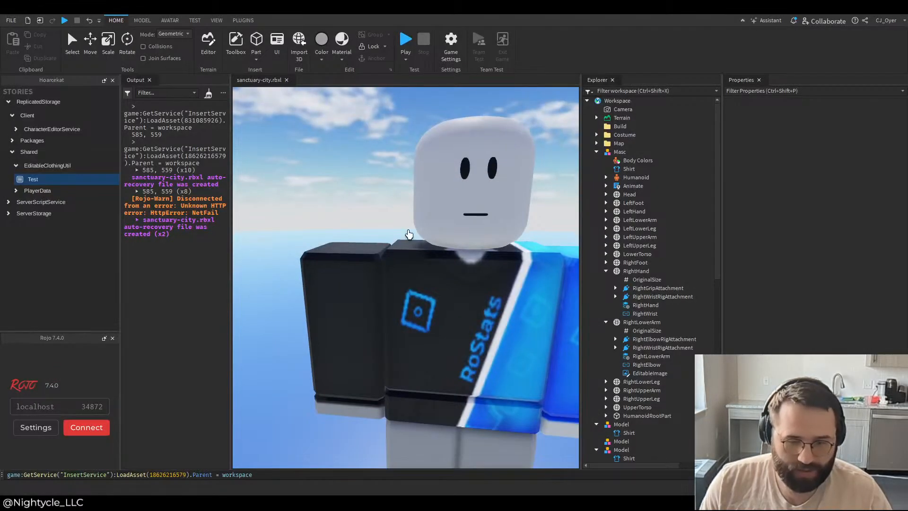
Step: Delete the Masc character from the workspace and close the Test story under EditableClothingUtil
{"action": "key", "text": "a"}
{"action": "left_click", "coordinate": [77, 44]}
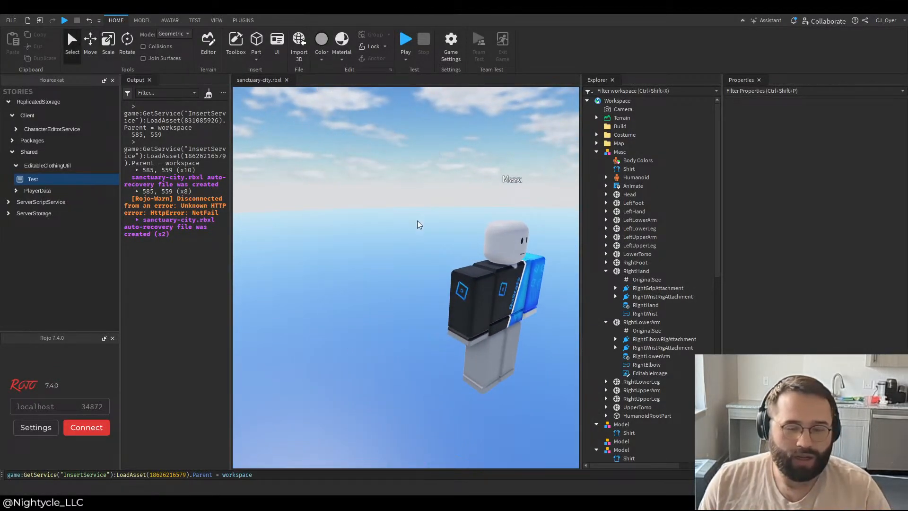
{"action": "left_click", "coordinate": [484, 254]}
{"action": "key", "text": "Delete"}
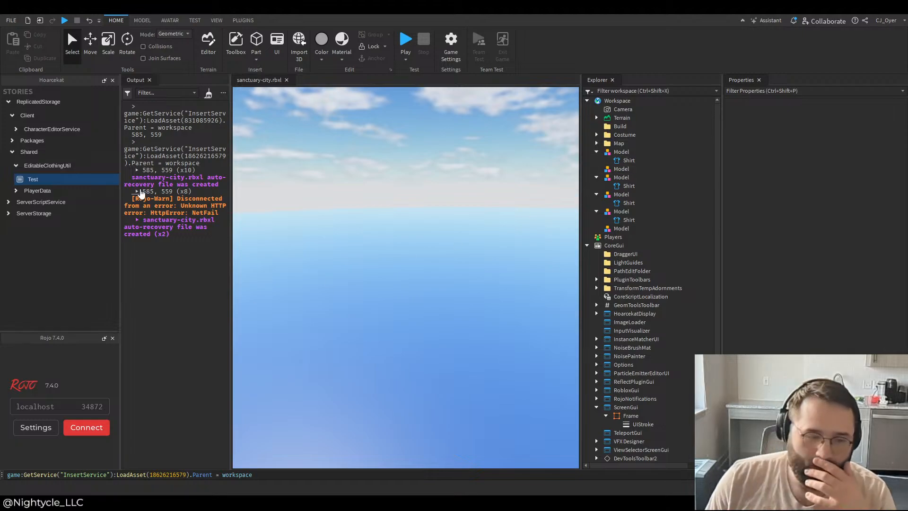
{"action": "left_click", "coordinate": [61, 178]}
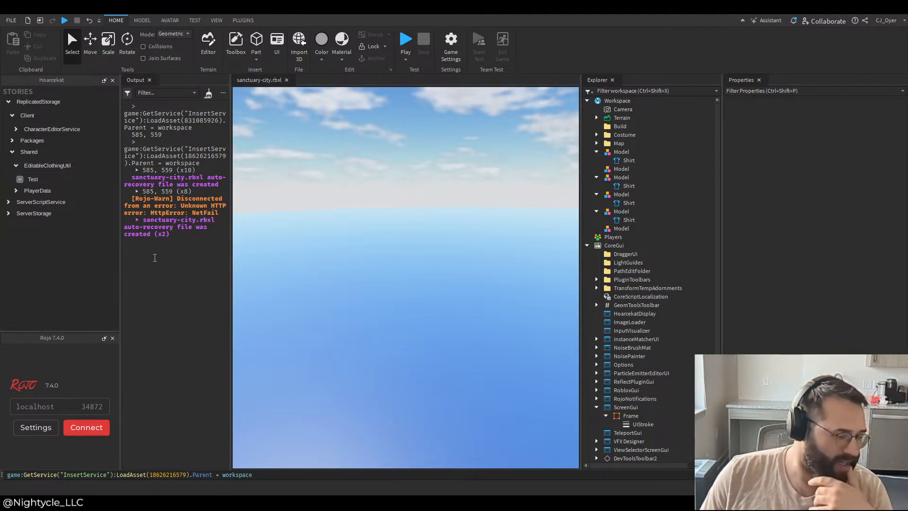
Step: Collapse the leftover Model objects in Workspace and delete all six of them
{"action": "left_click", "coordinate": [596, 152]}
{"action": "left_click", "coordinate": [596, 169]}
{"action": "left_click", "coordinate": [596, 177]}
{"action": "left_click", "coordinate": [597, 185]}
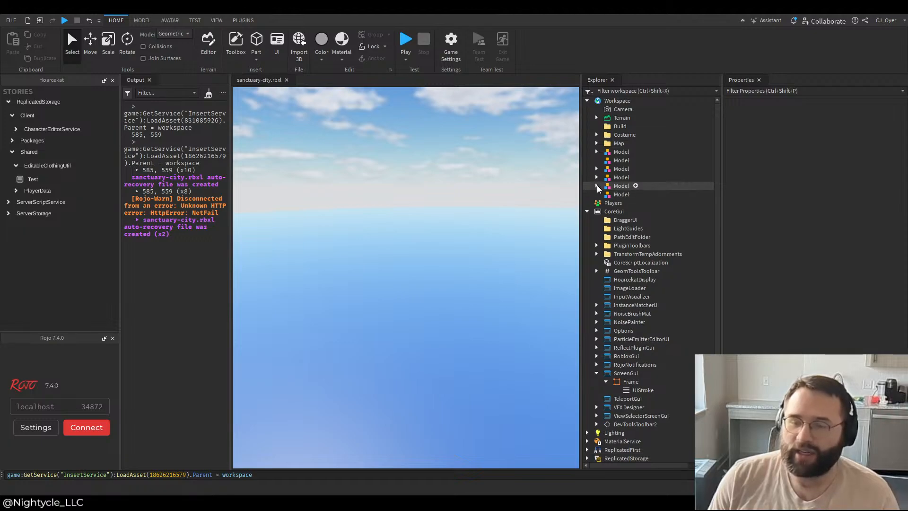
{"action": "left_click", "coordinate": [621, 152]}
{"action": "left_click", "coordinate": [620, 195], "text": "shift"}
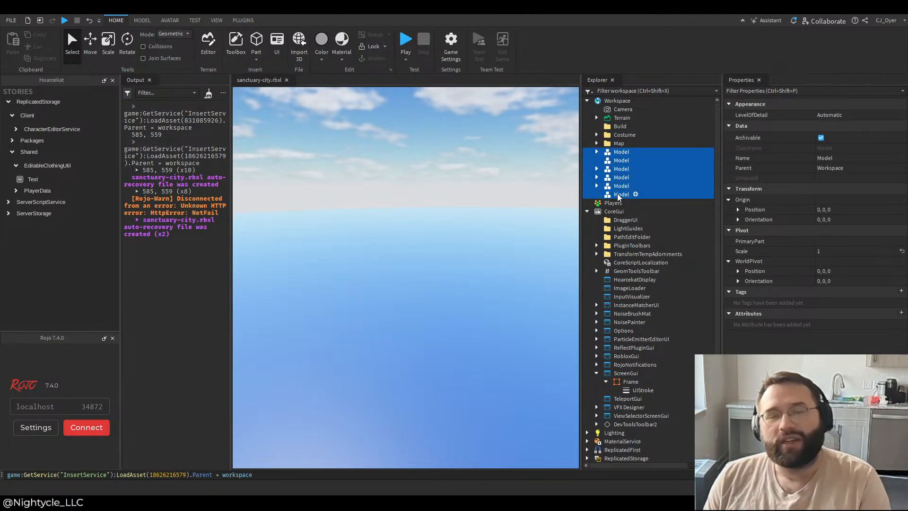
{"action": "key", "text": "Delete"}
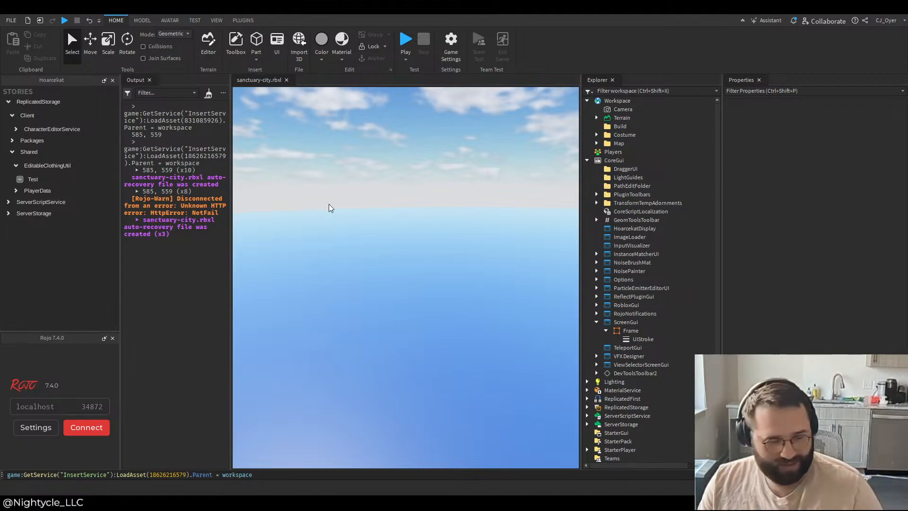
{"action": "left_click_drag", "start_coordinate": [328, 203], "coordinate": [357, 205]}
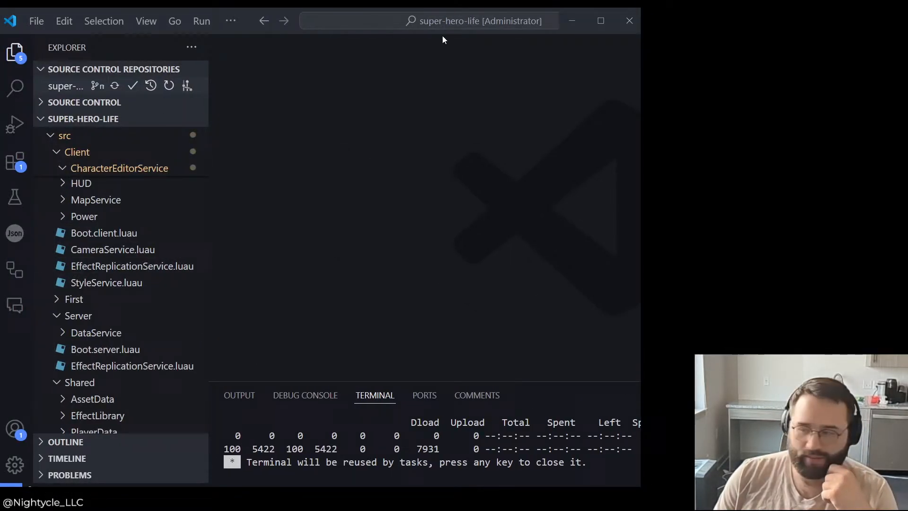
{"action": "double_click", "coordinate": [708, 23]}
{"action": "double_click", "coordinate": [442, 33]}
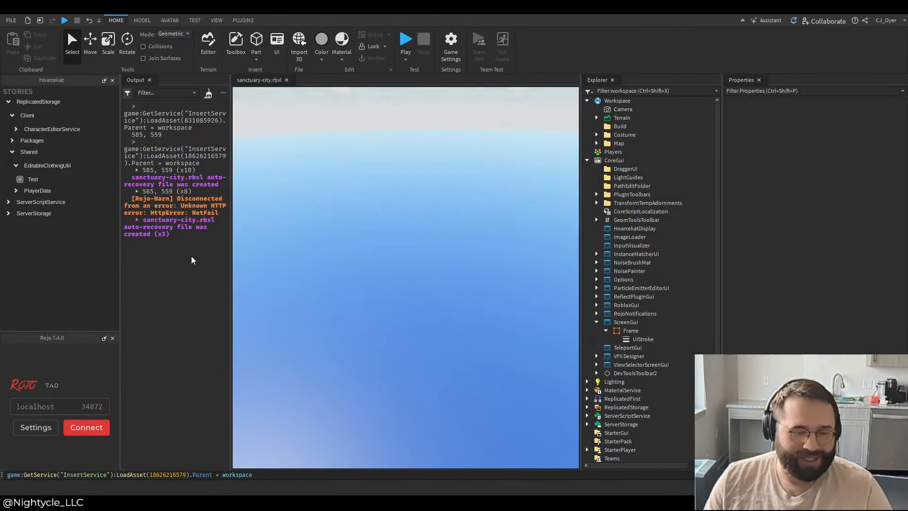
Step: Clear the output log and tidy the story tree by collapsing EditableClothingUtil and expanding CharacterEditorService with its Scene and UIComponent branches collapsed
{"action": "left_click", "coordinate": [208, 93]}
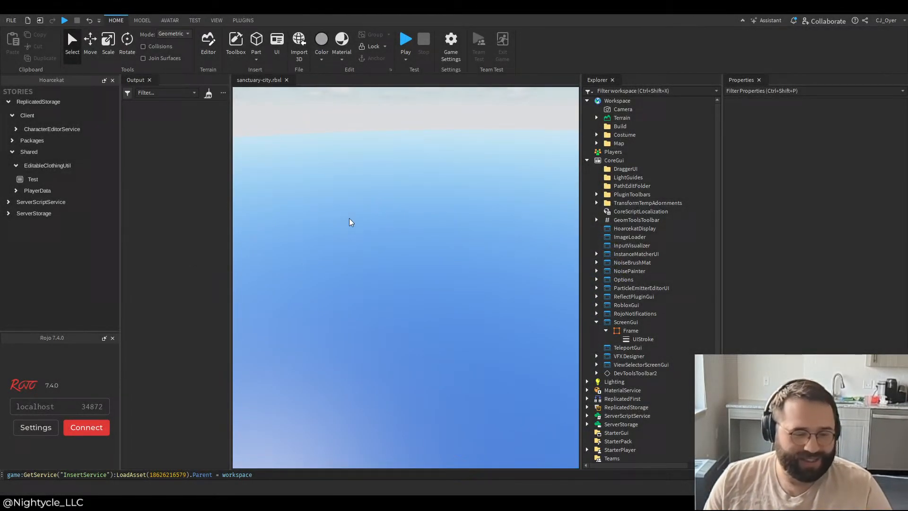
{"action": "left_click", "coordinate": [35, 164]}
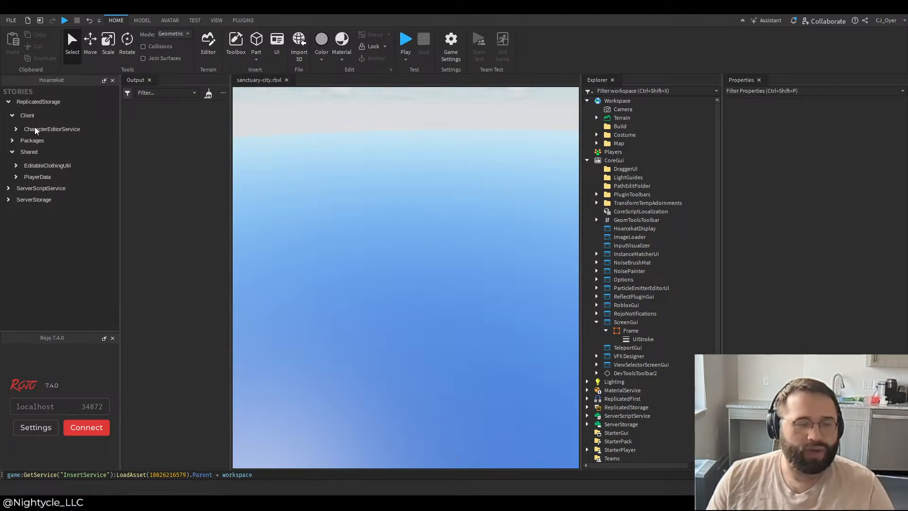
{"action": "left_click", "coordinate": [35, 129]}
{"action": "left_click", "coordinate": [36, 143]}
{"action": "left_click", "coordinate": [40, 154]}
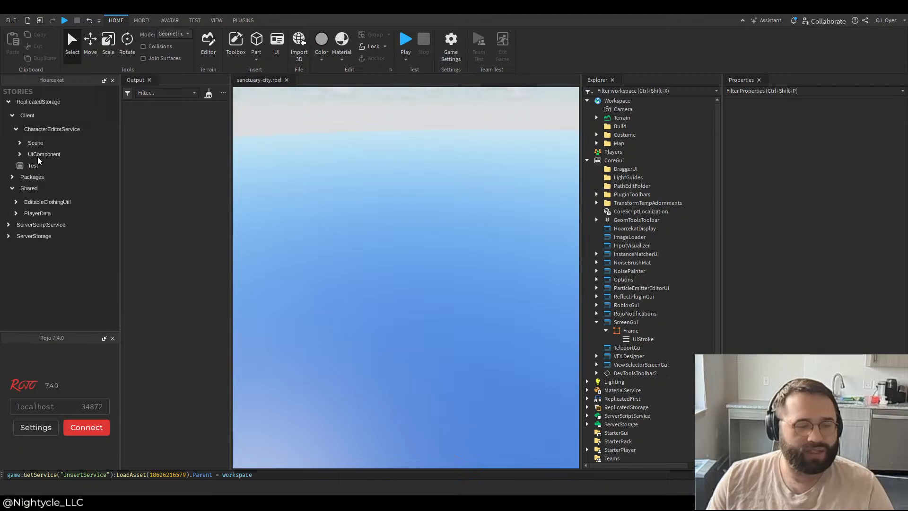
Step: Try to connect Rojo to localhost 34872 and collapse the Shared and ServerScriptService story branches
{"action": "left_click", "coordinate": [83, 428]}
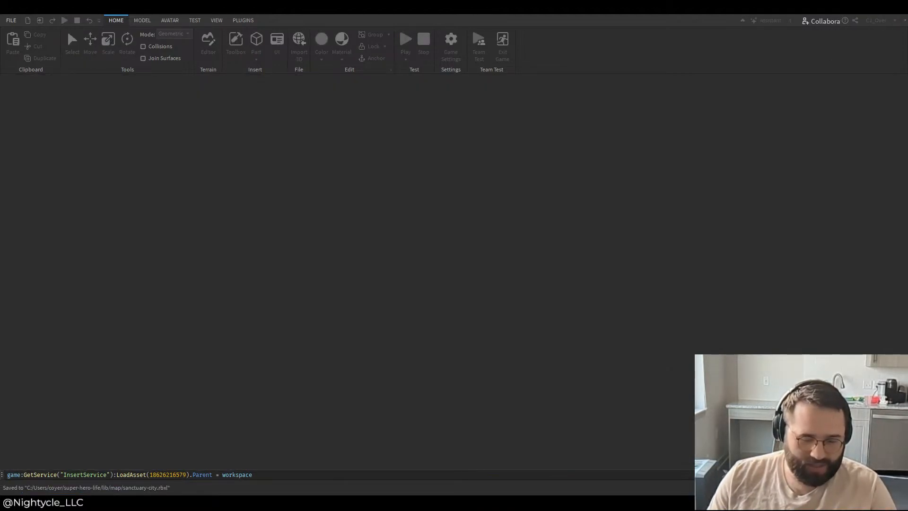
{"action": "scroll", "coordinate": [137, 325], "scroll_direction": "down", "scroll_amount": 5}
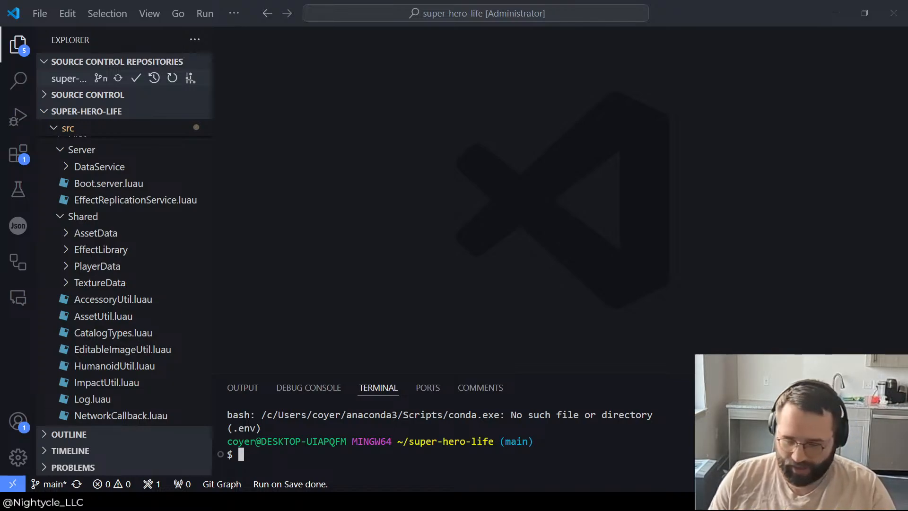
{"action": "key", "text": "alt+Tab"}
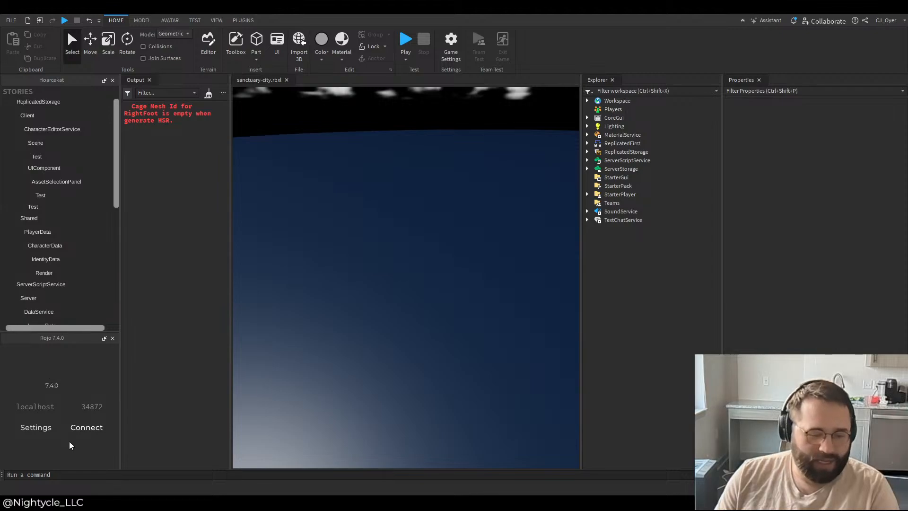
{"action": "left_click", "coordinate": [83, 429]}
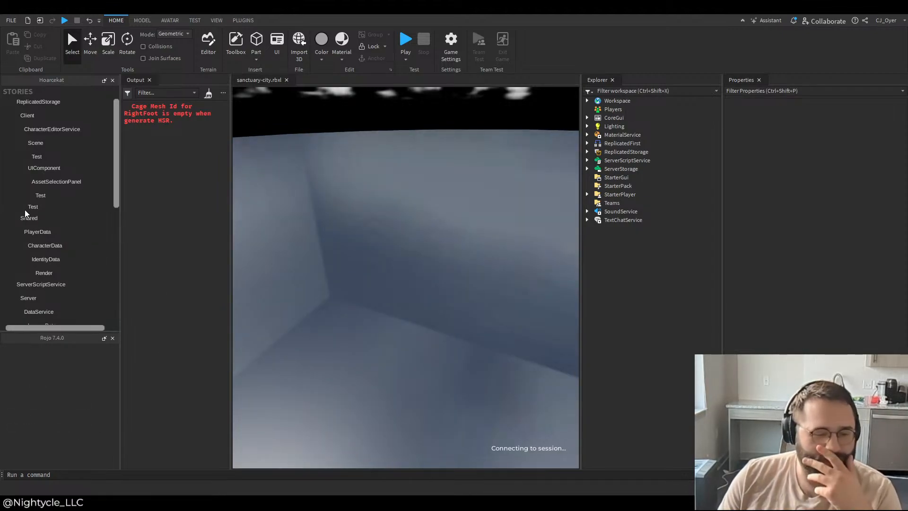
{"action": "left_click", "coordinate": [39, 219]}
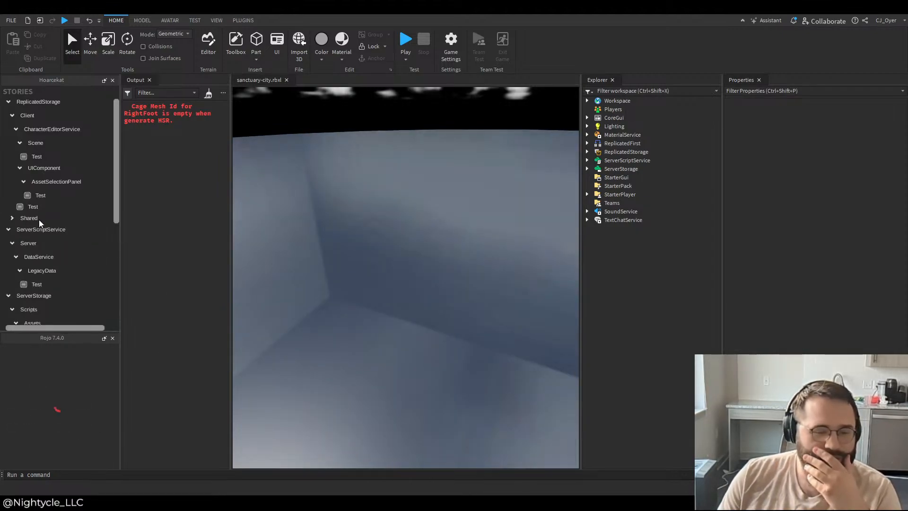
{"action": "left_click", "coordinate": [37, 229]}
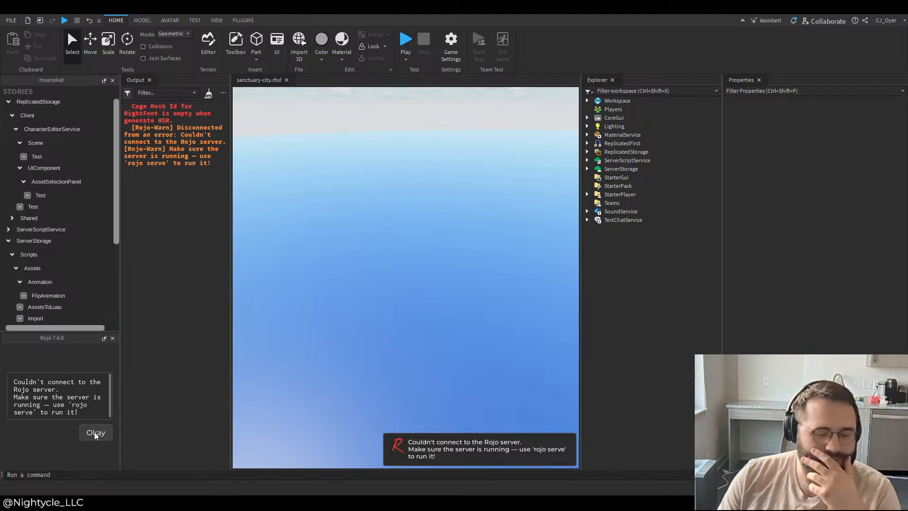
{"action": "left_click", "coordinate": [95, 433]}
Step: Switch to Visual Studio Code and start the Rojo server for super-hero-life with the command "rojo serve"
{"action": "left_click", "coordinate": [626, 447]}
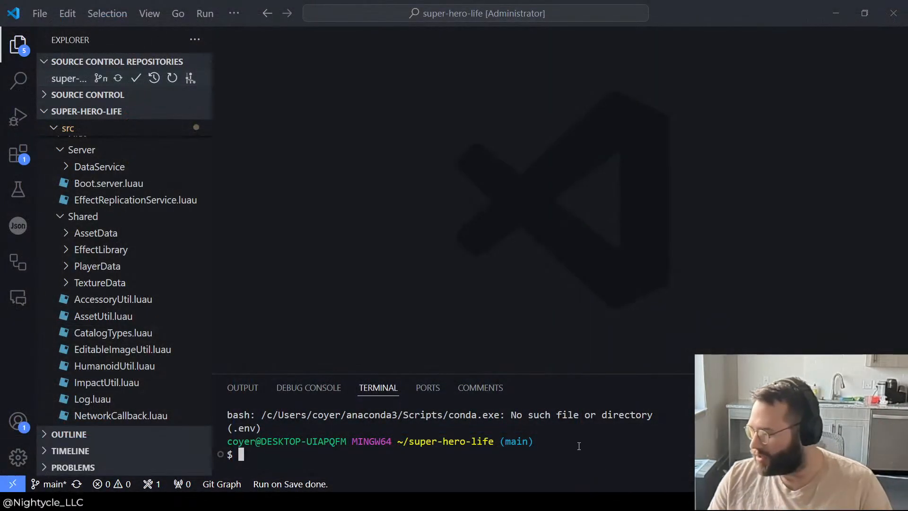
{"action": "type", "text": "rojo serve"}
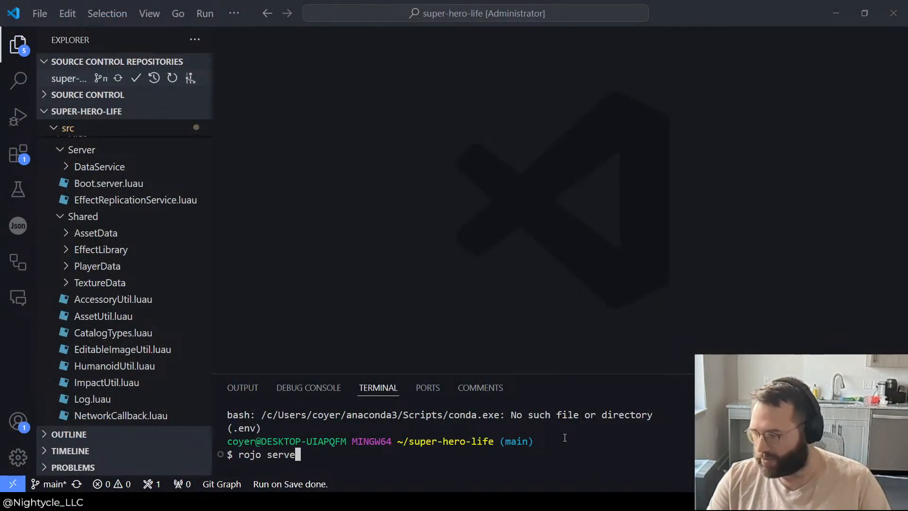
{"action": "key", "text": "Return"}
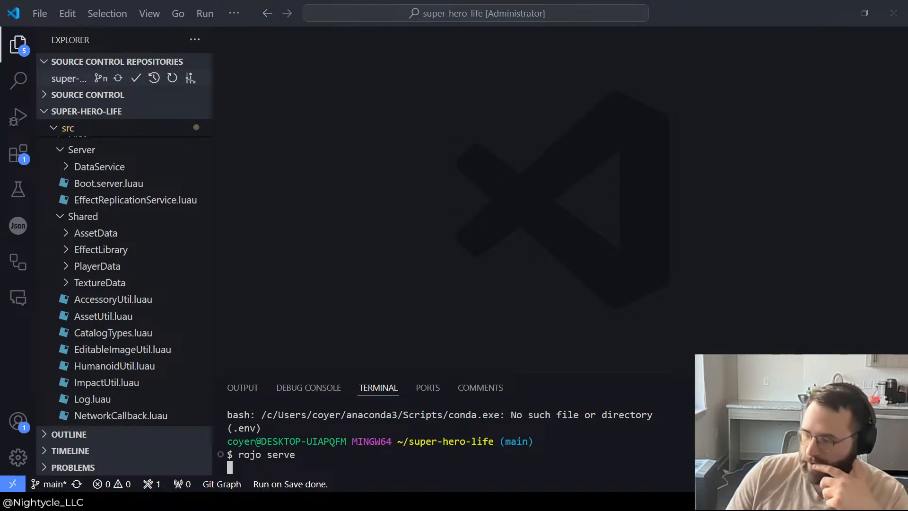
Step: Switch to Roblox Studio, connect Rojo to the local server and accept the initial sync of the super-hero-life project
{"action": "left_click", "coordinate": [79, 429]}
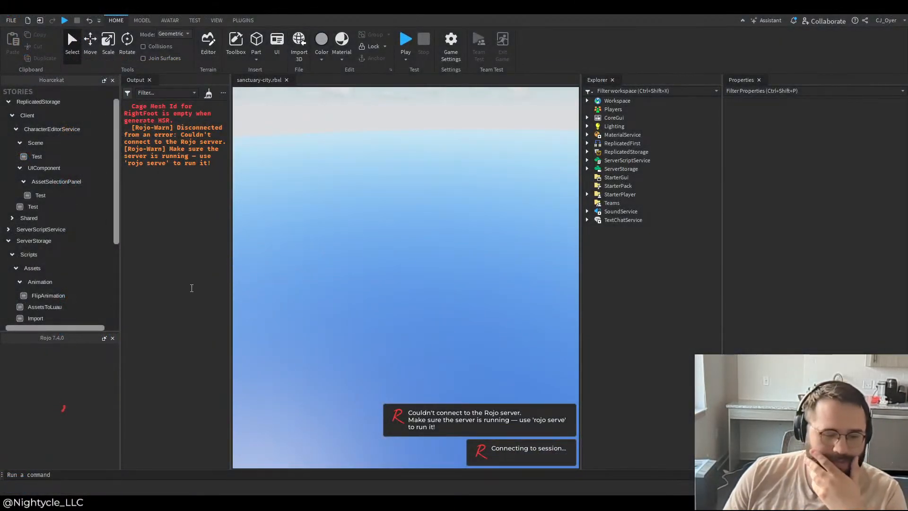
{"action": "left_click", "coordinate": [31, 255]}
{"action": "left_click", "coordinate": [30, 243]}
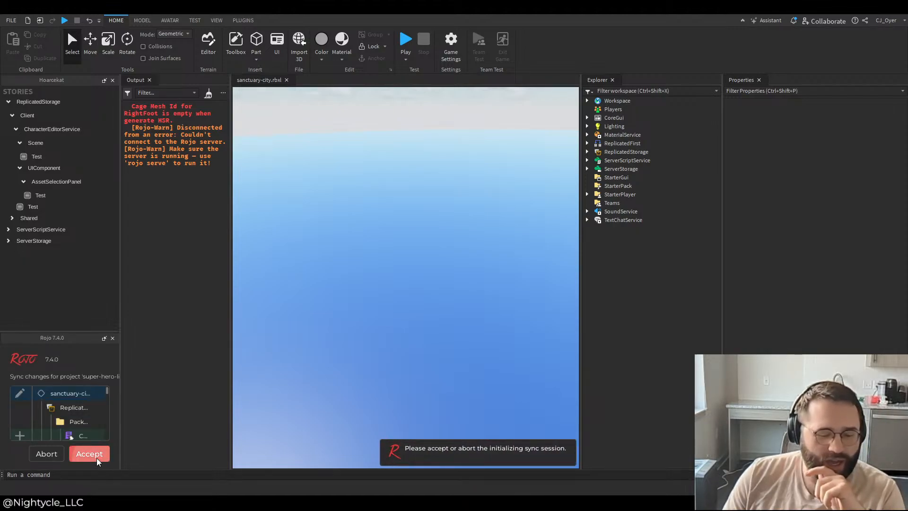
{"action": "left_click", "coordinate": [89, 454]}
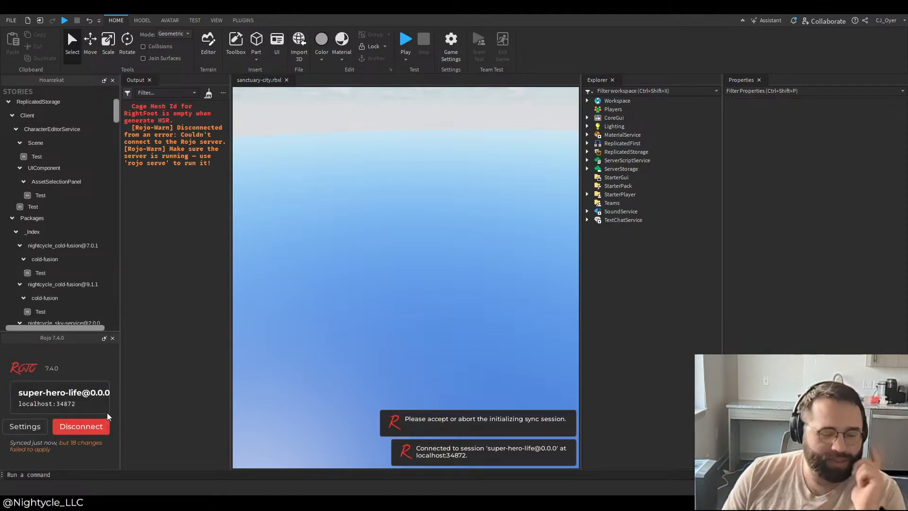
Step: Open Rojo's list of changes that failed to apply, enlarge the Rojo panel and look through the entries under Packages
{"action": "left_click", "coordinate": [76, 443]}
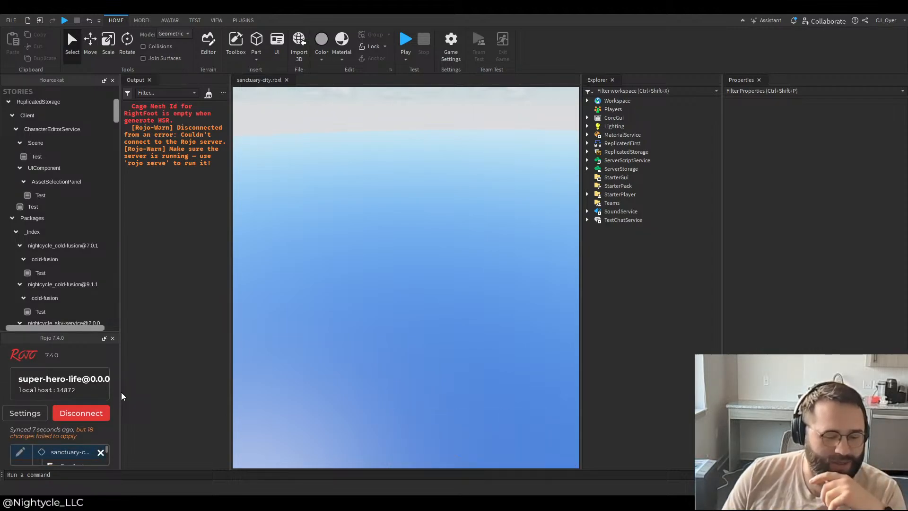
{"action": "left_click_drag", "start_coordinate": [121, 396], "coordinate": [260, 392]}
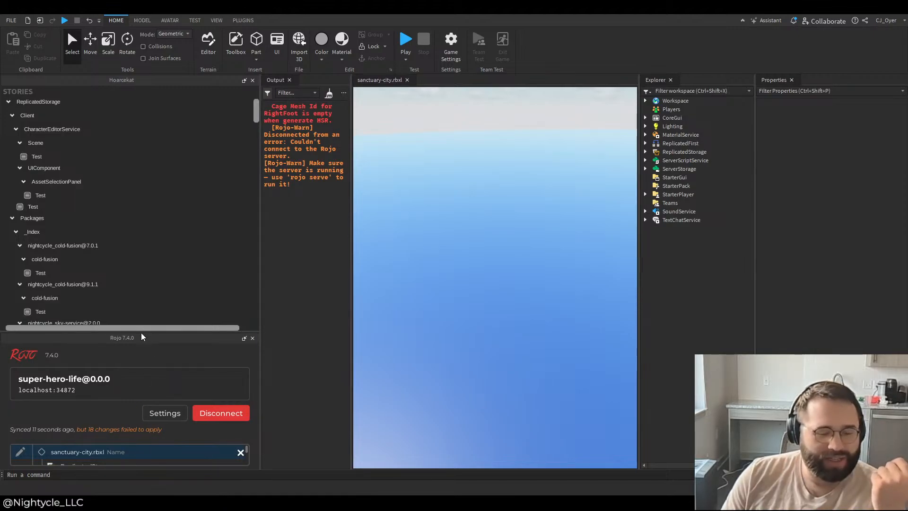
{"action": "left_click_drag", "start_coordinate": [142, 337], "coordinate": [153, 152]}
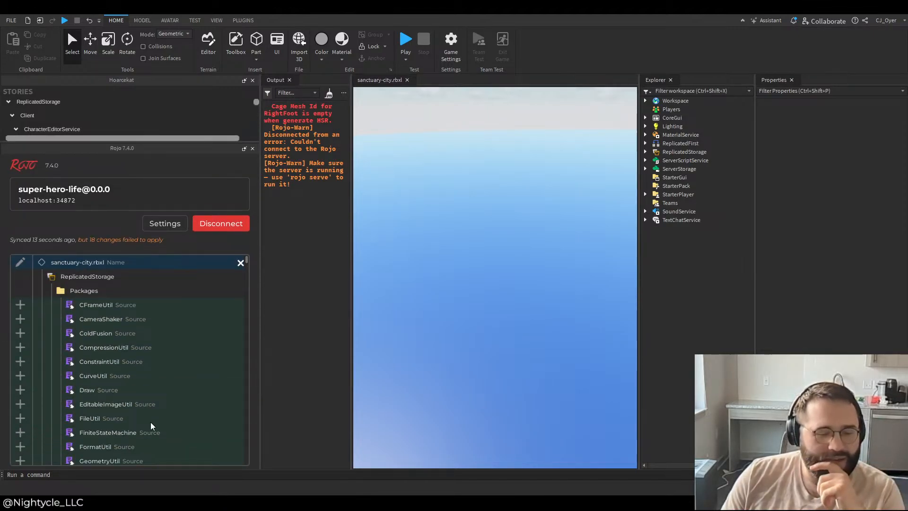
{"action": "scroll", "coordinate": [151, 426], "scroll_direction": "down", "scroll_amount": 15}
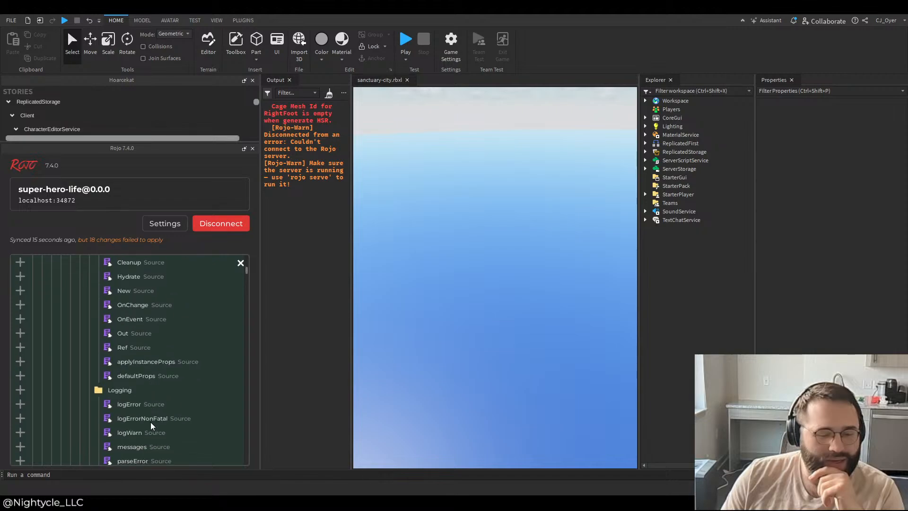
{"action": "scroll", "coordinate": [152, 426], "scroll_direction": "down", "scroll_amount": 10}
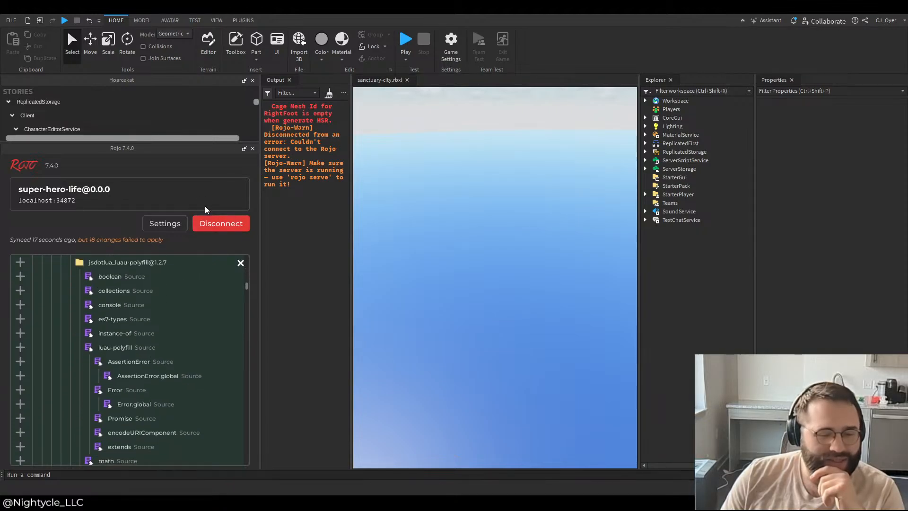
Step: Disconnect Rojo from the super-hero-life session and connect it again
{"action": "left_click", "coordinate": [215, 223]}
{"action": "left_click", "coordinate": [228, 330]}
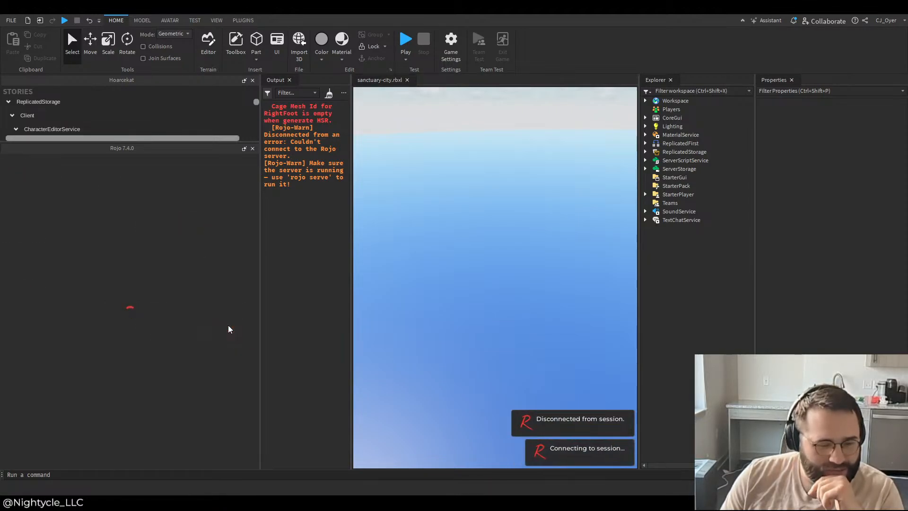
Step: Delete the Packages folder from ReplicatedStorage and reconnect Rojo to sync the folder again
{"action": "left_click", "coordinate": [645, 152]}
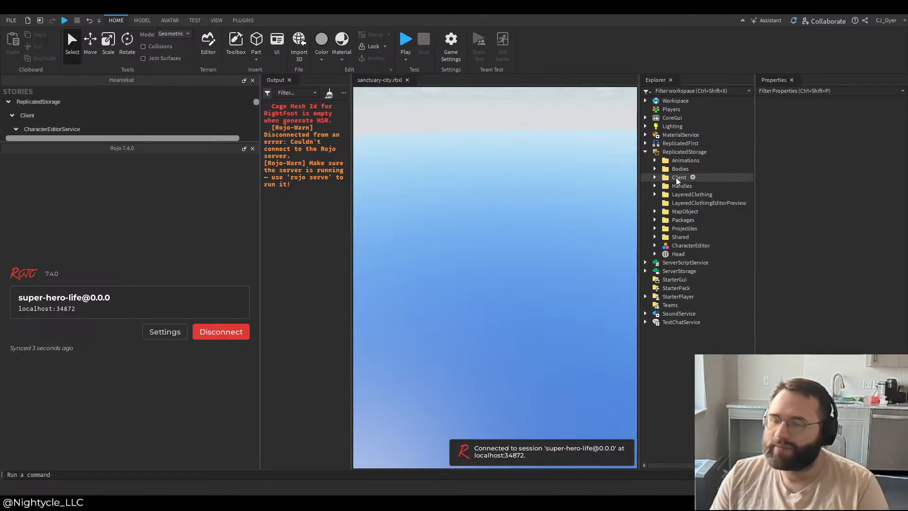
{"action": "left_click", "coordinate": [683, 220]}
{"action": "left_click", "coordinate": [221, 332]}
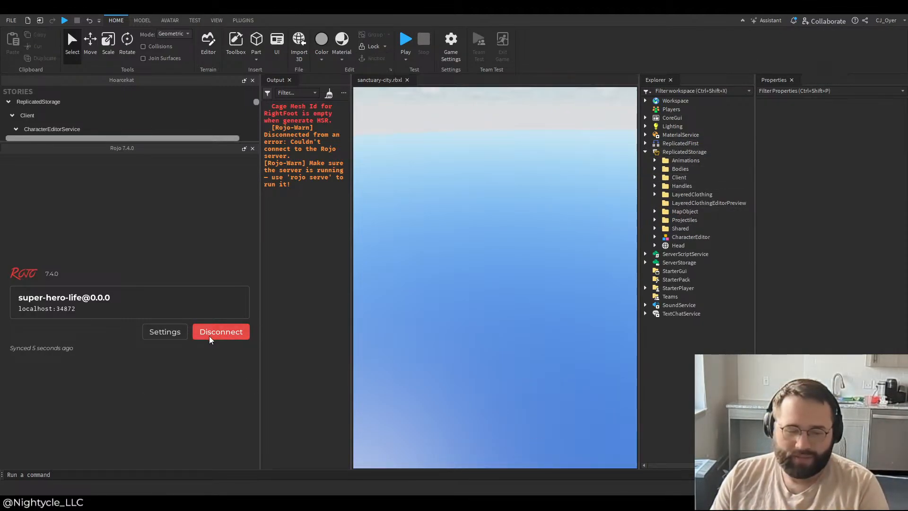
{"action": "left_click", "coordinate": [219, 333]}
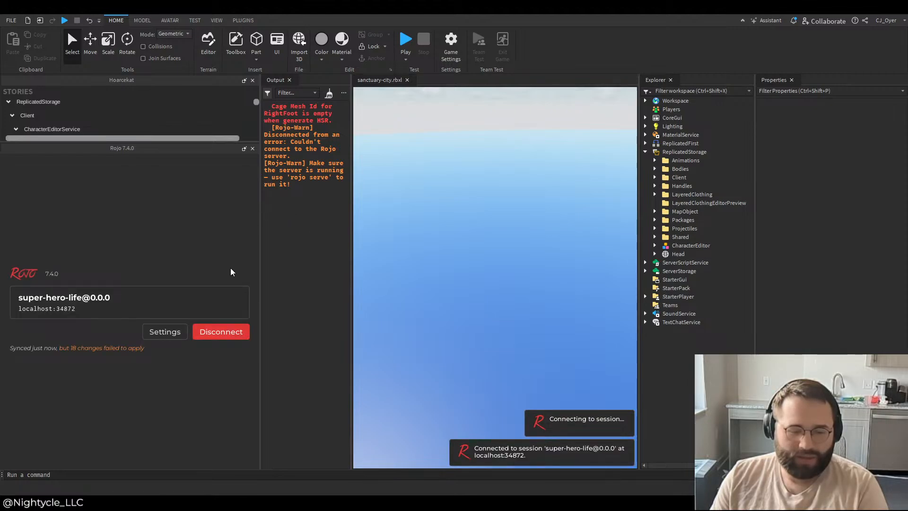
Step: Inspect the ColdFusion source entry in Rojo's list of failed changes and disconnect from the session
{"action": "left_click", "coordinate": [120, 347]}
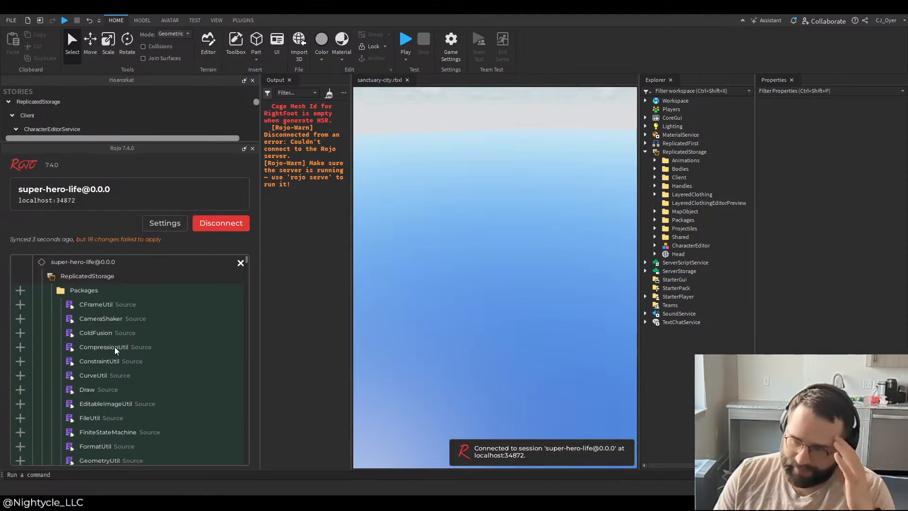
{"action": "left_click", "coordinate": [24, 333]}
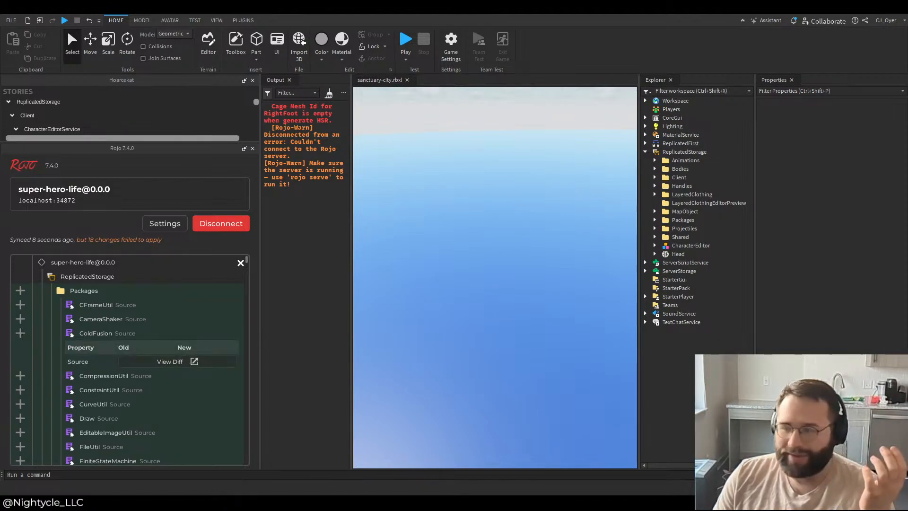
{"action": "left_click", "coordinate": [218, 221]}
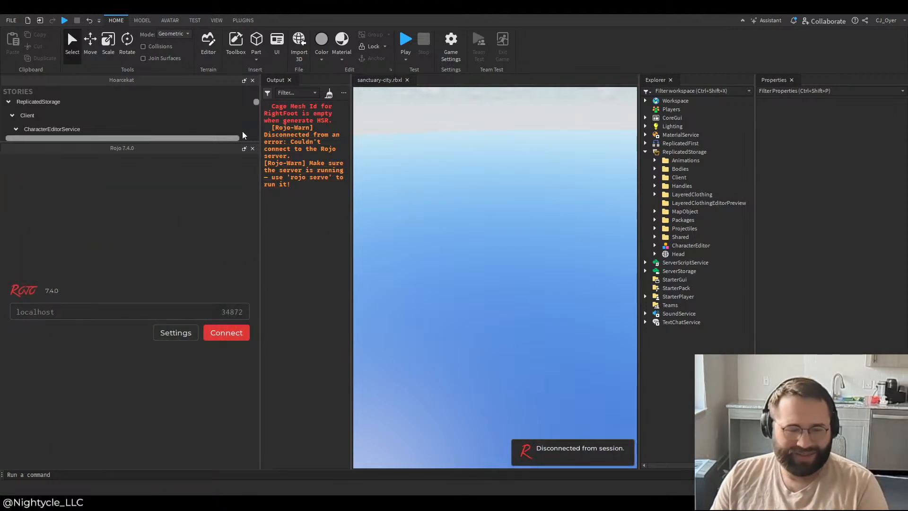
Step: Close the Rojo panel and delete the Packages folder from ReplicatedStorage
{"action": "left_click", "coordinate": [253, 149]}
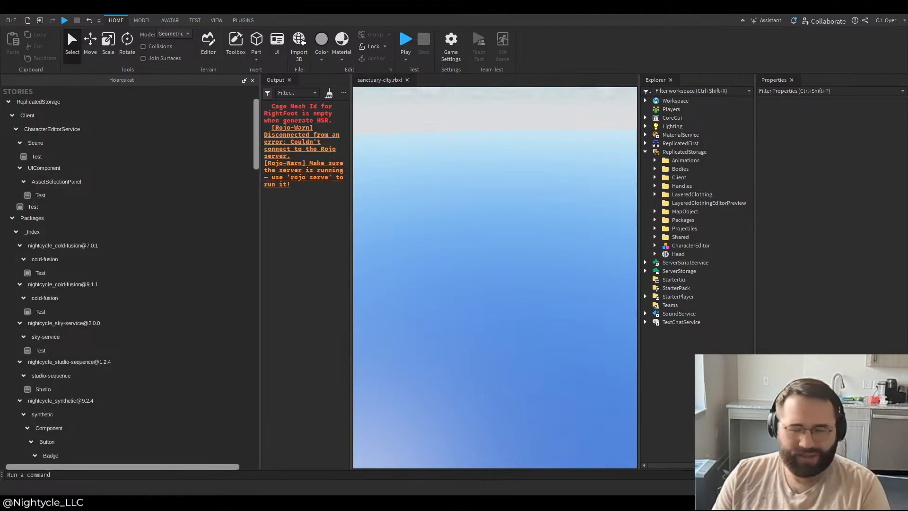
{"action": "left_click", "coordinate": [677, 204]}
{"action": "left_click", "coordinate": [681, 220]}
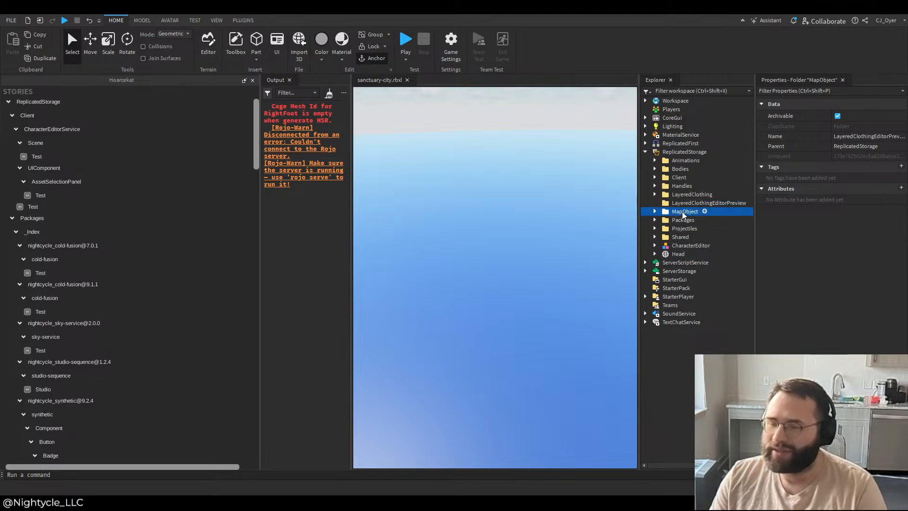
{"action": "key", "text": "Delete"}
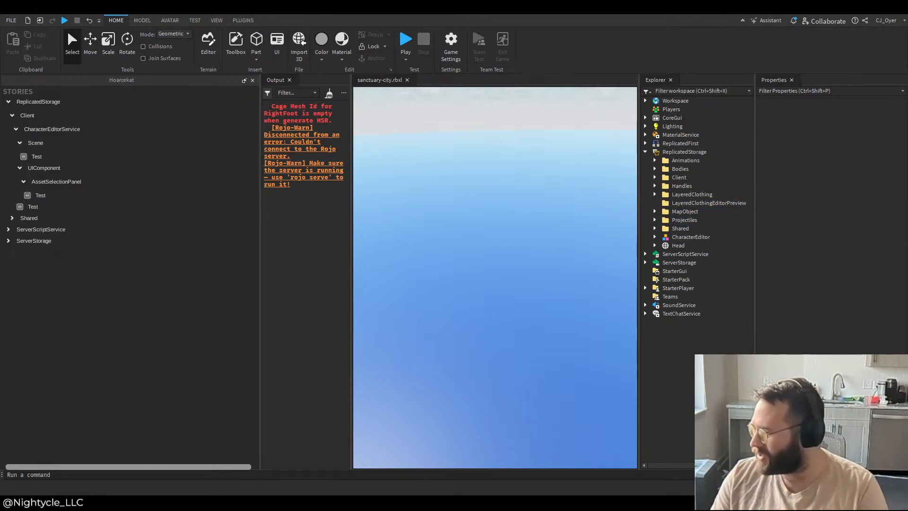
Step: Narrow the Hoarcekat panel in Roblox Studio and bring up the super-hero-life project in VS Code
{"action": "key", "text": "alt+Tab"}
{"action": "scroll", "coordinate": [154, 267], "scroll_direction": "up", "scroll_amount": 15}
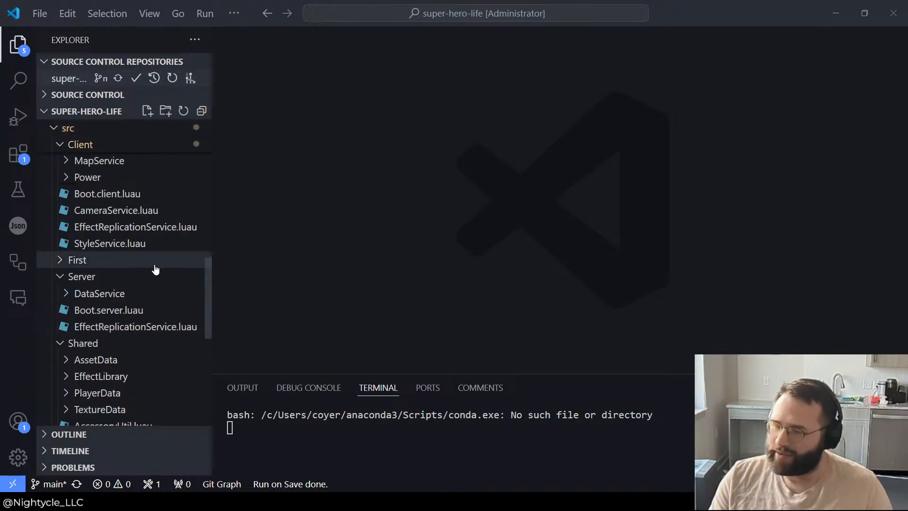
{"action": "scroll", "coordinate": [171, 307], "scroll_direction": "down", "scroll_amount": 3}
{"action": "scroll", "coordinate": [108, 331], "scroll_direction": "up", "scroll_amount": 1}
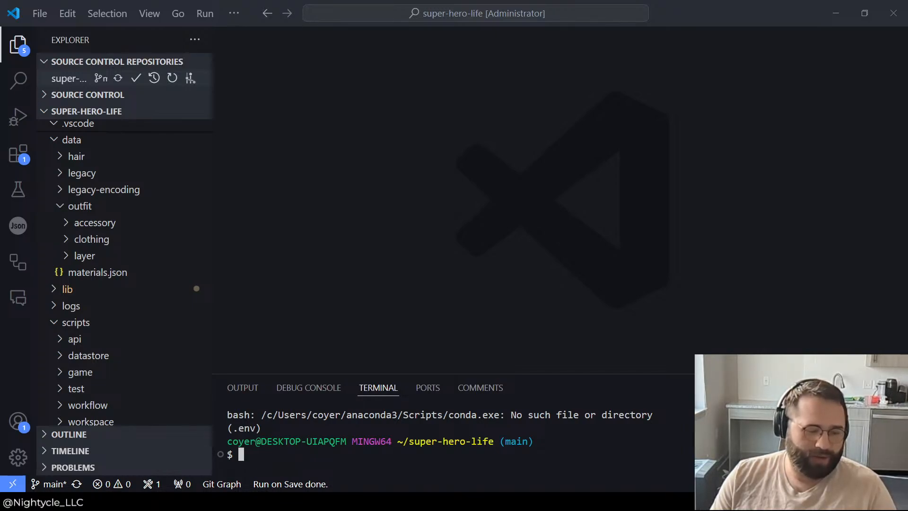
{"action": "left_click_drag", "start_coordinate": [184, 232], "coordinate": [135, 232]}
{"action": "key", "text": "alt+Tab"}
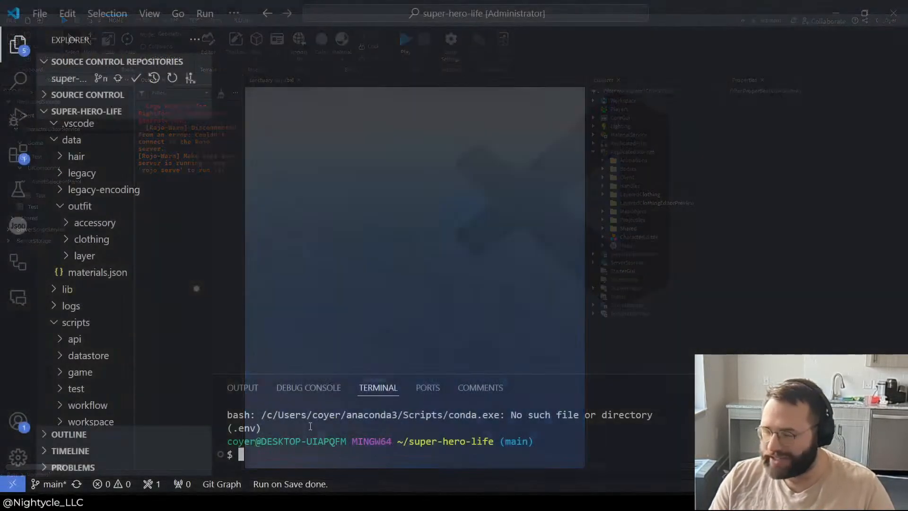
Step: Begin a terminal command with "sh scripts/" in the super-hero-life folder
{"action": "type", "text": "sh sc"}
{"action": "key", "text": "BackSpace"}
{"action": "key", "text": "BackSpace"}
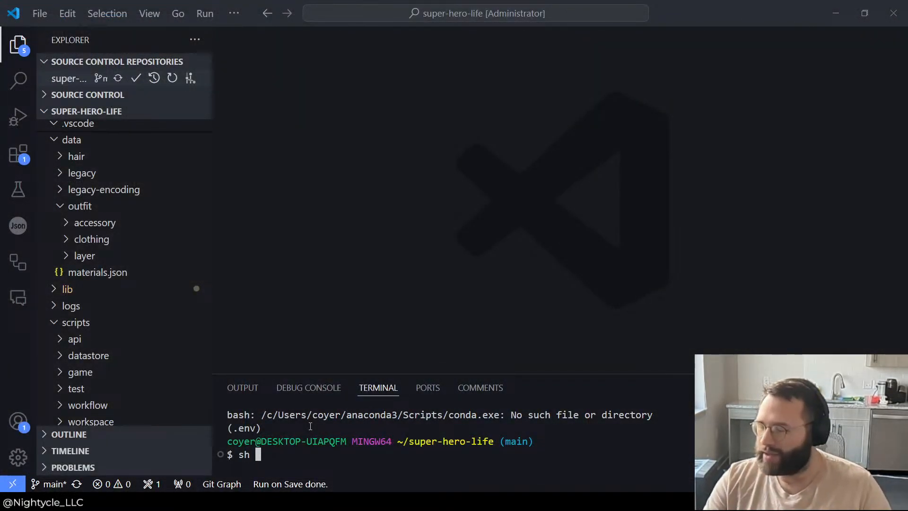
{"action": "type", "text": "scripts/"}
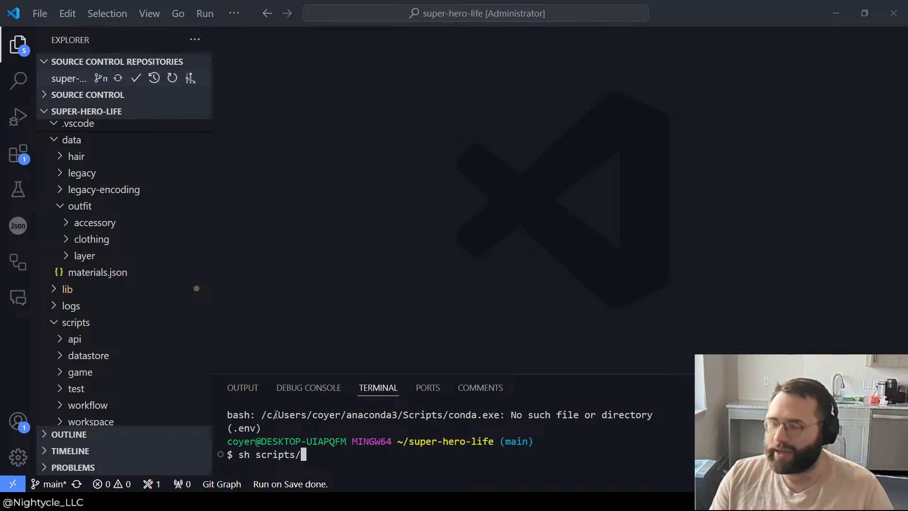
Step: Look through the data subfolders in the project tree and collapse the data folder
{"action": "left_click", "coordinate": [90, 322]}
{"action": "scroll", "coordinate": [176, 282], "scroll_direction": "up", "scroll_amount": 3}
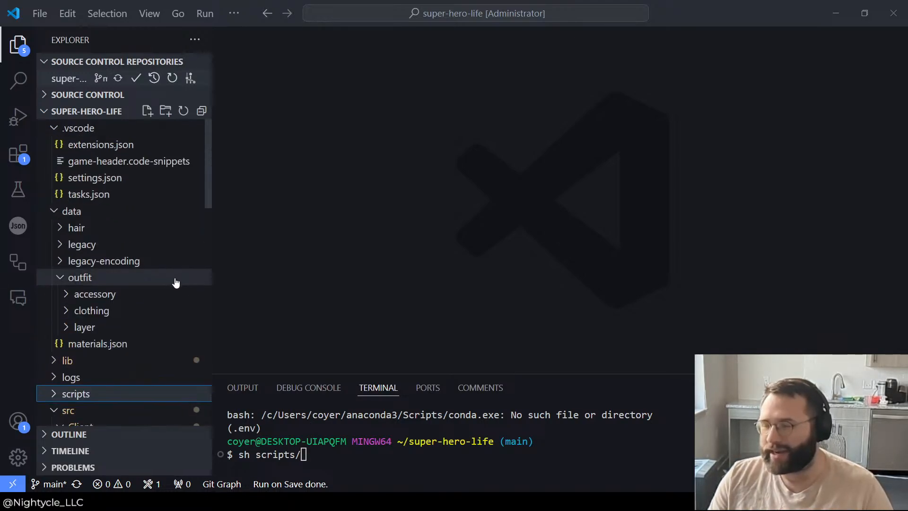
{"action": "scroll", "coordinate": [175, 282], "scroll_direction": "down", "scroll_amount": 3}
{"action": "scroll", "coordinate": [122, 287], "scroll_direction": "up", "scroll_amount": 3}
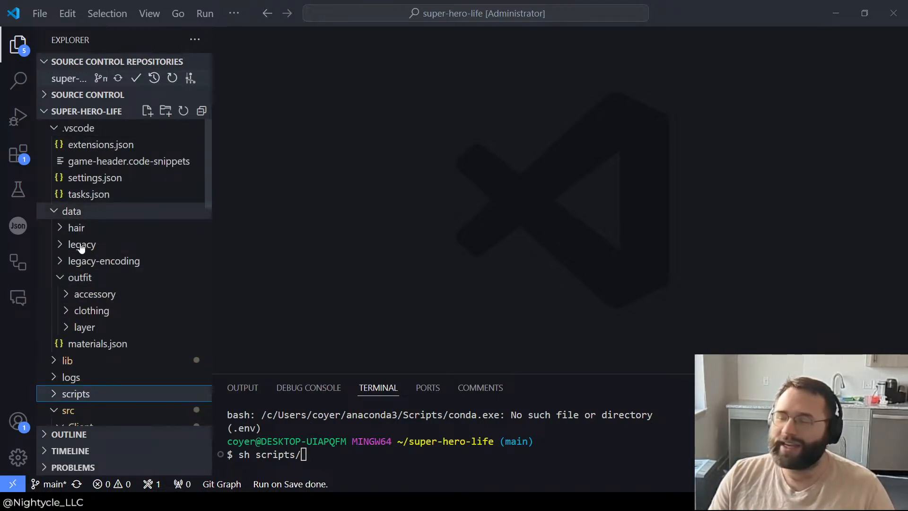
{"action": "left_click", "coordinate": [84, 279]}
{"action": "left_click", "coordinate": [93, 263]}
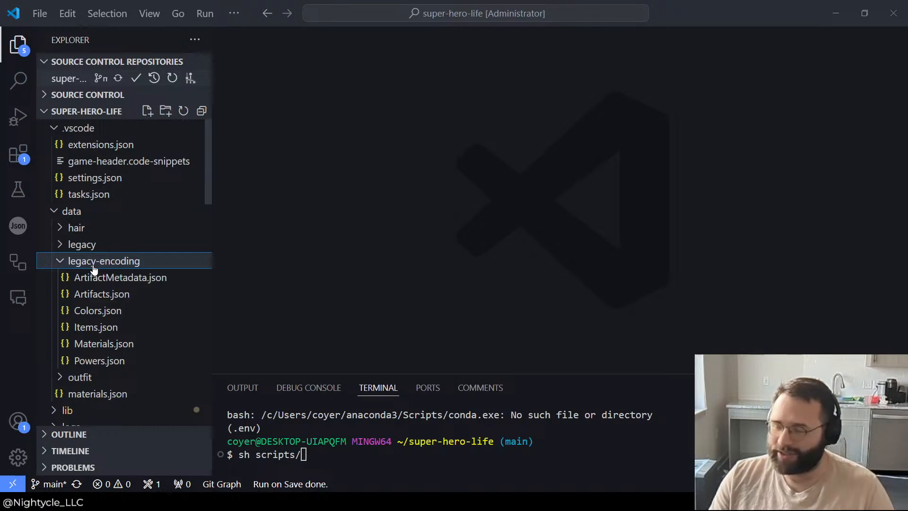
{"action": "left_click", "coordinate": [93, 267]}
{"action": "left_click", "coordinate": [108, 244]}
{"action": "left_click", "coordinate": [114, 243]}
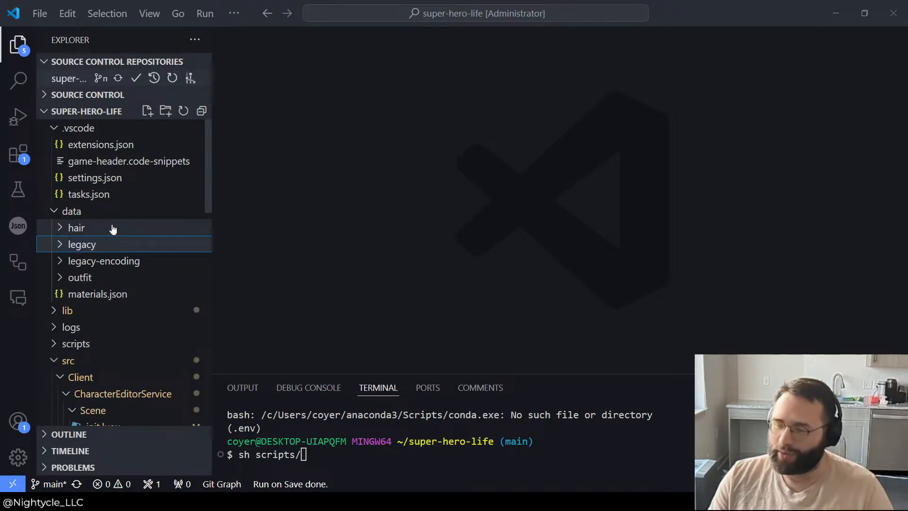
{"action": "left_click", "coordinate": [113, 228]}
{"action": "left_click", "coordinate": [112, 228]}
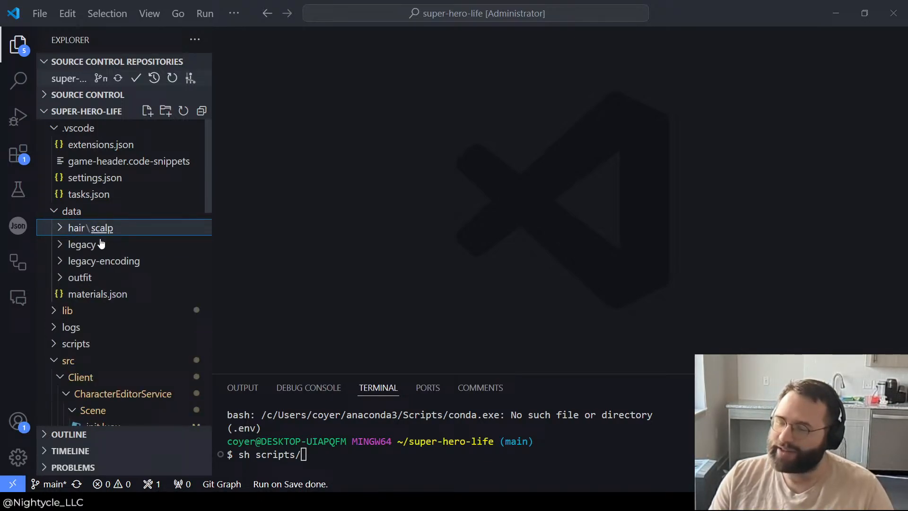
{"action": "left_click", "coordinate": [91, 211]}
Step: Expand the scripts folder and its workspace subfolder in the project tree to find the package install script
{"action": "left_click", "coordinate": [81, 263]}
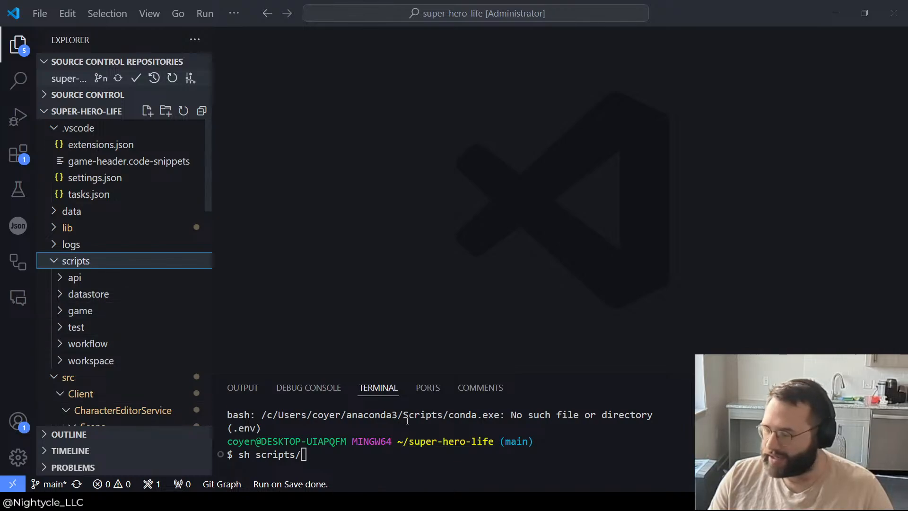
{"action": "left_click", "coordinate": [78, 362]}
{"action": "left_click", "coordinate": [77, 363]}
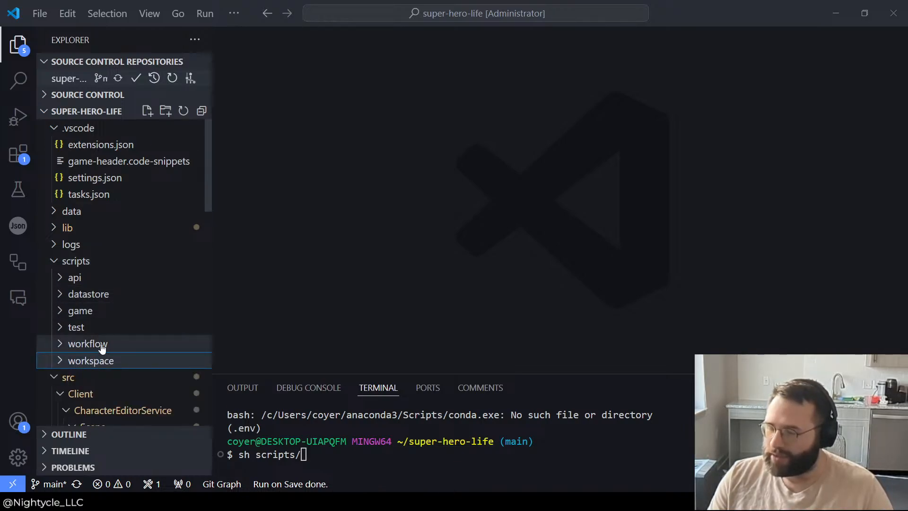
{"action": "left_click", "coordinate": [98, 344]}
{"action": "scroll", "coordinate": [75, 330], "scroll_direction": "down", "scroll_amount": 2}
{"action": "left_click", "coordinate": [92, 282]}
{"action": "left_click", "coordinate": [71, 298]}
{"action": "scroll", "coordinate": [71, 299], "scroll_direction": "down", "scroll_amount": 3}
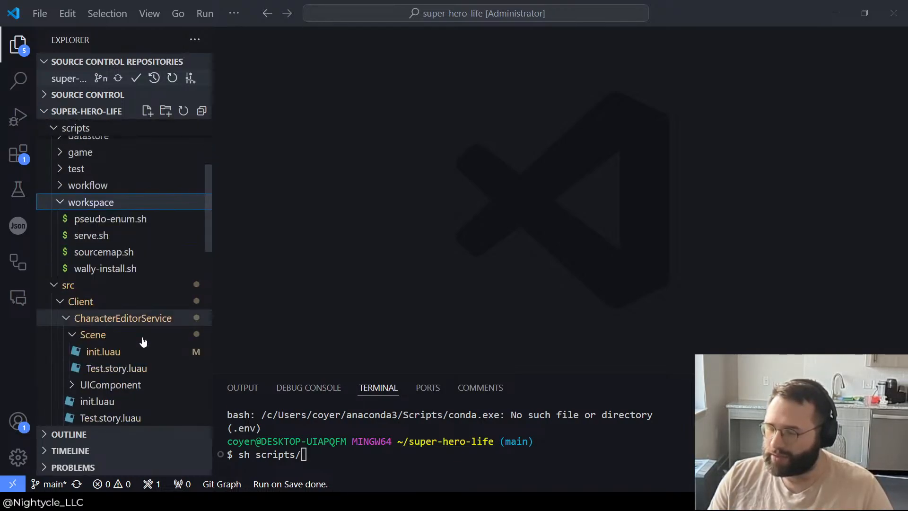
Step: Complete and run the command sh scripts/workspace/wally-install.sh, and enlarge the terminal area
{"action": "left_click", "coordinate": [453, 437]}
{"action": "type", "text": "s"}
{"action": "key", "text": "BackSpace"}
{"action": "type", "text": "workspace"}
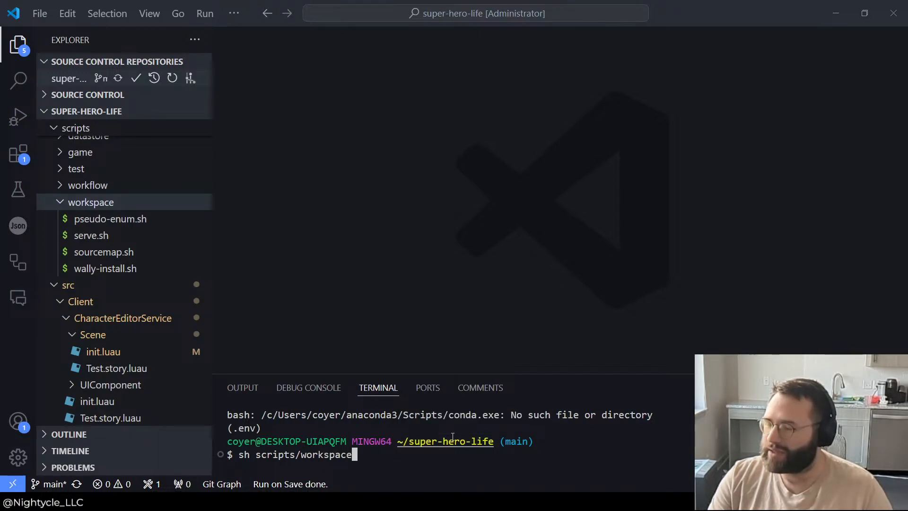
{"action": "type", "text": "/wally-98inst"}
{"action": "key", "text": "BackSpace"}
{"action": "key", "text": "BackSpace"}
{"action": "key", "text": "BackSpace"}
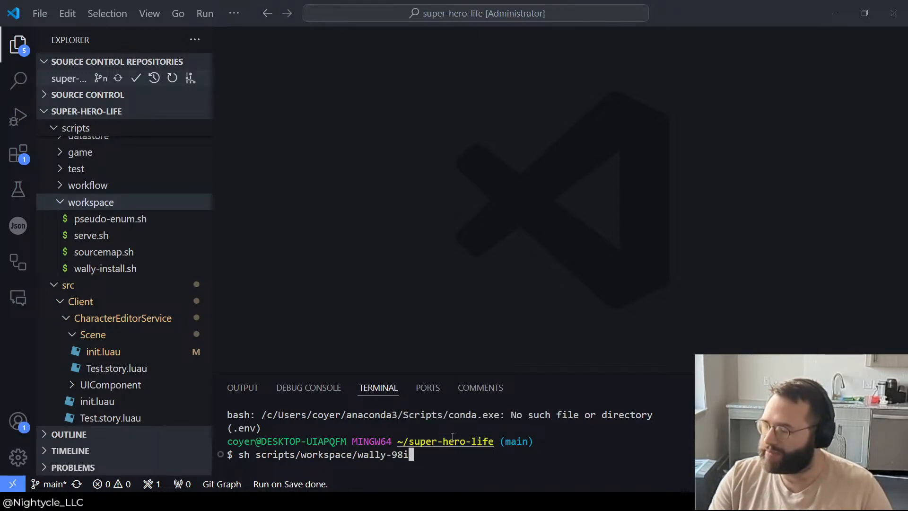
{"action": "key", "text": "BackSpace"}
{"action": "key", "text": "BackSpace"}
{"action": "key", "text": "BackSpace"}
{"action": "type", "text": "install.sh"}
{"action": "key", "text": "Return"}
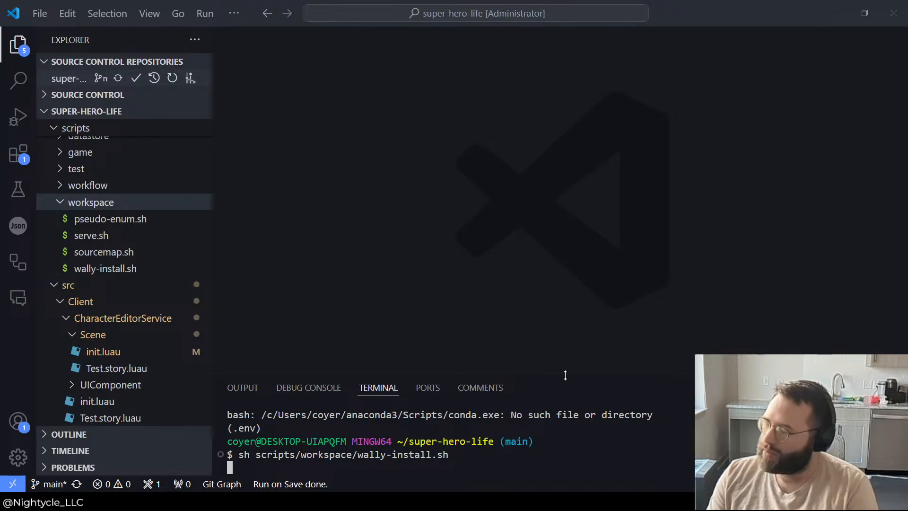
{"action": "left_click_drag", "start_coordinate": [565, 375], "coordinate": [565, 313]}
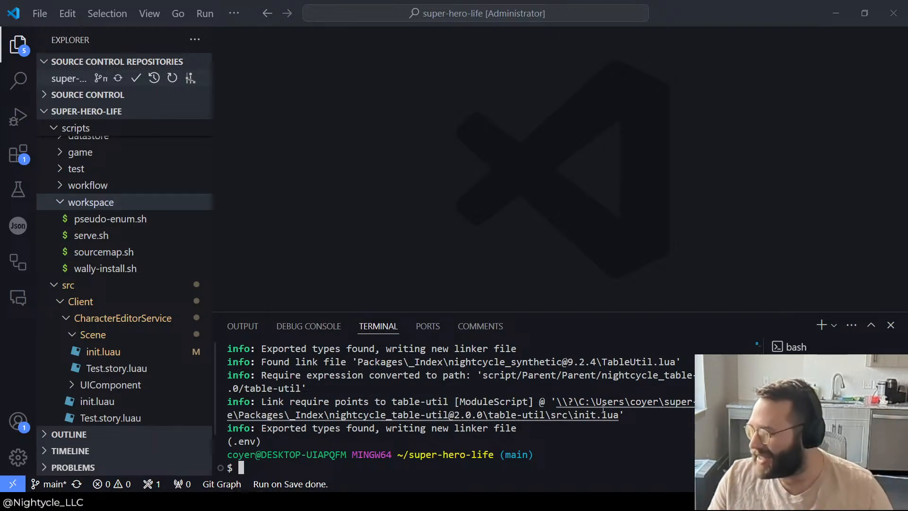
Step: Start the Rojo server from the terminal with rojo serve
{"action": "type", "text": "rojo9"}
{"action": "key", "text": "BackSpace"}
{"action": "type", "text": "serve"}
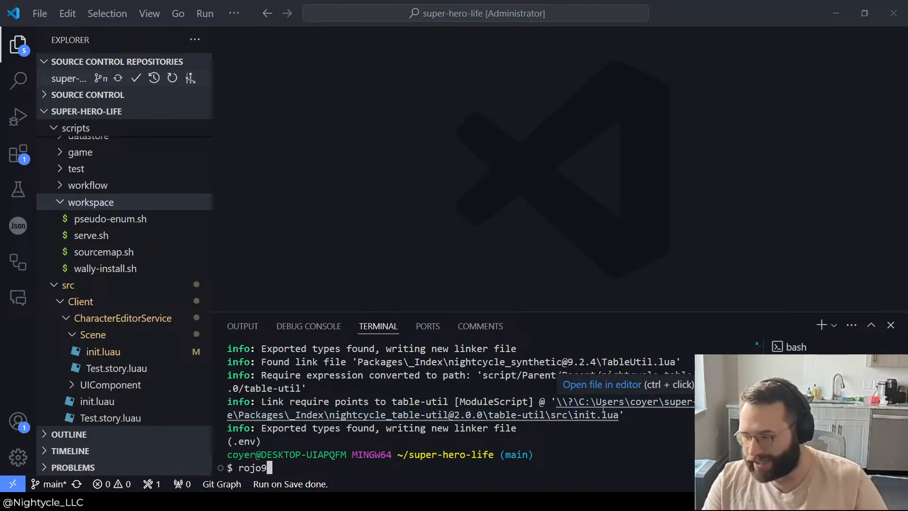
{"action": "key", "text": "Return"}
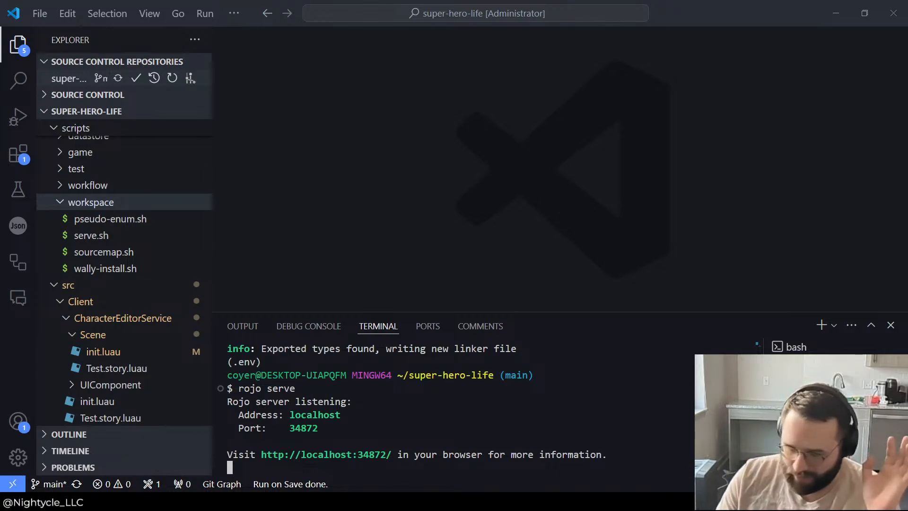
Step: Reopen the Rojo panel in Roblox Studio and connect it to localhost on port 34872
{"action": "key", "text": "alt+Tab"}
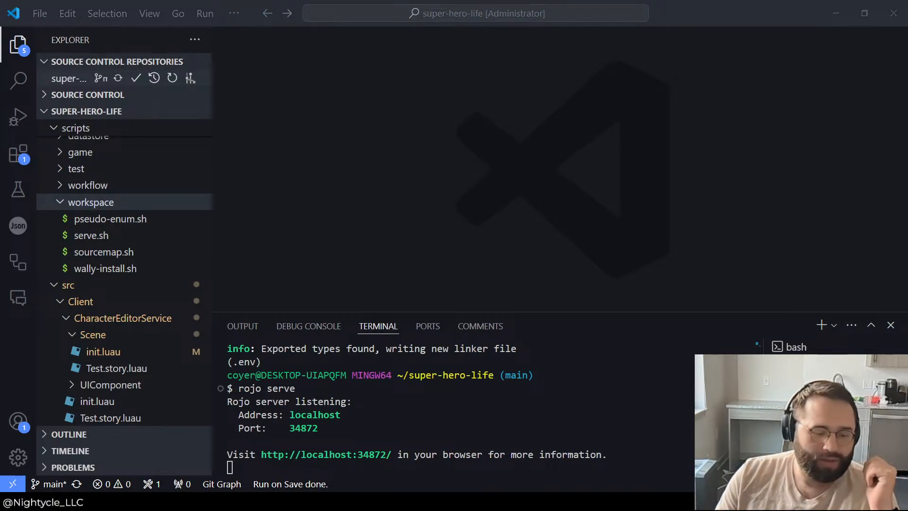
{"action": "left_click", "coordinate": [753, 43]}
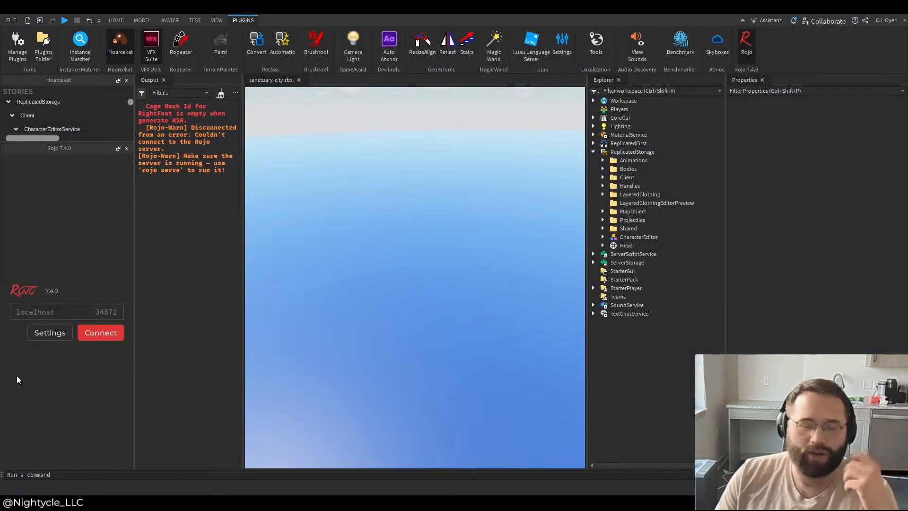
{"action": "left_click", "coordinate": [107, 334]}
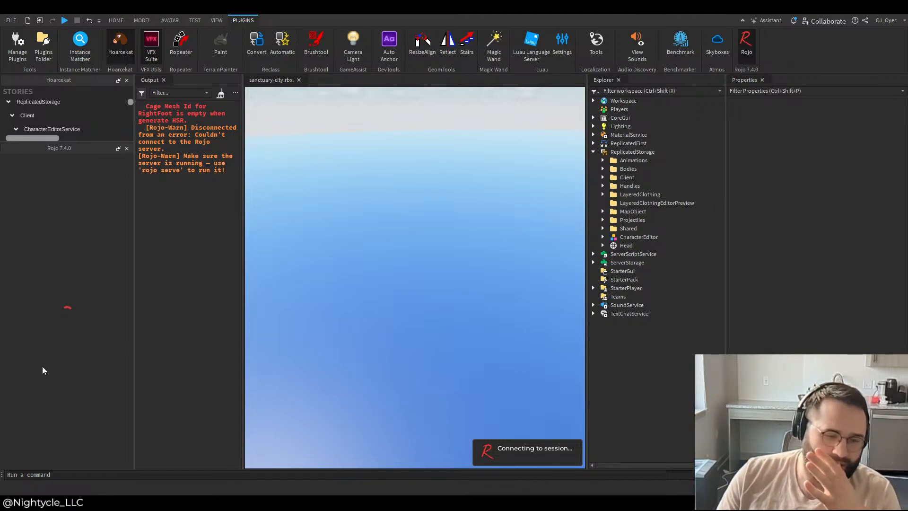
{"action": "left_click", "coordinate": [85, 351]}
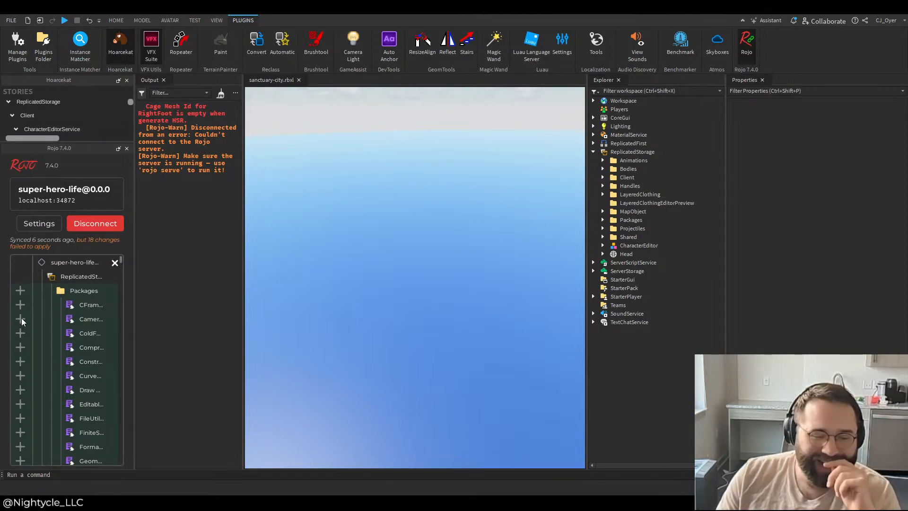
Step: Inspect the CameraShaker entry among Rojo's failed changes along with its script under Packages, and disconnect from the session
{"action": "left_click", "coordinate": [21, 319]}
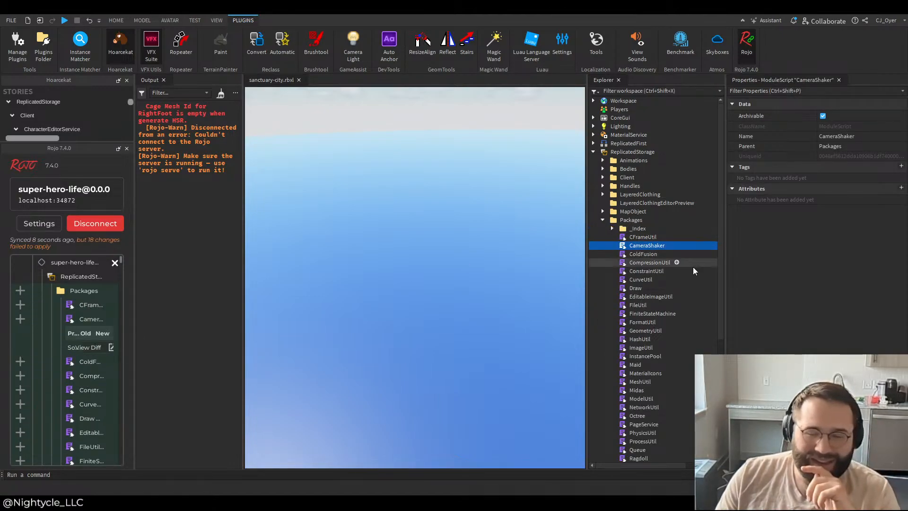
{"action": "double_click", "coordinate": [634, 246]}
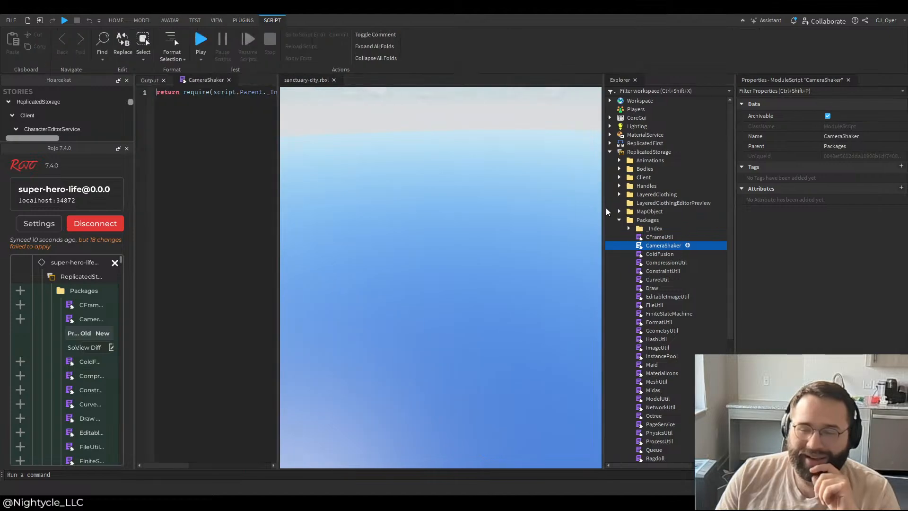
{"action": "left_click", "coordinate": [89, 319]}
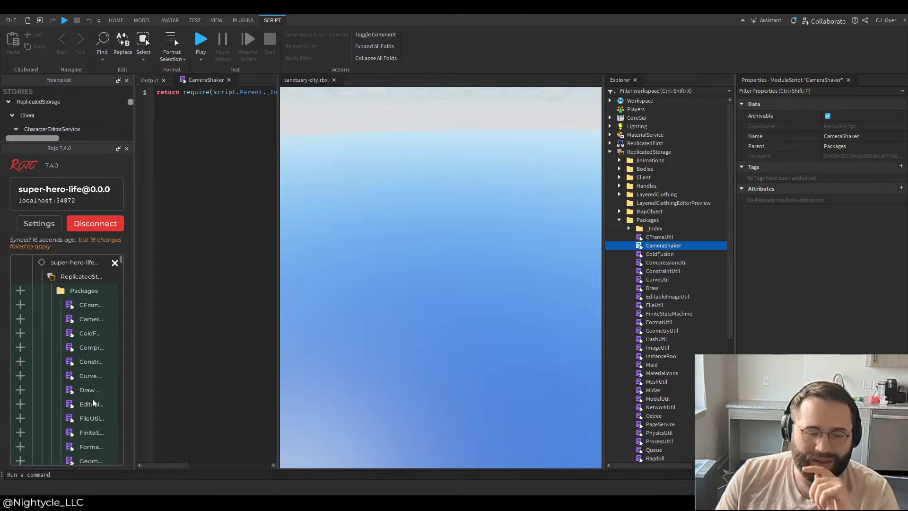
{"action": "left_click", "coordinate": [113, 228]}
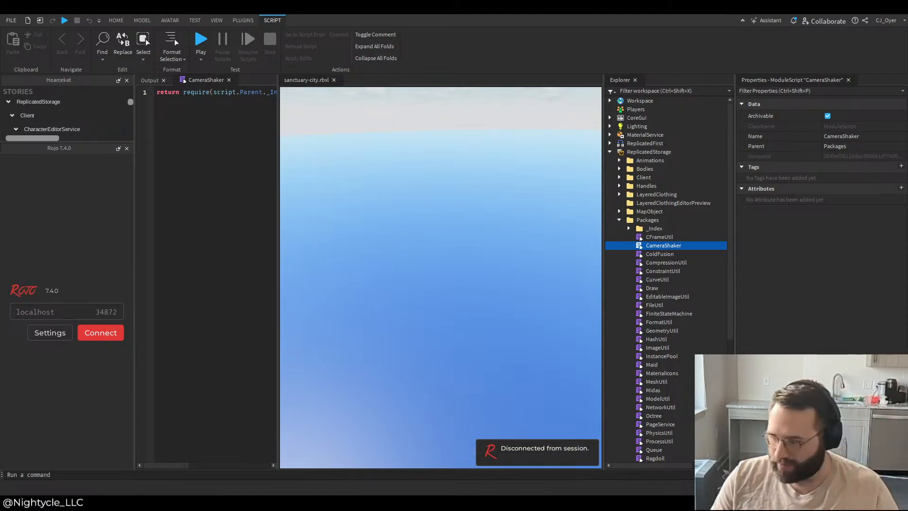
Step: Switch to VS Code and examine the package dependencies in wally.toml and the tool versions in aftman.toml
{"action": "key", "text": "alt+Tab"}
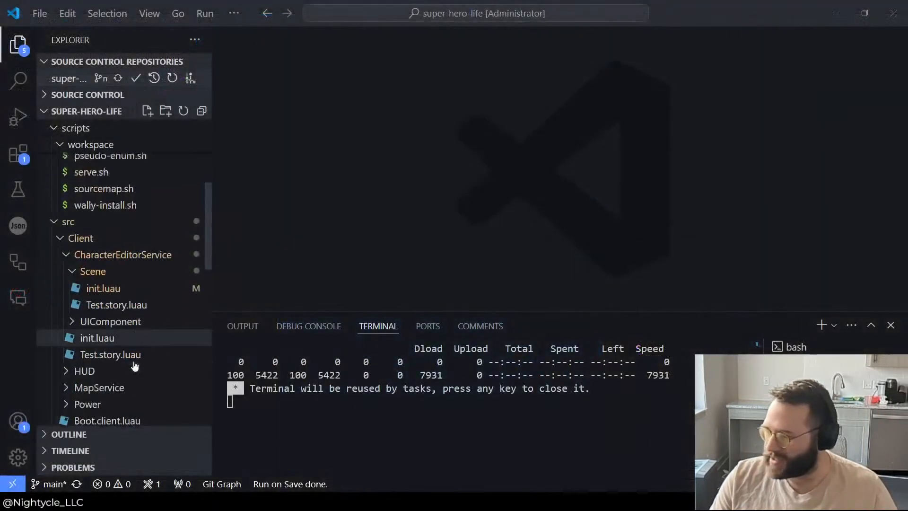
{"action": "scroll", "coordinate": [136, 365], "scroll_direction": "down", "scroll_amount": 10}
{"action": "left_click", "coordinate": [90, 402]}
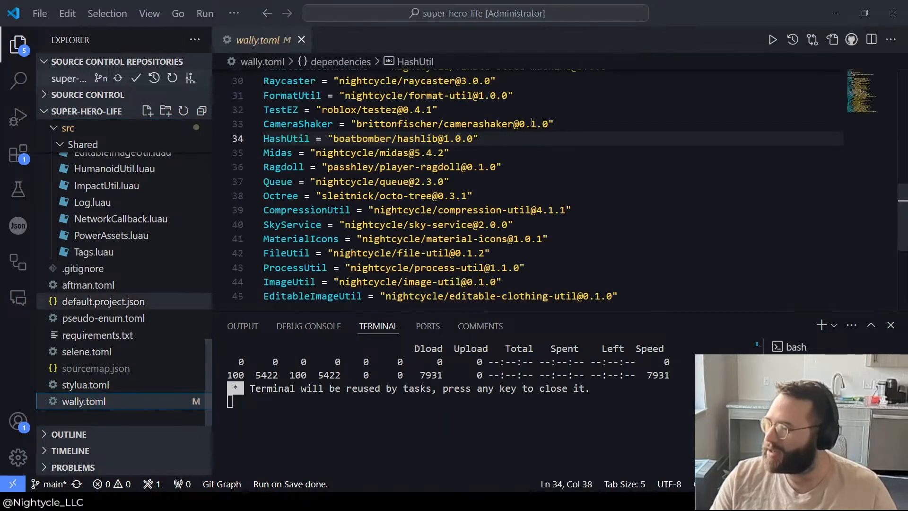
{"action": "scroll", "coordinate": [420, 184], "scroll_direction": "down", "scroll_amount": 3}
{"action": "scroll", "coordinate": [420, 185], "scroll_direction": "up", "scroll_amount": 5}
{"action": "scroll", "coordinate": [419, 184], "scroll_direction": "up", "scroll_amount": 4}
{"action": "scroll", "coordinate": [419, 185], "scroll_direction": "down", "scroll_amount": 6}
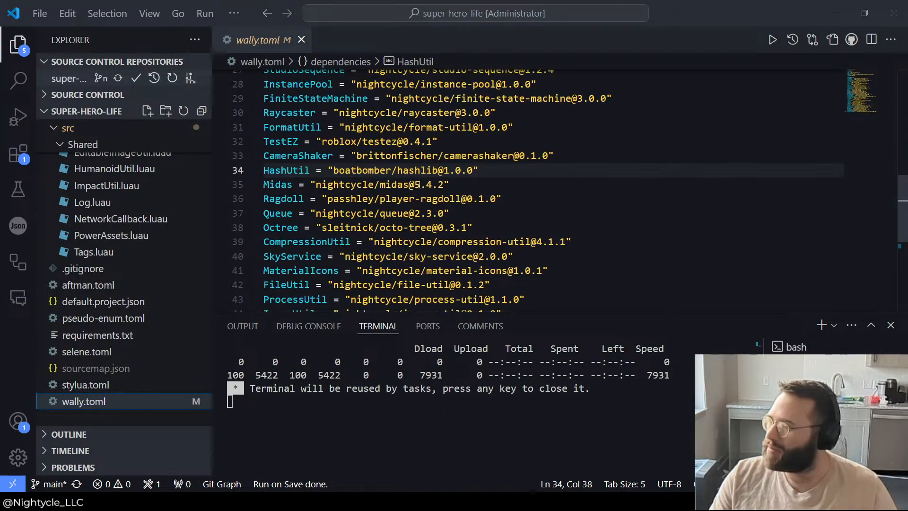
{"action": "scroll", "coordinate": [356, 188], "scroll_direction": "down", "scroll_amount": 3}
{"action": "scroll", "coordinate": [356, 188], "scroll_direction": "up", "scroll_amount": 10}
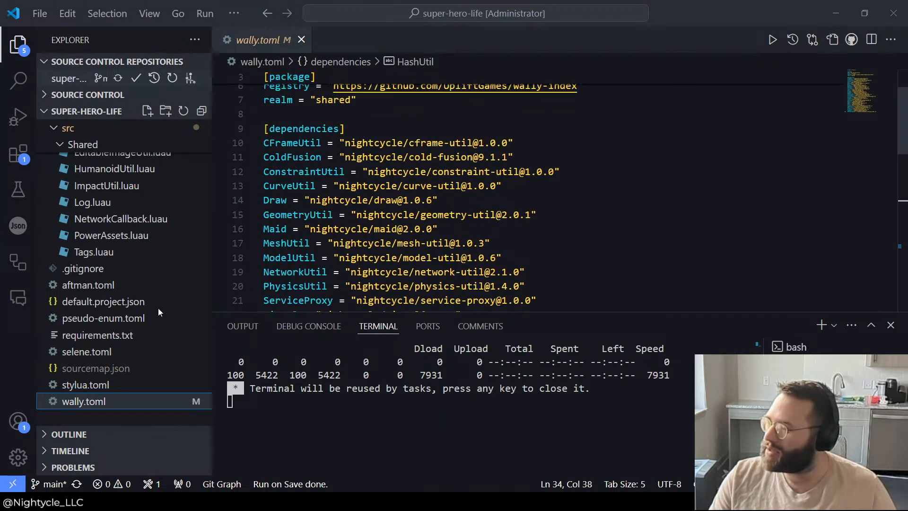
{"action": "left_click", "coordinate": [88, 285]}
{"action": "left_click", "coordinate": [444, 192]}
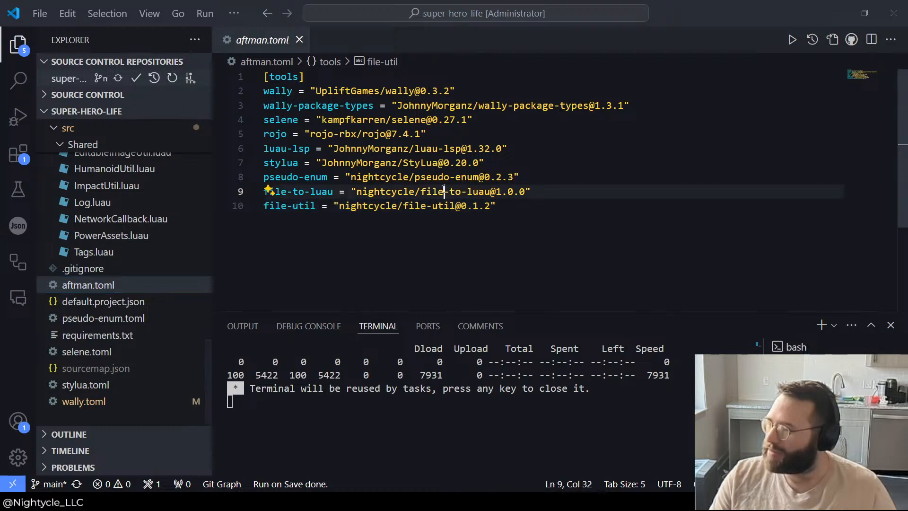
Step: Set the rojo tool version to 7.4.2 in aftman.toml and save all files
{"action": "double_click", "coordinate": [417, 134]}
{"action": "type", "text": "2"}
{"action": "left_click", "coordinate": [483, 106]}
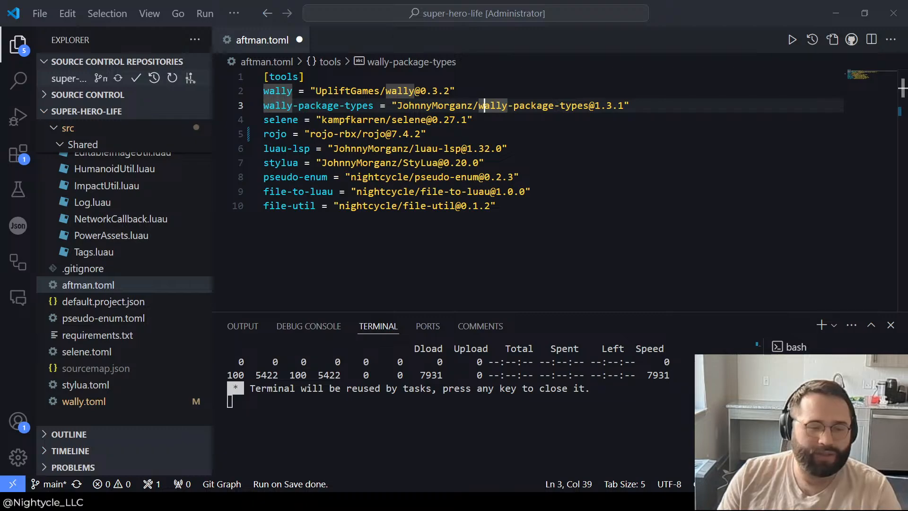
{"action": "key", "text": "Down"}
{"action": "key", "text": "Down"}
{"action": "key", "text": "Down"}
{"action": "key", "text": "Down"}
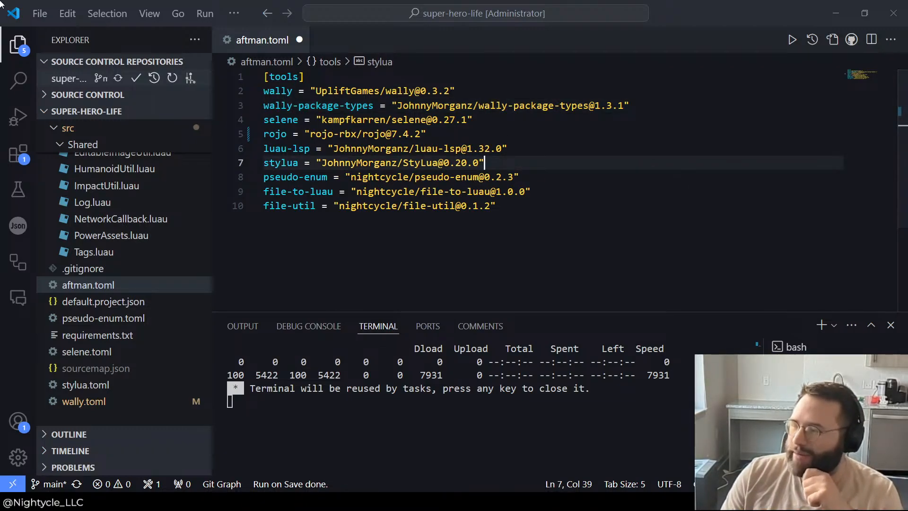
{"action": "left_click", "coordinate": [39, 14]}
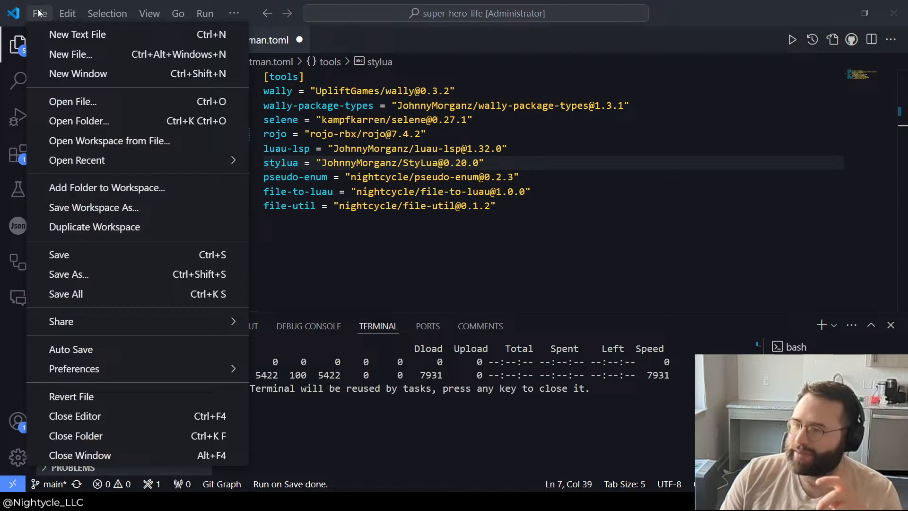
{"action": "left_click", "coordinate": [68, 295]}
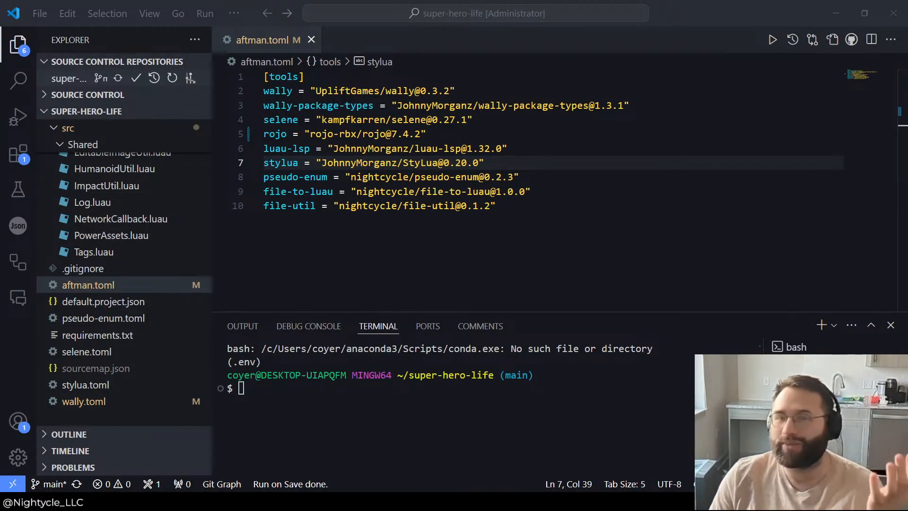
Step: Try to install the updated tools by running aftman install in the bash terminal
{"action": "left_click", "coordinate": [454, 438]}
{"action": "type", "text": "aftm"}
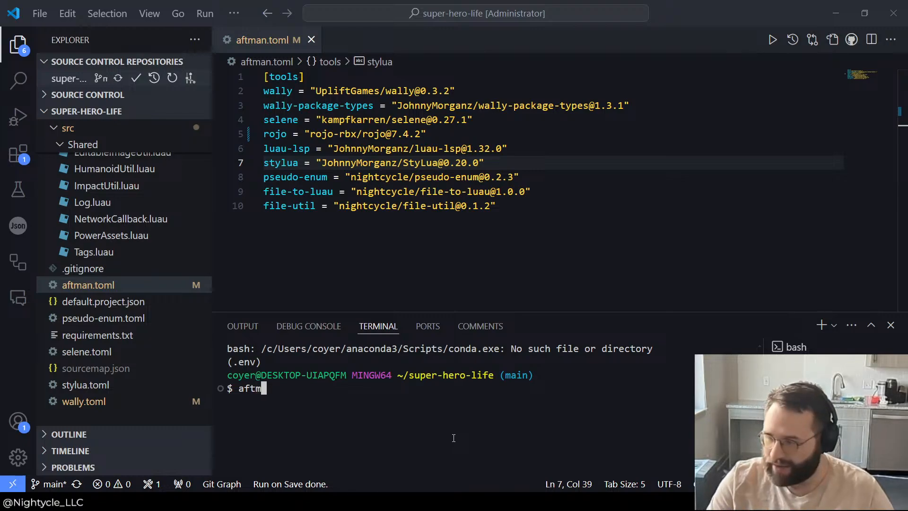
{"action": "type", "text": "an install"}
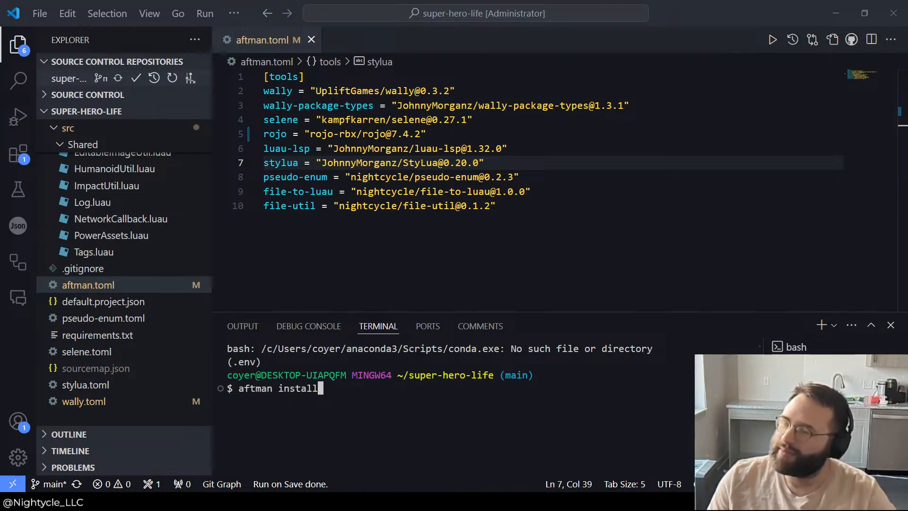
{"action": "left_click", "coordinate": [36, 7]}
{"action": "left_click", "coordinate": [426, 409]}
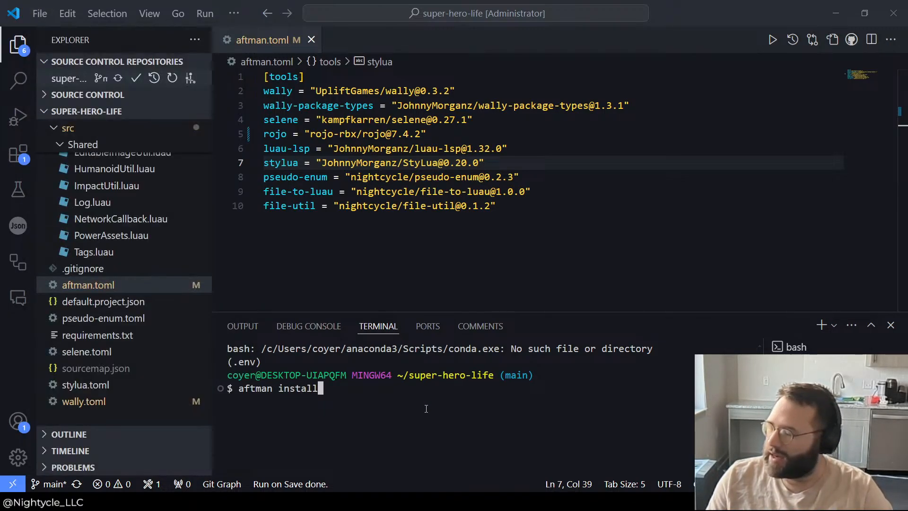
{"action": "key", "text": "Return"}
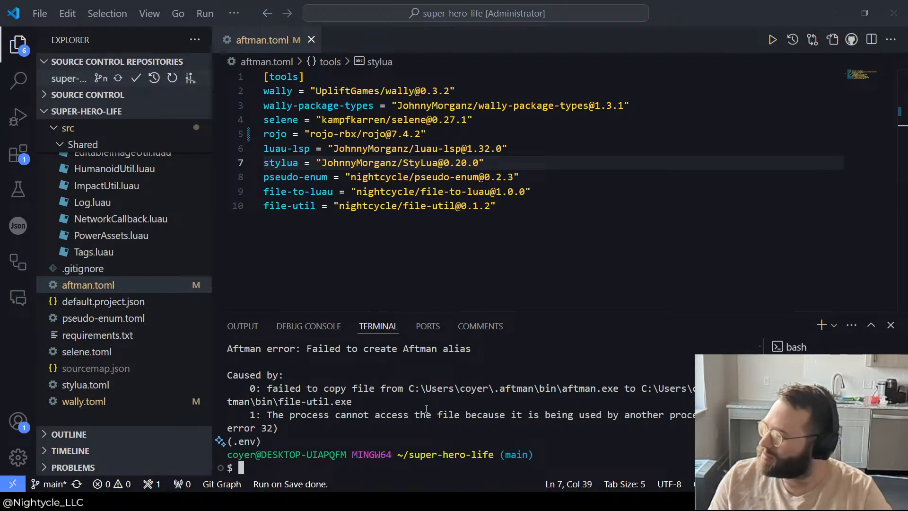
Step: Comment out the rojo entry in aftman.toml and save all files
{"action": "left_click", "coordinate": [492, 139]}
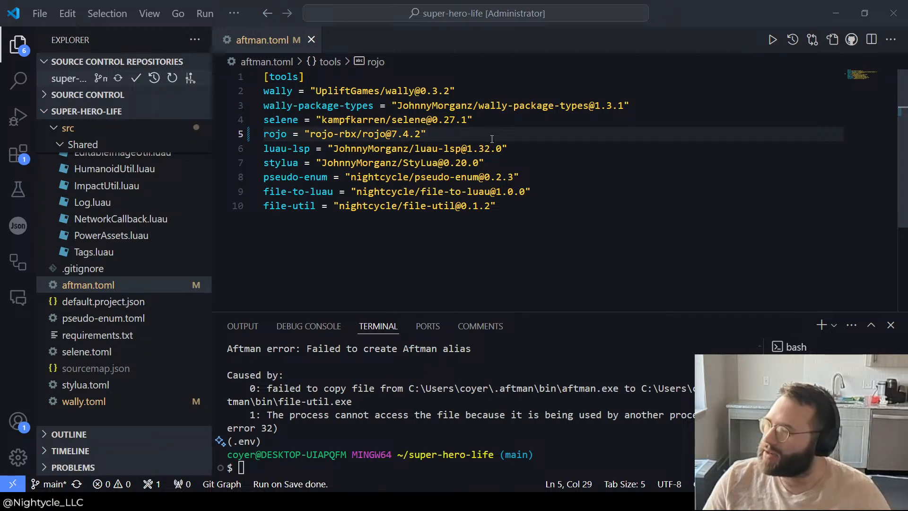
{"action": "key", "text": "ctrl+slash"}
{"action": "left_click", "coordinate": [40, 13]}
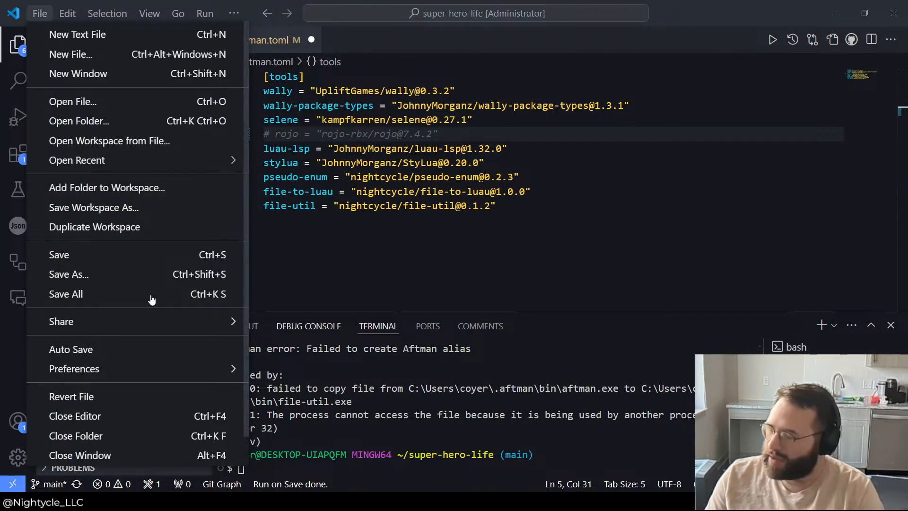
{"action": "left_click", "coordinate": [71, 294]}
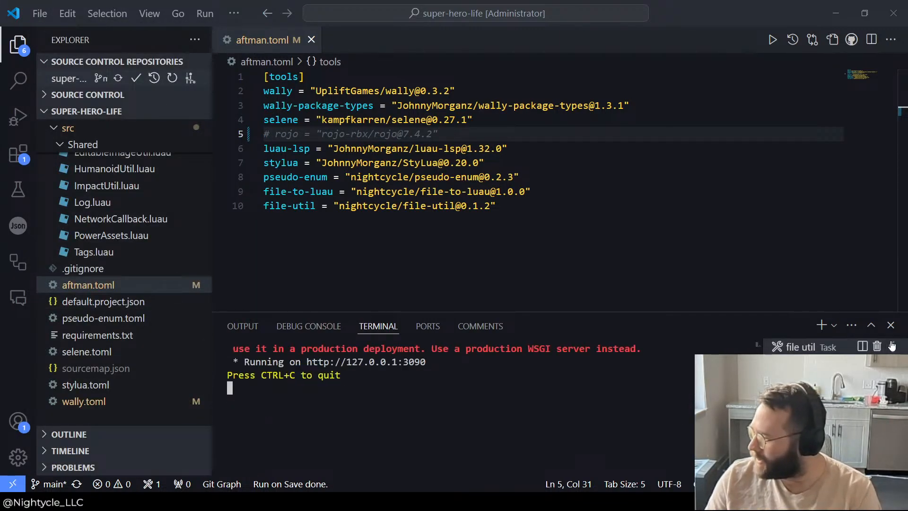
Step: Kill the running file util task's terminal and run aftman install again in bash
{"action": "left_click", "coordinate": [878, 348]}
{"action": "left_click", "coordinate": [879, 348]}
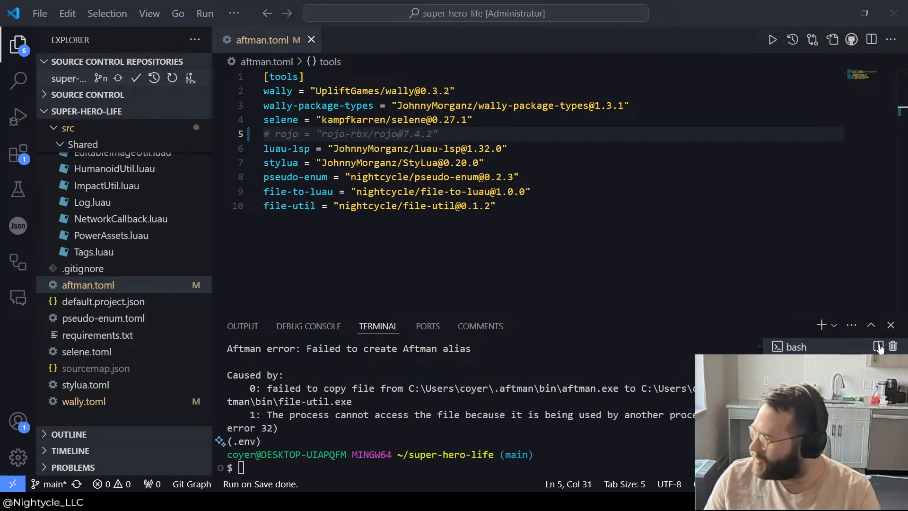
{"action": "type", "text": "aftman install"}
{"action": "key", "text": "Return"}
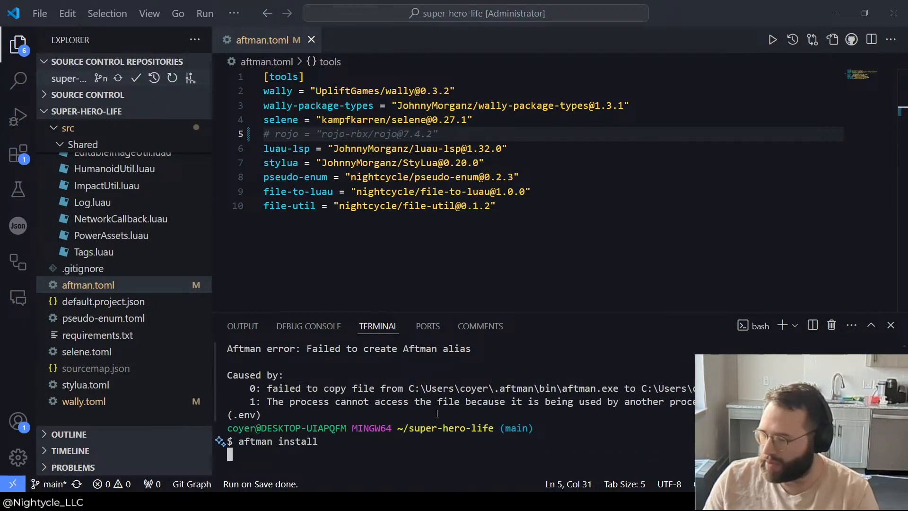
Step: Uncomment the rojo 7.4.2 entry in aftman.toml
{"action": "left_click", "coordinate": [456, 137]}
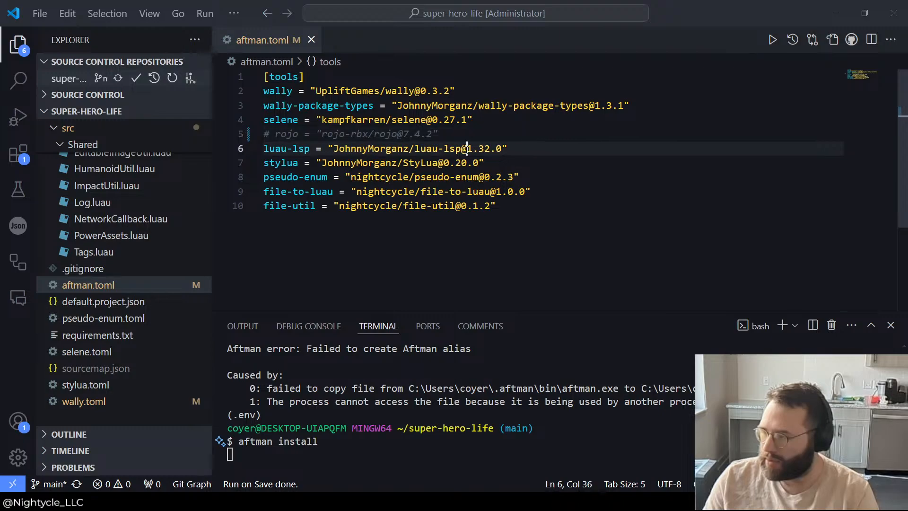
{"action": "triple_click", "coordinate": [456, 139]}
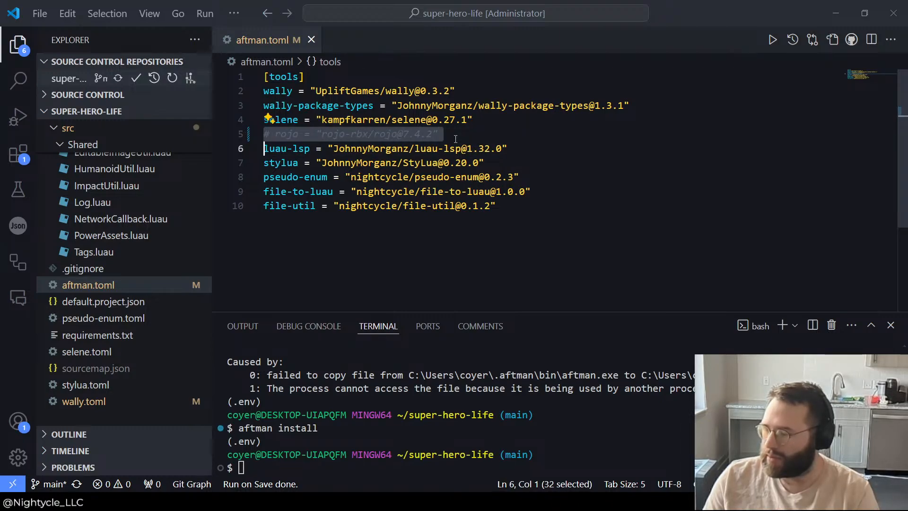
{"action": "left_click", "coordinate": [334, 134]}
{"action": "left_click", "coordinate": [275, 135]}
{"action": "key", "text": "BackSpace"}
{"action": "key", "text": "BackSpace"}
Step: Save all files and run aftman install in the terminal to install Rojo 7.4.2
{"action": "left_click", "coordinate": [279, 416]}
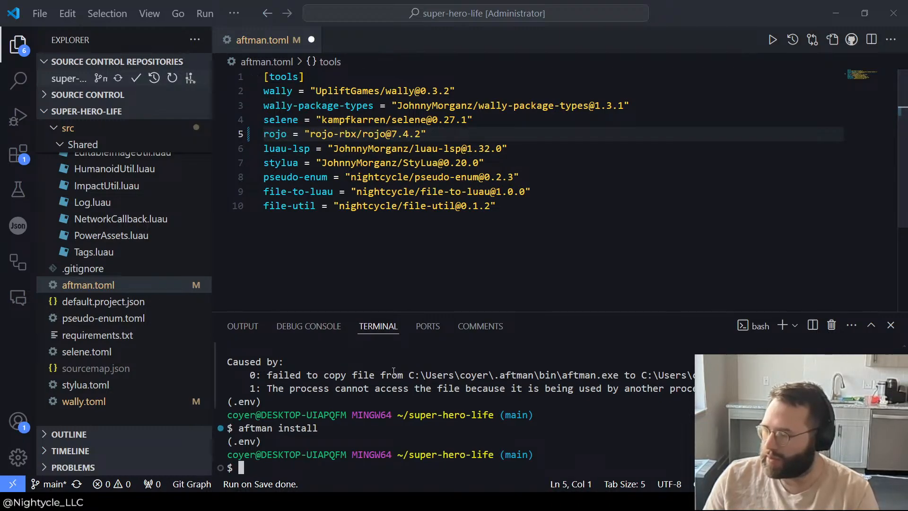
{"action": "key", "text": "Up"}
{"action": "left_click", "coordinate": [43, 13]}
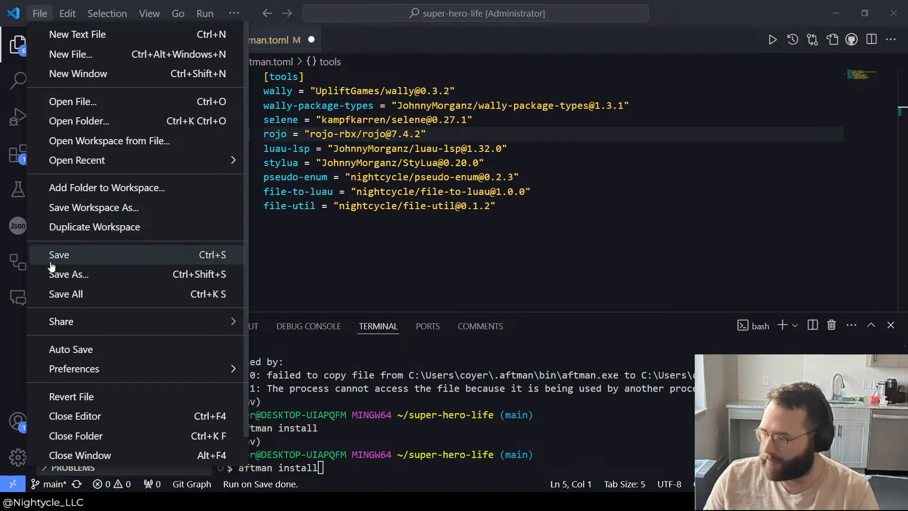
{"action": "left_click", "coordinate": [58, 294]}
{"action": "key", "text": "Return"}
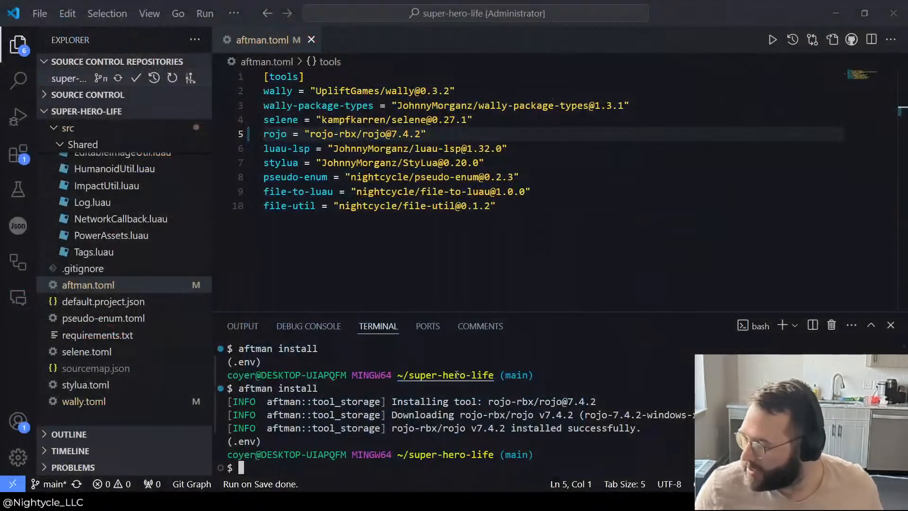
Step: Clear the recalled terminal command and run rojo on its own to list its subcommands
{"action": "key", "text": "Up"}
{"action": "key", "text": "Up"}
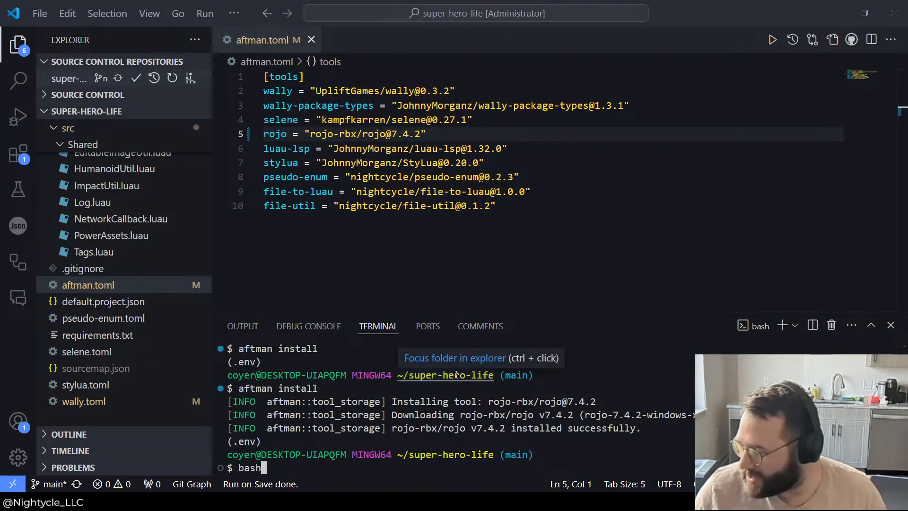
{"action": "key", "text": "Down"}
{"action": "key", "text": "BackSpace"}
{"action": "key", "text": "BackSpace"}
{"action": "key", "text": "BackSpace"}
{"action": "key", "text": "BackSpace"}
{"action": "key", "text": "BackSpace"}
{"action": "key", "text": "BackSpace"}
{"action": "key", "text": "BackSpace"}
{"action": "key", "text": "BackSpace"}
{"action": "key", "text": "BackSpace"}
{"action": "key", "text": "BackSpace"}
{"action": "key", "text": "BackSpace"}
{"action": "key", "text": "BackSpace"}
{"action": "key", "text": "BackSpace"}
{"action": "key", "text": "BackSpace"}
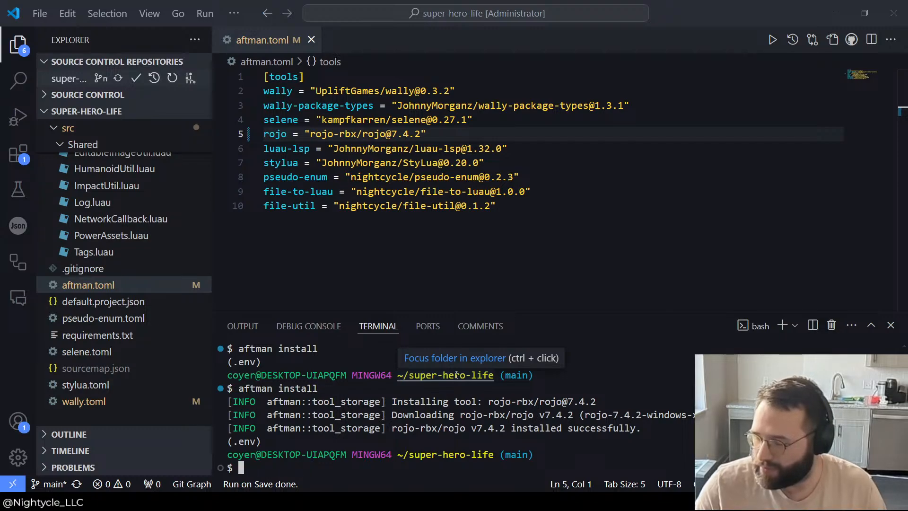
{"action": "type", "text": "rojo"}
{"action": "key", "text": "Return"}
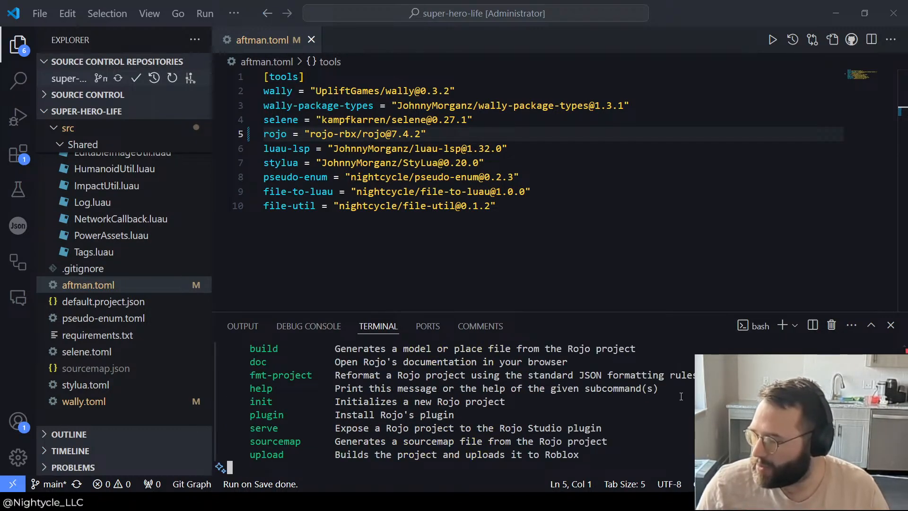
Step: Enlarge the terminal and run rojo plugin to view the subcommands for managing the Studio plugin
{"action": "left_click_drag", "start_coordinate": [600, 311], "coordinate": [610, 203]}
{"action": "type", "text": "roj"}
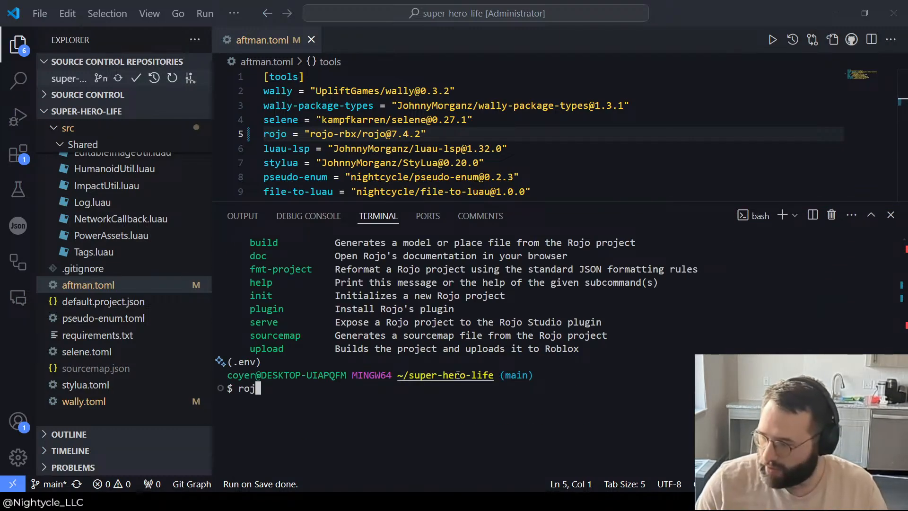
{"action": "type", "text": "o plugin"}
{"action": "key", "text": "Return"}
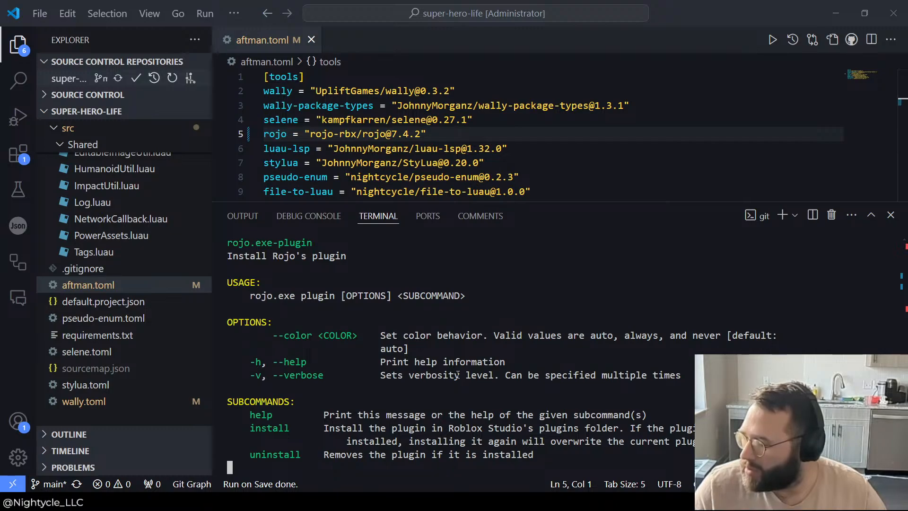
Step: Install the Rojo plugin into Roblox Studio with rojo plugin install, running the command a second time after checking Studio
{"action": "key", "text": "Up"}
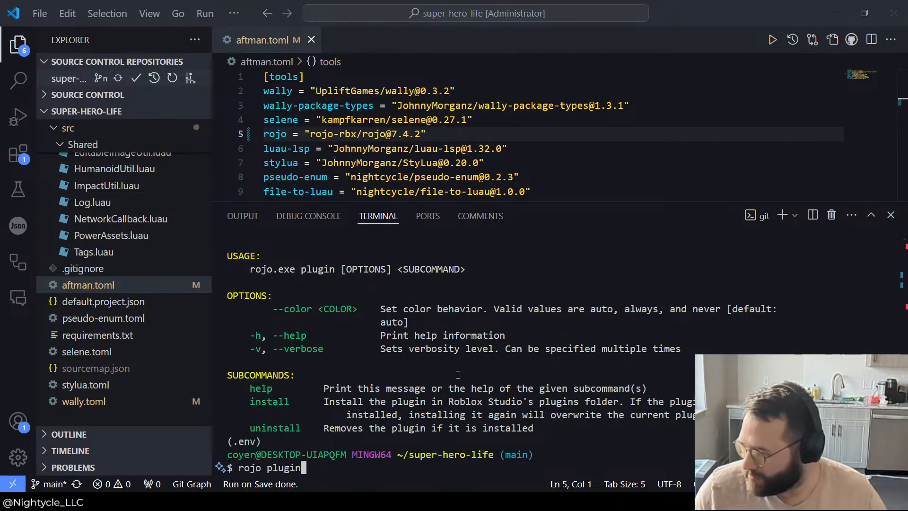
{"action": "type", "text": "install"}
{"action": "key", "text": "Return"}
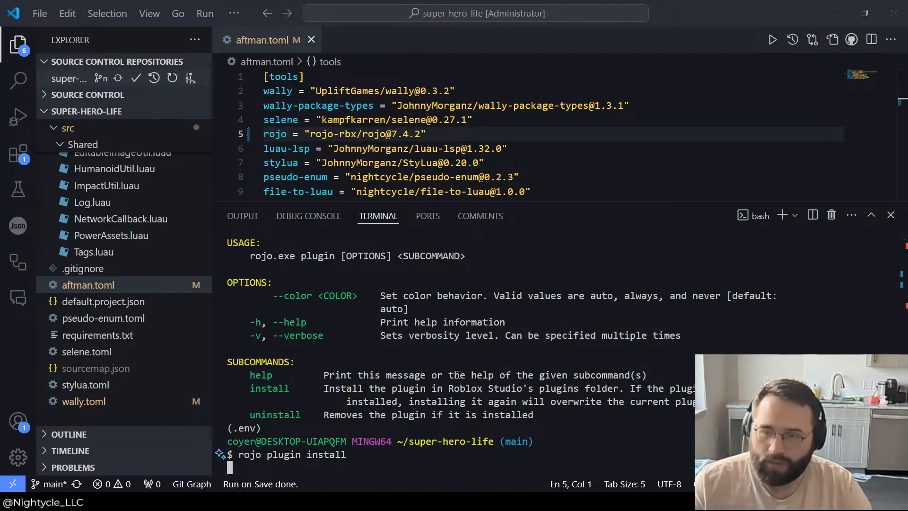
{"action": "key", "text": "alt+Tab"}
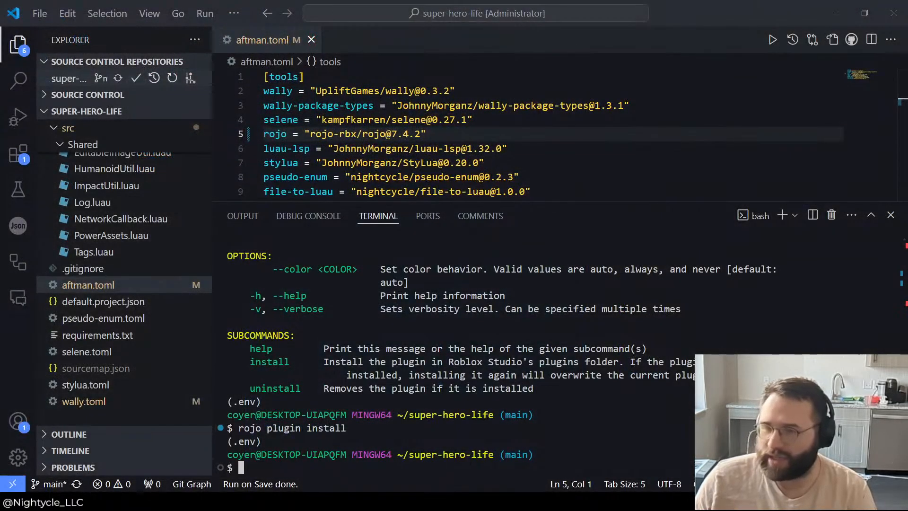
{"action": "key", "text": "Up"}
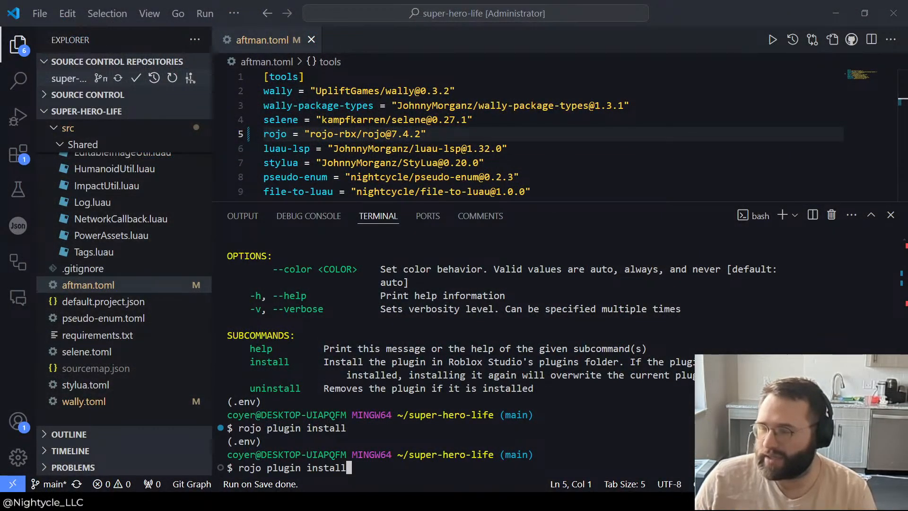
{"action": "key", "text": "Return"}
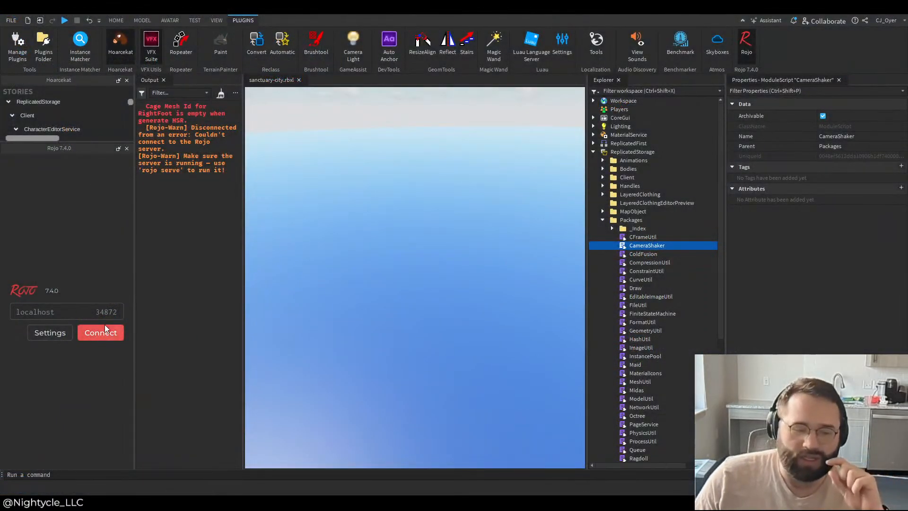
Step: Switch to Roblox Studio and close and reopen the Rojo panel to check the plugin version
{"action": "left_click", "coordinate": [754, 52]}
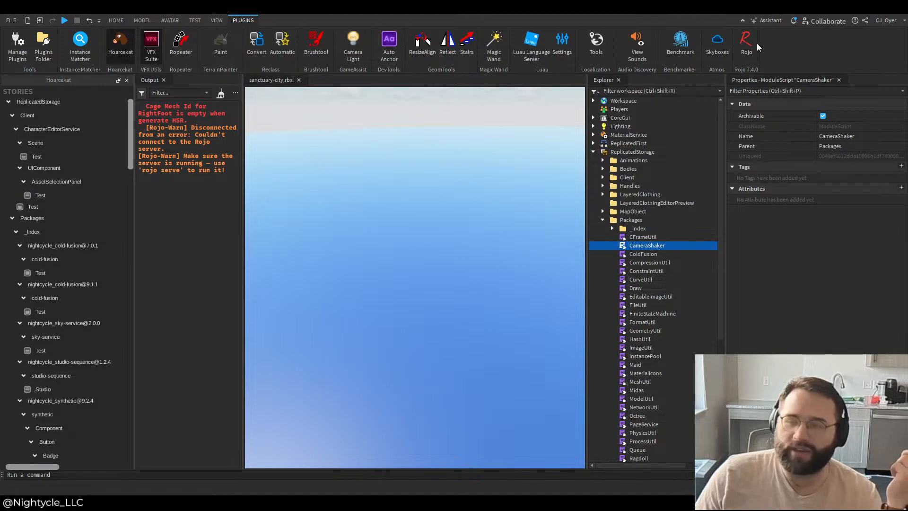
{"action": "left_click", "coordinate": [747, 42]}
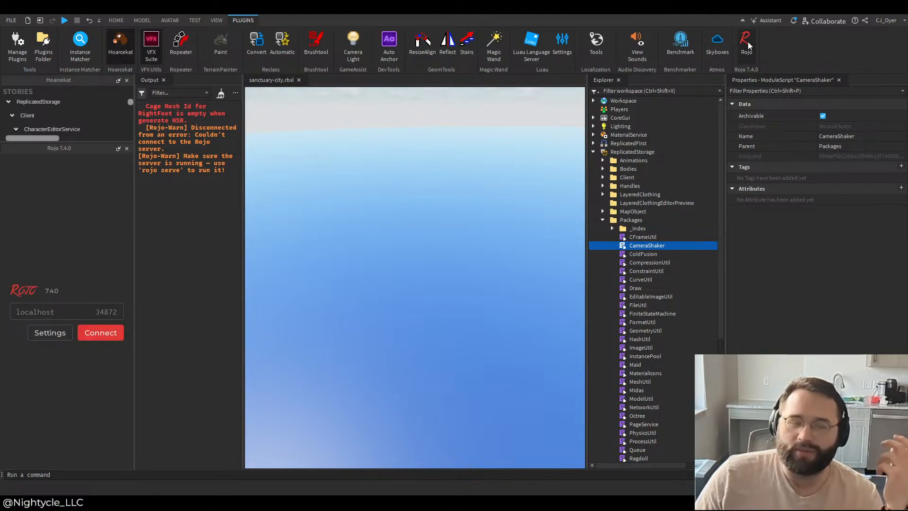
{"action": "left_click", "coordinate": [748, 41]}
{"action": "left_click", "coordinate": [748, 42]}
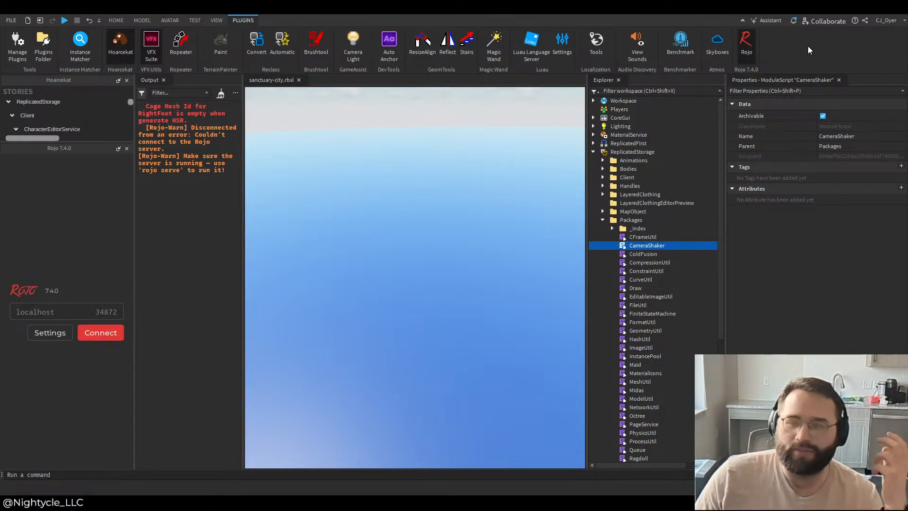
Step: Switch to VS Code and start the Rojo server with rojo serve
{"action": "key", "text": "alt+Tab"}
{"action": "type", "text": "rojo serve"}
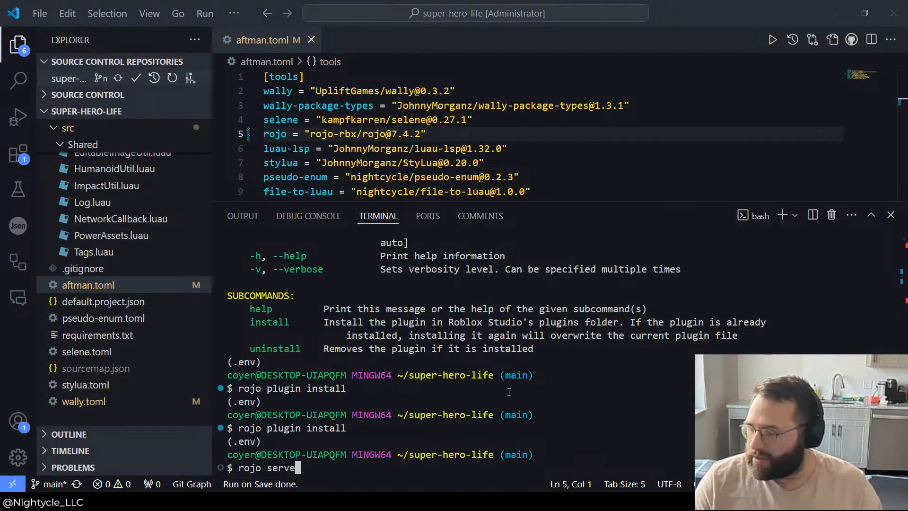
{"action": "key", "text": "Return"}
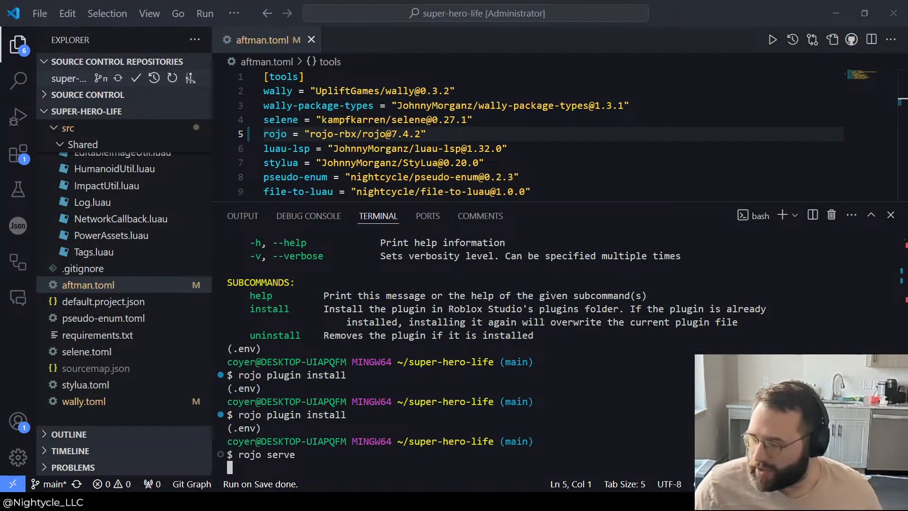
Step: Switch to Roblox Studio, connect the Rojo panel to localhost on port 34872, and reduce the panel's height
{"action": "key", "text": "alt+Tab"}
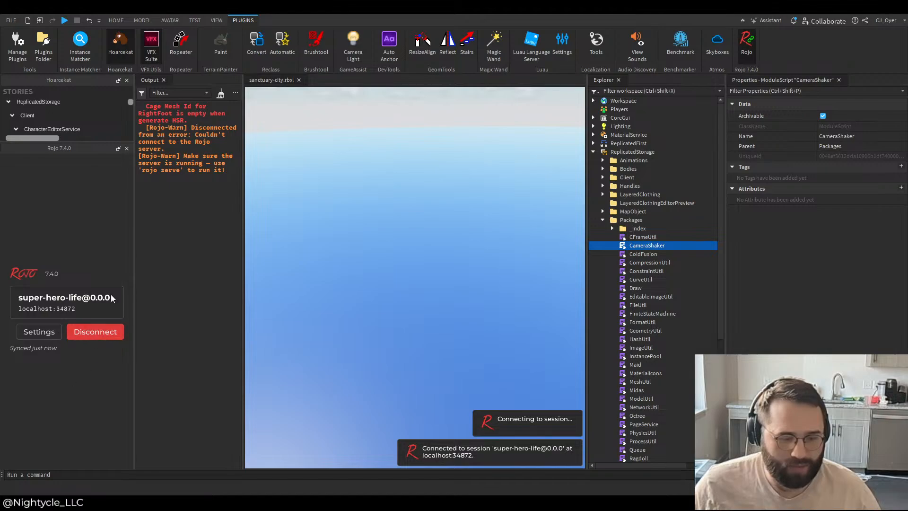
{"action": "left_click_drag", "start_coordinate": [79, 144], "coordinate": [78, 325]}
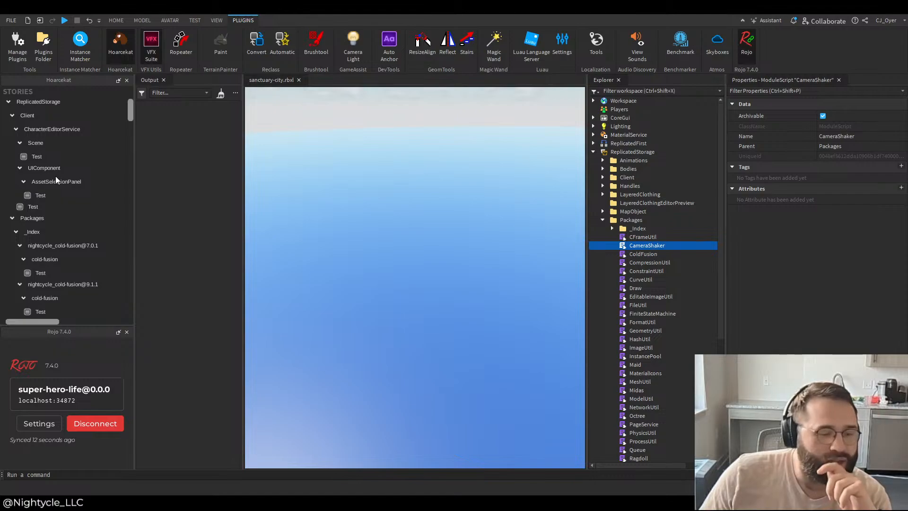
Step: Collapse Packages in the Hoarcekat story list and open the Test story under CharacterEditorService's Scene
{"action": "left_click", "coordinate": [34, 219]}
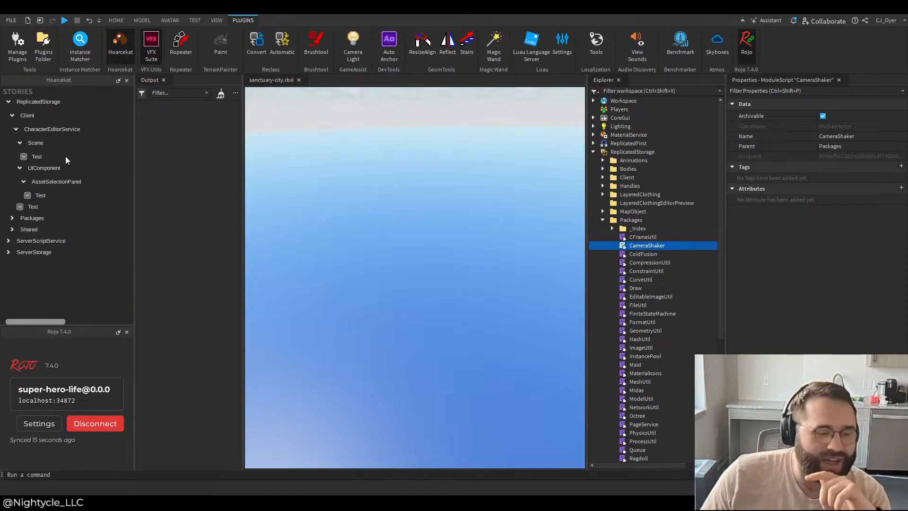
{"action": "left_click", "coordinate": [33, 157]}
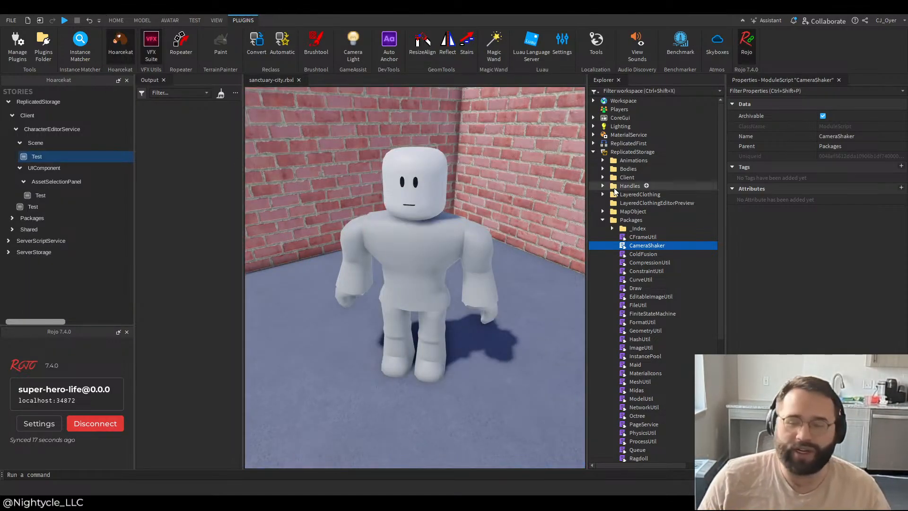
Step: Insert a ScreenGui under CoreGui and add a Frame inside it
{"action": "left_click", "coordinate": [603, 220]}
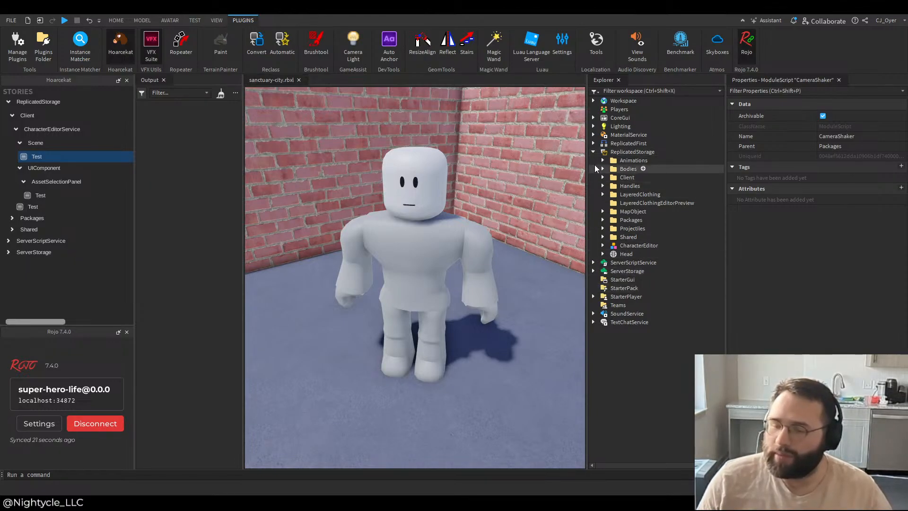
{"action": "left_click", "coordinate": [592, 118]}
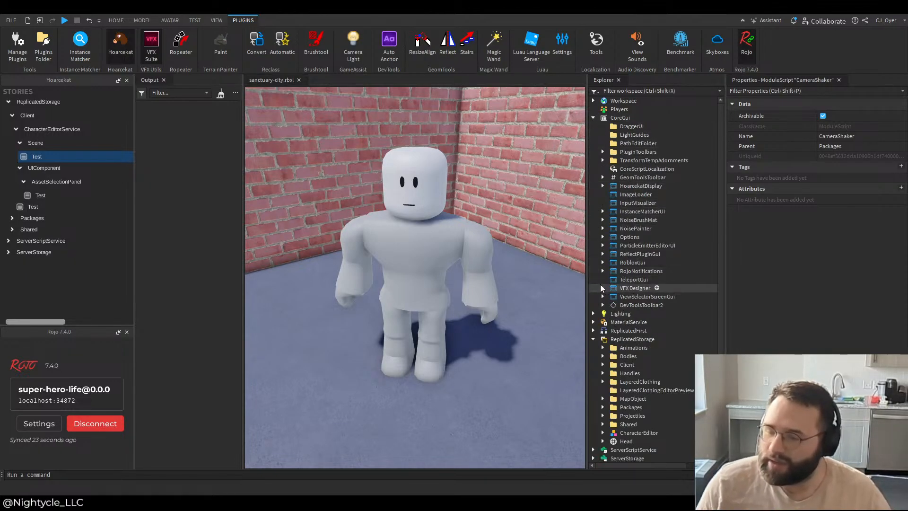
{"action": "left_click", "coordinate": [635, 120]}
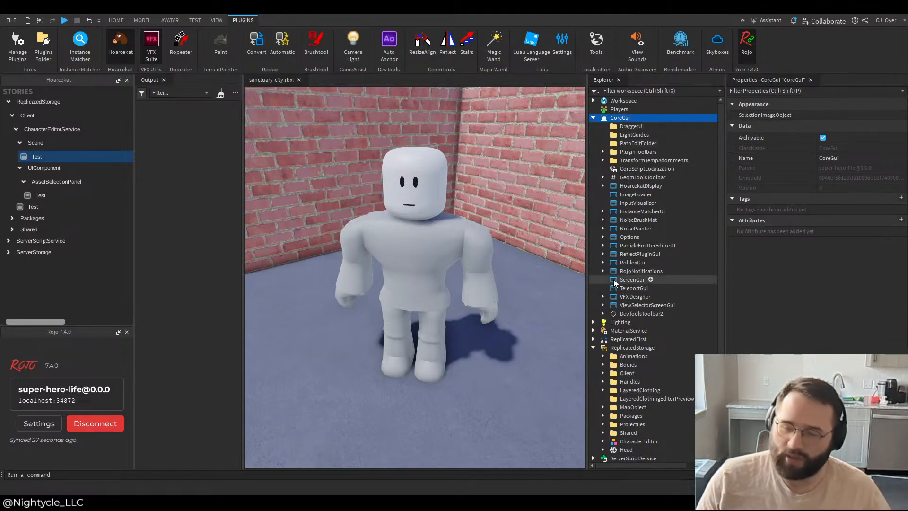
{"action": "left_click", "coordinate": [653, 279]}
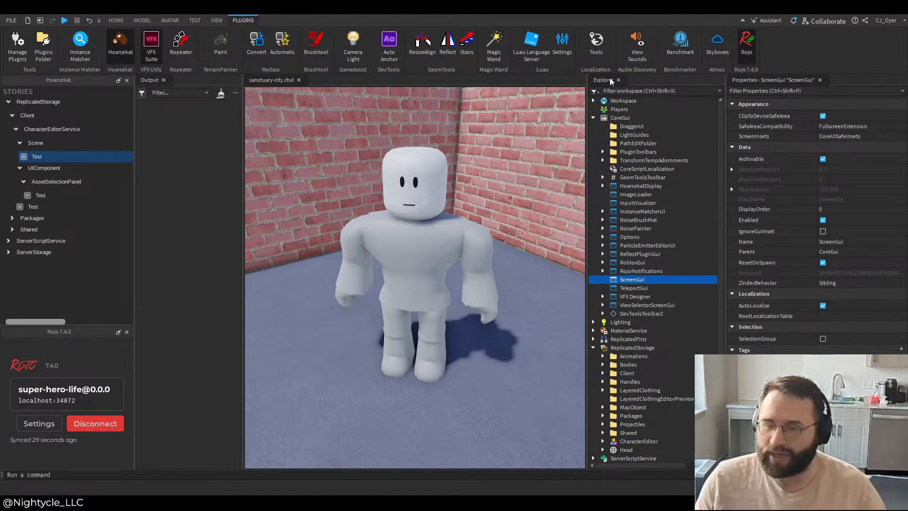
{"action": "left_click", "coordinate": [610, 91]}
{"action": "left_click", "coordinate": [638, 288]}
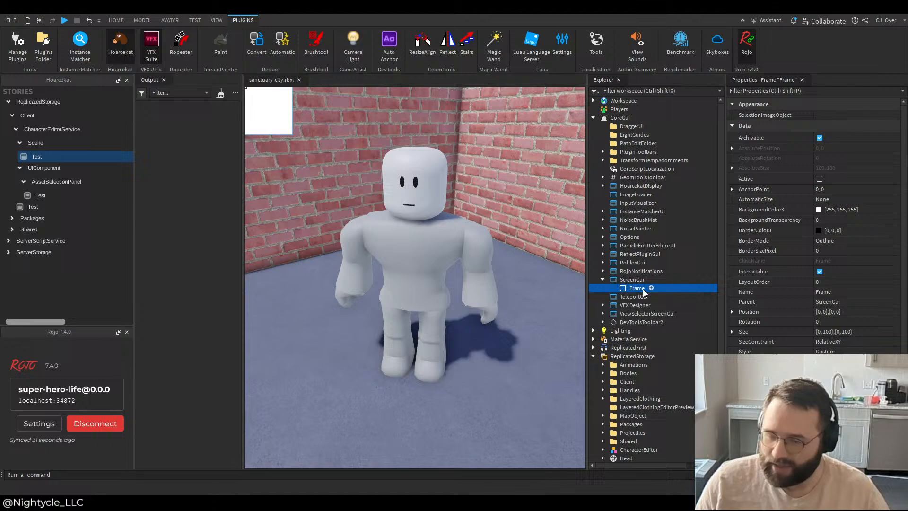
Step: Move the ScreenGui from CoreGui into StarterGui and select its Frame
{"action": "left_click", "coordinate": [627, 279]}
{"action": "left_click", "coordinate": [593, 356]}
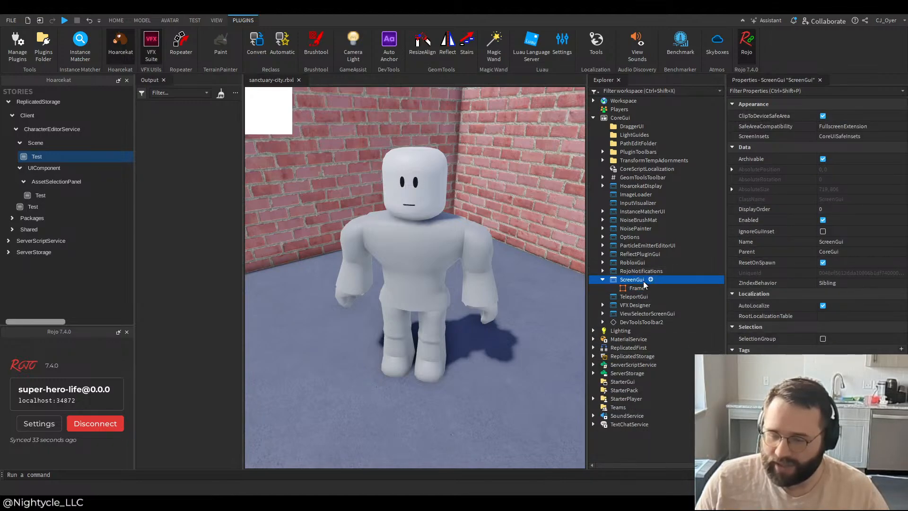
{"action": "left_click_drag", "start_coordinate": [644, 283], "coordinate": [629, 381]}
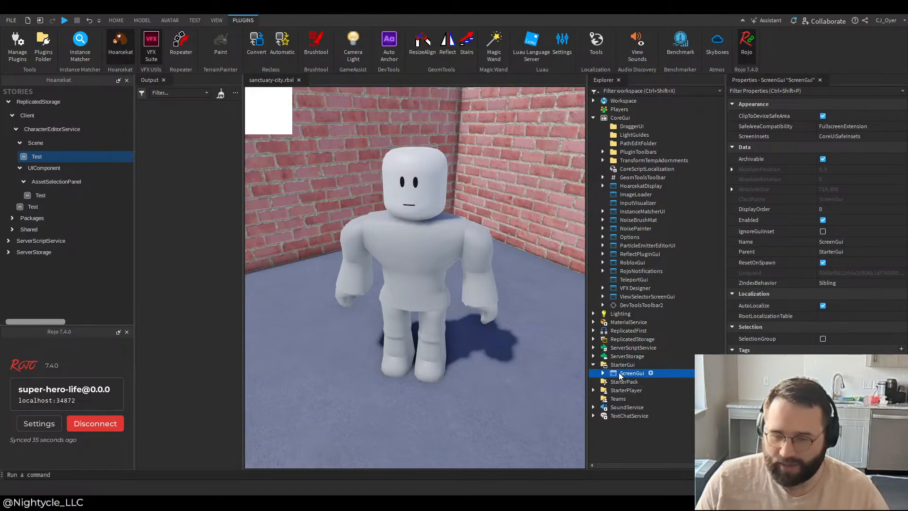
{"action": "left_click", "coordinate": [603, 373]}
{"action": "left_click", "coordinate": [637, 382]}
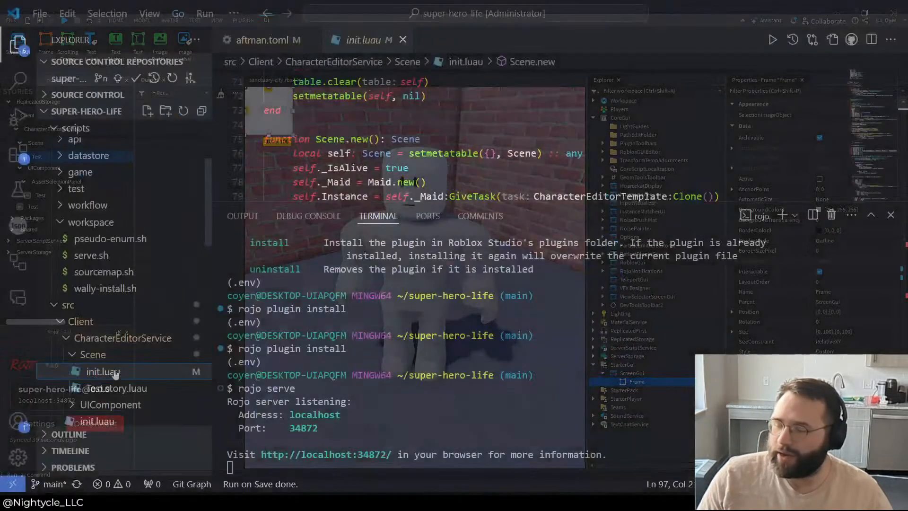
Step: Switch to VS Code and look through the types and constants in the Scene folder's init.luau
{"action": "scroll", "coordinate": [414, 150], "scroll_direction": "up", "scroll_amount": 15}
{"action": "scroll", "coordinate": [414, 151], "scroll_direction": "up", "scroll_amount": 1}
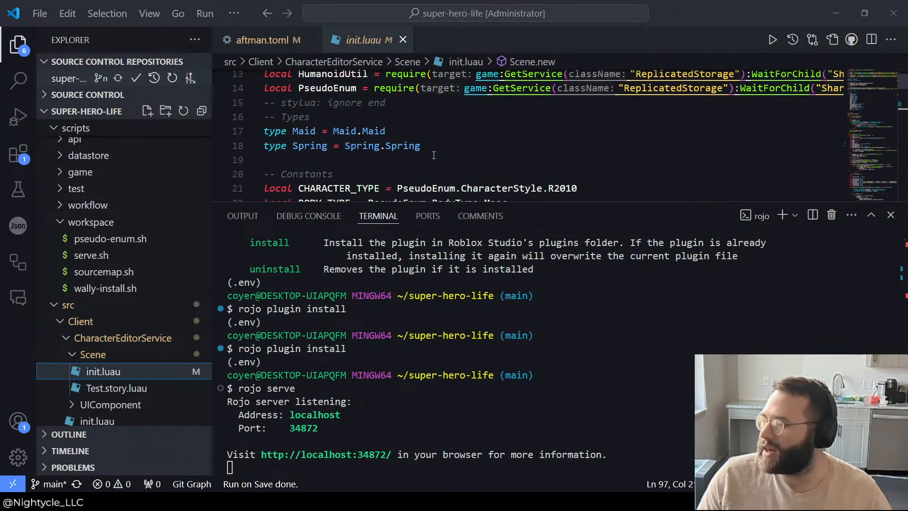
{"action": "scroll", "coordinate": [415, 150], "scroll_direction": "down", "scroll_amount": 2}
{"action": "double_click", "coordinate": [447, 154]}
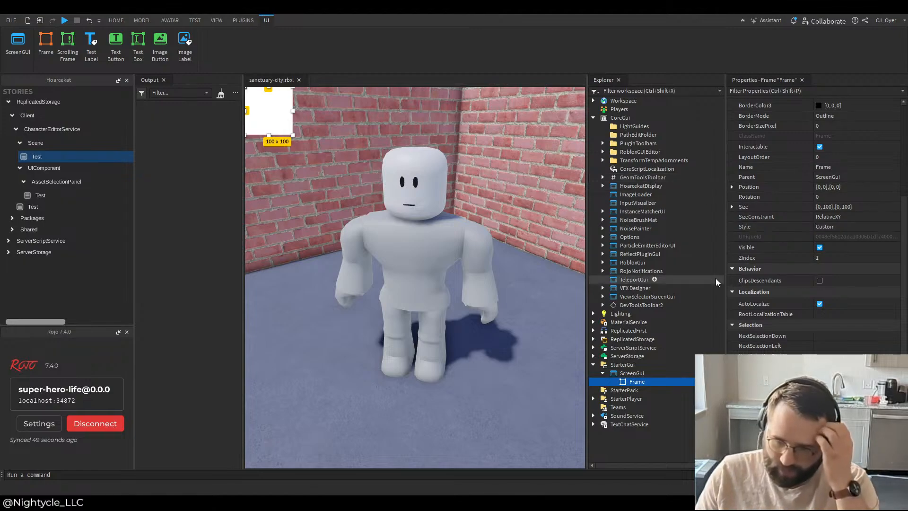
Step: Switch to Roblox Studio and set the Frame's BackgroundTransparency to 1
{"action": "scroll", "coordinate": [842, 142], "scroll_direction": "up", "scroll_amount": 2}
{"action": "left_click", "coordinate": [825, 125]}
{"action": "type", "text": "1"}
{"action": "key", "text": "Return"}
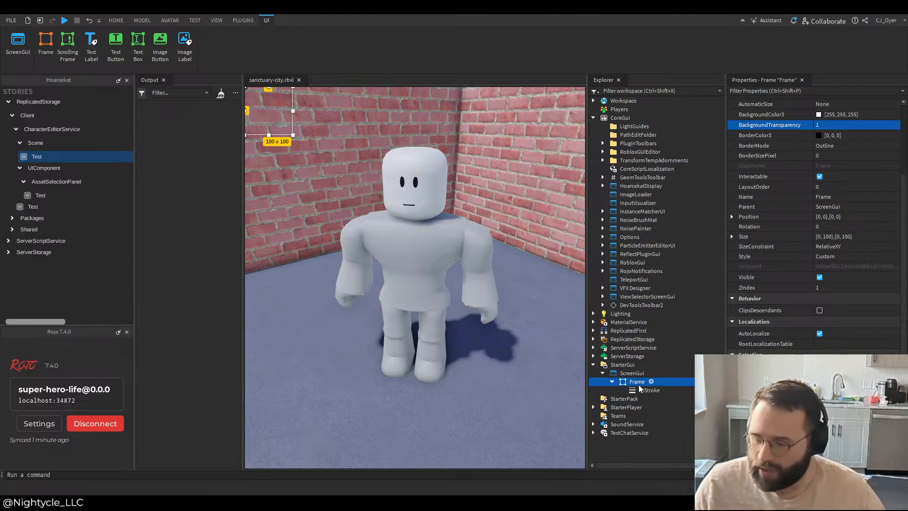
Step: Increase the Thickness of the UIStroke under the Frame
{"action": "left_click", "coordinate": [639, 388]}
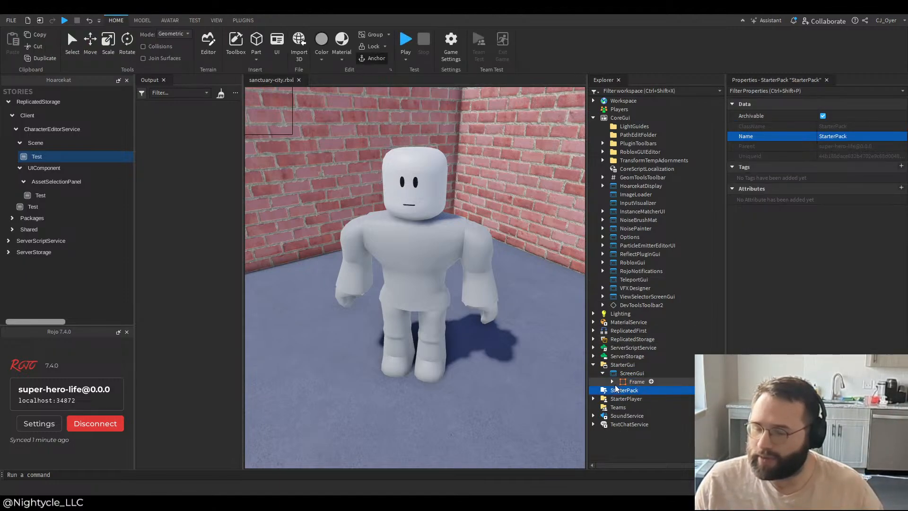
{"action": "left_click", "coordinate": [612, 382]}
{"action": "left_click", "coordinate": [649, 390]}
{"action": "left_click", "coordinate": [837, 147]}
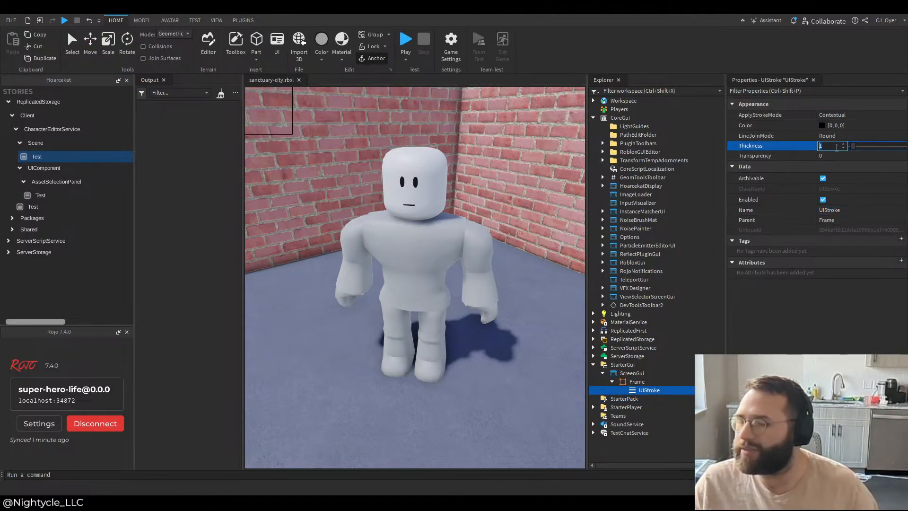
Step: Set the Frame's Size to {0, 300},{0, 300}
{"action": "left_click", "coordinate": [636, 381]}
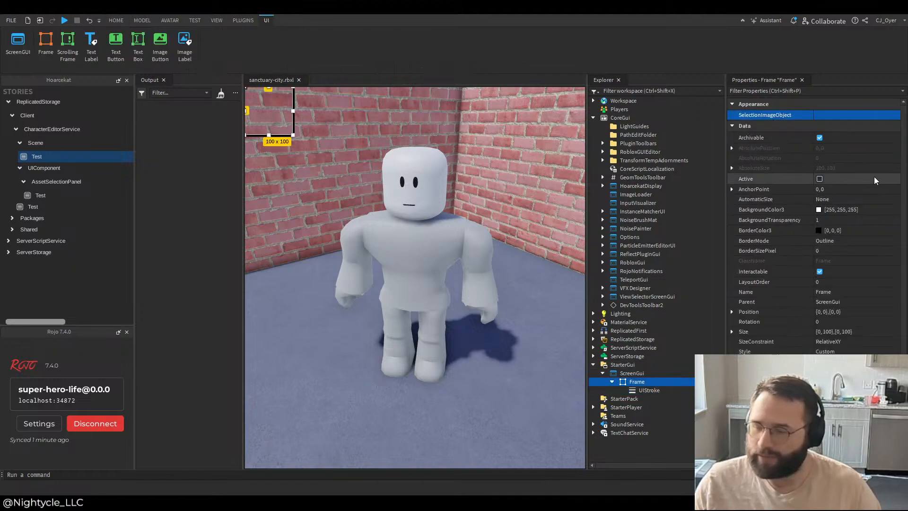
{"action": "left_click", "coordinate": [846, 332]}
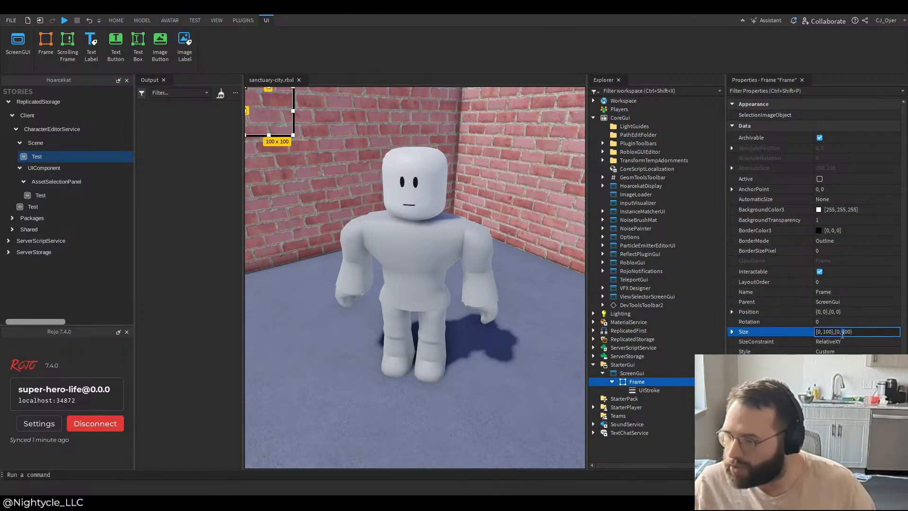
{"action": "key", "text": "BackSpace"}
{"action": "type", "text": "3"}
{"action": "key", "text": "BackSpace"}
{"action": "key", "text": "BackSpace"}
{"action": "type", "text": "3"}
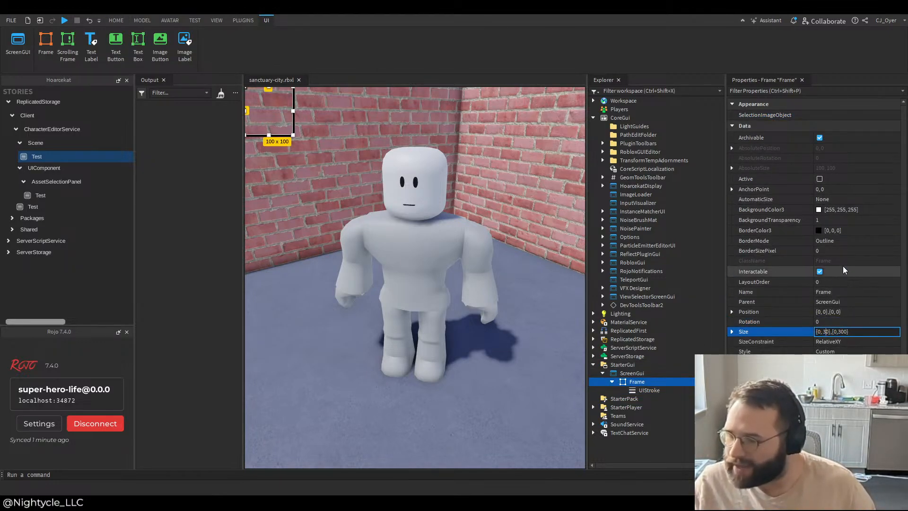
{"action": "type", "text": "0"}
{"action": "key", "text": "Return"}
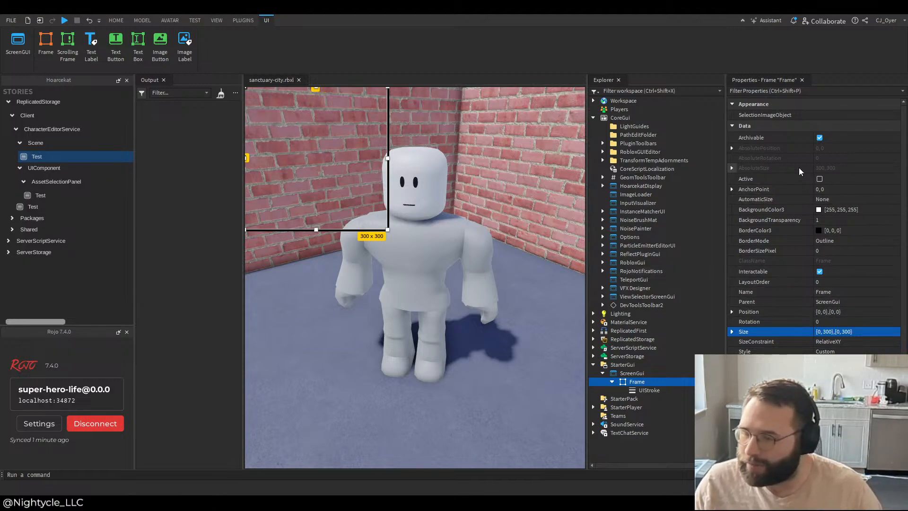
Step: Set the Frame's AnchorPoint to 0.5, 0.5 and its Position to {0.3, 0},{0.3, 0}
{"action": "left_click", "coordinate": [821, 191]}
{"action": "type", "text": "0.5, 0."}
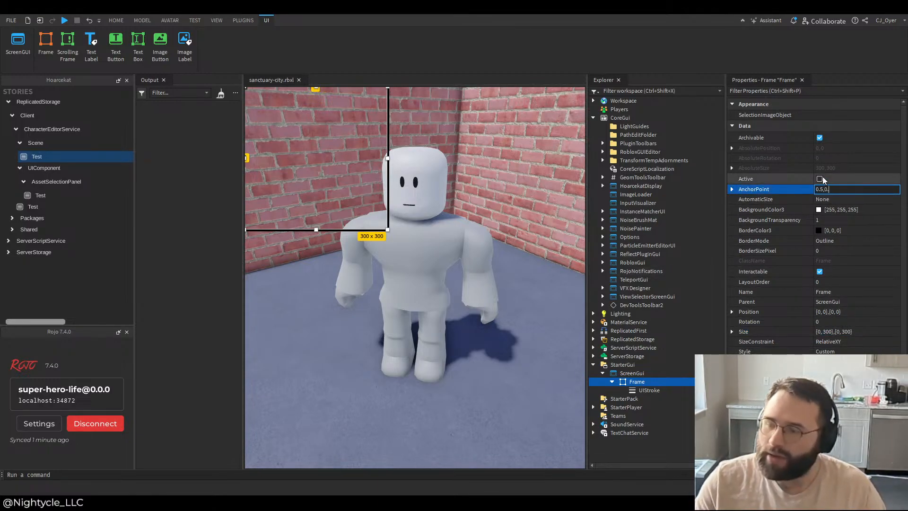
{"action": "type", "text": "5"}
{"action": "key", "text": "Return"}
{"action": "left_click", "coordinate": [818, 312]}
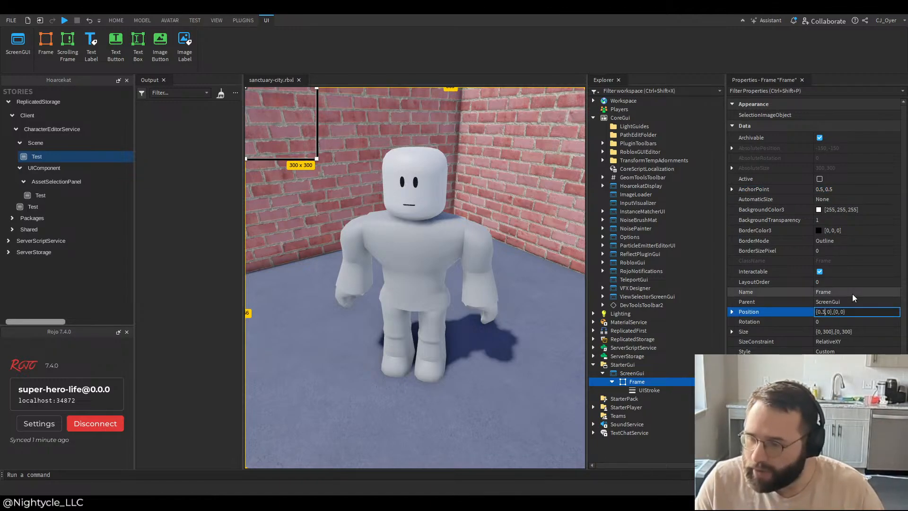
{"action": "type", "text": ".3"}
{"action": "key", "text": "Return"}
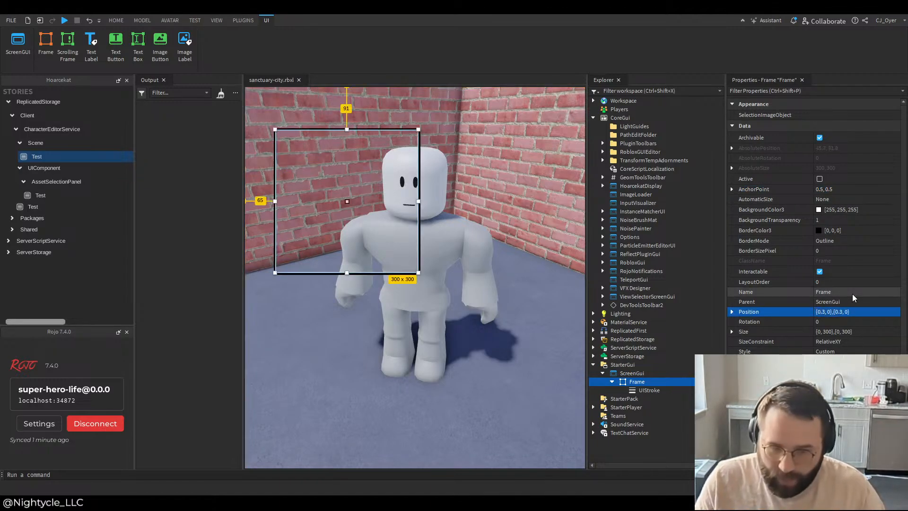
Step: Reload the Scene Test story and expand the unnamed character model inside CharacterEditor in the Workspace
{"action": "left_click", "coordinate": [65, 156]}
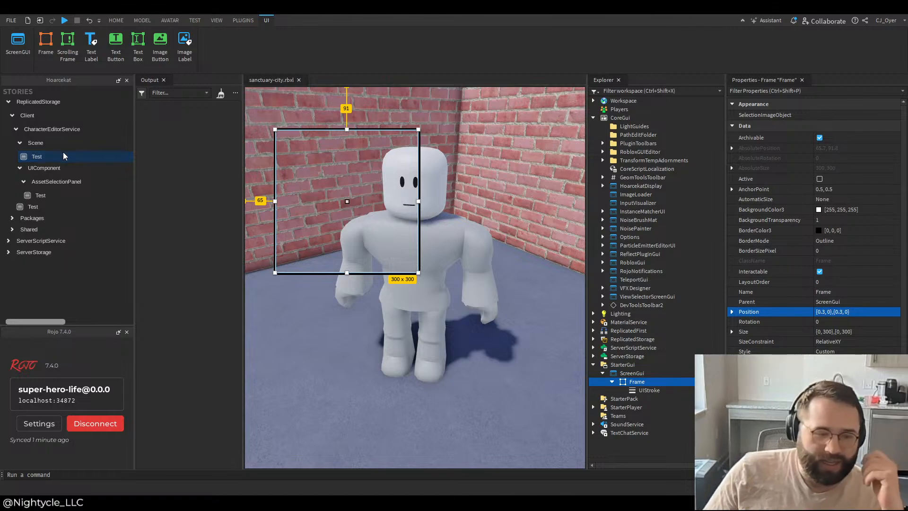
{"action": "left_click", "coordinate": [481, 151]}
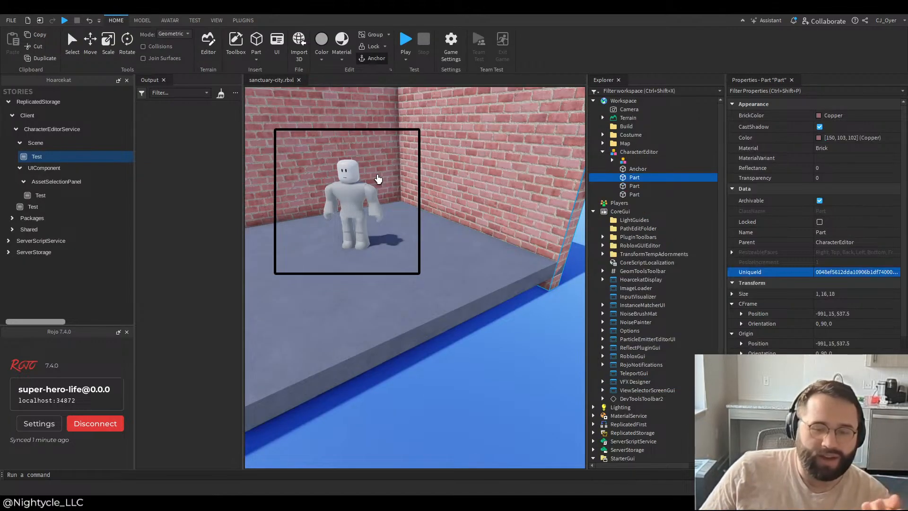
{"action": "left_click", "coordinate": [623, 161]}
{"action": "left_click", "coordinate": [612, 161]}
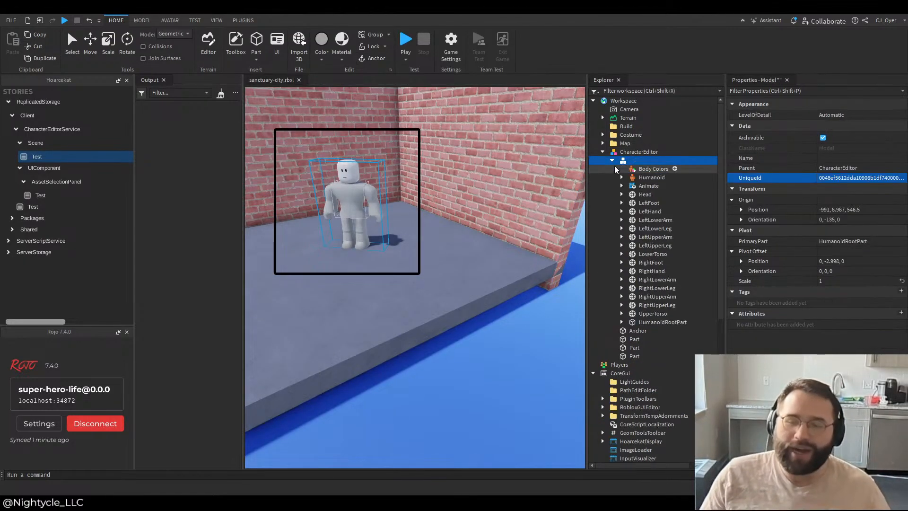
Step: Select the character's head, limbs and torso parts in turn and examine how the camera frames each inside the outlined box
{"action": "left_click", "coordinate": [643, 202]}
{"action": "left_click", "coordinate": [644, 187]}
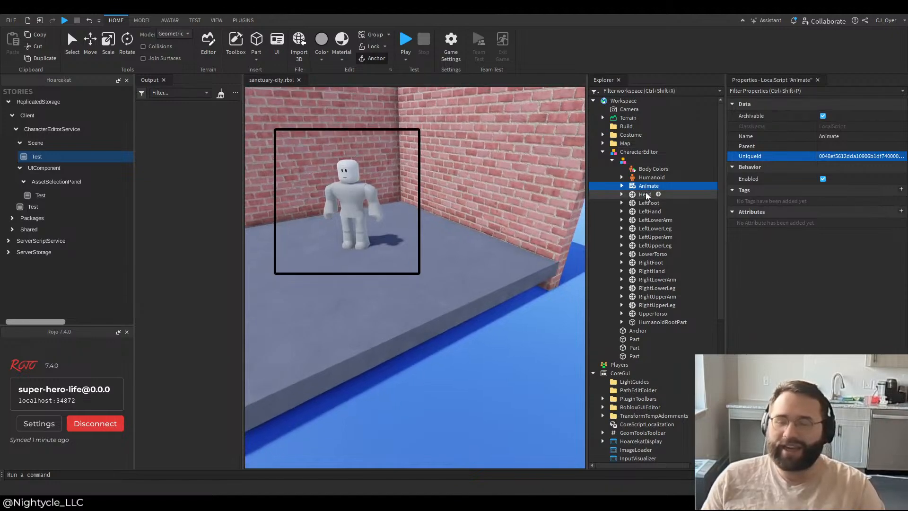
{"action": "left_click", "coordinate": [644, 195]}
{"action": "left_click", "coordinate": [660, 203]}
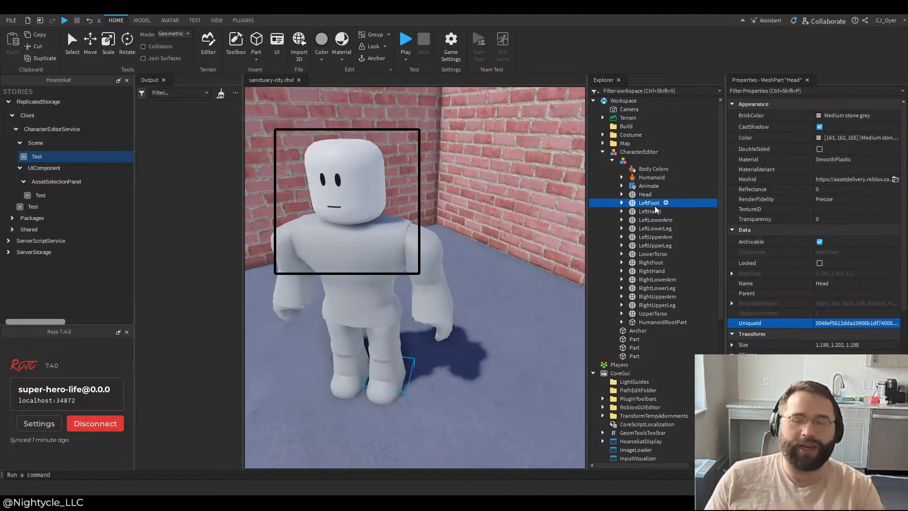
{"action": "left_click", "coordinate": [656, 219]}
{"action": "left_click", "coordinate": [655, 237]}
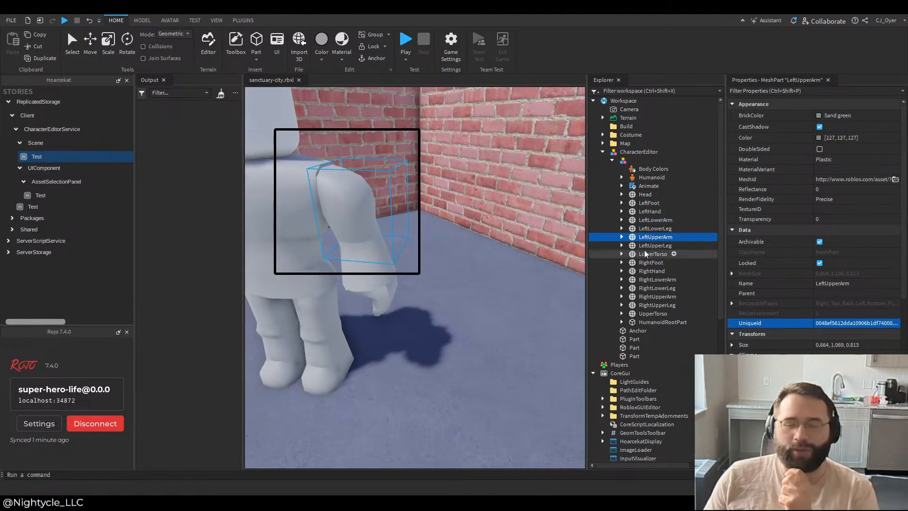
{"action": "left_click", "coordinate": [653, 254]}
{"action": "left_click", "coordinate": [659, 280]}
{"action": "left_click", "coordinate": [654, 212]}
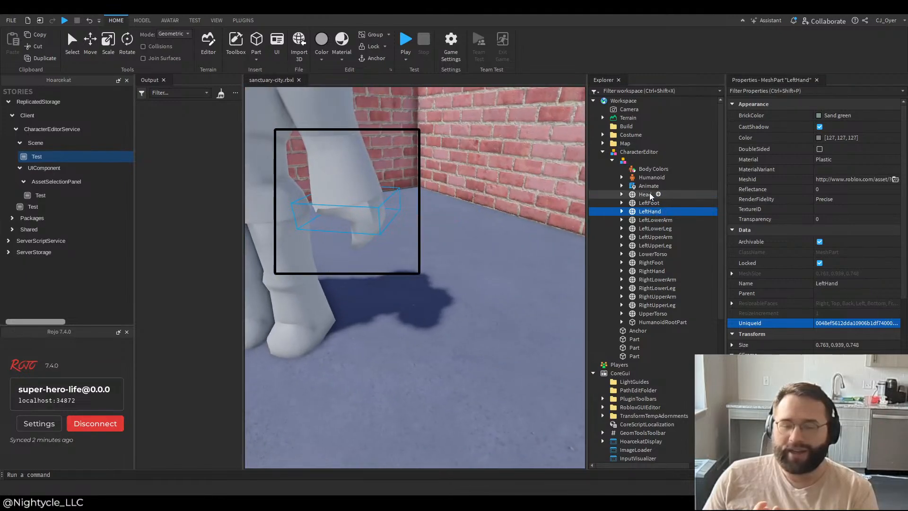
{"action": "left_click", "coordinate": [644, 195]}
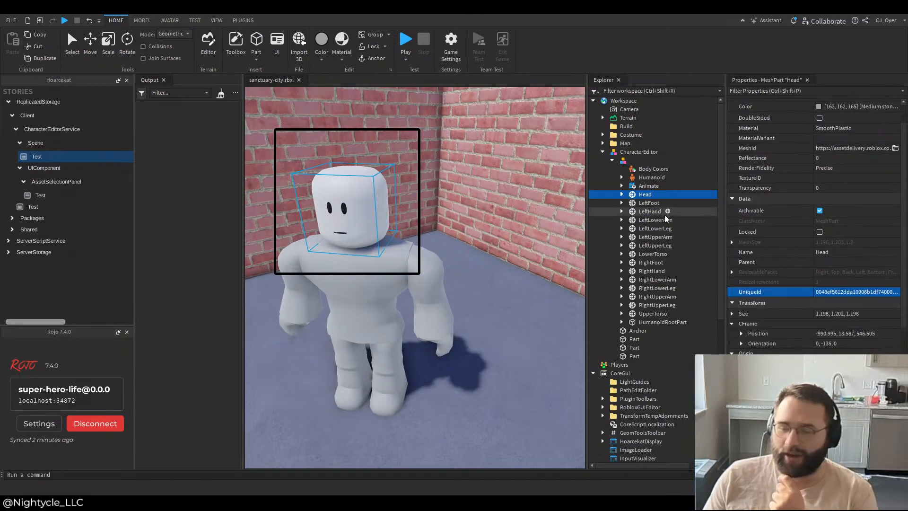
Step: Set the Size of the Frame in StarterGui's ScreenGui to {0.5, 0},{1, 0}
{"action": "scroll", "coordinate": [678, 338], "scroll_direction": "down", "scroll_amount": 5}
{"action": "scroll", "coordinate": [678, 338], "scroll_direction": "down", "scroll_amount": 5}
{"action": "left_click", "coordinate": [636, 406]}
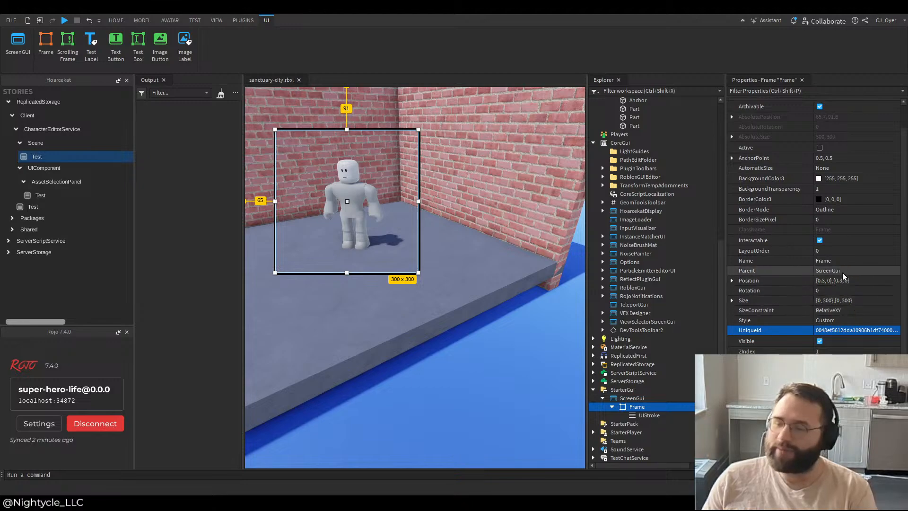
{"action": "left_click", "coordinate": [830, 300]}
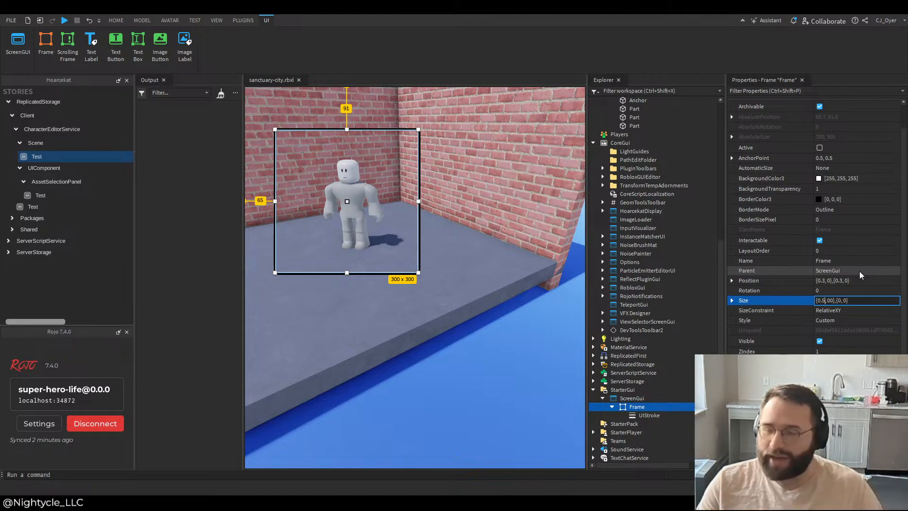
{"action": "key", "text": "Return"}
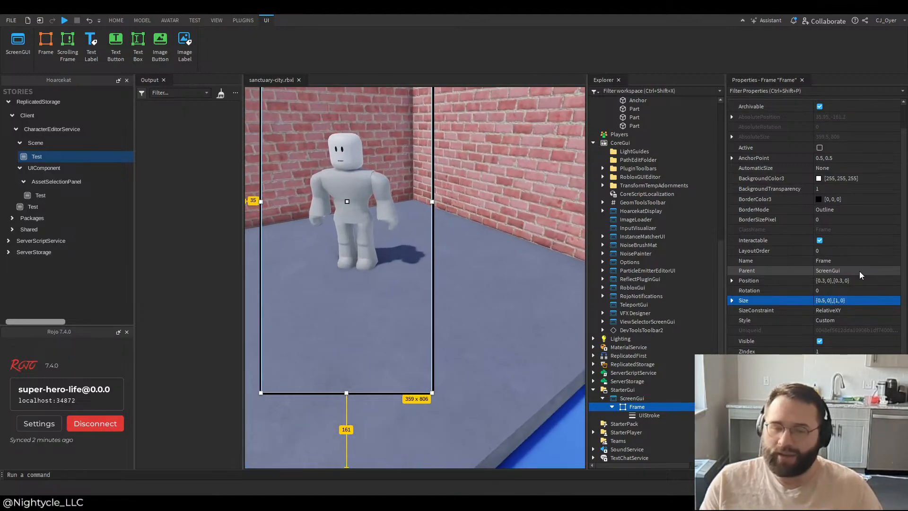
Step: Set the Frame's Position to {0.5, 0},{0.5, 0}
{"action": "left_click", "coordinate": [823, 280]}
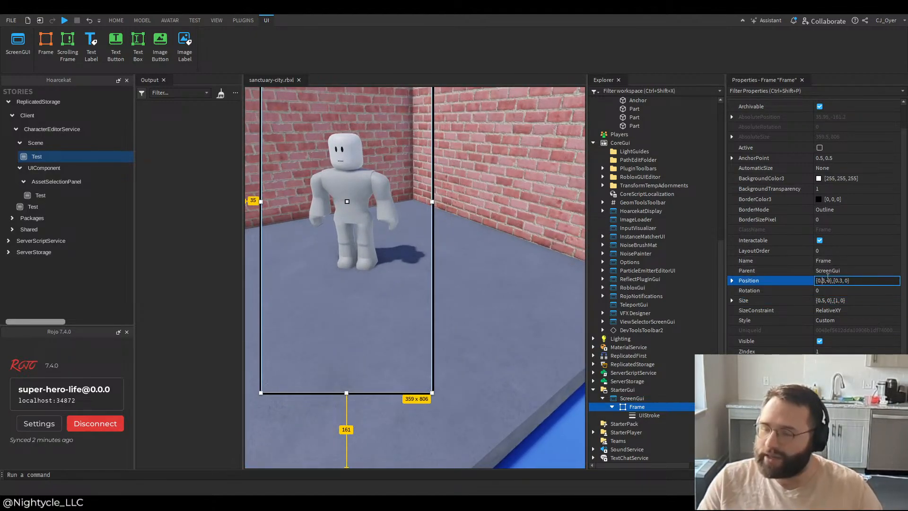
{"action": "type", "text": "5"}
{"action": "key", "text": "Return"}
{"action": "left_click", "coordinate": [843, 282]}
{"action": "left_click", "coordinate": [843, 282]}
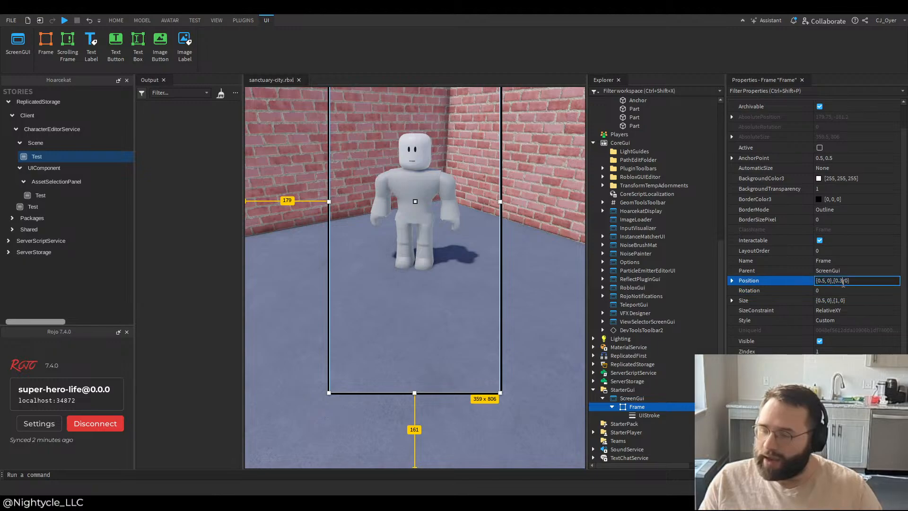
{"action": "key", "text": "BackSpace"}
{"action": "type", "text": "5"}
{"action": "key", "text": "Return"}
Step: Set the Frame's Position to {0.25, 0},{0.5, 0} and widen the viewport by narrowing the Output panel
{"action": "left_click", "coordinate": [833, 283]}
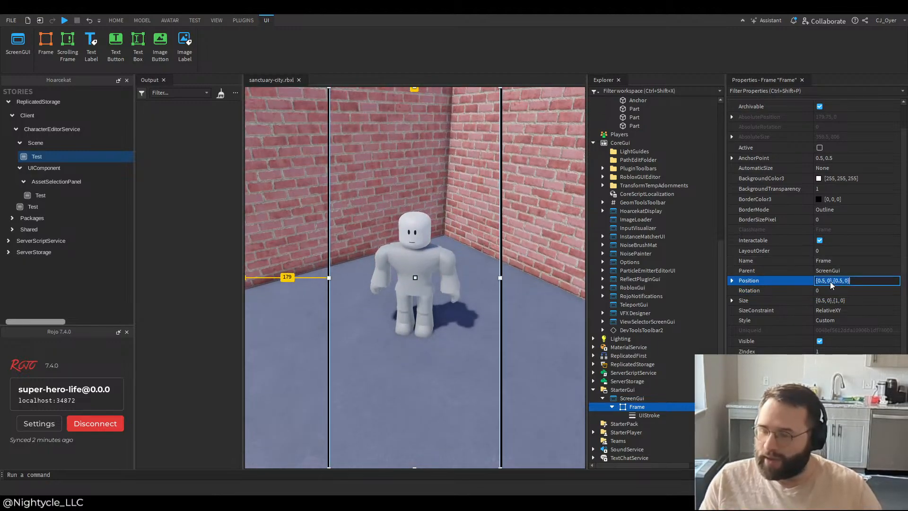
{"action": "left_click", "coordinate": [824, 282]}
{"action": "type", "text": "2"}
{"action": "key", "text": "Return"}
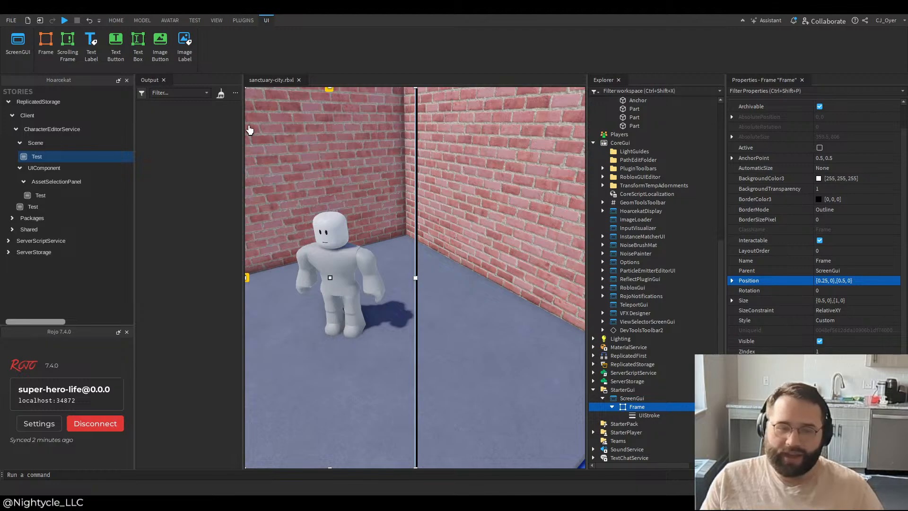
{"action": "left_click_drag", "start_coordinate": [241, 129], "coordinate": [443, 132]}
{"action": "left_click_drag", "start_coordinate": [620, 185], "coordinate": [107, 214]}
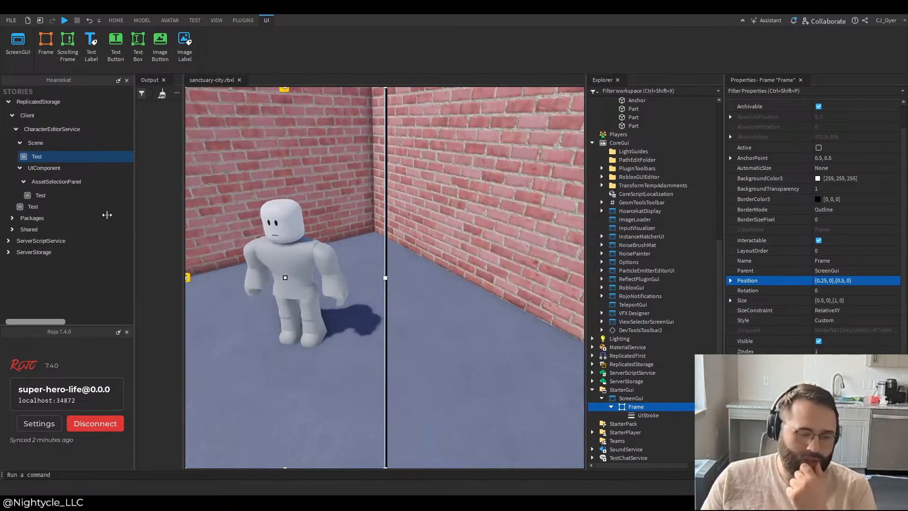
Step: Select the character's Head, left limb and LowerTorso parts in turn and examine how the camera frames each one
{"action": "scroll", "coordinate": [672, 251], "scroll_direction": "up", "scroll_amount": 8}
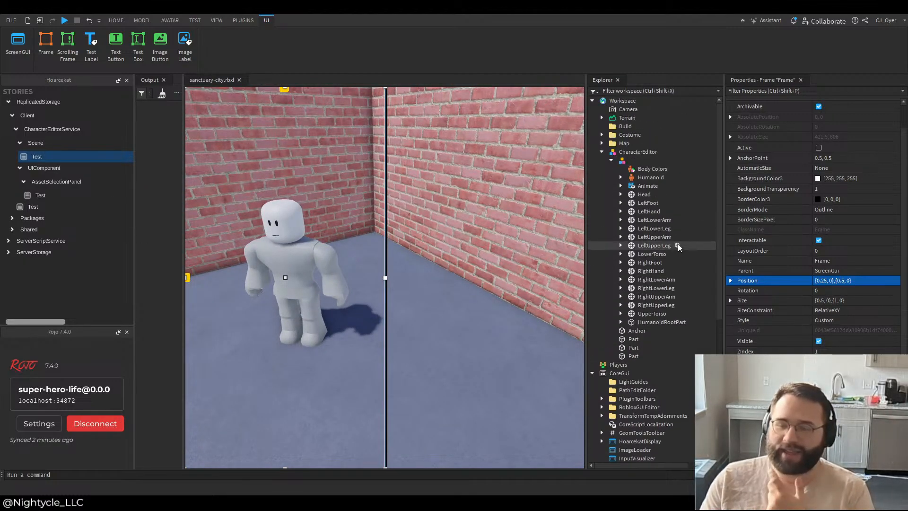
{"action": "left_click", "coordinate": [636, 194]}
{"action": "key", "text": "f"}
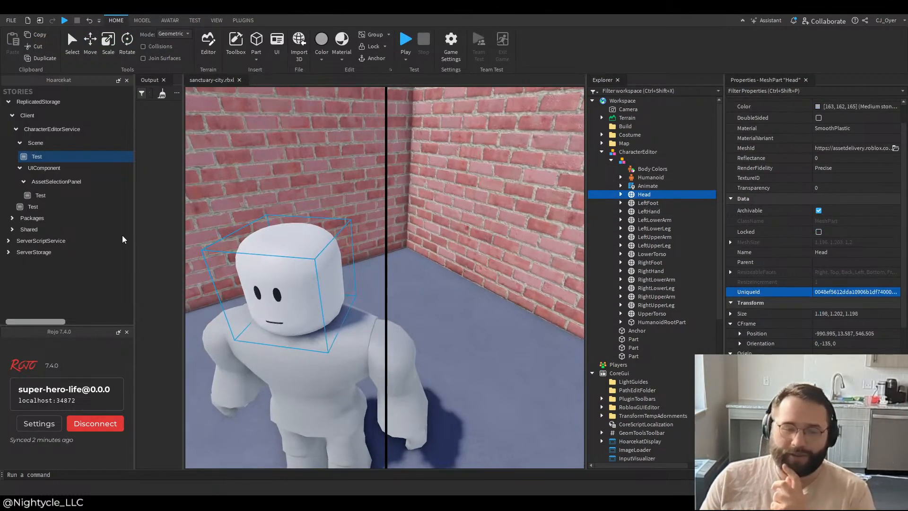
{"action": "left_click_drag", "start_coordinate": [182, 233], "coordinate": [74, 237]}
{"action": "left_click", "coordinate": [652, 246]}
{"action": "key", "text": "f"}
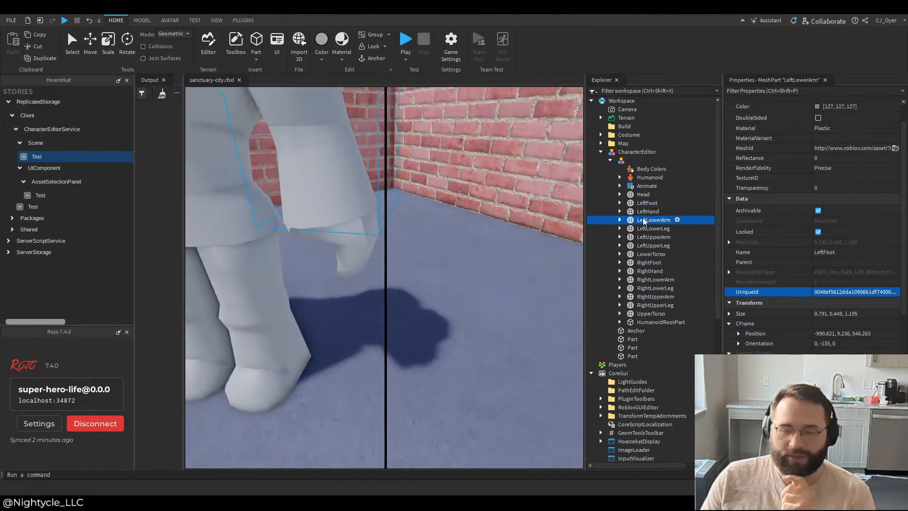
{"action": "double_click", "coordinate": [650, 255]}
{"action": "double_click", "coordinate": [651, 211]}
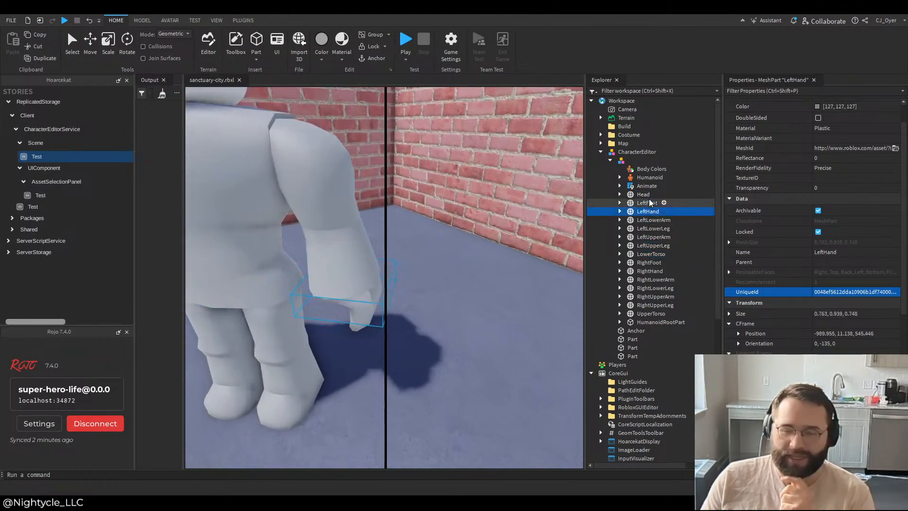
{"action": "double_click", "coordinate": [646, 195]}
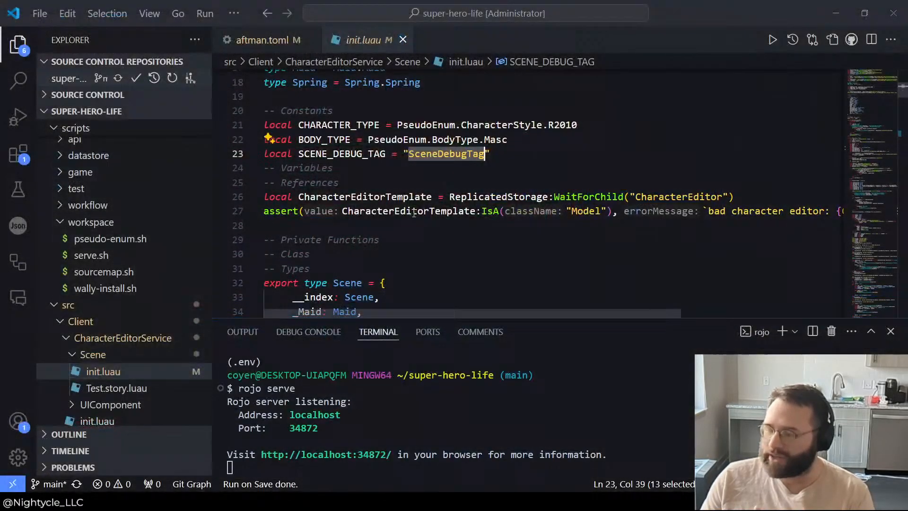
Step: Switch to Visual Studio Code and read the Scene type and the window area code of Scene.new in init.luau
{"action": "scroll", "coordinate": [325, 247], "scroll_direction": "down", "scroll_amount": 6}
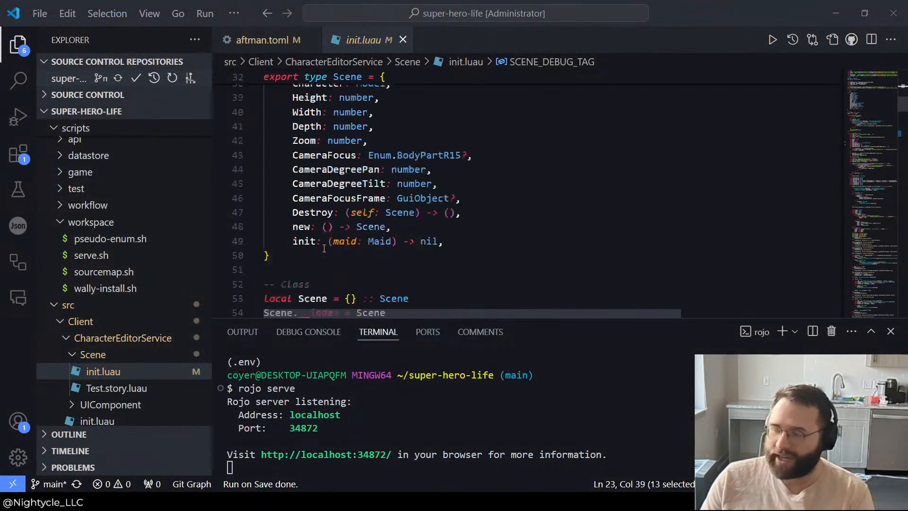
{"action": "scroll", "coordinate": [325, 247], "scroll_direction": "up", "scroll_amount": 3}
{"action": "left_click", "coordinate": [374, 196]}
{"action": "scroll", "coordinate": [426, 197], "scroll_direction": "down", "scroll_amount": 5}
{"action": "left_click_drag", "start_coordinate": [416, 238], "coordinate": [299, 94]}
{"action": "scroll", "coordinate": [322, 151], "scroll_direction": "up", "scroll_amount": 4}
{"action": "left_click", "coordinate": [388, 196]}
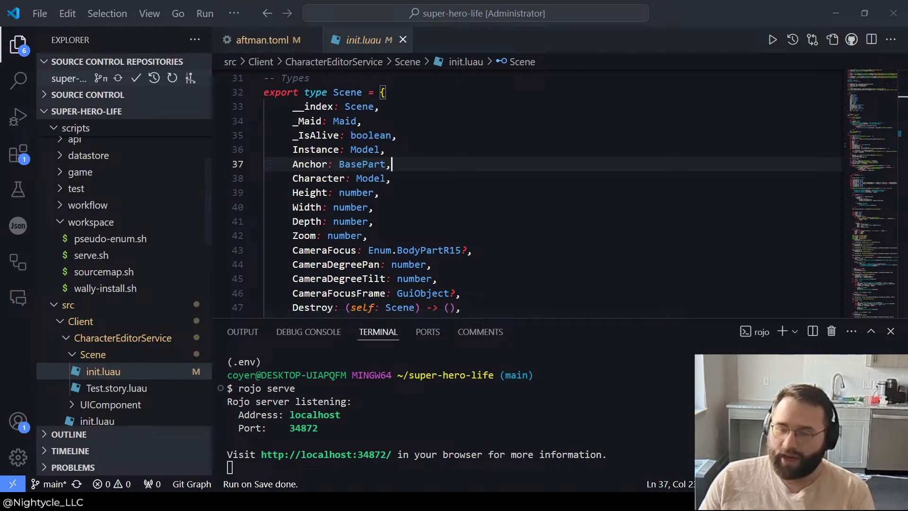
{"action": "scroll", "coordinate": [388, 201], "scroll_direction": "down", "scroll_amount": 7}
{"action": "scroll", "coordinate": [388, 201], "scroll_direction": "down", "scroll_amount": 20}
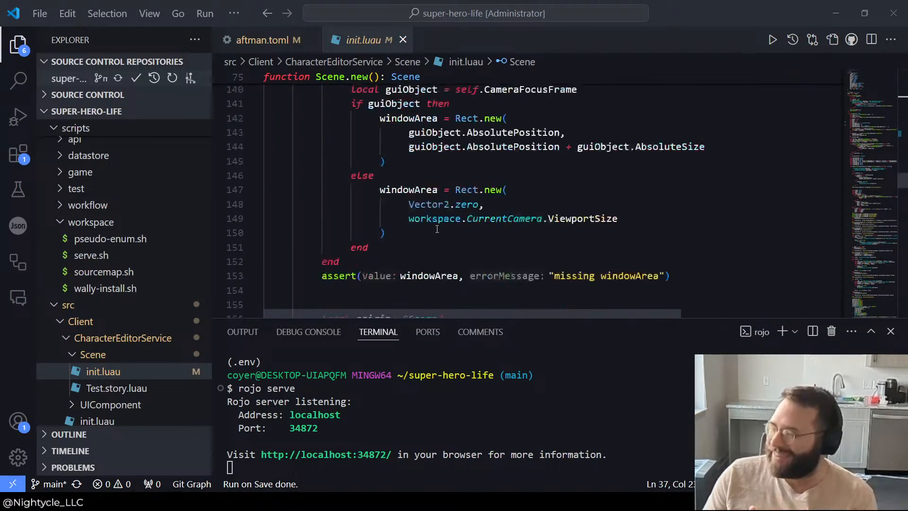
{"action": "scroll", "coordinate": [436, 229], "scroll_direction": "down", "scroll_amount": 12}
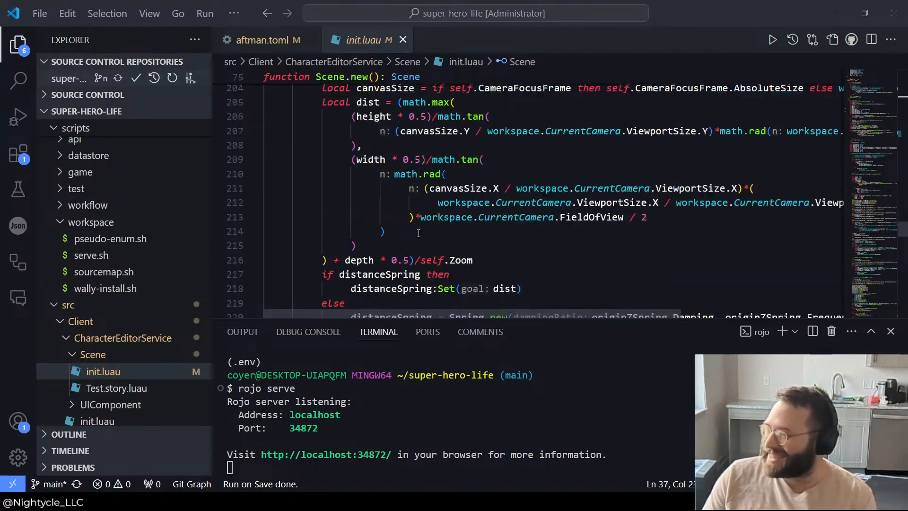
{"action": "scroll", "coordinate": [416, 243], "scroll_direction": "up", "scroll_amount": 1}
Step: Enlarge the code area above the terminal and examine the camera distance and xOffset calculations in Scene.new
{"action": "left_click", "coordinate": [322, 122]}
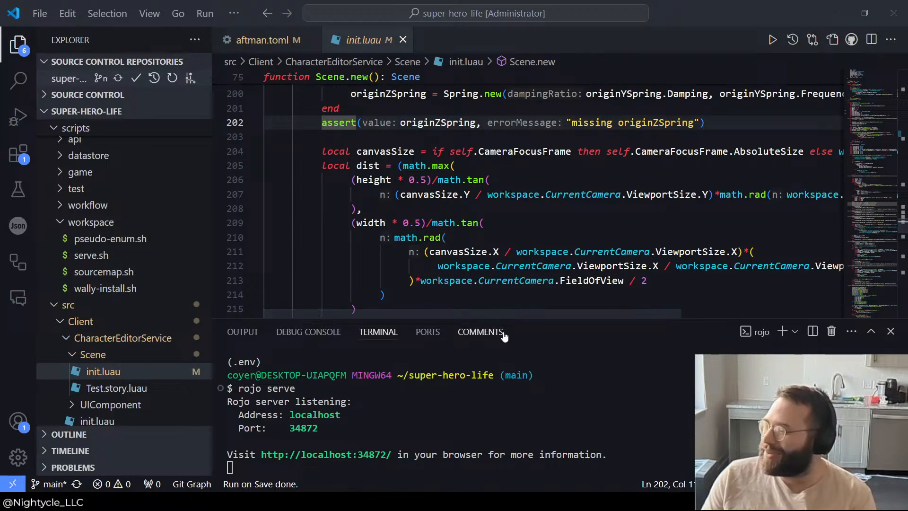
{"action": "left_click_drag", "start_coordinate": [513, 317], "coordinate": [513, 402]}
{"action": "left_click_drag", "start_coordinate": [293, 380], "coordinate": [293, 123]}
{"action": "scroll", "coordinate": [329, 161], "scroll_direction": "down", "scroll_amount": 10}
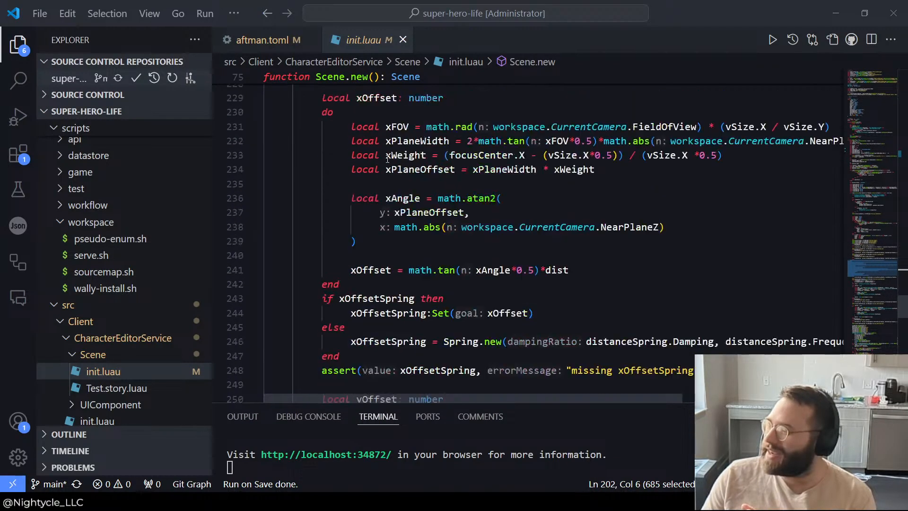
{"action": "scroll", "coordinate": [303, 205], "scroll_direction": "up", "scroll_amount": 3}
{"action": "left_click", "coordinate": [303, 205]}
{"action": "left_click_drag", "start_coordinate": [303, 204], "coordinate": [695, 258]}
{"action": "left_click", "coordinate": [471, 321]}
{"action": "left_click", "coordinate": [695, 259]}
{"action": "scroll", "coordinate": [550, 179], "scroll_direction": "down", "scroll_amount": 4}
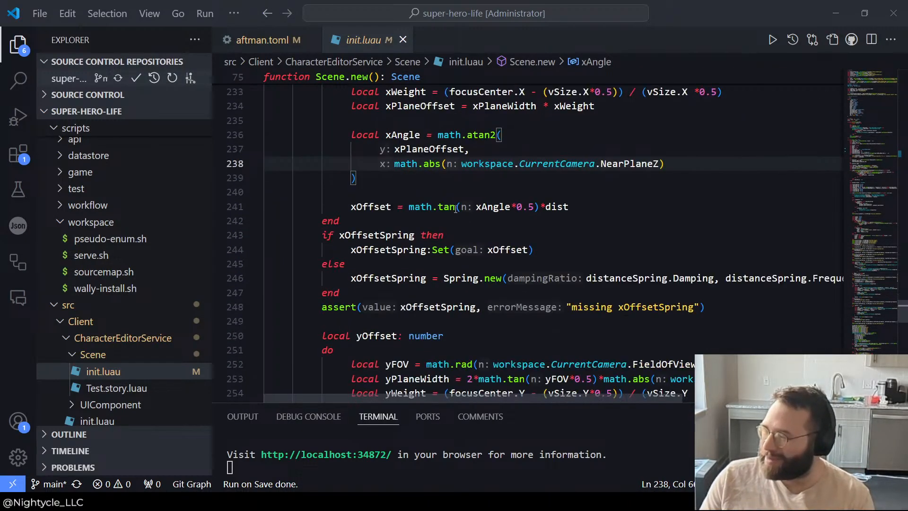
{"action": "scroll", "coordinate": [550, 179], "scroll_direction": "up", "scroll_amount": 7}
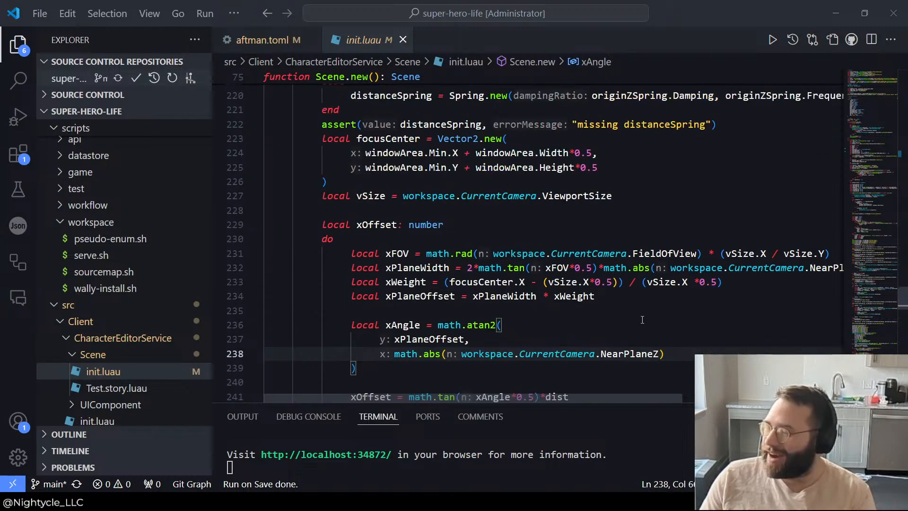
{"action": "left_click", "coordinate": [635, 320]}
{"action": "scroll", "coordinate": [635, 320], "scroll_direction": "down", "scroll_amount": 2}
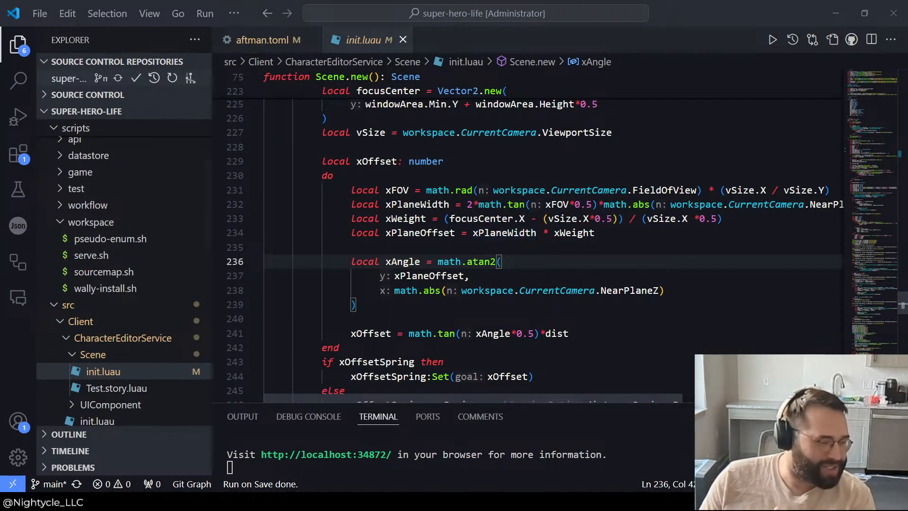
{"action": "triple_click", "coordinate": [504, 233]}
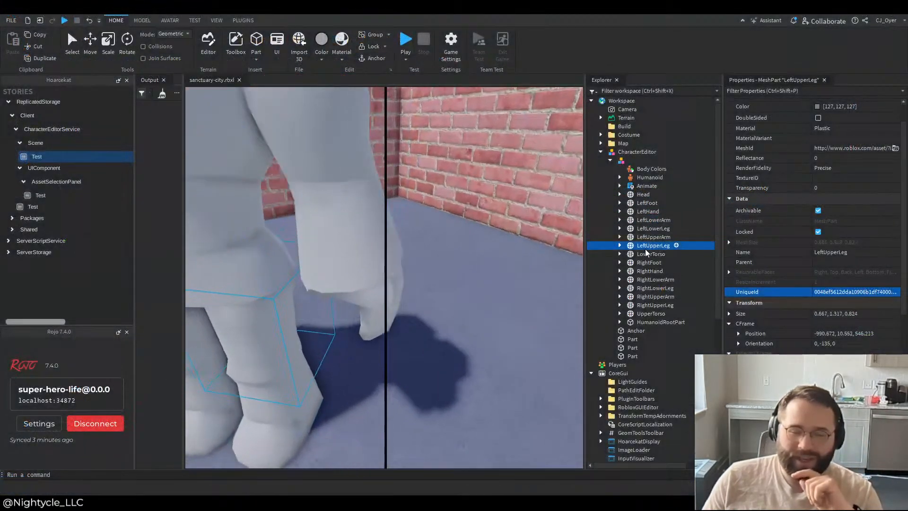
Step: Switch to Roblox Studio and compare the camera framing for RightHand, RightLowerArm, RightUpperLeg and Body Colors
{"action": "left_click", "coordinate": [663, 271]}
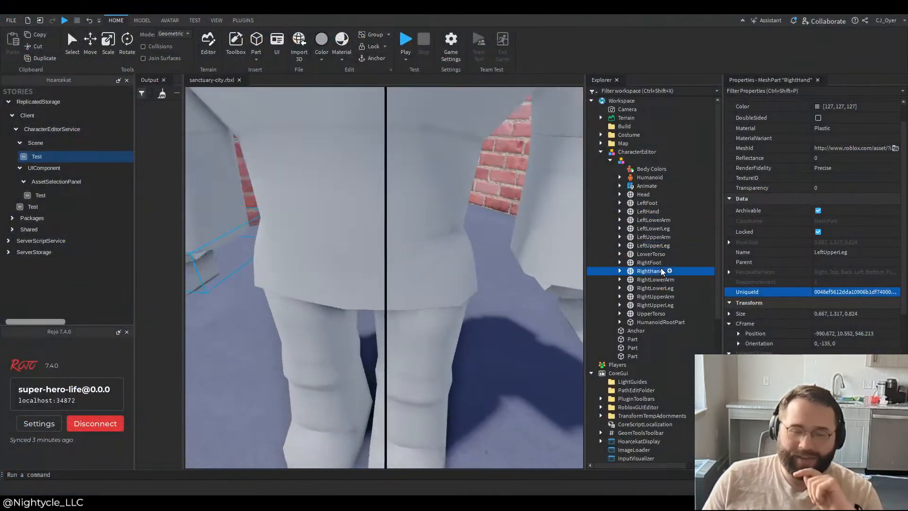
{"action": "double_click", "coordinate": [660, 279]}
{"action": "double_click", "coordinate": [663, 305]}
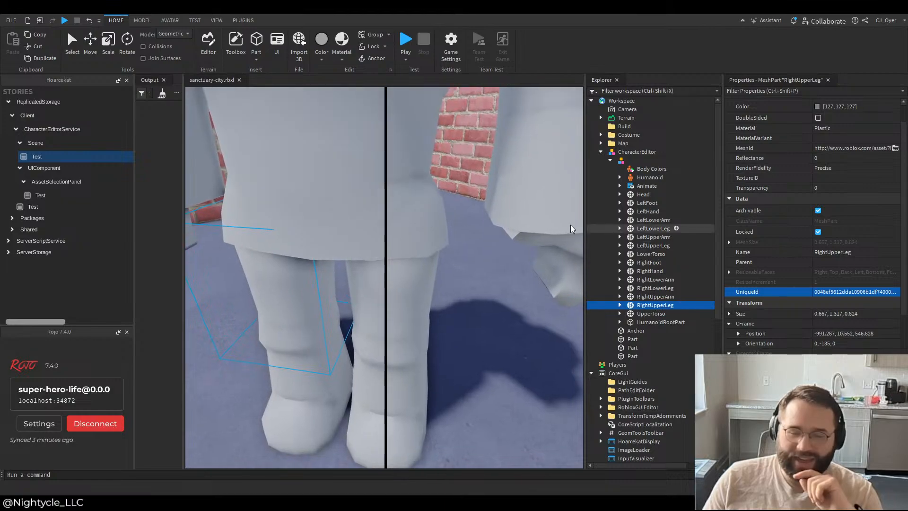
{"action": "double_click", "coordinate": [638, 171]}
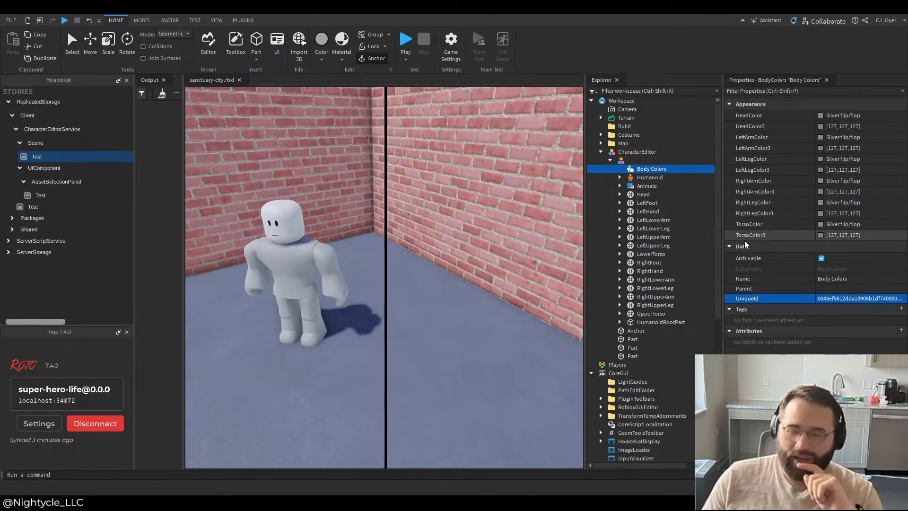
Step: Select the Frame in StarterGui's ScreenGui and center it with Position {0.5, 0},{0.5, 0}
{"action": "scroll", "coordinate": [618, 346], "scroll_direction": "down", "scroll_amount": 10}
{"action": "left_click", "coordinate": [635, 407]}
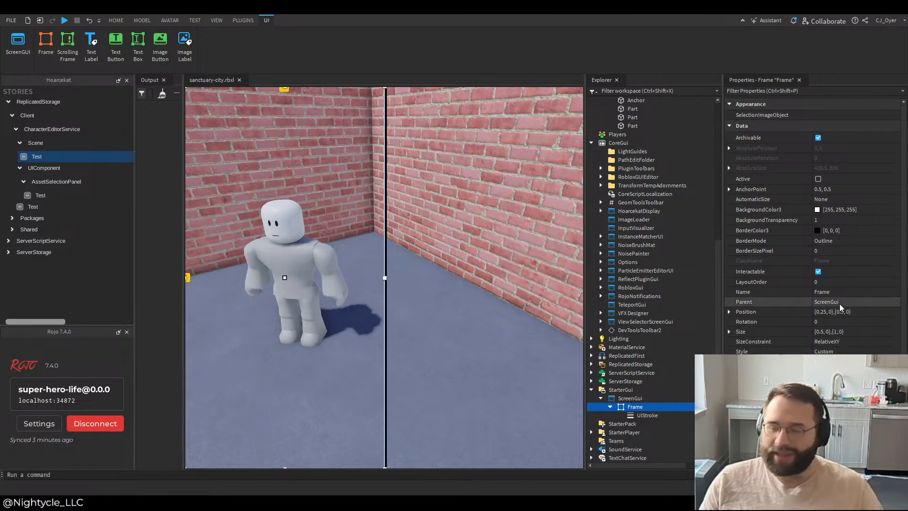
{"action": "left_click", "coordinate": [850, 313]}
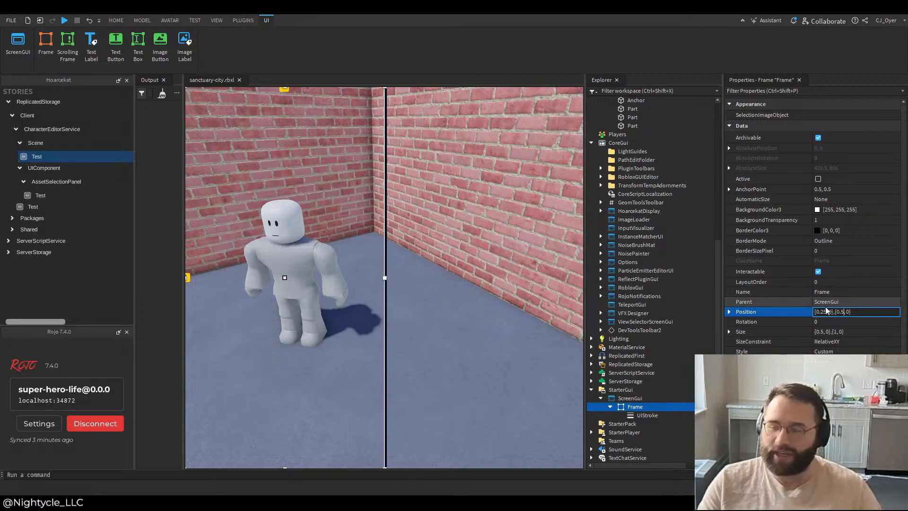
{"action": "key", "text": "BackSpace"}
{"action": "key", "text": "BackSpace"}
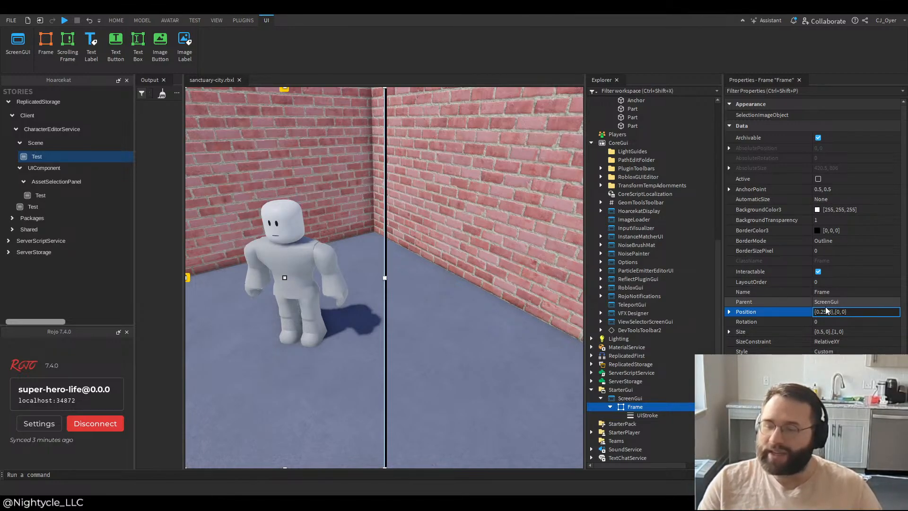
{"action": "type", "text": ".5"}
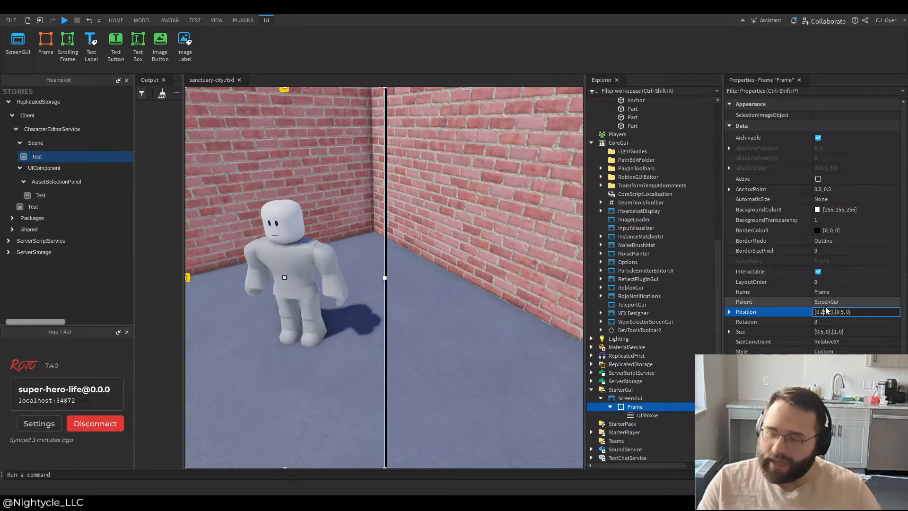
{"action": "key", "text": "Return"}
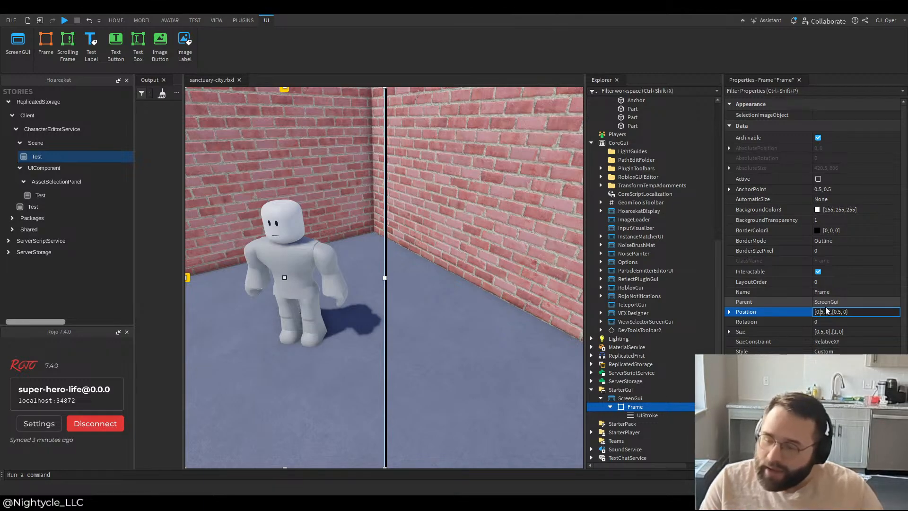
Step: Set the Frame's Size to {1, 0},{0.5, 0}
{"action": "left_click", "coordinate": [836, 333]}
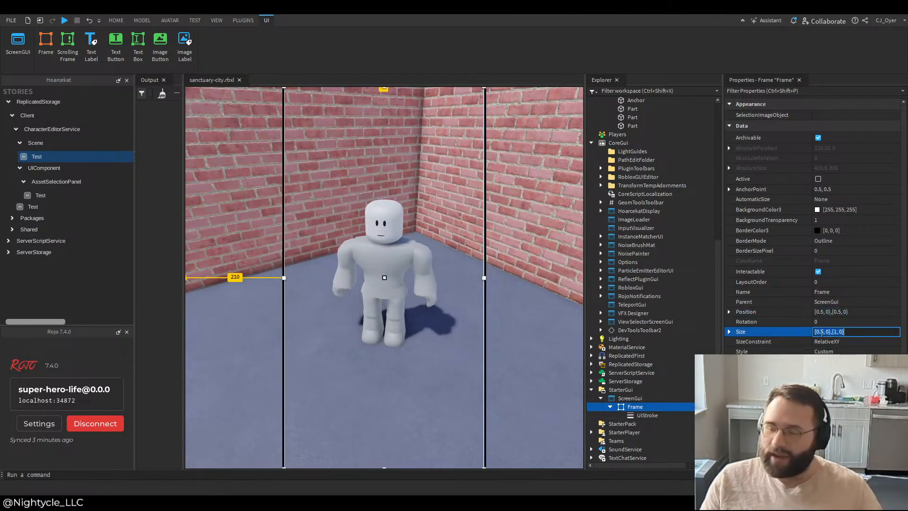
{"action": "key", "text": "BackSpace"}
{"action": "type", "text": "0.5"}
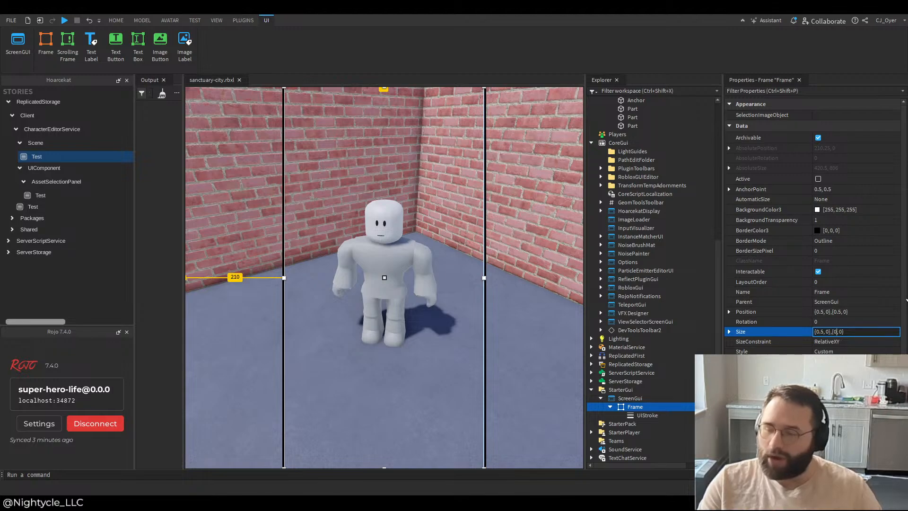
{"action": "key", "text": "BackSpace"}
{"action": "key", "text": "BackSpace"}
{"action": "key", "text": "BackSpace"}
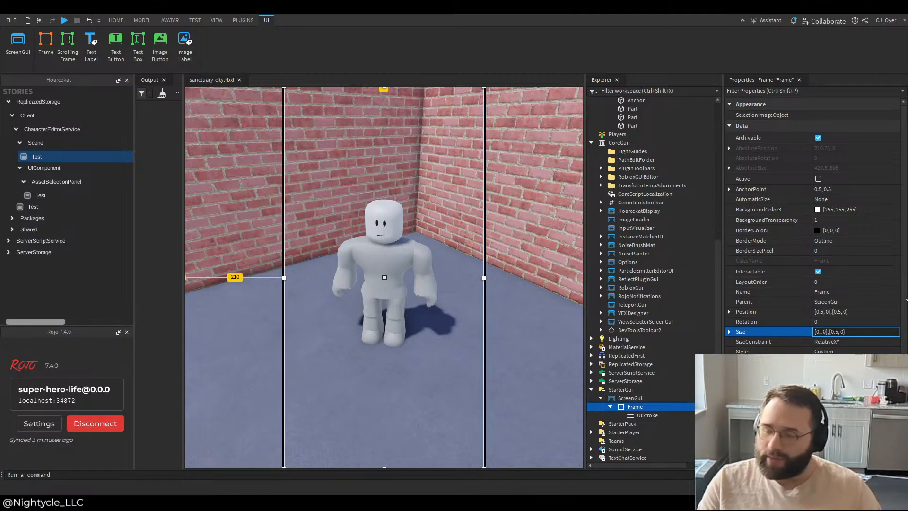
{"action": "type", "text": "1"}
{"action": "key", "text": "Return"}
Step: Change the full-width Frame's Position to {0.25, 0},{0.5, 0}
{"action": "left_click", "coordinate": [835, 313]}
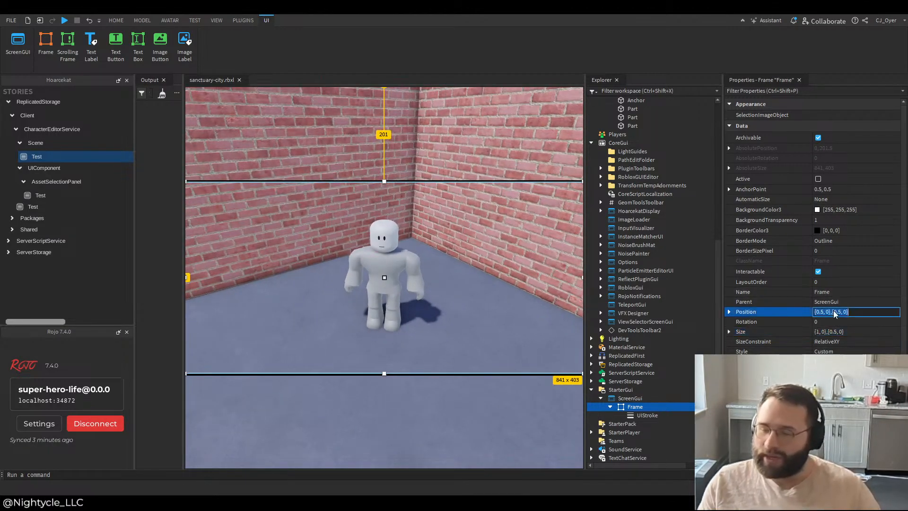
{"action": "left_click", "coordinate": [820, 313]}
{"action": "type", "text": "2"}
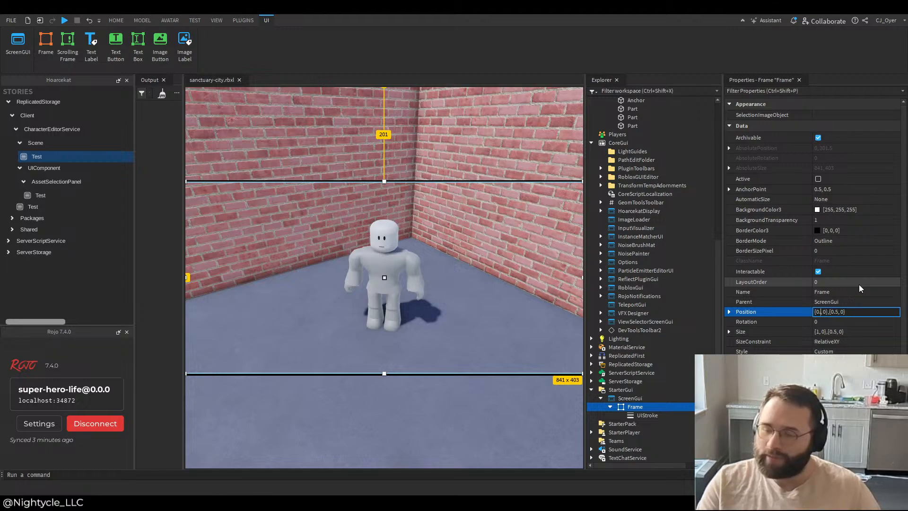
{"action": "key", "text": "Return"}
Step: Set the Frame's Position to {0.5, 0},{0.25, 0}
{"action": "left_click", "coordinate": [831, 313]}
{"action": "left_click", "coordinate": [825, 313]}
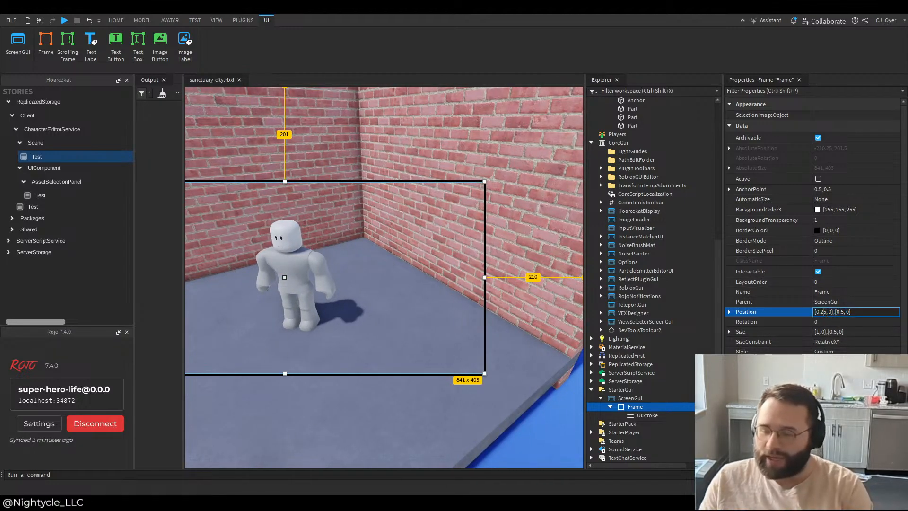
{"action": "key", "text": "BackSpace"}
{"action": "left_click", "coordinate": [840, 313]}
{"action": "type", "text": "2"}
{"action": "key", "text": "Return"}
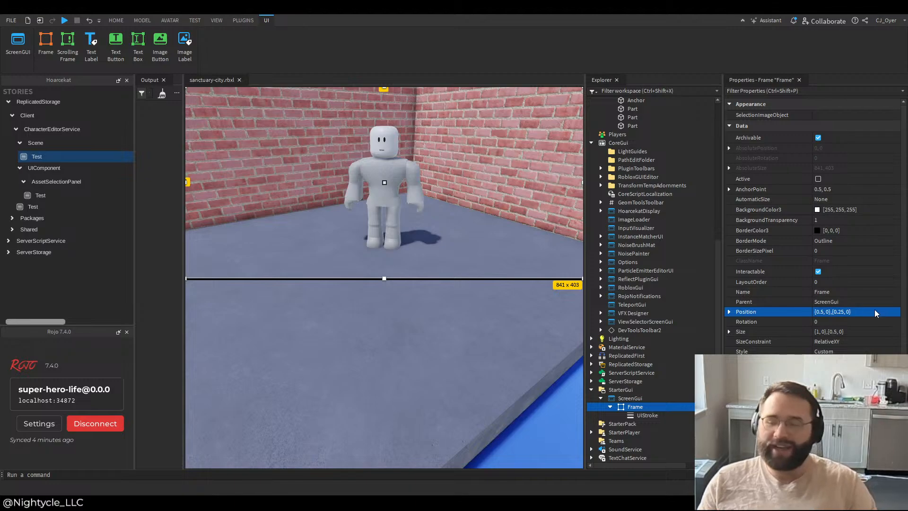
Step: Set the Frame's AnchorPoint to 0.5, 0, leaving Active unchecked
{"action": "left_click", "coordinate": [836, 183]}
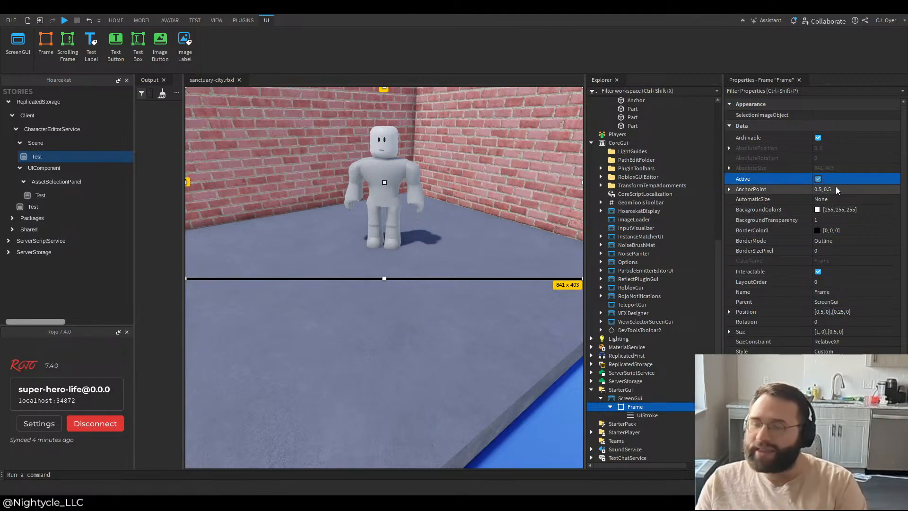
{"action": "left_click", "coordinate": [818, 179]}
{"action": "left_click", "coordinate": [821, 179]}
{"action": "left_click", "coordinate": [861, 190]}
{"action": "left_click", "coordinate": [862, 190]}
{"action": "key", "text": "BackSpace"}
{"action": "key", "text": "BackSpace"}
{"action": "key", "text": "Return"}
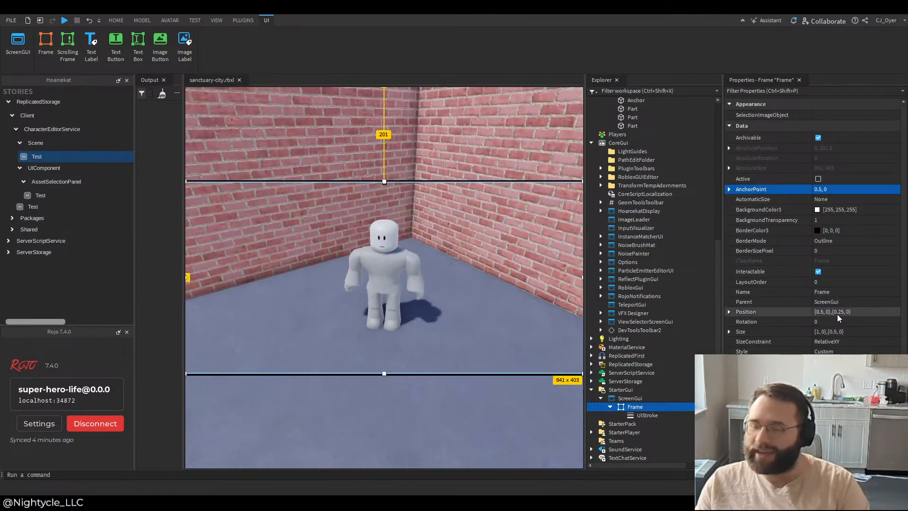
Step: Set the Frame's Position to {0.5, 0},{0, 0}
{"action": "left_click", "coordinate": [841, 312]}
{"action": "key", "text": "BackSpace"}
{"action": "key", "text": "BackSpace"}
{"action": "key", "text": "BackSpace"}
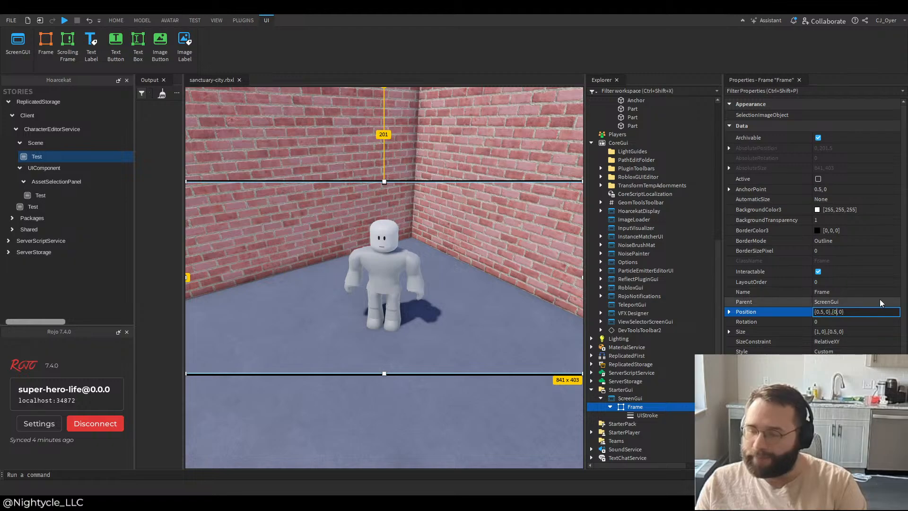
{"action": "key", "text": "Return"}
Step: Try the Frame's Size at {1, 0},{0.3, 0} and at {1, 0},{0.2, 0}
{"action": "left_click", "coordinate": [852, 332]}
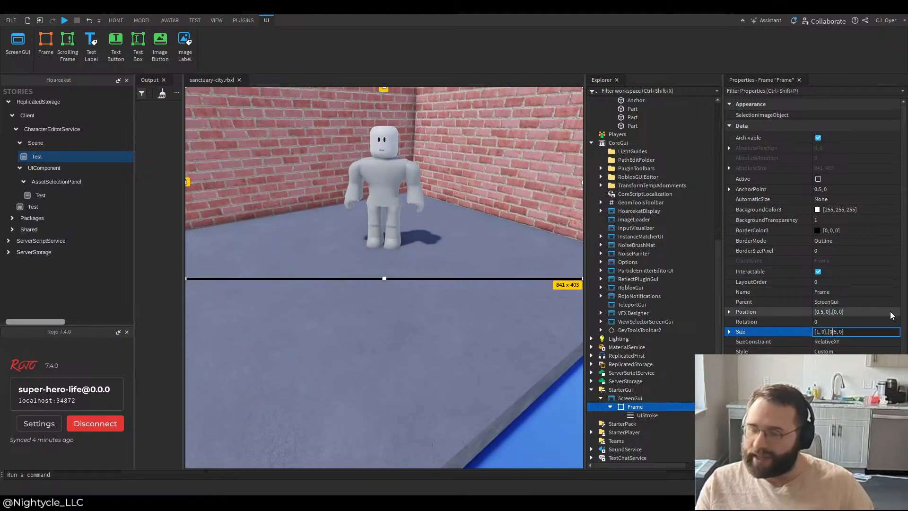
{"action": "key", "text": "BackSpace"}
{"action": "type", "text": "3"}
{"action": "key", "text": "Return"}
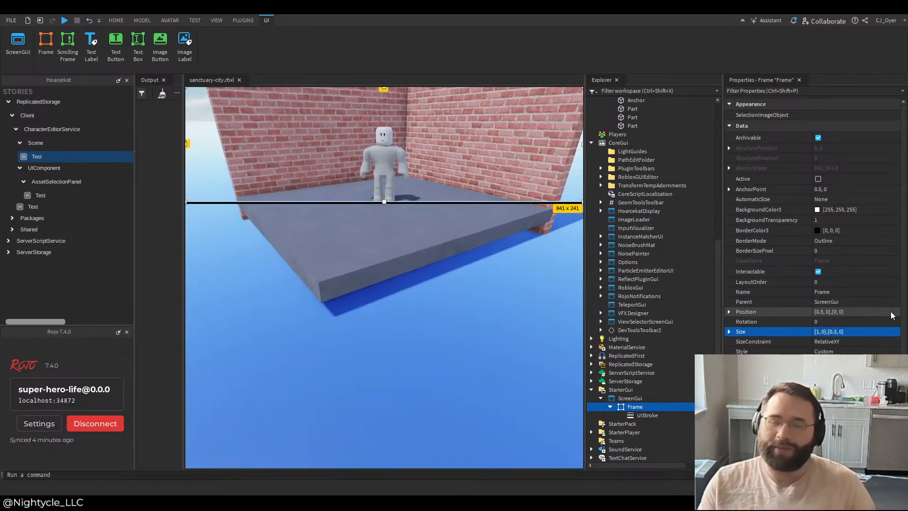
{"action": "left_click", "coordinate": [836, 332]}
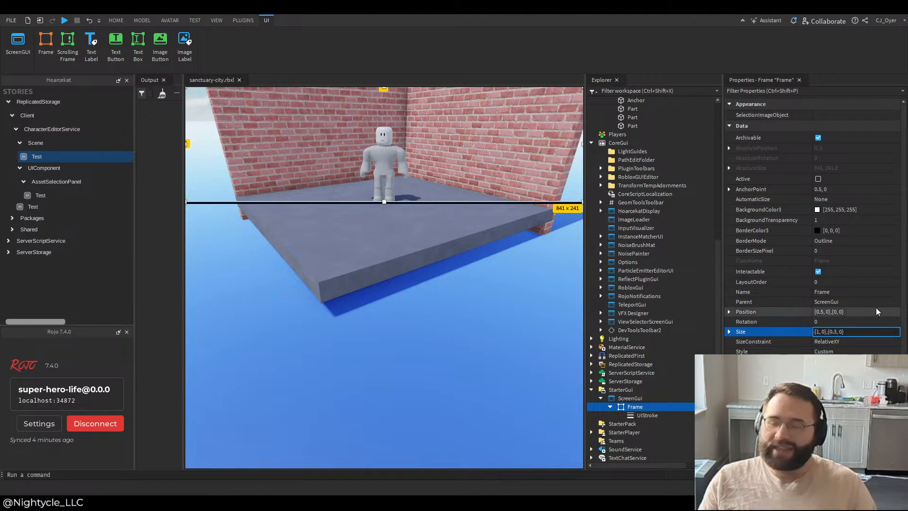
{"action": "key", "text": "BackSpace"}
{"action": "type", "text": "2"}
{"action": "key", "text": "Return"}
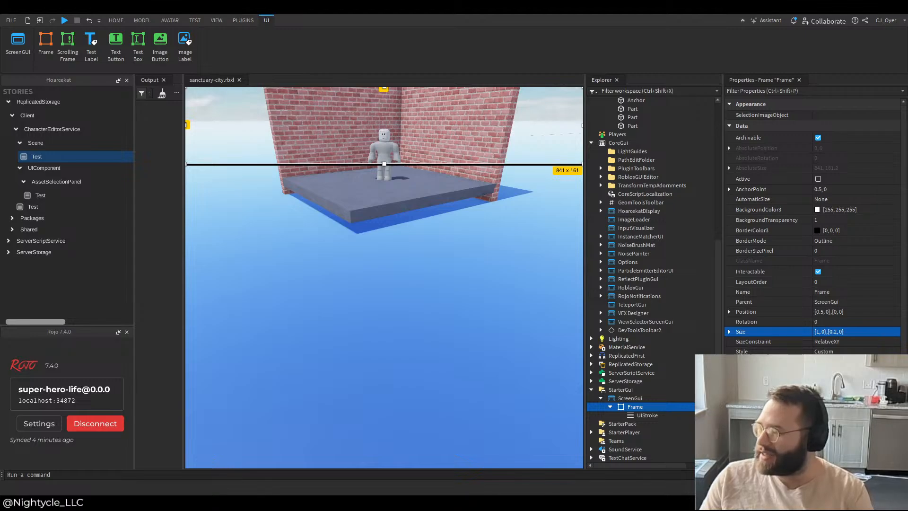
Step: Switch to VS Code, save the Scene's init.luau with CameraDegreeTilt at 0, and return to the Scene Test story in Roblox Studio
{"action": "key", "text": "alt+Tab"}
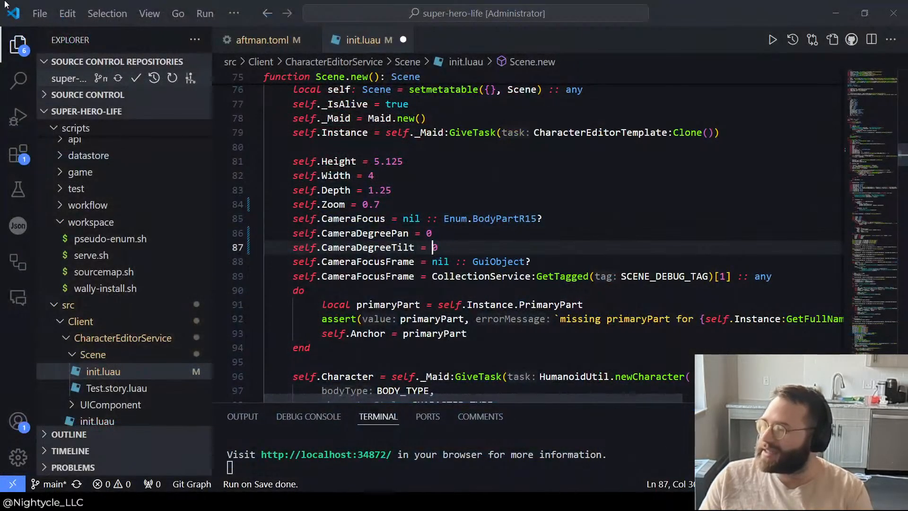
{"action": "left_click", "coordinate": [40, 13]}
{"action": "left_click", "coordinate": [121, 293]}
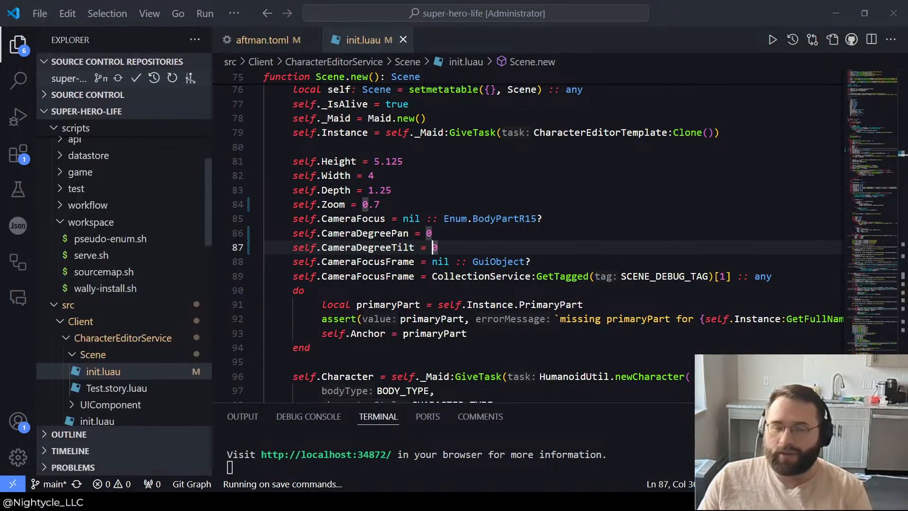
{"action": "key", "text": "alt+Tab"}
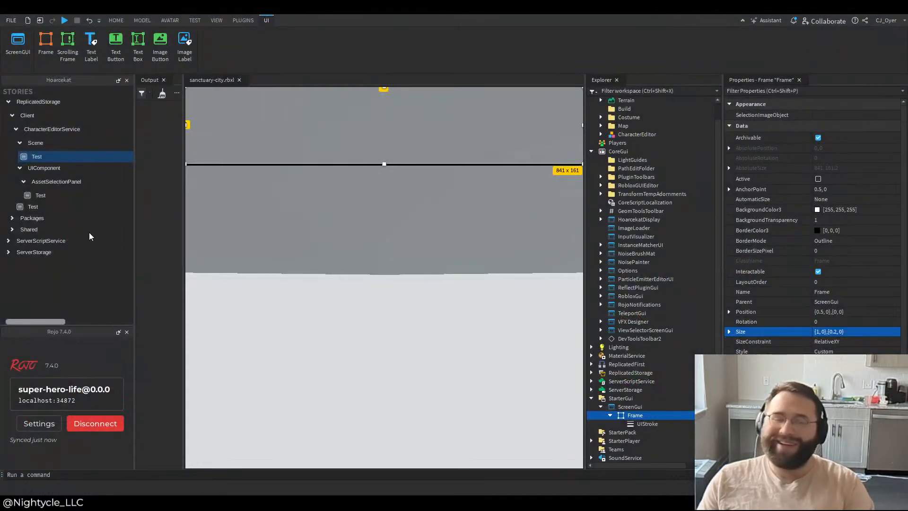
{"action": "left_click", "coordinate": [63, 160]}
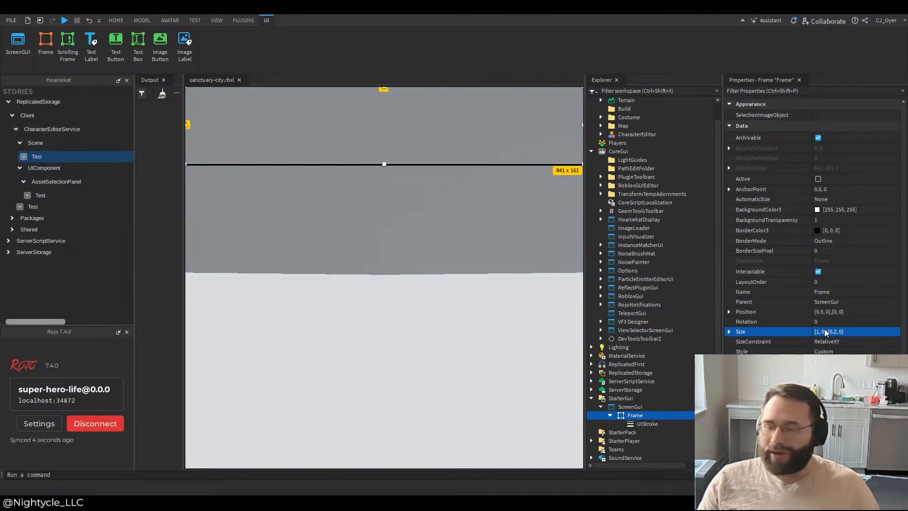
Step: Try the Frame's vertical Size scale at 0.25, 0.26 and 0.3, keeping the full width
{"action": "left_click", "coordinate": [841, 331]}
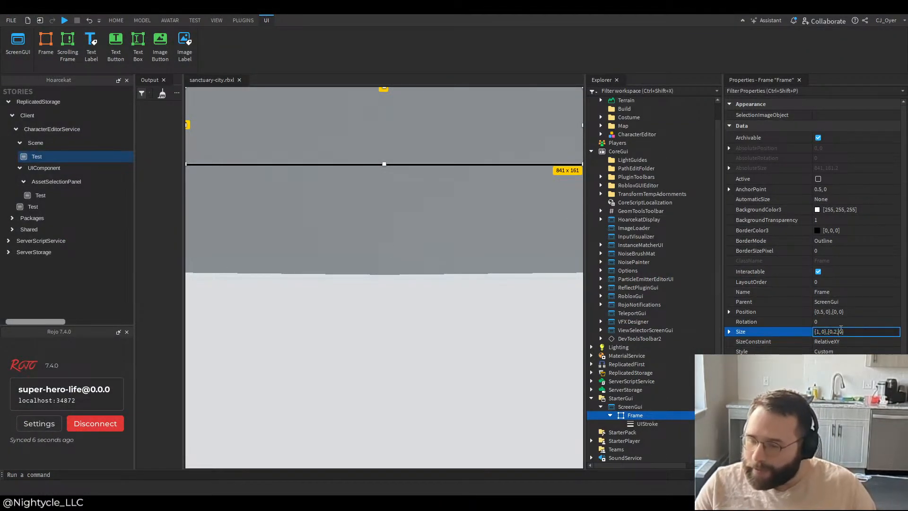
{"action": "type", "text": "5"}
{"action": "key", "text": "Return"}
{"action": "left_click", "coordinate": [841, 332]}
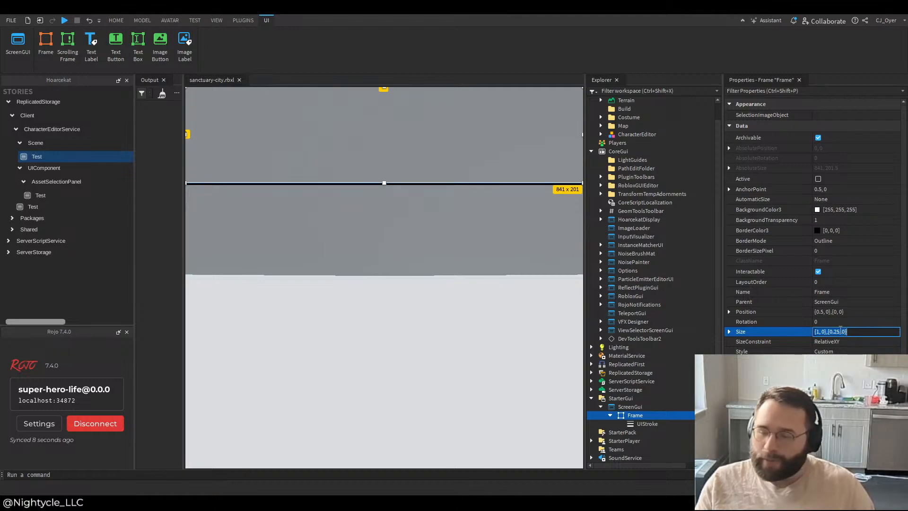
{"action": "key", "text": "BackSpace"}
{"action": "type", "text": "6"}
{"action": "key", "text": "Return"}
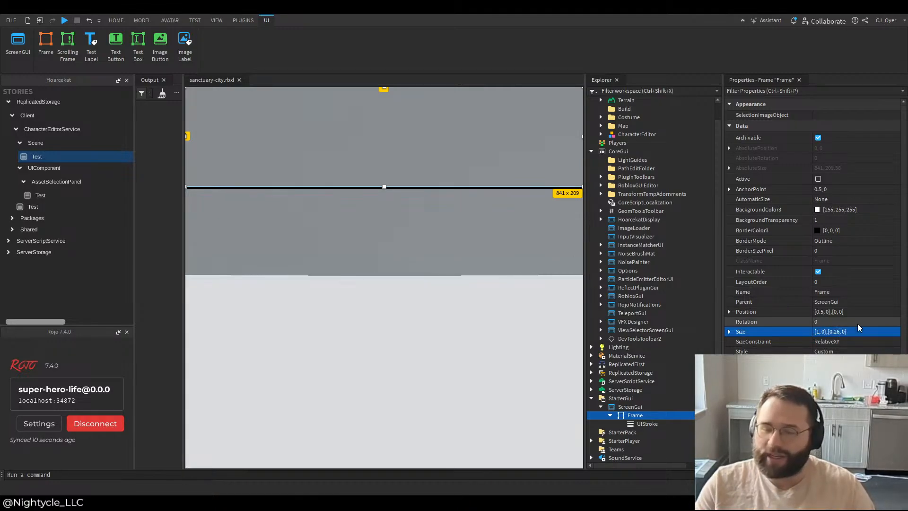
{"action": "double_click", "coordinate": [839, 332]}
{"action": "type", "text": "3"}
{"action": "key", "text": "Return"}
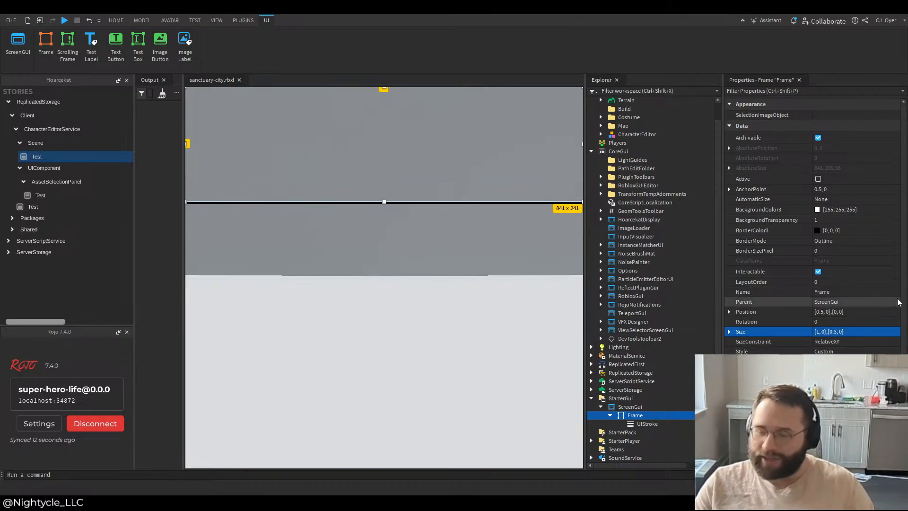
Step: Set the full-width Frame's Size to {1, 0},{0.5, 0}
{"action": "left_click", "coordinate": [836, 332]}
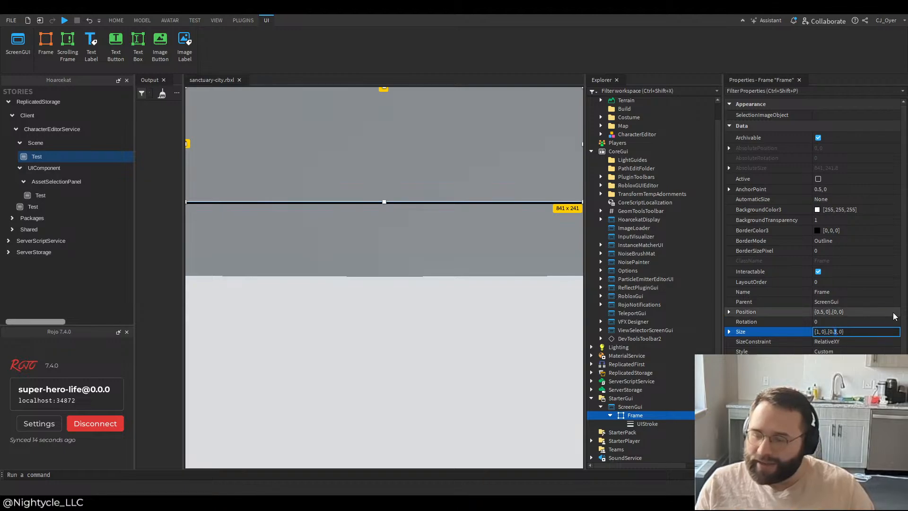
{"action": "type", "text": "5"}
{"action": "key", "text": "Return"}
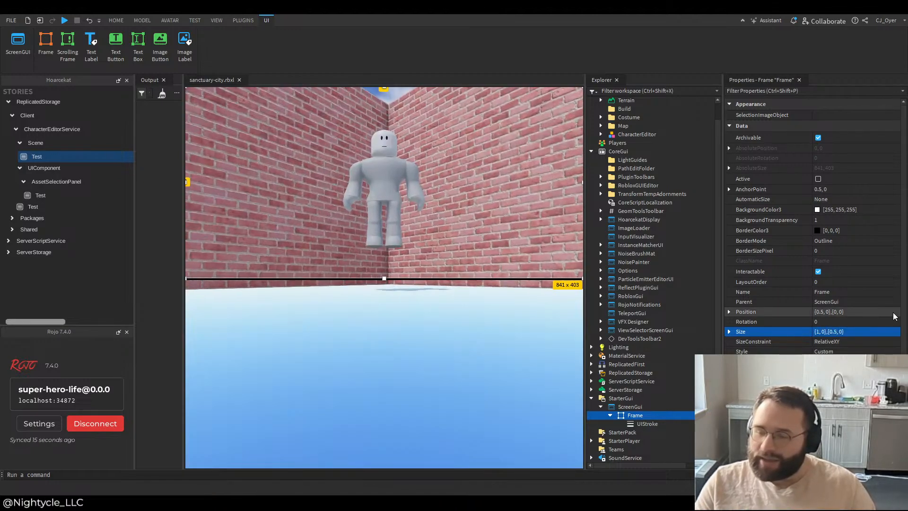
{"action": "left_click", "coordinate": [835, 333]}
{"action": "left_click", "coordinate": [835, 333]}
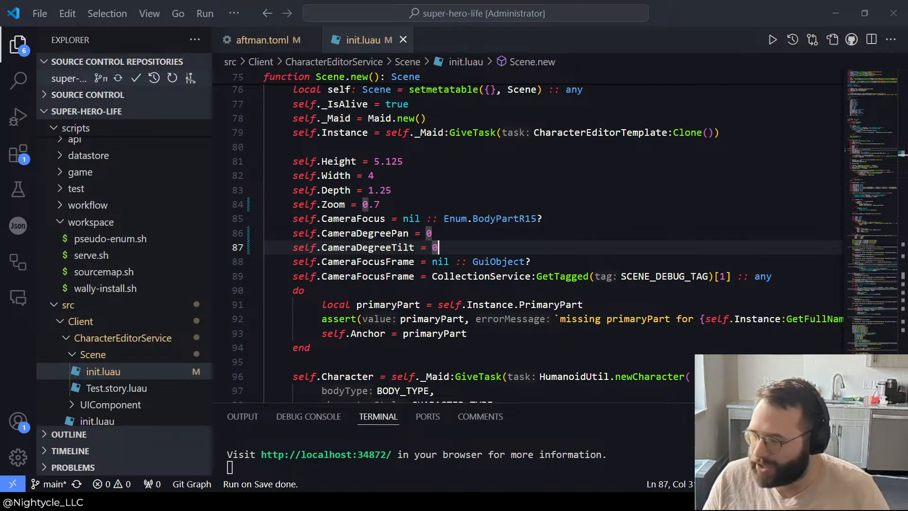
Step: In VS Code, set self.CameraDegreeTilt to 30 in the Scene's init.luau and save the file
{"action": "type", "text": "3"}
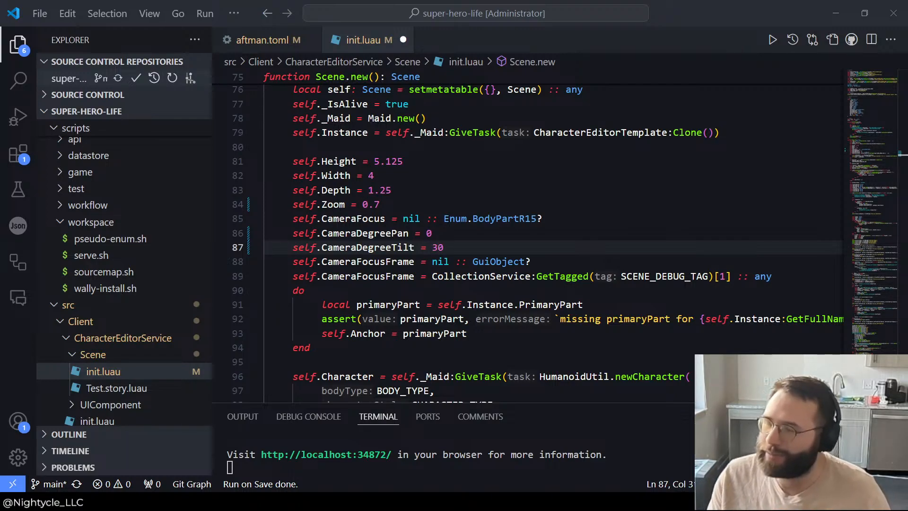
{"action": "left_click", "coordinate": [40, 13]}
{"action": "left_click", "coordinate": [119, 293]}
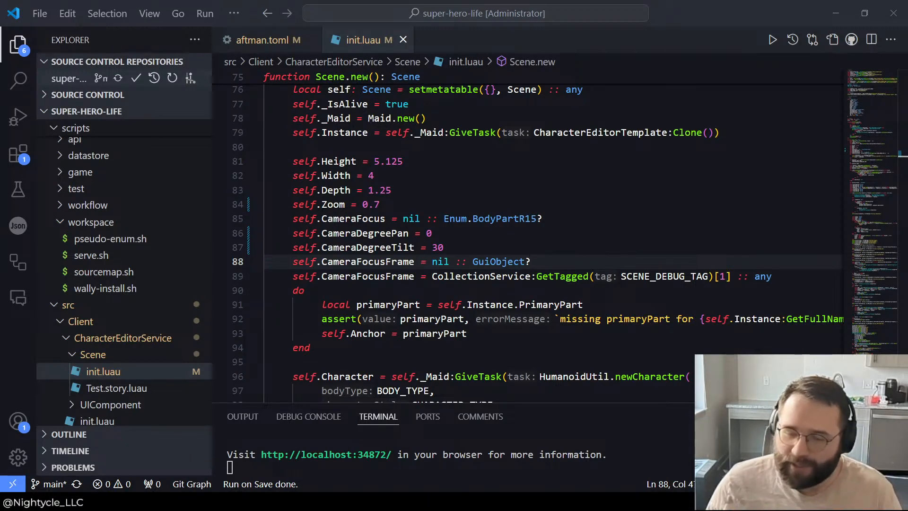
Step: Switch to Roblox Studio, narrow the Output panel to widen the viewport, and set the Frame's Size to {0.5, 0},{0.5, 0}
{"action": "key", "text": "alt+Tab"}
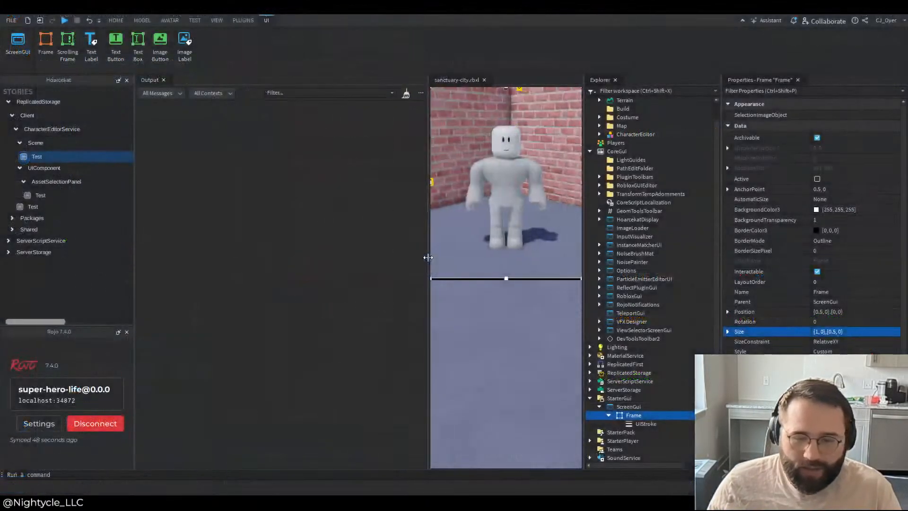
{"action": "left_click_drag", "start_coordinate": [428, 257], "coordinate": [14, 275]}
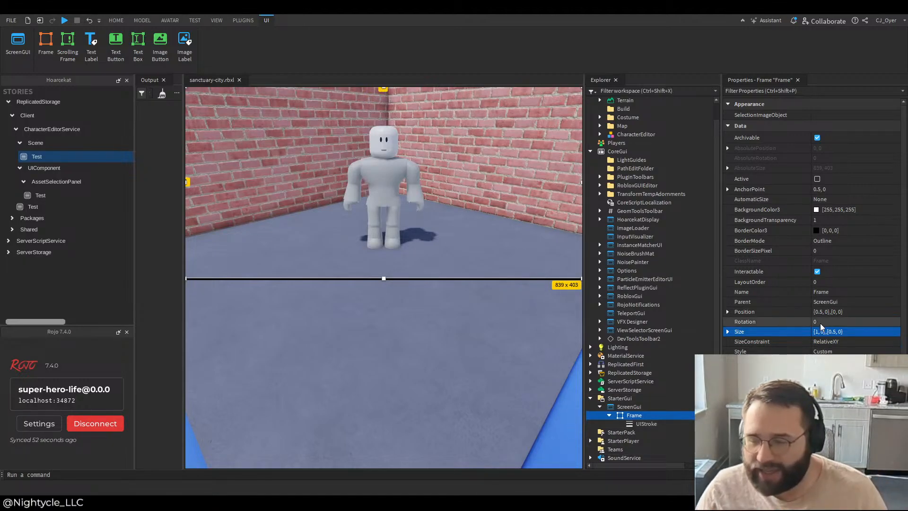
{"action": "left_click", "coordinate": [841, 332]}
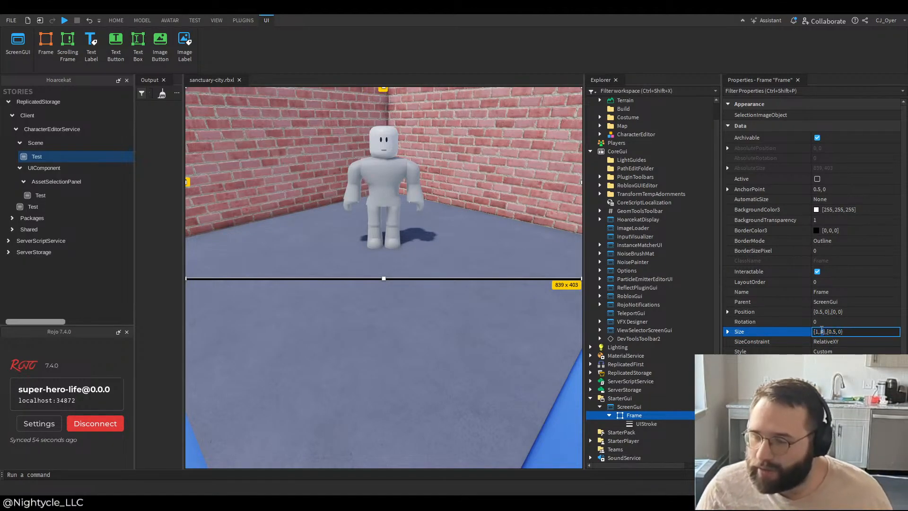
{"action": "key", "text": "BackSpace"}
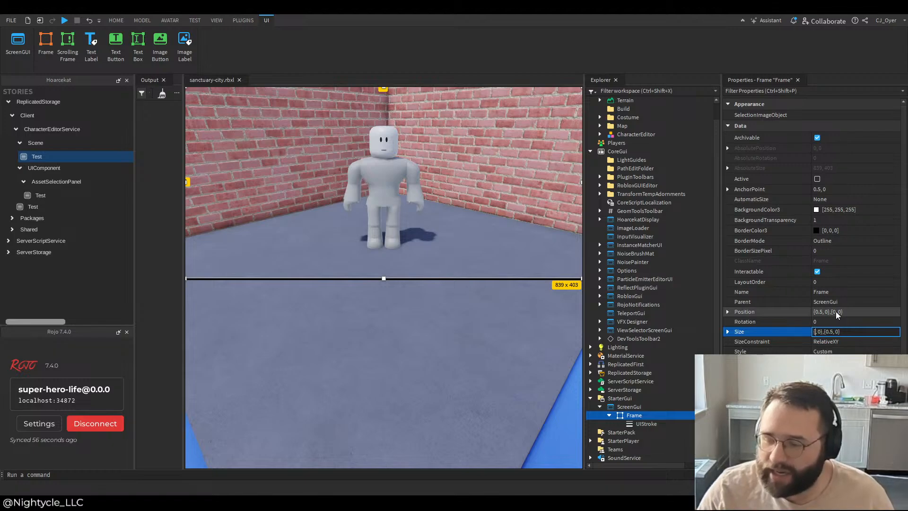
{"action": "type", "text": "0.5"}
{"action": "key", "text": "Right"}
{"action": "key", "text": "Right"}
{"action": "key", "text": "Right"}
{"action": "key", "text": "Right"}
{"action": "key", "text": "Right"}
{"action": "key", "text": "Right"}
{"action": "key", "text": "Right"}
{"action": "key", "text": "Right"}
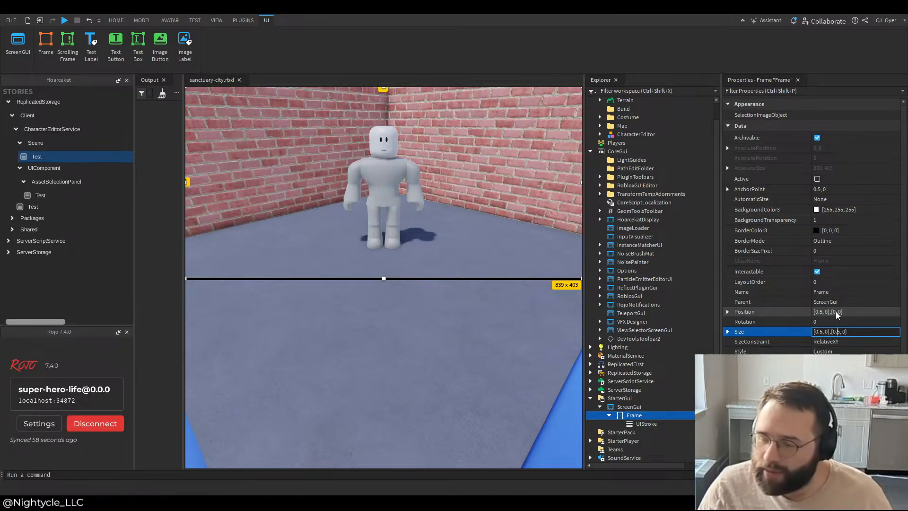
{"action": "key", "text": "Return"}
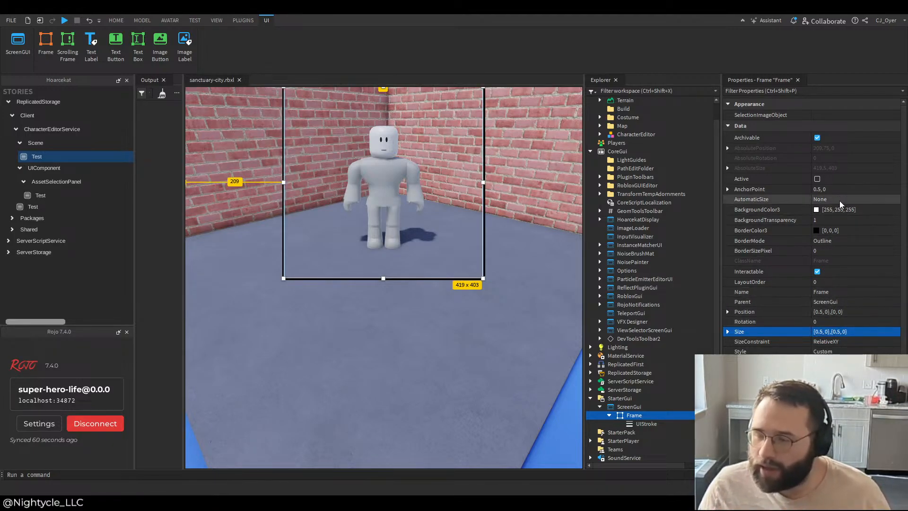
Step: Set the Frame's AnchorPoint to 0, 0
{"action": "left_click", "coordinate": [822, 189]}
{"action": "left_click", "coordinate": [821, 189]}
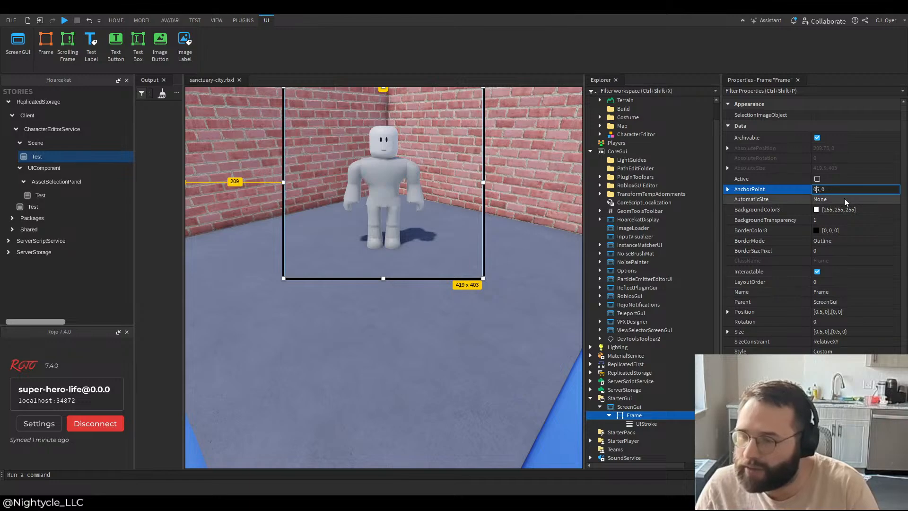
{"action": "key", "text": "BackSpace"}
{"action": "key", "text": "BackSpace"}
{"action": "key", "text": "Return"}
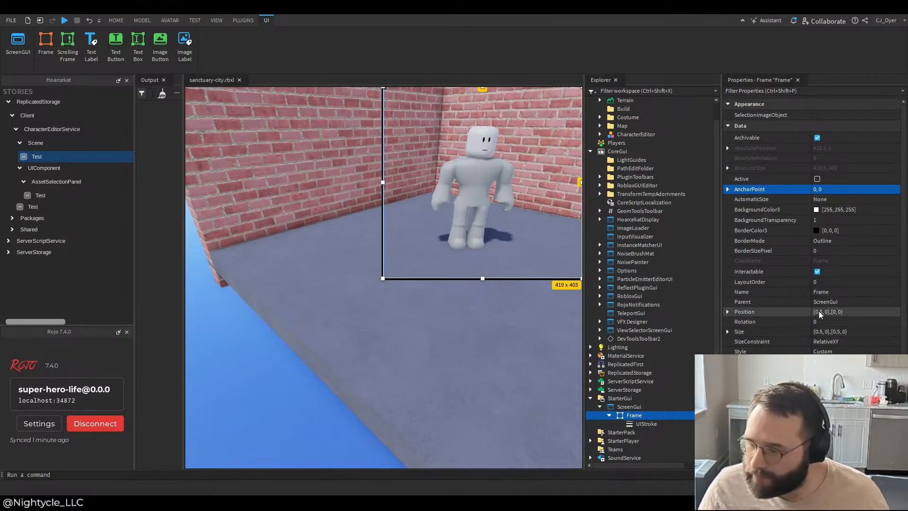
Step: Set the Frame's Position to {0, 0},{0, 0}
{"action": "left_click", "coordinate": [825, 311]}
{"action": "left_click", "coordinate": [822, 311]}
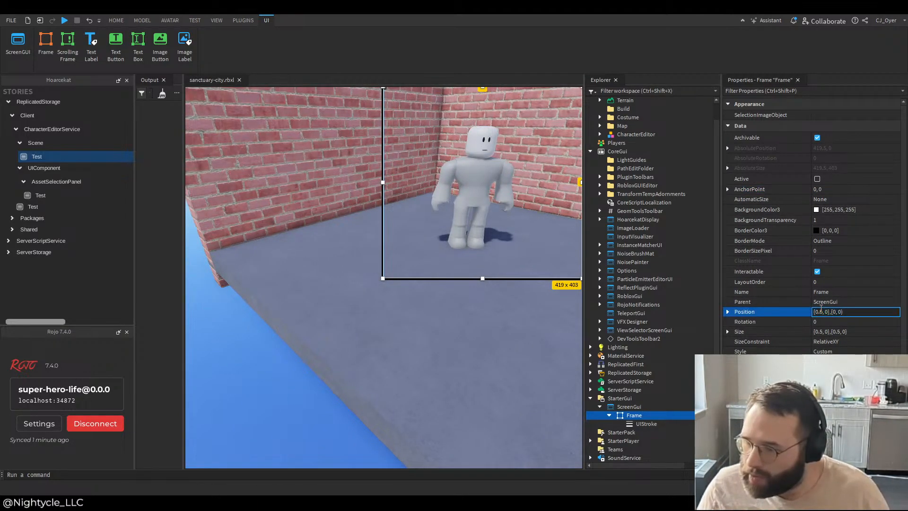
{"action": "key", "text": "BackSpace"}
{"action": "key", "text": "BackSpace"}
{"action": "key", "text": "Return"}
Step: Set the Frame's Size to {0.5, 0},{1, 0} so it spans the viewport's full height
{"action": "left_click", "coordinate": [847, 332]}
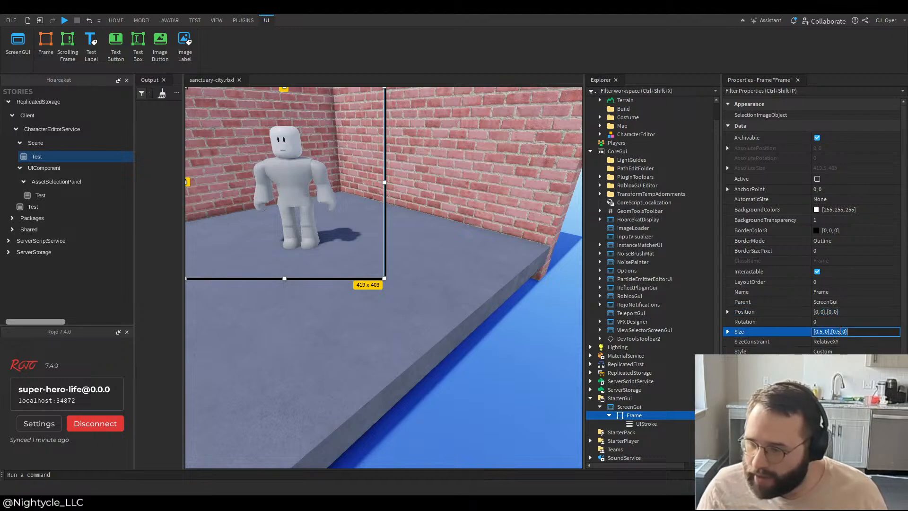
{"action": "key", "text": "BackSpace"}
{"action": "type", "text": "1"}
{"action": "key", "text": "Return"}
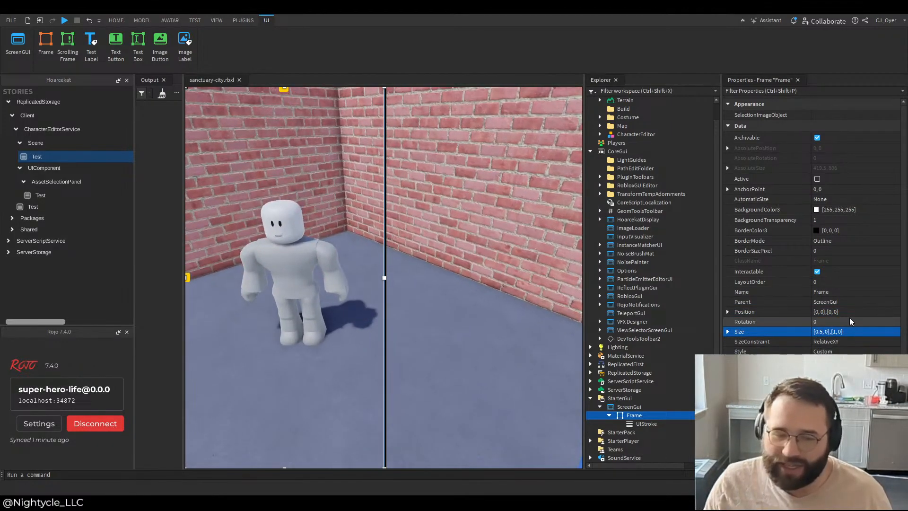
Step: Expand the character model under CharacterEditor in Workspace and focus the camera on its Head, LeftFoot and LeftLowerArm, ending on the Head
{"action": "scroll", "coordinate": [609, 140], "scroll_direction": "up", "scroll_amount": 1}
{"action": "left_click", "coordinate": [600, 152]}
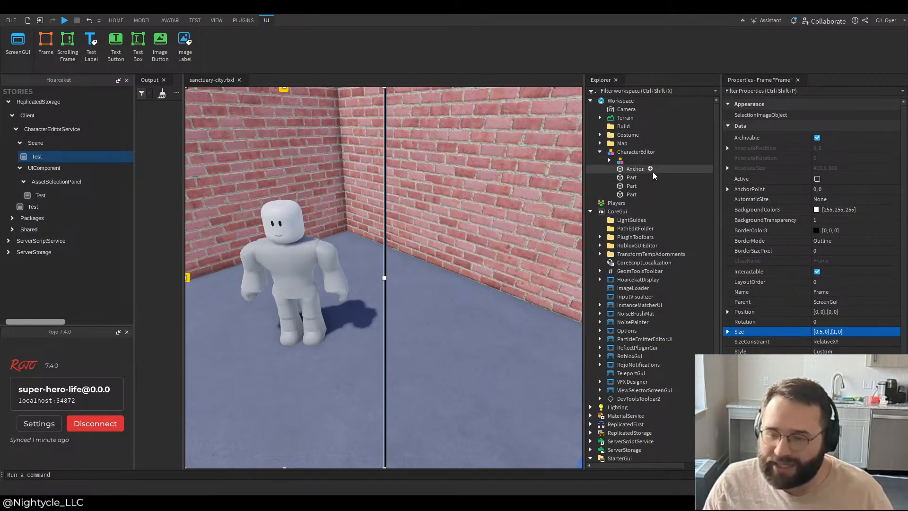
{"action": "left_click", "coordinate": [611, 161]}
{"action": "left_click", "coordinate": [609, 160]}
{"action": "left_click", "coordinate": [281, 220]}
{"action": "key", "text": "f"}
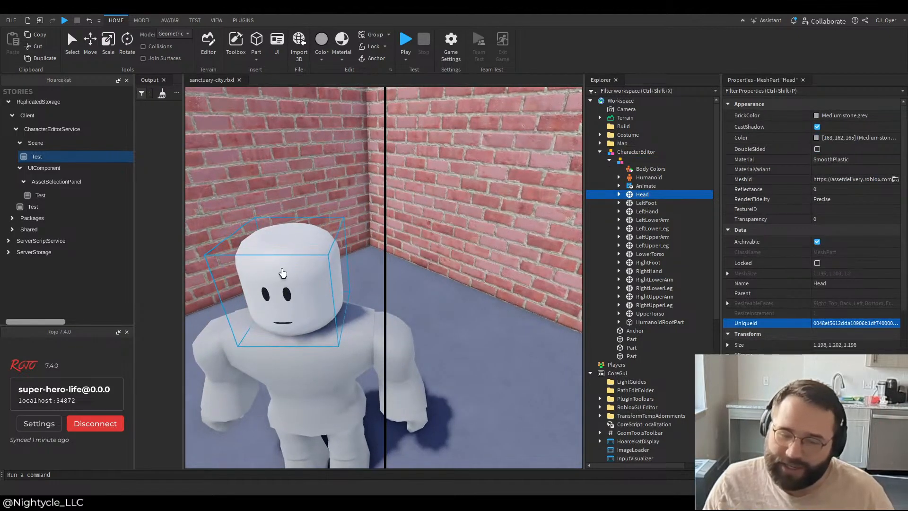
{"action": "left_click", "coordinate": [654, 204]}
{"action": "key", "text": "f"}
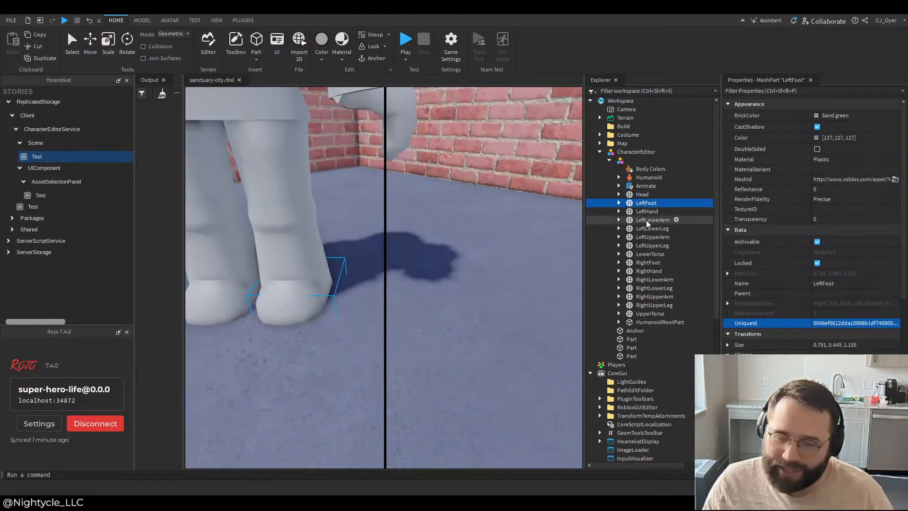
{"action": "left_click", "coordinate": [647, 221]}
{"action": "key", "text": "f"}
{"action": "left_click", "coordinate": [643, 195]}
{"action": "key", "text": "f"}
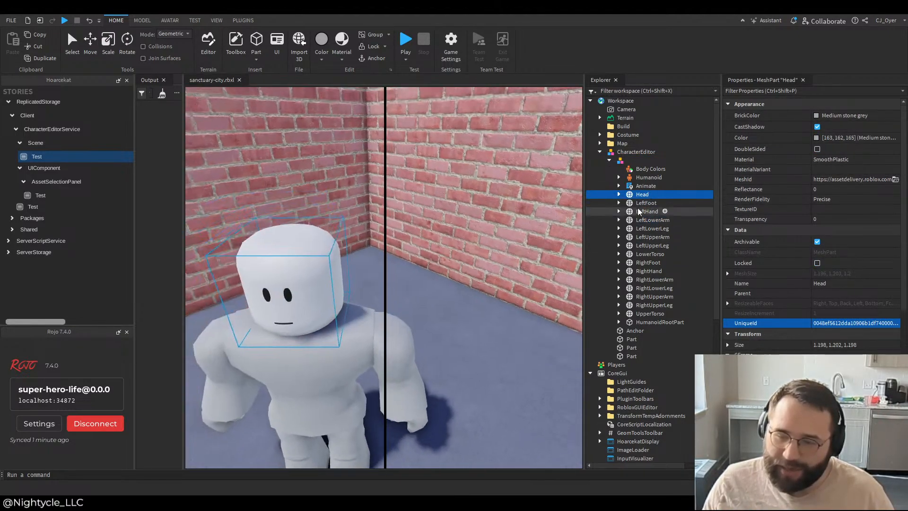
Step: Focus the camera in turn on the character's LeftLowerArm, LowerTorso and LeftFoot and select the Anchor and Humanoid to examine the framing
{"action": "left_click", "coordinate": [639, 220]}
{"action": "key", "text": "f"}
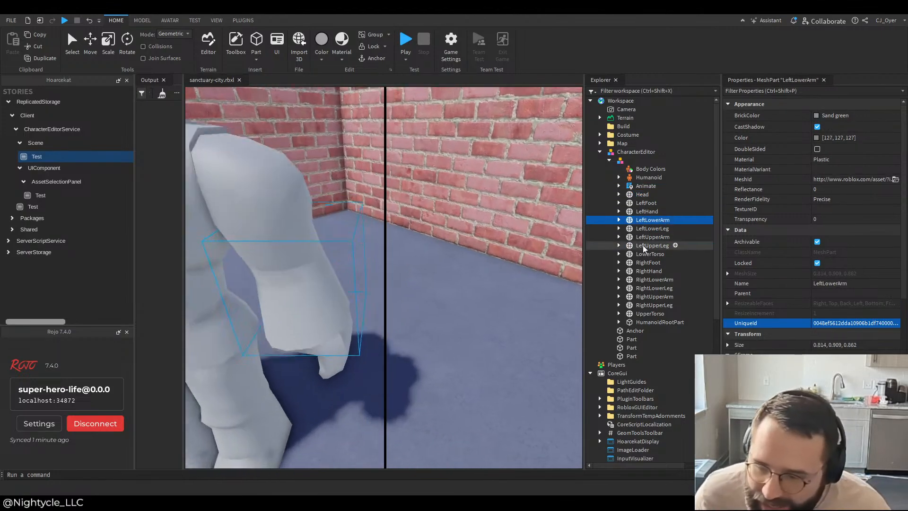
{"action": "left_click", "coordinate": [639, 254]}
{"action": "key", "text": "f"}
{"action": "double_click", "coordinate": [631, 280]}
{"action": "double_click", "coordinate": [654, 255]}
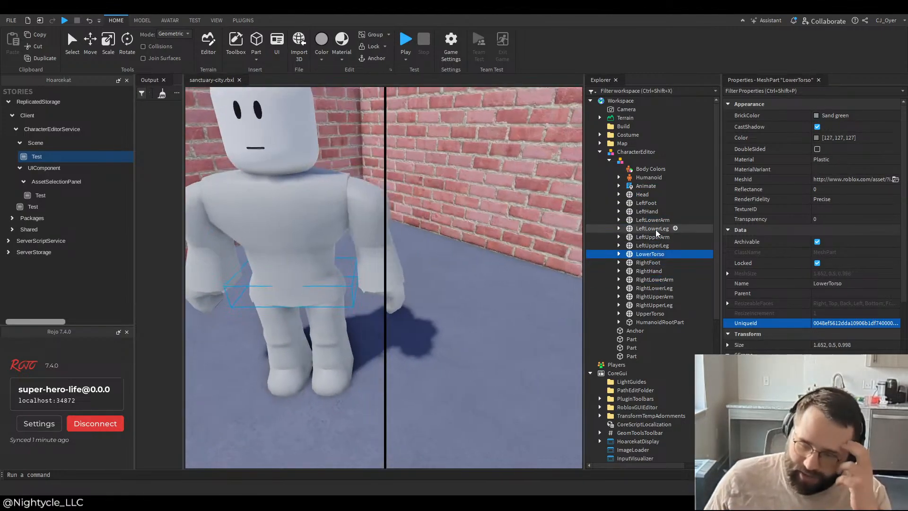
{"action": "double_click", "coordinate": [656, 229]}
{"action": "double_click", "coordinate": [644, 297]}
{"action": "double_click", "coordinate": [644, 332]}
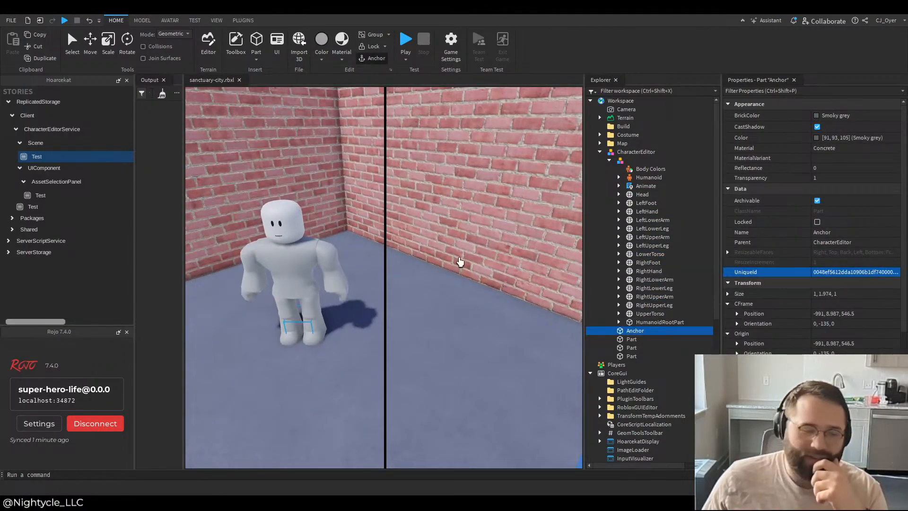
{"action": "double_click", "coordinate": [645, 203]}
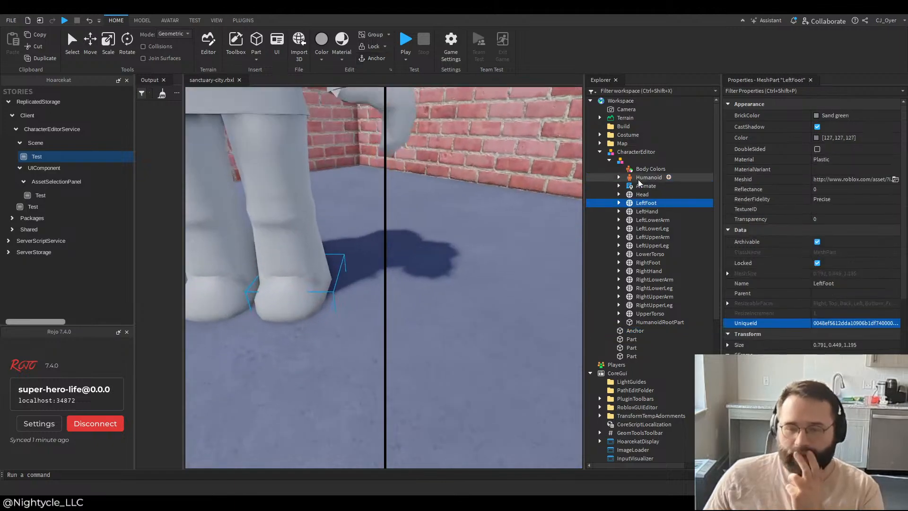
{"action": "double_click", "coordinate": [647, 178]}
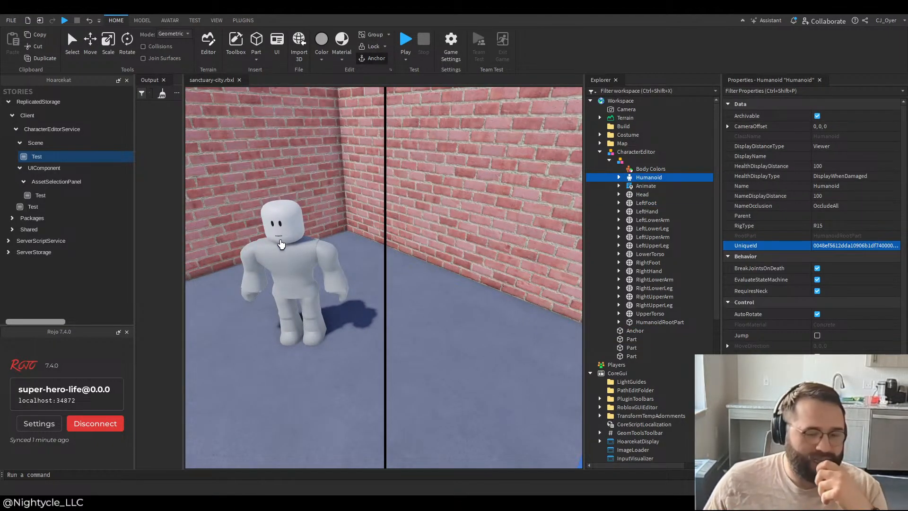
Step: Unload the Scene Test story and disable the ScreenGui in StarterGui
{"action": "left_click", "coordinate": [57, 161]}
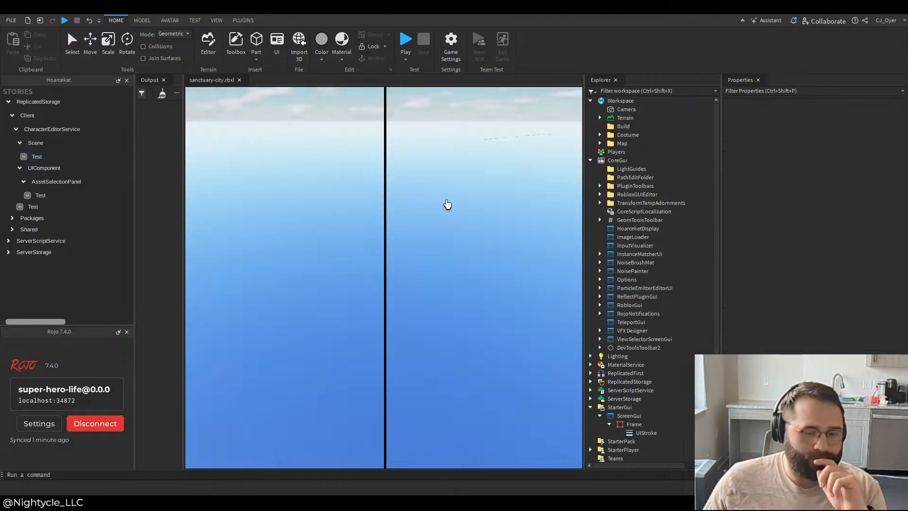
{"action": "scroll", "coordinate": [643, 279], "scroll_direction": "down", "scroll_amount": 1}
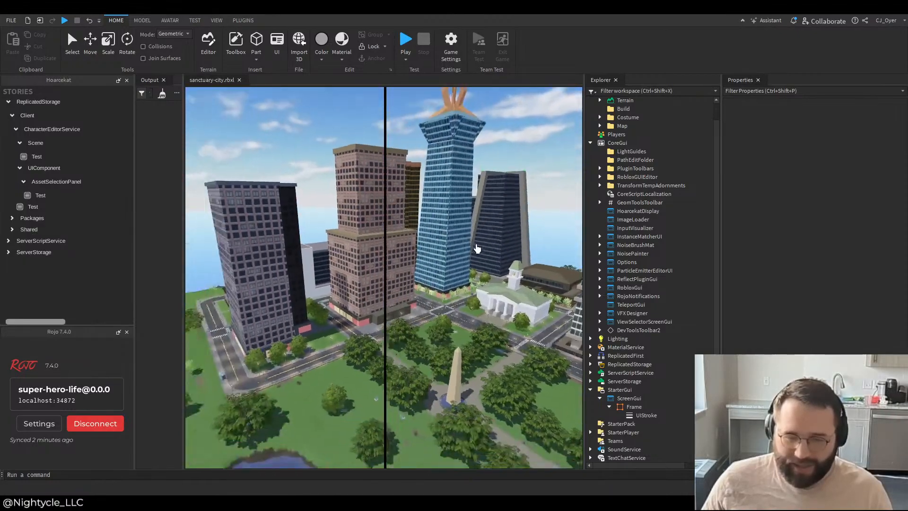
{"action": "left_click", "coordinate": [629, 398]}
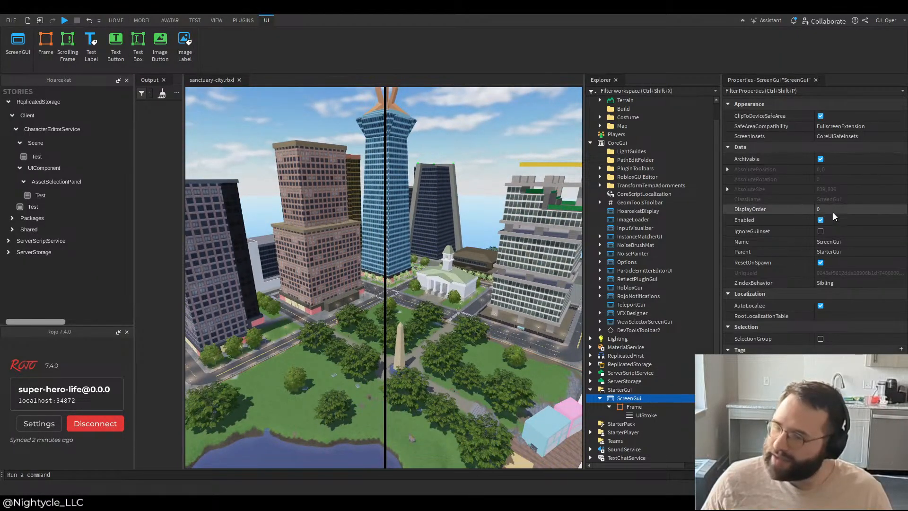
{"action": "left_click", "coordinate": [820, 220]}
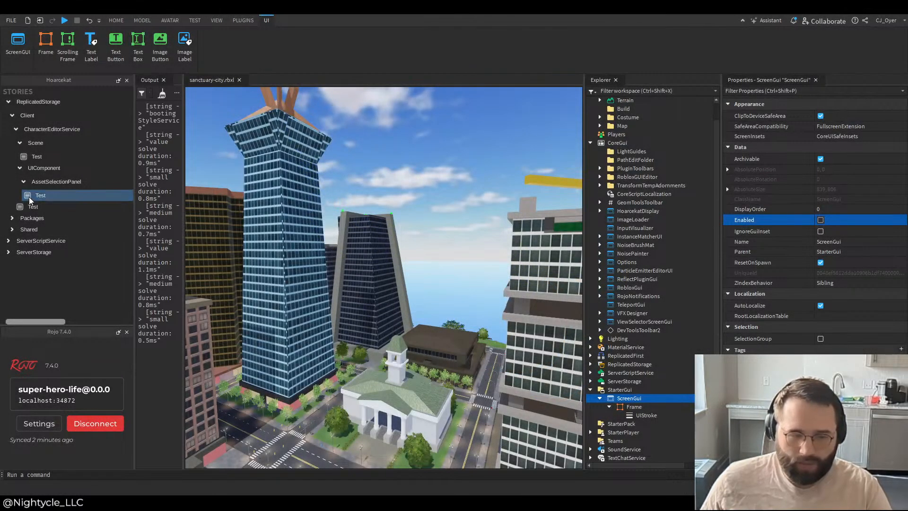
Step: Run the Scene Test story again and set the Frame's Size to {1, 0},{1, 0}
{"action": "left_click", "coordinate": [20, 168]}
{"action": "left_click", "coordinate": [37, 156]}
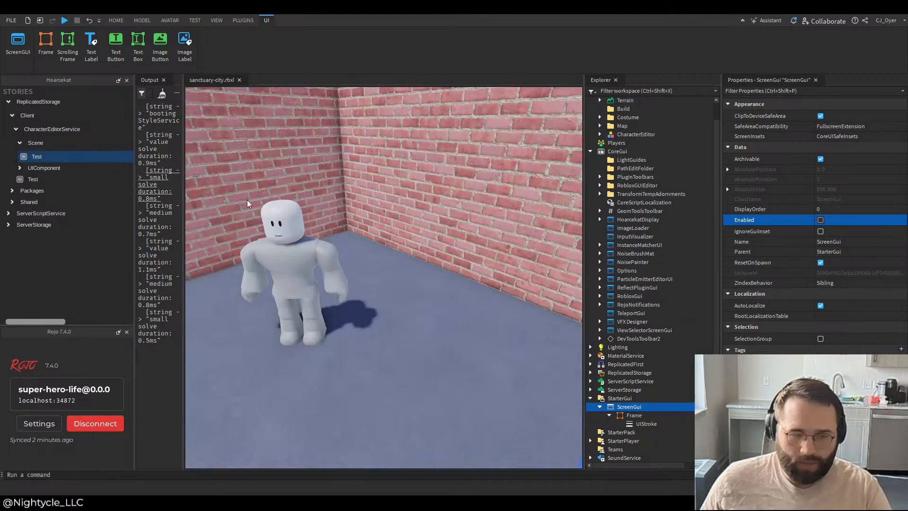
{"action": "left_click", "coordinate": [633, 415]}
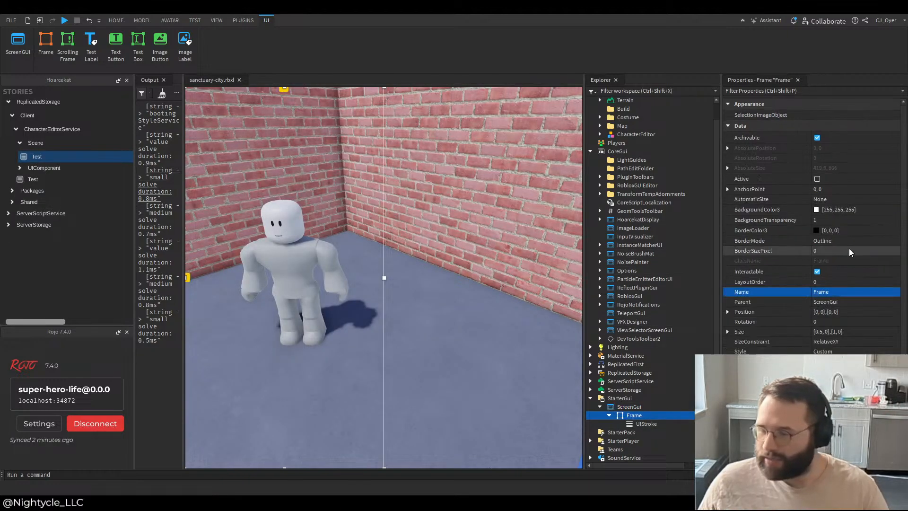
{"action": "left_click", "coordinate": [825, 331]}
{"action": "left_click", "coordinate": [822, 324]}
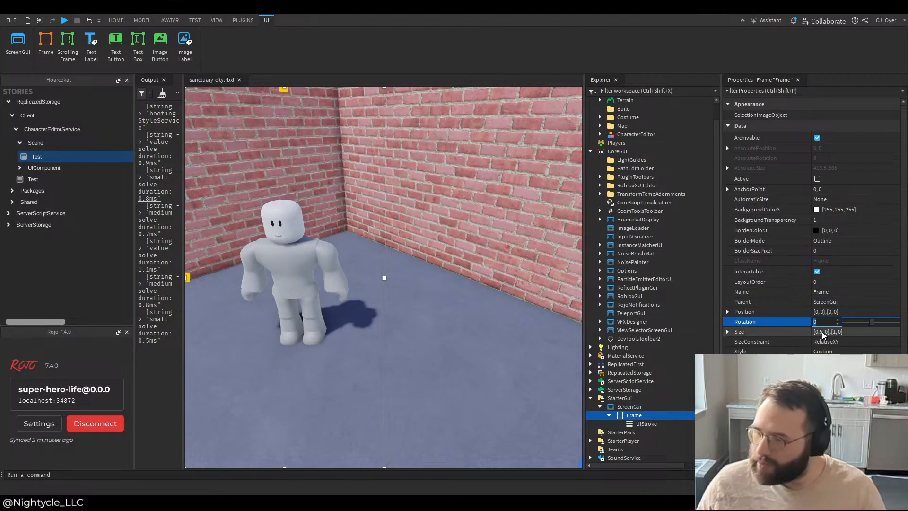
{"action": "left_click", "coordinate": [823, 332]}
{"action": "left_click", "coordinate": [823, 332]}
{"action": "key", "text": "BackSpace"}
{"action": "key", "text": "BackSpace"}
{"action": "key", "text": "BackSpace"}
{"action": "type", "text": "1"}
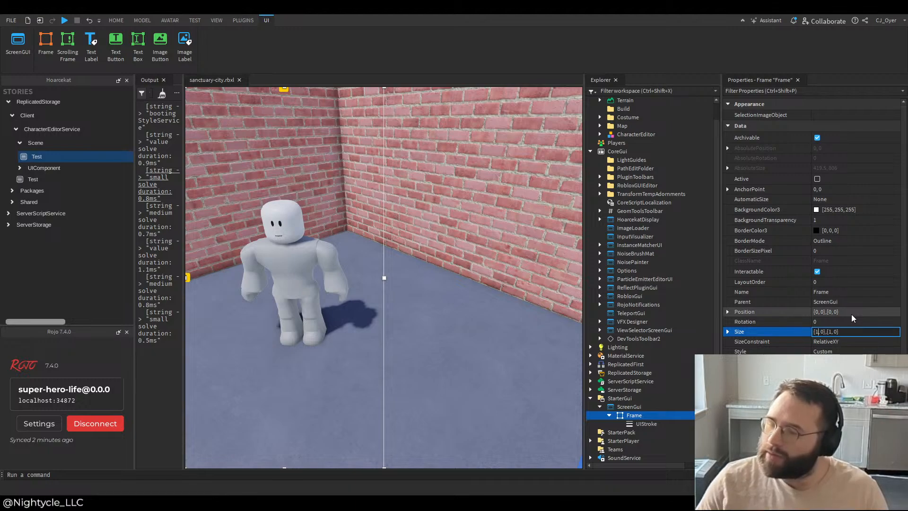
{"action": "key", "text": "Return"}
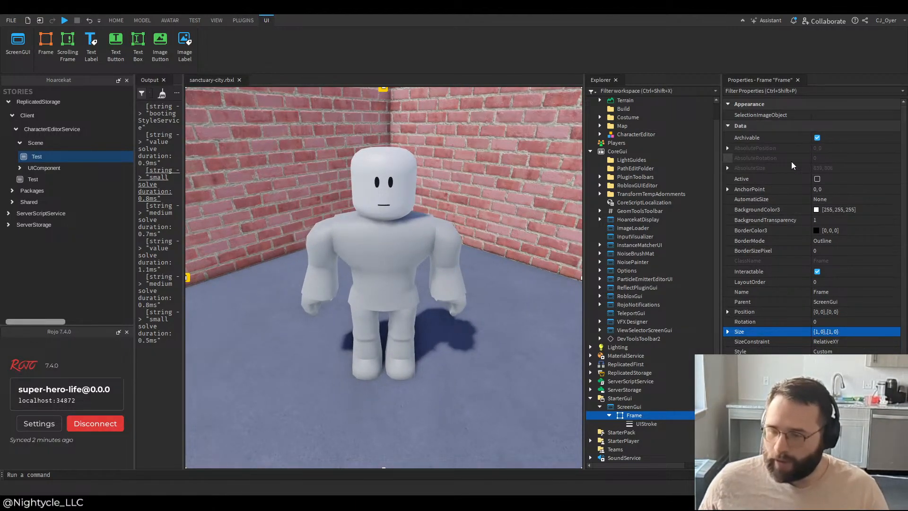
Step: Widen the 3D viewport by narrowing the Explorer
{"action": "scroll", "coordinate": [628, 304], "scroll_direction": "up", "scroll_amount": 1}
{"action": "left_click", "coordinate": [833, 331]}
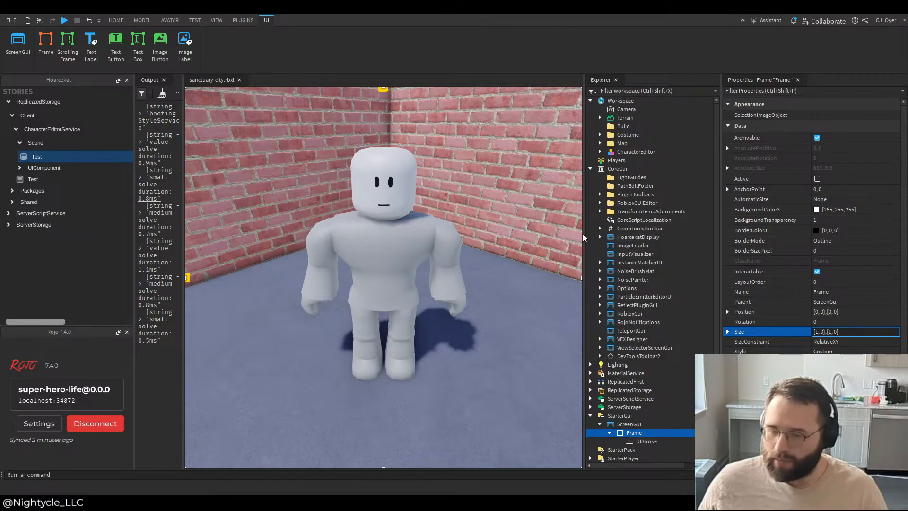
{"action": "left_click_drag", "start_coordinate": [584, 234], "coordinate": [673, 234]}
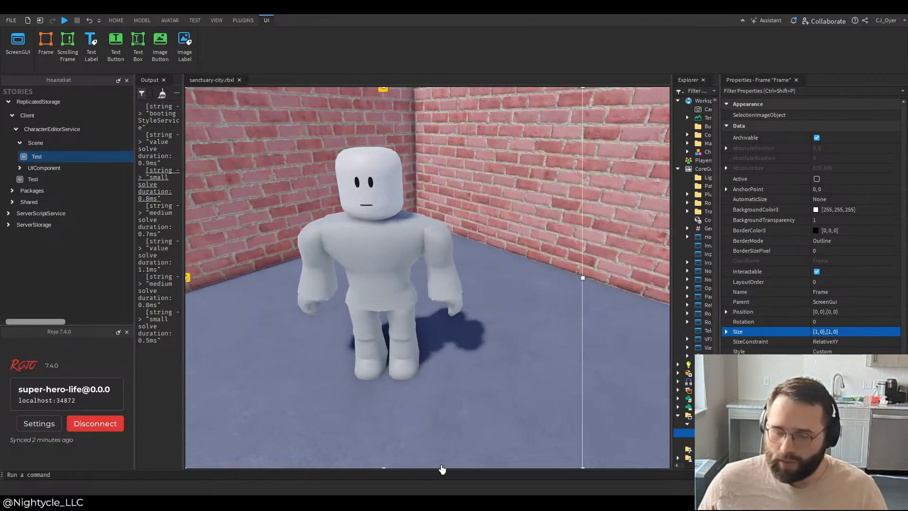
Step: Set the Frame's Size to {1, 0},{0.5, 0} so it spans half its parent's height
{"action": "left_click", "coordinate": [833, 331]}
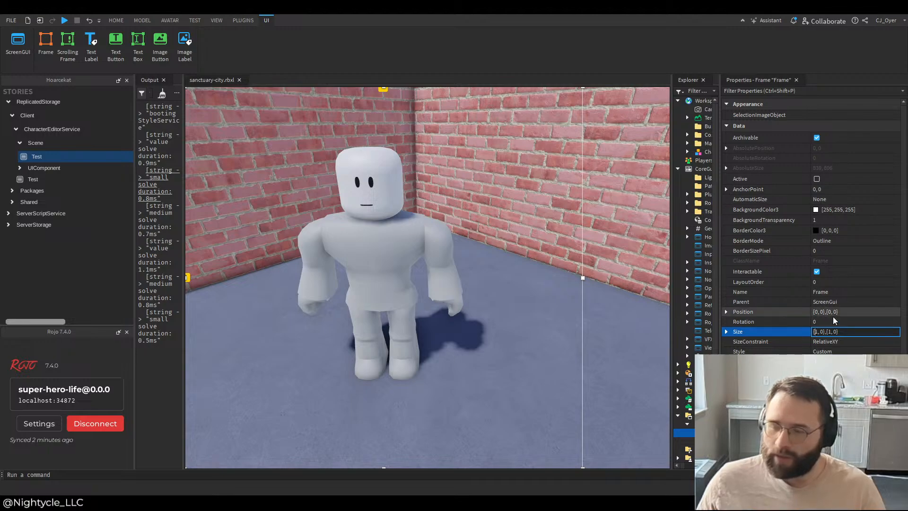
{"action": "key", "text": "Left"}
{"action": "key", "text": "Left"}
{"action": "key", "text": "Left"}
{"action": "key", "text": "Left"}
{"action": "key", "text": "Left"}
{"action": "key", "text": "Left"}
{"action": "key", "text": "Left"}
{"action": "key", "text": "Left"}
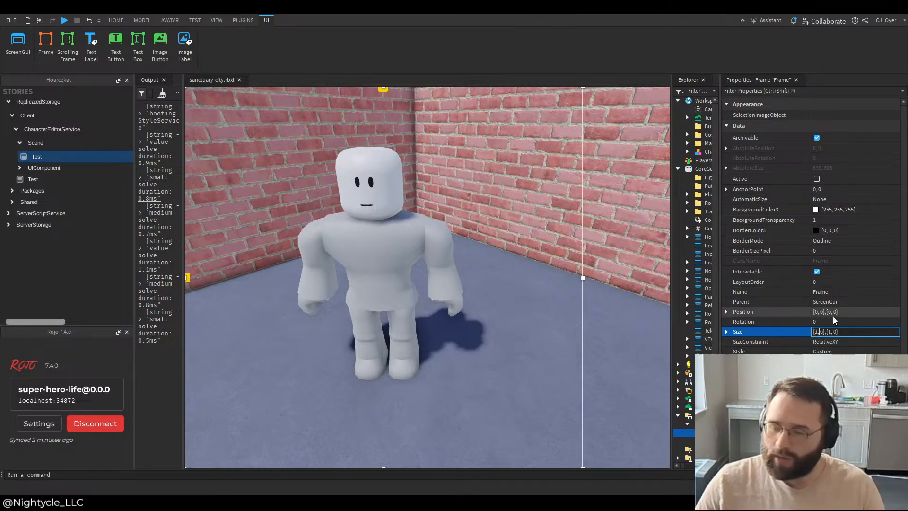
{"action": "key", "text": "Right"}
{"action": "key", "text": "Right"}
{"action": "key", "text": "Right"}
{"action": "key", "text": "Right"}
{"action": "key", "text": "BackSpace"}
{"action": "type", "text": "0.5"}
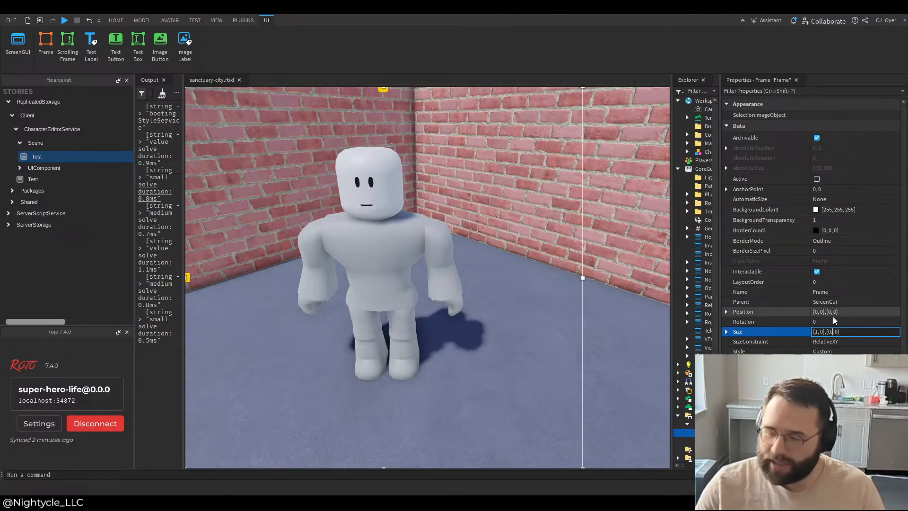
{"action": "key", "text": "Return"}
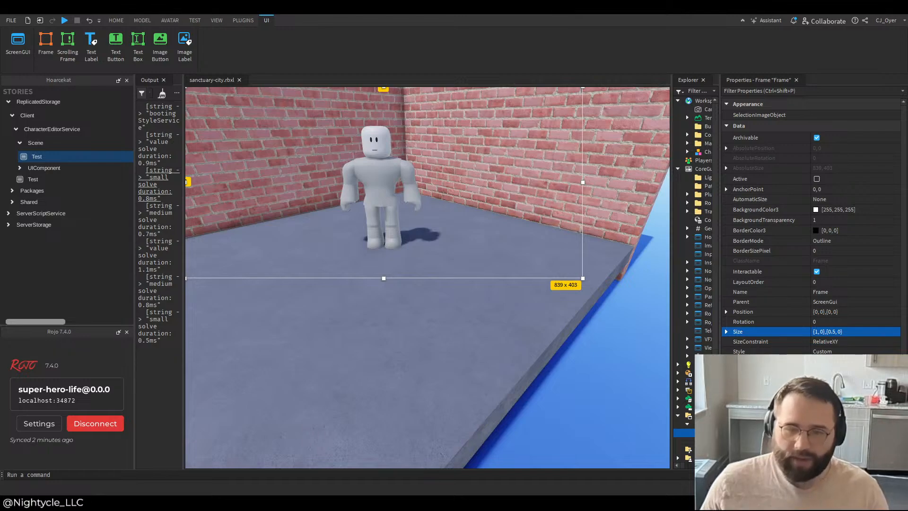
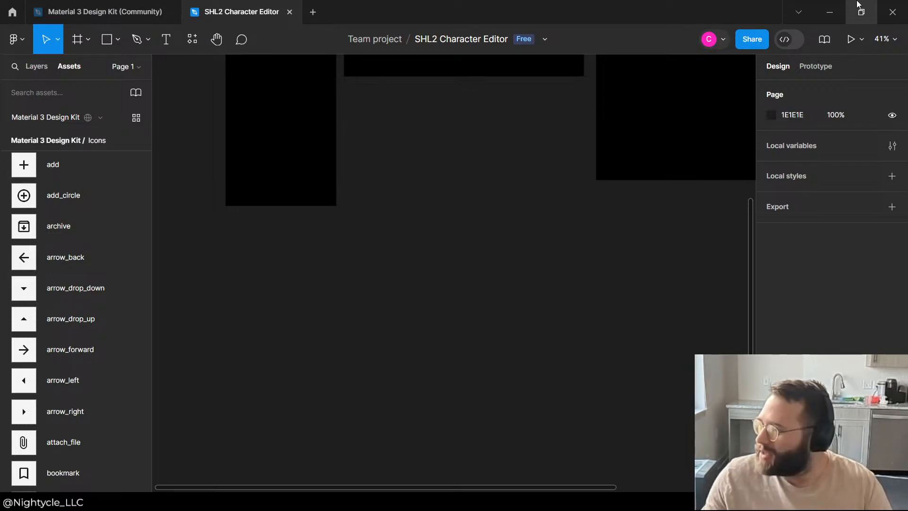
Step: Examine how the character image compares with the two iPhone frames and the MacBook Air frame on the canvas
{"action": "scroll", "coordinate": [367, 170], "scroll_direction": "up", "scroll_amount": 5}
{"action": "scroll", "coordinate": [342, 184], "scroll_direction": "down", "scroll_amount": 4}
{"action": "scroll", "coordinate": [326, 236], "scroll_direction": "up", "scroll_amount": 3}
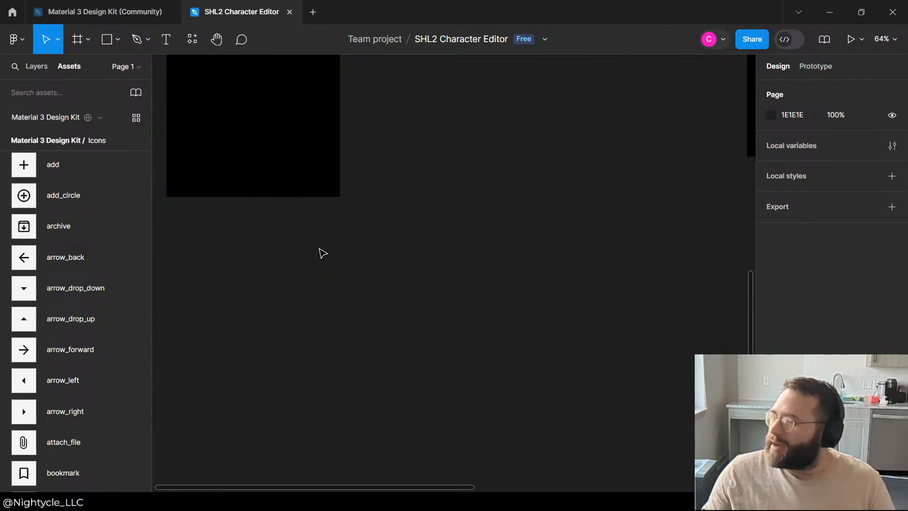
{"action": "scroll", "coordinate": [320, 248], "scroll_direction": "up", "scroll_amount": 3}
{"action": "scroll", "coordinate": [320, 249], "scroll_direction": "down", "scroll_amount": 4}
{"action": "scroll", "coordinate": [594, 198], "scroll_direction": "up", "scroll_amount": 2}
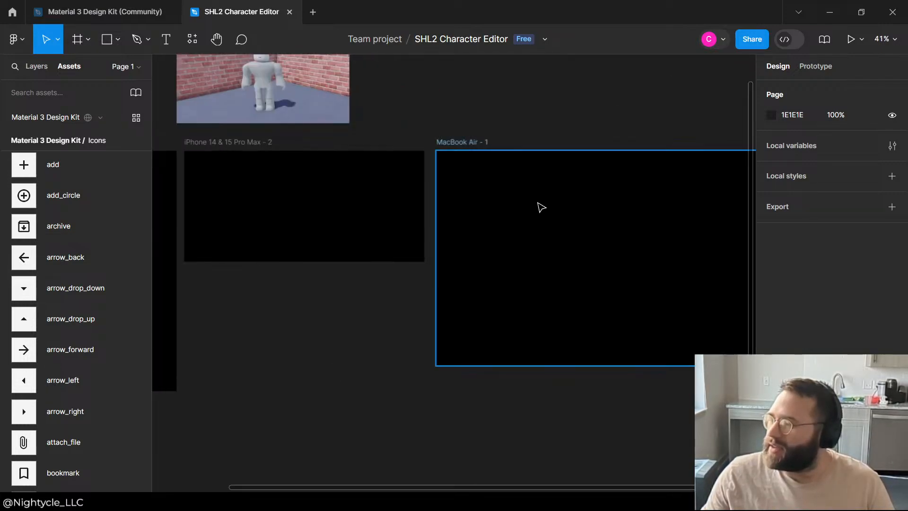
{"action": "scroll", "coordinate": [542, 208], "scroll_direction": "down", "scroll_amount": 2}
{"action": "left_click", "coordinate": [586, 205]}
{"action": "left_click", "coordinate": [482, 120]}
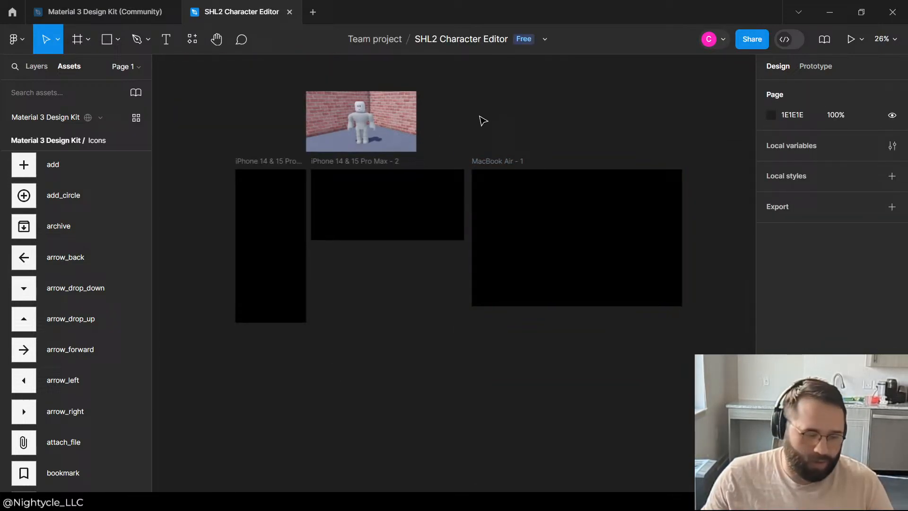
{"action": "left_click", "coordinate": [357, 135]}
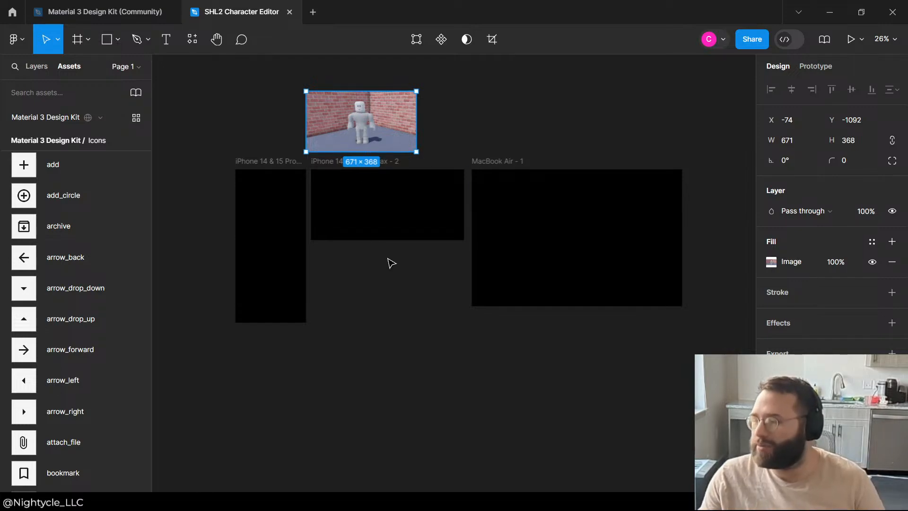
{"action": "scroll", "coordinate": [511, 250], "scroll_direction": "up", "scroll_amount": 4}
{"action": "left_click", "coordinate": [632, 237]}
{"action": "scroll", "coordinate": [458, 355], "scroll_direction": "down", "scroll_amount": 3}
{"action": "left_click", "coordinate": [365, 304]}
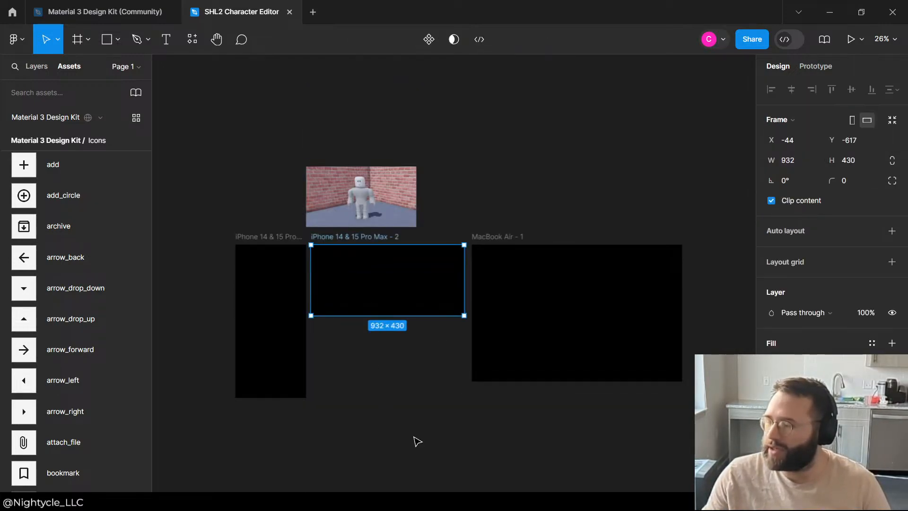
{"action": "left_click", "coordinate": [417, 441]}
{"action": "scroll", "coordinate": [348, 405], "scroll_direction": "up", "scroll_amount": 2, "text": "ctrl"}
{"action": "scroll", "coordinate": [379, 158], "scroll_direction": "up", "scroll_amount": 1, "text": "ctrl"}
{"action": "scroll", "coordinate": [333, 381], "scroll_direction": "up", "scroll_amount": 4}
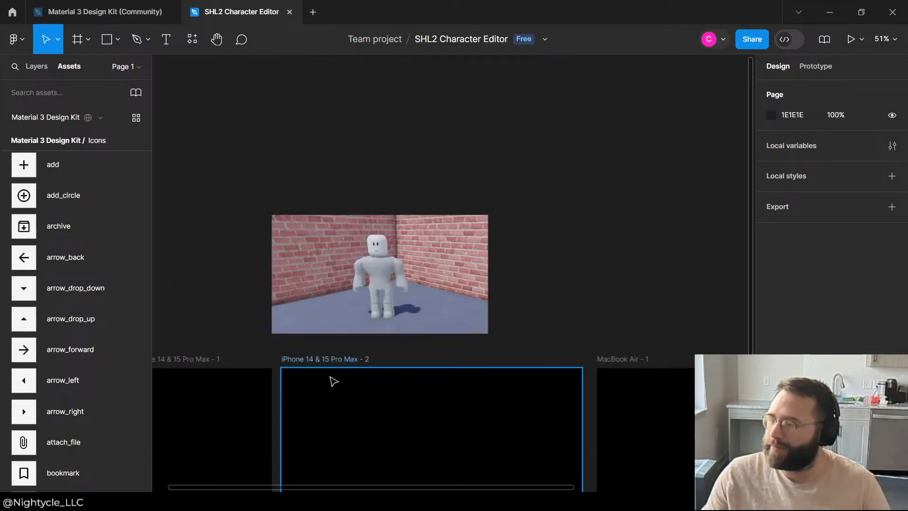
{"action": "scroll", "coordinate": [349, 361], "scroll_direction": "down", "scroll_amount": 4}
Step: Try narrowing the iPhone 14 & 15 Pro Max - 2 frame to about 701 wide and undo the resize
{"action": "left_click", "coordinate": [328, 261]}
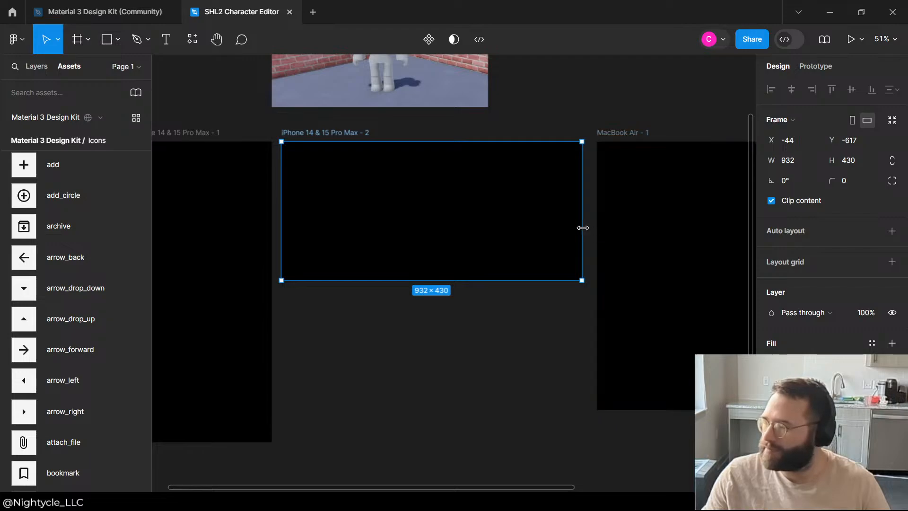
{"action": "left_click_drag", "start_coordinate": [583, 228], "coordinate": [508, 235]}
{"action": "key", "text": "Escape"}
{"action": "left_click", "coordinate": [481, 229]}
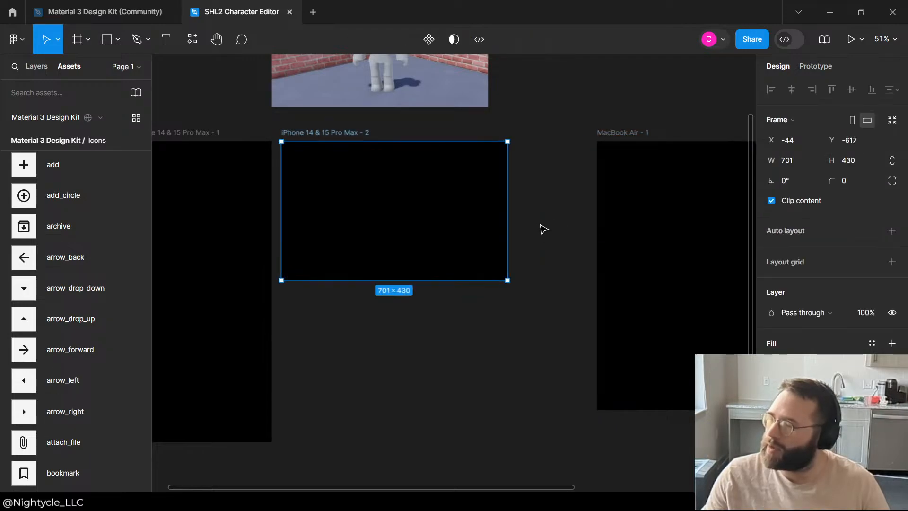
{"action": "key", "text": "ctrl+z"}
{"action": "key", "text": "ctrl+z"}
{"action": "key", "text": "ctrl+z"}
{"action": "key", "text": "ctrl+z"}
{"action": "key", "text": "ctrl+z"}
{"action": "key", "text": "ctrl+z"}
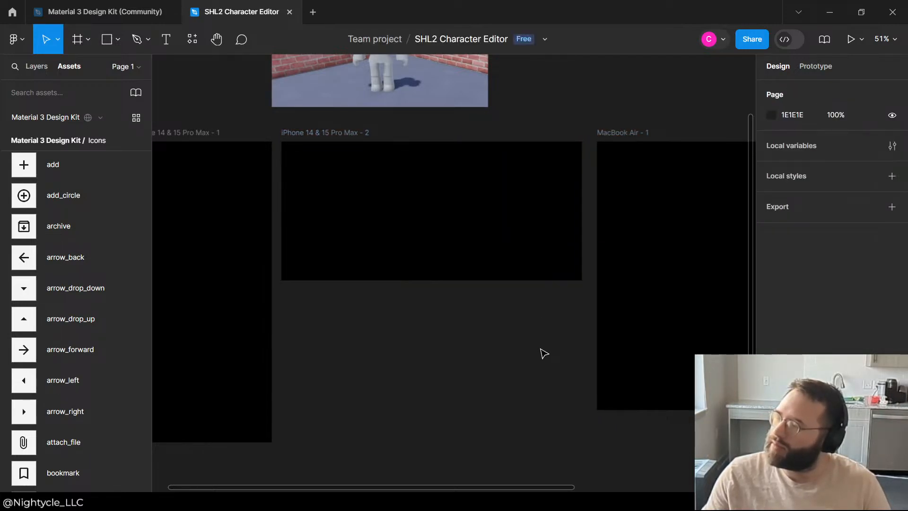
Step: Show the page's layer list and find the character image's layer in it
{"action": "scroll", "coordinate": [544, 354], "scroll_direction": "up", "scroll_amount": 5}
{"action": "left_click", "coordinate": [379, 239]}
{"action": "scroll", "coordinate": [653, 169], "scroll_direction": "down", "scroll_amount": 3}
{"action": "left_click", "coordinate": [677, 154]}
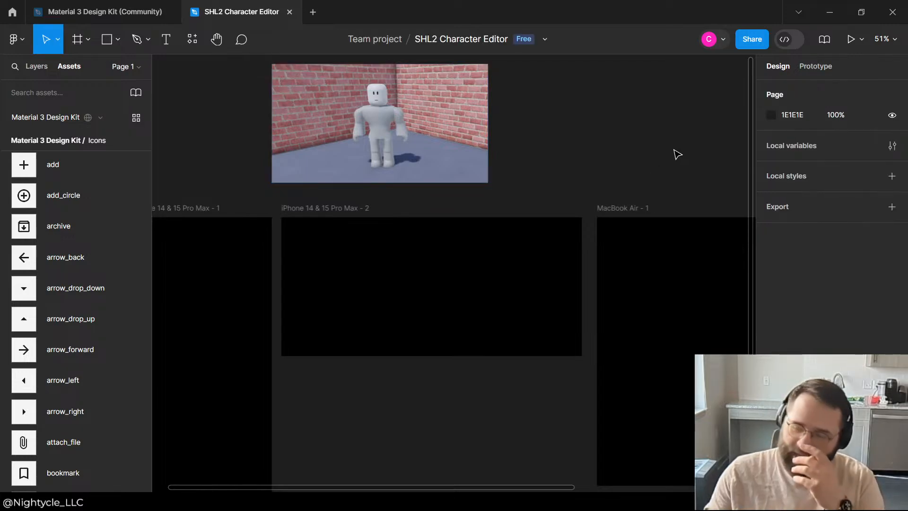
{"action": "left_click", "coordinate": [475, 106]}
{"action": "left_click", "coordinate": [30, 65]}
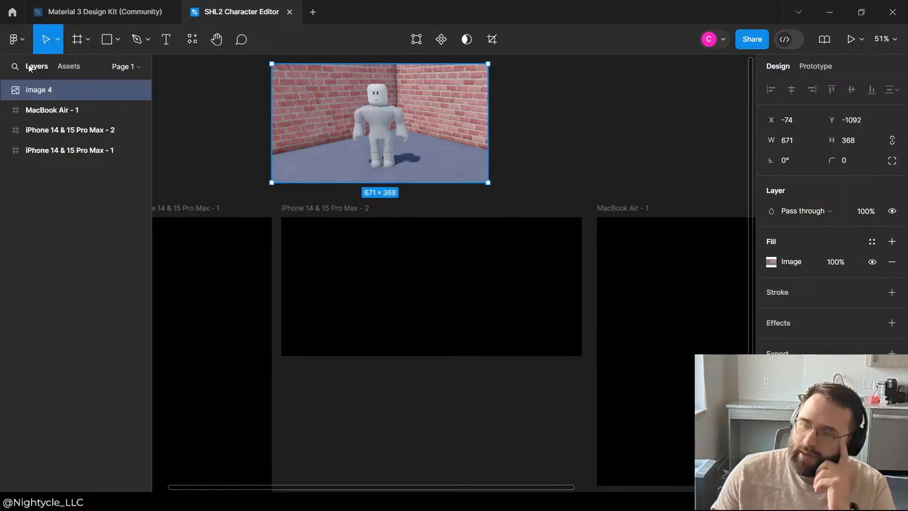
{"action": "double_click", "coordinate": [35, 96]}
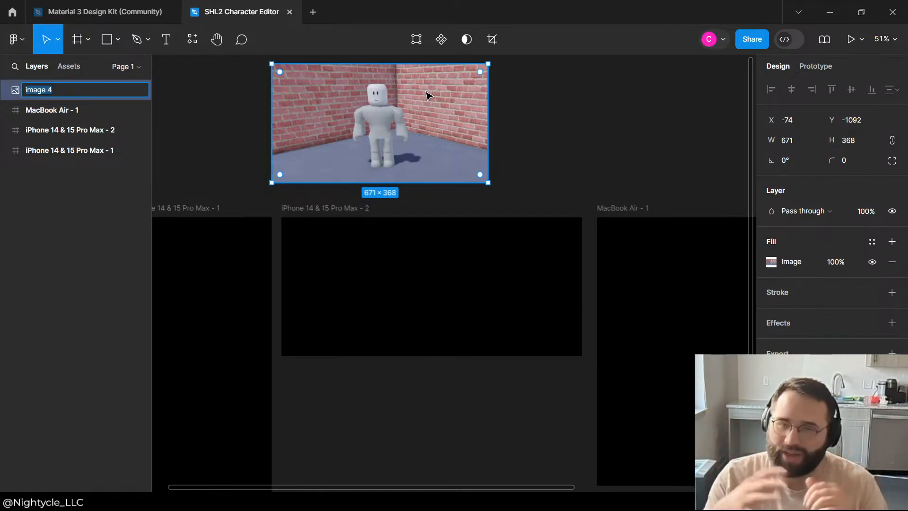
{"action": "left_click", "coordinate": [544, 127]}
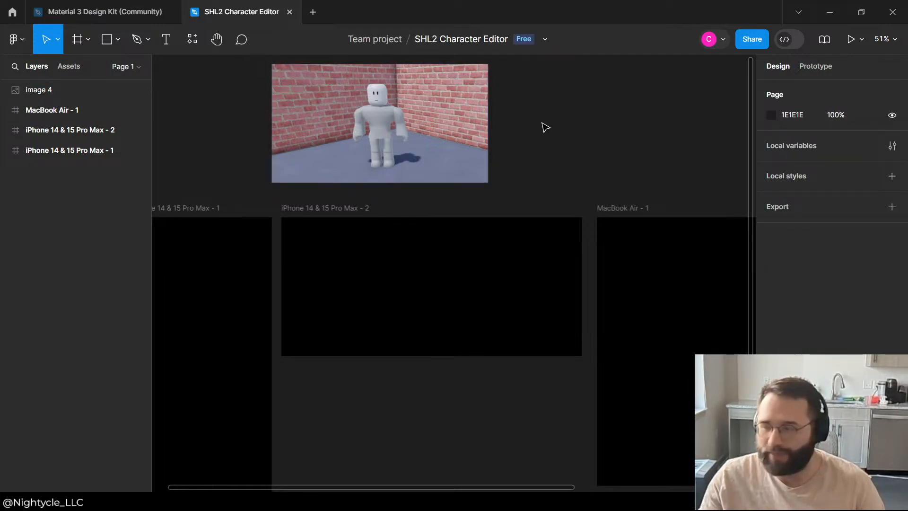
Step: Move the character image above the portrait iPhone frame, to about X -504, Y -1216
{"action": "left_click", "coordinate": [312, 125]}
{"action": "scroll", "coordinate": [553, 213], "scroll_direction": "up", "scroll_amount": 1}
{"action": "scroll", "coordinate": [555, 213], "scroll_direction": "down", "scroll_amount": 3}
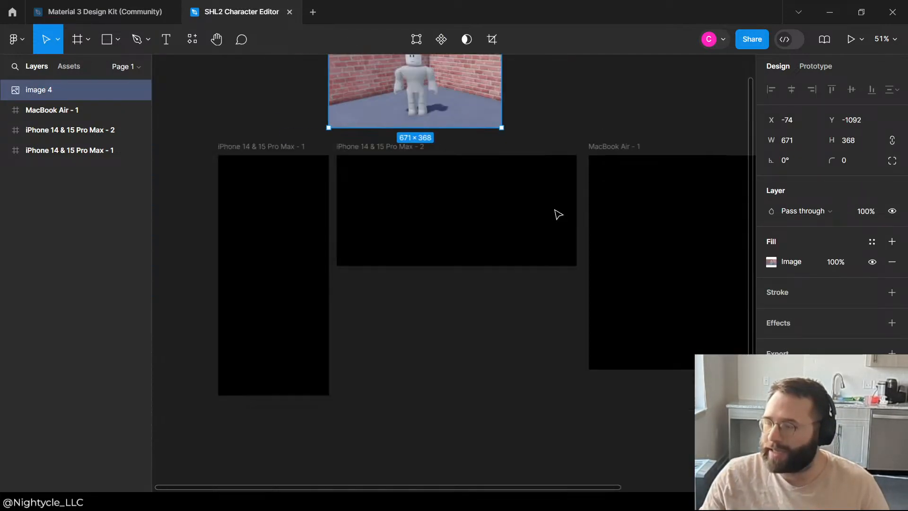
{"action": "scroll", "coordinate": [556, 213], "scroll_direction": "down", "scroll_amount": 1}
{"action": "scroll", "coordinate": [328, 120], "scroll_direction": "up", "scroll_amount": 1}
{"action": "left_click_drag", "start_coordinate": [516, 127], "coordinate": [369, 98]}
{"action": "scroll", "coordinate": [369, 99], "scroll_direction": "up", "scroll_amount": 4}
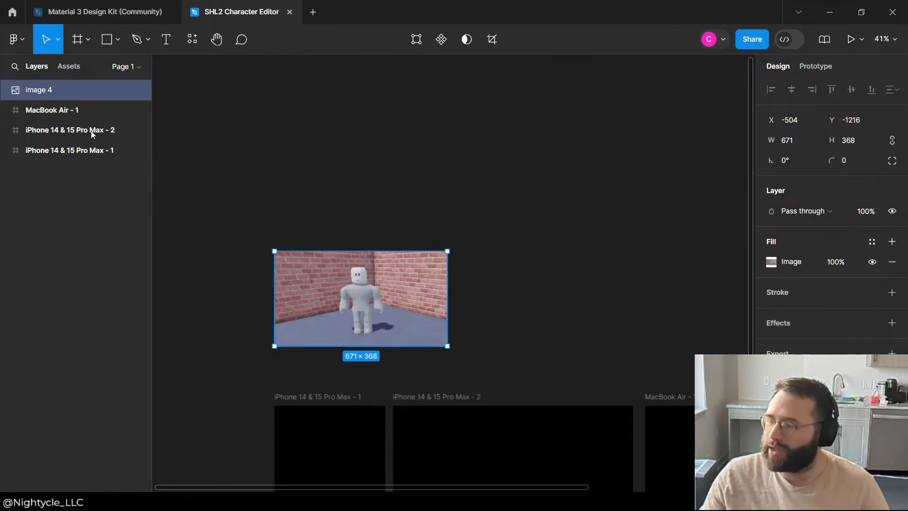
Step: Rename the character image layer as Viewport and move the image clear of the device frames, to about X -1036, Y -1655
{"action": "double_click", "coordinate": [56, 91]}
{"action": "type", "text": "Vi"}
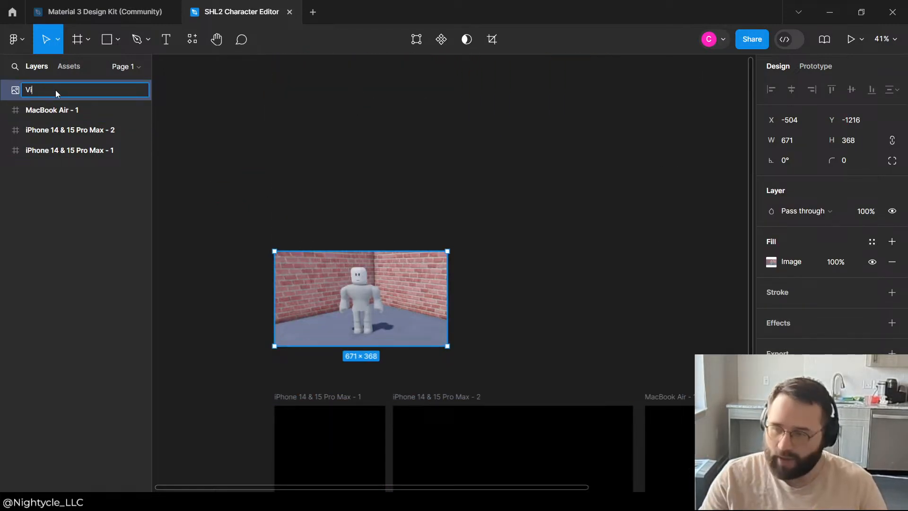
{"action": "type", "text": "ewport"}
{"action": "key", "text": "Return"}
{"action": "left_click_drag", "start_coordinate": [400, 287], "coordinate": [259, 172]}
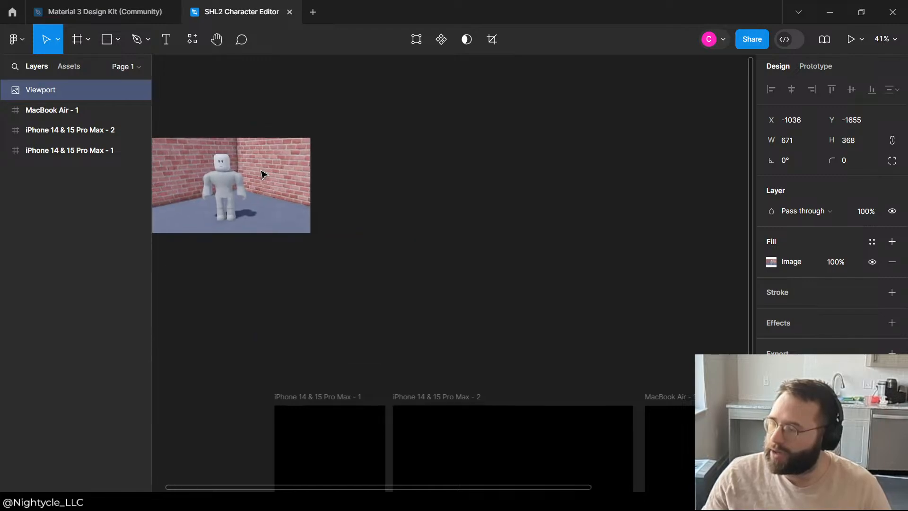
{"action": "key", "text": "Escape"}
Step: Turn the Viewport image into a reusable component
{"action": "left_click", "coordinate": [101, 85]}
{"action": "right_click", "coordinate": [59, 88]}
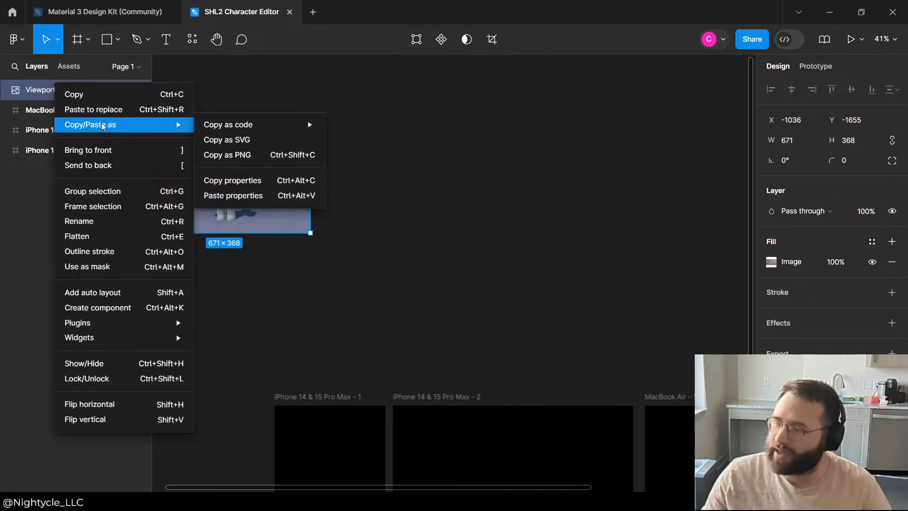
{"action": "left_click", "coordinate": [121, 308]}
{"action": "left_click", "coordinate": [375, 206]}
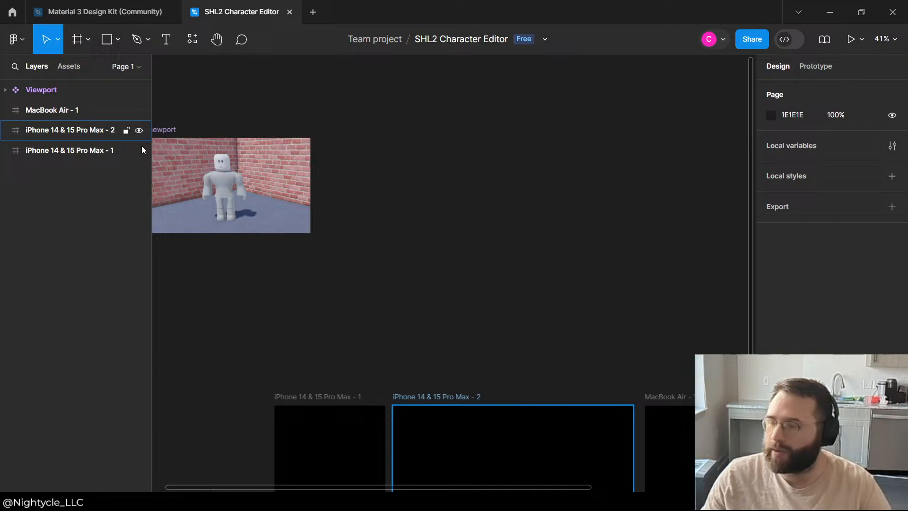
{"action": "left_click", "coordinate": [234, 179]}
{"action": "scroll", "coordinate": [452, 126], "scroll_direction": "down", "scroll_amount": 3}
{"action": "left_click", "coordinate": [486, 143]}
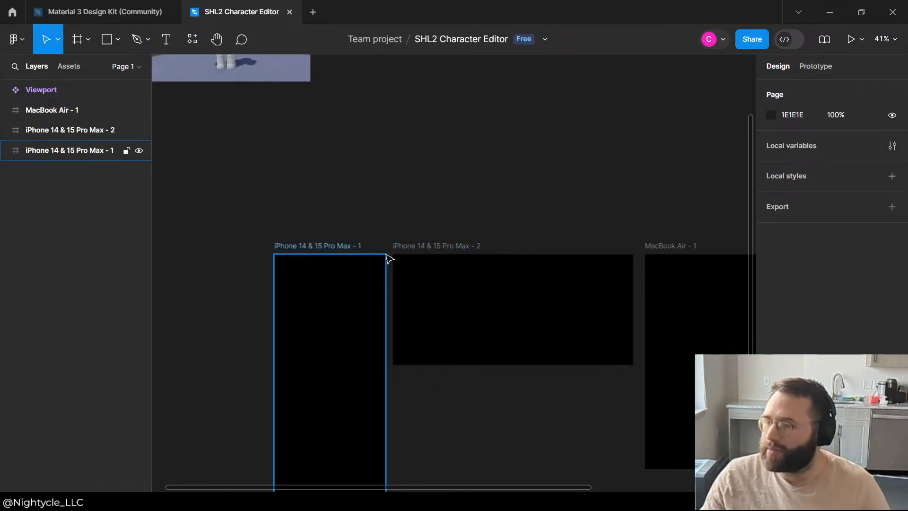
Step: Duplicate the Viewport component as an instance and place it in the empty space above the iPhone frames
{"action": "scroll", "coordinate": [350, 172], "scroll_direction": "up", "scroll_amount": 3}
{"action": "left_click", "coordinate": [220, 169]}
{"action": "key", "text": "ctrl+c"}
{"action": "scroll", "coordinate": [483, 164], "scroll_direction": "down", "scroll_amount": 3}
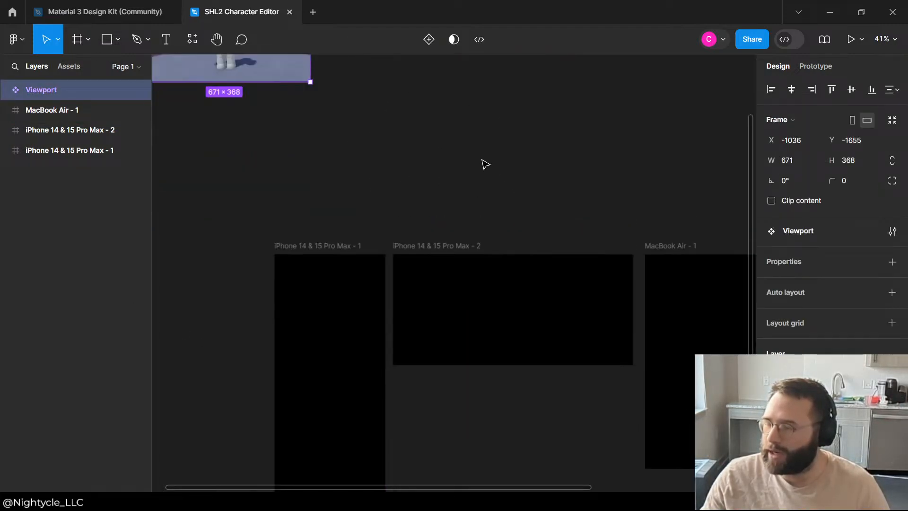
{"action": "key", "text": "ctrl+v"}
{"action": "left_click", "coordinate": [36, 107]}
{"action": "left_click", "coordinate": [51, 89]}
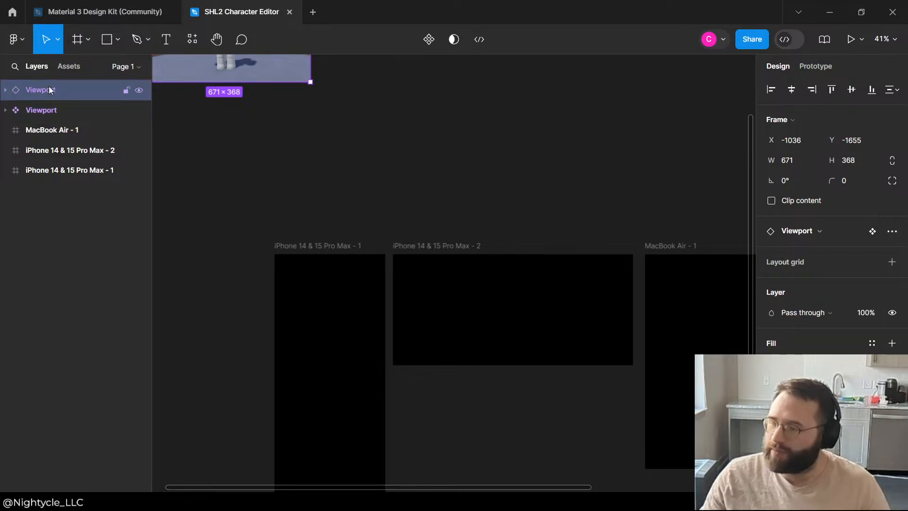
{"action": "scroll", "coordinate": [252, 207], "scroll_direction": "up", "scroll_amount": 3}
{"action": "left_click_drag", "start_coordinate": [262, 275], "coordinate": [498, 389]}
{"action": "left_click", "coordinate": [506, 208]}
Step: Place the Viewport instance at the top of the iPhone 14 & 15 Pro Max - 1 frame and enlarge it to about 1058 × 580
{"action": "scroll", "coordinate": [508, 198], "scroll_direction": "down", "scroll_amount": 5}
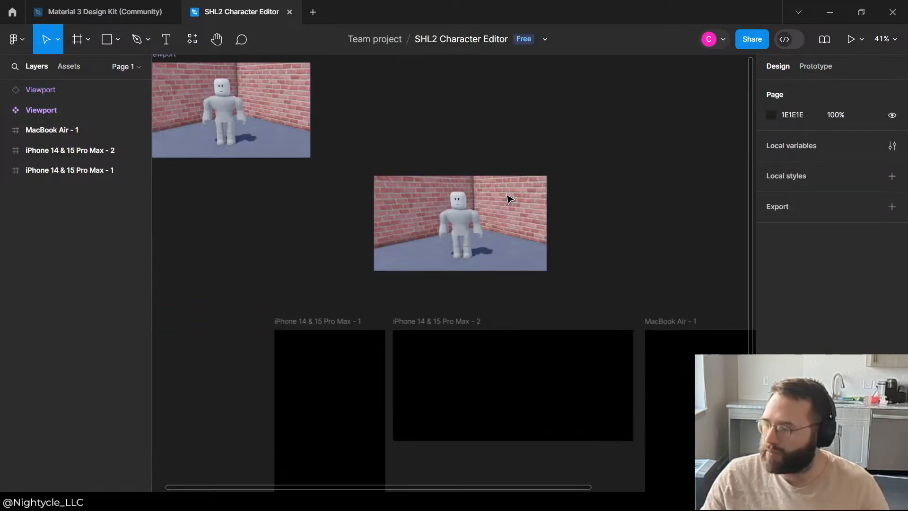
{"action": "left_click_drag", "start_coordinate": [473, 84], "coordinate": [336, 243]}
{"action": "left_click_drag", "start_coordinate": [409, 274], "coordinate": [505, 329]}
{"action": "left_click_drag", "start_coordinate": [334, 270], "coordinate": [295, 266]}
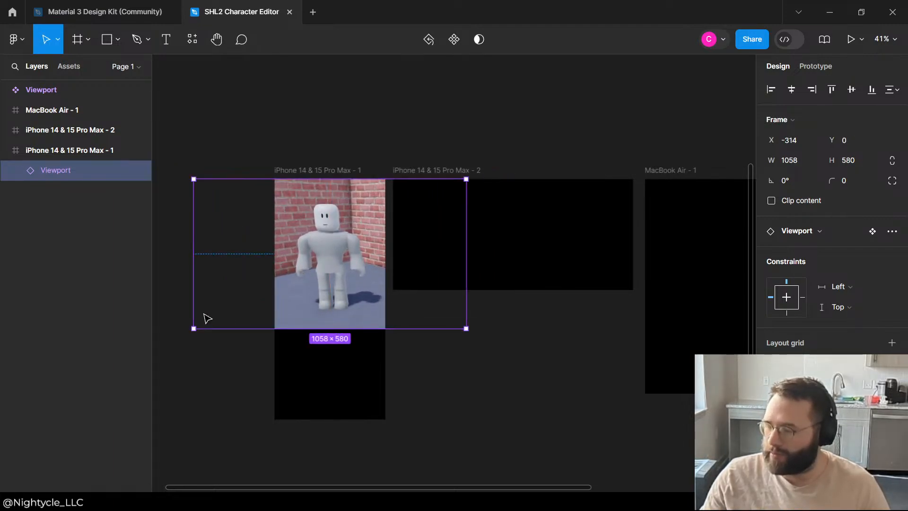
Step: Adjust the portrait frame's Viewport instance to about 1106 × 607, with the character centred at about X -338, Y -27
{"action": "left_click_drag", "start_coordinate": [190, 330], "coordinate": [239, 304]}
{"action": "left_click_drag", "start_coordinate": [371, 235], "coordinate": [323, 217]}
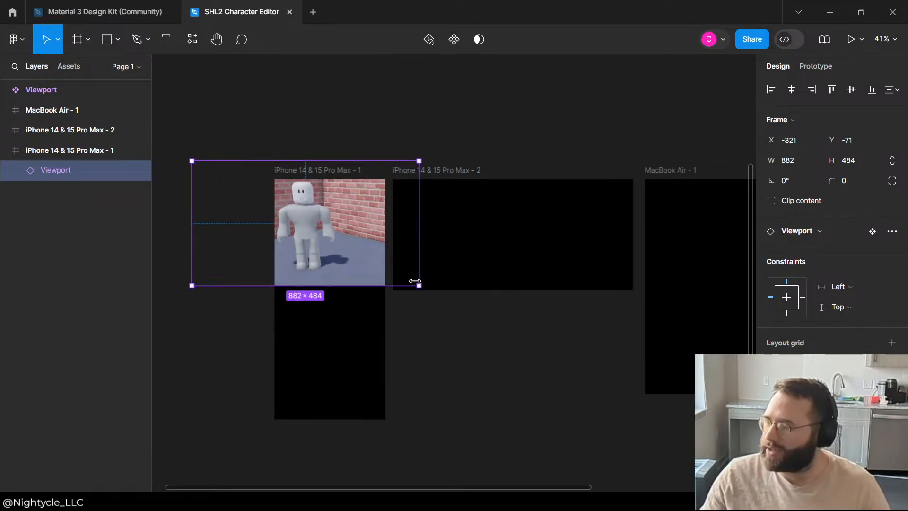
{"action": "left_click_drag", "start_coordinate": [420, 285], "coordinate": [467, 318]}
{"action": "left_click", "coordinate": [482, 342]}
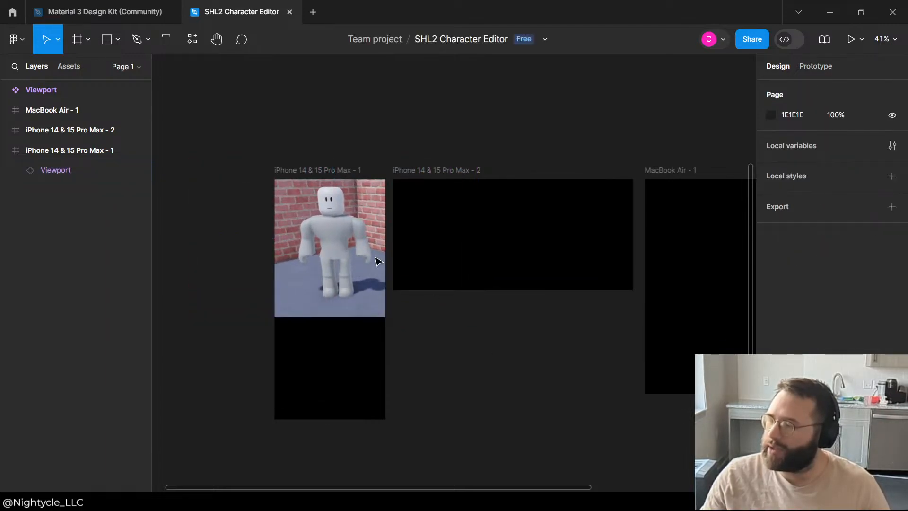
{"action": "left_click_drag", "start_coordinate": [335, 232], "coordinate": [332, 245]}
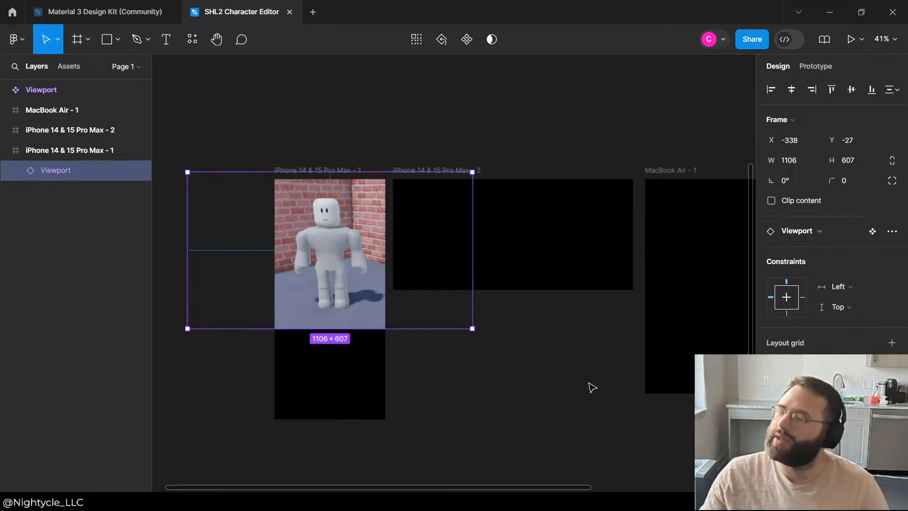
{"action": "left_click", "coordinate": [590, 386]}
Step: Paste copies of the Viewport instance into the portrait iPhone frame and delete the extra one
{"action": "left_click", "coordinate": [327, 260]}
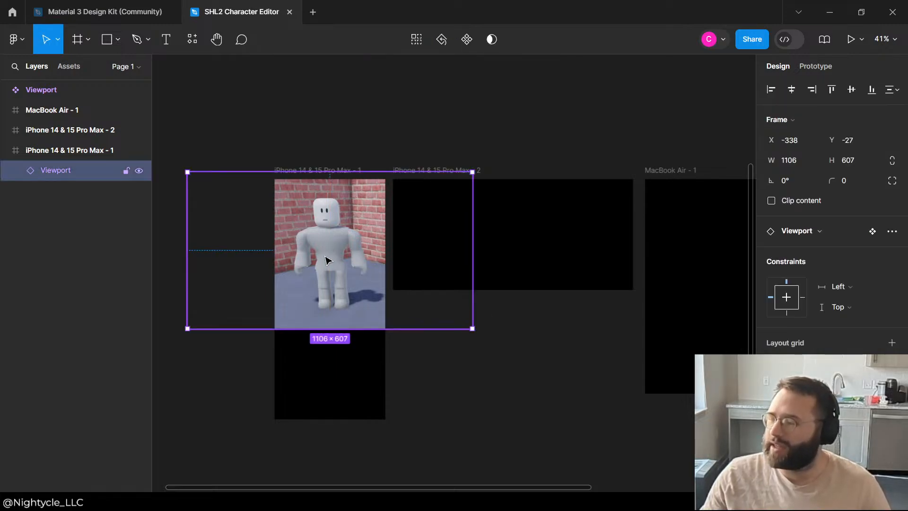
{"action": "left_click", "coordinate": [475, 150]}
{"action": "key", "text": "ctrl+v"}
{"action": "key", "text": "ctrl+v"}
{"action": "left_click", "coordinate": [41, 191]}
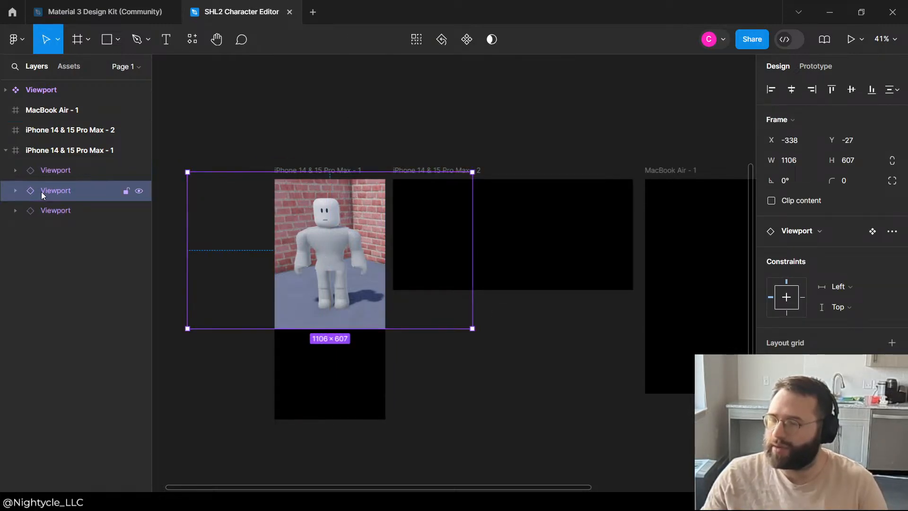
{"action": "key", "text": "Delete"}
Step: Move the spare Viewport instance into the iPhone 14 & 15 Pro Max - 2 frame, sized about 435 × 607 at X 0, Y -88
{"action": "left_click", "coordinate": [48, 170]}
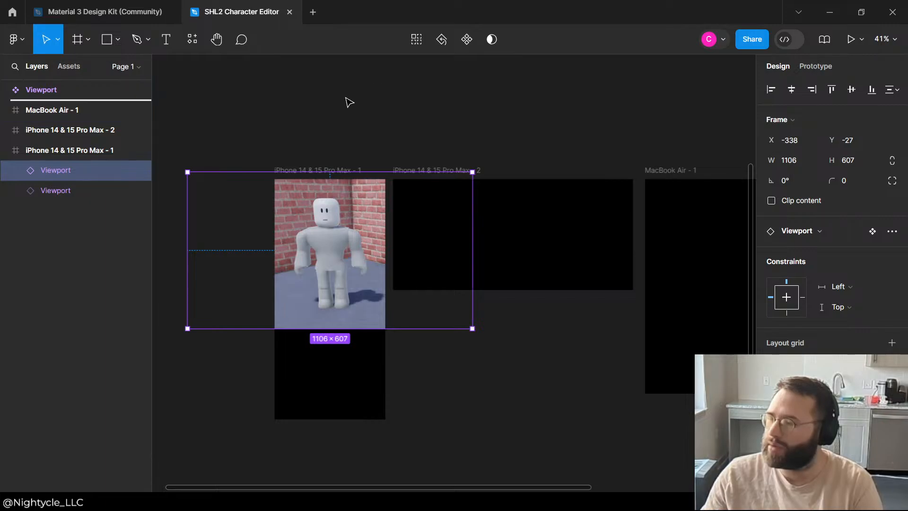
{"action": "left_click_drag", "start_coordinate": [346, 99], "coordinate": [350, 101]}
{"action": "left_click_drag", "start_coordinate": [352, 248], "coordinate": [443, 237]}
{"action": "left_click_drag", "start_coordinate": [553, 227], "coordinate": [492, 222]}
{"action": "mouse_move", "coordinate": [432, 239]}
{"action": "left_mouse_down"}
{"action": "mouse_move", "coordinate": [517, 237]}
{"action": "mouse_move", "coordinate": [443, 245]}
{"action": "left_mouse_up"}
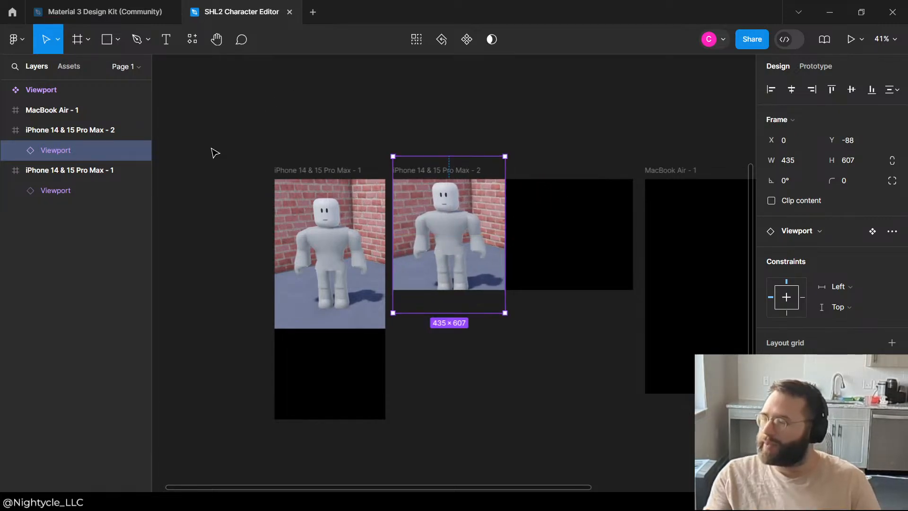
Step: Move the portrait iPhone frame farther from the landscape one, and shrink the landscape frame's Viewport instance to about 435 × 517 at Y -44
{"action": "left_click_drag", "start_coordinate": [283, 170], "coordinate": [240, 173]}
{"action": "left_click", "coordinate": [442, 309]}
{"action": "left_click_drag", "start_coordinate": [442, 313], "coordinate": [444, 302]}
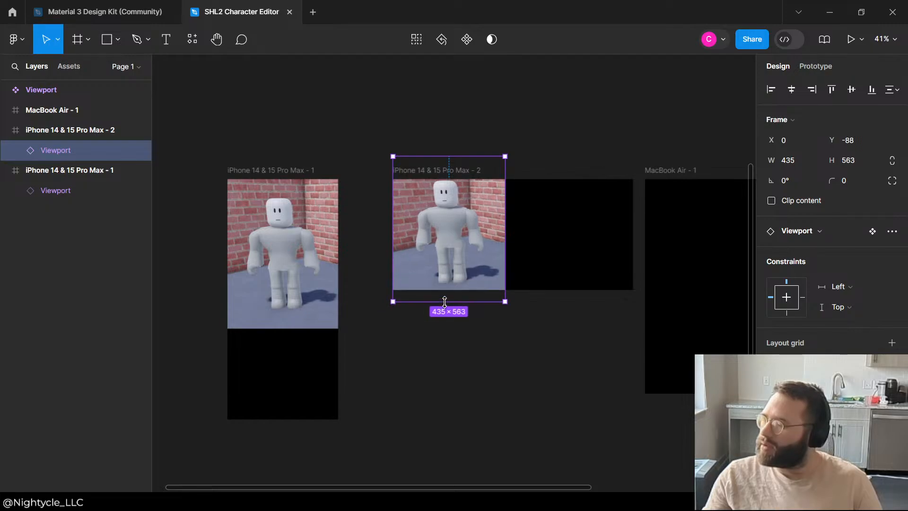
{"action": "left_click_drag", "start_coordinate": [443, 156], "coordinate": [441, 167]}
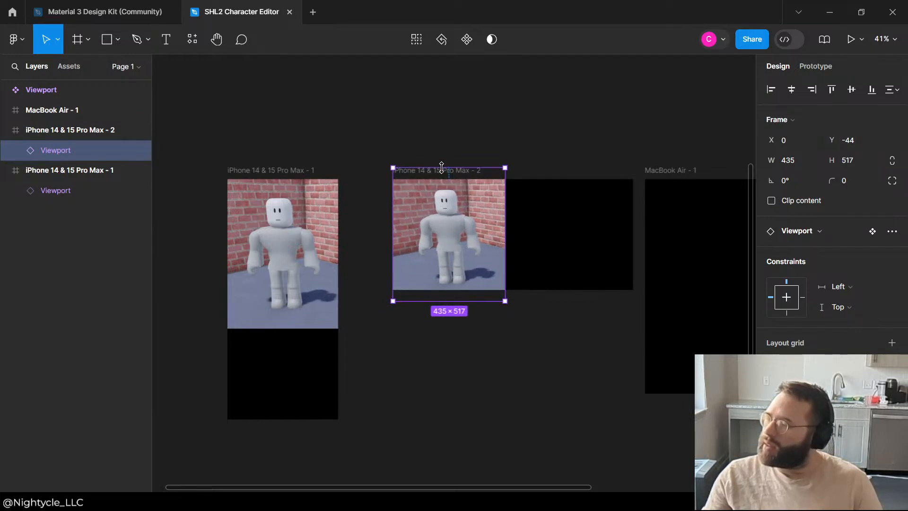
{"action": "left_click", "coordinate": [481, 146]}
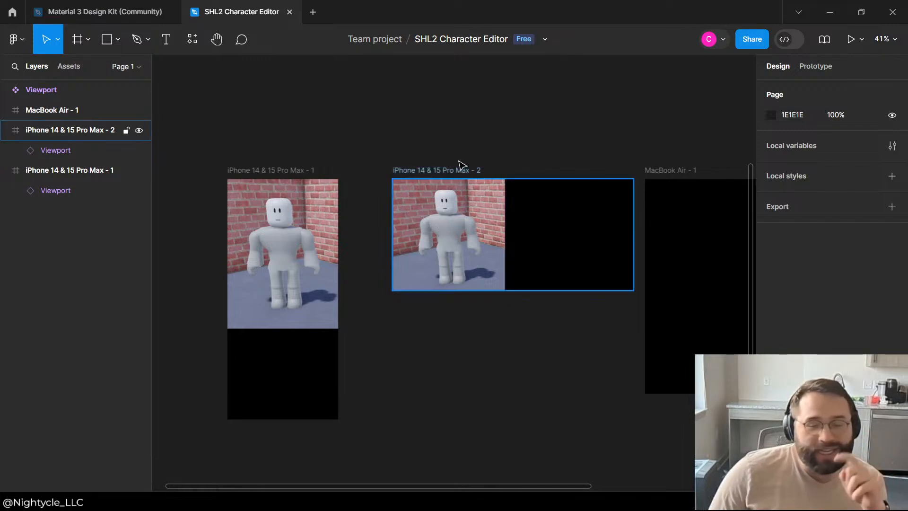
{"action": "left_click", "coordinate": [441, 171]}
{"action": "left_click", "coordinate": [459, 161]}
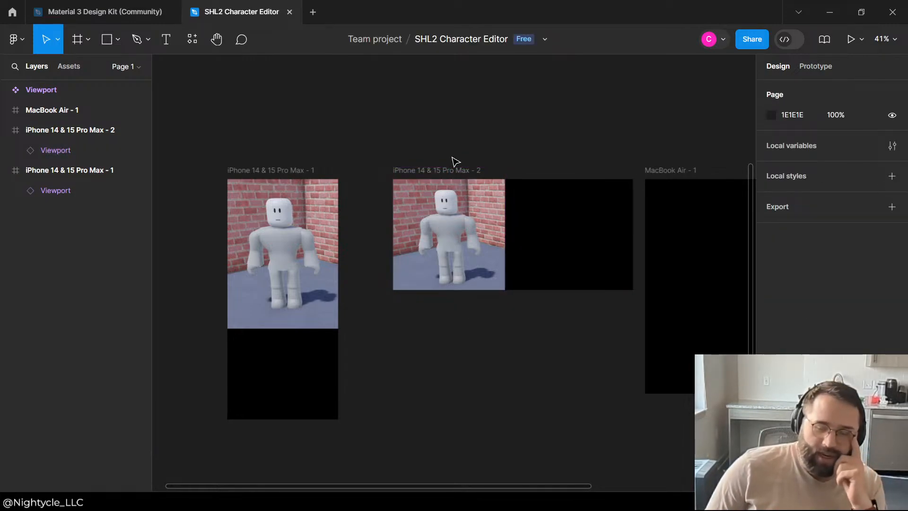
Step: Resize the Viewport instance in the iPhone 14 & 15 Pro Max - 2 frame to about 435 × 496 at X 0, Y -35
{"action": "scroll", "coordinate": [454, 163], "scroll_direction": "down", "scroll_amount": 3}
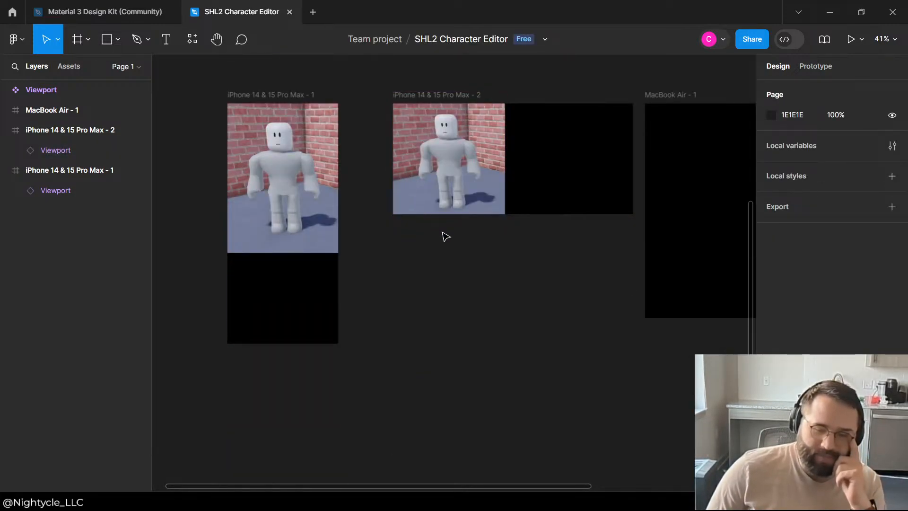
{"action": "mouse_move", "coordinate": [544, 249]}
{"action": "left_mouse_down"}
{"action": "mouse_move", "coordinate": [342, 132]}
{"action": "mouse_move", "coordinate": [361, 81]}
{"action": "mouse_move", "coordinate": [477, 224]}
{"action": "mouse_move", "coordinate": [505, 277]}
{"action": "mouse_move", "coordinate": [448, 108]}
{"action": "mouse_move", "coordinate": [383, 77]}
{"action": "mouse_move", "coordinate": [558, 286]}
{"action": "mouse_move", "coordinate": [279, 57]}
{"action": "mouse_move", "coordinate": [367, 145]}
{"action": "mouse_move", "coordinate": [363, 128]}
{"action": "mouse_move", "coordinate": [578, 422]}
{"action": "mouse_move", "coordinate": [518, 321]}
{"action": "mouse_move", "coordinate": [355, 150]}
{"action": "mouse_move", "coordinate": [376, 142]}
{"action": "mouse_move", "coordinate": [549, 359]}
{"action": "mouse_move", "coordinate": [513, 342]}
{"action": "mouse_move", "coordinate": [310, 142]}
{"action": "mouse_move", "coordinate": [319, 126]}
{"action": "mouse_move", "coordinate": [397, 142]}
{"action": "mouse_move", "coordinate": [375, 144]}
{"action": "left_mouse_up"}
{"action": "left_click", "coordinate": [330, 122]}
{"action": "left_click_drag", "start_coordinate": [330, 122], "coordinate": [493, 142]}
{"action": "left_click_drag", "start_coordinate": [485, 242], "coordinate": [420, 305]}
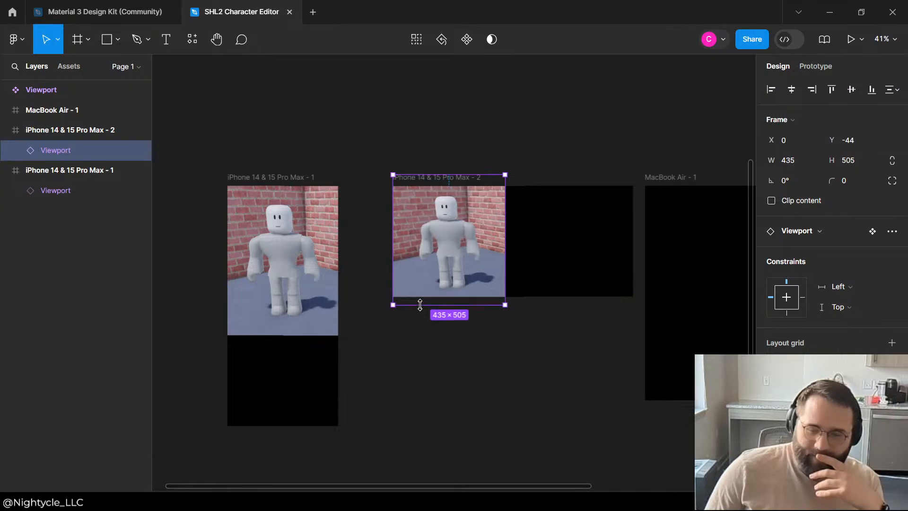
{"action": "left_click_drag", "start_coordinate": [463, 174], "coordinate": [470, 179]}
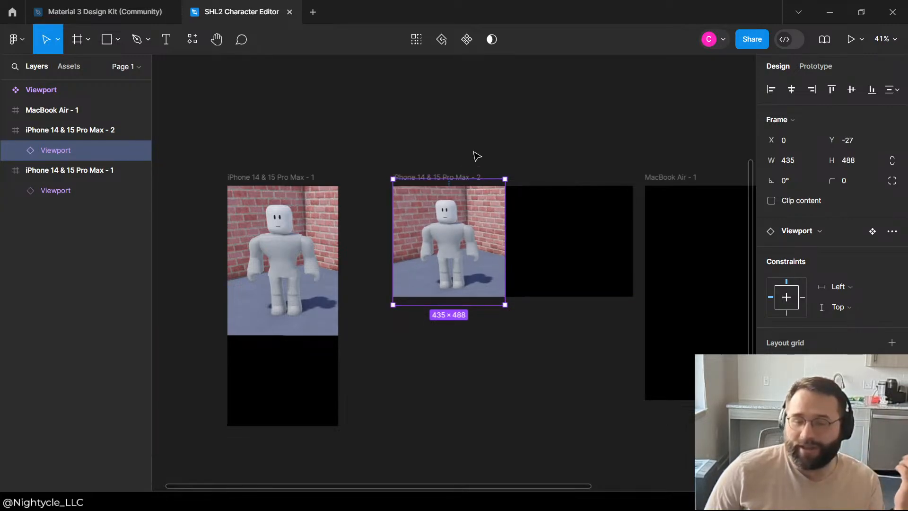
{"action": "left_click", "coordinate": [475, 153]}
{"action": "left_click", "coordinate": [472, 224]}
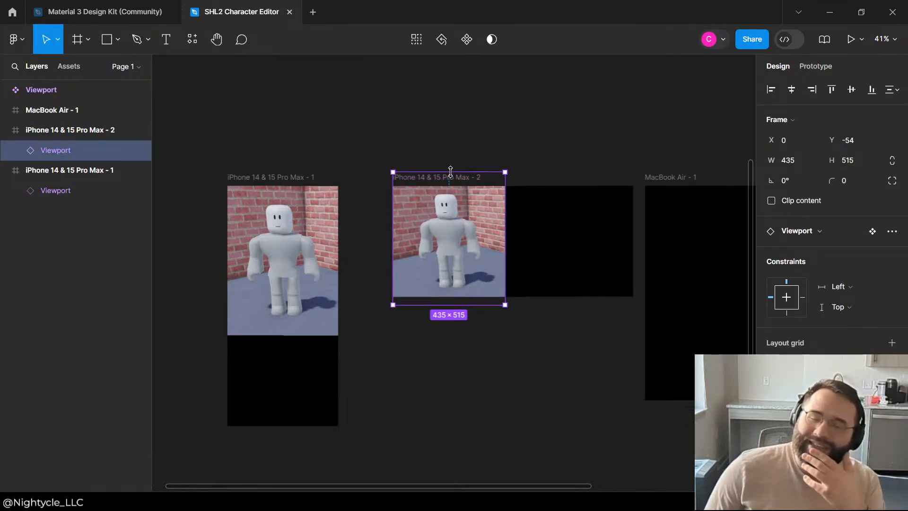
{"action": "left_click", "coordinate": [454, 159]}
{"action": "scroll", "coordinate": [312, 252], "scroll_direction": "down", "scroll_amount": 5}
{"action": "scroll", "coordinate": [312, 252], "scroll_direction": "up", "scroll_amount": 5}
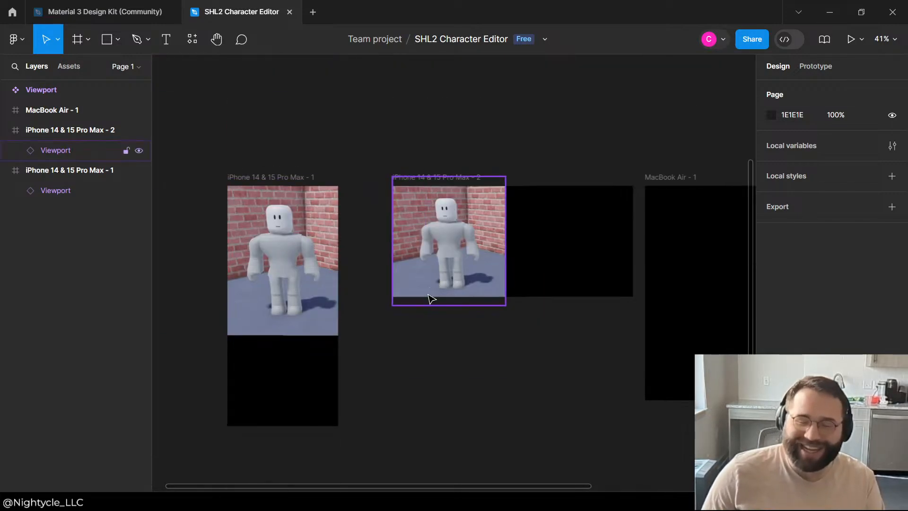
Step: Shorten the portrait iPhone frame's Viewport instance to about 1106 × 536 at X -338, Y -40
{"action": "left_click", "coordinate": [265, 307]}
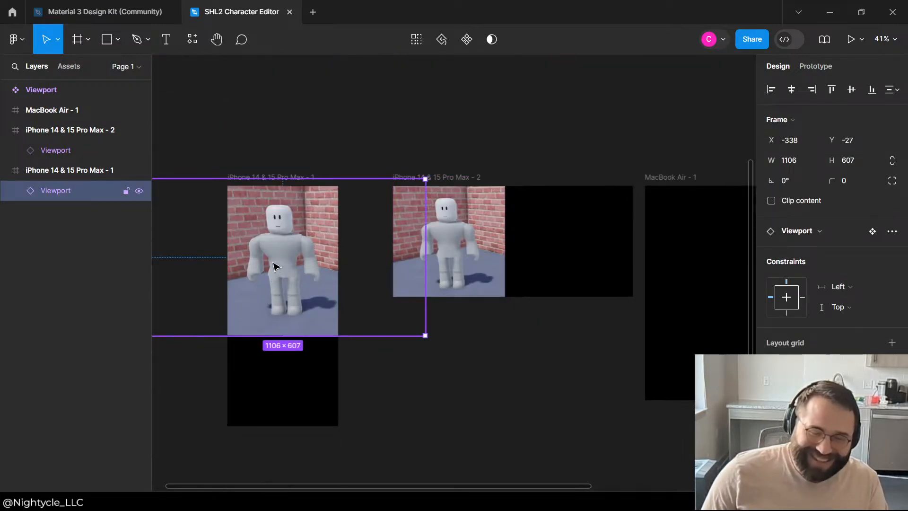
{"action": "left_click_drag", "start_coordinate": [324, 335], "coordinate": [310, 314]}
{"action": "left_click", "coordinate": [468, 377]}
{"action": "left_click", "coordinate": [270, 259]}
{"action": "left_click", "coordinate": [311, 340]}
{"action": "left_click", "coordinate": [303, 261]}
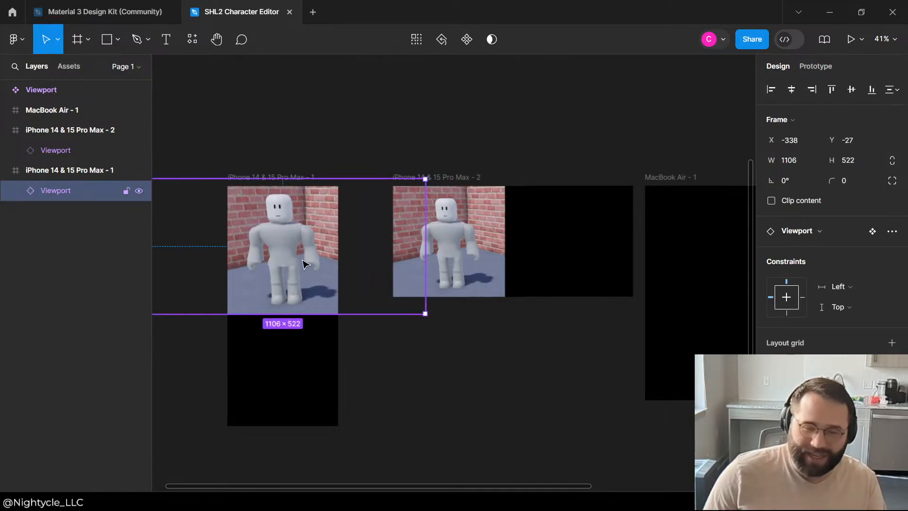
{"action": "left_click_drag", "start_coordinate": [304, 263], "coordinate": [304, 263]}
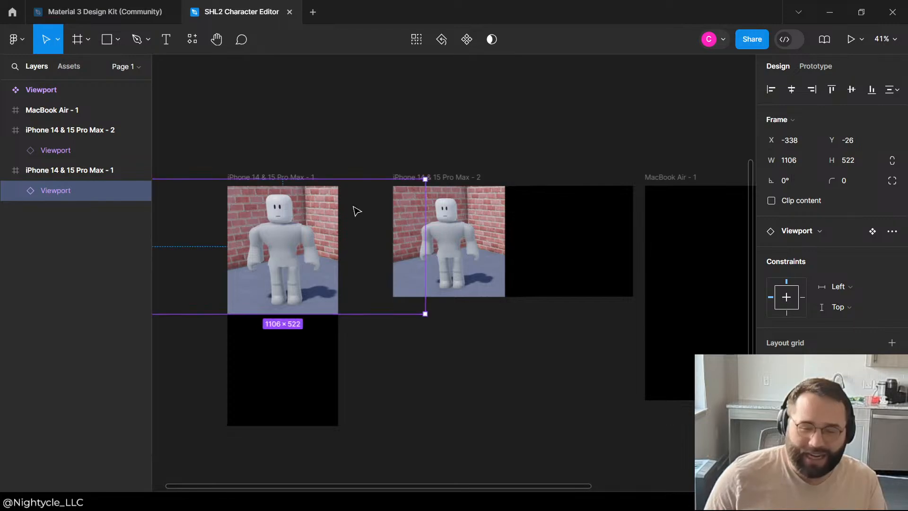
{"action": "left_click_drag", "start_coordinate": [306, 179], "coordinate": [310, 170]}
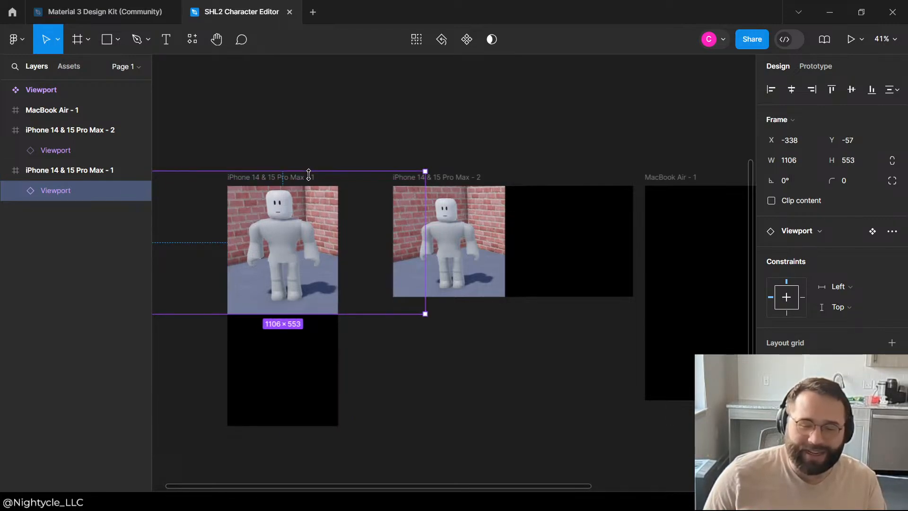
{"action": "left_click", "coordinate": [346, 165]}
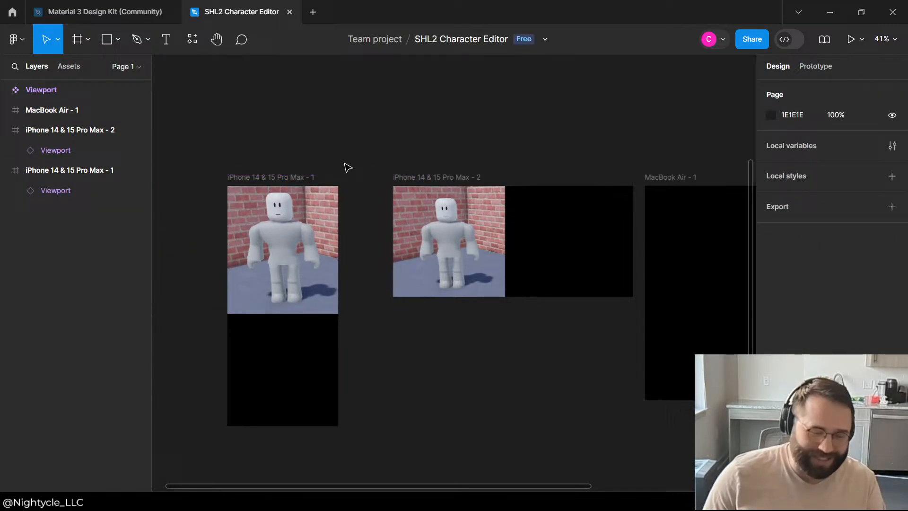
Step: Narrow the portrait frame's Viewport instance from both sides to about 446 × 536 at X -16, Y -40, keeping the character centred
{"action": "left_click", "coordinate": [302, 272]}
{"action": "left_click_drag", "start_coordinate": [423, 263], "coordinate": [339, 271]}
{"action": "scroll", "coordinate": [436, 283], "scroll_direction": "up", "scroll_amount": 1}
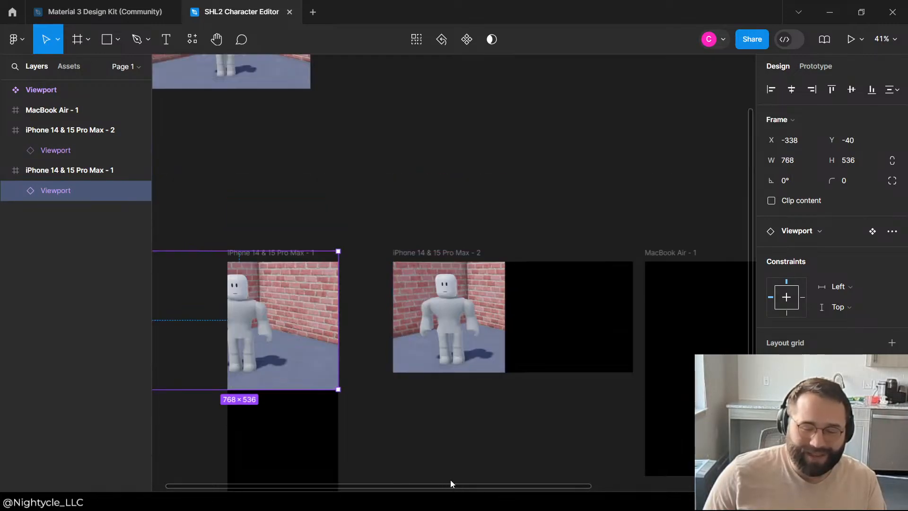
{"action": "scroll", "coordinate": [452, 482], "scroll_direction": "down", "scroll_amount": 2}
{"action": "left_click_drag", "start_coordinate": [461, 487], "coordinate": [427, 484]}
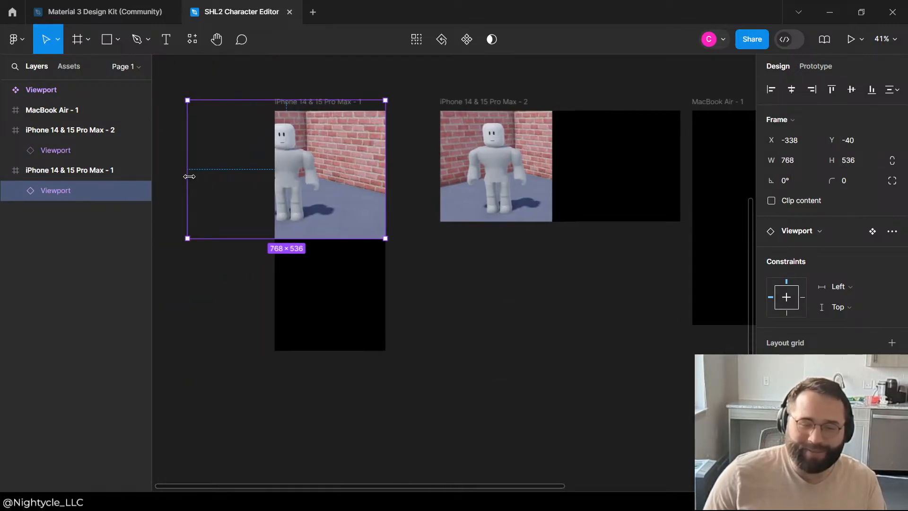
{"action": "left_click_drag", "start_coordinate": [189, 176], "coordinate": [270, 178]}
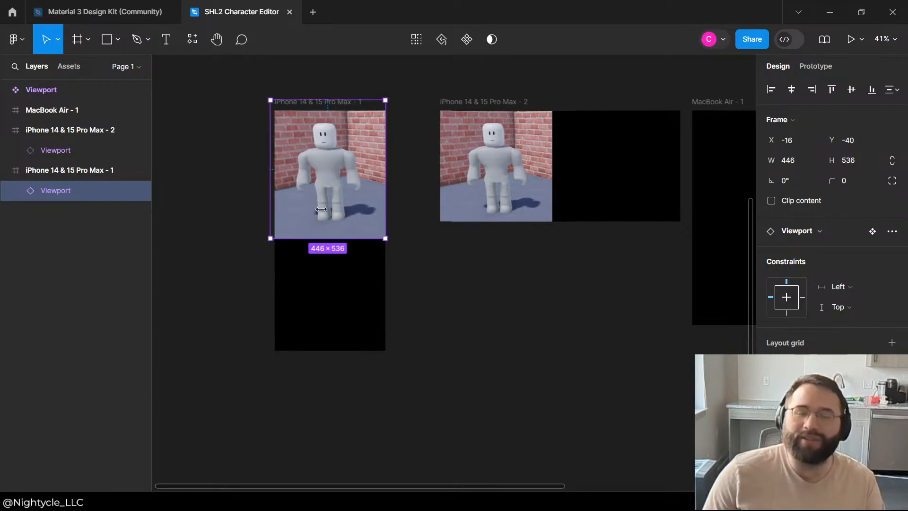
{"action": "left_click", "coordinate": [423, 287]}
Step: Move the landscape iPhone frame closer to the portrait one, and the MacBook Air - 1 frame closer to the landscape one
{"action": "scroll", "coordinate": [416, 293], "scroll_direction": "up", "scroll_amount": 4}
{"action": "scroll", "coordinate": [299, 331], "scroll_direction": "down", "scroll_amount": 3}
{"action": "scroll", "coordinate": [361, 351], "scroll_direction": "up", "scroll_amount": 3}
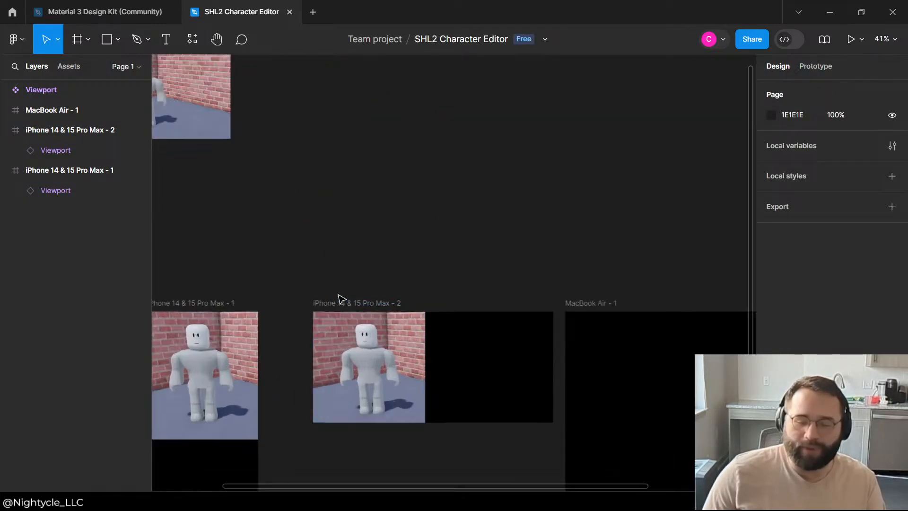
{"action": "left_click_drag", "start_coordinate": [339, 299], "coordinate": [306, 306]}
{"action": "left_click", "coordinate": [339, 255]}
{"action": "scroll", "coordinate": [426, 267], "scroll_direction": "down", "scroll_amount": 3}
{"action": "scroll", "coordinate": [544, 286], "scroll_direction": "up", "scroll_amount": 3}
{"action": "scroll", "coordinate": [360, 294], "scroll_direction": "down", "scroll_amount": 3}
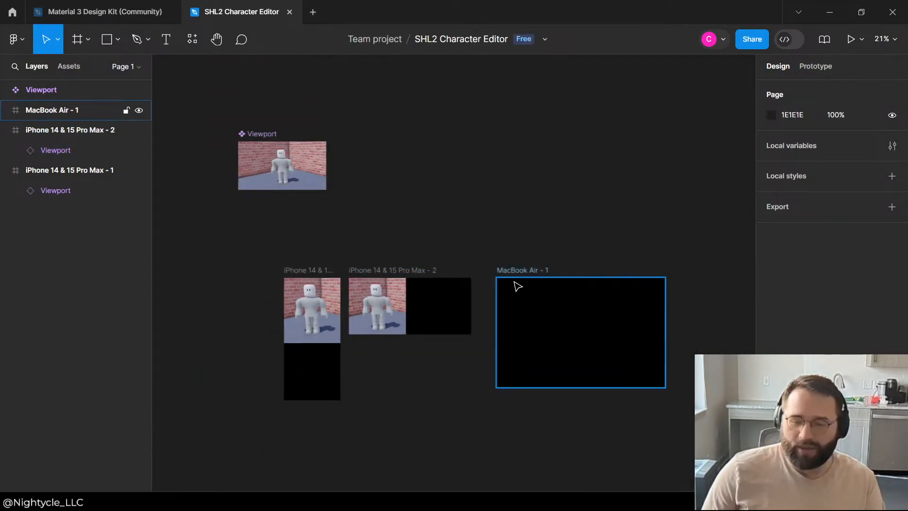
{"action": "left_click_drag", "start_coordinate": [518, 286], "coordinate": [502, 286]}
{"action": "left_click", "coordinate": [467, 199]}
Step: Copy the landscape iPhone frame's Viewport instance into the MacBook Air - 1 frame, sized about 813 × 832 at X 233, Y 0
{"action": "scroll", "coordinate": [307, 327], "scroll_direction": "up", "scroll_amount": 3}
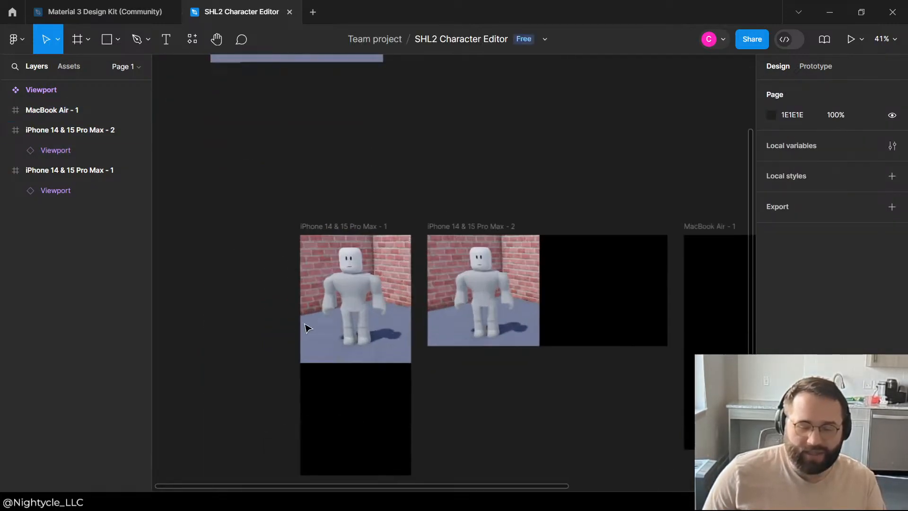
{"action": "scroll", "coordinate": [307, 328], "scroll_direction": "down", "scroll_amount": 3}
{"action": "scroll", "coordinate": [314, 324], "scroll_direction": "up", "scroll_amount": 2}
{"action": "left_click", "coordinate": [451, 303]}
{"action": "scroll", "coordinate": [572, 237], "scroll_direction": "down", "scroll_amount": 3}
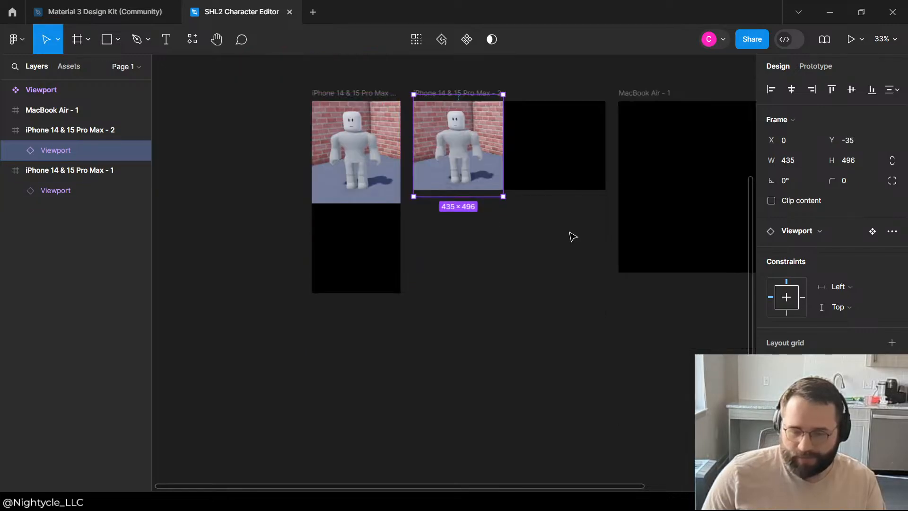
{"action": "scroll", "coordinate": [205, 243], "scroll_direction": "down", "scroll_amount": 3}
{"action": "scroll", "coordinate": [359, 148], "scroll_direction": "up", "scroll_amount": 3}
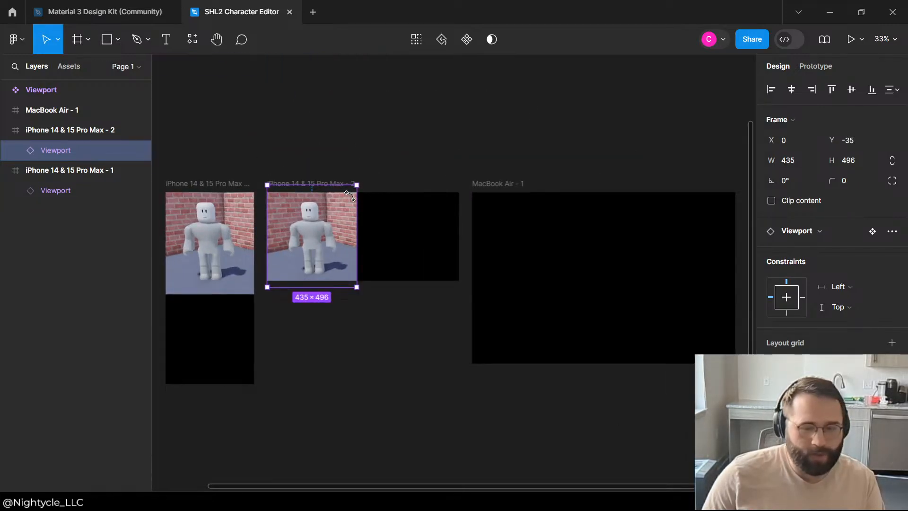
{"action": "left_click_drag", "start_coordinate": [304, 238], "coordinate": [510, 247]}
{"action": "left_click_drag", "start_coordinate": [560, 295], "coordinate": [595, 295]}
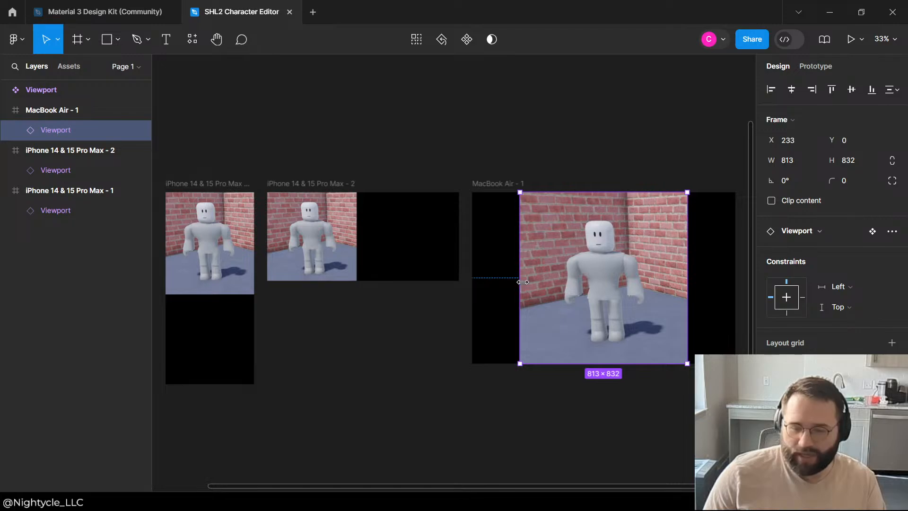
Step: Narrow the MacBook Air - 1 frame's Viewport instance from both sides to about 468 × 832 at X 434, Y 0
{"action": "left_click_drag", "start_coordinate": [522, 282], "coordinate": [562, 282]}
{"action": "left_click_drag", "start_coordinate": [688, 265], "coordinate": [657, 266]}
{"action": "left_click", "coordinate": [562, 119]}
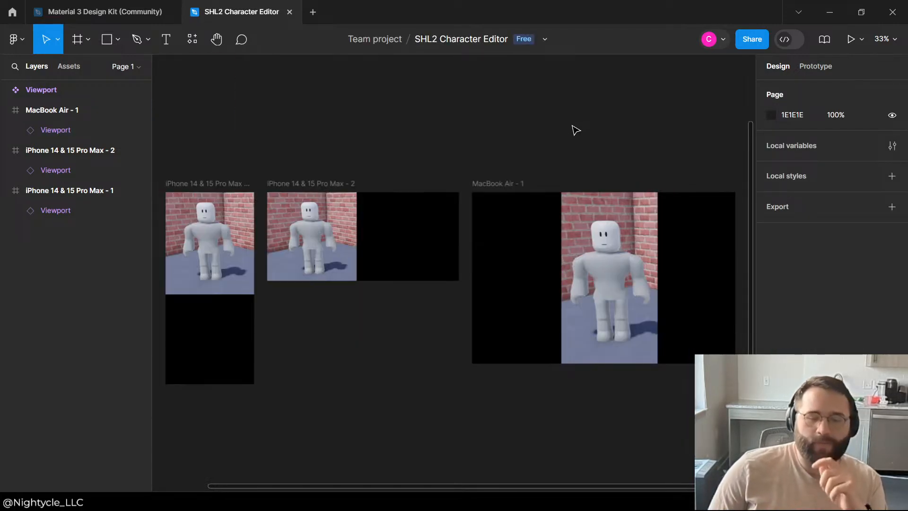
Step: Widen the MacBook Air - 1 frame's Viewport instance on both sides to cover the entire frame, starting at X 0, Y 0
{"action": "scroll", "coordinate": [544, 123], "scroll_direction": "down", "scroll_amount": 2}
{"action": "scroll", "coordinate": [473, 142], "scroll_direction": "down", "scroll_amount": 5, "text": "ctrl"}
{"action": "scroll", "coordinate": [520, 161], "scroll_direction": "up", "scroll_amount": 4, "text": "ctrl"}
{"action": "left_click", "coordinate": [556, 165]}
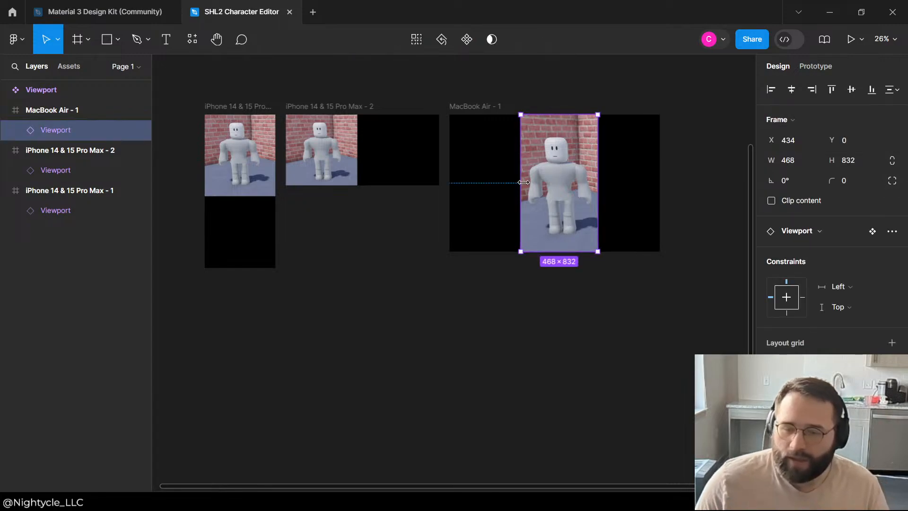
{"action": "left_click_drag", "start_coordinate": [522, 184], "coordinate": [453, 185]}
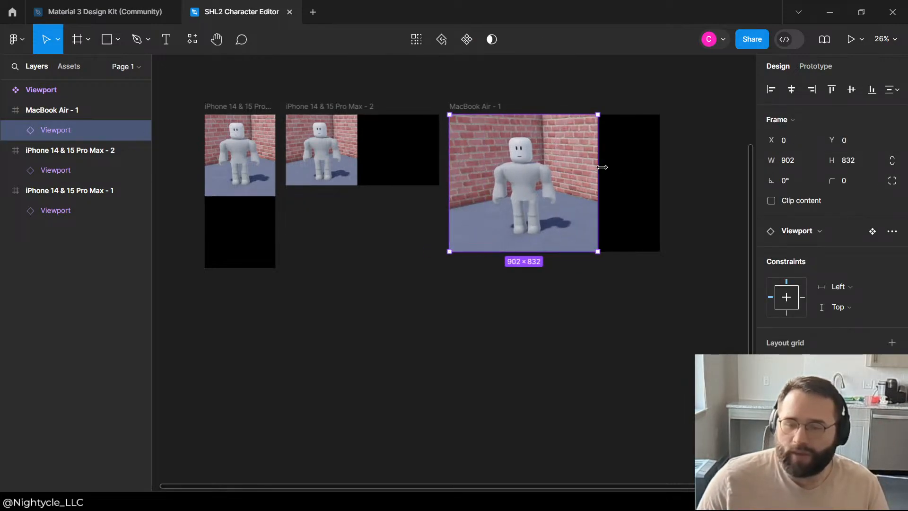
{"action": "left_click_drag", "start_coordinate": [601, 167], "coordinate": [675, 146]}
{"action": "left_click", "coordinate": [703, 129]}
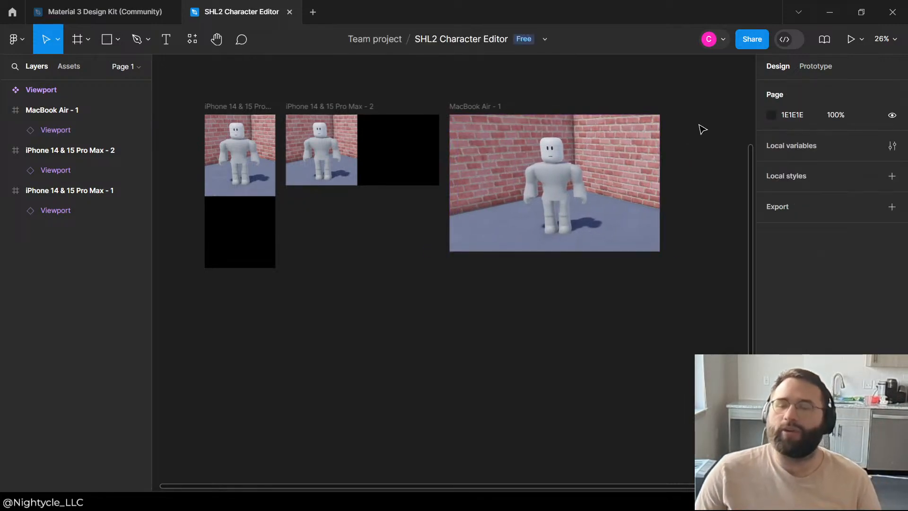
Step: Narrow the Viewport instance in the iPhone 14 & 15 Pro Max - 2 frame to just under two fifths of the frame's width
{"action": "scroll", "coordinate": [617, 123], "scroll_direction": "up", "scroll_amount": 2}
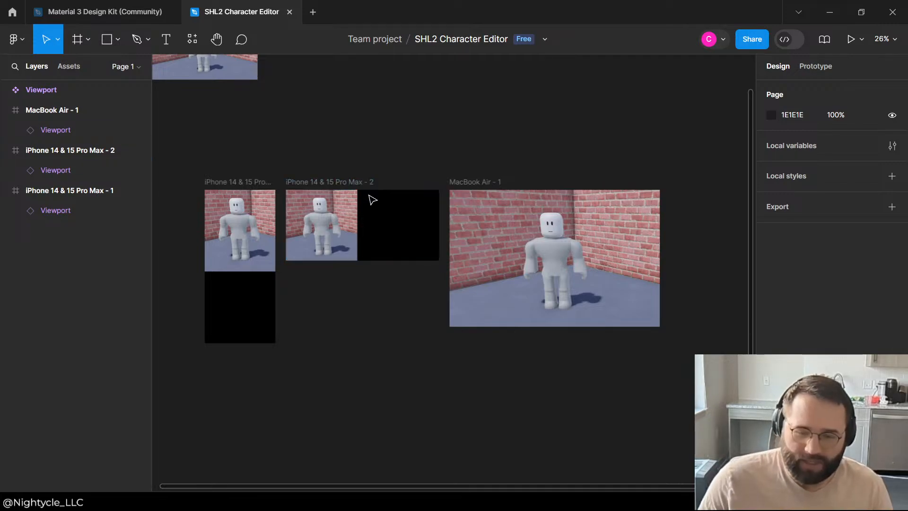
{"action": "left_click", "coordinate": [325, 216]}
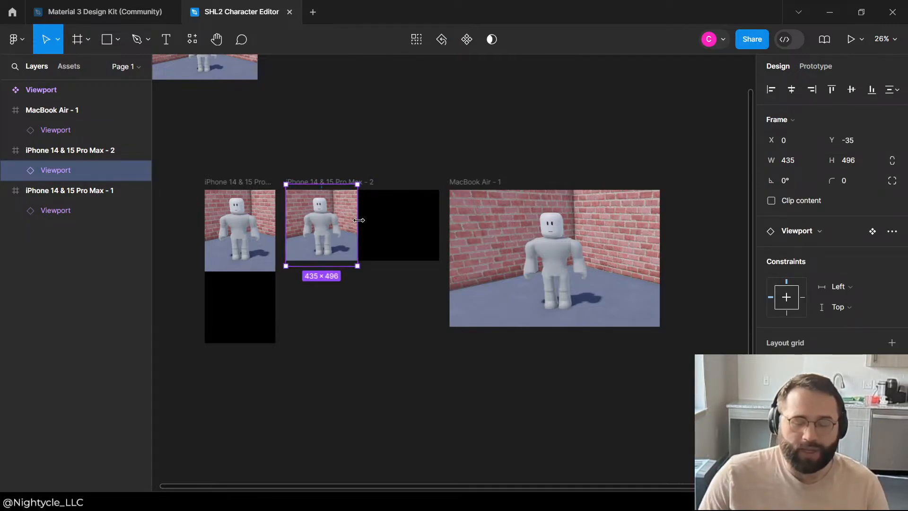
{"action": "left_click_drag", "start_coordinate": [359, 220], "coordinate": [319, 219]}
{"action": "left_click", "coordinate": [402, 138]}
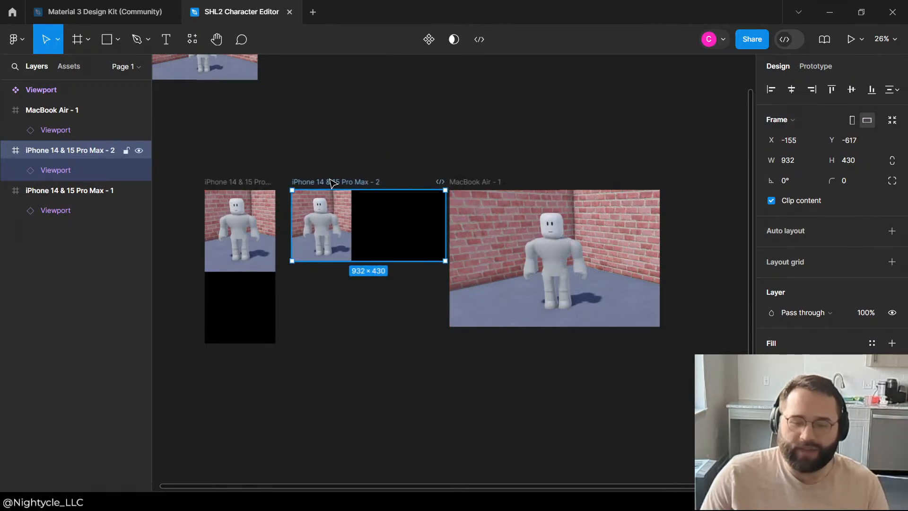
Step: Even out the spacing between the three device frames, placing the MacBook Air - 1 frame at X 849, Y -617
{"action": "left_click_drag", "start_coordinate": [326, 181], "coordinate": [324, 182]}
{"action": "left_click", "coordinate": [391, 143]}
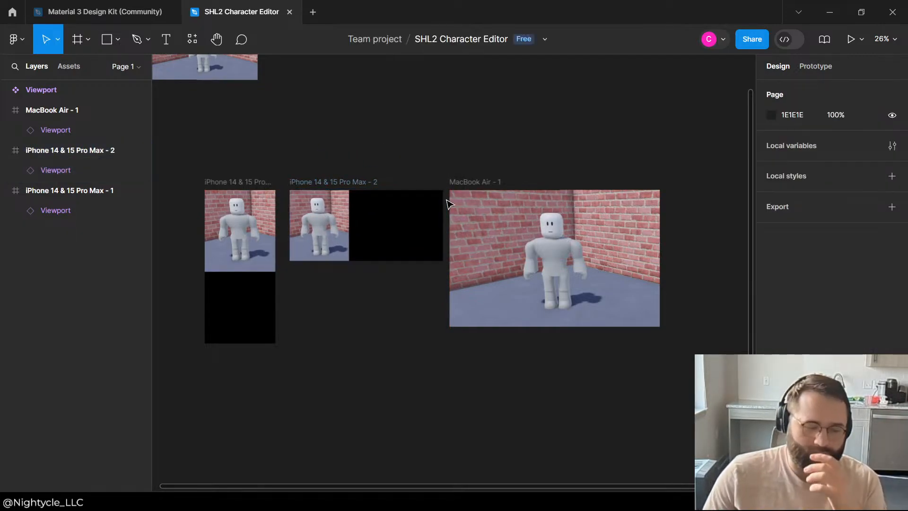
{"action": "left_click_drag", "start_coordinate": [460, 182], "coordinate": [469, 181]}
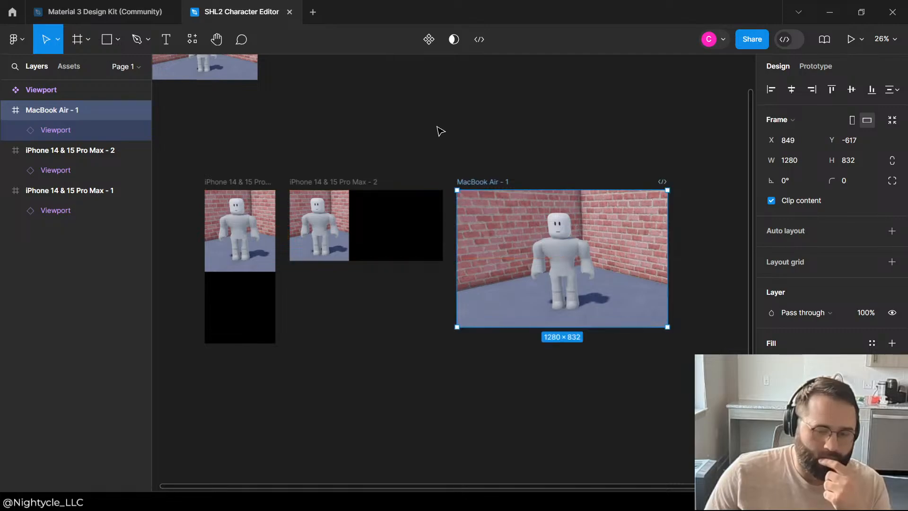
{"action": "left_click", "coordinate": [438, 132]}
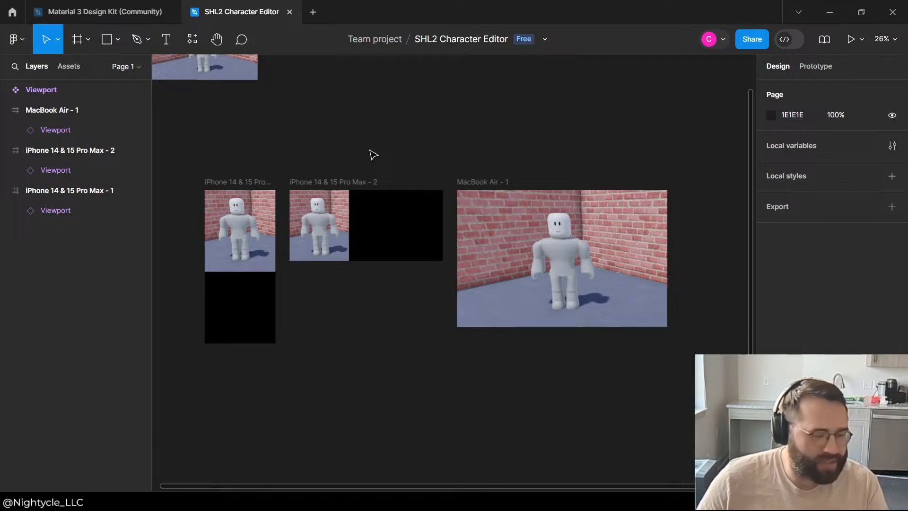
Step: Compare the character's framing in the portrait, landscape and MacBook frames with the main Viewport component
{"action": "scroll", "coordinate": [373, 155], "scroll_direction": "up", "scroll_amount": 3}
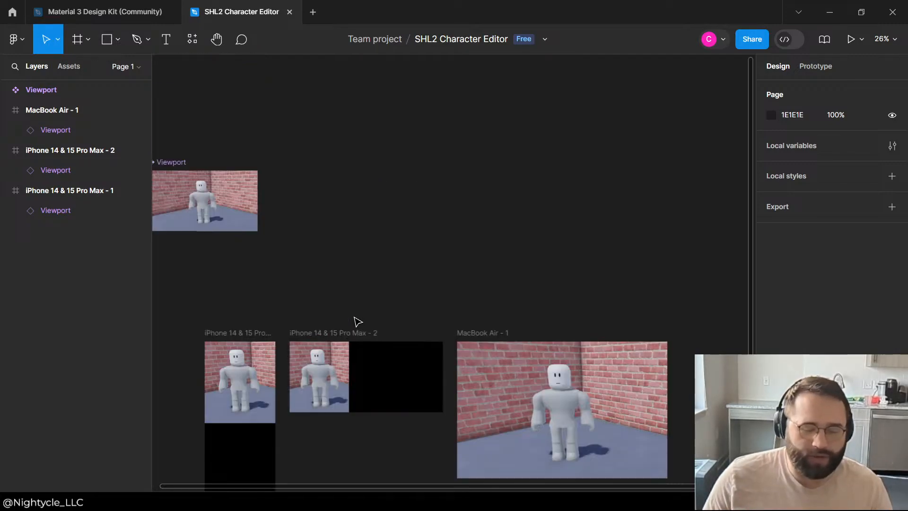
{"action": "scroll", "coordinate": [357, 320], "scroll_direction": "down", "scroll_amount": 5}
{"action": "scroll", "coordinate": [364, 255], "scroll_direction": "up", "scroll_amount": 5}
{"action": "scroll", "coordinate": [287, 252], "scroll_direction": "down", "scroll_amount": 5}
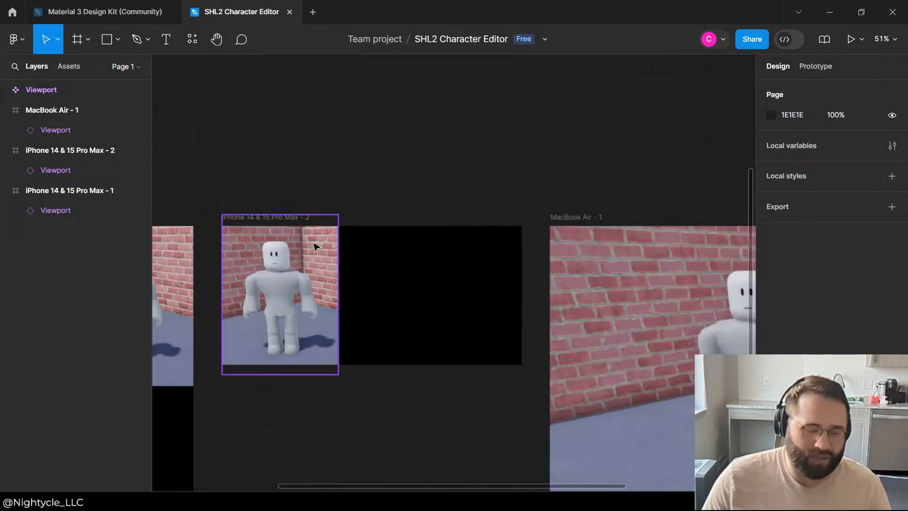
{"action": "left_click", "coordinate": [331, 344]}
{"action": "left_click", "coordinate": [377, 251]}
{"action": "scroll", "coordinate": [306, 236], "scroll_direction": "down", "scroll_amount": 2}
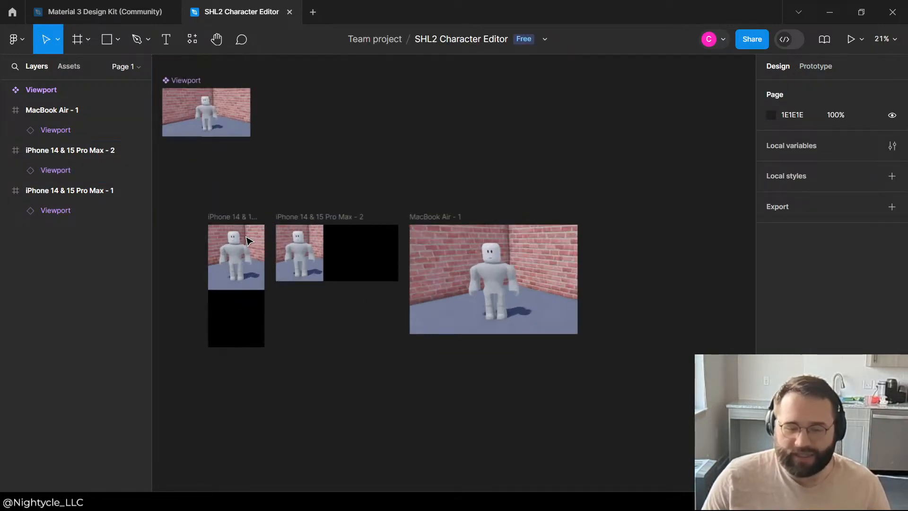
{"action": "scroll", "coordinate": [204, 284], "scroll_direction": "up", "scroll_amount": 4}
{"action": "scroll", "coordinate": [237, 322], "scroll_direction": "down", "scroll_amount": 3}
{"action": "scroll", "coordinate": [374, 222], "scroll_direction": "up", "scroll_amount": 1}
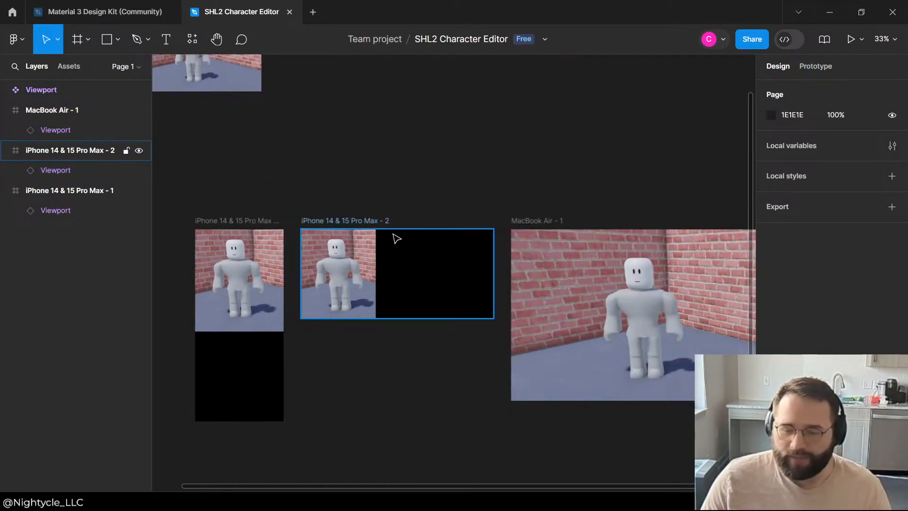
{"action": "scroll", "coordinate": [258, 142], "scroll_direction": "up", "scroll_amount": 2}
{"action": "scroll", "coordinate": [259, 142], "scroll_direction": "down", "scroll_amount": 2}
{"action": "scroll", "coordinate": [337, 205], "scroll_direction": "up", "scroll_amount": 3}
{"action": "scroll", "coordinate": [355, 314], "scroll_direction": "down", "scroll_amount": 4}
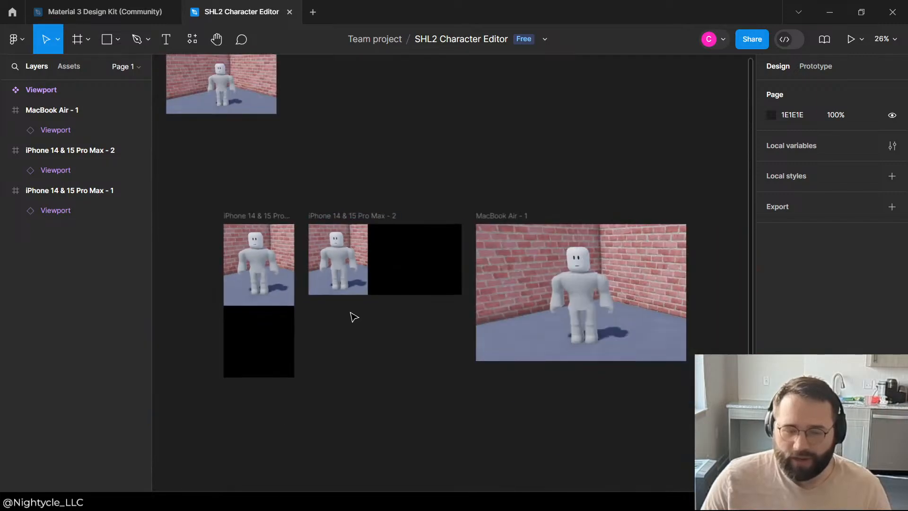
{"action": "scroll", "coordinate": [331, 355], "scroll_direction": "up", "scroll_amount": 3}
{"action": "scroll", "coordinate": [321, 406], "scroll_direction": "down", "scroll_amount": 2}
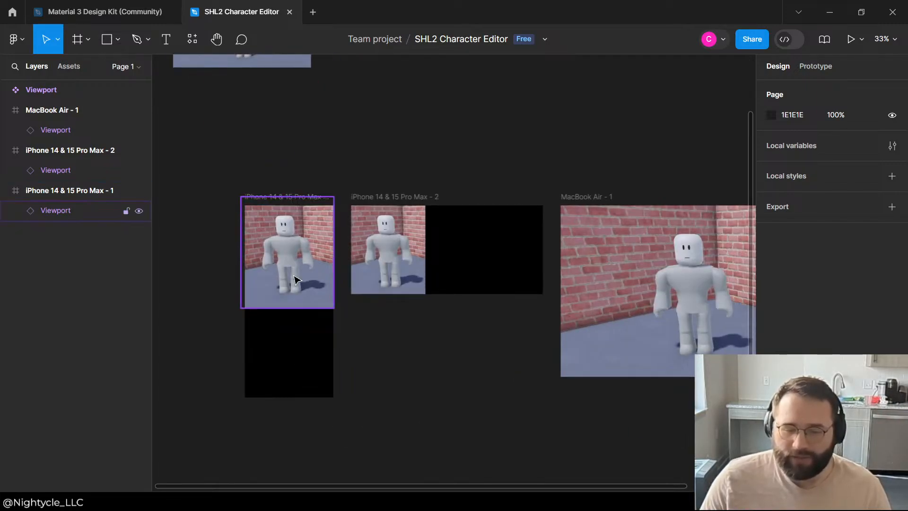
Step: Shorten the Viewport instance in the iPhone 14 & 15 Pro Max - 1 frame from its lower edge to a height of 468
{"action": "left_click", "coordinate": [294, 280]}
{"action": "left_click_drag", "start_coordinate": [294, 307], "coordinate": [297, 293]}
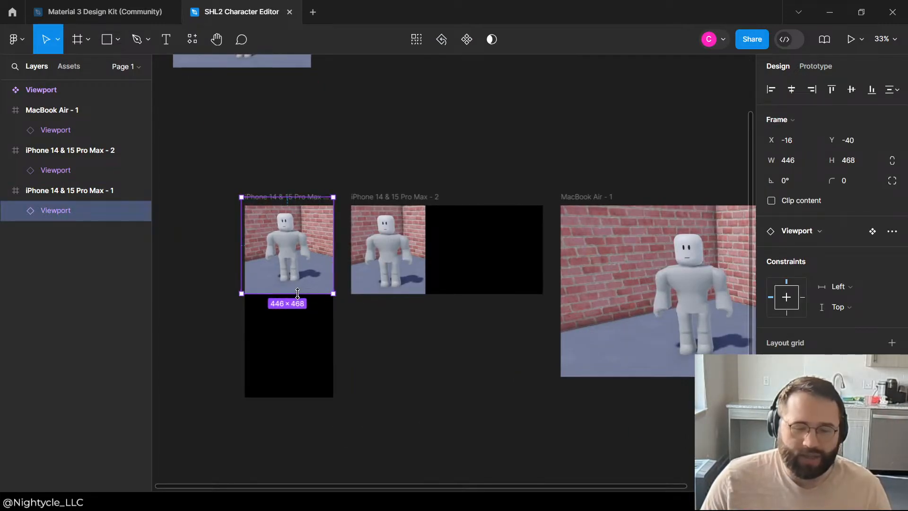
{"action": "left_click", "coordinate": [421, 354]}
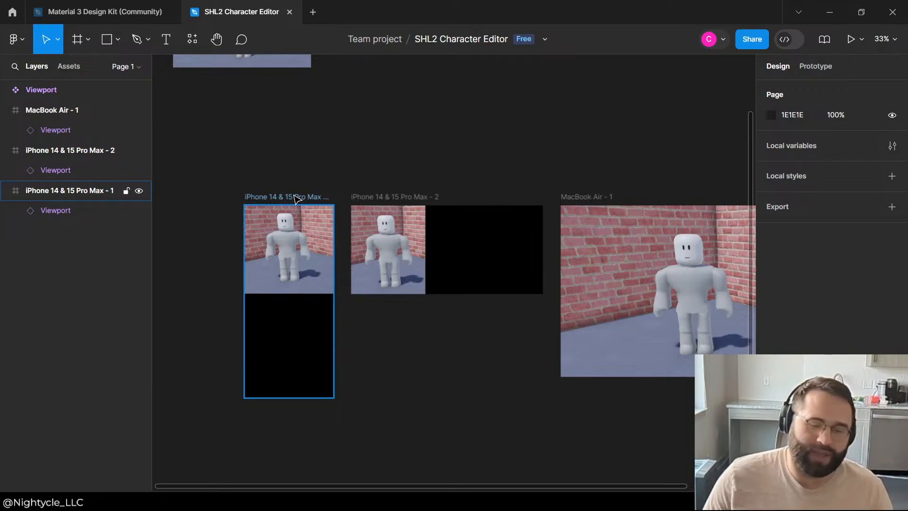
{"action": "left_click", "coordinate": [294, 222]}
{"action": "left_click", "coordinate": [379, 172]}
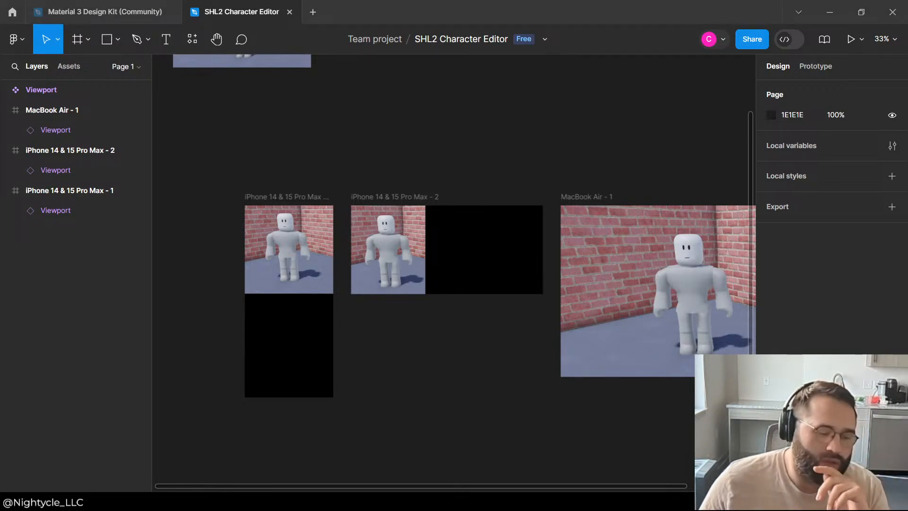
Step: Switch to the Material 3 Design Kit file and examine the Elevation, Elements and Layout Breakpoints boards on its Styles page
{"action": "left_click", "coordinate": [69, 66]}
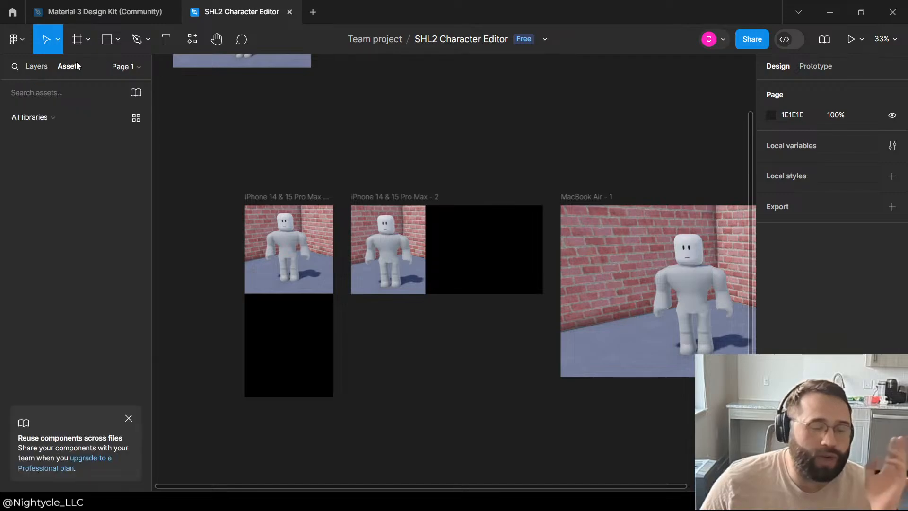
{"action": "left_click", "coordinate": [33, 66]}
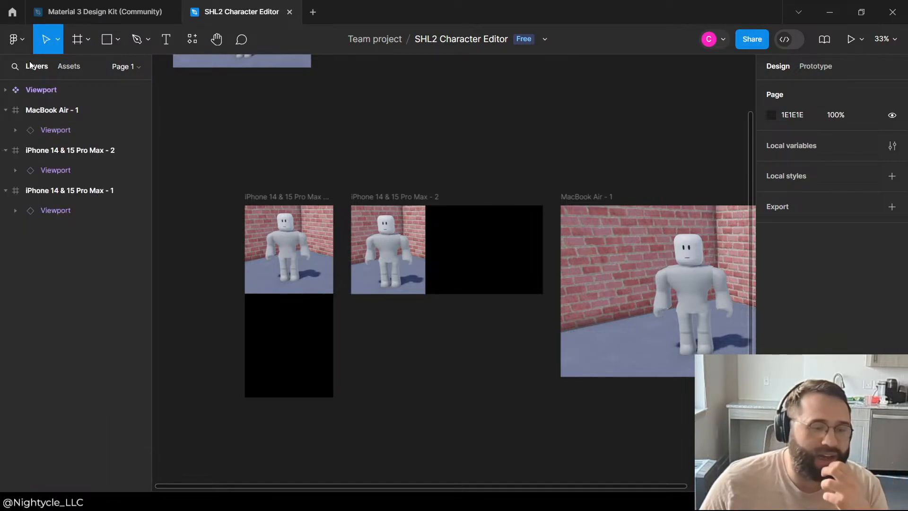
{"action": "left_click", "coordinate": [80, 13]}
{"action": "scroll", "coordinate": [347, 228], "scroll_direction": "down", "scroll_amount": 2}
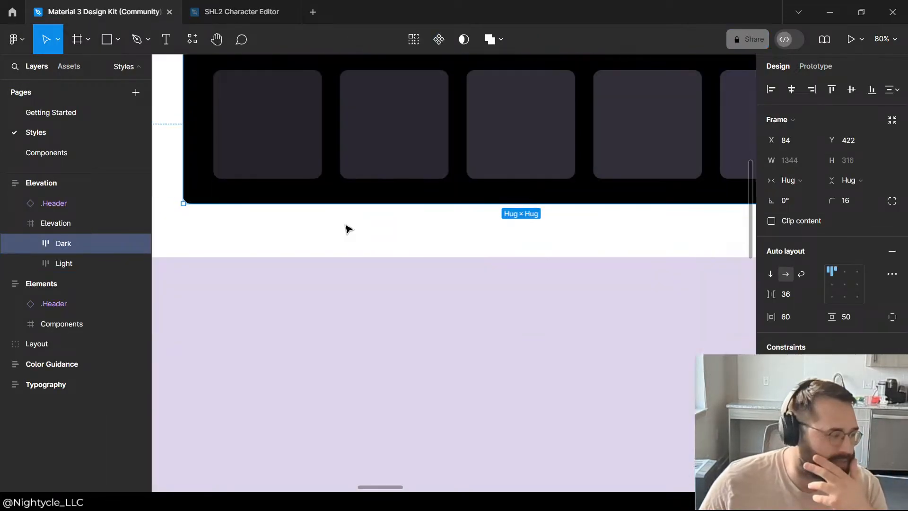
{"action": "scroll", "coordinate": [331, 228], "scroll_direction": "up", "scroll_amount": 5}
{"action": "scroll", "coordinate": [367, 298], "scroll_direction": "down", "scroll_amount": 5}
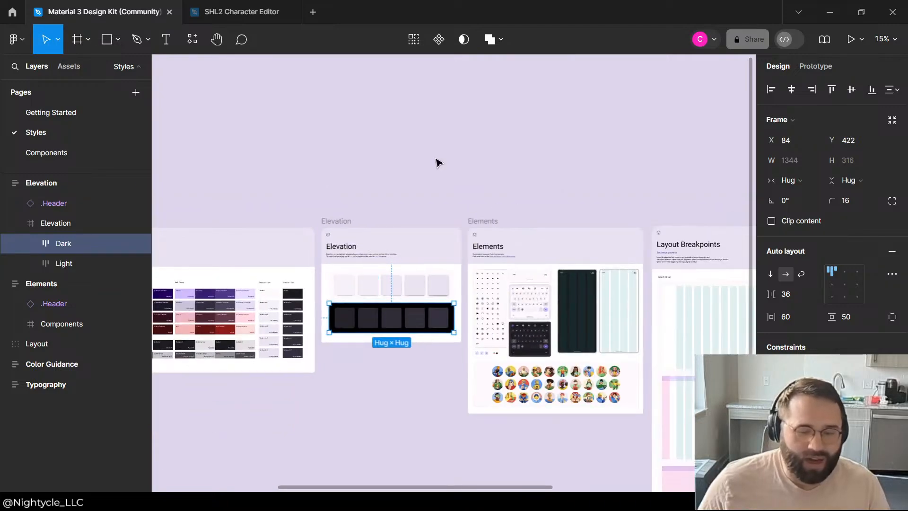
{"action": "left_click", "coordinate": [436, 164]}
{"action": "scroll", "coordinate": [501, 258], "scroll_direction": "down", "scroll_amount": 2}
{"action": "scroll", "coordinate": [499, 257], "scroll_direction": "up", "scroll_amount": 5}
{"action": "scroll", "coordinate": [679, 304], "scroll_direction": "down", "scroll_amount": 2}
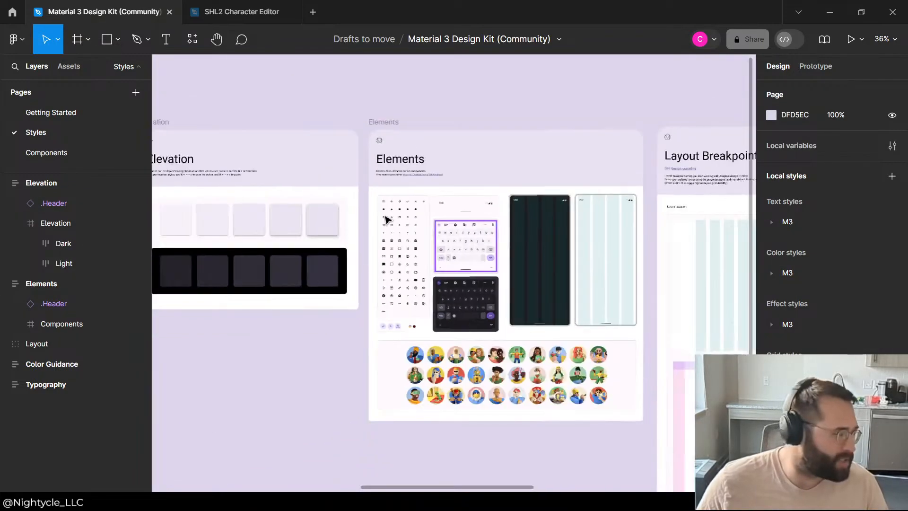
{"action": "scroll", "coordinate": [615, 293], "scroll_direction": "up", "scroll_amount": 2}
{"action": "scroll", "coordinate": [574, 286], "scroll_direction": "down", "scroll_amount": 2}
{"action": "scroll", "coordinate": [473, 284], "scroll_direction": "up", "scroll_amount": 2}
{"action": "scroll", "coordinate": [332, 237], "scroll_direction": "down", "scroll_amount": 4}
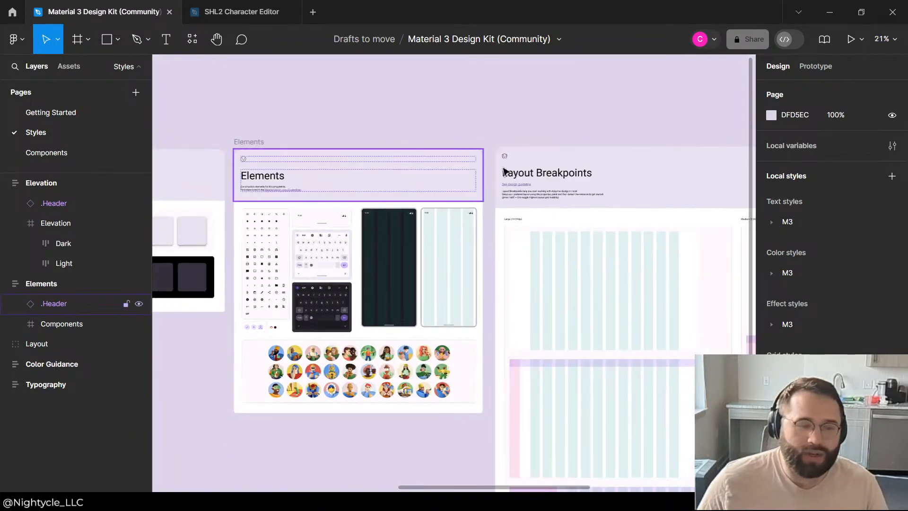
Step: Look through the Styles page's layers, inspecting Color Guidance, Typography and the Components frame inside Elements
{"action": "left_click", "coordinate": [15, 345]}
{"action": "left_click", "coordinate": [14, 364]}
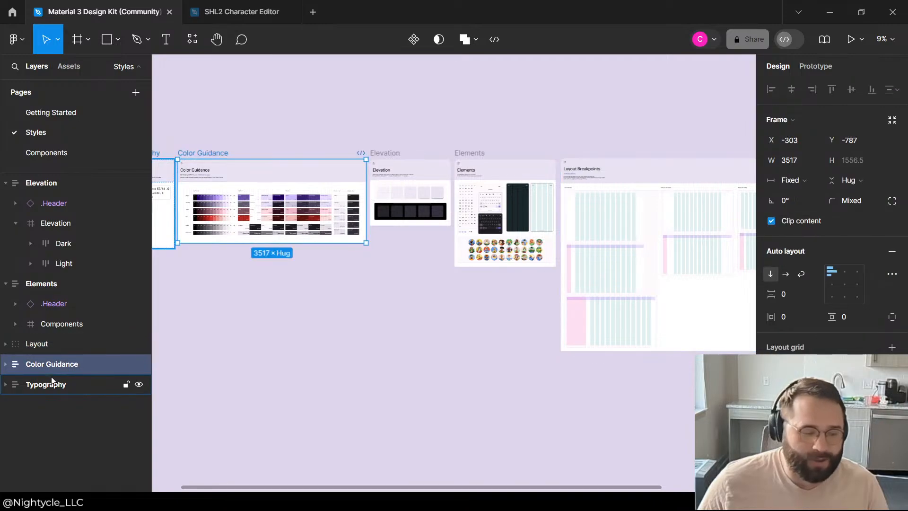
{"action": "left_click", "coordinate": [13, 381]}
{"action": "left_click", "coordinate": [6, 364]}
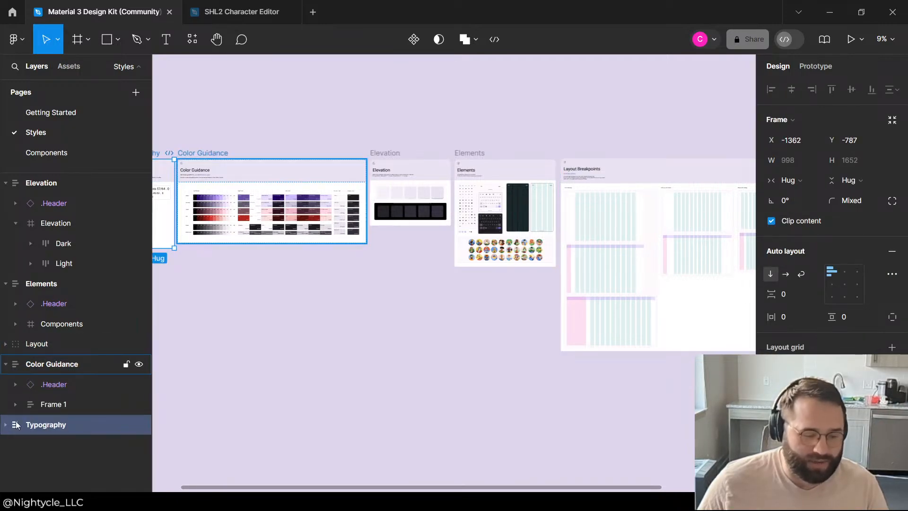
{"action": "left_click", "coordinate": [13, 326]}
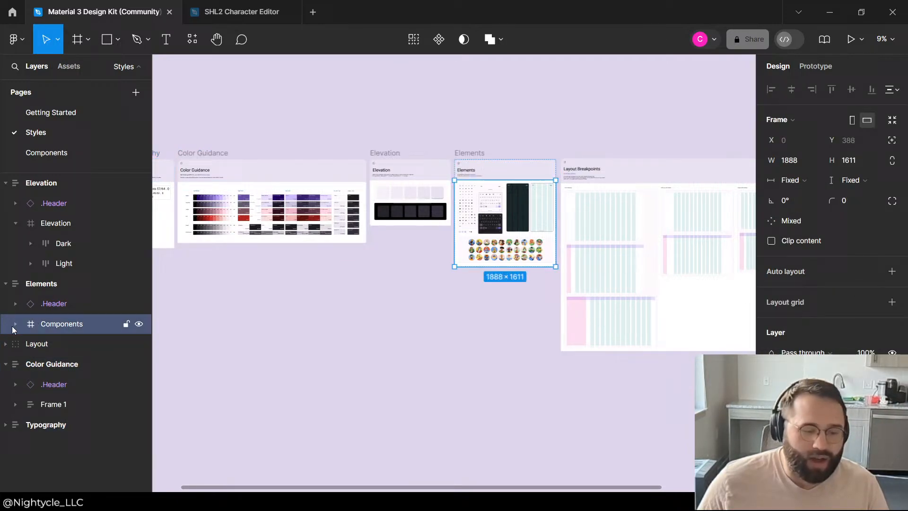
{"action": "double_click", "coordinate": [39, 326]}
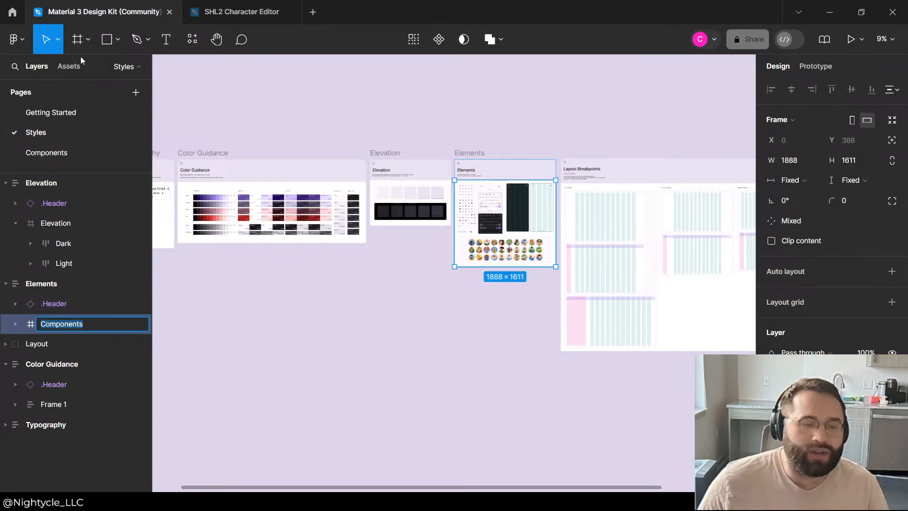
{"action": "left_click", "coordinate": [69, 67]}
{"action": "left_click", "coordinate": [30, 69]}
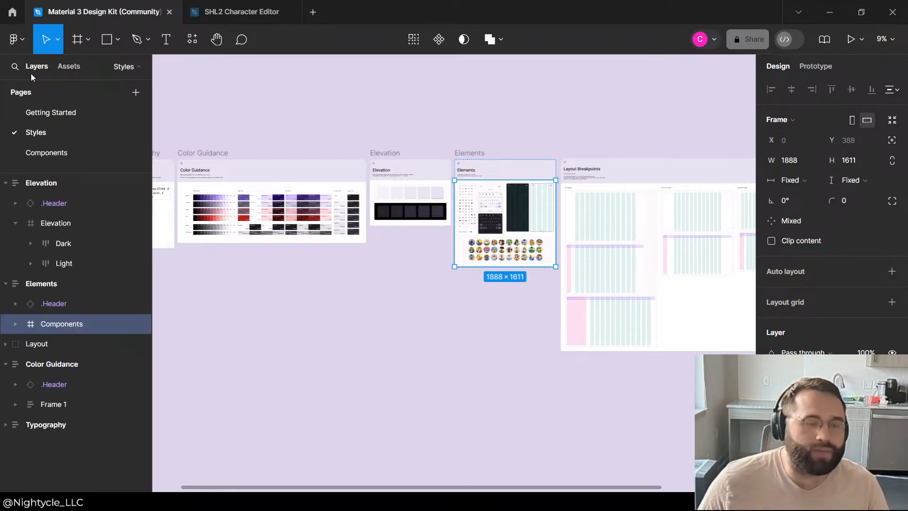
Step: Open the design kit's Components page and examine the Chips, Cards and Buttons boards
{"action": "left_click", "coordinate": [35, 112]}
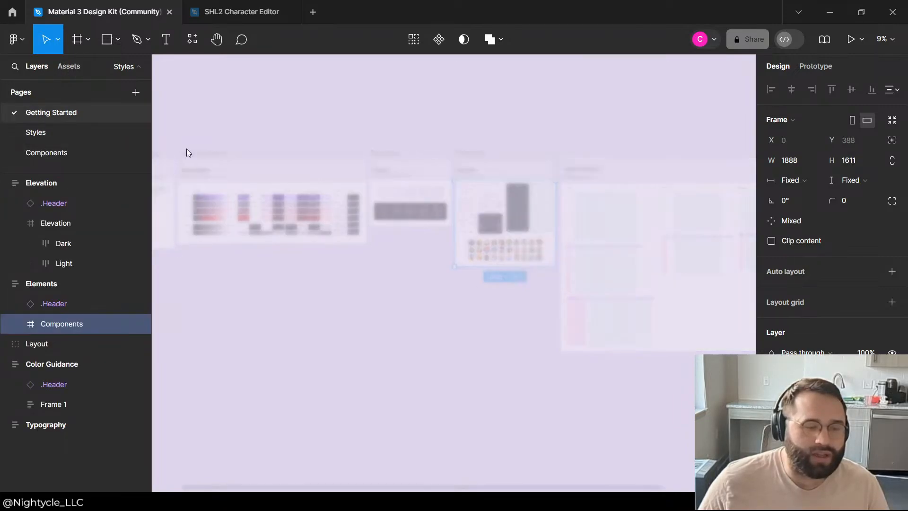
{"action": "left_click", "coordinate": [70, 160]}
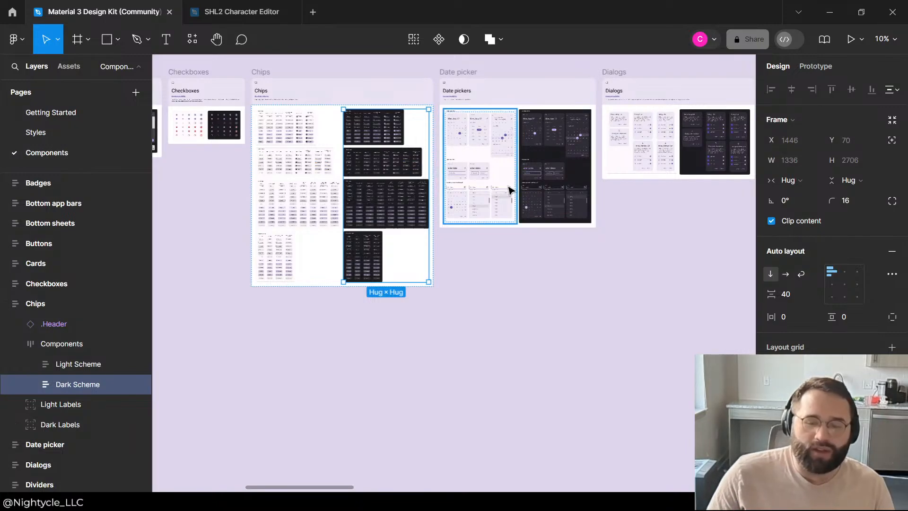
{"action": "scroll", "coordinate": [542, 267], "scroll_direction": "down", "scroll_amount": 5}
{"action": "scroll", "coordinate": [446, 134], "scroll_direction": "up", "scroll_amount": 8}
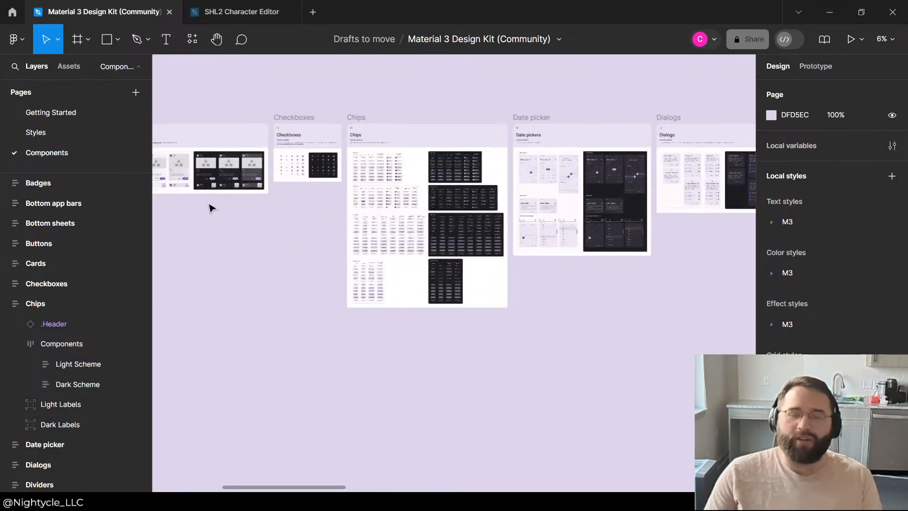
{"action": "scroll", "coordinate": [458, 258], "scroll_direction": "down", "scroll_amount": 3}
{"action": "scroll", "coordinate": [296, 154], "scroll_direction": "up", "scroll_amount": 8}
{"action": "scroll", "coordinate": [519, 160], "scroll_direction": "down", "scroll_amount": 3}
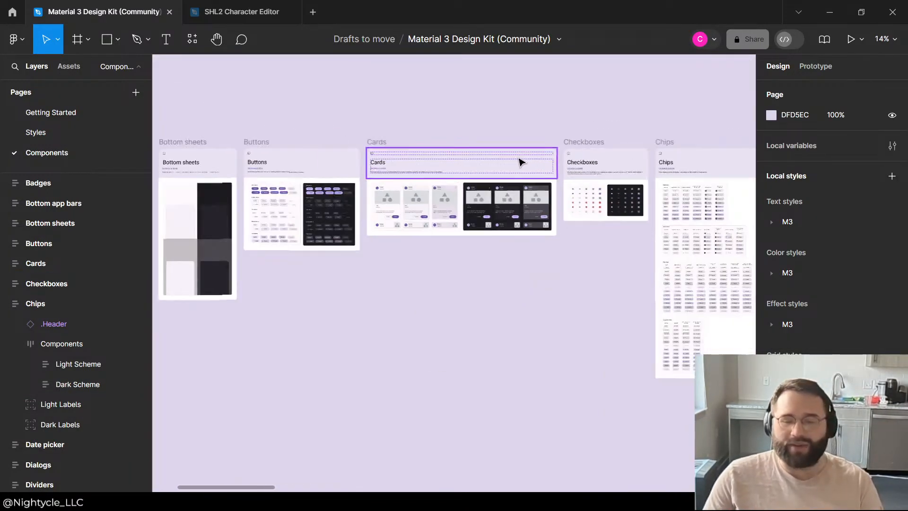
{"action": "scroll", "coordinate": [273, 176], "scroll_direction": "up", "scroll_amount": 5}
{"action": "scroll", "coordinate": [411, 263], "scroll_direction": "up", "scroll_amount": 5}
{"action": "scroll", "coordinate": [573, 248], "scroll_direction": "down", "scroll_amount": 3}
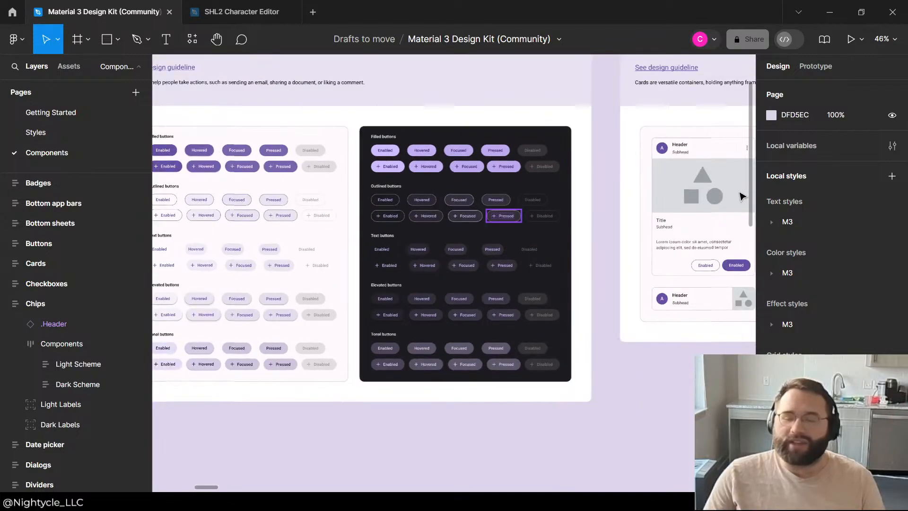
{"action": "scroll", "coordinate": [371, 223], "scroll_direction": "up", "scroll_amount": 3}
{"action": "scroll", "coordinate": [393, 344], "scroll_direction": "down", "scroll_amount": 5}
{"action": "scroll", "coordinate": [250, 264], "scroll_direction": "up", "scroll_amount": 6}
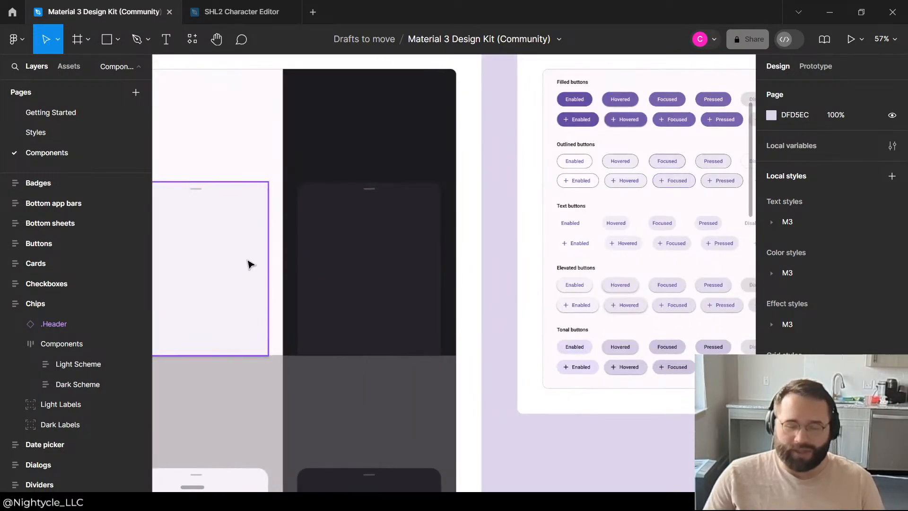
Step: Examine the light and dark variants on the Bottom sheets board
{"action": "scroll", "coordinate": [450, 160], "scroll_direction": "down", "scroll_amount": 5}
{"action": "scroll", "coordinate": [303, 364], "scroll_direction": "up", "scroll_amount": 4}
{"action": "left_click", "coordinate": [244, 274]}
{"action": "scroll", "coordinate": [243, 274], "scroll_direction": "up", "scroll_amount": 2}
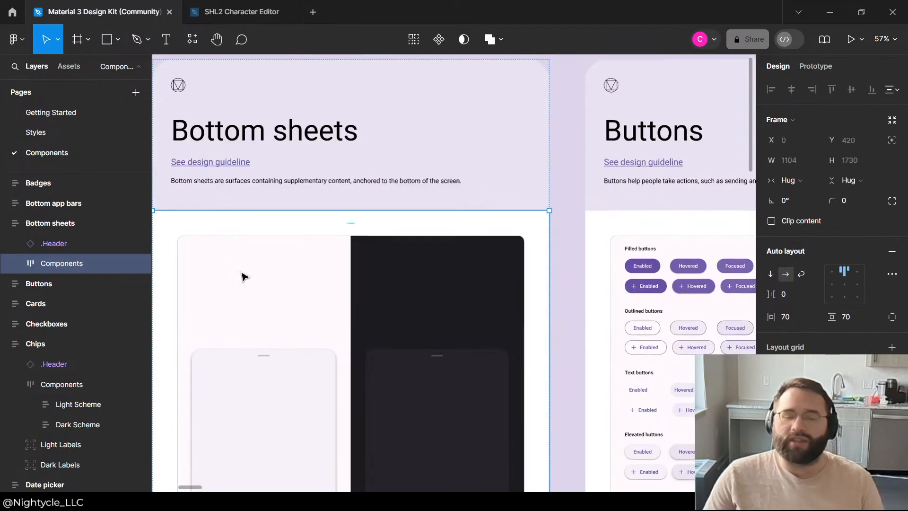
{"action": "scroll", "coordinate": [516, 178], "scroll_direction": "down", "scroll_amount": 2}
{"action": "scroll", "coordinate": [263, 229], "scroll_direction": "down", "scroll_amount": 3}
{"action": "scroll", "coordinate": [523, 237], "scroll_direction": "up", "scroll_amount": 2}
{"action": "scroll", "coordinate": [284, 239], "scroll_direction": "down", "scroll_amount": 2}
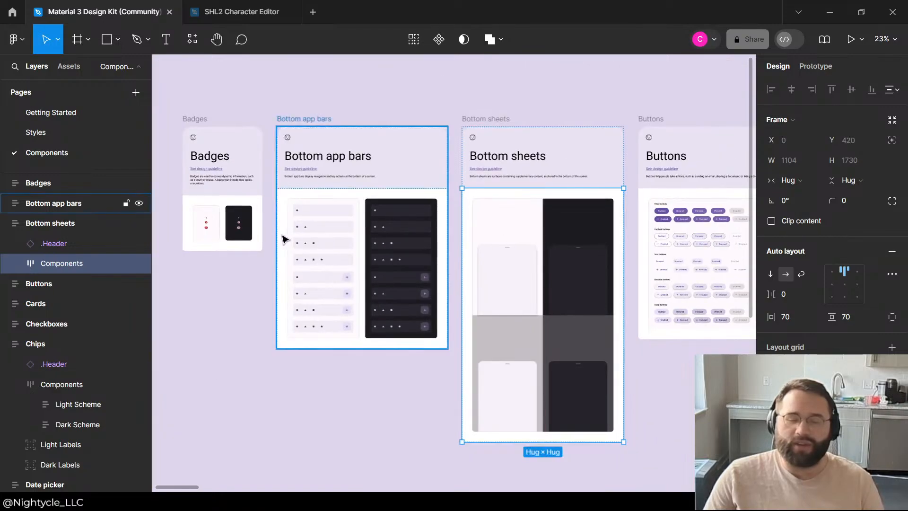
Step: Examine the light and dark variants on the Bottom app bars and Badges boards
{"action": "scroll", "coordinate": [448, 216], "scroll_direction": "up", "scroll_amount": 2}
{"action": "scroll", "coordinate": [469, 212], "scroll_direction": "up", "scroll_amount": 2}
{"action": "left_click", "coordinate": [485, 212]}
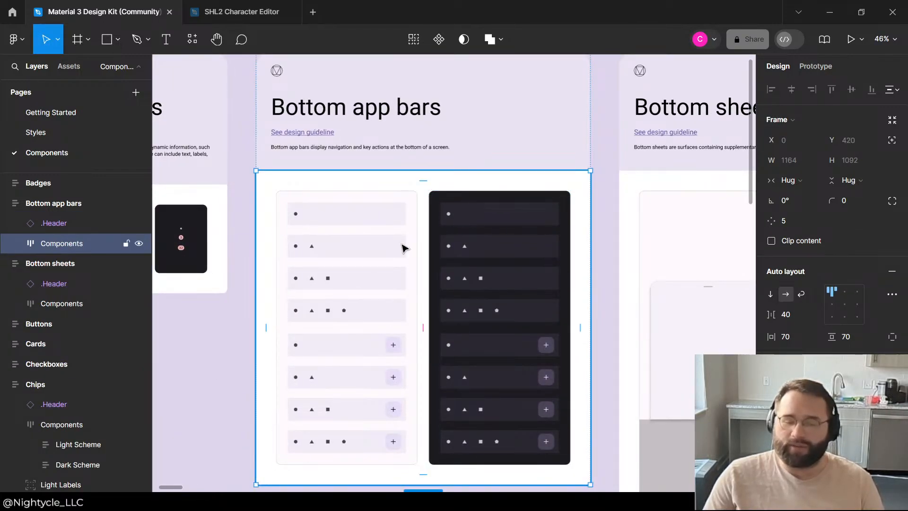
{"action": "scroll", "coordinate": [492, 300], "scroll_direction": "down", "scroll_amount": 5}
{"action": "scroll", "coordinate": [403, 430], "scroll_direction": "up", "scroll_amount": 5}
{"action": "scroll", "coordinate": [417, 195], "scroll_direction": "down", "scroll_amount": 5}
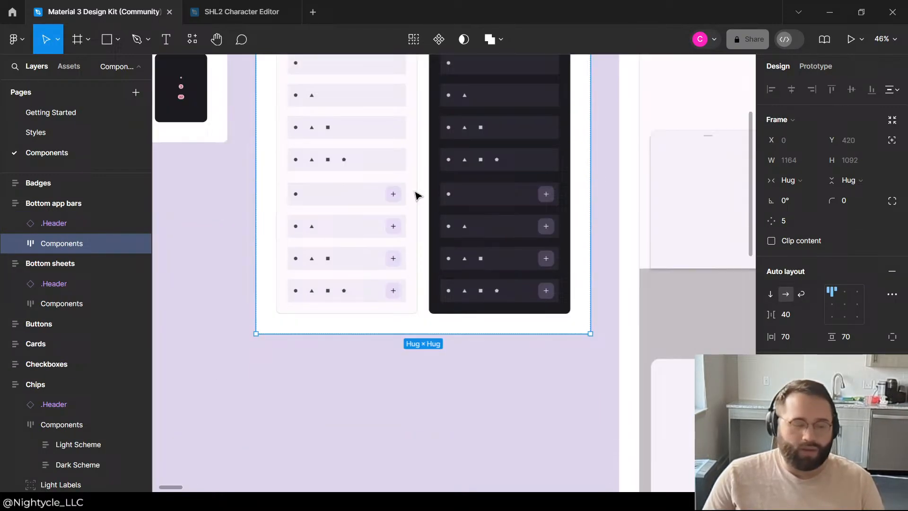
{"action": "left_click", "coordinate": [476, 373]}
{"action": "scroll", "coordinate": [490, 279], "scroll_direction": "up", "scroll_amount": 5}
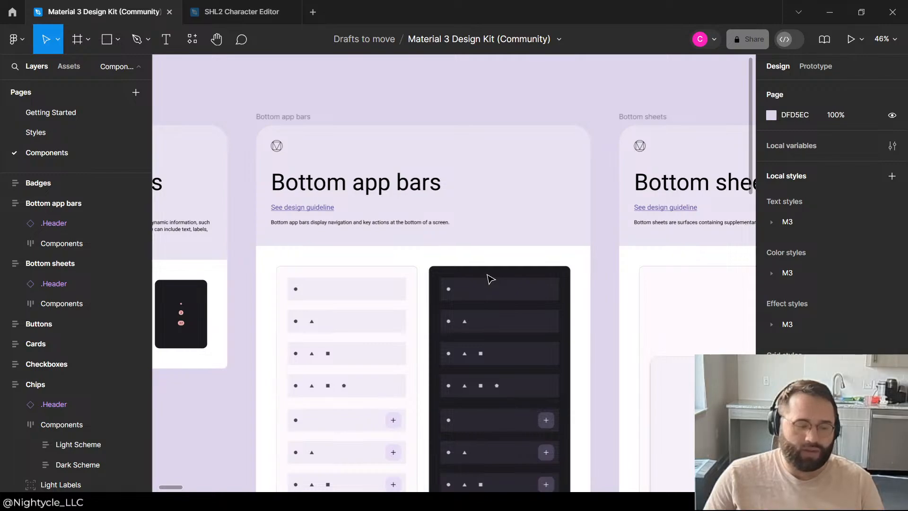
{"action": "scroll", "coordinate": [490, 279], "scroll_direction": "down", "scroll_amount": 3}
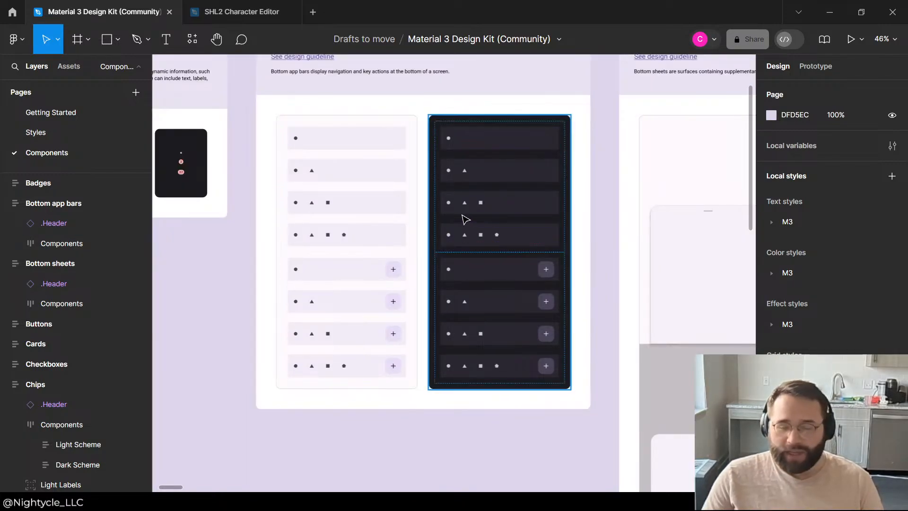
{"action": "scroll", "coordinate": [468, 217], "scroll_direction": "down", "scroll_amount": 3}
{"action": "scroll", "coordinate": [324, 167], "scroll_direction": "up", "scroll_amount": 10}
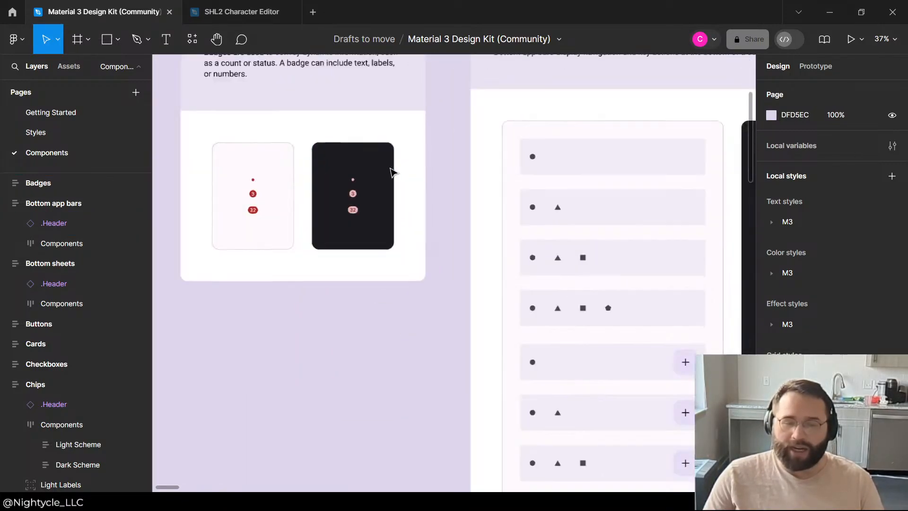
{"action": "scroll", "coordinate": [399, 165], "scroll_direction": "down", "scroll_amount": 6}
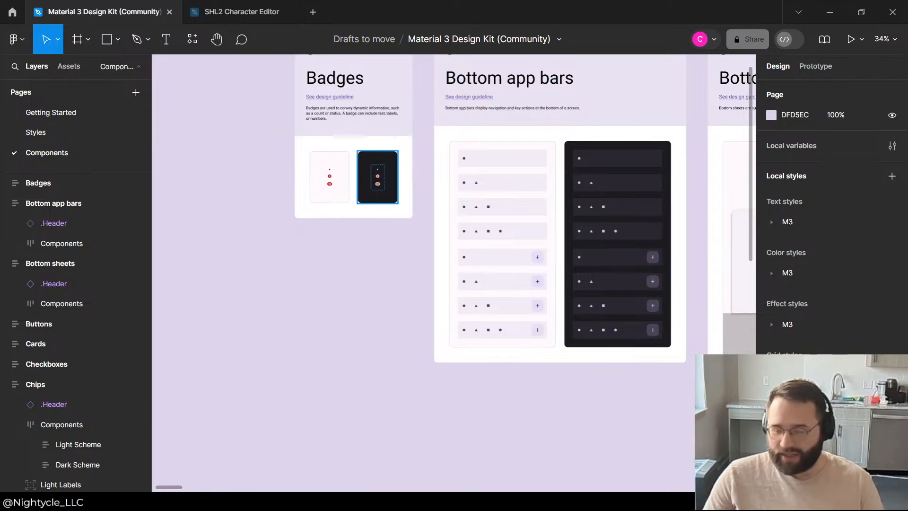
Step: Examine the dark-scheme input, assist and filter chips on the Chips board
{"action": "scroll", "coordinate": [264, 312], "scroll_direction": "down", "scroll_amount": 8}
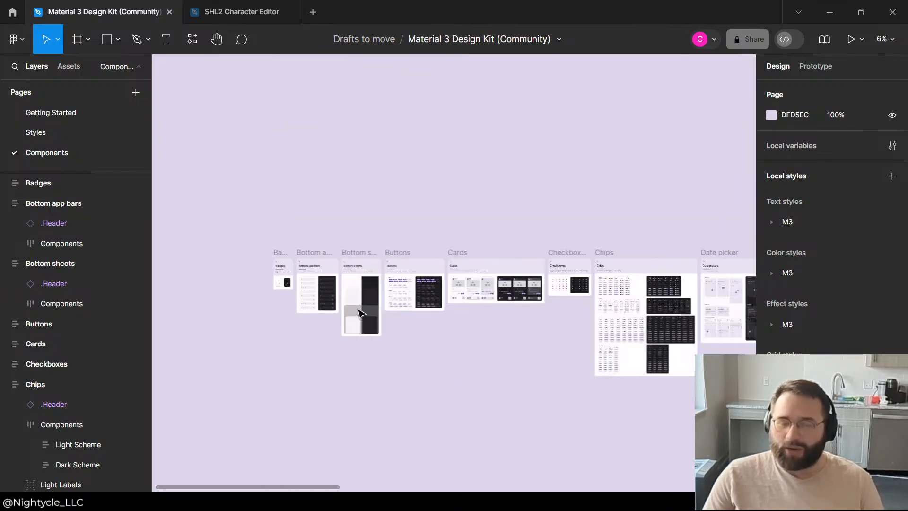
{"action": "scroll", "coordinate": [627, 314], "scroll_direction": "up", "scroll_amount": 2}
{"action": "scroll", "coordinate": [651, 283], "scroll_direction": "up", "scroll_amount": 4}
{"action": "scroll", "coordinate": [327, 161], "scroll_direction": "down", "scroll_amount": 3}
{"action": "scroll", "coordinate": [529, 245], "scroll_direction": "up", "scroll_amount": 5}
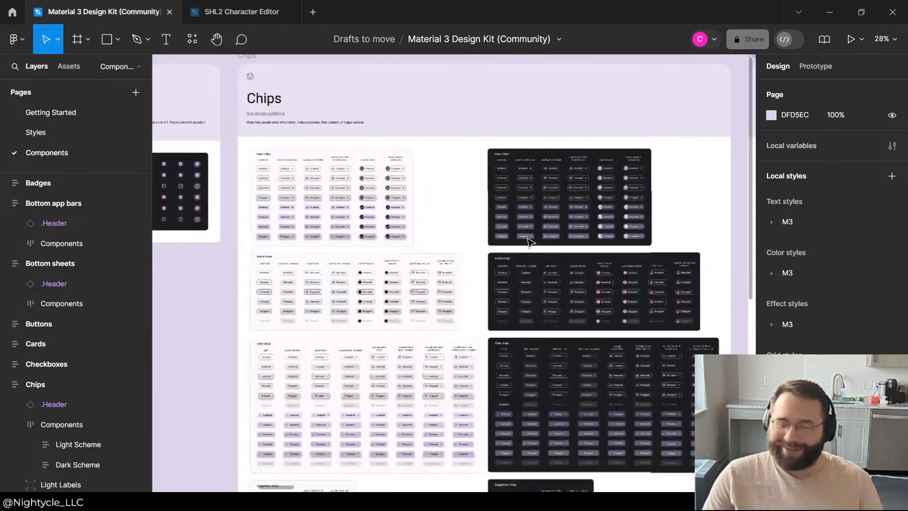
{"action": "scroll", "coordinate": [570, 218], "scroll_direction": "down", "scroll_amount": 3}
{"action": "scroll", "coordinate": [642, 222], "scroll_direction": "up", "scroll_amount": 4}
{"action": "scroll", "coordinate": [391, 227], "scroll_direction": "up", "scroll_amount": 2}
{"action": "scroll", "coordinate": [350, 197], "scroll_direction": "down", "scroll_amount": 5}
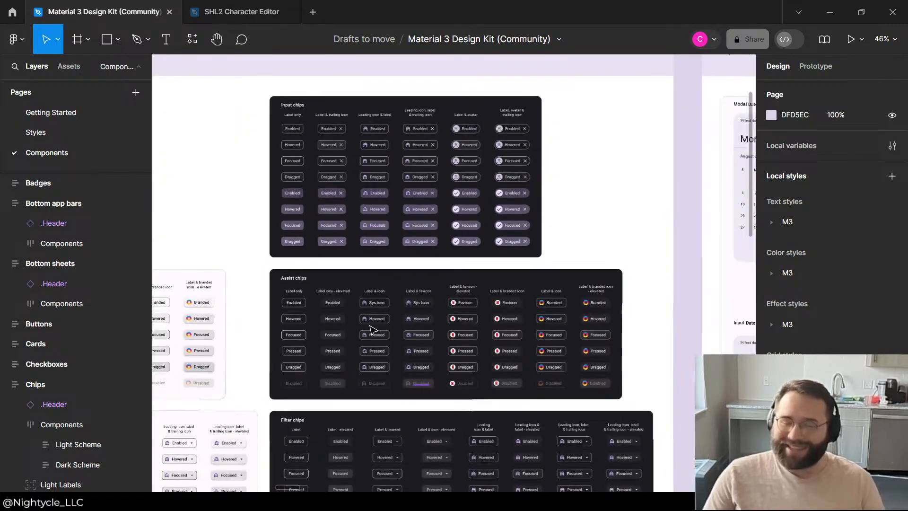
{"action": "scroll", "coordinate": [430, 196], "scroll_direction": "down", "scroll_amount": 2}
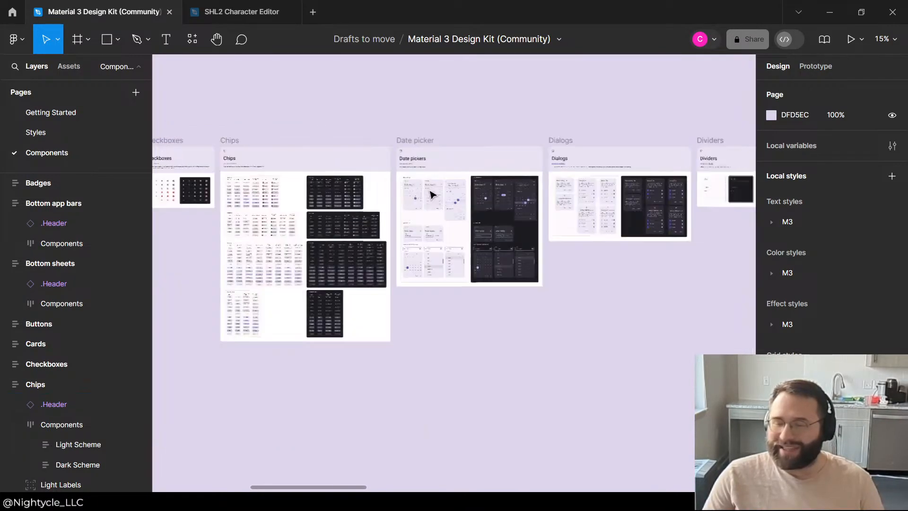
Step: Survey the remaining component boards, examining the FABs, Icon buttons and dark-scheme Lists
{"action": "scroll", "coordinate": [490, 165], "scroll_direction": "up", "scroll_amount": 10}
{"action": "scroll", "coordinate": [459, 400], "scroll_direction": "down", "scroll_amount": 10}
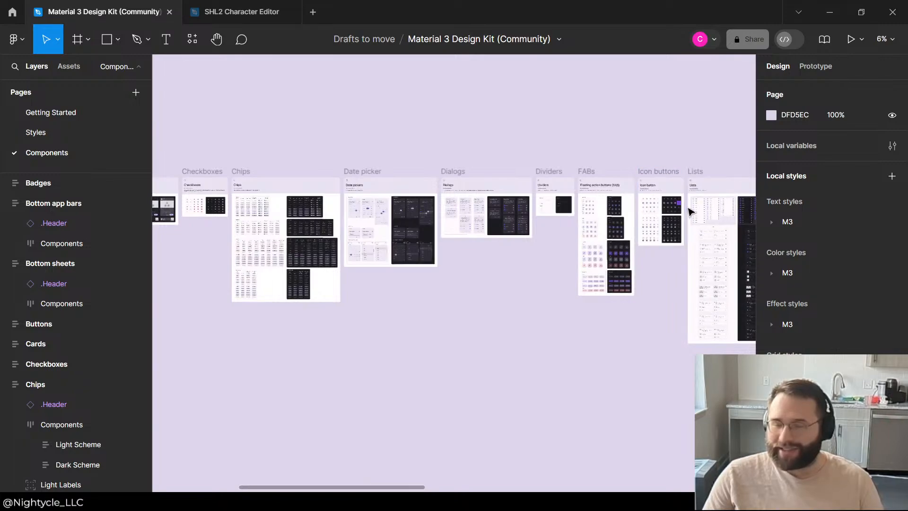
{"action": "scroll", "coordinate": [690, 212], "scroll_direction": "up", "scroll_amount": 8}
{"action": "scroll", "coordinate": [393, 187], "scroll_direction": "down", "scroll_amount": 2}
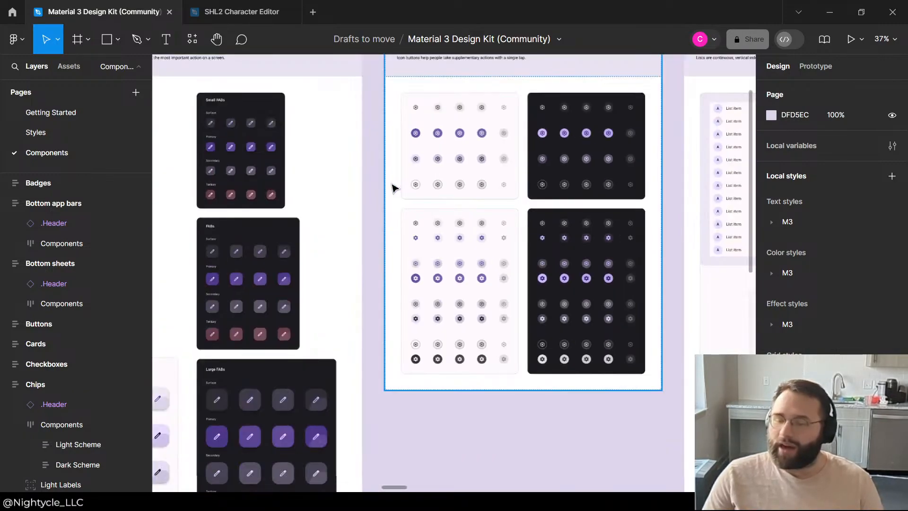
{"action": "scroll", "coordinate": [308, 205], "scroll_direction": "down", "scroll_amount": 3}
{"action": "scroll", "coordinate": [652, 293], "scroll_direction": "up", "scroll_amount": 6}
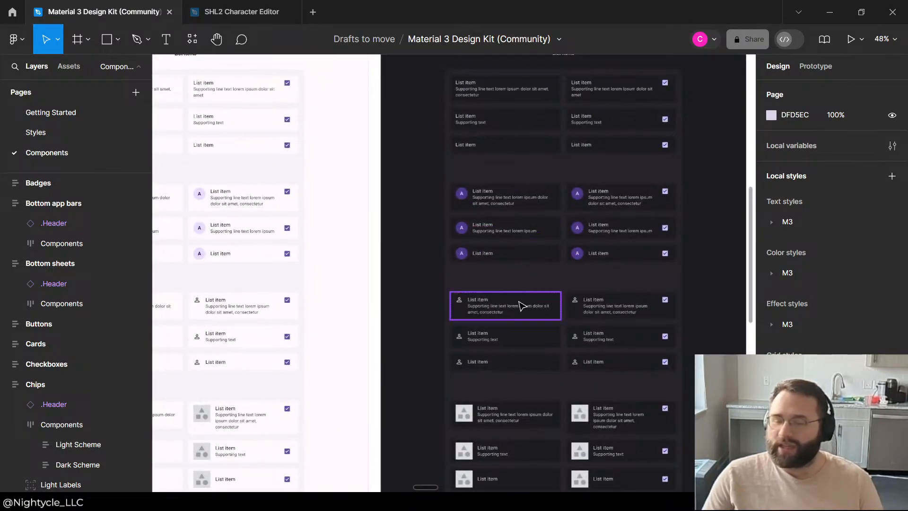
Step: Examine the dark-scheme list items on the Lists board and the neighbouring Menus board
{"action": "scroll", "coordinate": [521, 307], "scroll_direction": "up", "scroll_amount": 4}
{"action": "scroll", "coordinate": [500, 286], "scroll_direction": "down", "scroll_amount": 6}
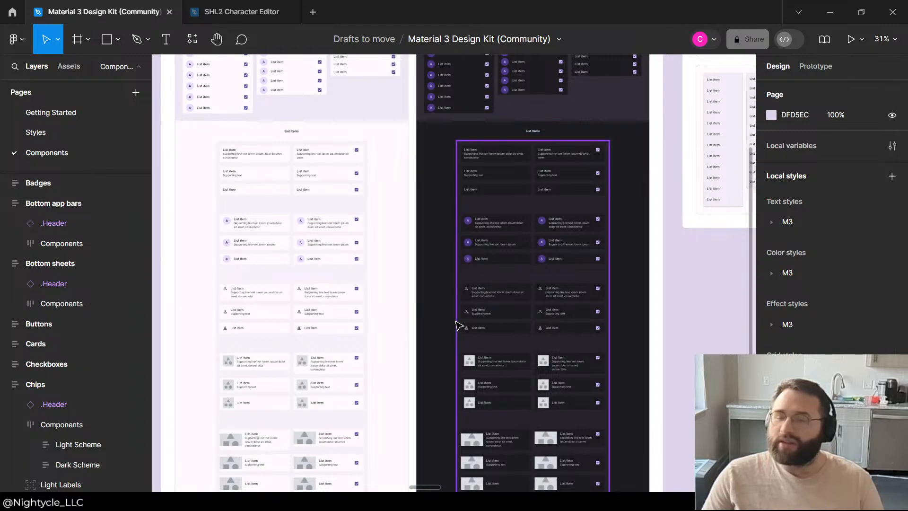
{"action": "scroll", "coordinate": [462, 324], "scroll_direction": "down", "scroll_amount": 2}
{"action": "scroll", "coordinate": [440, 263], "scroll_direction": "up", "scroll_amount": 4}
{"action": "scroll", "coordinate": [459, 267], "scroll_direction": "up", "scroll_amount": 3}
{"action": "scroll", "coordinate": [460, 268], "scroll_direction": "down", "scroll_amount": 3}
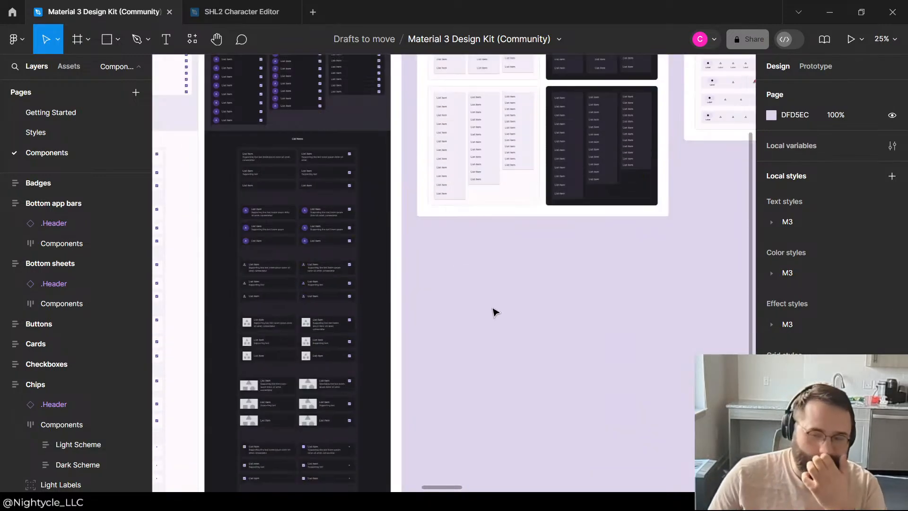
{"action": "scroll", "coordinate": [525, 326], "scroll_direction": "up", "scroll_amount": 3}
{"action": "scroll", "coordinate": [558, 331], "scroll_direction": "down", "scroll_amount": 3}
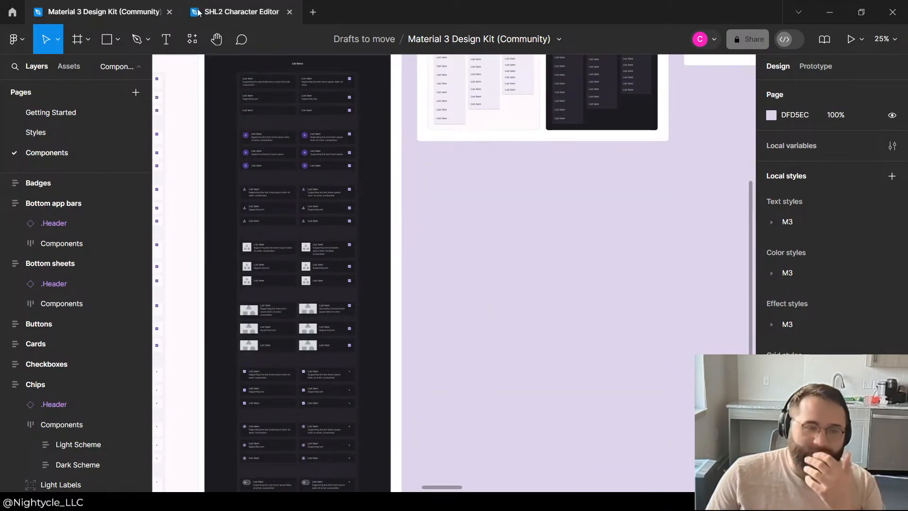
Step: Switch to the SHL2 Character Editor file and review the Viewport component and the phone and desktop frames
{"action": "left_click", "coordinate": [224, 12]}
{"action": "scroll", "coordinate": [305, 184], "scroll_direction": "down", "scroll_amount": 2}
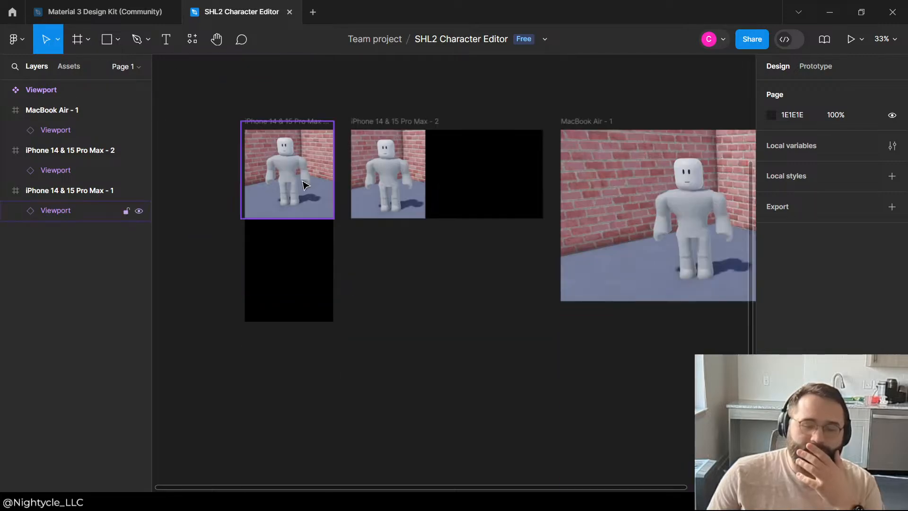
{"action": "scroll", "coordinate": [323, 87], "scroll_direction": "up", "scroll_amount": 8}
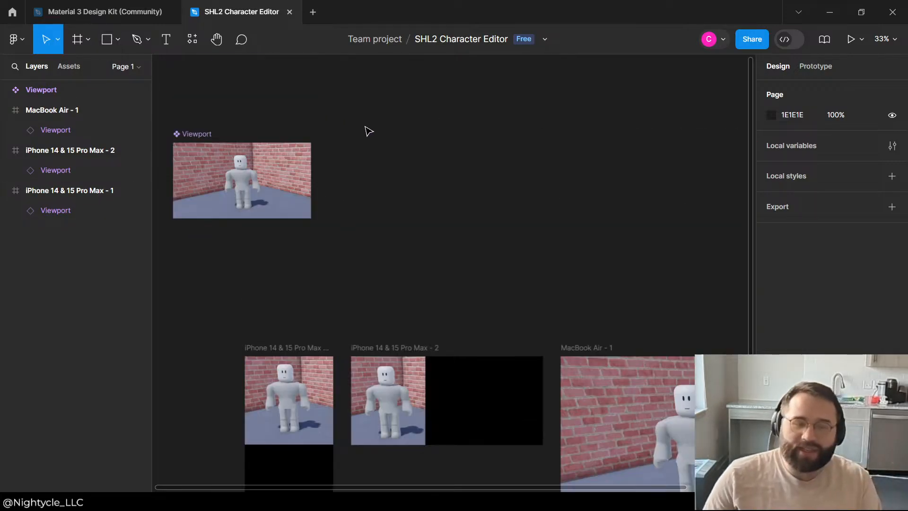
{"action": "left_click", "coordinate": [64, 74]}
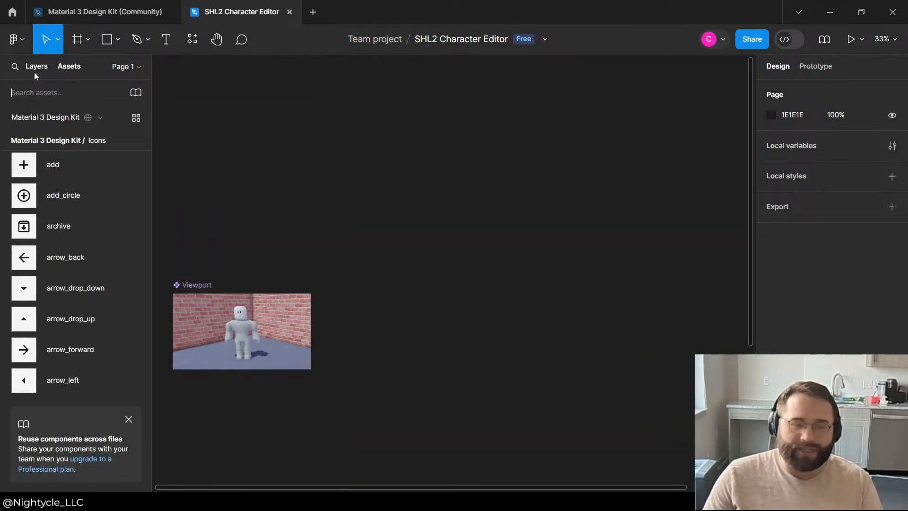
{"action": "left_click", "coordinate": [35, 71]}
{"action": "scroll", "coordinate": [267, 99], "scroll_direction": "down", "scroll_amount": 6}
{"action": "left_click", "coordinate": [118, 40]}
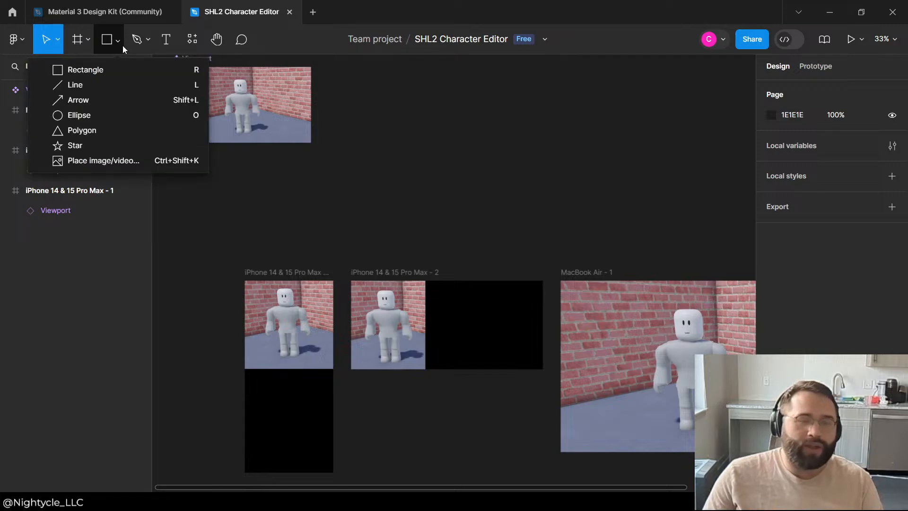
Step: Return to the Material 3 Design Kit file and compare the Lists and Menus boards
{"action": "left_click", "coordinate": [108, 14]}
{"action": "scroll", "coordinate": [597, 314], "scroll_direction": "up", "scroll_amount": 10}
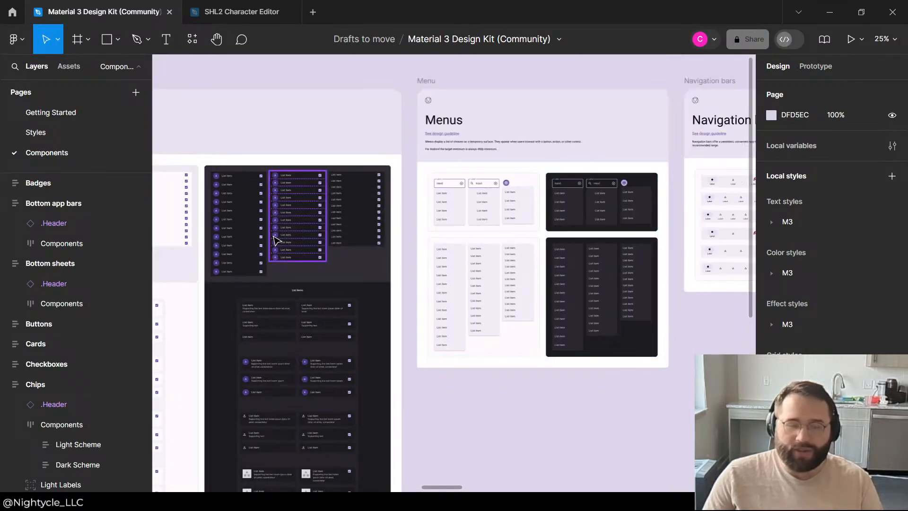
{"action": "scroll", "coordinate": [500, 305], "scroll_direction": "down", "scroll_amount": 10}
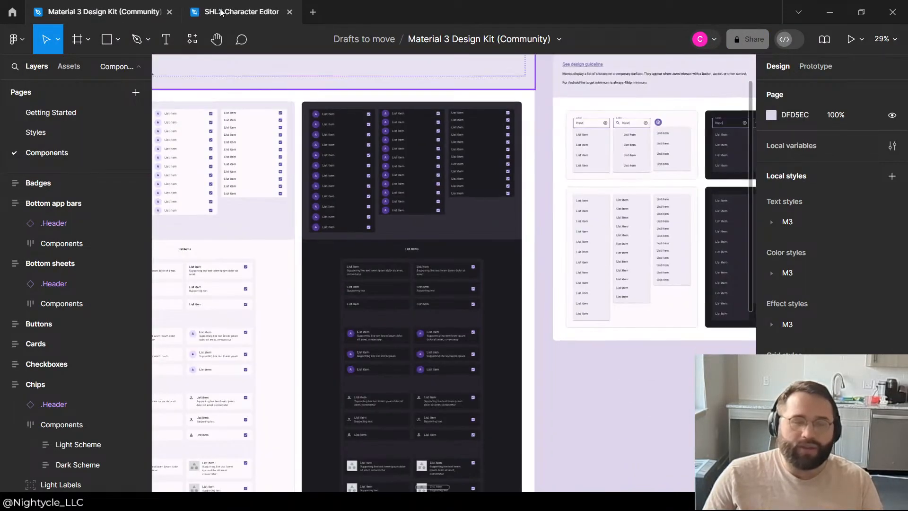
Step: In the SHL2 Character Editor file, search the Material 3 Design Kit assets for "contai" and clear the search
{"action": "left_click", "coordinate": [241, 12]}
{"action": "left_click", "coordinate": [69, 66]}
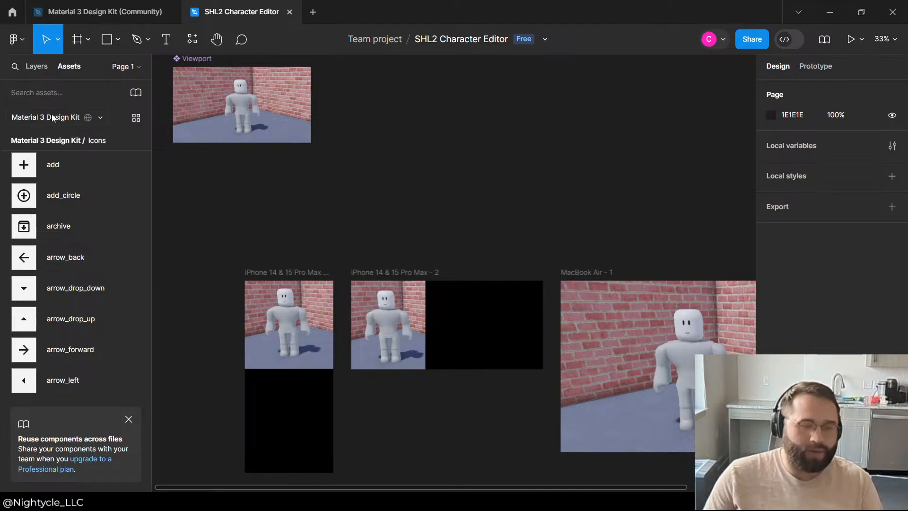
{"action": "left_click", "coordinate": [54, 84]}
{"action": "type", "text": "container"}
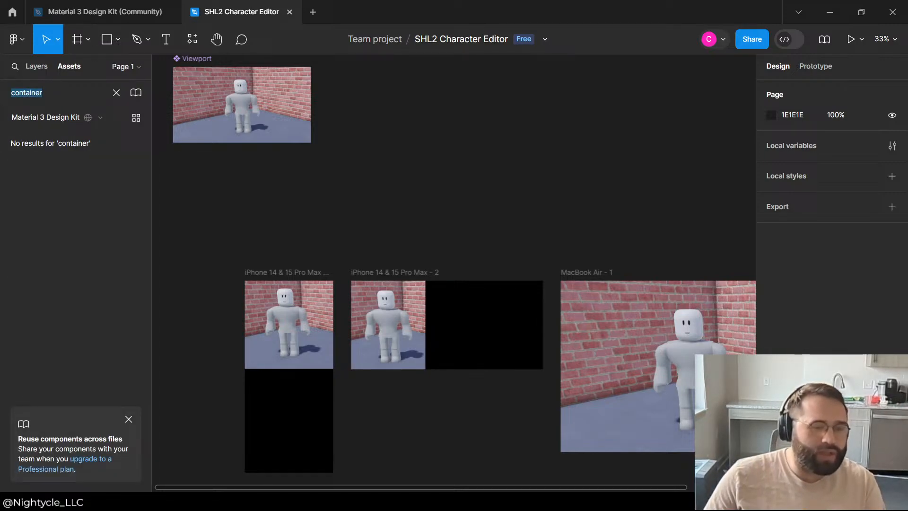
{"action": "key", "text": "BackSpace"}
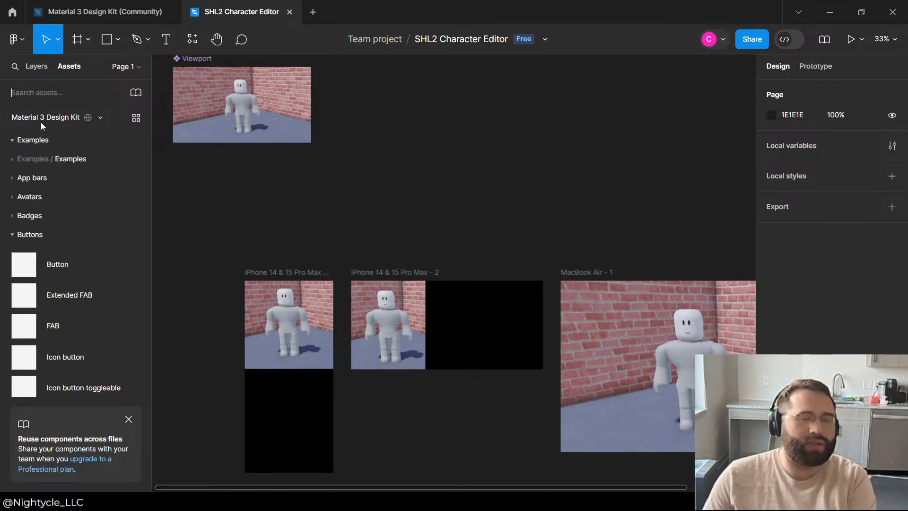
Step: Browse the Material 3 Design Kit asset groups, collapsing Buttons and Carousel and expanding Cards to see its components
{"action": "scroll", "coordinate": [43, 216], "scroll_direction": "down", "scroll_amount": 10}
{"action": "scroll", "coordinate": [43, 215], "scroll_direction": "down", "scroll_amount": 5}
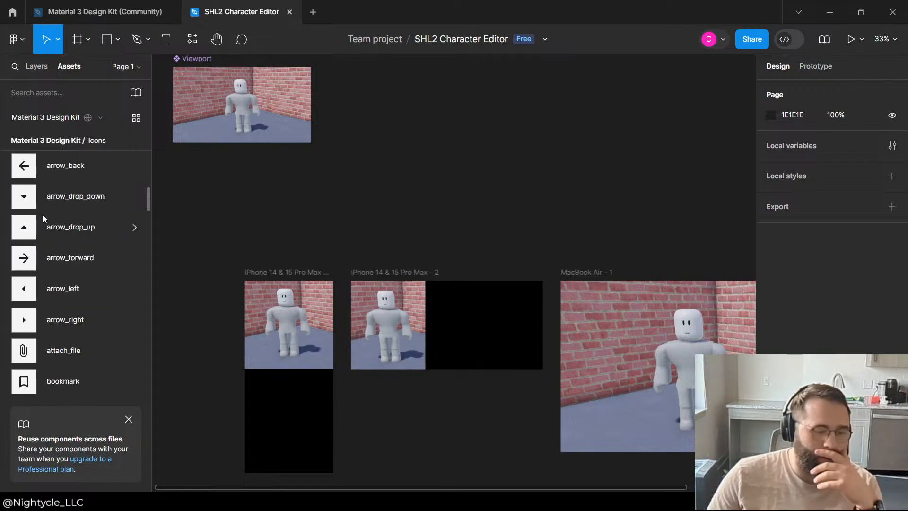
{"action": "scroll", "coordinate": [64, 185], "scroll_direction": "up", "scroll_amount": 15}
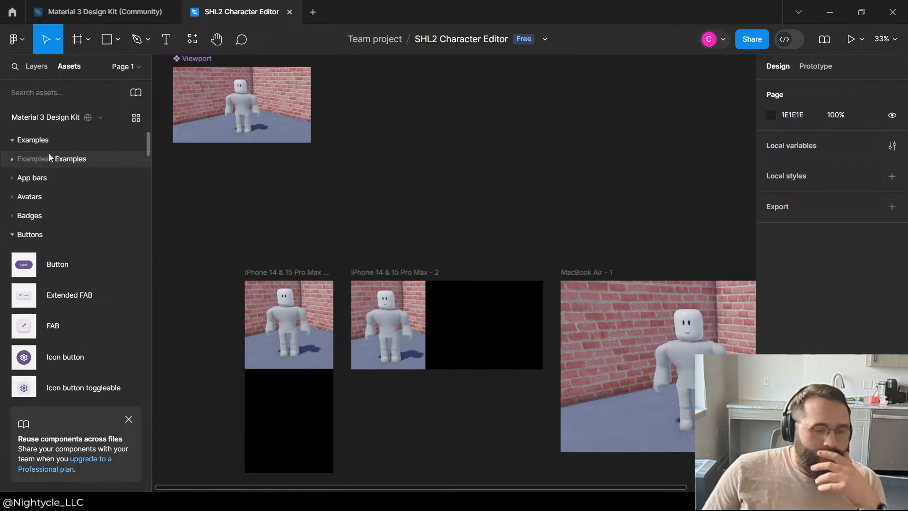
{"action": "left_click", "coordinate": [13, 235]}
{"action": "left_click", "coordinate": [11, 254]}
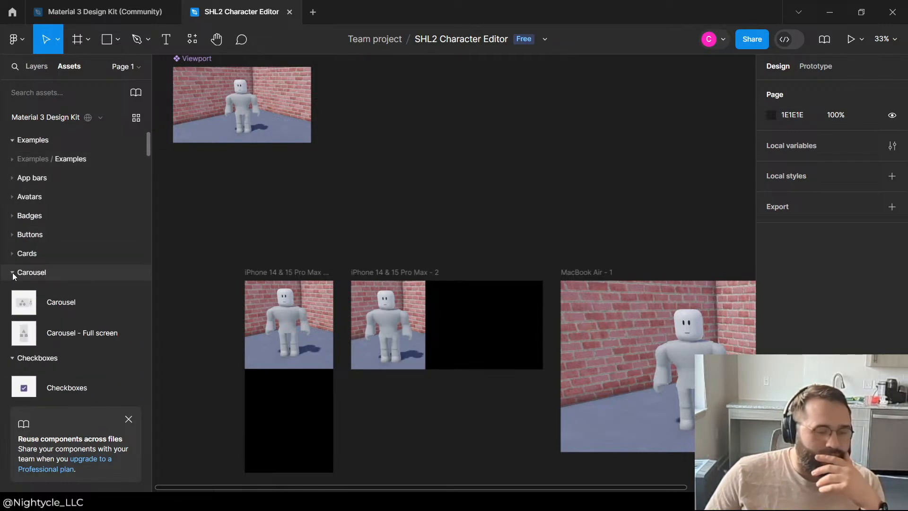
{"action": "left_click", "coordinate": [11, 271]}
{"action": "left_click", "coordinate": [32, 254]}
{"action": "scroll", "coordinate": [48, 232], "scroll_direction": "down", "scroll_amount": 4}
{"action": "scroll", "coordinate": [71, 223], "scroll_direction": "up", "scroll_amount": 2}
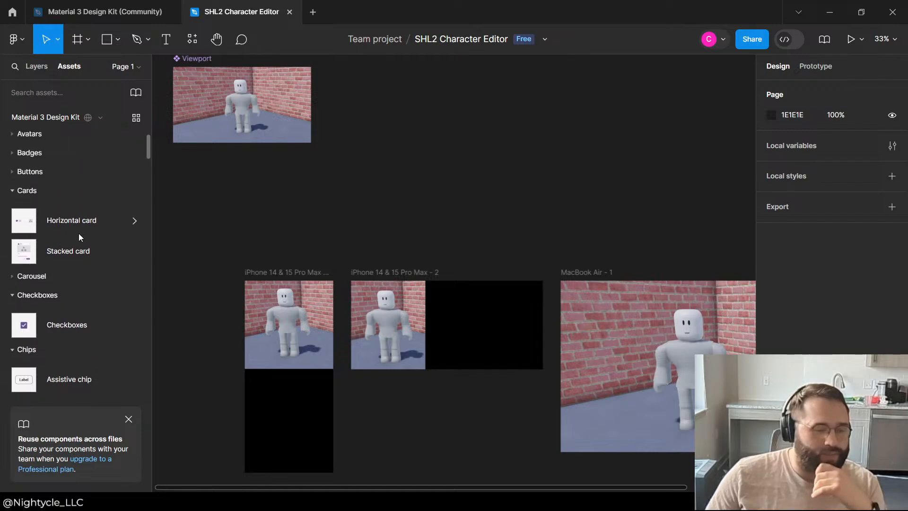
Step: Try a Horizontal card on the empty canvas above the device frames, inspect it up close and delete it
{"action": "left_click_drag", "start_coordinate": [502, 198], "coordinate": [512, 140]}
{"action": "scroll", "coordinate": [483, 119], "scroll_direction": "up", "scroll_amount": 4}
{"action": "scroll", "coordinate": [533, 279], "scroll_direction": "down", "scroll_amount": 3}
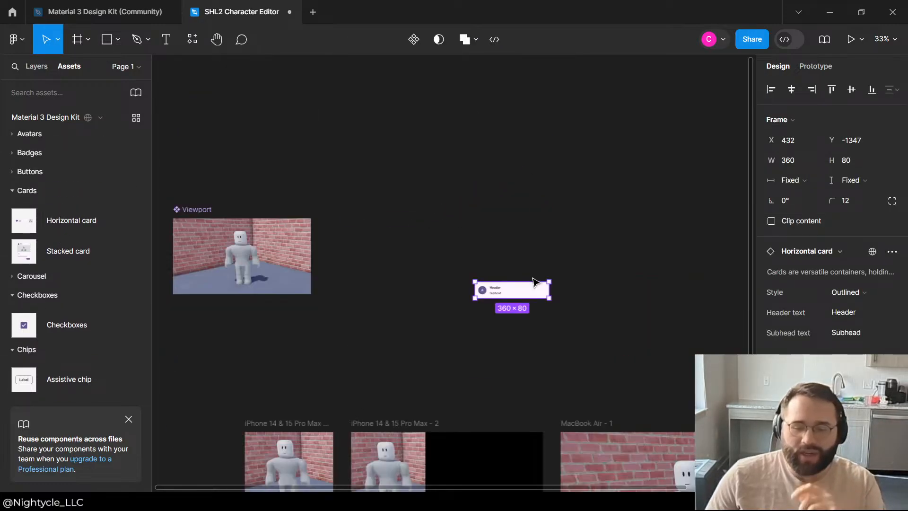
{"action": "scroll", "coordinate": [550, 204], "scroll_direction": "up", "scroll_amount": 5}
{"action": "scroll", "coordinate": [551, 204], "scroll_direction": "up", "scroll_amount": 2}
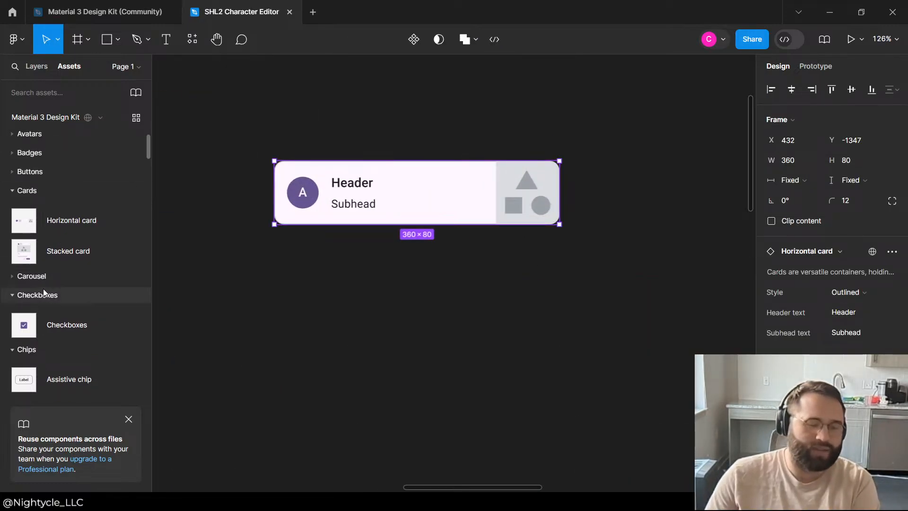
{"action": "key", "text": "Delete"}
Step: Try a Stacked card on the canvas, delete it and collapse the Cards asset group
{"action": "left_click_drag", "start_coordinate": [67, 251], "coordinate": [379, 175]}
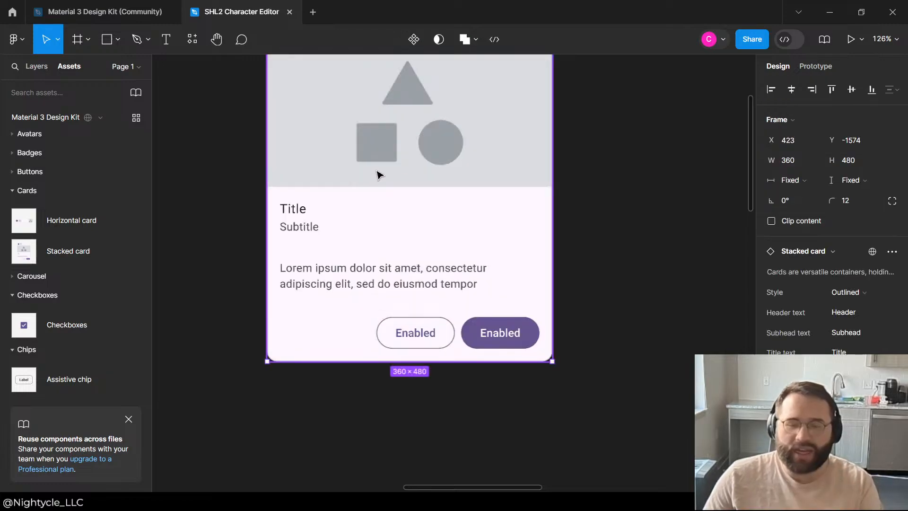
{"action": "key", "text": "Delete"}
{"action": "left_click", "coordinate": [15, 190]}
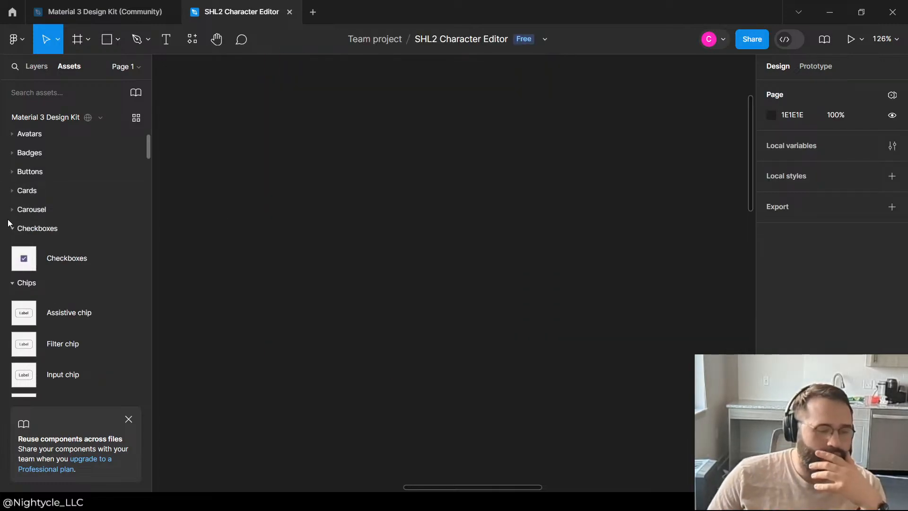
Step: Try the Carousel - Full screen component on the canvas, delete it and collapse the Carousel asset group
{"action": "left_click", "coordinate": [12, 231]}
{"action": "left_click", "coordinate": [12, 216]}
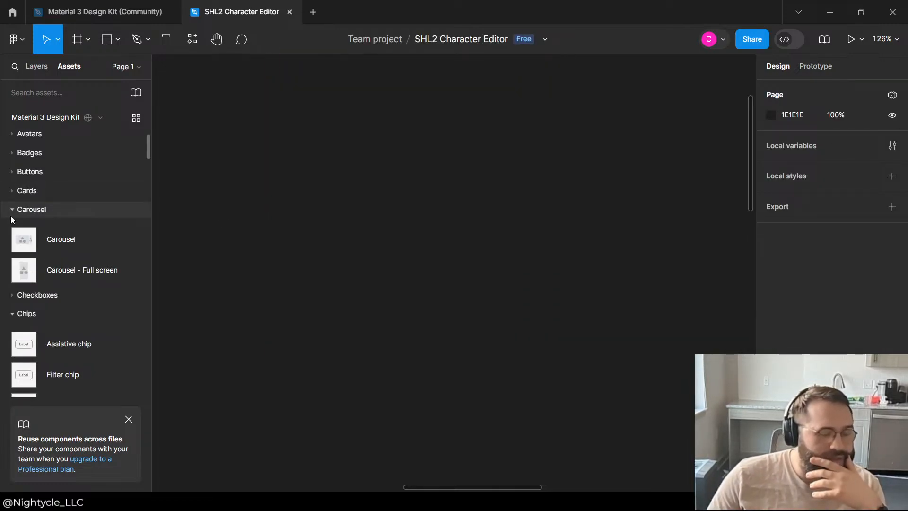
{"action": "left_click", "coordinate": [12, 211]}
{"action": "left_click", "coordinate": [13, 248]}
{"action": "left_click", "coordinate": [13, 209]}
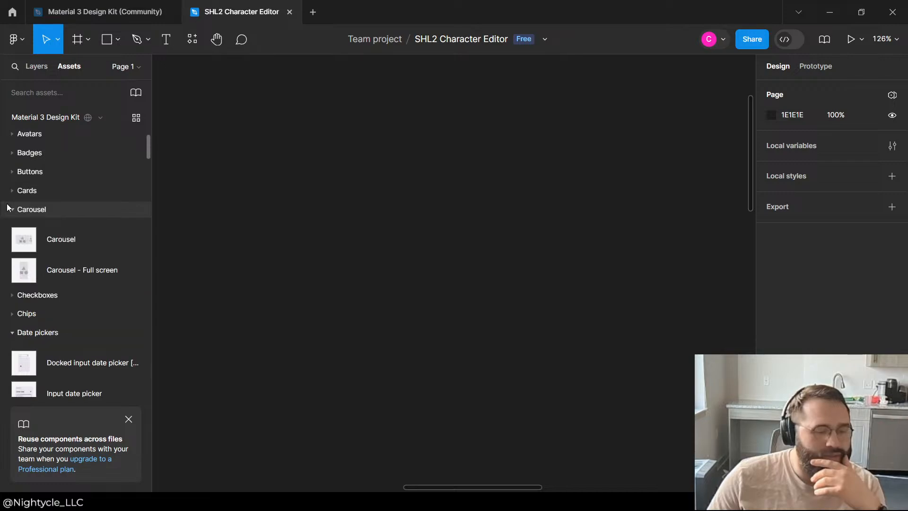
{"action": "left_click_drag", "start_coordinate": [61, 269], "coordinate": [392, 262]}
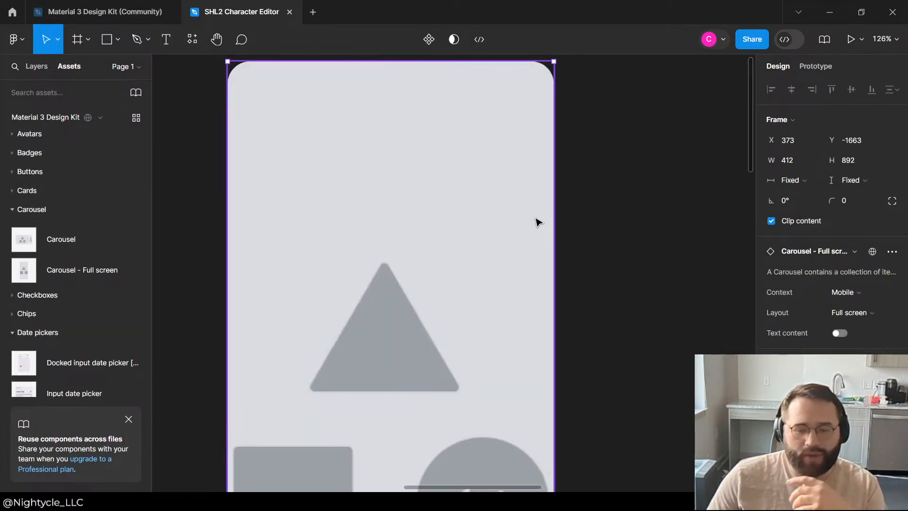
{"action": "scroll", "coordinate": [535, 222], "scroll_direction": "down", "scroll_amount": 3}
{"action": "key", "text": "Delete"}
{"action": "left_click", "coordinate": [17, 213]}
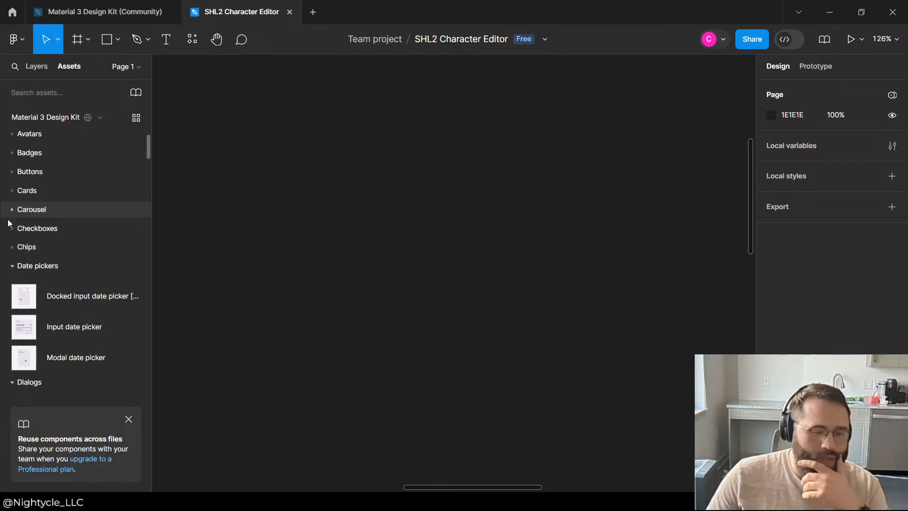
Step: Collapse the Date pickers, Dialogs, Dividers subgroups and Icons asset groups to reach the Lists components
{"action": "scroll", "coordinate": [8, 223], "scroll_direction": "down", "scroll_amount": 2}
{"action": "left_click", "coordinate": [15, 203]}
{"action": "left_click", "coordinate": [17, 221]}
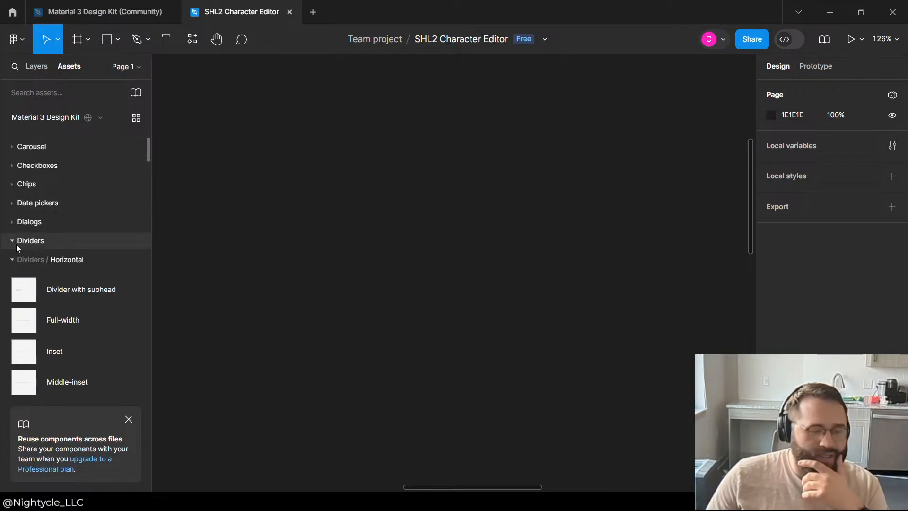
{"action": "left_click", "coordinate": [12, 259]}
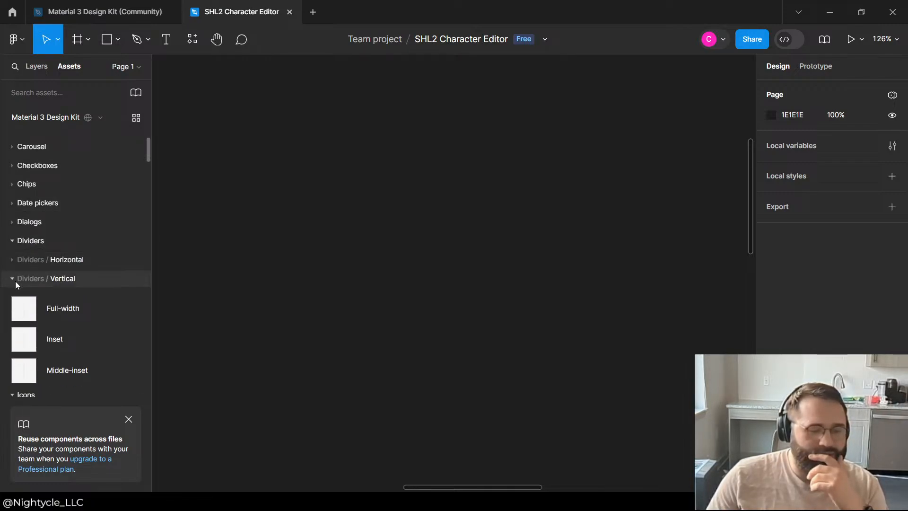
{"action": "left_click", "coordinate": [15, 281]}
{"action": "left_click", "coordinate": [12, 298]}
{"action": "left_click", "coordinate": [13, 315]}
{"action": "left_click", "coordinate": [13, 316]}
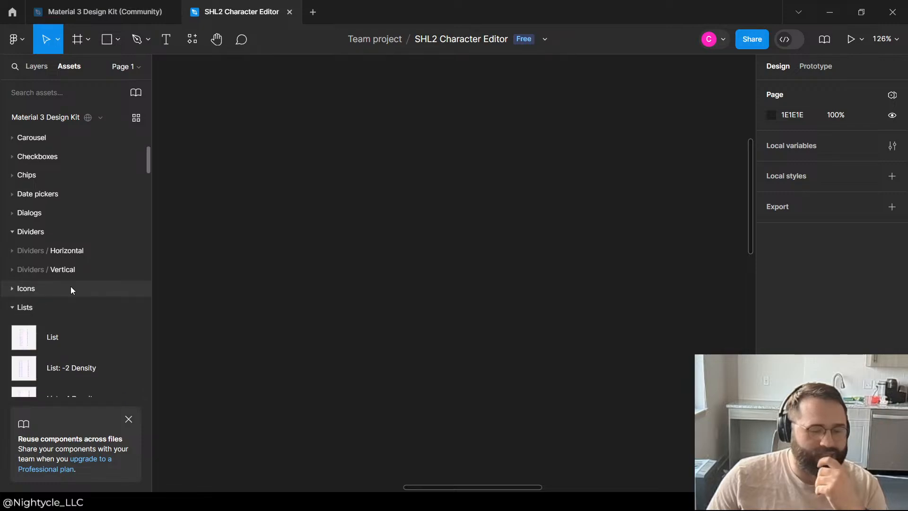
Step: Try the List component on the canvas, compare it with the device frames and delete it
{"action": "scroll", "coordinate": [62, 255], "scroll_direction": "down", "scroll_amount": 3}
{"action": "left_click_drag", "start_coordinate": [41, 216], "coordinate": [429, 231]}
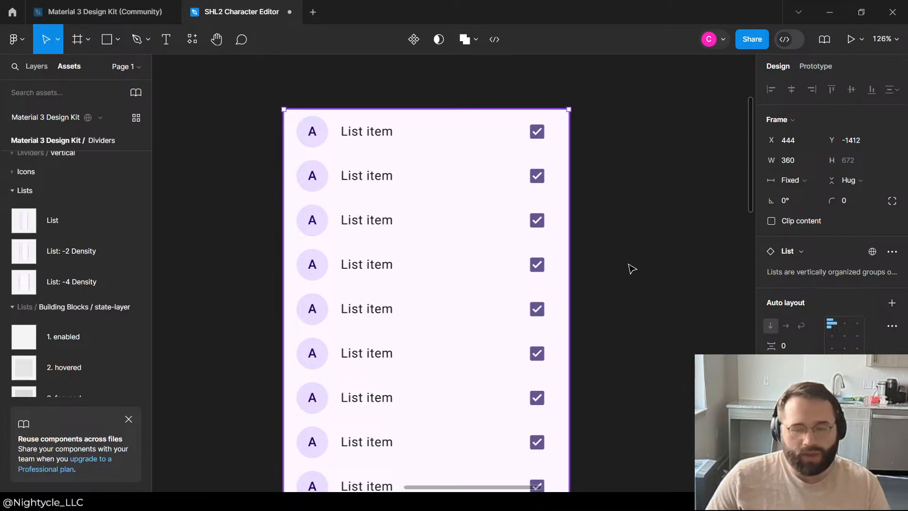
{"action": "scroll", "coordinate": [565, 263], "scroll_direction": "down", "scroll_amount": 10}
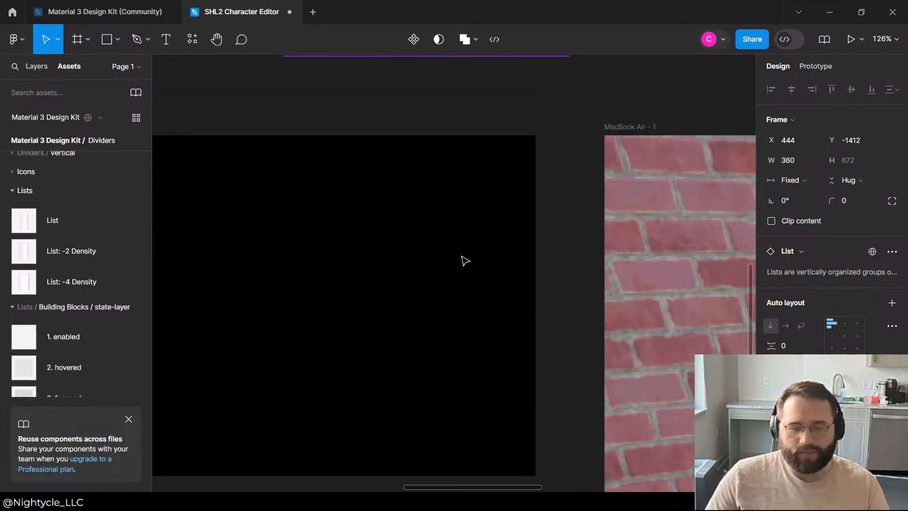
{"action": "scroll", "coordinate": [465, 261], "scroll_direction": "up", "scroll_amount": 7}
{"action": "key", "text": "Delete"}
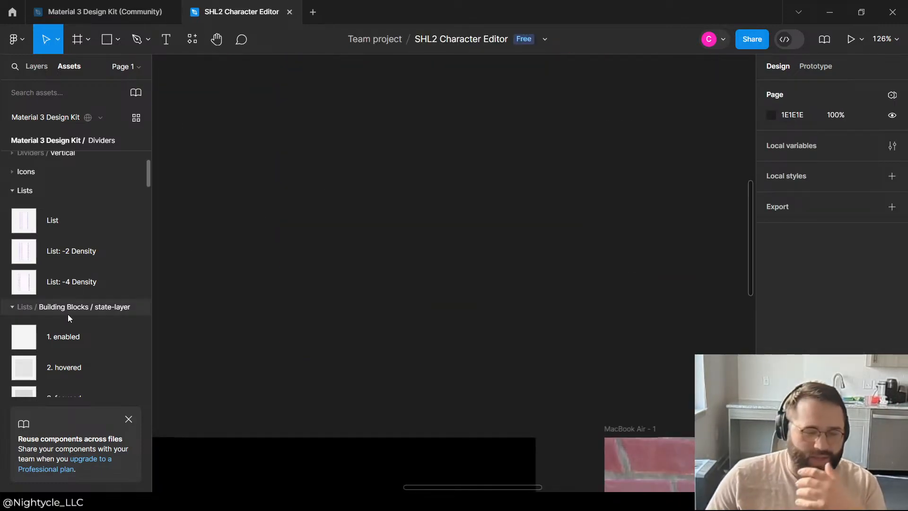
Step: Collapse the Lists and Menu asset groups to bring up the Navigation components
{"action": "scroll", "coordinate": [56, 327], "scroll_direction": "down", "scroll_amount": 3}
{"action": "scroll", "coordinate": [15, 302], "scroll_direction": "up", "scroll_amount": 6}
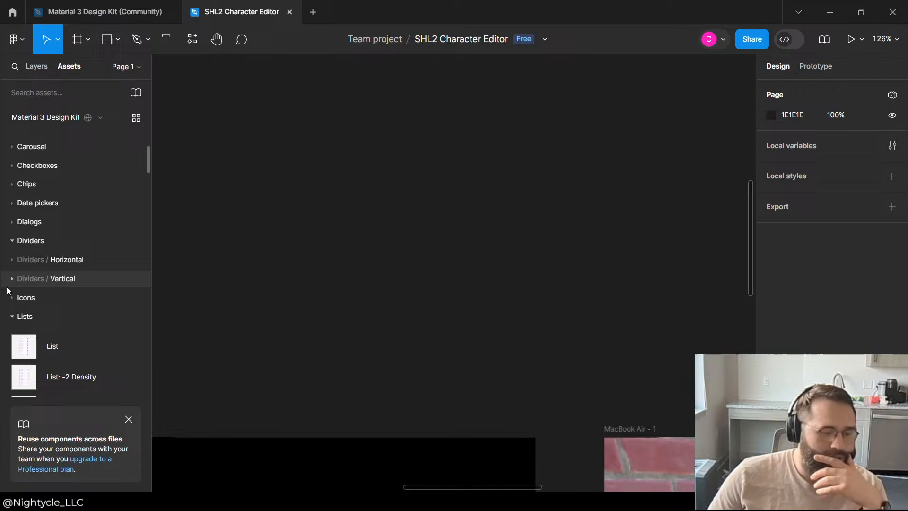
{"action": "left_click", "coordinate": [10, 319]}
{"action": "left_click", "coordinate": [13, 334]}
{"action": "scroll", "coordinate": [11, 329], "scroll_direction": "down", "scroll_amount": 1}
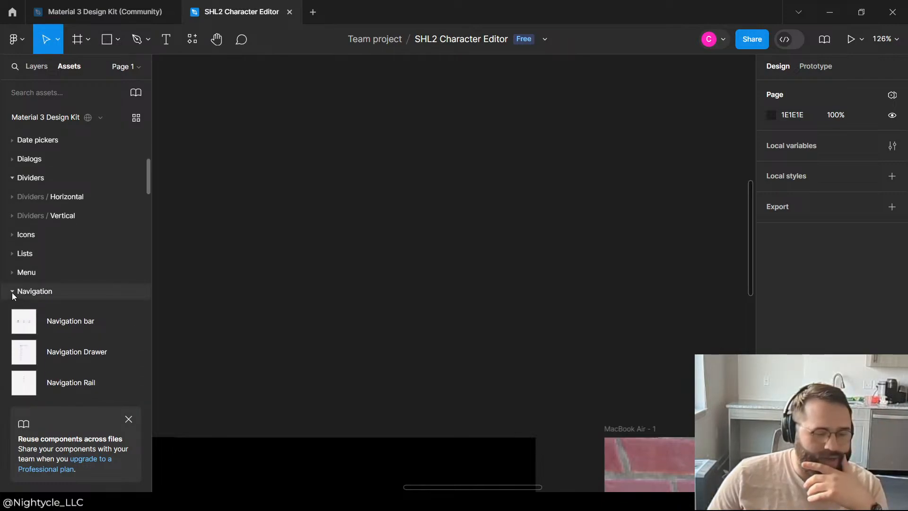
Step: Place a Navigation Rail on the canvas over the gap beside the Viewport component and compare it with the device frames
{"action": "scroll", "coordinate": [5, 164], "scroll_direction": "down", "scroll_amount": 3}
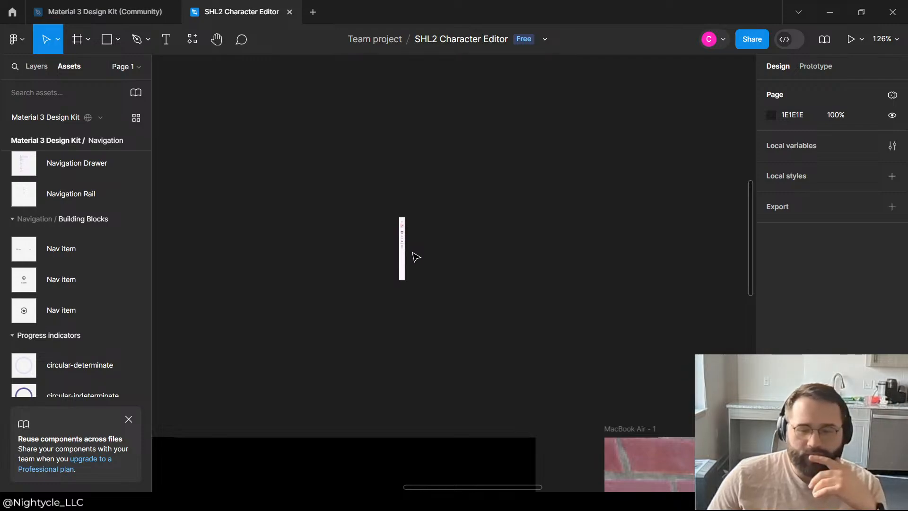
{"action": "left_click_drag", "start_coordinate": [416, 257], "coordinate": [420, 255]}
{"action": "scroll", "coordinate": [528, 235], "scroll_direction": "down", "scroll_amount": 5}
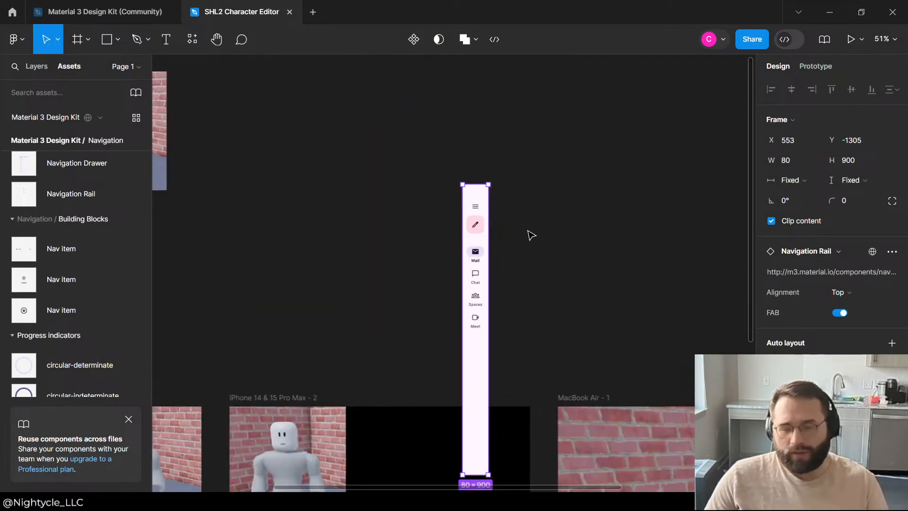
{"action": "scroll", "coordinate": [528, 231], "scroll_direction": "down", "scroll_amount": 5}
{"action": "left_click", "coordinate": [597, 244]}
{"action": "left_click", "coordinate": [505, 243]}
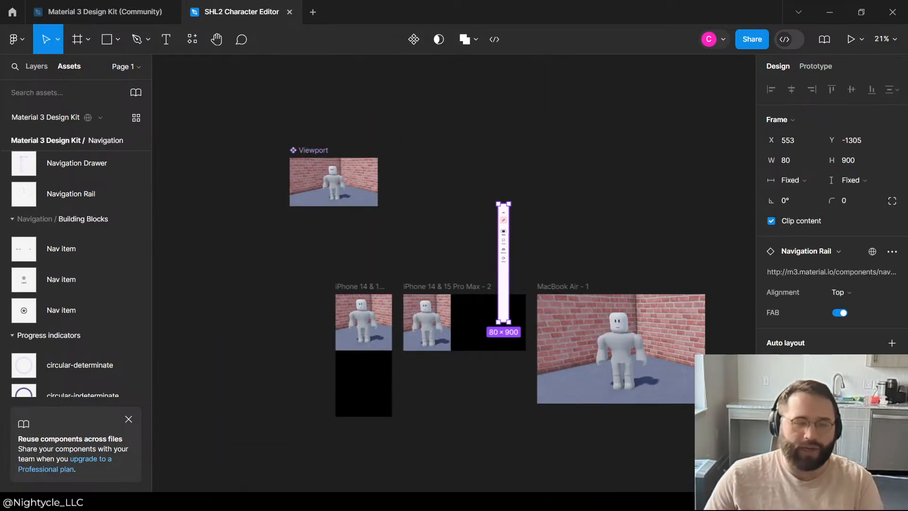
Step: Delete the Navigation Rail and switch to the Material 3 Design Kit file to look over its Components page
{"action": "key", "text": "Delete"}
{"action": "left_click", "coordinate": [106, 12]}
{"action": "scroll", "coordinate": [588, 259], "scroll_direction": "up", "scroll_amount": 5}
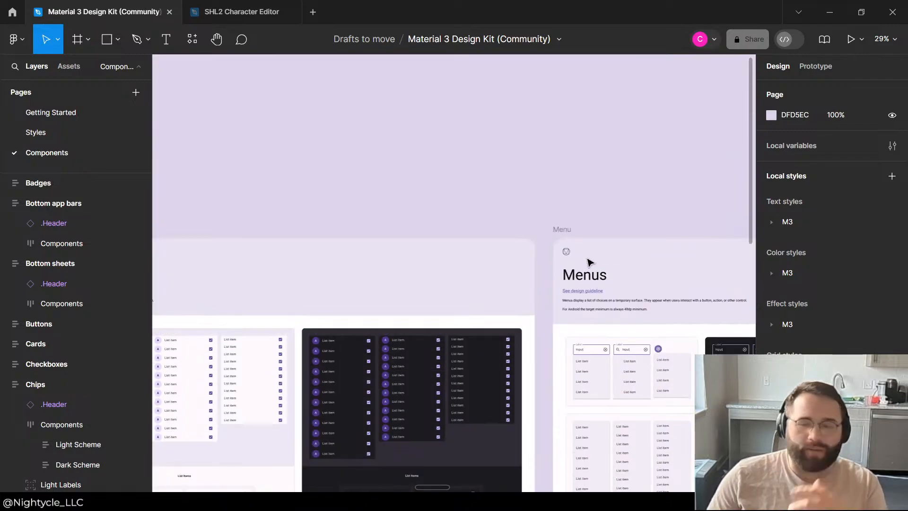
{"action": "scroll", "coordinate": [587, 262], "scroll_direction": "down", "scroll_amount": 8}
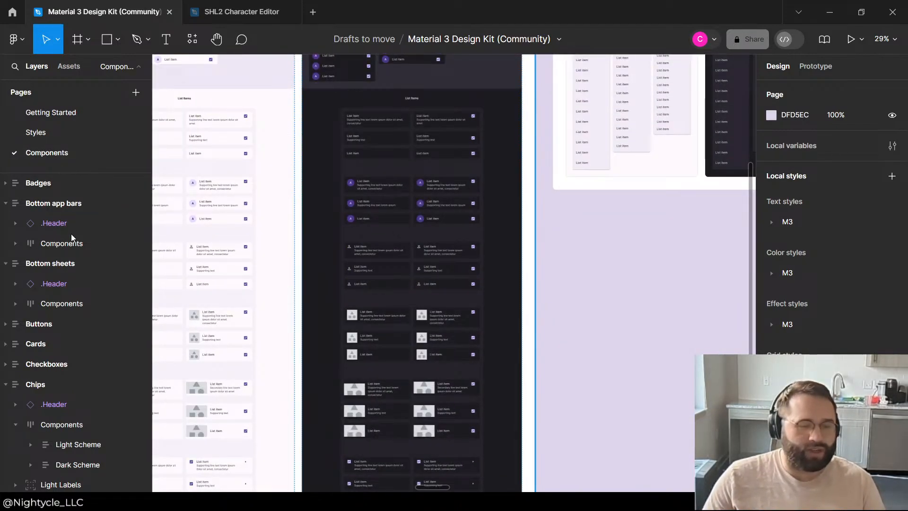
{"action": "scroll", "coordinate": [71, 321], "scroll_direction": "down", "scroll_amount": 10}
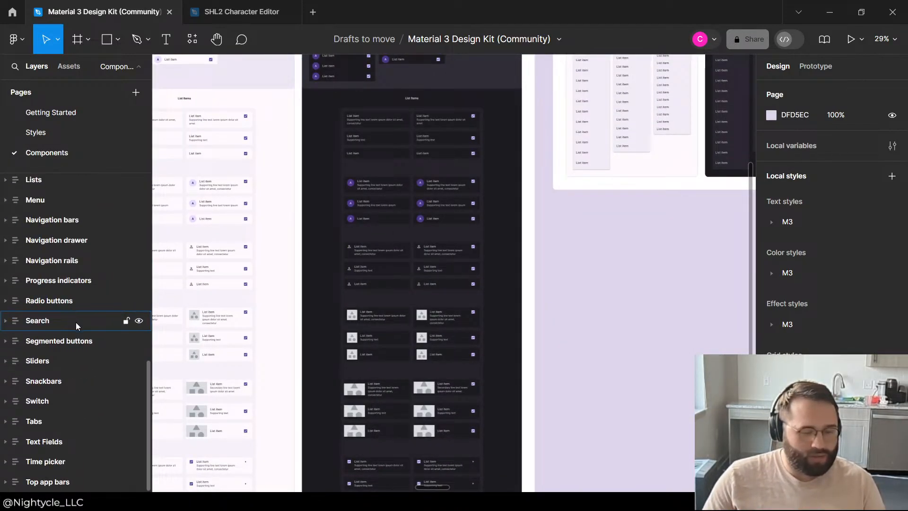
{"action": "scroll", "coordinate": [588, 282], "scroll_direction": "down", "scroll_amount": 5}
{"action": "scroll", "coordinate": [522, 238], "scroll_direction": "up", "scroll_amount": 3}
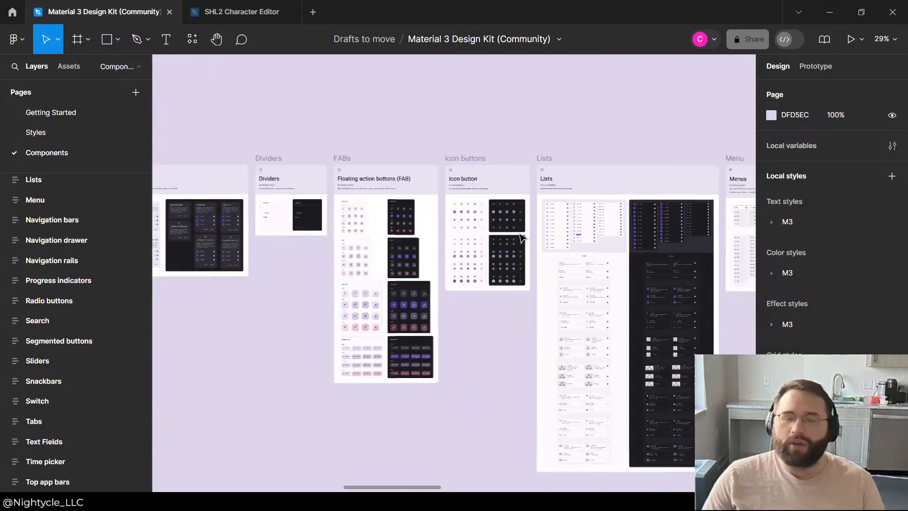
Step: Review the list item variants in the Lists section and copy the dark three-line monogram item with a trailing check box
{"action": "scroll", "coordinate": [521, 238], "scroll_direction": "down", "scroll_amount": 2}
{"action": "scroll", "coordinate": [588, 200], "scroll_direction": "up", "scroll_amount": 5}
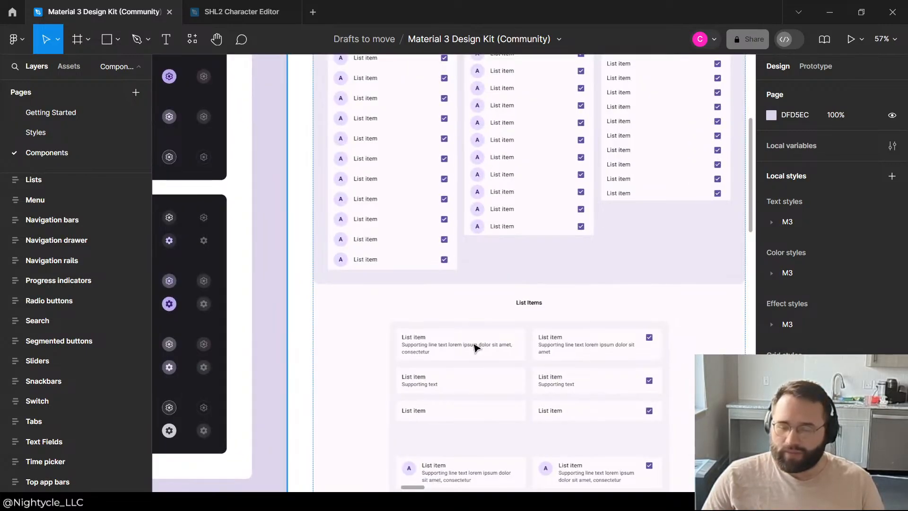
{"action": "scroll", "coordinate": [474, 347], "scroll_direction": "down", "scroll_amount": 6}
{"action": "scroll", "coordinate": [495, 314], "scroll_direction": "down", "scroll_amount": 8}
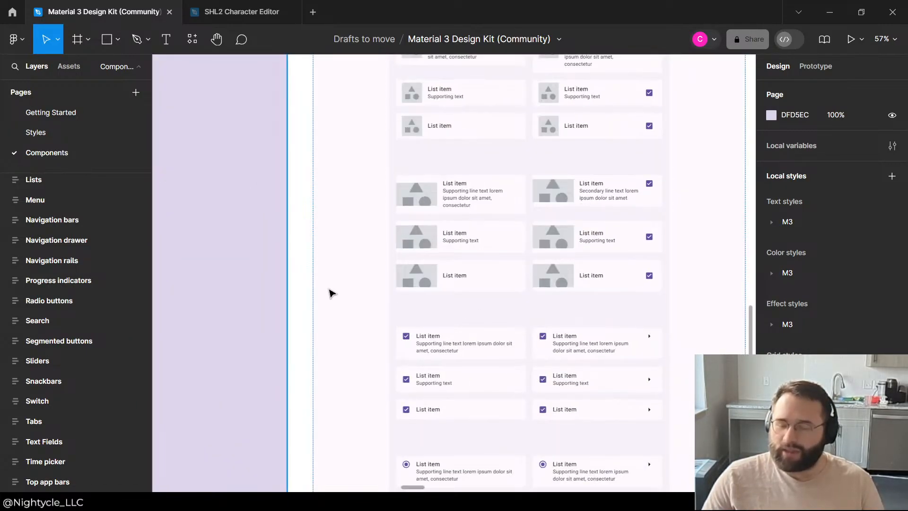
{"action": "scroll", "coordinate": [331, 292], "scroll_direction": "down", "scroll_amount": 4}
{"action": "scroll", "coordinate": [604, 300], "scroll_direction": "up", "scroll_amount": 7}
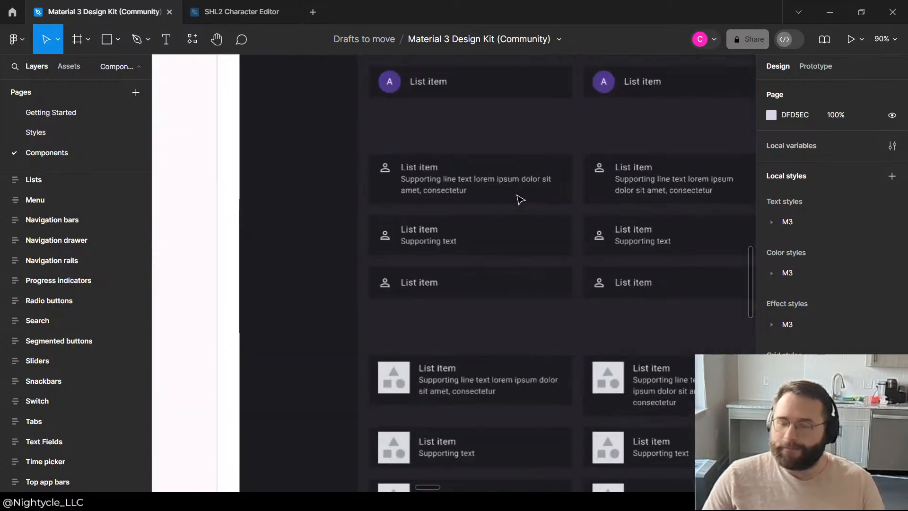
{"action": "scroll", "coordinate": [492, 205], "scroll_direction": "up", "scroll_amount": 5}
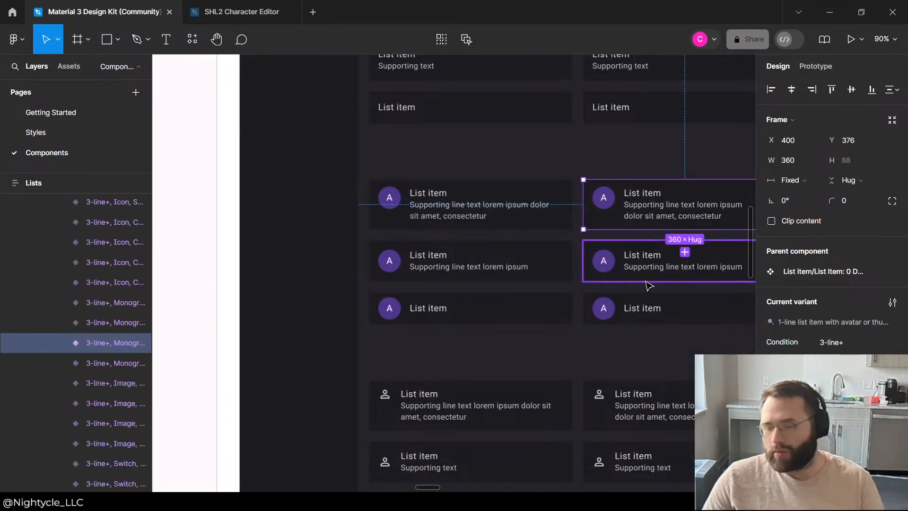
{"action": "scroll", "coordinate": [322, 258], "scroll_direction": "down", "scroll_amount": 5}
{"action": "scroll", "coordinate": [469, 236], "scroll_direction": "up", "scroll_amount": 5}
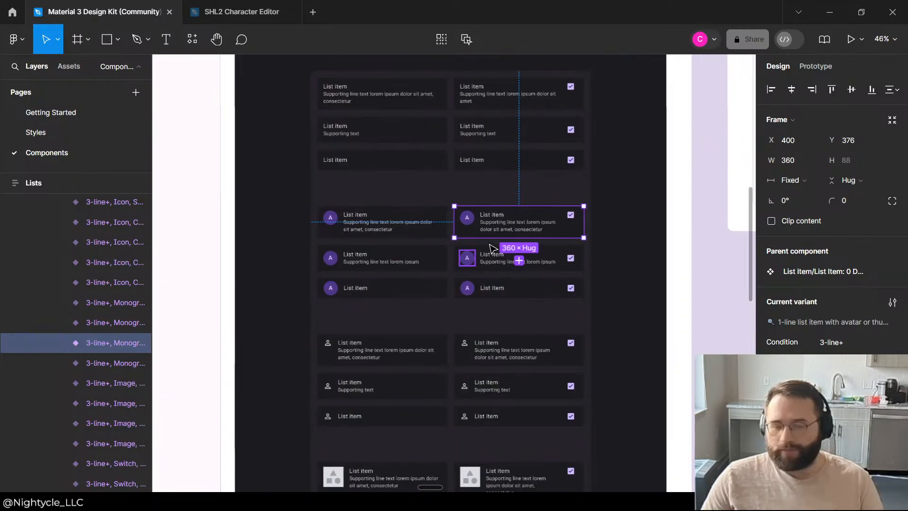
Step: Paste the dark list item into the SHL2 Character Editor file and place it above the phone frames, beside the Viewport component
{"action": "left_click", "coordinate": [242, 11]}
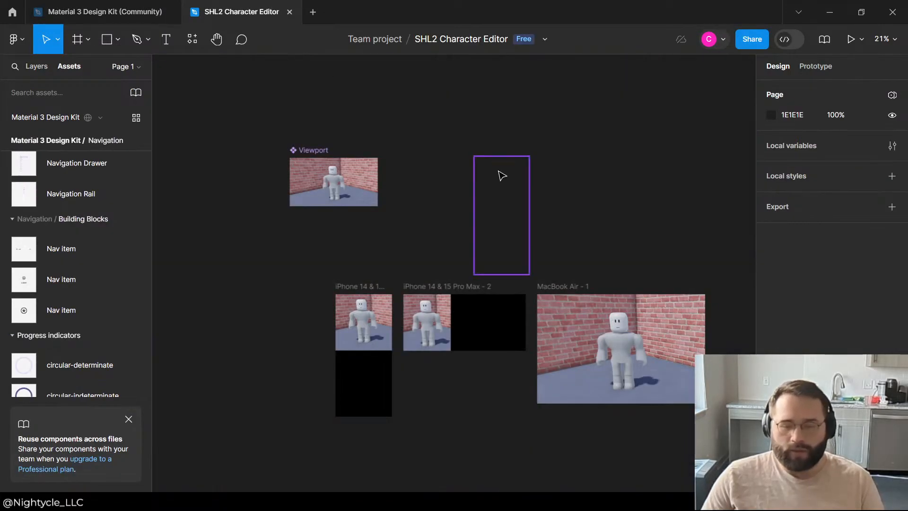
{"action": "scroll", "coordinate": [312, 298], "scroll_direction": "down", "scroll_amount": 2}
{"action": "scroll", "coordinate": [305, 250], "scroll_direction": "up", "scroll_amount": 4}
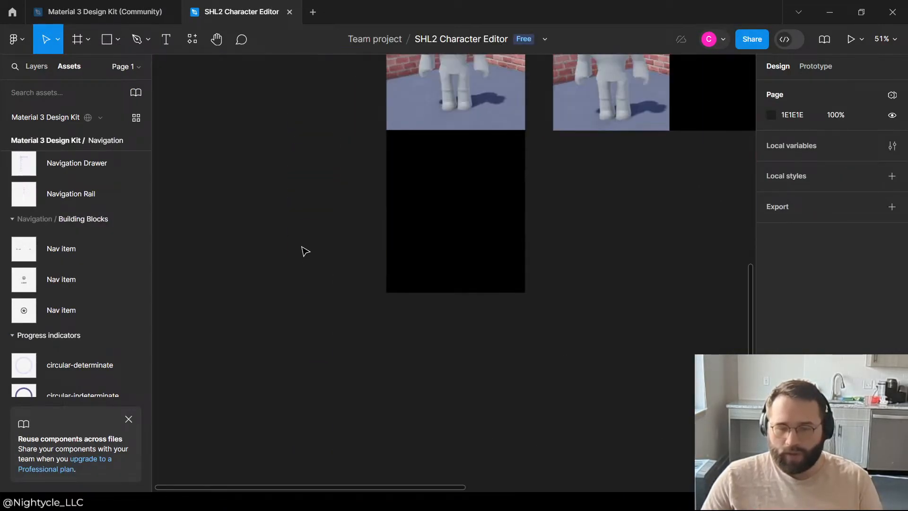
{"action": "scroll", "coordinate": [303, 249], "scroll_direction": "down", "scroll_amount": 5}
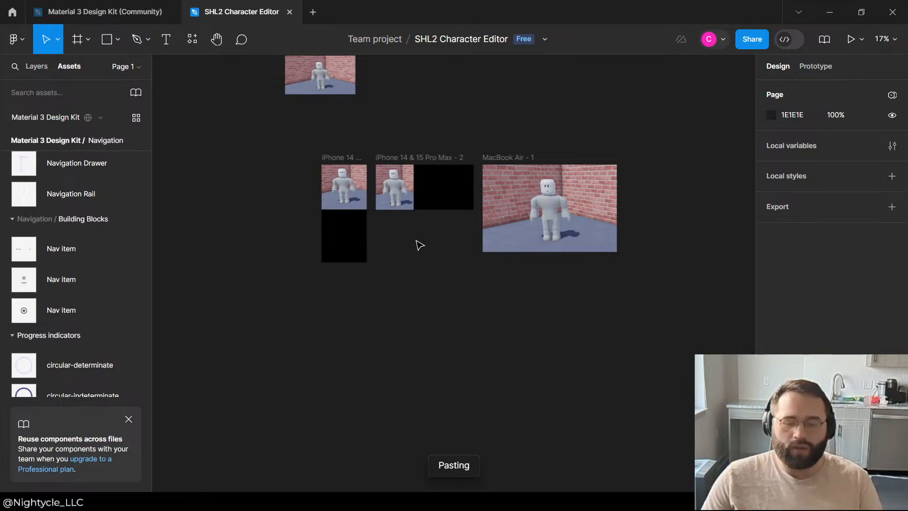
{"action": "scroll", "coordinate": [390, 241], "scroll_direction": "up", "scroll_amount": 3}
{"action": "scroll", "coordinate": [454, 447], "scroll_direction": "up", "scroll_amount": 3}
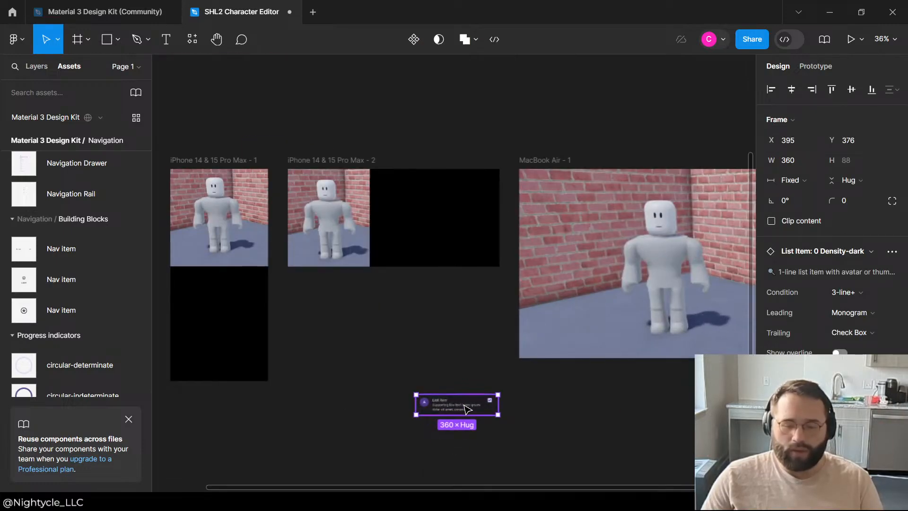
{"action": "left_click_drag", "start_coordinate": [467, 410], "coordinate": [399, 144]}
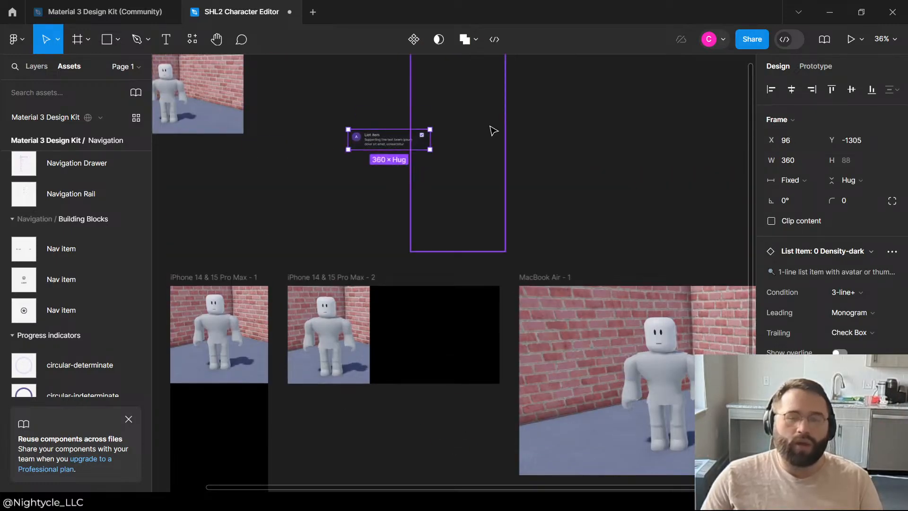
Step: Show the page's layers, check the pasted list item's layer and leave nothing selected
{"action": "left_click", "coordinate": [494, 130]}
{"action": "scroll", "coordinate": [526, 152], "scroll_direction": "up", "scroll_amount": 3}
{"action": "key", "text": "Escape"}
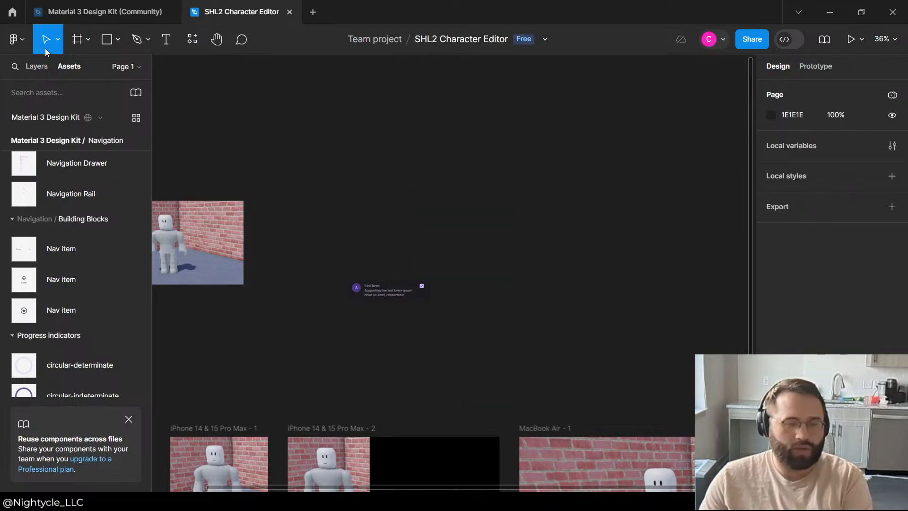
{"action": "left_click", "coordinate": [46, 67]}
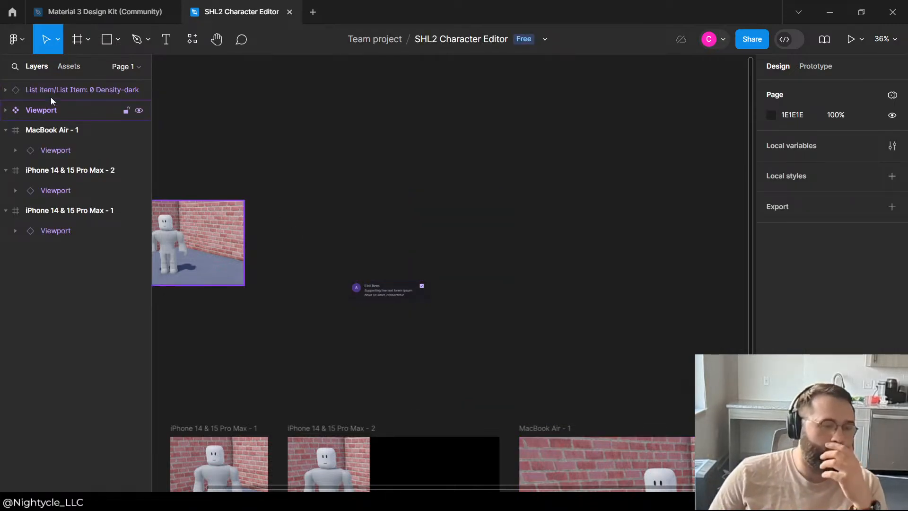
{"action": "left_click", "coordinate": [52, 89]}
{"action": "key", "text": "Escape"}
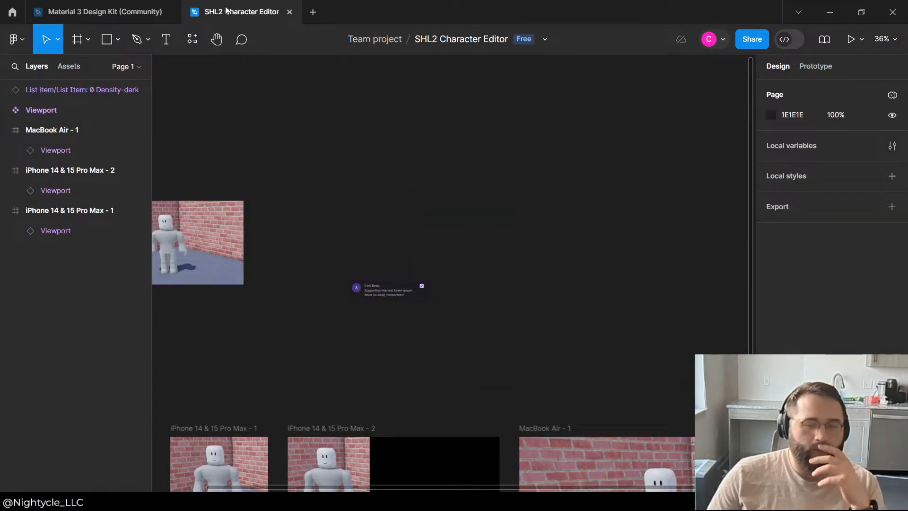
Step: Return to the Material 3 Design Kit file and examine the dark list item variants in the Lists section
{"action": "left_click", "coordinate": [156, 11]}
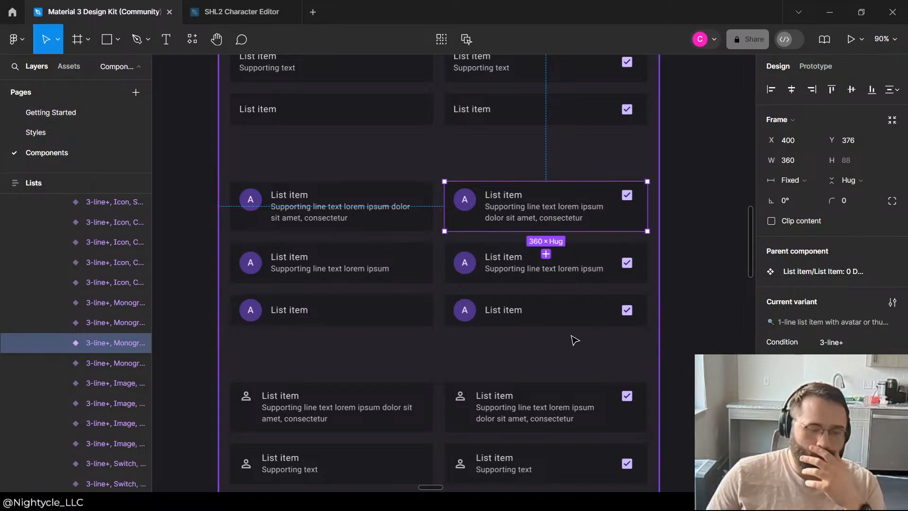
{"action": "scroll", "coordinate": [574, 340], "scroll_direction": "down", "scroll_amount": 2}
{"action": "scroll", "coordinate": [382, 173], "scroll_direction": "up", "scroll_amount": 5}
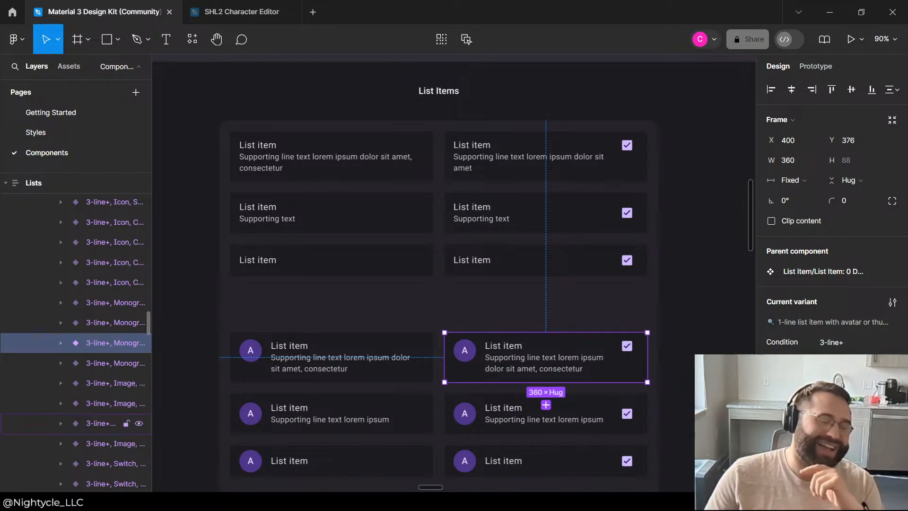
{"action": "scroll", "coordinate": [424, 374], "scroll_direction": "down", "scroll_amount": 5}
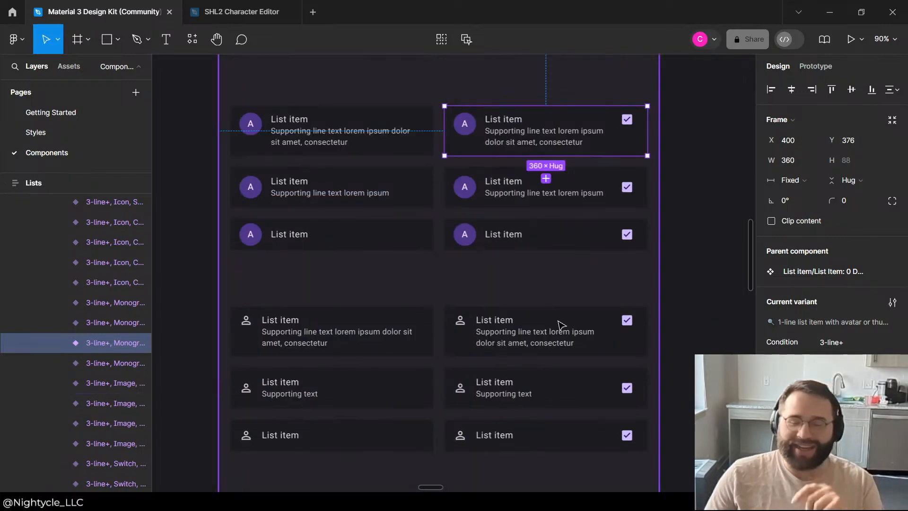
{"action": "left_click", "coordinate": [664, 286]}
{"action": "scroll", "coordinate": [300, 213], "scroll_direction": "down", "scroll_amount": 5}
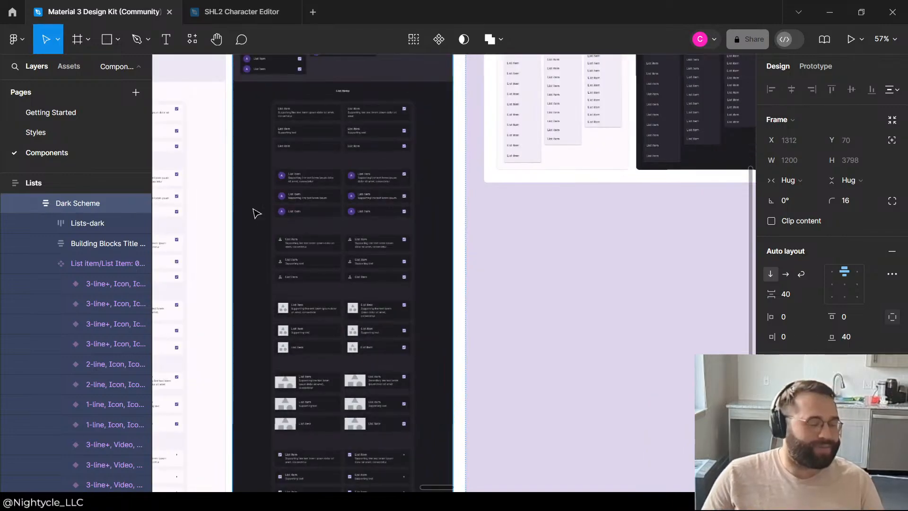
Step: Examine the Menus, Navigation bars, Navigation drawer and Navigation rail sections of the design kit
{"action": "scroll", "coordinate": [256, 213], "scroll_direction": "down", "scroll_amount": 5}
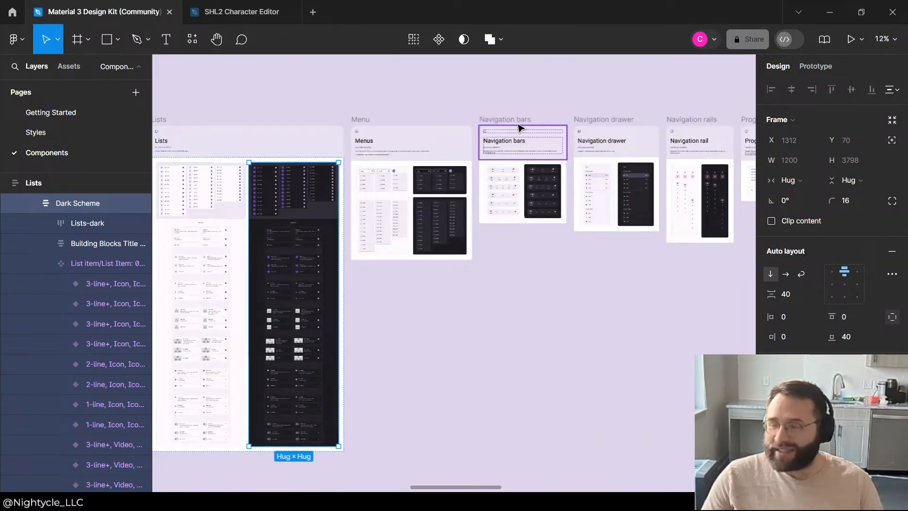
{"action": "scroll", "coordinate": [518, 127], "scroll_direction": "up", "scroll_amount": 10}
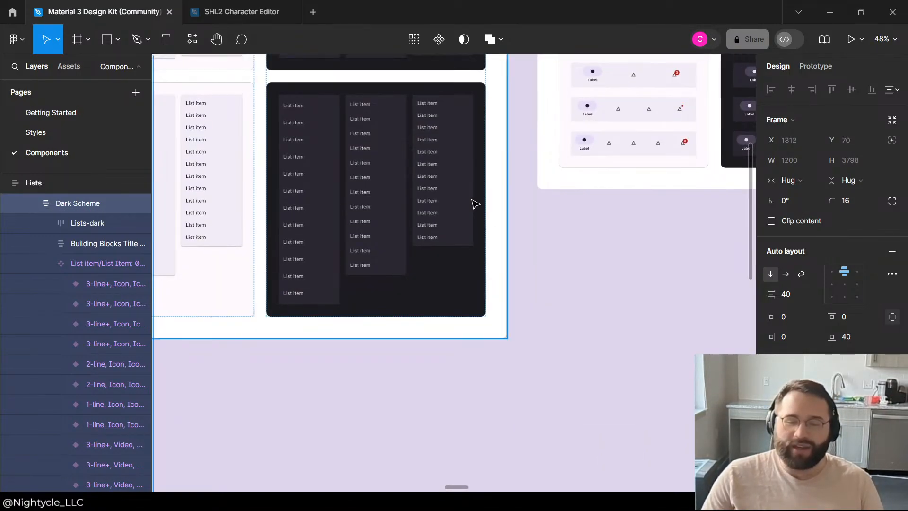
{"action": "scroll", "coordinate": [476, 204], "scroll_direction": "down", "scroll_amount": 8}
{"action": "scroll", "coordinate": [521, 158], "scroll_direction": "up", "scroll_amount": 5}
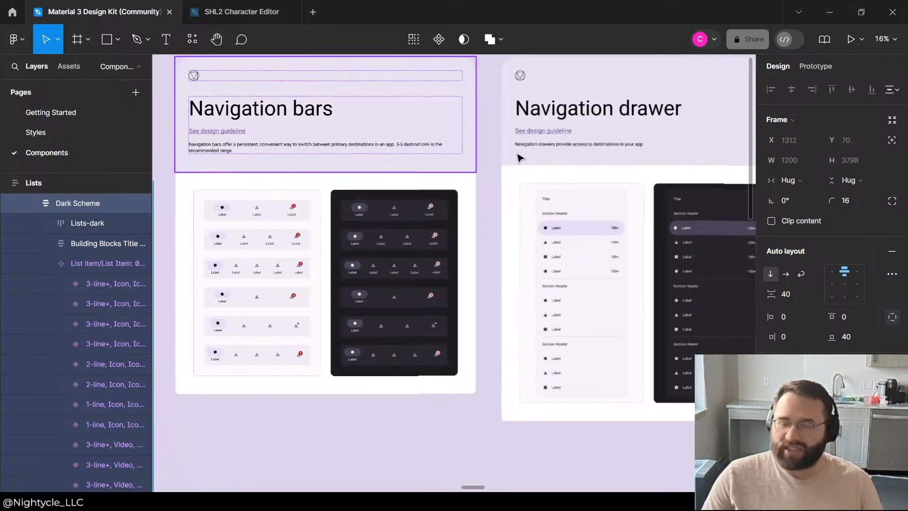
{"action": "scroll", "coordinate": [473, 151], "scroll_direction": "up", "scroll_amount": 3}
{"action": "scroll", "coordinate": [487, 197], "scroll_direction": "down", "scroll_amount": 5}
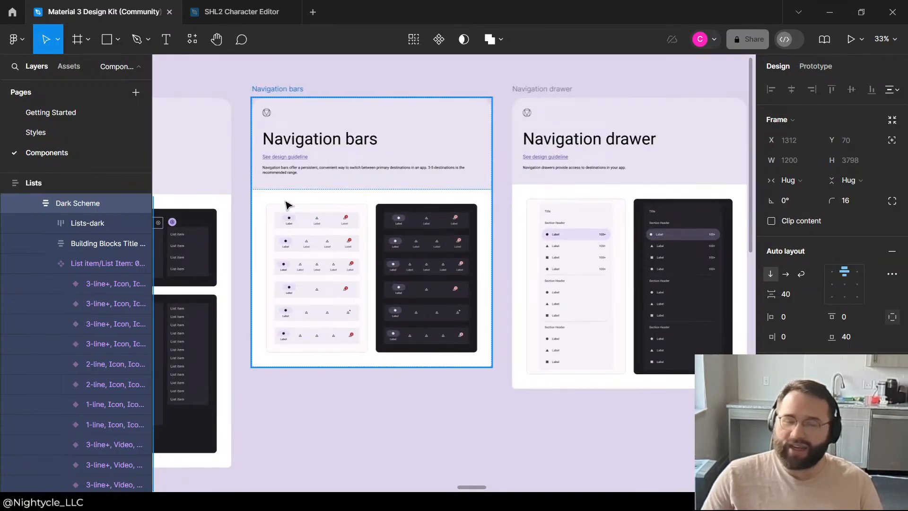
{"action": "scroll", "coordinate": [288, 205], "scroll_direction": "down", "scroll_amount": 2}
{"action": "scroll", "coordinate": [489, 182], "scroll_direction": "up", "scroll_amount": 2}
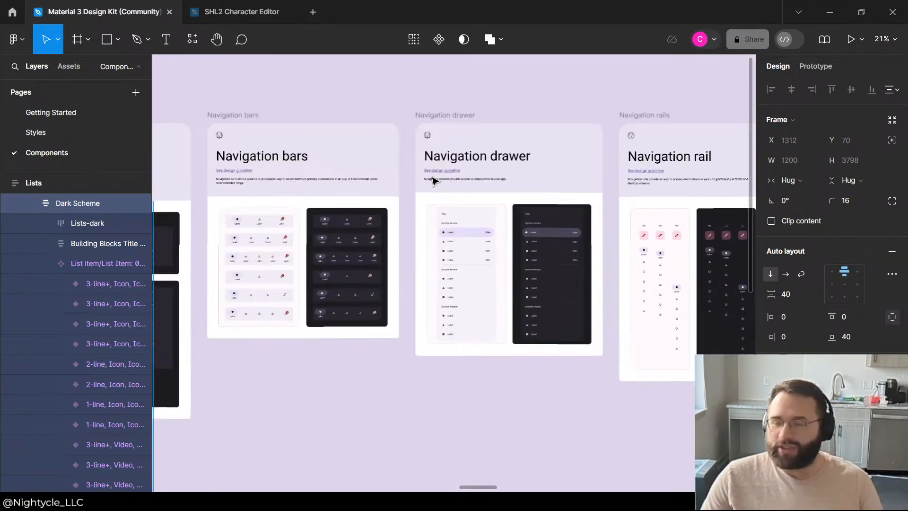
{"action": "scroll", "coordinate": [418, 206], "scroll_direction": "up", "scroll_amount": 4}
{"action": "scroll", "coordinate": [341, 144], "scroll_direction": "down", "scroll_amount": 4}
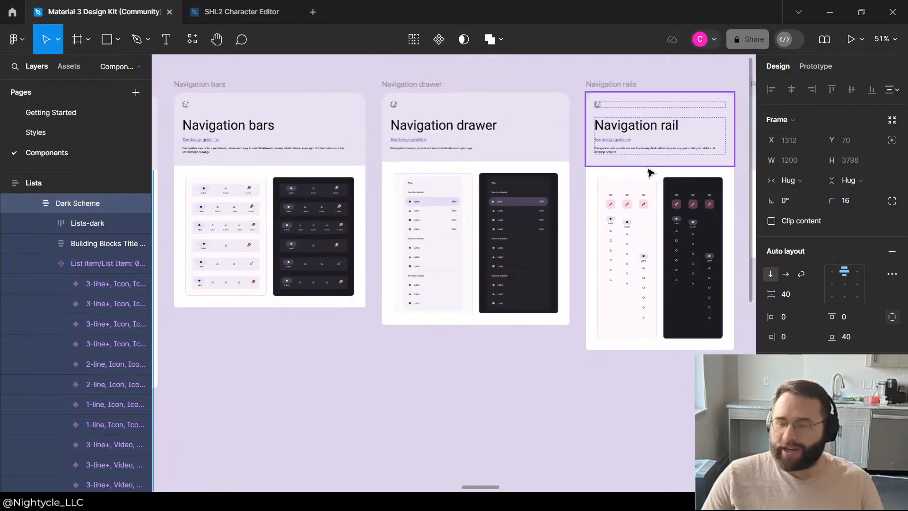
{"action": "scroll", "coordinate": [610, 187], "scroll_direction": "up", "scroll_amount": 2}
{"action": "scroll", "coordinate": [502, 196], "scroll_direction": "down", "scroll_amount": 2}
{"action": "scroll", "coordinate": [634, 229], "scroll_direction": "down", "scroll_amount": 3}
{"action": "scroll", "coordinate": [648, 233], "scroll_direction": "up", "scroll_amount": 5}
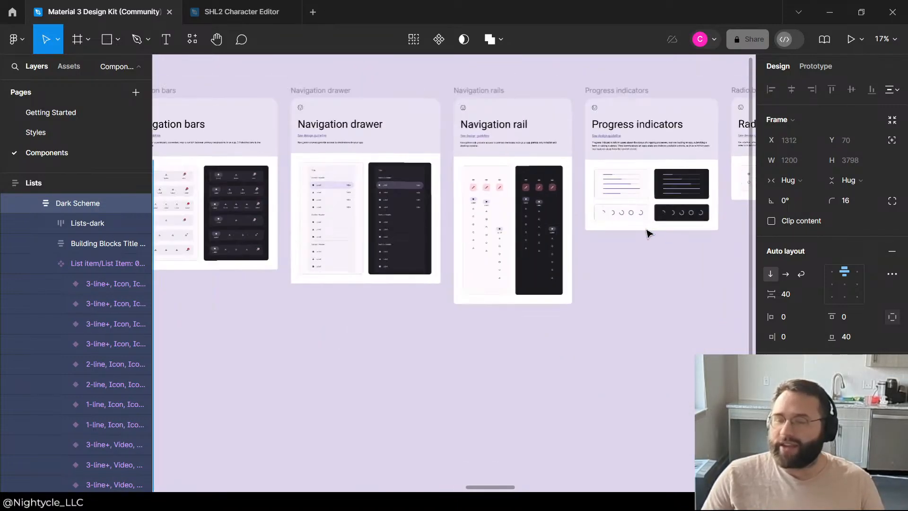
Step: Examine the Progress indicators, Radio buttons and Search sections of the design kit
{"action": "scroll", "coordinate": [479, 240], "scroll_direction": "down", "scroll_amount": 3}
{"action": "scroll", "coordinate": [615, 246], "scroll_direction": "up", "scroll_amount": 4}
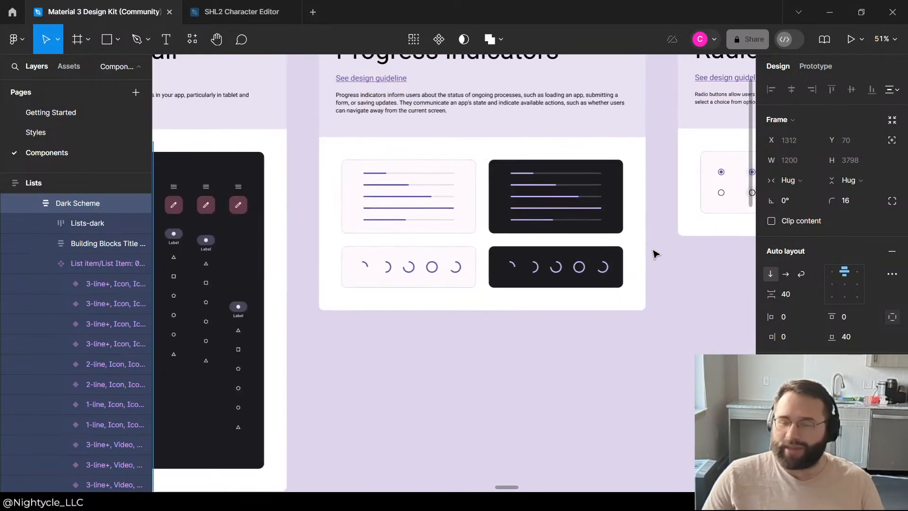
{"action": "scroll", "coordinate": [462, 290], "scroll_direction": "down", "scroll_amount": 6}
{"action": "scroll", "coordinate": [531, 274], "scroll_direction": "up", "scroll_amount": 5}
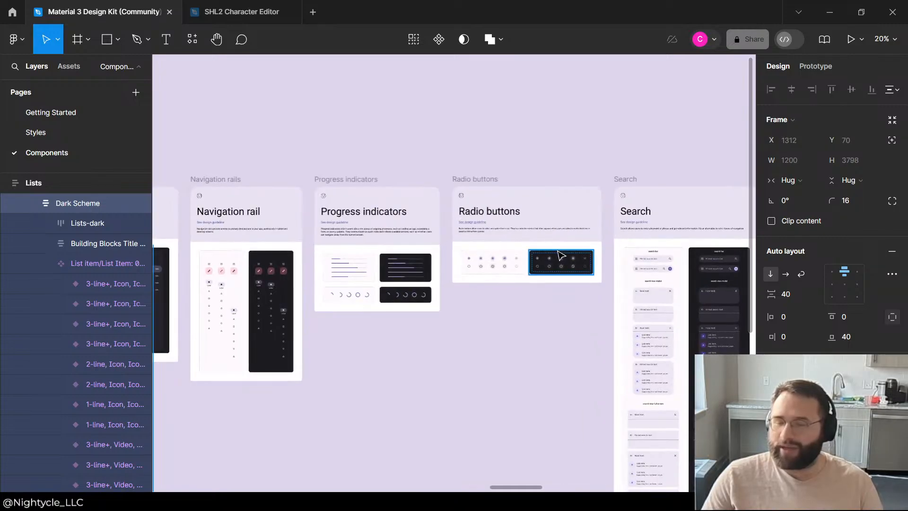
{"action": "scroll", "coordinate": [608, 255], "scroll_direction": "down", "scroll_amount": 3}
{"action": "scroll", "coordinate": [517, 265], "scroll_direction": "up", "scroll_amount": 3}
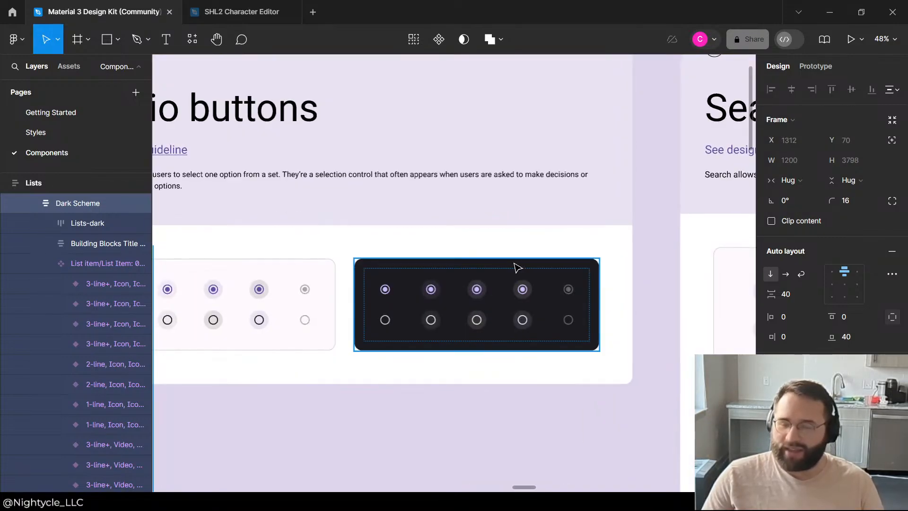
{"action": "scroll", "coordinate": [364, 229], "scroll_direction": "down", "scroll_amount": 4}
{"action": "scroll", "coordinate": [543, 302], "scroll_direction": "up", "scroll_amount": 3}
{"action": "scroll", "coordinate": [485, 286], "scroll_direction": "up", "scroll_amount": 3}
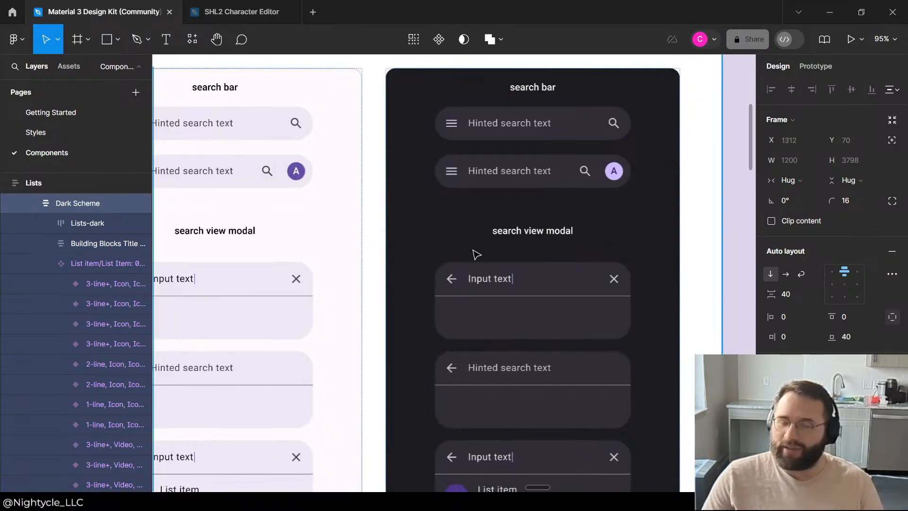
{"action": "scroll", "coordinate": [468, 243], "scroll_direction": "down", "scroll_amount": 3}
{"action": "scroll", "coordinate": [397, 240], "scroll_direction": "down", "scroll_amount": 3}
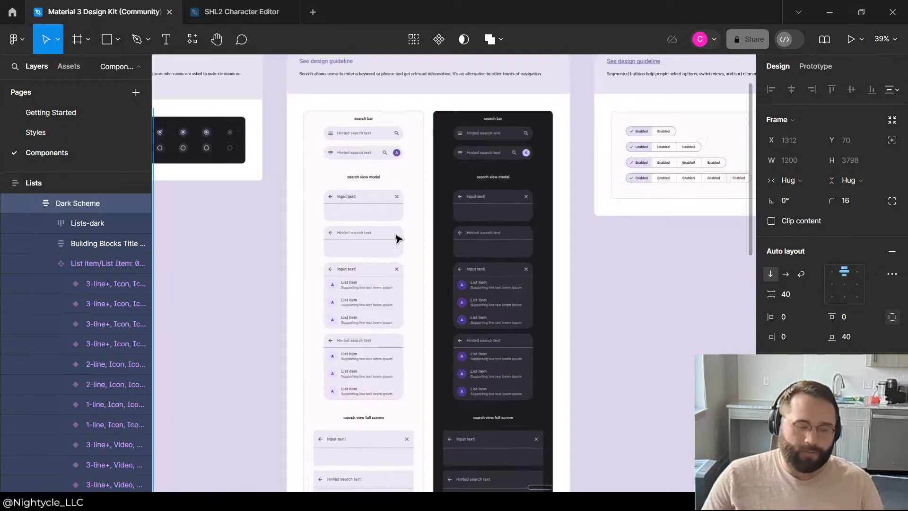
Step: Examine the Segmented buttons, Sliders and Snackbars sections of the design kit
{"action": "scroll", "coordinate": [421, 253], "scroll_direction": "down", "scroll_amount": 4}
{"action": "scroll", "coordinate": [670, 258], "scroll_direction": "up", "scroll_amount": 3}
{"action": "scroll", "coordinate": [544, 301], "scroll_direction": "up", "scroll_amount": 3}
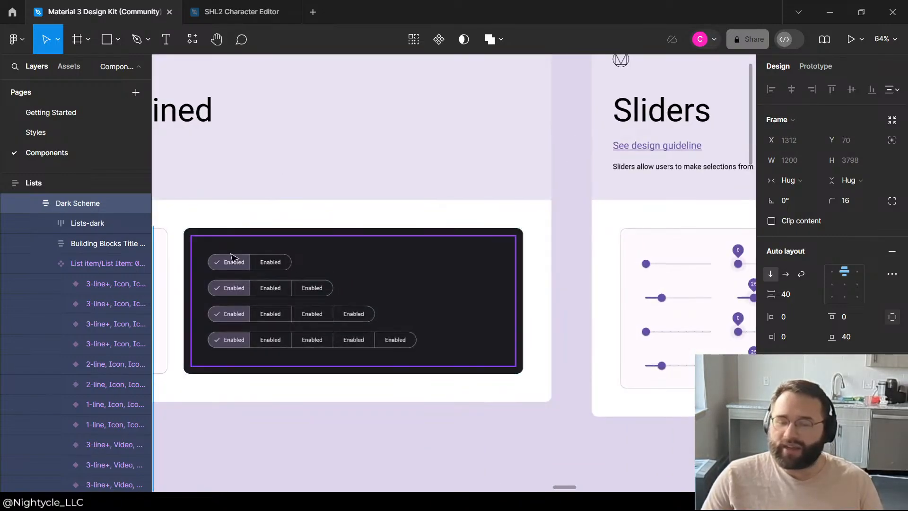
{"action": "scroll", "coordinate": [233, 259], "scroll_direction": "down", "scroll_amount": 3}
{"action": "scroll", "coordinate": [357, 246], "scroll_direction": "down", "scroll_amount": 3}
{"action": "scroll", "coordinate": [541, 350], "scroll_direction": "up", "scroll_amount": 5}
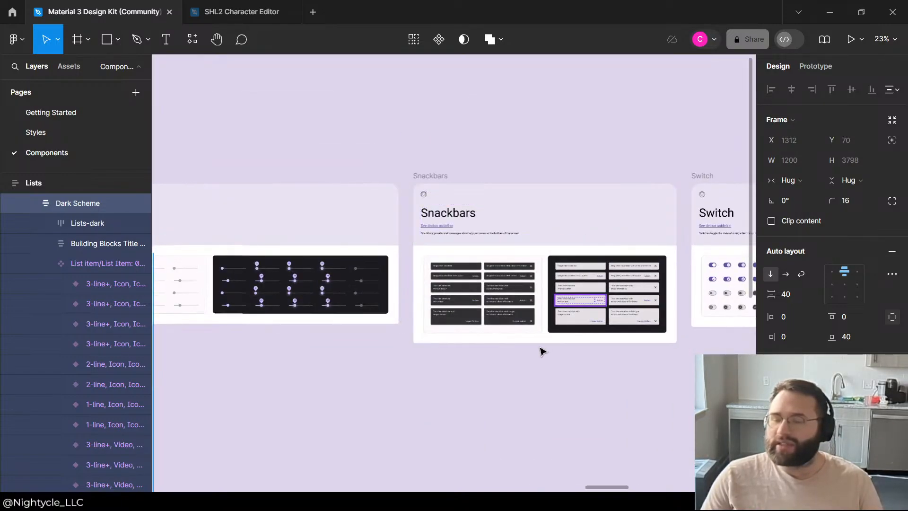
Step: Examine the Switch, Tabs, Text Fields, Time picker and Top app bars sections of the design kit
{"action": "scroll", "coordinate": [358, 283], "scroll_direction": "down", "scroll_amount": 3}
{"action": "scroll", "coordinate": [354, 280], "scroll_direction": "down", "scroll_amount": 3}
{"action": "scroll", "coordinate": [568, 280], "scroll_direction": "up", "scroll_amount": 3}
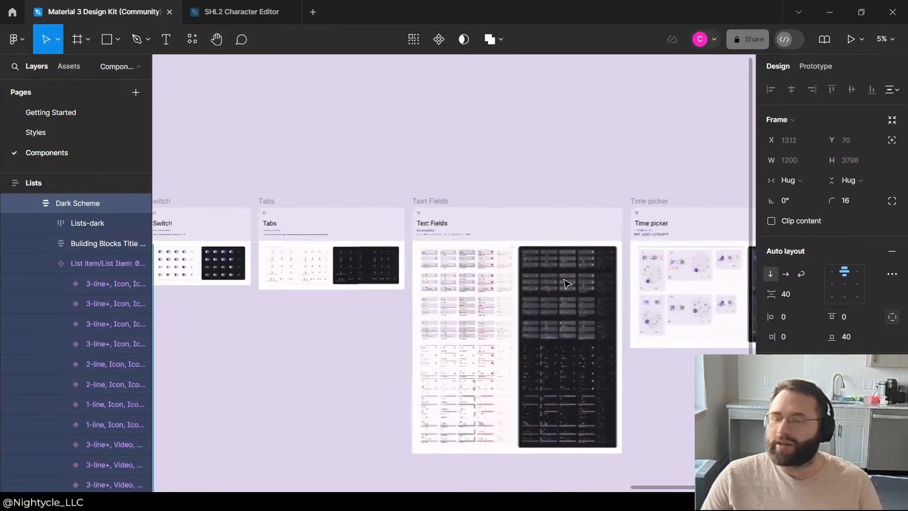
{"action": "scroll", "coordinate": [620, 274], "scroll_direction": "up", "scroll_amount": 3}
{"action": "scroll", "coordinate": [620, 274], "scroll_direction": "up", "scroll_amount": 10}
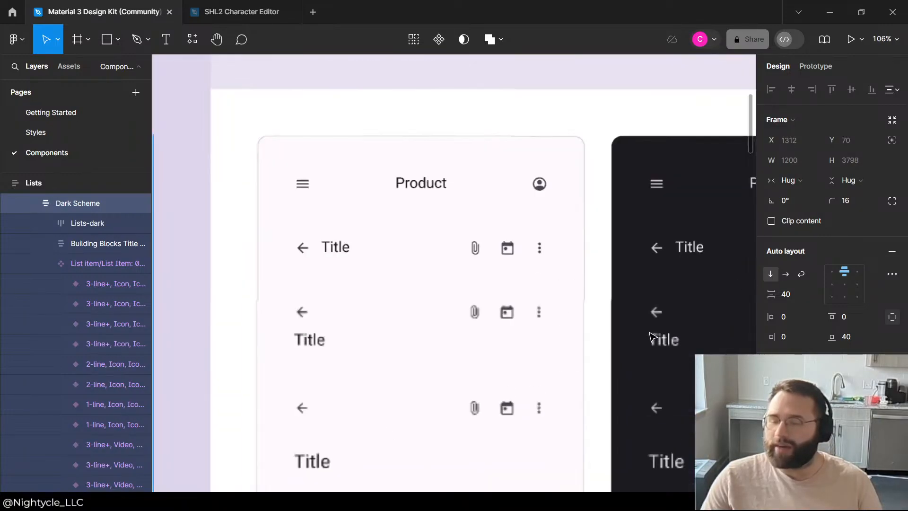
{"action": "scroll", "coordinate": [483, 221], "scroll_direction": "down", "scroll_amount": 3}
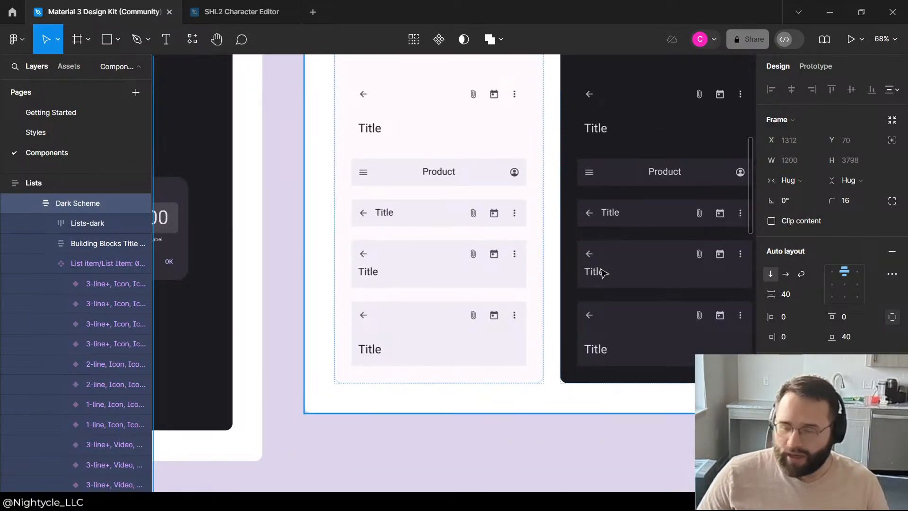
{"action": "scroll", "coordinate": [605, 303], "scroll_direction": "down", "scroll_amount": 3}
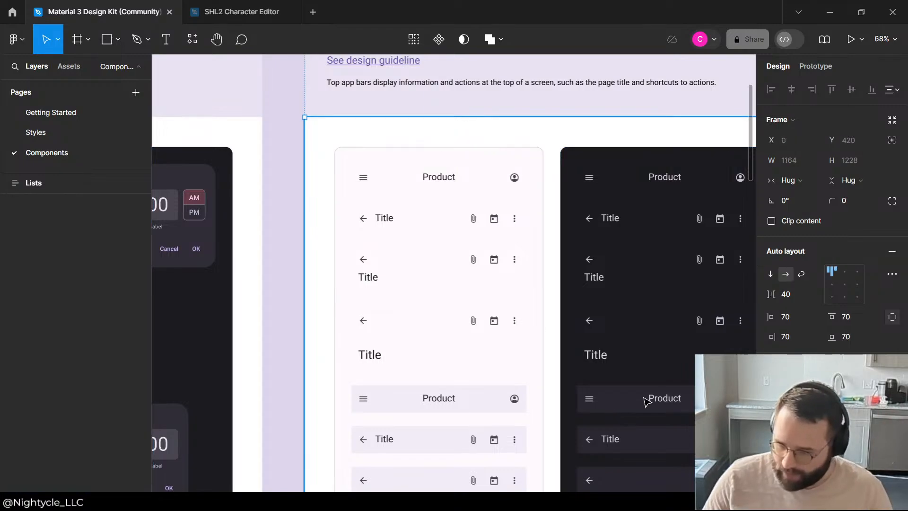
{"action": "left_click", "coordinate": [662, 412]}
{"action": "left_click", "coordinate": [659, 404]}
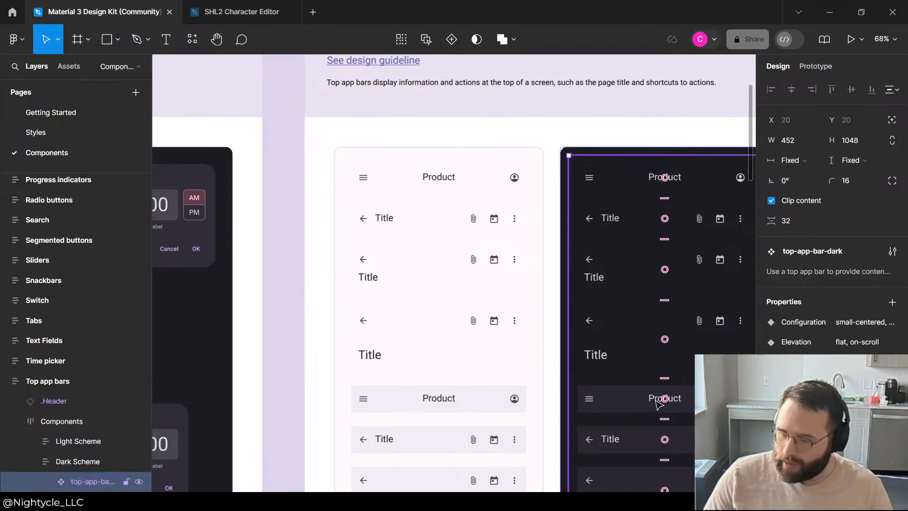
{"action": "left_click", "coordinate": [548, 399]}
{"action": "scroll", "coordinate": [512, 237], "scroll_direction": "down", "scroll_amount": 3}
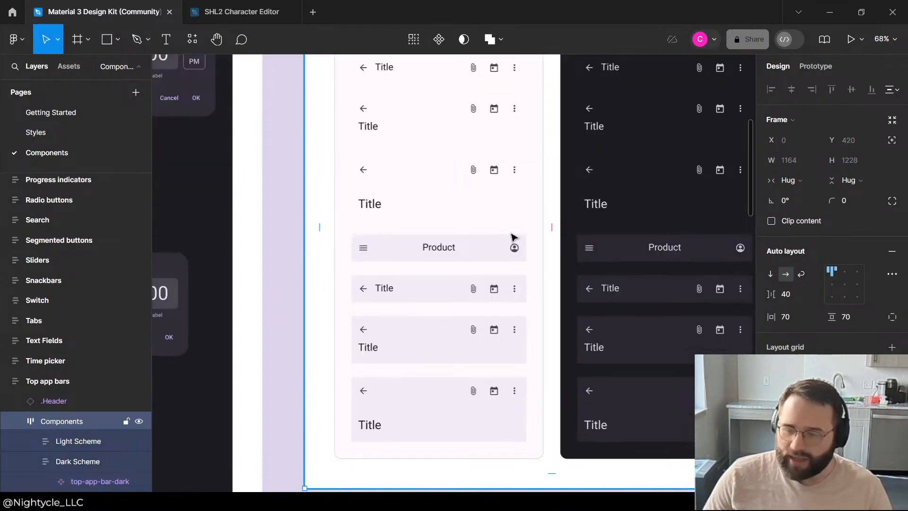
Step: Return to the SHL2 Character Editor file and check its Material 3 Design Kit assets and available libraries
{"action": "left_click", "coordinate": [241, 11]}
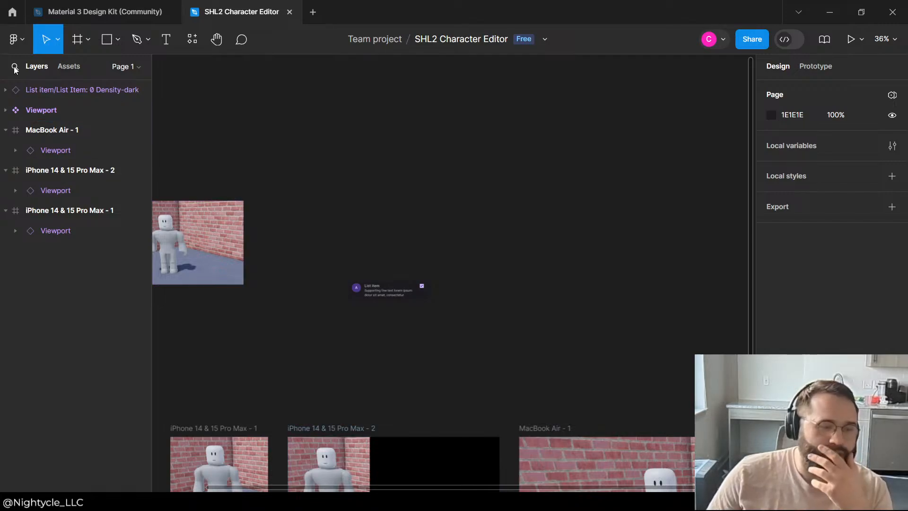
{"action": "left_click", "coordinate": [65, 66]}
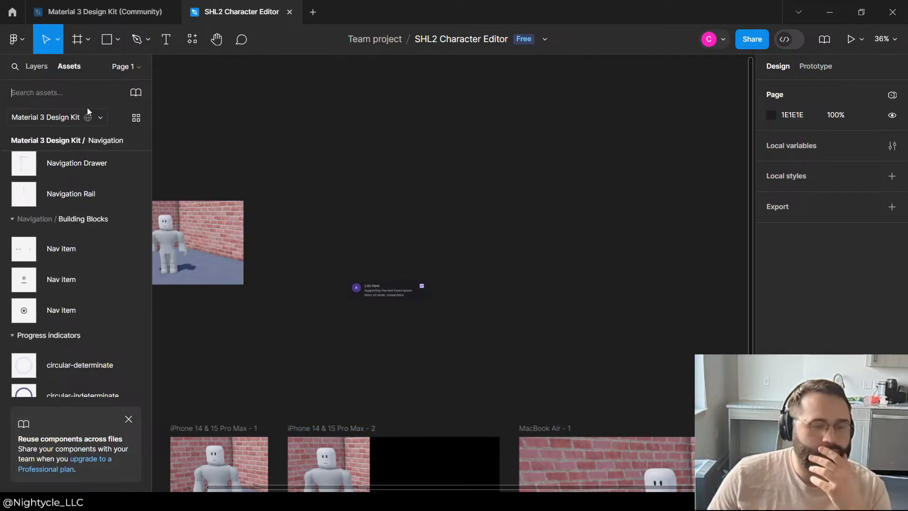
{"action": "left_click", "coordinate": [102, 117]}
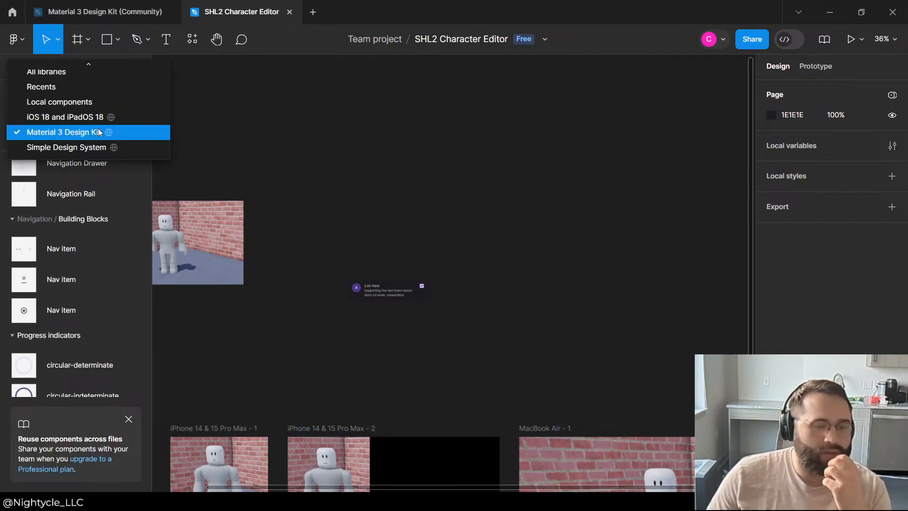
{"action": "left_click", "coordinate": [98, 129]}
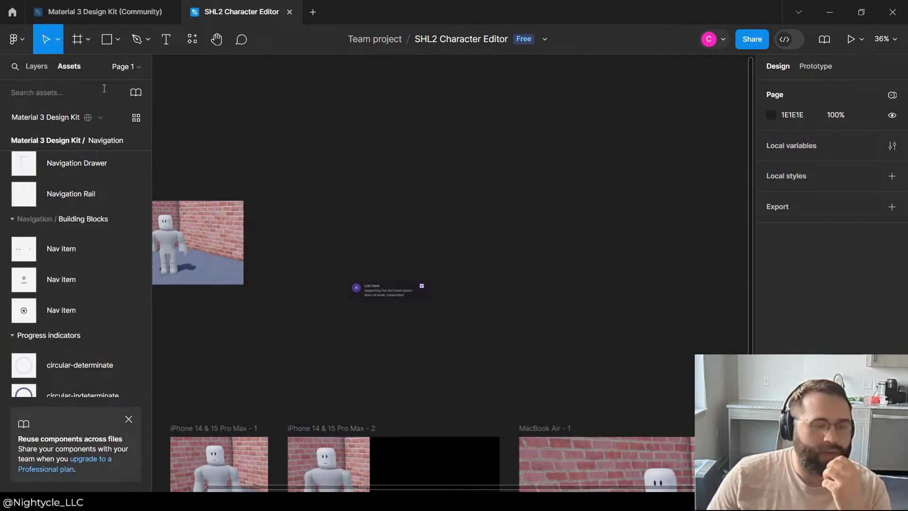
{"action": "left_click", "coordinate": [142, 95]}
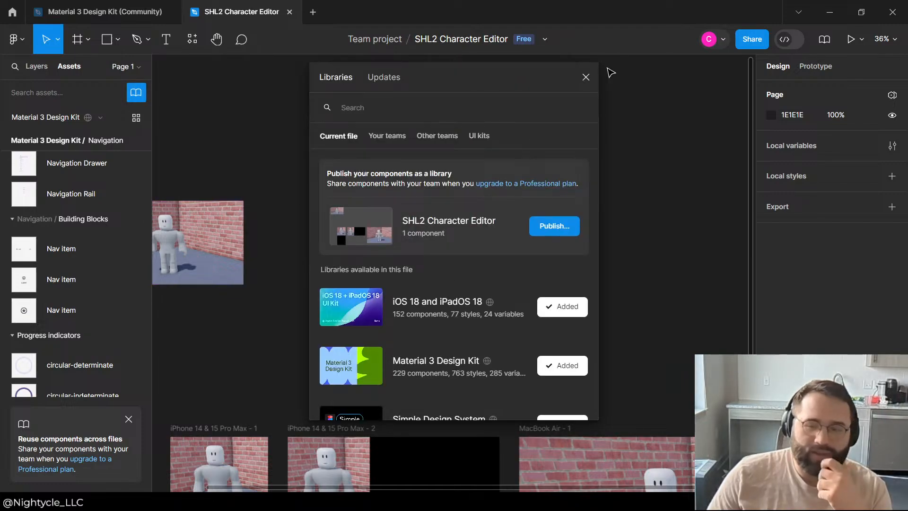
{"action": "left_click", "coordinate": [586, 77]}
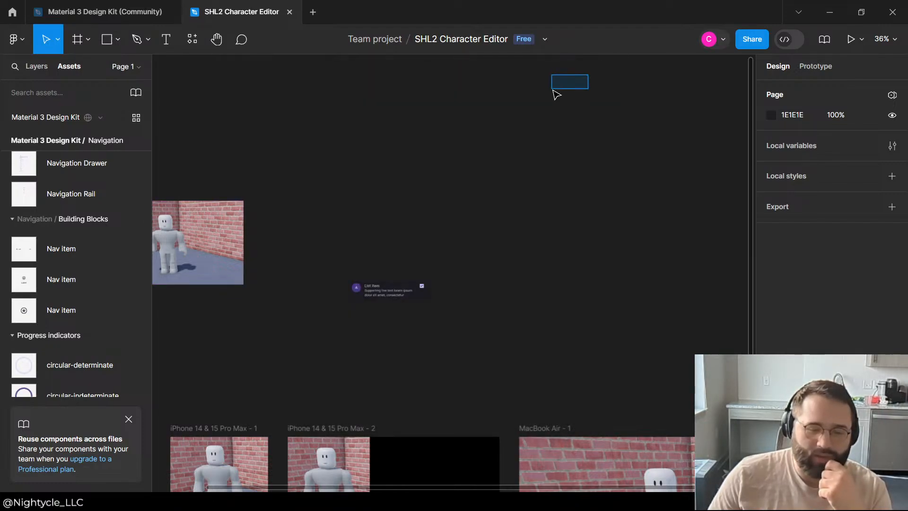
Step: Collapse the Navigation, Progress indicators and Radio button categories in the Material 3 Design Kit assets
{"action": "scroll", "coordinate": [74, 273], "scroll_direction": "down", "scroll_amount": 20}
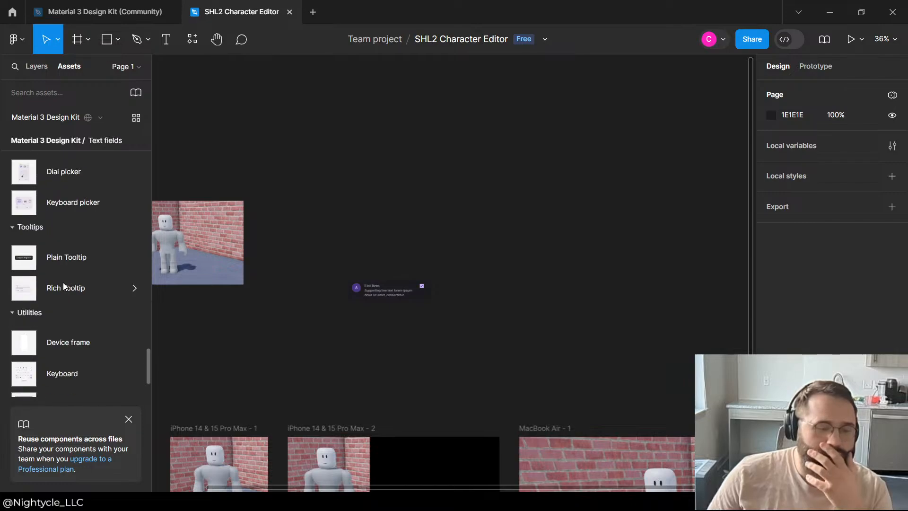
{"action": "scroll", "coordinate": [87, 258], "scroll_direction": "up", "scroll_amount": 10}
{"action": "scroll", "coordinate": [81, 259], "scroll_direction": "down", "scroll_amount": 4}
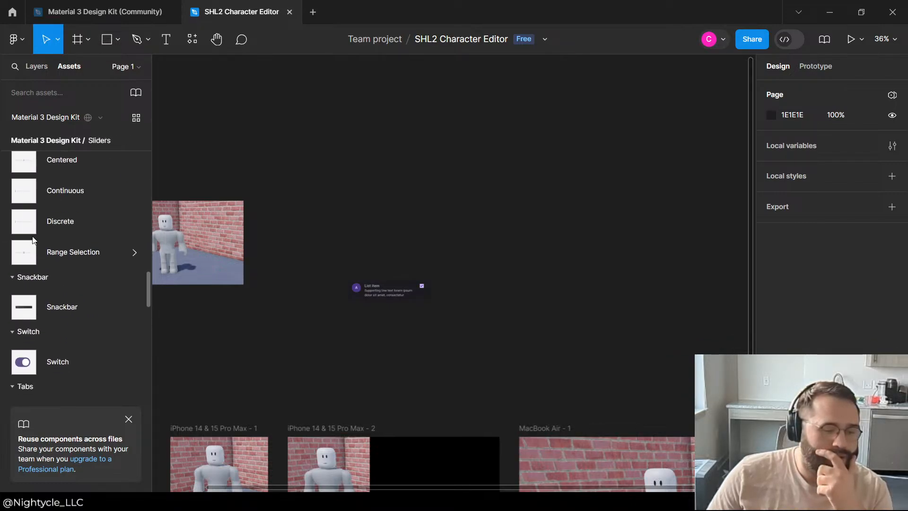
{"action": "scroll", "coordinate": [33, 239], "scroll_direction": "up", "scroll_amount": 6}
{"action": "scroll", "coordinate": [32, 238], "scroll_direction": "up", "scroll_amount": 8}
{"action": "left_click", "coordinate": [11, 311]}
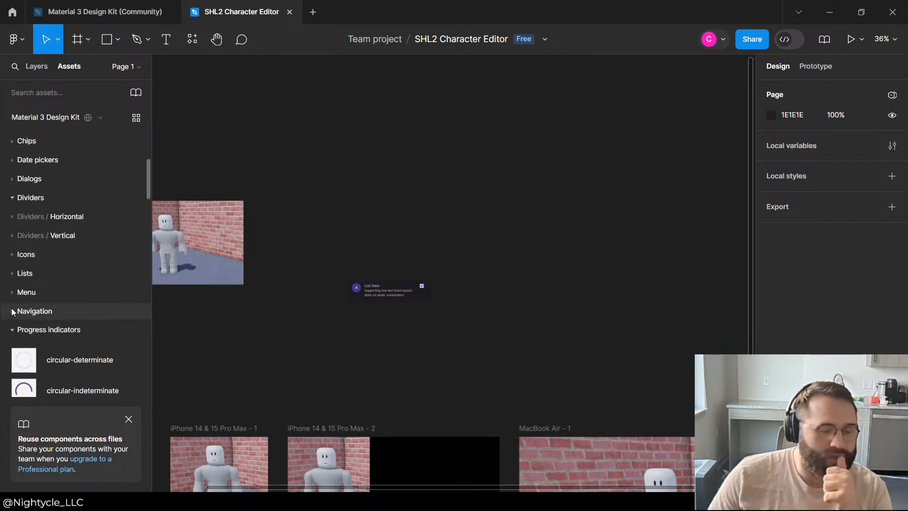
{"action": "left_click", "coordinate": [12, 331]}
{"action": "left_click", "coordinate": [16, 355]}
Step: Look through the kit's asset categories from Examples and App bars down to Search
{"action": "scroll", "coordinate": [28, 280], "scroll_direction": "up", "scroll_amount": 3}
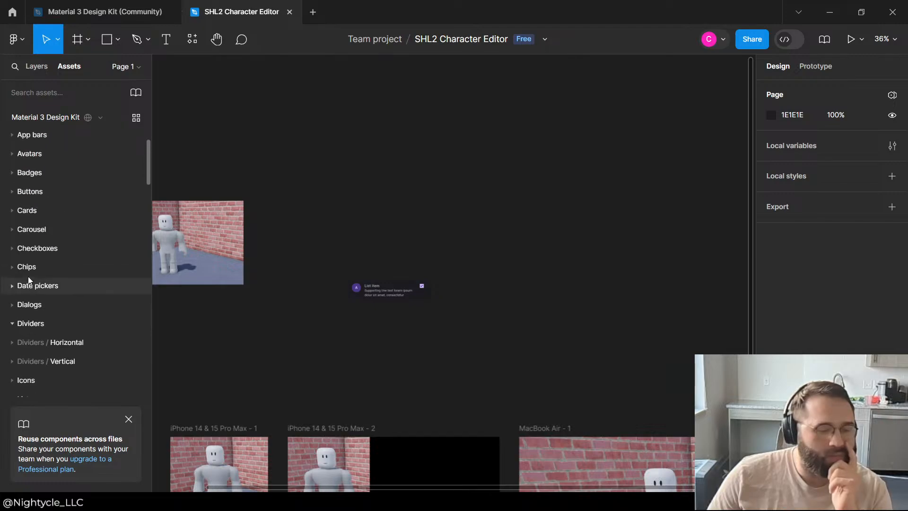
{"action": "scroll", "coordinate": [29, 284], "scroll_direction": "down", "scroll_amount": 3}
{"action": "scroll", "coordinate": [27, 255], "scroll_direction": "up", "scroll_amount": 5}
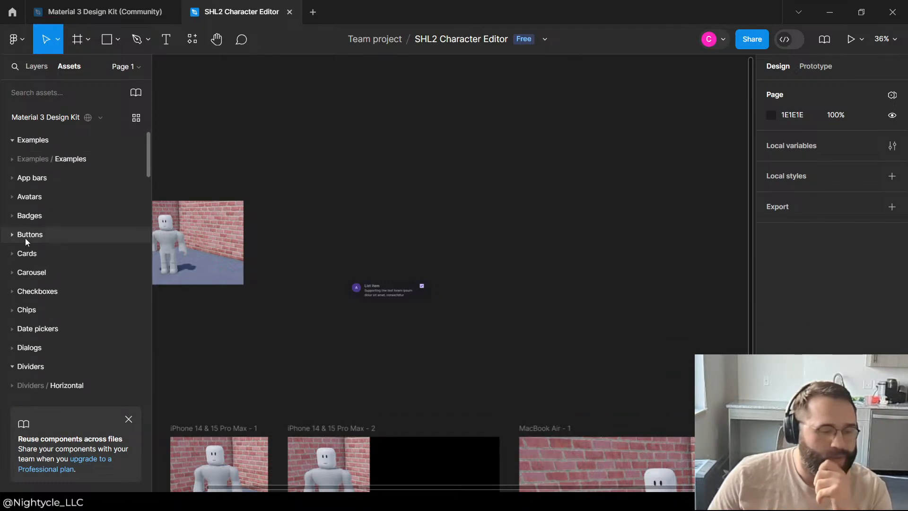
{"action": "scroll", "coordinate": [25, 239], "scroll_direction": "down", "scroll_amount": 3}
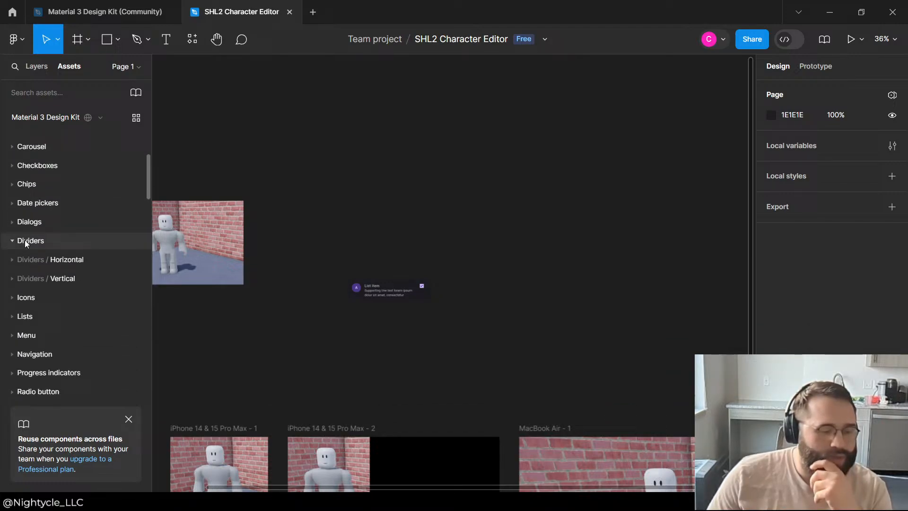
{"action": "left_click", "coordinate": [11, 266]}
{"action": "left_click", "coordinate": [10, 265]}
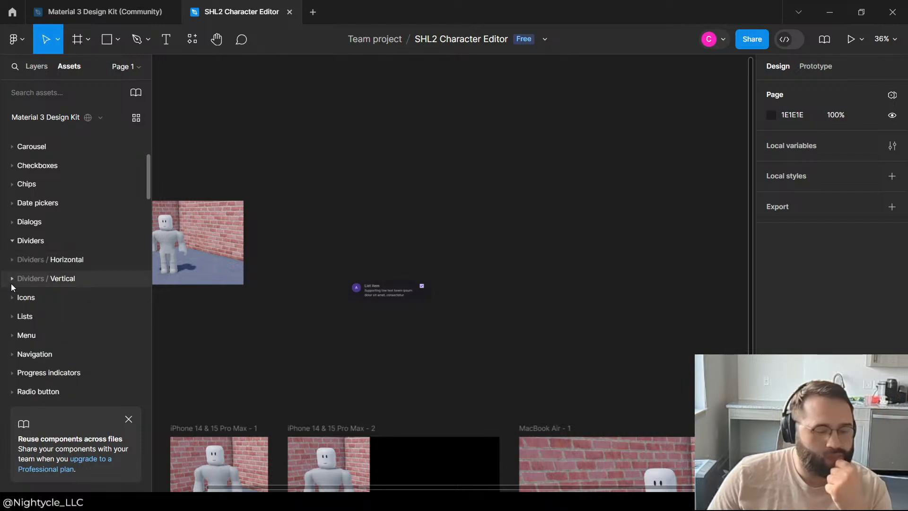
{"action": "scroll", "coordinate": [90, 216], "scroll_direction": "down", "scroll_amount": 3}
Step: Move the Viewport instance down inside the iPhone 14 & 15 Pro Max - 1 frame, leaving an empty strip above it
{"action": "left_click_drag", "start_coordinate": [440, 211], "coordinate": [589, 49]}
{"action": "scroll", "coordinate": [361, 321], "scroll_direction": "up", "scroll_amount": 1}
{"action": "left_click_drag", "start_coordinate": [351, 216], "coordinate": [382, 94]}
{"action": "left_click", "coordinate": [411, 294]}
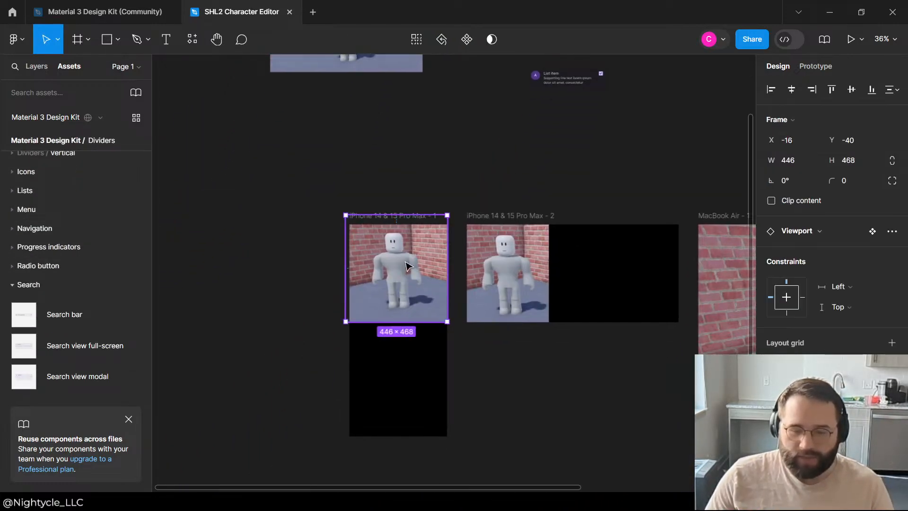
{"action": "left_click_drag", "start_coordinate": [405, 263], "coordinate": [406, 296]}
{"action": "left_click", "coordinate": [338, 209]}
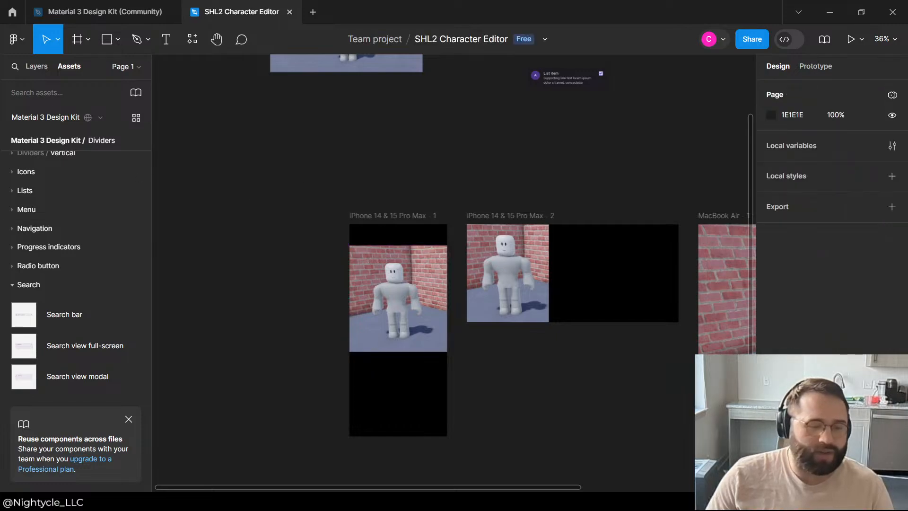
Step: Collapse the remaining expanded kit asset categories from Search and Sheets through Tooltips and Utilities
{"action": "left_click", "coordinate": [12, 285]}
{"action": "left_click", "coordinate": [12, 304]}
{"action": "scroll", "coordinate": [14, 284], "scroll_direction": "down", "scroll_amount": 3}
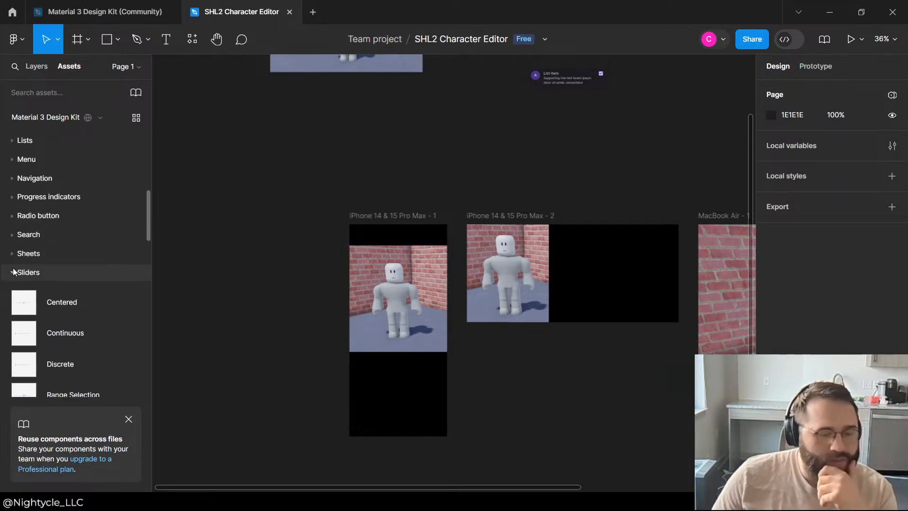
{"action": "left_click", "coordinate": [12, 259]}
{"action": "left_click", "coordinate": [10, 279]}
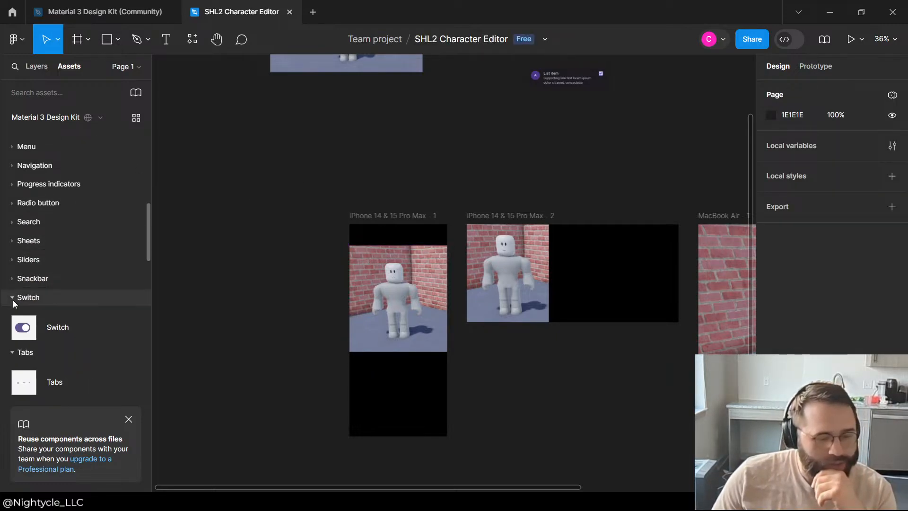
{"action": "left_click", "coordinate": [14, 298]}
{"action": "scroll", "coordinate": [12, 283], "scroll_direction": "down", "scroll_amount": 3}
{"action": "left_click", "coordinate": [9, 257]}
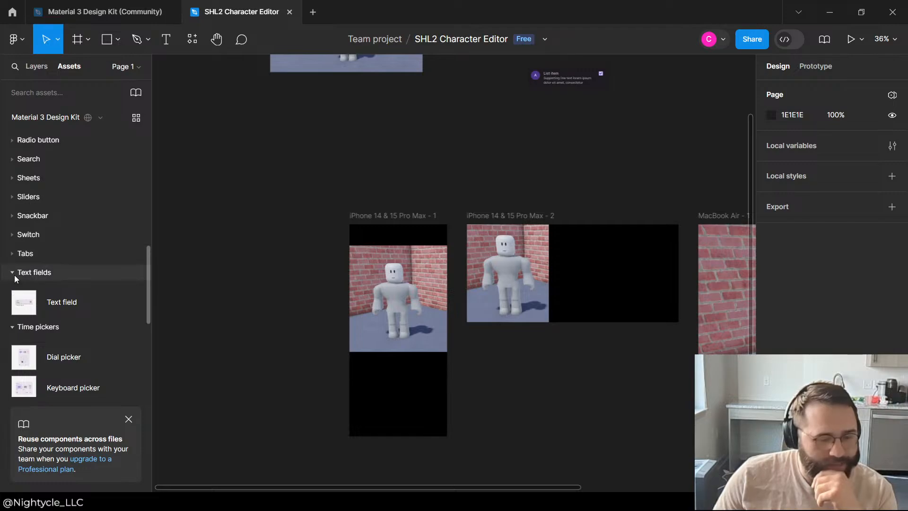
{"action": "left_click", "coordinate": [14, 275]}
{"action": "left_click", "coordinate": [13, 297]}
{"action": "left_click", "coordinate": [12, 311]}
{"action": "left_click", "coordinate": [10, 337]}
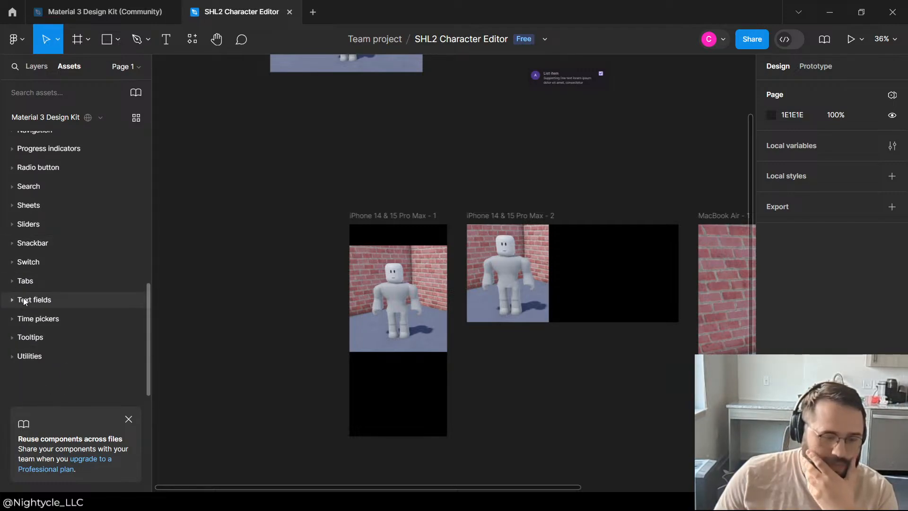
Step: Insert a Navigation Rail from the kit's Navigation assets on the canvas beside the first iPhone frame
{"action": "scroll", "coordinate": [23, 298], "scroll_direction": "up", "scroll_amount": 1}
{"action": "scroll", "coordinate": [23, 297], "scroll_direction": "down", "scroll_amount": 1}
{"action": "scroll", "coordinate": [58, 272], "scroll_direction": "up", "scroll_amount": 3}
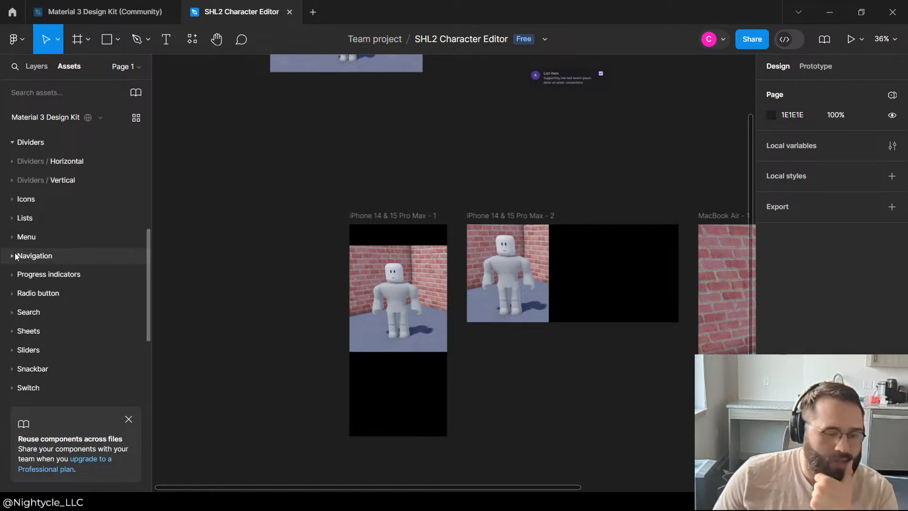
{"action": "left_click", "coordinate": [13, 260]}
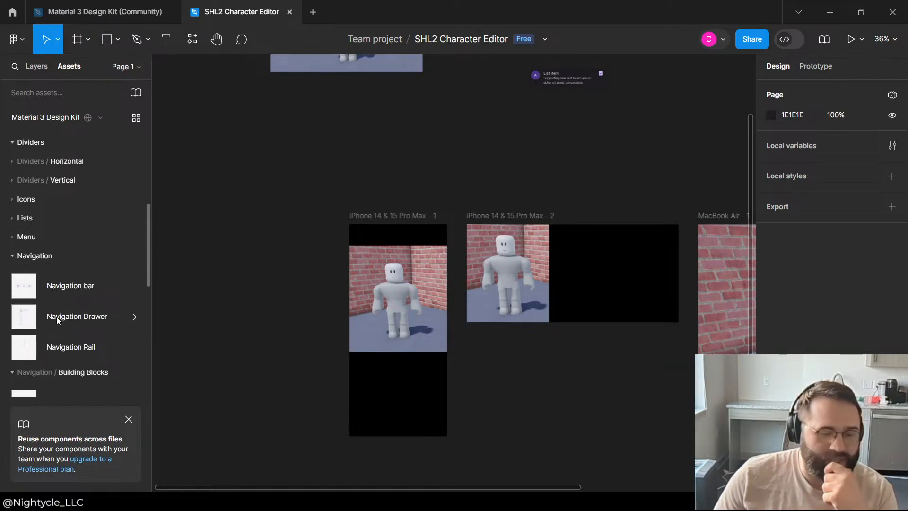
{"action": "left_click_drag", "start_coordinate": [53, 348], "coordinate": [309, 192]}
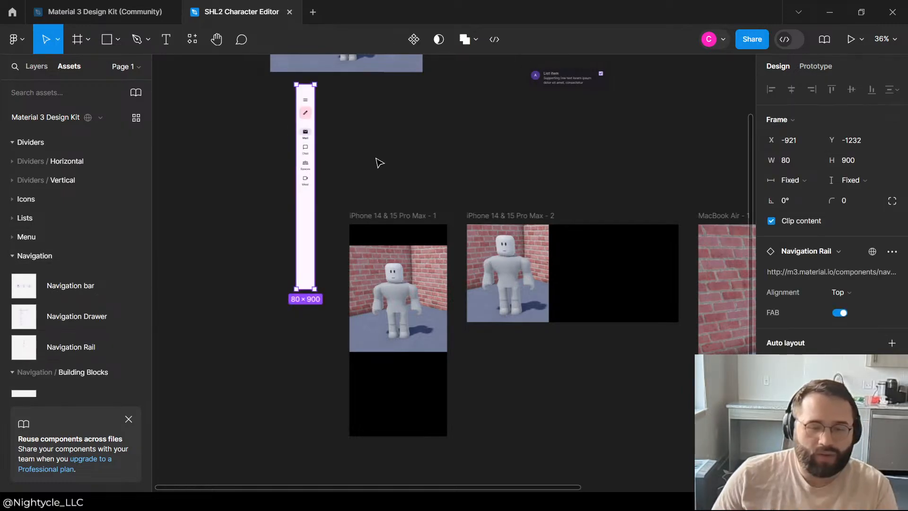
Step: Examine the Navigation Rail's fill, selection colors and instance swap options
{"action": "scroll", "coordinate": [852, 295], "scroll_direction": "down", "scroll_amount": 7}
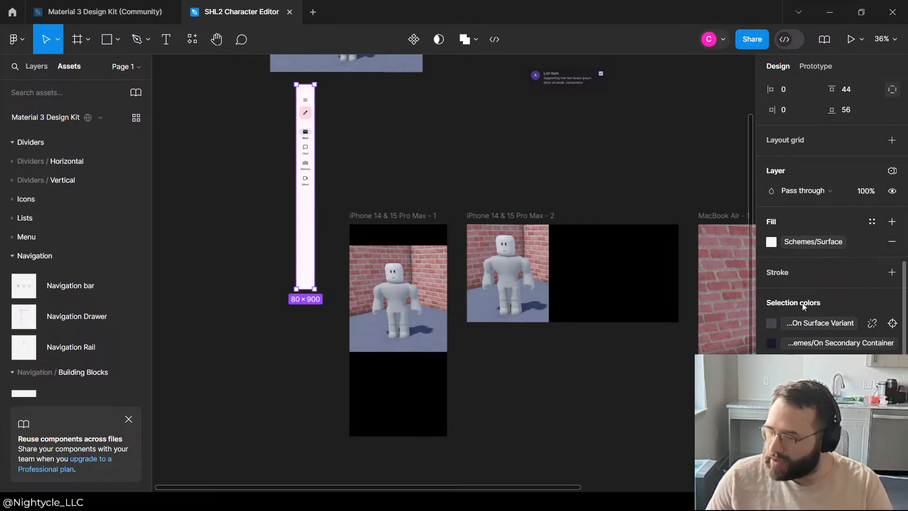
{"action": "scroll", "coordinate": [803, 302], "scroll_direction": "up", "scroll_amount": 10}
{"action": "left_click", "coordinate": [836, 251]}
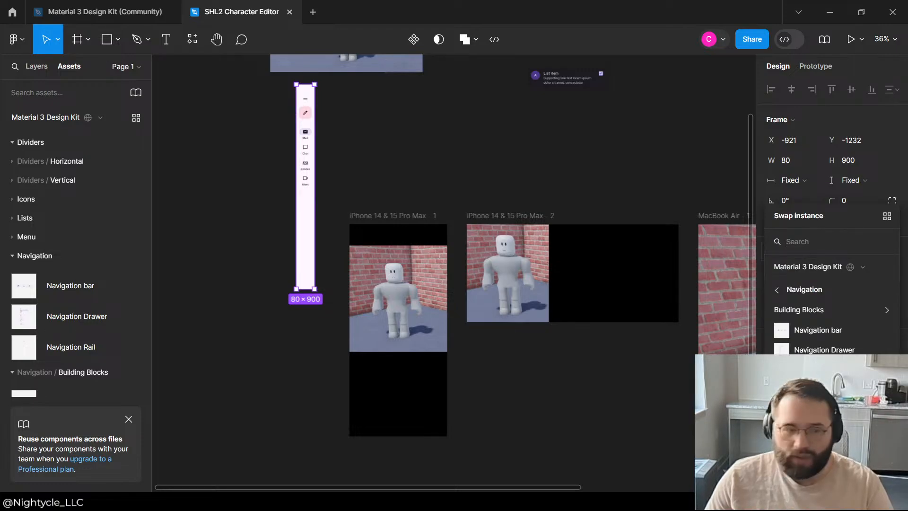
{"action": "left_click", "coordinate": [495, 100]}
{"action": "scroll", "coordinate": [290, 182], "scroll_direction": "up", "scroll_amount": 2}
{"action": "scroll", "coordinate": [307, 265], "scroll_direction": "down", "scroll_amount": 2}
{"action": "left_click", "coordinate": [310, 240]}
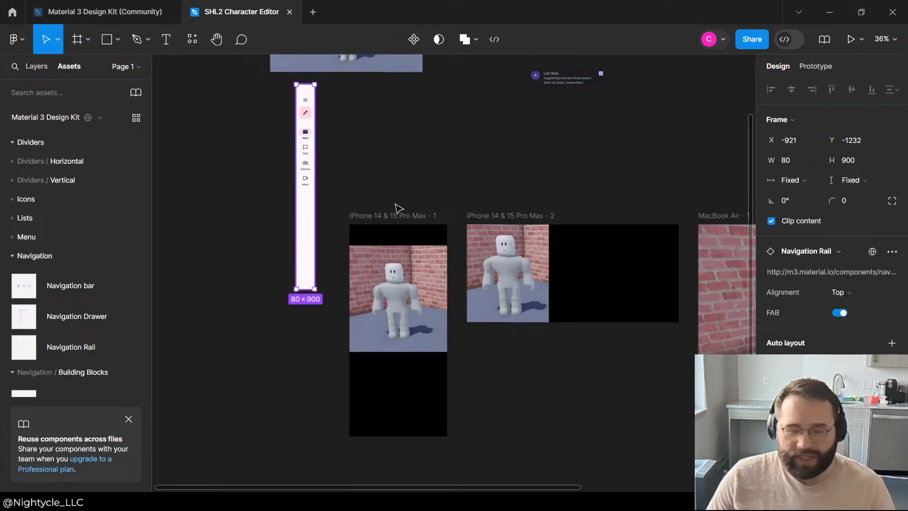
Step: Move the Navigation Rail flush against the left edge of the iPhone 14 & 15 Pro Max - 1 frame, with tops aligned
{"action": "left_click", "coordinate": [421, 219]}
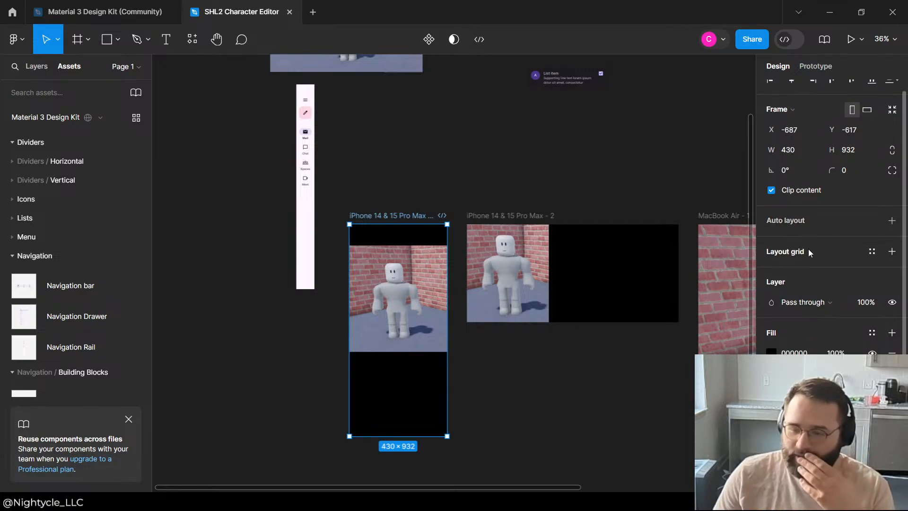
{"action": "left_click_drag", "start_coordinate": [308, 203], "coordinate": [342, 337]}
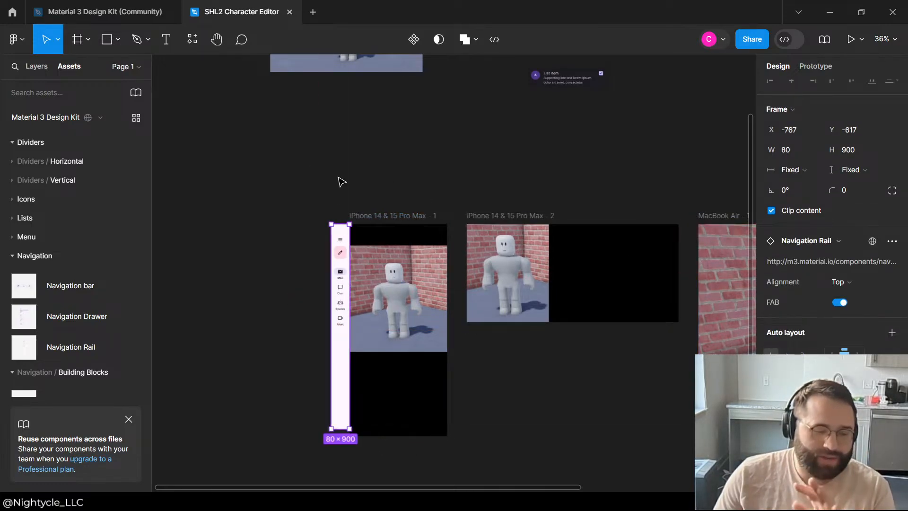
{"action": "left_click", "coordinate": [471, 180]}
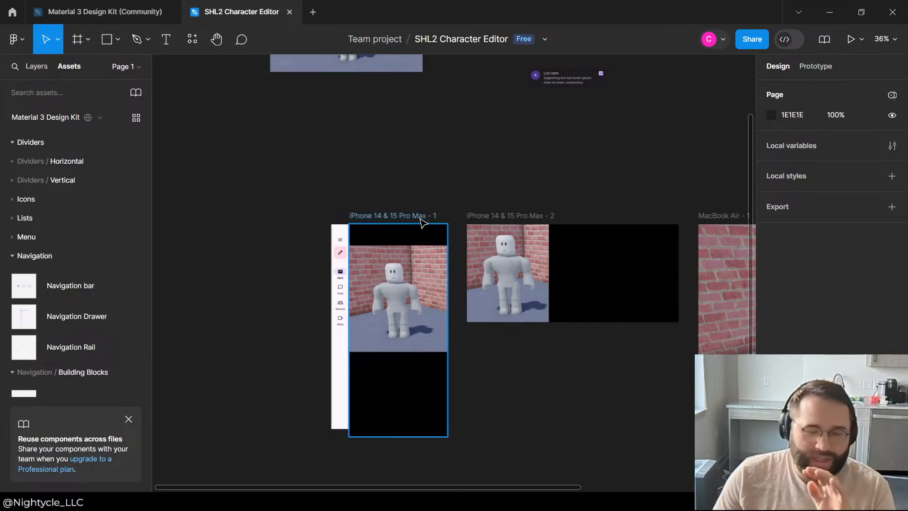
{"action": "left_click", "coordinate": [417, 240]}
{"action": "left_click", "coordinate": [452, 229]}
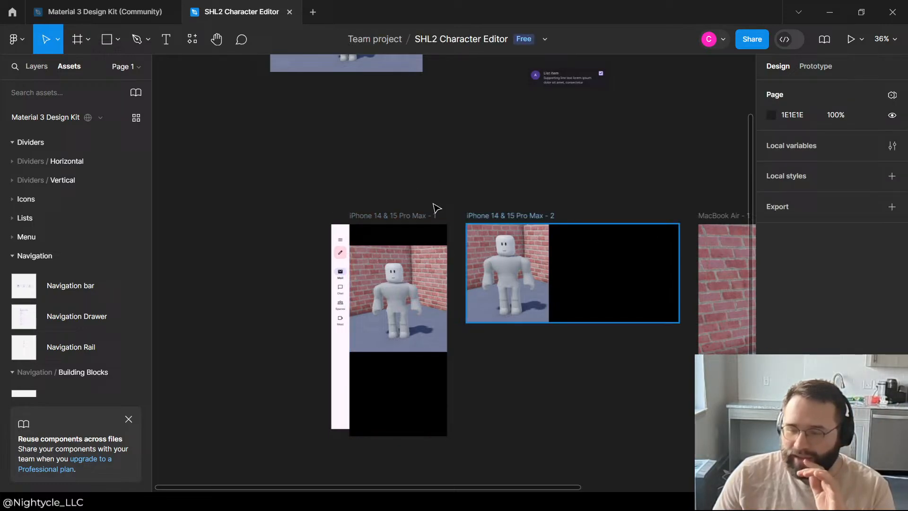
Step: Set the fill of the iPhone 14 & 15 Pro Max - 1, iPhone 14 & 15 Pro Max - 2 and MacBook Air - 1 frames to FFFFFF
{"action": "left_click", "coordinate": [413, 219]}
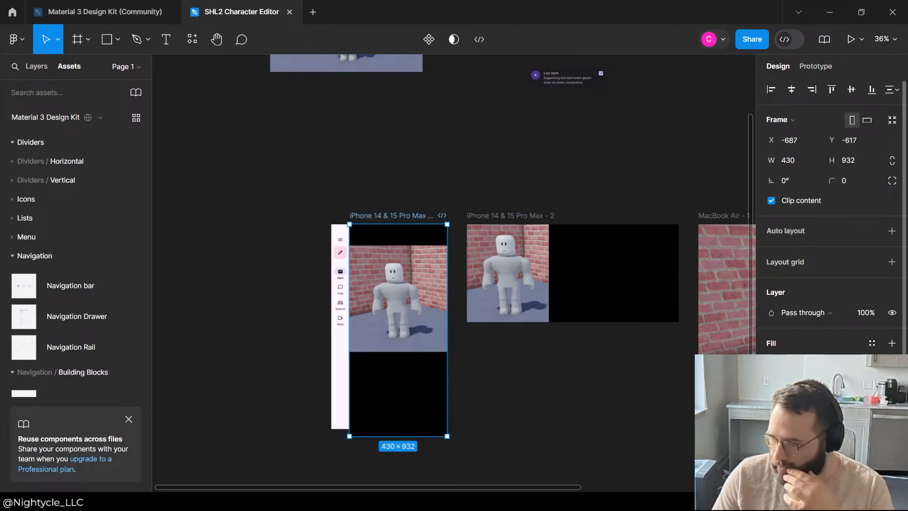
{"action": "left_click", "coordinate": [772, 364]}
{"action": "left_click", "coordinate": [598, 302]}
{"action": "left_click", "coordinate": [385, 216]}
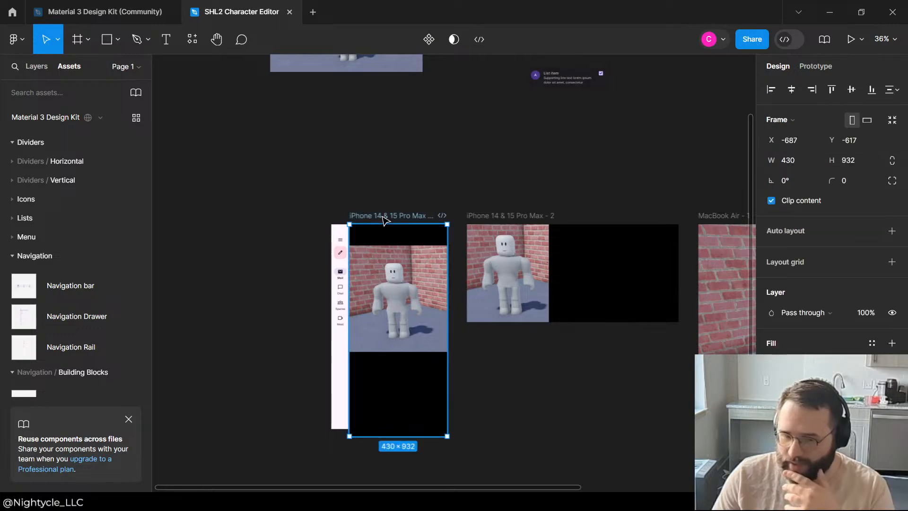
{"action": "left_click", "coordinate": [553, 217]}
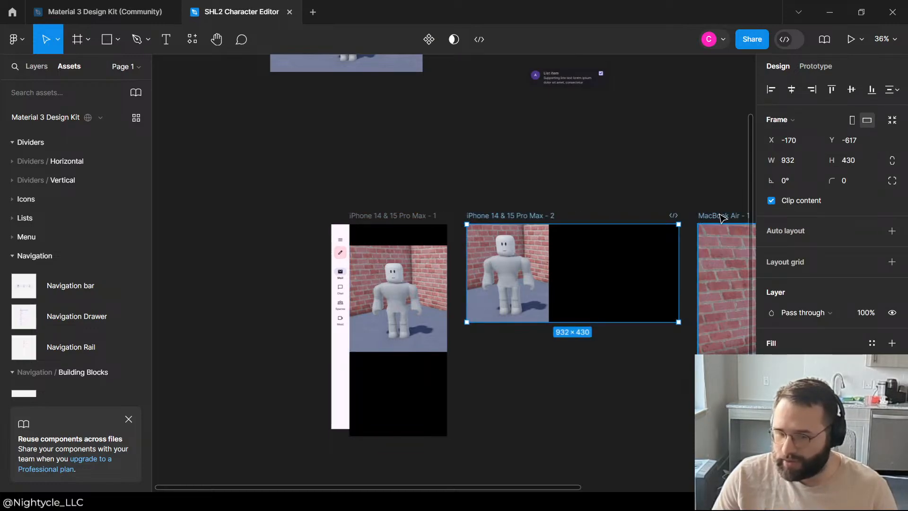
{"action": "left_click", "coordinate": [720, 216], "text": "shift"}
{"action": "left_click", "coordinate": [370, 216], "text": "shift"}
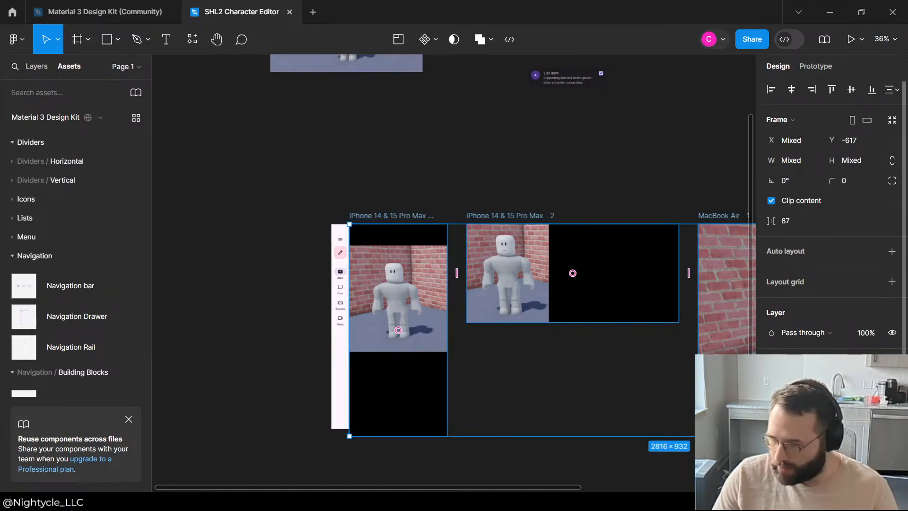
{"action": "left_click", "coordinate": [772, 384]}
{"action": "left_click_drag", "start_coordinate": [609, 223], "coordinate": [571, 134]}
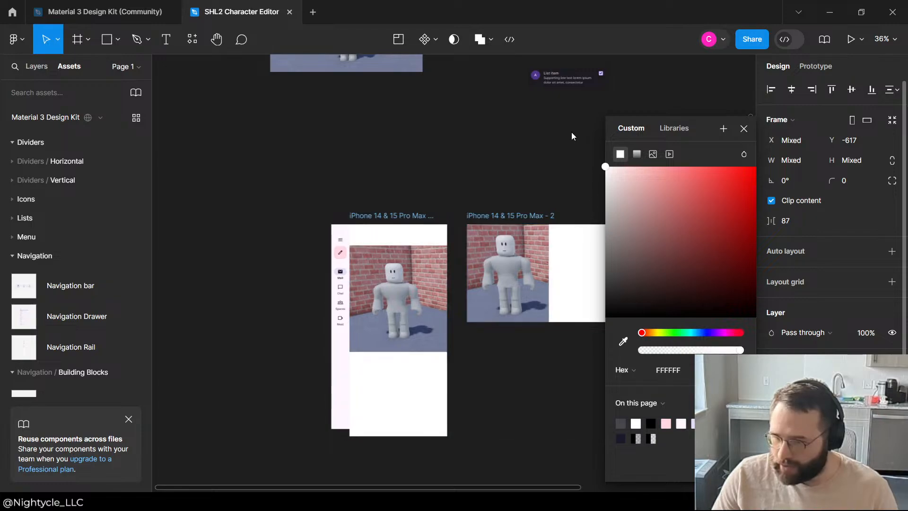
{"action": "left_click", "coordinate": [423, 142]}
Step: Stretch the Navigation Rail to a height of 932 to match the first iPhone frame
{"action": "scroll", "coordinate": [339, 255], "scroll_direction": "up", "scroll_amount": 3}
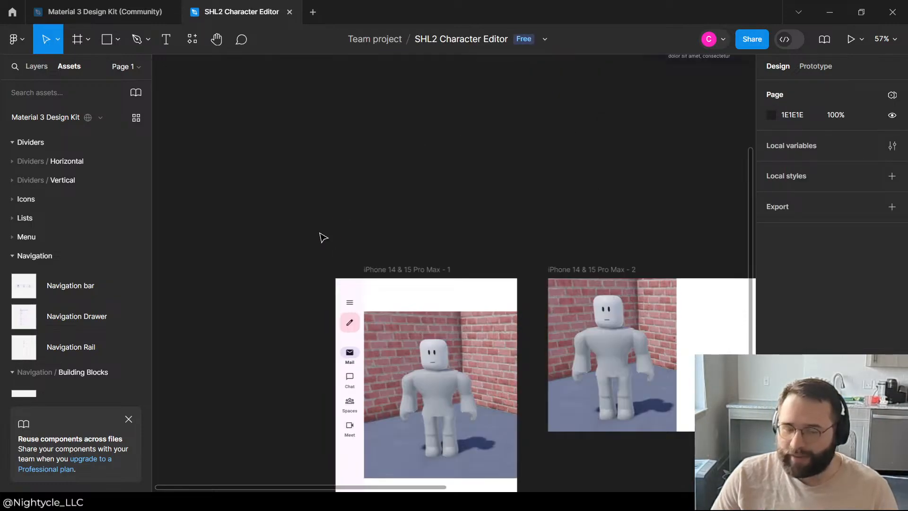
{"action": "left_click", "coordinate": [348, 392]}
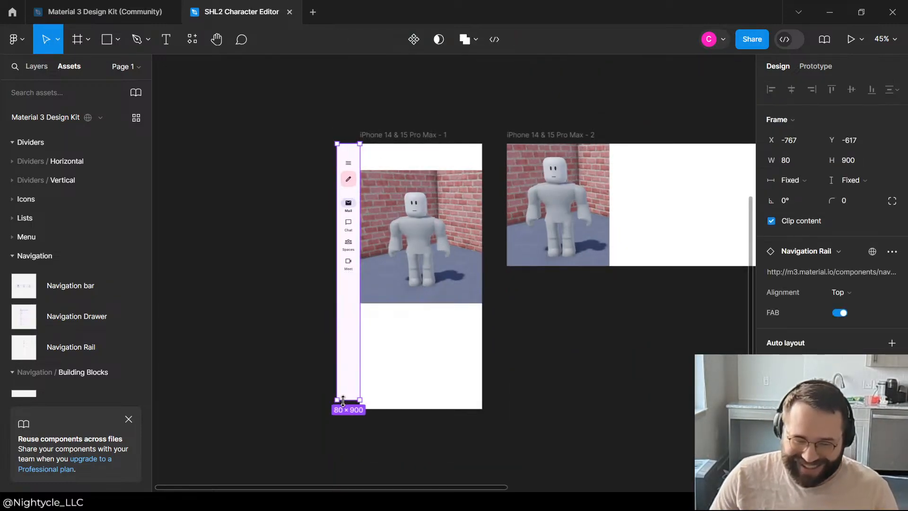
{"action": "left_click_drag", "start_coordinate": [343, 400], "coordinate": [343, 410]}
{"action": "left_click", "coordinate": [486, 326]}
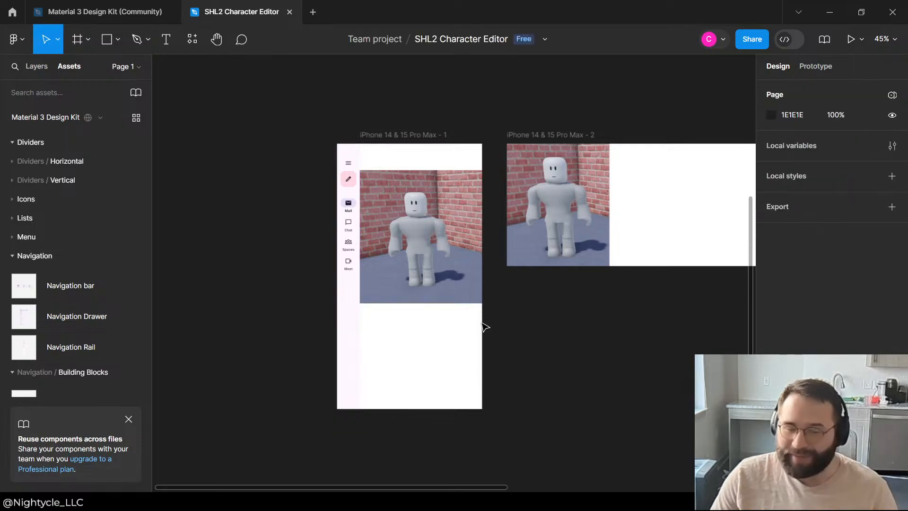
Step: Move the Navigation Rail away from the first iPhone frame onto empty canvas and insert a Navigation bar below it
{"action": "left_click_drag", "start_coordinate": [358, 153], "coordinate": [239, 145]}
{"action": "left_click", "coordinate": [414, 106]}
{"action": "left_click", "coordinate": [330, 101]}
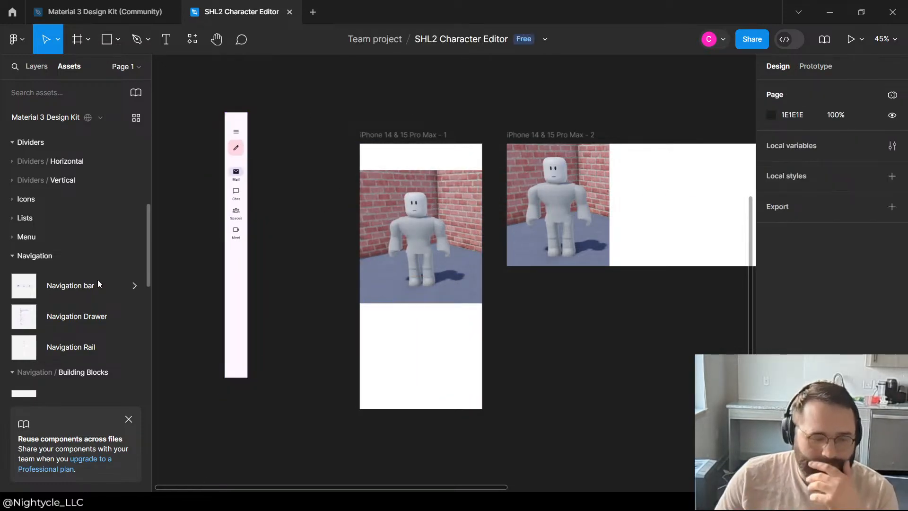
{"action": "left_click_drag", "start_coordinate": [58, 290], "coordinate": [275, 439]}
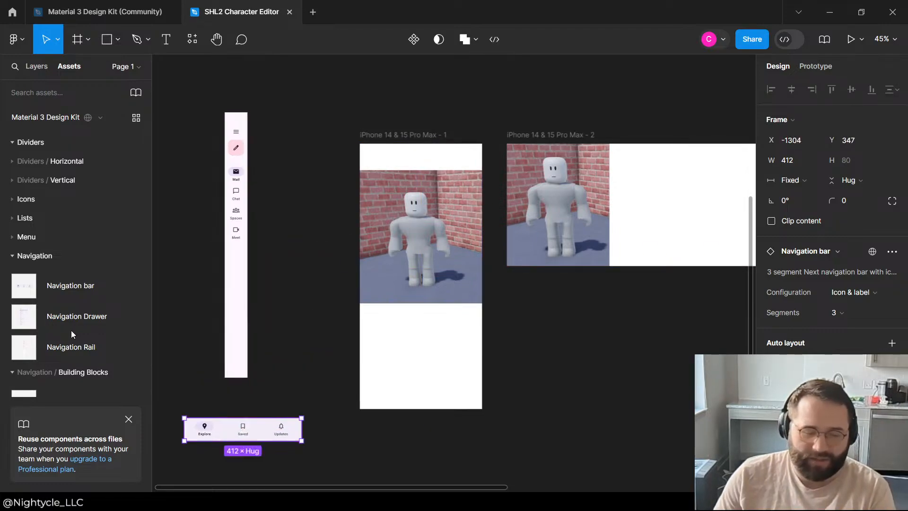
{"action": "left_click_drag", "start_coordinate": [121, 350], "coordinate": [418, 391]}
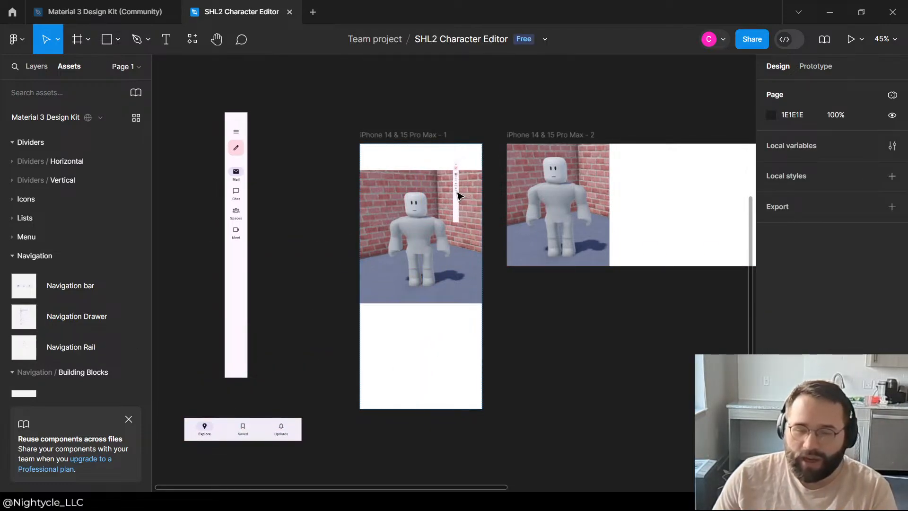
{"action": "left_click_drag", "start_coordinate": [458, 196], "coordinate": [457, 197]}
{"action": "key", "text": "ctrl+z"}
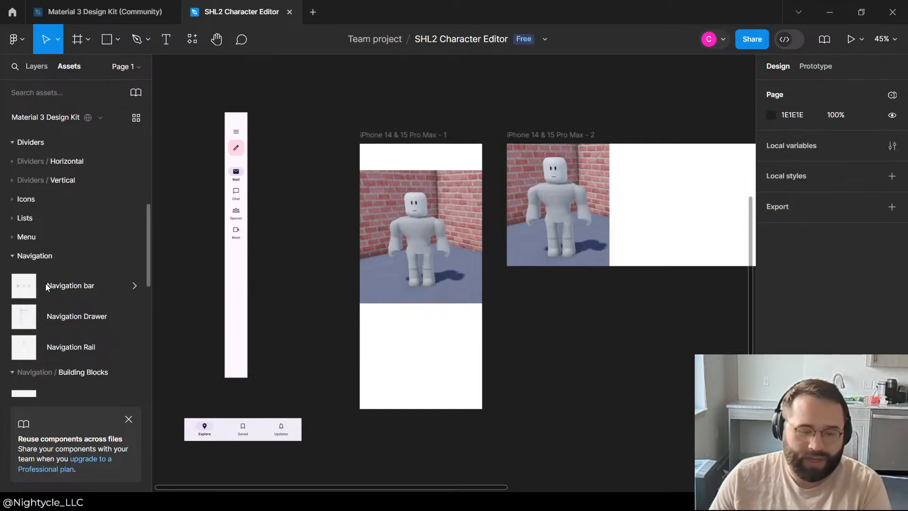
Step: Insert a Navigation Drawer resized to 430 × 932 and place it directly below the iPhone 14 & 15 Pro Max - 2 frame
{"action": "left_click", "coordinate": [136, 289]}
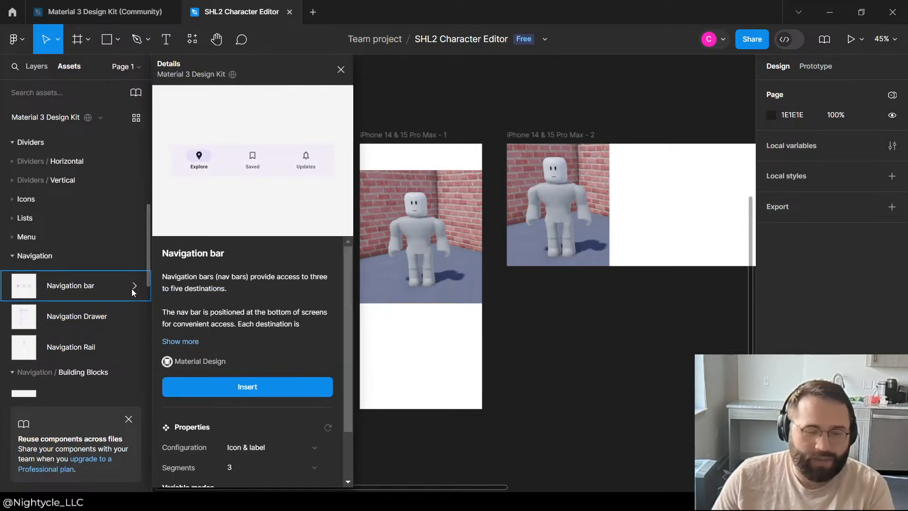
{"action": "left_click", "coordinate": [86, 318]}
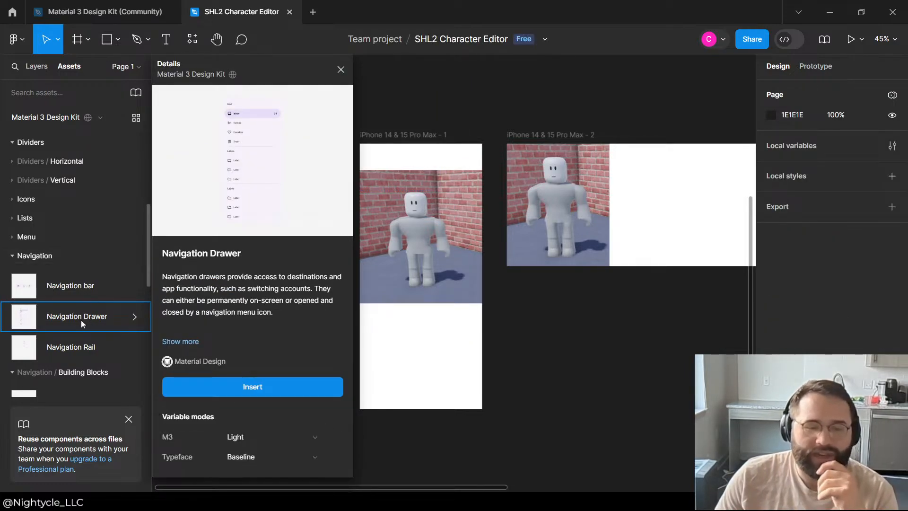
{"action": "left_click_drag", "start_coordinate": [34, 325], "coordinate": [412, 257]}
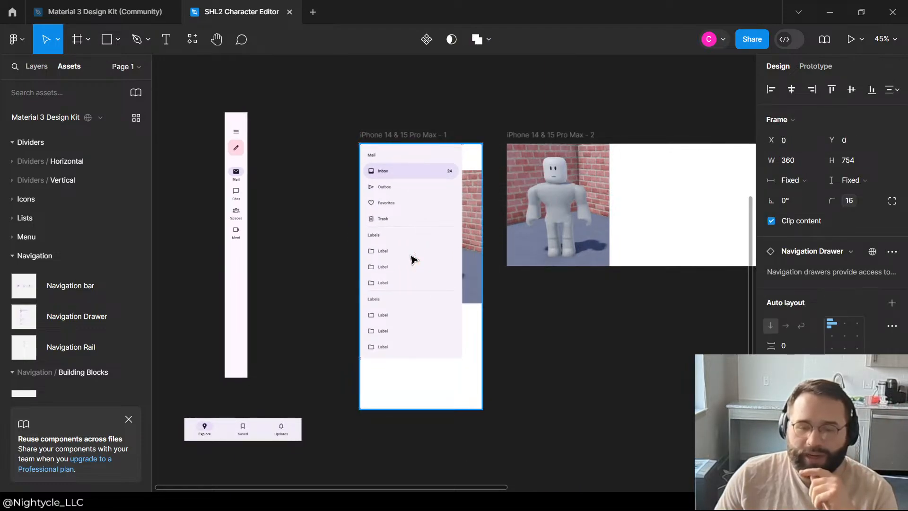
{"action": "left_click_drag", "start_coordinate": [462, 358], "coordinate": [482, 409]}
{"action": "left_click_drag", "start_coordinate": [420, 345], "coordinate": [471, 452]}
{"action": "left_click_drag", "start_coordinate": [605, 455], "coordinate": [598, 450]}
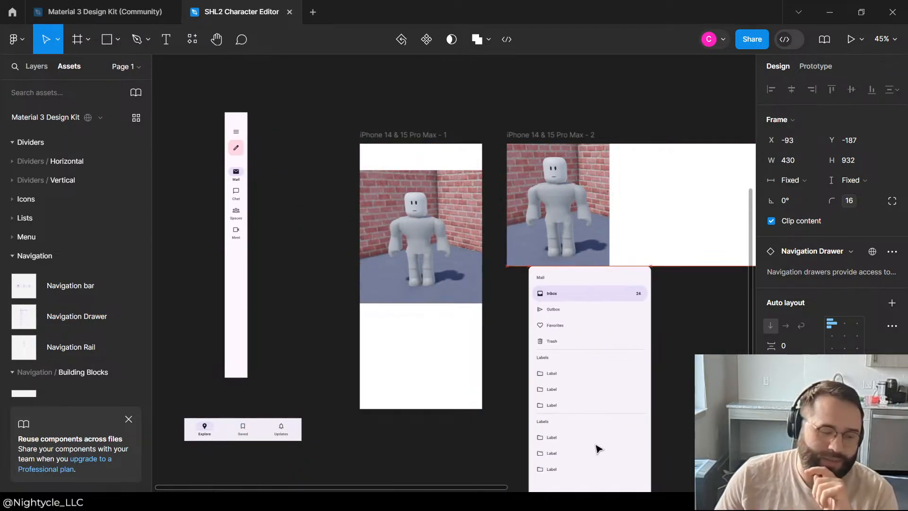
{"action": "left_click", "coordinate": [248, 149]}
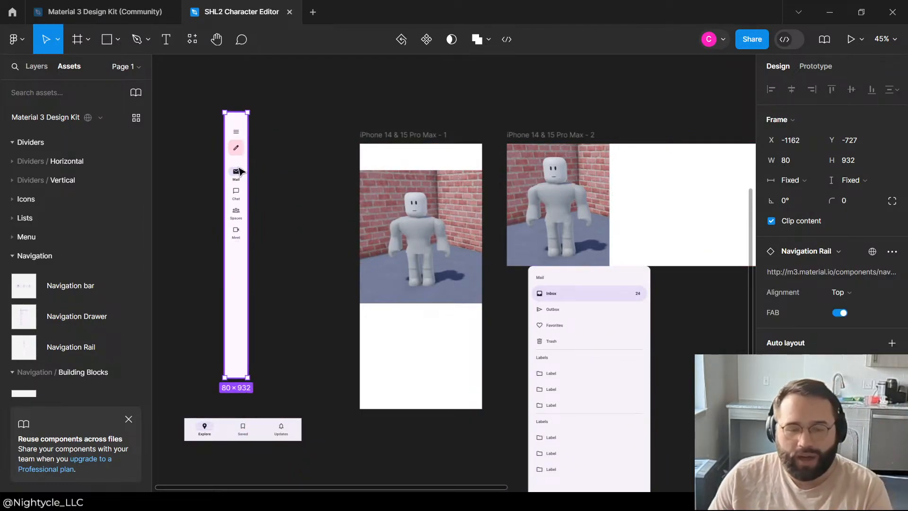
{"action": "key", "text": "Delete"}
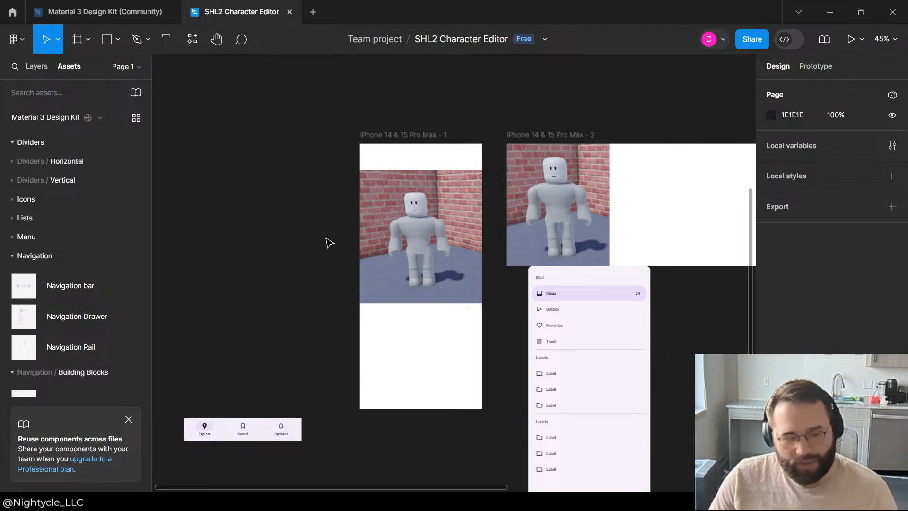
{"action": "scroll", "coordinate": [306, 146], "scroll_direction": "up", "scroll_amount": 1}
Step: Shift the Navigation Rail slightly down and farther from the first iPhone frame
{"action": "left_click", "coordinate": [306, 148]}
{"action": "left_click", "coordinate": [244, 211]}
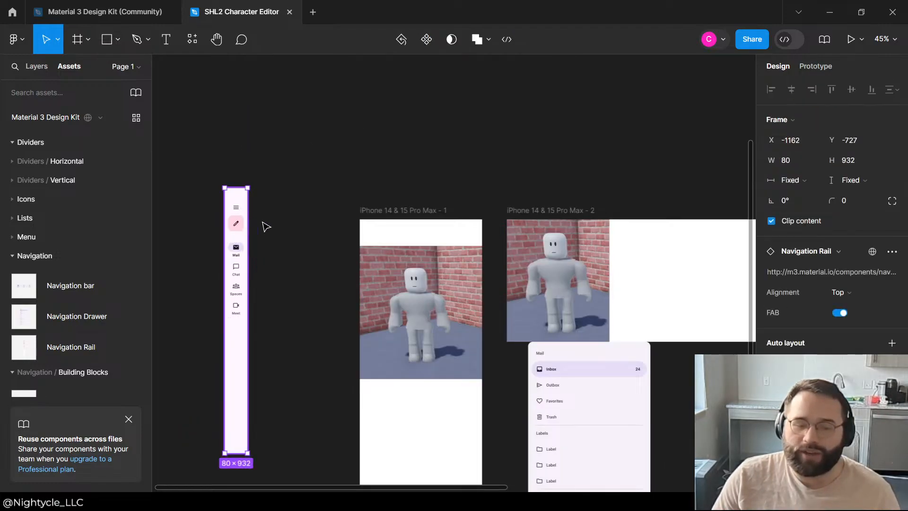
{"action": "left_click_drag", "start_coordinate": [238, 208], "coordinate": [309, 232]}
Step: Collapse the Navigation assets and preview the kit's Menu, Menu - Icon button and Menu with Text field components
{"action": "left_click", "coordinate": [12, 255]}
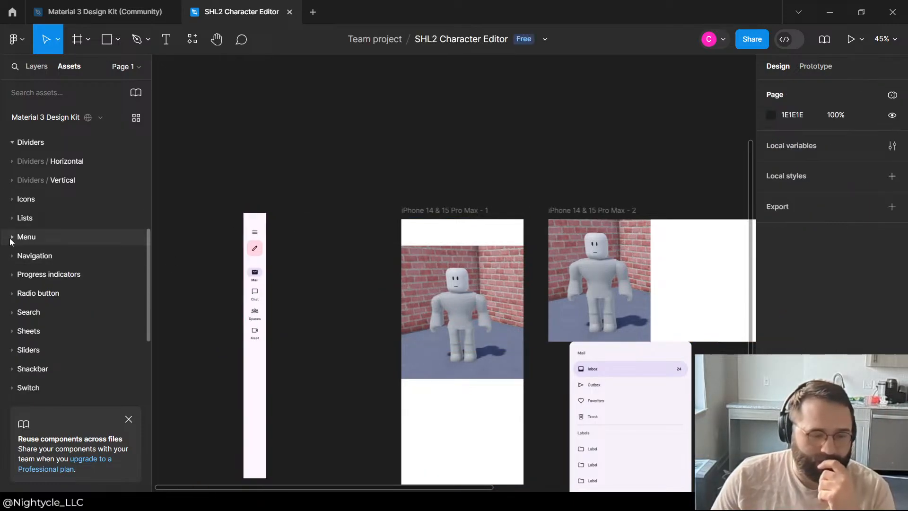
{"action": "left_click", "coordinate": [12, 237]}
{"action": "left_click", "coordinate": [5, 273]}
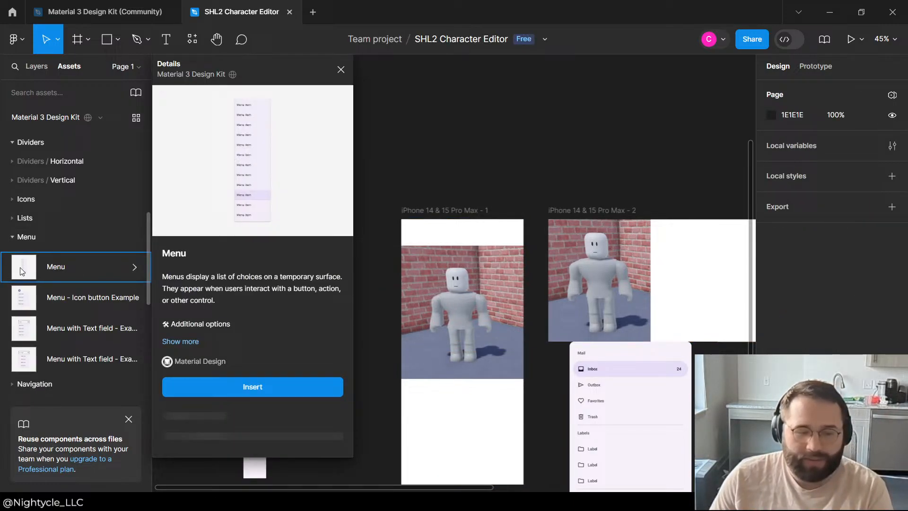
{"action": "left_click", "coordinate": [58, 310]}
{"action": "left_click", "coordinate": [63, 332]}
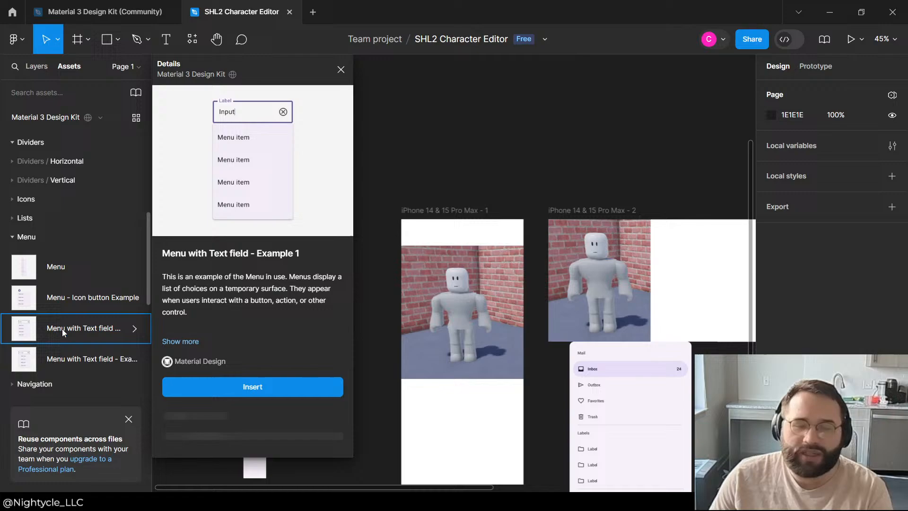
{"action": "left_click", "coordinate": [13, 237]}
Step: Find the kit's Tabs component and insert it at the bottom of the iPhone 14 & 15 Pro Max - 1 frame
{"action": "scroll", "coordinate": [52, 212], "scroll_direction": "up", "scroll_amount": 3}
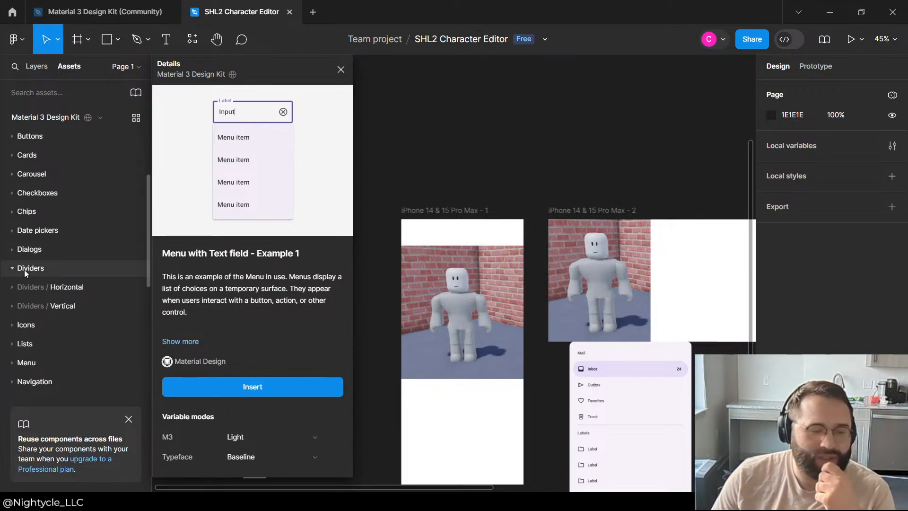
{"action": "scroll", "coordinate": [35, 223], "scroll_direction": "up", "scroll_amount": 2}
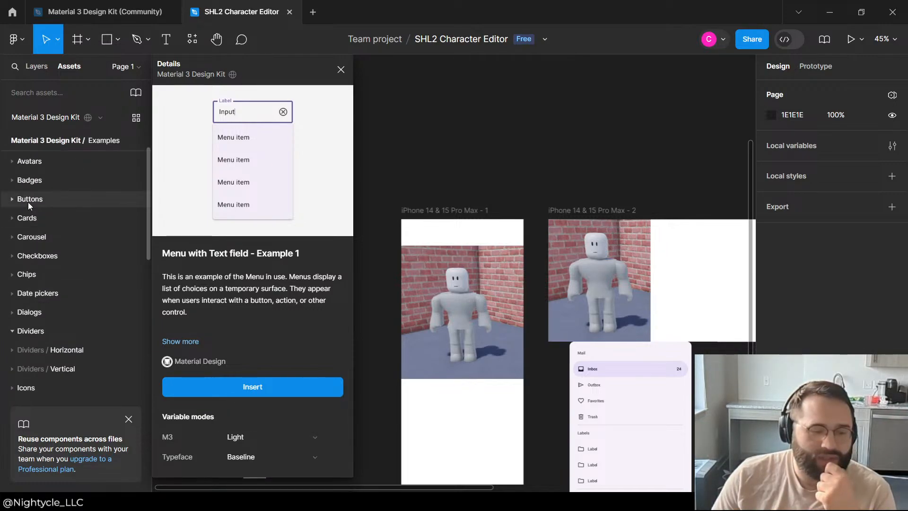
{"action": "scroll", "coordinate": [35, 264], "scroll_direction": "down", "scroll_amount": 3}
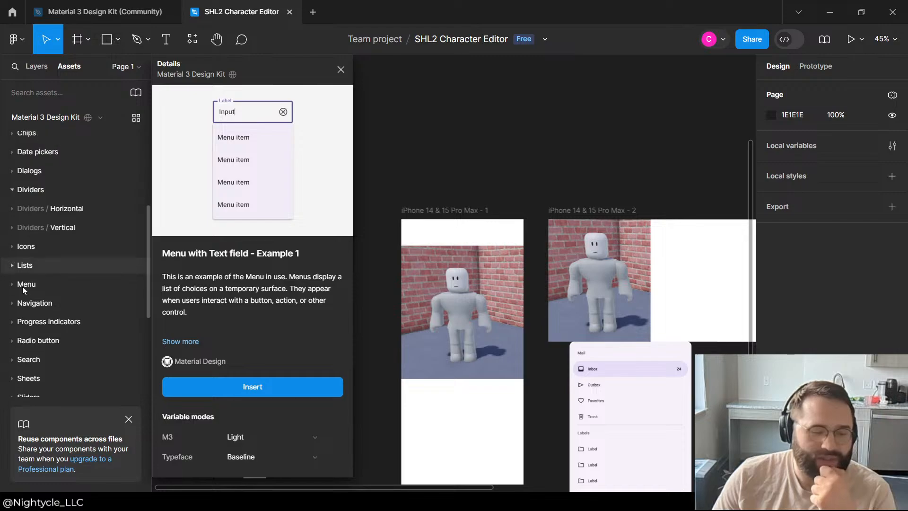
{"action": "scroll", "coordinate": [22, 286], "scroll_direction": "down", "scroll_amount": 2}
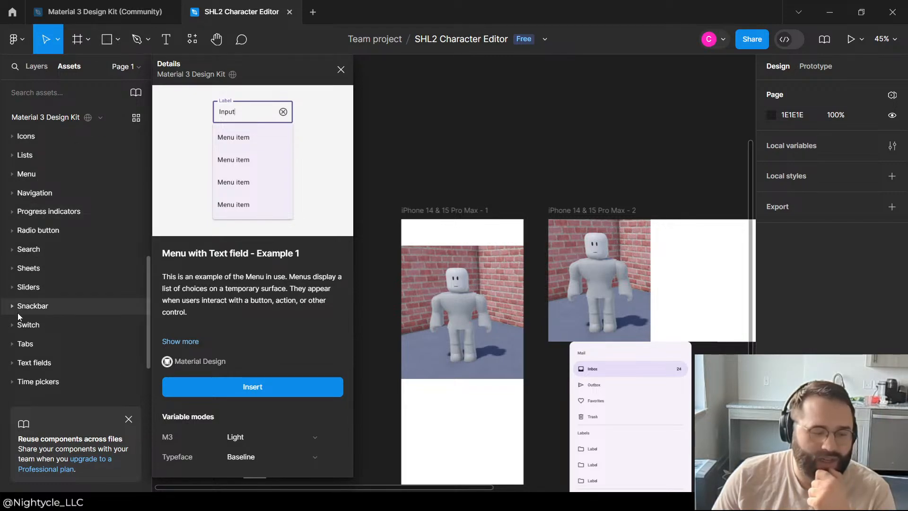
{"action": "left_click", "coordinate": [25, 343]}
{"action": "scroll", "coordinate": [35, 348], "scroll_direction": "down", "scroll_amount": 1}
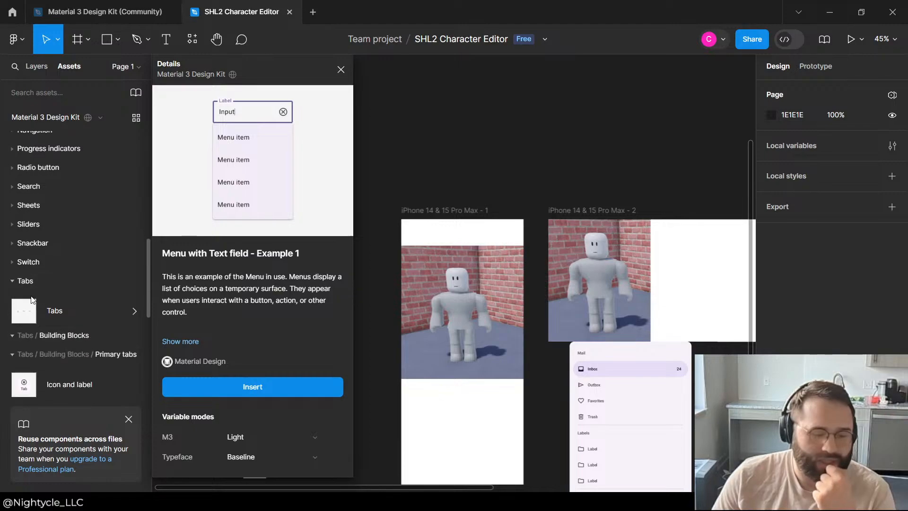
{"action": "left_click", "coordinate": [34, 303]}
{"action": "left_click_drag", "start_coordinate": [31, 316], "coordinate": [471, 481]}
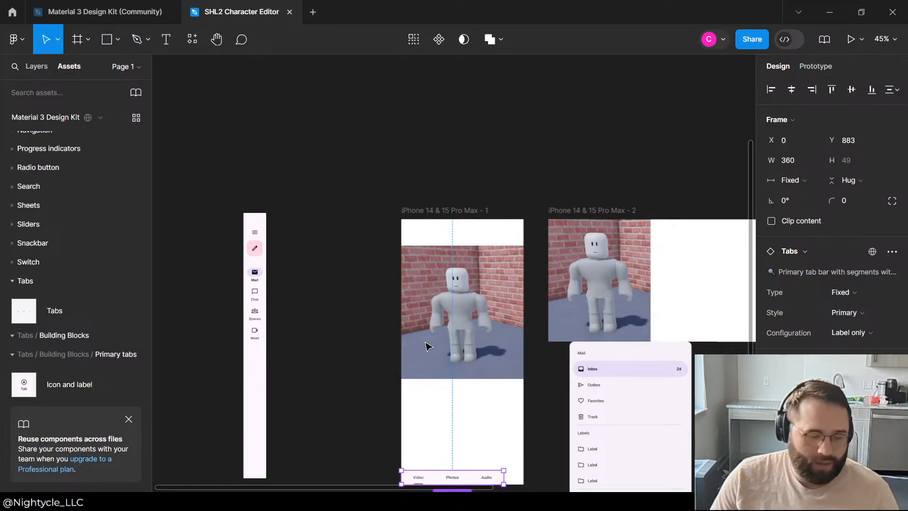
Step: Paste the copied game menu mockup image onto the canvas and position it below the Navigation bar
{"action": "scroll", "coordinate": [491, 241], "scroll_direction": "down", "scroll_amount": 5}
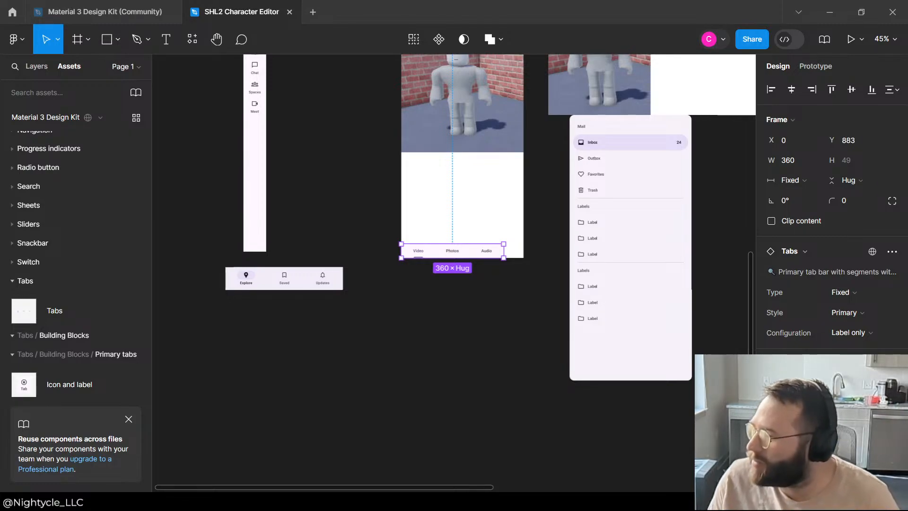
{"action": "left_click", "coordinate": [410, 282]}
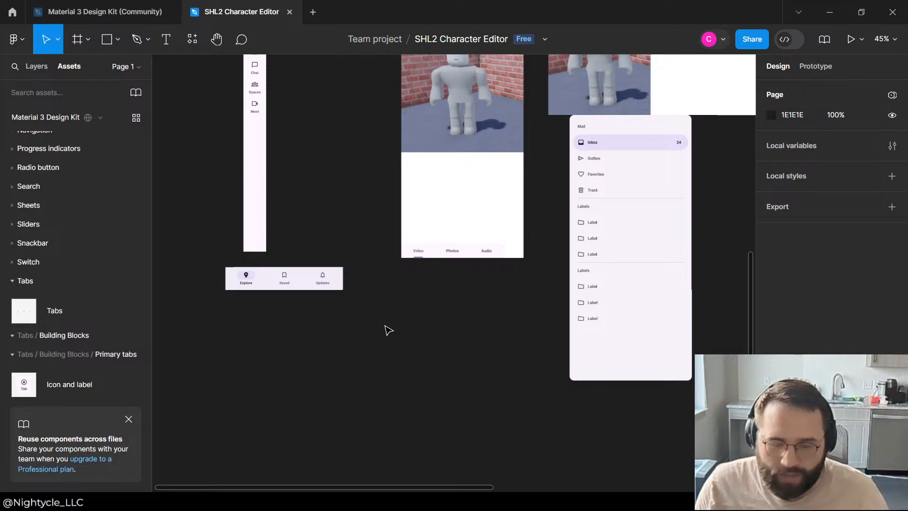
{"action": "key", "text": "ctrl+v"}
{"action": "left_click_drag", "start_coordinate": [339, 243], "coordinate": [273, 367]}
{"action": "scroll", "coordinate": [396, 287], "scroll_direction": "down", "scroll_amount": 3}
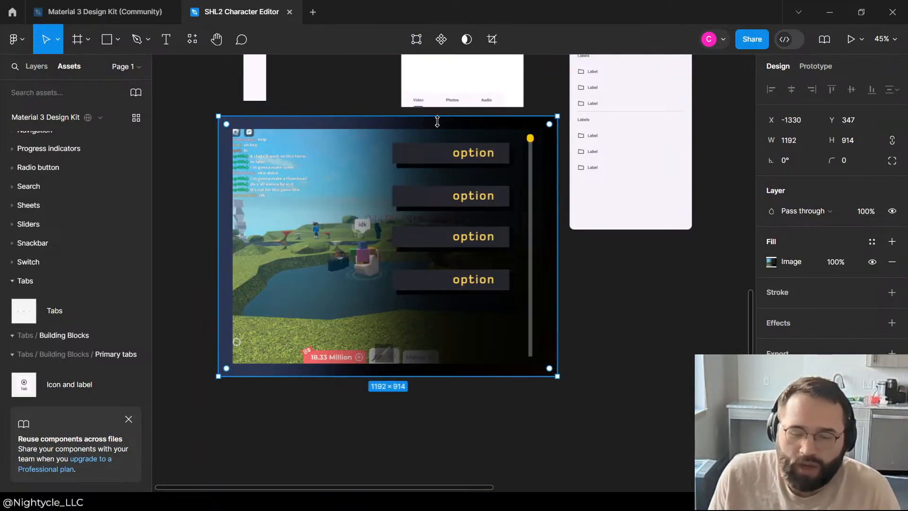
{"action": "left_click_drag", "start_coordinate": [391, 229], "coordinate": [396, 298]}
{"action": "left_click", "coordinate": [450, 151]}
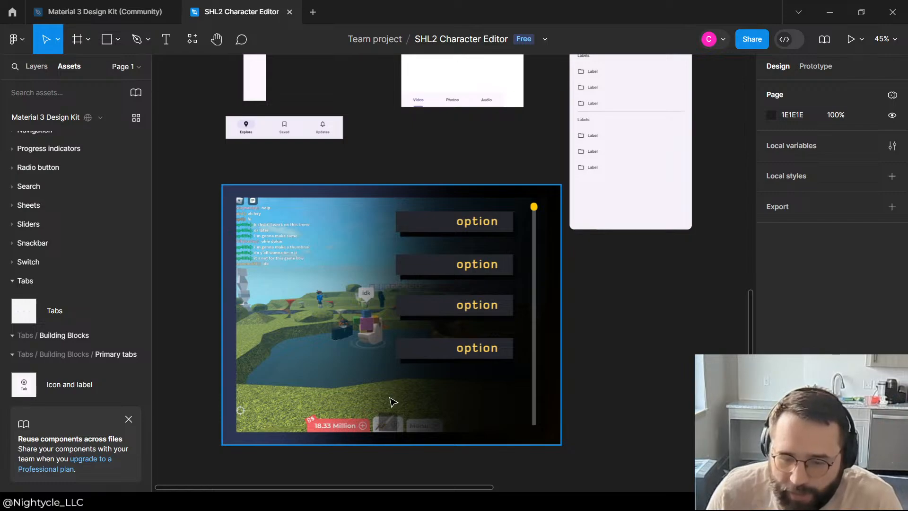
{"action": "left_click", "coordinate": [472, 363]}
{"action": "left_click", "coordinate": [610, 226]}
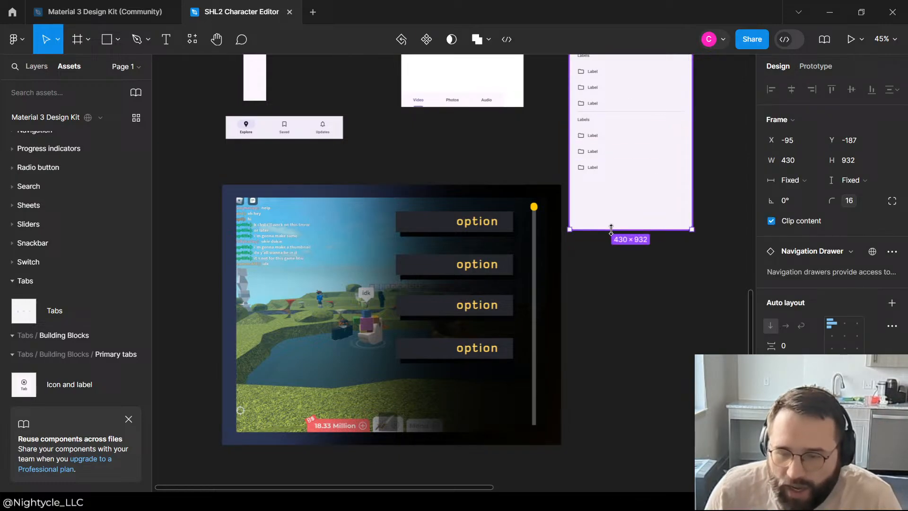
{"action": "left_click", "coordinate": [370, 183]}
{"action": "left_click", "coordinate": [373, 194]}
{"action": "left_click", "coordinate": [351, 148]}
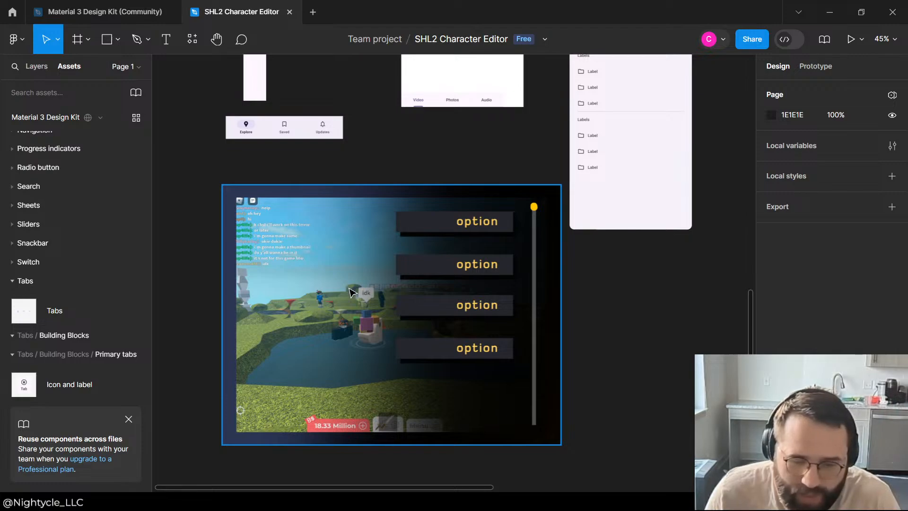
{"action": "left_click", "coordinate": [523, 319]}
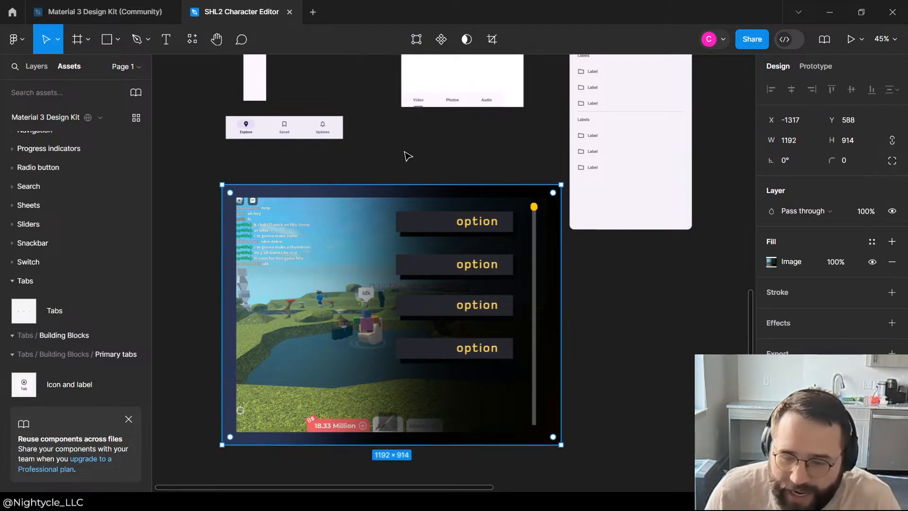
Step: Move the game menu mockup image up so it sits closer below the Navigation bar
{"action": "left_click", "coordinate": [405, 154]}
{"action": "scroll", "coordinate": [437, 212], "scroll_direction": "up", "scroll_amount": 3}
{"action": "scroll", "coordinate": [437, 211], "scroll_direction": "up", "scroll_amount": 3}
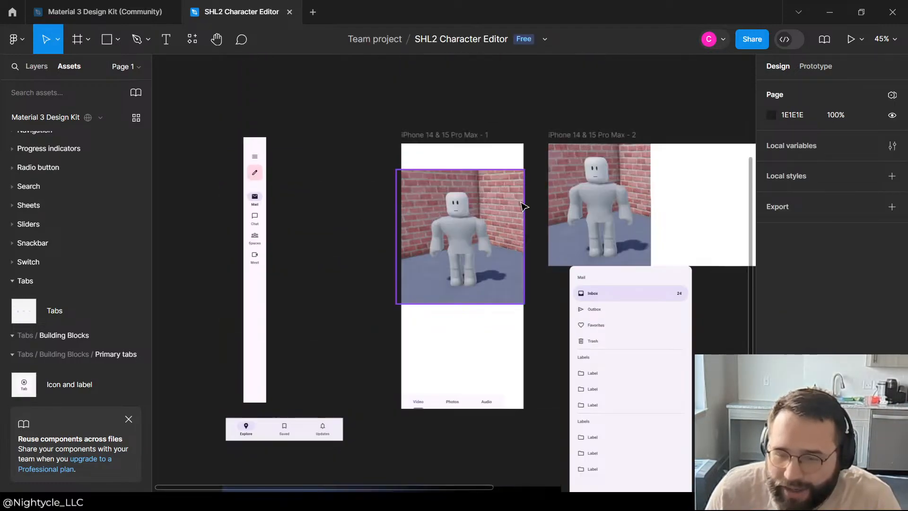
{"action": "scroll", "coordinate": [473, 208], "scroll_direction": "down", "scroll_amount": 4}
{"action": "left_click_drag", "start_coordinate": [370, 283], "coordinate": [368, 247]}
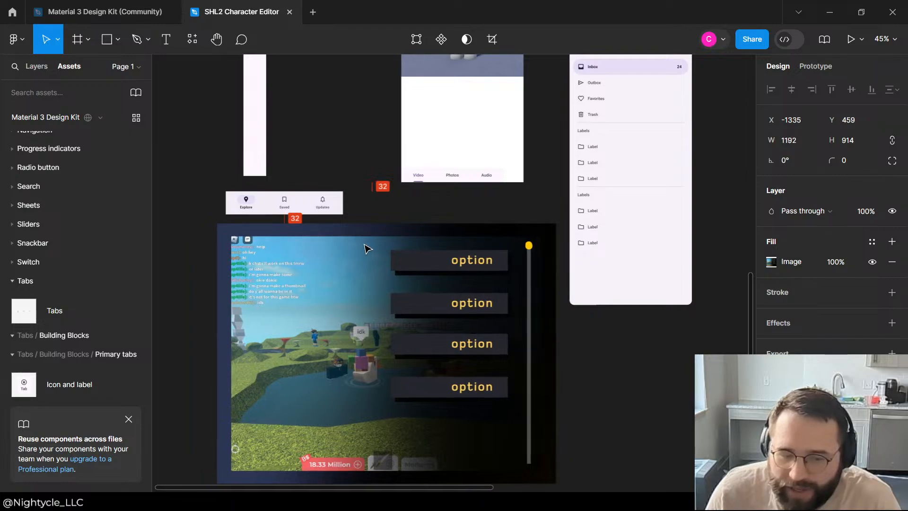
Step: Fit the Tabs component across the full width at the bottom of the iPhone 14 & 15 Pro Max - 1 frame, about 430 × 65
{"action": "left_click", "coordinate": [590, 180]}
{"action": "scroll", "coordinate": [481, 174], "scroll_direction": "up", "scroll_amount": 5}
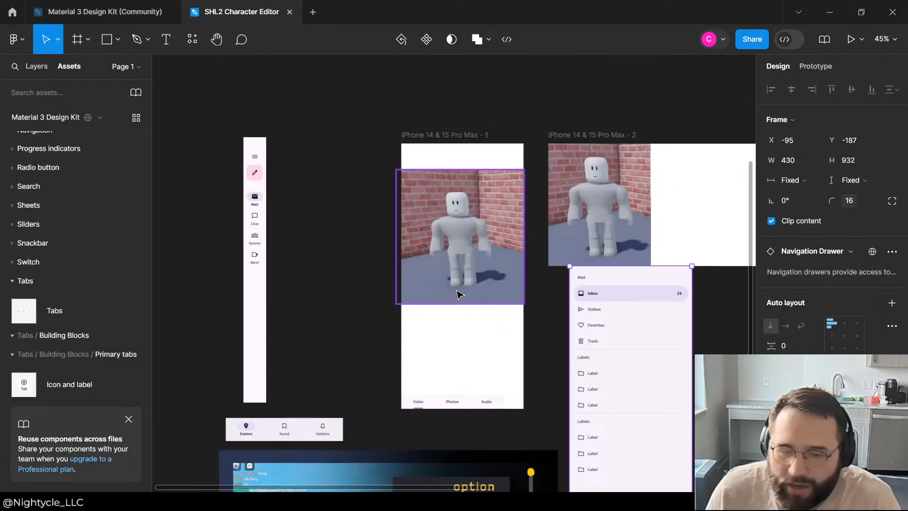
{"action": "scroll", "coordinate": [477, 294], "scroll_direction": "down", "scroll_amount": 3}
{"action": "left_click", "coordinate": [514, 228]}
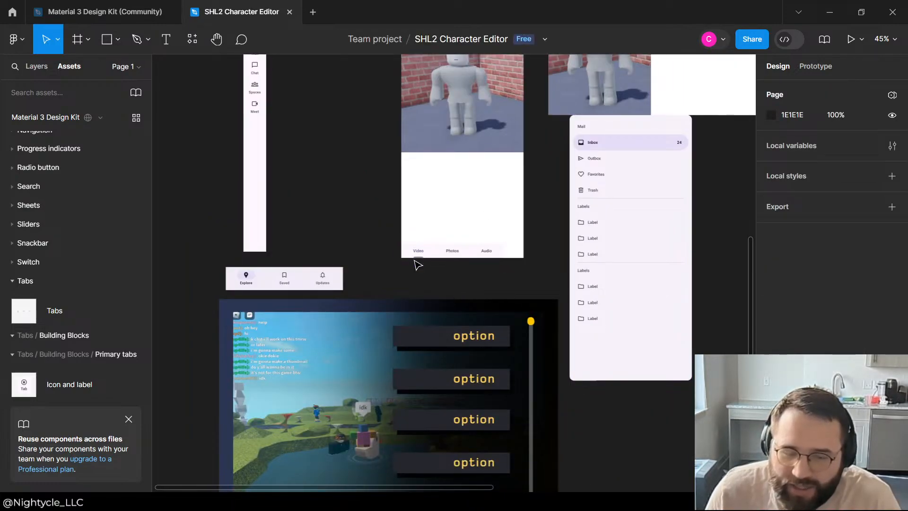
{"action": "left_click", "coordinate": [494, 255]}
{"action": "left_click_drag", "start_coordinate": [504, 244], "coordinate": [525, 237]}
{"action": "left_click", "coordinate": [551, 217]}
{"action": "scroll", "coordinate": [615, 309], "scroll_direction": "up", "scroll_amount": 3}
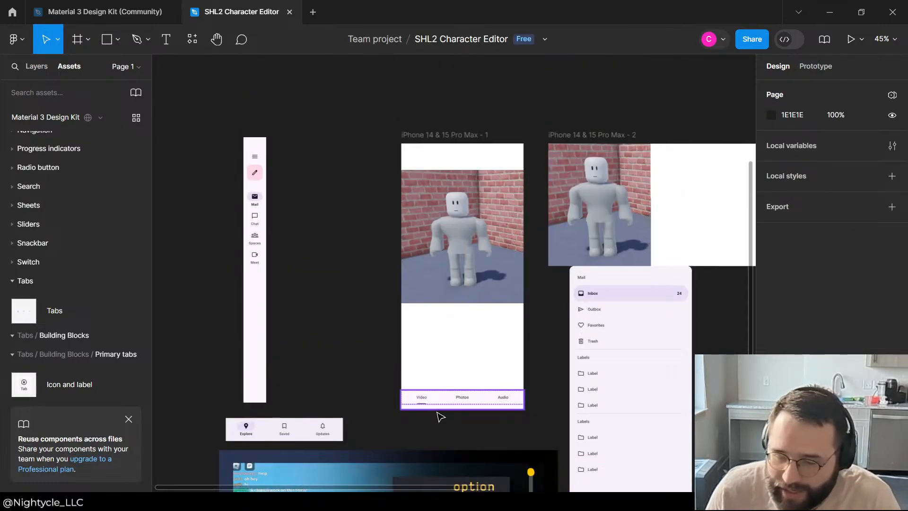
Step: Compare the option list in the game menu mockup image with the tabs and Navigation Drawer around the iPhone frames
{"action": "scroll", "coordinate": [254, 201], "scroll_direction": "down", "scroll_amount": 6}
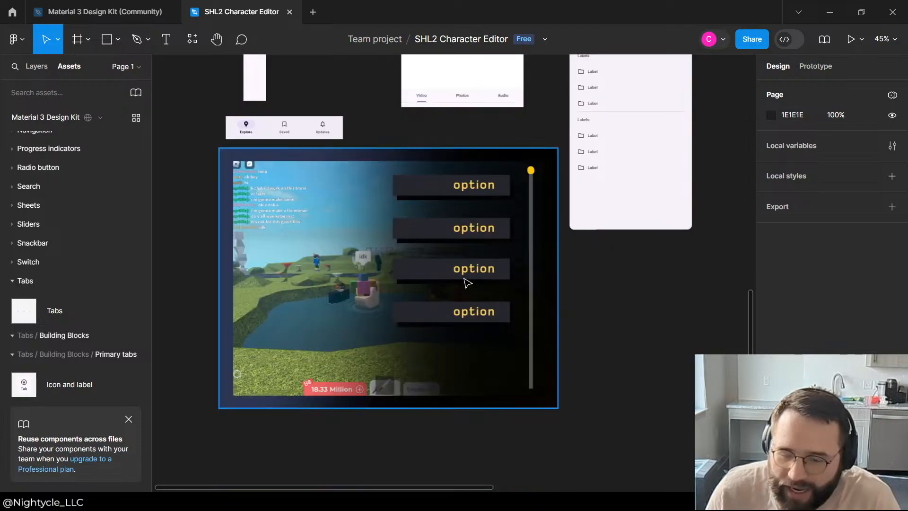
{"action": "left_click", "coordinate": [490, 227]}
{"action": "scroll", "coordinate": [434, 150], "scroll_direction": "up", "scroll_amount": 6}
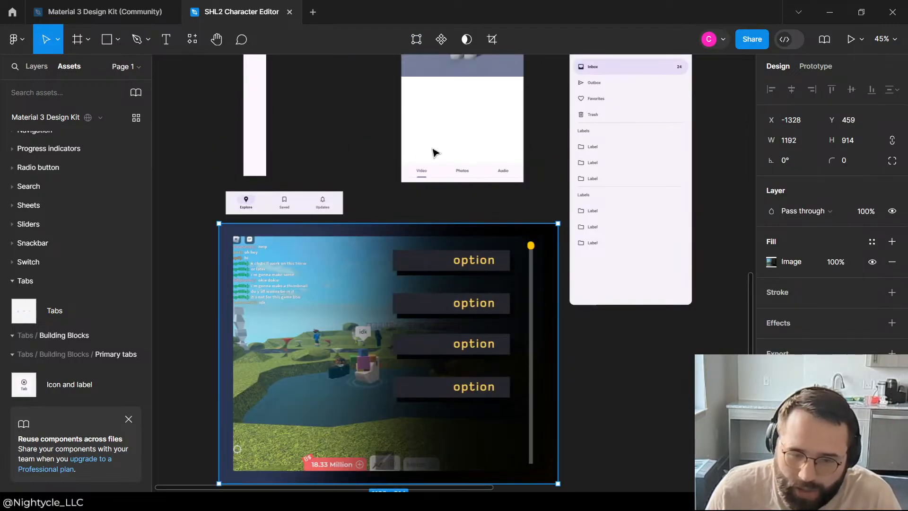
{"action": "scroll", "coordinate": [629, 308], "scroll_direction": "down", "scroll_amount": 2}
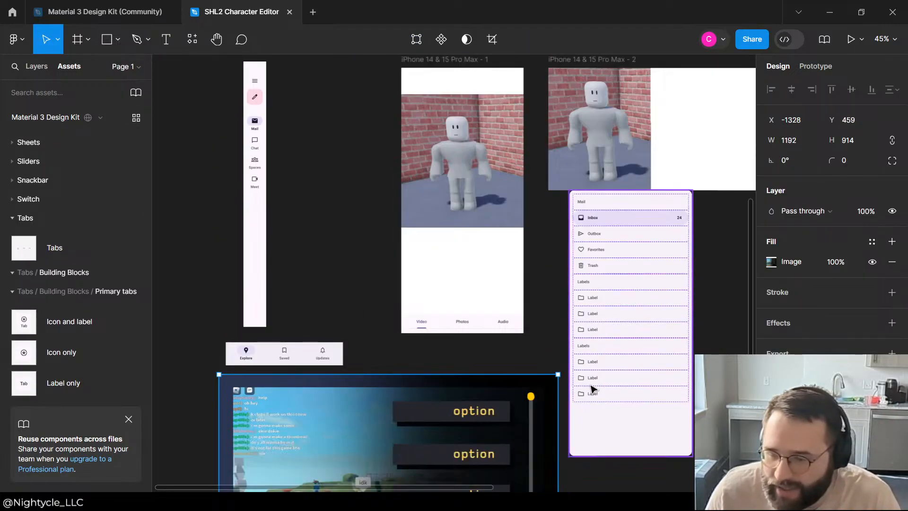
{"action": "scroll", "coordinate": [501, 426], "scroll_direction": "down", "scroll_amount": 3}
{"action": "scroll", "coordinate": [400, 390], "scroll_direction": "down", "scroll_amount": 2}
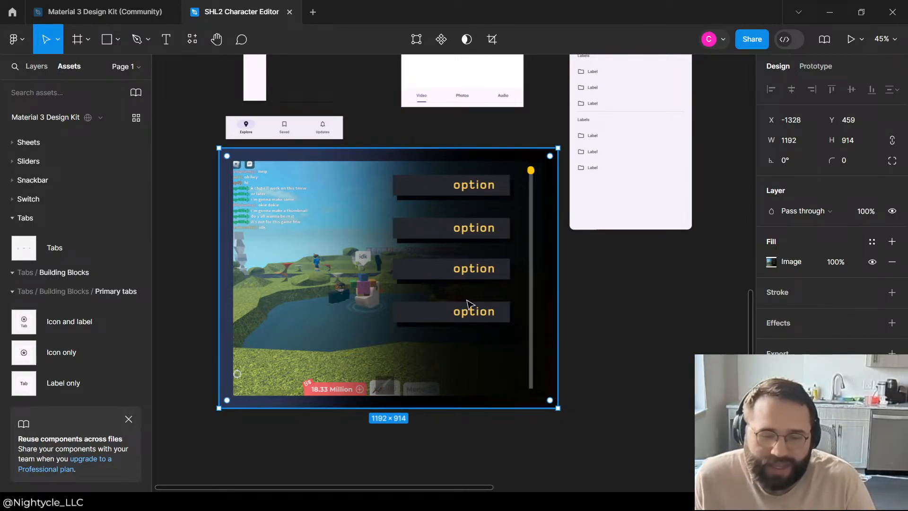
{"action": "left_click", "coordinate": [611, 283]}
{"action": "left_click", "coordinate": [526, 284]}
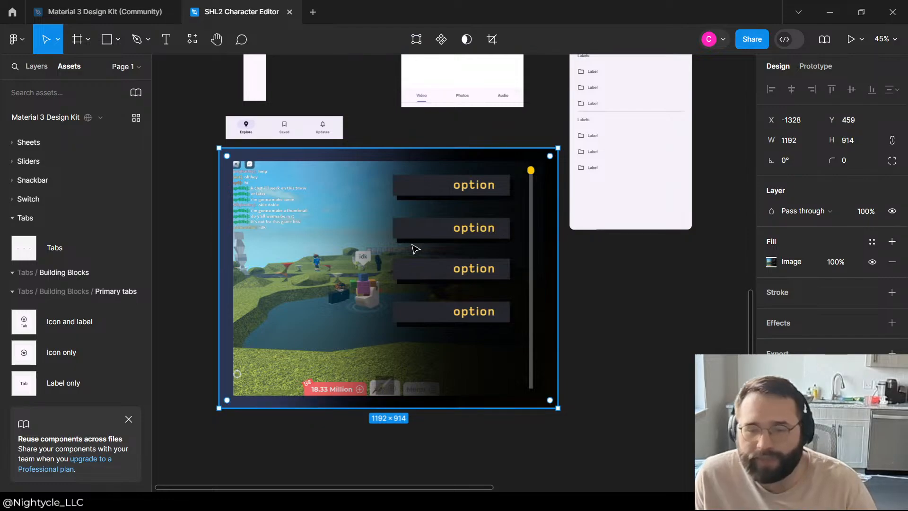
Step: Delete the game menu mockup image from the canvas
{"action": "scroll", "coordinate": [412, 248], "scroll_direction": "up", "scroll_amount": 3}
{"action": "scroll", "coordinate": [520, 307], "scroll_direction": "down", "scroll_amount": 3}
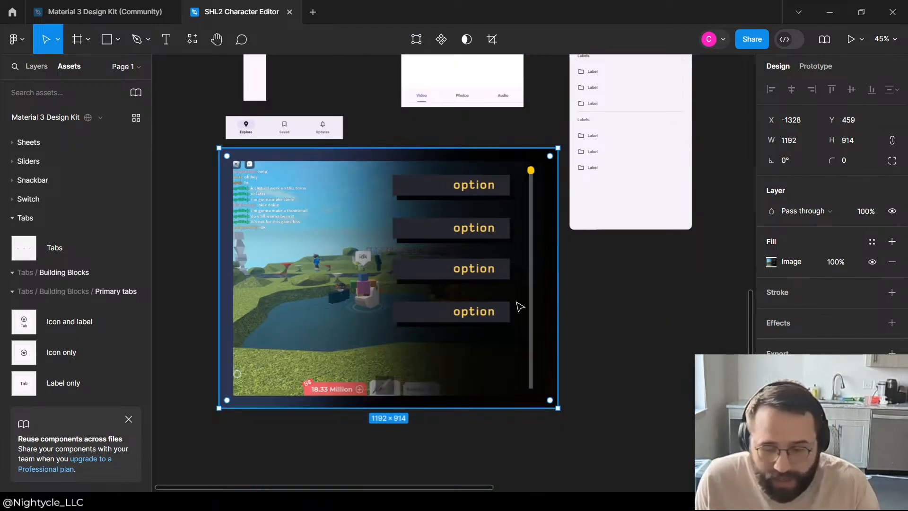
{"action": "scroll", "coordinate": [447, 281], "scroll_direction": "down", "scroll_amount": 2}
{"action": "key", "text": "Delete"}
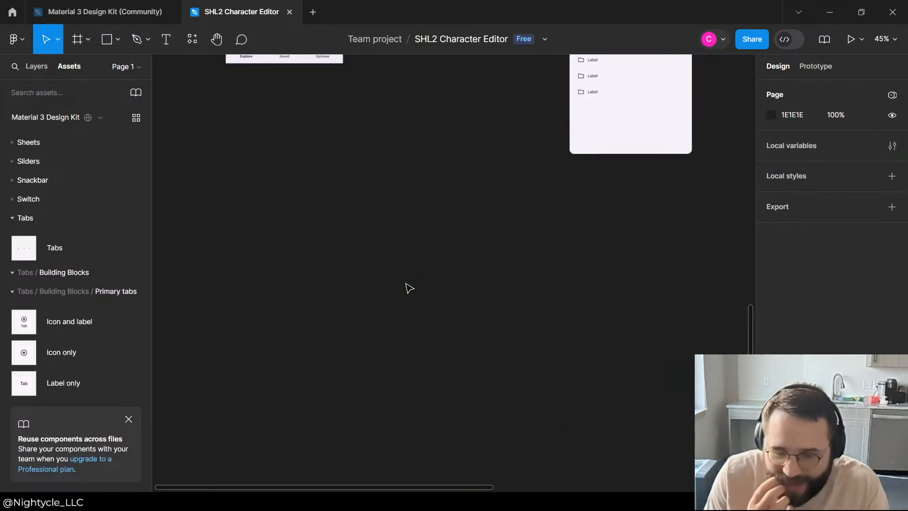
Step: Inspect the Tabs component in the iPhone 14 & 15 Pro Max - 1 frame and its nested Video tab
{"action": "scroll", "coordinate": [409, 288], "scroll_direction": "up", "scroll_amount": 6}
{"action": "scroll", "coordinate": [368, 283], "scroll_direction": "down", "scroll_amount": 2}
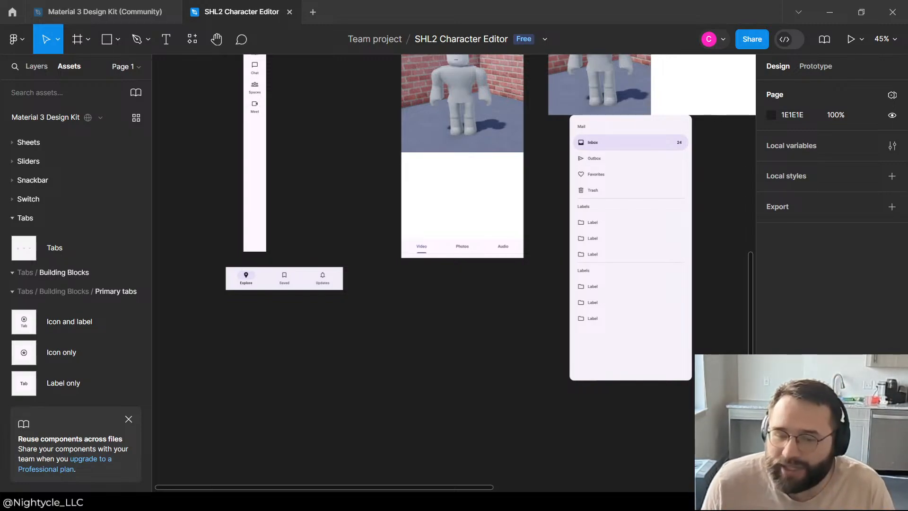
{"action": "scroll", "coordinate": [455, 270], "scroll_direction": "up", "scroll_amount": 5}
{"action": "scroll", "coordinate": [329, 269], "scroll_direction": "down", "scroll_amount": 3}
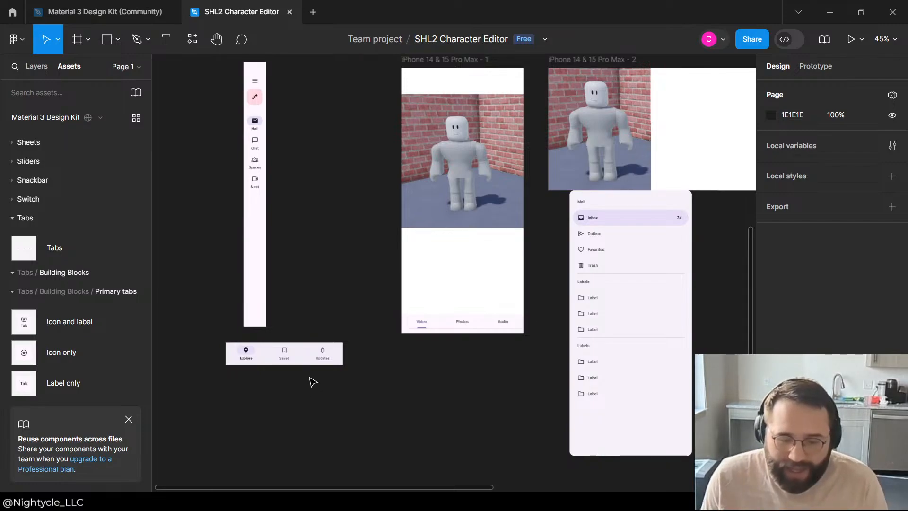
{"action": "left_click", "coordinate": [458, 324]}
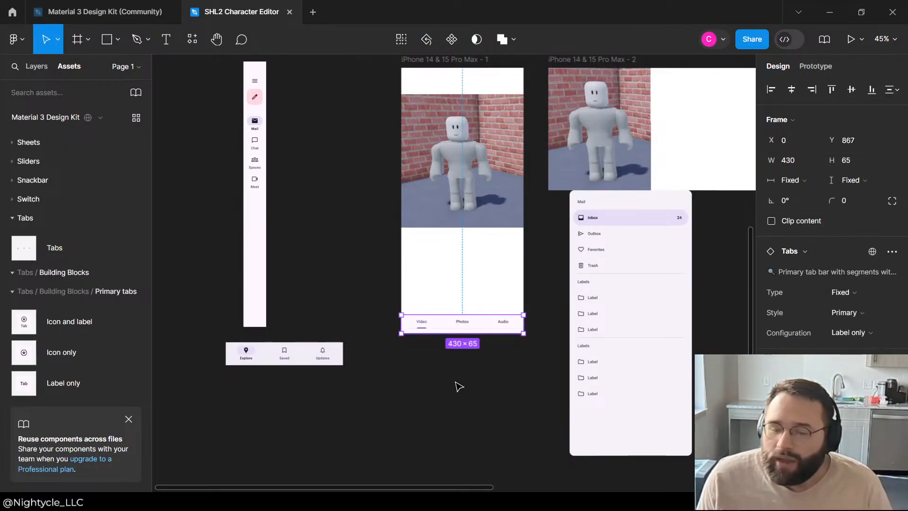
{"action": "left_click", "coordinate": [459, 385]}
{"action": "left_click", "coordinate": [419, 327]}
{"action": "double_click", "coordinate": [422, 324]}
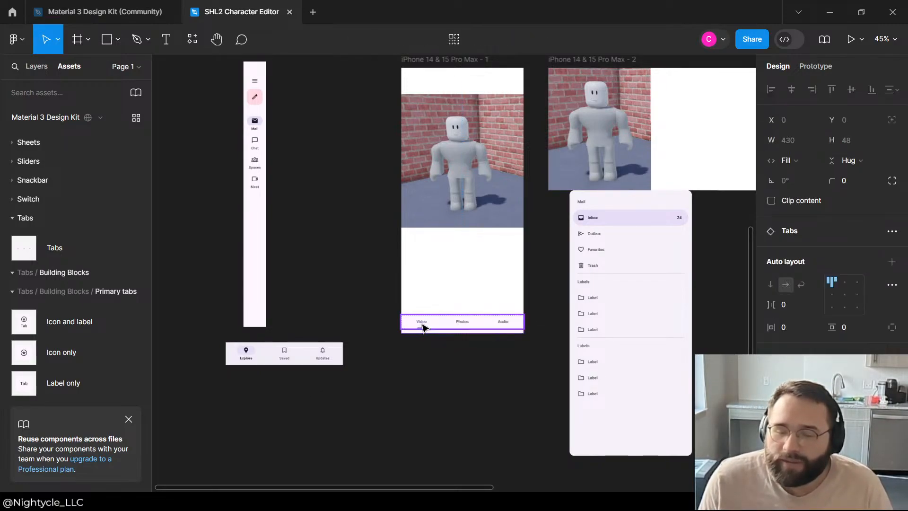
{"action": "double_click", "coordinate": [422, 323]}
{"action": "double_click", "coordinate": [422, 324]}
{"action": "left_click", "coordinate": [448, 407]}
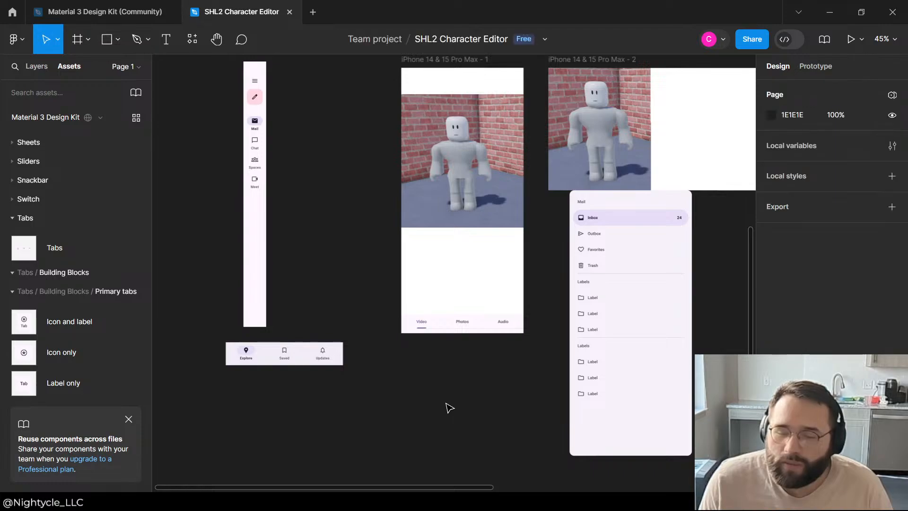
Step: Review the Viewport component and its instance inside the iPhone 14 & 15 Pro Max - 1 frame
{"action": "scroll", "coordinate": [462, 296], "scroll_direction": "up", "scroll_amount": 4}
{"action": "scroll", "coordinate": [458, 240], "scroll_direction": "down", "scroll_amount": 5}
{"action": "scroll", "coordinate": [426, 284], "scroll_direction": "down", "scroll_amount": 2}
{"action": "scroll", "coordinate": [416, 213], "scroll_direction": "up", "scroll_amount": 5}
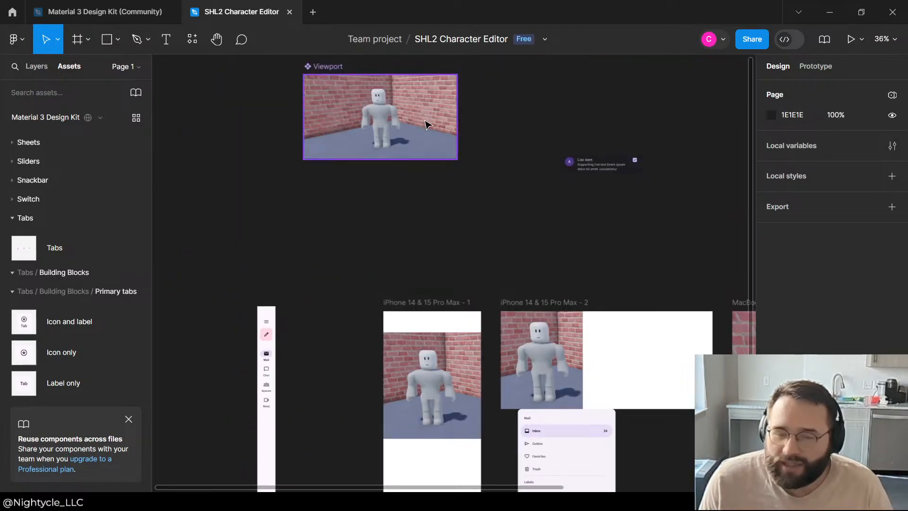
{"action": "scroll", "coordinate": [497, 189], "scroll_direction": "down", "scroll_amount": 6}
{"action": "scroll", "coordinate": [520, 265], "scroll_direction": "up", "scroll_amount": 3}
{"action": "left_click", "coordinate": [440, 316]}
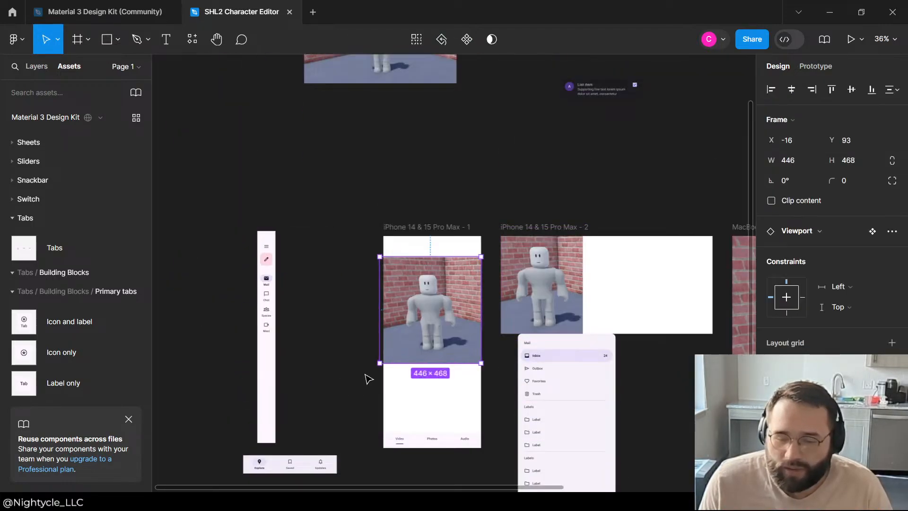
{"action": "left_click", "coordinate": [367, 379]}
{"action": "scroll", "coordinate": [416, 421], "scroll_direction": "up", "scroll_amount": 2}
{"action": "scroll", "coordinate": [414, 393], "scroll_direction": "down", "scroll_amount": 4}
{"action": "scroll", "coordinate": [382, 268], "scroll_direction": "up", "scroll_amount": 7}
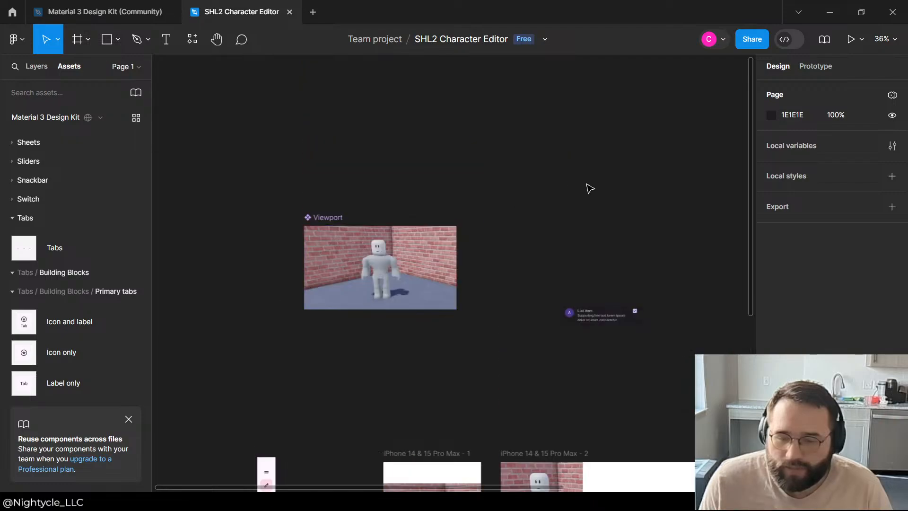
{"action": "scroll", "coordinate": [456, 238], "scroll_direction": "down", "scroll_amount": 6}
{"action": "scroll", "coordinate": [405, 265], "scroll_direction": "up", "scroll_amount": 4}
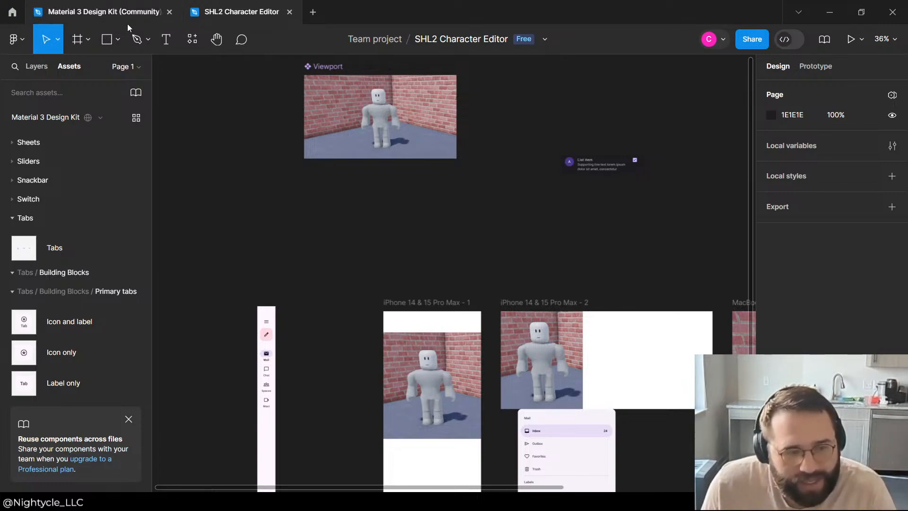
Step: Draw a rectangle about 346 × 534 on the empty canvas and move it toward the gap beside the first iPhone frame
{"action": "left_click", "coordinate": [119, 41]}
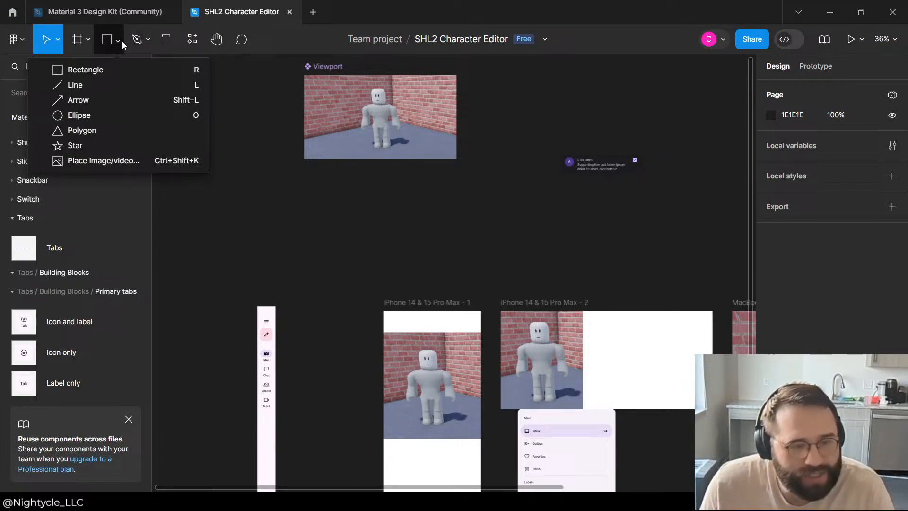
{"action": "left_click", "coordinate": [101, 69]}
{"action": "right_click", "coordinate": [170, 158]}
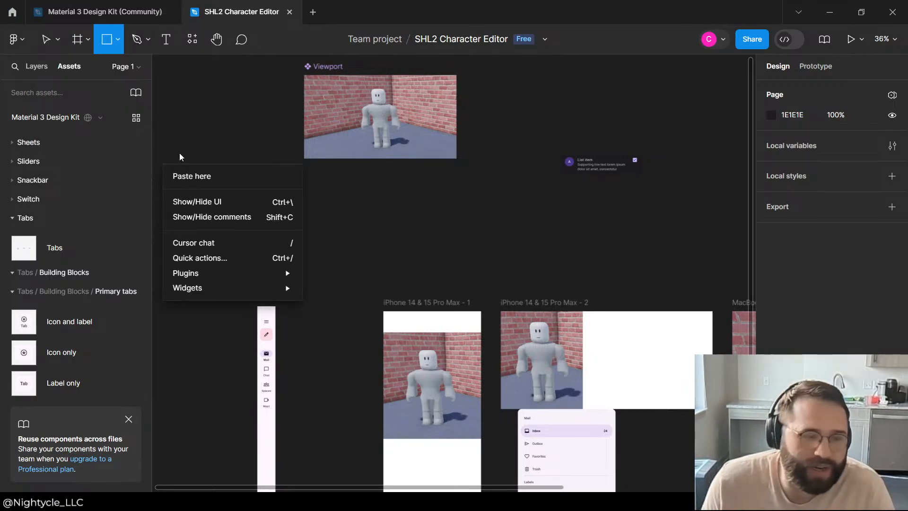
{"action": "left_click", "coordinate": [182, 127]}
{"action": "left_click_drag", "start_coordinate": [190, 146], "coordinate": [263, 258]}
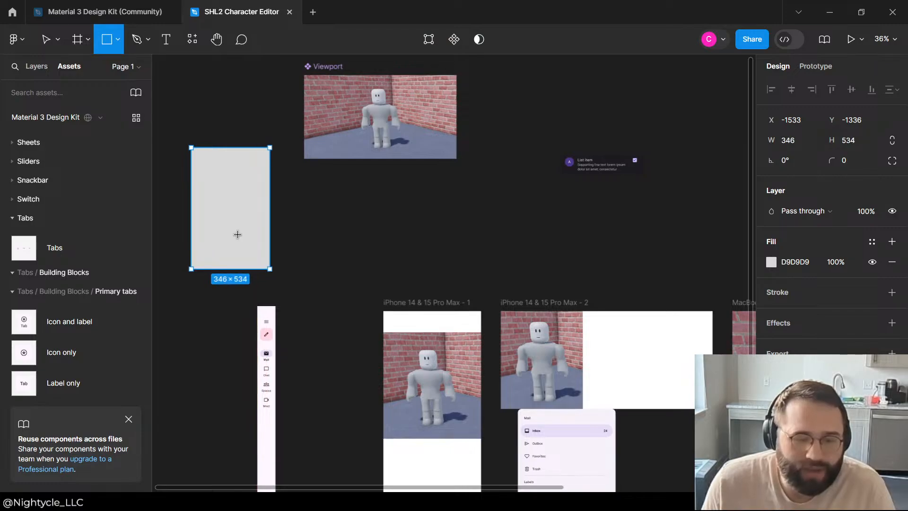
{"action": "mouse_move", "coordinate": [237, 201]}
{"action": "left_mouse_down"}
{"action": "mouse_move", "coordinate": [344, 249]}
{"action": "mouse_move", "coordinate": [321, 273]}
{"action": "mouse_move", "coordinate": [331, 294]}
{"action": "left_mouse_up"}
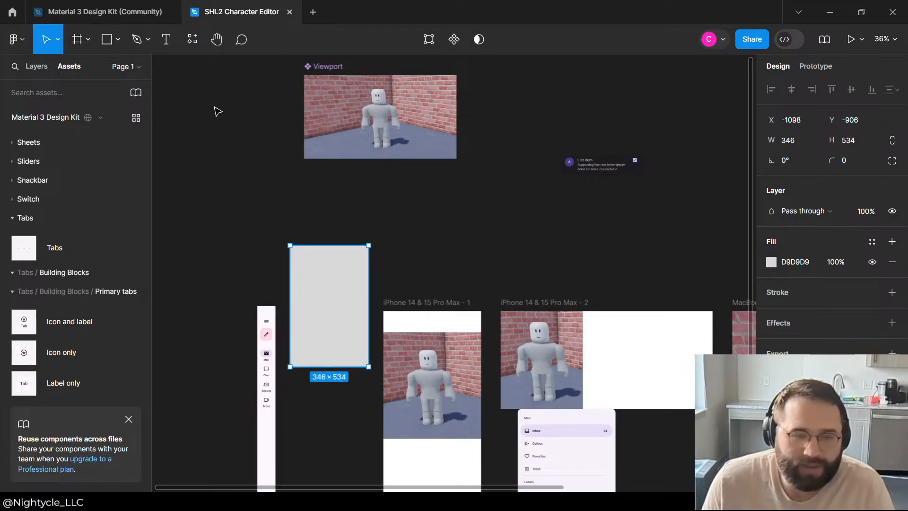
Step: Place the grey rectangle between the Navigation Rail and the first iPhone frame and widen it to about 373
{"action": "scroll", "coordinate": [277, 315], "scroll_direction": "down", "scroll_amount": 3}
{"action": "left_click", "coordinate": [273, 311]}
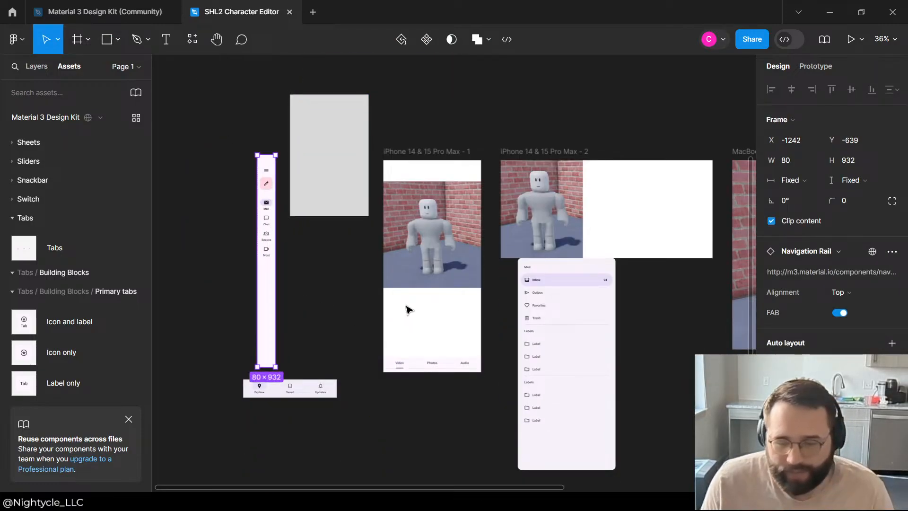
{"action": "left_click_drag", "start_coordinate": [353, 208], "coordinate": [352, 287]}
{"action": "left_click_drag", "start_coordinate": [305, 251], "coordinate": [298, 255]}
{"action": "mouse_move", "coordinate": [347, 298]}
{"action": "left_mouse_down"}
{"action": "mouse_move", "coordinate": [331, 269]}
{"action": "mouse_move", "coordinate": [336, 283]}
{"action": "left_mouse_up"}
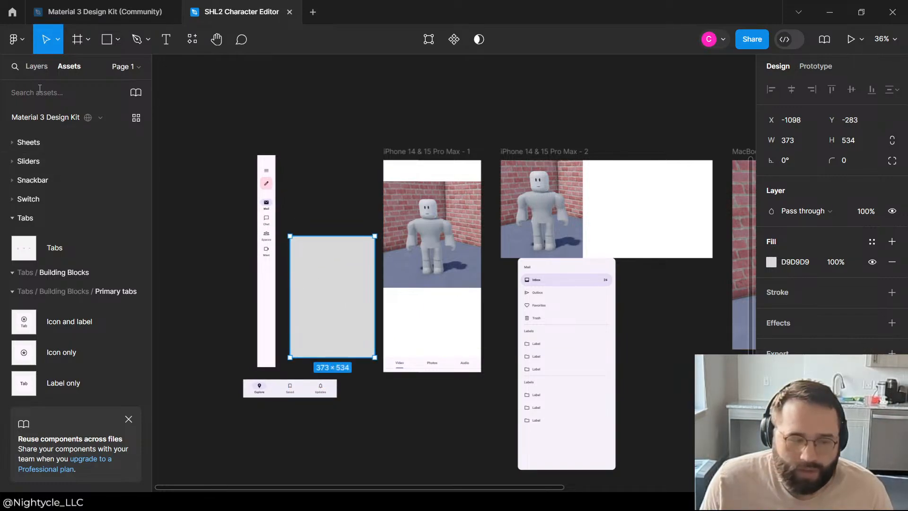
Step: Browse the Material 3 Design Kit assets and check which components the Cards group offers
{"action": "scroll", "coordinate": [19, 227], "scroll_direction": "up", "scroll_amount": 5}
{"action": "scroll", "coordinate": [19, 233], "scroll_direction": "up", "scroll_amount": 1}
{"action": "scroll", "coordinate": [22, 234], "scroll_direction": "down", "scroll_amount": 3}
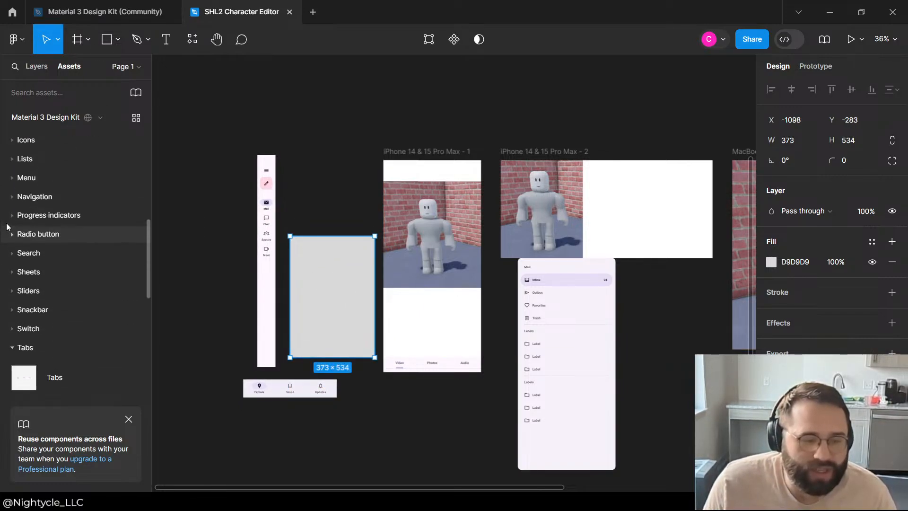
{"action": "scroll", "coordinate": [26, 234], "scroll_direction": "up", "scroll_amount": 10}
{"action": "left_click", "coordinate": [13, 255]}
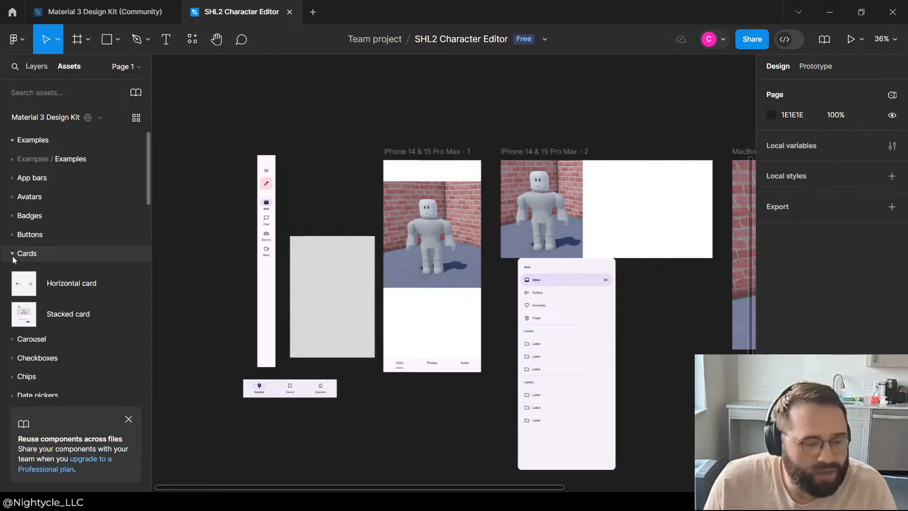
{"action": "left_click", "coordinate": [12, 255]}
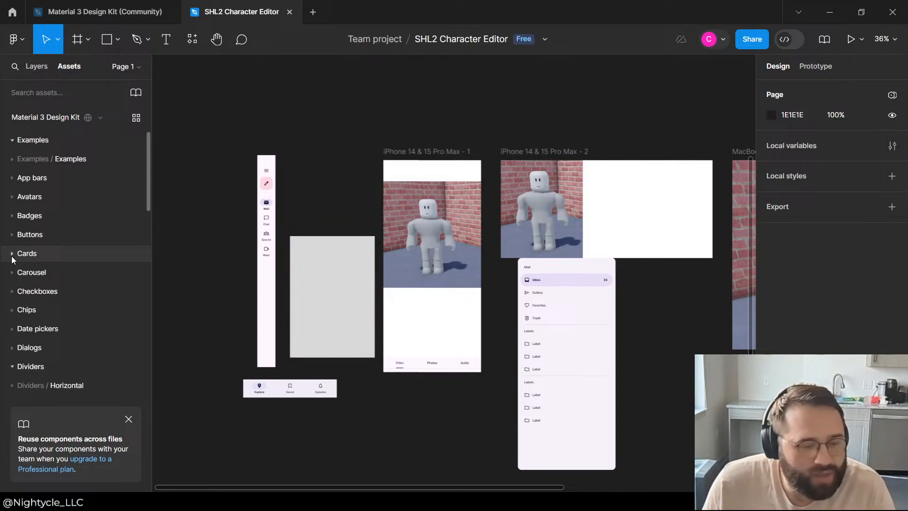
Step: Insert the kit's Top app bar into the iPhone 14 & 15 Pro Max - 1 frame and position it at about X 1, Y 0
{"action": "left_click", "coordinate": [11, 178]}
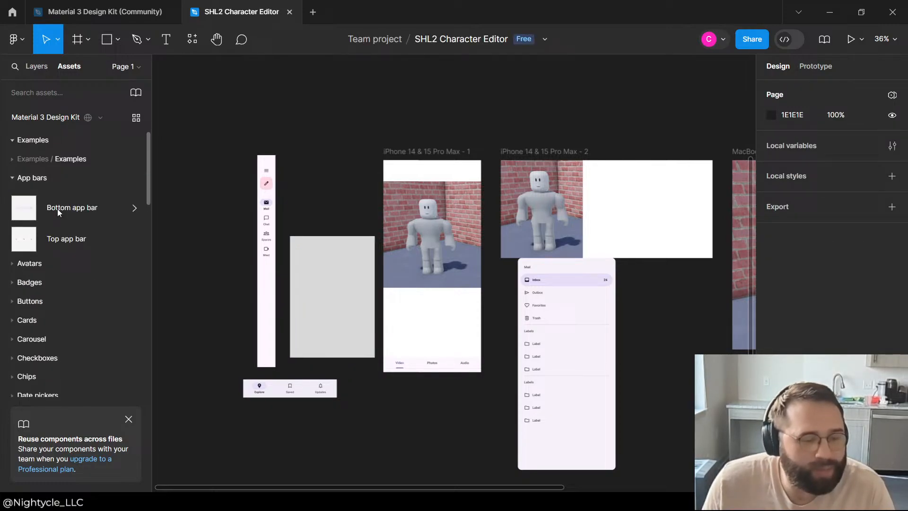
{"action": "left_click", "coordinate": [26, 212]}
{"action": "left_click", "coordinate": [34, 231]}
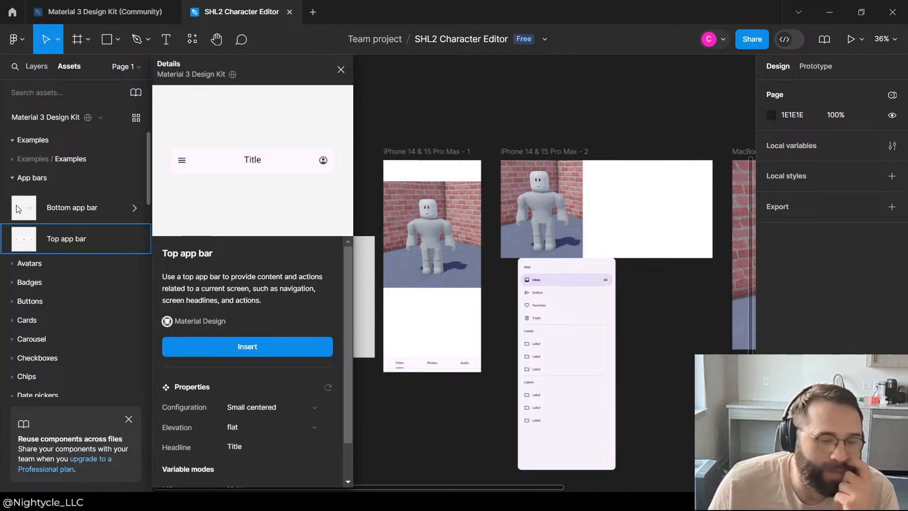
{"action": "left_click_drag", "start_coordinate": [26, 238], "coordinate": [428, 185]}
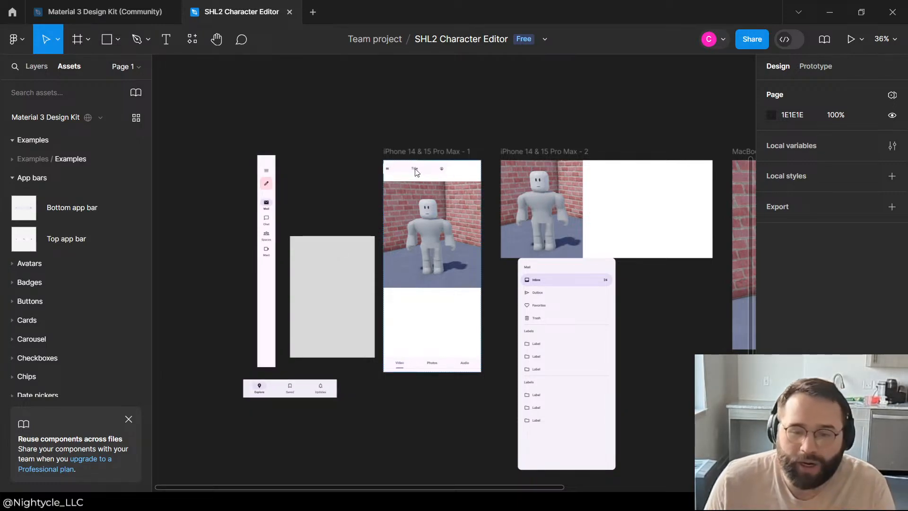
{"action": "left_click", "coordinate": [420, 169]}
{"action": "scroll", "coordinate": [437, 169], "scroll_direction": "up", "scroll_amount": 5}
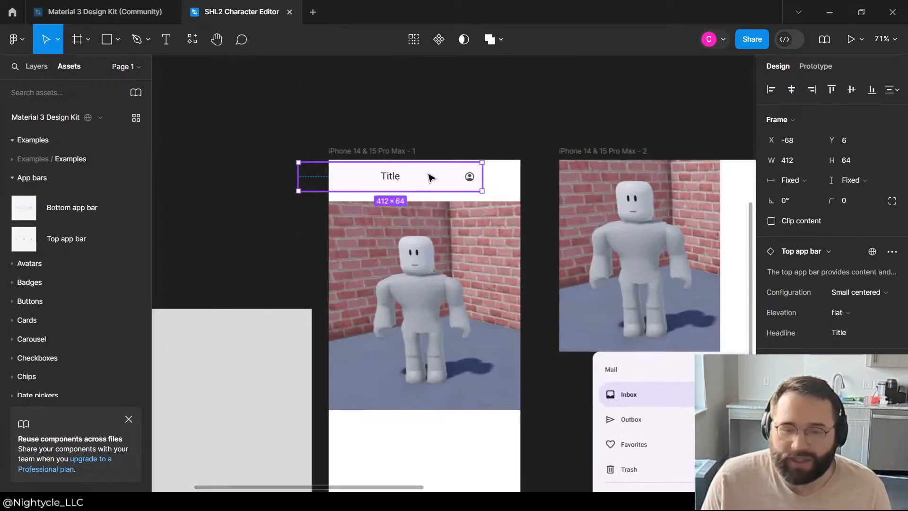
{"action": "left_click_drag", "start_coordinate": [430, 178], "coordinate": [458, 172]}
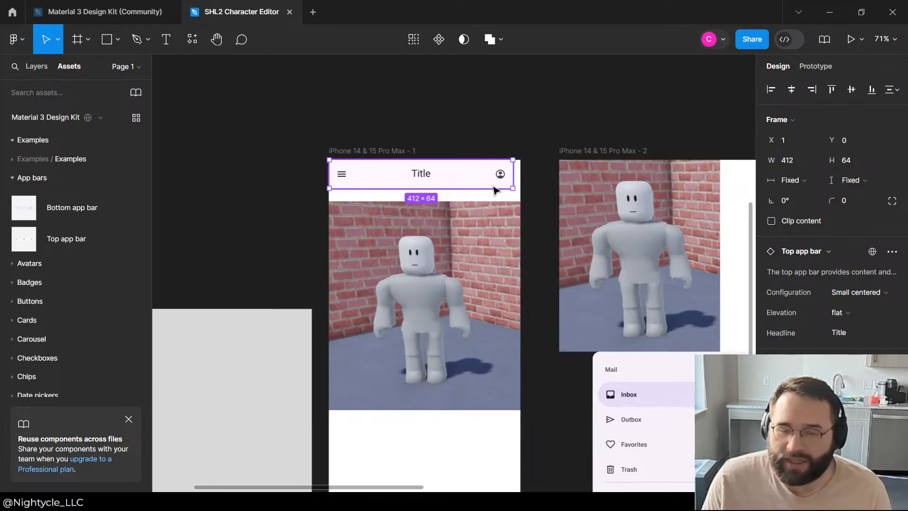
Step: Enlarge the first iPhone frame's Top app bar to about 431 × 67 and move the Viewport up against it at Y 67
{"action": "mouse_move", "coordinate": [520, 190]}
{"action": "left_mouse_down"}
{"action": "mouse_move", "coordinate": [545, 193]}
{"action": "mouse_move", "coordinate": [513, 190]}
{"action": "left_mouse_up"}
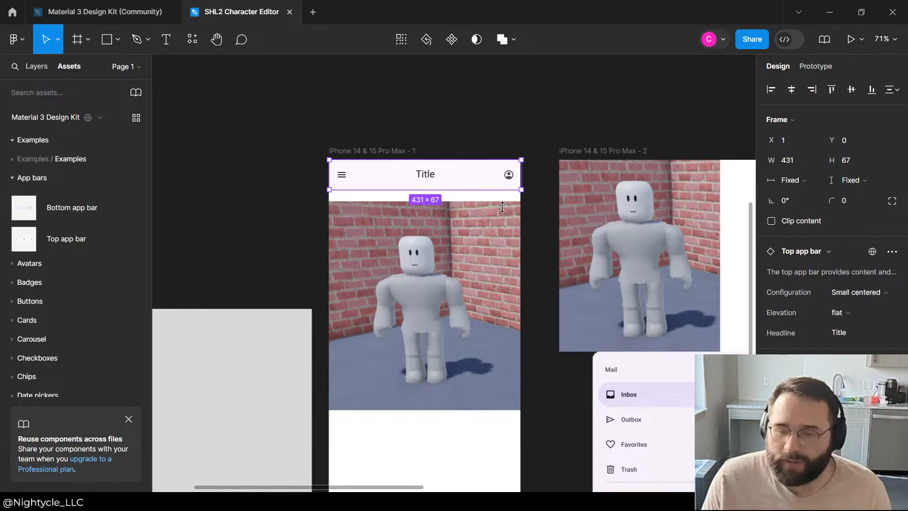
{"action": "left_click_drag", "start_coordinate": [472, 299], "coordinate": [471, 287]}
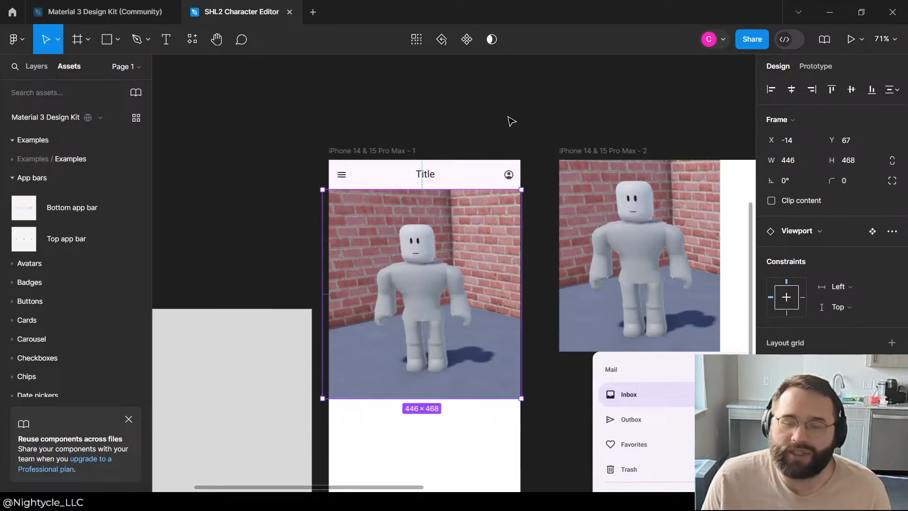
{"action": "left_click", "coordinate": [511, 122]}
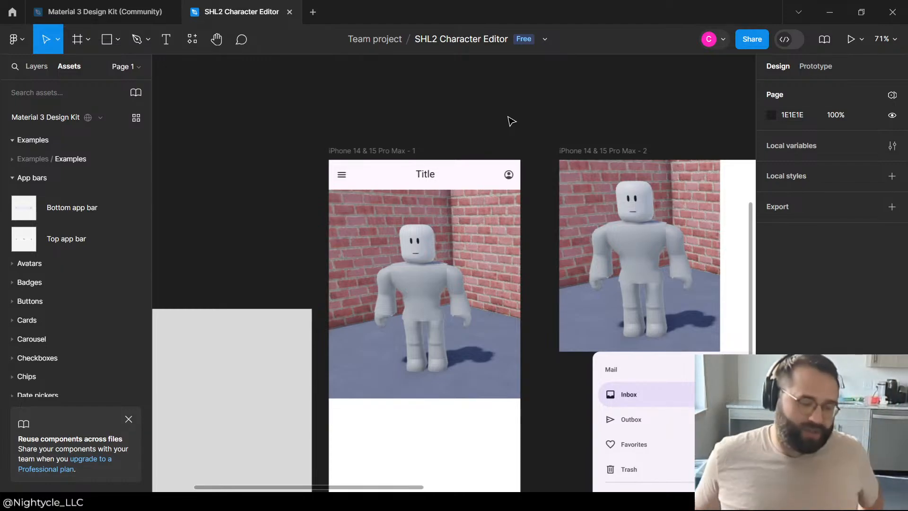
Step: Review the overall frame layout and examine the navigation drawer beneath the second iPhone frame
{"action": "scroll", "coordinate": [338, 223], "scroll_direction": "down", "scroll_amount": 5}
{"action": "scroll", "coordinate": [331, 224], "scroll_direction": "down", "scroll_amount": 5}
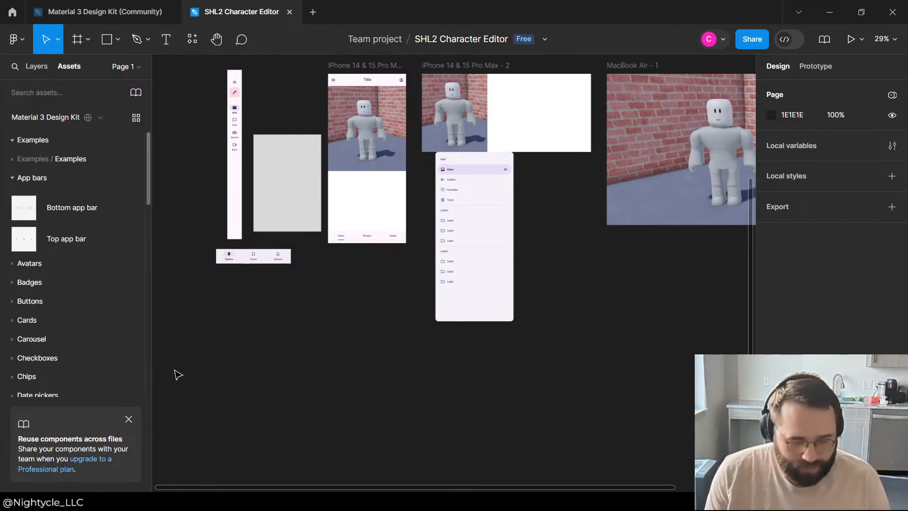
{"action": "scroll", "coordinate": [456, 341], "scroll_direction": "down", "scroll_amount": 3}
{"action": "scroll", "coordinate": [373, 314], "scroll_direction": "up", "scroll_amount": 6}
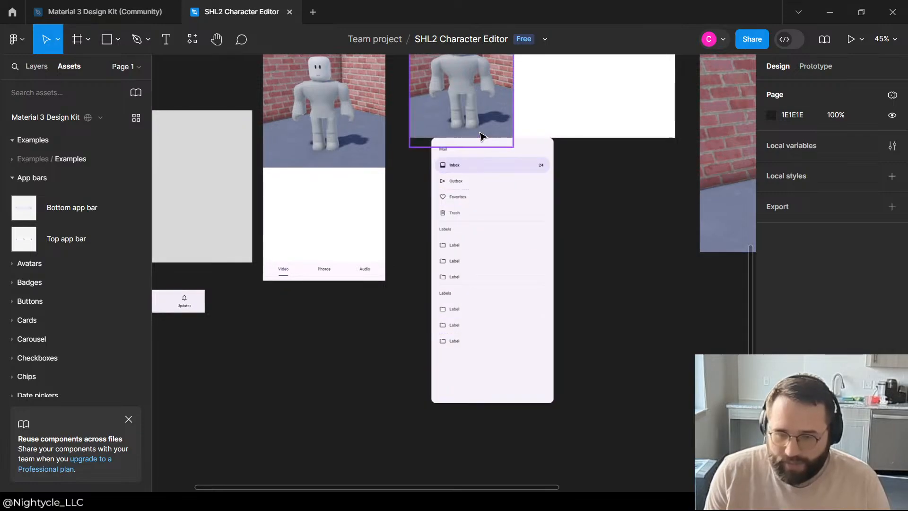
{"action": "left_click", "coordinate": [503, 154]}
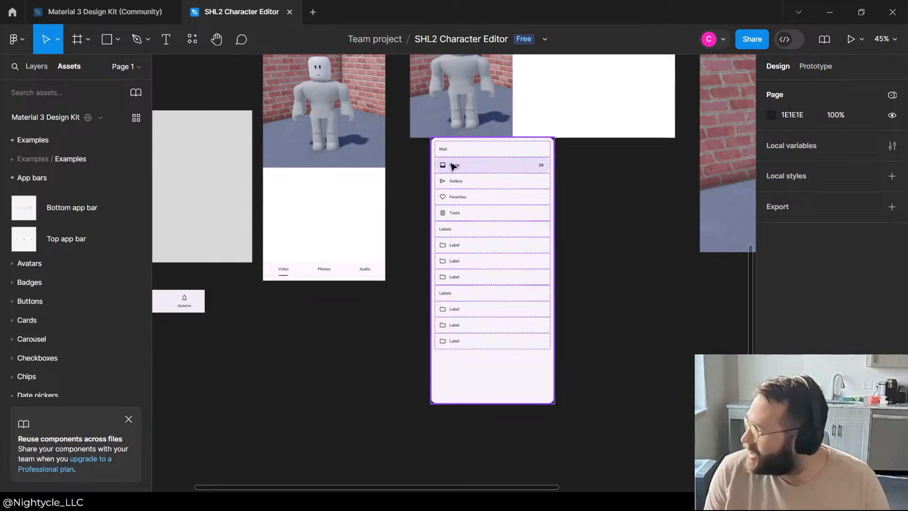
{"action": "left_click", "coordinate": [468, 382]}
{"action": "left_click", "coordinate": [343, 383]}
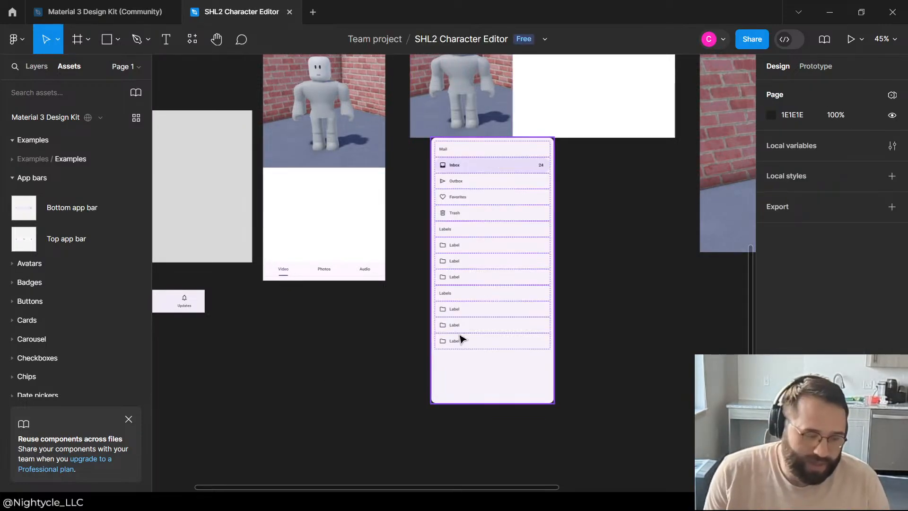
{"action": "scroll", "coordinate": [371, 284], "scroll_direction": "down", "scroll_amount": 5}
{"action": "scroll", "coordinate": [275, 229], "scroll_direction": "up", "scroll_amount": 3}
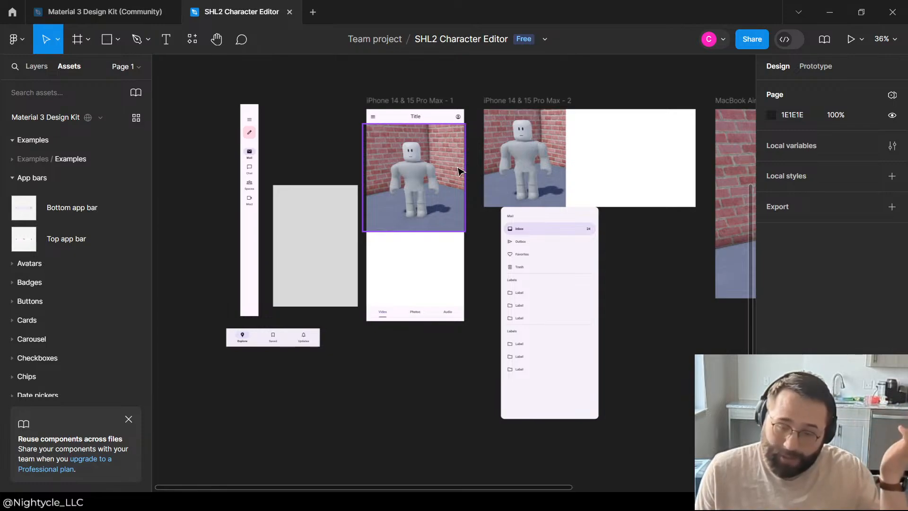
{"action": "left_click", "coordinate": [402, 228]}
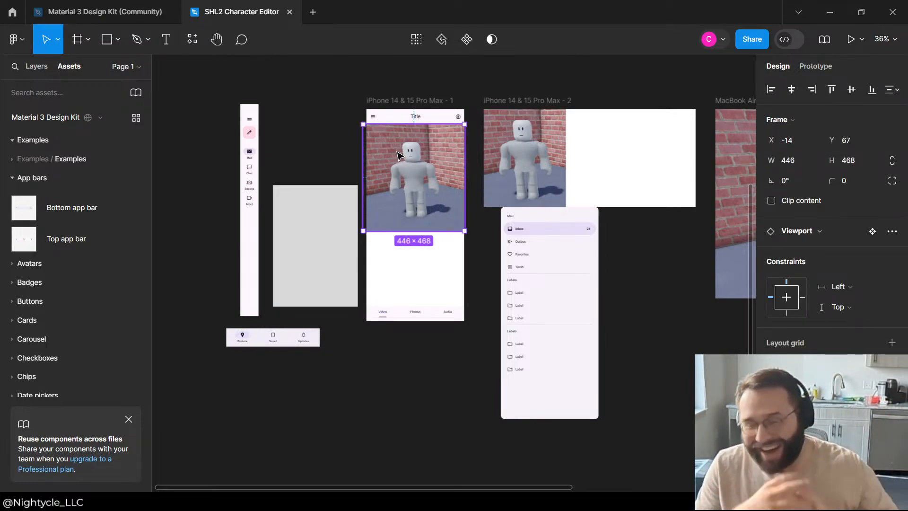
Step: Move the navigation drawer below the iPhone 14 & 15 Pro Max - 1 frame and align its edges with that frame
{"action": "left_click_drag", "start_coordinate": [574, 223], "coordinate": [519, 305]}
{"action": "left_click", "coordinate": [565, 258]}
{"action": "left_click_drag", "start_coordinate": [486, 347], "coordinate": [346, 403]}
{"action": "left_click", "coordinate": [498, 314]}
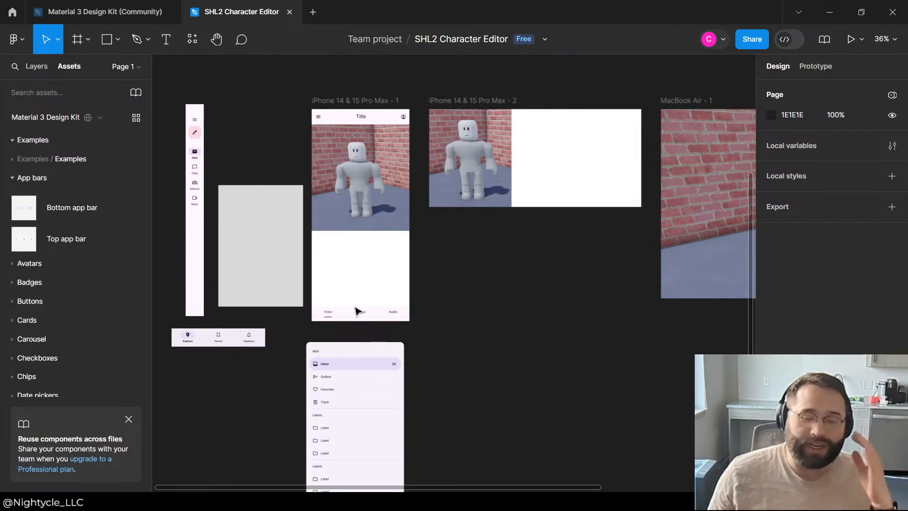
{"action": "left_click", "coordinate": [498, 209]}
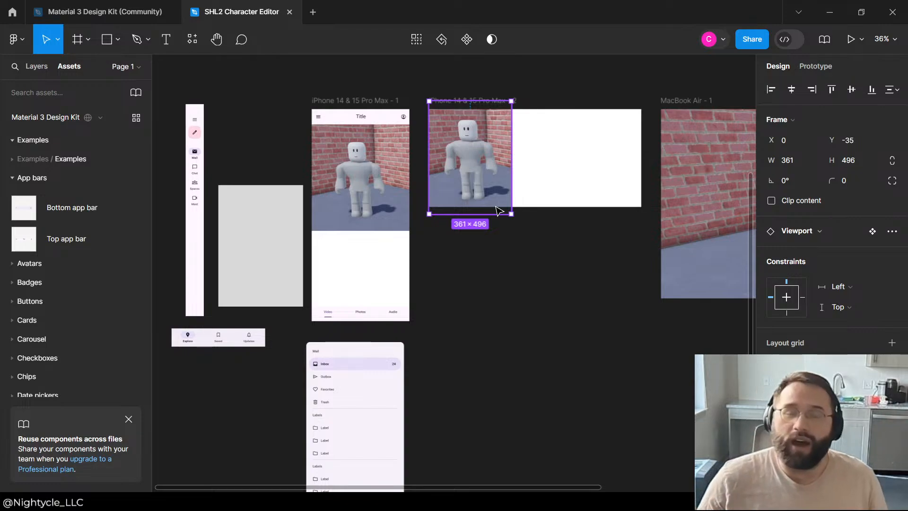
{"action": "left_click", "coordinate": [458, 304]}
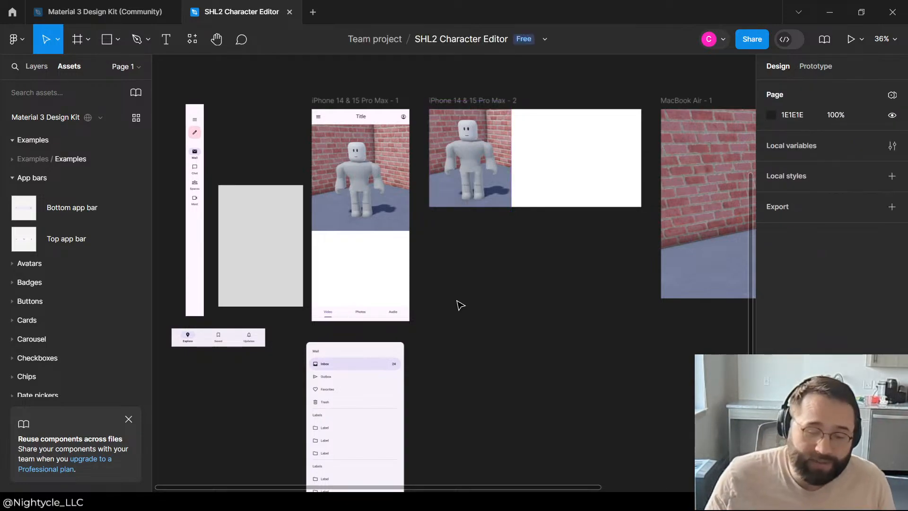
{"action": "mouse_move", "coordinate": [357, 349]}
{"action": "left_mouse_down"}
{"action": "mouse_move", "coordinate": [576, 249]}
{"action": "mouse_move", "coordinate": [473, 238]}
{"action": "mouse_move", "coordinate": [533, 351]}
{"action": "mouse_move", "coordinate": [498, 374]}
{"action": "mouse_move", "coordinate": [335, 355]}
{"action": "mouse_move", "coordinate": [362, 354]}
{"action": "left_mouse_up"}
{"action": "left_click", "coordinate": [456, 321]}
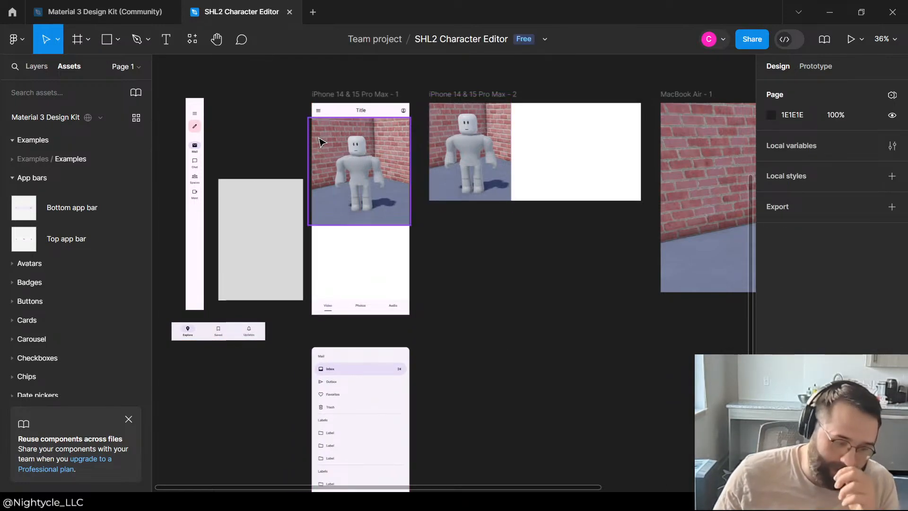
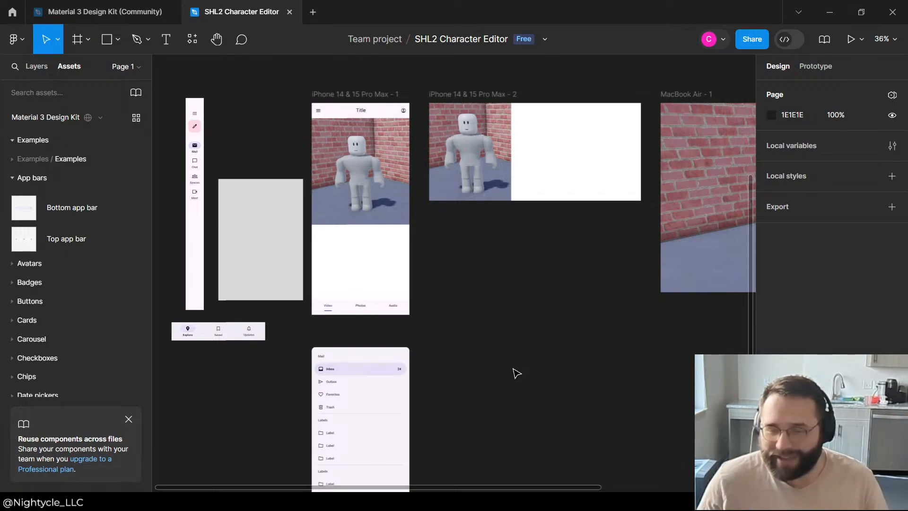
Step: Move the navigation drawer up so it sits just beneath the iPhone 14 & 15 Pro Max - 1 frame
{"action": "left_click_drag", "start_coordinate": [361, 365], "coordinate": [364, 341]}
{"action": "left_click", "coordinate": [548, 344]}
{"action": "scroll", "coordinate": [545, 326], "scroll_direction": "up", "scroll_amount": 4}
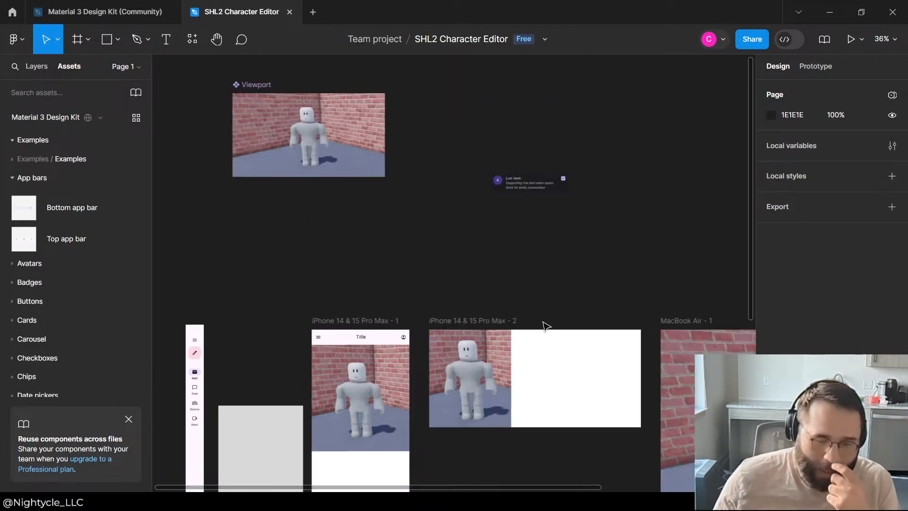
{"action": "scroll", "coordinate": [452, 180], "scroll_direction": "down", "scroll_amount": 4}
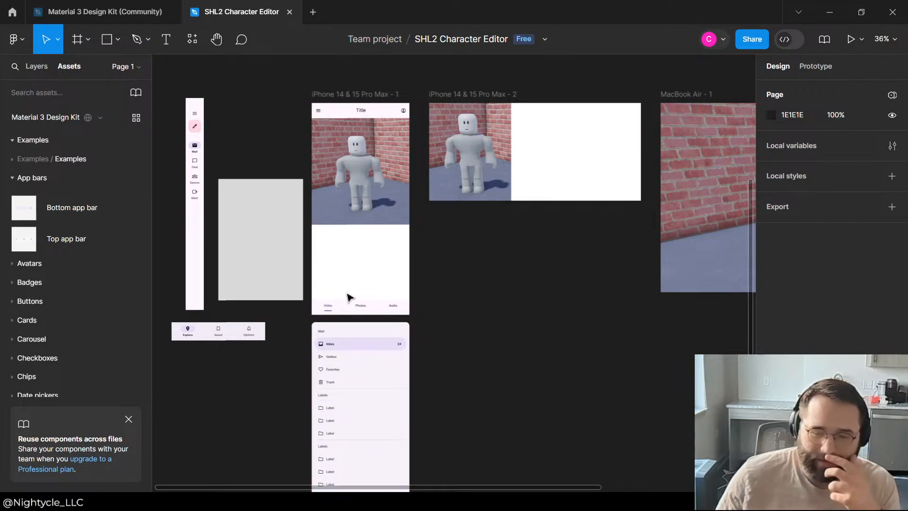
Step: Nudge the Video/Photos/Audio tabs down to the bottom edge of the first iPhone frame
{"action": "left_click", "coordinate": [359, 308]}
{"action": "left_click", "coordinate": [529, 246]}
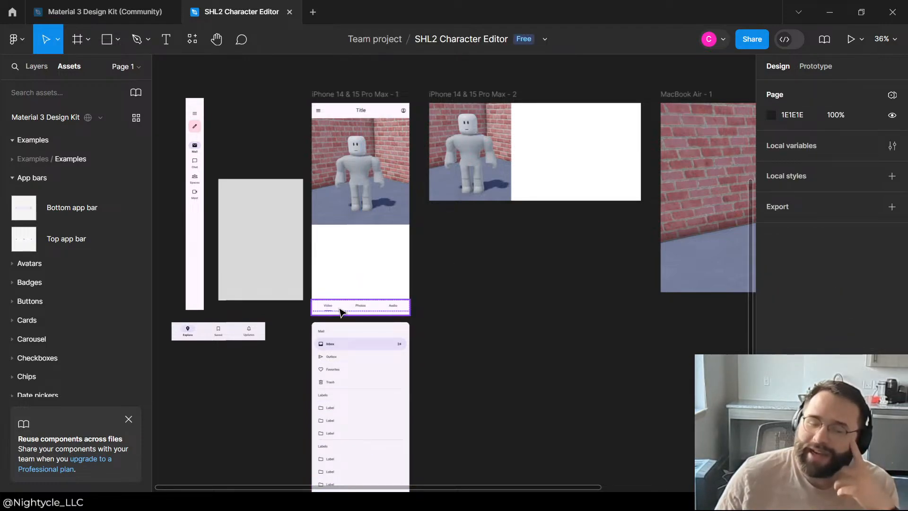
{"action": "left_click", "coordinate": [341, 310]}
{"action": "left_click", "coordinate": [436, 280]}
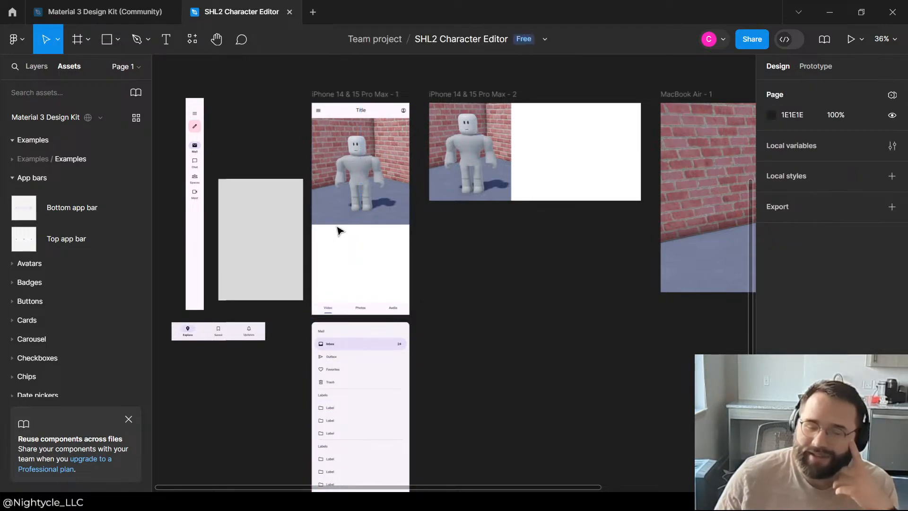
Step: Shift the Viewport in the first iPhone frame slightly to the right, to X -7, Y 67
{"action": "scroll", "coordinate": [473, 246], "scroll_direction": "up", "scroll_amount": 5}
{"action": "scroll", "coordinate": [473, 246], "scroll_direction": "down", "scroll_amount": 4}
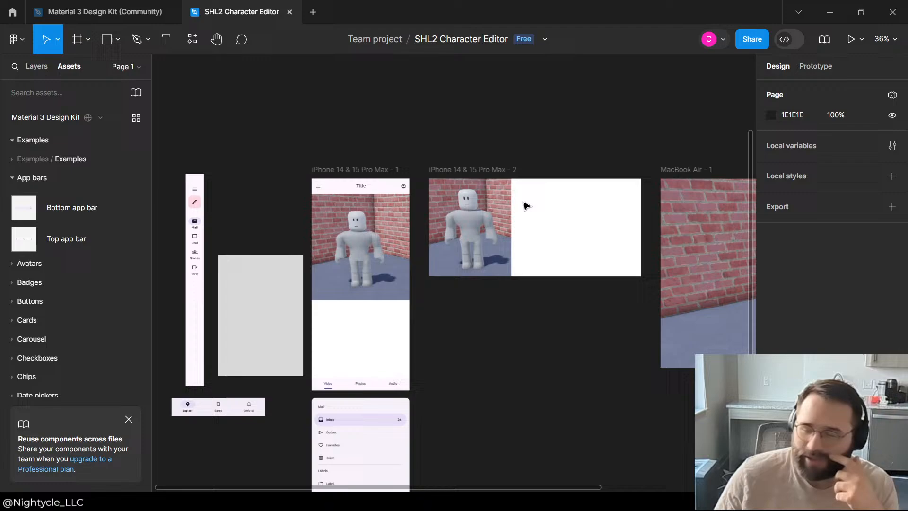
{"action": "left_click", "coordinate": [361, 241]}
{"action": "left_click", "coordinate": [439, 287]}
{"action": "left_click_drag", "start_coordinate": [359, 217], "coordinate": [361, 220]}
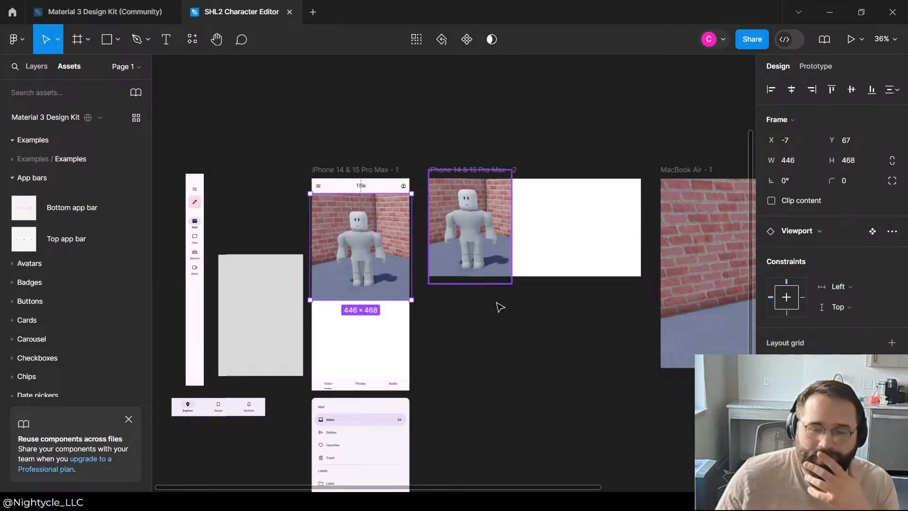
{"action": "left_click", "coordinate": [497, 307]}
Step: Browse the Material 3 Design Kit component categories, including Avatars, Dividers, Icons, Checkboxes, Badges and Buttons
{"action": "left_click", "coordinate": [272, 288]}
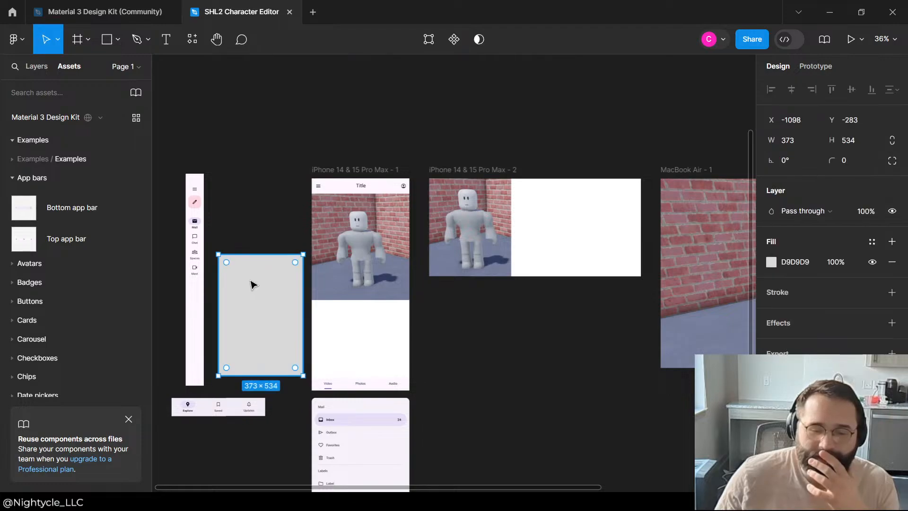
{"action": "scroll", "coordinate": [262, 278], "scroll_direction": "down", "scroll_amount": 5}
{"action": "left_click", "coordinate": [219, 264]}
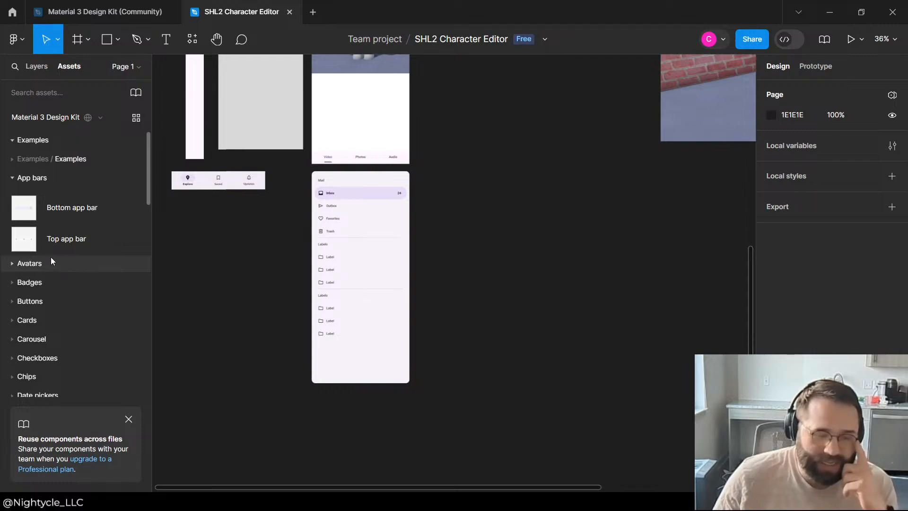
{"action": "left_click", "coordinate": [14, 264]}
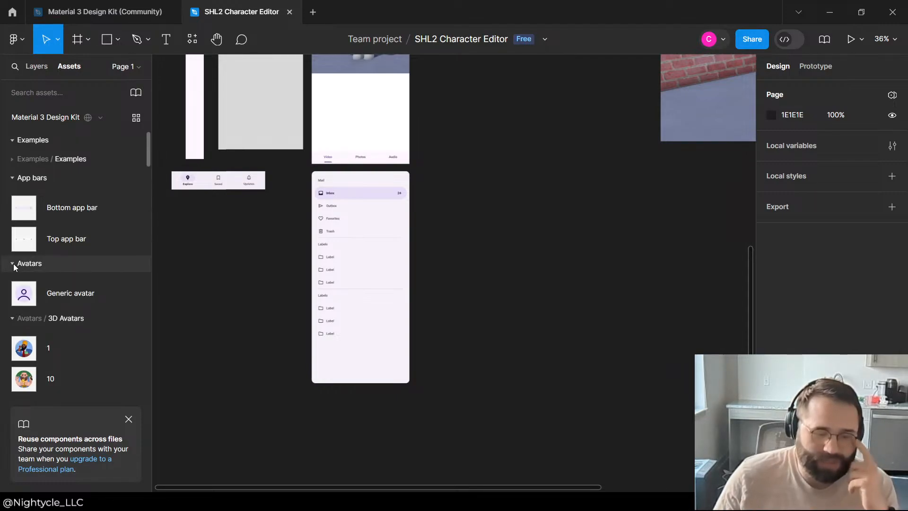
{"action": "left_click", "coordinate": [13, 263]}
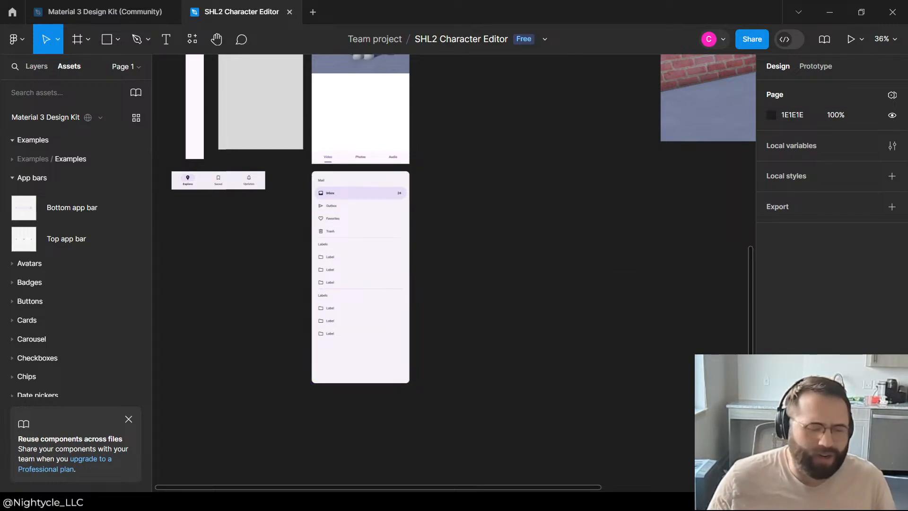
{"action": "scroll", "coordinate": [81, 240], "scroll_direction": "down", "scroll_amount": 4}
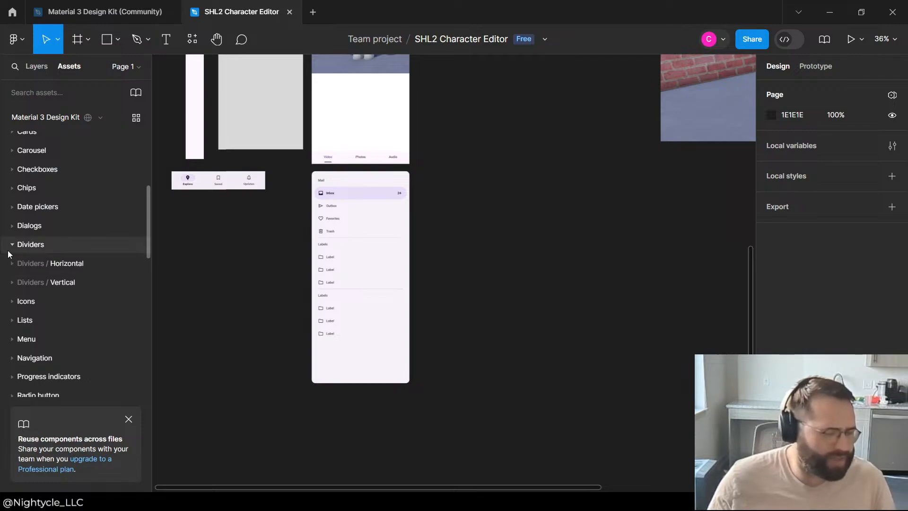
{"action": "left_click", "coordinate": [13, 244]}
{"action": "left_click", "coordinate": [12, 244]}
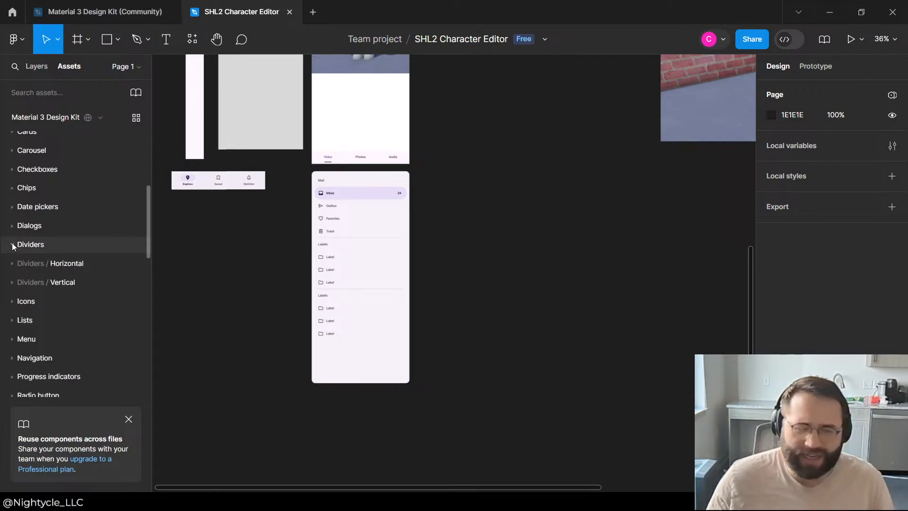
{"action": "left_click", "coordinate": [13, 244]}
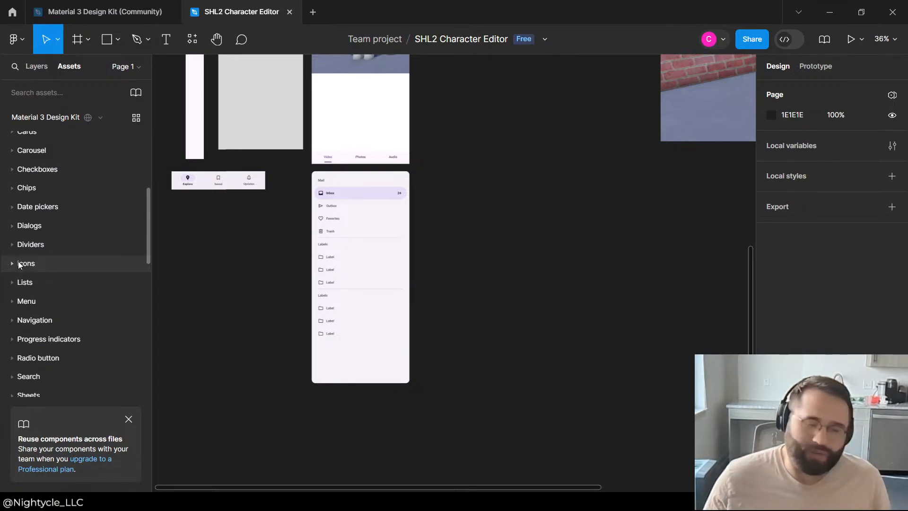
{"action": "left_click", "coordinate": [11, 264]}
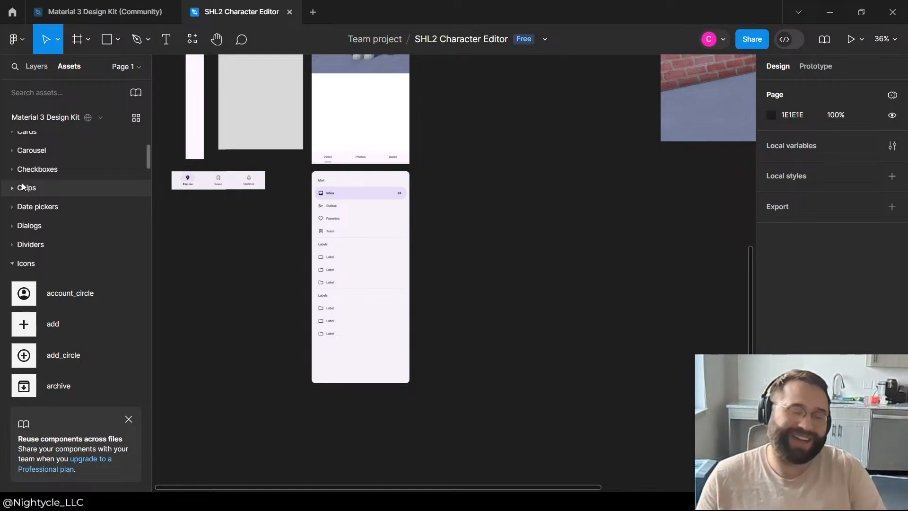
{"action": "left_click", "coordinate": [16, 169]}
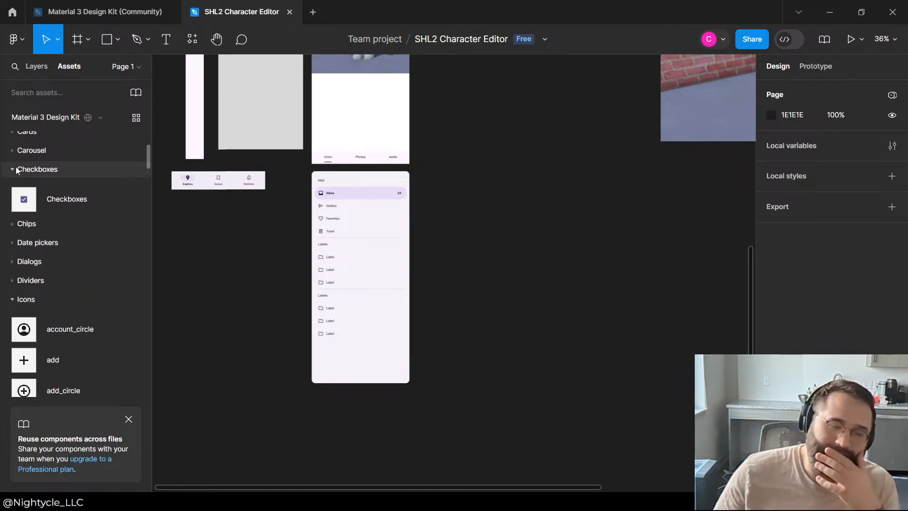
{"action": "left_click", "coordinate": [16, 171]}
{"action": "scroll", "coordinate": [19, 169], "scroll_direction": "up", "scroll_amount": 5}
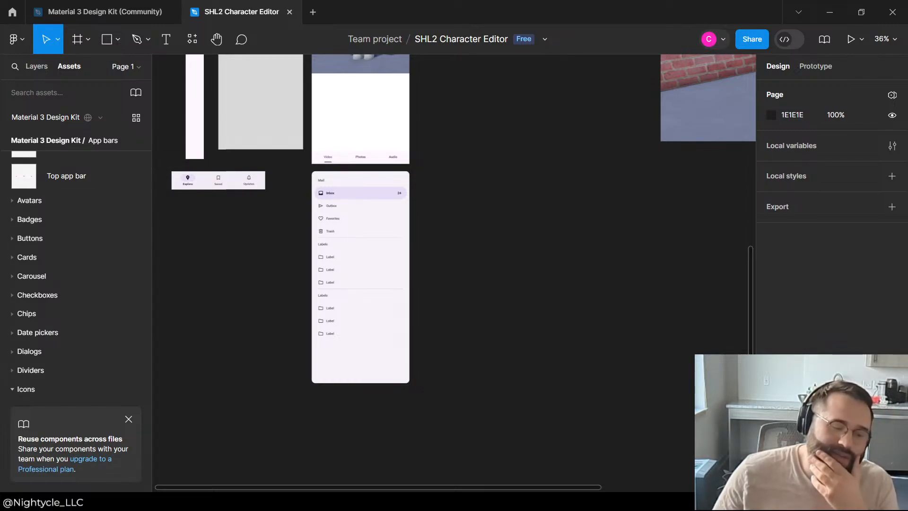
{"action": "left_click", "coordinate": [13, 220]}
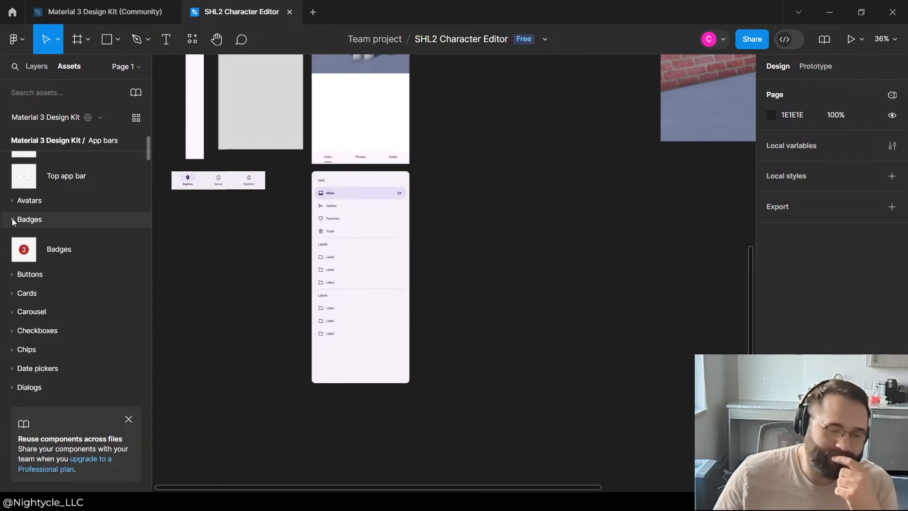
{"action": "left_click", "coordinate": [13, 220]}
{"action": "left_click", "coordinate": [12, 238]}
{"action": "left_click", "coordinate": [12, 238]}
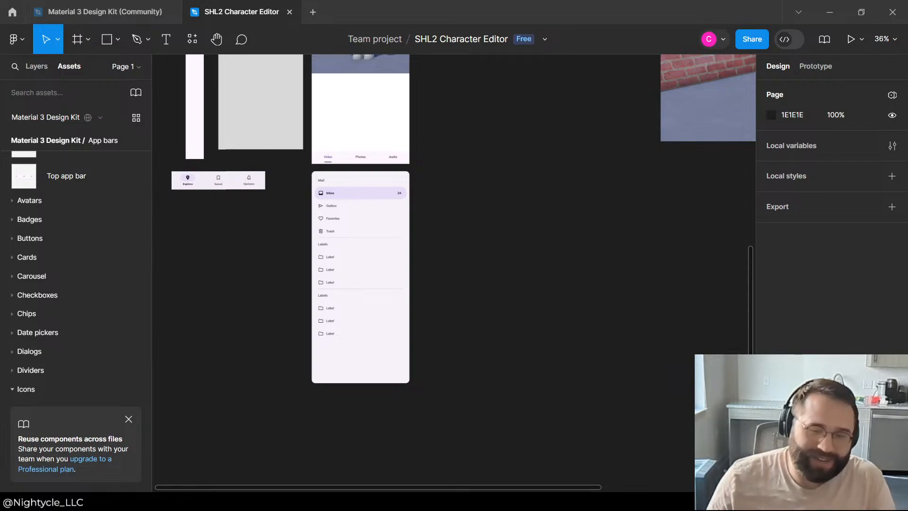
Step: Examine the navigation drawer's entries and properties beneath the first iPhone frame
{"action": "scroll", "coordinate": [469, 222], "scroll_direction": "up", "scroll_amount": 5}
{"action": "scroll", "coordinate": [419, 246], "scroll_direction": "down", "scroll_amount": 3}
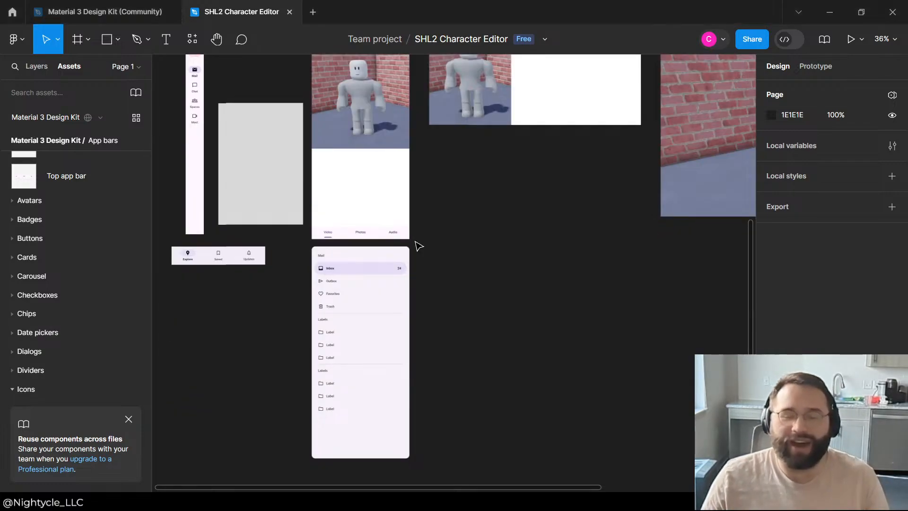
{"action": "left_click", "coordinate": [351, 261]}
{"action": "scroll", "coordinate": [350, 261], "scroll_direction": "up", "scroll_amount": 5}
{"action": "scroll", "coordinate": [276, 244], "scroll_direction": "left", "scroll_amount": 2}
{"action": "scroll", "coordinate": [375, 246], "scroll_direction": "up", "scroll_amount": 2}
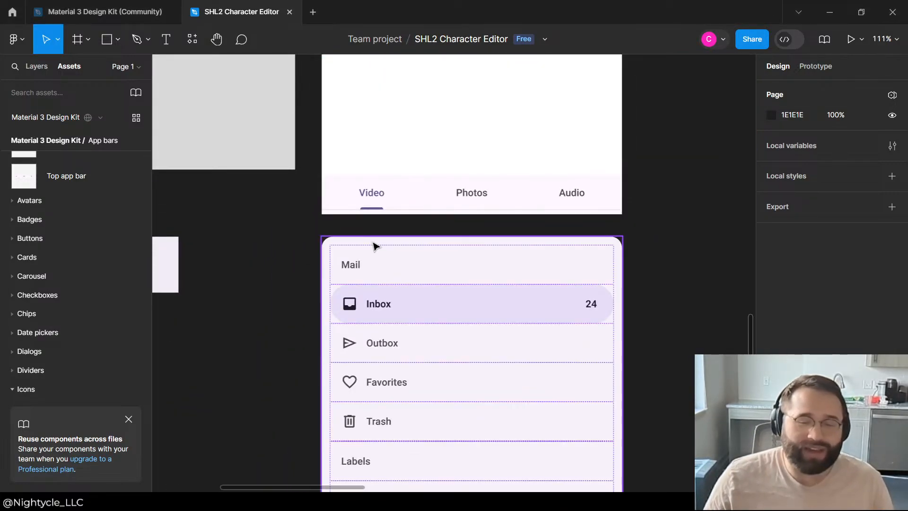
{"action": "left_click", "coordinate": [374, 246]}
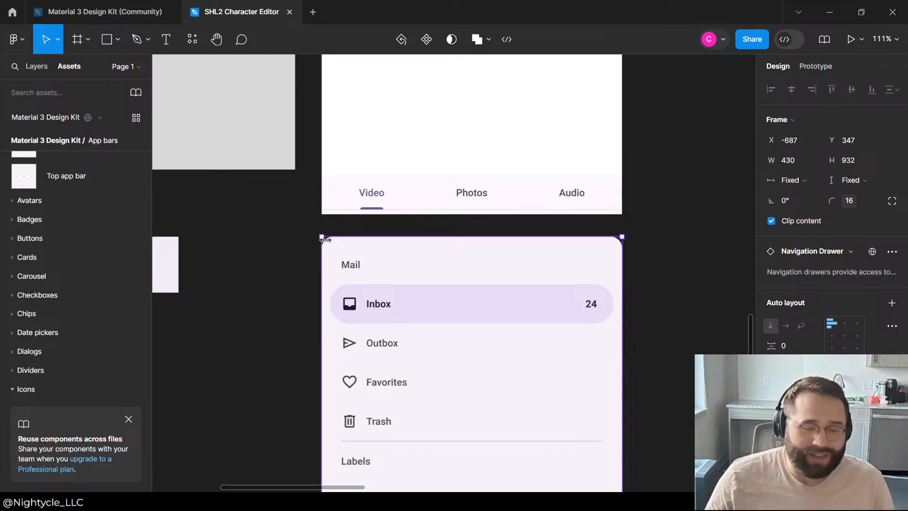
{"action": "left_click", "coordinate": [271, 249]}
{"action": "scroll", "coordinate": [257, 220], "scroll_direction": "down", "scroll_amount": 3}
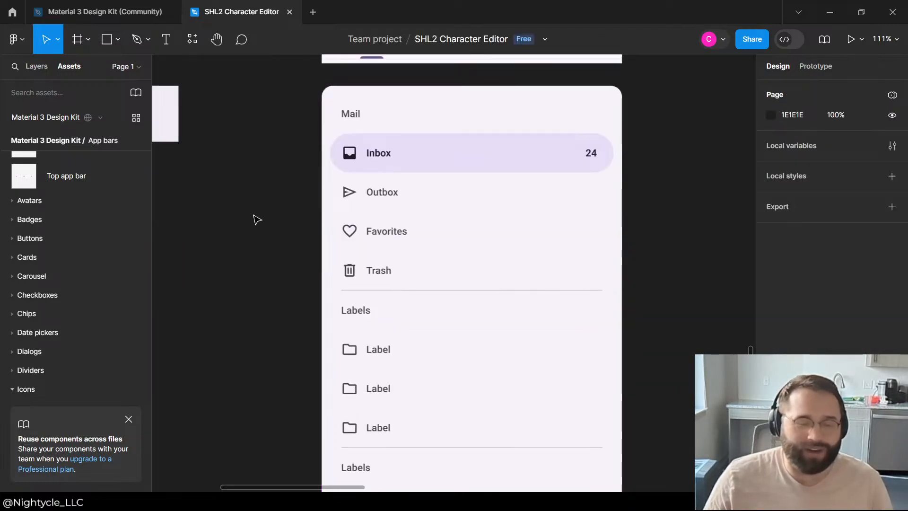
{"action": "scroll", "coordinate": [255, 219], "scroll_direction": "down", "scroll_amount": 6}
Step: Review the phone and MacBook frames together with the loose navigation components and the grey rectangle
{"action": "scroll", "coordinate": [300, 145], "scroll_direction": "up", "scroll_amount": 5}
{"action": "scroll", "coordinate": [303, 156], "scroll_direction": "up", "scroll_amount": 6}
{"action": "scroll", "coordinate": [296, 217], "scroll_direction": "up", "scroll_amount": 5}
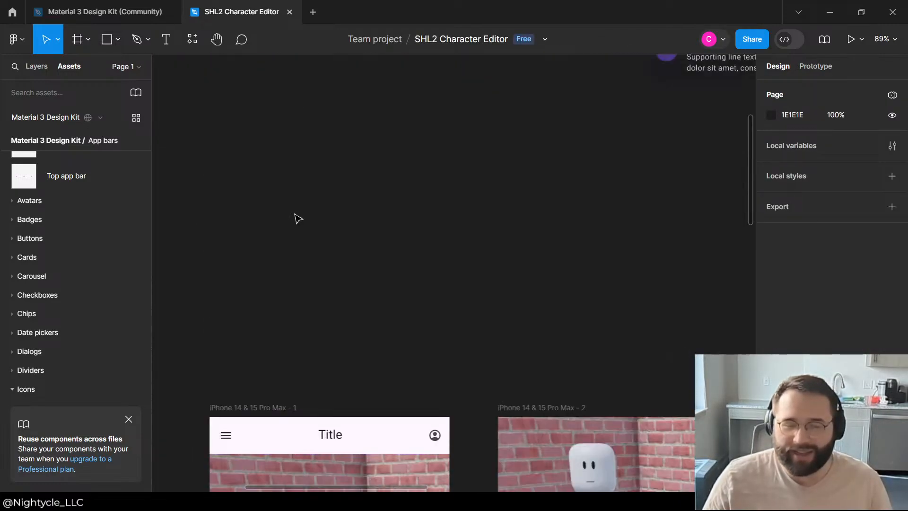
{"action": "scroll", "coordinate": [296, 216], "scroll_direction": "down", "scroll_amount": 6}
{"action": "scroll", "coordinate": [312, 201], "scroll_direction": "down", "scroll_amount": 3}
{"action": "scroll", "coordinate": [310, 201], "scroll_direction": "up", "scroll_amount": 5}
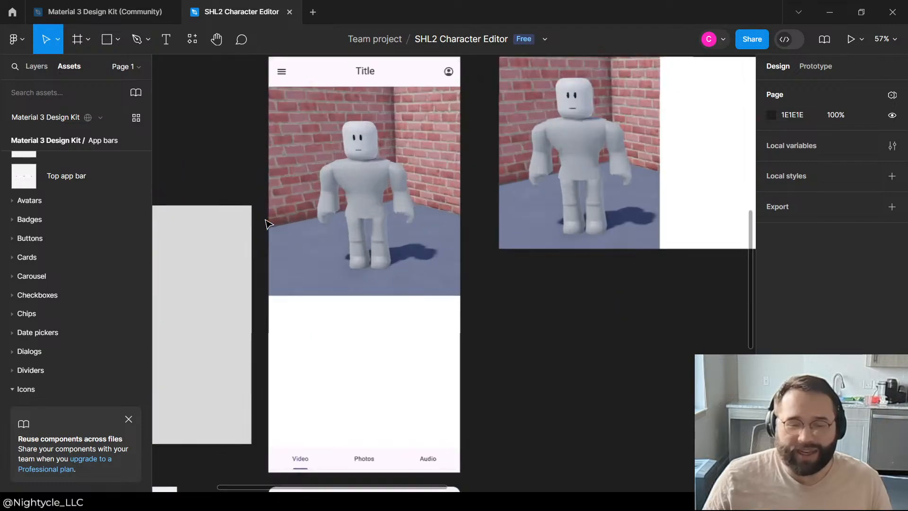
{"action": "scroll", "coordinate": [327, 350], "scroll_direction": "down", "scroll_amount": 5}
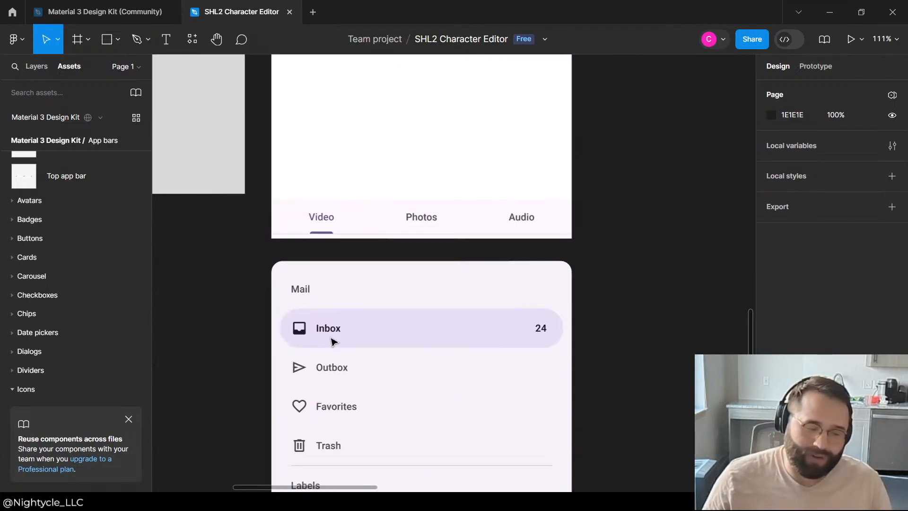
{"action": "scroll", "coordinate": [359, 337], "scroll_direction": "up", "scroll_amount": 5}
{"action": "scroll", "coordinate": [412, 146], "scroll_direction": "down", "scroll_amount": 4}
{"action": "scroll", "coordinate": [435, 225], "scroll_direction": "up", "scroll_amount": 3}
{"action": "scroll", "coordinate": [435, 224], "scroll_direction": "down", "scroll_amount": 6}
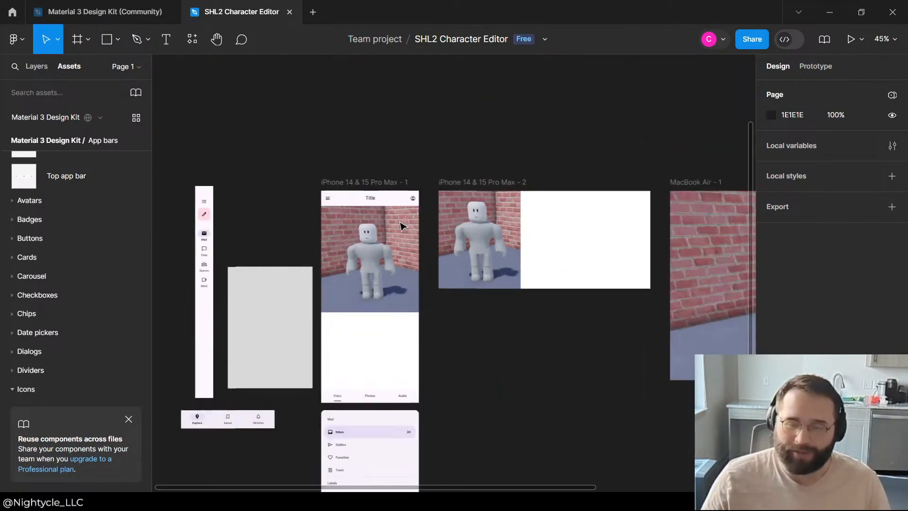
{"action": "scroll", "coordinate": [551, 219], "scroll_direction": "up", "scroll_amount": 5}
{"action": "scroll", "coordinate": [451, 126], "scroll_direction": "down", "scroll_amount": 2}
{"action": "scroll", "coordinate": [441, 294], "scroll_direction": "down", "scroll_amount": 4}
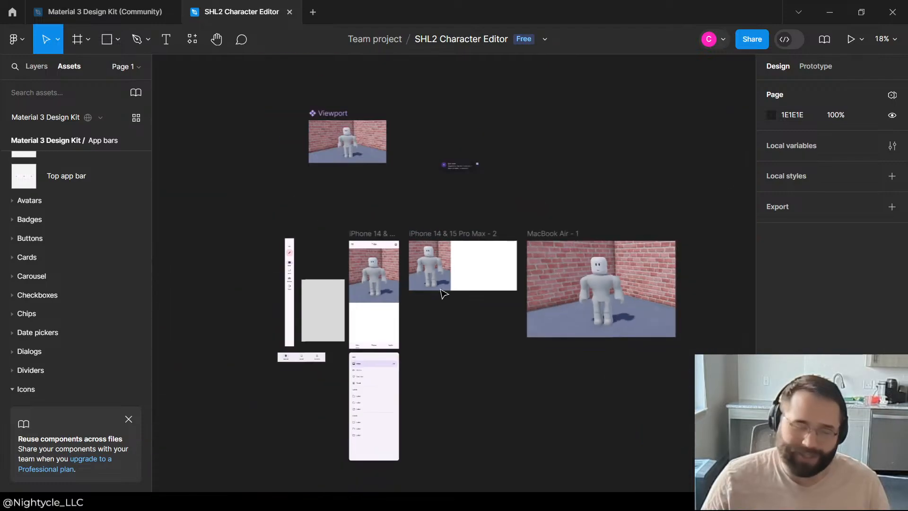
{"action": "scroll", "coordinate": [340, 265], "scroll_direction": "up", "scroll_amount": 4}
{"action": "scroll", "coordinate": [330, 232], "scroll_direction": "down", "scroll_amount": 5}
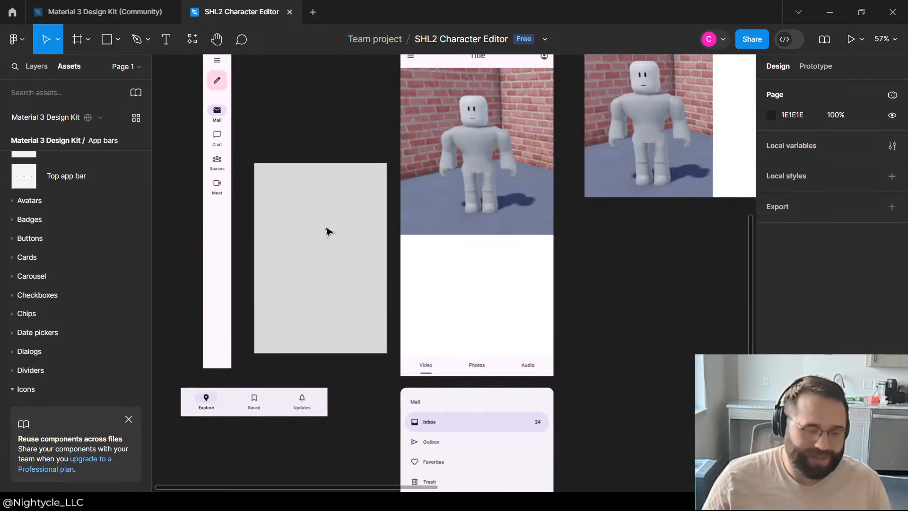
{"action": "scroll", "coordinate": [347, 215], "scroll_direction": "down", "scroll_amount": 2}
Step: Place the navigation rail and the grey rectangle side by side, with their bottom edges level with the first iPhone frame
{"action": "left_click_drag", "start_coordinate": [361, 184], "coordinate": [346, 202]}
{"action": "left_click_drag", "start_coordinate": [219, 242], "coordinate": [221, 249]}
{"action": "left_click", "coordinate": [297, 214]}
{"action": "left_click_drag", "start_coordinate": [297, 214], "coordinate": [287, 214]}
{"action": "left_click", "coordinate": [416, 202]}
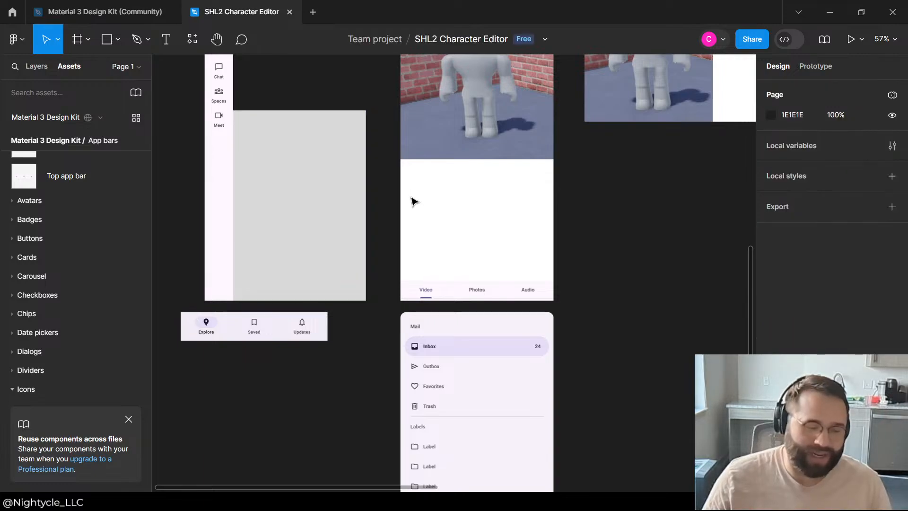
Step: Stretch the grey rectangle upward to the navigation rail's height and shift it right, away from the rail
{"action": "scroll", "coordinate": [334, 215], "scroll_direction": "down", "scroll_amount": 3}
{"action": "scroll", "coordinate": [284, 189], "scroll_direction": "up", "scroll_amount": 3}
{"action": "scroll", "coordinate": [284, 208], "scroll_direction": "up", "scroll_amount": 5}
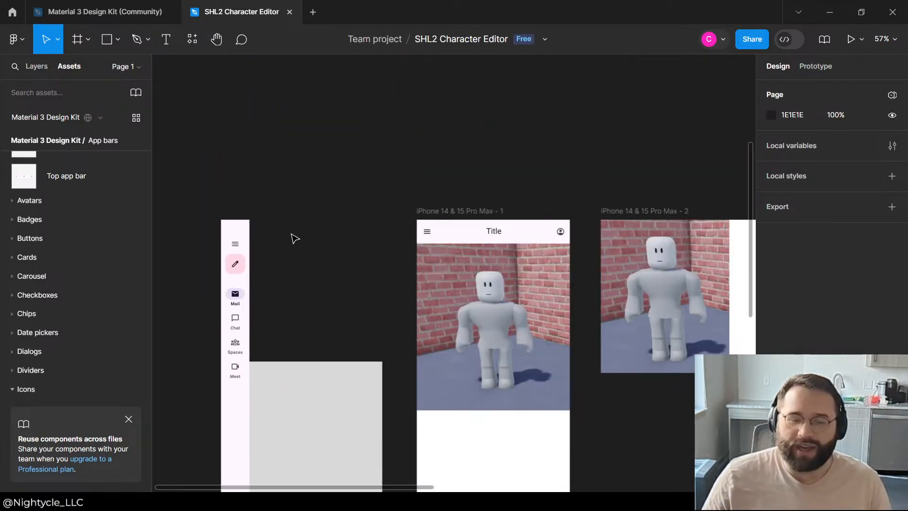
{"action": "left_click", "coordinate": [302, 374]}
{"action": "left_click_drag", "start_coordinate": [301, 362], "coordinate": [314, 212]}
{"action": "left_click", "coordinate": [340, 179]}
{"action": "scroll", "coordinate": [340, 179], "scroll_direction": "down", "scroll_amount": 5}
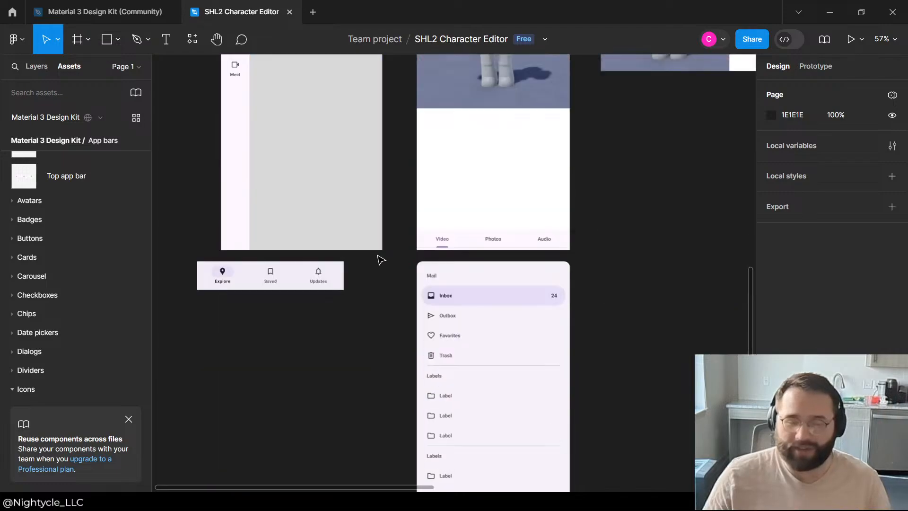
{"action": "mouse_move", "coordinate": [324, 156]}
{"action": "left_mouse_down"}
{"action": "mouse_move", "coordinate": [356, 83]}
{"action": "mouse_move", "coordinate": [329, 160]}
{"action": "mouse_move", "coordinate": [341, 156]}
{"action": "left_mouse_up"}
{"action": "left_click", "coordinate": [340, 379]}
{"action": "scroll", "coordinate": [263, 233], "scroll_direction": "up", "scroll_amount": 5}
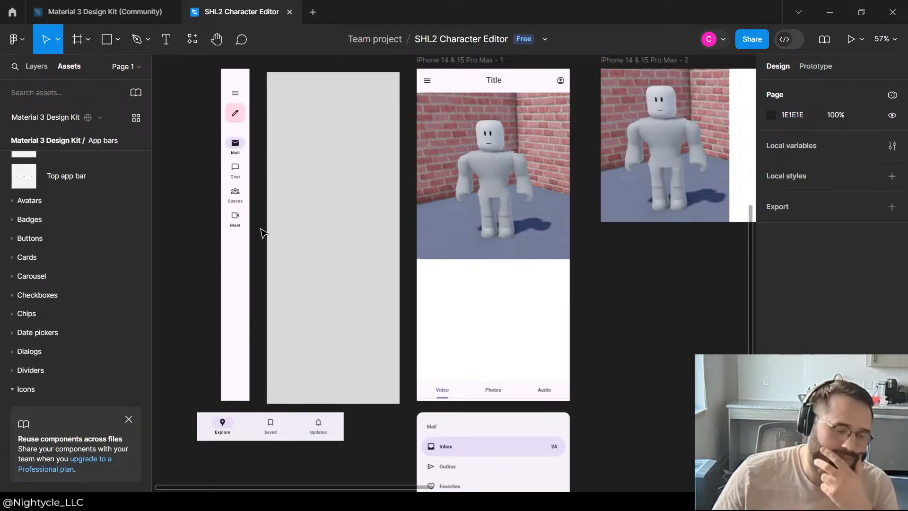
Step: Shorten the grey rectangle to 373 × 507 and place it at X -1098, Y -839, starting higher than the navigation rail
{"action": "left_click_drag", "start_coordinate": [340, 221], "coordinate": [341, 309]}
{"action": "scroll", "coordinate": [339, 178], "scroll_direction": "up", "scroll_amount": 5}
{"action": "scroll", "coordinate": [339, 178], "scroll_direction": "down", "scroll_amount": 3}
{"action": "left_click_drag", "start_coordinate": [332, 365], "coordinate": [323, 193]}
{"action": "left_click_drag", "start_coordinate": [313, 340], "coordinate": [320, 315]}
{"action": "mouse_move", "coordinate": [318, 239]}
{"action": "left_mouse_down"}
{"action": "mouse_move", "coordinate": [327, 374]}
{"action": "mouse_move", "coordinate": [319, 314]}
{"action": "mouse_move", "coordinate": [310, 322]}
{"action": "mouse_move", "coordinate": [336, 237]}
{"action": "left_mouse_up"}
Step: Move the navigation drawer out from under the first iPhone frame to X -1142, Y 494, below the Explore/Saved/Updates navigation bar
{"action": "scroll", "coordinate": [480, 234], "scroll_direction": "down", "scroll_amount": 5}
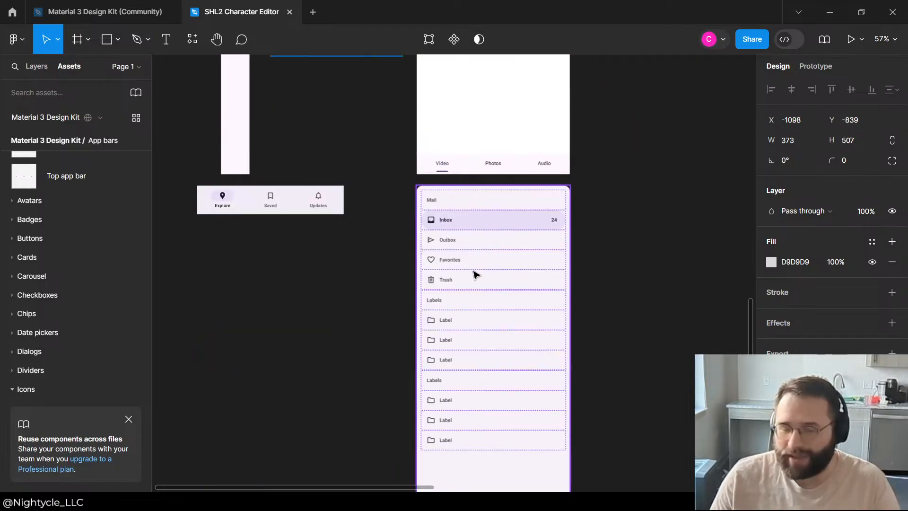
{"action": "left_click_drag", "start_coordinate": [434, 195], "coordinate": [272, 247]}
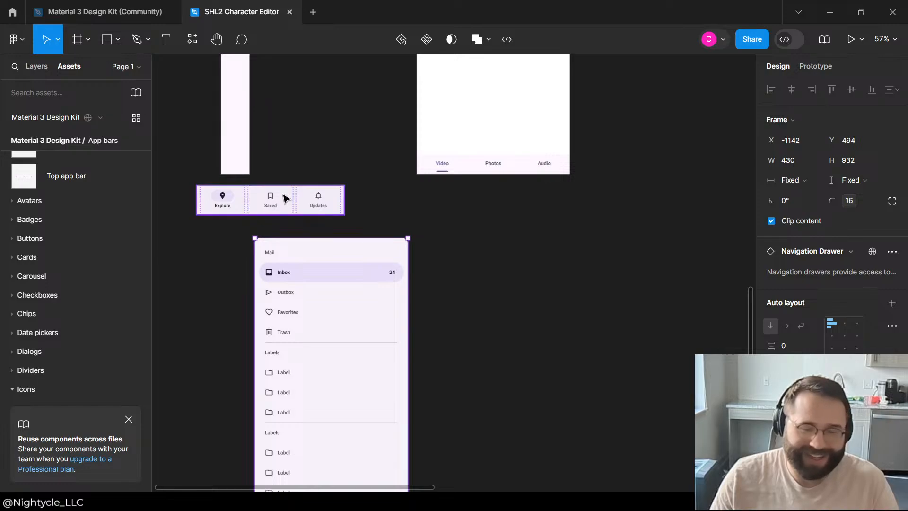
{"action": "left_click", "coordinate": [284, 198]}
{"action": "left_click", "coordinate": [279, 156]}
{"action": "scroll", "coordinate": [466, 169], "scroll_direction": "up", "scroll_amount": 5}
{"action": "scroll", "coordinate": [466, 169], "scroll_direction": "up", "scroll_amount": 7}
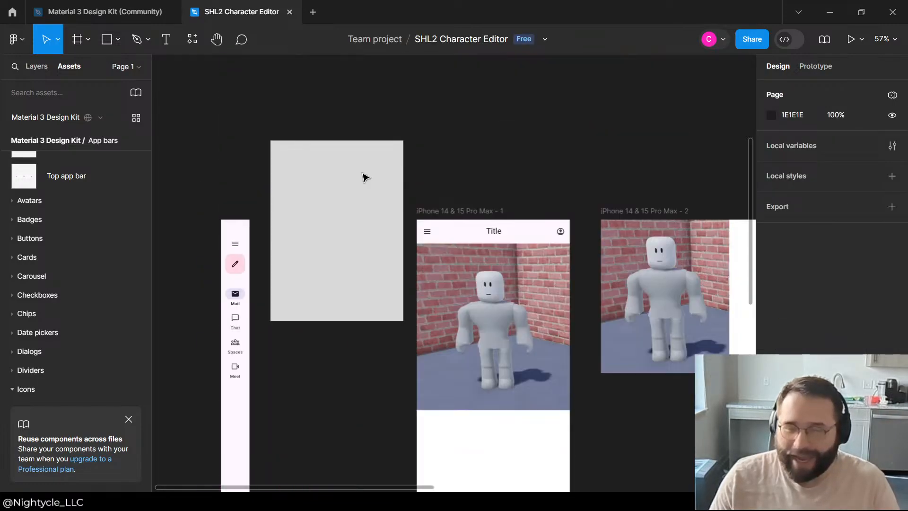
Step: Move the navigation drawer to X -732, Y 485, beneath the first iPhone frame
{"action": "left_click", "coordinate": [381, 376]}
{"action": "scroll", "coordinate": [355, 325], "scroll_direction": "down", "scroll_amount": 12}
{"action": "left_click_drag", "start_coordinate": [355, 326], "coordinate": [494, 310]}
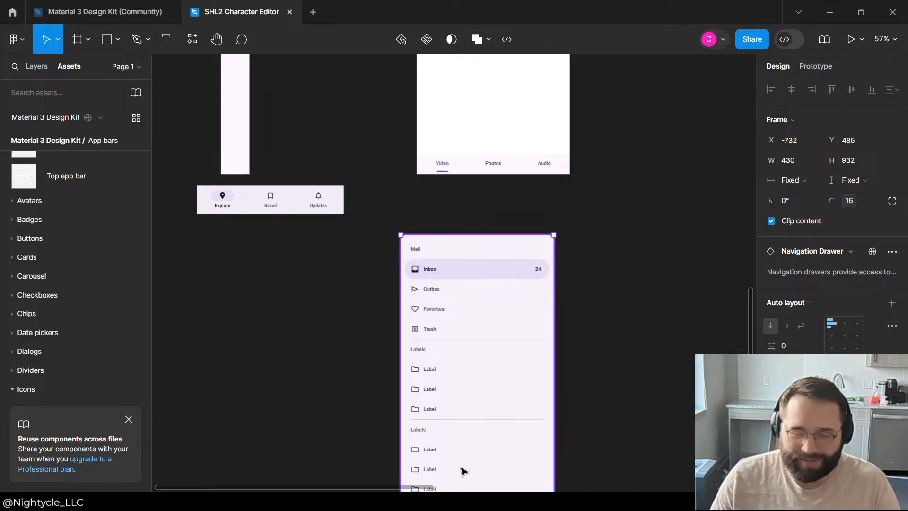
{"action": "scroll", "coordinate": [436, 353], "scroll_direction": "down", "scroll_amount": 5}
{"action": "scroll", "coordinate": [463, 232], "scroll_direction": "up", "scroll_amount": 3}
{"action": "scroll", "coordinate": [660, 246], "scroll_direction": "up", "scroll_amount": 10}
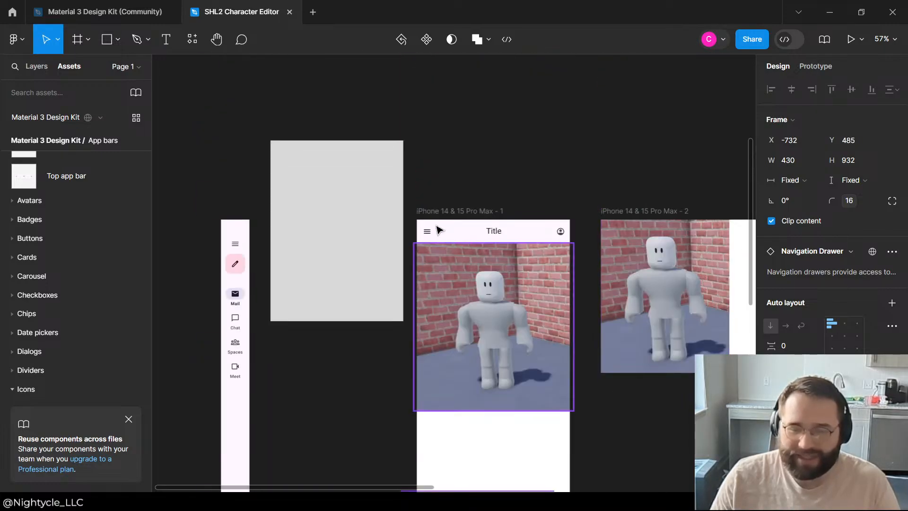
Step: Try shifting the Viewport image horizontally inside the first iPhone frame, to X -14 and to X 0
{"action": "left_click", "coordinate": [348, 219]}
{"action": "left_click", "coordinate": [610, 188]}
{"action": "scroll", "coordinate": [459, 208], "scroll_direction": "down", "scroll_amount": 2}
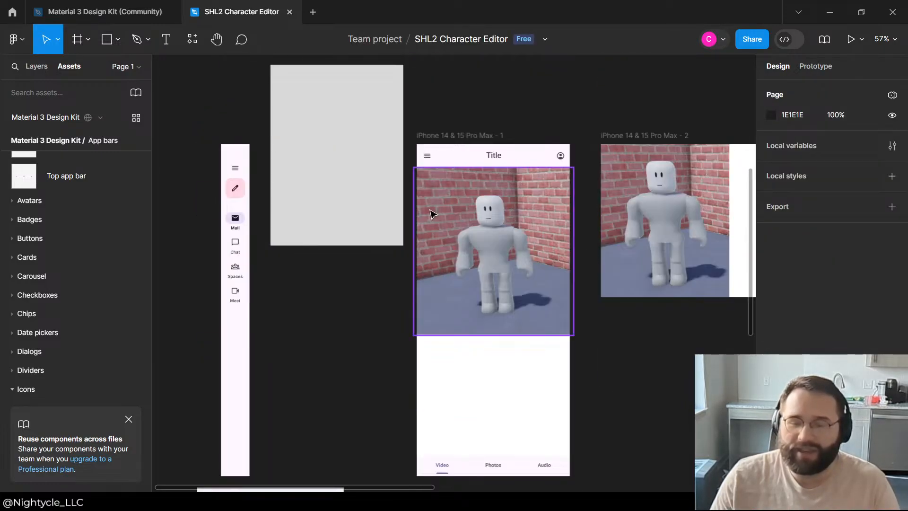
{"action": "left_click", "coordinate": [503, 283]}
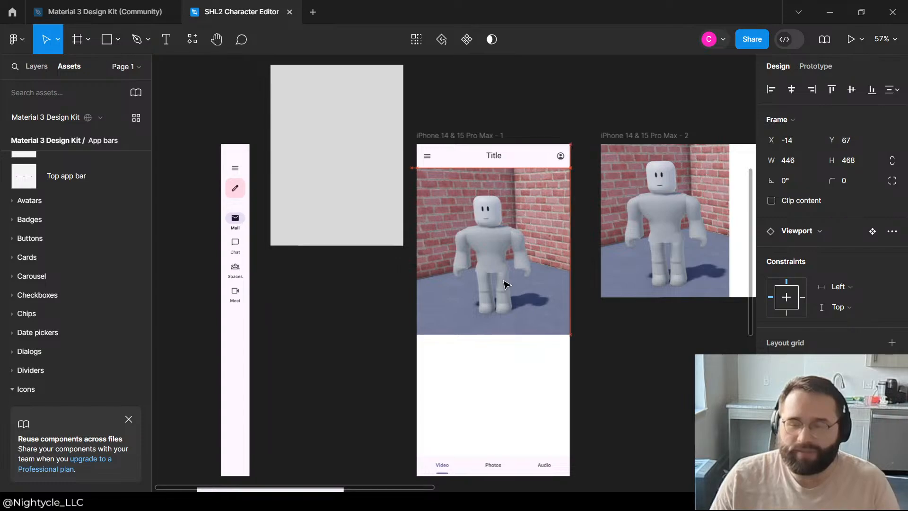
{"action": "left_click", "coordinate": [655, 355]}
{"action": "scroll", "coordinate": [487, 199], "scroll_direction": "up", "scroll_amount": 3}
{"action": "left_click", "coordinate": [469, 383]}
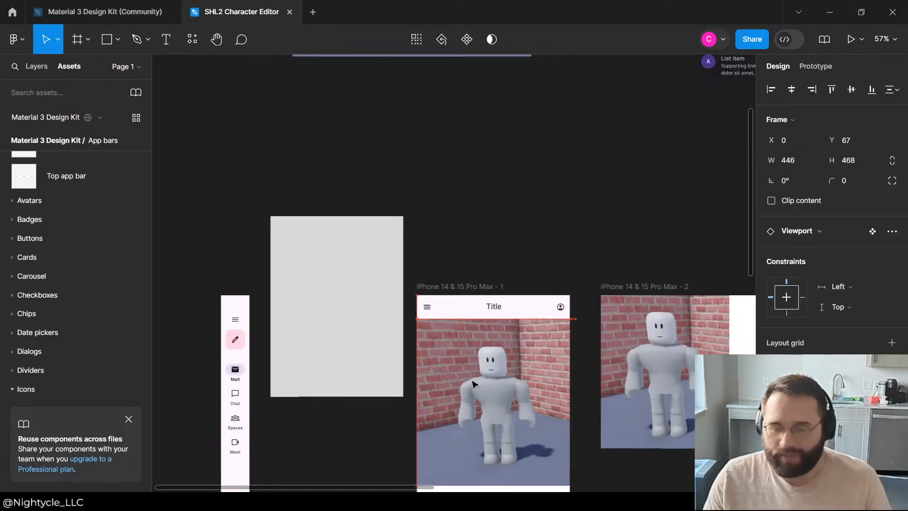
{"action": "left_click", "coordinate": [483, 150]}
{"action": "scroll", "coordinate": [268, 145], "scroll_direction": "down", "scroll_amount": 5}
{"action": "scroll", "coordinate": [268, 145], "scroll_direction": "up", "scroll_amount": 6}
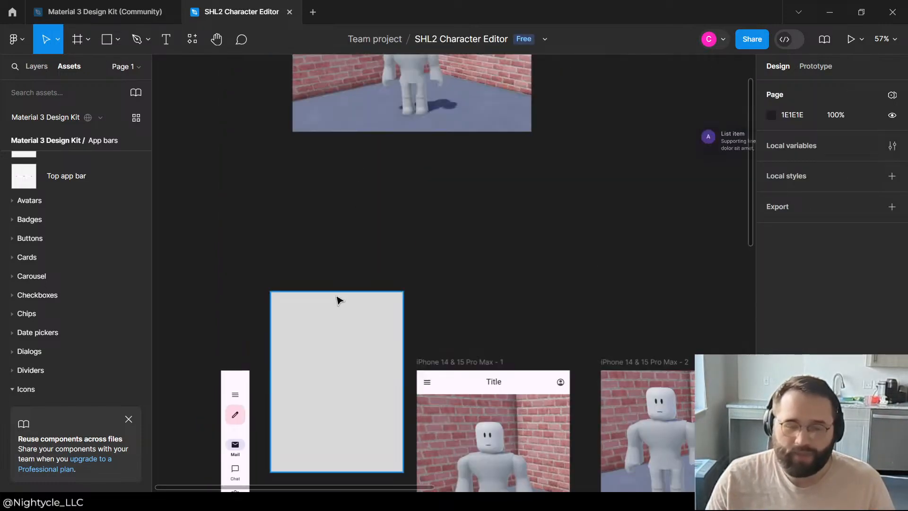
Step: Move the navigation drawer out from below the first iPhone frame to beneath the Explore/Saved/Updates navigation bar
{"action": "left_click", "coordinate": [337, 298]}
{"action": "scroll", "coordinate": [322, 284], "scroll_direction": "down", "scroll_amount": 5}
{"action": "left_click", "coordinate": [327, 330]}
{"action": "scroll", "coordinate": [327, 329], "scroll_direction": "down", "scroll_amount": 6}
{"action": "scroll", "coordinate": [454, 286], "scroll_direction": "up", "scroll_amount": 2}
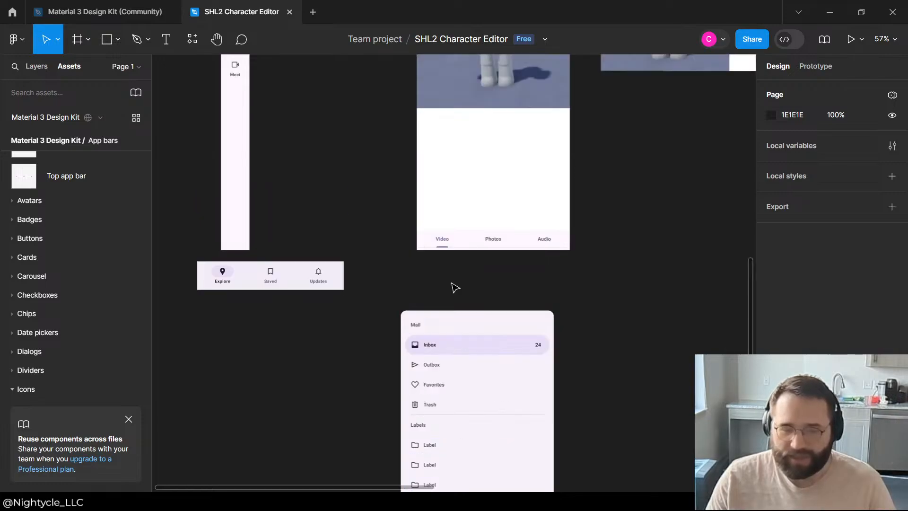
{"action": "left_click_drag", "start_coordinate": [450, 348], "coordinate": [233, 415]}
{"action": "left_click", "coordinate": [353, 153]}
Step: Examine the overall arrangement of the Viewport component, the iPhone and MacBook Air frames, and the loose components beside them
{"action": "scroll", "coordinate": [328, 175], "scroll_direction": "up", "scroll_amount": 10}
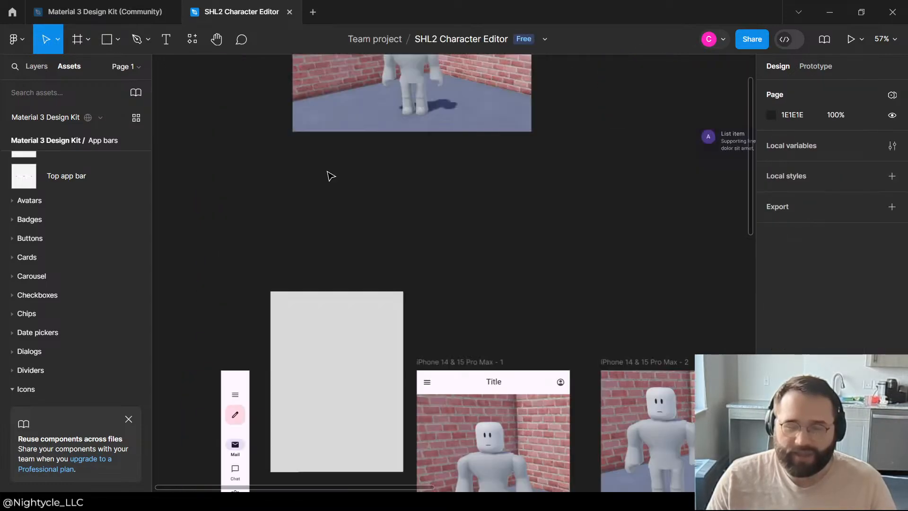
{"action": "scroll", "coordinate": [323, 207], "scroll_direction": "down", "scroll_amount": 2}
{"action": "scroll", "coordinate": [473, 209], "scroll_direction": "down", "scroll_amount": 7}
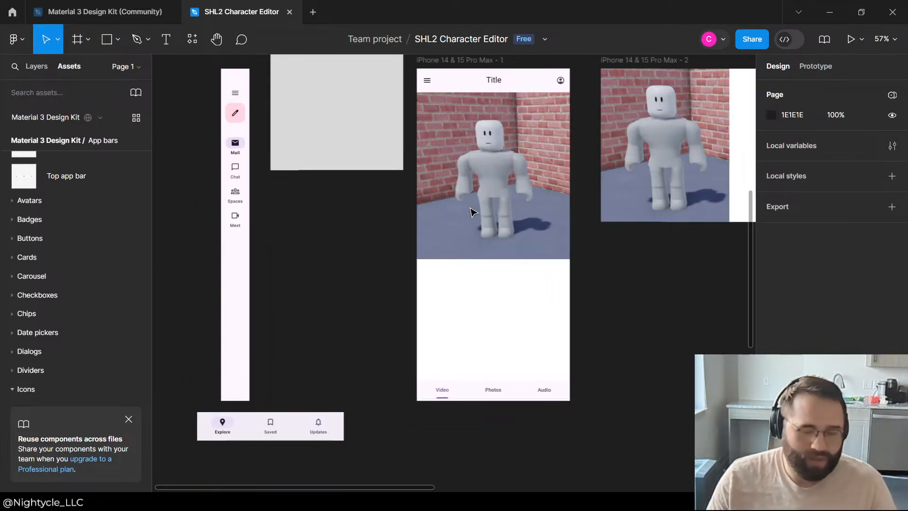
{"action": "scroll", "coordinate": [365, 228], "scroll_direction": "up", "scroll_amount": 5}
{"action": "scroll", "coordinate": [521, 227], "scroll_direction": "down", "scroll_amount": 5, "text": "ctrl"}
{"action": "scroll", "coordinate": [521, 227], "scroll_direction": "down", "scroll_amount": 3, "text": "ctrl"}
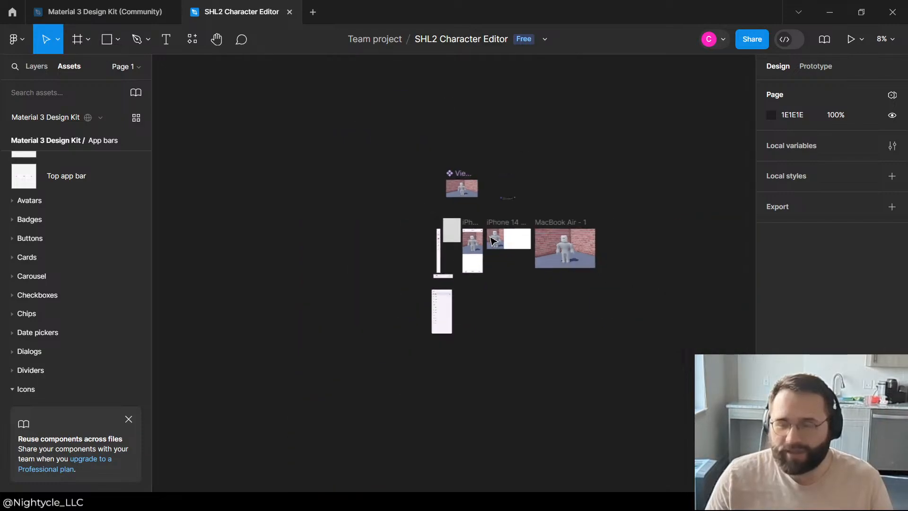
{"action": "scroll", "coordinate": [466, 217], "scroll_direction": "up", "scroll_amount": 2, "text": "ctrl"}
{"action": "left_click", "coordinate": [470, 193]}
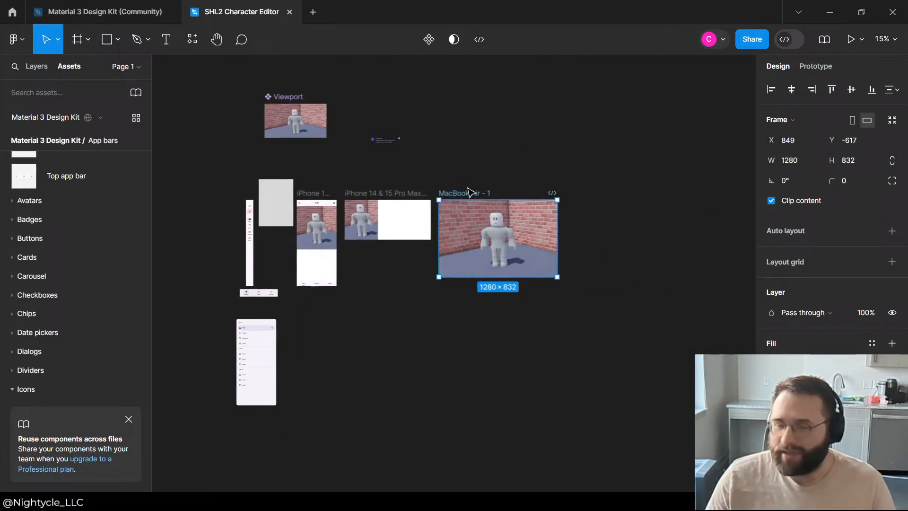
{"action": "left_click", "coordinate": [549, 144]}
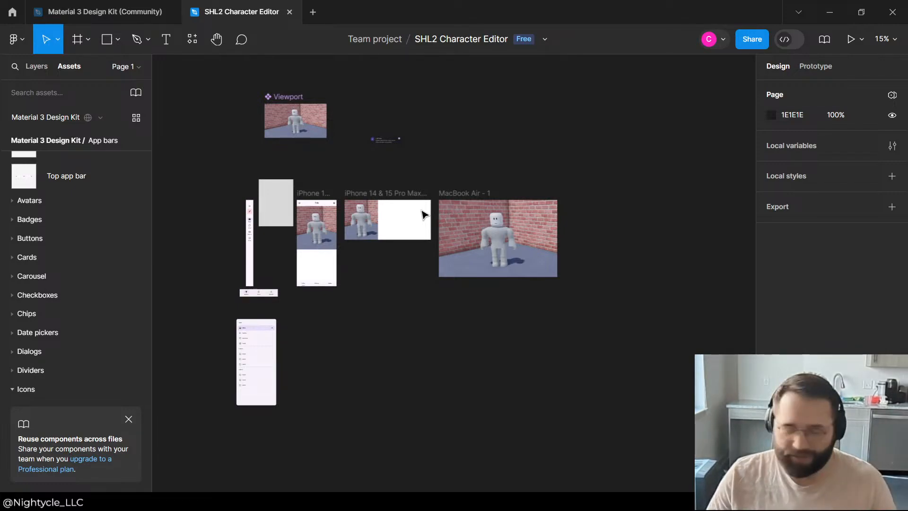
{"action": "scroll", "coordinate": [524, 297], "scroll_direction": "up", "scroll_amount": 3}
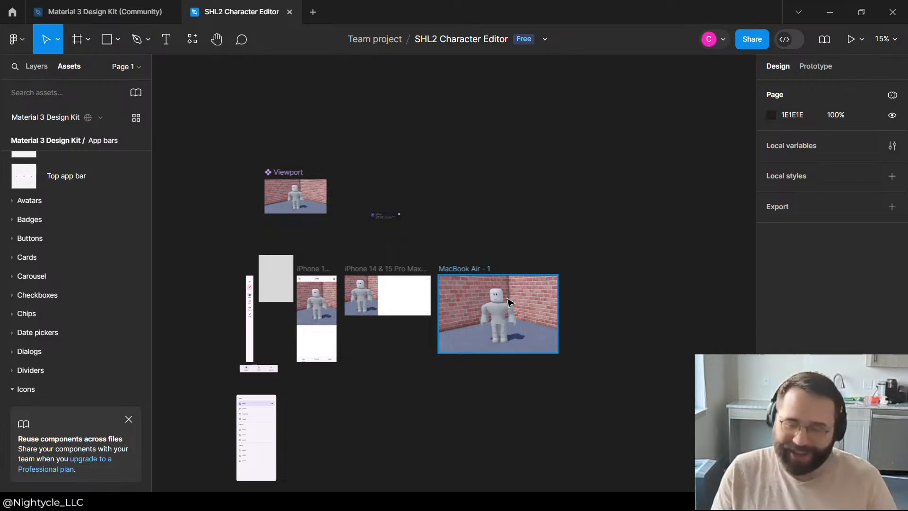
{"action": "scroll", "coordinate": [260, 258], "scroll_direction": "up", "scroll_amount": 10}
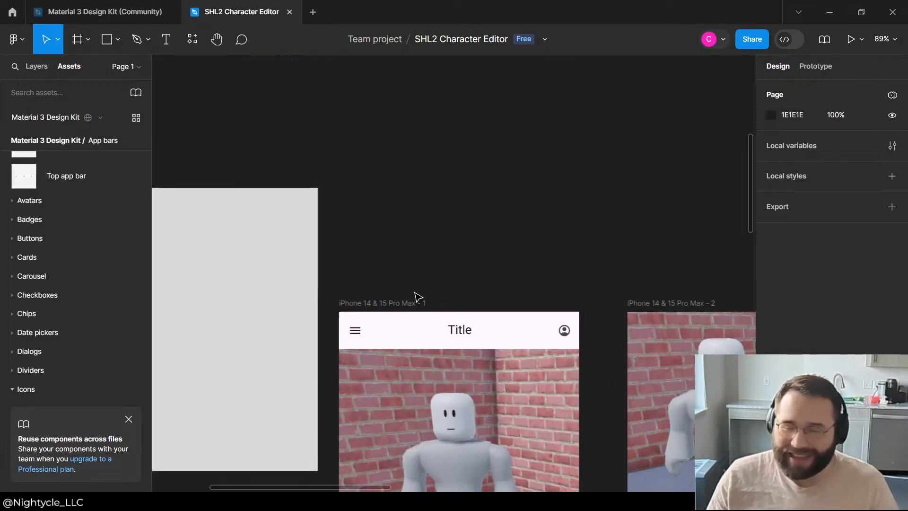
{"action": "scroll", "coordinate": [419, 297], "scroll_direction": "down", "scroll_amount": 3}
{"action": "scroll", "coordinate": [452, 188], "scroll_direction": "down", "scroll_amount": 5}
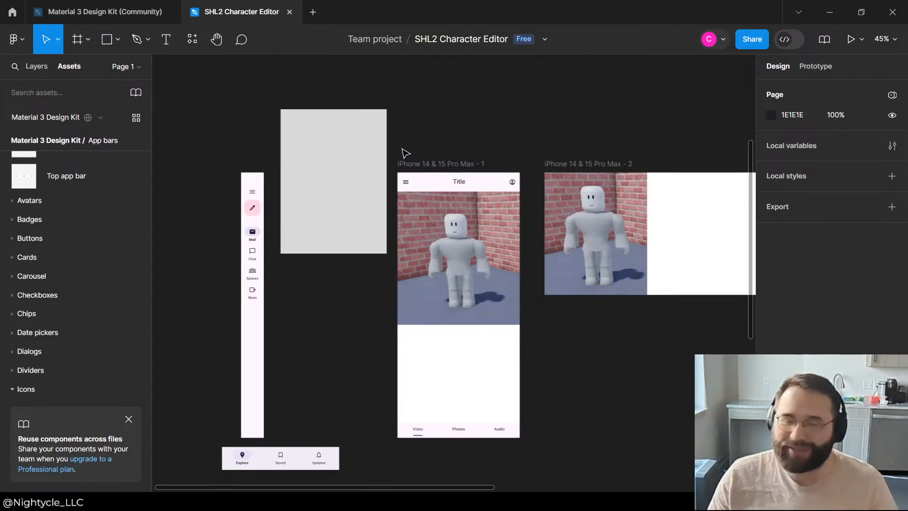
{"action": "scroll", "coordinate": [406, 153], "scroll_direction": "up", "scroll_amount": 2}
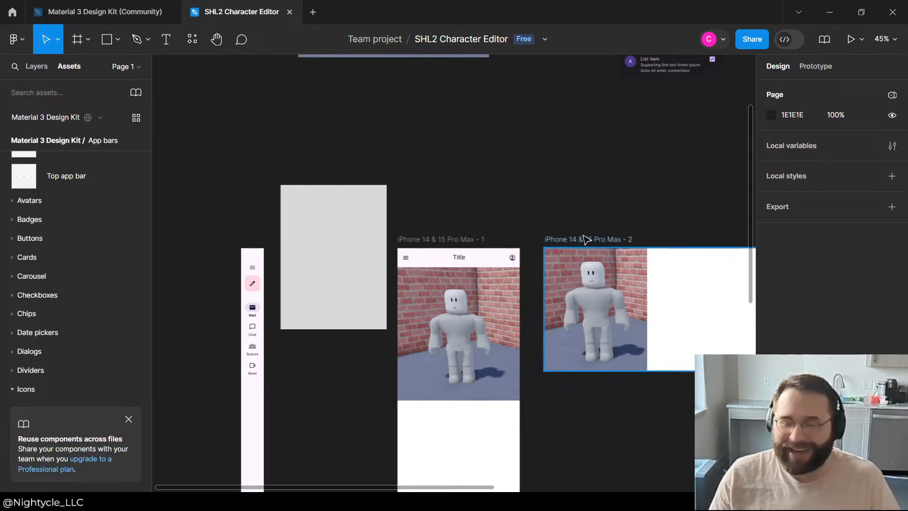
Step: Narrow the gap between the two iPhone frames, moving the second towards the first and placing the first at X -674, Y -617
{"action": "left_click_drag", "start_coordinate": [584, 237], "coordinate": [559, 241]}
{"action": "left_click", "coordinate": [507, 177]}
{"action": "left_click", "coordinate": [521, 189]}
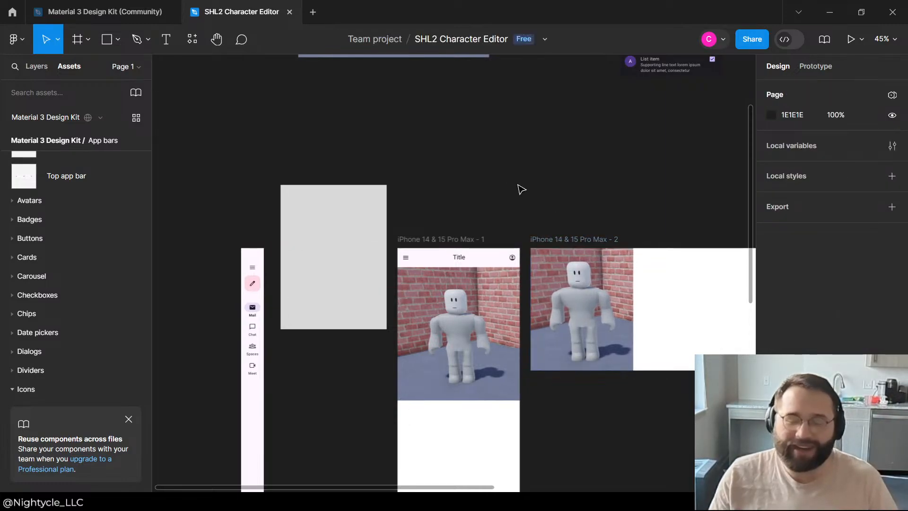
{"action": "left_click_drag", "start_coordinate": [546, 238], "coordinate": [567, 240]}
{"action": "left_click", "coordinate": [533, 217]}
{"action": "left_click", "coordinate": [469, 171]}
{"action": "left_click_drag", "start_coordinate": [442, 241], "coordinate": [449, 251]}
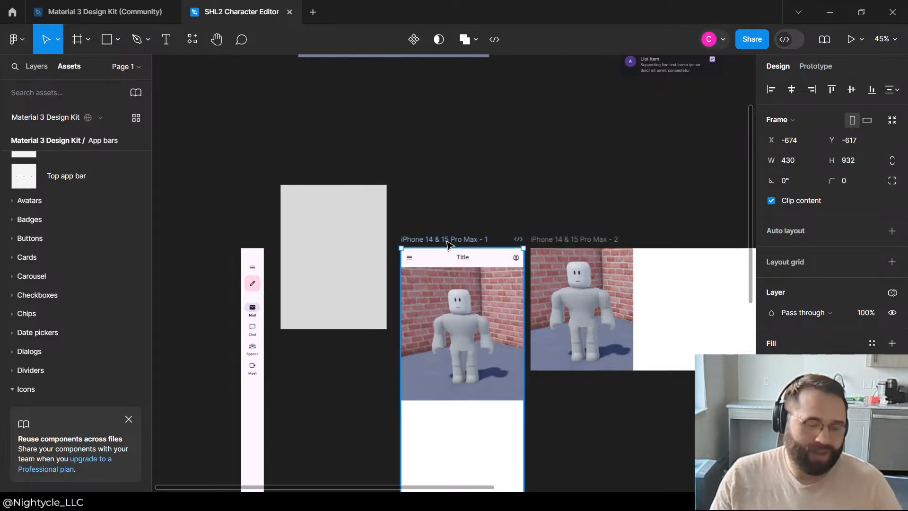
{"action": "left_click", "coordinate": [452, 160]}
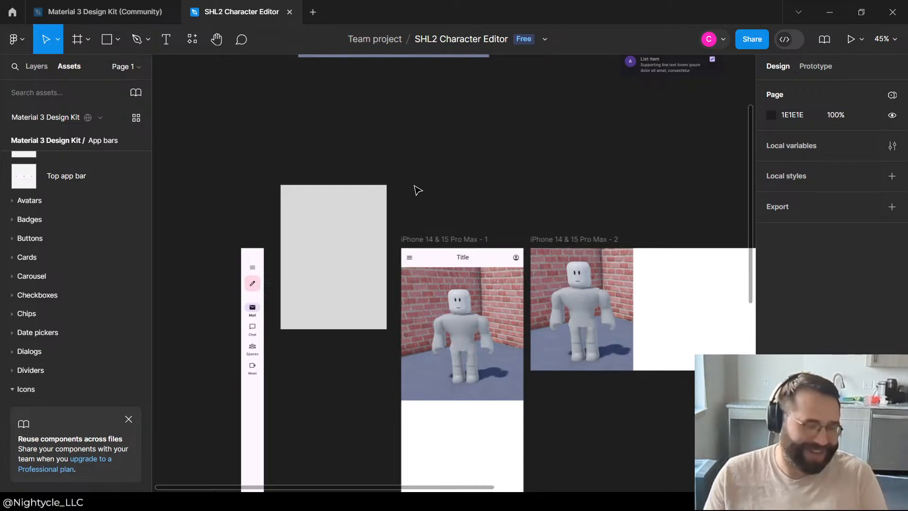
Step: Move the grey rectangle to X -1127, Y -617, beside the navigation rail with their top edges level
{"action": "left_click_drag", "start_coordinate": [314, 211], "coordinate": [305, 276]}
{"action": "left_click", "coordinate": [334, 158]}
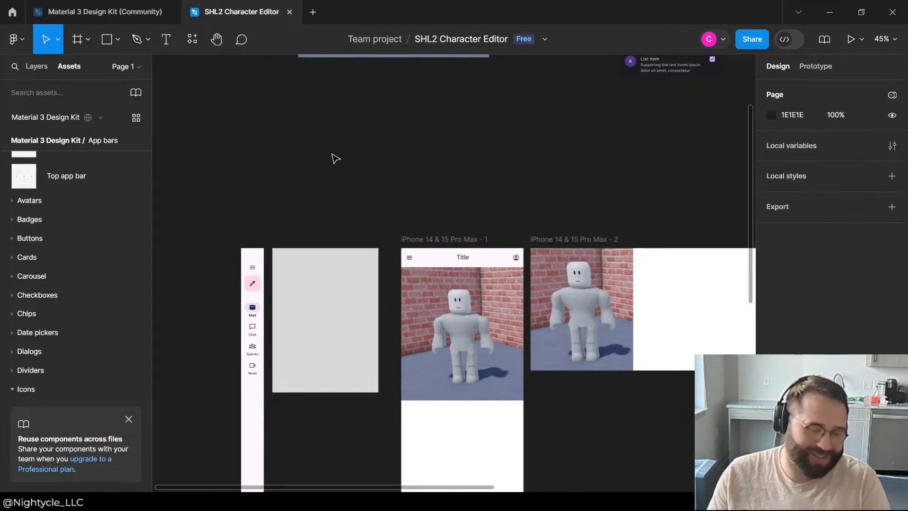
{"action": "scroll", "coordinate": [307, 254], "scroll_direction": "up", "scroll_amount": 5}
{"action": "scroll", "coordinate": [308, 253], "scroll_direction": "down", "scroll_amount": 6}
{"action": "scroll", "coordinate": [255, 223], "scroll_direction": "down", "scroll_amount": 2}
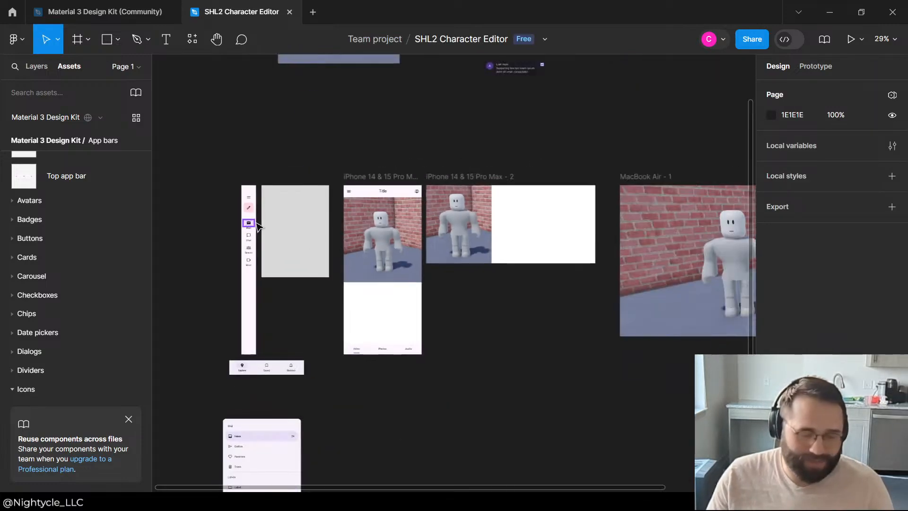
{"action": "scroll", "coordinate": [255, 222], "scroll_direction": "up", "scroll_amount": 5}
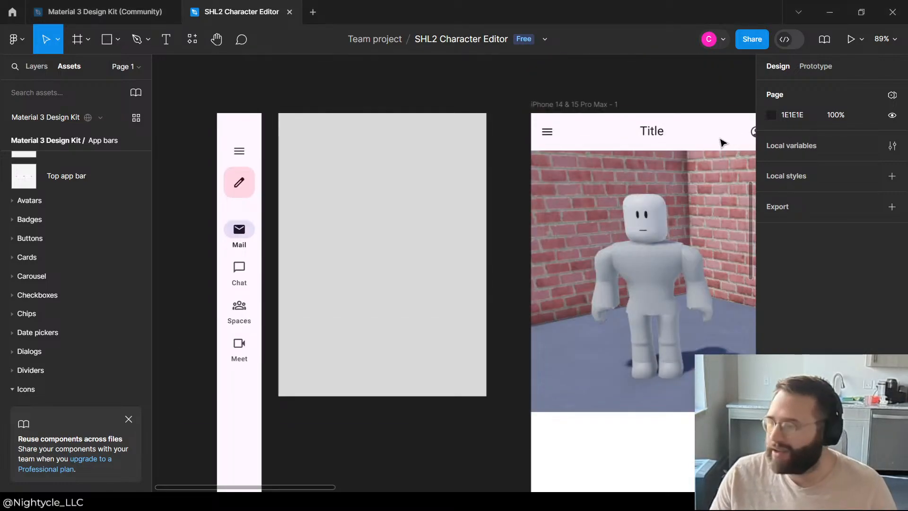
Step: Switch to Roblox Studio to check the character scene, and return to Figma to look over the mockup frames
{"action": "key", "text": "alt+Tab"}
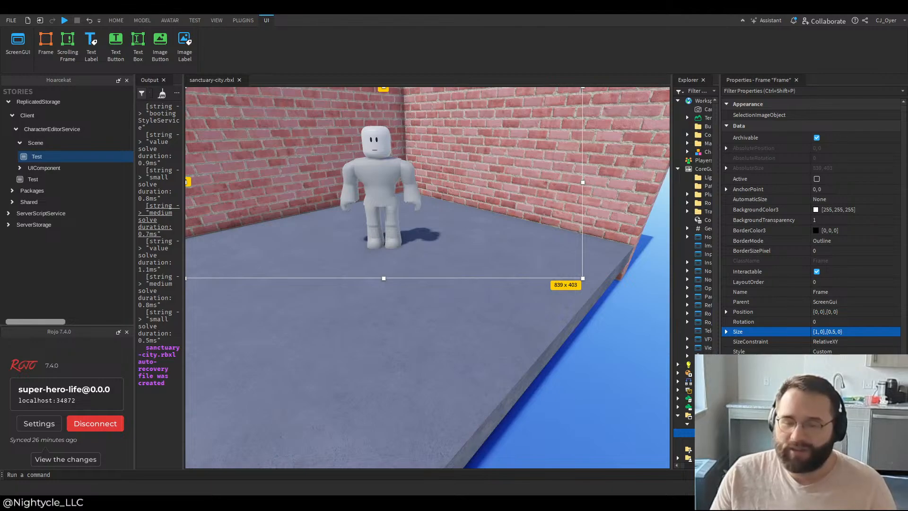
{"action": "key", "text": "alt+Tab"}
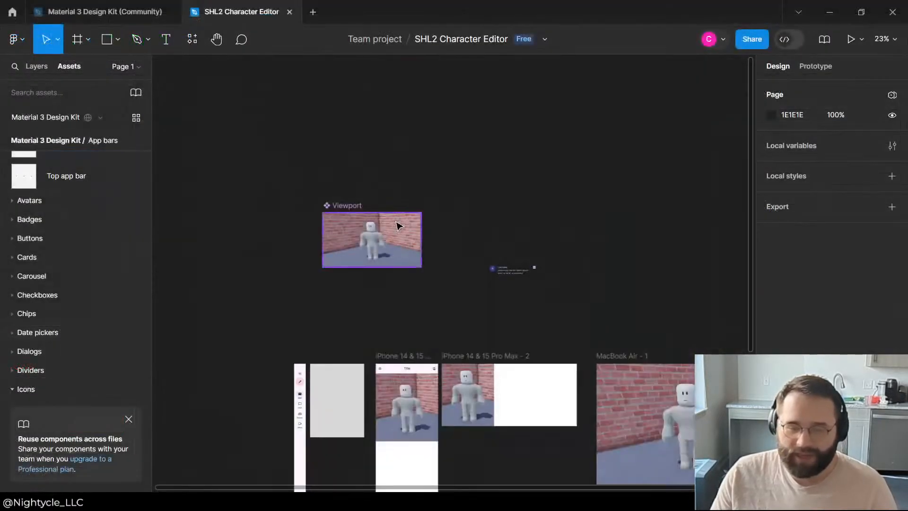
{"action": "scroll", "coordinate": [373, 212], "scroll_direction": "down", "scroll_amount": 5}
{"action": "left_click", "coordinate": [358, 149]}
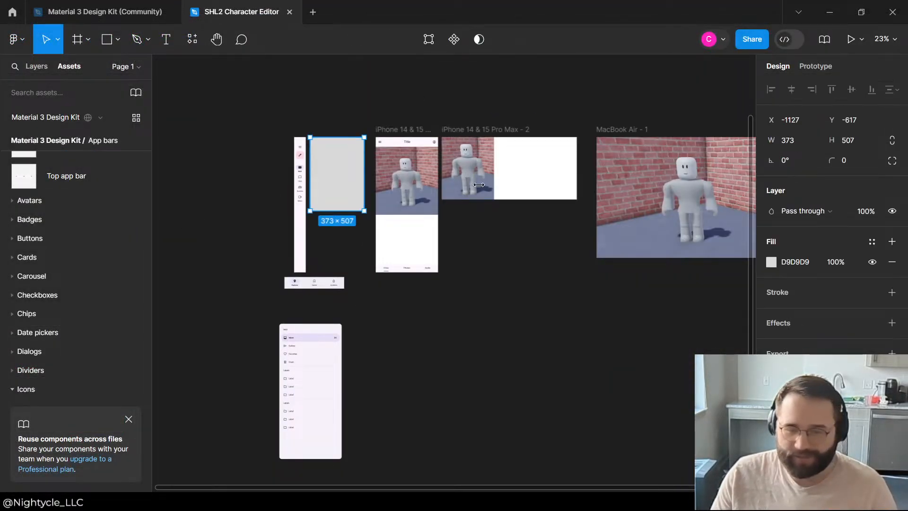
{"action": "left_click", "coordinate": [429, 347]}
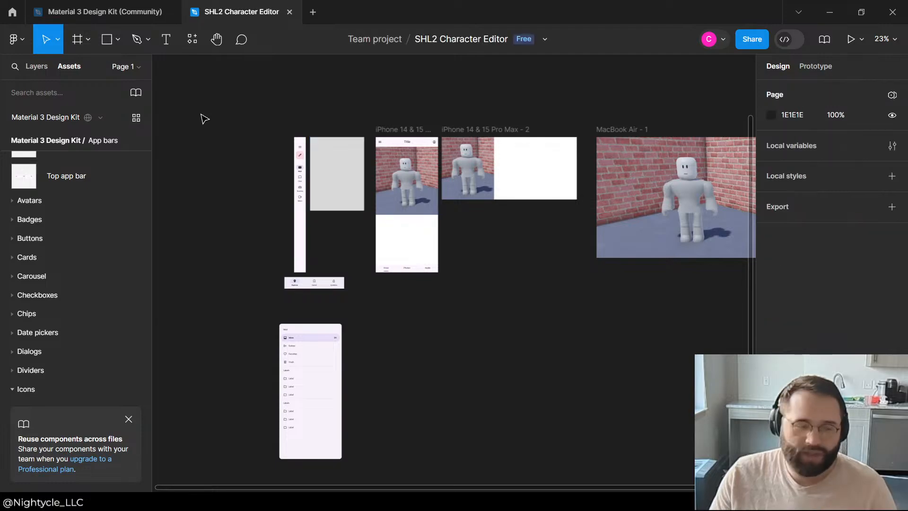
Step: Open the Material 3 Design Kit file and browse its Components page from Top app bars to the Lists section
{"action": "left_click", "coordinate": [139, 11]}
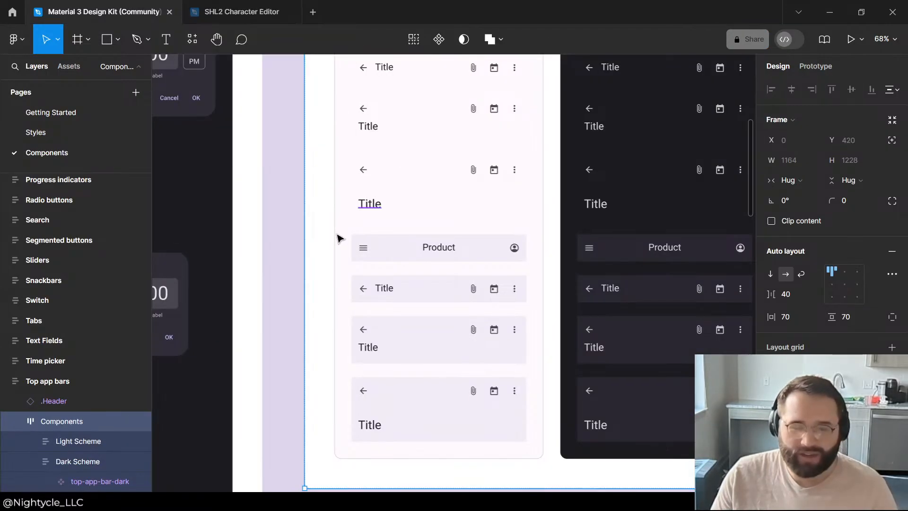
{"action": "scroll", "coordinate": [338, 237], "scroll_direction": "down", "scroll_amount": 10}
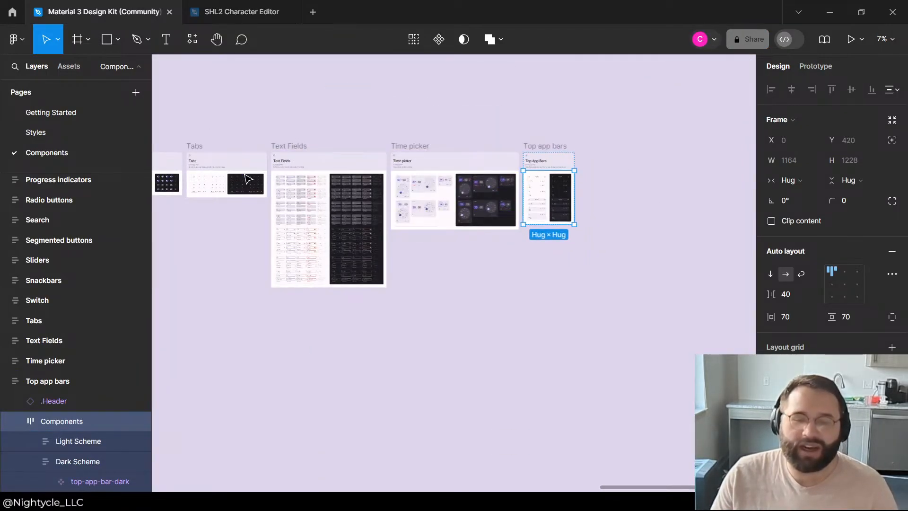
{"action": "scroll", "coordinate": [608, 310], "scroll_direction": "down", "scroll_amount": 3}
{"action": "scroll", "coordinate": [355, 245], "scroll_direction": "up", "scroll_amount": 3}
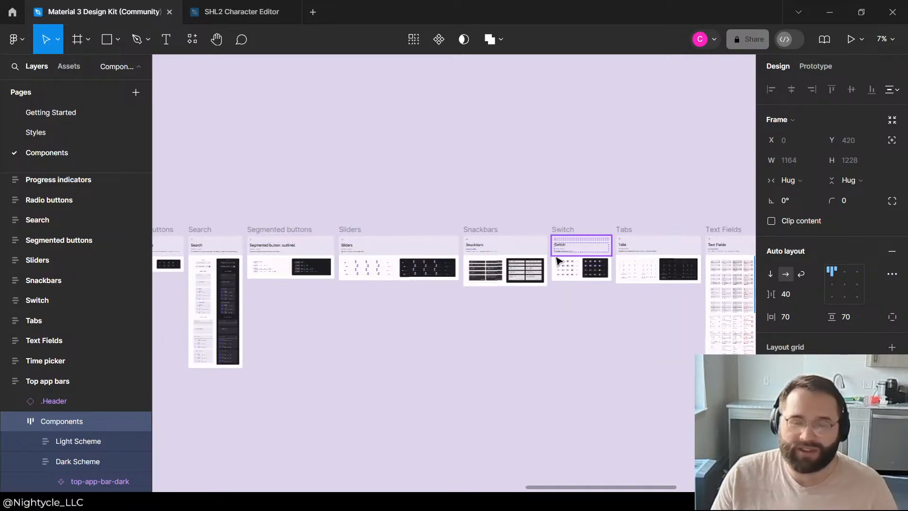
{"action": "scroll", "coordinate": [544, 261], "scroll_direction": "down", "scroll_amount": 2}
{"action": "scroll", "coordinate": [316, 291], "scroll_direction": "down", "scroll_amount": 2}
{"action": "scroll", "coordinate": [179, 284], "scroll_direction": "up", "scroll_amount": 3}
{"action": "scroll", "coordinate": [179, 284], "scroll_direction": "up", "scroll_amount": 10}
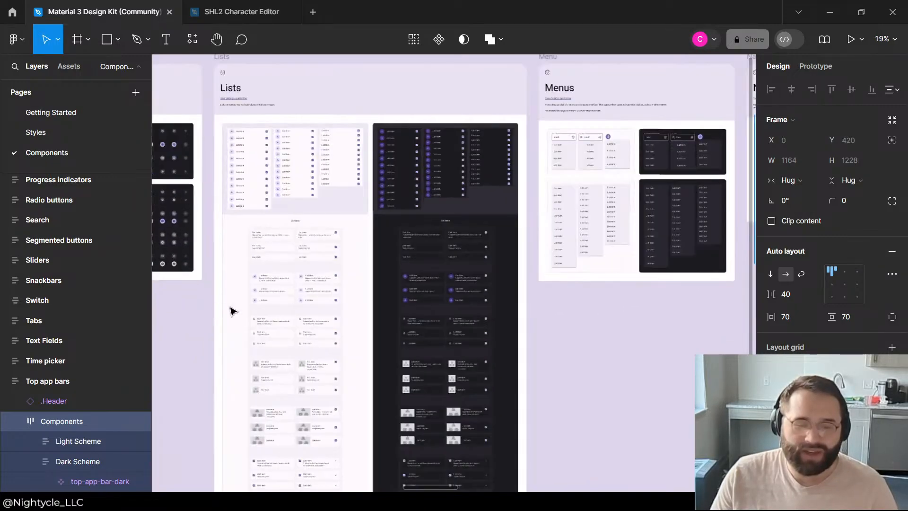
Step: Examine the light-scheme lists and list item variants with avatars, icons, images and checkboxes in the Lists section
{"action": "scroll", "coordinate": [352, 151], "scroll_direction": "down", "scroll_amount": 15}
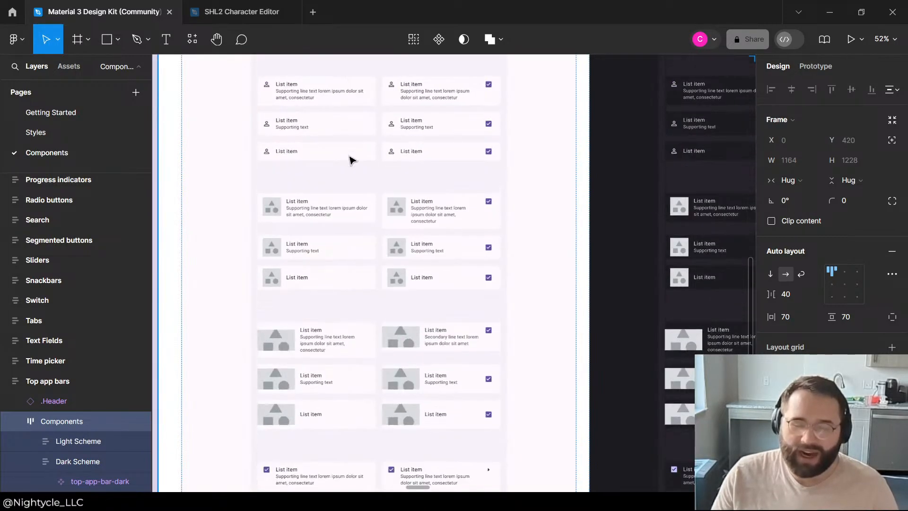
{"action": "scroll", "coordinate": [318, 289], "scroll_direction": "up", "scroll_amount": 8}
{"action": "scroll", "coordinate": [320, 290], "scroll_direction": "up", "scroll_amount": 8}
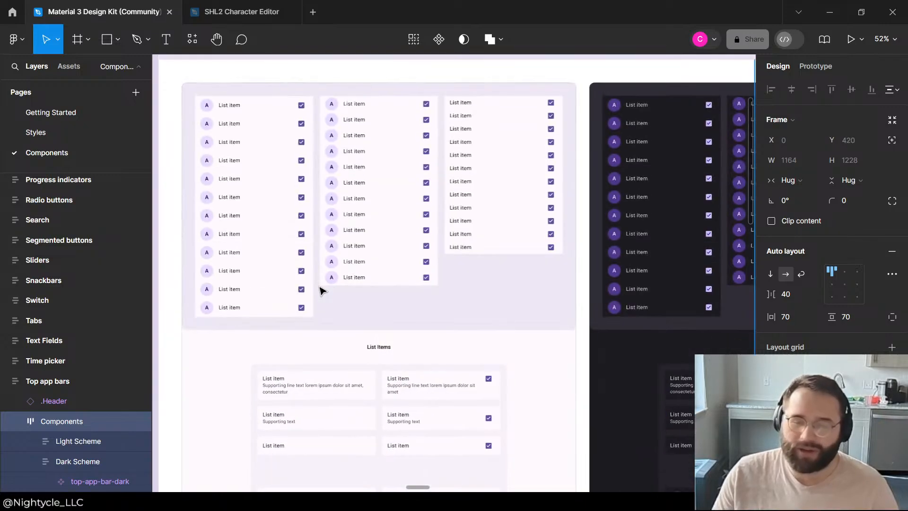
{"action": "scroll", "coordinate": [337, 232], "scroll_direction": "down", "scroll_amount": 4}
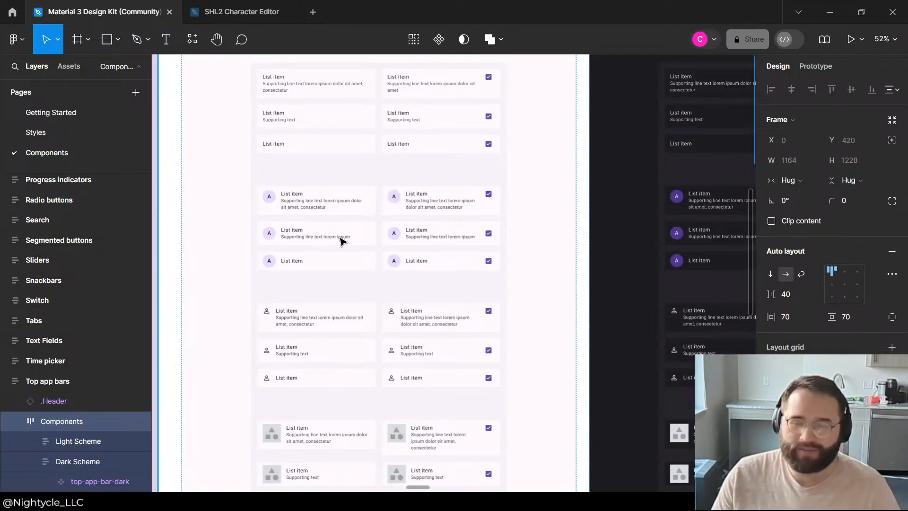
{"action": "scroll", "coordinate": [340, 242], "scroll_direction": "up", "scroll_amount": 8}
{"action": "scroll", "coordinate": [343, 243], "scroll_direction": "down", "scroll_amount": 12}
{"action": "scroll", "coordinate": [350, 239], "scroll_direction": "down", "scroll_amount": 2}
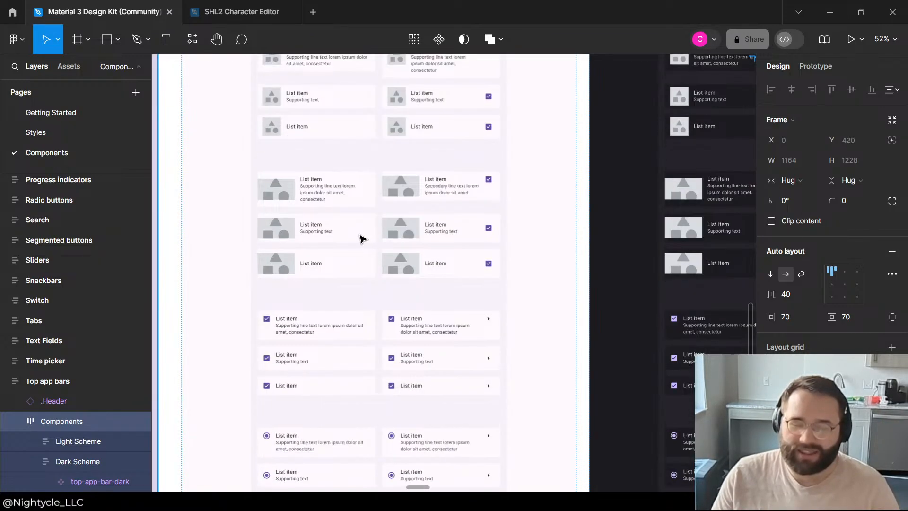
{"action": "scroll", "coordinate": [327, 225], "scroll_direction": "up", "scroll_amount": 6}
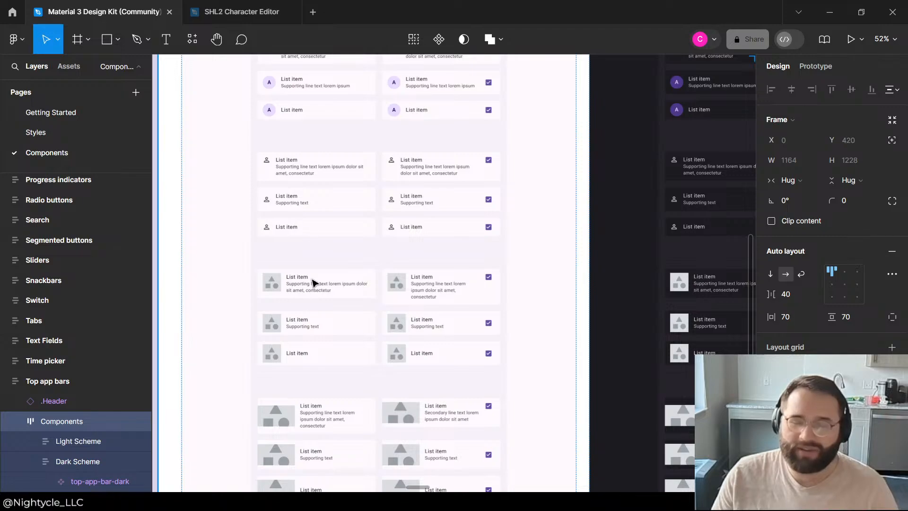
Step: Copy the light two-line list item with a leading image from the Lists section and paste it into the SHL2 Character Editor file
{"action": "left_click", "coordinate": [307, 283]}
{"action": "scroll", "coordinate": [351, 265], "scroll_direction": "up", "scroll_amount": 5}
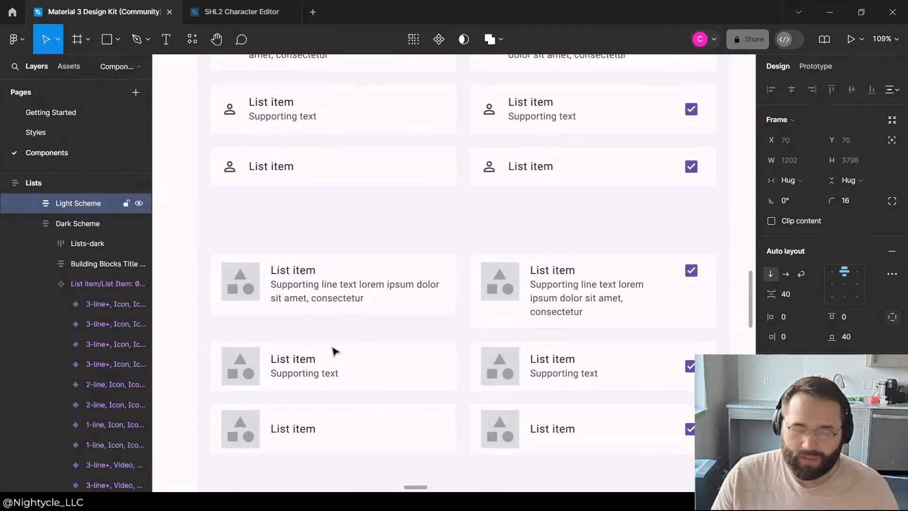
{"action": "left_click", "coordinate": [244, 383]}
{"action": "left_click", "coordinate": [242, 374]}
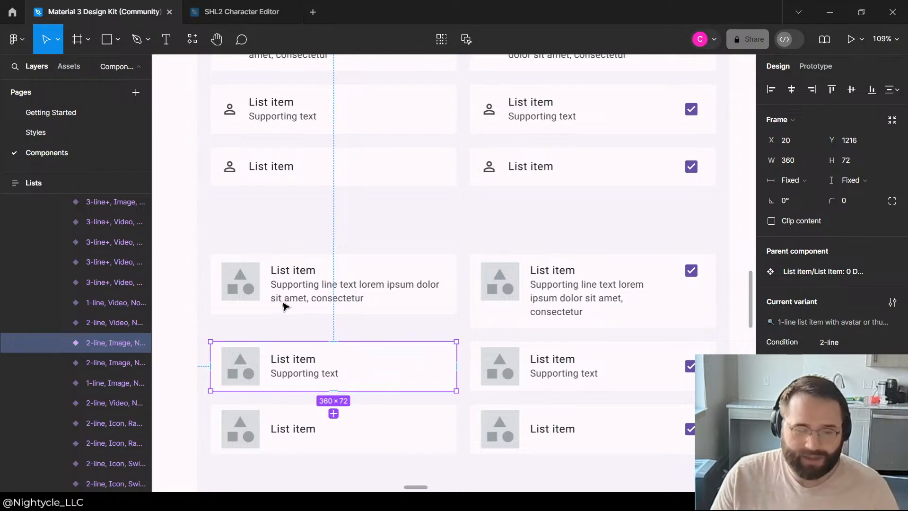
{"action": "mouse_move", "coordinate": [155, 330]}
{"action": "left_mouse_down"}
{"action": "mouse_move", "coordinate": [330, 325]}
{"action": "mouse_move", "coordinate": [151, 326]}
{"action": "left_mouse_up"}
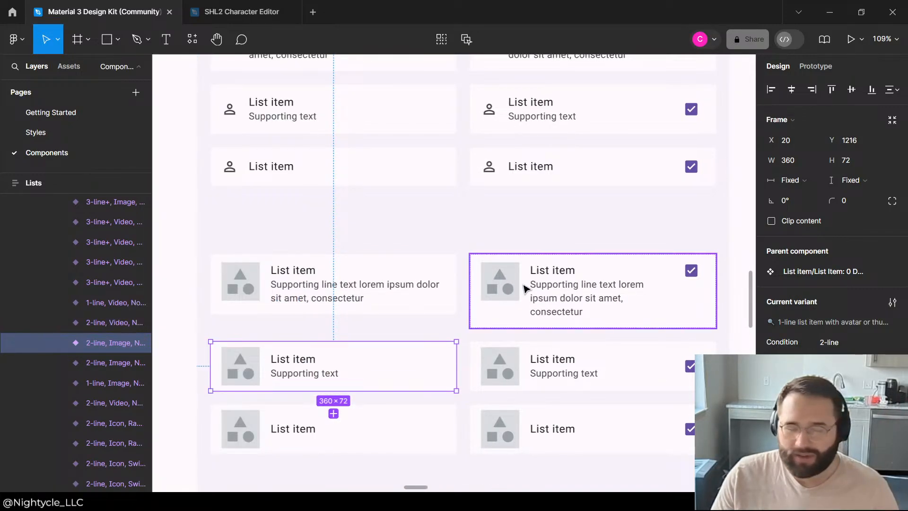
{"action": "left_click", "coordinate": [250, 13]}
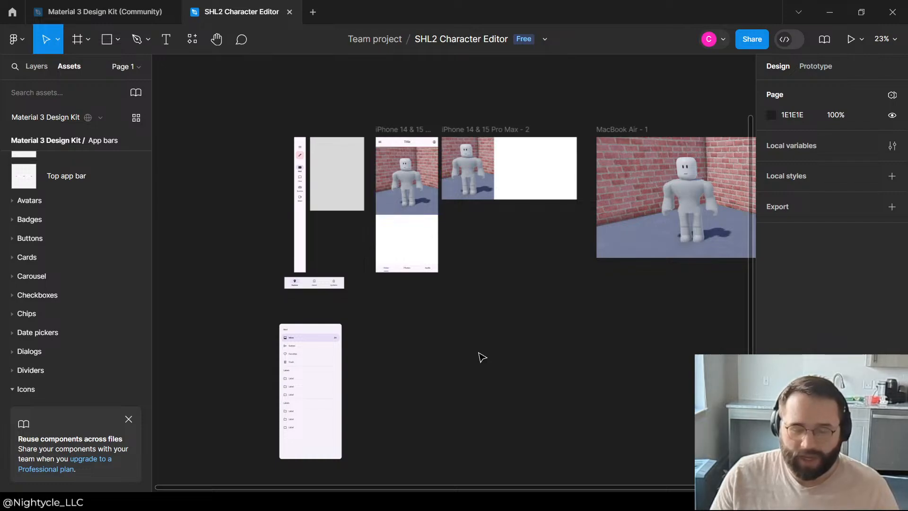
{"action": "key", "text": "ctrl+v"}
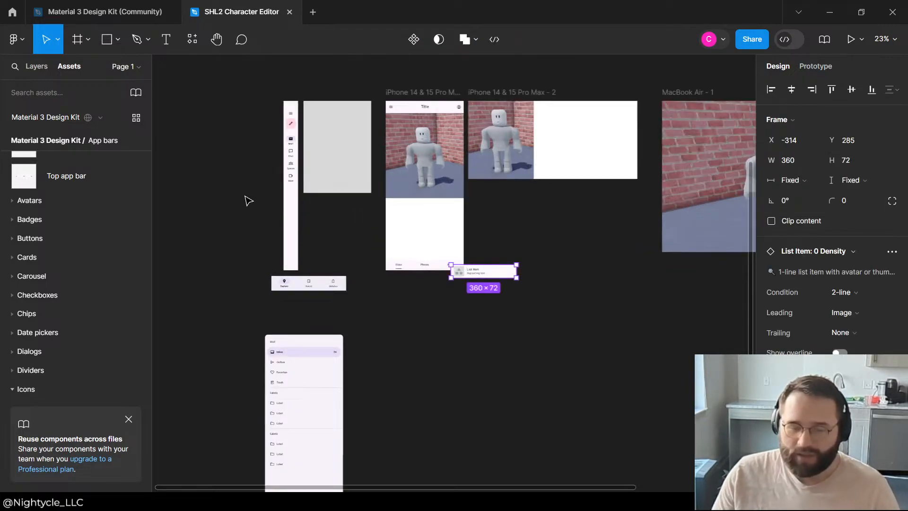
{"action": "scroll", "coordinate": [566, 239], "scroll_direction": "up", "scroll_amount": 5}
{"action": "key", "text": "Escape"}
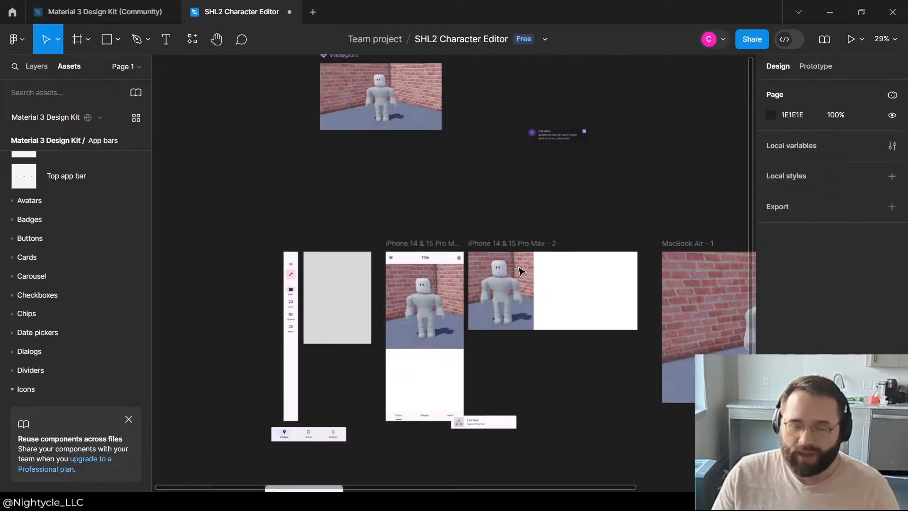
{"action": "left_click", "coordinate": [294, 342]}
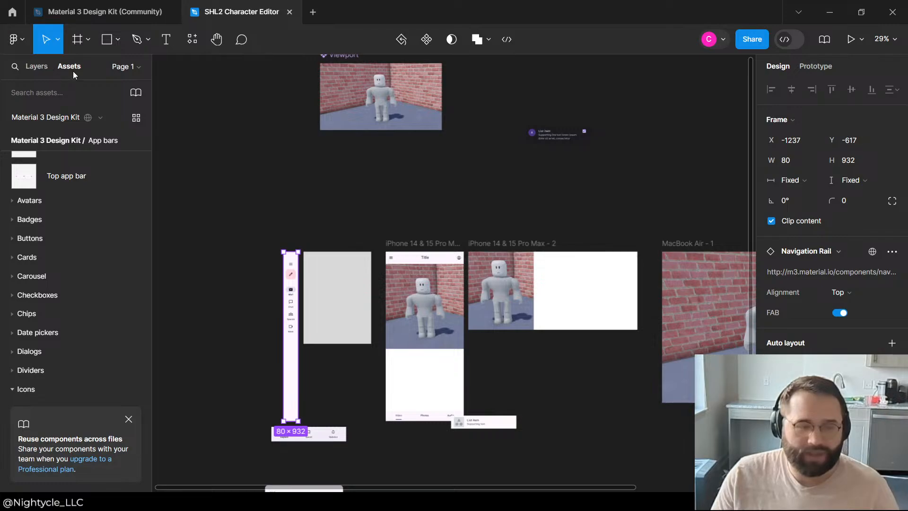
{"action": "left_click", "coordinate": [38, 66]}
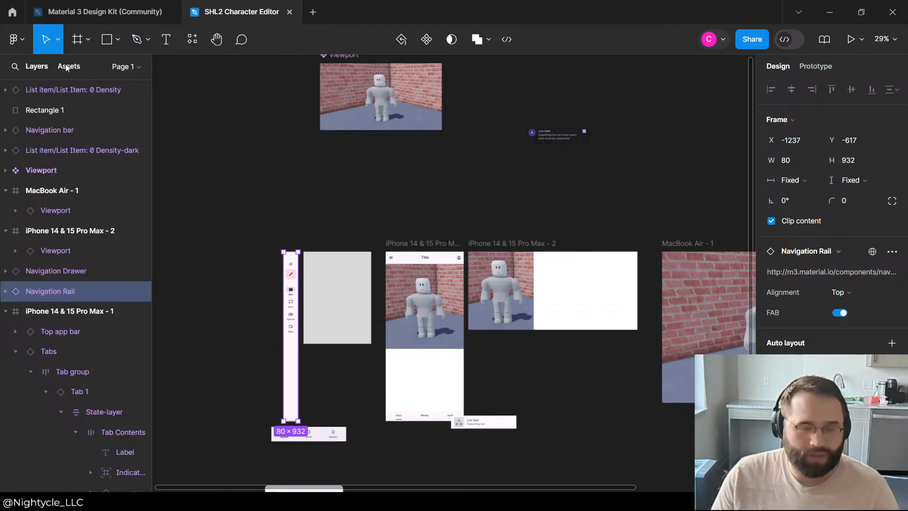
{"action": "left_click", "coordinate": [66, 68]}
{"action": "left_click", "coordinate": [435, 172]}
{"action": "scroll", "coordinate": [432, 178], "scroll_direction": "down", "scroll_amount": 3}
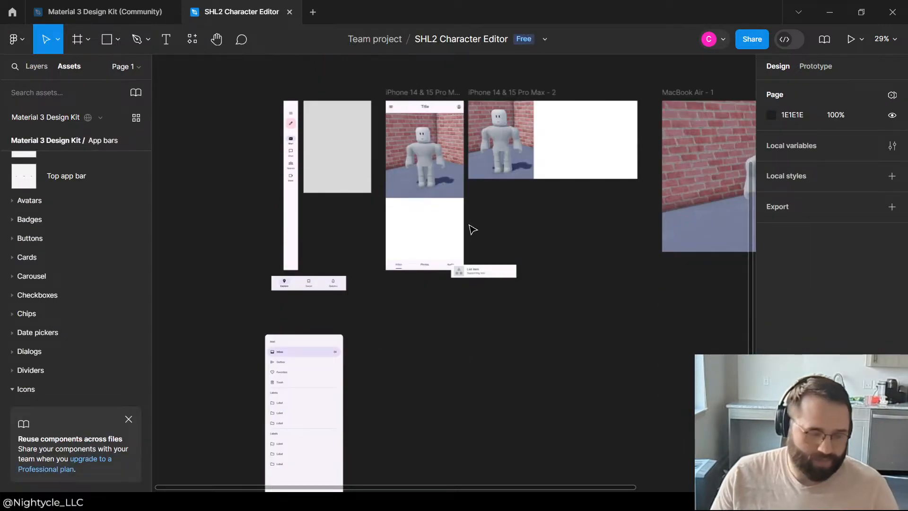
Step: Place the pasted list item below the first phone frame at X -674, Y 387 and widen it to 430
{"action": "scroll", "coordinate": [473, 230], "scroll_direction": "up", "scroll_amount": 3}
{"action": "left_click_drag", "start_coordinate": [525, 303], "coordinate": [462, 331]}
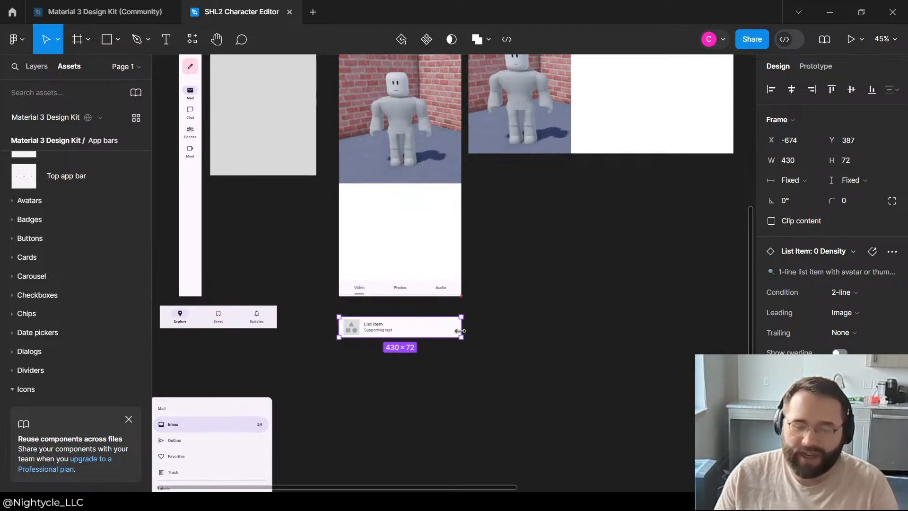
{"action": "left_click", "coordinate": [439, 306]}
{"action": "scroll", "coordinate": [433, 301], "scroll_direction": "up", "scroll_amount": 5}
{"action": "scroll", "coordinate": [402, 312], "scroll_direction": "down", "scroll_amount": 6}
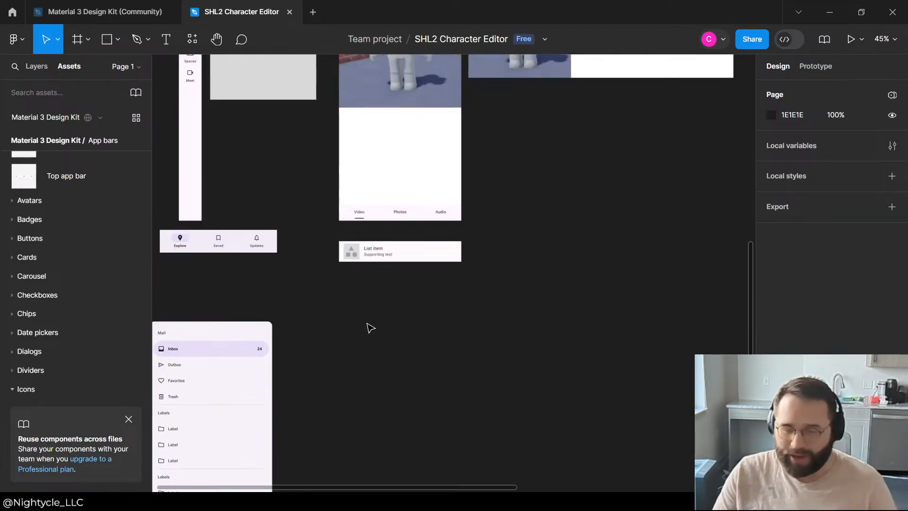
{"action": "scroll", "coordinate": [368, 326], "scroll_direction": "up", "scroll_amount": 4}
{"action": "scroll", "coordinate": [447, 260], "scroll_direction": "up", "scroll_amount": 5}
{"action": "scroll", "coordinate": [450, 254], "scroll_direction": "down", "scroll_amount": 2}
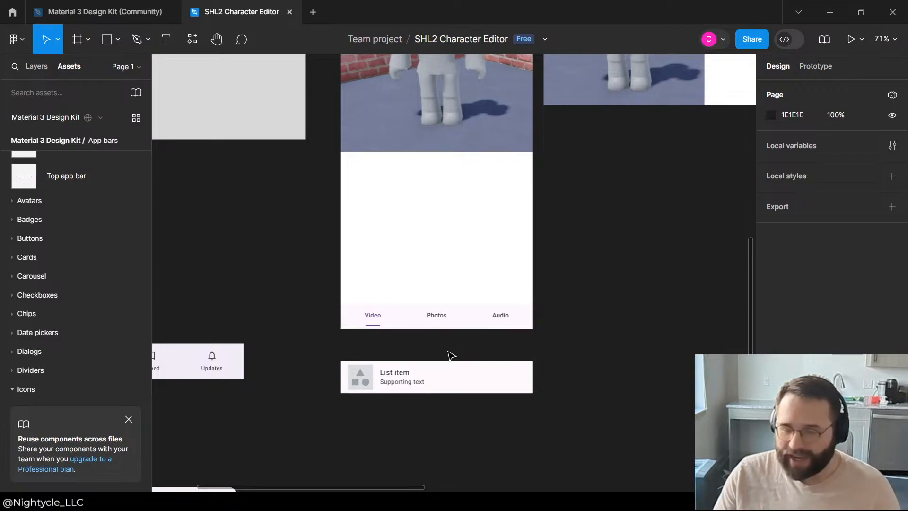
Step: Move the list item onto the grey rectangle's top edge, narrow it to 373, and duplicate it directly underneath
{"action": "left_click", "coordinate": [448, 382]}
{"action": "left_click_drag", "start_coordinate": [449, 381], "coordinate": [406, 155]}
{"action": "left_click", "coordinate": [588, 325]}
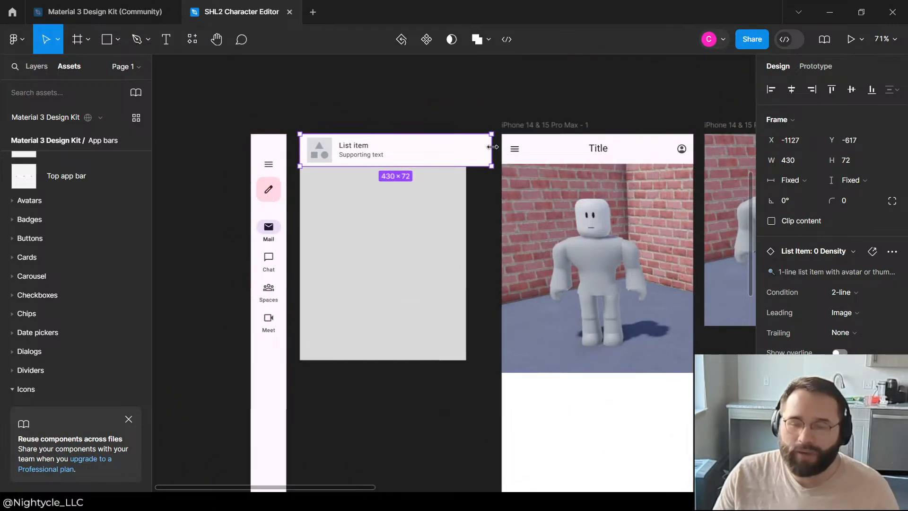
{"action": "left_click_drag", "start_coordinate": [492, 150], "coordinate": [468, 150]}
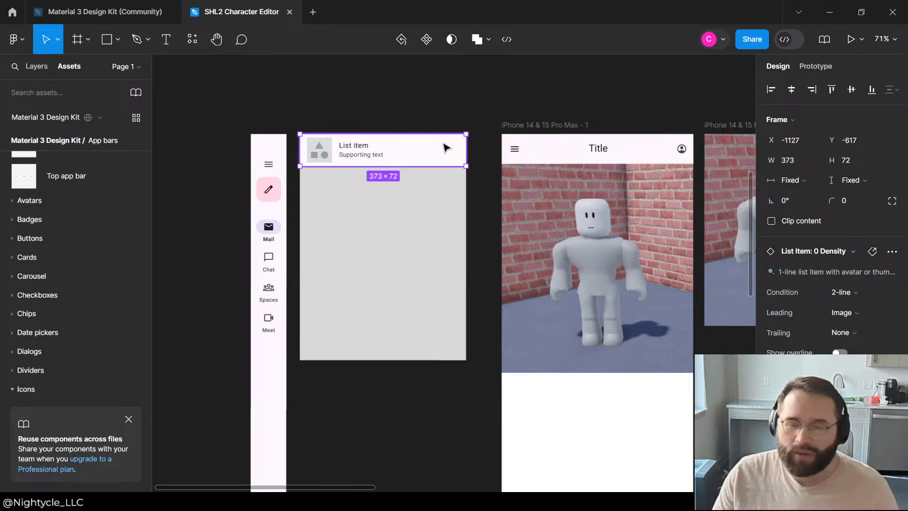
{"action": "left_click_drag", "start_coordinate": [398, 149], "coordinate": [396, 184], "text": "alt"}
Step: Group the two list items over the grey rectangle into a single group
{"action": "left_click", "coordinate": [399, 245]}
{"action": "left_click", "coordinate": [38, 66]}
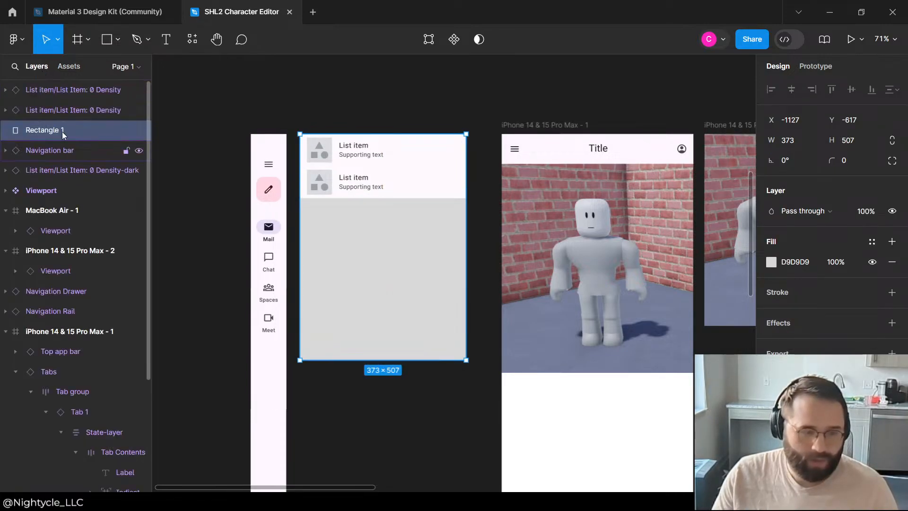
{"action": "left_click", "coordinate": [66, 108]}
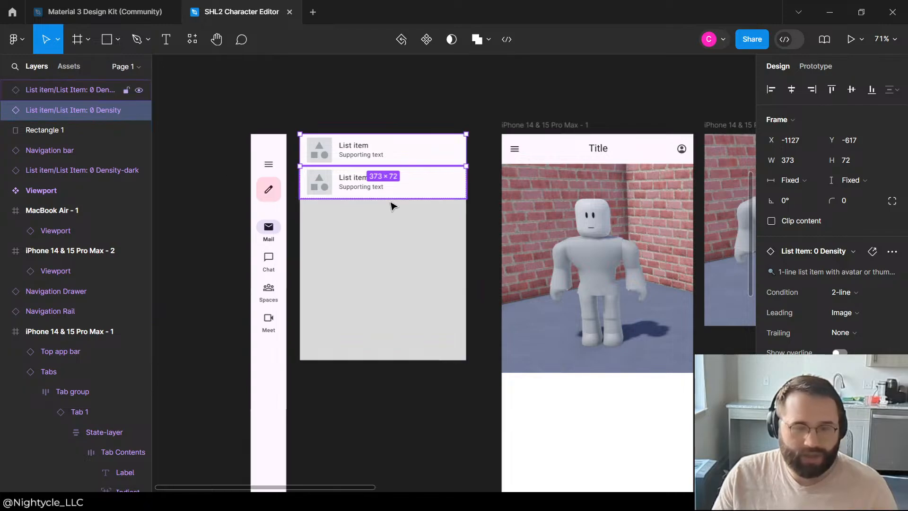
{"action": "left_click", "coordinate": [410, 219], "text": "shift"}
{"action": "key", "text": "ctrl+g"}
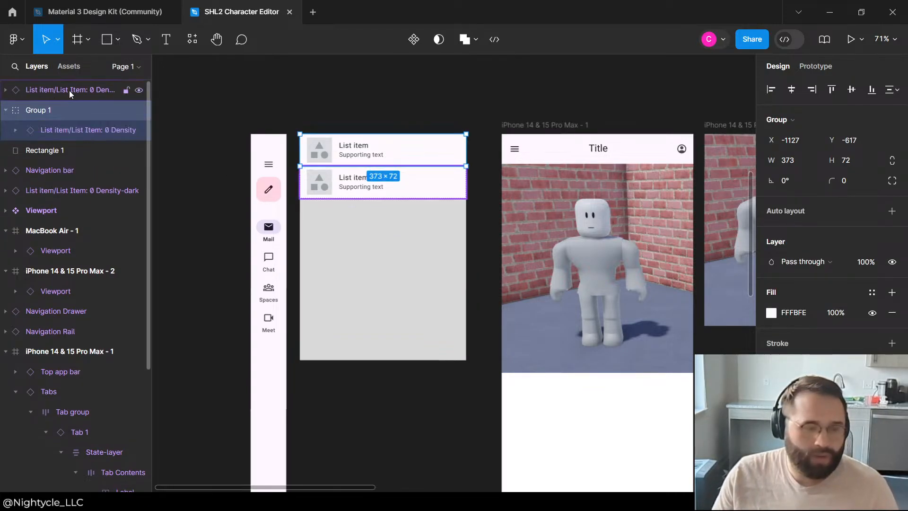
{"action": "left_click_drag", "start_coordinate": [72, 88], "coordinate": [76, 120]}
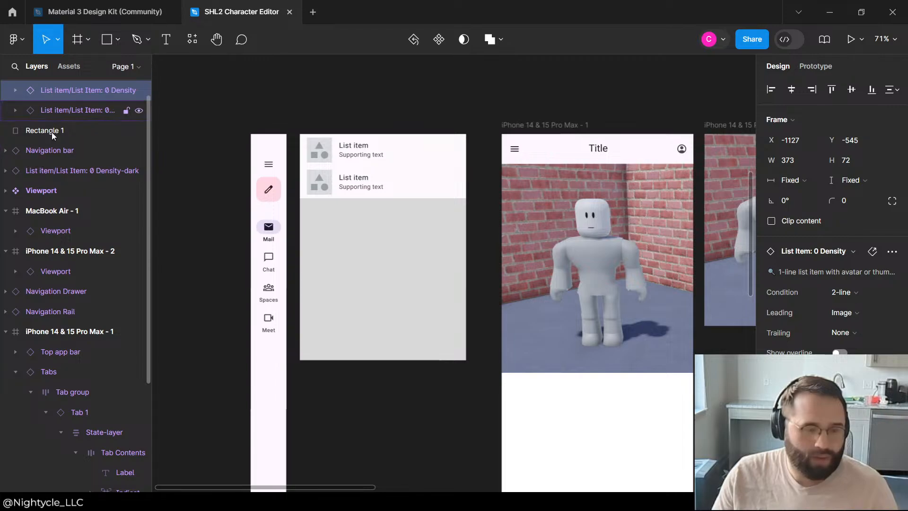
{"action": "left_click", "coordinate": [55, 151]}
{"action": "left_click", "coordinate": [47, 98]}
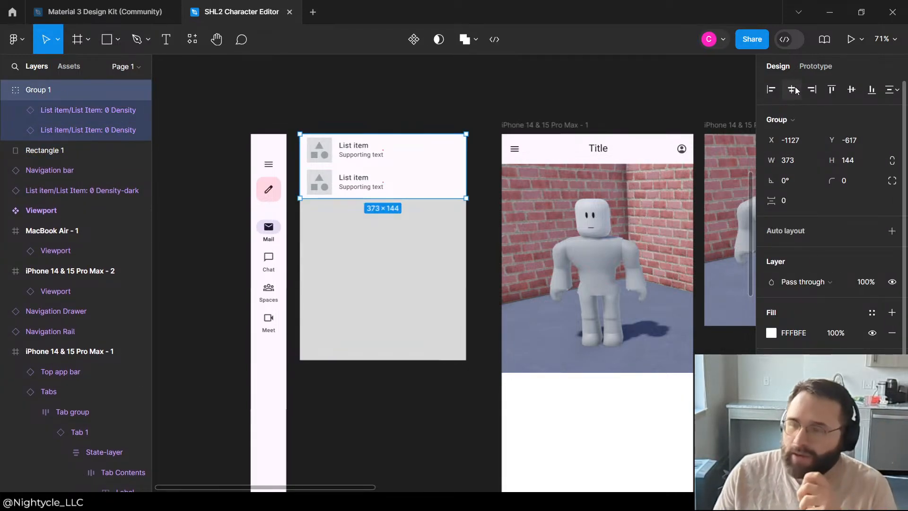
Step: Add vertical auto layout to the group of two list items with a spacing of 4 between them
{"action": "scroll", "coordinate": [839, 194], "scroll_direction": "down", "scroll_amount": 3}
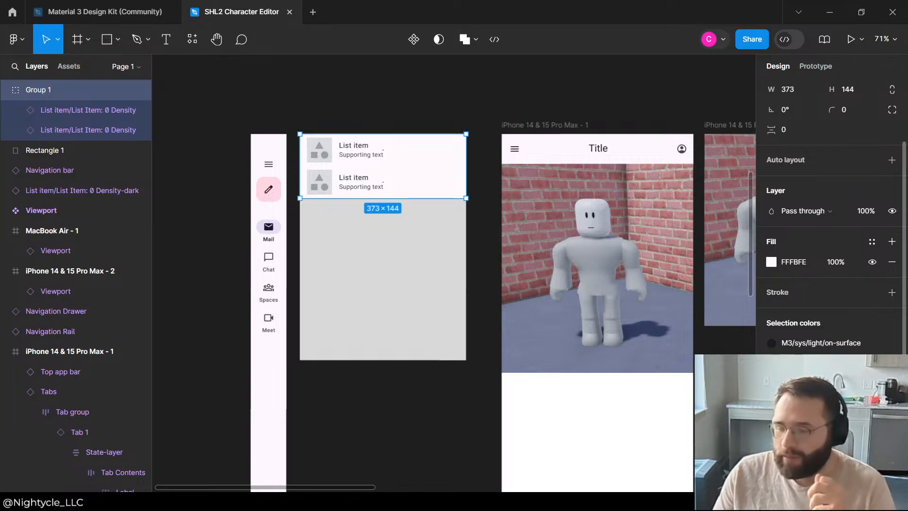
{"action": "scroll", "coordinate": [798, 214], "scroll_direction": "up", "scroll_amount": 3}
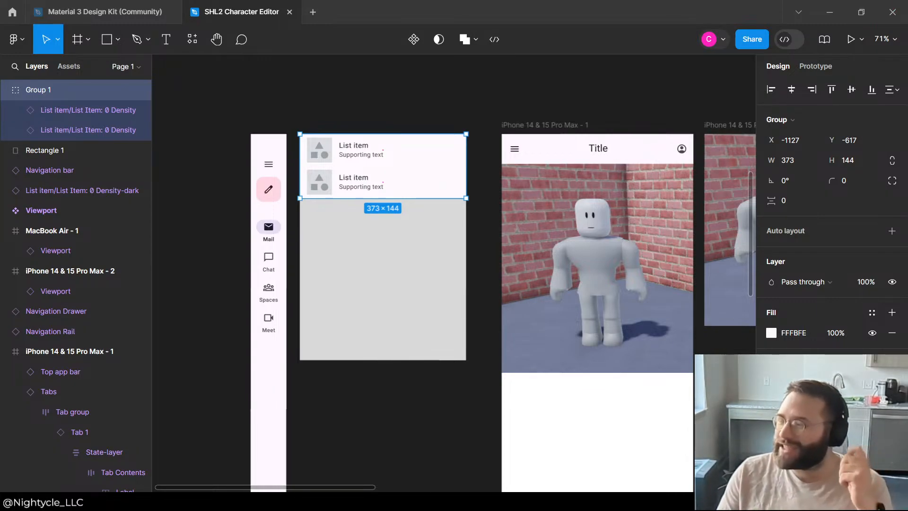
{"action": "left_click", "coordinate": [418, 104]}
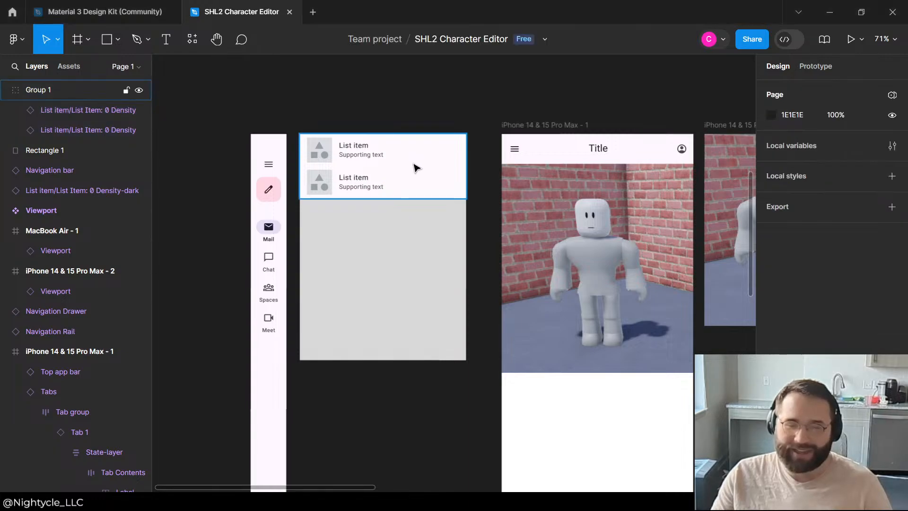
{"action": "left_click", "coordinate": [414, 166]}
{"action": "left_click", "coordinate": [892, 232]}
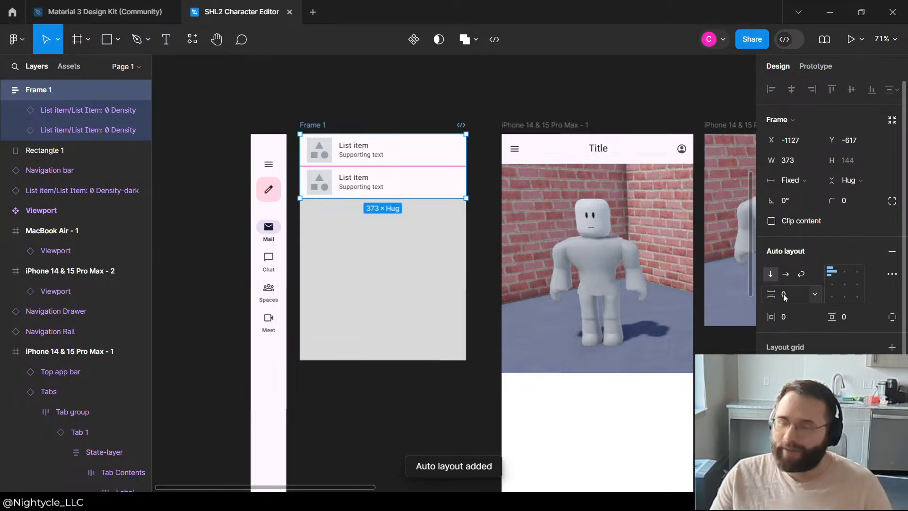
{"action": "type", "text": "1"}
{"action": "key", "text": "Return"}
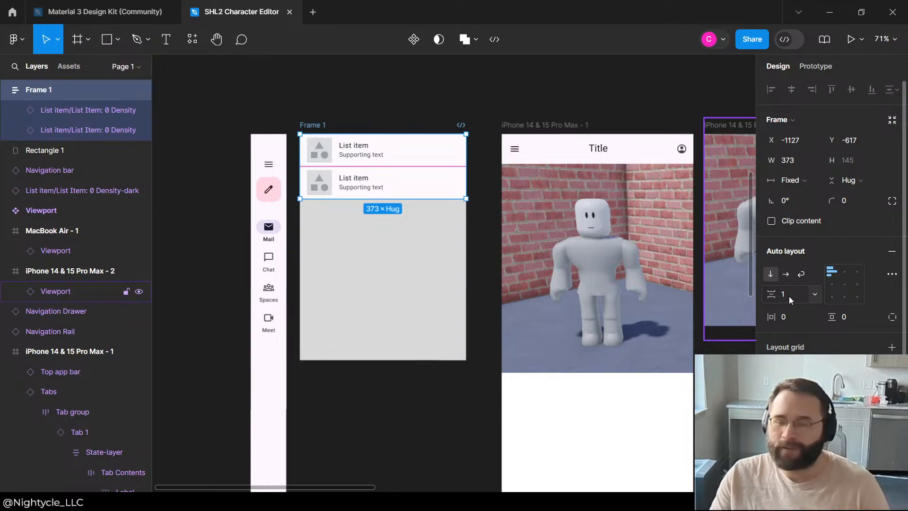
{"action": "type", "text": "4"}
{"action": "key", "text": "Return"}
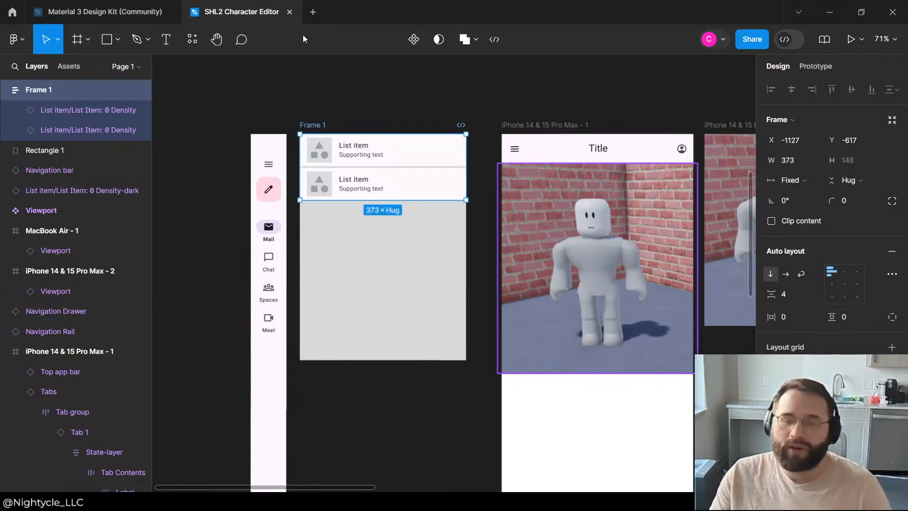
Step: Delete the grey placeholder rectangle behind the list items
{"action": "left_click", "coordinate": [452, 90]}
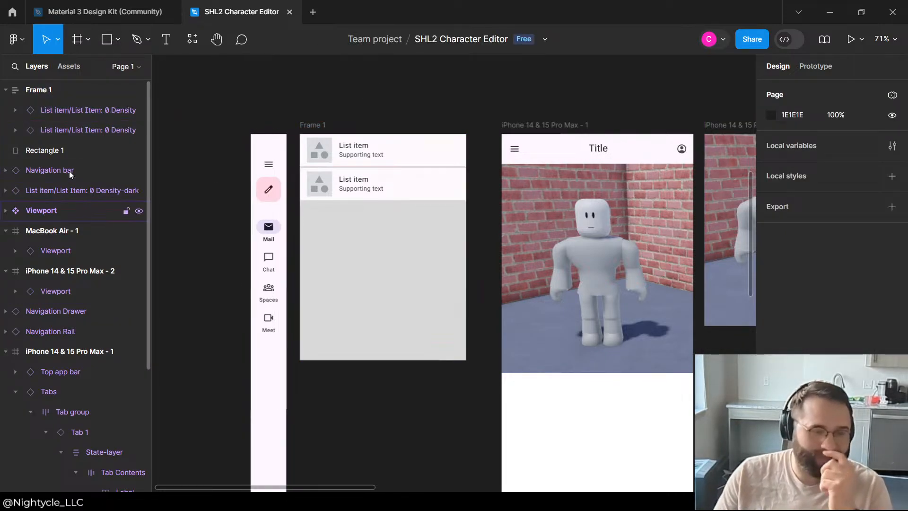
{"action": "left_click", "coordinate": [51, 157]}
{"action": "key", "text": "Delete"}
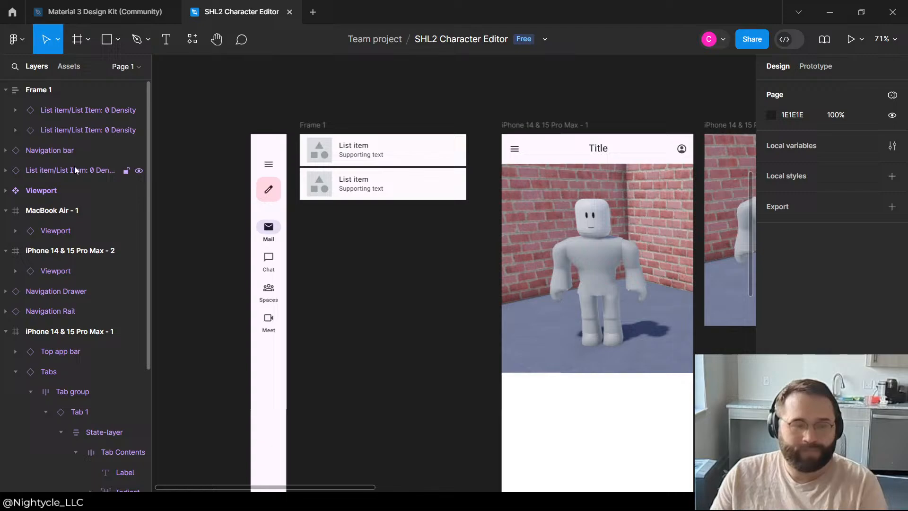
Step: Rename the auto layout frame holding the two list items as "Asset List"
{"action": "left_click", "coordinate": [33, 90]}
{"action": "left_click", "coordinate": [333, 124]}
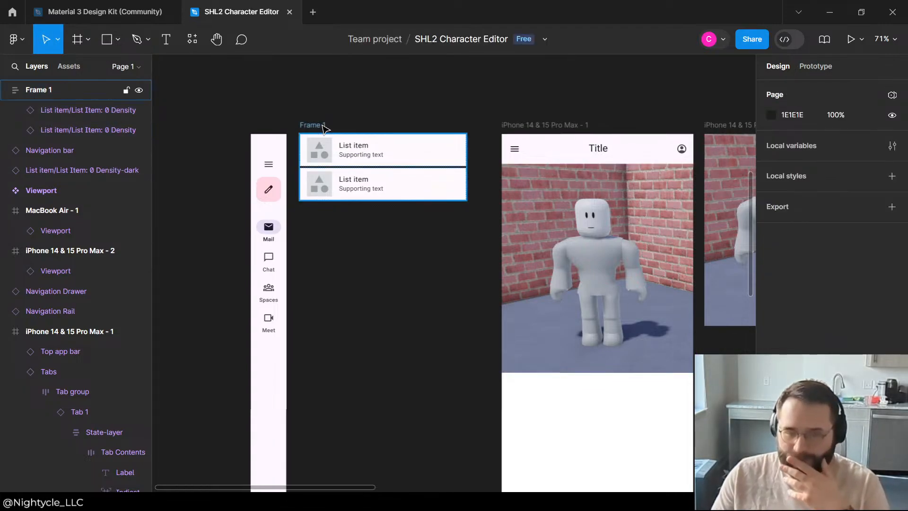
{"action": "left_click", "coordinate": [321, 127]}
{"action": "double_click", "coordinate": [39, 89]}
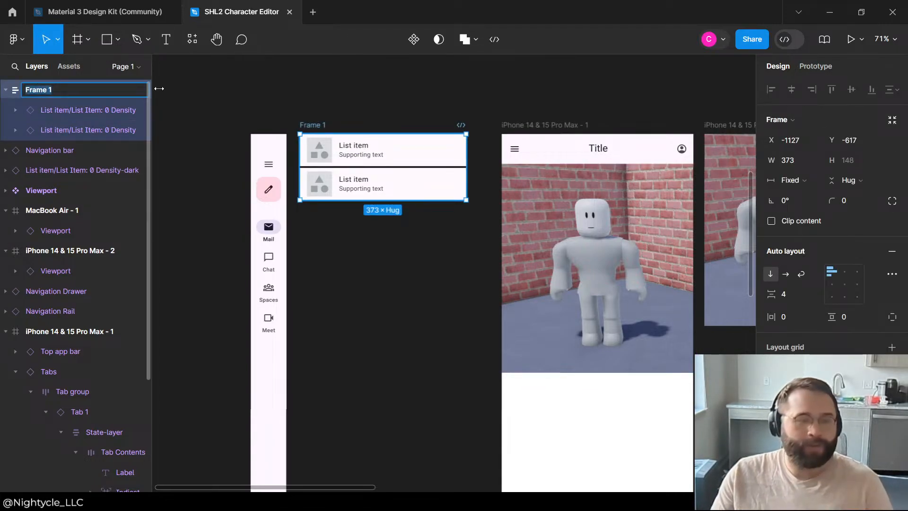
{"action": "type", "text": "Asset List"}
{"action": "key", "text": "Return"}
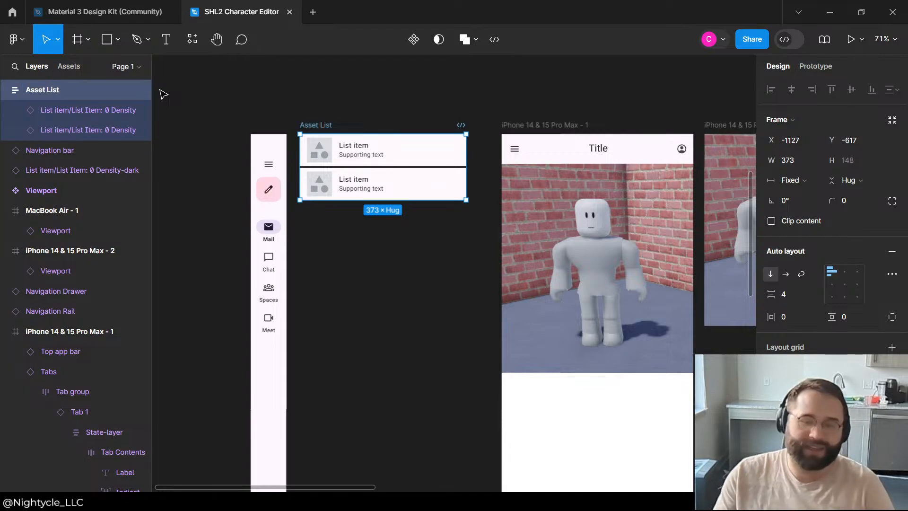
Step: Duplicate the second list item inside the Asset List frame until the list holds nine items
{"action": "left_click", "coordinate": [450, 150]}
{"action": "left_click", "coordinate": [355, 97]}
{"action": "left_click", "coordinate": [344, 173]}
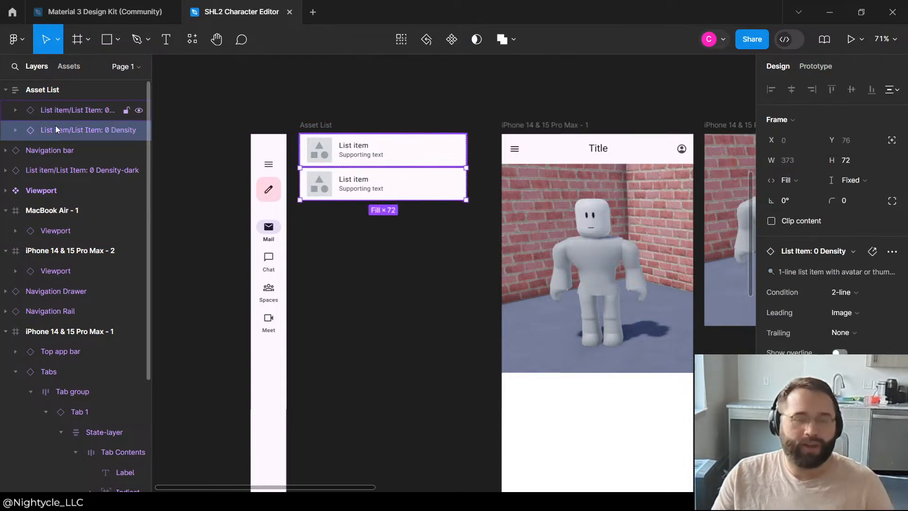
{"action": "key", "text": "ctrl+d"}
{"action": "key", "text": "ctrl+d"}
{"action": "key", "text": "ctrl+d"}
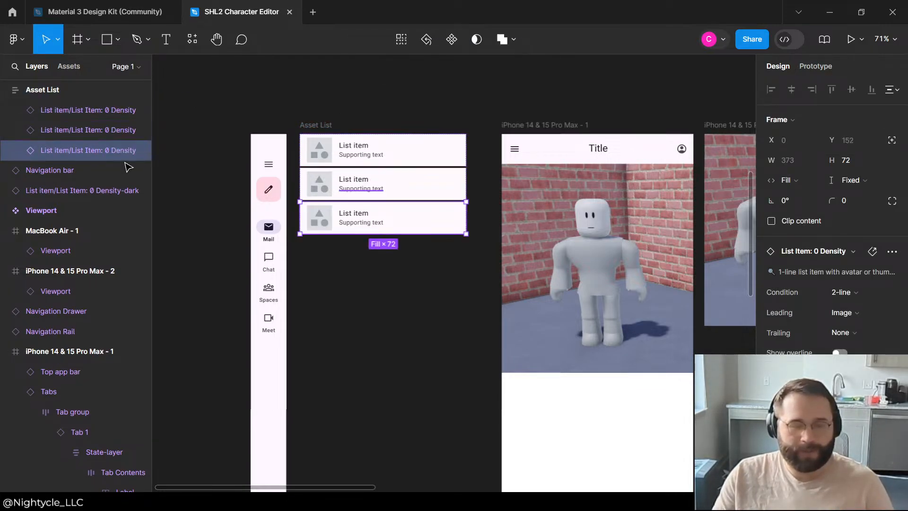
{"action": "key", "text": "ctrl+d"}
{"action": "key", "text": "ctrl+d"}
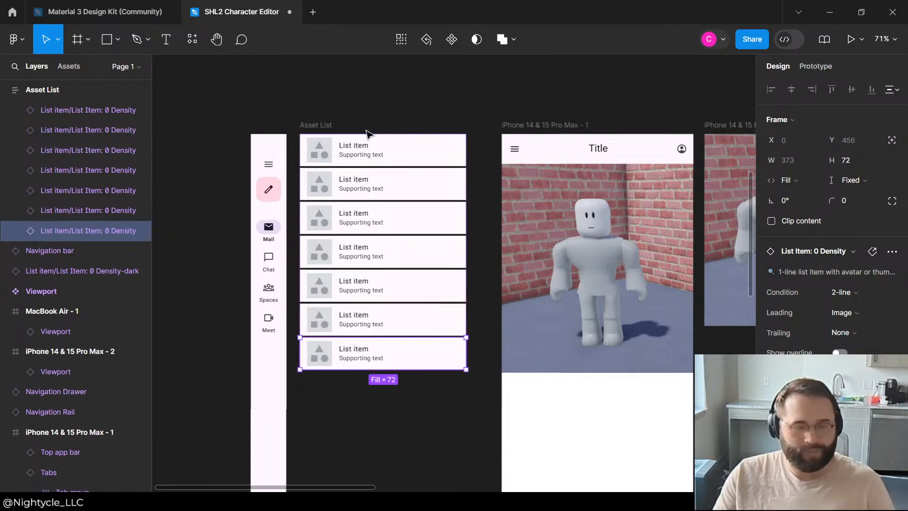
{"action": "key", "text": "ctrl+d"}
{"action": "key", "text": "ctrl+d"}
Step: Shorten the Asset List frame to a fixed height of 380 so it ends at the fifth list item
{"action": "left_click", "coordinate": [334, 111]}
{"action": "left_click", "coordinate": [305, 129]}
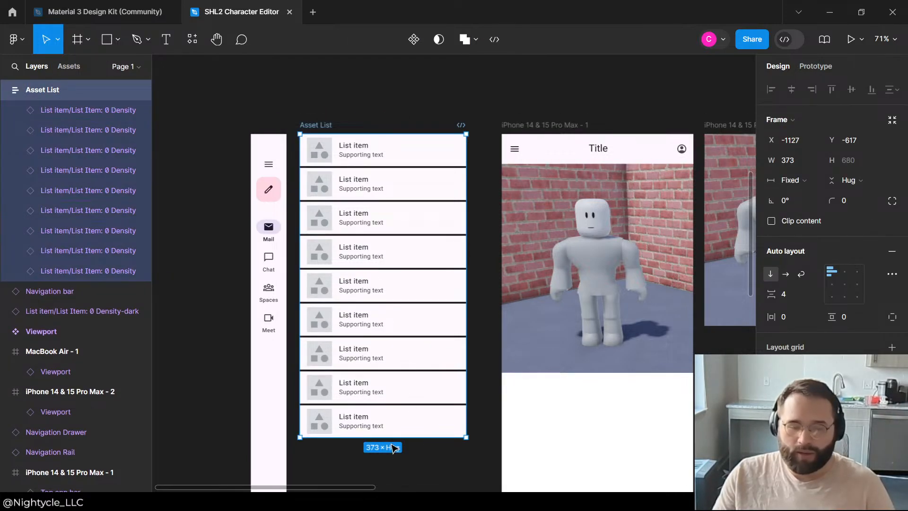
{"action": "left_click_drag", "start_coordinate": [390, 441], "coordinate": [390, 305]}
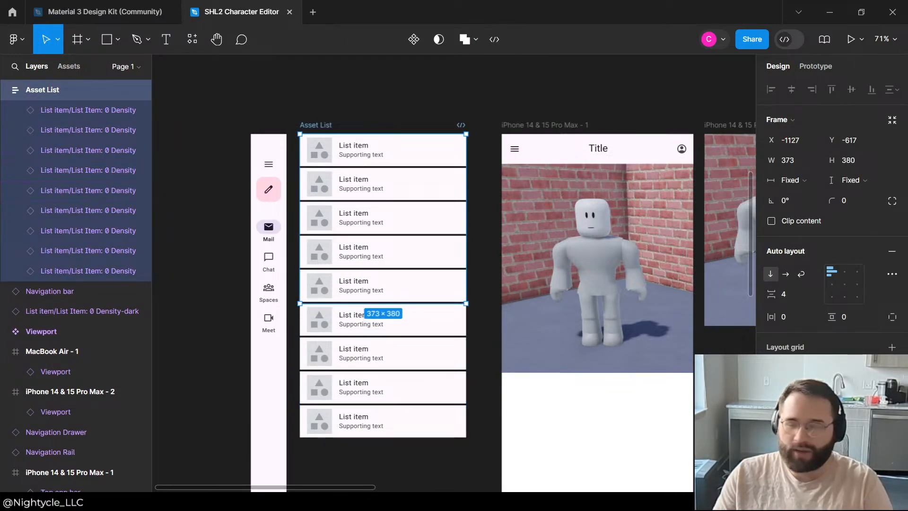
Step: Clip the Asset List frame's content and extend its height to 418 so a sixth item shows partly
{"action": "scroll", "coordinate": [871, 261], "scroll_direction": "down", "scroll_amount": 1}
{"action": "left_click", "coordinate": [771, 158]}
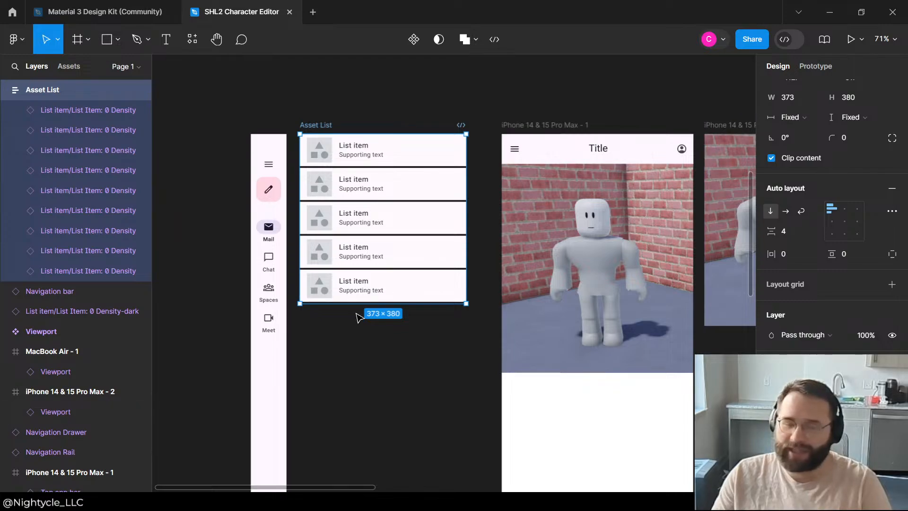
{"action": "mouse_move", "coordinate": [358, 303]}
{"action": "left_mouse_down"}
{"action": "mouse_move", "coordinate": [361, 336]}
{"action": "mouse_move", "coordinate": [361, 320]}
{"action": "left_mouse_up"}
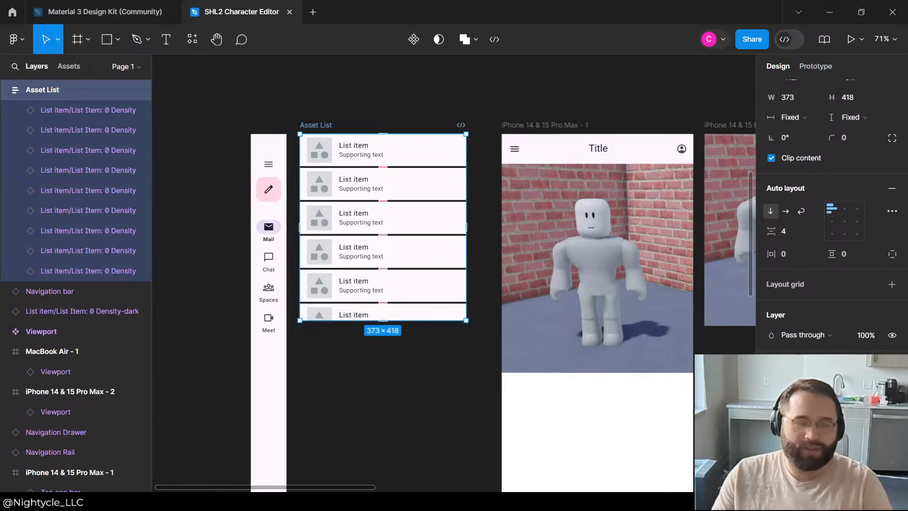
Step: Move the Asset List frame to the empty canvas above the navigation rail and convert it into a component
{"action": "left_click", "coordinate": [7, 90]}
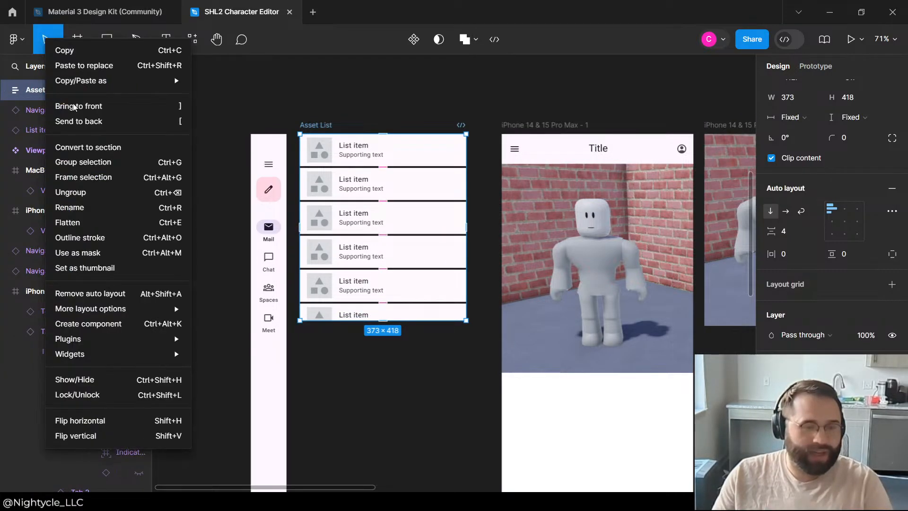
{"action": "right_click", "coordinate": [46, 90]}
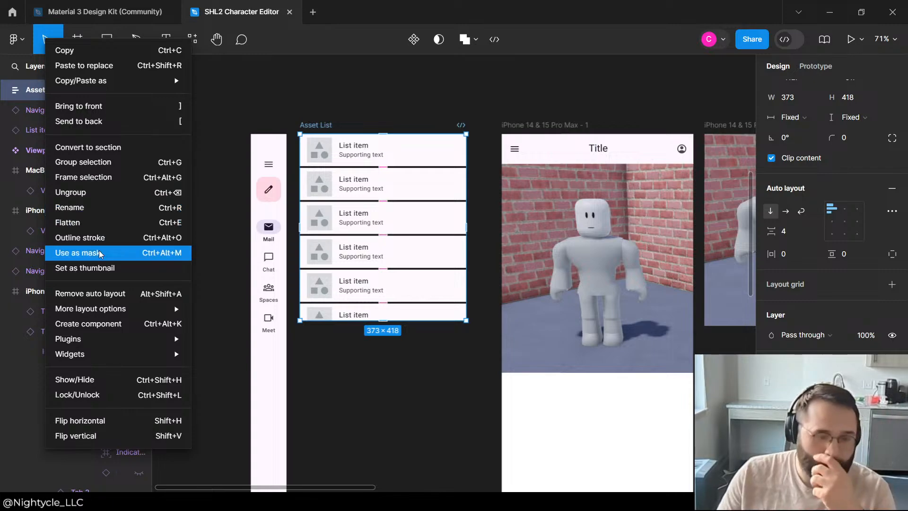
{"action": "left_click", "coordinate": [372, 95]}
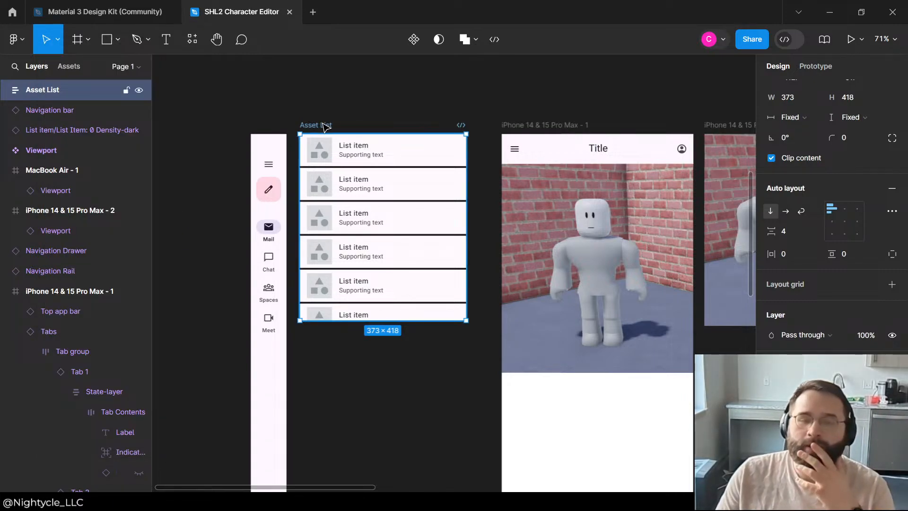
{"action": "mouse_move", "coordinate": [322, 124]}
{"action": "left_mouse_down"}
{"action": "mouse_move", "coordinate": [323, 55]}
{"action": "mouse_move", "coordinate": [308, 120]}
{"action": "left_mouse_up"}
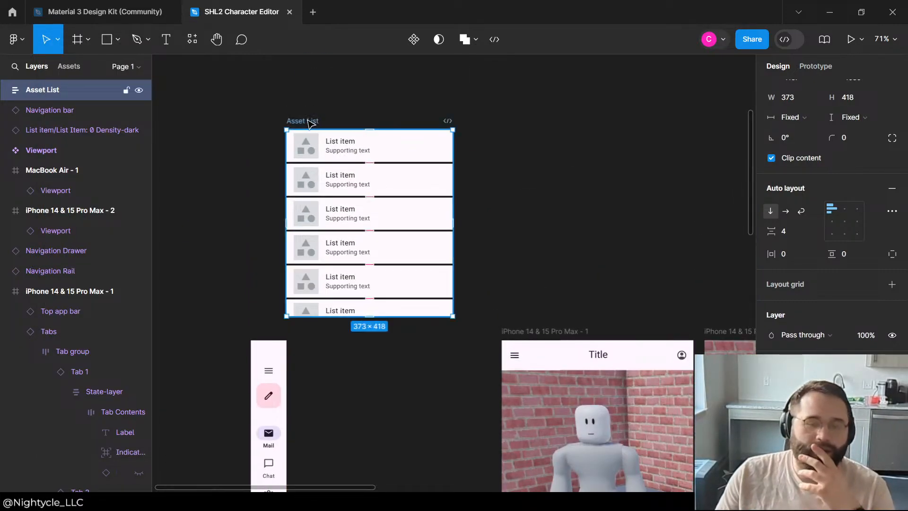
{"action": "right_click", "coordinate": [56, 89]}
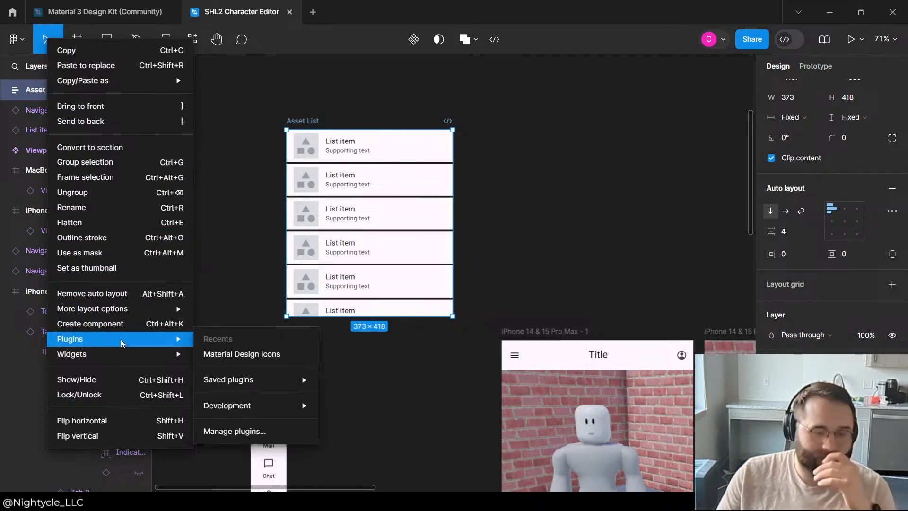
{"action": "left_click", "coordinate": [142, 324]}
{"action": "left_click", "coordinate": [499, 106]}
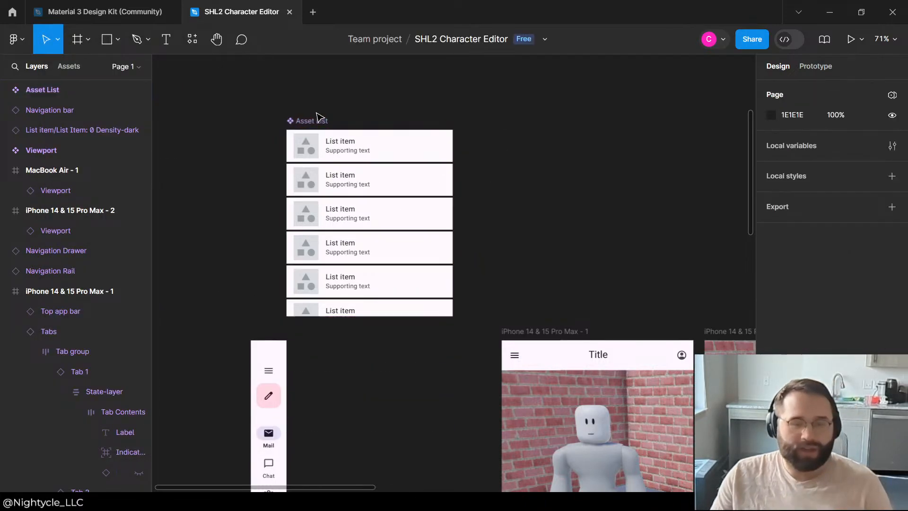
Step: Move the Asset List component further up and left, to about X -1360, Y -1163
{"action": "left_click_drag", "start_coordinate": [297, 123], "coordinate": [233, 97]}
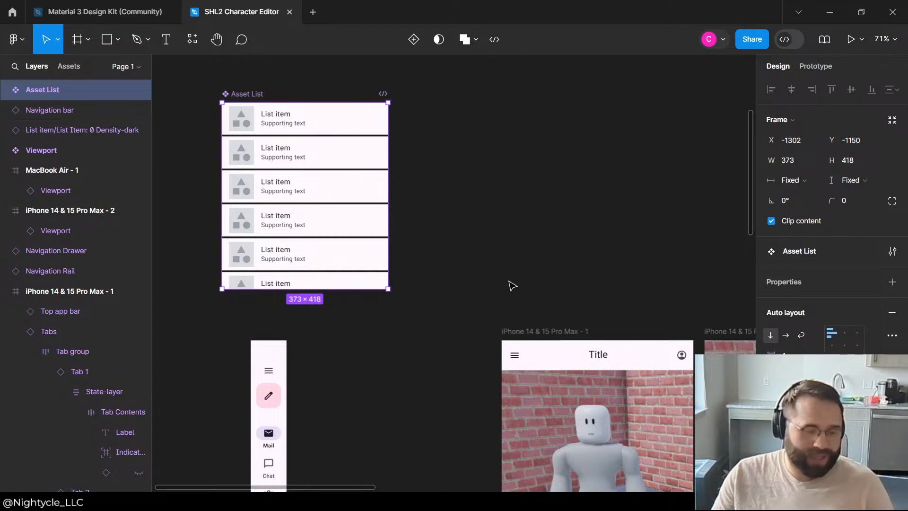
{"action": "left_click", "coordinate": [540, 174]}
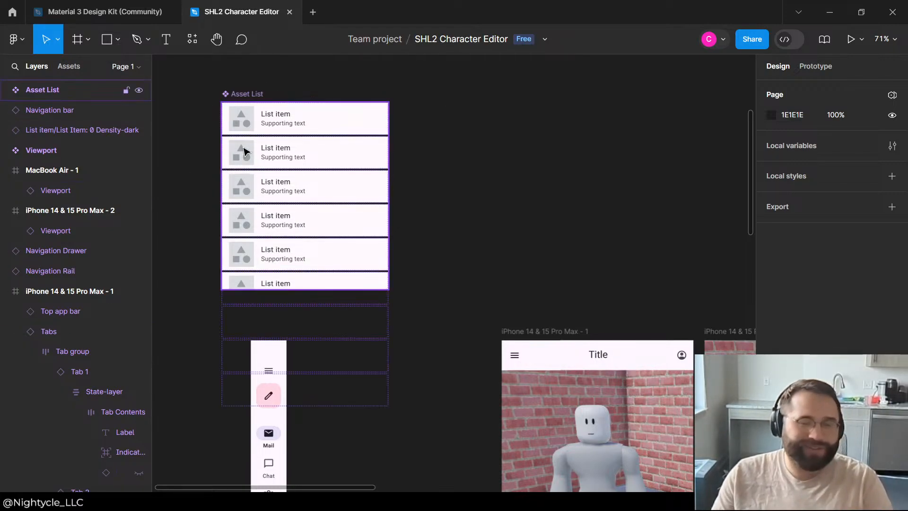
{"action": "left_click", "coordinate": [244, 95]}
{"action": "left_click_drag", "start_coordinate": [243, 93], "coordinate": [217, 88]}
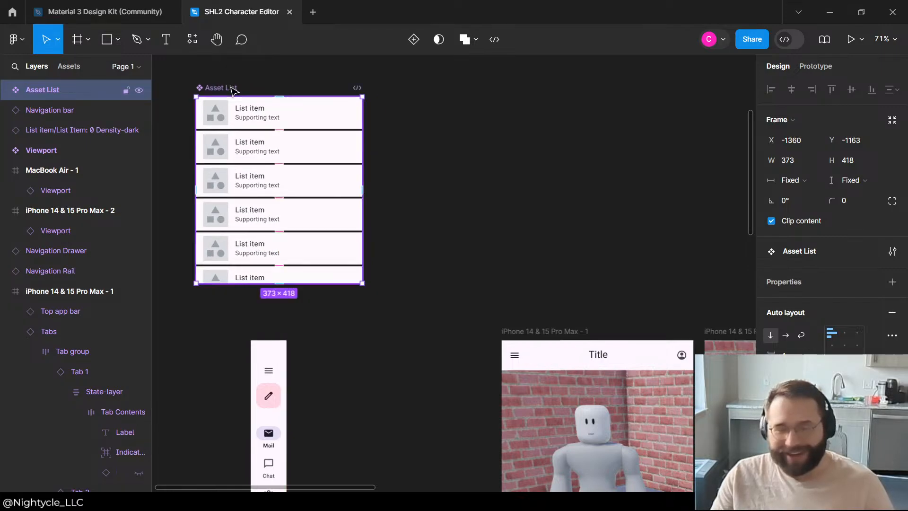
Step: Create an instance of the Asset List component and move the main component off it, above the first iPhone frame
{"action": "key", "text": "ctrl+c"}
{"action": "key", "text": "ctrl+v"}
{"action": "left_click", "coordinate": [552, 200]}
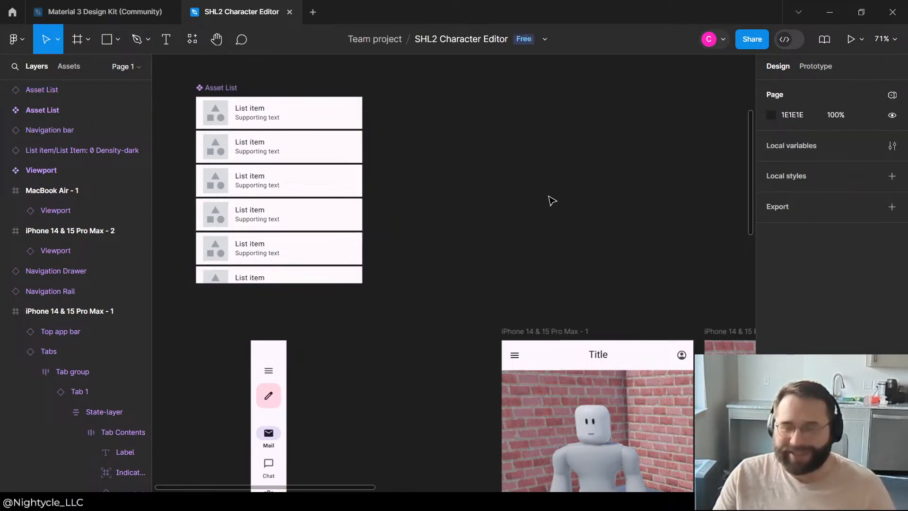
{"action": "left_click", "coordinate": [230, 87]}
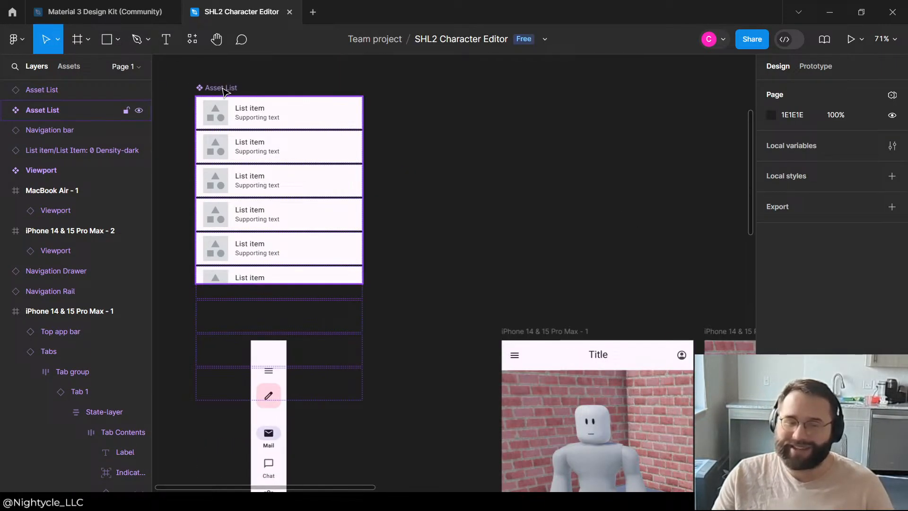
{"action": "left_click", "coordinate": [224, 90]}
{"action": "left_click", "coordinate": [38, 89]}
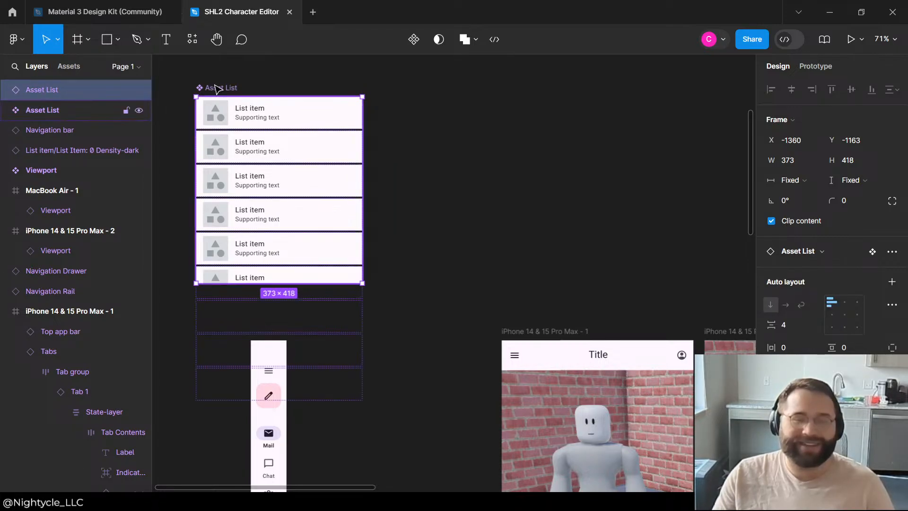
{"action": "left_click_drag", "start_coordinate": [227, 92], "coordinate": [507, 113]}
Step: Place the Asset List instance inside iPhone 14 & 15 Pro Max - 1, directly below the viewport at X 0, Y 535
{"action": "left_click", "coordinate": [246, 115]}
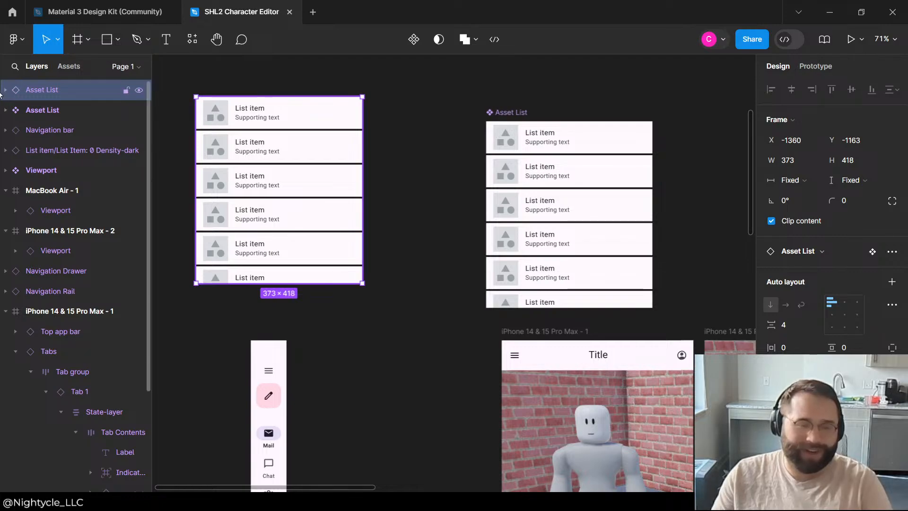
{"action": "left_click_drag", "start_coordinate": [208, 113], "coordinate": [510, 218]}
{"action": "scroll", "coordinate": [331, 293], "scroll_direction": "down", "scroll_amount": 8}
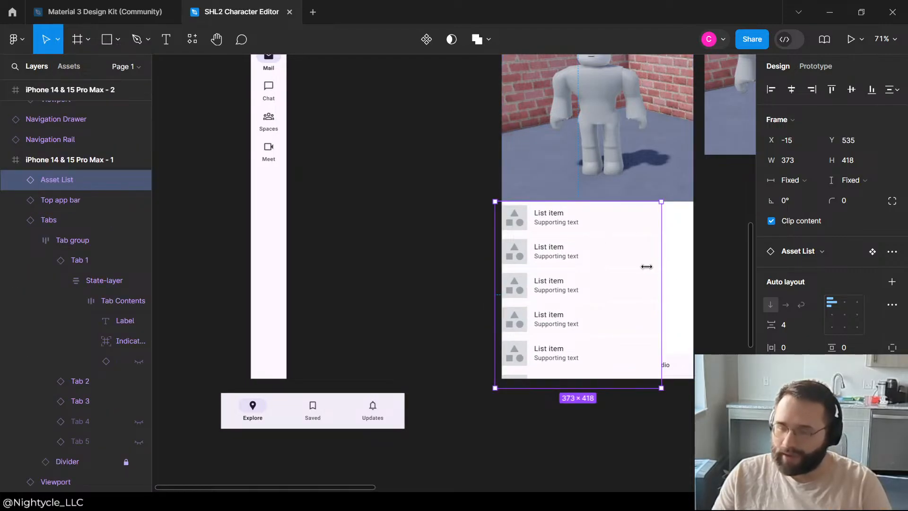
{"action": "mouse_move", "coordinate": [590, 241]}
{"action": "left_mouse_down"}
{"action": "mouse_move", "coordinate": [598, 243]}
{"action": "mouse_move", "coordinate": [580, 243]}
{"action": "mouse_move", "coordinate": [594, 244]}
{"action": "left_mouse_up"}
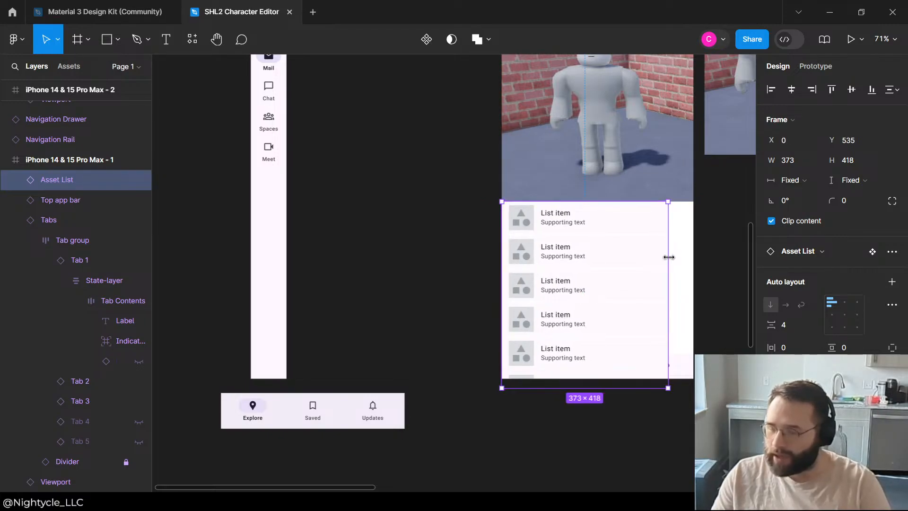
Step: Widen the Asset List instance to 430 and shorten it from below so it ends above the tabs
{"action": "left_click_drag", "start_coordinate": [677, 256], "coordinate": [693, 260]}
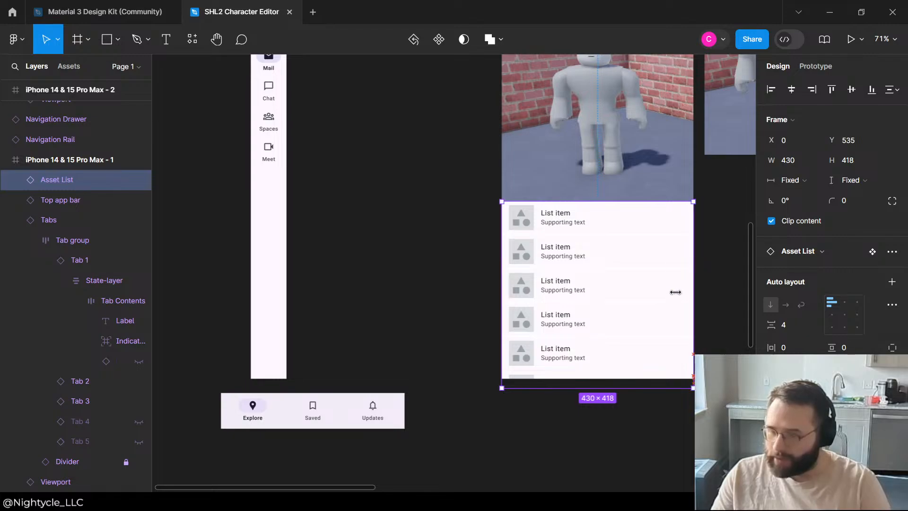
{"action": "left_click_drag", "start_coordinate": [594, 386], "coordinate": [610, 354]}
{"action": "left_click", "coordinate": [659, 419]}
{"action": "scroll", "coordinate": [348, 286], "scroll_direction": "up", "scroll_amount": 3}
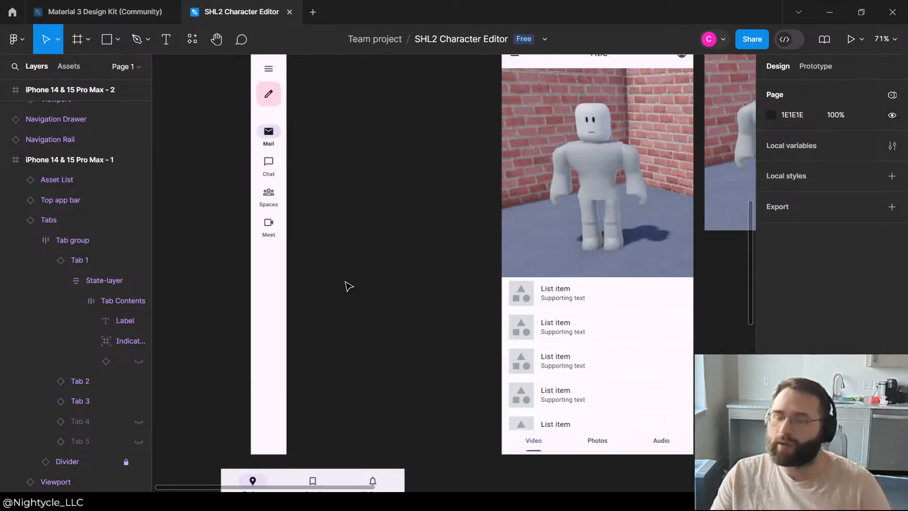
Step: Lower the top edge of the Asset List instance in the first phone frame to leave a gap under the viewport
{"action": "scroll", "coordinate": [343, 243], "scroll_direction": "down", "scroll_amount": 5}
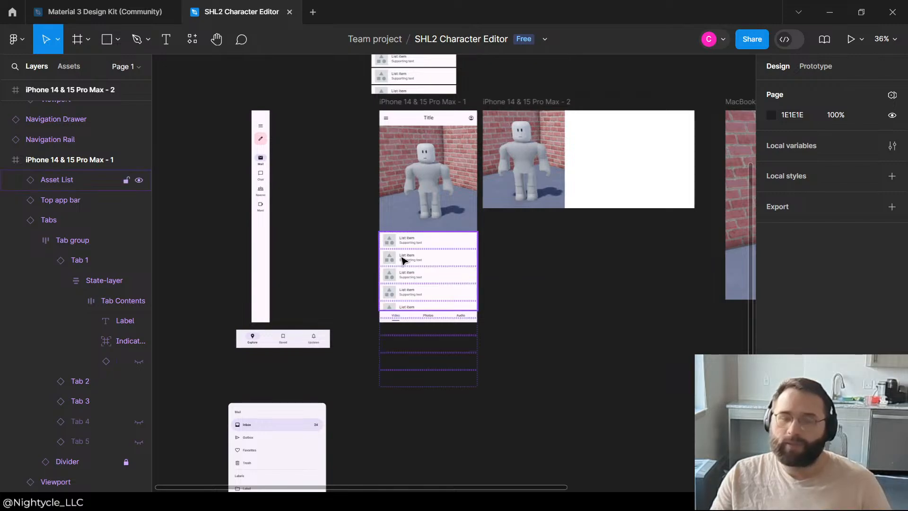
{"action": "left_click", "coordinate": [427, 234]}
{"action": "left_click_drag", "start_coordinate": [425, 231], "coordinate": [423, 247]}
{"action": "left_click", "coordinate": [517, 273]}
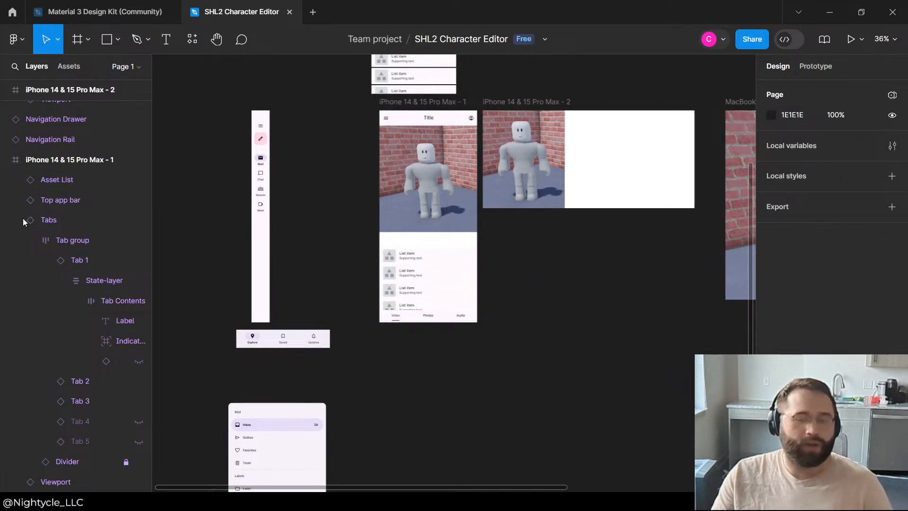
{"action": "scroll", "coordinate": [95, 217], "scroll_direction": "up", "scroll_amount": 1}
{"action": "scroll", "coordinate": [107, 222], "scroll_direction": "up", "scroll_amount": 3}
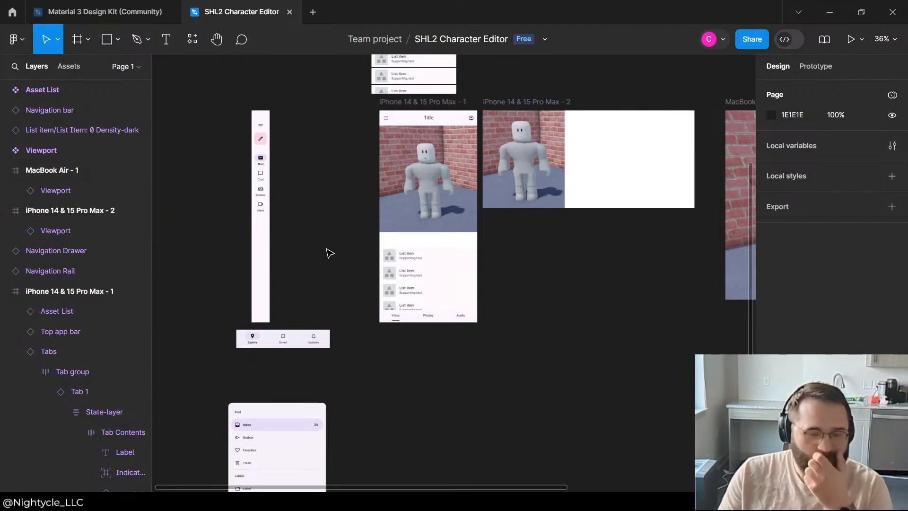
Step: Move the Tabs bar from the bottom of the first phone frame into the gap below the viewport, at Y 535
{"action": "scroll", "coordinate": [326, 254], "scroll_direction": "down", "scroll_amount": 3}
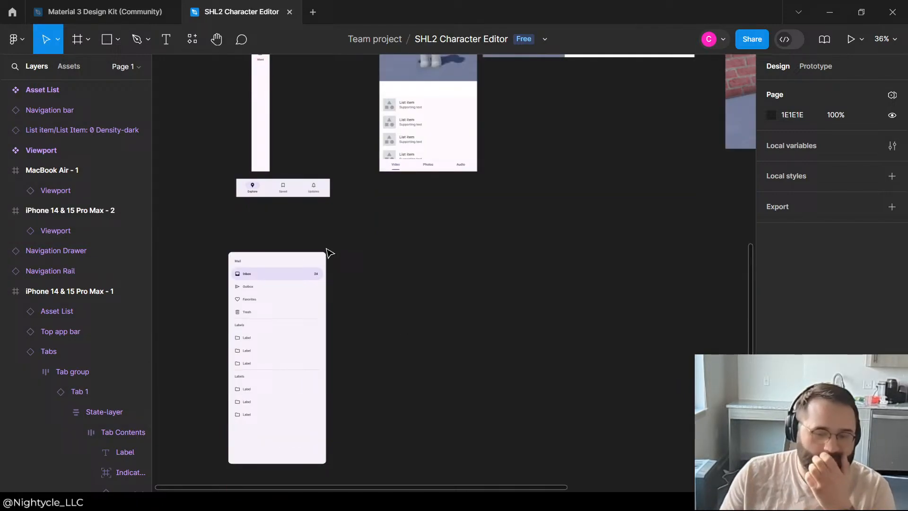
{"action": "left_click", "coordinate": [436, 176]}
{"action": "left_click", "coordinate": [397, 282]}
{"action": "scroll", "coordinate": [440, 405], "scroll_direction": "up", "scroll_amount": 4}
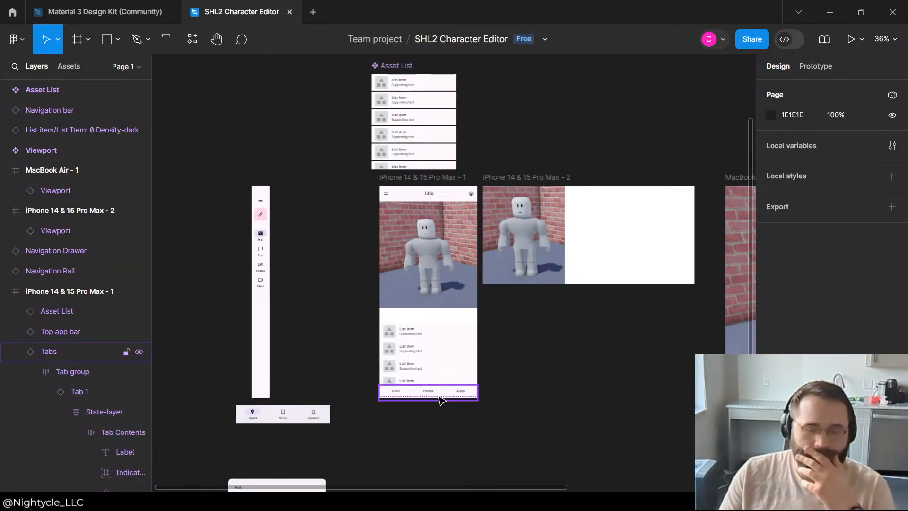
{"action": "left_click_drag", "start_coordinate": [440, 402], "coordinate": [441, 321]}
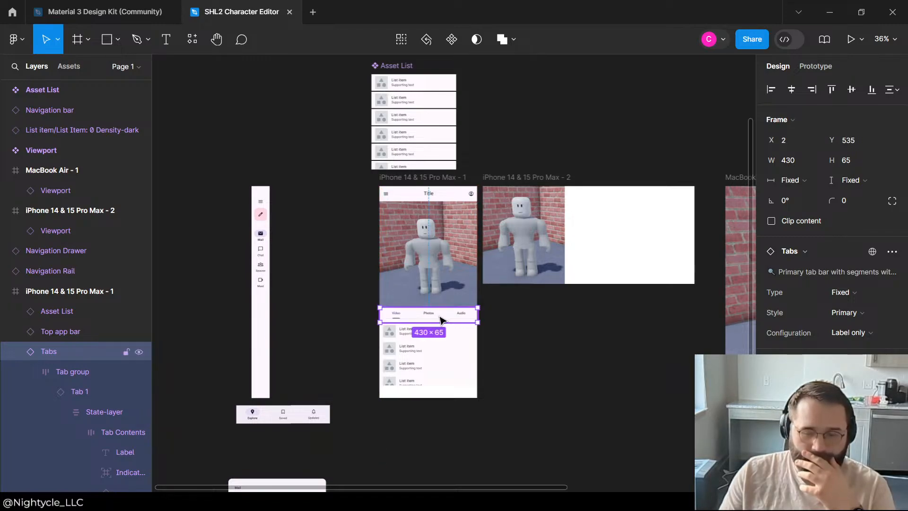
Step: Place the Navigation bar at the bottom edge of iPhone 14 & 15 Pro Max - 1 and widen it to 430
{"action": "left_click_drag", "start_coordinate": [266, 421], "coordinate": [414, 408]}
{"action": "scroll", "coordinate": [486, 396], "scroll_direction": "up", "scroll_amount": 5}
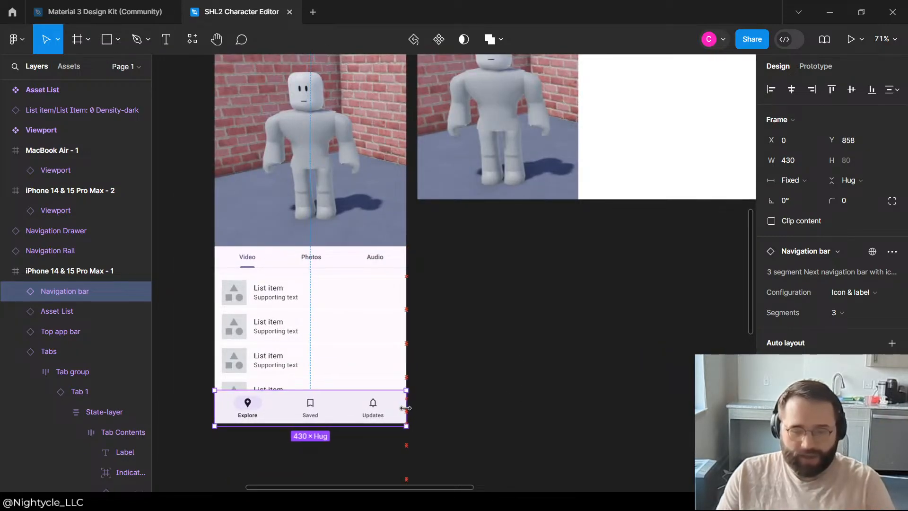
{"action": "left_click_drag", "start_coordinate": [353, 412], "coordinate": [352, 411]}
{"action": "left_click", "coordinate": [544, 306]}
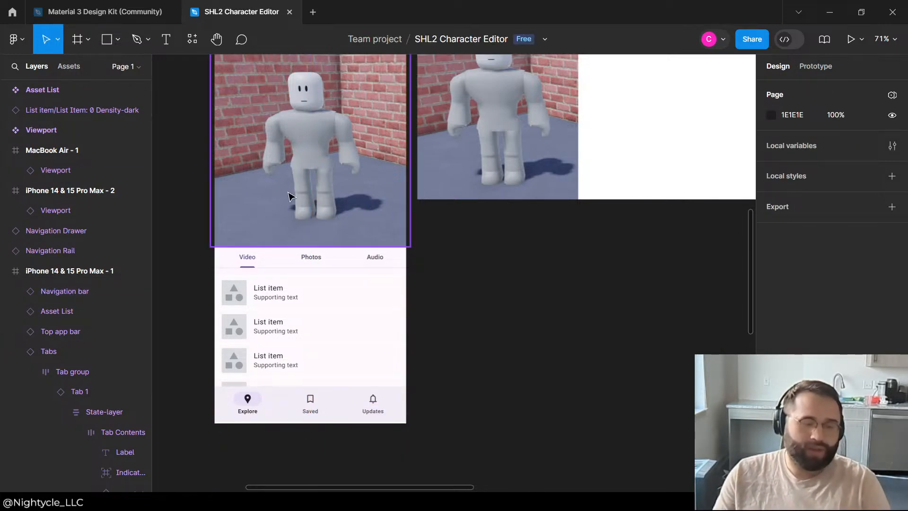
Step: Raise the Tabs bar to Y 470, then fit the Asset List beneath it at Y 519 with a height of 330, ending at the navigation bar
{"action": "left_click_drag", "start_coordinate": [320, 258], "coordinate": [318, 232]}
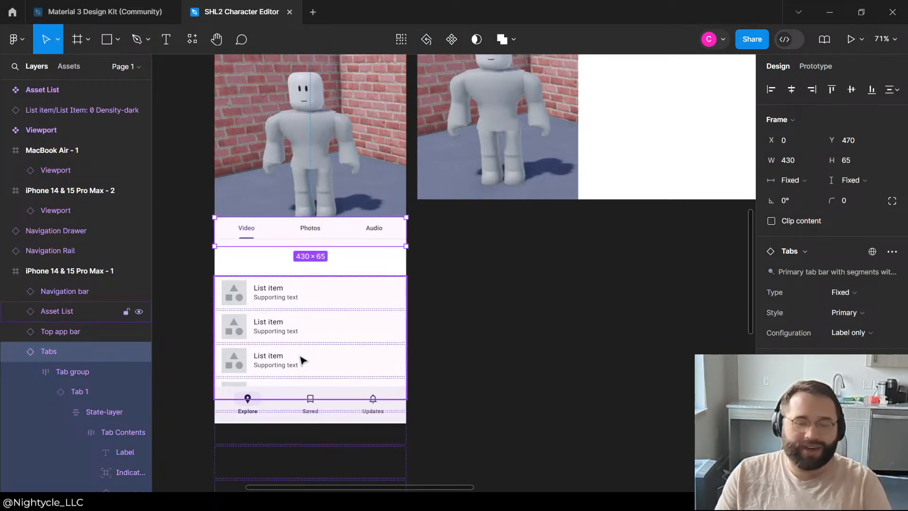
{"action": "left_click_drag", "start_coordinate": [302, 326], "coordinate": [303, 289]}
{"action": "left_click_drag", "start_coordinate": [310, 363], "coordinate": [307, 383]}
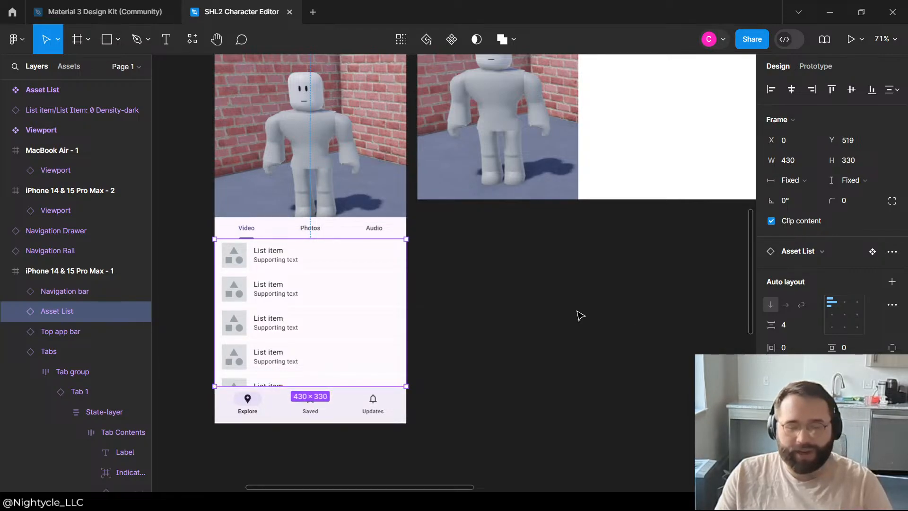
{"action": "left_click", "coordinate": [581, 315]}
Step: Examine the first phone frame's layout of viewport, tabs, asset list and navigation bar
{"action": "scroll", "coordinate": [454, 252], "scroll_direction": "down", "scroll_amount": 2}
{"action": "scroll", "coordinate": [469, 251], "scroll_direction": "down", "scroll_amount": 5}
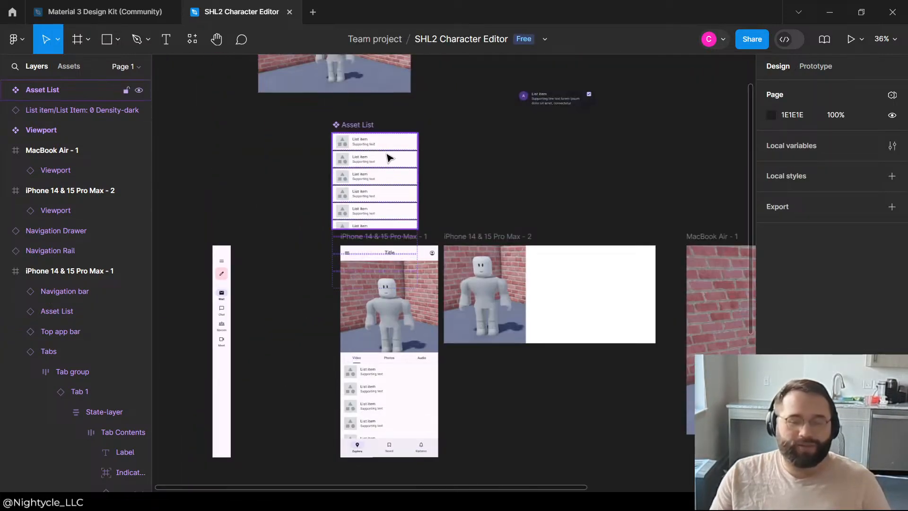
{"action": "scroll", "coordinate": [388, 213], "scroll_direction": "up", "scroll_amount": 2}
{"action": "scroll", "coordinate": [373, 284], "scroll_direction": "down", "scroll_amount": 2}
{"action": "left_click", "coordinate": [373, 298]}
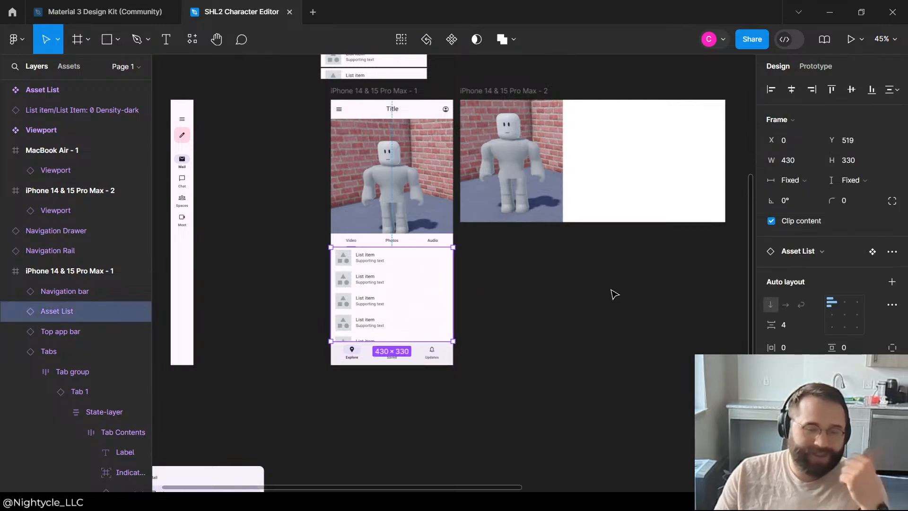
{"action": "left_click", "coordinate": [623, 294]}
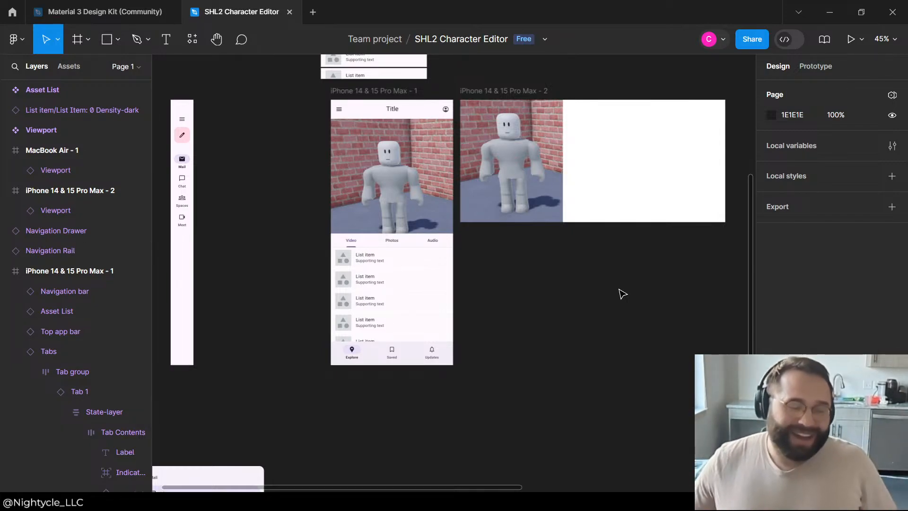
{"action": "left_click", "coordinate": [391, 260]}
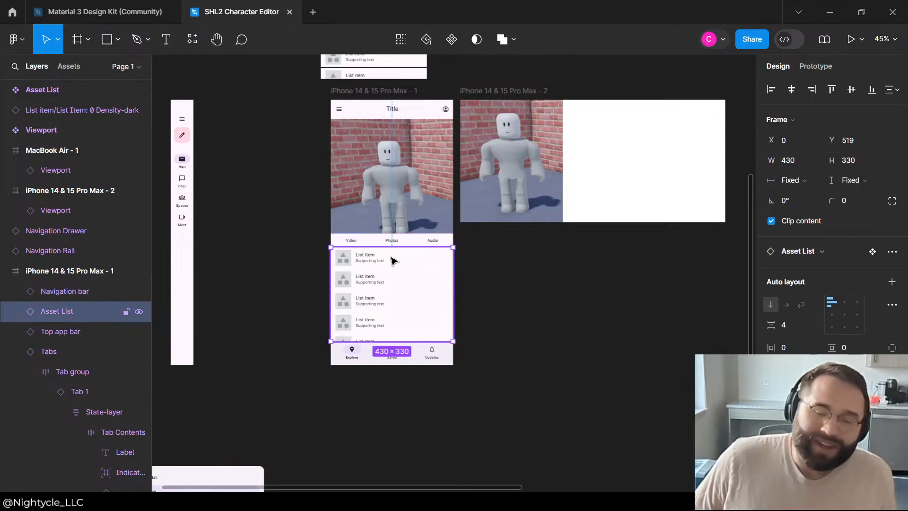
{"action": "left_click", "coordinate": [497, 285]}
{"action": "left_click", "coordinate": [375, 269]}
{"action": "scroll", "coordinate": [375, 270], "scroll_direction": "up", "scroll_amount": 3}
{"action": "scroll", "coordinate": [364, 275], "scroll_direction": "down", "scroll_amount": 5}
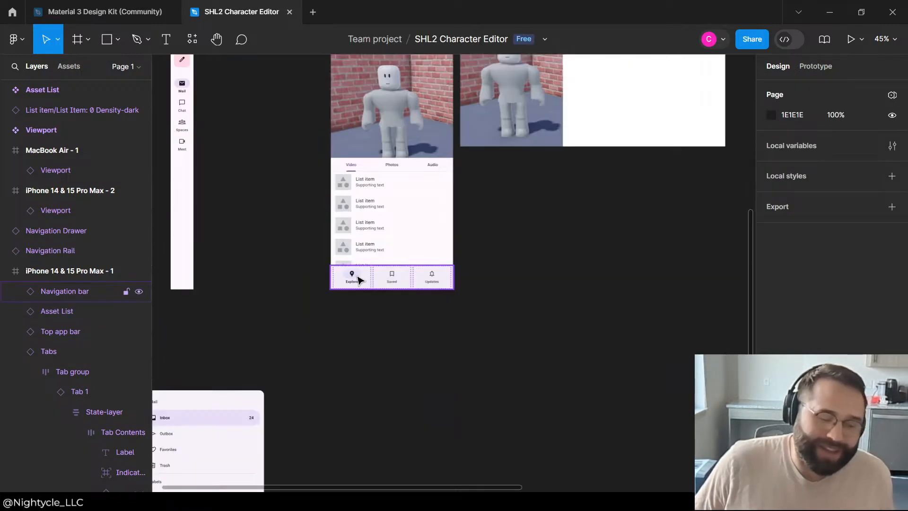
{"action": "left_click", "coordinate": [406, 197]}
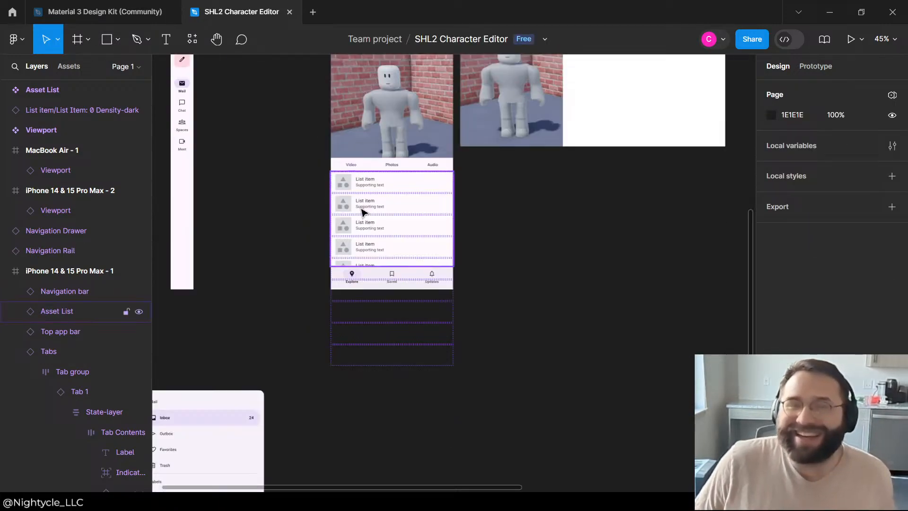
{"action": "scroll", "coordinate": [386, 169], "scroll_direction": "up", "scroll_amount": 5}
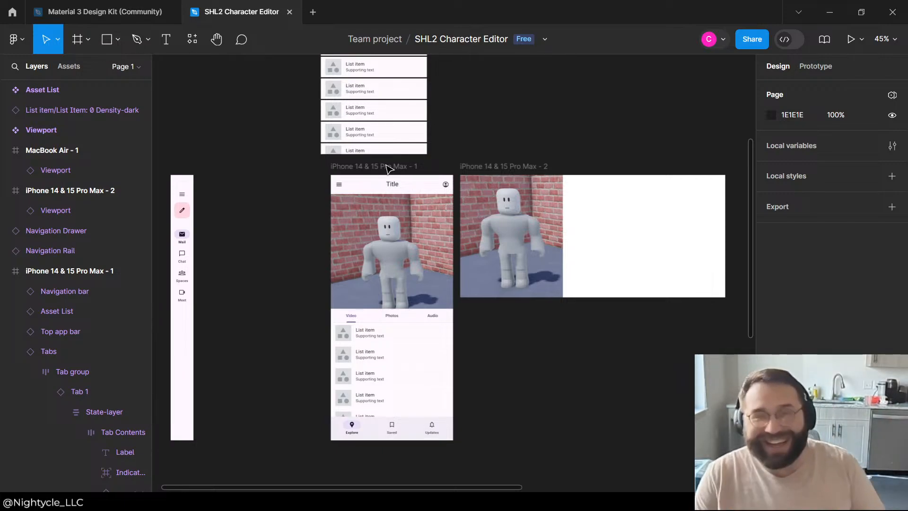
{"action": "scroll", "coordinate": [420, 431], "scroll_direction": "up", "scroll_amount": 2}
{"action": "left_click", "coordinate": [382, 436]}
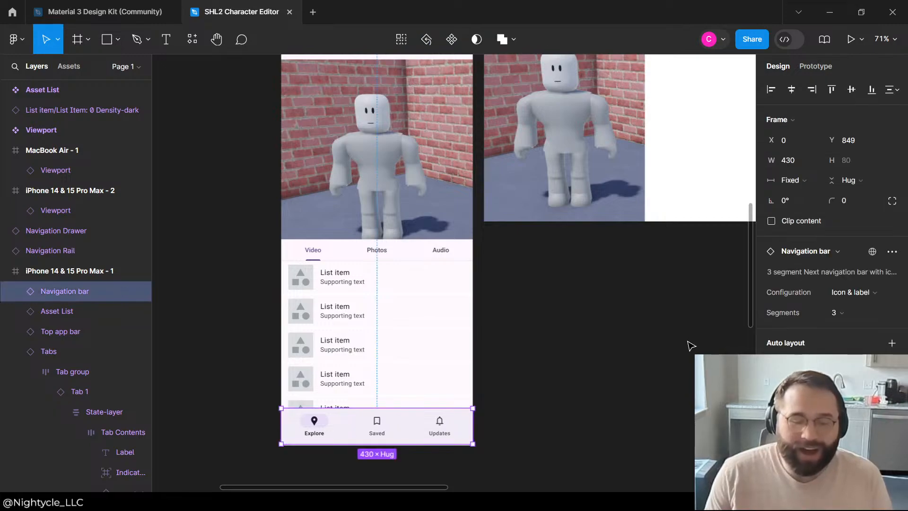
{"action": "left_click", "coordinate": [688, 342]}
{"action": "scroll", "coordinate": [417, 332], "scroll_direction": "down", "scroll_amount": 2}
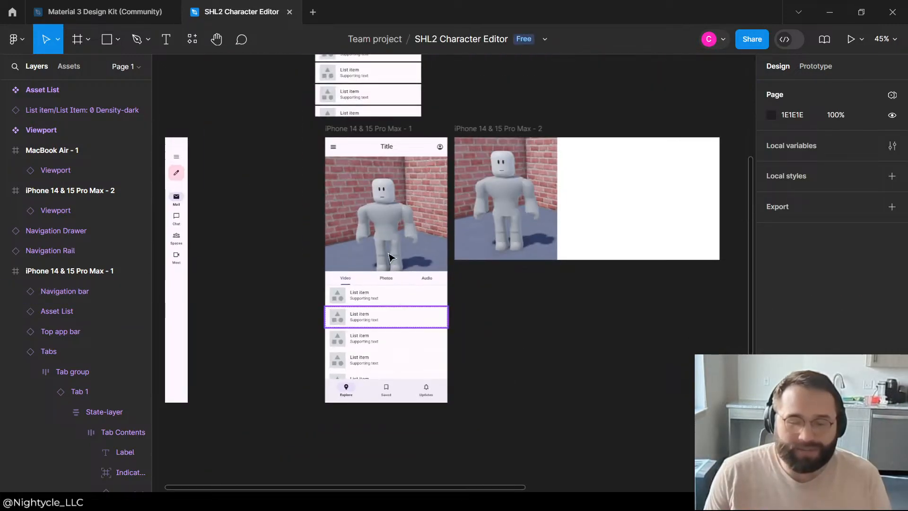
Step: Copy the phone frame's Tabs bar onto the empty canvas beside the Asset List component and rename the copy Asset Sub-Category Tabs
{"action": "left_click", "coordinate": [349, 280]}
{"action": "scroll", "coordinate": [300, 259], "scroll_direction": "up", "scroll_amount": 3}
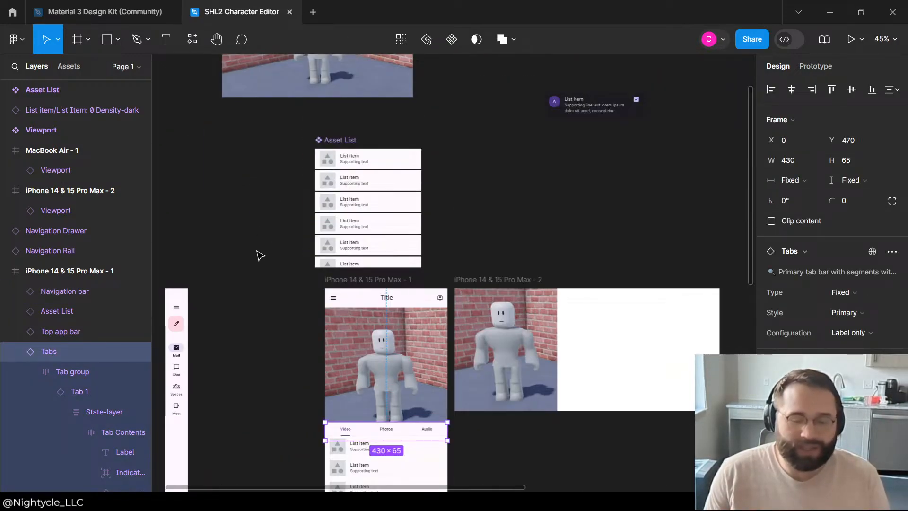
{"action": "left_click_drag", "start_coordinate": [392, 430], "coordinate": [255, 229]}
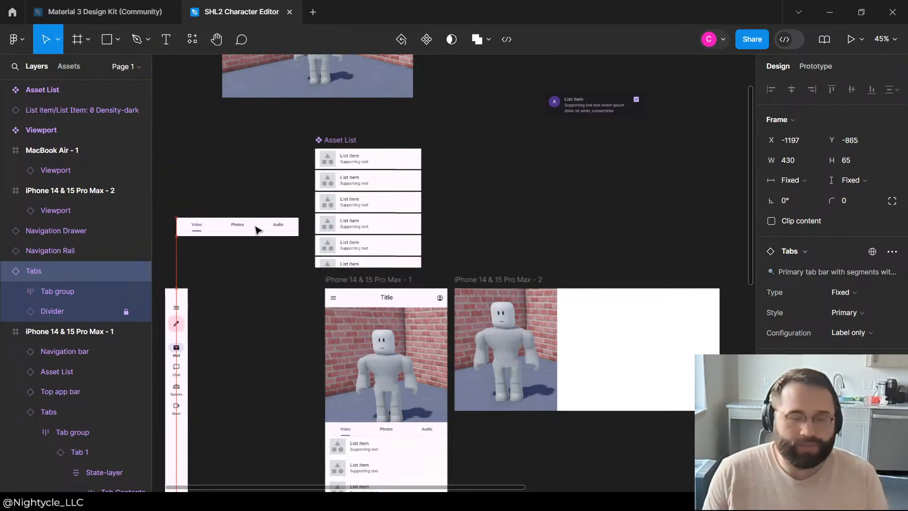
{"action": "double_click", "coordinate": [39, 271]}
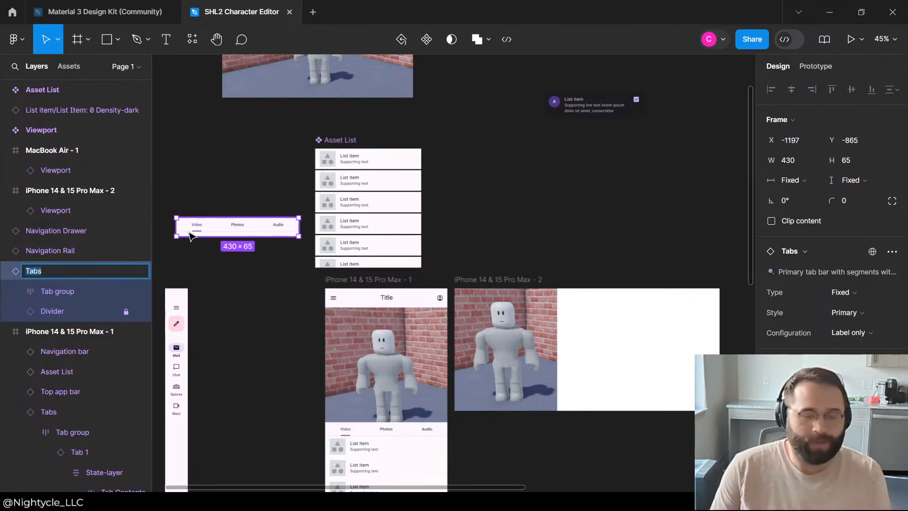
{"action": "type", "text": "Asset Sub-Category"}
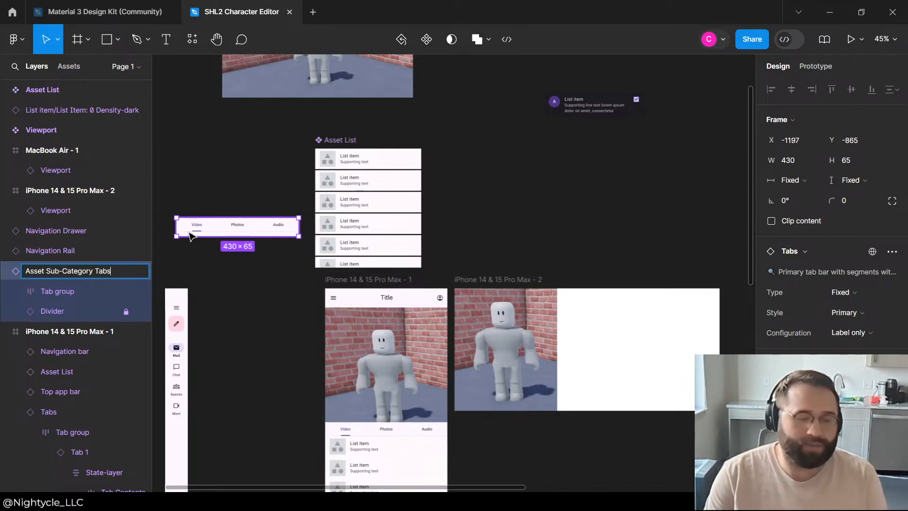
{"action": "key", "text": "Return"}
Step: Turn Asset Sub-Category Tabs into a component at X -1237, Y -1140, and delete the original Tabs bar from iPhone 14 & 15 Pro Max - 1
{"action": "right_click", "coordinate": [55, 271]}
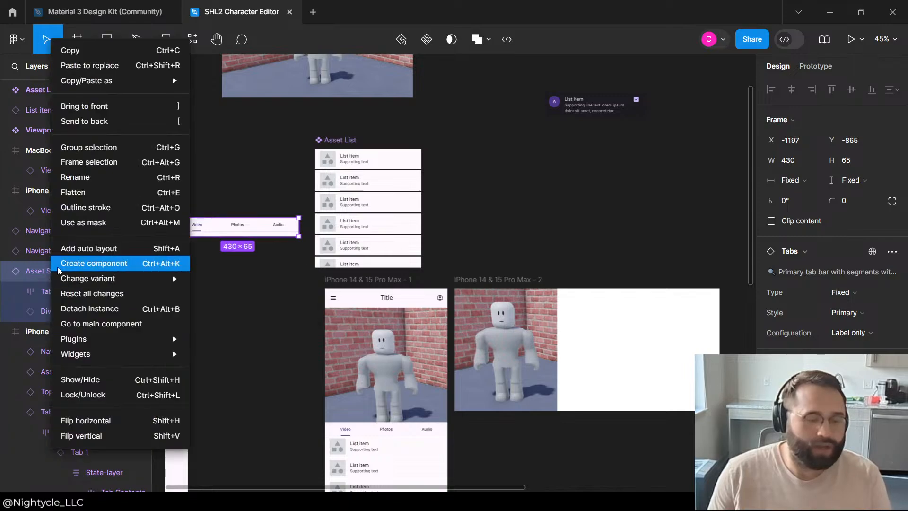
{"action": "left_click", "coordinate": [94, 264]}
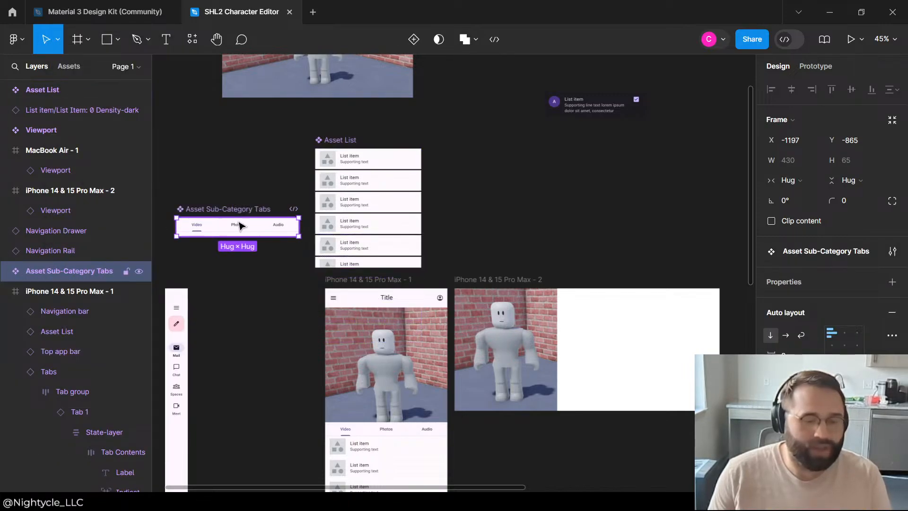
{"action": "left_click_drag", "start_coordinate": [240, 225], "coordinate": [226, 157]}
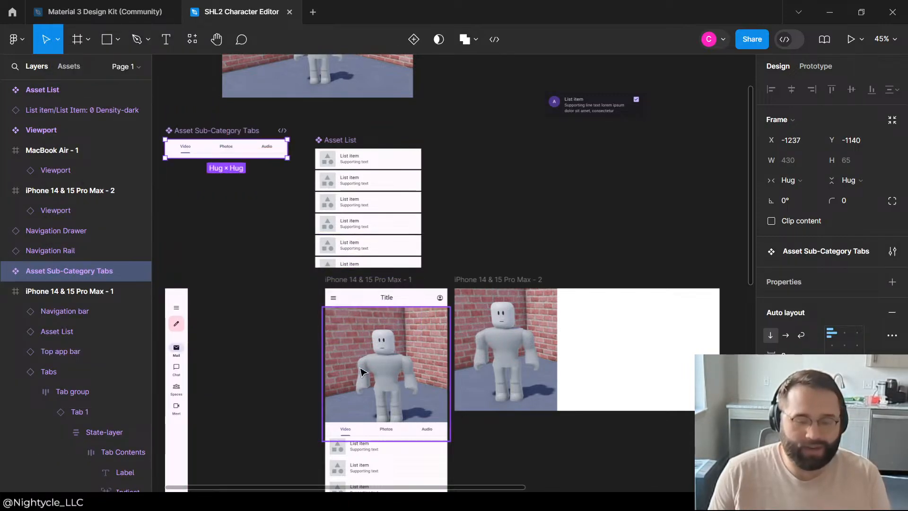
{"action": "left_click", "coordinate": [336, 431]}
{"action": "key", "text": "Delete"}
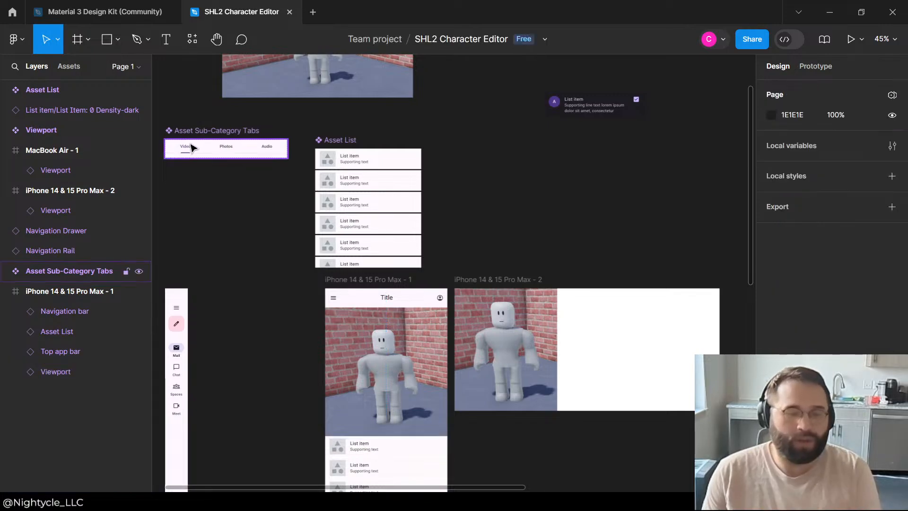
Step: Change the first tab's label in the Asset Sub-Category Tabs component to Masks
{"action": "left_click", "coordinate": [187, 148]}
{"action": "left_click", "coordinate": [188, 149]}
{"action": "double_click", "coordinate": [186, 148]}
{"action": "double_click", "coordinate": [186, 147]}
{"action": "double_click", "coordinate": [187, 146]}
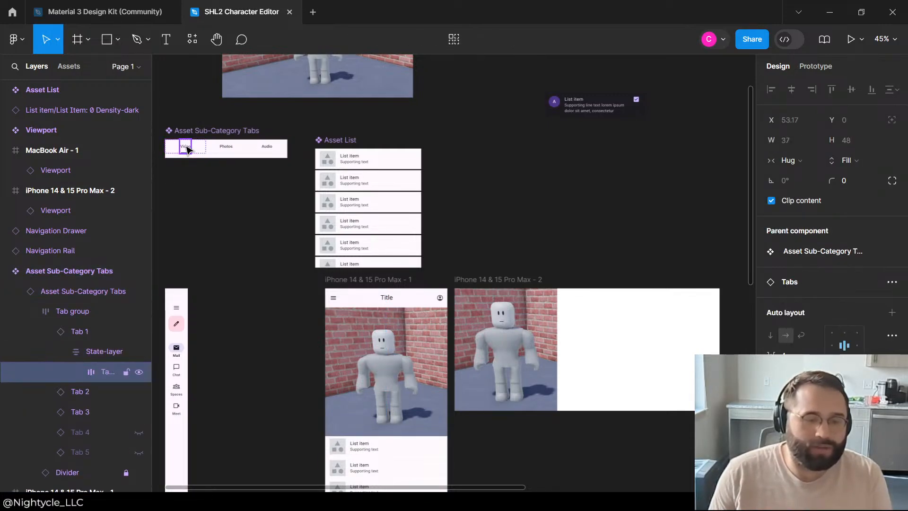
{"action": "double_click", "coordinate": [186, 147]}
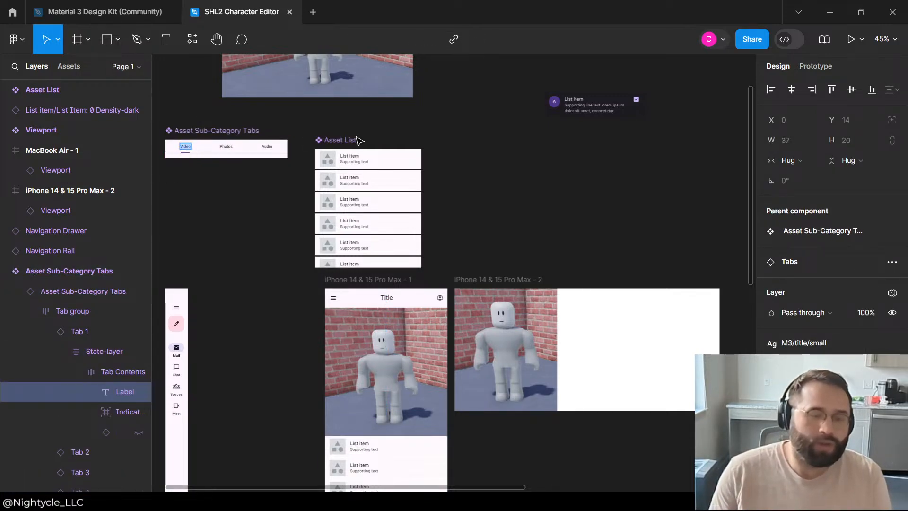
{"action": "key", "text": "BackSpace"}
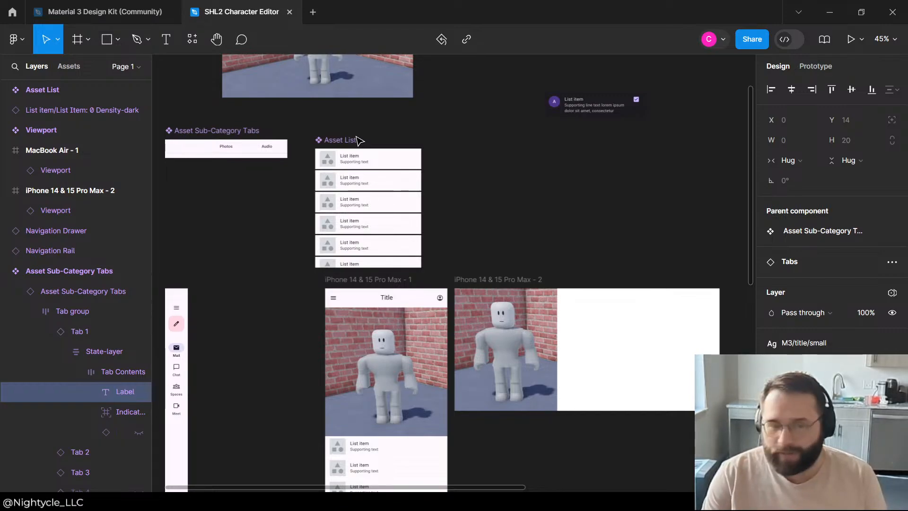
{"action": "type", "text": "Masks"}
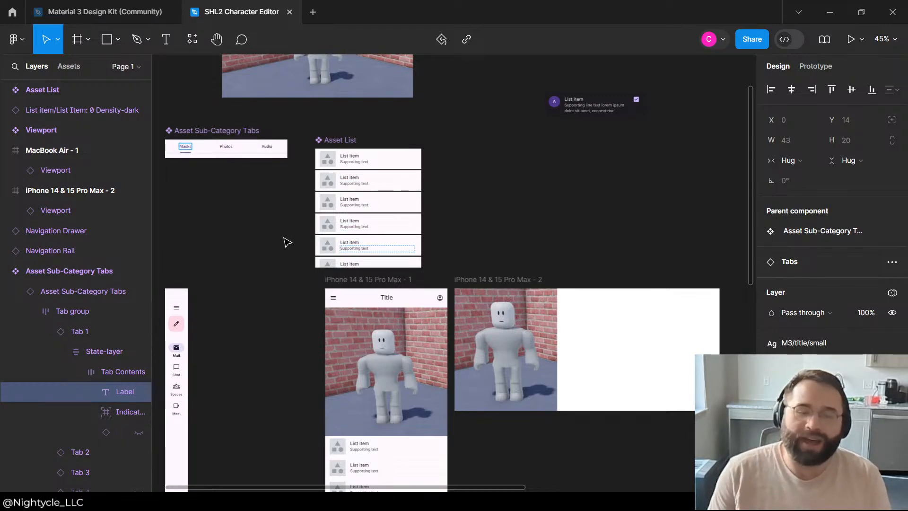
{"action": "key", "text": "Escape"}
Step: Change the second tab's label in the Asset Sub-Category Tabs component from Photos to Armor
{"action": "scroll", "coordinate": [188, 104], "scroll_direction": "up", "scroll_amount": 3}
{"action": "scroll", "coordinate": [223, 145], "scroll_direction": "up", "scroll_amount": 2}
{"action": "left_click", "coordinate": [272, 209]}
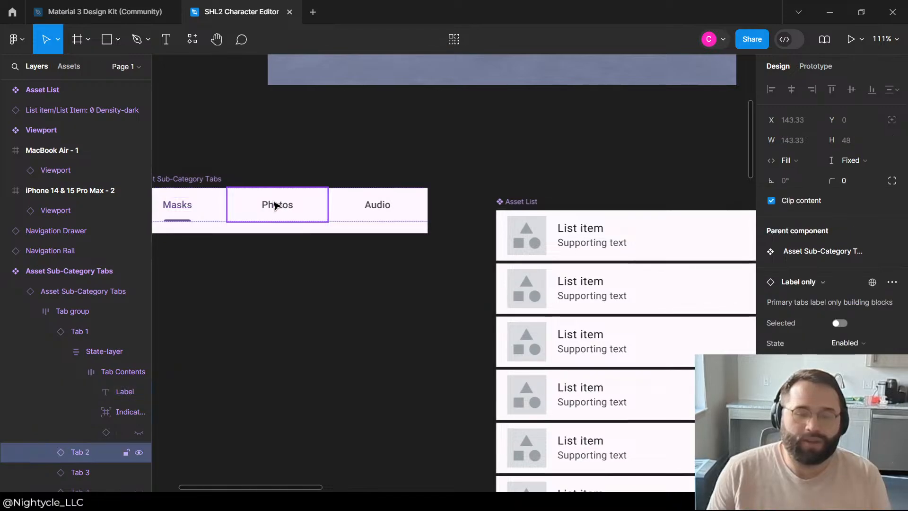
{"action": "left_click", "coordinate": [276, 206]}
{"action": "double_click", "coordinate": [274, 204]}
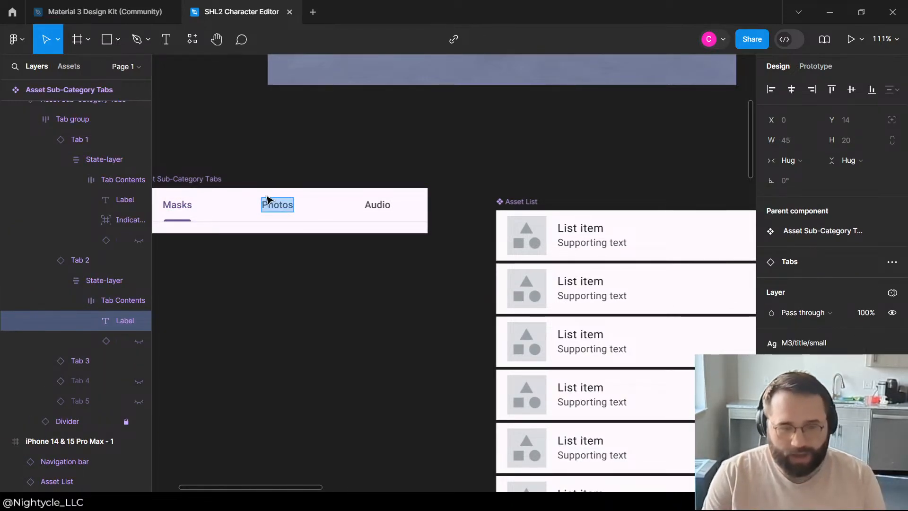
{"action": "type", "text": "Ha"}
{"action": "key", "text": "BackSpace"}
{"action": "key", "text": "BackSpace"}
{"action": "type", "text": "Arm"}
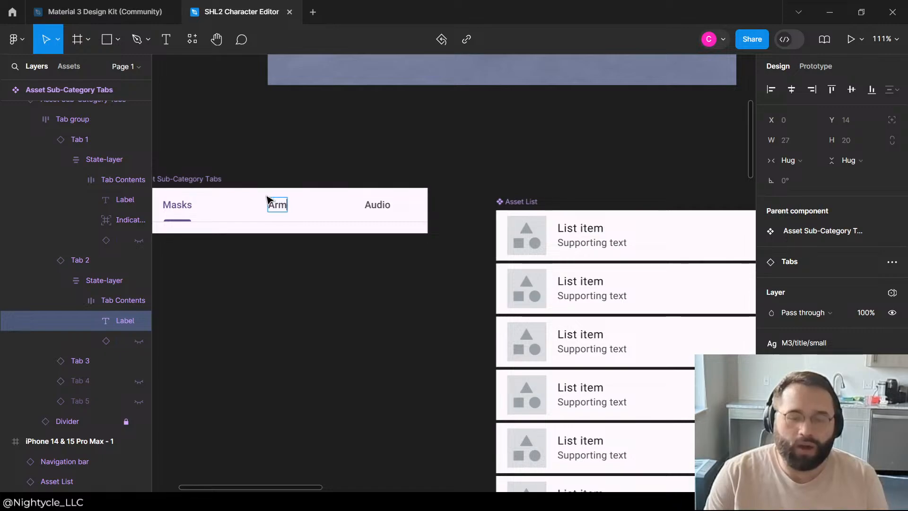
{"action": "type", "text": "or"}
{"action": "key", "text": "Escape"}
Step: Relabel the first tab of the Asset Sub-Category Tabs component as Emblems
{"action": "left_click", "coordinate": [186, 206]}
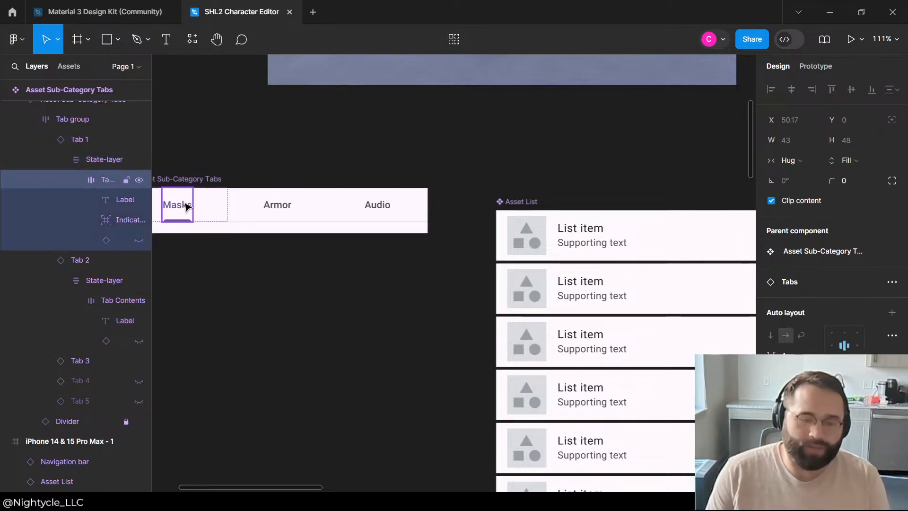
{"action": "double_click", "coordinate": [186, 206]}
{"action": "double_click", "coordinate": [186, 206]}
{"action": "type", "text": "Emblems"}
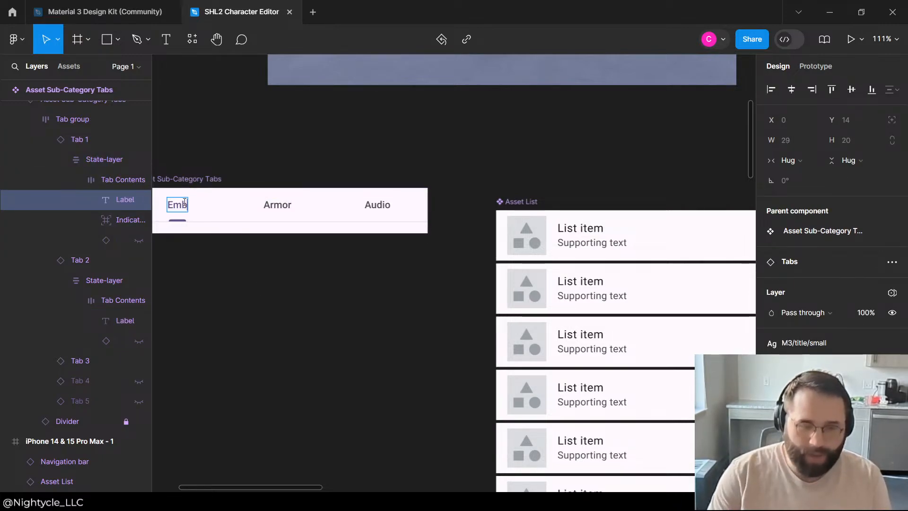
Step: Replace the third tab's Audio label in the Asset Sub-Category Tabs component with Suits
{"action": "double_click", "coordinate": [387, 203]}
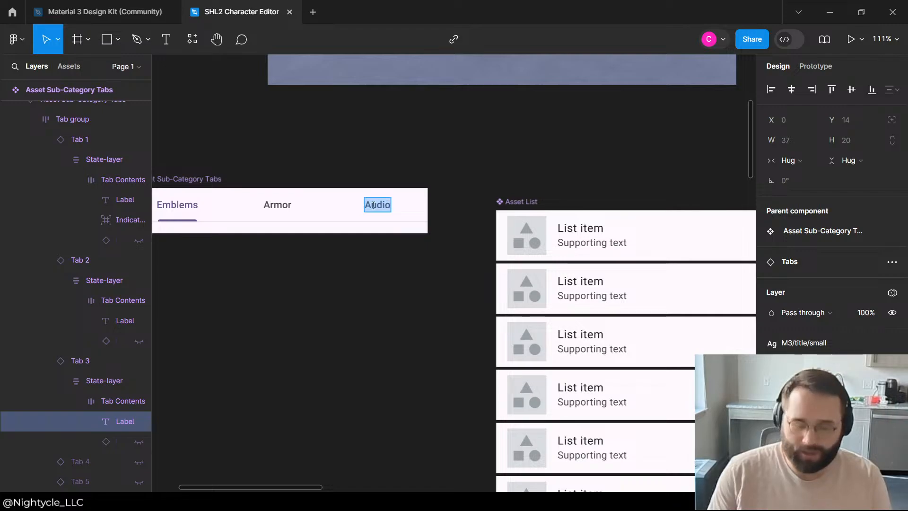
{"action": "type", "text": "Su"}
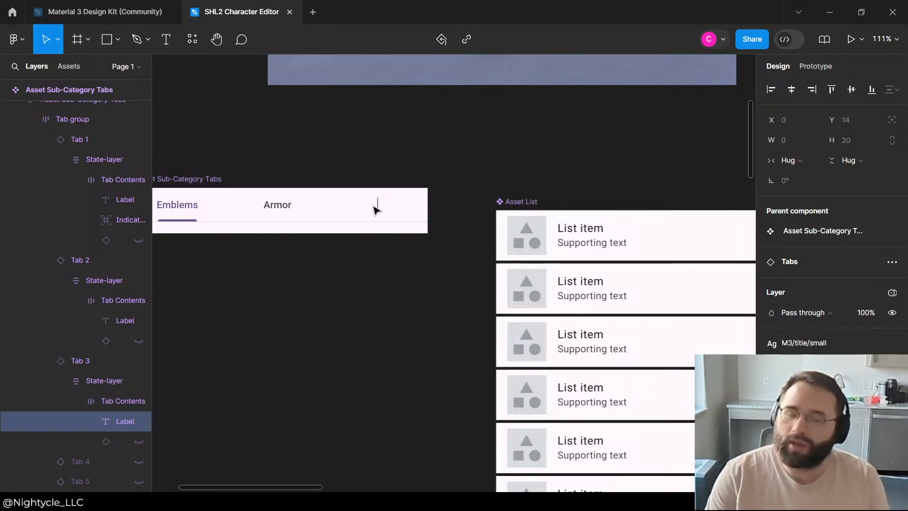
{"action": "type", "text": "its"}
{"action": "key", "text": "Escape"}
{"action": "scroll", "coordinate": [314, 105], "scroll_direction": "down", "scroll_amount": 5}
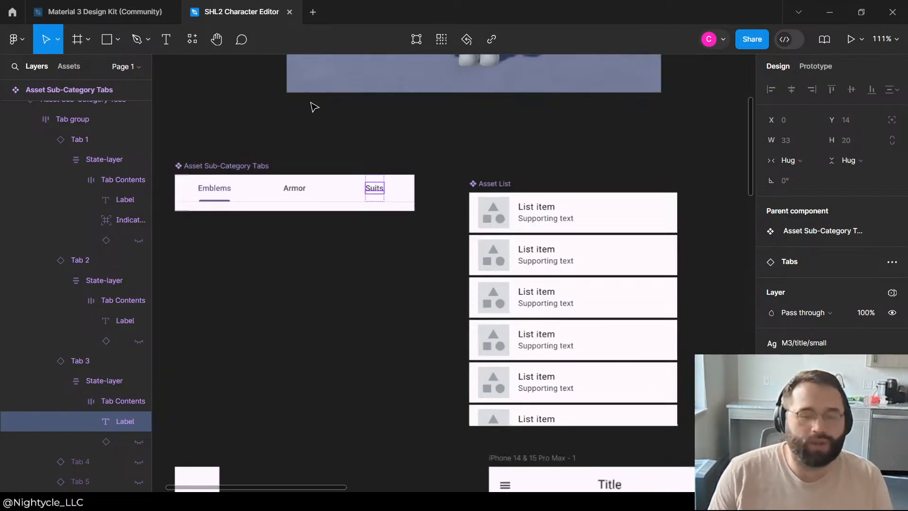
{"action": "left_click", "coordinate": [280, 141]}
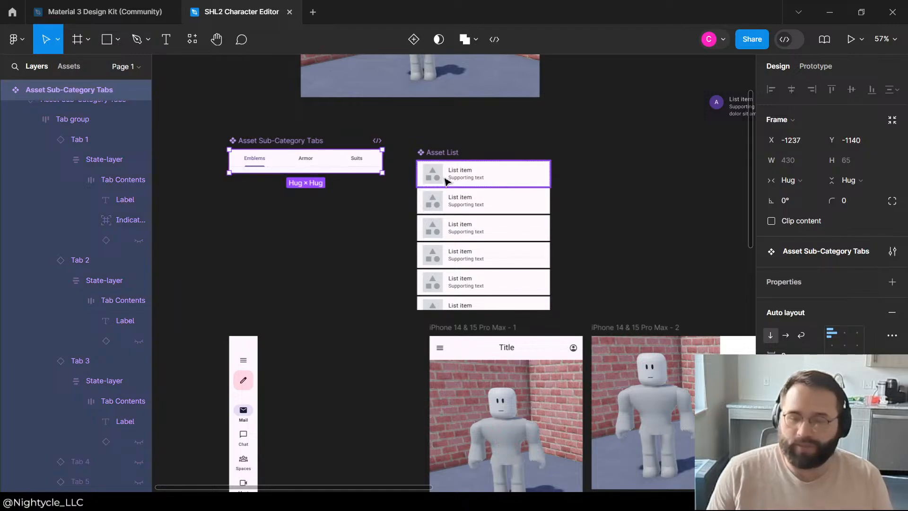
Step: Change the headline of the first item in the Asset List component to Asset
{"action": "left_click", "coordinate": [463, 177]}
{"action": "double_click", "coordinate": [464, 174]}
{"action": "double_click", "coordinate": [463, 173]}
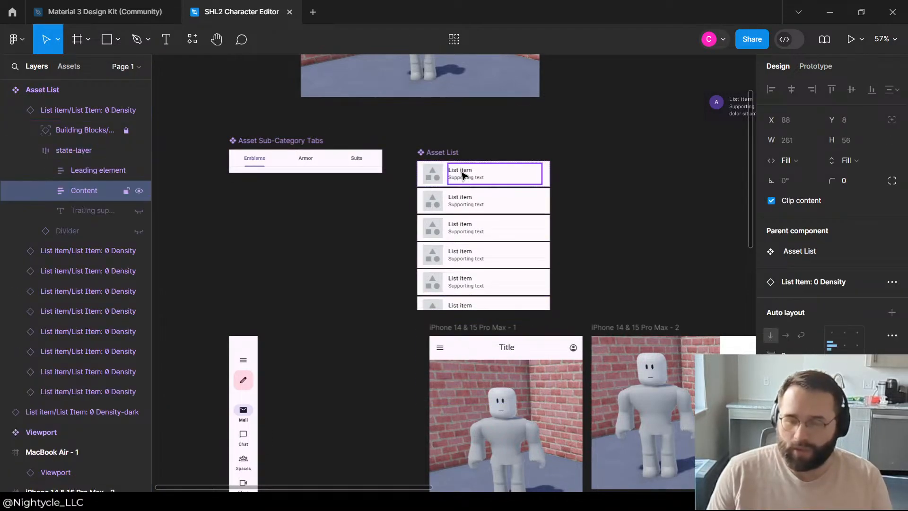
{"action": "double_click", "coordinate": [461, 171]}
{"action": "type", "text": "Asset"}
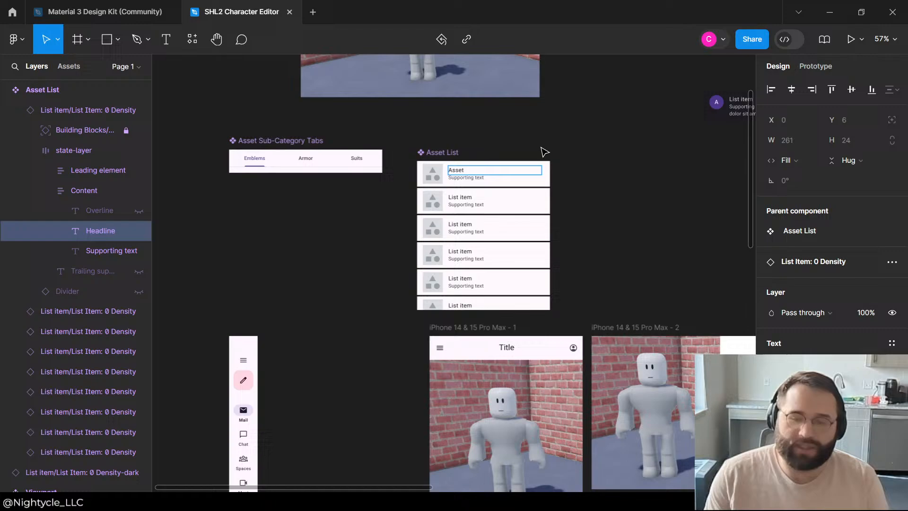
{"action": "left_click", "coordinate": [542, 148]}
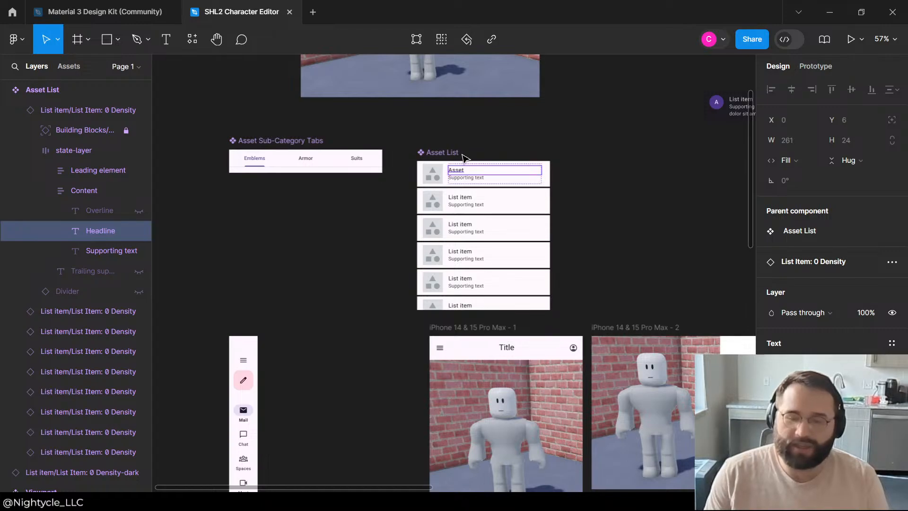
Step: Set the headline of the Asset List component's first item to List Item
{"action": "left_click", "coordinate": [474, 168]}
{"action": "double_click", "coordinate": [463, 171]}
{"action": "double_click", "coordinate": [463, 171]}
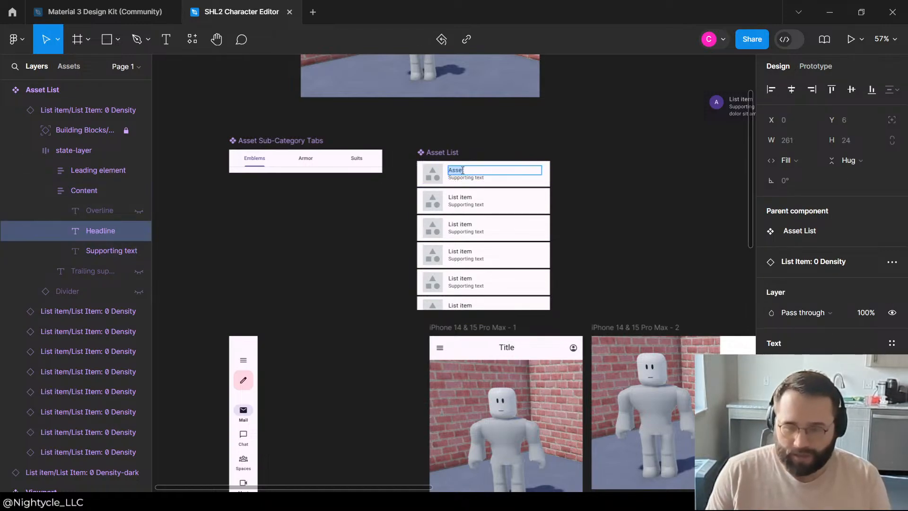
{"action": "double_click", "coordinate": [462, 170]}
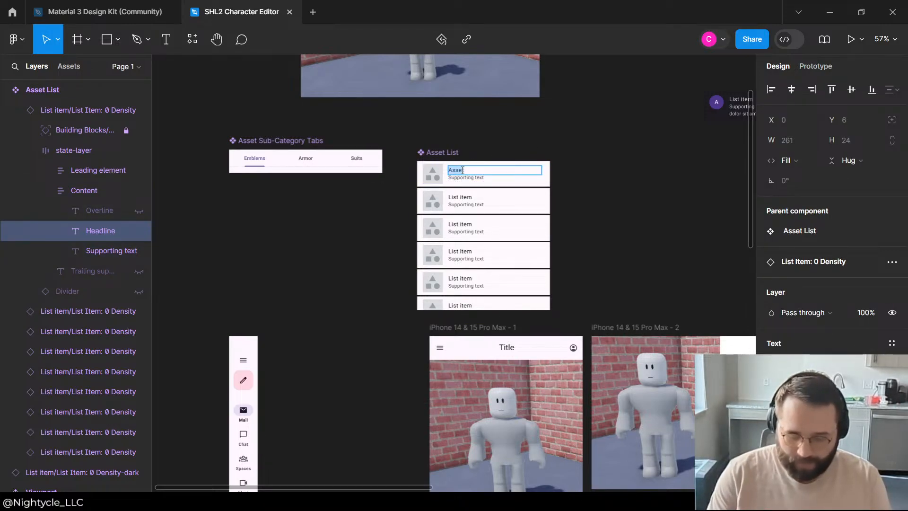
{"action": "type", "text": "List Item"}
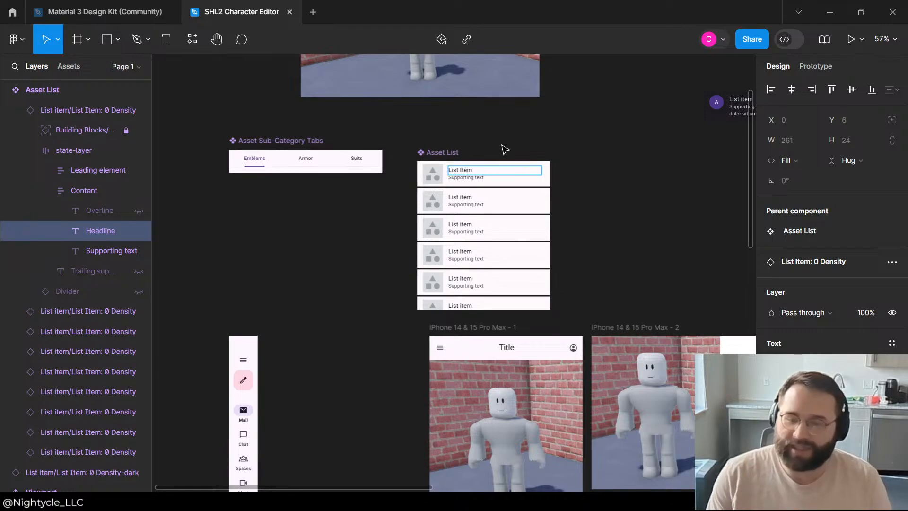
{"action": "left_click", "coordinate": [502, 145]}
Step: Duplicate the Asset Sub-Category Tabs component and place the copy between the viewport and asset list over the first phone, at X -674, Y -161
{"action": "left_click", "coordinate": [265, 141]}
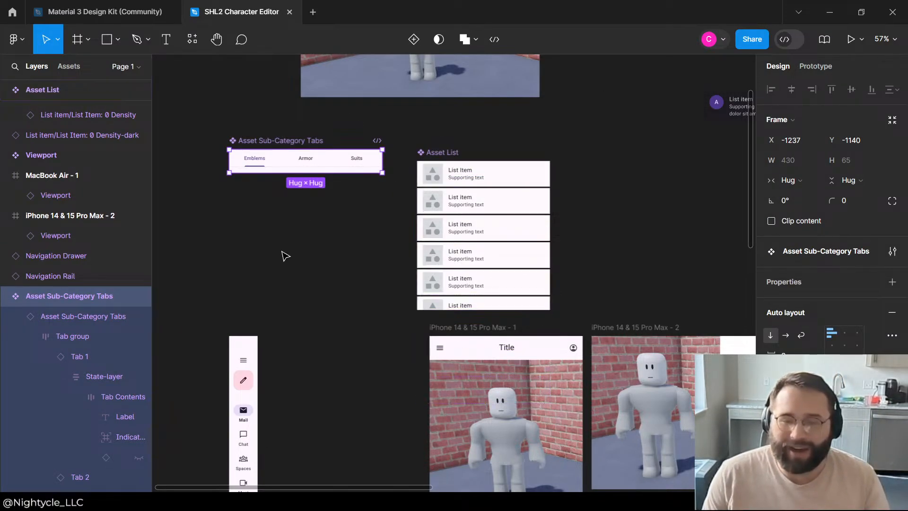
{"action": "left_click", "coordinate": [298, 311]}
{"action": "left_click", "coordinate": [281, 143]}
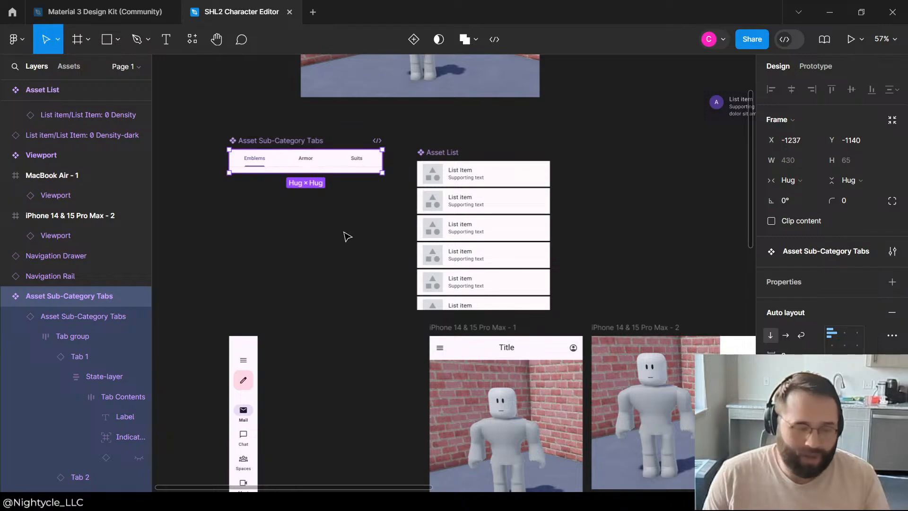
{"action": "key", "text": "ctrl+d"}
{"action": "left_click_drag", "start_coordinate": [295, 162], "coordinate": [495, 360]}
{"action": "scroll", "coordinate": [353, 424], "scroll_direction": "down", "scroll_amount": 4}
{"action": "left_click", "coordinate": [659, 375]}
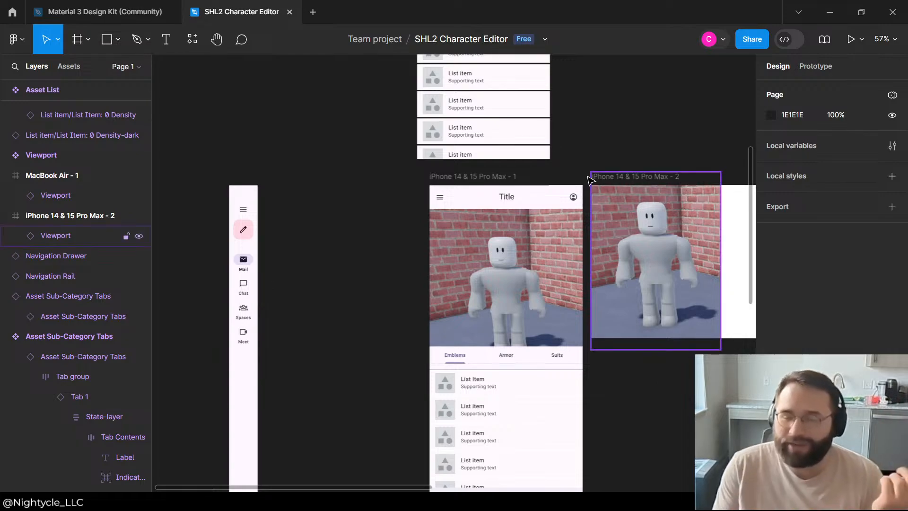
{"action": "scroll", "coordinate": [487, 274], "scroll_direction": "up", "scroll_amount": 5}
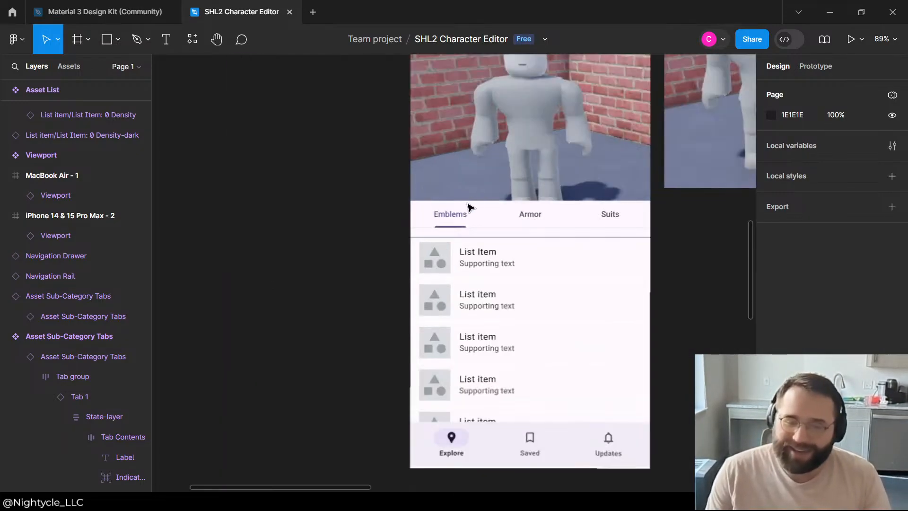
{"action": "left_click_drag", "start_coordinate": [487, 214], "coordinate": [489, 219]}
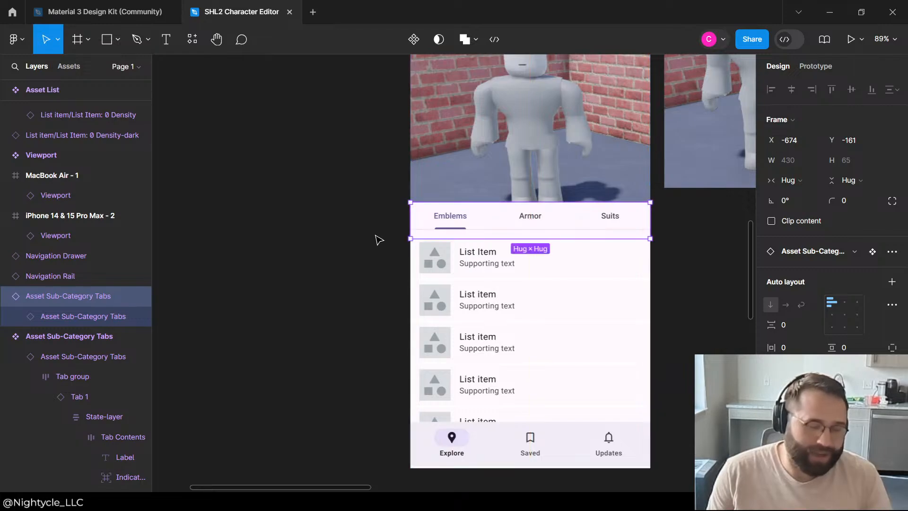
Step: Paste the checkbox states preview GIF onto the canvas beside the first phone and delete it again
{"action": "left_click", "coordinate": [362, 314]}
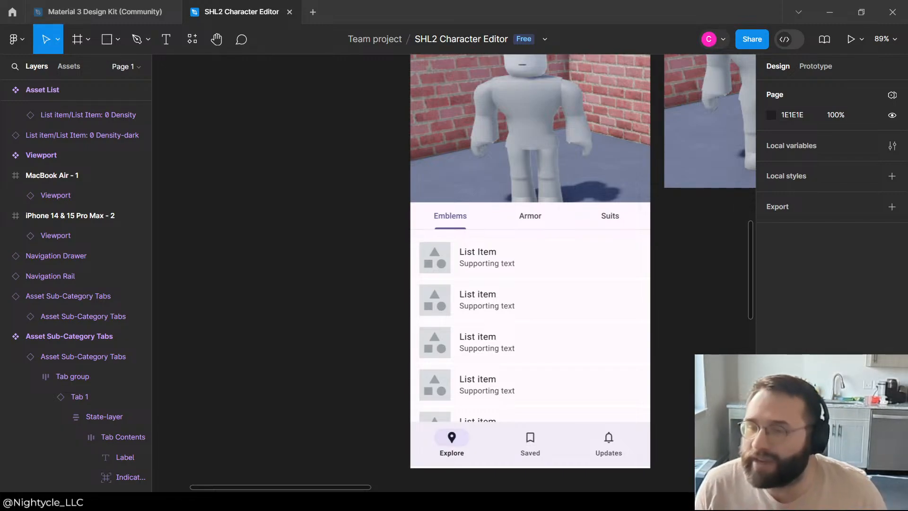
{"action": "left_click", "coordinate": [208, 250]}
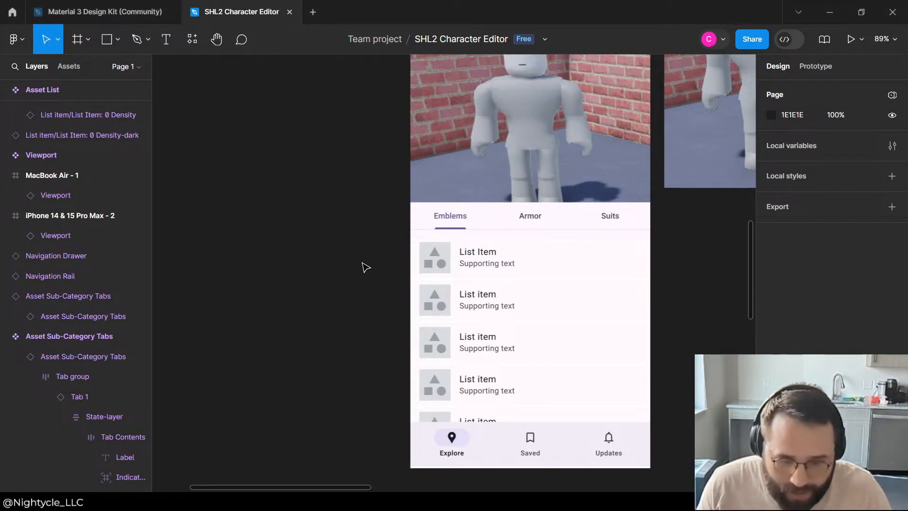
{"action": "key", "text": "ctrl+v"}
{"action": "scroll", "coordinate": [460, 242], "scroll_direction": "up", "scroll_amount": 2}
{"action": "scroll", "coordinate": [454, 236], "scroll_direction": "down", "scroll_amount": 4}
{"action": "scroll", "coordinate": [443, 228], "scroll_direction": "up", "scroll_amount": 3}
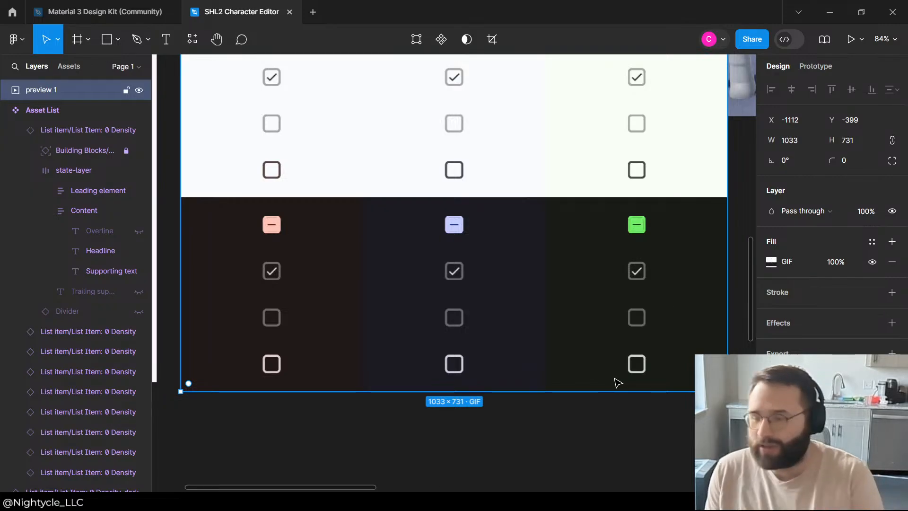
{"action": "key", "text": "Delete"}
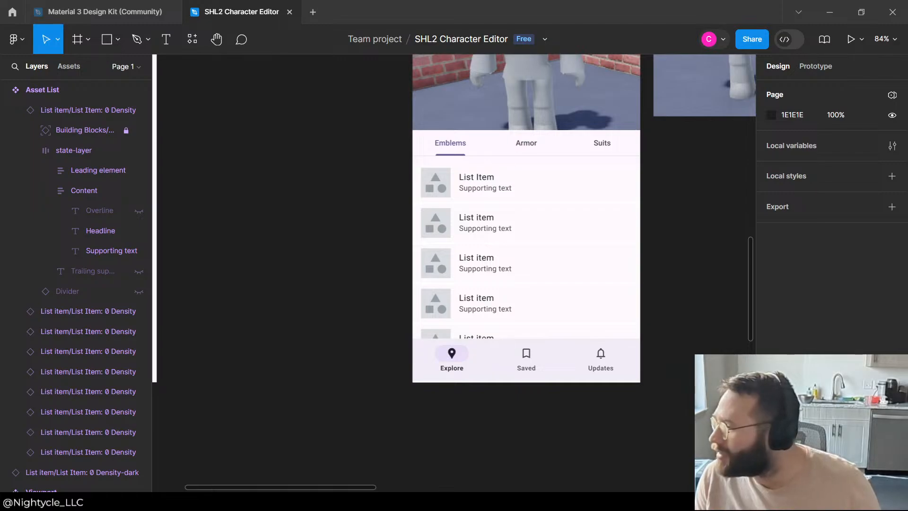
Step: Paste the switch states preview GIF onto the canvas, look over its colour variants and delete it
{"action": "key", "text": "ctrl+v"}
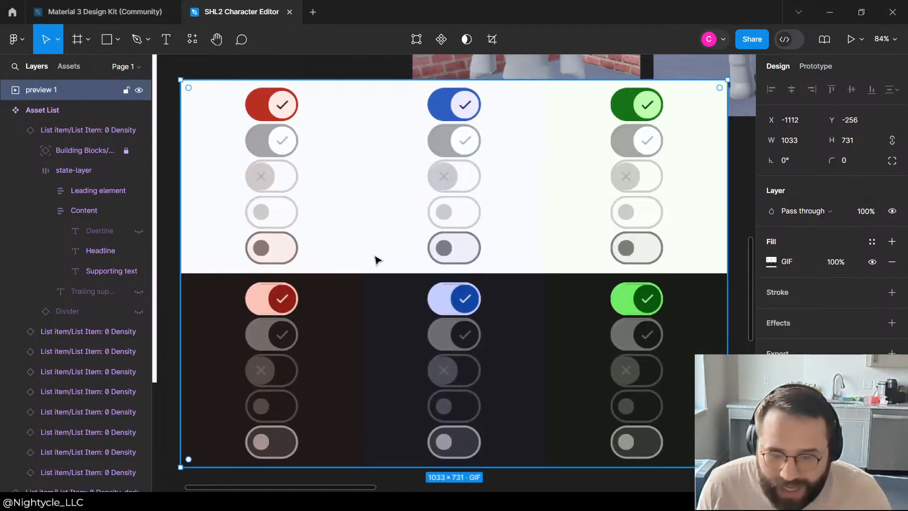
{"action": "scroll", "coordinate": [483, 290], "scroll_direction": "down", "scroll_amount": 3}
{"action": "left_click", "coordinate": [695, 290]}
{"action": "scroll", "coordinate": [520, 246], "scroll_direction": "down", "scroll_amount": 2}
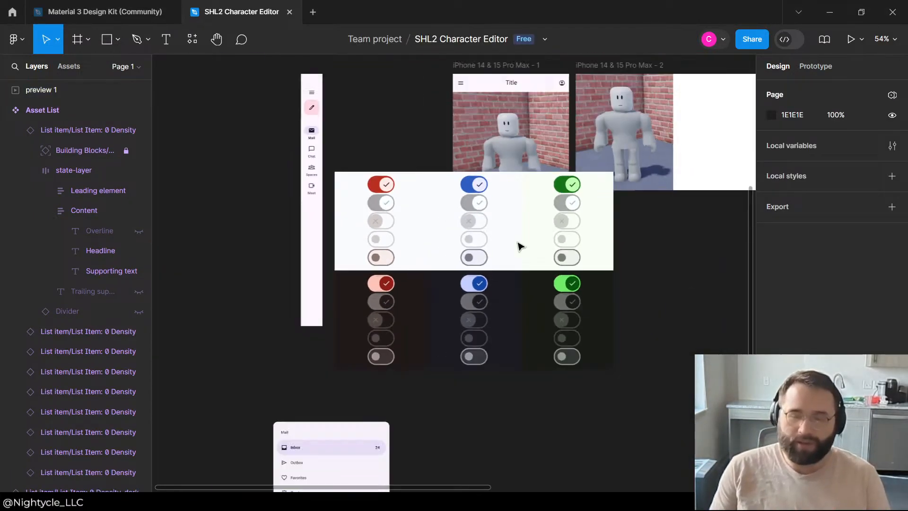
{"action": "scroll", "coordinate": [520, 246], "scroll_direction": "down", "scroll_amount": 2}
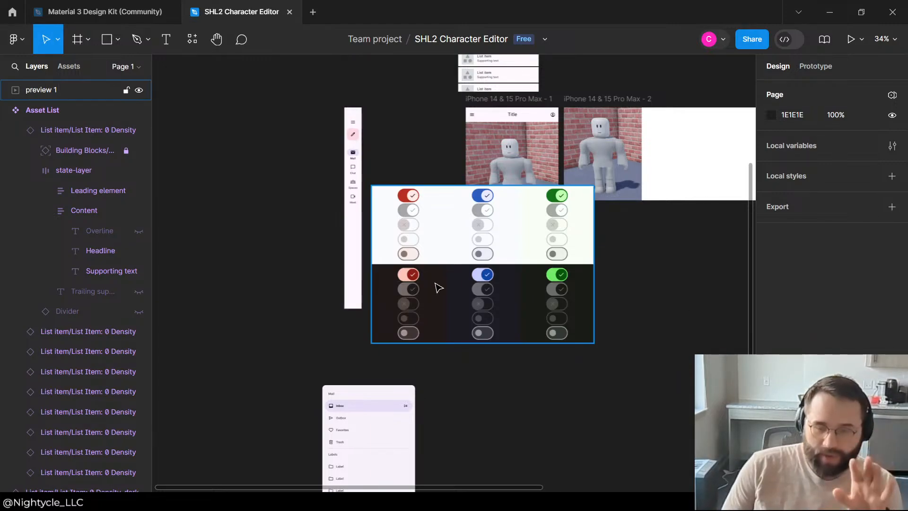
{"action": "left_click", "coordinate": [461, 285]}
{"action": "double_click", "coordinate": [476, 260]}
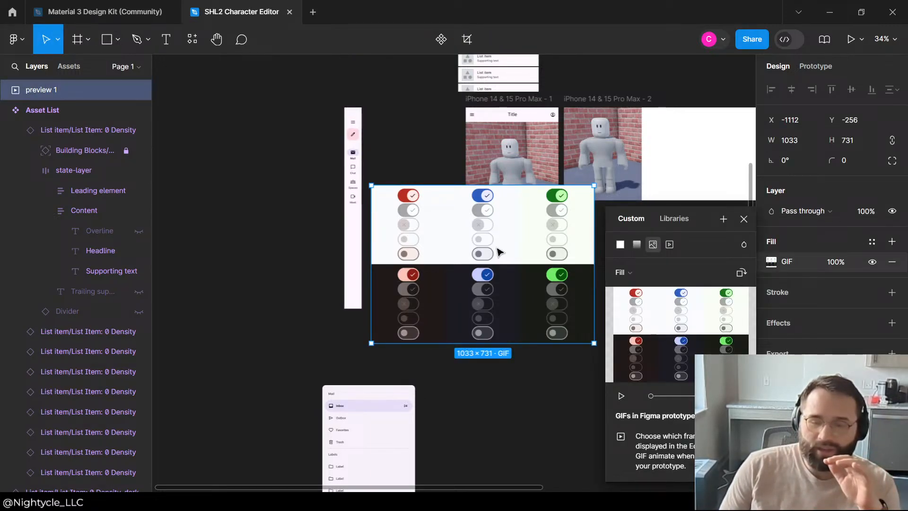
{"action": "left_click", "coordinate": [508, 414]}
{"action": "left_click", "coordinate": [495, 271]}
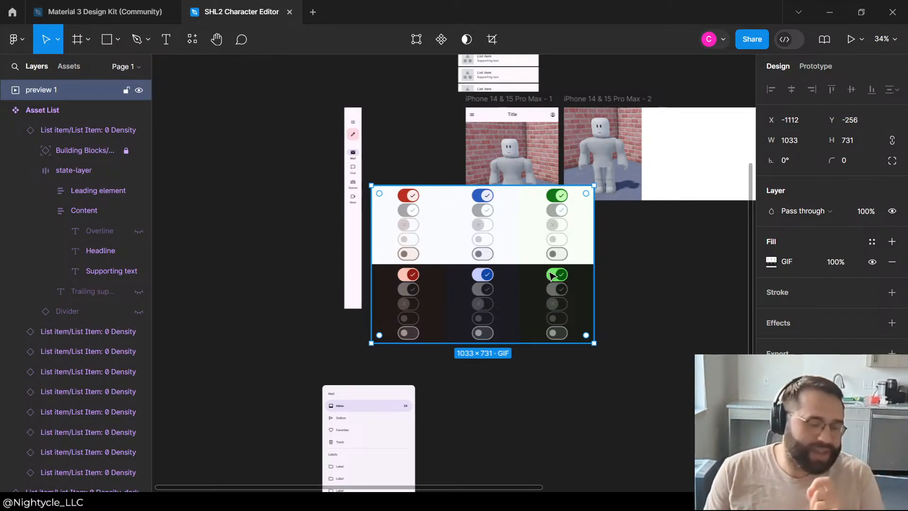
{"action": "key", "text": "Delete"}
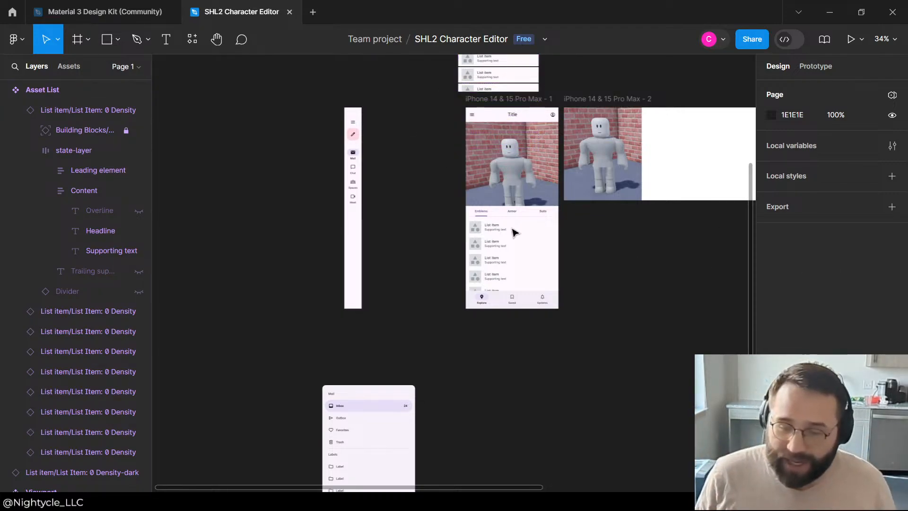
Step: Copy the first phone's navigation bar and place the copy just below the Asset Sub-Category Tabs component, at X -1290, Y -928
{"action": "scroll", "coordinate": [516, 232], "scroll_direction": "up", "scroll_amount": 5}
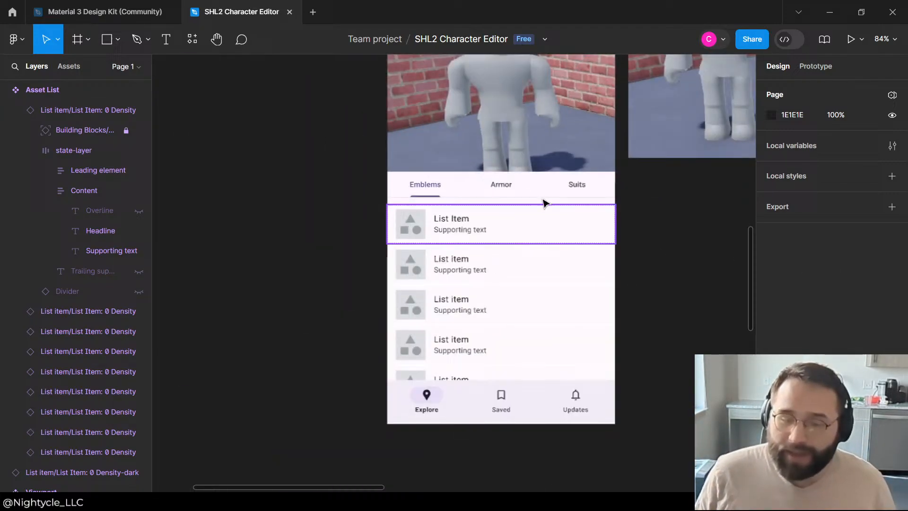
{"action": "left_click", "coordinate": [603, 386]}
{"action": "scroll", "coordinate": [600, 383], "scroll_direction": "down", "scroll_amount": 6}
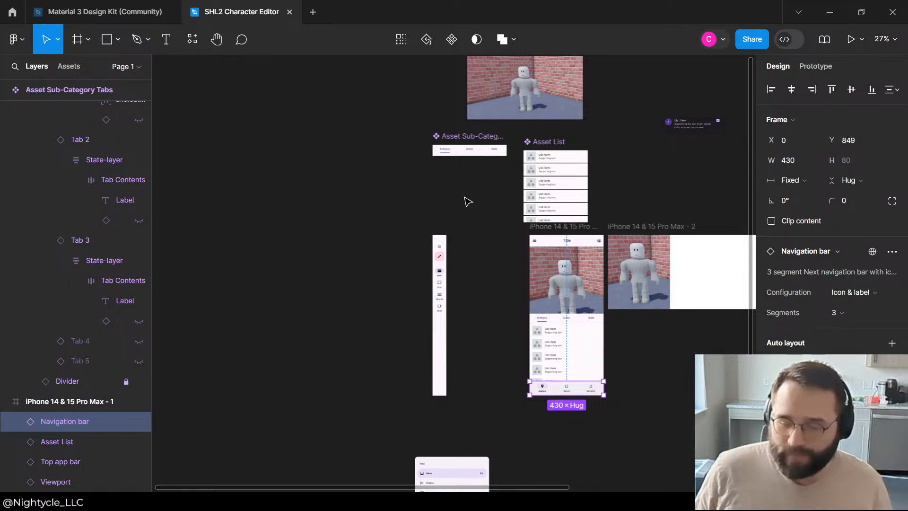
{"action": "left_click", "coordinate": [403, 193]}
{"action": "scroll", "coordinate": [353, 189], "scroll_direction": "up", "scroll_amount": 3}
{"action": "scroll", "coordinate": [379, 184], "scroll_direction": "down", "scroll_amount": 4}
{"action": "scroll", "coordinate": [523, 155], "scroll_direction": "down", "scroll_amount": 2}
{"action": "scroll", "coordinate": [603, 149], "scroll_direction": "up", "scroll_amount": 3}
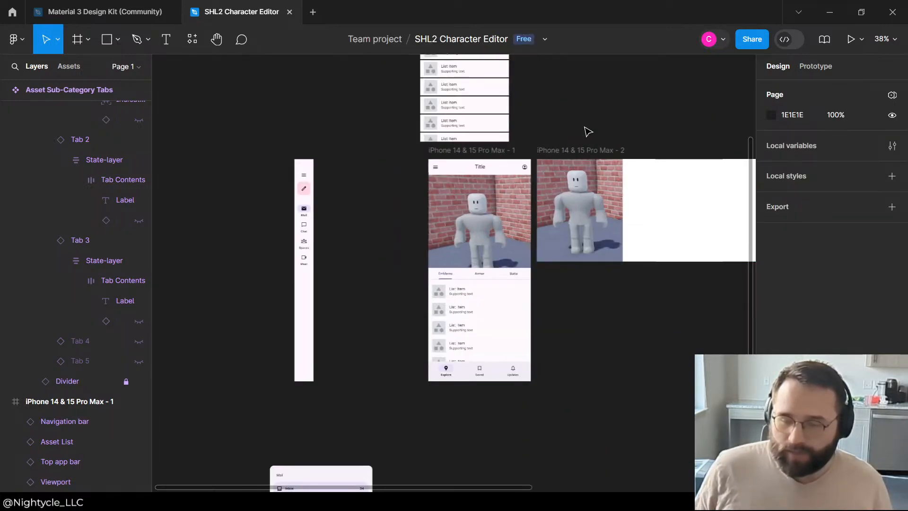
{"action": "scroll", "coordinate": [345, 160], "scroll_direction": "up", "scroll_amount": 2}
{"action": "scroll", "coordinate": [389, 166], "scroll_direction": "down", "scroll_amount": 3}
{"action": "scroll", "coordinate": [316, 138], "scroll_direction": "up", "scroll_amount": 2}
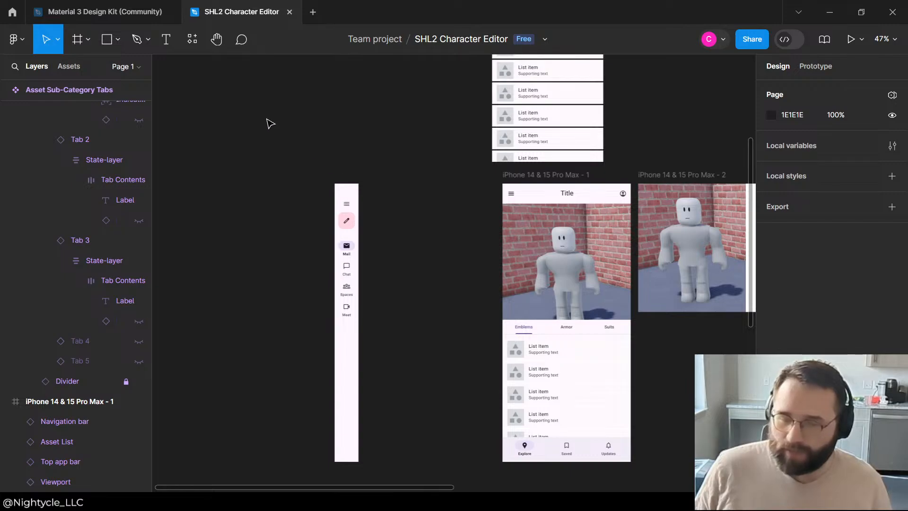
{"action": "scroll", "coordinate": [289, 246], "scroll_direction": "up", "scroll_amount": 5}
{"action": "key", "text": "ctrl+v"}
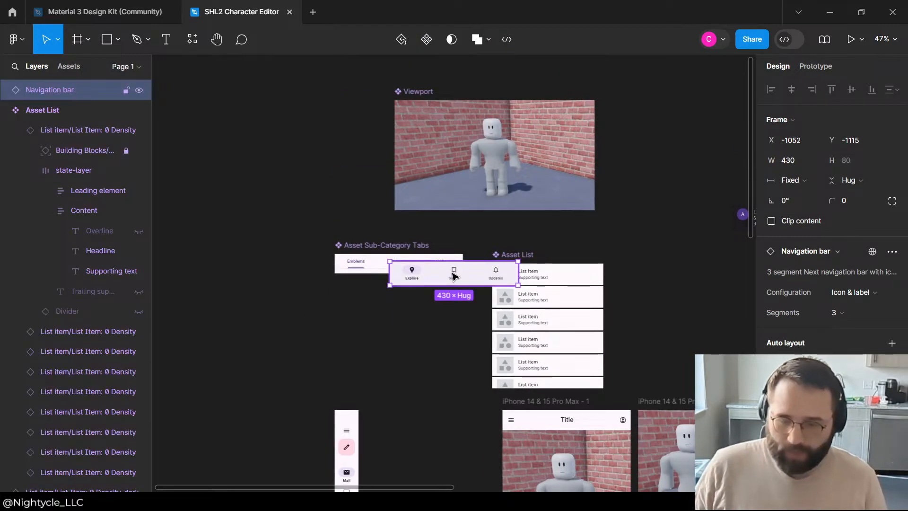
{"action": "left_click_drag", "start_coordinate": [451, 274], "coordinate": [380, 330]}
Step: Change the Explore label of the copied navigation bar's first item to Actions
{"action": "double_click", "coordinate": [349, 335]}
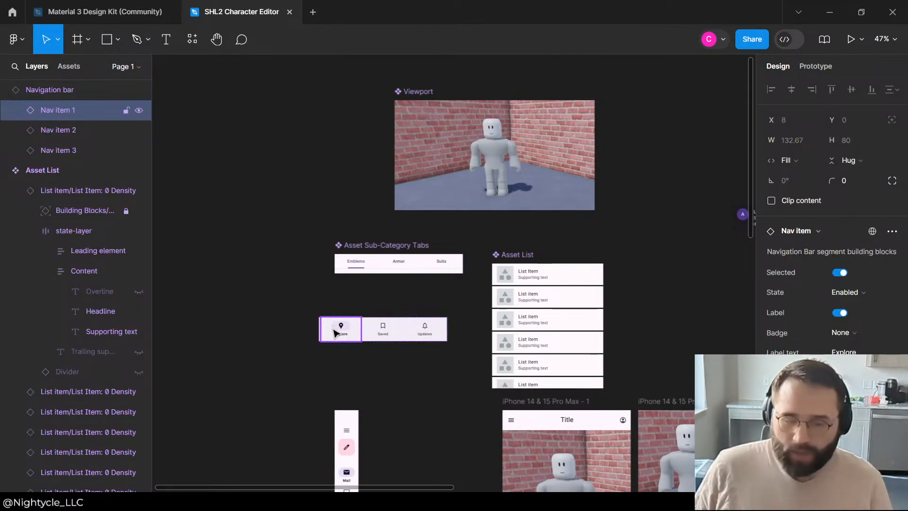
{"action": "double_click", "coordinate": [342, 331]}
{"action": "double_click", "coordinate": [340, 332]}
{"action": "double_click", "coordinate": [340, 331]}
{"action": "left_click", "coordinate": [338, 334]}
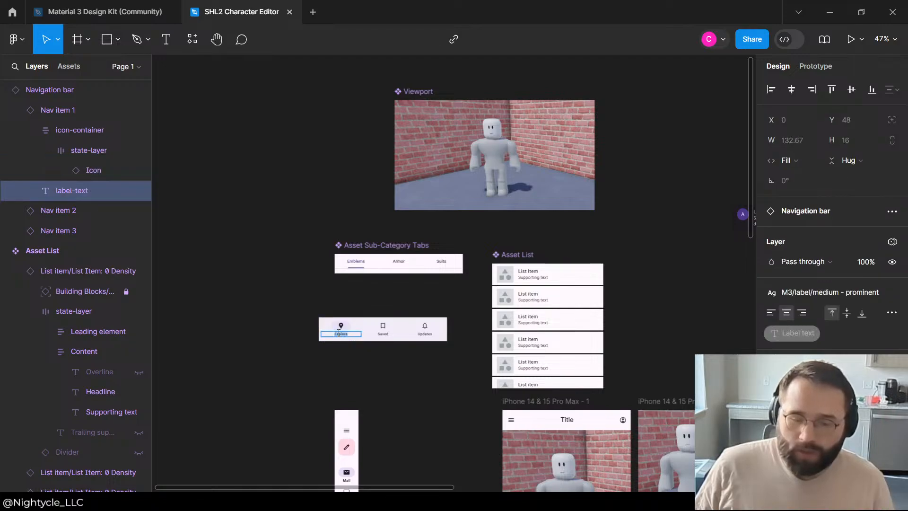
{"action": "scroll", "coordinate": [542, 251], "scroll_direction": "down", "scroll_amount": 5}
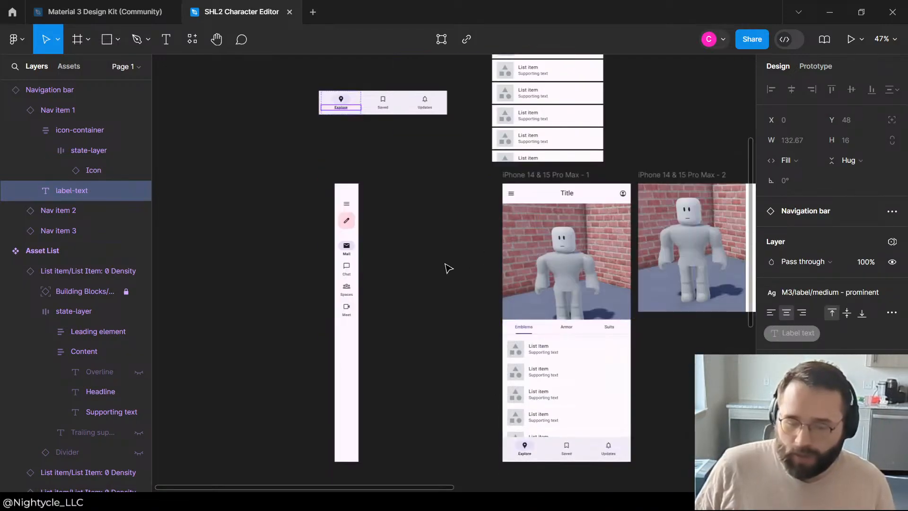
{"action": "left_click", "coordinate": [432, 269]}
{"action": "scroll", "coordinate": [432, 269], "scroll_direction": "up", "scroll_amount": 3}
{"action": "double_click", "coordinate": [342, 255]}
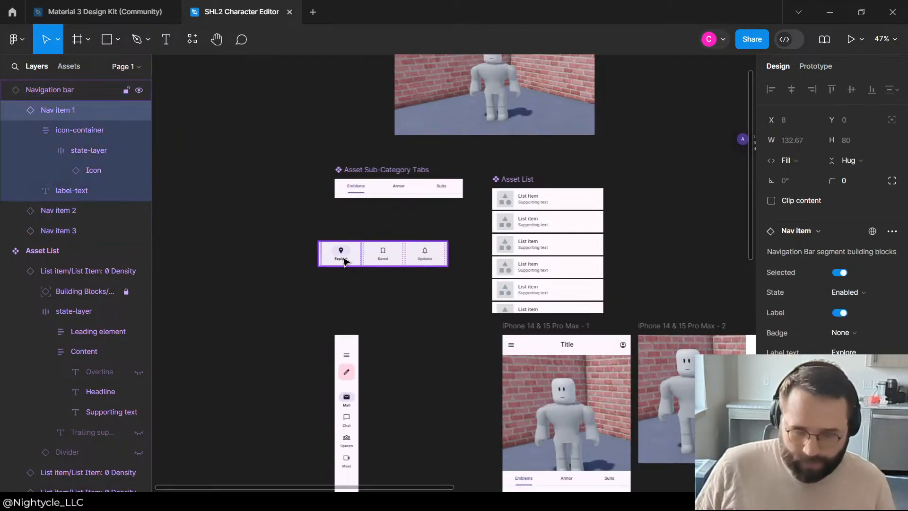
{"action": "double_click", "coordinate": [342, 256]}
{"action": "type", "text": "Ac"}
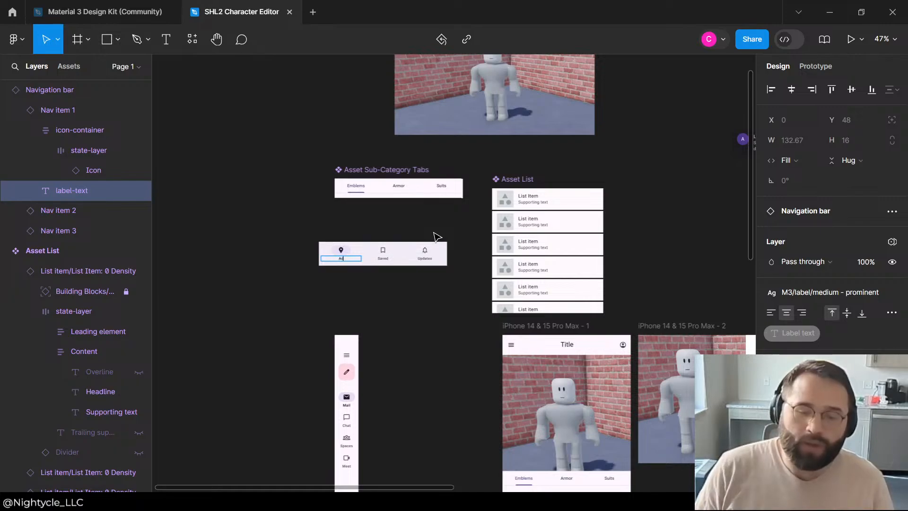
{"action": "type", "text": "tions"}
{"action": "left_click", "coordinate": [436, 226]}
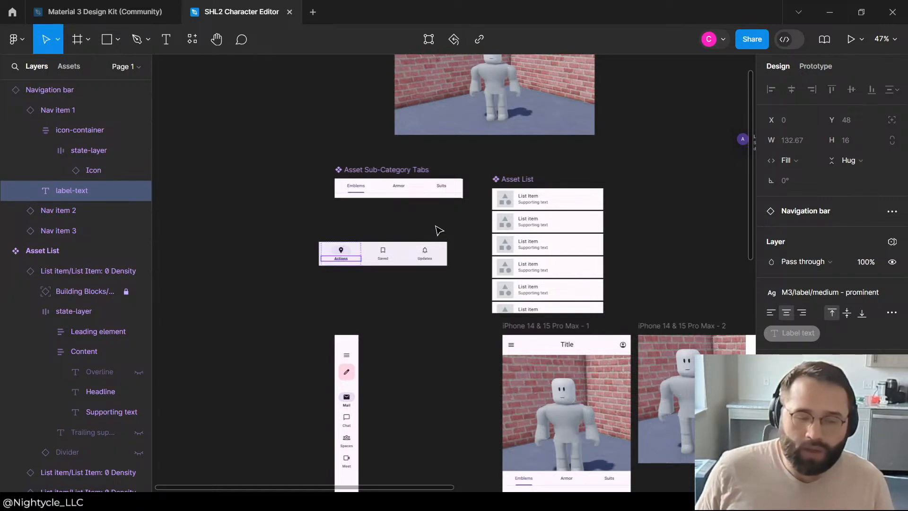
Step: Set the first label of the copied navigation bar to Assets
{"action": "scroll", "coordinate": [346, 264], "scroll_direction": "up", "scroll_amount": 4}
{"action": "scroll", "coordinate": [353, 284], "scroll_direction": "down", "scroll_amount": 3}
{"action": "scroll", "coordinate": [359, 267], "scroll_direction": "up", "scroll_amount": 3}
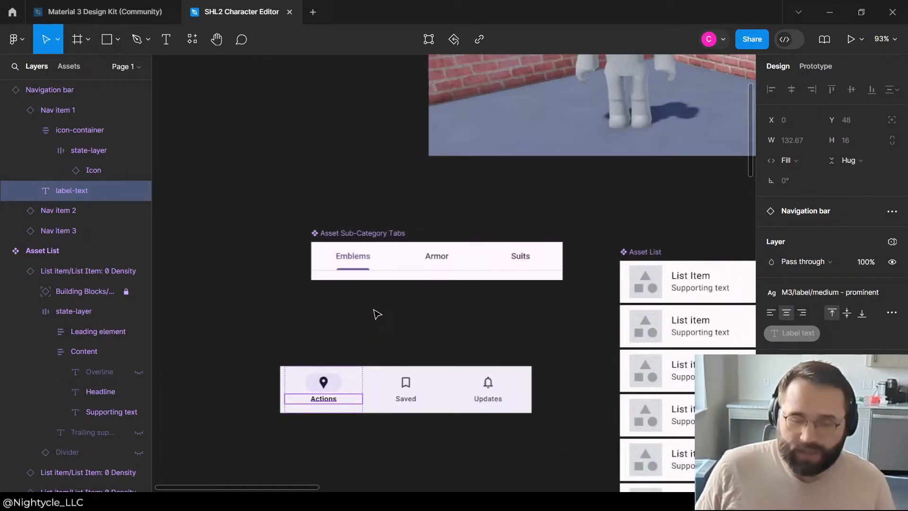
{"action": "double_click", "coordinate": [321, 398]}
{"action": "type", "text": "Ass"}
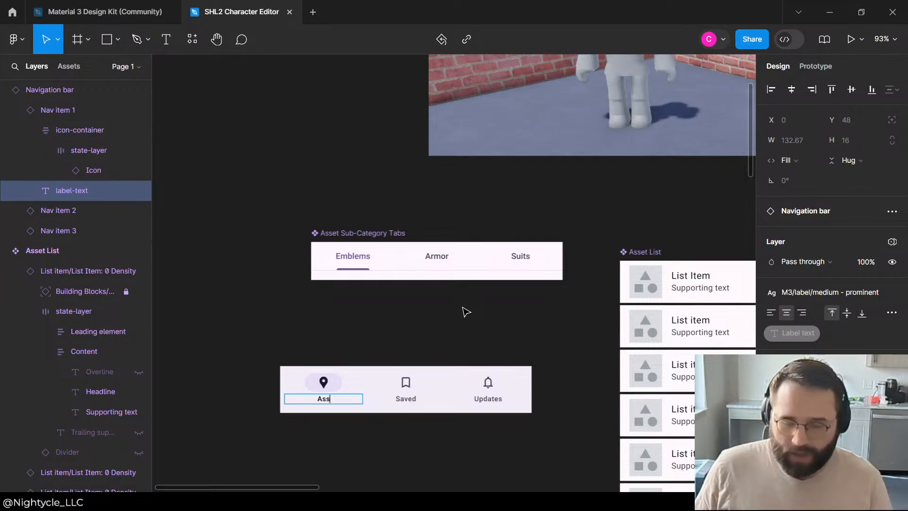
{"action": "type", "text": "ets"}
{"action": "key", "text": "Escape"}
Step: Replace the Saved label of the copied navigation bar's second item with Color
{"action": "left_click", "coordinate": [415, 403]}
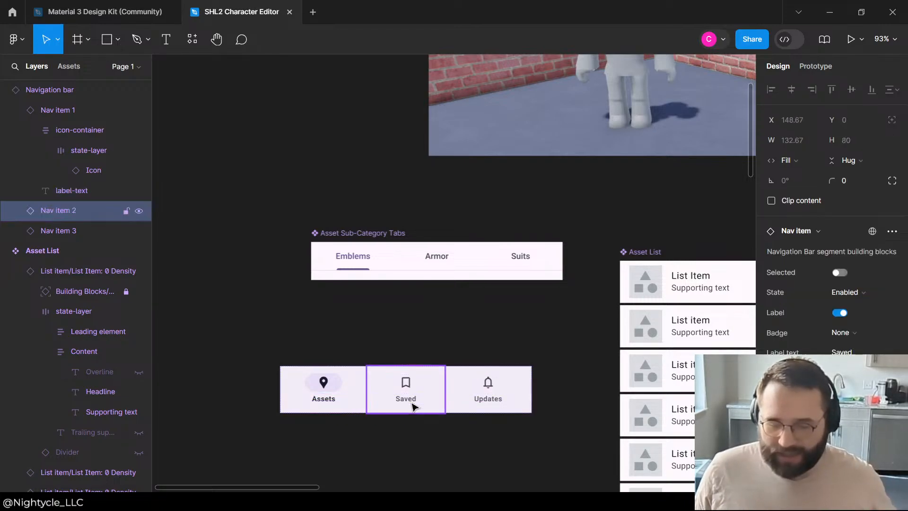
{"action": "double_click", "coordinate": [412, 405]}
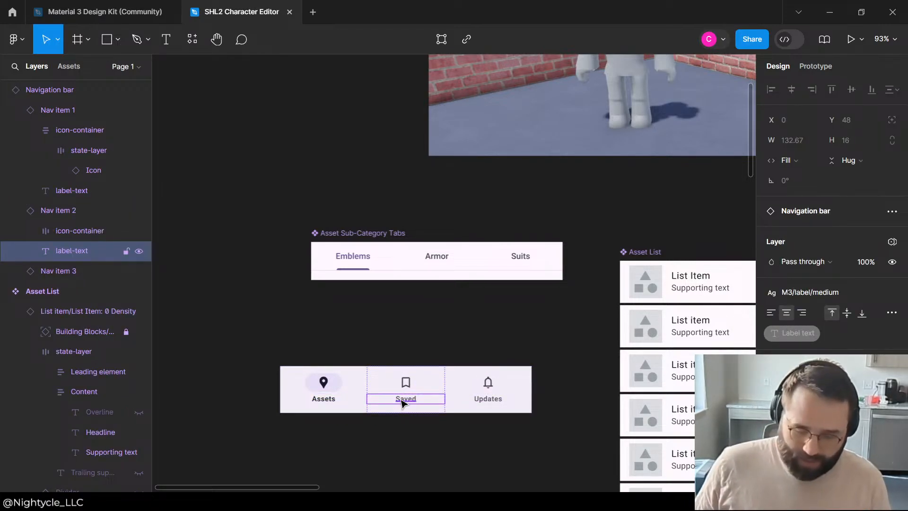
{"action": "double_click", "coordinate": [401, 398]}
{"action": "type", "text": "Color"}
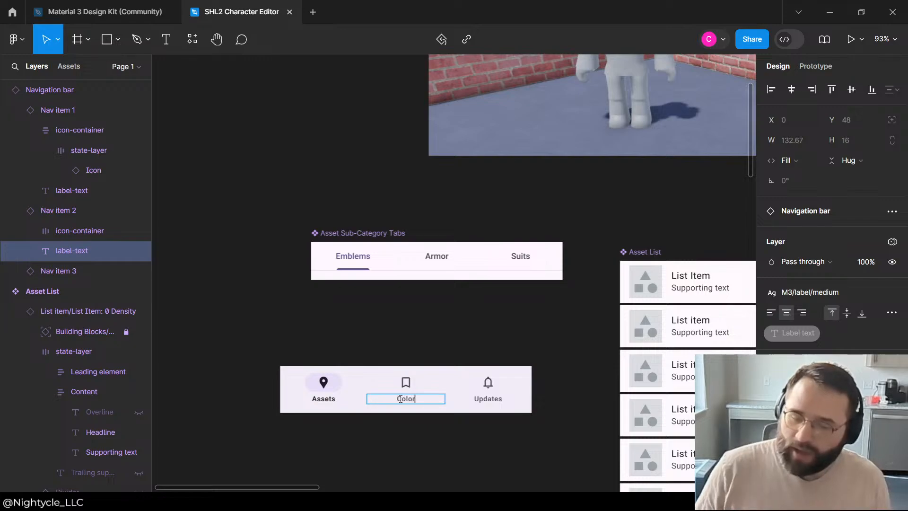
{"action": "left_click", "coordinate": [457, 325]}
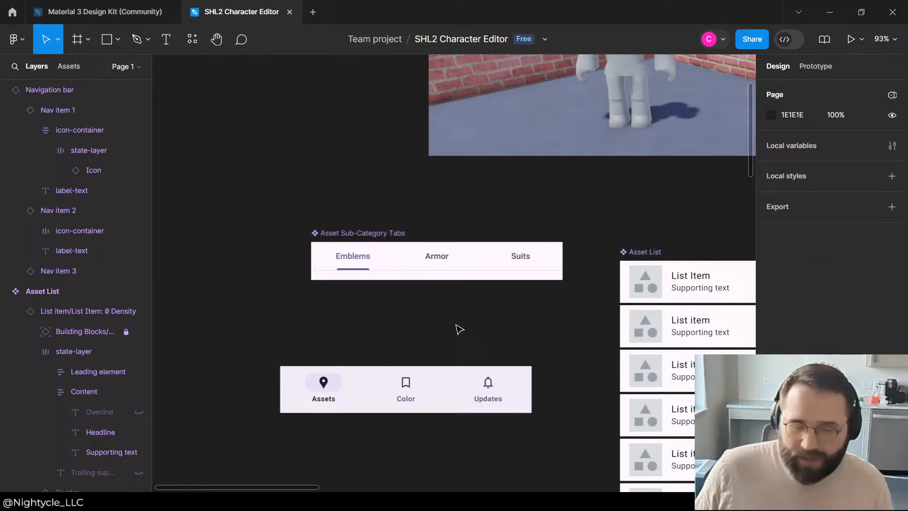
Step: Replace the Updates label of the copied navigation bar's third item with Configure
{"action": "left_click", "coordinate": [422, 402]}
{"action": "scroll", "coordinate": [426, 300], "scroll_direction": "down", "scroll_amount": 3}
{"action": "scroll", "coordinate": [365, 324], "scroll_direction": "down", "scroll_amount": 5}
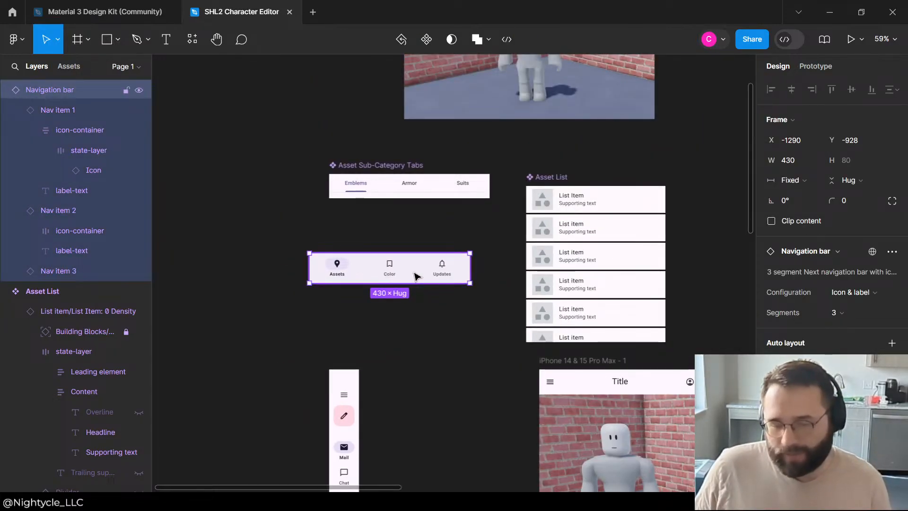
{"action": "double_click", "coordinate": [447, 274]}
{"action": "double_click", "coordinate": [444, 273]}
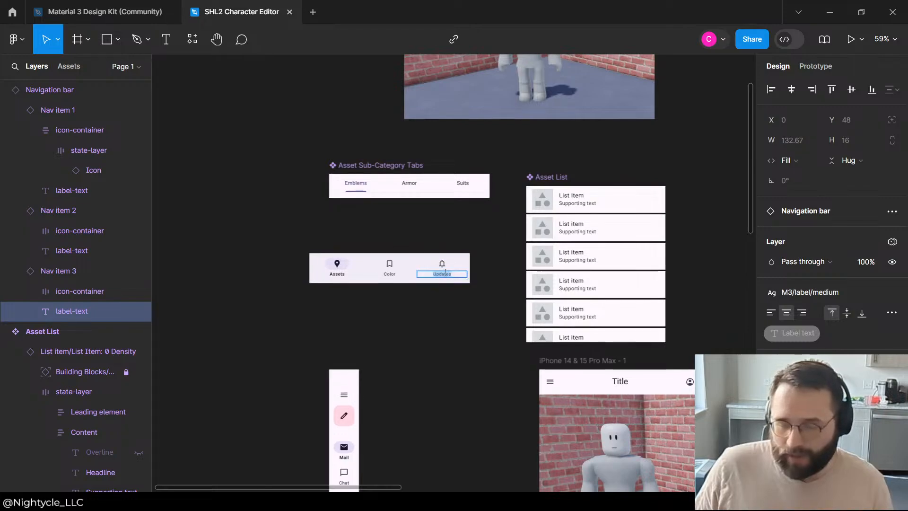
{"action": "double_click", "coordinate": [445, 277]}
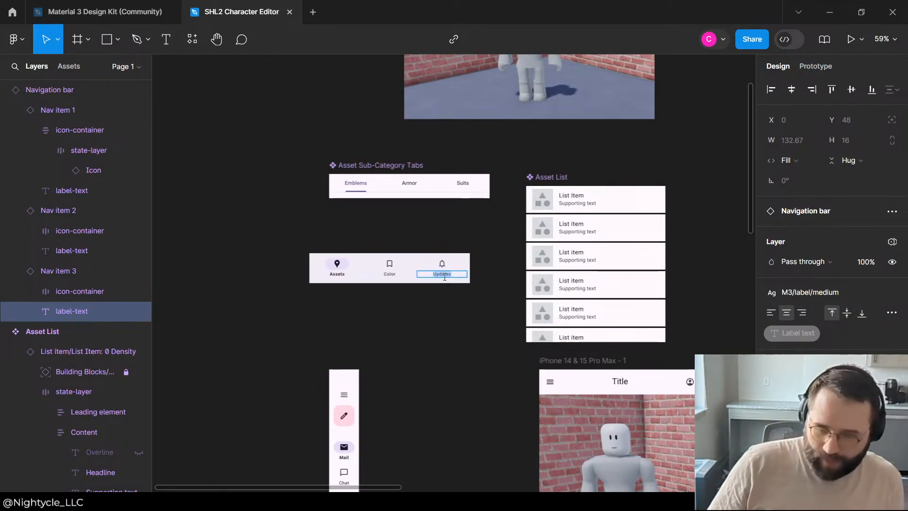
{"action": "type", "text": "C"}
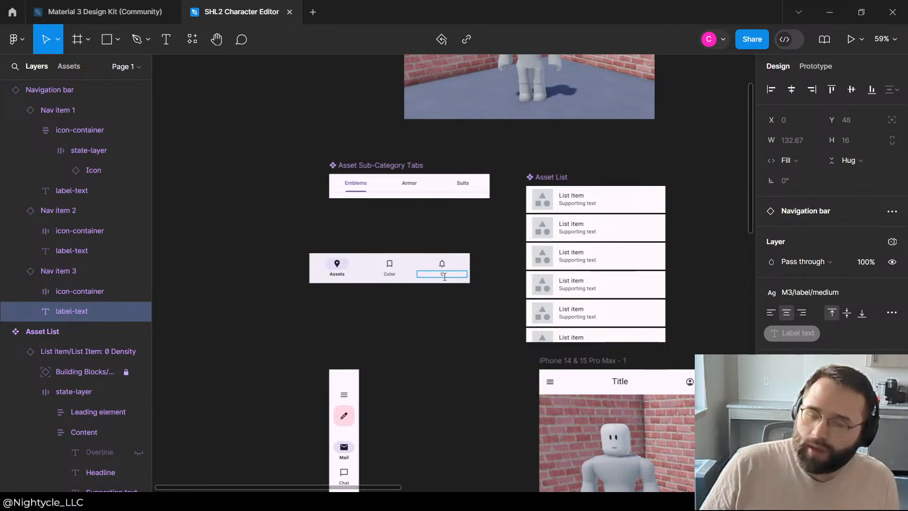
{"action": "type", "text": "om"}
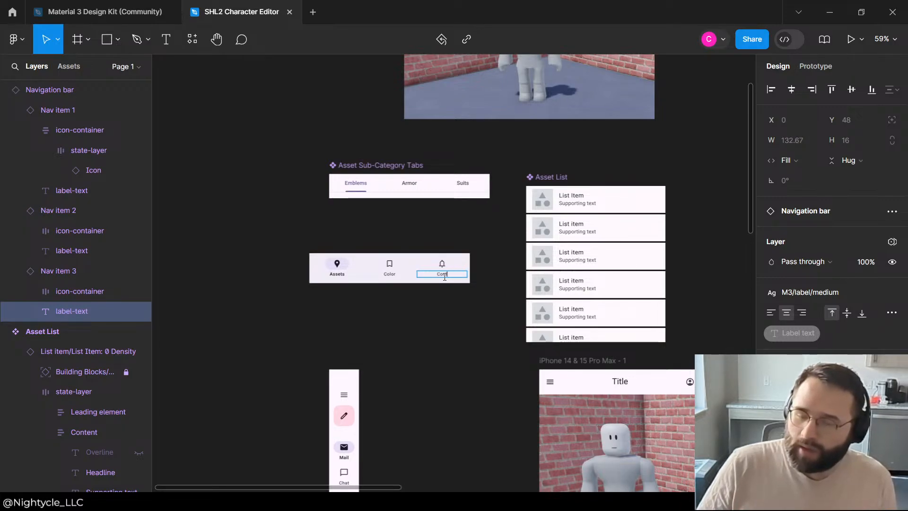
{"action": "type", "text": "figure"}
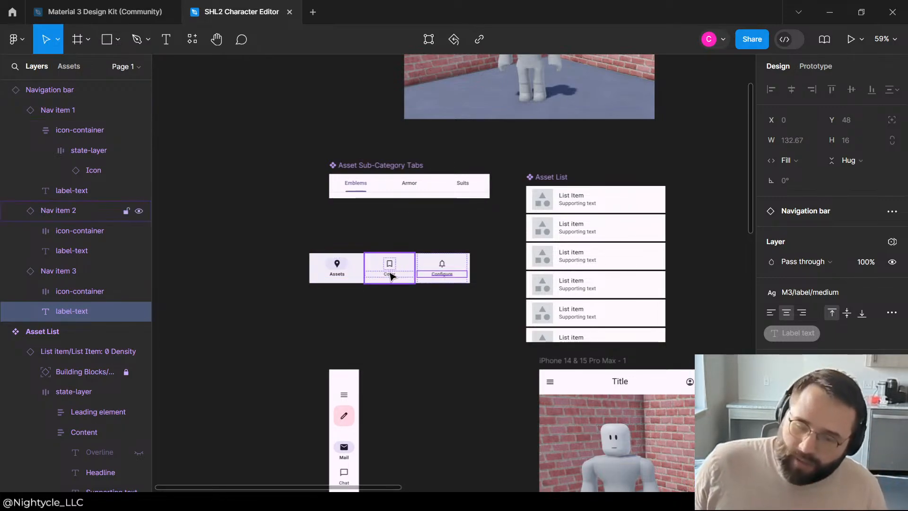
Step: Set the second label of the copied navigation bar to Text
{"action": "left_click", "coordinate": [391, 275]}
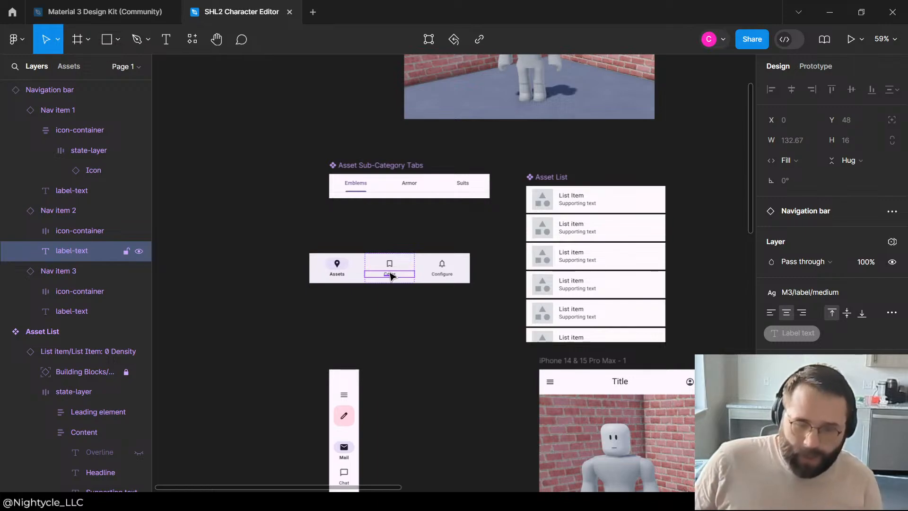
{"action": "double_click", "coordinate": [389, 275]}
{"action": "type", "text": "Texture"}
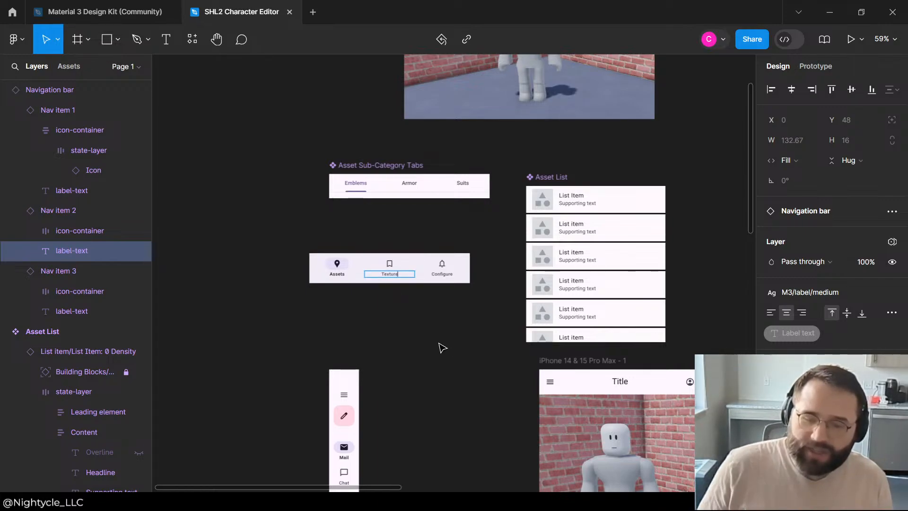
Step: Complete the second label of the copied navigation bar as Texture and set its first label to Items
{"action": "key", "text": "Escape"}
{"action": "left_click", "coordinate": [335, 274]}
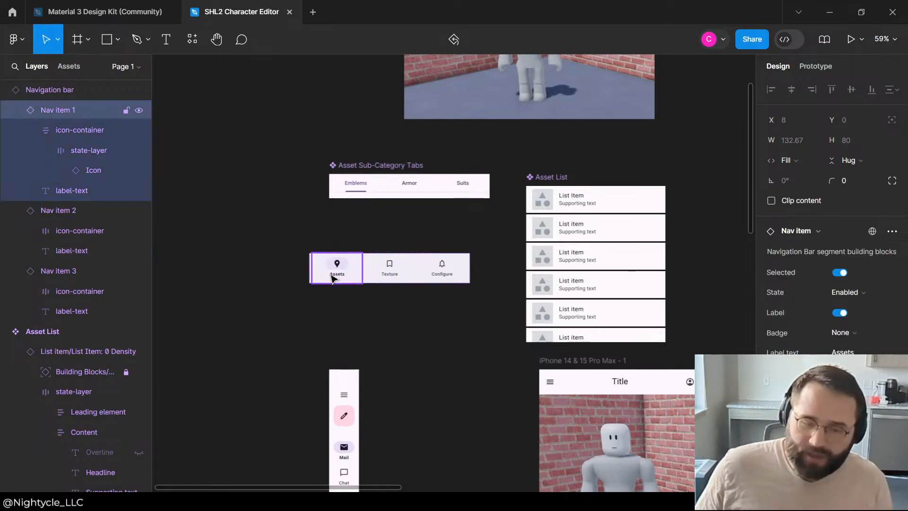
{"action": "left_click", "coordinate": [336, 271]}
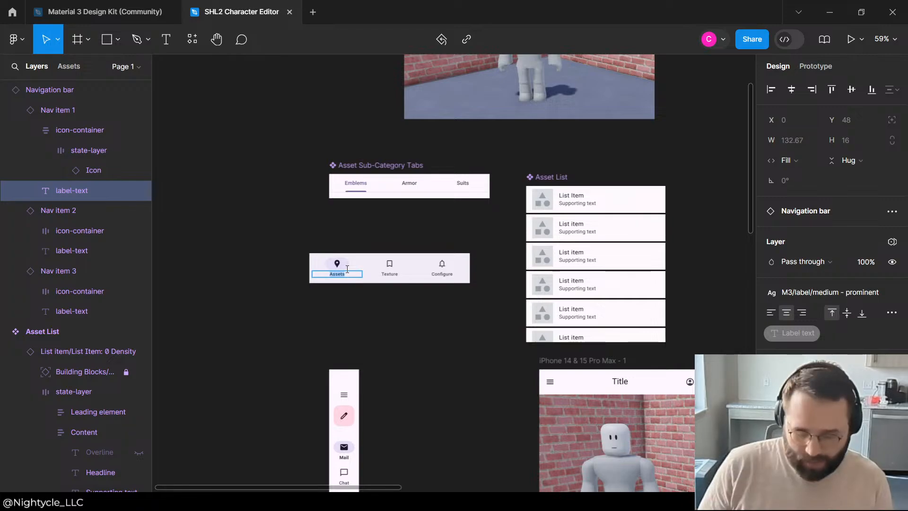
{"action": "type", "text": "Items"}
{"action": "left_click", "coordinate": [395, 231]}
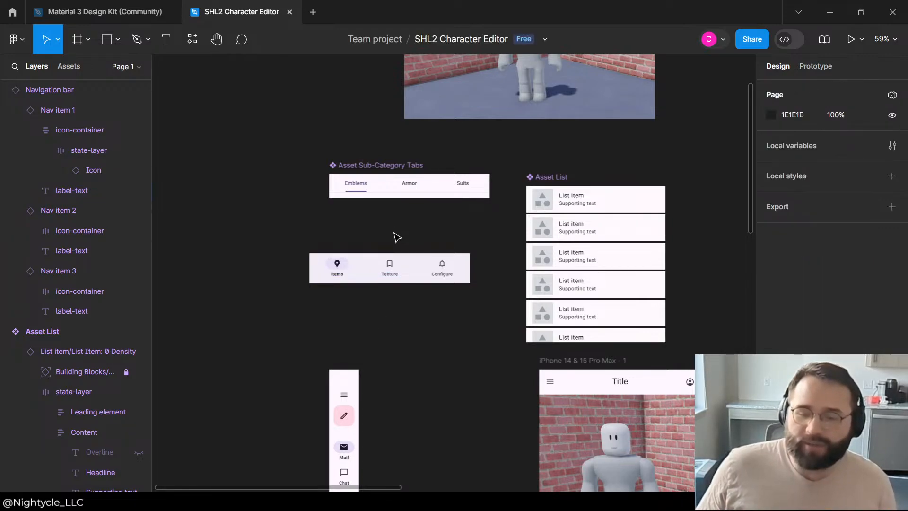
Step: Turn the relabelled navigation bar copy into a reusable component
{"action": "left_click", "coordinate": [377, 268]}
{"action": "left_click", "coordinate": [356, 294]}
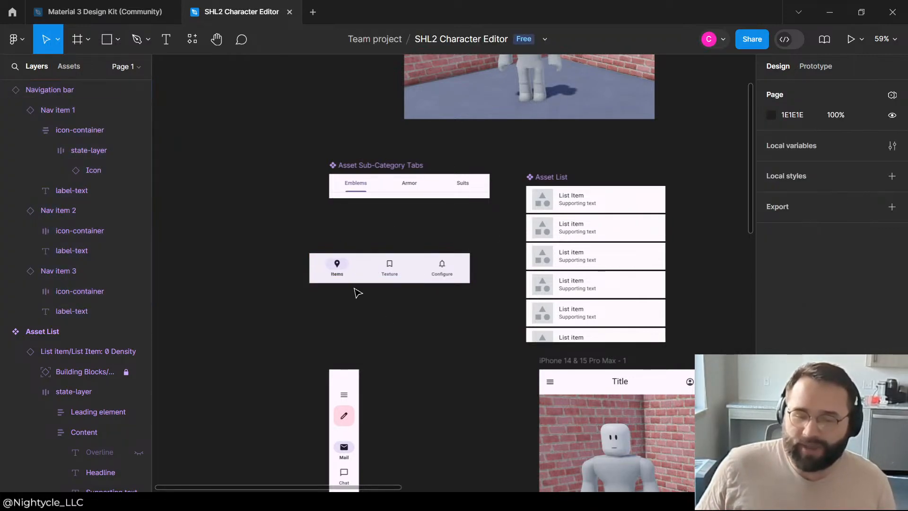
{"action": "left_click", "coordinate": [358, 283]}
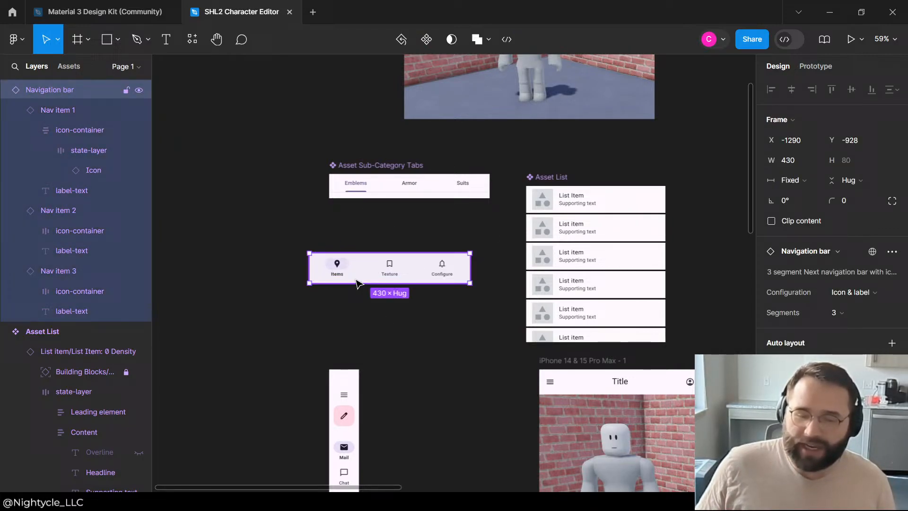
{"action": "right_click", "coordinate": [41, 101]}
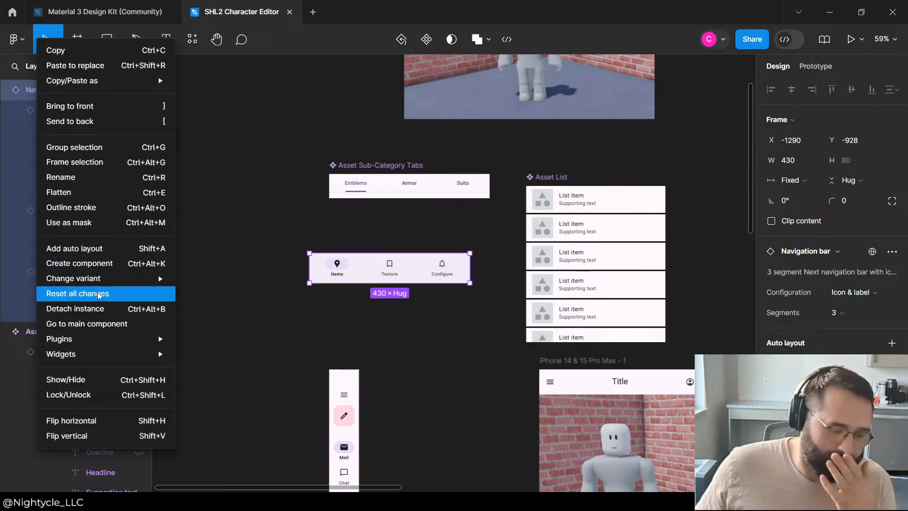
{"action": "mouse_move", "coordinate": [75, 283]}
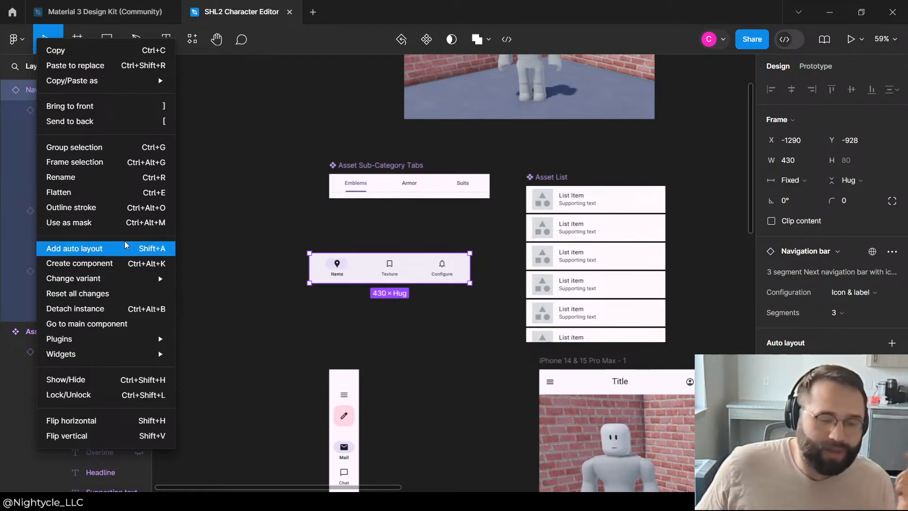
{"action": "left_click", "coordinate": [108, 264]}
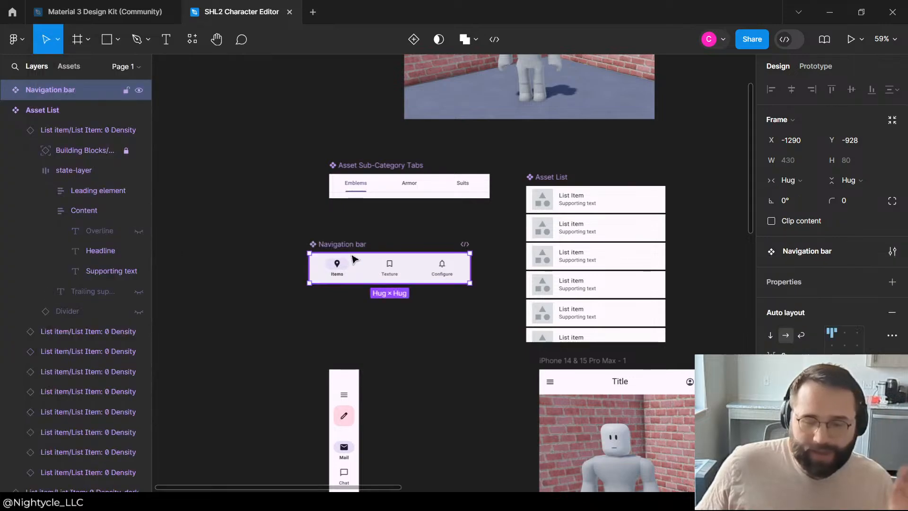
Step: Rename the new navigation bar component as Action Bar
{"action": "double_click", "coordinate": [348, 245]}
{"action": "type", "text": "Adtio"}
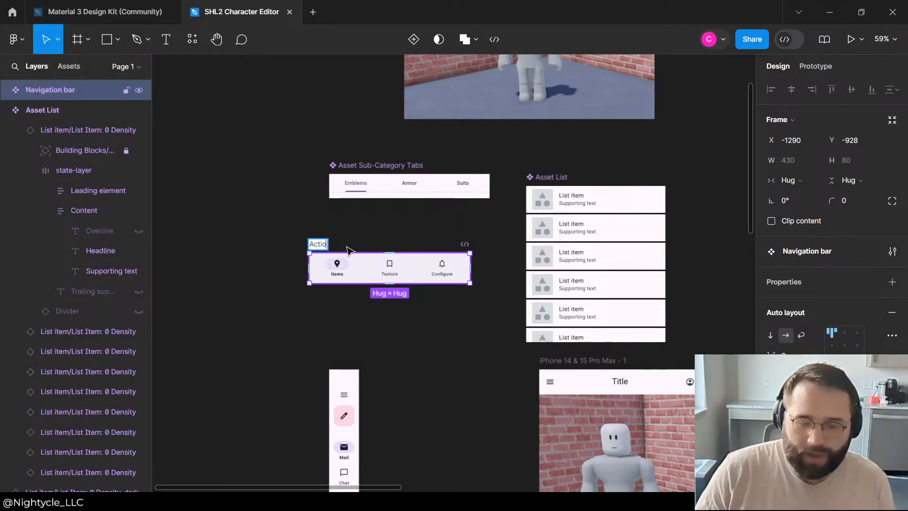
{"action": "type", "text": "n Bar"}
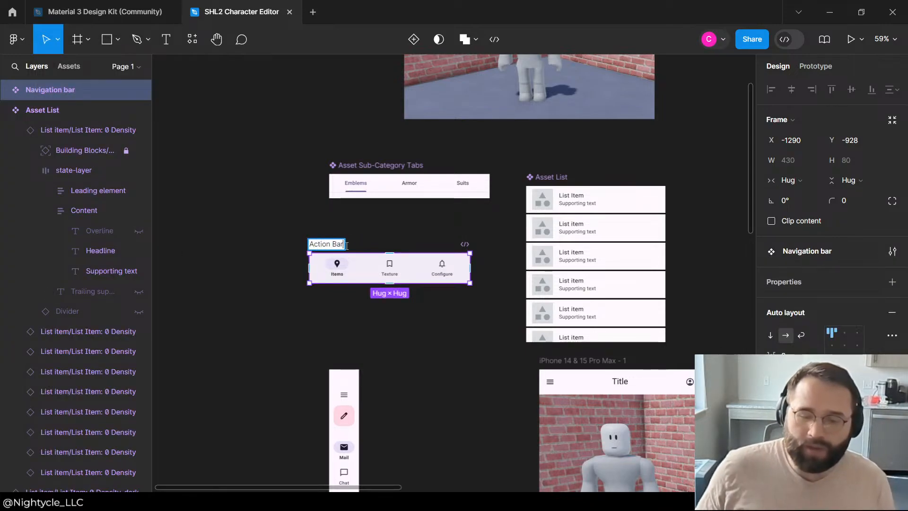
{"action": "left_click", "coordinate": [372, 234]}
Step: Replace the old navigation bar at the foot of the iPhone 14 & 15 Pro Max - 1 frame with an Action Bar instance
{"action": "scroll", "coordinate": [337, 194], "scroll_direction": "down", "scroll_amount": 5}
{"action": "scroll", "coordinate": [337, 194], "scroll_direction": "up", "scroll_amount": 3}
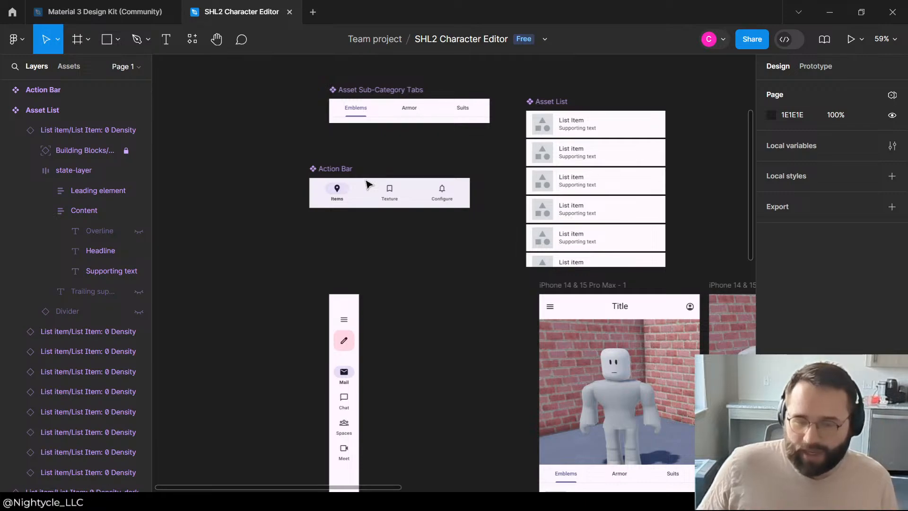
{"action": "left_click", "coordinate": [368, 184]}
{"action": "scroll", "coordinate": [473, 244], "scroll_direction": "down", "scroll_amount": 8}
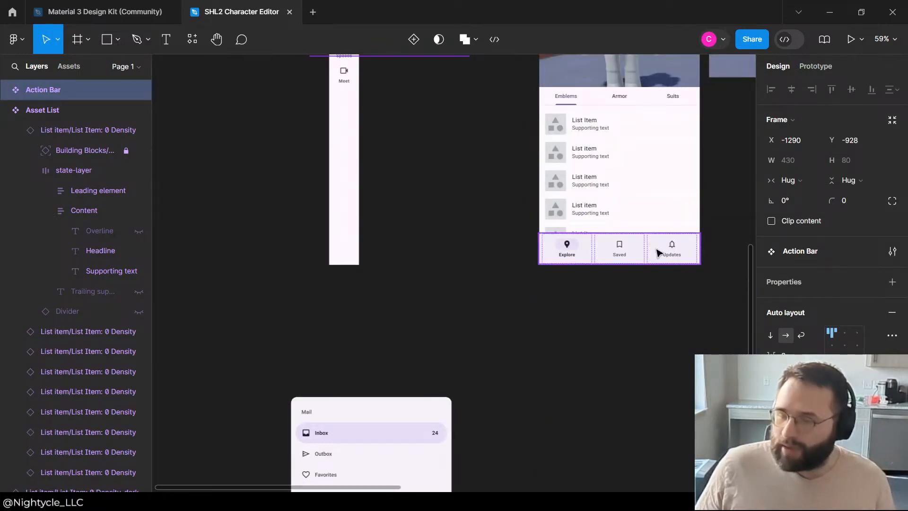
{"action": "left_click", "coordinate": [658, 253]}
{"action": "key", "text": "Delete"}
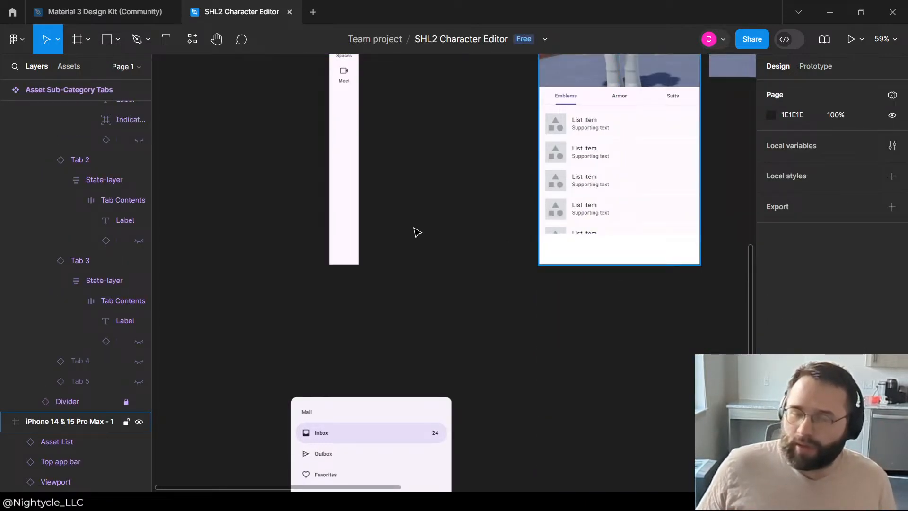
{"action": "key", "text": "ctrl+v"}
{"action": "scroll", "coordinate": [415, 227], "scroll_direction": "up", "scroll_amount": 1}
{"action": "left_click_drag", "start_coordinate": [451, 359], "coordinate": [618, 335]}
{"action": "left_click", "coordinate": [719, 302]}
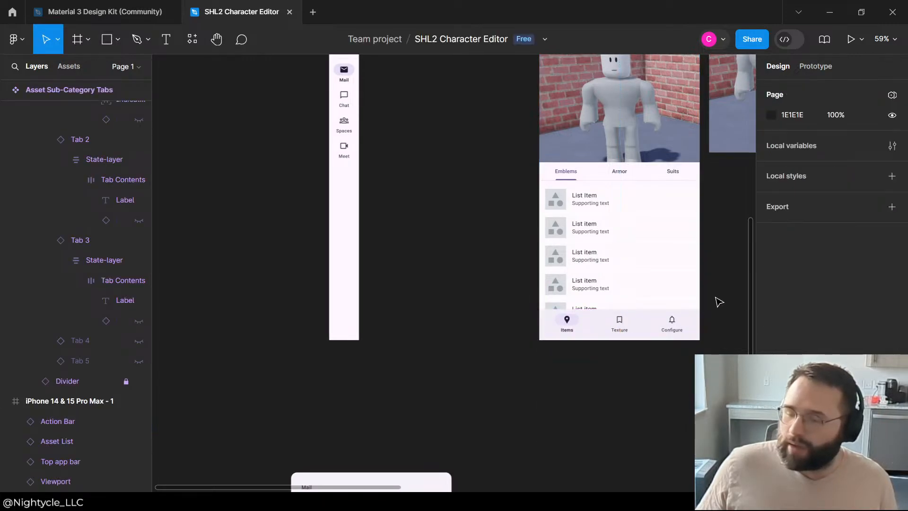
Step: Examine the tabs and action bar in the portrait phone frame and the viewport in the landscape phone frame
{"action": "scroll", "coordinate": [478, 379], "scroll_direction": "up", "scroll_amount": 3}
{"action": "scroll", "coordinate": [463, 197], "scroll_direction": "down", "scroll_amount": 2}
{"action": "scroll", "coordinate": [449, 187], "scroll_direction": "down", "scroll_amount": 2}
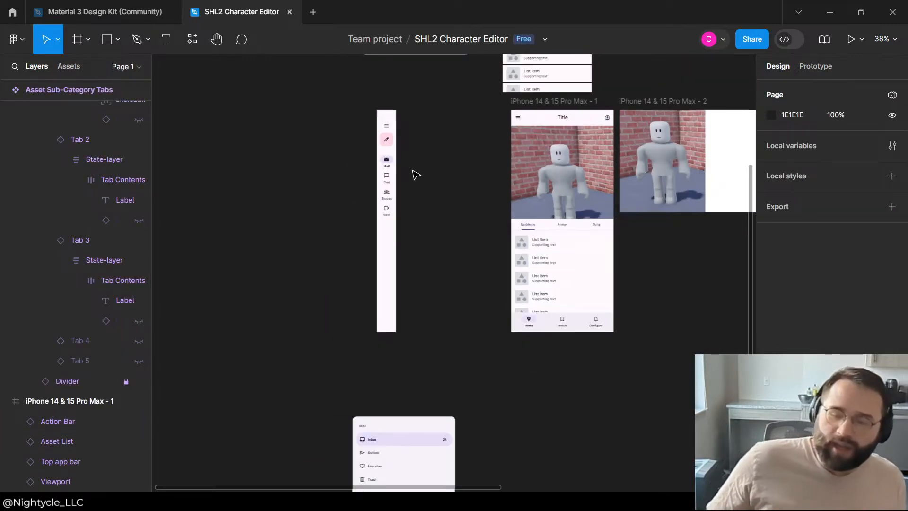
{"action": "scroll", "coordinate": [663, 229], "scroll_direction": "up", "scroll_amount": 2}
{"action": "scroll", "coordinate": [670, 205], "scroll_direction": "down", "scroll_amount": 3}
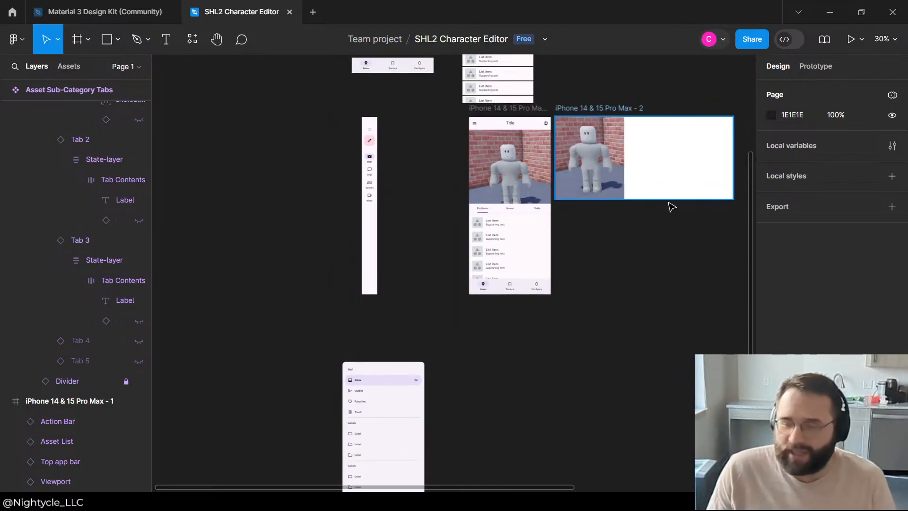
{"action": "scroll", "coordinate": [669, 203], "scroll_direction": "up", "scroll_amount": 2}
{"action": "left_click", "coordinate": [431, 334]}
{"action": "left_click", "coordinate": [573, 284]}
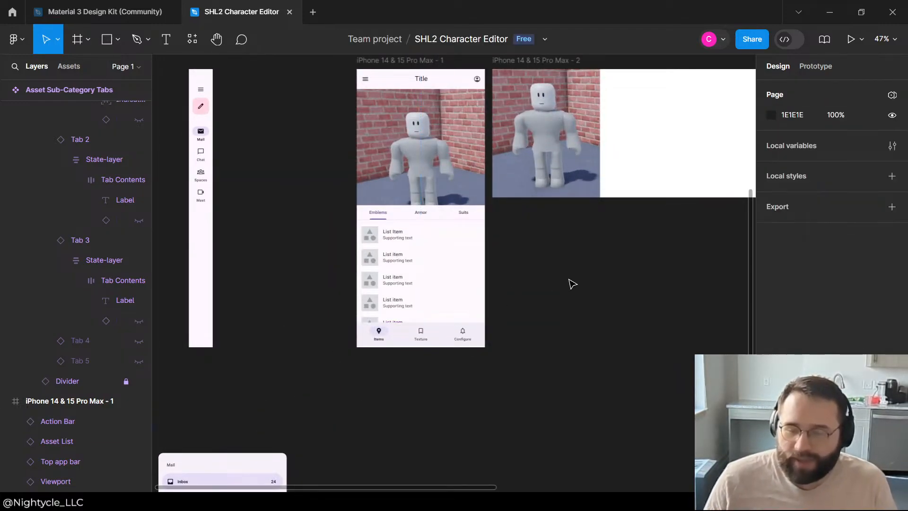
{"action": "scroll", "coordinate": [470, 251], "scroll_direction": "up", "scroll_amount": 4}
{"action": "scroll", "coordinate": [425, 284], "scroll_direction": "down", "scroll_amount": 3}
{"action": "left_click", "coordinate": [412, 289]}
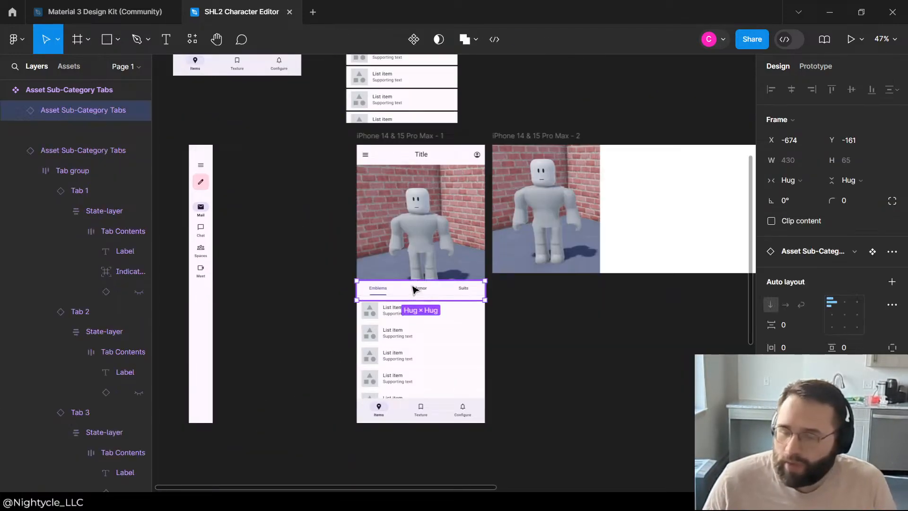
{"action": "left_click", "coordinate": [547, 324]}
{"action": "left_click", "coordinate": [466, 290]}
{"action": "left_click", "coordinate": [598, 352]}
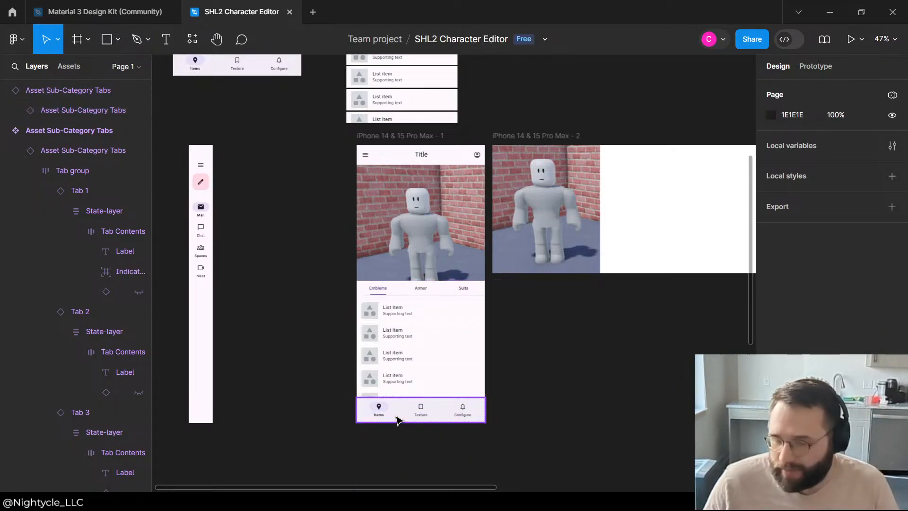
{"action": "left_click", "coordinate": [397, 420]}
{"action": "left_click", "coordinate": [554, 367]}
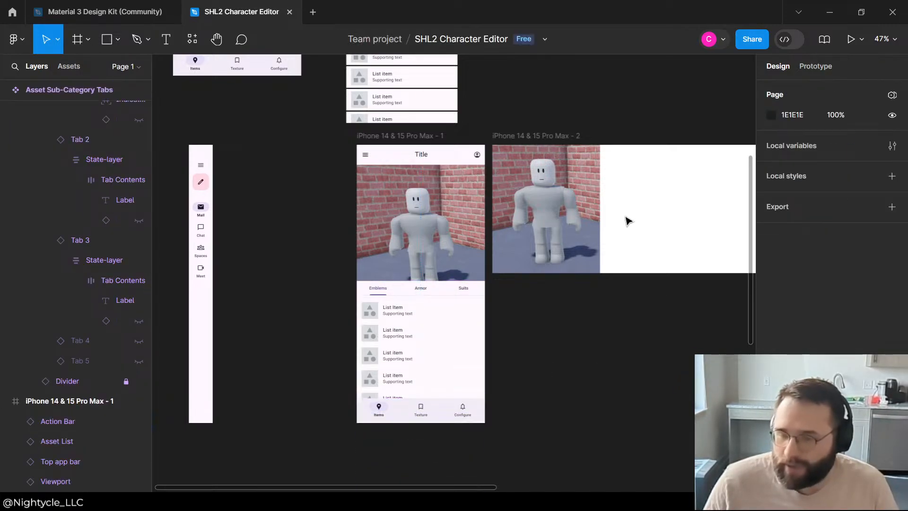
{"action": "left_click", "coordinate": [600, 217]}
{"action": "left_click", "coordinate": [642, 310]}
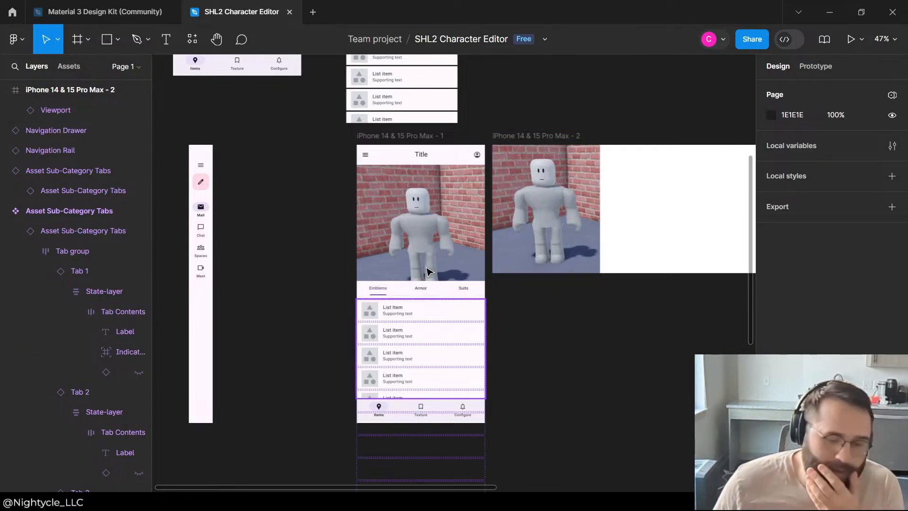
Step: Look over the reusable components, the navigation rail and the navigation drawer around the phone frames
{"action": "scroll", "coordinate": [316, 189], "scroll_direction": "up", "scroll_amount": 2}
{"action": "scroll", "coordinate": [639, 255], "scroll_direction": "down", "scroll_amount": 4}
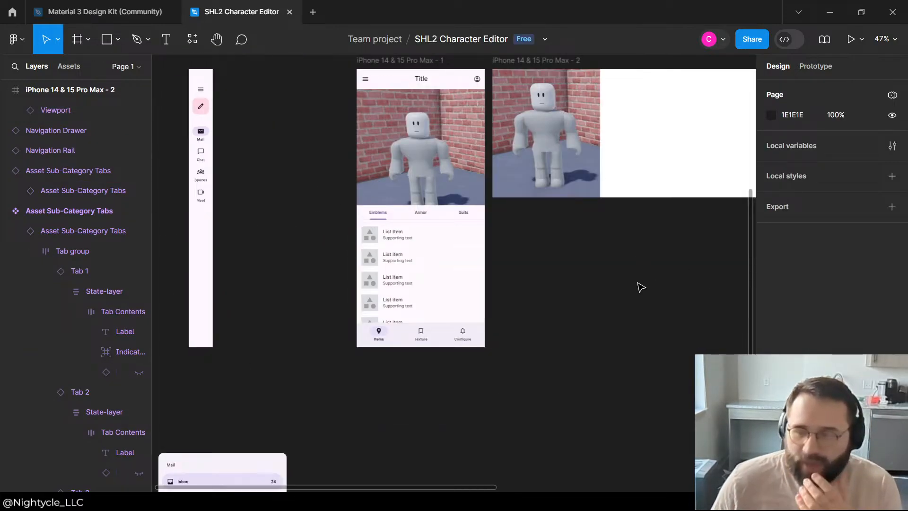
{"action": "scroll", "coordinate": [594, 231], "scroll_direction": "up", "scroll_amount": 5}
{"action": "scroll", "coordinate": [594, 231], "scroll_direction": "down", "scroll_amount": 4}
{"action": "scroll", "coordinate": [401, 294], "scroll_direction": "up", "scroll_amount": 2}
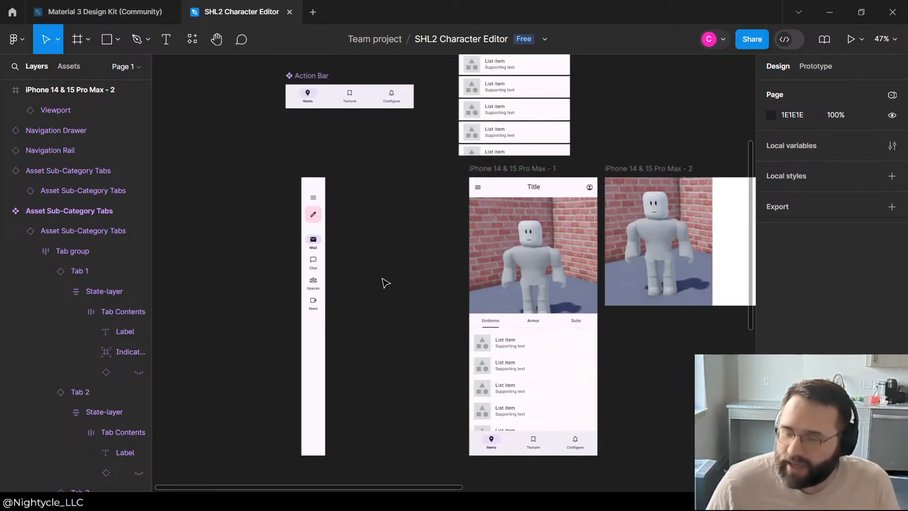
{"action": "scroll", "coordinate": [385, 283], "scroll_direction": "down", "scroll_amount": 1}
{"action": "left_click", "coordinate": [505, 207]}
{"action": "left_click", "coordinate": [406, 253]}
{"action": "scroll", "coordinate": [406, 253], "scroll_direction": "down", "scroll_amount": 3}
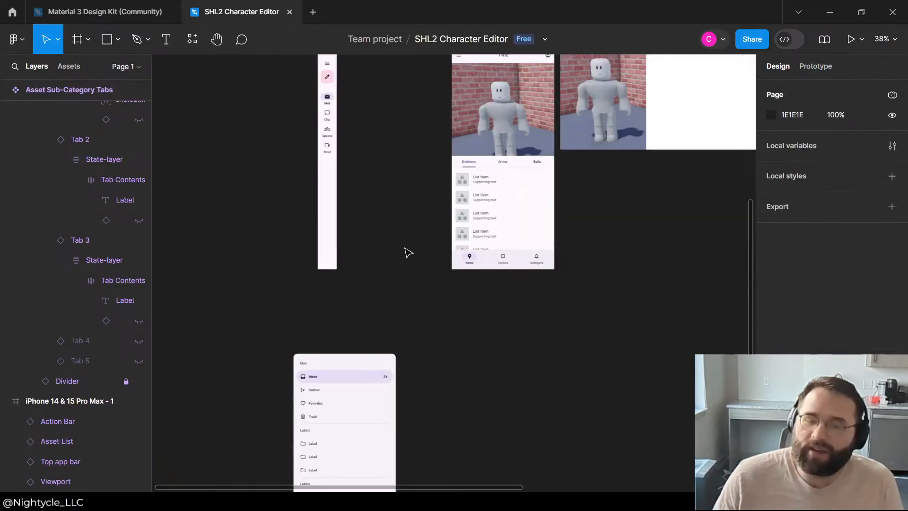
{"action": "scroll", "coordinate": [393, 254], "scroll_direction": "down", "scroll_amount": 2}
{"action": "scroll", "coordinate": [393, 253], "scroll_direction": "up", "scroll_amount": 6}
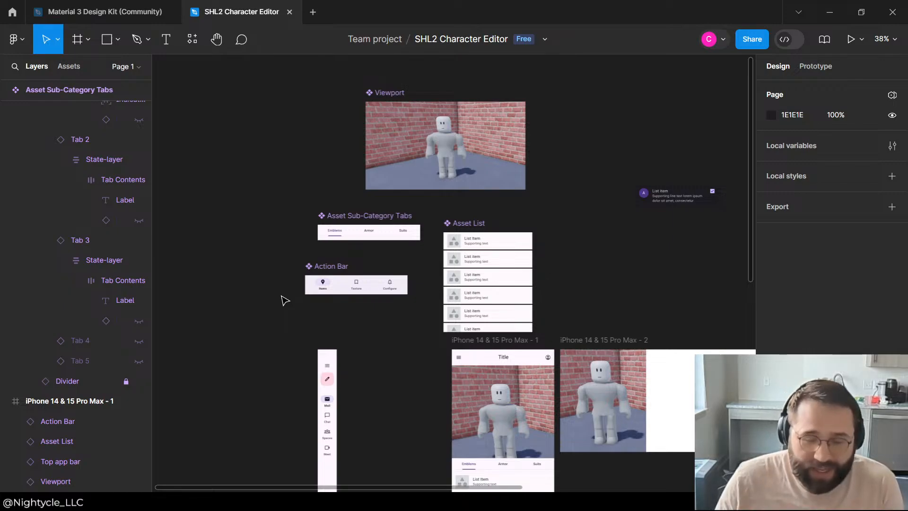
{"action": "scroll", "coordinate": [483, 330], "scroll_direction": "down", "scroll_amount": 3}
{"action": "scroll", "coordinate": [482, 303], "scroll_direction": "up", "scroll_amount": 2}
{"action": "scroll", "coordinate": [521, 264], "scroll_direction": "down", "scroll_amount": 2}
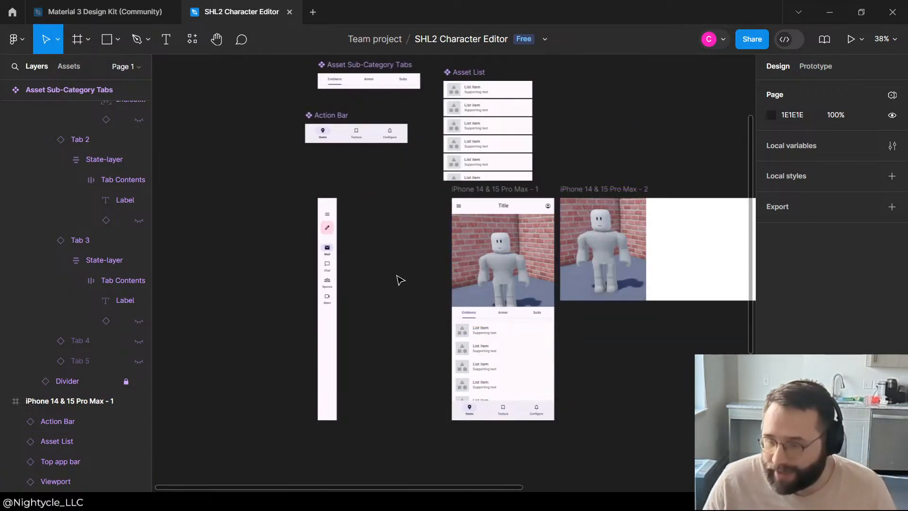
{"action": "scroll", "coordinate": [326, 302], "scroll_direction": "down", "scroll_amount": 2}
{"action": "scroll", "coordinate": [376, 189], "scroll_direction": "up", "scroll_amount": 1}
Step: Compare the portrait phone layout with the landscape phone and MacBook Air frames, checking the landscape frame's viewport
{"action": "left_click_drag", "start_coordinate": [376, 169], "coordinate": [153, 120]}
{"action": "scroll", "coordinate": [125, 124], "scroll_direction": "up", "scroll_amount": 1}
{"action": "scroll", "coordinate": [185, 209], "scroll_direction": "up", "scroll_amount": 2}
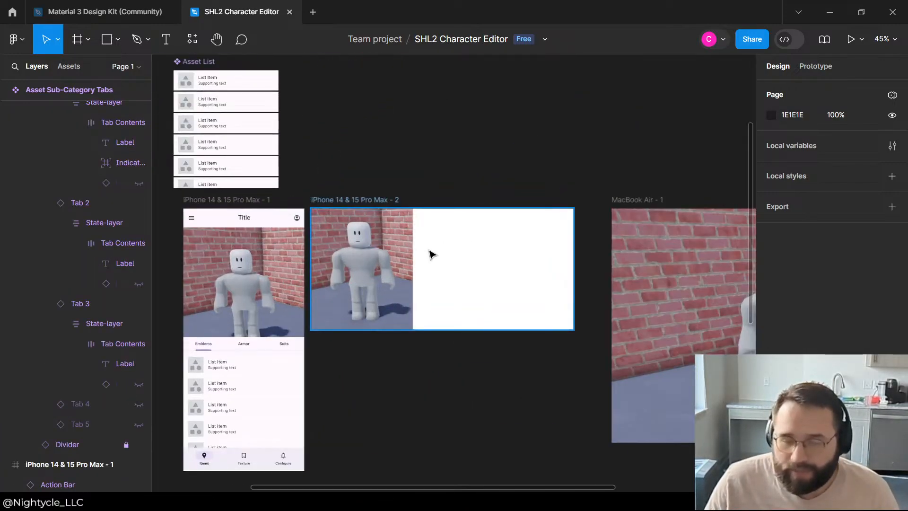
{"action": "scroll", "coordinate": [324, 279], "scroll_direction": "up", "scroll_amount": 1}
{"action": "scroll", "coordinate": [458, 285], "scroll_direction": "down", "scroll_amount": 1}
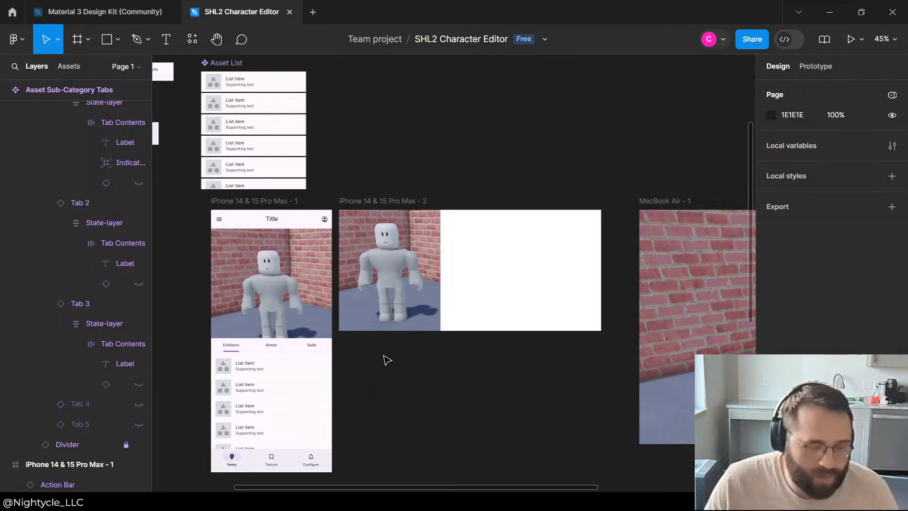
{"action": "scroll", "coordinate": [387, 361], "scroll_direction": "down", "scroll_amount": 2}
{"action": "scroll", "coordinate": [212, 361], "scroll_direction": "up", "scroll_amount": 3}
{"action": "scroll", "coordinate": [274, 297], "scroll_direction": "down", "scroll_amount": 3}
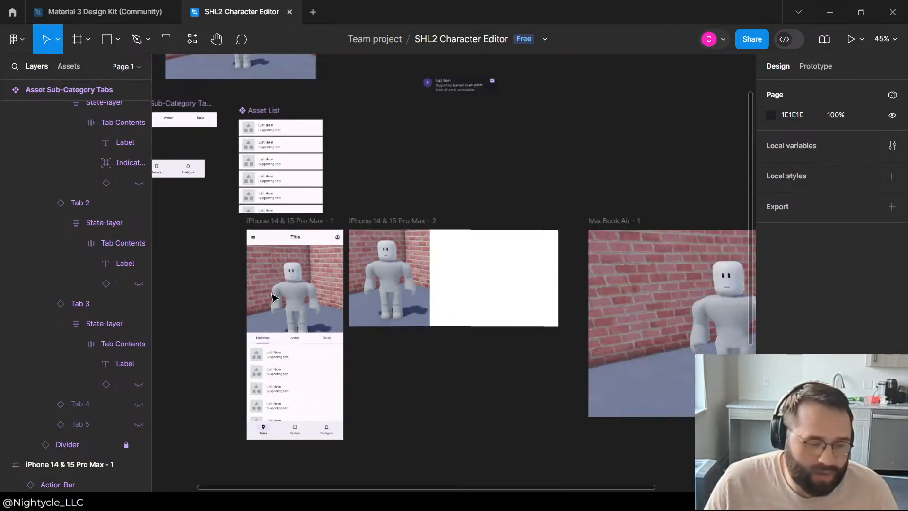
{"action": "scroll", "coordinate": [274, 297], "scroll_direction": "up", "scroll_amount": 2}
{"action": "scroll", "coordinate": [328, 211], "scroll_direction": "down", "scroll_amount": 3}
{"action": "scroll", "coordinate": [330, 213], "scroll_direction": "down", "scroll_amount": 1}
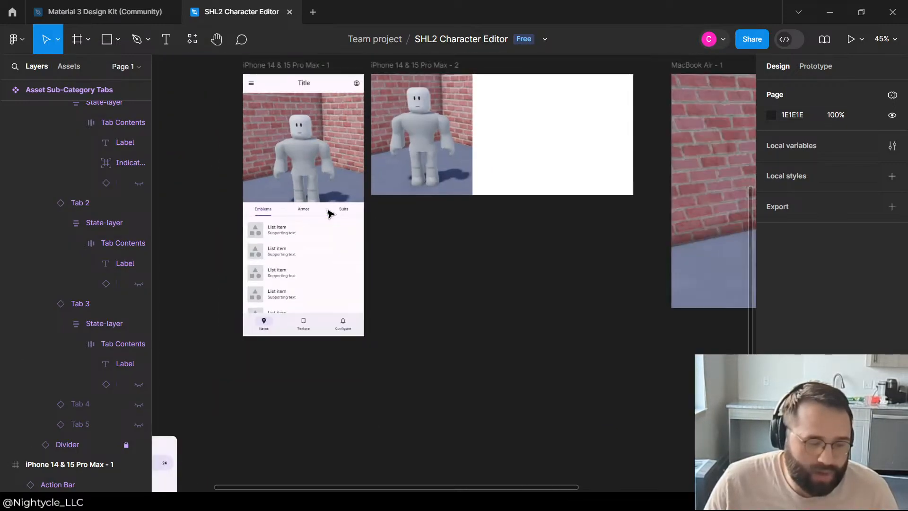
{"action": "scroll", "coordinate": [330, 214], "scroll_direction": "up", "scroll_amount": 2}
{"action": "scroll", "coordinate": [329, 213], "scroll_direction": "up", "scroll_amount": 2}
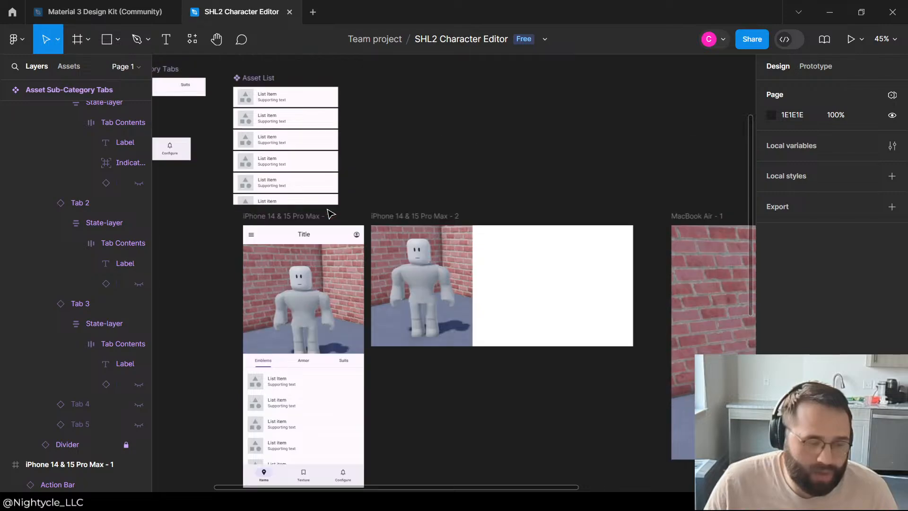
{"action": "scroll", "coordinate": [329, 214], "scroll_direction": "down", "scroll_amount": 2}
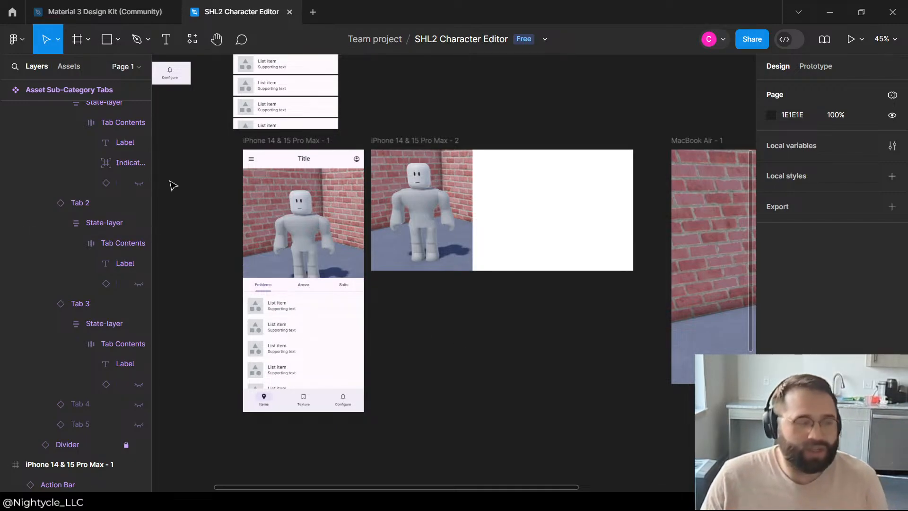
{"action": "left_click", "coordinate": [437, 239]}
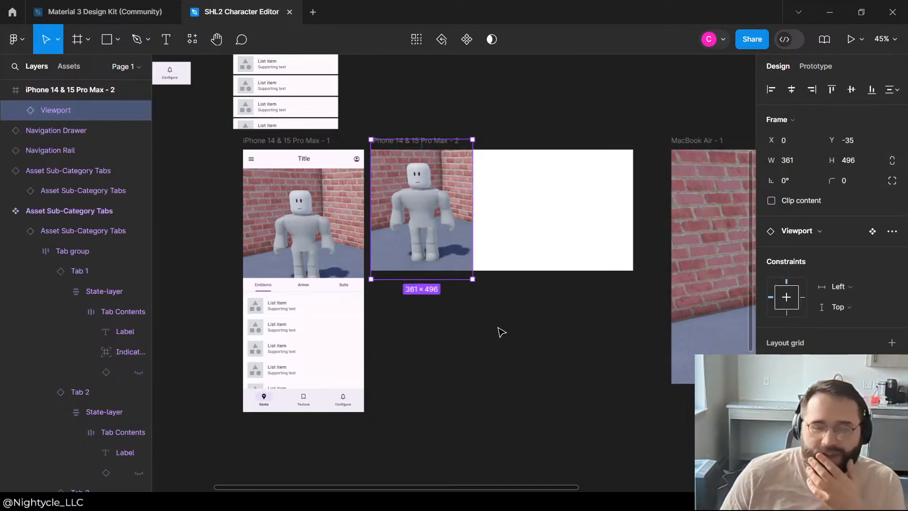
{"action": "left_click", "coordinate": [500, 331]}
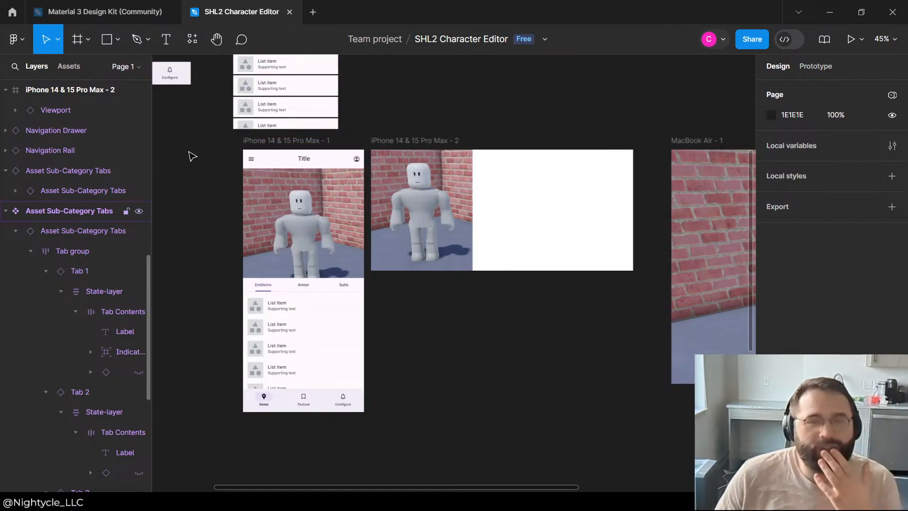
Step: Nudge the viewport in the iPhone 14 & 15 Pro Max - 1 frame upward to Y 27
{"action": "left_click", "coordinate": [333, 191]}
{"action": "key", "text": "Up"}
{"action": "key", "text": "Up"}
{"action": "key", "text": "Up"}
{"action": "key", "text": "Up"}
{"action": "key", "text": "Up"}
{"action": "key", "text": "Up"}
{"action": "key", "text": "Up"}
{"action": "key", "text": "Up"}
{"action": "key", "text": "Up"}
{"action": "key", "text": "Up"}
{"action": "key", "text": "Up"}
{"action": "key", "text": "Up"}
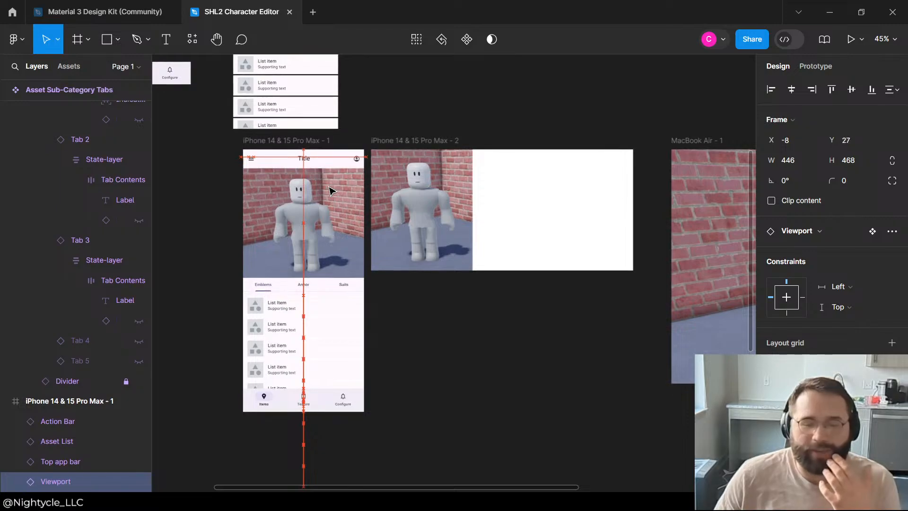
{"action": "left_click", "coordinate": [367, 114]}
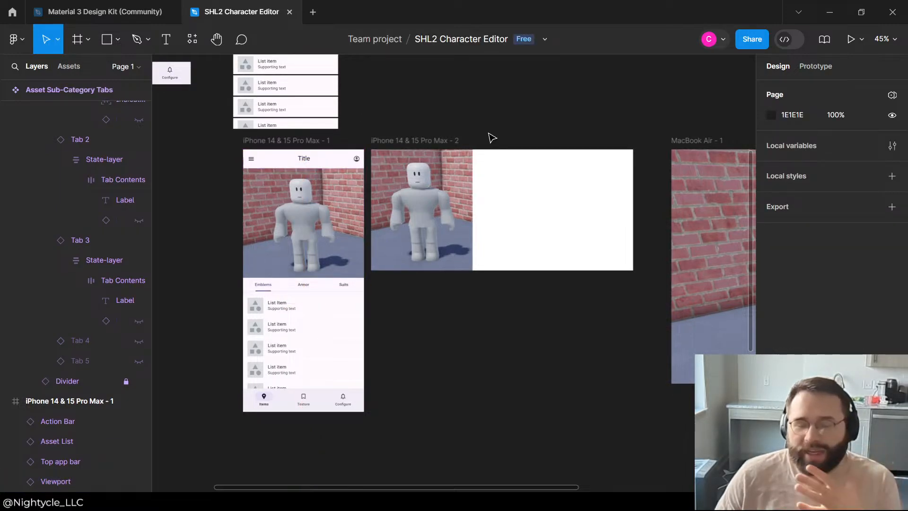
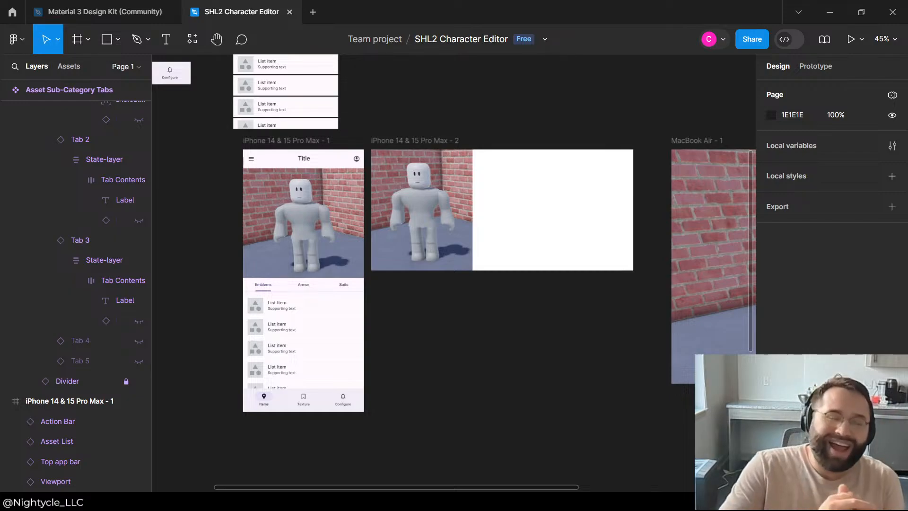
Step: Widen the viewport in the iPhone 14 & 15 Pro Max - 2 frame slightly, keeping its left edge and height
{"action": "scroll", "coordinate": [459, 167], "scroll_direction": "up", "scroll_amount": 2}
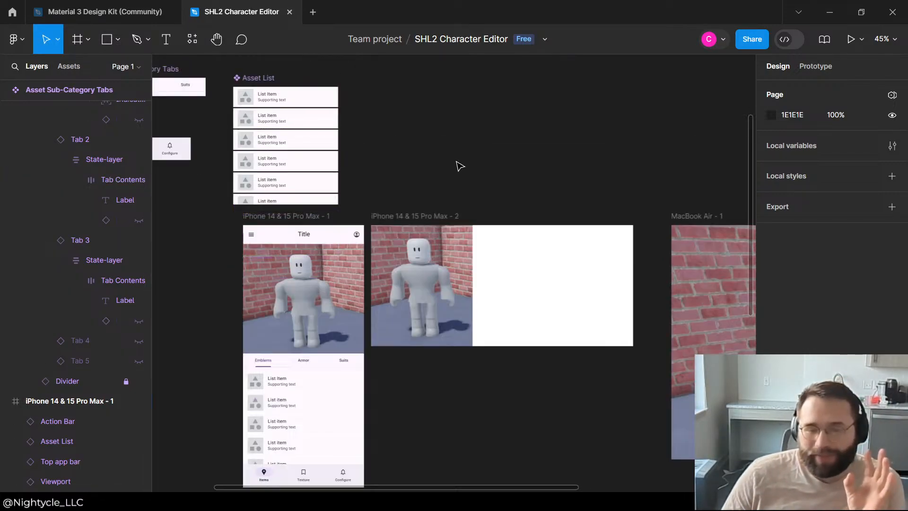
{"action": "scroll", "coordinate": [459, 167], "scroll_direction": "down", "scroll_amount": 4}
{"action": "scroll", "coordinate": [375, 152], "scroll_direction": "up", "scroll_amount": 4}
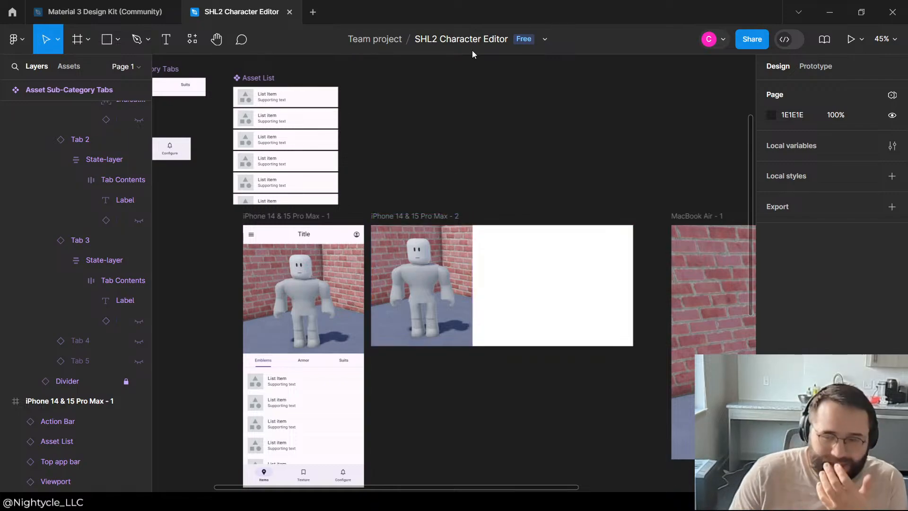
{"action": "left_click", "coordinate": [465, 258]}
{"action": "left_click", "coordinate": [482, 172]}
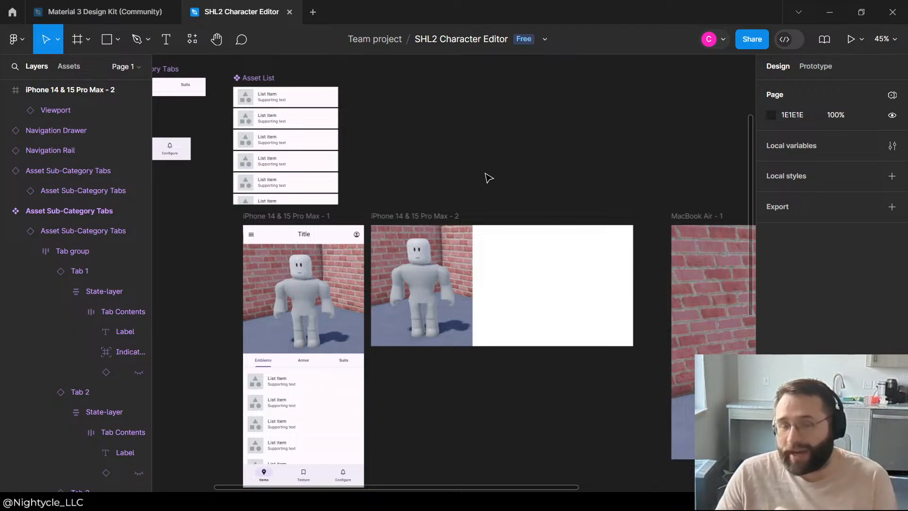
{"action": "scroll", "coordinate": [487, 176], "scroll_direction": "down", "scroll_amount": 3}
{"action": "left_click", "coordinate": [485, 106]}
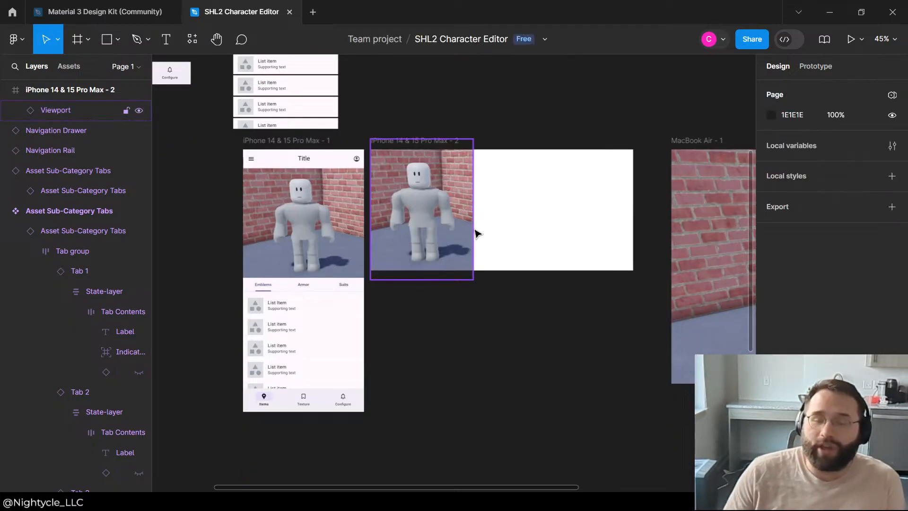
{"action": "left_click", "coordinate": [472, 230]}
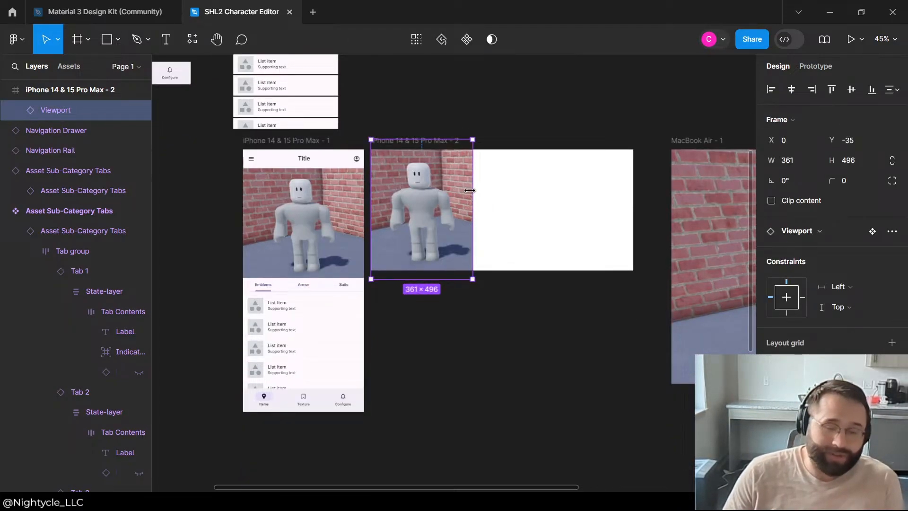
{"action": "left_click_drag", "start_coordinate": [471, 190], "coordinate": [482, 189]}
{"action": "left_click", "coordinate": [499, 80]}
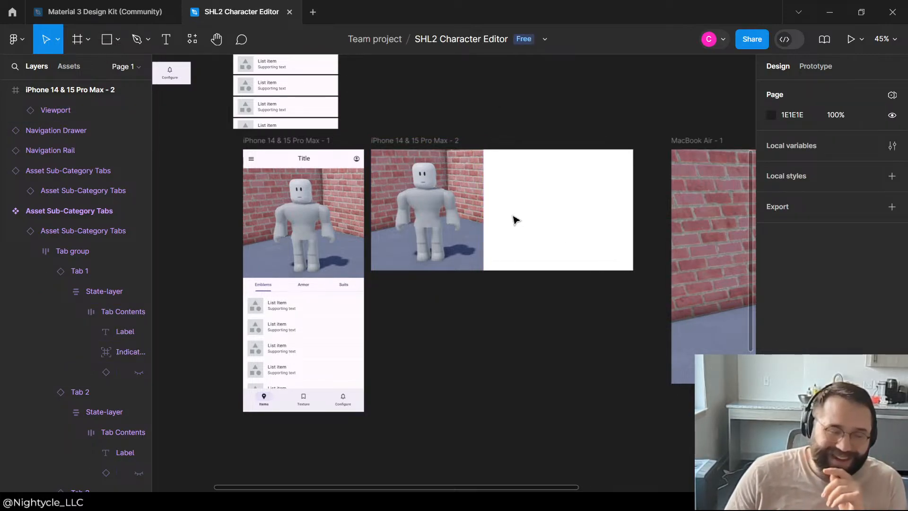
{"action": "left_click", "coordinate": [473, 210]}
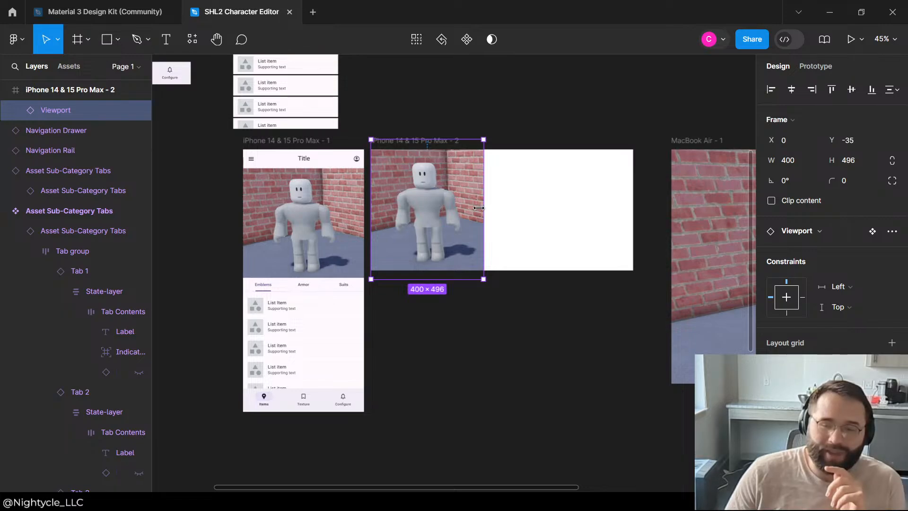
{"action": "left_click", "coordinate": [519, 355]}
Step: Look over the portrait phone frame's asset list and top app bar beside the landscape phone frame
{"action": "left_click", "coordinate": [306, 305]}
{"action": "scroll", "coordinate": [410, 231], "scroll_direction": "up", "scroll_amount": 3}
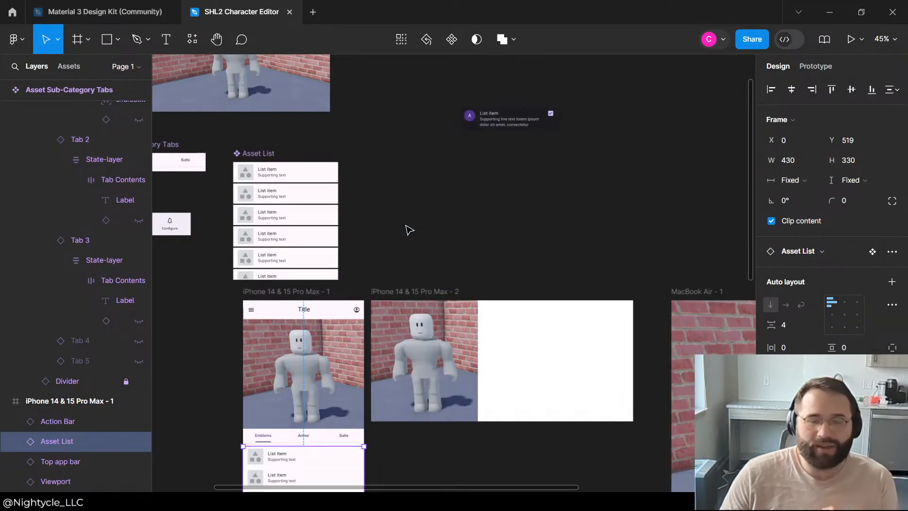
{"action": "left_click", "coordinate": [422, 240]}
{"action": "left_click", "coordinate": [283, 291]}
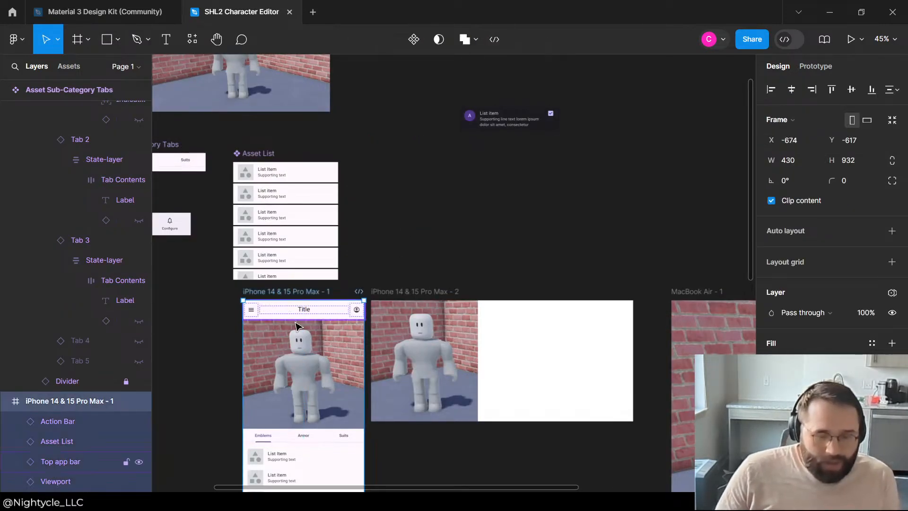
{"action": "left_click", "coordinate": [299, 314]}
{"action": "left_click", "coordinate": [426, 240]}
{"action": "scroll", "coordinate": [426, 239], "scroll_direction": "down", "scroll_amount": 5}
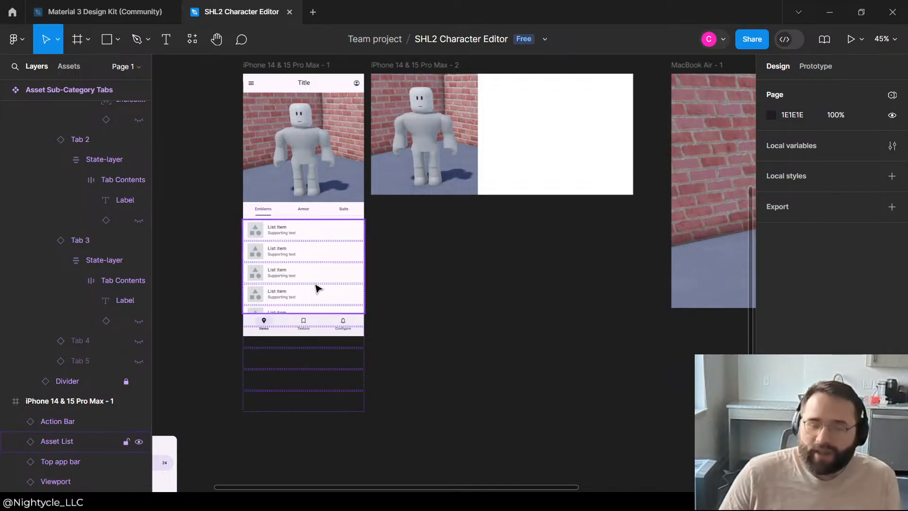
{"action": "left_click", "coordinate": [317, 288]}
{"action": "left_click", "coordinate": [415, 284]}
{"action": "scroll", "coordinate": [375, 235], "scroll_direction": "up", "scroll_amount": 2}
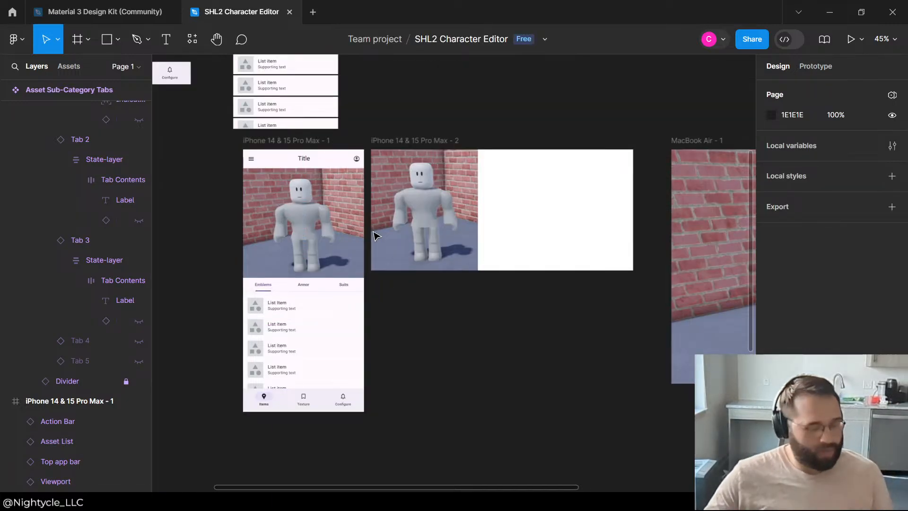
{"action": "scroll", "coordinate": [566, 283], "scroll_direction": "down", "scroll_amount": 2}
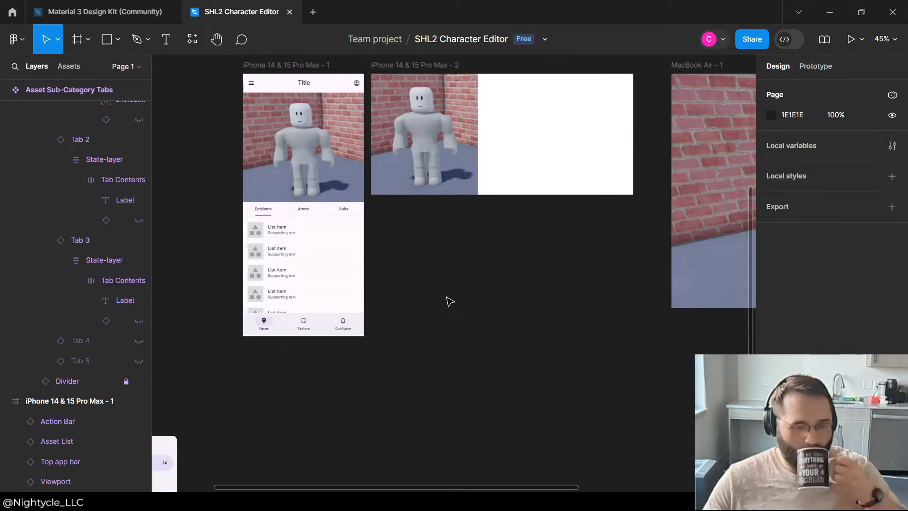
{"action": "scroll", "coordinate": [446, 303], "scroll_direction": "down", "scroll_amount": 2}
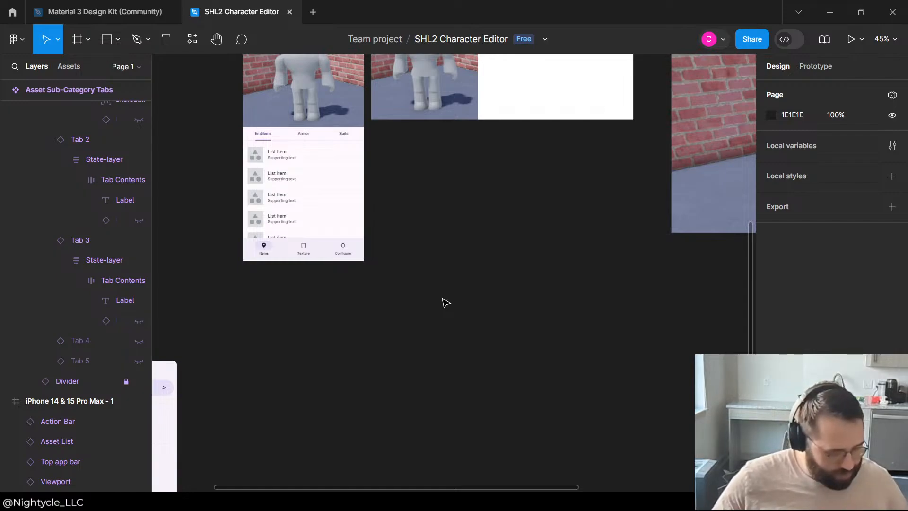
Step: Examine the sub-category tabs, asset list and action bar in the portrait phone frame
{"action": "left_click", "coordinate": [293, 138]}
{"action": "scroll", "coordinate": [466, 205], "scroll_direction": "up", "scroll_amount": 2}
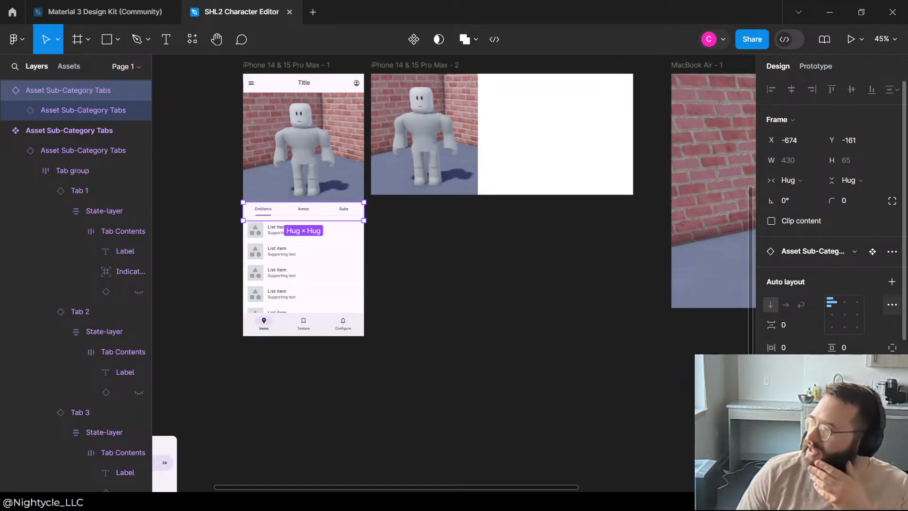
{"action": "left_click", "coordinate": [398, 277]}
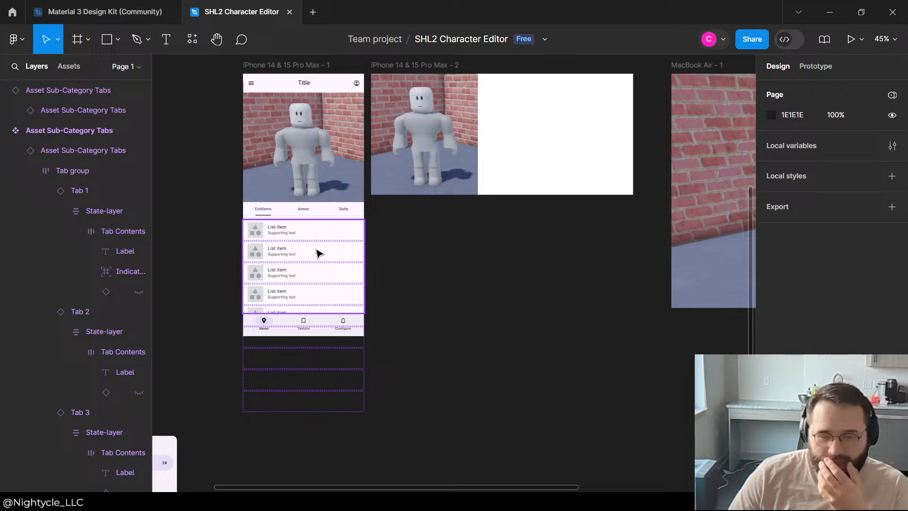
{"action": "left_click", "coordinate": [334, 216]}
{"action": "left_click", "coordinate": [356, 267]}
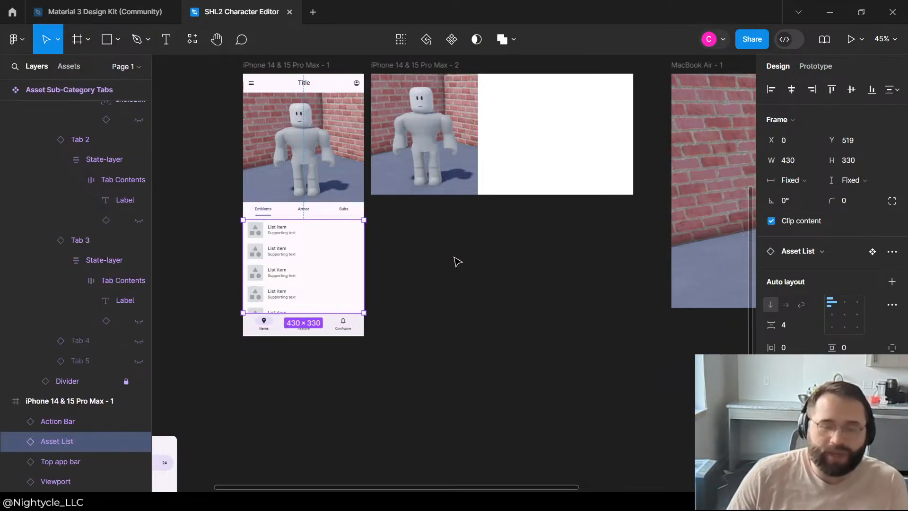
{"action": "left_click", "coordinate": [456, 260]}
{"action": "left_click", "coordinate": [298, 326]}
{"action": "scroll", "coordinate": [336, 303], "scroll_direction": "up", "scroll_amount": 3}
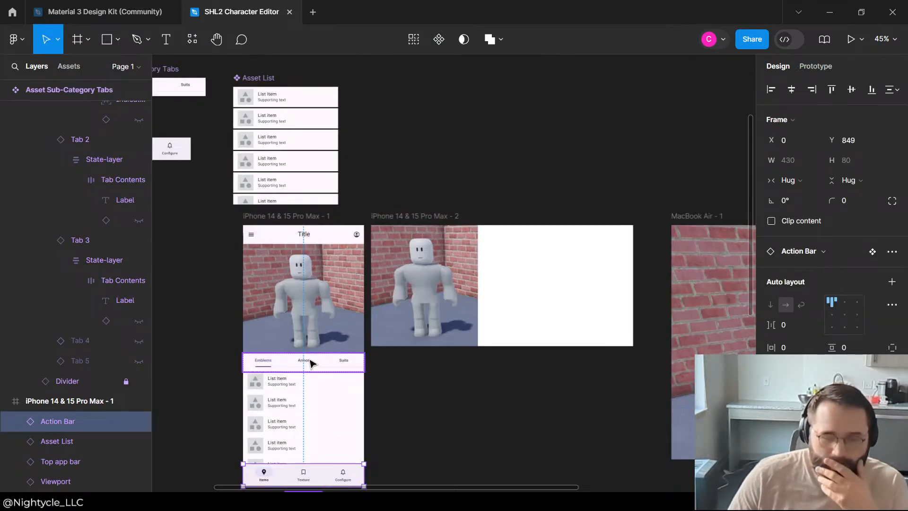
{"action": "left_click", "coordinate": [350, 227]}
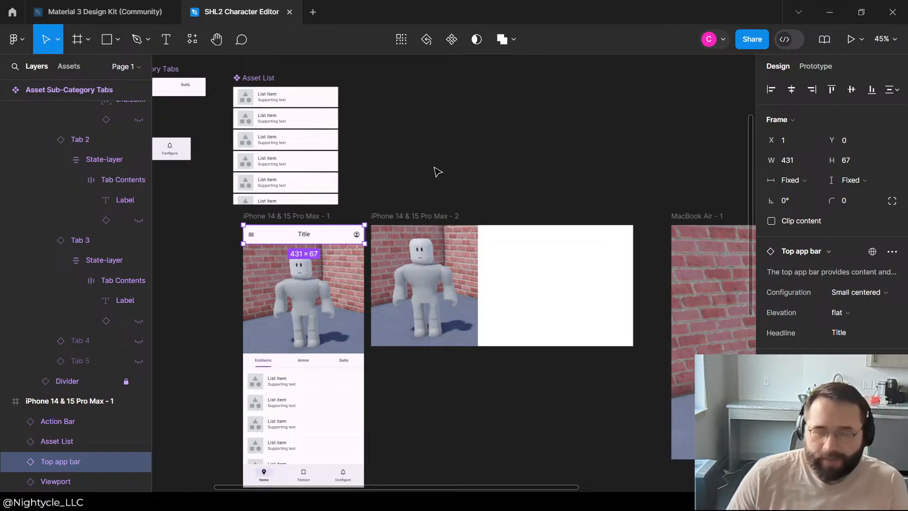
{"action": "left_click_drag", "start_coordinate": [339, 236], "coordinate": [485, 115]}
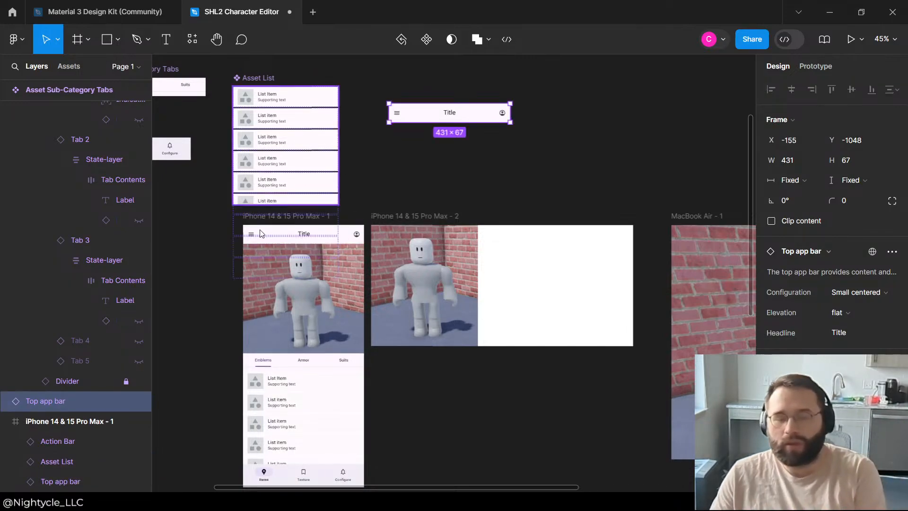
{"action": "key", "text": "Delete"}
Step: Copy the portrait phone frame's top app bar onto the empty canvas above the landscape phone frame
{"action": "left_click", "coordinate": [334, 235]}
{"action": "left_click", "coordinate": [495, 94]}
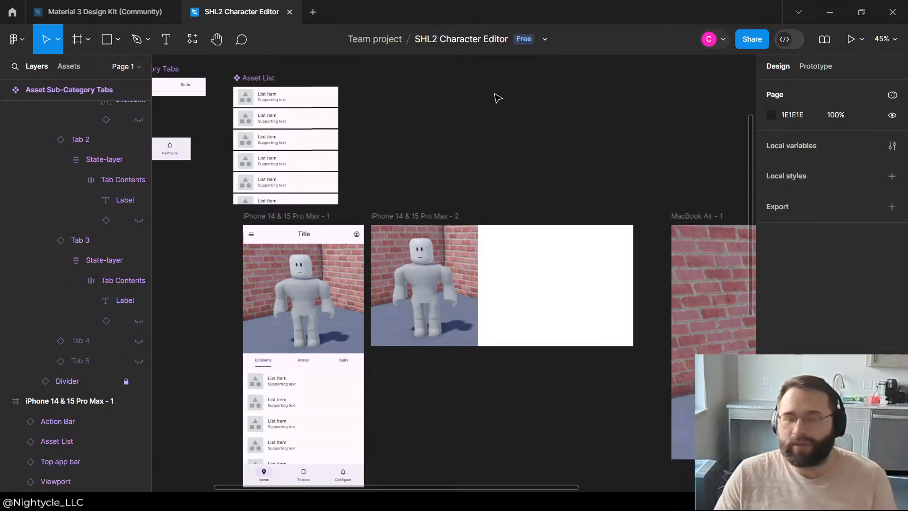
{"action": "key", "text": "ctrl+v"}
{"action": "left_click_drag", "start_coordinate": [332, 245], "coordinate": [457, 145]}
Step: Change the headline of the copied top app bar to "Outfit"
{"action": "double_click", "coordinate": [431, 138]}
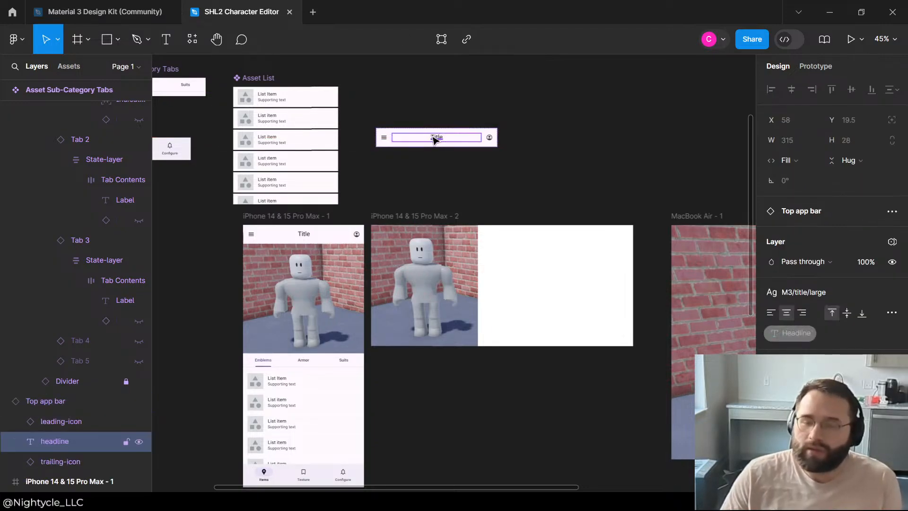
{"action": "double_click", "coordinate": [432, 136]}
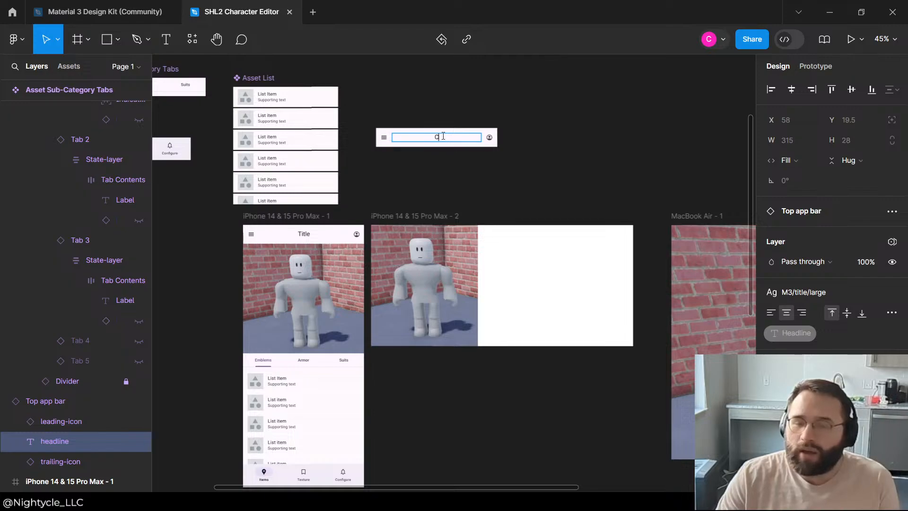
{"action": "left_click", "coordinate": [362, 206]}
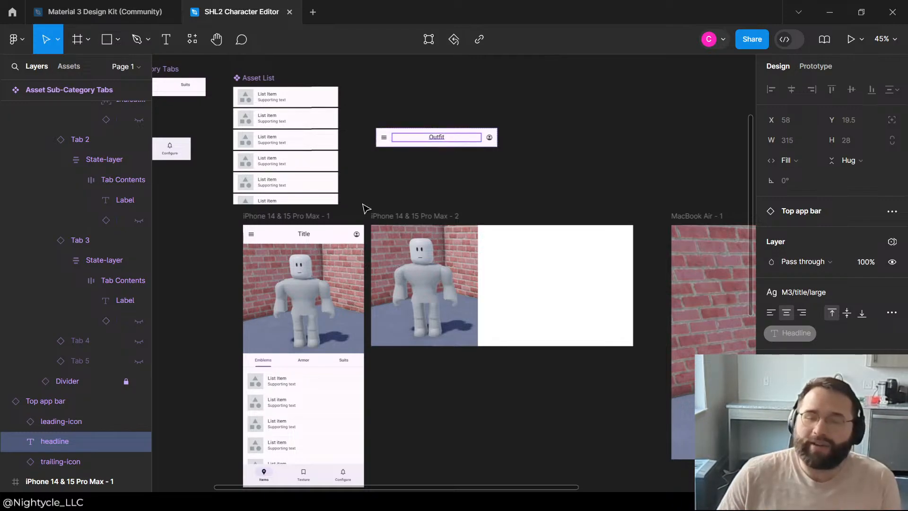
{"action": "left_click", "coordinate": [546, 97]}
Step: Turn the Outfit bar into a component named "Outfit Title" and place it beneath the Action Bar component
{"action": "scroll", "coordinate": [425, 126], "scroll_direction": "up", "scroll_amount": 2}
{"action": "scroll", "coordinate": [428, 131], "scroll_direction": "down", "scroll_amount": 2}
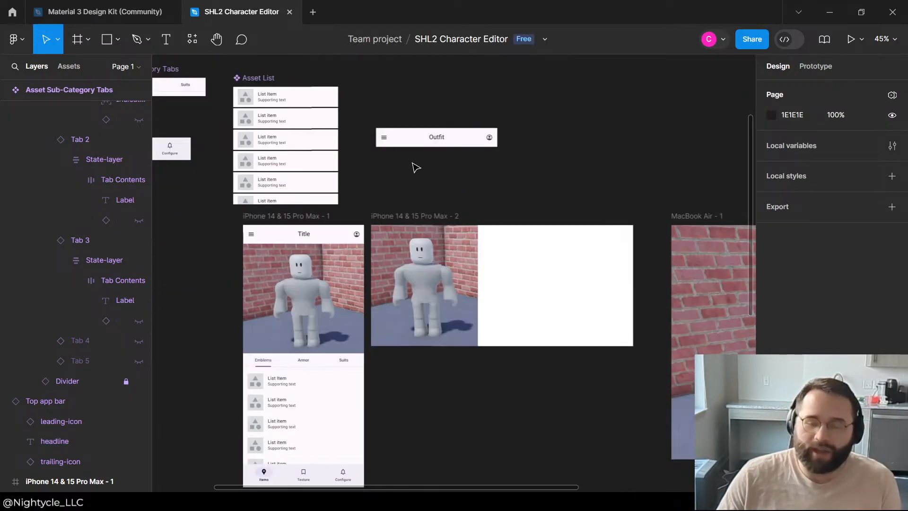
{"action": "left_click_drag", "start_coordinate": [418, 140], "coordinate": [395, 164]}
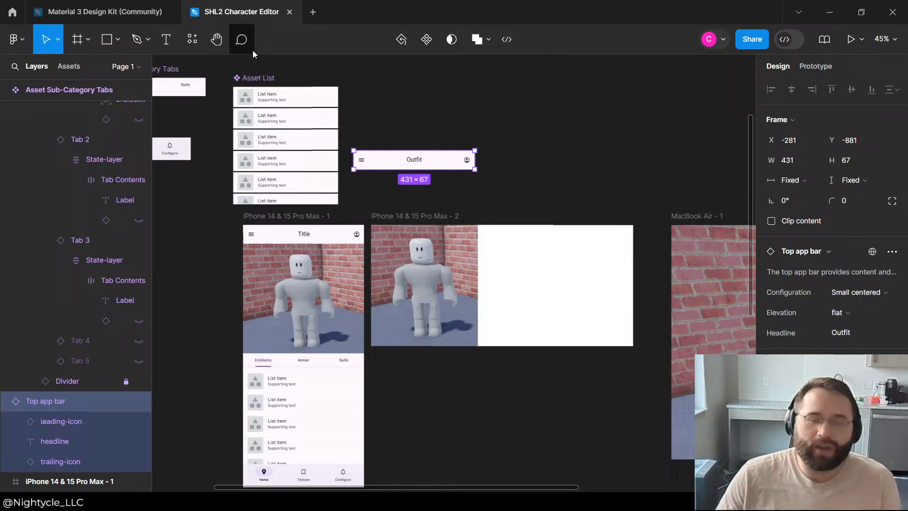
{"action": "right_click", "coordinate": [378, 160]}
{"action": "mouse_move", "coordinate": [442, 278]}
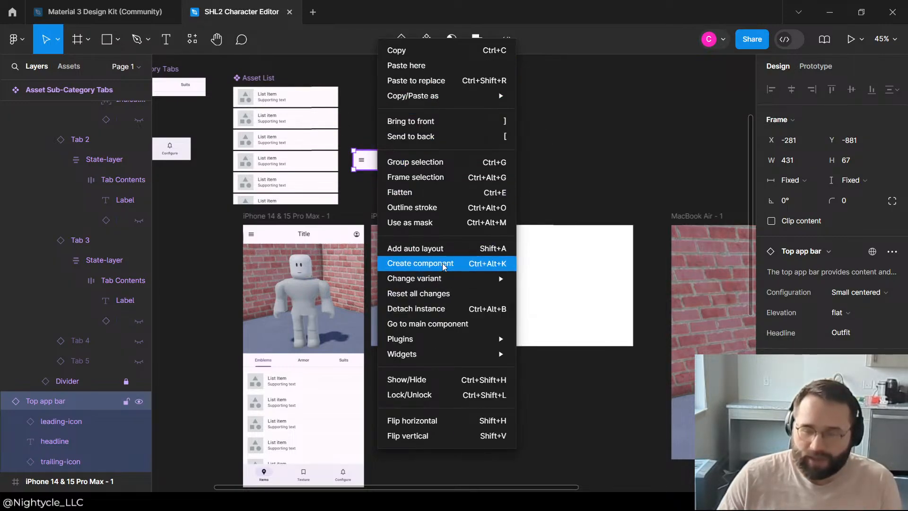
{"action": "left_click", "coordinate": [421, 263]}
{"action": "double_click", "coordinate": [387, 141]}
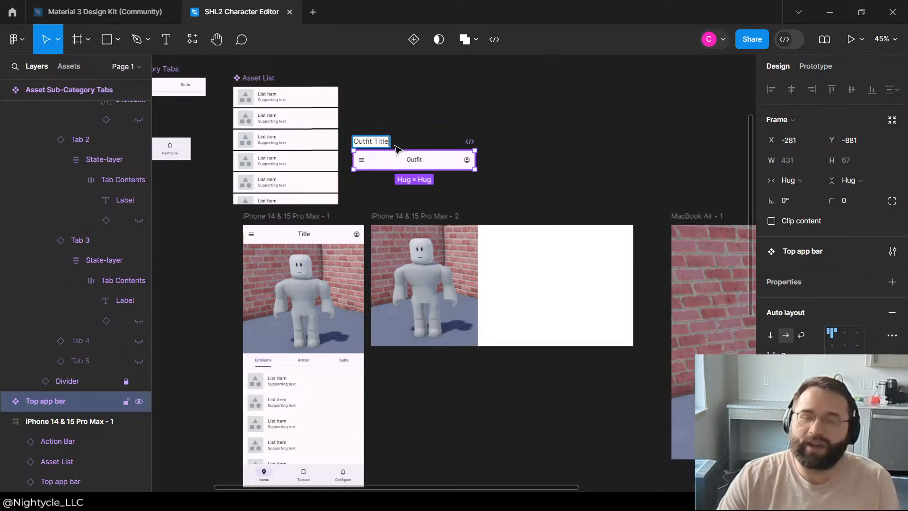
{"action": "type", "text": "Outfit Title"}
{"action": "key", "text": "Return"}
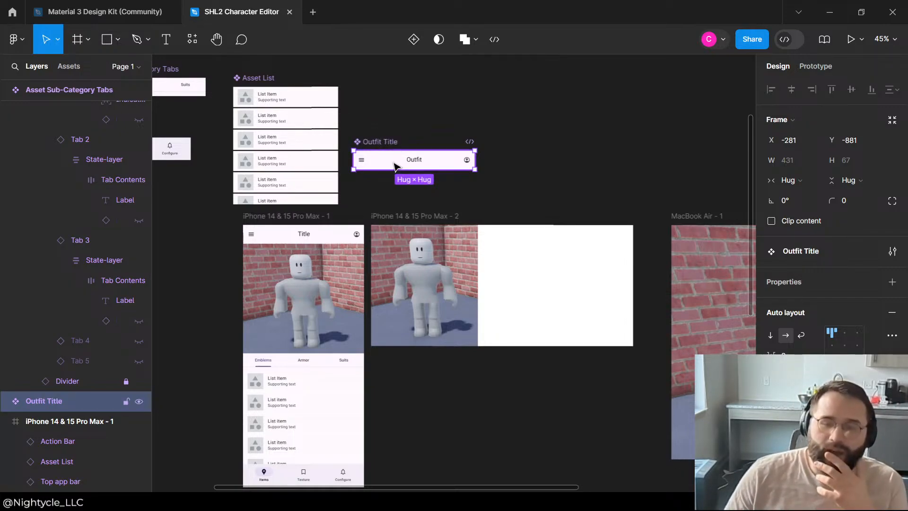
{"action": "left_click_drag", "start_coordinate": [395, 166], "coordinate": [230, 194]}
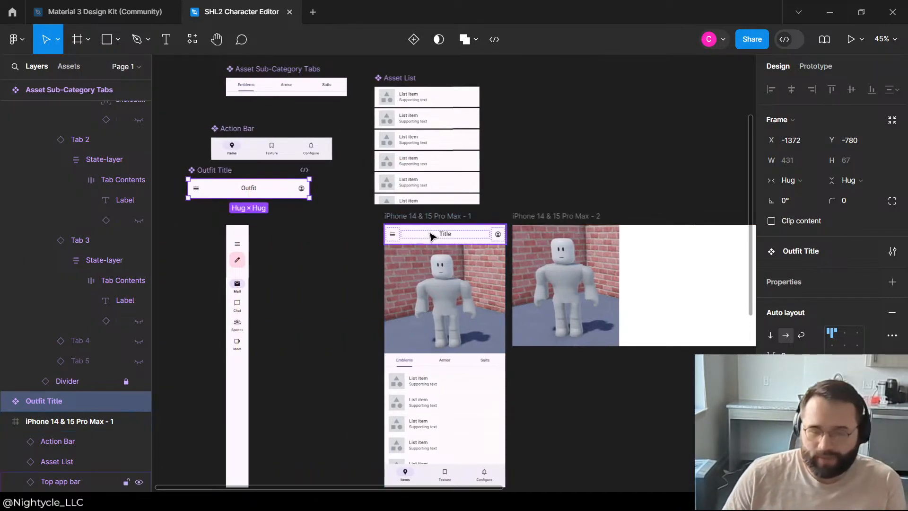
Step: Replace the top app bar in the iPhone 14 & 15 Pro Max - 1 frame with an instance of Outfit Title
{"action": "left_click", "coordinate": [431, 236]}
{"action": "key", "text": "Delete"}
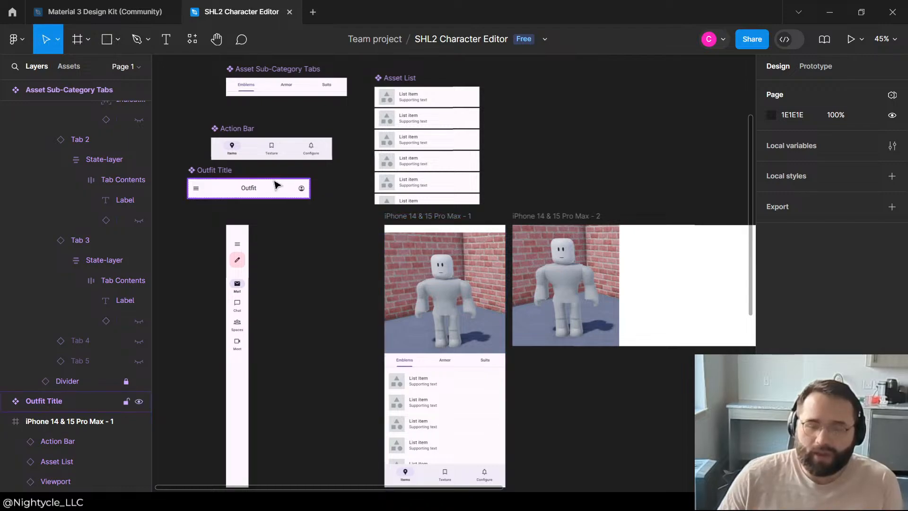
{"action": "left_click", "coordinate": [278, 188]}
{"action": "left_click_drag", "start_coordinate": [278, 192], "coordinate": [585, 103]}
{"action": "key", "text": "Delete"}
{"action": "scroll", "coordinate": [437, 321], "scroll_direction": "down", "scroll_amount": 3}
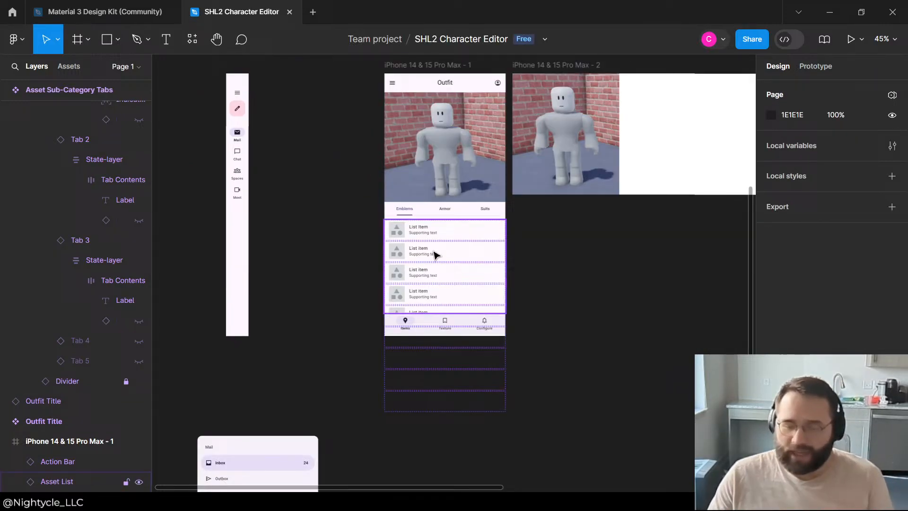
Step: Collapse the Asset Sub-Category Tabs instance and component layers, and locate the Navigation Rail and Navigation Drawer layers
{"action": "left_click", "coordinate": [437, 211]}
{"action": "double_click", "coordinate": [440, 254]}
{"action": "left_click", "coordinate": [564, 227]}
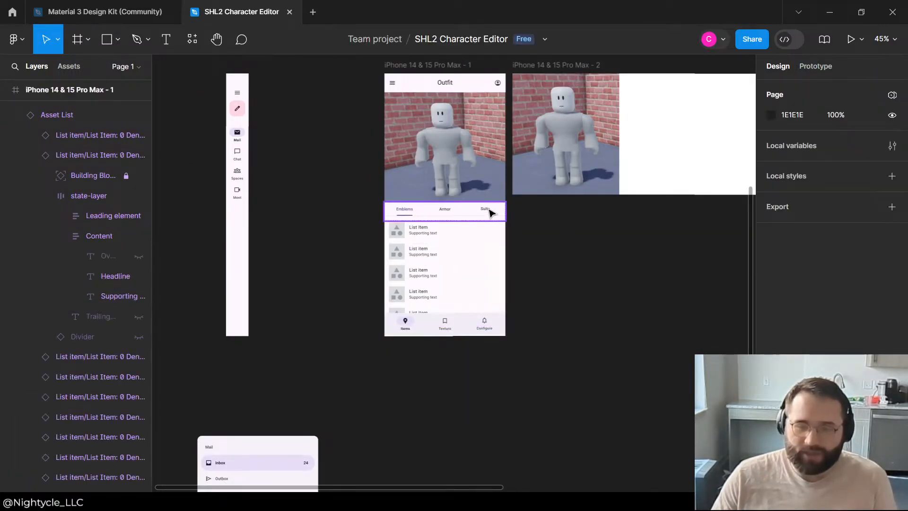
{"action": "left_click", "coordinate": [489, 212]}
{"action": "scroll", "coordinate": [57, 183], "scroll_direction": "up", "scroll_amount": 3}
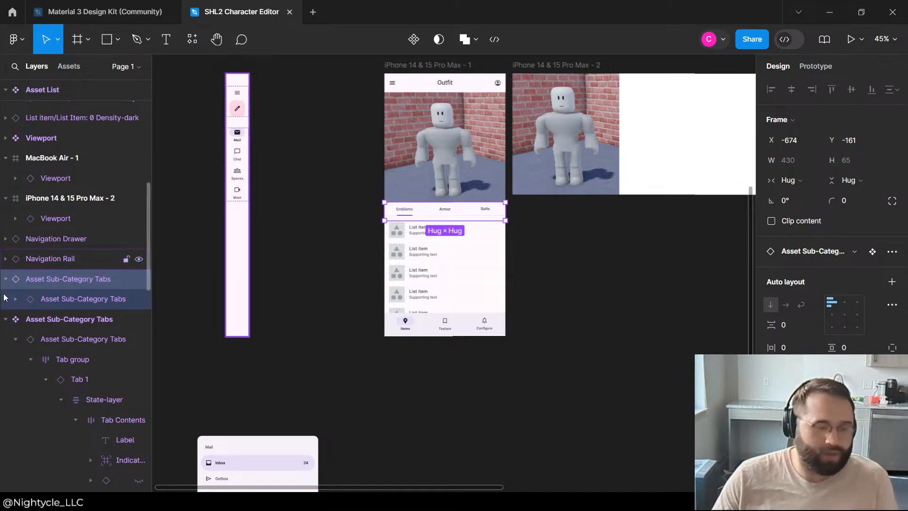
{"action": "left_click", "coordinate": [5, 319]}
{"action": "left_click", "coordinate": [6, 279]}
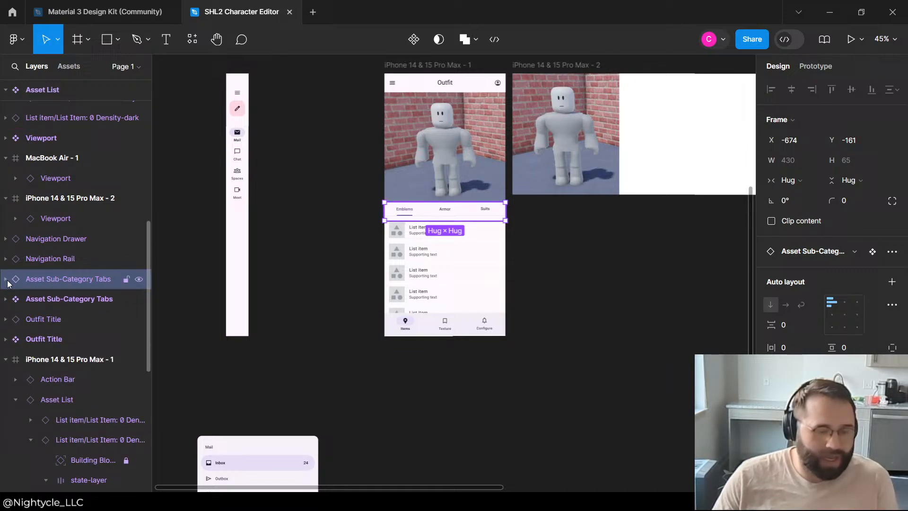
{"action": "left_click", "coordinate": [63, 259]}
{"action": "left_click", "coordinate": [70, 237]}
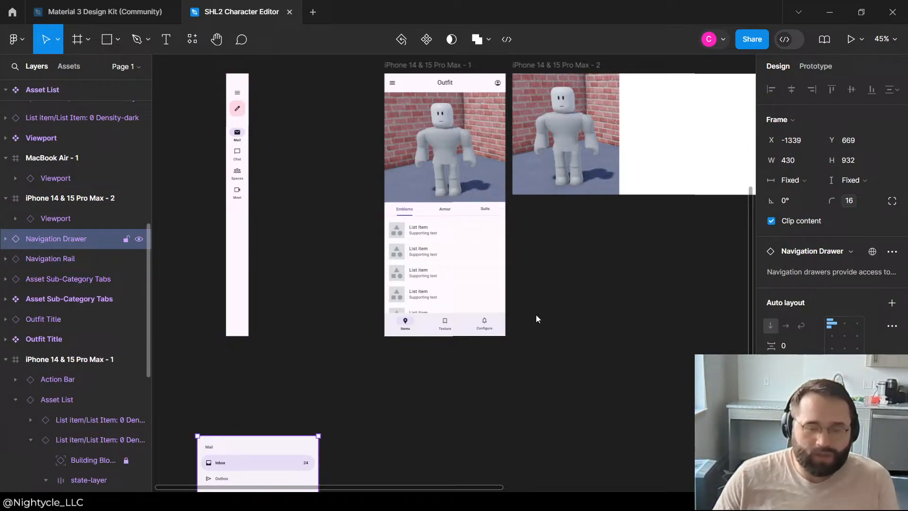
Step: Collapse the Asset List layer and nest the Asset Sub-Category Tabs instance inside the iPhone 14 & 15 Pro Max - 1 frame
{"action": "left_click", "coordinate": [454, 334]}
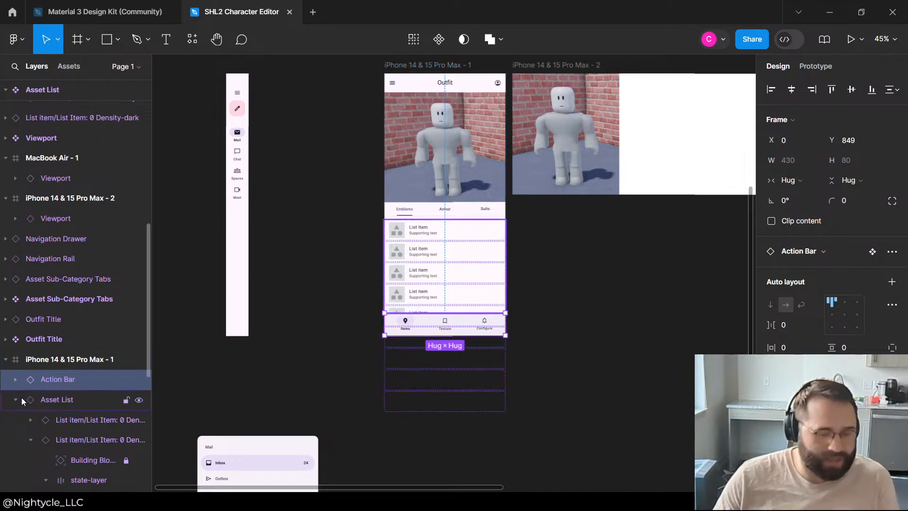
{"action": "left_click", "coordinate": [46, 399]}
{"action": "left_click", "coordinate": [72, 384]}
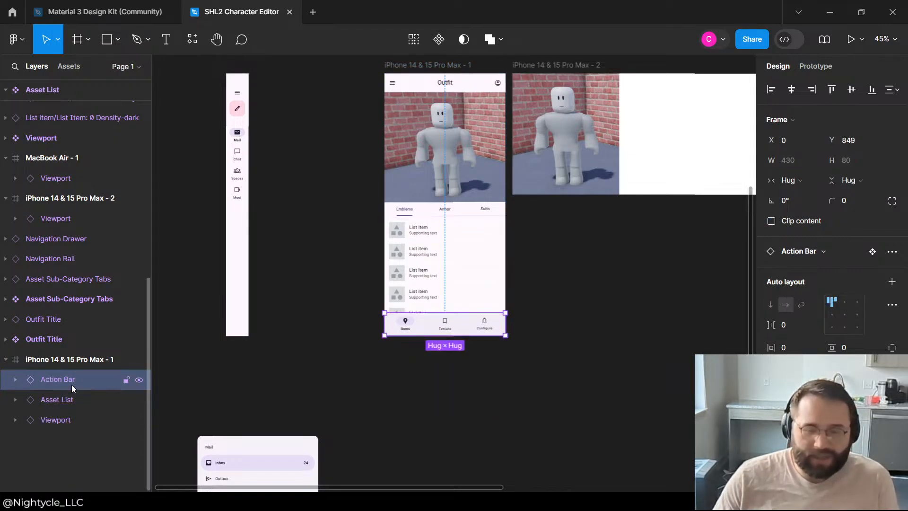
{"action": "left_click", "coordinate": [472, 217]}
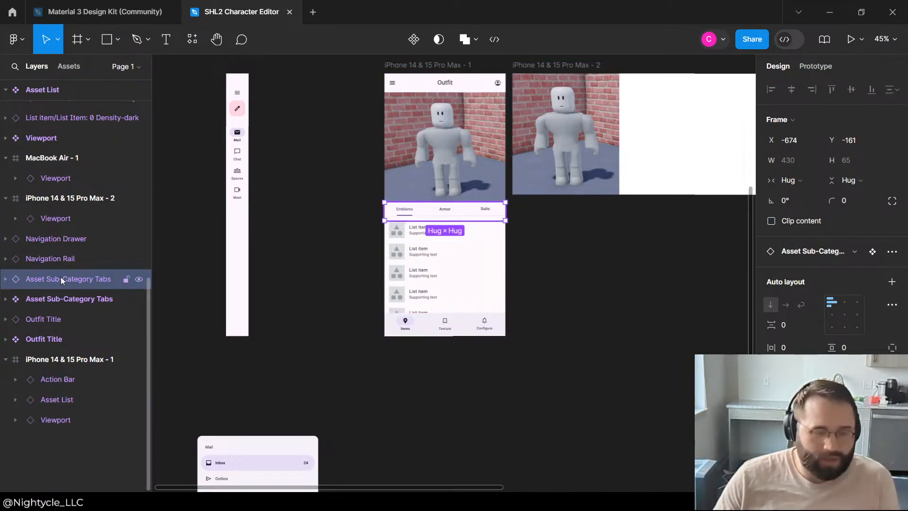
{"action": "left_click_drag", "start_coordinate": [66, 372], "coordinate": [66, 375]}
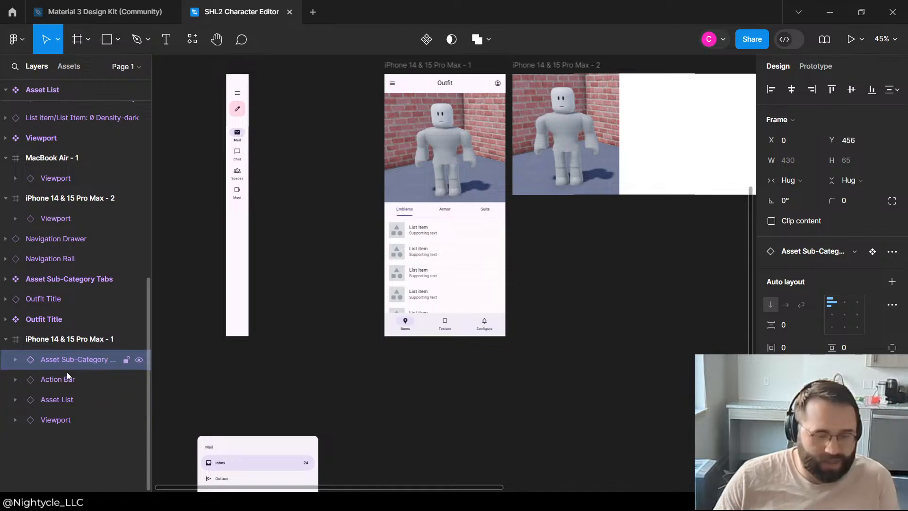
Step: Group the Asset Sub-Category Tabs, Action Bar and Asset List instances within the iPhone 14 & 15 Pro Max - 1 frame
{"action": "left_click", "coordinate": [63, 381]}
{"action": "left_click", "coordinate": [63, 400]}
{"action": "left_click", "coordinate": [59, 420]}
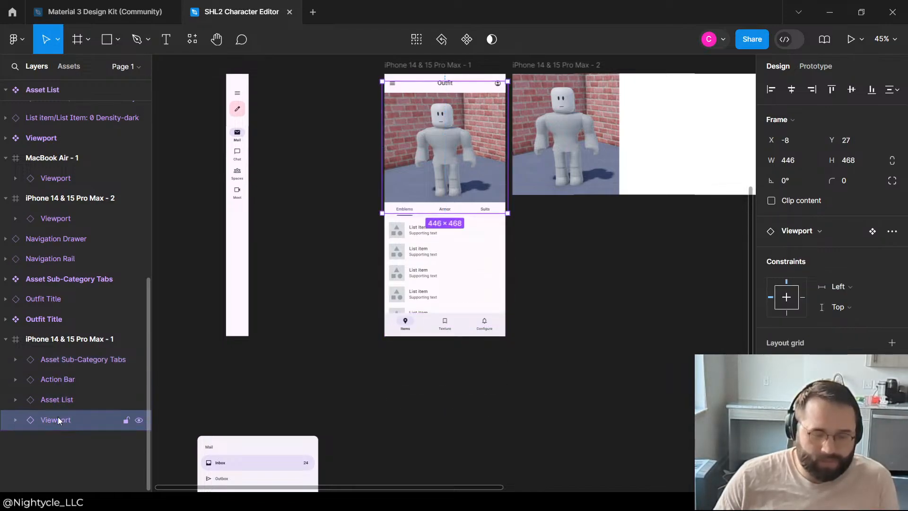
{"action": "left_click", "coordinate": [60, 399]}
{"action": "left_click", "coordinate": [61, 381]}
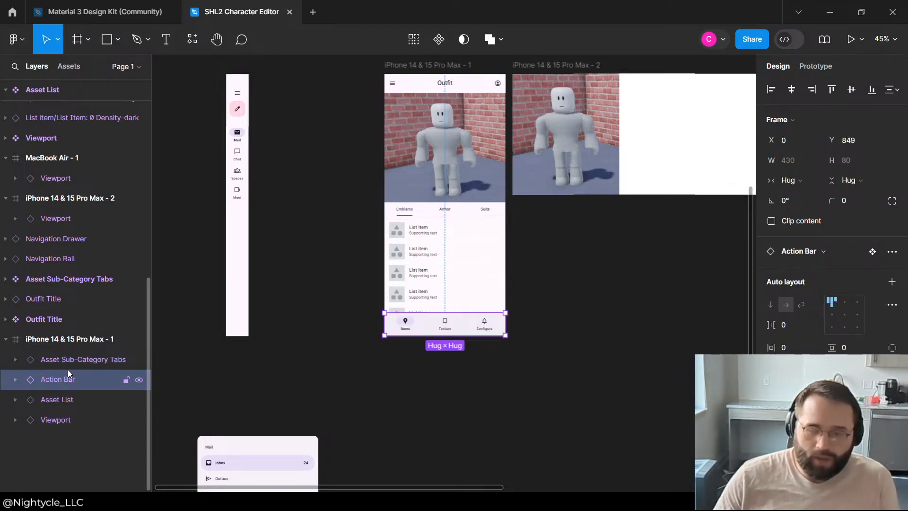
{"action": "left_click", "coordinate": [67, 367]}
{"action": "left_click", "coordinate": [67, 379], "text": "shift"}
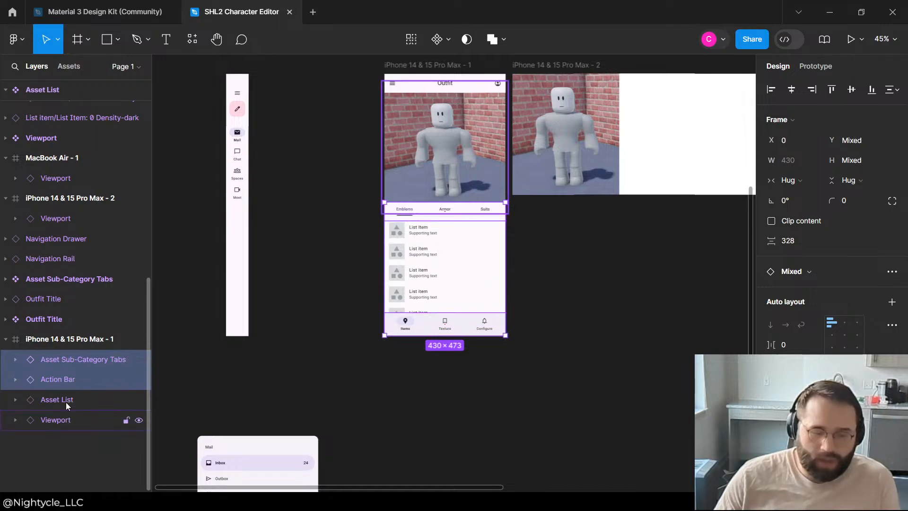
{"action": "left_click", "coordinate": [65, 400], "text": "shift"}
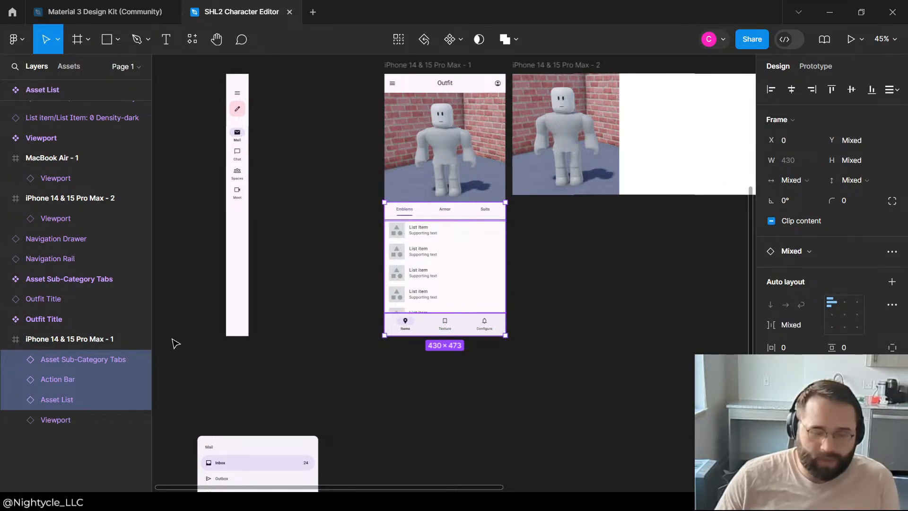
{"action": "key", "text": "ctrl+g"}
Step: Take the new group out of the iPhone 14 & 15 Pro Max - 1 frame and rename it "Asset Menu"
{"action": "scroll", "coordinate": [66, 425], "scroll_direction": "up", "scroll_amount": 2}
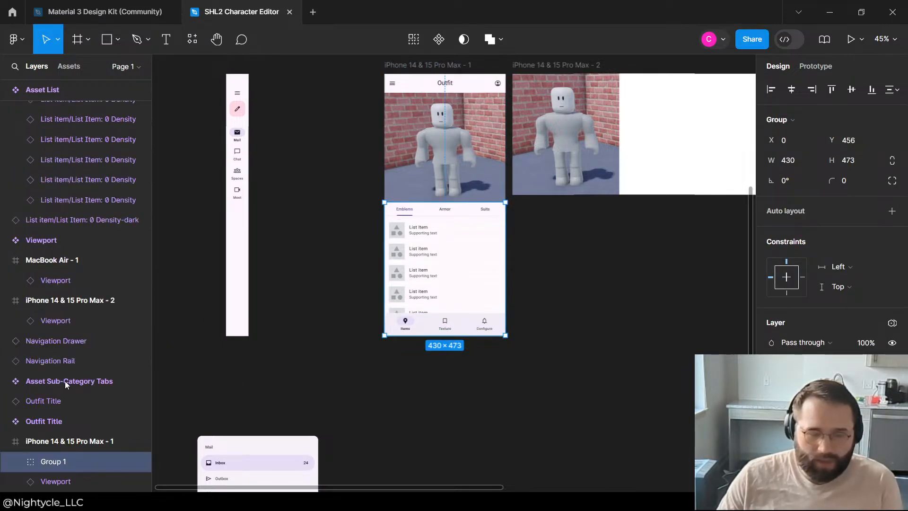
{"action": "left_click_drag", "start_coordinate": [69, 428], "coordinate": [69, 428]}
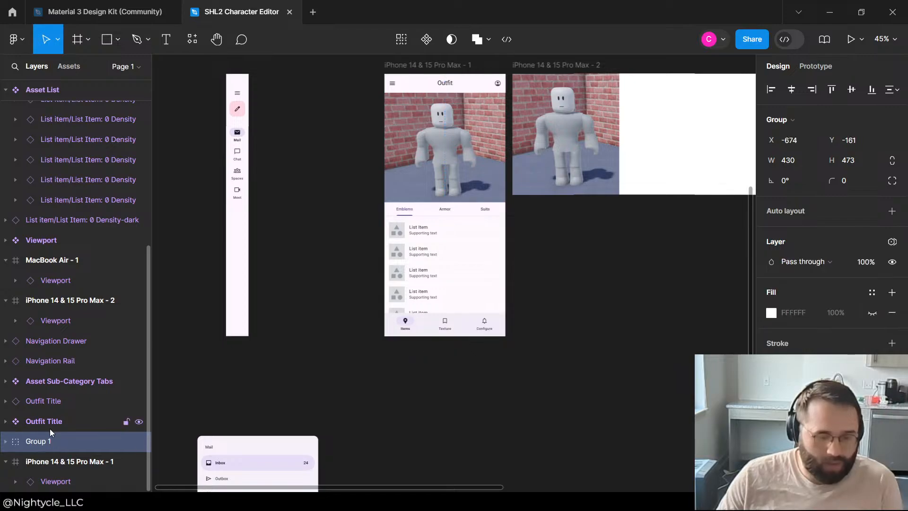
{"action": "double_click", "coordinate": [46, 436]}
{"action": "type", "text": "Asset"}
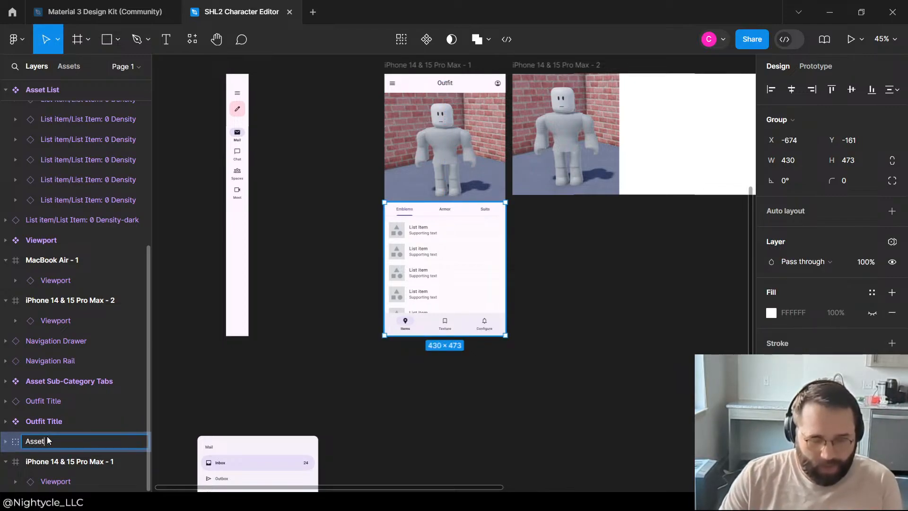
{"action": "type", "text": " Menu"}
{"action": "key", "text": "Return"}
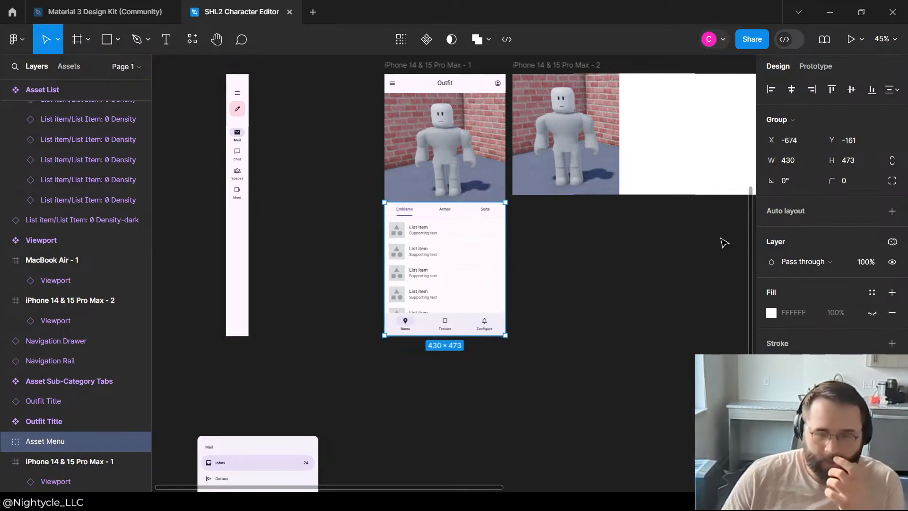
Step: Move the Asset Menu group onto the empty canvas below the iPhone 14 & 15 Pro Max - 1 frame and turn it into a component
{"action": "left_click_drag", "start_coordinate": [428, 262], "coordinate": [201, 291]}
{"action": "left_click_drag", "start_coordinate": [287, 186], "coordinate": [471, 438]}
{"action": "right_click", "coordinate": [471, 437]}
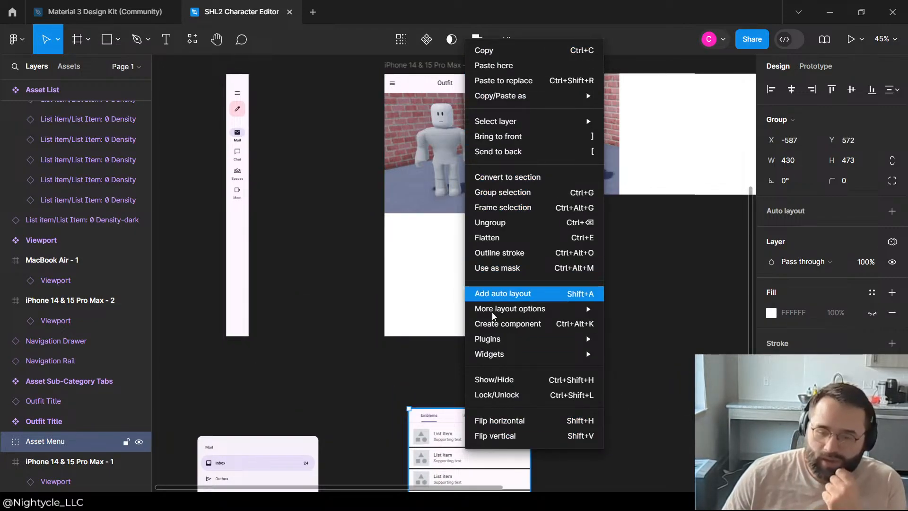
{"action": "left_click", "coordinate": [507, 323]}
{"action": "left_click", "coordinate": [681, 295]}
Step: Place an instance of the Asset Menu component in the lower part of the iPhone 14 & 15 Pro Max - 1 frame
{"action": "left_click", "coordinate": [504, 453]}
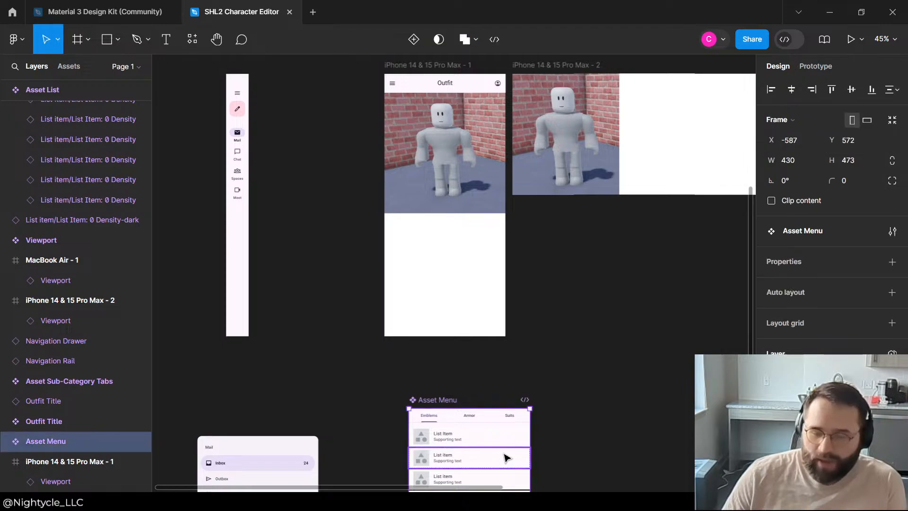
{"action": "key", "text": "ctrl+c"}
{"action": "key", "text": "ctrl+v"}
{"action": "left_click_drag", "start_coordinate": [520, 452], "coordinate": [469, 261]}
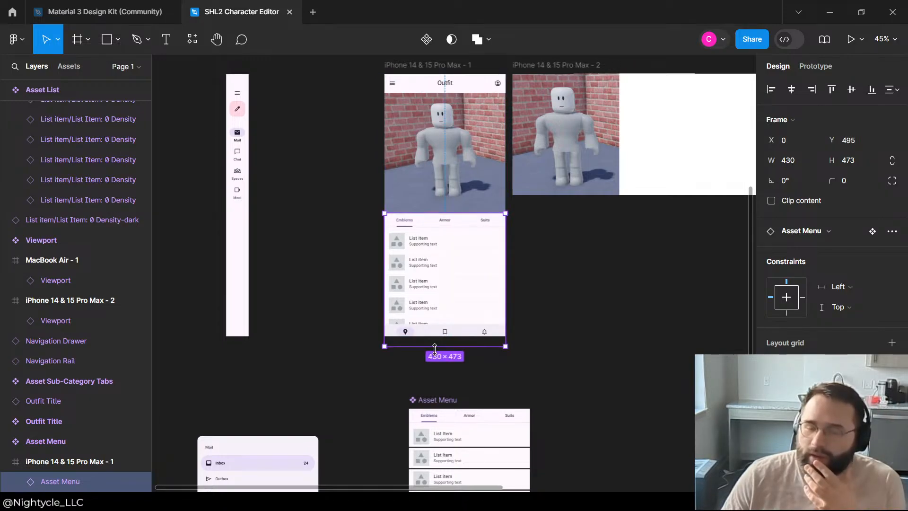
Step: Resize the Asset Menu instance to 430 × 456 at Y 476, ending flush with the phone frame's bottom edge
{"action": "left_click_drag", "start_coordinate": [435, 347], "coordinate": [440, 336]}
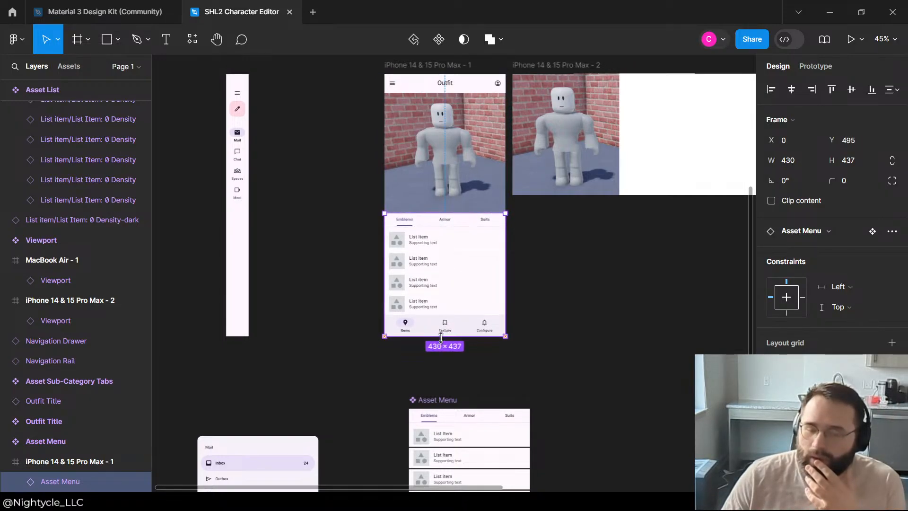
{"action": "mouse_move", "coordinate": [429, 212]}
{"action": "left_mouse_down"}
{"action": "mouse_move", "coordinate": [430, 181]}
{"action": "mouse_move", "coordinate": [428, 208]}
{"action": "left_mouse_up"}
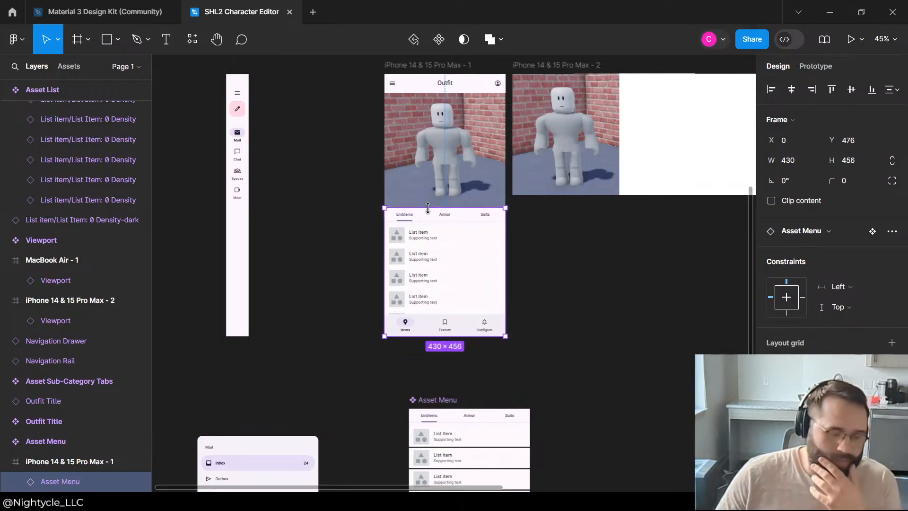
{"action": "left_click", "coordinate": [565, 238]}
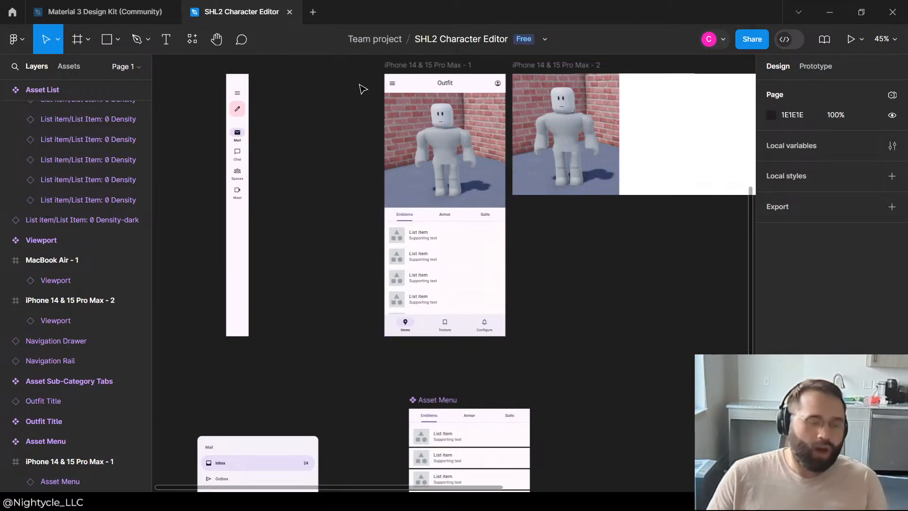
Step: Shift the Viewport instance in the iPhone 14 & 15 Pro Max - 1 frame slightly down to X -9, Y 33
{"action": "scroll", "coordinate": [413, 163], "scroll_direction": "down", "scroll_amount": 3}
{"action": "scroll", "coordinate": [414, 163], "scroll_direction": "up", "scroll_amount": 5}
{"action": "left_click", "coordinate": [442, 145]}
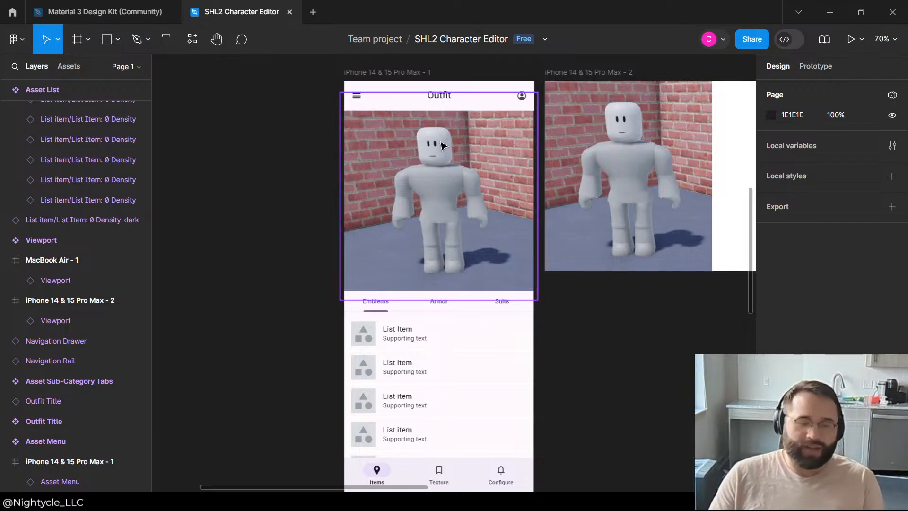
{"action": "scroll", "coordinate": [443, 145], "scroll_direction": "up", "scroll_amount": 3}
{"action": "key", "text": "Down"}
{"action": "key", "text": "Down"}
{"action": "key", "text": "Down"}
{"action": "key", "text": "Down"}
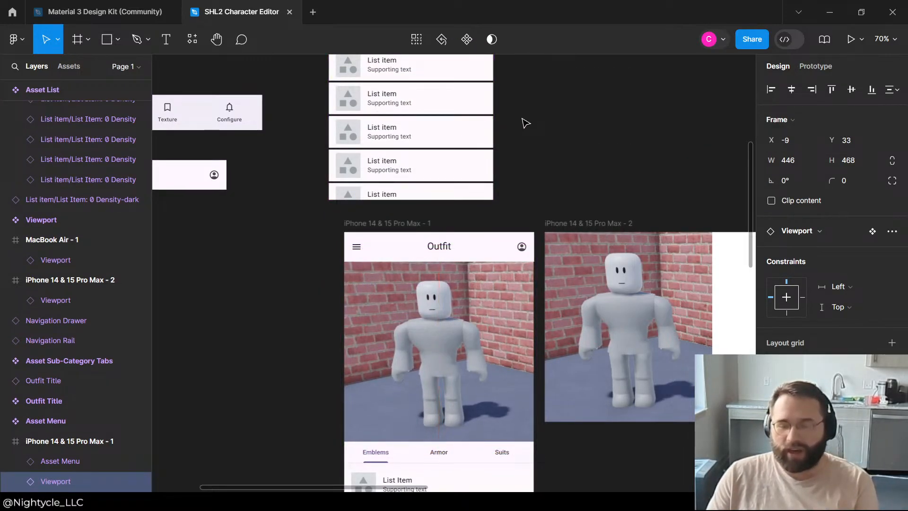
{"action": "left_click", "coordinate": [525, 123]}
{"action": "left_click", "coordinate": [407, 360]}
{"action": "left_click", "coordinate": [250, 244]}
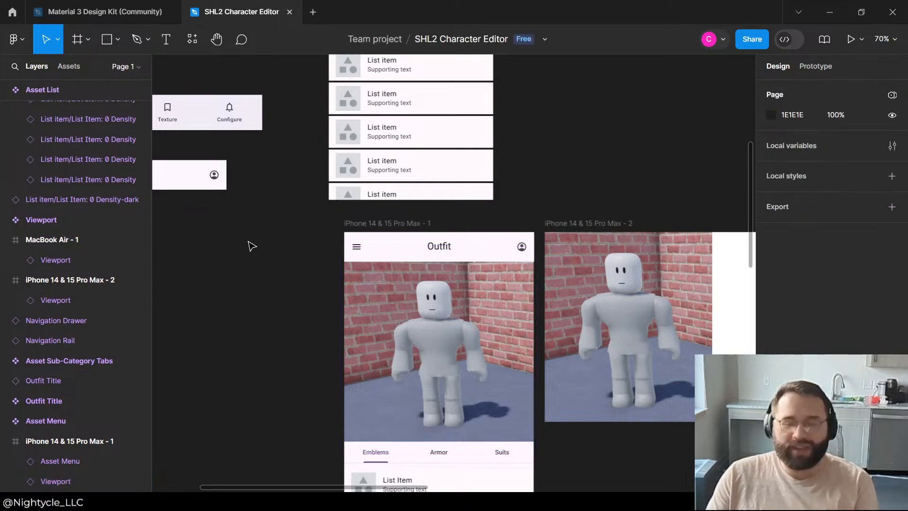
{"action": "scroll", "coordinate": [250, 245], "scroll_direction": "up", "scroll_amount": 3}
{"action": "scroll", "coordinate": [251, 245], "scroll_direction": "down", "scroll_amount": 3}
{"action": "left_click", "coordinate": [405, 226]}
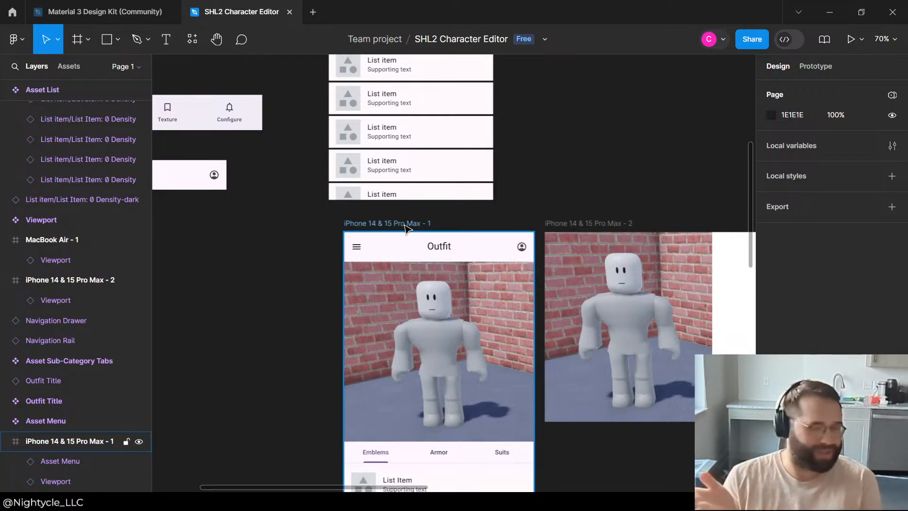
{"action": "left_click", "coordinate": [496, 221]}
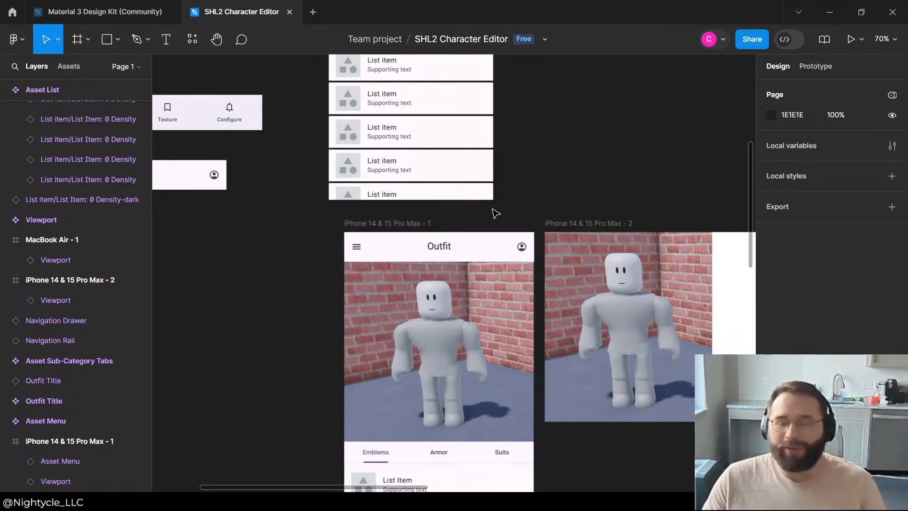
Step: Move the iPhone 14 & 15 Pro Max - 1 frame left, farther away from the iPhone 14 & 15 Pro Max - 2 frame
{"action": "scroll", "coordinate": [496, 214], "scroll_direction": "down", "scroll_amount": 3}
{"action": "left_click", "coordinate": [395, 148]}
{"action": "left_click_drag", "start_coordinate": [371, 149], "coordinate": [320, 143]}
Step: Align the Outfit Title instance with the top of the iPhone 14 & 15 Pro Max - 1 frame and nest it inside at X -1, Y 0
{"action": "left_click", "coordinate": [415, 174]}
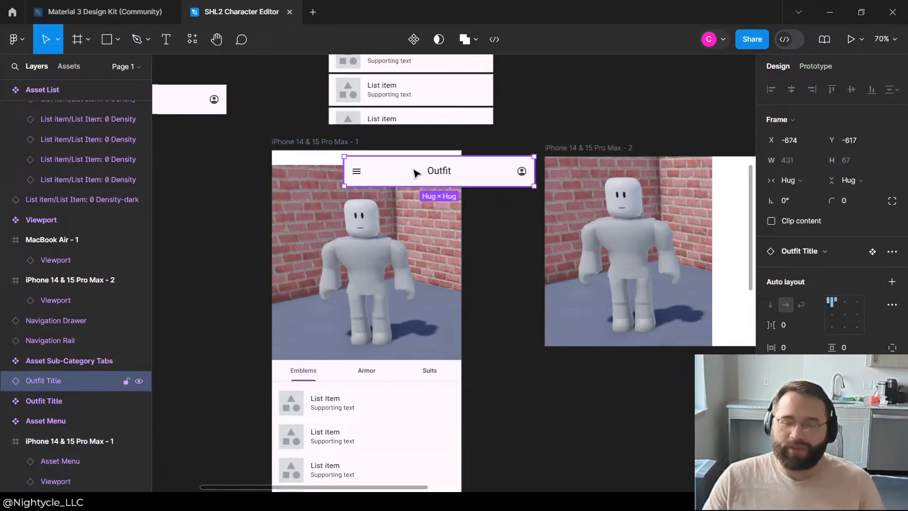
{"action": "left_click_drag", "start_coordinate": [400, 176], "coordinate": [339, 161]}
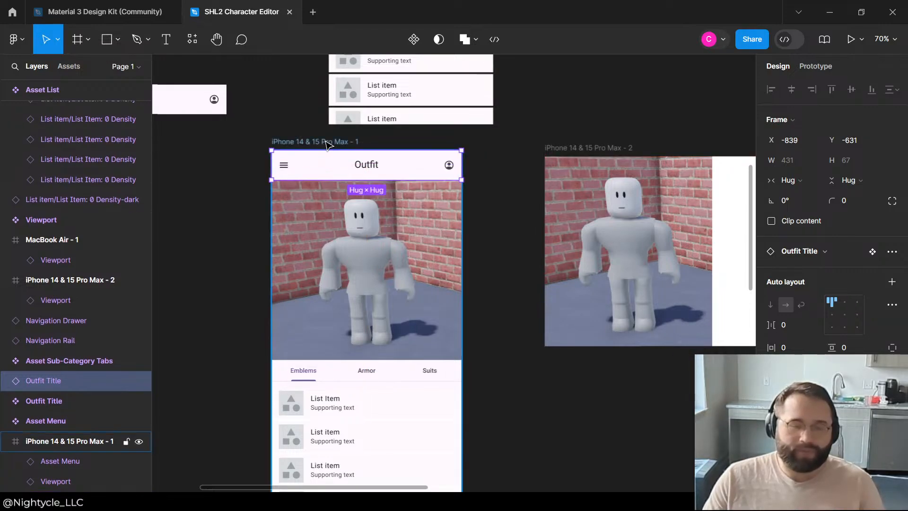
{"action": "left_click_drag", "start_coordinate": [81, 447], "coordinate": [76, 452]}
{"action": "mouse_move", "coordinate": [334, 162]}
{"action": "left_mouse_down"}
{"action": "mouse_move", "coordinate": [334, 205]}
{"action": "mouse_move", "coordinate": [335, 164]}
{"action": "left_mouse_up"}
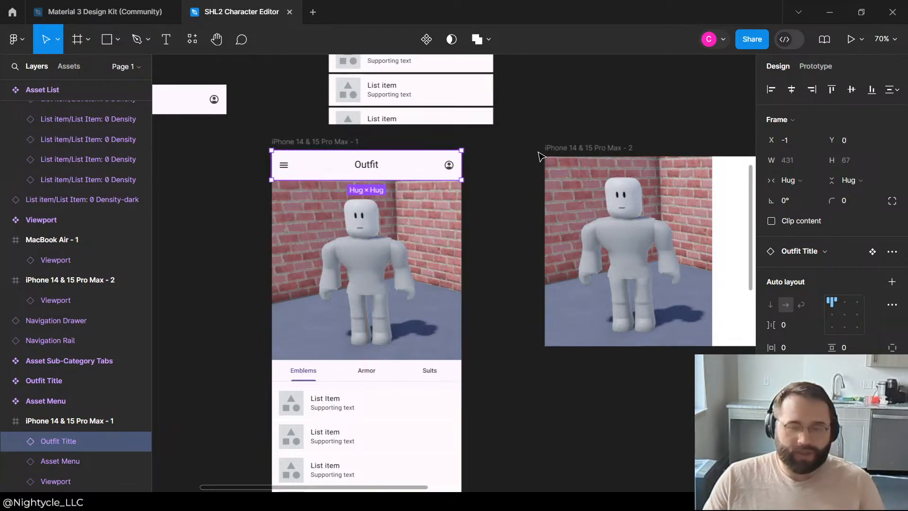
{"action": "left_click", "coordinate": [539, 155]}
{"action": "scroll", "coordinate": [423, 275], "scroll_direction": "down", "scroll_amount": 5}
{"action": "scroll", "coordinate": [422, 264], "scroll_direction": "down", "scroll_amount": 4}
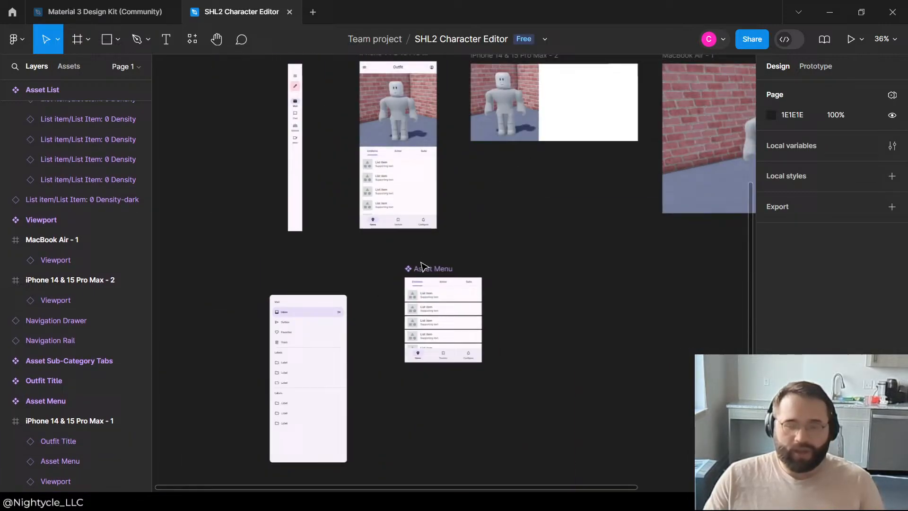
{"action": "left_click", "coordinate": [434, 189]}
{"action": "scroll", "coordinate": [542, 254], "scroll_direction": "up", "scroll_amount": 5}
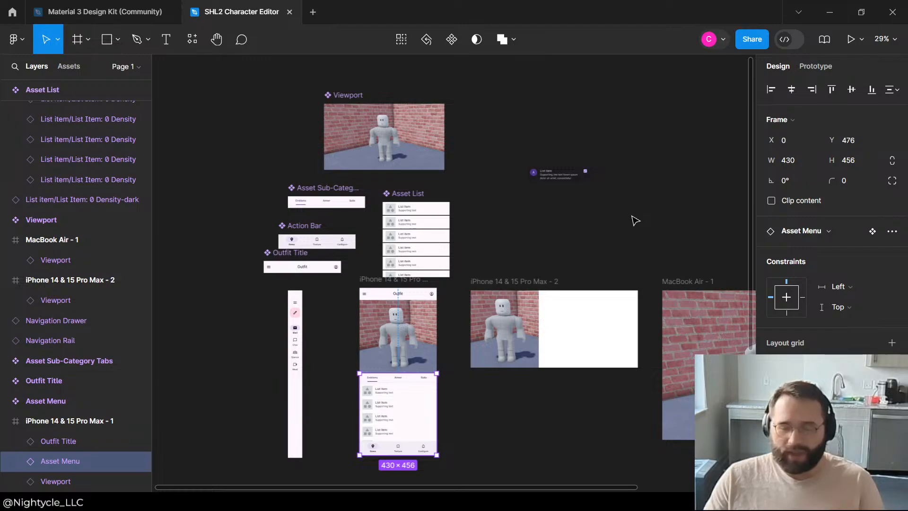
{"action": "left_click", "coordinate": [607, 262]}
{"action": "key", "text": "ctrl+v"}
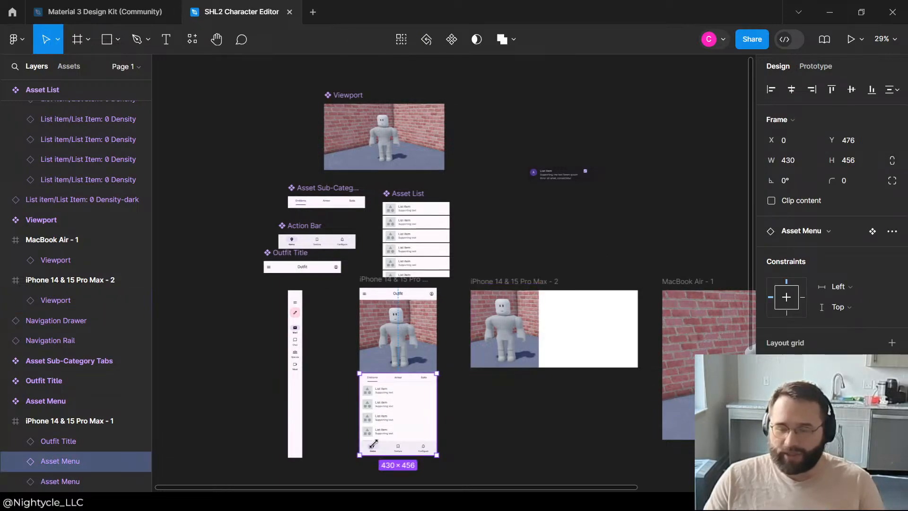
{"action": "left_click_drag", "start_coordinate": [458, 381], "coordinate": [522, 418]}
{"action": "key", "text": "Delete"}
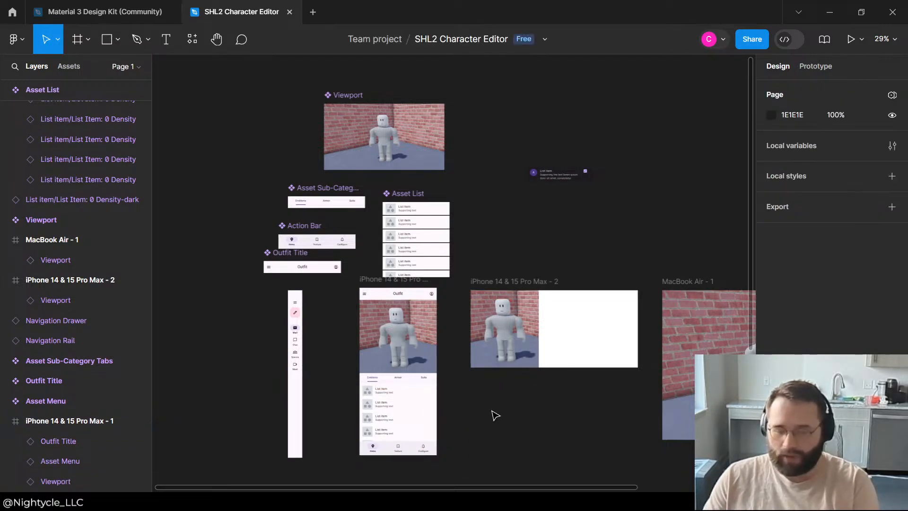
{"action": "scroll", "coordinate": [331, 199], "scroll_direction": "down", "scroll_amount": 3}
{"action": "left_click", "coordinate": [417, 151]}
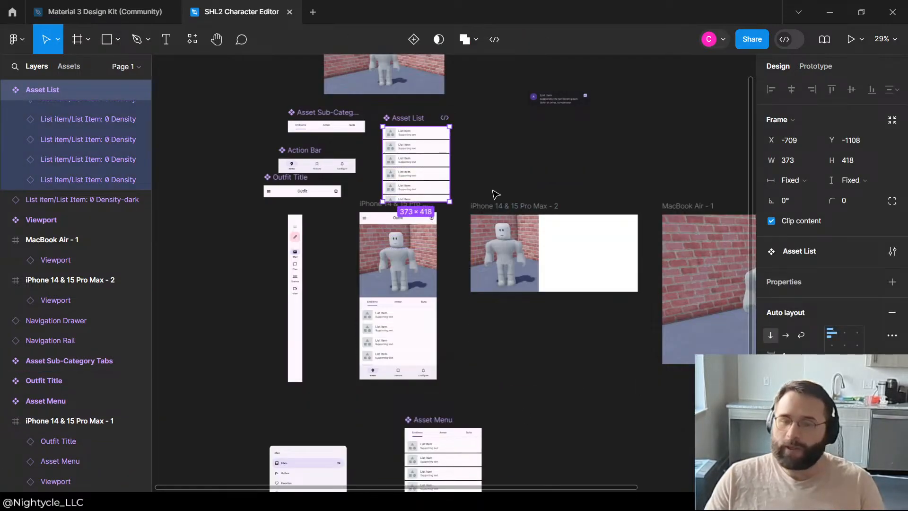
{"action": "key", "text": "ctrl+v"}
{"action": "key", "text": "Delete"}
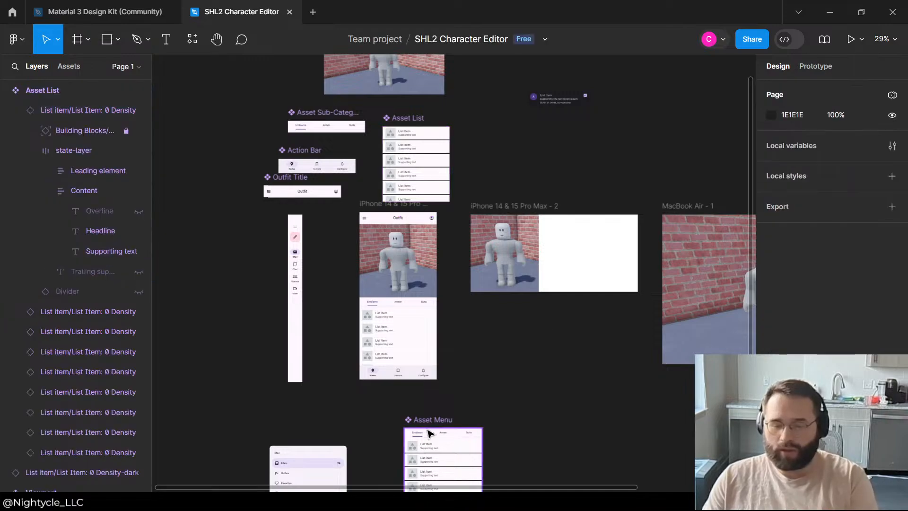
Step: Create another instance of the Asset Menu component on the canvas and move the main component to the right of it
{"action": "left_click", "coordinate": [429, 429]}
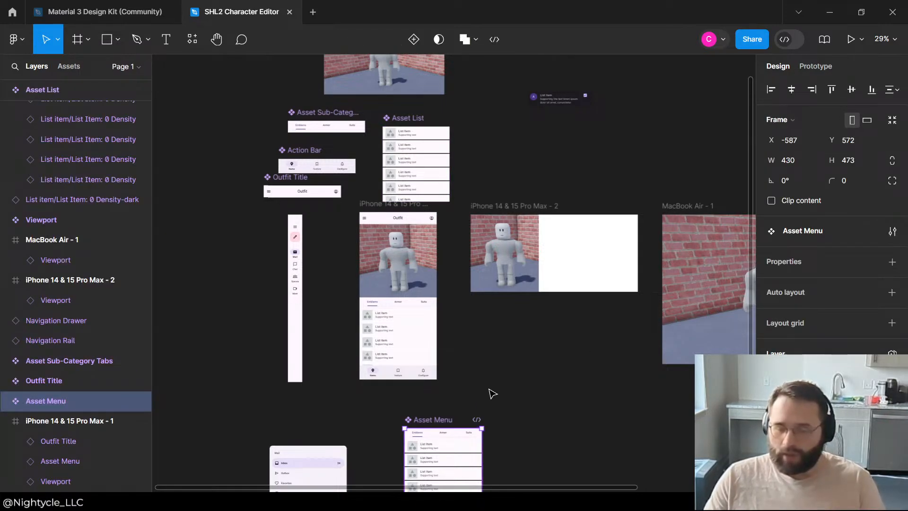
{"action": "key", "text": "ctrl+c"}
{"action": "key", "text": "ctrl+v"}
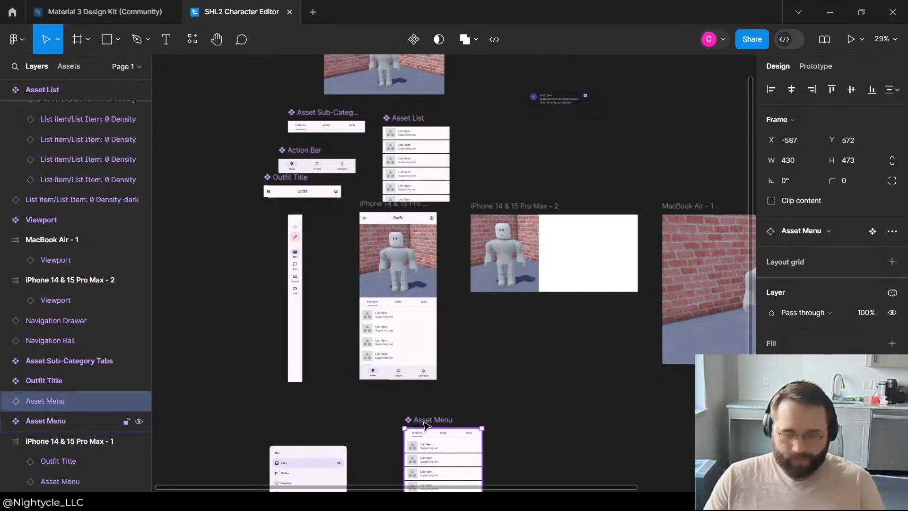
{"action": "left_click_drag", "start_coordinate": [435, 423], "coordinate": [583, 415]}
{"action": "left_click", "coordinate": [432, 440]}
{"action": "scroll", "coordinate": [434, 378], "scroll_direction": "down", "scroll_amount": 3}
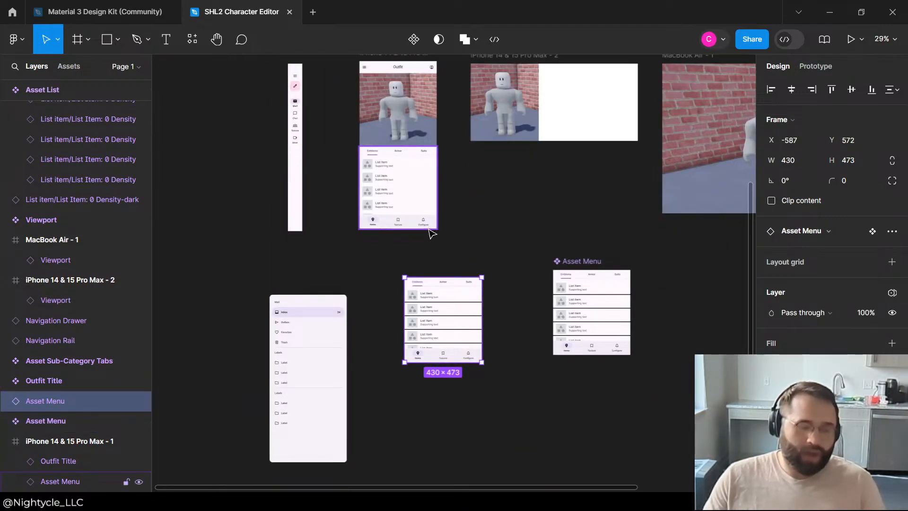
Step: Nest the Asset Menu instance inside the iPhone 14 & 15 Pro Max - 2 frame at X 380, Y 0 and reduce its height to 430
{"action": "left_click_drag", "start_coordinate": [416, 298], "coordinate": [498, 183]}
{"action": "left_click_drag", "start_coordinate": [532, 156], "coordinate": [568, 122]}
{"action": "scroll", "coordinate": [563, 87], "scroll_direction": "up", "scroll_amount": 1}
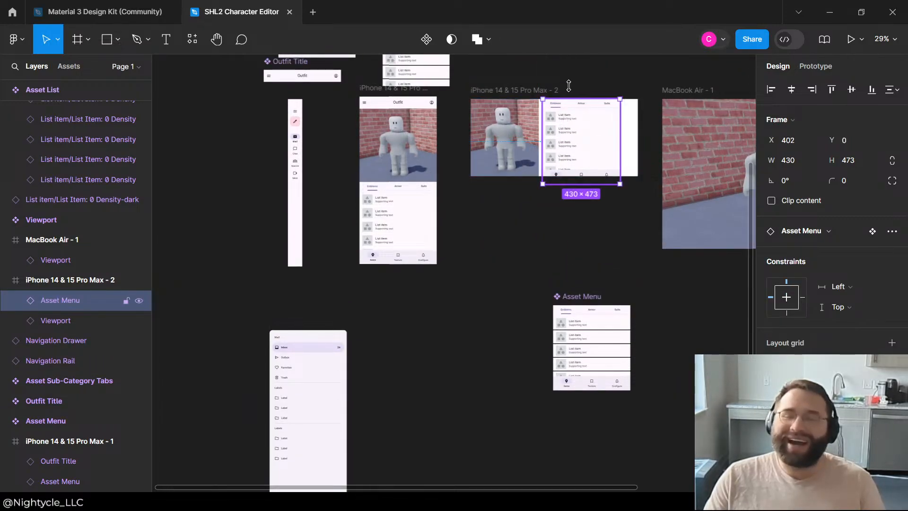
{"action": "scroll", "coordinate": [582, 76], "scroll_direction": "up", "scroll_amount": 4}
{"action": "left_click_drag", "start_coordinate": [533, 223], "coordinate": [524, 229]}
{"action": "left_click_drag", "start_coordinate": [531, 428], "coordinate": [542, 410]}
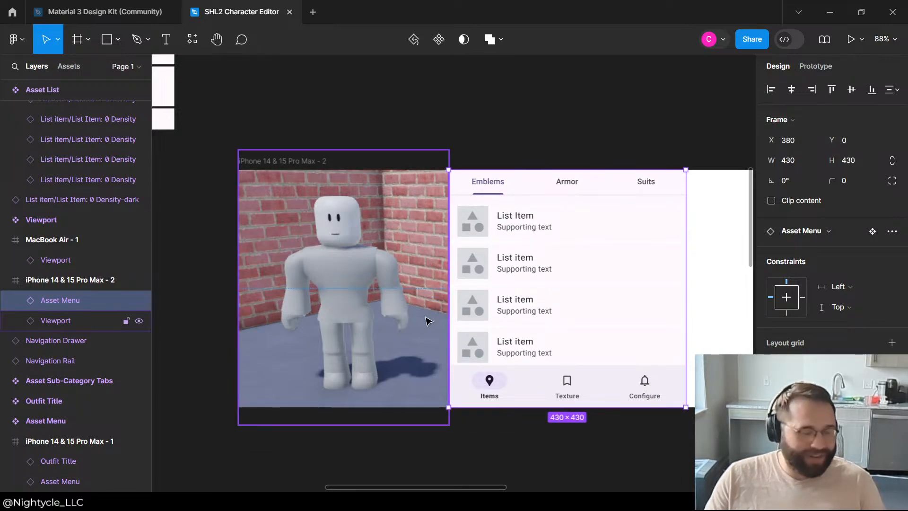
Step: Widen the Asset Menu instance to 552 so it fills the rest of the iPhone 14 & 15 Pro Max - 2 frame
{"action": "scroll", "coordinate": [428, 321], "scroll_direction": "down", "scroll_amount": 3}
{"action": "scroll", "coordinate": [428, 322], "scroll_direction": "up", "scroll_amount": 2}
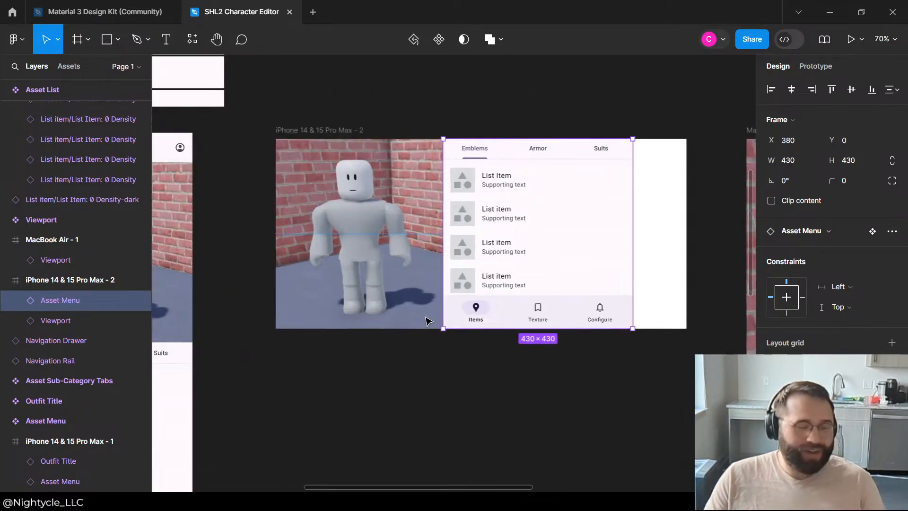
{"action": "scroll", "coordinate": [522, 323], "scroll_direction": "down", "scroll_amount": 2}
{"action": "left_click_drag", "start_coordinate": [588, 247], "coordinate": [629, 240]}
{"action": "left_click", "coordinate": [607, 116]}
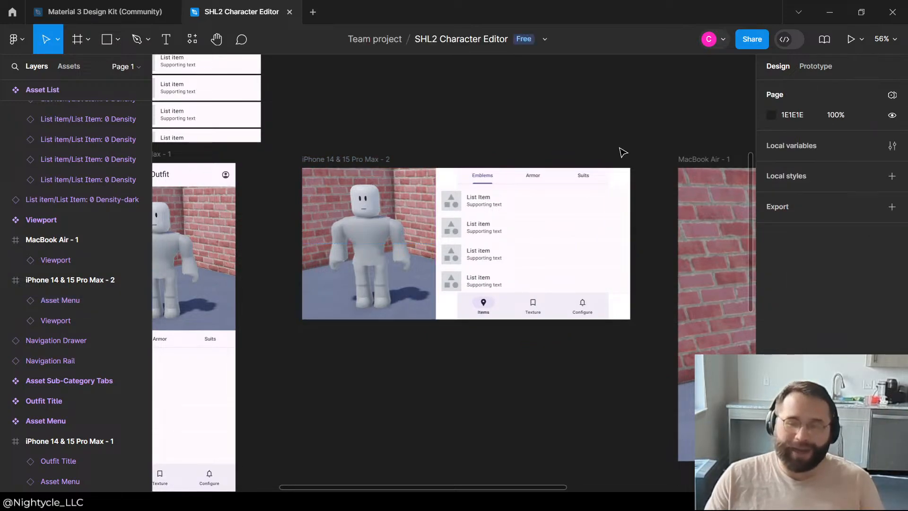
{"action": "left_click", "coordinate": [616, 218]}
{"action": "left_click", "coordinate": [558, 117]}
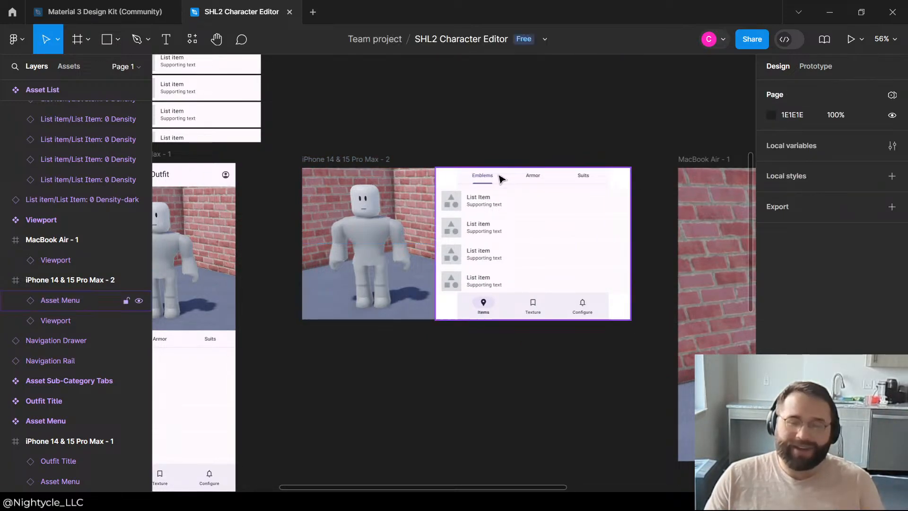
Step: Add vertical auto layout to the main Asset Menu component and check its instance in the iPhone 14 & 15 Pro Max - 2 frame
{"action": "scroll", "coordinate": [547, 223], "scroll_direction": "down", "scroll_amount": 5}
{"action": "left_click", "coordinate": [539, 408]}
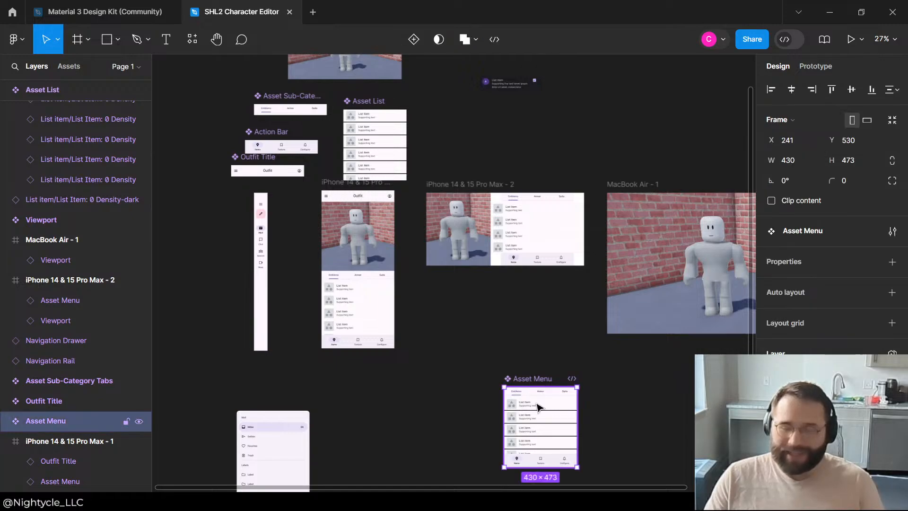
{"action": "left_click", "coordinate": [890, 294]}
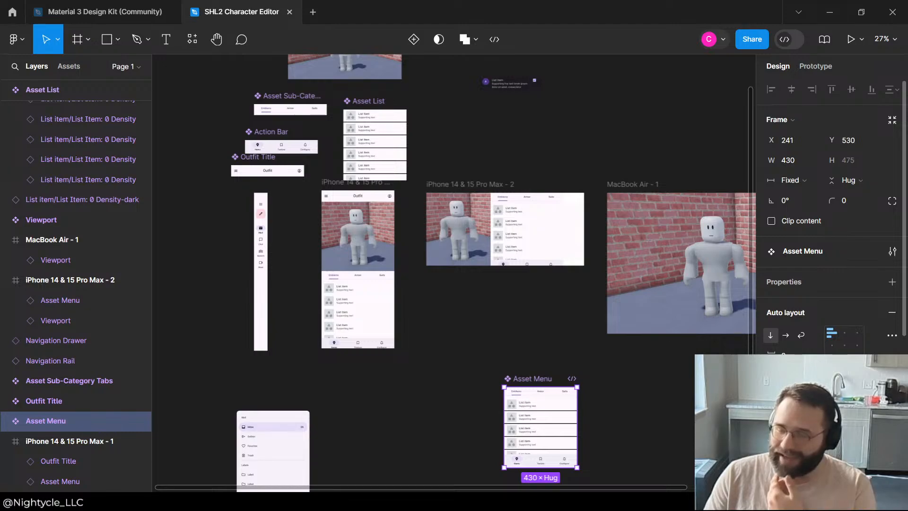
{"action": "left_click", "coordinate": [535, 359]}
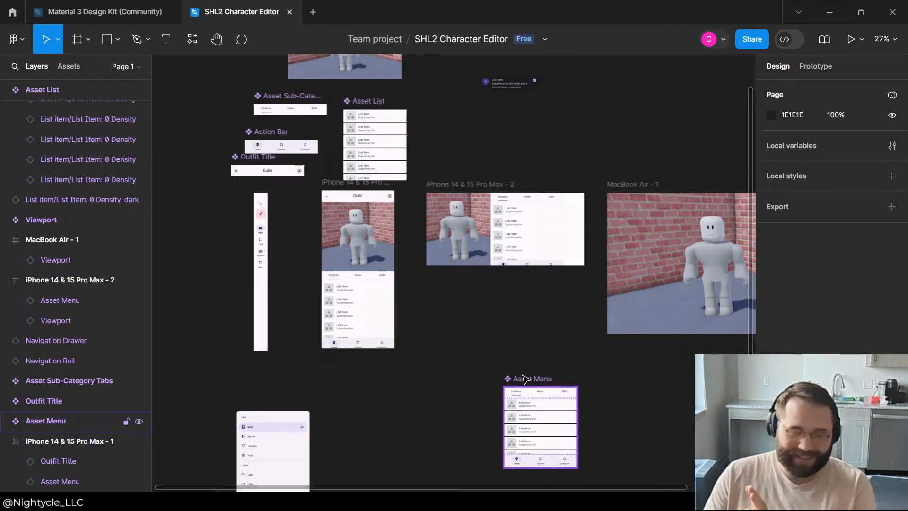
{"action": "left_click", "coordinate": [523, 377]}
{"action": "left_click", "coordinate": [531, 359]}
{"action": "left_click", "coordinate": [543, 228]}
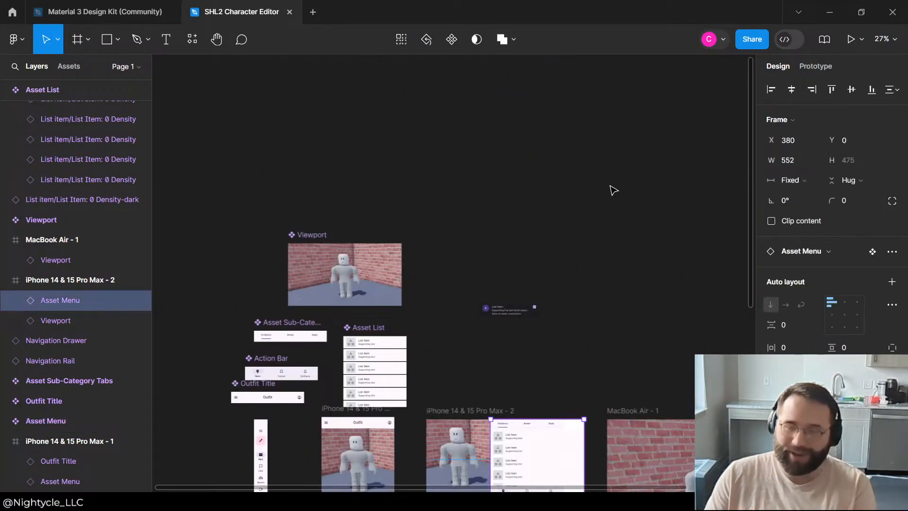
{"action": "scroll", "coordinate": [616, 196], "scroll_direction": "up", "scroll_amount": 5}
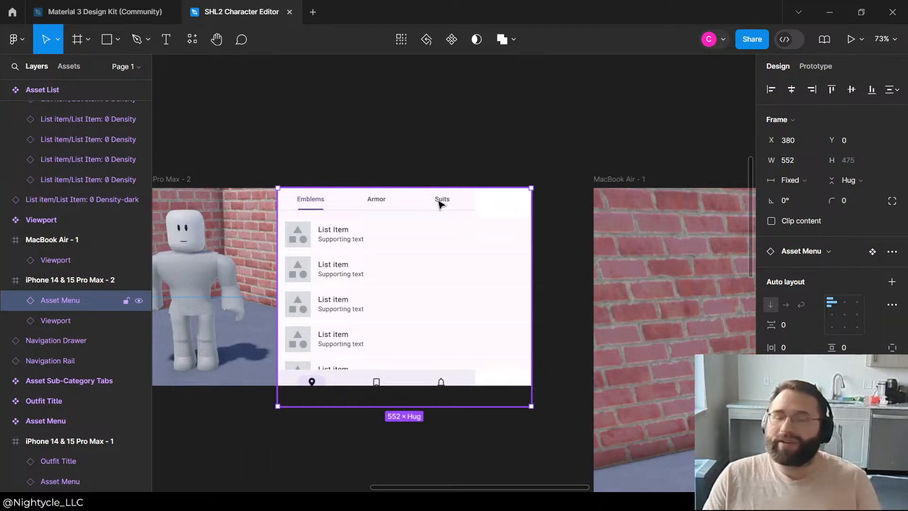
{"action": "left_click", "coordinate": [451, 191]}
{"action": "left_click", "coordinate": [519, 126]}
Step: Widen the main Asset Menu component to 716
{"action": "scroll", "coordinate": [519, 125], "scroll_direction": "down", "scroll_amount": 5}
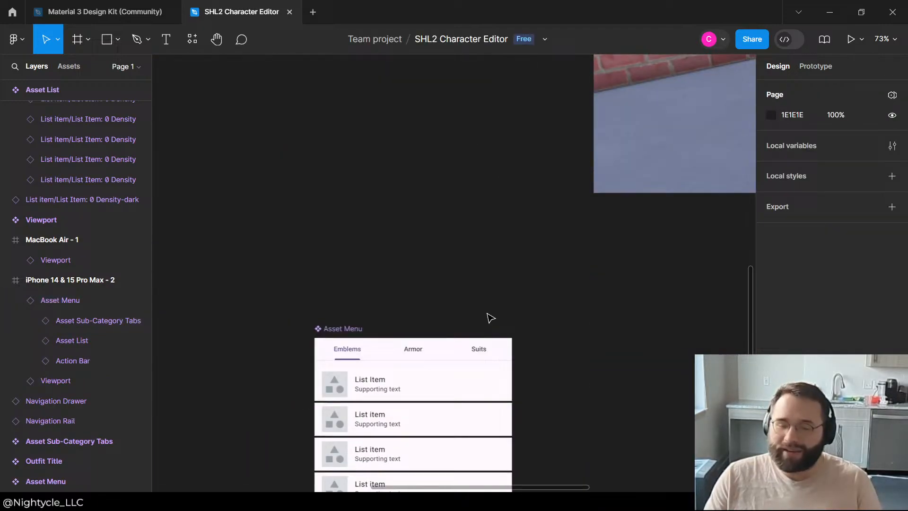
{"action": "left_click", "coordinate": [526, 405]}
{"action": "left_click_drag", "start_coordinate": [515, 400], "coordinate": [643, 400]}
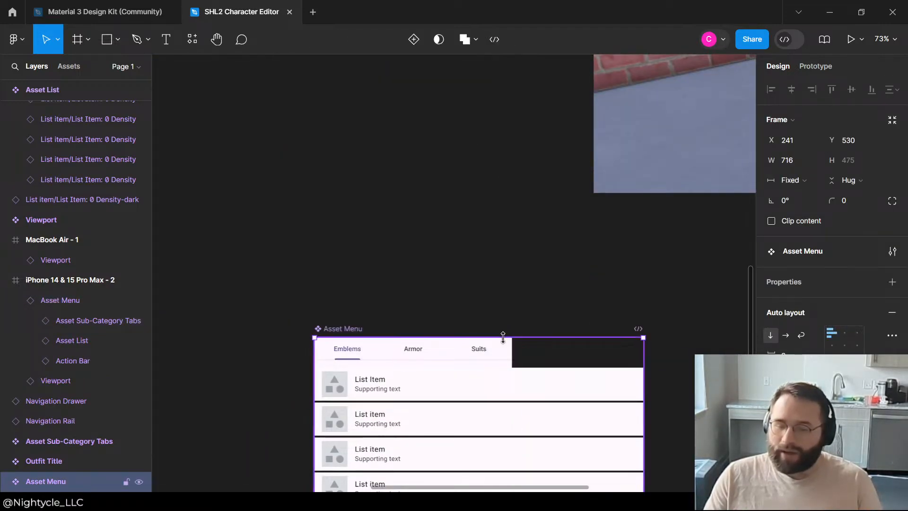
Step: Examine the sizing settings of the Action Bar, Asset List and Asset Sub-Category Tabs nested in the main Asset Menu component
{"action": "scroll", "coordinate": [503, 338], "scroll_direction": "down", "scroll_amount": 5}
{"action": "left_click", "coordinate": [479, 236]}
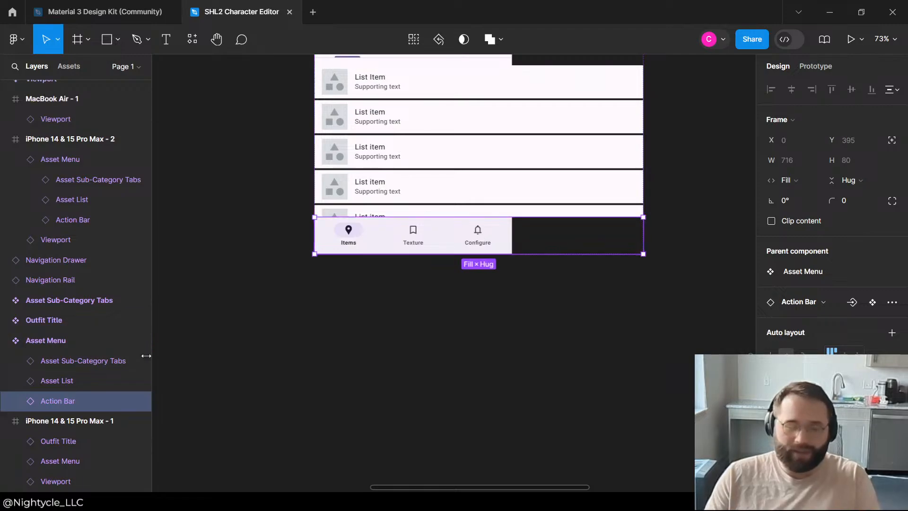
{"action": "left_click", "coordinate": [37, 361]}
{"action": "left_click", "coordinate": [53, 381]}
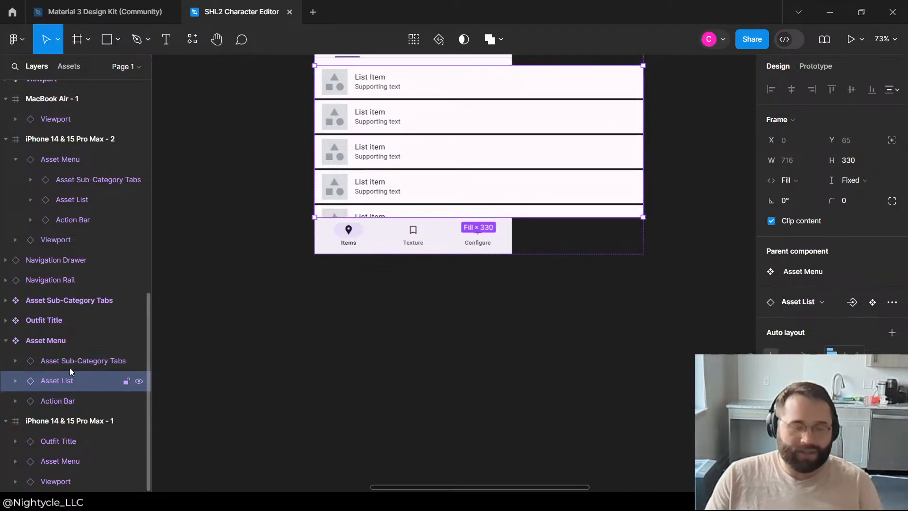
{"action": "left_click", "coordinate": [70, 361]}
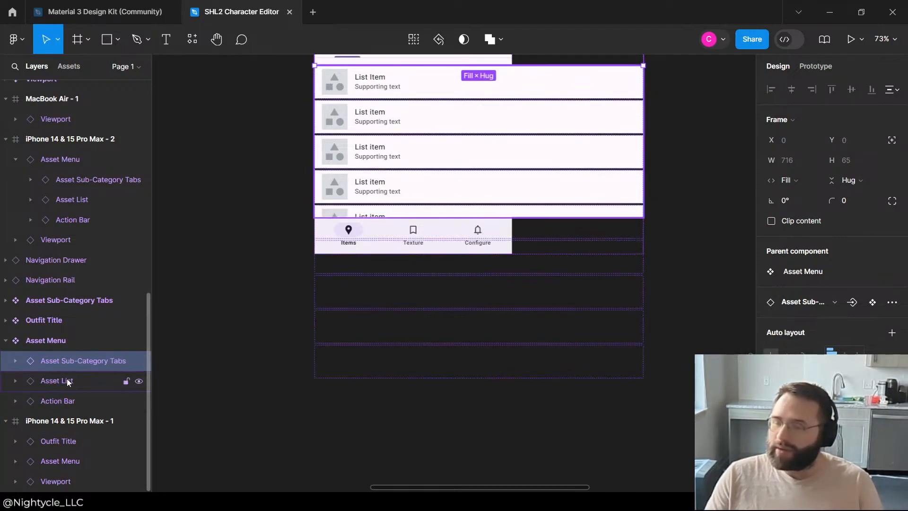
{"action": "left_click", "coordinate": [67, 379]}
Step: Enable Clip content on the main Asset Menu component, try horizontal auto layout, and switch it back to vertical
{"action": "left_click", "coordinate": [61, 341]}
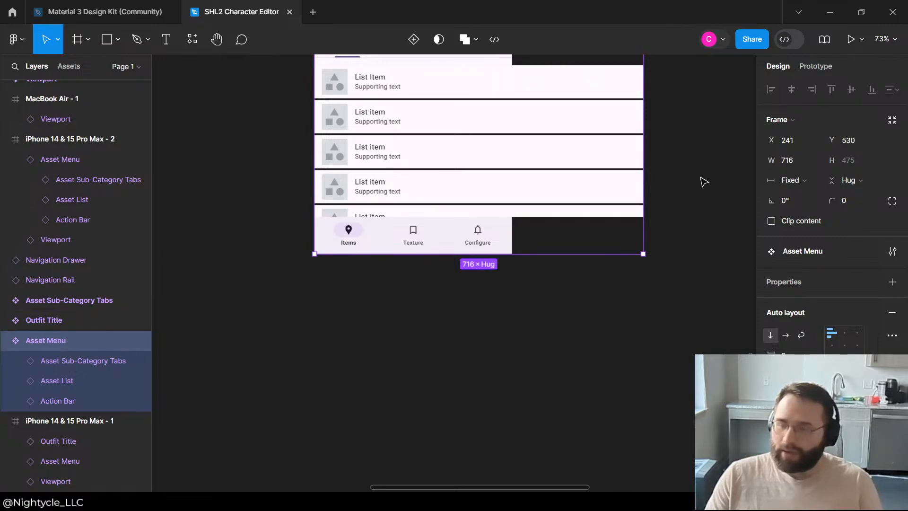
{"action": "left_click", "coordinate": [774, 224]}
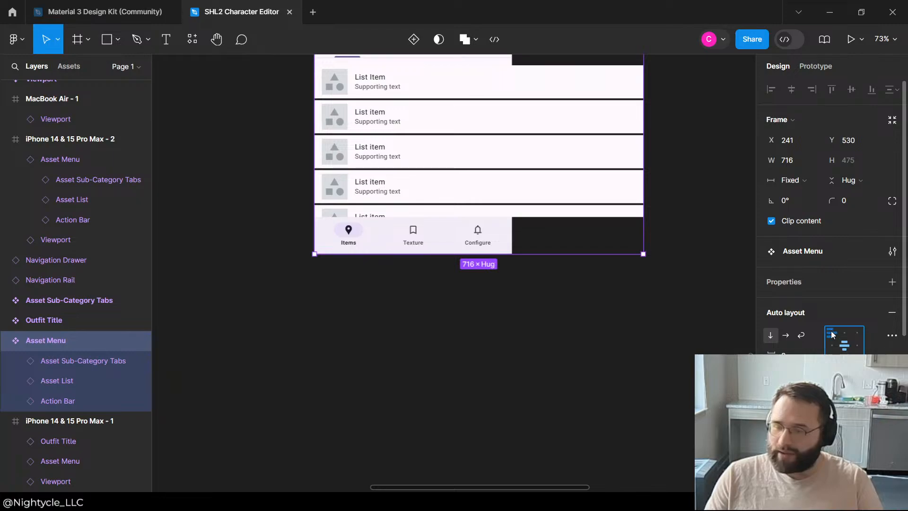
{"action": "left_click", "coordinate": [787, 335]}
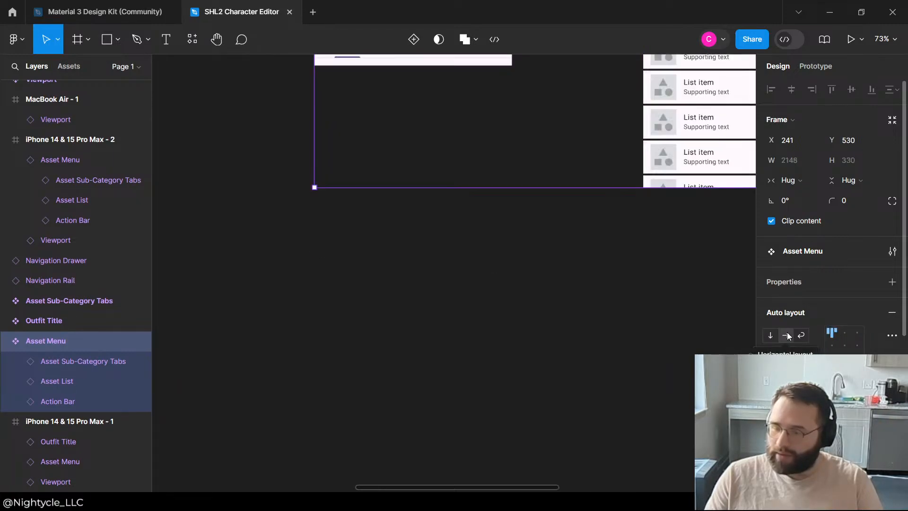
{"action": "left_click", "coordinate": [771, 336]}
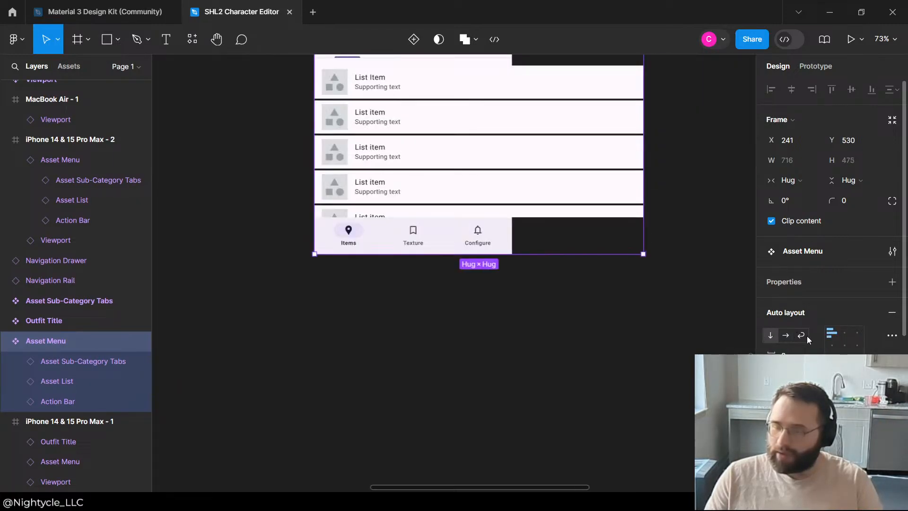
Step: Look through the advanced auto layout options and the instance options of the Asset Menu's nested layers for a way to control their width
{"action": "left_click", "coordinate": [892, 336]}
{"action": "left_click", "coordinate": [892, 337]}
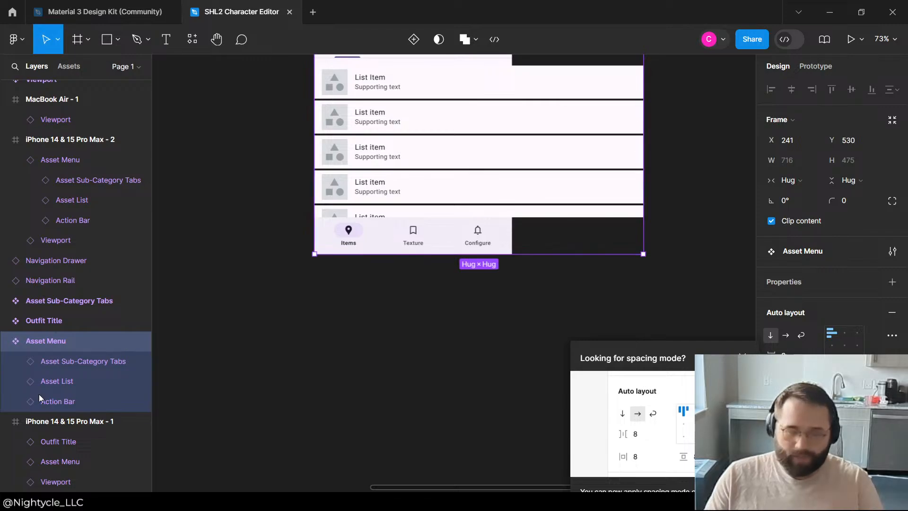
{"action": "left_click", "coordinate": [56, 381]}
{"action": "right_click", "coordinate": [56, 382]}
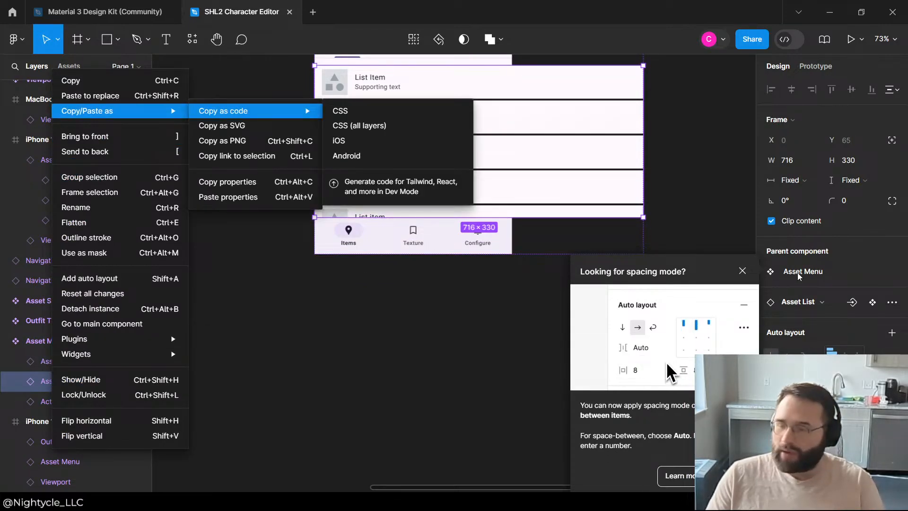
{"action": "left_click", "coordinate": [784, 251]}
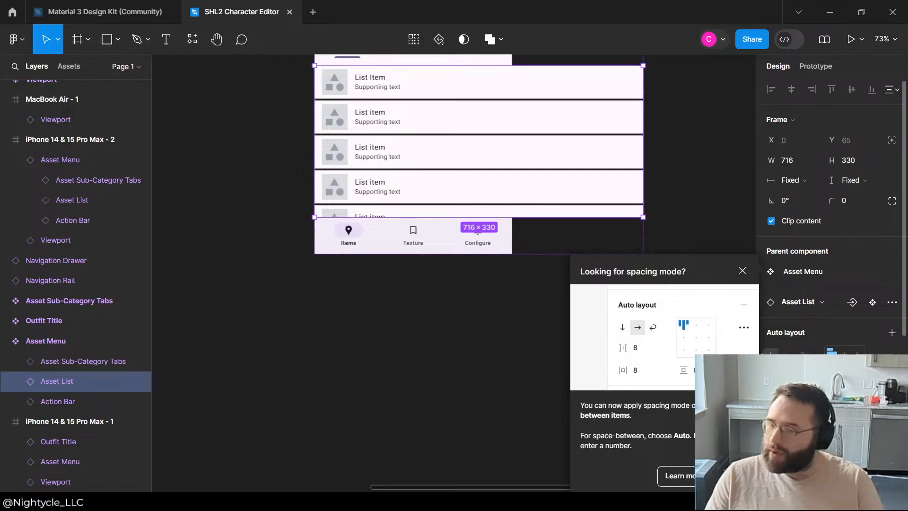
{"action": "left_click", "coordinate": [86, 401]}
{"action": "left_click", "coordinate": [85, 361]}
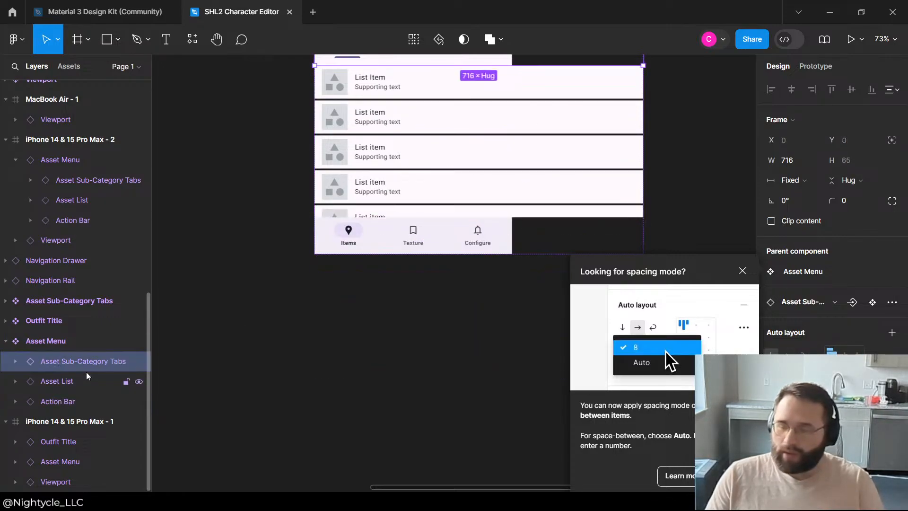
{"action": "scroll", "coordinate": [795, 227], "scroll_direction": "down", "scroll_amount": 2}
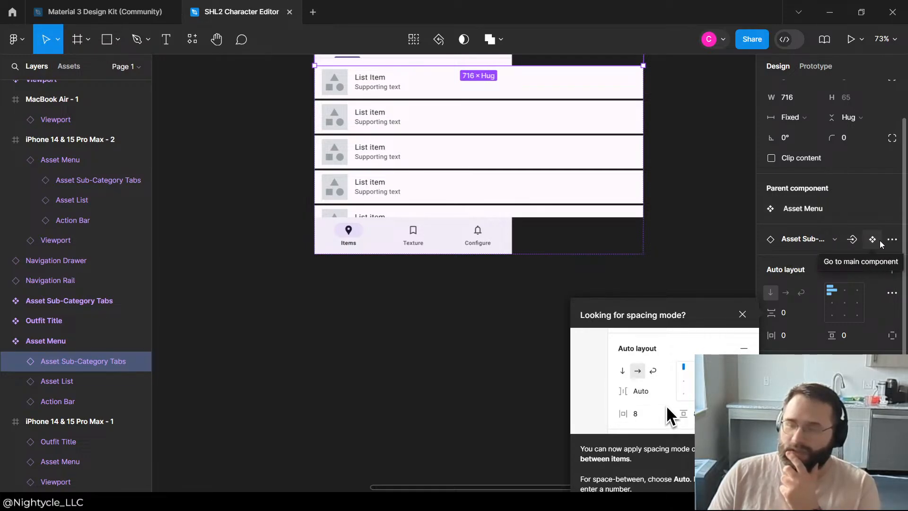
{"action": "left_click", "coordinate": [893, 239]}
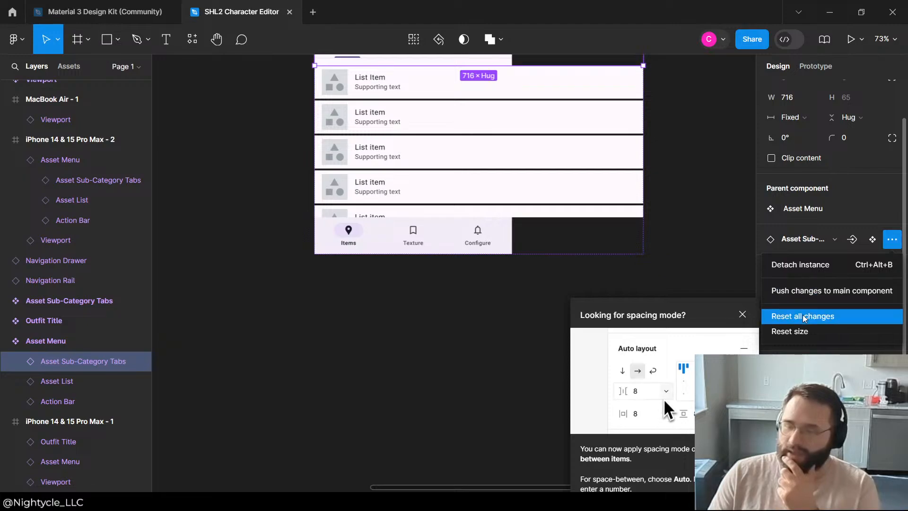
{"action": "left_click", "coordinate": [691, 279]}
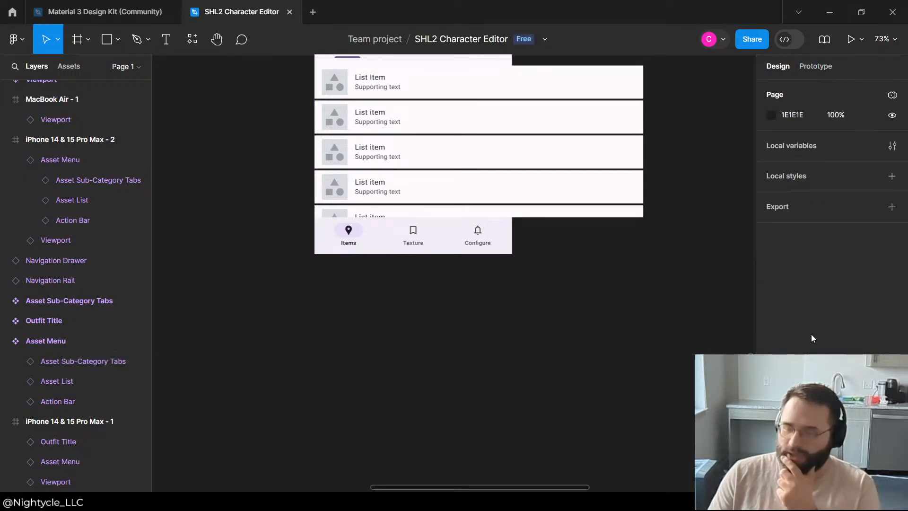
Step: Dismiss the spacing mode tip and turn off Clip content on the main Asset Menu component
{"action": "left_click", "coordinate": [435, 233]}
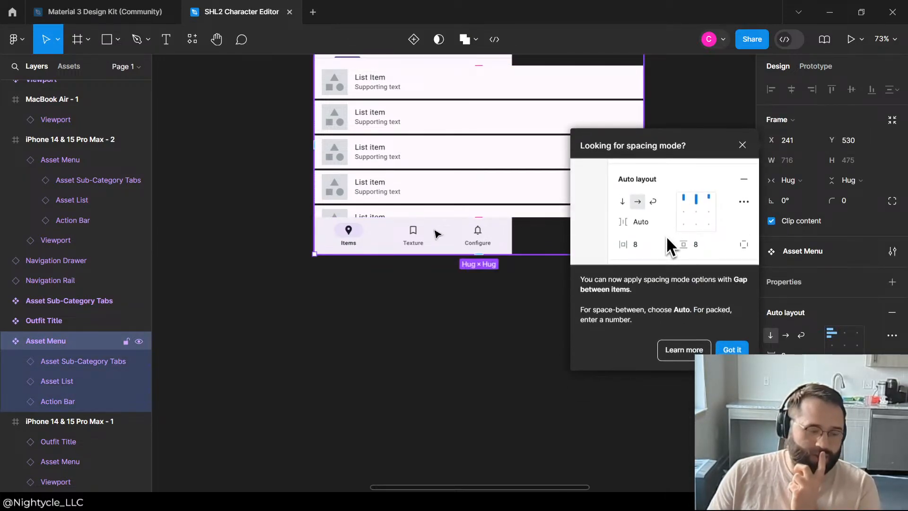
{"action": "scroll", "coordinate": [436, 235], "scroll_direction": "up", "scroll_amount": 3}
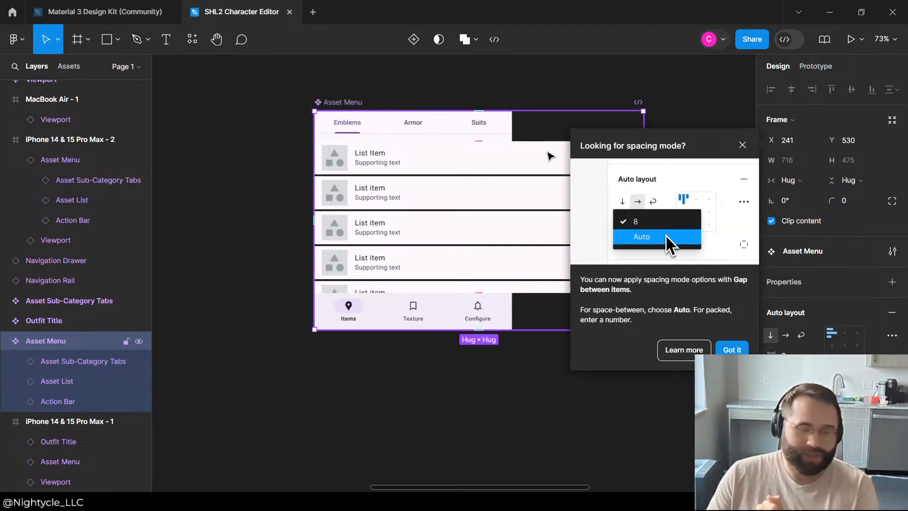
{"action": "left_click", "coordinate": [728, 349]}
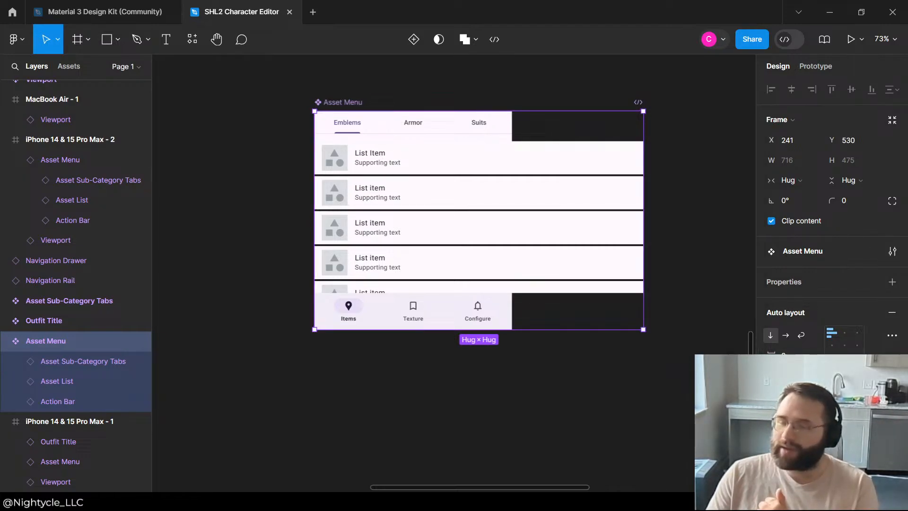
{"action": "scroll", "coordinate": [832, 284], "scroll_direction": "down", "scroll_amount": 5}
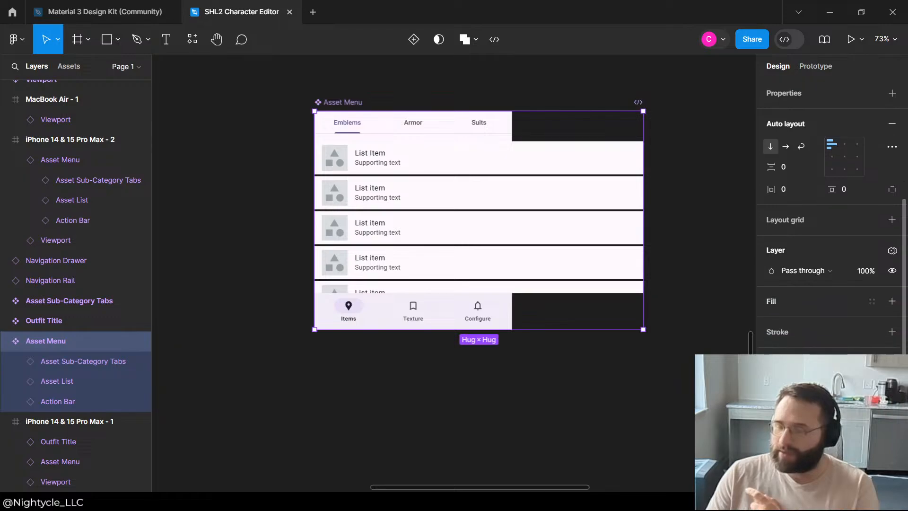
{"action": "scroll", "coordinate": [833, 209], "scroll_direction": "up", "scroll_amount": 8}
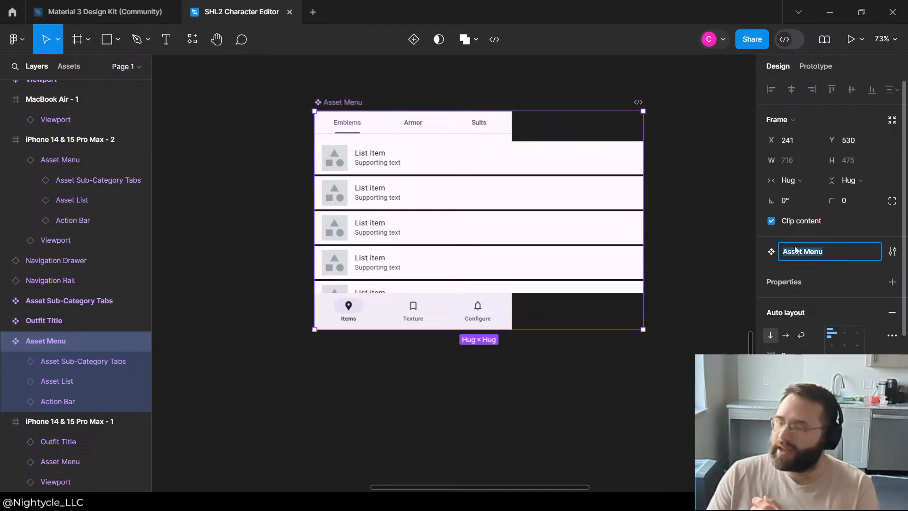
{"action": "left_click", "coordinate": [862, 226]}
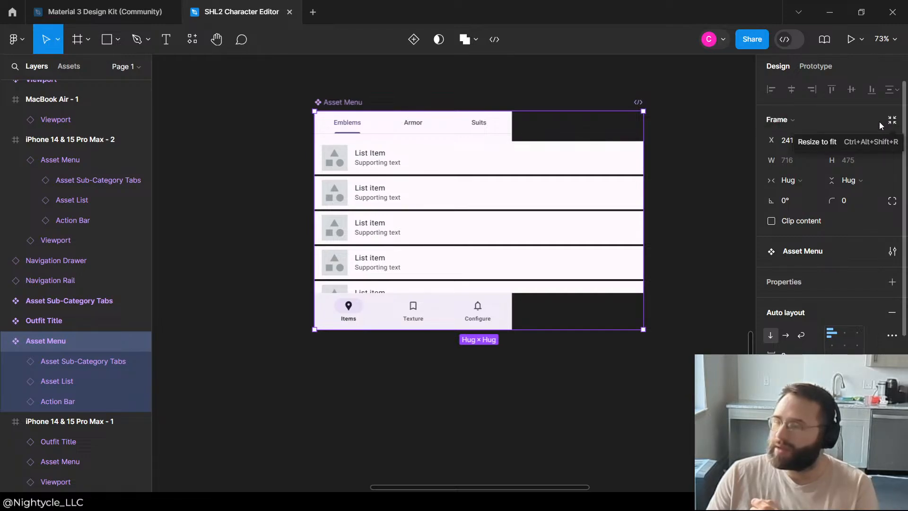
Step: Review the Asset Menu component's width sizing options and the sizing of each of its three nested layers
{"action": "left_click", "coordinate": [785, 185]}
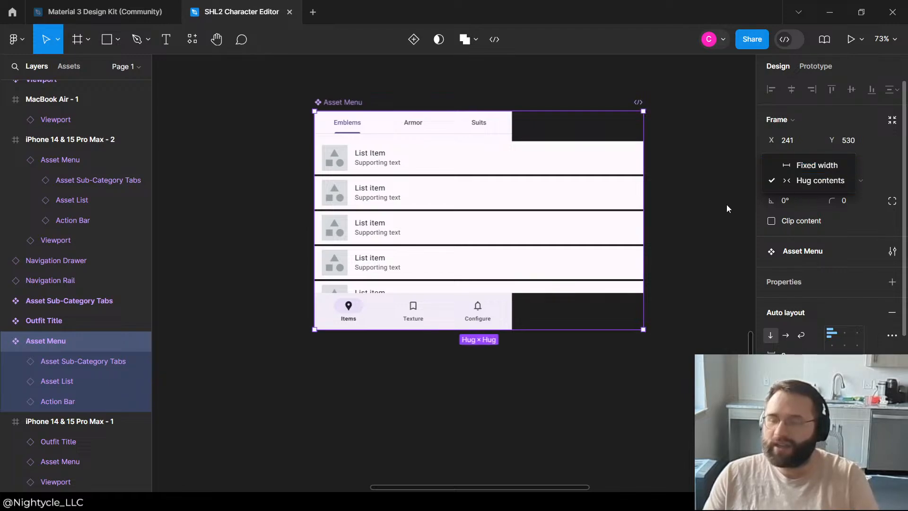
{"action": "key", "text": "Escape"}
{"action": "left_click", "coordinate": [87, 369]}
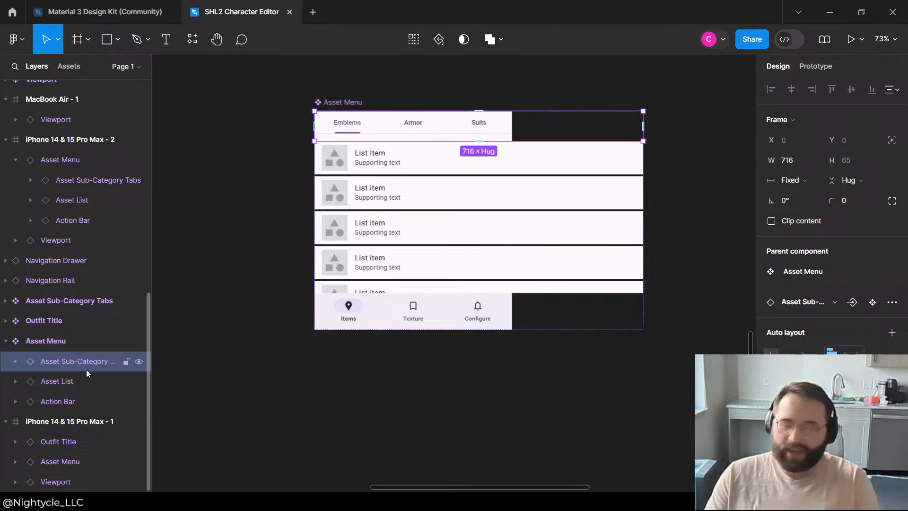
{"action": "left_click", "coordinate": [58, 382]}
{"action": "left_click", "coordinate": [72, 400]}
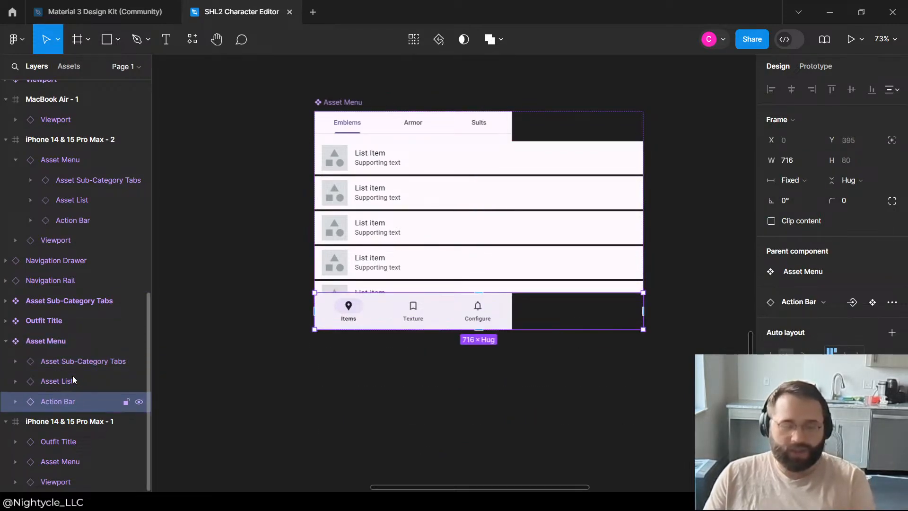
Step: Set the width of the Action Bar, Asset List and Asset Sub-Category Tabs inside the main Asset Menu component to Fill container
{"action": "left_click", "coordinate": [71, 381]}
{"action": "left_click", "coordinate": [70, 395]}
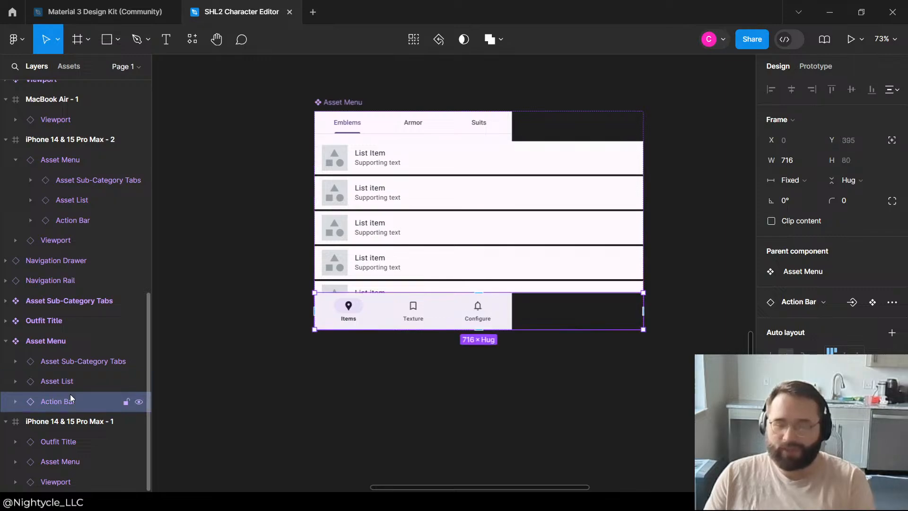
{"action": "left_click", "coordinate": [791, 180]}
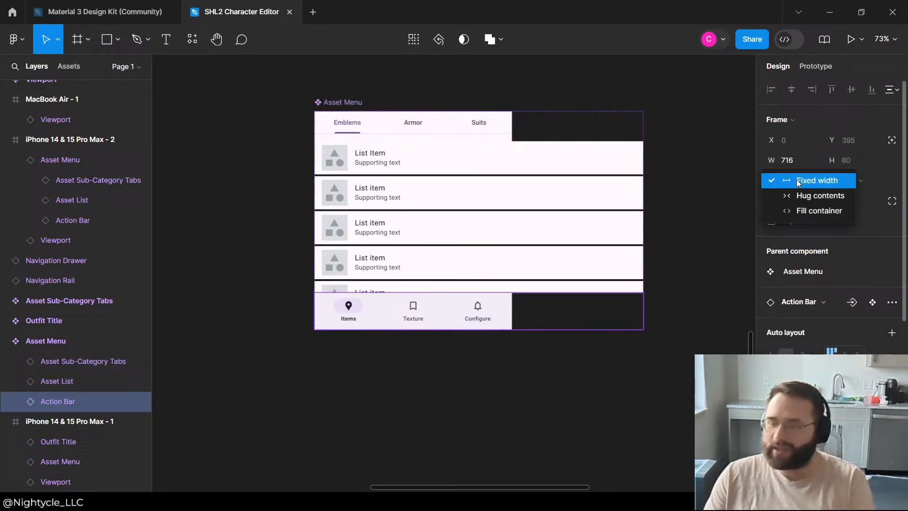
{"action": "left_click", "coordinate": [802, 214]}
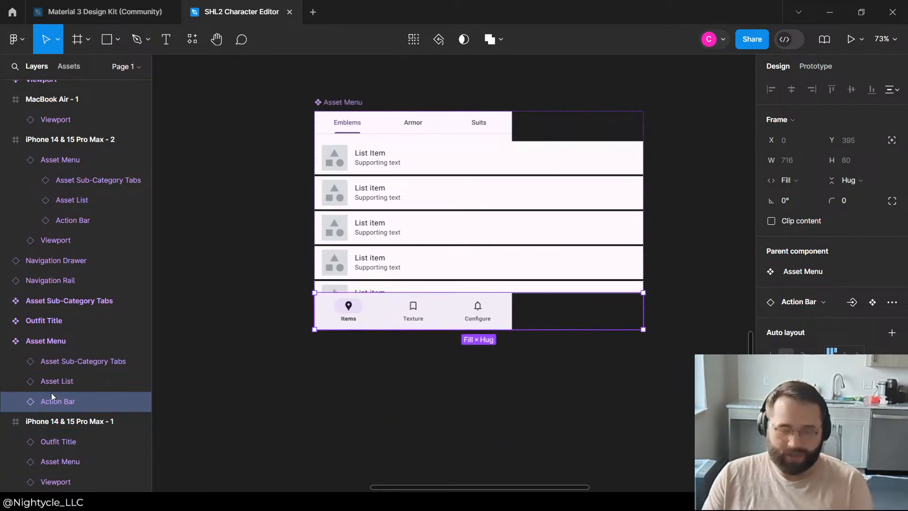
{"action": "left_click", "coordinate": [92, 384]}
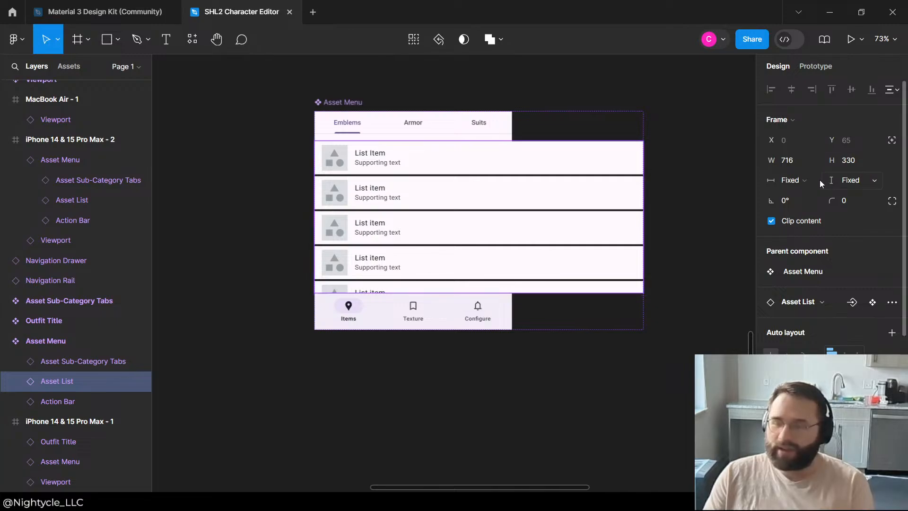
{"action": "left_click", "coordinate": [804, 180]}
{"action": "left_click", "coordinate": [815, 214]}
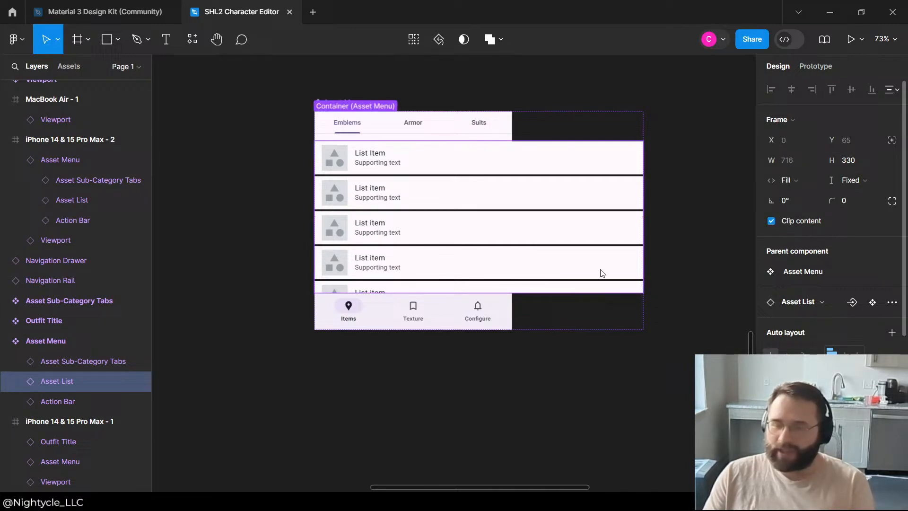
{"action": "left_click", "coordinate": [82, 364]}
{"action": "left_click", "coordinate": [804, 180]}
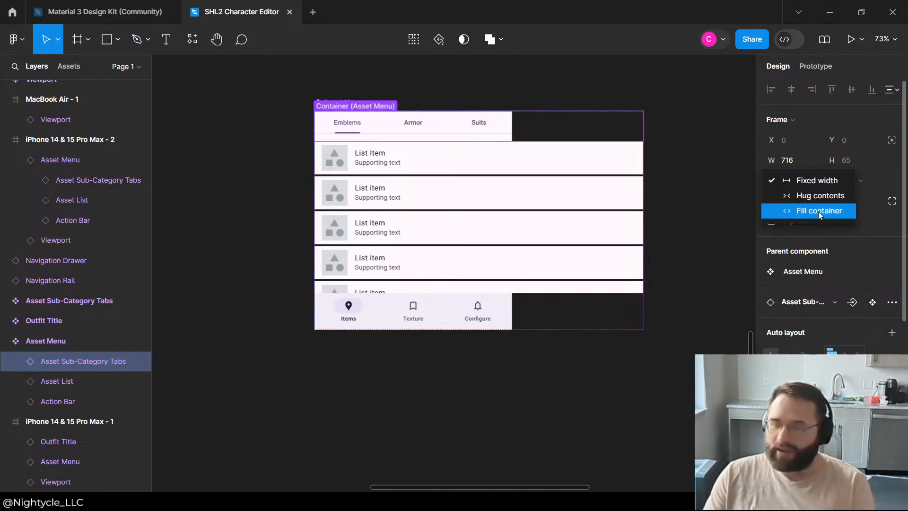
{"action": "left_click", "coordinate": [818, 211]}
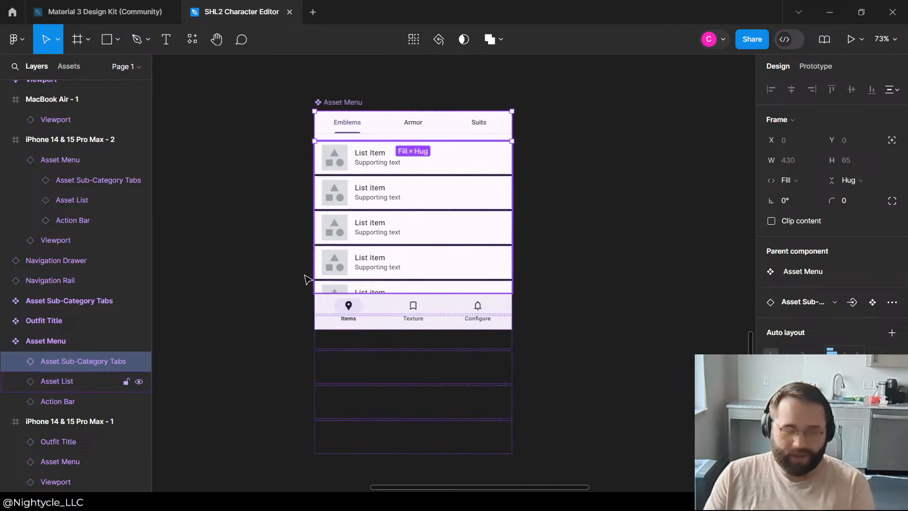
Step: Widen the main Asset Menu component to about 816
{"action": "left_click", "coordinate": [46, 341]}
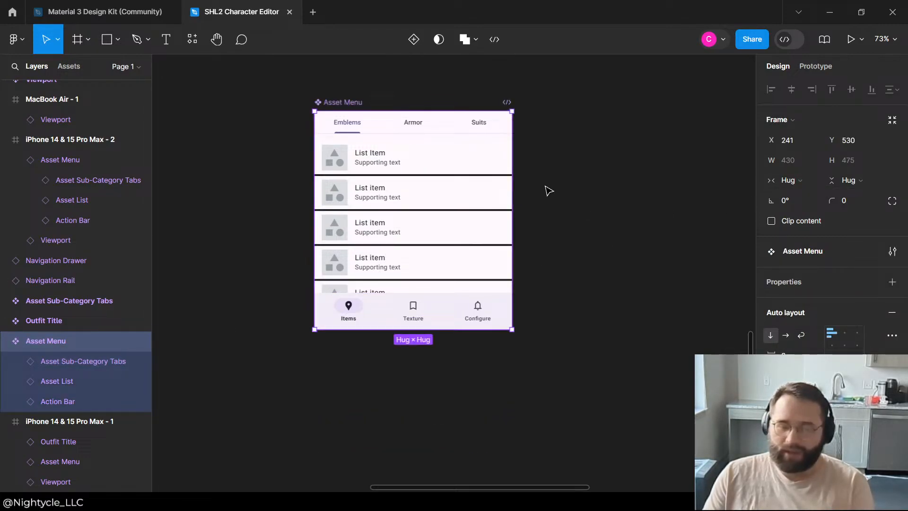
{"action": "left_click_drag", "start_coordinate": [513, 189], "coordinate": [689, 189]}
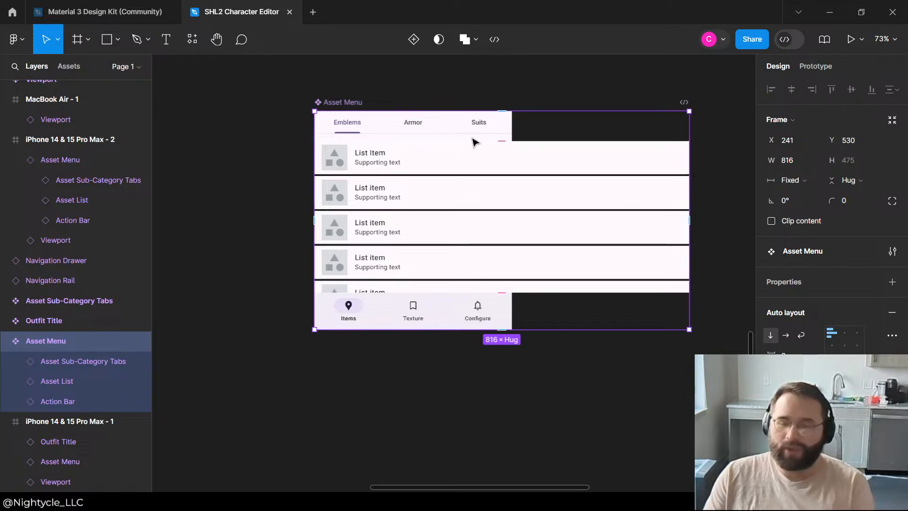
{"action": "left_click", "coordinate": [601, 400]}
Step: Place a duplicate of the Asset Menu below the original and delete the copy
{"action": "scroll", "coordinate": [598, 339], "scroll_direction": "down", "scroll_amount": 3}
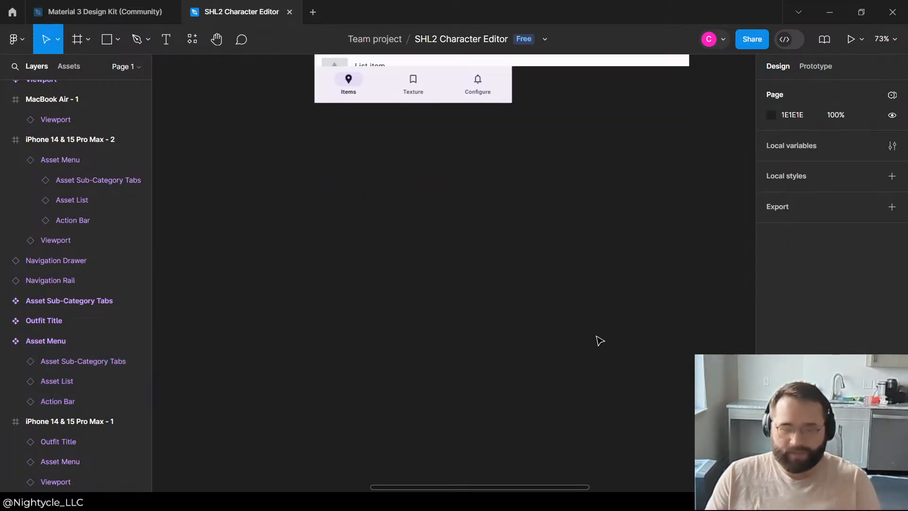
{"action": "scroll", "coordinate": [597, 339], "scroll_direction": "up", "scroll_amount": 5}
{"action": "scroll", "coordinate": [598, 338], "scroll_direction": "down", "scroll_amount": 5}
{"action": "left_click", "coordinate": [554, 316]}
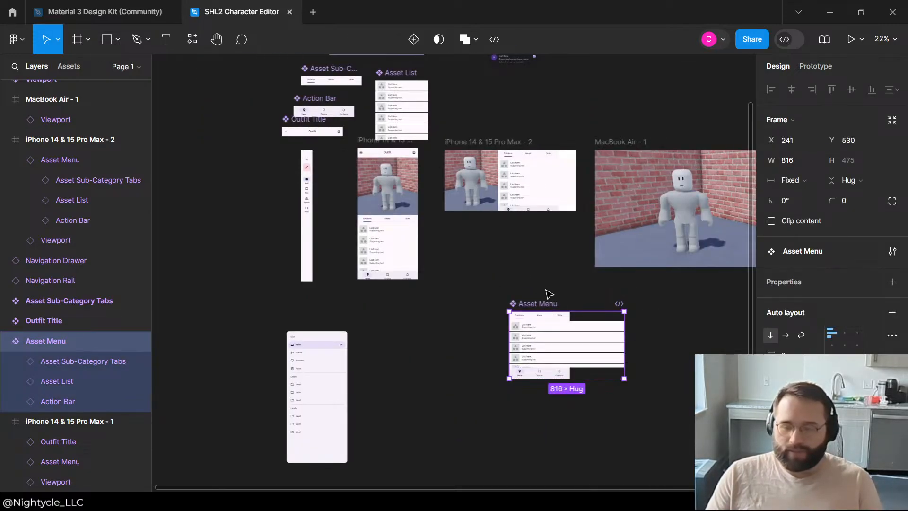
{"action": "key", "text": "ctrl+d"}
{"action": "left_click_drag", "start_coordinate": [553, 337], "coordinate": [480, 428]}
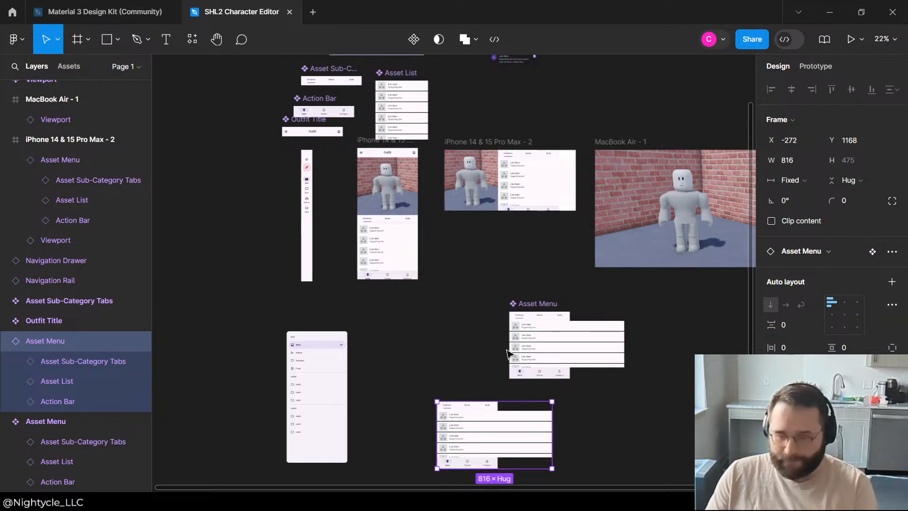
{"action": "key", "text": "Delete"}
Step: Check the sizing of the Asset Sub-Category Tabs and Asset List layers nested in the main Asset Menu component
{"action": "left_click", "coordinate": [549, 315]}
{"action": "left_click", "coordinate": [65, 361]}
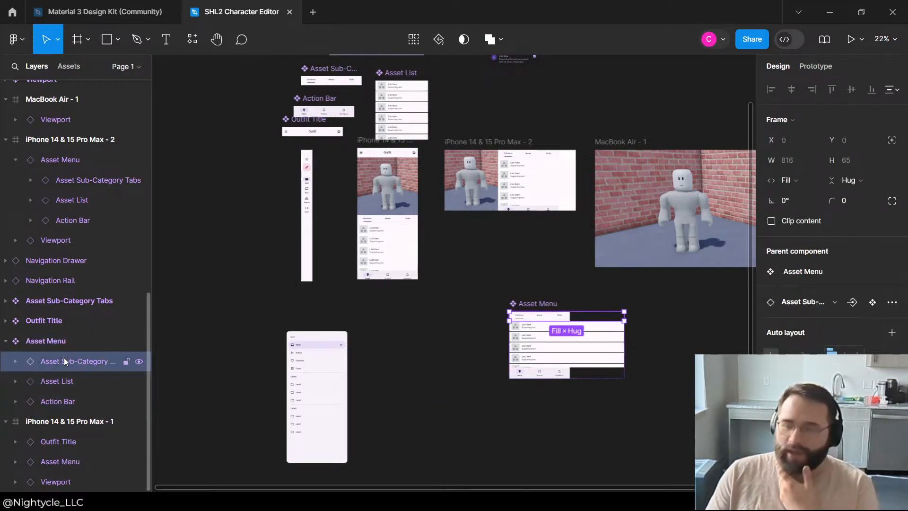
{"action": "left_click", "coordinate": [65, 381]}
{"action": "left_click", "coordinate": [73, 361]}
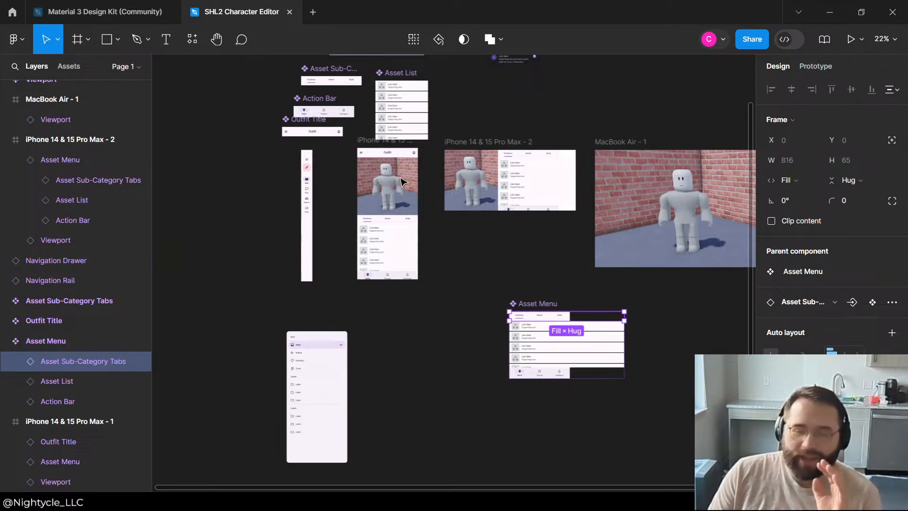
Step: Review the width sizing options of the Asset Sub-Category Tabs, Action Bar and Outfit Title main components, leaving them on Hug contents
{"action": "scroll", "coordinate": [401, 182], "scroll_direction": "up", "scroll_amount": 4}
{"action": "left_click", "coordinate": [346, 232]}
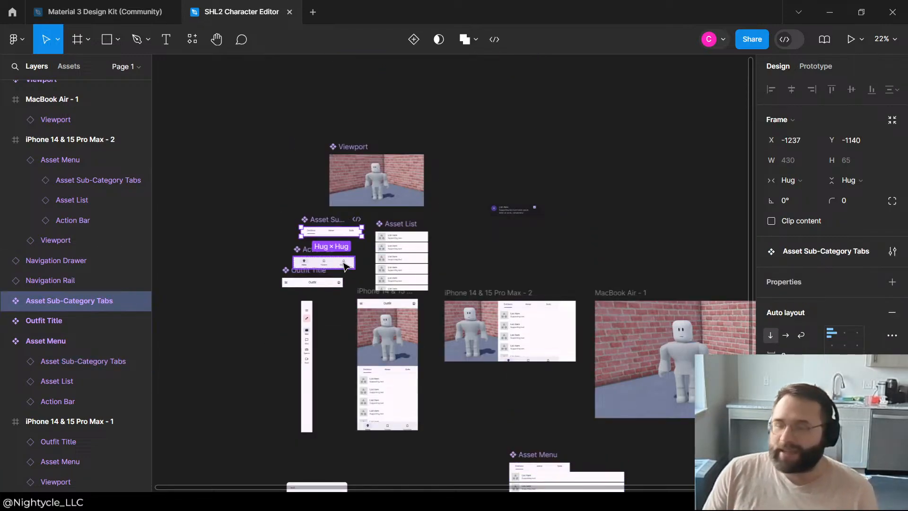
{"action": "scroll", "coordinate": [331, 267], "scroll_direction": "up", "scroll_amount": 2}
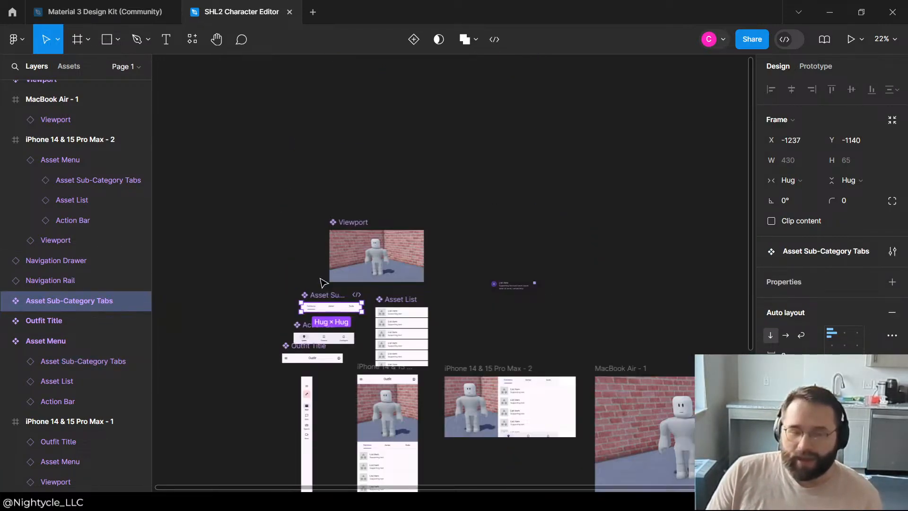
{"action": "scroll", "coordinate": [320, 275], "scroll_direction": "up", "scroll_amount": 5, "text": "ctrl"}
{"action": "double_click", "coordinate": [326, 435]}
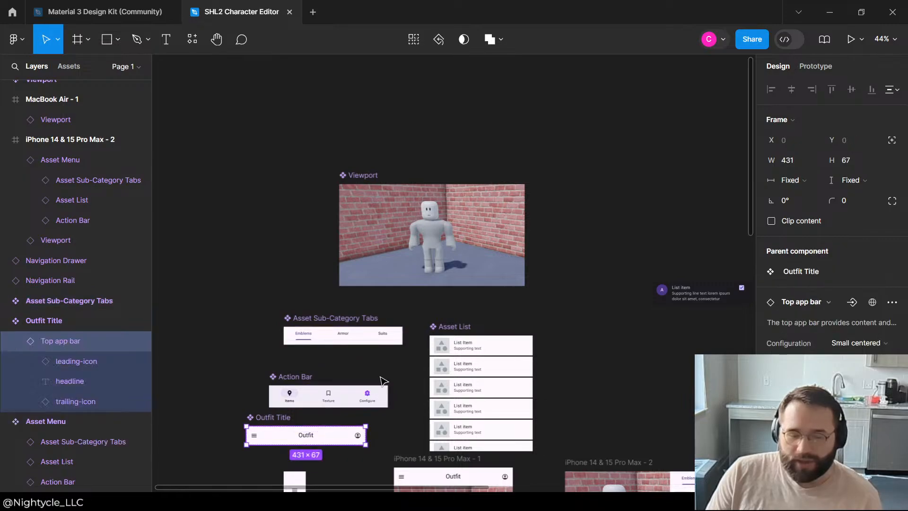
{"action": "left_click", "coordinate": [368, 394], "text": "ctrl"}
{"action": "left_click", "coordinate": [381, 368]}
{"action": "left_click", "coordinate": [368, 335]}
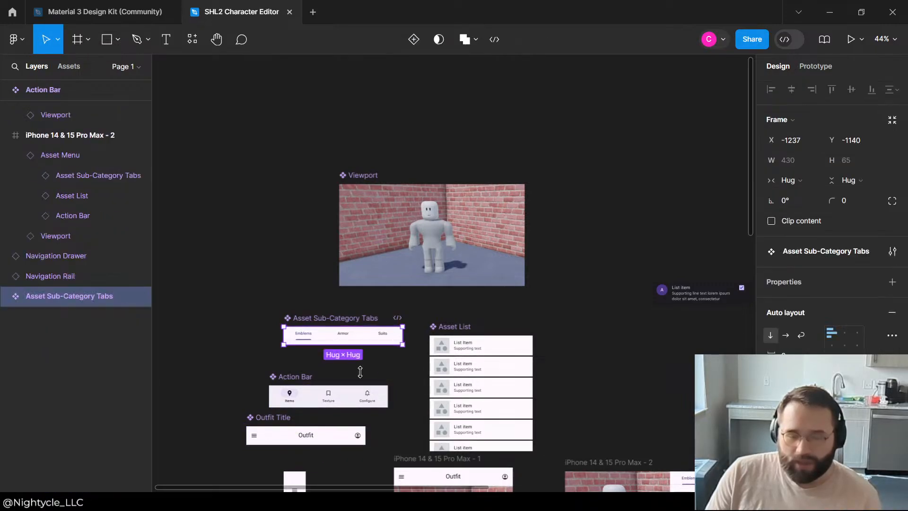
{"action": "left_click", "coordinate": [369, 395], "text": "shift"}
{"action": "left_click", "coordinate": [331, 435], "text": "shift"}
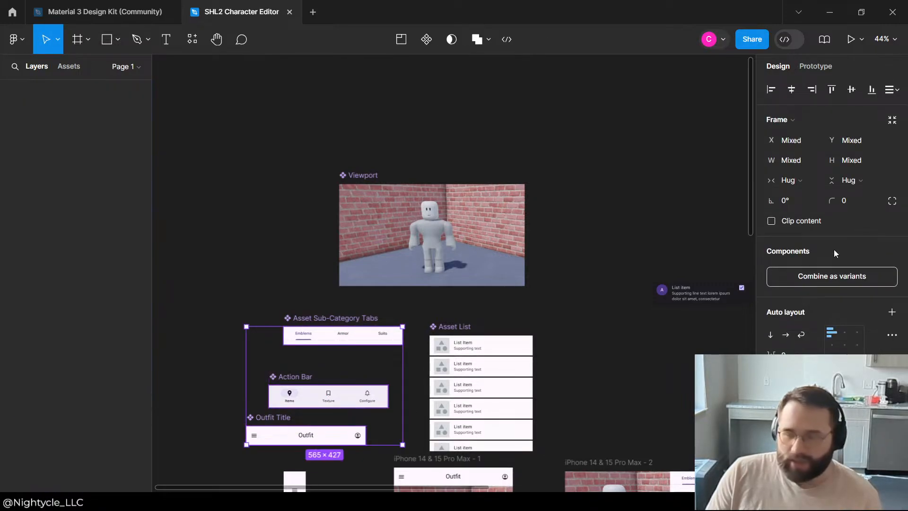
{"action": "left_click", "coordinate": [817, 181]}
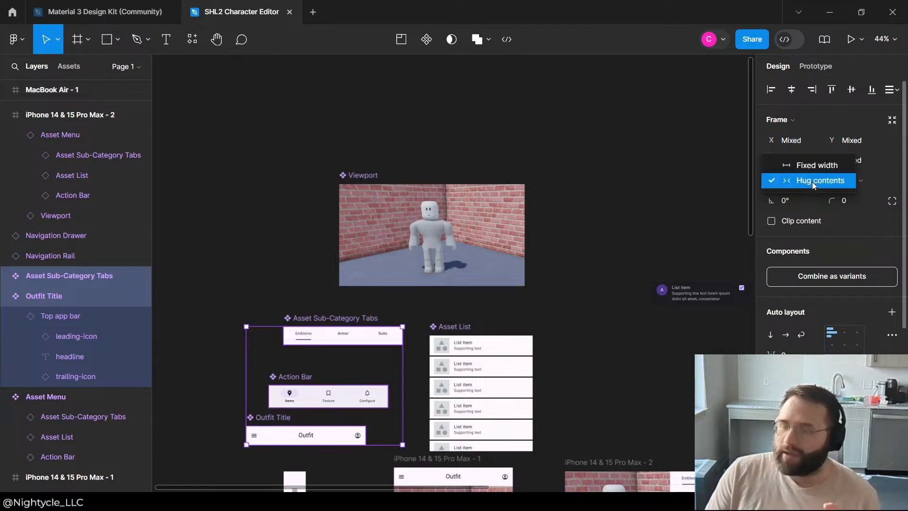
{"action": "left_click", "coordinate": [816, 181]}
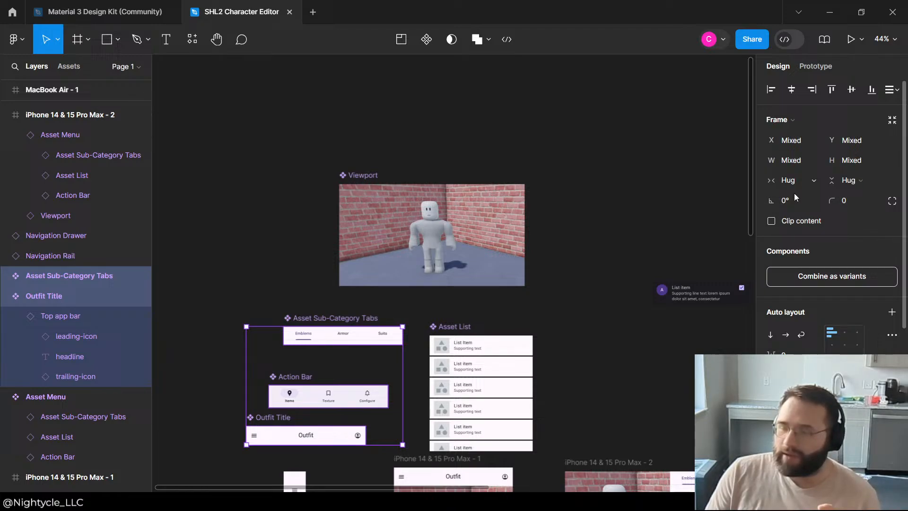
Step: Go back to the widened Asset Menu component on the canvas and examine how its parts are laid out
{"action": "left_click", "coordinate": [381, 267]}
{"action": "scroll", "coordinate": [610, 270], "scroll_direction": "down", "scroll_amount": 5}
{"action": "scroll", "coordinate": [615, 284], "scroll_direction": "down", "scroll_amount": 10}
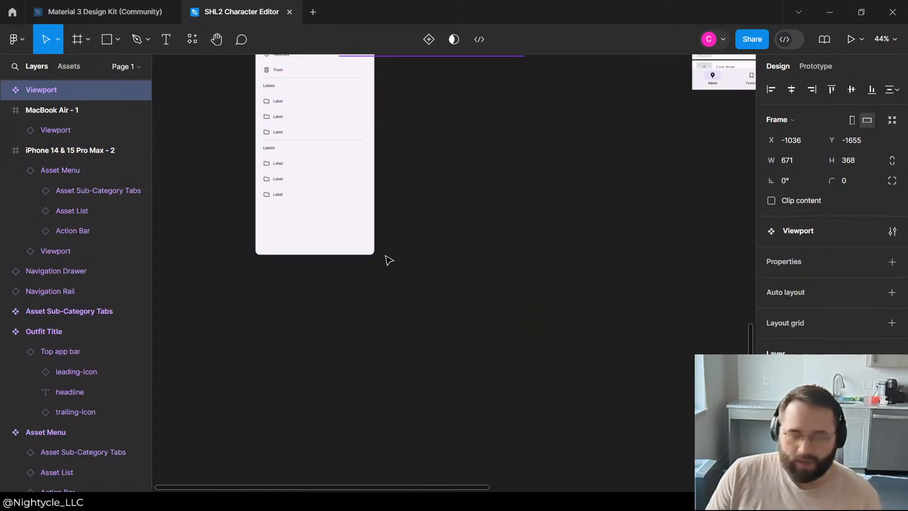
{"action": "scroll", "coordinate": [425, 241], "scroll_direction": "up", "scroll_amount": 4}
{"action": "scroll", "coordinate": [369, 250], "scroll_direction": "right", "scroll_amount": 2}
{"action": "scroll", "coordinate": [426, 265], "scroll_direction": "right", "scroll_amount": 2}
{"action": "scroll", "coordinate": [425, 266], "scroll_direction": "down", "scroll_amount": 5}
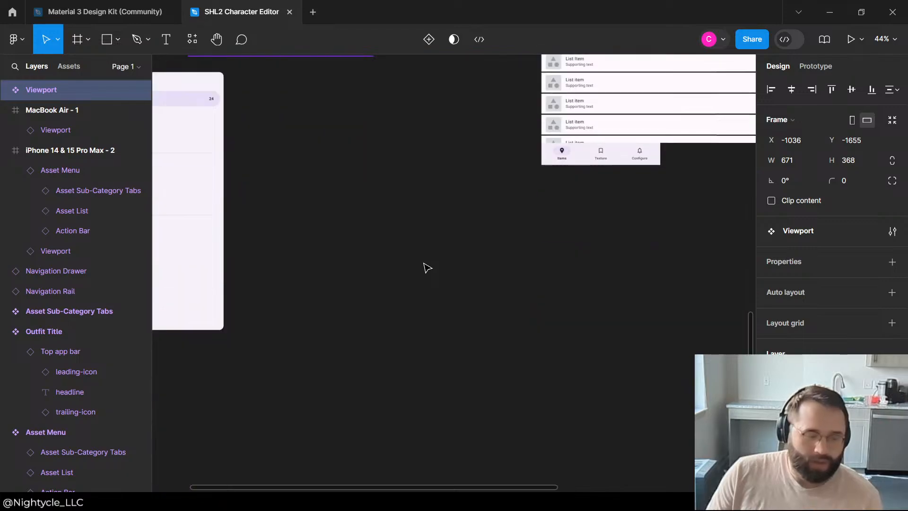
{"action": "scroll", "coordinate": [426, 266], "scroll_direction": "up", "scroll_amount": 6}
{"action": "scroll", "coordinate": [426, 265], "scroll_direction": "right", "scroll_amount": 3}
{"action": "scroll", "coordinate": [428, 272], "scroll_direction": "down", "scroll_amount": 2}
{"action": "scroll", "coordinate": [431, 281], "scroll_direction": "down", "scroll_amount": 2}
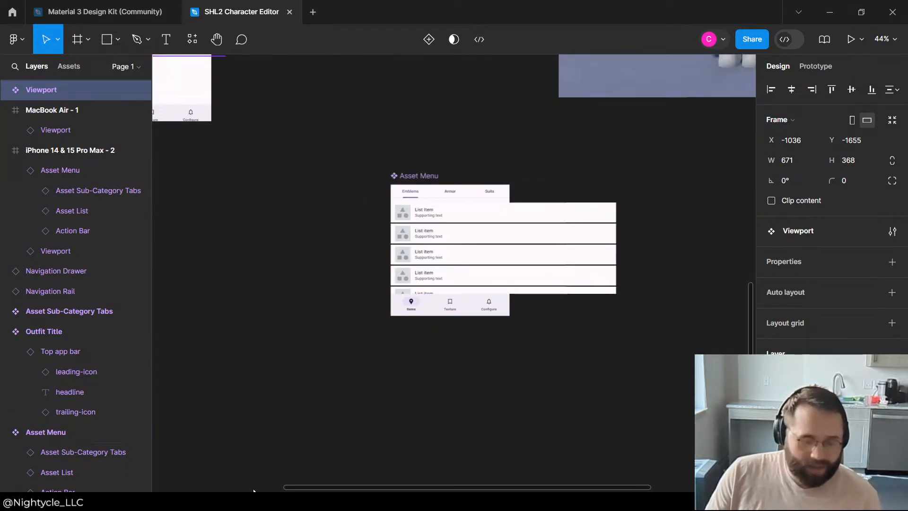
Step: Switch to VS Code and look through the lib folder of the super-hero-life project
{"action": "left_click", "coordinate": [237, 502]}
{"action": "scroll", "coordinate": [94, 190], "scroll_direction": "up", "scroll_amount": 4}
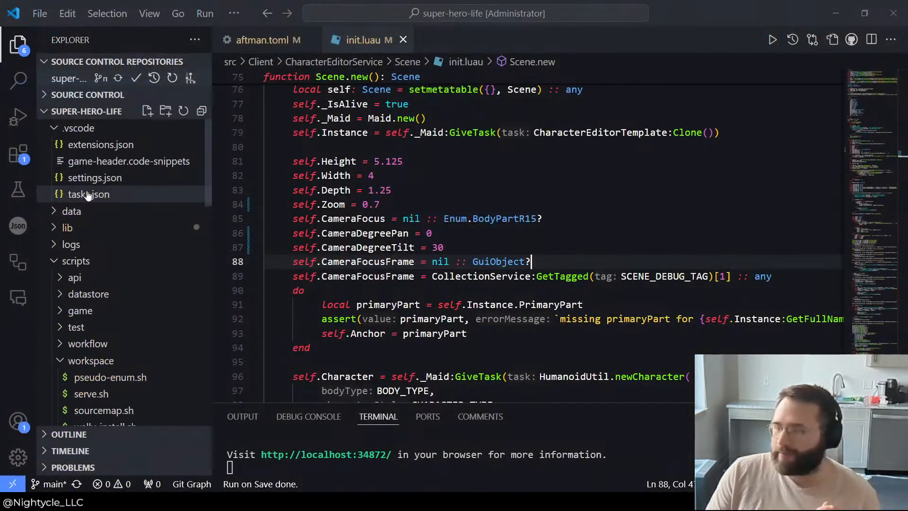
{"action": "scroll", "coordinate": [97, 191], "scroll_direction": "down", "scroll_amount": 4}
{"action": "scroll", "coordinate": [101, 188], "scroll_direction": "up", "scroll_amount": 4}
{"action": "left_click", "coordinate": [115, 227]}
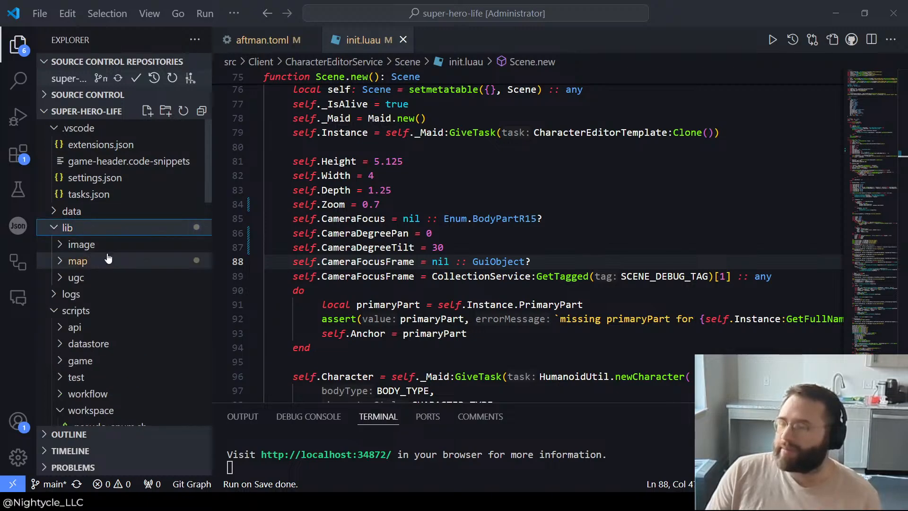
{"action": "left_click", "coordinate": [111, 259]}
{"action": "left_click", "coordinate": [109, 260]}
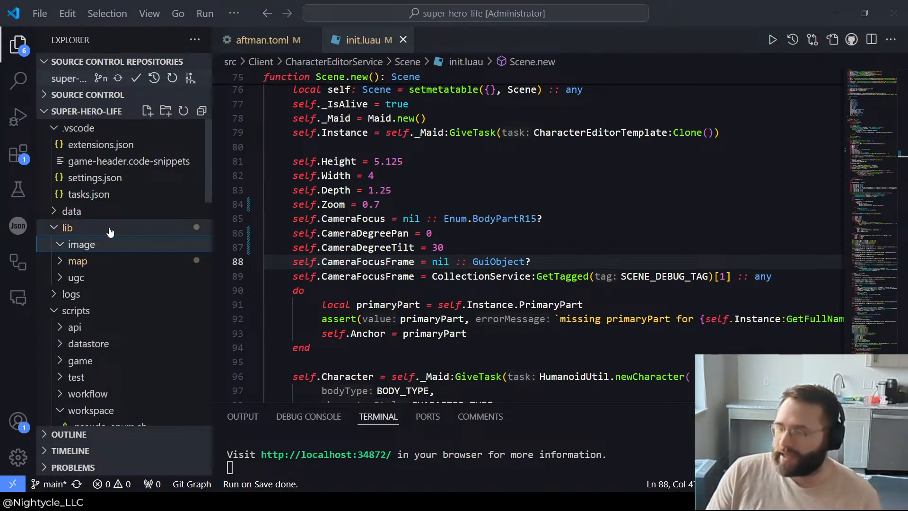
{"action": "left_click", "coordinate": [109, 228]}
Step: Open indices.json from the data/hair/scalp folder, search it for AssetId, and close the file
{"action": "left_click", "coordinate": [108, 211]}
{"action": "left_click", "coordinate": [104, 228]}
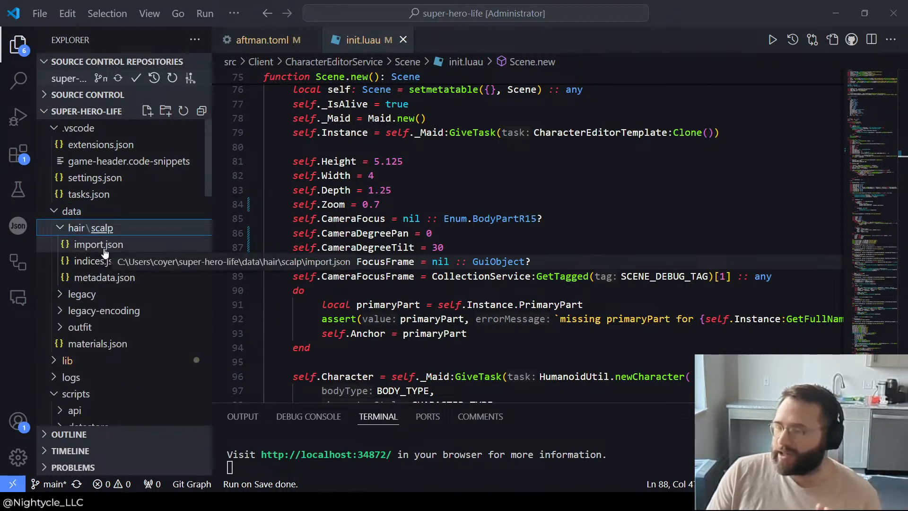
{"action": "left_click", "coordinate": [100, 262]}
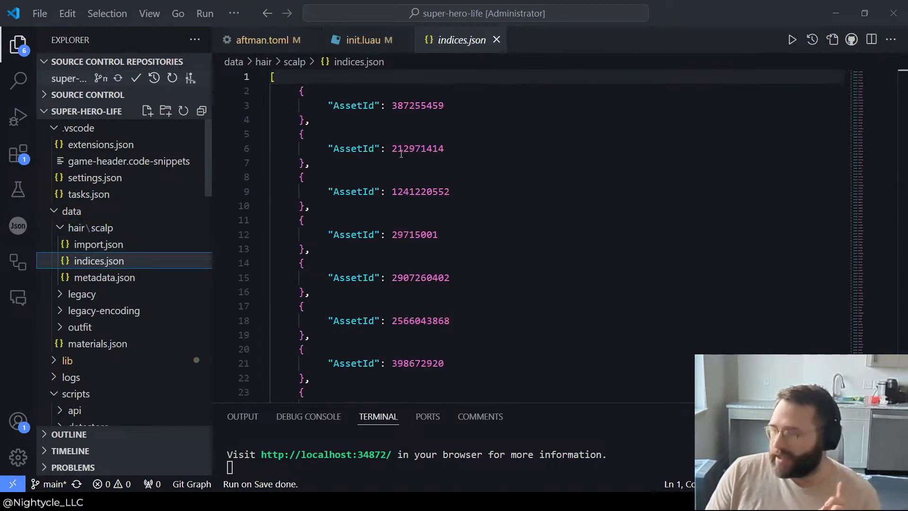
{"action": "double_click", "coordinate": [374, 105]}
{"action": "left_click", "coordinate": [523, 103]}
{"action": "key", "text": "ctrl+f"}
{"action": "type", "text": "AssetId"}
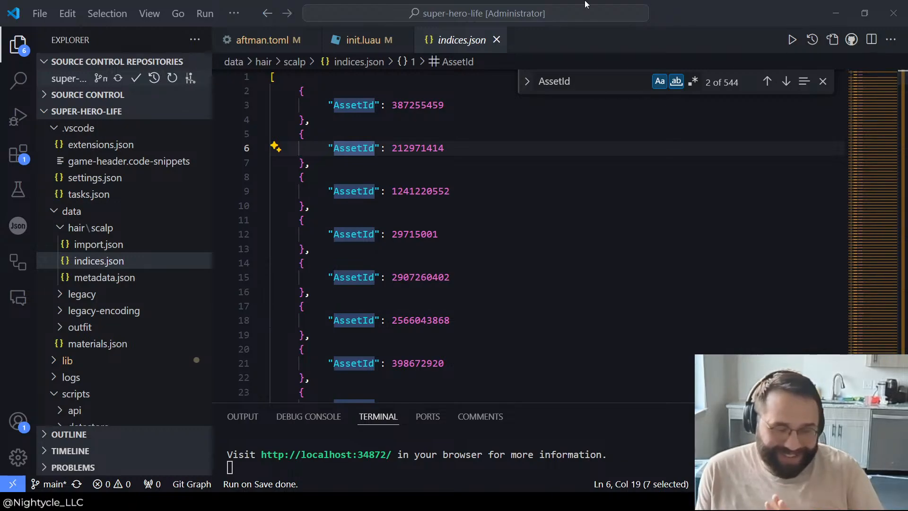
{"action": "scroll", "coordinate": [725, 269], "scroll_direction": "down", "scroll_amount": 8}
{"action": "left_click_drag", "start_coordinate": [900, 84], "coordinate": [906, 33]}
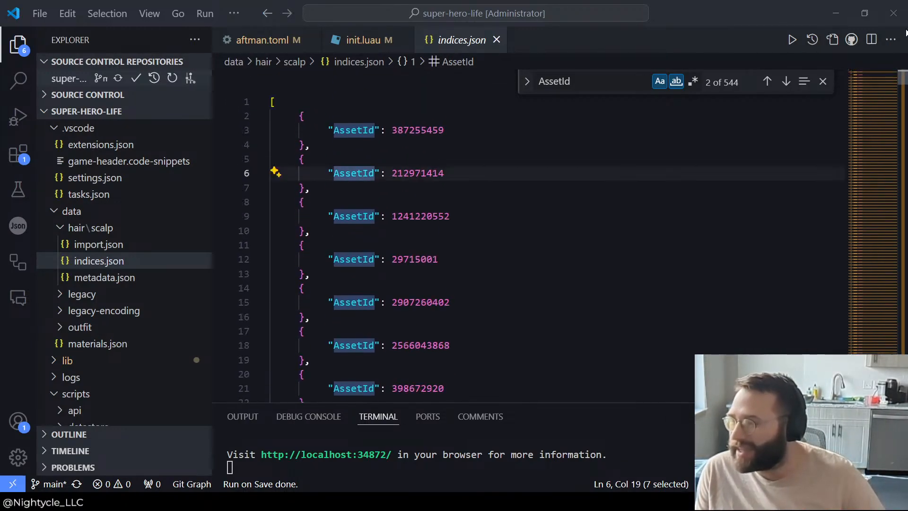
{"action": "left_click", "coordinate": [497, 40]}
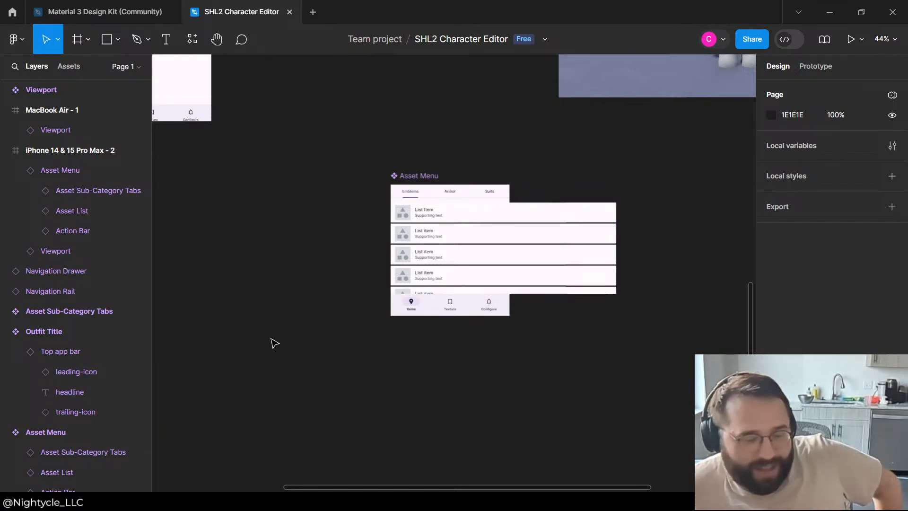
Step: Check the width sizing of the Asset Sub-Category Tabs instance inside the Asset Menu component, keeping it on Fill container
{"action": "left_click", "coordinate": [501, 196]}
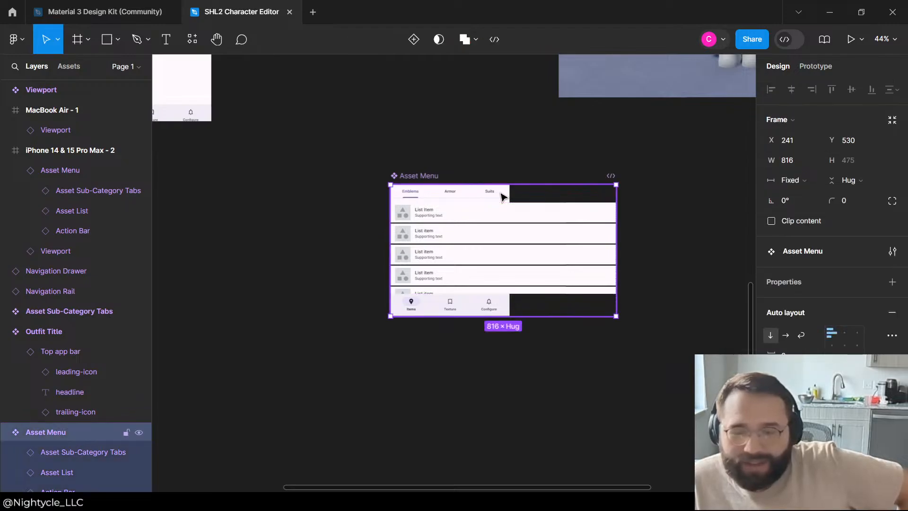
{"action": "left_click", "coordinate": [369, 138]}
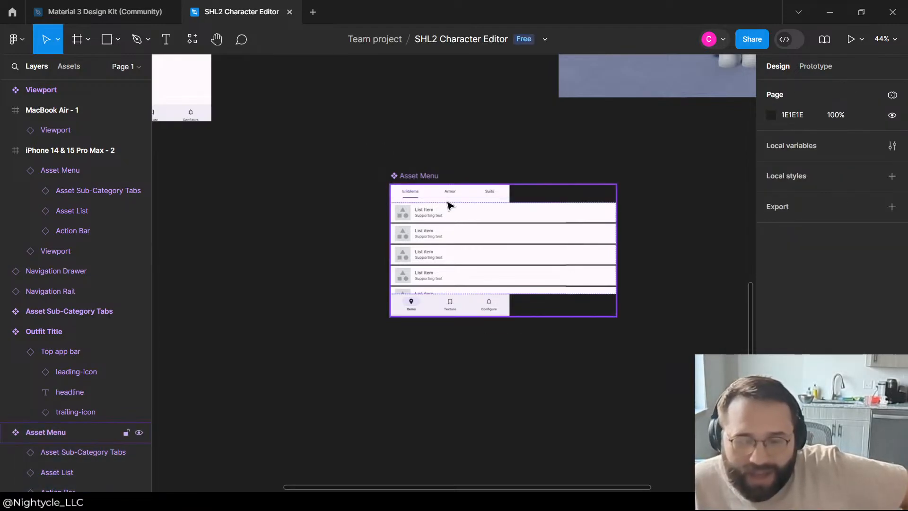
{"action": "left_click", "coordinate": [448, 205]}
{"action": "left_click", "coordinate": [463, 200]}
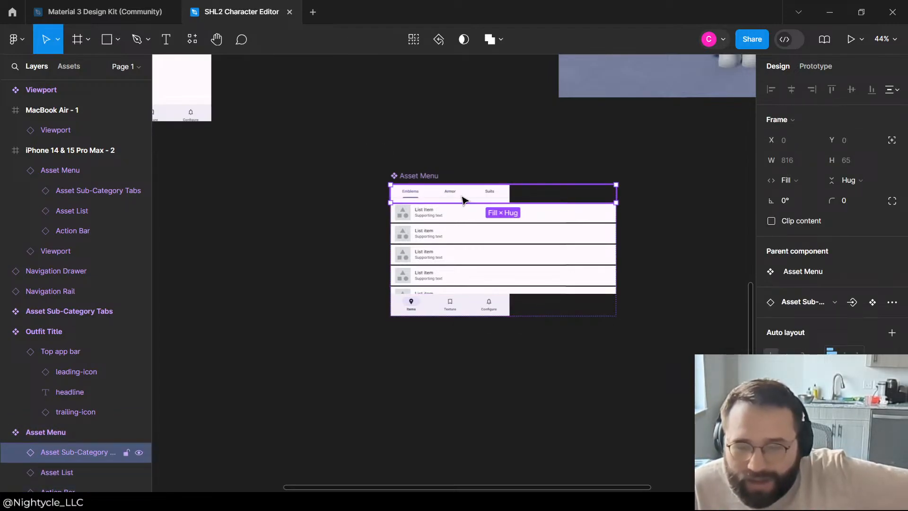
{"action": "left_click", "coordinate": [814, 181]}
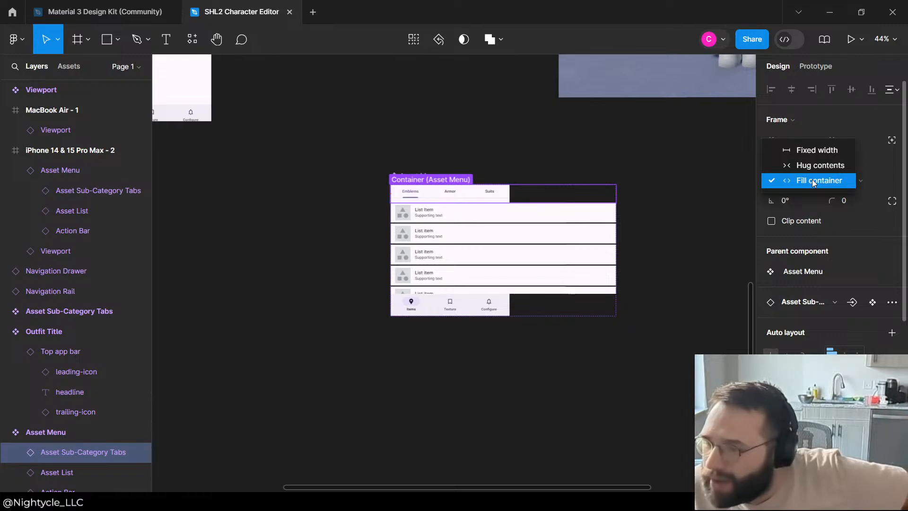
{"action": "left_click", "coordinate": [814, 182]}
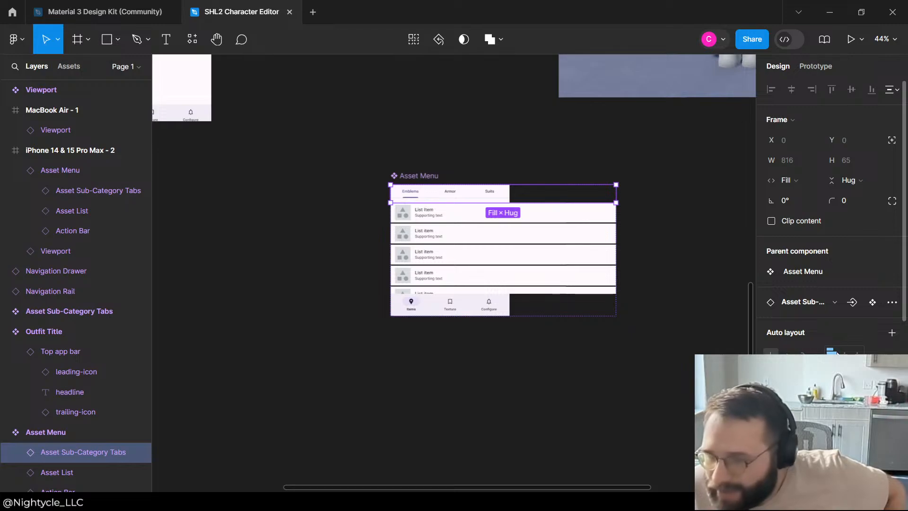
Step: Look through the auto layout settings and available instance commands for the Asset Sub-Category Tabs in the Asset Menu
{"action": "left_click", "coordinate": [893, 353]}
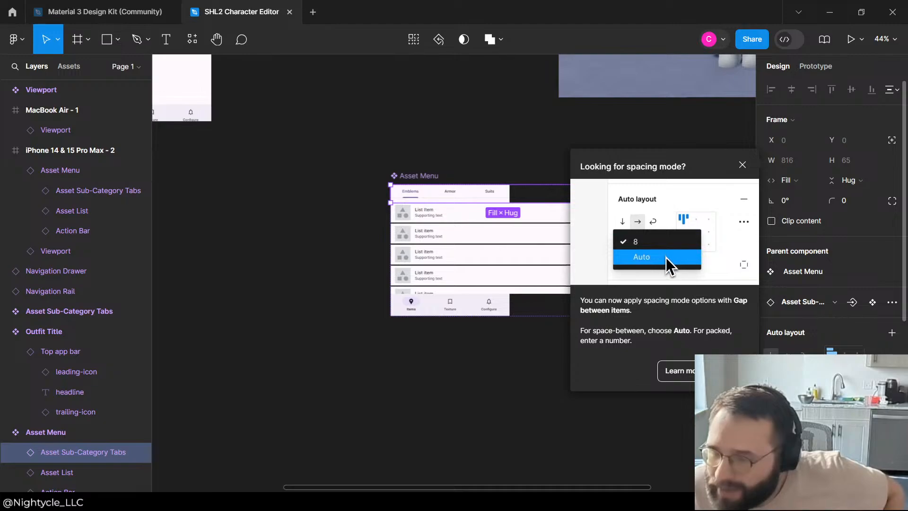
{"action": "left_click", "coordinate": [731, 371]}
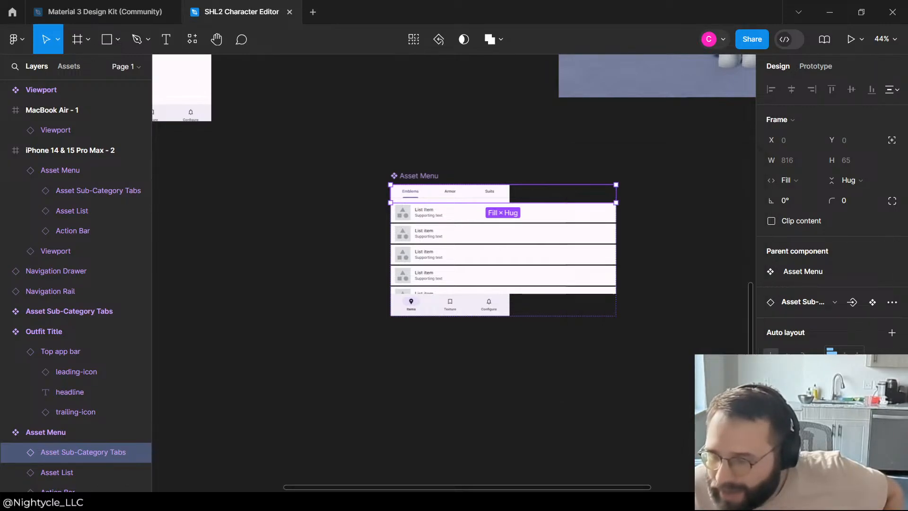
{"action": "scroll", "coordinate": [832, 213], "scroll_direction": "down", "scroll_amount": 8}
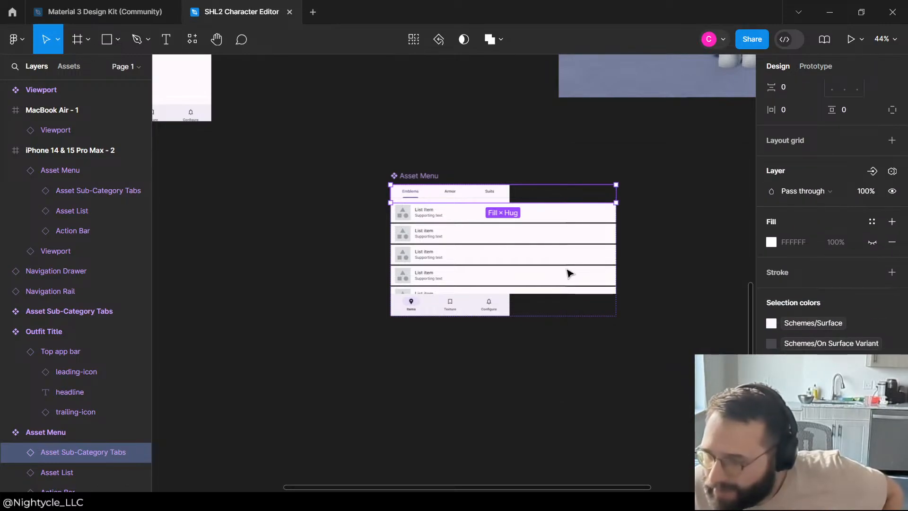
{"action": "right_click", "coordinate": [446, 194]}
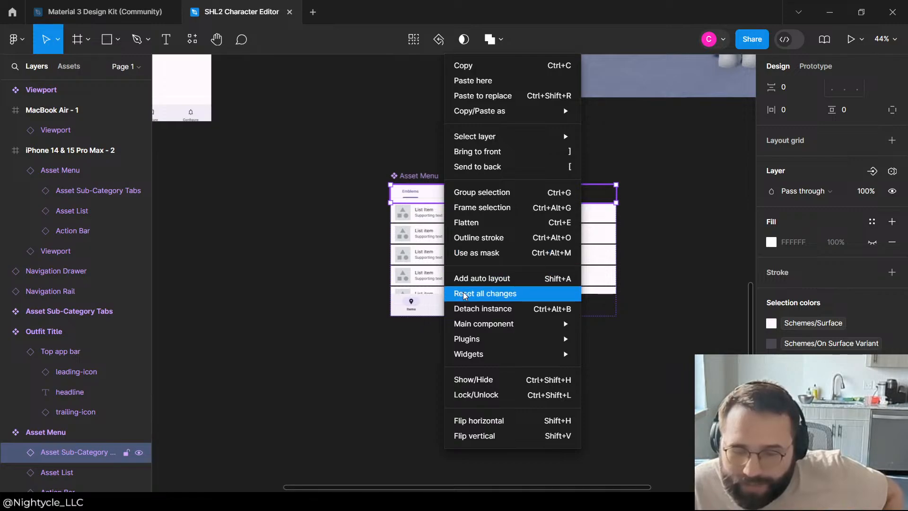
{"action": "mouse_move", "coordinate": [471, 330]}
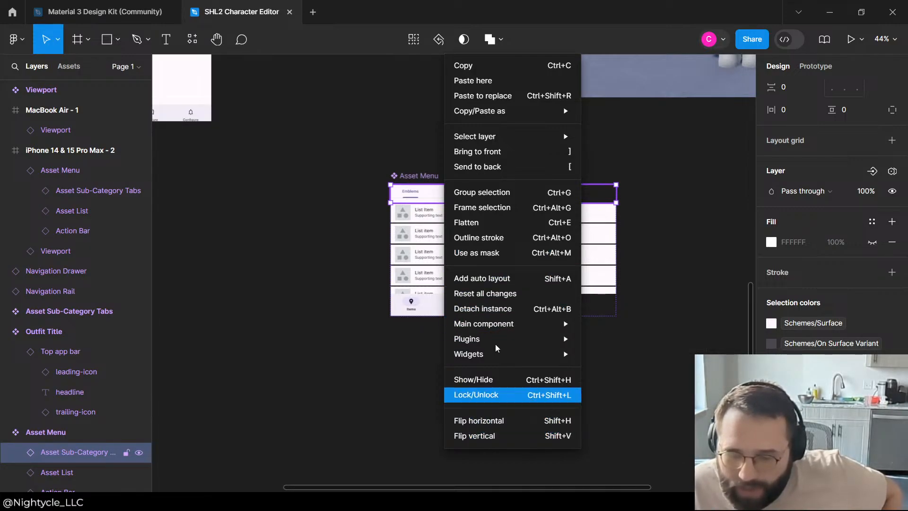
{"action": "mouse_move", "coordinate": [493, 135]}
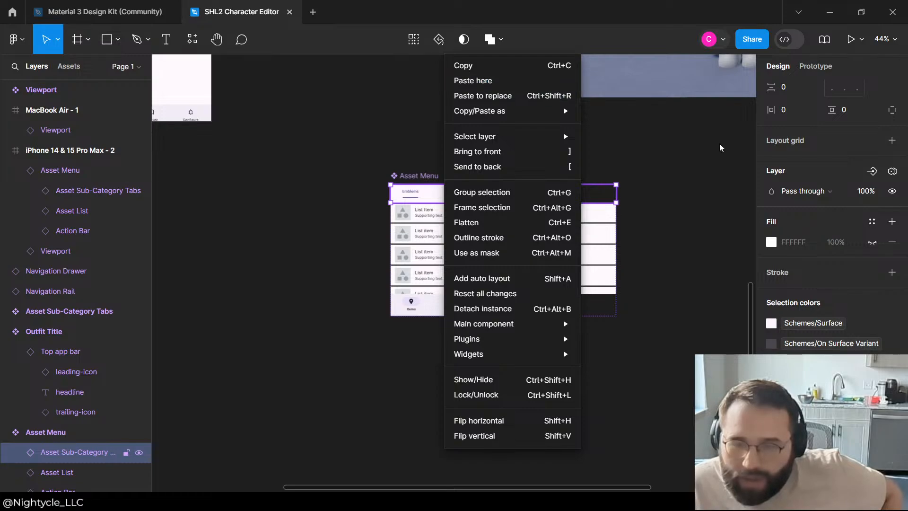
{"action": "left_click", "coordinate": [692, 150]}
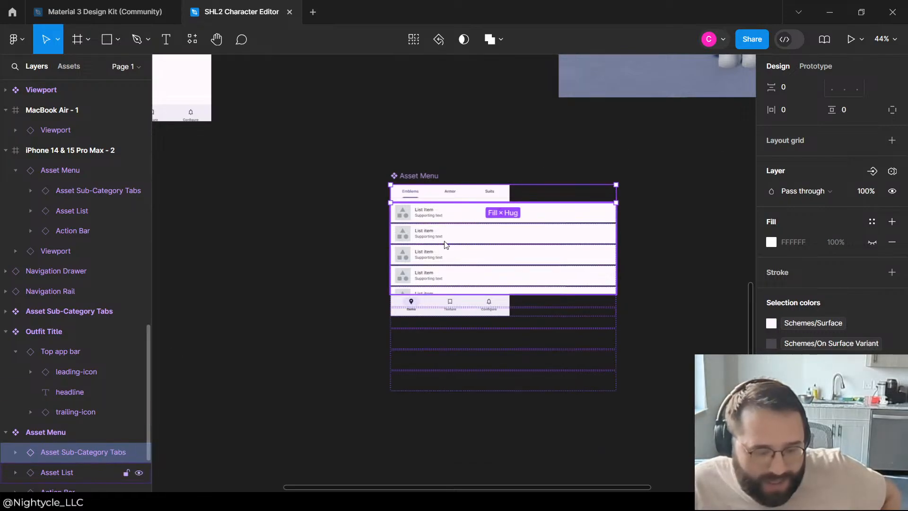
Step: Set the width of the inner Tabs instance nested in the Asset Menu's Asset Sub-Category Tabs to Fill container
{"action": "left_click", "coordinate": [64, 437]}
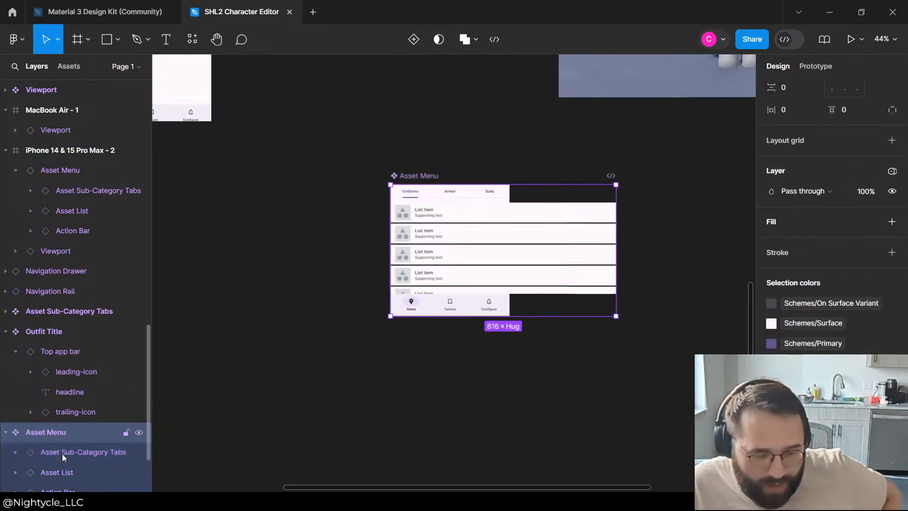
{"action": "double_click", "coordinate": [61, 453]}
{"action": "double_click", "coordinate": [472, 197]}
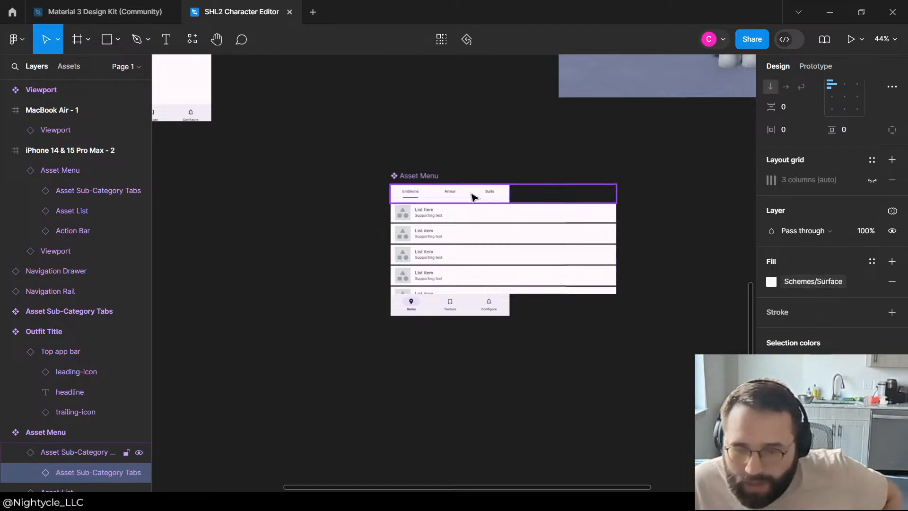
{"action": "double_click", "coordinate": [472, 196]}
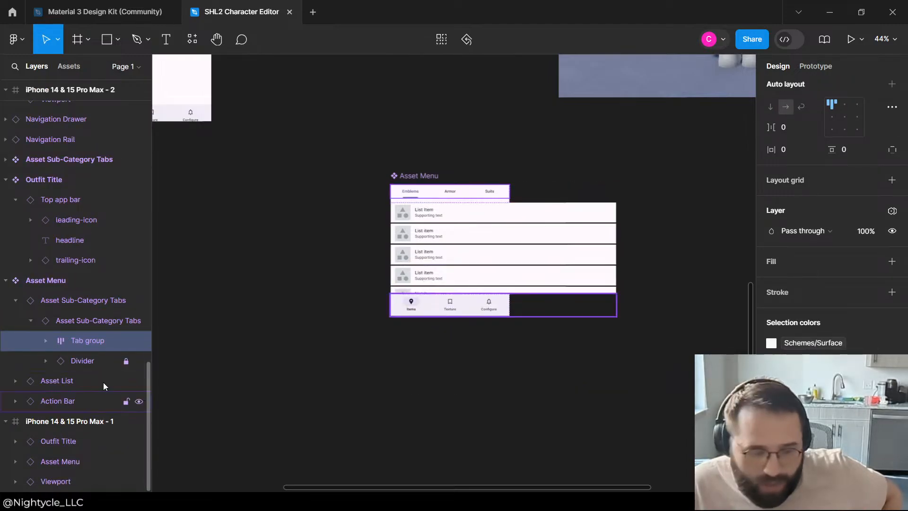
{"action": "left_click", "coordinate": [71, 303]}
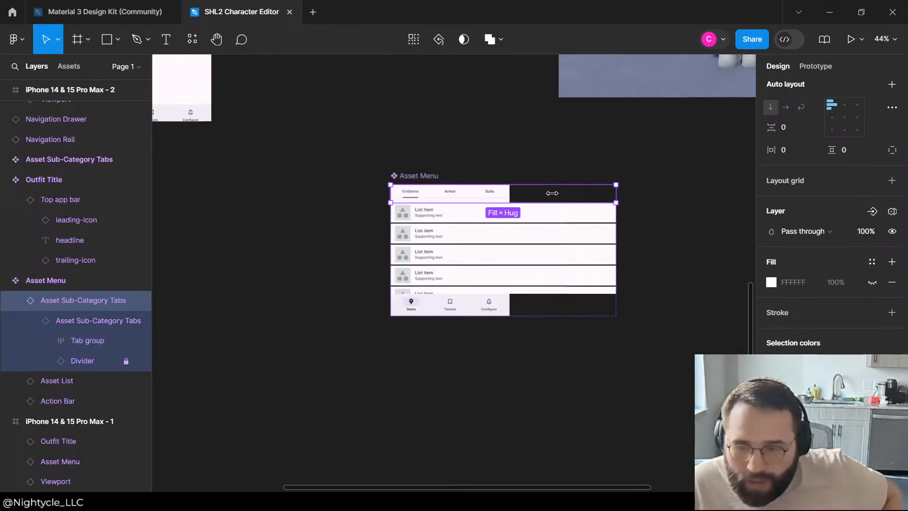
{"action": "left_click", "coordinate": [92, 319]}
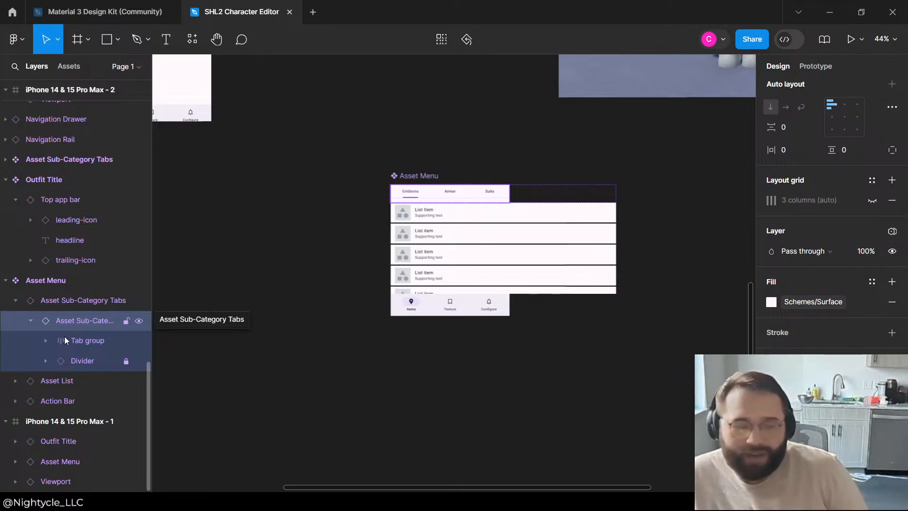
{"action": "scroll", "coordinate": [805, 156], "scroll_direction": "up", "scroll_amount": 6}
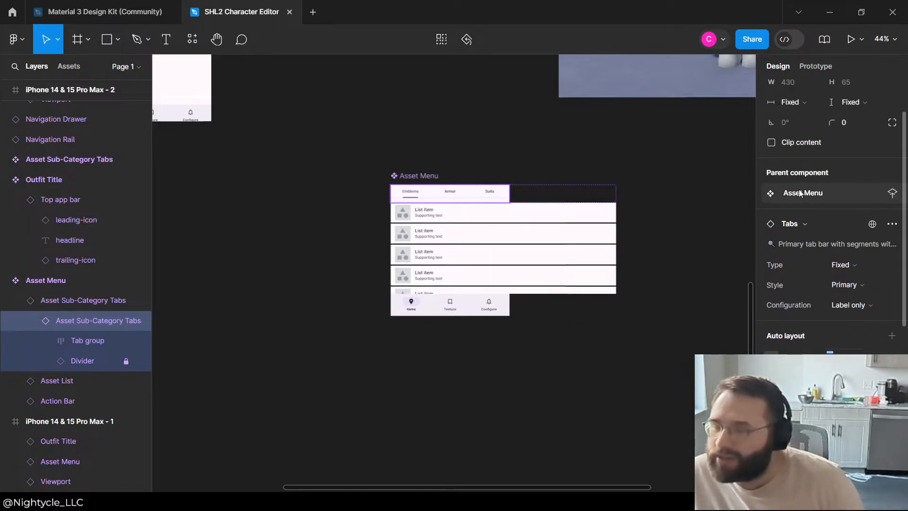
{"action": "left_click", "coordinate": [805, 158]}
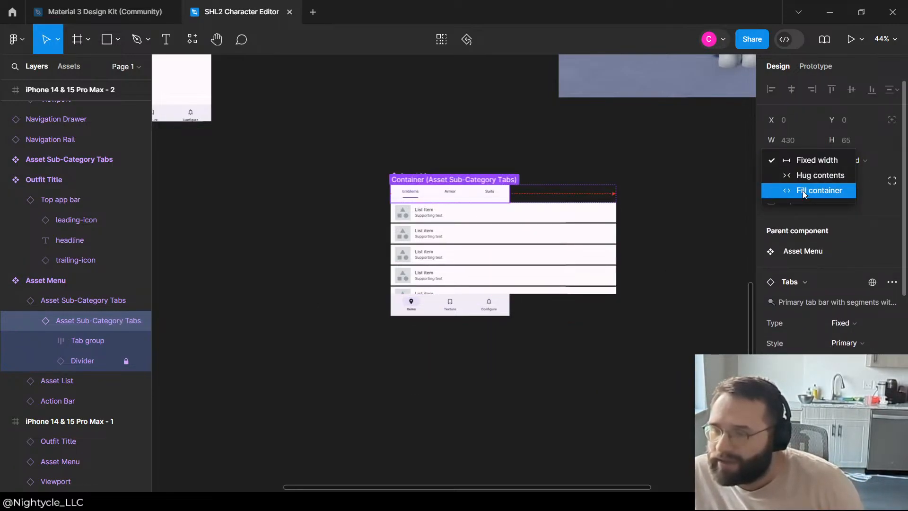
{"action": "left_click", "coordinate": [803, 191]}
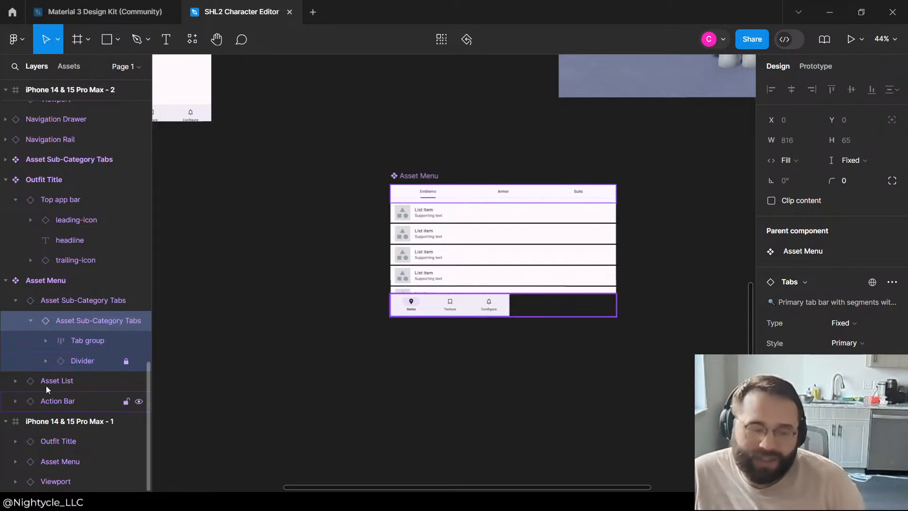
Step: Set the width of the Navigation bar nested in the Asset Menu's Action Bar to Fill container
{"action": "left_click", "coordinate": [432, 298]}
{"action": "left_click", "coordinate": [433, 301]}
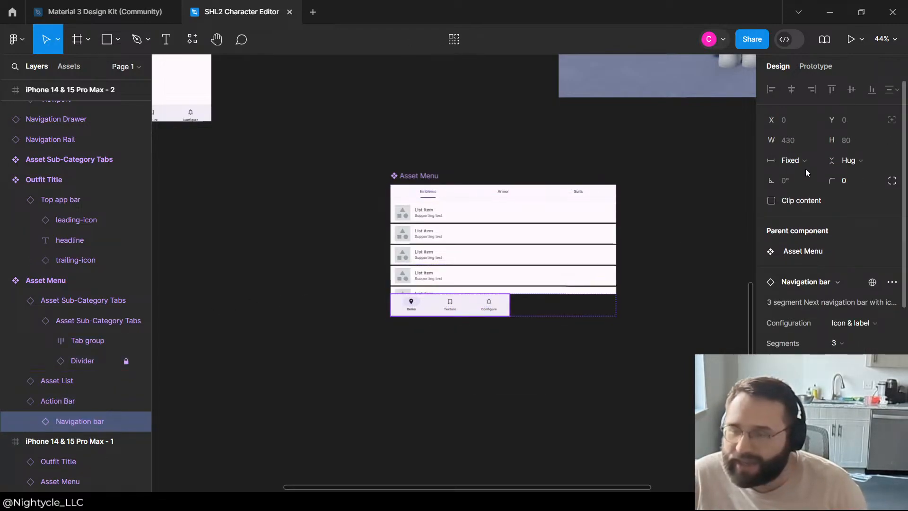
{"action": "left_click", "coordinate": [796, 159]}
{"action": "left_click", "coordinate": [810, 192]}
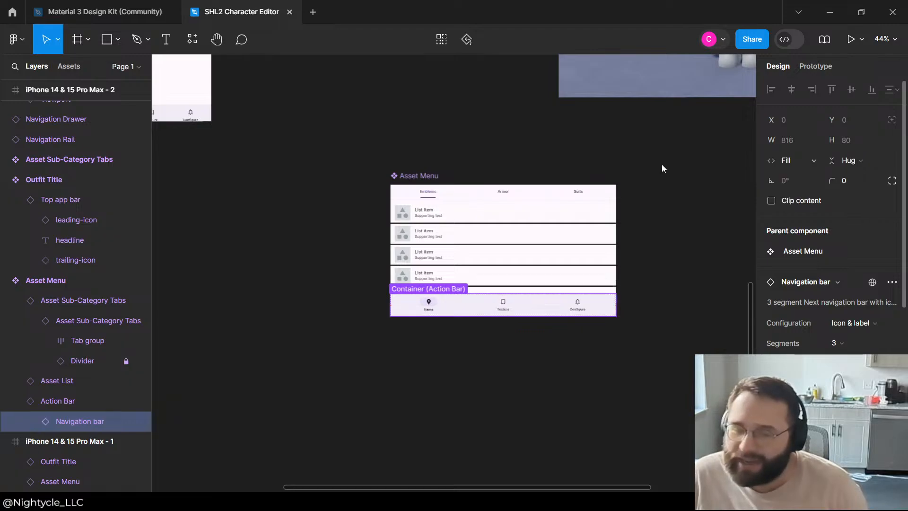
{"action": "left_click", "coordinate": [421, 138]}
Step: In the Asset Sub-Category Tabs main component, set the width of the nested Tabs instance to Fill container
{"action": "scroll", "coordinate": [279, 259], "scroll_direction": "up", "scroll_amount": 5}
{"action": "scroll", "coordinate": [465, 372], "scroll_direction": "down", "scroll_amount": 3}
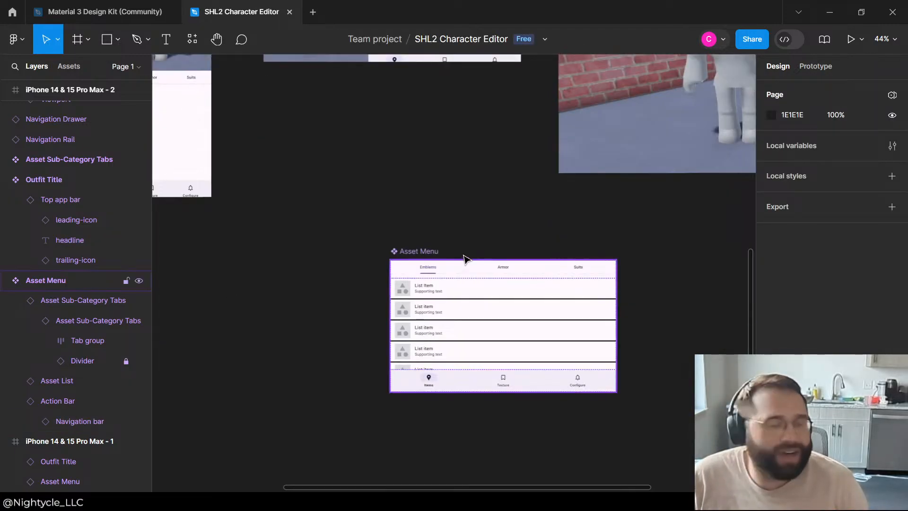
{"action": "scroll", "coordinate": [544, 274], "scroll_direction": "up", "scroll_amount": 2}
{"action": "scroll", "coordinate": [655, 253], "scroll_direction": "down", "scroll_amount": 2}
{"action": "scroll", "coordinate": [578, 228], "scroll_direction": "down", "scroll_amount": 3}
{"action": "scroll", "coordinate": [426, 180], "scroll_direction": "up", "scroll_amount": 5}
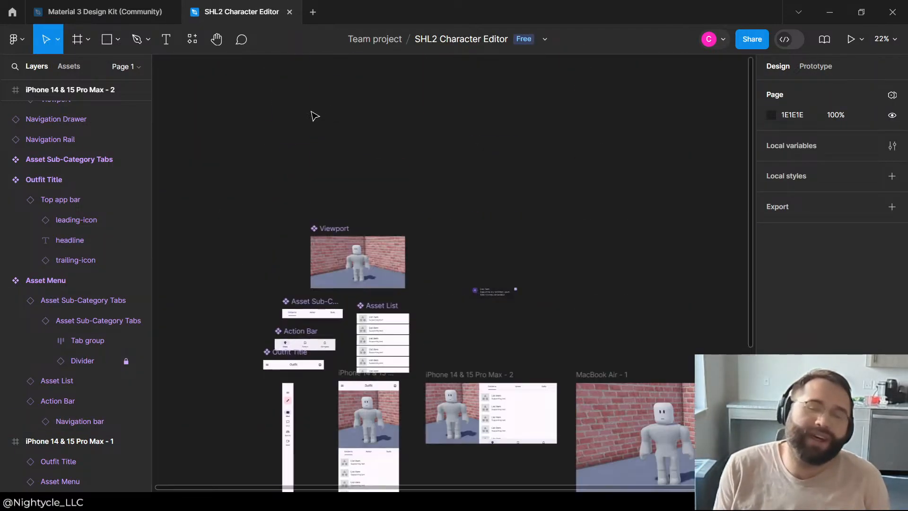
{"action": "scroll", "coordinate": [264, 379], "scroll_direction": "up", "scroll_amount": 5}
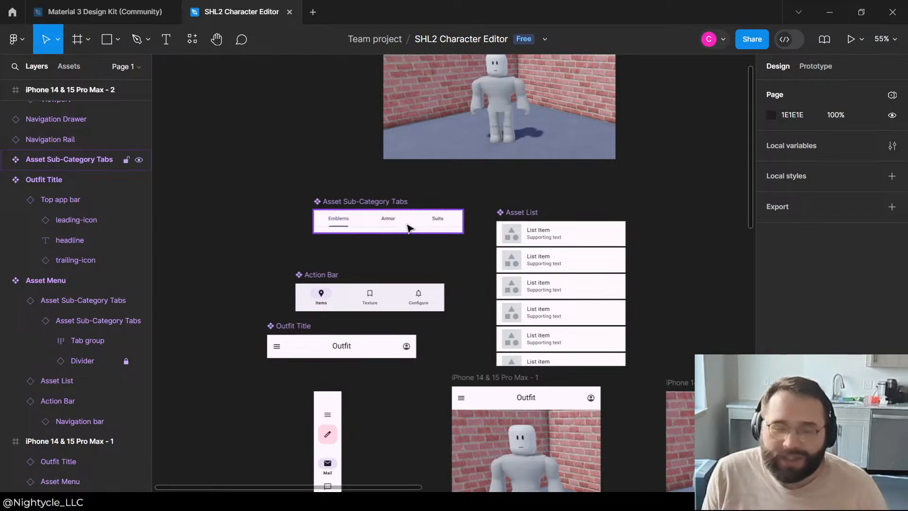
{"action": "left_click", "coordinate": [410, 228]}
{"action": "left_click", "coordinate": [6, 161]}
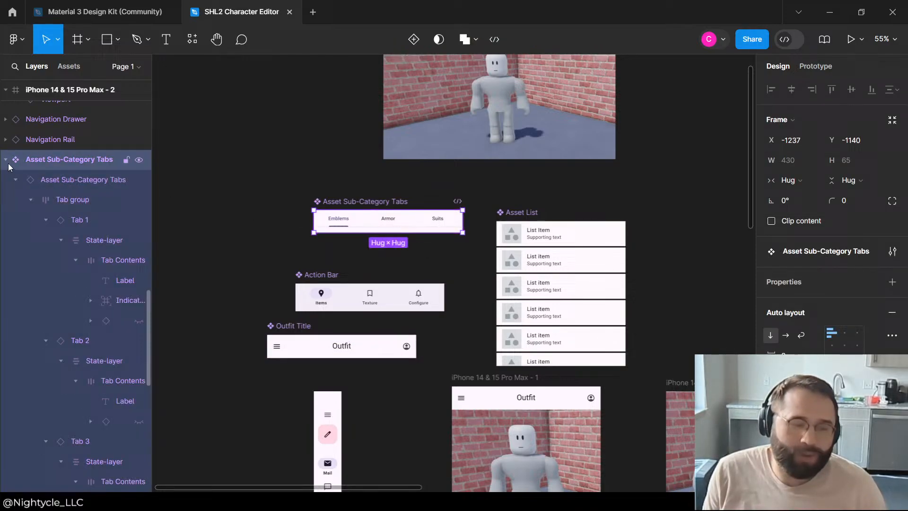
{"action": "left_click", "coordinate": [50, 180]}
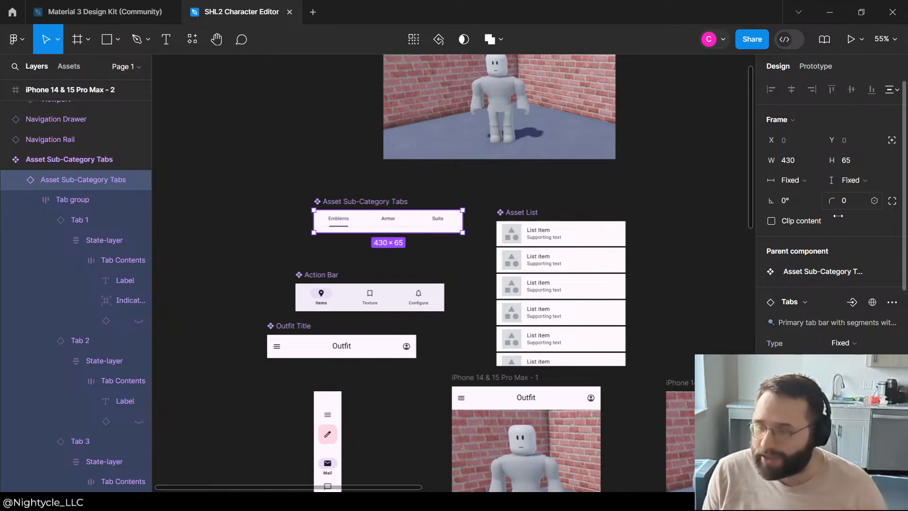
{"action": "scroll", "coordinate": [813, 246], "scroll_direction": "down", "scroll_amount": 3}
{"action": "scroll", "coordinate": [813, 166], "scroll_direction": "up", "scroll_amount": 3}
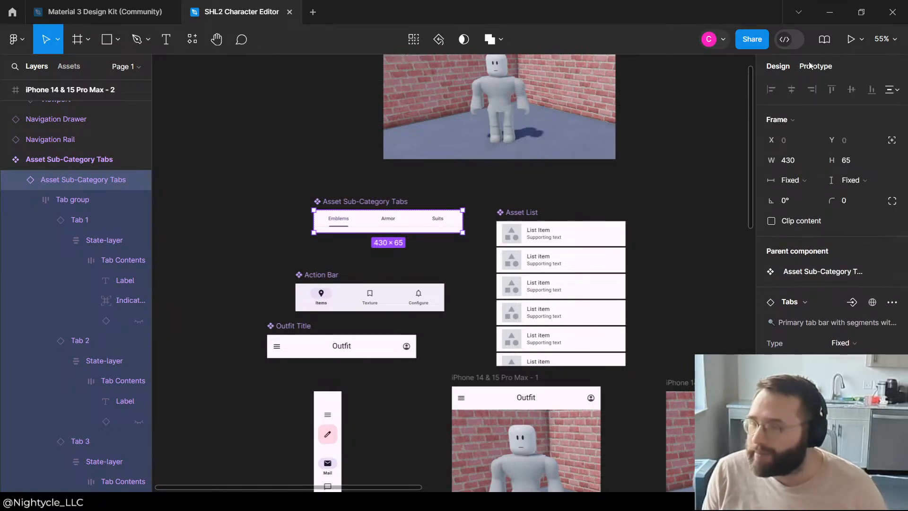
{"action": "left_click", "coordinate": [804, 184]}
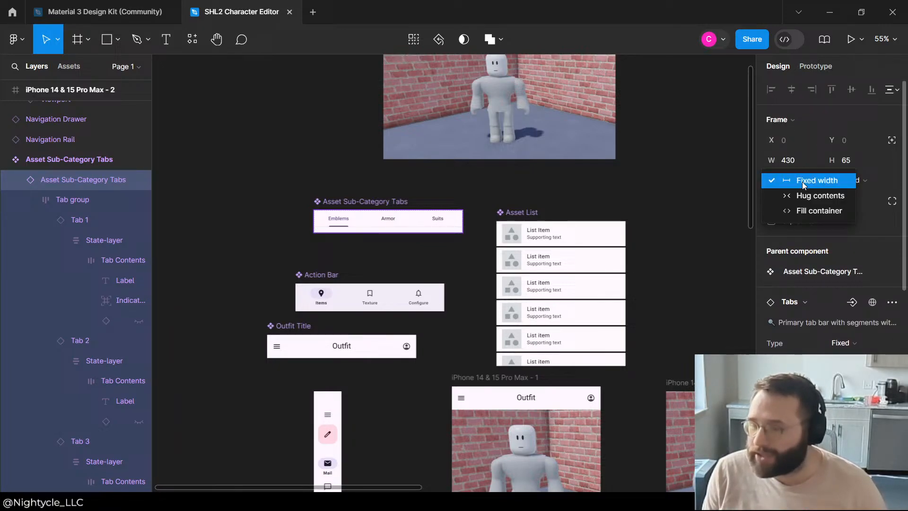
{"action": "left_click", "coordinate": [804, 214]}
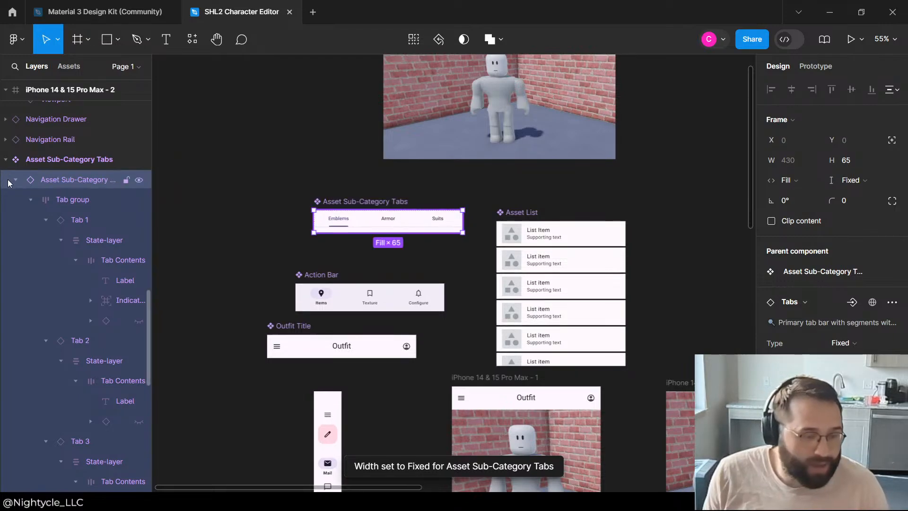
{"action": "left_click", "coordinate": [17, 180]}
Step: In the Action Bar main component, set the width of the nested Navigation bar to Fill container
{"action": "left_click", "coordinate": [370, 342]}
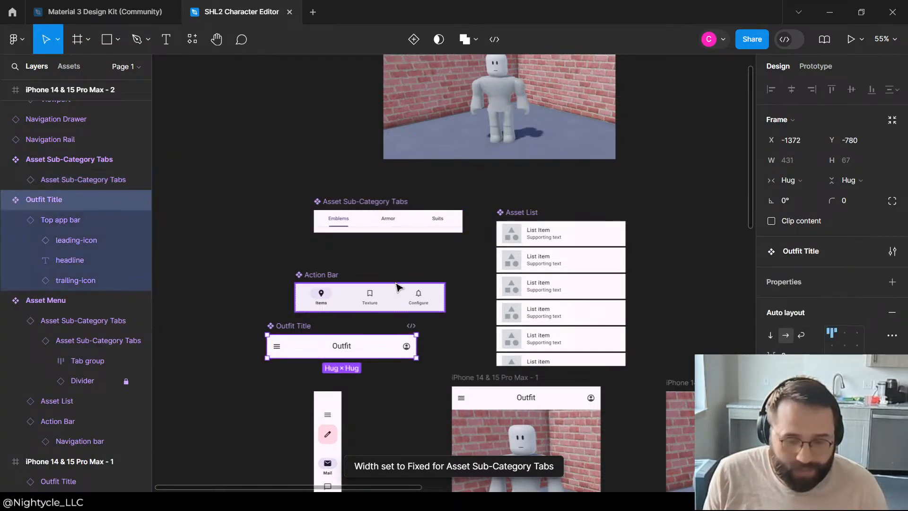
{"action": "left_click", "coordinate": [401, 295]}
{"action": "left_click", "coordinate": [78, 110]}
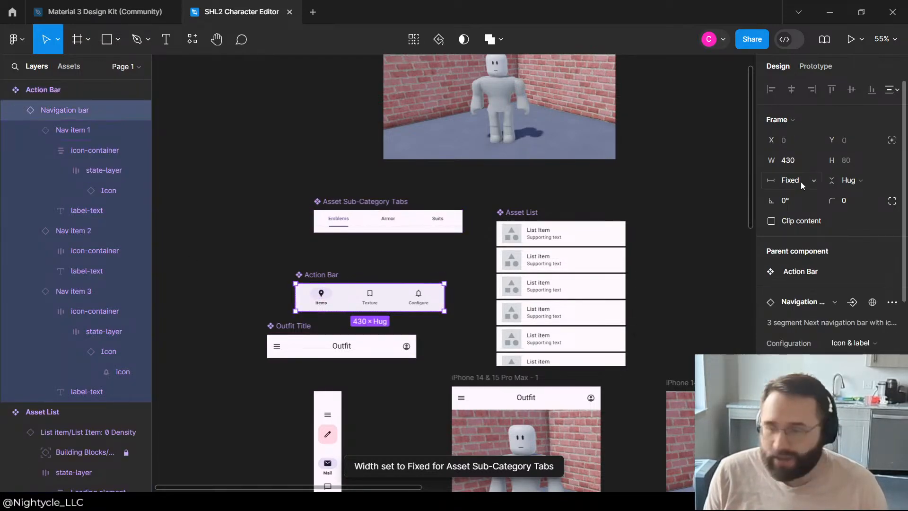
{"action": "left_click", "coordinate": [797, 180]}
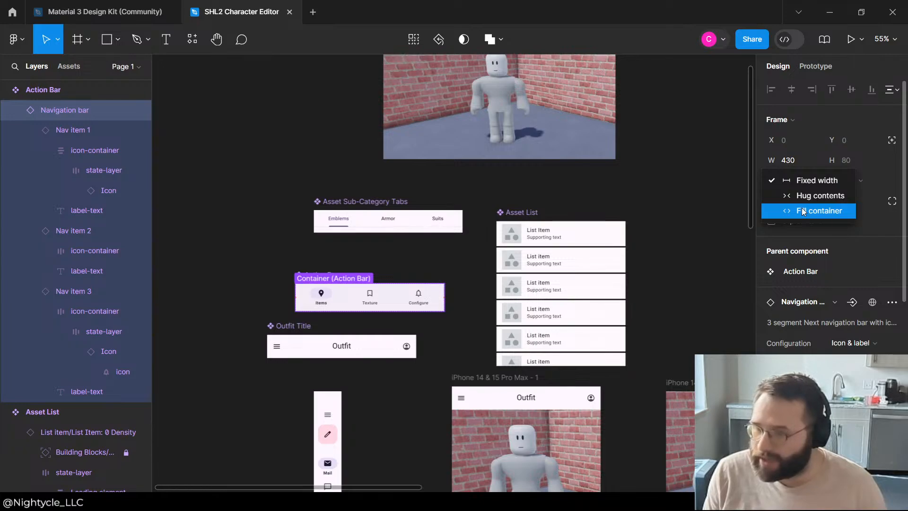
{"action": "left_click", "coordinate": [802, 210]}
Step: In the Outfit Title main component, set the width of the nested Top app bar to Fill container
{"action": "left_click", "coordinate": [305, 348]}
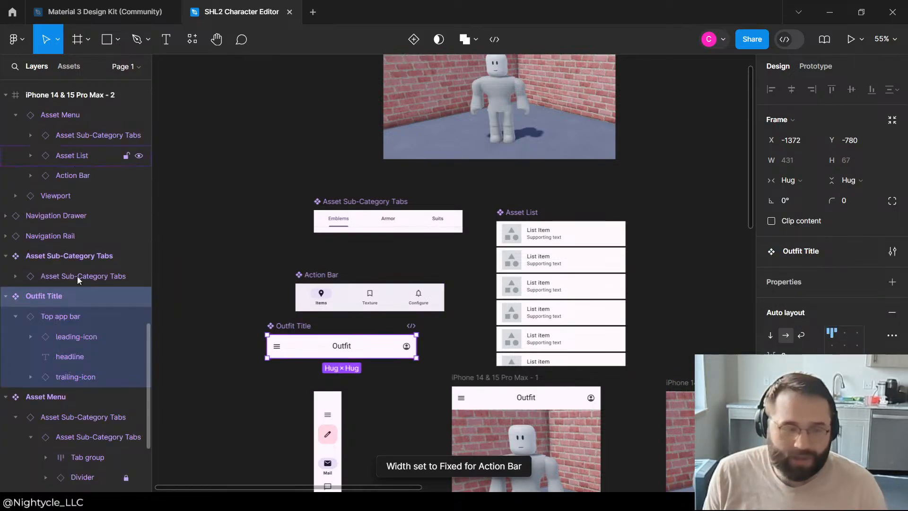
{"action": "left_click", "coordinate": [60, 316]}
{"action": "left_click", "coordinate": [816, 180]}
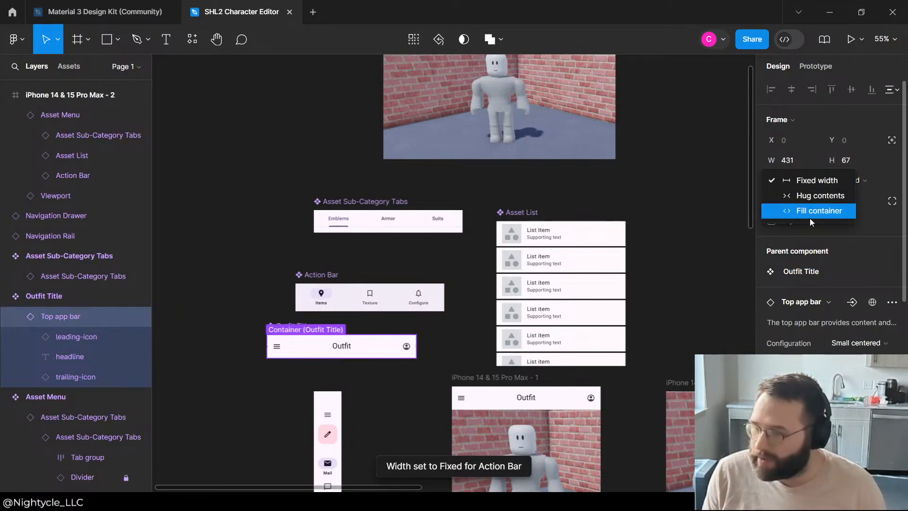
{"action": "left_click", "coordinate": [810, 211]}
{"action": "left_click", "coordinate": [563, 232]}
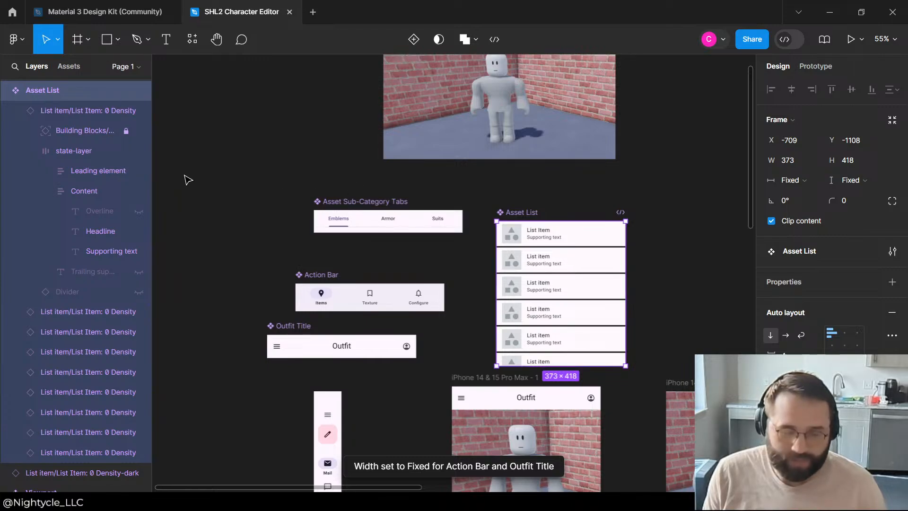
{"action": "left_click", "coordinate": [800, 180]}
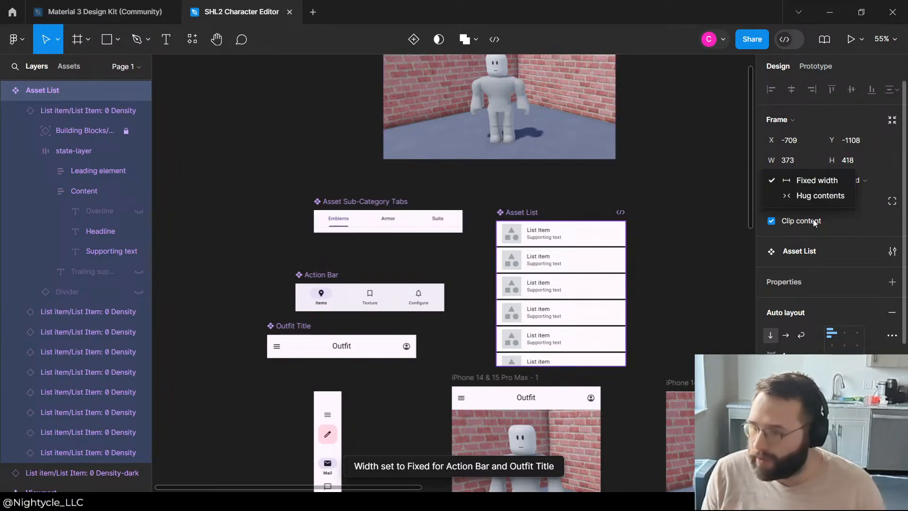
{"action": "left_click", "coordinate": [552, 175]}
Step: Resize the Asset Menu instance in the iPhone 14 & 15 Pro Max - 2 frame to about 429 px high
{"action": "scroll", "coordinate": [553, 178], "scroll_direction": "down", "scroll_amount": 2}
{"action": "scroll", "coordinate": [471, 283], "scroll_direction": "down", "scroll_amount": 6}
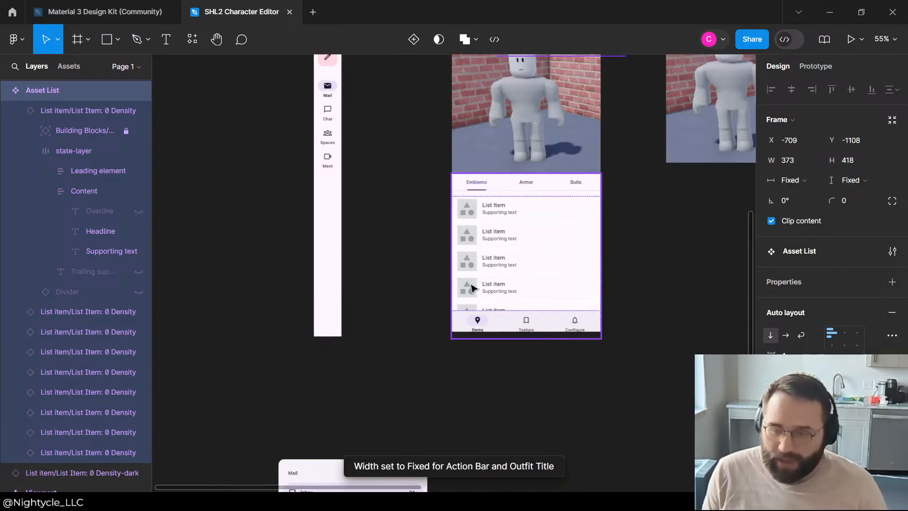
{"action": "scroll", "coordinate": [454, 274], "scroll_direction": "down", "scroll_amount": 3}
{"action": "left_click", "coordinate": [612, 264]}
{"action": "scroll", "coordinate": [660, 213], "scroll_direction": "up", "scroll_amount": 6}
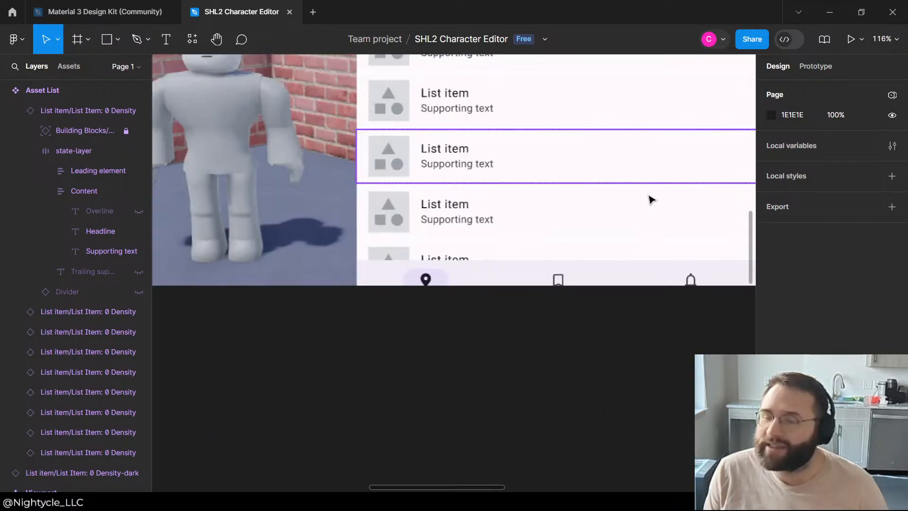
{"action": "left_click", "coordinate": [588, 267]}
{"action": "left_click_drag", "start_coordinate": [558, 318], "coordinate": [558, 290]}
Step: Delete the Asset Menu instance from the iPhone 14 & 15 Pro Max - 2 frame
{"action": "scroll", "coordinate": [347, 346], "scroll_direction": "down", "scroll_amount": 2}
{"action": "scroll", "coordinate": [347, 346], "scroll_direction": "down", "scroll_amount": 5}
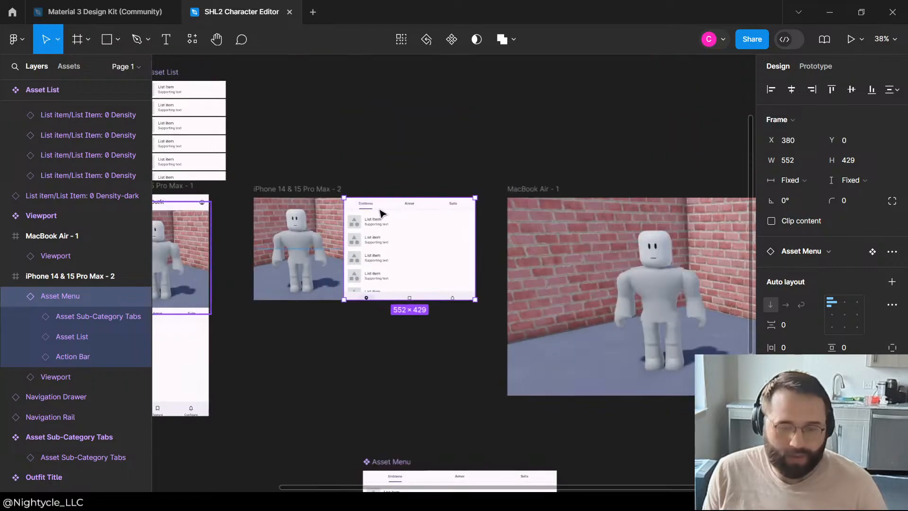
{"action": "key", "text": "Escape"}
{"action": "left_click", "coordinate": [397, 277]}
{"action": "key", "text": "Delete"}
Step: Shrink the Asset Menu main component to a height of about 357 px
{"action": "scroll", "coordinate": [416, 310], "scroll_direction": "down", "scroll_amount": 2}
{"action": "scroll", "coordinate": [415, 310], "scroll_direction": "down", "scroll_amount": 6}
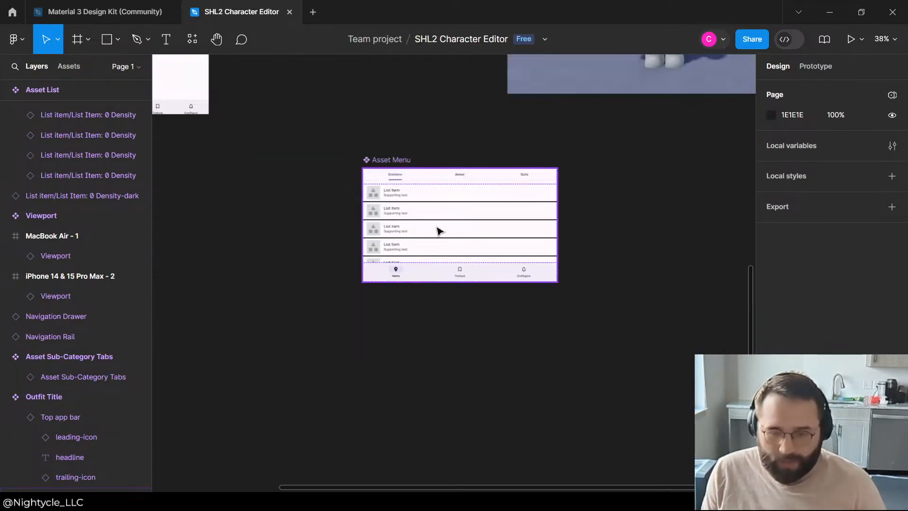
{"action": "left_click", "coordinate": [438, 231]}
{"action": "left_click_drag", "start_coordinate": [444, 255], "coordinate": [445, 253]}
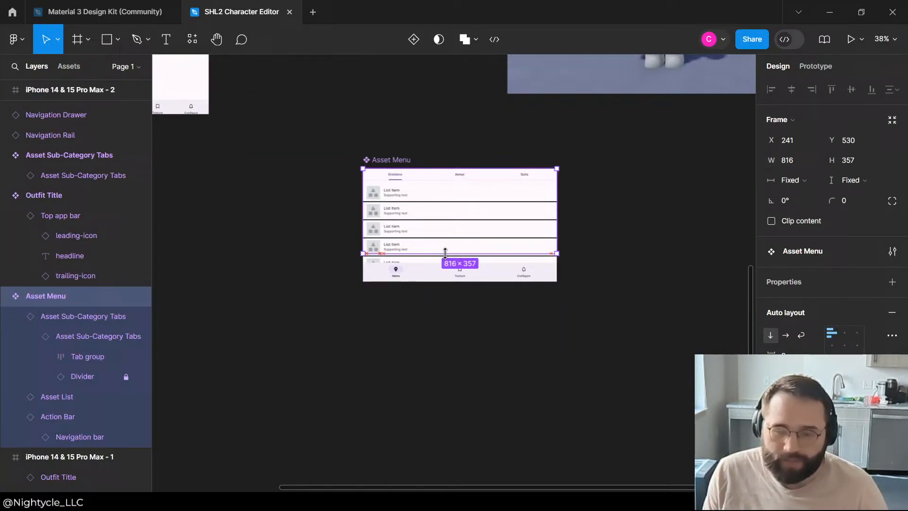
{"action": "left_click", "coordinate": [309, 383]}
Step: Collapse the Asset Sub-Category Tabs and Action Bar layers nested in the Asset Menu main component
{"action": "left_click", "coordinate": [426, 185]}
{"action": "left_click", "coordinate": [55, 317]}
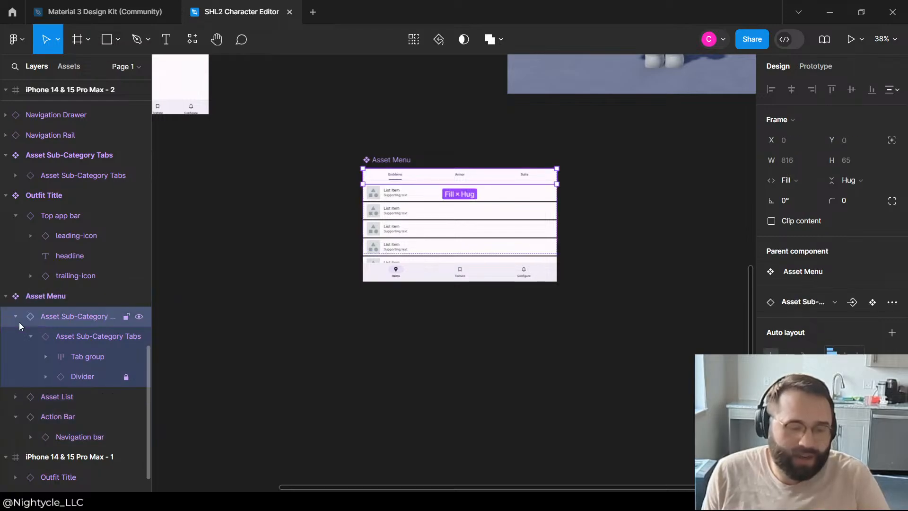
{"action": "left_click", "coordinate": [16, 319]}
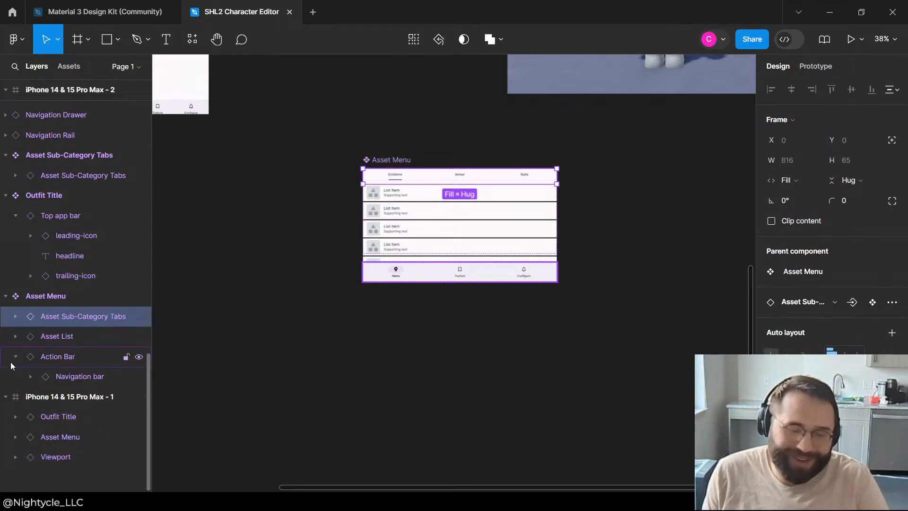
{"action": "left_click", "coordinate": [16, 357]}
Step: Try Clip content on the Asset Menu main component and turn it off again
{"action": "left_click", "coordinate": [68, 344]}
{"action": "left_click", "coordinate": [56, 297]}
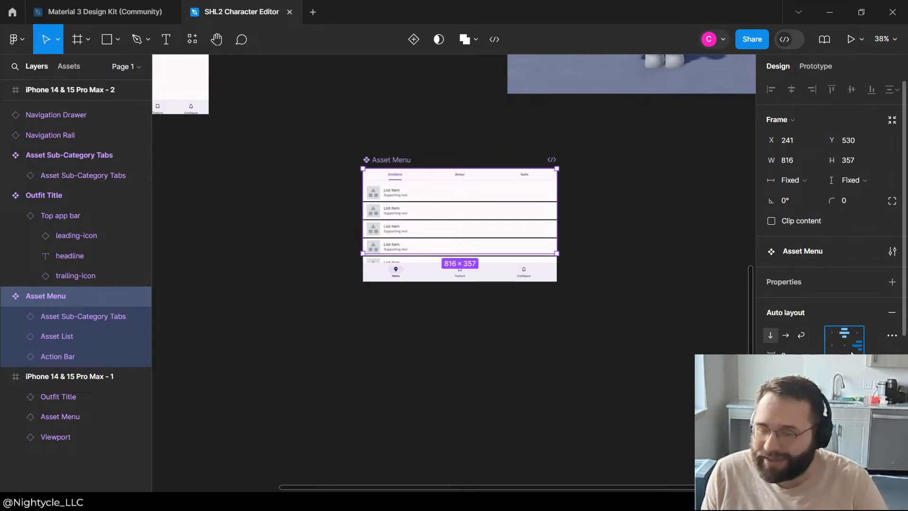
{"action": "left_click", "coordinate": [833, 352]}
{"action": "left_click", "coordinate": [833, 333]}
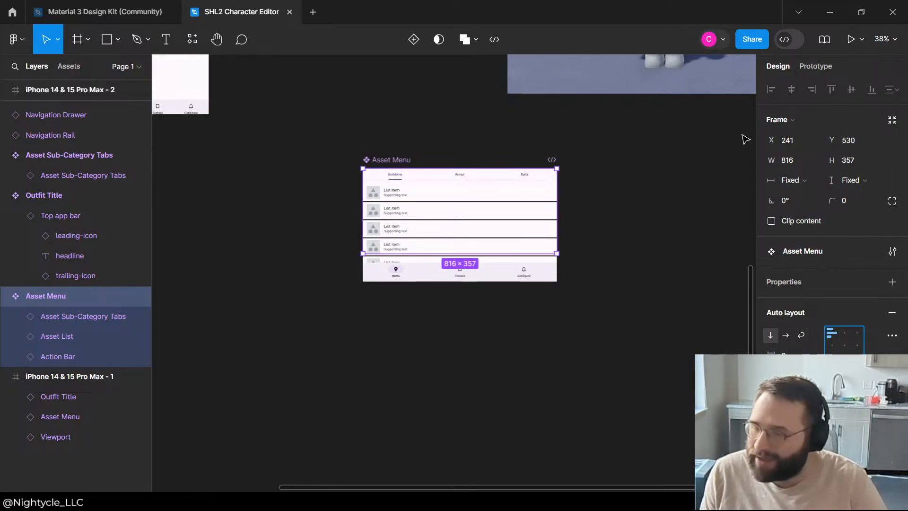
{"action": "left_click", "coordinate": [772, 221]}
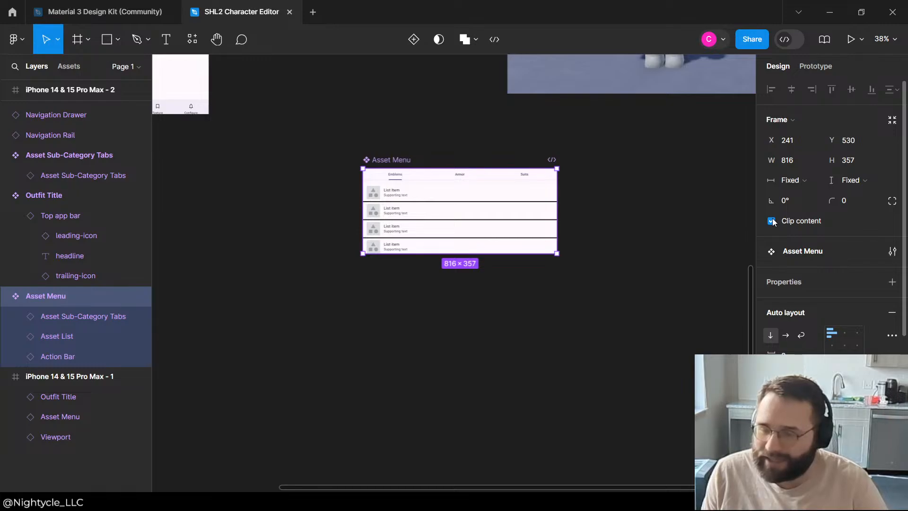
{"action": "left_click", "coordinate": [772, 221]}
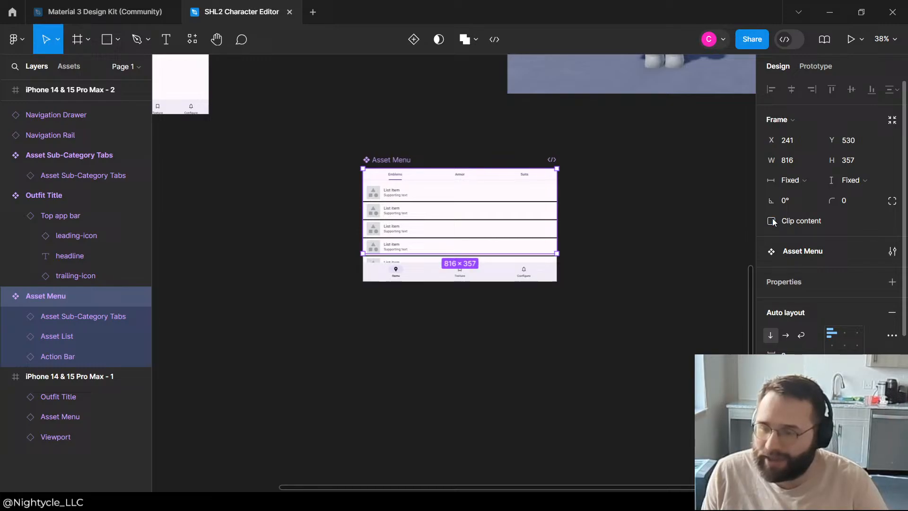
Step: Set the height of the Asset List nested in the Asset Menu main component to Fill container
{"action": "left_click", "coordinate": [57, 336]}
{"action": "left_click", "coordinate": [860, 180]}
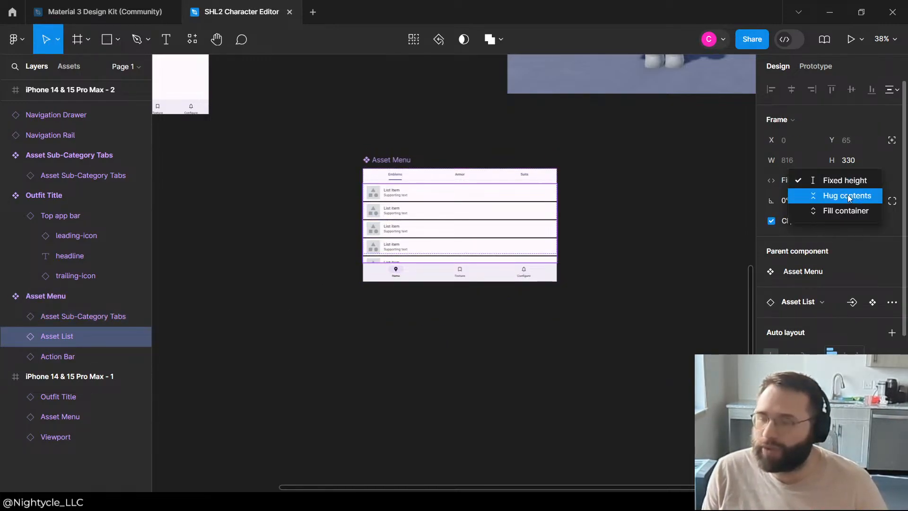
{"action": "left_click", "coordinate": [851, 194]}
{"action": "left_click", "coordinate": [852, 180]}
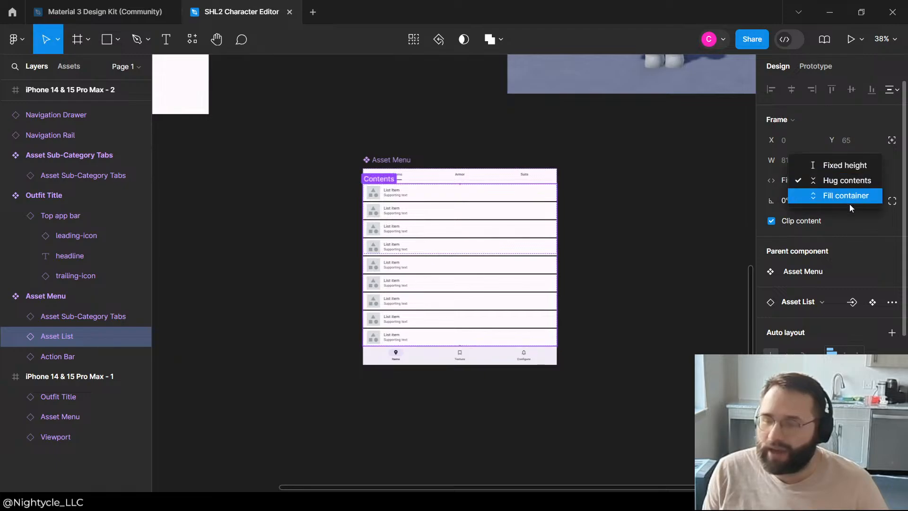
{"action": "left_click", "coordinate": [847, 196]}
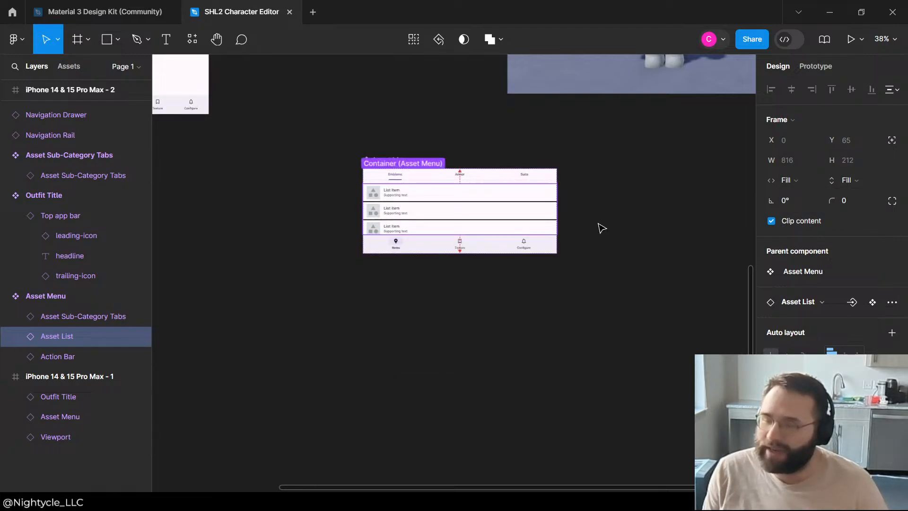
Step: Enlarge the Asset Menu main component to a height of about 724 px
{"action": "left_click", "coordinate": [438, 279]}
{"action": "left_click", "coordinate": [421, 202]}
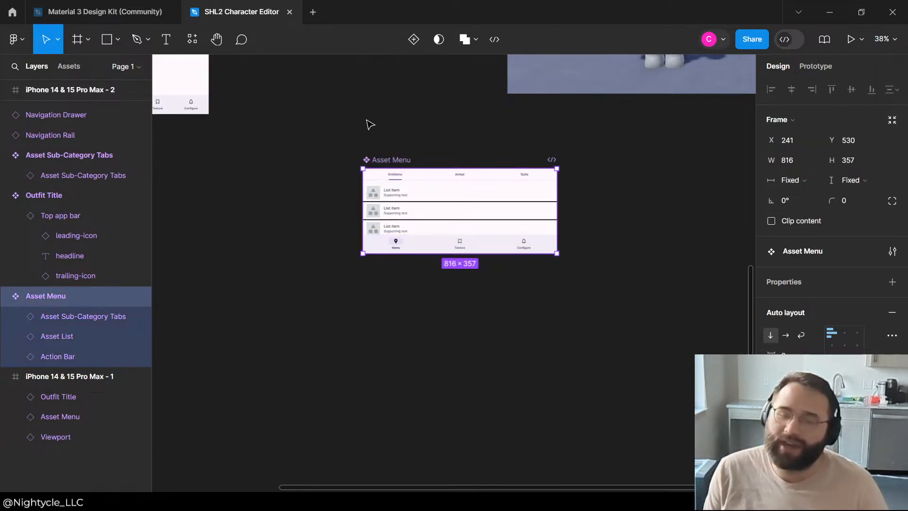
{"action": "left_click_drag", "start_coordinate": [422, 257], "coordinate": [422, 342]}
Step: Move the Asset Menu main component beside the navigation drawer, to about X -465, Y 1079
{"action": "scroll", "coordinate": [308, 198], "scroll_direction": "down", "scroll_amount": 3}
{"action": "scroll", "coordinate": [364, 228], "scroll_direction": "up", "scroll_amount": 7}
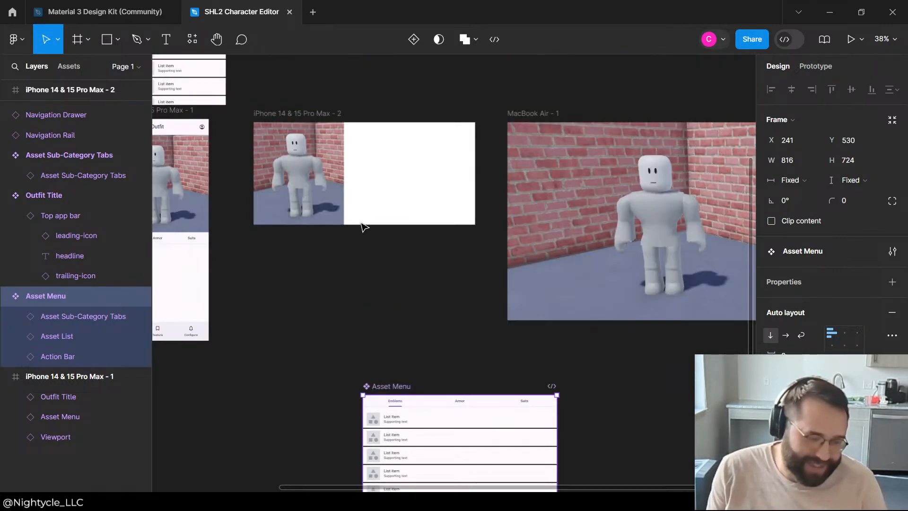
{"action": "scroll", "coordinate": [465, 263], "scroll_direction": "down", "scroll_amount": 5}
{"action": "scroll", "coordinate": [465, 264], "scroll_direction": "down", "scroll_amount": 2}
{"action": "scroll", "coordinate": [416, 177], "scroll_direction": "up", "scroll_amount": 4}
{"action": "left_click", "coordinate": [375, 227]}
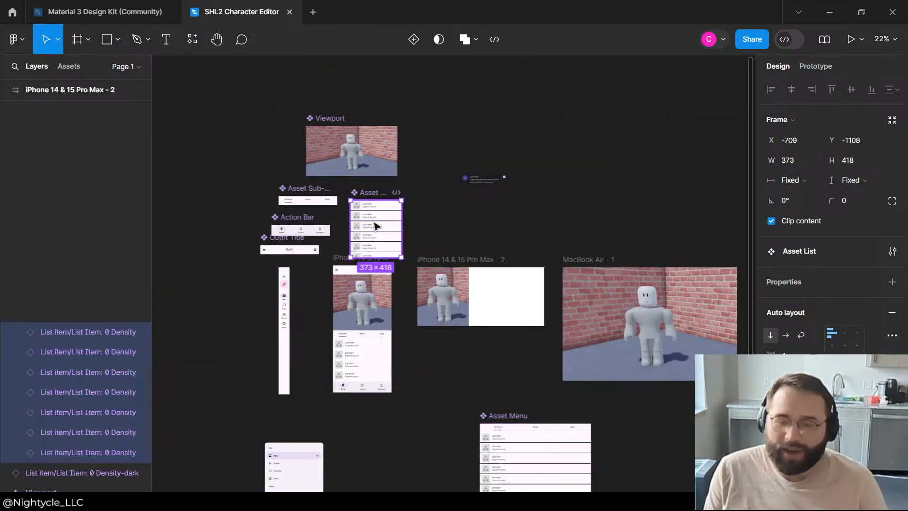
{"action": "left_click", "coordinate": [530, 166]}
{"action": "scroll", "coordinate": [530, 170], "scroll_direction": "down", "scroll_amount": 4}
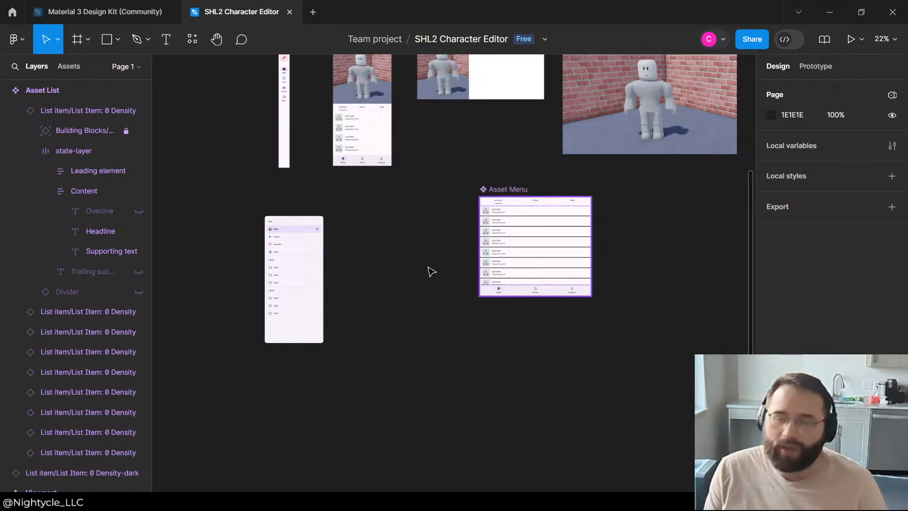
{"action": "left_click", "coordinate": [429, 269]}
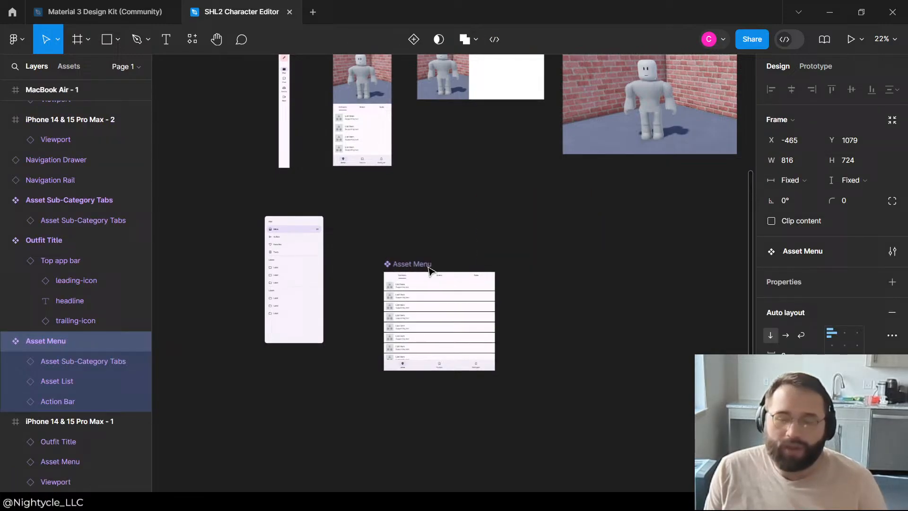
Step: Create an instance of Asset Menu over its main component, and move the main component aside to about X 713, Y 1239
{"action": "left_click", "coordinate": [591, 242]}
{"action": "left_click", "coordinate": [455, 355]}
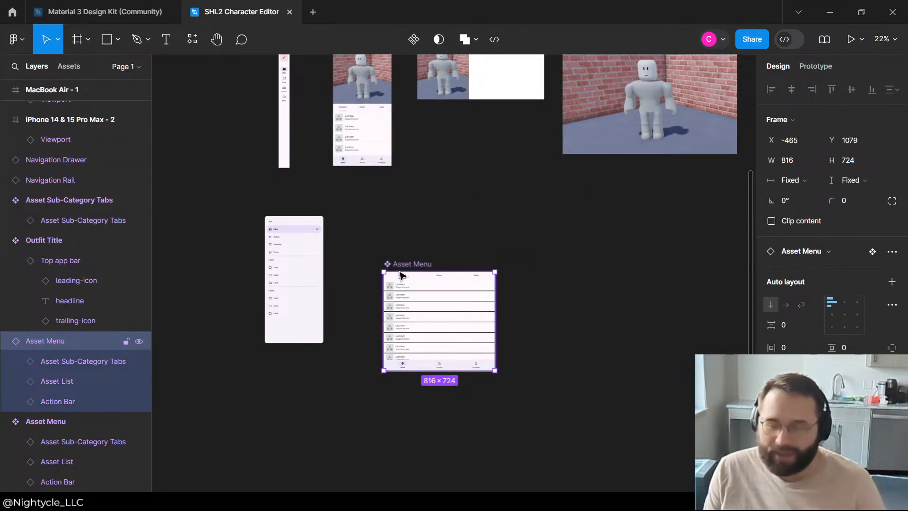
{"action": "left_click_drag", "start_coordinate": [418, 265], "coordinate": [578, 287]}
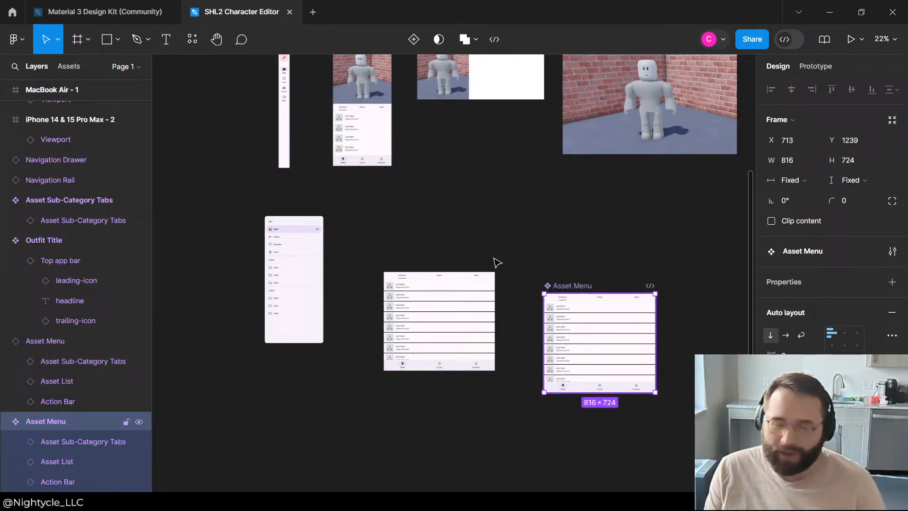
Step: Move the new Asset Menu instance into the iPhone 14 & 15 Pro Max - 2 frame
{"action": "left_click", "coordinate": [410, 271]}
{"action": "left_click_drag", "start_coordinate": [427, 288], "coordinate": [453, 74]}
{"action": "scroll", "coordinate": [485, 341], "scroll_direction": "up", "scroll_amount": 5}
{"action": "scroll", "coordinate": [484, 340], "scroll_direction": "up", "scroll_amount": 5}
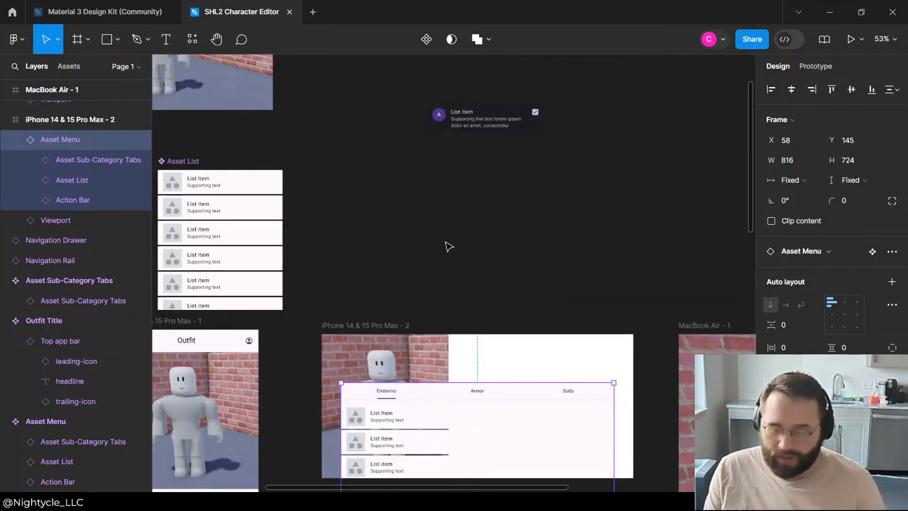
Step: Resize the Asset Menu instance to 552 × 430 px at X 380, Y 0, filling the empty area beside the viewport
{"action": "left_click_drag", "start_coordinate": [497, 403], "coordinate": [522, 254]}
{"action": "mouse_move", "coordinate": [621, 212]}
{"action": "left_mouse_down"}
{"action": "mouse_move", "coordinate": [638, 206]}
{"action": "mouse_move", "coordinate": [629, 205]}
{"action": "left_mouse_up"}
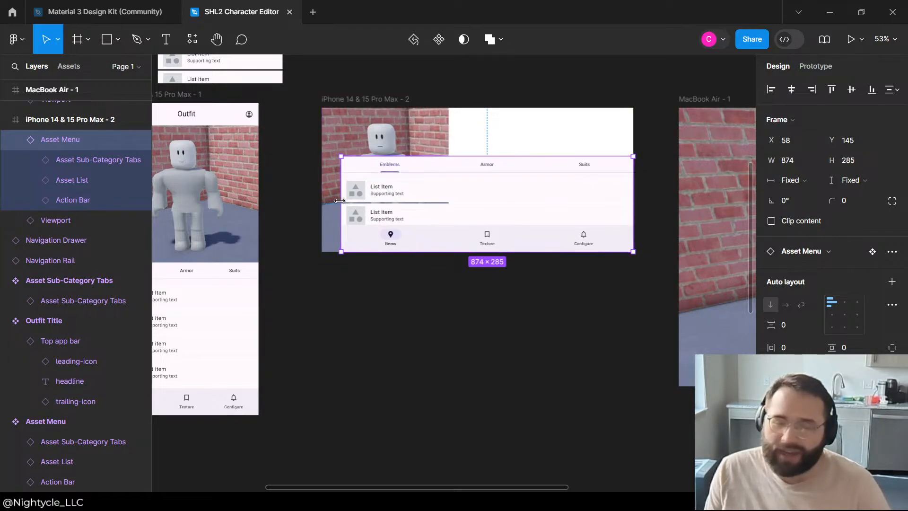
{"action": "left_click_drag", "start_coordinate": [340, 201], "coordinate": [450, 200]}
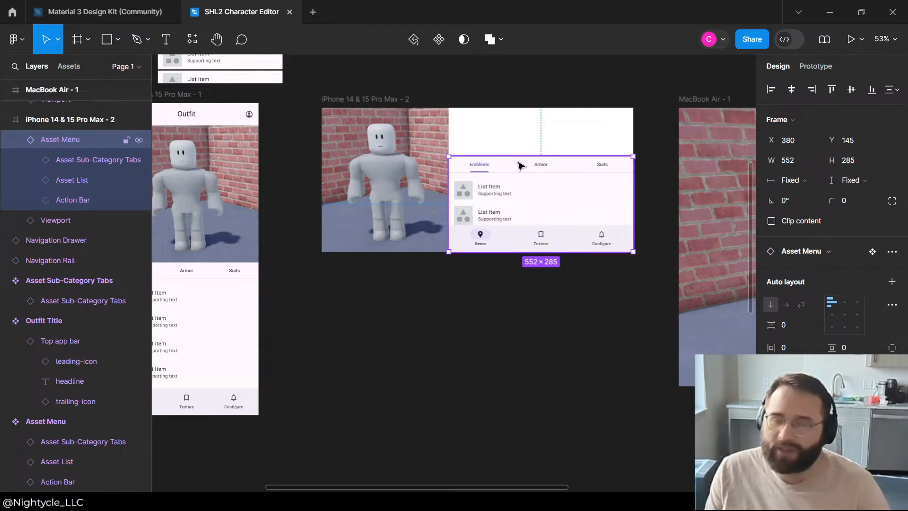
{"action": "left_click_drag", "start_coordinate": [517, 157], "coordinate": [533, 108]}
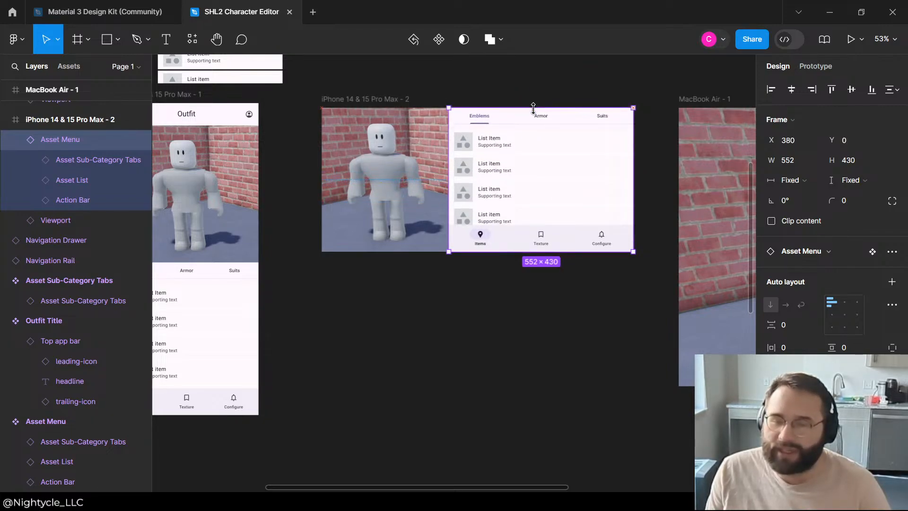
Step: Hide the Action Bar inside the iPhone 14 & 15 Pro Max - 2 frame's Asset Menu instance
{"action": "left_click", "coordinate": [517, 150]}
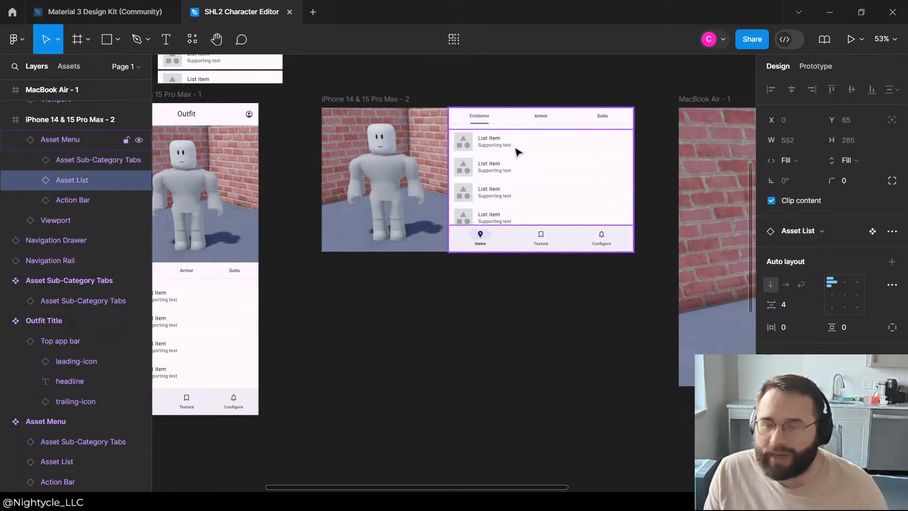
{"action": "left_click", "coordinate": [93, 161]}
{"action": "left_click", "coordinate": [85, 180]}
{"action": "left_click", "coordinate": [81, 201]}
{"action": "left_click", "coordinate": [141, 203]}
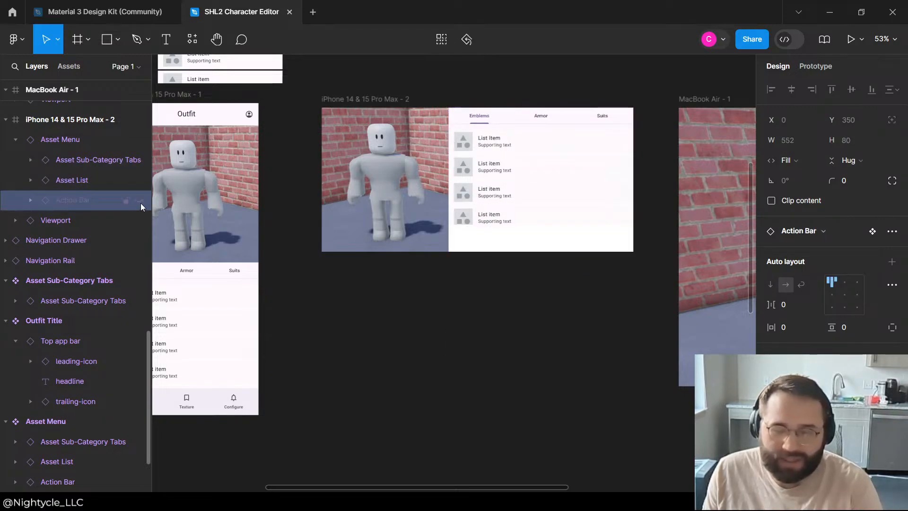
Step: Try hiding the Asset Sub-Category Tabs in the same Asset Menu instance, and undo that hiding
{"action": "left_click", "coordinate": [107, 161]}
{"action": "left_click", "coordinate": [137, 161]}
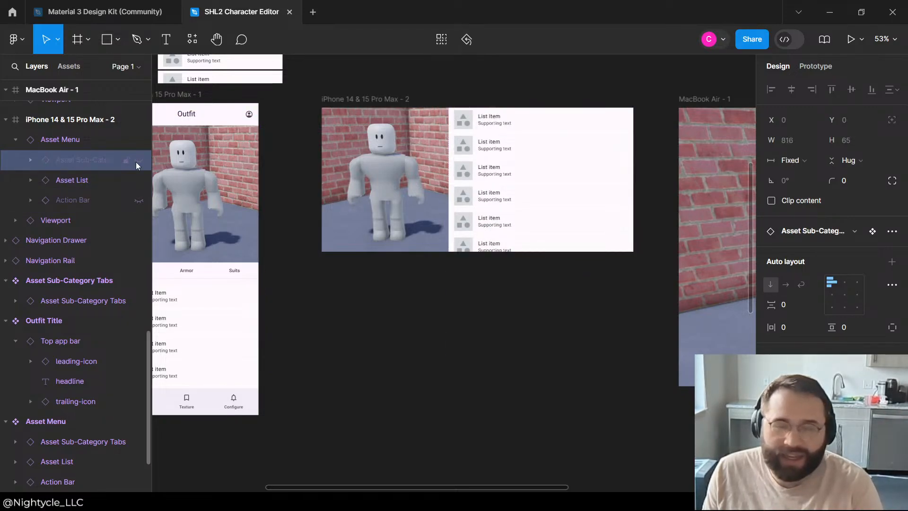
{"action": "left_click", "coordinate": [503, 78]}
{"action": "left_click", "coordinate": [491, 139]}
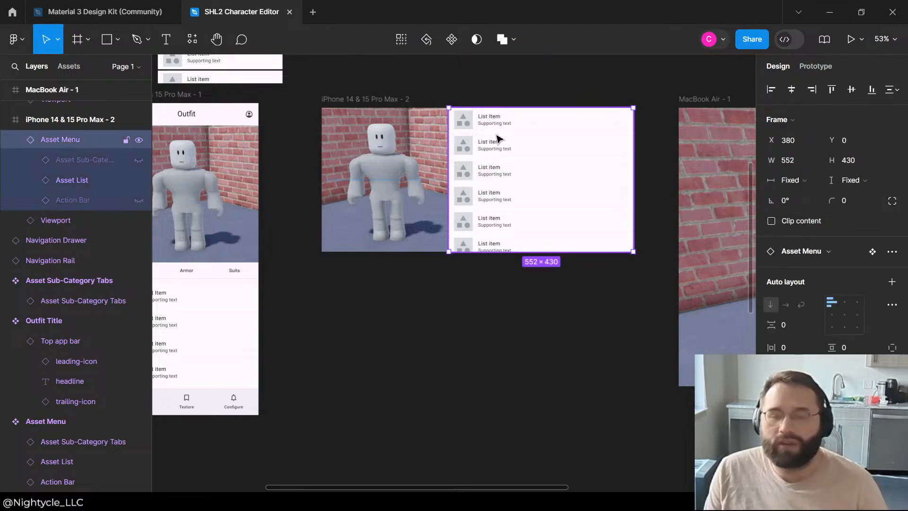
{"action": "left_click", "coordinate": [466, 85]}
{"action": "key", "text": "ctrl+z"}
{"action": "key", "text": "ctrl+z"}
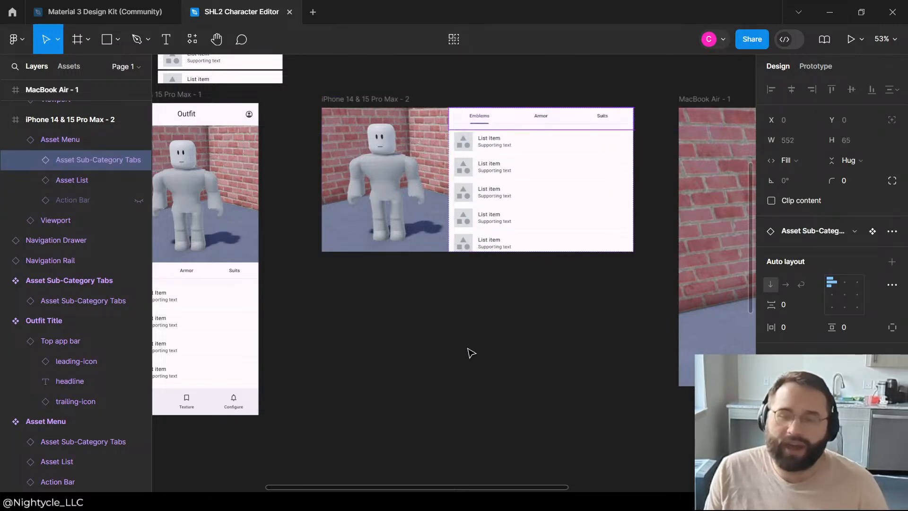
{"action": "left_click", "coordinate": [469, 350]}
{"action": "left_click", "coordinate": [556, 145]}
{"action": "left_click", "coordinate": [527, 338]}
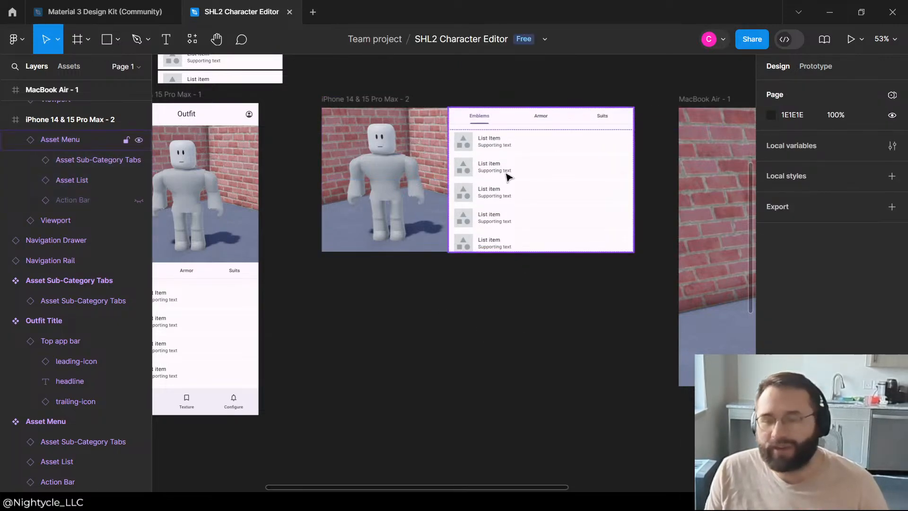
Step: Narrow the Asset Menu instance in the iPhone 14 & 15 Pro Max - 2 frame from its left edge, leaving a gap beside the viewport
{"action": "scroll", "coordinate": [605, 195], "scroll_direction": "up", "scroll_amount": 3}
{"action": "left_click", "coordinate": [470, 337]}
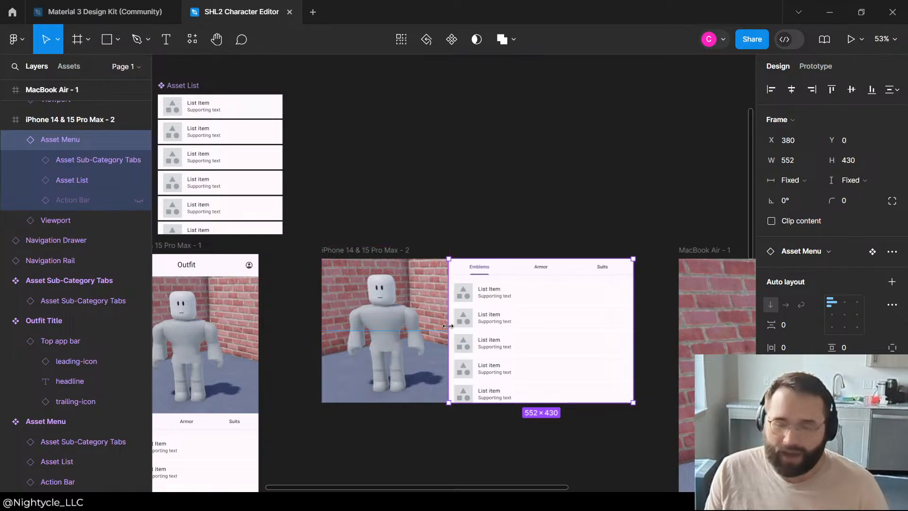
{"action": "left_click_drag", "start_coordinate": [449, 327], "coordinate": [476, 317]}
{"action": "left_click", "coordinate": [452, 315]}
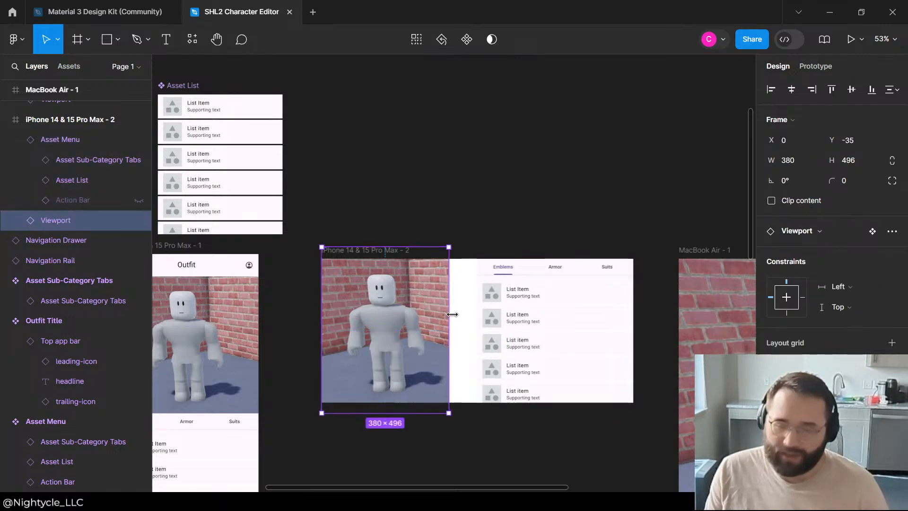
{"action": "left_click", "coordinate": [530, 184]}
{"action": "scroll", "coordinate": [541, 189], "scroll_direction": "down", "scroll_amount": 5}
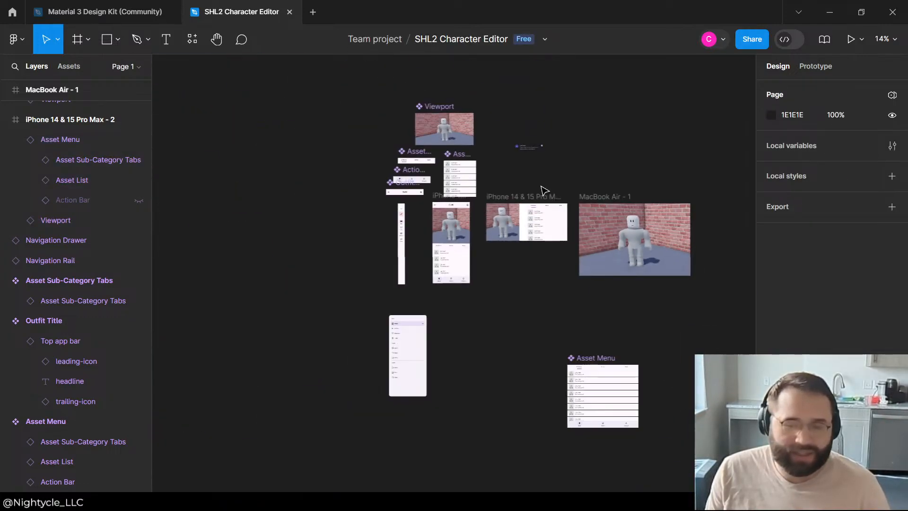
Step: Move the Viewport instance right against the Asset Menu, leaving an empty strip along the left edge of the iPhone 14 & 15 Pro Max - 2 frame
{"action": "scroll", "coordinate": [412, 245], "scroll_direction": "up", "scroll_amount": 3}
{"action": "scroll", "coordinate": [655, 190], "scroll_direction": "up", "scroll_amount": 3}
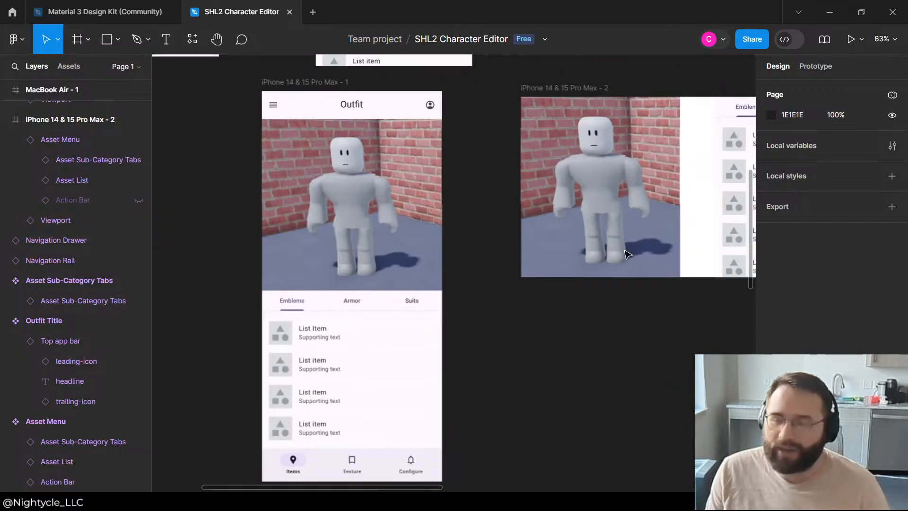
{"action": "scroll", "coordinate": [629, 246], "scroll_direction": "down", "scroll_amount": 3}
{"action": "scroll", "coordinate": [641, 234], "scroll_direction": "up", "scroll_amount": 3}
{"action": "left_click", "coordinate": [486, 244]}
{"action": "left_click_drag", "start_coordinate": [485, 242], "coordinate": [497, 243]}
{"action": "scroll", "coordinate": [508, 125], "scroll_direction": "down", "scroll_amount": 5}
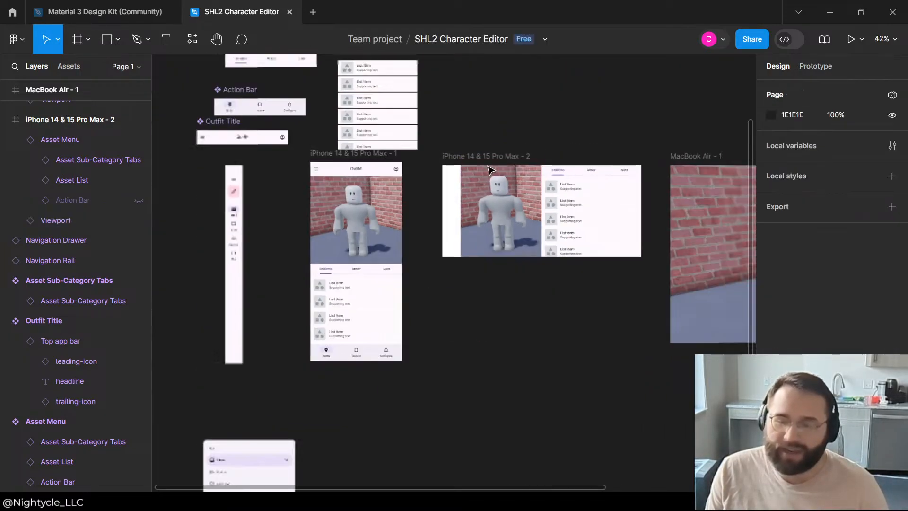
Step: Examine the Navigation Rail and compare it with the Action Bar, Outfit Title and Asset Sub-Category Tabs components
{"action": "left_click", "coordinate": [293, 257]}
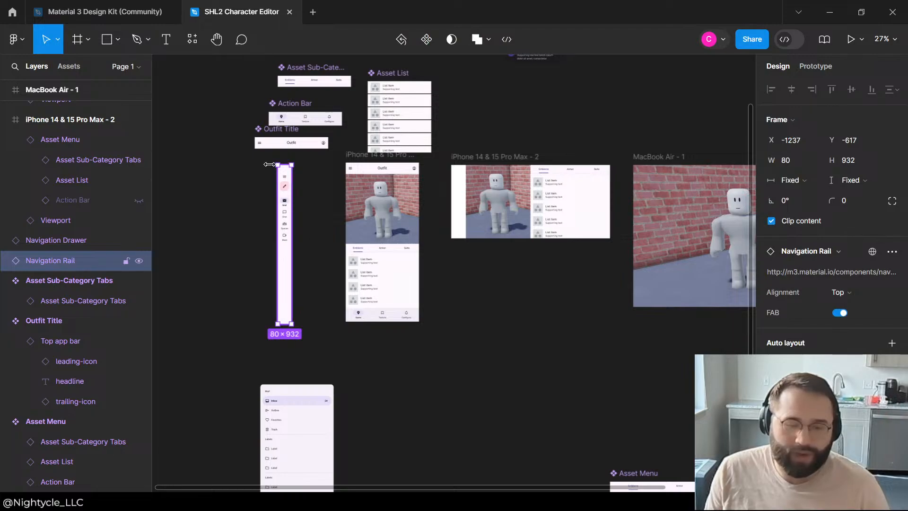
{"action": "scroll", "coordinate": [269, 165], "scroll_direction": "up", "scroll_amount": 3}
{"action": "scroll", "coordinate": [290, 183], "scroll_direction": "down", "scroll_amount": 3}
{"action": "scroll", "coordinate": [334, 249], "scroll_direction": "up", "scroll_amount": 5}
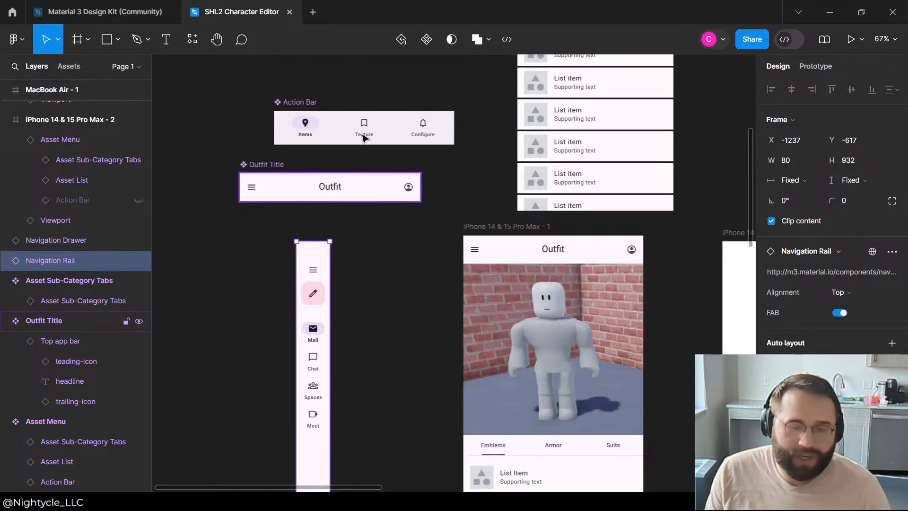
{"action": "left_click", "coordinate": [268, 165]}
{"action": "scroll", "coordinate": [486, 186], "scroll_direction": "up", "scroll_amount": 2}
{"action": "scroll", "coordinate": [501, 222], "scroll_direction": "down", "scroll_amount": 4}
{"action": "scroll", "coordinate": [502, 225], "scroll_direction": "up", "scroll_amount": 2}
{"action": "scroll", "coordinate": [466, 209], "scroll_direction": "up", "scroll_amount": 1}
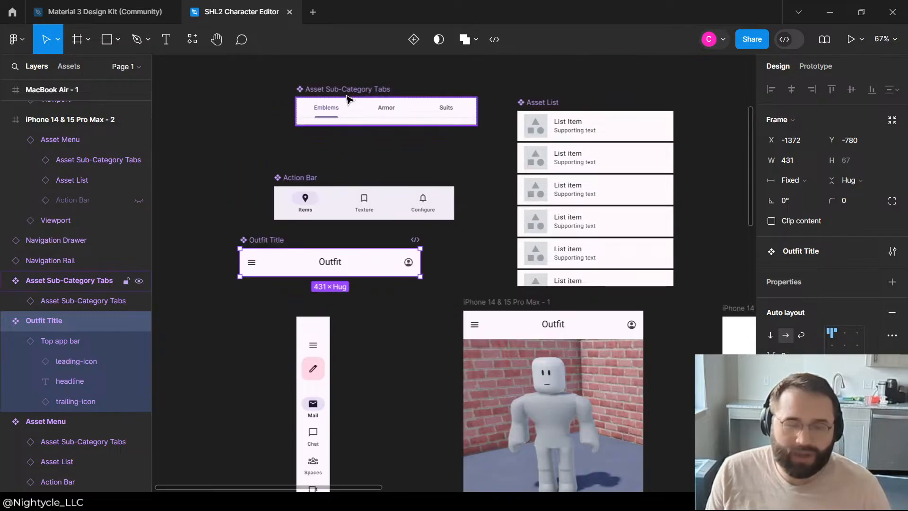
{"action": "left_click", "coordinate": [352, 123]}
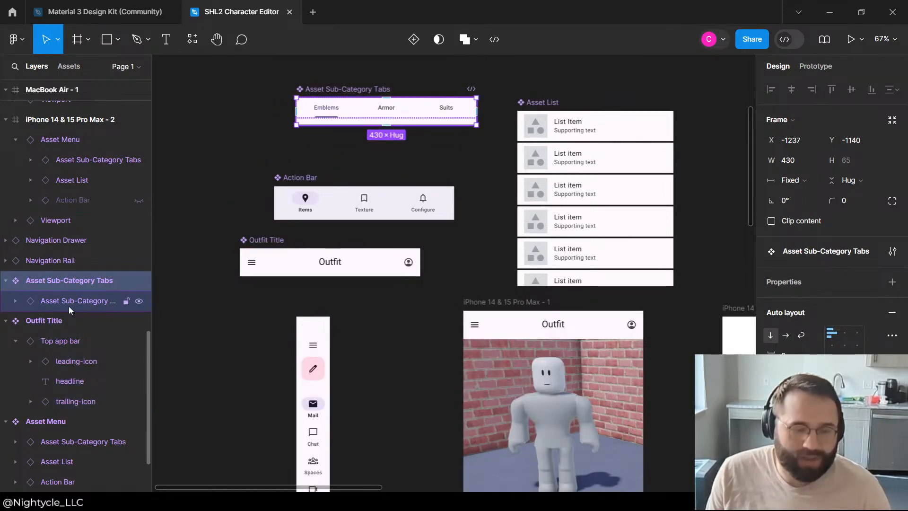
Step: Collapse the layer hierarchies of the Action Bar's Navigation bar and the Asset List component
{"action": "left_click", "coordinate": [298, 208]}
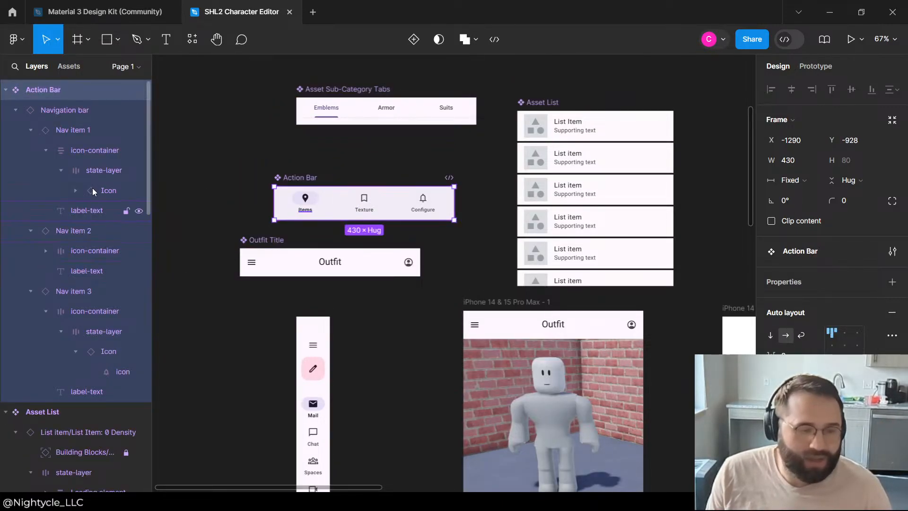
{"action": "left_click", "coordinate": [16, 110]}
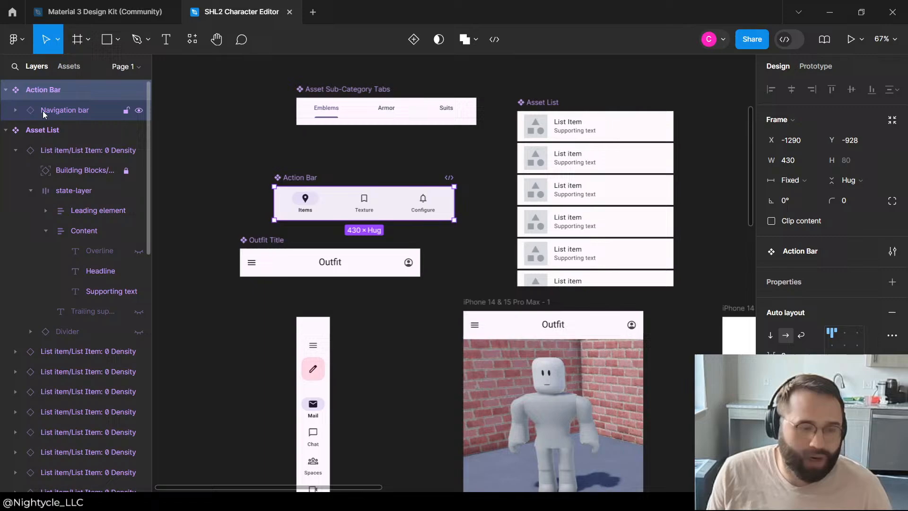
{"action": "left_click", "coordinate": [7, 129]}
Step: Duplicate the Navigation Rail and place the copy at X -1021, Y -662, between the original and the iPhone 14 & 15 Pro Max - 1 frame
{"action": "left_click", "coordinate": [309, 343]}
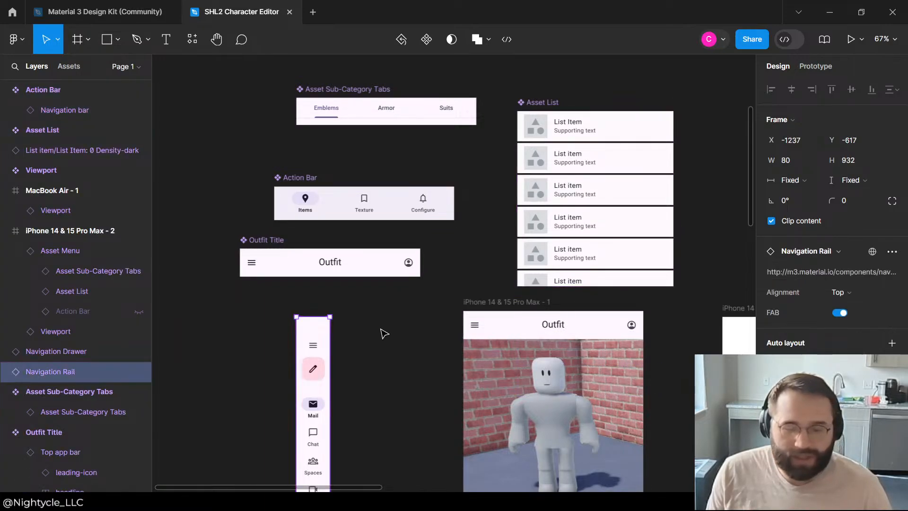
{"action": "key", "text": "ctrl+d"}
{"action": "left_click_drag", "start_coordinate": [324, 341], "coordinate": [415, 324]}
Step: Hide the Menu & Fab group and the Meet destination (Nav item 4) in the copied Navigation Rail
{"action": "double_click", "coordinate": [405, 329]}
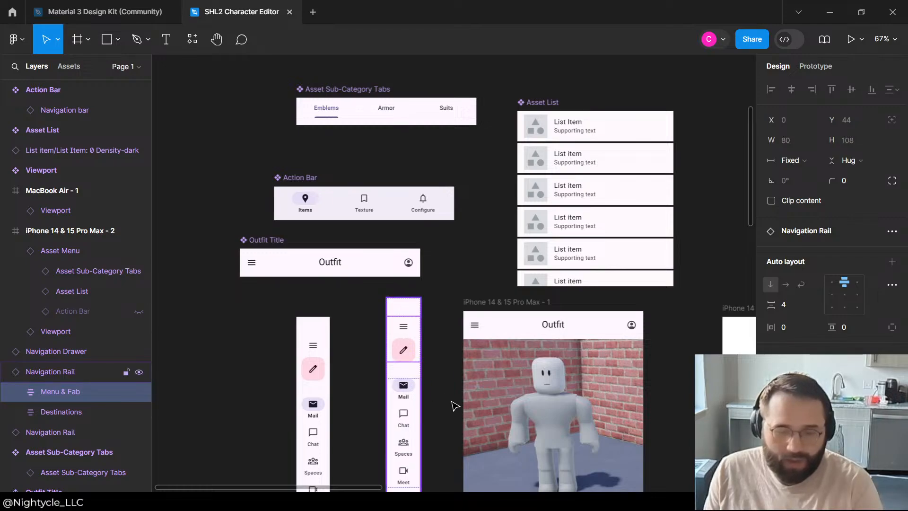
{"action": "key", "text": "ctrl+shift+h"}
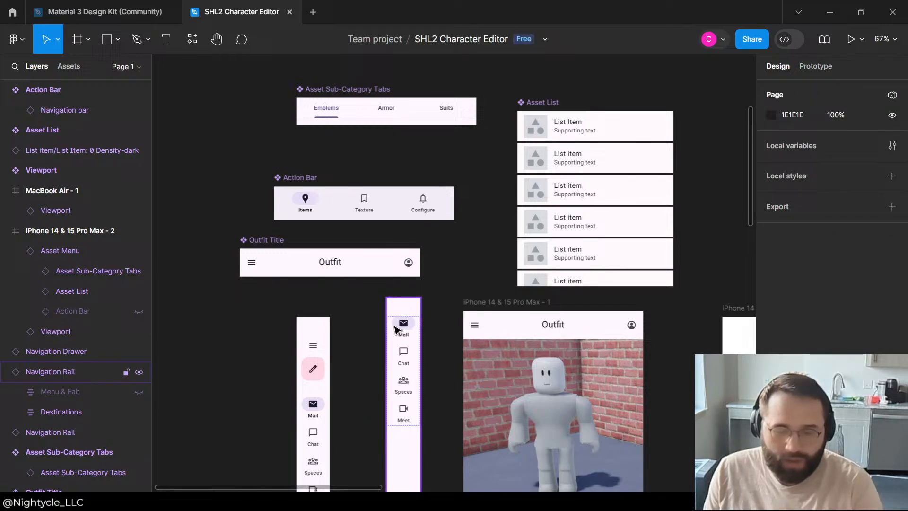
{"action": "double_click", "coordinate": [401, 415]}
{"action": "double_click", "coordinate": [403, 414]}
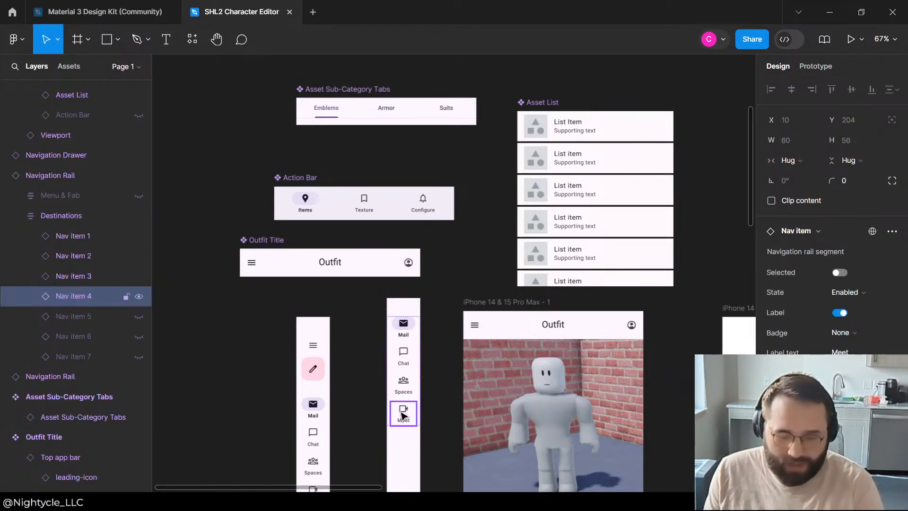
{"action": "key", "text": "ctrl+shift+h"}
Step: Relabel the copied rail's three remaining destinations as Items, Texture and Configure
{"action": "left_click", "coordinate": [404, 341]}
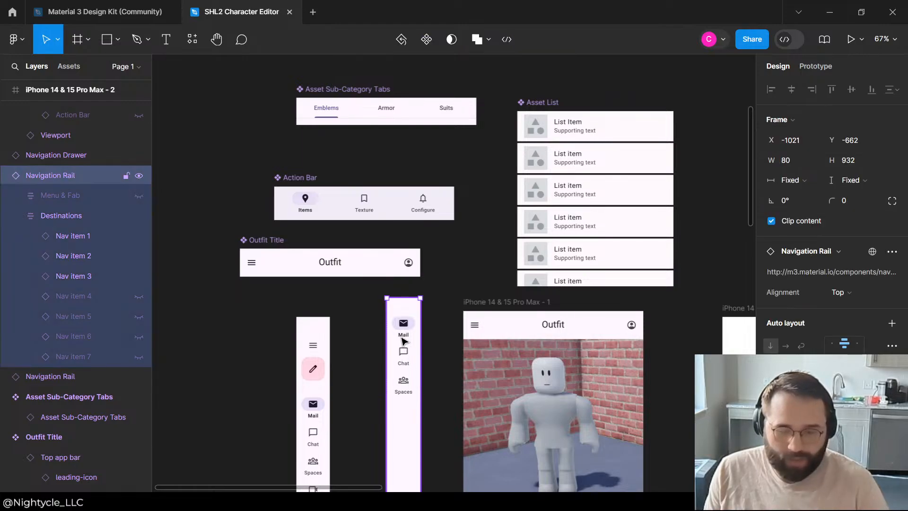
{"action": "double_click", "coordinate": [403, 340]}
{"action": "double_click", "coordinate": [405, 339]}
{"action": "double_click", "coordinate": [403, 336]}
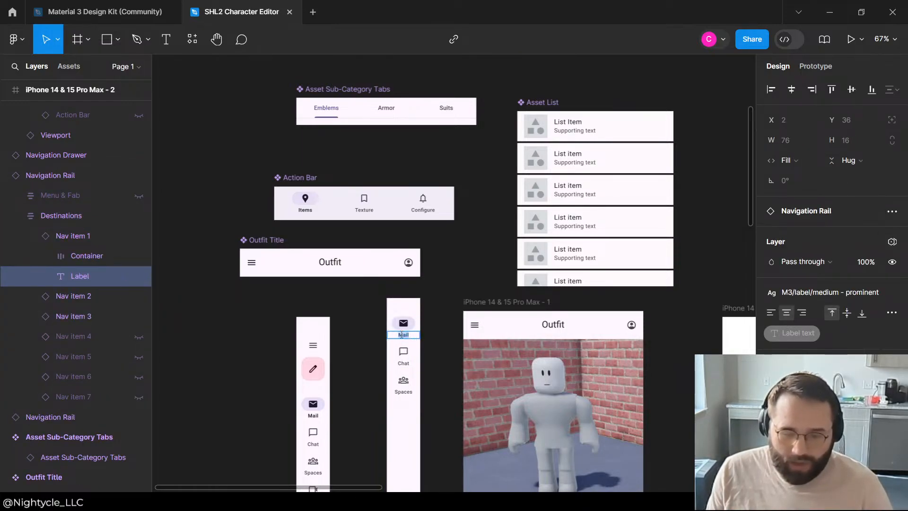
{"action": "left_click", "coordinate": [409, 362]}
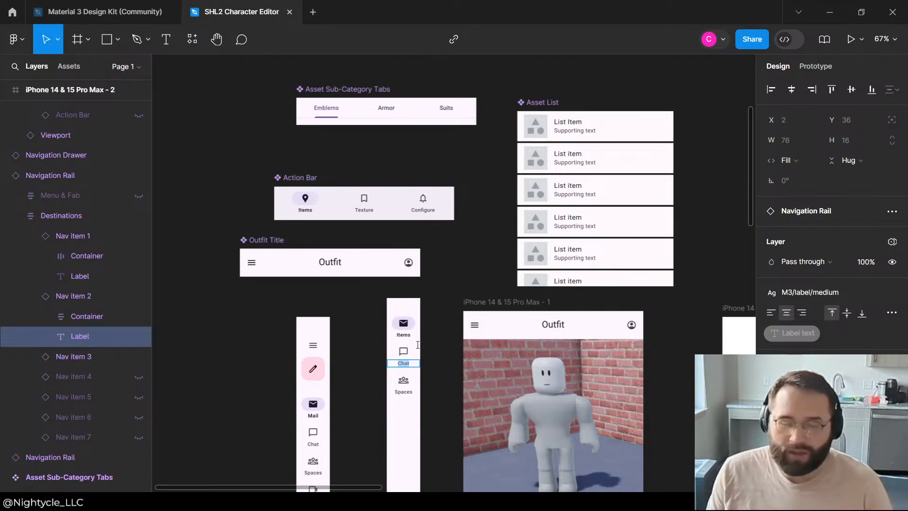
{"action": "left_click", "coordinate": [404, 396]}
{"action": "double_click", "coordinate": [406, 397]}
{"action": "double_click", "coordinate": [405, 394]}
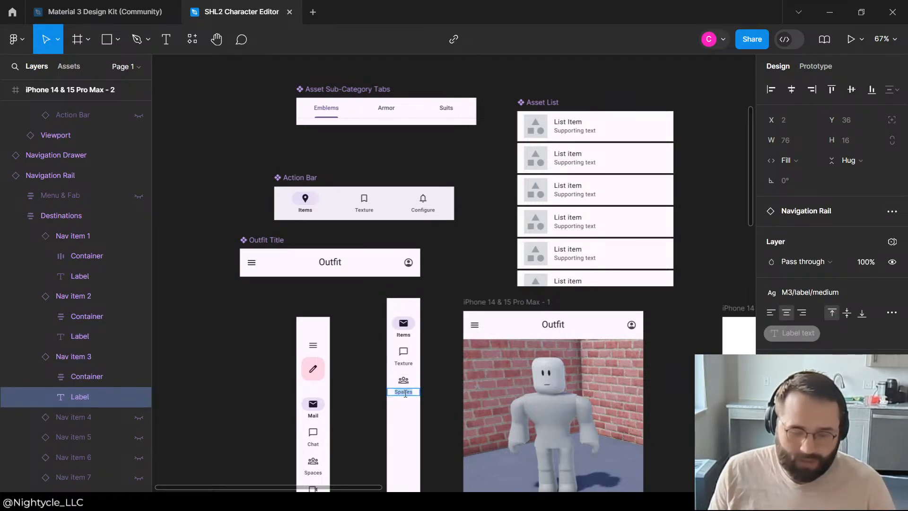
{"action": "key", "text": "Escape"}
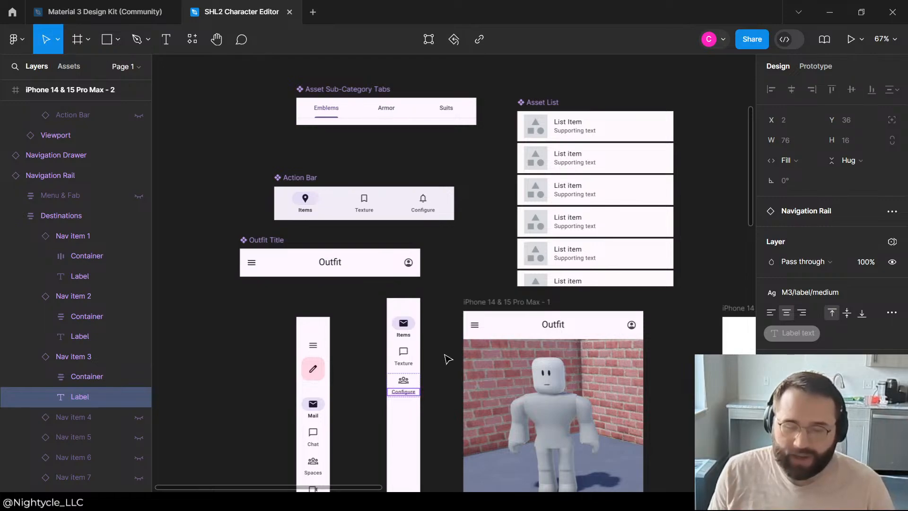
Step: Create a component from the relabelled Navigation Rail copy and name it Action Rail
{"action": "left_click", "coordinate": [401, 327]}
{"action": "left_click", "coordinate": [411, 289]}
{"action": "left_click", "coordinate": [413, 302]}
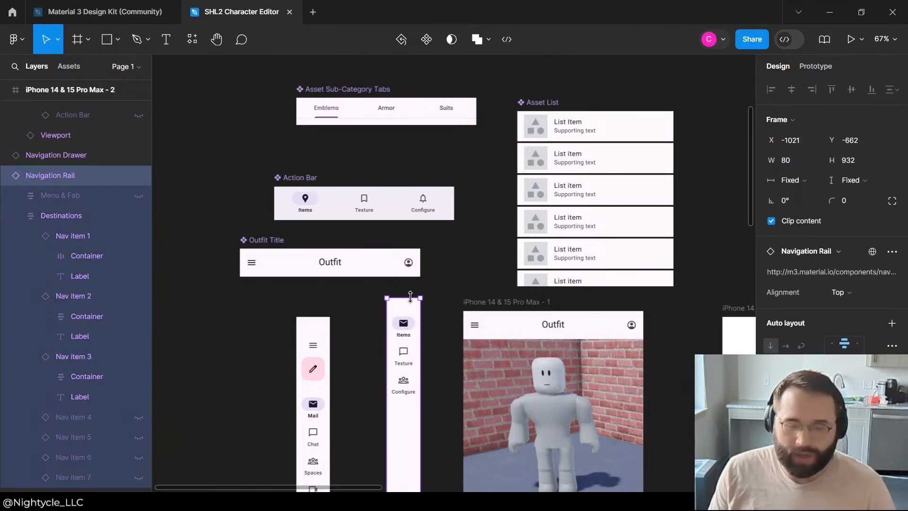
{"action": "right_click", "coordinate": [406, 305]}
{"action": "mouse_move", "coordinate": [486, 339]}
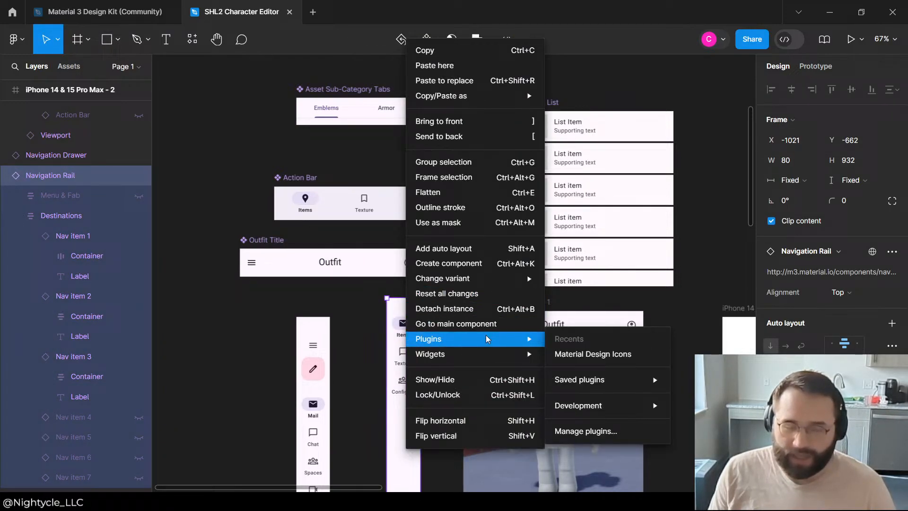
{"action": "left_click", "coordinate": [451, 263]}
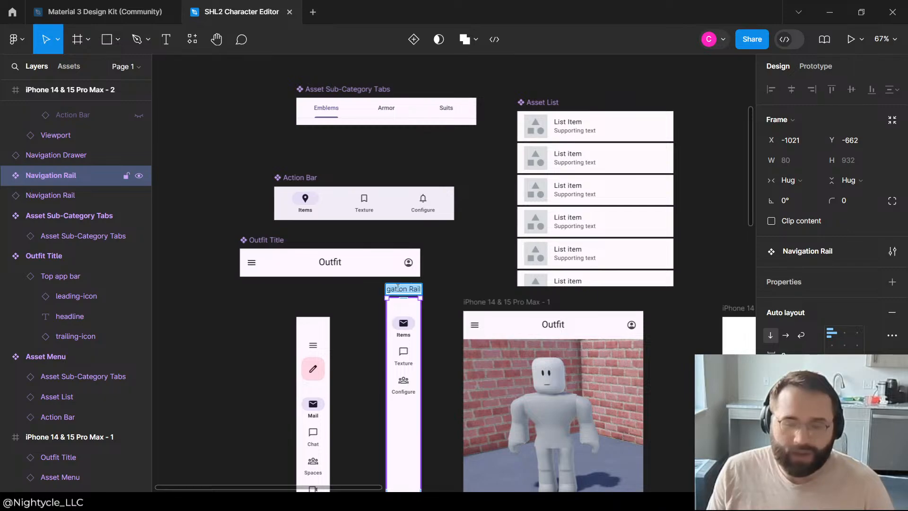
{"action": "type", "text": "Ad"}
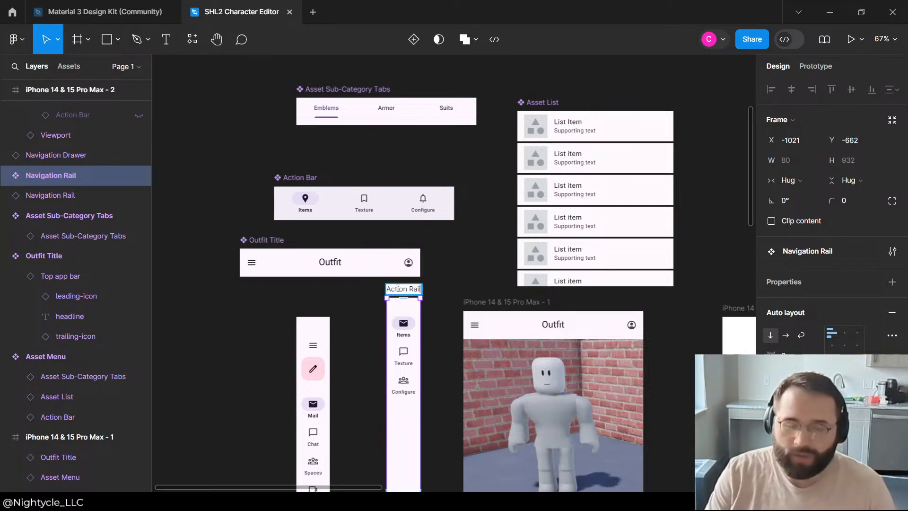
{"action": "type", "text": "tion Rail"}
{"action": "key", "text": "Return"}
{"action": "left_click", "coordinate": [453, 261]}
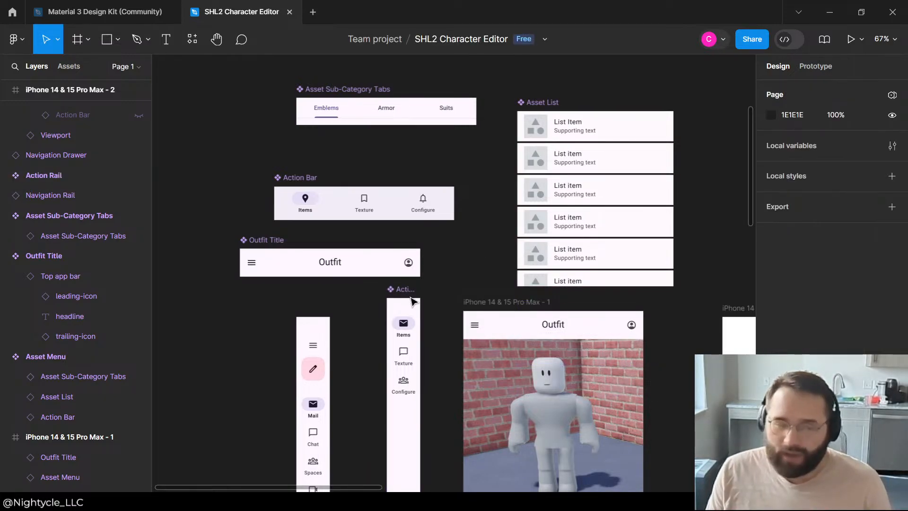
Step: Set the Navigation Rail inside the Action Rail component to hug its contents in width and fill the container in height
{"action": "left_click", "coordinate": [5, 176]}
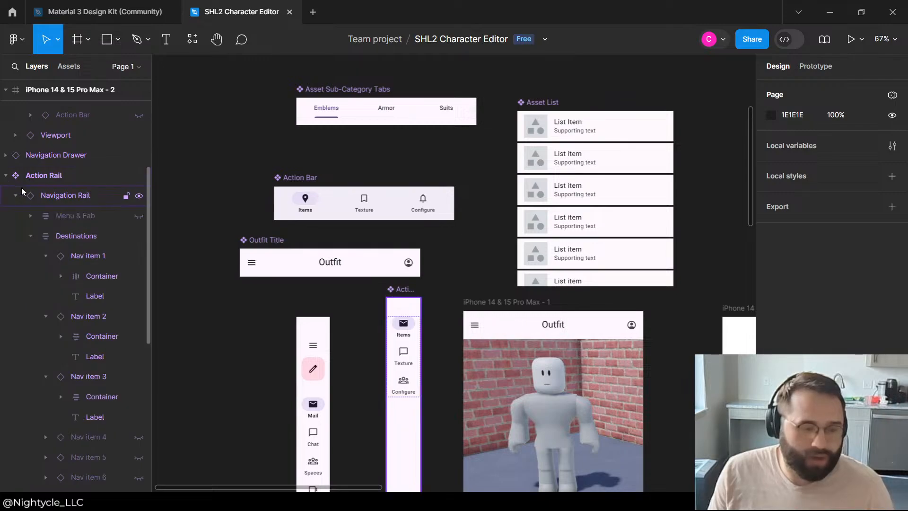
{"action": "left_click", "coordinate": [18, 195]}
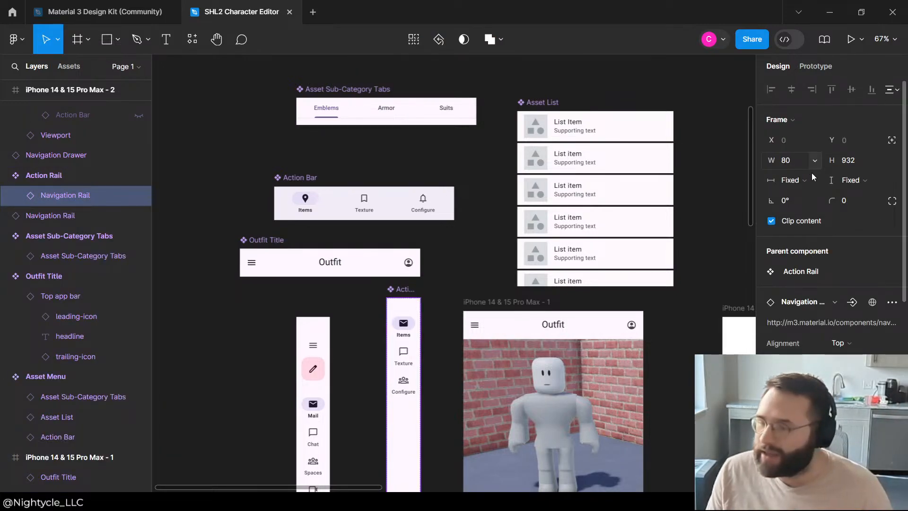
{"action": "left_click", "coordinate": [803, 182]}
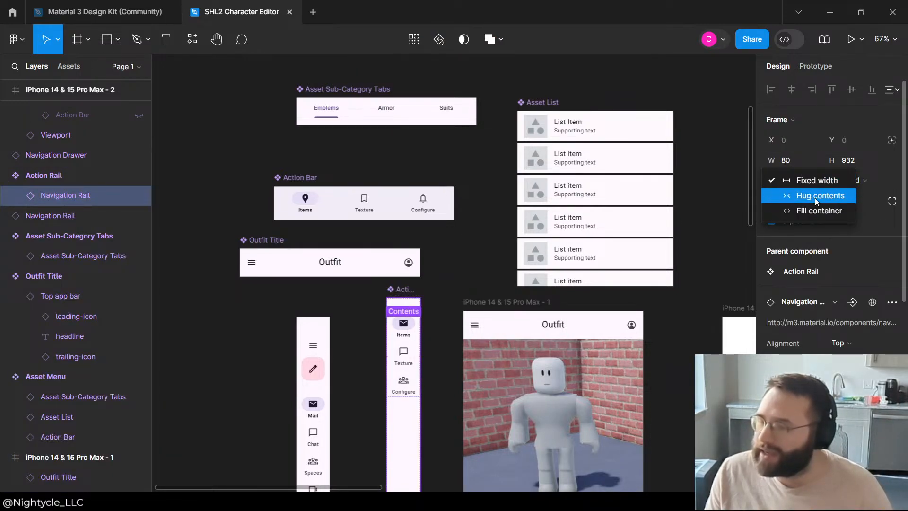
{"action": "left_click", "coordinate": [815, 202]}
{"action": "left_click", "coordinate": [847, 180]}
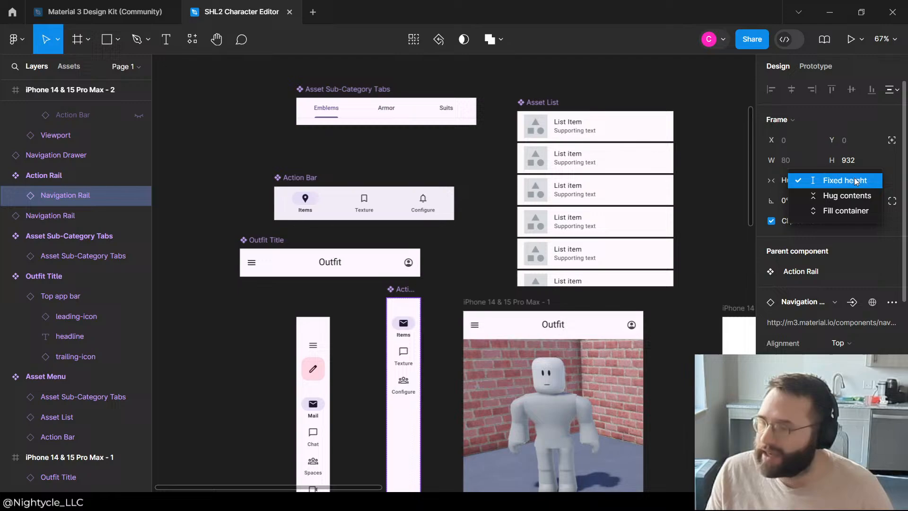
{"action": "left_click", "coordinate": [844, 211]}
{"action": "left_click", "coordinate": [436, 229]}
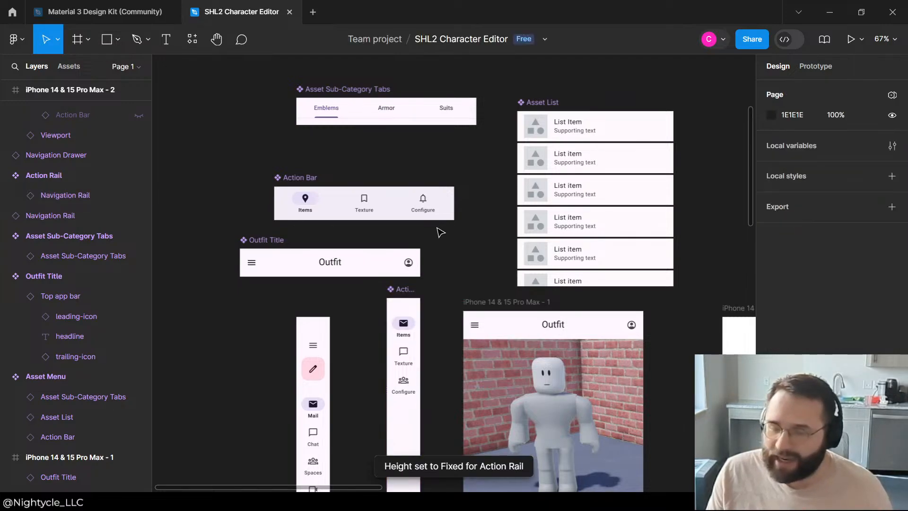
Step: Add an Action Rail instance by copying the component and place it at X -173, Y -117, just below the iPhone 14 & 15 Pro Max - 2 frame
{"action": "scroll", "coordinate": [410, 214], "scroll_direction": "down", "scroll_amount": 5}
{"action": "left_click", "coordinate": [410, 214]}
{"action": "left_click", "coordinate": [358, 214]}
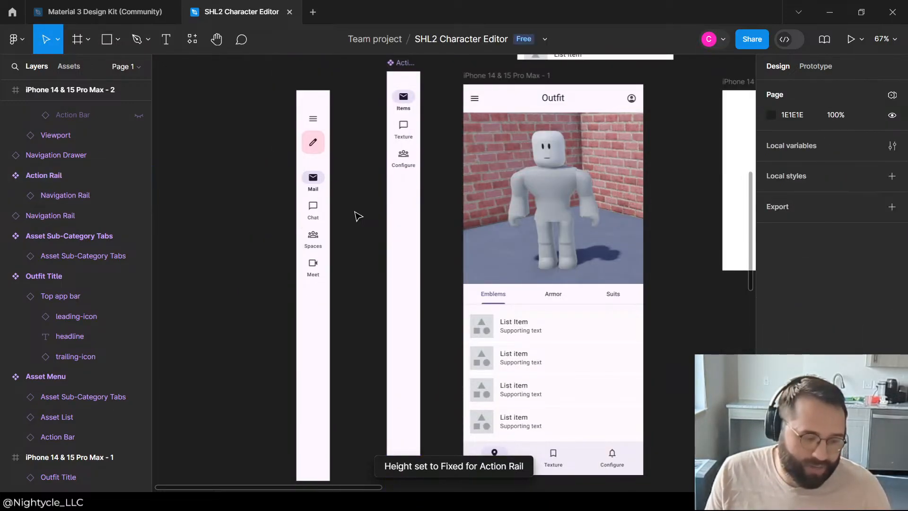
{"action": "key", "text": "ctrl+v"}
{"action": "scroll", "coordinate": [358, 198], "scroll_direction": "down", "scroll_amount": 2}
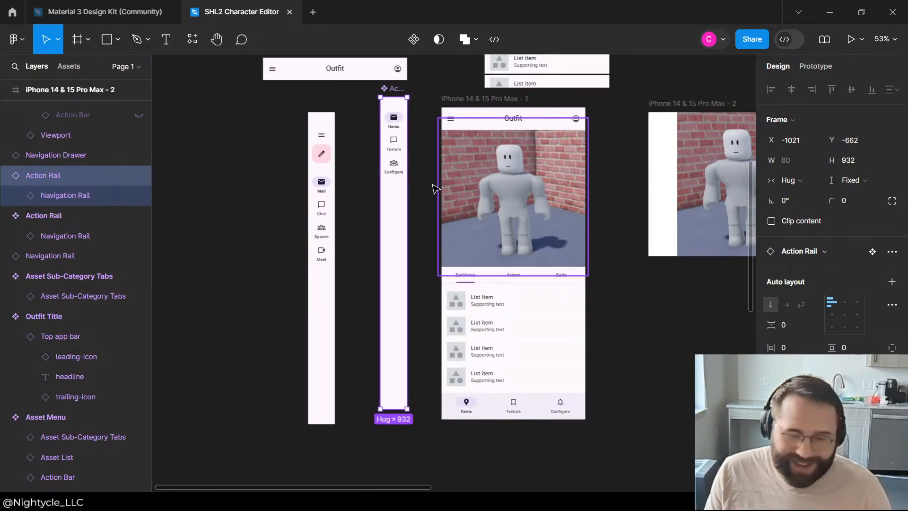
{"action": "left_click_drag", "start_coordinate": [389, 195], "coordinate": [251, 207]}
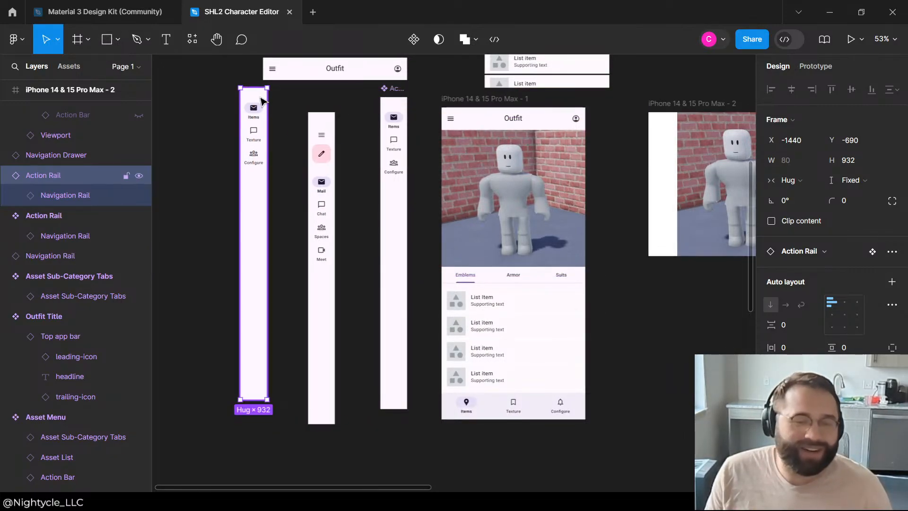
{"action": "left_click_drag", "start_coordinate": [677, 315], "coordinate": [681, 289]}
{"action": "scroll", "coordinate": [474, 310], "scroll_direction": "down", "scroll_amount": 4}
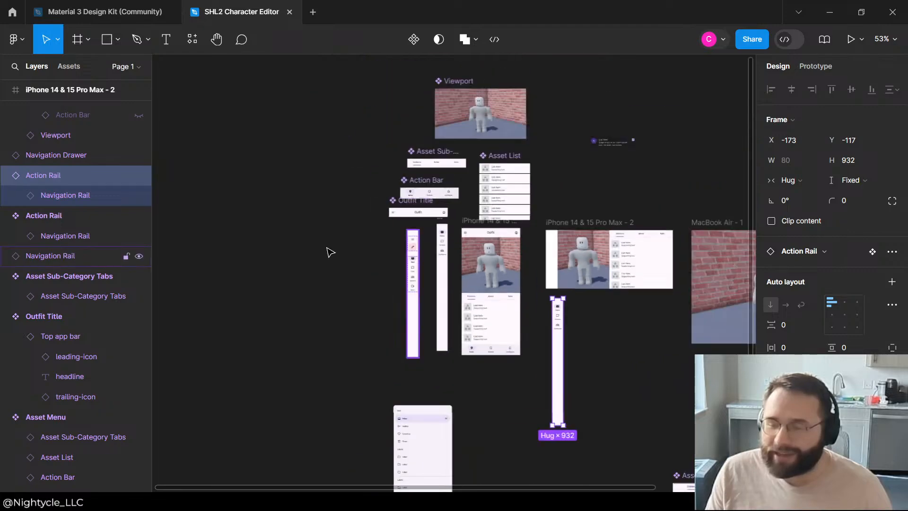
{"action": "scroll", "coordinate": [591, 293], "scroll_direction": "up", "scroll_amount": 3}
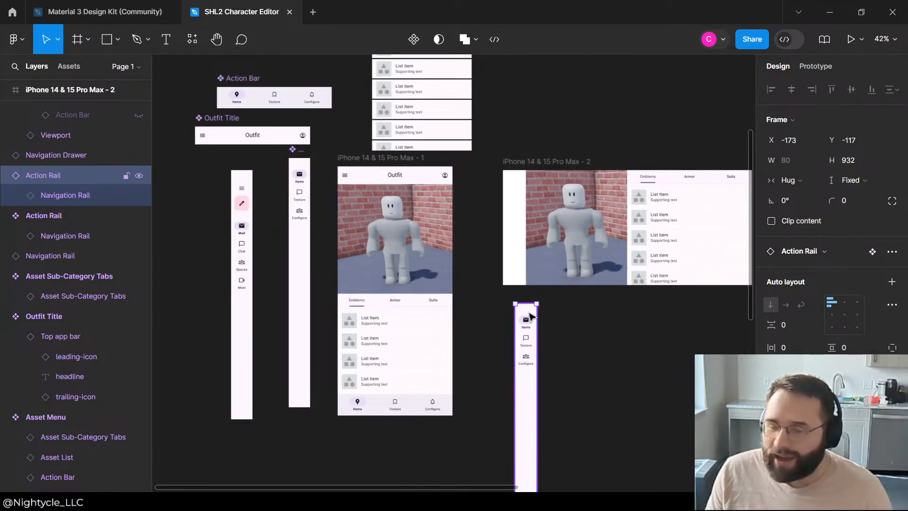
Step: Move the Action Rail instance to the left edge of the iPhone 14 & 15 Pro Max - 2 frame and shorten it to about 434 px high
{"action": "left_click_drag", "start_coordinate": [523, 309], "coordinate": [517, 183]}
{"action": "scroll", "coordinate": [504, 371], "scroll_direction": "down", "scroll_amount": 2}
{"action": "left_click_drag", "start_coordinate": [508, 341], "coordinate": [526, 208]}
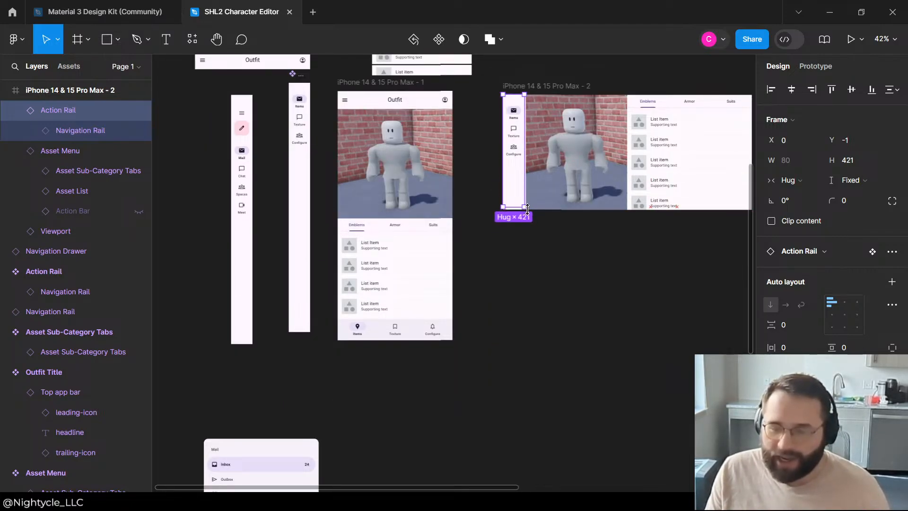
Step: Extend the landscape frame's Viewport leftward to meet the Action Rail, making it about 388 px wide
{"action": "left_click", "coordinate": [554, 134]}
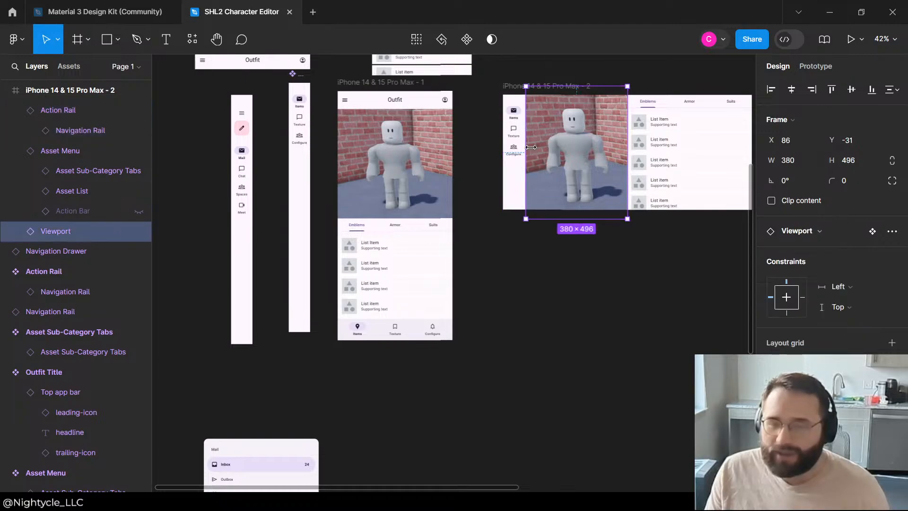
{"action": "scroll", "coordinate": [554, 133], "scroll_direction": "up", "scroll_amount": 6, "text": "ctrl"}
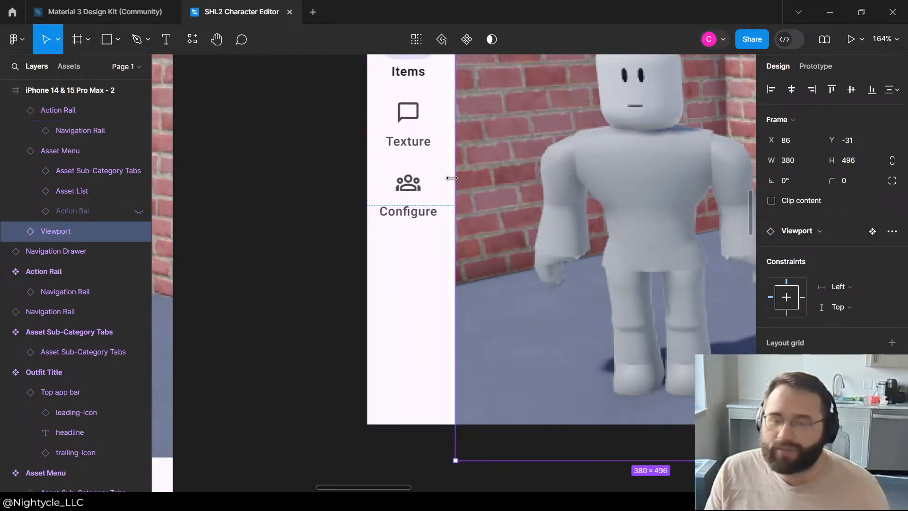
{"action": "left_click_drag", "start_coordinate": [449, 177], "coordinate": [444, 178]}
{"action": "left_click", "coordinate": [297, 276]}
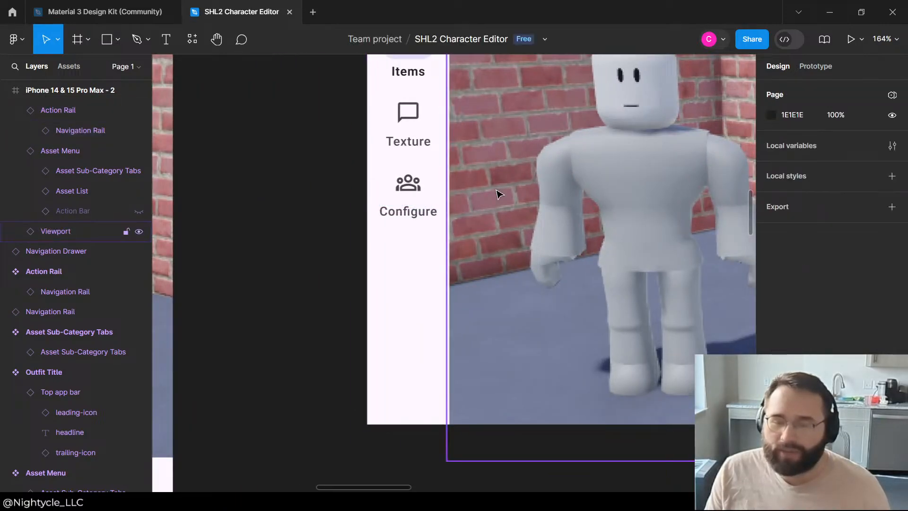
Step: Add horizontal auto layout to the iPhone 14 & 15 Pro Max - 2 frame so the Action Rail, Viewport and Asset Menu sit side by side
{"action": "scroll", "coordinate": [27, 165], "scroll_direction": "up", "scroll_amount": 3}
{"action": "left_click", "coordinate": [16, 291]}
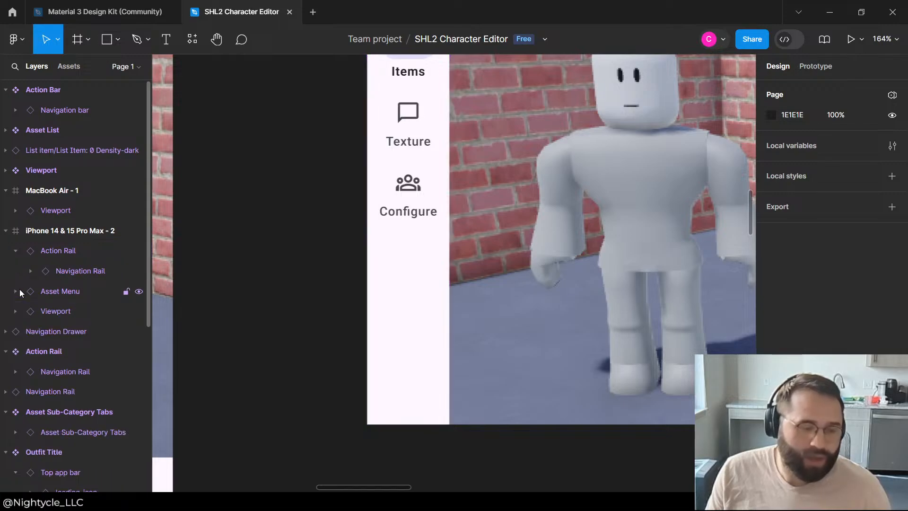
{"action": "left_click", "coordinate": [15, 252]}
{"action": "left_click", "coordinate": [44, 231]}
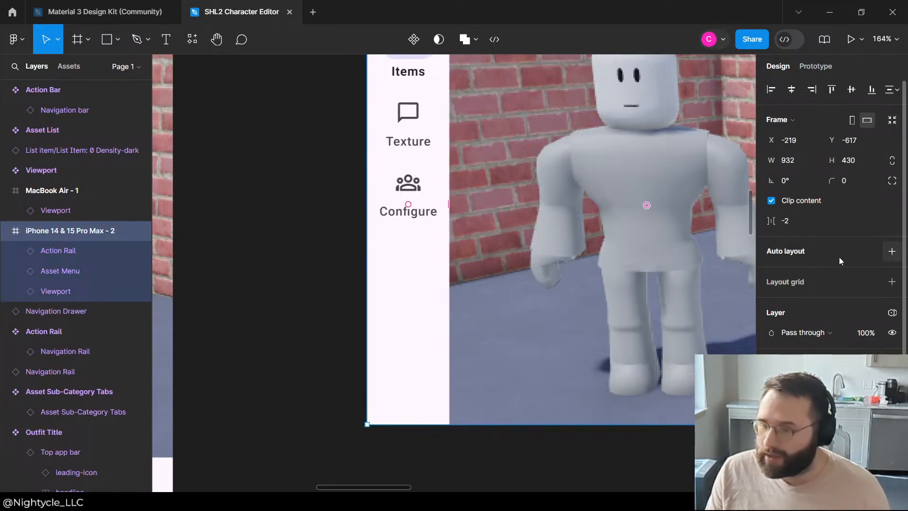
{"action": "left_click", "coordinate": [892, 251]}
{"action": "scroll", "coordinate": [402, 239], "scroll_direction": "down", "scroll_amount": 5}
{"action": "scroll", "coordinate": [445, 289], "scroll_direction": "up", "scroll_amount": 5}
{"action": "scroll", "coordinate": [475, 327], "scroll_direction": "down", "scroll_amount": 5}
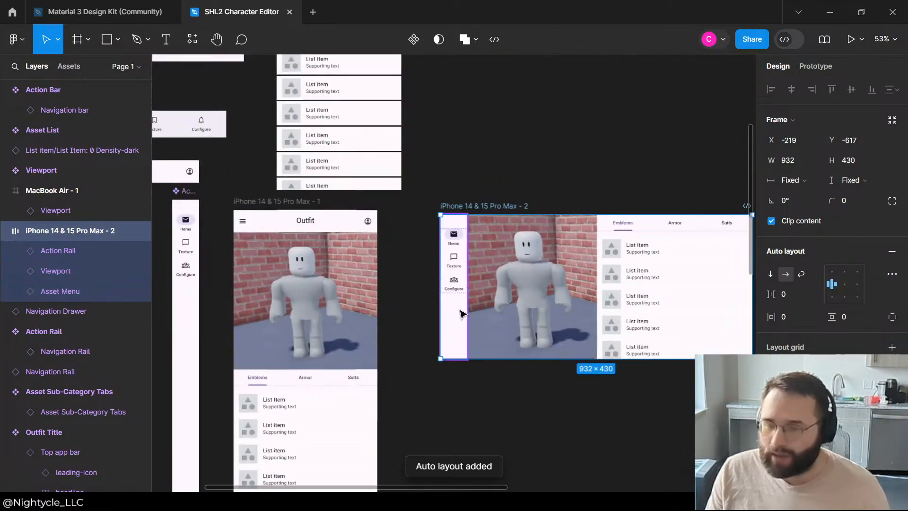
{"action": "scroll", "coordinate": [415, 335], "scroll_direction": "down", "scroll_amount": 2}
{"action": "scroll", "coordinate": [630, 406], "scroll_direction": "up", "scroll_amount": 2}
{"action": "left_click", "coordinate": [553, 334]}
{"action": "left_click", "coordinate": [419, 221]}
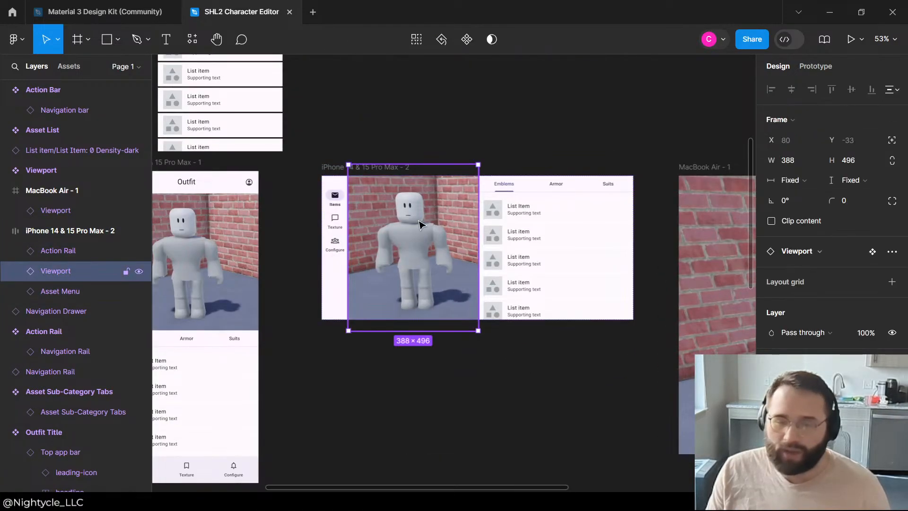
{"action": "left_click", "coordinate": [513, 133]}
Step: Compare the portrait frame's Outfit Title bar with the Action Rail in the landscape frame
{"action": "scroll", "coordinate": [524, 175], "scroll_direction": "down", "scroll_amount": 3}
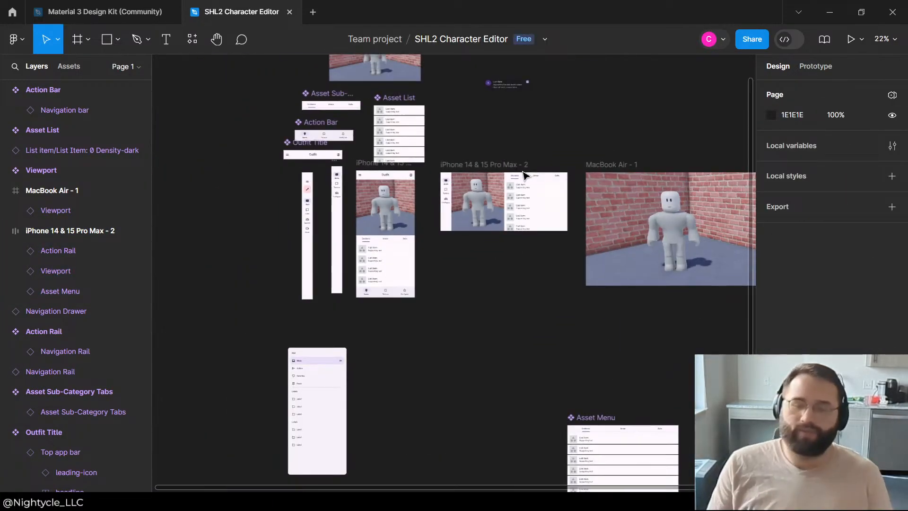
{"action": "scroll", "coordinate": [482, 122], "scroll_direction": "up", "scroll_amount": 5}
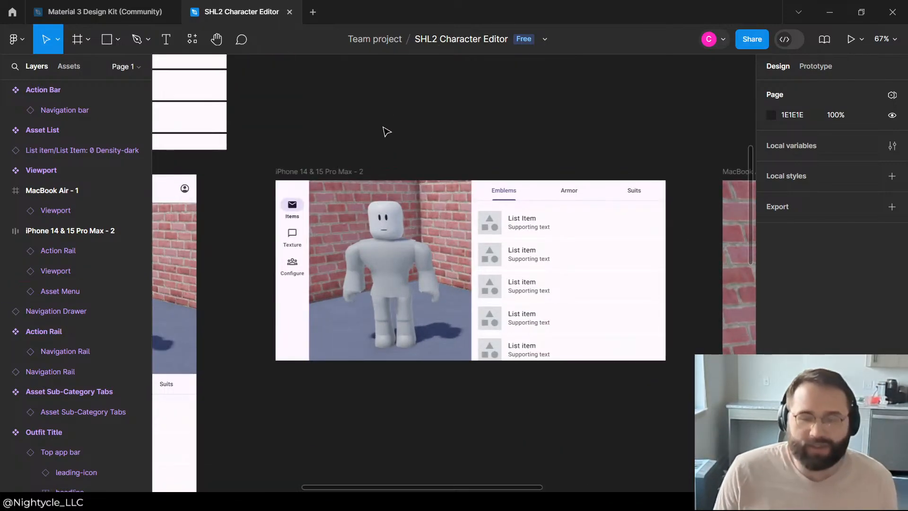
{"action": "scroll", "coordinate": [213, 187], "scroll_direction": "down", "scroll_amount": 3}
{"action": "scroll", "coordinate": [179, 191], "scroll_direction": "up", "scroll_amount": 3}
{"action": "left_click", "coordinate": [202, 183]}
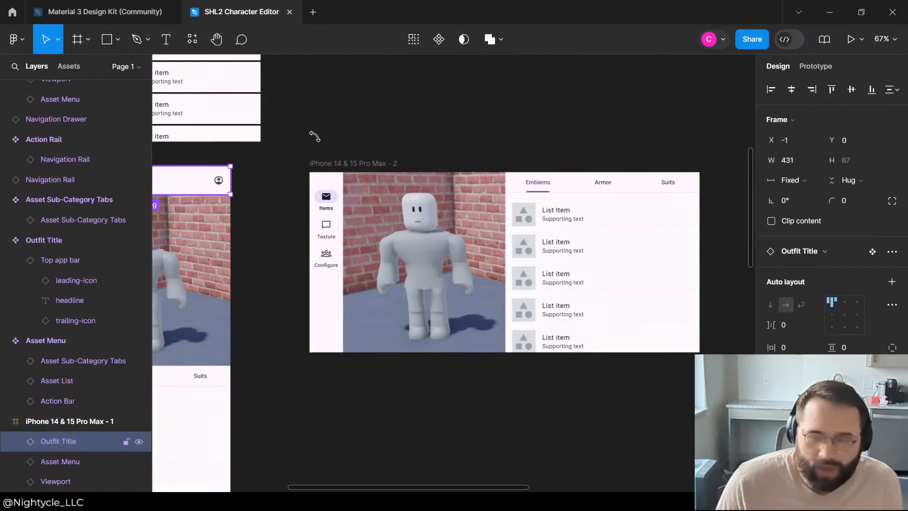
{"action": "scroll", "coordinate": [202, 184], "scroll_direction": "down", "scroll_amount": 3}
{"action": "scroll", "coordinate": [184, 152], "scroll_direction": "up", "scroll_amount": 2}
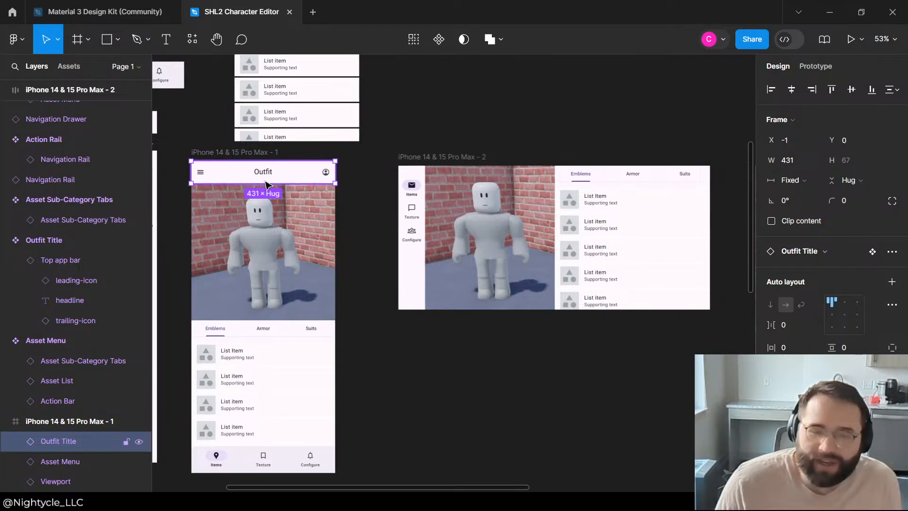
{"action": "left_click", "coordinate": [414, 179]}
{"action": "left_click", "coordinate": [435, 106]}
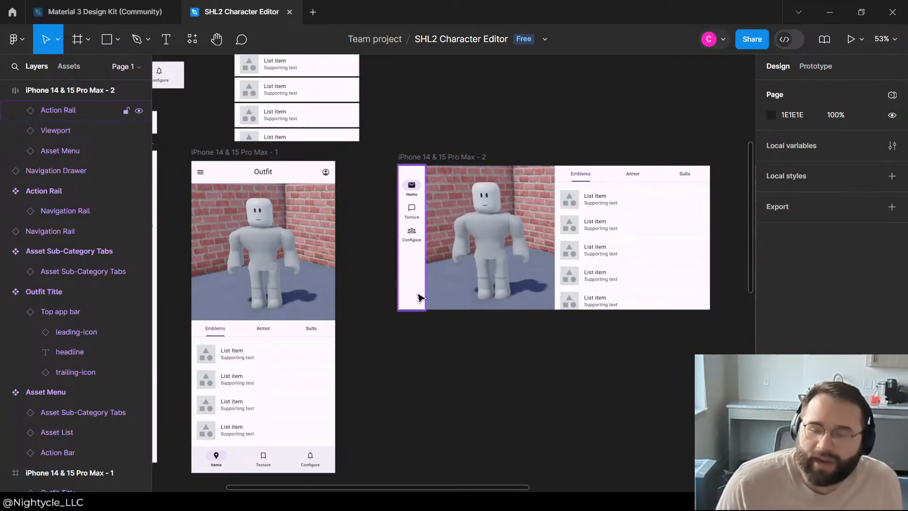
{"action": "left_click", "coordinate": [417, 294]}
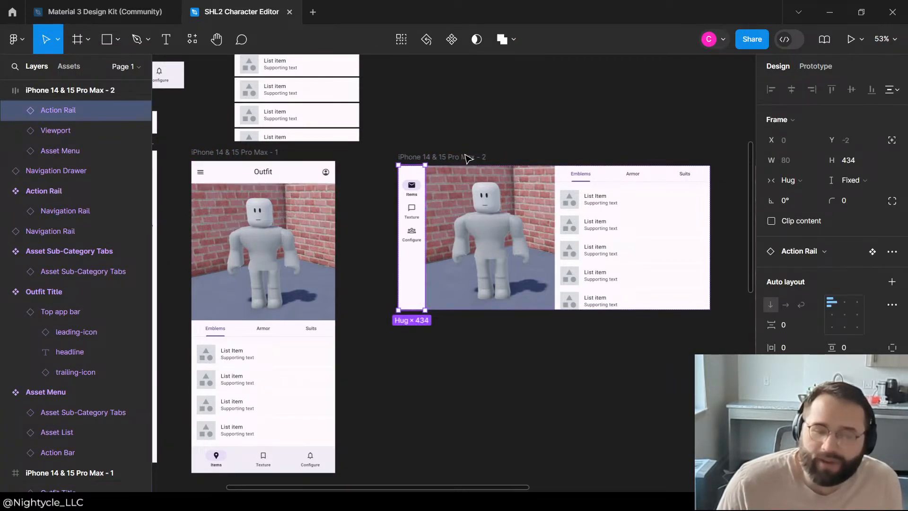
{"action": "scroll", "coordinate": [467, 158], "scroll_direction": "down", "scroll_amount": 3}
{"action": "scroll", "coordinate": [280, 189], "scroll_direction": "up", "scroll_amount": 3}
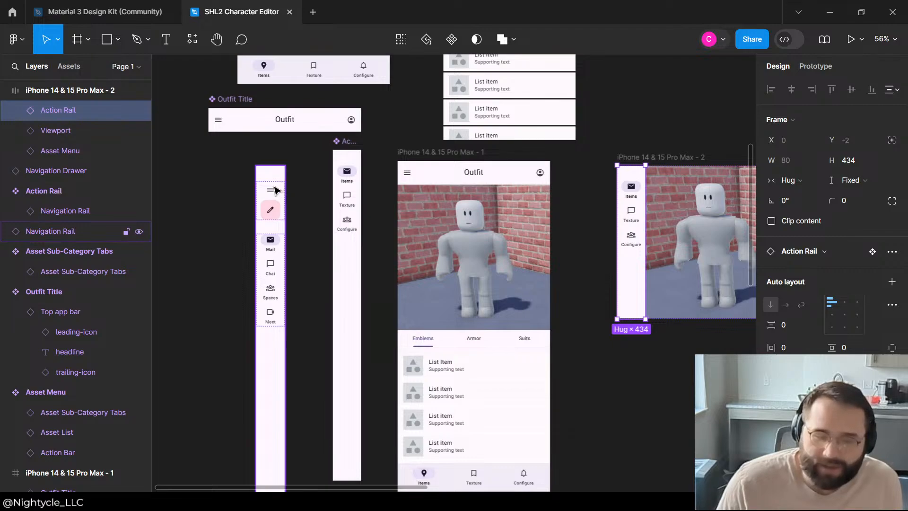
Step: Show the hidden Menu & Fab group in the Navigation Rail of the Action Rail component
{"action": "left_click", "coordinate": [276, 190]}
{"action": "left_click", "coordinate": [355, 165]}
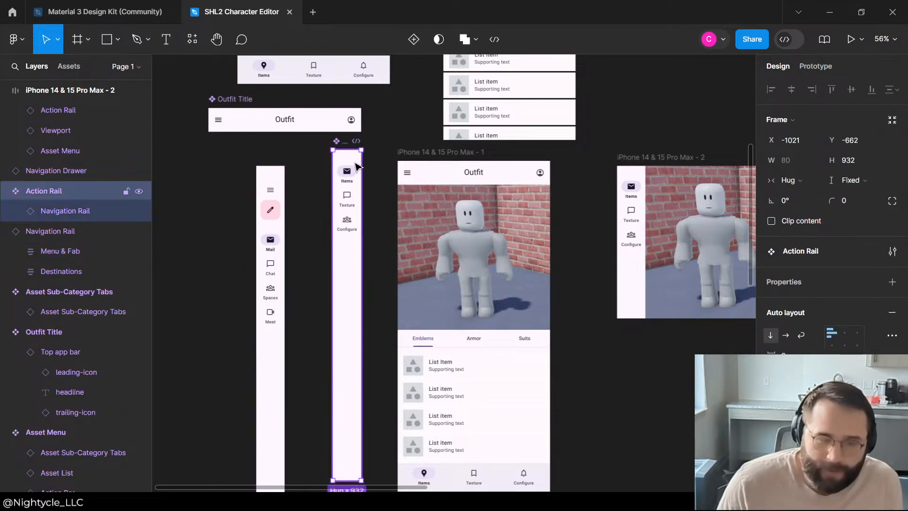
{"action": "left_click", "coordinate": [14, 212]}
{"action": "right_click", "coordinate": [68, 213]}
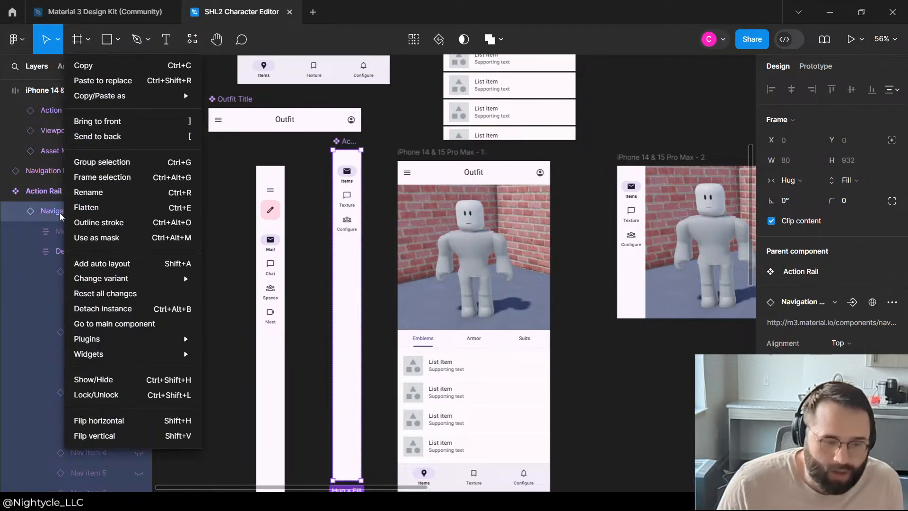
{"action": "left_click", "coordinate": [30, 234]}
{"action": "left_click", "coordinate": [139, 231]}
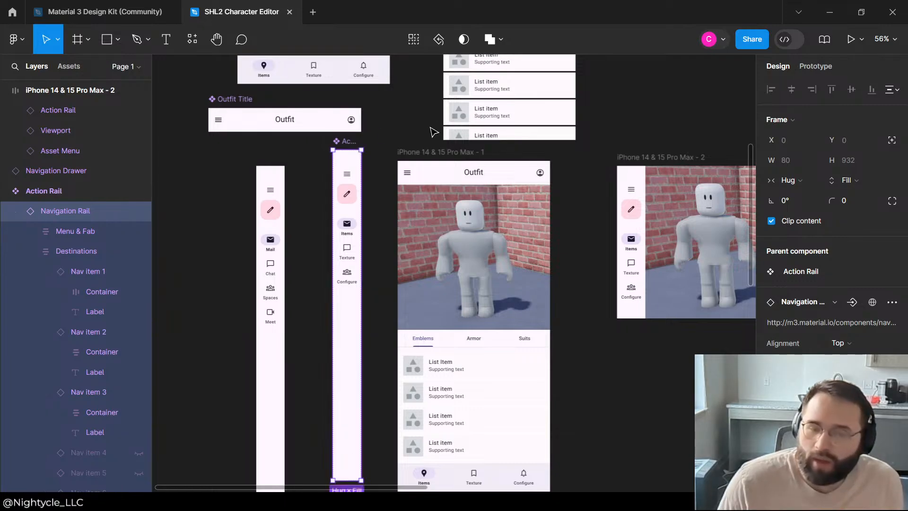
Step: Hide the FAB inside the Action Rail component's Menu & Fab group, keeping only the menu icon
{"action": "left_click", "coordinate": [391, 155]}
{"action": "left_click", "coordinate": [348, 194]}
{"action": "double_click", "coordinate": [347, 194]}
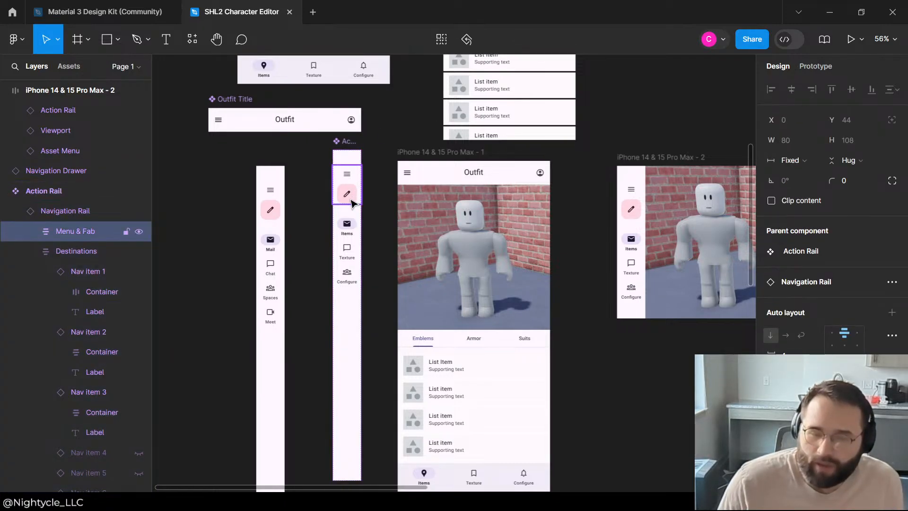
{"action": "double_click", "coordinate": [347, 194]}
{"action": "left_click", "coordinate": [139, 272]}
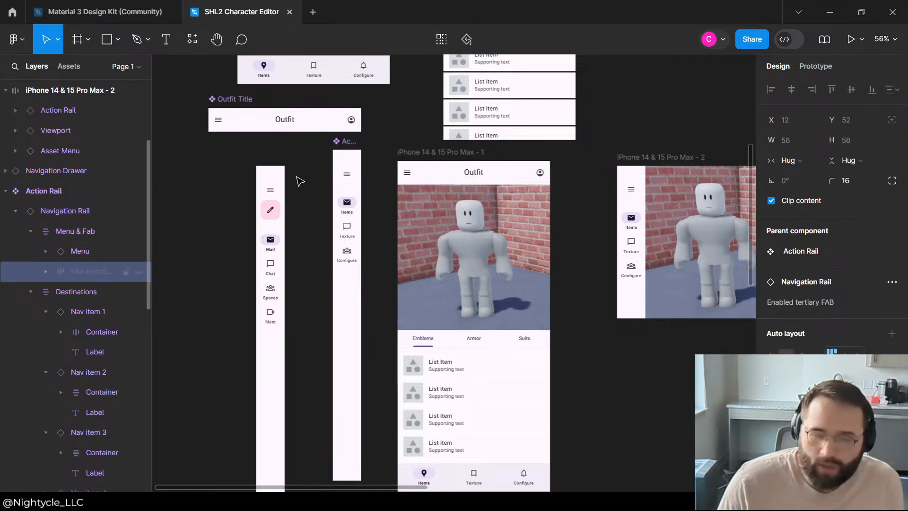
{"action": "left_click", "coordinate": [393, 122]}
{"action": "scroll", "coordinate": [380, 220], "scroll_direction": "down", "scroll_amount": 4}
{"action": "scroll", "coordinate": [502, 211], "scroll_direction": "up", "scroll_amount": 5}
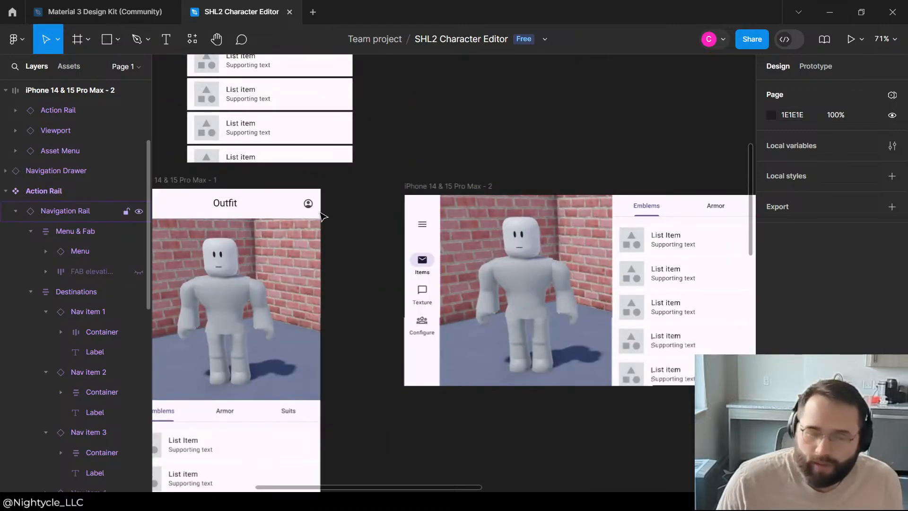
Step: Set the vertical gap between the menu and destinations to 20 in the Action Rail component's Navigation Rail
{"action": "scroll", "coordinate": [323, 217], "scroll_direction": "down", "scroll_amount": 4}
{"action": "left_click", "coordinate": [223, 204]}
{"action": "double_click", "coordinate": [220, 207]}
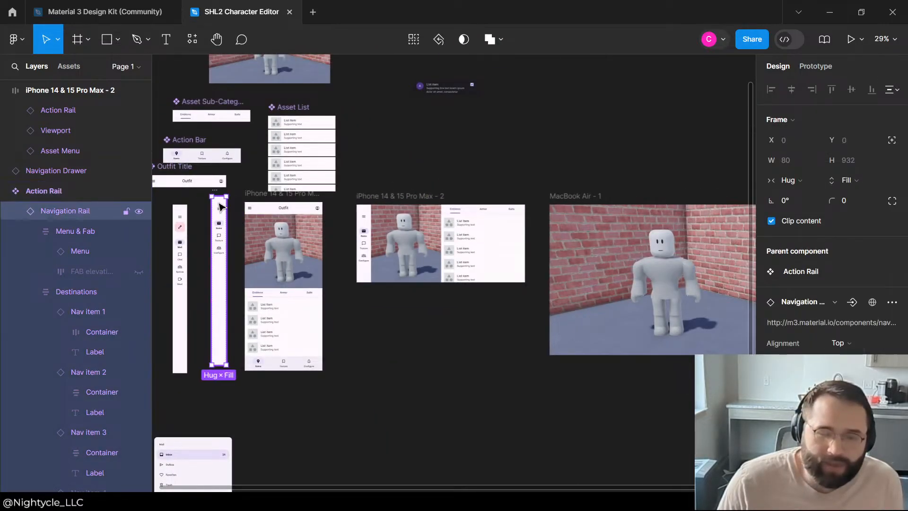
{"action": "left_click", "coordinate": [95, 231]}
{"action": "left_click", "coordinate": [76, 293]}
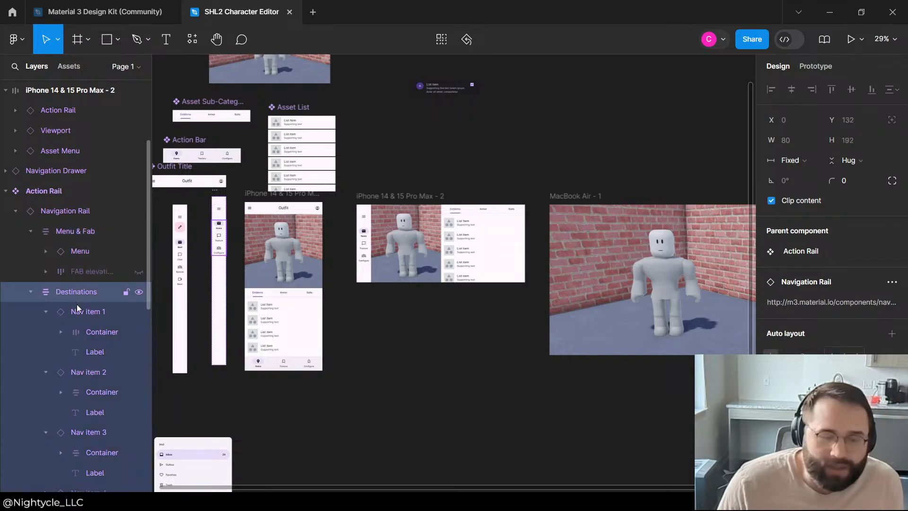
{"action": "left_click", "coordinate": [79, 311]}
{"action": "left_click", "coordinate": [75, 212]}
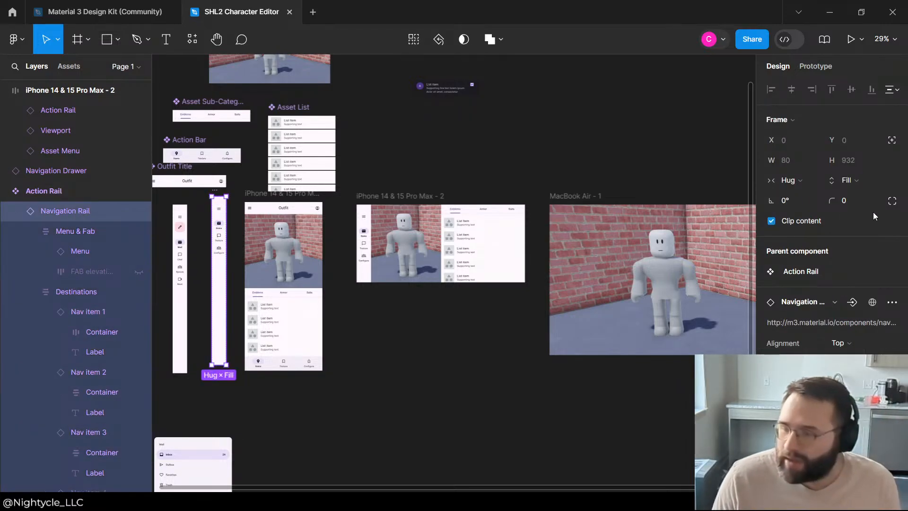
{"action": "scroll", "coordinate": [823, 213], "scroll_direction": "down", "scroll_amount": 2}
{"action": "scroll", "coordinate": [813, 215], "scroll_direction": "down", "scroll_amount": 2}
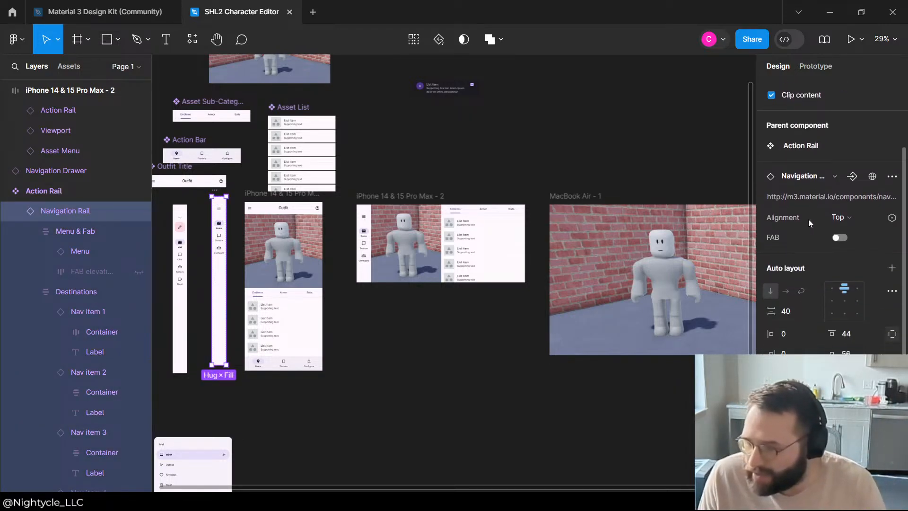
{"action": "left_click", "coordinate": [784, 313]}
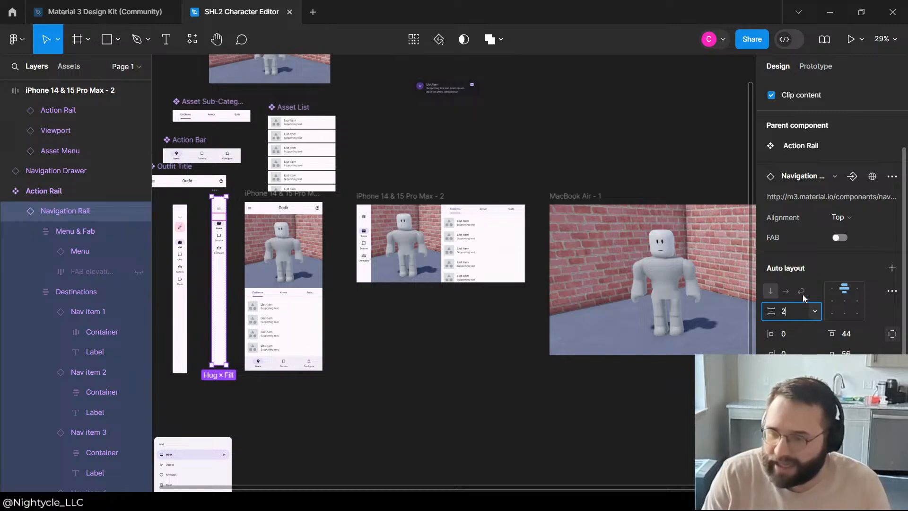
{"action": "type", "text": "20"}
{"action": "key", "text": "Return"}
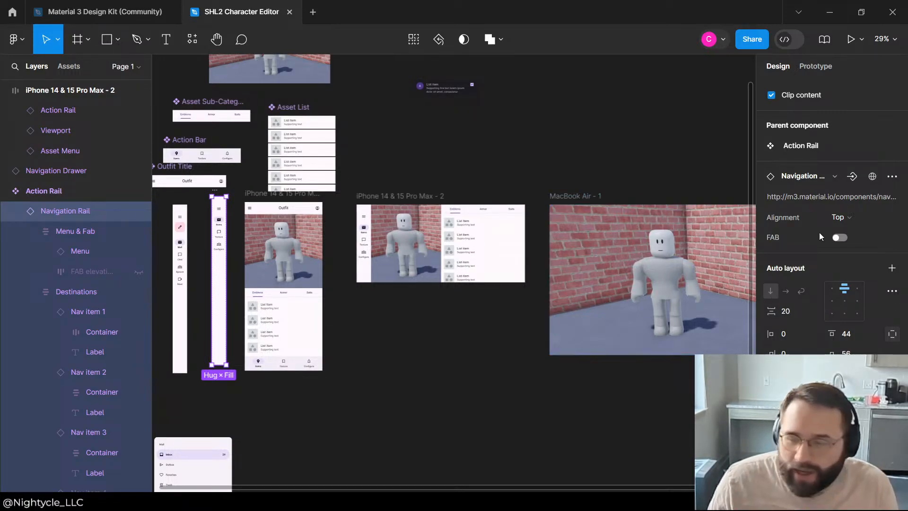
Step: Set the top padding of the Action Rail component's Navigation Rail to 20
{"action": "scroll", "coordinate": [845, 283], "scroll_direction": "down", "scroll_amount": 2}
{"action": "left_click", "coordinate": [853, 275]}
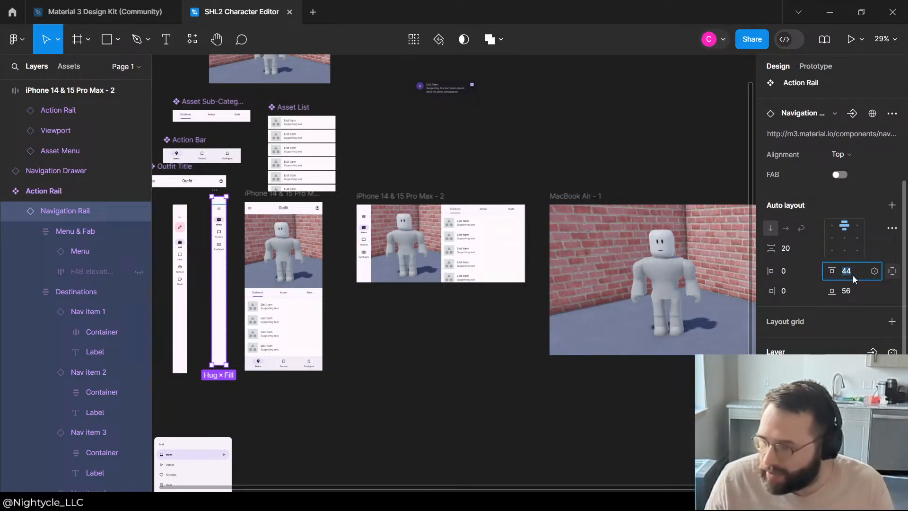
{"action": "type", "text": "20"}
{"action": "key", "text": "Return"}
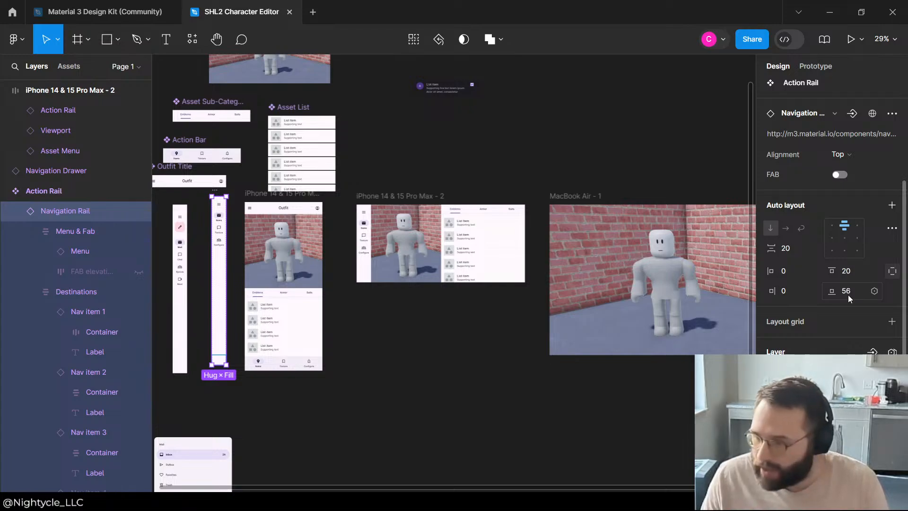
{"action": "left_click", "coordinate": [536, 152]}
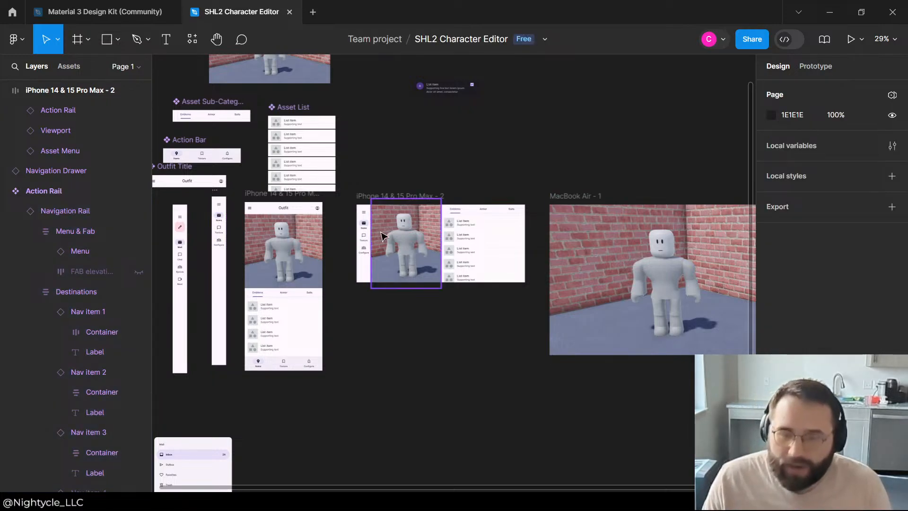
Step: Review the landscape phone layout against the portrait phone, MacBook Air frame and surrounding components
{"action": "scroll", "coordinate": [355, 227], "scroll_direction": "up", "scroll_amount": 7}
{"action": "scroll", "coordinate": [317, 189], "scroll_direction": "down", "scroll_amount": 4}
{"action": "scroll", "coordinate": [318, 165], "scroll_direction": "up", "scroll_amount": 2}
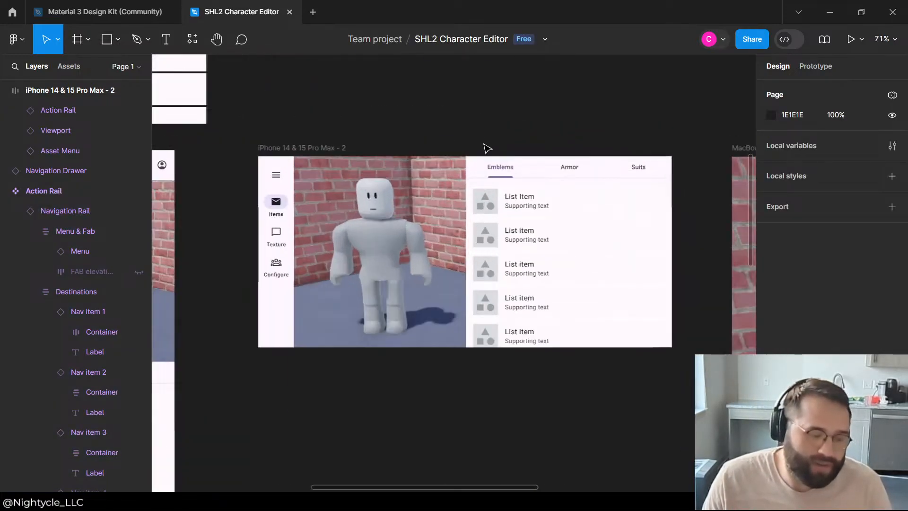
{"action": "scroll", "coordinate": [454, 147], "scroll_direction": "down", "scroll_amount": 3}
{"action": "scroll", "coordinate": [533, 144], "scroll_direction": "up", "scroll_amount": 3}
{"action": "scroll", "coordinate": [524, 189], "scroll_direction": "down", "scroll_amount": 2}
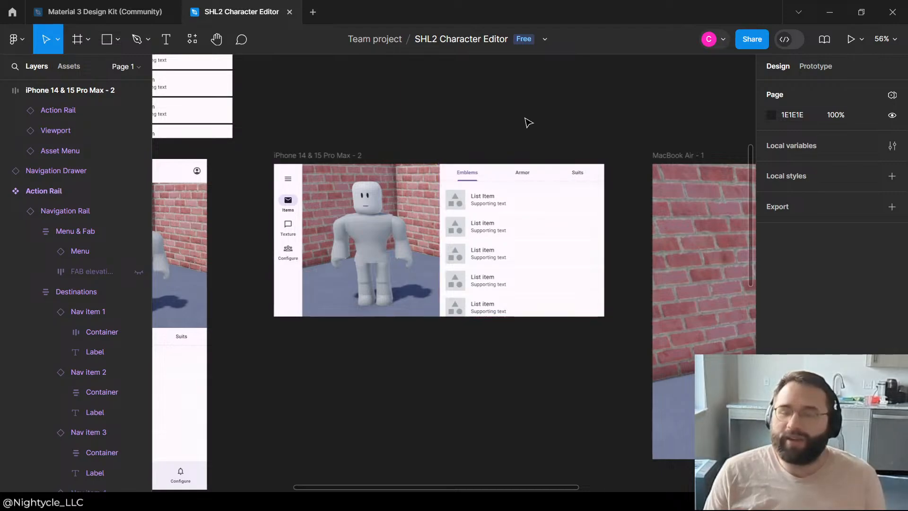
{"action": "scroll", "coordinate": [474, 166], "scroll_direction": "down", "scroll_amount": 3}
{"action": "scroll", "coordinate": [424, 217], "scroll_direction": "up", "scroll_amount": 3}
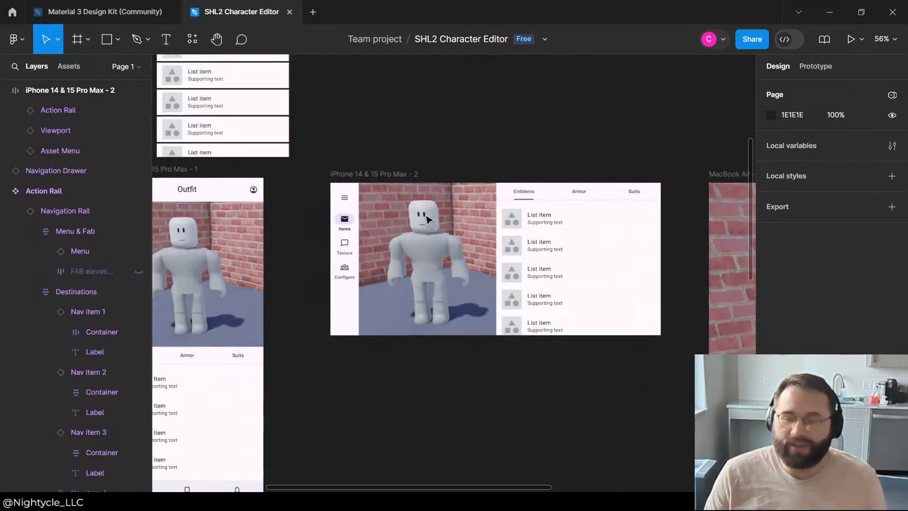
{"action": "scroll", "coordinate": [565, 128], "scroll_direction": "down", "scroll_amount": 1}
{"action": "scroll", "coordinate": [544, 137], "scroll_direction": "up", "scroll_amount": 5}
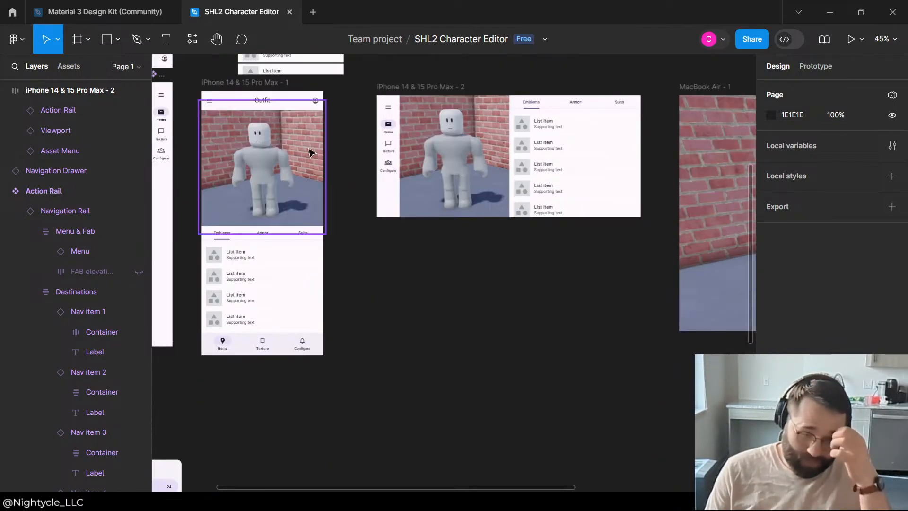
{"action": "scroll", "coordinate": [339, 137], "scroll_direction": "down", "scroll_amount": 5}
{"action": "scroll", "coordinate": [574, 146], "scroll_direction": "down", "scroll_amount": 4}
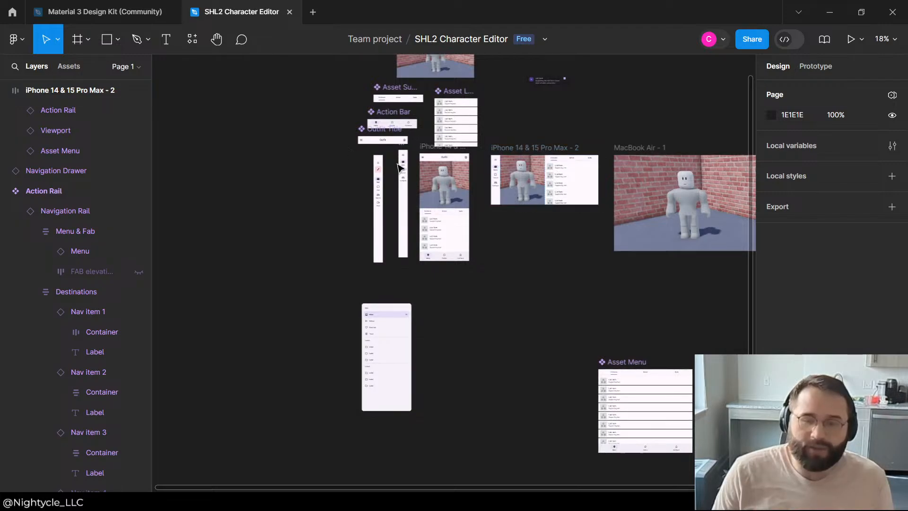
Step: Delete the spare navigation rail beside the portrait phone frame and move the Action Rail component away into empty canvas
{"action": "left_click_drag", "start_coordinate": [383, 160], "coordinate": [205, 198]}
{"action": "key", "text": "Delete"}
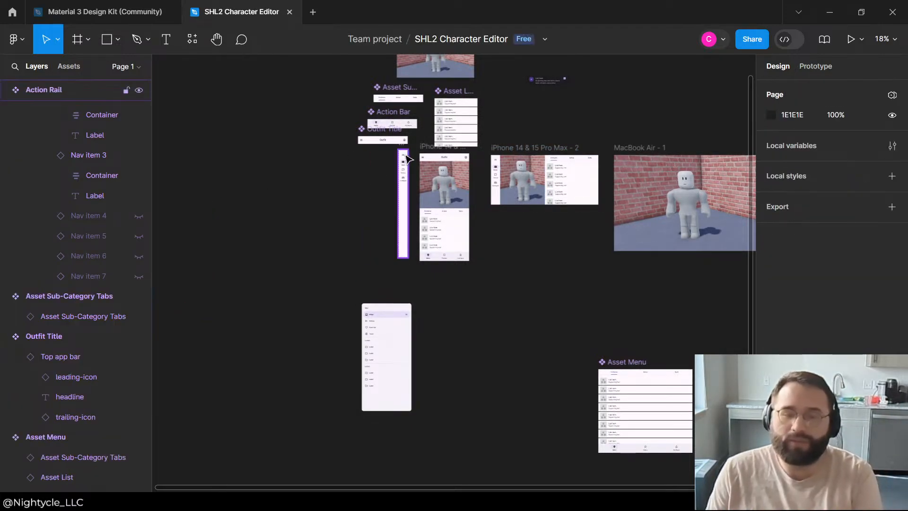
{"action": "left_click_drag", "start_coordinate": [403, 158], "coordinate": [268, 179]}
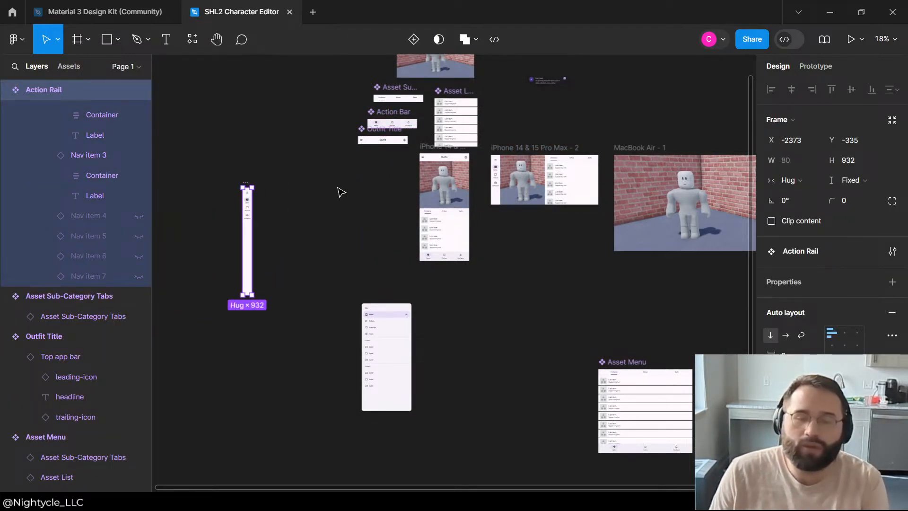
Step: Gather the Asset List, Viewport, Asset Sub-Category Tabs, Action Bar and Outfit Title components near the Action Rail, clear of the phone frames
{"action": "mouse_move", "coordinate": [328, 187]}
{"action": "left_mouse_down"}
{"action": "mouse_move", "coordinate": [375, 146]}
{"action": "mouse_move", "coordinate": [412, 91]}
{"action": "mouse_move", "coordinate": [247, 125]}
{"action": "left_mouse_up"}
{"action": "left_click_drag", "start_coordinate": [453, 90], "coordinate": [275, 185]}
{"action": "scroll", "coordinate": [363, 146], "scroll_direction": "up", "scroll_amount": 4}
{"action": "left_click_drag", "start_coordinate": [407, 258], "coordinate": [233, 285]}
{"action": "scroll", "coordinate": [537, 115], "scroll_direction": "down", "scroll_amount": 5}
{"action": "left_click", "coordinate": [598, 95]}
Step: Delete the stray dark list item lying on the canvas above the landscape phone frame
{"action": "scroll", "coordinate": [610, 126], "scroll_direction": "up", "scroll_amount": 3}
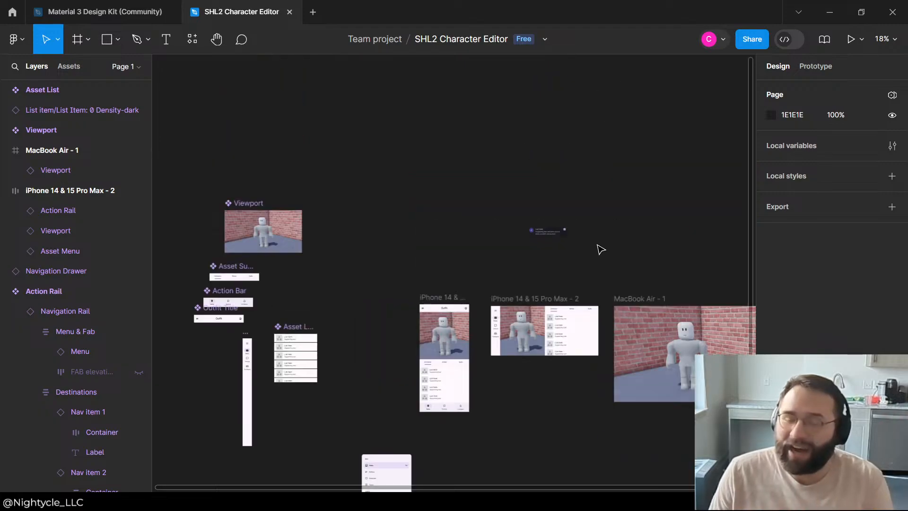
{"action": "left_click_drag", "start_coordinate": [486, 283], "coordinate": [488, 272]}
{"action": "key", "text": "Delete"}
Step: Move the Navigation Drawer and the Asset Menu component over to the other source components, below the Action Rail and Asset List
{"action": "scroll", "coordinate": [320, 257], "scroll_direction": "down", "scroll_amount": 5}
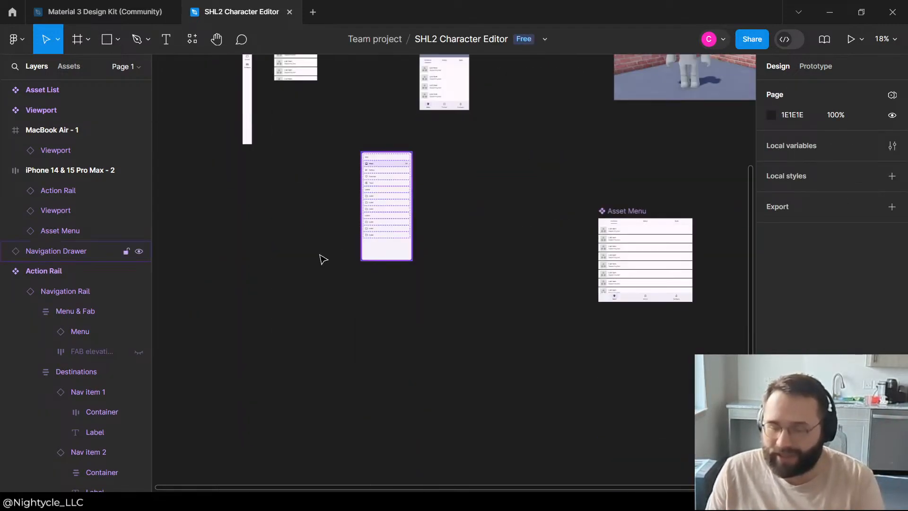
{"action": "left_click_drag", "start_coordinate": [379, 159], "coordinate": [226, 277]}
{"action": "left_click_drag", "start_coordinate": [612, 211], "coordinate": [292, 169]}
{"action": "left_click", "coordinate": [223, 254]}
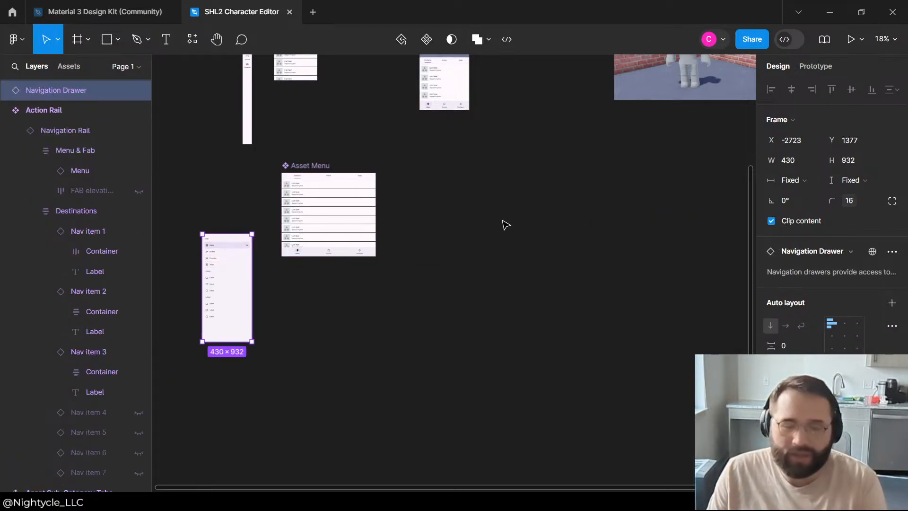
Step: Move the landscape frame iPhone 14 & 15 Pro Max - 2 close beside the portrait phone frame, with their top edges aligned
{"action": "scroll", "coordinate": [492, 220], "scroll_direction": "up", "scroll_amount": 5}
{"action": "left_click", "coordinate": [490, 218]}
{"action": "scroll", "coordinate": [555, 221], "scroll_direction": "up", "scroll_amount": 5, "text": "ctrl"}
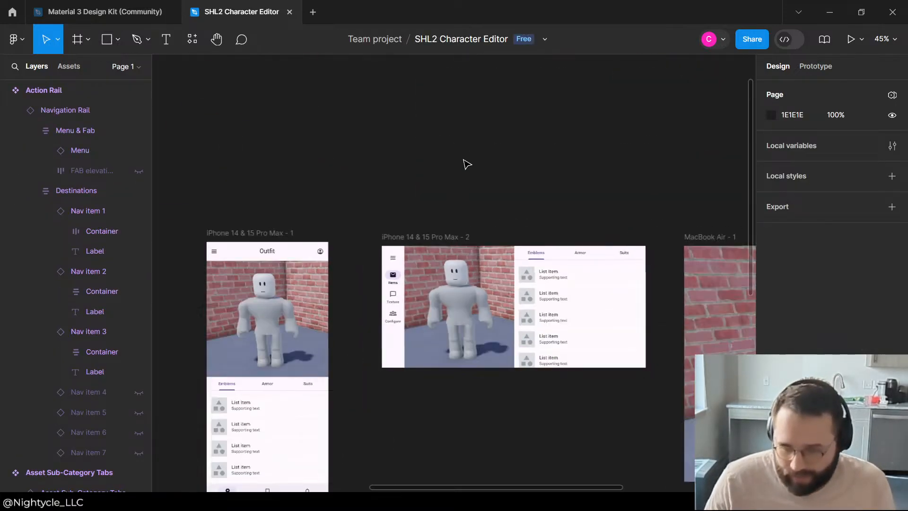
{"action": "left_click_drag", "start_coordinate": [454, 179], "coordinate": [417, 179]}
{"action": "left_click", "coordinate": [513, 108]}
{"action": "scroll", "coordinate": [537, 174], "scroll_direction": "up", "scroll_amount": 3, "text": "ctrl"}
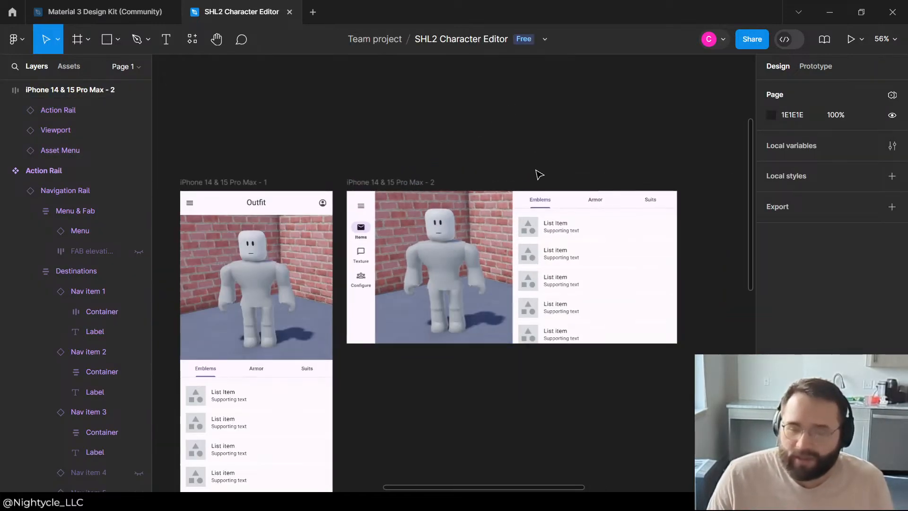
{"action": "scroll", "coordinate": [567, 109], "scroll_direction": "down", "scroll_amount": 3}
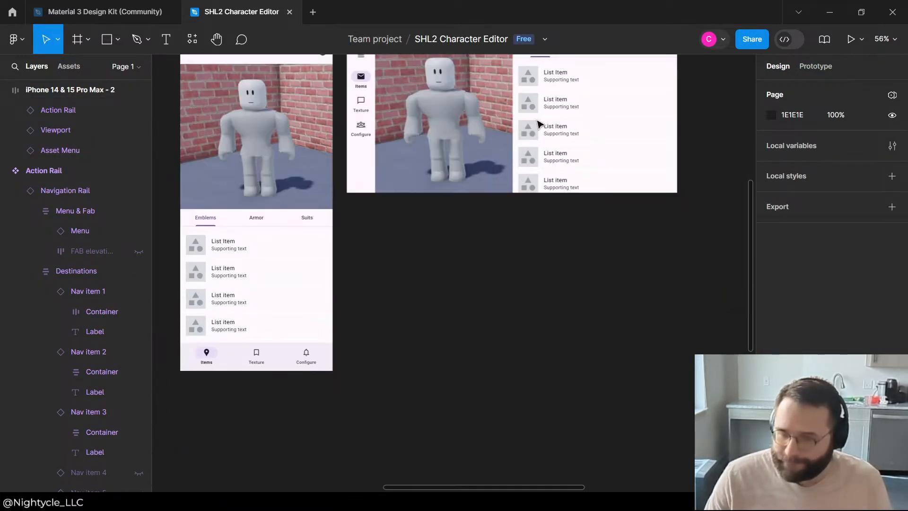
{"action": "scroll", "coordinate": [530, 128], "scroll_direction": "down", "scroll_amount": 2, "text": "ctrl"}
{"action": "scroll", "coordinate": [493, 106], "scroll_direction": "up", "scroll_amount": 3}
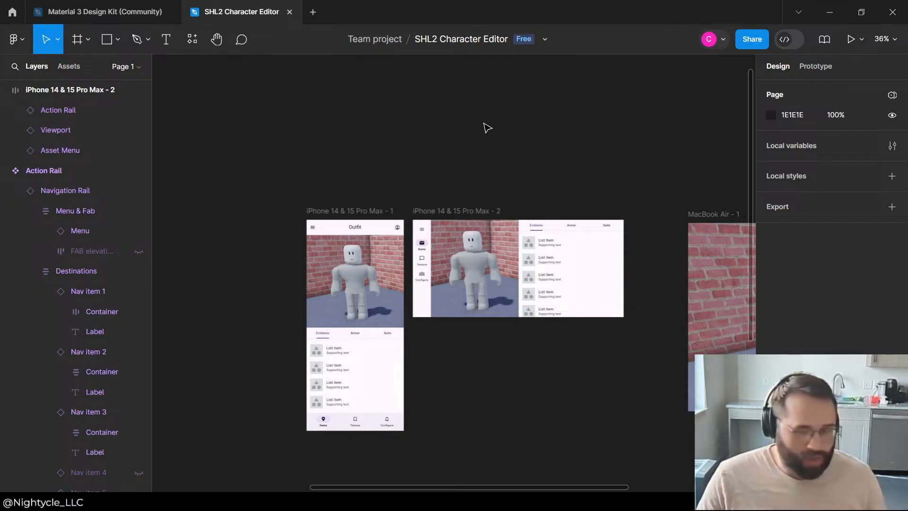
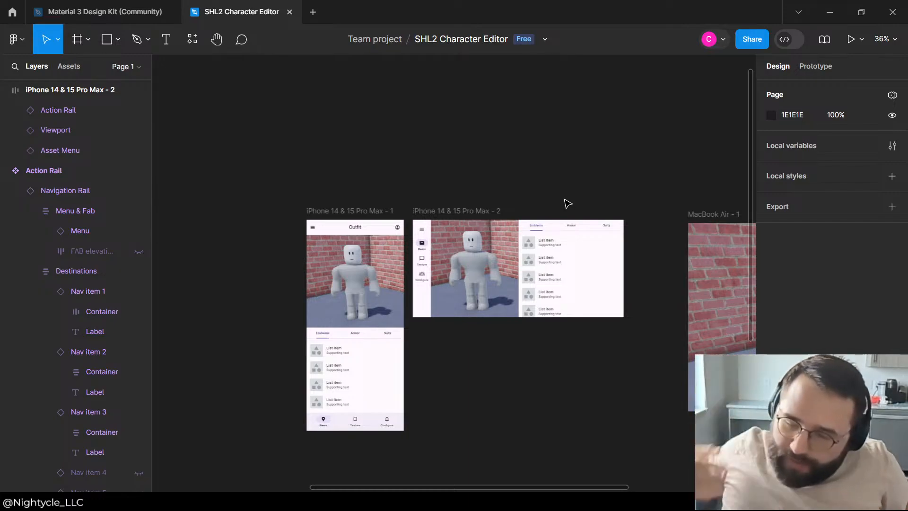
Step: Examine the iPhone and MacBook Air frames and the components laid out around them
{"action": "scroll", "coordinate": [563, 180], "scroll_direction": "down", "scroll_amount": 3}
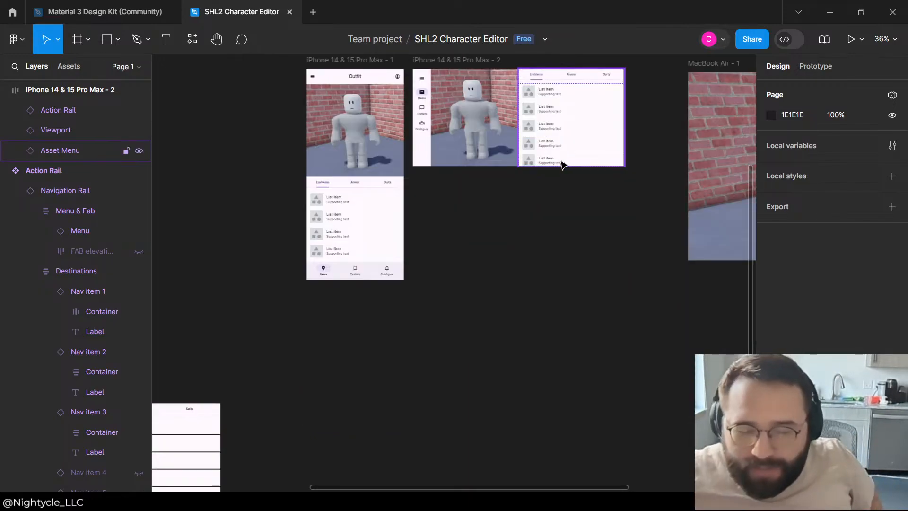
{"action": "scroll", "coordinate": [562, 162], "scroll_direction": "up", "scroll_amount": 2}
{"action": "scroll", "coordinate": [397, 212], "scroll_direction": "down", "scroll_amount": 3}
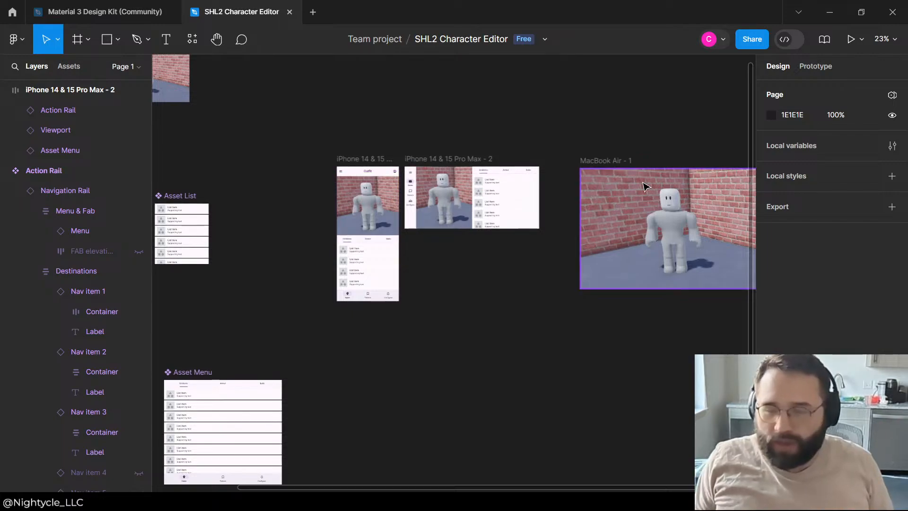
{"action": "left_click", "coordinate": [596, 189]}
{"action": "left_click", "coordinate": [592, 81]}
{"action": "scroll", "coordinate": [384, 211], "scroll_direction": "down", "scroll_amount": 4}
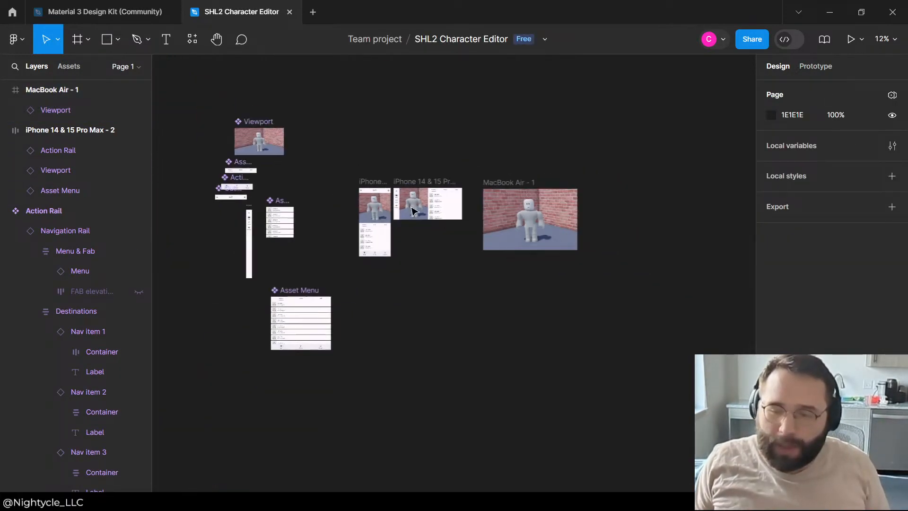
{"action": "scroll", "coordinate": [384, 211], "scroll_direction": "up", "scroll_amount": 4}
{"action": "left_click", "coordinate": [356, 189]}
{"action": "left_click", "coordinate": [368, 326]}
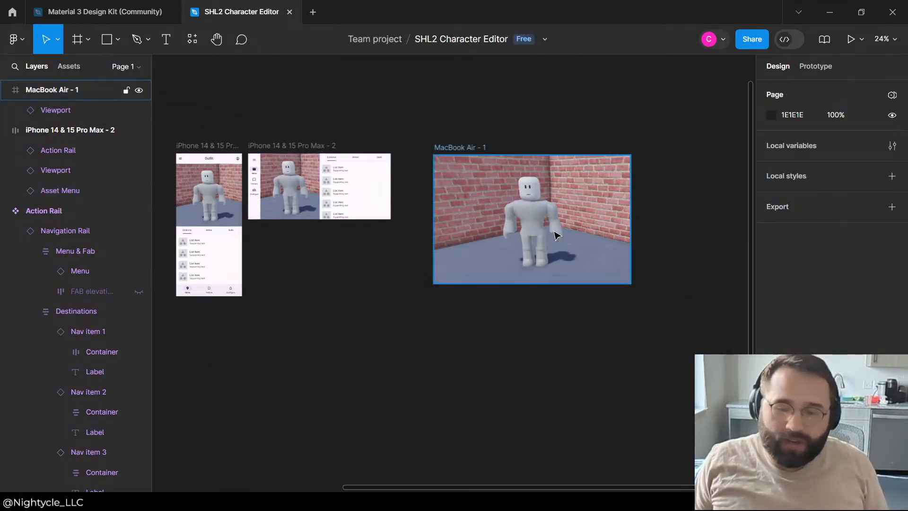
{"action": "left_click", "coordinate": [554, 233]}
{"action": "left_click", "coordinate": [331, 309]}
{"action": "left_click_drag", "start_coordinate": [345, 304], "coordinate": [449, 317]}
{"action": "scroll", "coordinate": [496, 230], "scroll_direction": "down", "scroll_amount": 4}
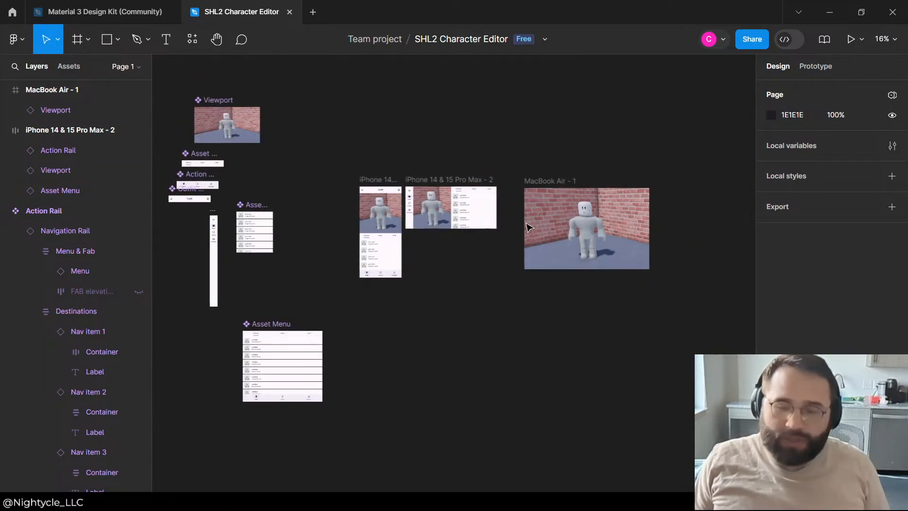
{"action": "scroll", "coordinate": [527, 227], "scroll_direction": "up", "scroll_amount": 4}
{"action": "scroll", "coordinate": [608, 229], "scroll_direction": "down", "scroll_amount": 4}
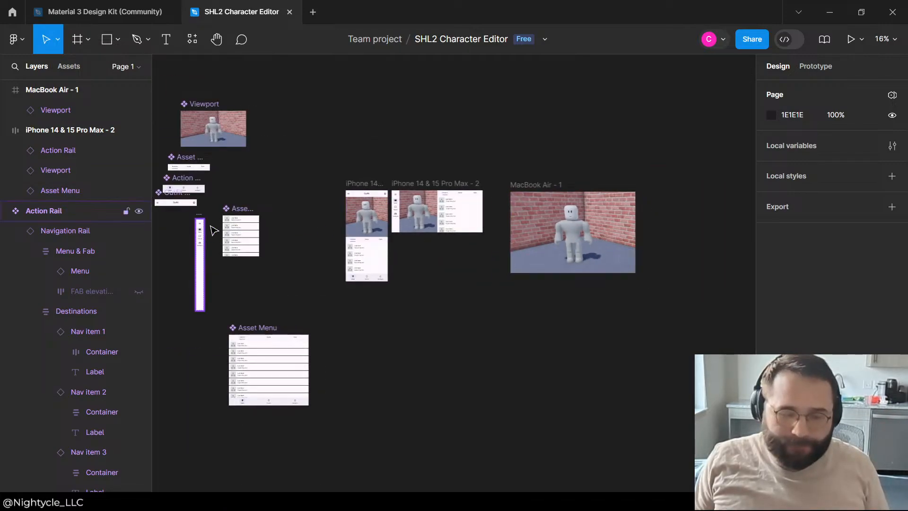
{"action": "scroll", "coordinate": [214, 230], "scroll_direction": "up", "scroll_amount": 4}
{"action": "scroll", "coordinate": [229, 202], "scroll_direction": "down", "scroll_amount": 4}
Step: Switch to the Material 3 Design Kit file and look through its component sections up to the bottom app bars
{"action": "left_click", "coordinate": [108, 8]}
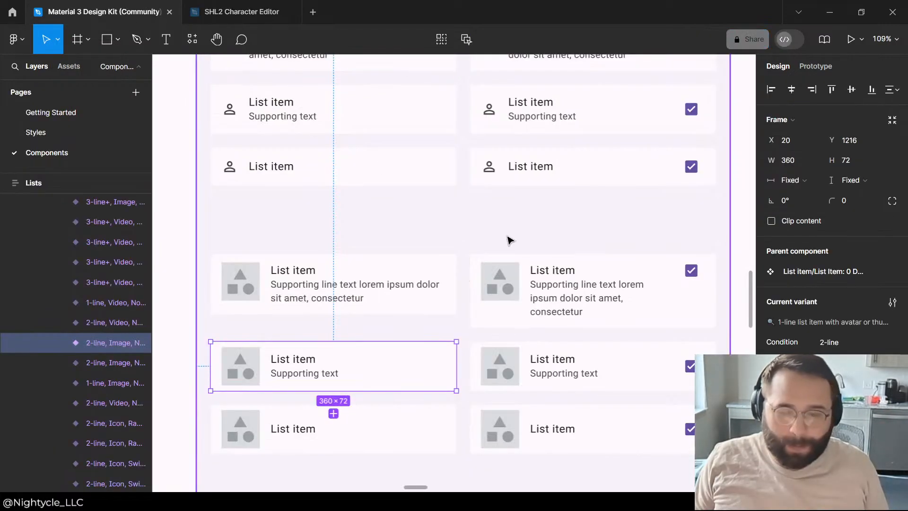
{"action": "scroll", "coordinate": [507, 239], "scroll_direction": "down", "scroll_amount": 10}
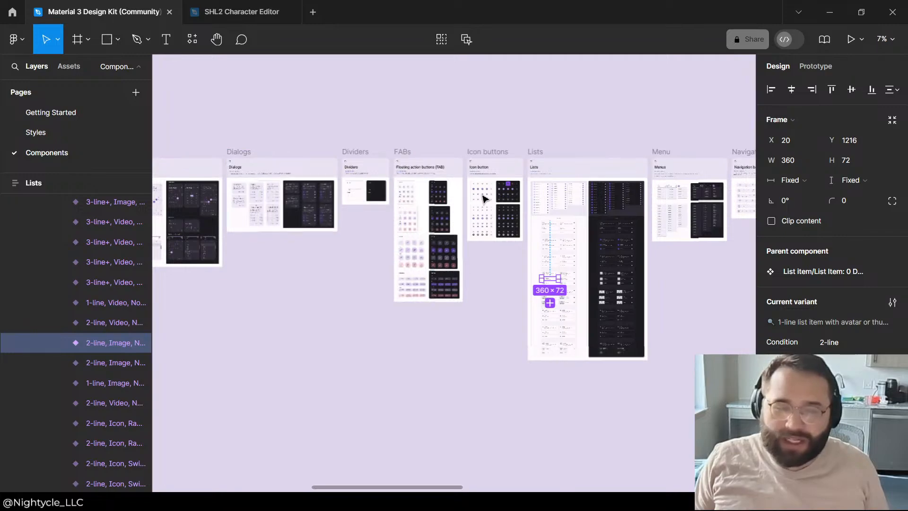
{"action": "scroll", "coordinate": [482, 199], "scroll_direction": "down", "scroll_amount": 2}
{"action": "scroll", "coordinate": [236, 170], "scroll_direction": "up", "scroll_amount": 9}
{"action": "scroll", "coordinate": [304, 328], "scroll_direction": "down", "scroll_amount": 6}
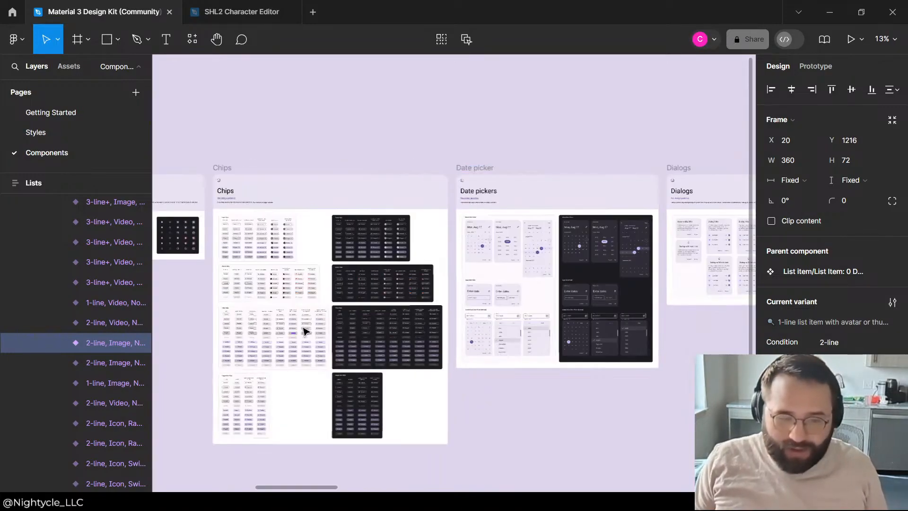
{"action": "scroll", "coordinate": [331, 276], "scroll_direction": "up", "scroll_amount": 4}
{"action": "scroll", "coordinate": [383, 189], "scroll_direction": "down", "scroll_amount": 6}
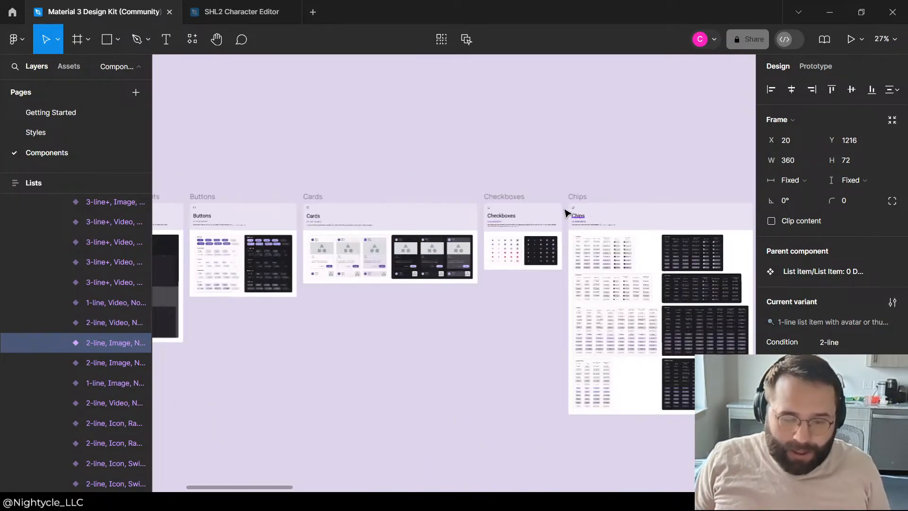
{"action": "scroll", "coordinate": [266, 258], "scroll_direction": "up", "scroll_amount": 5}
{"action": "scroll", "coordinate": [467, 300], "scroll_direction": "down", "scroll_amount": 3}
{"action": "scroll", "coordinate": [277, 243], "scroll_direction": "up", "scroll_amount": 4}
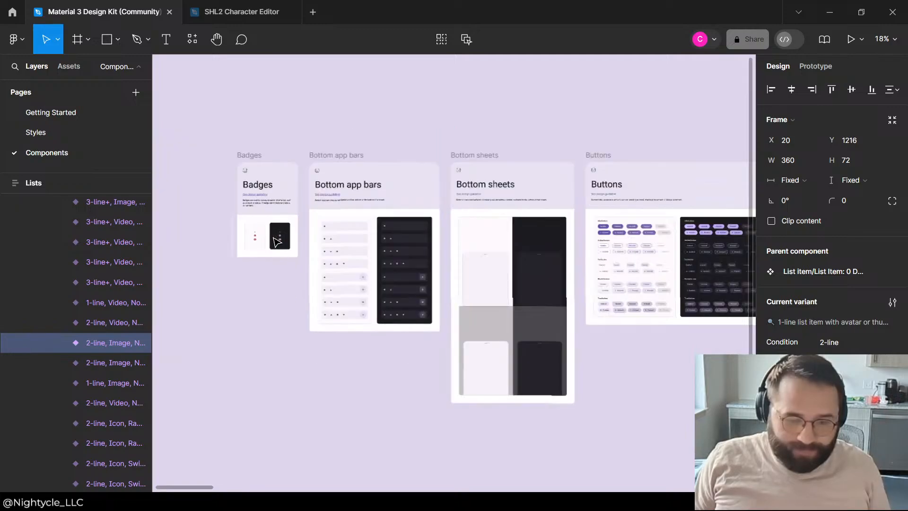
{"action": "scroll", "coordinate": [383, 258], "scroll_direction": "up", "scroll_amount": 5}
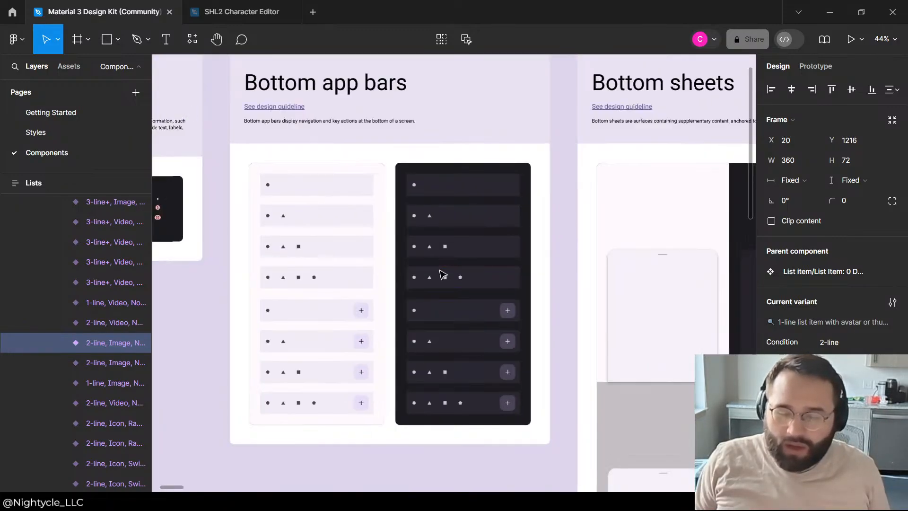
{"action": "left_click", "coordinate": [491, 406]}
{"action": "double_click", "coordinate": [490, 405]}
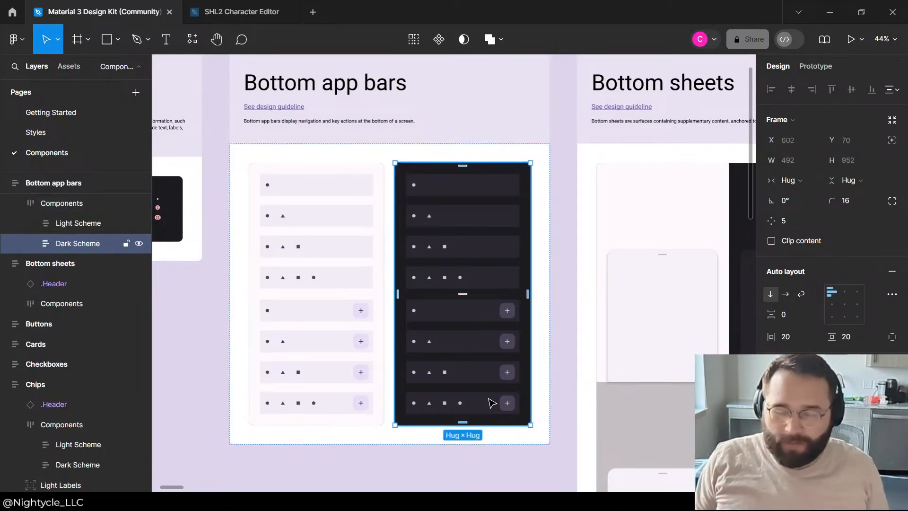
{"action": "double_click", "coordinate": [492, 404]}
{"action": "double_click", "coordinate": [491, 403]}
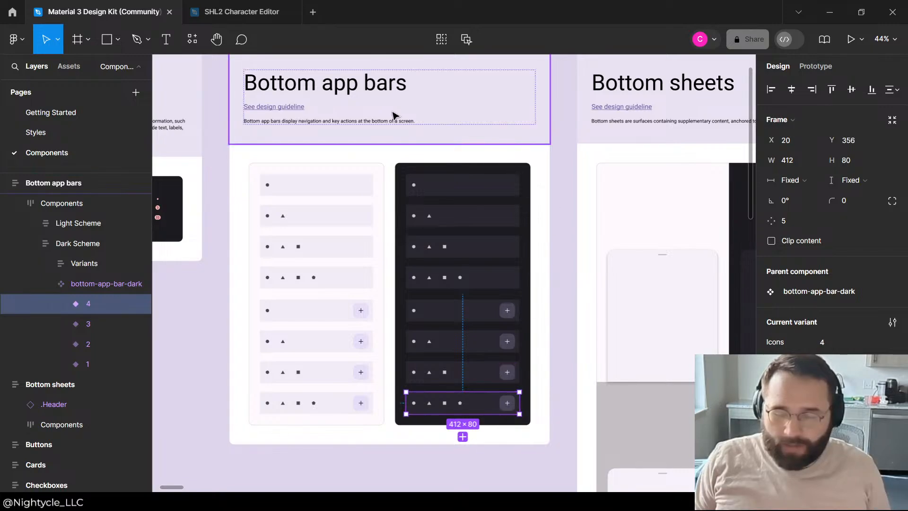
Step: Copy the light-scheme bottom app bar variant with four icons and paste it onto the SHL2 Character Editor canvas
{"action": "double_click", "coordinate": [305, 394]}
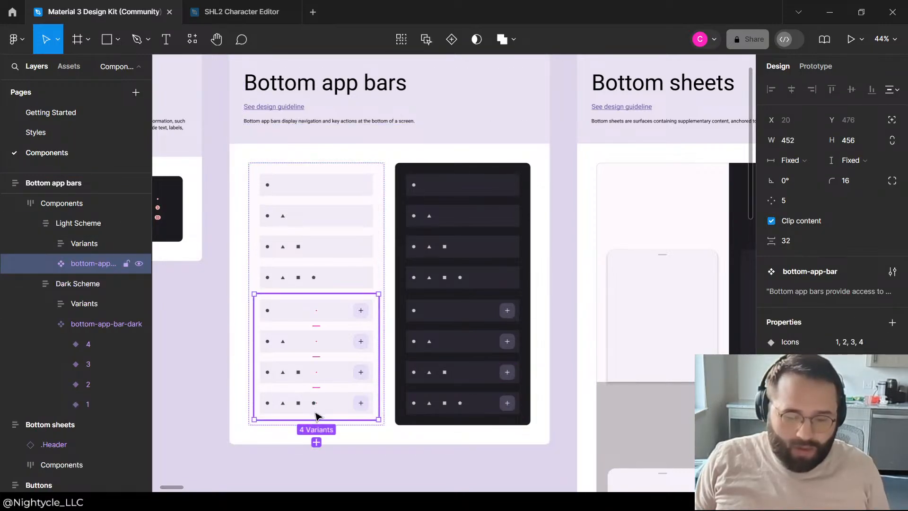
{"action": "double_click", "coordinate": [315, 405]}
{"action": "left_click", "coordinate": [254, 20]}
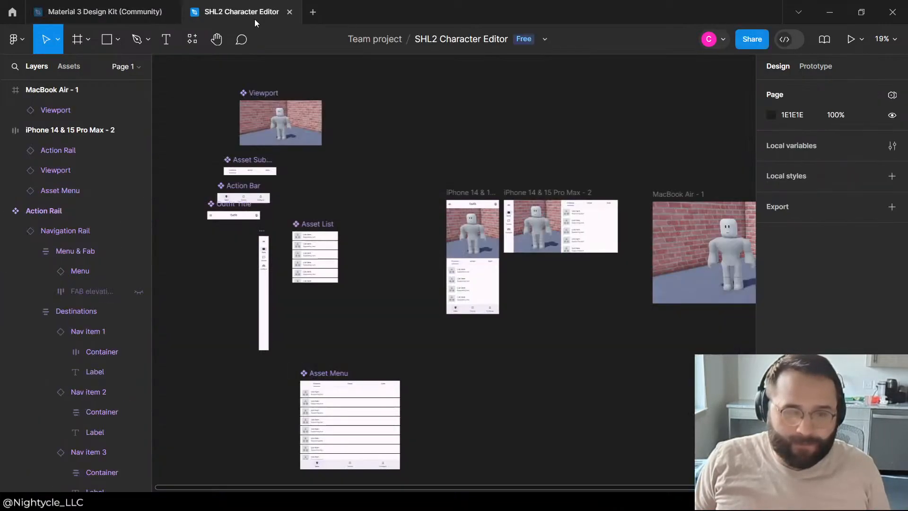
{"action": "scroll", "coordinate": [424, 303], "scroll_direction": "up", "scroll_amount": 4}
{"action": "scroll", "coordinate": [378, 236], "scroll_direction": "down", "scroll_amount": 4}
{"action": "scroll", "coordinate": [361, 213], "scroll_direction": "up", "scroll_amount": 2}
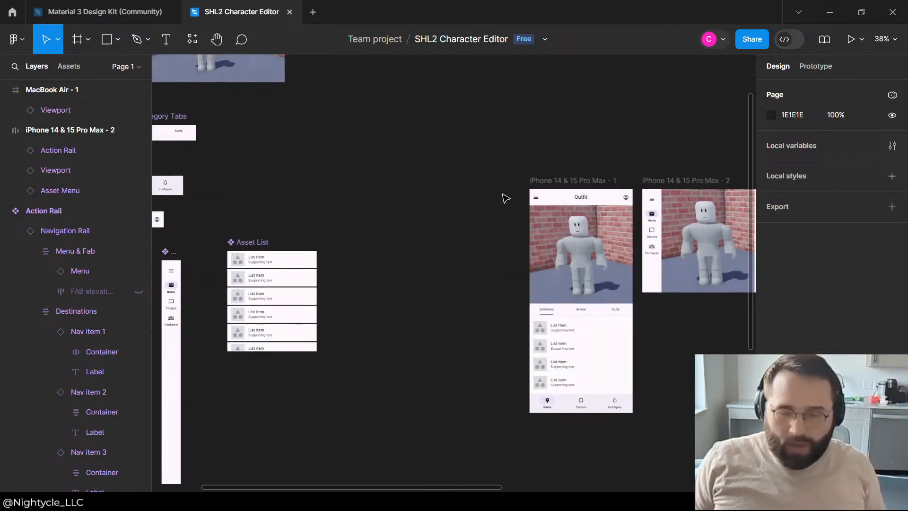
{"action": "key", "text": "ctrl+v"}
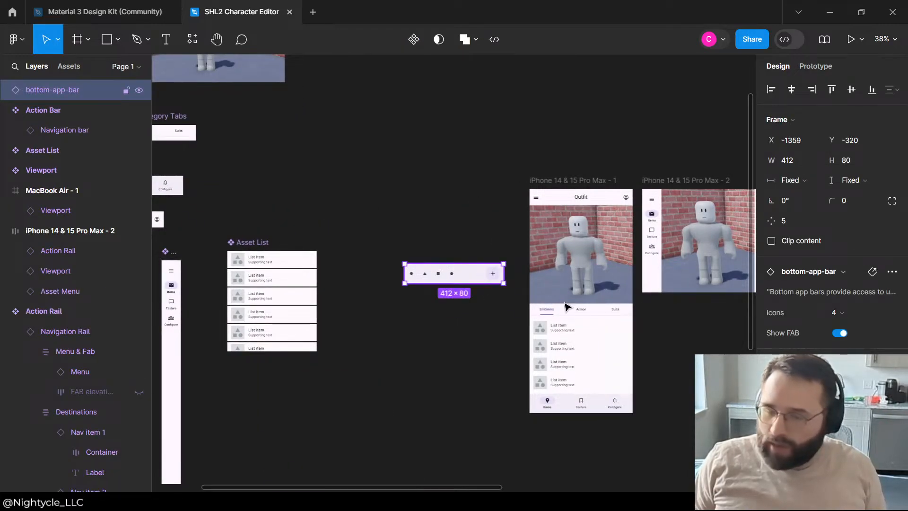
Step: Place the bottom app bar over the lower edge of the viewport in the iPhone 14 & 15 Pro Max - 1 frame
{"action": "left_click_drag", "start_coordinate": [566, 307], "coordinate": [611, 291]}
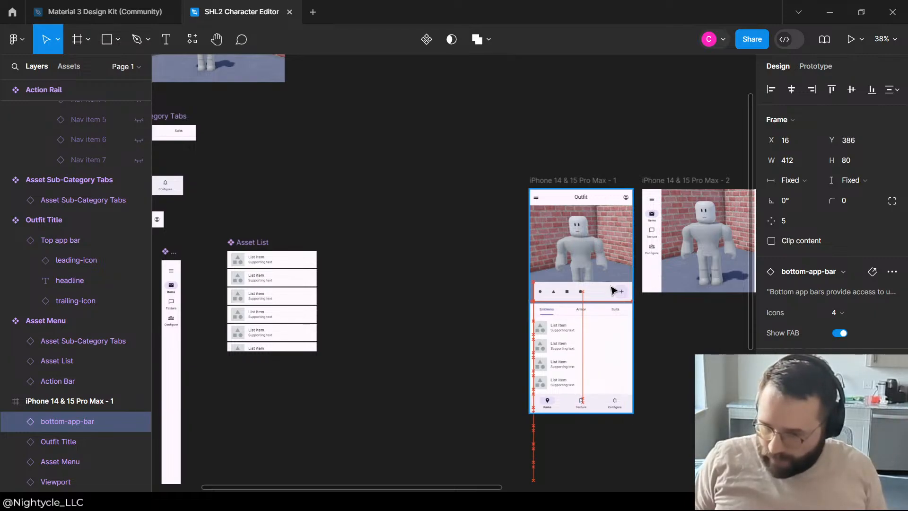
{"action": "left_click", "coordinate": [702, 351]}
{"action": "scroll", "coordinate": [515, 205], "scroll_direction": "down", "scroll_amount": 2}
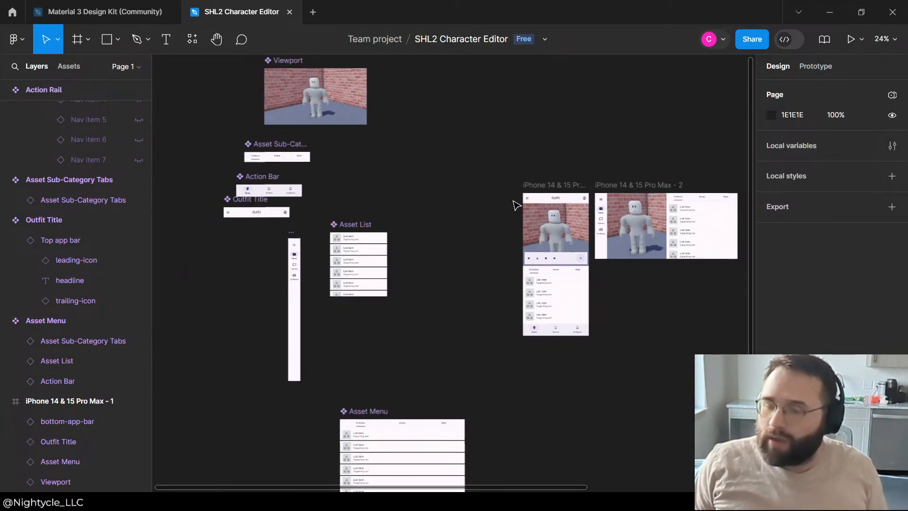
Step: Move the bottom app bar out of the iPhone 14 & 15 Pro Max - 1 frame onto the empty canvas beside it
{"action": "scroll", "coordinate": [570, 232], "scroll_direction": "up", "scroll_amount": 4}
{"action": "left_click_drag", "start_coordinate": [552, 296], "coordinate": [418, 221]}
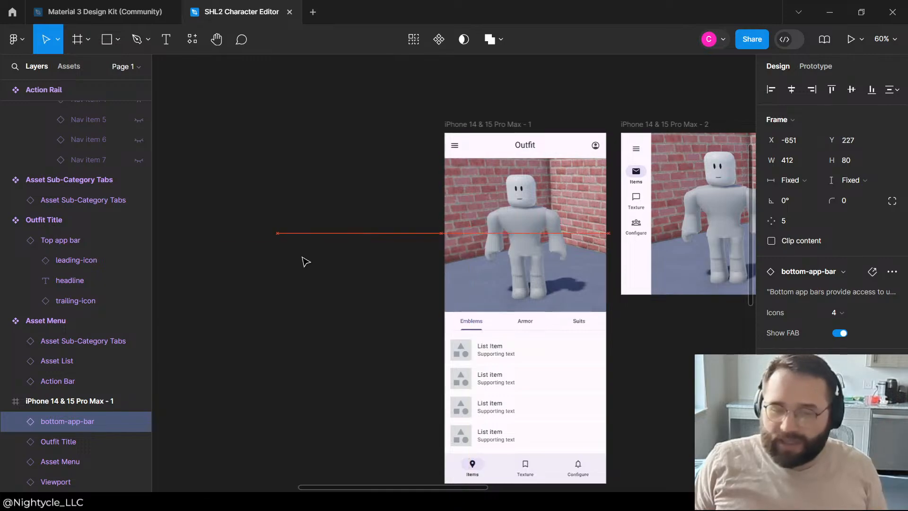
{"action": "left_click_drag", "start_coordinate": [306, 262], "coordinate": [256, 313]}
Step: Return to the Material 3 Design Kit and look through the component sections from badges to the navigation drawer
{"action": "left_click", "coordinate": [107, 17]}
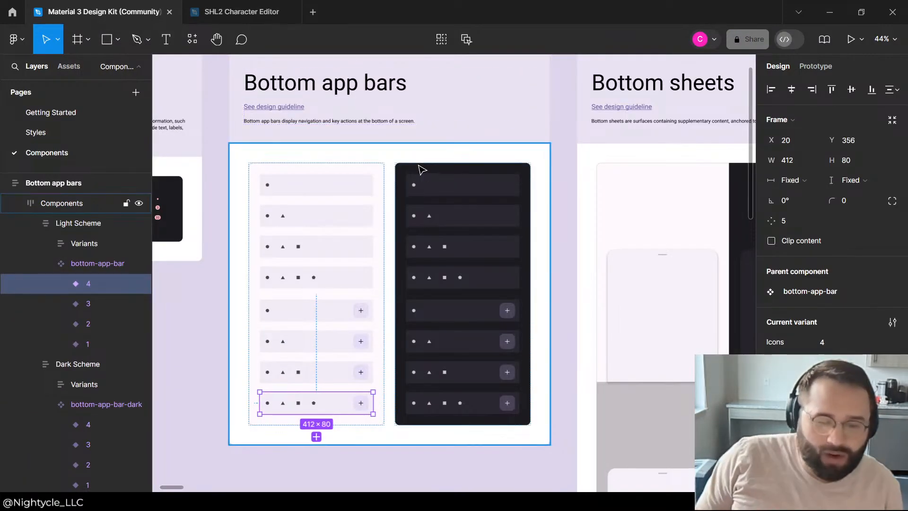
{"action": "scroll", "coordinate": [449, 165], "scroll_direction": "up", "scroll_amount": 3}
{"action": "scroll", "coordinate": [442, 175], "scroll_direction": "down", "scroll_amount": 5}
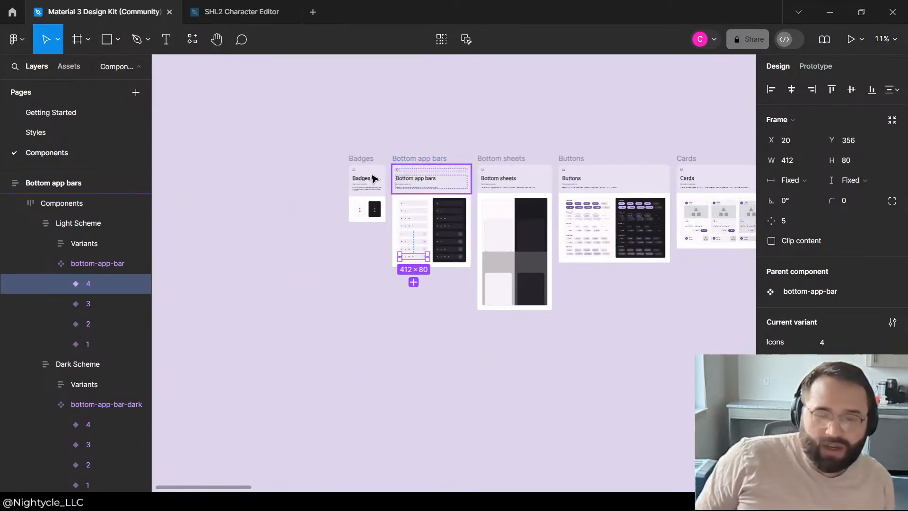
{"action": "scroll", "coordinate": [520, 178], "scroll_direction": "up", "scroll_amount": 2}
{"action": "scroll", "coordinate": [330, 167], "scroll_direction": "down", "scroll_amount": 4}
{"action": "scroll", "coordinate": [450, 175], "scroll_direction": "down", "scroll_amount": 3}
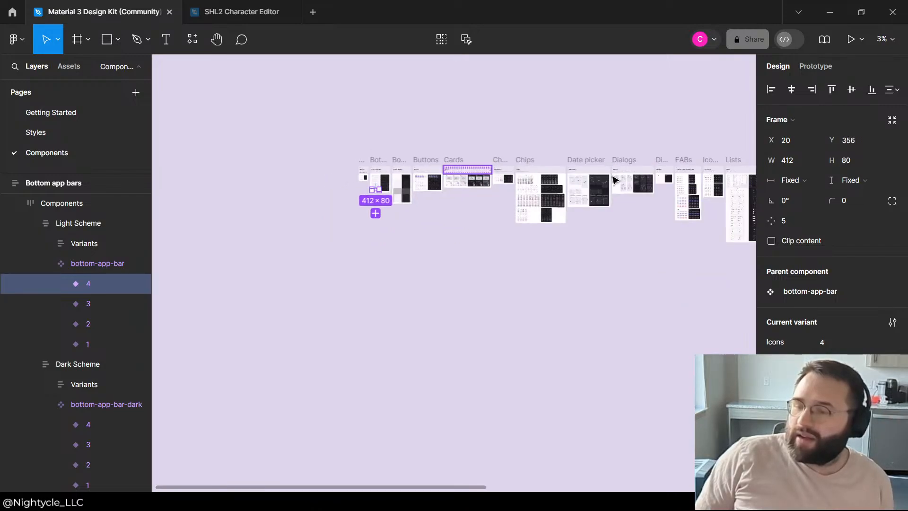
{"action": "scroll", "coordinate": [464, 160], "scroll_direction": "up", "scroll_amount": 5}
{"action": "scroll", "coordinate": [445, 151], "scroll_direction": "down", "scroll_amount": 3}
{"action": "scroll", "coordinate": [503, 170], "scroll_direction": "up", "scroll_amount": 5}
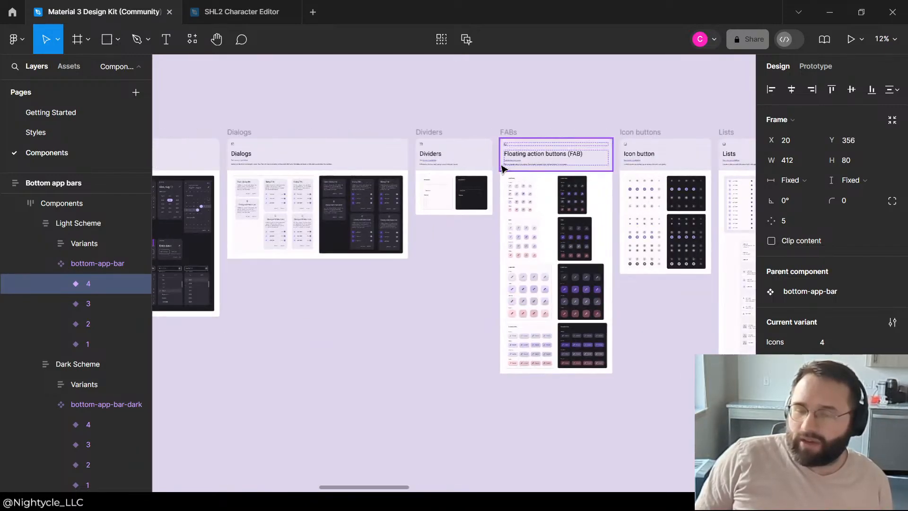
{"action": "scroll", "coordinate": [255, 141], "scroll_direction": "down", "scroll_amount": 4}
{"action": "scroll", "coordinate": [578, 163], "scroll_direction": "up", "scroll_amount": 3}
{"action": "scroll", "coordinate": [345, 137], "scroll_direction": "down", "scroll_amount": 1}
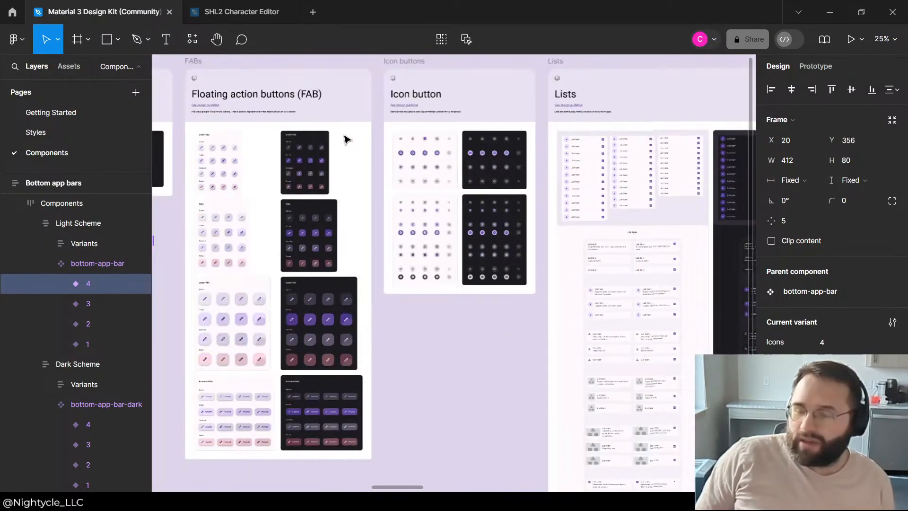
{"action": "scroll", "coordinate": [517, 146], "scroll_direction": "down", "scroll_amount": 4}
{"action": "scroll", "coordinate": [636, 142], "scroll_direction": "up", "scroll_amount": 3}
{"action": "scroll", "coordinate": [356, 199], "scroll_direction": "up", "scroll_amount": 1}
{"action": "scroll", "coordinate": [568, 156], "scroll_direction": "up", "scroll_amount": 3}
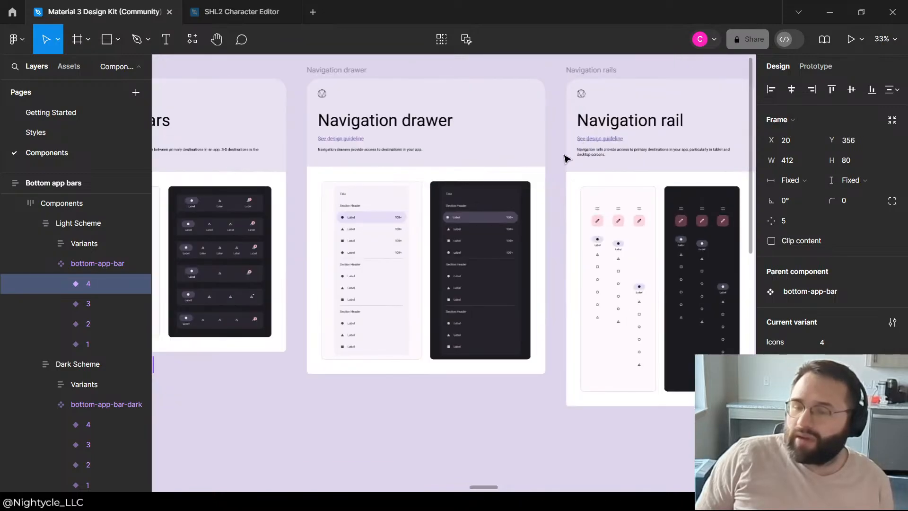
Step: Look through the component sections from navigation rails to text fields, examining the tabs variants closely
{"action": "scroll", "coordinate": [379, 204], "scroll_direction": "down", "scroll_amount": 4}
{"action": "scroll", "coordinate": [691, 209], "scroll_direction": "up", "scroll_amount": 3}
{"action": "scroll", "coordinate": [407, 177], "scroll_direction": "down", "scroll_amount": 4}
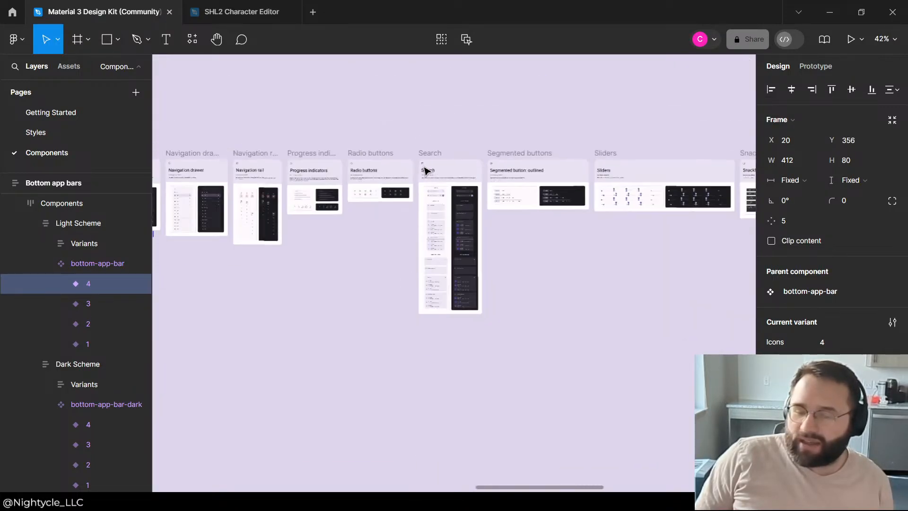
{"action": "scroll", "coordinate": [454, 184], "scroll_direction": "up", "scroll_amount": 4}
{"action": "scroll", "coordinate": [496, 203], "scroll_direction": "down", "scroll_amount": 4}
{"action": "scroll", "coordinate": [615, 204], "scroll_direction": "up", "scroll_amount": 4}
{"action": "scroll", "coordinate": [629, 204], "scroll_direction": "down", "scroll_amount": 4}
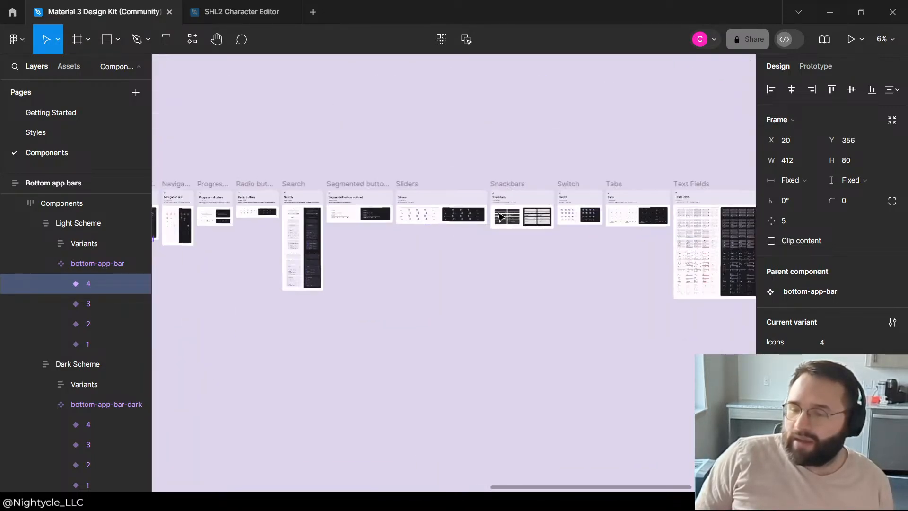
{"action": "scroll", "coordinate": [641, 205], "scroll_direction": "up", "scroll_amount": 4}
{"action": "scroll", "coordinate": [357, 158], "scroll_direction": "up", "scroll_amount": 2}
{"action": "scroll", "coordinate": [304, 144], "scroll_direction": "down", "scroll_amount": 2}
{"action": "scroll", "coordinate": [489, 188], "scroll_direction": "up", "scroll_amount": 3}
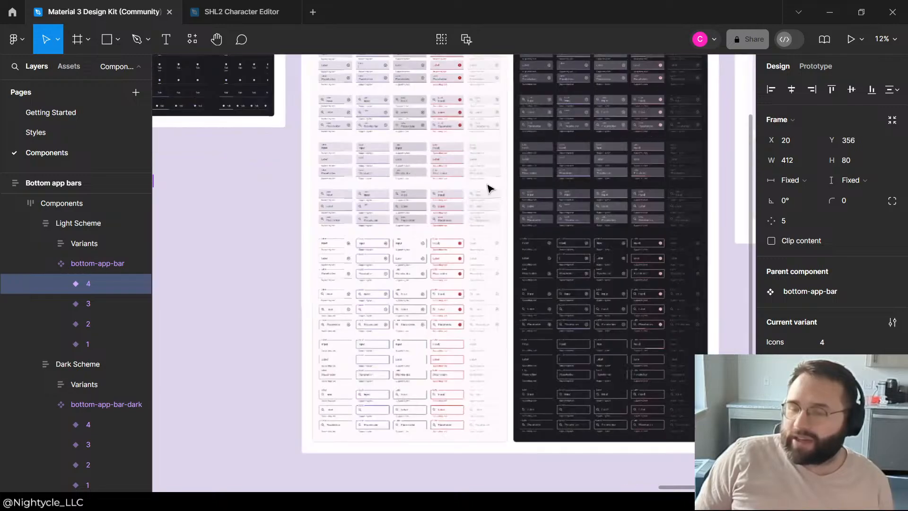
{"action": "scroll", "coordinate": [290, 152], "scroll_direction": "down", "scroll_amount": 3}
{"action": "scroll", "coordinate": [229, 132], "scroll_direction": "up", "scroll_amount": 5}
{"action": "scroll", "coordinate": [265, 140], "scroll_direction": "down", "scroll_amount": 3}
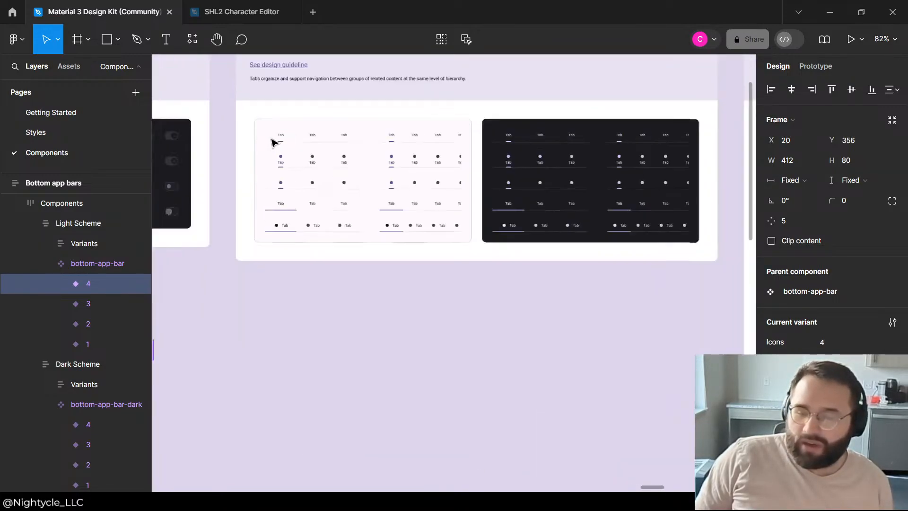
{"action": "scroll", "coordinate": [510, 180], "scroll_direction": "up", "scroll_amount": 3}
{"action": "scroll", "coordinate": [454, 161], "scroll_direction": "down", "scroll_amount": 5}
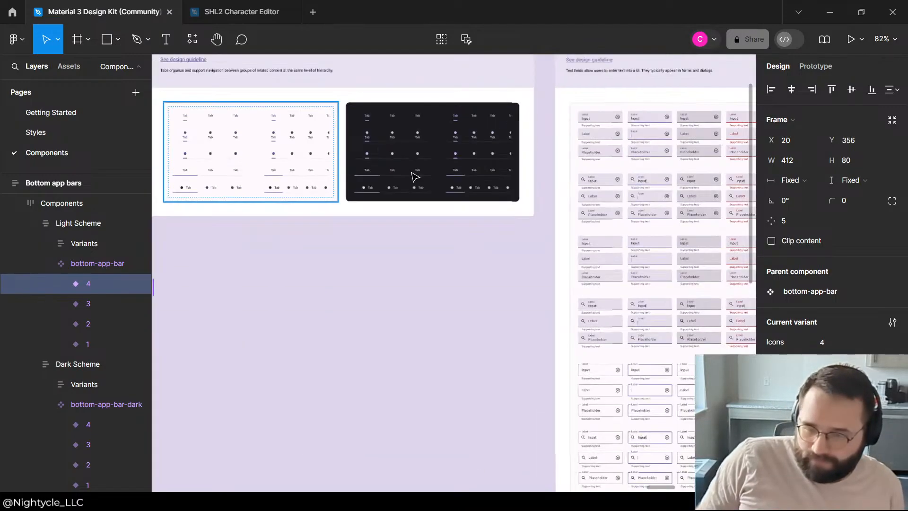
Step: Examine the light-scheme variants in the Top App Bars section of the Material 3 Design Kit
{"action": "scroll", "coordinate": [520, 220], "scroll_direction": "down", "scroll_amount": 4}
{"action": "scroll", "coordinate": [710, 213], "scroll_direction": "up", "scroll_amount": 3}
{"action": "scroll", "coordinate": [592, 217], "scroll_direction": "up", "scroll_amount": 4}
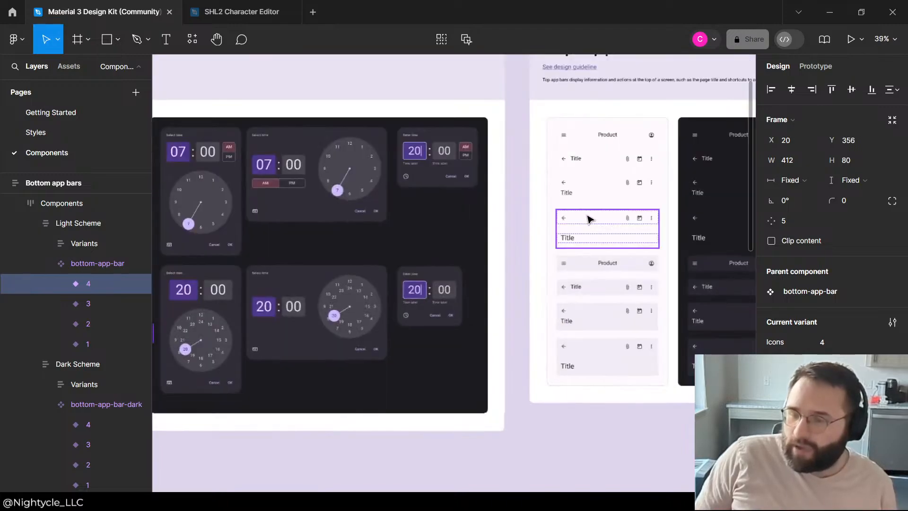
{"action": "scroll", "coordinate": [615, 208], "scroll_direction": "up", "scroll_amount": 3}
{"action": "left_click", "coordinate": [601, 192]}
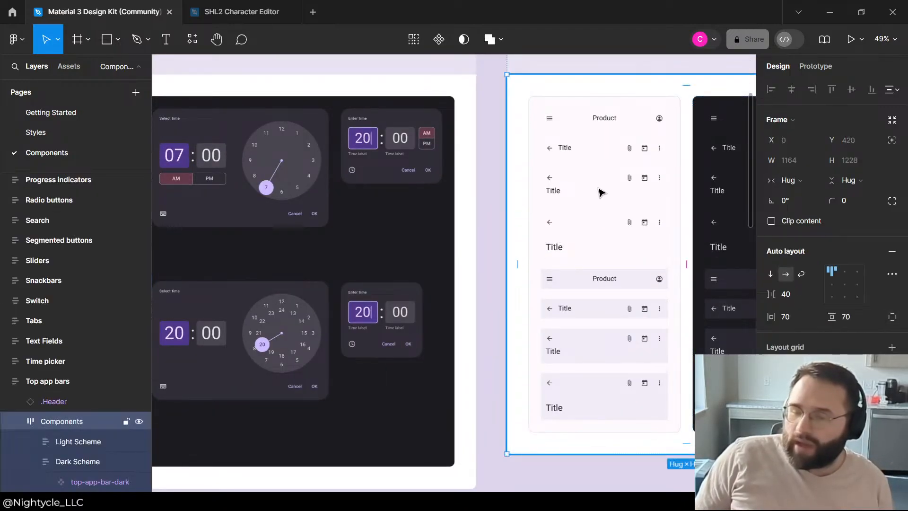
{"action": "left_click", "coordinate": [599, 340]}
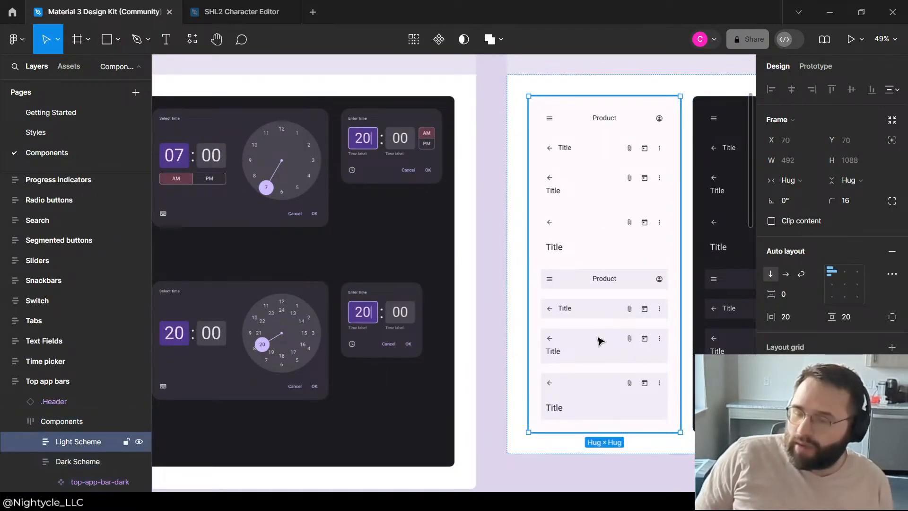
{"action": "left_click", "coordinate": [599, 340]}
Step: Switch to the SHL2 Character Editor file and paste a copy of the Outfit Title bar in the iPhone 14 & 15 Pro Max - 1 frame
{"action": "left_click", "coordinate": [255, 14]}
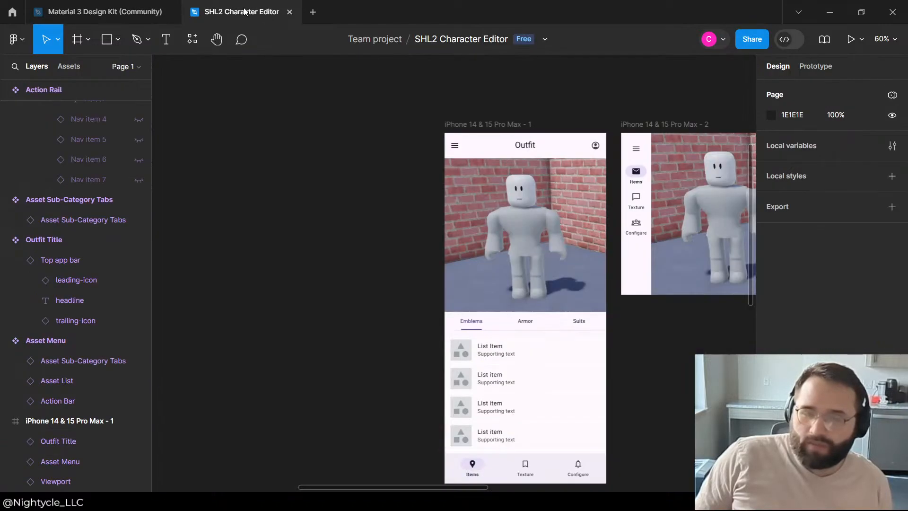
{"action": "double_click", "coordinate": [525, 142]}
{"action": "left_click", "coordinate": [475, 105]}
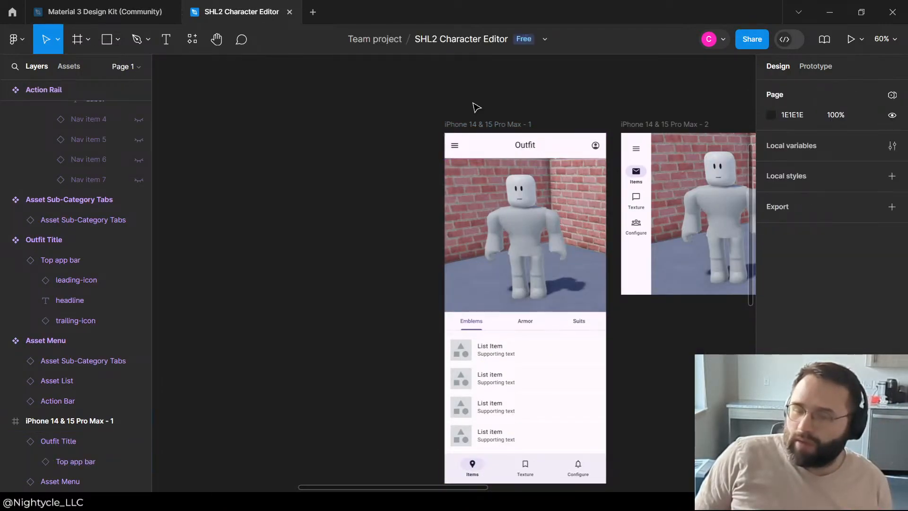
{"action": "left_click", "coordinate": [488, 144]}
{"action": "left_click", "coordinate": [278, 224]}
{"action": "scroll", "coordinate": [277, 224], "scroll_direction": "down", "scroll_amount": 4}
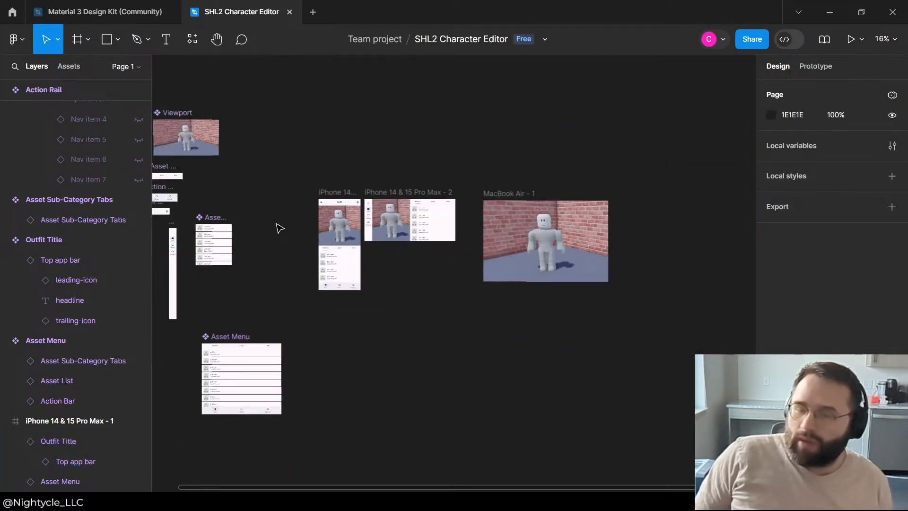
{"action": "scroll", "coordinate": [507, 211], "scroll_direction": "up", "scroll_amount": 2}
{"action": "key", "text": "ctrl+v"}
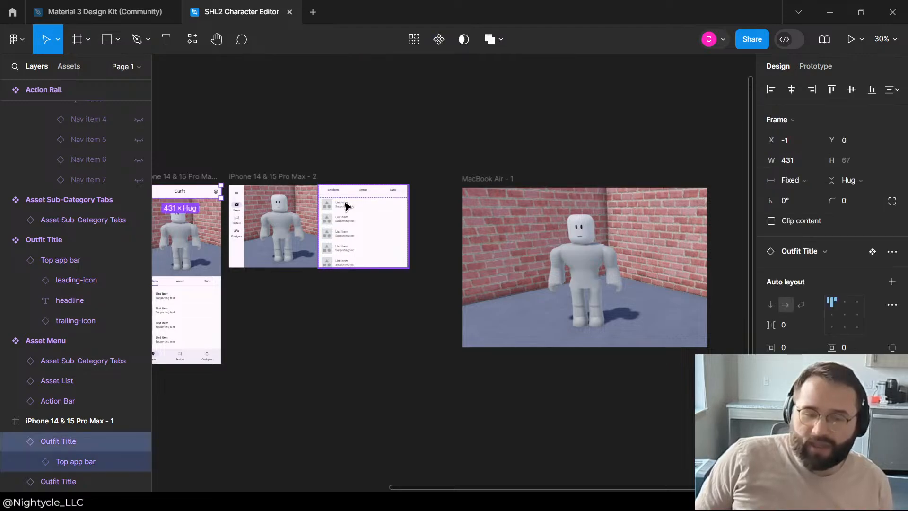
Step: Try to place the copied Outfit Title bar in the iPhone 14 & 15 Pro Max - 2 frame, over the viewport
{"action": "left_click_drag", "start_coordinate": [292, 244], "coordinate": [303, 260]}
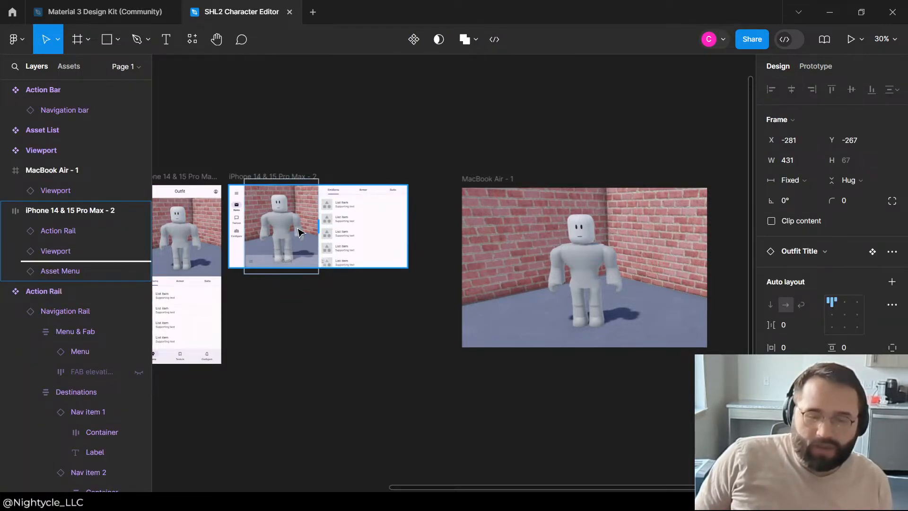
{"action": "left_click_drag", "start_coordinate": [298, 198], "coordinate": [298, 198]}
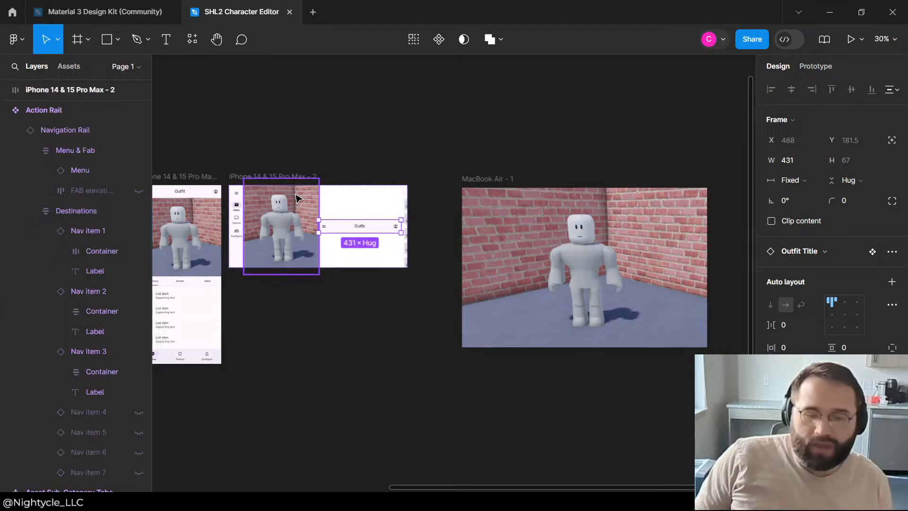
{"action": "key", "text": "ctrl+z"}
{"action": "key", "text": "ctrl+z"}
{"action": "left_click", "coordinate": [393, 144]}
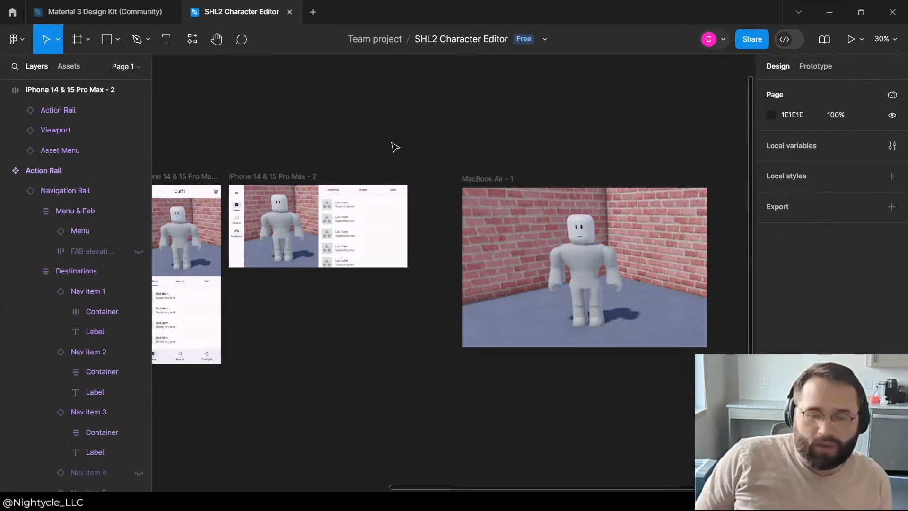
Step: Compare the Outfit Title bar in the portrait iPhone frame with the landscape frame's viewport, rail and asset menu
{"action": "scroll", "coordinate": [255, 189], "scroll_direction": "up", "scroll_amount": 3}
{"action": "scroll", "coordinate": [466, 131], "scroll_direction": "down", "scroll_amount": 2}
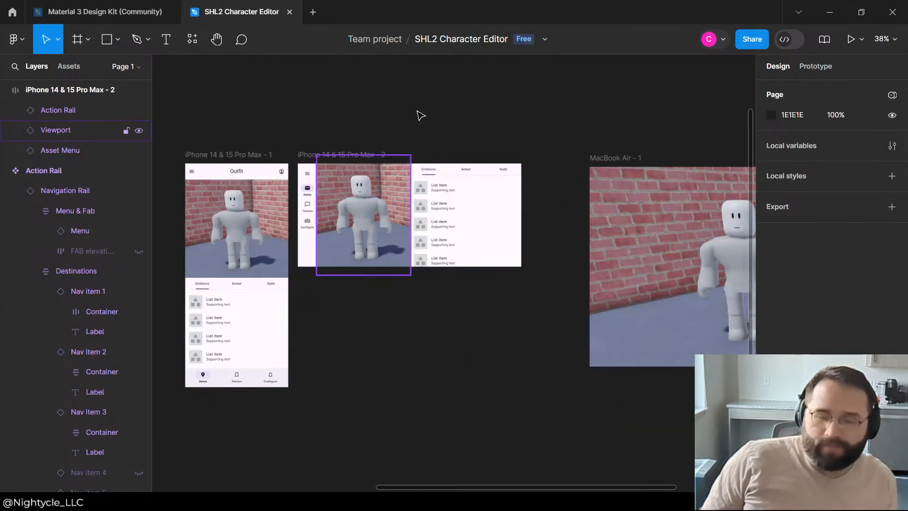
{"action": "left_click", "coordinate": [356, 191]}
{"action": "left_click", "coordinate": [375, 105]}
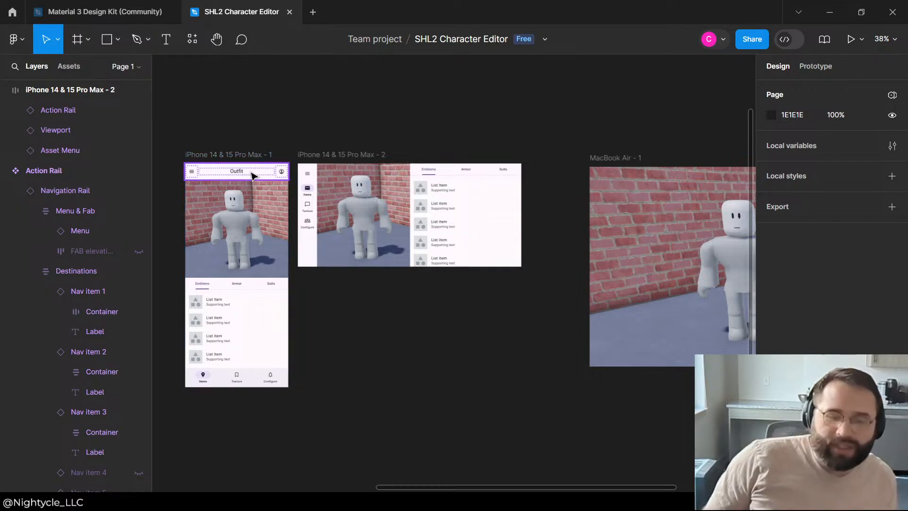
{"action": "left_click", "coordinate": [276, 163]}
{"action": "left_click", "coordinate": [470, 130]}
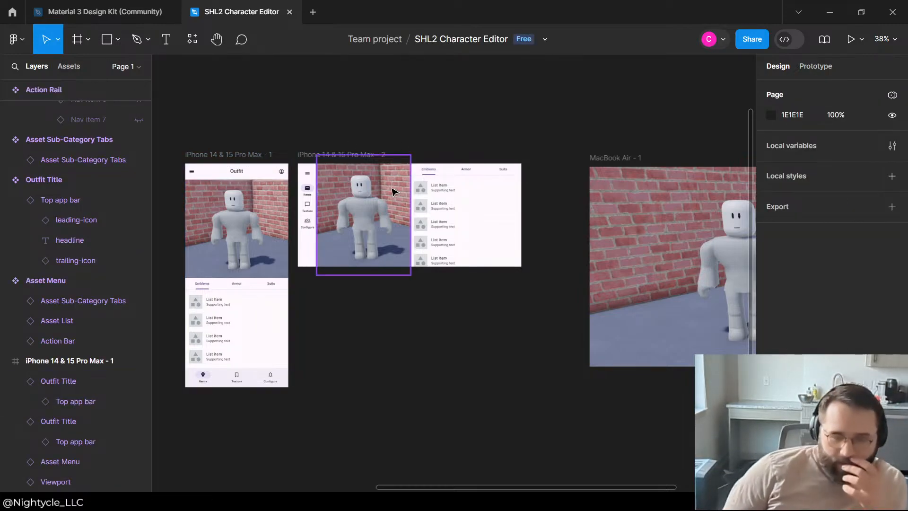
{"action": "left_click", "coordinate": [372, 166]}
{"action": "left_click", "coordinate": [470, 113]}
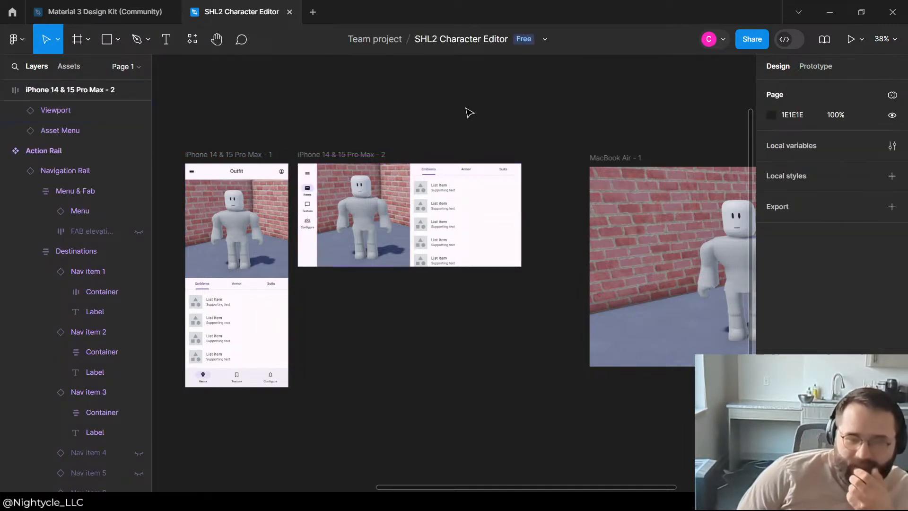
{"action": "scroll", "coordinate": [287, 178], "scroll_direction": "up", "scroll_amount": 4}
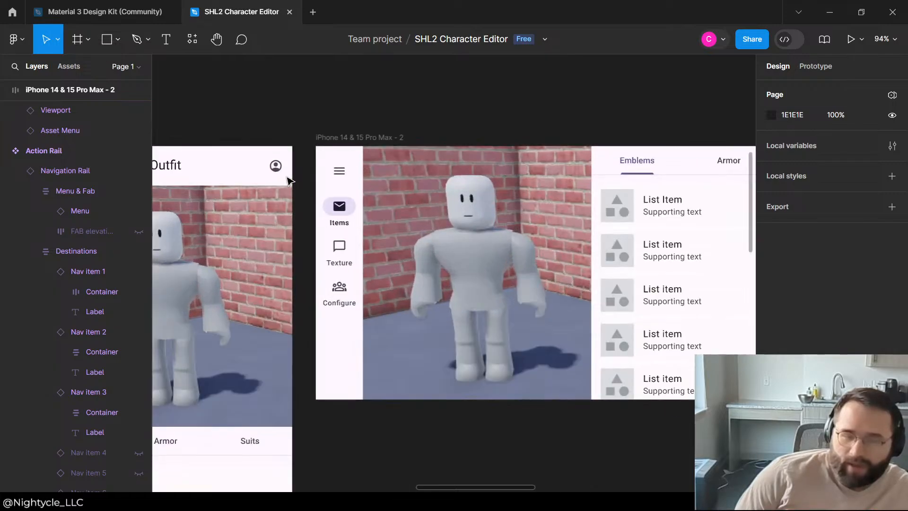
{"action": "scroll", "coordinate": [466, 118], "scroll_direction": "down", "scroll_amount": 1}
{"action": "left_click", "coordinate": [312, 166]}
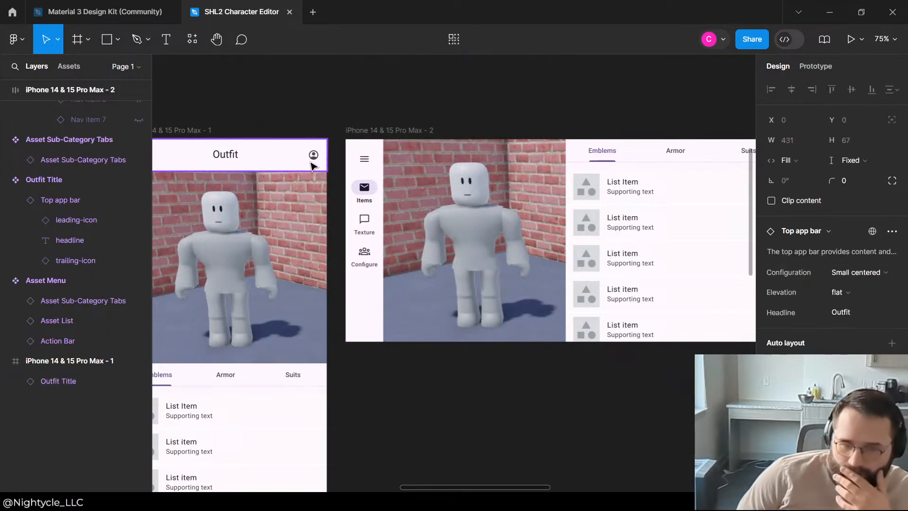
{"action": "scroll", "coordinate": [531, 105], "scroll_direction": "down", "scroll_amount": 2}
{"action": "scroll", "coordinate": [548, 395], "scroll_direction": "right", "scroll_amount": 2}
{"action": "left_click", "coordinate": [560, 368]}
{"action": "scroll", "coordinate": [563, 366], "scroll_direction": "down", "scroll_amount": 5}
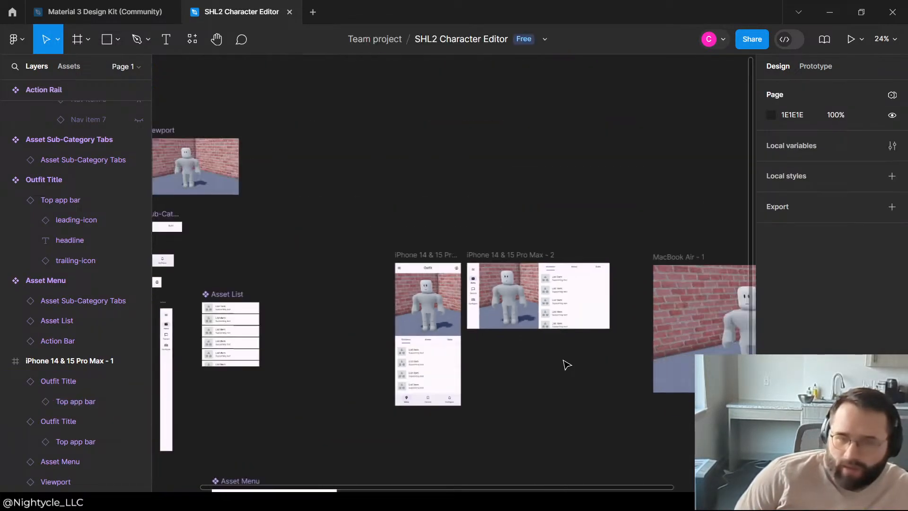
{"action": "scroll", "coordinate": [413, 225], "scroll_direction": "down", "scroll_amount": 3}
{"action": "scroll", "coordinate": [509, 227], "scroll_direction": "up", "scroll_amount": 4}
{"action": "scroll", "coordinate": [411, 240], "scroll_direction": "down", "scroll_amount": 4}
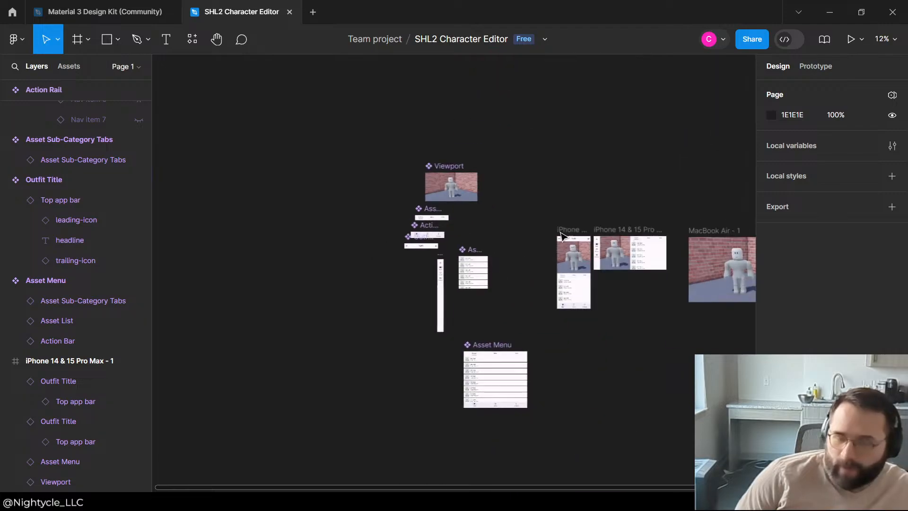
{"action": "scroll", "coordinate": [408, 252], "scroll_direction": "up", "scroll_amount": 6}
{"action": "scroll", "coordinate": [568, 226], "scroll_direction": "down", "scroll_amount": 3}
{"action": "scroll", "coordinate": [302, 224], "scroll_direction": "up", "scroll_amount": 5}
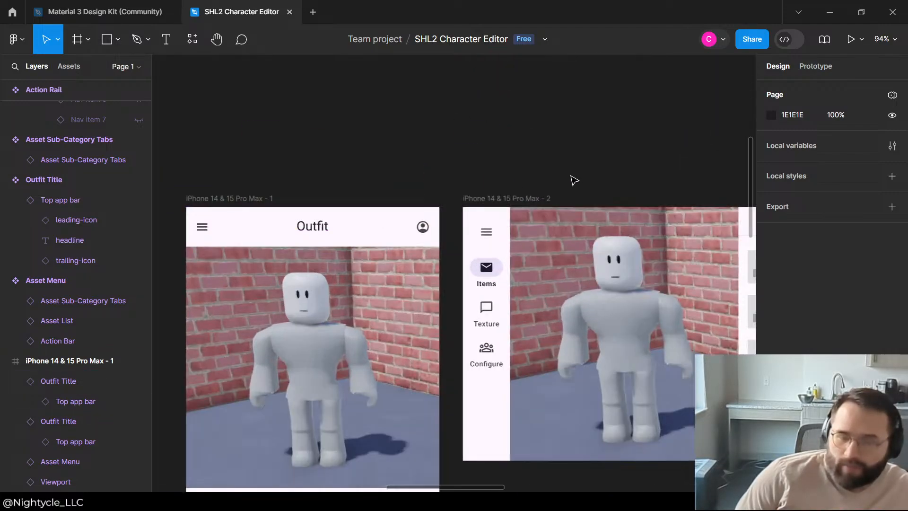
Step: Hide the trailing account icon in the Outfit Title main component
{"action": "scroll", "coordinate": [515, 189], "scroll_direction": "down", "scroll_amount": 4}
{"action": "scroll", "coordinate": [507, 194], "scroll_direction": "down", "scroll_amount": 4}
{"action": "scroll", "coordinate": [389, 256], "scroll_direction": "up", "scroll_amount": 10}
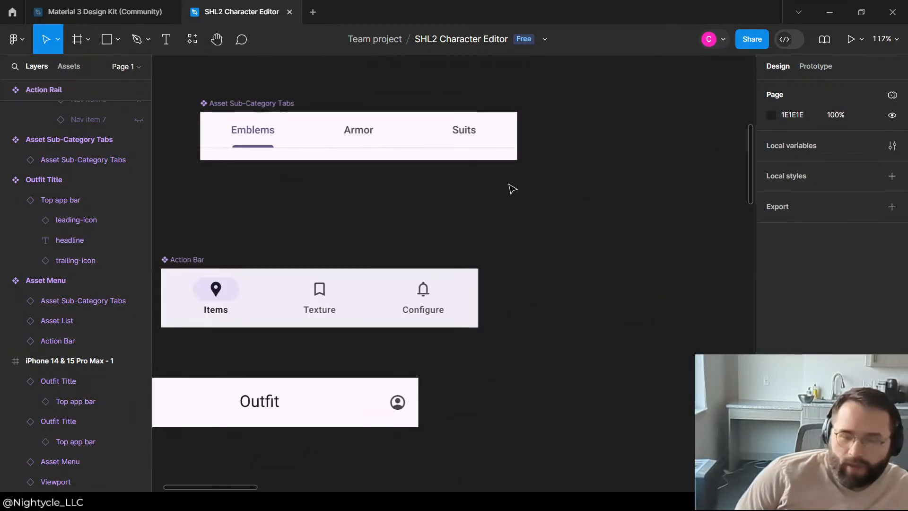
{"action": "scroll", "coordinate": [416, 182], "scroll_direction": "down", "scroll_amount": 2}
{"action": "scroll", "coordinate": [417, 181], "scroll_direction": "down", "scroll_amount": 2}
{"action": "double_click", "coordinate": [411, 294]}
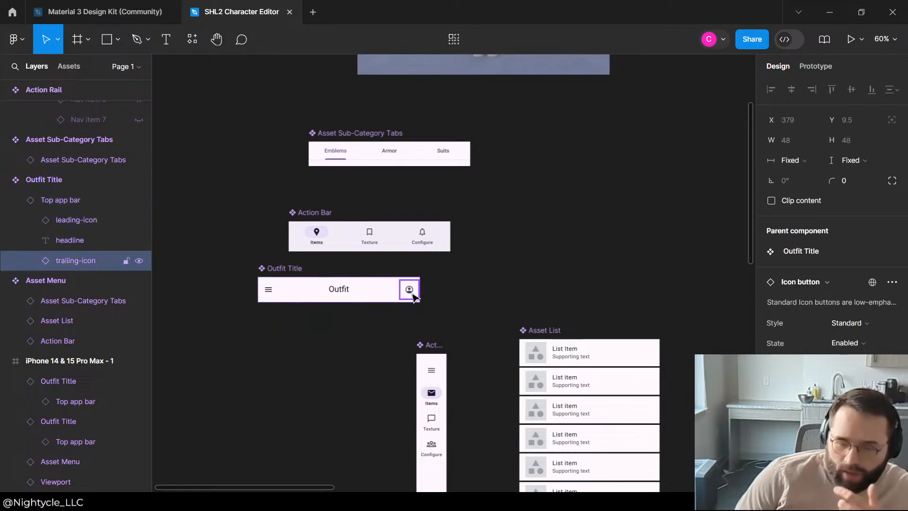
{"action": "left_click", "coordinate": [138, 261]}
{"action": "left_click", "coordinate": [491, 243]}
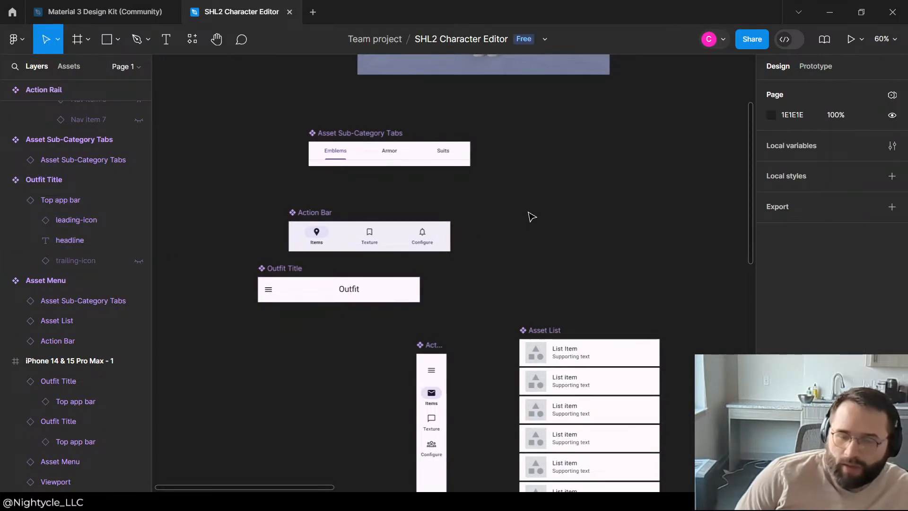
Step: Review the portrait and landscape iPhone frames, from the Outfit title bar down to the asset list and action bar
{"action": "scroll", "coordinate": [418, 200], "scroll_direction": "down", "scroll_amount": 5}
{"action": "scroll", "coordinate": [684, 207], "scroll_direction": "up", "scroll_amount": 3}
{"action": "scroll", "coordinate": [648, 217], "scroll_direction": "up", "scroll_amount": 2}
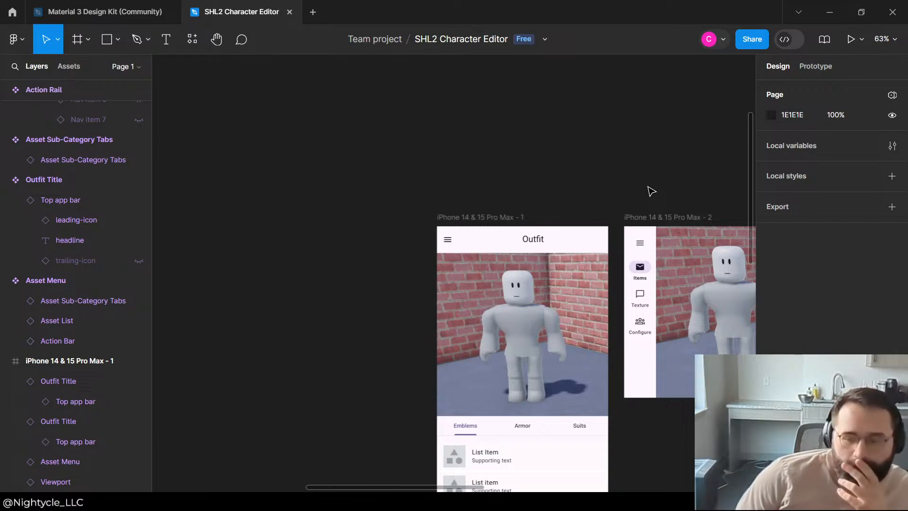
{"action": "scroll", "coordinate": [634, 196], "scroll_direction": "down", "scroll_amount": 4}
{"action": "scroll", "coordinate": [625, 198], "scroll_direction": "up", "scroll_amount": 4}
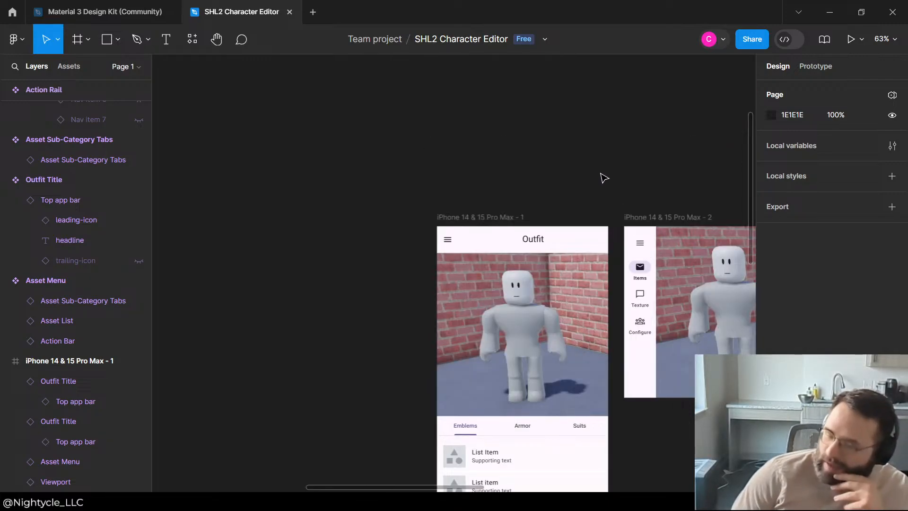
{"action": "scroll", "coordinate": [604, 179], "scroll_direction": "down", "scroll_amount": 4}
{"action": "scroll", "coordinate": [695, 294], "scroll_direction": "up", "scroll_amount": 4}
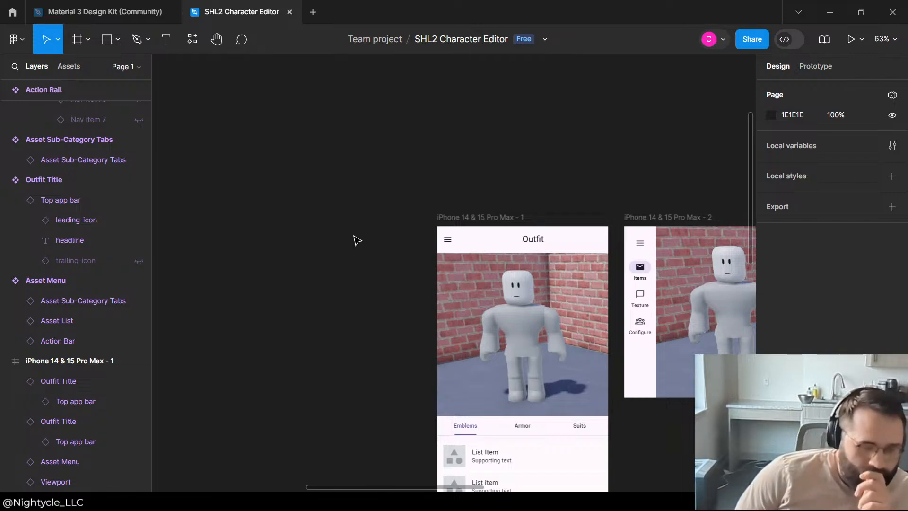
{"action": "scroll", "coordinate": [350, 253], "scroll_direction": "down", "scroll_amount": 4}
{"action": "scroll", "coordinate": [341, 266], "scroll_direction": "up", "scroll_amount": 4}
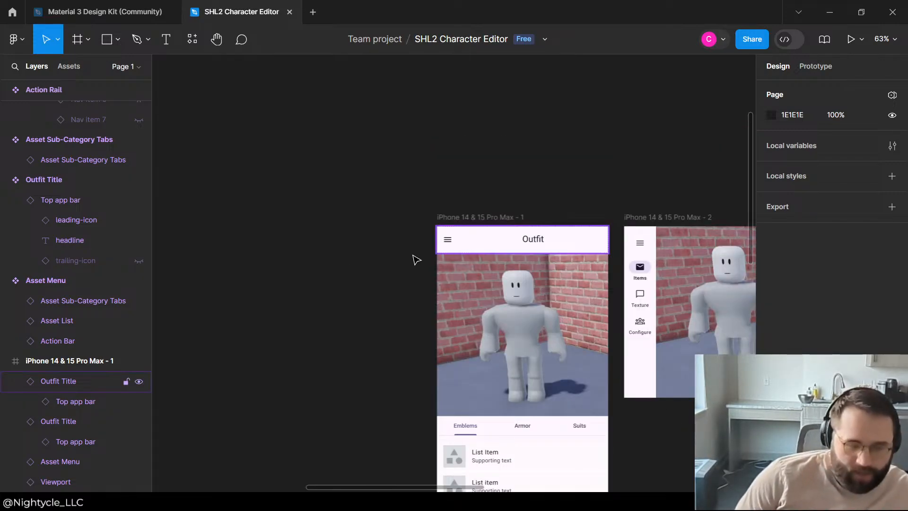
{"action": "scroll", "coordinate": [416, 260], "scroll_direction": "down", "scroll_amount": 4}
{"action": "scroll", "coordinate": [579, 260], "scroll_direction": "up", "scroll_amount": 4}
{"action": "scroll", "coordinate": [551, 243], "scroll_direction": "down", "scroll_amount": 4}
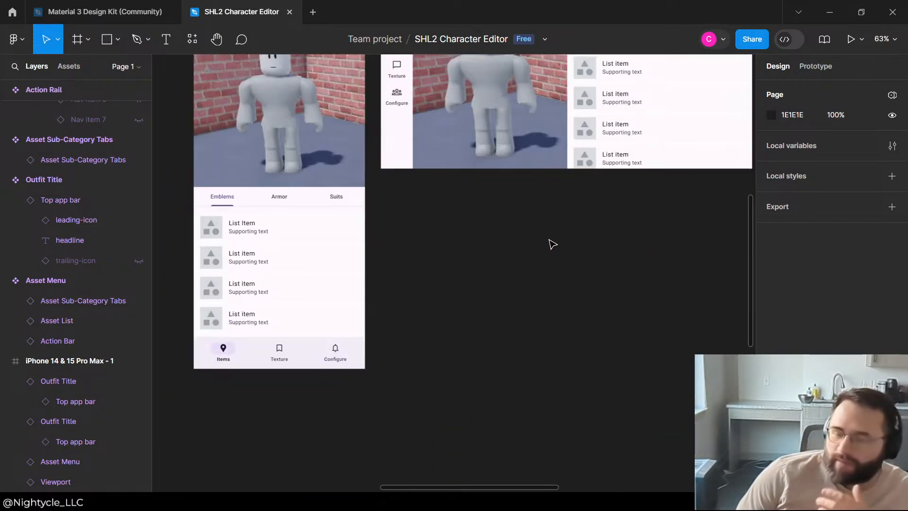
{"action": "scroll", "coordinate": [685, 288], "scroll_direction": "up", "scroll_amount": 4}
{"action": "left_click", "coordinate": [659, 337]}
{"action": "scroll", "coordinate": [590, 417], "scroll_direction": "down", "scroll_amount": 2}
{"action": "left_click", "coordinate": [581, 397]}
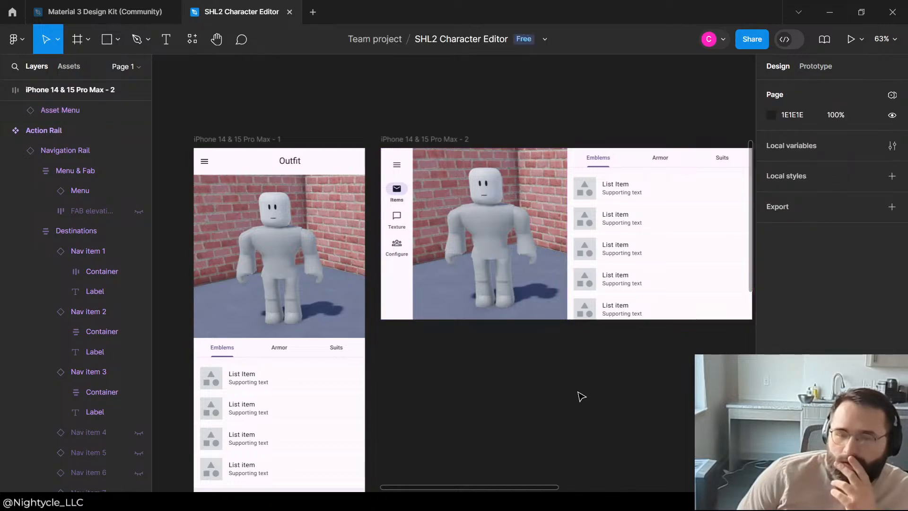
Step: Switch to the Material 3 Design Kit and look over the Time picker and Top app bars sections
{"action": "left_click", "coordinate": [98, 19]}
{"action": "scroll", "coordinate": [567, 341], "scroll_direction": "down", "scroll_amount": 3}
{"action": "left_click", "coordinate": [572, 426]}
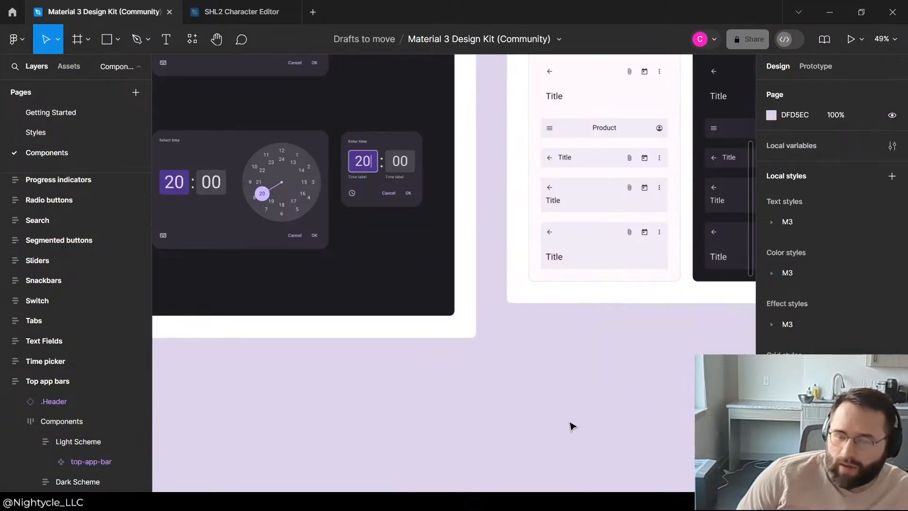
{"action": "scroll", "coordinate": [371, 335], "scroll_direction": "down", "scroll_amount": 5}
{"action": "scroll", "coordinate": [372, 334], "scroll_direction": "down", "scroll_amount": 5}
{"action": "scroll", "coordinate": [473, 188], "scroll_direction": "up", "scroll_amount": 10}
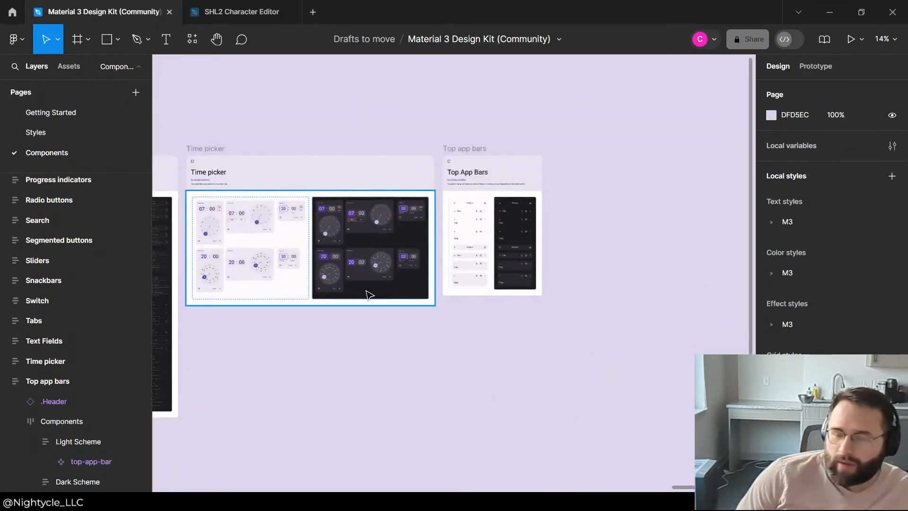
{"action": "scroll", "coordinate": [326, 257], "scroll_direction": "down", "scroll_amount": 5}
Step: Return to the SHL2 Character Editor file and examine the landscape frame's asset tabs and the main components beside the frames
{"action": "left_click", "coordinate": [241, 11]}
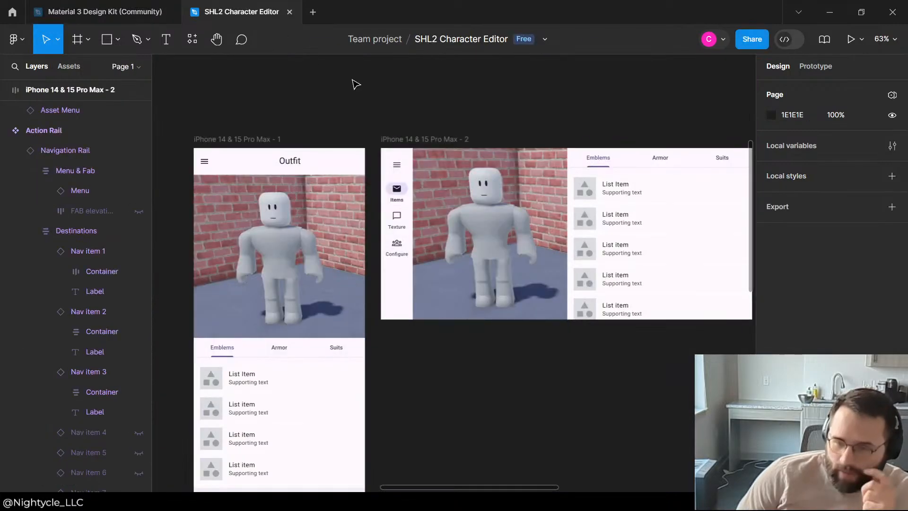
{"action": "left_click", "coordinate": [661, 168]}
{"action": "left_click", "coordinate": [645, 138]}
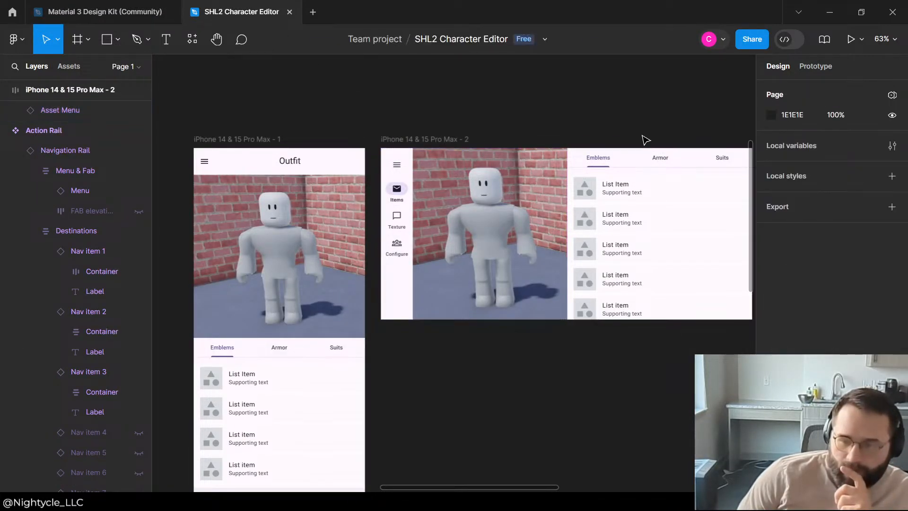
{"action": "scroll", "coordinate": [645, 141], "scroll_direction": "down", "scroll_amount": 3}
{"action": "scroll", "coordinate": [651, 180], "scroll_direction": "up", "scroll_amount": 5}
{"action": "scroll", "coordinate": [666, 203], "scroll_direction": "down", "scroll_amount": 3}
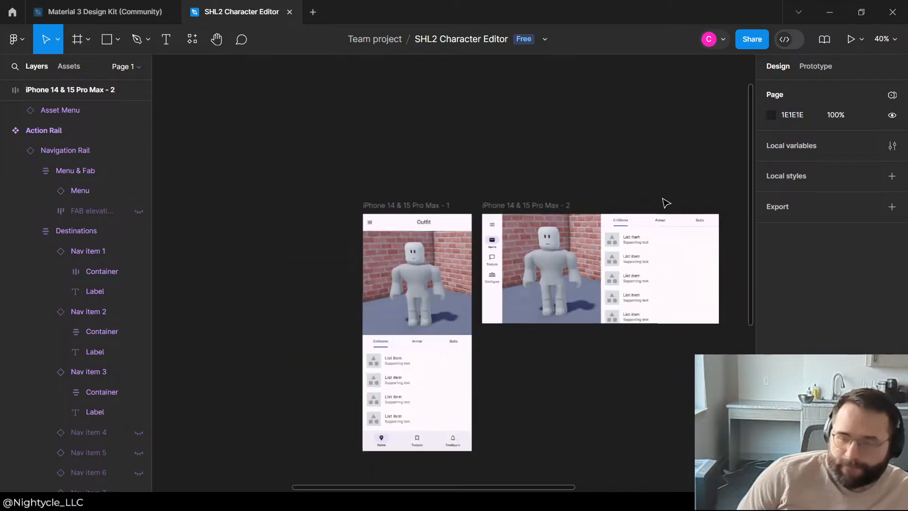
{"action": "scroll", "coordinate": [512, 190], "scroll_direction": "down", "scroll_amount": 5}
{"action": "scroll", "coordinate": [403, 300], "scroll_direction": "up", "scroll_amount": 5}
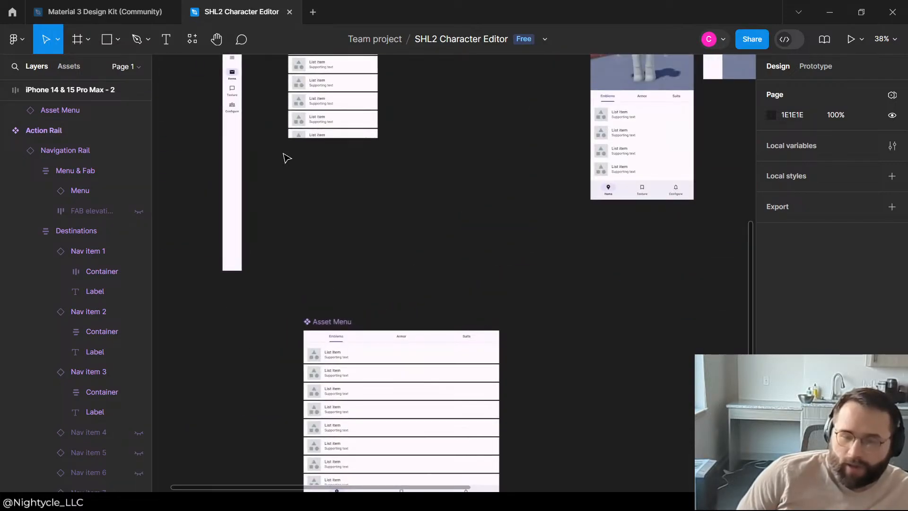
{"action": "scroll", "coordinate": [285, 157], "scroll_direction": "up", "scroll_amount": 3}
{"action": "scroll", "coordinate": [309, 193], "scroll_direction": "down", "scroll_amount": 6}
{"action": "scroll", "coordinate": [534, 237], "scroll_direction": "down", "scroll_amount": 3}
Step: Switch to the Material 3 Design Kit and look over the components from Top app bars back through Search to Navigation drawer
{"action": "left_click", "coordinate": [122, 11]}
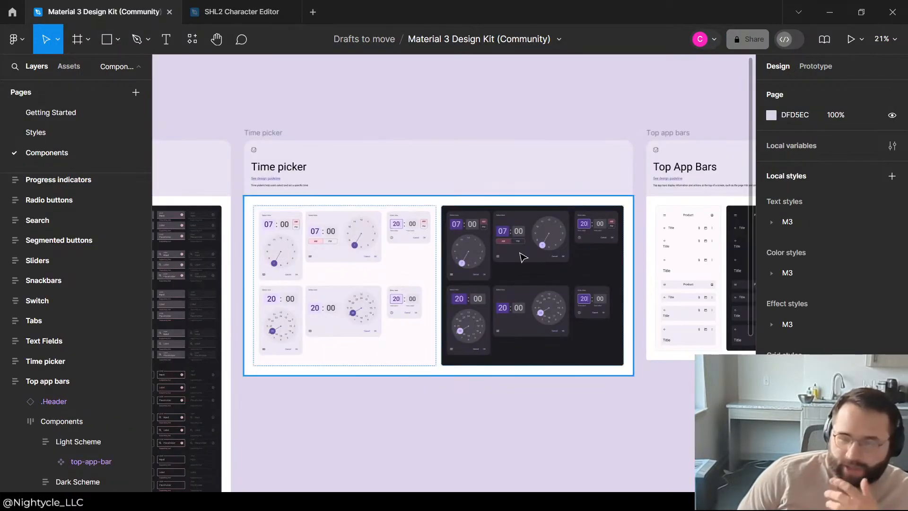
{"action": "scroll", "coordinate": [473, 258], "scroll_direction": "down", "scroll_amount": 2}
{"action": "scroll", "coordinate": [416, 265], "scroll_direction": "up", "scroll_amount": 4}
{"action": "scroll", "coordinate": [393, 269], "scroll_direction": "down", "scroll_amount": 5}
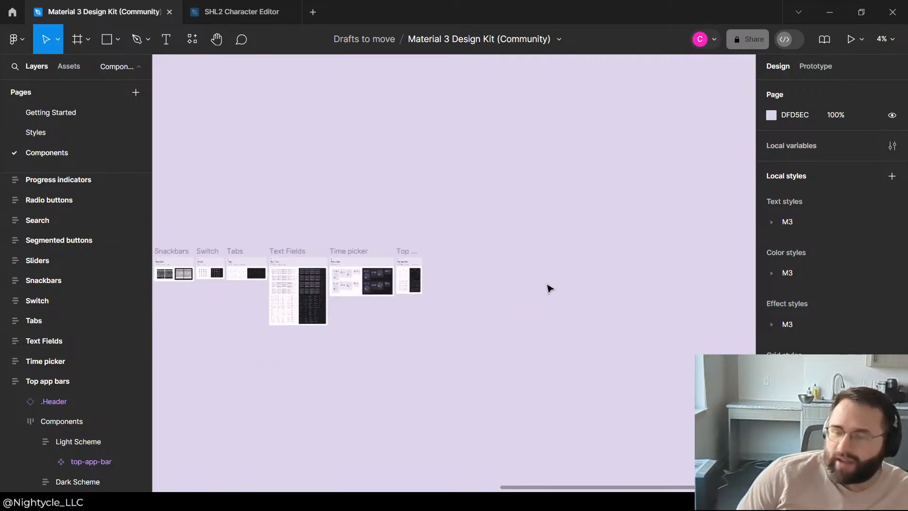
{"action": "scroll", "coordinate": [663, 310], "scroll_direction": "up", "scroll_amount": 10}
{"action": "scroll", "coordinate": [405, 227], "scroll_direction": "down", "scroll_amount": 3}
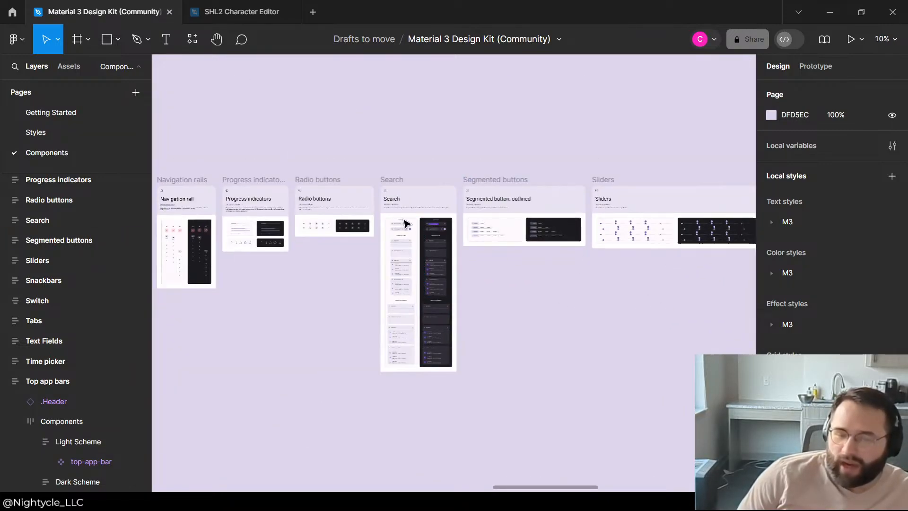
{"action": "scroll", "coordinate": [375, 224], "scroll_direction": "up", "scroll_amount": 3}
{"action": "scroll", "coordinate": [375, 223], "scroll_direction": "down", "scroll_amount": 1}
{"action": "scroll", "coordinate": [410, 249], "scroll_direction": "up", "scroll_amount": 1}
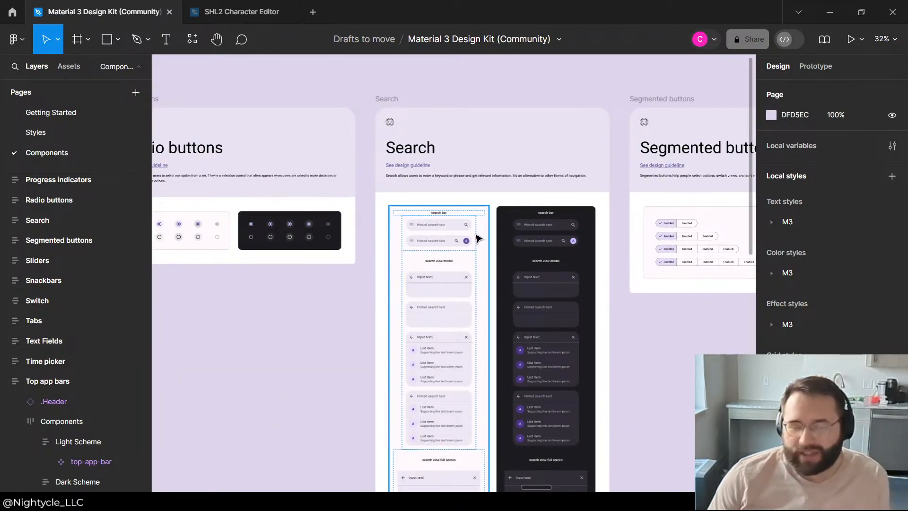
{"action": "scroll", "coordinate": [166, 240], "scroll_direction": "down", "scroll_amount": 5}
{"action": "scroll", "coordinate": [413, 223], "scroll_direction": "up", "scroll_amount": 8}
{"action": "scroll", "coordinate": [292, 254], "scroll_direction": "down", "scroll_amount": 2}
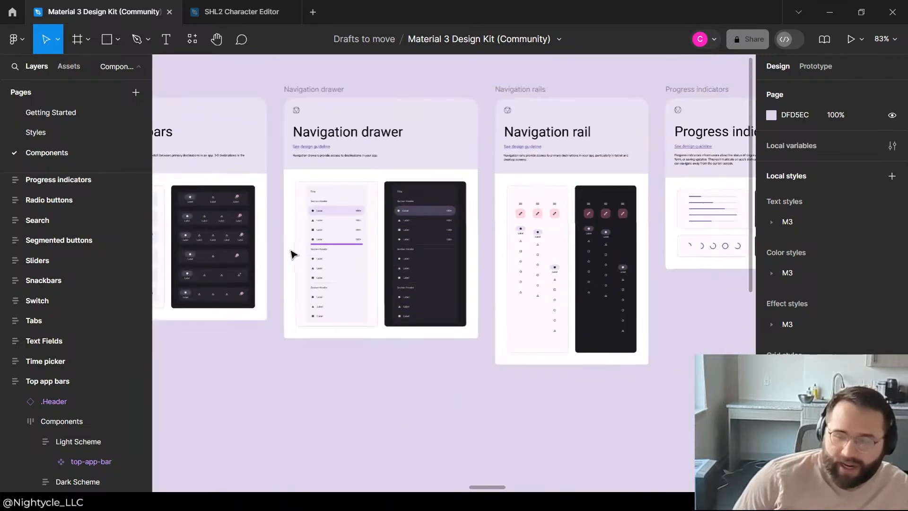
{"action": "scroll", "coordinate": [292, 254], "scroll_direction": "up", "scroll_amount": 3}
{"action": "scroll", "coordinate": [523, 229], "scroll_direction": "down", "scroll_amount": 5}
Step: Look over the Navigation bars, Menus, Lists, Icon buttons, FABs, Dividers and Dialogs sections of the kit
{"action": "scroll", "coordinate": [309, 214], "scroll_direction": "up", "scroll_amount": 6}
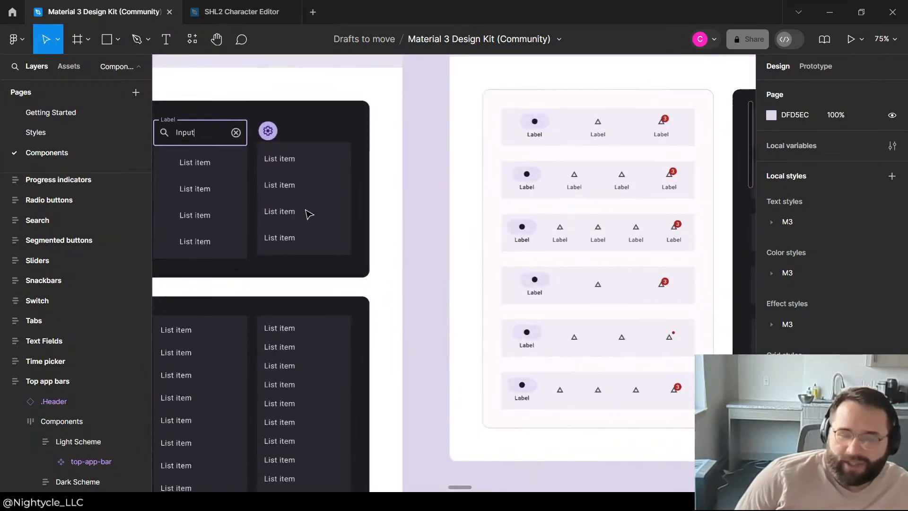
{"action": "scroll", "coordinate": [309, 214], "scroll_direction": "down", "scroll_amount": 4}
{"action": "scroll", "coordinate": [243, 256], "scroll_direction": "up", "scroll_amount": 3}
{"action": "scroll", "coordinate": [203, 205], "scroll_direction": "down", "scroll_amount": 2}
{"action": "scroll", "coordinate": [413, 171], "scroll_direction": "up", "scroll_amount": 2}
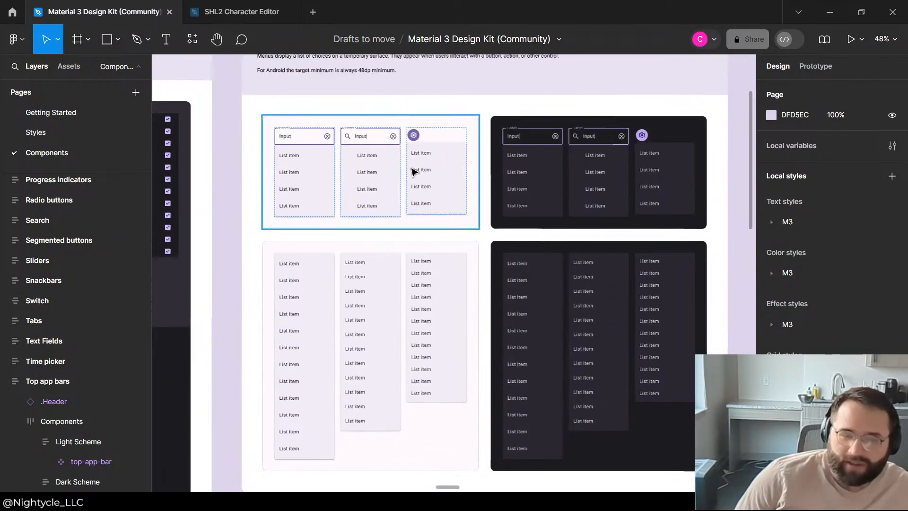
{"action": "scroll", "coordinate": [527, 171], "scroll_direction": "down", "scroll_amount": 3}
{"action": "scroll", "coordinate": [571, 200], "scroll_direction": "down", "scroll_amount": 3}
{"action": "scroll", "coordinate": [317, 196], "scroll_direction": "up", "scroll_amount": 4}
{"action": "scroll", "coordinate": [534, 192], "scroll_direction": "down", "scroll_amount": 3}
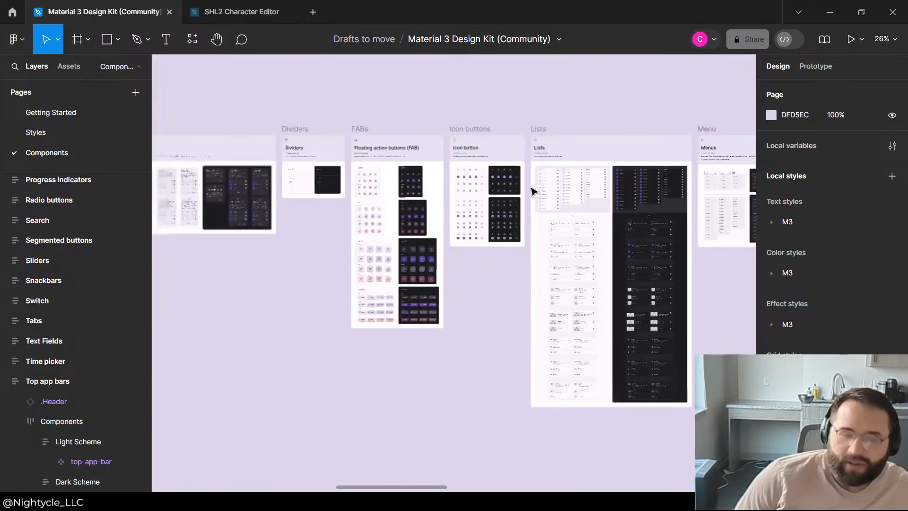
{"action": "scroll", "coordinate": [531, 191], "scroll_direction": "up", "scroll_amount": 4}
{"action": "scroll", "coordinate": [260, 178], "scroll_direction": "up", "scroll_amount": 2}
{"action": "scroll", "coordinate": [499, 162], "scroll_direction": "down", "scroll_amount": 2}
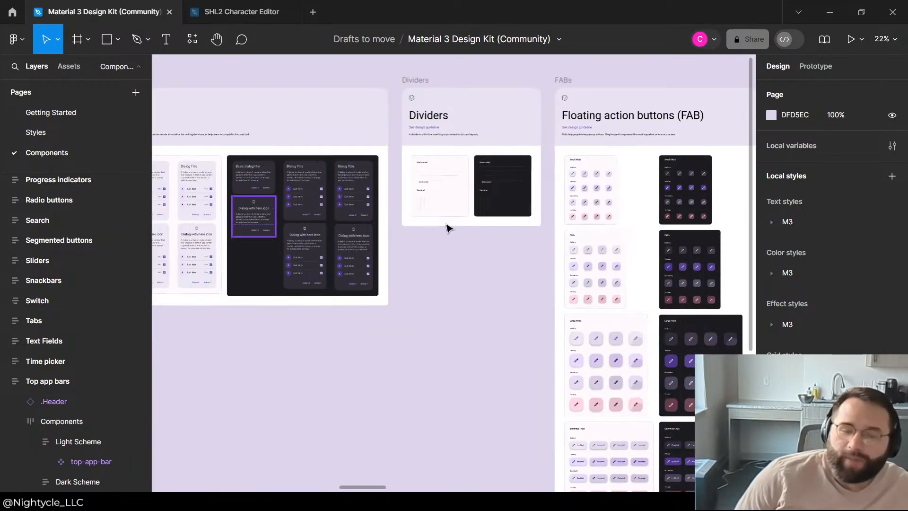
{"action": "scroll", "coordinate": [290, 202], "scroll_direction": "down", "scroll_amount": 3}
{"action": "scroll", "coordinate": [290, 223], "scroll_direction": "up", "scroll_amount": 5}
{"action": "scroll", "coordinate": [375, 185], "scroll_direction": "down", "scroll_amount": 5}
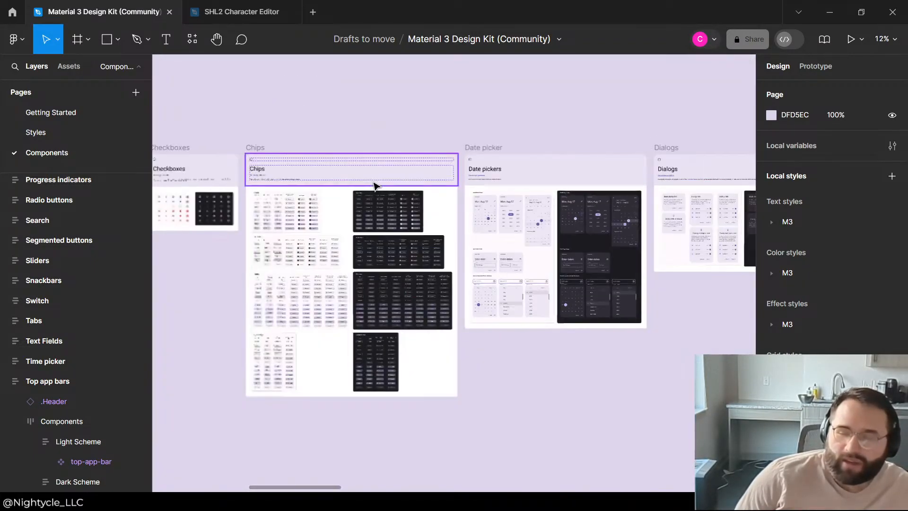
Step: Examine the Chips, Cards, Bottom sheets and bottom app bar sections at the start of the kit's component row
{"action": "scroll", "coordinate": [375, 185], "scroll_direction": "up", "scroll_amount": 6}
{"action": "scroll", "coordinate": [438, 233], "scroll_direction": "down", "scroll_amount": 5}
{"action": "scroll", "coordinate": [527, 221], "scroll_direction": "up", "scroll_amount": 5}
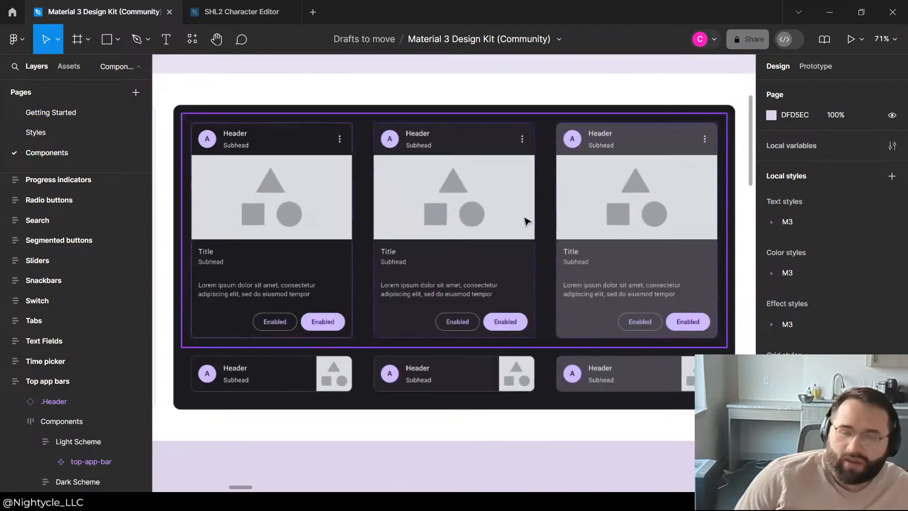
{"action": "scroll", "coordinate": [526, 222], "scroll_direction": "down", "scroll_amount": 5}
{"action": "scroll", "coordinate": [385, 213], "scroll_direction": "up", "scroll_amount": 5}
{"action": "scroll", "coordinate": [331, 216], "scroll_direction": "down", "scroll_amount": 5}
{"action": "scroll", "coordinate": [305, 221], "scroll_direction": "up", "scroll_amount": 5}
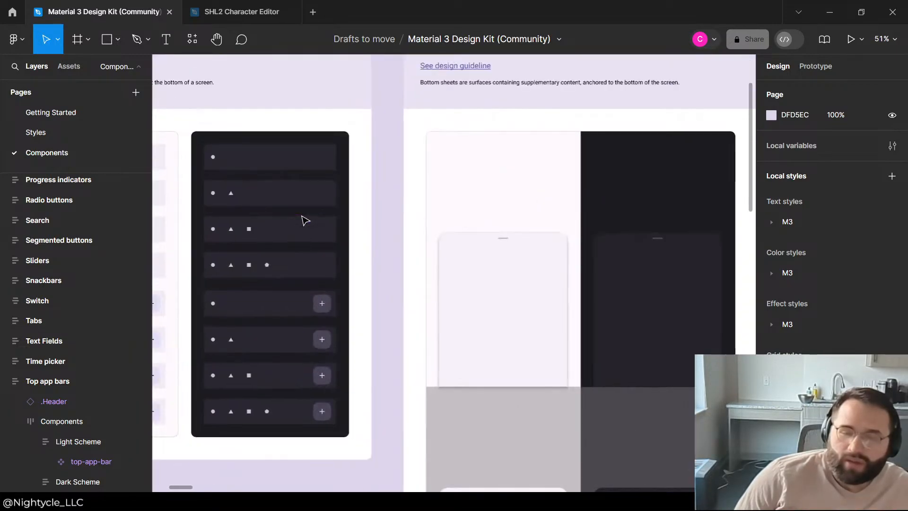
{"action": "scroll", "coordinate": [305, 221], "scroll_direction": "down", "scroll_amount": 5}
{"action": "scroll", "coordinate": [511, 229], "scroll_direction": "up", "scroll_amount": 6}
{"action": "scroll", "coordinate": [597, 214], "scroll_direction": "down", "scroll_amount": 3}
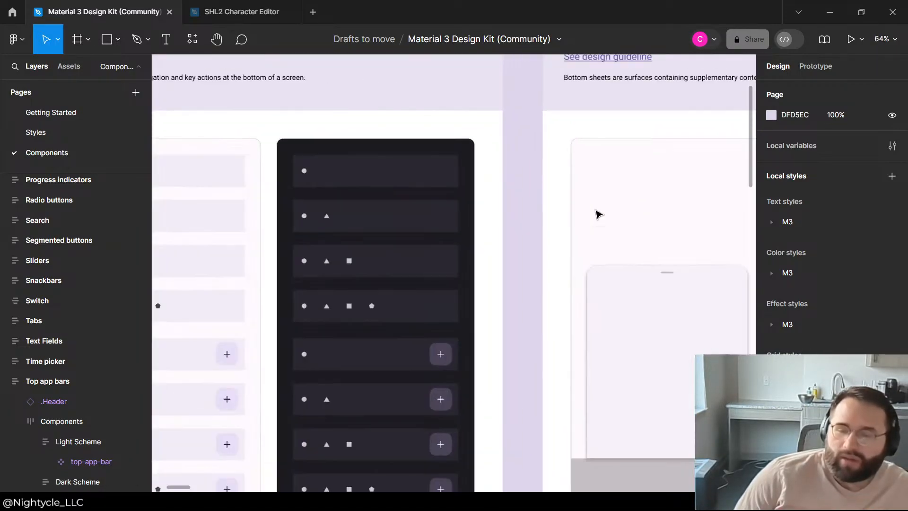
{"action": "scroll", "coordinate": [302, 187], "scroll_direction": "down", "scroll_amount": 5}
{"action": "scroll", "coordinate": [378, 178], "scroll_direction": "down", "scroll_amount": 5}
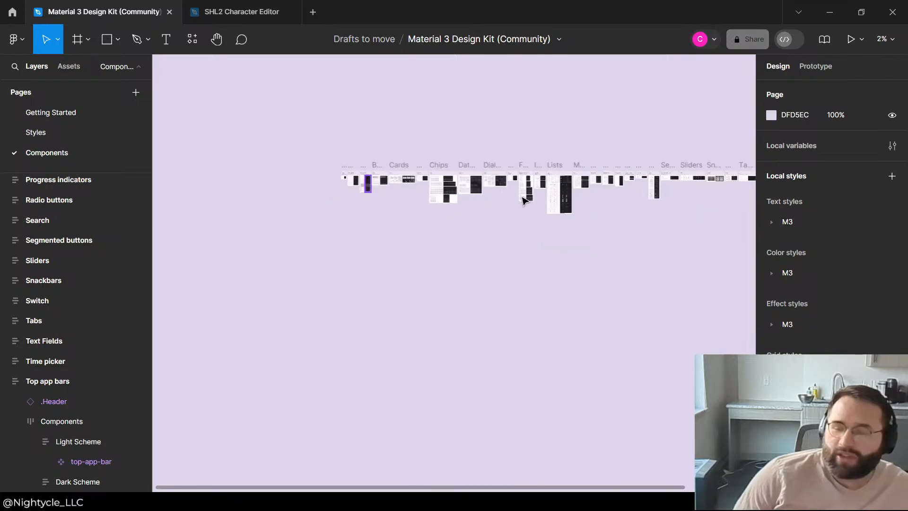
Step: Select the enabled search bar without an avatar in the Search section's light scheme for copying
{"action": "scroll", "coordinate": [714, 175], "scroll_direction": "up", "scroll_amount": 5}
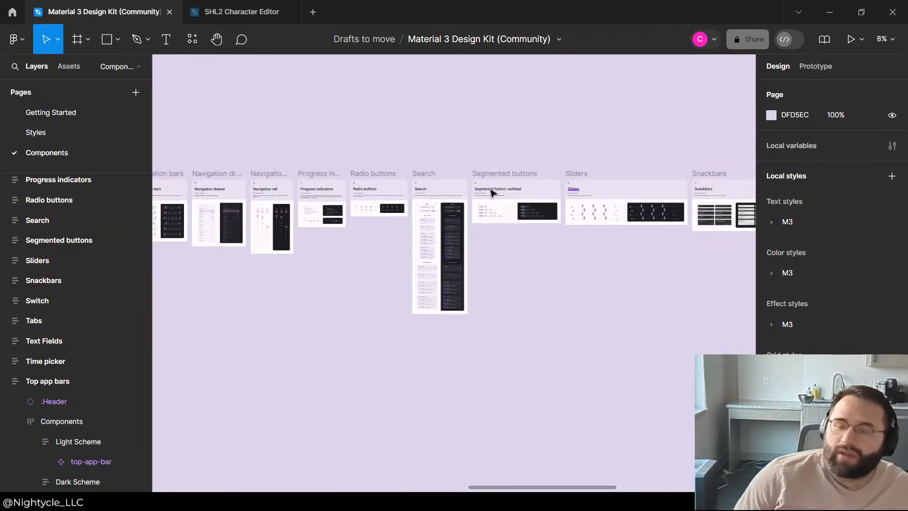
{"action": "scroll", "coordinate": [492, 194], "scroll_direction": "up", "scroll_amount": 3}
{"action": "scroll", "coordinate": [466, 207], "scroll_direction": "up", "scroll_amount": 5}
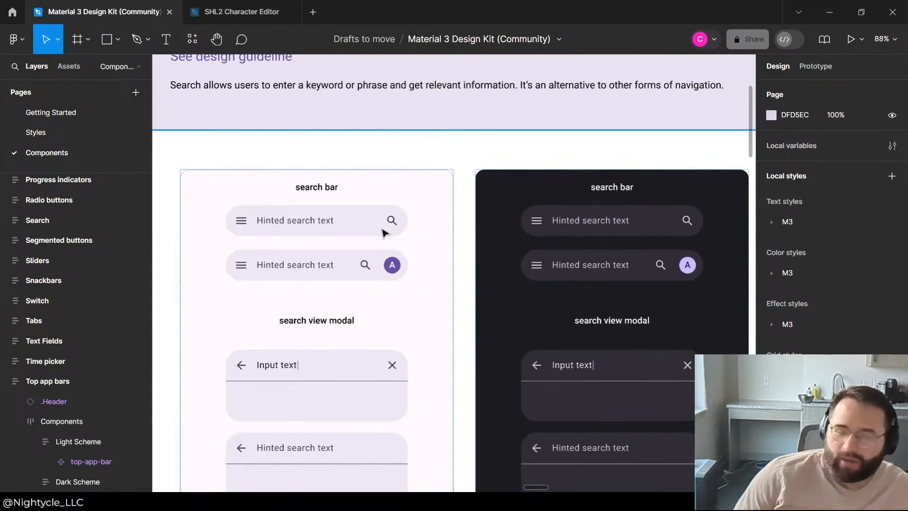
{"action": "left_click", "coordinate": [389, 227]}
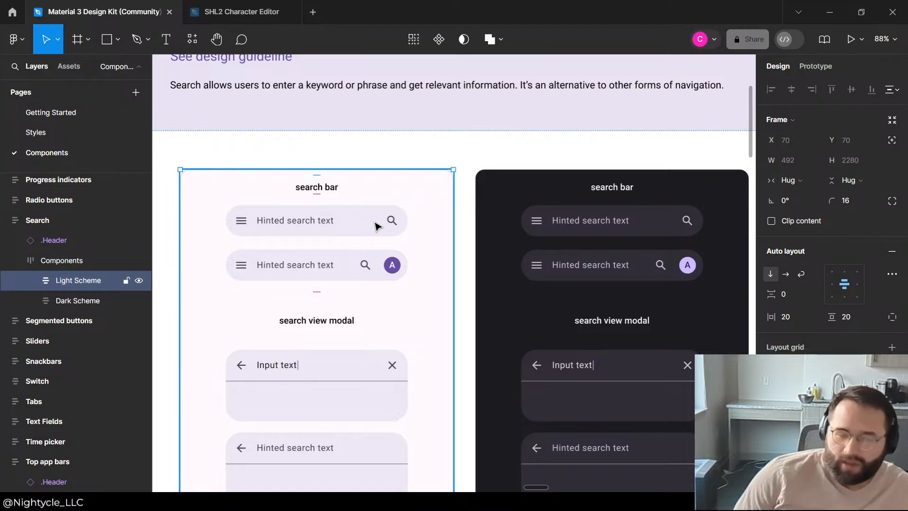
{"action": "left_click", "coordinate": [375, 227]}
{"action": "left_click", "coordinate": [377, 225]}
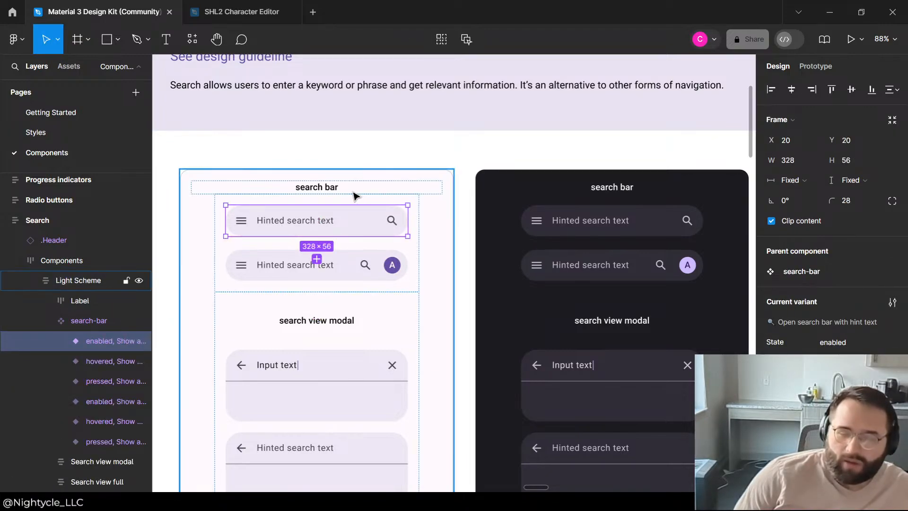
Step: Switch to the SHL2 Character Editor file and paste the search bar between the Asset List and Asset Menu components
{"action": "left_click", "coordinate": [232, 19]}
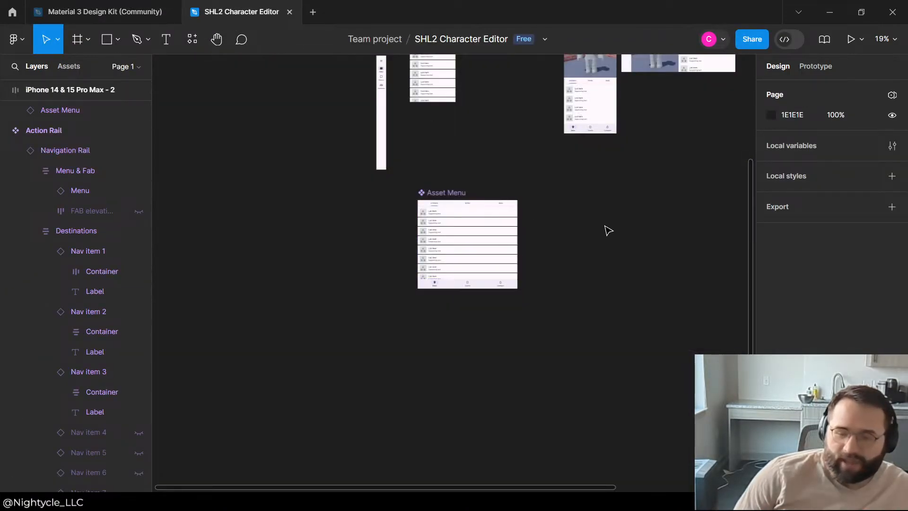
{"action": "scroll", "coordinate": [330, 417], "scroll_direction": "down", "scroll_amount": 4}
{"action": "scroll", "coordinate": [421, 323], "scroll_direction": "up", "scroll_amount": 4}
{"action": "scroll", "coordinate": [246, 243], "scroll_direction": "up", "scroll_amount": 5}
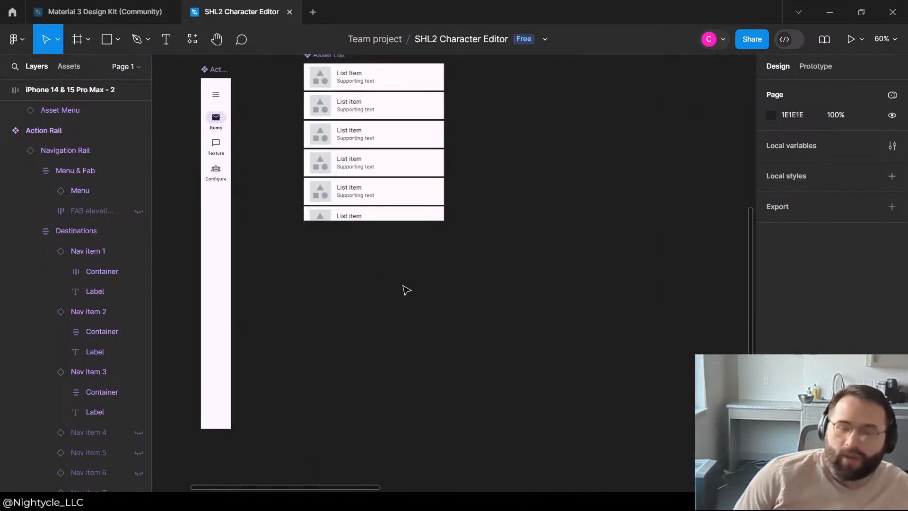
{"action": "key", "text": "ctrl+v"}
{"action": "left_click_drag", "start_coordinate": [470, 269], "coordinate": [434, 271]}
{"action": "scroll", "coordinate": [436, 298], "scroll_direction": "down", "scroll_amount": 3}
Step: Change the search bar's hint text to "Search Items" and select its leading menu icon
{"action": "double_click", "coordinate": [410, 283]}
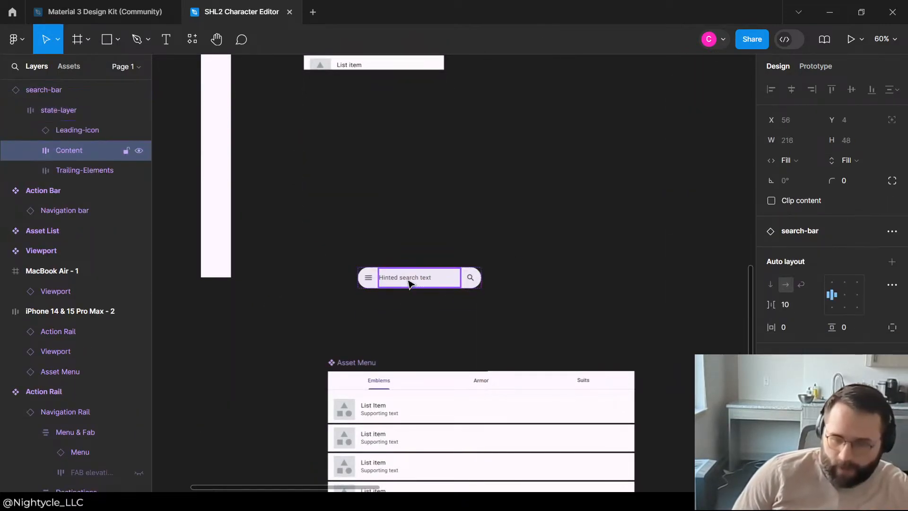
{"action": "double_click", "coordinate": [409, 283]}
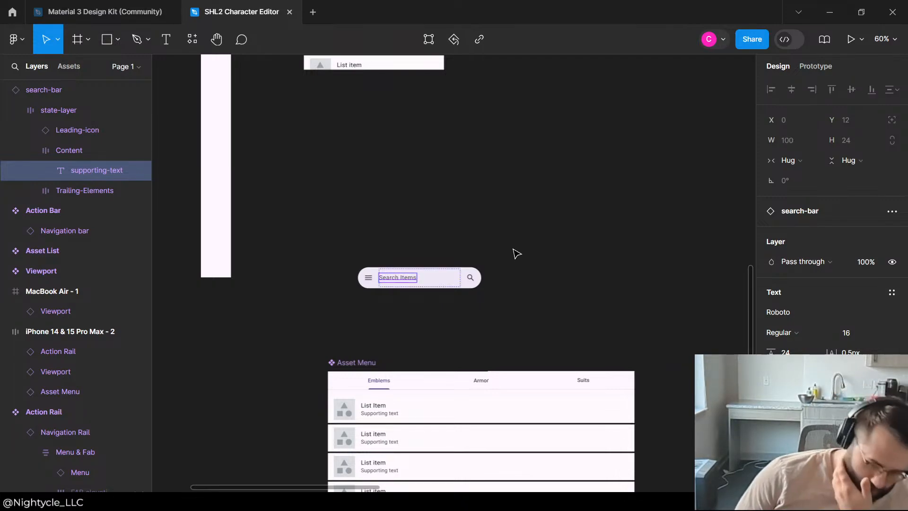
{"action": "left_click", "coordinate": [376, 282]}
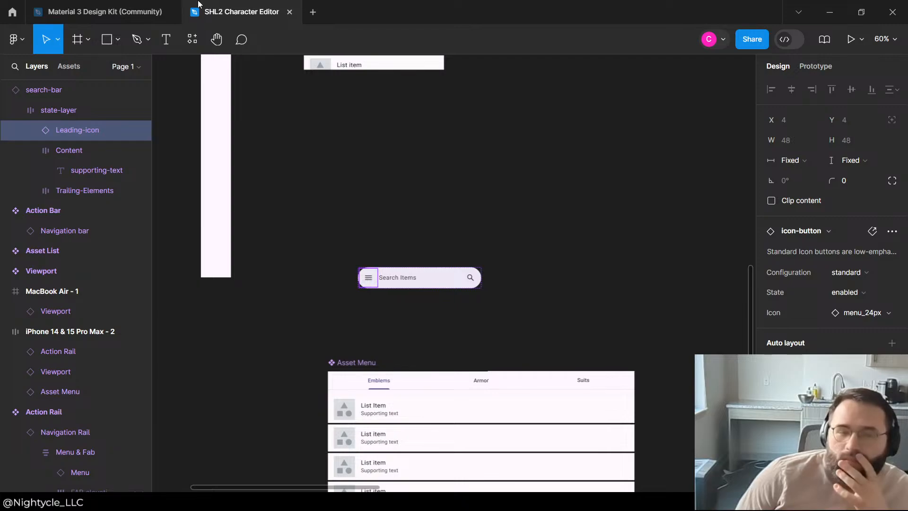
Step: Return to the Material 3 Design Kit and examine the modal and full-screen search view variants
{"action": "left_click", "coordinate": [101, 14]}
{"action": "scroll", "coordinate": [345, 186], "scroll_direction": "down", "scroll_amount": 5}
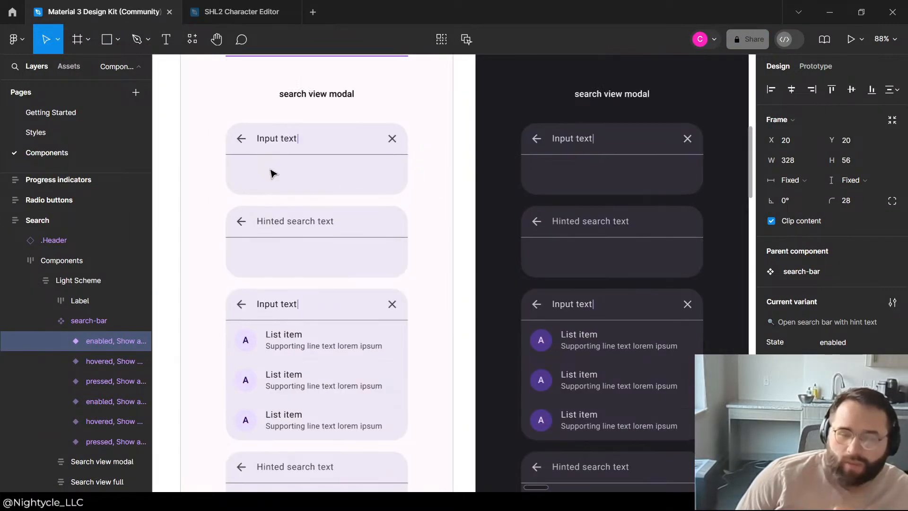
{"action": "scroll", "coordinate": [274, 190], "scroll_direction": "up", "scroll_amount": 2}
{"action": "left_click", "coordinate": [279, 218]}
{"action": "scroll", "coordinate": [284, 223], "scroll_direction": "down", "scroll_amount": 6}
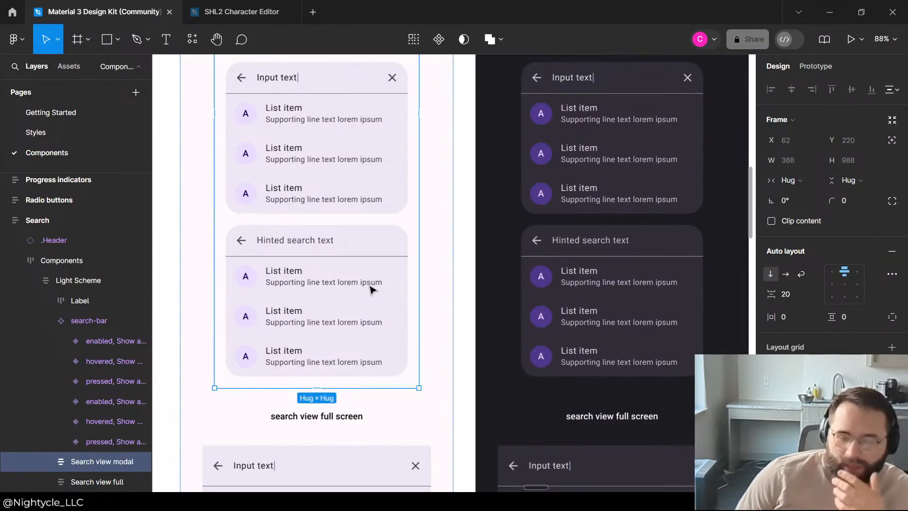
{"action": "scroll", "coordinate": [370, 289], "scroll_direction": "down", "scroll_amount": 10}
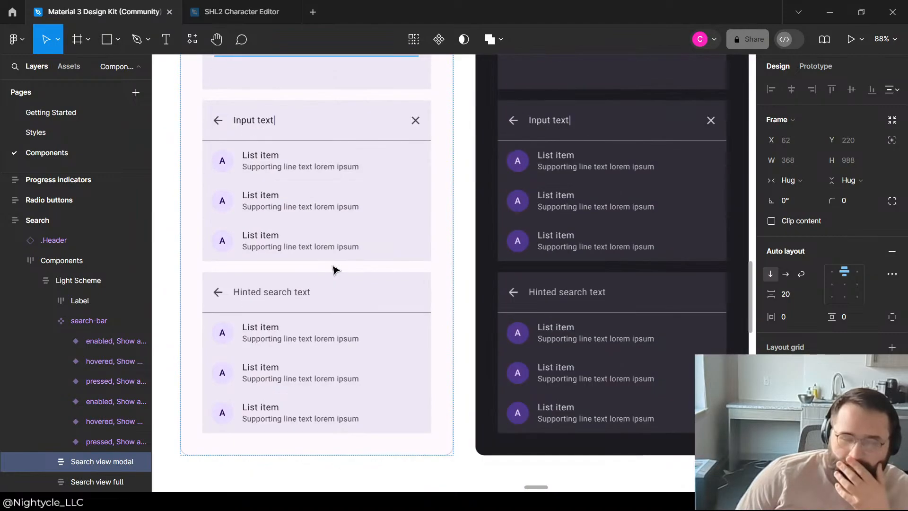
{"action": "scroll", "coordinate": [333, 269], "scroll_direction": "up", "scroll_amount": 15}
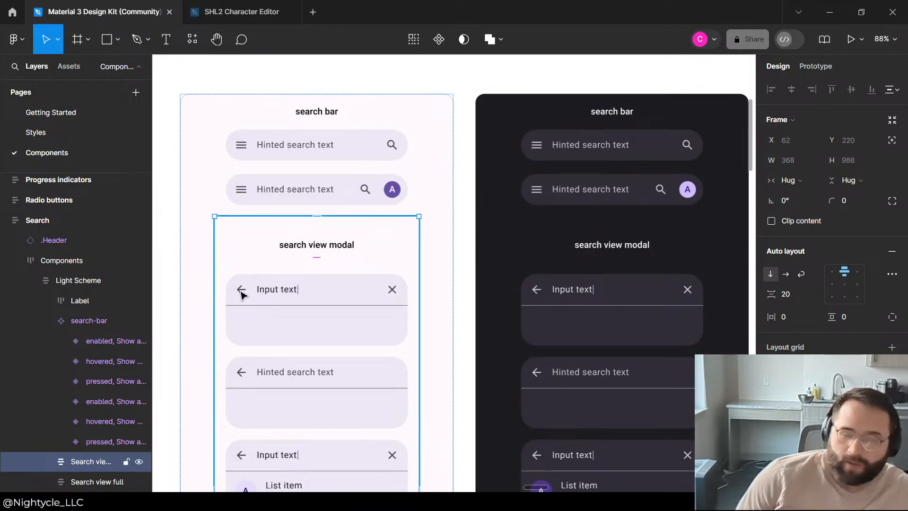
Step: Inspect the first search view modal's back-arrow icon button, widening the layer list and expanding its container down to the state layer
{"action": "double_click", "coordinate": [241, 292]}
{"action": "double_click", "coordinate": [241, 291]}
{"action": "double_click", "coordinate": [241, 290]}
{"action": "double_click", "coordinate": [242, 291]}
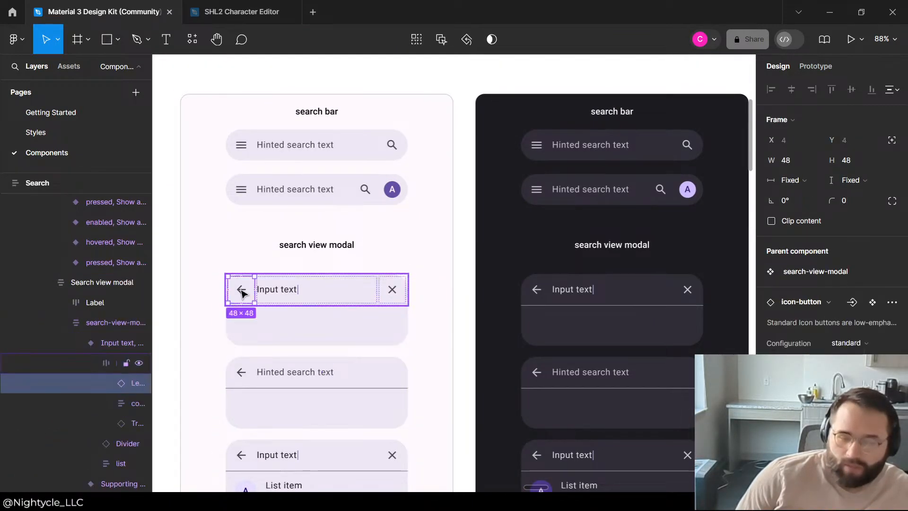
{"action": "double_click", "coordinate": [241, 291]}
{"action": "left_click_drag", "start_coordinate": [152, 371], "coordinate": [216, 378]}
{"action": "left_click", "coordinate": [164, 386]}
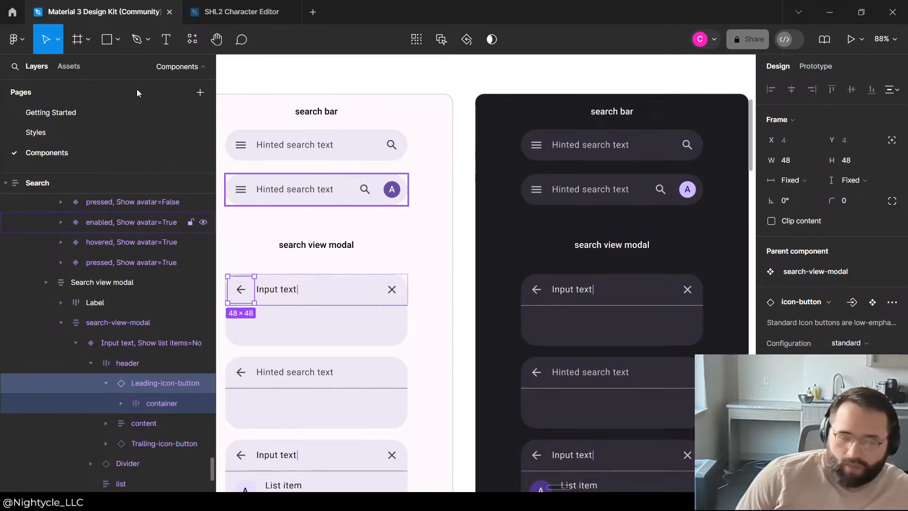
{"action": "left_click", "coordinate": [120, 405]}
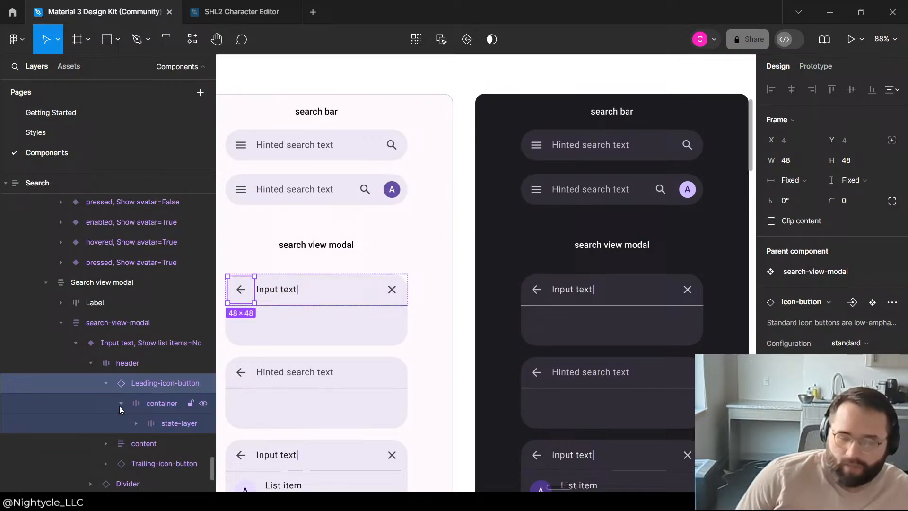
{"action": "left_click", "coordinate": [158, 425]}
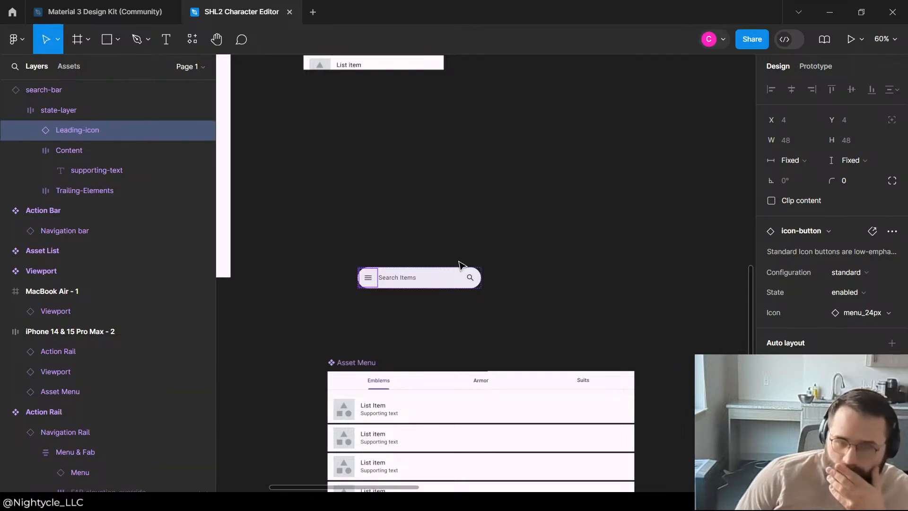
Step: In the SHL2 Character Editor file, move the search bar to an empty canvas area at about X -3415, Y 818
{"action": "left_click", "coordinate": [458, 264]}
{"action": "scroll", "coordinate": [458, 263], "scroll_direction": "down", "scroll_amount": 2}
{"action": "left_click_drag", "start_coordinate": [418, 199], "coordinate": [451, 230]}
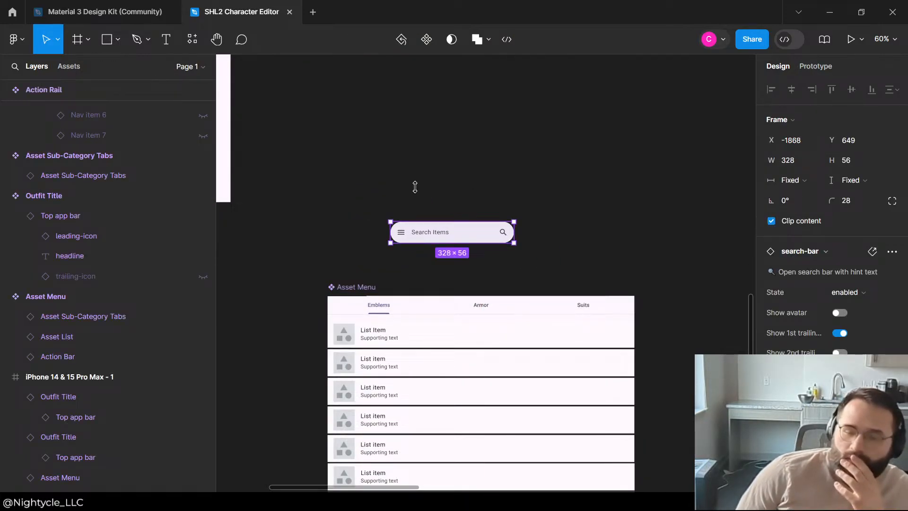
{"action": "scroll", "coordinate": [407, 196], "scroll_direction": "up", "scroll_amount": 1}
{"action": "scroll", "coordinate": [407, 196], "scroll_direction": "down", "scroll_amount": 1}
{"action": "left_click", "coordinate": [536, 193]}
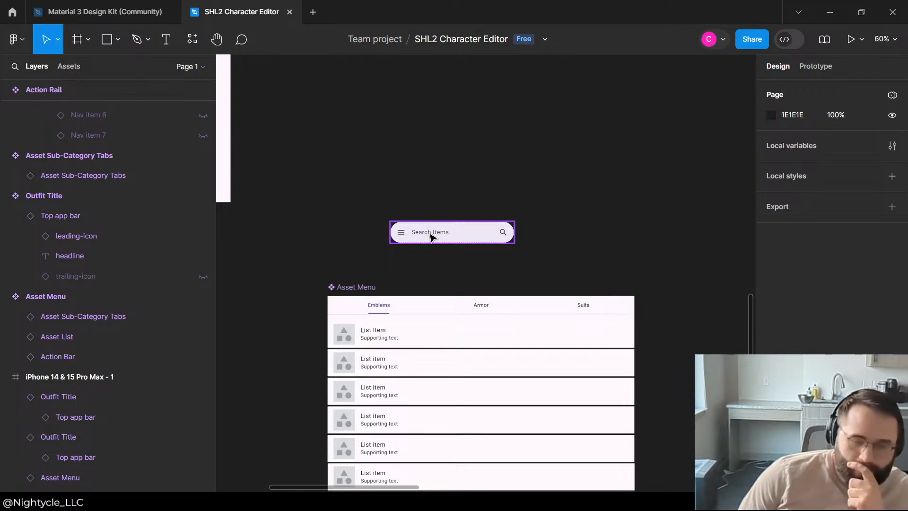
{"action": "left_click_drag", "start_coordinate": [432, 236], "coordinate": [531, 296]}
{"action": "scroll", "coordinate": [28, 199], "scroll_direction": "up", "scroll_amount": 10}
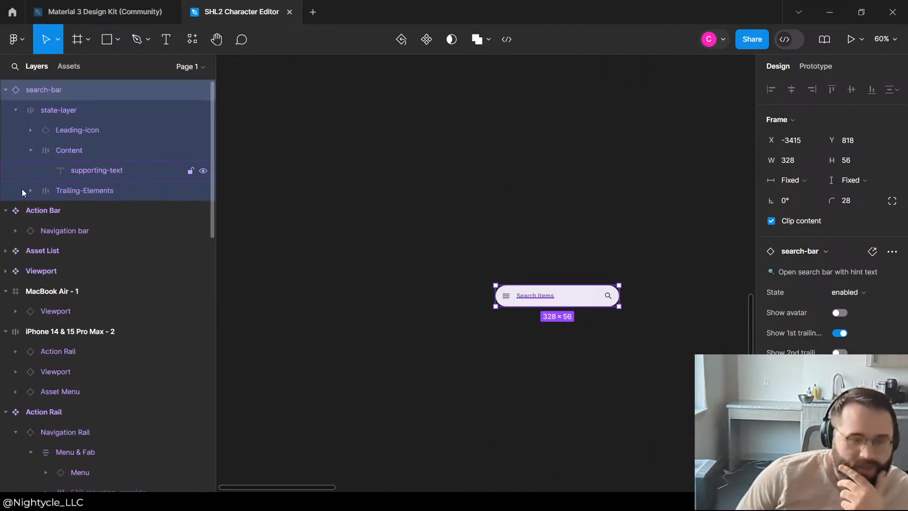
Step: Collapse the MacBook Air - 1, iPhone 14 & 15 Pro Max - 2, Action Rail, search-bar and Action Bar layers
{"action": "left_click", "coordinate": [5, 291]}
{"action": "left_click", "coordinate": [5, 311]}
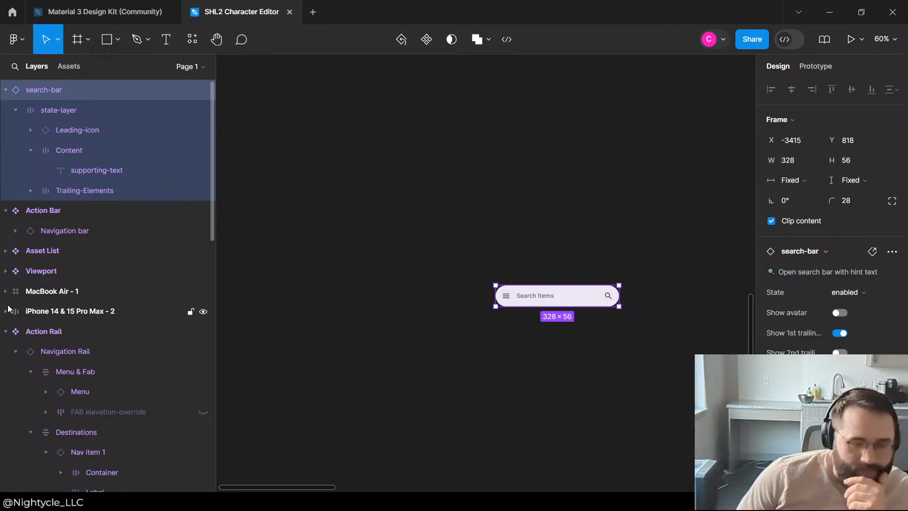
{"action": "left_click", "coordinate": [5, 331]}
{"action": "scroll", "coordinate": [442, 260], "scroll_direction": "up", "scroll_amount": 5}
{"action": "left_click", "coordinate": [442, 259]}
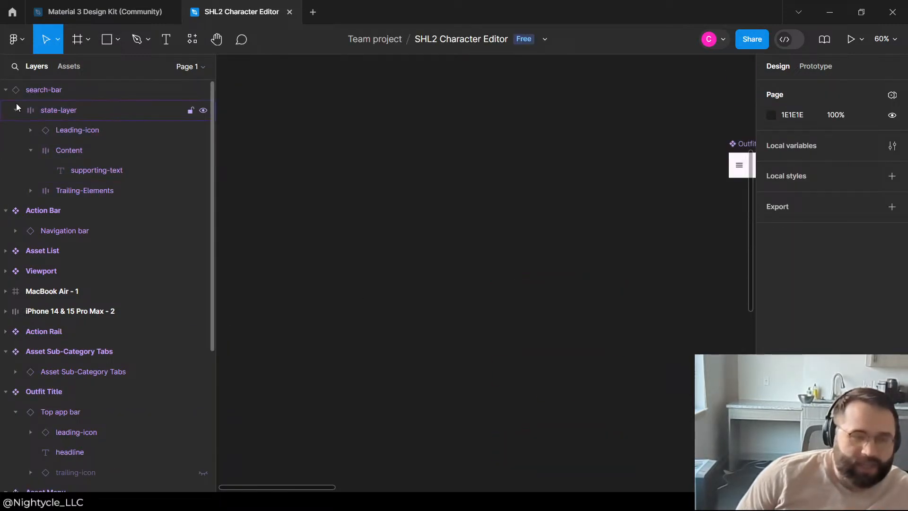
{"action": "left_click", "coordinate": [5, 89]}
{"action": "left_click", "coordinate": [5, 109]}
Step: Group the Action Bar, Asset List, Viewport, Action Rail, Asset Sub-Category Tabs, Outfit Title and Asset Menu components
{"action": "left_click", "coordinate": [42, 110]}
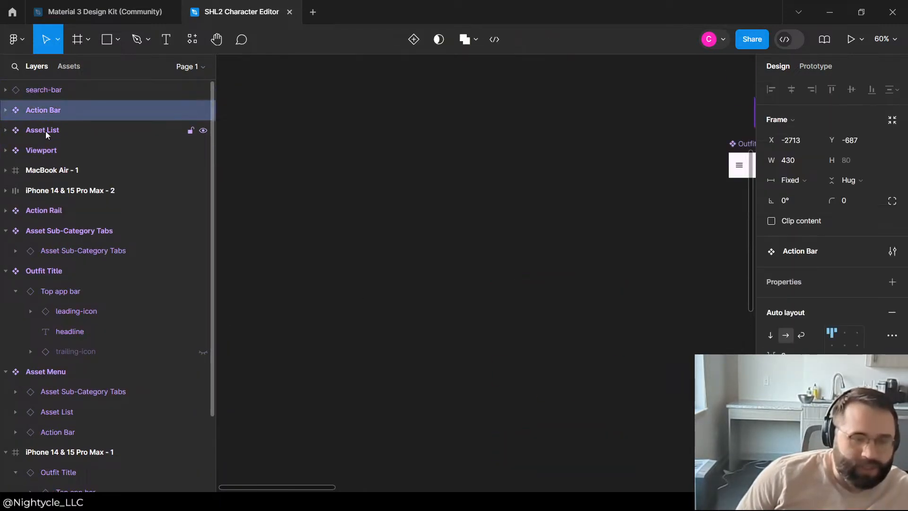
{"action": "left_click", "coordinate": [46, 131], "text": "shift"}
{"action": "left_click", "coordinate": [42, 151], "text": "shift"}
{"action": "left_click", "coordinate": [46, 210], "text": "shift"}
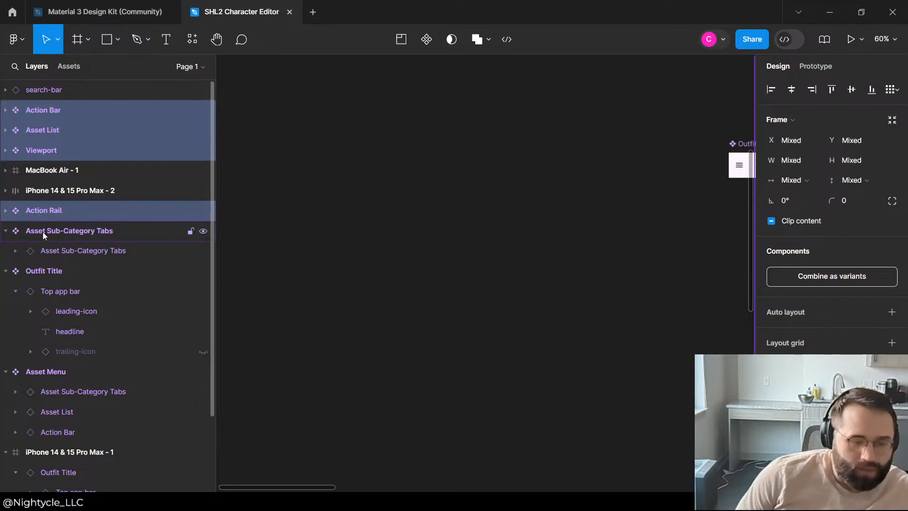
{"action": "left_click", "coordinate": [43, 232], "text": "shift"}
{"action": "left_click", "coordinate": [34, 272], "text": "shift"}
{"action": "left_click", "coordinate": [47, 372], "text": "shift"}
{"action": "scroll", "coordinate": [81, 341], "scroll_direction": "down", "scroll_amount": 2}
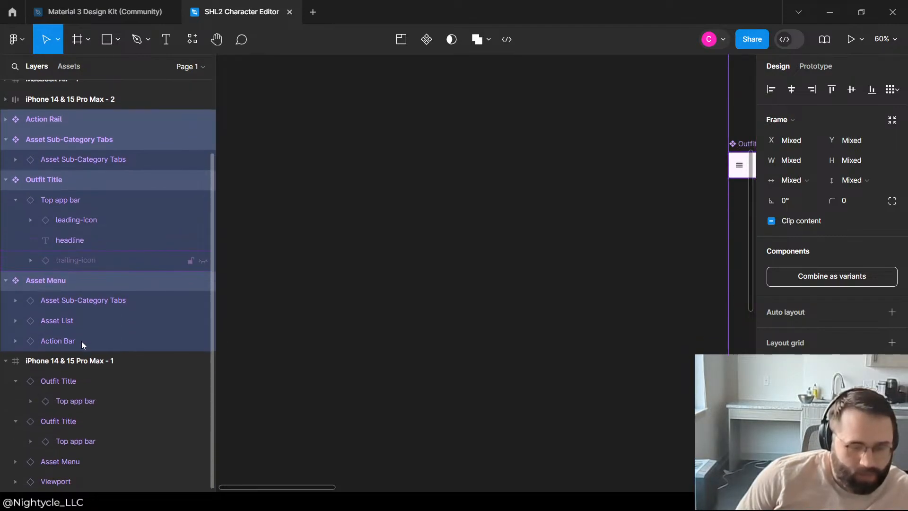
{"action": "key", "text": "ctrl+g"}
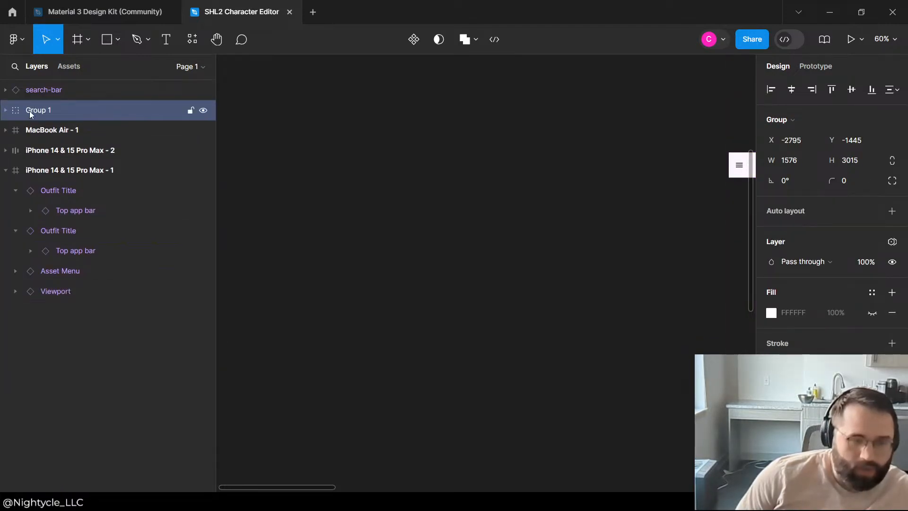
Step: Rename the new group of components as Components
{"action": "double_click", "coordinate": [31, 112]}
{"action": "type", "text": "Components"}
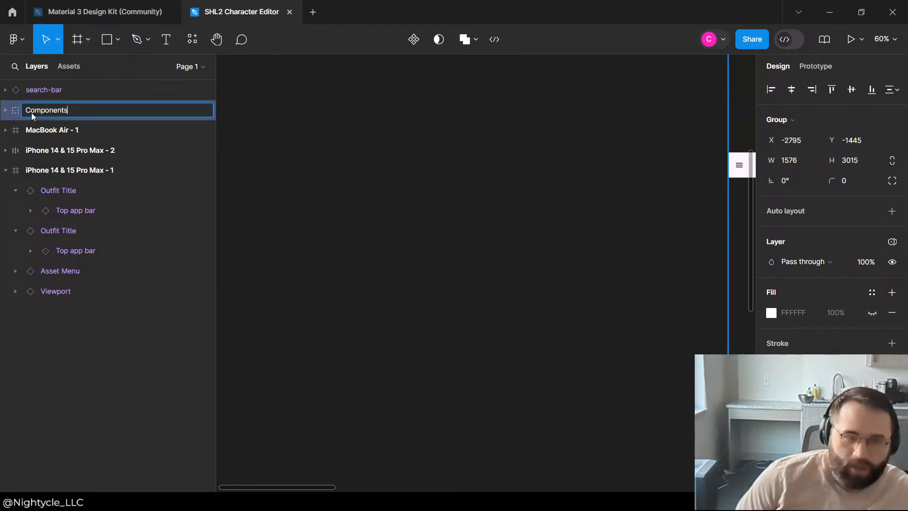
{"action": "key", "text": "Return"}
Step: Add auto layout to the Components group and check its layout settings
{"action": "scroll", "coordinate": [319, 141], "scroll_direction": "down", "scroll_amount": 10}
{"action": "scroll", "coordinate": [368, 243], "scroll_direction": "up", "scroll_amount": 2}
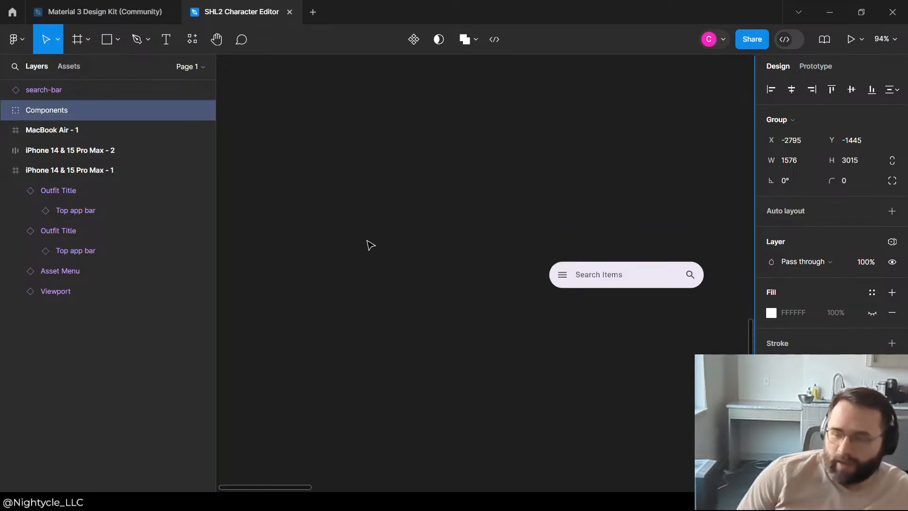
{"action": "scroll", "coordinate": [369, 243], "scroll_direction": "down", "scroll_amount": 10}
{"action": "scroll", "coordinate": [428, 203], "scroll_direction": "up", "scroll_amount": 4}
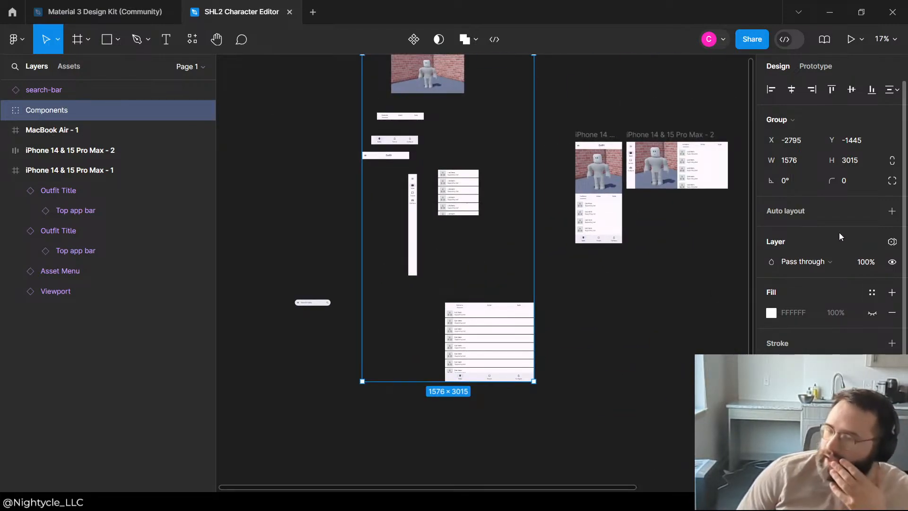
{"action": "left_click", "coordinate": [892, 211]}
{"action": "key", "text": "Escape"}
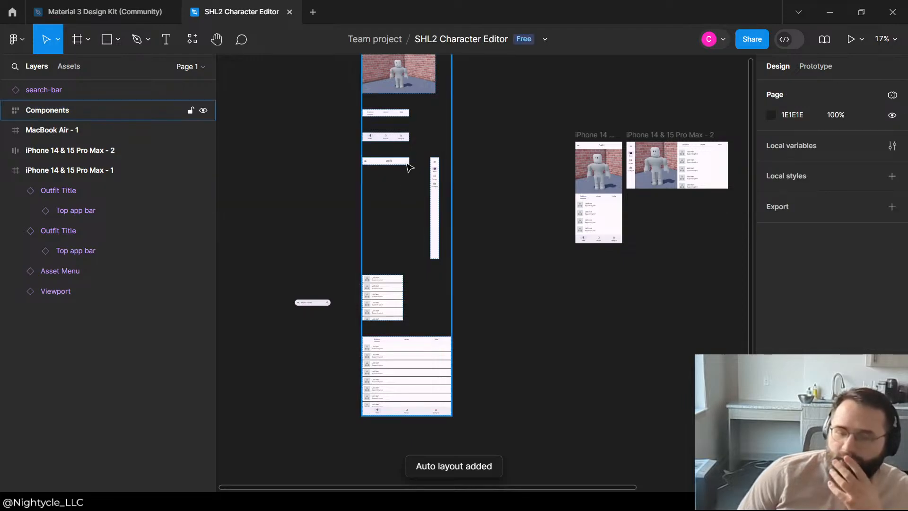
{"action": "scroll", "coordinate": [405, 162], "scroll_direction": "up", "scroll_amount": 3}
{"action": "scroll", "coordinate": [329, 223], "scroll_direction": "down", "scroll_amount": 2}
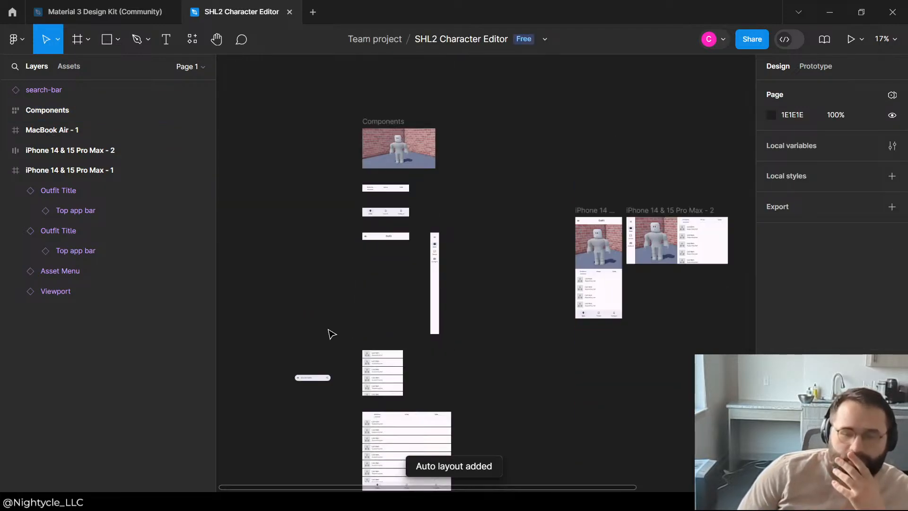
{"action": "left_click", "coordinate": [76, 133]}
{"action": "left_click", "coordinate": [69, 119]}
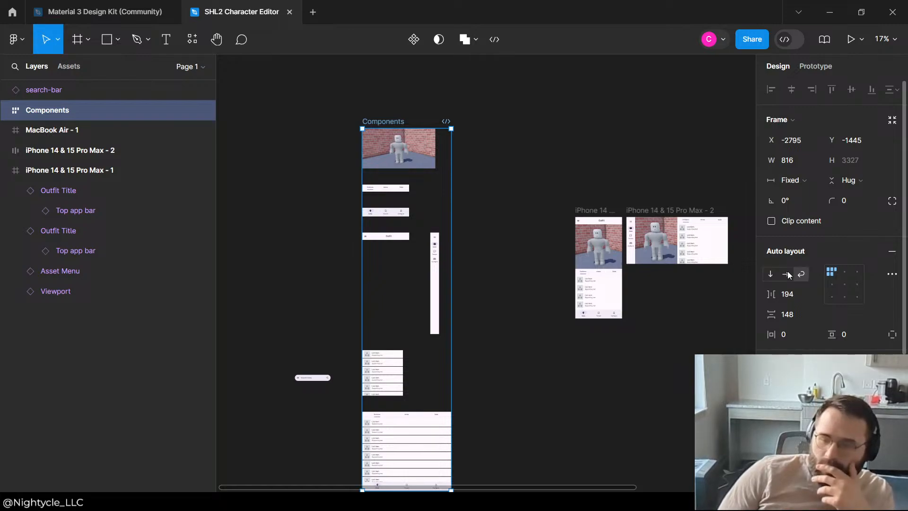
{"action": "left_click", "coordinate": [503, 296]}
{"action": "scroll", "coordinate": [408, 310], "scroll_direction": "down", "scroll_amount": 3}
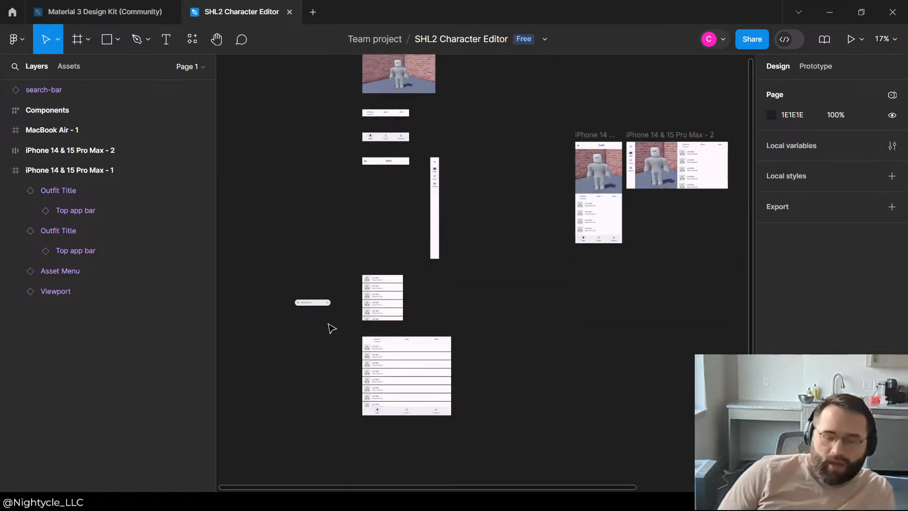
Step: Collapse the iPhone 14 & 15 Pro Max - 1 layer and group it with the MacBook Air and other iPhone frames
{"action": "left_click", "coordinate": [323, 303]}
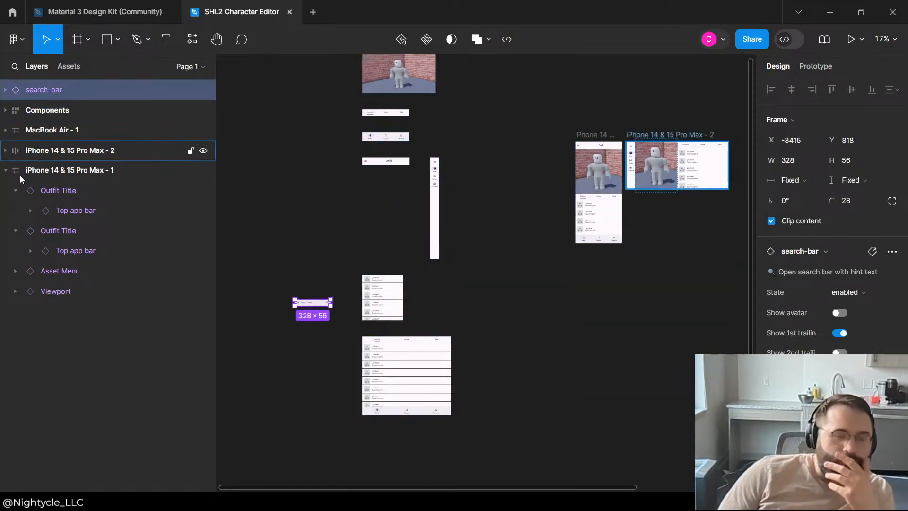
{"action": "left_click", "coordinate": [6, 171]}
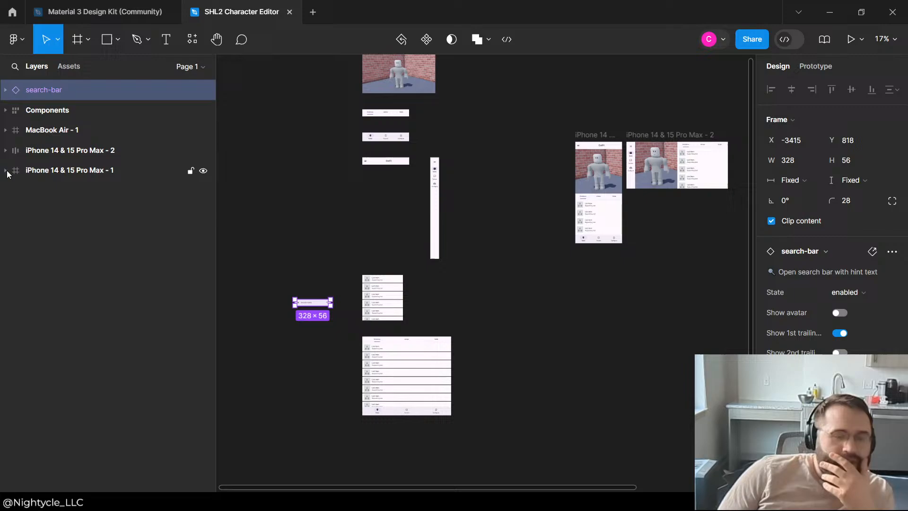
{"action": "left_click", "coordinate": [58, 150]}
{"action": "left_click", "coordinate": [63, 130]}
{"action": "left_click", "coordinate": [63, 156], "text": "shift"}
{"action": "left_click", "coordinate": [64, 170], "text": "shift"}
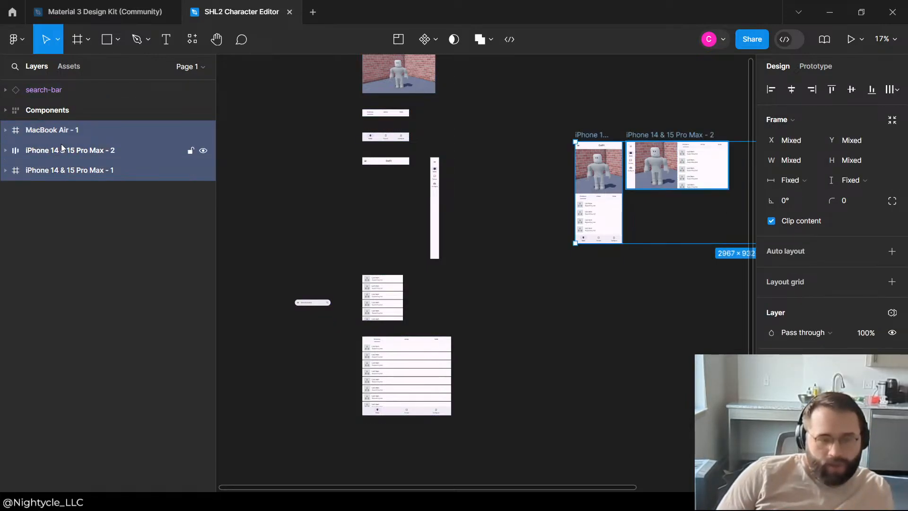
{"action": "key", "text": "ctrl+g"}
Step: Rename the group of device frames as Layouts
{"action": "double_click", "coordinate": [55, 128]}
{"action": "type", "text": "Lay"}
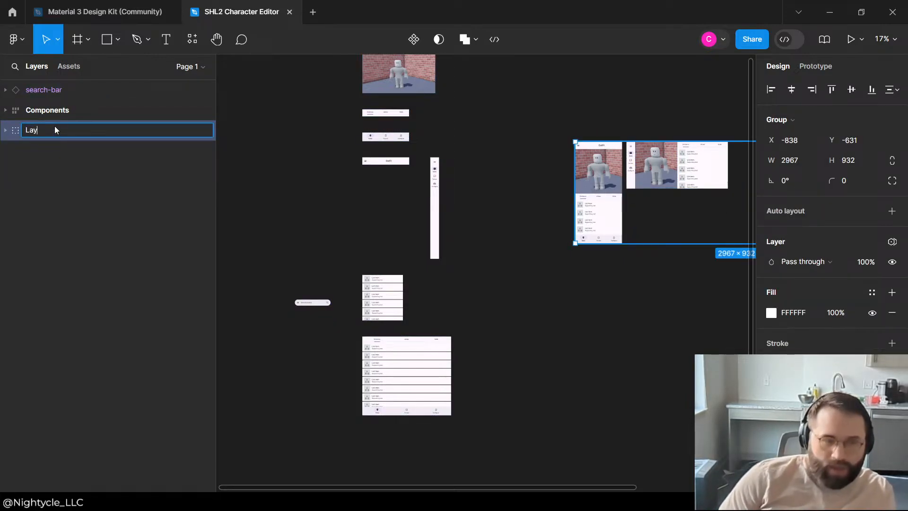
{"action": "type", "text": "outs"}
{"action": "key", "text": "Return"}
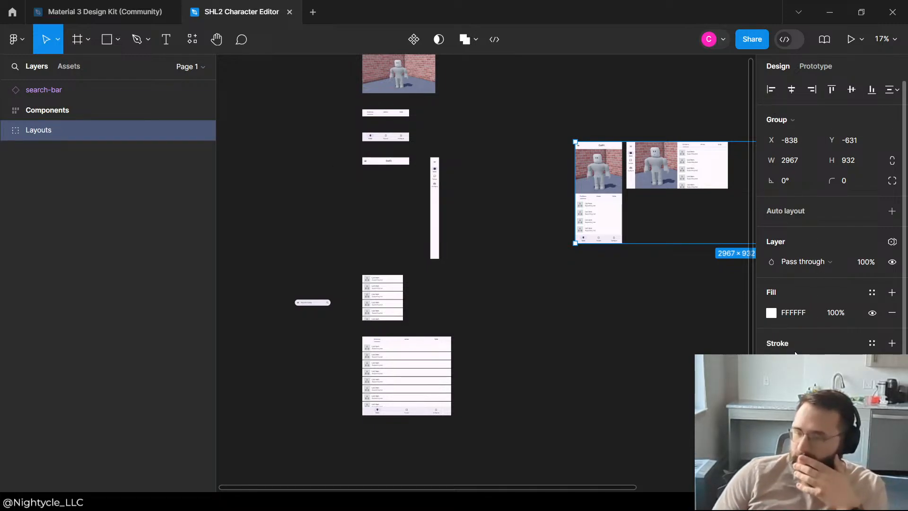
Step: Add auto layout to the Layouts group and keep its direction horizontal
{"action": "scroll", "coordinate": [831, 132], "scroll_direction": "down", "scroll_amount": 3}
{"action": "scroll", "coordinate": [821, 205], "scroll_direction": "up", "scroll_amount": 3}
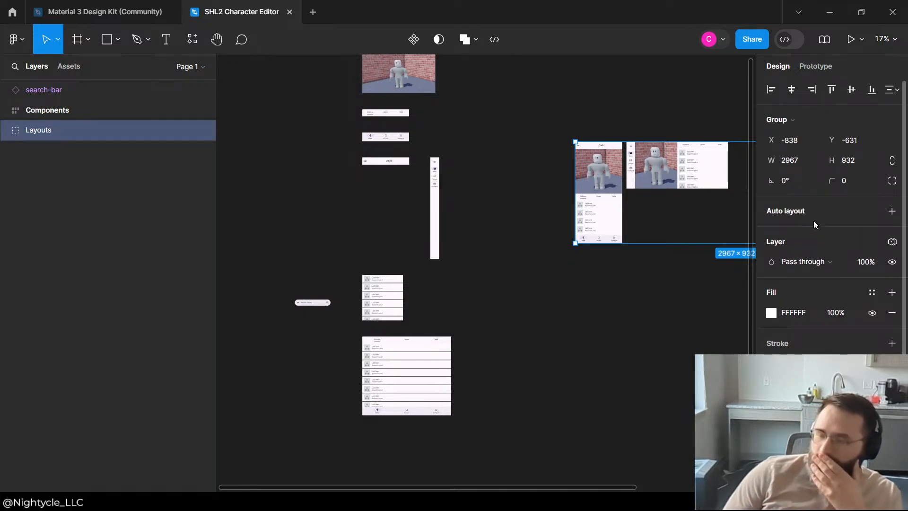
{"action": "left_click", "coordinate": [892, 211]}
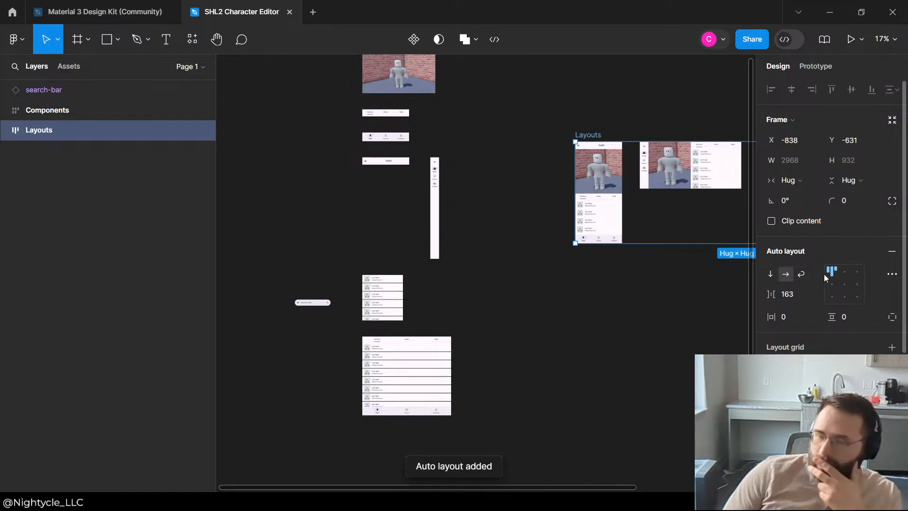
{"action": "left_click", "coordinate": [771, 274]}
{"action": "left_click", "coordinate": [786, 274]}
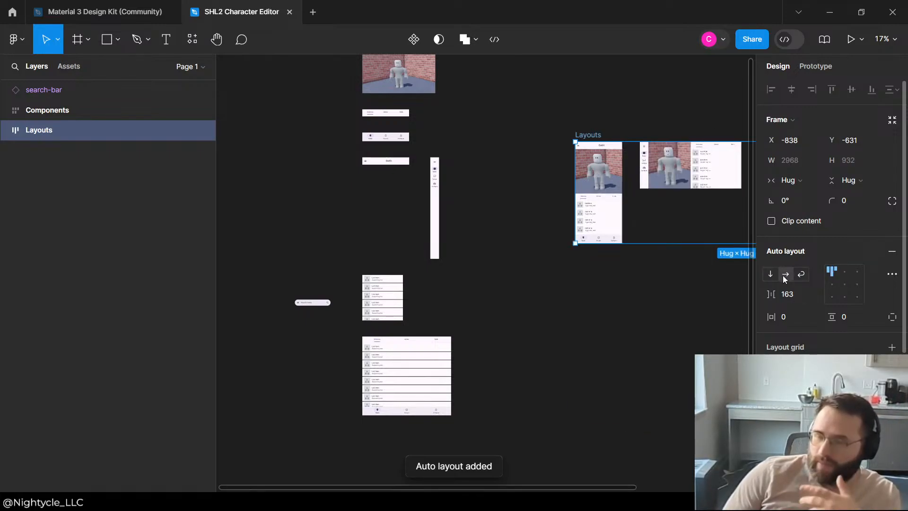
{"action": "left_click", "coordinate": [484, 296]}
Step: Examine the rearranged Components and Layouts frames, including the landscape phone layout up close
{"action": "scroll", "coordinate": [573, 258], "scroll_direction": "up", "scroll_amount": 3}
{"action": "scroll", "coordinate": [497, 206], "scroll_direction": "down", "scroll_amount": 3}
{"action": "scroll", "coordinate": [497, 206], "scroll_direction": "up", "scroll_amount": 2}
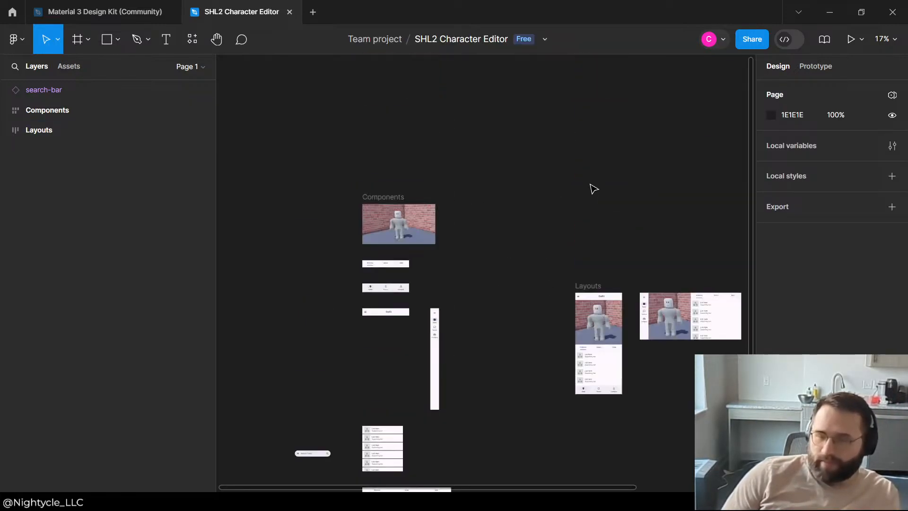
{"action": "scroll", "coordinate": [662, 183], "scroll_direction": "down", "scroll_amount": 1}
{"action": "scroll", "coordinate": [455, 192], "scroll_direction": "down", "scroll_amount": 3}
{"action": "scroll", "coordinate": [652, 190], "scroll_direction": "up", "scroll_amount": 5}
{"action": "scroll", "coordinate": [401, 273], "scroll_direction": "up", "scroll_amount": 4}
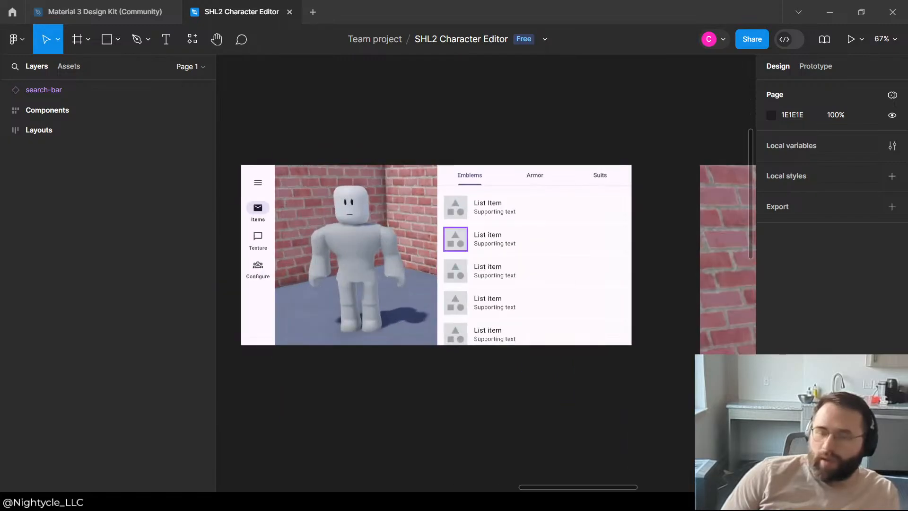
{"action": "scroll", "coordinate": [583, 211], "scroll_direction": "down", "scroll_amount": 3}
{"action": "scroll", "coordinate": [449, 224], "scroll_direction": "down", "scroll_amount": 1}
{"action": "scroll", "coordinate": [383, 228], "scroll_direction": "up", "scroll_amount": 3}
{"action": "scroll", "coordinate": [455, 183], "scroll_direction": "up", "scroll_amount": 4}
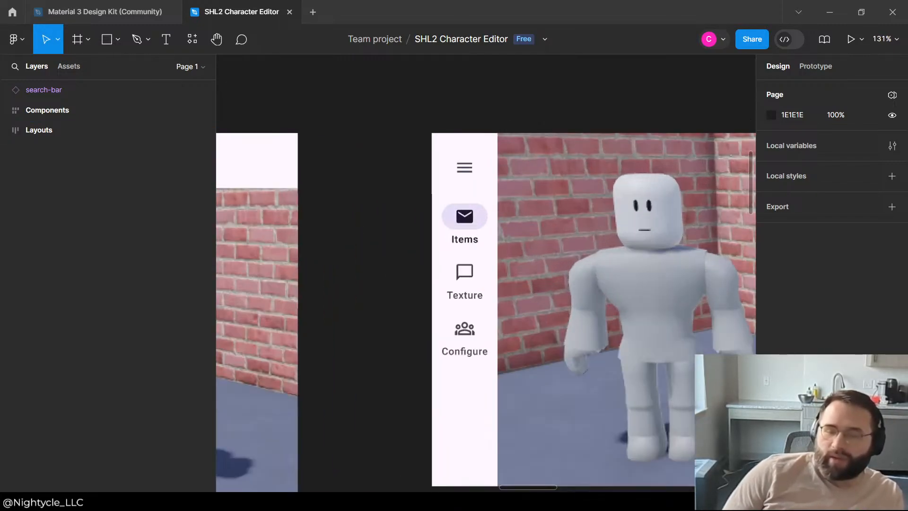
{"action": "scroll", "coordinate": [563, 227], "scroll_direction": "down", "scroll_amount": 5}
{"action": "scroll", "coordinate": [584, 163], "scroll_direction": "down", "scroll_amount": 3}
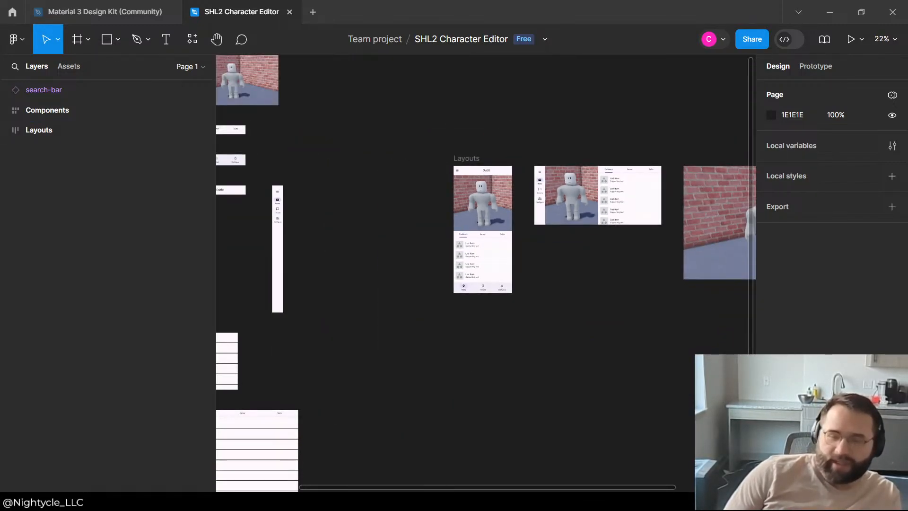
{"action": "scroll", "coordinate": [556, 236], "scroll_direction": "up", "scroll_amount": 3}
{"action": "scroll", "coordinate": [591, 265], "scroll_direction": "down", "scroll_amount": 5}
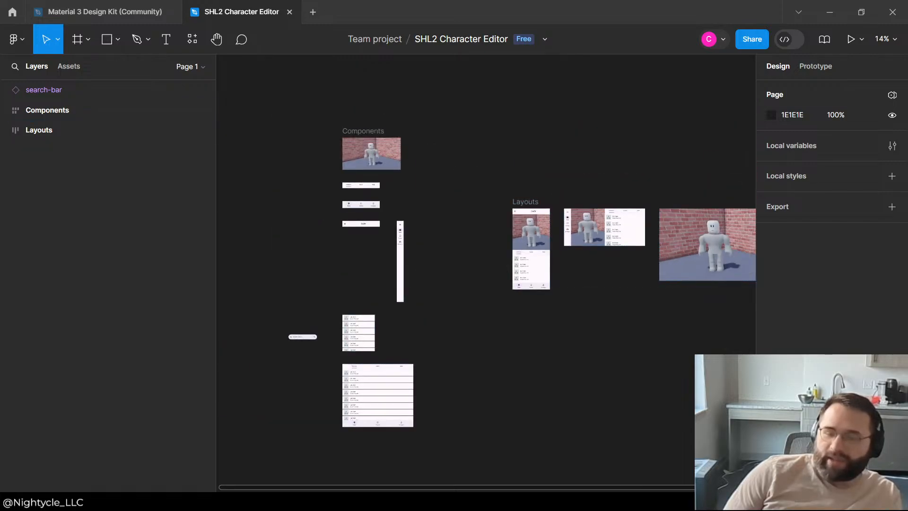
{"action": "scroll", "coordinate": [382, 238], "scroll_direction": "up", "scroll_amount": 5}
{"action": "scroll", "coordinate": [407, 248], "scroll_direction": "down", "scroll_amount": 5}
{"action": "scroll", "coordinate": [372, 258], "scroll_direction": "down", "scroll_amount": 5}
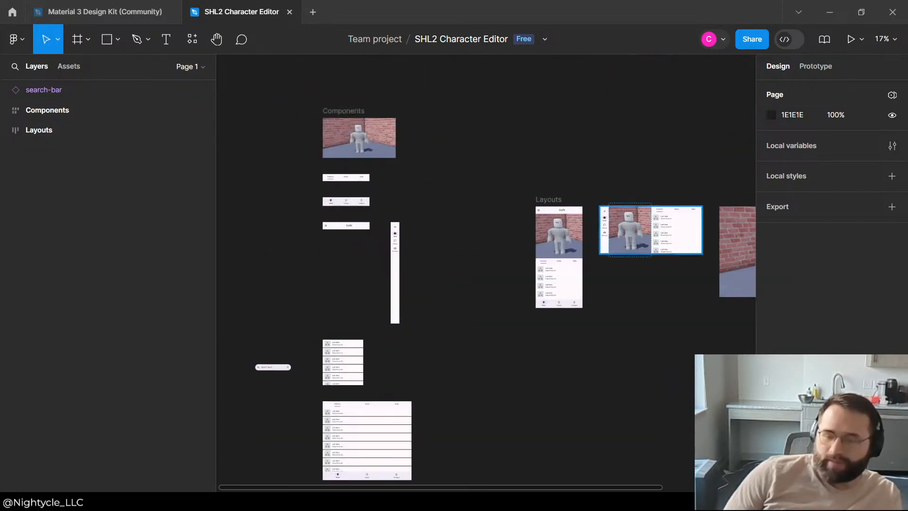
{"action": "scroll", "coordinate": [653, 227], "scroll_direction": "up", "scroll_amount": 2}
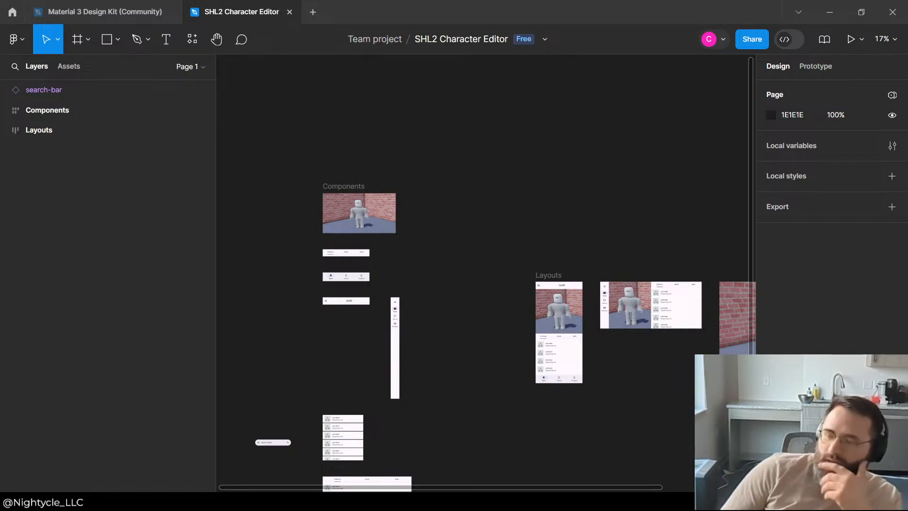
{"action": "scroll", "coordinate": [497, 326], "scroll_direction": "up", "scroll_amount": 3}
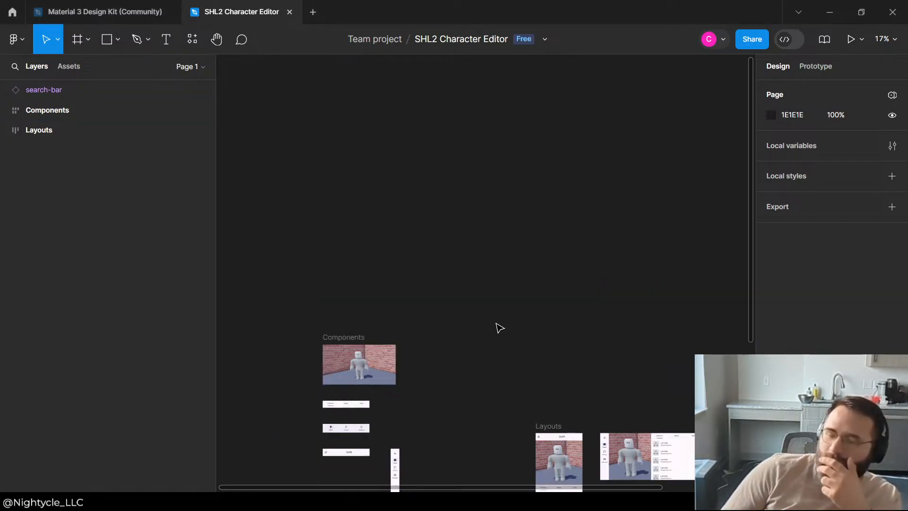
{"action": "scroll", "coordinate": [563, 243], "scroll_direction": "down", "scroll_amount": 6}
{"action": "scroll", "coordinate": [593, 231], "scroll_direction": "up", "scroll_amount": 4}
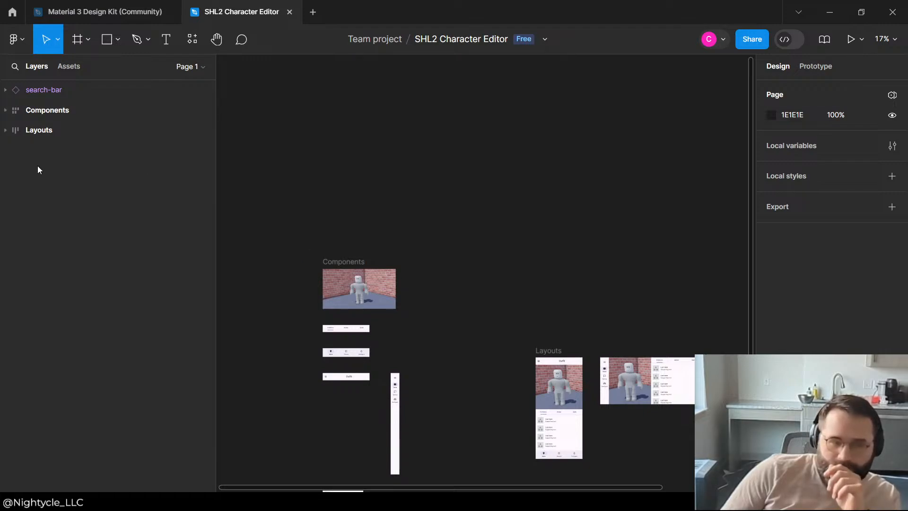
Step: Expand Components, collapse its sublayers except Asset Menu, and move the search bar into Asset Menu above the Asset Sub-Category Tabs
{"action": "left_click", "coordinate": [5, 110]}
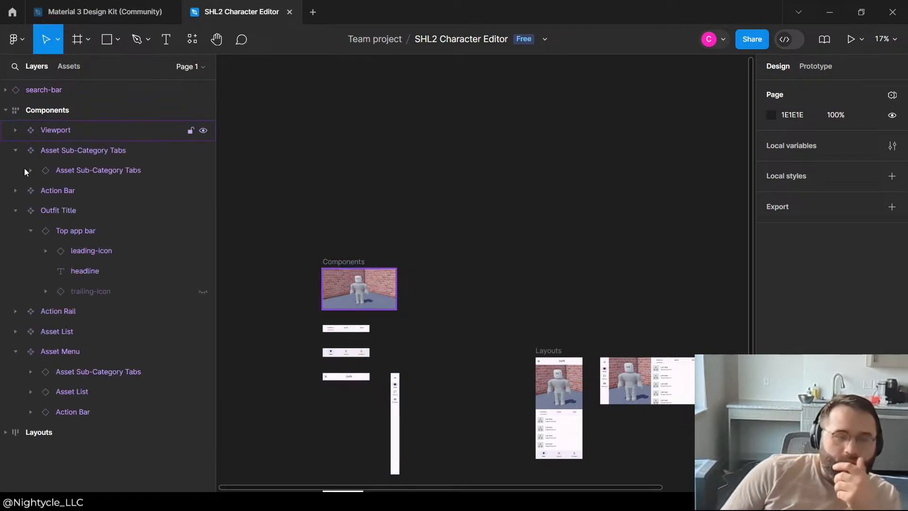
{"action": "left_click", "coordinate": [15, 150]}
{"action": "left_click", "coordinate": [15, 190]}
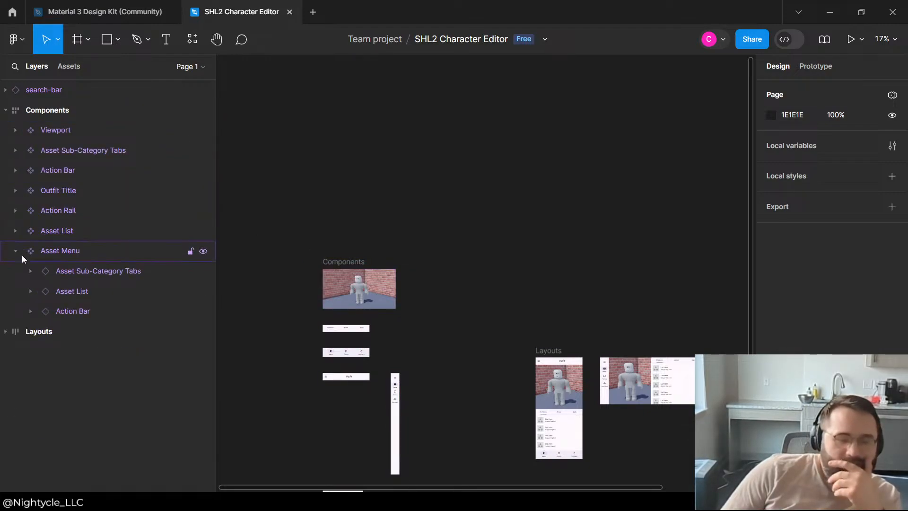
{"action": "left_click", "coordinate": [53, 250]}
{"action": "left_click_drag", "start_coordinate": [45, 91], "coordinate": [115, 260]}
{"action": "scroll", "coordinate": [432, 245], "scroll_direction": "down", "scroll_amount": 3}
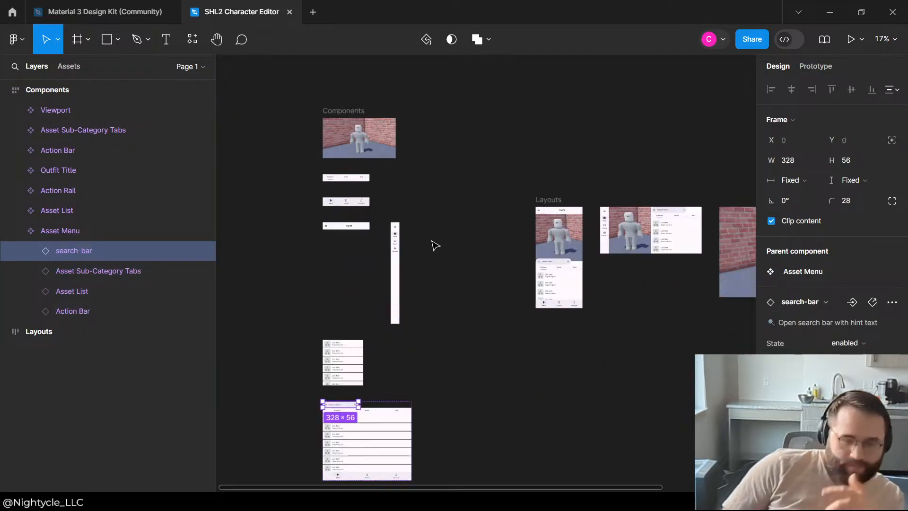
Step: Set the search-bar inside Asset Menu to fill its container's width and hug its contents vertically
{"action": "scroll", "coordinate": [335, 324], "scroll_direction": "down", "scroll_amount": 2}
{"action": "scroll", "coordinate": [336, 324], "scroll_direction": "up", "scroll_amount": 5}
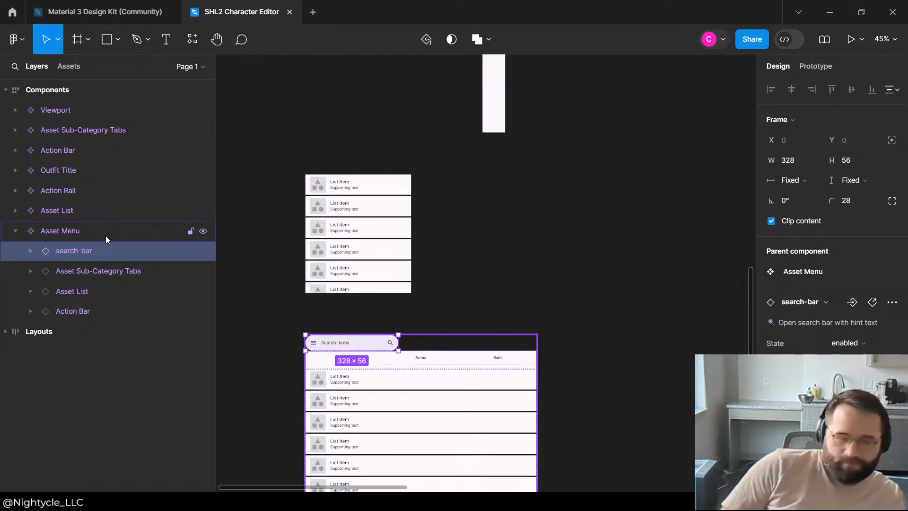
{"action": "right_click", "coordinate": [105, 251]}
{"action": "left_click", "coordinate": [767, 191]}
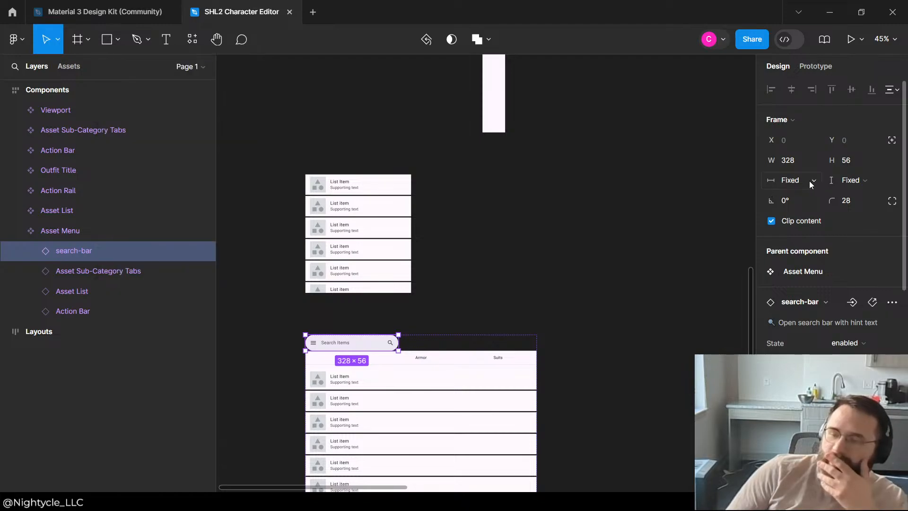
{"action": "left_click", "coordinate": [794, 180]}
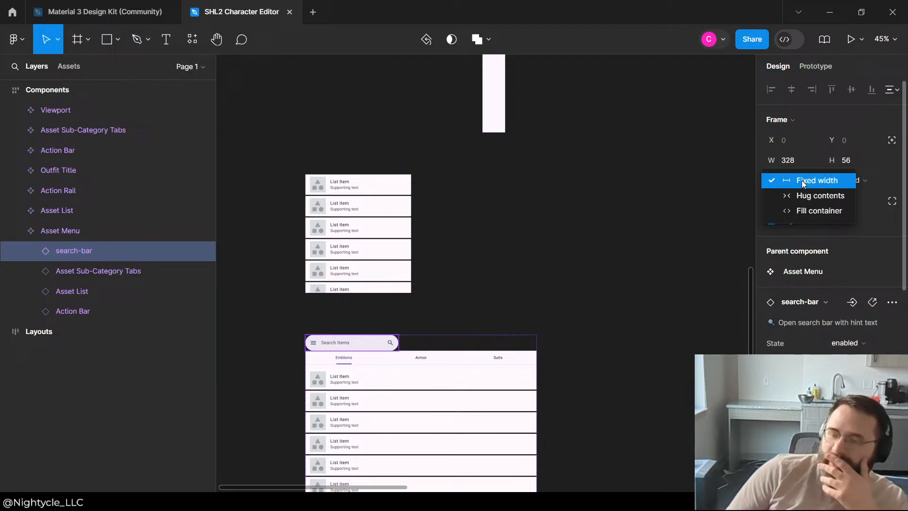
{"action": "left_click", "coordinate": [820, 211]}
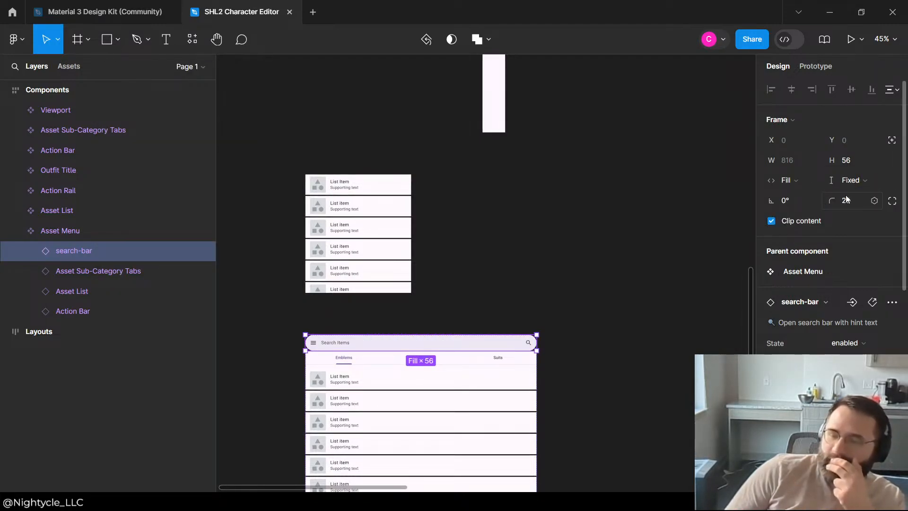
{"action": "left_click", "coordinate": [846, 180]}
{"action": "left_click", "coordinate": [836, 197]}
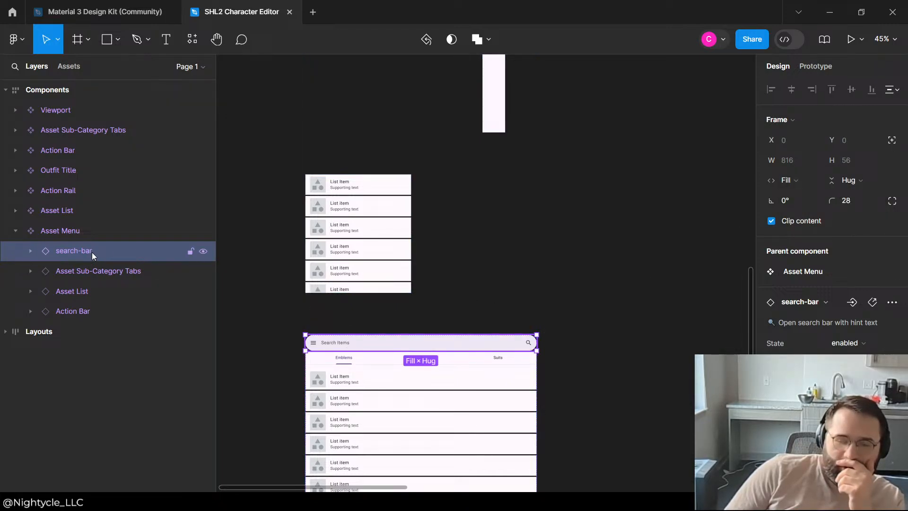
{"action": "mouse_move", "coordinate": [92, 251]}
{"action": "left_mouse_down"}
{"action": "mouse_move", "coordinate": [92, 304]}
{"action": "mouse_move", "coordinate": [93, 258]}
{"action": "left_mouse_up"}
{"action": "left_click", "coordinate": [516, 271]}
{"action": "left_click", "coordinate": [614, 257]}
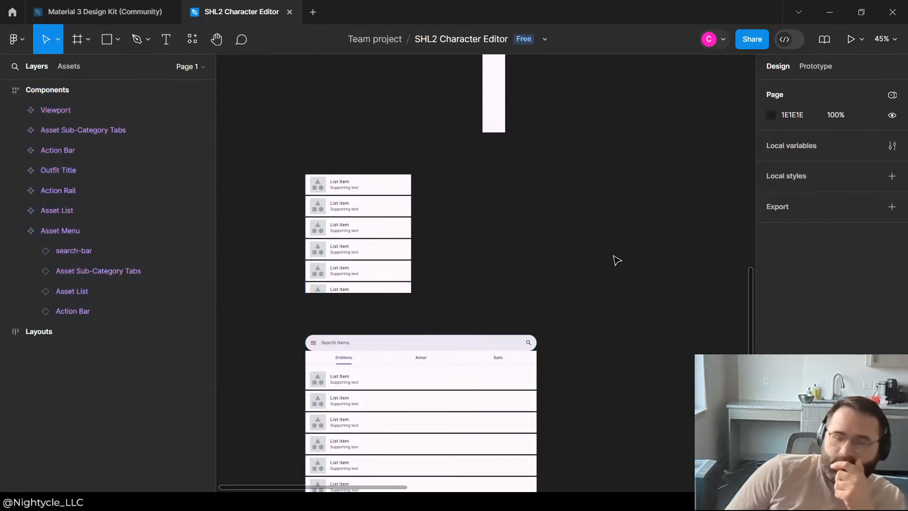
Step: Group the Asset Sub-Category Tabs, Asset List and Action Bar layers inside Asset Menu
{"action": "left_click", "coordinate": [100, 254]}
{"action": "left_click", "coordinate": [99, 266]}
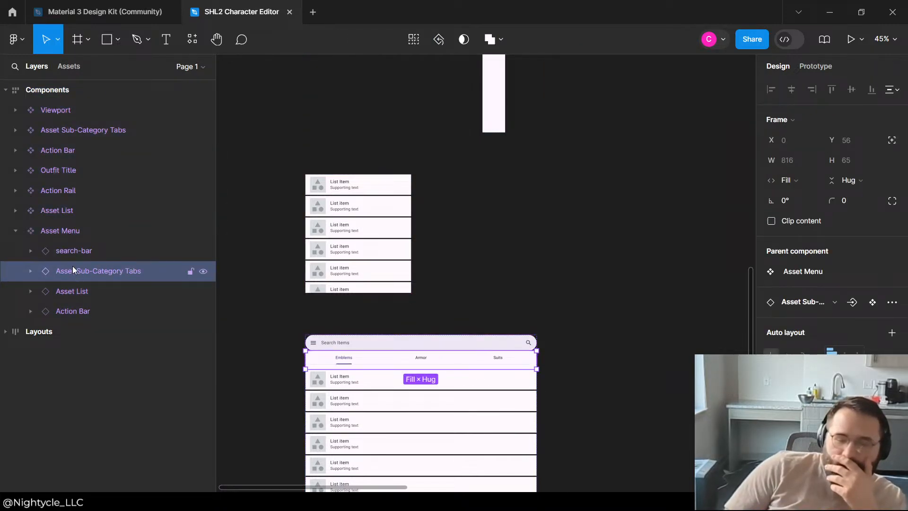
{"action": "left_click", "coordinate": [64, 292]}
{"action": "scroll", "coordinate": [423, 298], "scroll_direction": "down", "scroll_amount": 3}
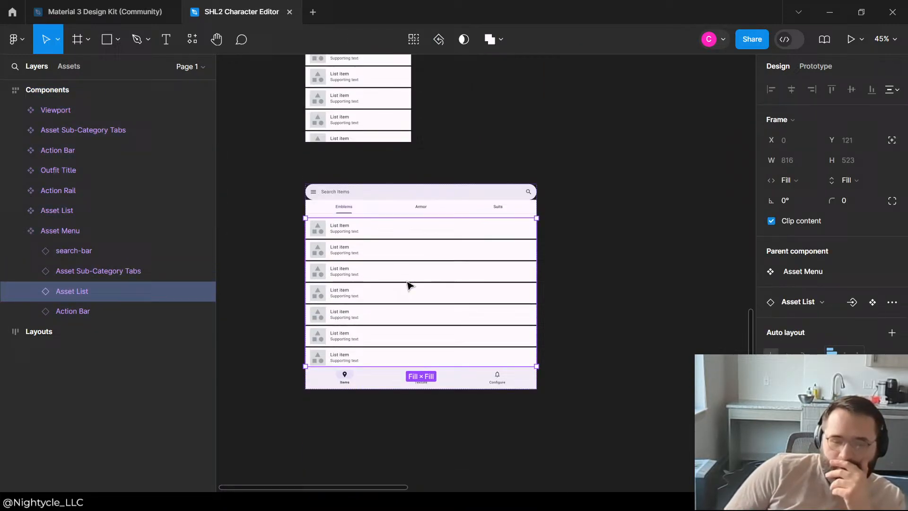
{"action": "left_click", "coordinate": [90, 309]}
{"action": "left_click", "coordinate": [100, 271]}
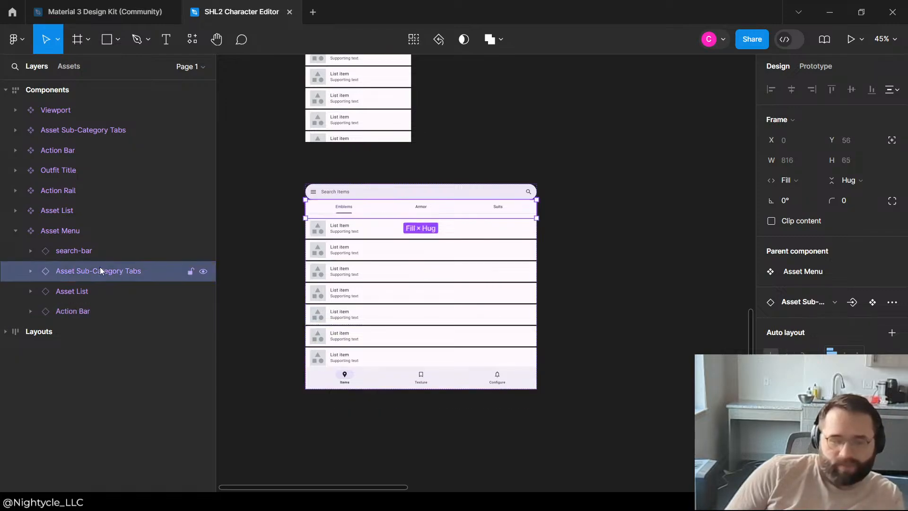
{"action": "left_click", "coordinate": [89, 297], "text": "shift"}
{"action": "left_click", "coordinate": [86, 312], "text": "shift"}
{"action": "key", "text": "ctrl+g"}
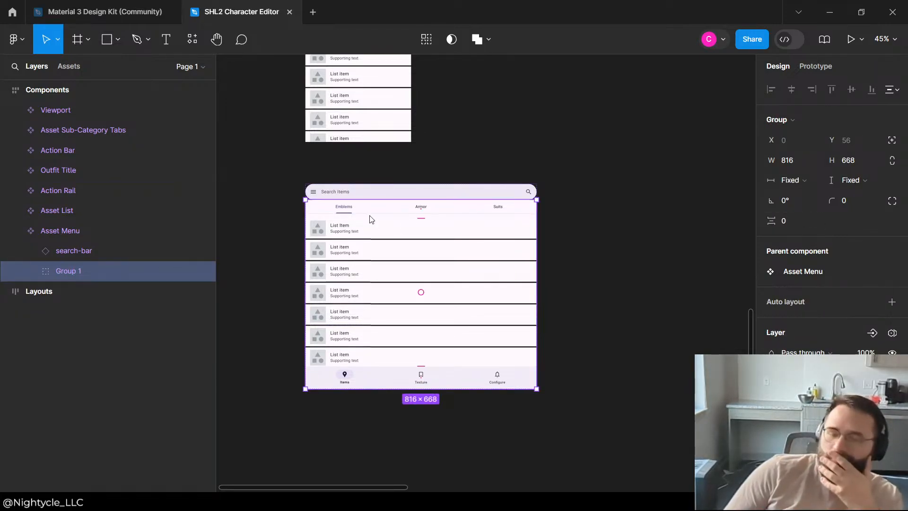
Step: Make the new group fill its container in width and height, and add vertical auto layout to it
{"action": "left_click", "coordinate": [805, 179]}
{"action": "left_click", "coordinate": [821, 196]}
{"action": "left_click", "coordinate": [864, 180]}
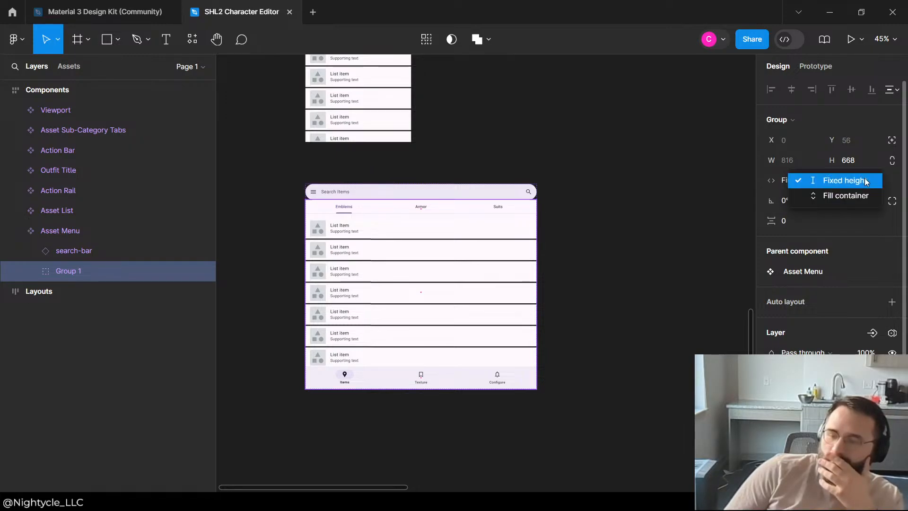
{"action": "left_click", "coordinate": [847, 197]}
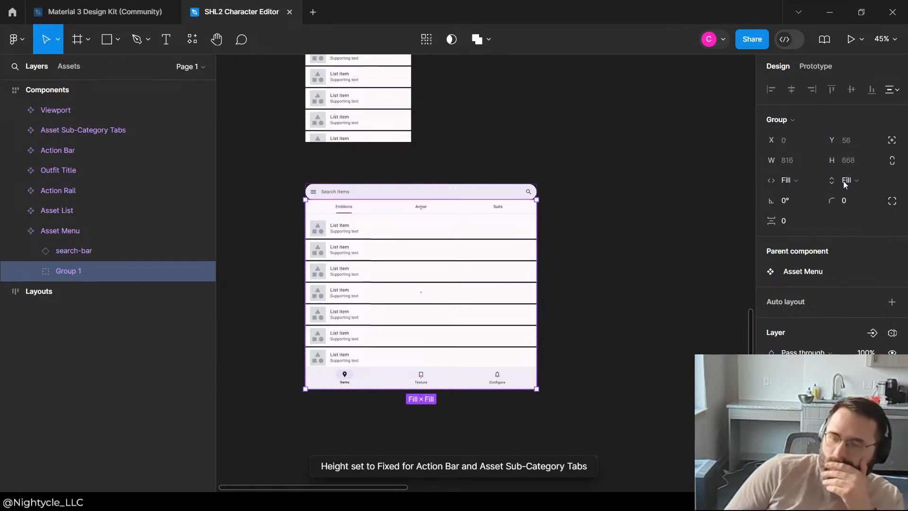
{"action": "scroll", "coordinate": [829, 256], "scroll_direction": "down", "scroll_amount": 2}
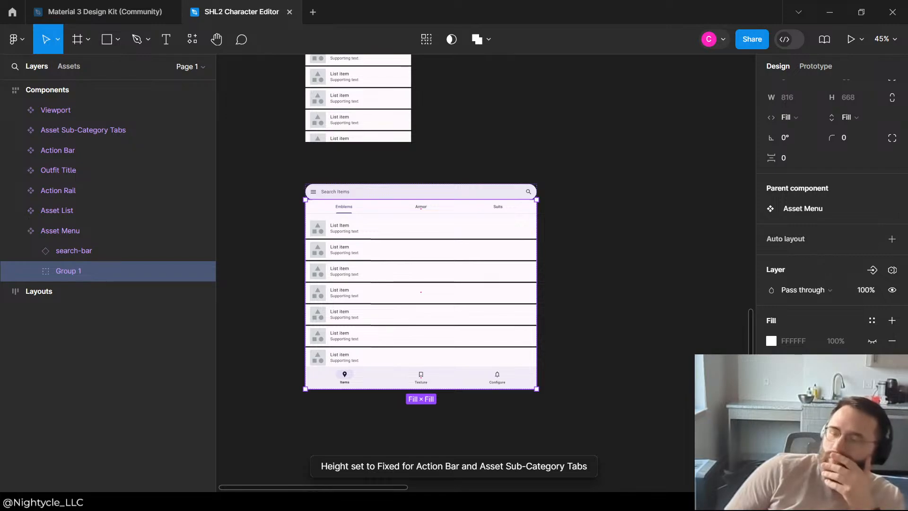
{"action": "left_click", "coordinate": [893, 244]}
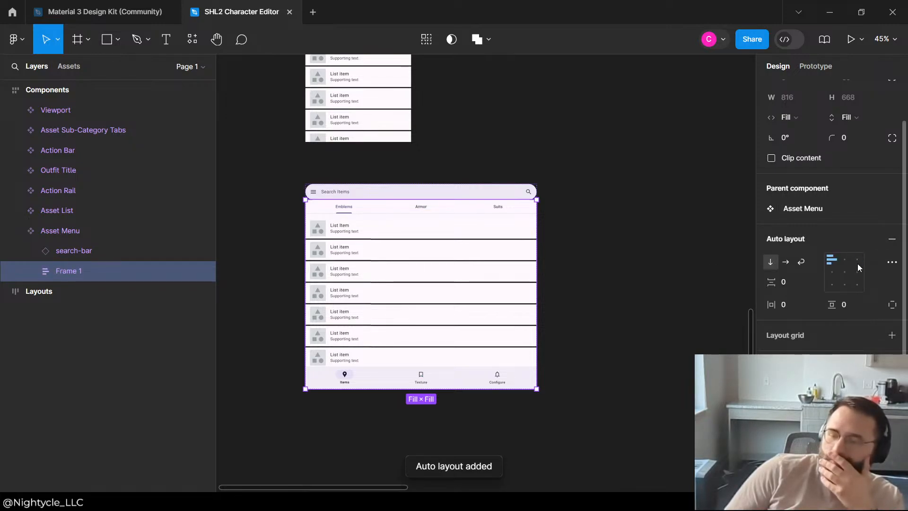
{"action": "left_click", "coordinate": [595, 180]}
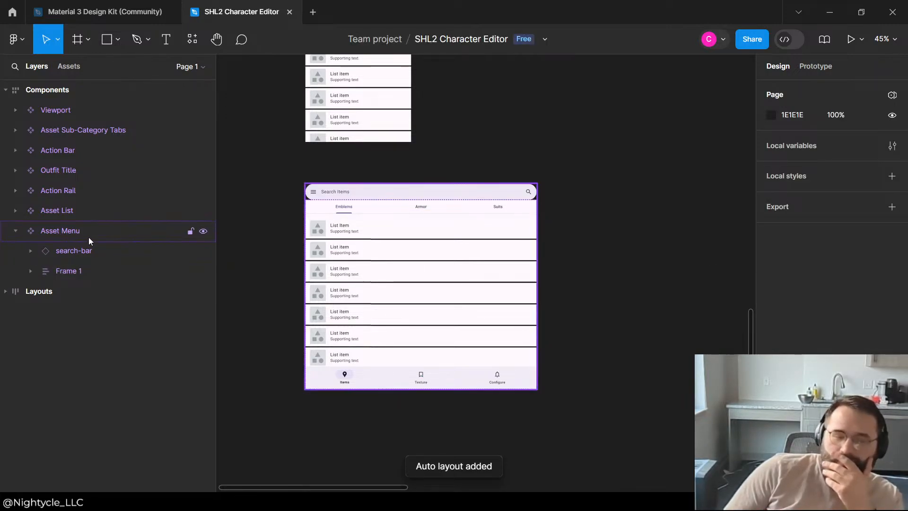
Step: Set the auto layout gap between items in the Asset Menu component to 10
{"action": "left_click", "coordinate": [88, 235]}
{"action": "scroll", "coordinate": [808, 310], "scroll_direction": "down", "scroll_amount": 2}
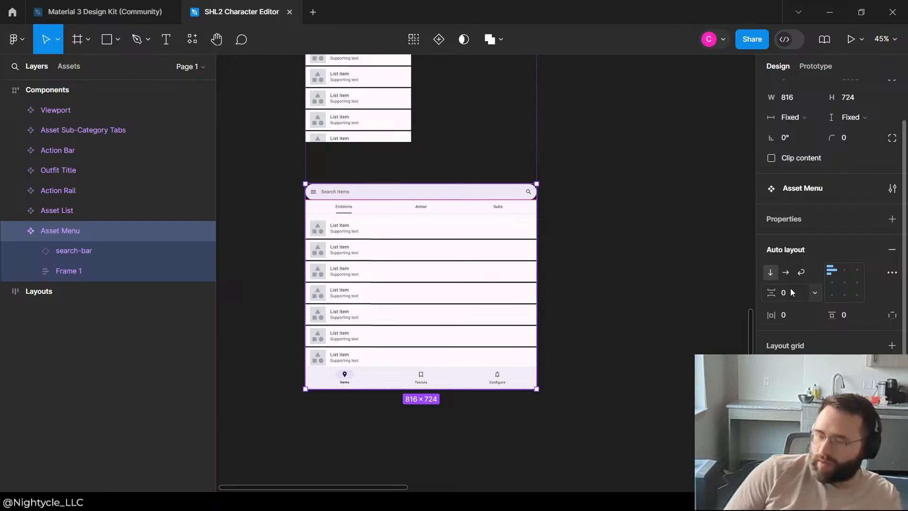
{"action": "left_click", "coordinate": [791, 292]}
{"action": "key", "text": "Return"}
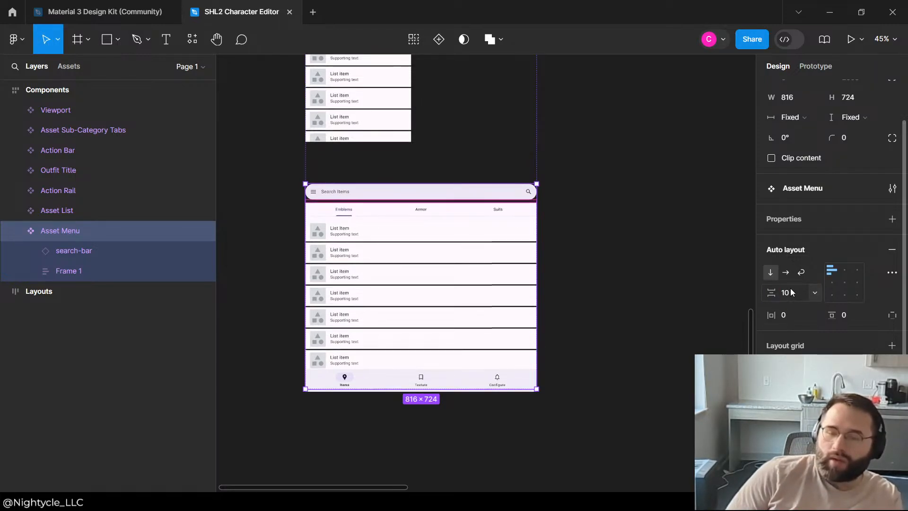
{"action": "left_click", "coordinate": [655, 276]}
Step: Set the horizontal and vertical padding of the Asset Menu component to 5
{"action": "scroll", "coordinate": [490, 255], "scroll_direction": "up", "scroll_amount": 2}
{"action": "scroll", "coordinate": [490, 255], "scroll_direction": "down", "scroll_amount": 5}
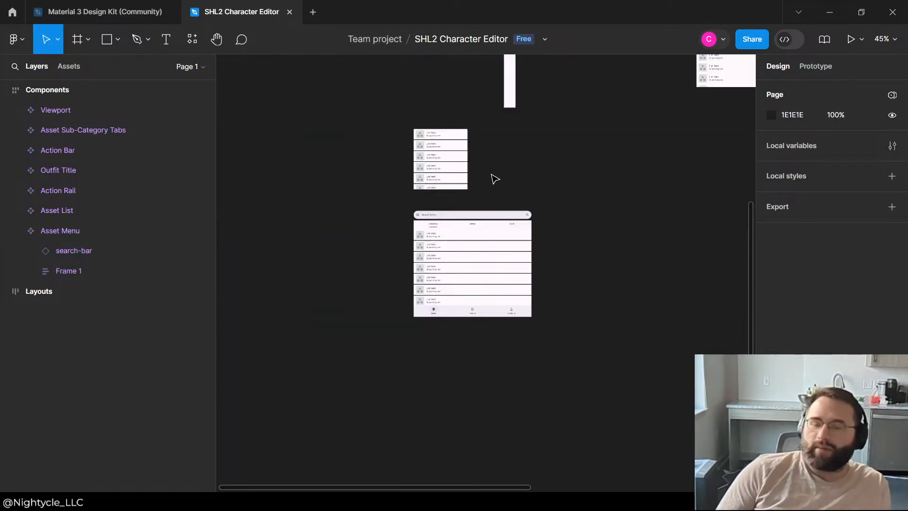
{"action": "left_click", "coordinate": [473, 241]}
{"action": "scroll", "coordinate": [349, 252], "scroll_direction": "down", "scroll_amount": 4}
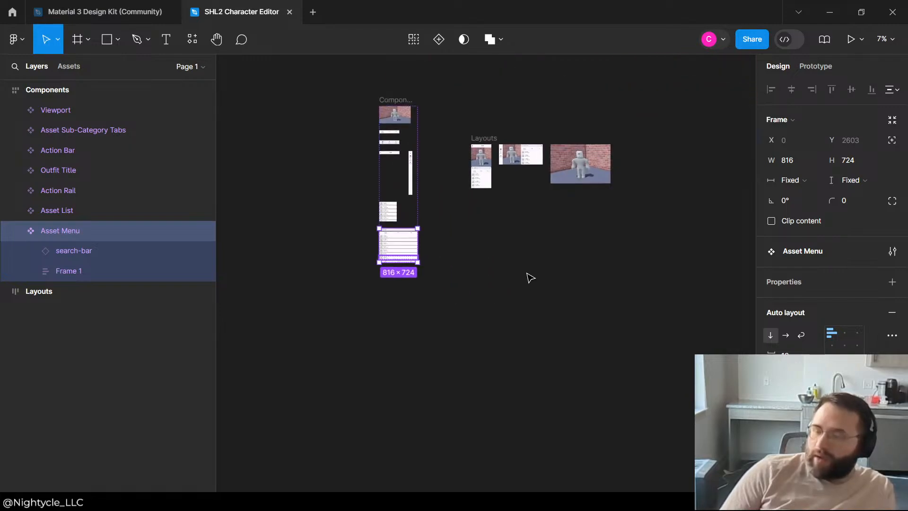
Step: Examine how the Asset Menu spacing looks in the Layouts phone frames and in the Components frame
{"action": "scroll", "coordinate": [529, 277], "scroll_direction": "up", "scroll_amount": 5}
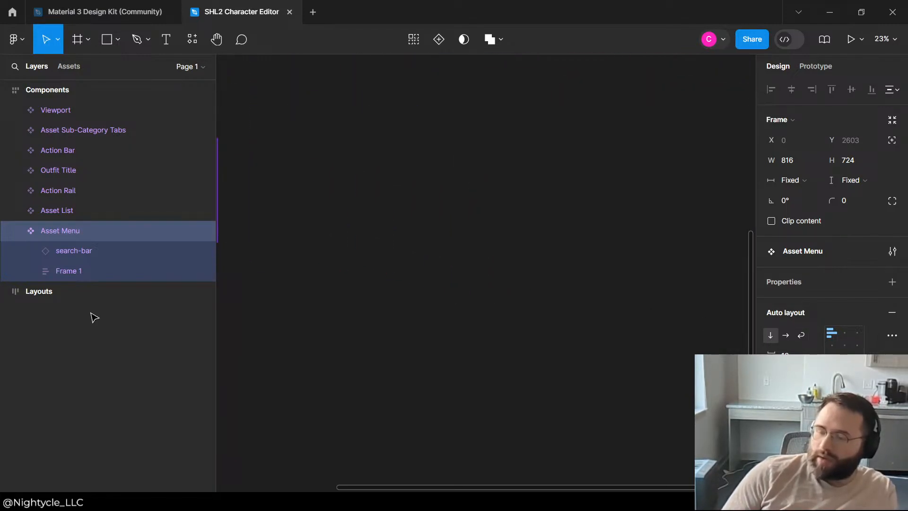
{"action": "scroll", "coordinate": [326, 301], "scroll_direction": "down", "scroll_amount": 5}
{"action": "scroll", "coordinate": [316, 228], "scroll_direction": "up", "scroll_amount": 5}
{"action": "scroll", "coordinate": [391, 309], "scroll_direction": "down", "scroll_amount": 6}
{"action": "scroll", "coordinate": [377, 279], "scroll_direction": "up", "scroll_amount": 5}
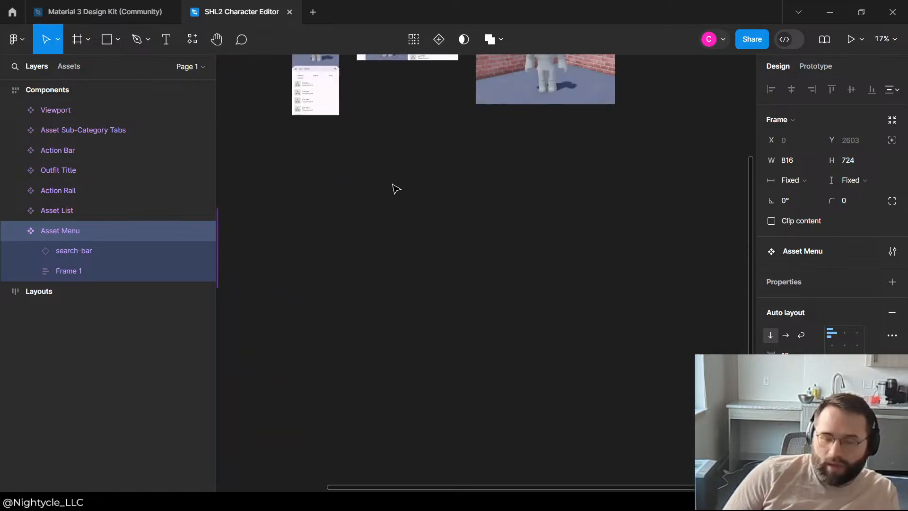
{"action": "scroll", "coordinate": [325, 102], "scroll_direction": "up", "scroll_amount": 6}
{"action": "left_click", "coordinate": [416, 323]}
{"action": "scroll", "coordinate": [333, 355], "scroll_direction": "up", "scroll_amount": 4}
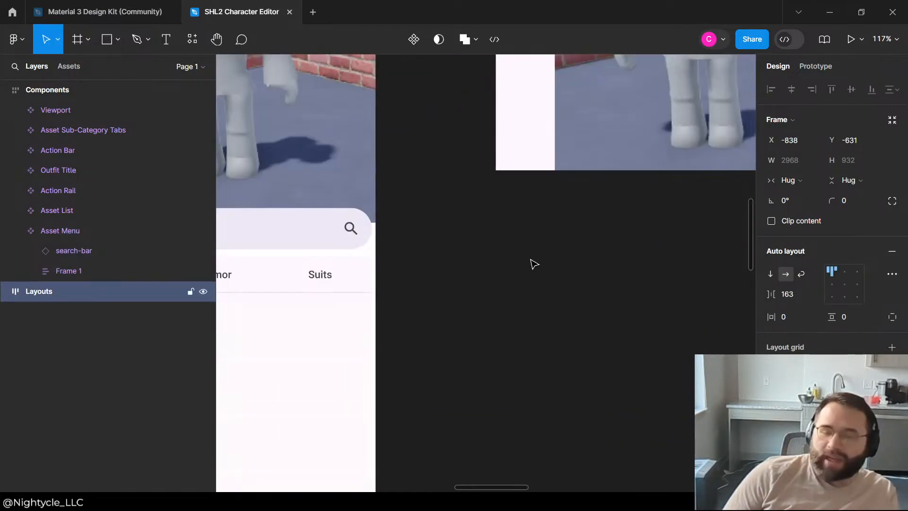
{"action": "scroll", "coordinate": [331, 234], "scroll_direction": "down", "scroll_amount": 2}
{"action": "left_click", "coordinate": [340, 345]}
{"action": "left_click", "coordinate": [340, 345]}
{"action": "scroll", "coordinate": [511, 268], "scroll_direction": "down", "scroll_amount": 5}
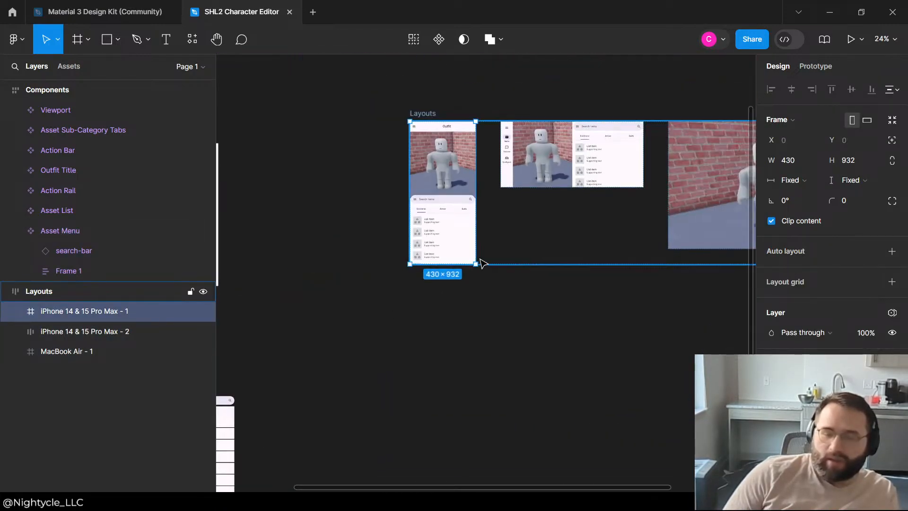
{"action": "scroll", "coordinate": [384, 298], "scroll_direction": "up", "scroll_amount": 3}
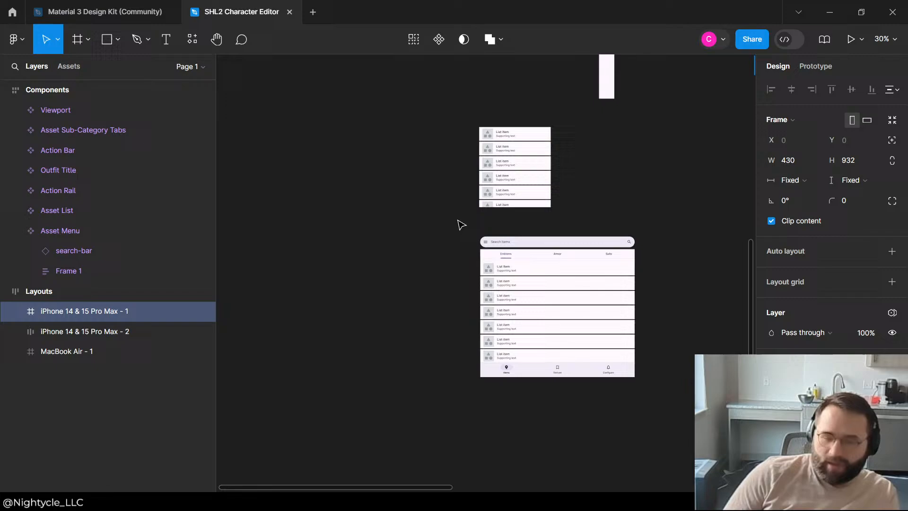
Step: Add a white FFFFFF fill at 100% to the Asset Menu component
{"action": "left_click", "coordinate": [525, 195]}
{"action": "left_click", "coordinate": [588, 213]}
{"action": "scroll", "coordinate": [568, 416], "scroll_direction": "up", "scroll_amount": 3}
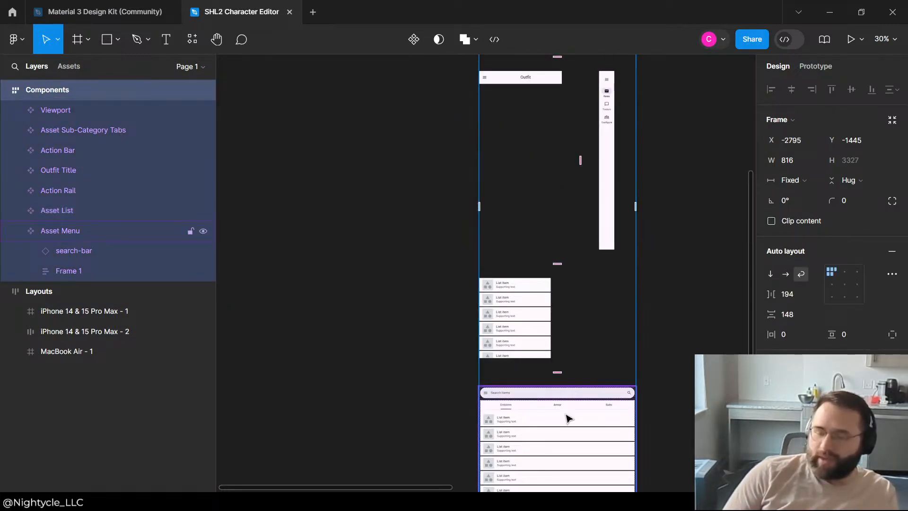
{"action": "left_click", "coordinate": [568, 415]}
{"action": "scroll", "coordinate": [822, 340], "scroll_direction": "down", "scroll_amount": 2}
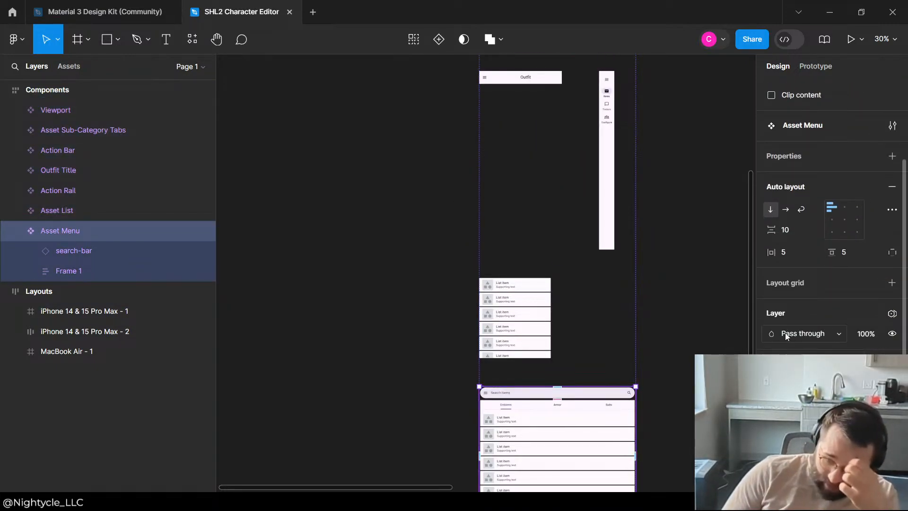
{"action": "left_click", "coordinate": [785, 333]}
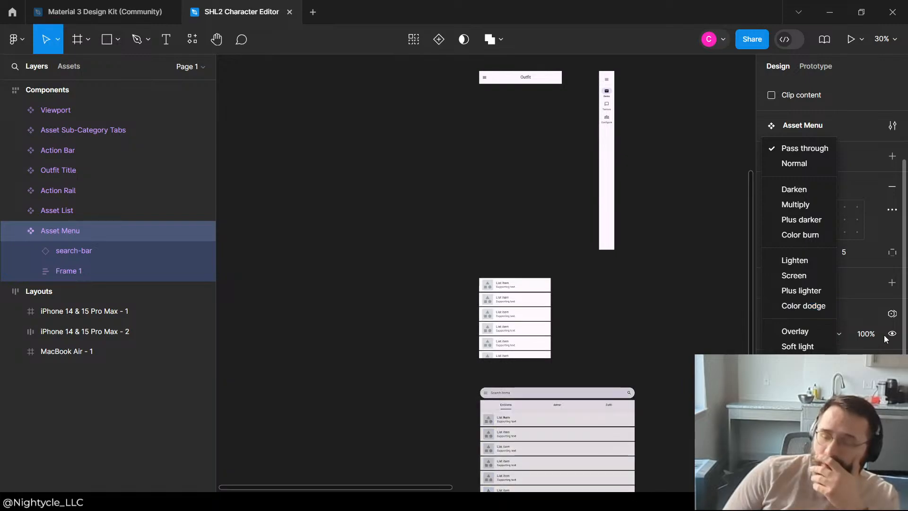
{"action": "key", "text": "Escape"}
{"action": "scroll", "coordinate": [862, 291], "scroll_direction": "down", "scroll_amount": 3}
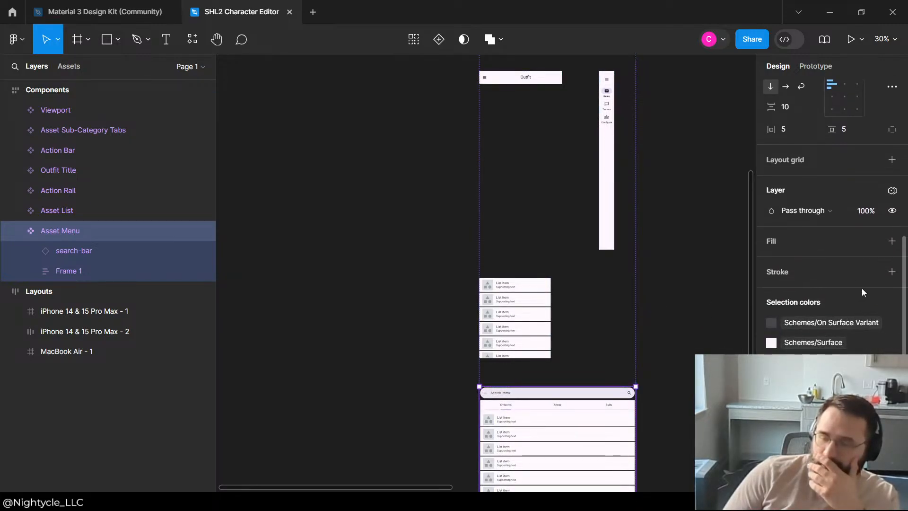
{"action": "left_click", "coordinate": [891, 240]}
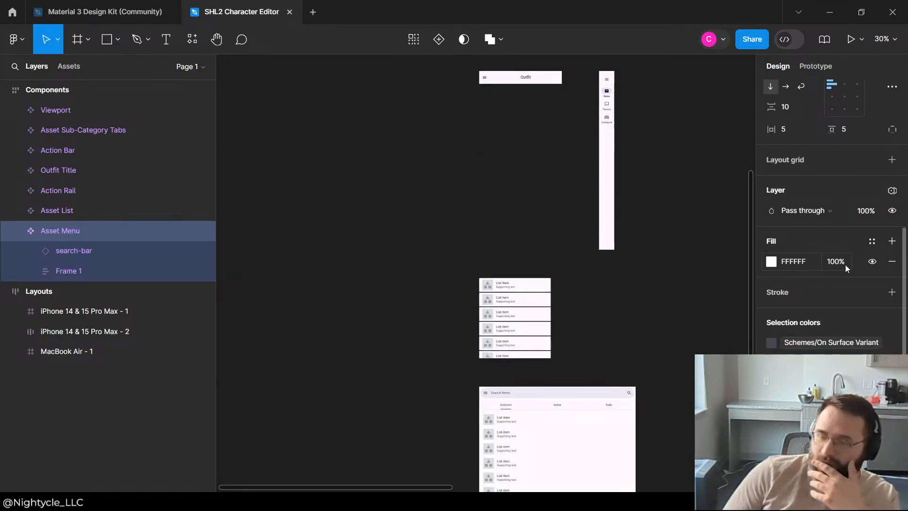
{"action": "left_click", "coordinate": [671, 351]}
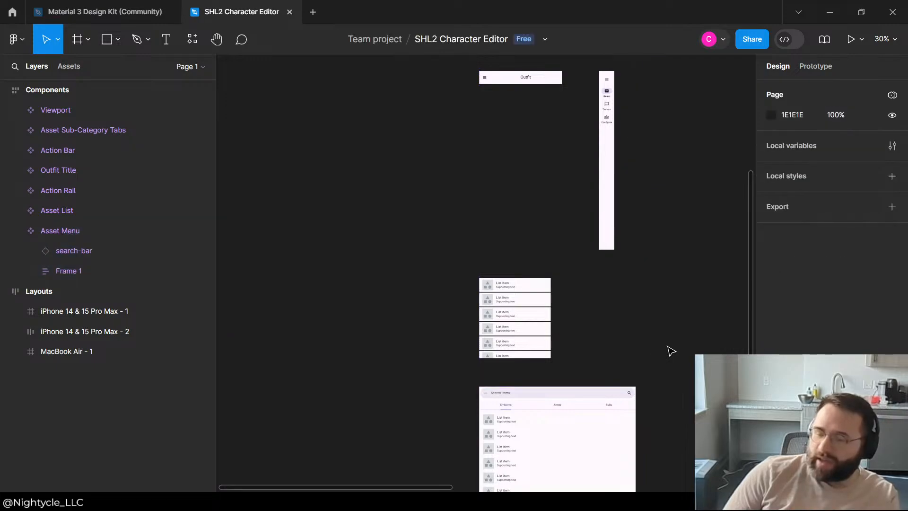
Step: Set the vertical padding of the Asset Menu component to 10
{"action": "left_click", "coordinate": [599, 397]}
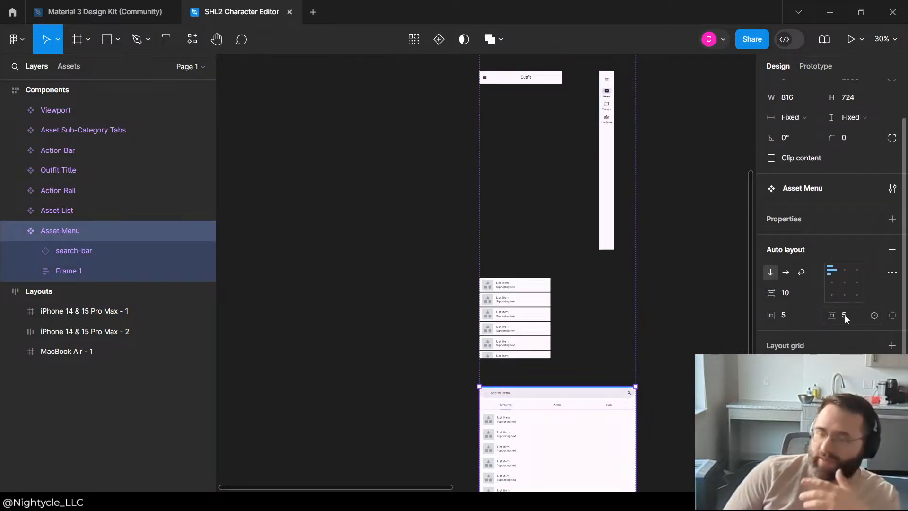
{"action": "left_click", "coordinate": [845, 316]}
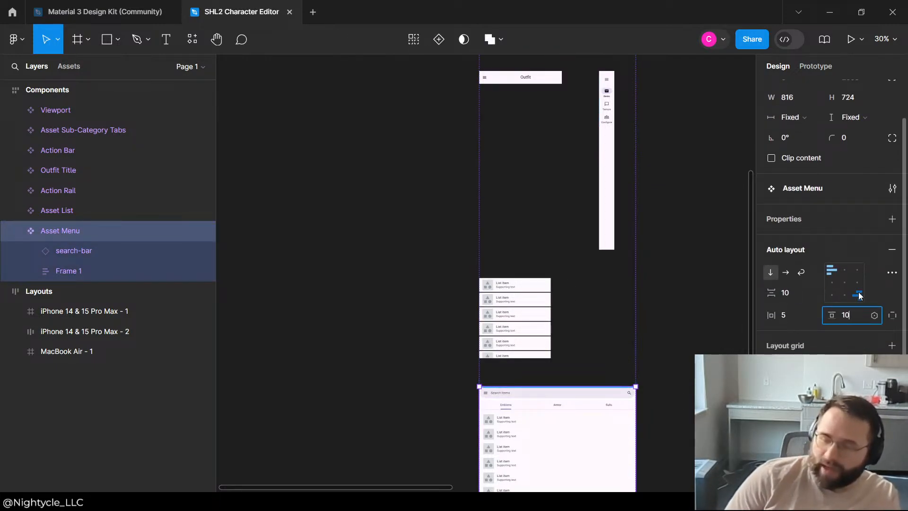
{"action": "type", "text": "10"}
{"action": "key", "text": "Return"}
{"action": "left_click", "coordinate": [535, 373]}
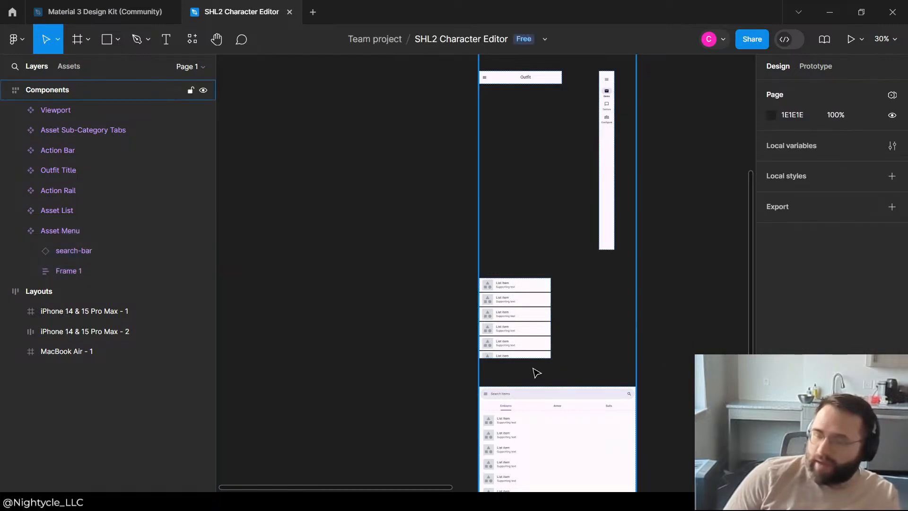
Step: Set the horizontal padding of the Asset Menu component to 10
{"action": "scroll", "coordinate": [557, 371], "scroll_direction": "down", "scroll_amount": 3}
{"action": "scroll", "coordinate": [597, 395], "scroll_direction": "up", "scroll_amount": 5}
{"action": "scroll", "coordinate": [511, 298], "scroll_direction": "down", "scroll_amount": 5}
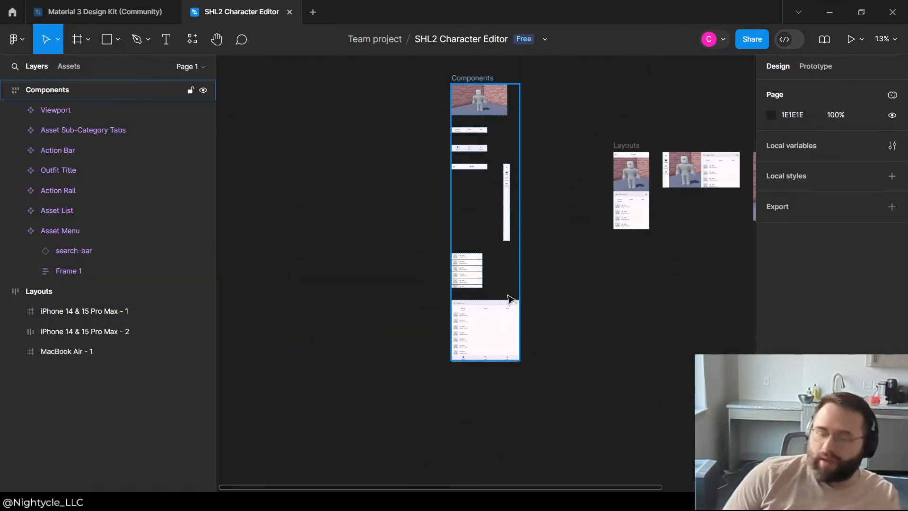
{"action": "left_click", "coordinate": [512, 312]}
{"action": "scroll", "coordinate": [788, 294], "scroll_direction": "down", "scroll_amount": 2}
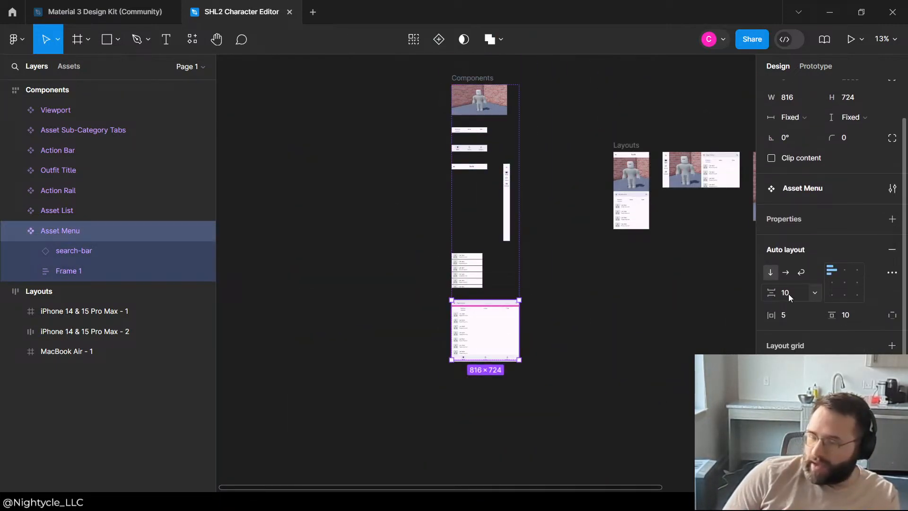
{"action": "left_click", "coordinate": [792, 310]}
{"action": "type", "text": "10"}
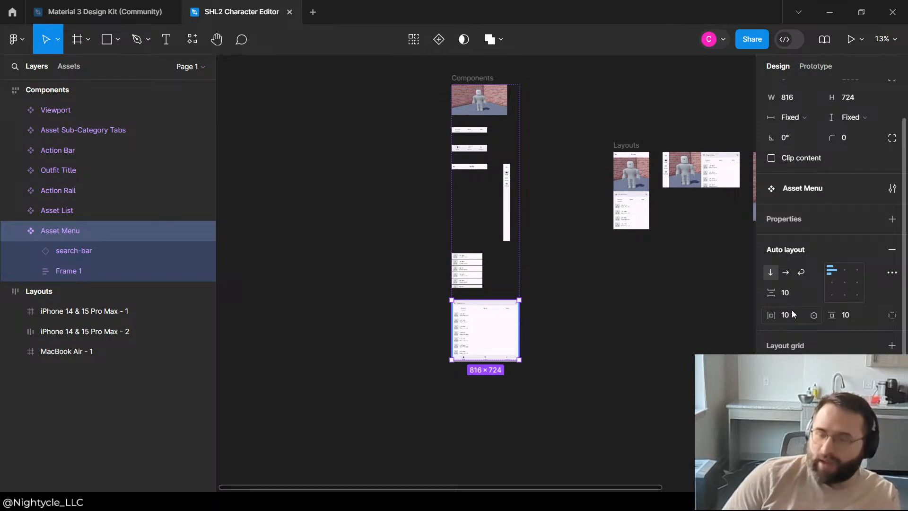
{"action": "left_click", "coordinate": [608, 300]}
Step: Examine the search bar, tabs and list spacing beneath the character viewport in the portrait phone layout
{"action": "scroll", "coordinate": [660, 208], "scroll_direction": "up", "scroll_amount": 10}
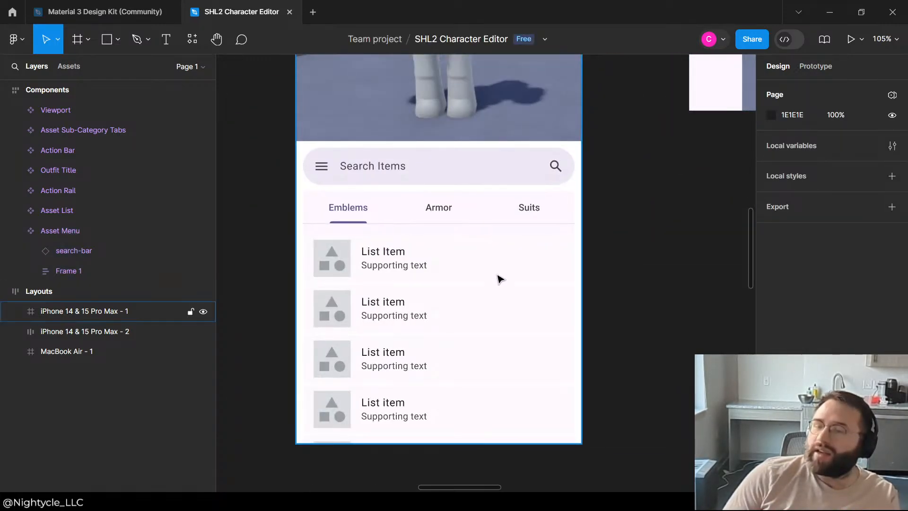
{"action": "left_click", "coordinate": [492, 193]}
{"action": "scroll", "coordinate": [643, 224], "scroll_direction": "up", "scroll_amount": 3}
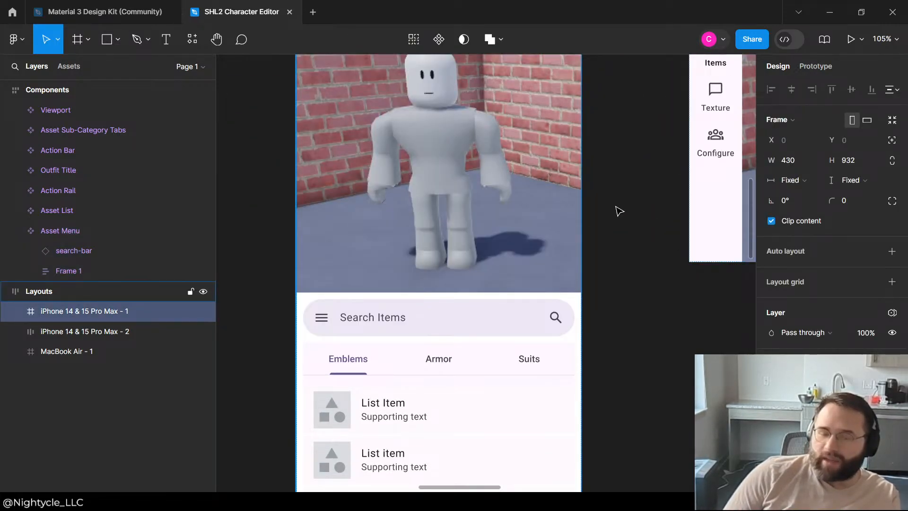
{"action": "left_click", "coordinate": [619, 211]}
{"action": "scroll", "coordinate": [512, 201], "scroll_direction": "down", "scroll_amount": 2}
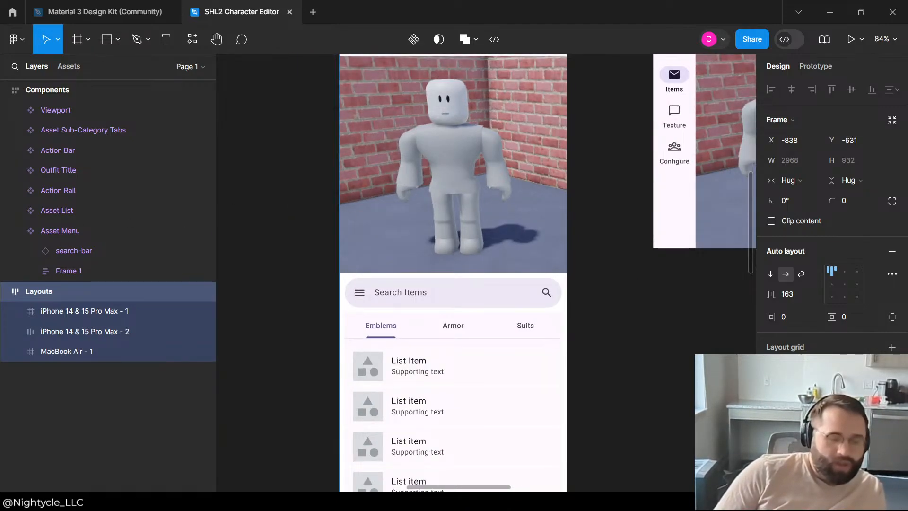
{"action": "left_click", "coordinate": [331, 268]}
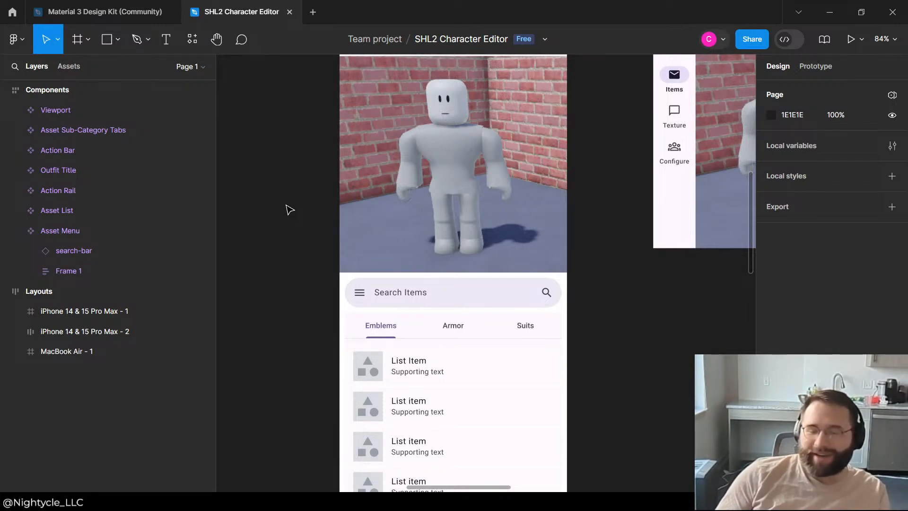
{"action": "scroll", "coordinate": [391, 258], "scroll_direction": "up", "scroll_amount": 3}
{"action": "scroll", "coordinate": [391, 208], "scroll_direction": "down", "scroll_amount": 5}
{"action": "scroll", "coordinate": [388, 233], "scroll_direction": "up", "scroll_amount": 5}
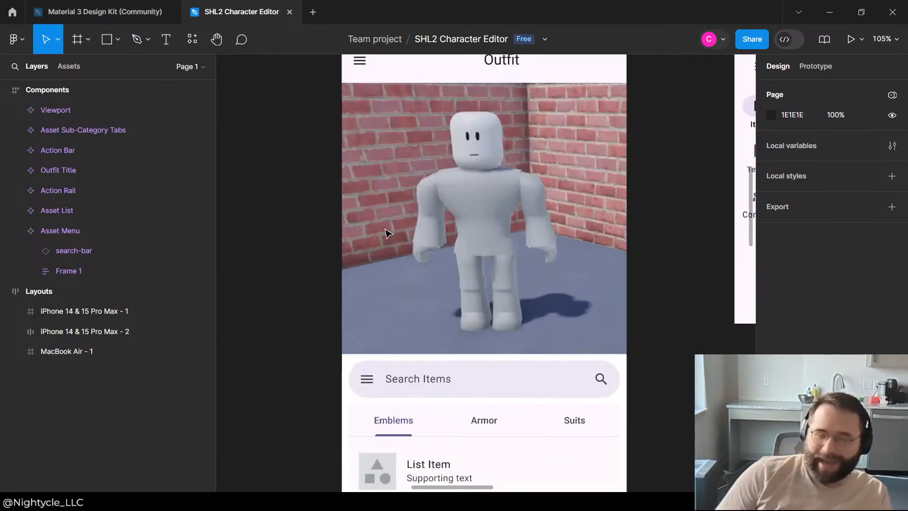
{"action": "scroll", "coordinate": [612, 179], "scroll_direction": "up", "scroll_amount": 4}
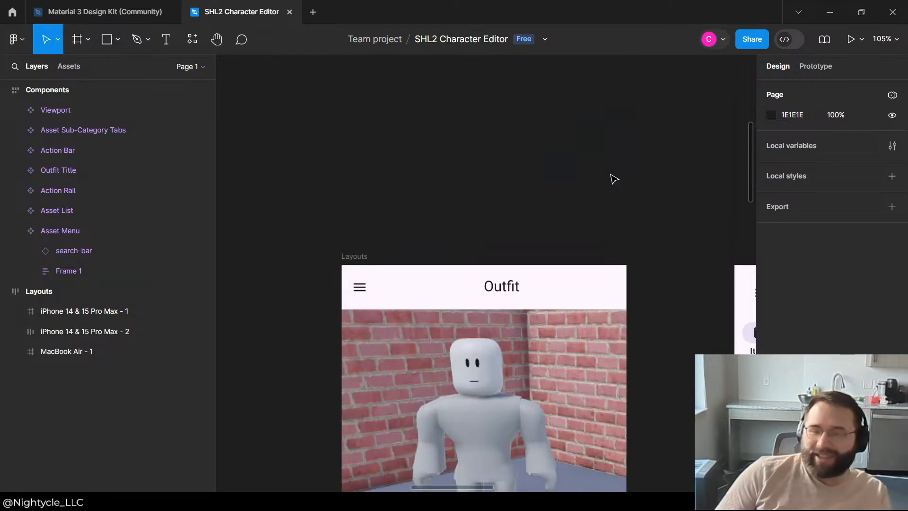
{"action": "scroll", "coordinate": [612, 179], "scroll_direction": "down", "scroll_amount": 5}
{"action": "scroll", "coordinate": [623, 315], "scroll_direction": "up", "scroll_amount": 5}
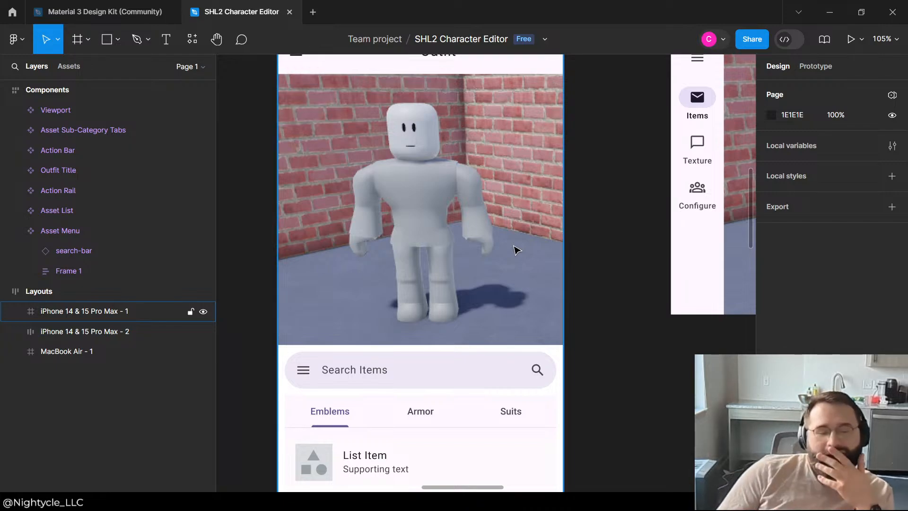
{"action": "left_click", "coordinate": [574, 164]}
{"action": "scroll", "coordinate": [435, 161], "scroll_direction": "down", "scroll_amount": 2}
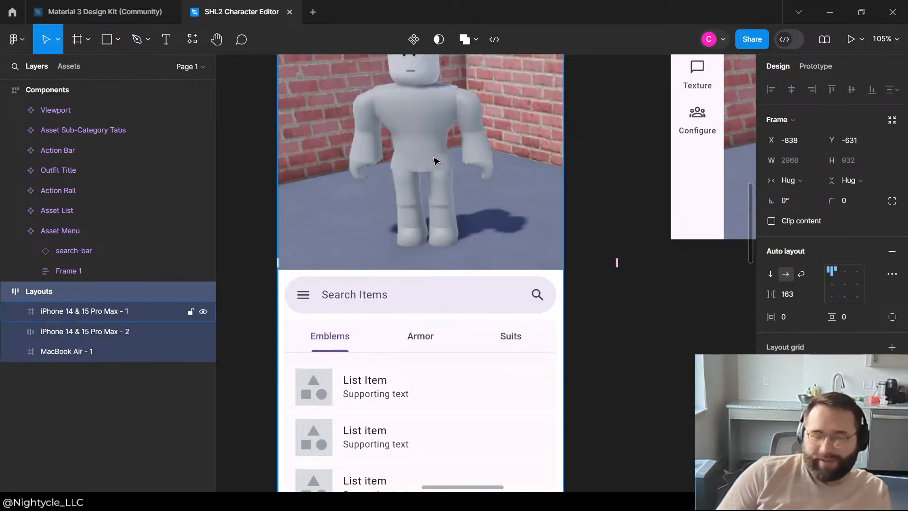
{"action": "scroll", "coordinate": [432, 158], "scroll_direction": "up", "scroll_amount": 2}
{"action": "scroll", "coordinate": [435, 162], "scroll_direction": "down", "scroll_amount": 2}
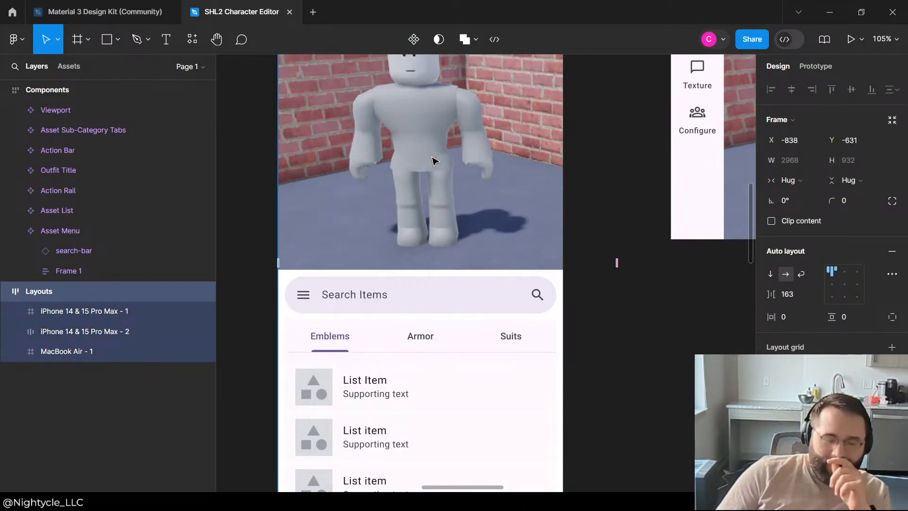
{"action": "scroll", "coordinate": [433, 159], "scroll_direction": "up", "scroll_amount": 2}
{"action": "left_click", "coordinate": [487, 239]}
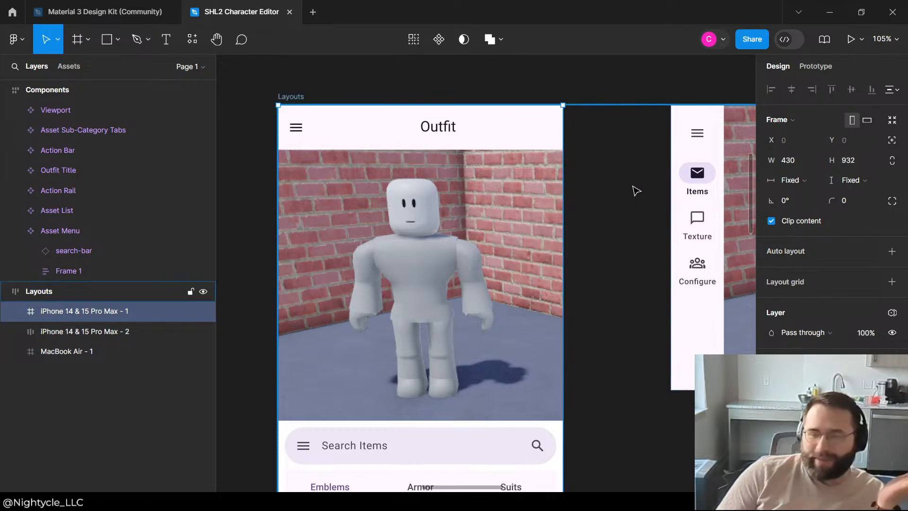
{"action": "left_click", "coordinate": [589, 194]}
{"action": "scroll", "coordinate": [589, 194], "scroll_direction": "down", "scroll_amount": 2}
{"action": "scroll", "coordinate": [589, 194], "scroll_direction": "down", "scroll_amount": 4}
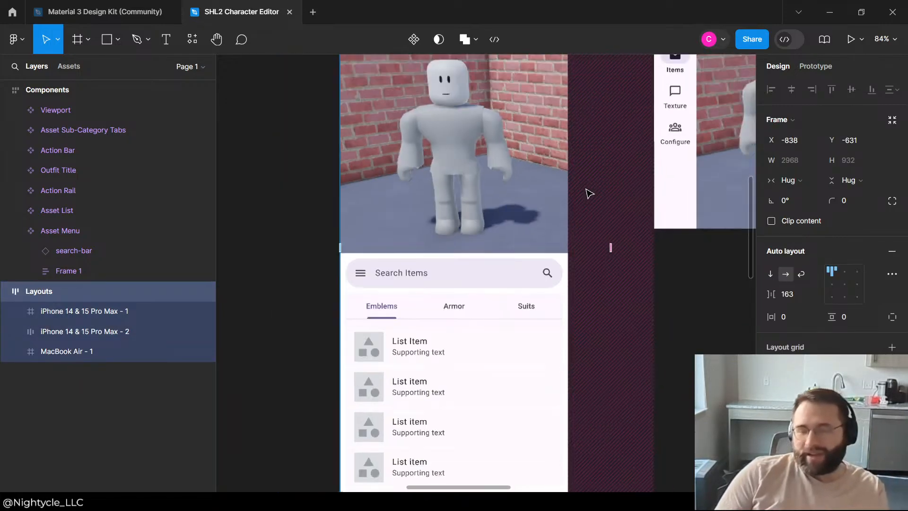
{"action": "left_click", "coordinate": [397, 194]}
{"action": "scroll", "coordinate": [482, 185], "scroll_direction": "up", "scroll_amount": 4}
{"action": "scroll", "coordinate": [481, 184], "scroll_direction": "down", "scroll_amount": 1}
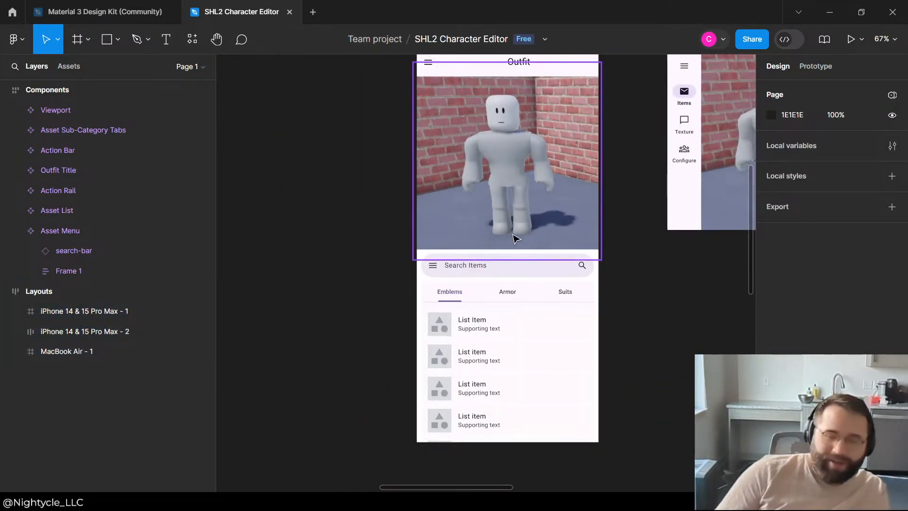
{"action": "scroll", "coordinate": [468, 222], "scroll_direction": "up", "scroll_amount": 4}
{"action": "scroll", "coordinate": [545, 204], "scroll_direction": "down", "scroll_amount": 3}
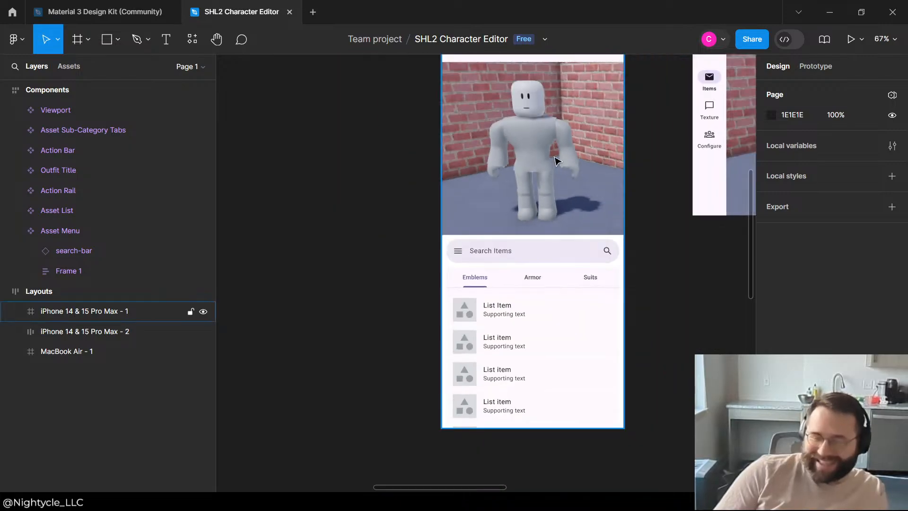
{"action": "scroll", "coordinate": [556, 158], "scroll_direction": "up", "scroll_amount": 3}
{"action": "scroll", "coordinate": [558, 307], "scroll_direction": "down", "scroll_amount": 4}
{"action": "scroll", "coordinate": [567, 340], "scroll_direction": "up", "scroll_amount": 4}
{"action": "scroll", "coordinate": [586, 331], "scroll_direction": "down", "scroll_amount": 3}
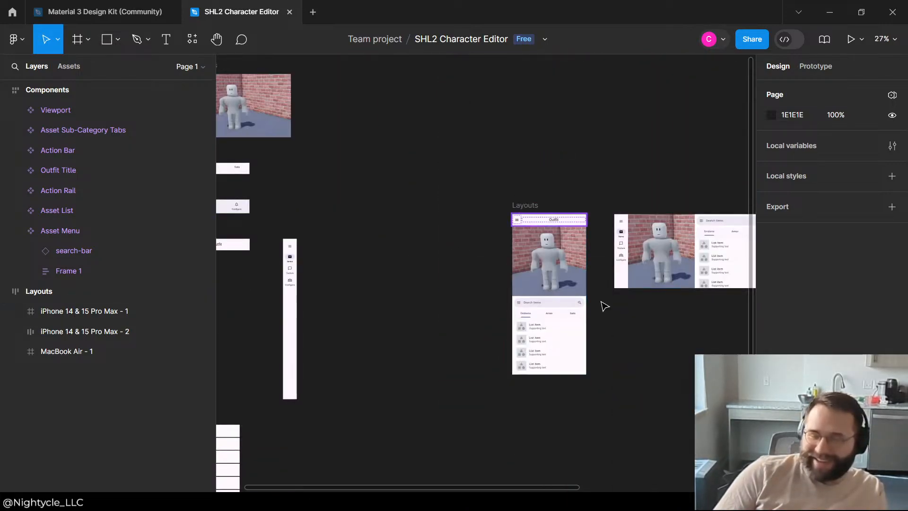
Step: Inspect the landscape phone layout and its Asset Menu instance beside the character viewport
{"action": "scroll", "coordinate": [527, 251], "scroll_direction": "up", "scroll_amount": 5}
{"action": "scroll", "coordinate": [536, 248], "scroll_direction": "down", "scroll_amount": 2}
{"action": "scroll", "coordinate": [536, 249], "scroll_direction": "down", "scroll_amount": 4}
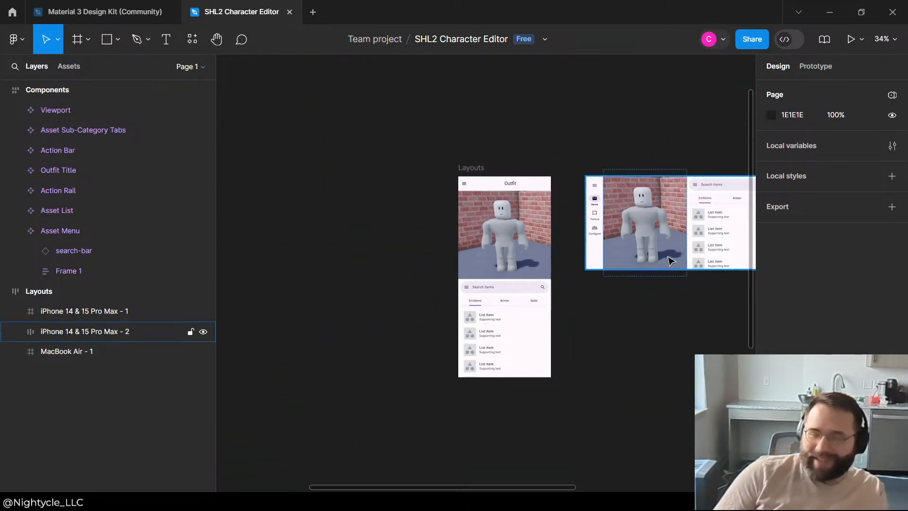
{"action": "scroll", "coordinate": [604, 263], "scroll_direction": "up", "scroll_amount": 4}
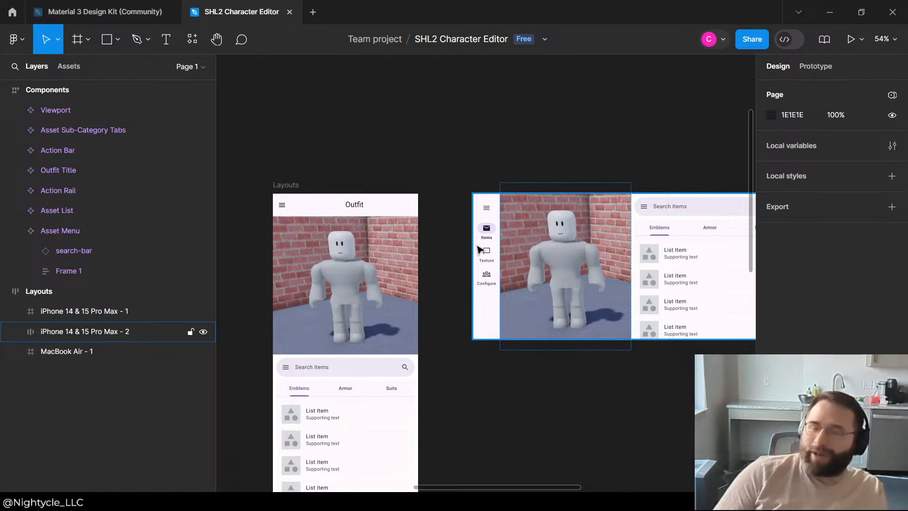
{"action": "left_click", "coordinate": [480, 250]}
{"action": "left_click", "coordinate": [512, 127]}
{"action": "scroll", "coordinate": [642, 142], "scroll_direction": "down", "scroll_amount": 3}
{"action": "scroll", "coordinate": [681, 173], "scroll_direction": "up", "scroll_amount": 3}
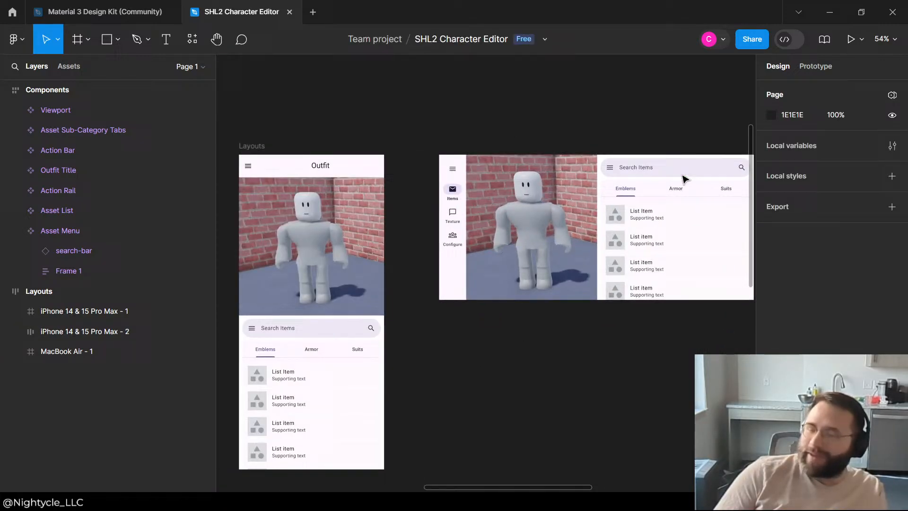
{"action": "left_click", "coordinate": [667, 264]}
{"action": "scroll", "coordinate": [665, 303], "scroll_direction": "down", "scroll_amount": 5}
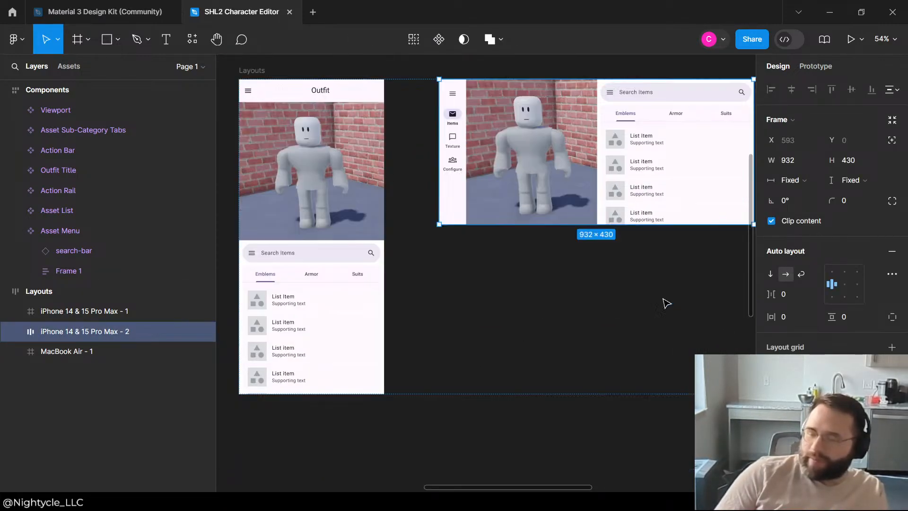
{"action": "left_click", "coordinate": [675, 124]}
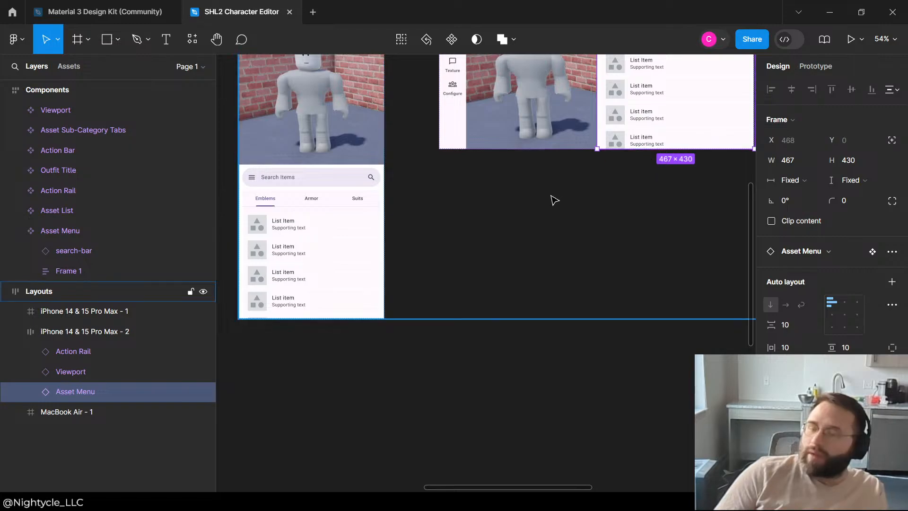
{"action": "scroll", "coordinate": [689, 188], "scroll_direction": "up", "scroll_amount": 7}
{"action": "left_click", "coordinate": [686, 191]}
{"action": "left_click", "coordinate": [627, 279]}
{"action": "scroll", "coordinate": [629, 177], "scroll_direction": "down", "scroll_amount": 5}
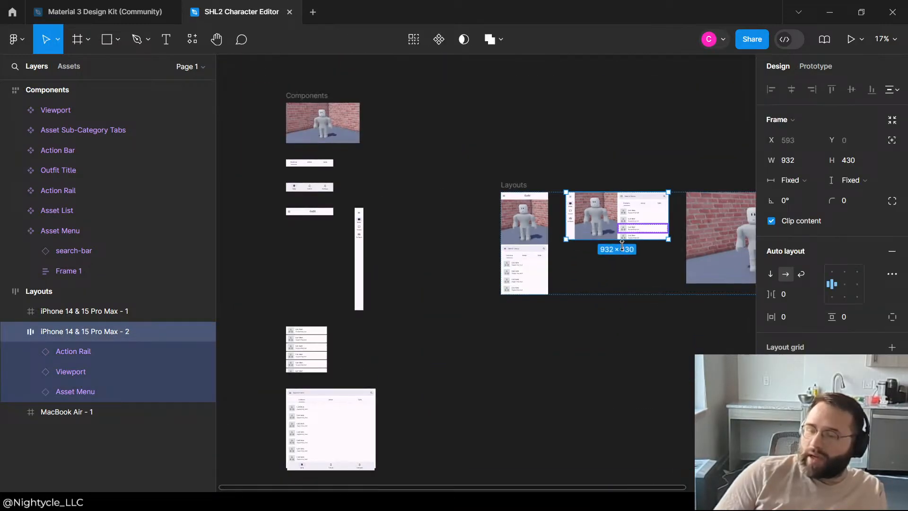
{"action": "left_click", "coordinate": [580, 326]}
{"action": "scroll", "coordinate": [581, 216], "scroll_direction": "up", "scroll_amount": 4}
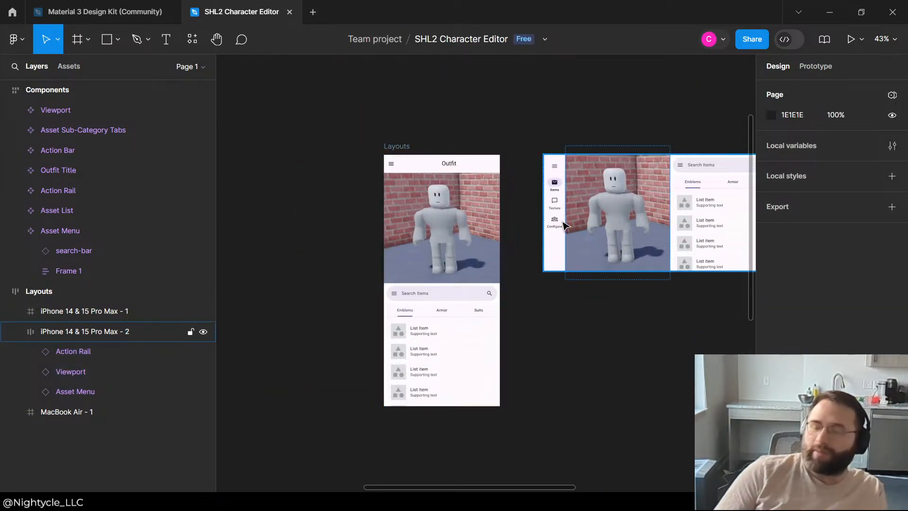
Step: Compare the portrait and landscape phone layouts for the placement of navigation, viewport and asset list
{"action": "scroll", "coordinate": [610, 257], "scroll_direction": "down", "scroll_amount": 2}
{"action": "scroll", "coordinate": [686, 239], "scroll_direction": "up", "scroll_amount": 4}
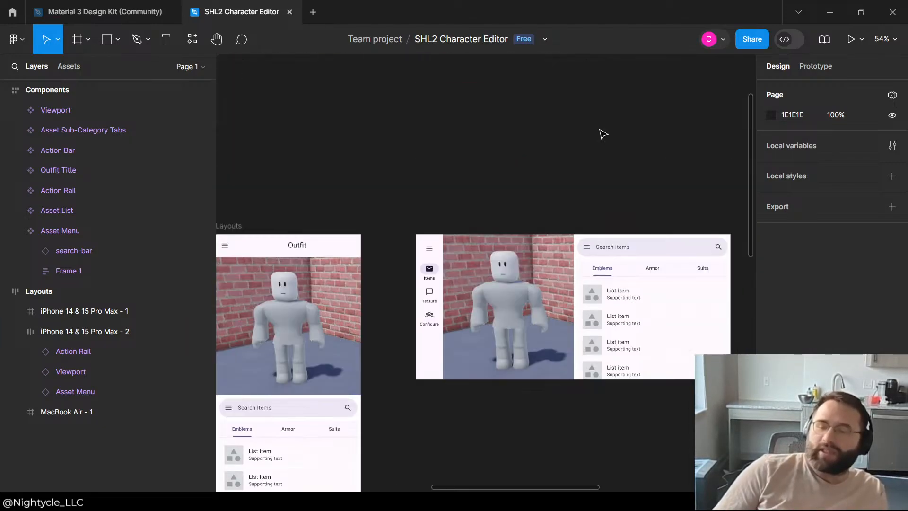
{"action": "scroll", "coordinate": [625, 146], "scroll_direction": "down", "scroll_amount": 2}
{"action": "scroll", "coordinate": [520, 236], "scroll_direction": "up", "scroll_amount": 2}
{"action": "scroll", "coordinate": [454, 221], "scroll_direction": "down", "scroll_amount": 3}
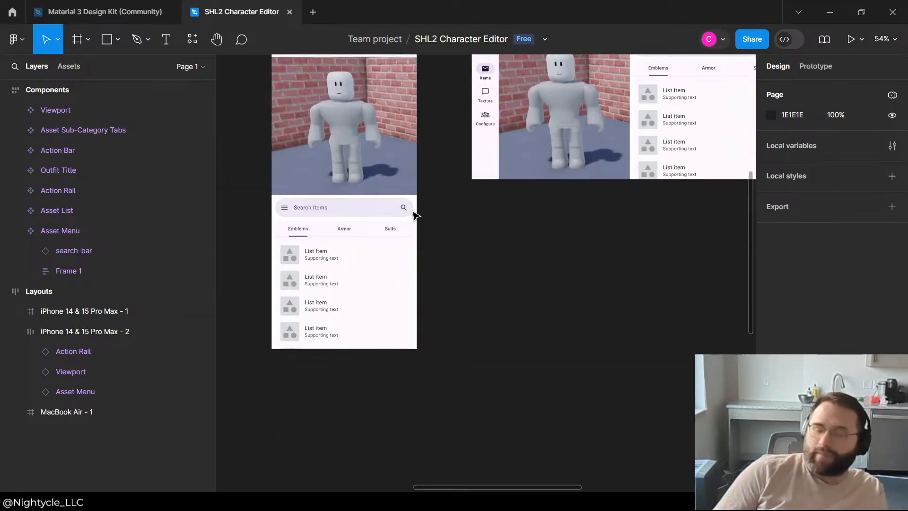
{"action": "scroll", "coordinate": [368, 287], "scroll_direction": "down", "scroll_amount": 3}
{"action": "scroll", "coordinate": [368, 288], "scroll_direction": "up", "scroll_amount": 6}
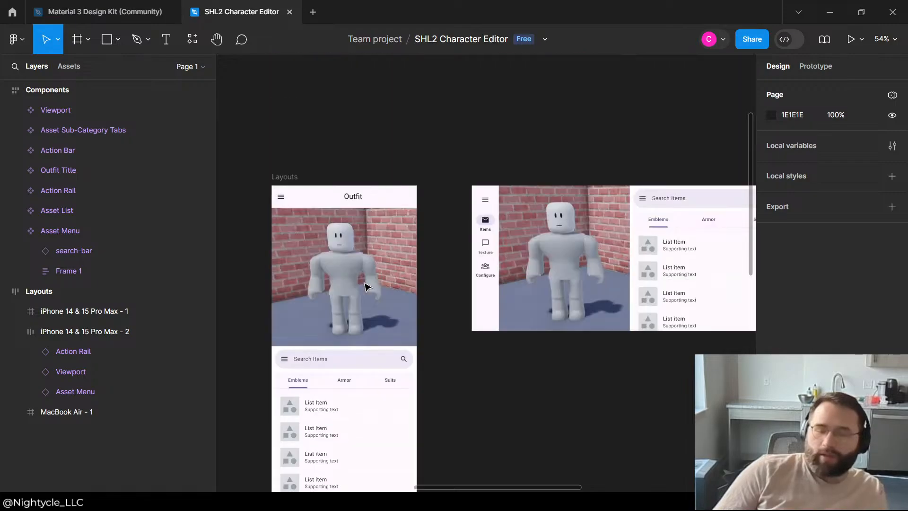
{"action": "scroll", "coordinate": [474, 162], "scroll_direction": "down", "scroll_amount": 4}
{"action": "scroll", "coordinate": [368, 248], "scroll_direction": "up", "scroll_amount": 4}
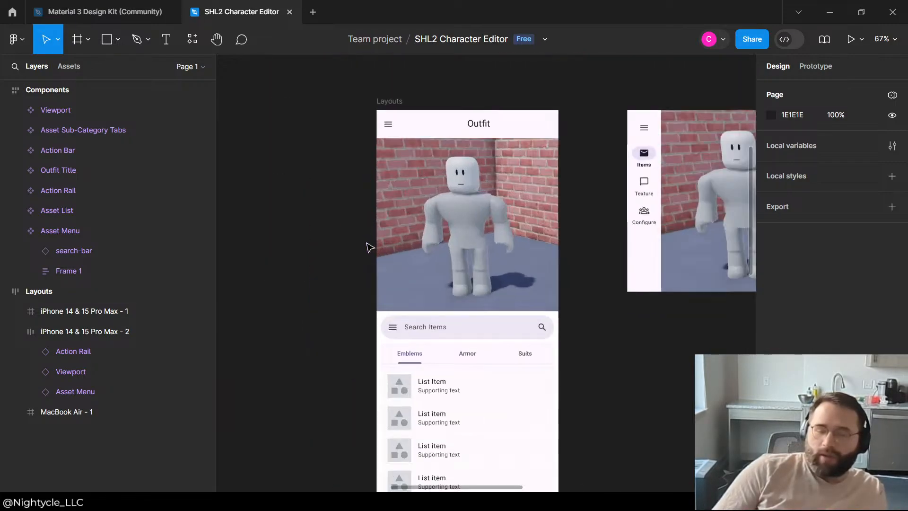
{"action": "scroll", "coordinate": [586, 188], "scroll_direction": "down", "scroll_amount": 5}
{"action": "scroll", "coordinate": [482, 191], "scroll_direction": "down", "scroll_amount": 4}
{"action": "scroll", "coordinate": [296, 251], "scroll_direction": "up", "scroll_amount": 6}
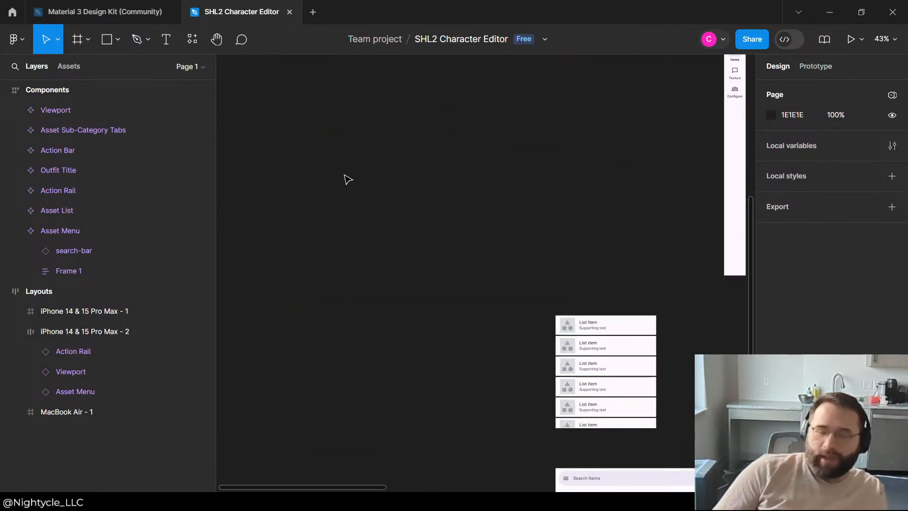
Step: Switch to the Material 3 Design Kit file and survey its component sheets from navigation and search to text fields and time picker
{"action": "scroll", "coordinate": [346, 178], "scroll_direction": "down", "scroll_amount": 2}
{"action": "left_click", "coordinate": [100, 12]}
{"action": "scroll", "coordinate": [339, 186], "scroll_direction": "down", "scroll_amount": 10}
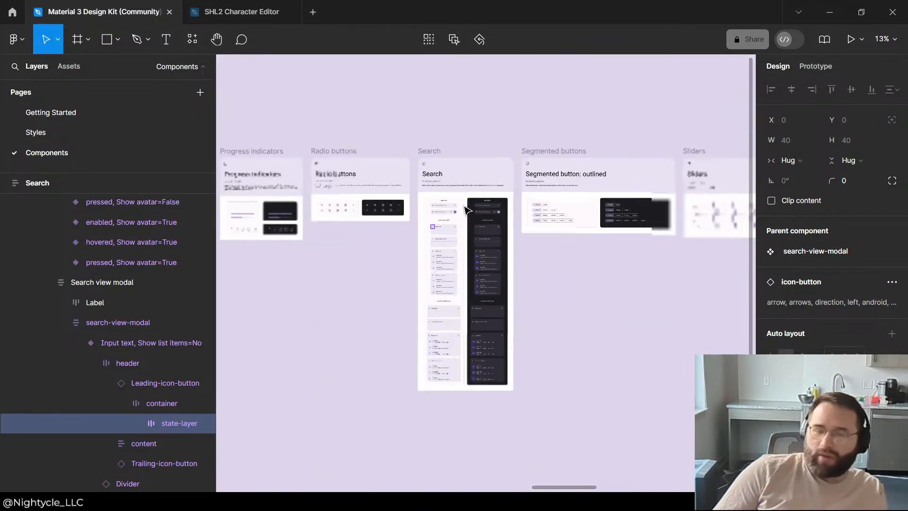
{"action": "scroll", "coordinate": [338, 186], "scroll_direction": "up", "scroll_amount": 2}
{"action": "scroll", "coordinate": [339, 186], "scroll_direction": "down", "scroll_amount": 3}
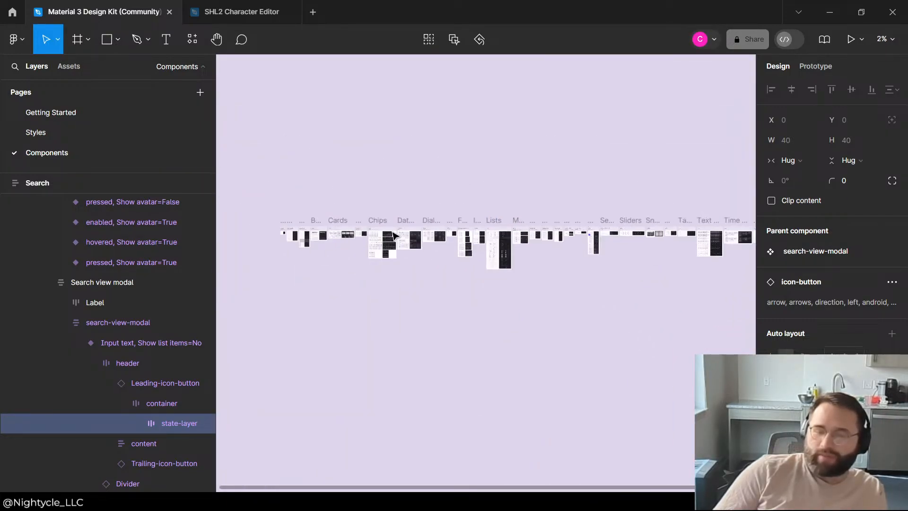
{"action": "scroll", "coordinate": [276, 227], "scroll_direction": "up", "scroll_amount": 4}
{"action": "scroll", "coordinate": [300, 243], "scroll_direction": "down", "scroll_amount": 5}
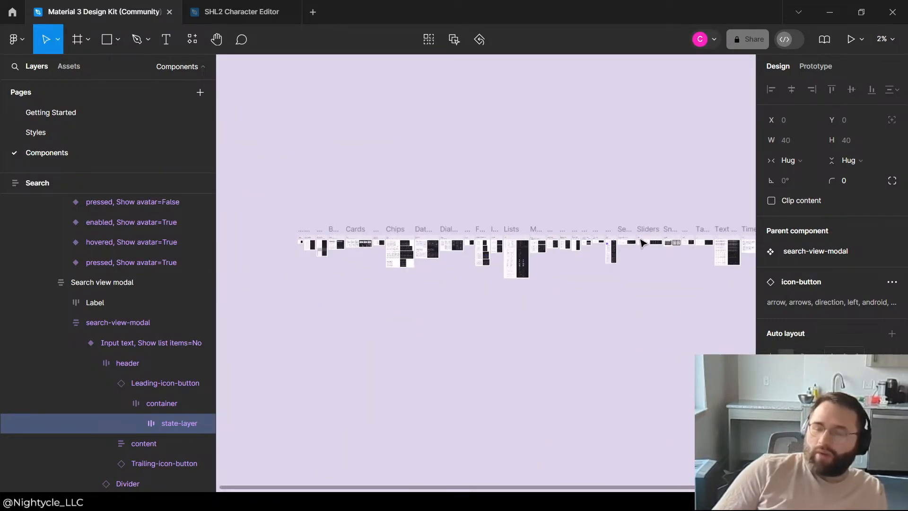
{"action": "scroll", "coordinate": [644, 243], "scroll_direction": "up", "scroll_amount": 5}
{"action": "scroll", "coordinate": [314, 233], "scroll_direction": "up", "scroll_amount": 4}
{"action": "scroll", "coordinate": [364, 237], "scroll_direction": "down", "scroll_amount": 2}
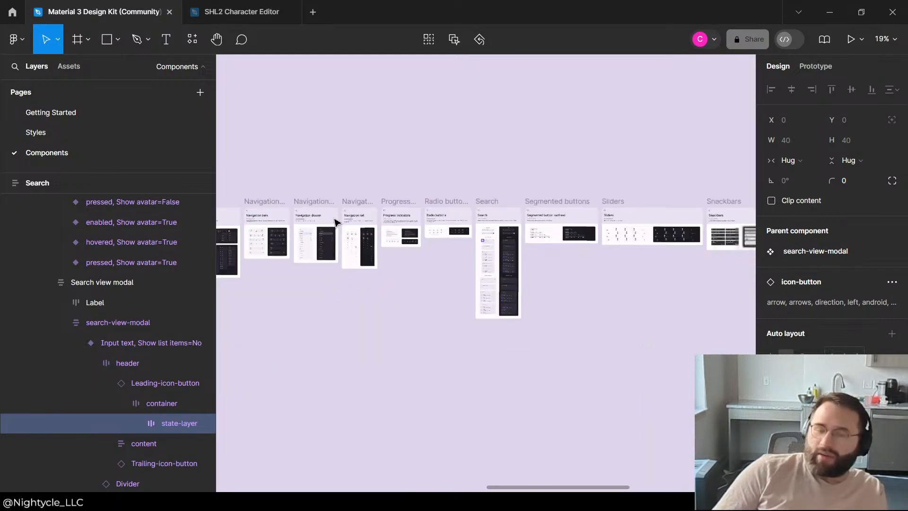
{"action": "scroll", "coordinate": [333, 222], "scroll_direction": "down", "scroll_amount": 3}
{"action": "scroll", "coordinate": [541, 244], "scroll_direction": "up", "scroll_amount": 3}
{"action": "scroll", "coordinate": [657, 242], "scroll_direction": "up", "scroll_amount": 3}
{"action": "scroll", "coordinate": [642, 233], "scroll_direction": "down", "scroll_amount": 4}
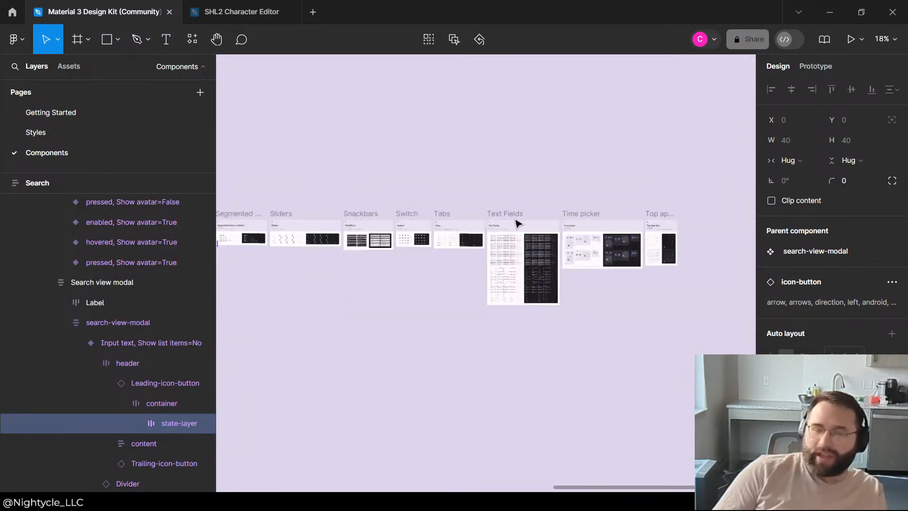
{"action": "scroll", "coordinate": [518, 222], "scroll_direction": "down", "scroll_amount": 4}
{"action": "scroll", "coordinate": [191, 203], "scroll_direction": "up", "scroll_amount": 2}
Step: Examine the kit's lists, menus, radio buttons and navigation rail sheets for parts suited to the character editor
{"action": "scroll", "coordinate": [274, 244], "scroll_direction": "up", "scroll_amount": 4}
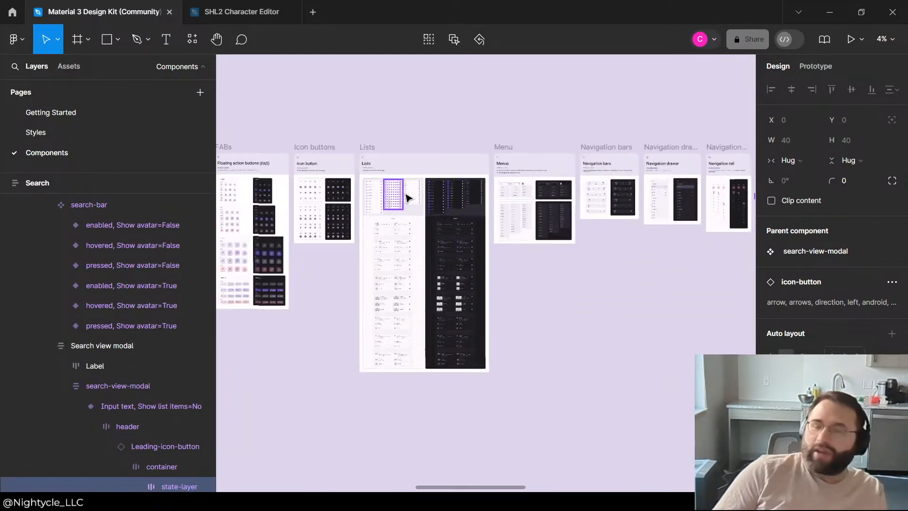
{"action": "scroll", "coordinate": [487, 204], "scroll_direction": "down", "scroll_amount": 2}
{"action": "scroll", "coordinate": [705, 188], "scroll_direction": "up", "scroll_amount": 5}
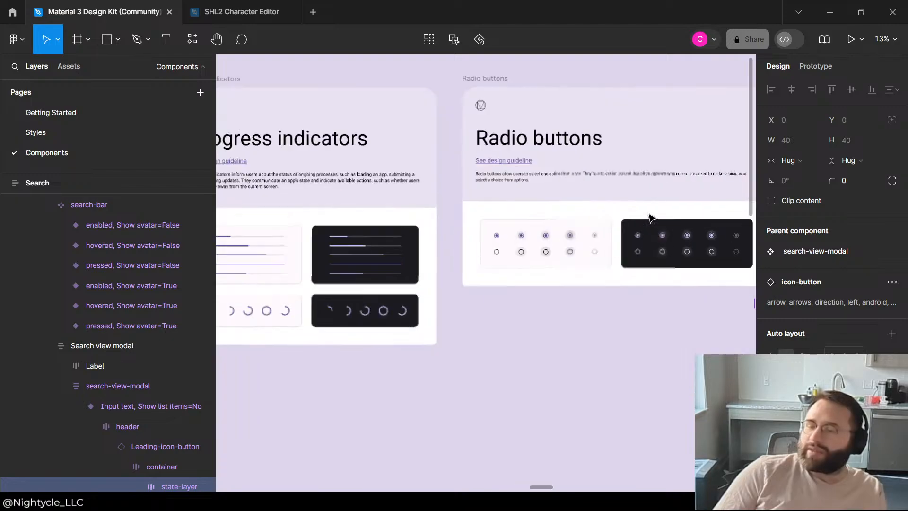
{"action": "scroll", "coordinate": [615, 217], "scroll_direction": "down", "scroll_amount": 3}
{"action": "scroll", "coordinate": [598, 218], "scroll_direction": "down", "scroll_amount": 3}
{"action": "scroll", "coordinate": [590, 229], "scroll_direction": "up", "scroll_amount": 3}
{"action": "scroll", "coordinate": [555, 239], "scroll_direction": "down", "scroll_amount": 3}
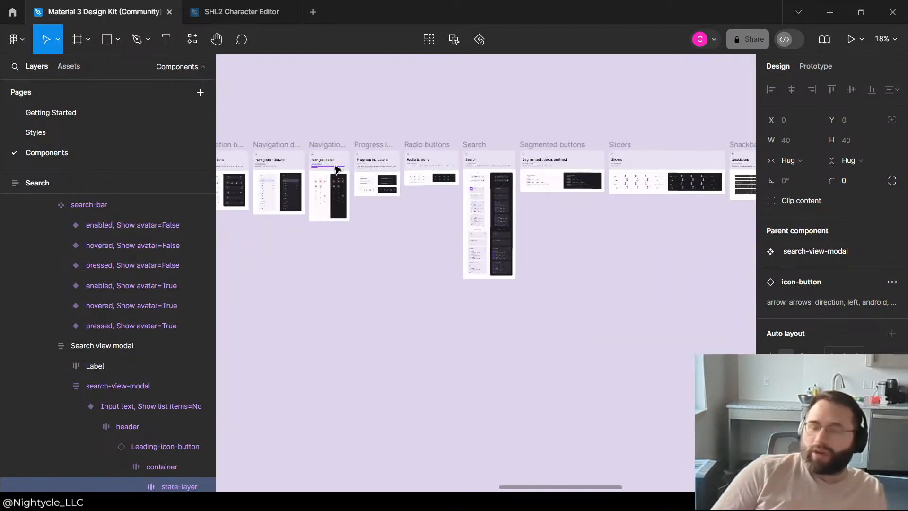
{"action": "scroll", "coordinate": [641, 189], "scroll_direction": "up", "scroll_amount": 2}
{"action": "scroll", "coordinate": [615, 151], "scroll_direction": "down", "scroll_amount": 3}
{"action": "scroll", "coordinate": [558, 171], "scroll_direction": "up", "scroll_amount": 3}
{"action": "scroll", "coordinate": [609, 158], "scroll_direction": "down", "scroll_amount": 4}
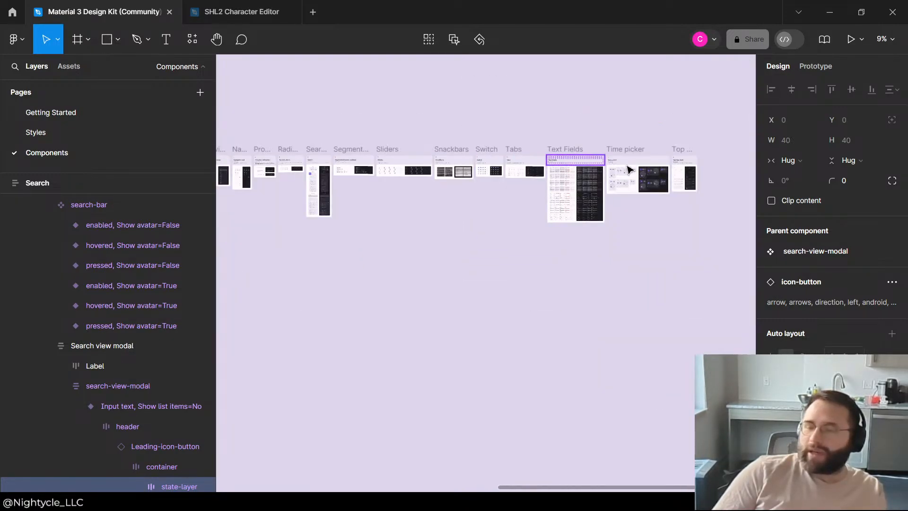
Step: Inspect the first component sheets in the kit, including badges, bottom app bars, bottom sheets and buttons
{"action": "scroll", "coordinate": [693, 174], "scroll_direction": "down", "scroll_amount": 1}
{"action": "scroll", "coordinate": [267, 179], "scroll_direction": "up", "scroll_amount": 3}
{"action": "scroll", "coordinate": [610, 201], "scroll_direction": "down", "scroll_amount": 2}
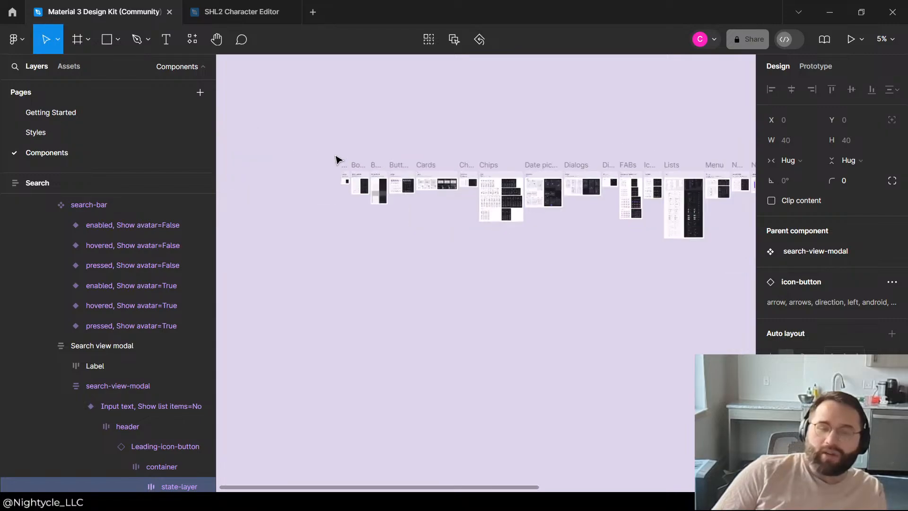
{"action": "scroll", "coordinate": [337, 160], "scroll_direction": "up", "scroll_amount": 3}
{"action": "scroll", "coordinate": [478, 202], "scroll_direction": "up", "scroll_amount": 3}
{"action": "scroll", "coordinate": [478, 203], "scroll_direction": "down", "scroll_amount": 1}
{"action": "scroll", "coordinate": [478, 203], "scroll_direction": "up", "scroll_amount": 2}
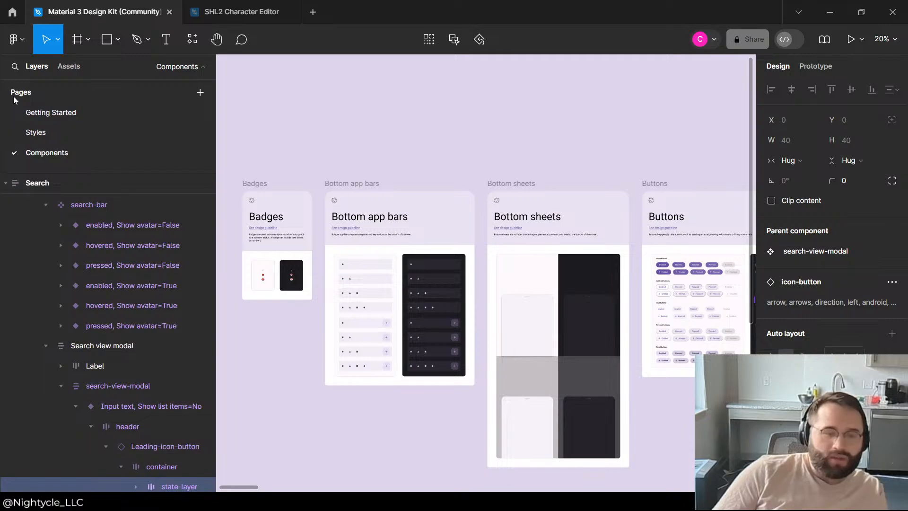
Step: Open the kit's Styles page and look over the Elevation and Layout Breakpoints sheets
{"action": "left_click", "coordinate": [33, 133]}
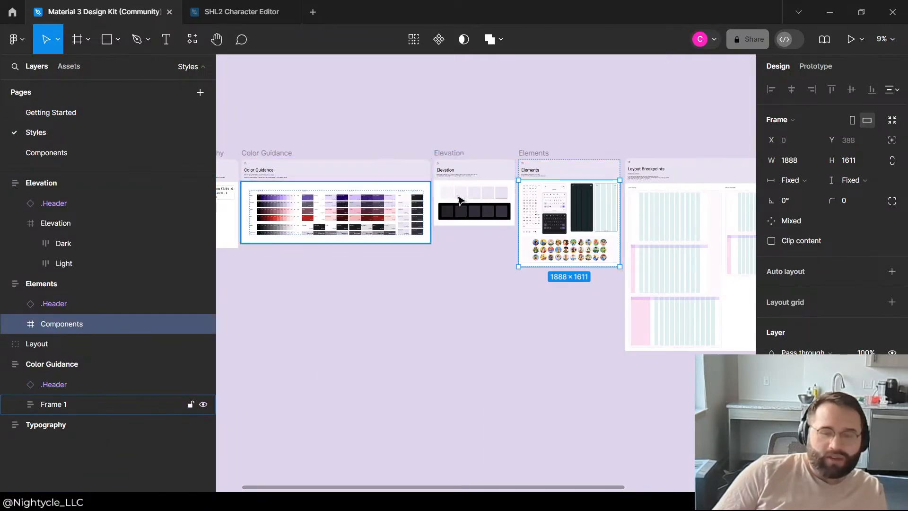
{"action": "left_click", "coordinate": [459, 201]}
{"action": "scroll", "coordinate": [565, 185], "scroll_direction": "down", "scroll_amount": 3}
{"action": "scroll", "coordinate": [620, 189], "scroll_direction": "up", "scroll_amount": 5}
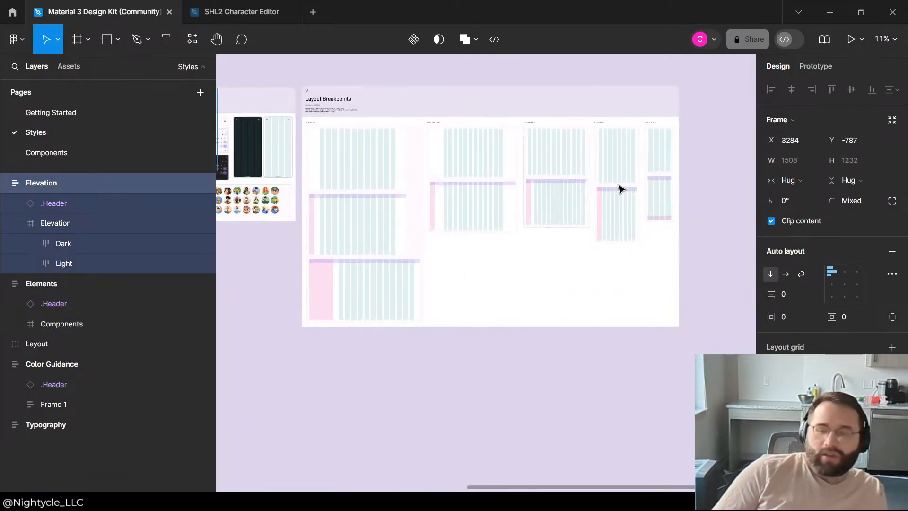
{"action": "scroll", "coordinate": [620, 189], "scroll_direction": "up", "scroll_amount": 3}
{"action": "scroll", "coordinate": [621, 189], "scroll_direction": "down", "scroll_amount": 5}
{"action": "scroll", "coordinate": [493, 167], "scroll_direction": "down", "scroll_amount": 3}
{"action": "scroll", "coordinate": [358, 149], "scroll_direction": "up", "scroll_amount": 5}
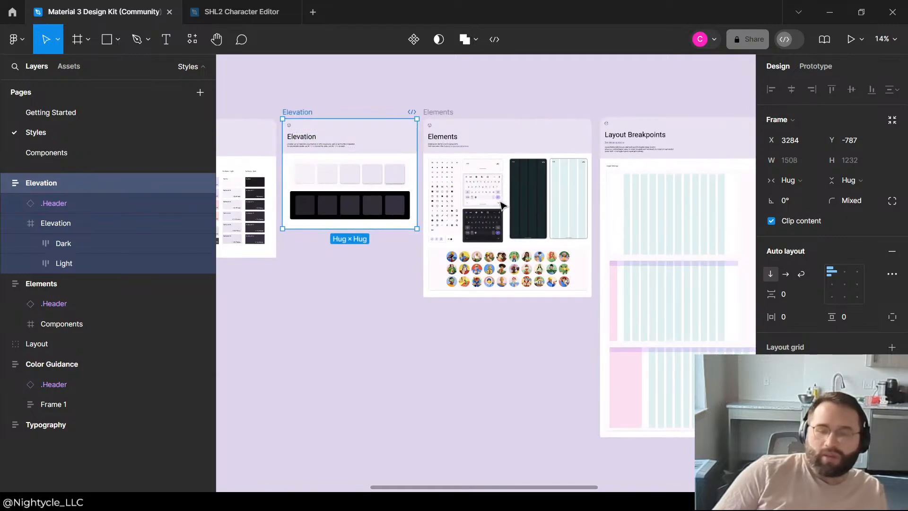
Step: Inspect the avatar illustrations at the bottom of the Elements sheet up close
{"action": "scroll", "coordinate": [502, 204], "scroll_direction": "up", "scroll_amount": 5}
{"action": "scroll", "coordinate": [442, 375], "scroll_direction": "down", "scroll_amount": 2}
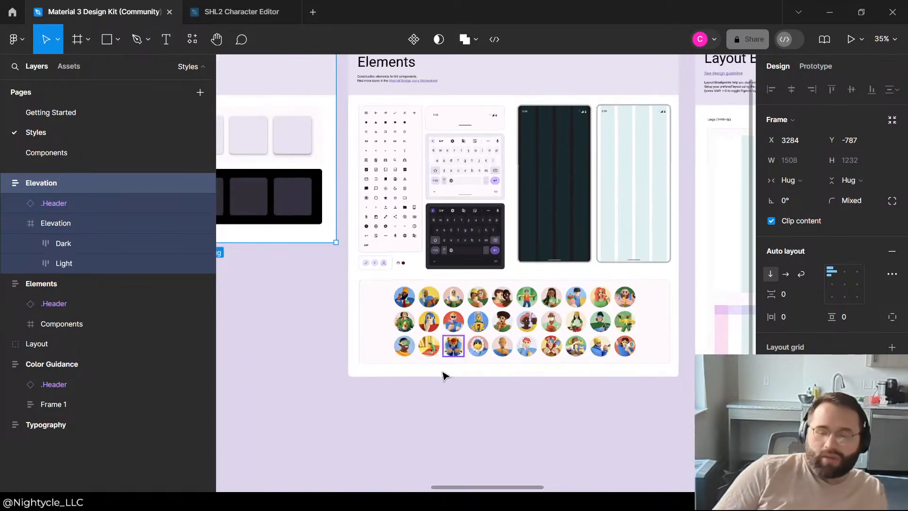
{"action": "scroll", "coordinate": [450, 251], "scroll_direction": "up", "scroll_amount": 8}
{"action": "scroll", "coordinate": [407, 435], "scroll_direction": "down", "scroll_amount": 2}
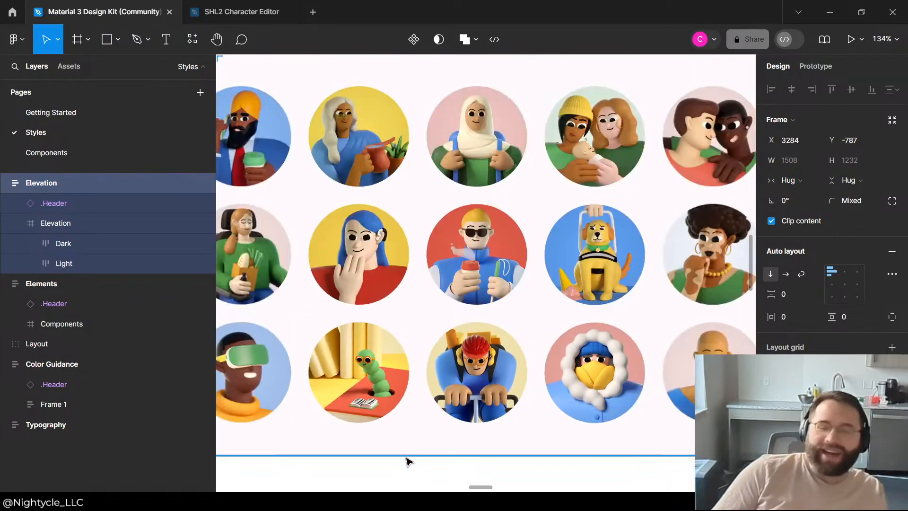
{"action": "scroll", "coordinate": [545, 181], "scroll_direction": "down", "scroll_amount": 1}
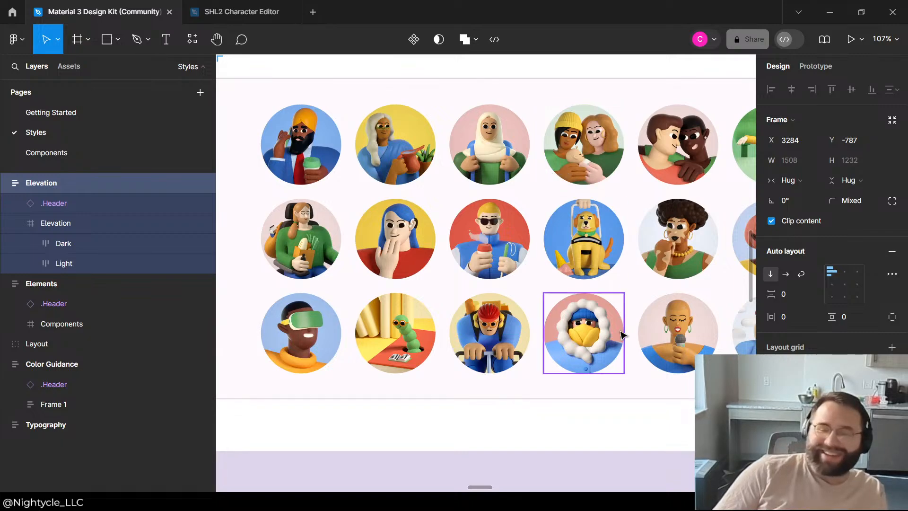
{"action": "scroll", "coordinate": [584, 332], "scroll_direction": "down", "scroll_amount": 2}
{"action": "scroll", "coordinate": [428, 367], "scroll_direction": "up", "scroll_amount": 4}
{"action": "scroll", "coordinate": [454, 159], "scroll_direction": "down", "scroll_amount": 2}
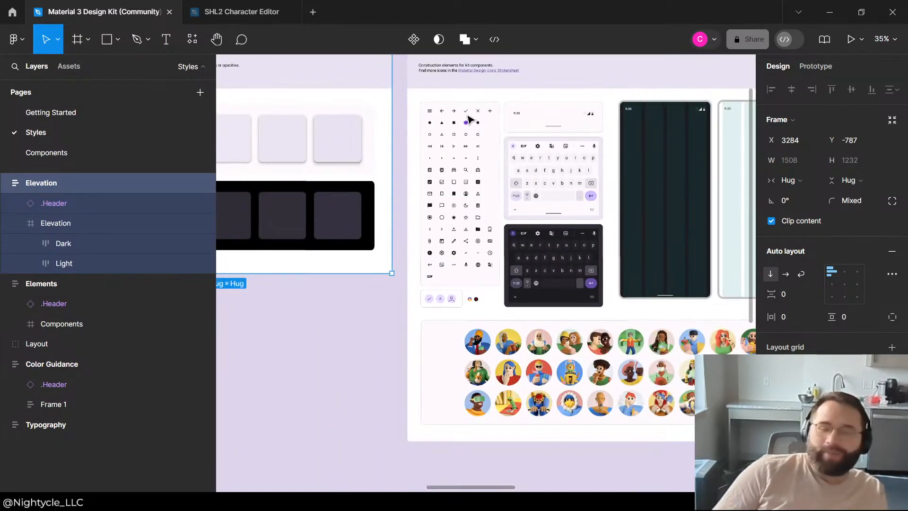
Step: Examine the icon set in the Elements sheet for icons usable in the character editor
{"action": "scroll", "coordinate": [455, 122], "scroll_direction": "up", "scroll_amount": 2}
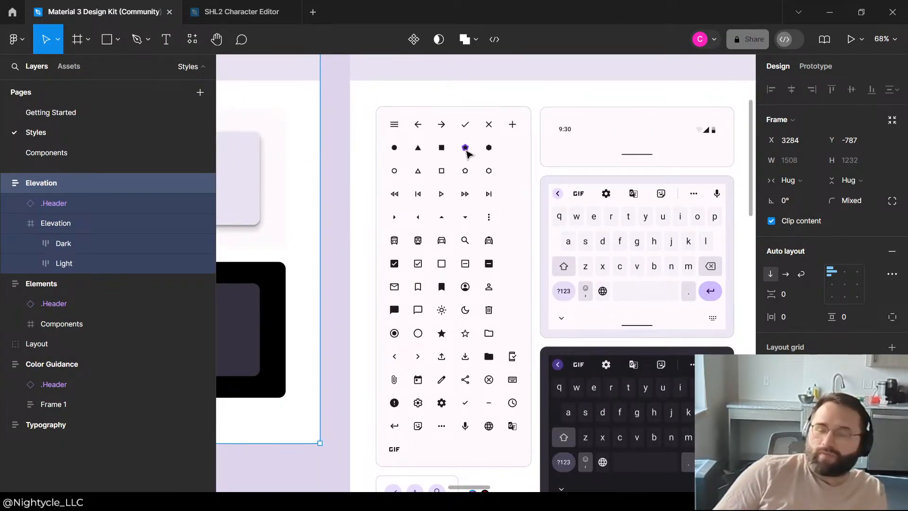
{"action": "scroll", "coordinate": [438, 251], "scroll_direction": "up", "scroll_amount": 2}
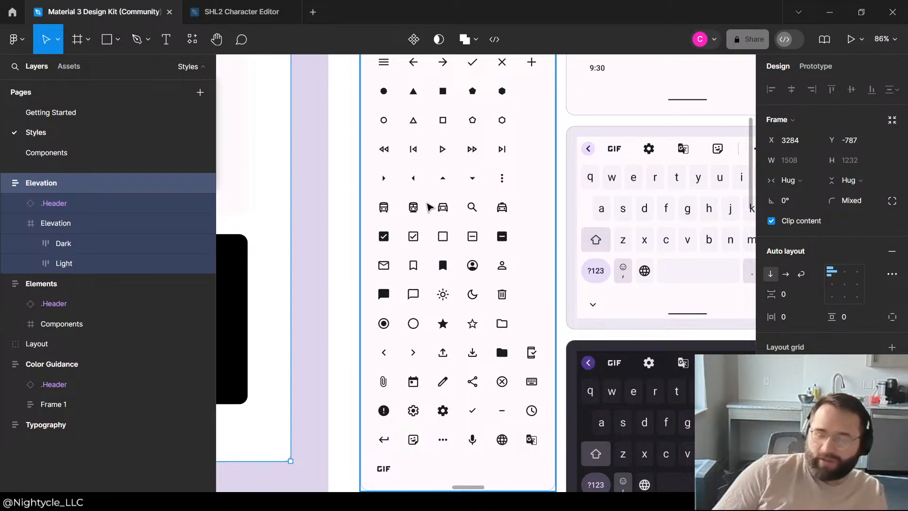
{"action": "scroll", "coordinate": [475, 204], "scroll_direction": "down", "scroll_amount": 2}
{"action": "scroll", "coordinate": [435, 214], "scroll_direction": "down", "scroll_amount": 2}
{"action": "scroll", "coordinate": [501, 193], "scroll_direction": "up", "scroll_amount": 3}
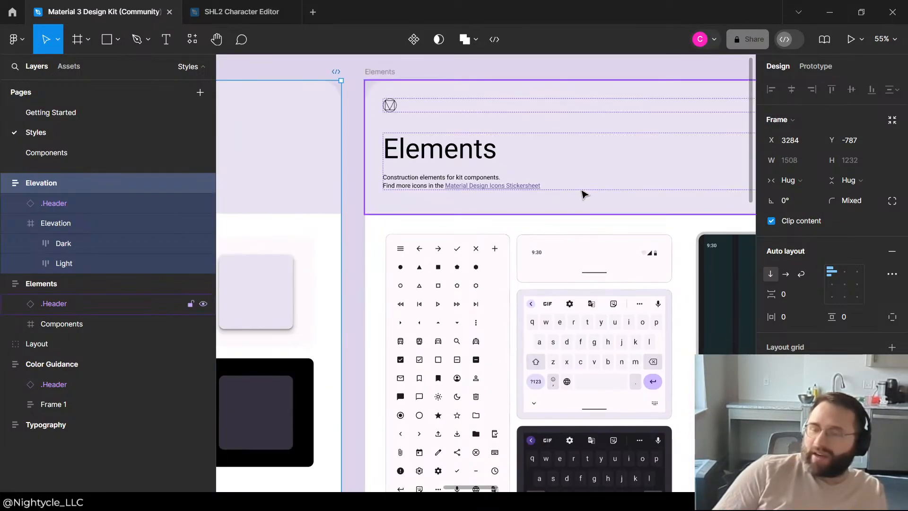
{"action": "scroll", "coordinate": [426, 289], "scroll_direction": "down", "scroll_amount": 2}
{"action": "scroll", "coordinate": [416, 432], "scroll_direction": "up", "scroll_amount": 3}
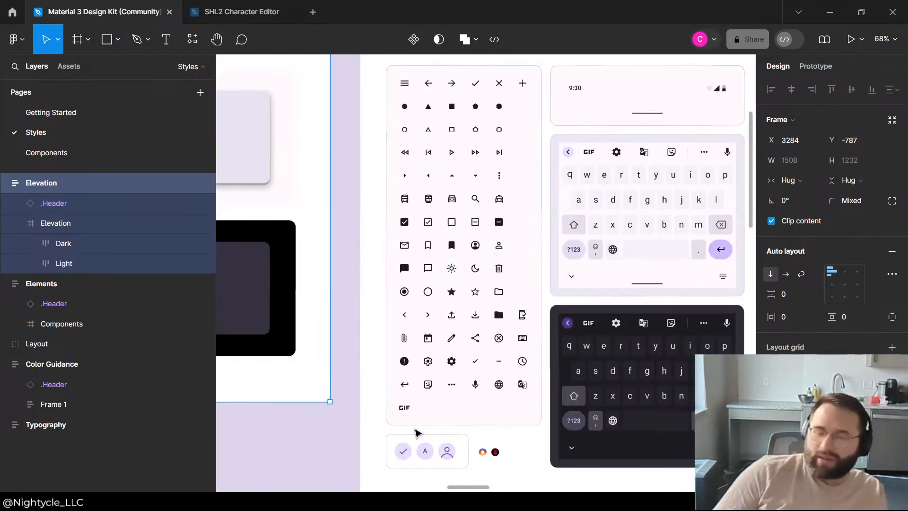
{"action": "scroll", "coordinate": [418, 373], "scroll_direction": "up", "scroll_amount": 3}
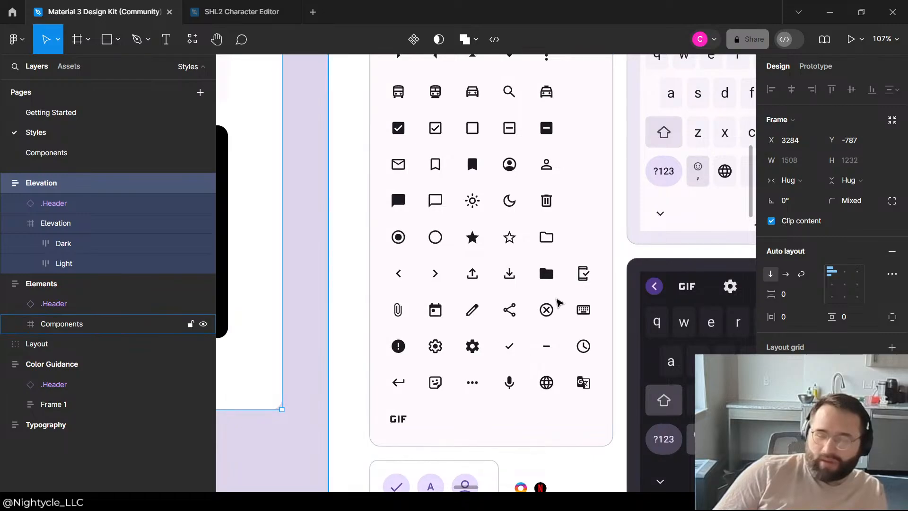
{"action": "scroll", "coordinate": [511, 283], "scroll_direction": "up", "scroll_amount": 5}
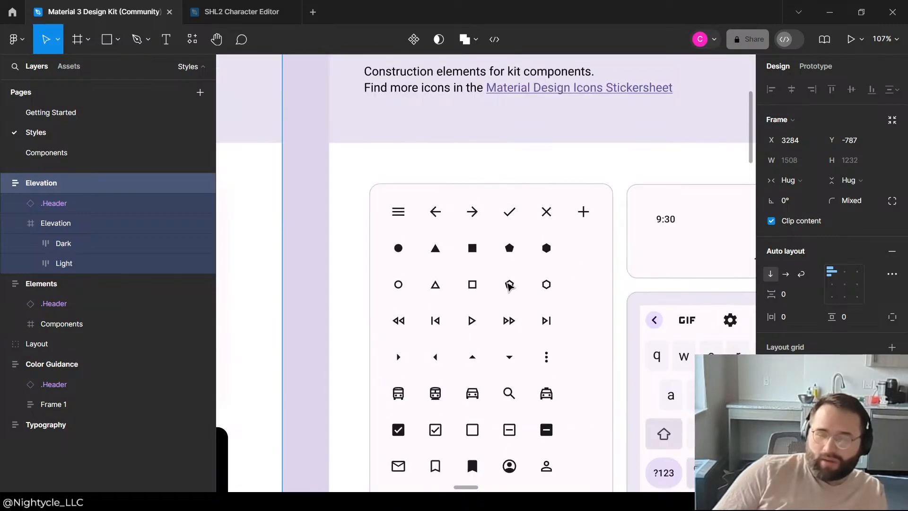
{"action": "scroll", "coordinate": [478, 272], "scroll_direction": "down", "scroll_amount": 10}
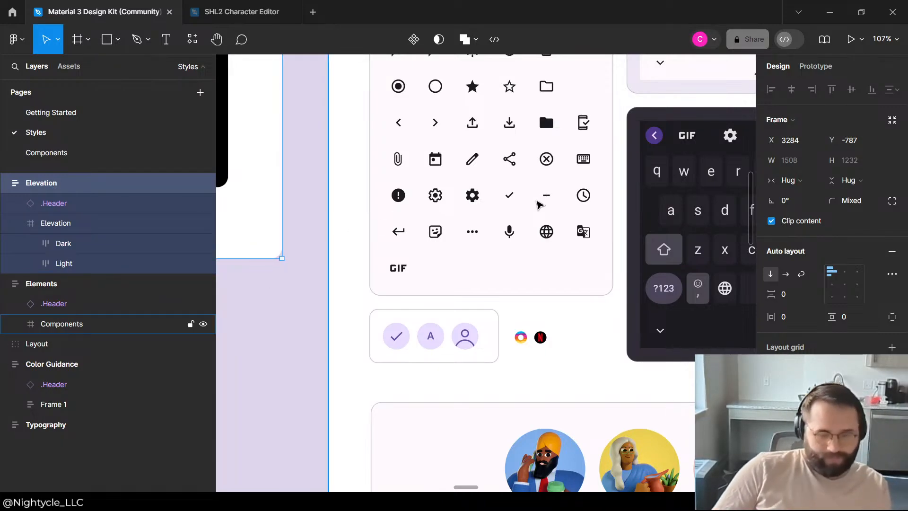
Step: Recheck the Elements icon grid from bottom to top and view the neighbouring keyboard elements
{"action": "scroll", "coordinate": [546, 204], "scroll_direction": "up", "scroll_amount": 2}
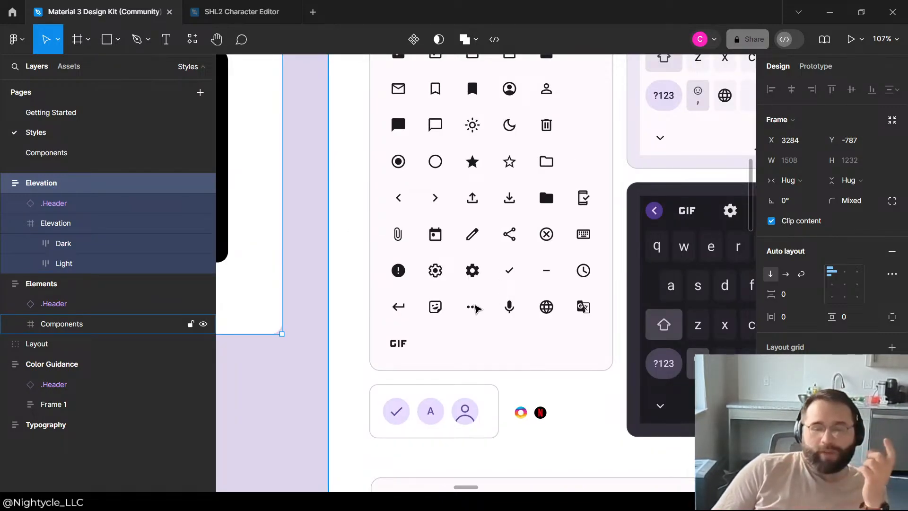
{"action": "scroll", "coordinate": [565, 249], "scroll_direction": "up", "scroll_amount": 4}
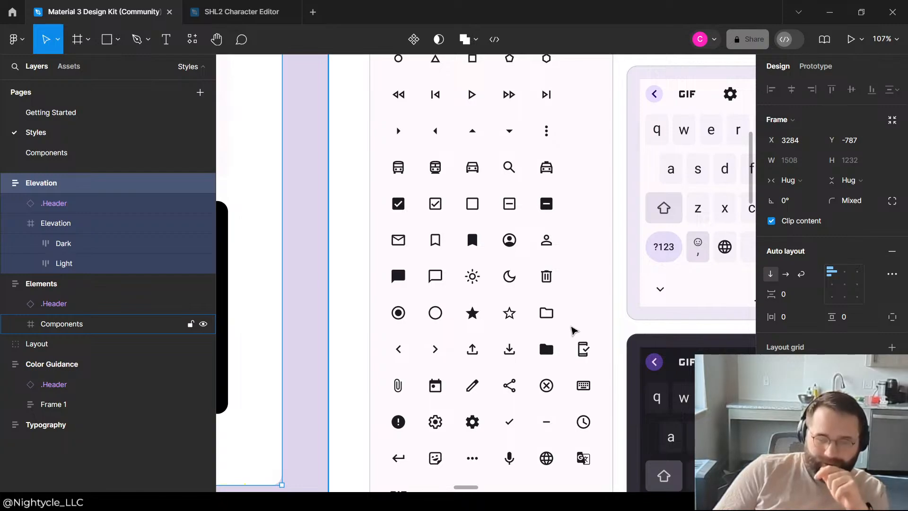
{"action": "scroll", "coordinate": [533, 362], "scroll_direction": "up", "scroll_amount": 2}
{"action": "scroll", "coordinate": [489, 335], "scroll_direction": "up", "scroll_amount": 4}
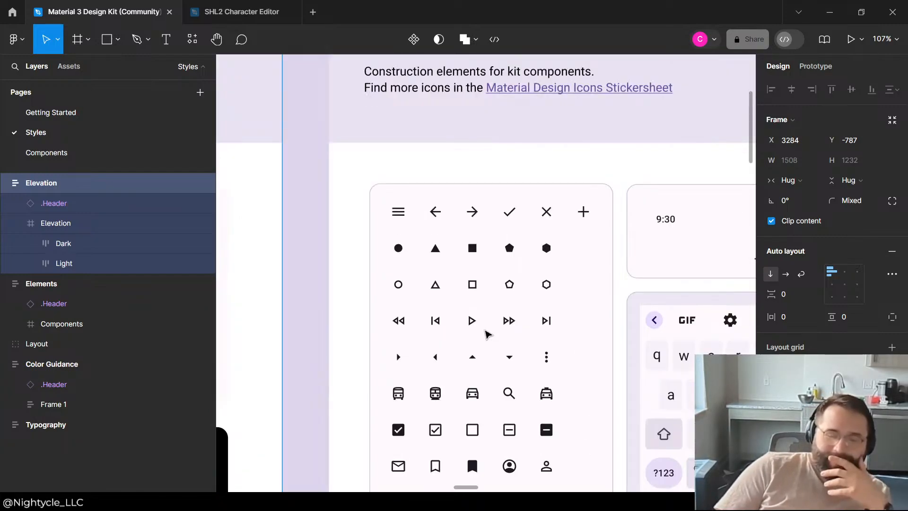
{"action": "scroll", "coordinate": [487, 331], "scroll_direction": "up", "scroll_amount": 2}
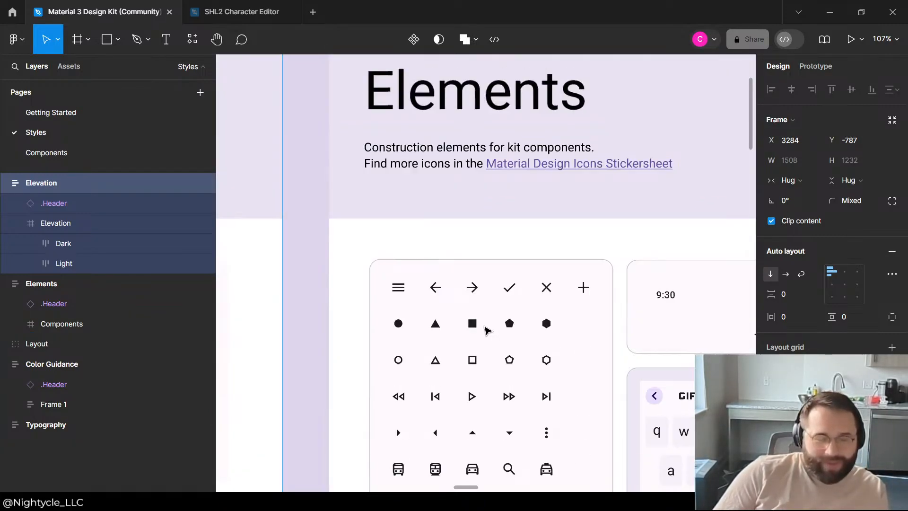
{"action": "scroll", "coordinate": [487, 327], "scroll_direction": "down", "scroll_amount": 8}
{"action": "scroll", "coordinate": [463, 473], "scroll_direction": "right", "scroll_amount": 10}
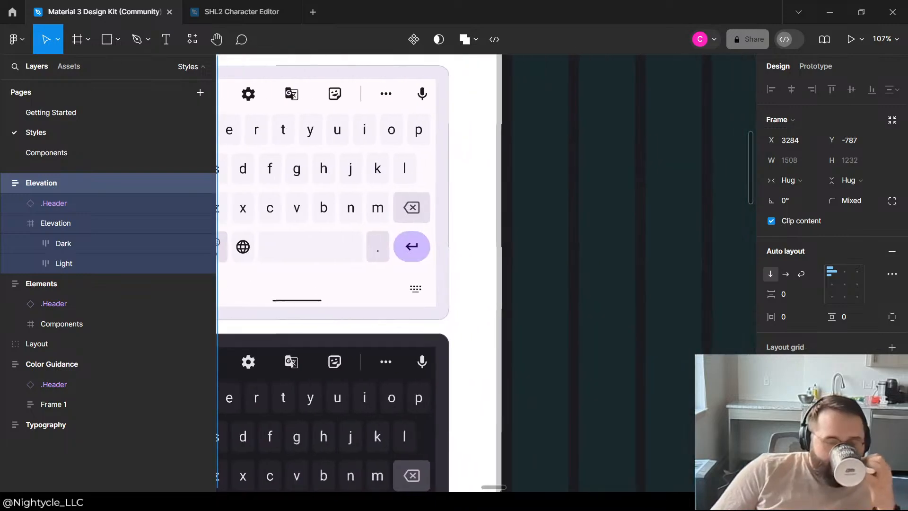
{"action": "scroll", "coordinate": [473, 482], "scroll_direction": "left", "scroll_amount": 6}
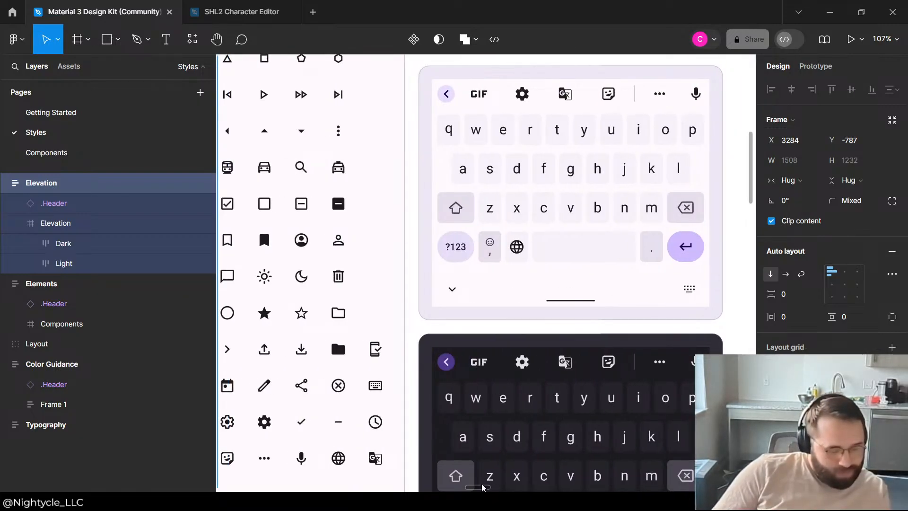
{"action": "scroll", "coordinate": [478, 242], "scroll_direction": "up", "scroll_amount": 4}
{"action": "scroll", "coordinate": [565, 217], "scroll_direction": "down", "scroll_amount": 7}
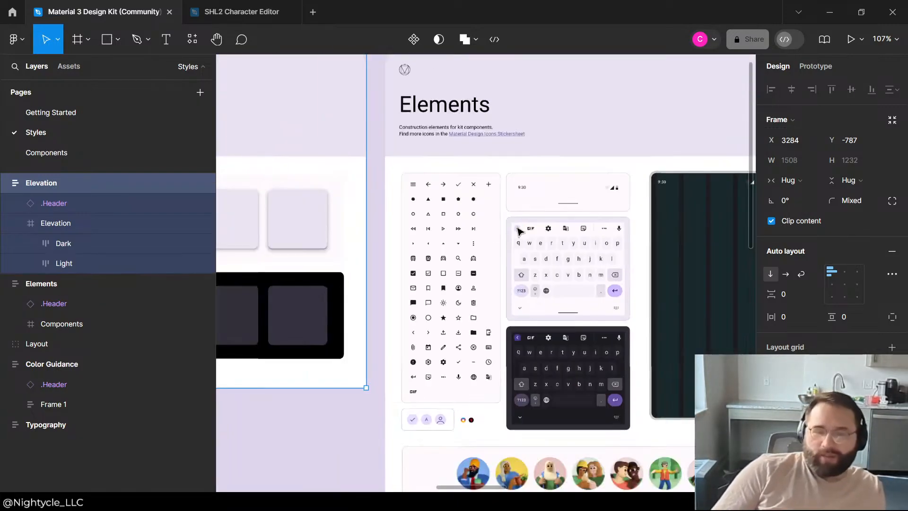
Step: Review the Color Guidance sheet's tonal palettes and its light and dark theme swatches
{"action": "scroll", "coordinate": [291, 254], "scroll_direction": "up", "scroll_amount": 6}
{"action": "scroll", "coordinate": [283, 254], "scroll_direction": "down", "scroll_amount": 4}
{"action": "scroll", "coordinate": [334, 280], "scroll_direction": "up", "scroll_amount": 8}
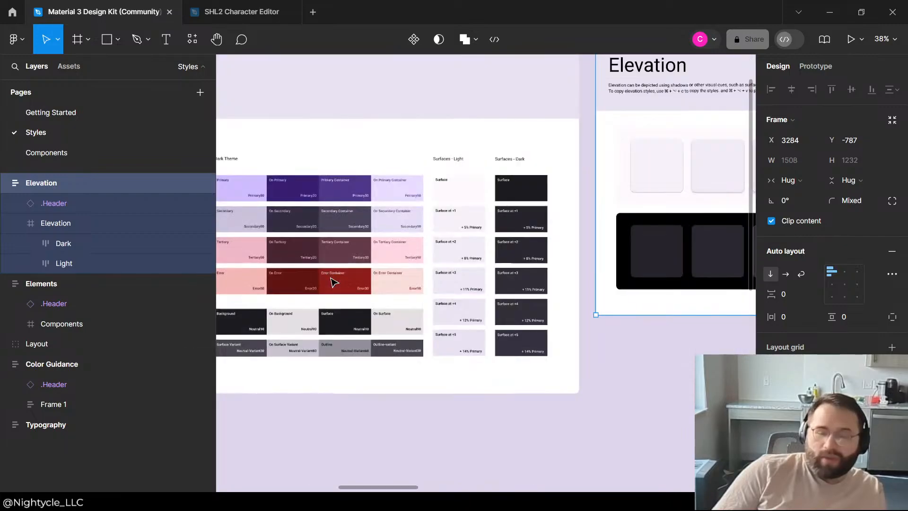
{"action": "scroll", "coordinate": [539, 273], "scroll_direction": "down", "scroll_amount": 3}
{"action": "scroll", "coordinate": [539, 273], "scroll_direction": "down", "scroll_amount": 5}
{"action": "scroll", "coordinate": [574, 274], "scroll_direction": "up", "scroll_amount": 3}
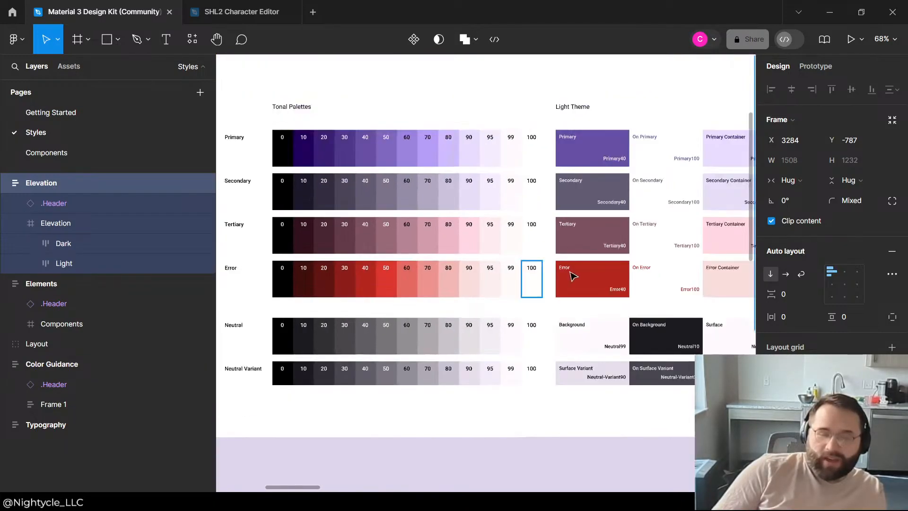
{"action": "scroll", "coordinate": [367, 266], "scroll_direction": "down", "scroll_amount": 4}
{"action": "scroll", "coordinate": [319, 258], "scroll_direction": "up", "scroll_amount": 1}
{"action": "scroll", "coordinate": [312, 251], "scroll_direction": "down", "scroll_amount": 3}
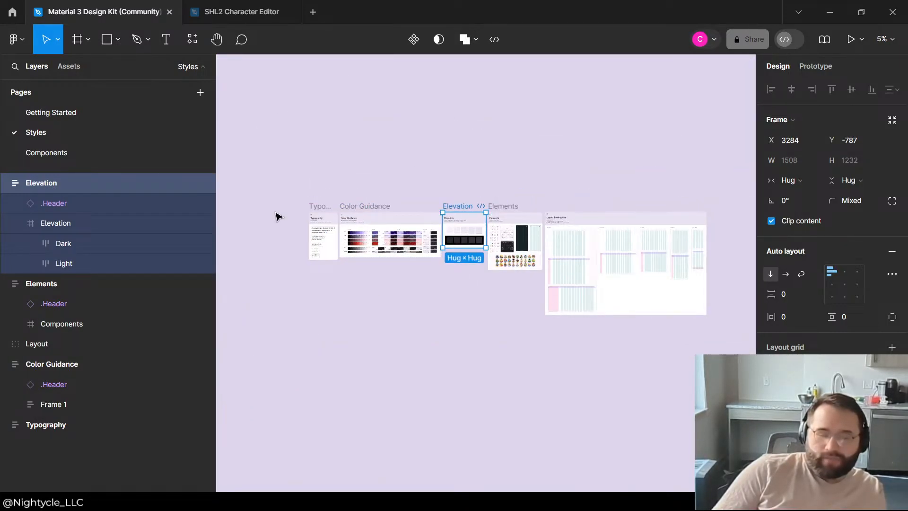
Step: Search the Material 3 Design Kit's assets for "full screen"
{"action": "left_click", "coordinate": [5, 424]}
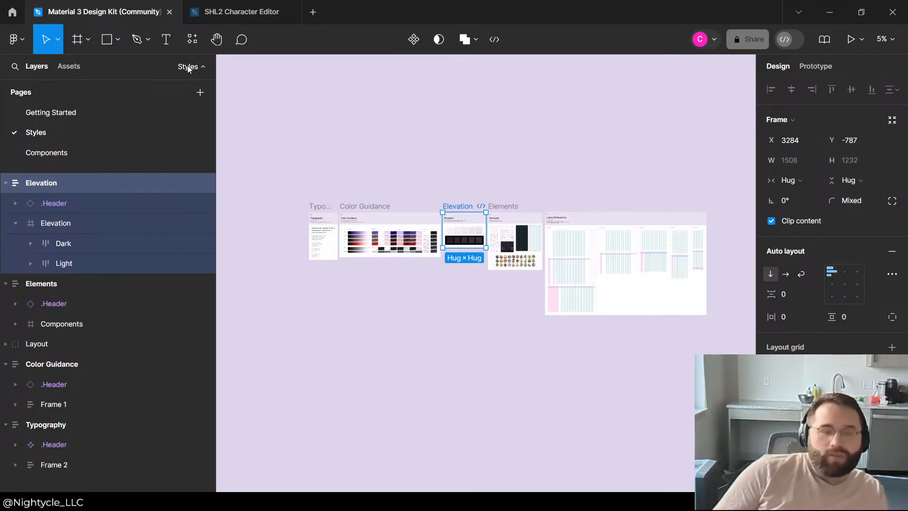
{"action": "left_click", "coordinate": [67, 67]}
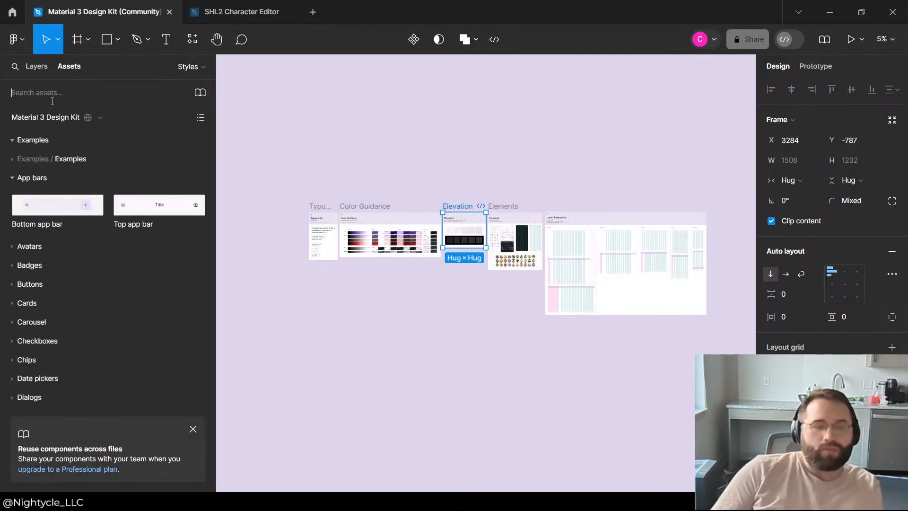
{"action": "left_click", "coordinate": [50, 98]}
{"action": "type", "text": "ful;"}
{"action": "key", "text": "BackSpace"}
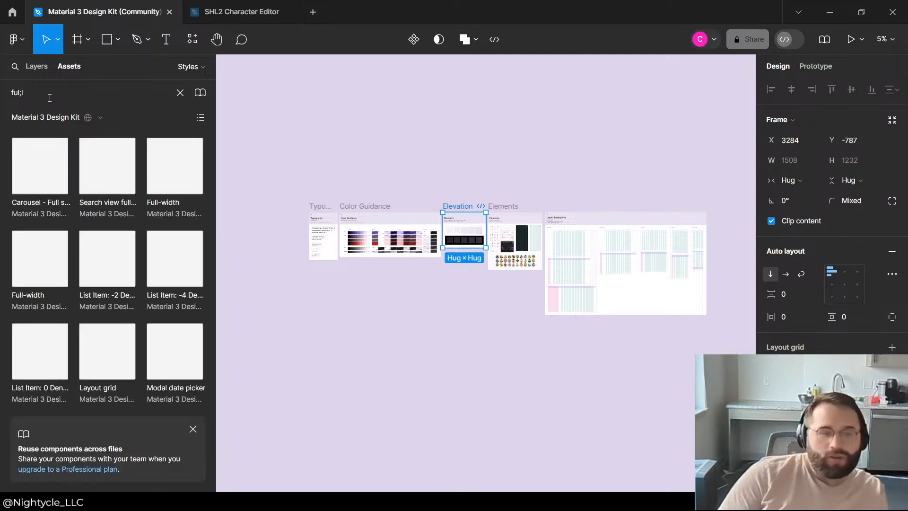
{"action": "type", "text": "l"}
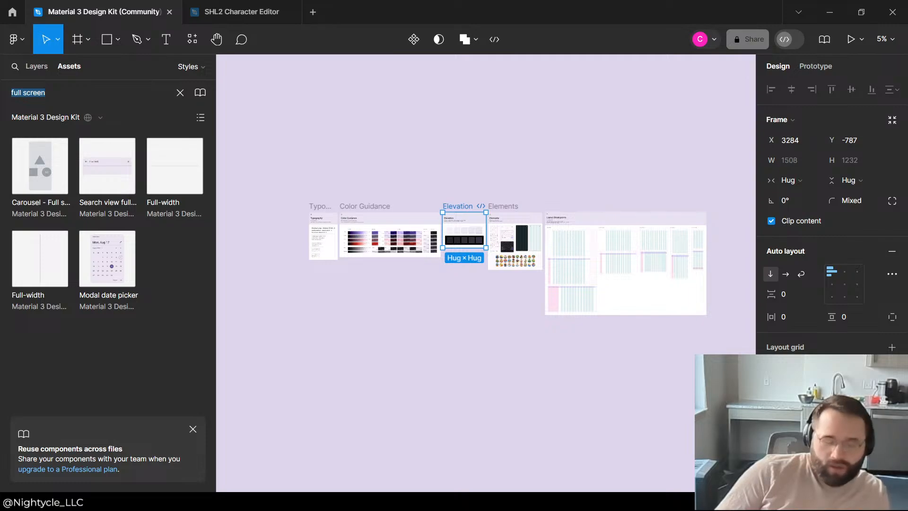
Step: Search the kit's assets for "expand" instead
{"action": "key", "text": "BackSpace"}
{"action": "type", "text": "expan"}
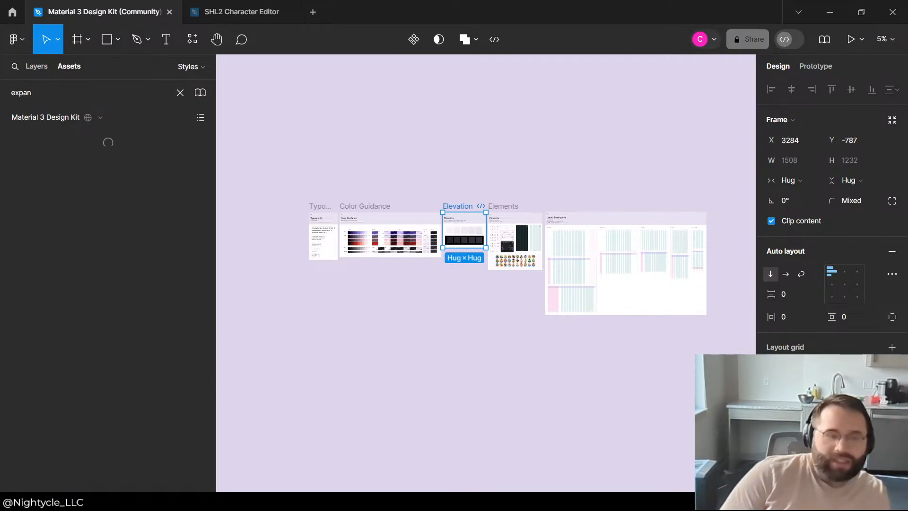
{"action": "type", "text": "d"}
{"action": "key", "text": "BackSpace"}
{"action": "key", "text": "BackSpace"}
{"action": "key", "text": "BackSpace"}
{"action": "key", "text": "BackSpace"}
{"action": "key", "text": "BackSpace"}
{"action": "key", "text": "BackSpace"}
Step: Search the kit's assets for "open", and clear the search text
{"action": "type", "text": "o"}
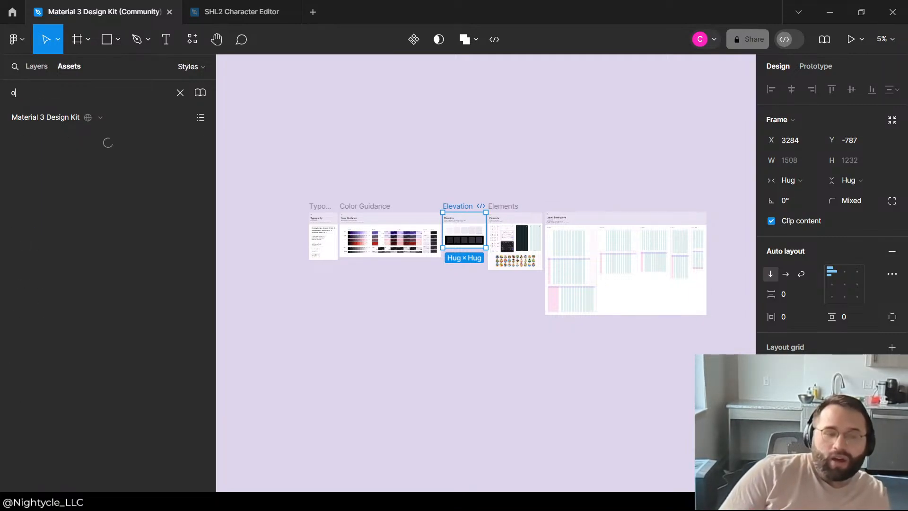
{"action": "type", "text": "pen"}
{"action": "key", "text": "BackSpace"}
{"action": "key", "text": "BackSpace"}
{"action": "key", "text": "BackSpace"}
{"action": "key", "text": "BackSpace"}
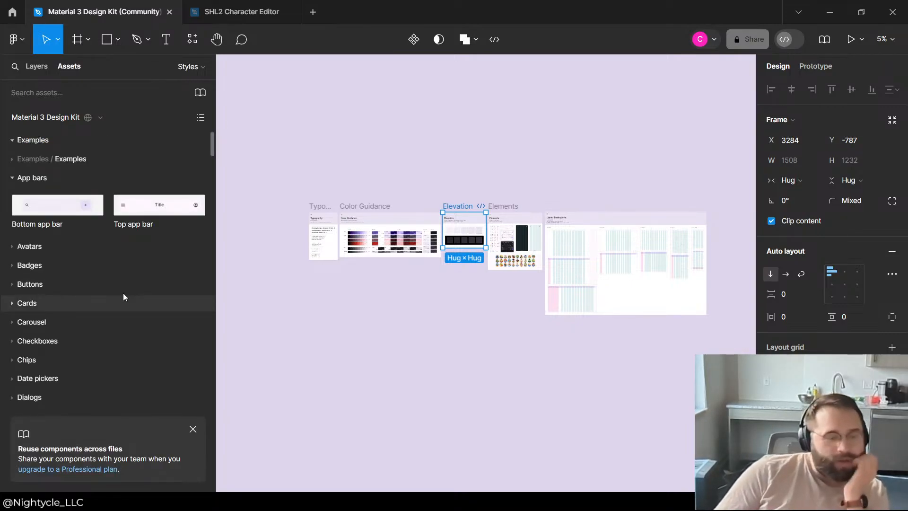
Step: Look through the Elements icon grid for a full-screen or expand icon, and select the outlined square icon
{"action": "left_click", "coordinate": [385, 163]}
{"action": "scroll", "coordinate": [576, 179], "scroll_direction": "up", "scroll_amount": 1}
{"action": "scroll", "coordinate": [576, 179], "scroll_direction": "down", "scroll_amount": 1}
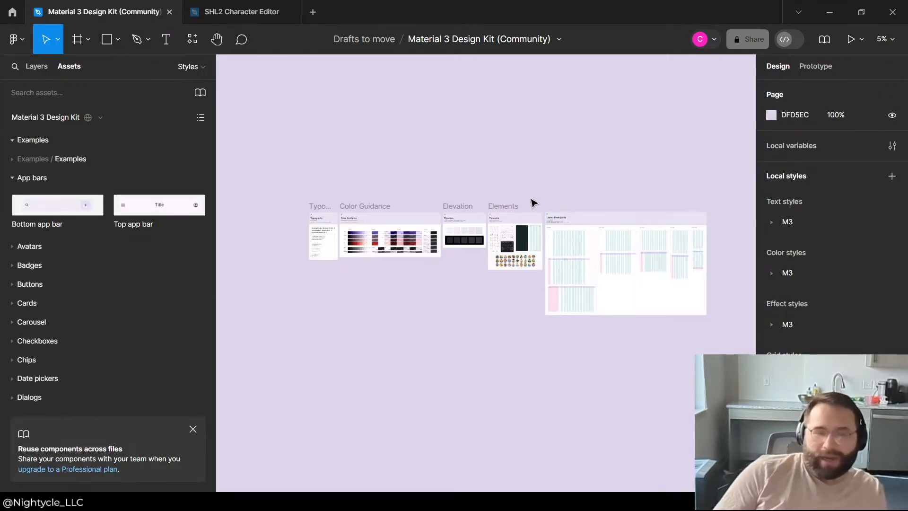
{"action": "scroll", "coordinate": [533, 201], "scroll_direction": "up", "scroll_amount": 10}
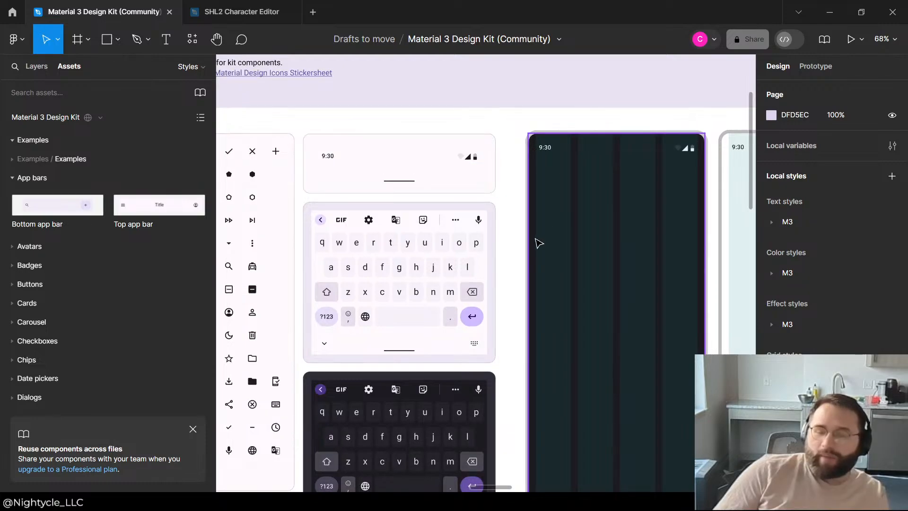
{"action": "scroll", "coordinate": [537, 243], "scroll_direction": "down", "scroll_amount": 2}
{"action": "scroll", "coordinate": [266, 190], "scroll_direction": "up", "scroll_amount": 4}
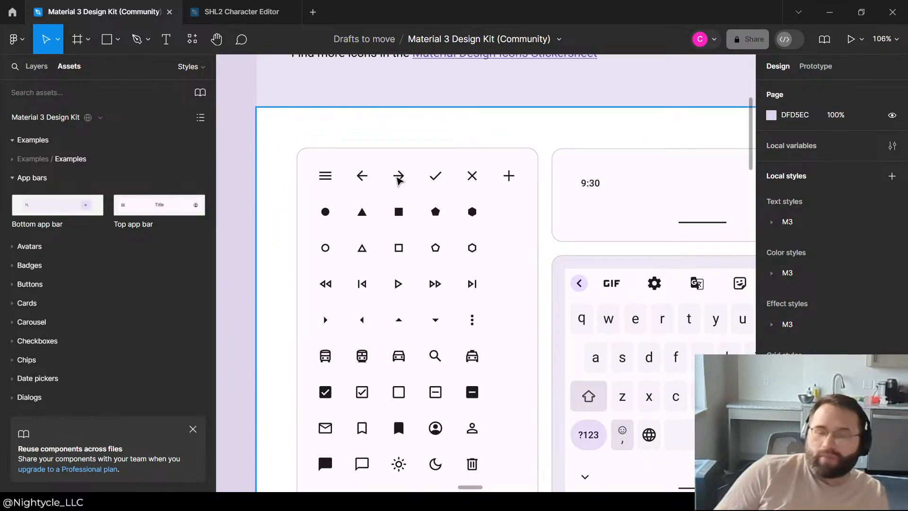
{"action": "scroll", "coordinate": [399, 179], "scroll_direction": "down", "scroll_amount": 8}
{"action": "scroll", "coordinate": [471, 144], "scroll_direction": "up", "scroll_amount": 5}
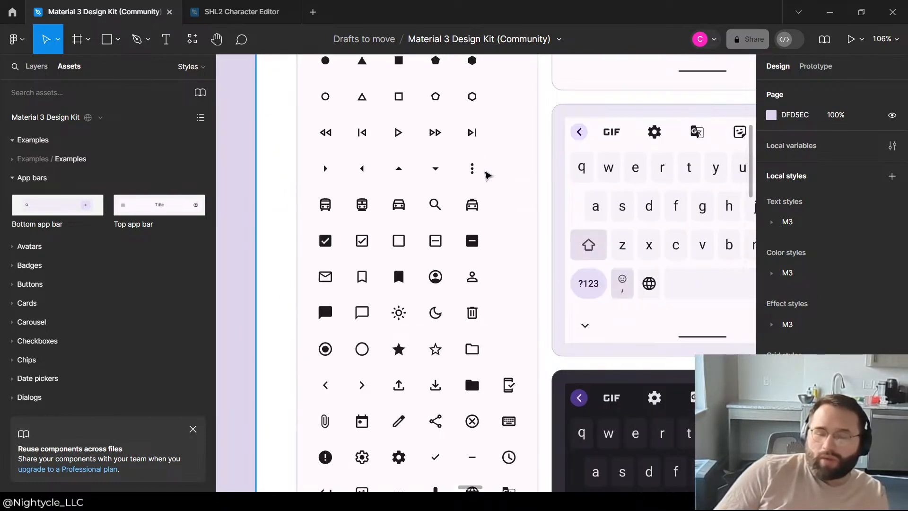
{"action": "scroll", "coordinate": [412, 263], "scroll_direction": "down", "scroll_amount": 2}
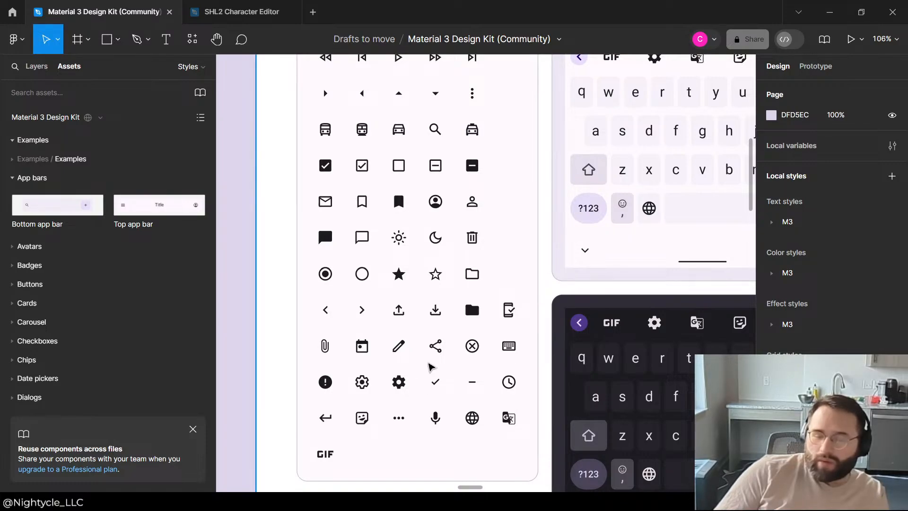
{"action": "scroll", "coordinate": [435, 286], "scroll_direction": "up", "scroll_amount": 7}
{"action": "scroll", "coordinate": [385, 274], "scroll_direction": "down", "scroll_amount": 4}
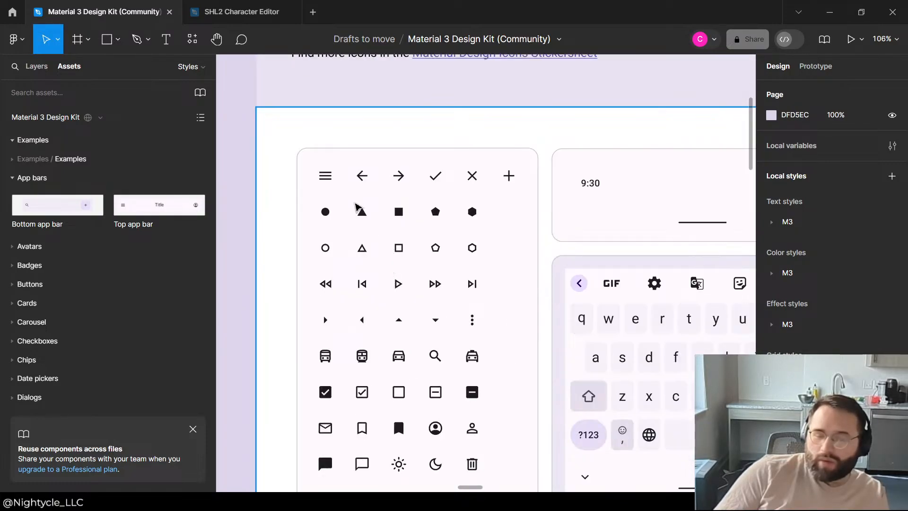
{"action": "double_click", "coordinate": [400, 254]}
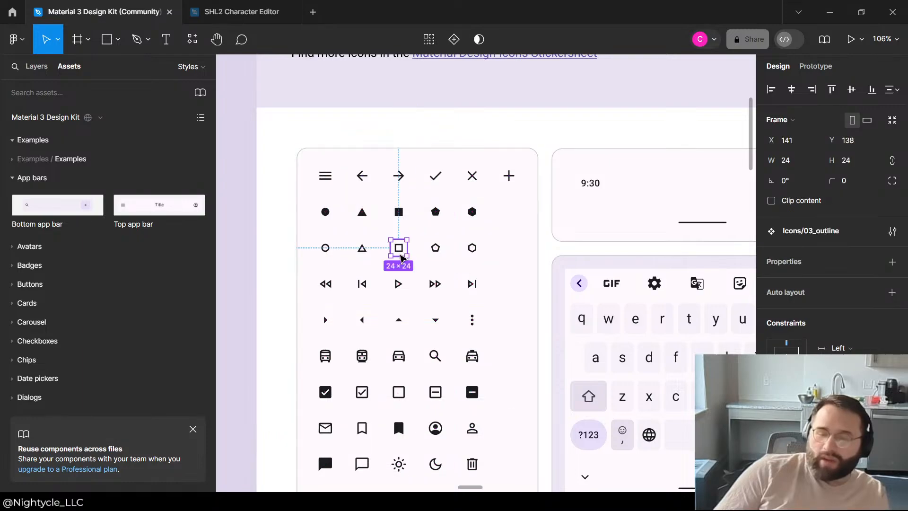
Step: Switch to the SHL2 Character Editor file and check the Asset Menu component, leaving nothing selected
{"action": "left_click", "coordinate": [221, 11]}
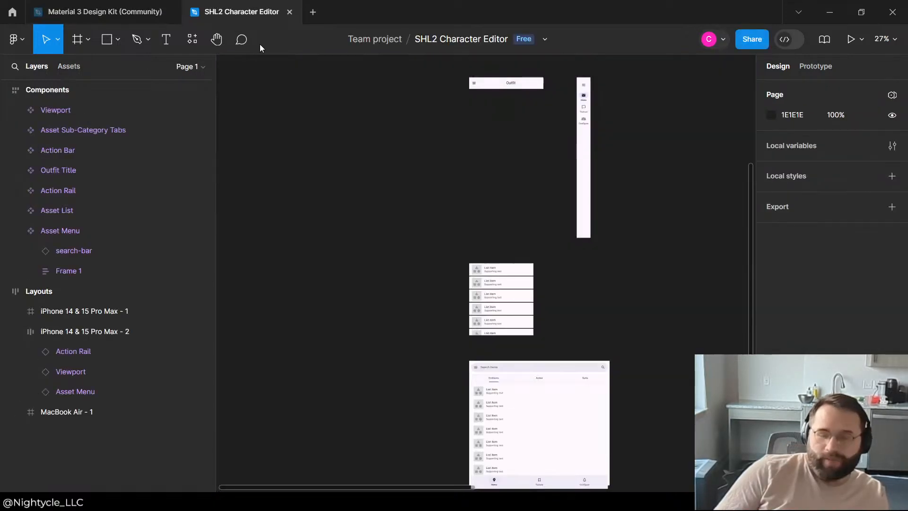
{"action": "scroll", "coordinate": [466, 335], "scroll_direction": "down", "scroll_amount": 3}
{"action": "left_click", "coordinate": [518, 228]}
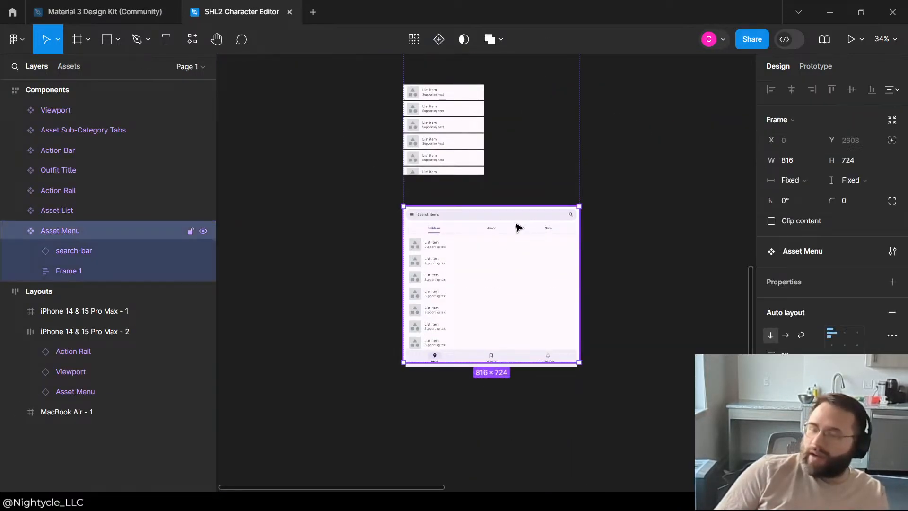
{"action": "left_click", "coordinate": [605, 333]}
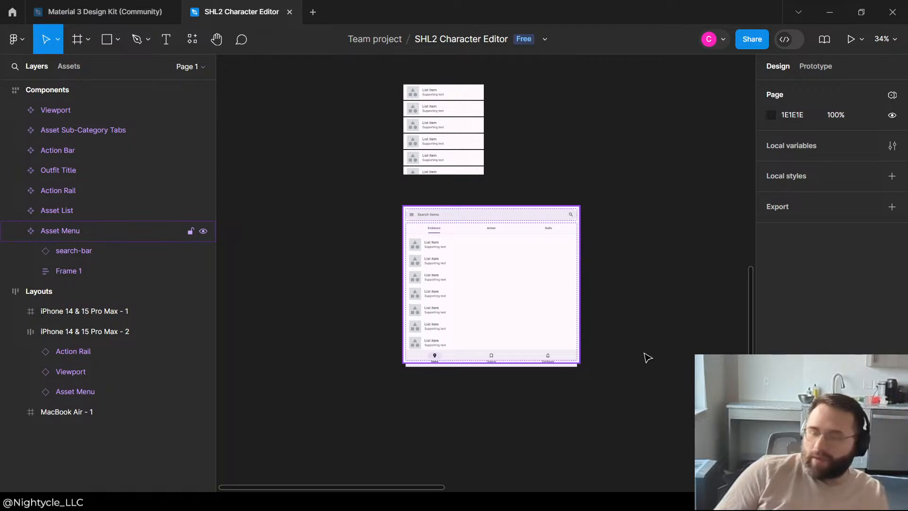
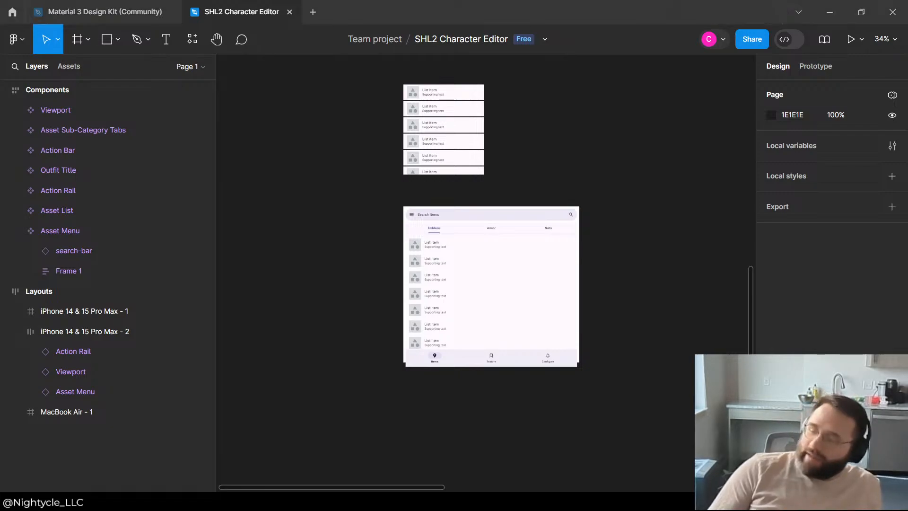
Step: Examine the Asset List and Asset Menu components and compare them with the phone and desktop layouts
{"action": "scroll", "coordinate": [405, 200], "scroll_direction": "down", "scroll_amount": 2}
{"action": "scroll", "coordinate": [449, 200], "scroll_direction": "up", "scroll_amount": 3}
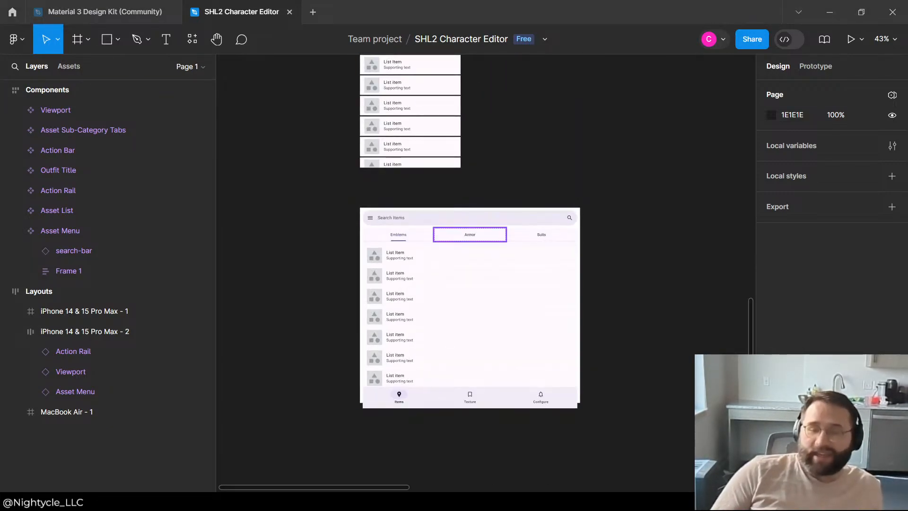
{"action": "scroll", "coordinate": [470, 236], "scroll_direction": "down", "scroll_amount": 3}
{"action": "scroll", "coordinate": [520, 255], "scroll_direction": "up", "scroll_amount": 3}
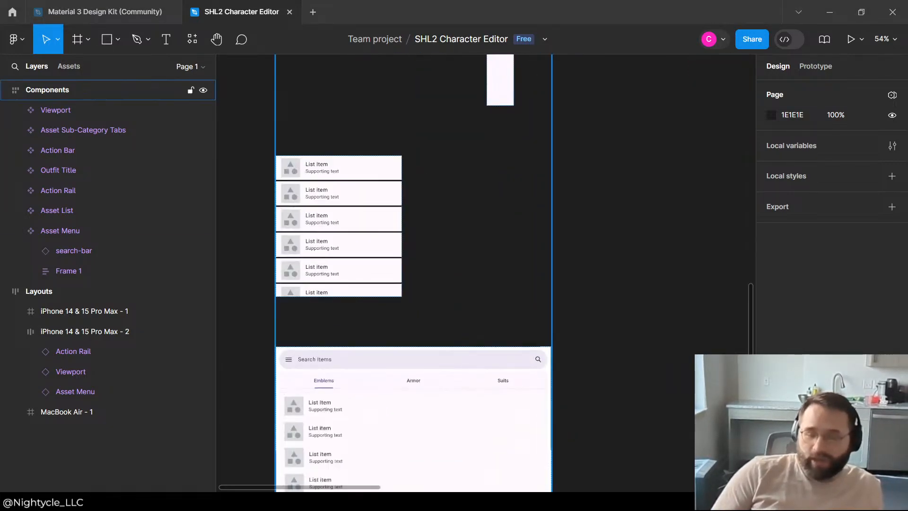
{"action": "scroll", "coordinate": [520, 256], "scroll_direction": "down", "scroll_amount": 2}
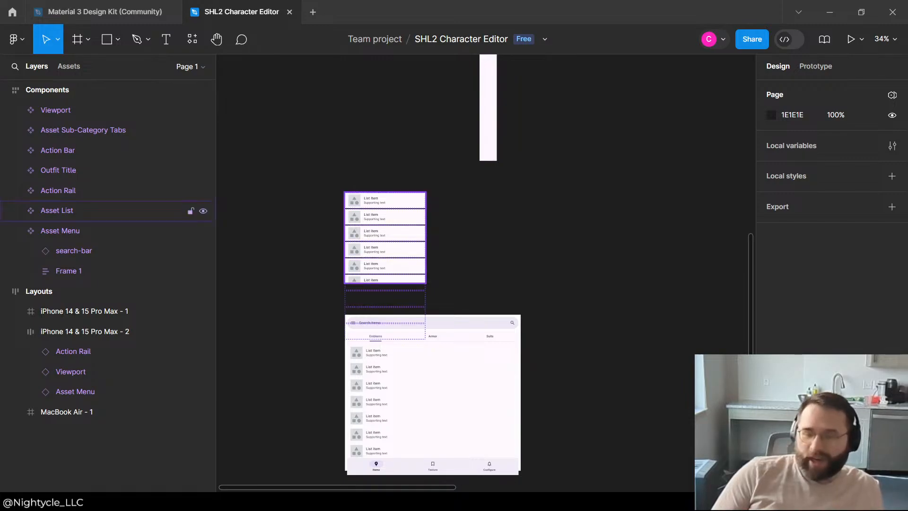
{"action": "scroll", "coordinate": [362, 311], "scroll_direction": "down", "scroll_amount": 5}
{"action": "scroll", "coordinate": [495, 261], "scroll_direction": "up", "scroll_amount": 4}
{"action": "scroll", "coordinate": [527, 213], "scroll_direction": "up", "scroll_amount": 5}
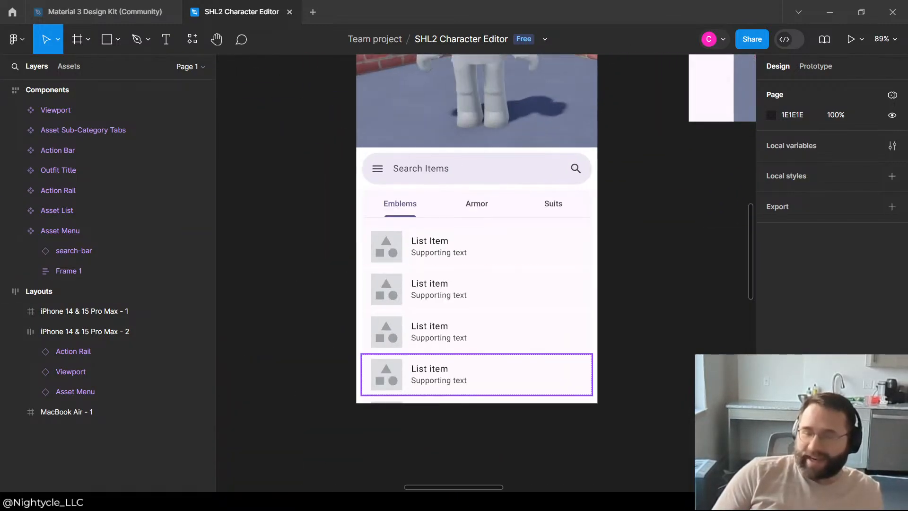
{"action": "scroll", "coordinate": [473, 284], "scroll_direction": "down", "scroll_amount": 4}
{"action": "scroll", "coordinate": [525, 244], "scroll_direction": "down", "scroll_amount": 4}
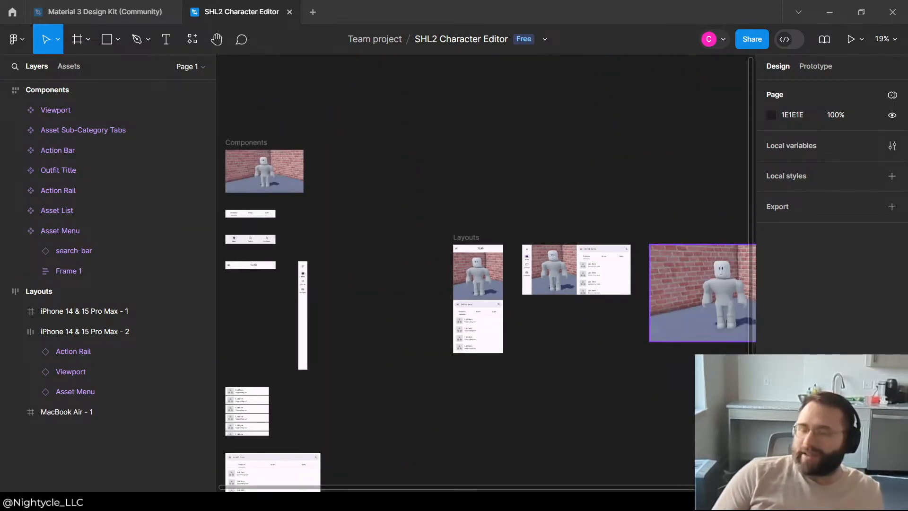
{"action": "scroll", "coordinate": [615, 272], "scroll_direction": "up", "scroll_amount": 6}
{"action": "scroll", "coordinate": [572, 189], "scroll_direction": "down", "scroll_amount": 2}
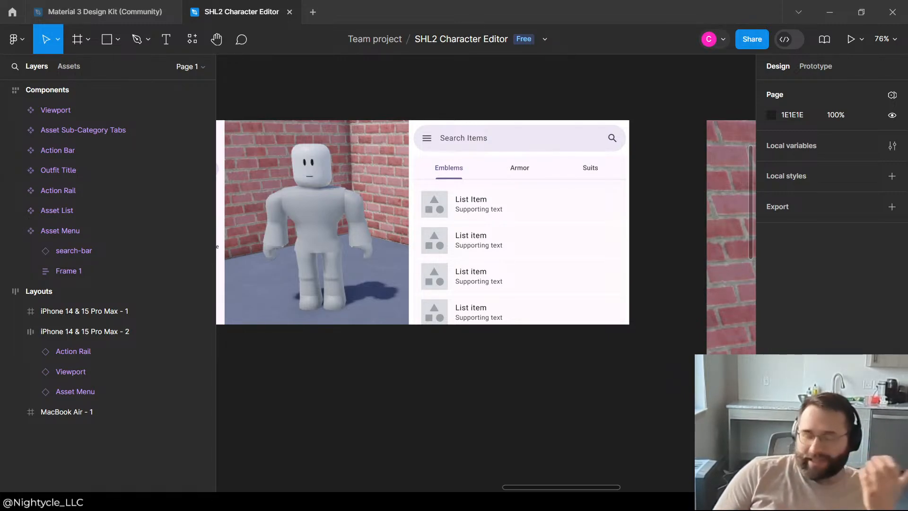
{"action": "scroll", "coordinate": [485, 273], "scroll_direction": "up", "scroll_amount": 2}
{"action": "scroll", "coordinate": [486, 273], "scroll_direction": "down", "scroll_amount": 1}
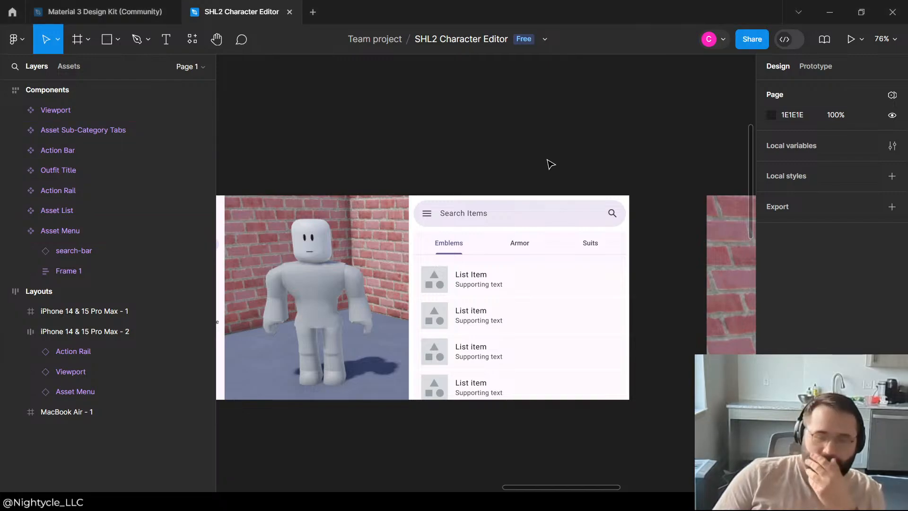
Step: Switch to the Material 3 Design Kit file and place an Icon button from the Buttons assets on the empty canvas below the guidance sections
{"action": "left_click", "coordinate": [117, 13]}
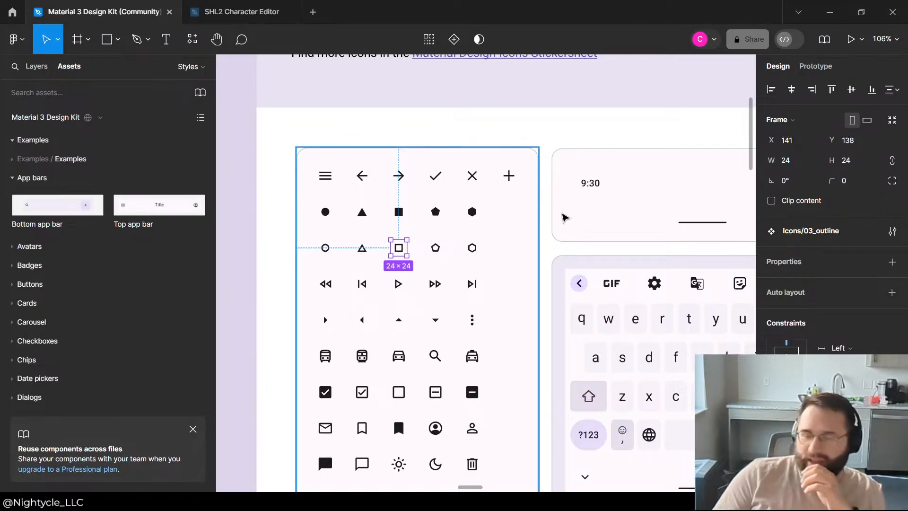
{"action": "scroll", "coordinate": [562, 191], "scroll_direction": "down", "scroll_amount": 3}
{"action": "scroll", "coordinate": [563, 192], "scroll_direction": "down", "scroll_amount": 2}
{"action": "scroll", "coordinate": [552, 312], "scroll_direction": "up", "scroll_amount": 5}
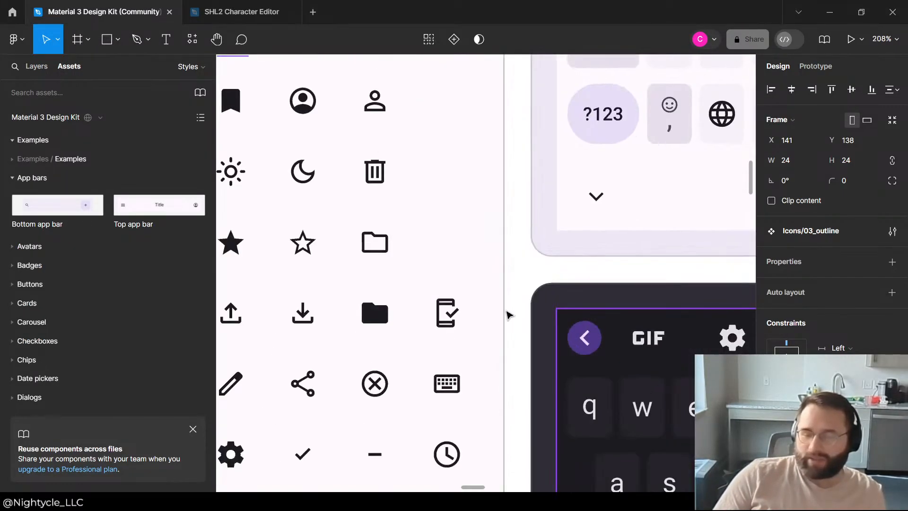
{"action": "scroll", "coordinate": [473, 298], "scroll_direction": "down", "scroll_amount": 7}
{"action": "scroll", "coordinate": [419, 224], "scroll_direction": "down", "scroll_amount": 10}
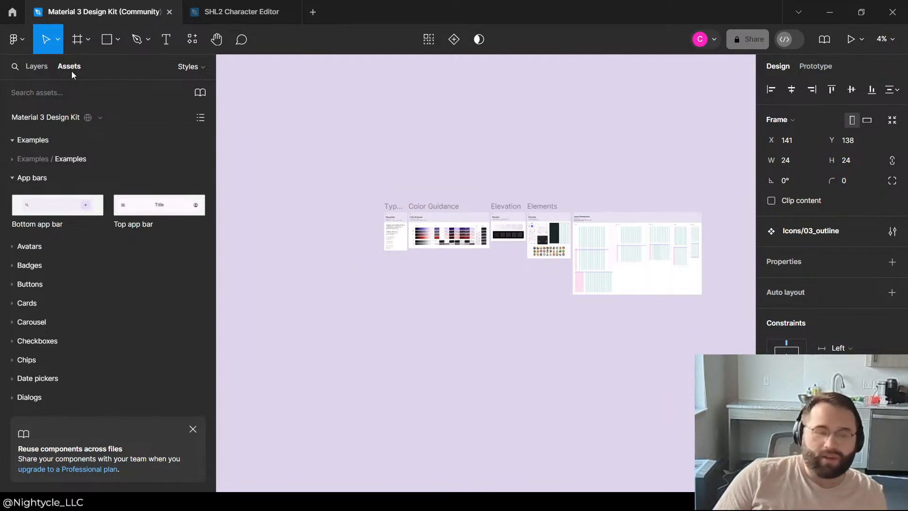
{"action": "left_click", "coordinate": [14, 284]}
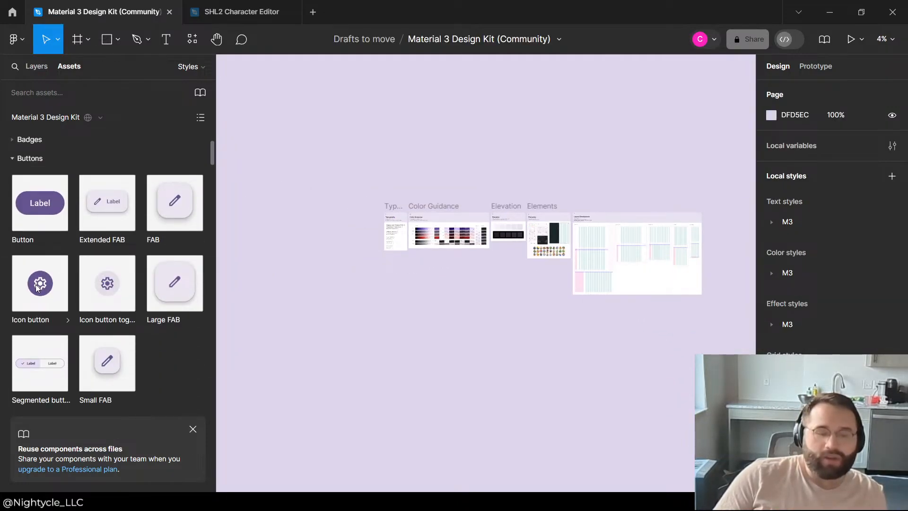
{"action": "left_click_drag", "start_coordinate": [38, 287], "coordinate": [472, 318]}
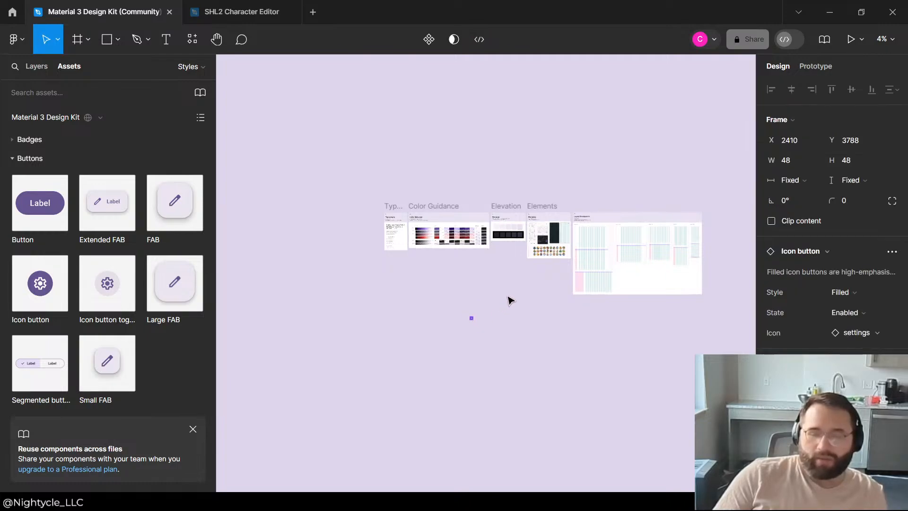
Step: Cut the icon button from the kit file and paste it into the SHL2 Character Editor file
{"action": "scroll", "coordinate": [491, 307], "scroll_direction": "up", "scroll_amount": 2}
{"action": "scroll", "coordinate": [477, 315], "scroll_direction": "up", "scroll_amount": 3}
{"action": "scroll", "coordinate": [476, 308], "scroll_direction": "down", "scroll_amount": 2}
{"action": "scroll", "coordinate": [515, 440], "scroll_direction": "up", "scroll_amount": 7}
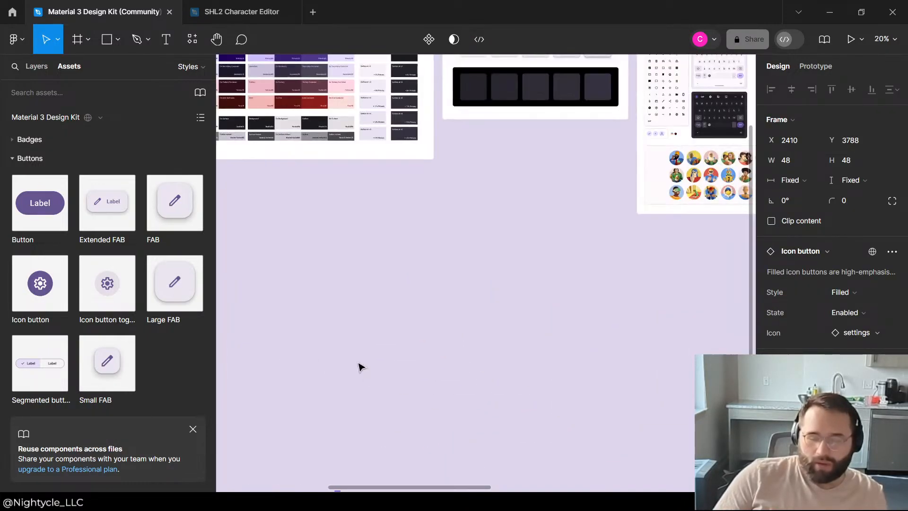
{"action": "scroll", "coordinate": [362, 284], "scroll_direction": "down", "scroll_amount": 5}
{"action": "key", "text": "Delete"}
{"action": "left_click", "coordinate": [246, 5]}
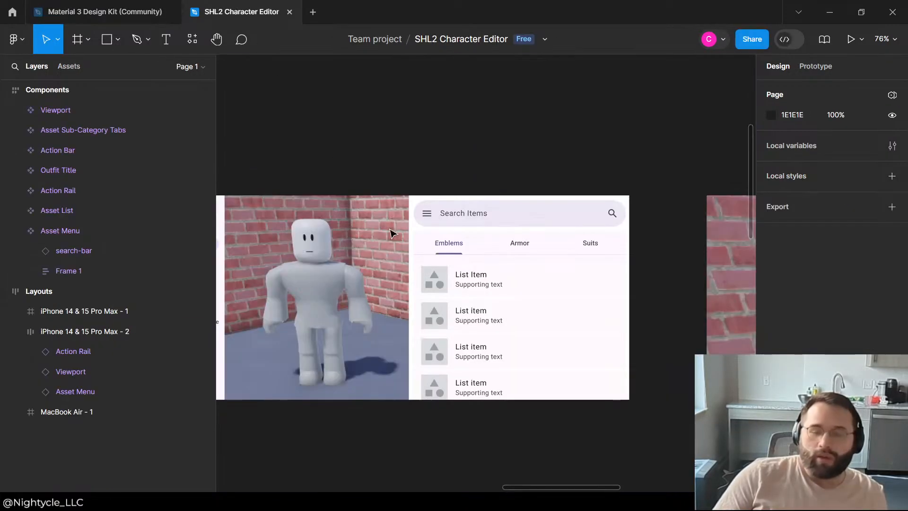
{"action": "key", "text": "ctrl+v"}
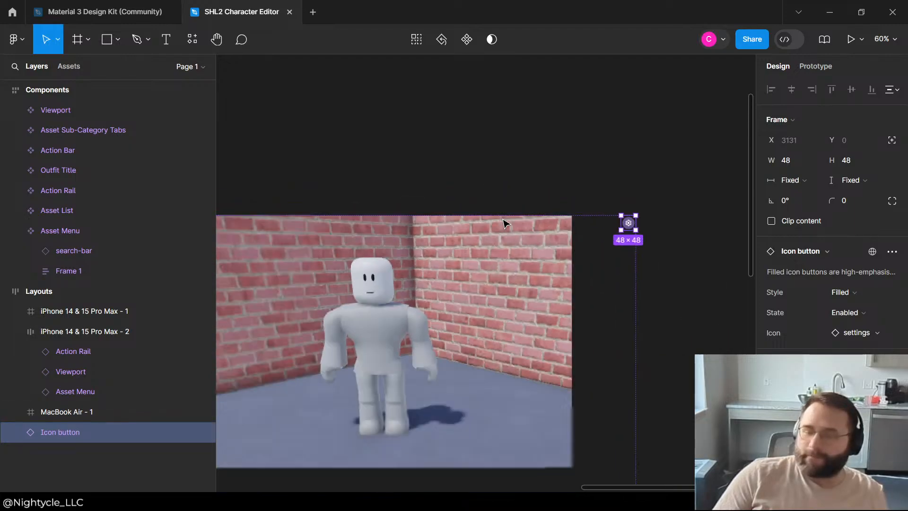
Step: Move the icon button out of the layouts onto the empty canvas beside the Components section, at about X -4298, Y -166
{"action": "left_click_drag", "start_coordinate": [605, 224], "coordinate": [50, 333]}
{"action": "scroll", "coordinate": [416, 283], "scroll_direction": "down", "scroll_amount": 6}
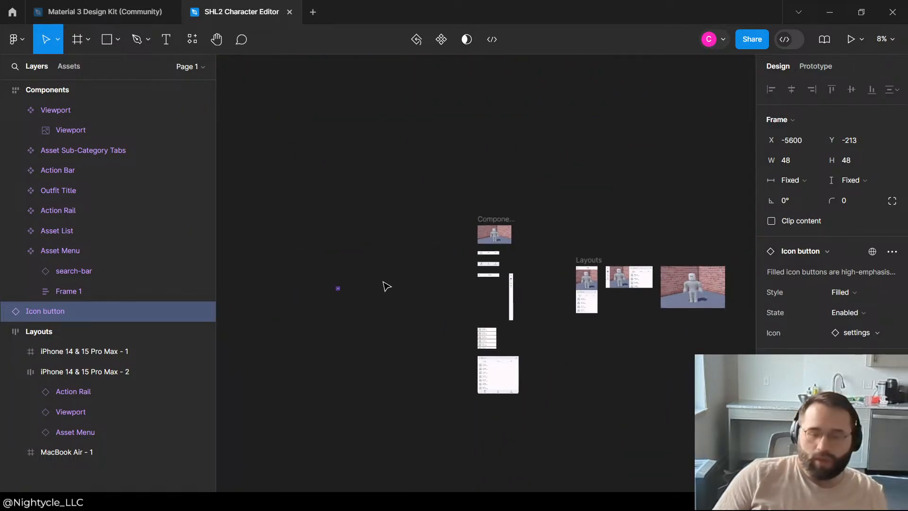
{"action": "scroll", "coordinate": [523, 320], "scroll_direction": "up", "scroll_amount": 4}
{"action": "scroll", "coordinate": [439, 226], "scroll_direction": "down", "scroll_amount": 2}
{"action": "scroll", "coordinate": [426, 245], "scroll_direction": "down", "scroll_amount": 2}
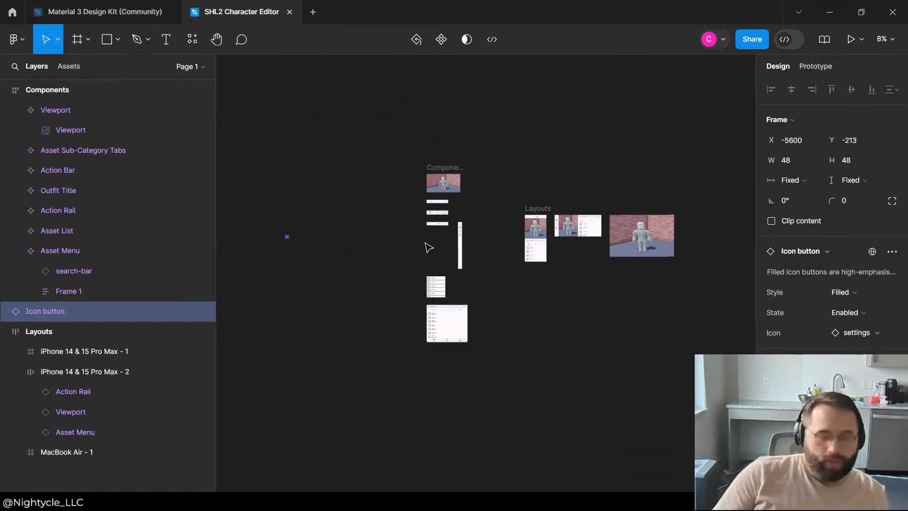
{"action": "scroll", "coordinate": [301, 243], "scroll_direction": "up", "scroll_amount": 3}
{"action": "scroll", "coordinate": [294, 244], "scroll_direction": "up", "scroll_amount": 3}
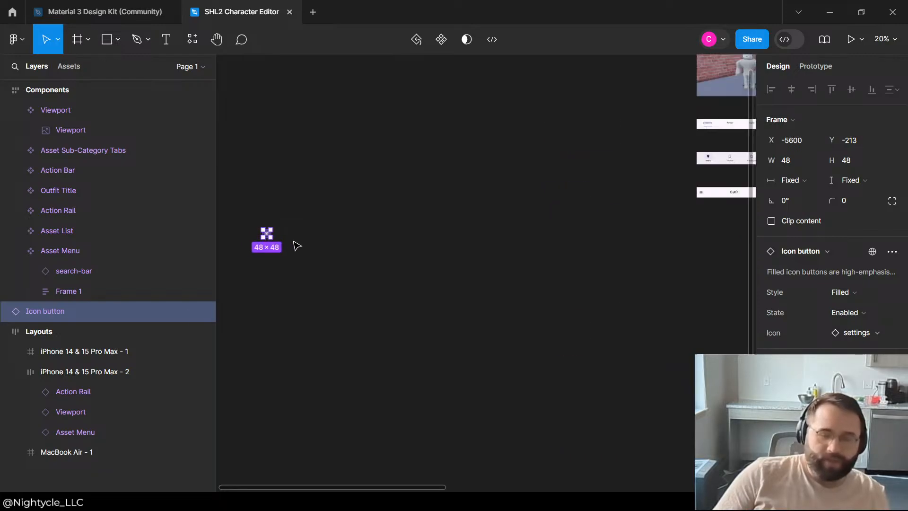
{"action": "left_click_drag", "start_coordinate": [252, 230], "coordinate": [567, 242]}
{"action": "scroll", "coordinate": [547, 227], "scroll_direction": "down", "scroll_amount": 3}
{"action": "left_click", "coordinate": [596, 204]}
{"action": "left_click_drag", "start_coordinate": [597, 203], "coordinate": [497, 295]}
{"action": "scroll", "coordinate": [541, 255], "scroll_direction": "up", "scroll_amount": 4}
{"action": "scroll", "coordinate": [437, 254], "scroll_direction": "down", "scroll_amount": 3}
{"action": "scroll", "coordinate": [568, 148], "scroll_direction": "up", "scroll_amount": 5}
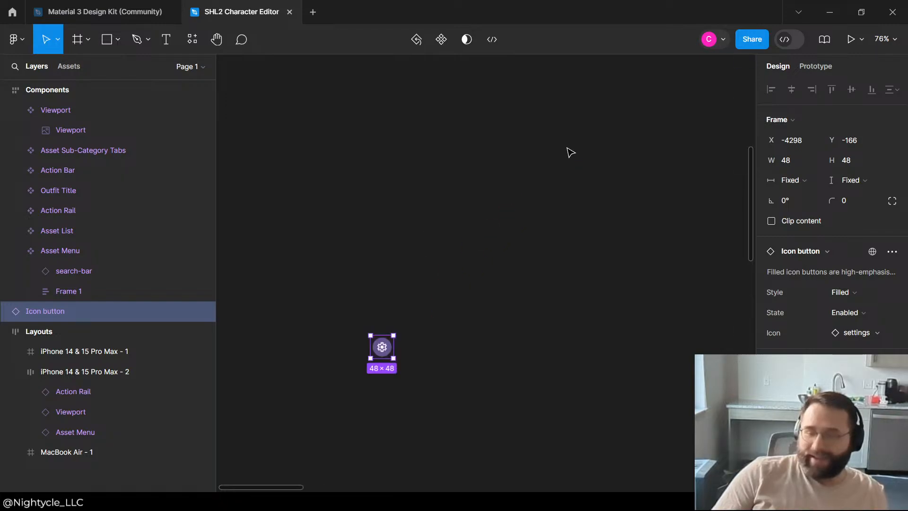
Step: Inspect the icon button's nested layers from the container down to the icon vector, leaving nothing selected
{"action": "scroll", "coordinate": [361, 357], "scroll_direction": "up", "scroll_amount": 4}
{"action": "double_click", "coordinate": [418, 327]}
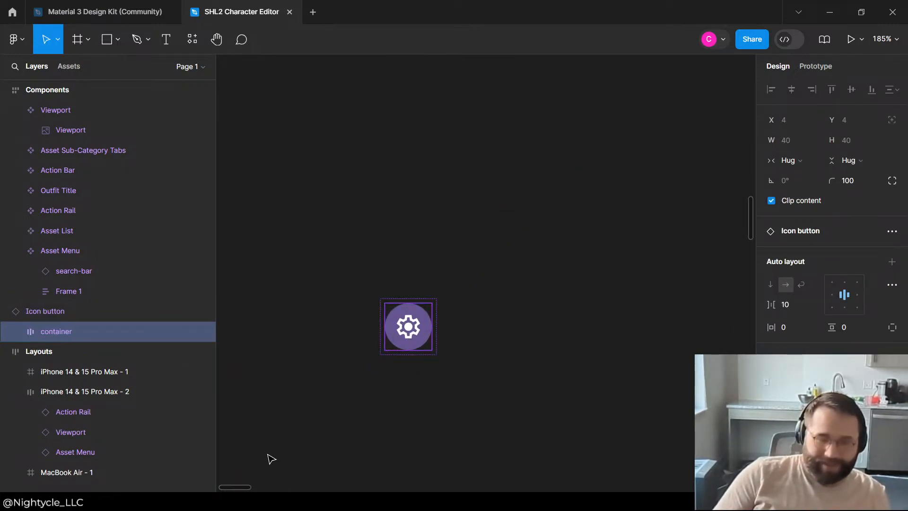
{"action": "left_click", "coordinate": [15, 331]}
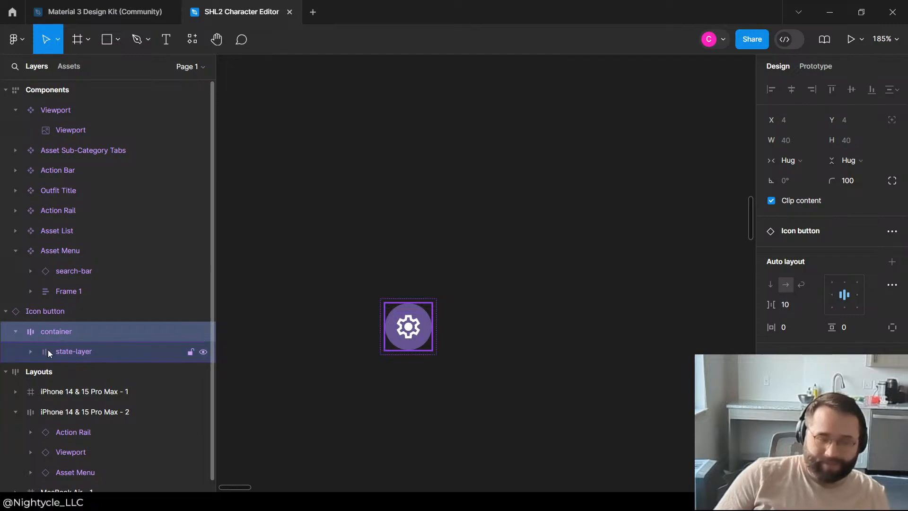
{"action": "left_click", "coordinate": [48, 351]}
{"action": "left_click", "coordinate": [61, 371]}
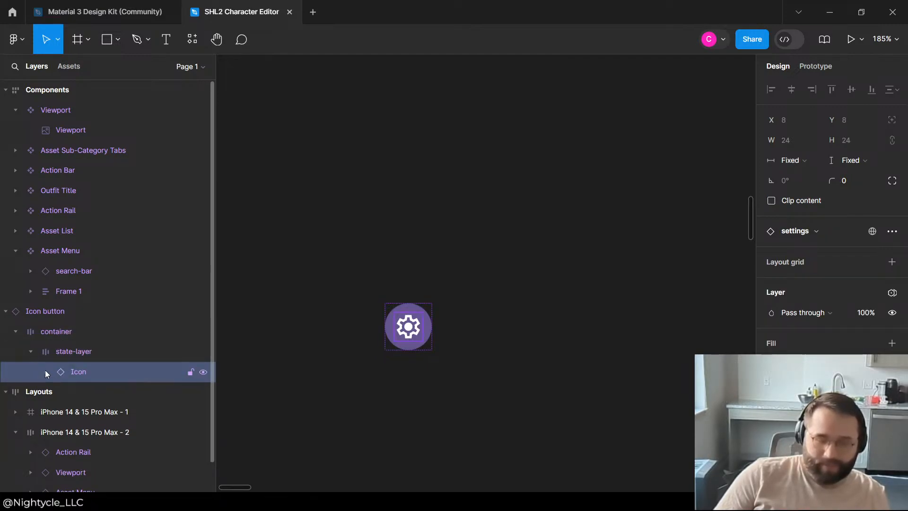
{"action": "left_click", "coordinate": [45, 371]}
{"action": "left_click", "coordinate": [90, 389]}
{"action": "left_click", "coordinate": [454, 274]}
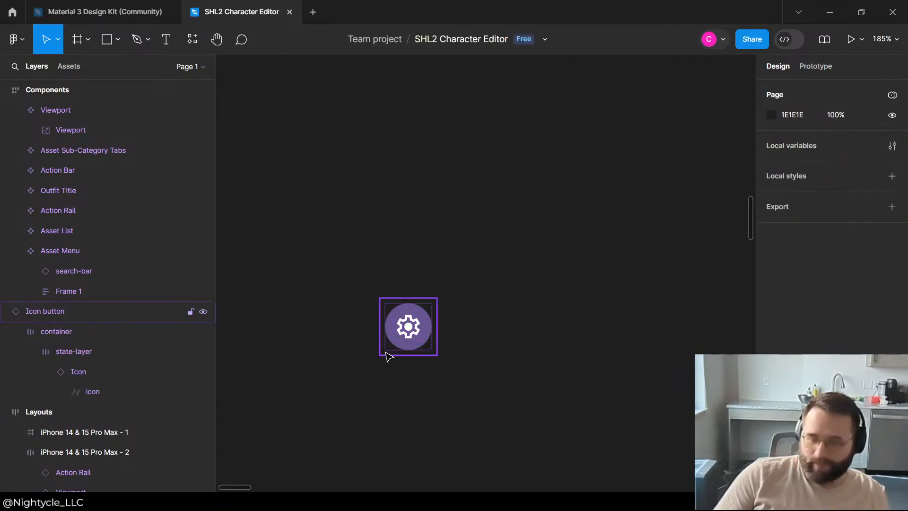
Step: Move the icon button into the Viewport component, near its lower-right corner at about X 551, Y 288
{"action": "left_click_drag", "start_coordinate": [398, 344], "coordinate": [640, 184]}
{"action": "scroll", "coordinate": [395, 332], "scroll_direction": "down", "scroll_amount": 8}
{"action": "scroll", "coordinate": [426, 275], "scroll_direction": "down", "scroll_amount": 8}
{"action": "scroll", "coordinate": [448, 254], "scroll_direction": "up", "scroll_amount": 3}
{"action": "scroll", "coordinate": [596, 178], "scroll_direction": "up", "scroll_amount": 8}
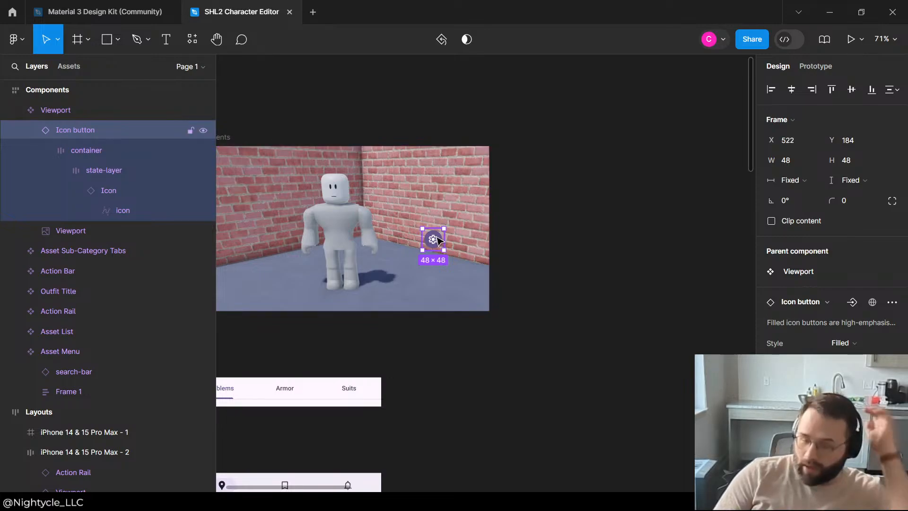
{"action": "left_click_drag", "start_coordinate": [432, 240], "coordinate": [448, 265]}
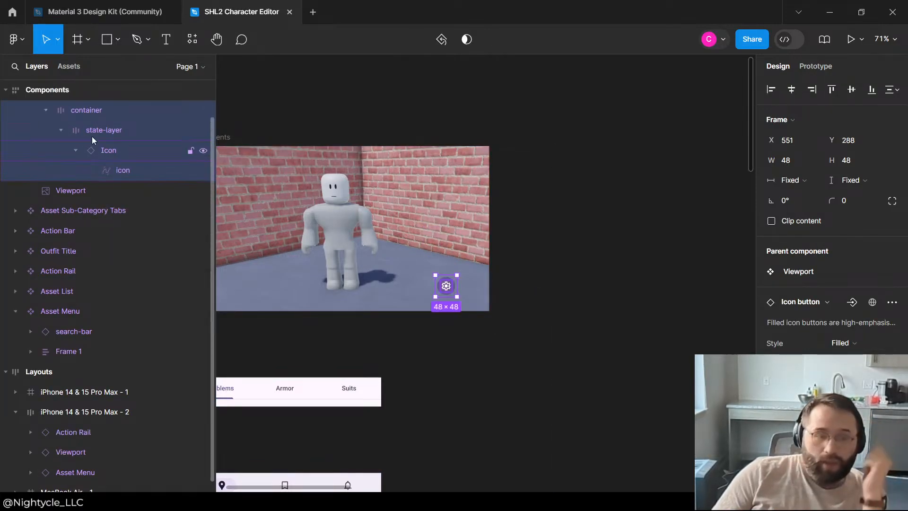
Step: Wrap the icon button in its own group inside the Viewport component, above the viewport image
{"action": "scroll", "coordinate": [57, 153], "scroll_direction": "up", "scroll_amount": 1}
{"action": "left_click", "coordinate": [32, 130]}
{"action": "left_click", "coordinate": [64, 113]}
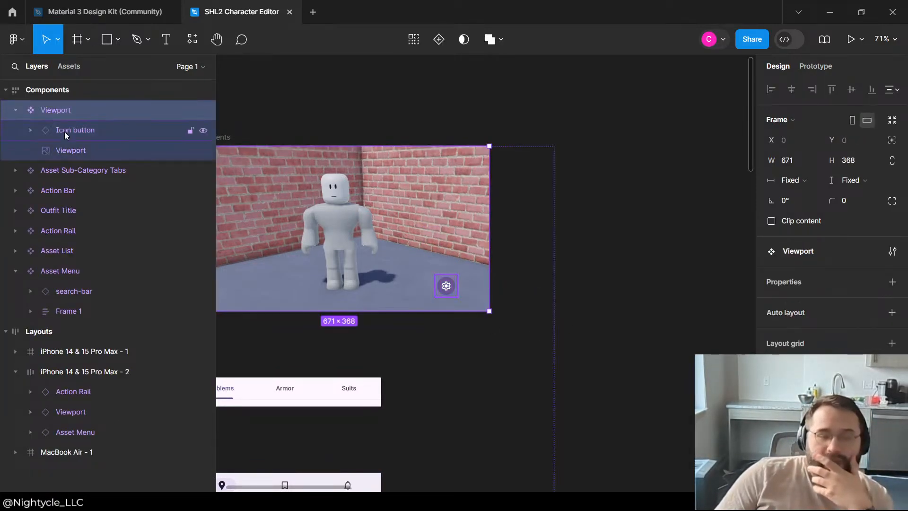
{"action": "left_click", "coordinate": [61, 138]}
{"action": "left_click", "coordinate": [67, 147]}
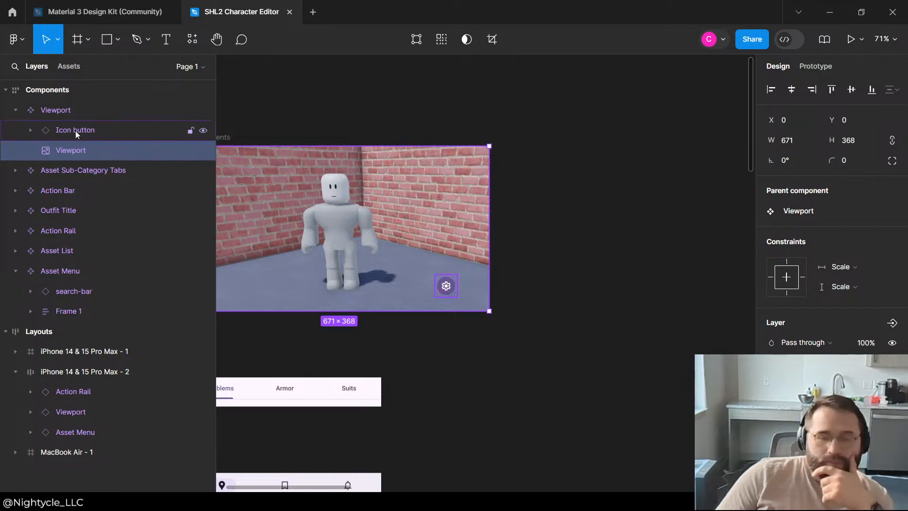
{"action": "left_click", "coordinate": [58, 136]}
{"action": "left_click_drag", "start_coordinate": [58, 135], "coordinate": [83, 124]}
{"action": "left_click", "coordinate": [77, 124]}
{"action": "left_click", "coordinate": [59, 151]}
{"action": "key", "text": "ctrl+g"}
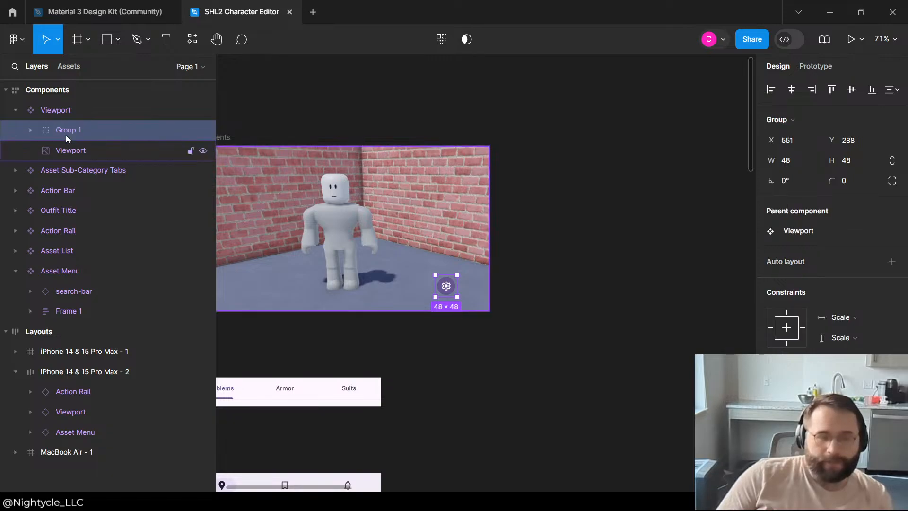
Step: Enlarge the icon button's group to 671 × 368 so that it covers the whole viewport image
{"action": "left_click", "coordinate": [31, 130]}
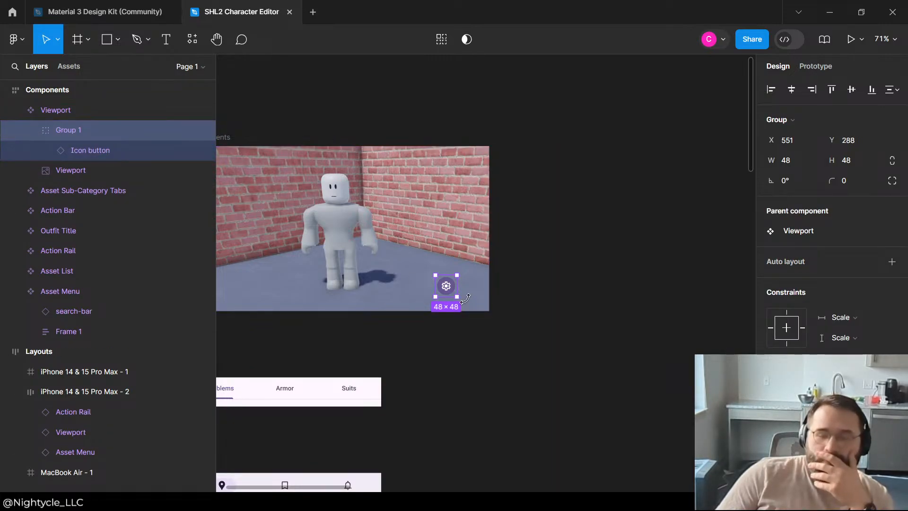
{"action": "left_click_drag", "start_coordinate": [458, 297], "coordinate": [489, 312]}
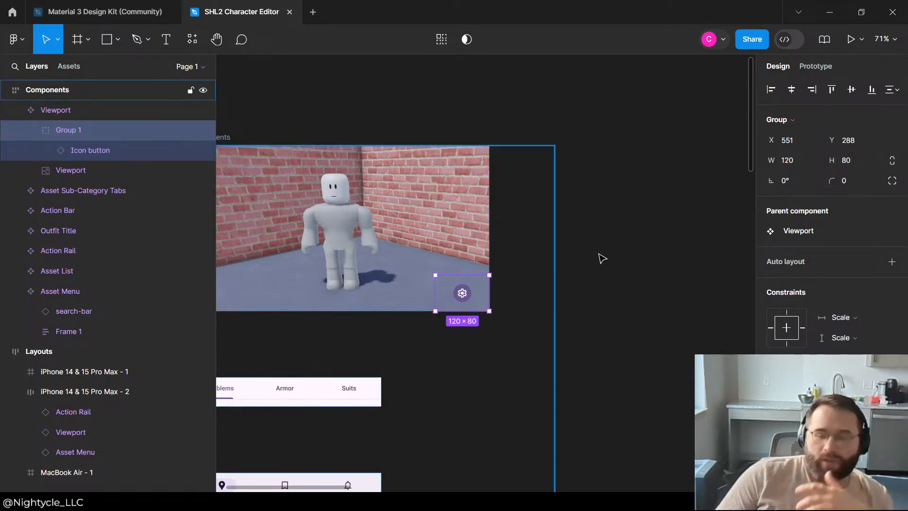
{"action": "left_click_drag", "start_coordinate": [435, 275], "coordinate": [343, 144]}
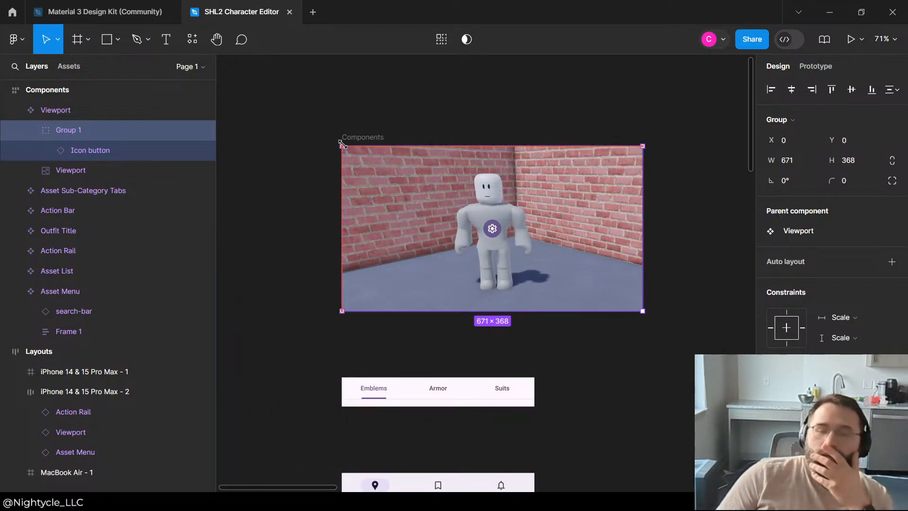
Step: Add right-aligned auto layout to the group and set the icon button's width to hug contents
{"action": "left_click", "coordinate": [891, 262]}
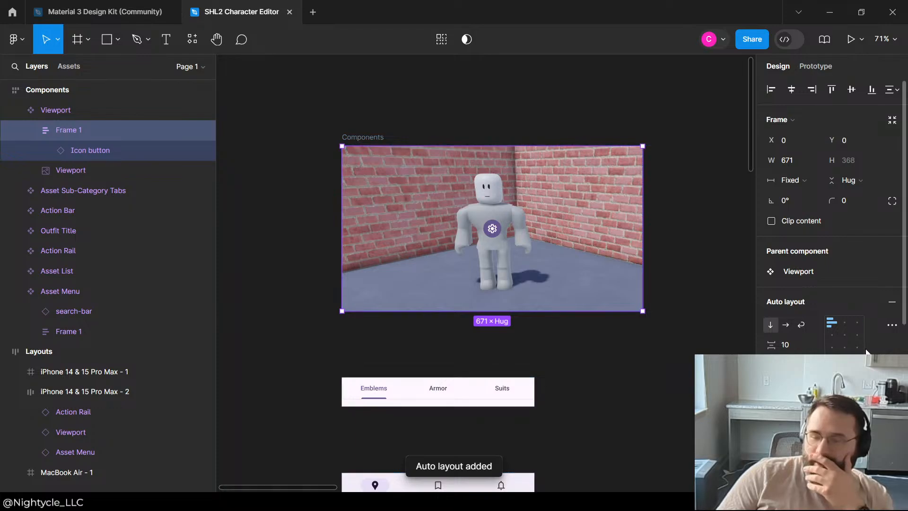
{"action": "left_click", "coordinate": [98, 150]}
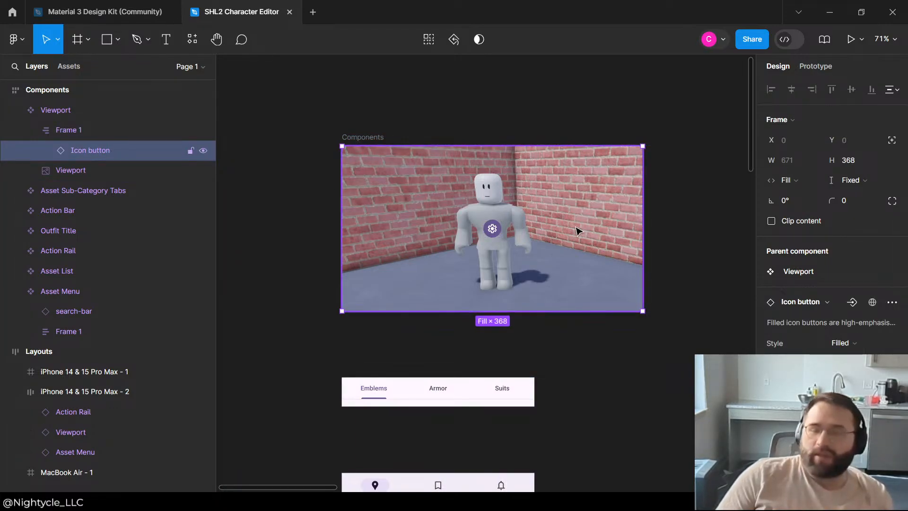
{"action": "left_click", "coordinate": [791, 180]}
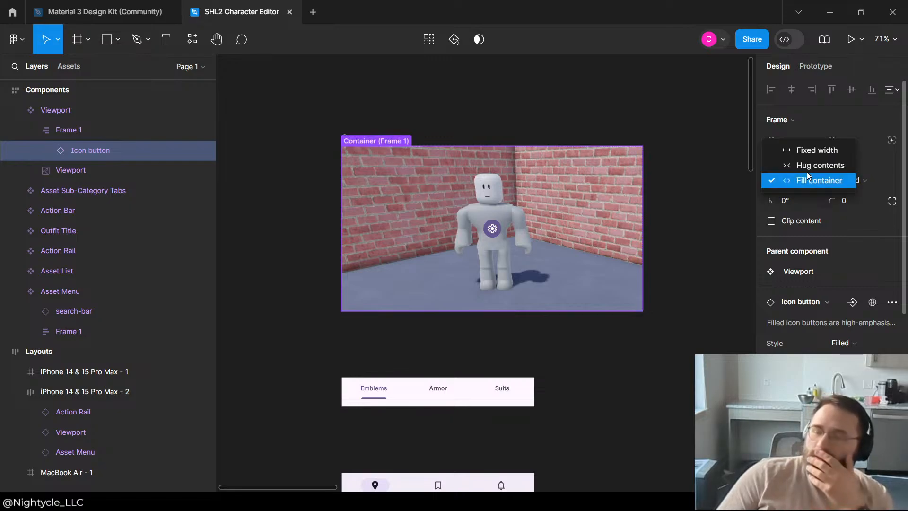
{"action": "left_click", "coordinate": [809, 165]}
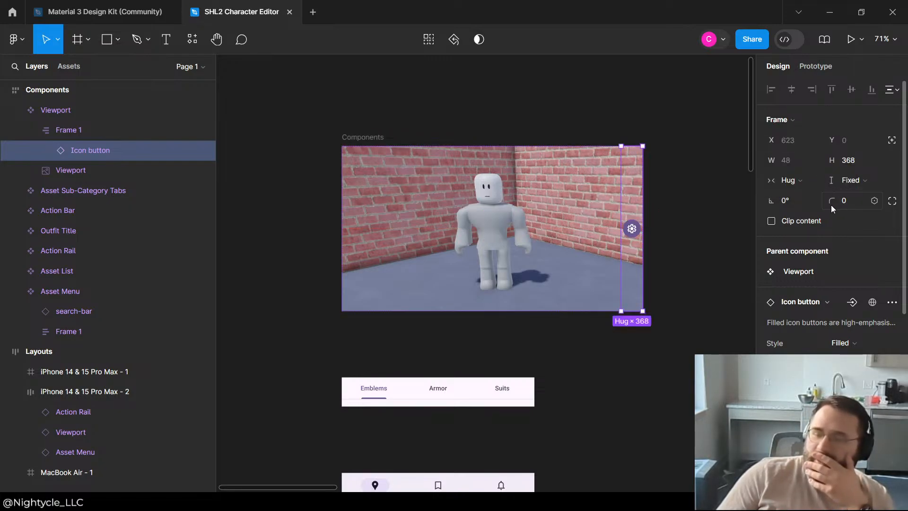
Step: Set the icon button's height to hug contents and its enclosing frame's height to fixed in the Viewport component
{"action": "left_click", "coordinate": [862, 183]}
{"action": "left_click", "coordinate": [850, 196]}
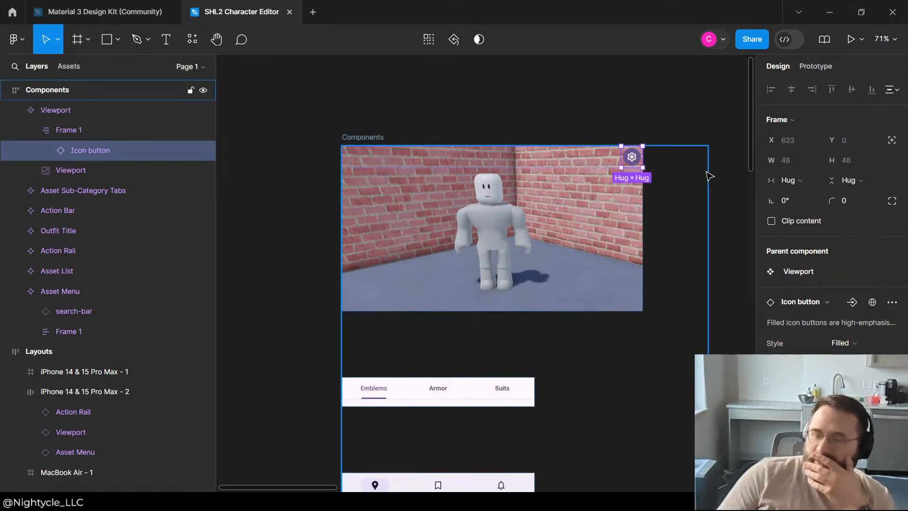
{"action": "left_click", "coordinate": [95, 136]}
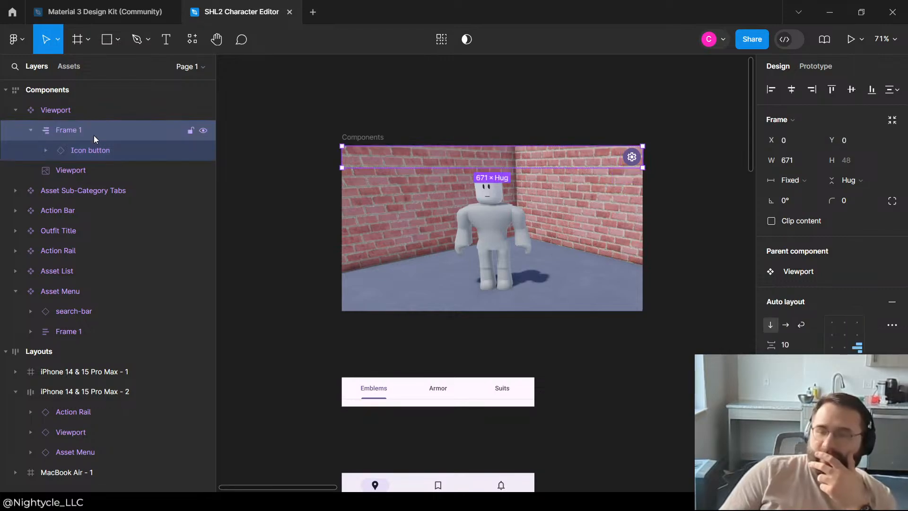
{"action": "left_click", "coordinate": [799, 180]}
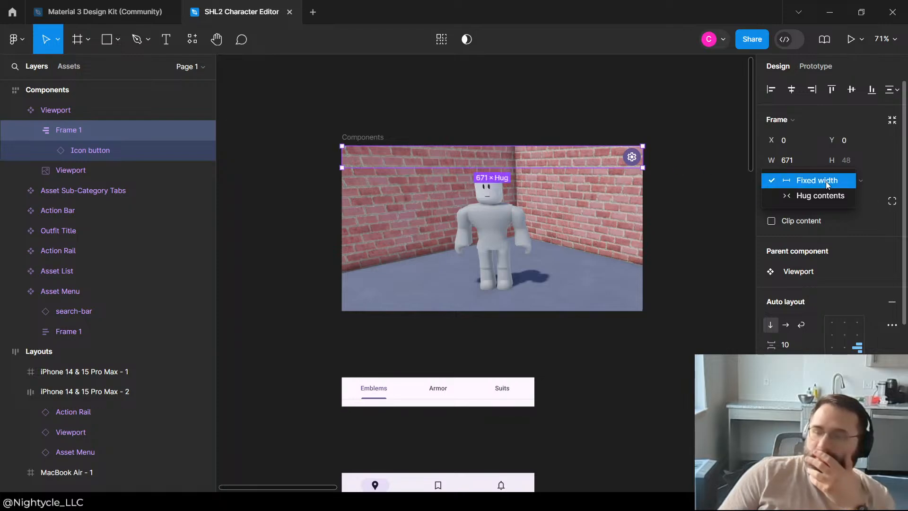
{"action": "left_click", "coordinate": [813, 181]}
{"action": "left_click", "coordinate": [859, 181]}
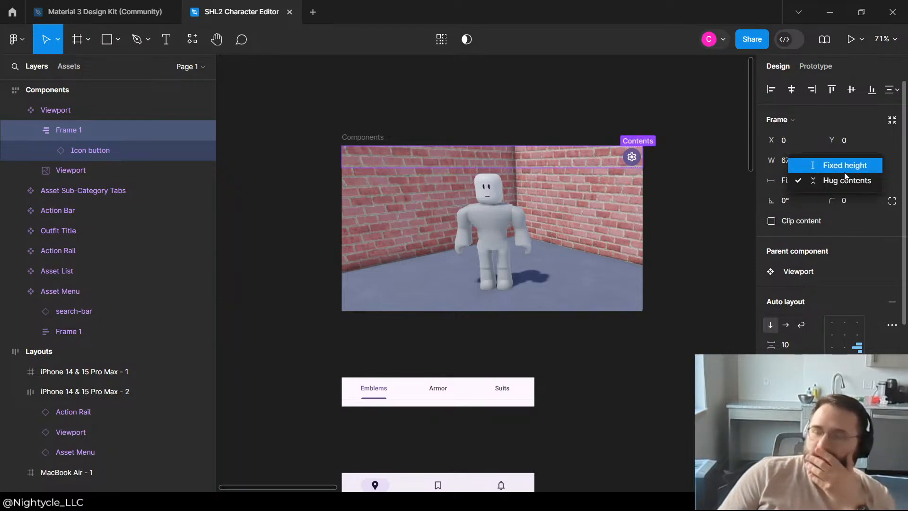
{"action": "left_click", "coordinate": [845, 169]}
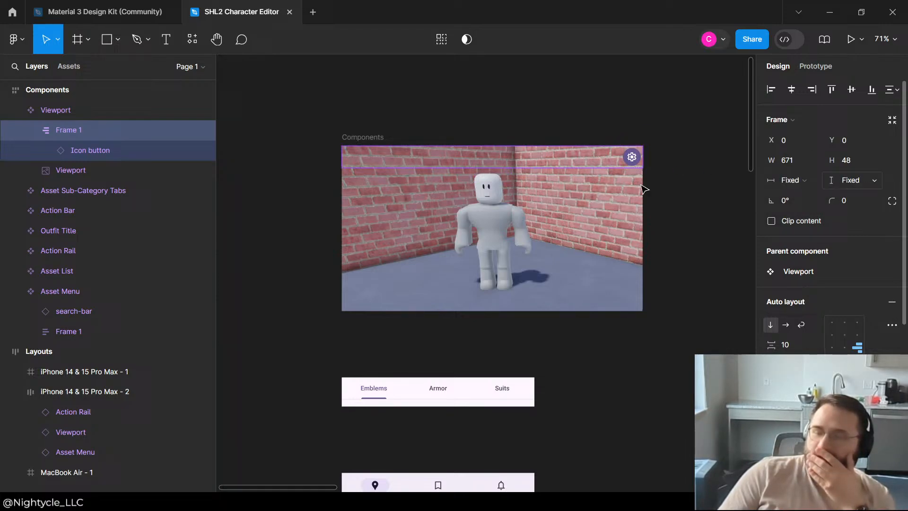
Step: Stretch the icon button's frame to 671 × 368 and set its horizontal and vertical auto layout padding to 20
{"action": "left_click", "coordinate": [104, 156]}
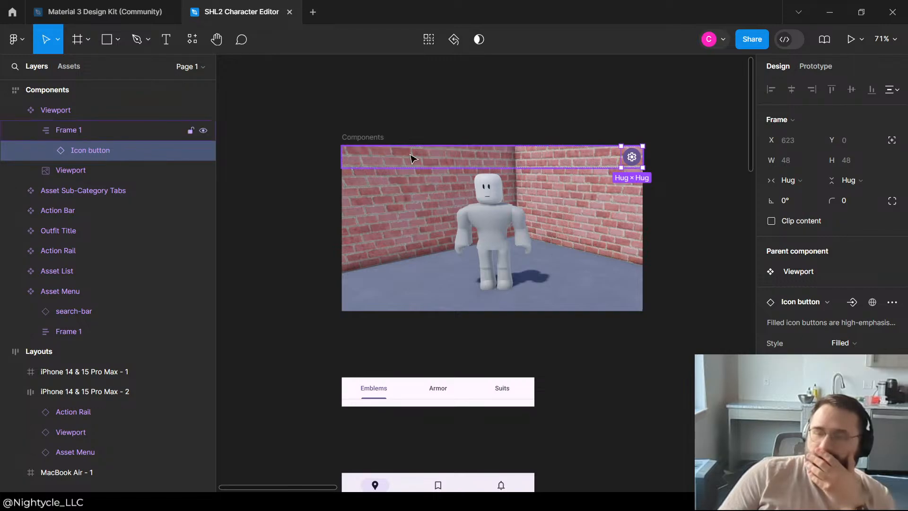
{"action": "left_click", "coordinate": [89, 132]}
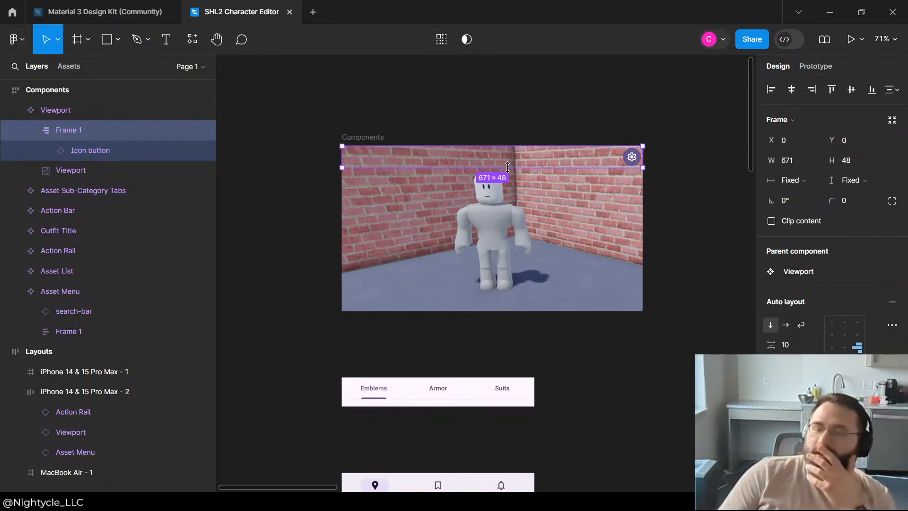
{"action": "left_click_drag", "start_coordinate": [505, 170], "coordinate": [505, 310]}
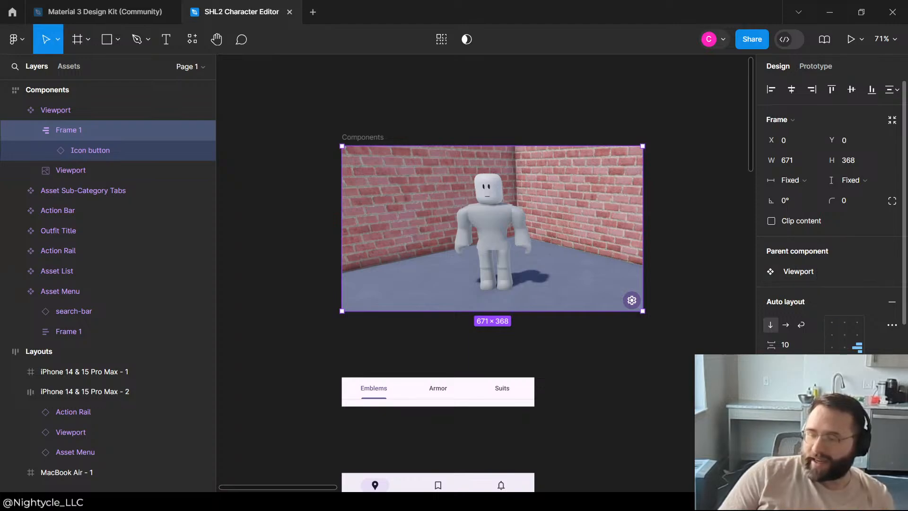
{"action": "key", "text": "Return"}
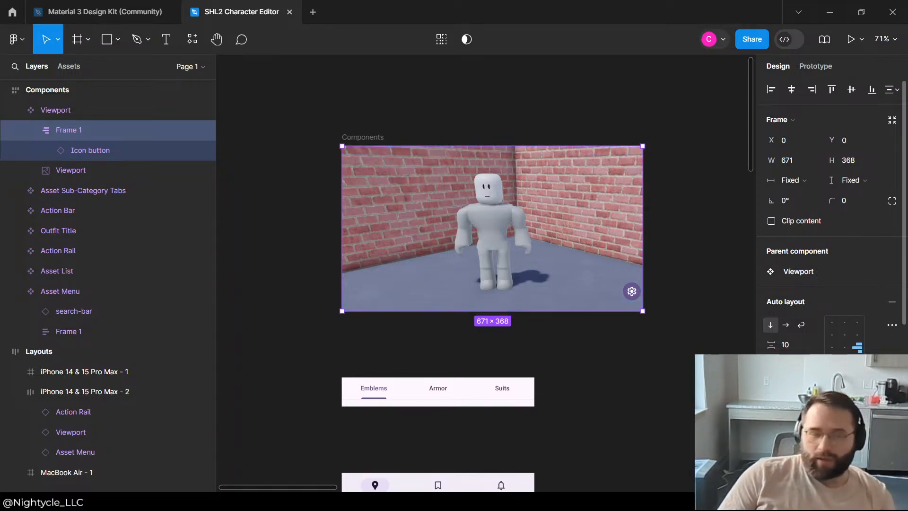
{"action": "left_click", "coordinate": [705, 270]}
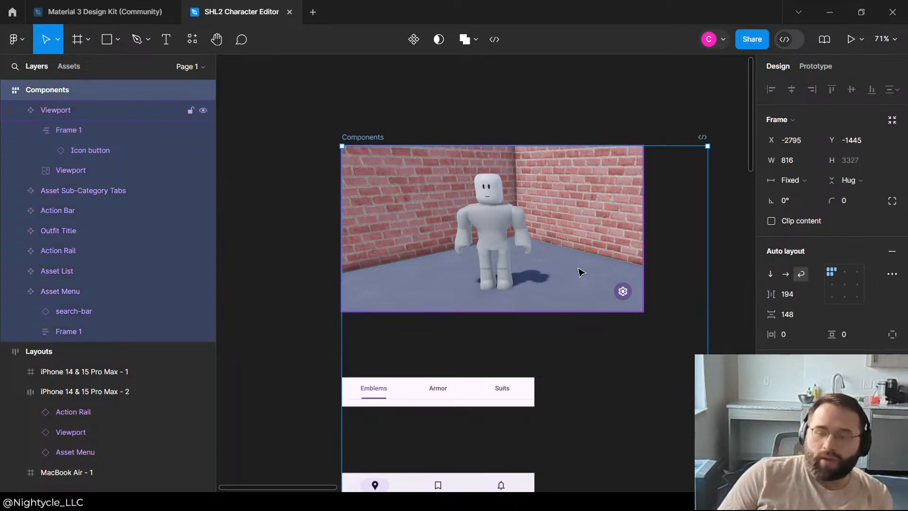
Step: Inspect the Viewport instance in the iPhone 14 & 15 Pro Max - 1 layout, including its nested icon button frame and image
{"action": "left_click", "coordinate": [582, 273]}
{"action": "scroll", "coordinate": [357, 130], "scroll_direction": "down", "scroll_amount": 3}
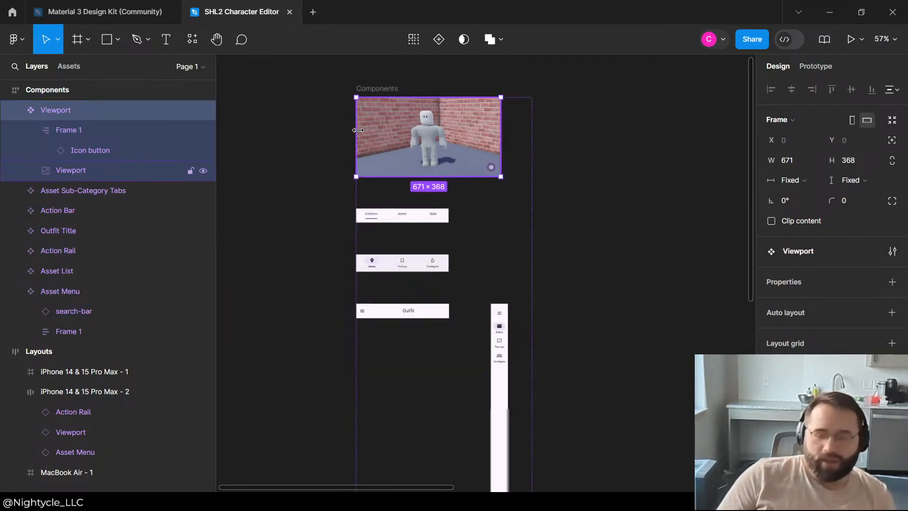
{"action": "scroll", "coordinate": [358, 130], "scroll_direction": "down", "scroll_amount": 7}
{"action": "scroll", "coordinate": [549, 211], "scroll_direction": "up", "scroll_amount": 9}
{"action": "scroll", "coordinate": [528, 295], "scroll_direction": "down", "scroll_amount": 1}
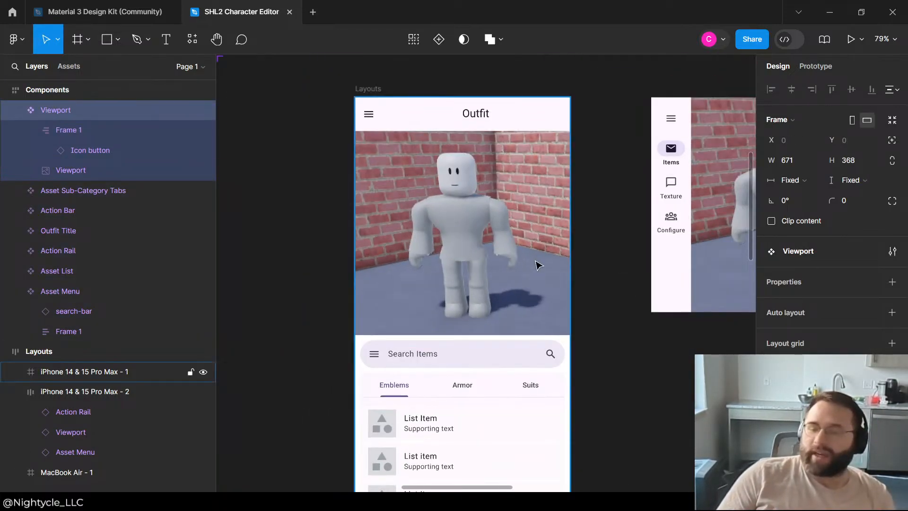
{"action": "left_click", "coordinate": [538, 265]}
{"action": "left_click", "coordinate": [18, 373]}
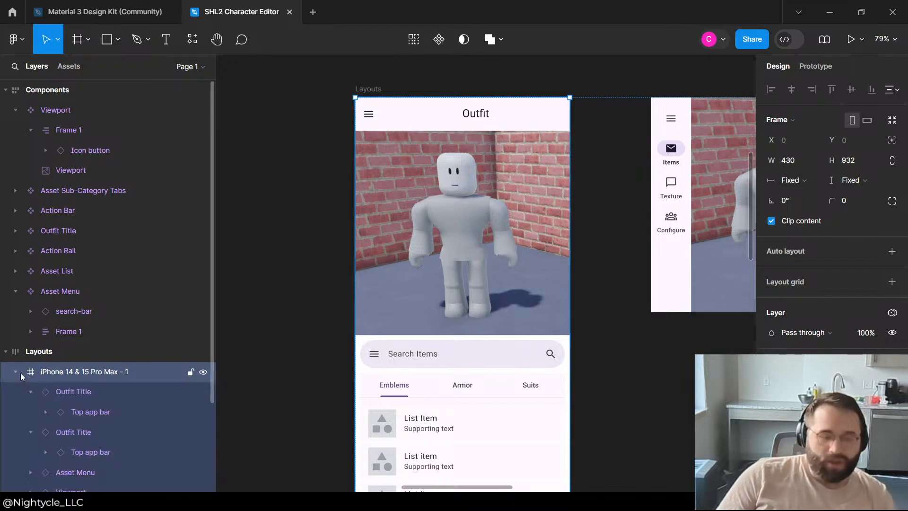
{"action": "scroll", "coordinate": [67, 379], "scroll_direction": "down", "scroll_amount": 3}
{"action": "left_click", "coordinate": [27, 385]}
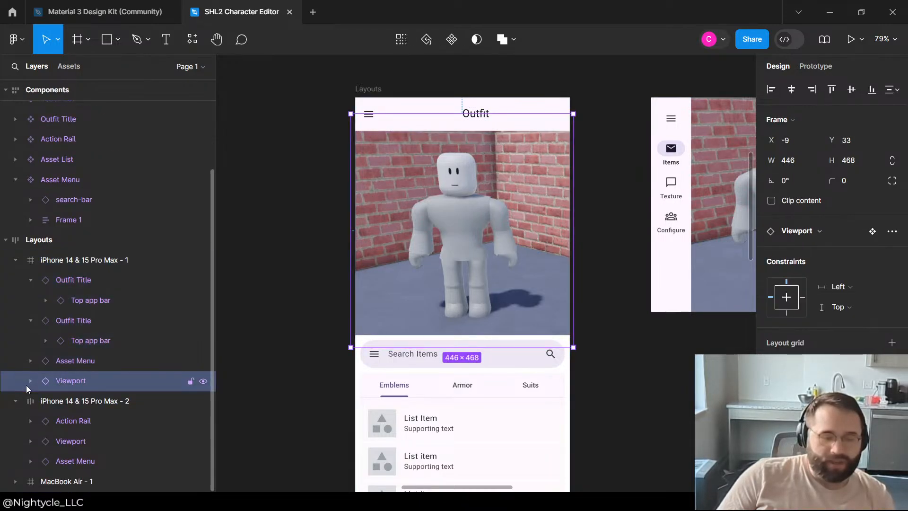
{"action": "left_click", "coordinate": [27, 384]}
{"action": "left_click", "coordinate": [29, 384]}
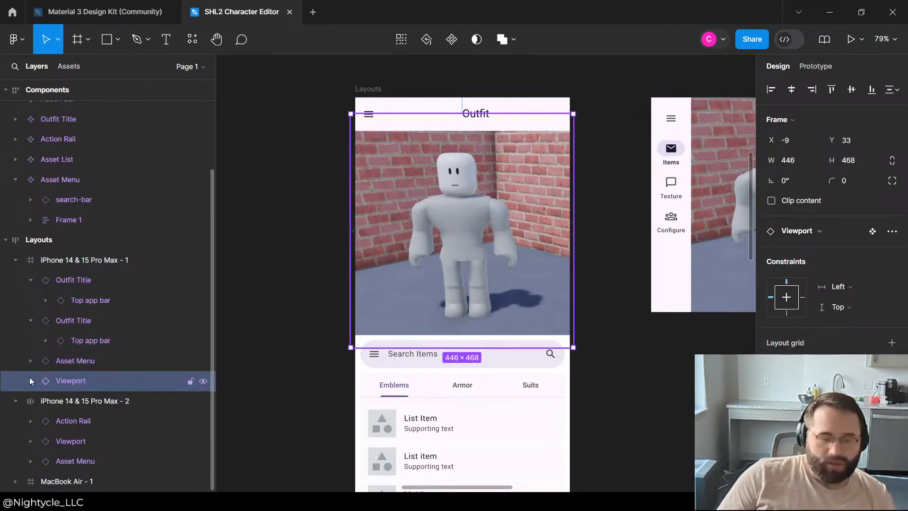
{"action": "left_click", "coordinate": [29, 381]}
{"action": "left_click", "coordinate": [89, 421]}
{"action": "left_click", "coordinate": [49, 401]}
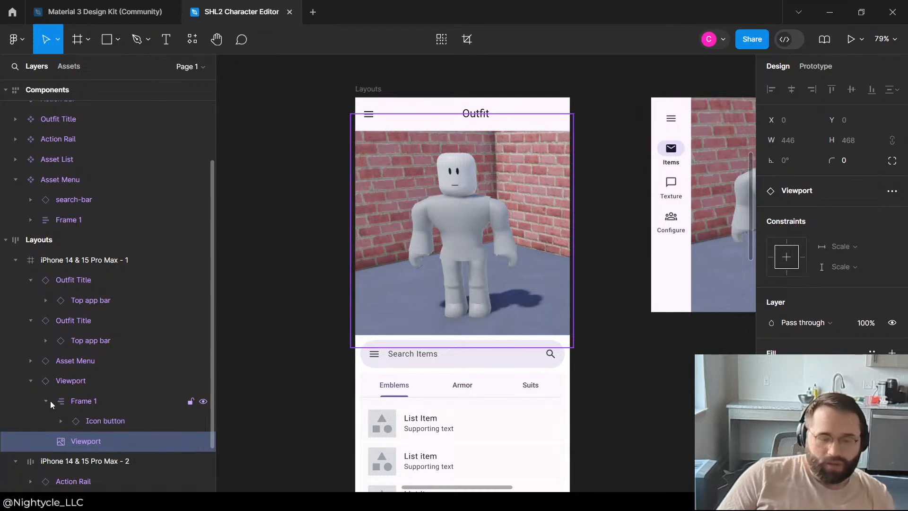
{"action": "left_click", "coordinate": [89, 401]}
{"action": "scroll", "coordinate": [434, 364], "scroll_direction": "down", "scroll_amount": 5}
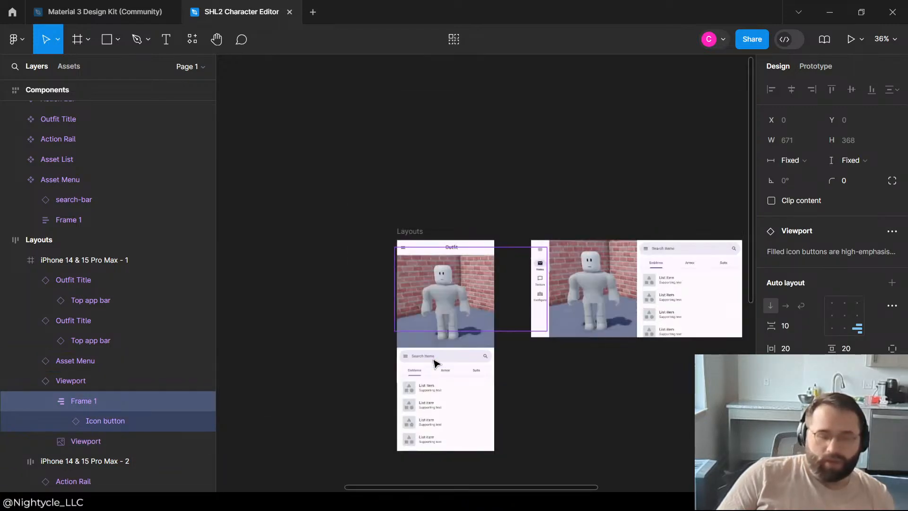
{"action": "scroll", "coordinate": [434, 363], "scroll_direction": "down", "scroll_amount": 5}
Step: Group the icon button's frame with the viewport image inside the Viewport component
{"action": "left_click", "coordinate": [328, 290]}
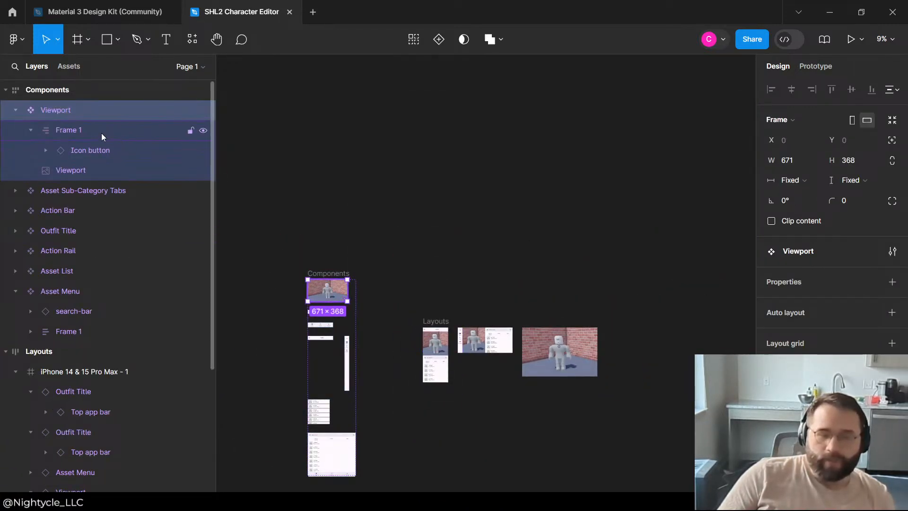
{"action": "left_click", "coordinate": [68, 136]}
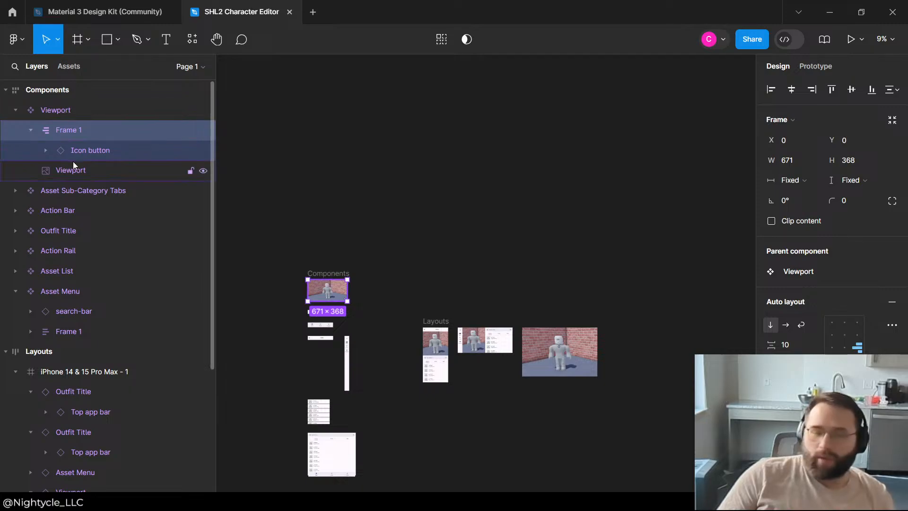
{"action": "left_click", "coordinate": [64, 172], "text": "shift"}
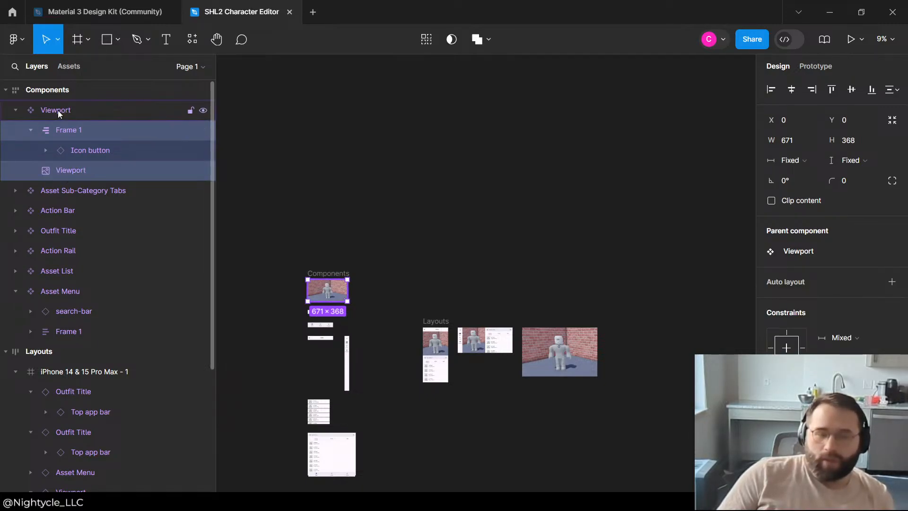
{"action": "left_click", "coordinate": [46, 149]}
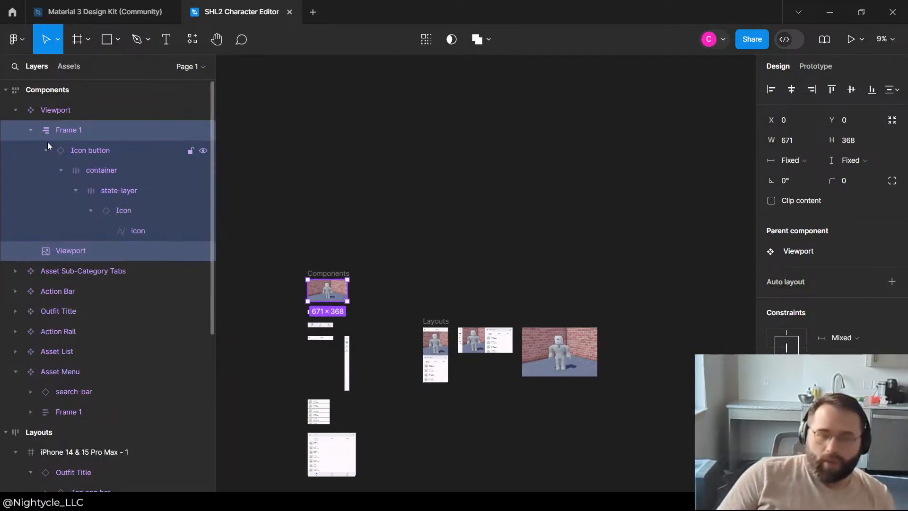
{"action": "left_click", "coordinate": [31, 130]}
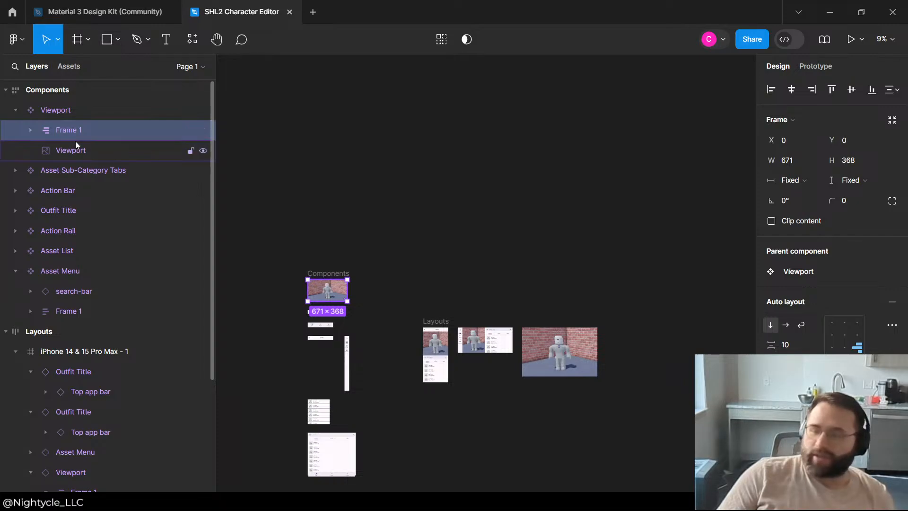
{"action": "left_click", "coordinate": [794, 180]}
{"action": "left_click", "coordinate": [795, 180]}
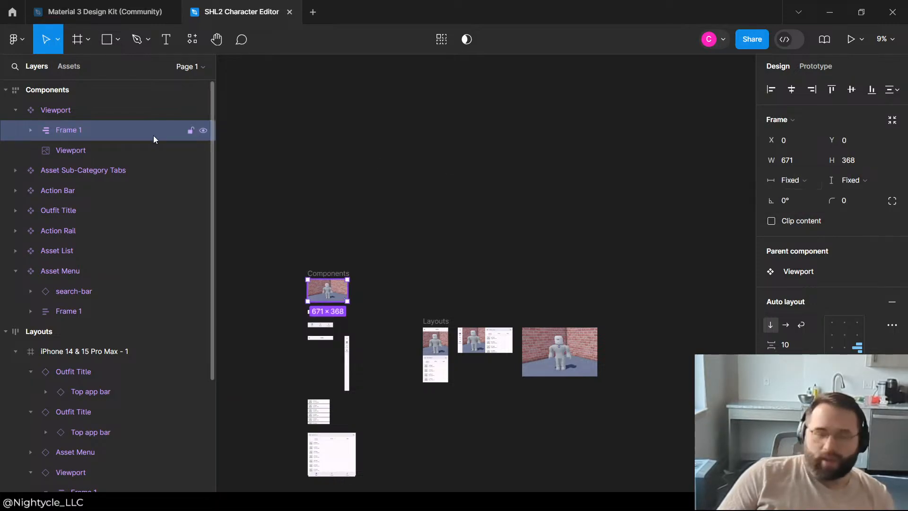
{"action": "left_click", "coordinate": [87, 150]}
{"action": "left_click", "coordinate": [84, 135], "text": "shift"}
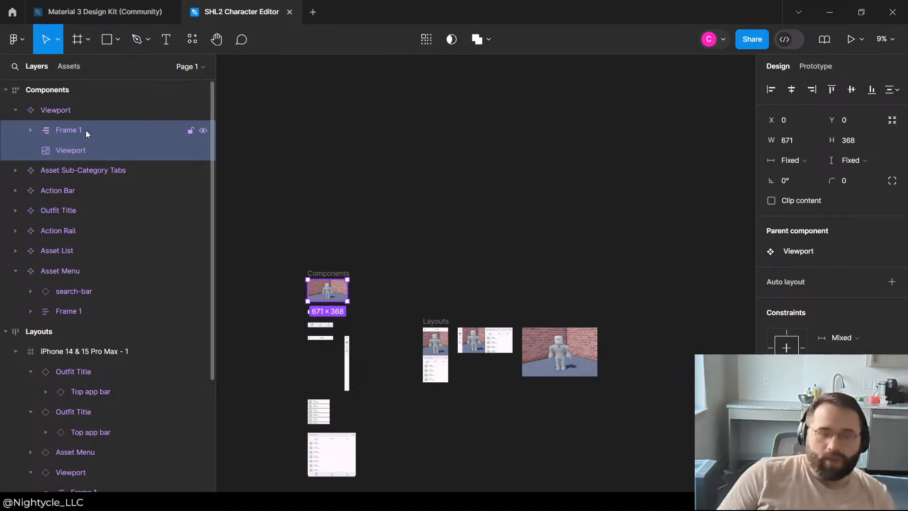
{"action": "key", "text": "ctrl+g"}
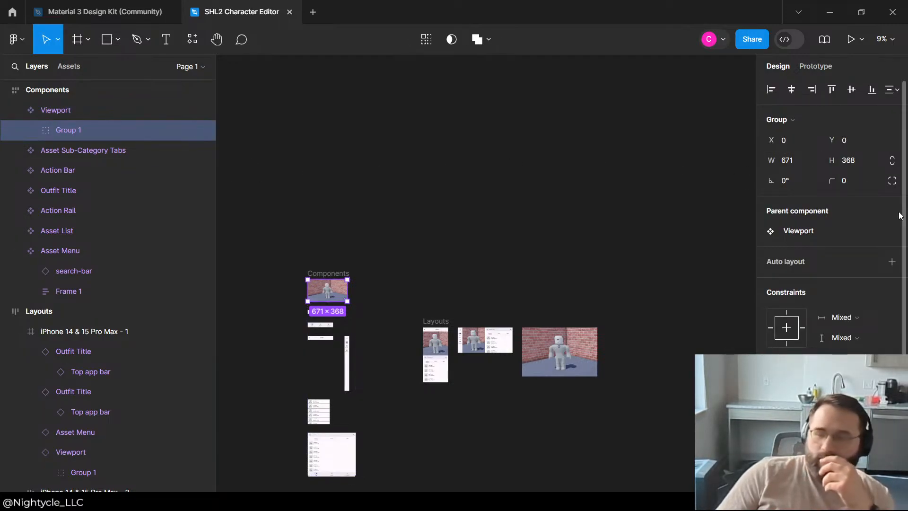
Step: Add auto layout to the new group in the Viewport component and expand its nested layers
{"action": "left_click", "coordinate": [845, 316]}
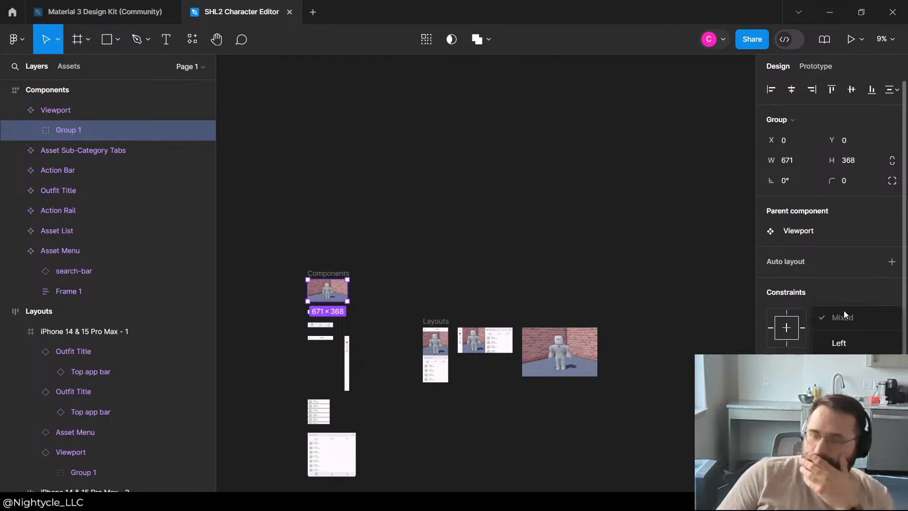
{"action": "left_click", "coordinate": [883, 271]}
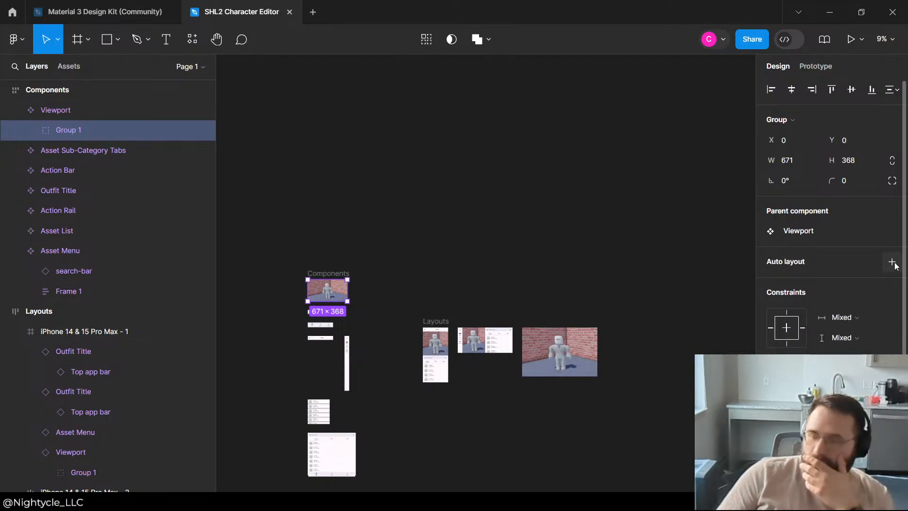
{"action": "left_click", "coordinate": [892, 262]}
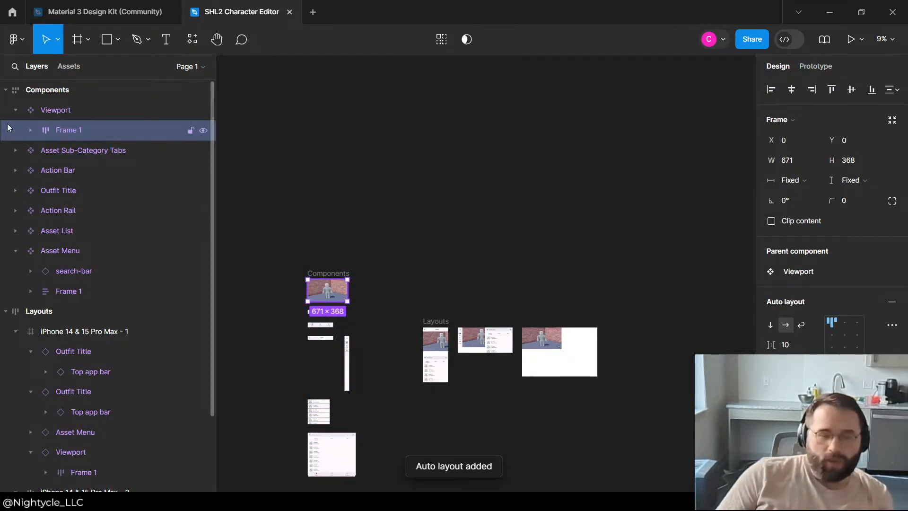
{"action": "left_click", "coordinate": [36, 135]}
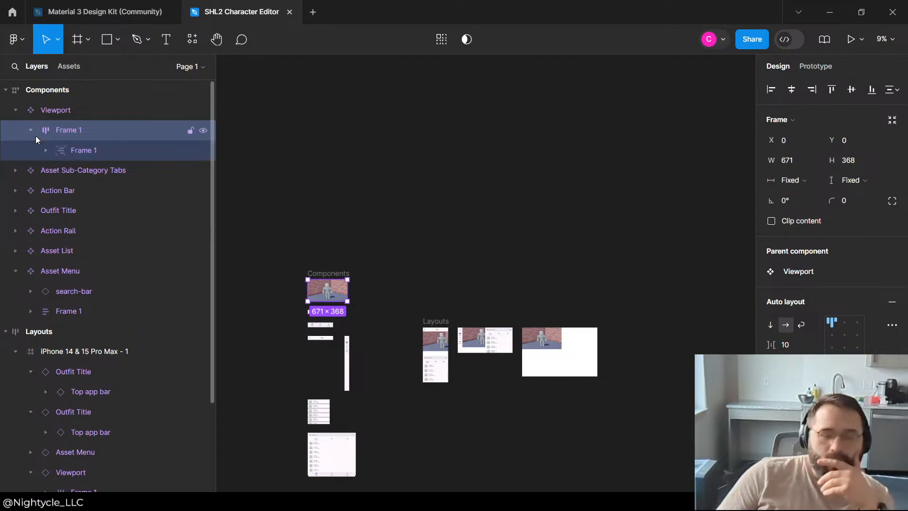
{"action": "left_click", "coordinate": [83, 150]}
{"action": "left_click", "coordinate": [45, 150]}
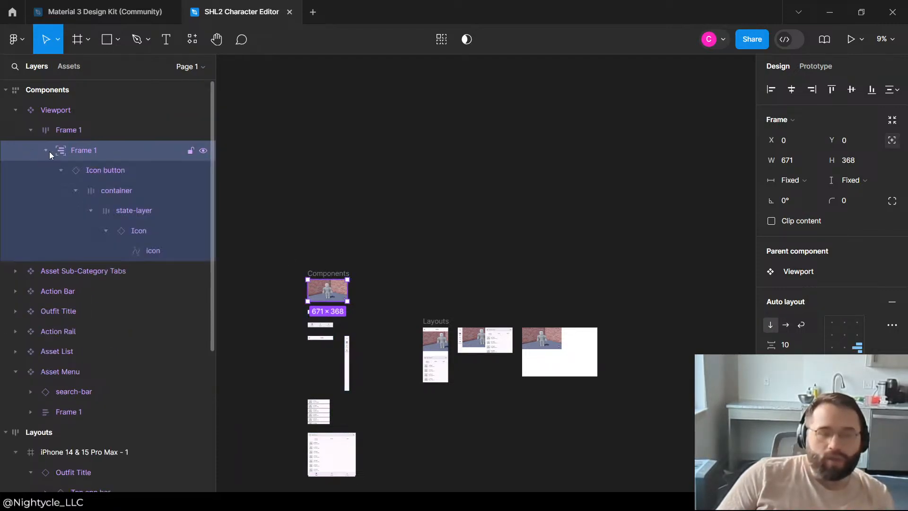
Step: Try to move the icon button out of its nested frame in the Viewport component's layer hierarchy
{"action": "scroll", "coordinate": [324, 281], "scroll_direction": "up", "scroll_amount": 5}
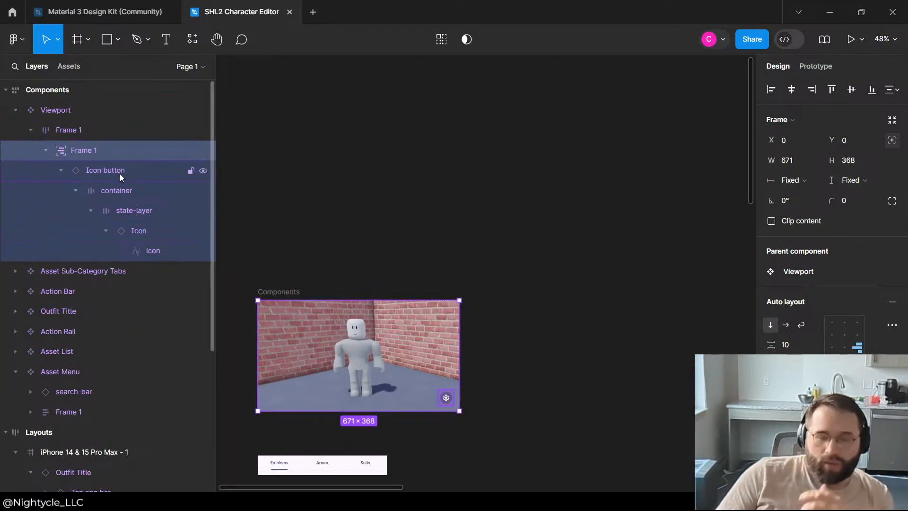
{"action": "left_click_drag", "start_coordinate": [120, 174], "coordinate": [100, 141]}
{"action": "left_click_drag", "start_coordinate": [93, 172], "coordinate": [89, 166]}
{"action": "left_click", "coordinate": [350, 199]}
{"action": "left_click", "coordinate": [407, 356]}
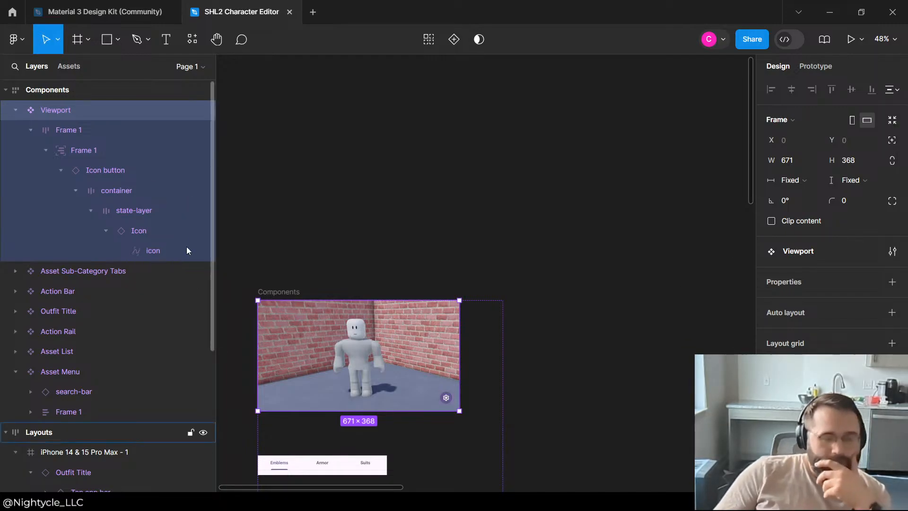
Step: Check the sizing and auto layout settings of the icon button and its nested frame
{"action": "left_click", "coordinate": [119, 174]}
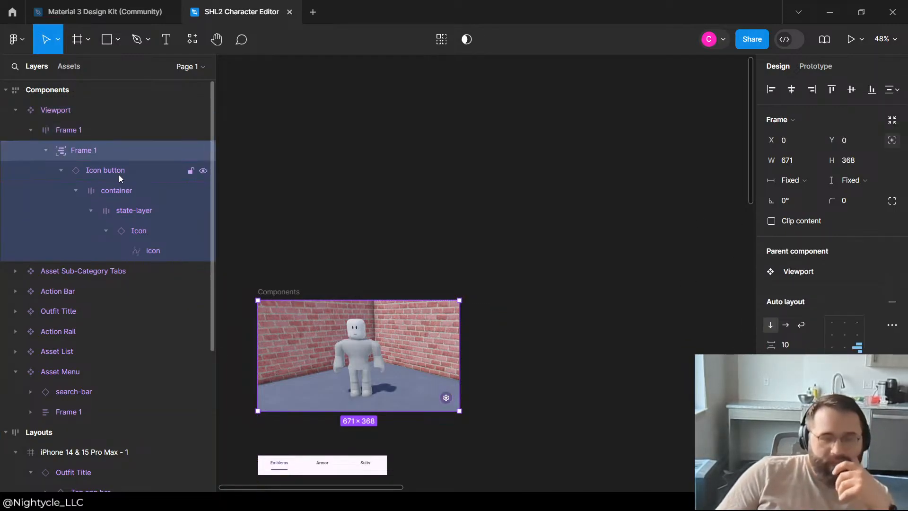
{"action": "left_click", "coordinate": [89, 151]}
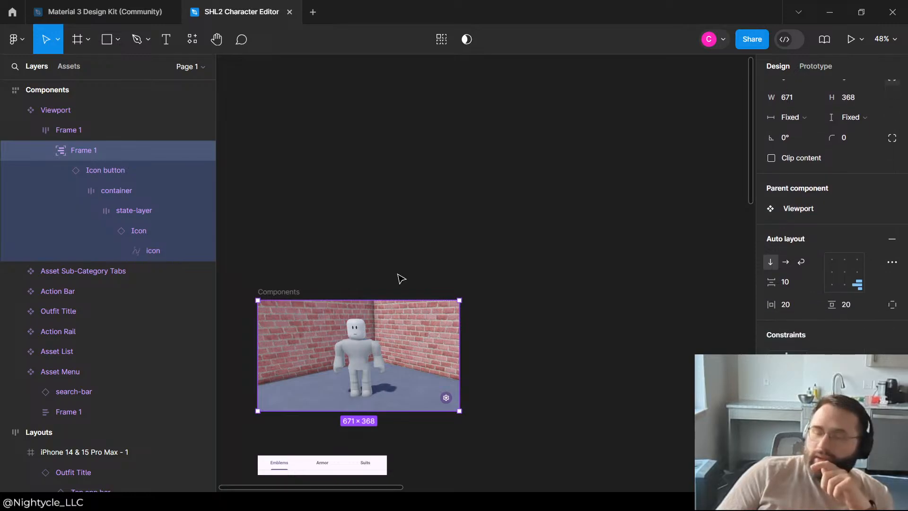
{"action": "left_click", "coordinate": [487, 309]}
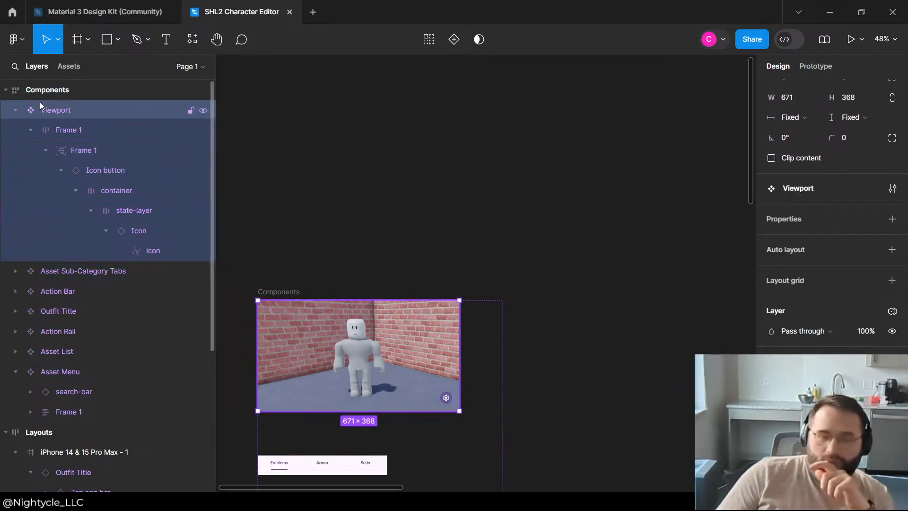
Step: Try to move the icon button's frame out of the image frame, directly under the Viewport component
{"action": "left_click", "coordinate": [92, 129]}
{"action": "left_click", "coordinate": [30, 131]}
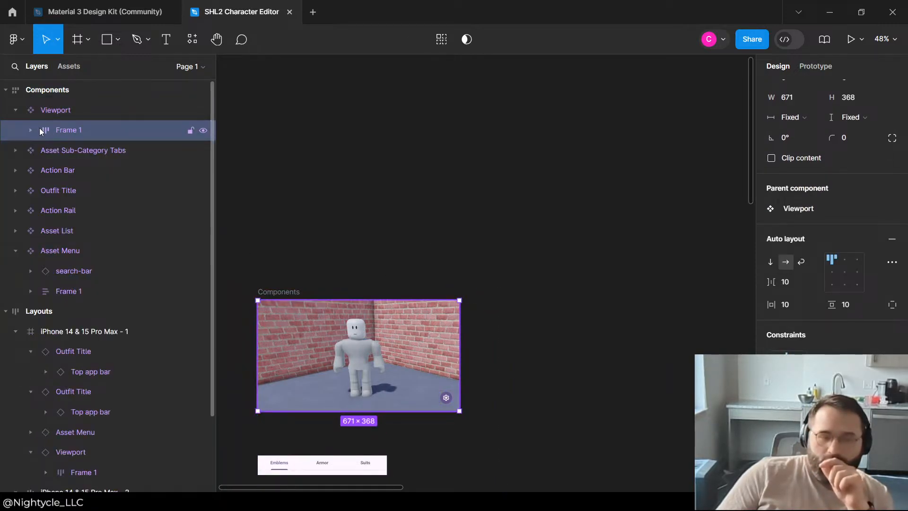
{"action": "left_click", "coordinate": [30, 130]}
{"action": "left_click_drag", "start_coordinate": [84, 150], "coordinate": [69, 118]}
{"action": "left_click", "coordinate": [62, 256]}
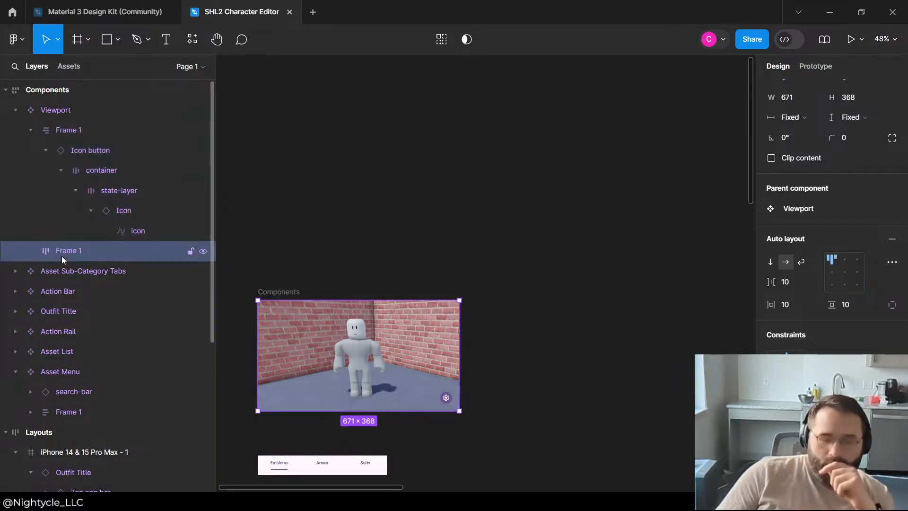
Step: Delete the separated brick-wall image frame from the Viewport component
{"action": "right_click", "coordinate": [63, 257]}
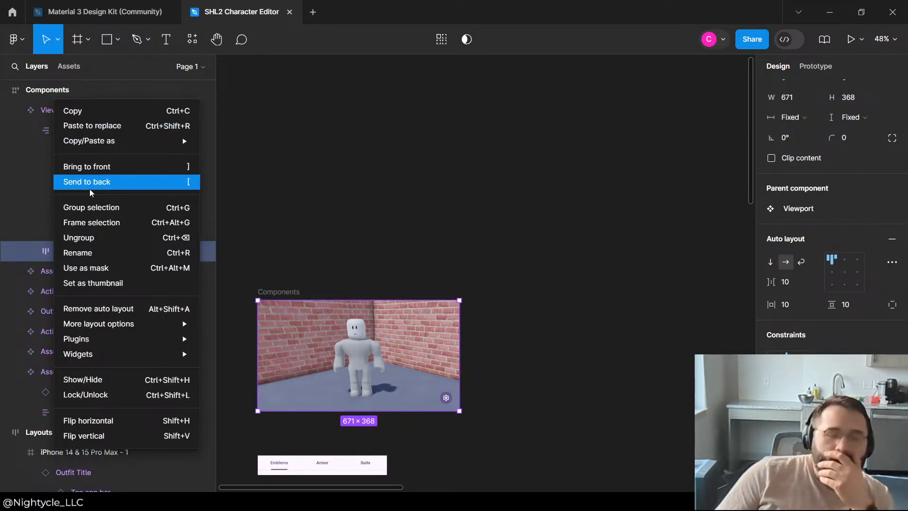
{"action": "mouse_move", "coordinate": [140, 359]}
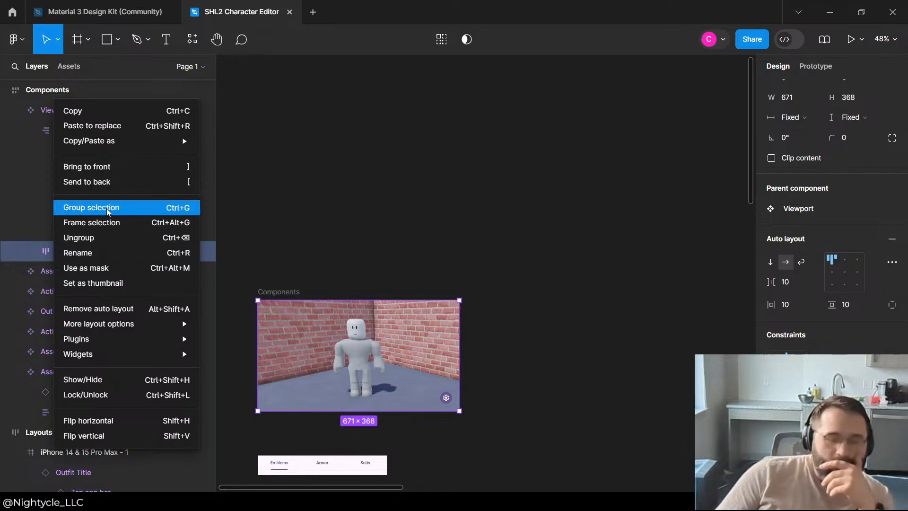
{"action": "left_click", "coordinate": [345, 220]}
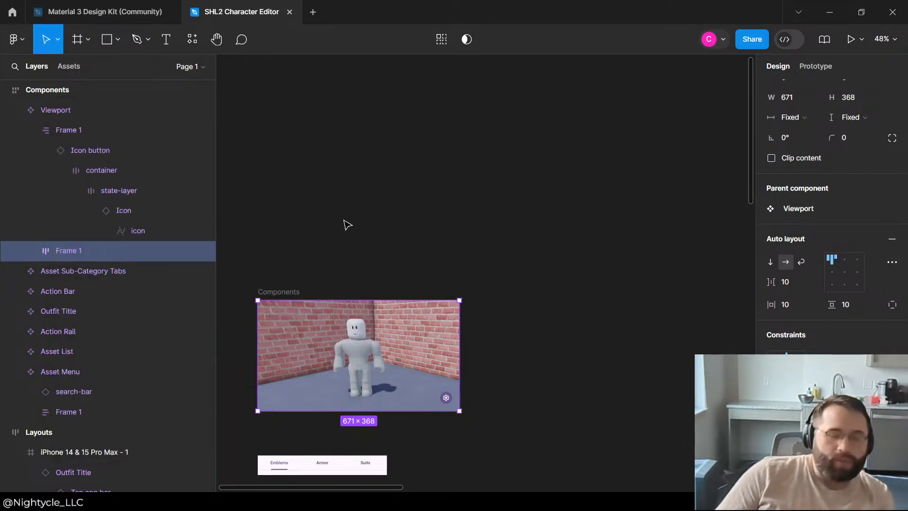
{"action": "right_click", "coordinate": [107, 252]}
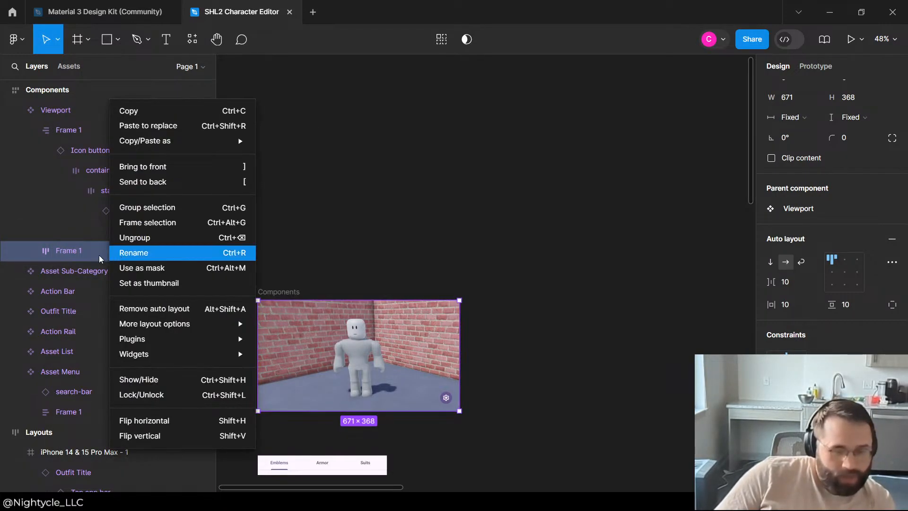
{"action": "left_click", "coordinate": [52, 251]}
{"action": "key", "text": "Delete"}
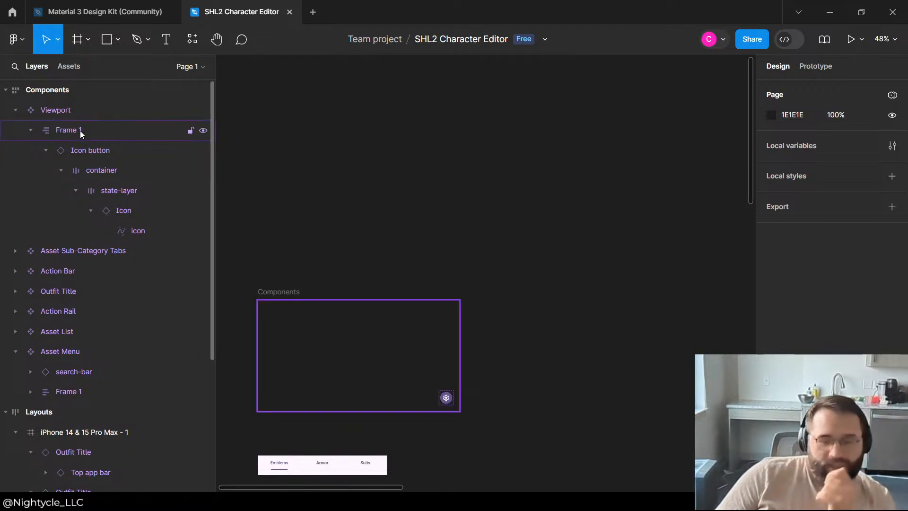
Step: Delete the remaining icon button frame from the Viewport component and undo both frame deletions
{"action": "left_click", "coordinate": [80, 131]}
{"action": "left_click", "coordinate": [389, 141]}
{"action": "key", "text": "Delete"}
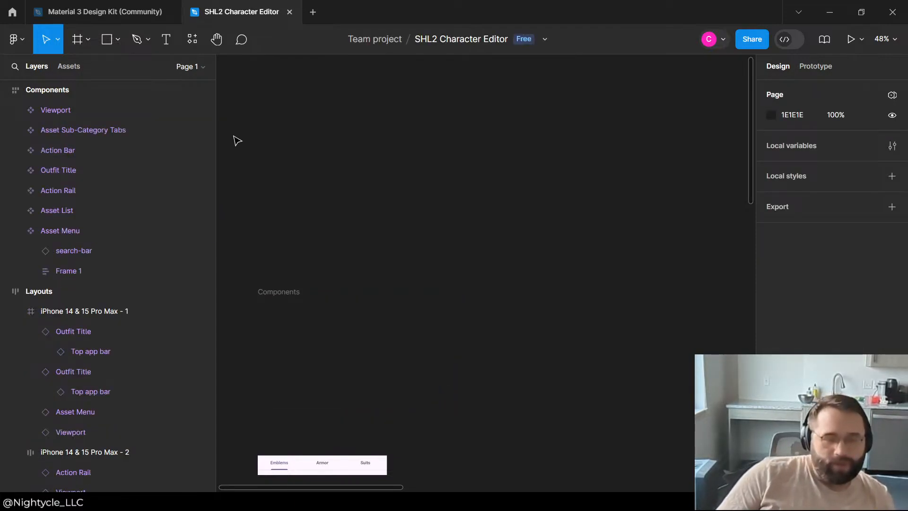
{"action": "key", "text": "ctrl+z"}
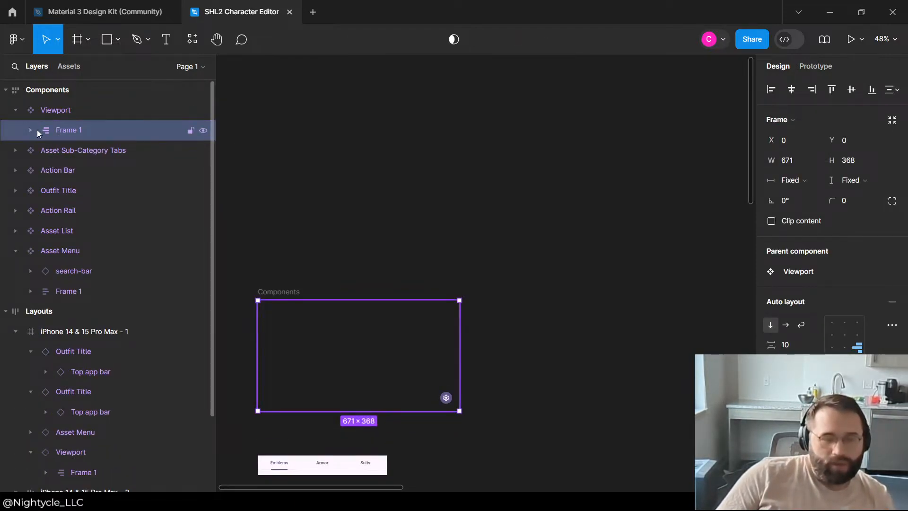
{"action": "left_click", "coordinate": [30, 130]}
{"action": "left_click", "coordinate": [338, 173]}
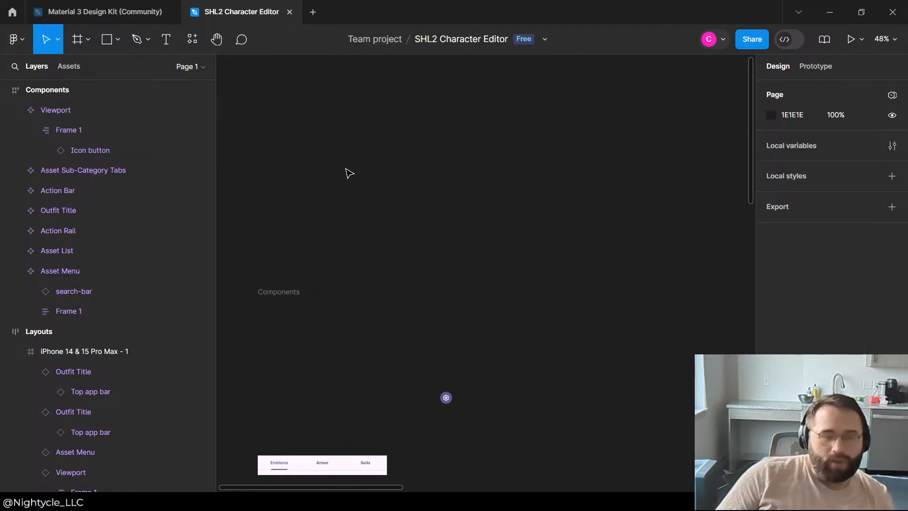
{"action": "key", "text": "ctrl+z"}
Step: Try deleting only the icon button's frame, and undo back to the nested frame structure
{"action": "left_click", "coordinate": [119, 137]}
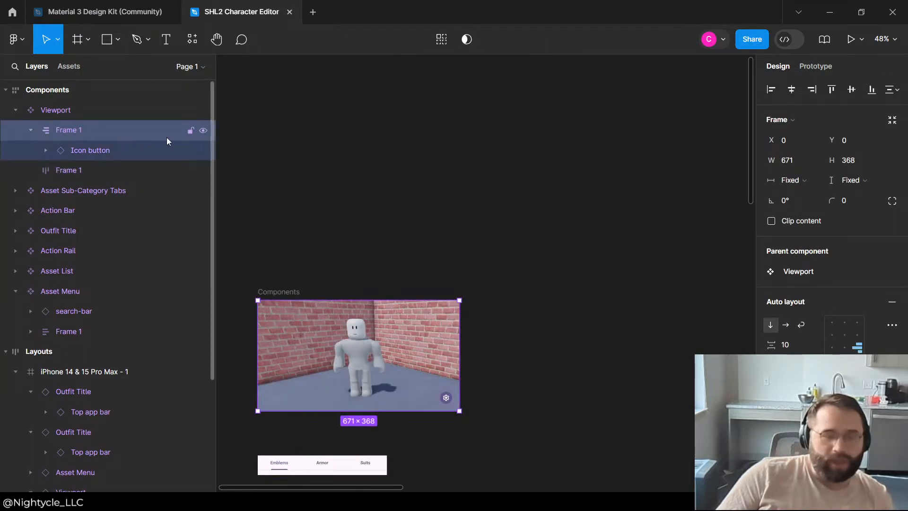
{"action": "key", "text": "Delete"}
{"action": "key", "text": "ctrl+z"}
{"action": "key", "text": "ctrl+z"}
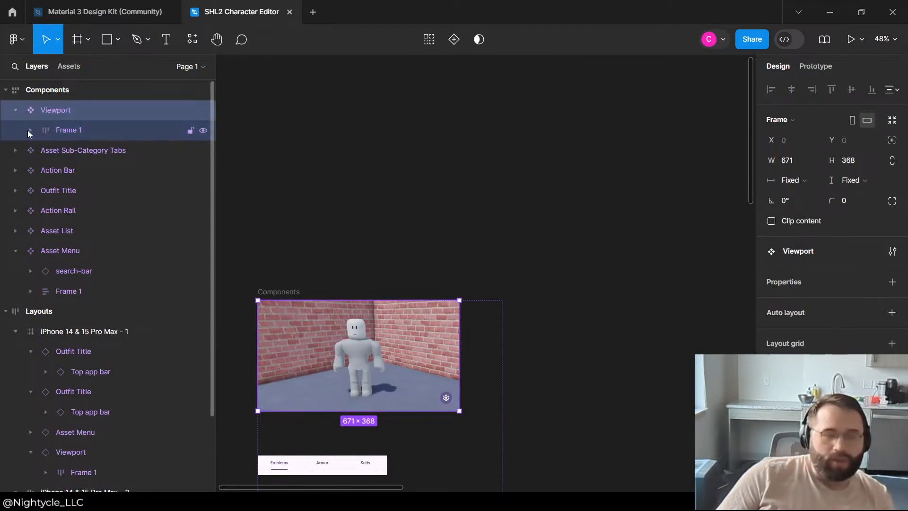
Step: Check the width sizing and auto layout settings of the outer image frame and its nested frame
{"action": "left_click", "coordinate": [30, 131]}
{"action": "left_click", "coordinate": [111, 132]}
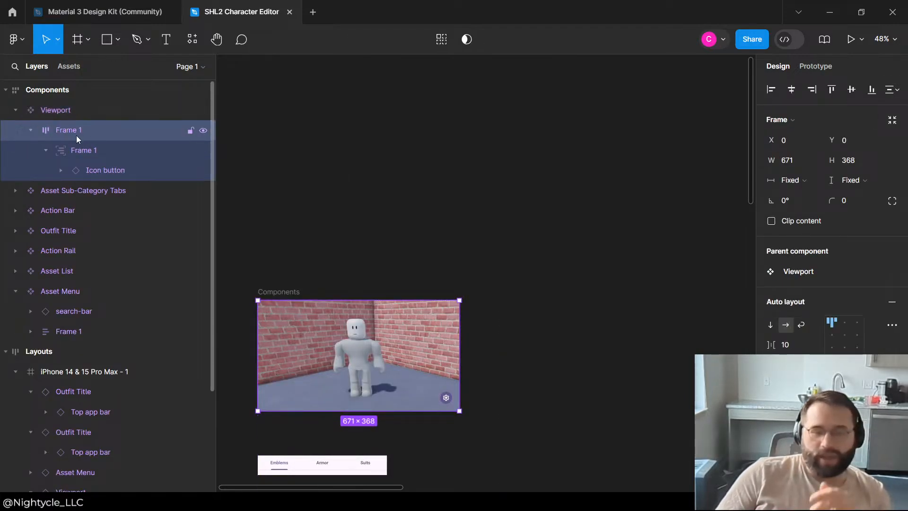
{"action": "left_click", "coordinate": [807, 181]}
{"action": "left_click", "coordinate": [807, 180]}
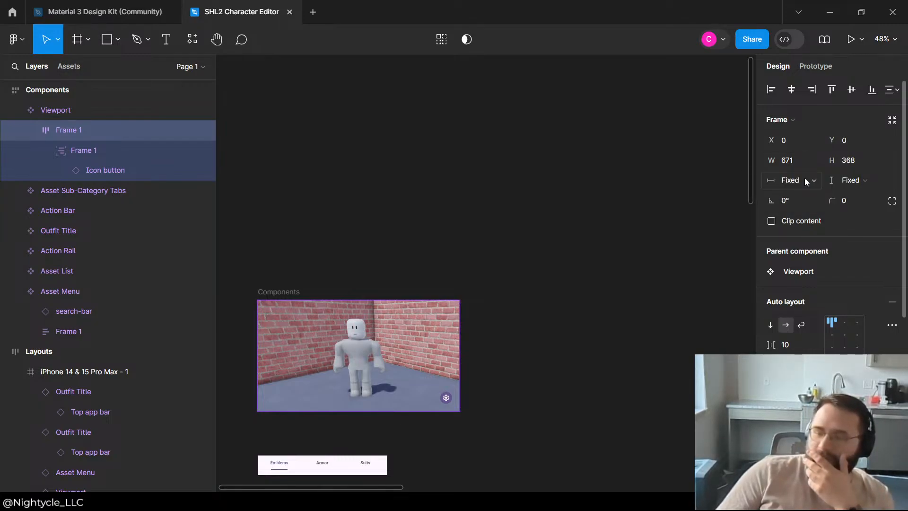
{"action": "left_click", "coordinate": [97, 150]}
{"action": "left_click", "coordinate": [87, 132]}
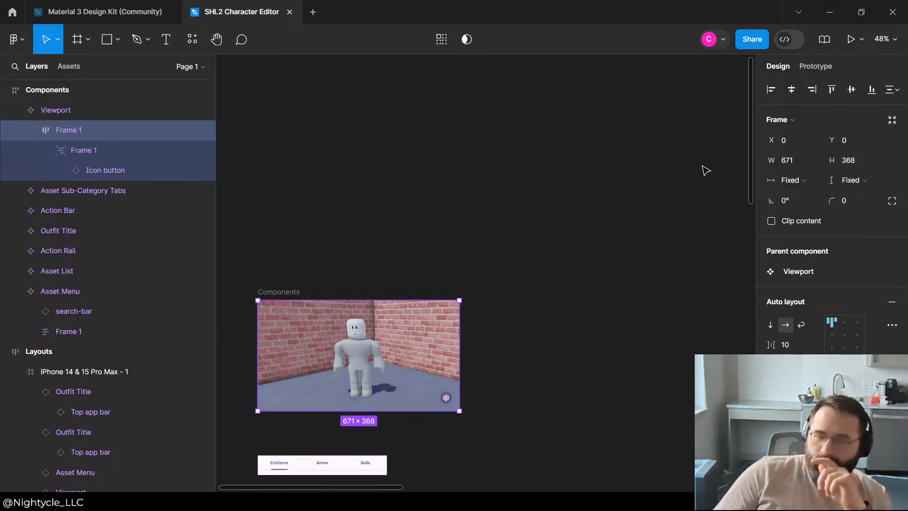
Step: Set the icon button's nested frame to hug contents in both width and height
{"action": "left_click", "coordinate": [74, 157]}
{"action": "left_click", "coordinate": [789, 181]}
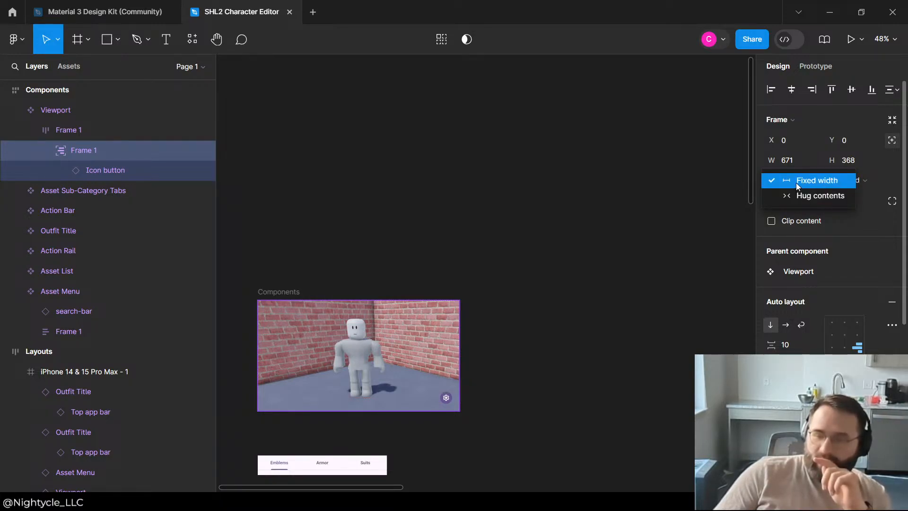
{"action": "left_click", "coordinate": [796, 183]}
{"action": "left_click", "coordinate": [797, 183]}
{"action": "left_click", "coordinate": [813, 195]}
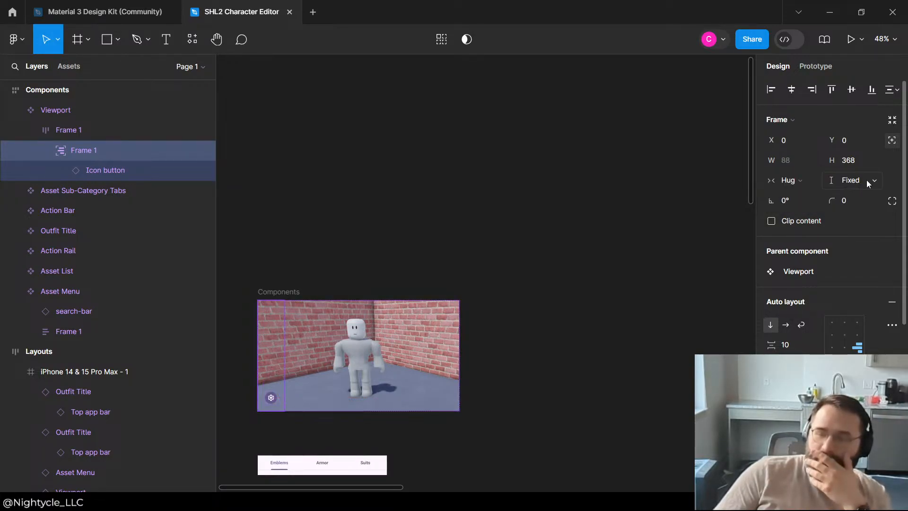
{"action": "left_click", "coordinate": [868, 184]}
{"action": "left_click", "coordinate": [855, 195]}
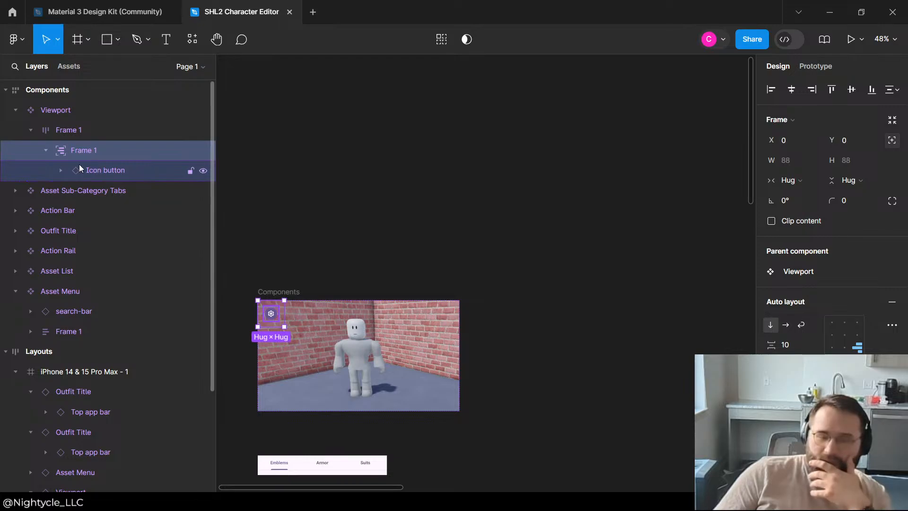
Step: Align the outer image frame's auto layout contents to the bottom right
{"action": "left_click", "coordinate": [87, 132]}
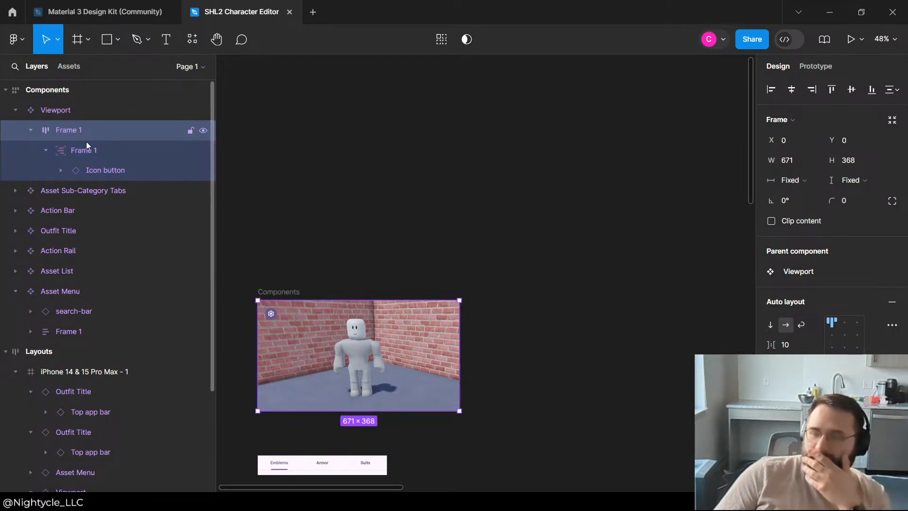
{"action": "left_click", "coordinate": [84, 143]}
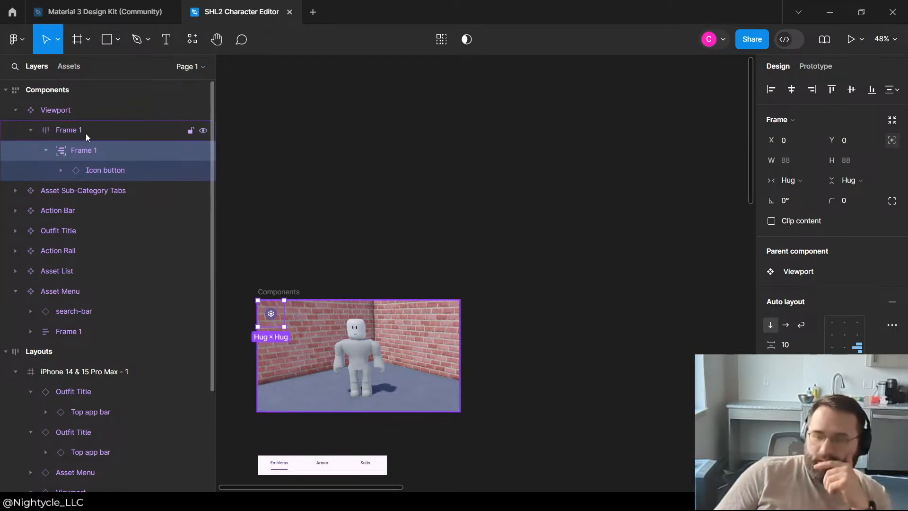
{"action": "left_click", "coordinate": [86, 132]}
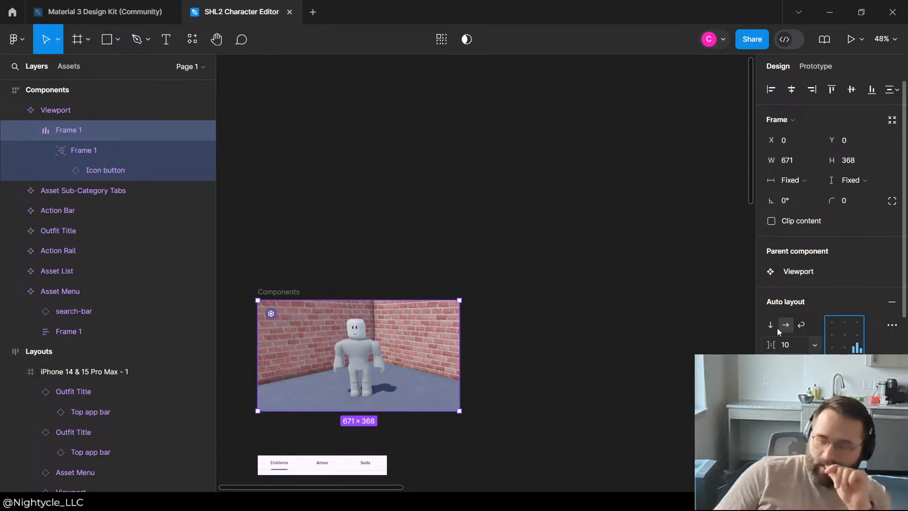
Step: Compare the sizing and auto layout settings of the nested and outer frames in the Viewport component
{"action": "left_click", "coordinate": [69, 154]}
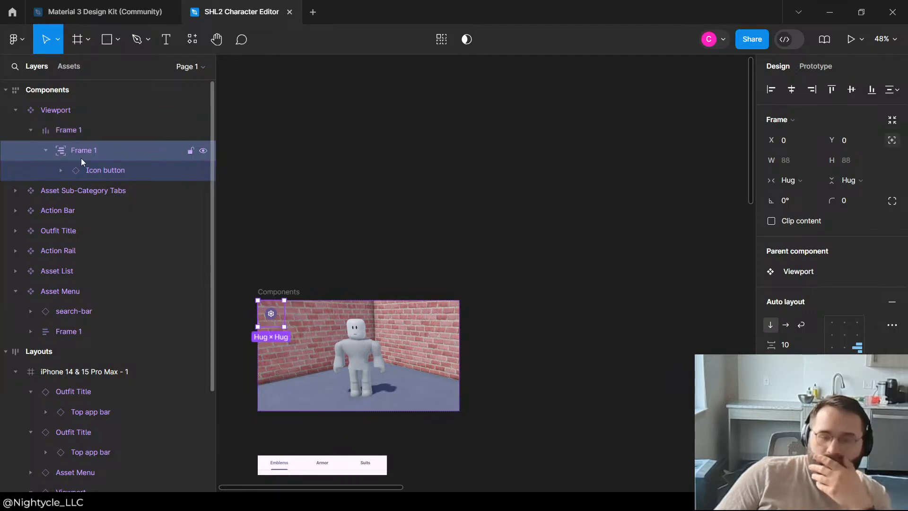
{"action": "left_click", "coordinate": [82, 165]}
{"action": "left_click", "coordinate": [84, 148]}
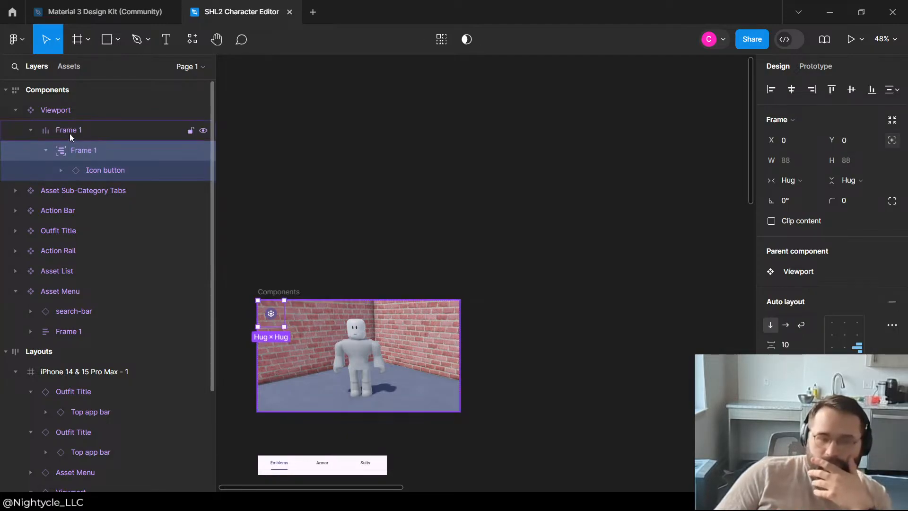
{"action": "left_click", "coordinate": [70, 135]}
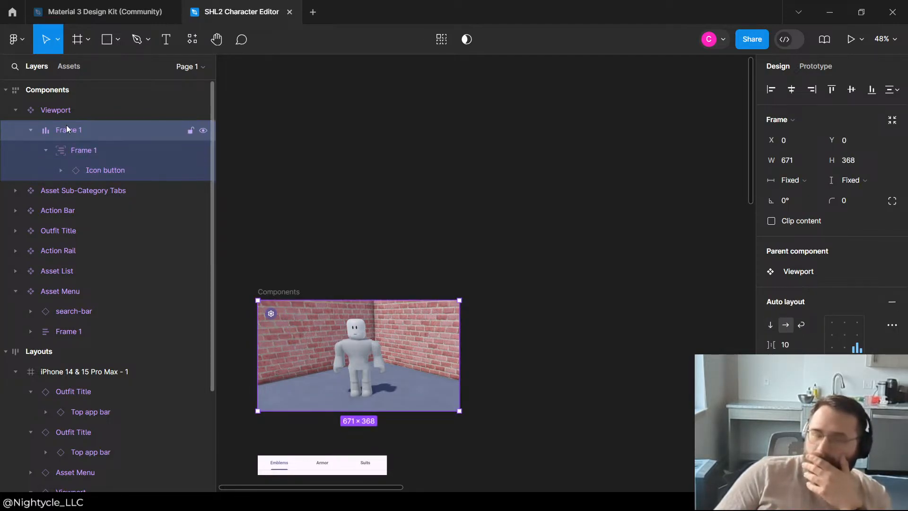
Step: Add auto layout to the Viewport component and align its contents to the bottom right
{"action": "left_click", "coordinate": [57, 115]}
{"action": "scroll", "coordinate": [492, 399], "scroll_direction": "down", "scroll_amount": 10}
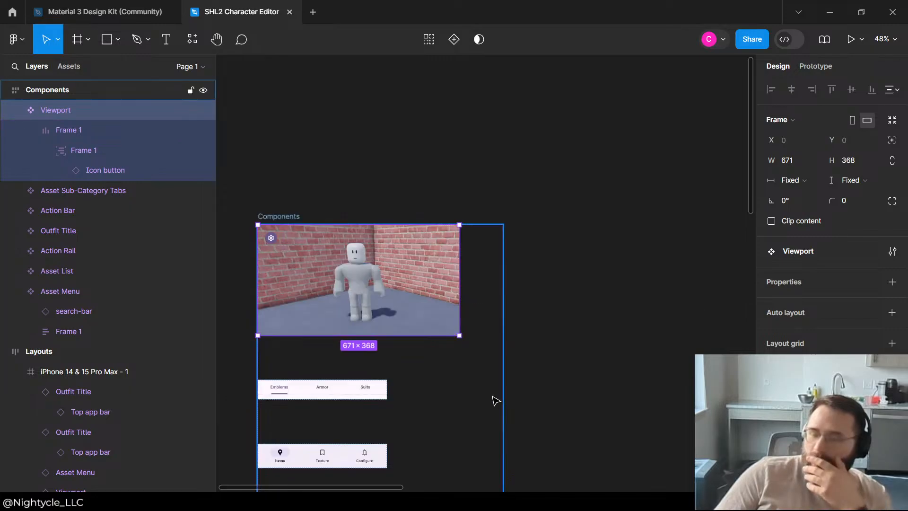
{"action": "left_click", "coordinate": [53, 110]}
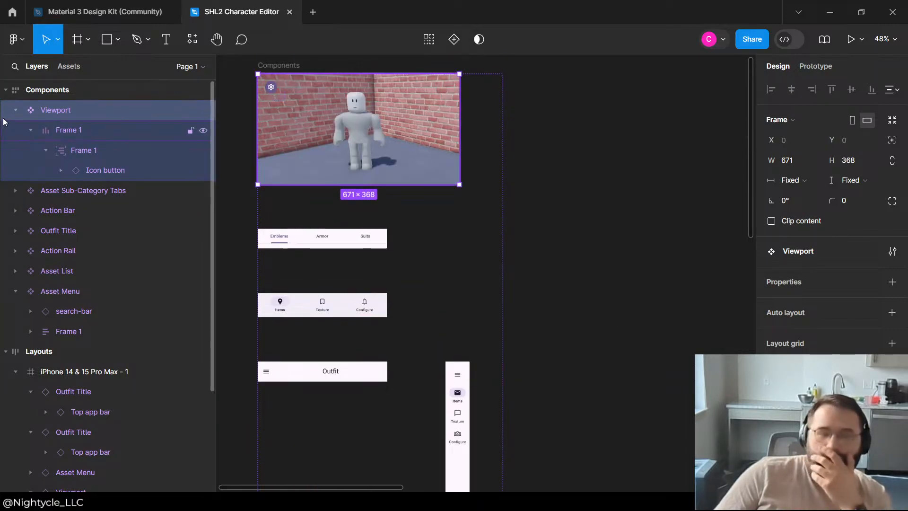
{"action": "left_click", "coordinate": [31, 130]}
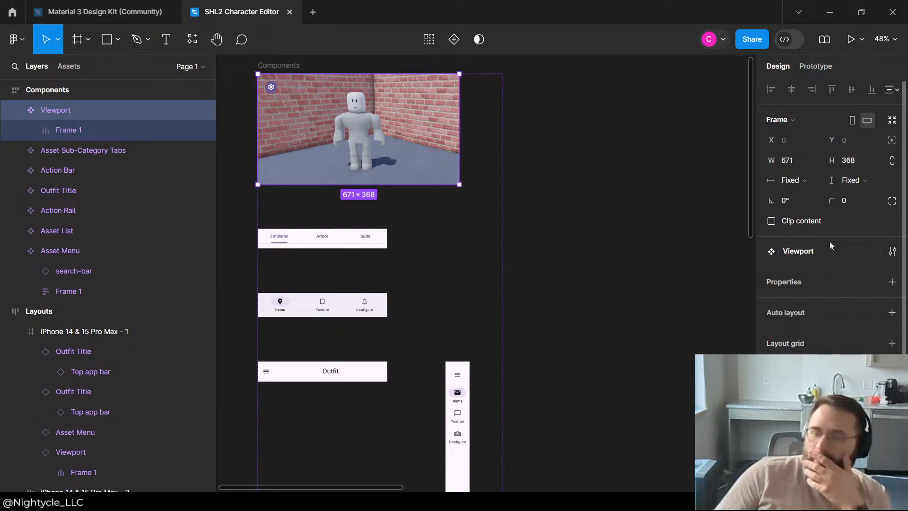
{"action": "scroll", "coordinate": [834, 231], "scroll_direction": "down", "scroll_amount": 4}
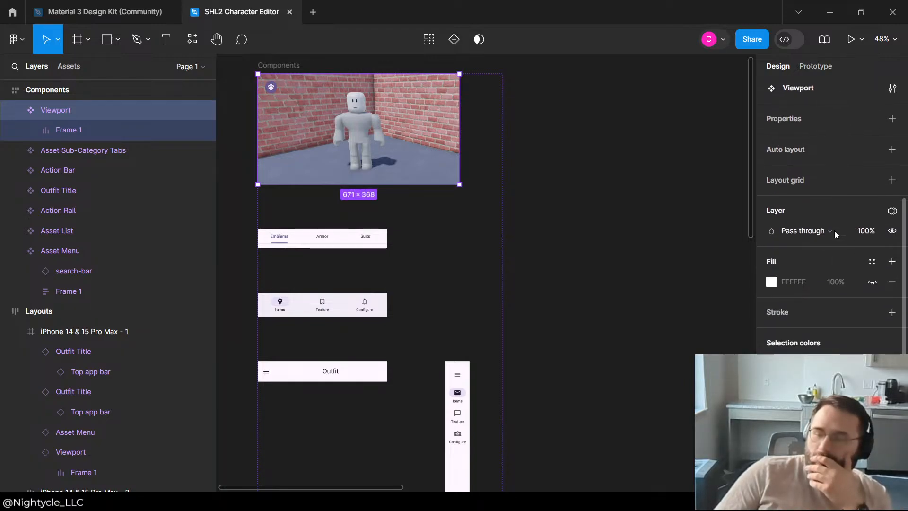
{"action": "scroll", "coordinate": [834, 230], "scroll_direction": "up", "scroll_amount": 3}
{"action": "left_click", "coordinate": [892, 277]}
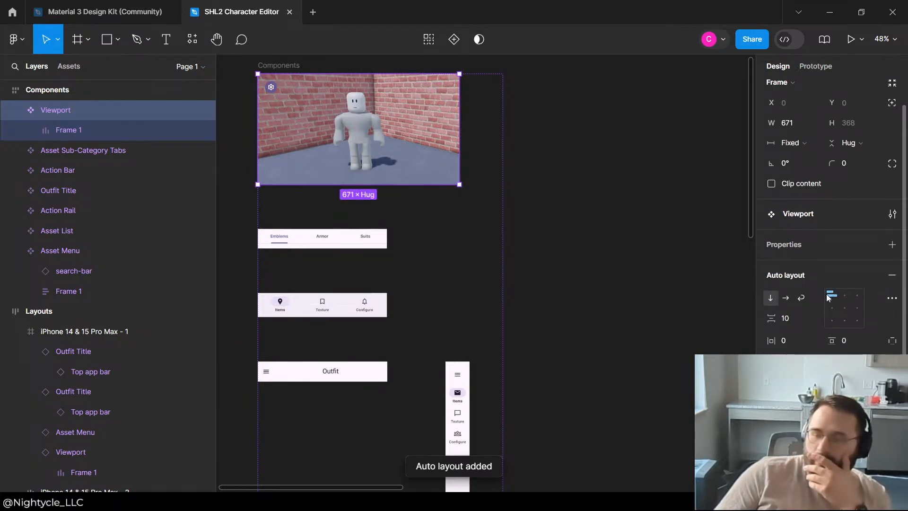
{"action": "left_click", "coordinate": [857, 320]}
{"action": "scroll", "coordinate": [286, 262], "scroll_direction": "up", "scroll_amount": 3}
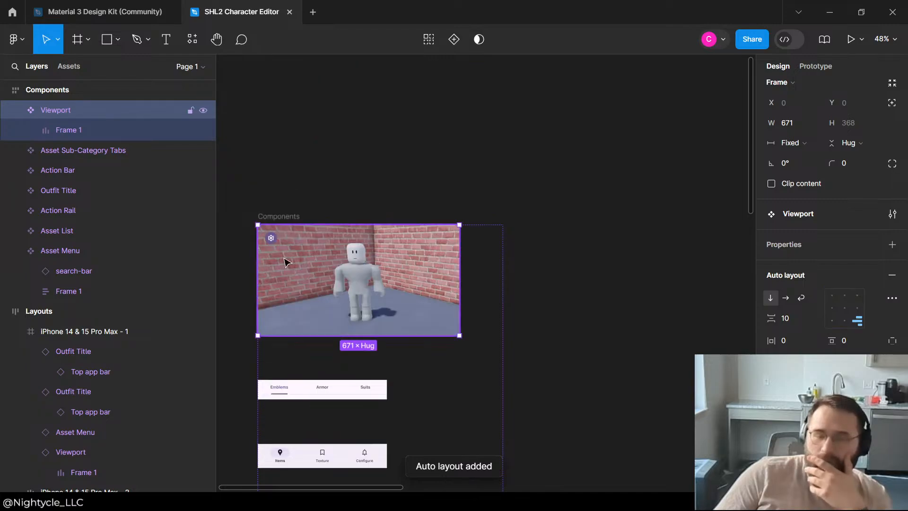
Step: Set the outer image frame's auto layout spacing between items to Auto
{"action": "left_click", "coordinate": [272, 235]}
{"action": "left_click", "coordinate": [272, 236]}
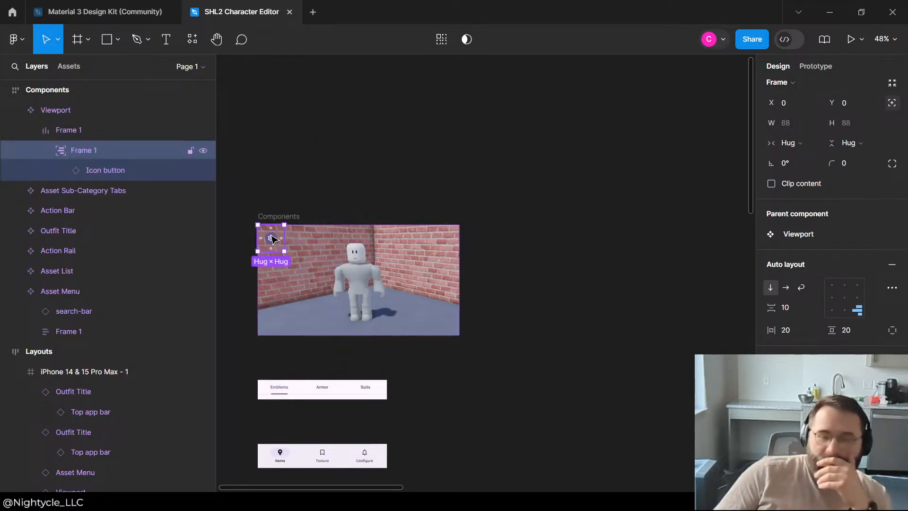
{"action": "left_click", "coordinate": [78, 133]}
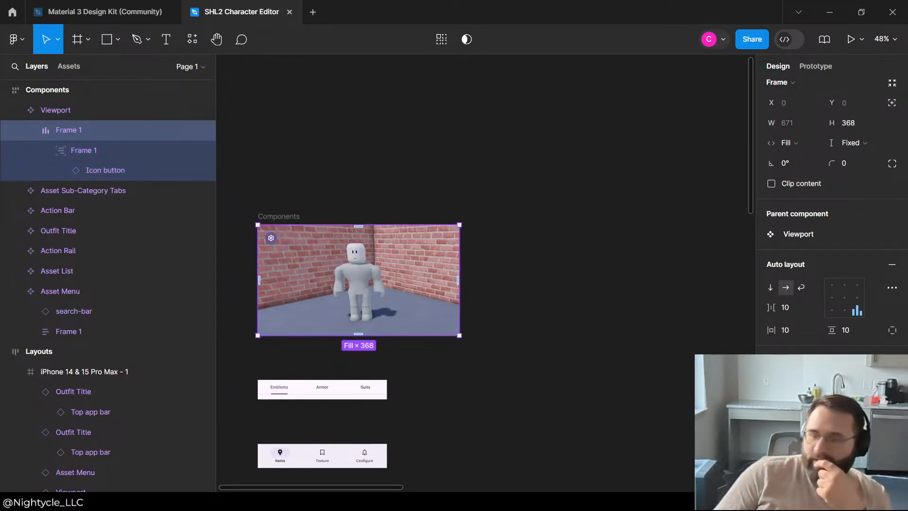
{"action": "double_click", "coordinate": [846, 306]}
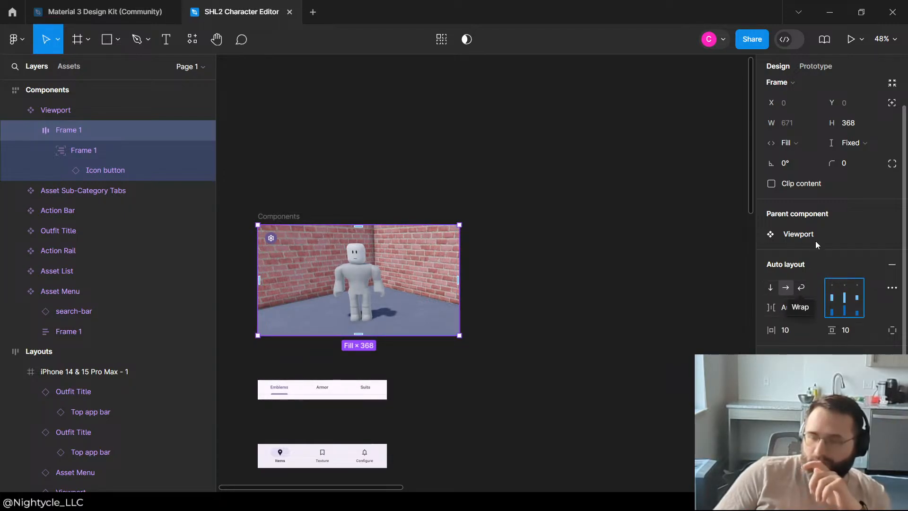
Step: Check the width sizing options available for the icon button's nested frame
{"action": "left_click", "coordinate": [84, 144]}
{"action": "left_click", "coordinate": [806, 148]}
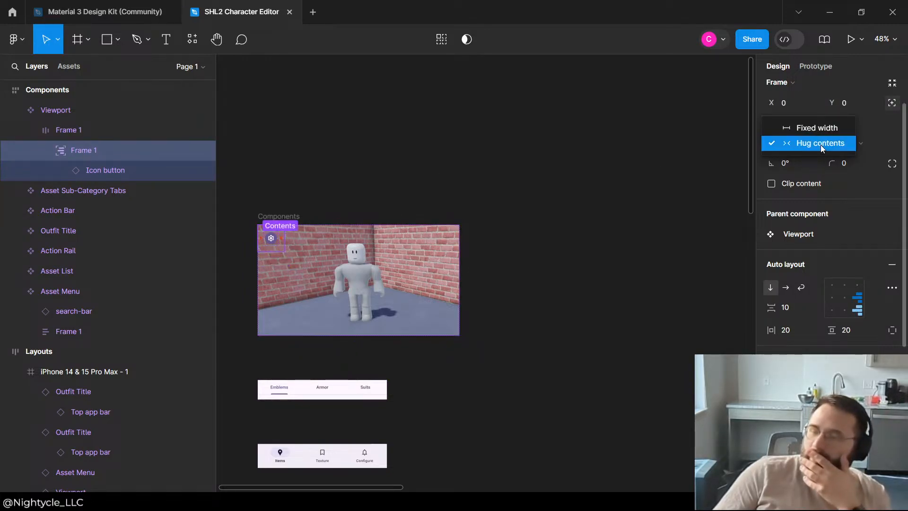
{"action": "left_click", "coordinate": [654, 161]}
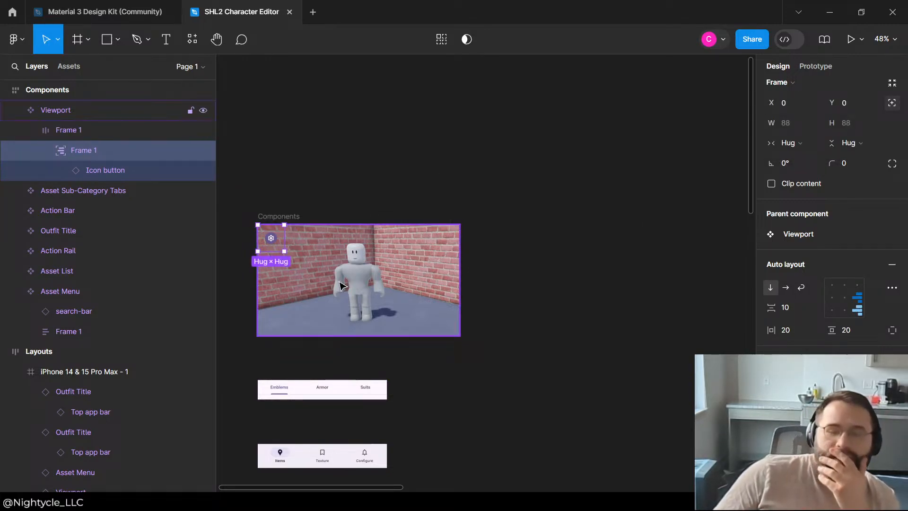
Step: Resize the icon button's nested frame to 671 × 368 and check the outer frame's image fill
{"action": "left_click_drag", "start_coordinate": [284, 251], "coordinate": [460, 335]}
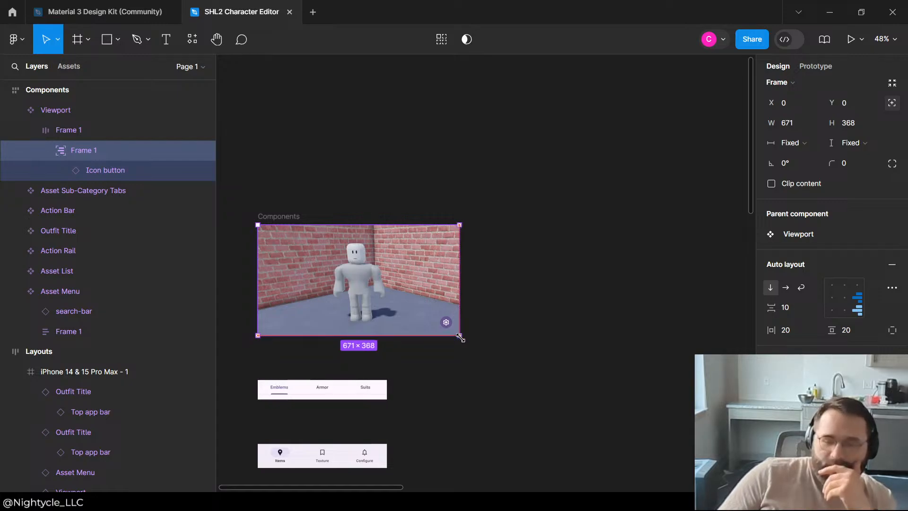
{"action": "left_click", "coordinate": [85, 129]}
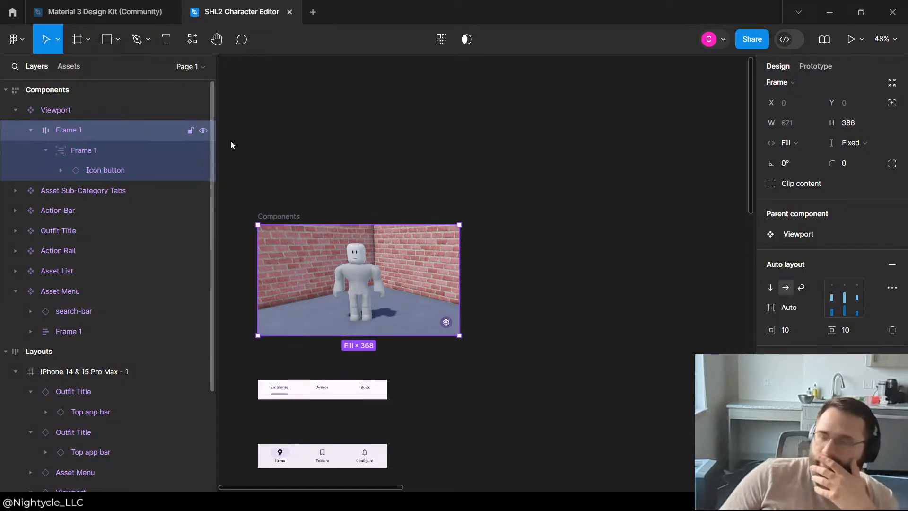
{"action": "scroll", "coordinate": [833, 297], "scroll_direction": "down", "scroll_amount": 5}
{"action": "left_click", "coordinate": [792, 285]}
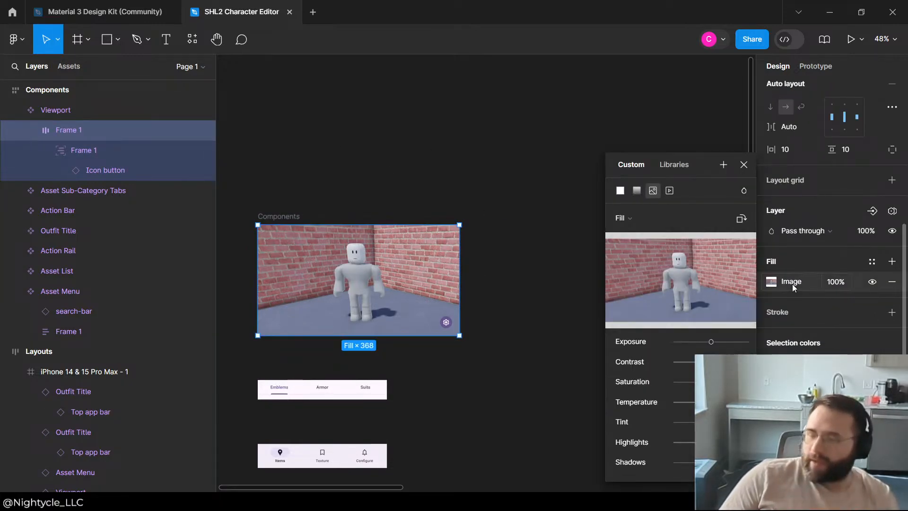
{"action": "left_click", "coordinate": [792, 286]}
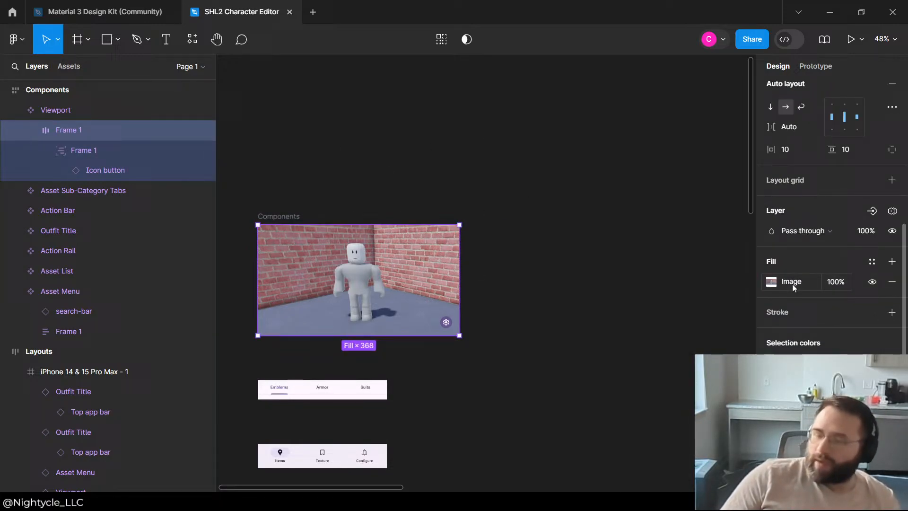
Step: Move the icon button directly into the Viewport's outer Frame 1 and delete the emptied nested frame
{"action": "left_click", "coordinate": [103, 156]}
{"action": "left_click_drag", "start_coordinate": [95, 174], "coordinate": [105, 138]}
{"action": "left_click", "coordinate": [83, 172]}
{"action": "right_click", "coordinate": [83, 171]}
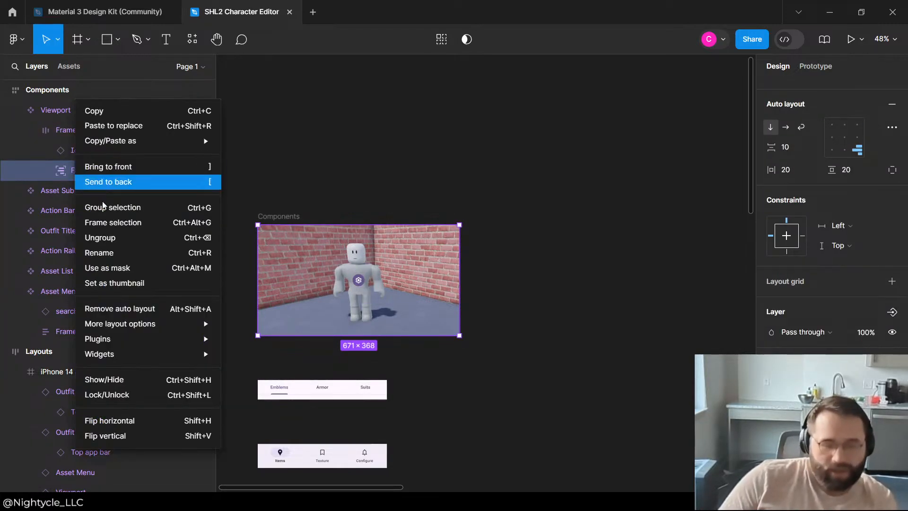
{"action": "key", "text": "Escape"}
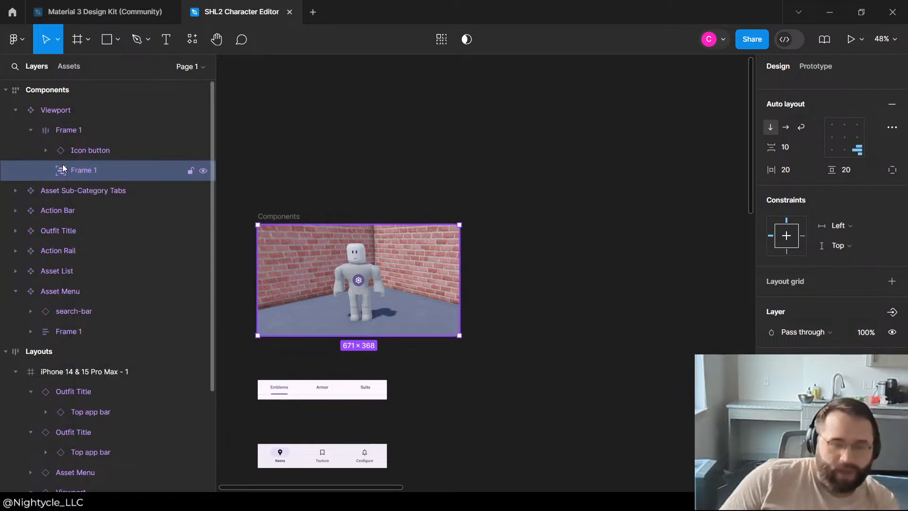
{"action": "key", "text": "Delete"}
{"action": "left_click", "coordinate": [82, 150]}
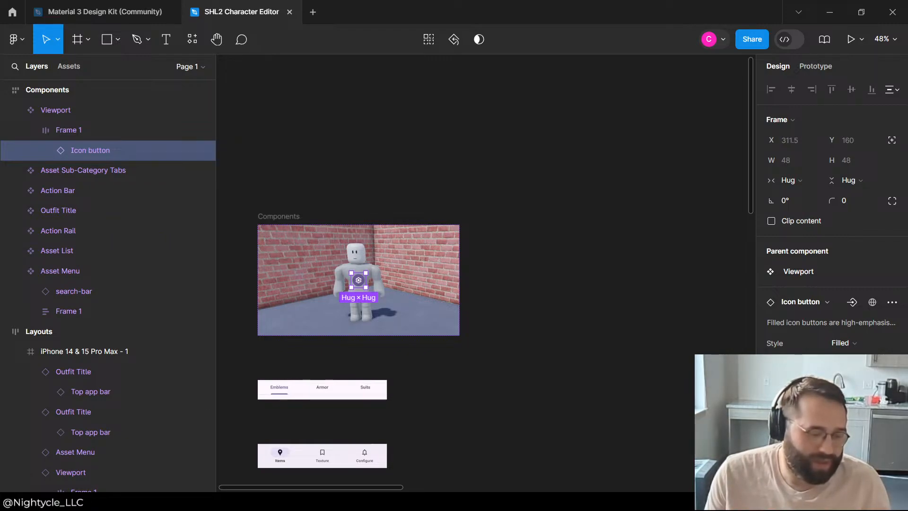
Step: Align the outer Frame 1's contents to the bottom right with a spacing of 10 between items
{"action": "left_click", "coordinate": [94, 134]}
{"action": "left_click", "coordinate": [93, 145]}
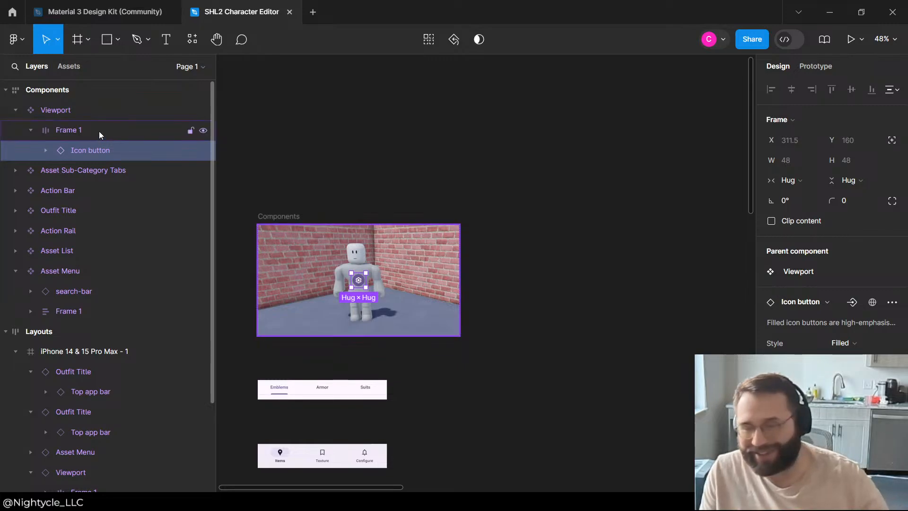
{"action": "left_click", "coordinate": [100, 134]}
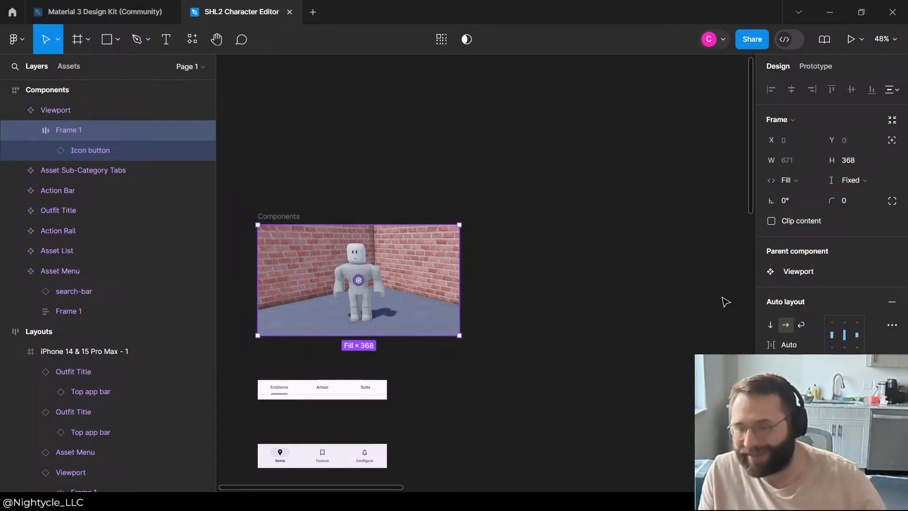
{"action": "left_click", "coordinate": [857, 351]}
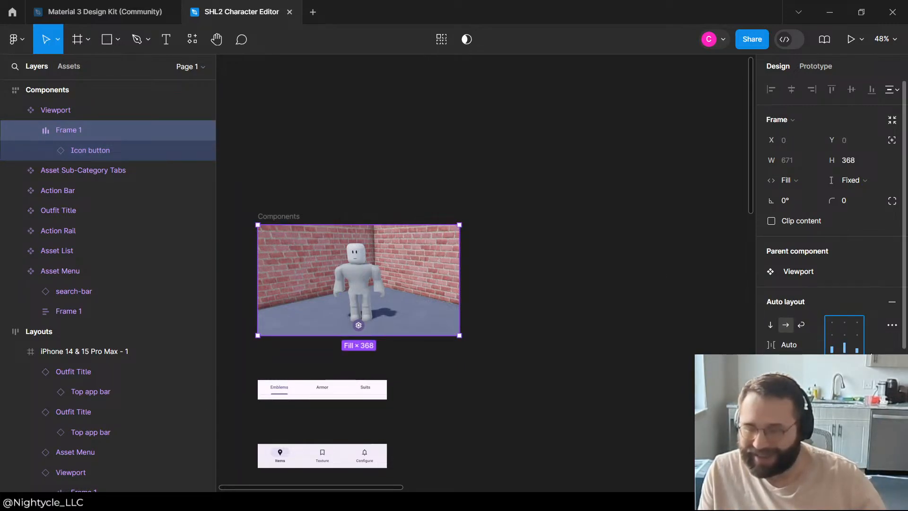
{"action": "left_click", "coordinate": [99, 151]}
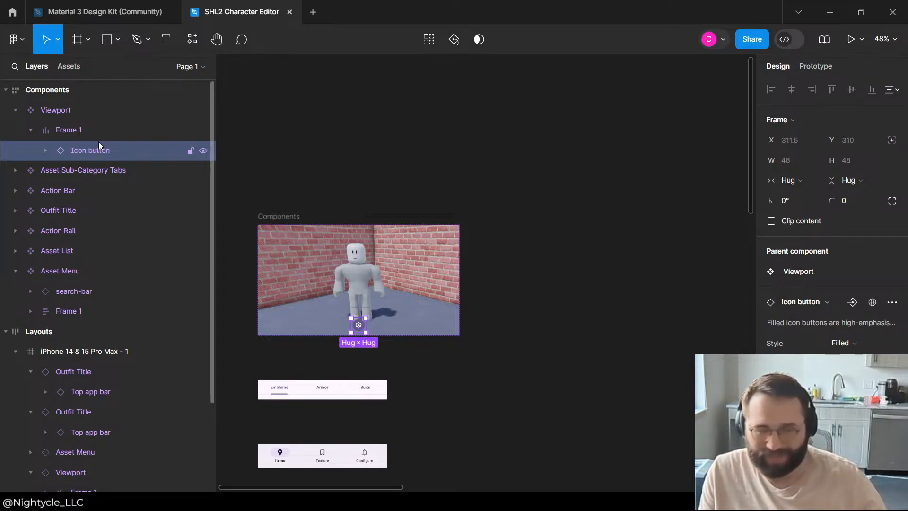
{"action": "left_click", "coordinate": [100, 129]}
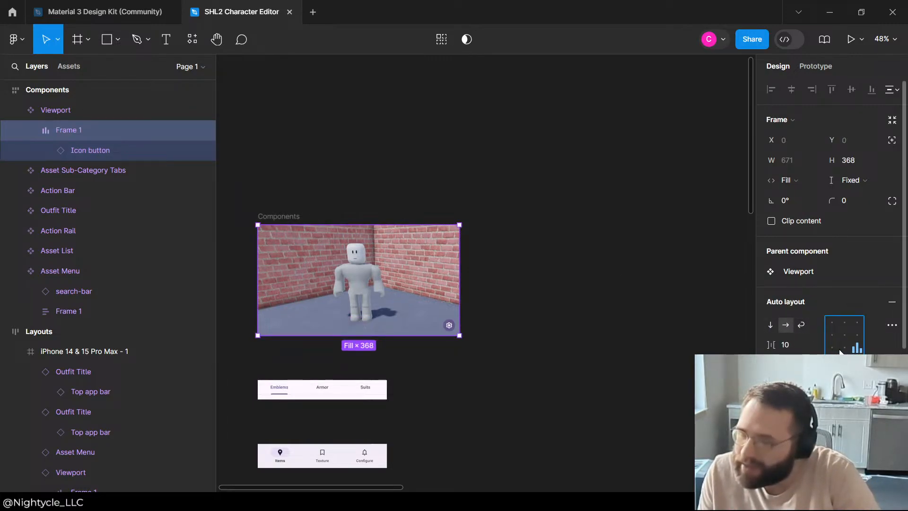
{"action": "left_click", "coordinate": [857, 350]}
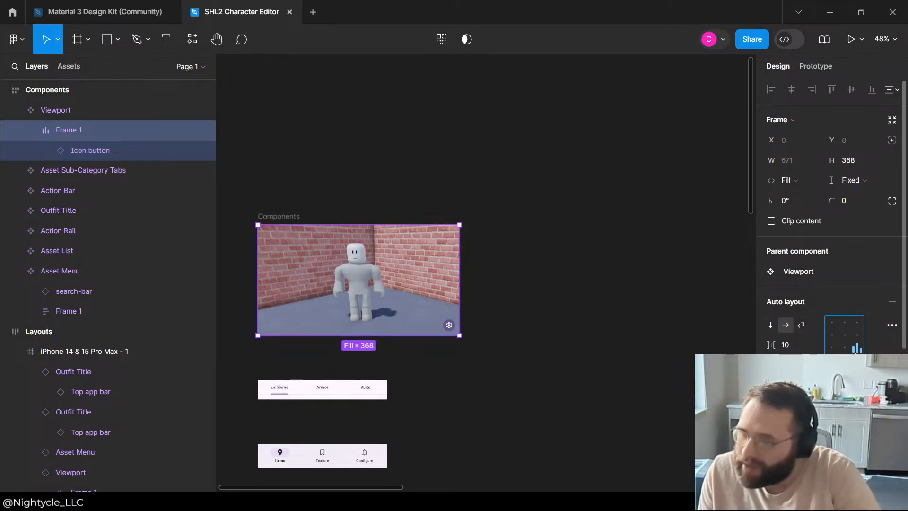
Step: Examine the icon button's placement in the Viewport component and in the portrait and landscape phone layouts
{"action": "left_click", "coordinate": [582, 254]}
{"action": "left_click", "coordinate": [376, 247]}
{"action": "left_click", "coordinate": [464, 174]}
{"action": "left_click", "coordinate": [402, 244]}
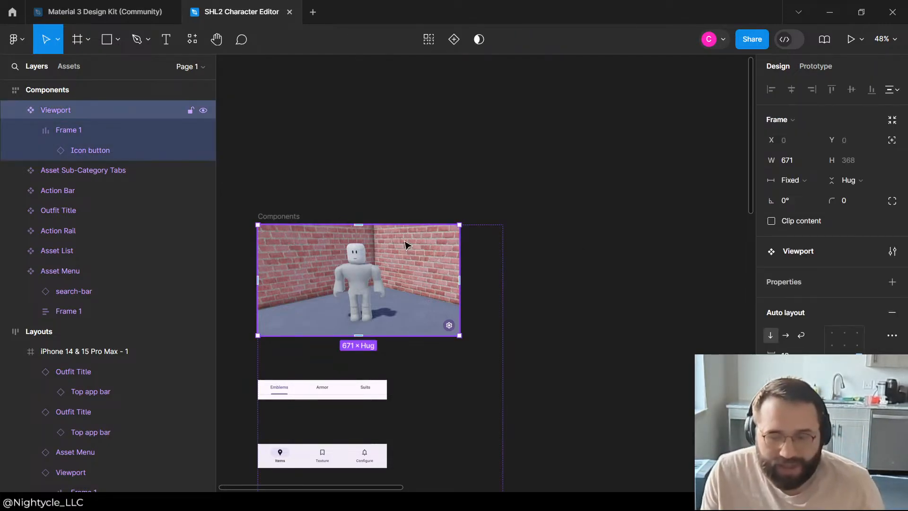
{"action": "left_click", "coordinate": [479, 148]}
{"action": "scroll", "coordinate": [312, 211], "scroll_direction": "down", "scroll_amount": 5}
{"action": "scroll", "coordinate": [660, 325], "scroll_direction": "up", "scroll_amount": 4}
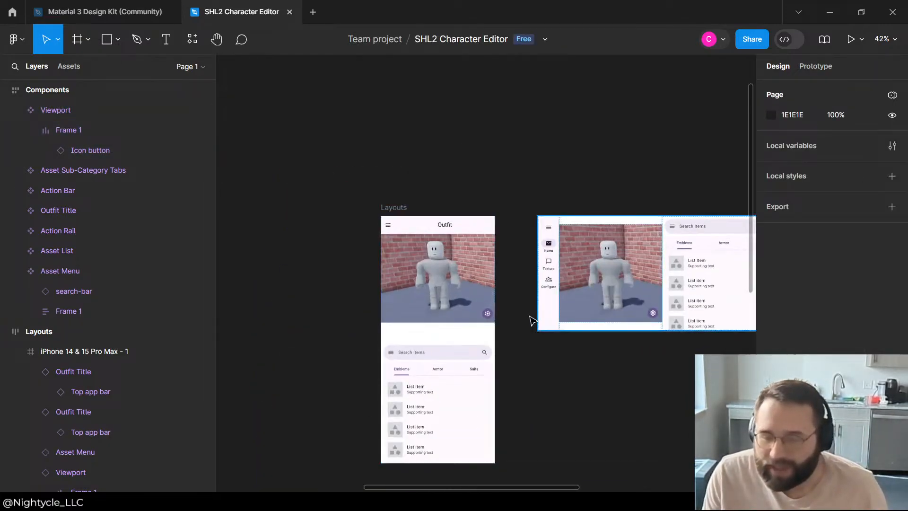
{"action": "scroll", "coordinate": [371, 265], "scroll_direction": "up", "scroll_amount": 3}
{"action": "scroll", "coordinate": [403, 273], "scroll_direction": "down", "scroll_amount": 4}
{"action": "scroll", "coordinate": [586, 284], "scroll_direction": "up", "scroll_amount": 3}
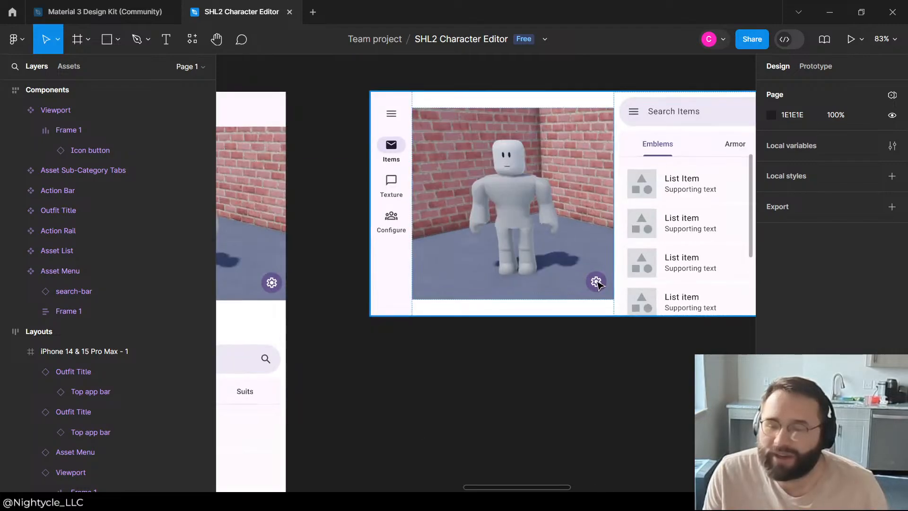
{"action": "scroll", "coordinate": [597, 283], "scroll_direction": "down", "scroll_amount": 3}
{"action": "scroll", "coordinate": [597, 284], "scroll_direction": "up", "scroll_amount": 3}
{"action": "scroll", "coordinate": [581, 298], "scroll_direction": "down", "scroll_amount": 3}
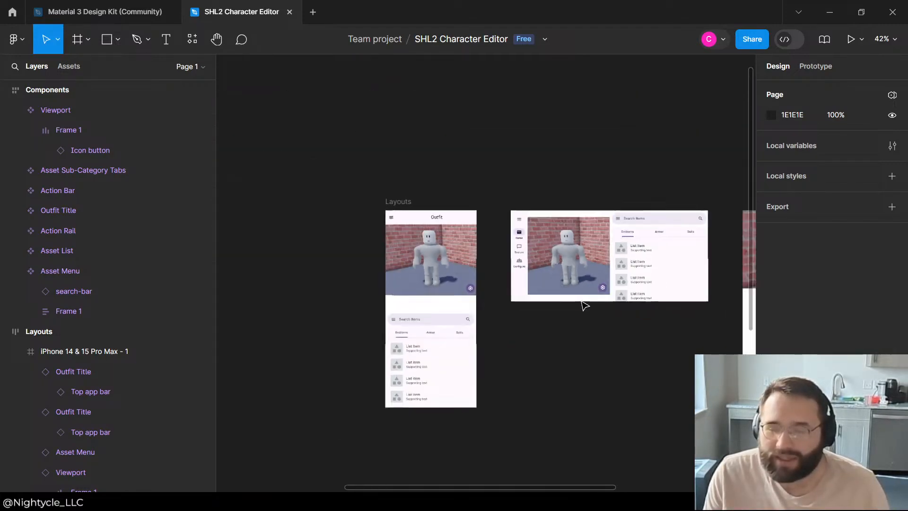
{"action": "scroll", "coordinate": [544, 203], "scroll_direction": "down", "scroll_amount": 3}
{"action": "scroll", "coordinate": [534, 209], "scroll_direction": "up", "scroll_amount": 4}
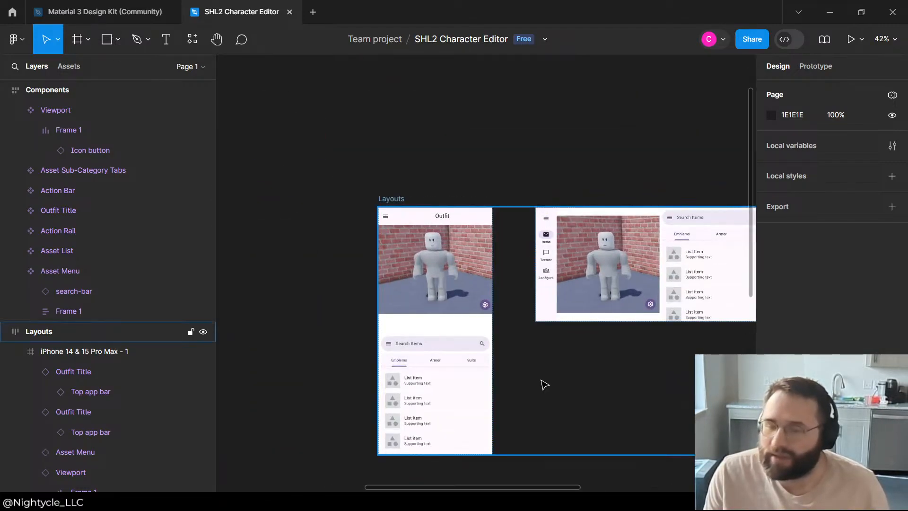
{"action": "scroll", "coordinate": [543, 376], "scroll_direction": "down", "scroll_amount": 1}
{"action": "scroll", "coordinate": [602, 334], "scroll_direction": "down", "scroll_amount": 3}
{"action": "scroll", "coordinate": [534, 318], "scroll_direction": "up", "scroll_amount": 4}
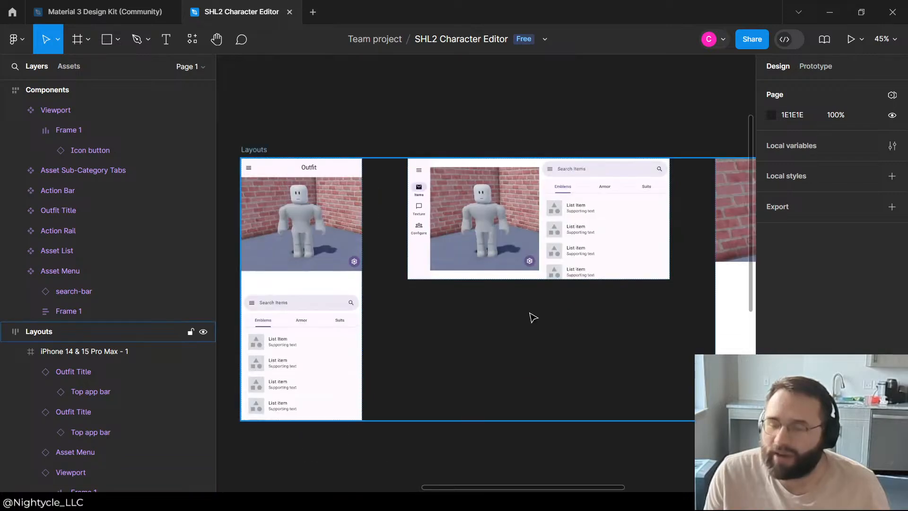
{"action": "scroll", "coordinate": [620, 337], "scroll_direction": "down", "scroll_amount": 3}
{"action": "scroll", "coordinate": [354, 204], "scroll_direction": "up", "scroll_amount": 4}
{"action": "scroll", "coordinate": [535, 255], "scroll_direction": "down", "scroll_amount": 4}
{"action": "scroll", "coordinate": [342, 215], "scroll_direction": "up", "scroll_amount": 4}
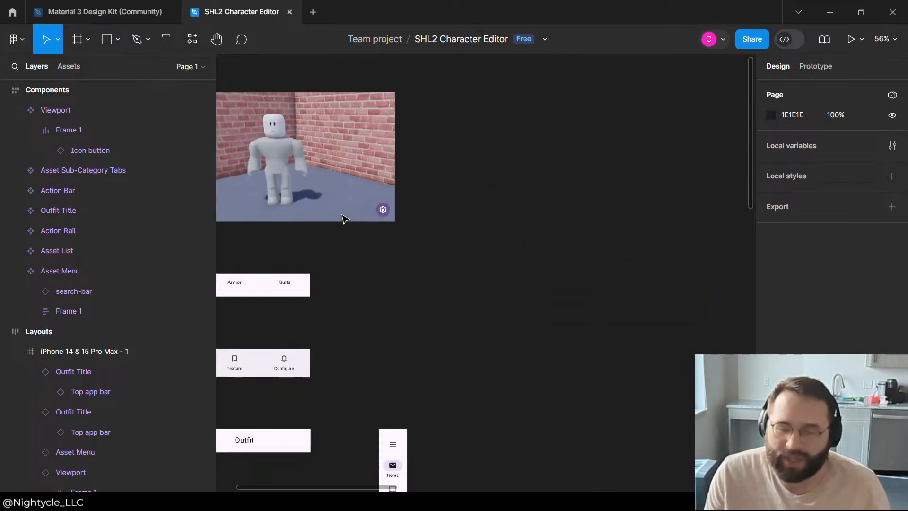
Step: Change the Viewport icon button's background colour to Primary Container from the Material 3 Design Kit schemes
{"action": "scroll", "coordinate": [294, 310], "scroll_direction": "up", "scroll_amount": 5}
{"action": "left_click", "coordinate": [310, 330]}
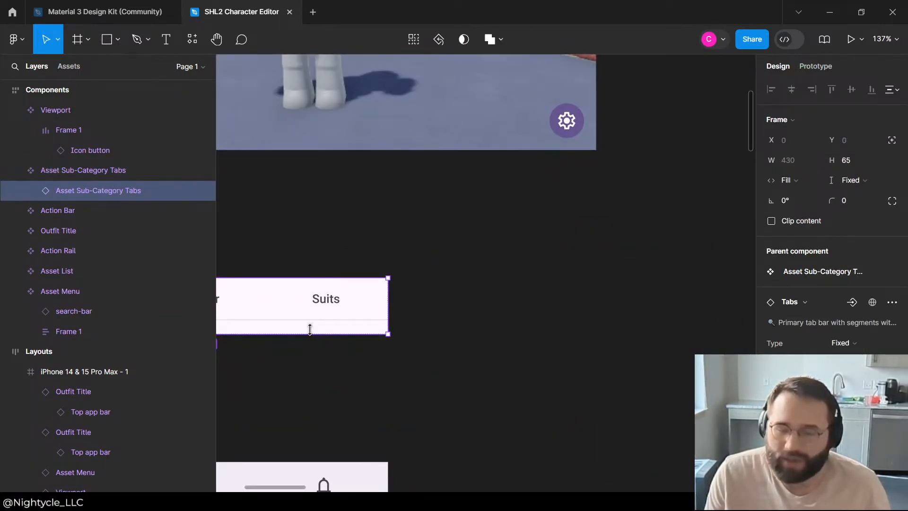
{"action": "scroll", "coordinate": [833, 213], "scroll_direction": "down", "scroll_amount": 5}
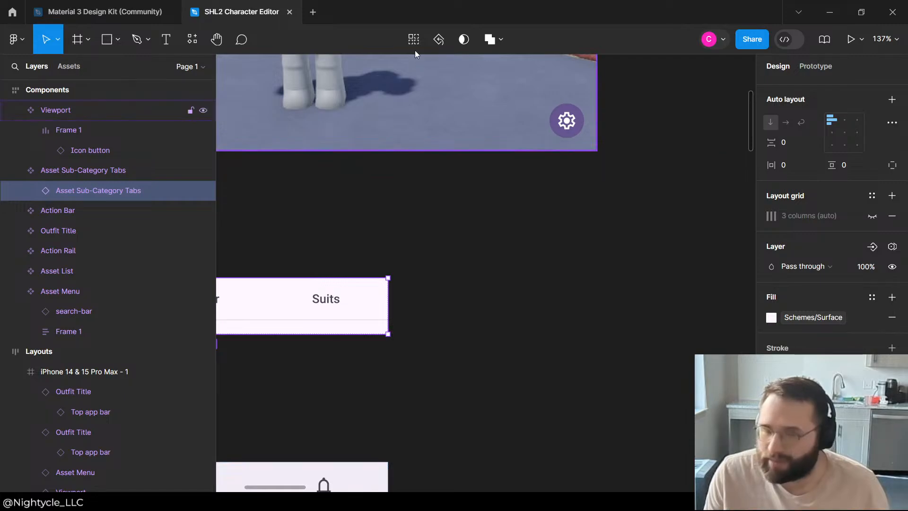
{"action": "left_click", "coordinate": [573, 114]}
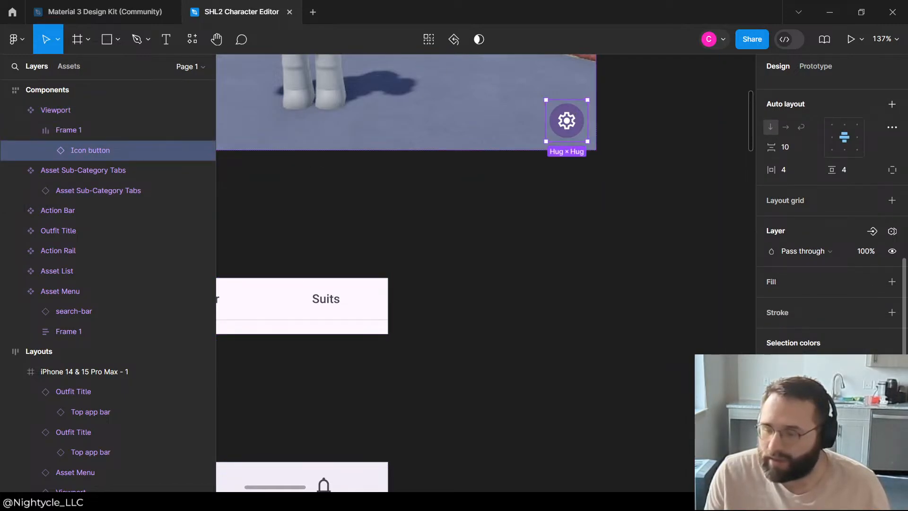
{"action": "left_click", "coordinate": [795, 363]}
{"action": "scroll", "coordinate": [675, 439], "scroll_direction": "down", "scroll_amount": 2}
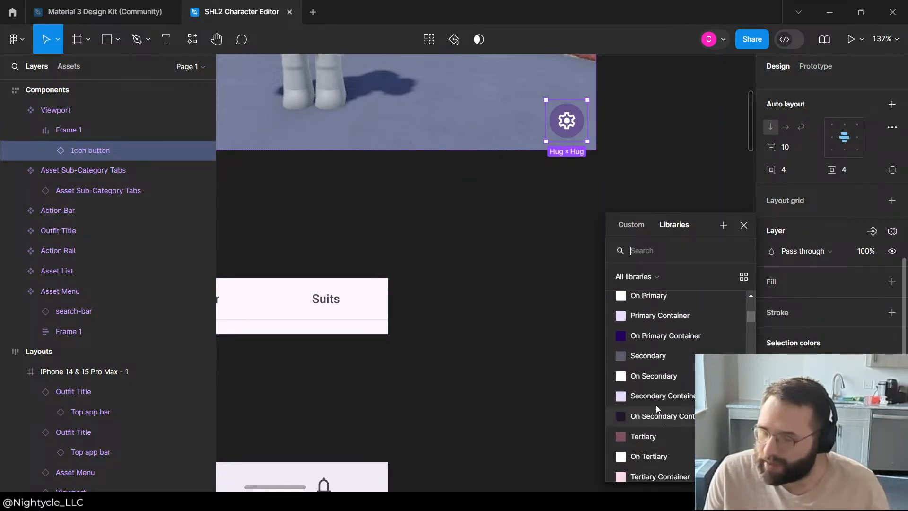
{"action": "scroll", "coordinate": [652, 397], "scroll_direction": "up", "scroll_amount": 1}
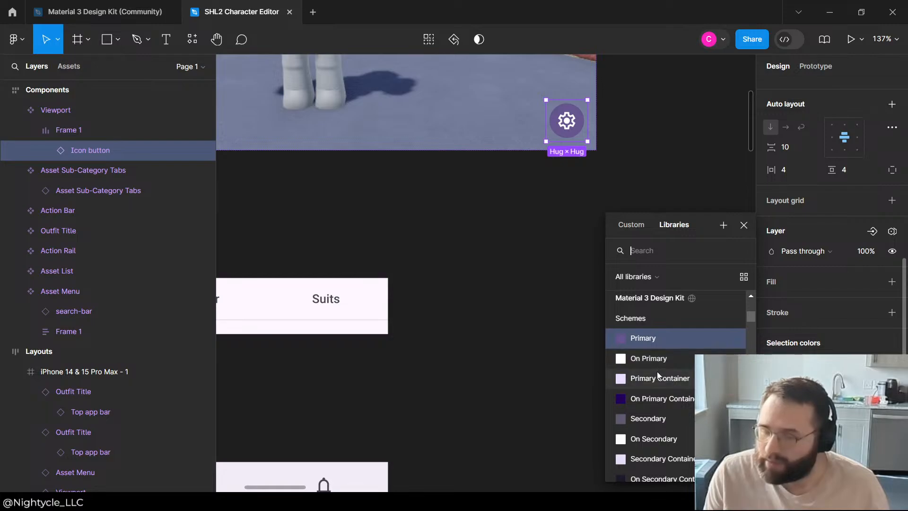
{"action": "left_click", "coordinate": [657, 372]}
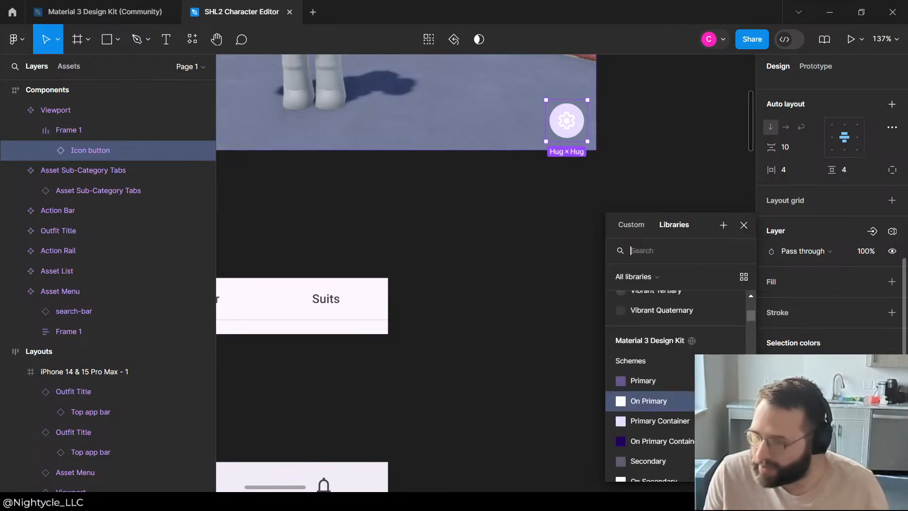
Step: Change the gear icon's colour in the Viewport icon button from On Primary to the Primary scheme colour
{"action": "scroll", "coordinate": [671, 408], "scroll_direction": "down", "scroll_amount": 4}
{"action": "scroll", "coordinate": [663, 406], "scroll_direction": "down", "scroll_amount": 6}
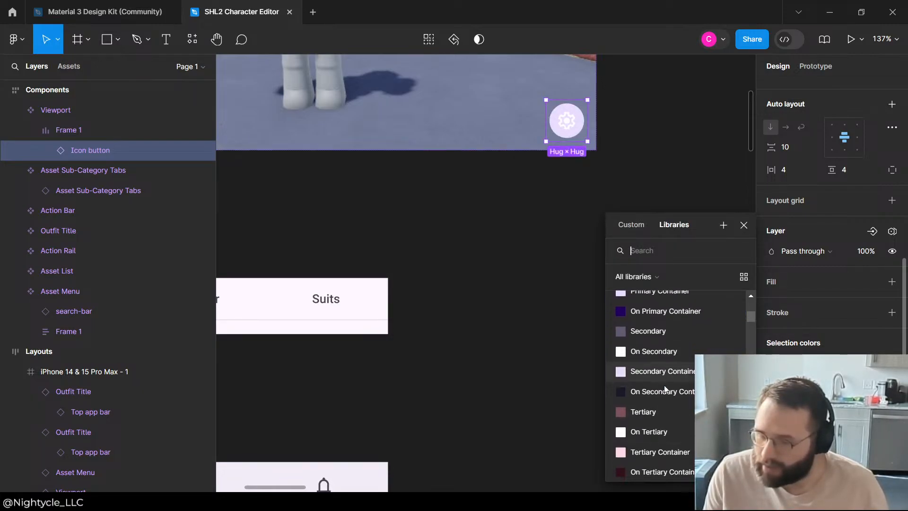
{"action": "scroll", "coordinate": [662, 393], "scroll_direction": "up", "scroll_amount": 8}
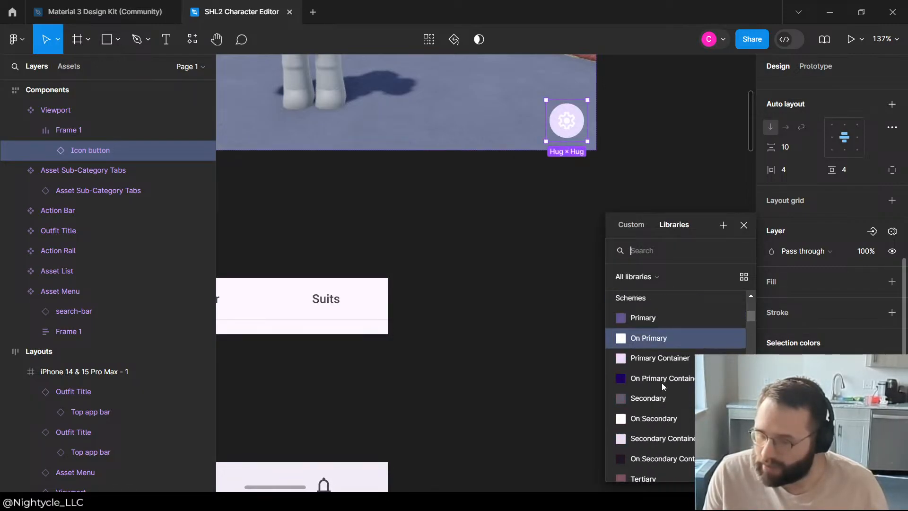
{"action": "left_click", "coordinate": [653, 319]}
{"action": "left_click", "coordinate": [653, 324]}
{"action": "scroll", "coordinate": [645, 341], "scroll_direction": "down", "scroll_amount": 3}
{"action": "scroll", "coordinate": [543, 330], "scroll_direction": "down", "scroll_amount": 2}
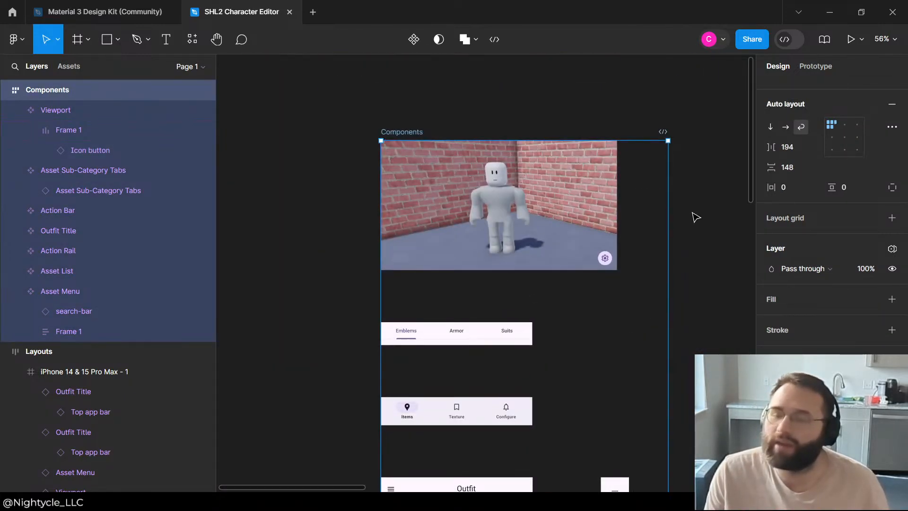
{"action": "left_click", "coordinate": [693, 217]}
Step: Review the recoloured icon button in the portrait and landscape phone layouts
{"action": "scroll", "coordinate": [406, 250], "scroll_direction": "down", "scroll_amount": 5}
{"action": "scroll", "coordinate": [624, 376], "scroll_direction": "up", "scroll_amount": 5}
{"action": "scroll", "coordinate": [436, 213], "scroll_direction": "down", "scroll_amount": 3}
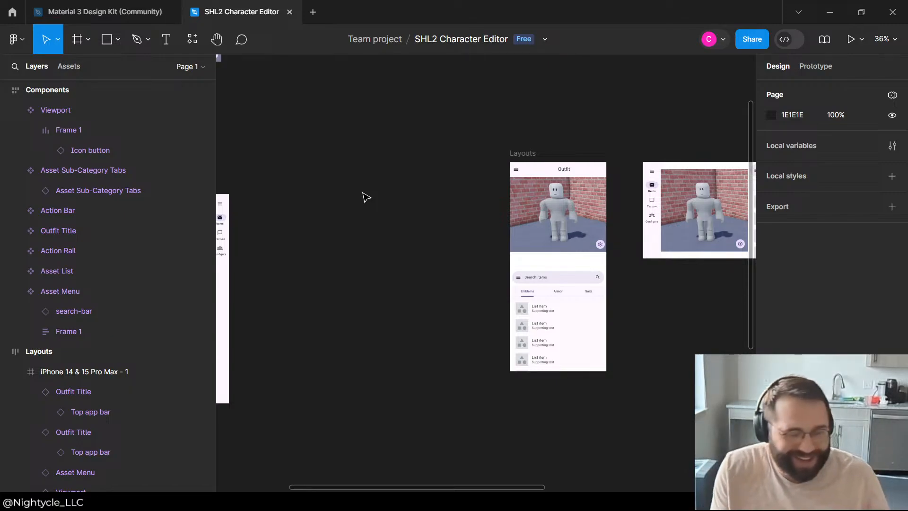
{"action": "scroll", "coordinate": [425, 167], "scroll_direction": "down", "scroll_amount": 2}
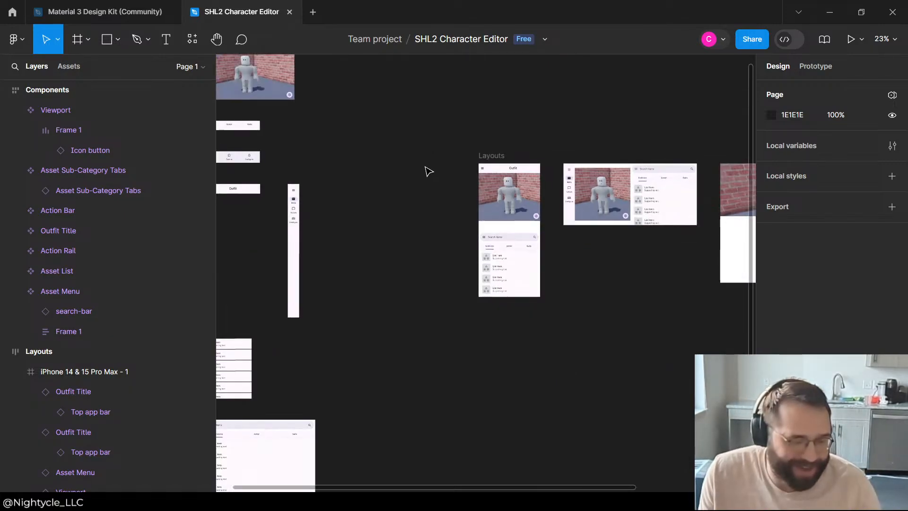
{"action": "scroll", "coordinate": [540, 267], "scroll_direction": "up", "scroll_amount": 6}
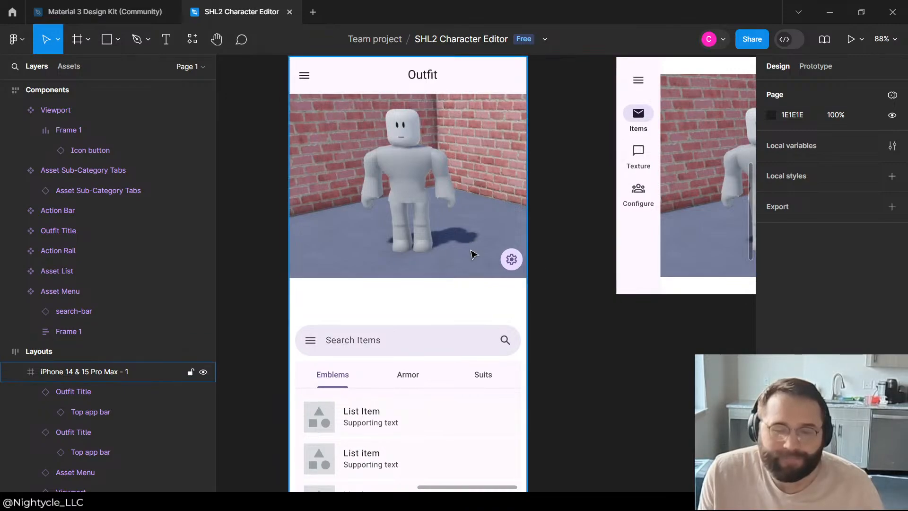
{"action": "left_click", "coordinate": [571, 239]}
{"action": "scroll", "coordinate": [407, 341], "scroll_direction": "down", "scroll_amount": 3}
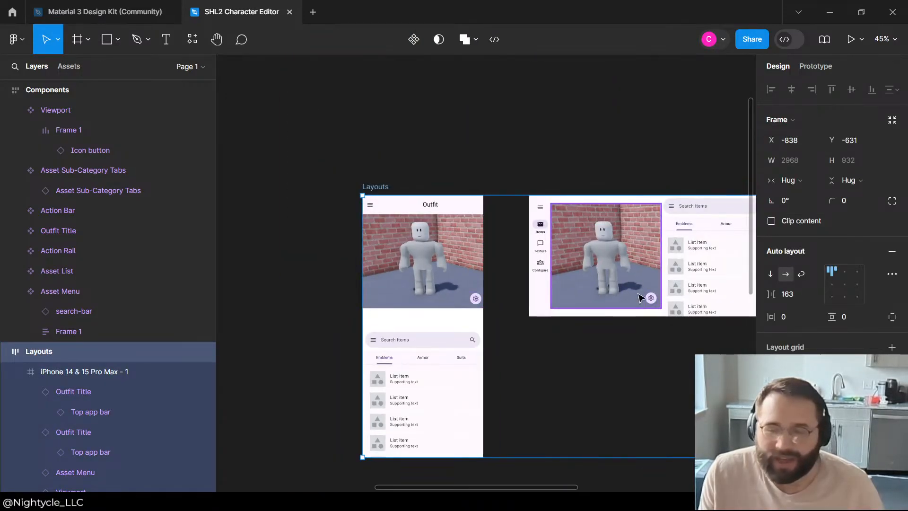
{"action": "scroll", "coordinate": [600, 294], "scroll_direction": "up", "scroll_amount": 2}
{"action": "left_click", "coordinate": [595, 211]}
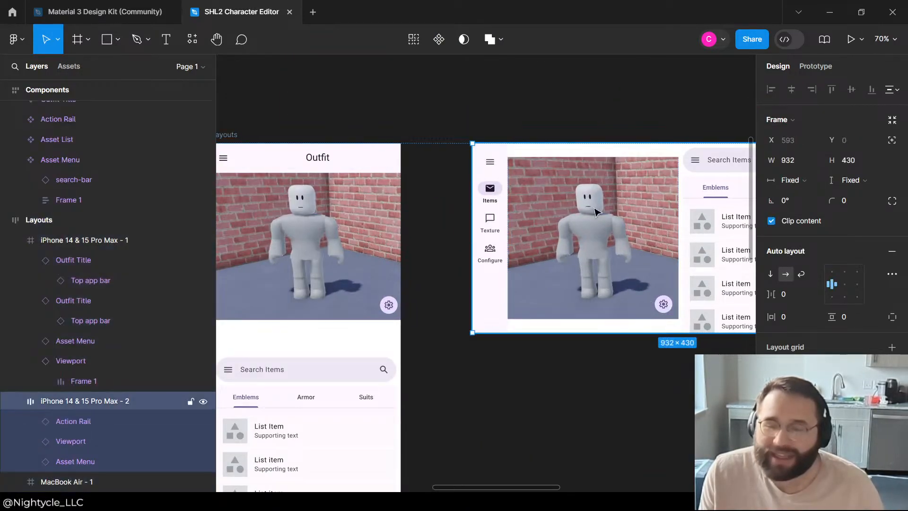
{"action": "double_click", "coordinate": [588, 182]}
{"action": "left_click", "coordinate": [481, 125]}
{"action": "left_click", "coordinate": [532, 175]}
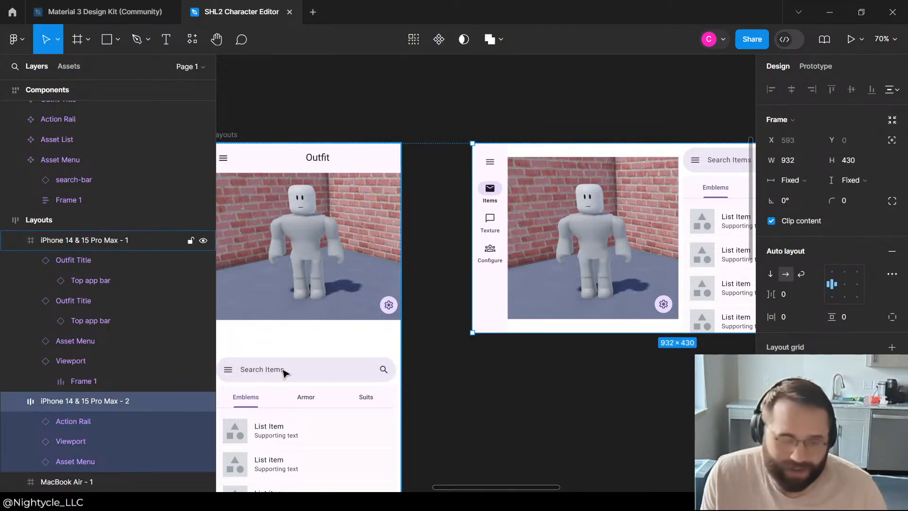
Step: Set the height of the Viewport in the landscape phone layout to fill its container
{"action": "left_click", "coordinate": [71, 442]}
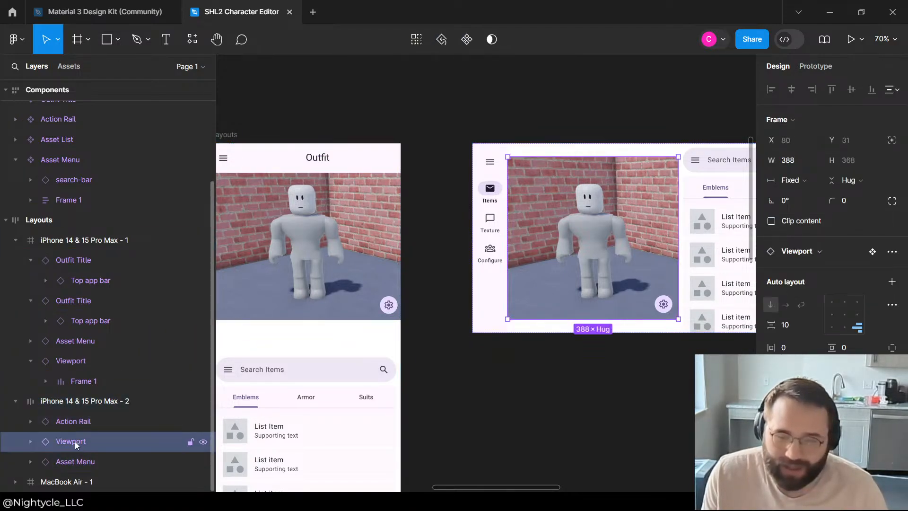
{"action": "left_click", "coordinate": [858, 176]}
{"action": "left_click", "coordinate": [847, 195]}
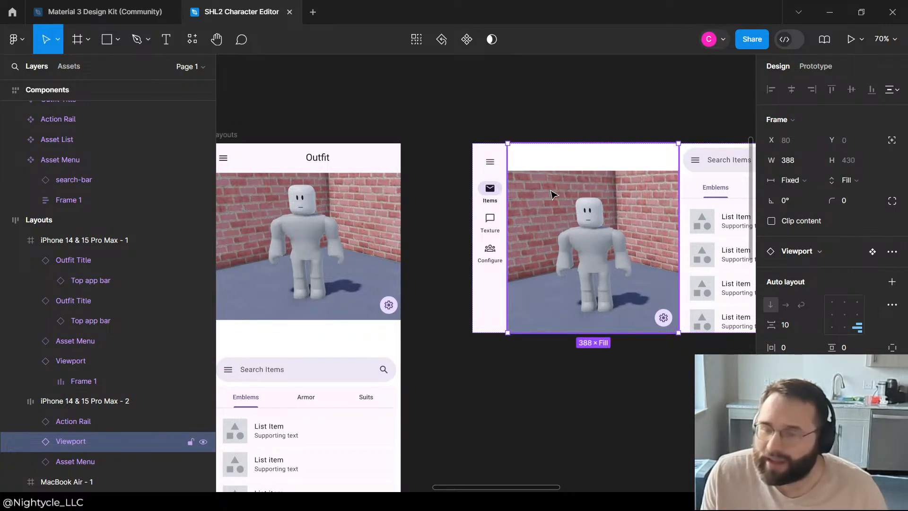
{"action": "scroll", "coordinate": [520, 198], "scroll_direction": "down", "scroll_amount": 5}
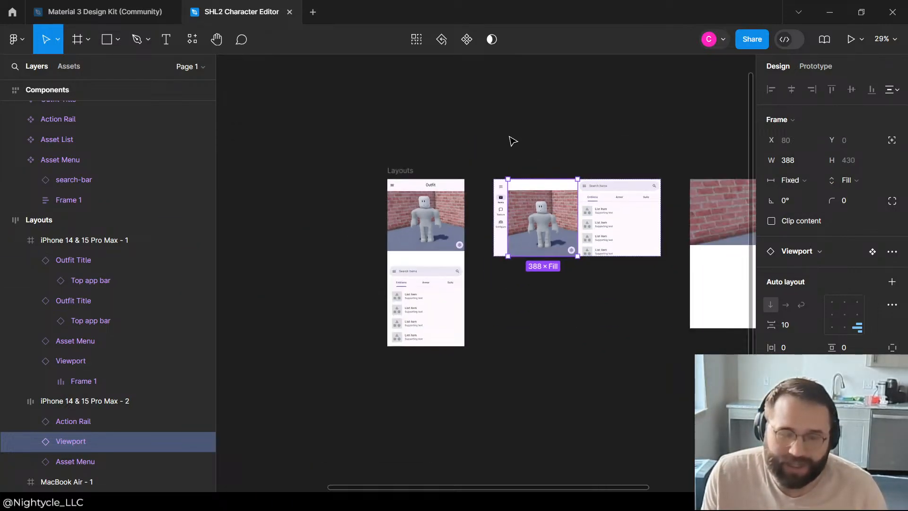
Step: Set the height of Frame 1 inside the main Viewport component to Fill container
{"action": "left_click", "coordinate": [514, 142]}
{"action": "scroll", "coordinate": [574, 488], "scroll_direction": "down", "scroll_amount": 5}
{"action": "scroll", "coordinate": [366, 359], "scroll_direction": "up", "scroll_amount": 5}
{"action": "left_click", "coordinate": [590, 360]}
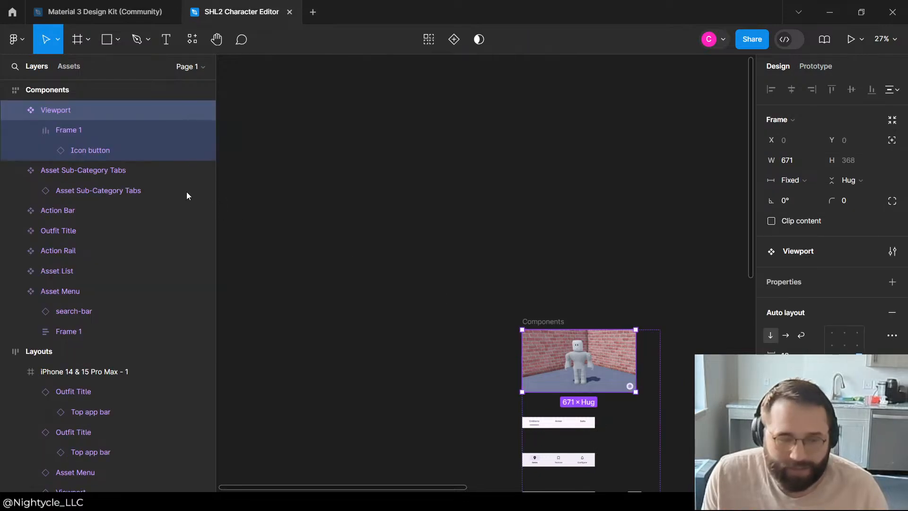
{"action": "left_click", "coordinate": [93, 133]}
{"action": "left_click", "coordinate": [846, 179]}
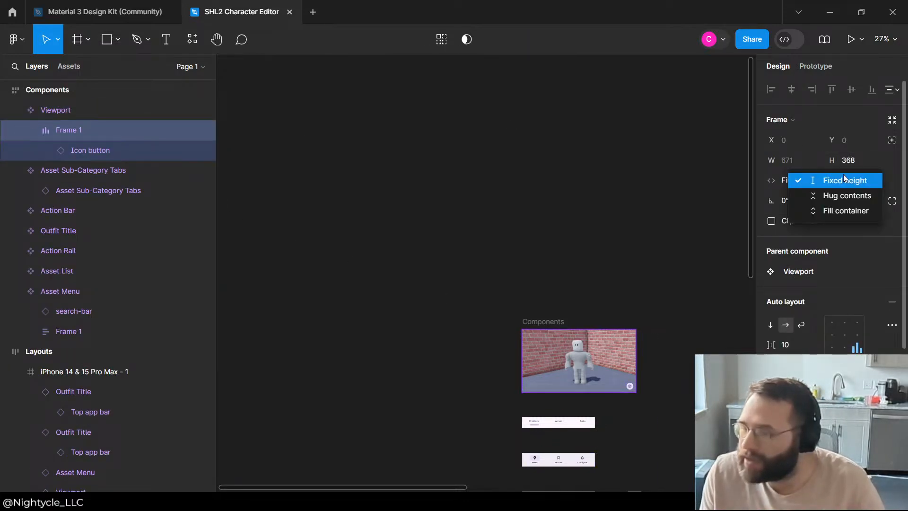
{"action": "left_click", "coordinate": [837, 210]}
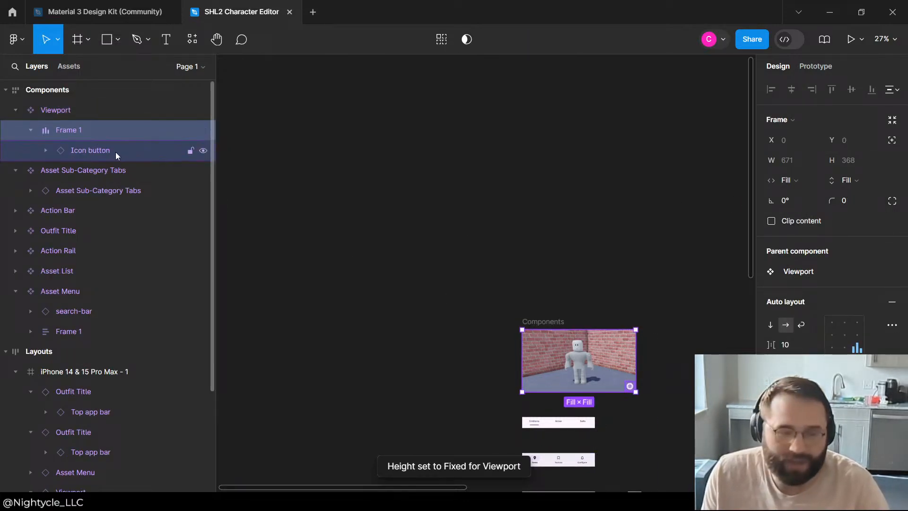
Step: Check how the Viewport's image and icon button fit in the phone and desktop layouts
{"action": "left_click", "coordinate": [367, 217]}
{"action": "scroll", "coordinate": [325, 201], "scroll_direction": "down", "scroll_amount": 3}
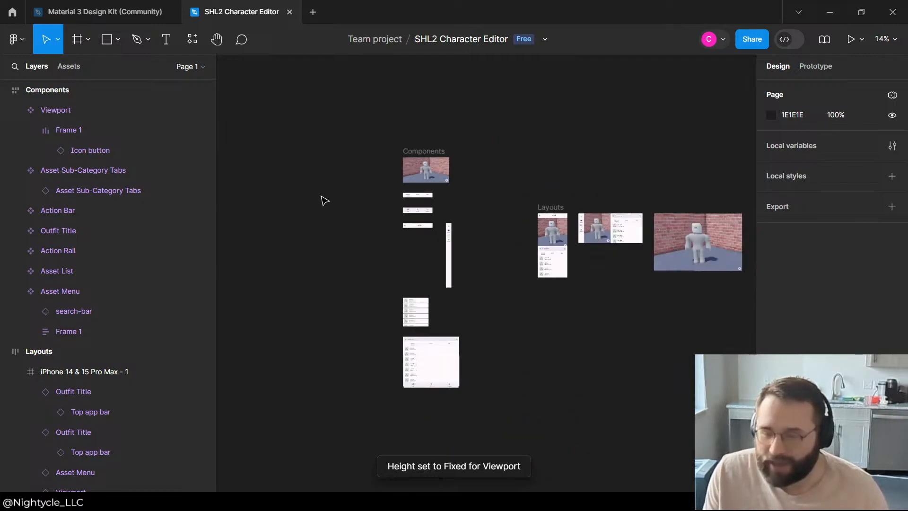
{"action": "scroll", "coordinate": [553, 226], "scroll_direction": "up", "scroll_amount": 5}
{"action": "left_click", "coordinate": [357, 163]}
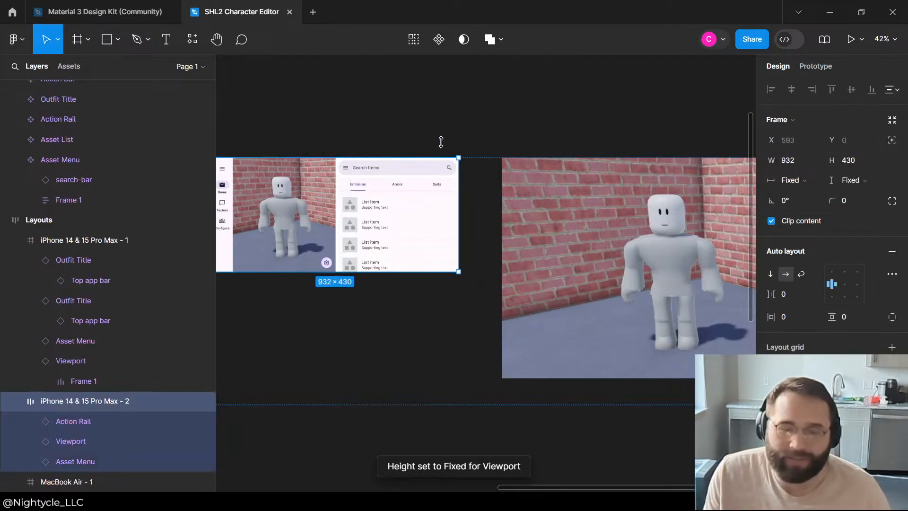
{"action": "left_click", "coordinate": [441, 142]}
{"action": "scroll", "coordinate": [544, 189], "scroll_direction": "down", "scroll_amount": 2}
{"action": "scroll", "coordinate": [312, 241], "scroll_direction": "up", "scroll_amount": 4}
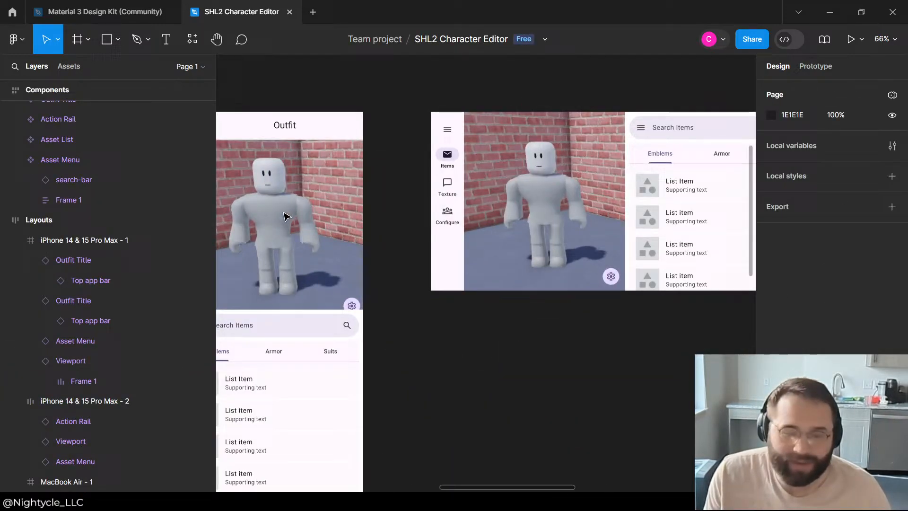
Step: Try to arrange the contents of the portrait phone frame with auto layout
{"action": "left_click", "coordinate": [312, 241]}
{"action": "left_click", "coordinate": [96, 282]}
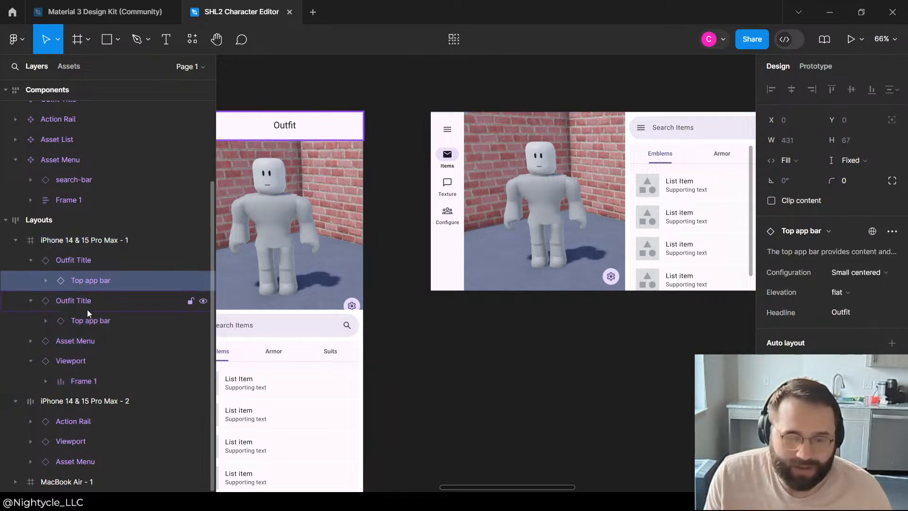
{"action": "left_click", "coordinate": [87, 308]}
{"action": "left_click", "coordinate": [86, 340]}
{"action": "left_click", "coordinate": [80, 240]}
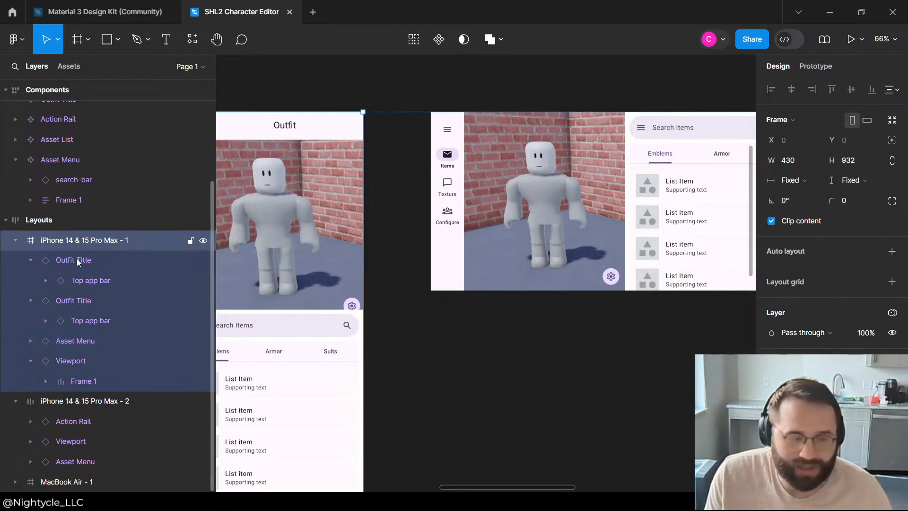
{"action": "left_click", "coordinate": [892, 251]}
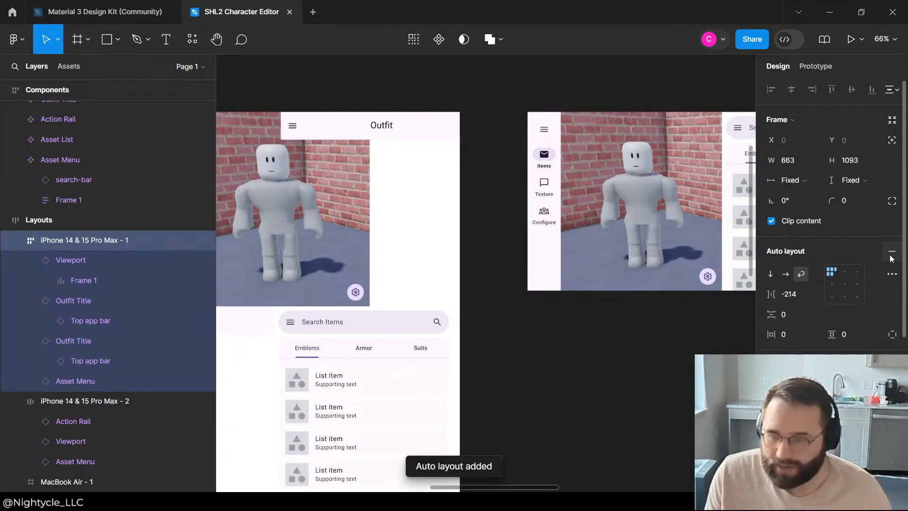
{"action": "scroll", "coordinate": [400, 144], "scroll_direction": "down", "scroll_amount": 2}
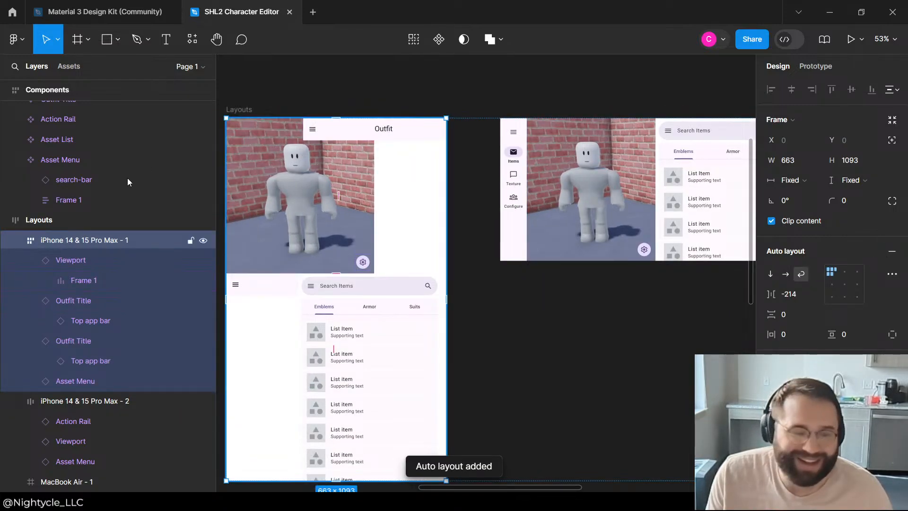
Step: Undo the auto layout on the portrait phone frame to restore its original arrangement
{"action": "left_click", "coordinate": [73, 264]}
{"action": "left_click", "coordinate": [31, 261]}
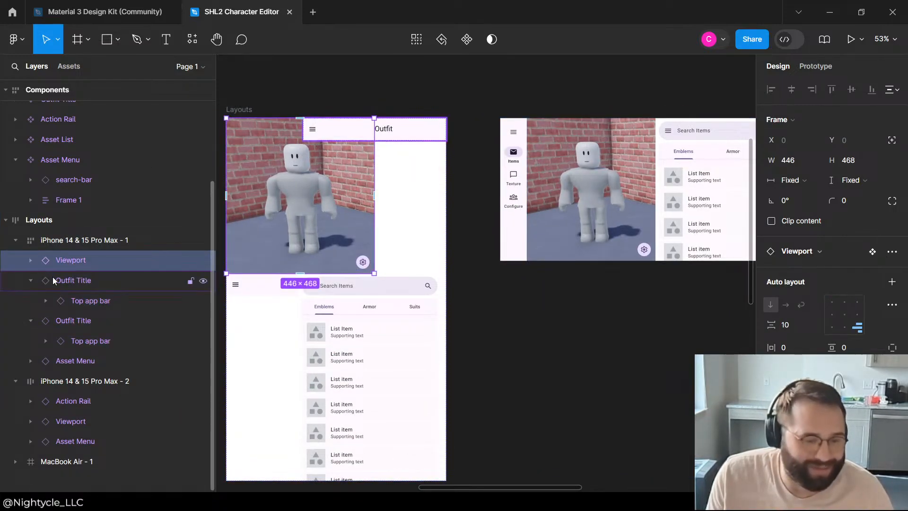
{"action": "left_click", "coordinate": [53, 277]}
{"action": "left_click", "coordinate": [66, 260]}
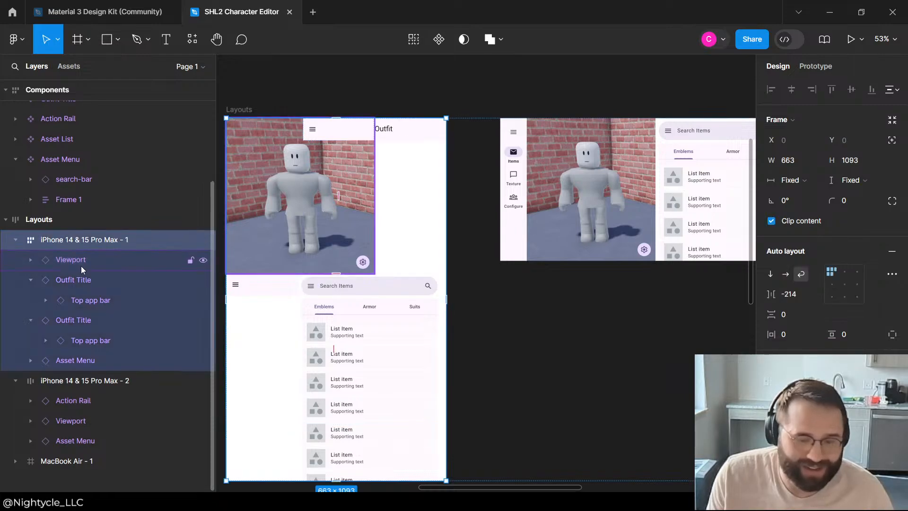
{"action": "key", "text": "shift+Return"}
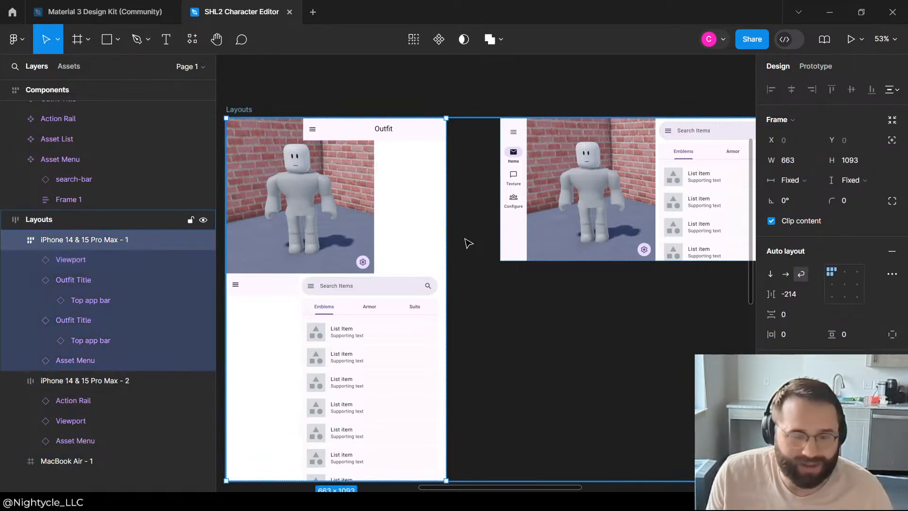
{"action": "key", "text": "Return"}
{"action": "key", "text": "Tab"}
{"action": "key", "text": "shift+Return"}
{"action": "key", "text": "shift+alt+a"}
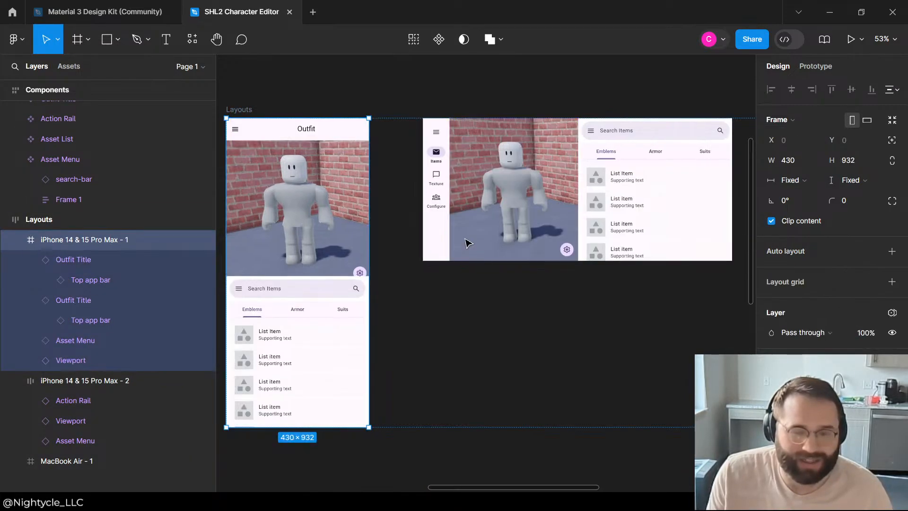
Step: Resize the portrait layout's Viewport to about 409 high so it spans from the Outfit title bar to the Asset Menu
{"action": "left_click", "coordinate": [74, 264]}
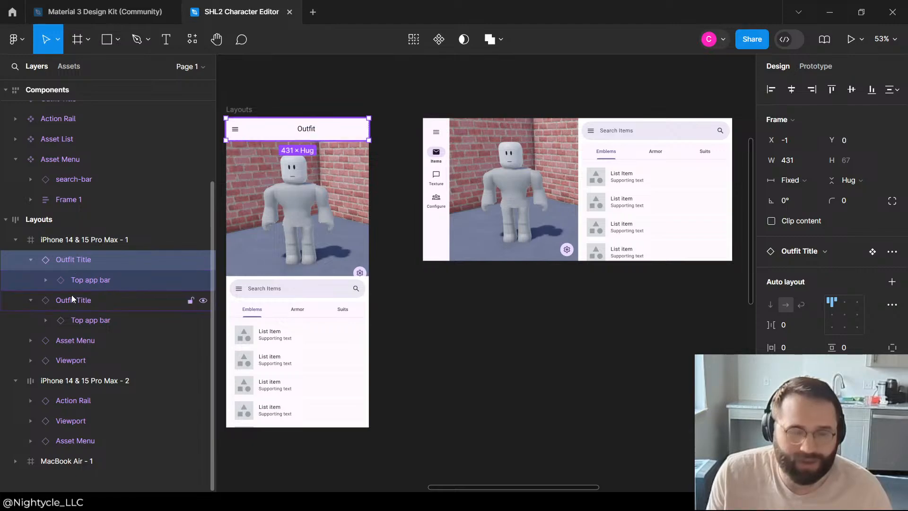
{"action": "left_click", "coordinate": [72, 298]}
{"action": "left_click", "coordinate": [79, 244]}
{"action": "left_click", "coordinate": [79, 256]}
{"action": "left_click", "coordinate": [310, 203]}
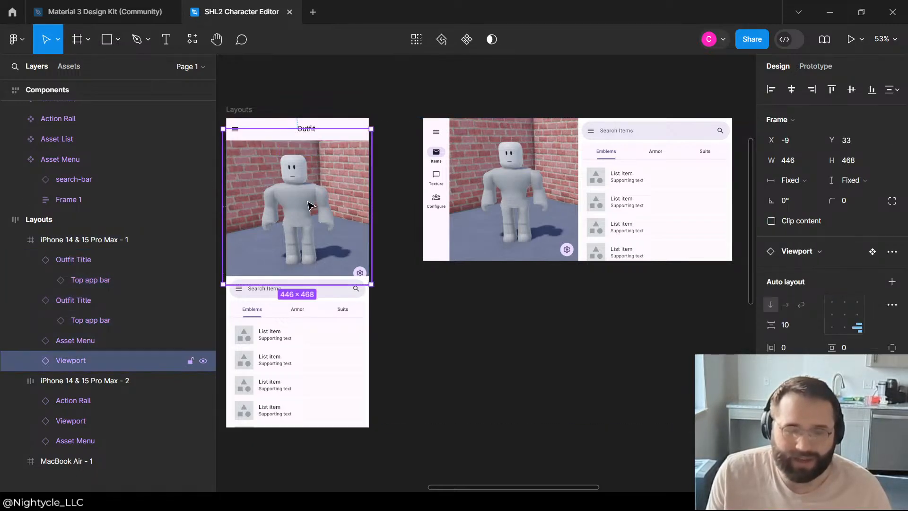
{"action": "left_click_drag", "start_coordinate": [288, 128], "coordinate": [289, 139]}
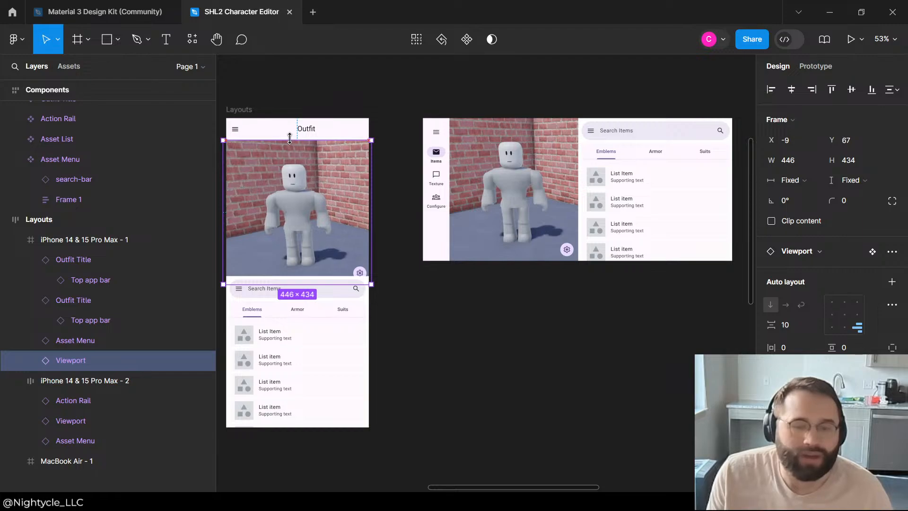
{"action": "left_click_drag", "start_coordinate": [276, 284], "coordinate": [278, 277]}
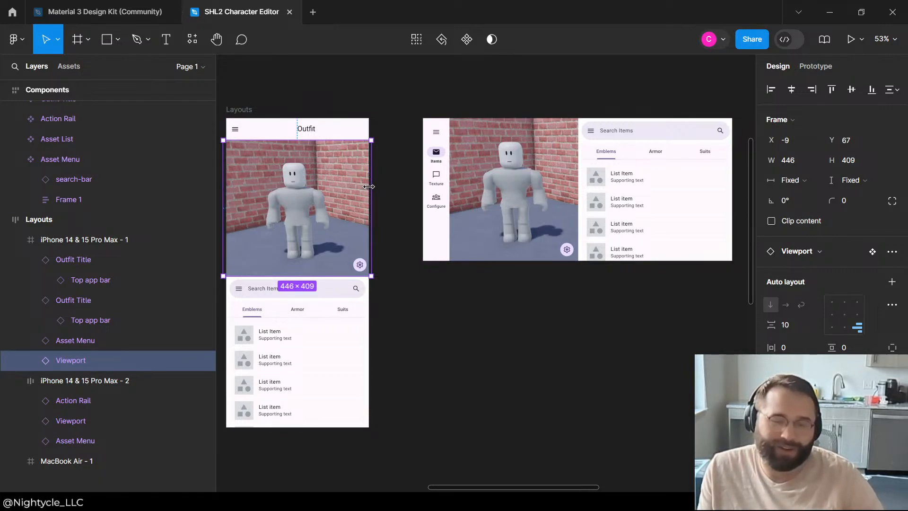
Step: Narrow the portrait layout's Viewport so both of its sides align with the phone frame's edges
{"action": "left_click_drag", "start_coordinate": [369, 186], "coordinate": [369, 187]}
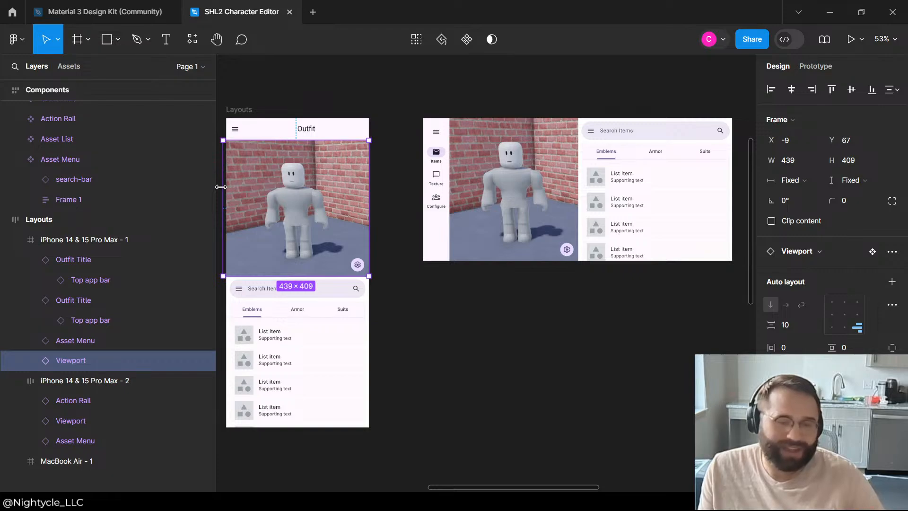
{"action": "left_click_drag", "start_coordinate": [220, 187], "coordinate": [226, 188]}
{"action": "left_click", "coordinate": [355, 111]}
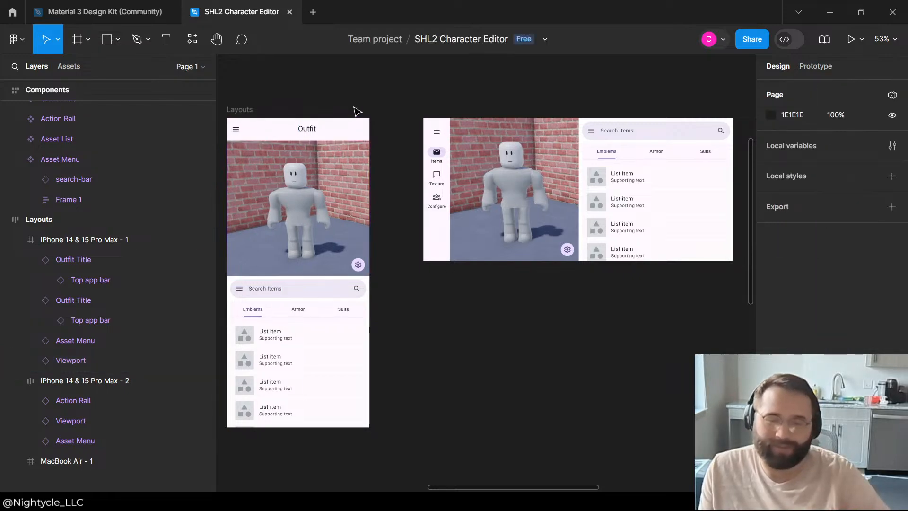
Step: Review the resized Viewport in the portrait phone layout and compare it with the landscape and desktop layouts
{"action": "scroll", "coordinate": [379, 200], "scroll_direction": "down", "scroll_amount": 2}
{"action": "scroll", "coordinate": [322, 253], "scroll_direction": "up", "scroll_amount": 4}
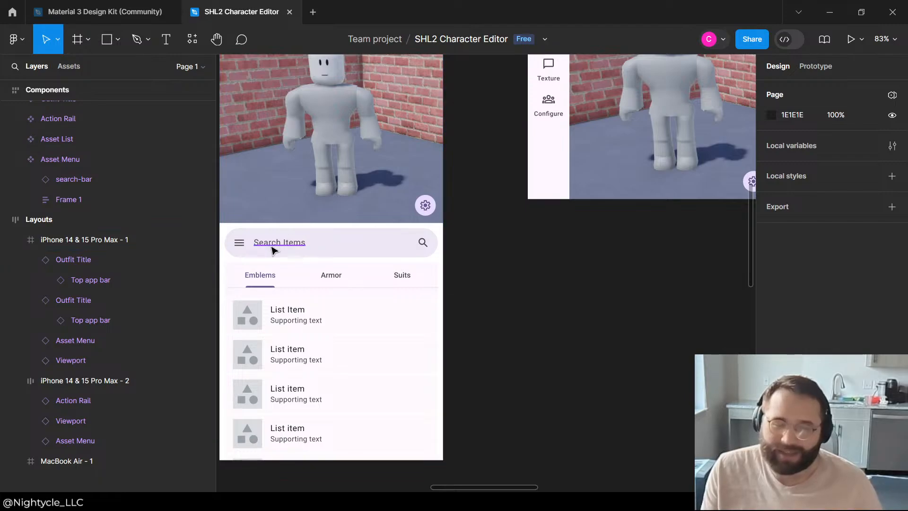
{"action": "scroll", "coordinate": [355, 256], "scroll_direction": "down", "scroll_amount": 3}
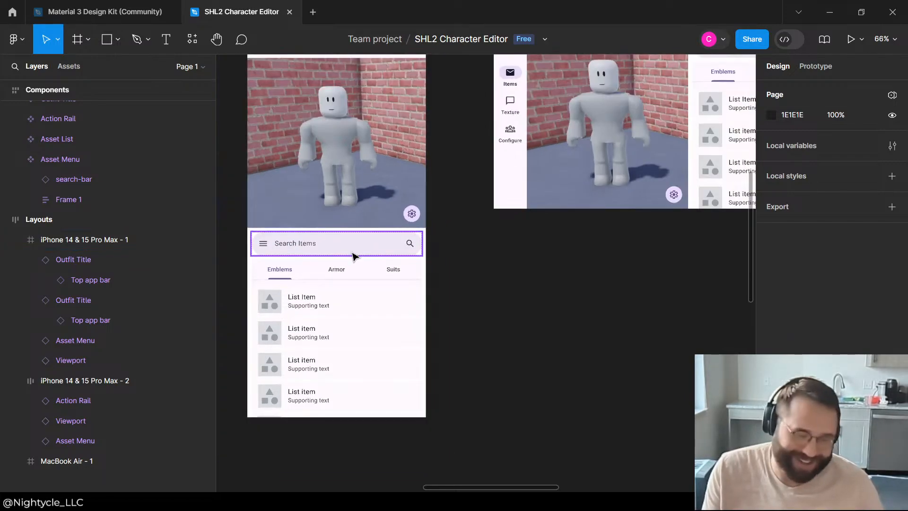
{"action": "scroll", "coordinate": [345, 298], "scroll_direction": "down", "scroll_amount": 3}
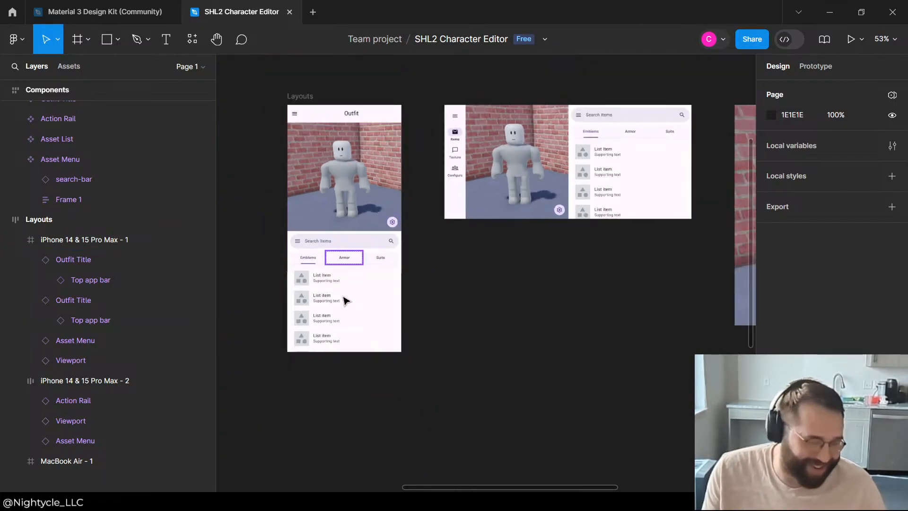
{"action": "scroll", "coordinate": [405, 227], "scroll_direction": "up", "scroll_amount": 10}
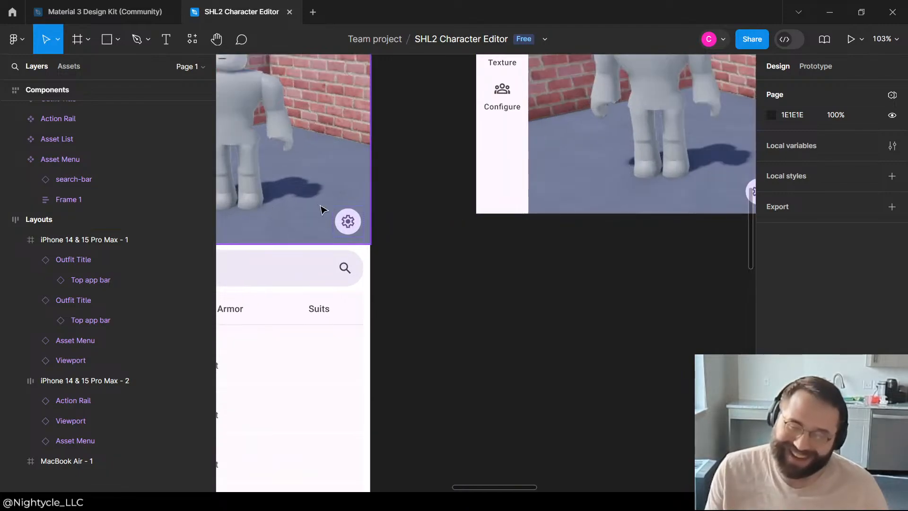
{"action": "scroll", "coordinate": [371, 259], "scroll_direction": "down", "scroll_amount": 9}
{"action": "scroll", "coordinate": [653, 231], "scroll_direction": "up", "scroll_amount": 3}
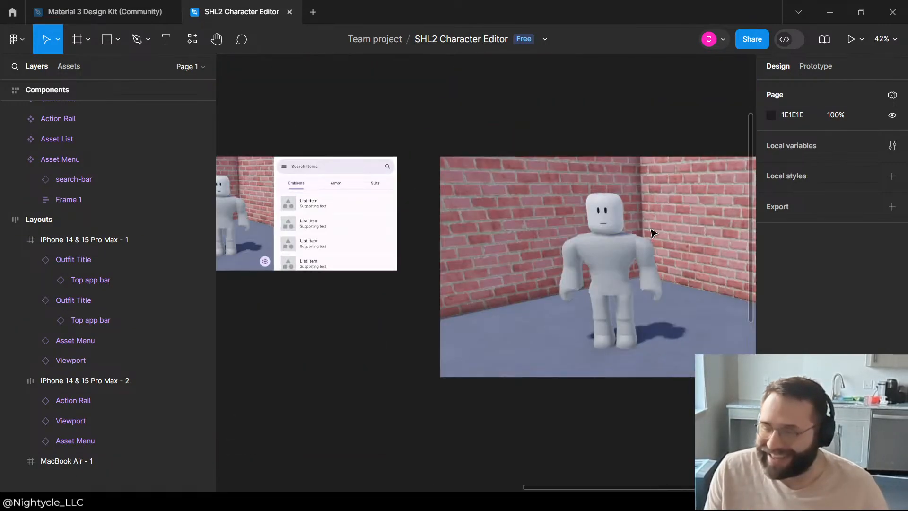
{"action": "left_click", "coordinate": [490, 201]}
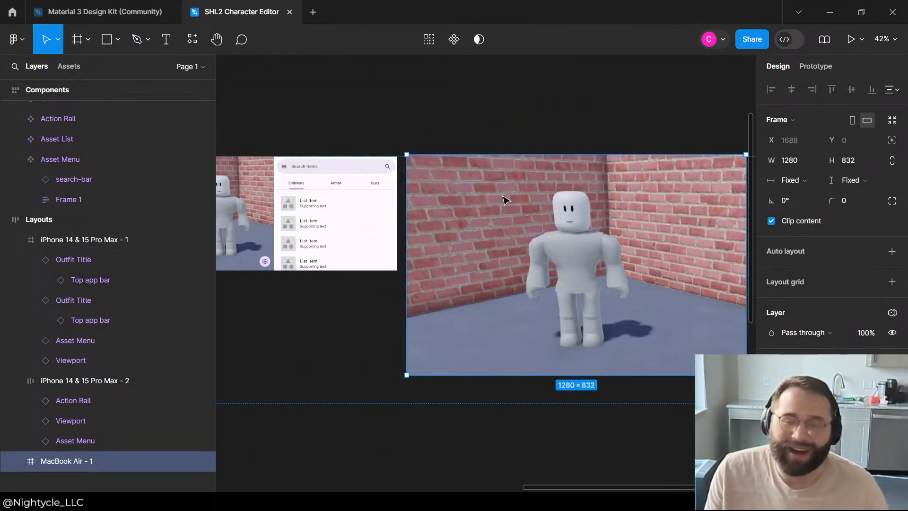
{"action": "left_click", "coordinate": [419, 127]}
{"action": "scroll", "coordinate": [419, 128], "scroll_direction": "down", "scroll_amount": 3}
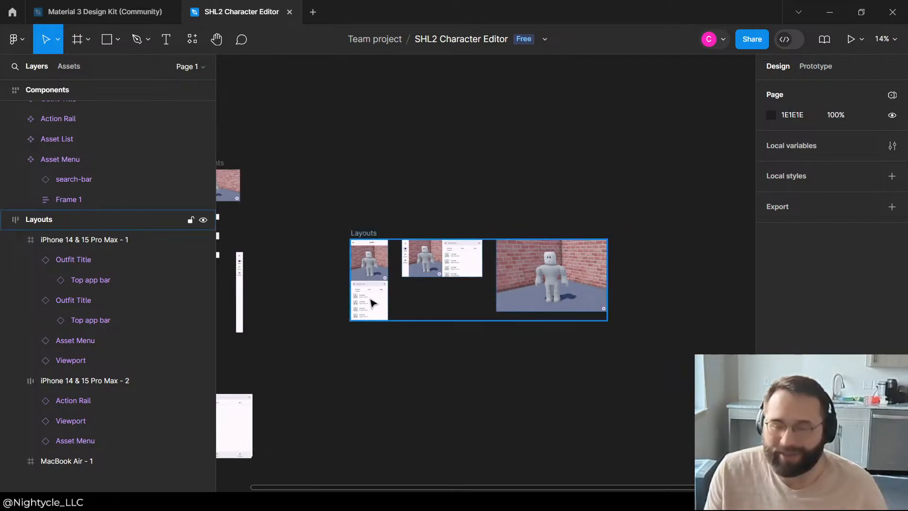
Step: Examine the landscape phone layout's Action Rail, Viewport and Asset Menu arrangement
{"action": "scroll", "coordinate": [567, 269], "scroll_direction": "up", "scroll_amount": 6}
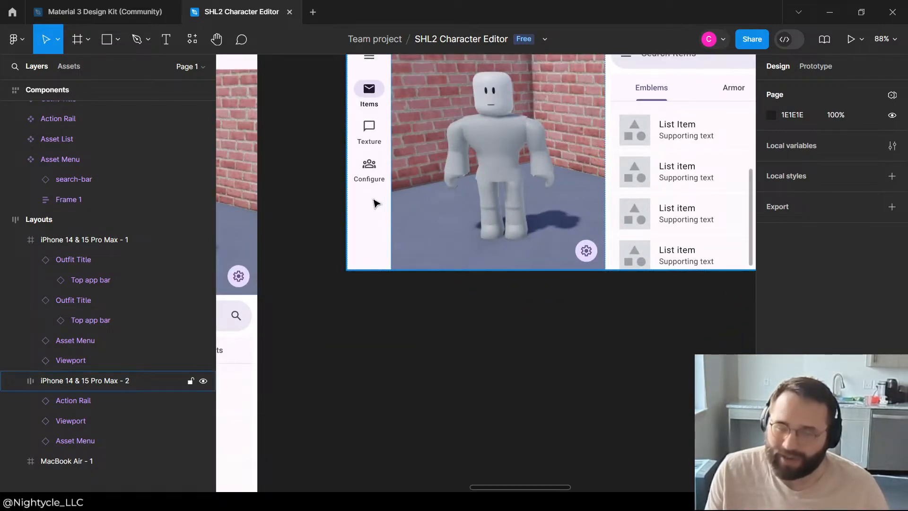
{"action": "left_click", "coordinate": [373, 203]}
{"action": "left_click", "coordinate": [408, 386]}
{"action": "scroll", "coordinate": [369, 221], "scroll_direction": "up", "scroll_amount": 4}
{"action": "scroll", "coordinate": [336, 352], "scroll_direction": "down", "scroll_amount": 5}
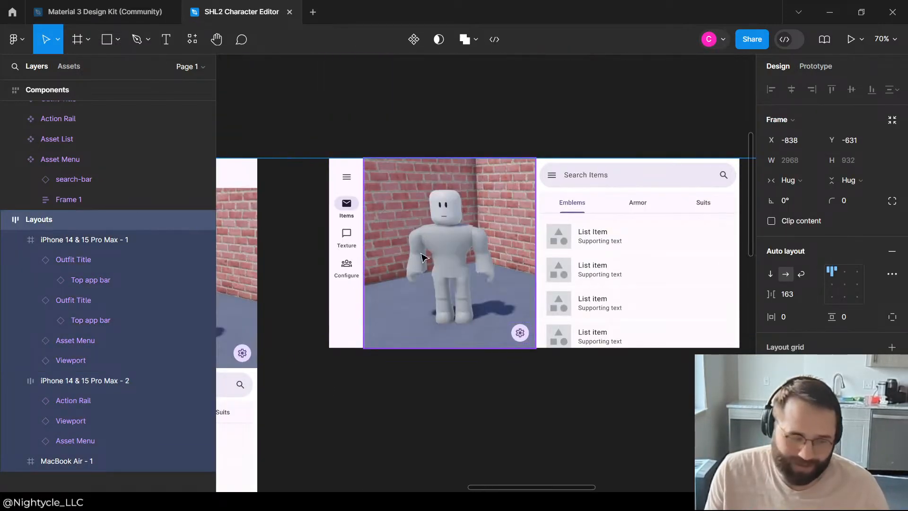
{"action": "scroll", "coordinate": [376, 239], "scroll_direction": "down", "scroll_amount": 2}
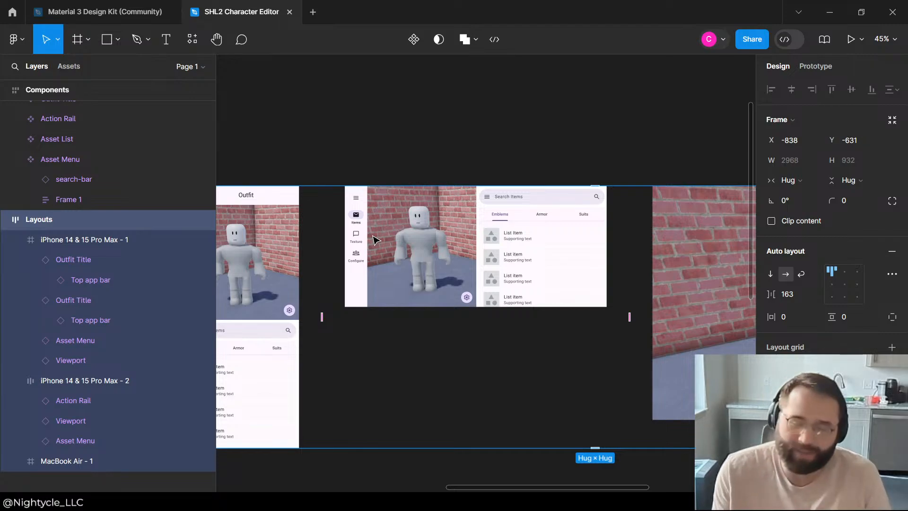
{"action": "left_click", "coordinate": [399, 171]}
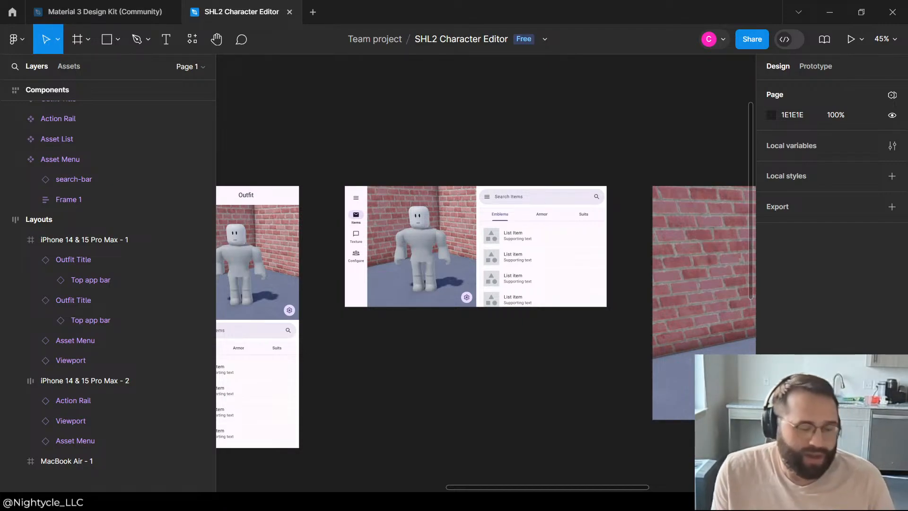
{"action": "left_click", "coordinate": [420, 384]}
{"action": "scroll", "coordinate": [463, 254], "scroll_direction": "up", "scroll_amount": 2}
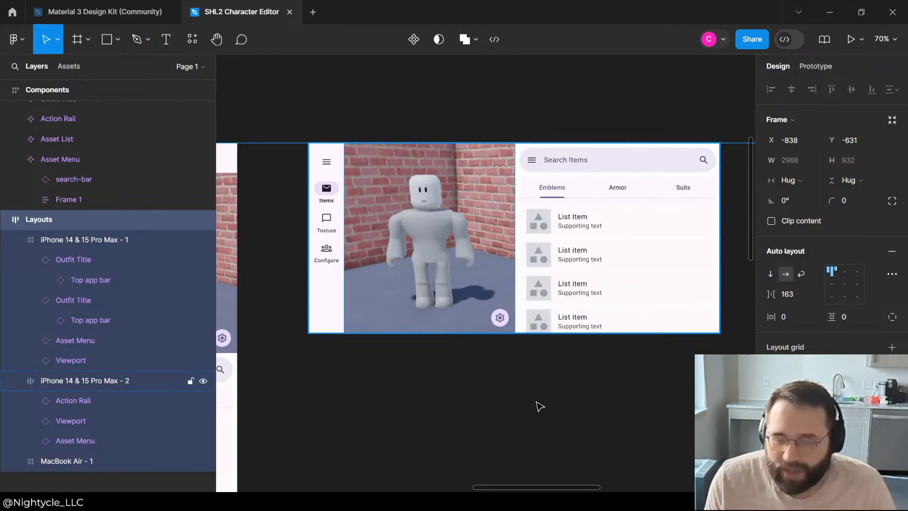
Step: Compare the landscape phone layout's proportions with the neighbouring portrait and desktop layouts
{"action": "scroll", "coordinate": [531, 393], "scroll_direction": "down", "scroll_amount": 6}
{"action": "scroll", "coordinate": [483, 278], "scroll_direction": "up", "scroll_amount": 5}
{"action": "left_click", "coordinate": [502, 362]}
{"action": "scroll", "coordinate": [496, 355], "scroll_direction": "down", "scroll_amount": 5}
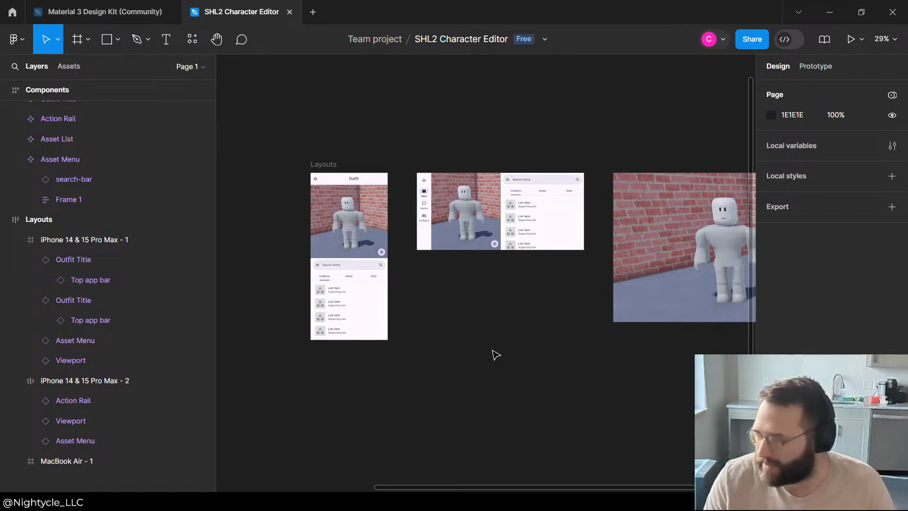
{"action": "scroll", "coordinate": [542, 131], "scroll_direction": "up", "scroll_amount": 6}
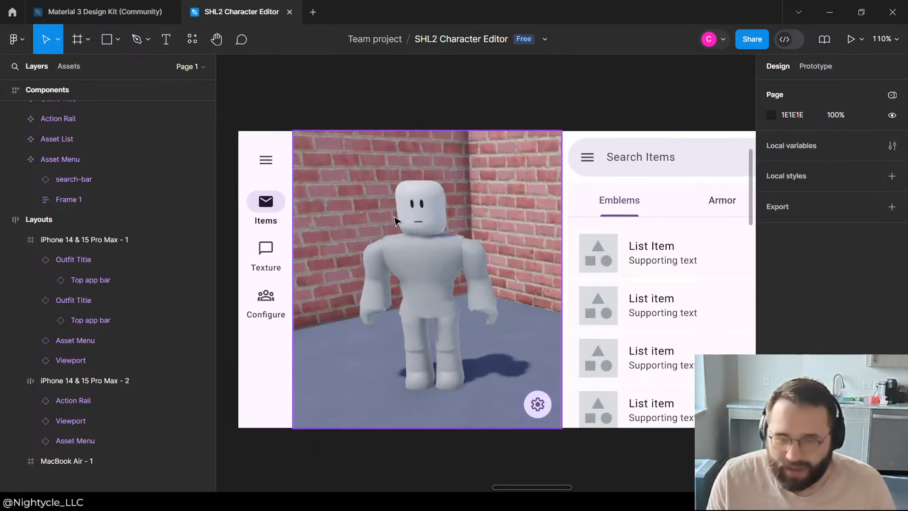
{"action": "scroll", "coordinate": [525, 212], "scroll_direction": "down", "scroll_amount": 2}
{"action": "scroll", "coordinate": [473, 239], "scroll_direction": "down", "scroll_amount": 2}
{"action": "scroll", "coordinate": [473, 246], "scroll_direction": "up", "scroll_amount": 1}
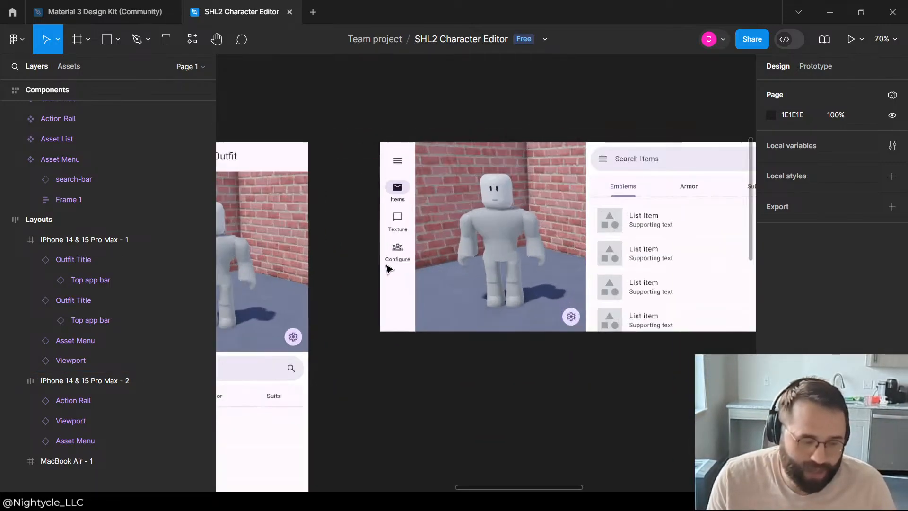
{"action": "scroll", "coordinate": [450, 256], "scroll_direction": "down", "scroll_amount": 1}
{"action": "scroll", "coordinate": [455, 221], "scroll_direction": "up", "scroll_amount": 5}
{"action": "scroll", "coordinate": [454, 221], "scroll_direction": "down", "scroll_amount": 3}
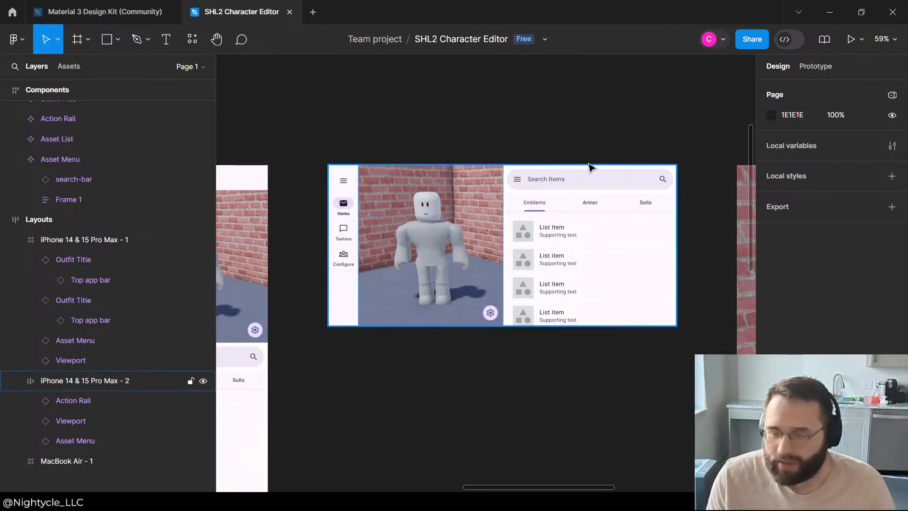
Step: Narrow the landscape phone layout's Viewport to 317 wide by pulling in the side next to the Asset Menu
{"action": "left_click", "coordinate": [505, 205]}
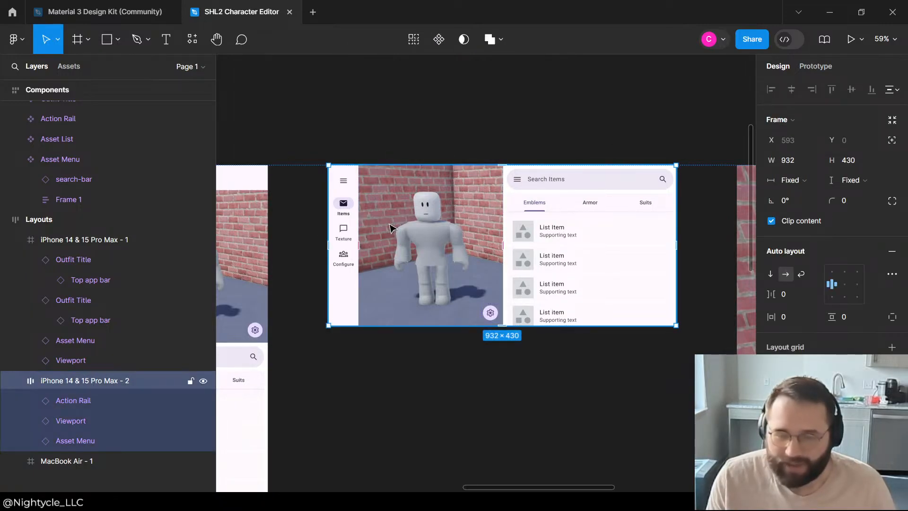
{"action": "left_click", "coordinate": [455, 225]}
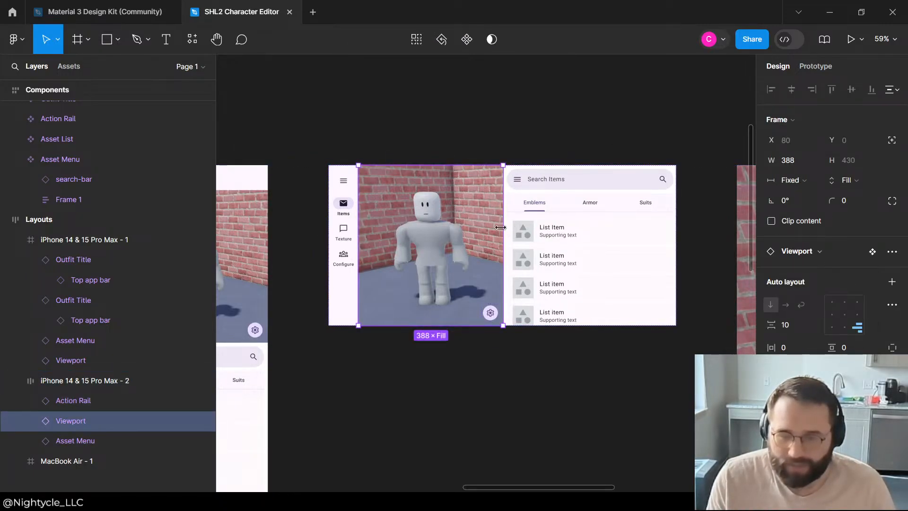
{"action": "left_click_drag", "start_coordinate": [503, 226], "coordinate": [477, 226]}
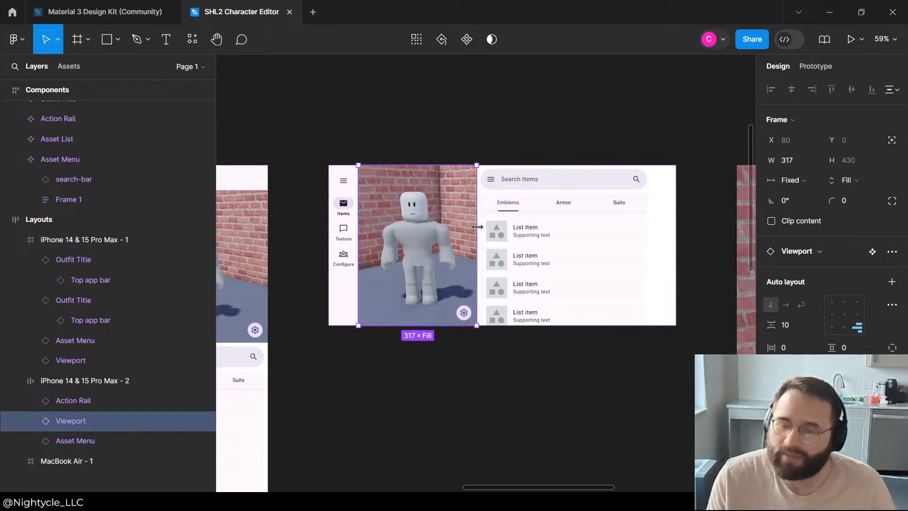
{"action": "left_click", "coordinate": [535, 123]}
Step: Widen the landscape layout's Asset Menu to 535 so it fills the remaining space up to the frame's edge
{"action": "left_click", "coordinate": [626, 225]}
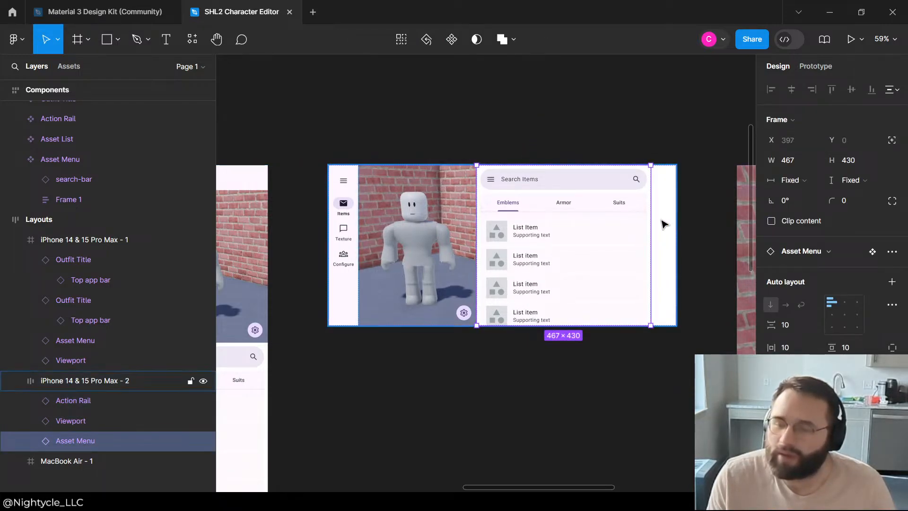
{"action": "left_click_drag", "start_coordinate": [653, 219], "coordinate": [676, 213]}
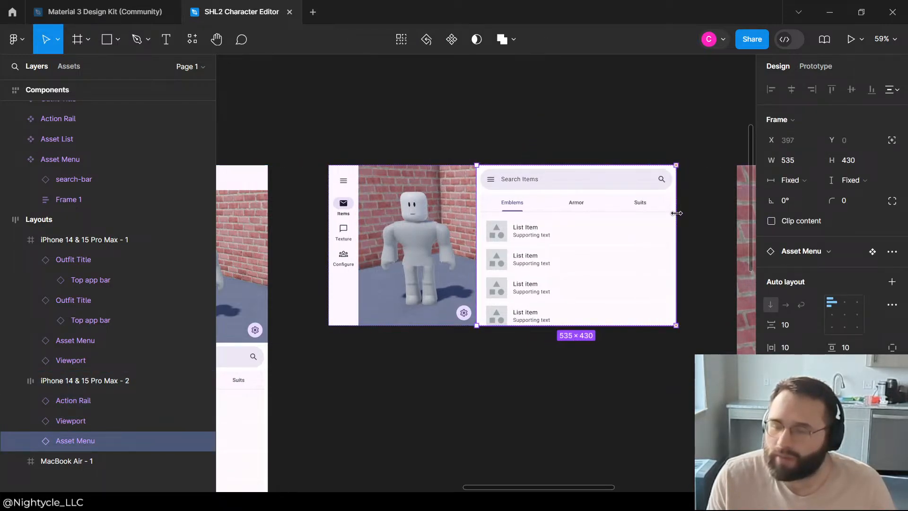
{"action": "left_click", "coordinate": [572, 124]}
Step: Review the portrait, landscape and desktop layouts side by side, checking the title bar, Action Rail, Viewport and Asset Menu
{"action": "scroll", "coordinate": [568, 126], "scroll_direction": "down", "scroll_amount": 3}
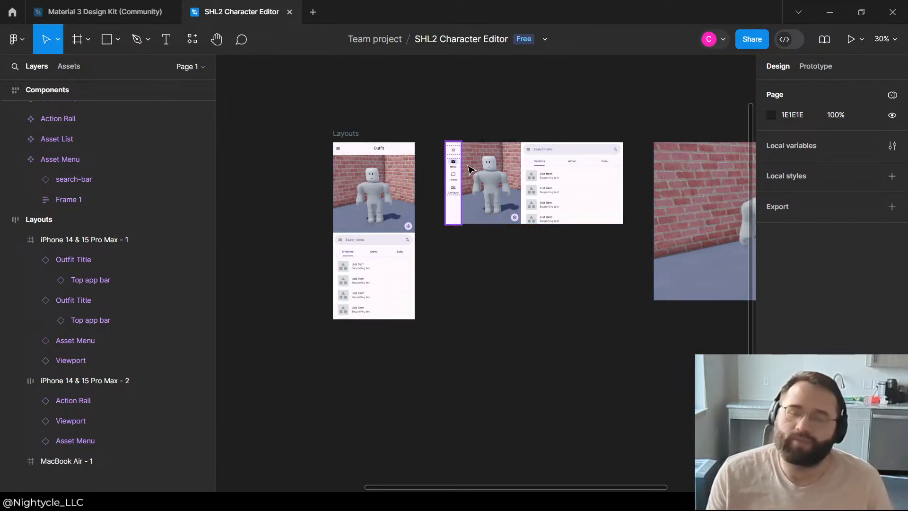
{"action": "scroll", "coordinate": [465, 151], "scroll_direction": "up", "scroll_amount": 2}
{"action": "scroll", "coordinate": [368, 130], "scroll_direction": "up", "scroll_amount": 2}
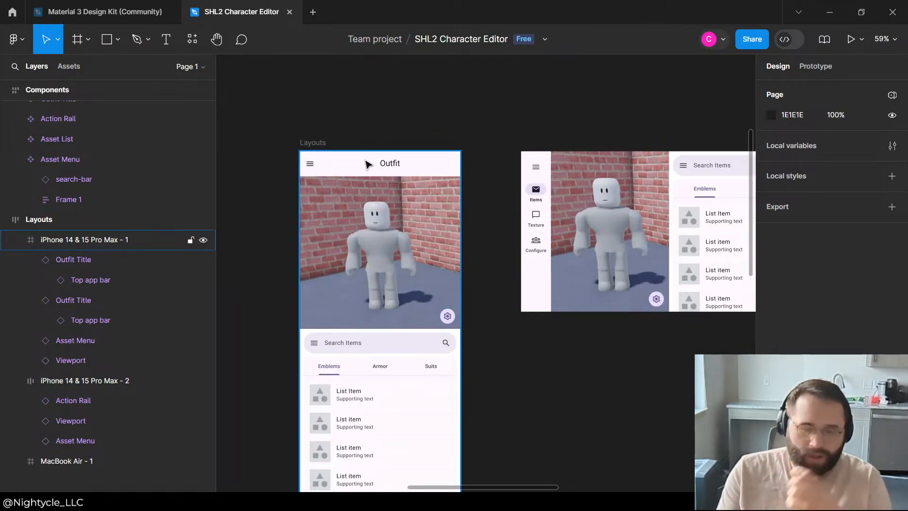
{"action": "left_click", "coordinate": [374, 195]}
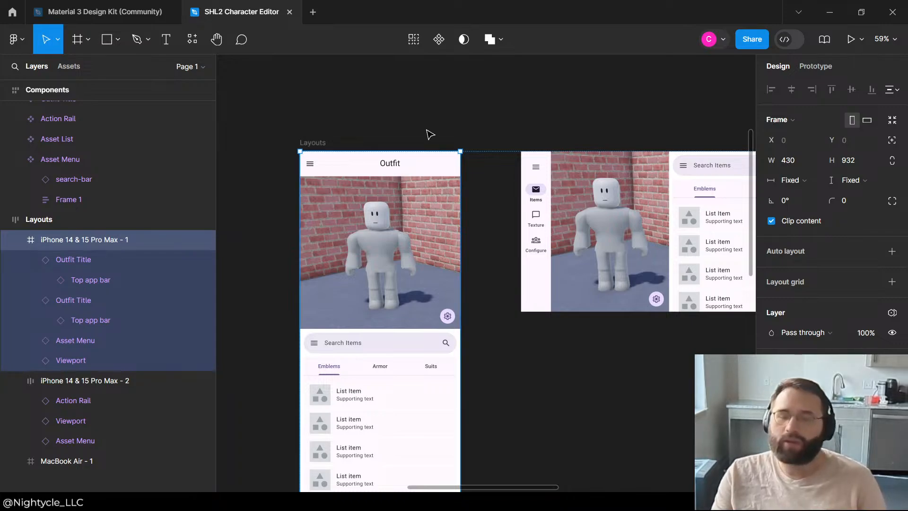
{"action": "left_click", "coordinate": [438, 131]}
{"action": "scroll", "coordinate": [407, 124], "scroll_direction": "down", "scroll_amount": 2}
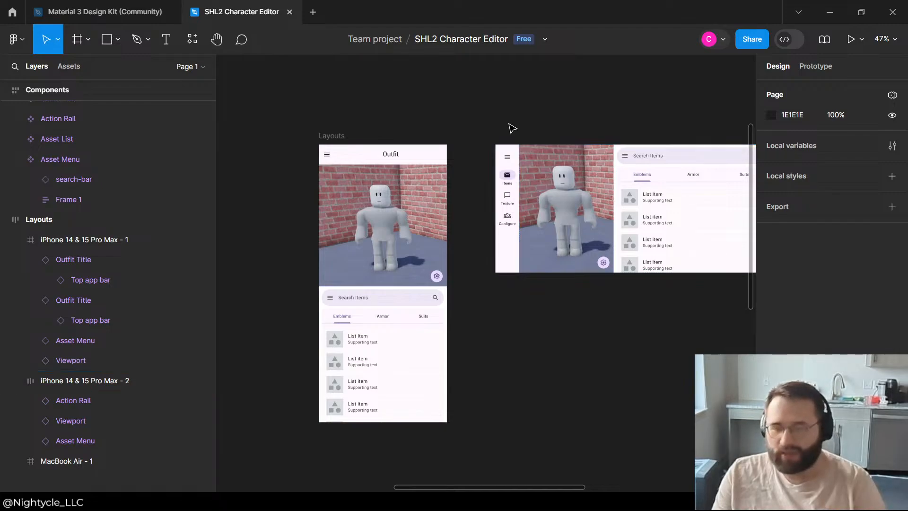
{"action": "left_click", "coordinate": [507, 160]}
{"action": "left_click", "coordinate": [594, 109]}
{"action": "scroll", "coordinate": [635, 187], "scroll_direction": "down", "scroll_amount": 3}
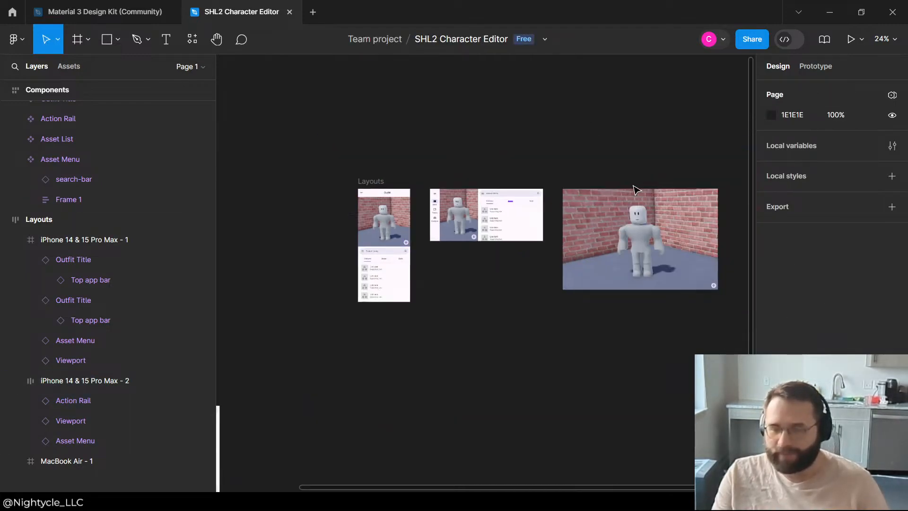
{"action": "scroll", "coordinate": [635, 187], "scroll_direction": "up", "scroll_amount": 4}
{"action": "scroll", "coordinate": [318, 225], "scroll_direction": "up", "scroll_amount": 4}
{"action": "scroll", "coordinate": [615, 142], "scroll_direction": "down", "scroll_amount": 4}
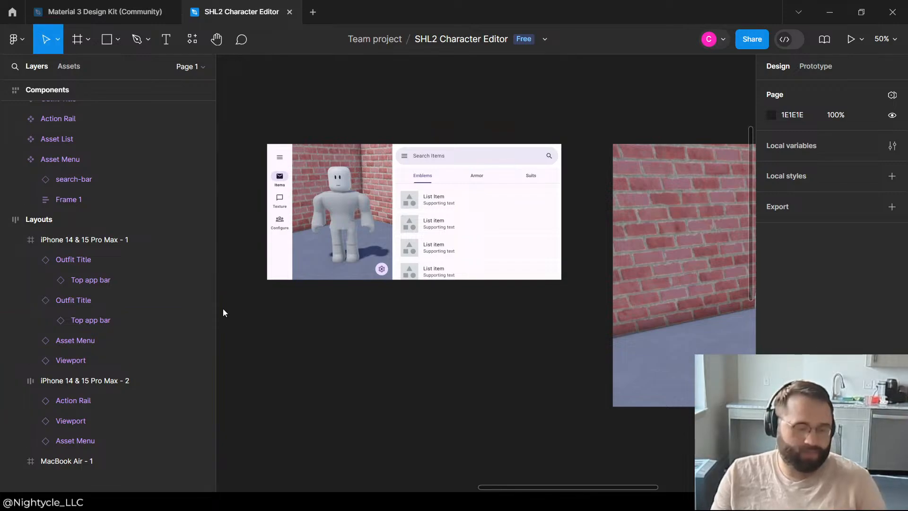
{"action": "scroll", "coordinate": [402, 242], "scroll_direction": "down", "scroll_amount": 3}
{"action": "scroll", "coordinate": [402, 243], "scroll_direction": "up", "scroll_amount": 5}
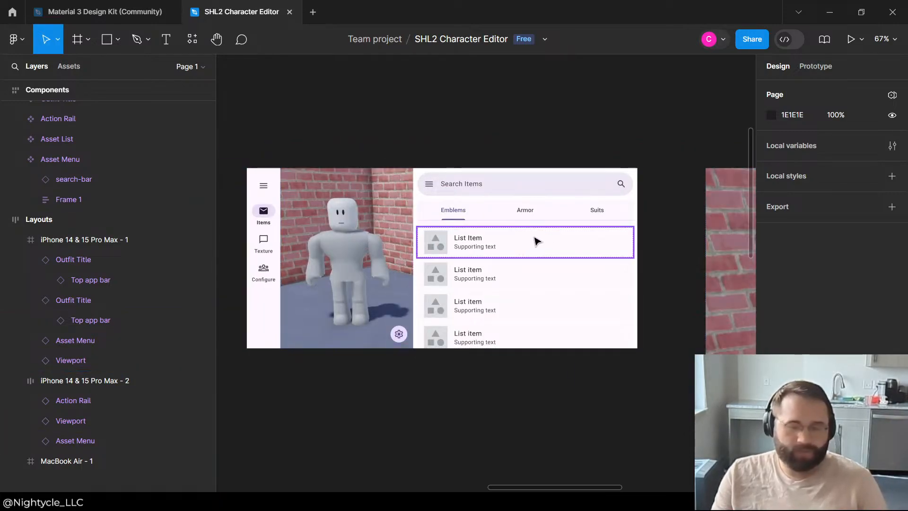
{"action": "scroll", "coordinate": [577, 266], "scroll_direction": "down", "scroll_amount": 7}
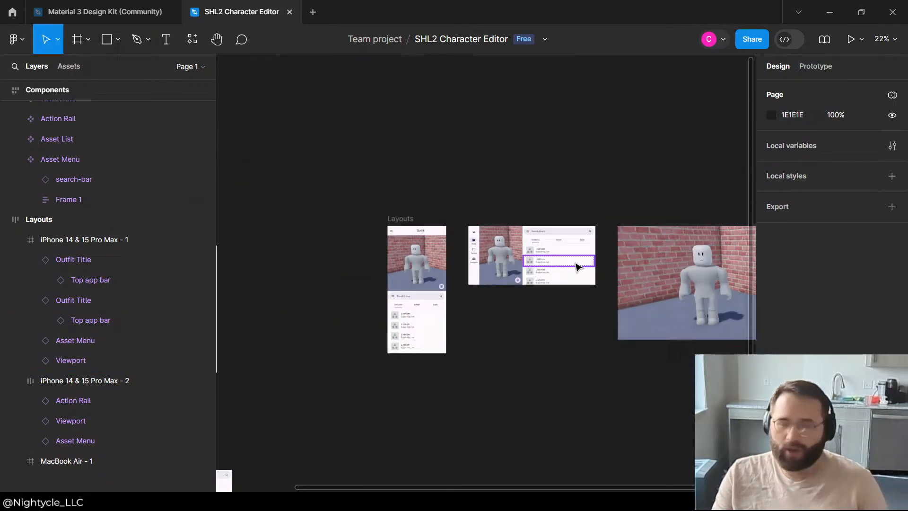
Step: Switch to the Material 3 Design Kit file and open its Components page
{"action": "left_click", "coordinate": [121, 13]}
{"action": "scroll", "coordinate": [503, 241], "scroll_direction": "down", "scroll_amount": 5}
{"action": "scroll", "coordinate": [426, 235], "scroll_direction": "up", "scroll_amount": 1}
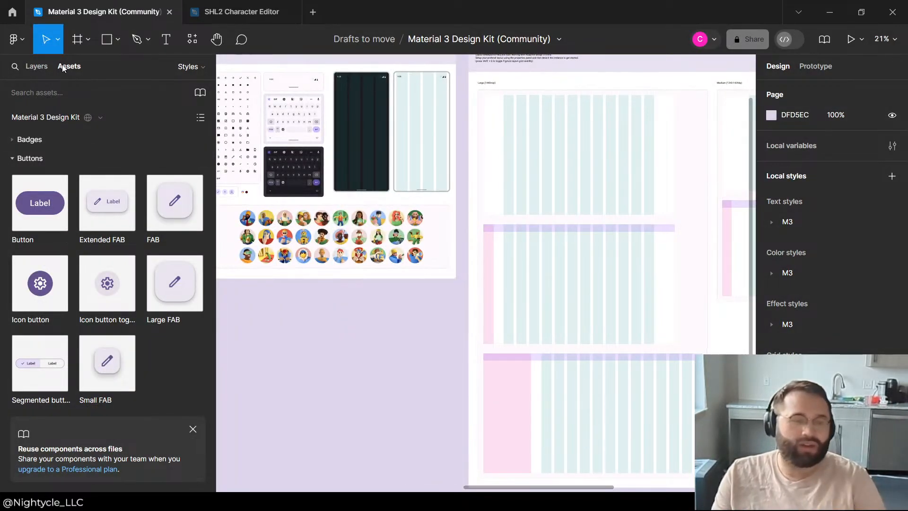
{"action": "left_click", "coordinate": [185, 64]}
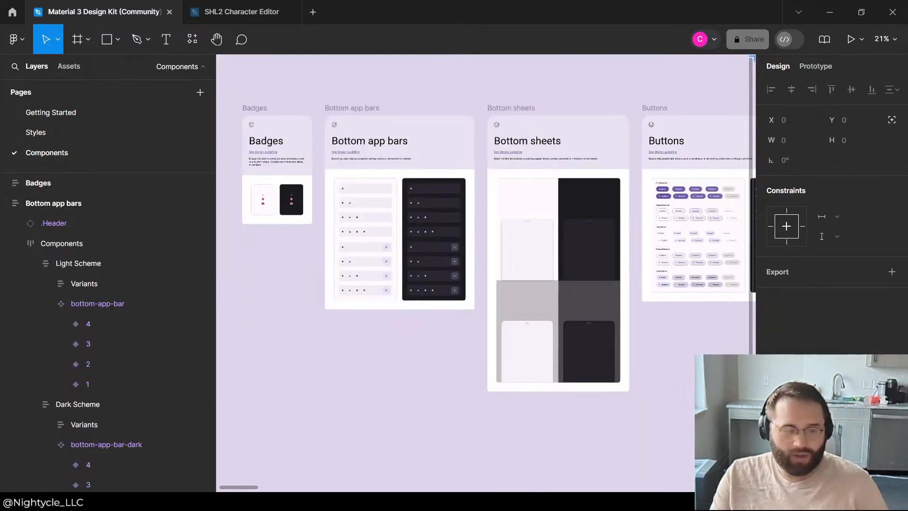
Step: Browse the kit's badges, bottom app bars and cards for components usable in the character editor
{"action": "scroll", "coordinate": [432, 180], "scroll_direction": "down", "scroll_amount": 3}
{"action": "scroll", "coordinate": [359, 231], "scroll_direction": "up", "scroll_amount": 8}
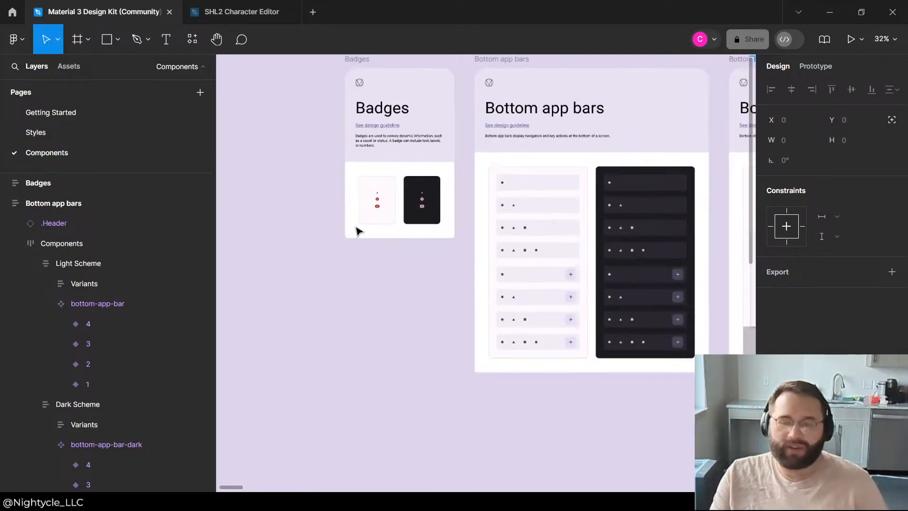
{"action": "scroll", "coordinate": [454, 170], "scroll_direction": "up", "scroll_amount": 1}
{"action": "scroll", "coordinate": [397, 265], "scroll_direction": "down", "scroll_amount": 5}
{"action": "scroll", "coordinate": [625, 356], "scroll_direction": "up", "scroll_amount": 4}
{"action": "scroll", "coordinate": [427, 292], "scroll_direction": "down", "scroll_amount": 4}
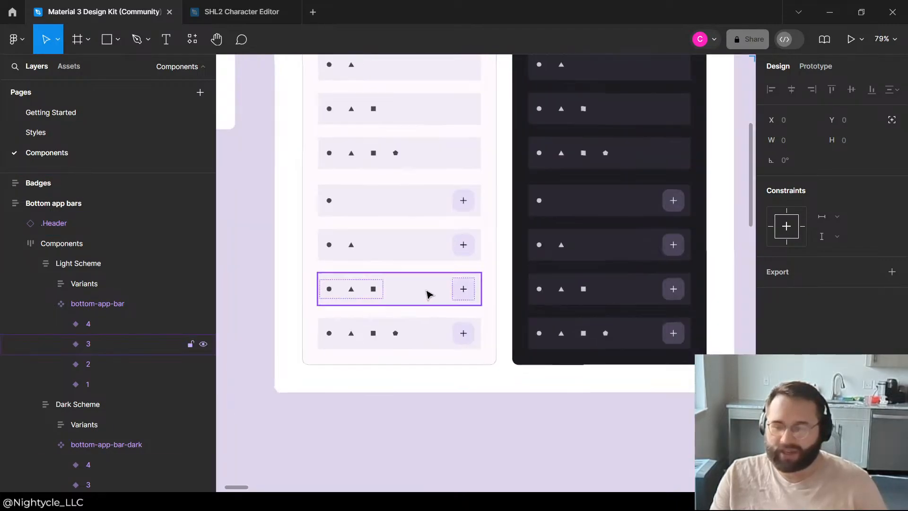
{"action": "scroll", "coordinate": [407, 265], "scroll_direction": "down", "scroll_amount": 5}
{"action": "scroll", "coordinate": [428, 258], "scroll_direction": "right", "scroll_amount": 5}
{"action": "scroll", "coordinate": [428, 257], "scroll_direction": "up", "scroll_amount": 10}
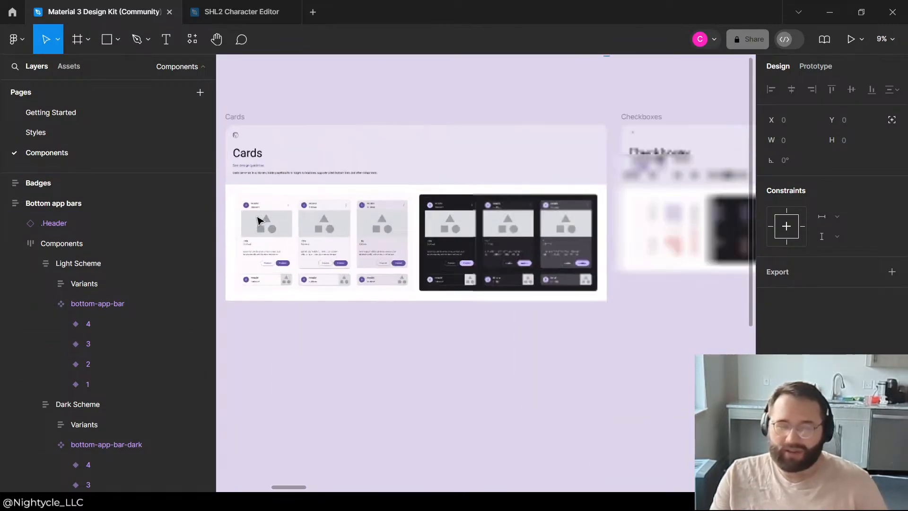
{"action": "scroll", "coordinate": [290, 234], "scroll_direction": "down", "scroll_amount": 2}
{"action": "scroll", "coordinate": [279, 233], "scroll_direction": "down", "scroll_amount": 3}
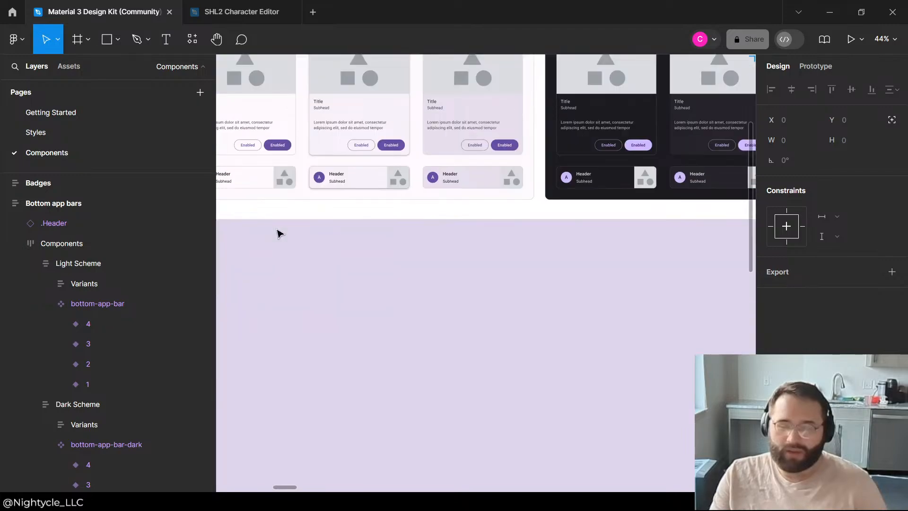
{"action": "scroll", "coordinate": [283, 231], "scroll_direction": "down", "scroll_amount": 5}
{"action": "scroll", "coordinate": [710, 284], "scroll_direction": "up", "scroll_amount": 5}
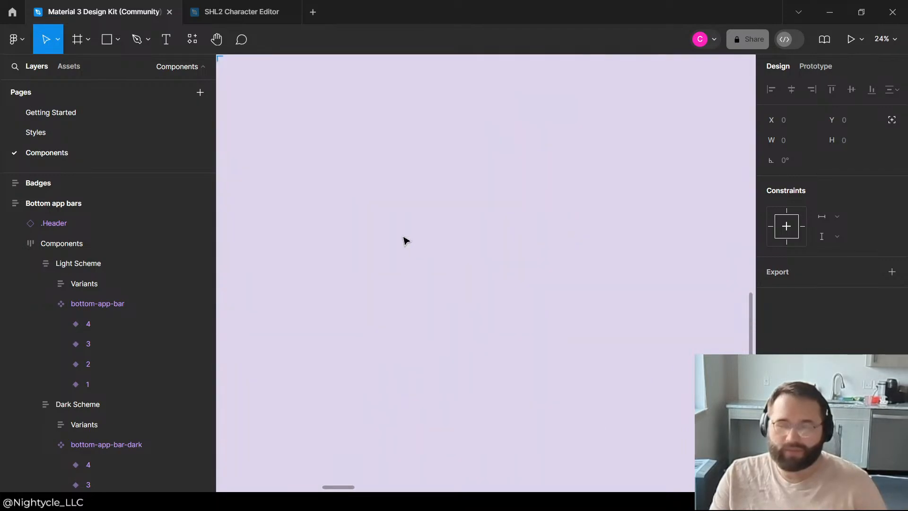
Step: Look through the kit's dialogs, dividers, floating action buttons, icon buttons, lists, menus and search components
{"action": "scroll", "coordinate": [405, 241], "scroll_direction": "down", "scroll_amount": 2}
{"action": "scroll", "coordinate": [696, 229], "scroll_direction": "up", "scroll_amount": 3}
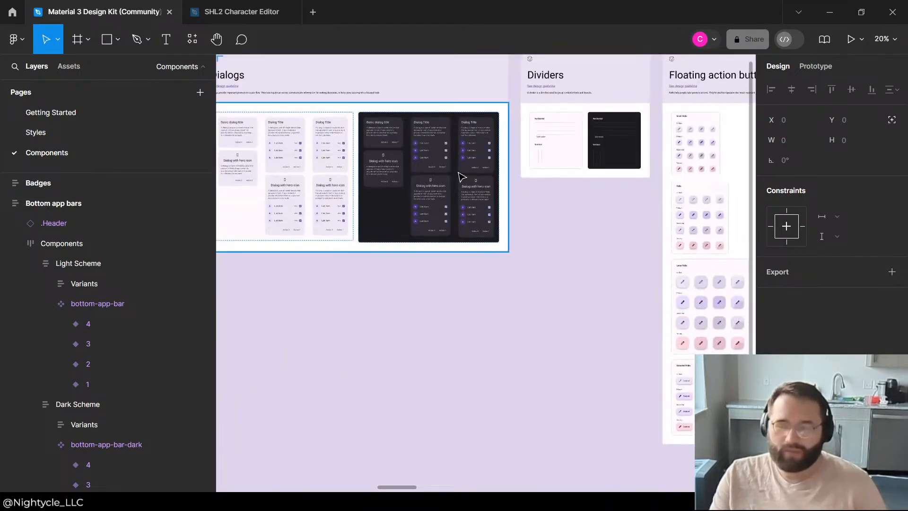
{"action": "scroll", "coordinate": [430, 176], "scroll_direction": "down", "scroll_amount": 4}
{"action": "scroll", "coordinate": [401, 175], "scroll_direction": "down", "scroll_amount": 3}
{"action": "scroll", "coordinate": [657, 174], "scroll_direction": "up", "scroll_amount": 3}
{"action": "scroll", "coordinate": [395, 327], "scroll_direction": "up", "scroll_amount": 3}
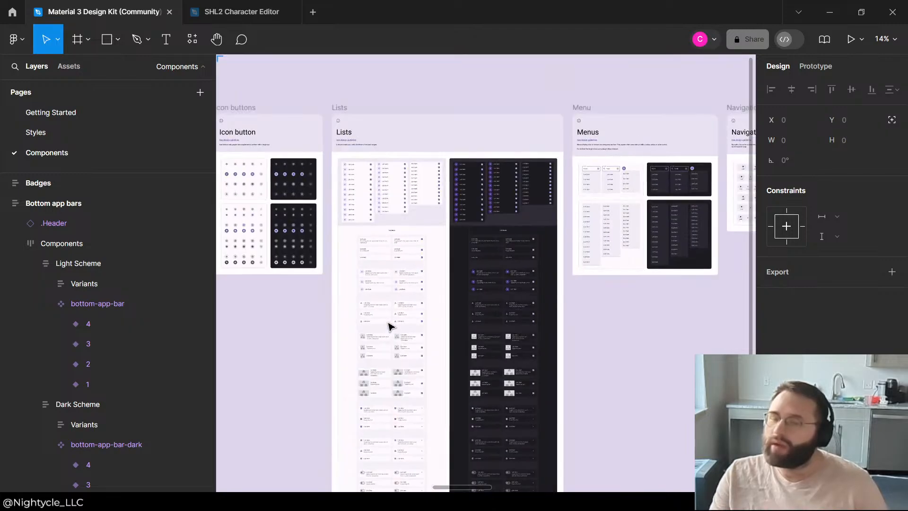
{"action": "scroll", "coordinate": [389, 326], "scroll_direction": "down", "scroll_amount": 3}
{"action": "scroll", "coordinate": [659, 263], "scroll_direction": "up", "scroll_amount": 5}
{"action": "scroll", "coordinate": [450, 264], "scroll_direction": "down", "scroll_amount": 5}
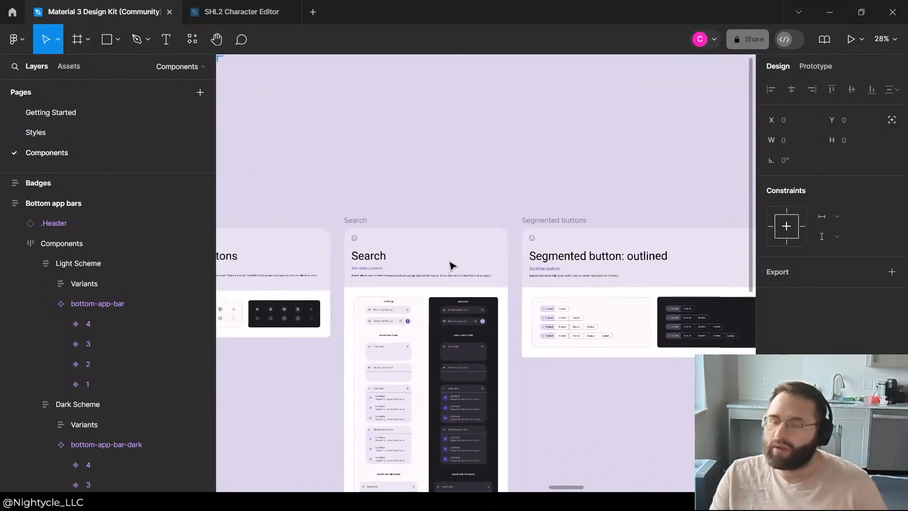
Step: Examine the kit's sliders, switches, text fields, time pickers and top app bars up to the end of the page
{"action": "scroll", "coordinate": [714, 333], "scroll_direction": "up", "scroll_amount": 5}
{"action": "scroll", "coordinate": [416, 209], "scroll_direction": "down", "scroll_amount": 4}
{"action": "scroll", "coordinate": [705, 258], "scroll_direction": "up", "scroll_amount": 4}
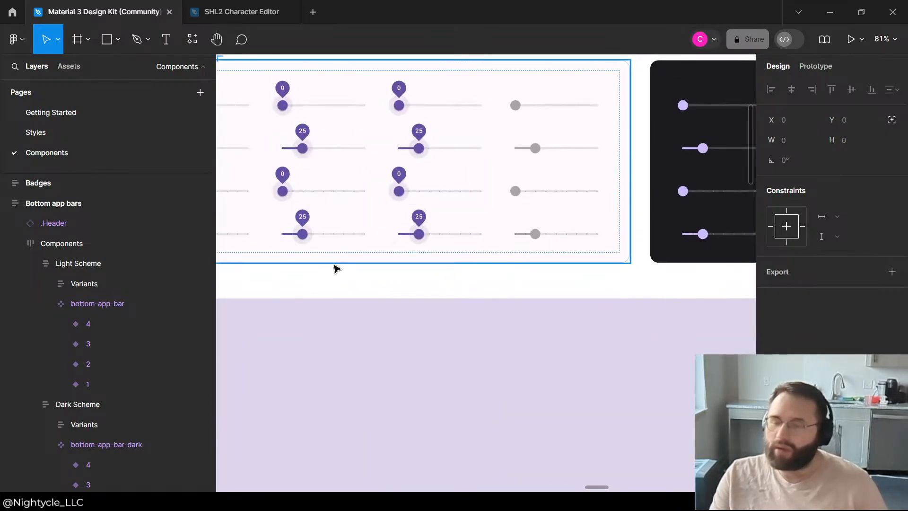
{"action": "scroll", "coordinate": [617, 267], "scroll_direction": "down", "scroll_amount": 5}
{"action": "scroll", "coordinate": [729, 274], "scroll_direction": "down", "scroll_amount": 4}
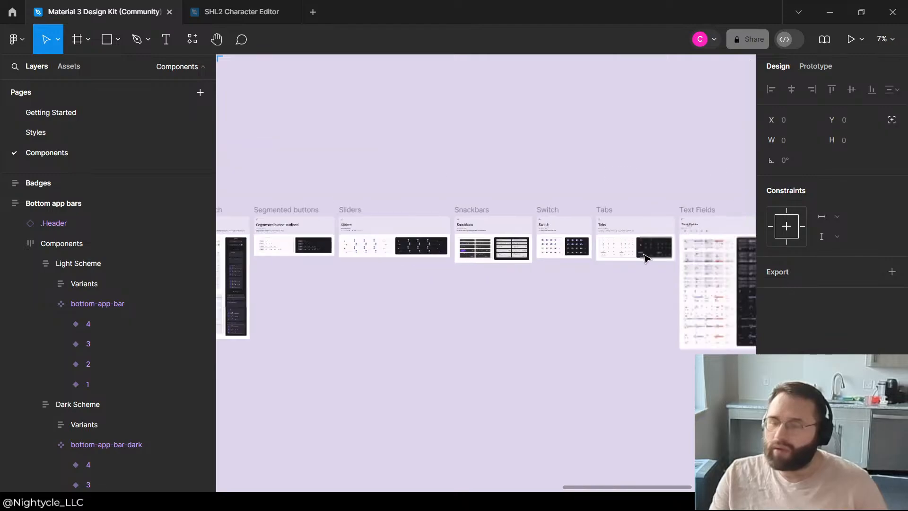
{"action": "scroll", "coordinate": [602, 257], "scroll_direction": "up", "scroll_amount": 4}
{"action": "scroll", "coordinate": [649, 277], "scroll_direction": "down", "scroll_amount": 4}
{"action": "scroll", "coordinate": [473, 227], "scroll_direction": "up", "scroll_amount": 4}
{"action": "scroll", "coordinate": [473, 226], "scroll_direction": "up", "scroll_amount": 4}
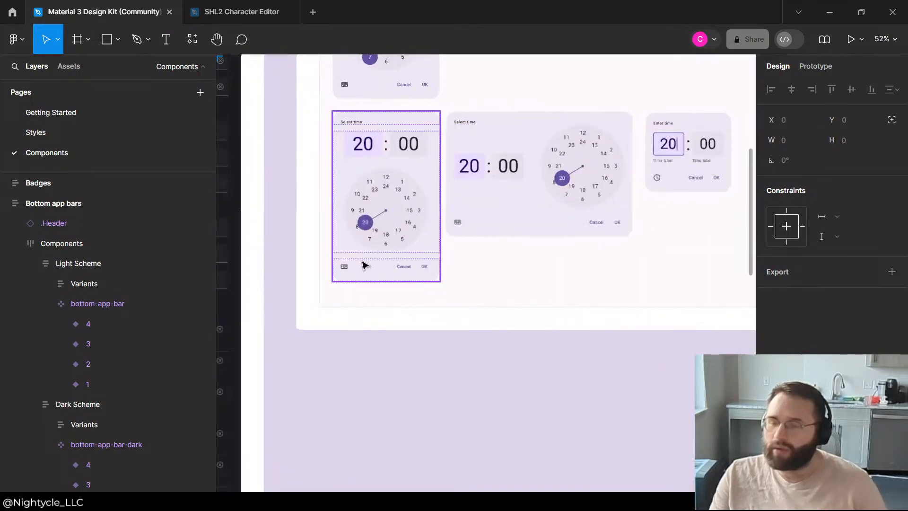
{"action": "scroll", "coordinate": [520, 213], "scroll_direction": "down", "scroll_amount": 5}
{"action": "scroll", "coordinate": [413, 183], "scroll_direction": "up", "scroll_amount": 4}
{"action": "scroll", "coordinate": [652, 198], "scroll_direction": "down", "scroll_amount": 5}
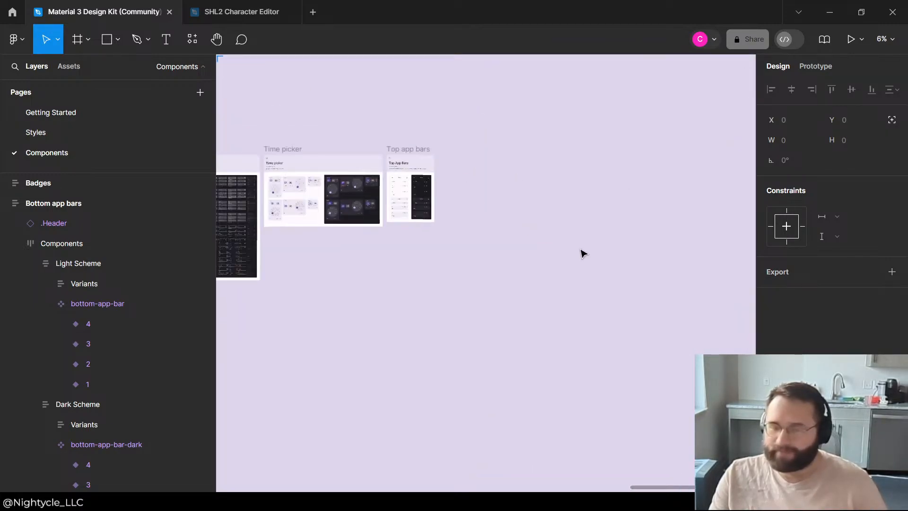
{"action": "scroll", "coordinate": [285, 200], "scroll_direction": "up", "scroll_amount": 4}
{"action": "scroll", "coordinate": [568, 124], "scroll_direction": "down", "scroll_amount": 3}
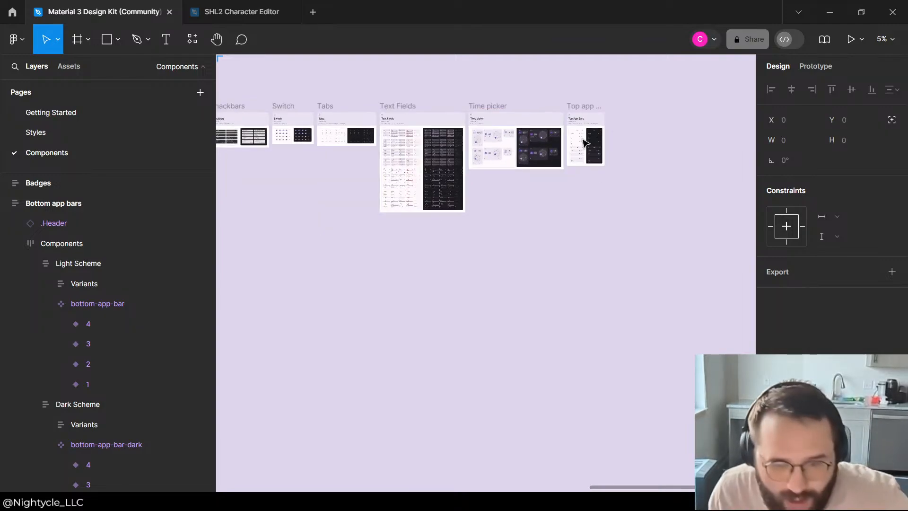
Step: Examine the kit's tabs, switches and sliders for components usable in the character editor
{"action": "scroll", "coordinate": [292, 97], "scroll_direction": "up", "scroll_amount": 4}
{"action": "scroll", "coordinate": [566, 169], "scroll_direction": "down", "scroll_amount": 3}
{"action": "scroll", "coordinate": [312, 166], "scroll_direction": "up", "scroll_amount": 3}
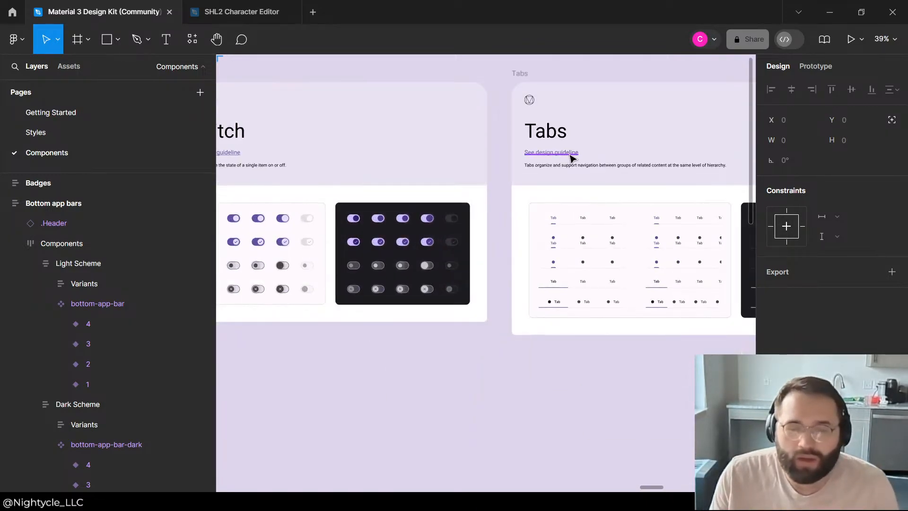
{"action": "scroll", "coordinate": [334, 203], "scroll_direction": "up", "scroll_amount": 4}
{"action": "scroll", "coordinate": [464, 245], "scroll_direction": "down", "scroll_amount": 3}
{"action": "scroll", "coordinate": [298, 215], "scroll_direction": "up", "scroll_amount": 4}
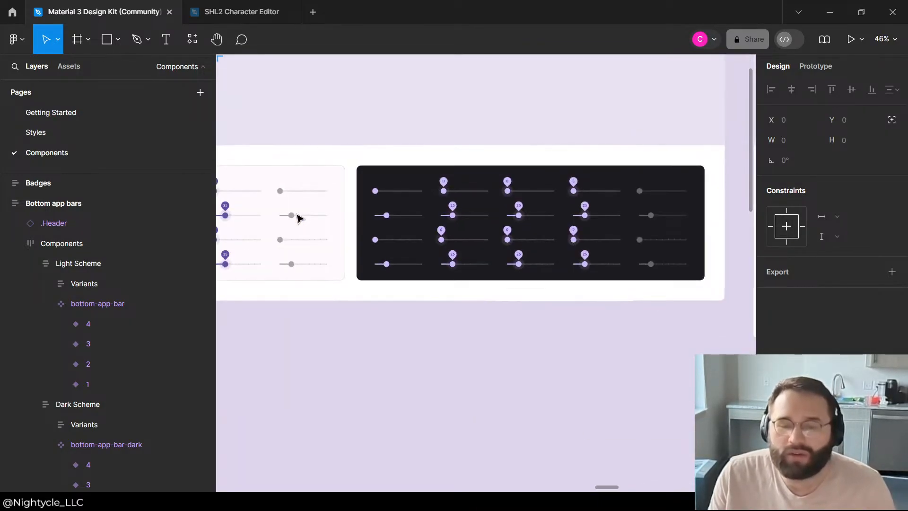
{"action": "scroll", "coordinate": [510, 224], "scroll_direction": "down", "scroll_amount": 2}
{"action": "scroll", "coordinate": [509, 224], "scroll_direction": "down", "scroll_amount": 2}
{"action": "scroll", "coordinate": [274, 197], "scroll_direction": "up", "scroll_amount": 4}
{"action": "scroll", "coordinate": [632, 223], "scroll_direction": "down", "scroll_amount": 4}
{"action": "scroll", "coordinate": [298, 251], "scroll_direction": "up", "scroll_amount": 4}
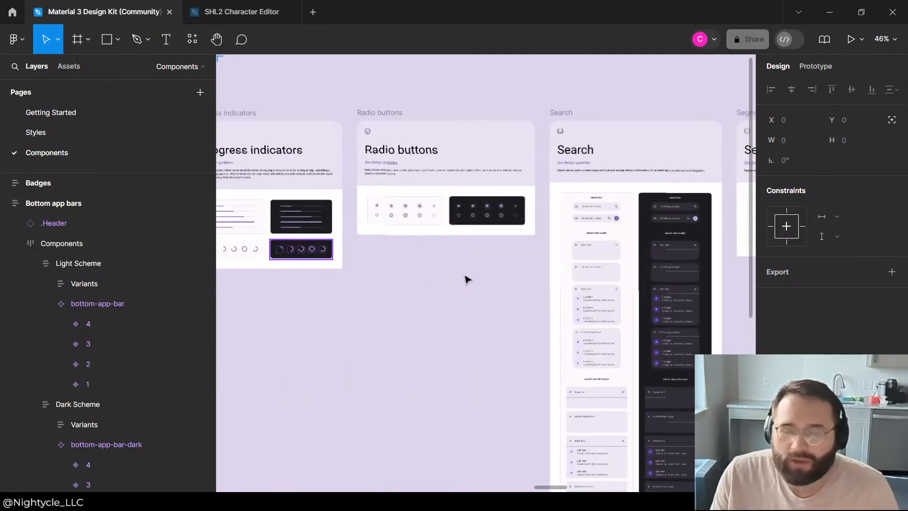
Step: Examine the light and dark variants of the kit's navigation rail and navigation drawer
{"action": "scroll", "coordinate": [344, 189], "scroll_direction": "down", "scroll_amount": 3}
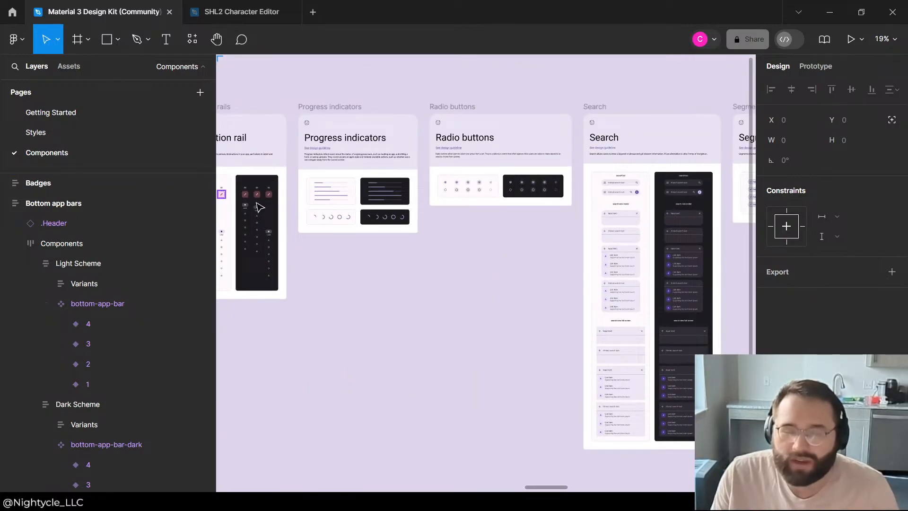
{"action": "scroll", "coordinate": [259, 206], "scroll_direction": "up", "scroll_amount": 3}
{"action": "scroll", "coordinate": [399, 203], "scroll_direction": "down", "scroll_amount": 1}
{"action": "scroll", "coordinate": [379, 203], "scroll_direction": "up", "scroll_amount": 3}
{"action": "scroll", "coordinate": [449, 209], "scroll_direction": "down", "scroll_amount": 2}
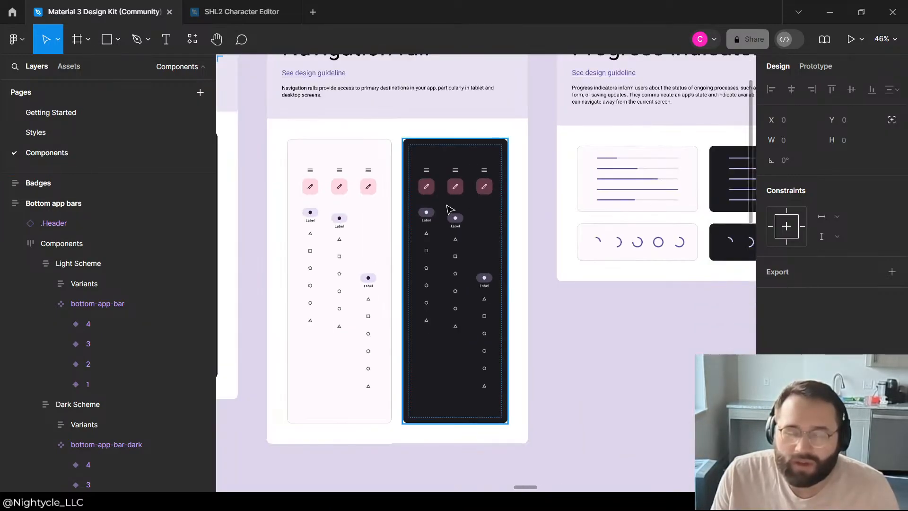
{"action": "scroll", "coordinate": [253, 239], "scroll_direction": "up", "scroll_amount": 2}
{"action": "scroll", "coordinate": [278, 243], "scroll_direction": "down", "scroll_amount": 3}
{"action": "scroll", "coordinate": [274, 244], "scroll_direction": "up", "scroll_amount": 4}
{"action": "scroll", "coordinate": [424, 221], "scroll_direction": "down", "scroll_amount": 1}
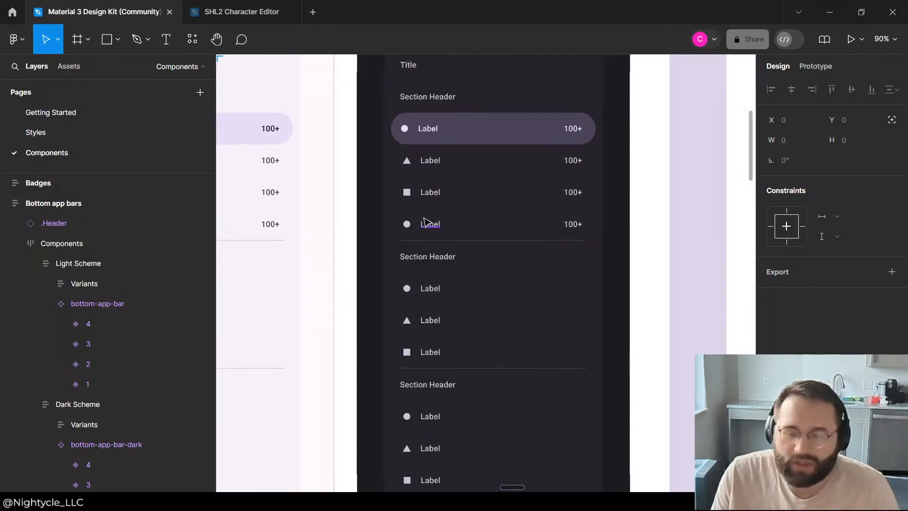
{"action": "scroll", "coordinate": [420, 220], "scroll_direction": "down", "scroll_amount": 2}
{"action": "scroll", "coordinate": [420, 222], "scroll_direction": "down", "scroll_amount": 3}
{"action": "scroll", "coordinate": [487, 241], "scroll_direction": "down", "scroll_amount": 3}
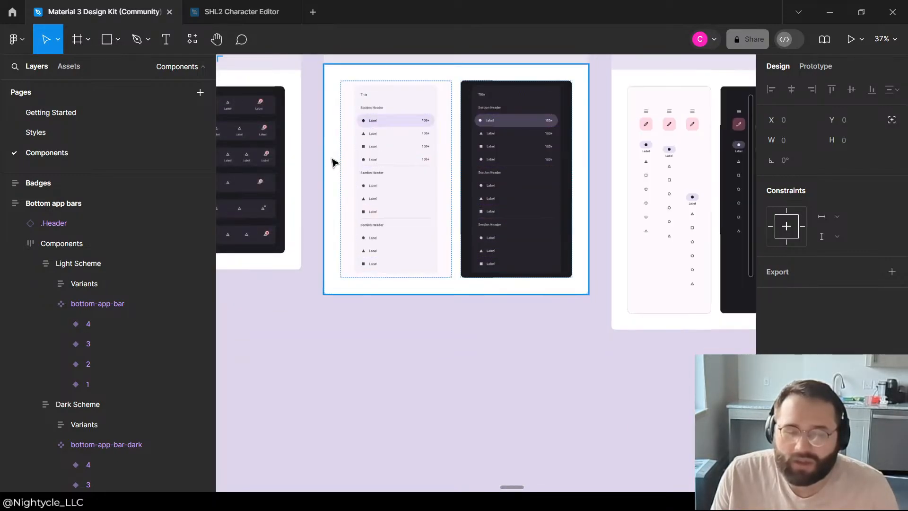
Step: Review the kit's navigation bars and menus, including the menu variants with input fields
{"action": "scroll", "coordinate": [527, 206], "scroll_direction": "down", "scroll_amount": 2}
{"action": "scroll", "coordinate": [298, 266], "scroll_direction": "down", "scroll_amount": 2}
{"action": "scroll", "coordinate": [361, 254], "scroll_direction": "up", "scroll_amount": 4}
{"action": "scroll", "coordinate": [323, 269], "scroll_direction": "down", "scroll_amount": 3}
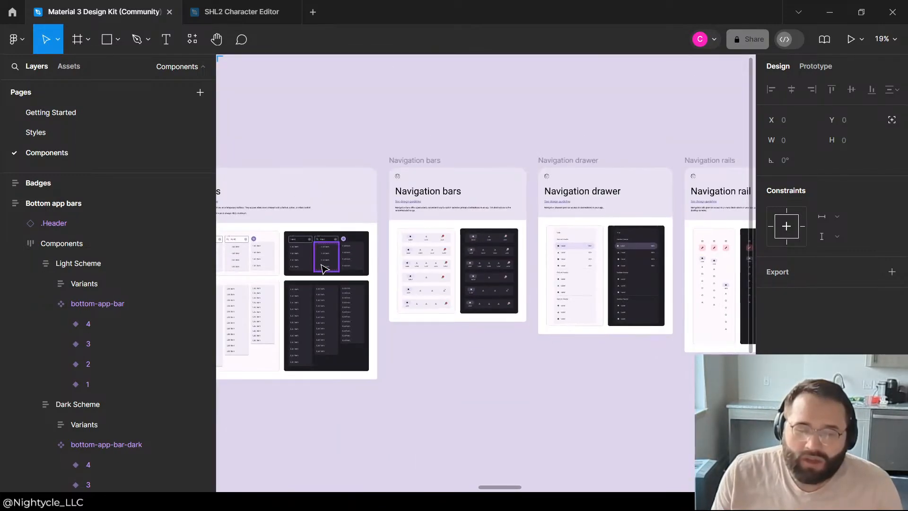
{"action": "scroll", "coordinate": [544, 290], "scroll_direction": "up", "scroll_amount": 3}
{"action": "scroll", "coordinate": [631, 336], "scroll_direction": "down", "scroll_amount": 2}
{"action": "scroll", "coordinate": [324, 341], "scroll_direction": "up", "scroll_amount": 3}
{"action": "scroll", "coordinate": [424, 265], "scroll_direction": "down", "scroll_amount": 1}
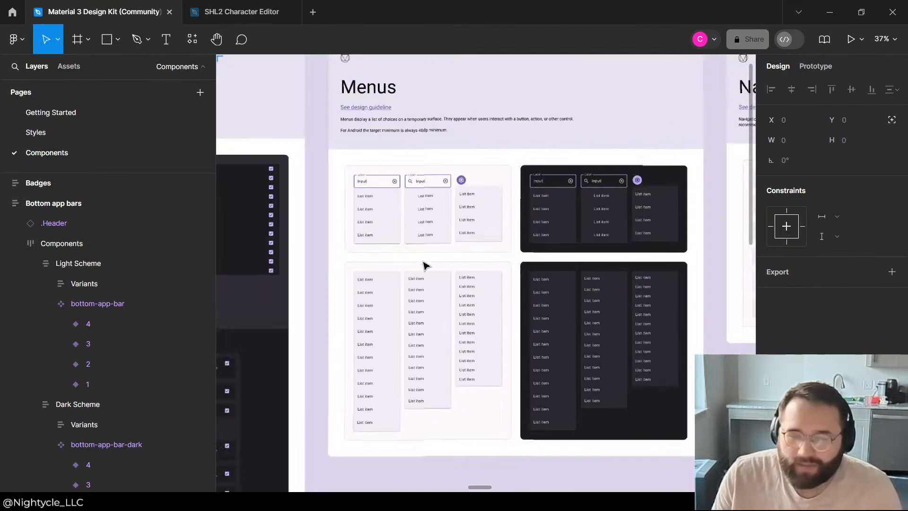
{"action": "scroll", "coordinate": [424, 265], "scroll_direction": "down", "scroll_amount": 4}
{"action": "scroll", "coordinate": [523, 284], "scroll_direction": "up", "scroll_amount": 4}
{"action": "scroll", "coordinate": [358, 294], "scroll_direction": "down", "scroll_amount": 3}
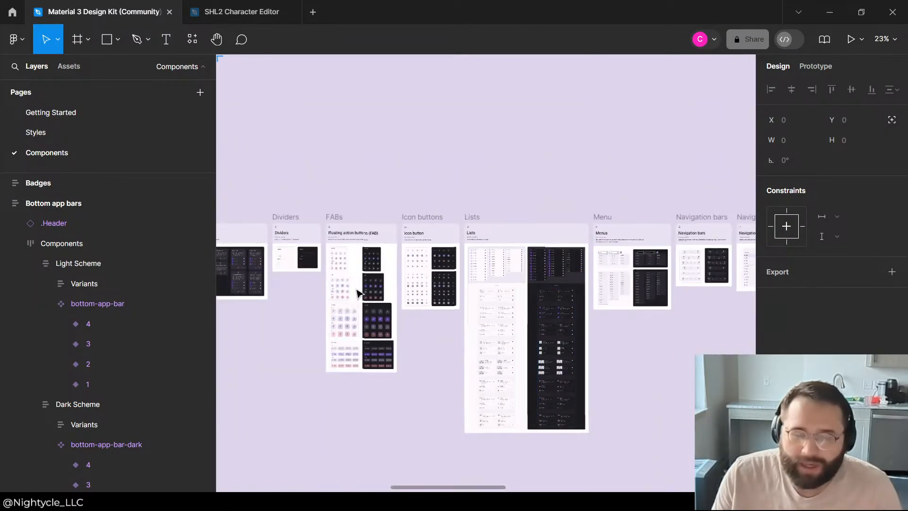
Step: Inspect the kit's chips, from the input and assist variants to the filter and suggestion chips
{"action": "scroll", "coordinate": [288, 265], "scroll_direction": "down", "scroll_amount": 4}
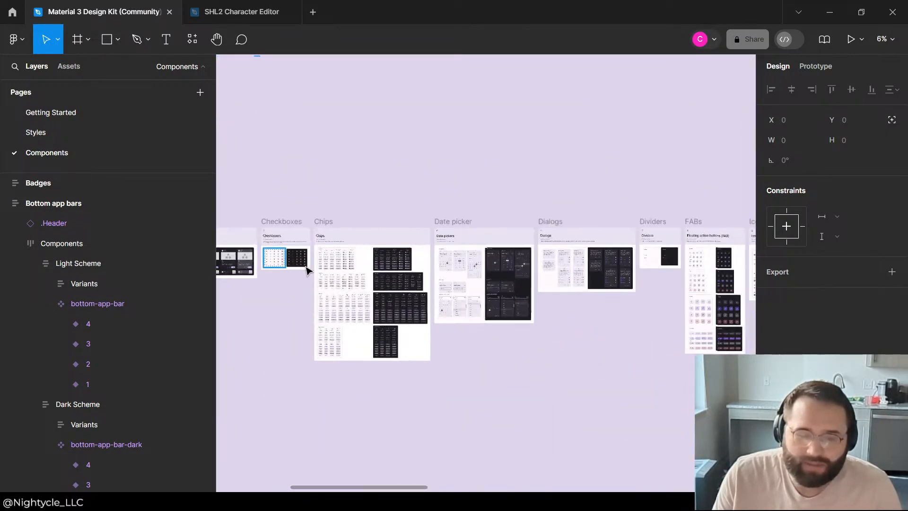
{"action": "scroll", "coordinate": [306, 271], "scroll_direction": "up", "scroll_amount": 5}
{"action": "scroll", "coordinate": [482, 270], "scroll_direction": "down", "scroll_amount": 3}
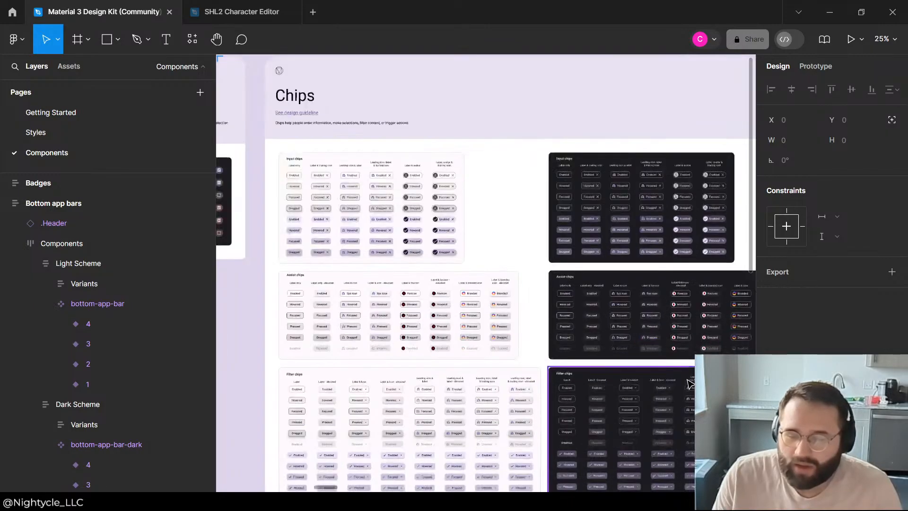
{"action": "scroll", "coordinate": [644, 345], "scroll_direction": "up", "scroll_amount": 3}
{"action": "scroll", "coordinate": [620, 232], "scroll_direction": "down", "scroll_amount": 5}
{"action": "scroll", "coordinate": [661, 430], "scroll_direction": "up", "scroll_amount": 4}
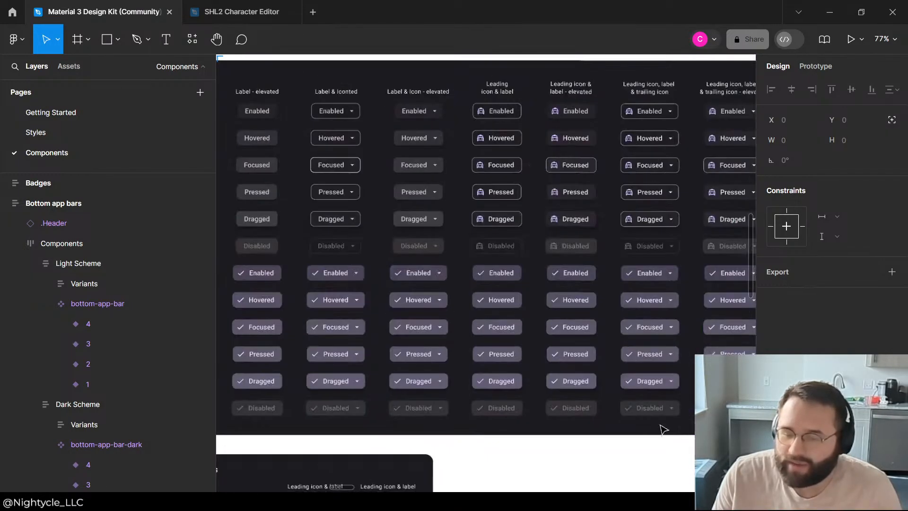
{"action": "scroll", "coordinate": [573, 349], "scroll_direction": "down", "scroll_amount": 4}
{"action": "scroll", "coordinate": [376, 473], "scroll_direction": "up", "scroll_amount": 2}
{"action": "scroll", "coordinate": [404, 278], "scroll_direction": "up", "scroll_amount": 3}
{"action": "scroll", "coordinate": [640, 347], "scroll_direction": "down", "scroll_amount": 6}
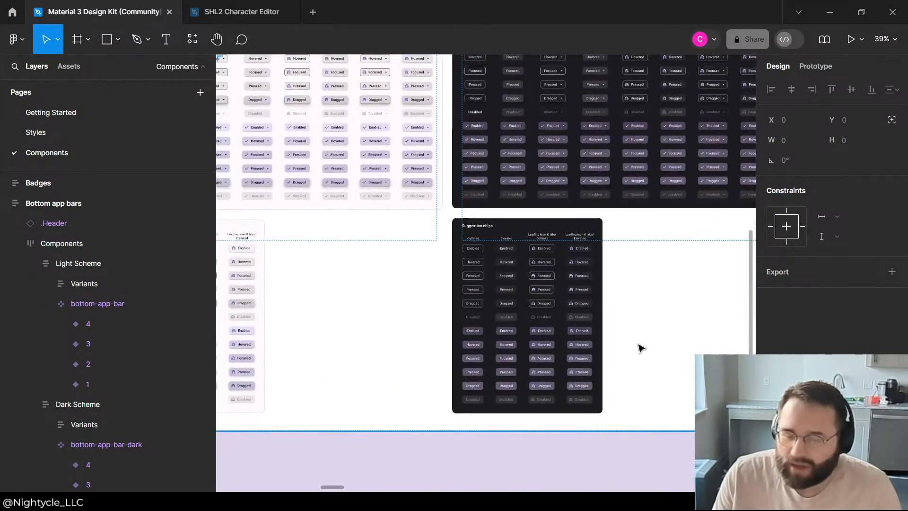
{"action": "scroll", "coordinate": [503, 158], "scroll_direction": "up", "scroll_amount": 5}
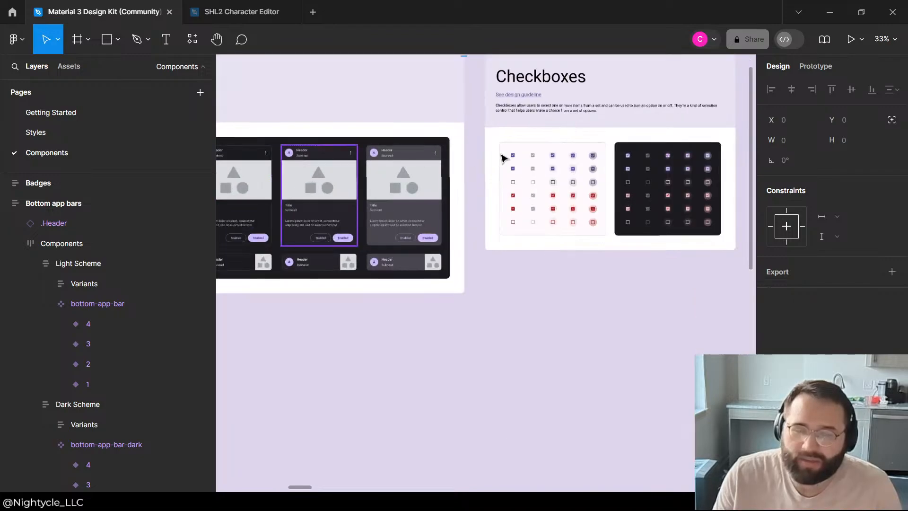
Step: Look through the kit's checkboxes, cards and bottom sheets, and examine the filled, outlined, text, elevated and tonal buttons
{"action": "scroll", "coordinate": [666, 218], "scroll_direction": "down", "scroll_amount": 5}
{"action": "scroll", "coordinate": [667, 218], "scroll_direction": "down", "scroll_amount": 2}
{"action": "scroll", "coordinate": [310, 239], "scroll_direction": "up", "scroll_amount": 4}
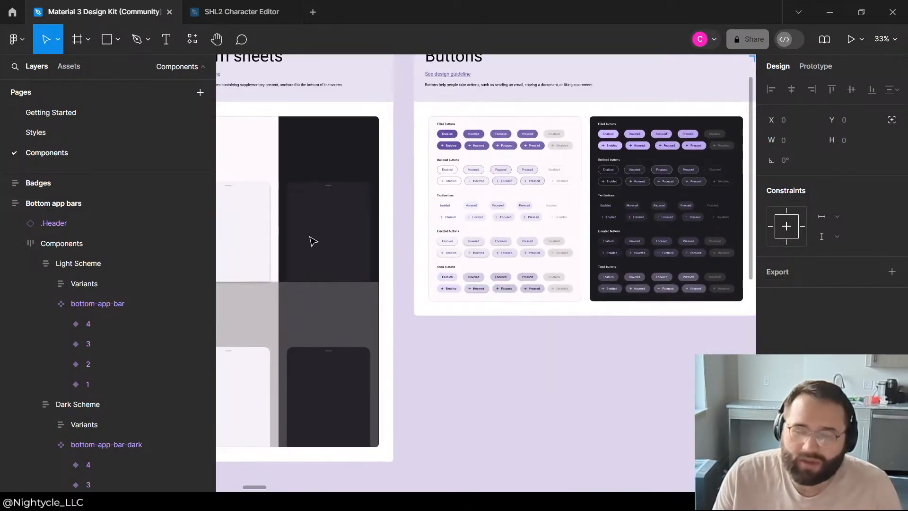
{"action": "scroll", "coordinate": [331, 227], "scroll_direction": "down", "scroll_amount": 4}
{"action": "scroll", "coordinate": [466, 203], "scroll_direction": "up", "scroll_amount": 3}
{"action": "scroll", "coordinate": [466, 204], "scroll_direction": "up", "scroll_amount": 3}
{"action": "scroll", "coordinate": [495, 217], "scroll_direction": "down", "scroll_amount": 2}
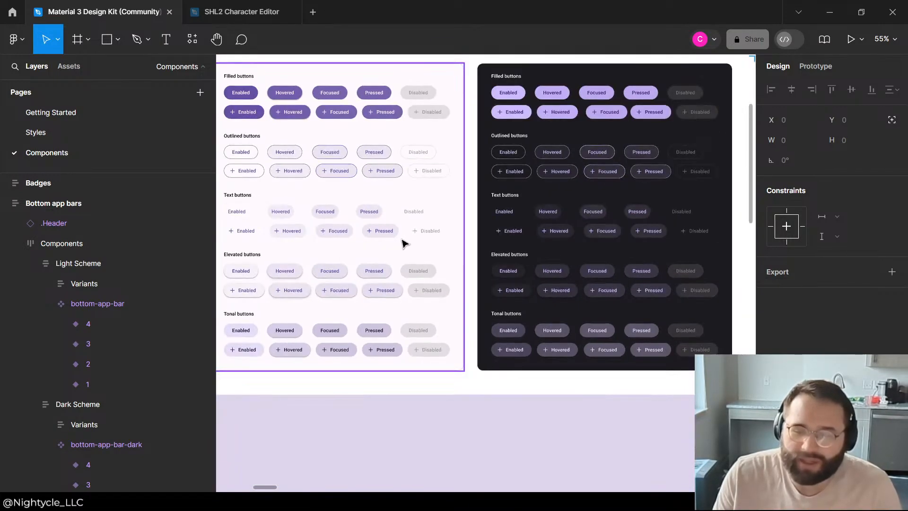
{"action": "scroll", "coordinate": [385, 229], "scroll_direction": "up", "scroll_amount": 2}
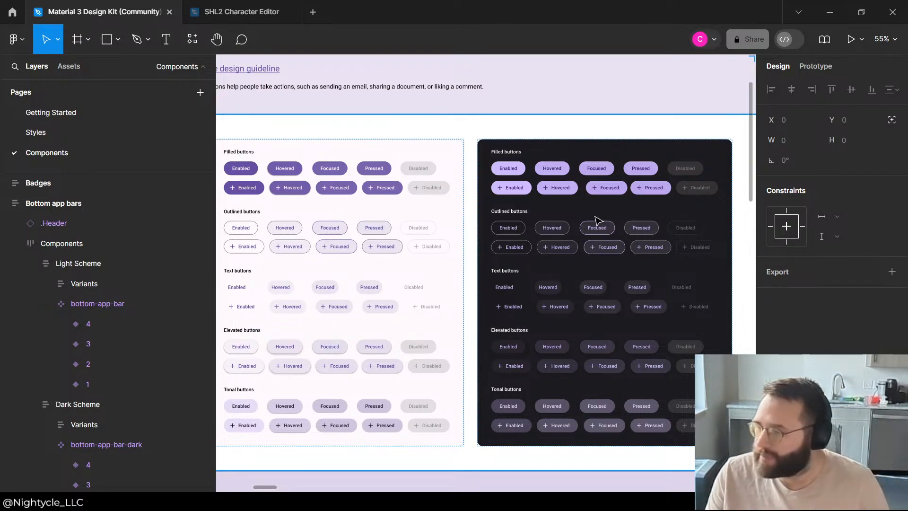
{"action": "left_click", "coordinate": [597, 231]}
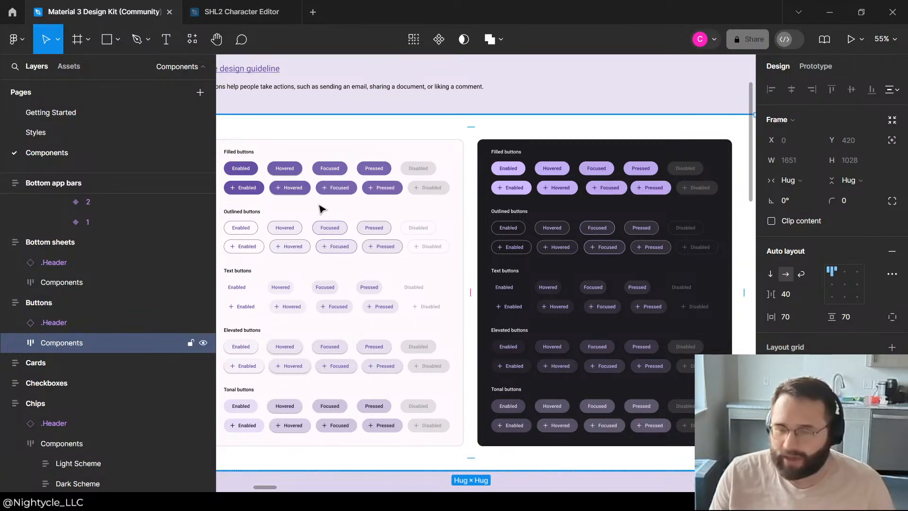
{"action": "scroll", "coordinate": [340, 222], "scroll_direction": "down", "scroll_amount": 3}
{"action": "scroll", "coordinate": [438, 211], "scroll_direction": "up", "scroll_amount": 5}
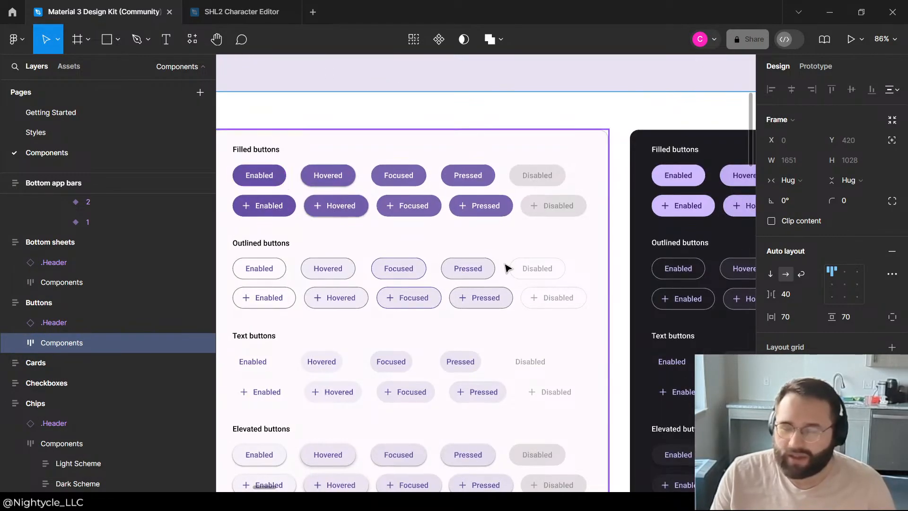
{"action": "scroll", "coordinate": [496, 268], "scroll_direction": "down", "scroll_amount": 2}
{"action": "scroll", "coordinate": [406, 331], "scroll_direction": "down", "scroll_amount": 3}
{"action": "scroll", "coordinate": [637, 391], "scroll_direction": "down", "scroll_amount": 5}
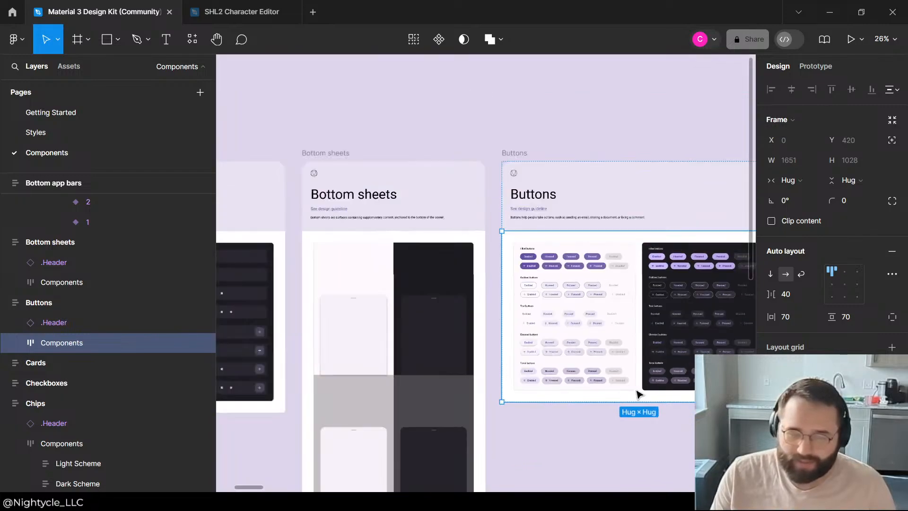
Step: Copy the light two-icon bottom app bar with a floating action button into the Layouts frame of the SHL2 Character Editor file
{"action": "scroll", "coordinate": [373, 357], "scroll_direction": "up", "scroll_amount": 5}
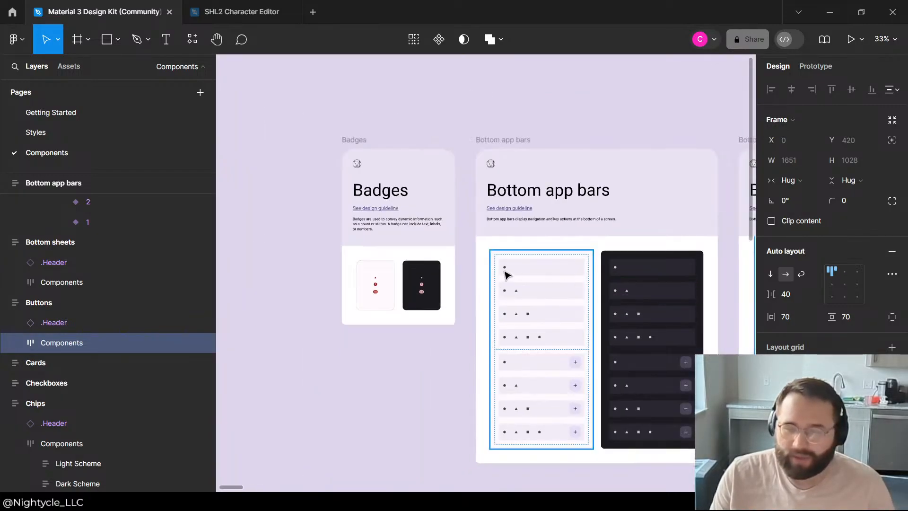
{"action": "scroll", "coordinate": [662, 317], "scroll_direction": "up", "scroll_amount": 3}
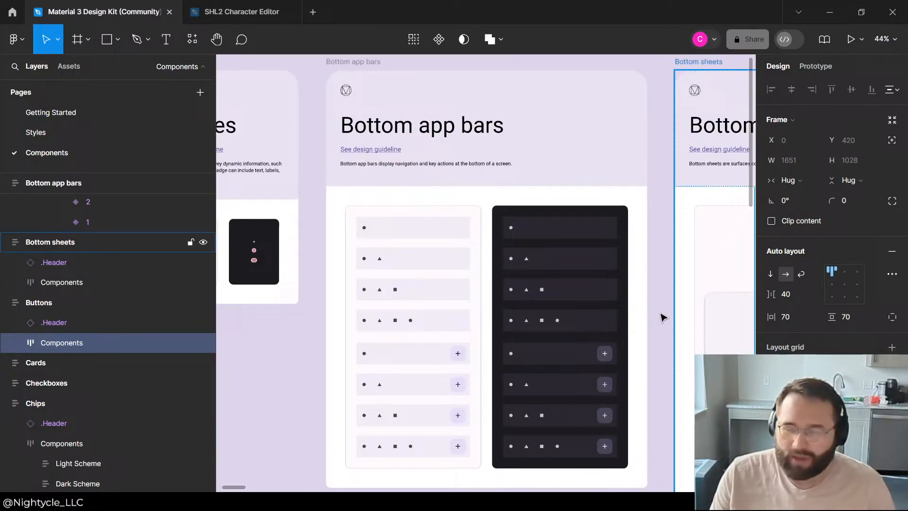
{"action": "double_click", "coordinate": [403, 350]}
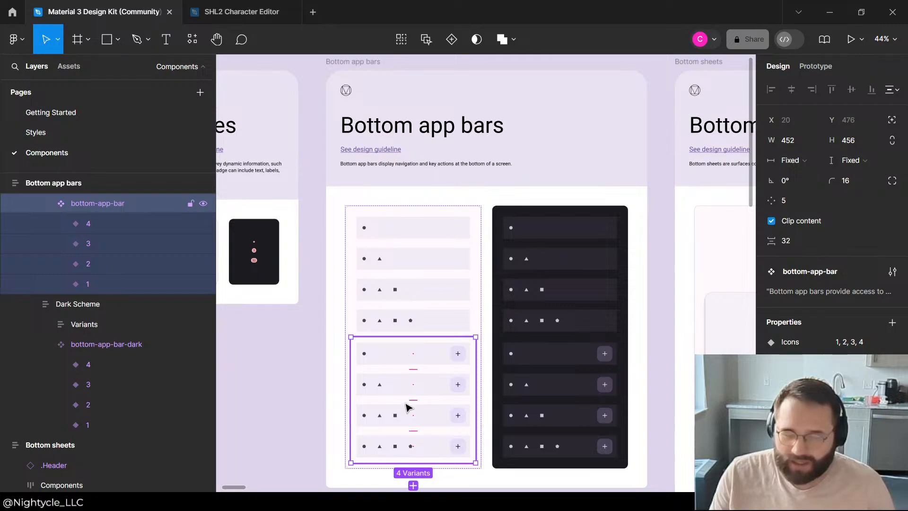
{"action": "left_click", "coordinate": [404, 393]}
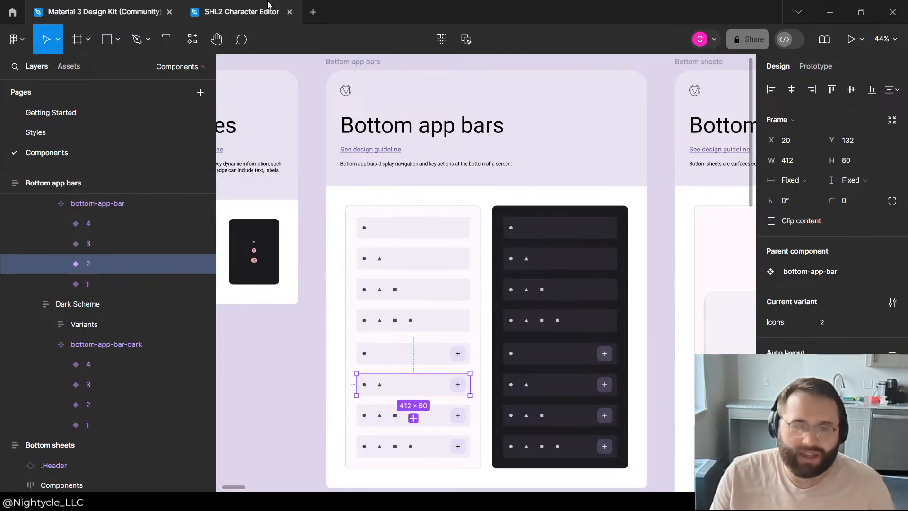
{"action": "left_click", "coordinate": [246, 11]}
{"action": "key", "text": "ctrl+v"}
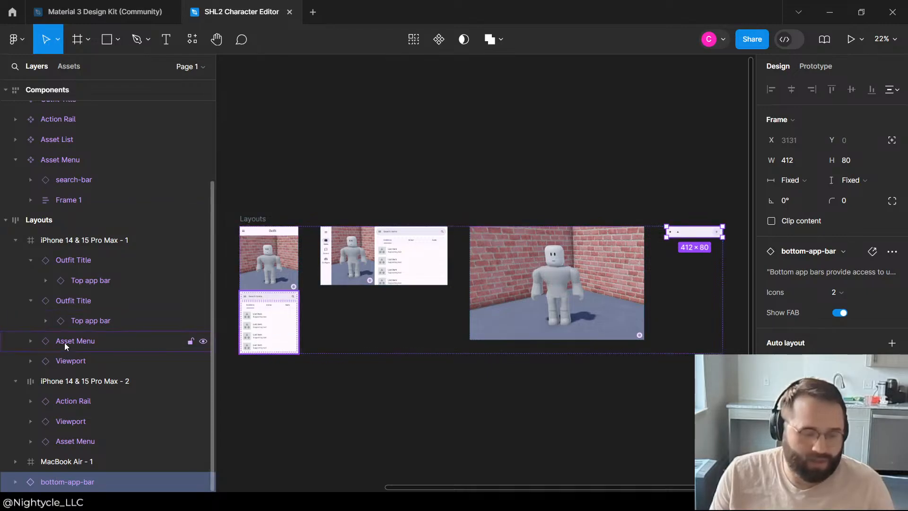
Step: Collapse the two iPhone layouts in the layer list and move bottom-app-bar from Layouts to the start of the Components frame
{"action": "left_click", "coordinate": [21, 237]}
{"action": "left_click", "coordinate": [13, 248]}
{"action": "left_click", "coordinate": [15, 260]}
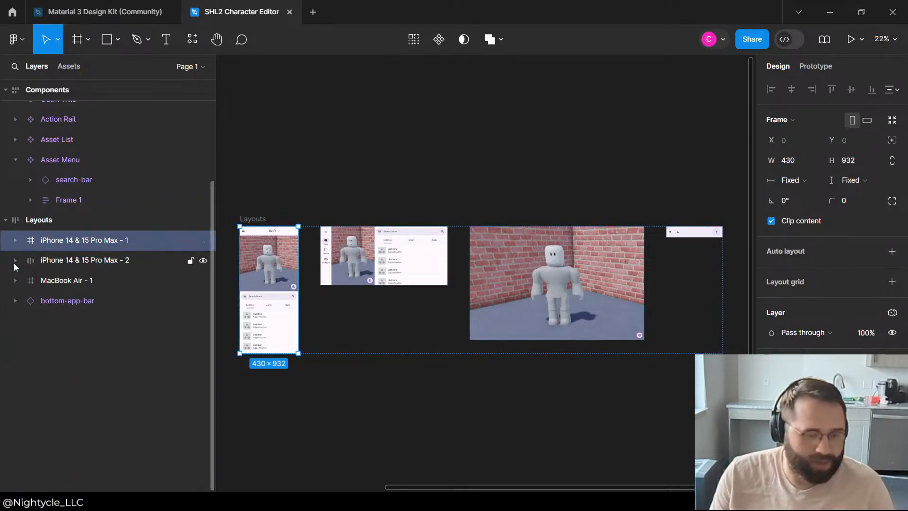
{"action": "left_click", "coordinate": [41, 305]}
{"action": "scroll", "coordinate": [87, 152], "scroll_direction": "up", "scroll_amount": 1}
{"action": "scroll", "coordinate": [87, 141], "scroll_direction": "up", "scroll_amount": 2}
{"action": "left_click_drag", "start_coordinate": [87, 142], "coordinate": [81, 101]}
{"action": "left_click", "coordinate": [13, 130]}
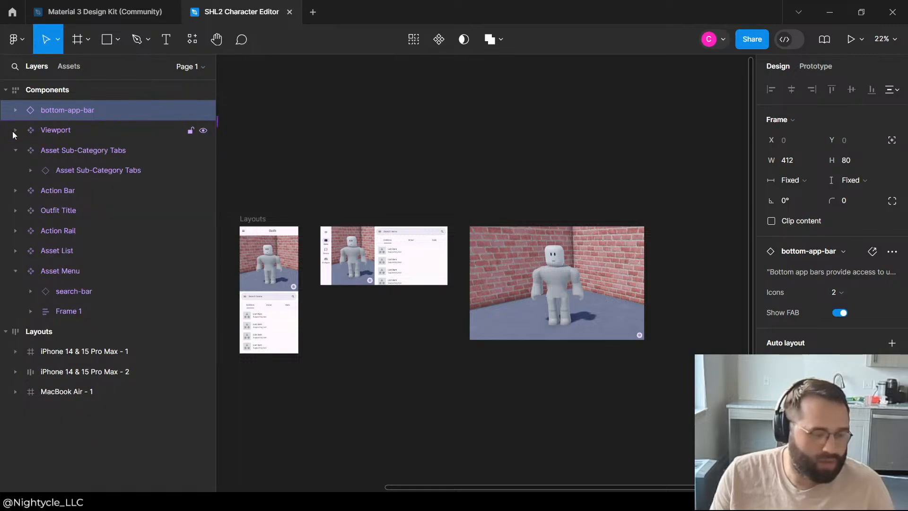
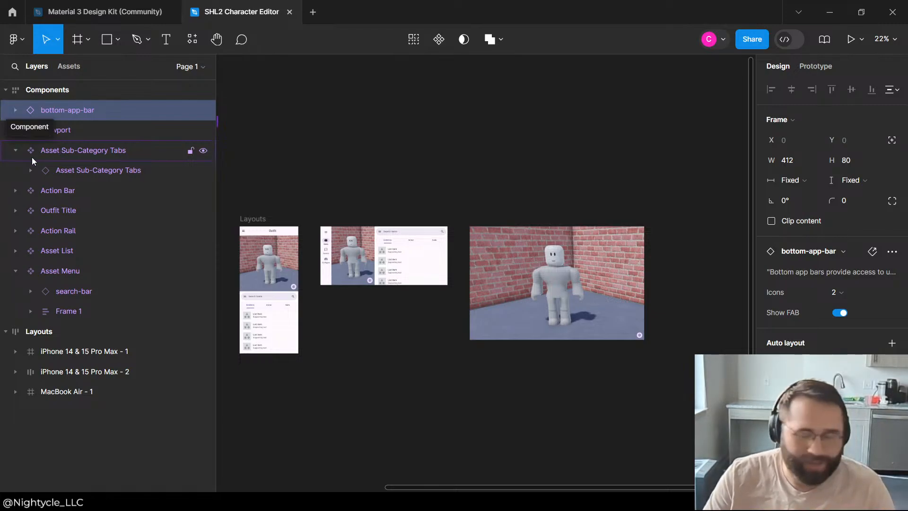
Step: Set the bottom-app-bar's width to fill its container and its height to hug its contents
{"action": "left_click", "coordinate": [15, 111]}
{"action": "left_click", "coordinate": [15, 111]}
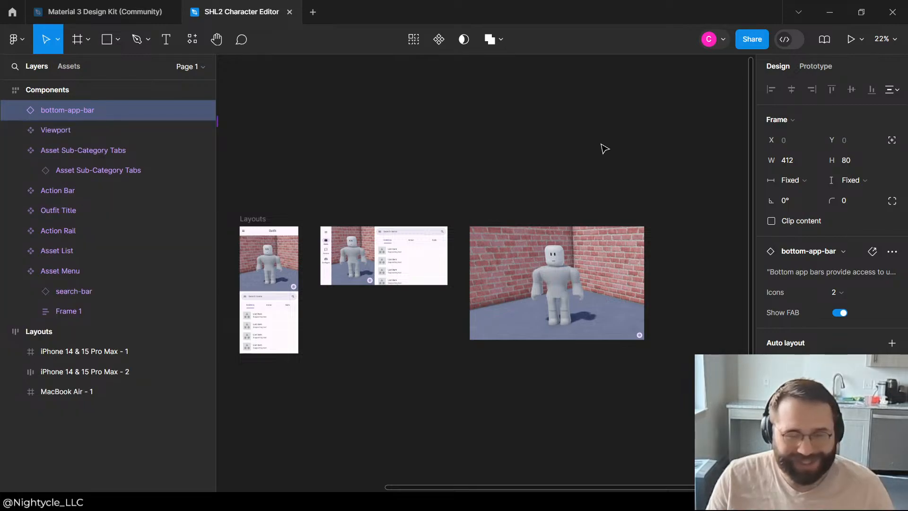
{"action": "key", "text": "shift+2"}
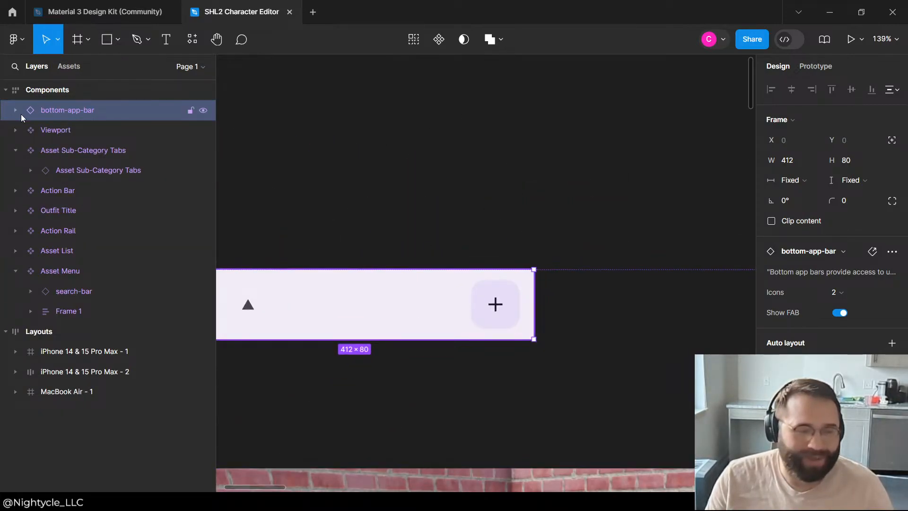
{"action": "left_click", "coordinate": [15, 111]}
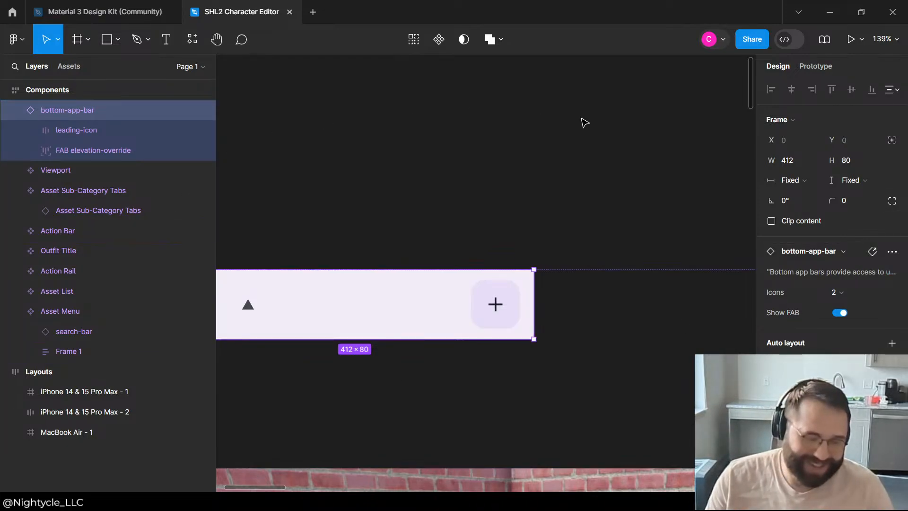
{"action": "left_click", "coordinate": [793, 180]}
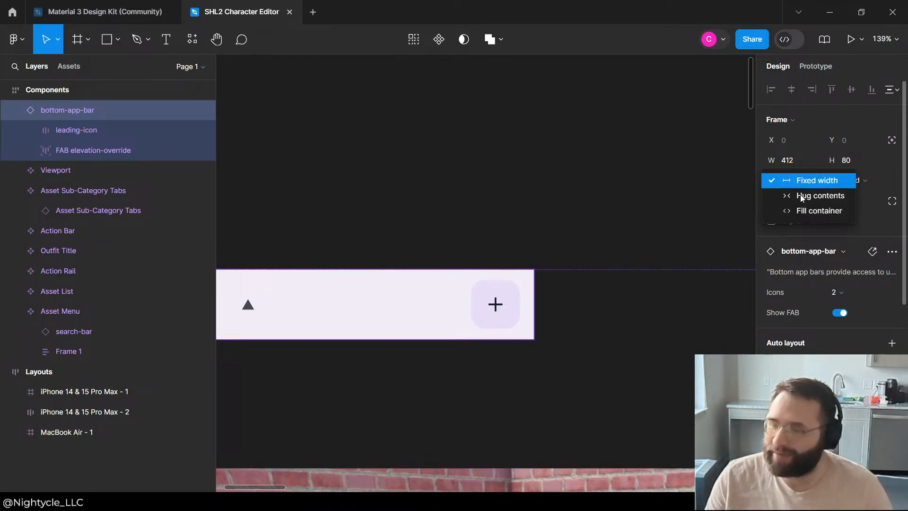
{"action": "left_click", "coordinate": [803, 210]}
{"action": "scroll", "coordinate": [502, 223], "scroll_direction": "down", "scroll_amount": 5}
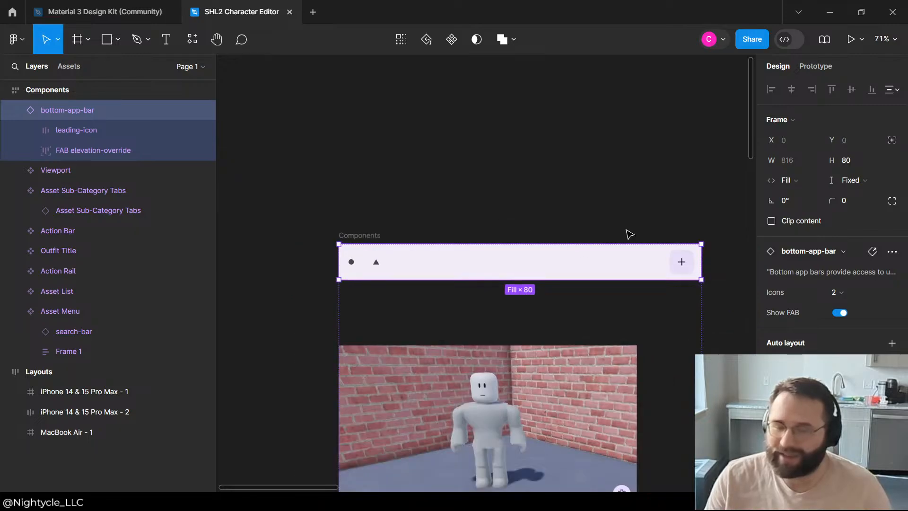
{"action": "left_click", "coordinate": [849, 180]}
{"action": "left_click", "coordinate": [858, 195]}
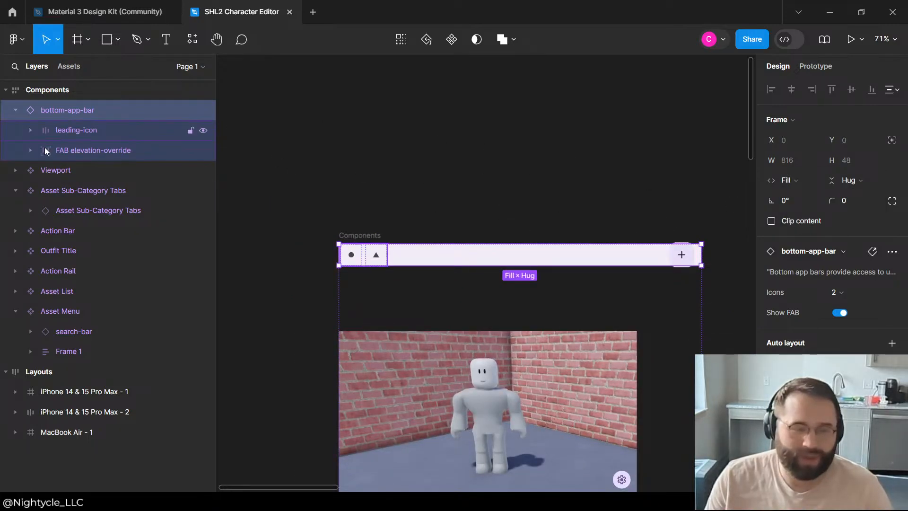
Step: Hide the FAB elevation-override layer inside the bottom-app-bar
{"action": "left_click", "coordinate": [203, 151]}
{"action": "left_click", "coordinate": [600, 166]}
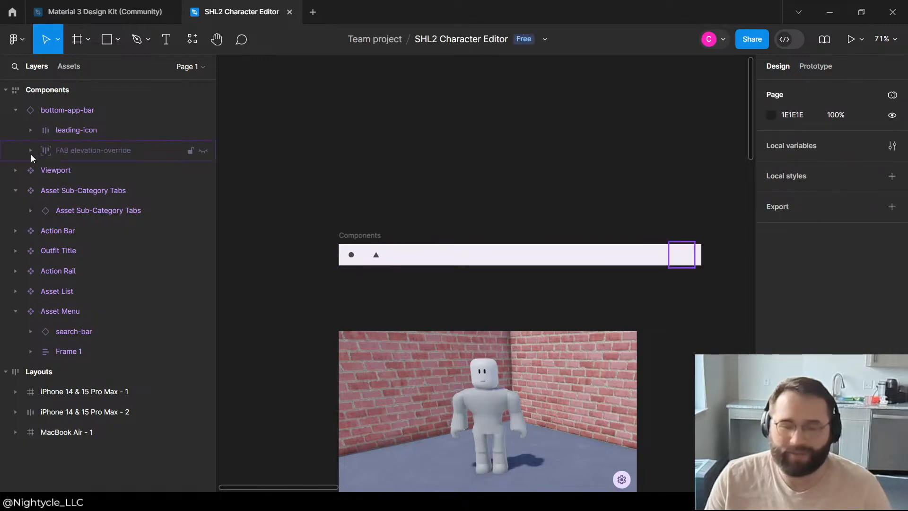
{"action": "left_click", "coordinate": [92, 113]}
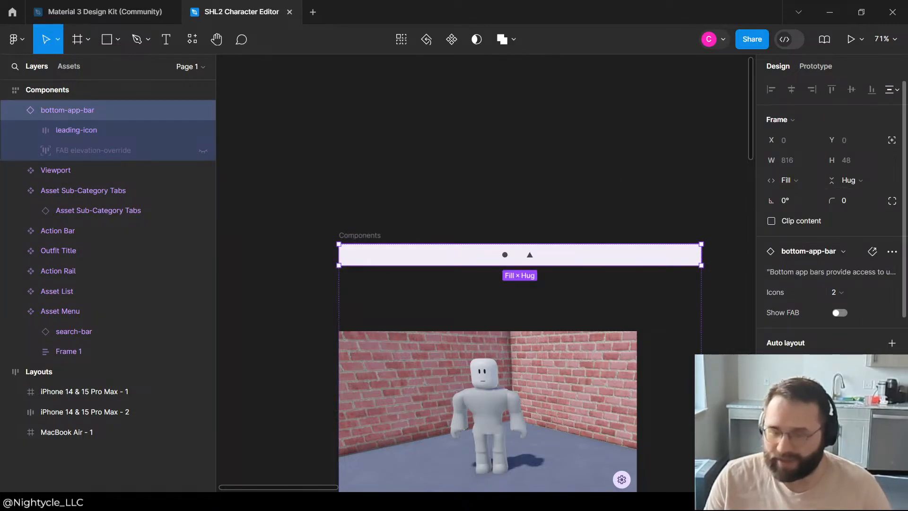
{"action": "left_click", "coordinate": [106, 129]}
{"action": "right_click", "coordinate": [99, 109]}
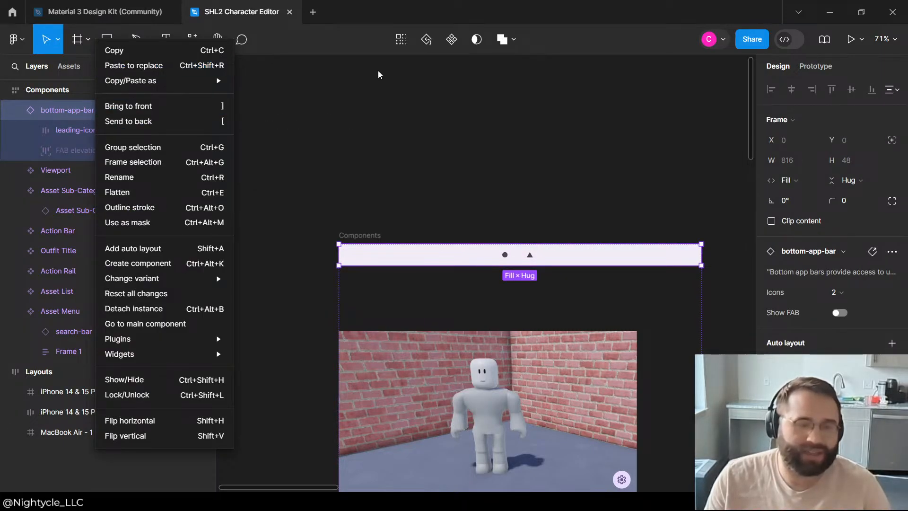
{"action": "left_click", "coordinate": [364, 90]}
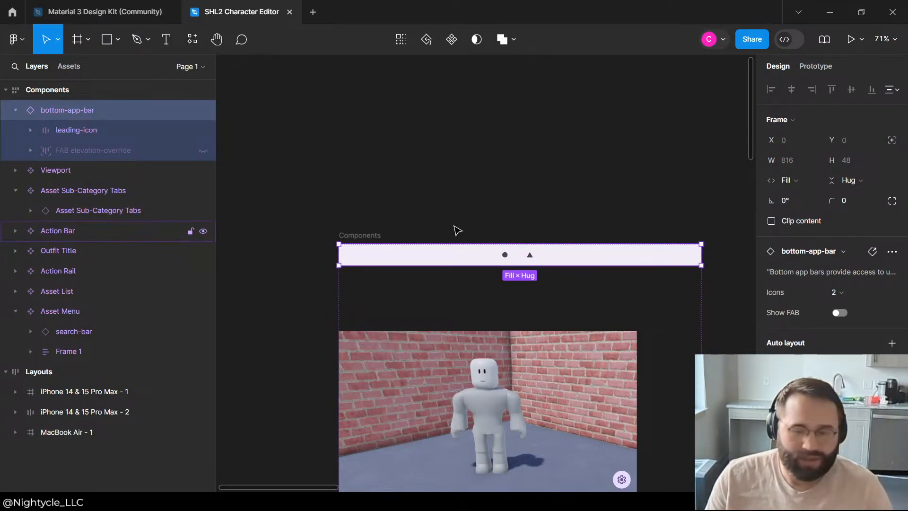
Step: Look through the Outfit Title and Action Bar components, down to the Texture nav item's nested layers
{"action": "scroll", "coordinate": [457, 230], "scroll_direction": "down", "scroll_amount": 10}
{"action": "left_click", "coordinate": [458, 249]}
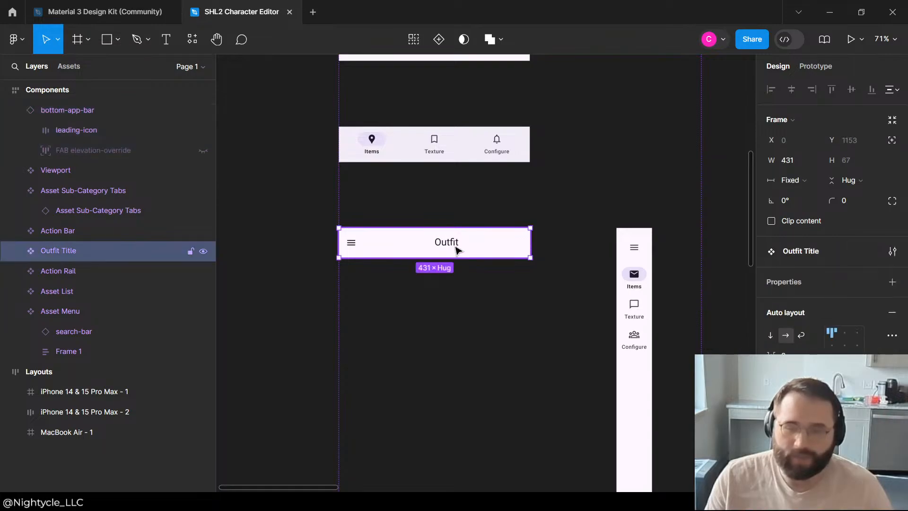
{"action": "double_click", "coordinate": [457, 244]}
{"action": "left_click", "coordinate": [435, 148]}
{"action": "double_click", "coordinate": [434, 147]}
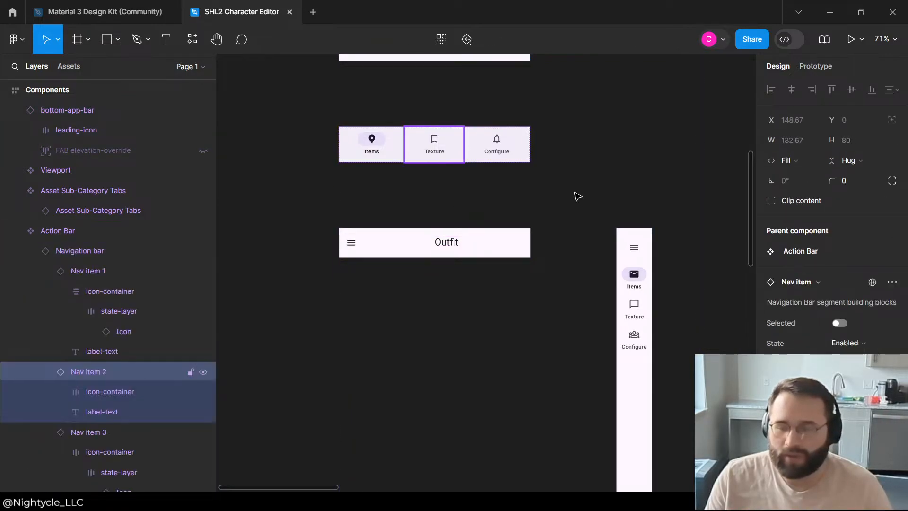
{"action": "left_click", "coordinate": [652, 219]}
{"action": "scroll", "coordinate": [450, 315], "scroll_direction": "down", "scroll_amount": 5}
{"action": "scroll", "coordinate": [540, 352], "scroll_direction": "up", "scroll_amount": 2}
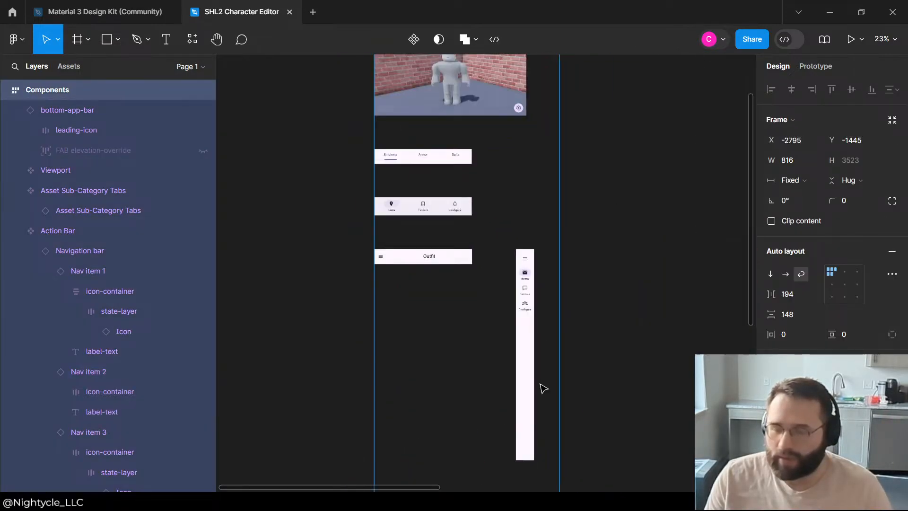
Step: Examine the Outfit Title's top app bar down to its headline text layer
{"action": "scroll", "coordinate": [520, 359], "scroll_direction": "up", "scroll_amount": 6}
{"action": "left_click", "coordinate": [411, 216]}
{"action": "double_click", "coordinate": [412, 219]}
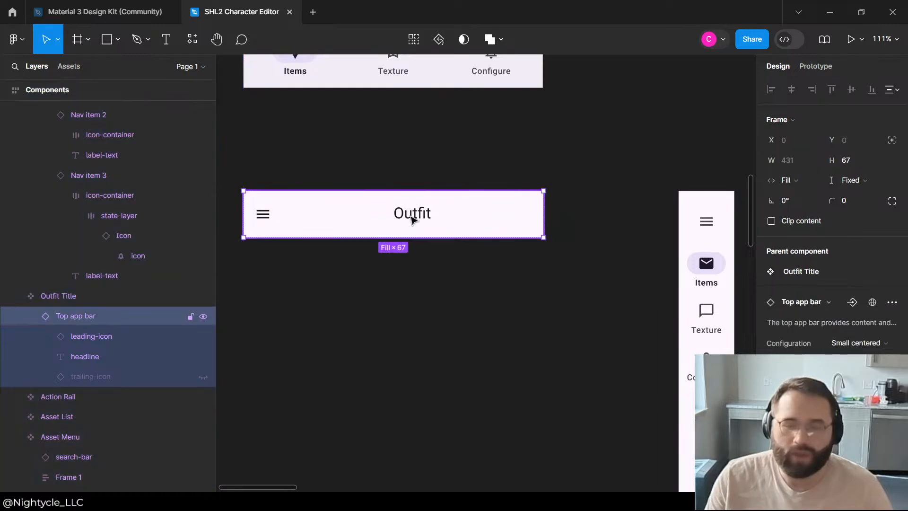
{"action": "double_click", "coordinate": [412, 219]}
{"action": "double_click", "coordinate": [410, 216]}
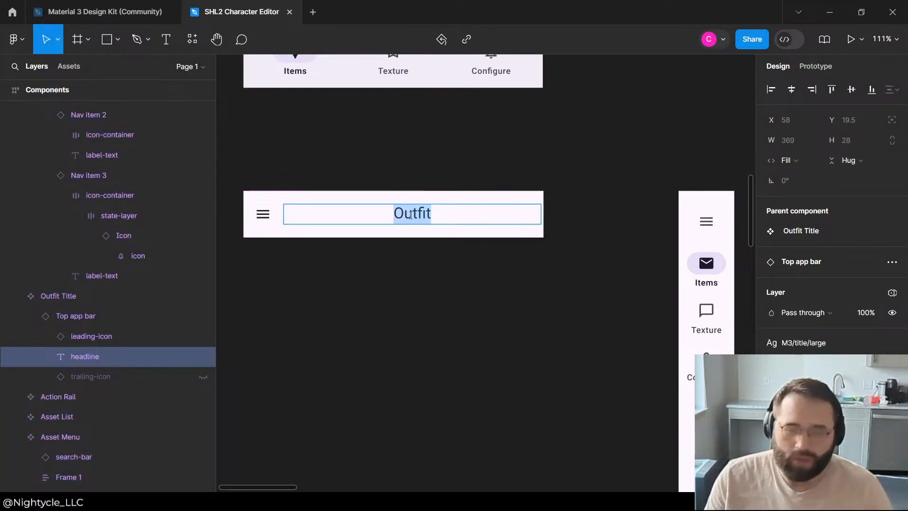
{"action": "left_click", "coordinate": [125, 335]}
{"action": "left_click", "coordinate": [95, 363]}
{"action": "scroll", "coordinate": [403, 181], "scroll_direction": "up", "scroll_amount": 5}
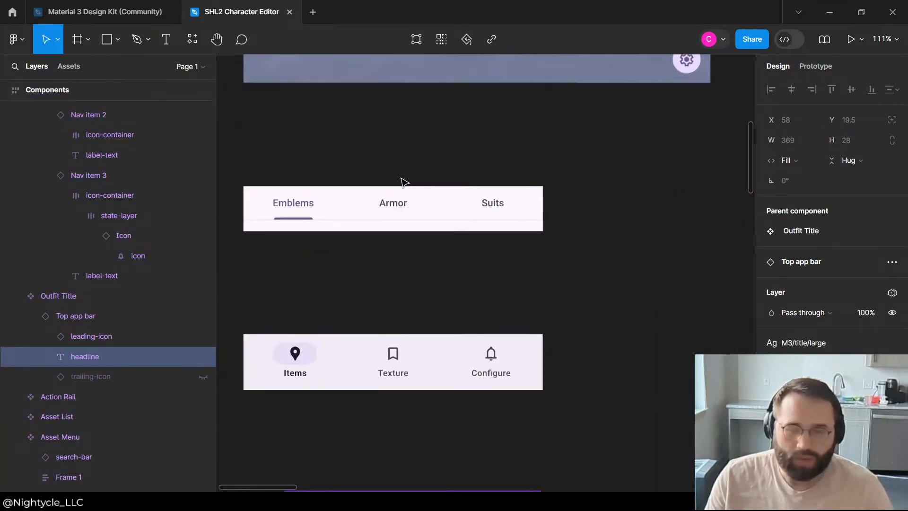
Step: Copy the Armor tab's Label text from the Asset Sub-Category Tabs and paste it into the Components frame
{"action": "left_click", "coordinate": [383, 225]}
{"action": "left_click", "coordinate": [395, 205]}
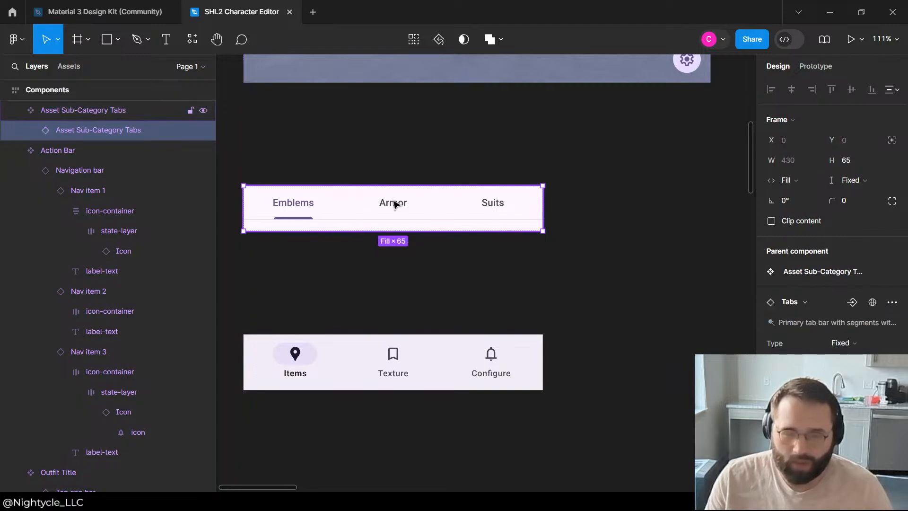
{"action": "double_click", "coordinate": [395, 205]}
{"action": "double_click", "coordinate": [396, 205]}
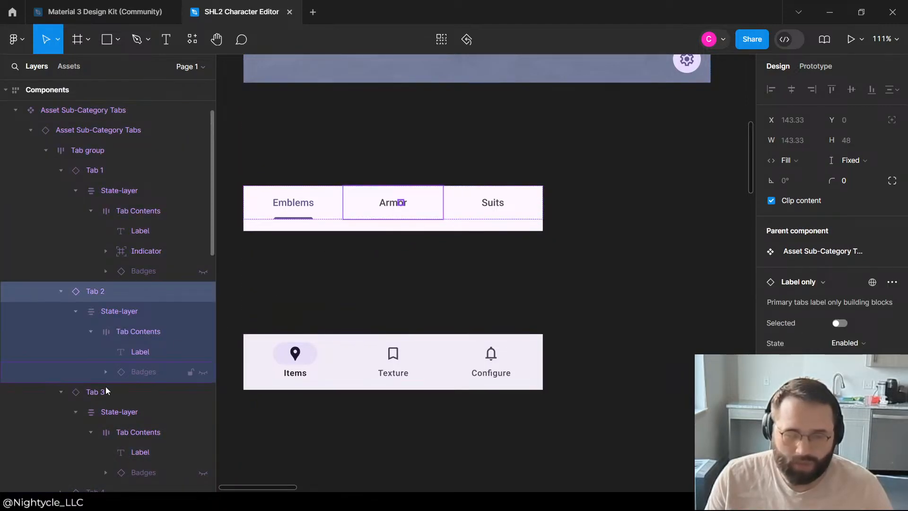
{"action": "left_click", "coordinate": [132, 358]}
{"action": "left_click", "coordinate": [433, 179]}
{"action": "scroll", "coordinate": [433, 190], "scroll_direction": "up", "scroll_amount": 10}
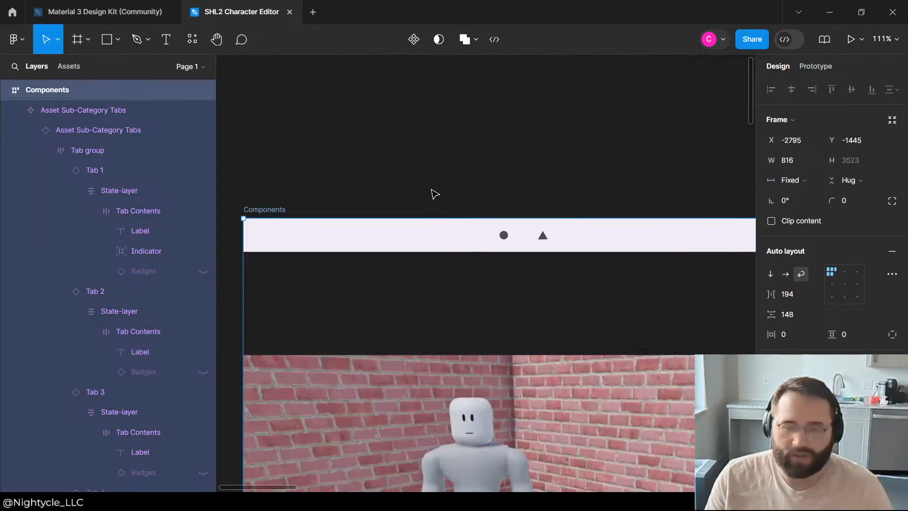
{"action": "left_click", "coordinate": [552, 152]}
{"action": "key", "text": "ctrl+v"}
Step: Move the pasted Armor label to the start of the Components frame and collapse the Asset Sub-Category Tabs and Action Bar layers
{"action": "scroll", "coordinate": [339, 415], "scroll_direction": "down", "scroll_amount": 2}
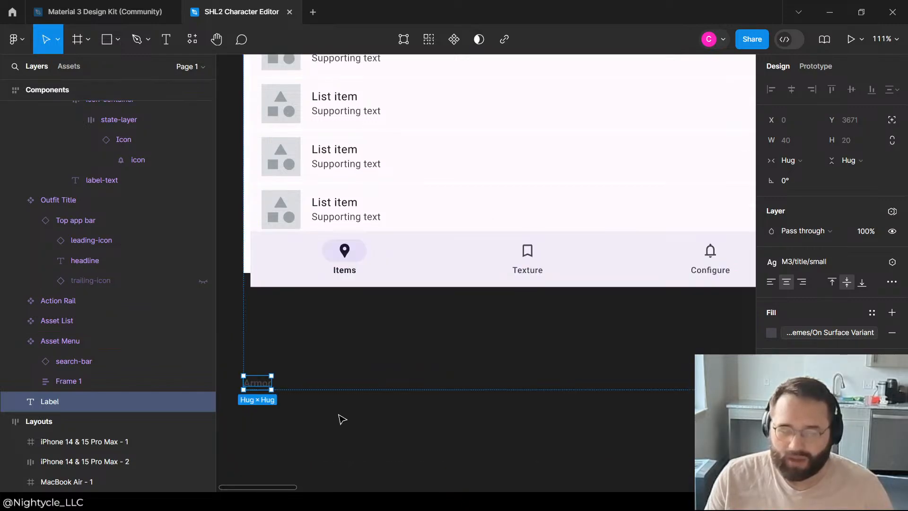
{"action": "left_click_drag", "start_coordinate": [262, 387], "coordinate": [516, 356]}
{"action": "key", "text": "ctrl+z"}
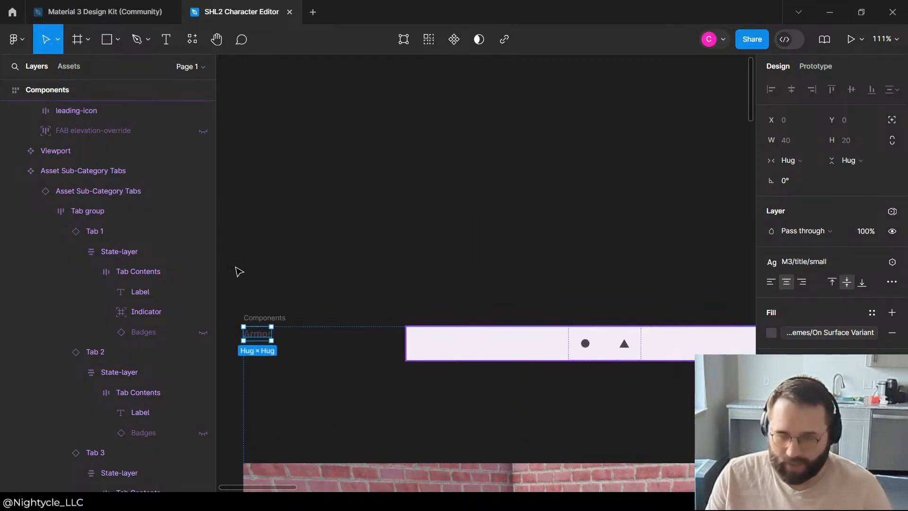
{"action": "scroll", "coordinate": [71, 161], "scroll_direction": "down", "scroll_amount": 6}
{"action": "scroll", "coordinate": [7, 206], "scroll_direction": "up", "scroll_amount": 6}
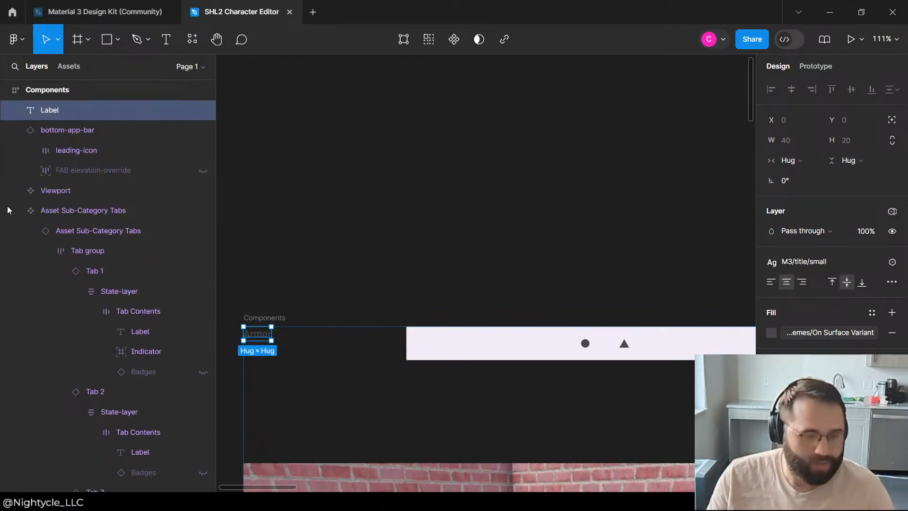
{"action": "left_click", "coordinate": [17, 209]}
{"action": "left_click", "coordinate": [17, 230]}
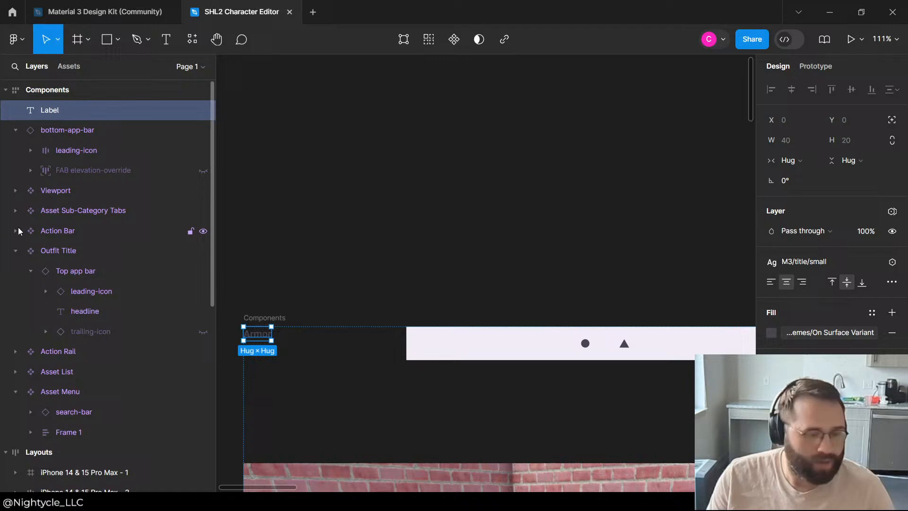
Step: Expand leading-icon in the bottom-app-bar and try to move the Label layer into it
{"action": "left_click_drag", "start_coordinate": [107, 163], "coordinate": [99, 163]}
{"action": "left_click", "coordinate": [31, 150]}
{"action": "scroll", "coordinate": [72, 160], "scroll_direction": "down", "scroll_amount": 3}
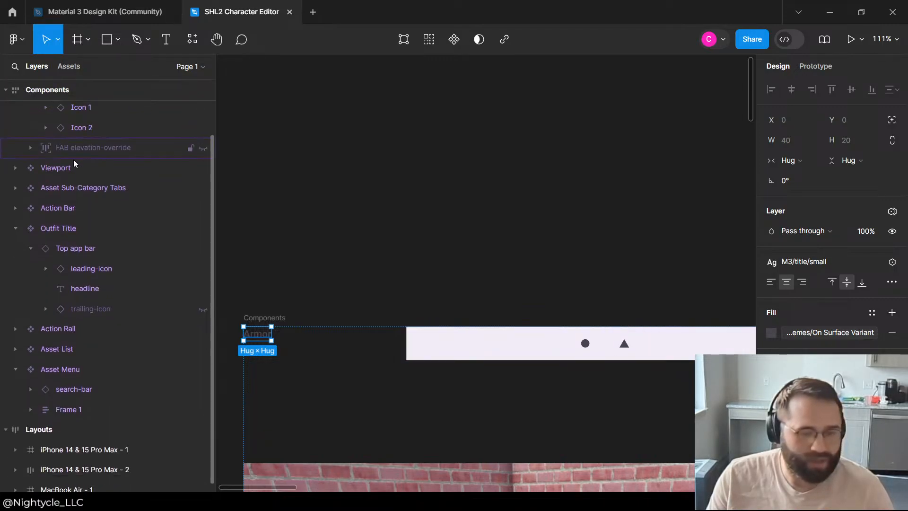
{"action": "scroll", "coordinate": [89, 160], "scroll_direction": "up", "scroll_amount": 3}
{"action": "left_click_drag", "start_coordinate": [56, 110], "coordinate": [103, 156]}
{"action": "left_click", "coordinate": [90, 151]}
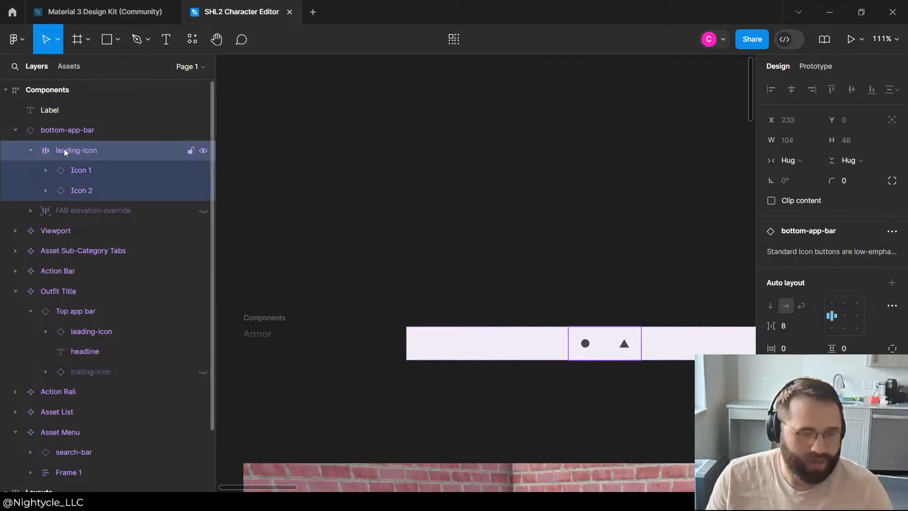
Step: Place the Armor label in a group of its own at the start of the Components frame
{"action": "left_click", "coordinate": [63, 106]}
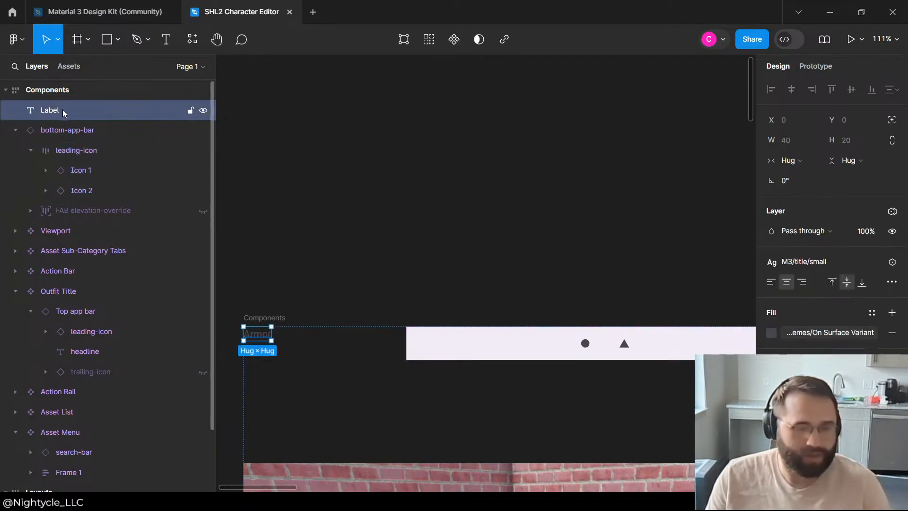
{"action": "key", "text": "ctrl+g"}
{"action": "left_click", "coordinate": [82, 157]}
{"action": "left_click", "coordinate": [71, 166]}
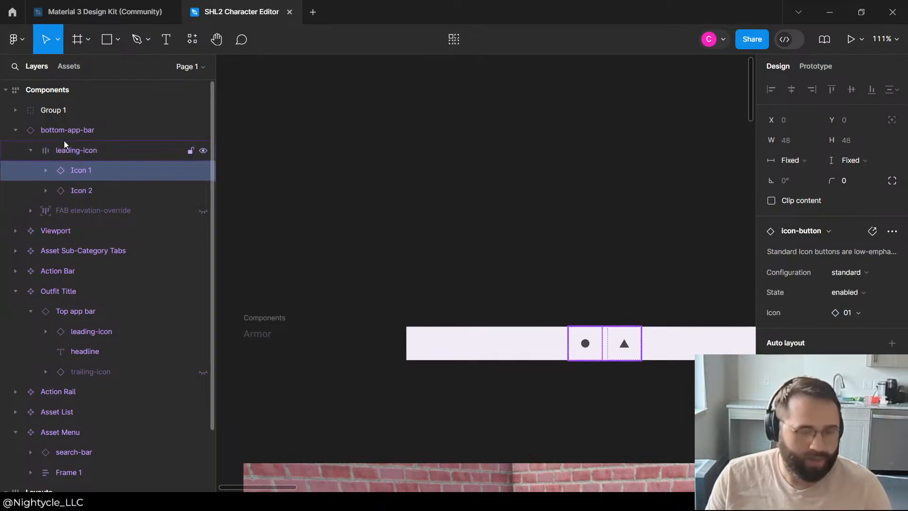
{"action": "left_click", "coordinate": [61, 149]}
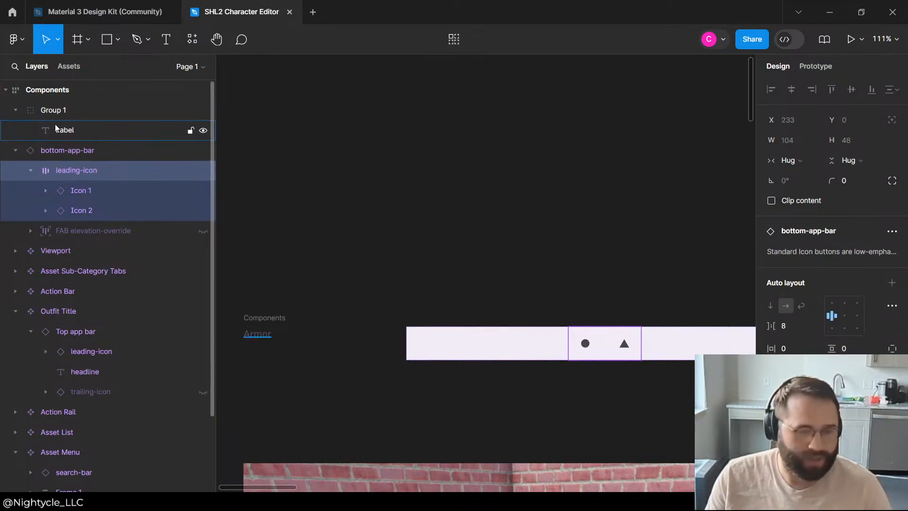
Step: Copy Icon 1 from the bottom-app-bar's leading-icon layer and paste it into the label's group
{"action": "left_click", "coordinate": [72, 193]}
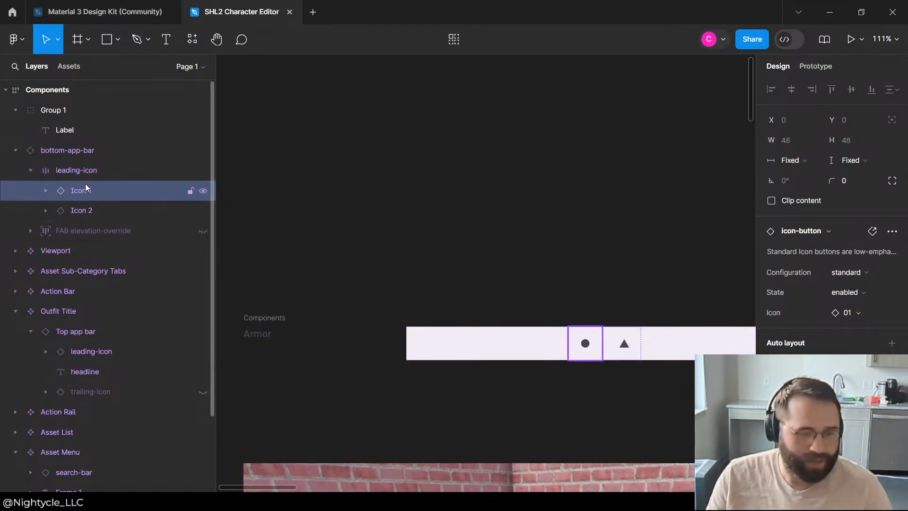
{"action": "right_click", "coordinate": [72, 191]}
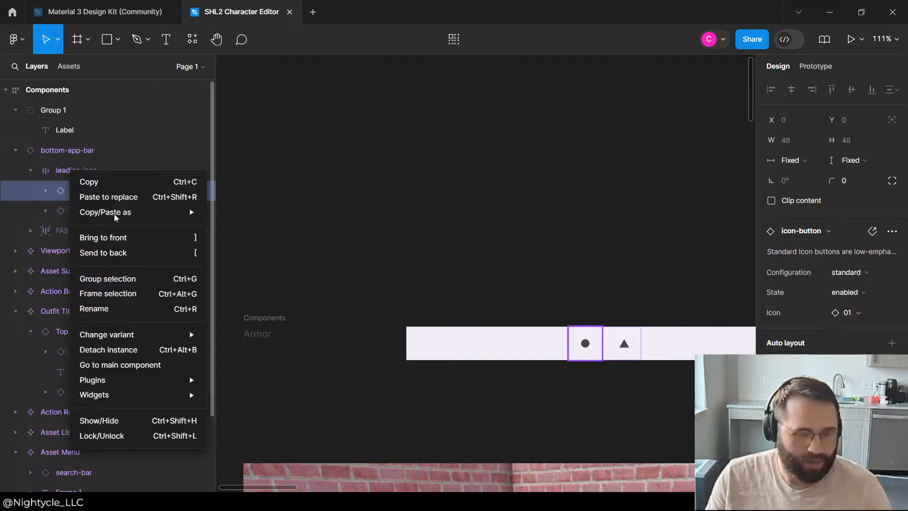
{"action": "left_click", "coordinate": [103, 182]}
{"action": "left_click", "coordinate": [64, 108]}
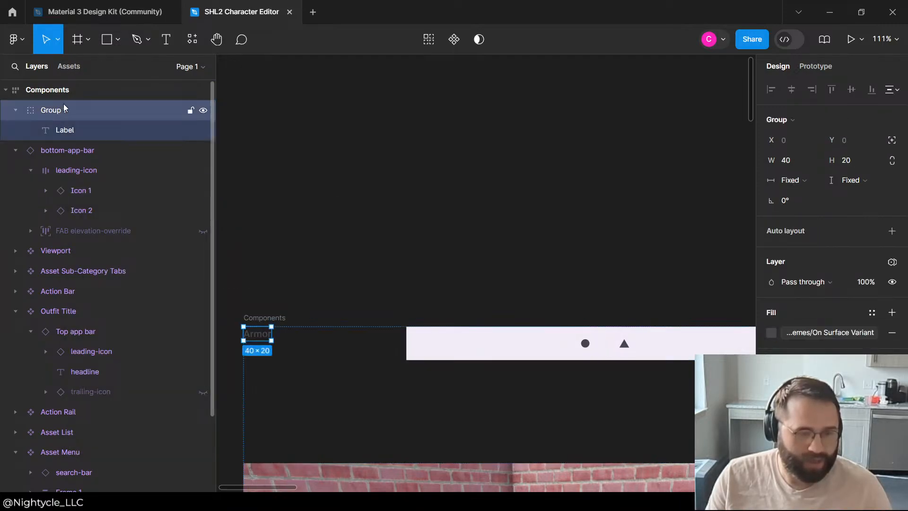
{"action": "right_click", "coordinate": [64, 108]}
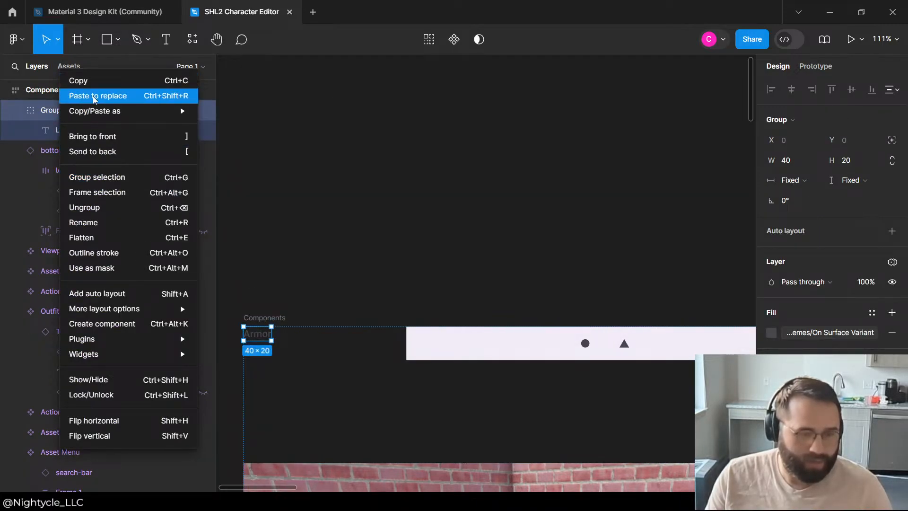
{"action": "mouse_move", "coordinate": [84, 113]}
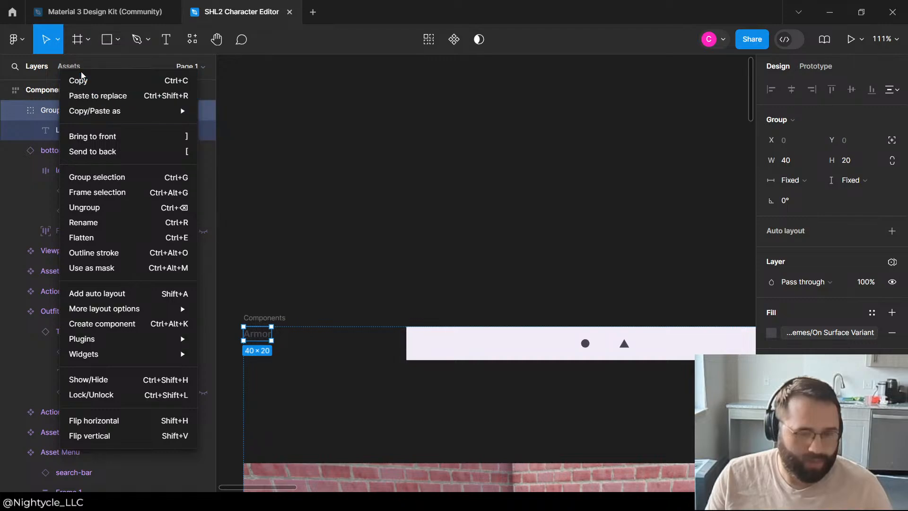
{"action": "key", "text": "Escape"}
{"action": "key", "text": "ctrl+v"}
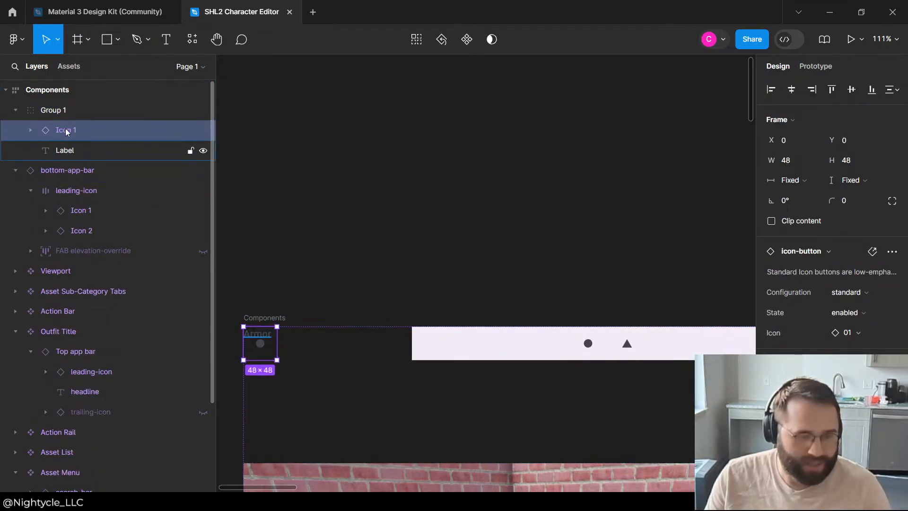
Step: Copy Icon 2 from the bottom-app-bar's leading-icon layer and place it below the Label inside Group 1
{"action": "left_click", "coordinate": [75, 235]}
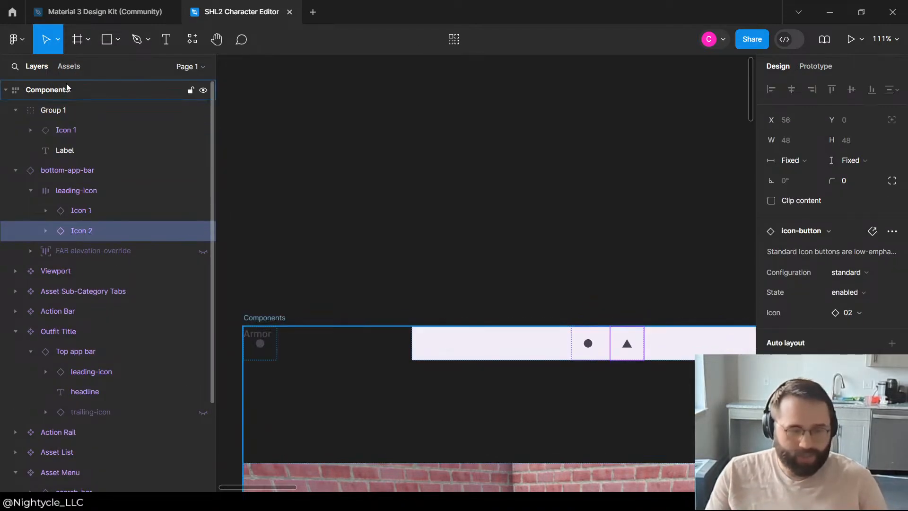
{"action": "left_click", "coordinate": [52, 137]}
{"action": "left_click", "coordinate": [60, 149]}
{"action": "key", "text": "ctrl+v"}
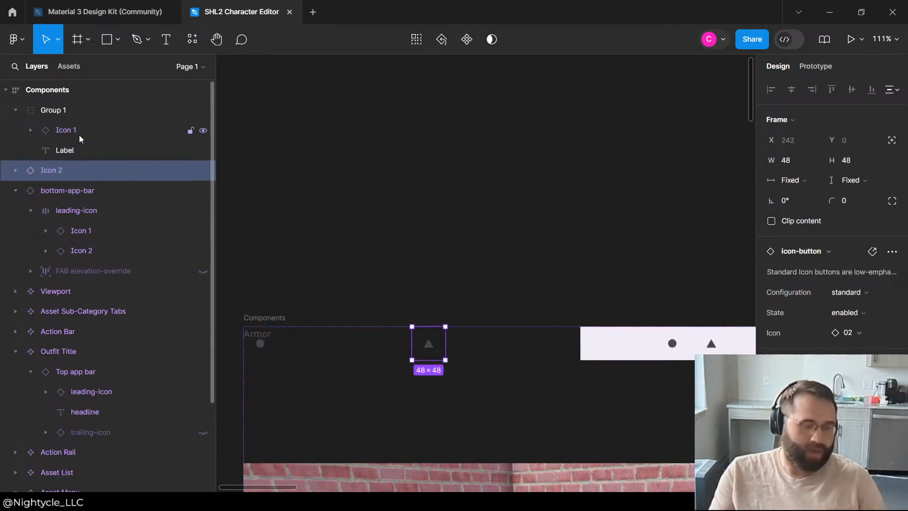
{"action": "left_click_drag", "start_coordinate": [30, 172], "coordinate": [83, 141]}
{"action": "left_click", "coordinate": [79, 116]}
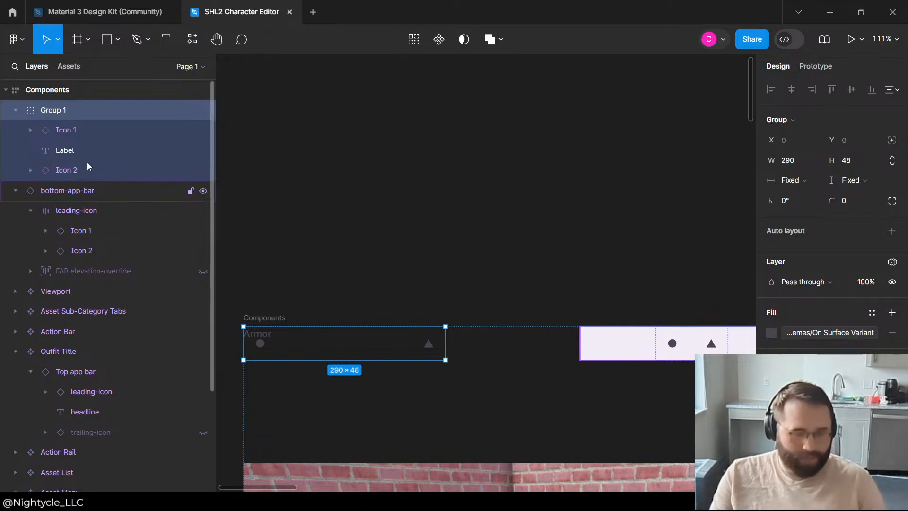
Step: Check the bottom-app-bar's fill, try the Surface Container library color as Group 1's fill, and undo it
{"action": "left_click", "coordinate": [62, 207]}
{"action": "scroll", "coordinate": [882, 331], "scroll_direction": "down", "scroll_amount": 5}
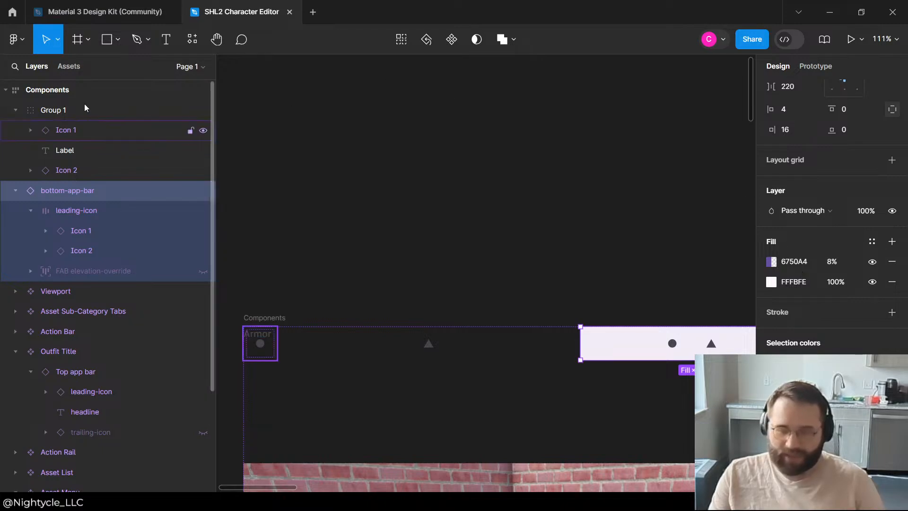
{"action": "left_click", "coordinate": [60, 117]}
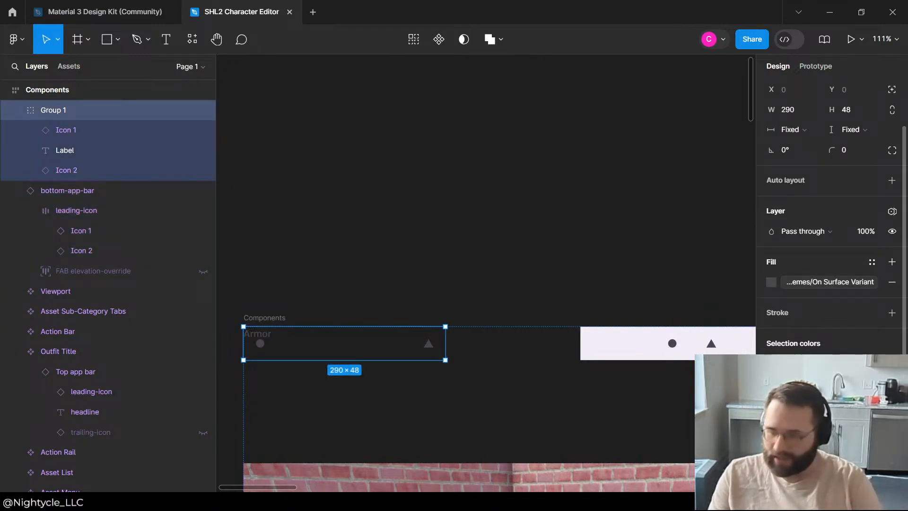
{"action": "left_click", "coordinate": [771, 282]}
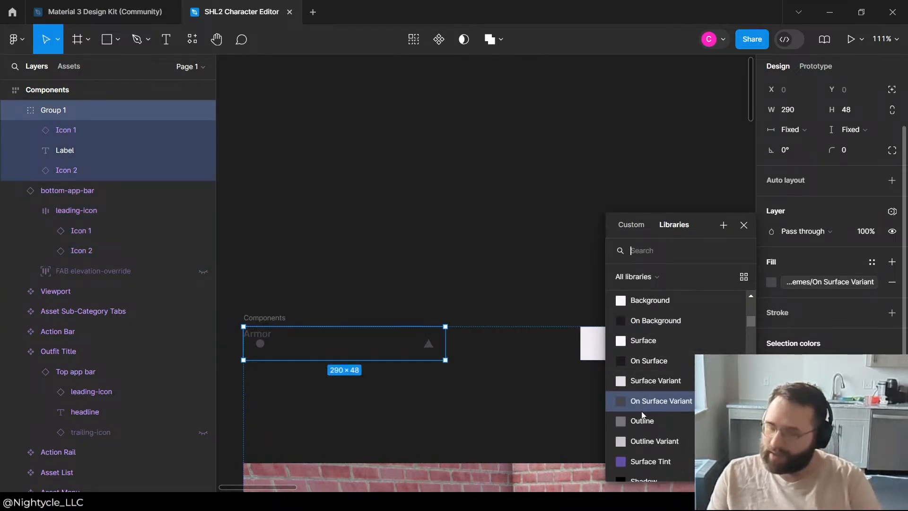
{"action": "scroll", "coordinate": [648, 368], "scroll_direction": "down", "scroll_amount": 2}
{"action": "scroll", "coordinate": [653, 364], "scroll_direction": "down", "scroll_amount": 2}
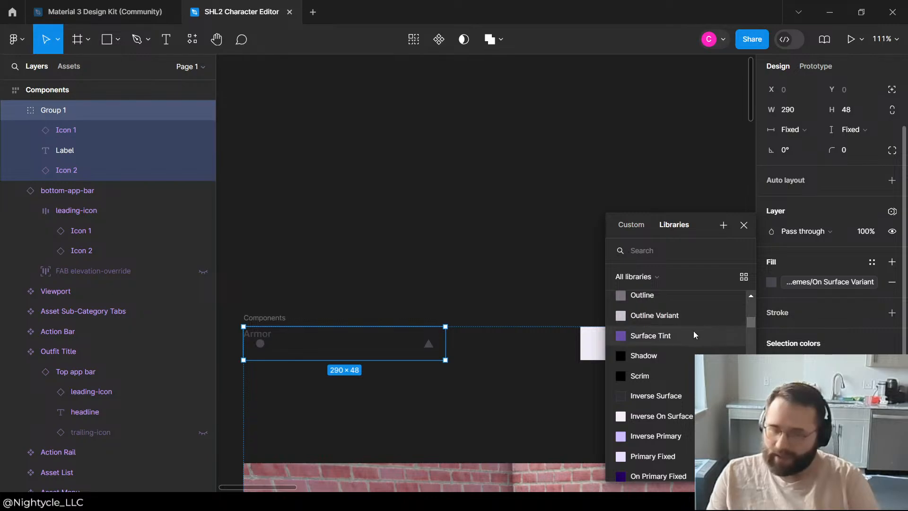
{"action": "scroll", "coordinate": [678, 373], "scroll_direction": "down", "scroll_amount": 6}
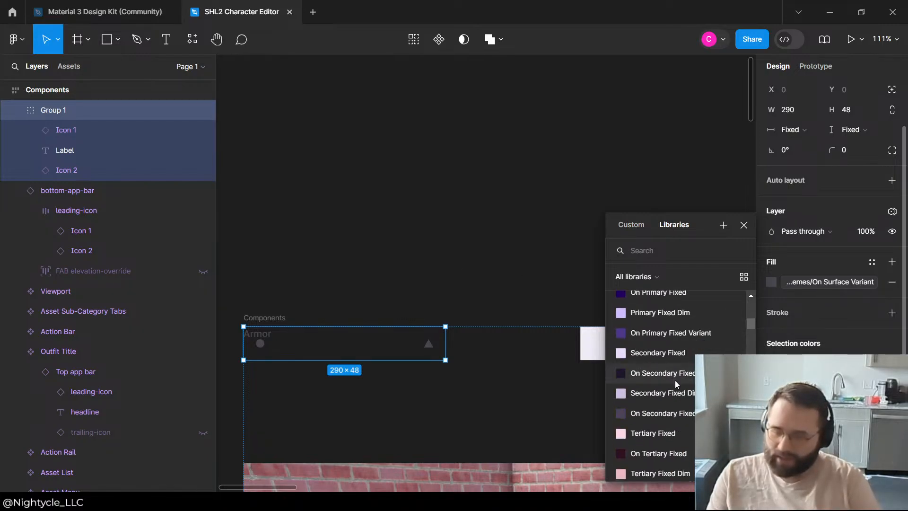
{"action": "scroll", "coordinate": [677, 384], "scroll_direction": "down", "scroll_amount": 2}
{"action": "scroll", "coordinate": [669, 406], "scroll_direction": "up", "scroll_amount": 4}
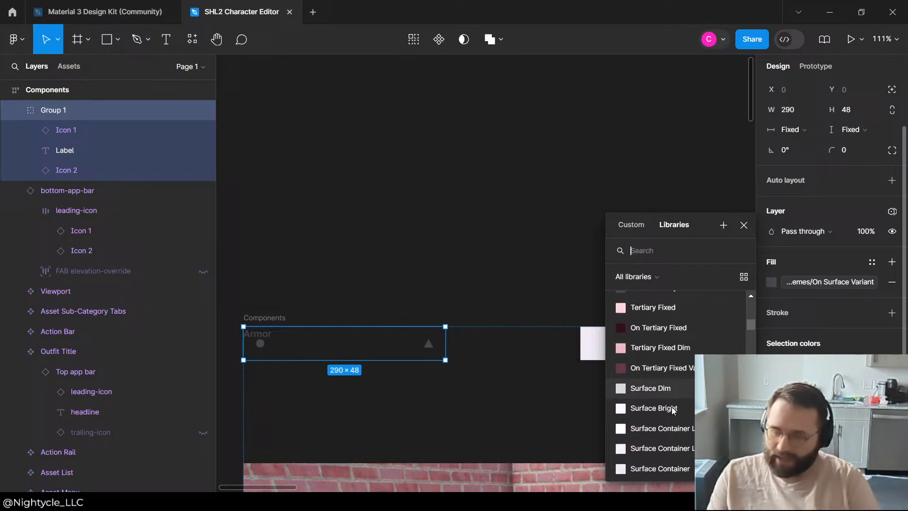
{"action": "left_click", "coordinate": [660, 465]}
{"action": "left_click", "coordinate": [358, 137]}
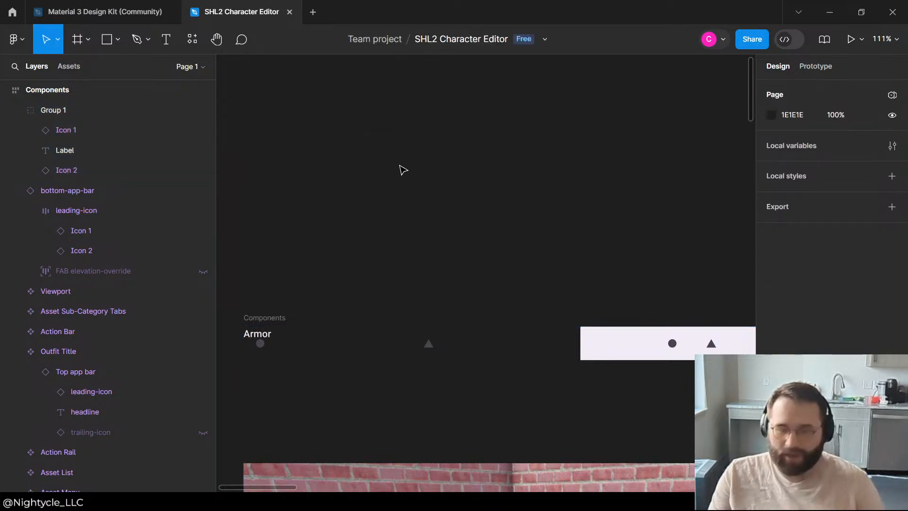
{"action": "key", "text": "ctrl+z"}
Step: Apply auto layout to the group that holds Icon 1, Label and Icon 2
{"action": "left_click", "coordinate": [56, 144]}
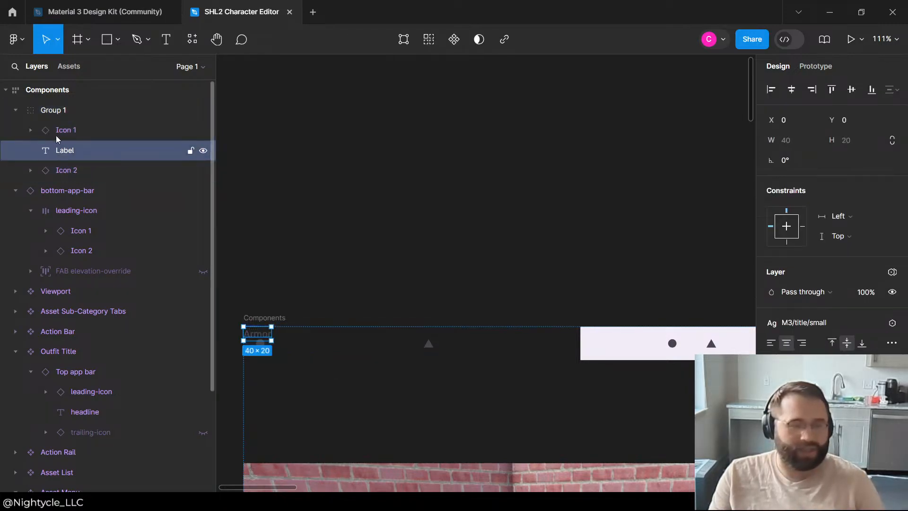
{"action": "left_click", "coordinate": [56, 137]}
{"action": "left_click", "coordinate": [57, 152], "text": "shift"}
{"action": "left_click", "coordinate": [68, 106]}
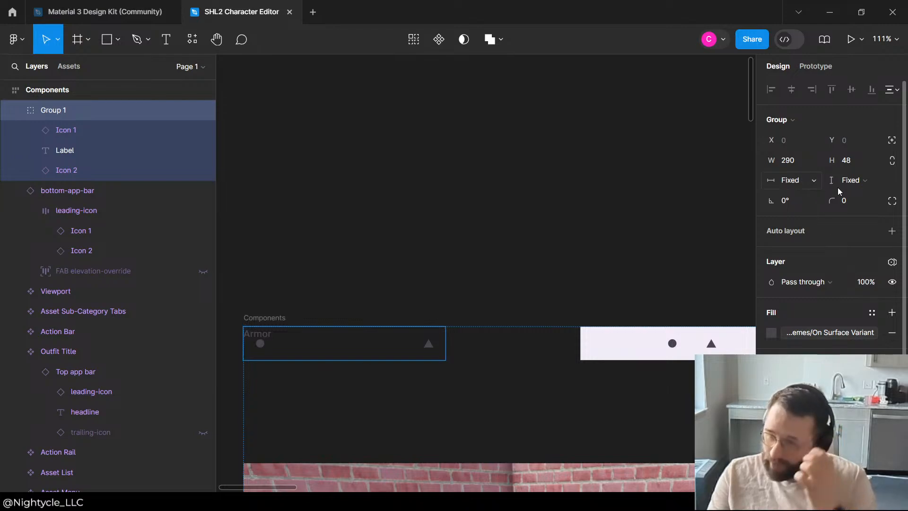
{"action": "left_click", "coordinate": [891, 232]}
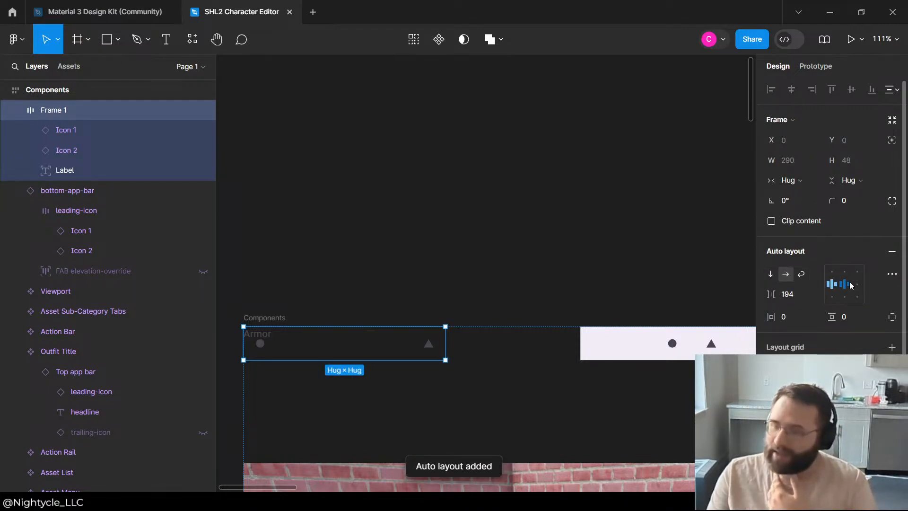
Step: Try to set the Label's width and height to Hug contents within the auto-layout frame
{"action": "left_click", "coordinate": [66, 144]}
{"action": "left_click", "coordinate": [56, 166]}
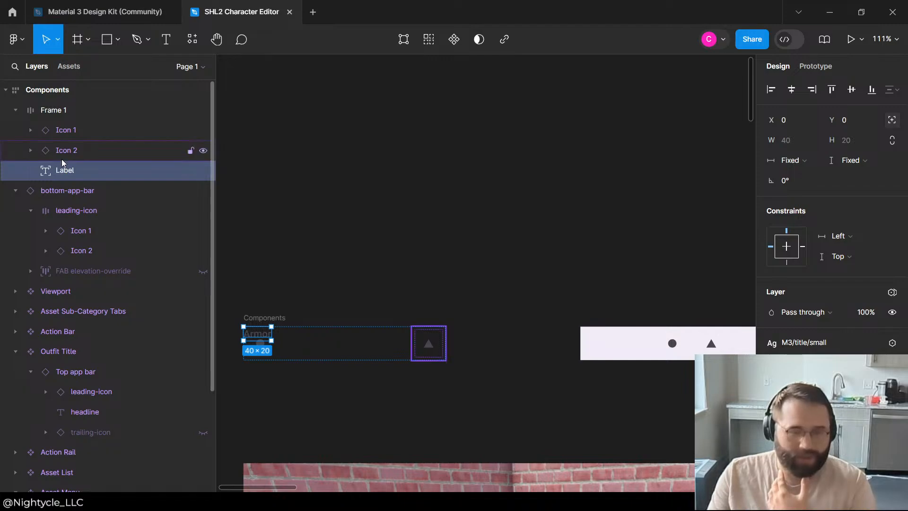
{"action": "left_click", "coordinate": [61, 159]}
{"action": "left_click", "coordinate": [62, 171]}
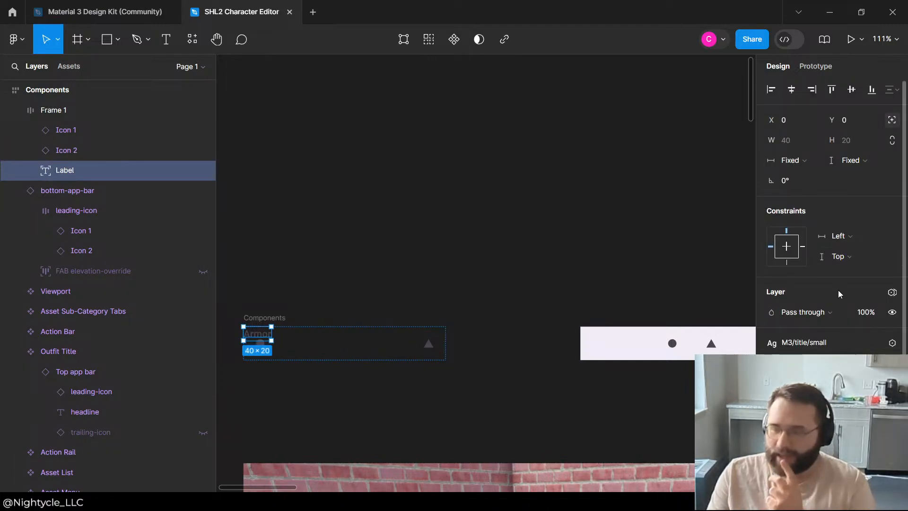
{"action": "left_click", "coordinate": [798, 162]}
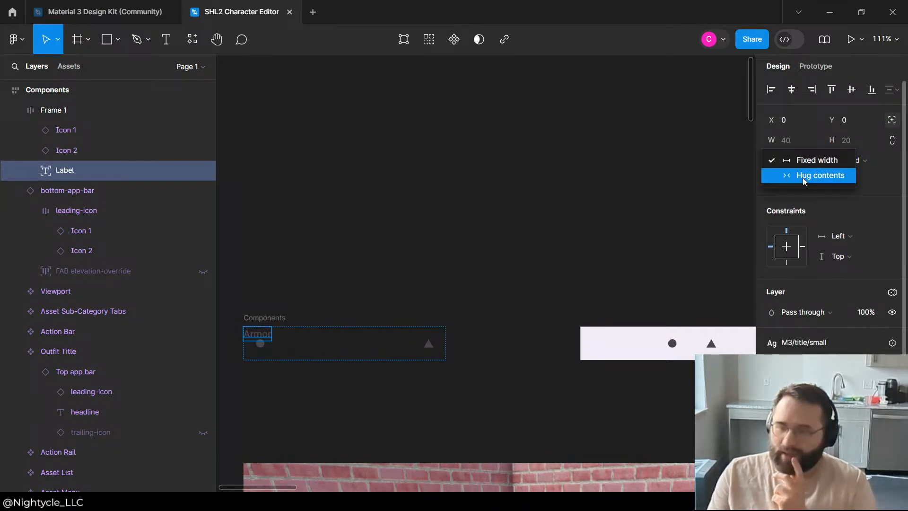
{"action": "left_click", "coordinate": [803, 179]}
{"action": "left_click", "coordinate": [846, 167]}
{"action": "left_click", "coordinate": [848, 175]}
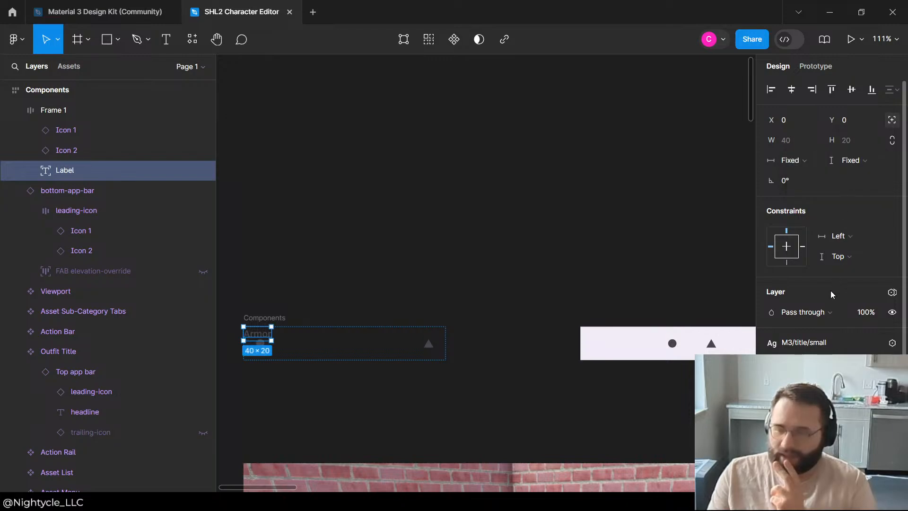
Step: Widen the auto-layout frame holding the icons and Armor label to about 352
{"action": "left_click", "coordinate": [61, 151]}
{"action": "left_click", "coordinate": [62, 133]}
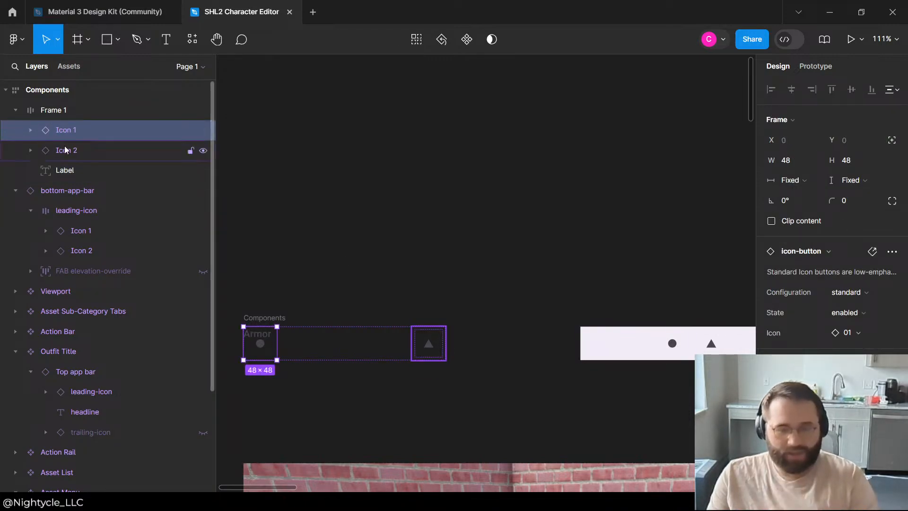
{"action": "left_click", "coordinate": [65, 171]}
{"action": "left_click", "coordinate": [67, 147]}
{"action": "left_click", "coordinate": [71, 132]}
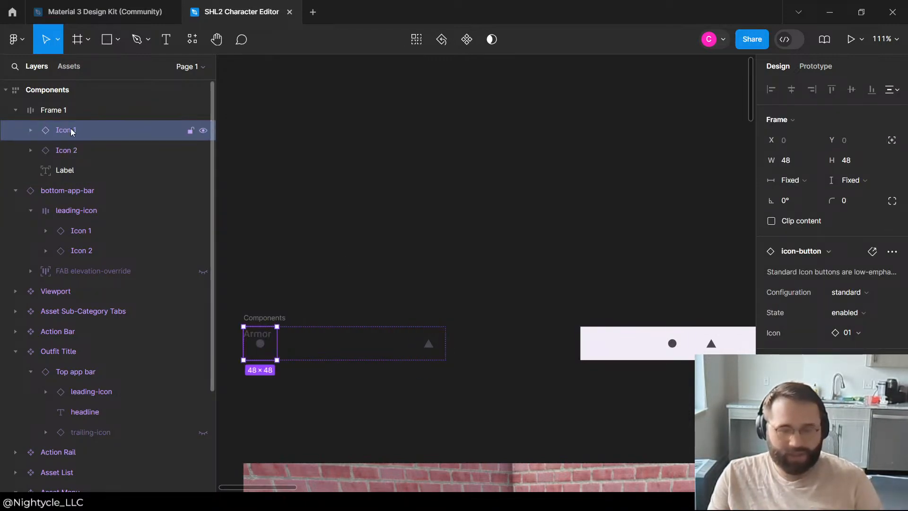
{"action": "left_click", "coordinate": [395, 344]}
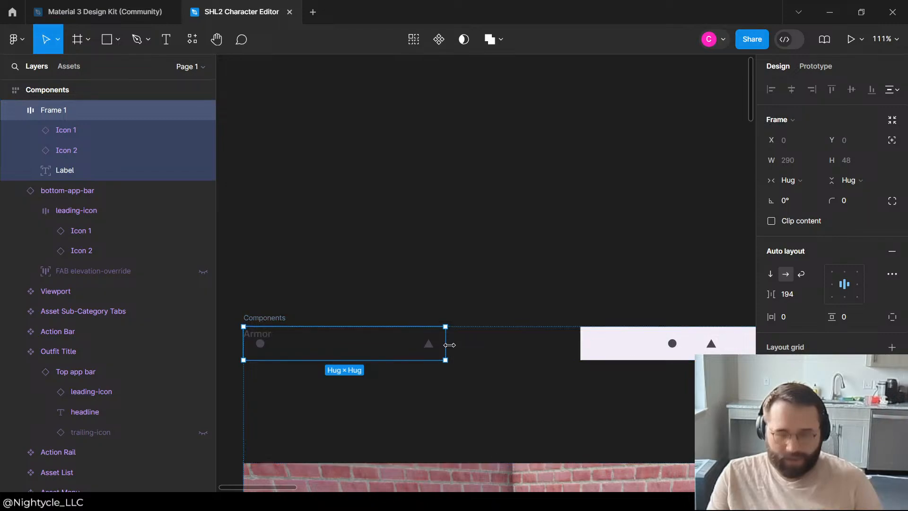
{"action": "left_click_drag", "start_coordinate": [446, 342], "coordinate": [501, 342]}
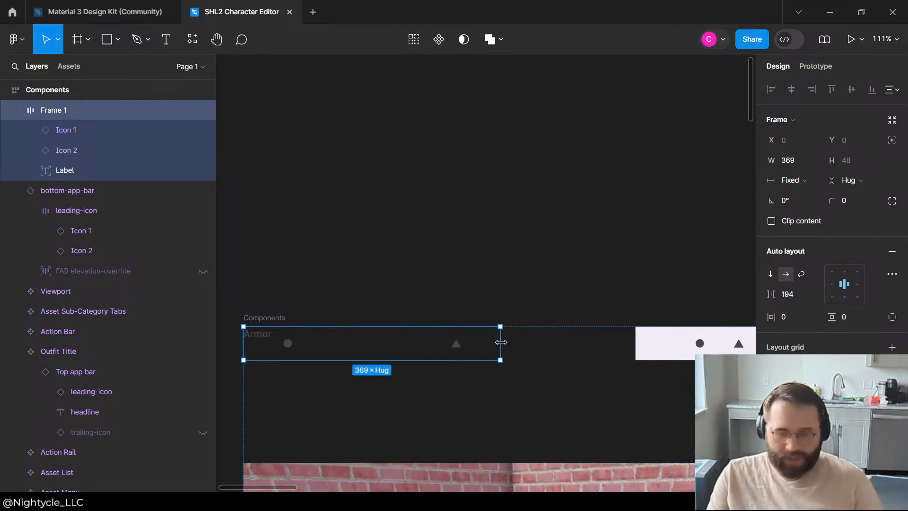
Step: Delete the bottom-app-bar from the Components frame and move the Label above Icon 1 in the auto-layout frame
{"action": "left_click", "coordinate": [72, 191]}
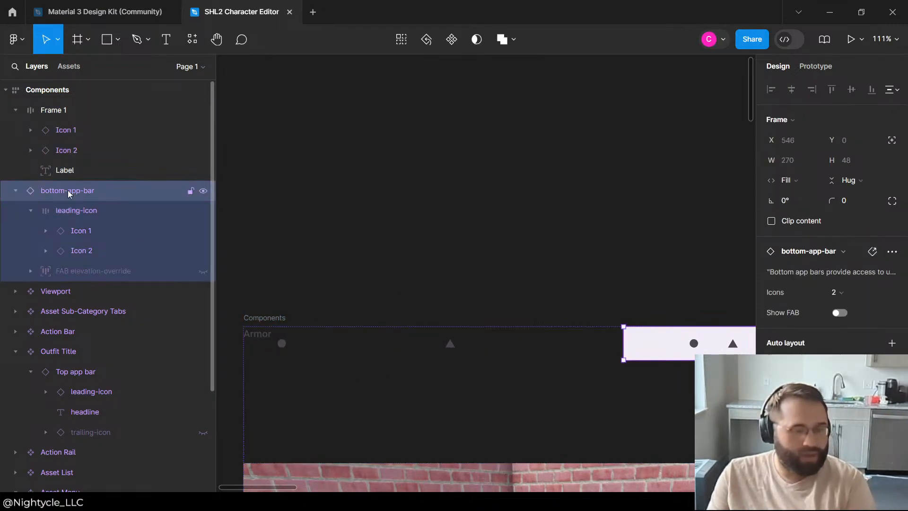
{"action": "key", "text": "Delete"}
{"action": "left_click", "coordinate": [63, 157]}
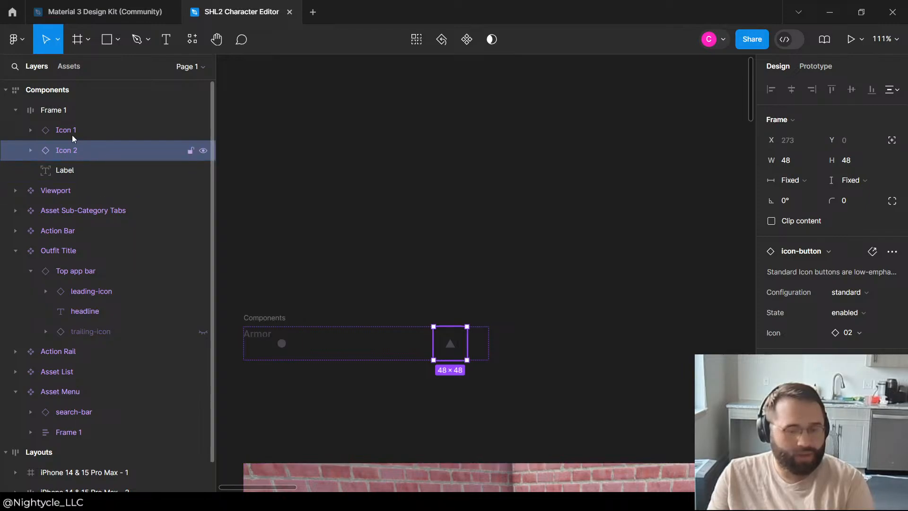
{"action": "left_click", "coordinate": [71, 169]}
{"action": "left_click_drag", "start_coordinate": [59, 173], "coordinate": [73, 118]}
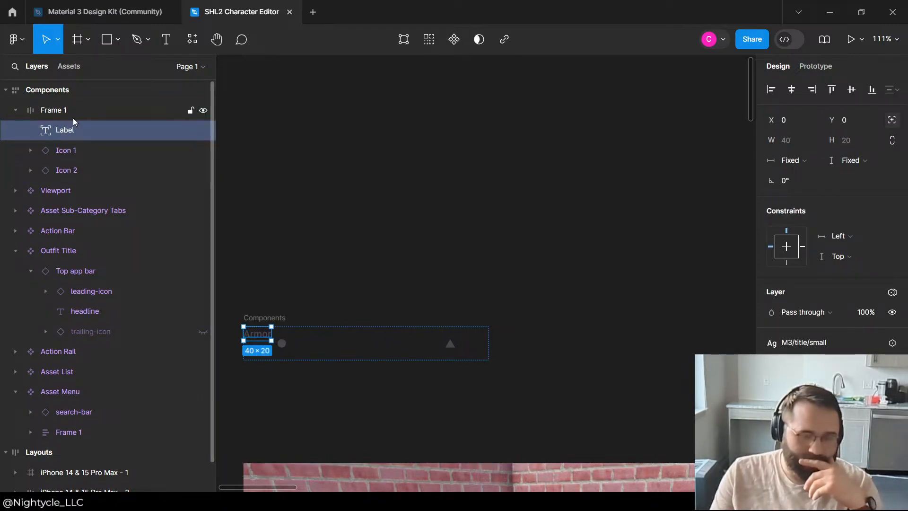
Step: Try to reorder the Label below Icon 1, undo the moves and collapse Icon 1
{"action": "left_click", "coordinate": [69, 153]}
{"action": "left_click", "coordinate": [68, 168]}
{"action": "left_click_drag", "start_coordinate": [68, 133], "coordinate": [74, 154]}
{"action": "key", "text": "ctrl+z"}
{"action": "key", "text": "ctrl+z"}
{"action": "key", "text": "ctrl+z"}
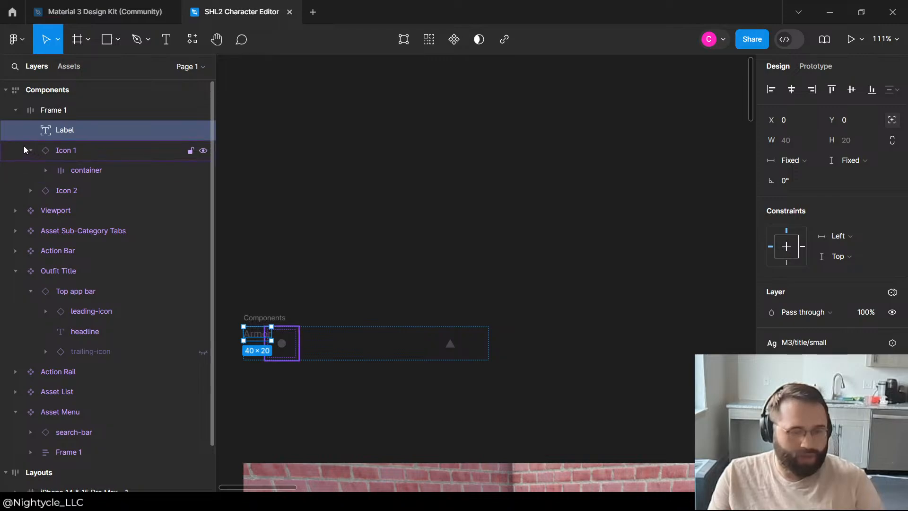
{"action": "left_click", "coordinate": [23, 150]}
{"action": "left_click", "coordinate": [29, 150]}
Step: Group the Label on its own and place the group between Icon 1 and Icon 2
{"action": "left_click", "coordinate": [72, 130]}
{"action": "key", "text": "ctrl+g"}
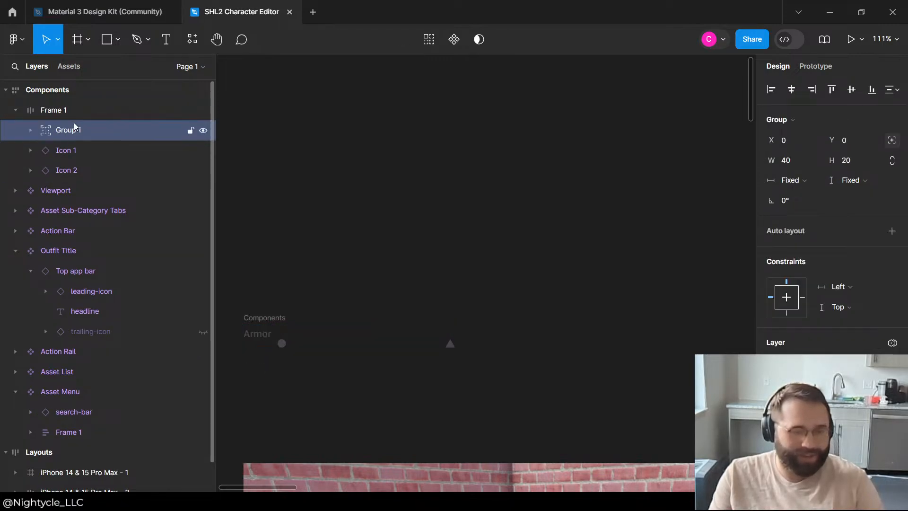
{"action": "left_click_drag", "start_coordinate": [71, 134], "coordinate": [82, 160]}
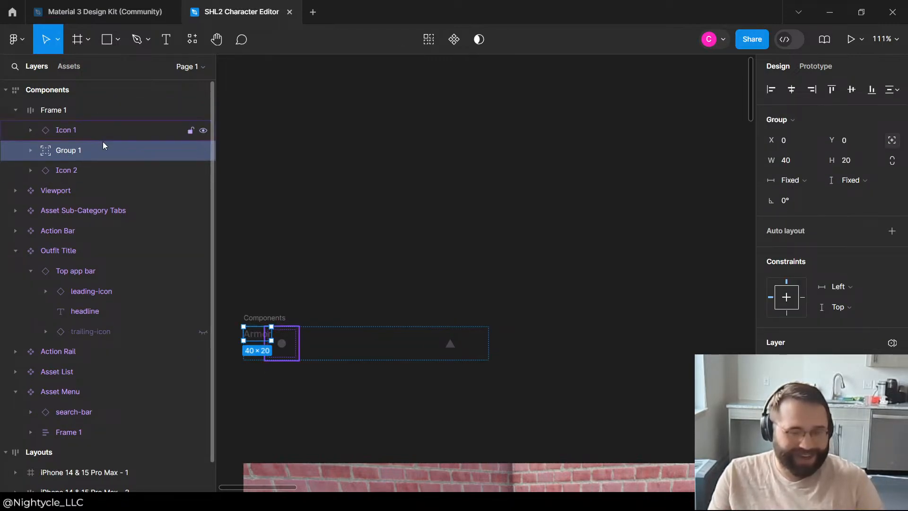
{"action": "left_click", "coordinate": [65, 129]}
{"action": "left_click", "coordinate": [66, 170]}
{"action": "left_click", "coordinate": [66, 153]}
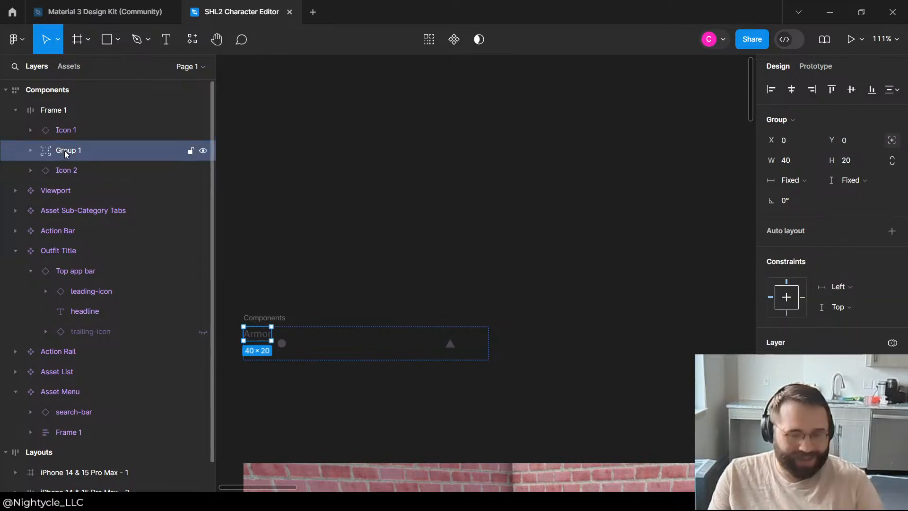
Step: Set Icon 1's height and width to Hug contents
{"action": "left_click", "coordinate": [67, 130]}
{"action": "left_click", "coordinate": [862, 180]}
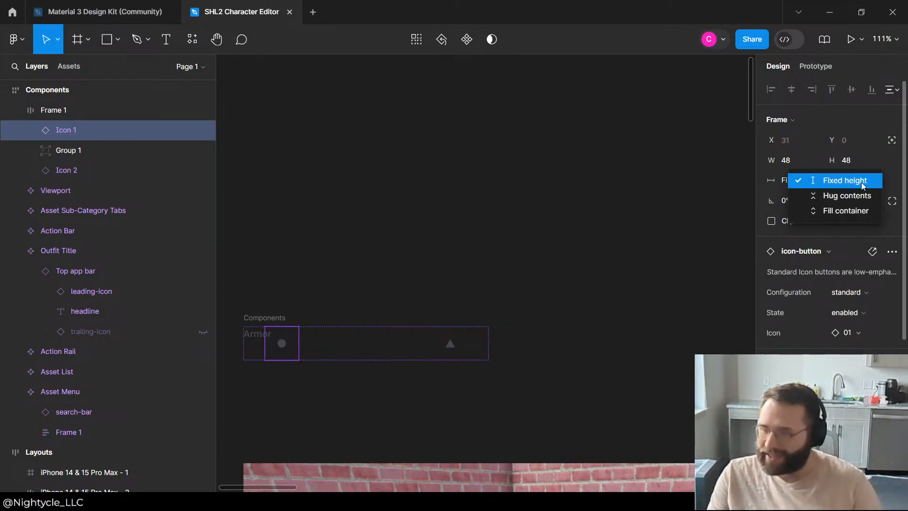
{"action": "left_click", "coordinate": [859, 196]}
{"action": "left_click", "coordinate": [800, 180]}
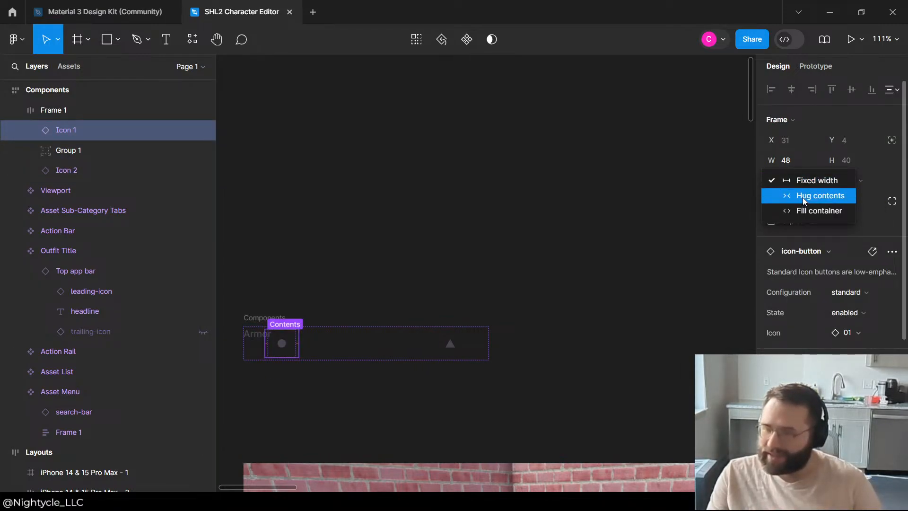
{"action": "left_click", "coordinate": [804, 196]}
Step: Set Icon 2's height and width to Hug contents
{"action": "left_click", "coordinate": [66, 170]}
{"action": "left_click", "coordinate": [849, 181]}
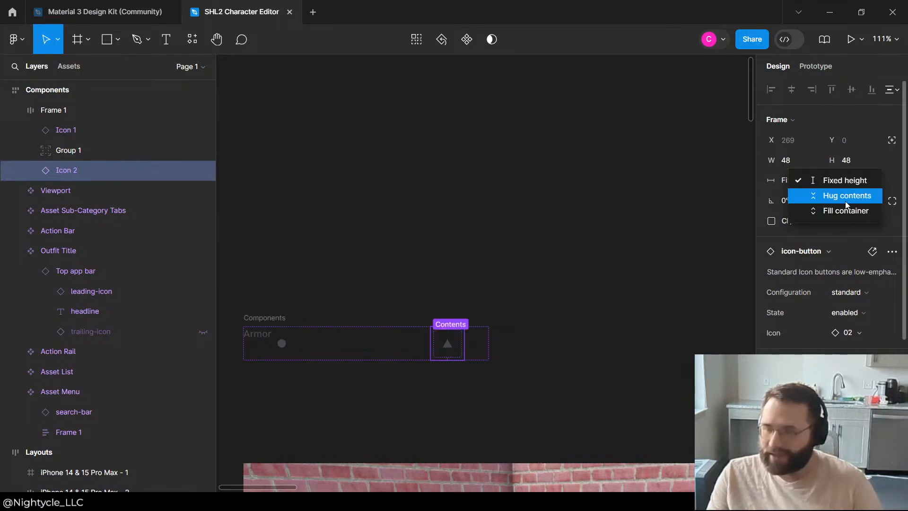
{"action": "left_click", "coordinate": [847, 196]}
{"action": "left_click", "coordinate": [788, 180]}
{"action": "left_click", "coordinate": [801, 195]}
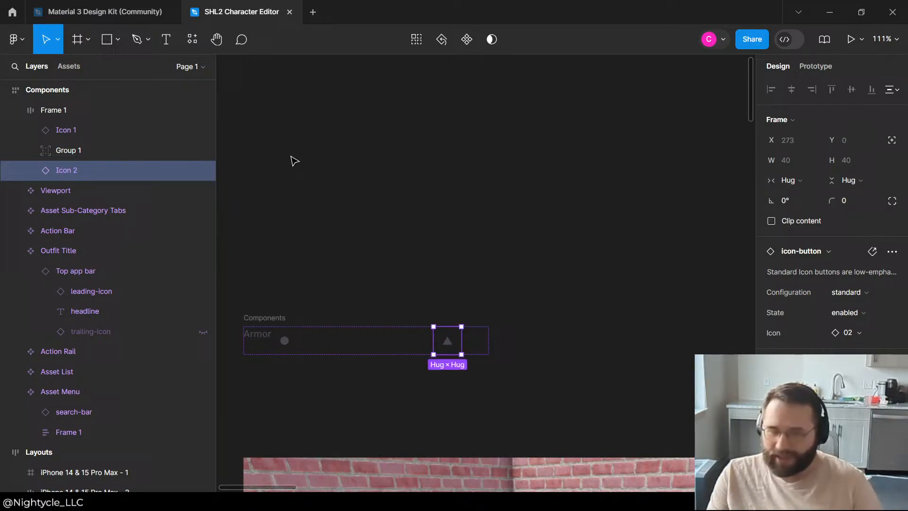
Step: Check the resizing options of Group 1 and the properties of the Label nested inside it
{"action": "left_click", "coordinate": [92, 151]}
{"action": "left_click", "coordinate": [846, 181]}
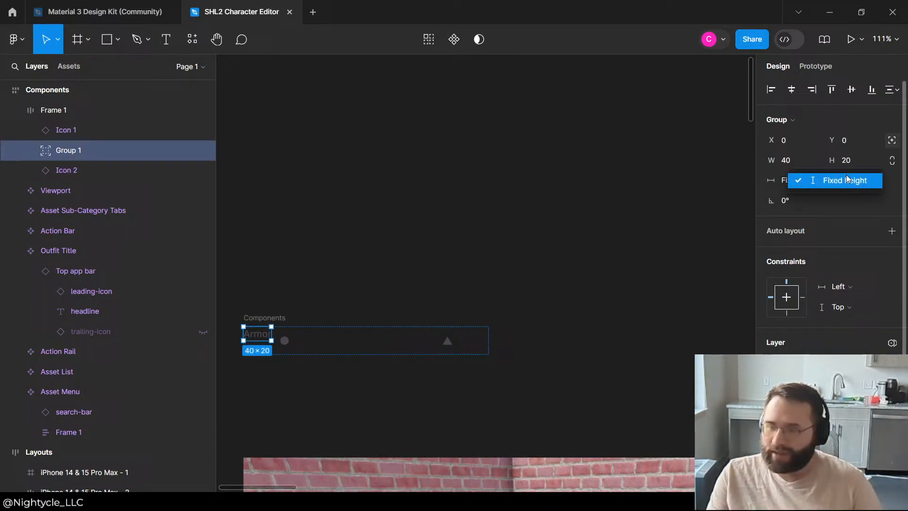
{"action": "left_click", "coordinate": [827, 188]}
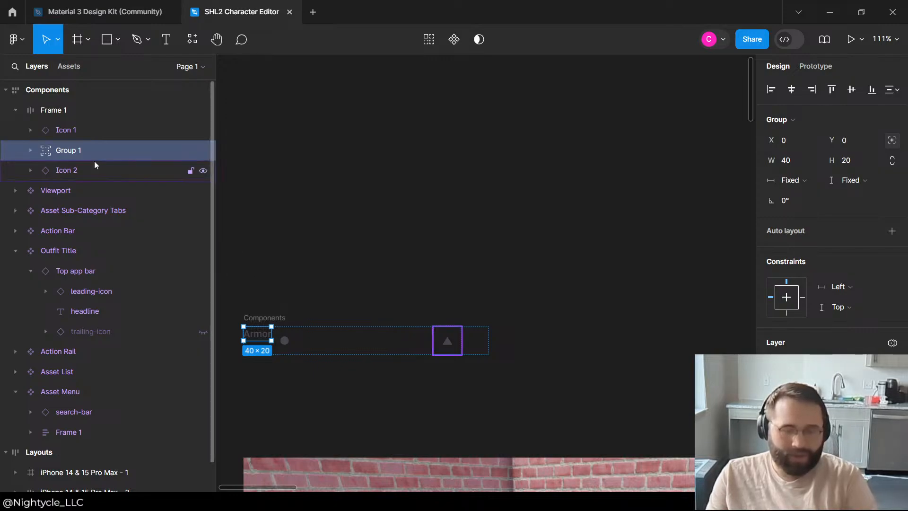
{"action": "left_click", "coordinate": [31, 153]}
{"action": "left_click", "coordinate": [81, 171]}
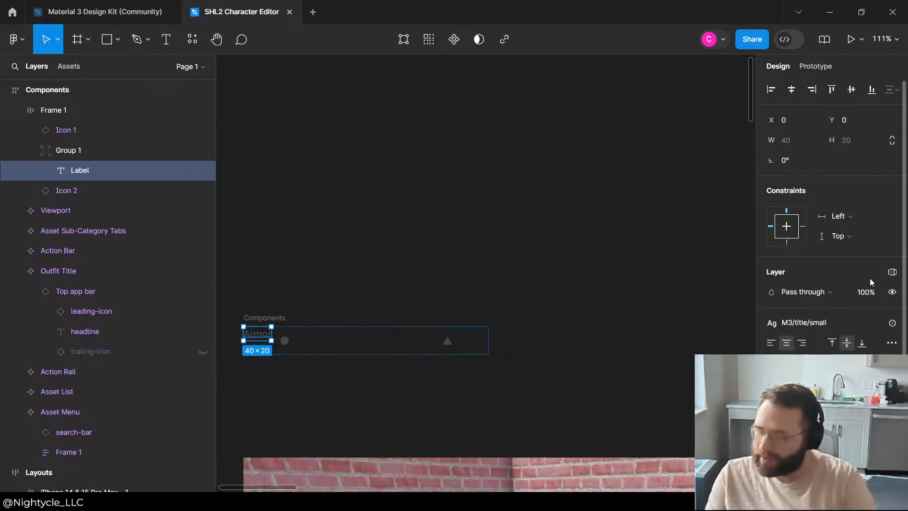
{"action": "scroll", "coordinate": [872, 282], "scroll_direction": "down", "scroll_amount": 1}
{"action": "scroll", "coordinate": [852, 155], "scroll_direction": "up", "scroll_amount": 1}
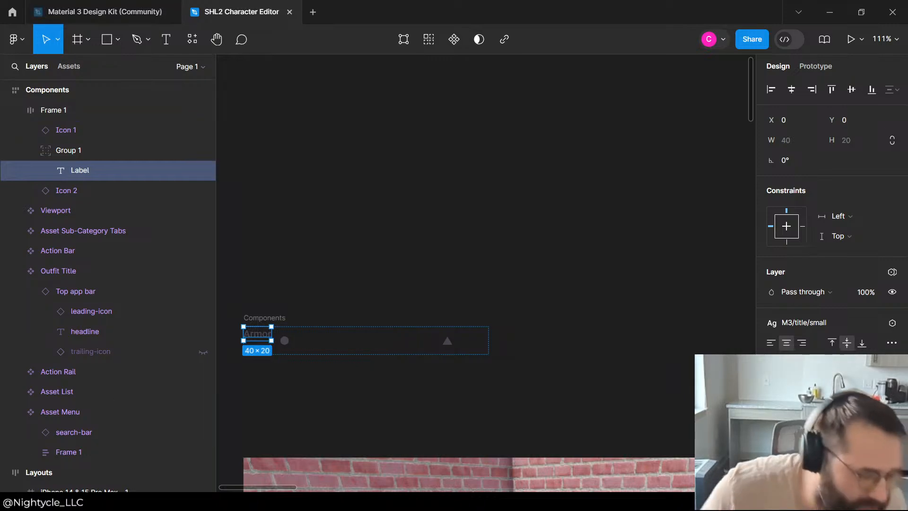
Step: Compare the canvas positions of Icon 1, Group 1 and Icon 2 with their layer order by selecting each in turn
{"action": "left_click", "coordinate": [19, 154]}
{"action": "left_click", "coordinate": [31, 151]}
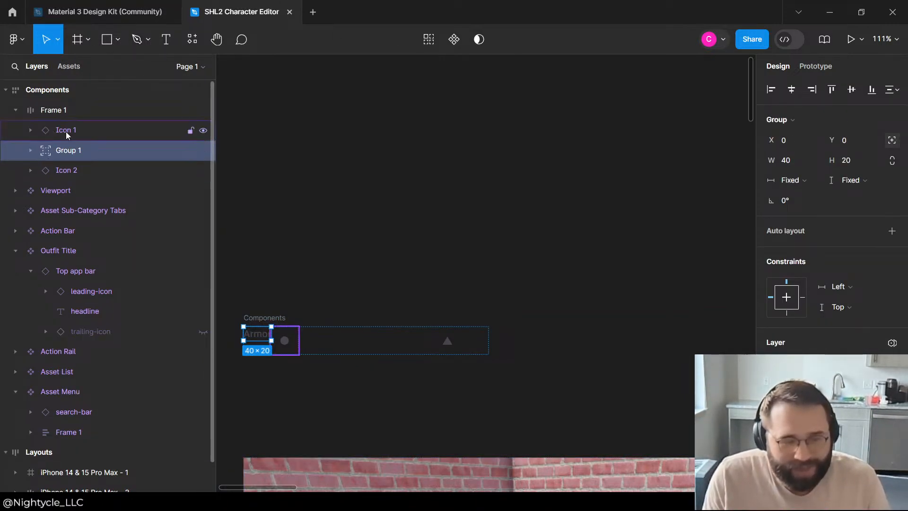
{"action": "left_click", "coordinate": [62, 130]}
{"action": "left_click", "coordinate": [53, 151]}
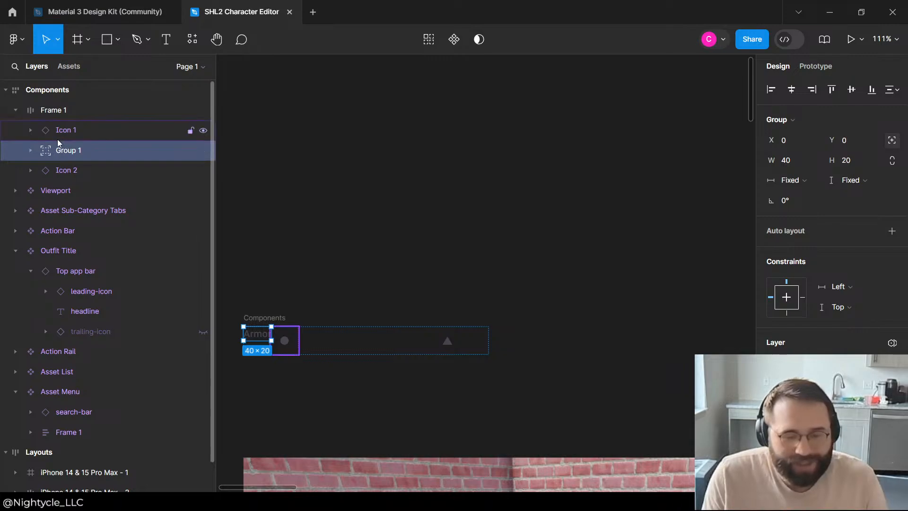
{"action": "left_click", "coordinate": [30, 150]}
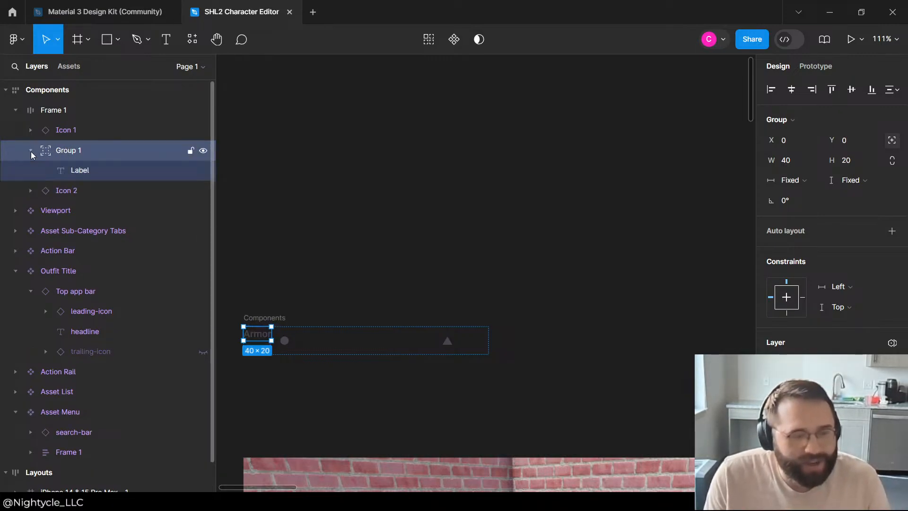
{"action": "left_click", "coordinate": [30, 150]}
{"action": "left_click", "coordinate": [70, 135]}
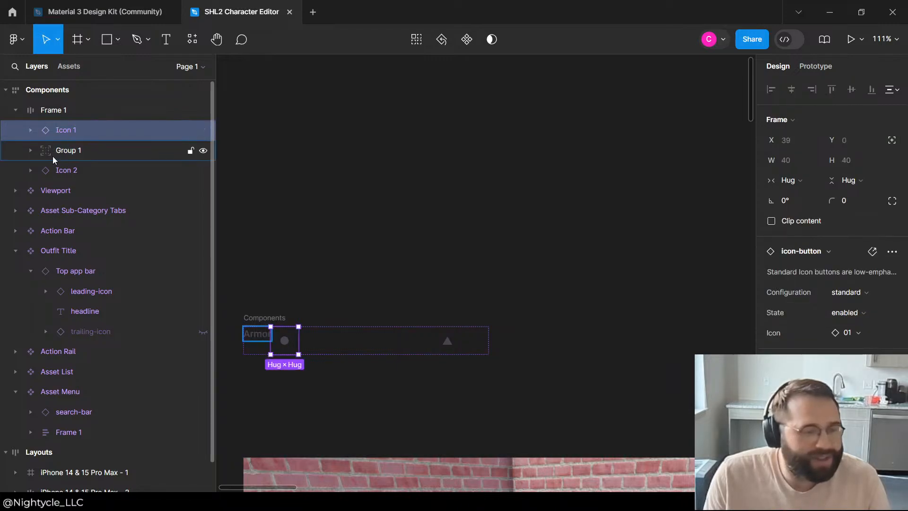
{"action": "left_click", "coordinate": [79, 149]}
{"action": "left_click", "coordinate": [62, 171]}
{"action": "left_click", "coordinate": [84, 148]}
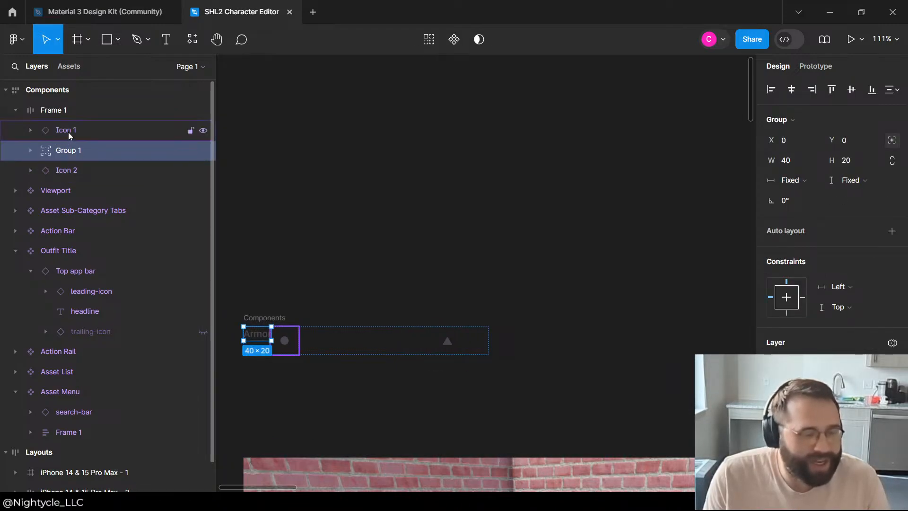
{"action": "left_click", "coordinate": [68, 132]}
{"action": "left_click", "coordinate": [66, 152]}
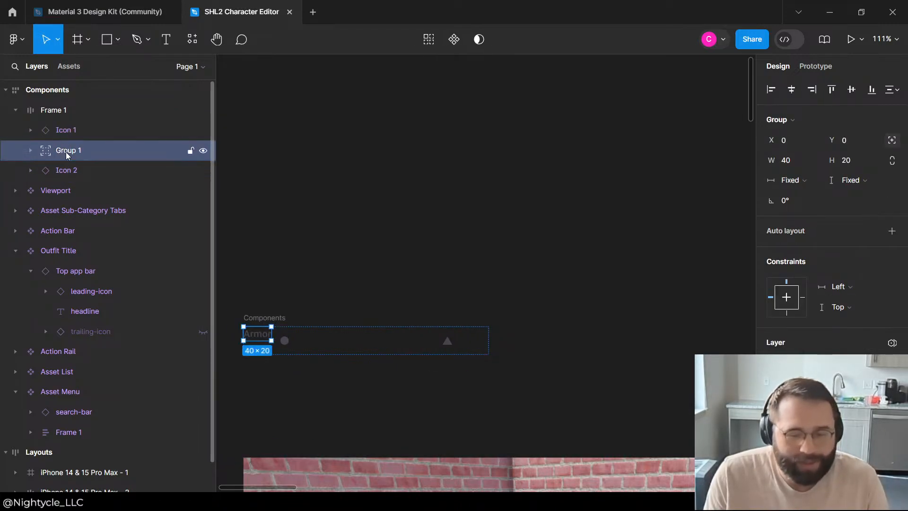
{"action": "left_click", "coordinate": [89, 131]}
{"action": "left_click", "coordinate": [62, 173]}
{"action": "left_click", "coordinate": [69, 157]}
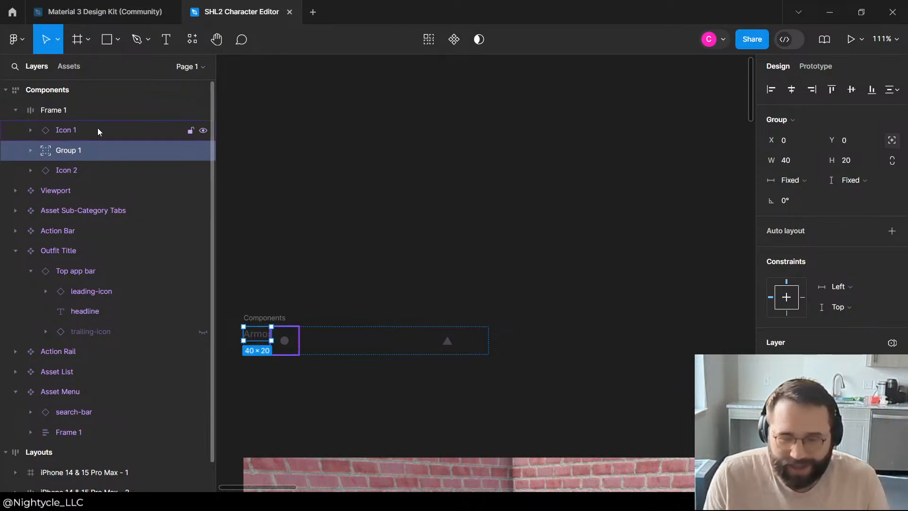
{"action": "left_click", "coordinate": [90, 134]}
{"action": "left_click", "coordinate": [66, 158]}
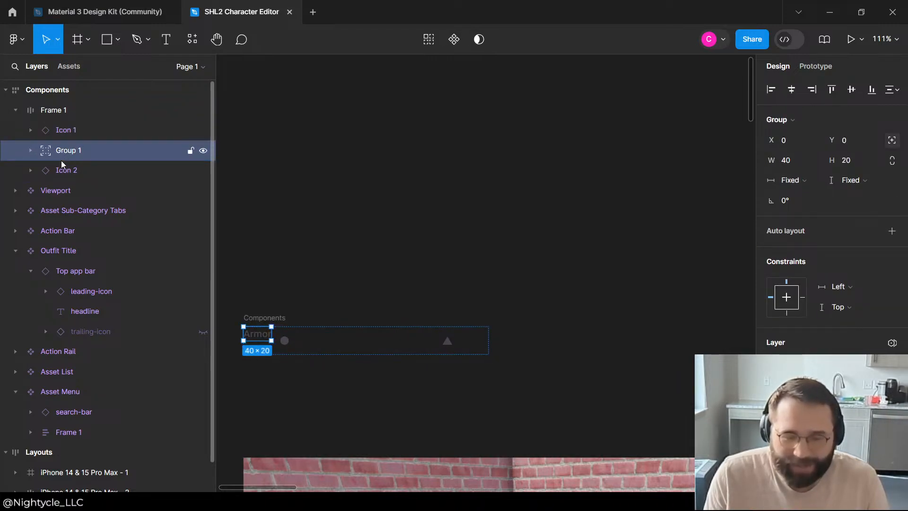
{"action": "left_click", "coordinate": [66, 170]}
{"action": "left_click", "coordinate": [66, 149]}
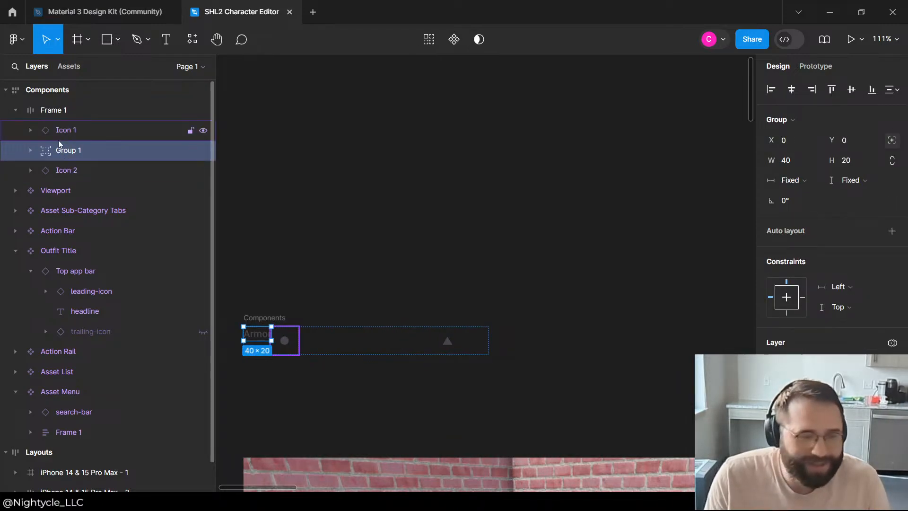
Step: Inspect the nested layers inside Group 1 and Icon 2, including Icon 2's container
{"action": "left_click", "coordinate": [58, 138]}
{"action": "left_click", "coordinate": [42, 150]}
{"action": "left_click", "coordinate": [31, 150]}
{"action": "scroll", "coordinate": [308, 146], "scroll_direction": "down", "scroll_amount": 6}
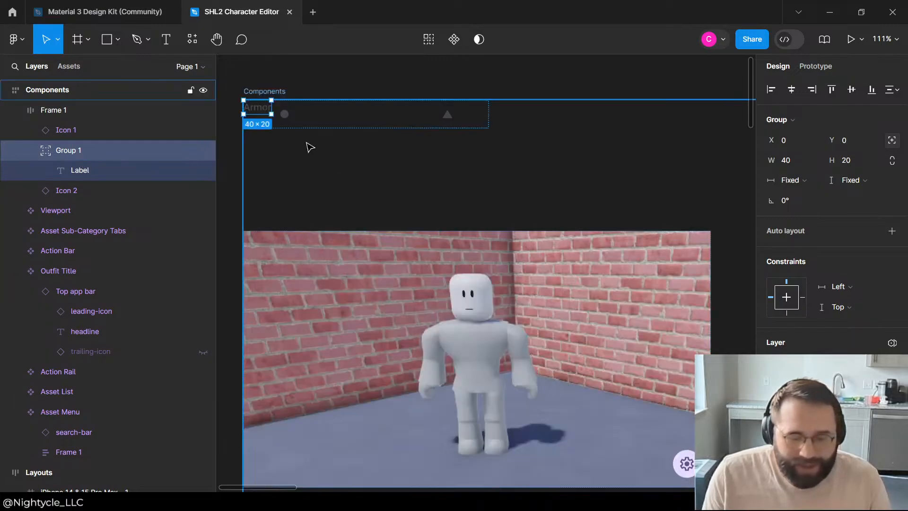
{"action": "left_click", "coordinate": [27, 195]}
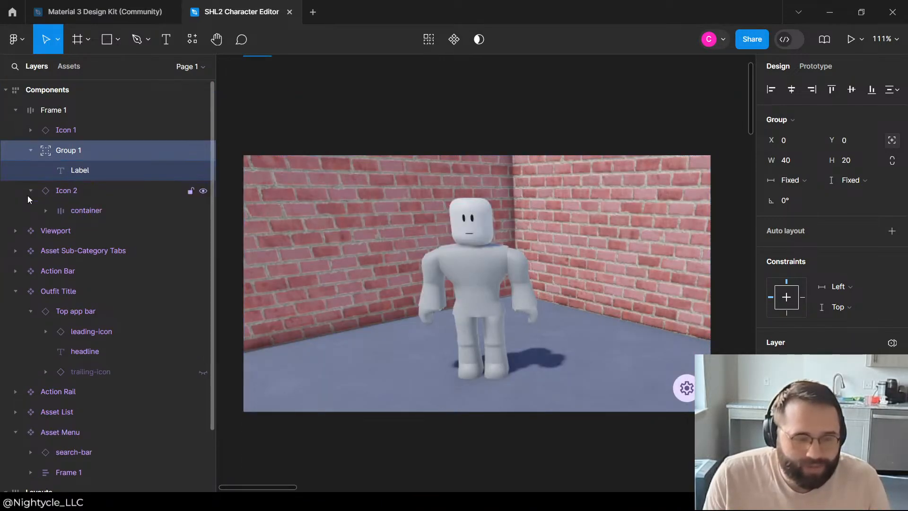
{"action": "left_click", "coordinate": [46, 210]}
{"action": "left_click", "coordinate": [46, 210]}
{"action": "left_click", "coordinate": [24, 189]}
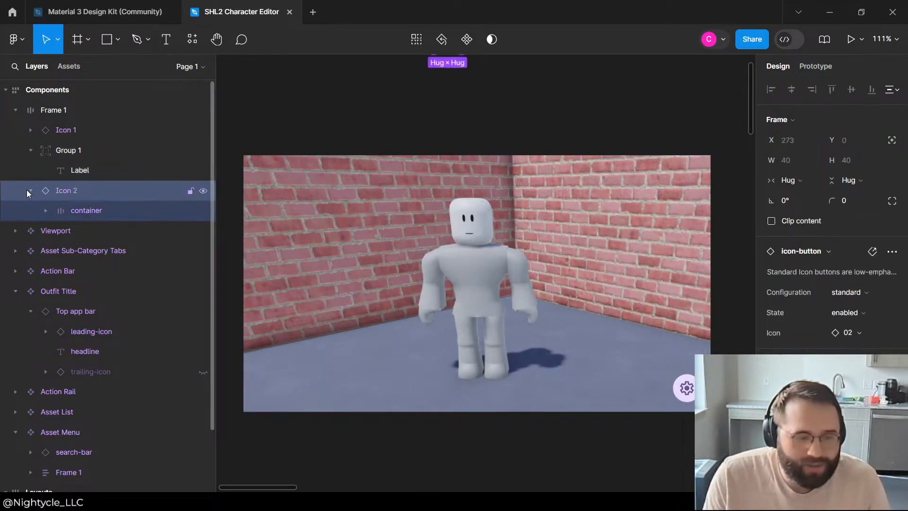
Step: Add auto layout to Group 1, the group holding the Label
{"action": "left_click", "coordinate": [69, 146]}
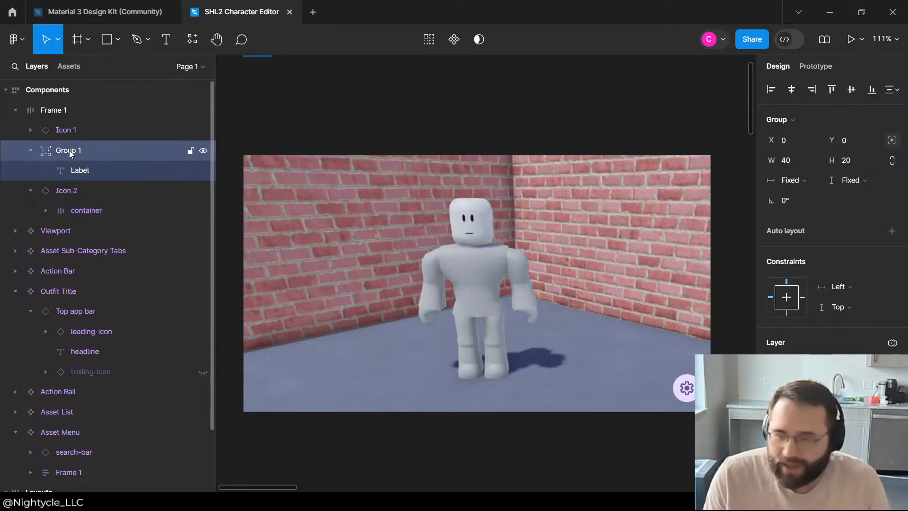
{"action": "left_click", "coordinate": [892, 231]}
{"action": "scroll", "coordinate": [332, 190], "scroll_direction": "up", "scroll_amount": 4}
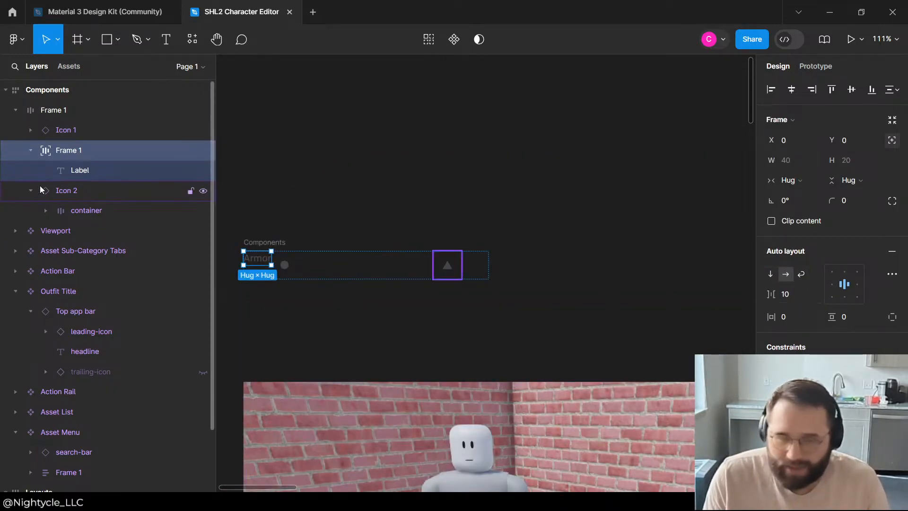
Step: Set the auto-layout spacing between items in the outer Frame 1 to 5
{"action": "left_click", "coordinate": [67, 130]}
{"action": "left_click", "coordinate": [67, 111]}
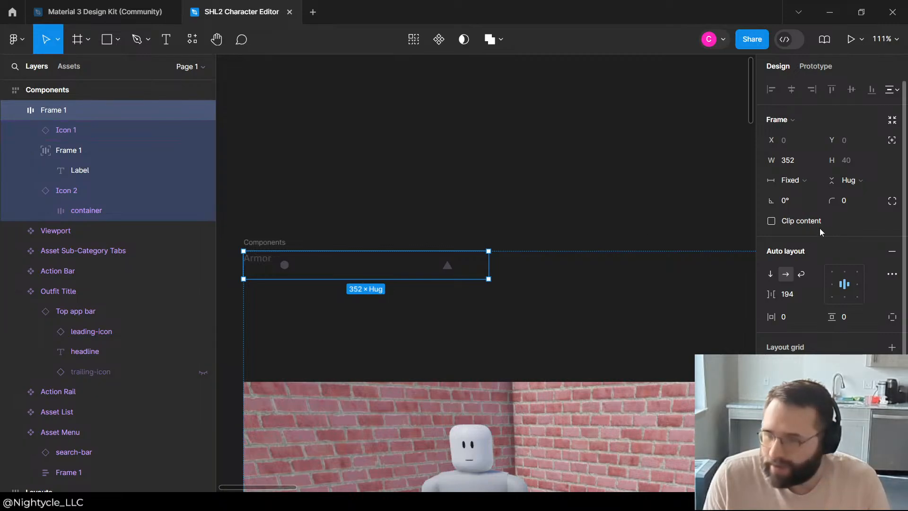
{"action": "left_click", "coordinate": [794, 296]}
{"action": "type", "text": "5"}
{"action": "key", "text": "Return"}
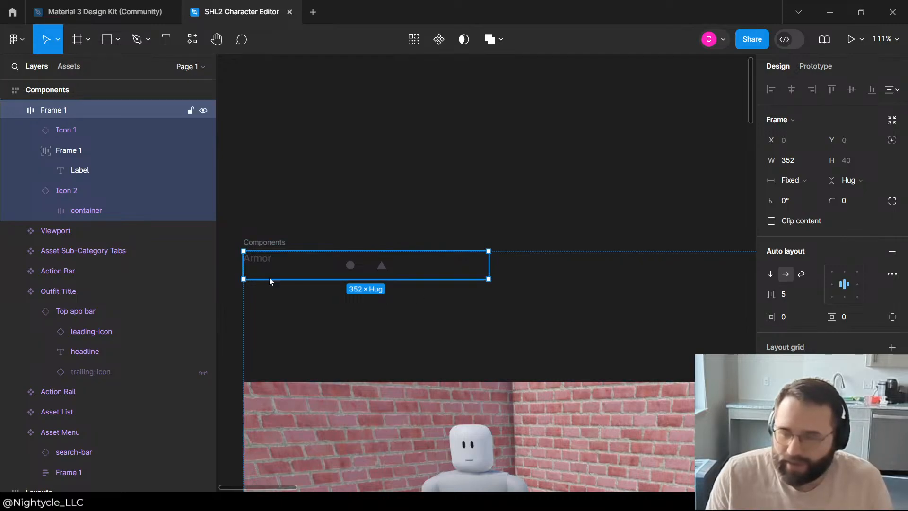
Step: Examine the layout properties of Icon 1, the Label's frame and the outer Frame 1 to understand the Label's placement
{"action": "left_click", "coordinate": [72, 154]}
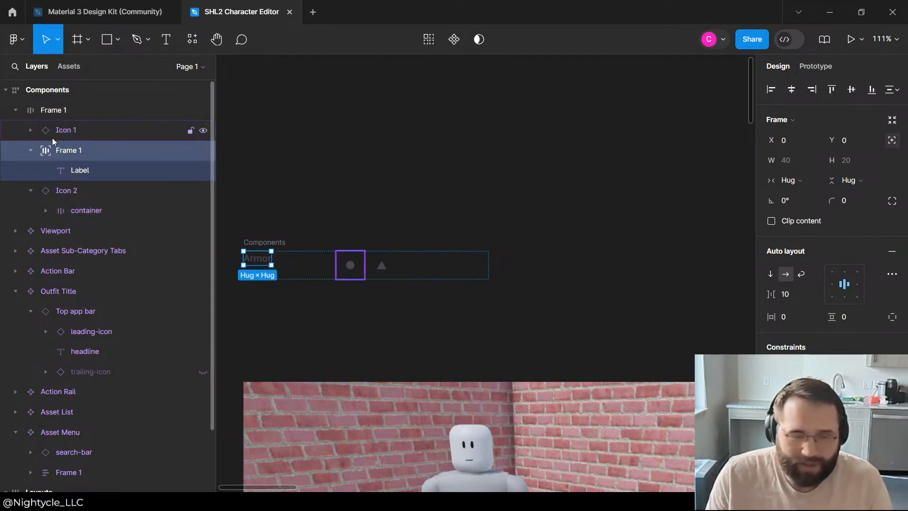
{"action": "left_click", "coordinate": [30, 152]}
{"action": "left_click", "coordinate": [71, 131]}
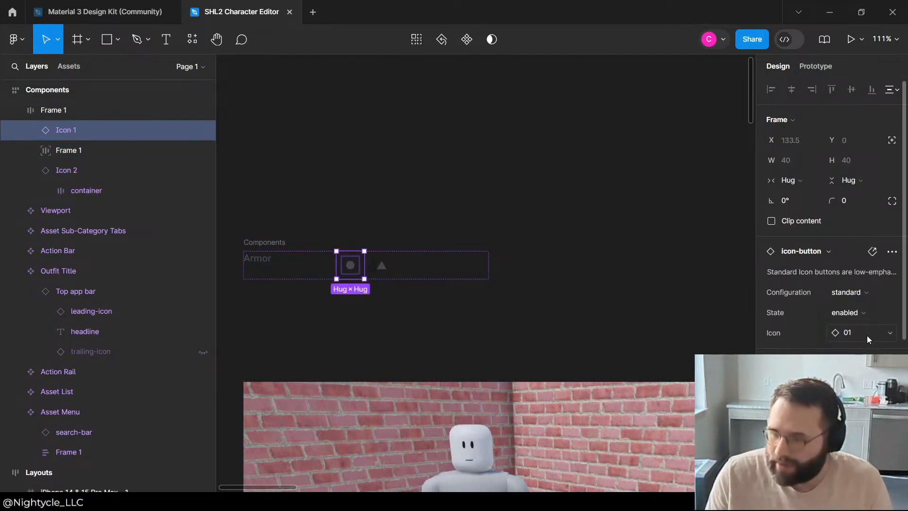
{"action": "scroll", "coordinate": [871, 340], "scroll_direction": "down", "scroll_amount": 2}
{"action": "left_click", "coordinate": [132, 110]}
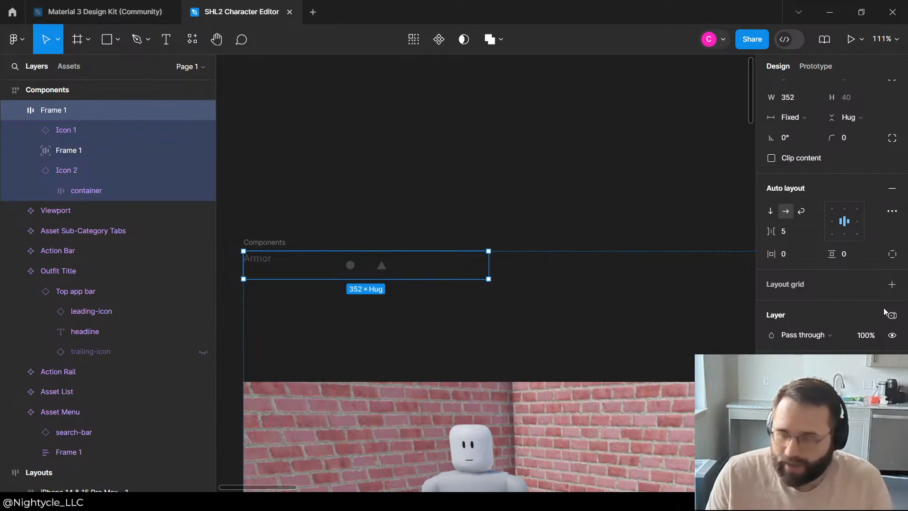
{"action": "scroll", "coordinate": [870, 309], "scroll_direction": "down", "scroll_amount": 2}
{"action": "scroll", "coordinate": [833, 246], "scroll_direction": "down", "scroll_amount": 1}
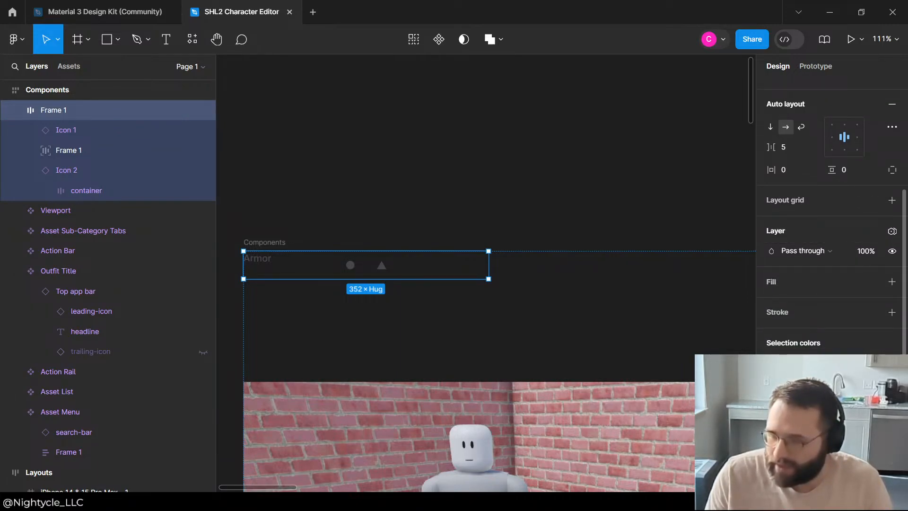
{"action": "scroll", "coordinate": [832, 213], "scroll_direction": "up", "scroll_amount": 5}
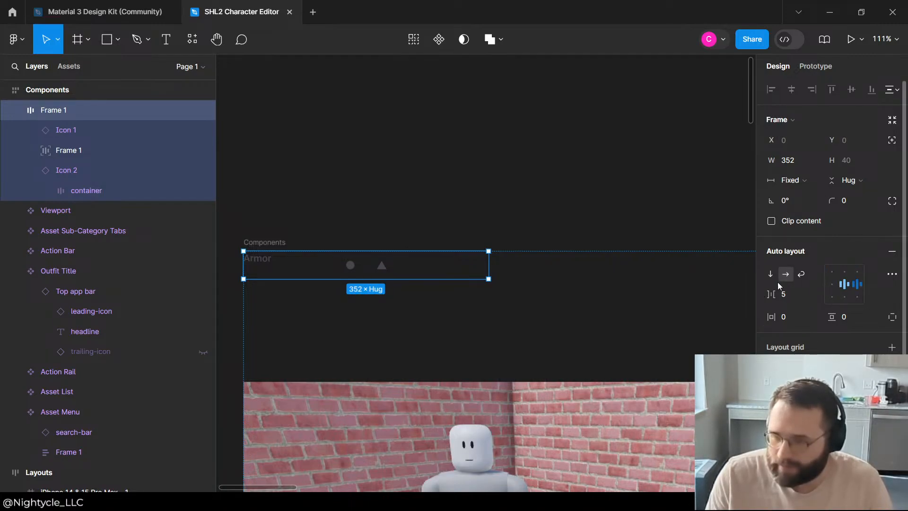
{"action": "left_click", "coordinate": [354, 264]}
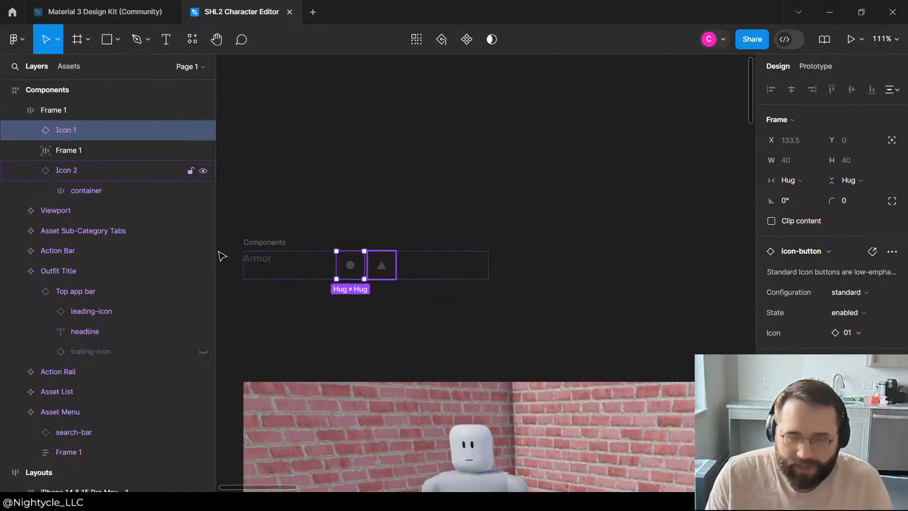
{"action": "left_click", "coordinate": [281, 274]}
{"action": "left_click", "coordinate": [268, 263]}
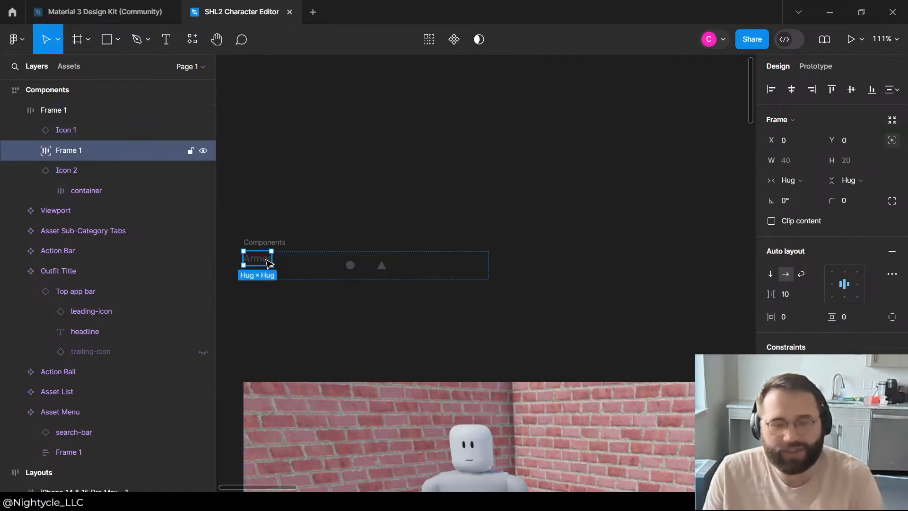
Step: Delete the nested frame holding the Armor label from the outer Frame 1 and switch to the Material 3 Design Kit file
{"action": "left_click", "coordinate": [315, 171]}
{"action": "left_click", "coordinate": [104, 11]}
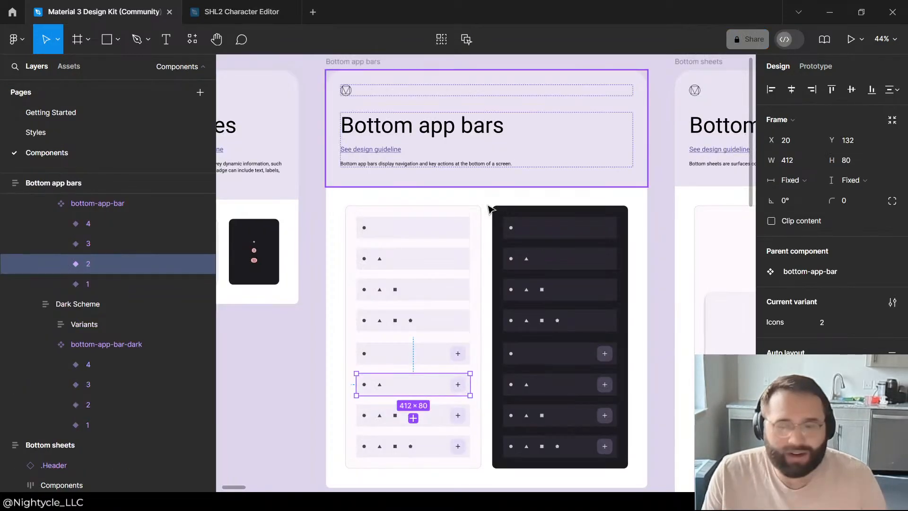
Step: Survey the kit's component sections from Bottom app bars through Top app bars for an element that can serve as the bar's label
{"action": "scroll", "coordinate": [484, 211], "scroll_direction": "down", "scroll_amount": 10}
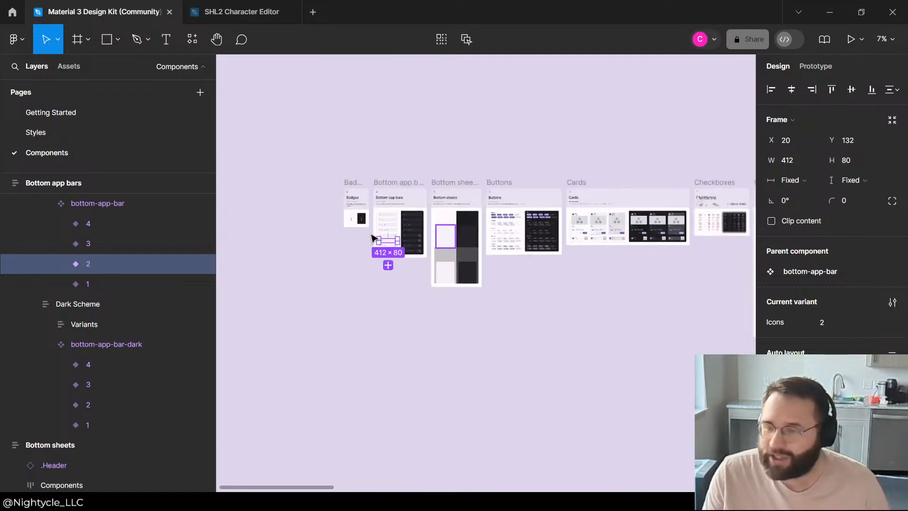
{"action": "scroll", "coordinate": [438, 227], "scroll_direction": "up", "scroll_amount": 3}
{"action": "scroll", "coordinate": [438, 237], "scroll_direction": "down", "scroll_amount": 5}
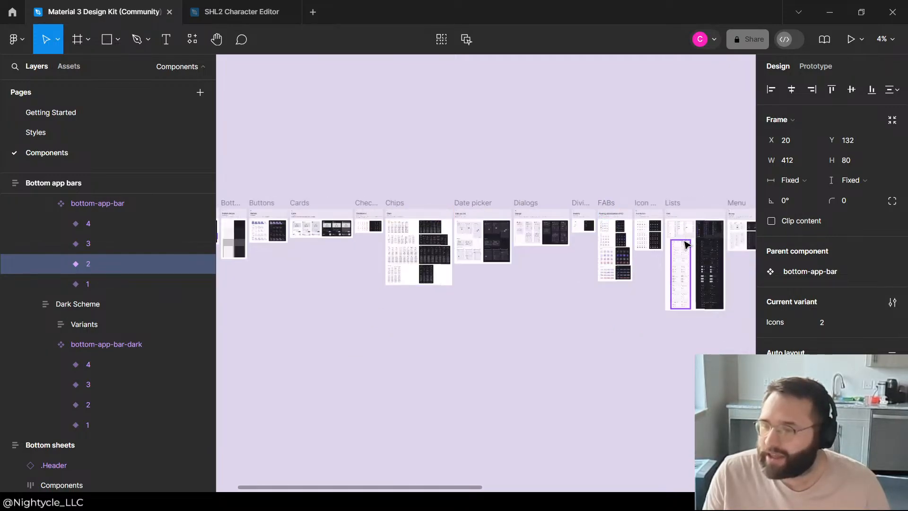
{"action": "scroll", "coordinate": [715, 232], "scroll_direction": "up", "scroll_amount": 5}
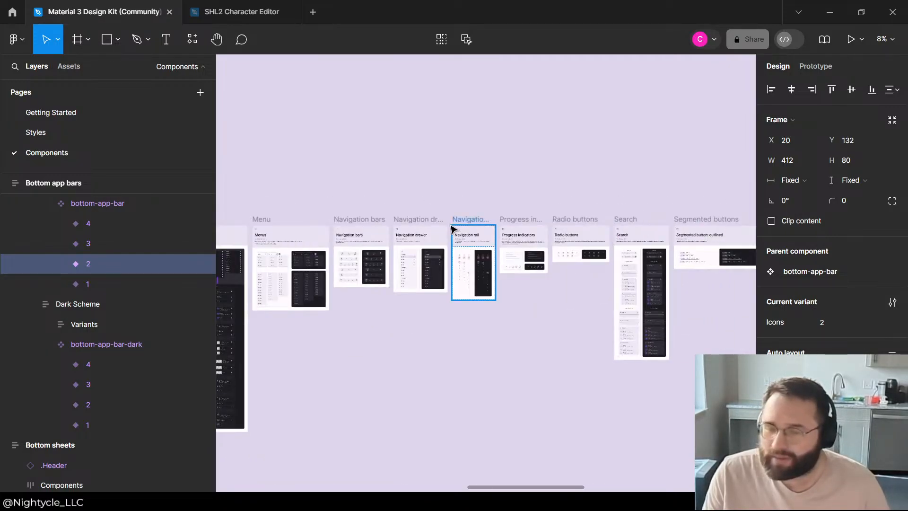
{"action": "scroll", "coordinate": [485, 221], "scroll_direction": "down", "scroll_amount": 4}
{"action": "scroll", "coordinate": [727, 239], "scroll_direction": "up", "scroll_amount": 3}
{"action": "scroll", "coordinate": [459, 220], "scroll_direction": "down", "scroll_amount": 4}
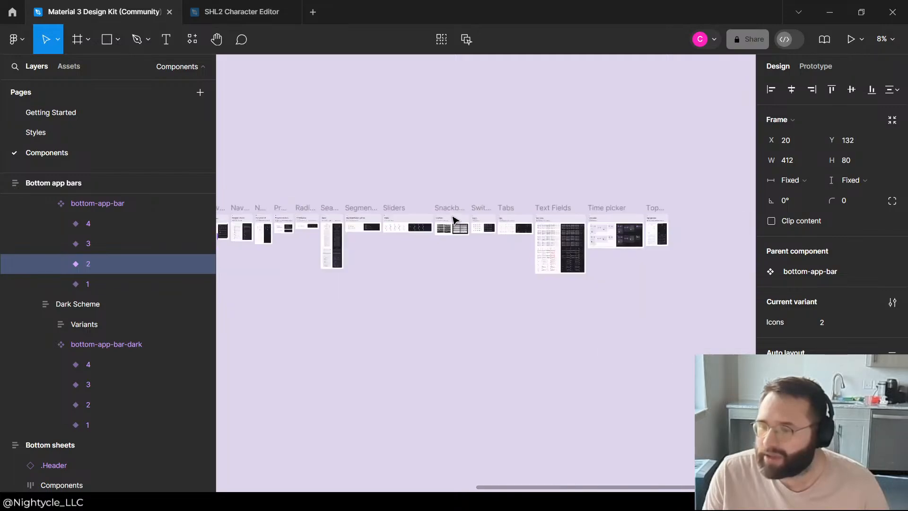
{"action": "scroll", "coordinate": [651, 227], "scroll_direction": "up", "scroll_amount": 4}
{"action": "scroll", "coordinate": [688, 268], "scroll_direction": "down", "scroll_amount": 4}
{"action": "scroll", "coordinate": [415, 298], "scroll_direction": "up", "scroll_amount": 5}
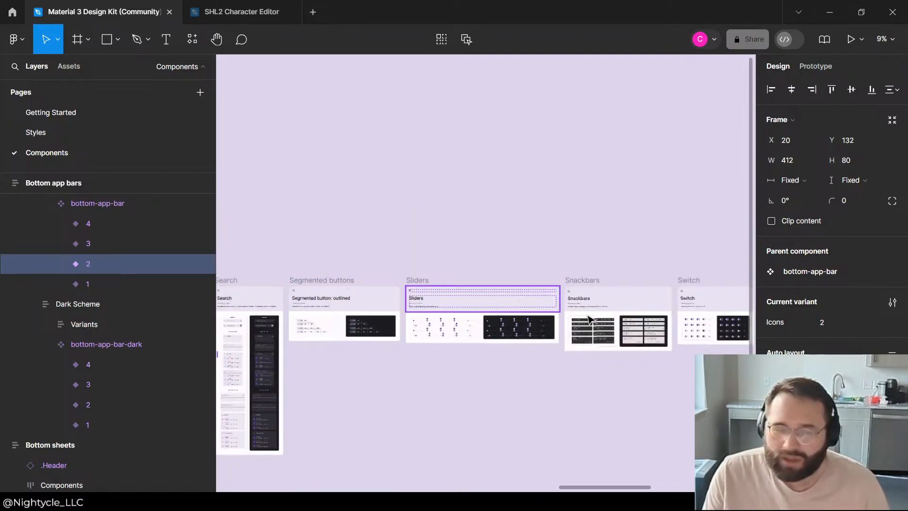
{"action": "scroll", "coordinate": [293, 294], "scroll_direction": "up", "scroll_amount": 4}
{"action": "scroll", "coordinate": [381, 318], "scroll_direction": "down", "scroll_amount": 5}
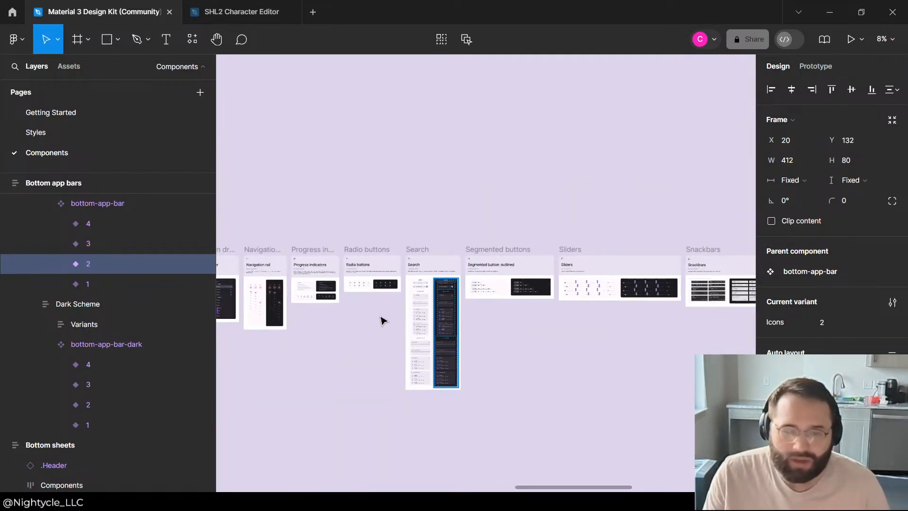
{"action": "scroll", "coordinate": [285, 333], "scroll_direction": "up", "scroll_amount": 6}
{"action": "scroll", "coordinate": [497, 268], "scroll_direction": "down", "scroll_amount": 6}
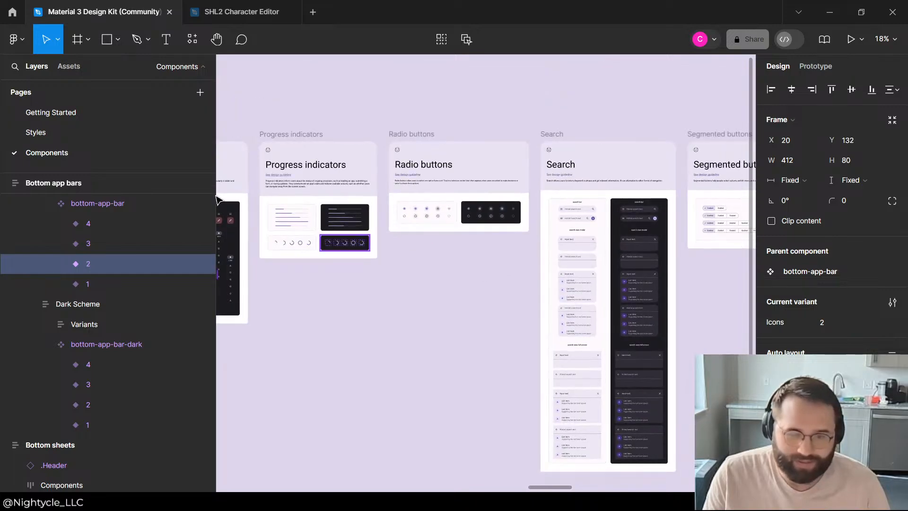
Step: Examine the Navigation drawer, Menus, Lists, Icon button, FAB, Dialogs and Date picker sections for a suitable label component
{"action": "scroll", "coordinate": [610, 193], "scroll_direction": "up", "scroll_amount": 3}
{"action": "scroll", "coordinate": [251, 201], "scroll_direction": "up", "scroll_amount": 4}
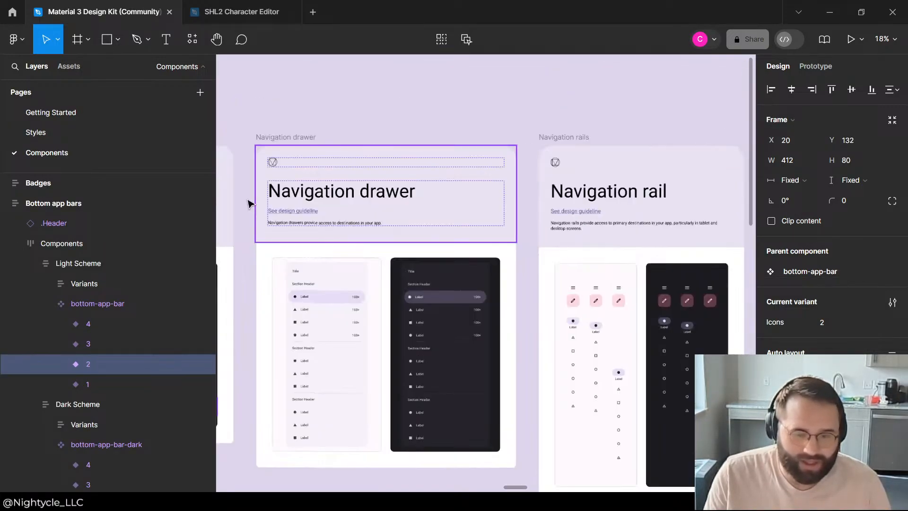
{"action": "scroll", "coordinate": [336, 203], "scroll_direction": "down", "scroll_amount": 4}
{"action": "scroll", "coordinate": [561, 237], "scroll_direction": "up", "scroll_amount": 5}
{"action": "scroll", "coordinate": [313, 259], "scroll_direction": "down", "scroll_amount": 2}
{"action": "scroll", "coordinate": [313, 259], "scroll_direction": "up", "scroll_amount": 3}
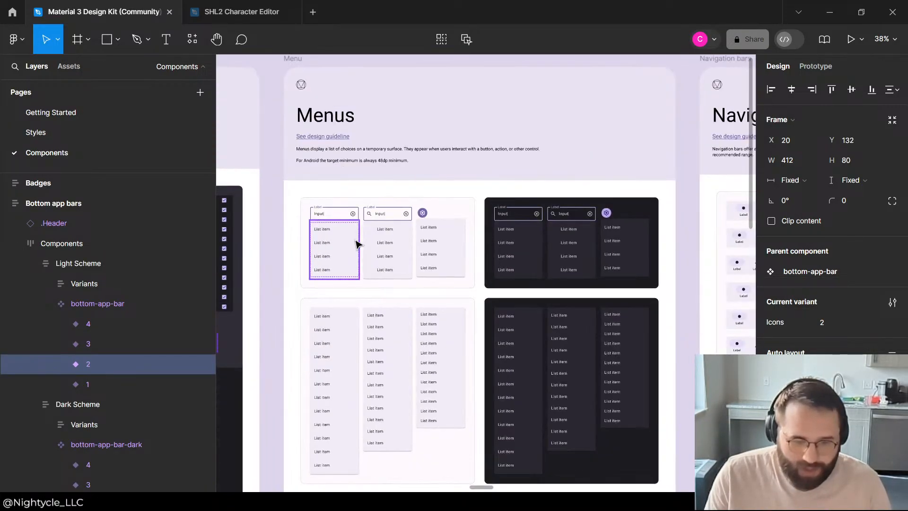
{"action": "scroll", "coordinate": [426, 251], "scroll_direction": "down", "scroll_amount": 4}
{"action": "scroll", "coordinate": [328, 279], "scroll_direction": "up", "scroll_amount": 5}
{"action": "scroll", "coordinate": [356, 276], "scroll_direction": "down", "scroll_amount": 6}
{"action": "scroll", "coordinate": [357, 172], "scroll_direction": "down", "scroll_amount": 4}
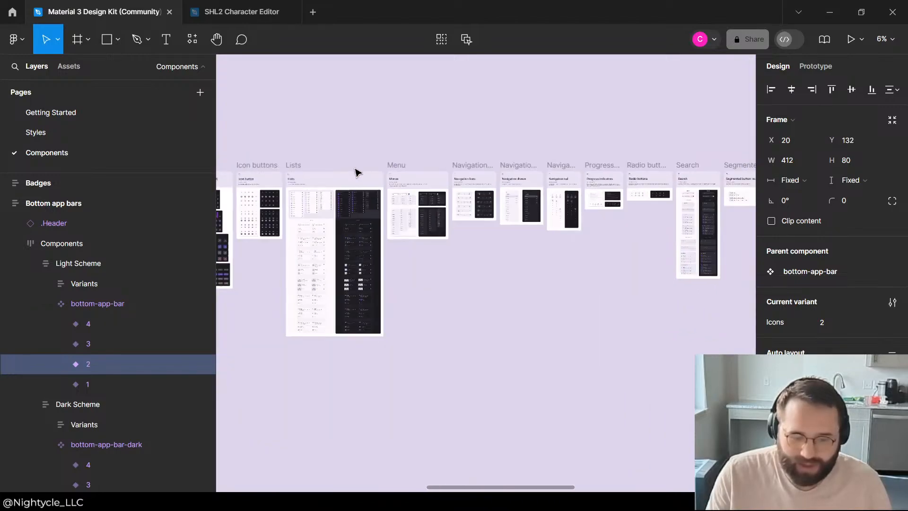
{"action": "scroll", "coordinate": [280, 251], "scroll_direction": "up", "scroll_amount": 2}
{"action": "scroll", "coordinate": [653, 330], "scroll_direction": "up", "scroll_amount": 5}
{"action": "scroll", "coordinate": [331, 201], "scroll_direction": "down", "scroll_amount": 5}
{"action": "scroll", "coordinate": [331, 201], "scroll_direction": "up", "scroll_amount": 5}
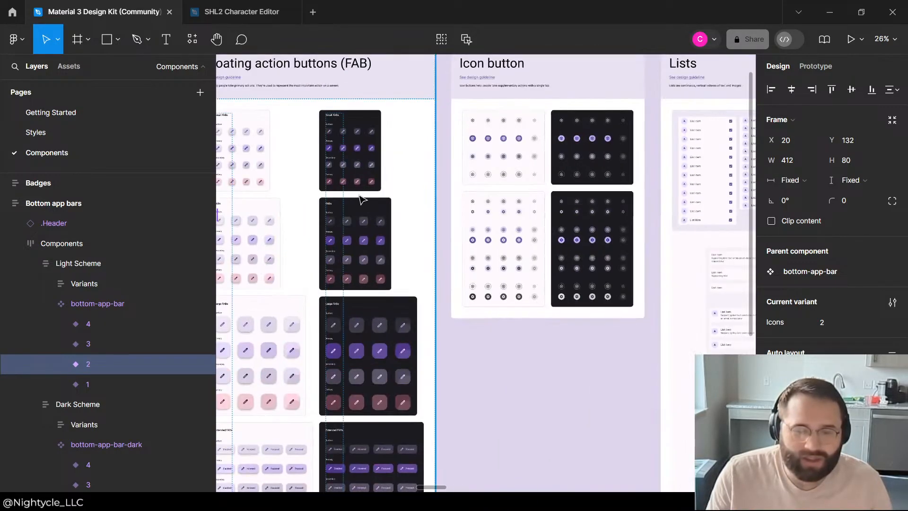
{"action": "scroll", "coordinate": [432, 209], "scroll_direction": "down", "scroll_amount": 3}
{"action": "scroll", "coordinate": [378, 187], "scroll_direction": "up", "scroll_amount": 3}
{"action": "scroll", "coordinate": [379, 187], "scroll_direction": "down", "scroll_amount": 5}
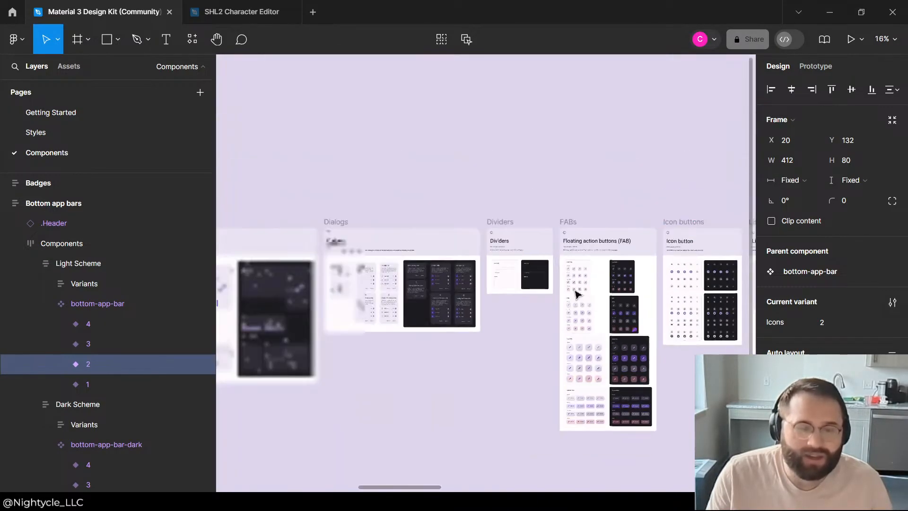
{"action": "scroll", "coordinate": [575, 295], "scroll_direction": "up", "scroll_amount": 5}
{"action": "scroll", "coordinate": [434, 288], "scroll_direction": "down", "scroll_amount": 3}
{"action": "scroll", "coordinate": [595, 231], "scroll_direction": "down", "scroll_amount": 1}
{"action": "scroll", "coordinate": [300, 365], "scroll_direction": "up", "scroll_amount": 5}
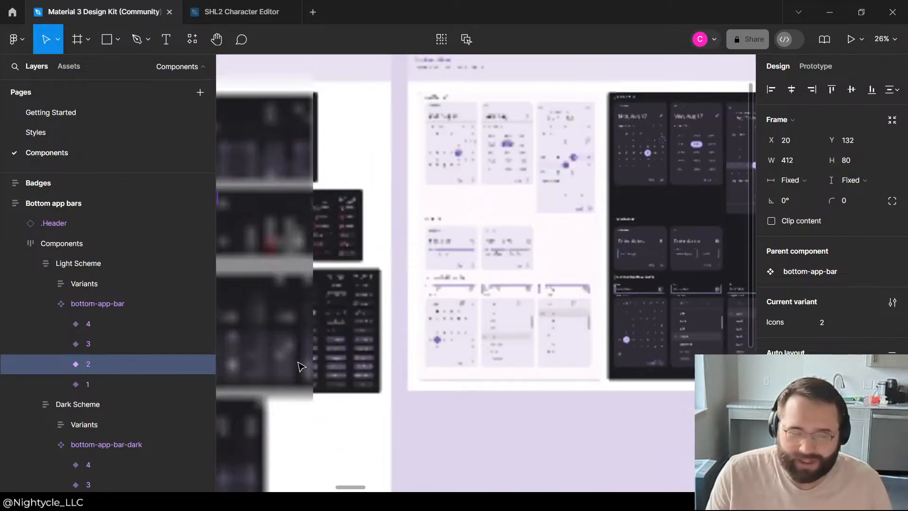
Step: Examine the input, assist, filter and suggestion variants in the Chips section
{"action": "scroll", "coordinate": [542, 207], "scroll_direction": "down", "scroll_amount": 3}
{"action": "scroll", "coordinate": [367, 234], "scroll_direction": "up", "scroll_amount": 3}
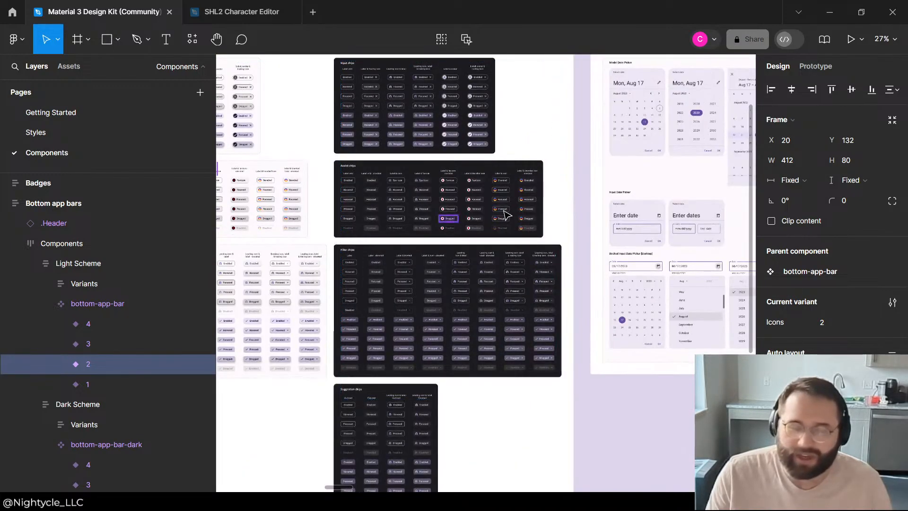
{"action": "scroll", "coordinate": [409, 221], "scroll_direction": "down", "scroll_amount": 3}
{"action": "scroll", "coordinate": [332, 170], "scroll_direction": "up", "scroll_amount": 7}
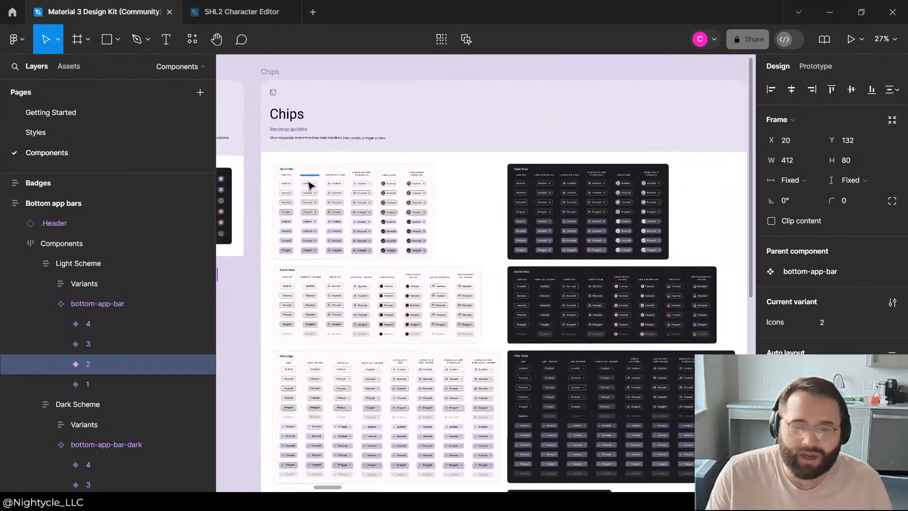
{"action": "scroll", "coordinate": [331, 163], "scroll_direction": "down", "scroll_amount": 5}
{"action": "scroll", "coordinate": [326, 173], "scroll_direction": "down", "scroll_amount": 6}
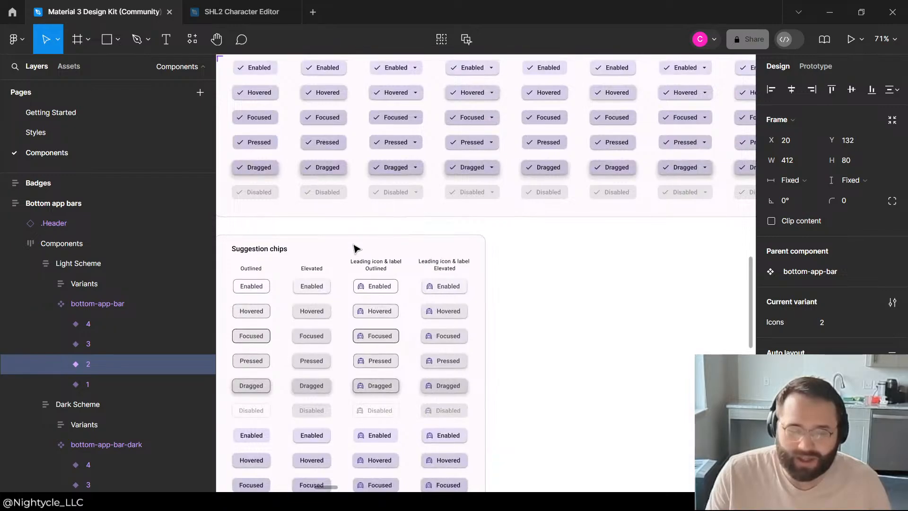
{"action": "scroll", "coordinate": [341, 267], "scroll_direction": "down", "scroll_amount": 3}
{"action": "scroll", "coordinate": [318, 286], "scroll_direction": "down", "scroll_amount": 5}
{"action": "scroll", "coordinate": [528, 200], "scroll_direction": "up", "scroll_amount": 3}
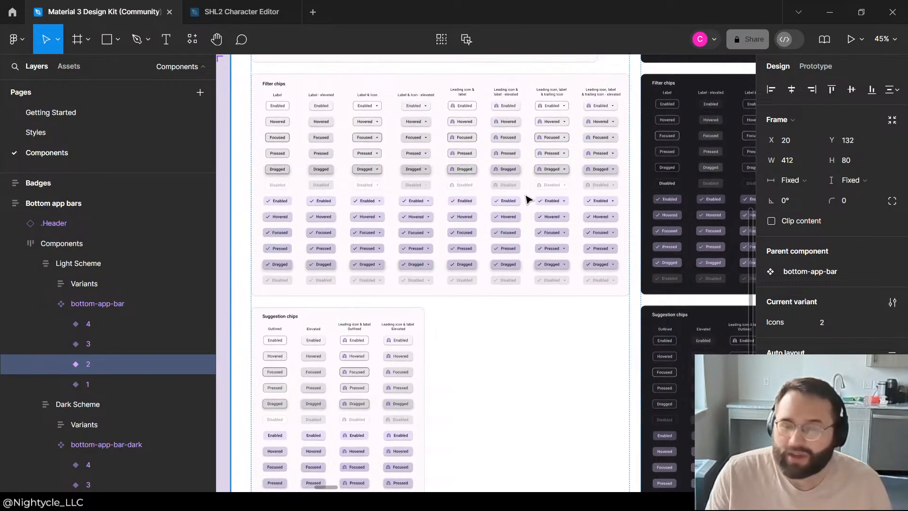
{"action": "scroll", "coordinate": [693, 187], "scroll_direction": "up", "scroll_amount": 3}
{"action": "scroll", "coordinate": [533, 288], "scroll_direction": "down", "scroll_amount": 1}
{"action": "scroll", "coordinate": [660, 291], "scroll_direction": "up", "scroll_amount": 2}
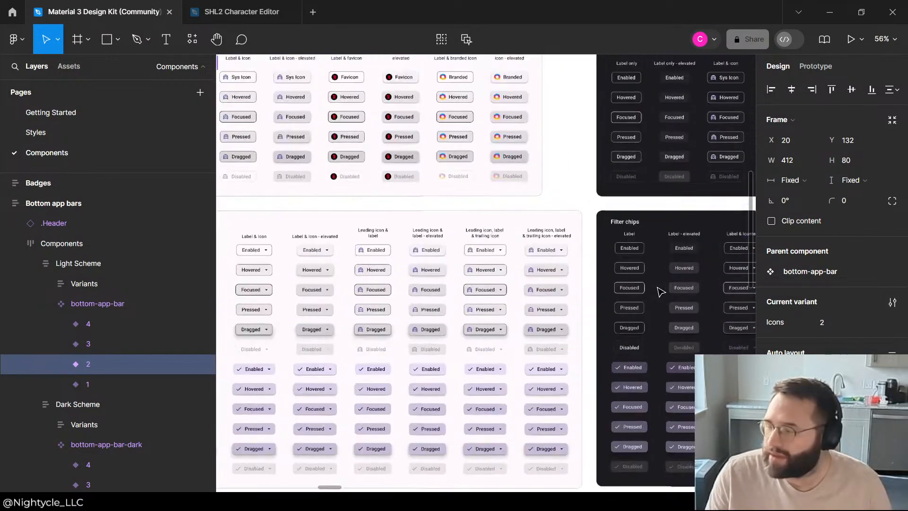
{"action": "scroll", "coordinate": [270, 216], "scroll_direction": "up", "scroll_amount": 5}
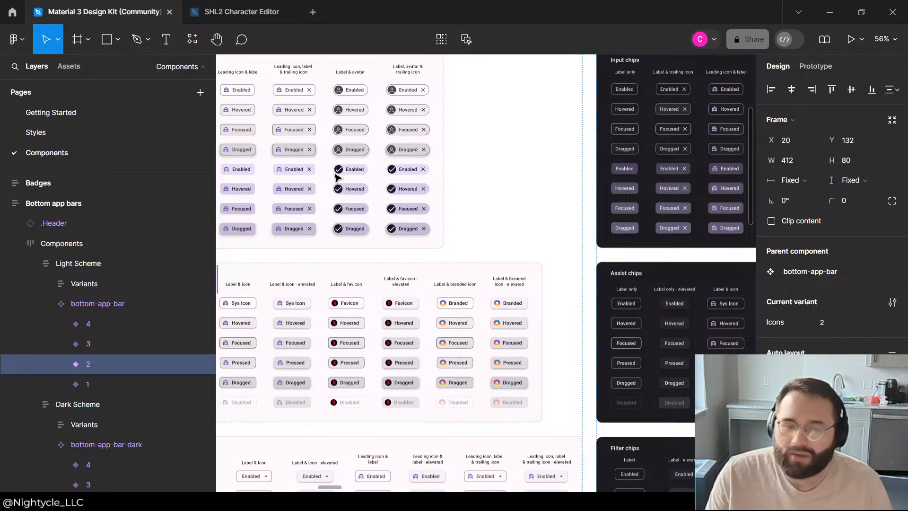
{"action": "scroll", "coordinate": [326, 222], "scroll_direction": "up", "scroll_amount": 3}
{"action": "scroll", "coordinate": [439, 290], "scroll_direction": "down", "scroll_amount": 5}
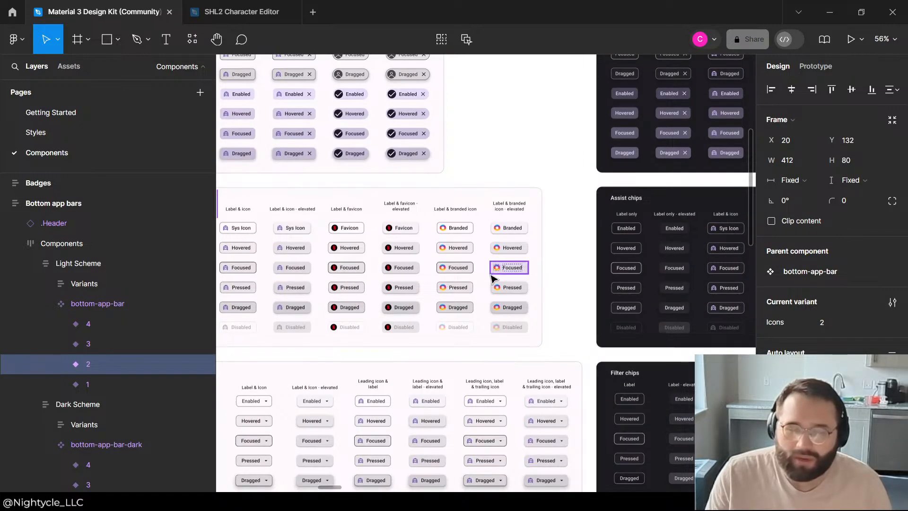
{"action": "scroll", "coordinate": [492, 278], "scroll_direction": "down", "scroll_amount": 5}
Step: Copy the enabled selected filter chip with a leading icon into the Components frame of the SHL2 Character Editor file
{"action": "left_click", "coordinate": [375, 297]}
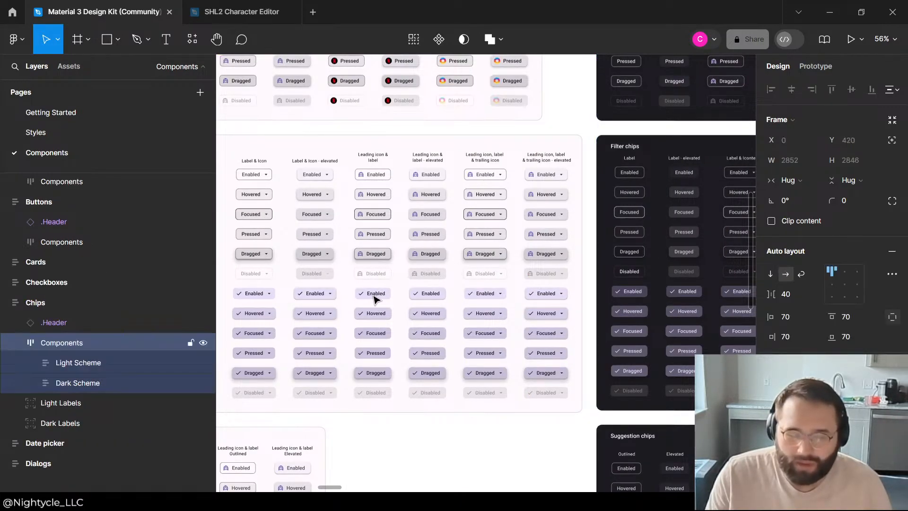
{"action": "double_click", "coordinate": [375, 296]}
{"action": "double_click", "coordinate": [375, 297]}
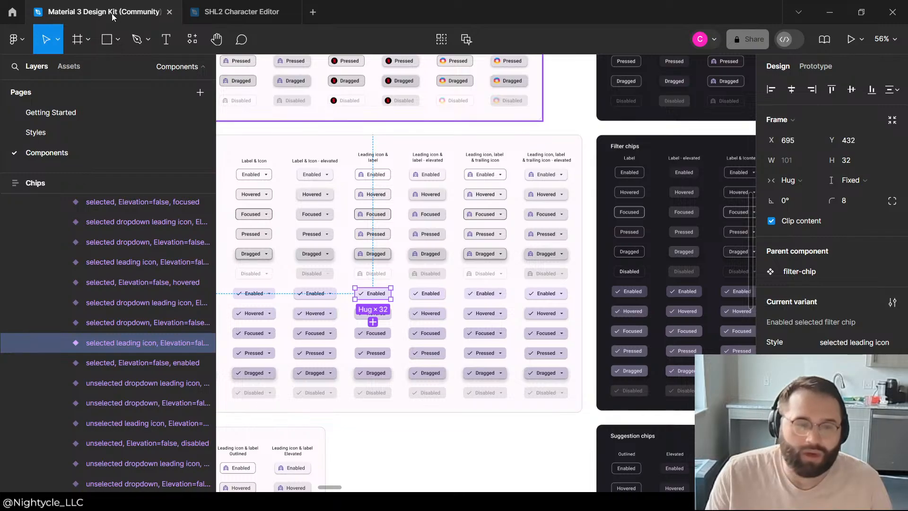
{"action": "mouse_move", "coordinate": [220, 21]}
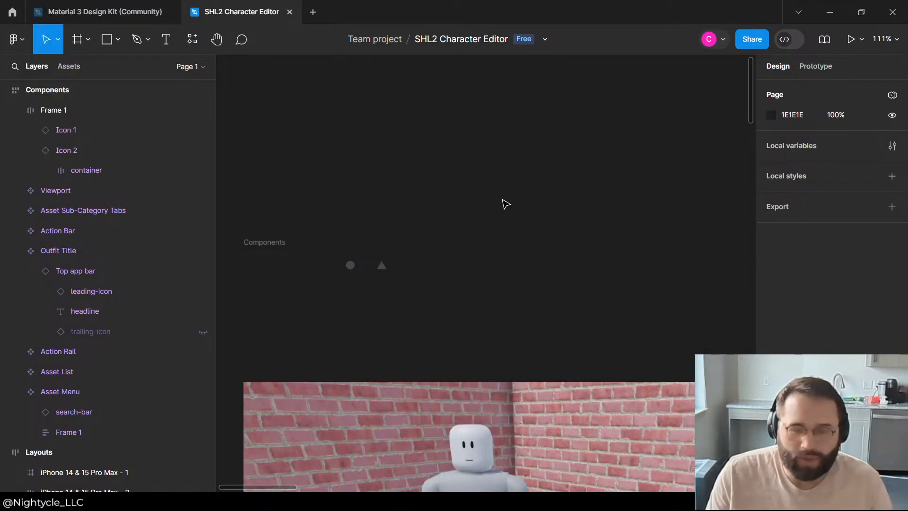
{"action": "key", "text": "ctrl+v"}
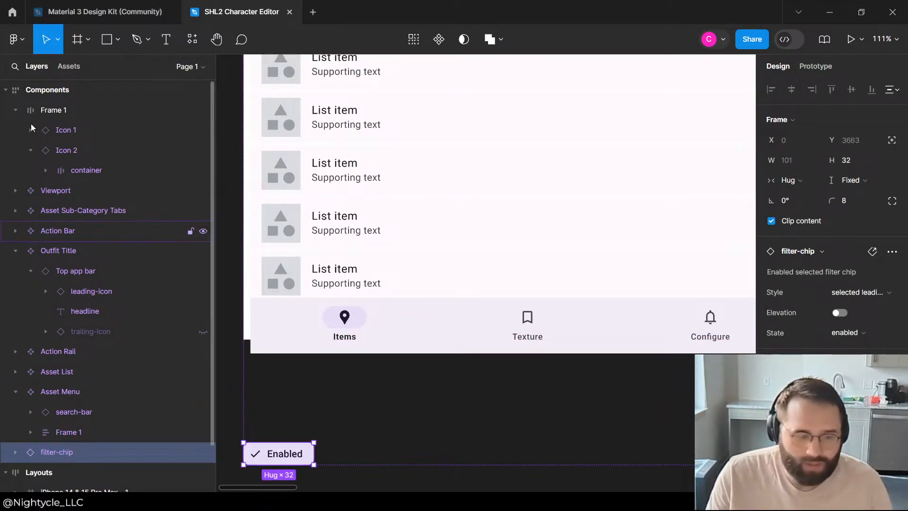
Step: Move the filter-chip layer into Frame 1 between Icon 1 and Icon 2
{"action": "left_click", "coordinate": [19, 251]}
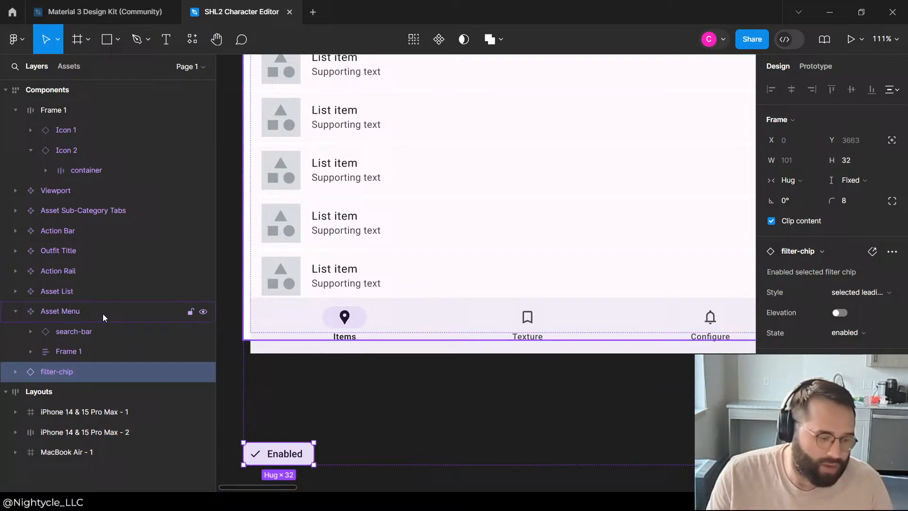
{"action": "left_click", "coordinate": [18, 311]}
{"action": "left_click_drag", "start_coordinate": [47, 334], "coordinate": [53, 120]}
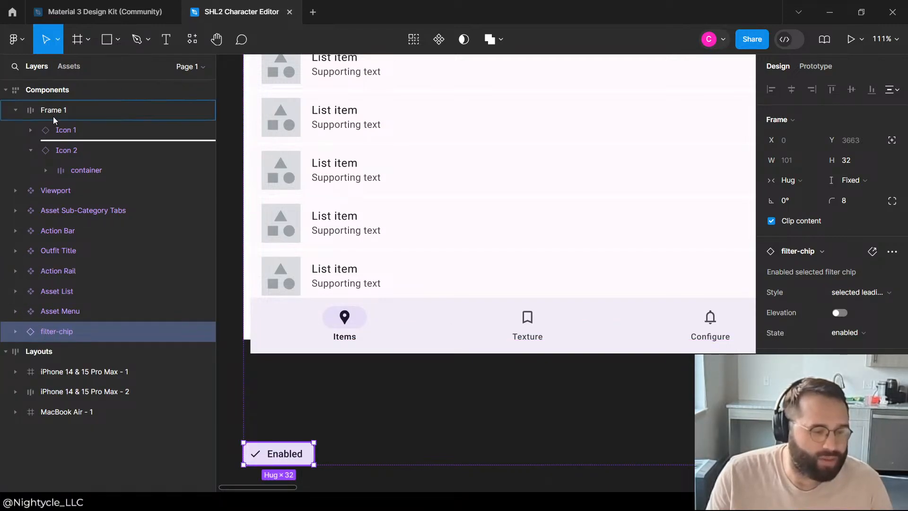
{"action": "left_click_drag", "start_coordinate": [97, 149], "coordinate": [98, 144]}
{"action": "left_click", "coordinate": [32, 169]}
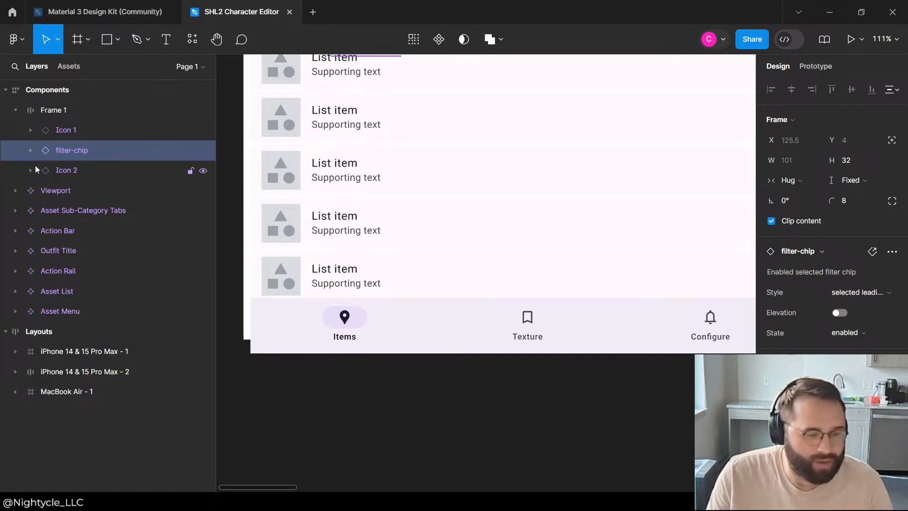
{"action": "left_click", "coordinate": [104, 127]}
Step: Set the Action Bar inside the Asset Menu to Fill container for its width and Hug contents for its height
{"action": "scroll", "coordinate": [498, 407], "scroll_direction": "down", "scroll_amount": 10}
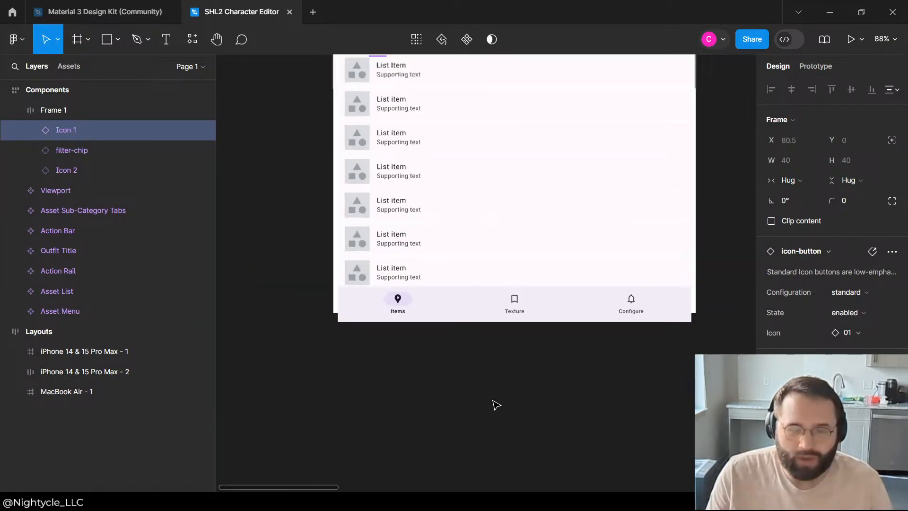
{"action": "left_click", "coordinate": [501, 347]}
{"action": "scroll", "coordinate": [457, 381], "scroll_direction": "up", "scroll_amount": 10}
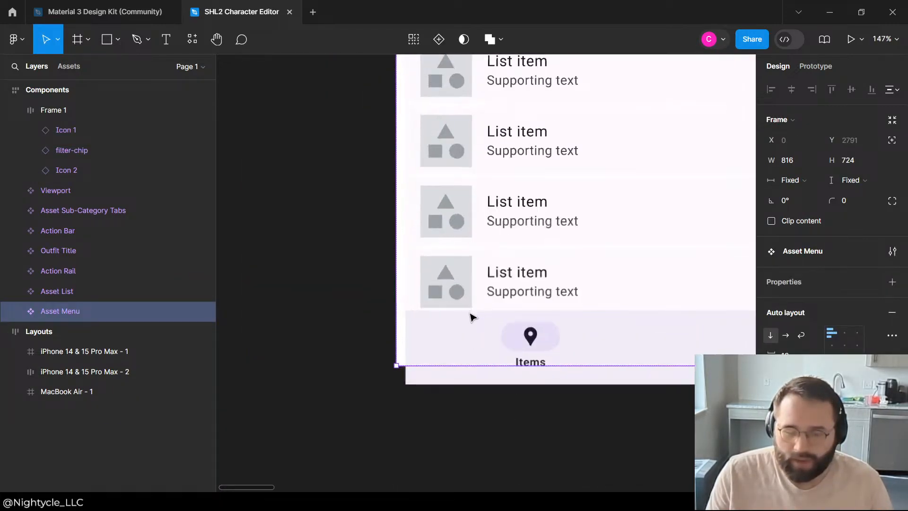
{"action": "left_click", "coordinate": [455, 379]}
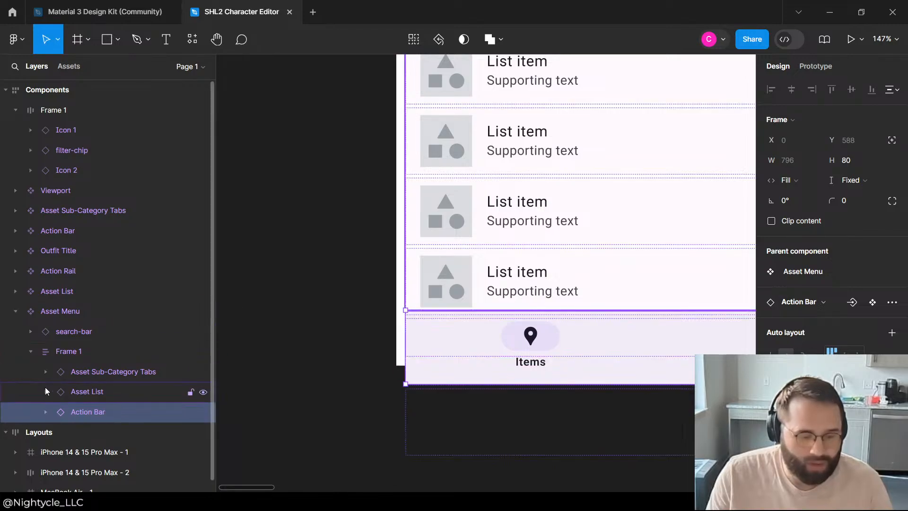
{"action": "left_click", "coordinate": [811, 182]}
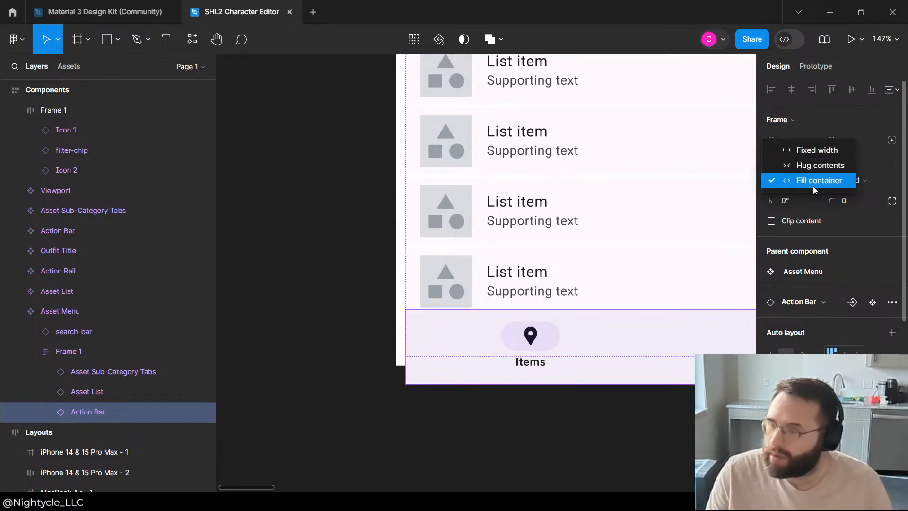
{"action": "left_click", "coordinate": [813, 186]}
{"action": "left_click", "coordinate": [866, 181]}
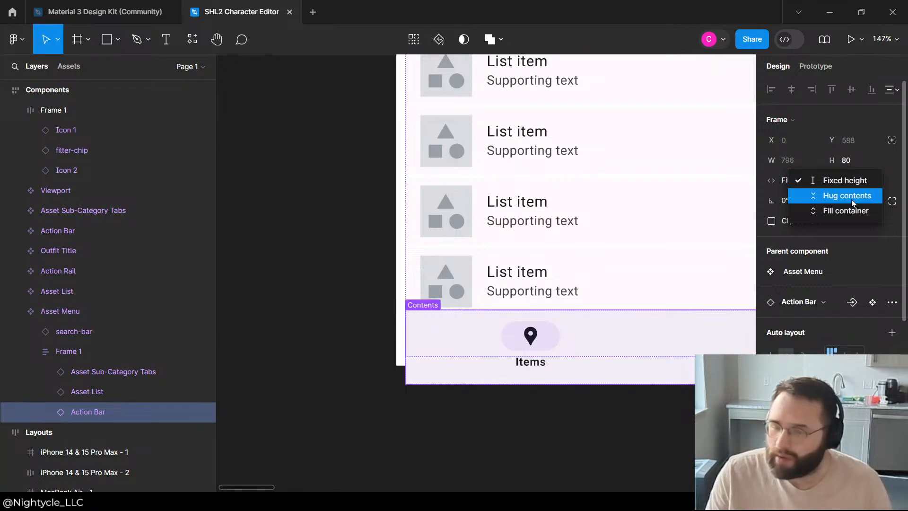
{"action": "left_click", "coordinate": [851, 200]}
Step: Check the sizing properties of the Asset List and the Asset Sub-Category Tabs inside the Asset Menu
{"action": "left_click", "coordinate": [91, 393]}
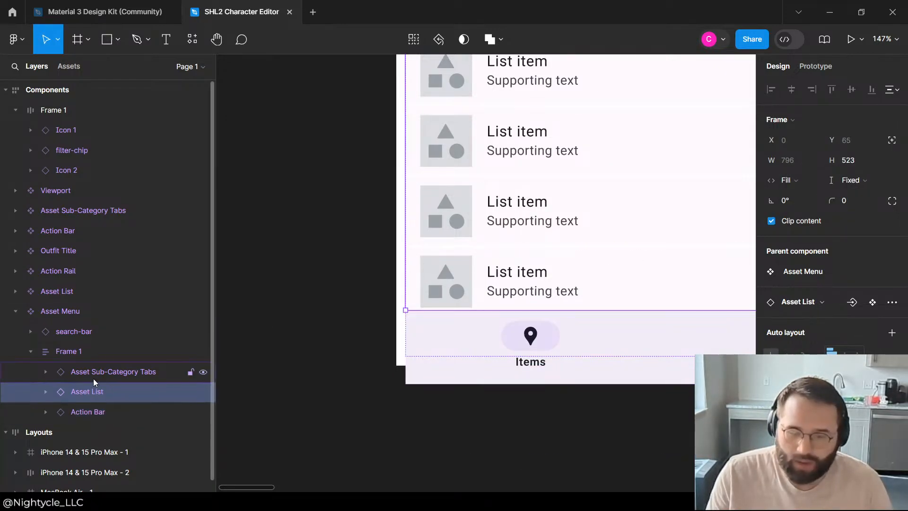
{"action": "left_click", "coordinate": [93, 375]}
{"action": "scroll", "coordinate": [379, 269], "scroll_direction": "down", "scroll_amount": 10}
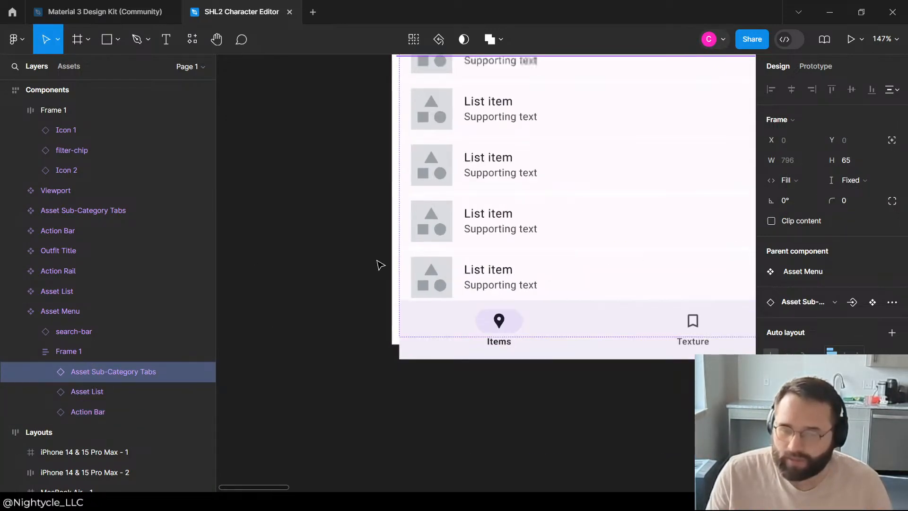
Step: Set Frame 1, which holds the tabs, list and Action Bar inside the Asset Menu, to Hug contents for width and height
{"action": "scroll", "coordinate": [379, 299], "scroll_direction": "up", "scroll_amount": 4}
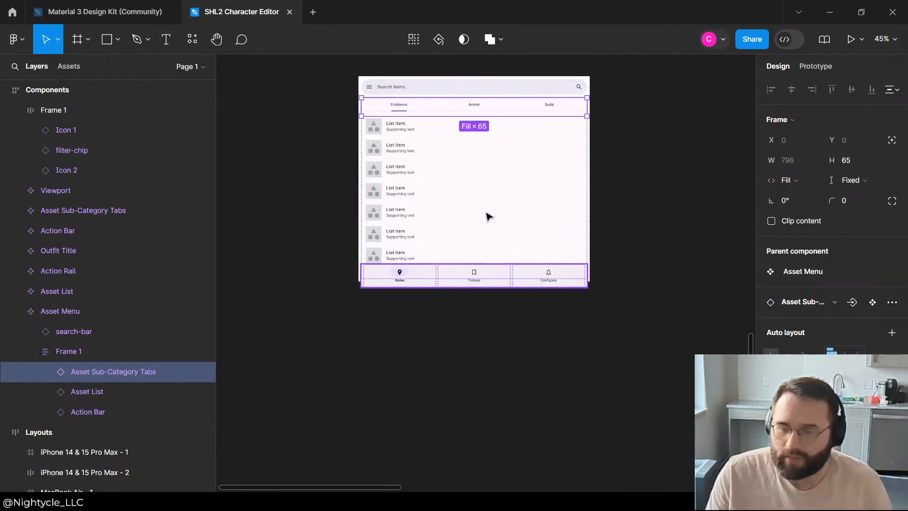
{"action": "left_click", "coordinate": [57, 351]}
{"action": "left_click", "coordinate": [793, 180]}
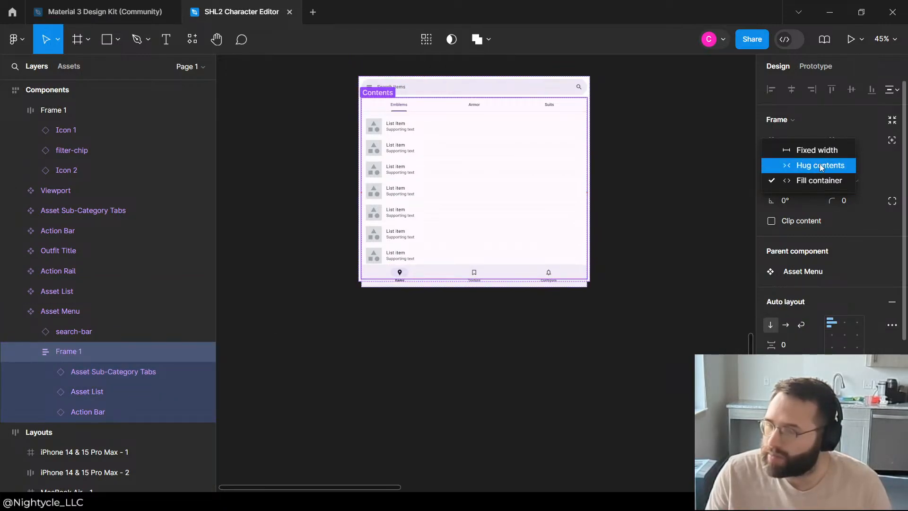
{"action": "left_click", "coordinate": [815, 164]}
{"action": "left_click", "coordinate": [833, 181]}
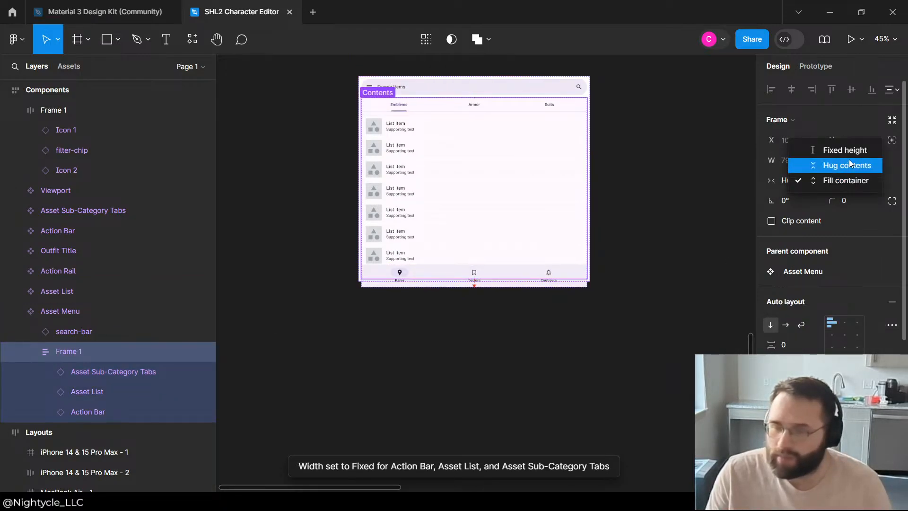
{"action": "left_click", "coordinate": [840, 163]}
Step: Set the Asset Menu's width to Hug contents and remove its padding
{"action": "left_click", "coordinate": [67, 332]}
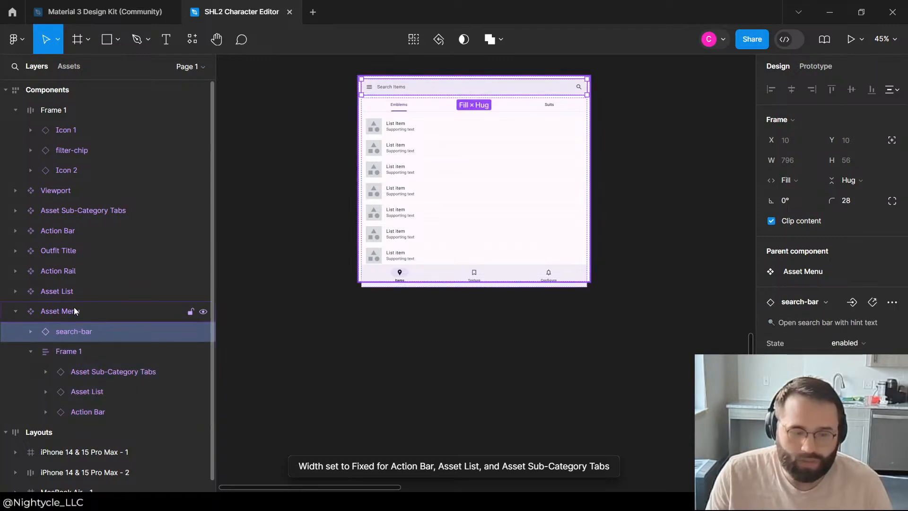
{"action": "left_click", "coordinate": [73, 310]}
{"action": "left_click", "coordinate": [66, 331]}
{"action": "left_click", "coordinate": [71, 311]}
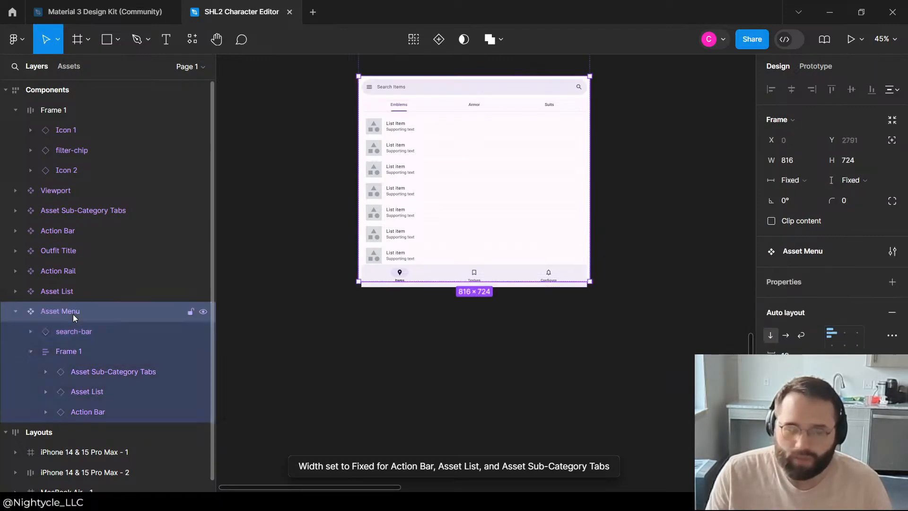
{"action": "left_click", "coordinate": [799, 181]}
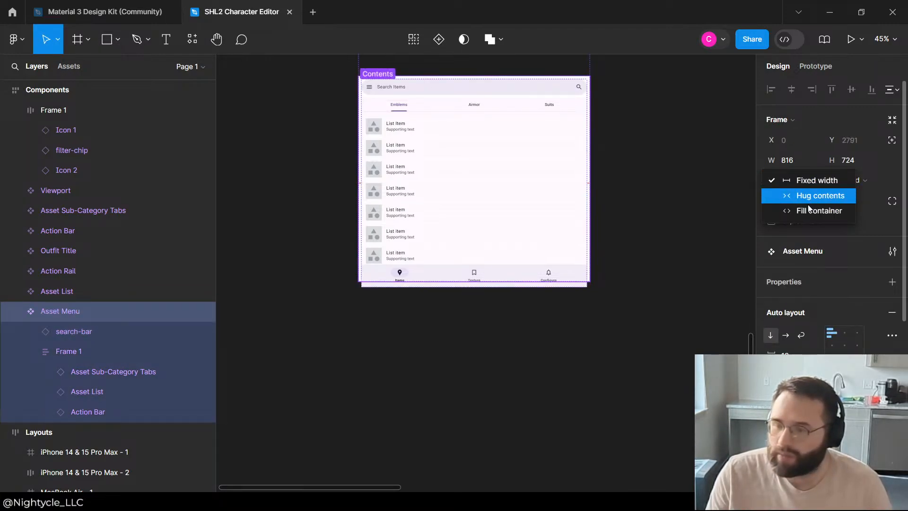
{"action": "left_click", "coordinate": [809, 197]}
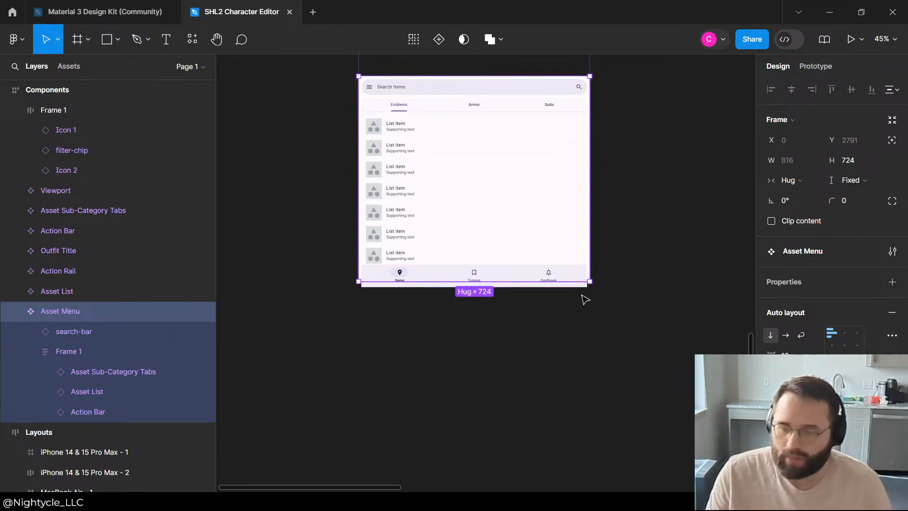
{"action": "left_click", "coordinate": [85, 337]}
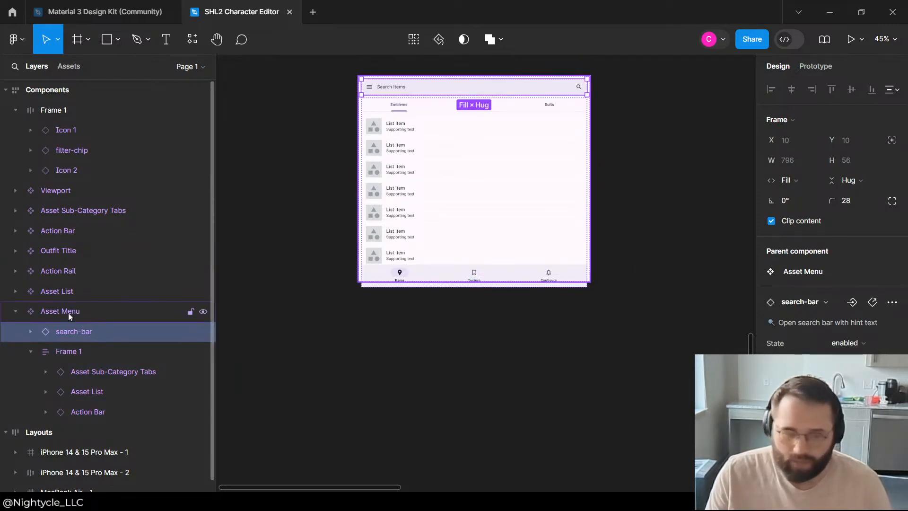
{"action": "left_click", "coordinate": [89, 311]}
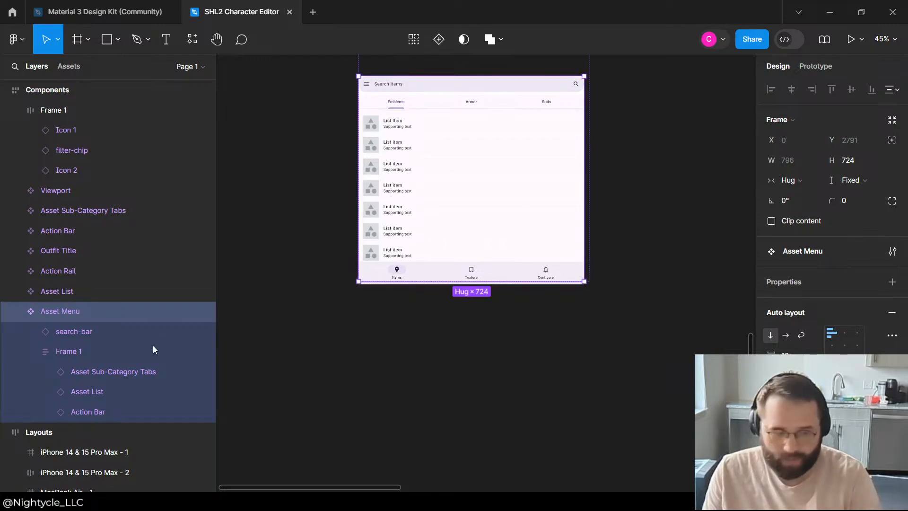
Step: Try adding horizontal and vertical padding directly to the search-bar inside the Asset Menu
{"action": "left_click", "coordinate": [101, 330]}
{"action": "scroll", "coordinate": [804, 288], "scroll_direction": "down", "scroll_amount": 5}
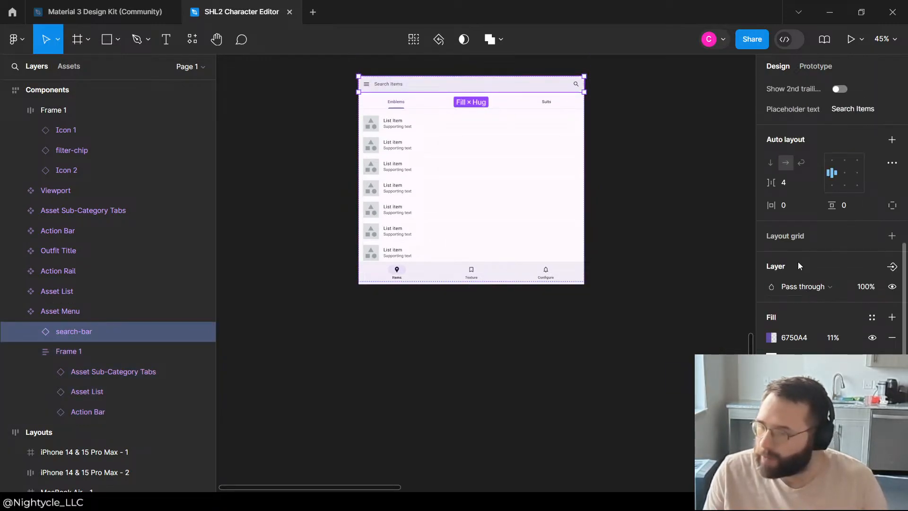
{"action": "scroll", "coordinate": [847, 229], "scroll_direction": "down", "scroll_amount": 2}
{"action": "scroll", "coordinate": [846, 229], "scroll_direction": "up", "scroll_amount": 6}
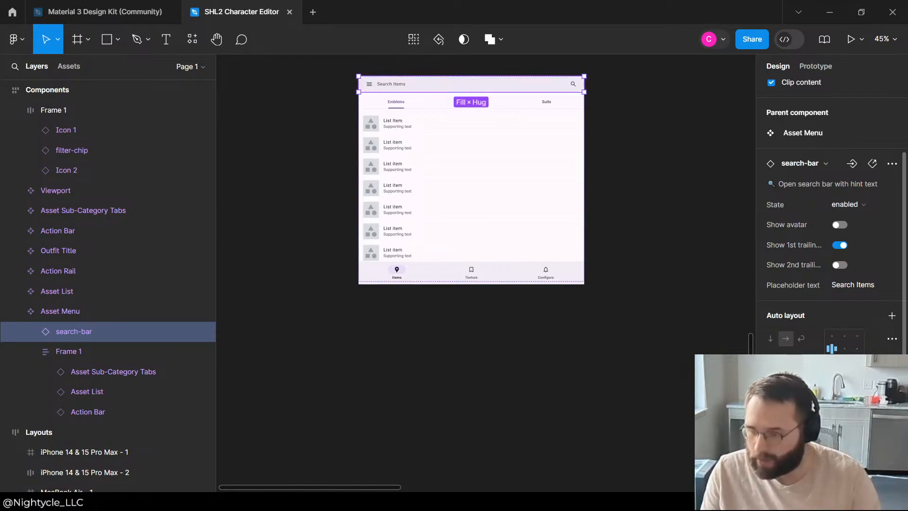
{"action": "left_click", "coordinate": [468, 324]}
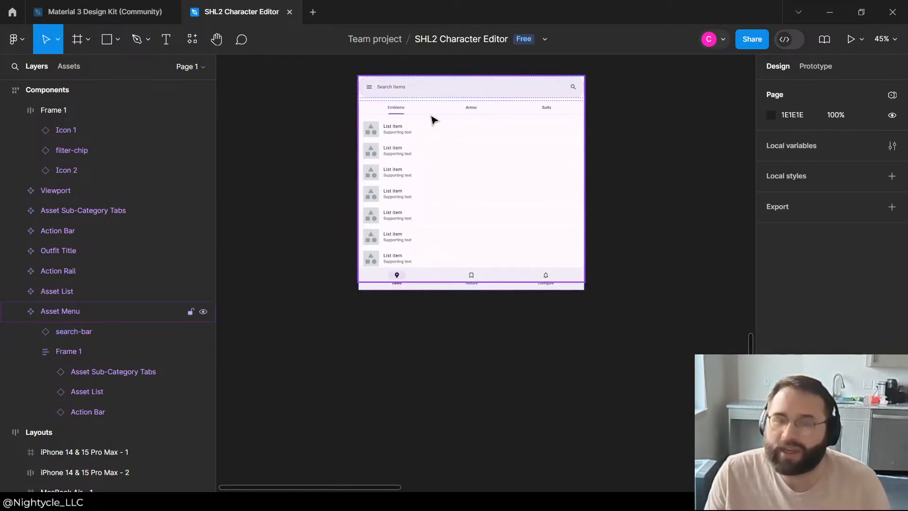
{"action": "scroll", "coordinate": [435, 90], "scroll_direction": "up", "scroll_amount": 5}
{"action": "left_click", "coordinate": [397, 116]}
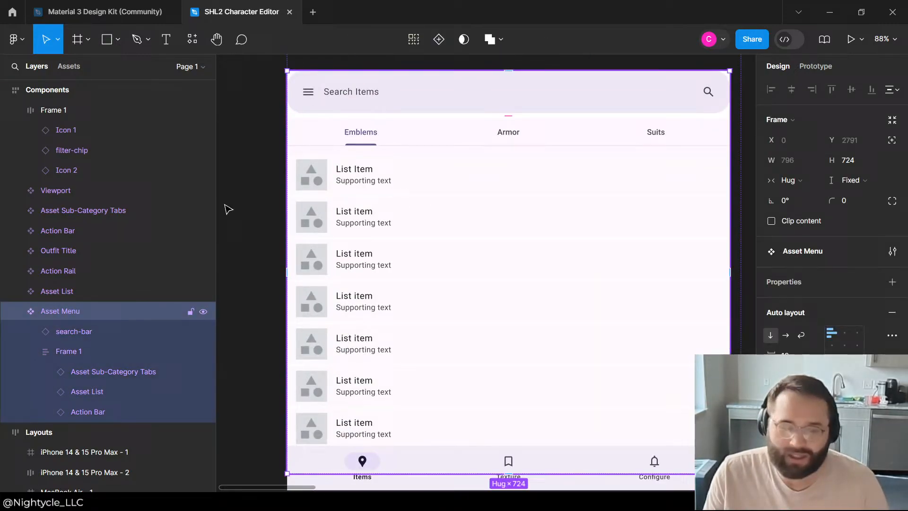
Step: Undo the padding changes on the search-bar
{"action": "left_click", "coordinate": [100, 334]}
{"action": "key", "text": "ctrl+z"}
{"action": "key", "text": "ctrl+z"}
{"action": "key", "text": "ctrl+z"}
{"action": "key", "text": "ctrl+z"}
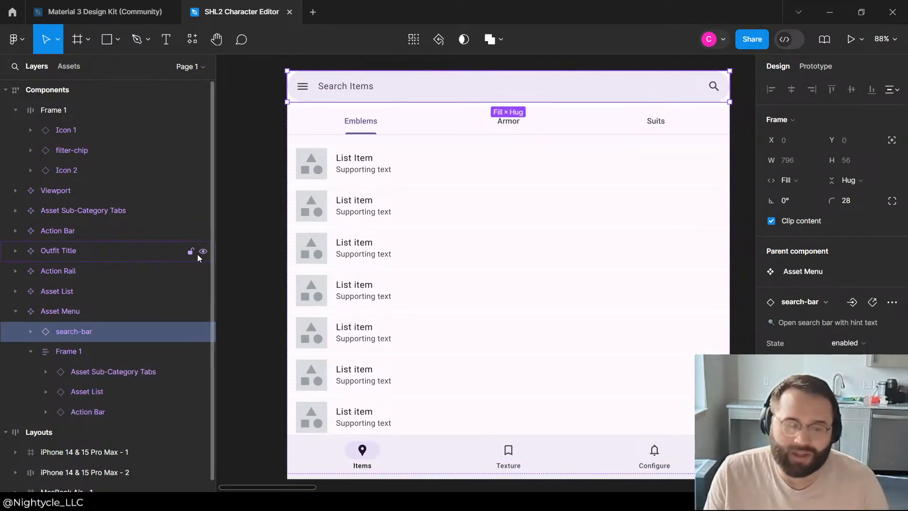
Step: Wrap the search-bar in its own auto layout frame with horizontal and vertical padding of 10
{"action": "key", "text": "ctrl+g"}
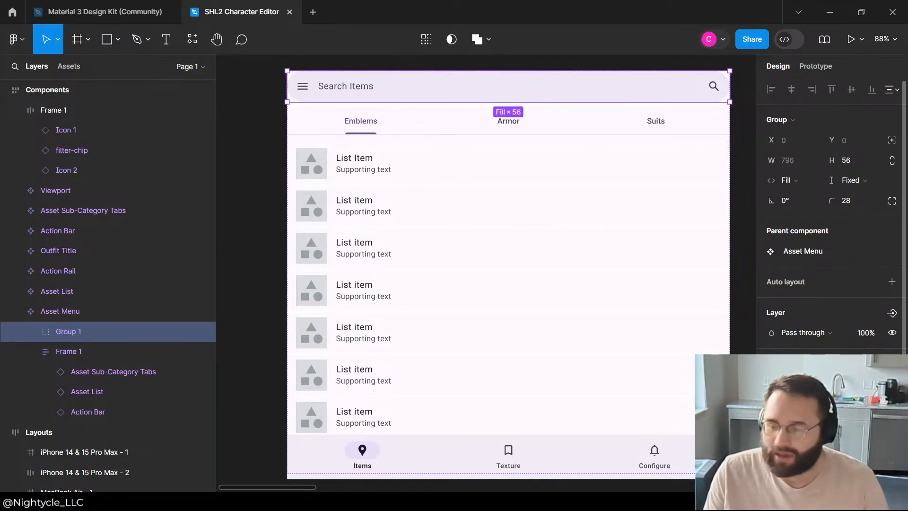
{"action": "left_click", "coordinate": [892, 283]}
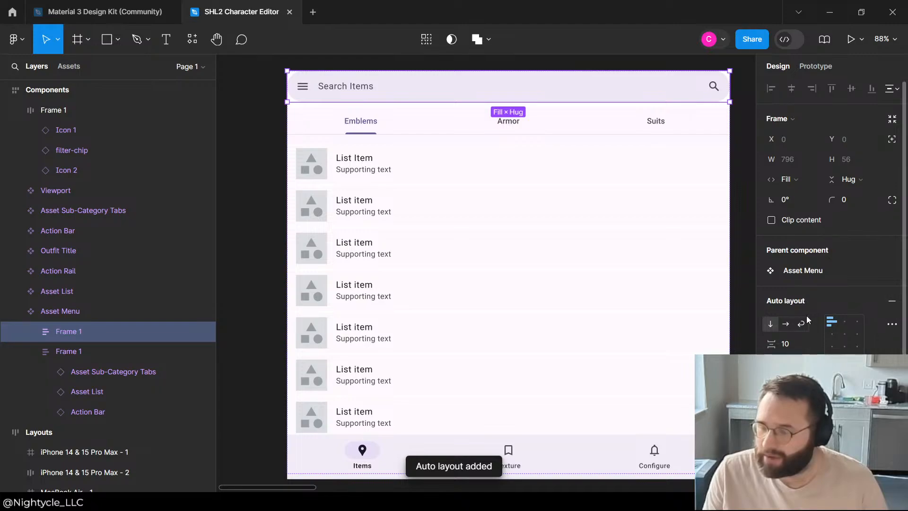
{"action": "scroll", "coordinate": [807, 316], "scroll_direction": "down", "scroll_amount": 3}
{"action": "left_click", "coordinate": [793, 240]}
{"action": "type", "text": "10"}
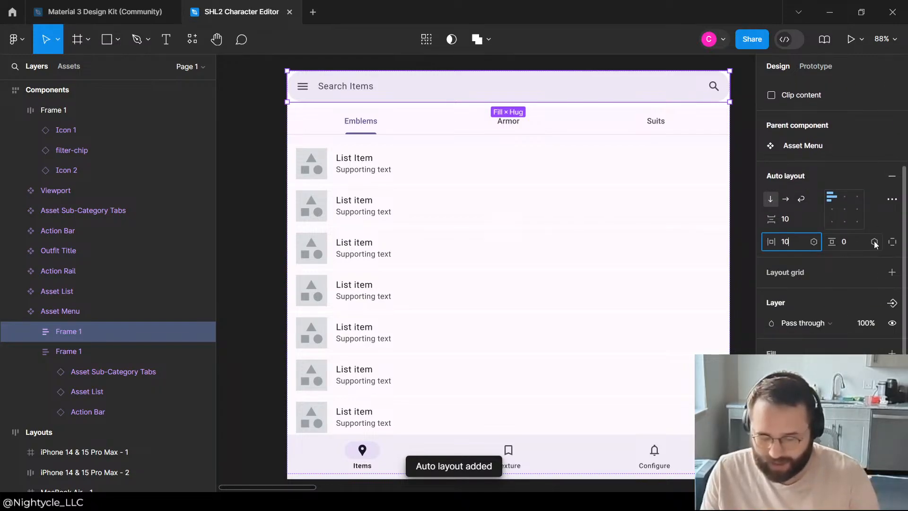
{"action": "left_click", "coordinate": [850, 246]}
{"action": "type", "text": "10"}
{"action": "key", "text": "Return"}
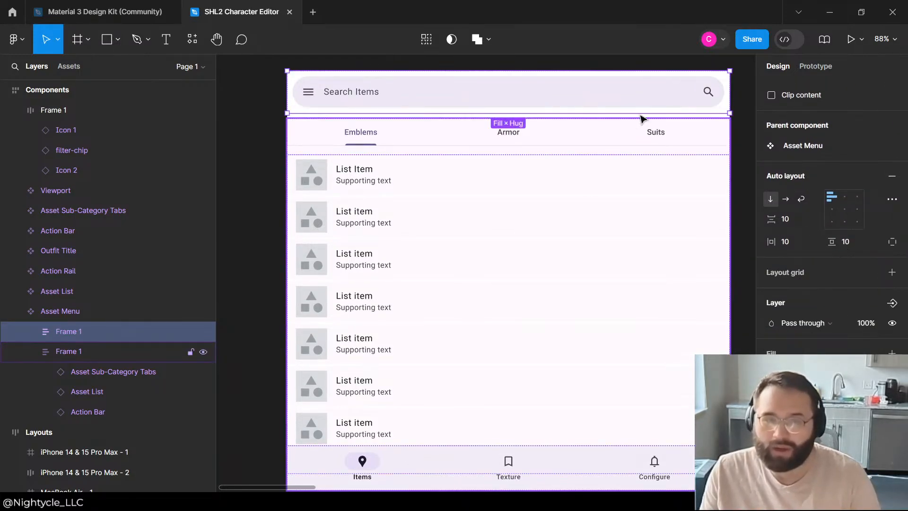
Step: Set the width of the frame around the search-bar to Hug contents and collapse the lower Frame 1 layer
{"action": "scroll", "coordinate": [797, 163], "scroll_direction": "up", "scroll_amount": 3}
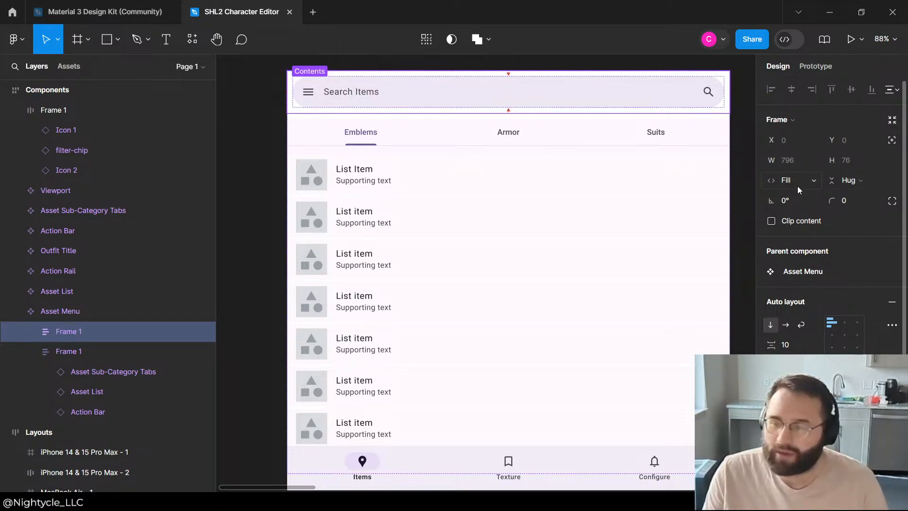
{"action": "left_click", "coordinate": [790, 181]}
{"action": "left_click", "coordinate": [808, 166]}
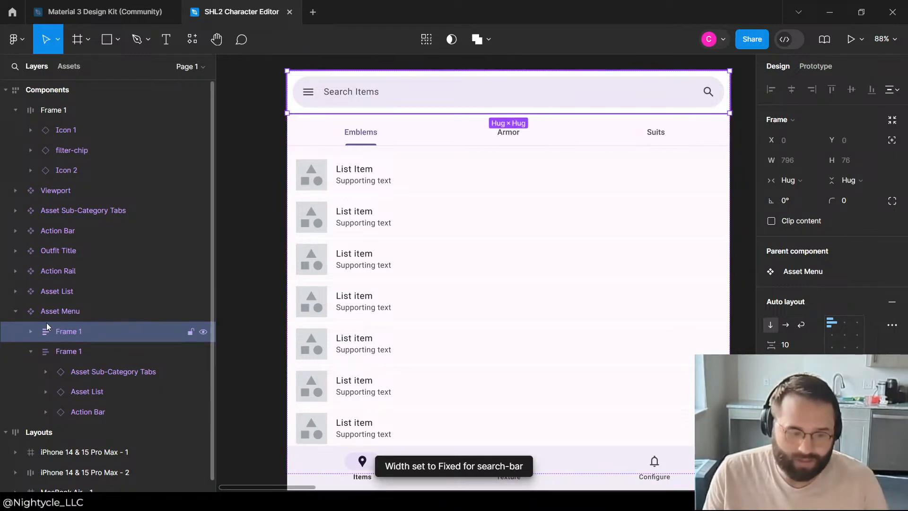
{"action": "left_click", "coordinate": [47, 352]}
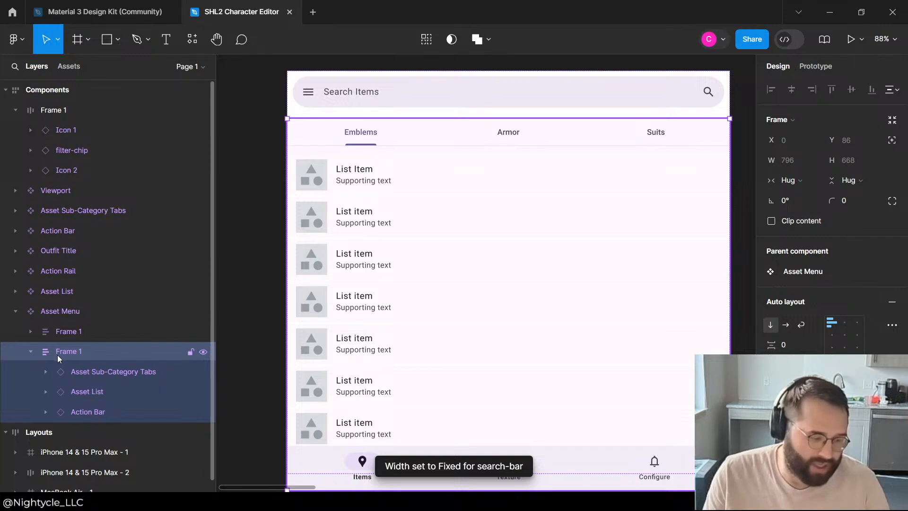
{"action": "left_click", "coordinate": [31, 351]}
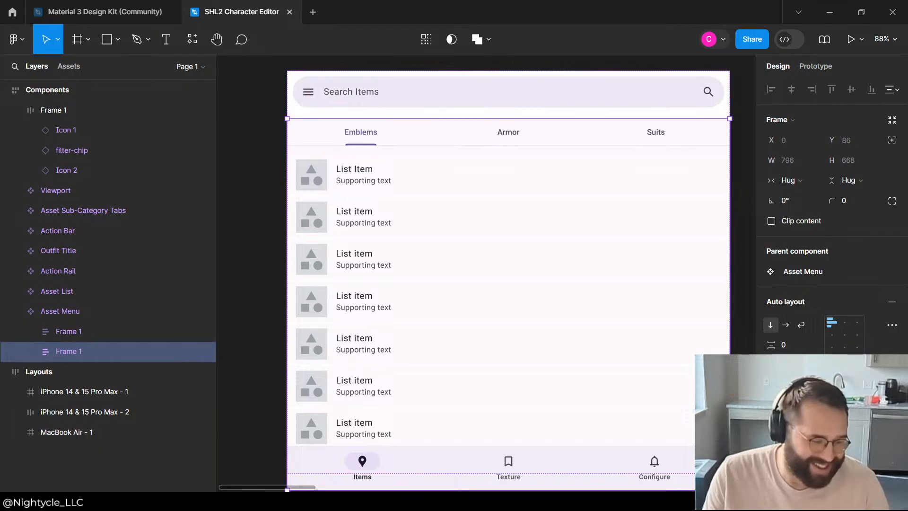
Step: Set the Asset Menu's vertical spacing between its two inner frames to 0
{"action": "scroll", "coordinate": [275, 323], "scroll_direction": "down", "scroll_amount": 3}
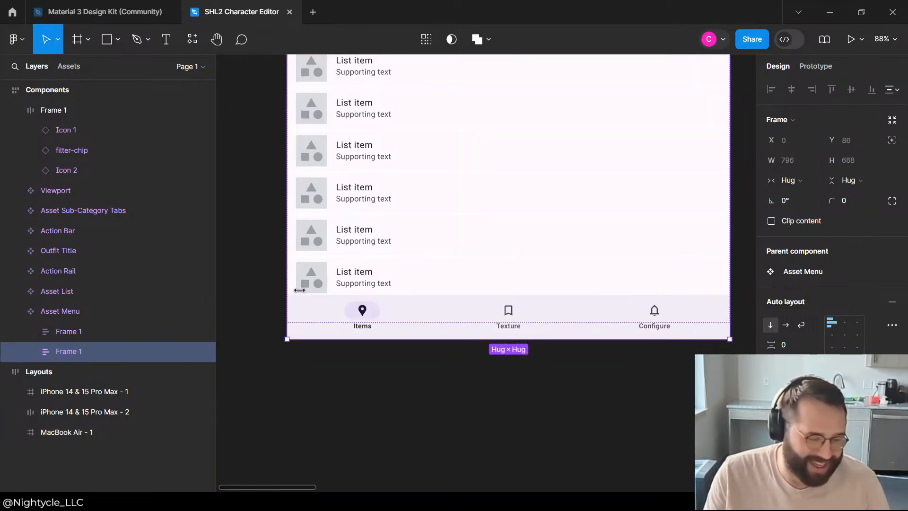
{"action": "scroll", "coordinate": [293, 303], "scroll_direction": "up", "scroll_amount": 5}
{"action": "scroll", "coordinate": [303, 289], "scroll_direction": "down", "scroll_amount": 5}
{"action": "left_click", "coordinate": [331, 189]}
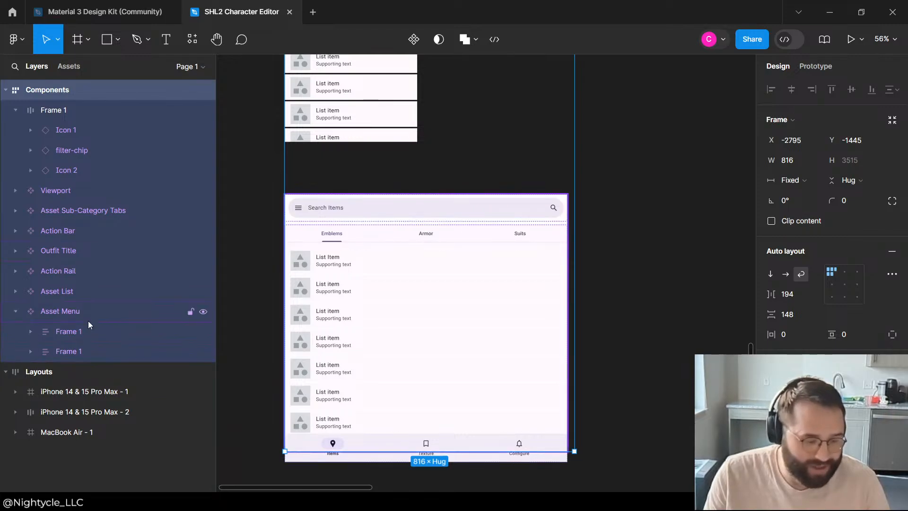
{"action": "left_click", "coordinate": [64, 332]}
{"action": "left_click", "coordinate": [72, 314]}
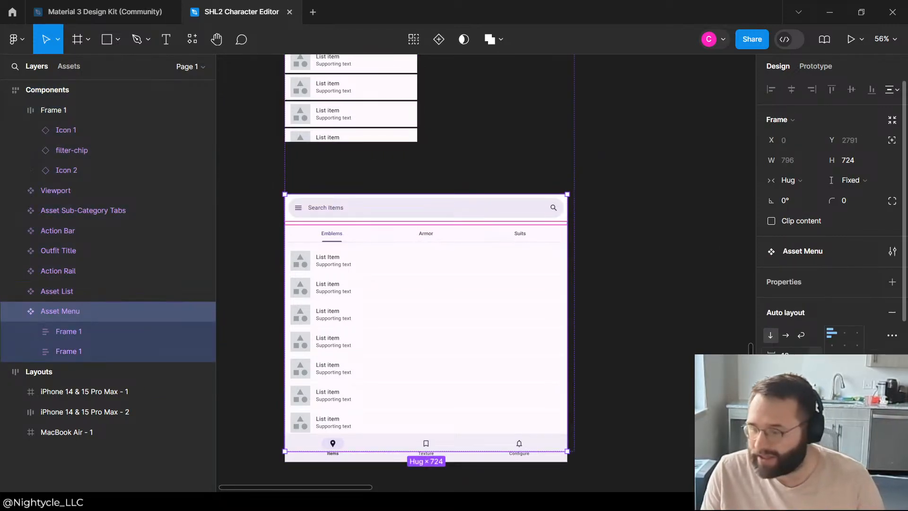
{"action": "key", "text": "Return"}
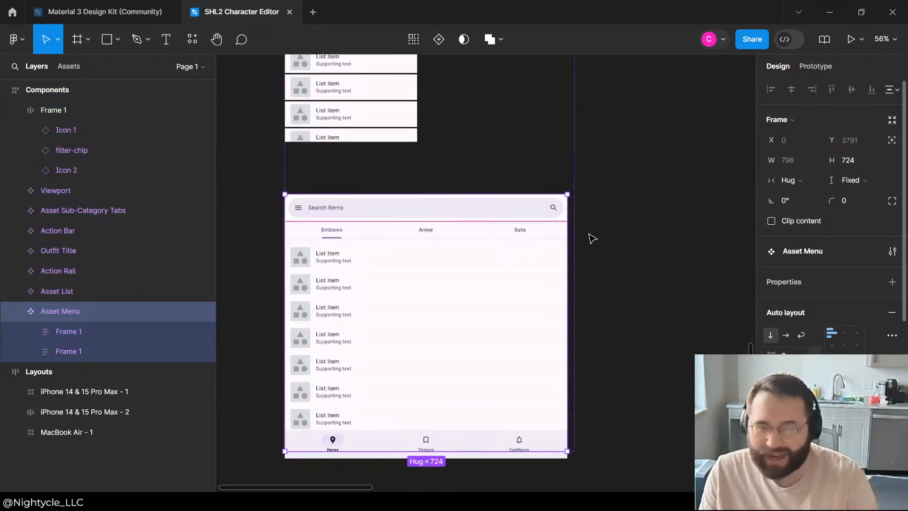
Step: Set the Asset Menu's height to Hug contents
{"action": "left_click", "coordinate": [611, 164]}
{"action": "left_click", "coordinate": [74, 313]}
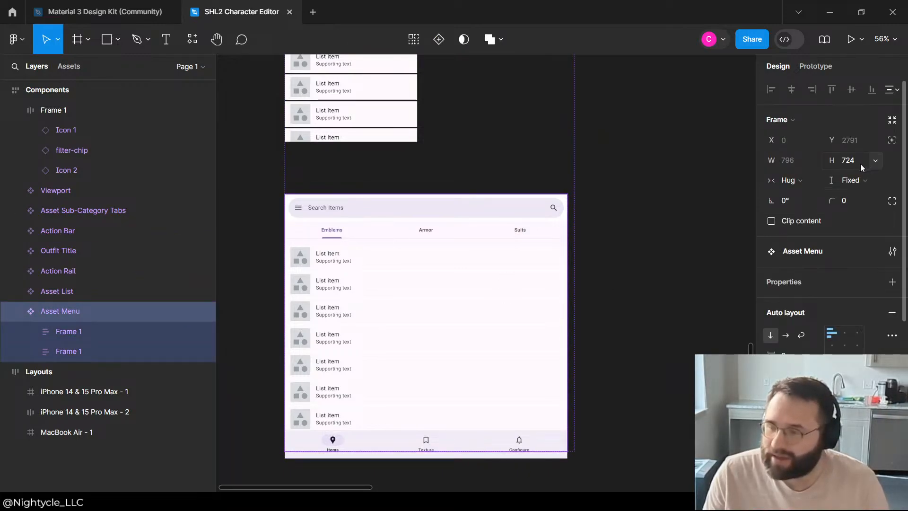
{"action": "left_click", "coordinate": [851, 183]}
{"action": "left_click", "coordinate": [846, 196]}
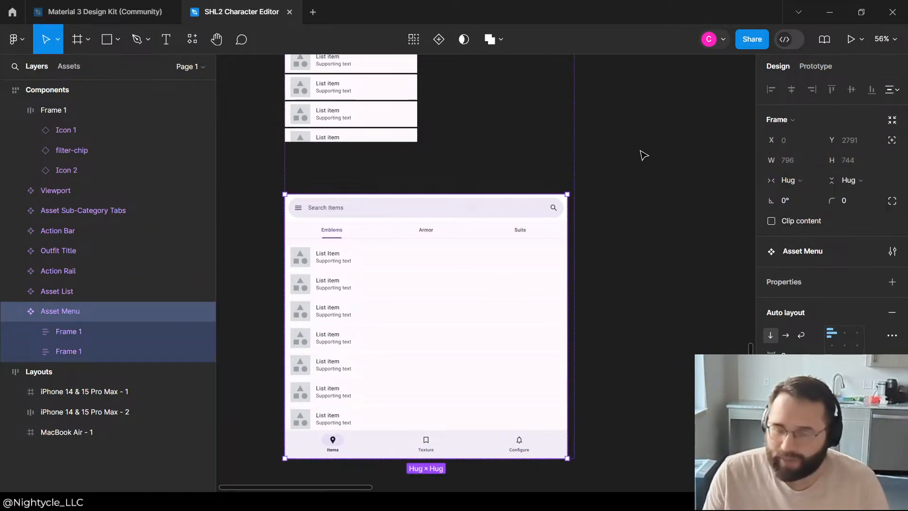
Step: Try shortening the Asset Menu to a height of 620, and undo the resize
{"action": "left_click", "coordinate": [642, 155]}
{"action": "left_click", "coordinate": [523, 213]}
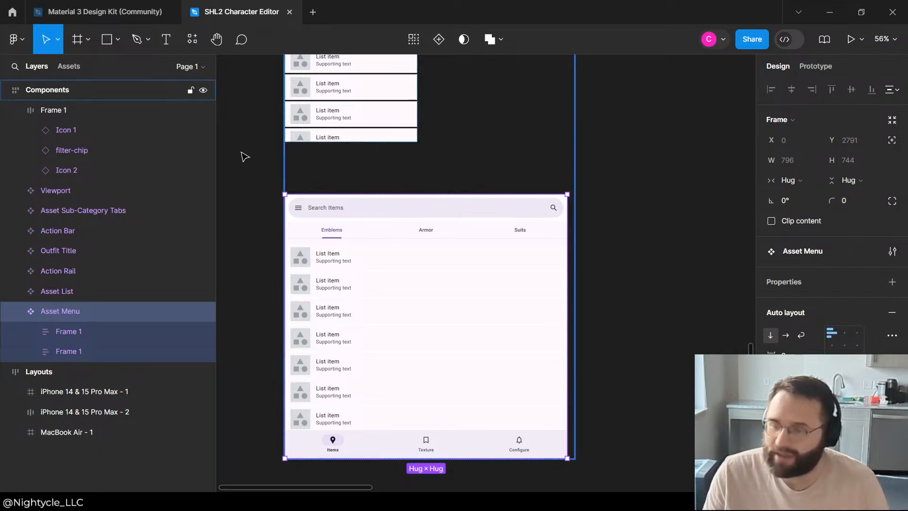
{"action": "left_click_drag", "start_coordinate": [446, 194], "coordinate": [462, 229]}
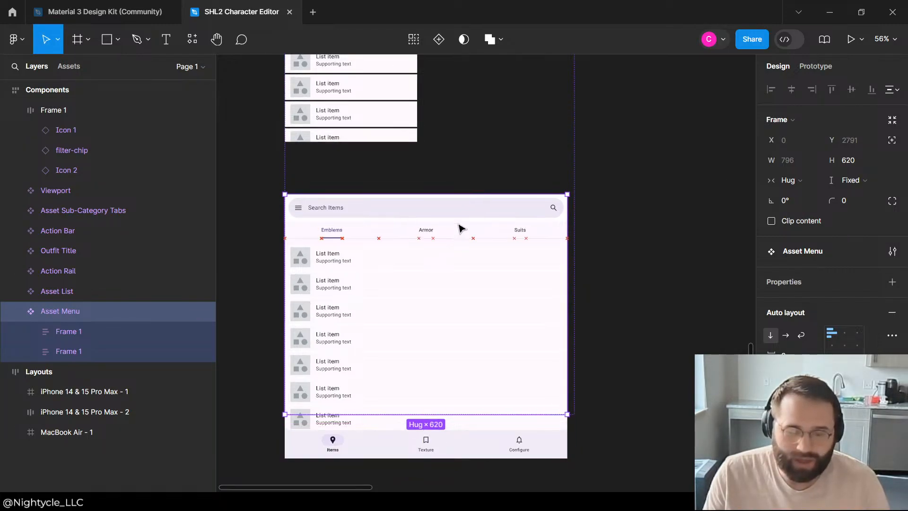
{"action": "key", "text": "ctrl+z"}
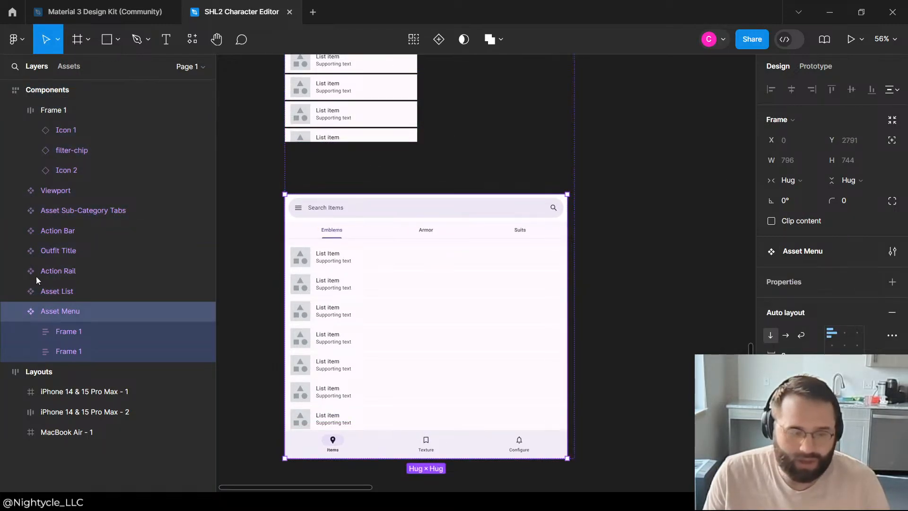
Step: Set the lower Frame 1 inside the Asset Menu to Fill container for both height and width
{"action": "left_click", "coordinate": [69, 351]}
{"action": "left_click", "coordinate": [846, 181]}
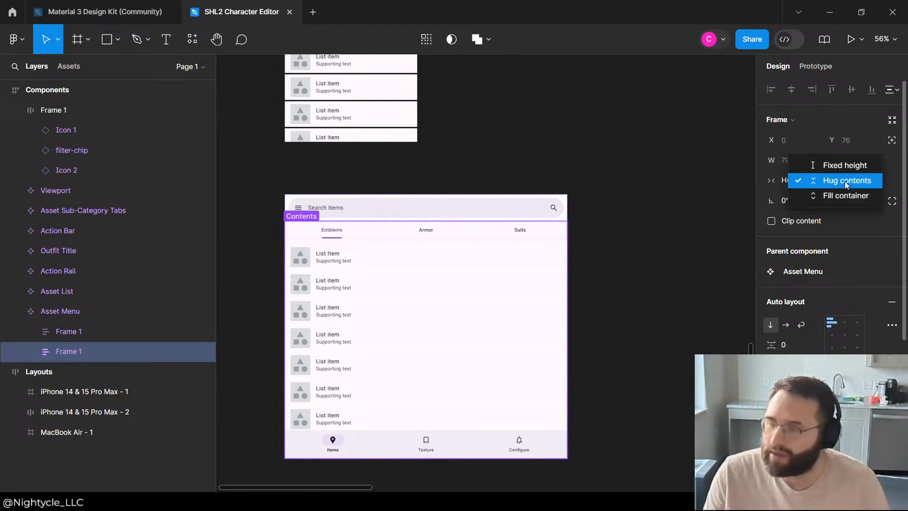
{"action": "left_click", "coordinate": [852, 196]}
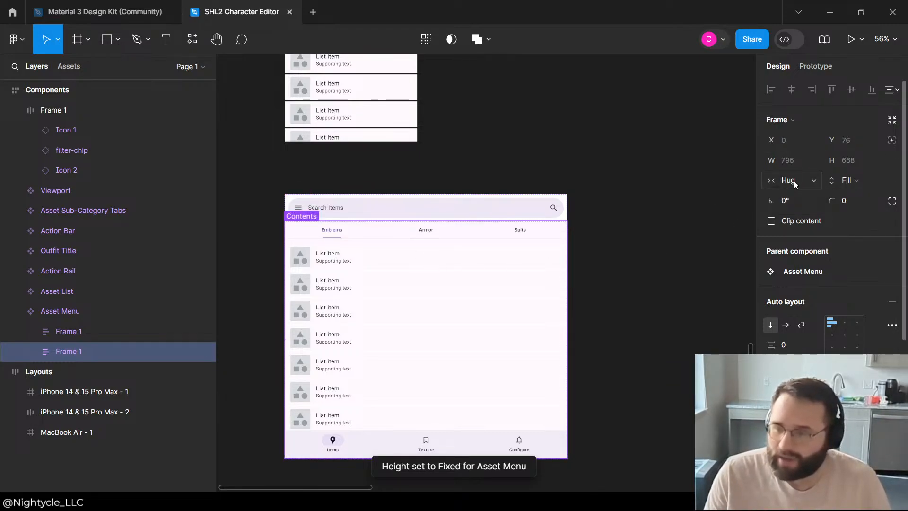
{"action": "left_click", "coordinate": [795, 184]}
{"action": "left_click", "coordinate": [799, 195]}
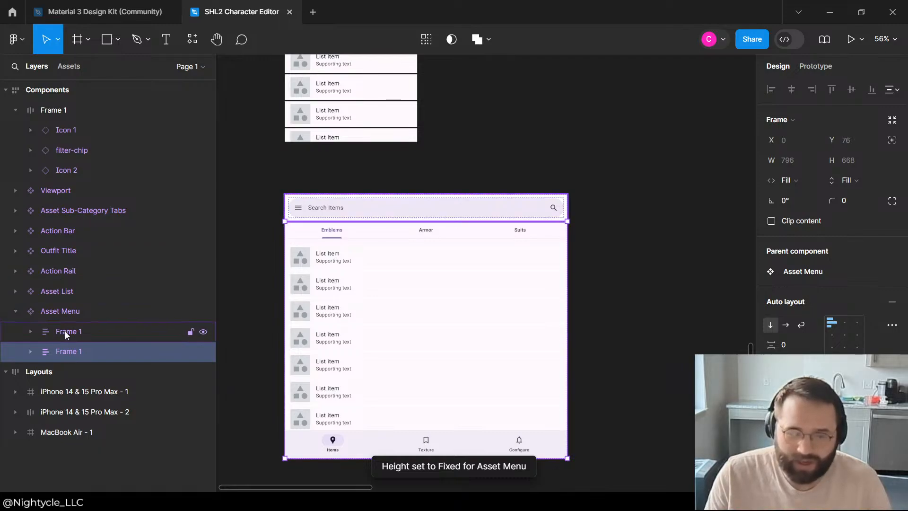
Step: Set the width of the upper Frame 1 inside the Asset Menu to Fill container
{"action": "left_click", "coordinate": [65, 331]}
{"action": "left_click", "coordinate": [797, 181]}
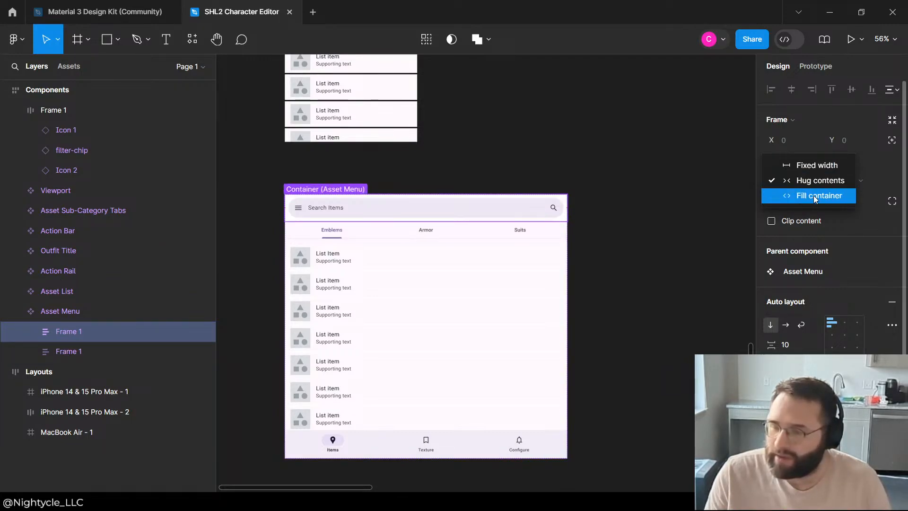
{"action": "left_click", "coordinate": [813, 194]}
Step: Try setting the upper Frame 1's height to Fill container, and undo the height change
{"action": "left_click", "coordinate": [848, 182]}
{"action": "left_click", "coordinate": [847, 199]}
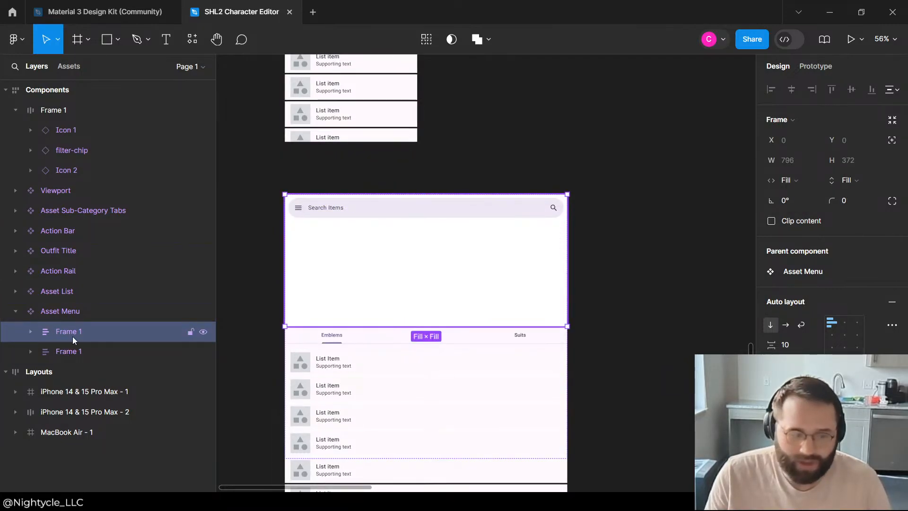
{"action": "left_click", "coordinate": [510, 124]}
{"action": "key", "text": "ctrl+z"}
{"action": "key", "text": "ctrl+z"}
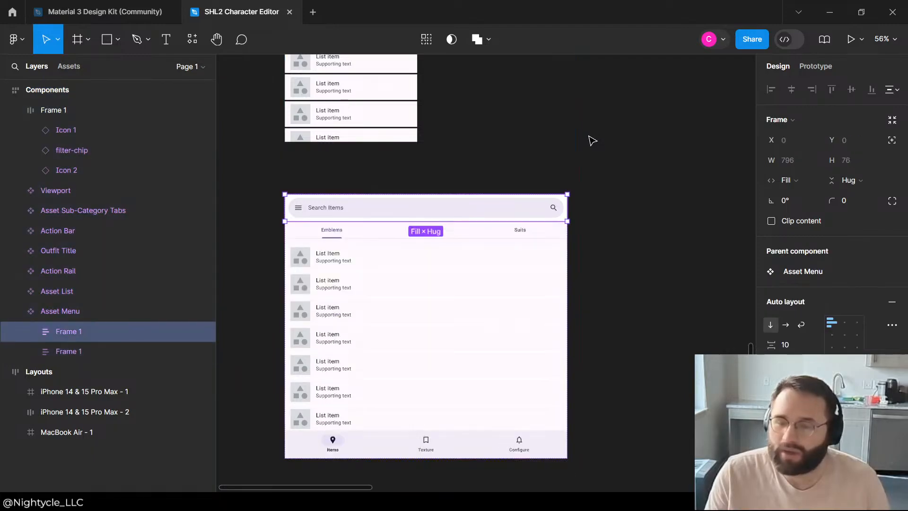
Step: Narrow the Asset Menu component to a width of 572
{"action": "key", "text": "Escape"}
{"action": "left_click", "coordinate": [558, 298]}
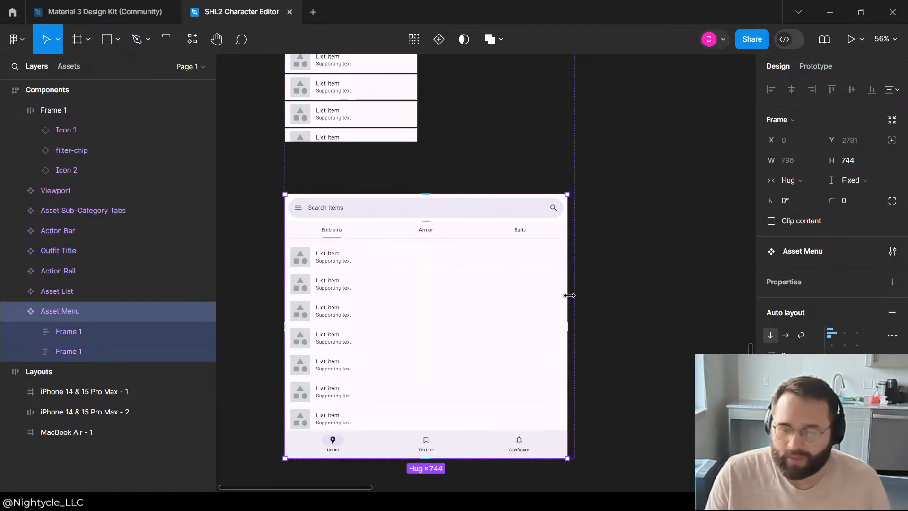
{"action": "left_click_drag", "start_coordinate": [567, 298], "coordinate": [487, 296]}
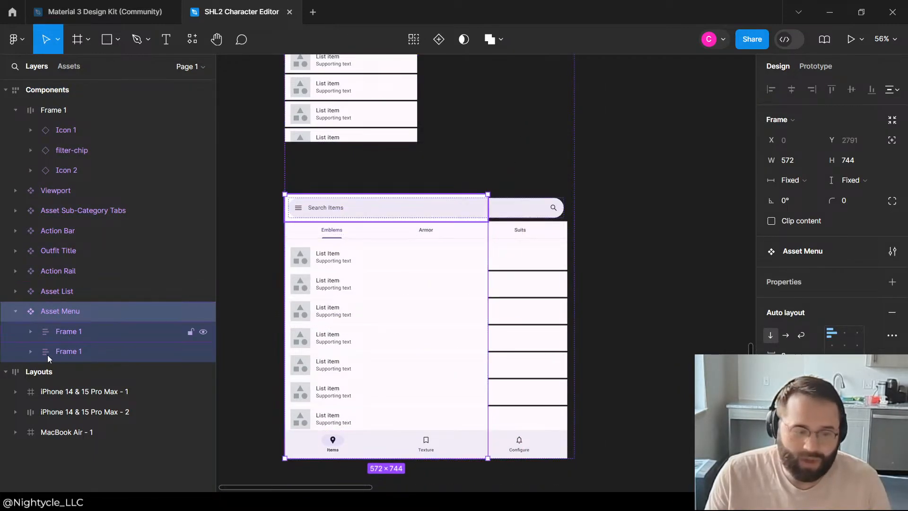
Step: Set the search-bar inside the upper Frame 1 to Fill container width and Hug contents height
{"action": "left_click", "coordinate": [76, 331]}
{"action": "left_click", "coordinate": [31, 331]}
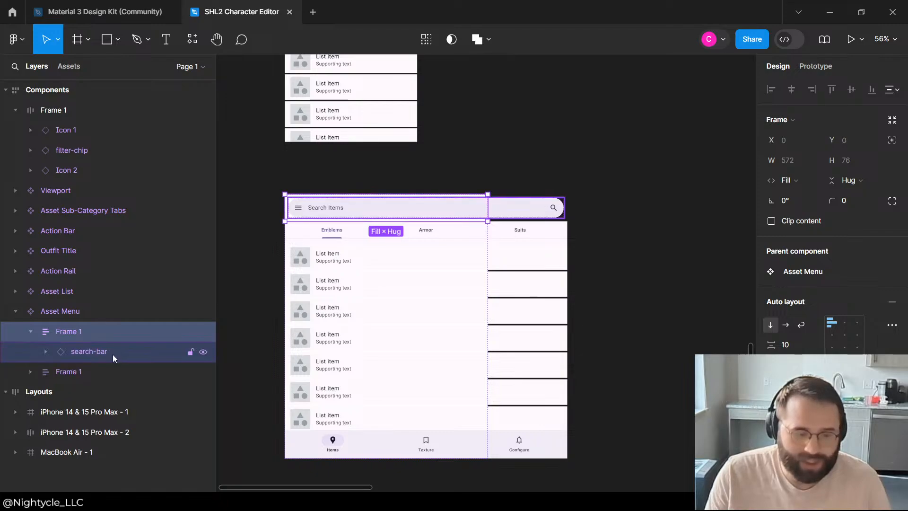
{"action": "left_click", "coordinate": [81, 353]}
{"action": "left_click", "coordinate": [854, 181]}
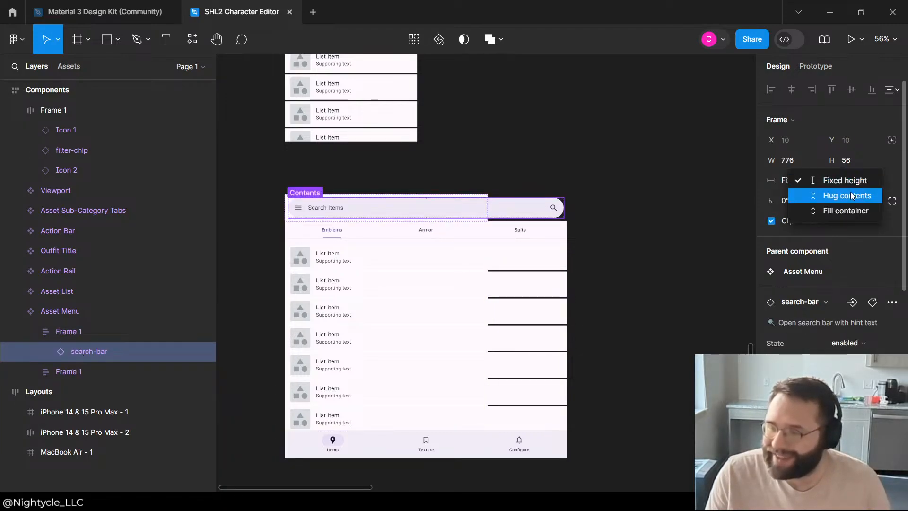
{"action": "left_click", "coordinate": [841, 212]}
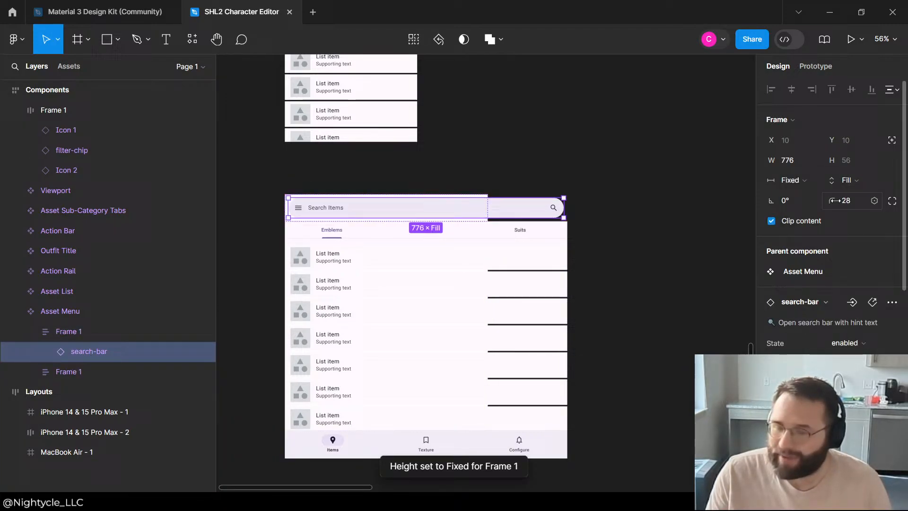
{"action": "left_click", "coordinate": [791, 180]}
{"action": "left_click", "coordinate": [806, 194]}
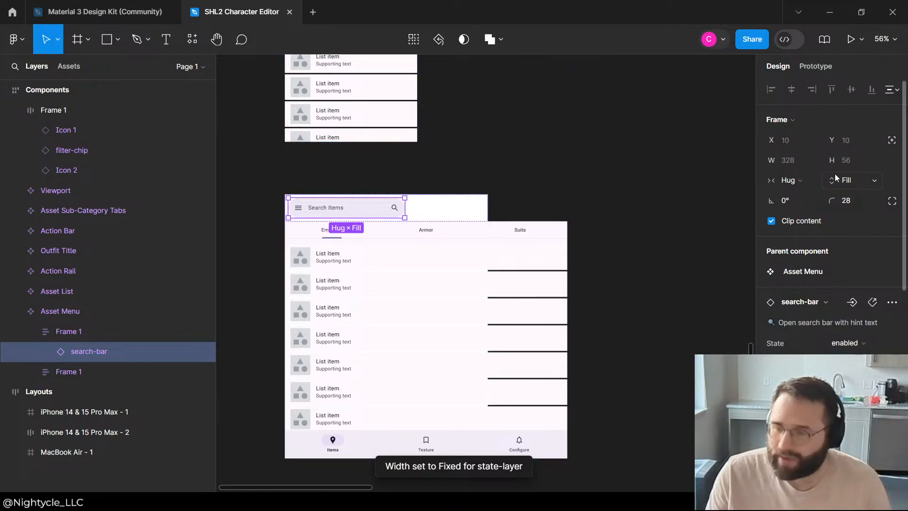
{"action": "left_click", "coordinate": [791, 180]}
{"action": "left_click", "coordinate": [809, 197]}
{"action": "left_click", "coordinate": [851, 181]}
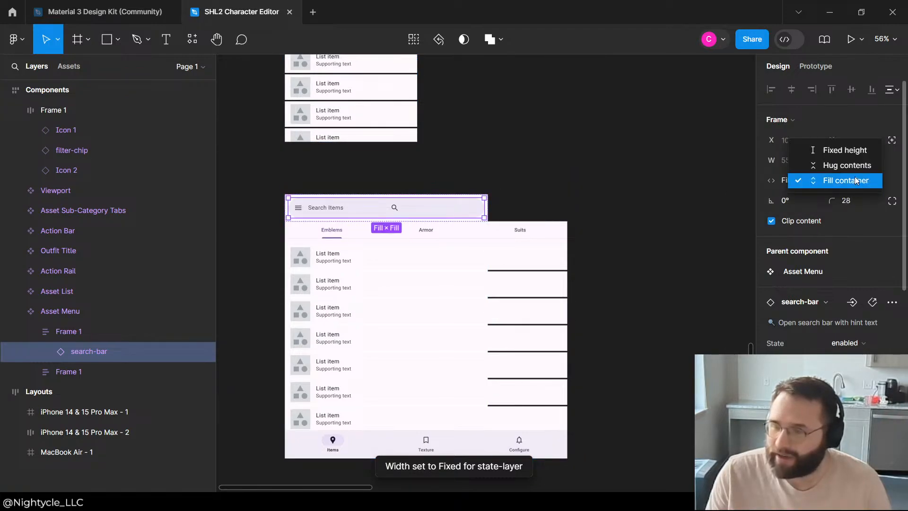
{"action": "left_click", "coordinate": [847, 165]}
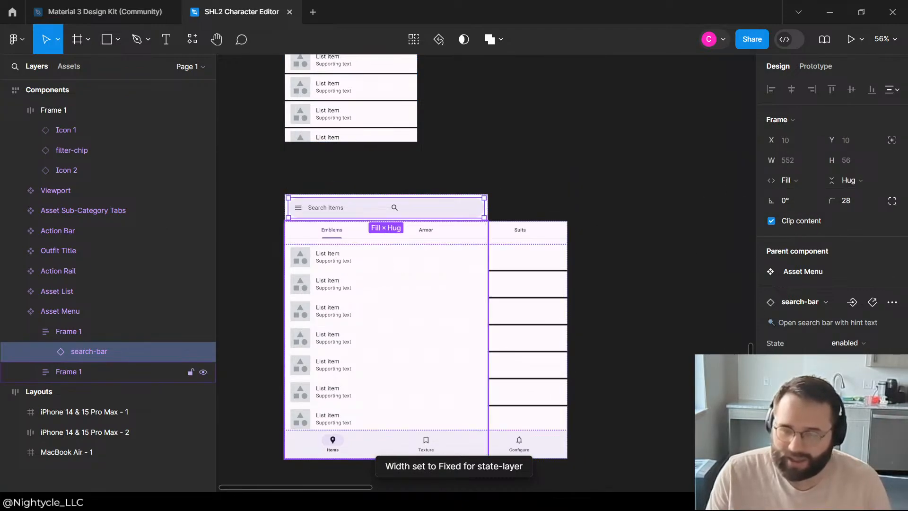
Step: Set the Asset Sub-Category Tabs in the lower Frame 1 to Fill container width and Hug contents height
{"action": "left_click", "coordinate": [90, 369]}
{"action": "left_click", "coordinate": [31, 371]}
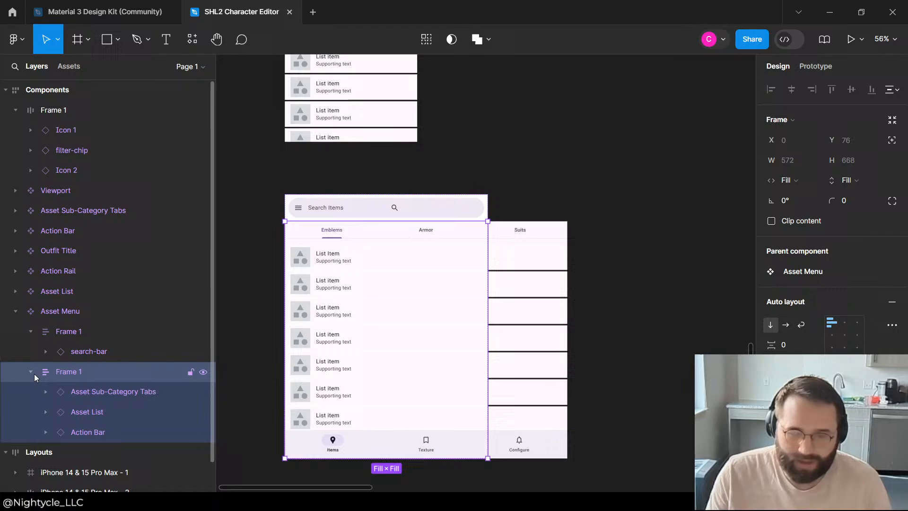
{"action": "left_click", "coordinate": [99, 393]}
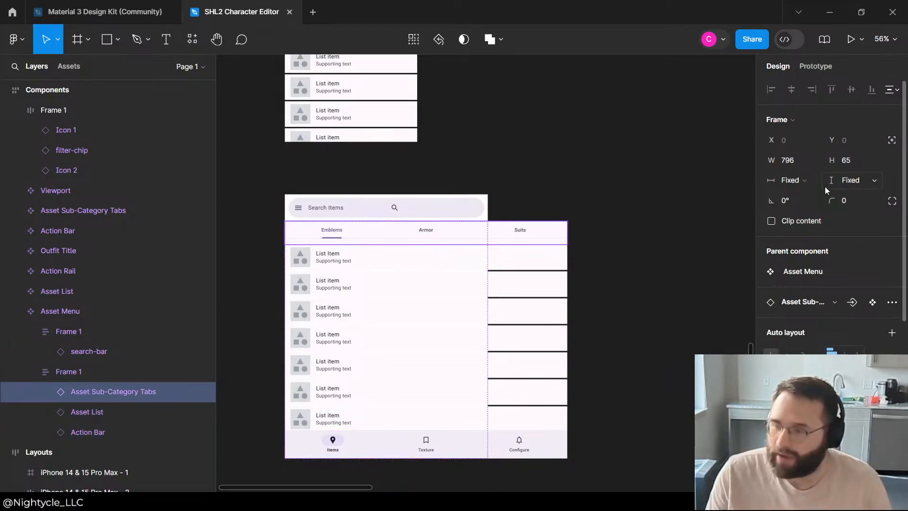
{"action": "left_click", "coordinate": [798, 183]}
{"action": "left_click", "coordinate": [820, 211]}
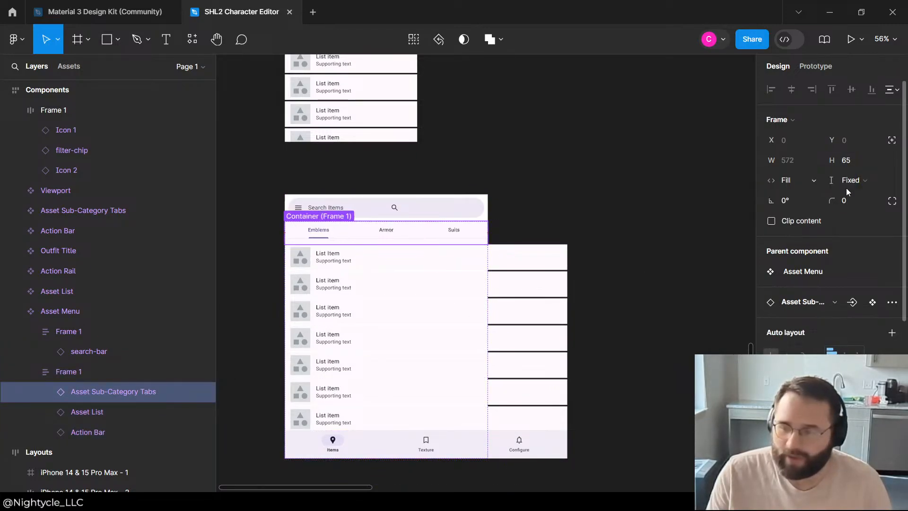
{"action": "left_click", "coordinate": [852, 180]}
{"action": "left_click", "coordinate": [849, 196]}
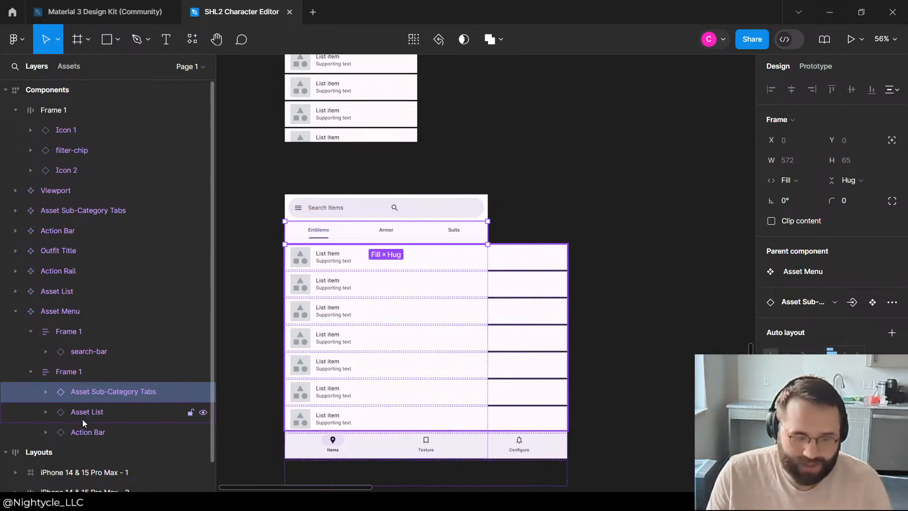
Step: Set the Asset List in the lower Frame 1 to Fill container for both width and height
{"action": "left_click", "coordinate": [83, 416]}
{"action": "left_click", "coordinate": [852, 181]}
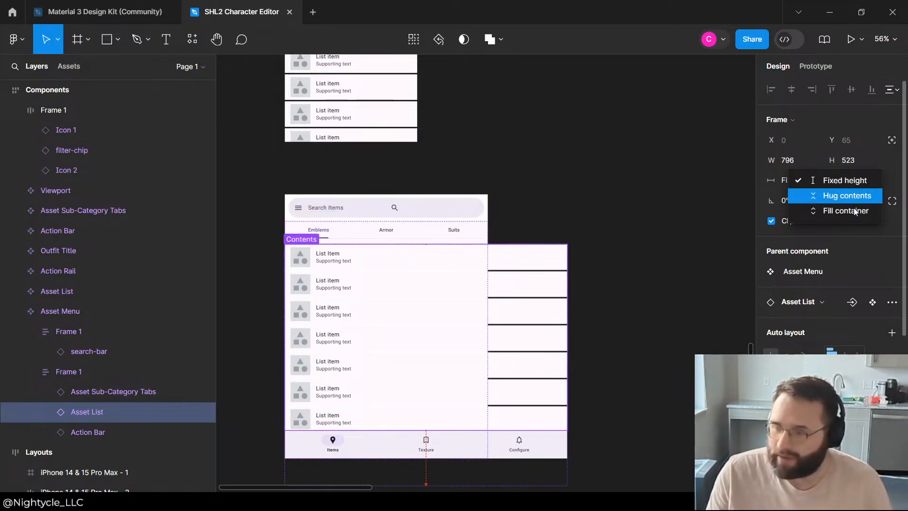
{"action": "left_click", "coordinate": [833, 194]}
{"action": "left_click", "coordinate": [799, 180]}
{"action": "left_click", "coordinate": [819, 210]}
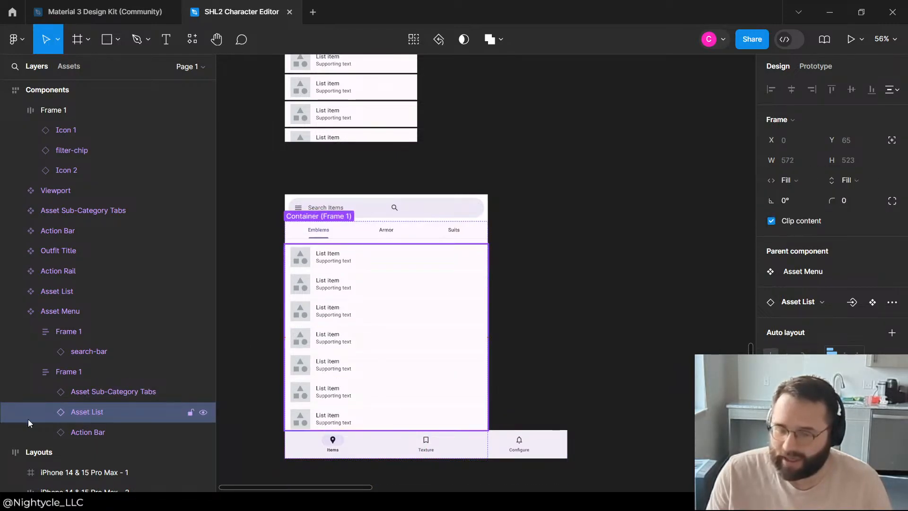
Step: Set the width of the Action Bar in the lower Frame 1 to Fill container
{"action": "left_click", "coordinate": [127, 430]}
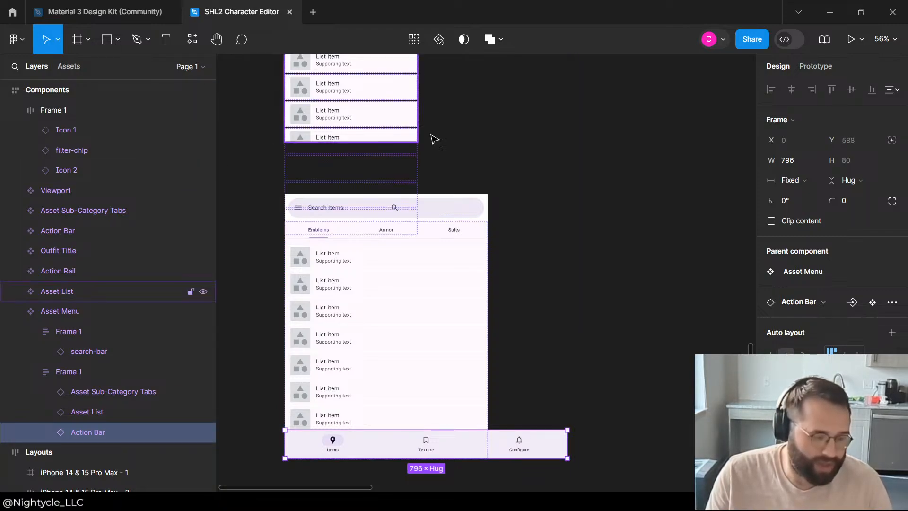
{"action": "left_click", "coordinate": [793, 180]}
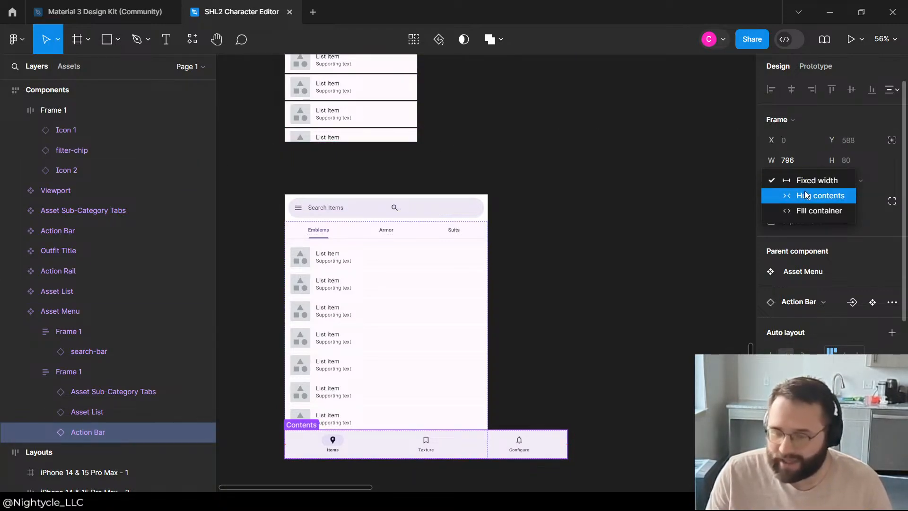
{"action": "left_click", "coordinate": [807, 195]}
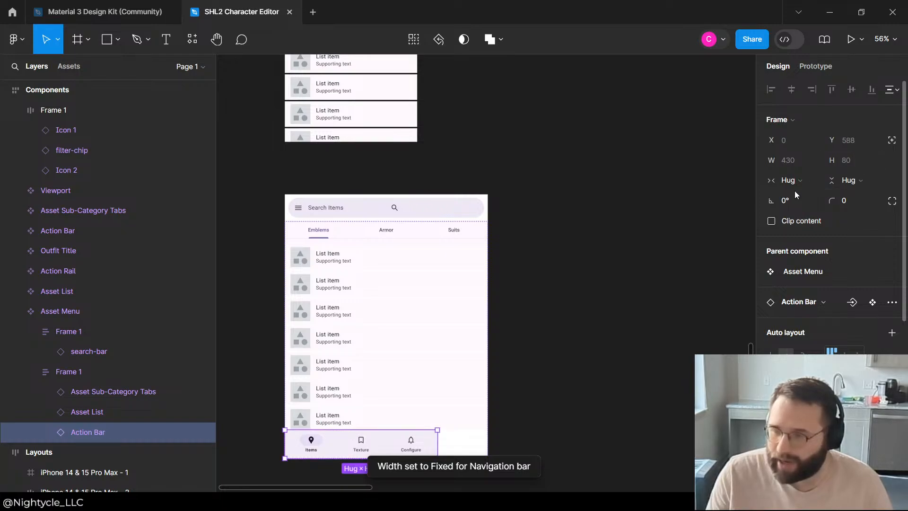
{"action": "left_click", "coordinate": [794, 181]}
{"action": "left_click", "coordinate": [824, 196]}
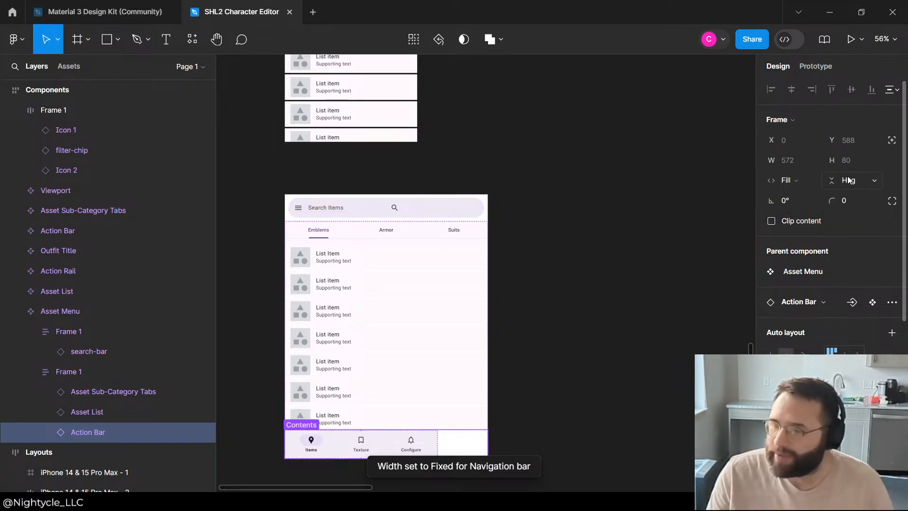
Step: Try Fill container for the Action Bar's height, and switch it back to Hug contents
{"action": "left_click", "coordinate": [849, 180]}
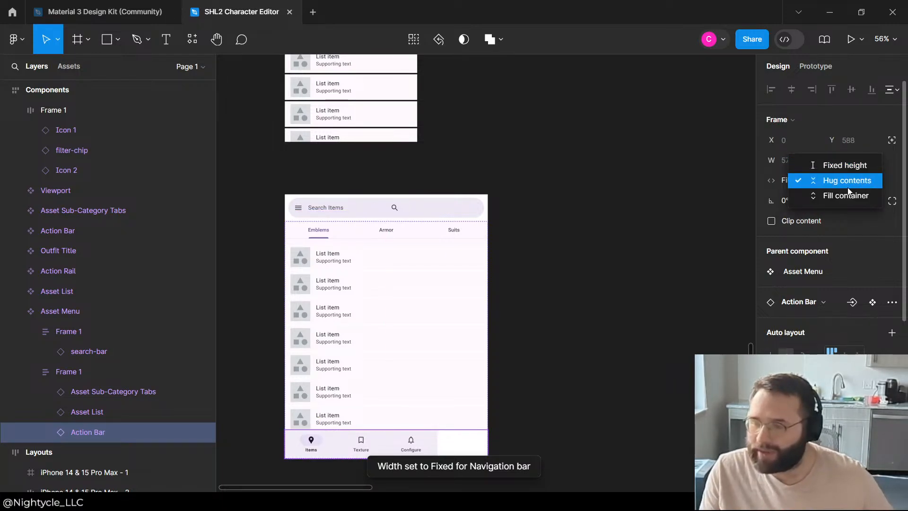
{"action": "left_click", "coordinate": [846, 196]}
{"action": "left_click", "coordinate": [845, 180]}
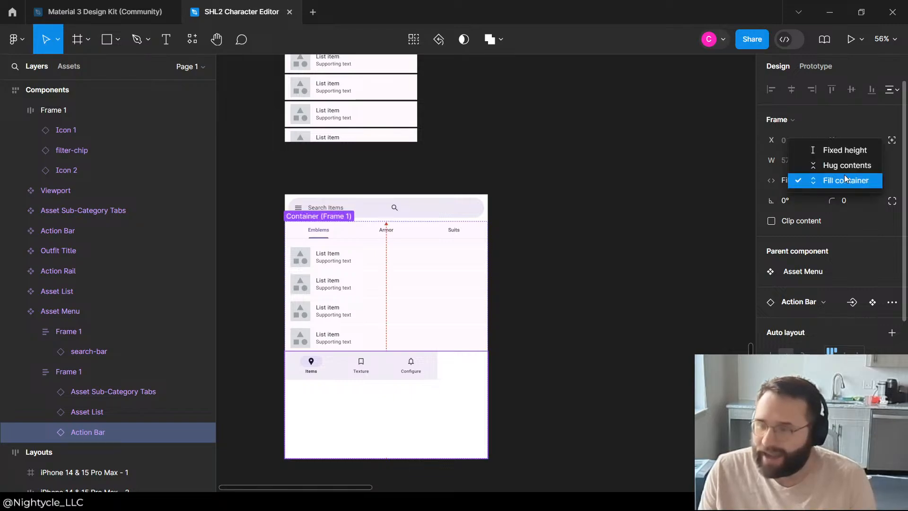
{"action": "left_click", "coordinate": [848, 165]}
{"action": "left_click", "coordinate": [795, 187]}
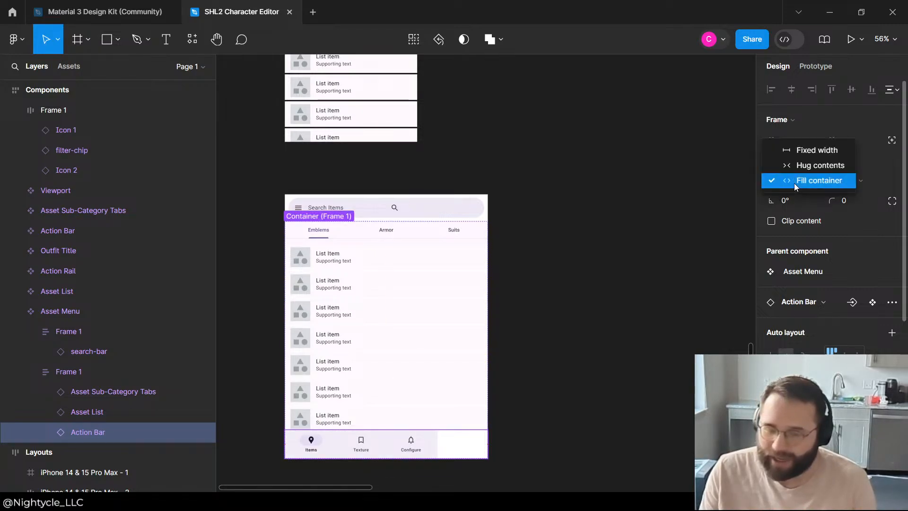
{"action": "left_click", "coordinate": [803, 177]}
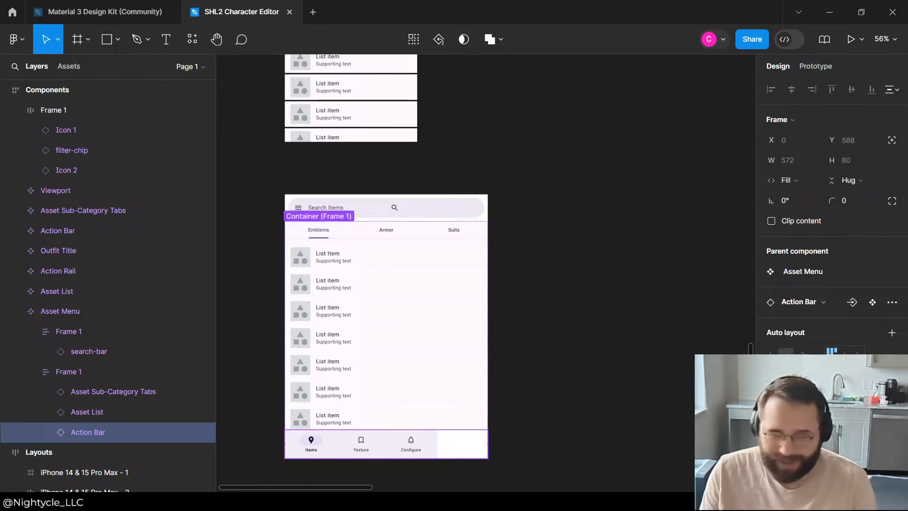
Step: Set the width of the Navigation bar inside the Asset Menu's Action Bar to Fill container
{"action": "left_click", "coordinate": [75, 372]}
{"action": "left_click", "coordinate": [89, 411]}
{"action": "left_click", "coordinate": [32, 436]}
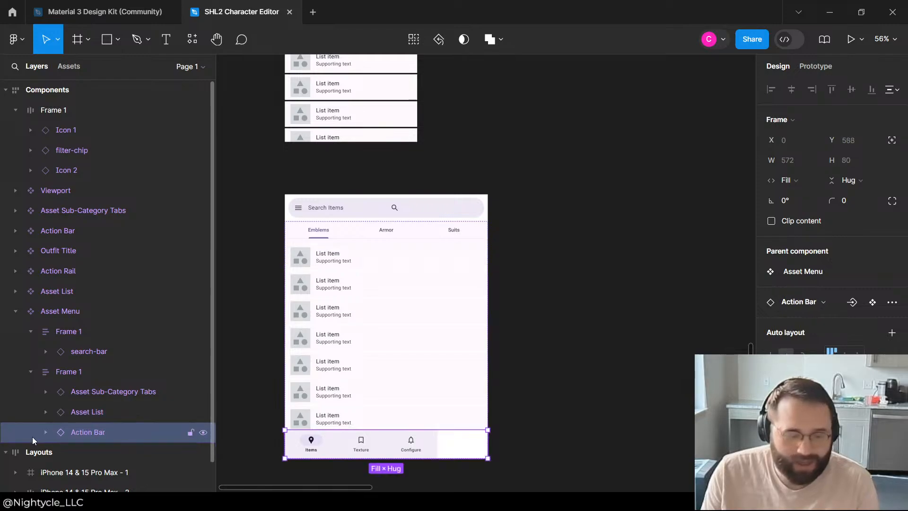
{"action": "left_click", "coordinate": [46, 431]}
{"action": "scroll", "coordinate": [115, 425], "scroll_direction": "down", "scroll_amount": 2}
{"action": "left_click", "coordinate": [115, 422]}
{"action": "left_click", "coordinate": [119, 402]}
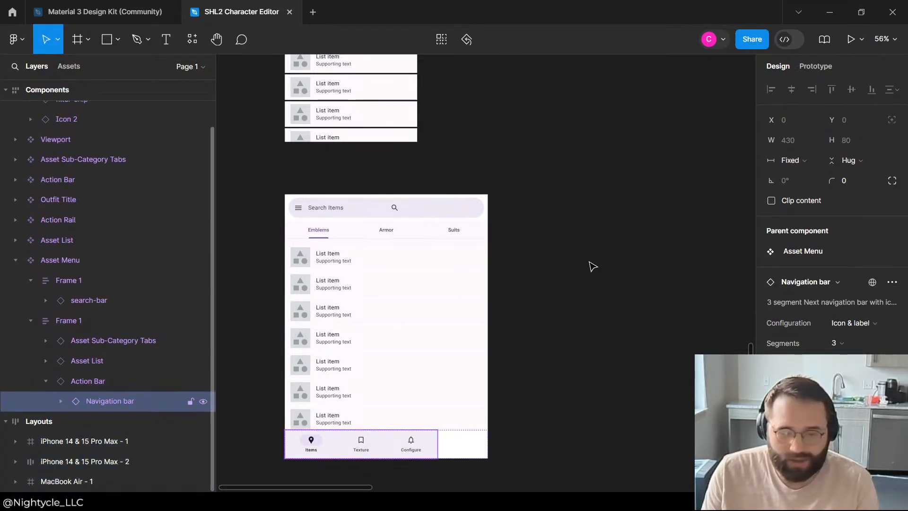
{"action": "left_click", "coordinate": [799, 160]}
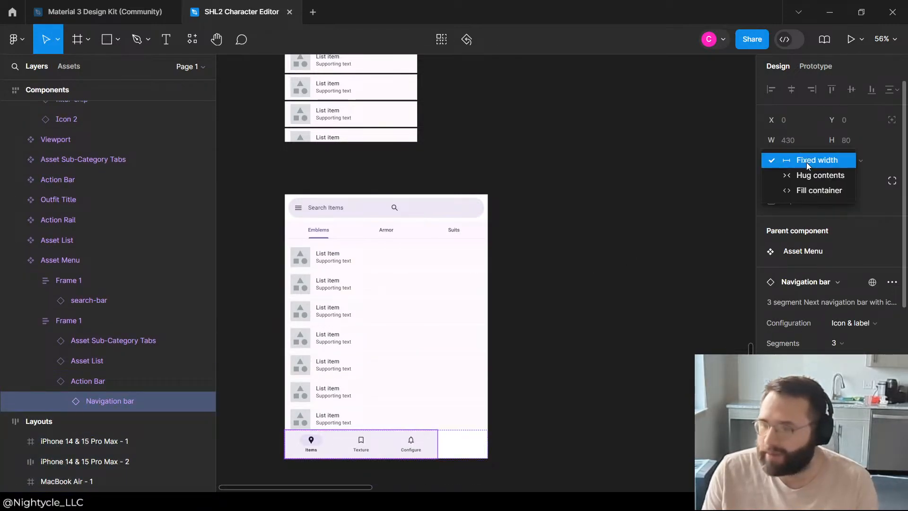
{"action": "left_click", "coordinate": [813, 190]}
Step: Collapse both inner Frame 1 layers of the Asset Menu in the layer tree, and clear the selection
{"action": "left_click", "coordinate": [622, 199]}
{"action": "left_click", "coordinate": [385, 355]}
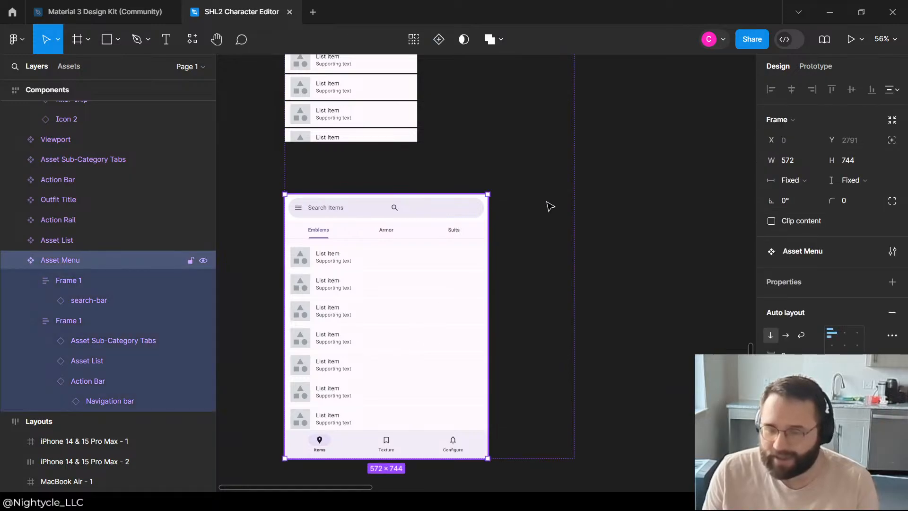
{"action": "left_click", "coordinate": [591, 167]}
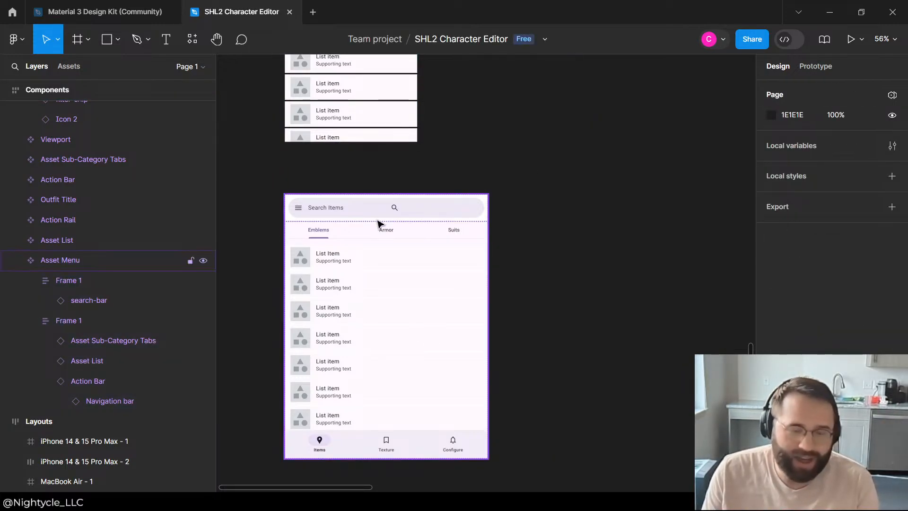
{"action": "left_click", "coordinate": [378, 223]}
{"action": "left_click", "coordinate": [30, 288]}
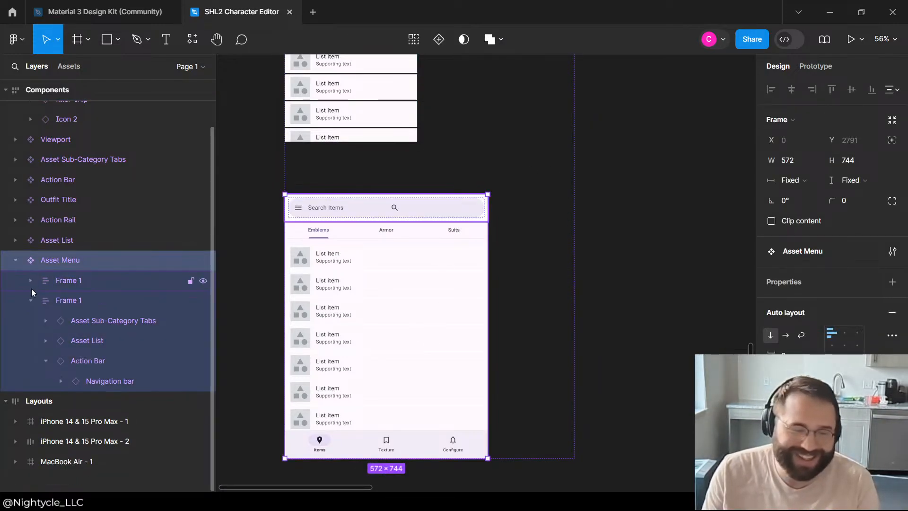
{"action": "left_click", "coordinate": [31, 300]}
{"action": "left_click", "coordinate": [583, 194]}
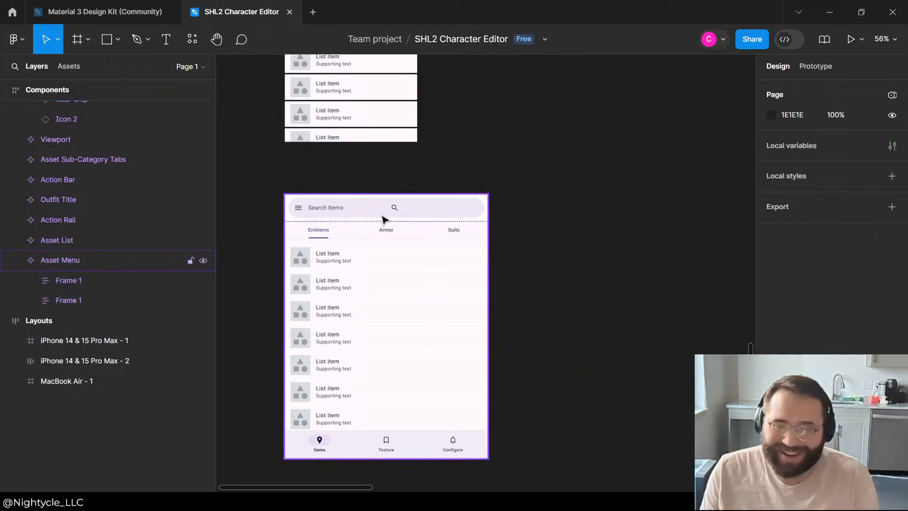
Step: Locate the frame holding the filter chip and two icons among the components, and view it up close
{"action": "left_click", "coordinate": [384, 219]}
{"action": "scroll", "coordinate": [93, 254], "scroll_direction": "up", "scroll_amount": 2}
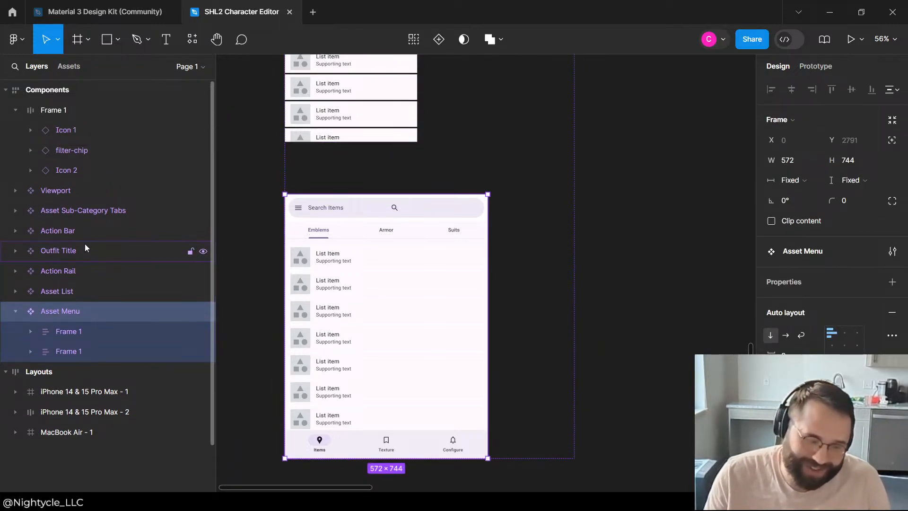
{"action": "scroll", "coordinate": [366, 209], "scroll_direction": "down", "scroll_amount": 3, "text": "ctrl"}
{"action": "scroll", "coordinate": [335, 162], "scroll_direction": "up", "scroll_amount": 2}
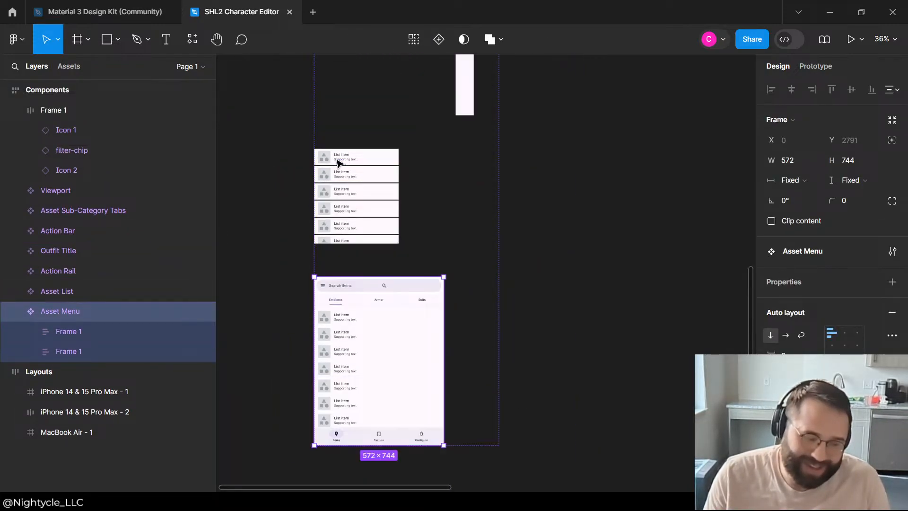
{"action": "scroll", "coordinate": [378, 161], "scroll_direction": "up", "scroll_amount": 2, "text": "ctrl"}
{"action": "left_click", "coordinate": [57, 168]}
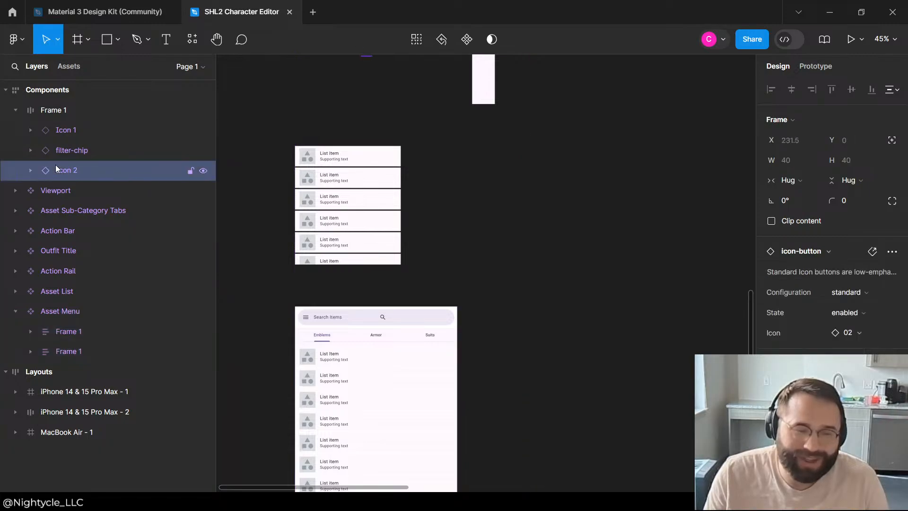
{"action": "left_click", "coordinate": [31, 171]}
{"action": "left_click", "coordinate": [31, 171]}
{"action": "left_click", "coordinate": [68, 127]}
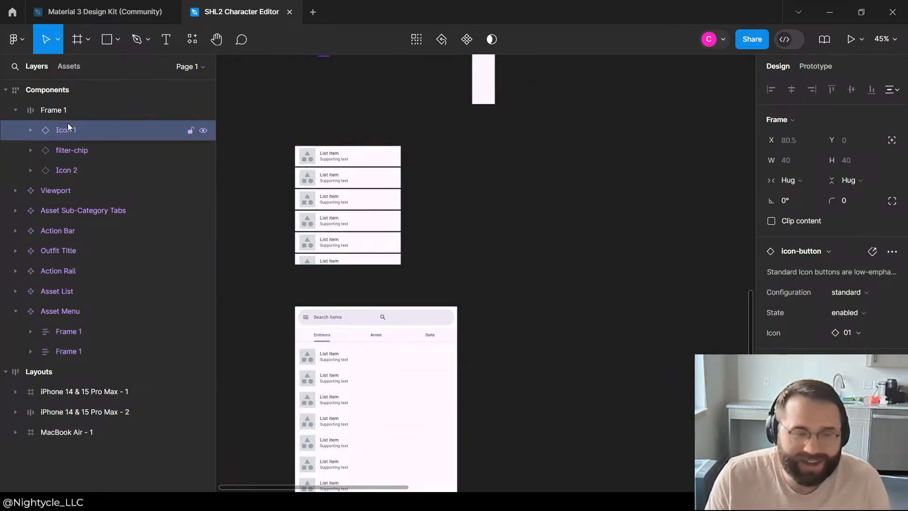
{"action": "left_click", "coordinate": [68, 110]}
{"action": "scroll", "coordinate": [425, 284], "scroll_direction": "down", "scroll_amount": 5, "text": "ctrl"}
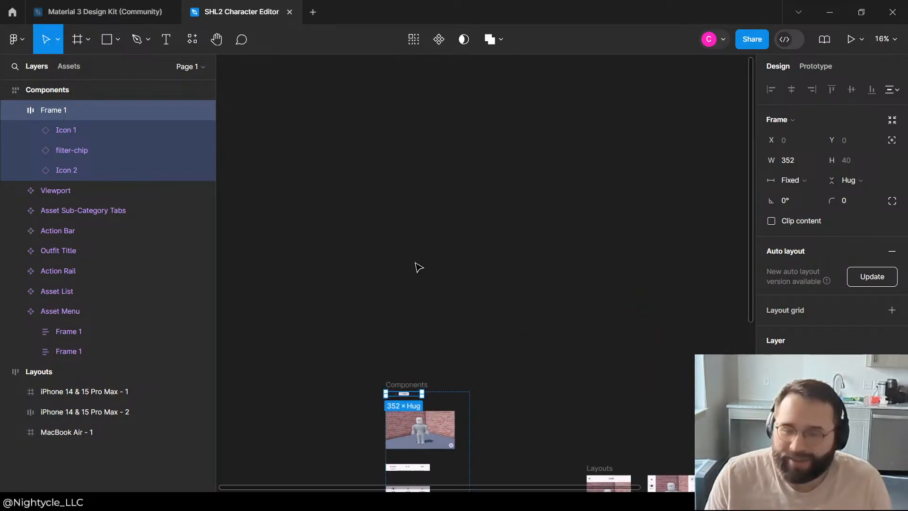
{"action": "key", "text": "shift+2"}
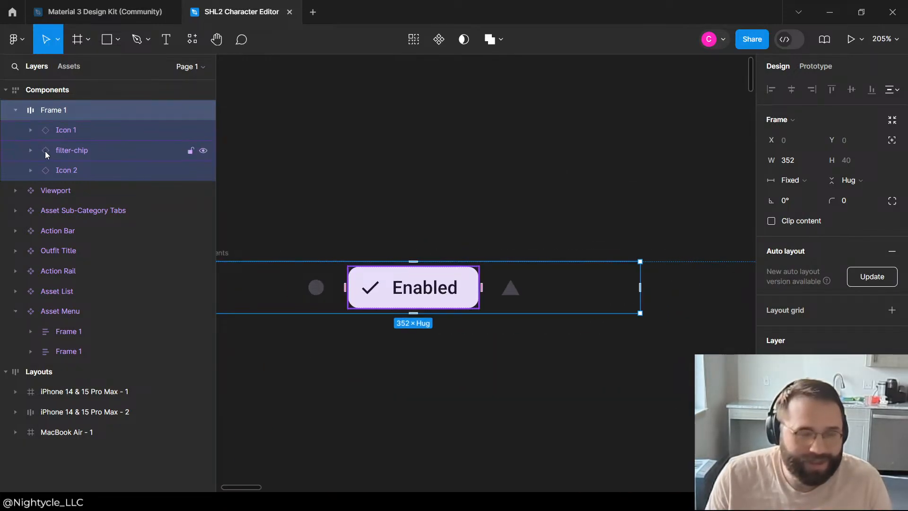
Step: Set the corner radius of the filter-chip between the two icons to 20
{"action": "left_click", "coordinate": [45, 151]}
{"action": "left_click", "coordinate": [31, 150]}
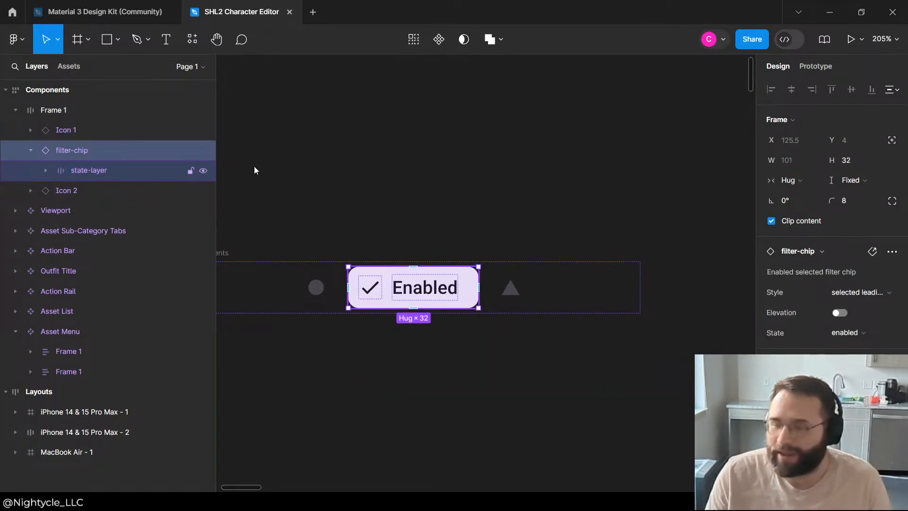
{"action": "type", "text": "20"}
{"action": "key", "text": "Return"}
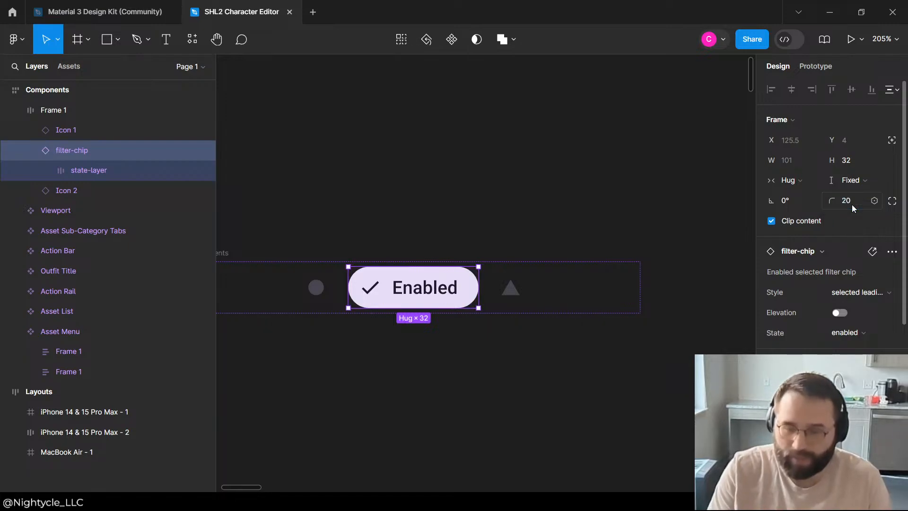
Step: Change the filter chip's label text to "Page 1"
{"action": "left_click", "coordinate": [573, 213]}
{"action": "left_click", "coordinate": [402, 291]}
{"action": "double_click", "coordinate": [403, 293]}
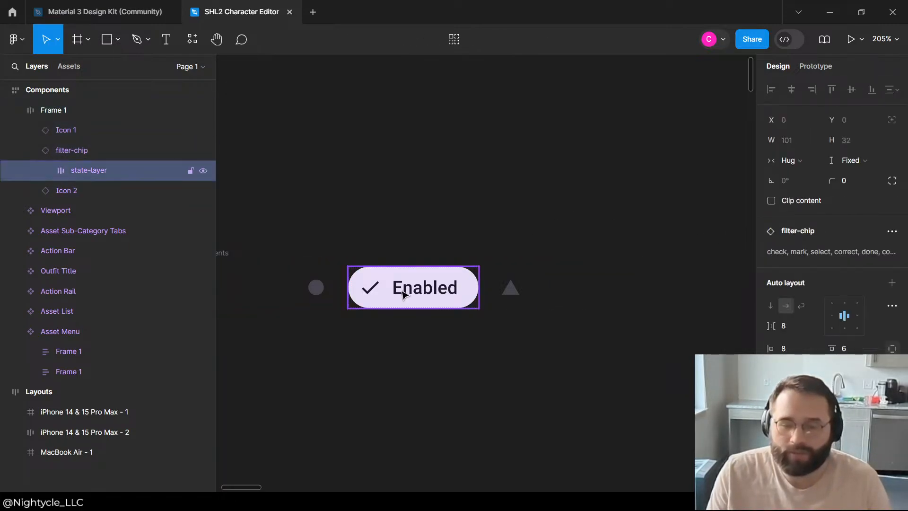
{"action": "double_click", "coordinate": [403, 293]}
{"action": "left_click", "coordinate": [402, 291]}
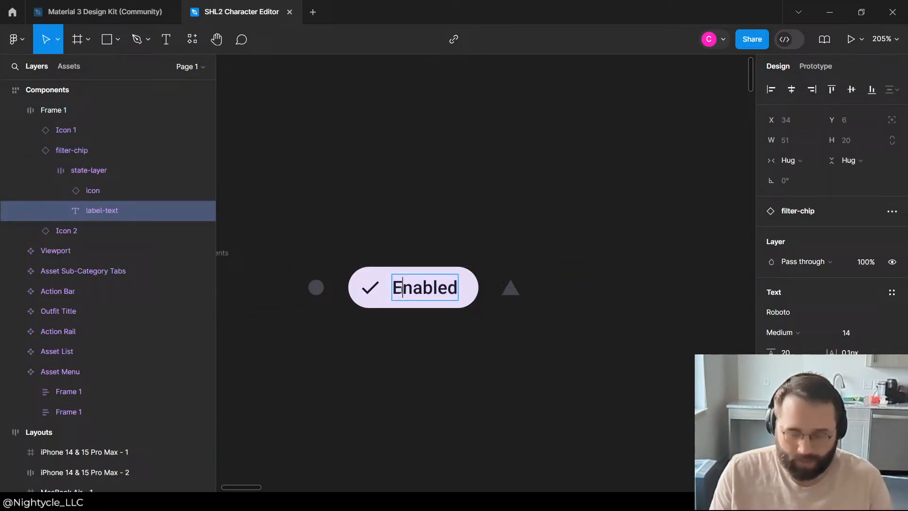
{"action": "double_click", "coordinate": [402, 290]}
{"action": "type", "text": "Page 1"}
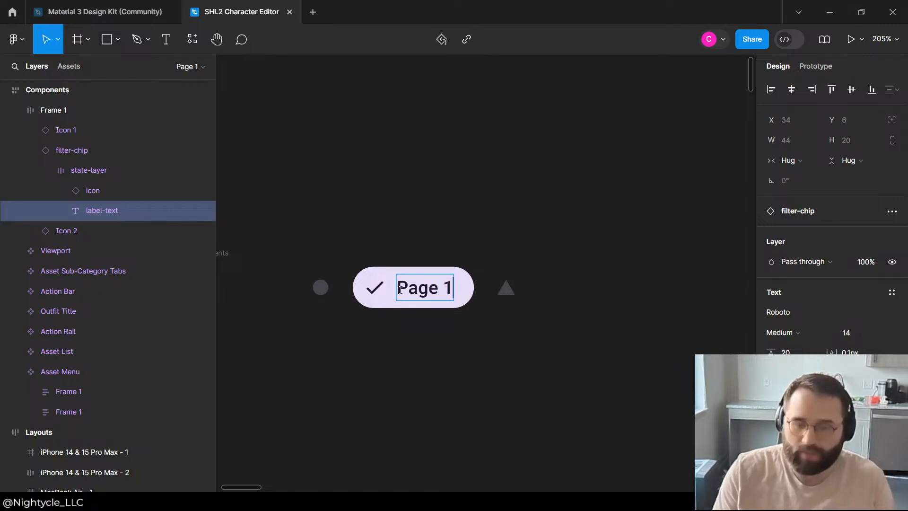
Step: Hide the check icon inside the Page 1 filter chip
{"action": "left_click", "coordinate": [380, 292]}
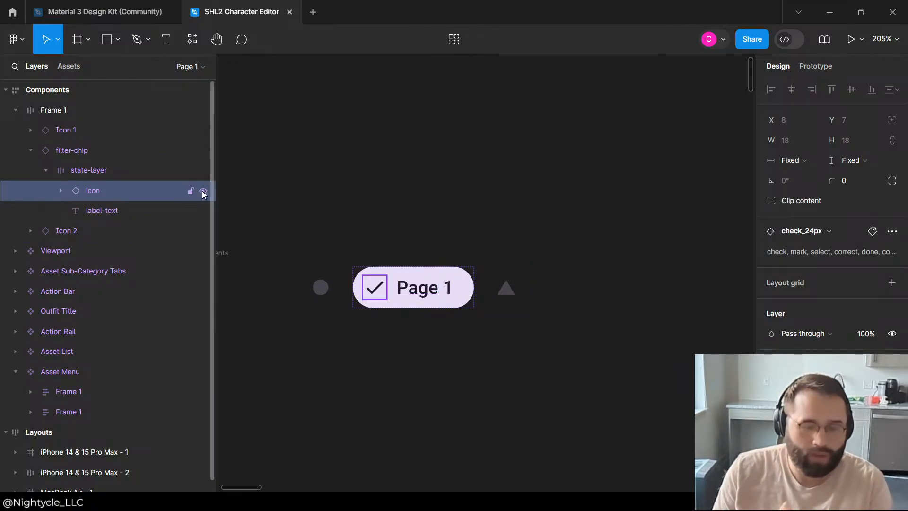
{"action": "left_click", "coordinate": [203, 191]}
{"action": "left_click", "coordinate": [405, 216]}
Step: Set the width of the label-text inside the filter chip's state-layer to Fill container, and clear the selection
{"action": "left_click", "coordinate": [110, 210]}
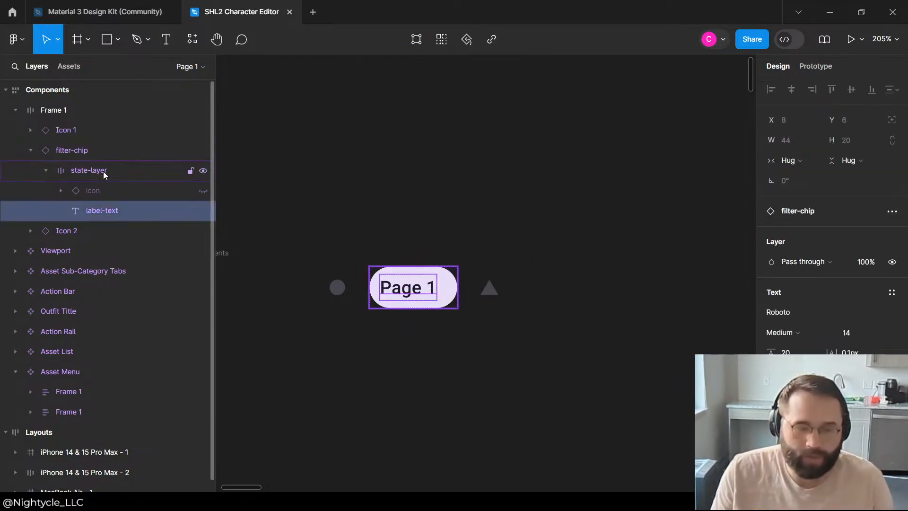
{"action": "left_click", "coordinate": [103, 171]}
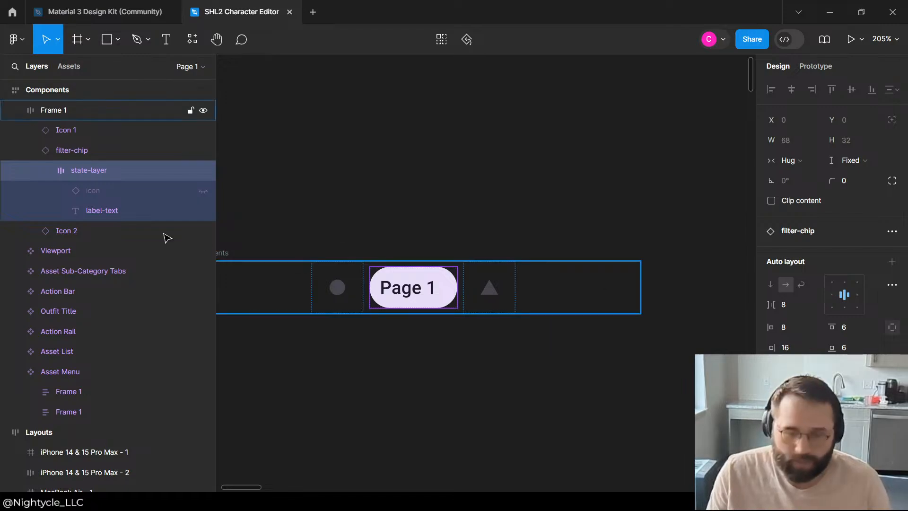
{"action": "left_click", "coordinate": [98, 210]}
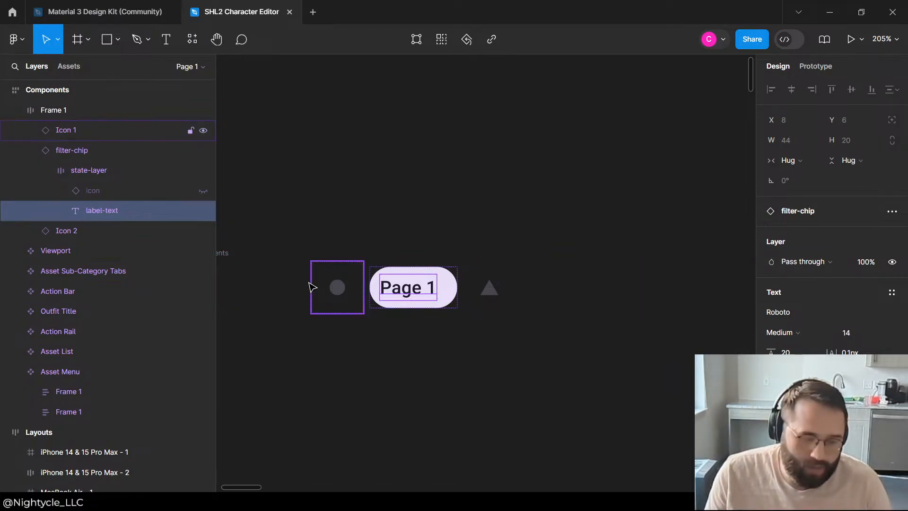
{"action": "scroll", "coordinate": [300, 259], "scroll_direction": "down", "scroll_amount": 5}
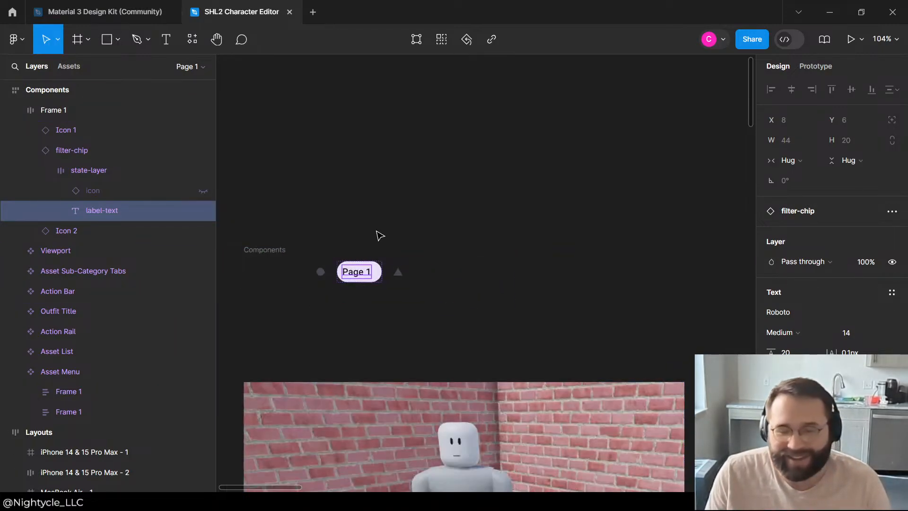
{"action": "left_click", "coordinate": [377, 235]}
{"action": "left_click", "coordinate": [98, 173]}
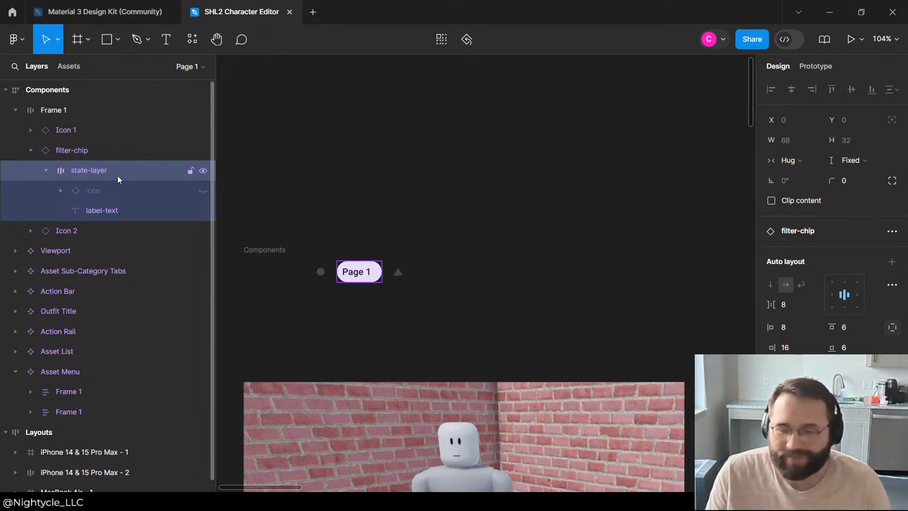
{"action": "left_click", "coordinate": [101, 208]}
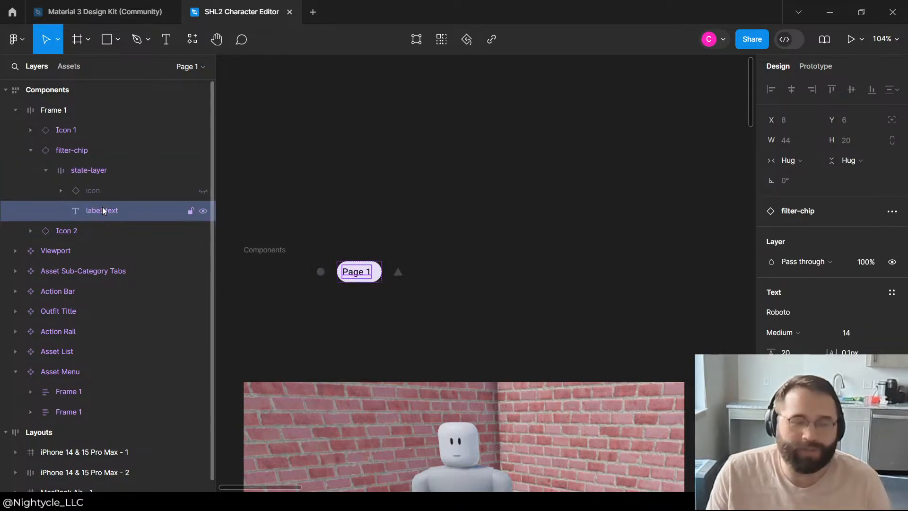
{"action": "left_click", "coordinate": [806, 162]}
{"action": "left_click", "coordinate": [804, 175]}
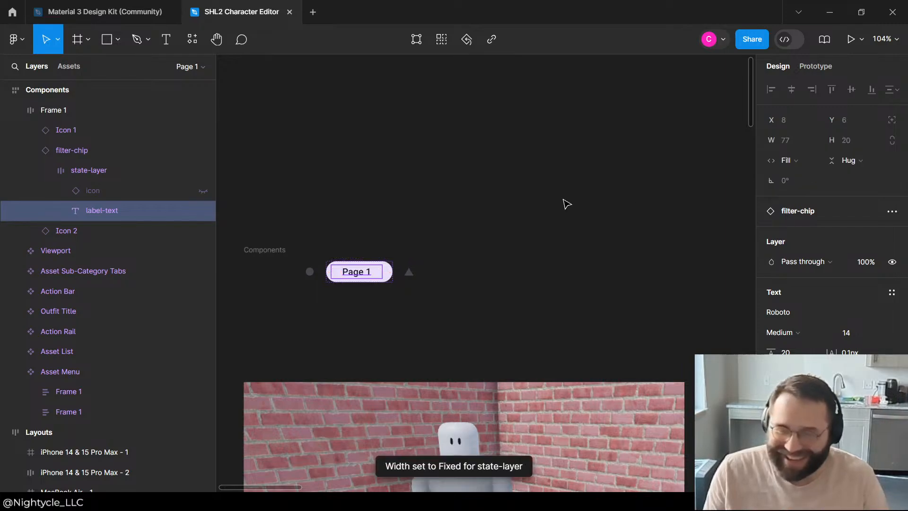
{"action": "left_click", "coordinate": [428, 213]}
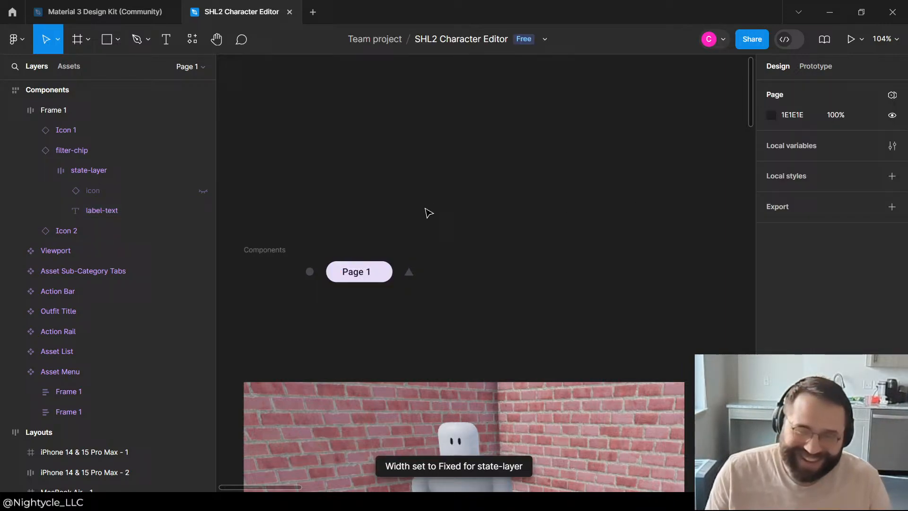
Step: Reduce the right padding of the filter chip's state-layer so the Page 1 label sits centred
{"action": "left_click", "coordinate": [85, 169]}
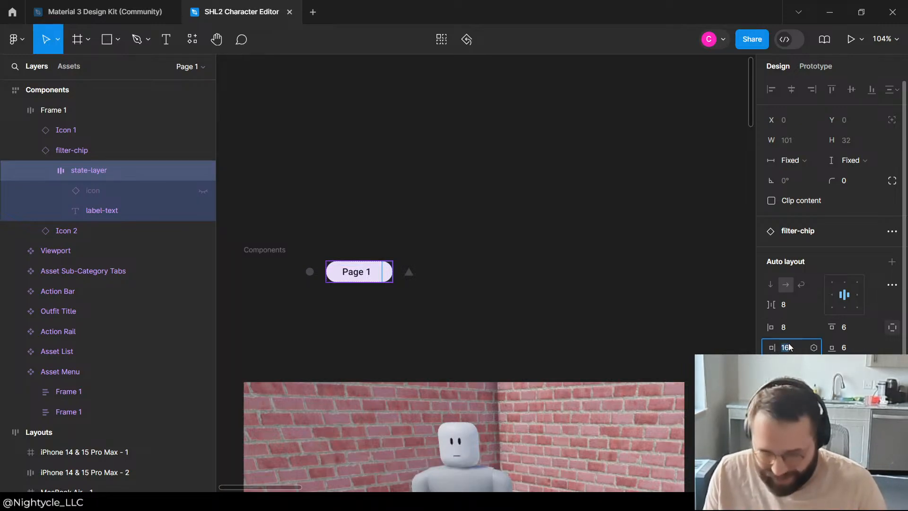
{"action": "left_click", "coordinate": [516, 198]}
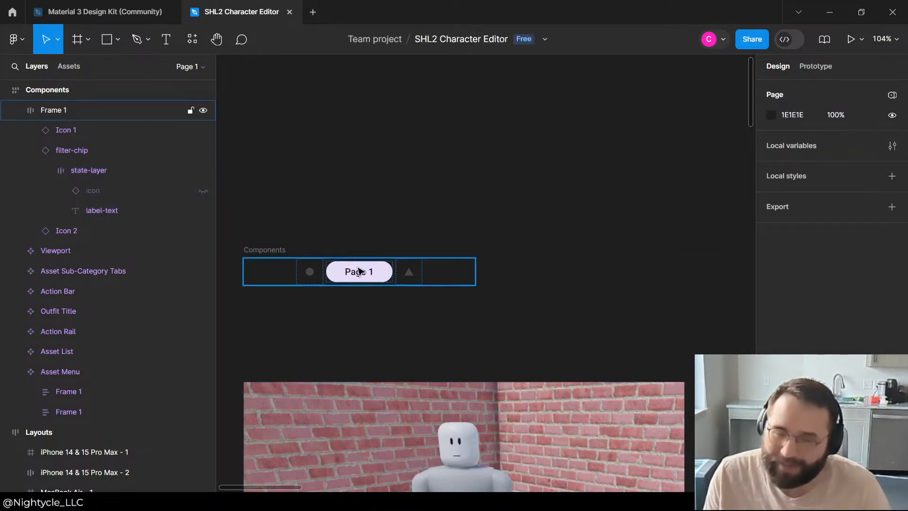
{"action": "left_click", "coordinate": [359, 266]}
{"action": "left_click", "coordinate": [424, 219]}
Step: Collapse the chip's parent Frame 1 in the layer tree and rename it "Page Menu"
{"action": "scroll", "coordinate": [433, 211], "scroll_direction": "down", "scroll_amount": 4}
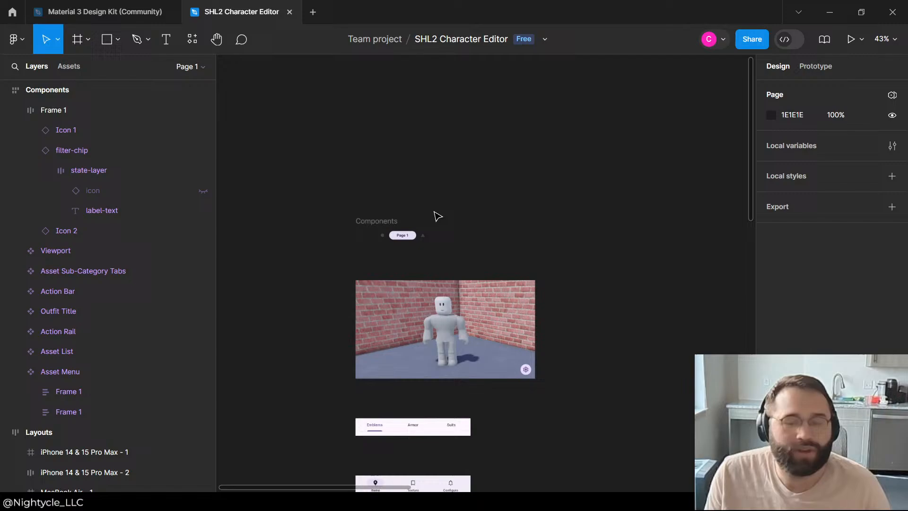
{"action": "left_click", "coordinate": [400, 239]}
{"action": "scroll", "coordinate": [438, 228], "scroll_direction": "down", "scroll_amount": 5}
{"action": "scroll", "coordinate": [392, 249], "scroll_direction": "up", "scroll_amount": 6}
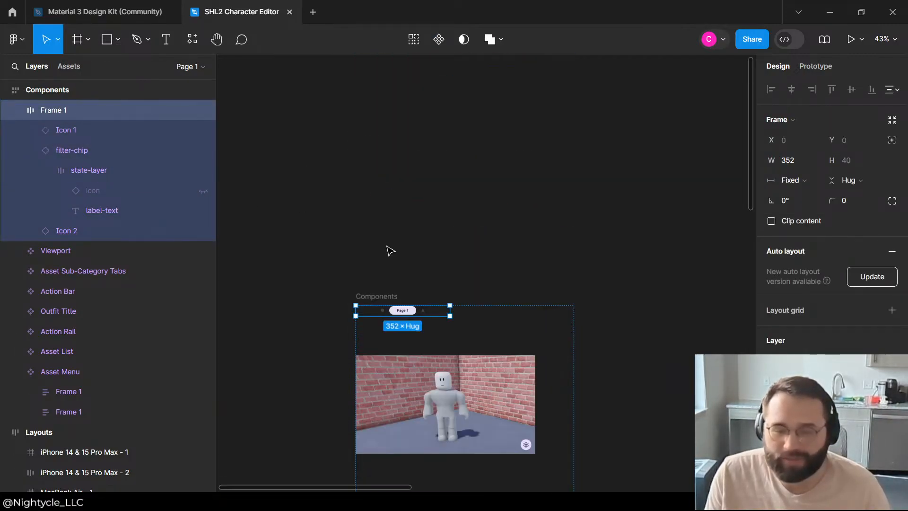
{"action": "left_click", "coordinate": [15, 110]}
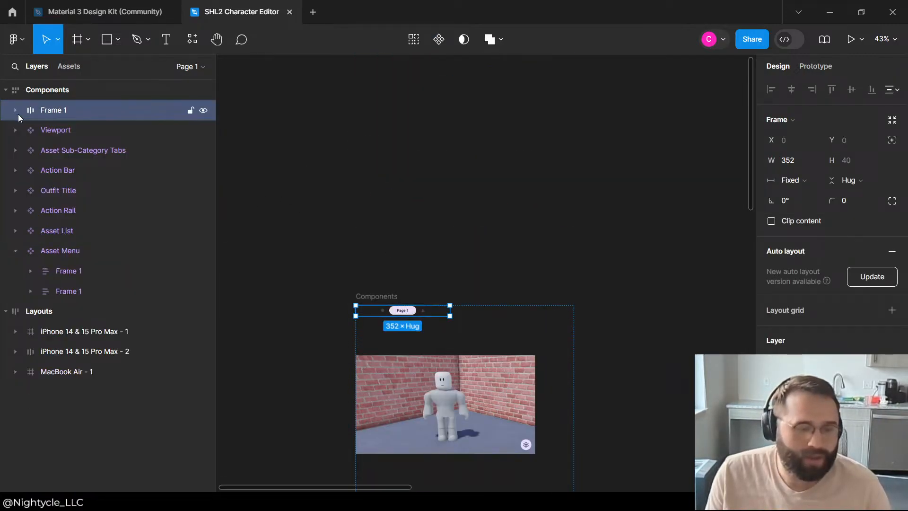
{"action": "scroll", "coordinate": [487, 278], "scroll_direction": "down", "scroll_amount": 6}
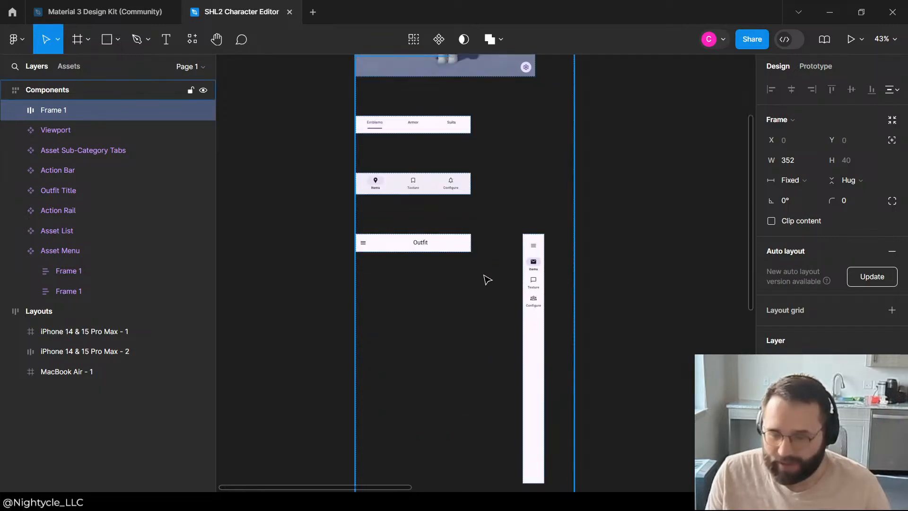
{"action": "scroll", "coordinate": [481, 247], "scroll_direction": "up", "scroll_amount": 6}
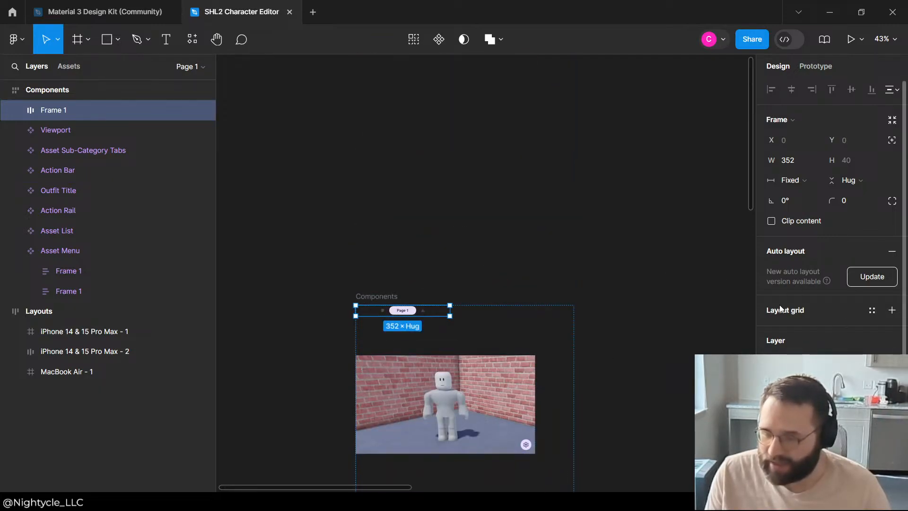
{"action": "double_click", "coordinate": [65, 111]}
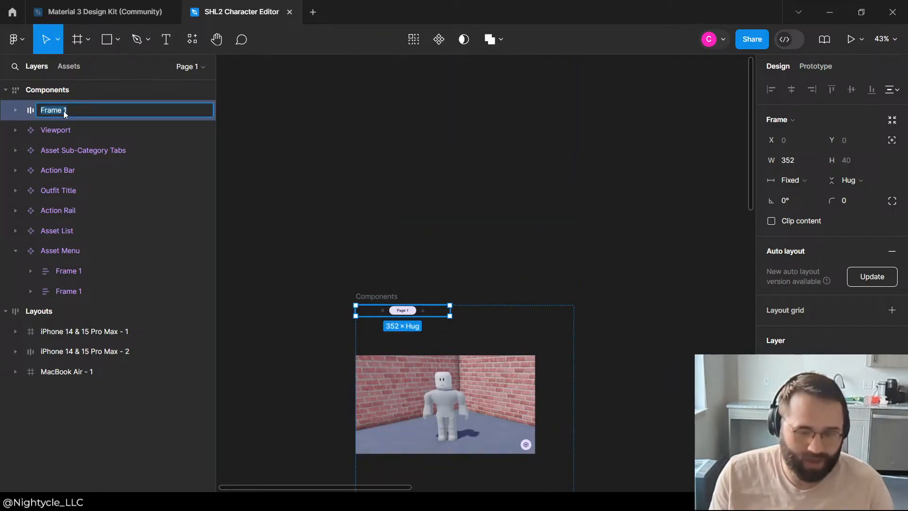
{"action": "type", "text": "Page"}
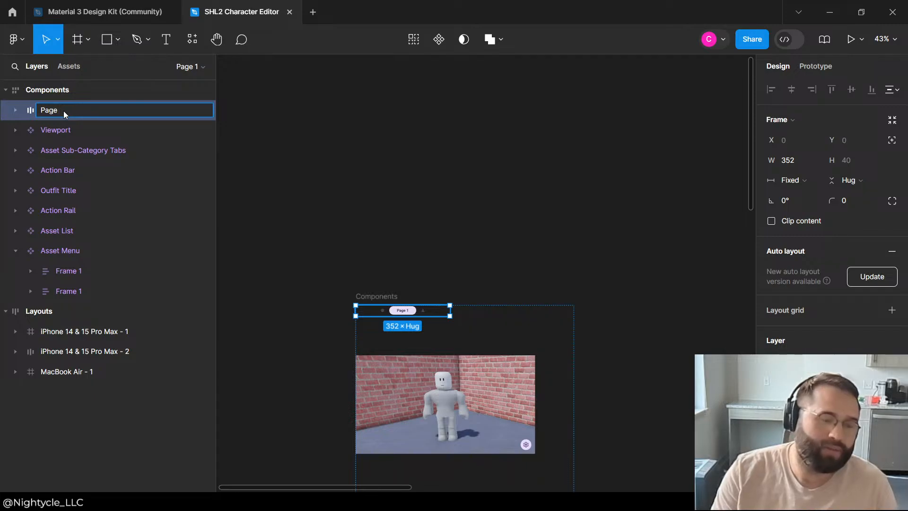
{"action": "type", "text": " Menu"}
{"action": "key", "text": "Return"}
Step: Turn the Page Menu frame into a component, and clear the selection
{"action": "right_click", "coordinate": [65, 113]}
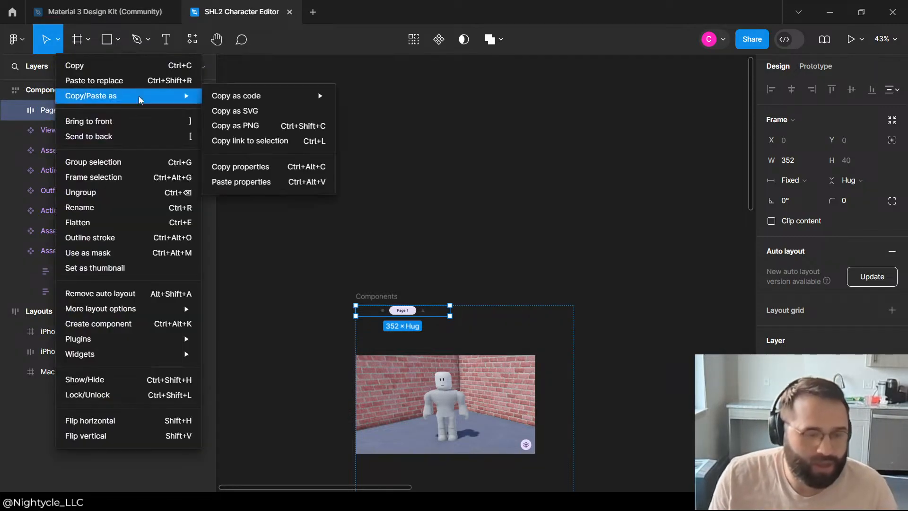
{"action": "left_click", "coordinate": [105, 329]}
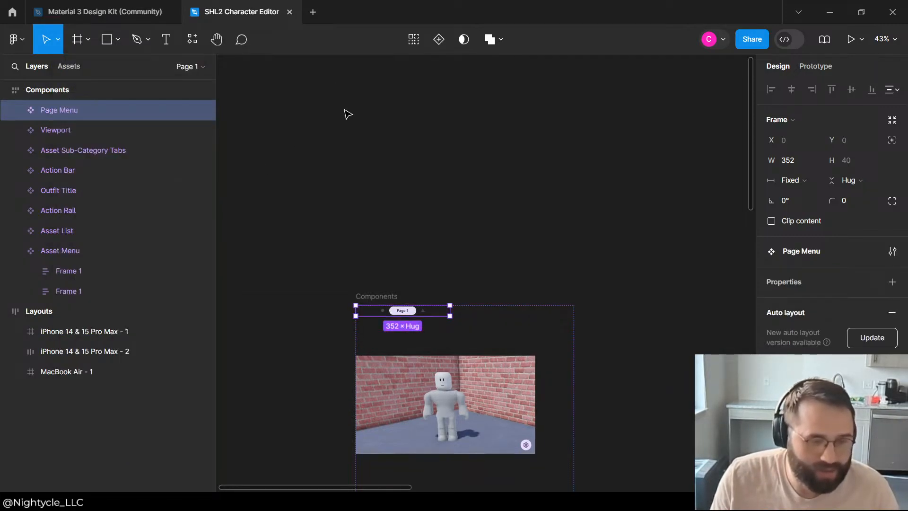
{"action": "left_click", "coordinate": [493, 232]}
Step: Expand the Page Menu's layers and set its width to Fill container, leaving the height sizing at Hug
{"action": "left_click", "coordinate": [417, 314]}
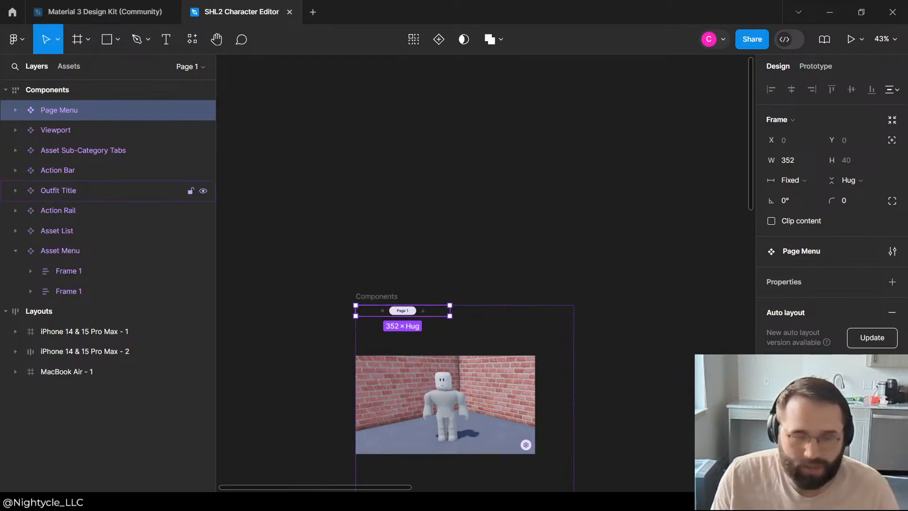
{"action": "left_click", "coordinate": [15, 110]}
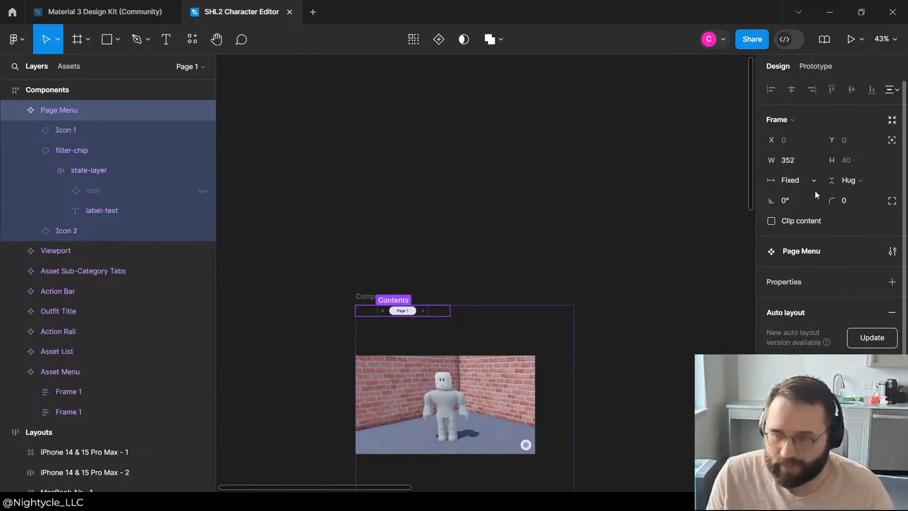
{"action": "left_click", "coordinate": [794, 181]}
{"action": "left_click", "coordinate": [823, 213]}
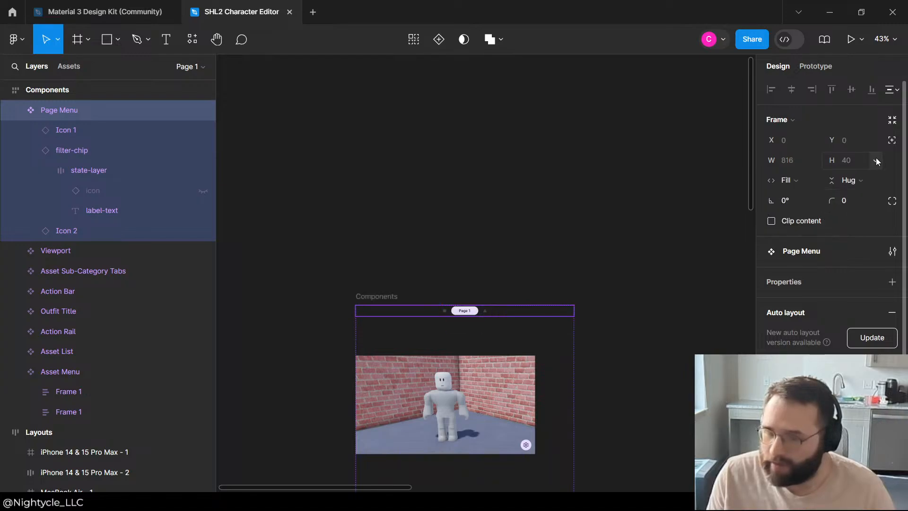
{"action": "left_click", "coordinate": [860, 181]}
{"action": "left_click", "coordinate": [460, 218]}
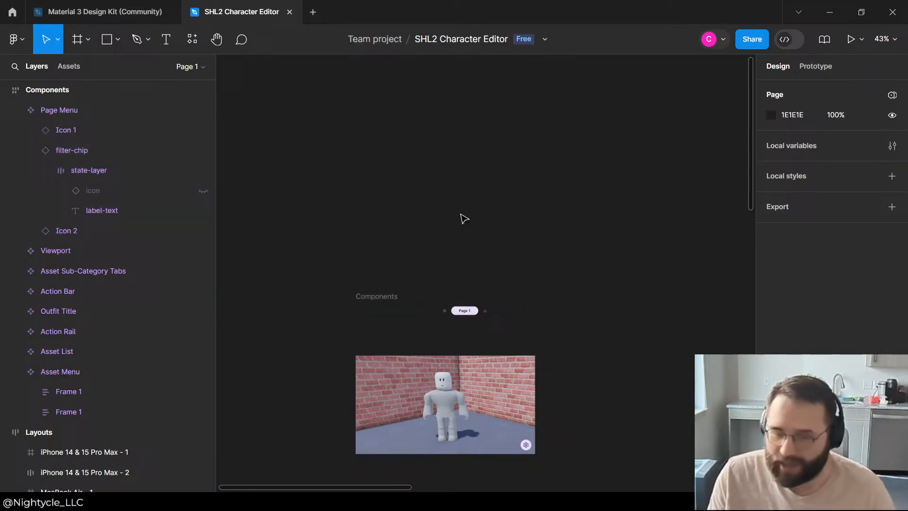
Step: Collapse the state-layer and filter-chip layers inside the Page Menu, and copy the Page Menu component
{"action": "left_click", "coordinate": [84, 170]}
{"action": "left_click", "coordinate": [91, 193]}
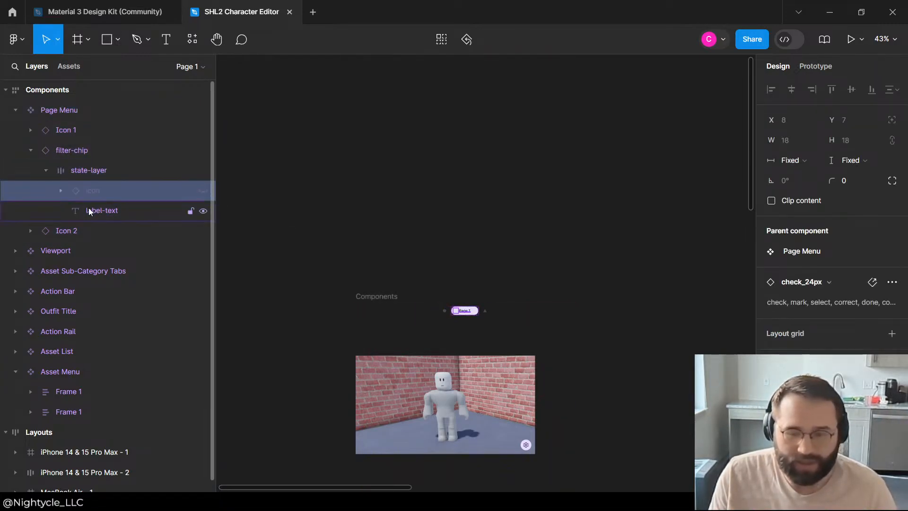
{"action": "left_click", "coordinate": [81, 168]}
{"action": "left_click", "coordinate": [45, 170]}
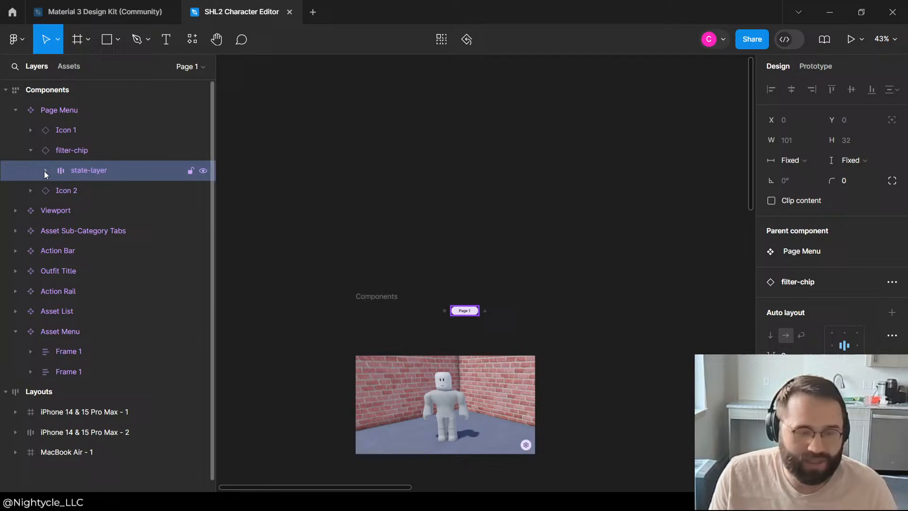
{"action": "left_click", "coordinate": [69, 148]}
{"action": "left_click", "coordinate": [30, 150]}
{"action": "left_click", "coordinate": [72, 125]}
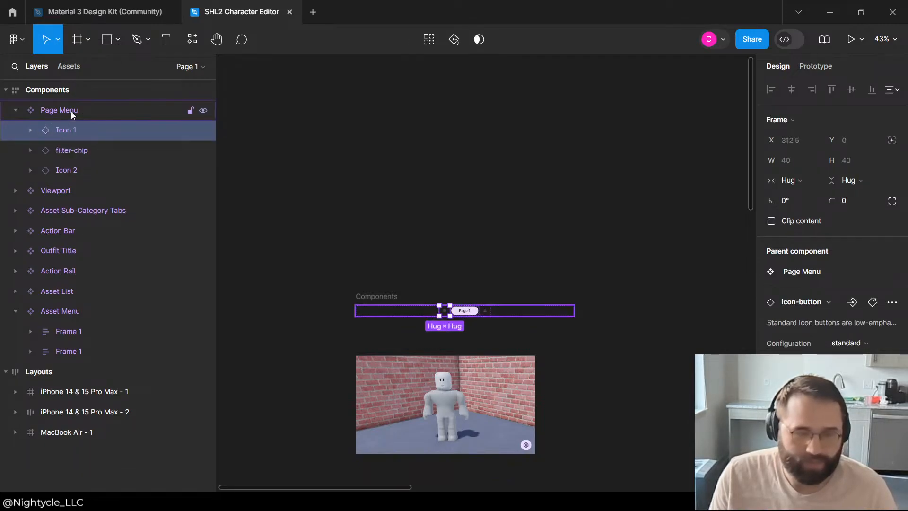
{"action": "left_click", "coordinate": [71, 111]}
Step: Select the Asset List component on the canvas, expand it in the layer tree and collapse its first list item
{"action": "left_click", "coordinate": [614, 187]}
{"action": "scroll", "coordinate": [455, 284], "scroll_direction": "down", "scroll_amount": 4}
{"action": "scroll", "coordinate": [473, 283], "scroll_direction": "up", "scroll_amount": 5}
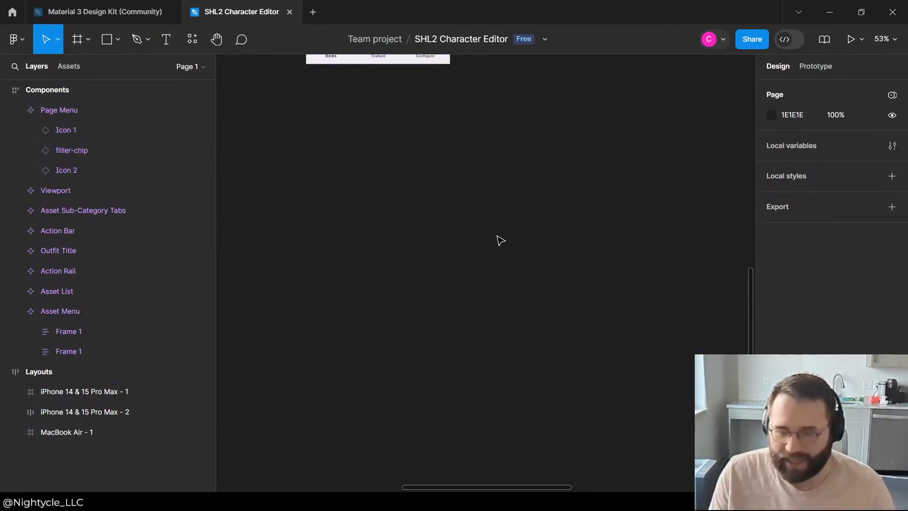
{"action": "scroll", "coordinate": [380, 336], "scroll_direction": "down", "scroll_amount": 3}
{"action": "scroll", "coordinate": [520, 285], "scroll_direction": "down", "scroll_amount": 2}
{"action": "scroll", "coordinate": [411, 281], "scroll_direction": "up", "scroll_amount": 3}
{"action": "scroll", "coordinate": [416, 284], "scroll_direction": "down", "scroll_amount": 2}
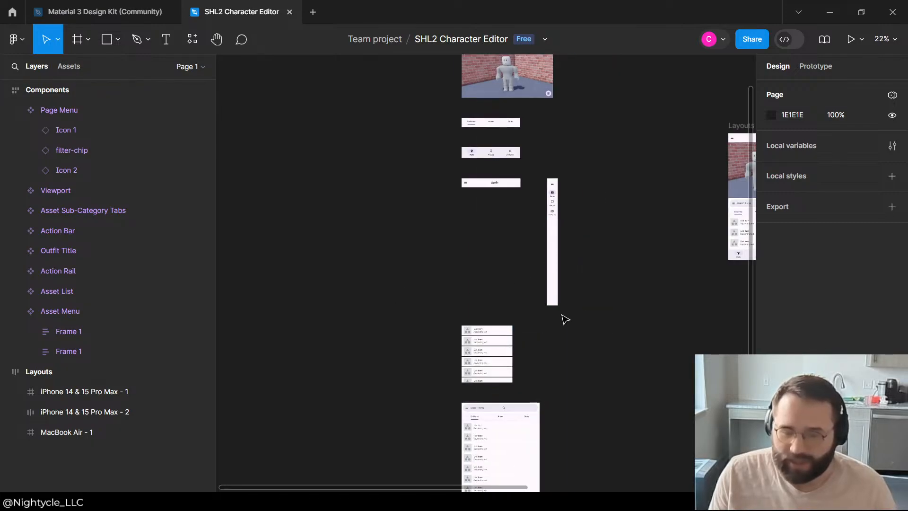
{"action": "scroll", "coordinate": [552, 423], "scroll_direction": "up", "scroll_amount": 3}
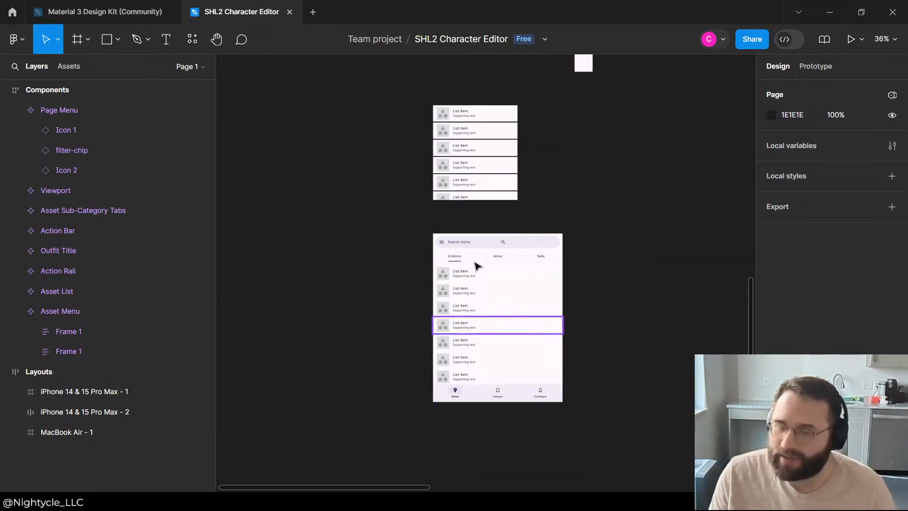
{"action": "left_click", "coordinate": [475, 161]}
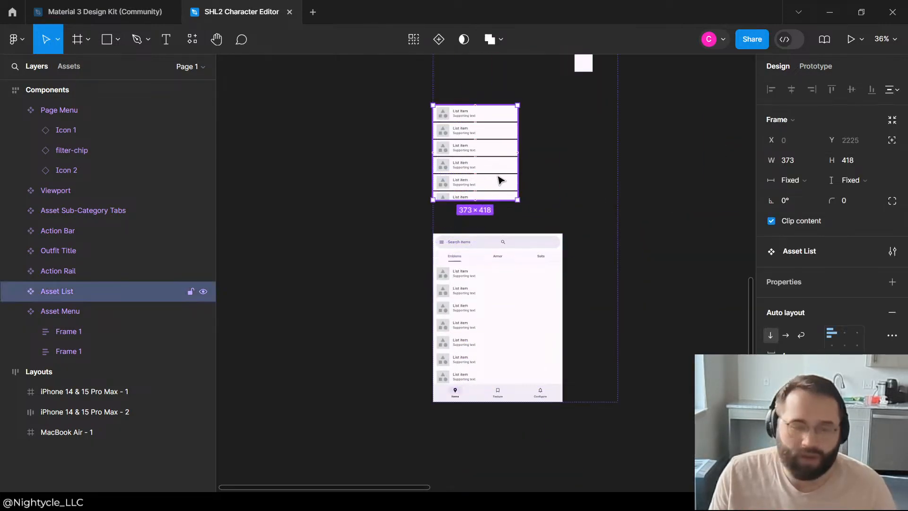
{"action": "left_click", "coordinate": [15, 293]}
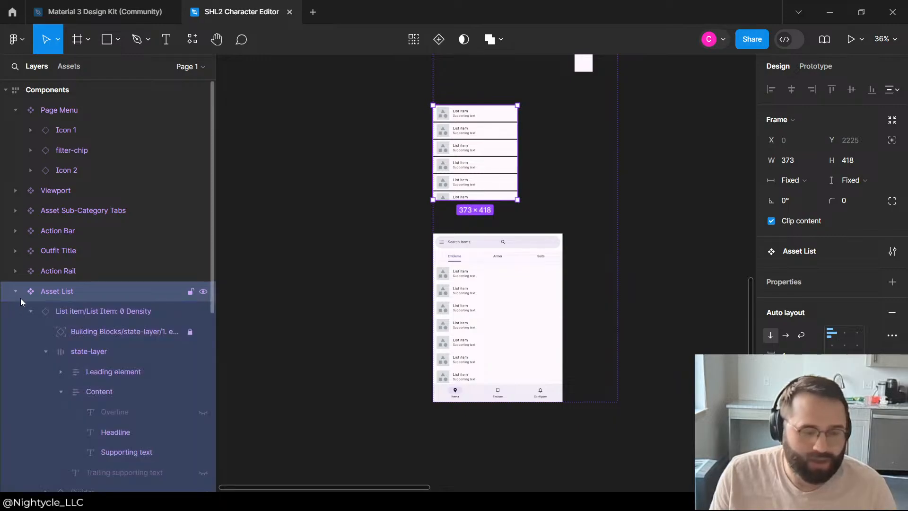
{"action": "left_click", "coordinate": [35, 310]}
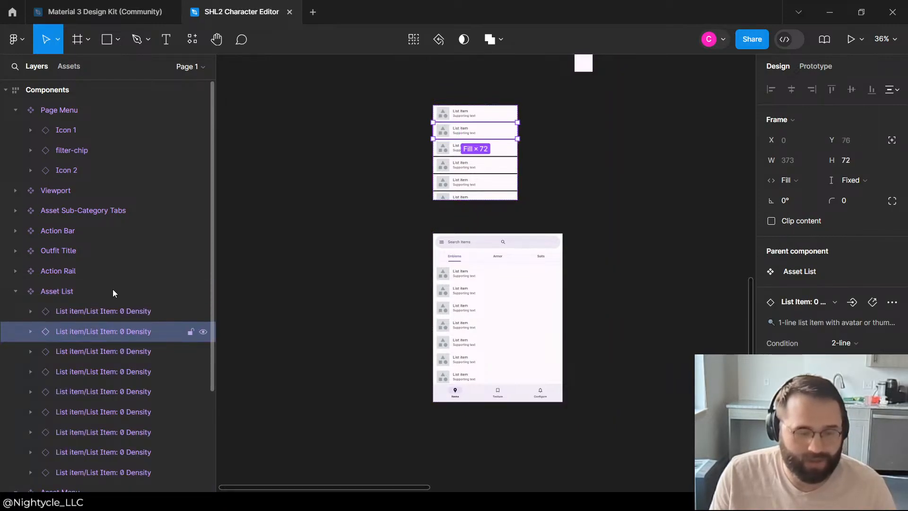
{"action": "scroll", "coordinate": [110, 310], "scroll_direction": "down", "scroll_amount": 3}
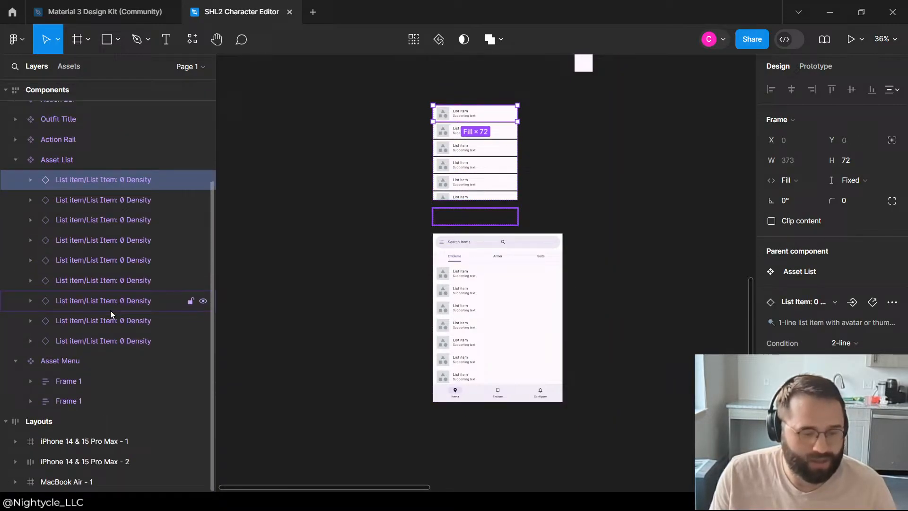
{"action": "left_click", "coordinate": [100, 339], "text": "shift"}
{"action": "key", "text": "ctrl+g"}
{"action": "key", "text": "ctrl+z"}
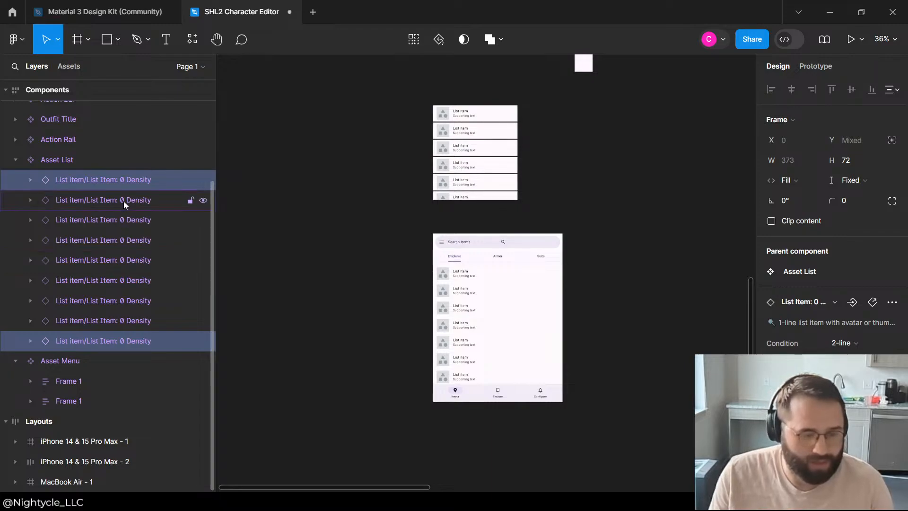
Step: Group all the list items inside the Asset List component and rename the group "List"
{"action": "left_click", "coordinate": [122, 183]}
{"action": "left_click", "coordinate": [125, 341], "text": "shift"}
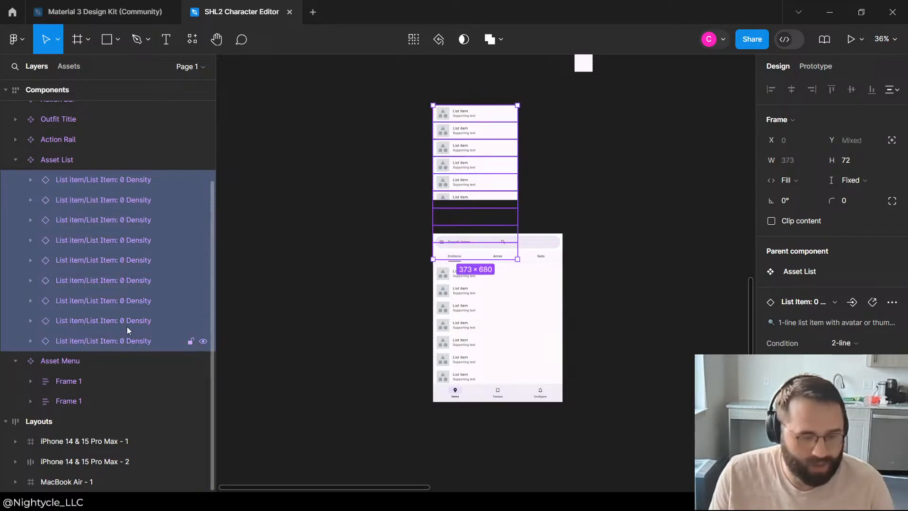
{"action": "key", "text": "ctrl+g"}
{"action": "double_click", "coordinate": [77, 180]}
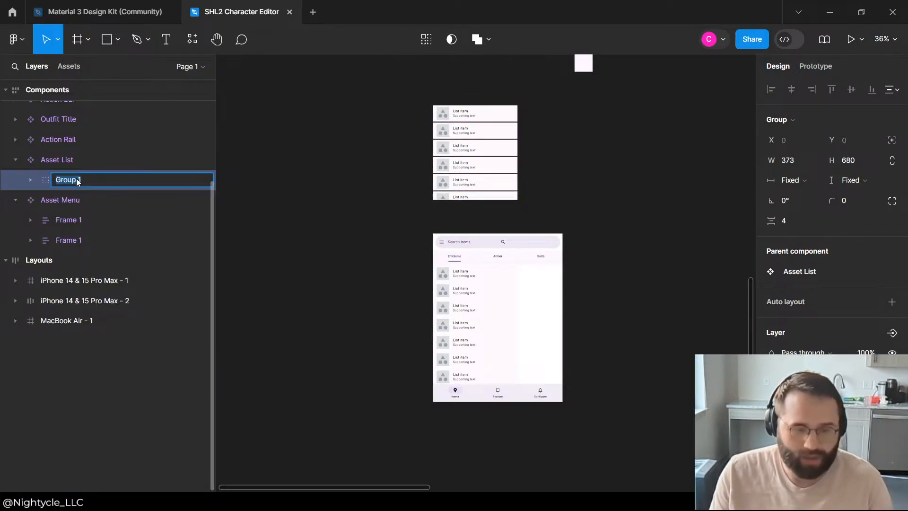
{"action": "type", "text": "Bist"}
{"action": "key", "text": "Return"}
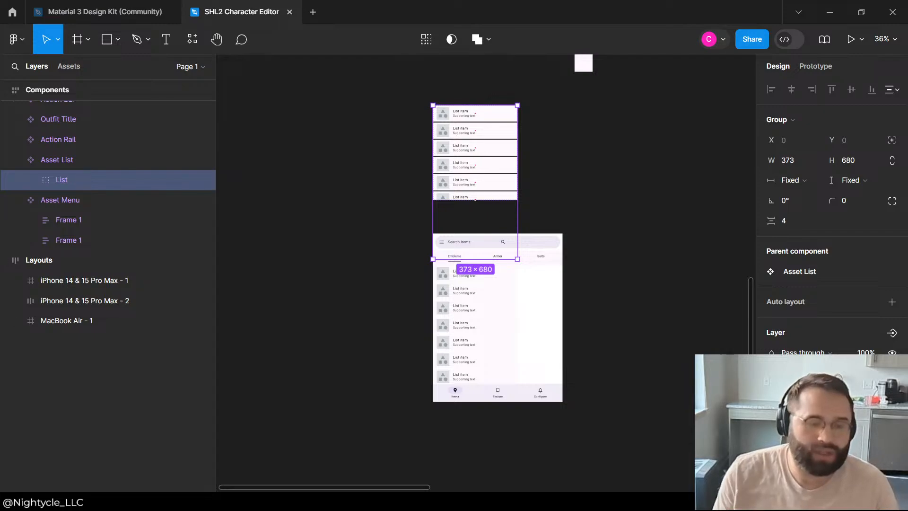
Step: Paste a Page Menu instance into the Asset List component below the List group, and collapse its layers
{"action": "left_click", "coordinate": [73, 161]}
{"action": "key", "text": "ctrl+v"}
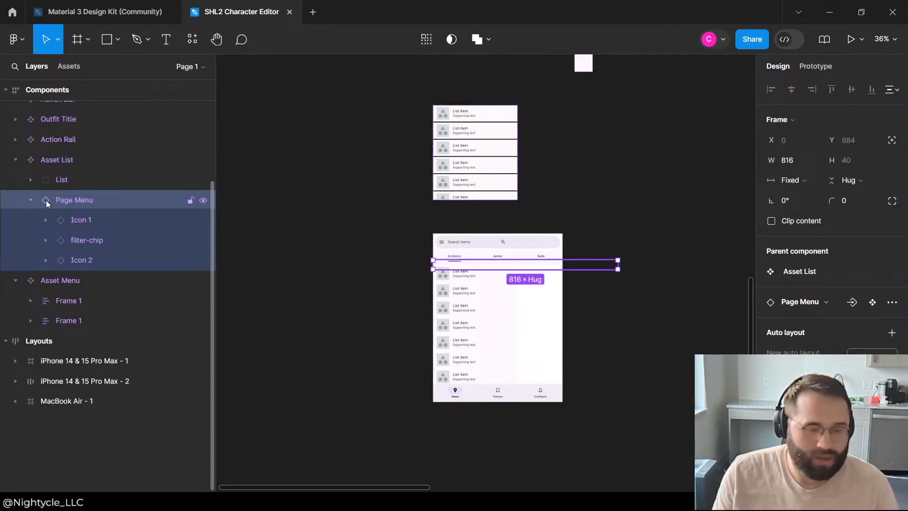
{"action": "left_click", "coordinate": [33, 201]}
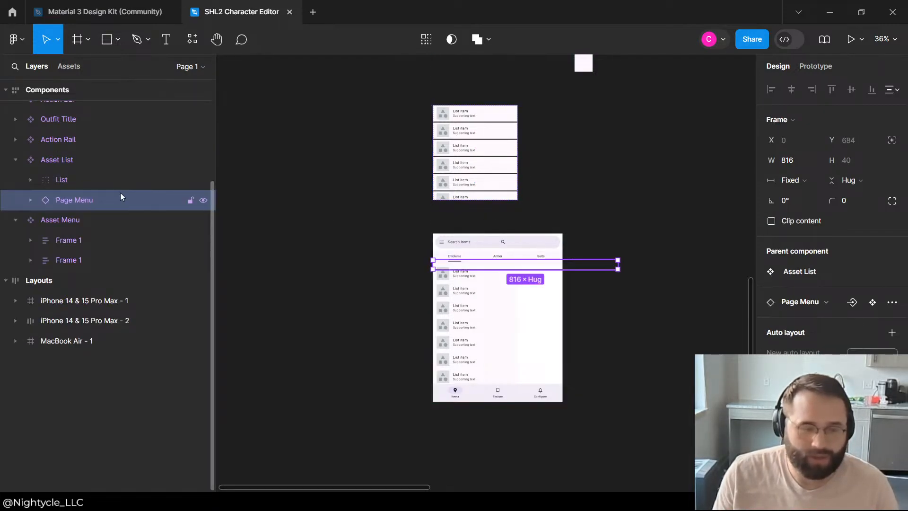
Step: Add auto layout to the List group inside the Asset List component
{"action": "left_click", "coordinate": [94, 167]}
{"action": "left_click", "coordinate": [80, 181]}
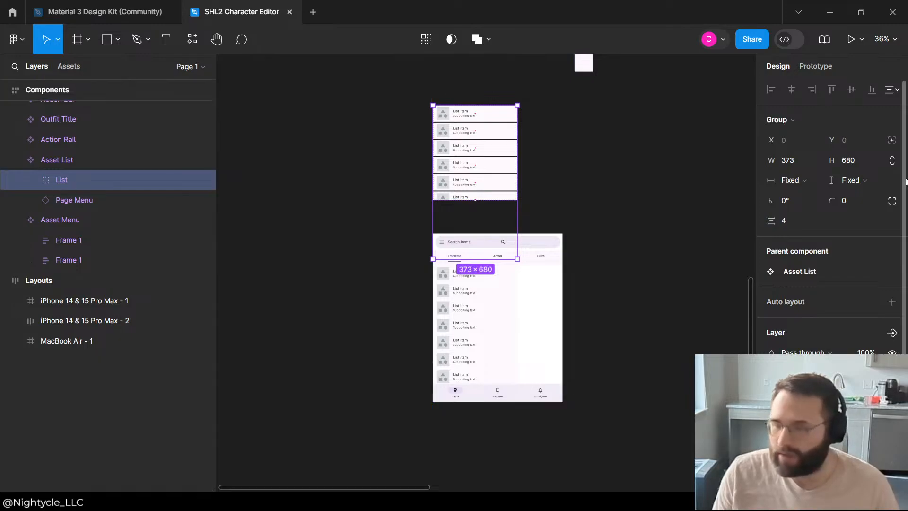
{"action": "left_click", "coordinate": [891, 302]}
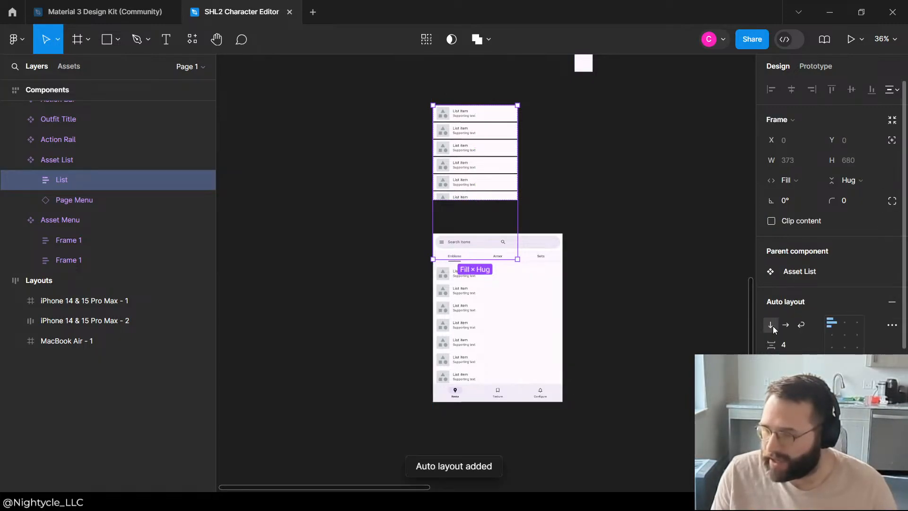
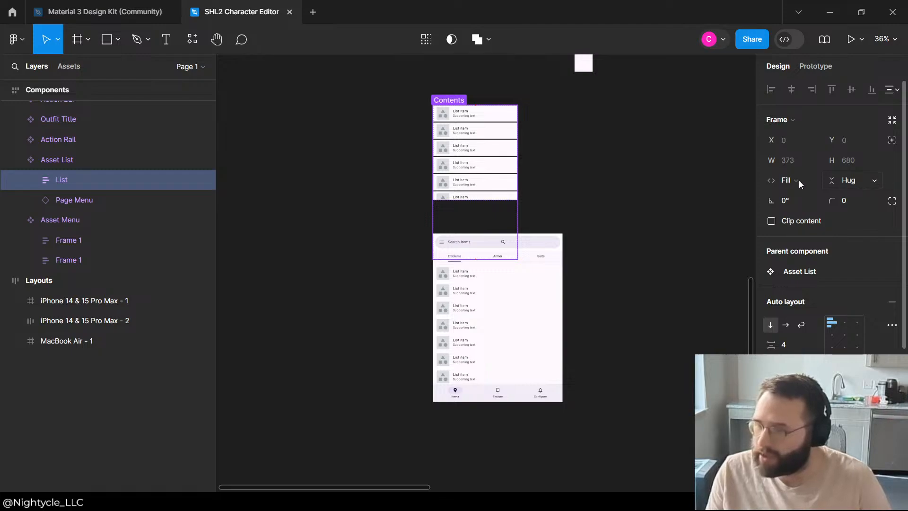
Step: Set the List frame inside the Asset List component to fill its container in height as well as width
{"action": "left_click", "coordinate": [867, 181]}
{"action": "left_click", "coordinate": [852, 193]}
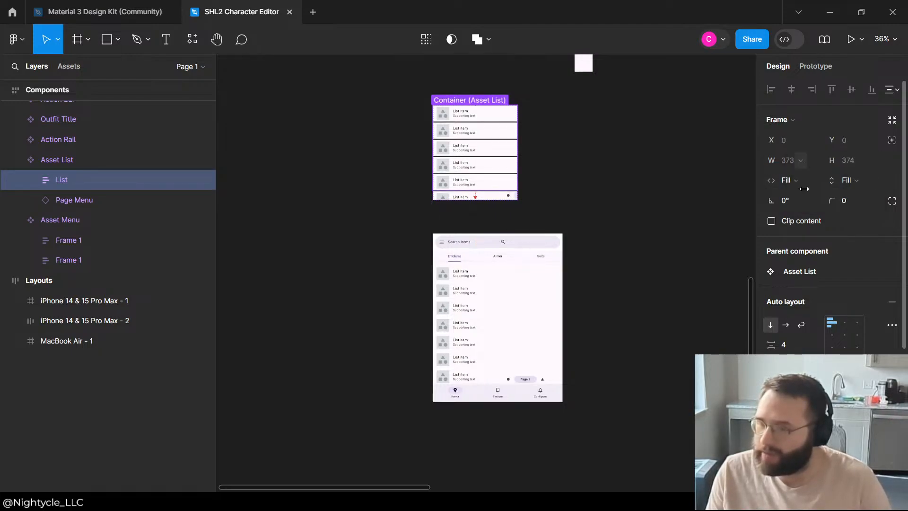
{"action": "left_click", "coordinate": [806, 180]}
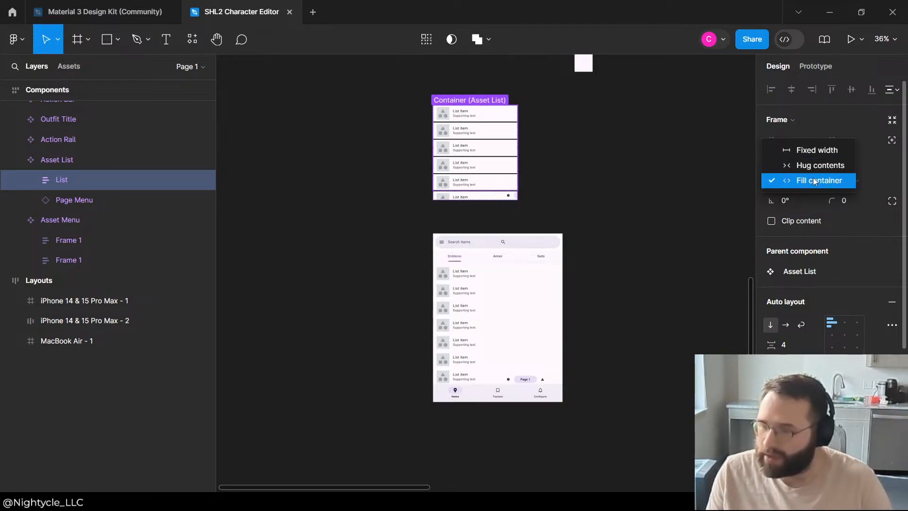
{"action": "left_click", "coordinate": [813, 177]}
{"action": "left_click", "coordinate": [559, 179]}
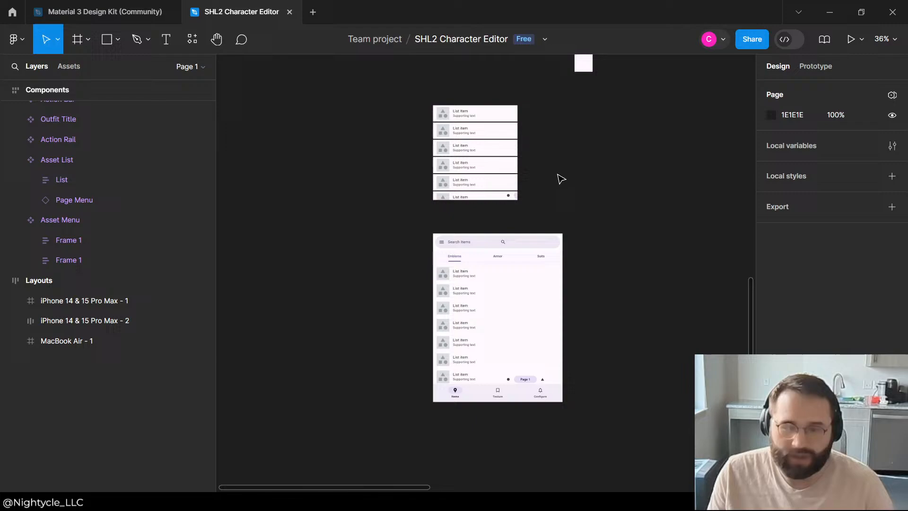
Step: Set the width of the Page Menu instance inside the Asset List to fill its container
{"action": "left_click", "coordinate": [493, 199]}
{"action": "left_click", "coordinate": [89, 200]}
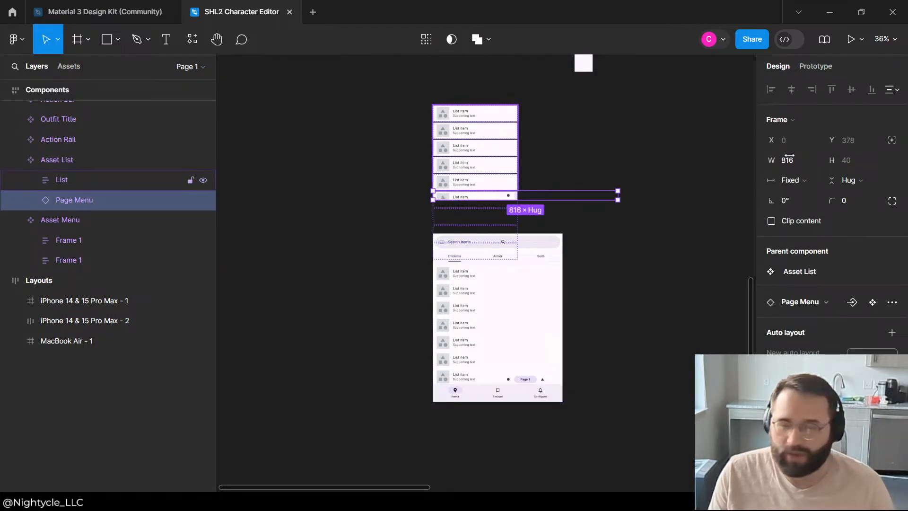
{"action": "left_click", "coordinate": [794, 180]}
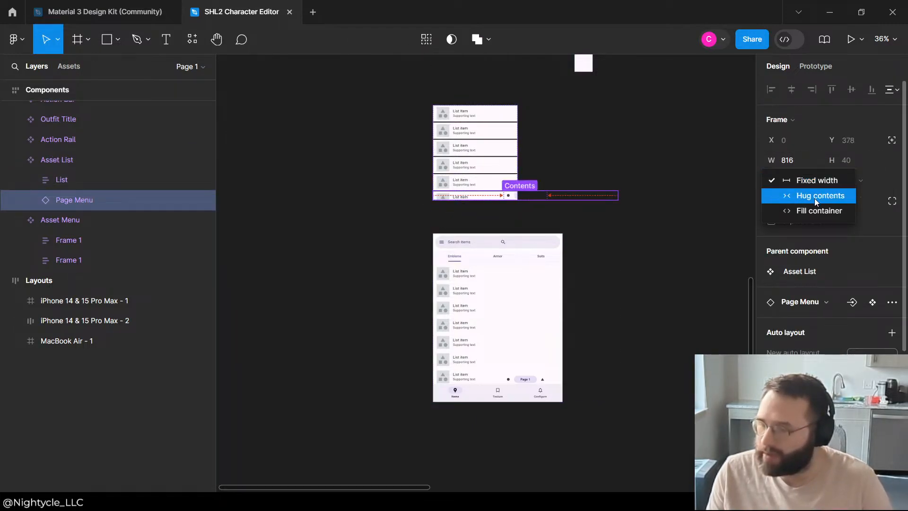
{"action": "left_click", "coordinate": [814, 210]}
{"action": "left_click", "coordinate": [858, 182]}
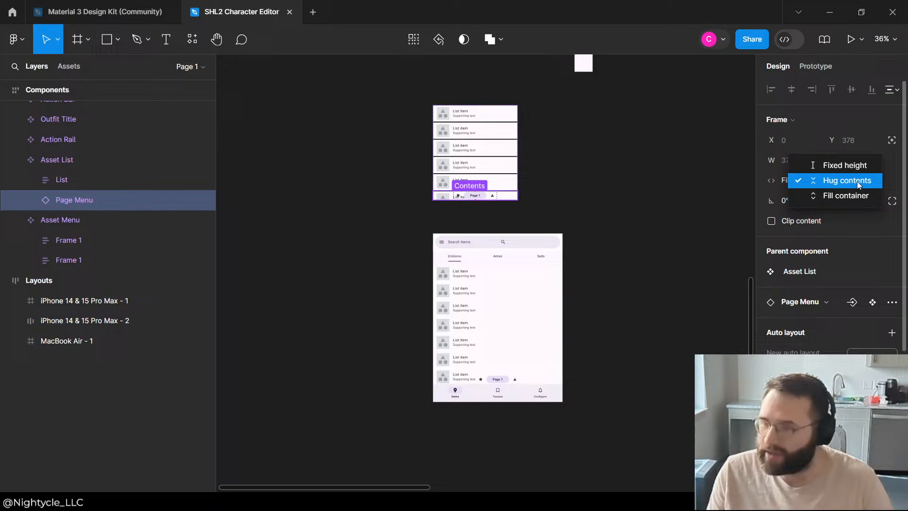
{"action": "left_click", "coordinate": [798, 221]}
Step: Add a white FFFFFF fill to the Page Menu instance inside the Asset List
{"action": "scroll", "coordinate": [529, 163], "scroll_direction": "up", "scroll_amount": 5}
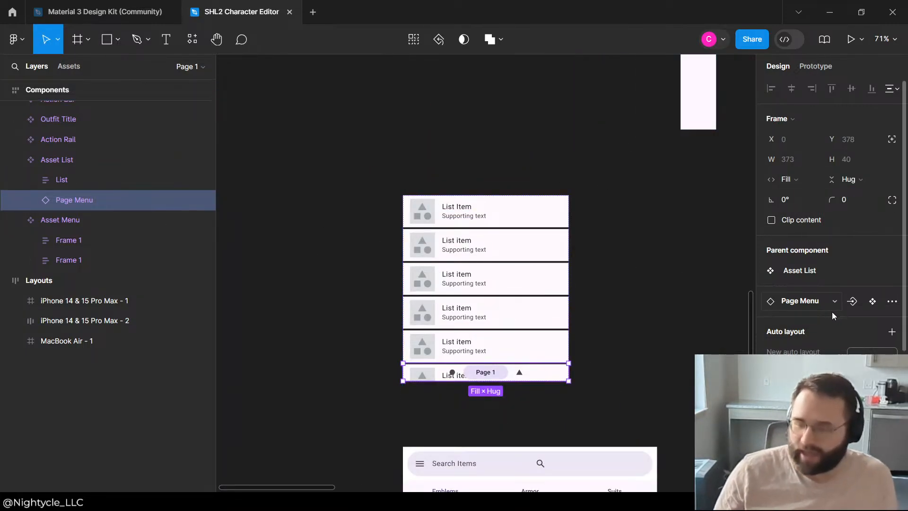
{"action": "scroll", "coordinate": [838, 312], "scroll_direction": "down", "scroll_amount": 4}
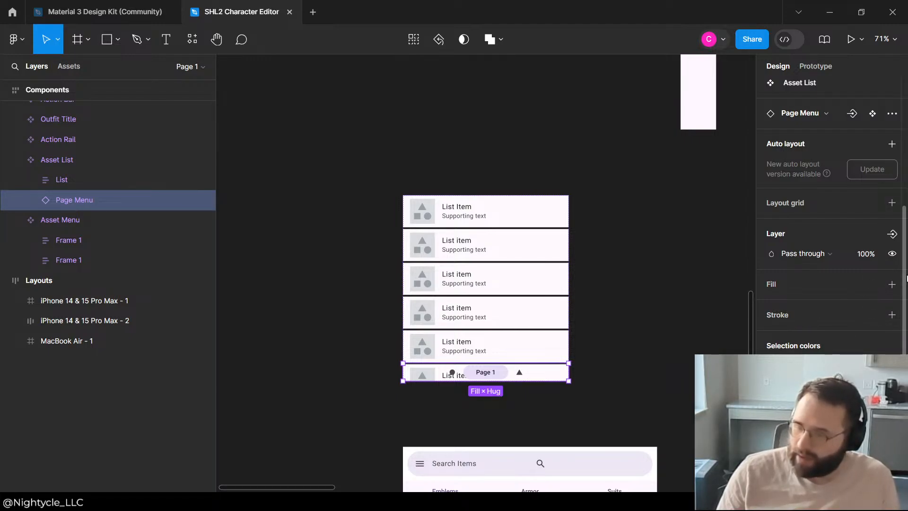
{"action": "left_click", "coordinate": [892, 284]}
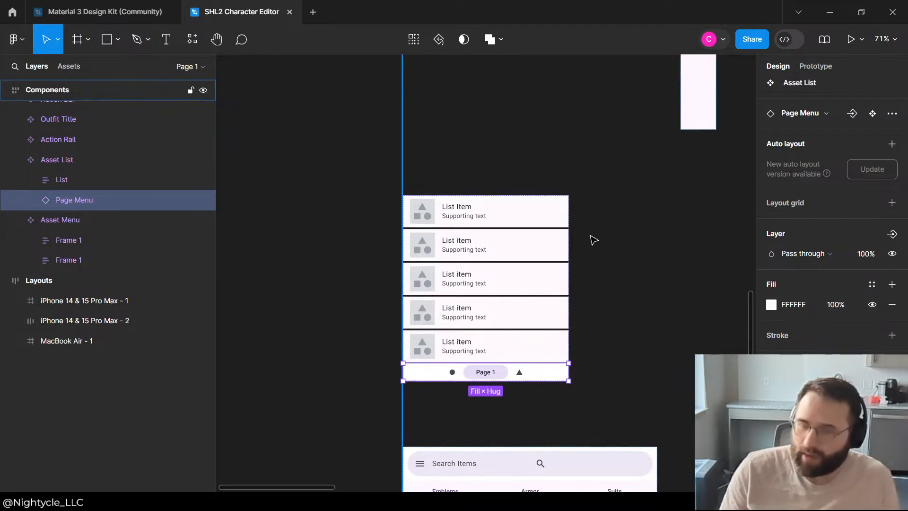
{"action": "scroll", "coordinate": [591, 236], "scroll_direction": "down", "scroll_amount": 1}
{"action": "scroll", "coordinate": [574, 298], "scroll_direction": "up", "scroll_amount": 1}
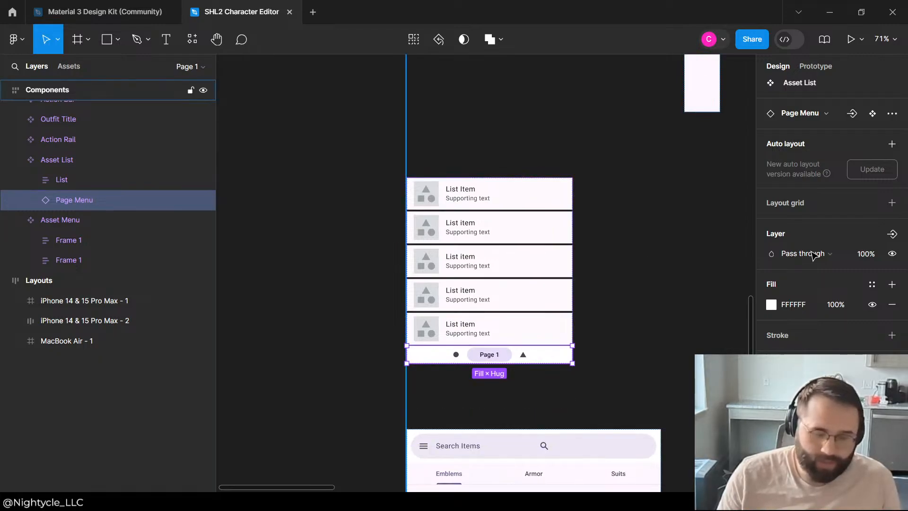
Step: Wrap the Page Menu instance inside the Asset List in an auto layout frame
{"action": "scroll", "coordinate": [814, 265], "scroll_direction": "up", "scroll_amount": 3}
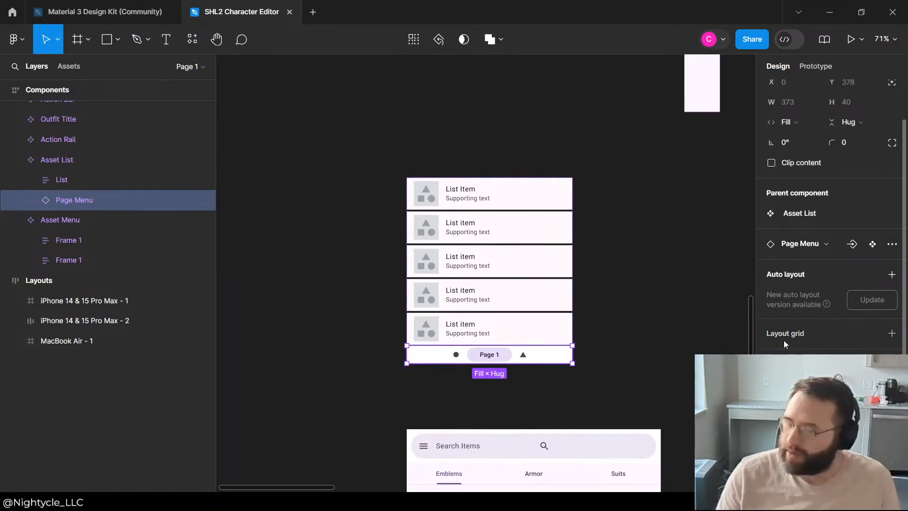
{"action": "scroll", "coordinate": [786, 283], "scroll_direction": "up", "scroll_amount": 1}
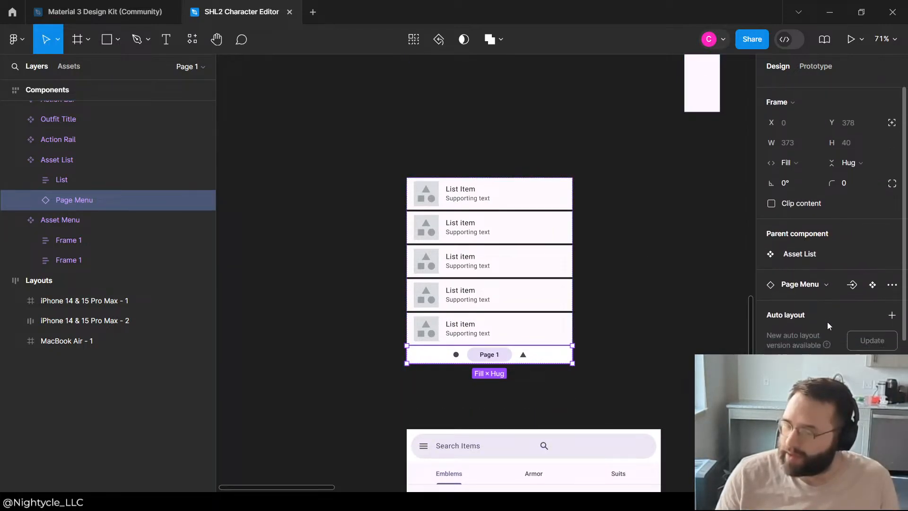
{"action": "scroll", "coordinate": [827, 322], "scroll_direction": "down", "scroll_amount": 3}
{"action": "left_click", "coordinate": [34, 200]}
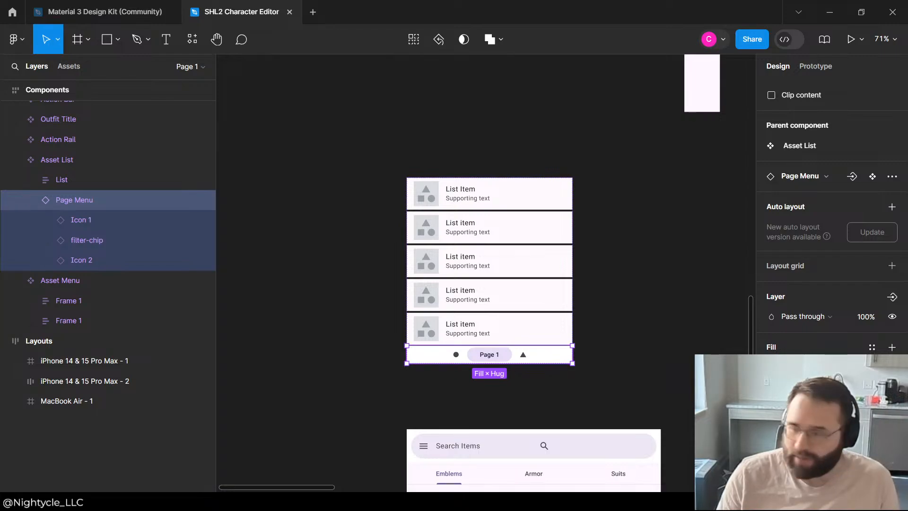
{"action": "scroll", "coordinate": [847, 294], "scroll_direction": "up", "scroll_amount": 3}
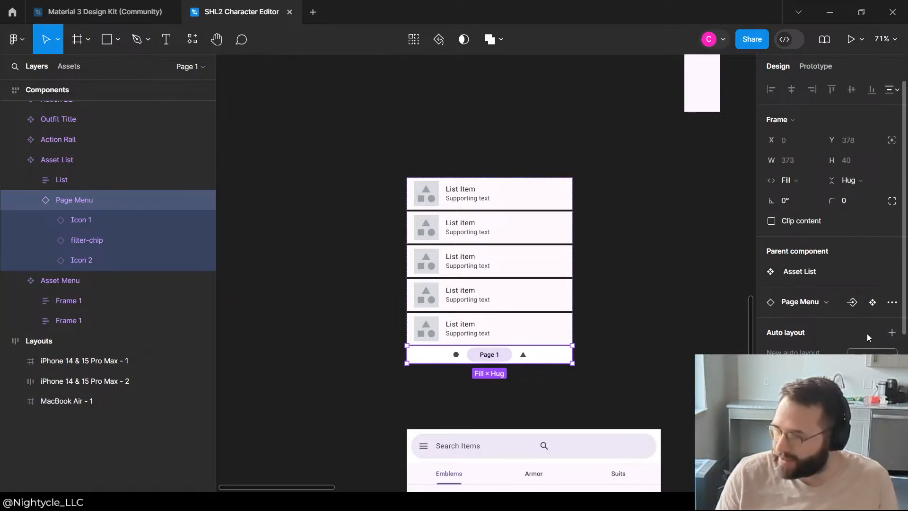
{"action": "left_click", "coordinate": [893, 334]}
{"action": "left_click", "coordinate": [892, 325]}
{"action": "left_click", "coordinate": [892, 325]}
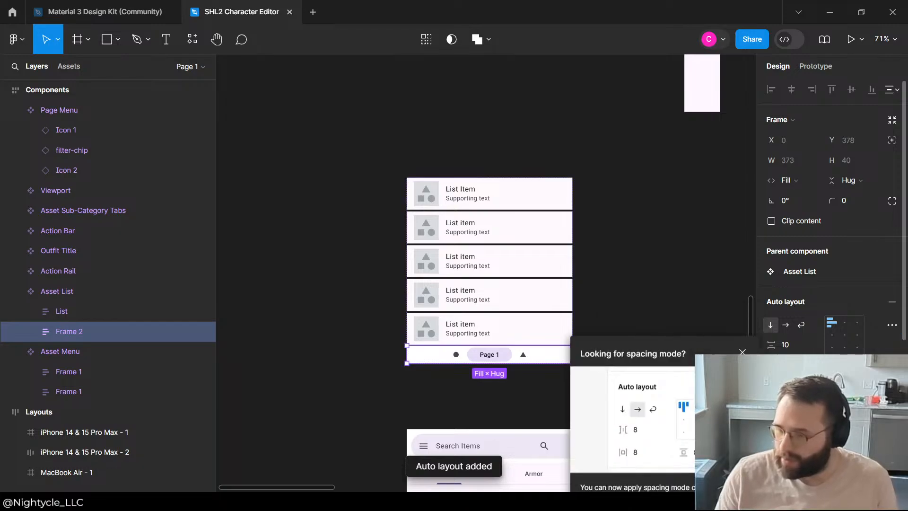
Step: Set the horizontal and vertical padding of the frame wrapping the Page Menu to 5
{"action": "left_click", "coordinate": [786, 345]}
{"action": "key", "text": "Tab"}
{"action": "key", "text": "Tab"}
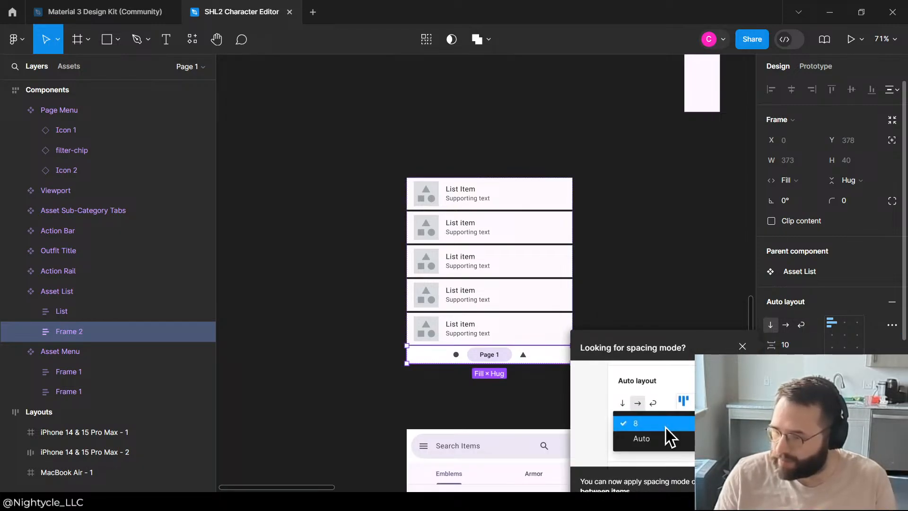
{"action": "type", "text": "5"}
{"action": "key", "text": "Return"}
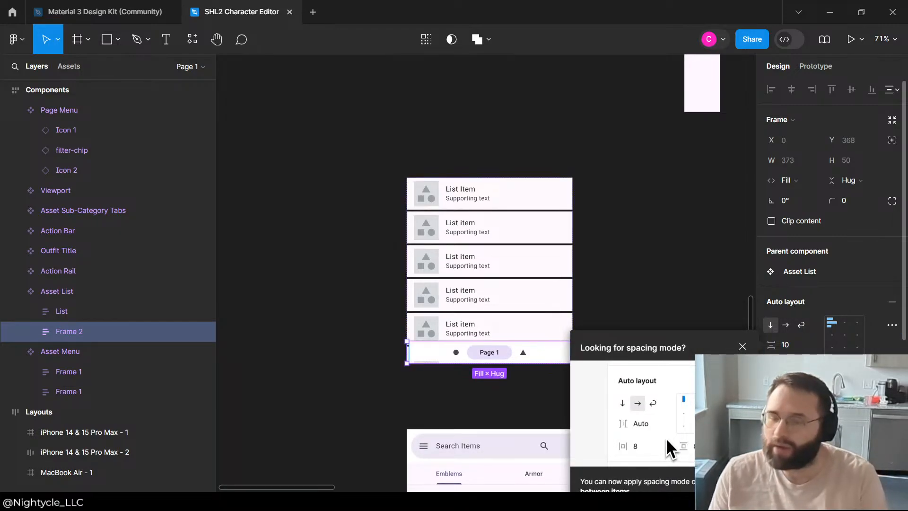
{"action": "left_click", "coordinate": [628, 212]}
{"action": "left_click", "coordinate": [743, 297]}
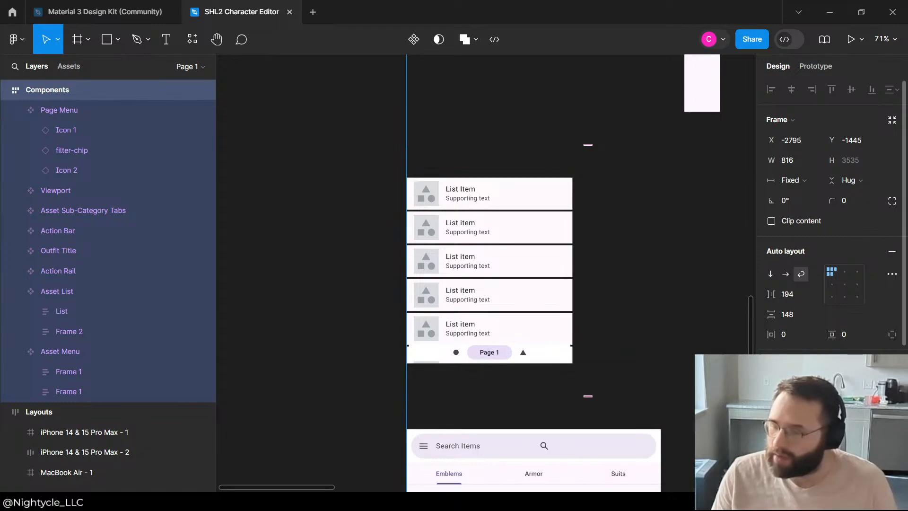
Step: Examine how the Asset List with its Page Menu looks in the component and in the phone and desktop layouts
{"action": "left_click", "coordinate": [541, 358]}
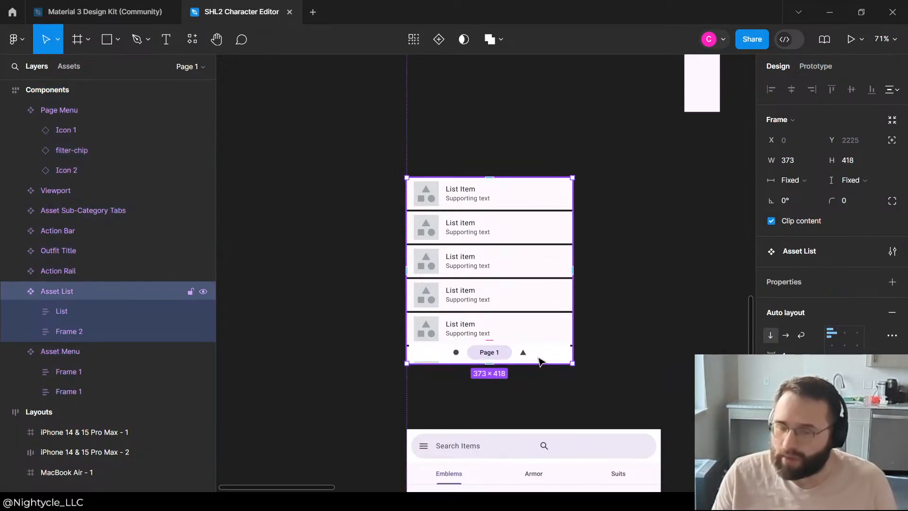
{"action": "left_click", "coordinate": [690, 299]}
{"action": "scroll", "coordinate": [543, 145], "scroll_direction": "down", "scroll_amount": 3}
{"action": "scroll", "coordinate": [528, 170], "scroll_direction": "down", "scroll_amount": 3}
{"action": "scroll", "coordinate": [633, 126], "scroll_direction": "down", "scroll_amount": 3}
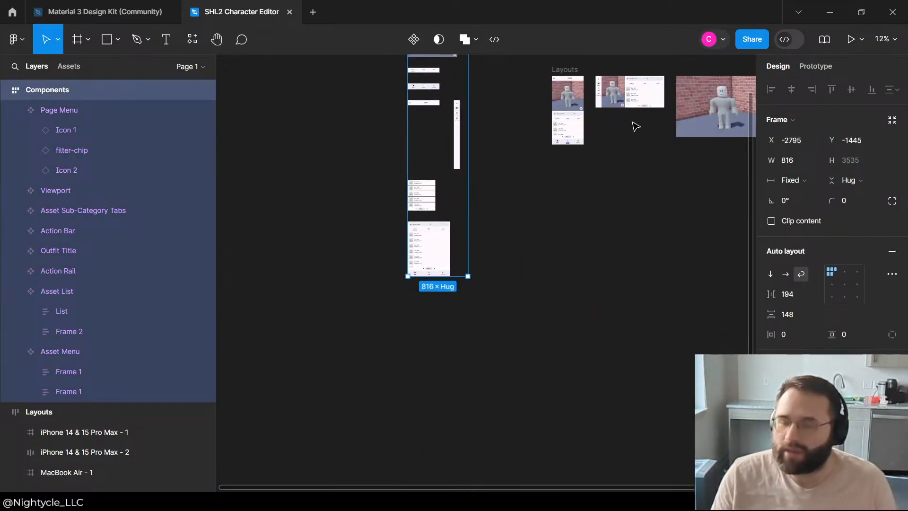
{"action": "scroll", "coordinate": [478, 205], "scroll_direction": "up", "scroll_amount": 10}
{"action": "scroll", "coordinate": [511, 275], "scroll_direction": "down", "scroll_amount": 5}
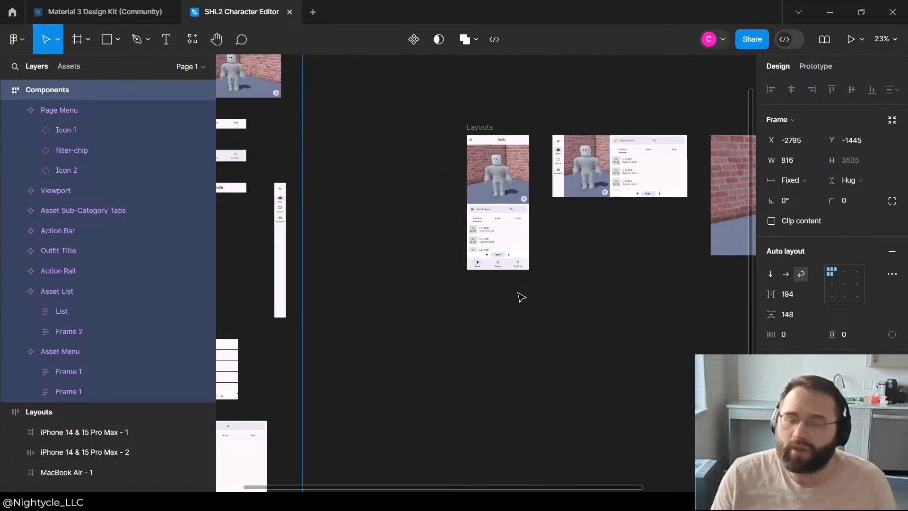
{"action": "scroll", "coordinate": [263, 326], "scroll_direction": "up", "scroll_amount": 3}
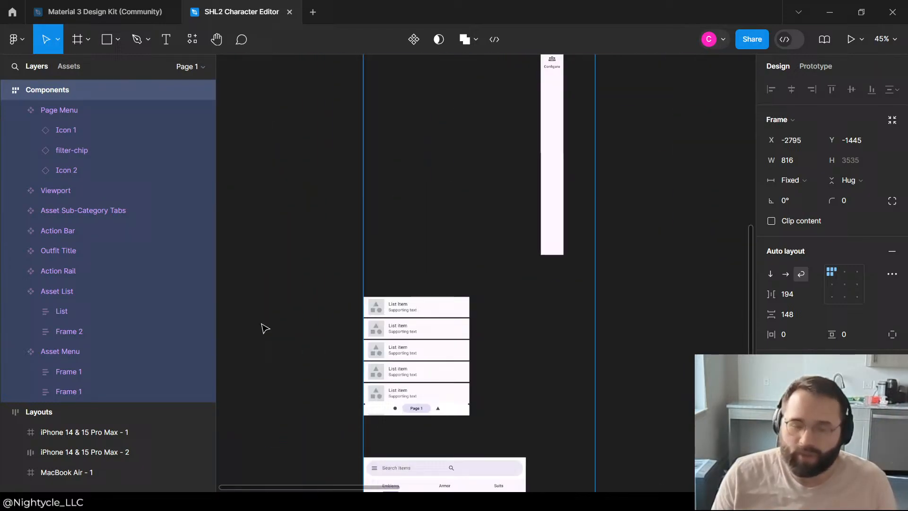
Step: Change the fill of the Page Menu instance inside the Asset List to the page color F3EDF7
{"action": "double_click", "coordinate": [461, 411]}
{"action": "double_click", "coordinate": [461, 411]}
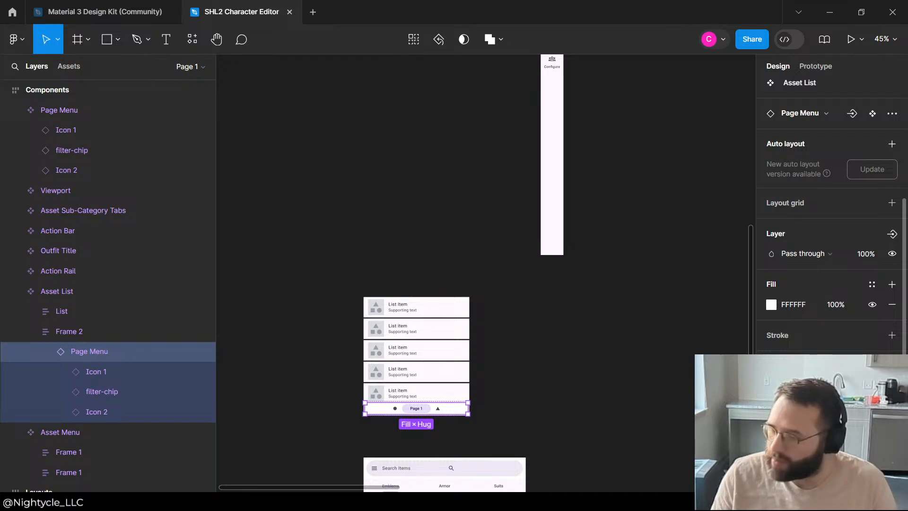
{"action": "left_click", "coordinate": [872, 284]}
{"action": "scroll", "coordinate": [674, 413], "scroll_direction": "down", "scroll_amount": 15}
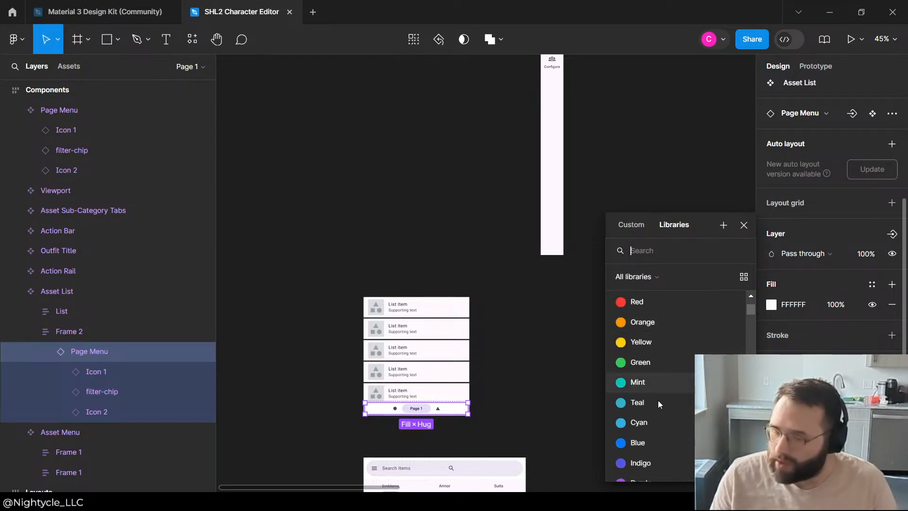
{"action": "scroll", "coordinate": [666, 294], "scroll_direction": "up", "scroll_amount": 5}
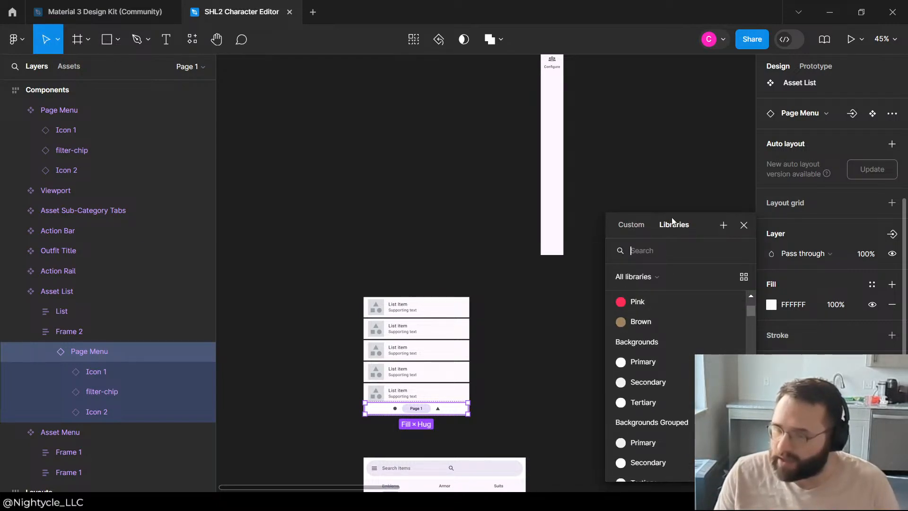
{"action": "left_click", "coordinate": [631, 224]}
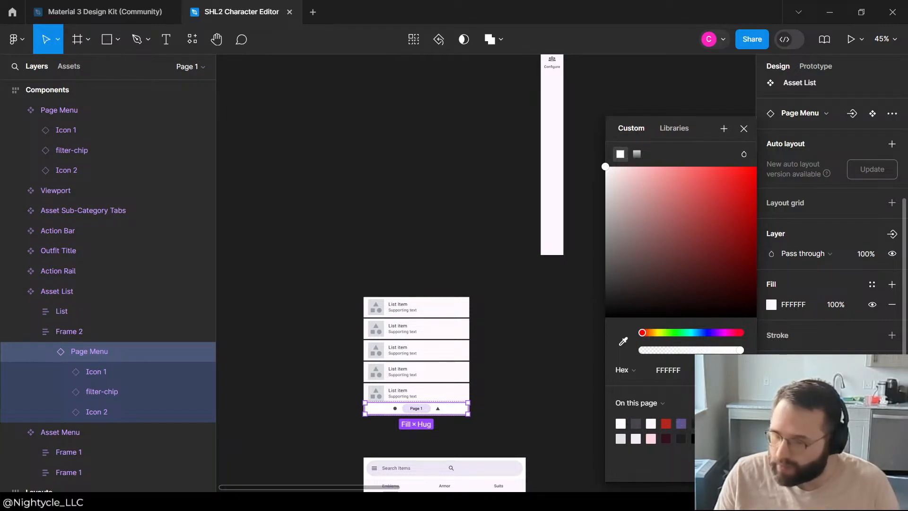
{"action": "left_click", "coordinate": [639, 435]}
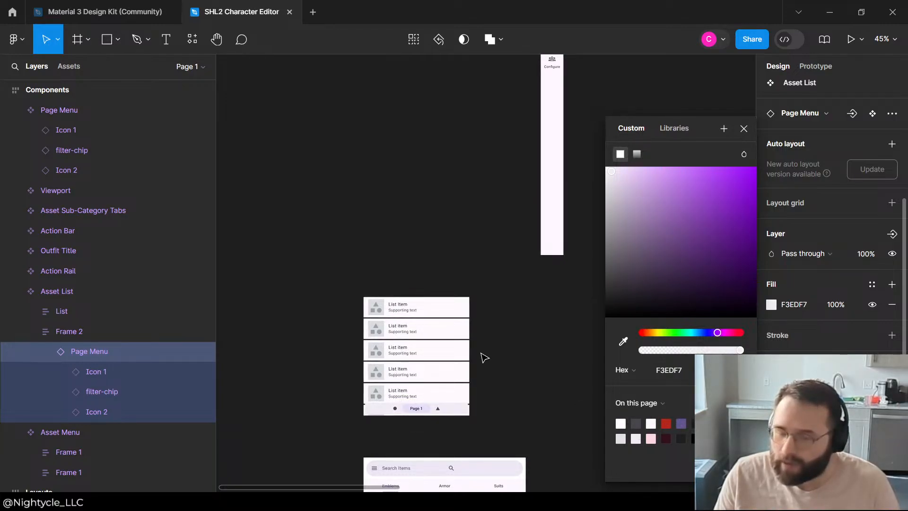
{"action": "left_click", "coordinate": [557, 317]}
Step: Collapse the Page Menu's layers and set the vertical padding of its wrapping frame to 10
{"action": "scroll", "coordinate": [534, 335], "scroll_direction": "up", "scroll_amount": 5}
{"action": "scroll", "coordinate": [412, 365], "scroll_direction": "down", "scroll_amount": 2}
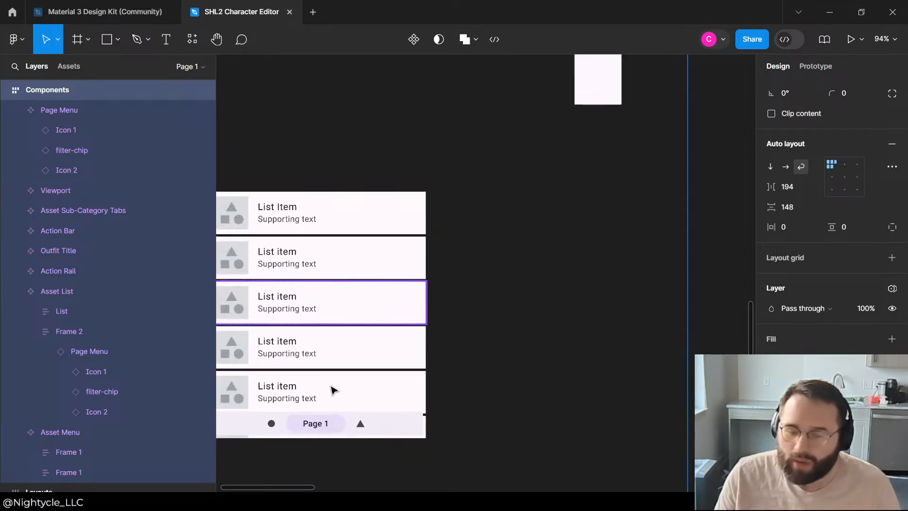
{"action": "left_click", "coordinate": [381, 422]}
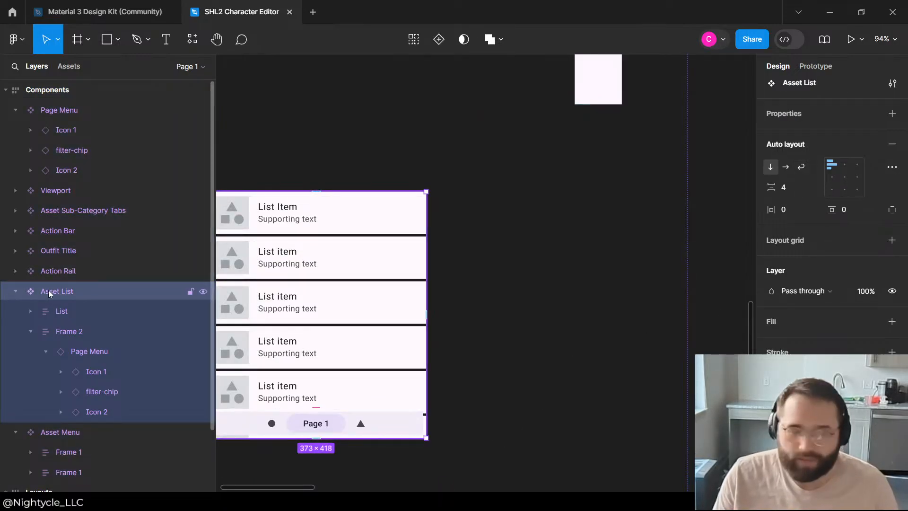
{"action": "left_click", "coordinate": [69, 359]}
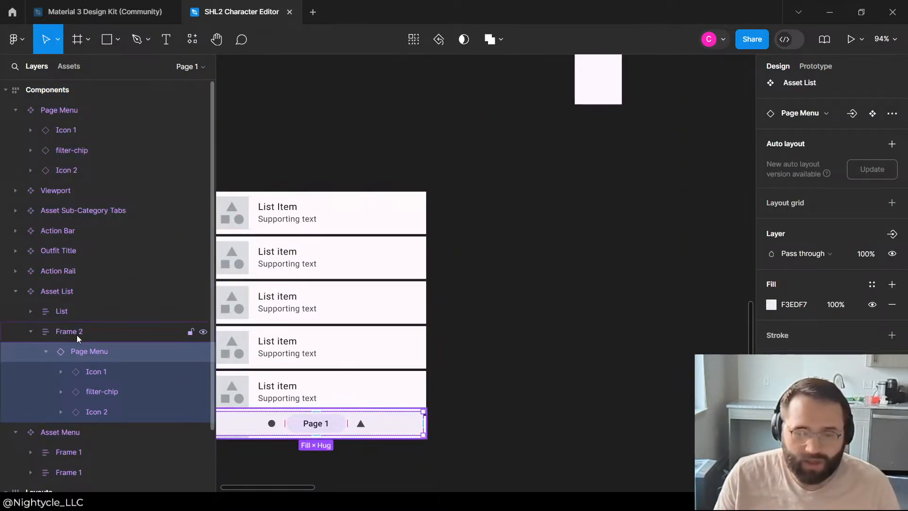
{"action": "left_click", "coordinate": [77, 337]}
{"action": "left_click", "coordinate": [47, 351]}
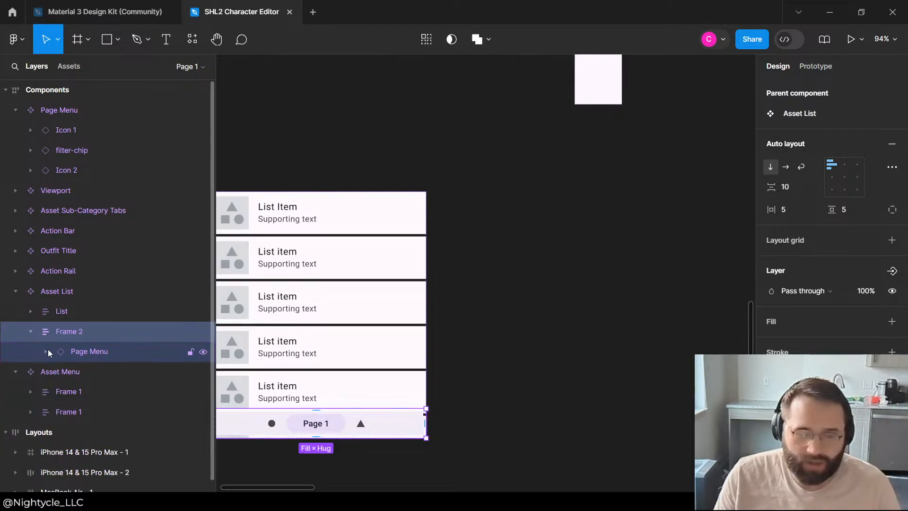
{"action": "left_click", "coordinate": [862, 213]}
{"action": "type", "text": "10"}
{"action": "key", "text": "Return"}
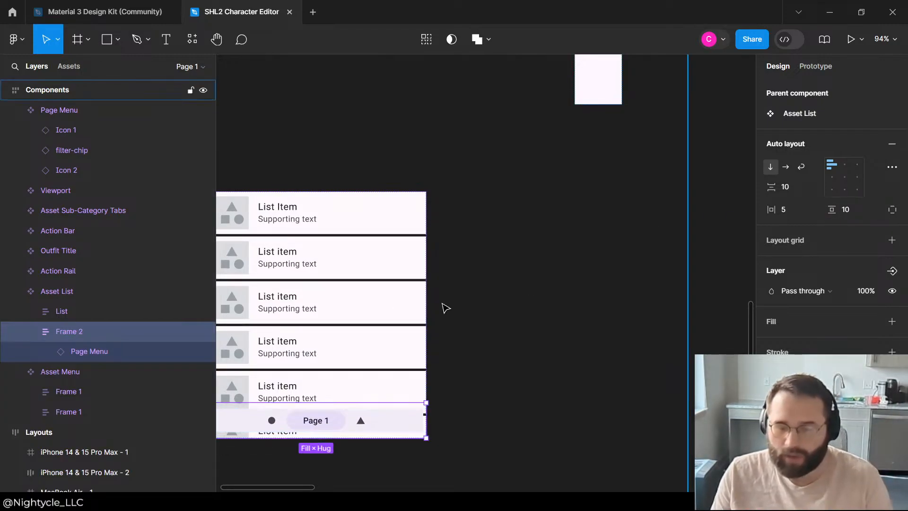
Step: Remove the fill from the Page Menu instance and add a white FFFFFF fill to its wrapping frame instead
{"action": "left_click", "coordinate": [93, 356]}
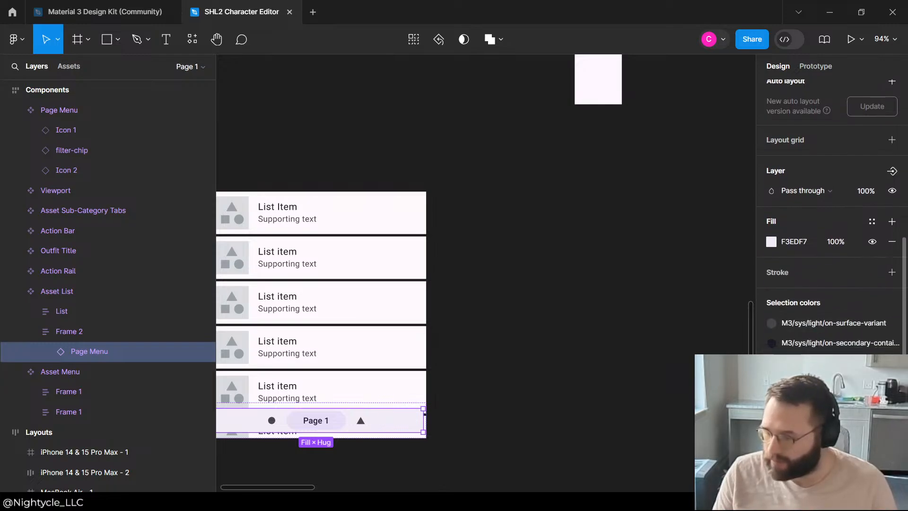
{"action": "left_click", "coordinate": [893, 242]}
{"action": "left_click", "coordinate": [81, 333]}
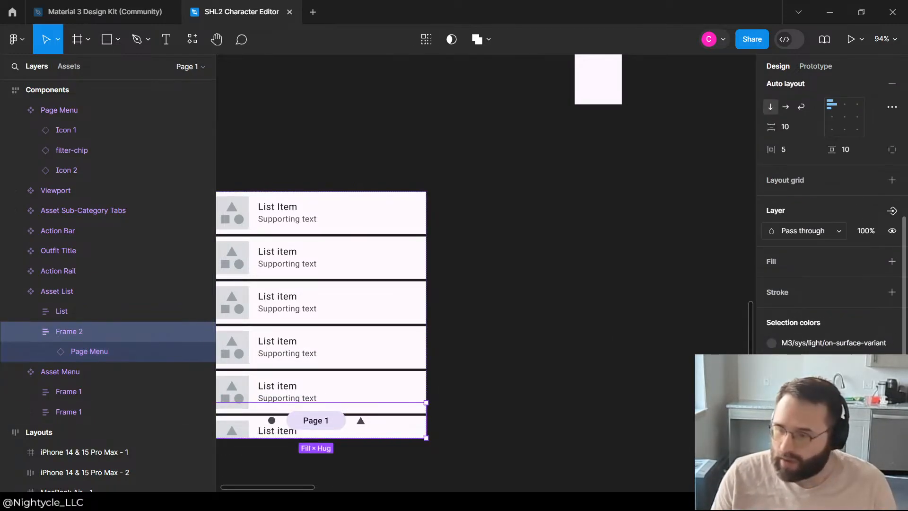
{"action": "left_click", "coordinate": [884, 265]}
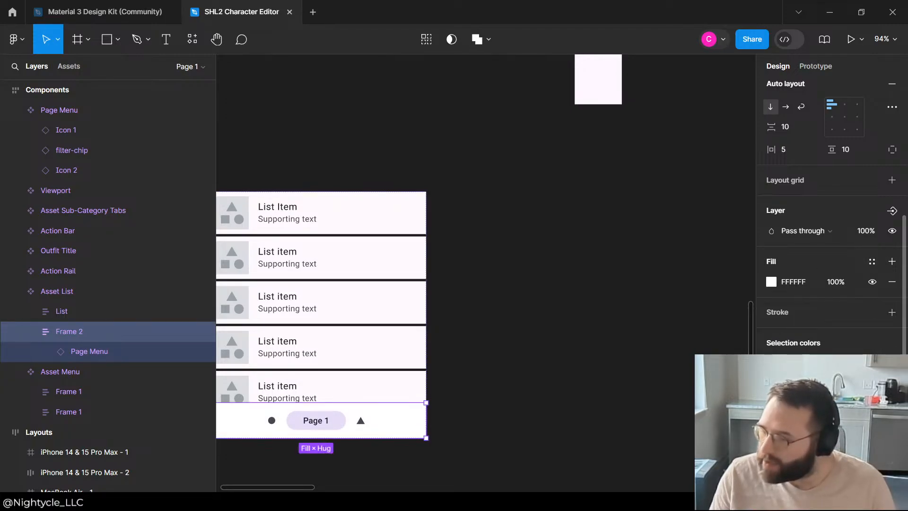
Step: Apply the Secondary Container color from the Material 3 Design Kit as the fill of the frame wrapping the Page Menu
{"action": "left_click", "coordinate": [873, 262]}
{"action": "scroll", "coordinate": [678, 414], "scroll_direction": "down", "scroll_amount": 12}
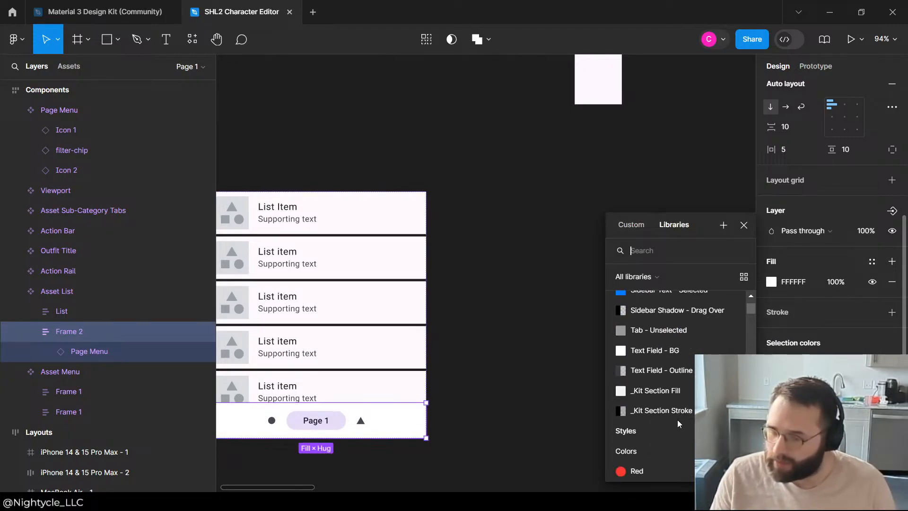
{"action": "scroll", "coordinate": [663, 398], "scroll_direction": "down", "scroll_amount": 5}
{"action": "scroll", "coordinate": [655, 390], "scroll_direction": "down", "scroll_amount": 5}
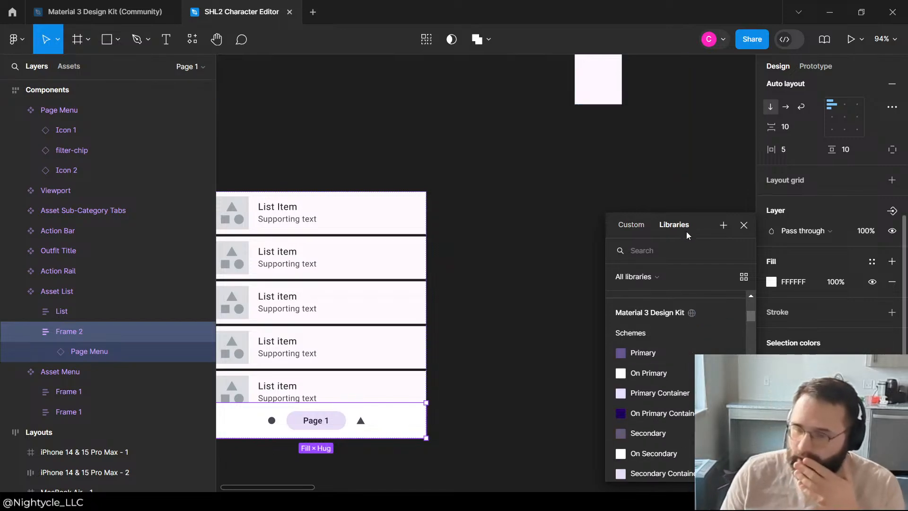
{"action": "scroll", "coordinate": [647, 398], "scroll_direction": "down", "scroll_amount": 3}
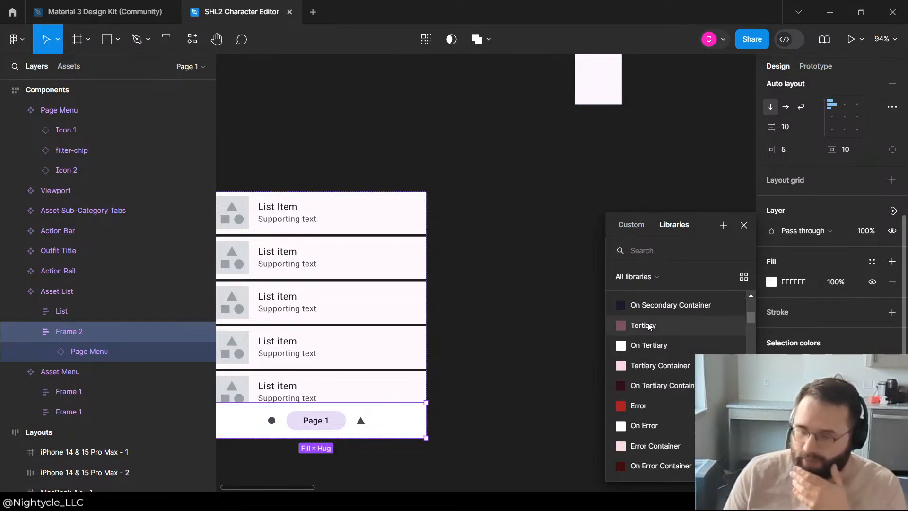
{"action": "scroll", "coordinate": [673, 355], "scroll_direction": "up", "scroll_amount": 2}
{"action": "left_click", "coordinate": [672, 349]}
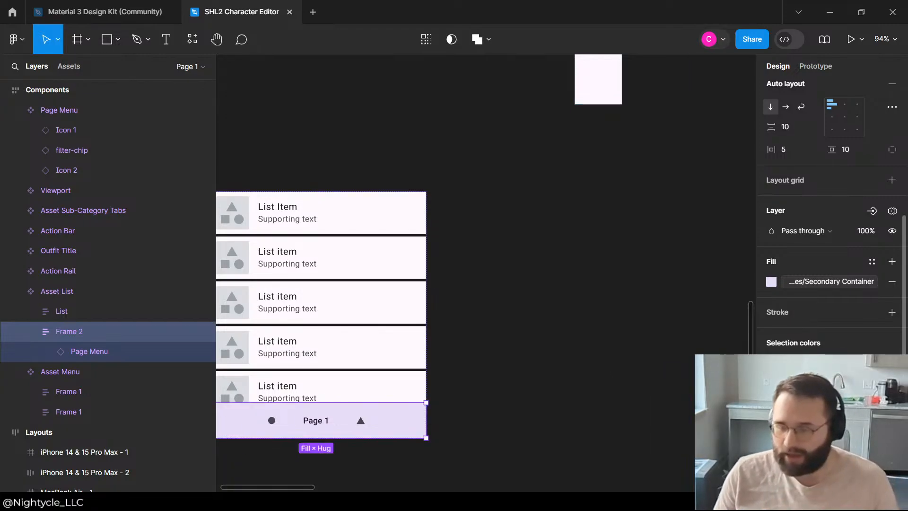
Step: Browse the library colors for an alternative and undo the Secondary Container fill on the Page Menu's wrapping frame
{"action": "left_click", "coordinate": [804, 364]}
{"action": "scroll", "coordinate": [659, 388], "scroll_direction": "down", "scroll_amount": 20}
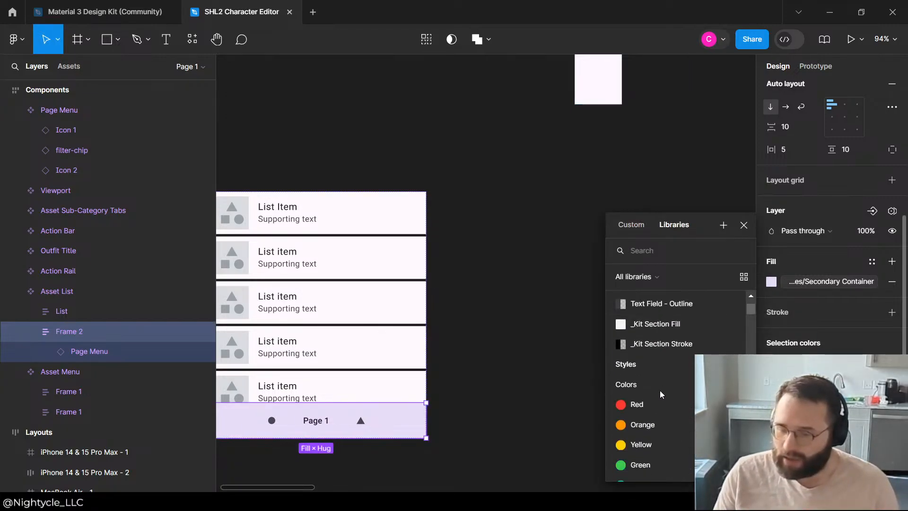
{"action": "scroll", "coordinate": [660, 390], "scroll_direction": "down", "scroll_amount": 10}
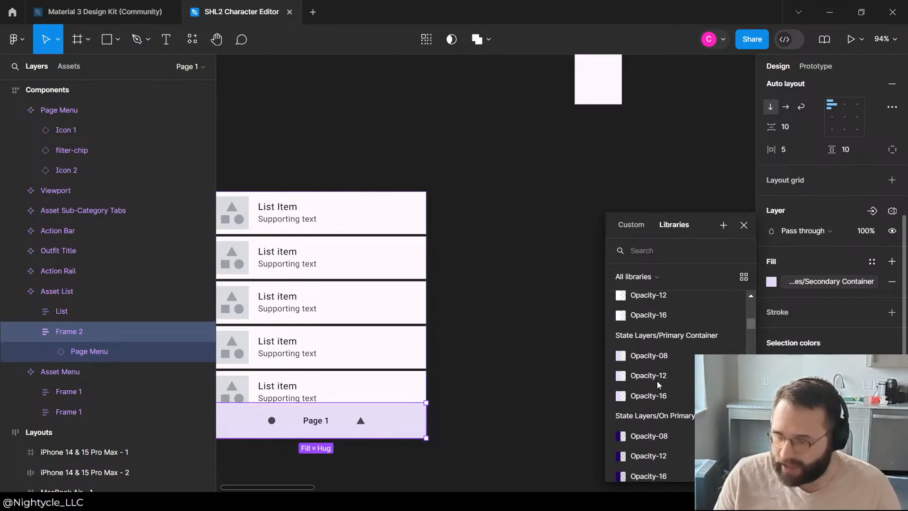
{"action": "scroll", "coordinate": [657, 383], "scroll_direction": "up", "scroll_amount": 4}
{"action": "key", "text": "Escape"}
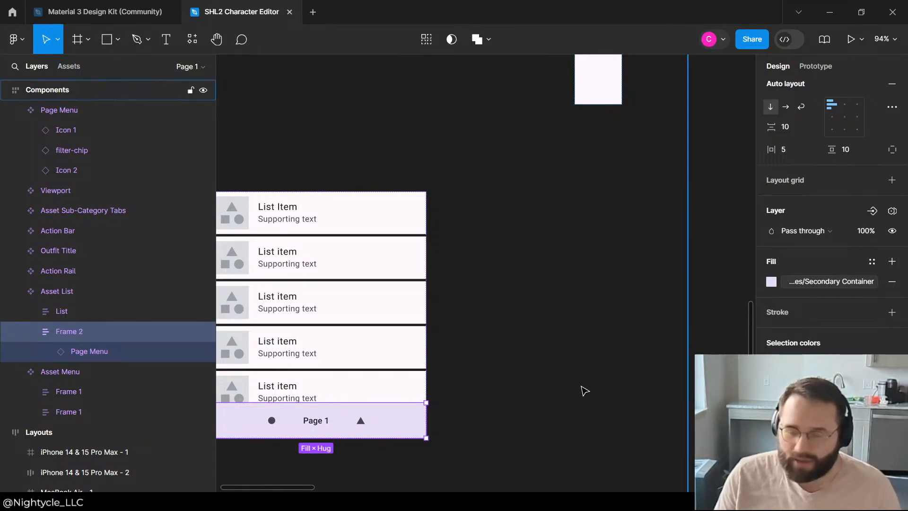
{"action": "key", "text": "ctrl+z"}
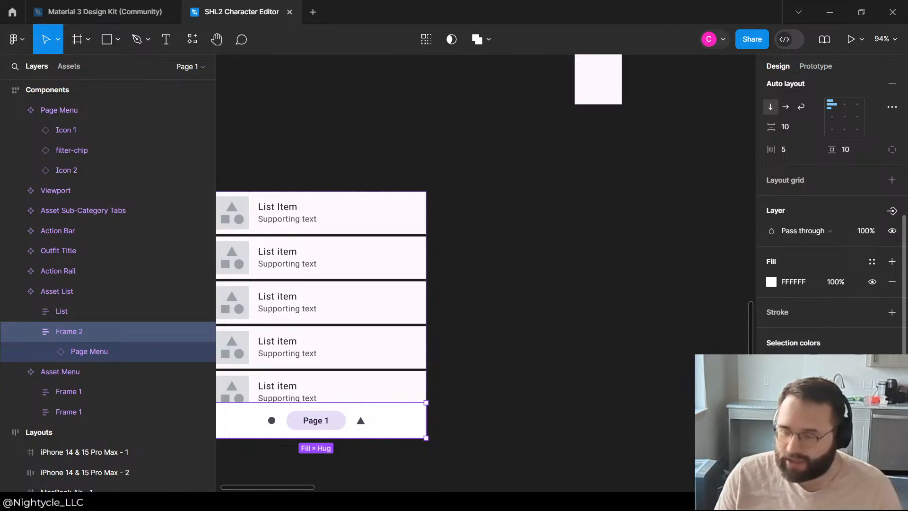
Step: Apply the Material 3 Secondary Fixed scheme color as the fill of the frame wrapping the Page Menu in the Asset List
{"action": "left_click", "coordinate": [872, 363]}
{"action": "scroll", "coordinate": [691, 395], "scroll_direction": "down", "scroll_amount": 20}
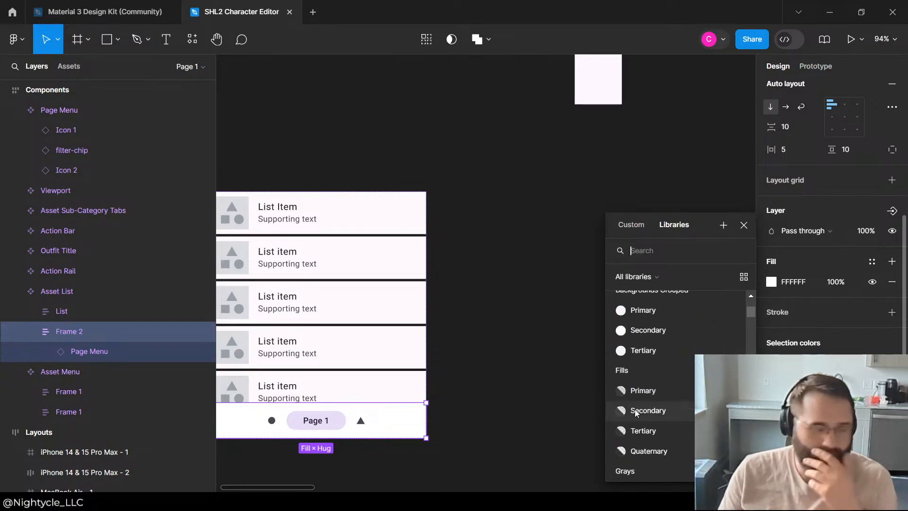
{"action": "scroll", "coordinate": [671, 378], "scroll_direction": "down", "scroll_amount": 15}
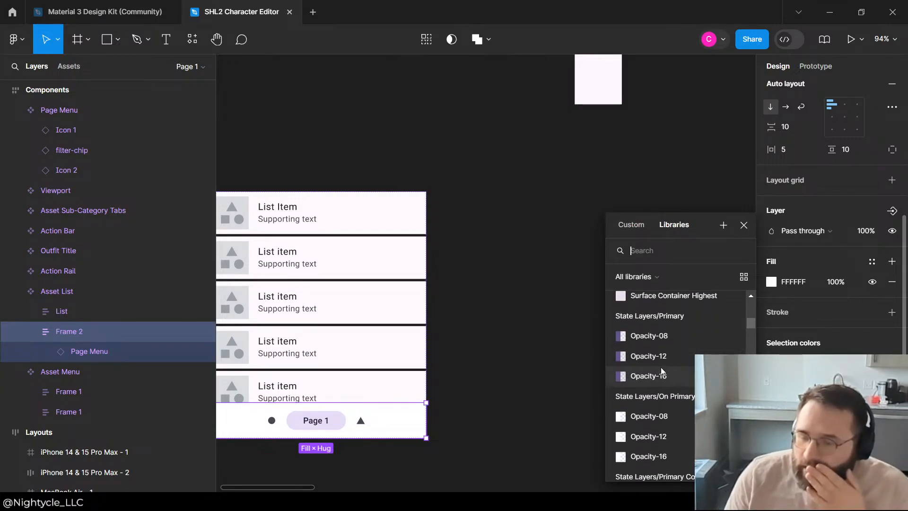
{"action": "scroll", "coordinate": [612, 355], "scroll_direction": "up", "scroll_amount": 3}
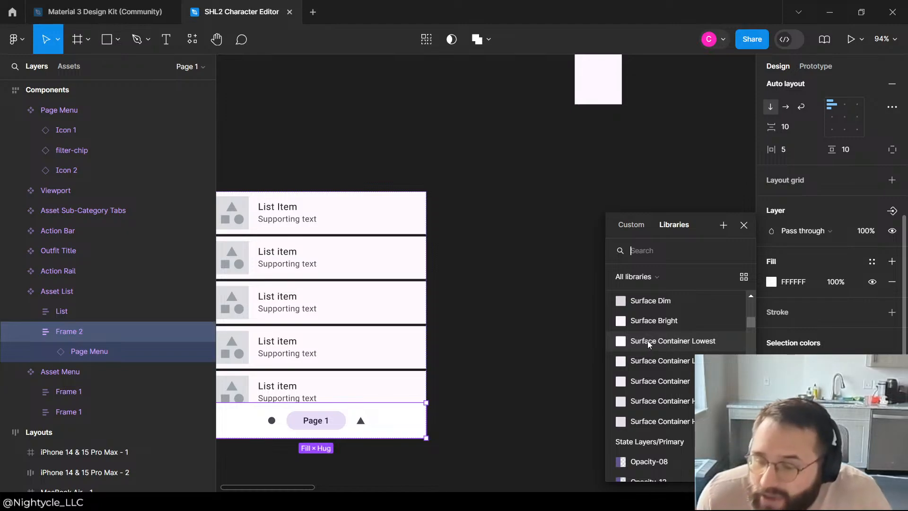
{"action": "scroll", "coordinate": [648, 340], "scroll_direction": "up", "scroll_amount": 4}
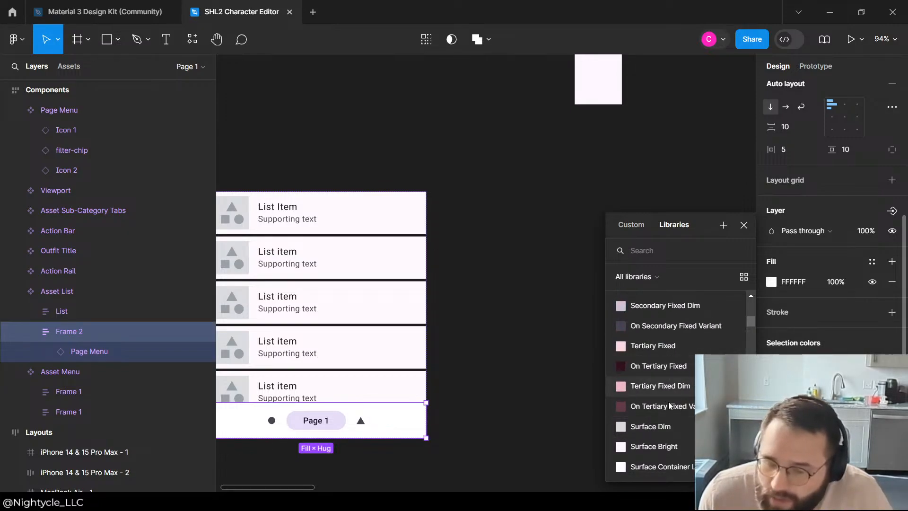
{"action": "scroll", "coordinate": [659, 362], "scroll_direction": "up", "scroll_amount": 4}
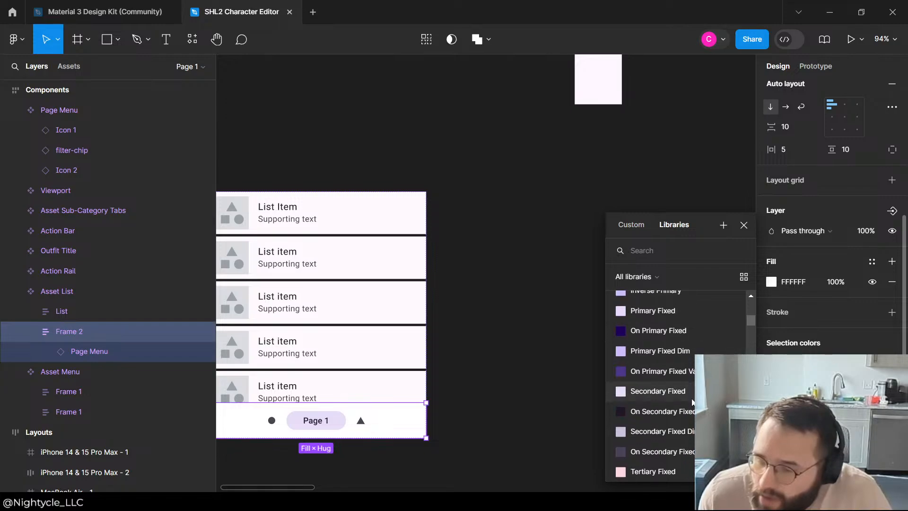
{"action": "left_click", "coordinate": [677, 396]}
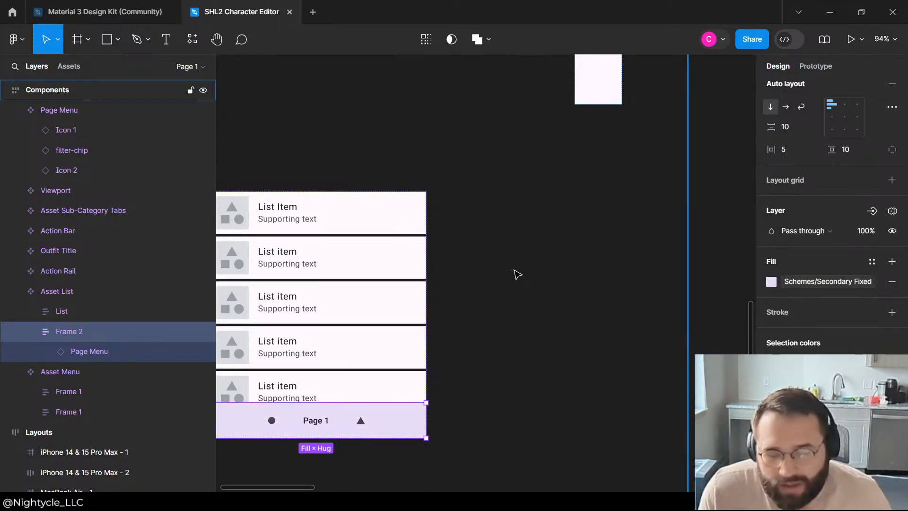
Step: Set the fill of the Page 1 filter-chip inside the Asset List's Page Menu to the On Secondary scheme color
{"action": "left_click", "coordinate": [325, 425]}
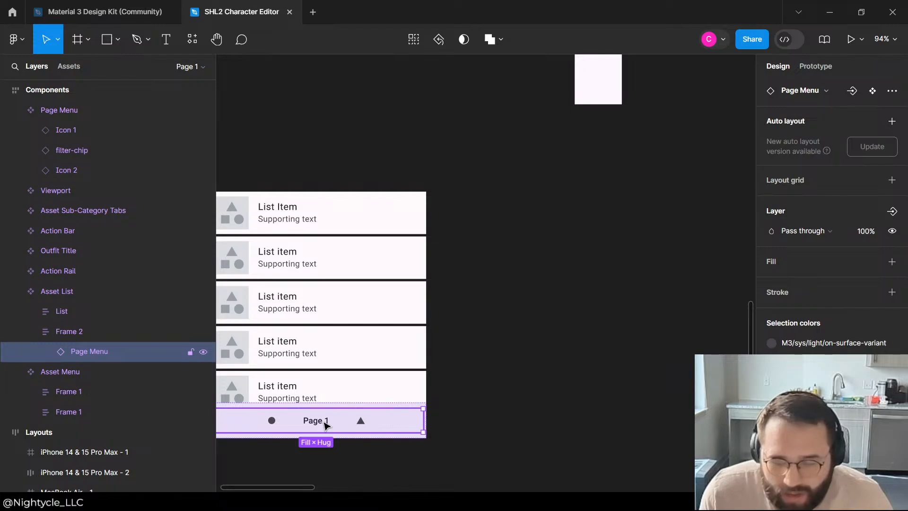
{"action": "left_click", "coordinate": [326, 425]}
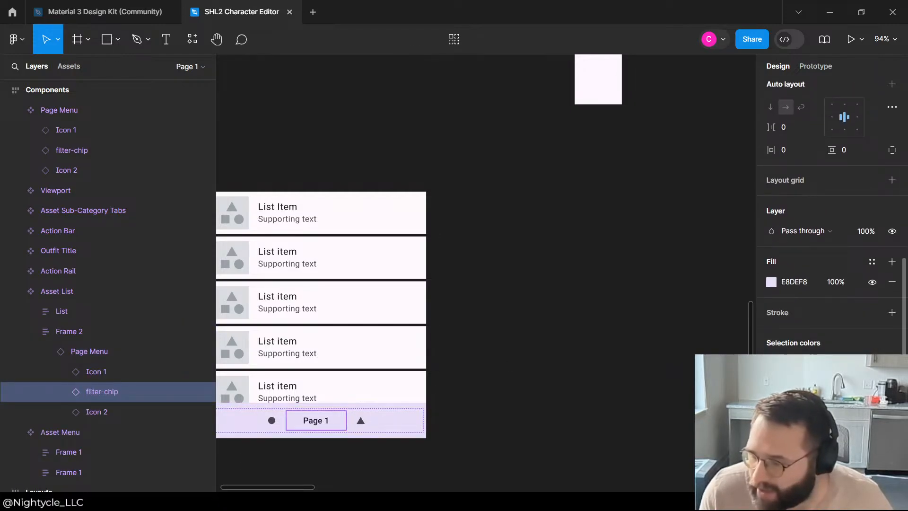
{"action": "left_click", "coordinate": [794, 363]}
{"action": "scroll", "coordinate": [640, 428], "scroll_direction": "down", "scroll_amount": 20}
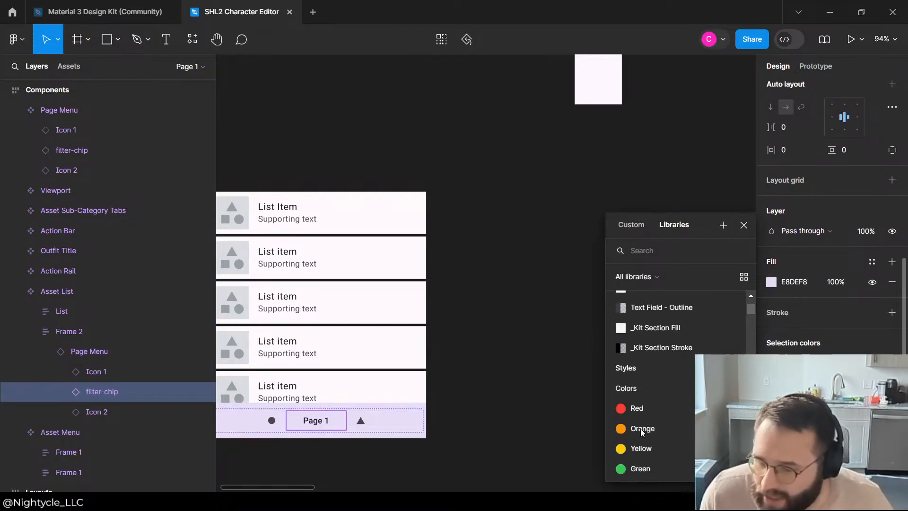
{"action": "scroll", "coordinate": [640, 405], "scroll_direction": "down", "scroll_amount": 8}
{"action": "scroll", "coordinate": [657, 363], "scroll_direction": "up", "scroll_amount": 6}
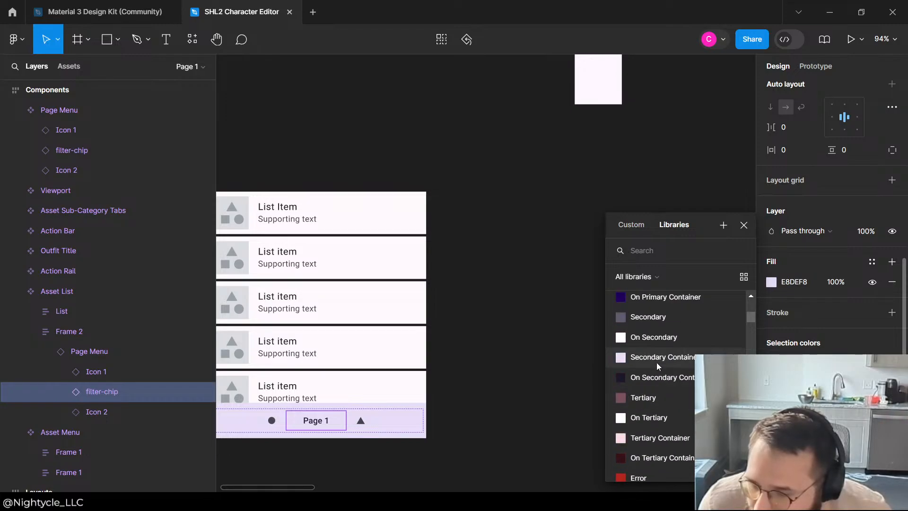
{"action": "left_click", "coordinate": [663, 400]}
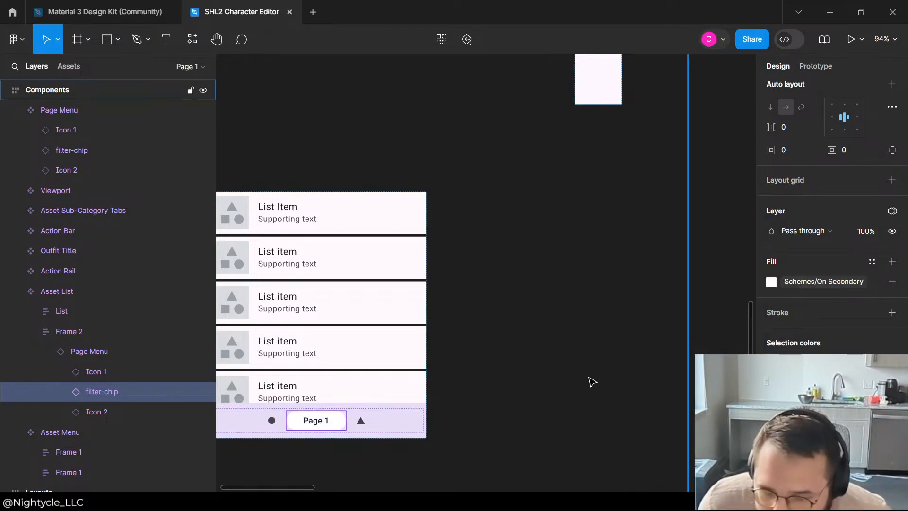
Step: Examine how the recolored Page Menu looks in the components and in the portrait and landscape phone layouts
{"action": "left_click", "coordinate": [506, 359]}
{"action": "scroll", "coordinate": [566, 254], "scroll_direction": "down", "scroll_amount": 10}
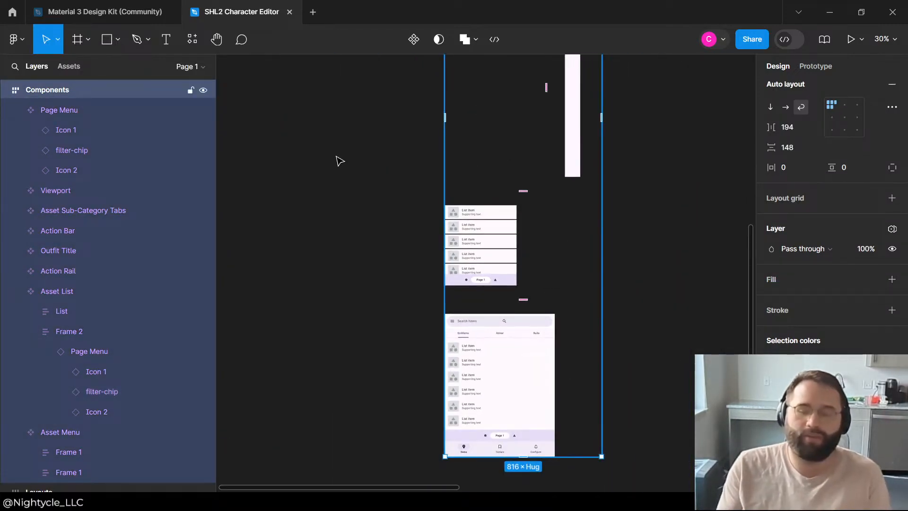
{"action": "left_click", "coordinate": [331, 167]}
{"action": "scroll", "coordinate": [394, 211], "scroll_direction": "up", "scroll_amount": 6}
{"action": "scroll", "coordinate": [367, 379], "scroll_direction": "down", "scroll_amount": 6}
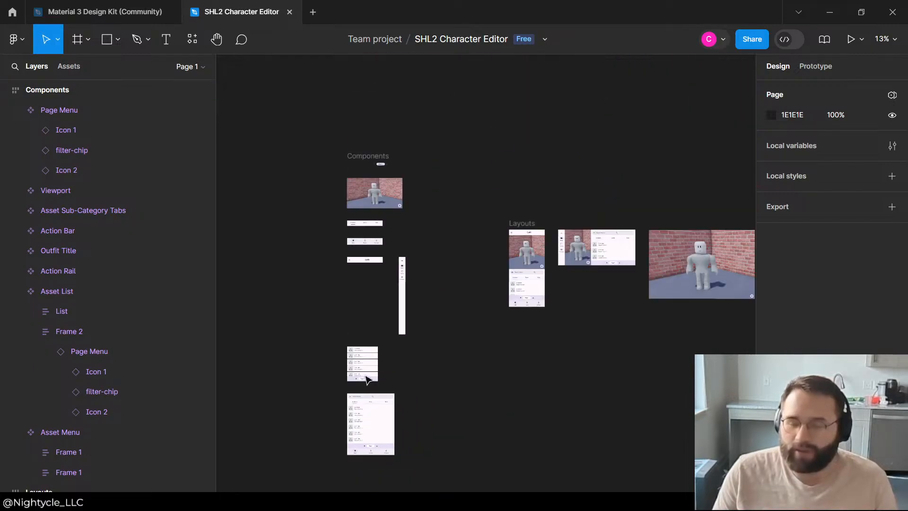
{"action": "scroll", "coordinate": [534, 258], "scroll_direction": "up", "scroll_amount": 4}
{"action": "scroll", "coordinate": [440, 339], "scroll_direction": "down", "scroll_amount": 3}
{"action": "scroll", "coordinate": [441, 349], "scroll_direction": "up", "scroll_amount": 5}
{"action": "scroll", "coordinate": [401, 308], "scroll_direction": "up", "scroll_amount": 2}
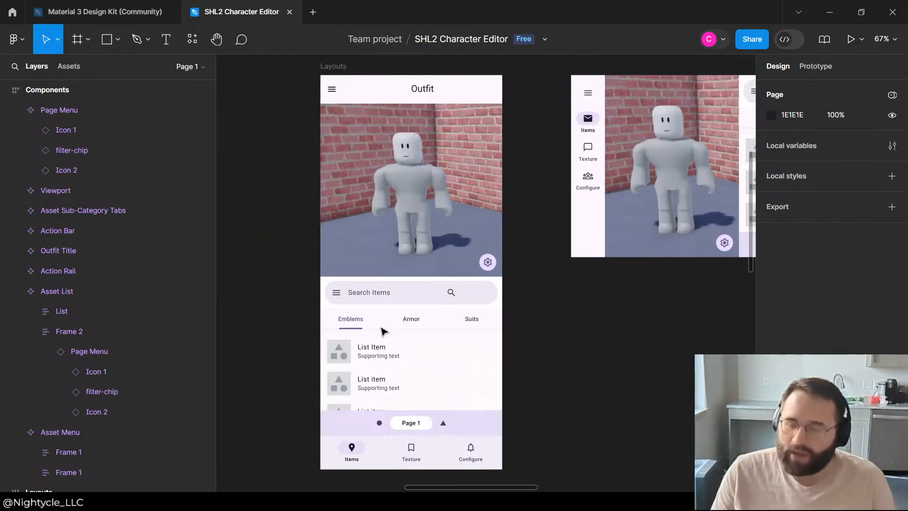
{"action": "scroll", "coordinate": [356, 308], "scroll_direction": "down", "scroll_amount": 1}
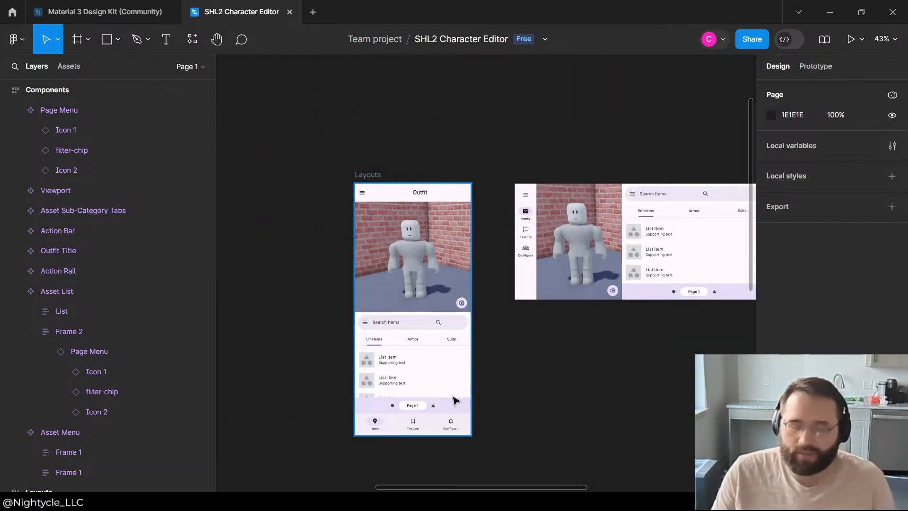
{"action": "left_click", "coordinate": [456, 401]}
{"action": "left_click", "coordinate": [302, 309]}
{"action": "scroll", "coordinate": [299, 283], "scroll_direction": "down", "scroll_amount": 3}
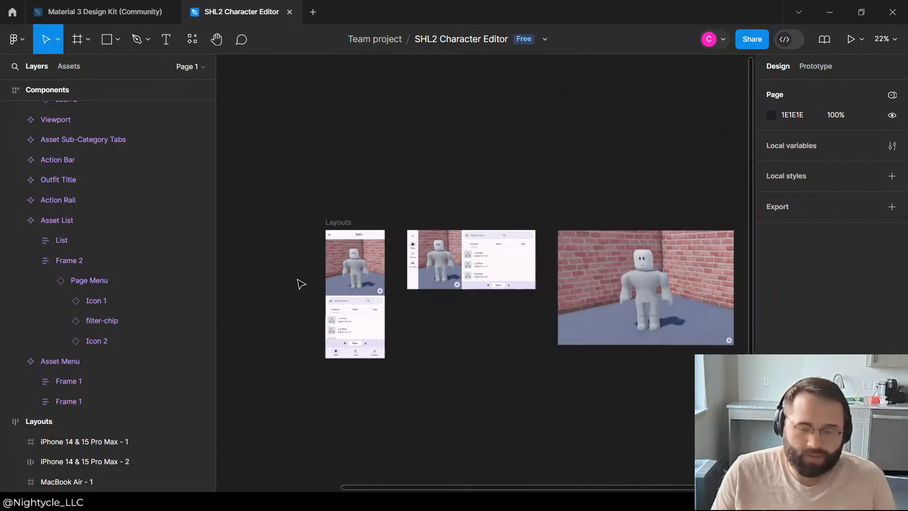
{"action": "scroll", "coordinate": [410, 345], "scroll_direction": "up", "scroll_amount": 4}
{"action": "scroll", "coordinate": [409, 308], "scroll_direction": "down", "scroll_amount": 2}
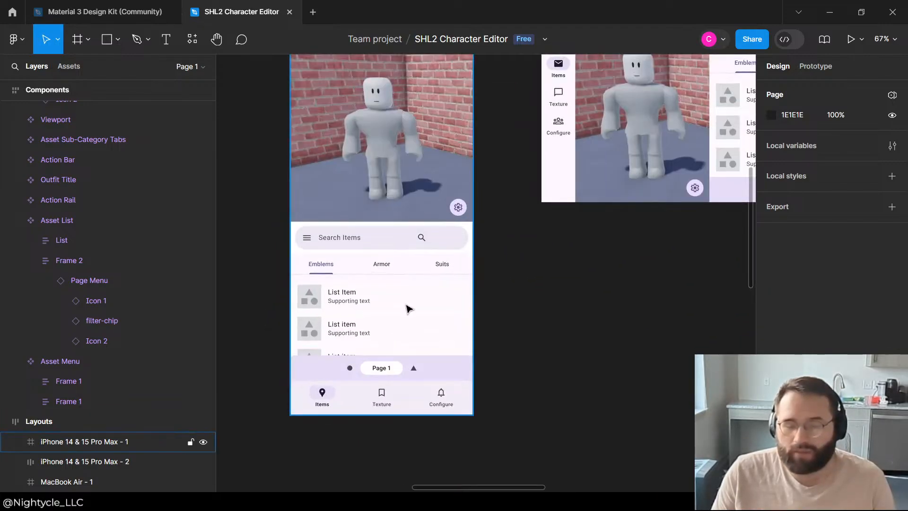
{"action": "scroll", "coordinate": [417, 303], "scroll_direction": "down", "scroll_amount": 3}
{"action": "scroll", "coordinate": [602, 260], "scroll_direction": "up", "scroll_amount": 5}
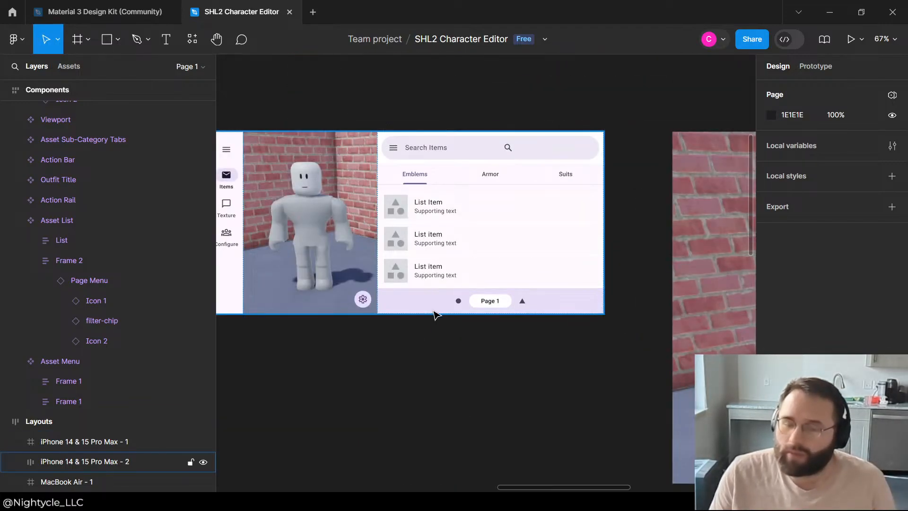
{"action": "scroll", "coordinate": [450, 279], "scroll_direction": "up", "scroll_amount": 2}
{"action": "scroll", "coordinate": [456, 251], "scroll_direction": "down", "scroll_amount": 3}
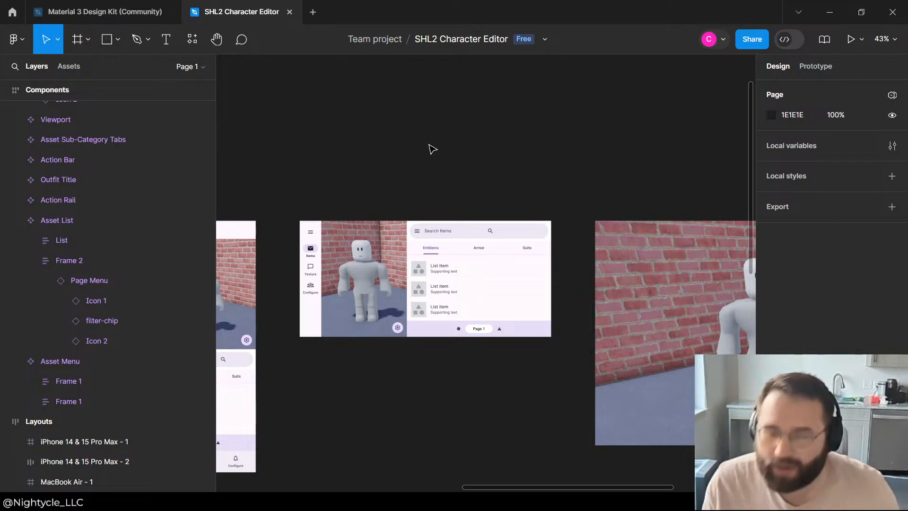
{"action": "scroll", "coordinate": [470, 193], "scroll_direction": "down", "scroll_amount": 3}
{"action": "scroll", "coordinate": [435, 187], "scroll_direction": "up", "scroll_amount": 3}
{"action": "scroll", "coordinate": [440, 256], "scroll_direction": "down", "scroll_amount": 2}
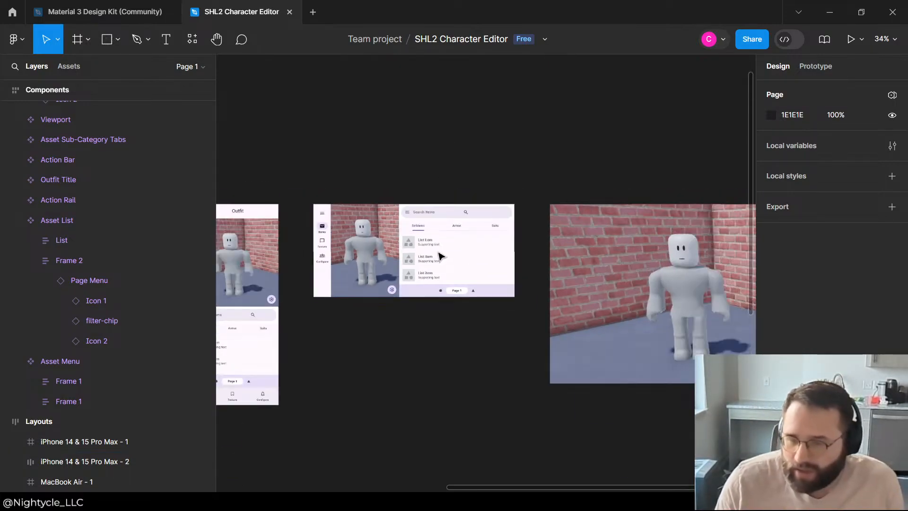
{"action": "scroll", "coordinate": [375, 240], "scroll_direction": "down", "scroll_amount": 2}
{"action": "scroll", "coordinate": [520, 218], "scroll_direction": "up", "scroll_amount": 4}
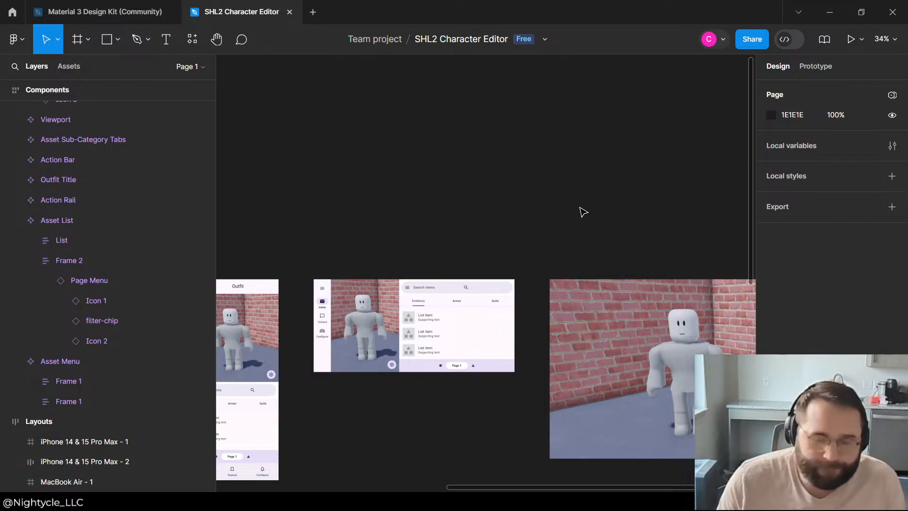
Step: Inspect the Asset Menu instance and its nested Asset List in the landscape phone layout
{"action": "left_click", "coordinate": [457, 332]}
{"action": "double_click", "coordinate": [461, 319]}
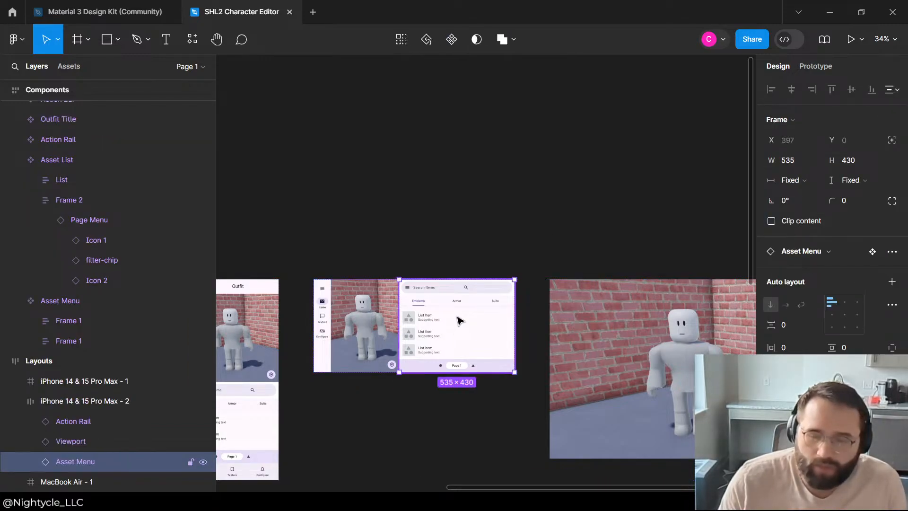
{"action": "double_click", "coordinate": [458, 321]}
{"action": "double_click", "coordinate": [459, 320]}
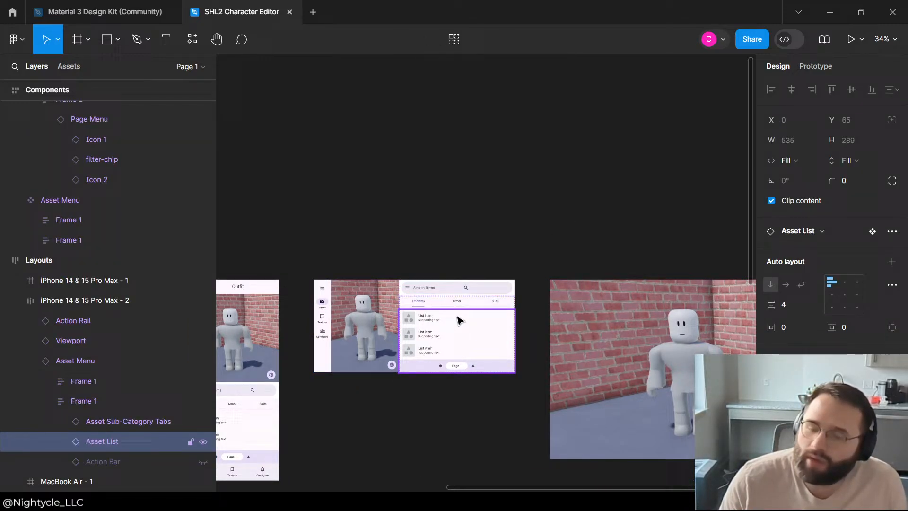
{"action": "left_click", "coordinate": [572, 255]}
{"action": "left_click", "coordinate": [460, 342]}
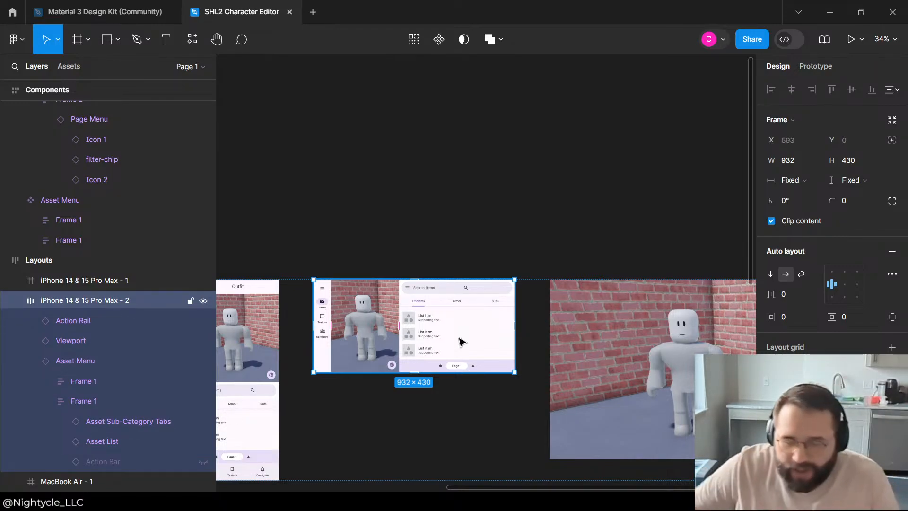
{"action": "left_click", "coordinate": [518, 121]}
{"action": "scroll", "coordinate": [494, 277], "scroll_direction": "down", "scroll_amount": 1}
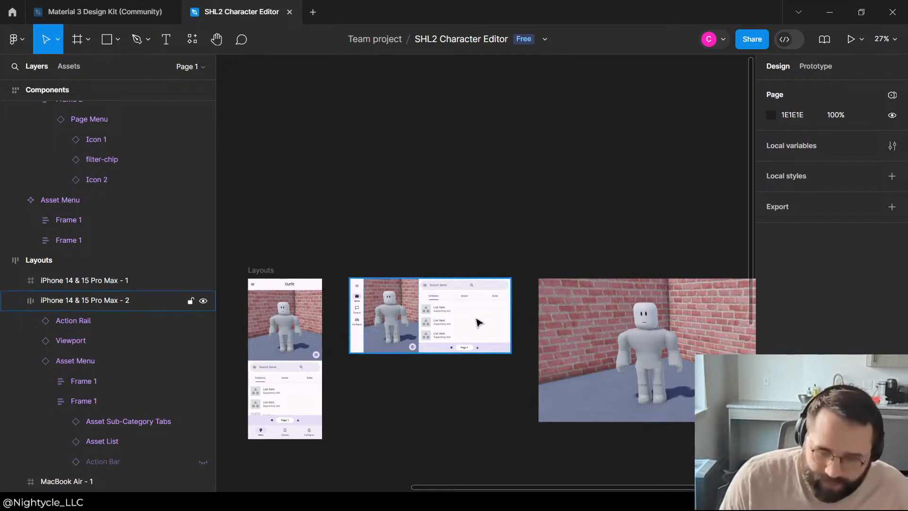
Step: Examine the two nested frames inside the landscape phone layout's Asset Menu and their contents
{"action": "double_click", "coordinate": [477, 319]}
{"action": "double_click", "coordinate": [478, 323]}
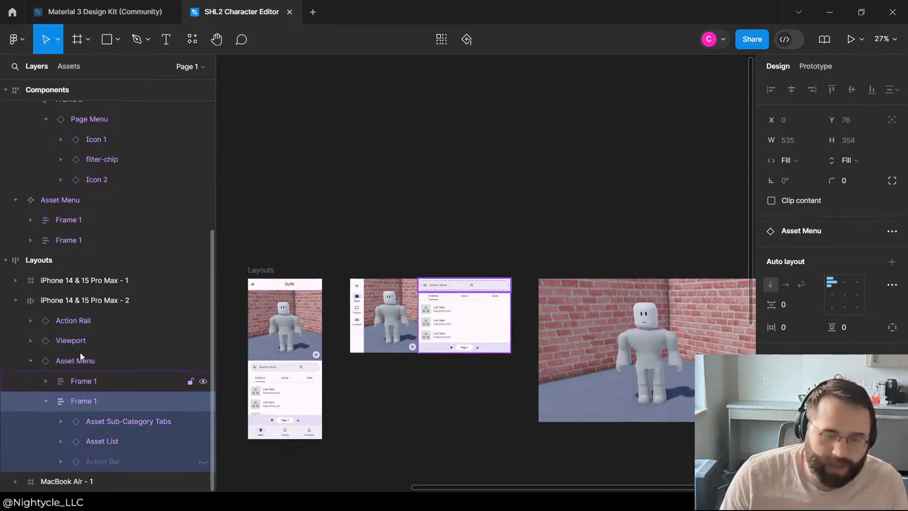
{"action": "left_click", "coordinate": [49, 400]}
{"action": "left_click", "coordinate": [106, 379]}
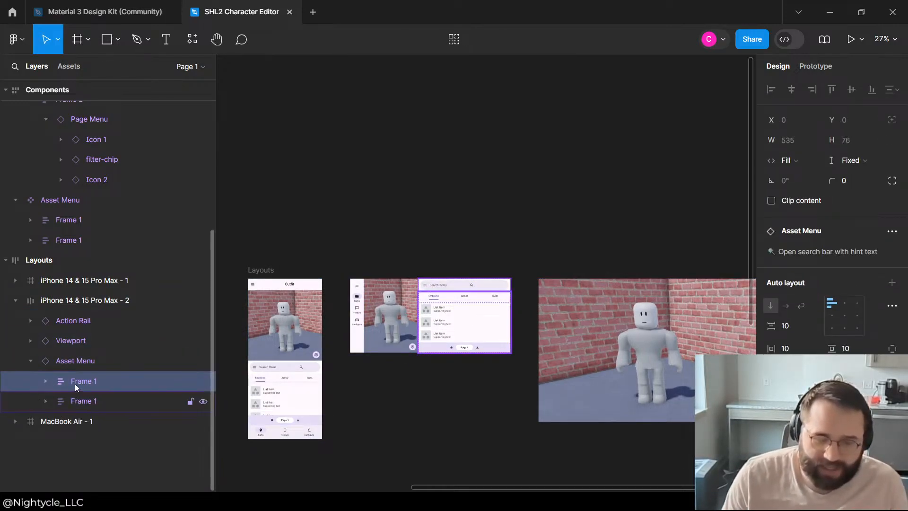
{"action": "left_click", "coordinate": [78, 402]}
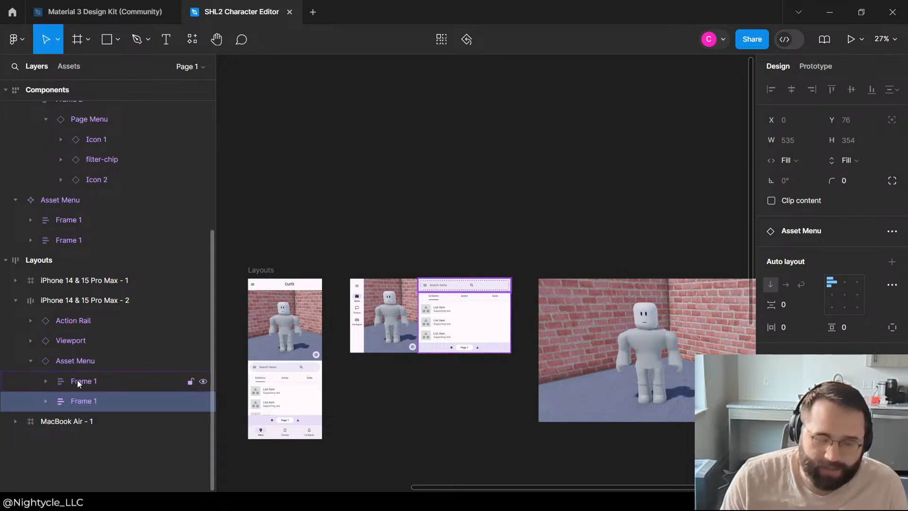
{"action": "left_click", "coordinate": [55, 387]}
{"action": "left_click", "coordinate": [47, 383]}
{"action": "left_click", "coordinate": [405, 249]}
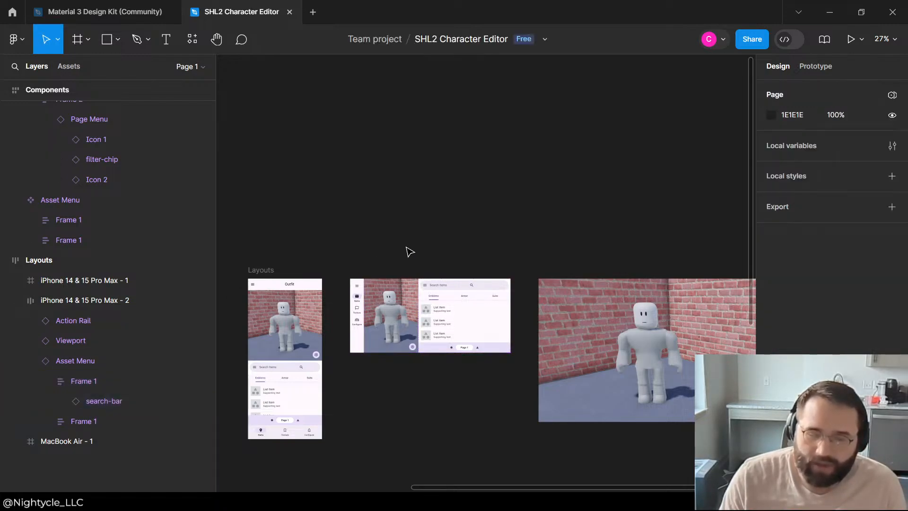
Step: Duplicate the List in the Asset List component and group both lists together
{"action": "scroll", "coordinate": [375, 323], "scroll_direction": "down", "scroll_amount": 5}
{"action": "scroll", "coordinate": [412, 324], "scroll_direction": "up", "scroll_amount": 10}
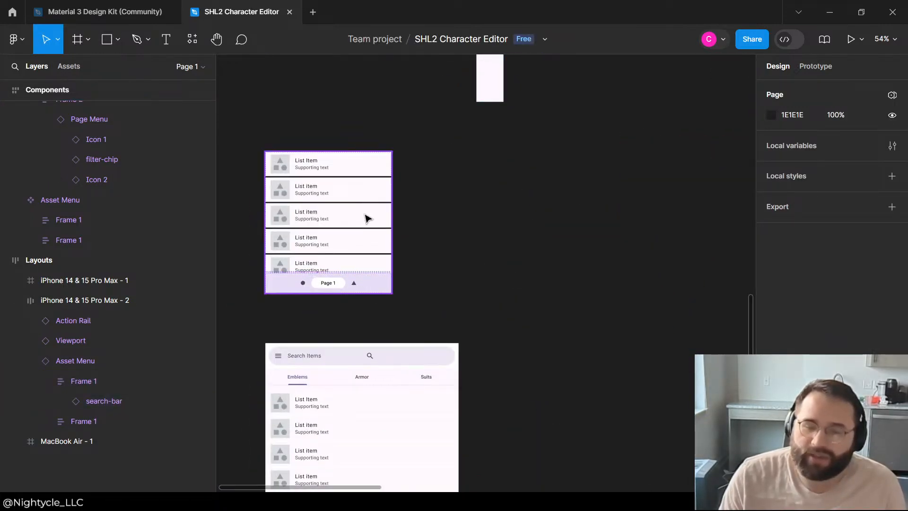
{"action": "left_click", "coordinate": [368, 218]}
{"action": "scroll", "coordinate": [42, 218], "scroll_direction": "up", "scroll_amount": 4}
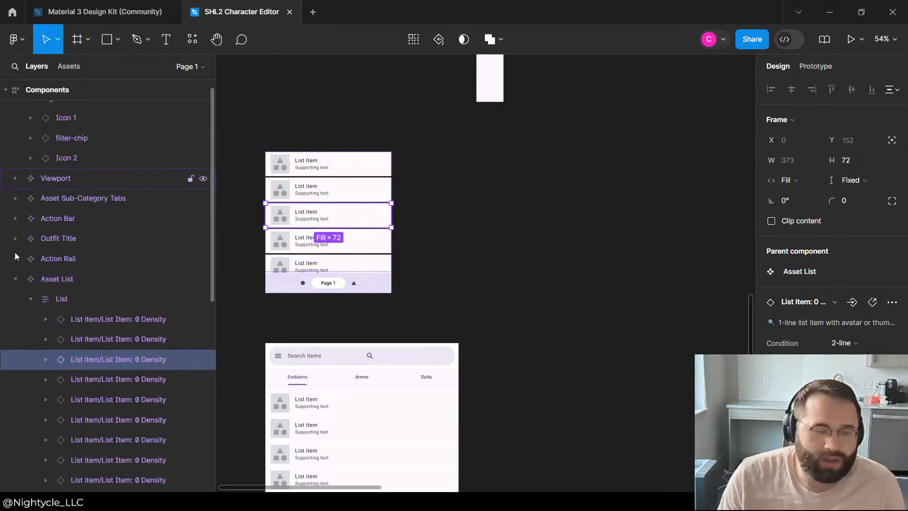
{"action": "left_click", "coordinate": [31, 299]}
{"action": "left_click", "coordinate": [61, 299]}
{"action": "key", "text": "ctrl+d"}
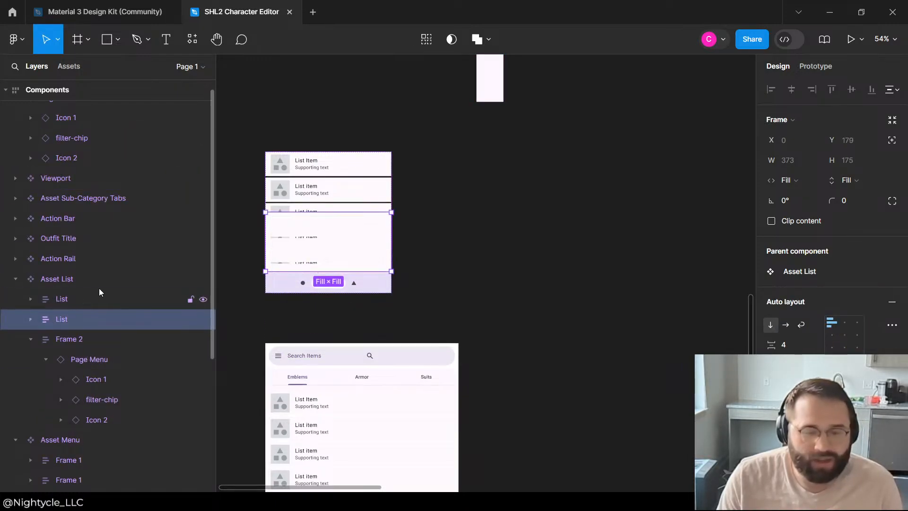
{"action": "left_click", "coordinate": [62, 305], "text": "shift"}
{"action": "key", "text": "ctrl+g"}
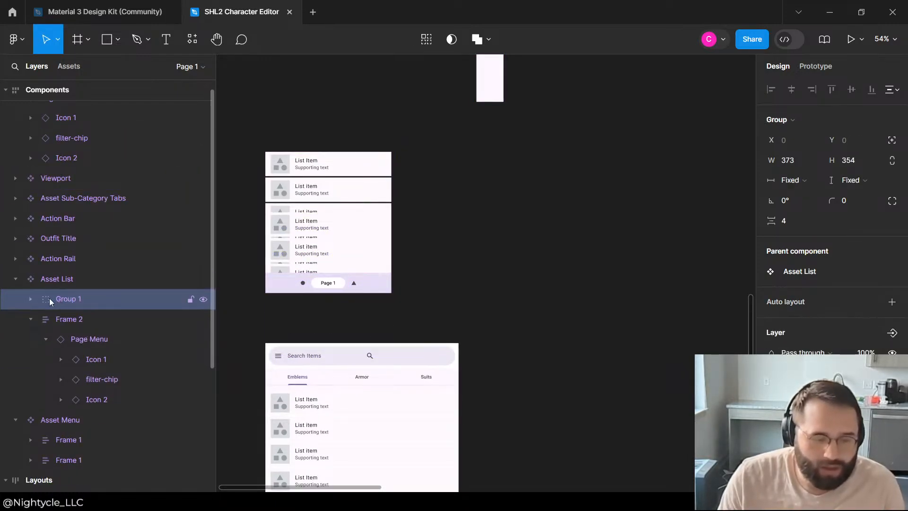
Step: Convert the group of two lists into a horizontal auto layout frame with width and height set to Fill container
{"action": "left_click", "coordinate": [30, 299]}
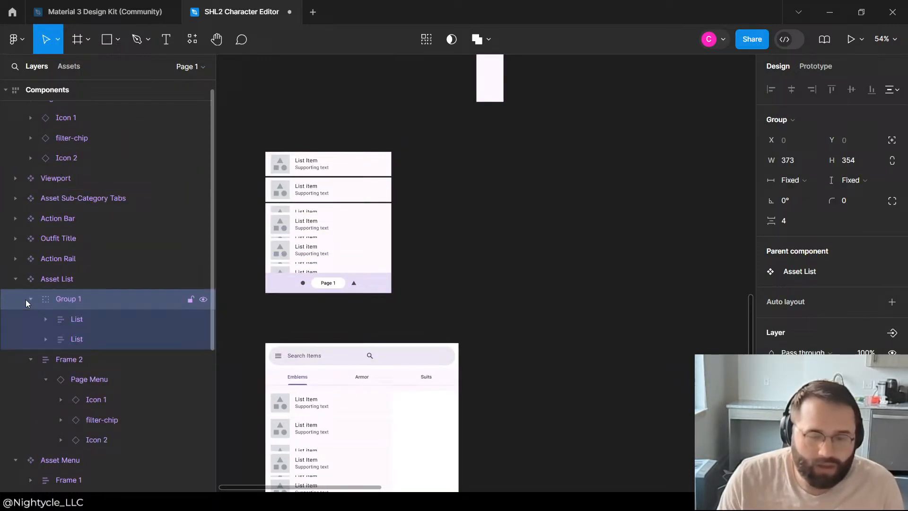
{"action": "left_click", "coordinate": [892, 301]}
{"action": "left_click", "coordinate": [786, 325]}
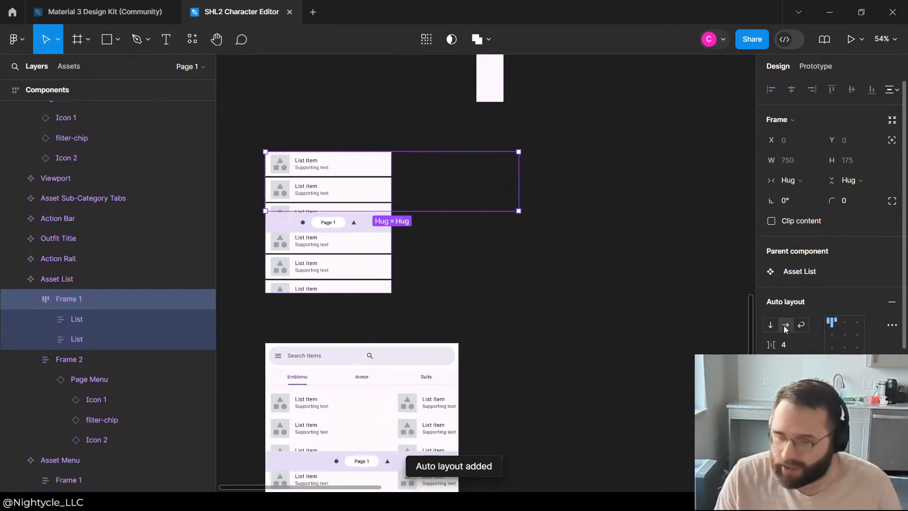
{"action": "left_click", "coordinate": [849, 181]}
{"action": "left_click", "coordinate": [862, 197]}
{"action": "left_click", "coordinate": [800, 180]}
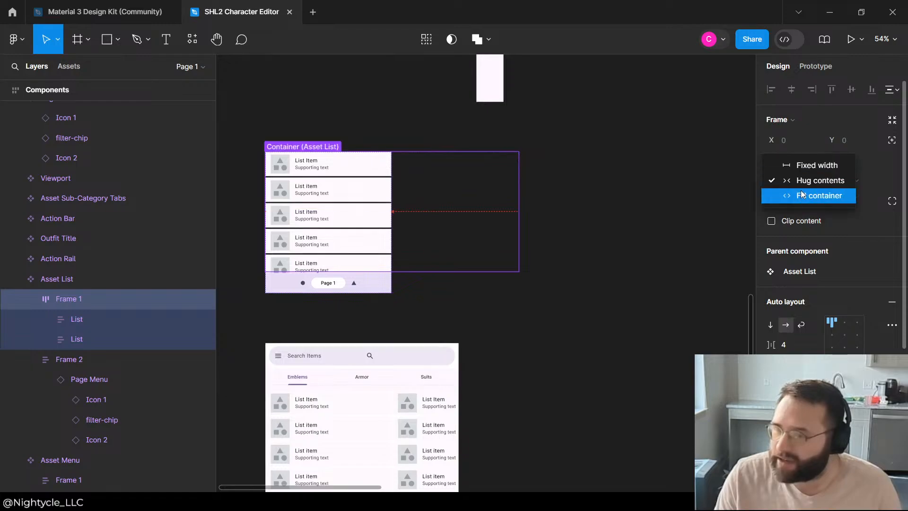
{"action": "left_click", "coordinate": [807, 197]}
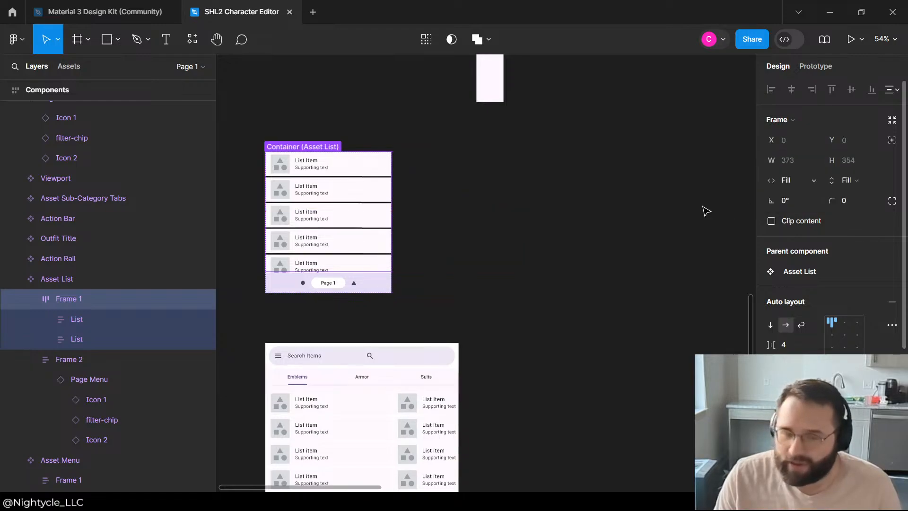
Step: Set the width of both List frames in the Asset List component to Fill container
{"action": "left_click", "coordinate": [71, 325]}
{"action": "left_click", "coordinate": [73, 330], "text": "shift"}
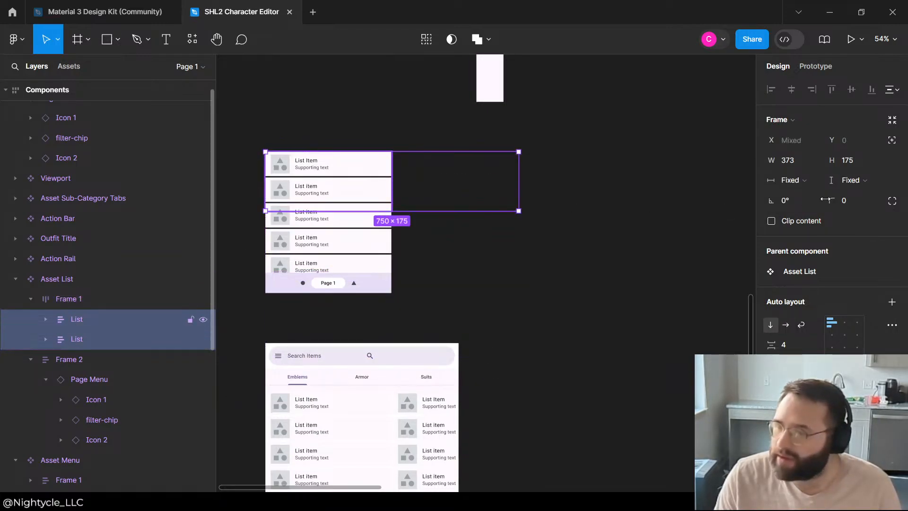
{"action": "left_click", "coordinate": [806, 183]}
{"action": "left_click", "coordinate": [810, 208]}
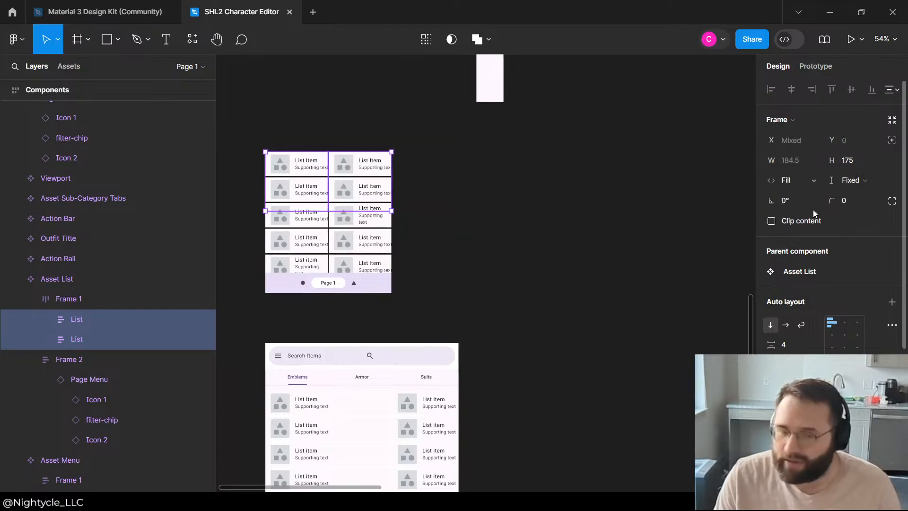
{"action": "left_click", "coordinate": [411, 262]}
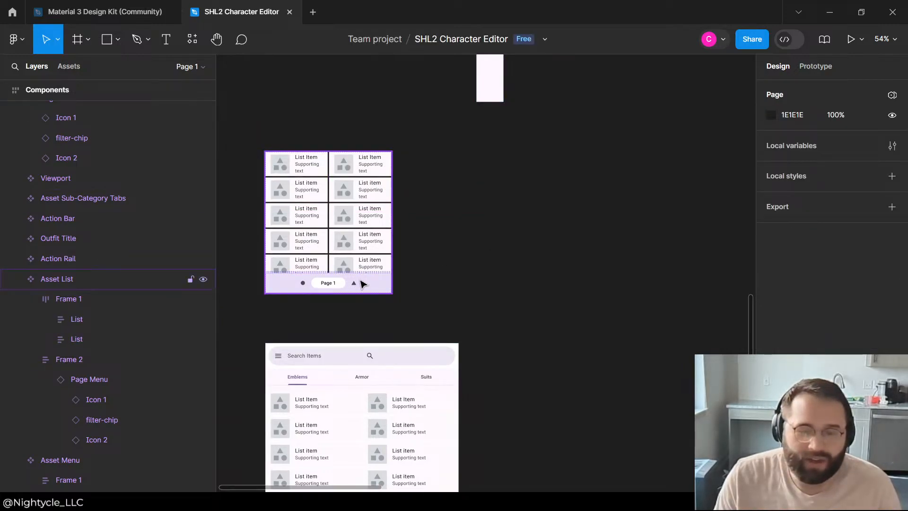
Step: Check the two-column arrangement in the Asset List component and in the phone layouts
{"action": "left_click", "coordinate": [363, 284]}
{"action": "left_click", "coordinate": [103, 305]}
{"action": "left_click", "coordinate": [55, 336]}
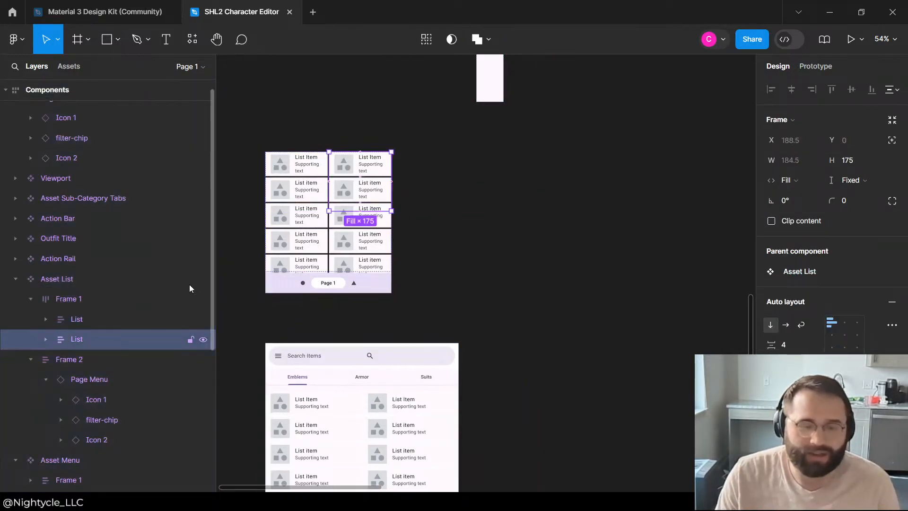
{"action": "scroll", "coordinate": [525, 196], "scroll_direction": "down", "scroll_amount": 3}
{"action": "left_click", "coordinate": [631, 247]}
{"action": "scroll", "coordinate": [396, 314], "scroll_direction": "down", "scroll_amount": 6}
{"action": "scroll", "coordinate": [539, 235], "scroll_direction": "up", "scroll_amount": 4}
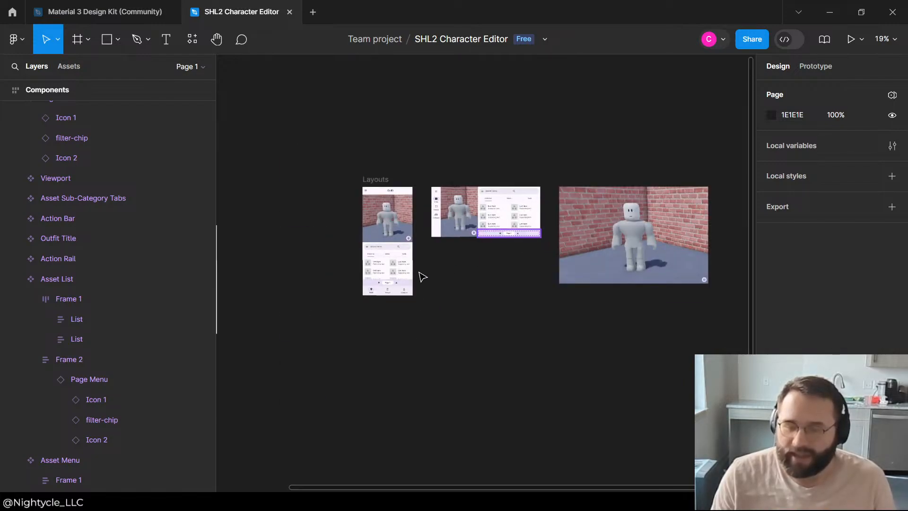
Step: Hide the second List column in the Asset Menu of the portrait phone layout
{"action": "scroll", "coordinate": [423, 277], "scroll_direction": "up", "scroll_amount": 5}
{"action": "left_click", "coordinate": [536, 196]}
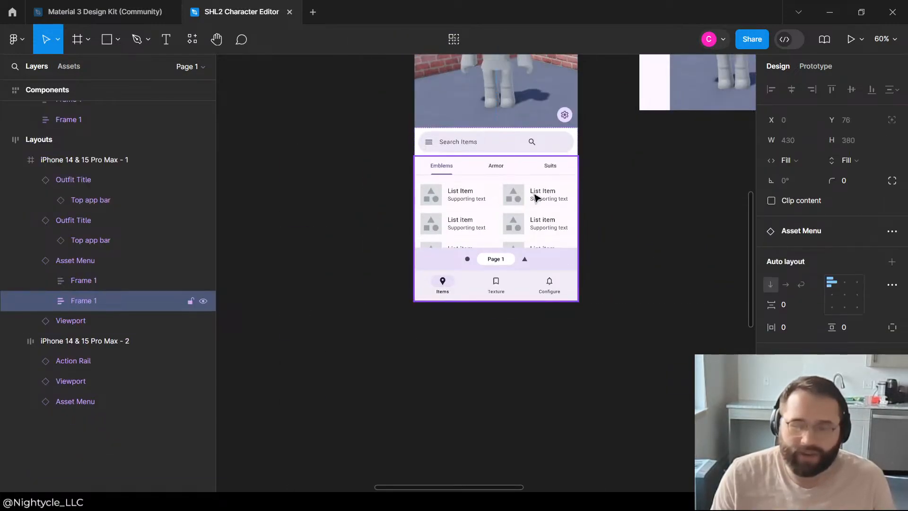
{"action": "left_click", "coordinate": [536, 196]}
{"action": "left_click", "coordinate": [536, 197]}
{"action": "left_click", "coordinate": [536, 196]}
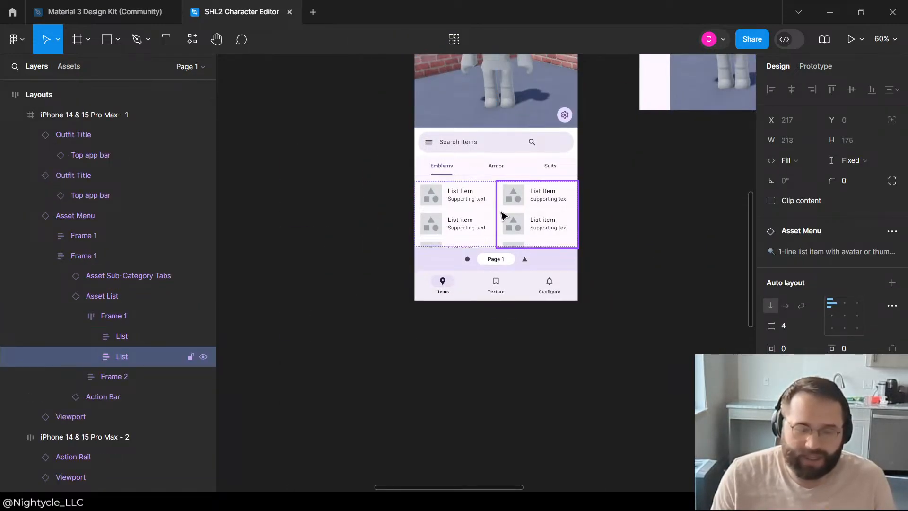
{"action": "left_click", "coordinate": [203, 356]}
{"action": "left_click", "coordinate": [587, 371]}
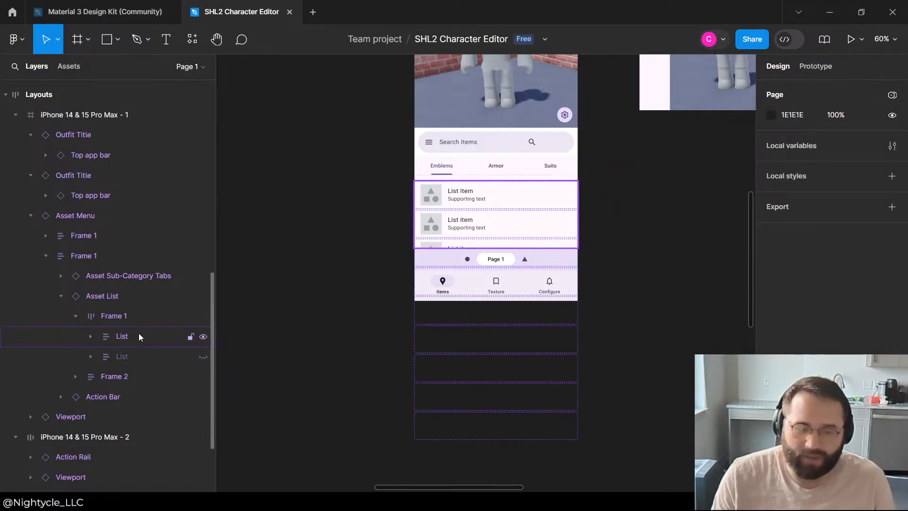
Step: Check the horizontal sizing option of the visible List in the portrait phone layout
{"action": "left_click", "coordinate": [140, 336]}
{"action": "left_click", "coordinate": [814, 163]}
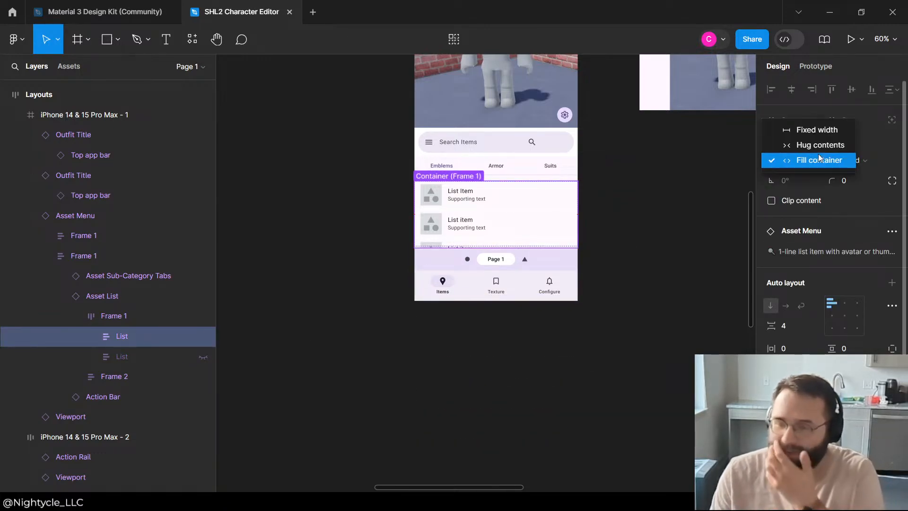
{"action": "left_click", "coordinate": [816, 160]}
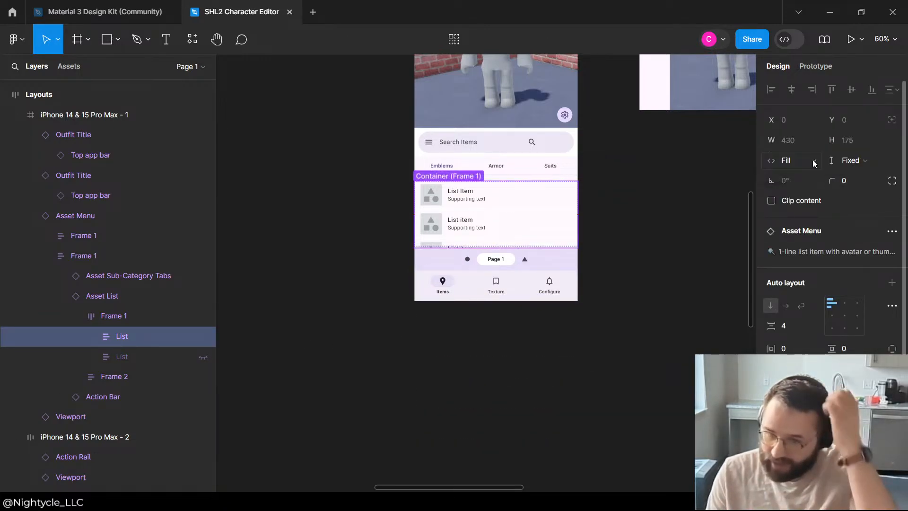
{"action": "left_click", "coordinate": [632, 175]}
{"action": "left_click", "coordinate": [491, 351]}
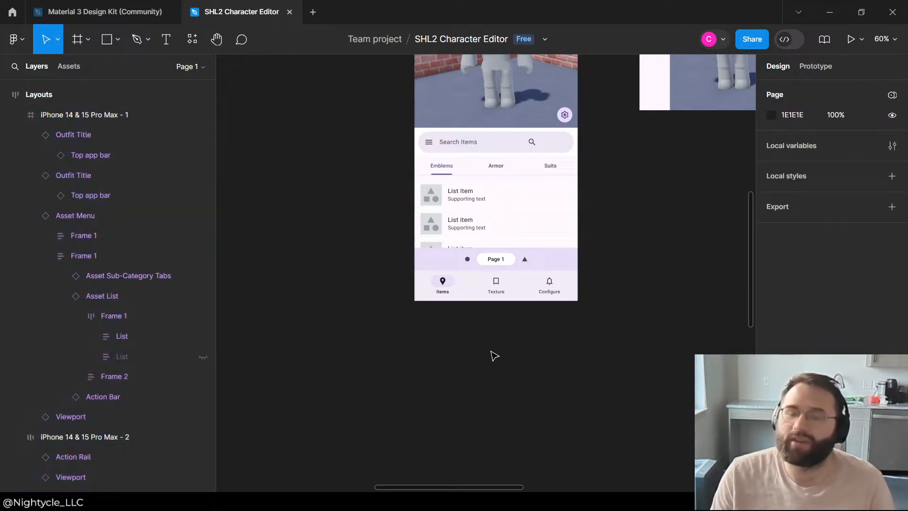
Step: Narrow the Viewport in the landscape phone layout to a width of 269 and fit the Asset Menu into the remaining width
{"action": "scroll", "coordinate": [497, 324], "scroll_direction": "down", "scroll_amount": 3}
{"action": "scroll", "coordinate": [452, 295], "scroll_direction": "down", "scroll_amount": 1}
{"action": "scroll", "coordinate": [664, 197], "scroll_direction": "up", "scroll_amount": 4}
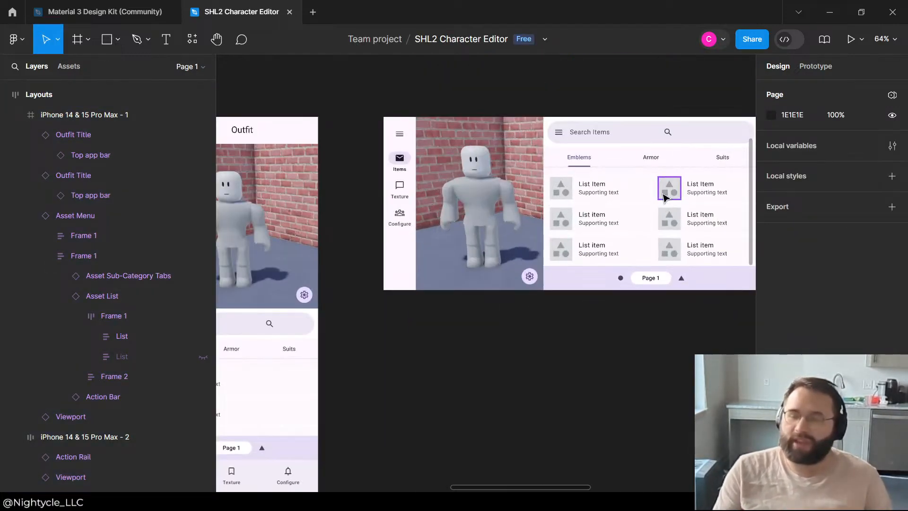
{"action": "scroll", "coordinate": [640, 181], "scroll_direction": "down", "scroll_amount": 3}
{"action": "left_click", "coordinate": [597, 183]}
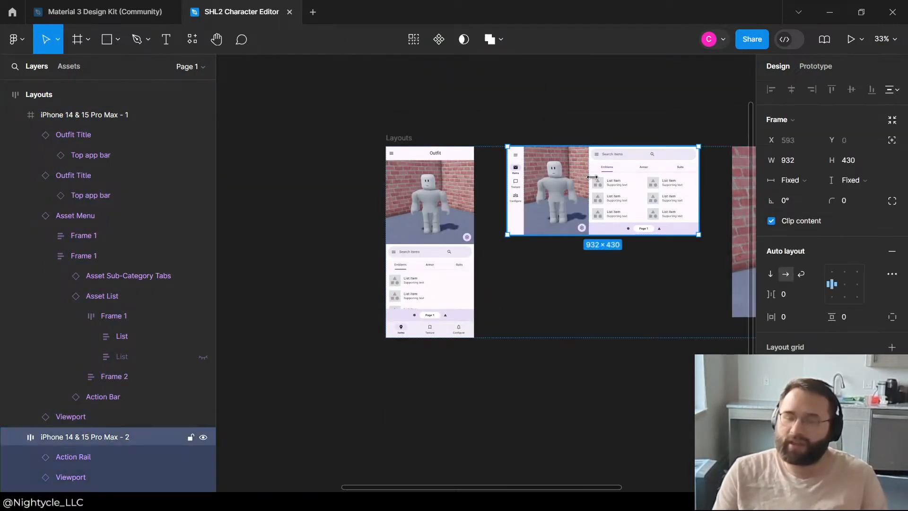
{"action": "left_click_drag", "start_coordinate": [582, 176], "coordinate": [567, 180]}
{"action": "left_click", "coordinate": [564, 166]}
{"action": "left_click", "coordinate": [587, 187]}
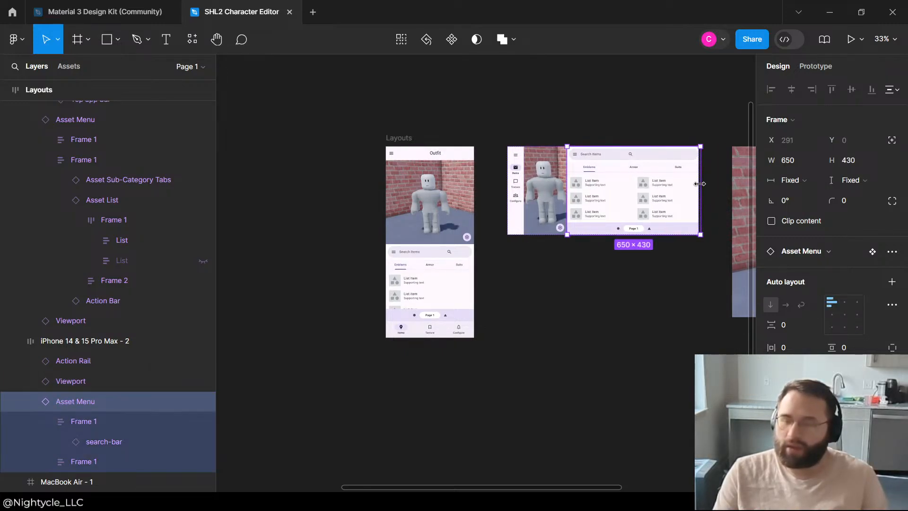
{"action": "left_click_drag", "start_coordinate": [696, 184], "coordinate": [683, 184]}
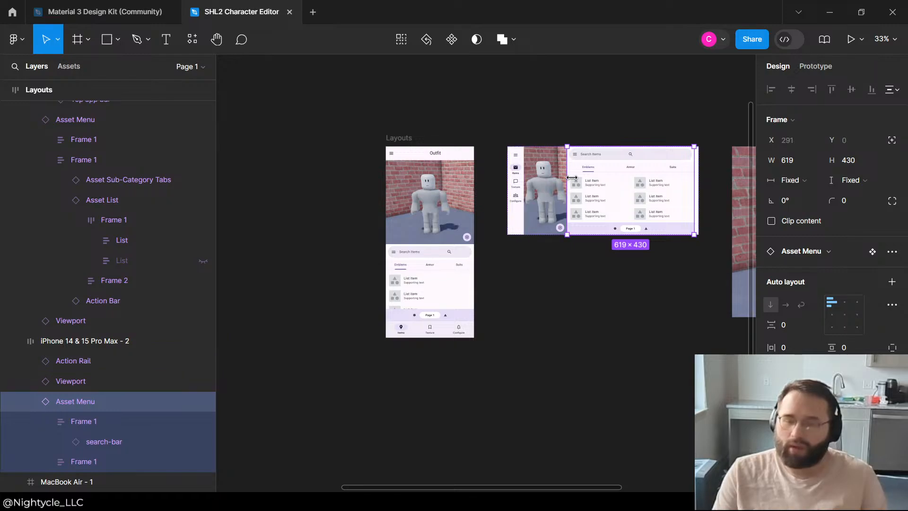
{"action": "left_click_drag", "start_coordinate": [580, 177], "coordinate": [579, 180]}
{"action": "left_click", "coordinate": [544, 189]}
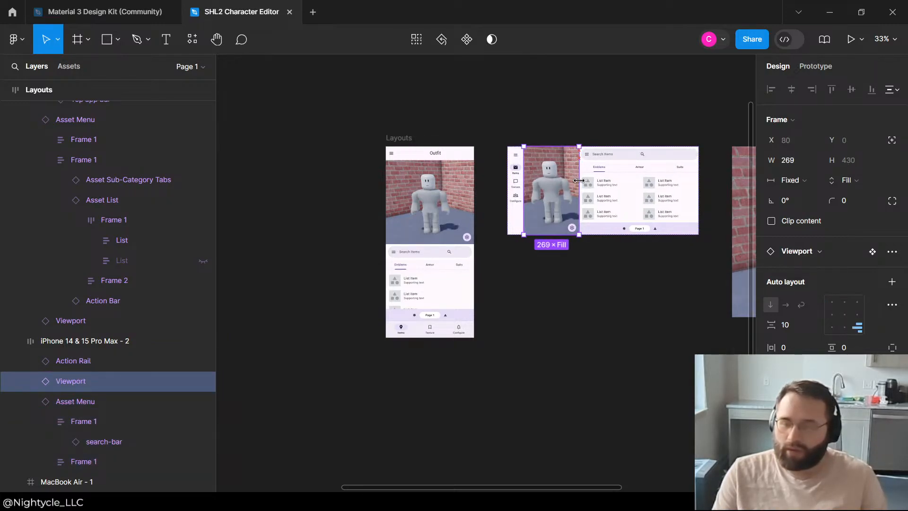
{"action": "left_click", "coordinate": [617, 107]}
Step: Compare the portrait and landscape phone layouts and inspect the Outfit Title bar of the portrait one
{"action": "scroll", "coordinate": [656, 137], "scroll_direction": "up", "scroll_amount": 4}
{"action": "scroll", "coordinate": [611, 165], "scroll_direction": "down", "scroll_amount": 4}
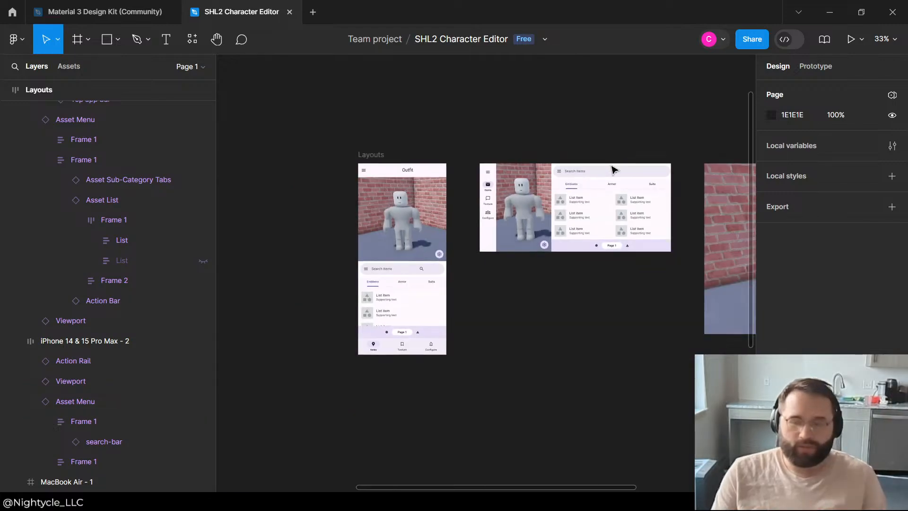
{"action": "scroll", "coordinate": [363, 235], "scroll_direction": "down", "scroll_amount": 3}
{"action": "scroll", "coordinate": [470, 214], "scroll_direction": "up", "scroll_amount": 5}
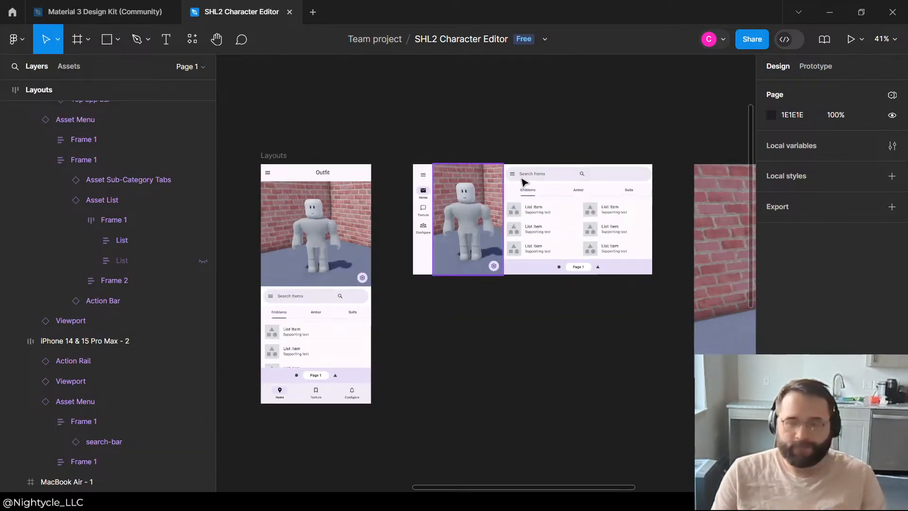
{"action": "scroll", "coordinate": [456, 205], "scroll_direction": "up", "scroll_amount": 2}
{"action": "scroll", "coordinate": [492, 208], "scroll_direction": "down", "scroll_amount": 5}
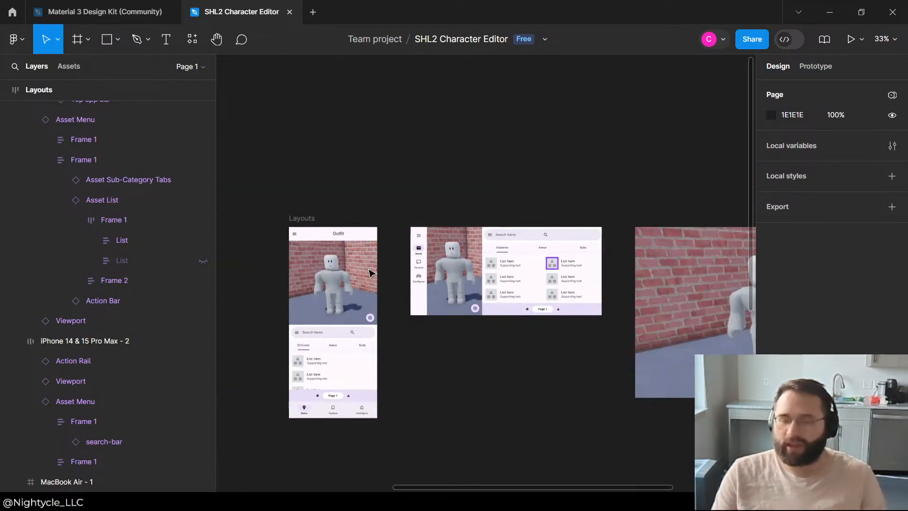
{"action": "scroll", "coordinate": [401, 225], "scroll_direction": "up", "scroll_amount": 5}
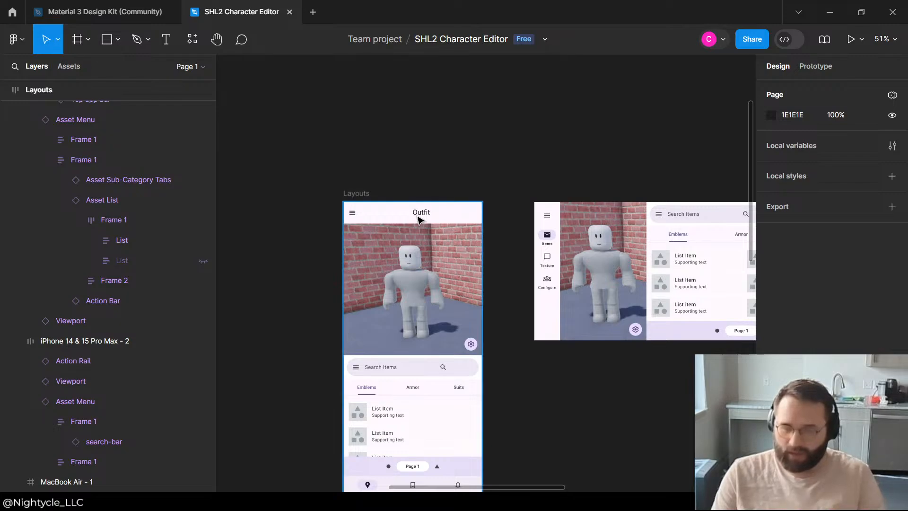
{"action": "left_click", "coordinate": [419, 219]}
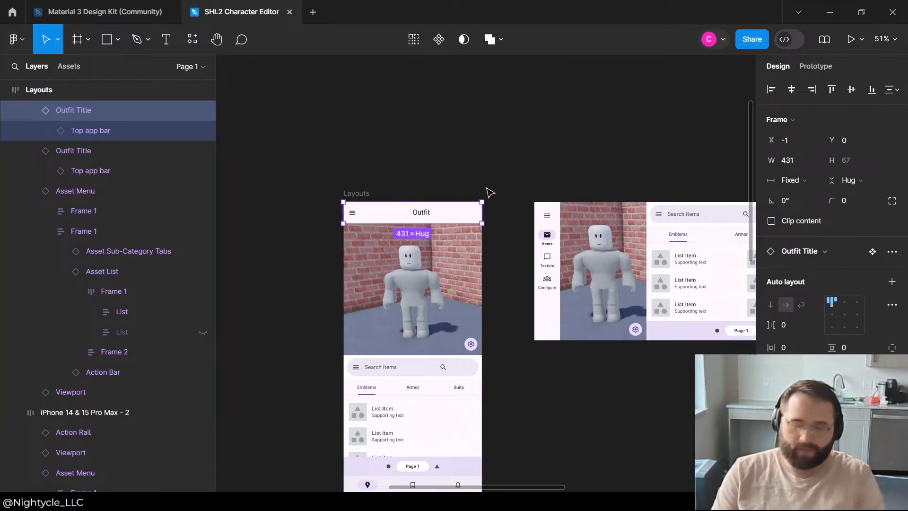
{"action": "scroll", "coordinate": [483, 205], "scroll_direction": "down", "scroll_amount": 5}
{"action": "scroll", "coordinate": [480, 184], "scroll_direction": "up", "scroll_amount": 5}
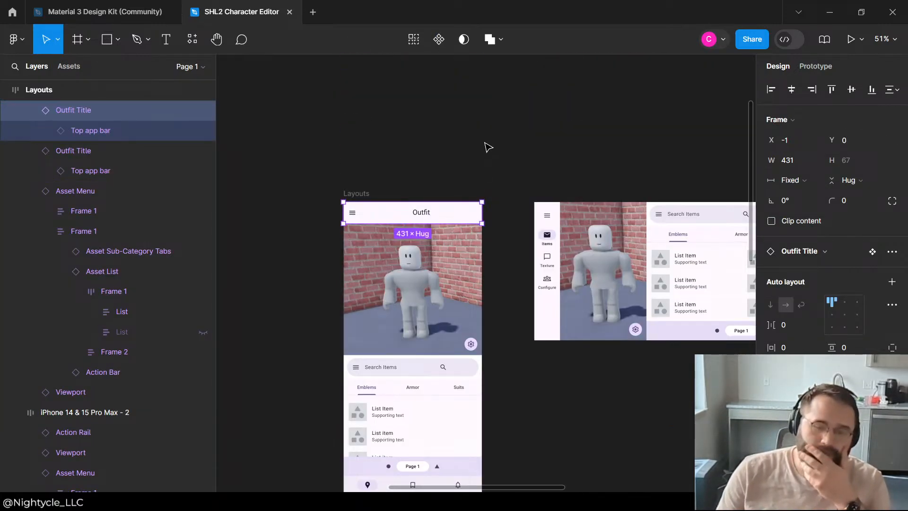
{"action": "left_click", "coordinate": [489, 147]}
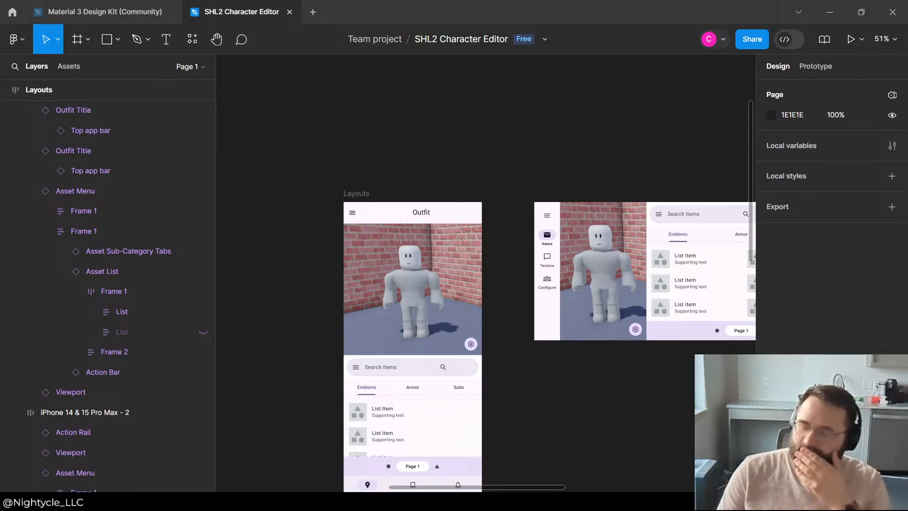
Step: Examine how the Action Rail, Viewport and two-column Asset Menu fit in the landscape phone layout compared with the portrait one
{"action": "scroll", "coordinate": [547, 161], "scroll_direction": "down", "scroll_amount": 3}
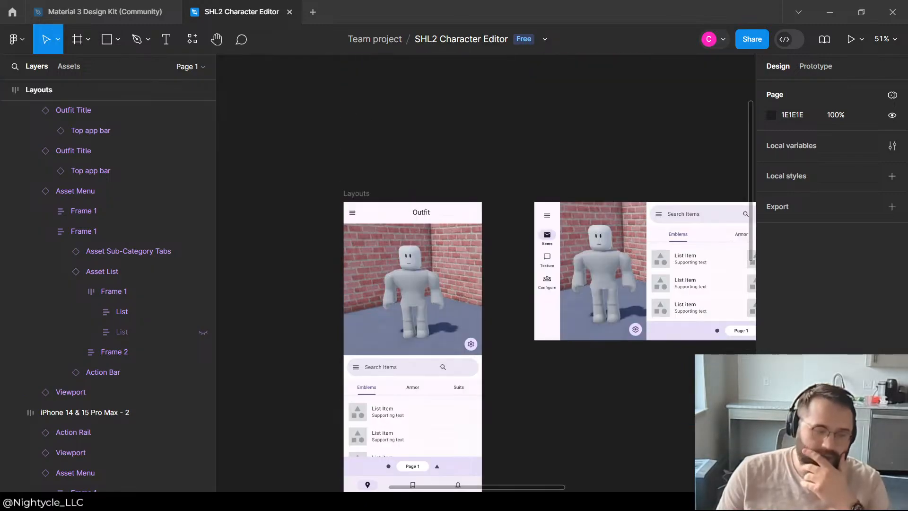
{"action": "left_click", "coordinate": [547, 161]}
{"action": "scroll", "coordinate": [473, 176], "scroll_direction": "down", "scroll_amount": 2}
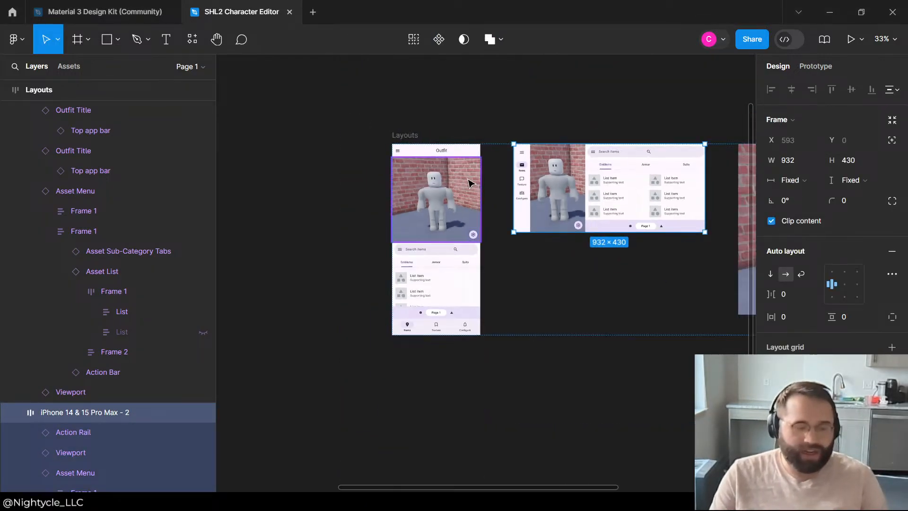
{"action": "scroll", "coordinate": [594, 172], "scroll_direction": "up", "scroll_amount": 3}
{"action": "left_click", "coordinate": [577, 347]}
{"action": "scroll", "coordinate": [629, 196], "scroll_direction": "down", "scroll_amount": 2}
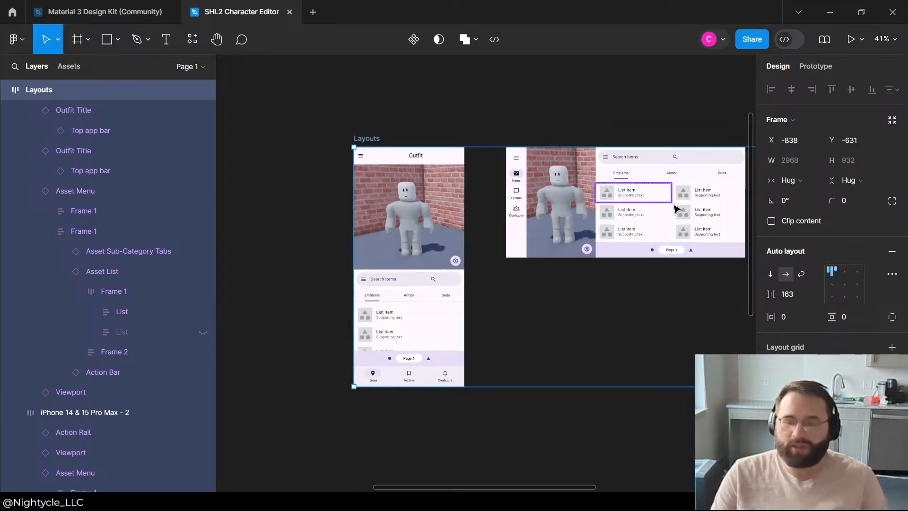
{"action": "scroll", "coordinate": [508, 180], "scroll_direction": "up", "scroll_amount": 4}
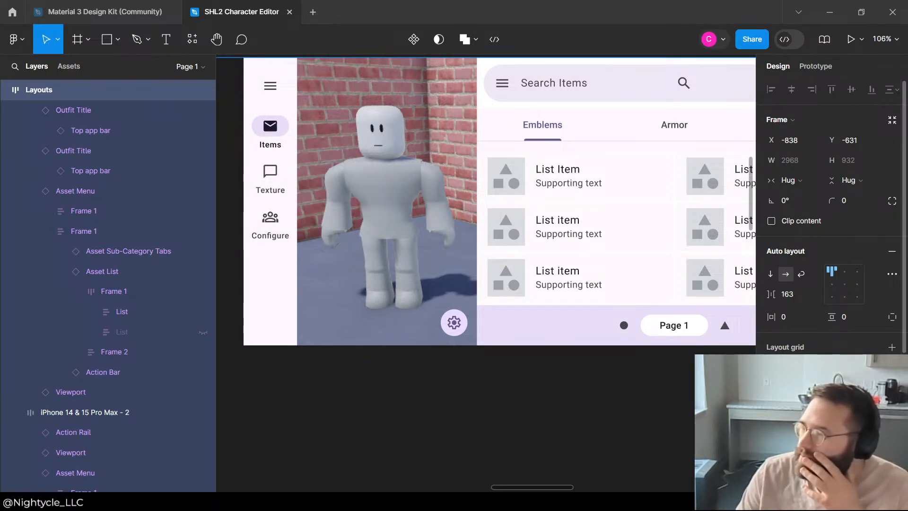
{"action": "scroll", "coordinate": [489, 274], "scroll_direction": "up", "scroll_amount": 5}
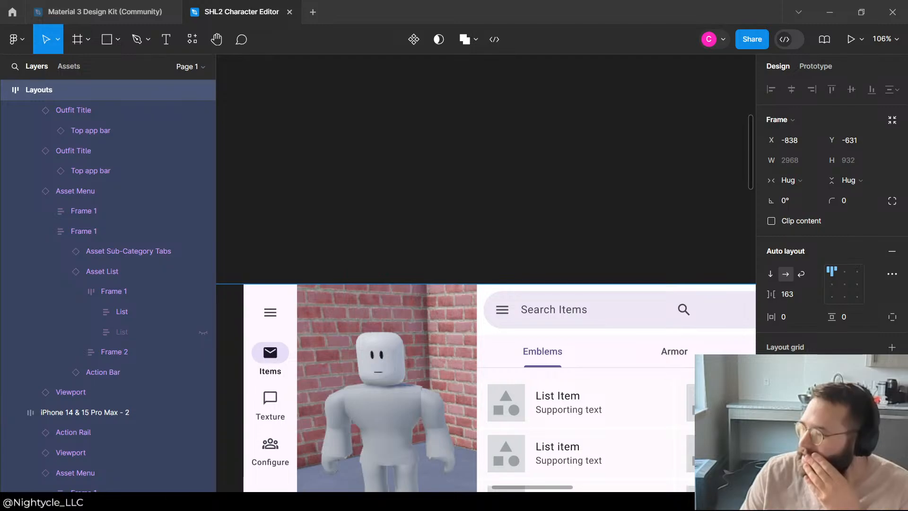
{"action": "left_click", "coordinate": [543, 166]}
{"action": "scroll", "coordinate": [490, 175], "scroll_direction": "down", "scroll_amount": 3}
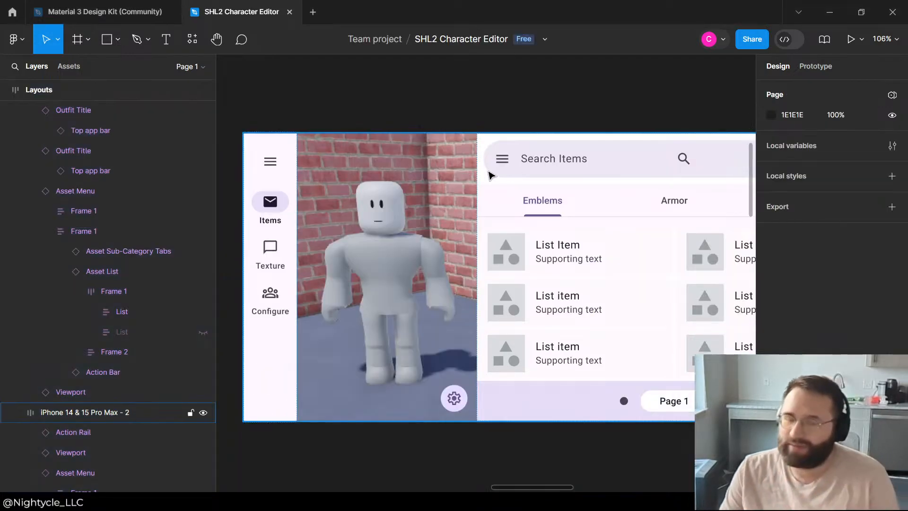
{"action": "left_click", "coordinate": [455, 161]}
{"action": "scroll", "coordinate": [426, 166], "scroll_direction": "down", "scroll_amount": 3}
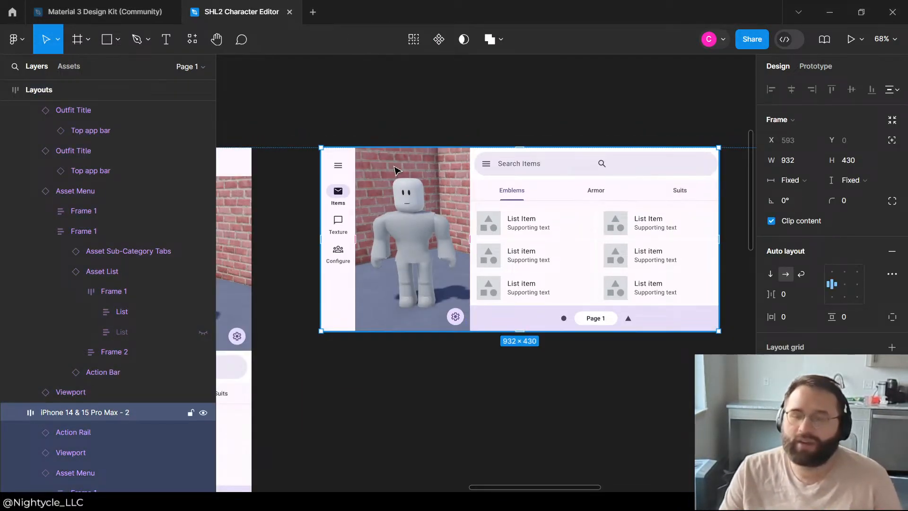
{"action": "left_click", "coordinate": [523, 116]}
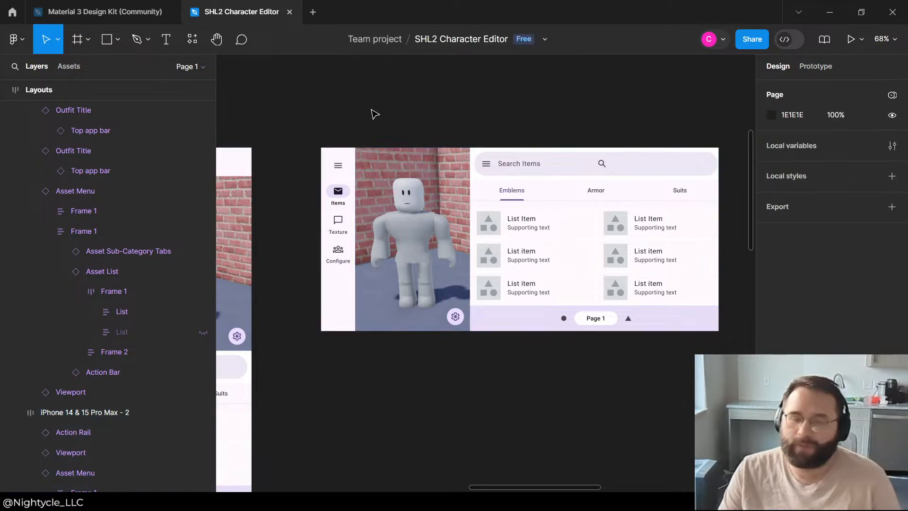
{"action": "scroll", "coordinate": [538, 154], "scroll_direction": "down", "scroll_amount": 4}
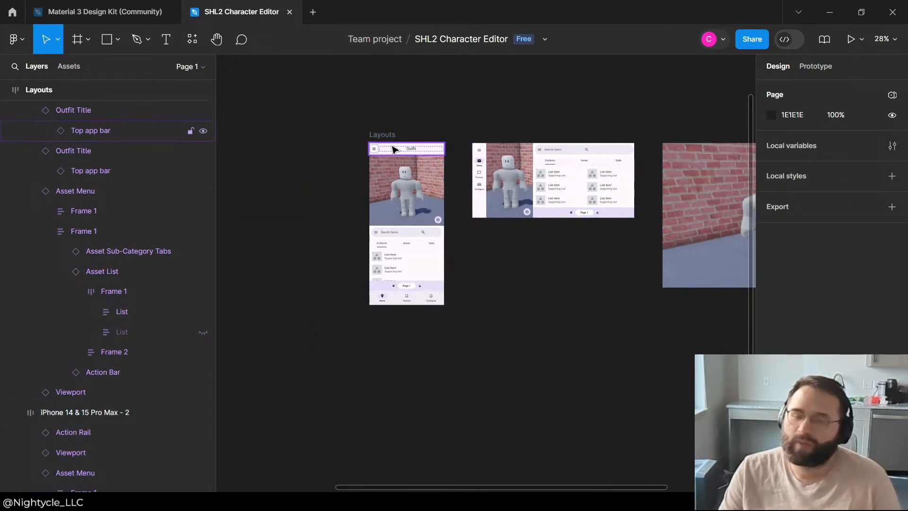
Step: Examine the Outfit Title's top app bar in the portrait phone layout and the Navigation Rail in the landscape one
{"action": "scroll", "coordinate": [393, 146], "scroll_direction": "up", "scroll_amount": 5}
{"action": "left_click", "coordinate": [473, 156]}
{"action": "double_click", "coordinate": [469, 157]}
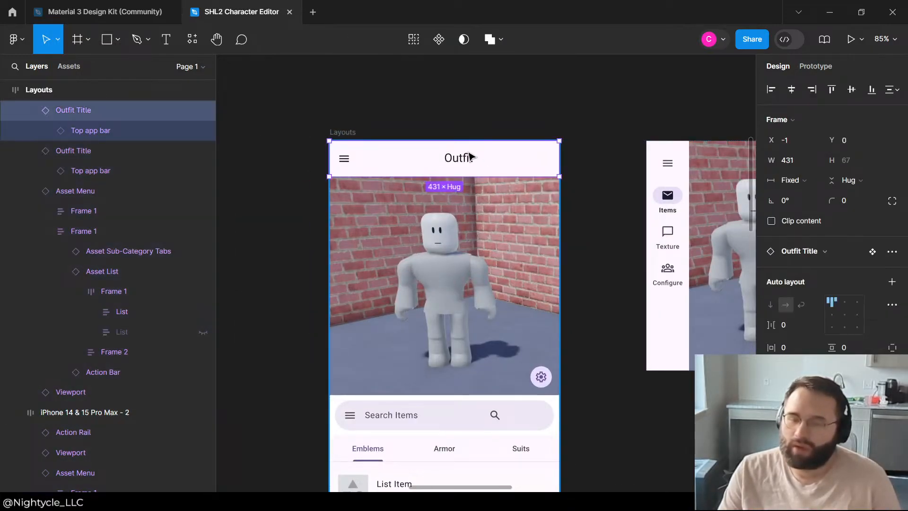
{"action": "double_click", "coordinate": [467, 158]}
{"action": "double_click", "coordinate": [467, 160]}
{"action": "left_click", "coordinate": [448, 137]}
{"action": "left_click", "coordinate": [442, 144]}
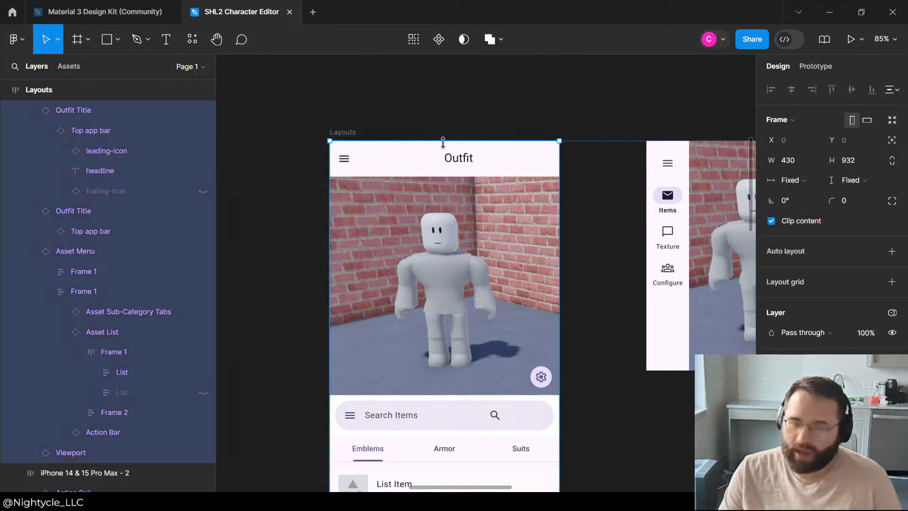
{"action": "double_click", "coordinate": [418, 164]}
{"action": "scroll", "coordinate": [583, 178], "scroll_direction": "down", "scroll_amount": 4}
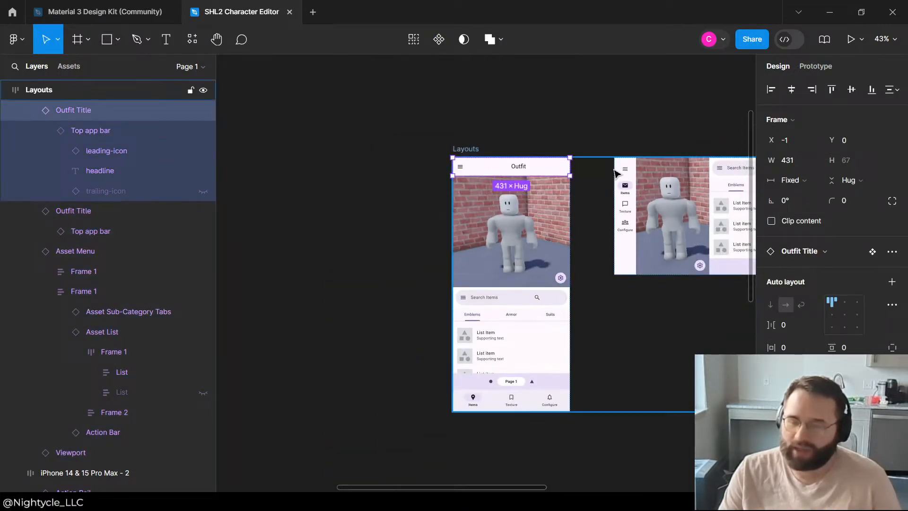
{"action": "left_click", "coordinate": [625, 173]}
{"action": "double_click", "coordinate": [626, 173]}
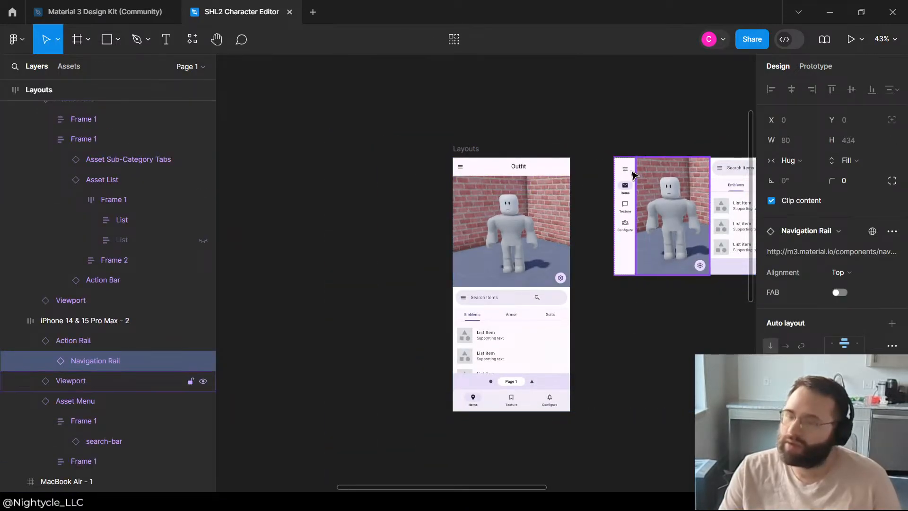
{"action": "double_click", "coordinate": [628, 173]}
{"action": "left_click", "coordinate": [580, 126]}
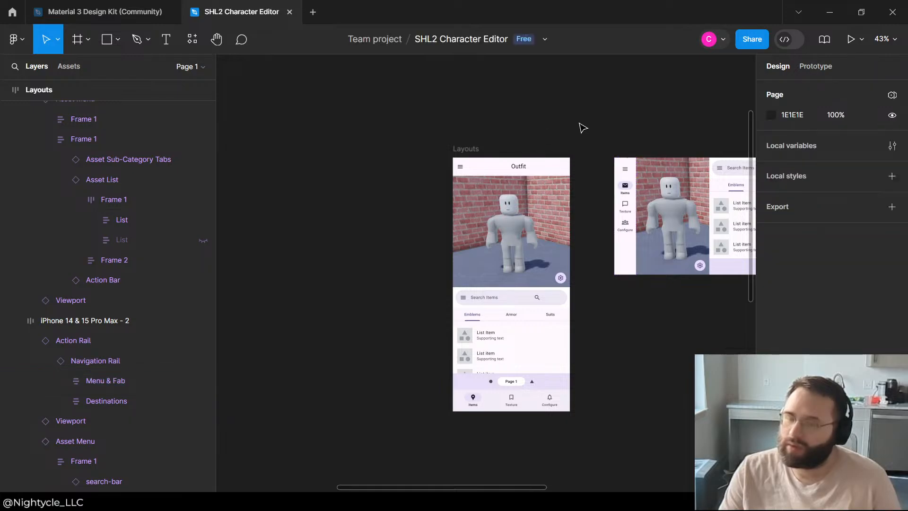
{"action": "scroll", "coordinate": [574, 126], "scroll_direction": "down", "scroll_amount": 3}
{"action": "scroll", "coordinate": [495, 205], "scroll_direction": "right", "scroll_amount": 3}
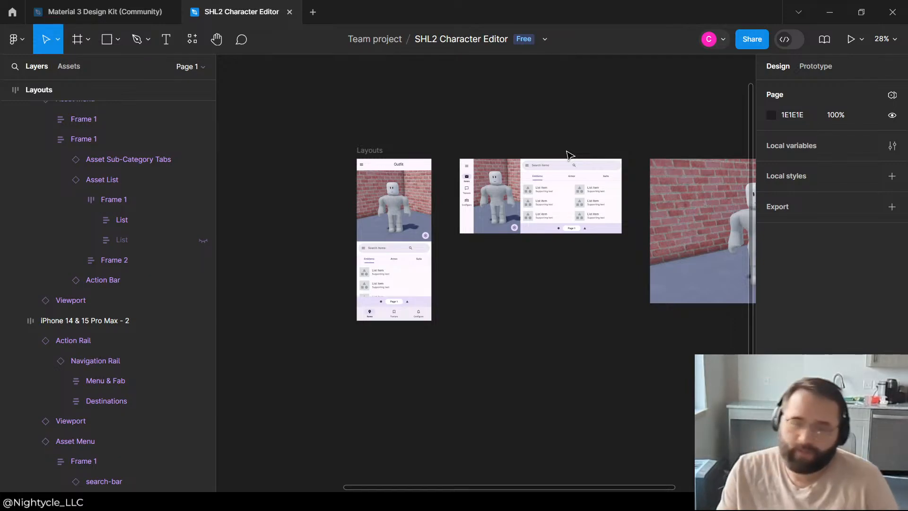
{"action": "double_click", "coordinate": [390, 173]}
{"action": "left_click", "coordinate": [390, 167]}
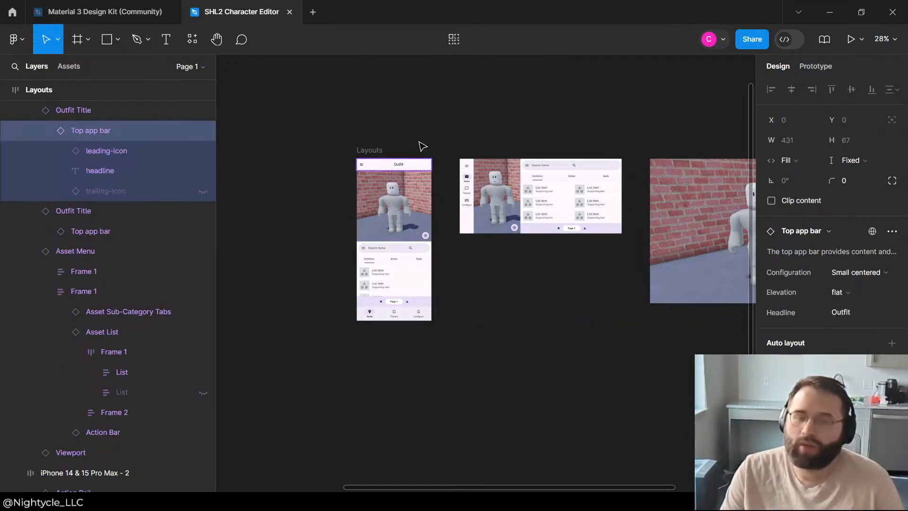
Step: Collapse the landscape phone layout's child layers and wrap its Asset Menu in a group
{"action": "left_click", "coordinate": [567, 168]}
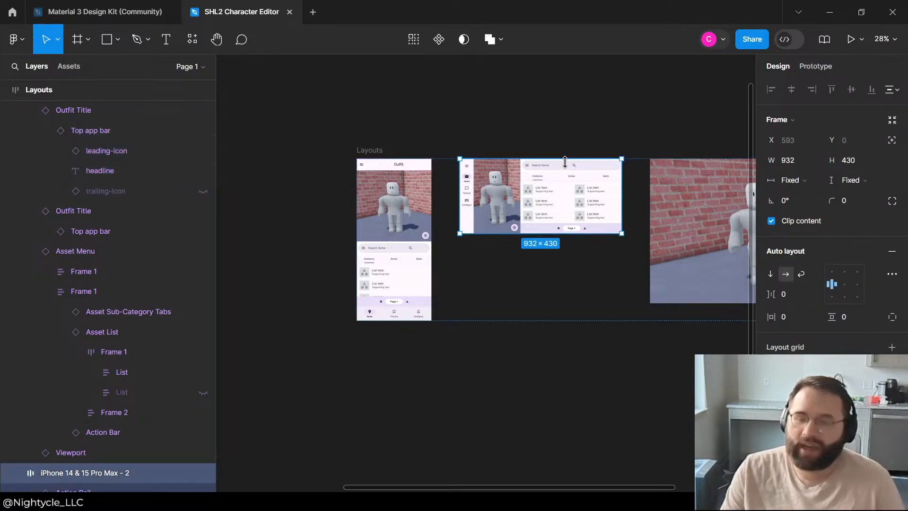
{"action": "scroll", "coordinate": [94, 416], "scroll_direction": "down", "scroll_amount": 4}
{"action": "left_click", "coordinate": [70, 306]}
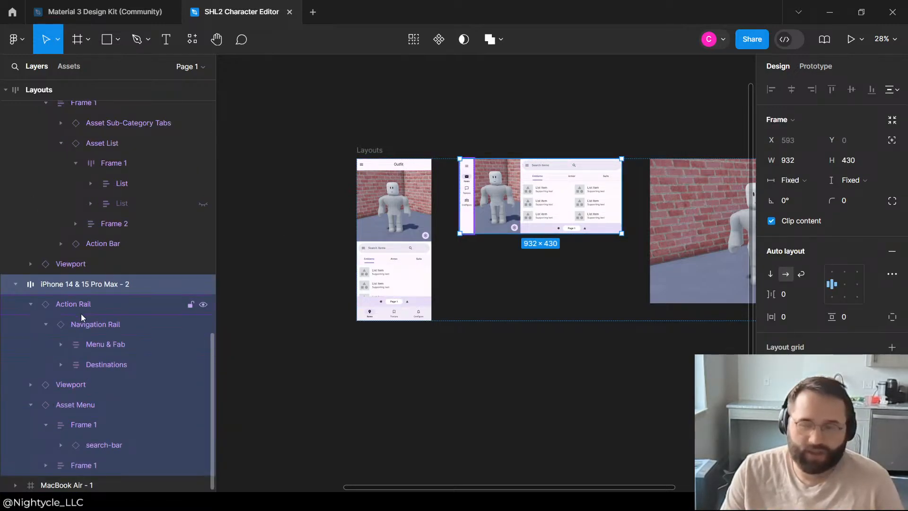
{"action": "left_click", "coordinate": [87, 324]}
{"action": "left_click", "coordinate": [73, 358]}
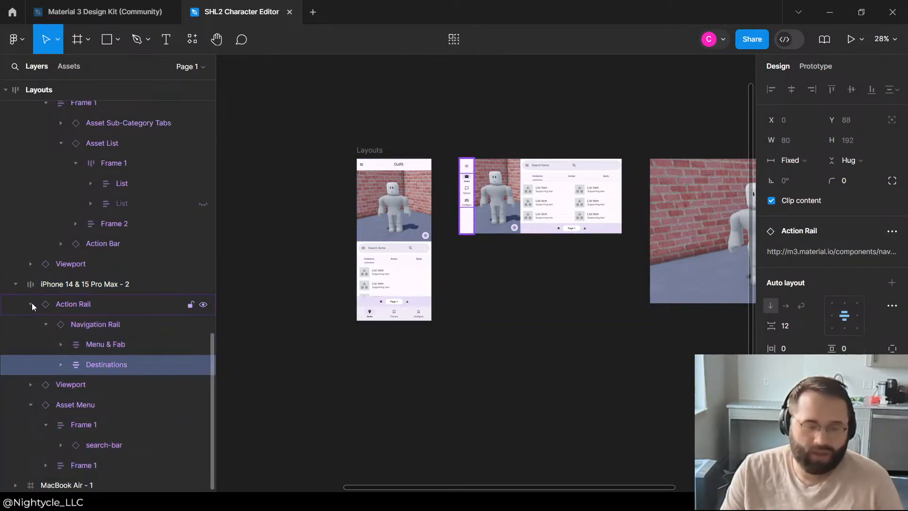
{"action": "left_click", "coordinate": [31, 304]}
{"action": "left_click", "coordinate": [77, 338]}
{"action": "left_click", "coordinate": [31, 345]}
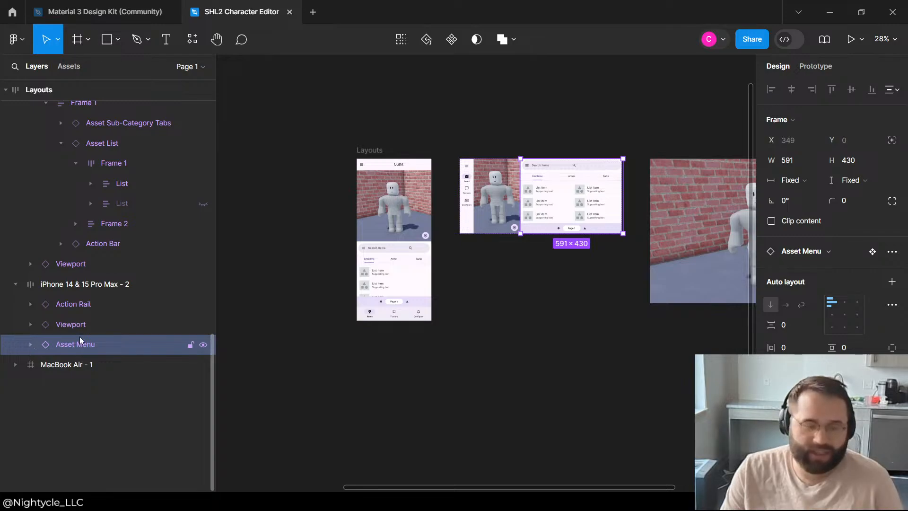
{"action": "key", "text": "ctrl+g"}
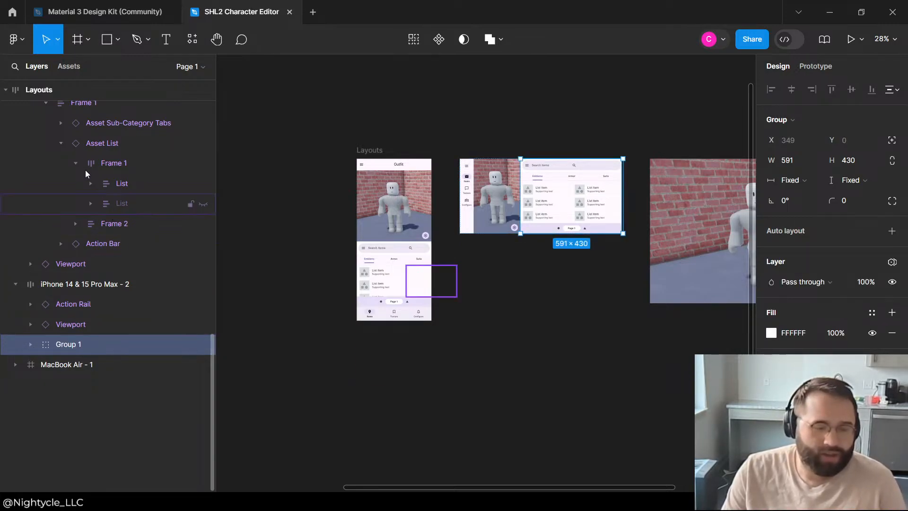
Step: Copy the Outfit Title from the portrait phone layout into the landscape layout's group, above the Asset Menu in the layer order
{"action": "scroll", "coordinate": [120, 190], "scroll_direction": "up", "scroll_amount": 3}
{"action": "left_click", "coordinate": [392, 171]}
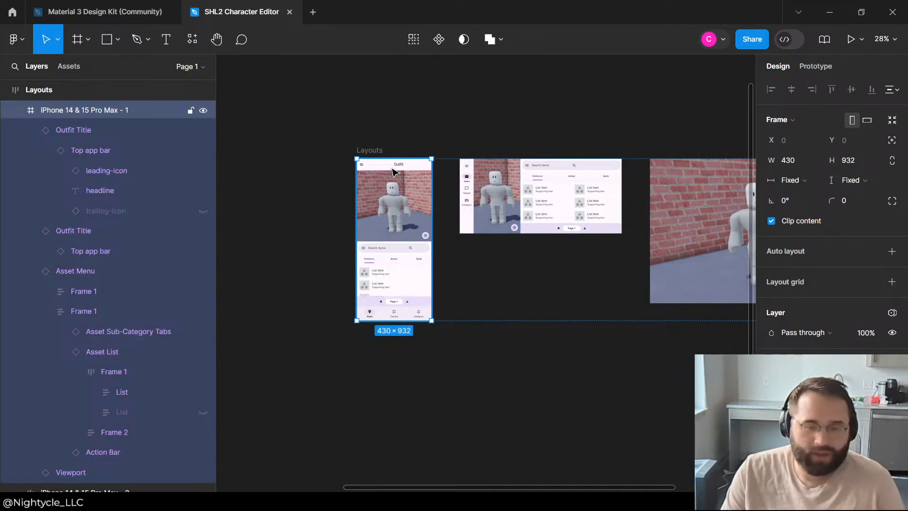
{"action": "double_click", "coordinate": [392, 172]}
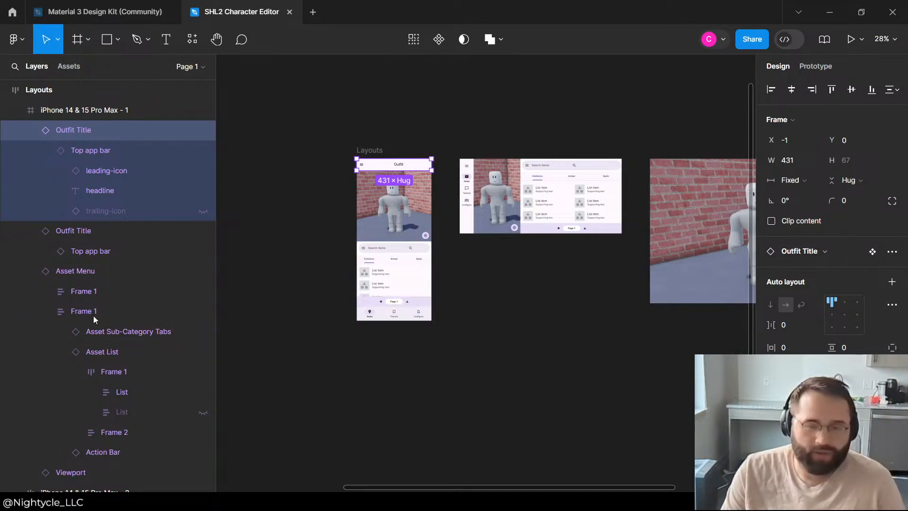
{"action": "scroll", "coordinate": [90, 350], "scroll_direction": "down", "scroll_amount": 4}
{"action": "left_click", "coordinate": [81, 381]}
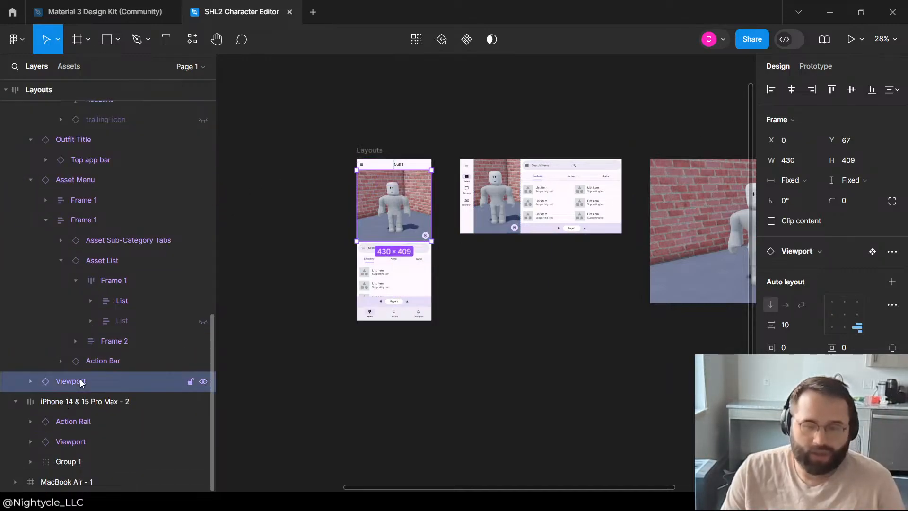
{"action": "left_click", "coordinate": [90, 361]}
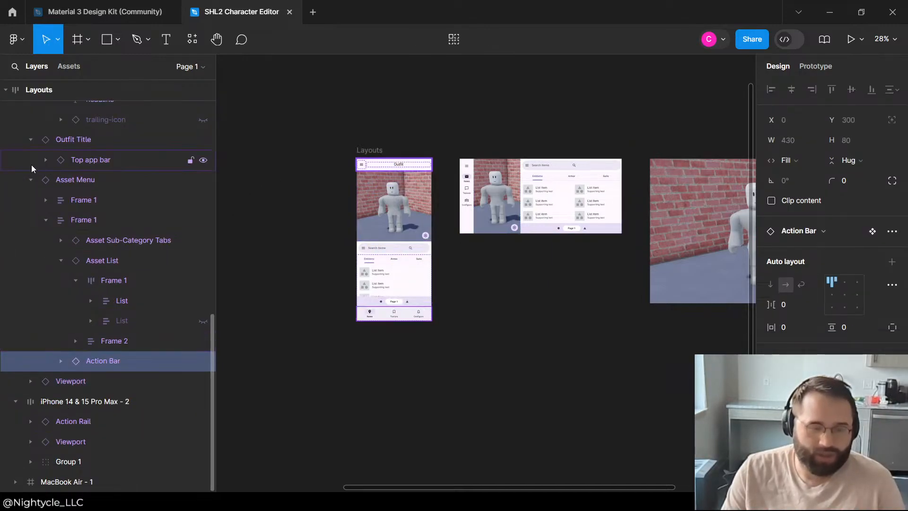
{"action": "left_click", "coordinate": [75, 461]}
{"action": "right_click", "coordinate": [75, 461]}
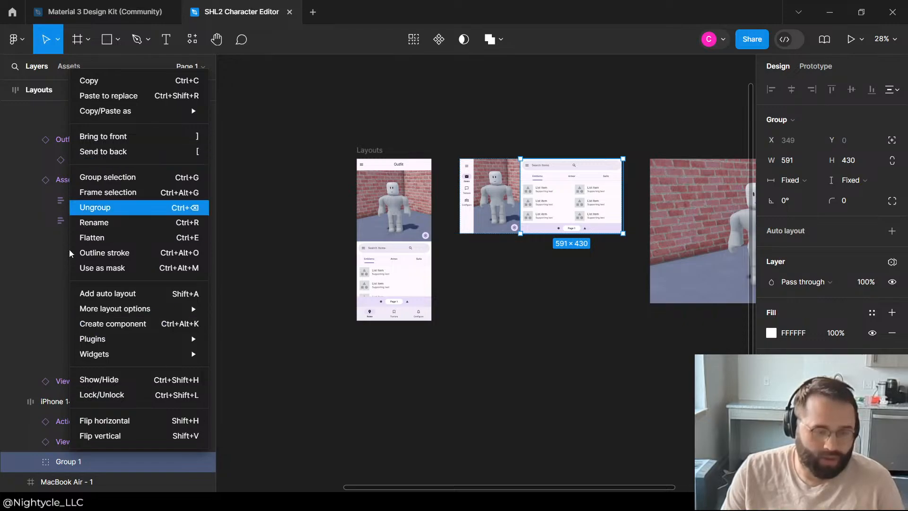
{"action": "left_click", "coordinate": [67, 461]}
{"action": "key", "text": "ctrl+v"}
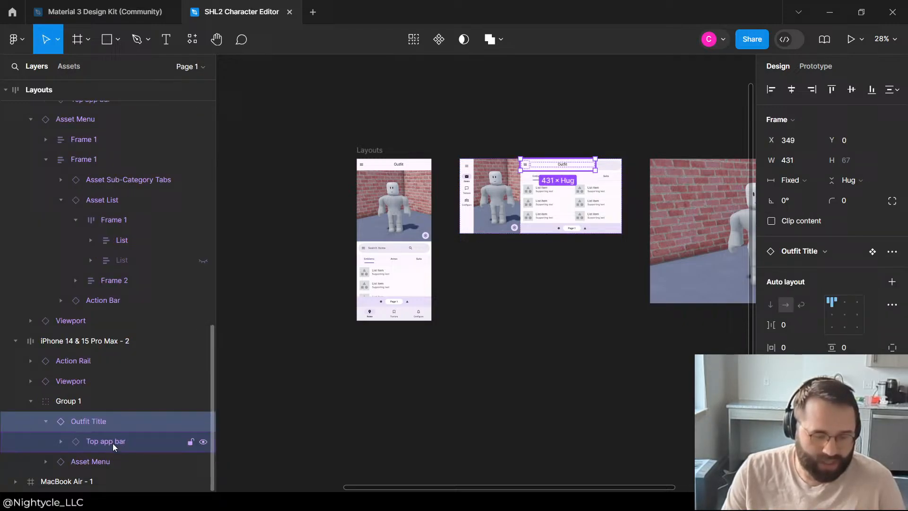
{"action": "left_click", "coordinate": [46, 421]}
{"action": "scroll", "coordinate": [629, 154], "scroll_direction": "up", "scroll_amount": 5}
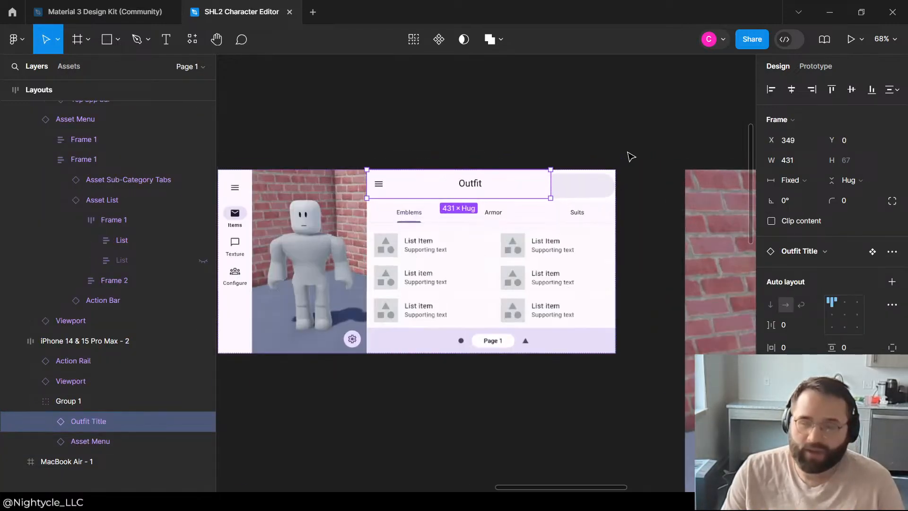
{"action": "right_click", "coordinate": [88, 421]}
{"action": "left_click", "coordinate": [407, 130]}
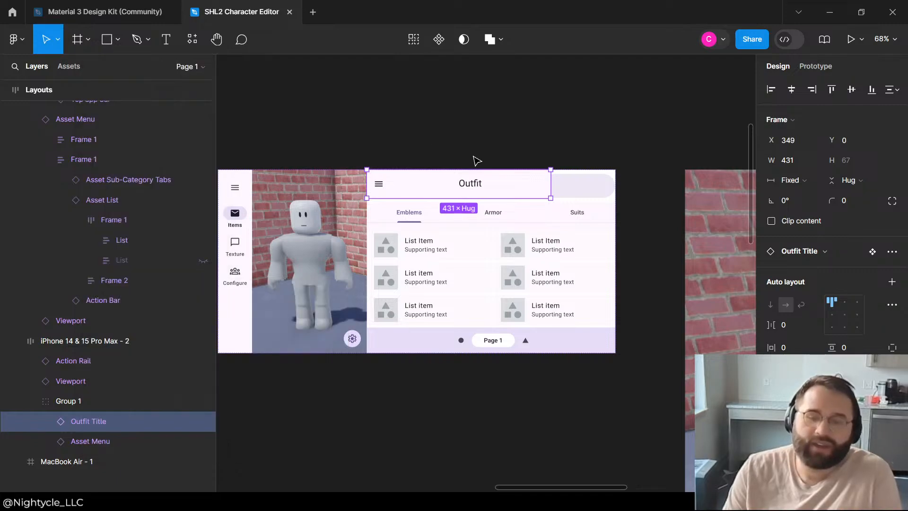
{"action": "left_click", "coordinate": [499, 149]}
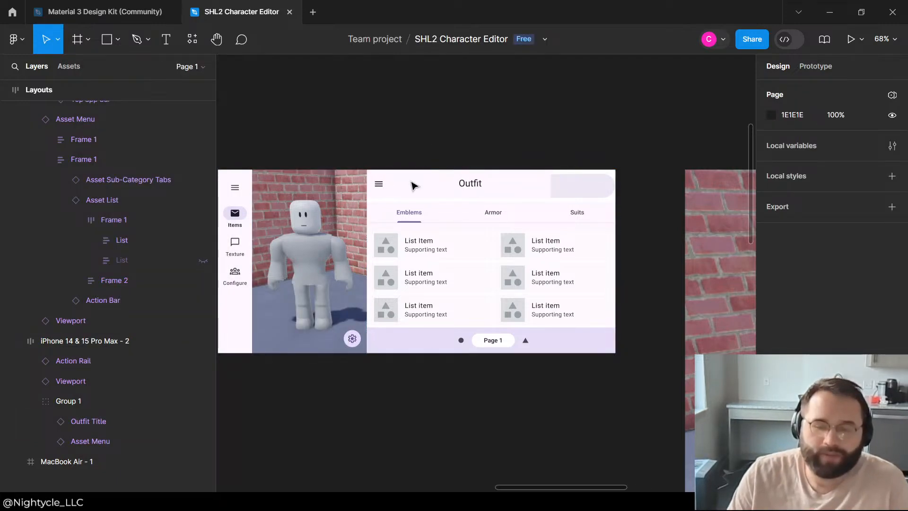
Step: Wrap the pasted Outfit Title in its own group inside Group 1 of the landscape phone layout
{"action": "left_click", "coordinate": [72, 406]}
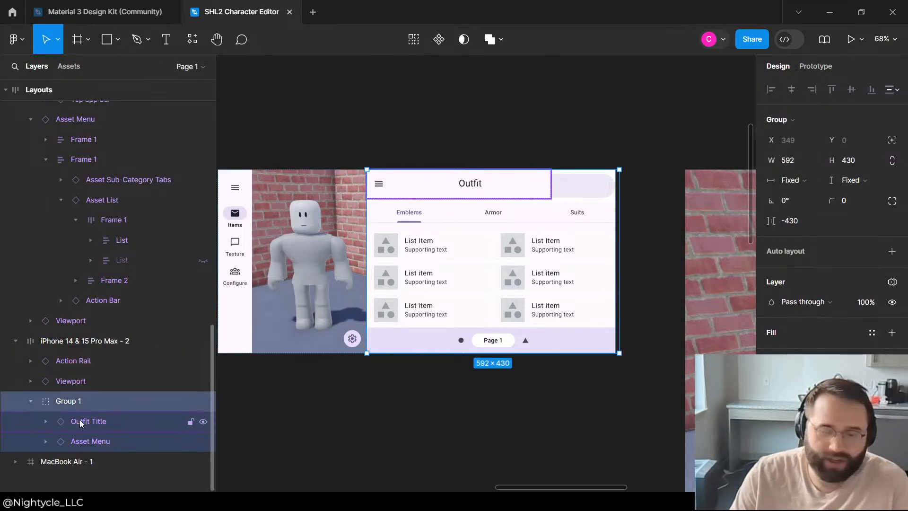
{"action": "left_click", "coordinate": [78, 421]}
{"action": "scroll", "coordinate": [83, 397], "scroll_direction": "down", "scroll_amount": 1}
{"action": "scroll", "coordinate": [90, 388], "scroll_direction": "down", "scroll_amount": 1}
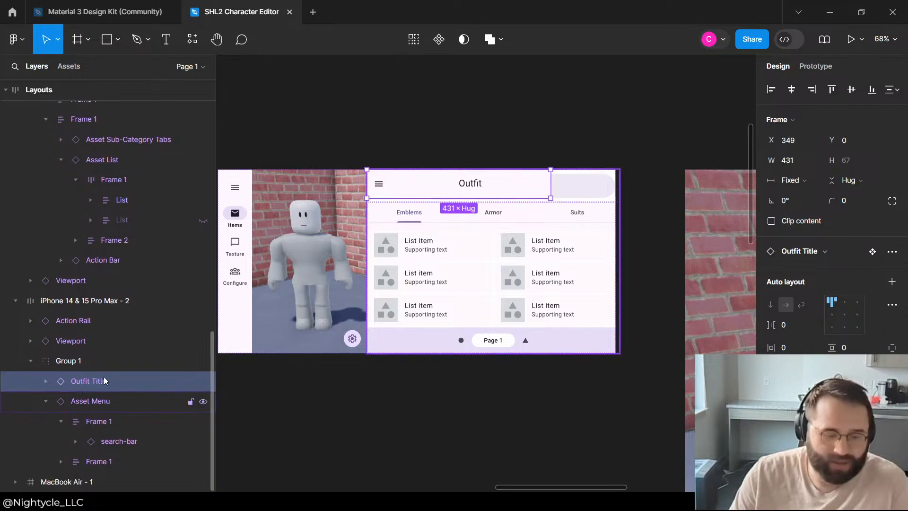
{"action": "left_click", "coordinate": [109, 438]}
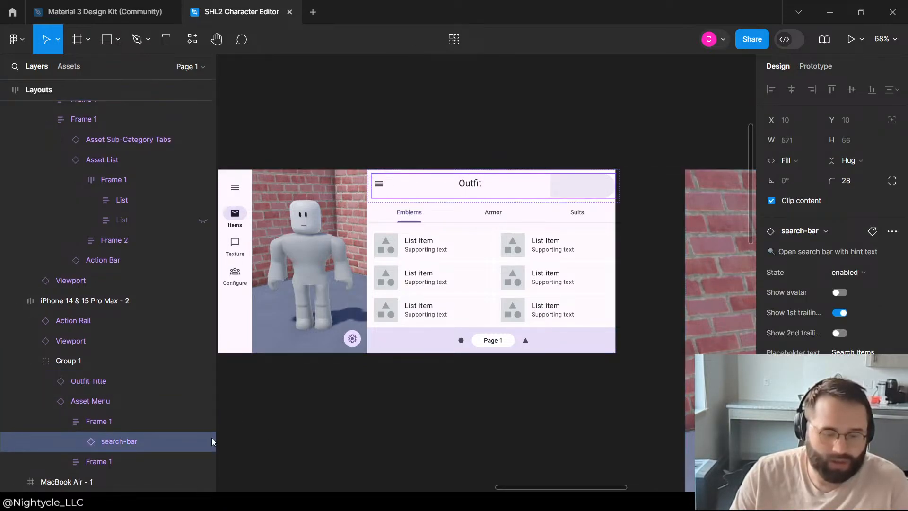
{"action": "left_click", "coordinate": [88, 380]}
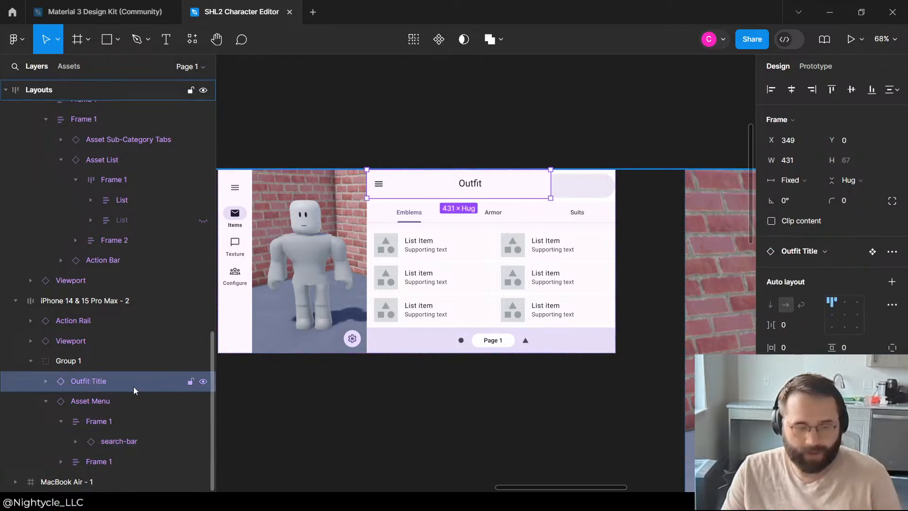
{"action": "key", "text": "ctrl+g"}
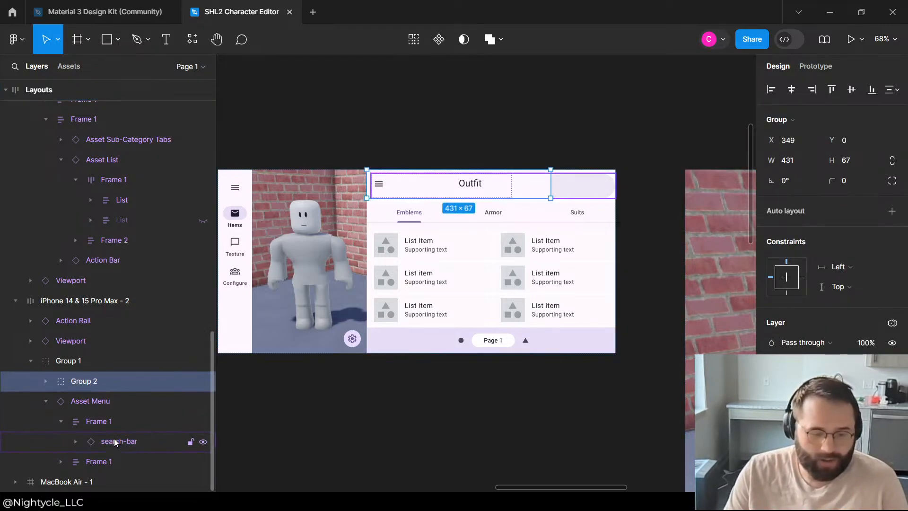
Step: Copy the search-bar from the landscape phone layout's Asset Menu into Group 2, alongside the Outfit Title
{"action": "left_click", "coordinate": [117, 440]}
{"action": "right_click", "coordinate": [97, 385]}
{"action": "mouse_move", "coordinate": [133, 108]}
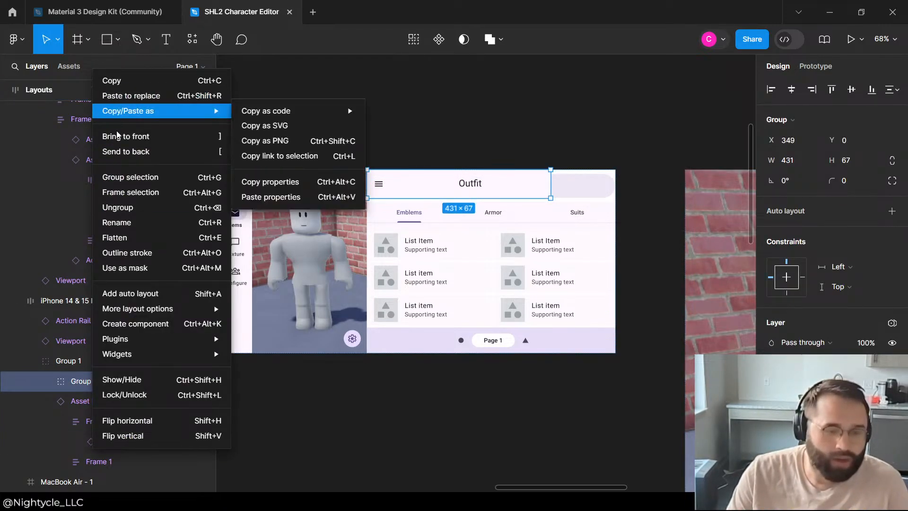
{"action": "left_click", "coordinate": [75, 382]}
{"action": "key", "text": "ctrl+v"}
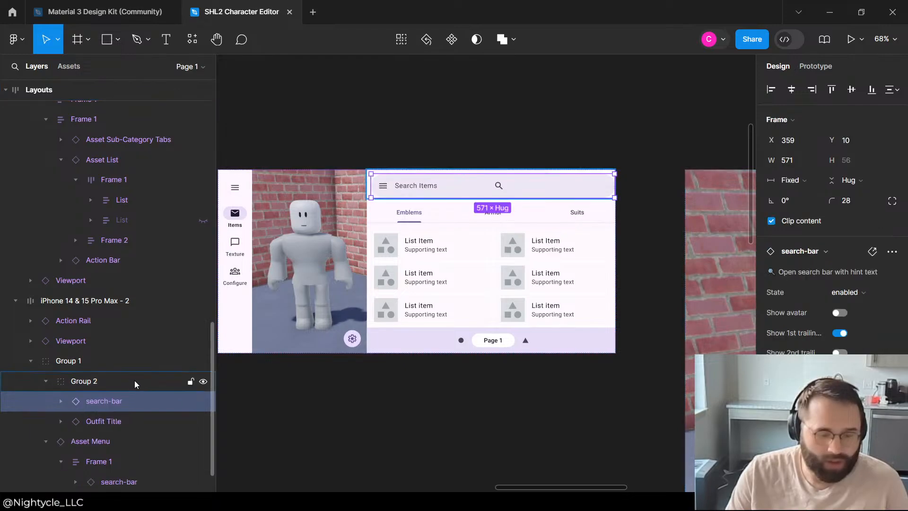
Step: Add auto layout to Group 2 and set its direction to horizontal
{"action": "left_click", "coordinate": [118, 381]}
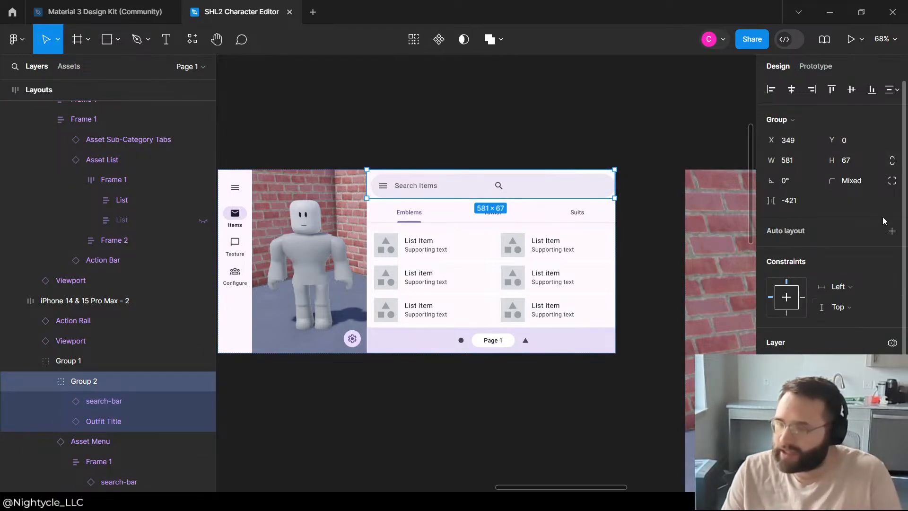
{"action": "left_click", "coordinate": [892, 231]}
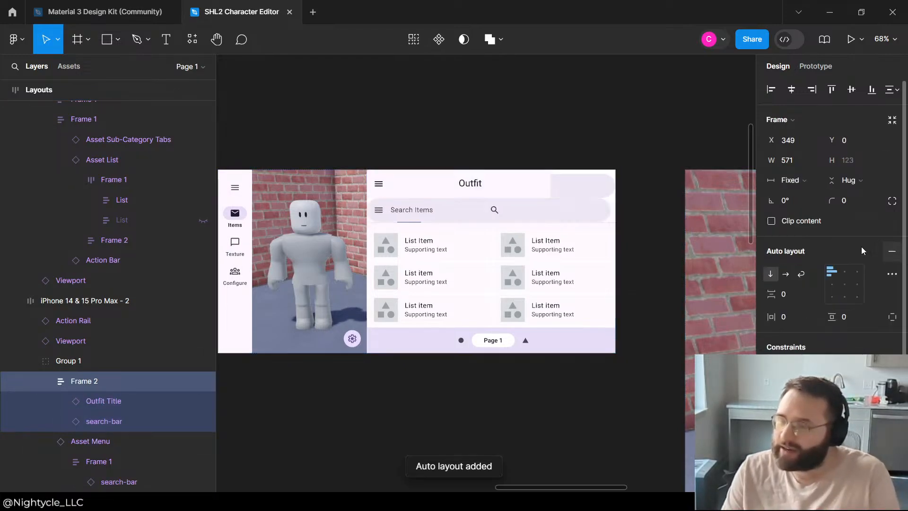
{"action": "left_click", "coordinate": [786, 274]}
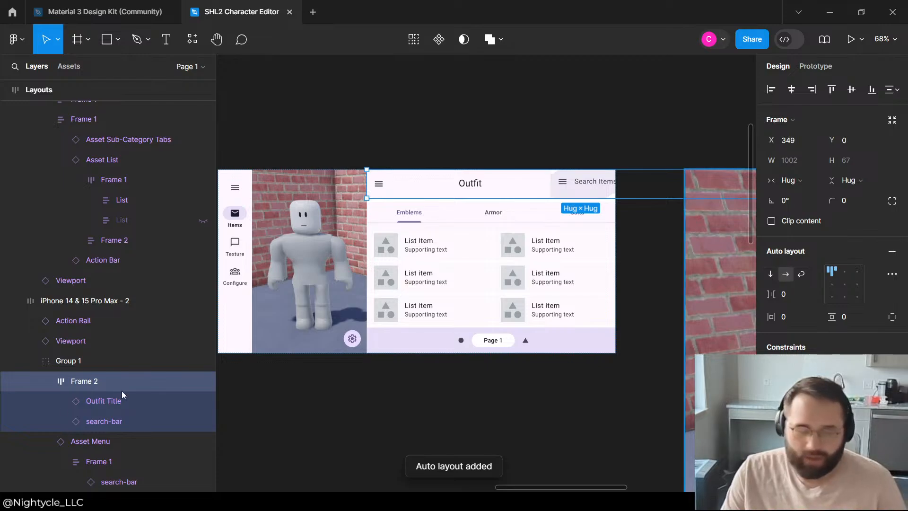
Step: Set the Outfit Title's width to Hug contents, and the copied search-bar to Fill container width and Hug contents height
{"action": "left_click", "coordinate": [100, 400]}
{"action": "left_click", "coordinate": [813, 183]}
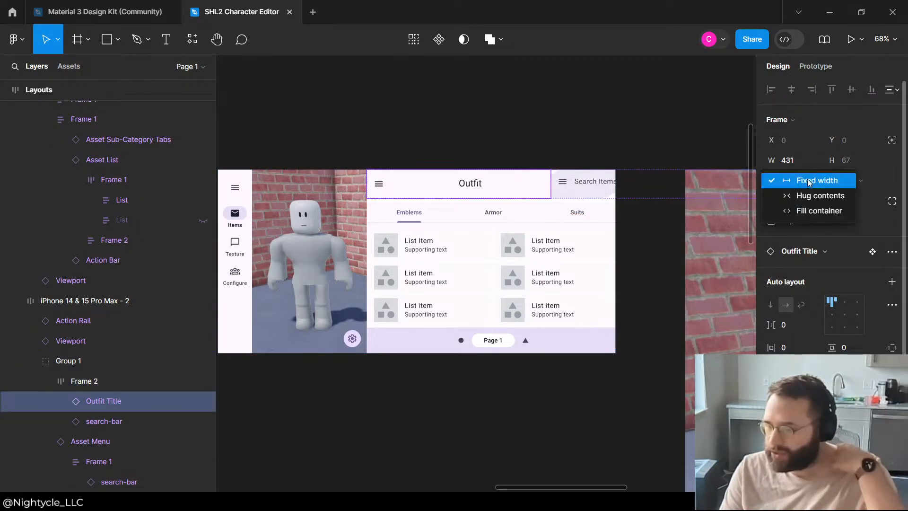
{"action": "left_click", "coordinate": [805, 202]}
{"action": "left_click", "coordinate": [92, 422]}
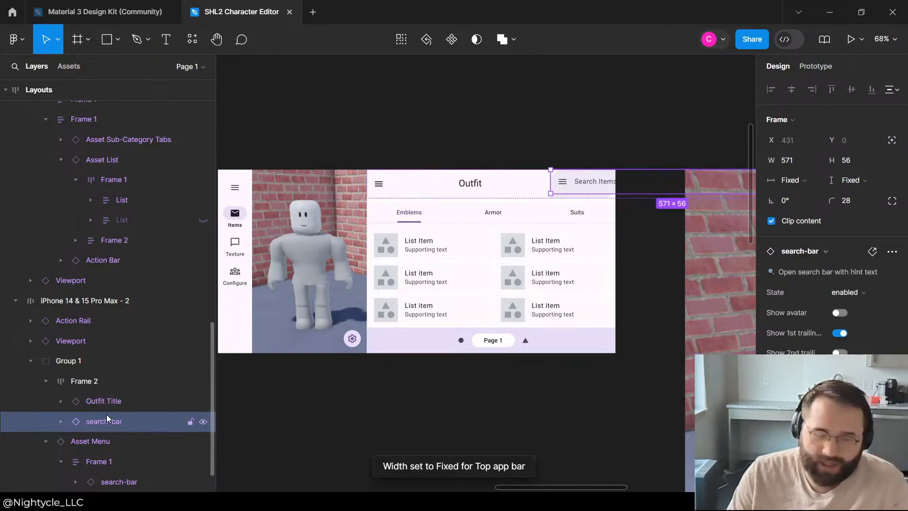
{"action": "left_click", "coordinate": [812, 180]}
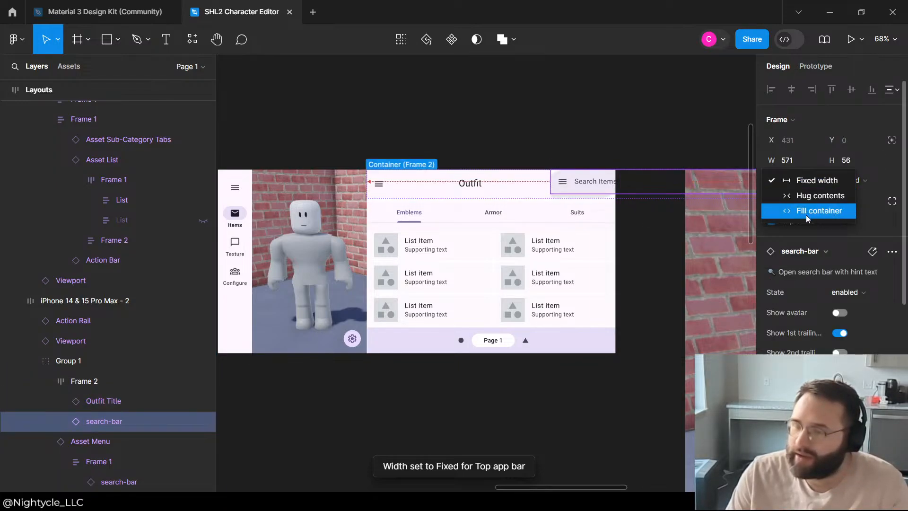
{"action": "left_click", "coordinate": [820, 211]}
{"action": "left_click", "coordinate": [860, 180]}
{"action": "left_click", "coordinate": [850, 202]}
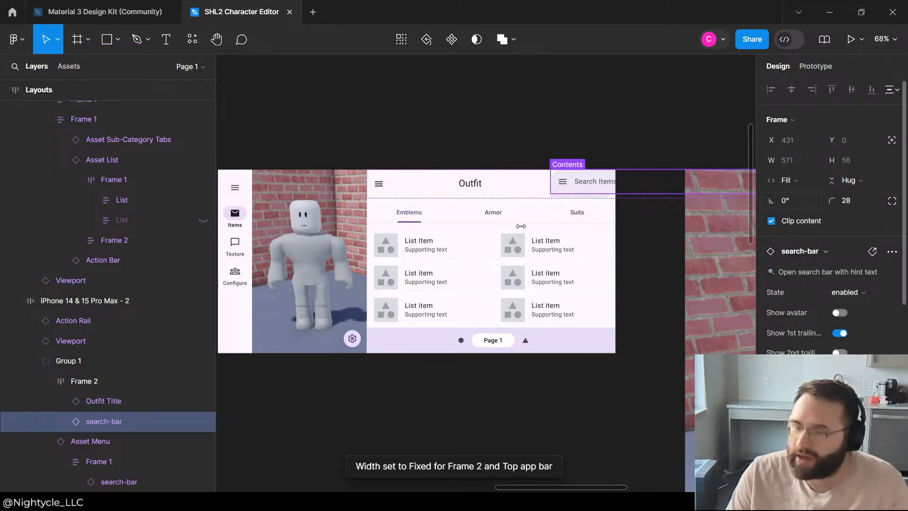
Step: Set both the height and width of the Outfit Title's Top app bar to Hug contents
{"action": "left_click", "coordinate": [97, 409]}
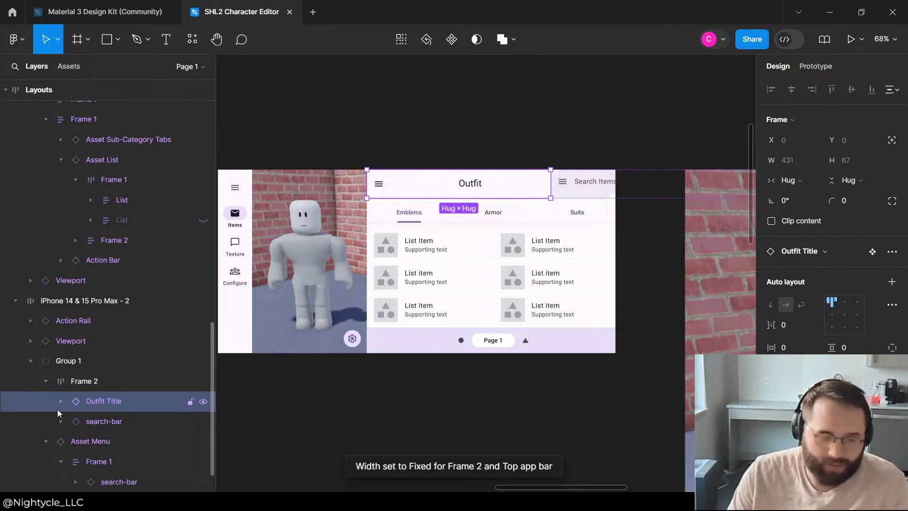
{"action": "left_click", "coordinate": [58, 407]}
{"action": "left_click", "coordinate": [99, 419]}
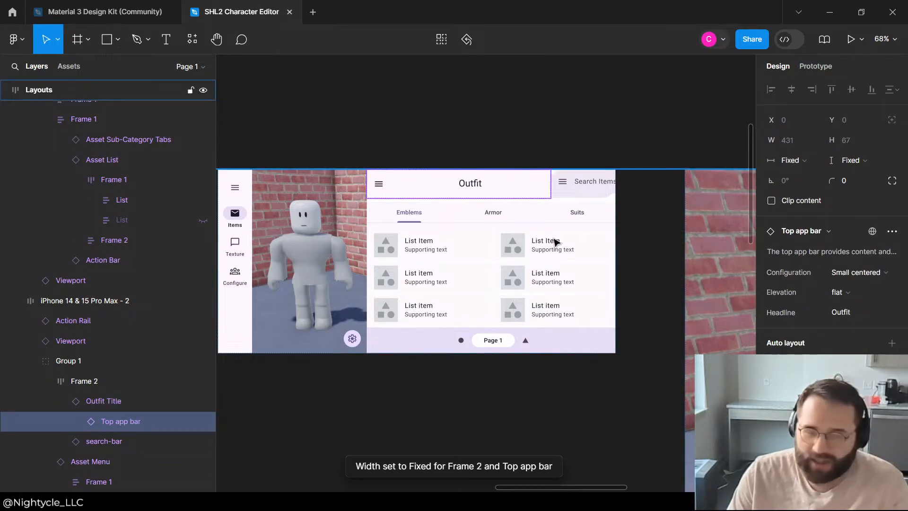
{"action": "left_click", "coordinate": [856, 163]}
{"action": "left_click", "coordinate": [851, 174]}
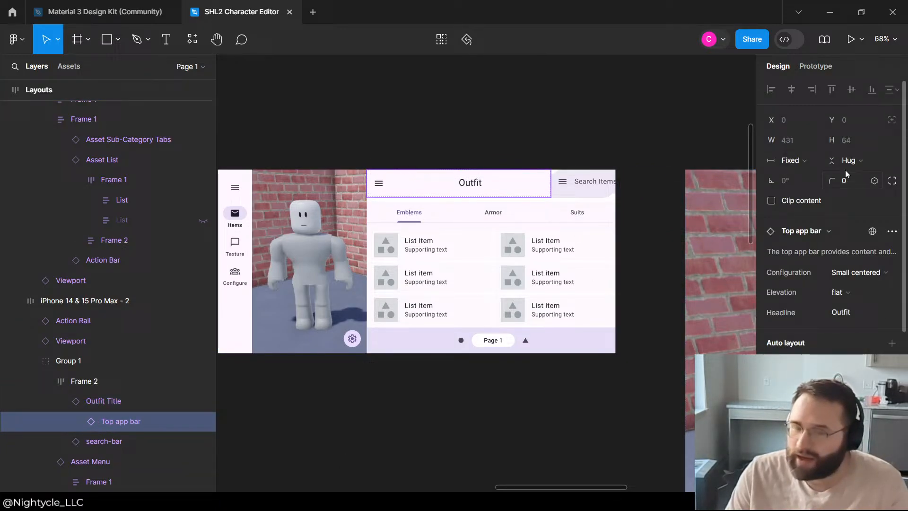
{"action": "left_click", "coordinate": [799, 160]}
{"action": "left_click", "coordinate": [804, 174]}
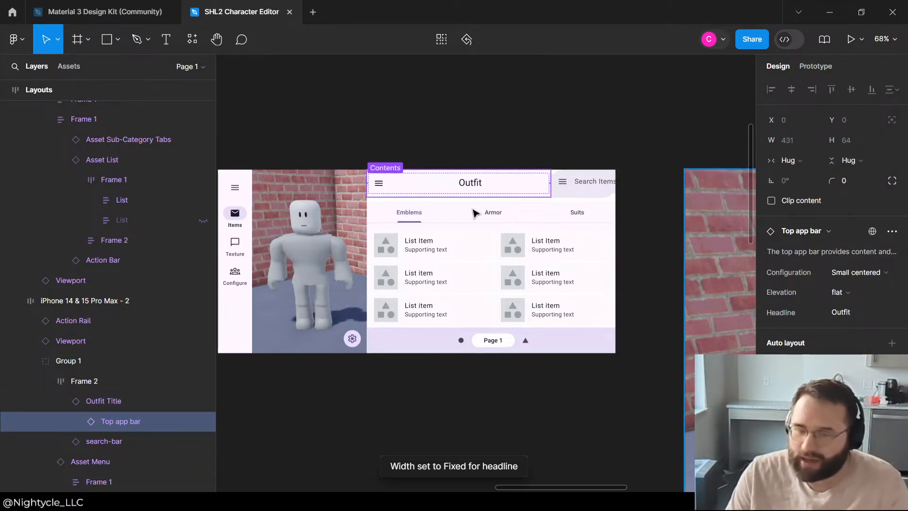
Step: Set the width of the Top app bar's headline text to Hug contents
{"action": "left_click", "coordinate": [75, 422]}
{"action": "scroll", "coordinate": [127, 360], "scroll_direction": "down", "scroll_amount": 3}
{"action": "left_click", "coordinate": [127, 341]}
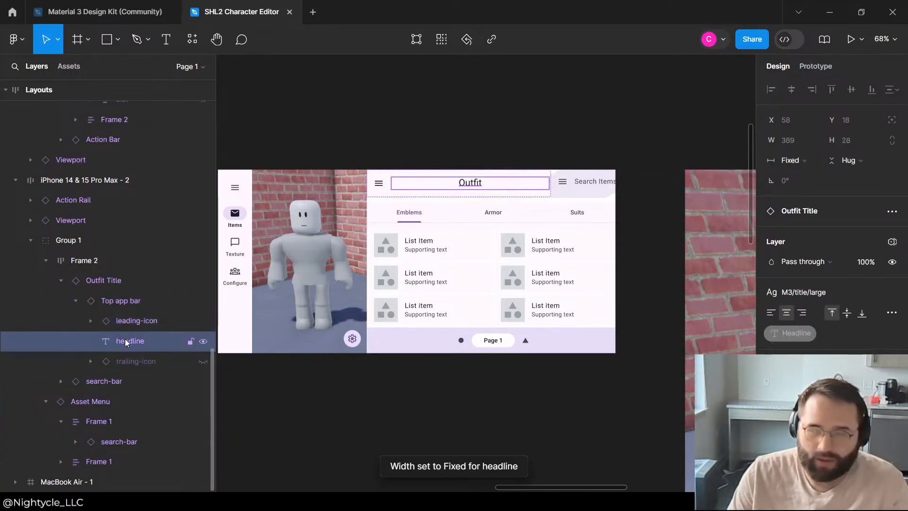
{"action": "left_click", "coordinate": [805, 160]}
{"action": "left_click", "coordinate": [804, 175]}
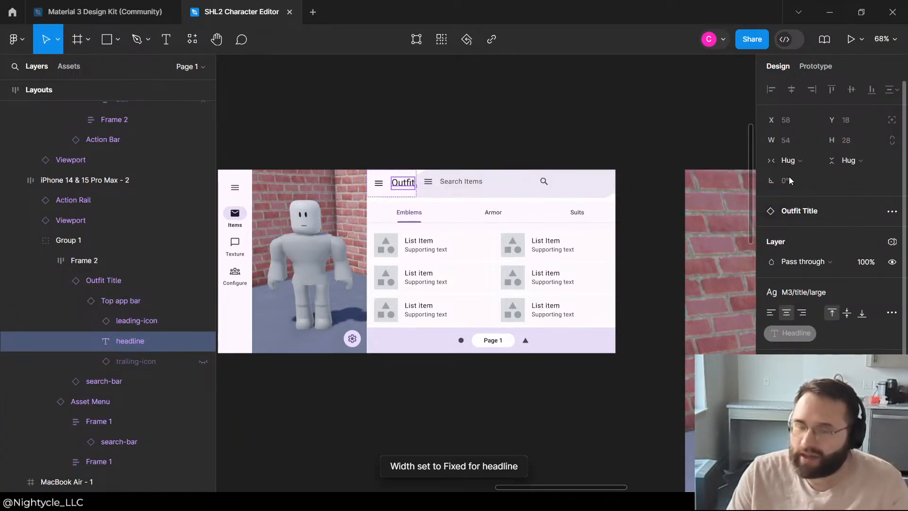
Step: Examine the Outfit Title's nested layers and sizing in Frame 2, and collapse the Top app bar
{"action": "left_click", "coordinate": [433, 142]}
{"action": "left_click", "coordinate": [406, 190]}
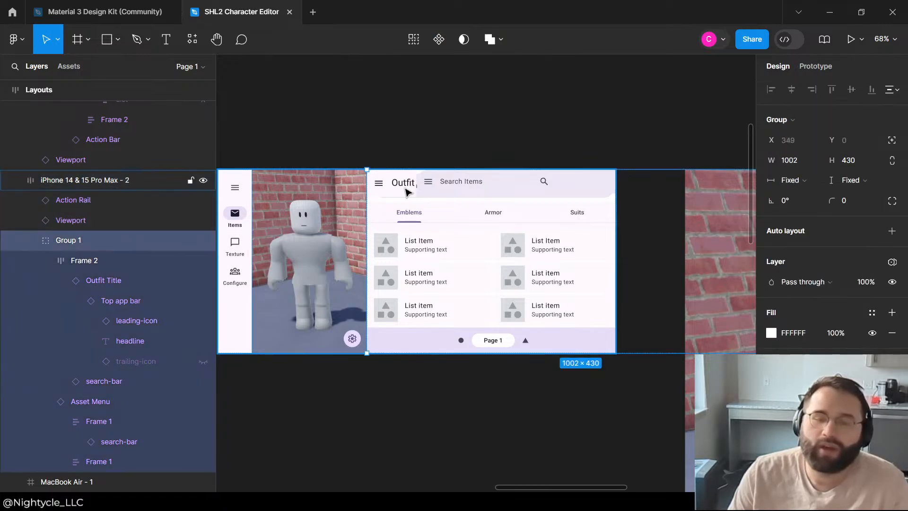
{"action": "double_click", "coordinate": [406, 189]}
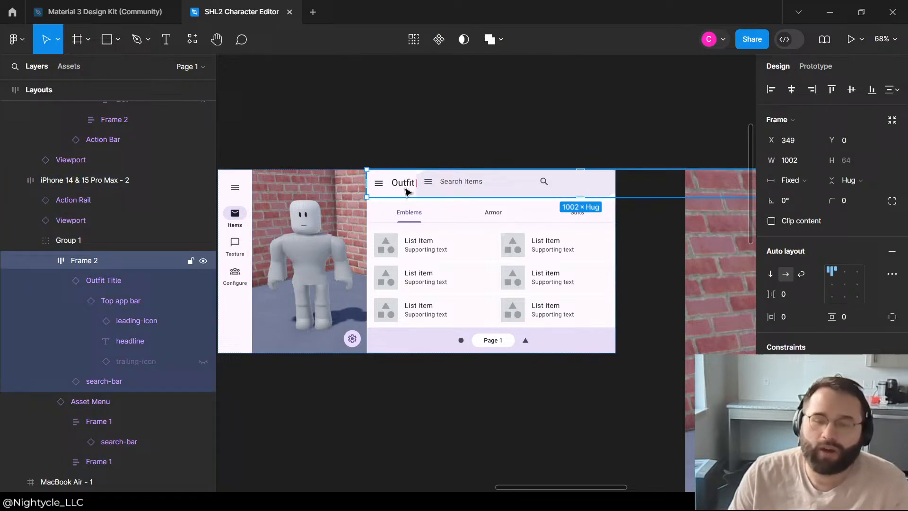
{"action": "left_click", "coordinate": [141, 297]}
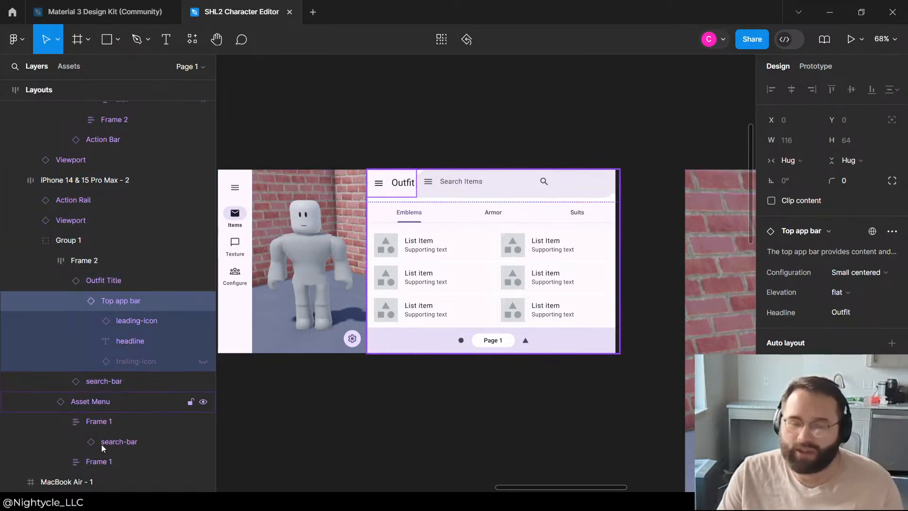
{"action": "left_click", "coordinate": [112, 370]}
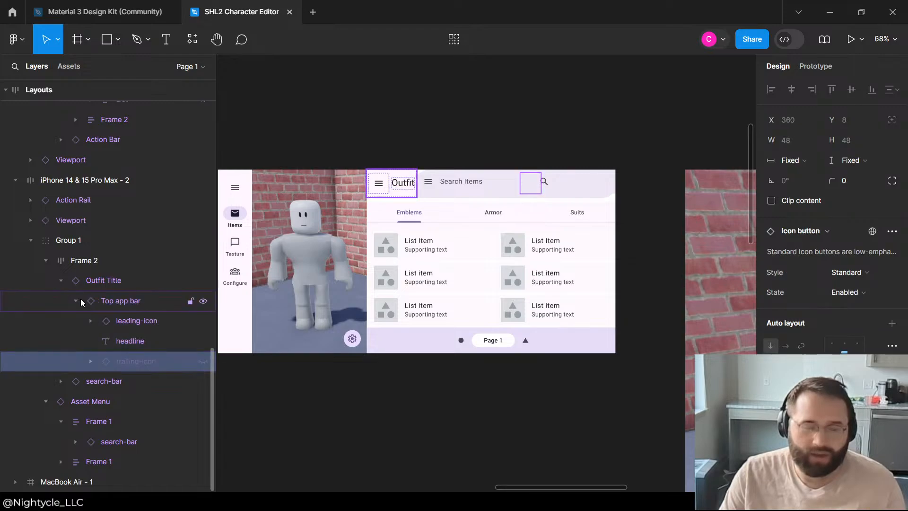
{"action": "left_click", "coordinate": [75, 301]}
{"action": "left_click", "coordinate": [125, 302]}
{"action": "left_click", "coordinate": [84, 283]}
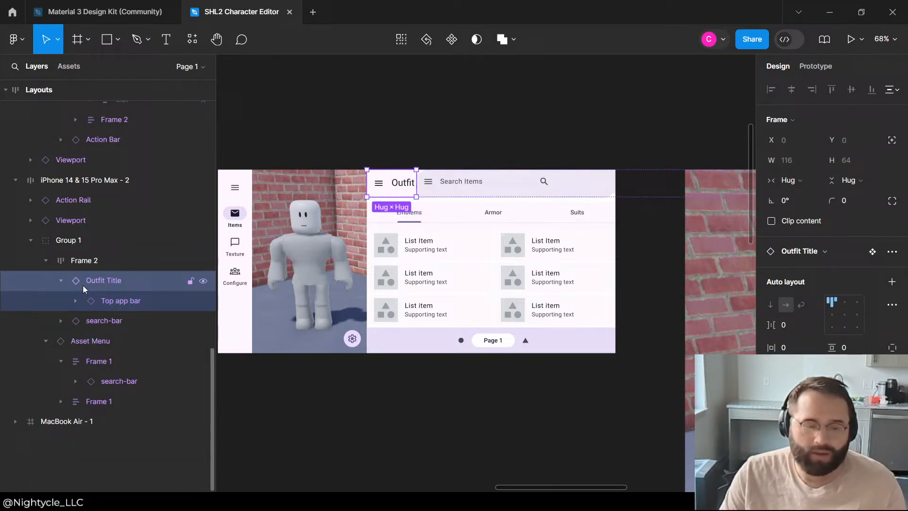
{"action": "left_click", "coordinate": [111, 296]}
{"action": "left_click", "coordinate": [108, 281]}
Step: Set the horizontal gap between the Outfit Title and the search-bar in Frame 2 to 10
{"action": "left_click", "coordinate": [92, 260]}
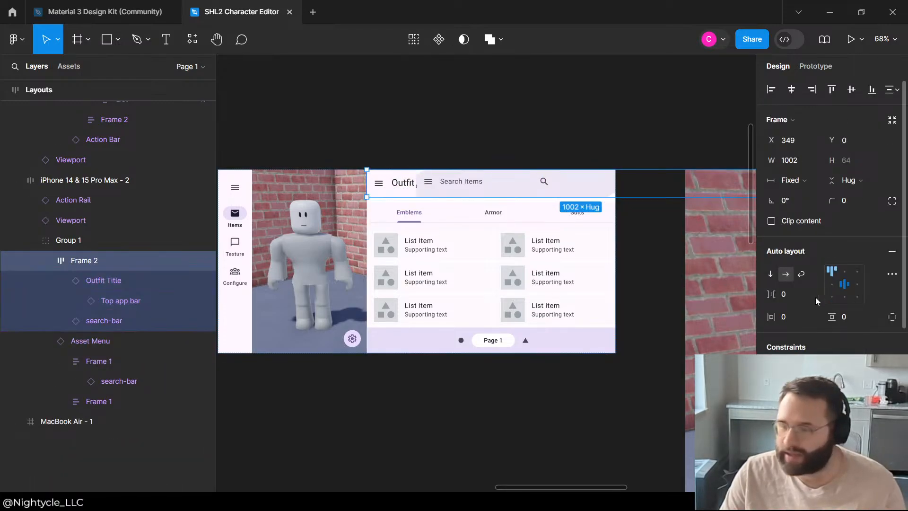
{"action": "left_click", "coordinate": [799, 296]}
{"action": "type", "text": "10"}
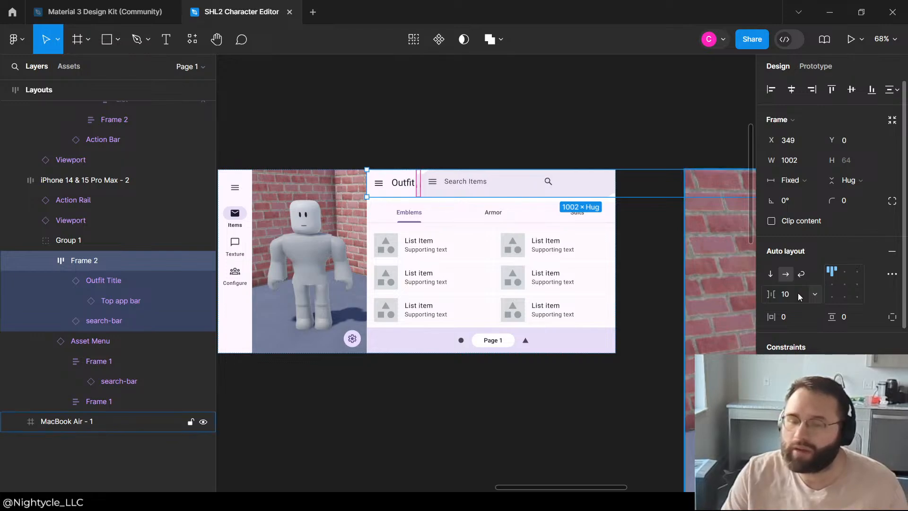
{"action": "left_click", "coordinate": [412, 101]}
{"action": "left_click", "coordinate": [437, 187]}
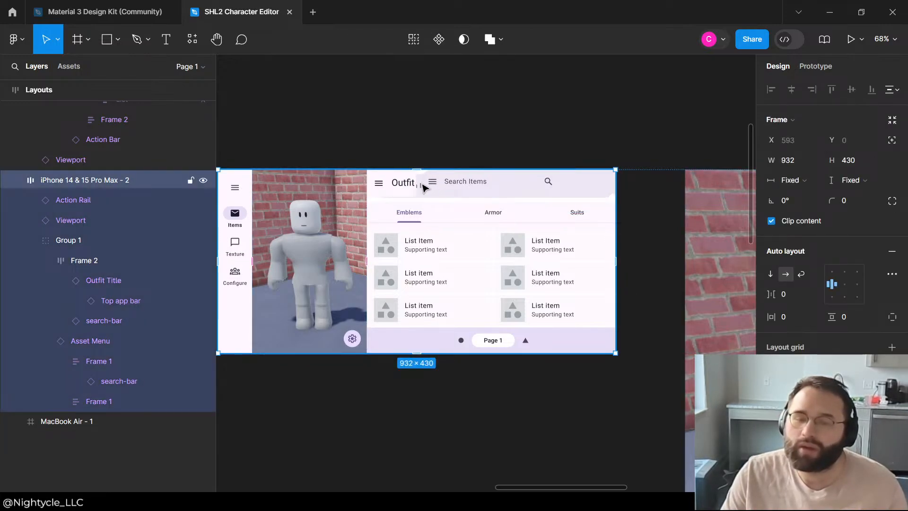
{"action": "left_click", "coordinate": [424, 186]}
{"action": "left_click", "coordinate": [417, 189]}
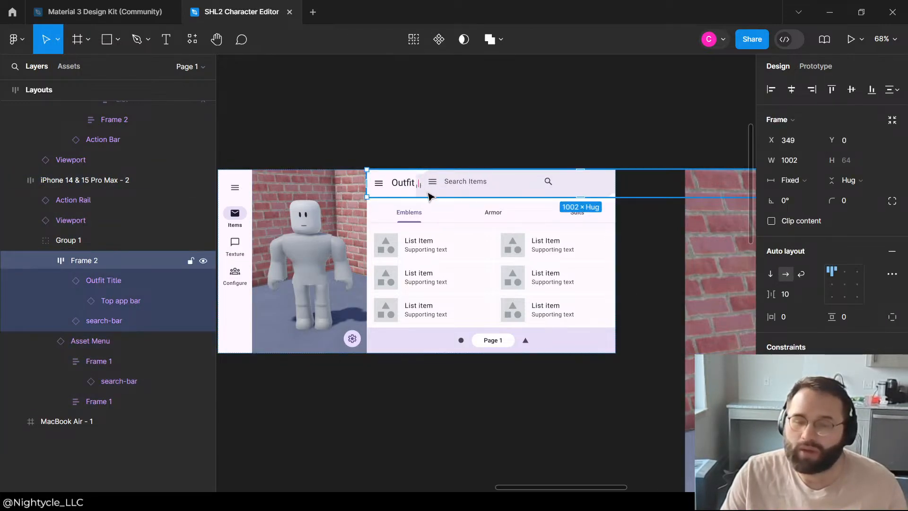
{"action": "left_click", "coordinate": [551, 130]}
Step: Hide the original search-bar inside the landscape layout's Asset Menu
{"action": "left_click", "coordinate": [101, 342]}
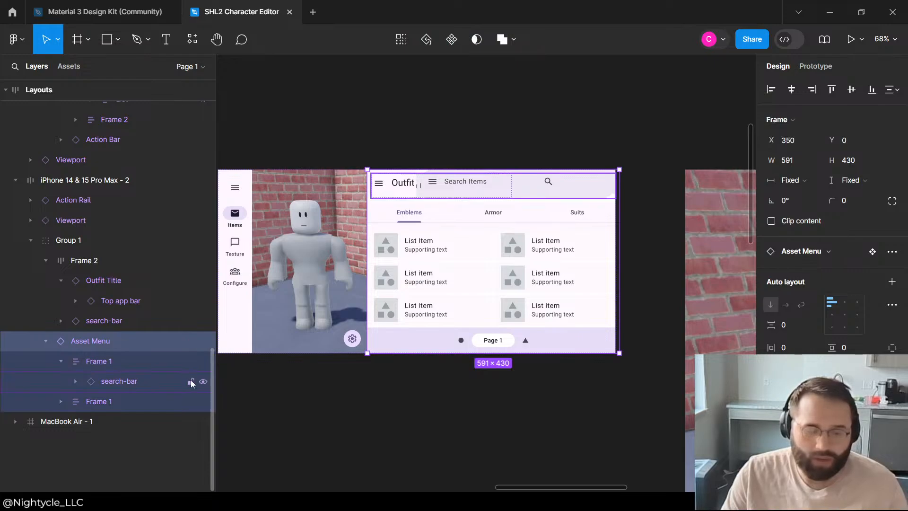
{"action": "left_click", "coordinate": [203, 381]}
{"action": "left_click", "coordinate": [519, 122]}
{"action": "left_click", "coordinate": [405, 192]}
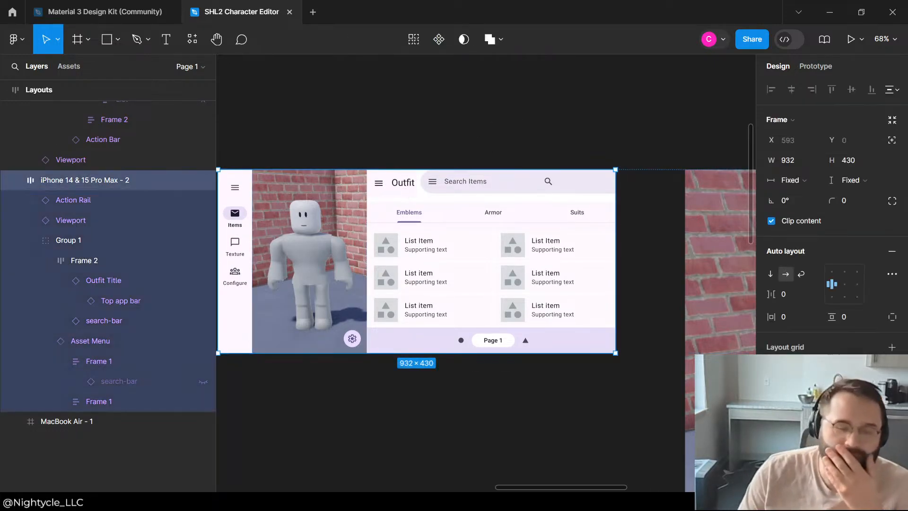
Step: Center-align the Outfit Title and search-bar within Frame 2's auto layout
{"action": "left_click", "coordinate": [97, 280]}
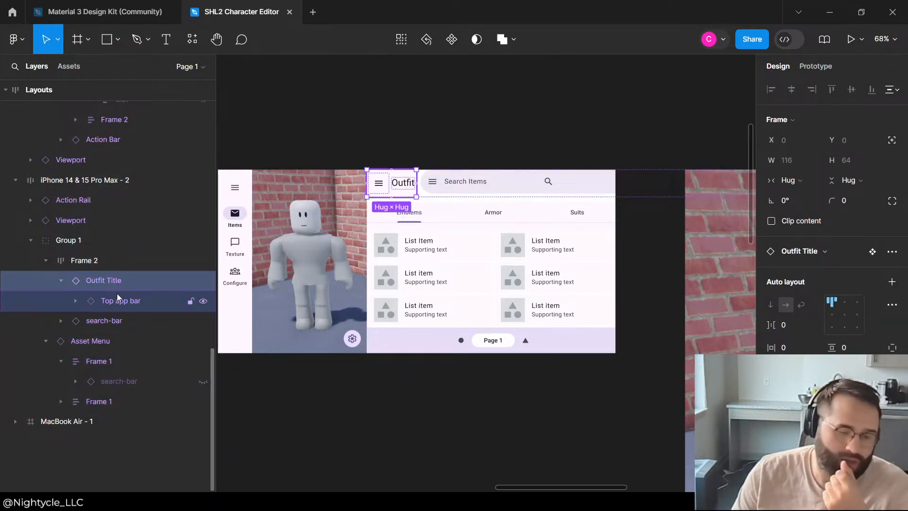
{"action": "left_click", "coordinate": [97, 260]}
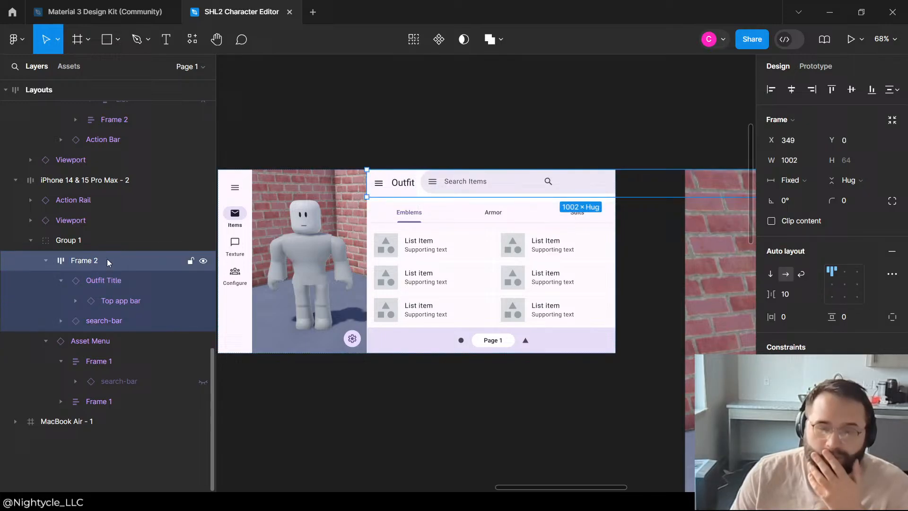
{"action": "left_click", "coordinate": [847, 286]}
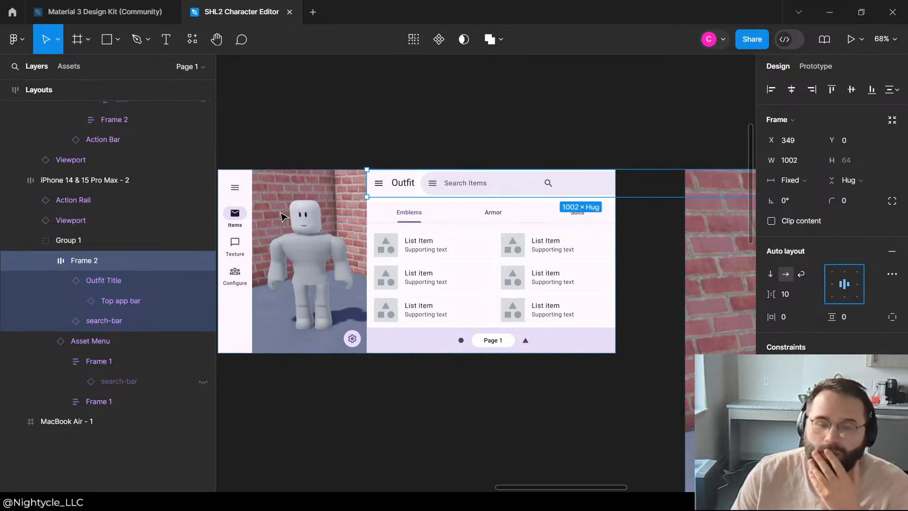
Step: Set Frame 2's width to Hug contents
{"action": "left_click", "coordinate": [142, 301]}
{"action": "left_click", "coordinate": [100, 266]}
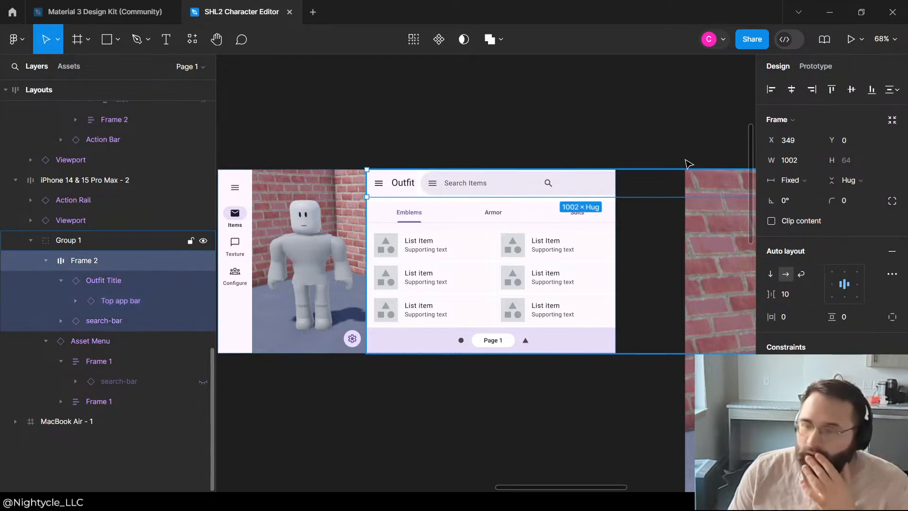
{"action": "left_click", "coordinate": [800, 184]}
{"action": "left_click", "coordinate": [788, 181]}
{"action": "left_click", "coordinate": [799, 184]}
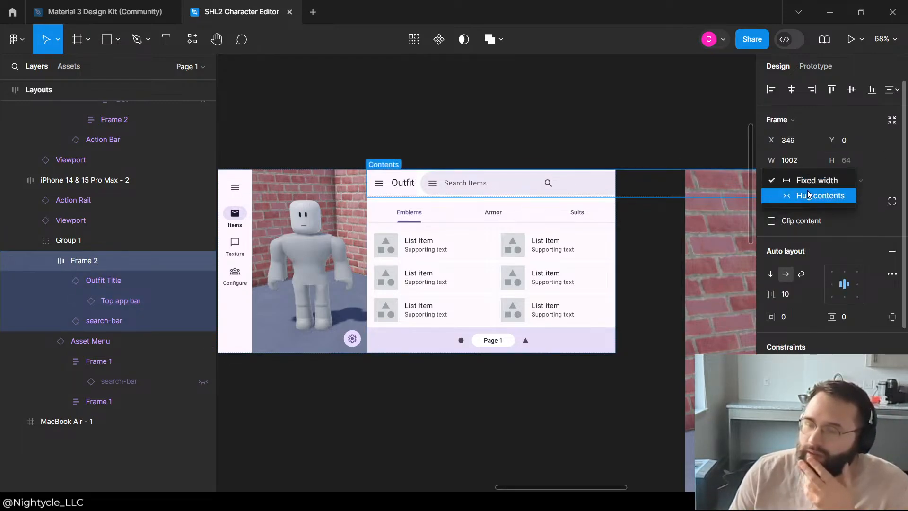
{"action": "left_click", "coordinate": [787, 195]}
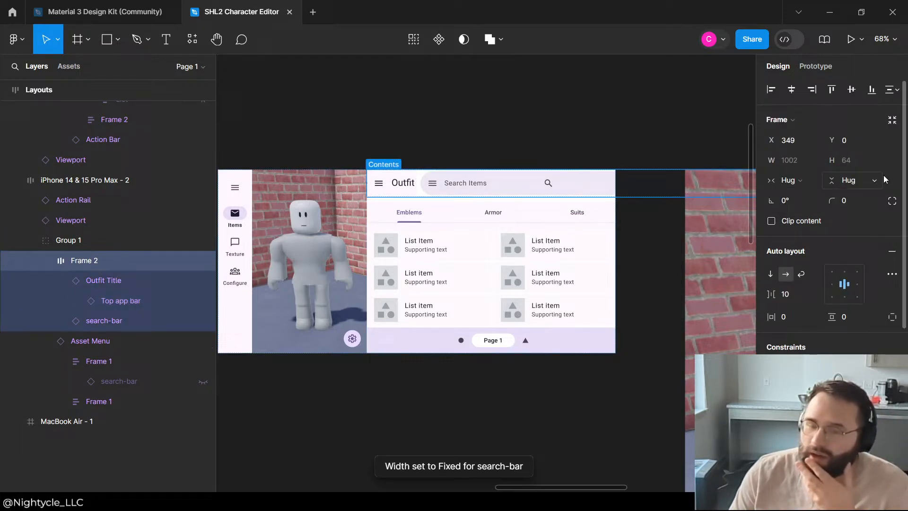
Step: Collapse the Frame 2 and Asset Menu layers and select their parent, Group 1
{"action": "left_click", "coordinate": [44, 260]}
{"action": "left_click", "coordinate": [852, 184]}
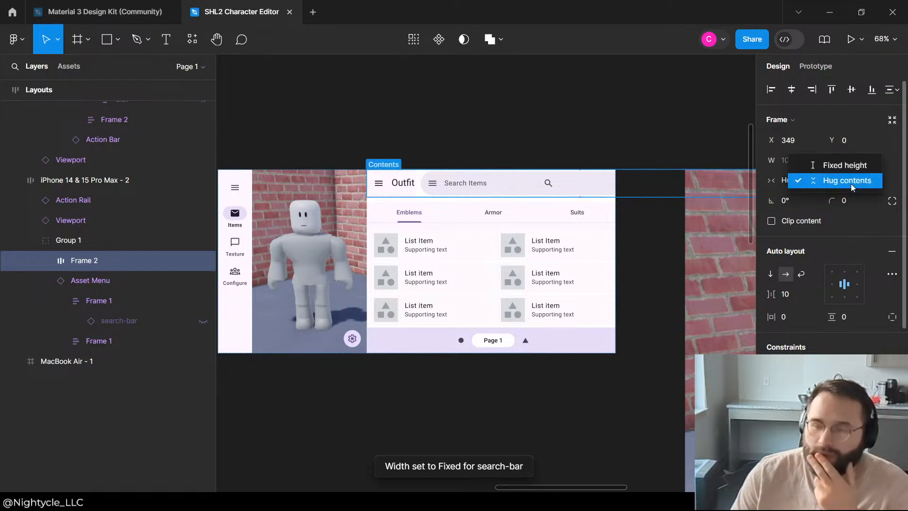
{"action": "left_click", "coordinate": [60, 269]}
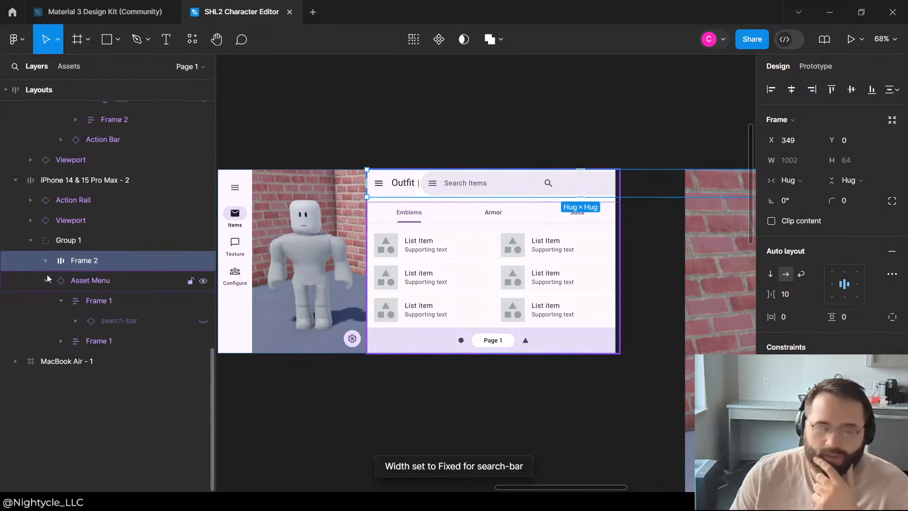
{"action": "left_click", "coordinate": [46, 280]}
{"action": "left_click", "coordinate": [73, 249]}
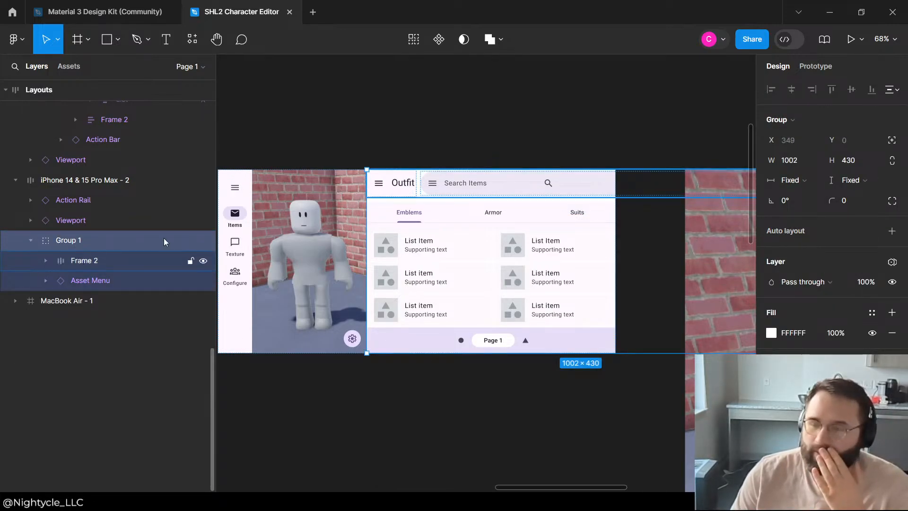
Step: Set Group 1's width and height to Fill container in the landscape phone layout
{"action": "scroll", "coordinate": [483, 211], "scroll_direction": "down", "scroll_amount": 3}
{"action": "scroll", "coordinate": [631, 152], "scroll_direction": "up", "scroll_amount": 5}
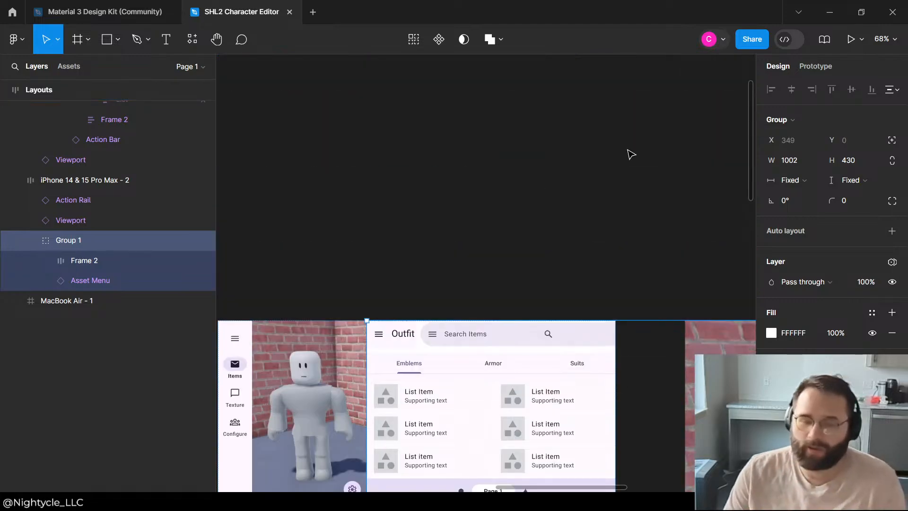
{"action": "scroll", "coordinate": [630, 151], "scroll_direction": "down", "scroll_amount": 3}
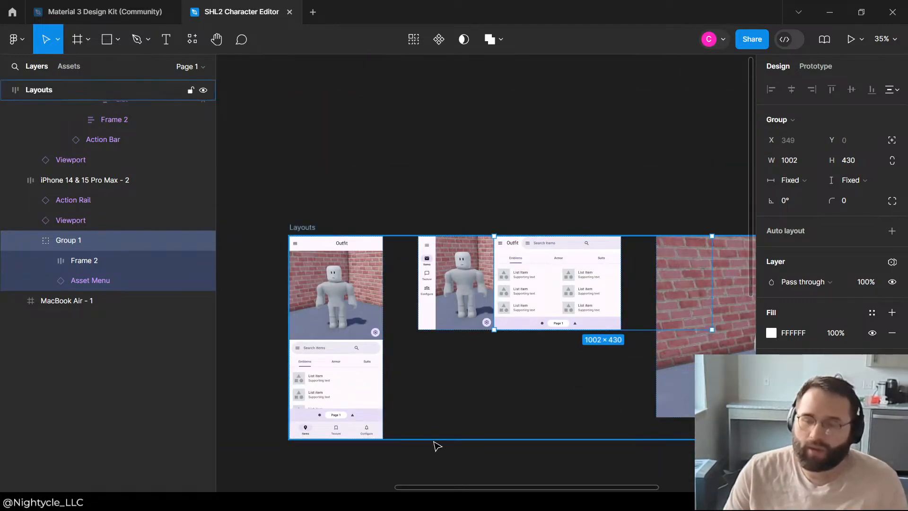
{"action": "left_click", "coordinate": [810, 180]}
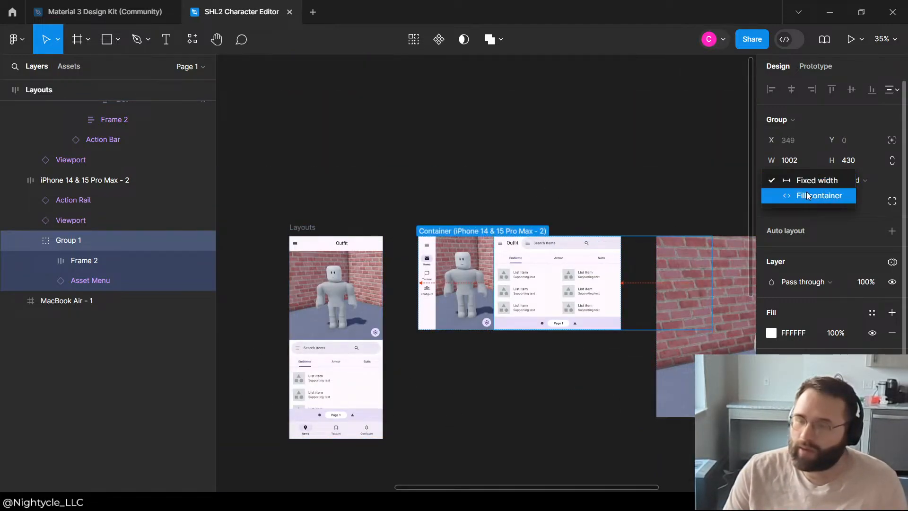
{"action": "left_click", "coordinate": [808, 195]}
{"action": "left_click", "coordinate": [852, 180]}
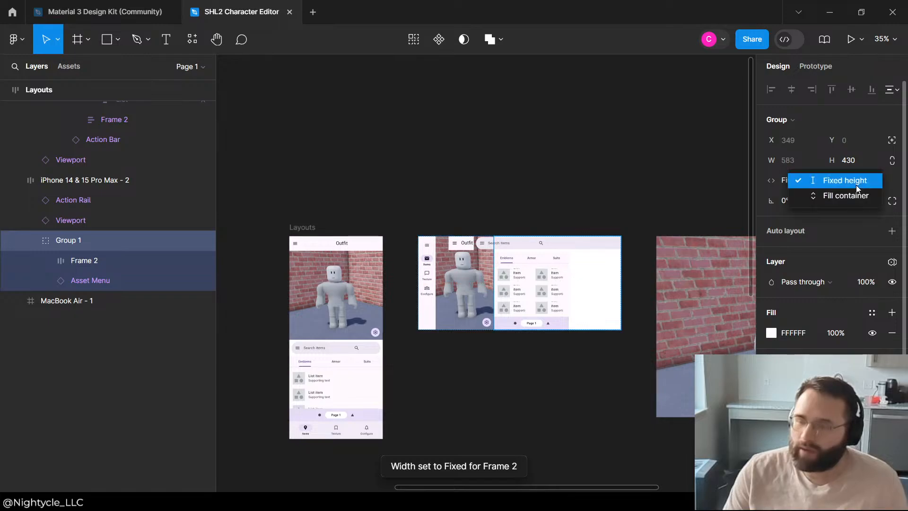
{"action": "left_click", "coordinate": [856, 197]}
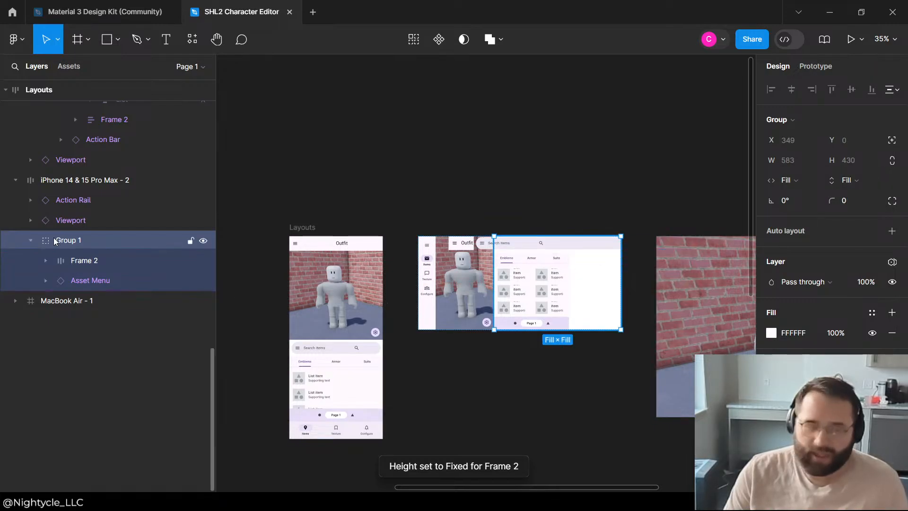
Step: Set Frame 2's width and height to Hug contents
{"action": "left_click", "coordinate": [81, 261]}
{"action": "left_click", "coordinate": [795, 180]}
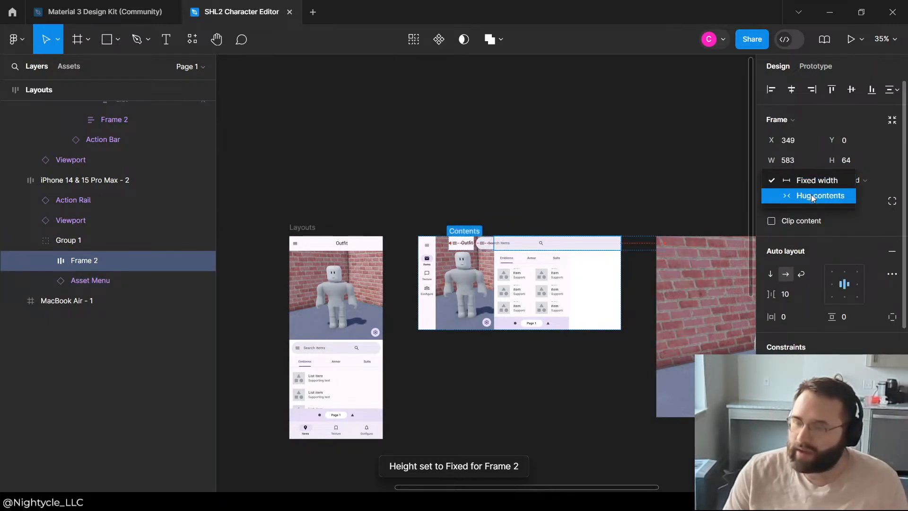
{"action": "left_click", "coordinate": [811, 194]}
{"action": "left_click", "coordinate": [854, 180]}
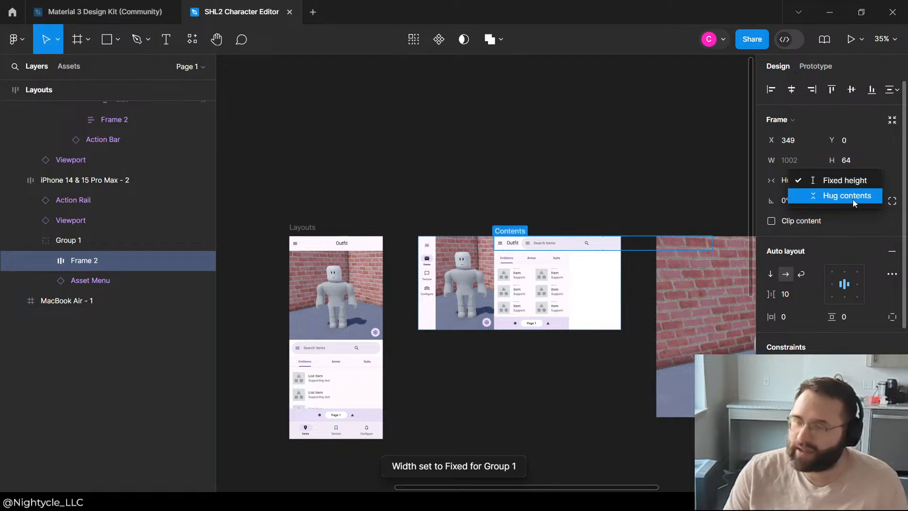
{"action": "left_click", "coordinate": [855, 198]}
{"action": "left_click", "coordinate": [63, 279]}
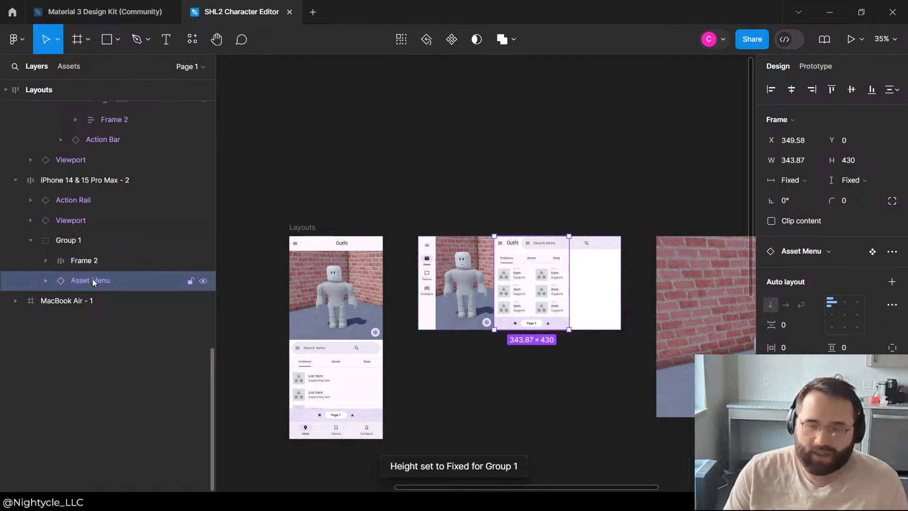
{"action": "scroll", "coordinate": [690, 302], "scroll_direction": "up", "scroll_amount": 3}
{"action": "left_click", "coordinate": [798, 180]}
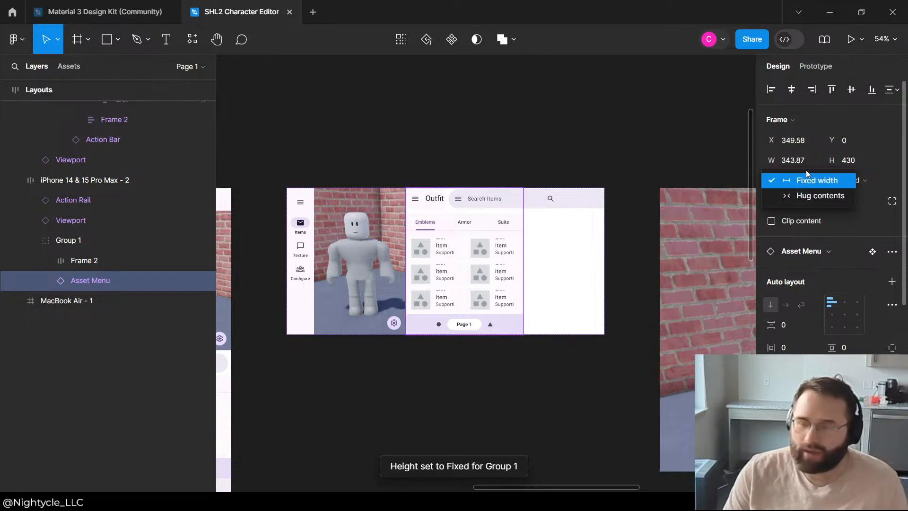
{"action": "key", "text": "Escape"}
{"action": "left_click", "coordinate": [79, 265]}
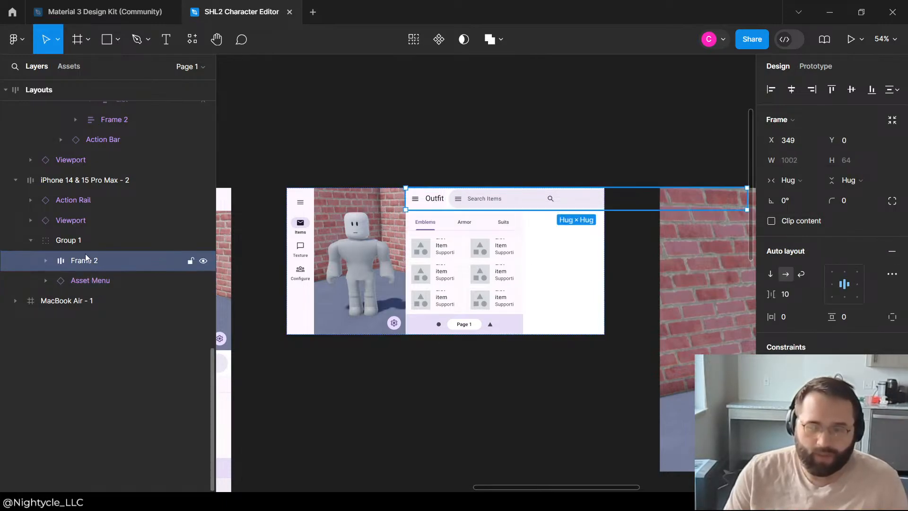
Step: Make Group 1 fill its container in both width and height
{"action": "left_click", "coordinate": [86, 247]}
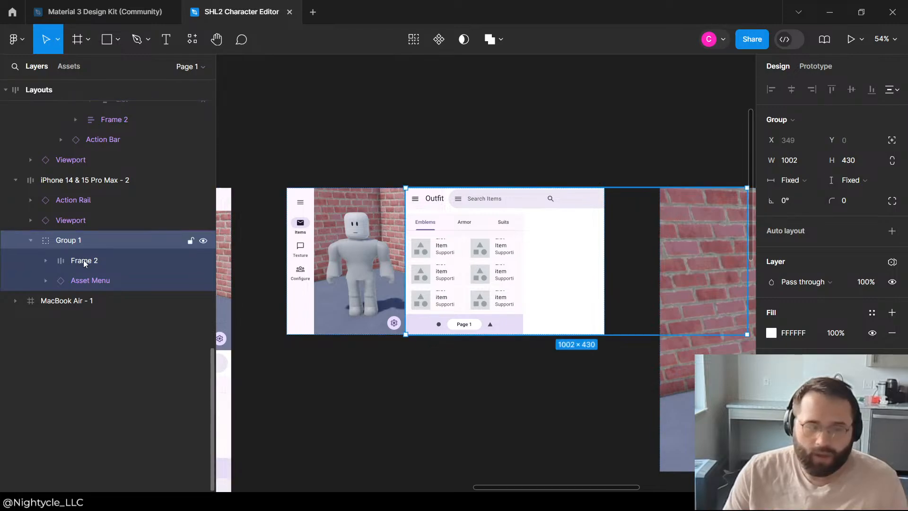
{"action": "left_click", "coordinate": [811, 181]}
{"action": "left_click", "coordinate": [816, 196]}
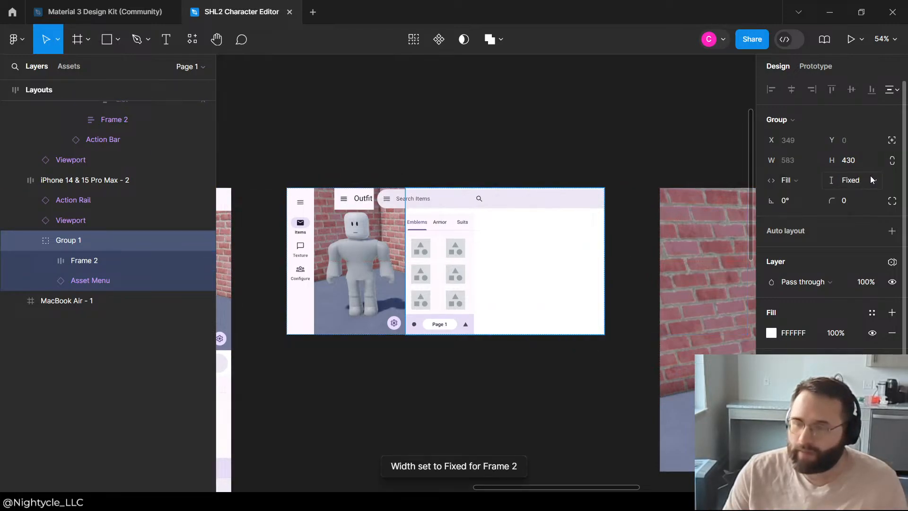
{"action": "left_click", "coordinate": [869, 178]}
{"action": "left_click", "coordinate": [851, 197]}
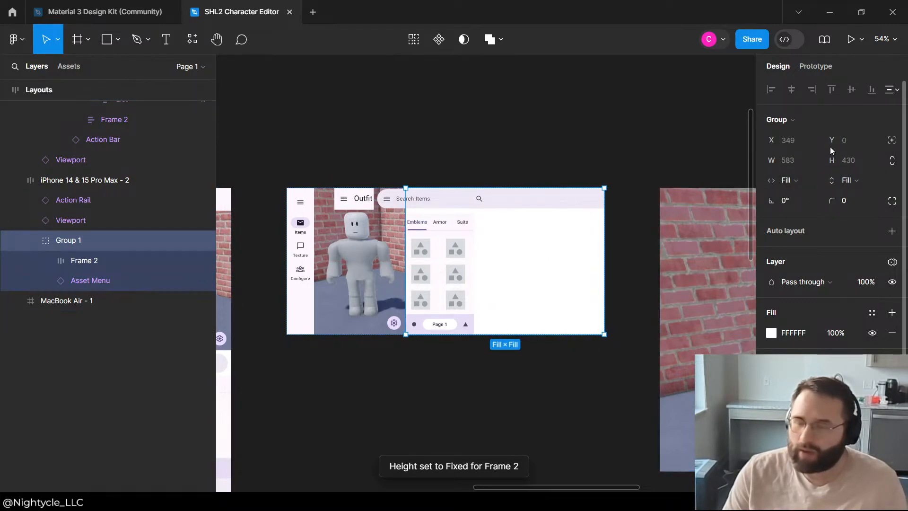
{"action": "left_click", "coordinate": [75, 265]}
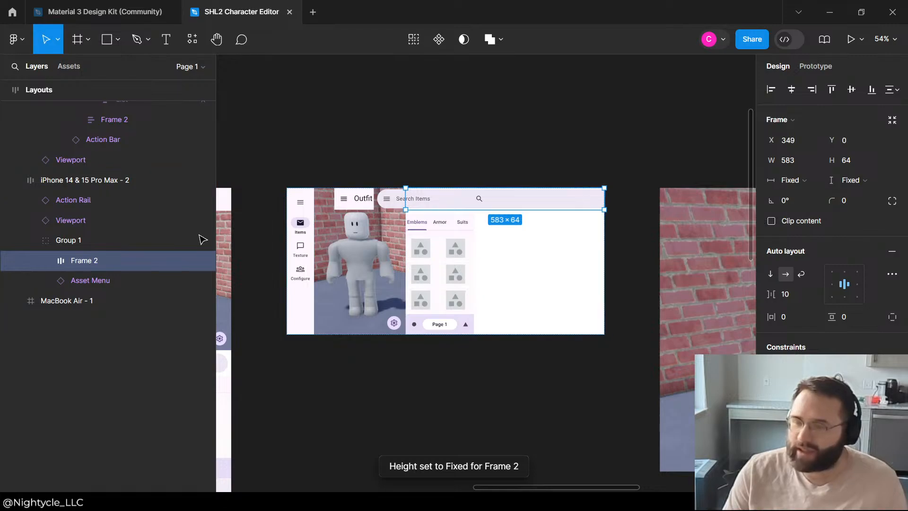
{"action": "left_click", "coordinate": [794, 181]}
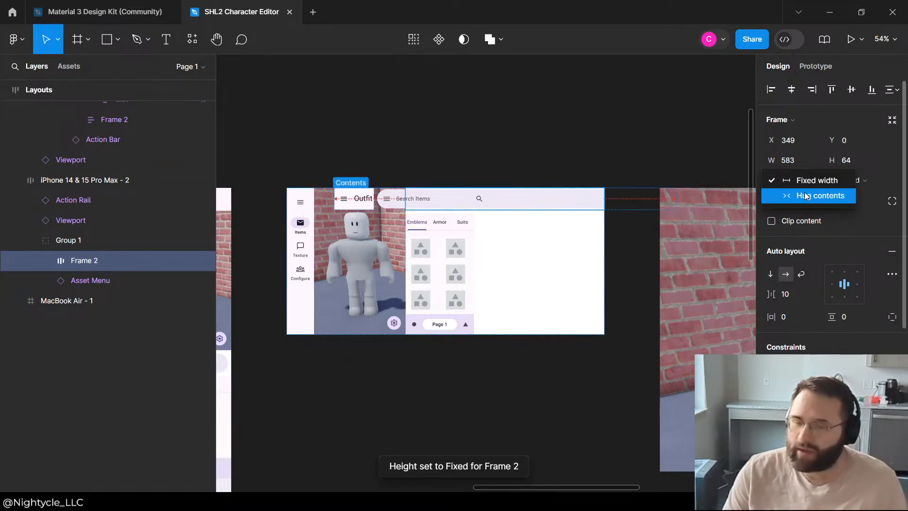
{"action": "key", "text": "Escape"}
{"action": "scroll", "coordinate": [340, 280], "scroll_direction": "down", "scroll_amount": 2}
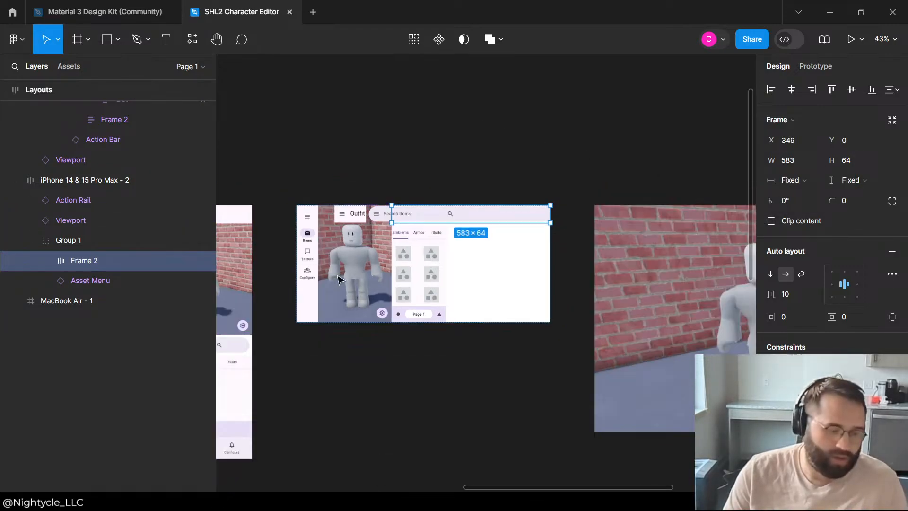
{"action": "scroll", "coordinate": [463, 283], "scroll_direction": "up", "scroll_amount": 2}
Step: Add auto layout to Group 1, which holds Frame 2 and the Asset Menu
{"action": "left_click", "coordinate": [427, 272]}
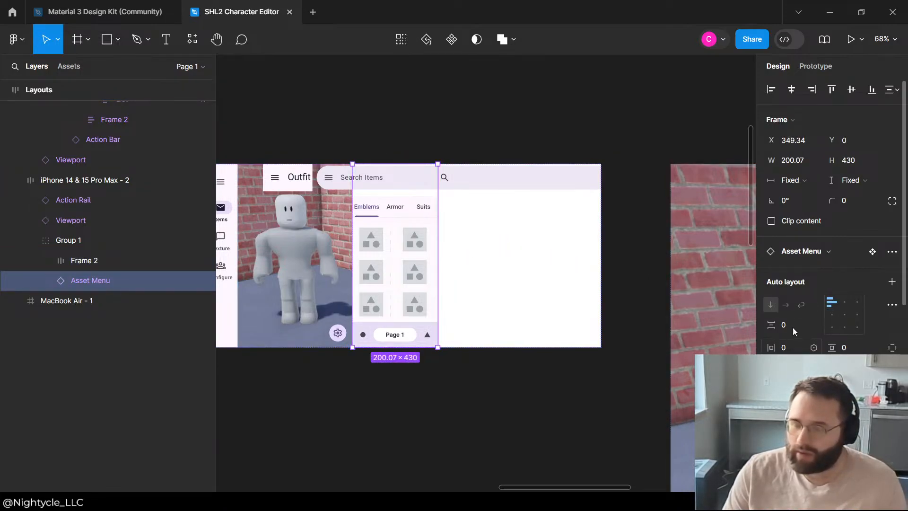
{"action": "left_click", "coordinate": [72, 242]}
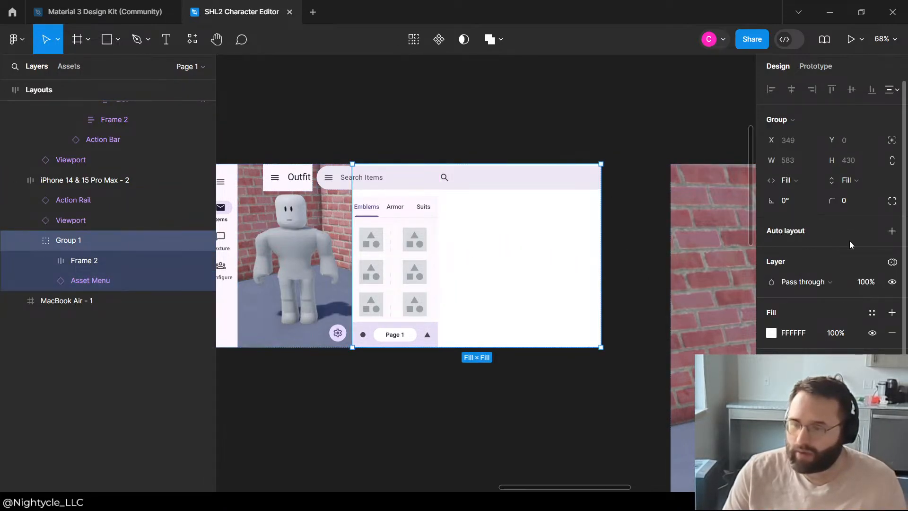
{"action": "left_click", "coordinate": [892, 232]}
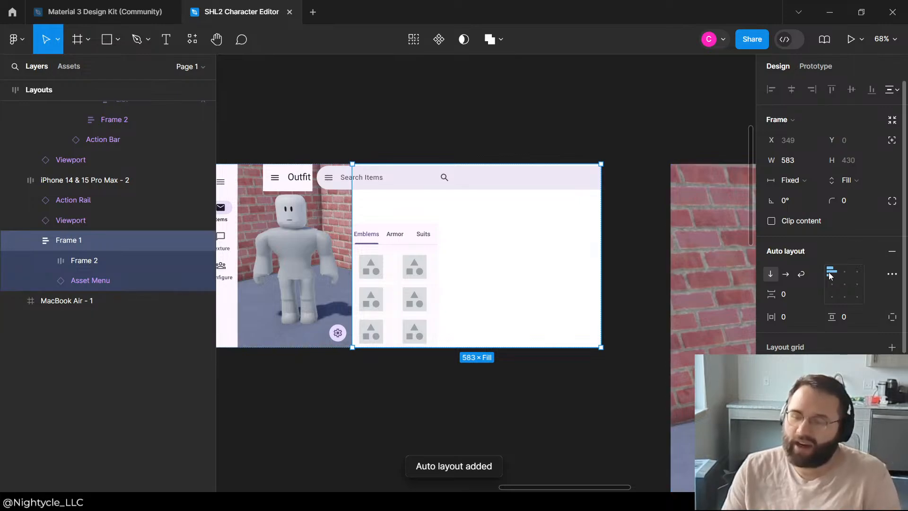
Step: Set Frame 2's width to Fill container and its height to Hug contents
{"action": "left_click", "coordinate": [83, 261]}
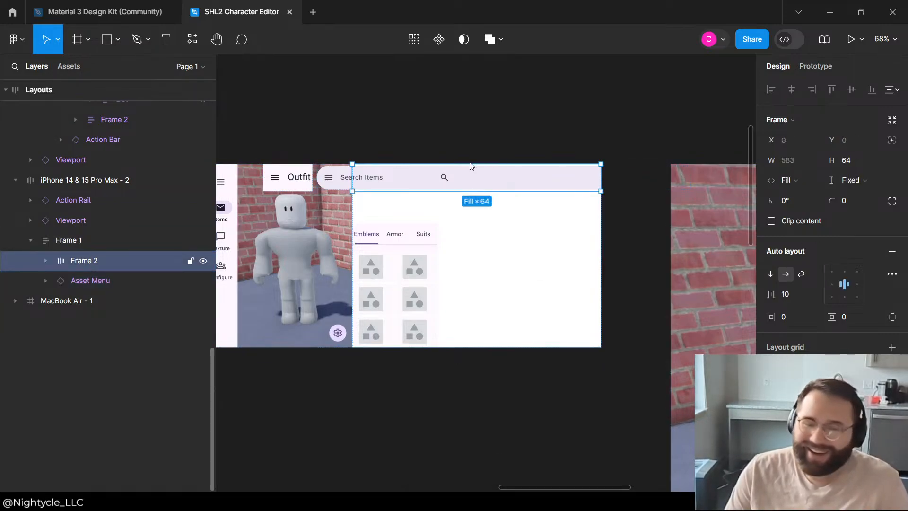
{"action": "left_click", "coordinate": [789, 180]}
{"action": "left_click", "coordinate": [803, 186]}
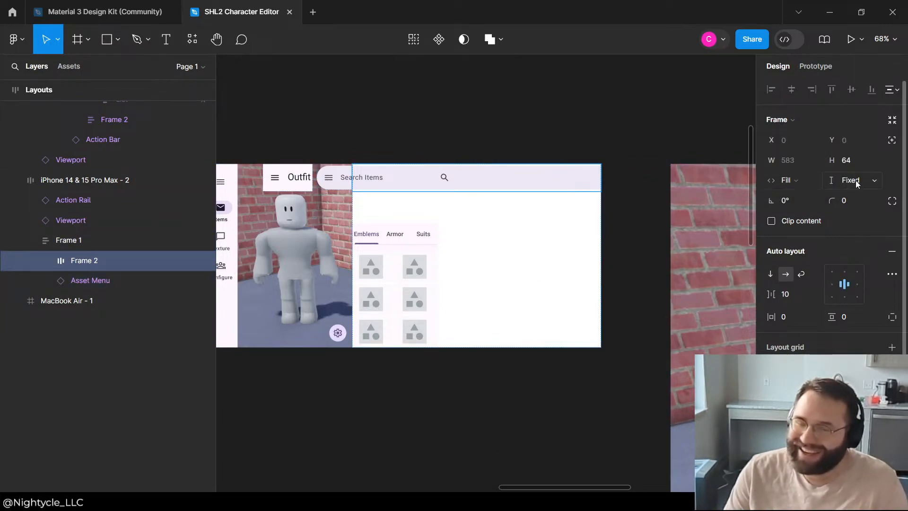
{"action": "left_click", "coordinate": [855, 181]}
{"action": "left_click", "coordinate": [857, 211]}
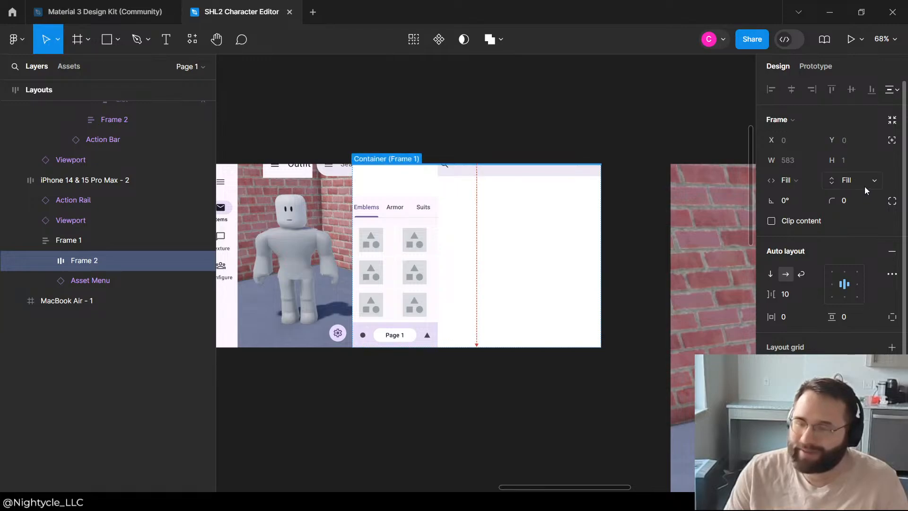
{"action": "left_click", "coordinate": [858, 180]}
{"action": "left_click", "coordinate": [856, 175]}
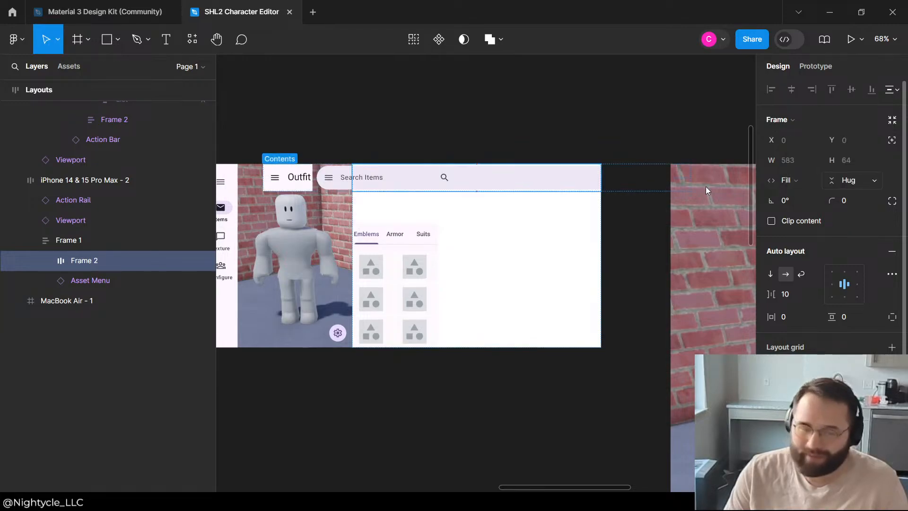
Step: Set the Asset Menu's height and width to Fill container inside Frame 1
{"action": "left_click", "coordinate": [100, 281]}
{"action": "left_click", "coordinate": [835, 180]}
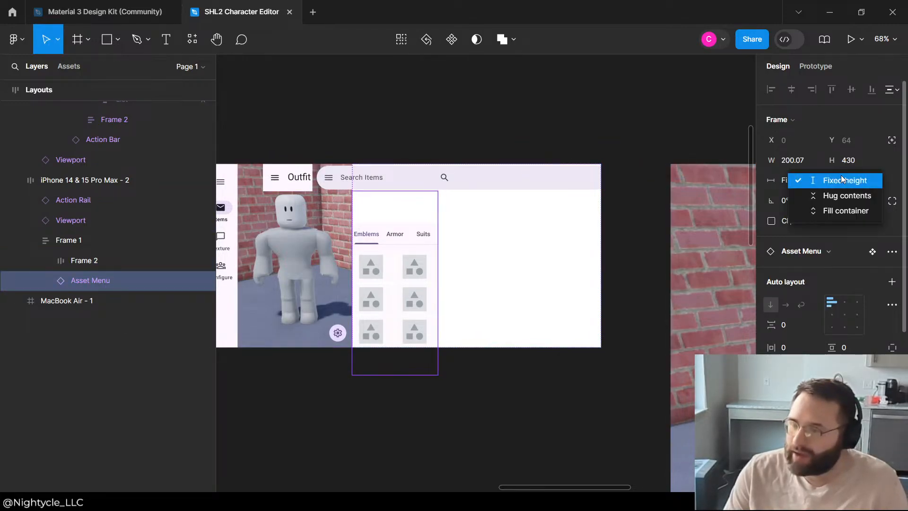
{"action": "left_click", "coordinate": [848, 206]}
{"action": "left_click", "coordinate": [789, 180]}
{"action": "left_click", "coordinate": [802, 211]}
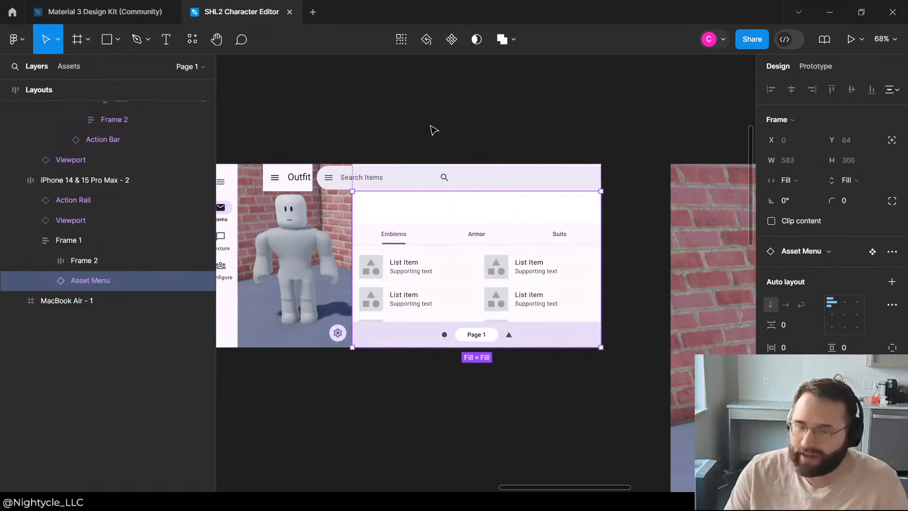
Step: Expand Frame 2 and set the width of its search-bar to Fill container
{"action": "left_click", "coordinate": [98, 259]}
{"action": "left_click", "coordinate": [46, 261]}
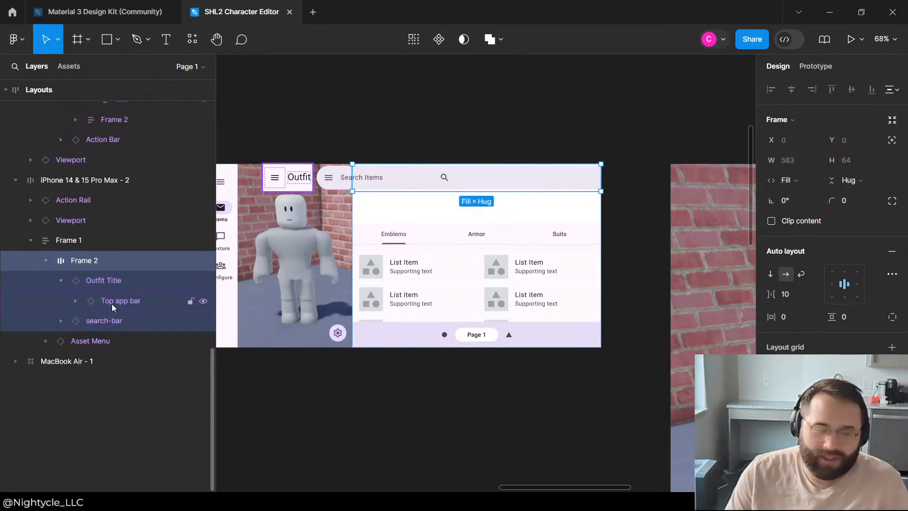
{"action": "left_click", "coordinate": [112, 301]}
{"action": "left_click", "coordinate": [104, 321]}
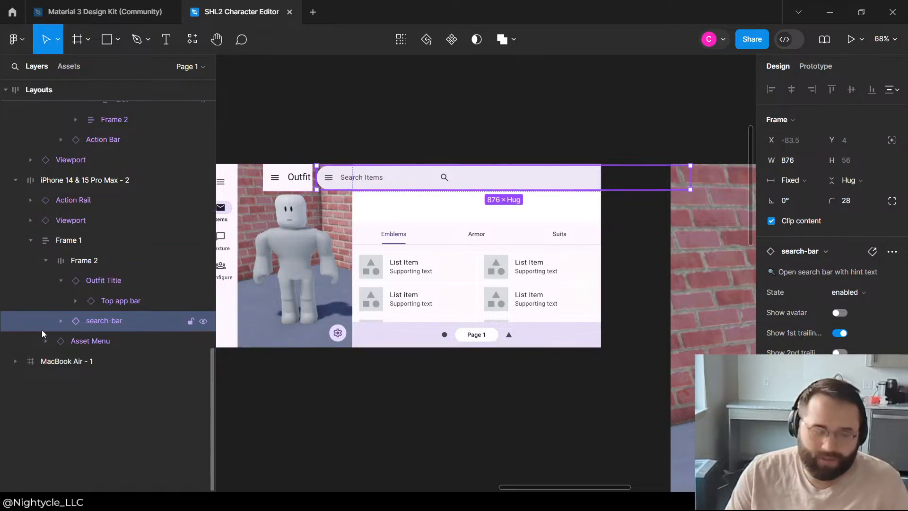
{"action": "left_click", "coordinate": [62, 322]}
{"action": "left_click", "coordinate": [112, 347]}
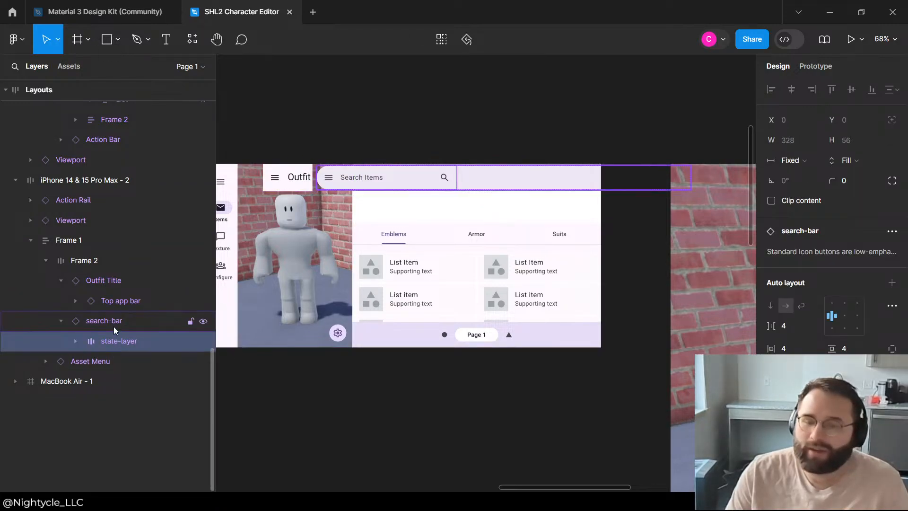
{"action": "left_click", "coordinate": [114, 324]}
{"action": "left_click", "coordinate": [787, 200]}
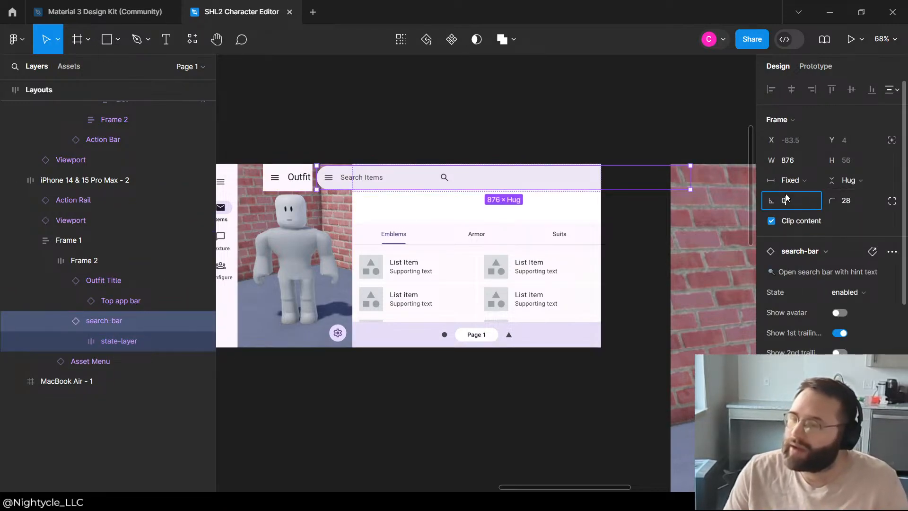
{"action": "left_click", "coordinate": [792, 182]}
{"action": "left_click", "coordinate": [819, 208]}
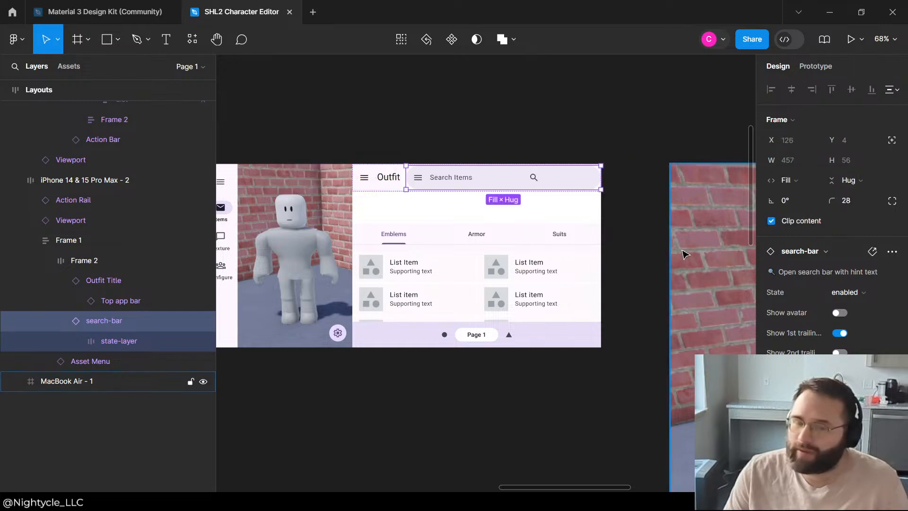
Step: Hide the leading-icon in the Outfit Title's Top app bar and select that Top app bar
{"action": "left_click", "coordinate": [116, 293]}
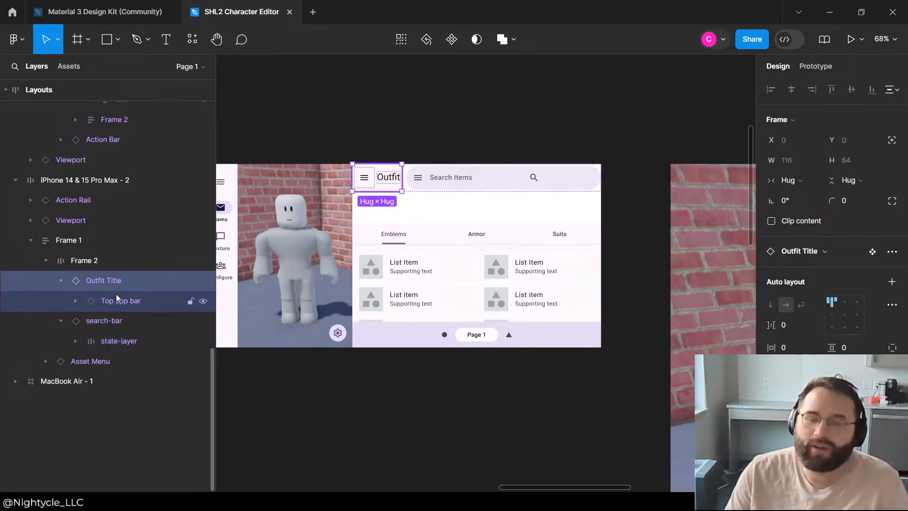
{"action": "left_click", "coordinate": [438, 132]}
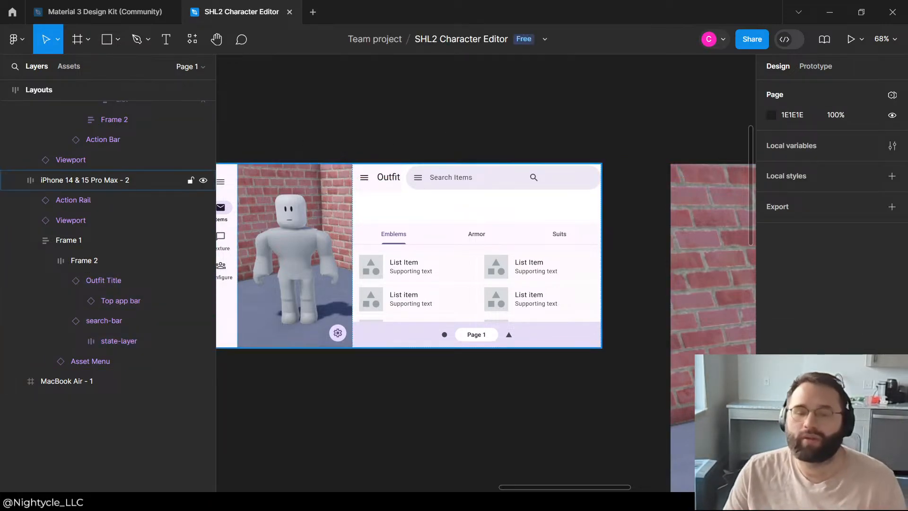
{"action": "left_click", "coordinate": [96, 314]}
{"action": "left_click", "coordinate": [75, 300]}
{"action": "left_click", "coordinate": [118, 320]}
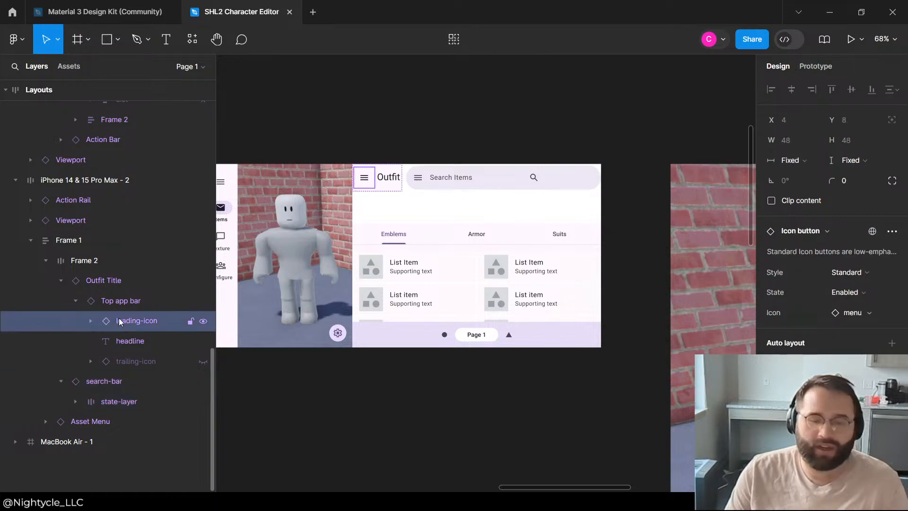
{"action": "left_click", "coordinate": [203, 323]}
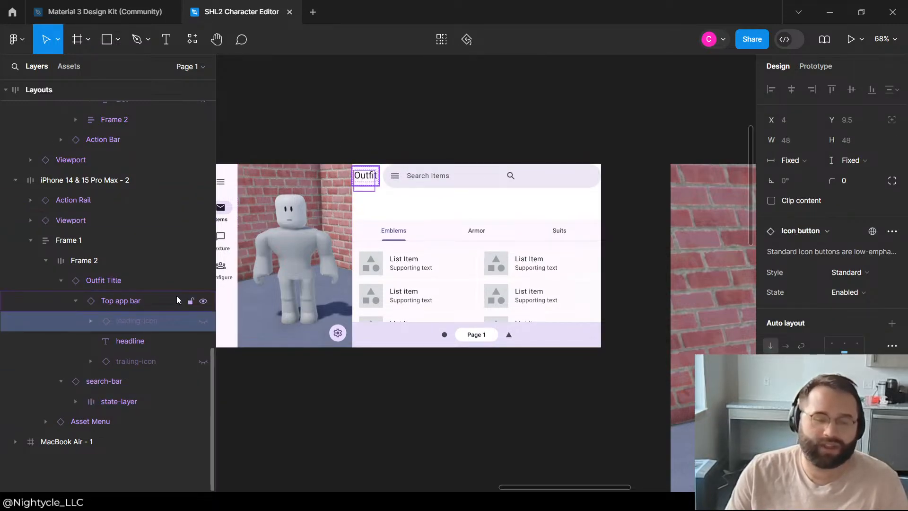
{"action": "left_click", "coordinate": [132, 301]}
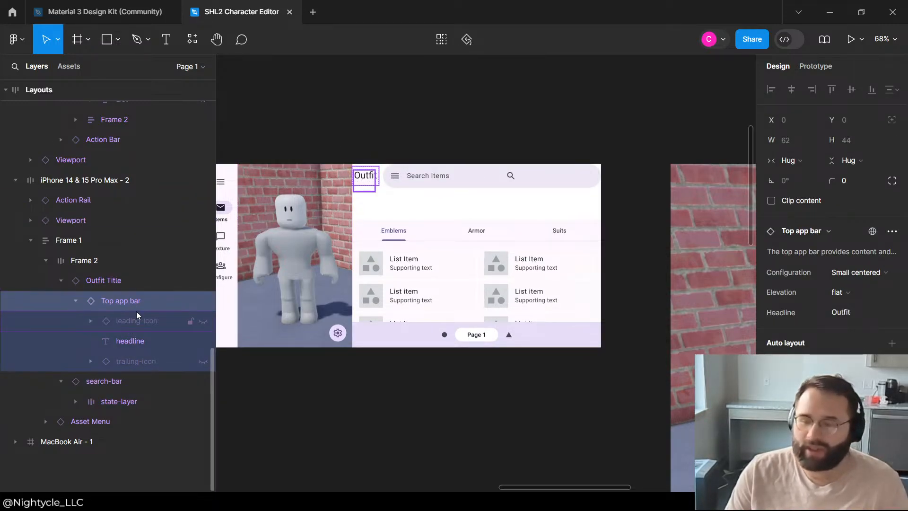
Step: Set the horizontal padding of the Outfit Title's Top app bar to 10
{"action": "left_click", "coordinate": [135, 340]}
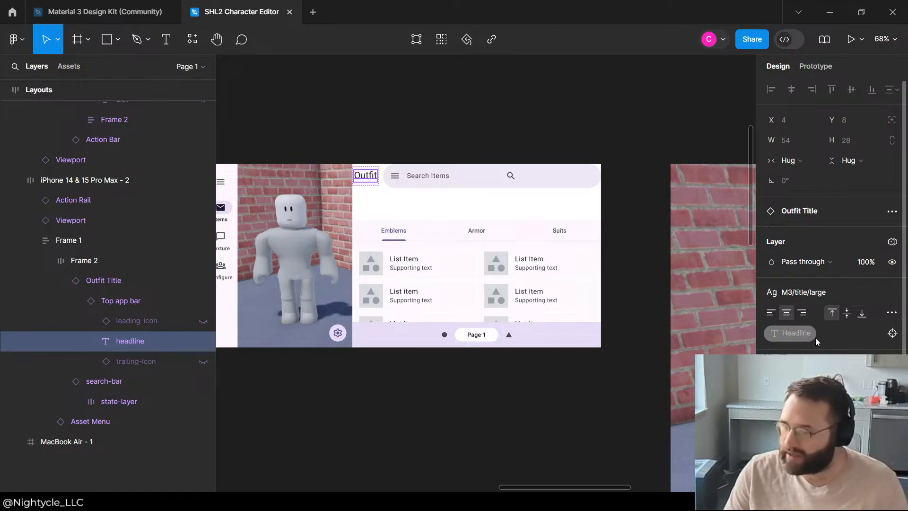
{"action": "left_click", "coordinate": [123, 297]}
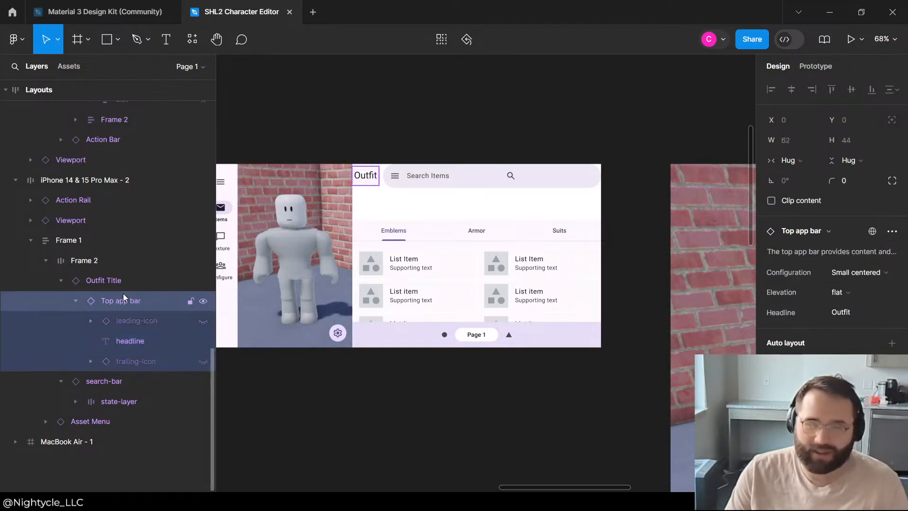
{"action": "scroll", "coordinate": [852, 312], "scroll_direction": "down", "scroll_amount": 2}
{"action": "left_click", "coordinate": [793, 346]}
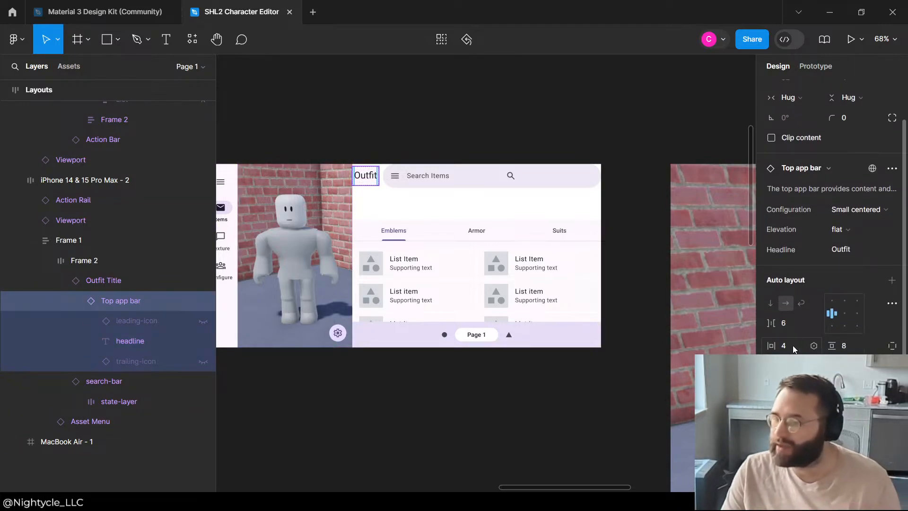
{"action": "type", "text": "10"}
{"action": "key", "text": "Return"}
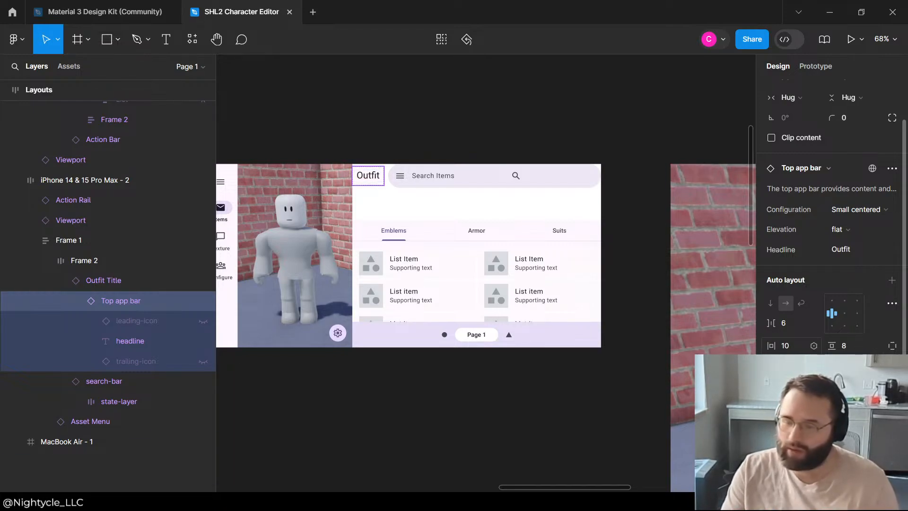
Step: Increase the Top app bar's horizontal padding to 20 and deselect it
{"action": "left_click", "coordinate": [814, 349]}
{"action": "type", "text": "20"}
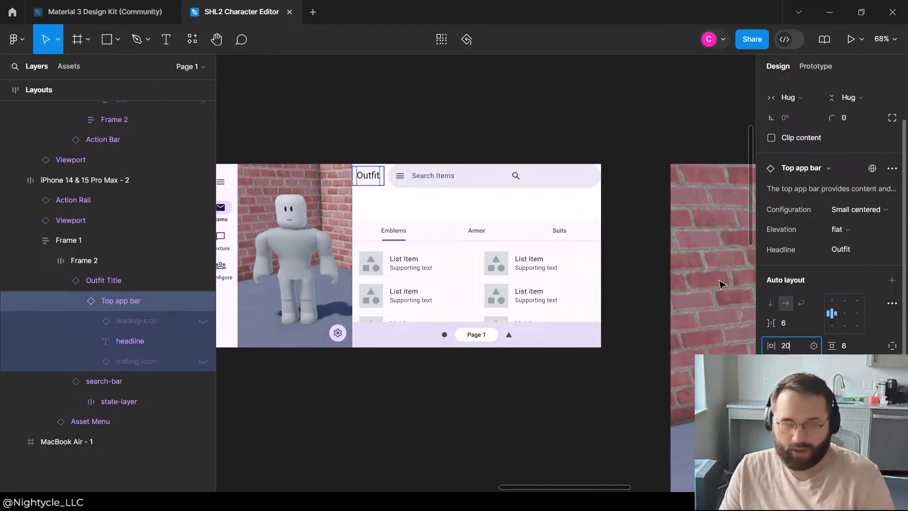
{"action": "key", "text": "Return"}
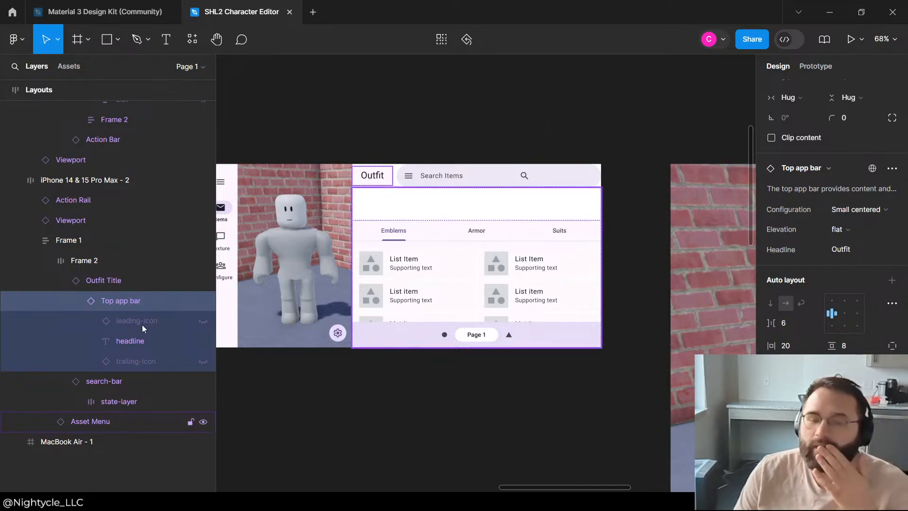
{"action": "left_click", "coordinate": [454, 85]}
Step: Expand the landscape phone layout's Asset Menu and hide the Frame 1 that contains its hidden search-bar
{"action": "scroll", "coordinate": [588, 174], "scroll_direction": "up", "scroll_amount": 3}
{"action": "scroll", "coordinate": [589, 175], "scroll_direction": "down", "scroll_amount": 3}
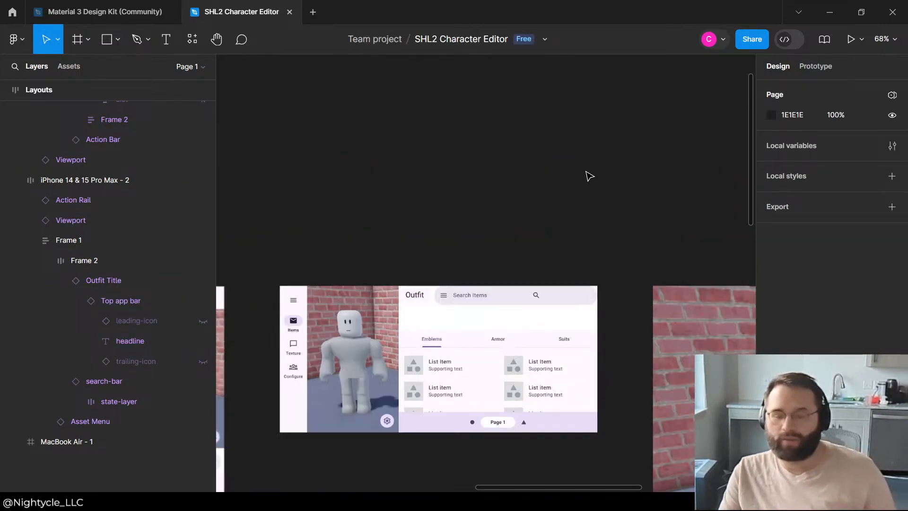
{"action": "left_click", "coordinate": [410, 355]}
{"action": "left_click", "coordinate": [488, 312]}
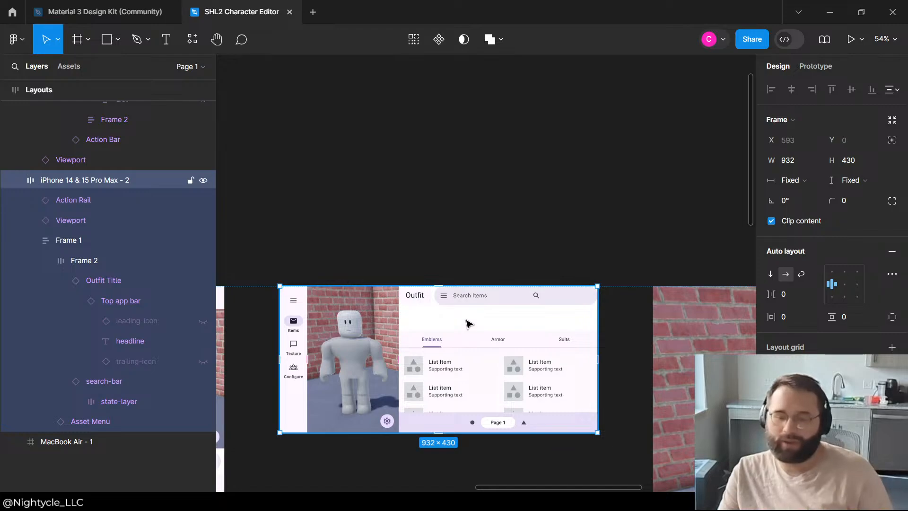
{"action": "left_click", "coordinate": [94, 405]}
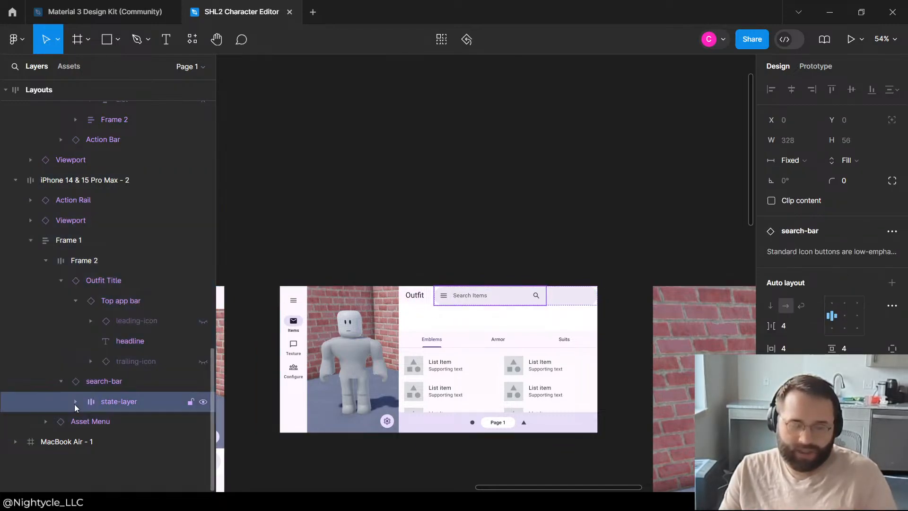
{"action": "left_click", "coordinate": [75, 402]}
{"action": "left_click", "coordinate": [75, 402]}
{"action": "left_click", "coordinate": [72, 434]}
{"action": "left_click", "coordinate": [60, 428]}
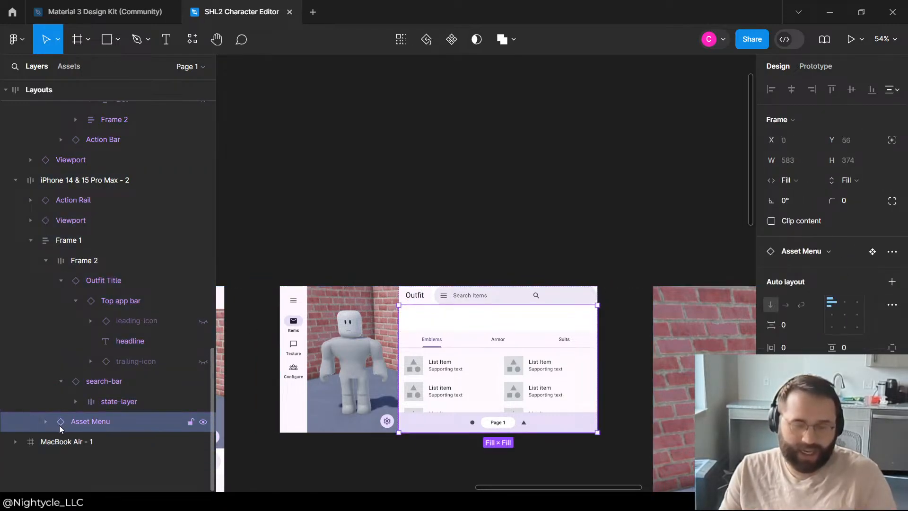
{"action": "left_click", "coordinate": [45, 422]}
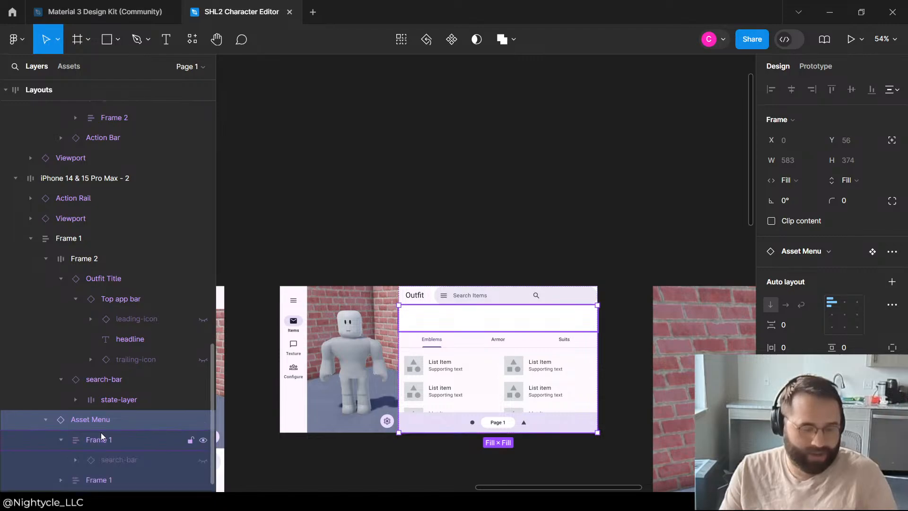
{"action": "scroll", "coordinate": [191, 417], "scroll_direction": "down", "scroll_amount": 1}
{"action": "left_click", "coordinate": [203, 421]}
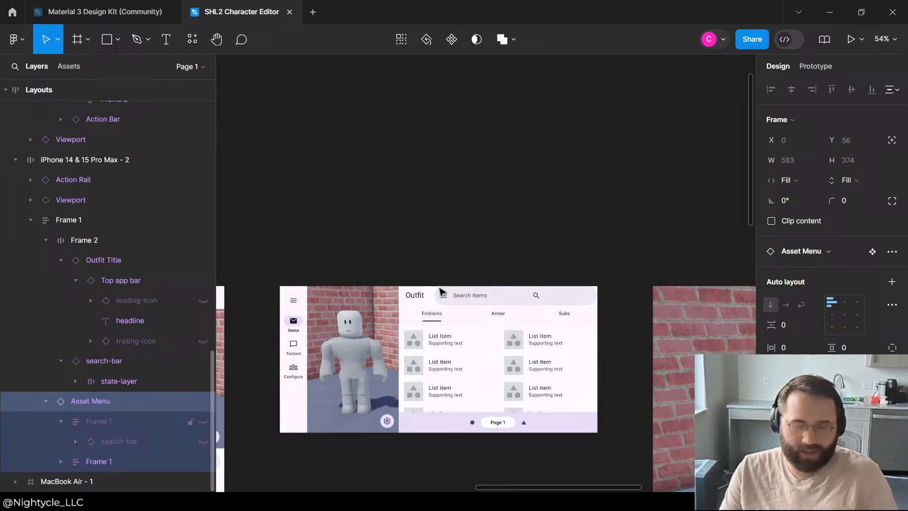
{"action": "left_click", "coordinate": [582, 213]}
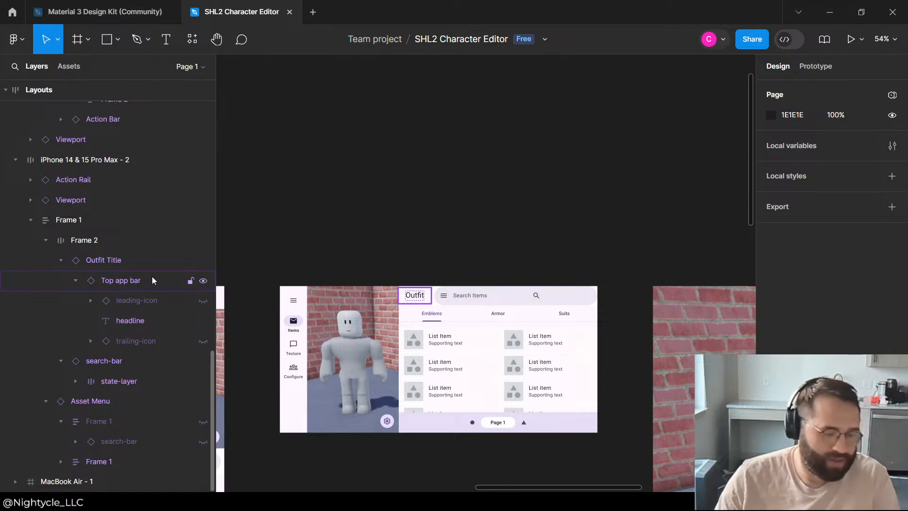
Step: Collapse the Outfit Title's Top app bar in the layer tree
{"action": "left_click", "coordinate": [114, 299]}
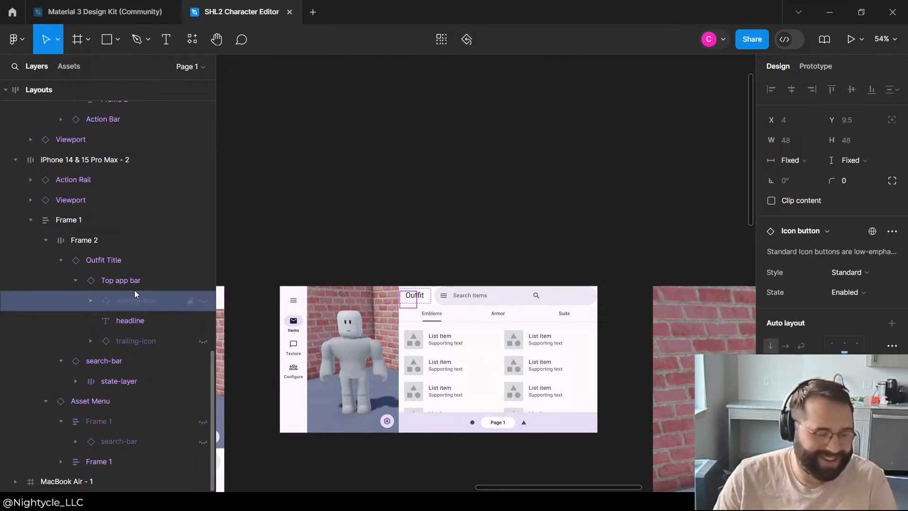
{"action": "left_click", "coordinate": [134, 289]}
{"action": "left_click", "coordinate": [75, 280]}
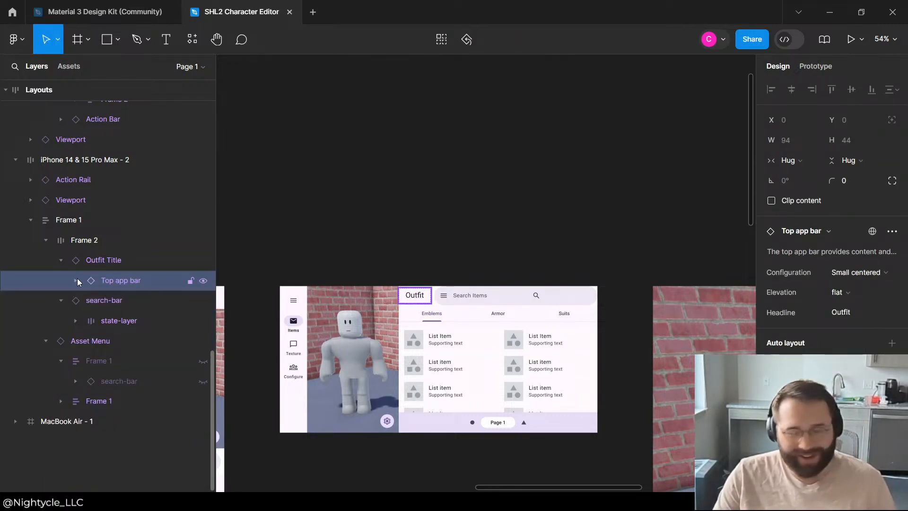
Step: Set both the horizontal and vertical padding of Frame 2, which holds the Outfit Title and search-bar, to 10
{"action": "left_click", "coordinate": [116, 265]}
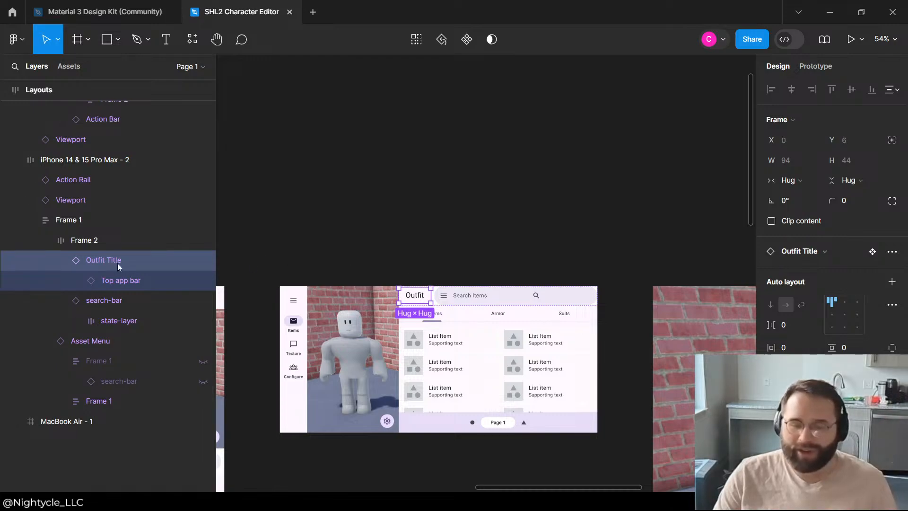
{"action": "left_click", "coordinate": [98, 248]}
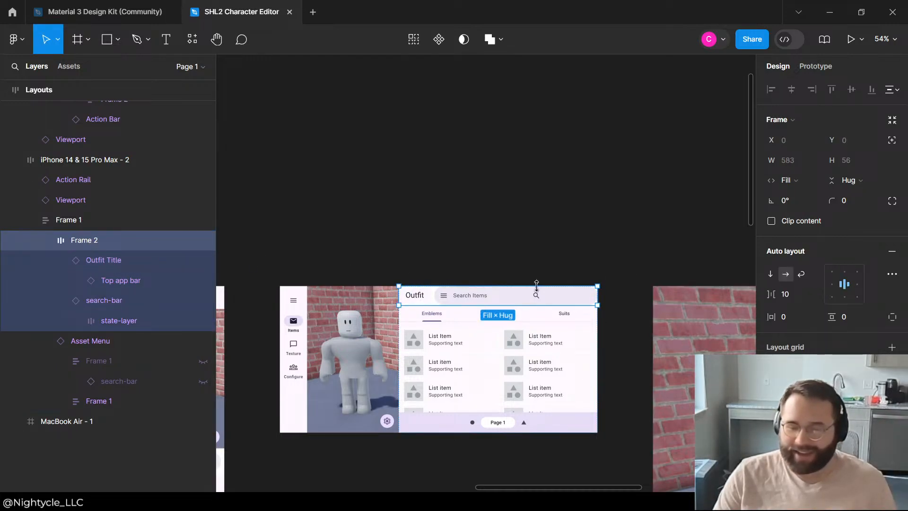
{"action": "scroll", "coordinate": [538, 289], "scroll_direction": "up", "scroll_amount": 5}
{"action": "scroll", "coordinate": [539, 301], "scroll_direction": "down", "scroll_amount": 2}
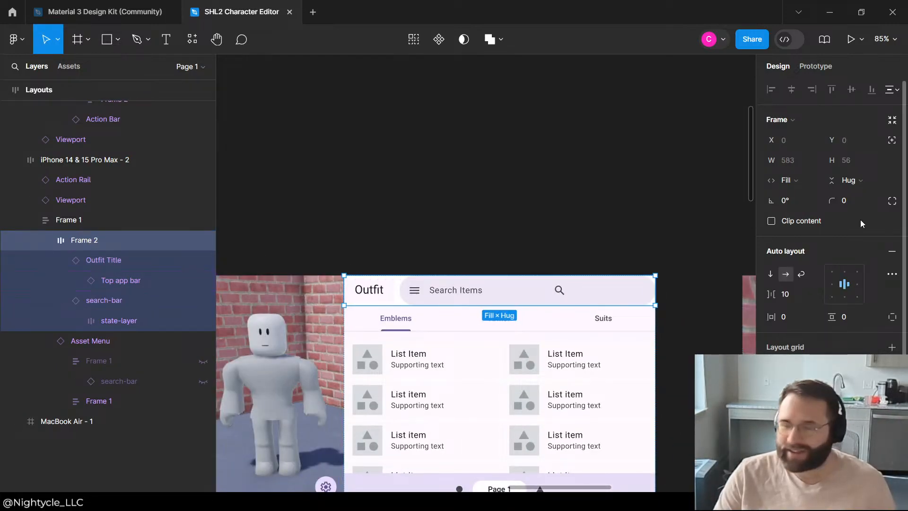
{"action": "left_click", "coordinate": [793, 322]}
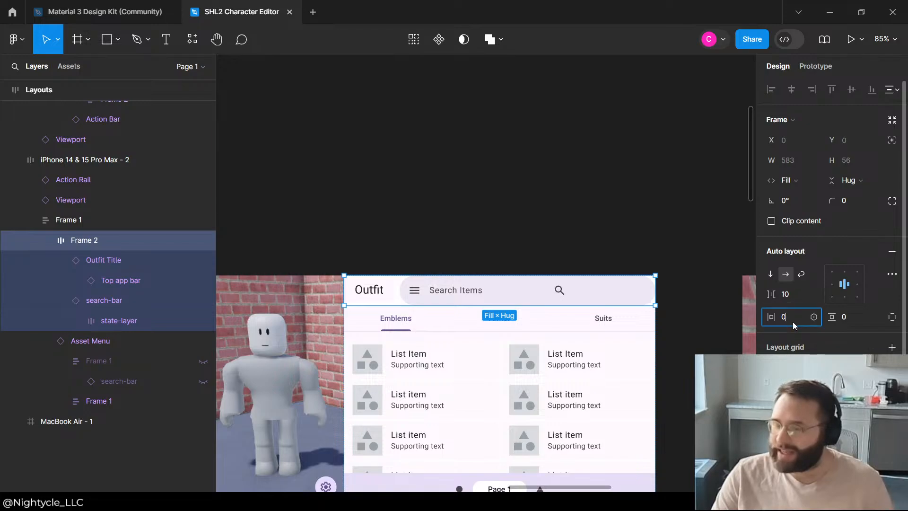
{"action": "type", "text": "109"}
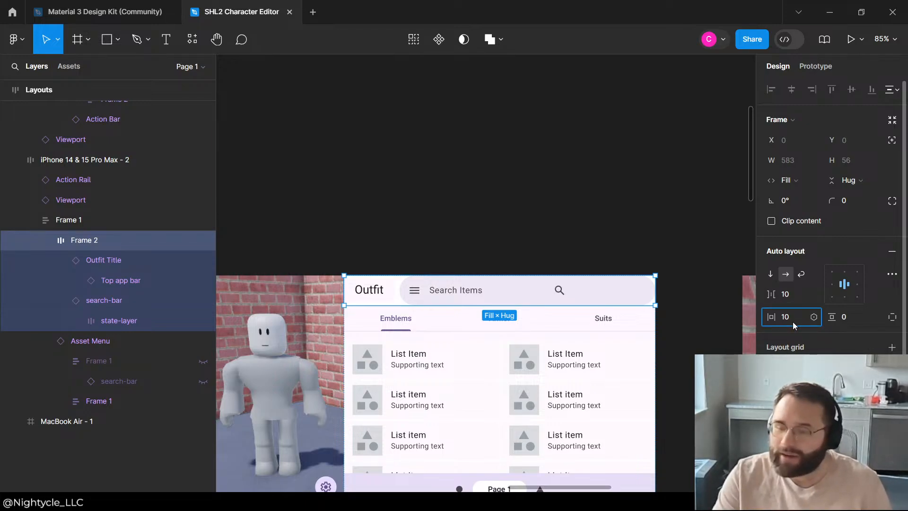
{"action": "key", "text": "Return"}
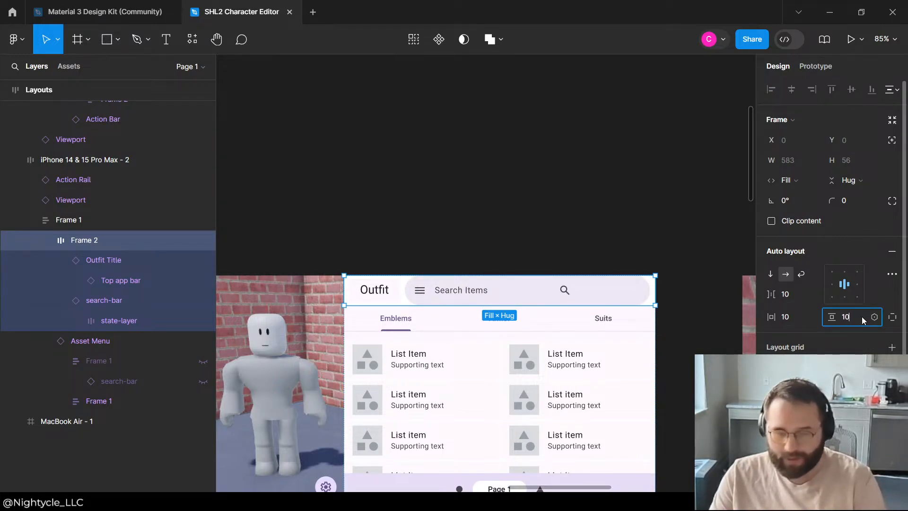
{"action": "left_click", "coordinate": [863, 320]}
{"action": "type", "text": "10"}
{"action": "left_click", "coordinate": [471, 220]}
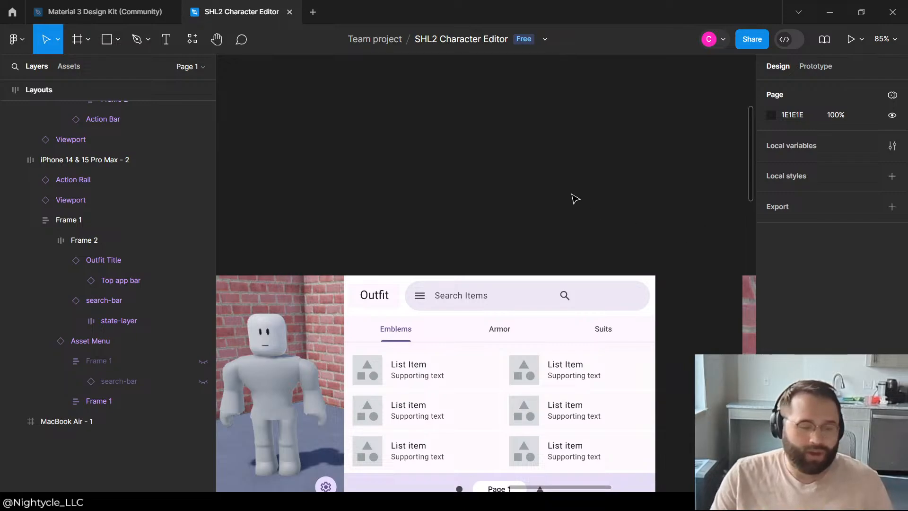
Step: Examine the landscape phone layout's title and search bar spacing and compare it with the neighbouring layouts
{"action": "scroll", "coordinate": [576, 198], "scroll_direction": "down", "scroll_amount": 3, "text": "ctrl"}
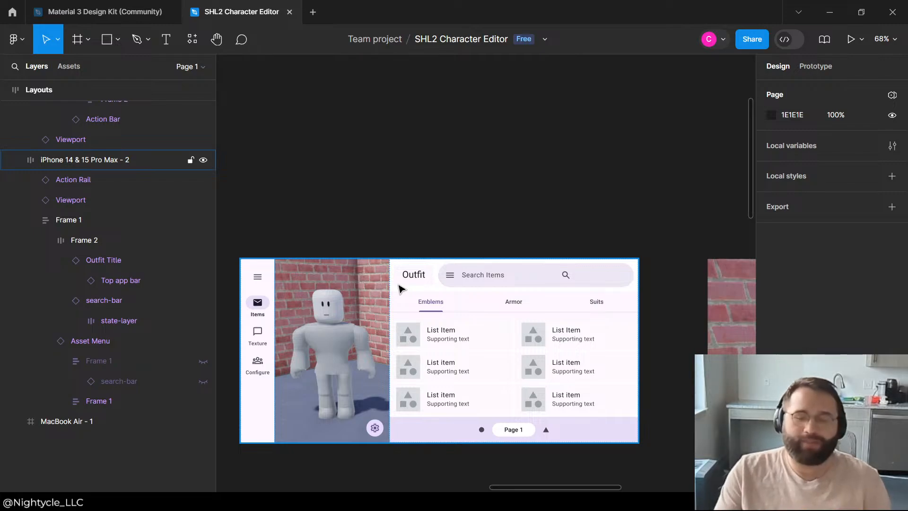
{"action": "scroll", "coordinate": [582, 227], "scroll_direction": "down", "scroll_amount": 2, "text": "ctrl"}
{"action": "scroll", "coordinate": [559, 228], "scroll_direction": "up", "scroll_amount": 4, "text": "ctrl"}
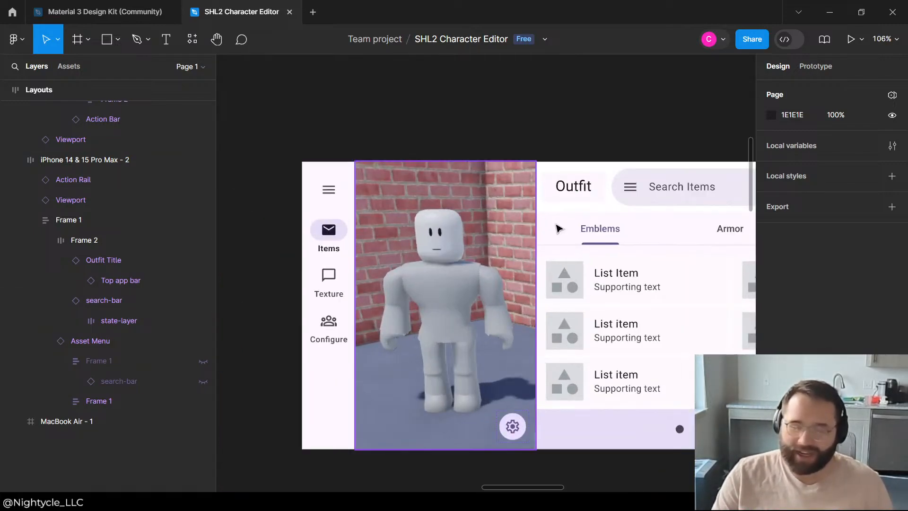
{"action": "scroll", "coordinate": [558, 229], "scroll_direction": "down", "scroll_amount": 1, "text": "ctrl"}
{"action": "scroll", "coordinate": [393, 340], "scroll_direction": "down", "scroll_amount": 3, "text": "ctrl"}
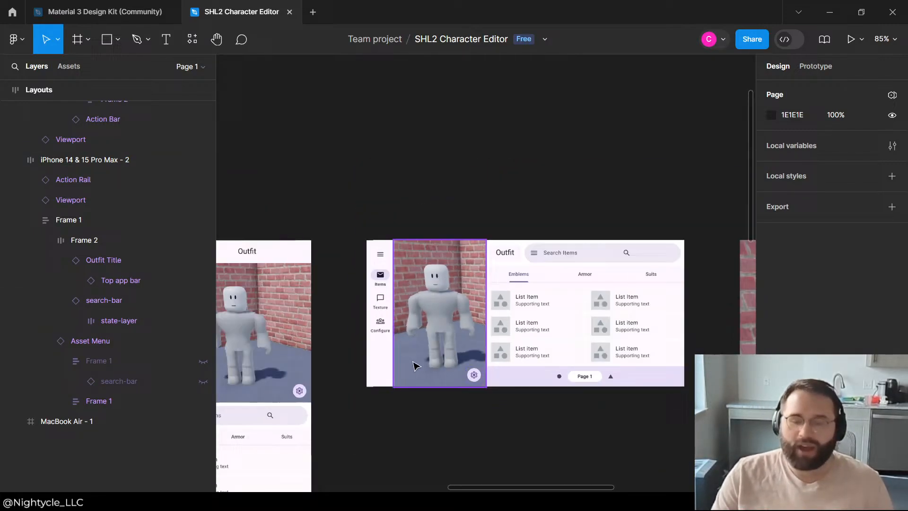
{"action": "left_click", "coordinate": [538, 475]}
{"action": "scroll", "coordinate": [398, 364], "scroll_direction": "down", "scroll_amount": 2, "text": "ctrl"}
{"action": "left_click", "coordinate": [554, 194]}
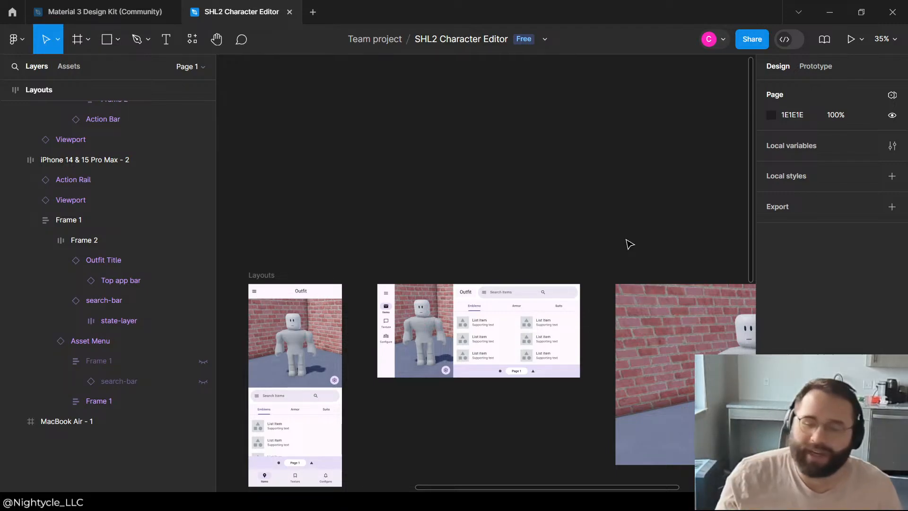
{"action": "scroll", "coordinate": [439, 303], "scroll_direction": "up", "scroll_amount": 5}
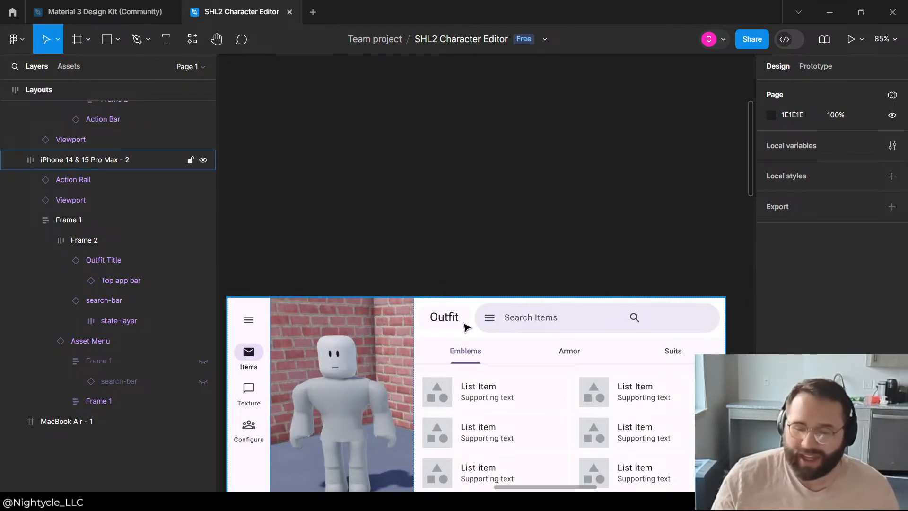
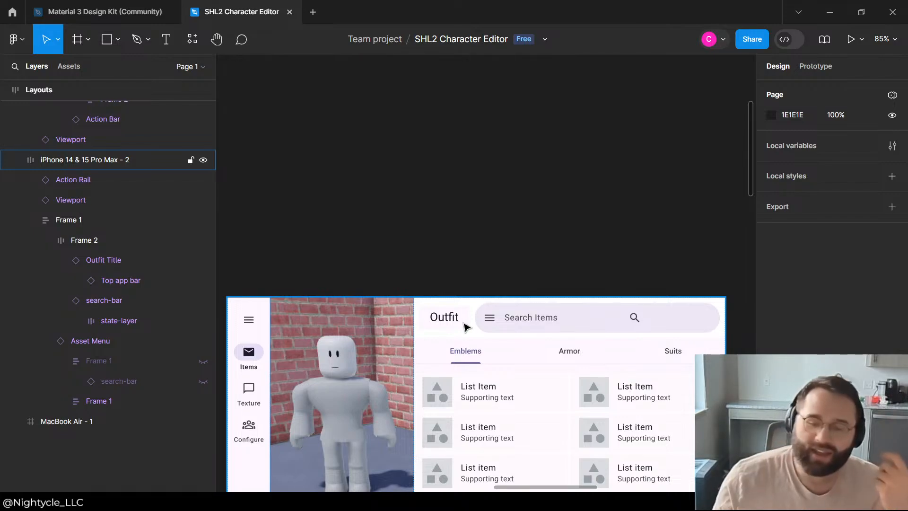
Step: Examine the frame, auto layout and fill properties of the nested Outfit title layers in the landscape layout's header
{"action": "double_click", "coordinate": [464, 319]}
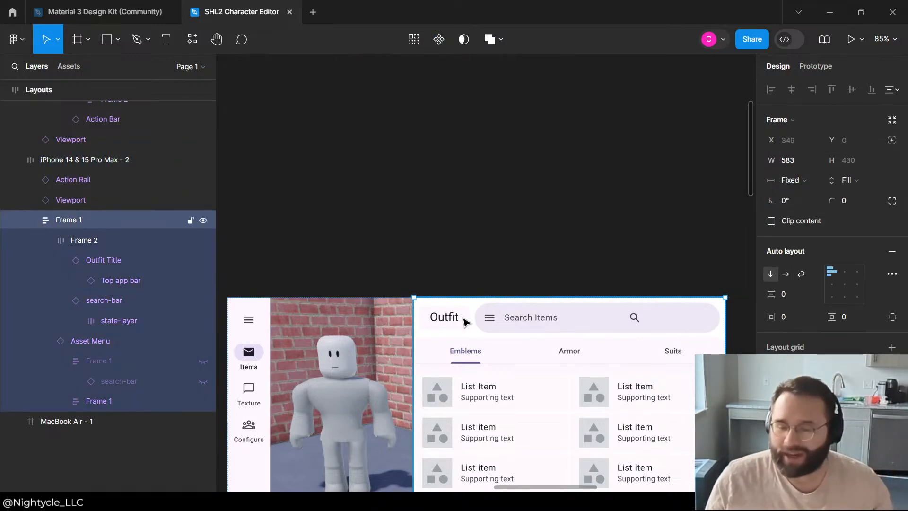
{"action": "double_click", "coordinate": [464, 319]}
{"action": "left_click", "coordinate": [478, 275]}
{"action": "double_click", "coordinate": [461, 323]}
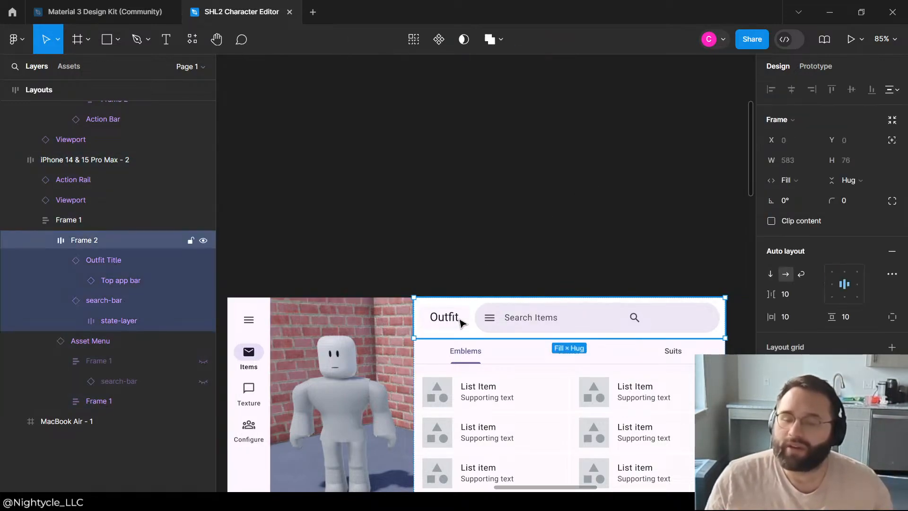
{"action": "double_click", "coordinate": [459, 320]}
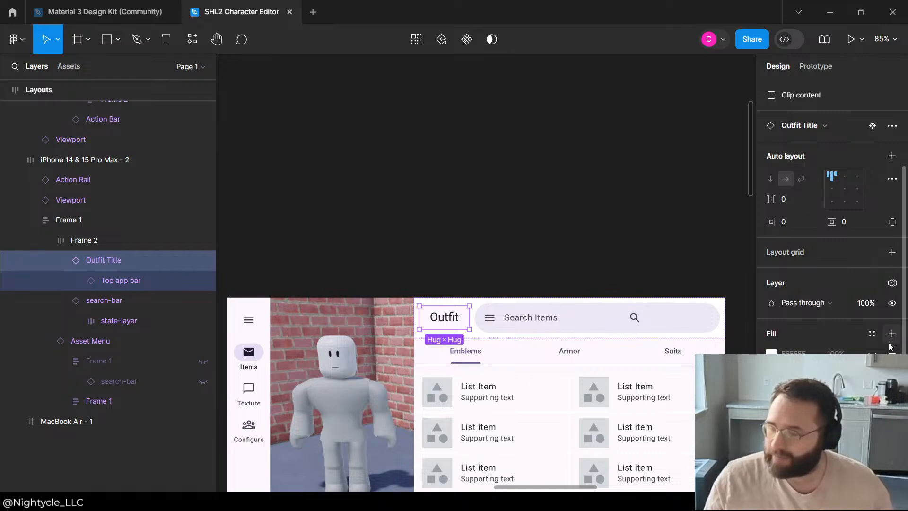
{"action": "left_click", "coordinate": [487, 248]}
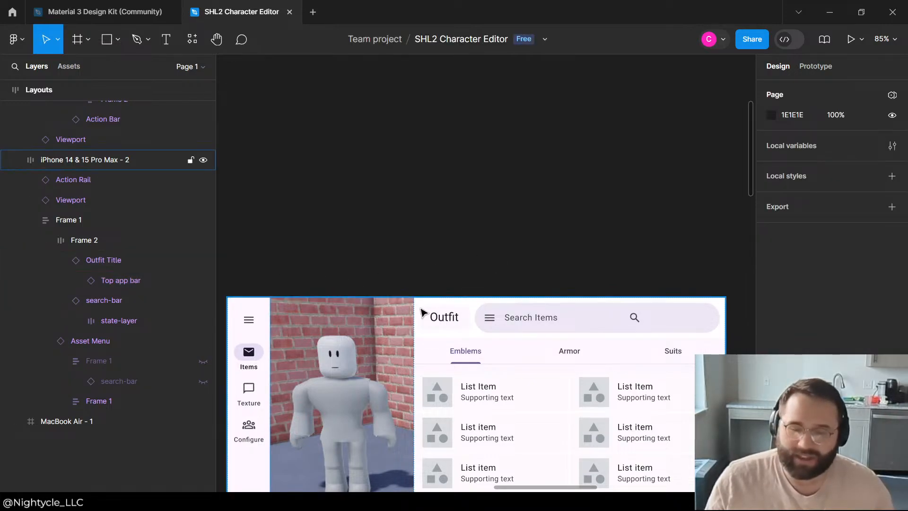
{"action": "left_click", "coordinate": [436, 313]}
{"action": "double_click", "coordinate": [436, 313]}
{"action": "double_click", "coordinate": [435, 313]}
{"action": "double_click", "coordinate": [436, 314]}
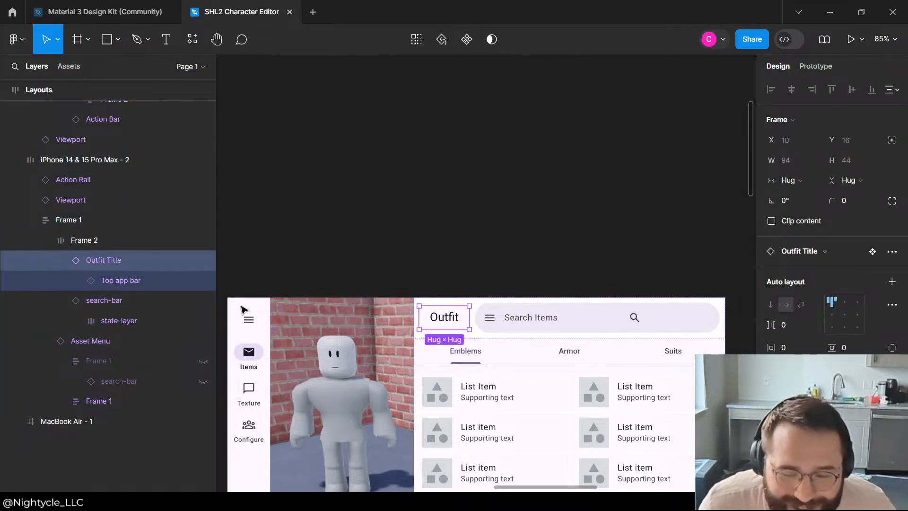
{"action": "left_click", "coordinate": [99, 284]}
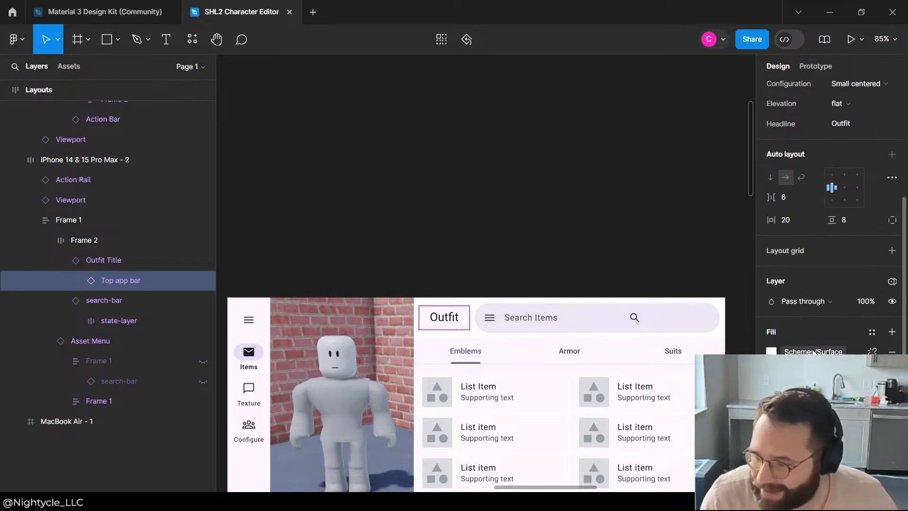
{"action": "left_click", "coordinate": [260, 211]}
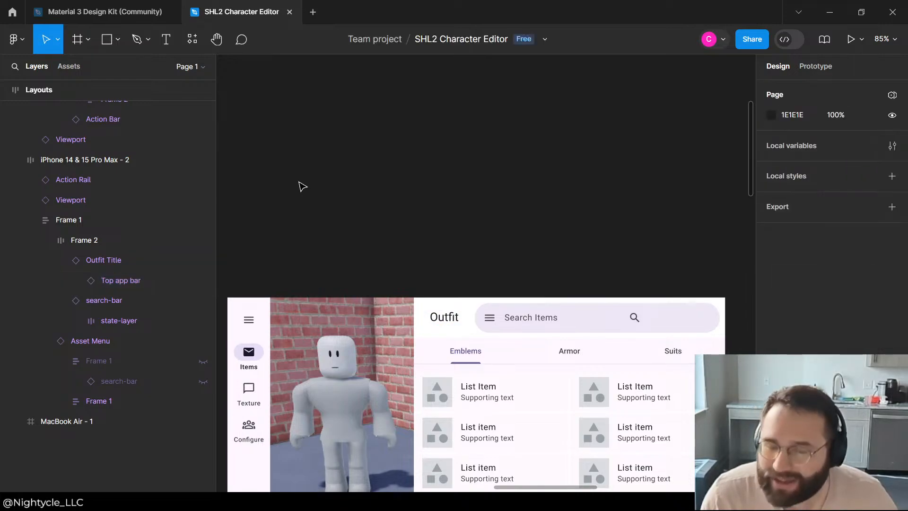
Step: Try an auto layout item spacing of 20 on the Outfit Title component in the landscape layout
{"action": "scroll", "coordinate": [303, 185], "scroll_direction": "down", "scroll_amount": 3}
{"action": "left_click", "coordinate": [372, 246]}
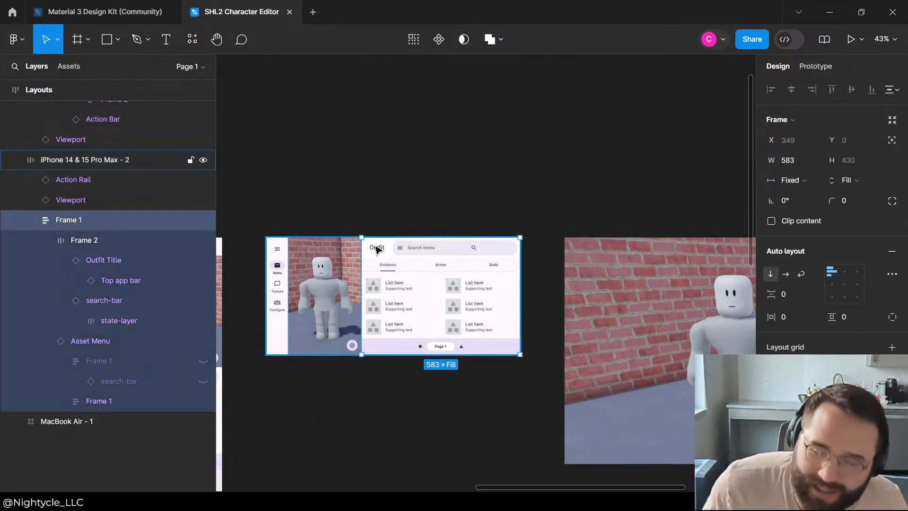
{"action": "double_click", "coordinate": [374, 247]}
{"action": "double_click", "coordinate": [376, 249]}
{"action": "double_click", "coordinate": [377, 249]}
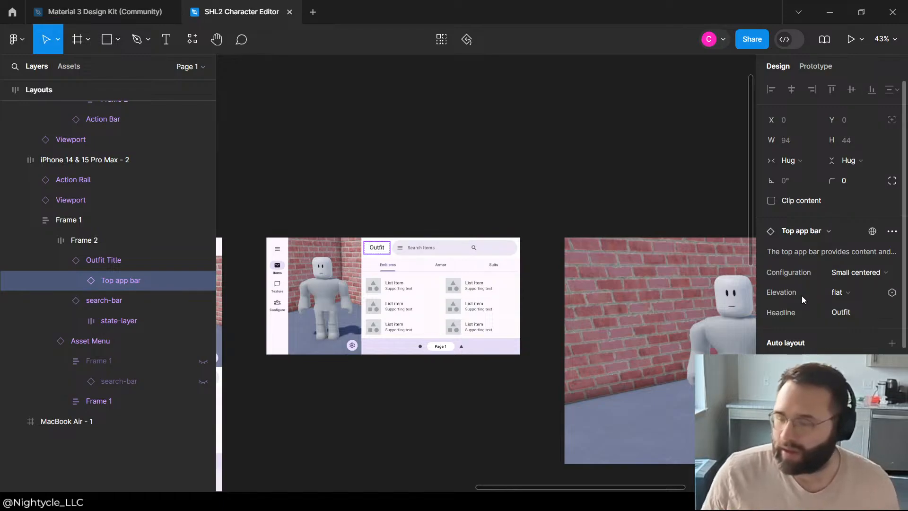
{"action": "left_click", "coordinate": [91, 260]}
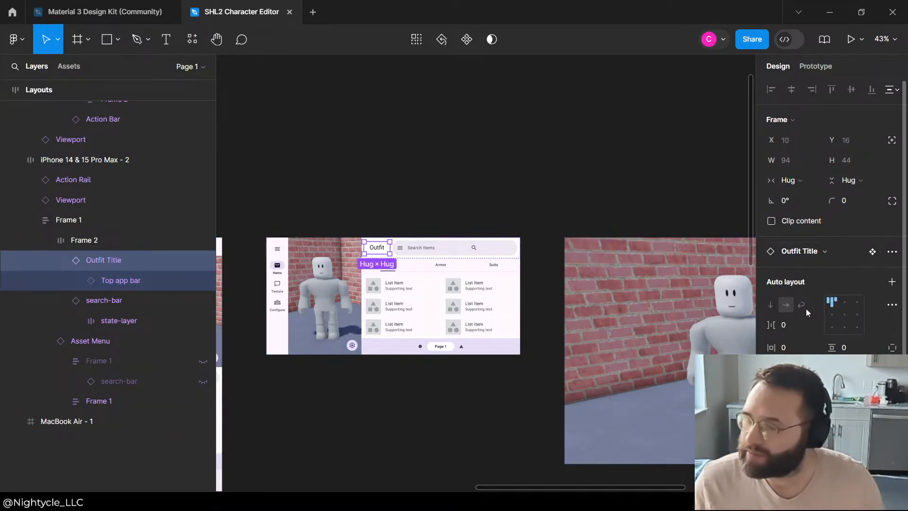
{"action": "left_click", "coordinate": [789, 326]}
{"action": "type", "text": "20"}
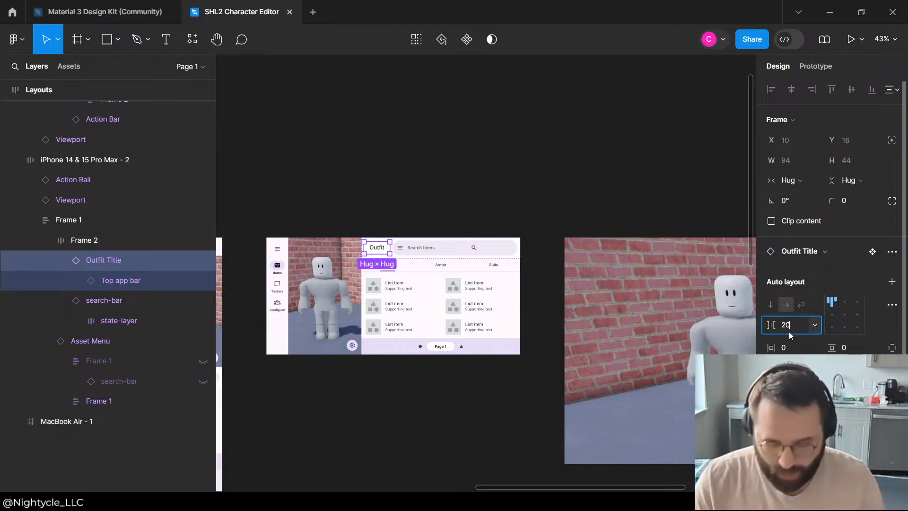
{"action": "key", "text": "Return"}
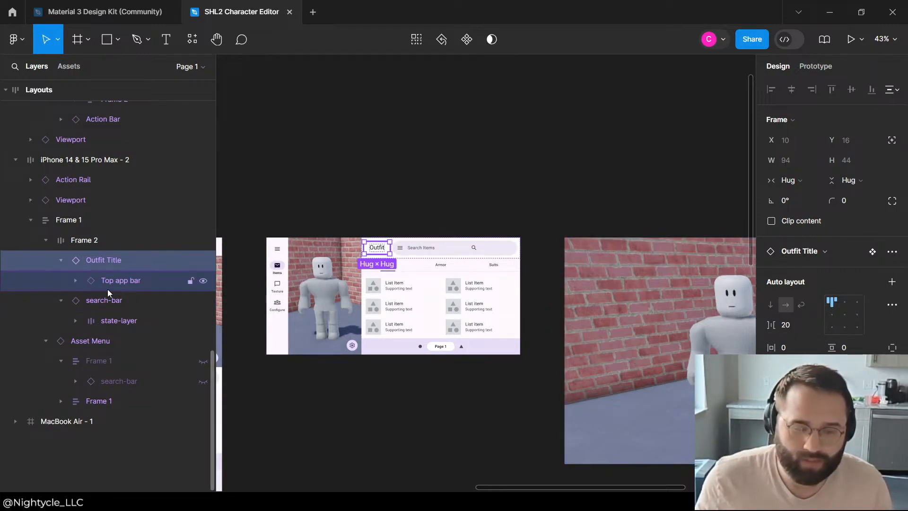
Step: Reset the Outfit Title component's item spacing to 0
{"action": "left_click", "coordinate": [789, 325]}
{"action": "type", "text": "0"}
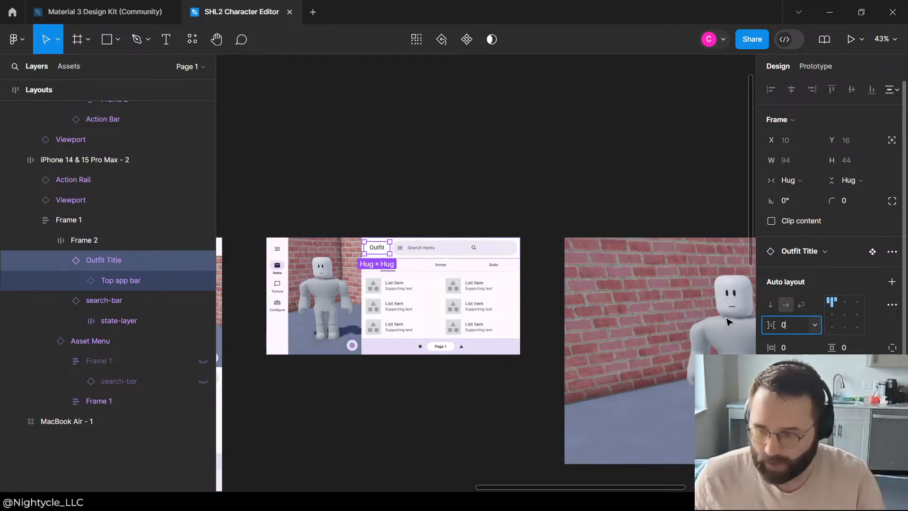
{"action": "key", "text": "Return"}
Step: Set the item spacing of Frame 2, which holds the title and search bar, to 40 after trying 20
{"action": "left_click", "coordinate": [96, 242]}
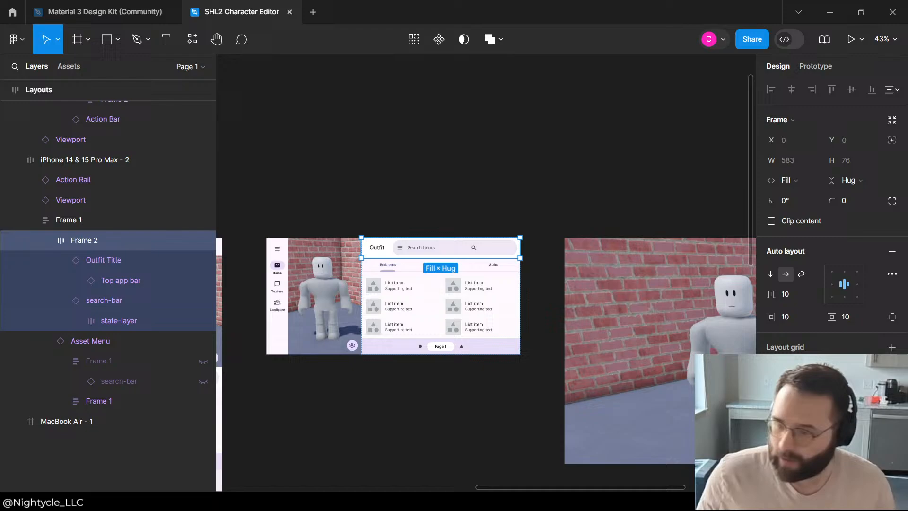
{"action": "left_click", "coordinate": [782, 298]}
{"action": "type", "text": "20"}
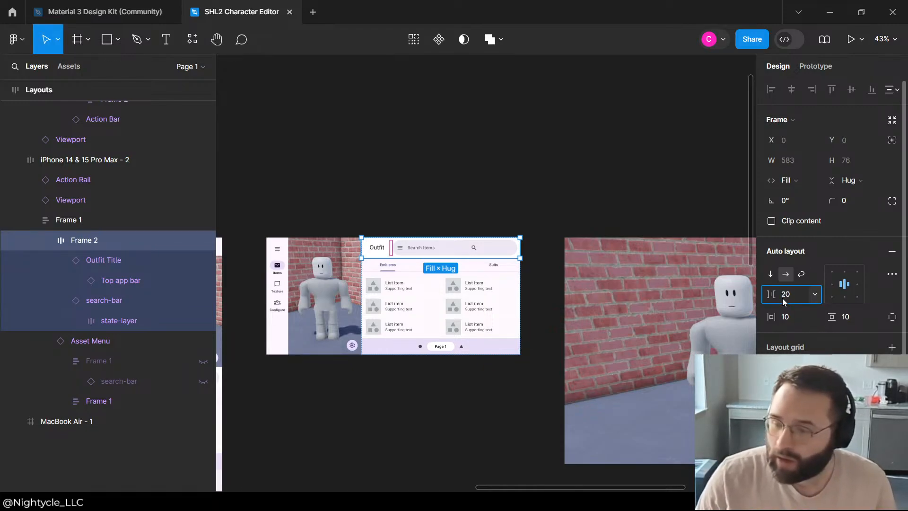
{"action": "key", "text": "Return"}
{"action": "type", "text": "40"}
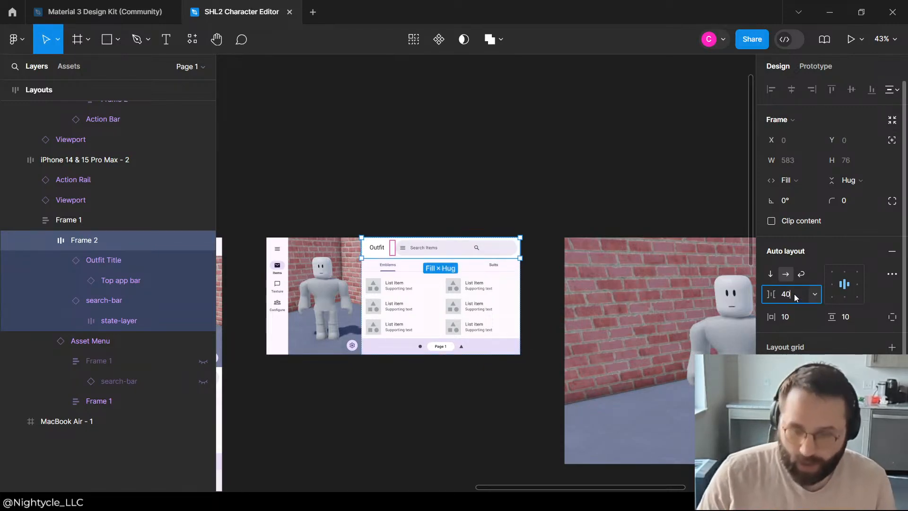
{"action": "key", "text": "Return"}
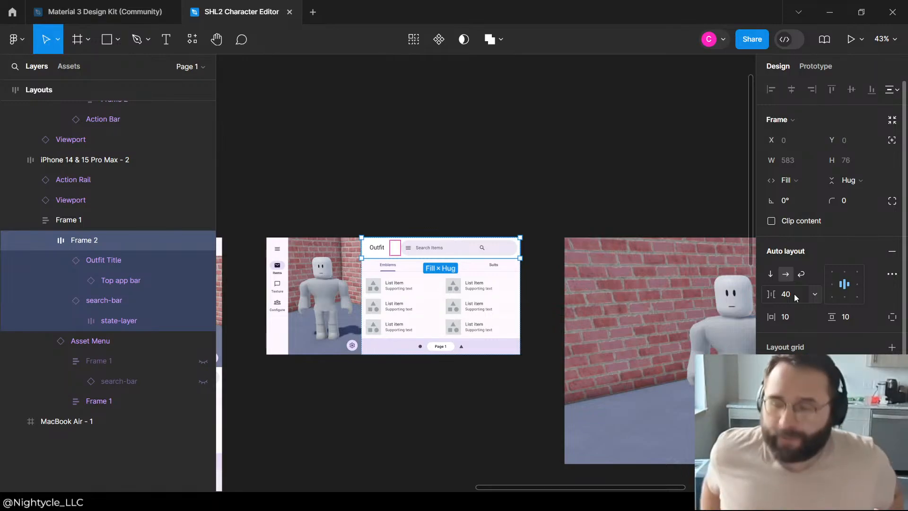
Step: Try Fill container for the height of the Outfit Title's Top app bar, and return it to Hug contents
{"action": "left_click", "coordinate": [139, 274]}
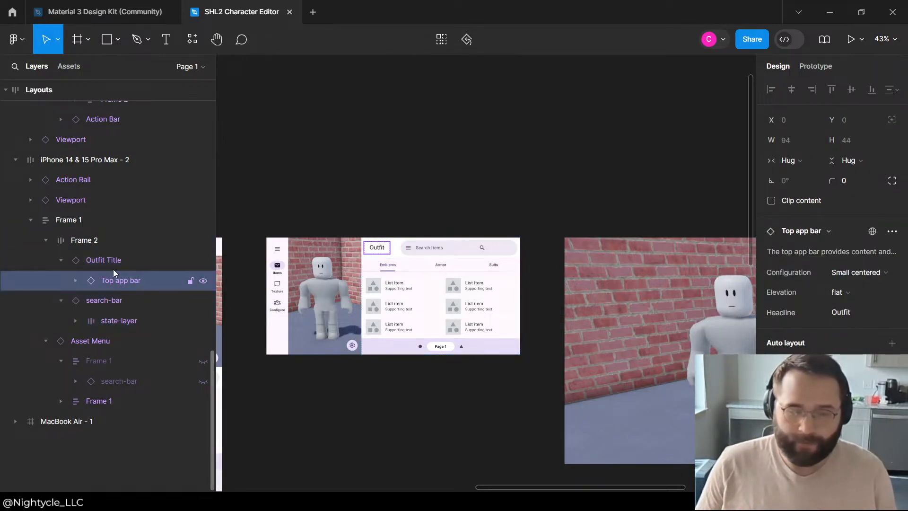
{"action": "left_click", "coordinate": [853, 161]}
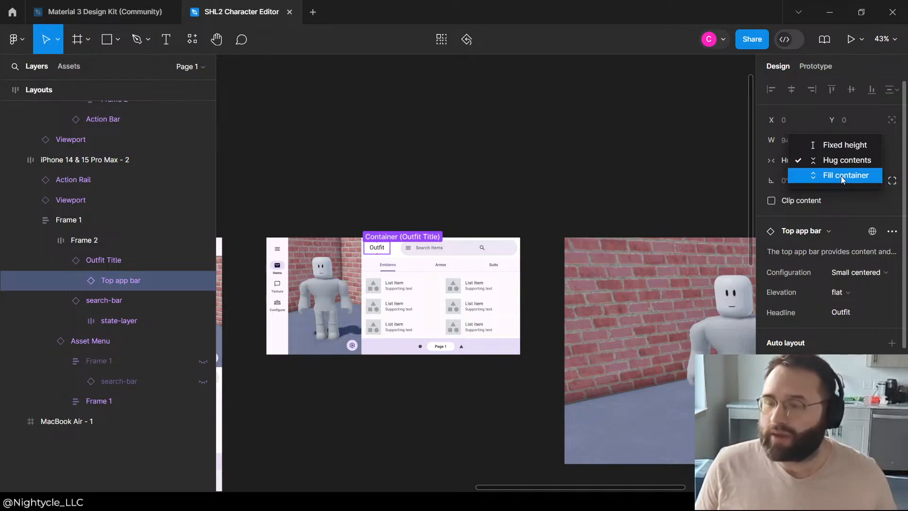
{"action": "left_click", "coordinate": [842, 177]}
{"action": "left_click", "coordinate": [862, 159]}
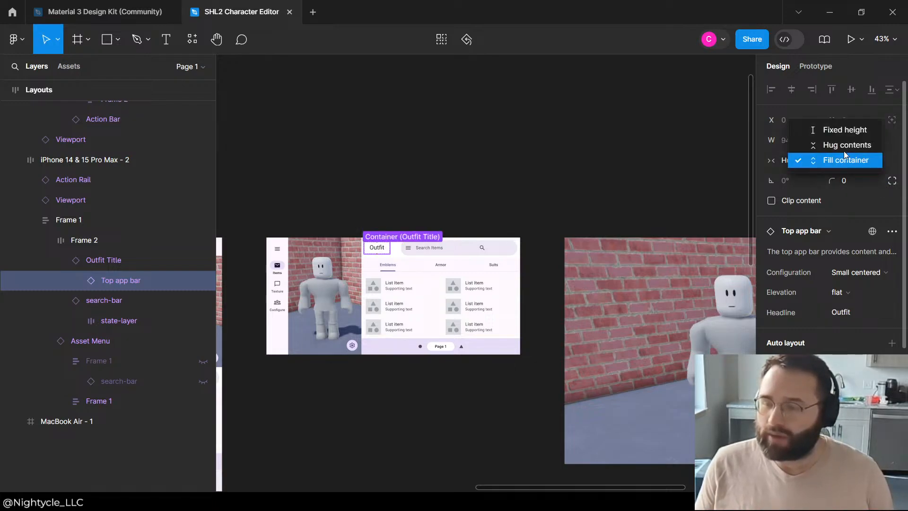
{"action": "left_click", "coordinate": [814, 144]}
Step: Try Fill container for the Top app bar's width and return it to Hug contents, keeping its height on Hug
{"action": "left_click", "coordinate": [810, 161]}
{"action": "left_click", "coordinate": [803, 175]}
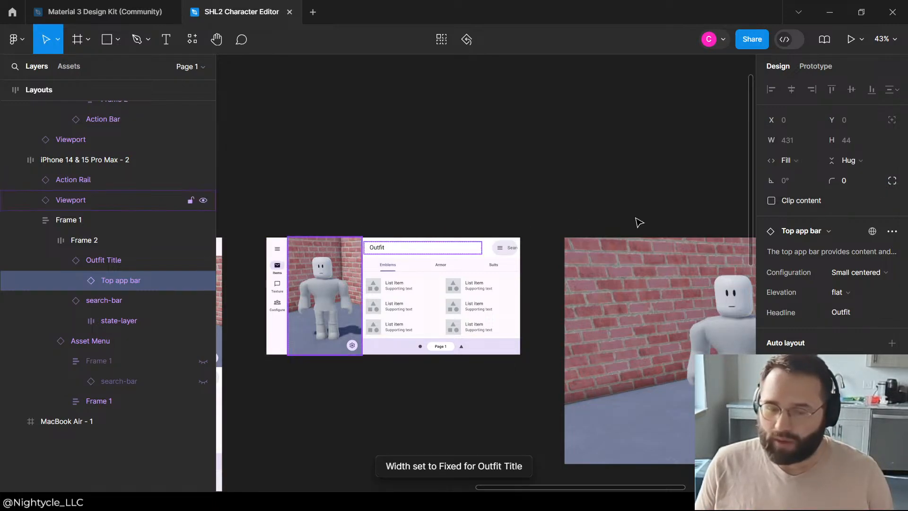
{"action": "left_click", "coordinate": [804, 161]}
{"action": "left_click", "coordinate": [801, 145]}
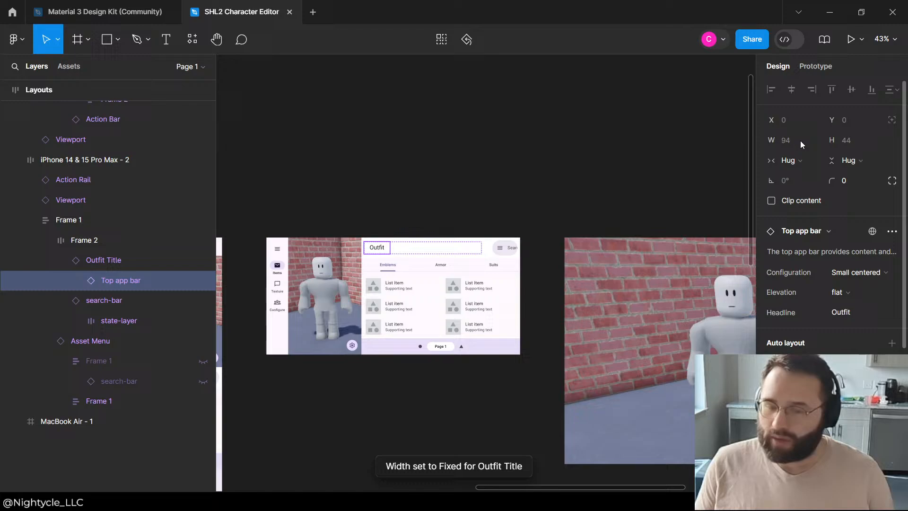
{"action": "left_click", "coordinate": [874, 161]}
{"action": "left_click", "coordinate": [849, 159]}
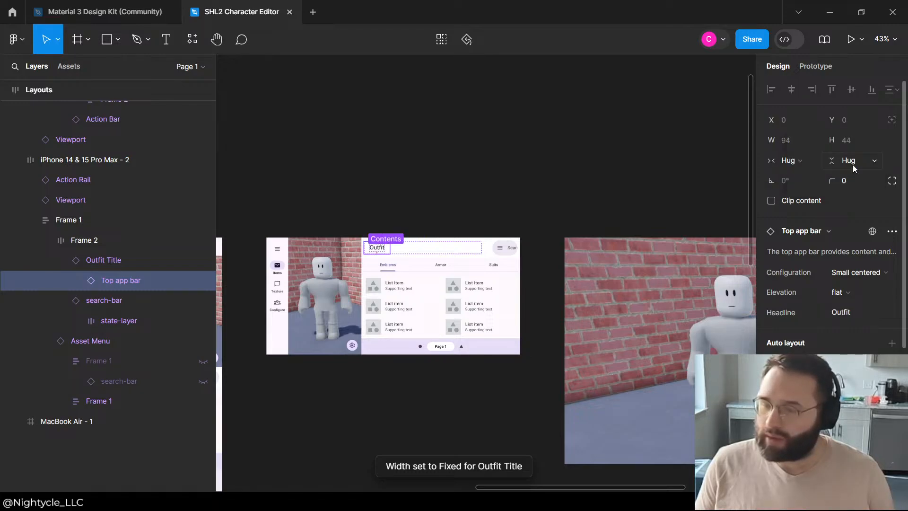
Step: Check the search bar's width sizing and set the Outfit Title's width to Hug contents
{"action": "left_click", "coordinate": [108, 325]}
{"action": "left_click", "coordinate": [110, 302]}
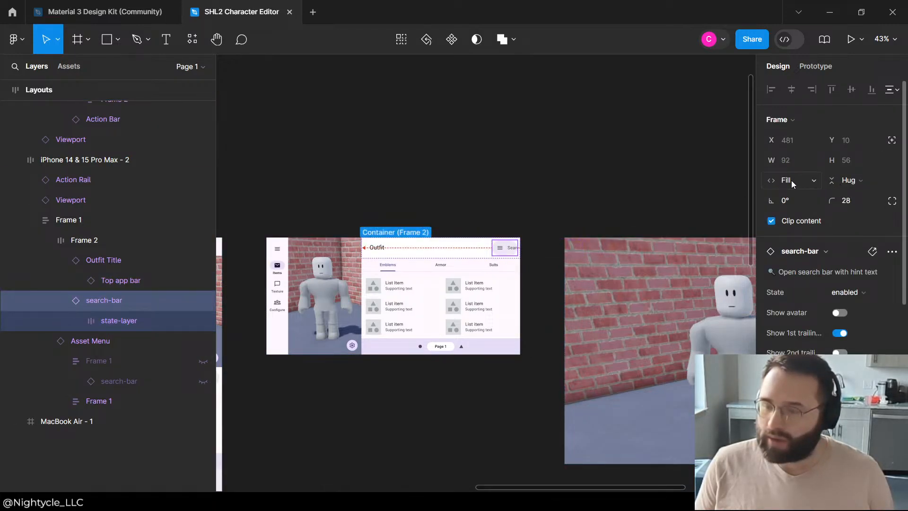
{"action": "left_click", "coordinate": [814, 181]}
{"action": "left_click", "coordinate": [812, 179]}
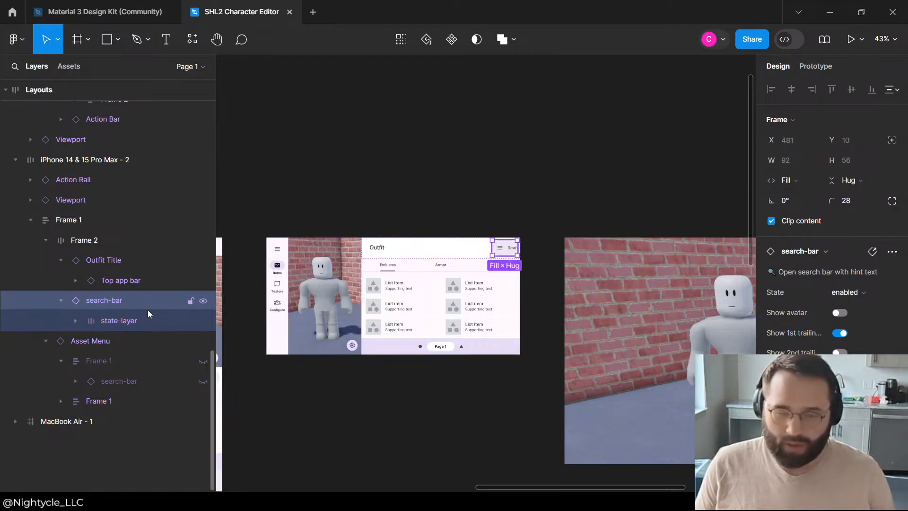
{"action": "left_click", "coordinate": [122, 259]}
{"action": "left_click", "coordinate": [805, 181]}
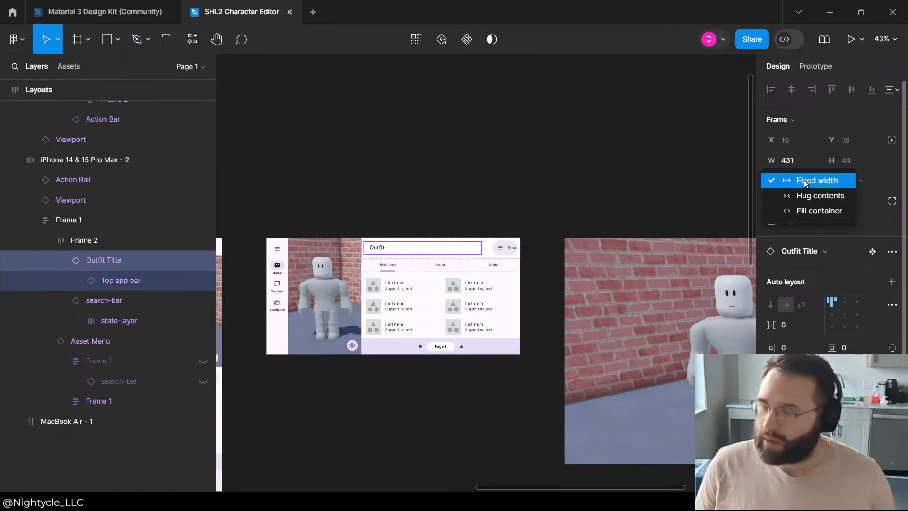
{"action": "left_click", "coordinate": [818, 196]}
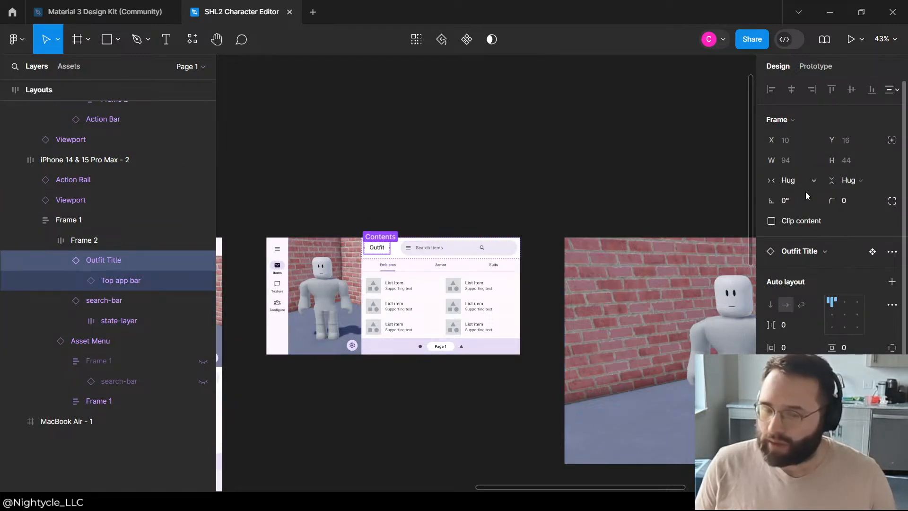
Step: Compare the sizing and auto layout properties of the Outfit Title, its Top app bar and the search bar
{"action": "left_click", "coordinate": [424, 165]}
{"action": "left_click", "coordinate": [387, 251]}
{"action": "left_click", "coordinate": [424, 191]}
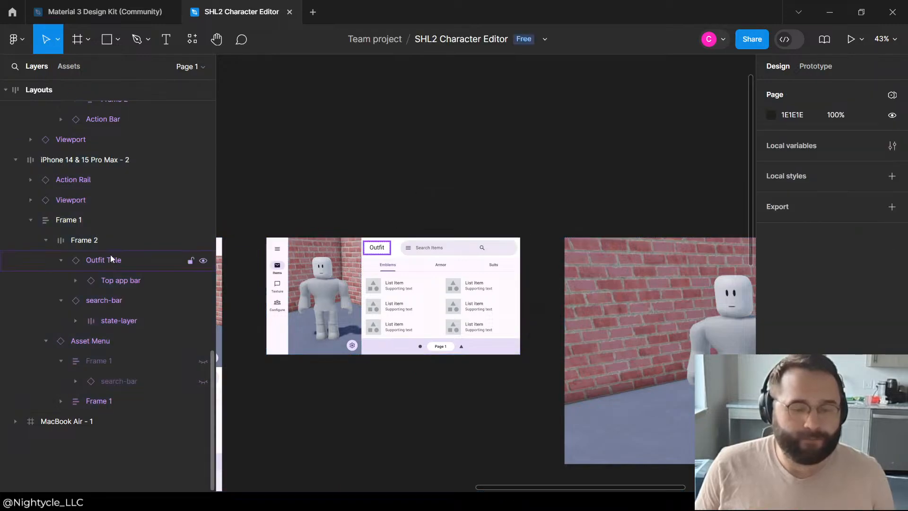
{"action": "left_click", "coordinate": [110, 255]}
{"action": "left_click", "coordinate": [112, 289]}
{"action": "left_click", "coordinate": [111, 265]}
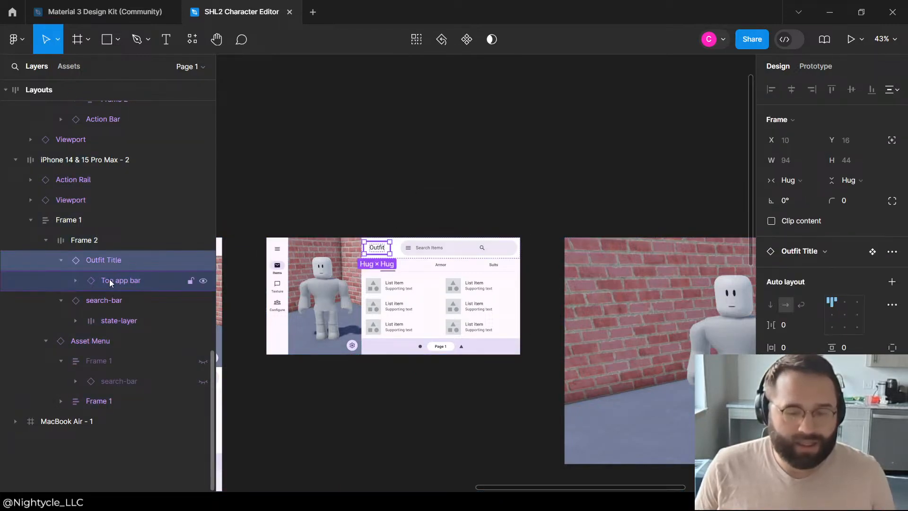
{"action": "left_click", "coordinate": [108, 277]}
{"action": "left_click", "coordinate": [109, 266]}
{"action": "left_click", "coordinate": [107, 300]}
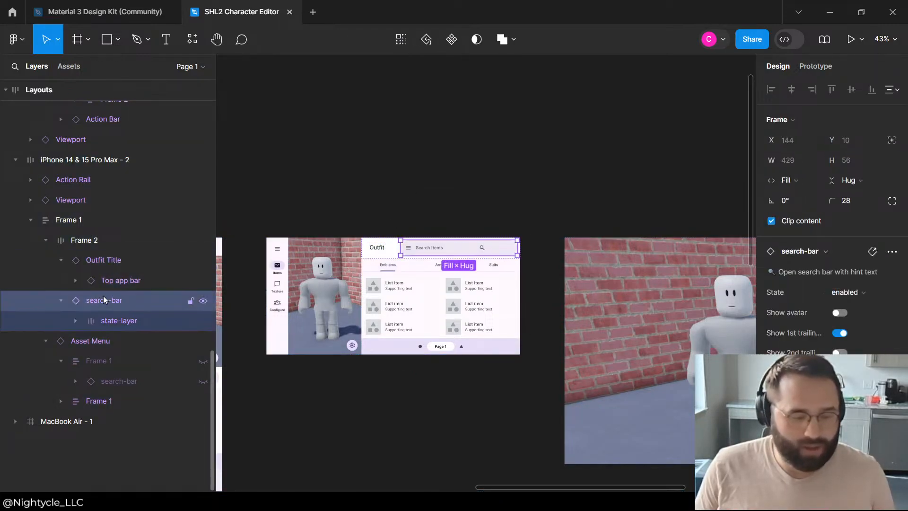
{"action": "left_click", "coordinate": [113, 261]}
{"action": "left_click", "coordinate": [109, 281]}
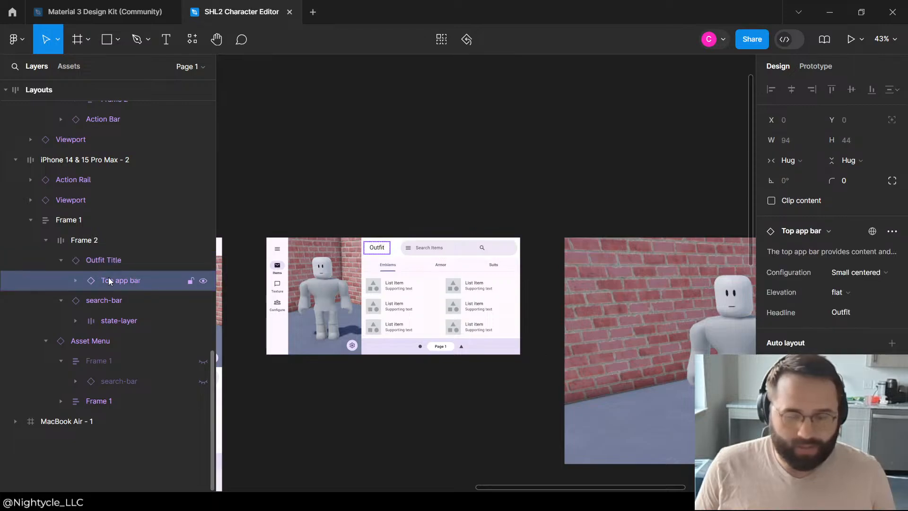
{"action": "scroll", "coordinate": [792, 325], "scroll_direction": "down", "scroll_amount": 3}
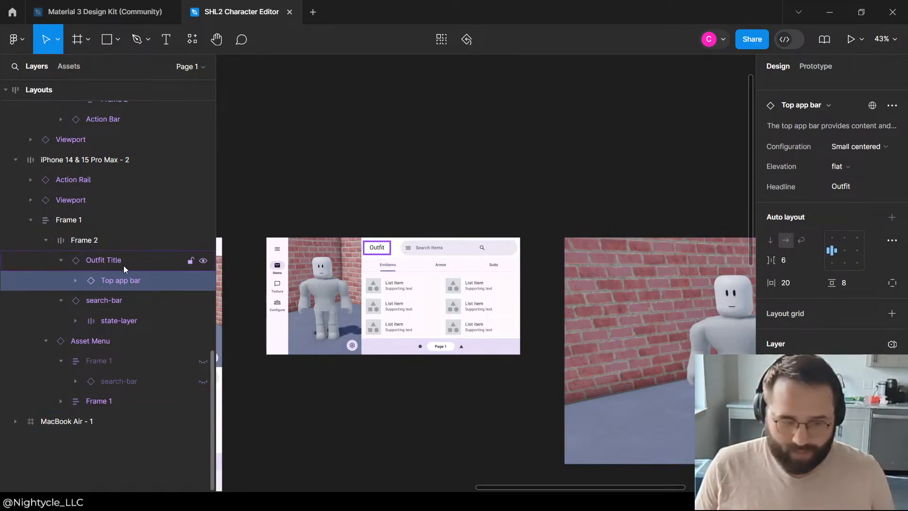
Step: Compare the Outfit header and search bar spacing of the landscape phone layout with the neighbouring layouts
{"action": "left_click", "coordinate": [450, 162]}
{"action": "scroll", "coordinate": [529, 157], "scroll_direction": "down", "scroll_amount": 3}
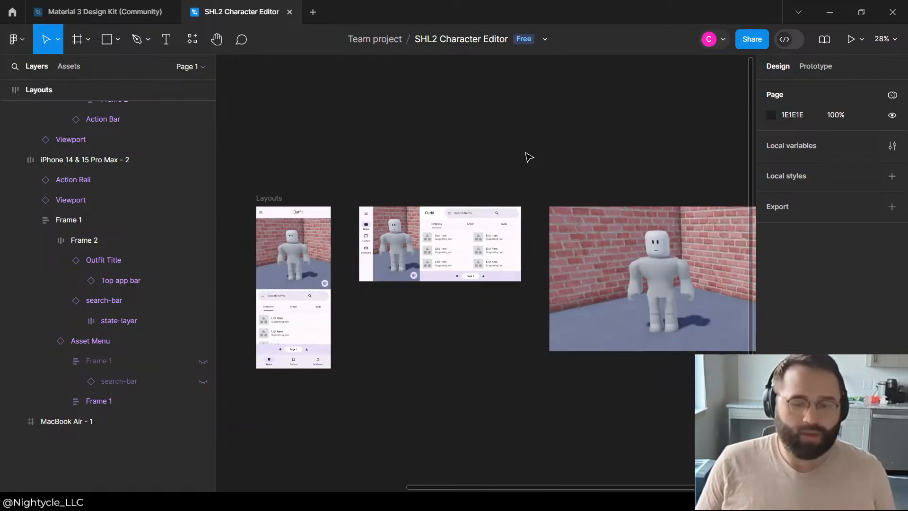
{"action": "scroll", "coordinate": [466, 224], "scroll_direction": "up", "scroll_amount": 2}
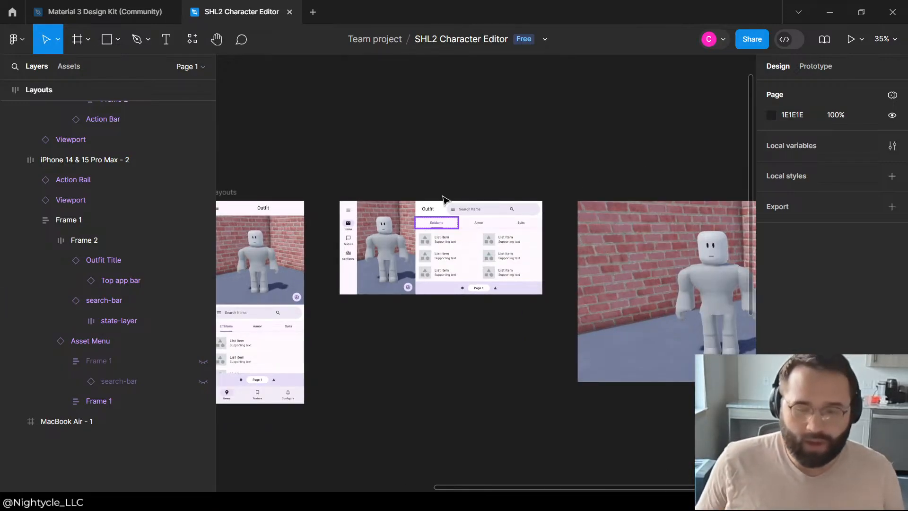
{"action": "left_click", "coordinate": [445, 209]}
{"action": "left_click", "coordinate": [435, 210]}
{"action": "left_click", "coordinate": [430, 209]}
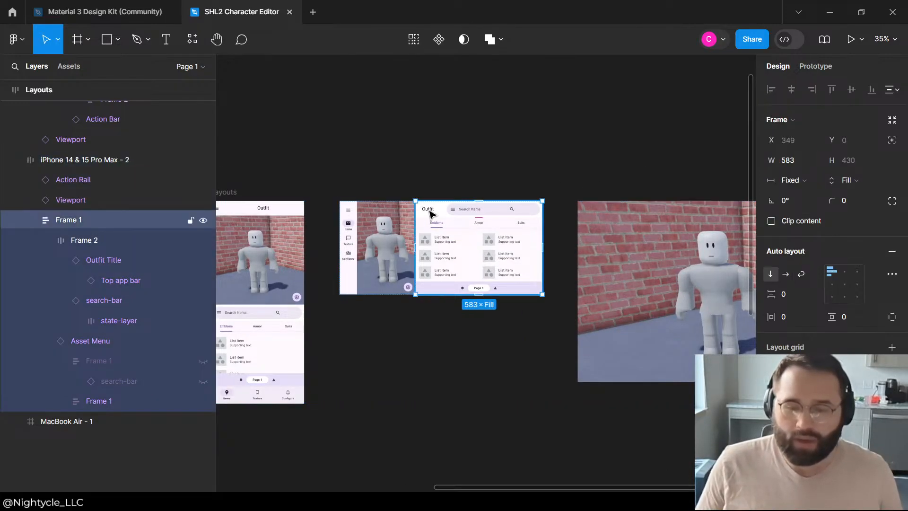
{"action": "left_click", "coordinate": [509, 162]}
{"action": "scroll", "coordinate": [509, 163], "scroll_direction": "down", "scroll_amount": 2}
{"action": "scroll", "coordinate": [399, 289], "scroll_direction": "up", "scroll_amount": 2}
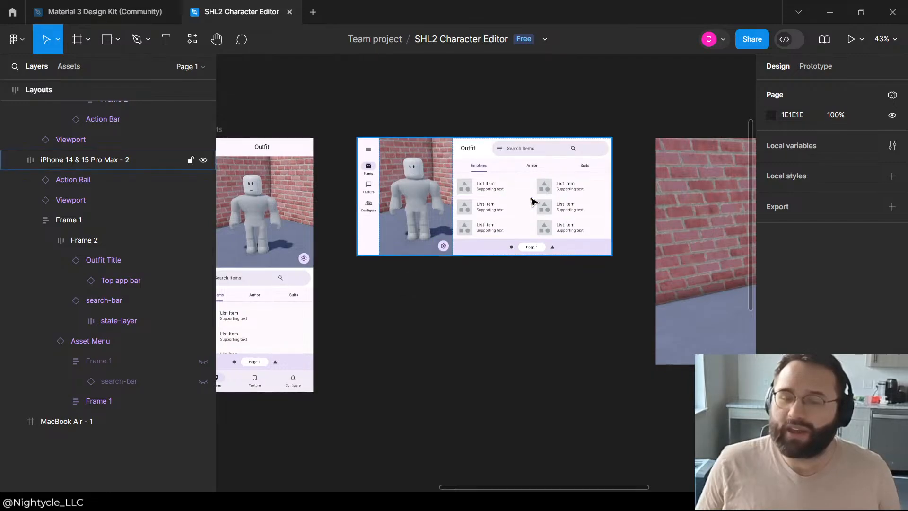
{"action": "scroll", "coordinate": [528, 201], "scroll_direction": "down", "scroll_amount": 2}
{"action": "scroll", "coordinate": [521, 211], "scroll_direction": "up", "scroll_amount": 1}
{"action": "scroll", "coordinate": [516, 231], "scroll_direction": "down", "scroll_amount": 1}
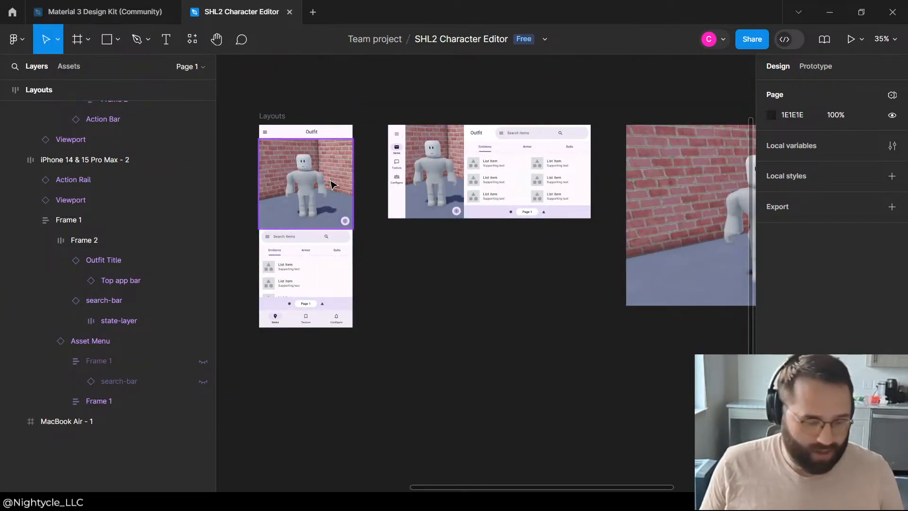
{"action": "scroll", "coordinate": [431, 204], "scroll_direction": "up", "scroll_amount": 2}
{"action": "scroll", "coordinate": [431, 204], "scroll_direction": "down", "scroll_amount": 2}
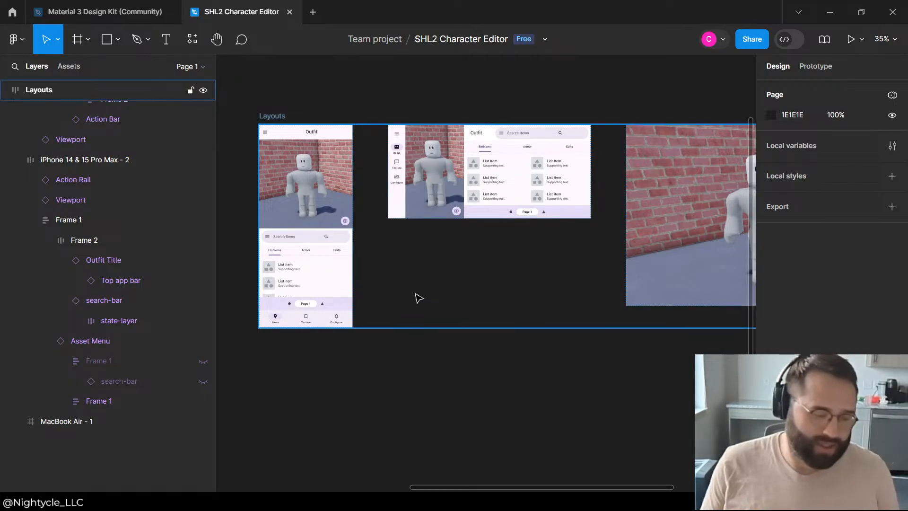
{"action": "scroll", "coordinate": [472, 201], "scroll_direction": "up", "scroll_amount": 1}
{"action": "scroll", "coordinate": [483, 195], "scroll_direction": "down", "scroll_amount": 2}
{"action": "scroll", "coordinate": [500, 222], "scroll_direction": "up", "scroll_amount": 2}
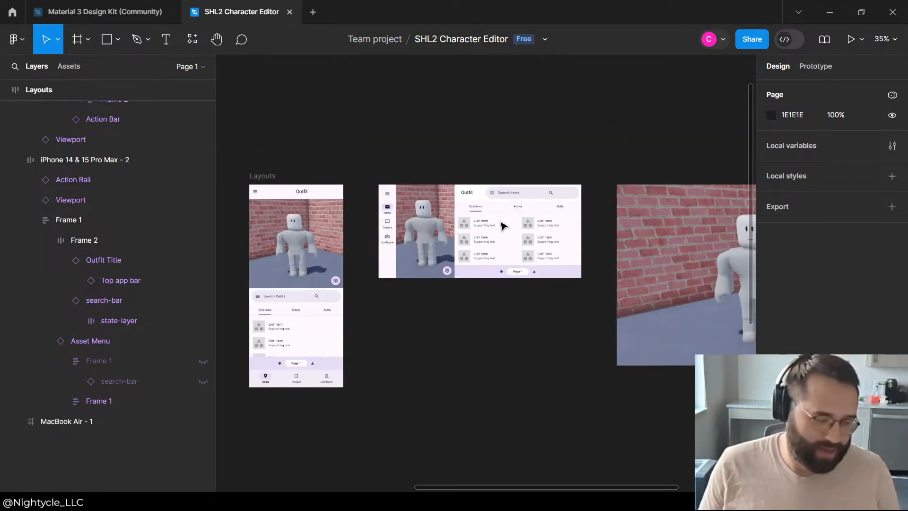
{"action": "scroll", "coordinate": [492, 199], "scroll_direction": "down", "scroll_amount": 2}
{"action": "scroll", "coordinate": [487, 189], "scroll_direction": "up", "scroll_amount": 2}
{"action": "scroll", "coordinate": [491, 190], "scroll_direction": "down", "scroll_amount": 2}
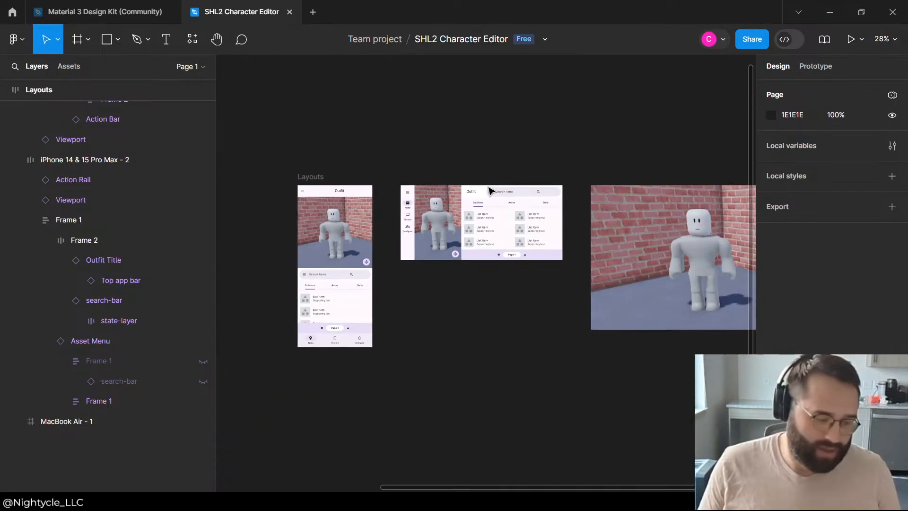
{"action": "scroll", "coordinate": [534, 204], "scroll_direction": "up", "scroll_amount": 3}
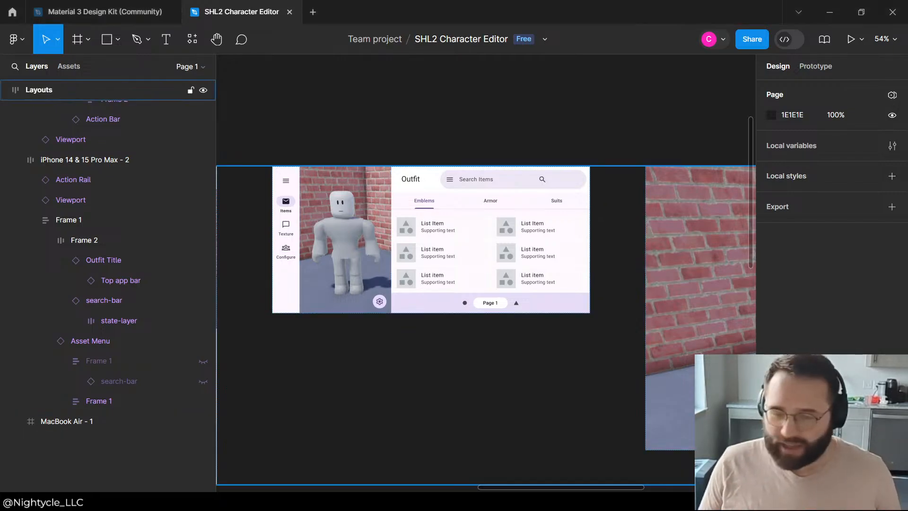
Step: Collapse the Top app bar, Outfit Title and search-bar layers inside Frame 2 of the landscape phone layout
{"action": "left_click", "coordinate": [432, 158]}
{"action": "scroll", "coordinate": [398, 177], "scroll_direction": "up", "scroll_amount": 3}
{"action": "left_click", "coordinate": [420, 186]}
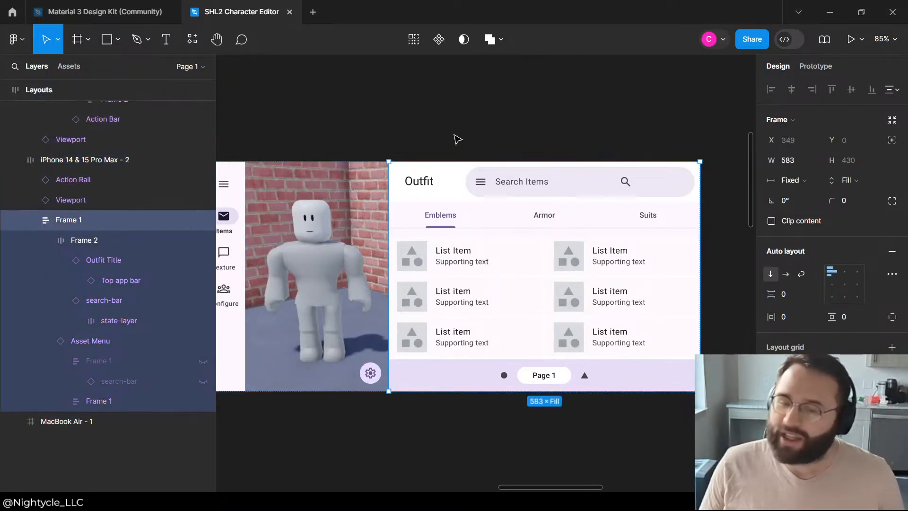
{"action": "left_click", "coordinate": [456, 138]}
{"action": "left_click", "coordinate": [420, 183]}
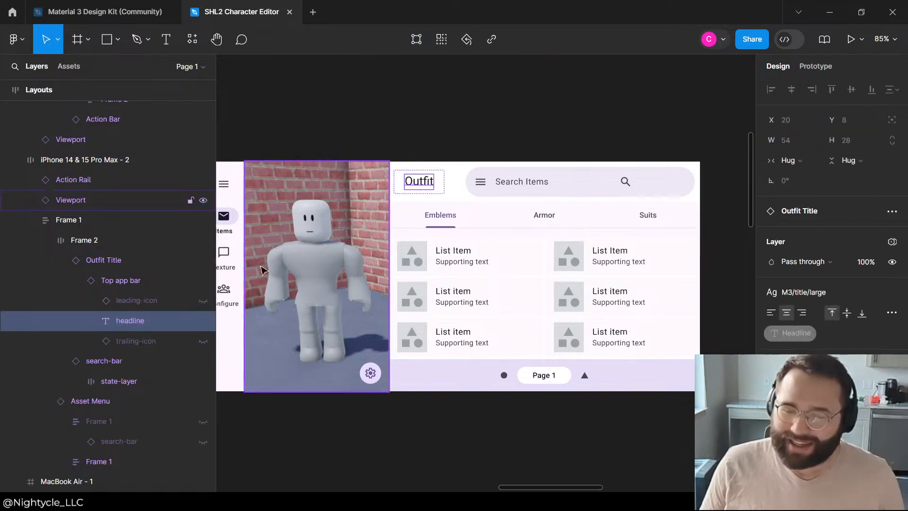
{"action": "left_click", "coordinate": [76, 279]}
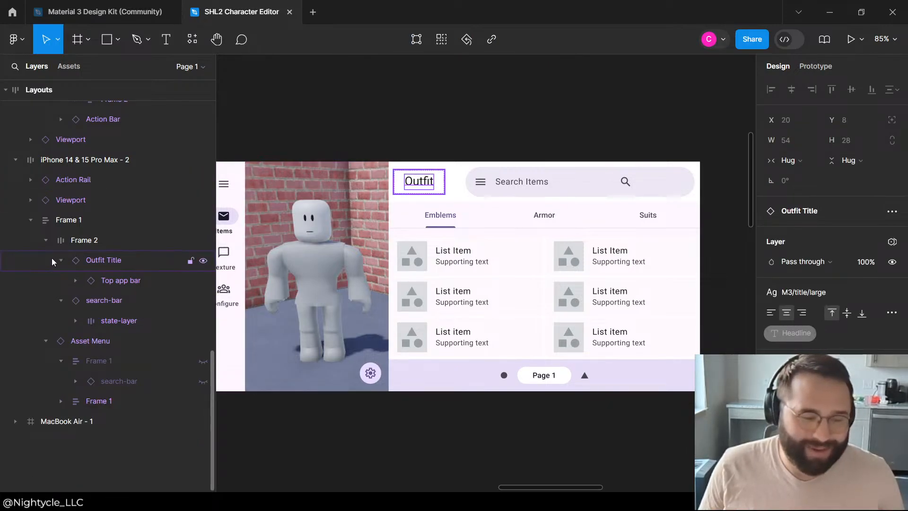
{"action": "left_click", "coordinate": [52, 258]}
{"action": "left_click", "coordinate": [61, 261]}
{"action": "left_click", "coordinate": [61, 281]}
{"action": "left_click", "coordinate": [533, 132]}
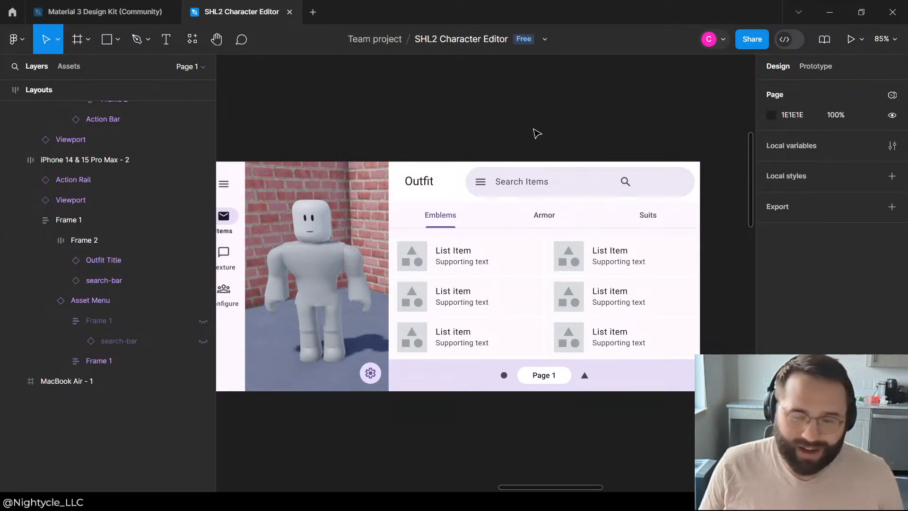
Step: Set the auto layout item spacing of Frame 2, which holds the Outfit Title and search bar, to 0
{"action": "left_click", "coordinate": [415, 195]}
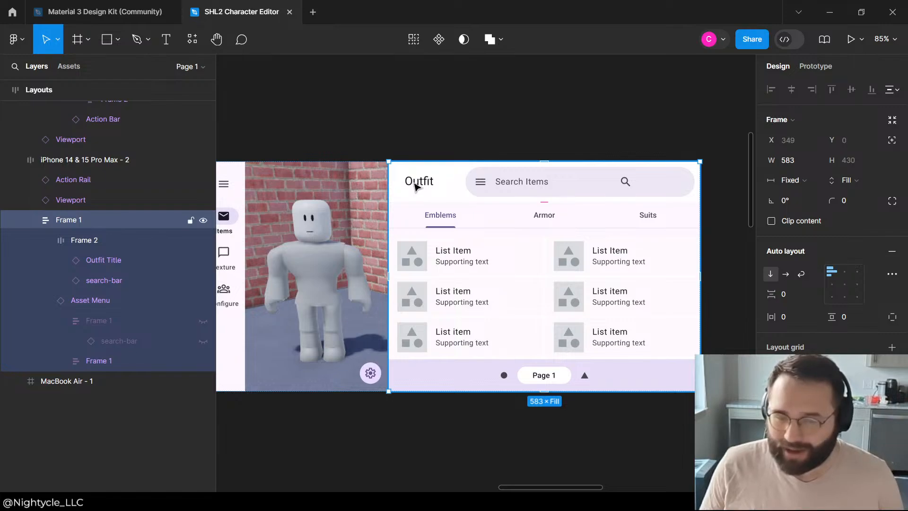
{"action": "left_click", "coordinate": [412, 184]}
{"action": "left_click", "coordinate": [416, 184]}
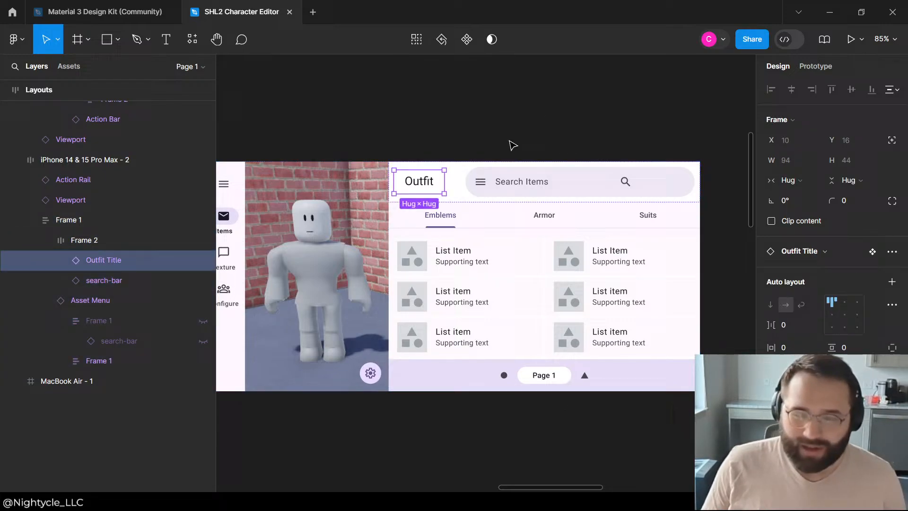
{"action": "left_click", "coordinate": [459, 186]}
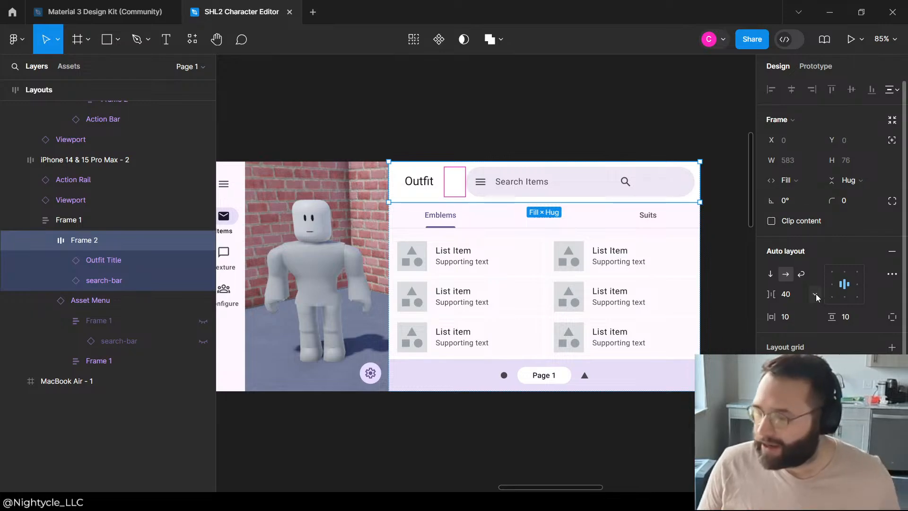
{"action": "left_click", "coordinate": [790, 294]}
{"action": "type", "text": "0"}
{"action": "key", "text": "Return"}
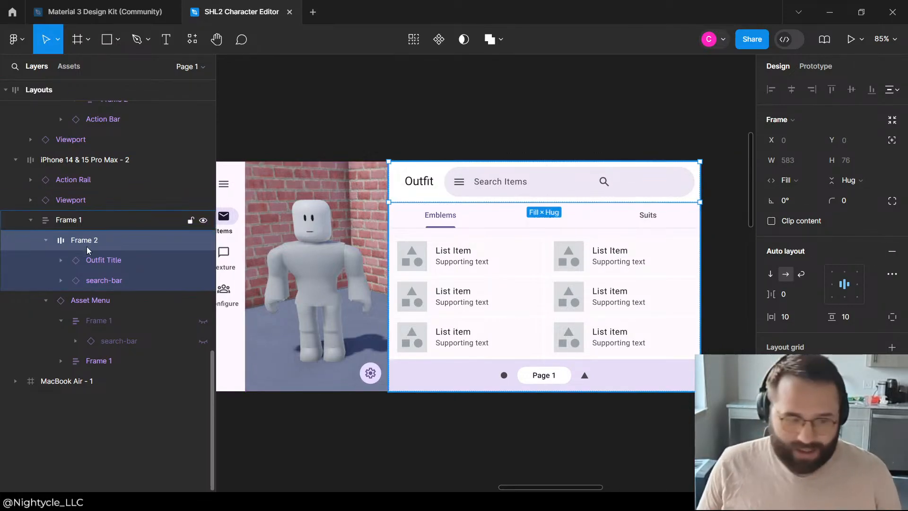
Step: Try an item spacing of 40 on the Outfit Title's auto layout and return it to 0
{"action": "left_click", "coordinate": [141, 255]}
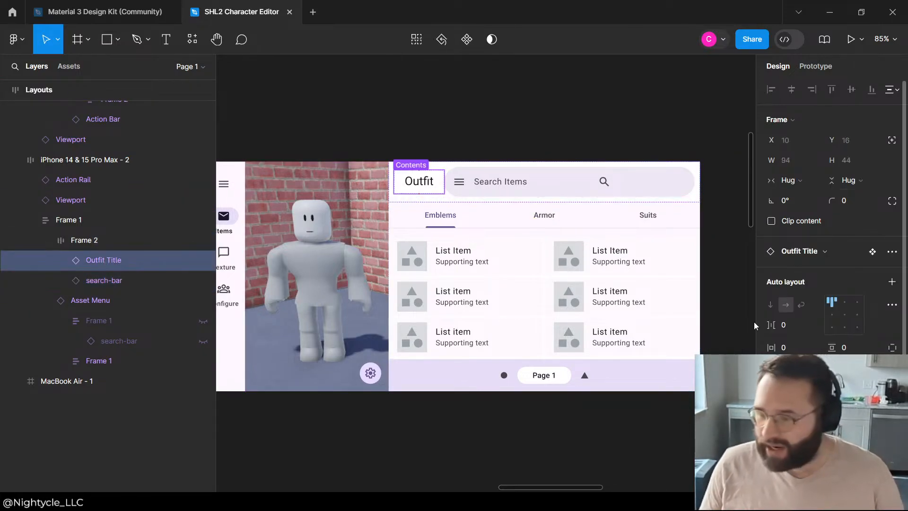
{"action": "left_click", "coordinate": [791, 325]}
{"action": "type", "text": "40"}
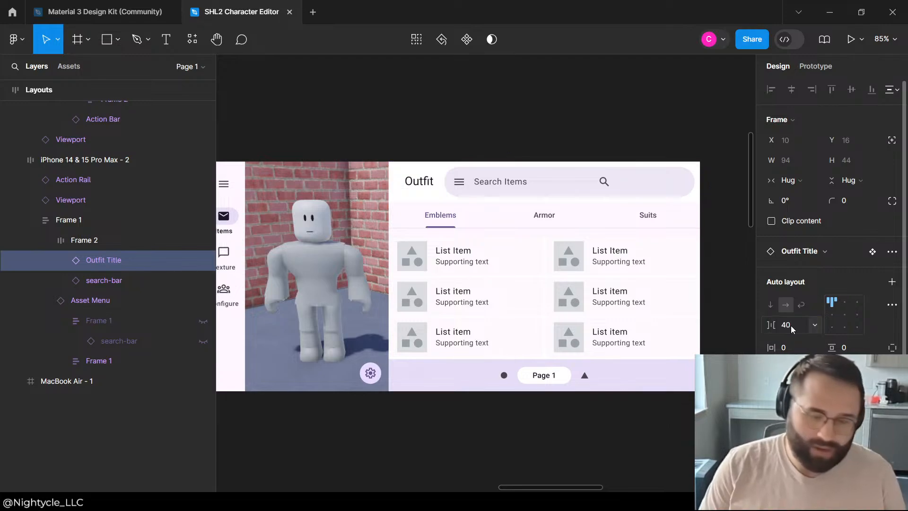
{"action": "key", "text": "Return"}
{"action": "left_click", "coordinate": [790, 327]}
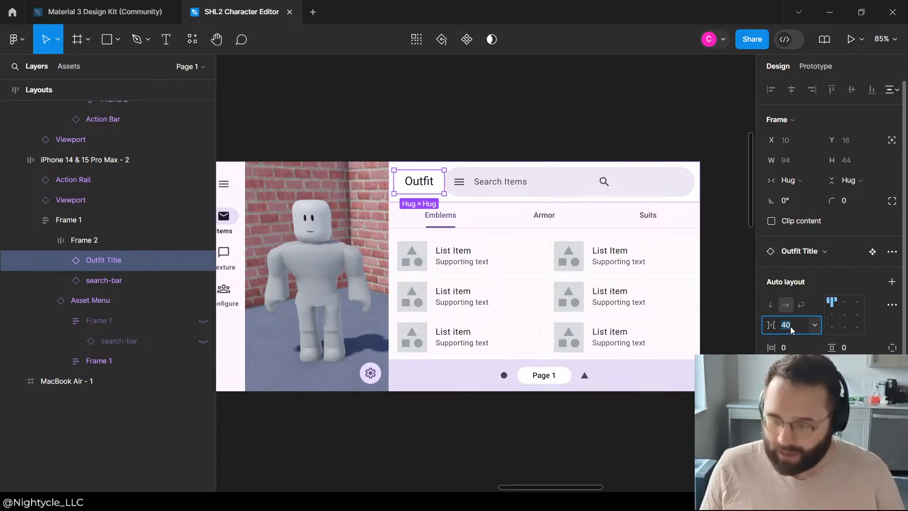
{"action": "type", "text": "0"}
{"action": "key", "text": "Return"}
Step: Set the Outfit Title's horizontal padding to 40 and deselect it
{"action": "left_click", "coordinate": [803, 350]}
{"action": "type", "text": "40"}
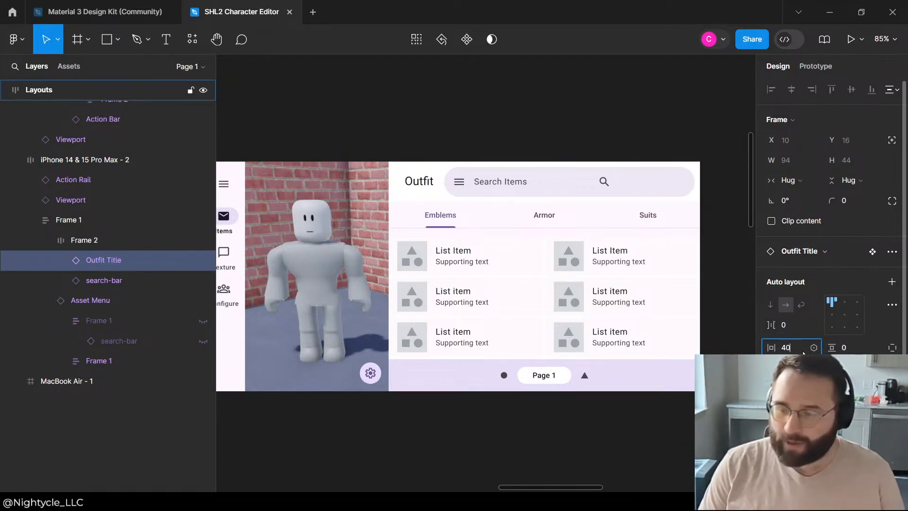
{"action": "key", "text": "Return"}
{"action": "left_click", "coordinate": [494, 82]}
{"action": "scroll", "coordinate": [561, 99], "scroll_direction": "down", "scroll_amount": 5}
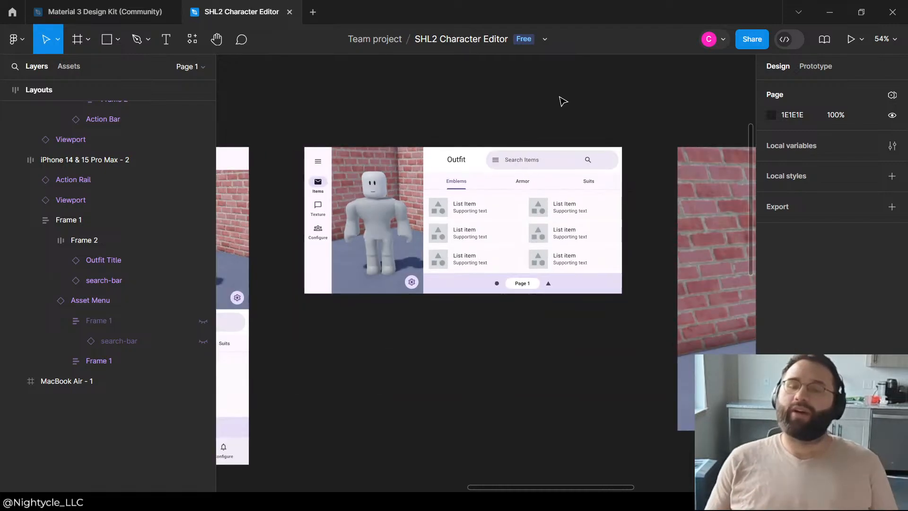
{"action": "scroll", "coordinate": [463, 136], "scroll_direction": "up", "scroll_amount": 2}
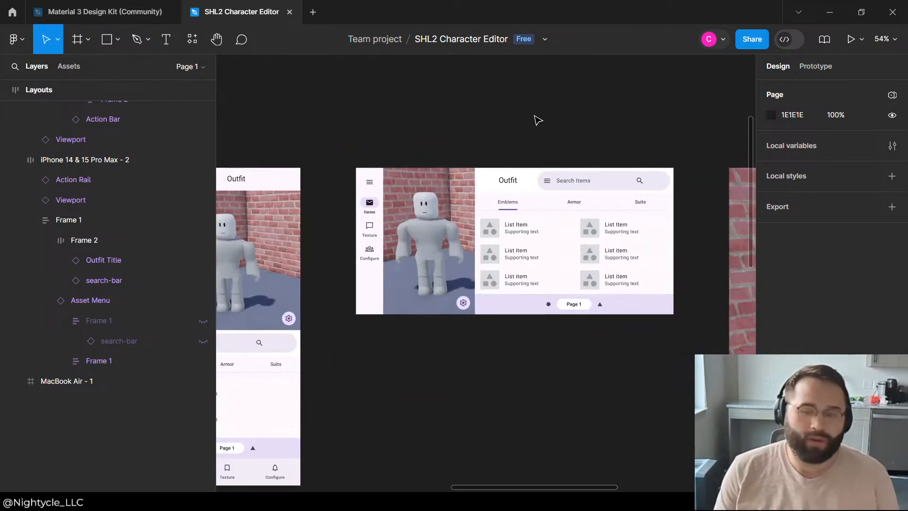
Step: Examine the sizing and auto layout properties of the Outfit Title's Top app bar and its headline text
{"action": "left_click", "coordinate": [513, 184]}
{"action": "double_click", "coordinate": [513, 184]}
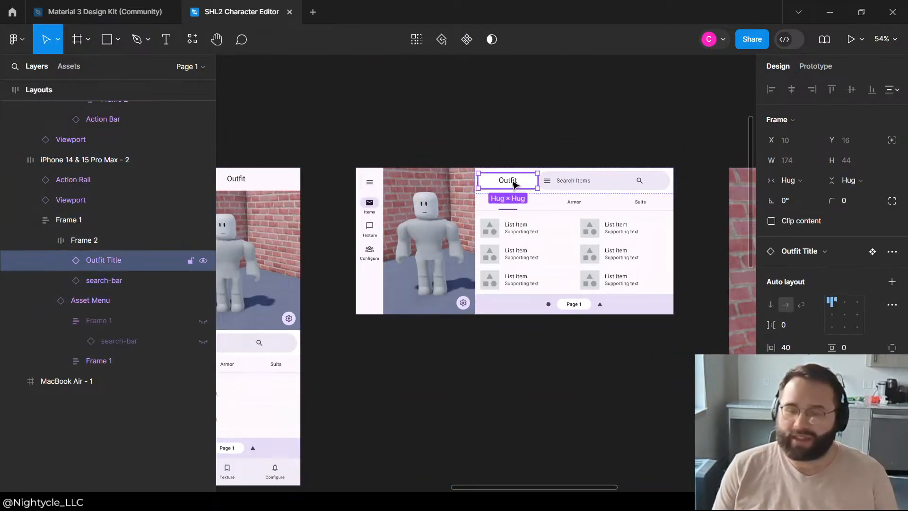
{"action": "double_click", "coordinate": [513, 184]}
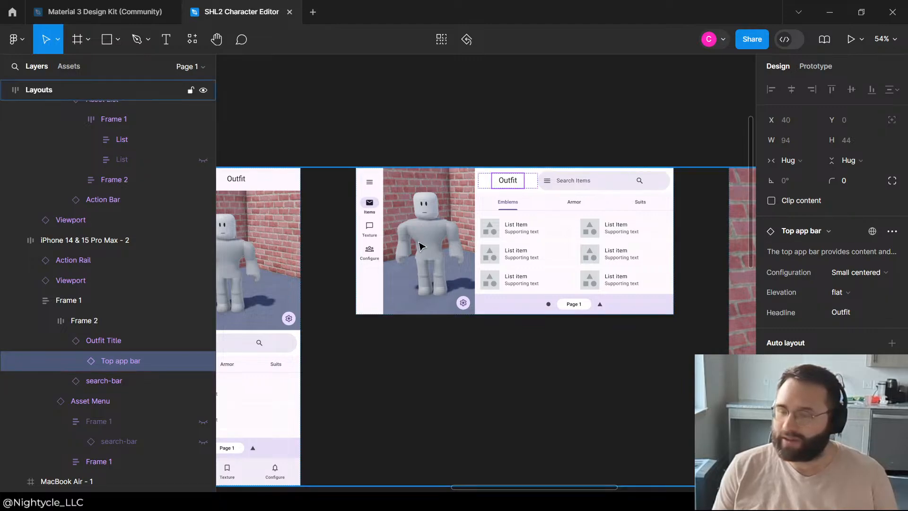
{"action": "scroll", "coordinate": [841, 260], "scroll_direction": "down", "scroll_amount": 4}
{"action": "scroll", "coordinate": [842, 287], "scroll_direction": "down", "scroll_amount": 1}
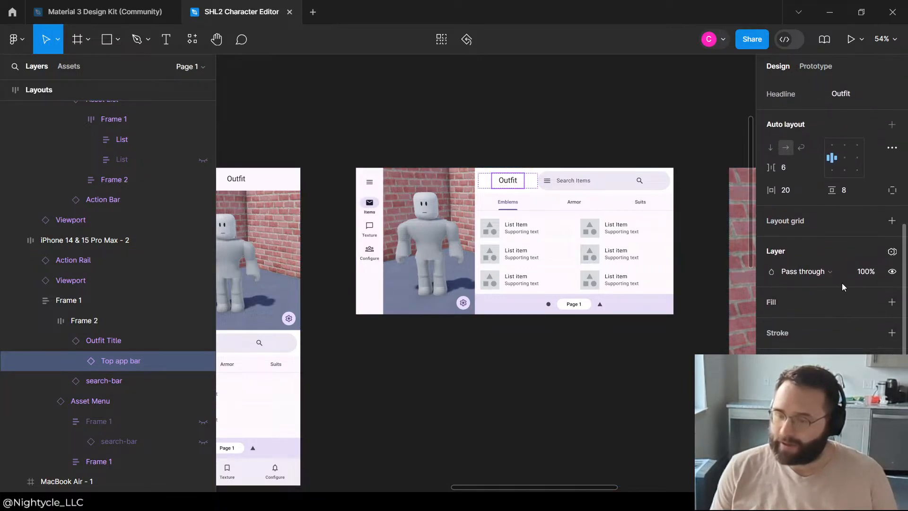
{"action": "left_click", "coordinate": [75, 362]}
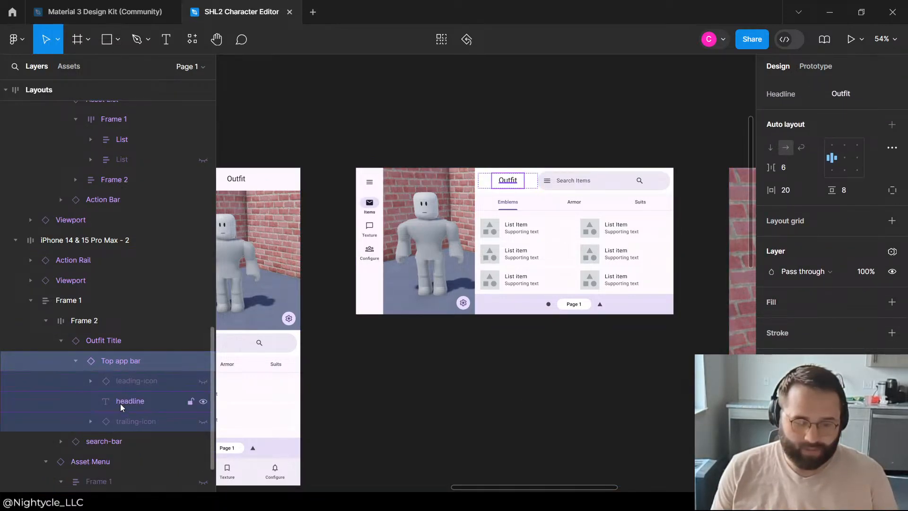
{"action": "left_click", "coordinate": [120, 402]}
{"action": "scroll", "coordinate": [810, 315], "scroll_direction": "up", "scroll_amount": 1}
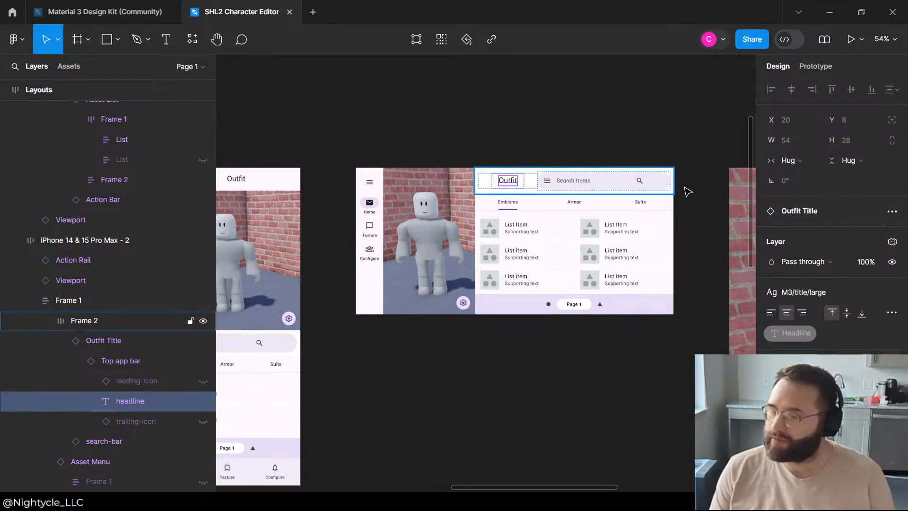
Step: Review the padded Outfit header in the landscape phone layout beside the portrait layout
{"action": "scroll", "coordinate": [684, 184], "scroll_direction": "down", "scroll_amount": 3}
{"action": "left_click", "coordinate": [610, 355]}
{"action": "scroll", "coordinate": [591, 212], "scroll_direction": "up", "scroll_amount": 3}
{"action": "scroll", "coordinate": [566, 84], "scroll_direction": "down", "scroll_amount": 3}
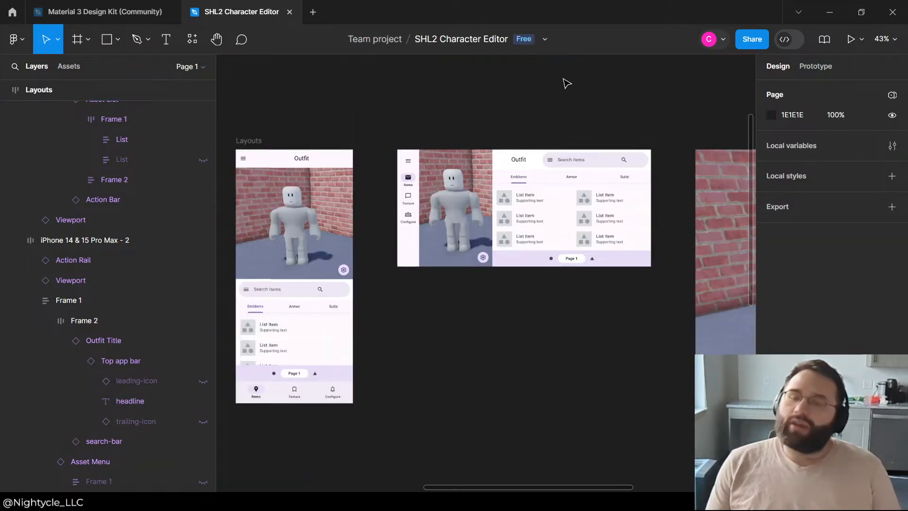
{"action": "scroll", "coordinate": [614, 130], "scroll_direction": "up", "scroll_amount": 3}
{"action": "scroll", "coordinate": [609, 126], "scroll_direction": "down", "scroll_amount": 3}
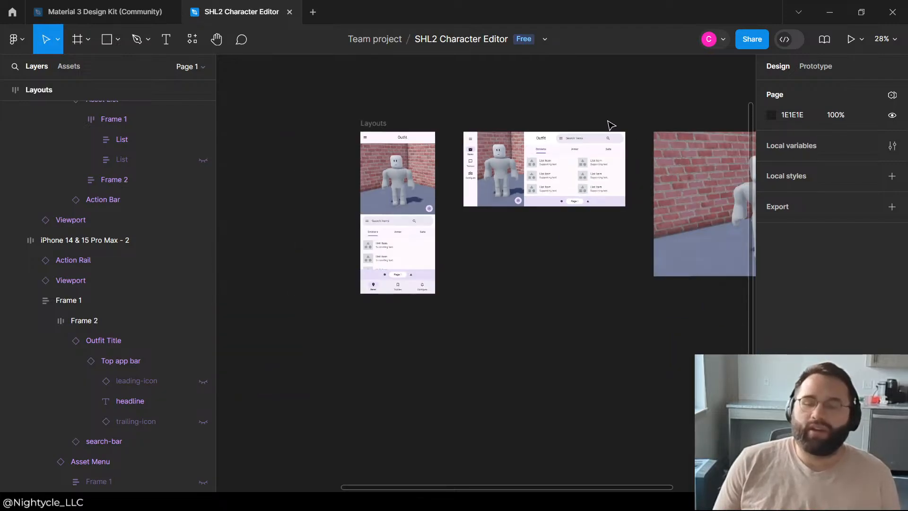
{"action": "scroll", "coordinate": [561, 211], "scroll_direction": "up", "scroll_amount": 2}
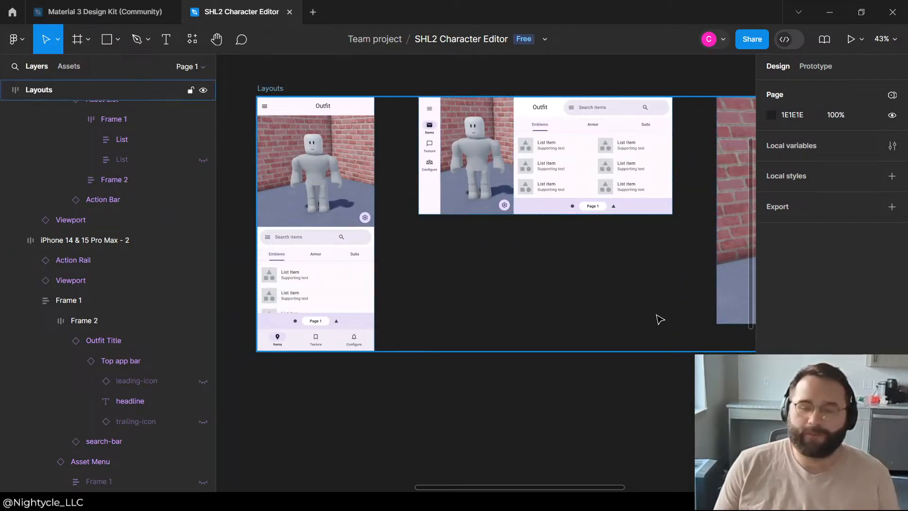
{"action": "scroll", "coordinate": [641, 227], "scroll_direction": "down", "scroll_amount": 3}
{"action": "scroll", "coordinate": [647, 255], "scroll_direction": "up", "scroll_amount": 1}
Step: Examine the sizing and auto layout properties of the Page Menu below the landscape phone layout's asset list
{"action": "left_click", "coordinate": [648, 256]}
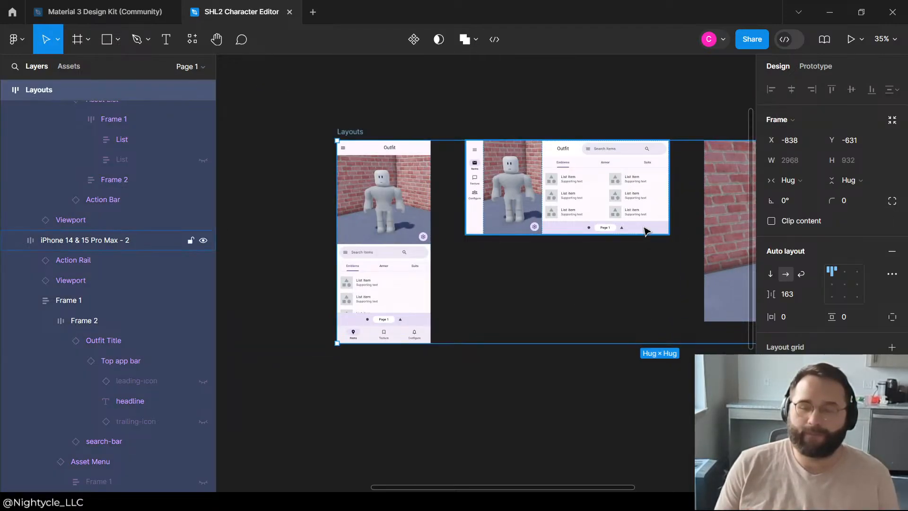
{"action": "double_click", "coordinate": [645, 230]}
{"action": "left_click", "coordinate": [646, 230]}
{"action": "double_click", "coordinate": [646, 230]}
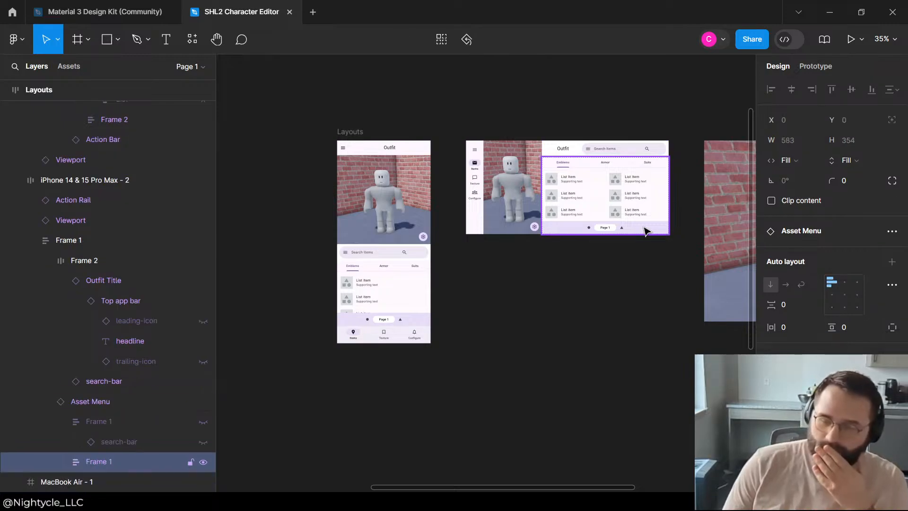
{"action": "double_click", "coordinate": [646, 231]}
{"action": "double_click", "coordinate": [646, 230]}
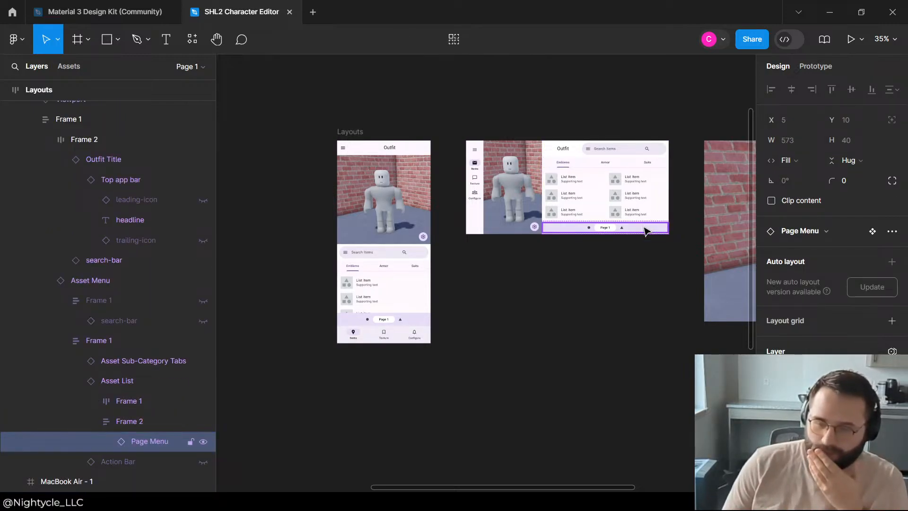
{"action": "left_click", "coordinate": [126, 427]}
{"action": "left_click", "coordinate": [138, 434]}
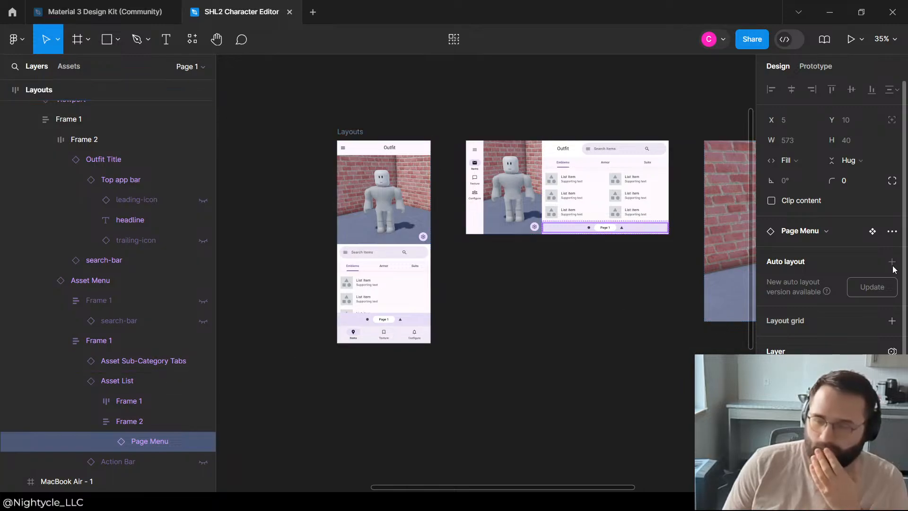
{"action": "scroll", "coordinate": [894, 265], "scroll_direction": "down", "scroll_amount": 2}
{"action": "scroll", "coordinate": [857, 176], "scroll_direction": "up", "scroll_amount": 1}
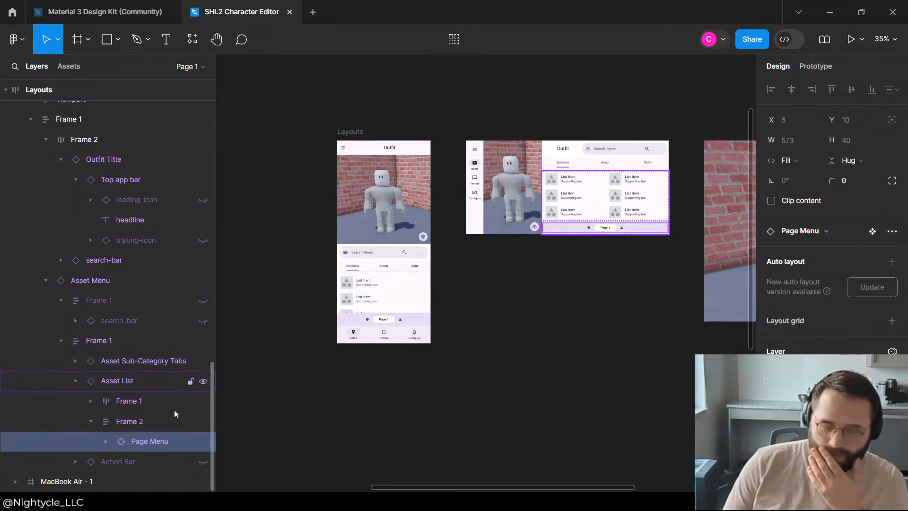
Step: Inspect the Page Menu's two icons and filter chip, and the auto layout of Frame 2 that contains it
{"action": "left_click", "coordinate": [107, 444]}
{"action": "scroll", "coordinate": [142, 439], "scroll_direction": "down", "scroll_amount": 2}
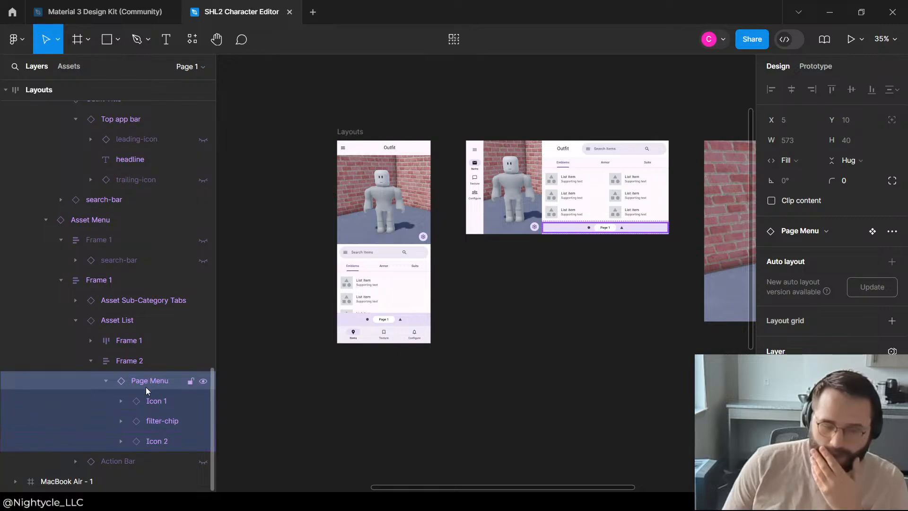
{"action": "left_click", "coordinate": [161, 407]}
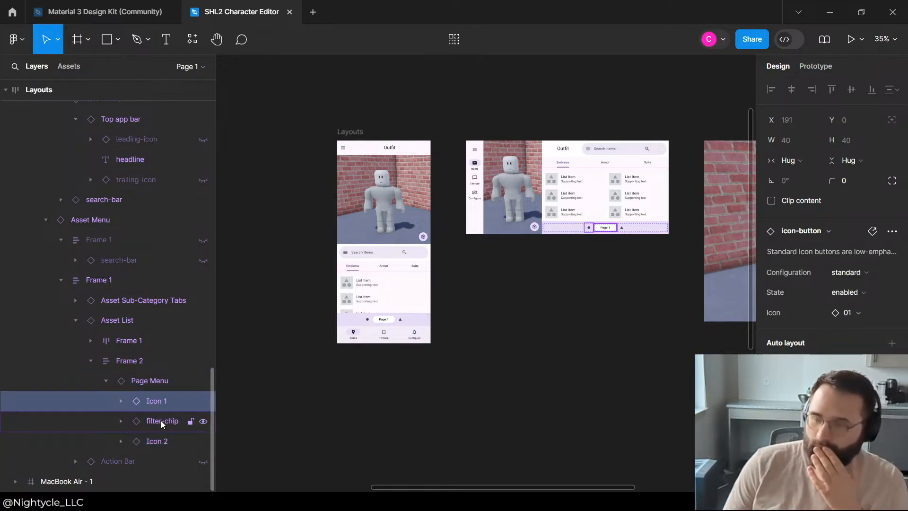
{"action": "left_click", "coordinate": [161, 423]}
{"action": "left_click", "coordinate": [161, 440]}
{"action": "left_click", "coordinate": [137, 361]}
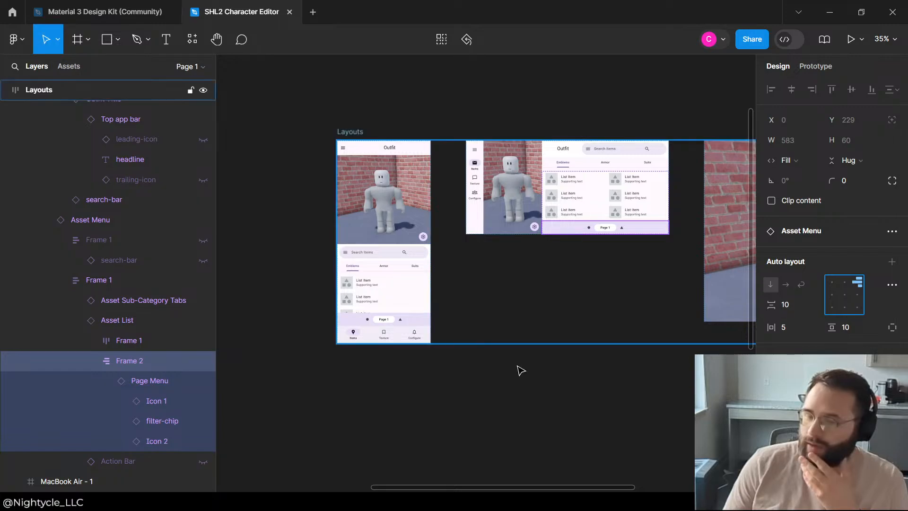
{"action": "left_click", "coordinate": [160, 384]}
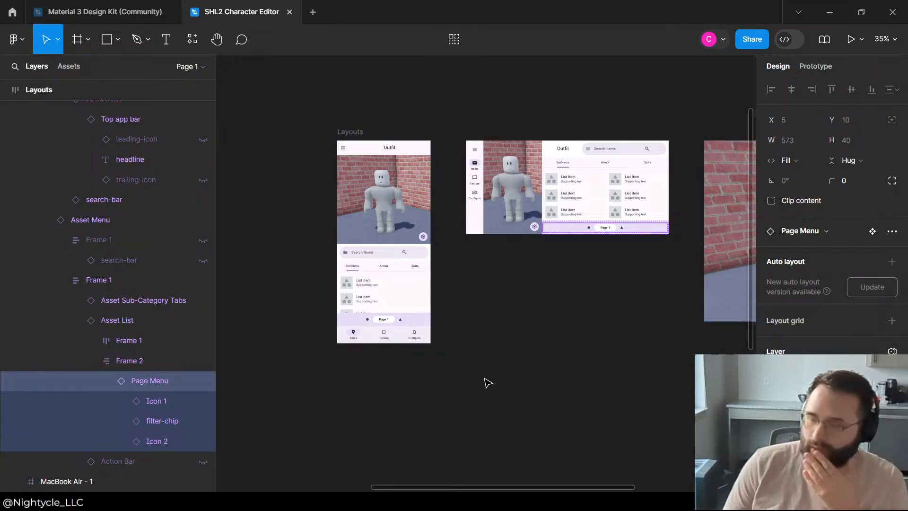
{"action": "left_click", "coordinate": [639, 363]}
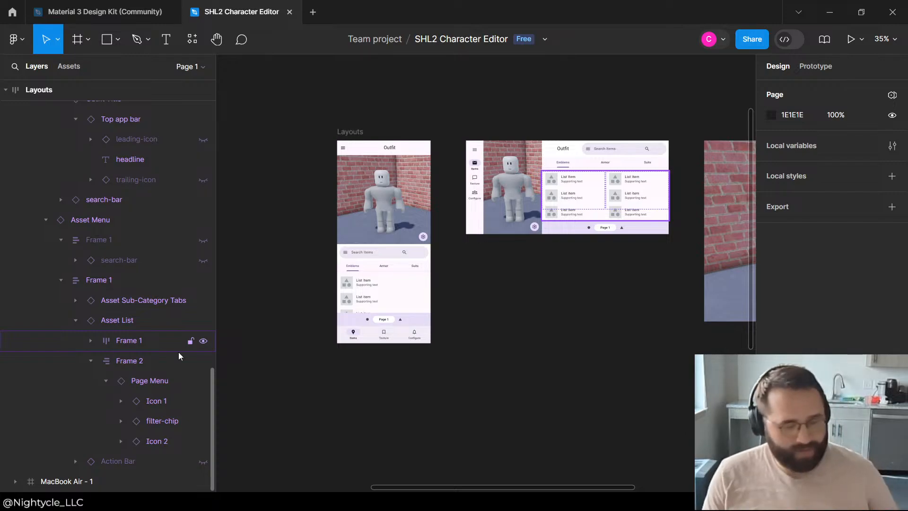
Step: Set the landscape layout's Page Menu width to hug its contents and deselect it
{"action": "left_click", "coordinate": [154, 378]}
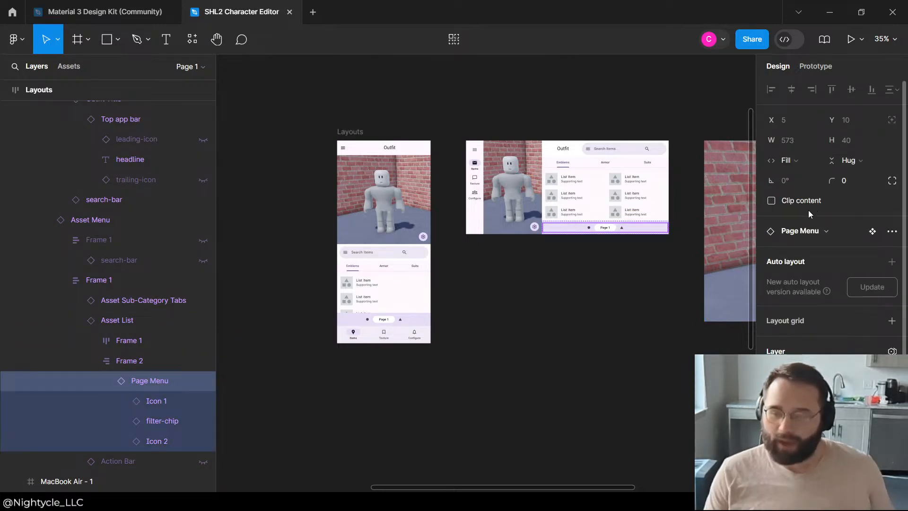
{"action": "left_click", "coordinate": [791, 161]}
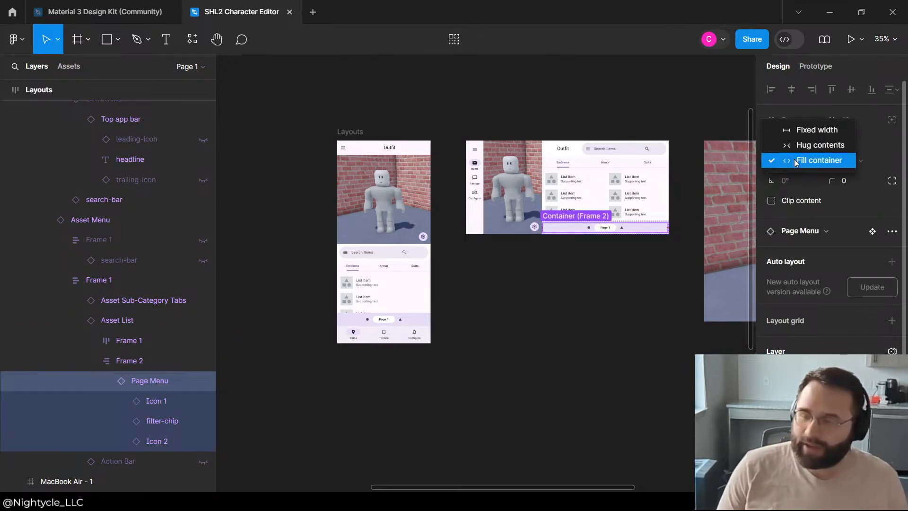
{"action": "left_click", "coordinate": [807, 143]}
{"action": "left_click", "coordinate": [558, 332]}
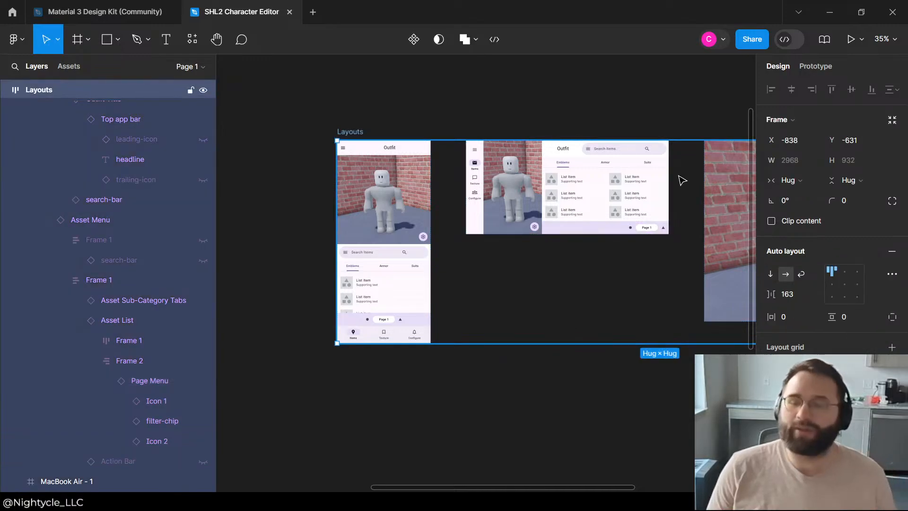
Step: Set the horizontal padding of the Frame 2 around the Page Menu to 10
{"action": "left_click", "coordinate": [127, 364]}
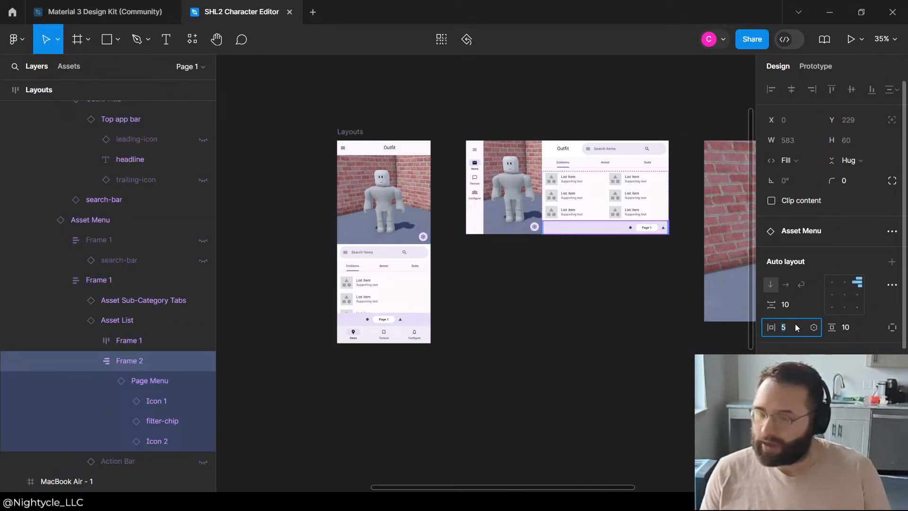
{"action": "key", "text": "Return"}
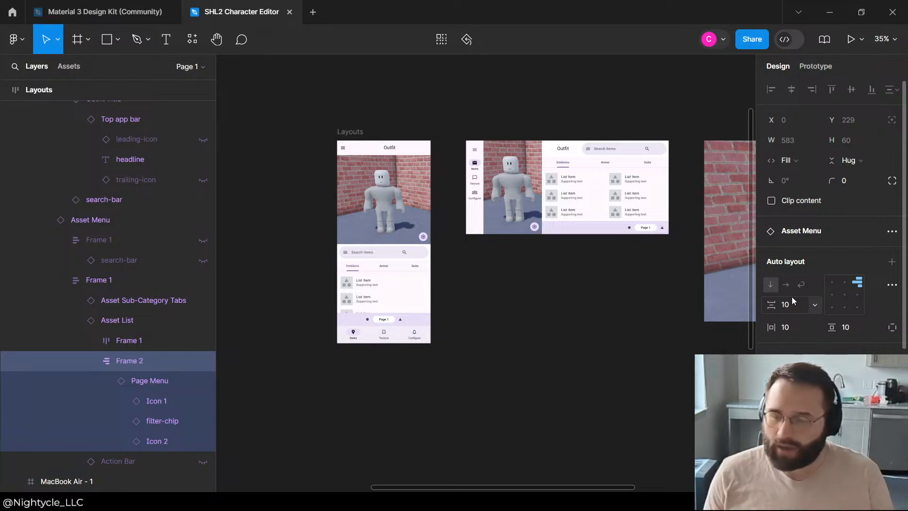
{"action": "left_click", "coordinate": [601, 293]}
{"action": "key", "text": "ctrl+z"}
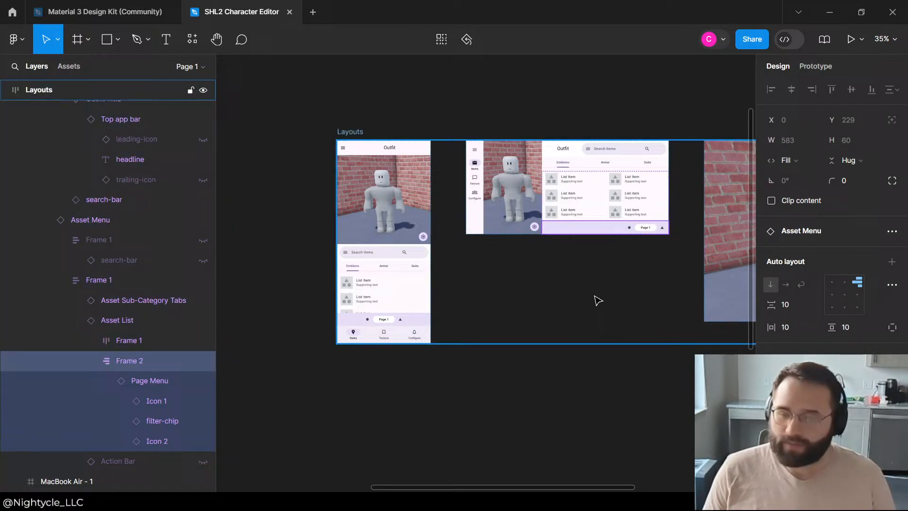
{"action": "left_click", "coordinate": [639, 429]}
Step: Examine the landscape layout's Asset List and Page Menu layers and sizing up close, and compare them with the other layouts
{"action": "scroll", "coordinate": [698, 192], "scroll_direction": "up", "scroll_amount": 5}
{"action": "left_click", "coordinate": [600, 283]}
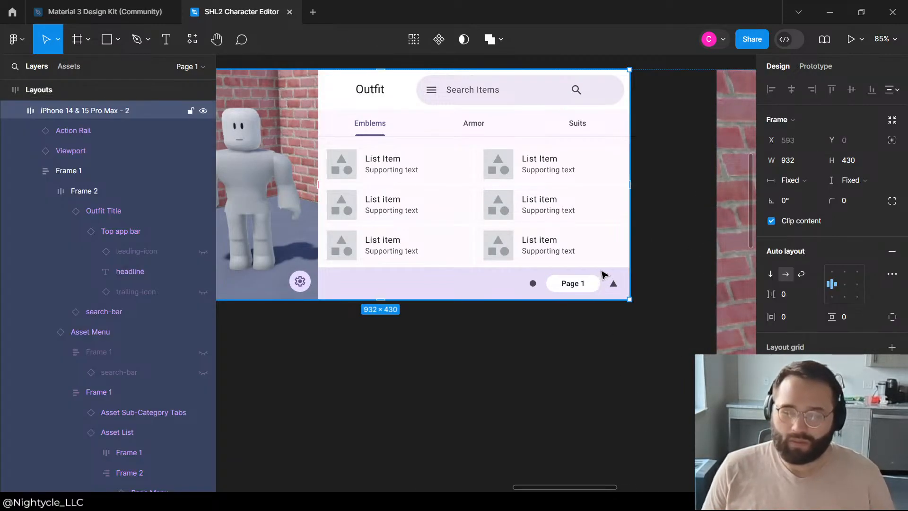
{"action": "left_click", "coordinate": [105, 430]}
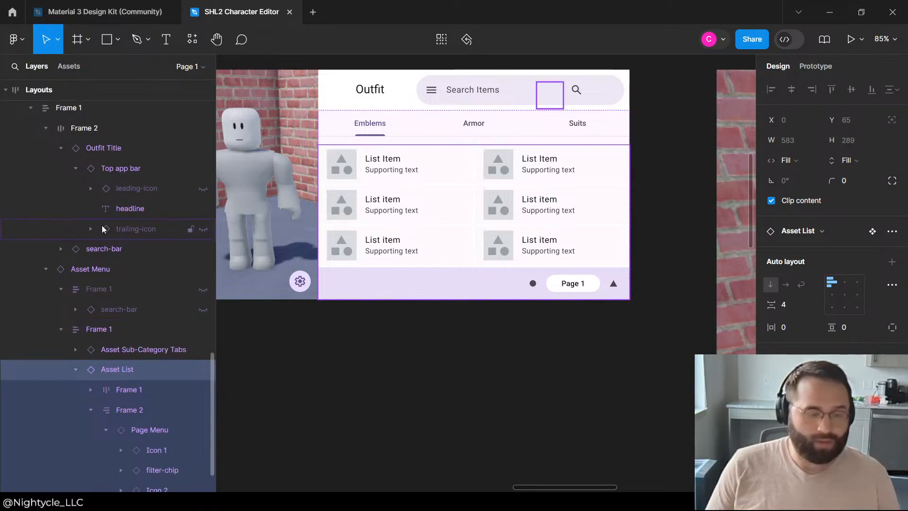
{"action": "left_click", "coordinate": [74, 369]}
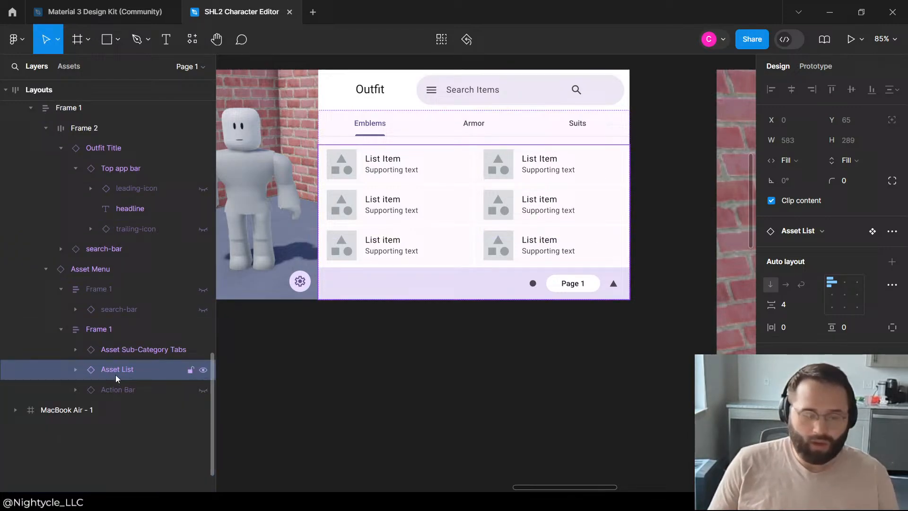
{"action": "left_click", "coordinate": [101, 356]}
{"action": "left_click", "coordinate": [531, 281]}
{"action": "left_click", "coordinate": [530, 283]}
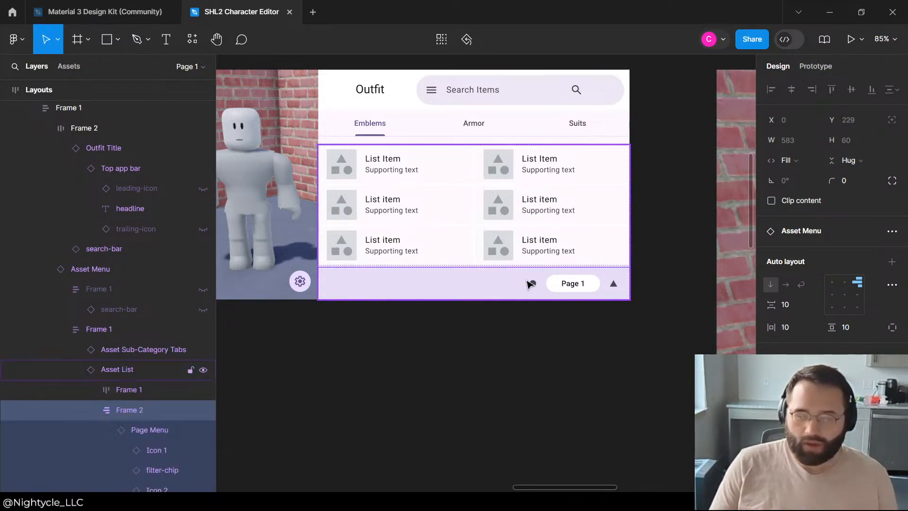
{"action": "left_click", "coordinate": [530, 283]}
{"action": "scroll", "coordinate": [178, 391], "scroll_direction": "down", "scroll_amount": 2}
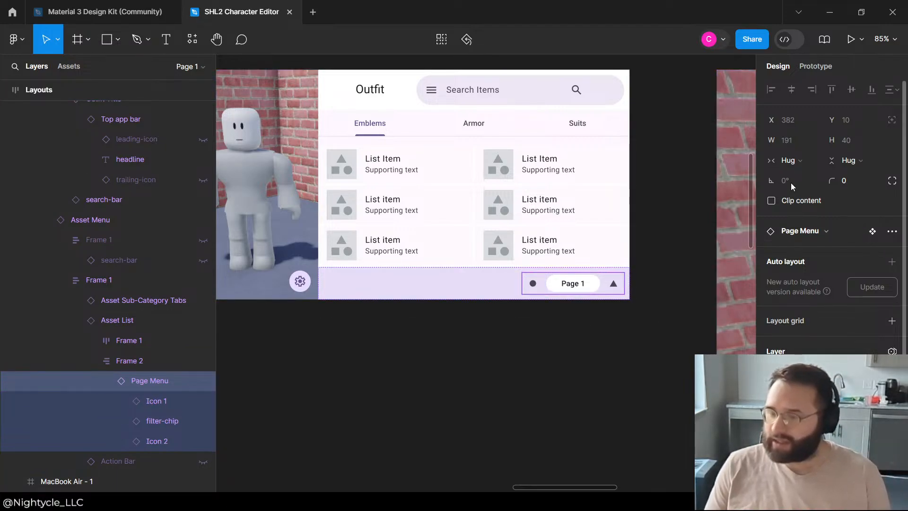
{"action": "scroll", "coordinate": [865, 261], "scroll_direction": "down", "scroll_amount": 2}
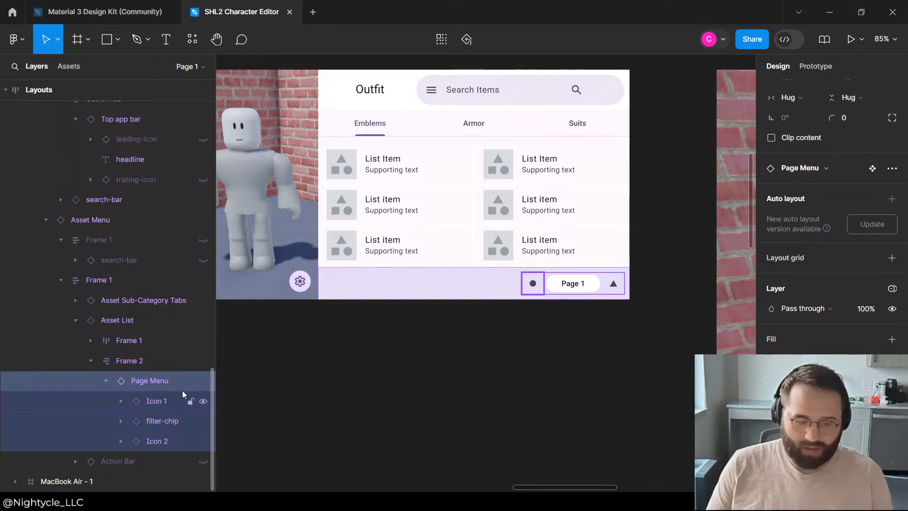
{"action": "left_click", "coordinate": [497, 355]}
{"action": "scroll", "coordinate": [518, 344], "scroll_direction": "down", "scroll_amount": 3}
{"action": "left_click", "coordinate": [609, 155]}
{"action": "scroll", "coordinate": [609, 154], "scroll_direction": "down", "scroll_amount": 2}
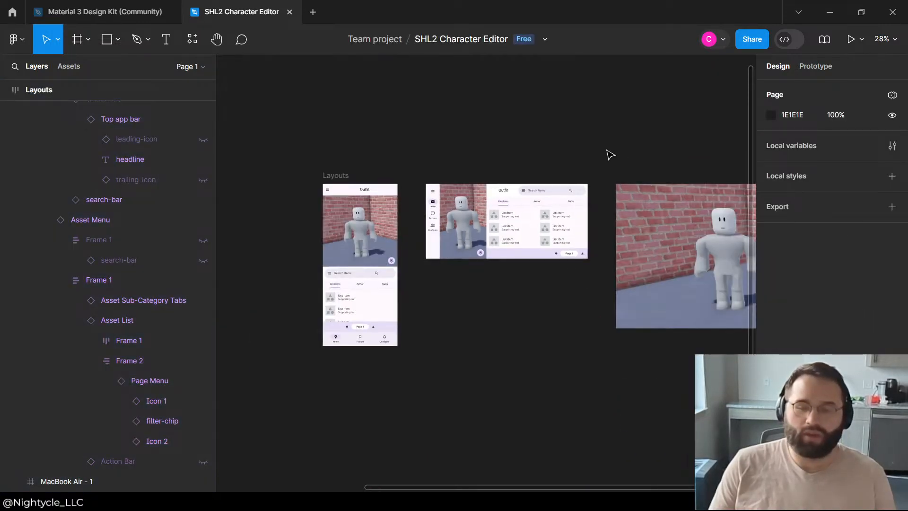
Step: Undo the Frame 2 padding change and the Page Menu's hug width, and clear the selection
{"action": "key", "text": "ctrl+a"}
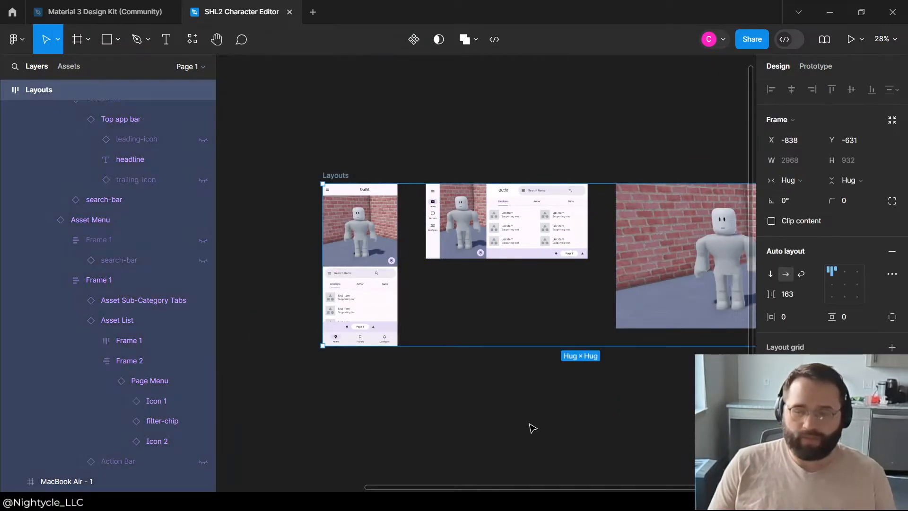
{"action": "key", "text": "ctrl+z"}
{"action": "key", "text": "ctrl+z"}
{"action": "key", "text": "ctrl+z"}
{"action": "key", "text": "ctrl+z"}
{"action": "key", "text": "ctrl+z"}
{"action": "key", "text": "ctrl+z"}
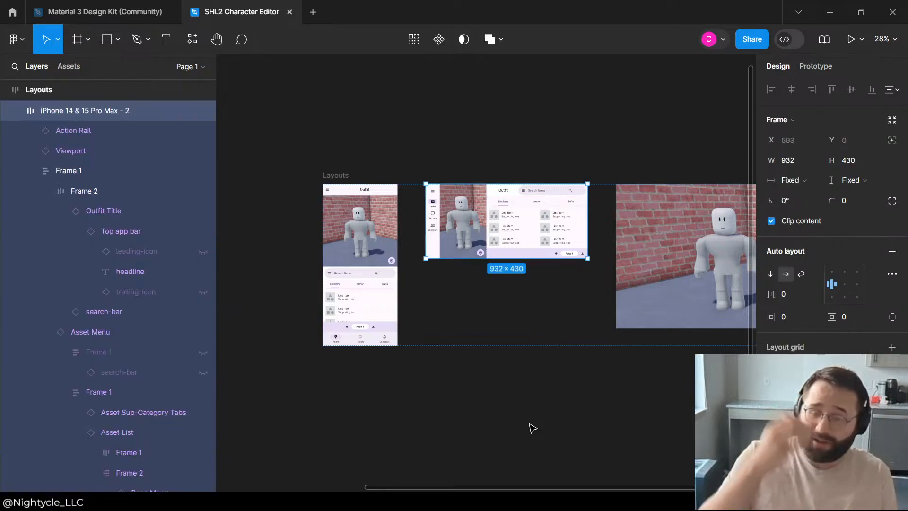
{"action": "key", "text": "ctrl+z"}
{"action": "key", "text": "ctrl+z"}
{"action": "key", "text": "ctrl+shift+z"}
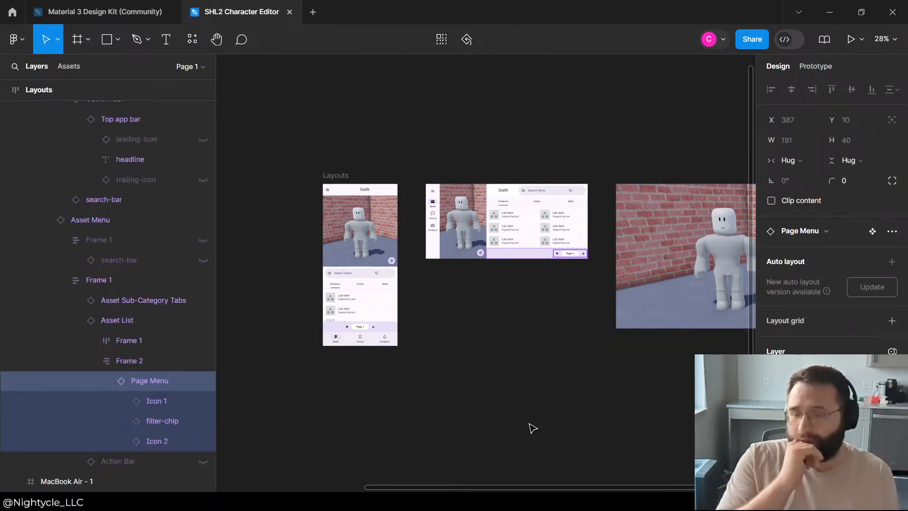
{"action": "key", "text": "ctrl+shift+z"}
{"action": "key", "text": "ctrl+z"}
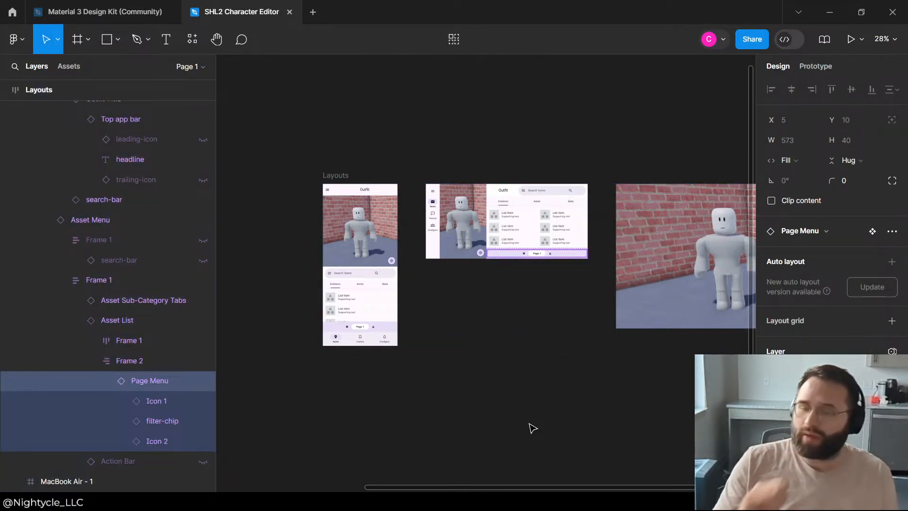
{"action": "left_click", "coordinate": [557, 420]}
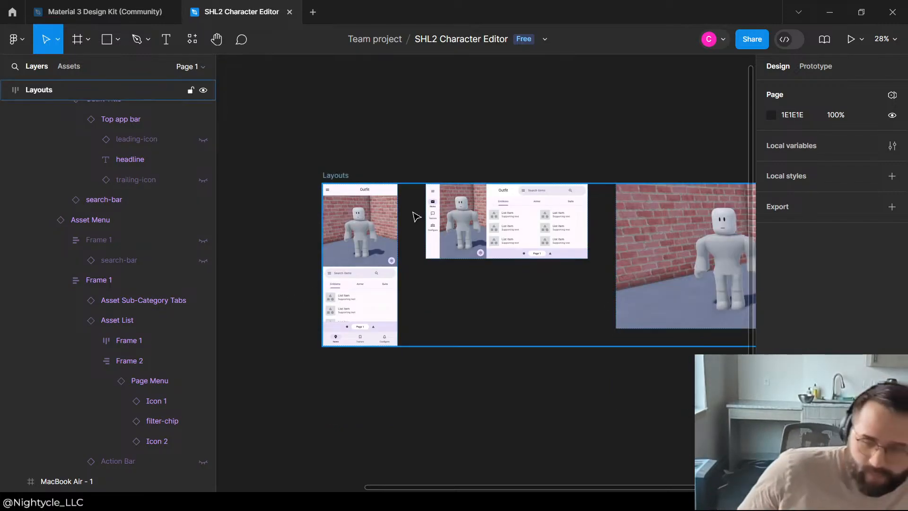
Step: Review the portrait phone, landscape phone and MacBook Air layouts side by side, together with the components beside them
{"action": "scroll", "coordinate": [517, 152], "scroll_direction": "down", "scroll_amount": 2}
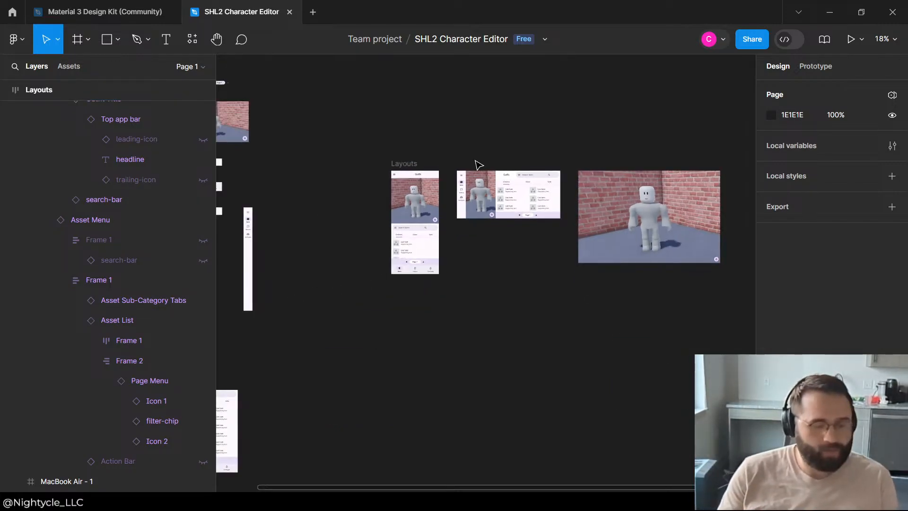
{"action": "scroll", "coordinate": [476, 164], "scroll_direction": "up", "scroll_amount": 2}
{"action": "scroll", "coordinate": [435, 175], "scroll_direction": "down", "scroll_amount": 1}
{"action": "scroll", "coordinate": [464, 173], "scroll_direction": "up", "scroll_amount": 1}
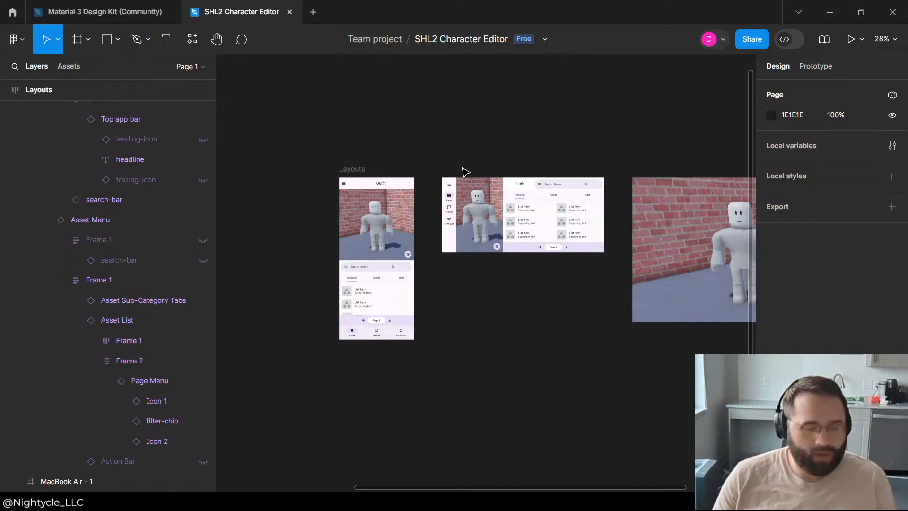
{"action": "scroll", "coordinate": [464, 172], "scroll_direction": "down", "scroll_amount": 1}
{"action": "scroll", "coordinate": [542, 171], "scroll_direction": "up", "scroll_amount": 1}
{"action": "scroll", "coordinate": [426, 164], "scroll_direction": "down", "scroll_amount": 1}
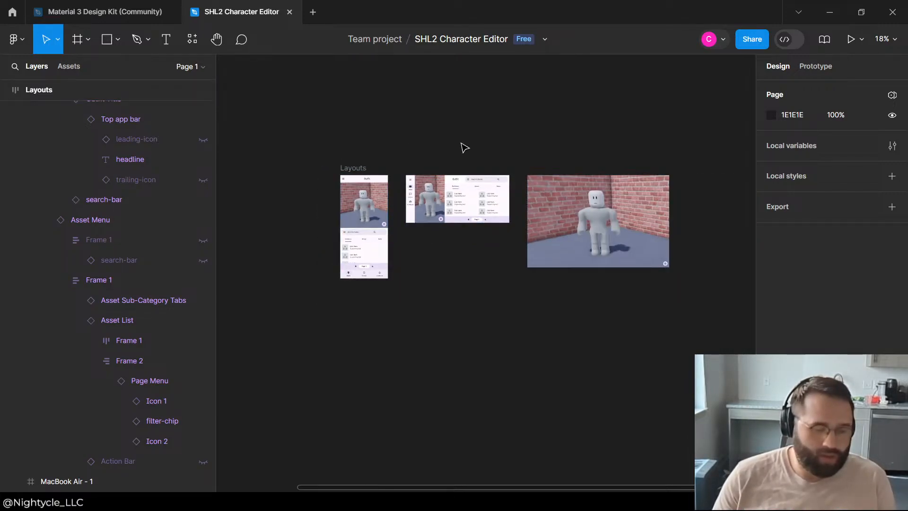
{"action": "scroll", "coordinate": [503, 148], "scroll_direction": "up", "scroll_amount": 1}
{"action": "scroll", "coordinate": [493, 154], "scroll_direction": "down", "scroll_amount": 1}
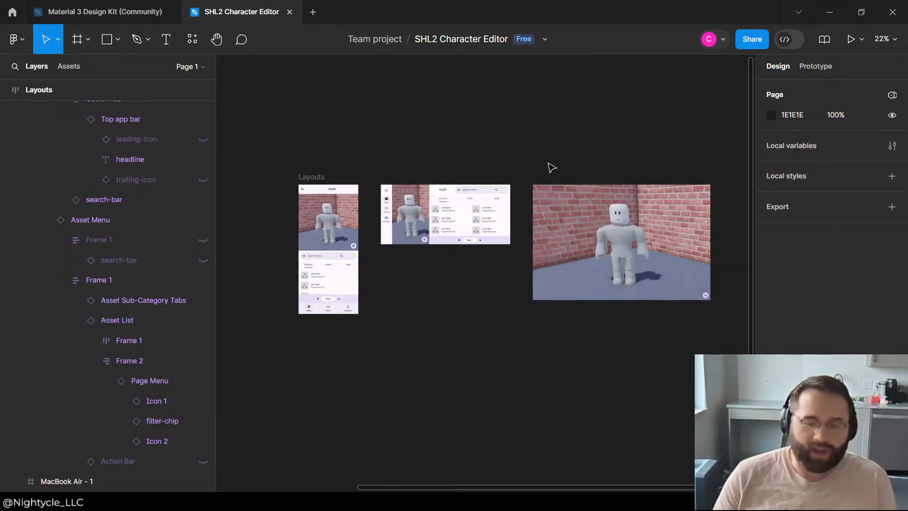
{"action": "left_click_drag", "start_coordinate": [542, 200], "coordinate": [530, 199]}
{"action": "left_click", "coordinate": [568, 153]}
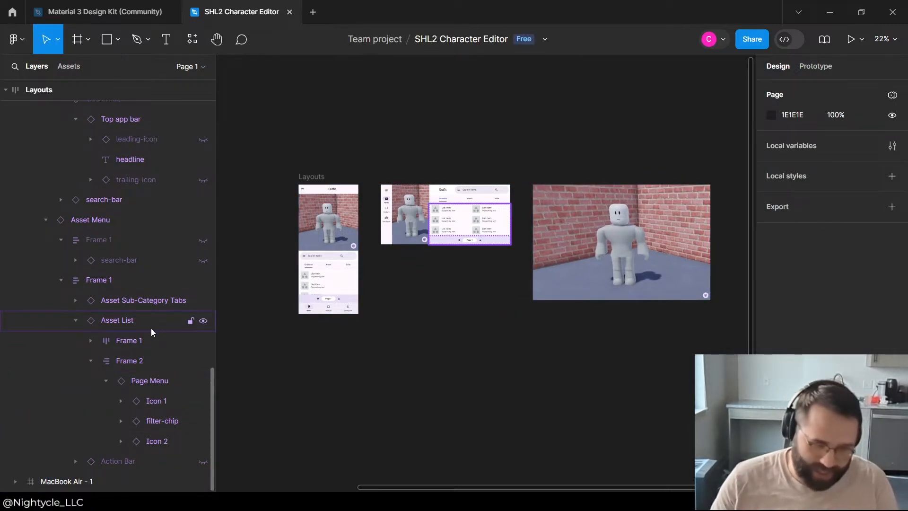
{"action": "left_click", "coordinate": [410, 279]}
{"action": "left_click", "coordinate": [371, 178]}
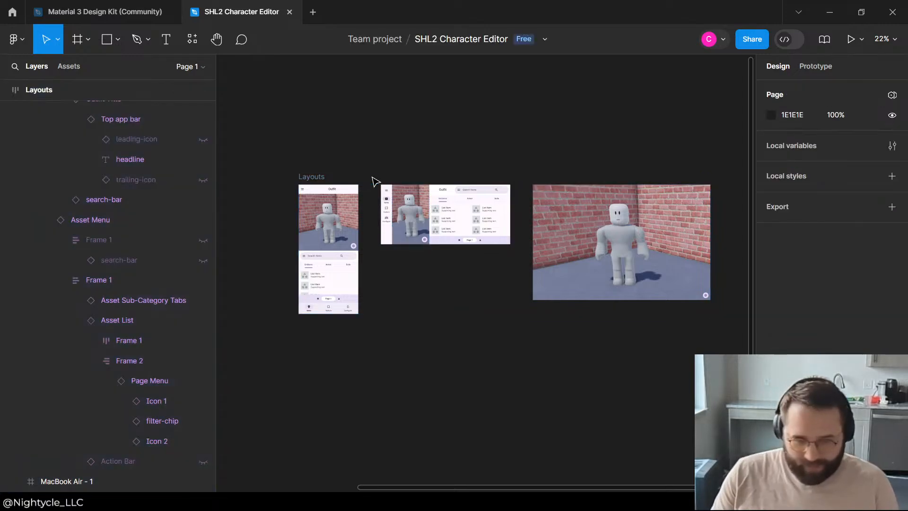
{"action": "scroll", "coordinate": [343, 92], "scroll_direction": "up", "scroll_amount": 5}
{"action": "scroll", "coordinate": [432, 211], "scroll_direction": "down", "scroll_amount": 5}
{"action": "scroll", "coordinate": [463, 249], "scroll_direction": "down", "scroll_amount": 5}
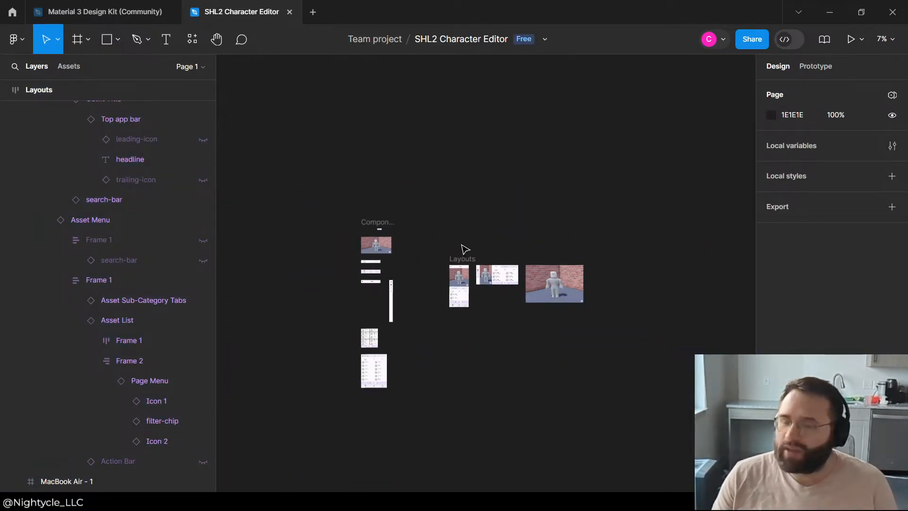
Step: Compare the portrait phone, landscape phone and MacBook Air layouts, checking the MacBook Air frame's properties
{"action": "scroll", "coordinate": [459, 279], "scroll_direction": "up", "scroll_amount": 4}
{"action": "scroll", "coordinate": [419, 314], "scroll_direction": "down", "scroll_amount": 3}
{"action": "scroll", "coordinate": [511, 248], "scroll_direction": "up", "scroll_amount": 4}
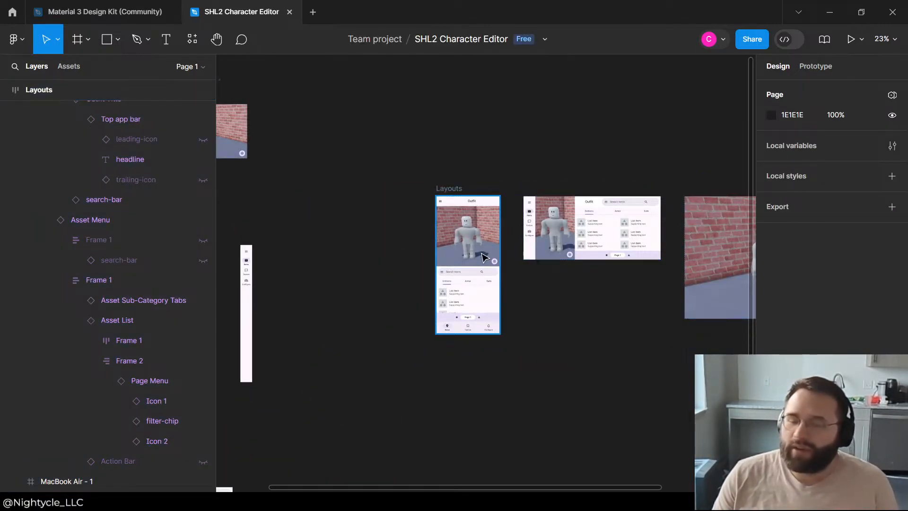
{"action": "scroll", "coordinate": [616, 288], "scroll_direction": "down", "scroll_amount": 2}
{"action": "left_click", "coordinate": [685, 284]}
{"action": "left_click", "coordinate": [534, 355]}
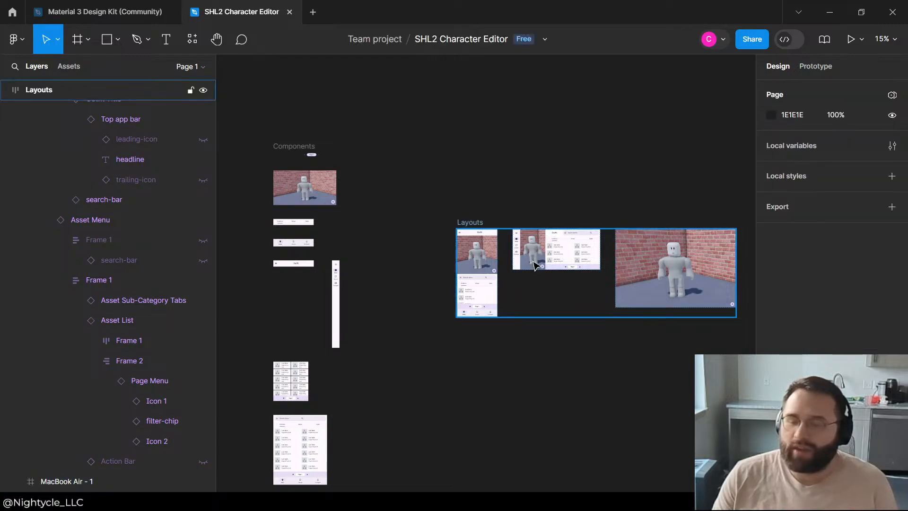
{"action": "left_click", "coordinate": [535, 263]}
{"action": "left_click", "coordinate": [598, 296]}
{"action": "left_click", "coordinate": [678, 251]}
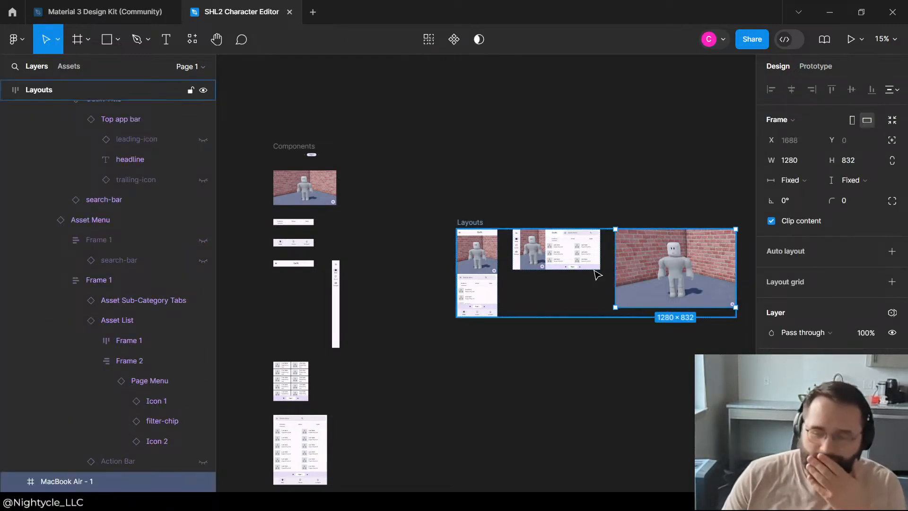
{"action": "left_click", "coordinate": [557, 312]}
{"action": "left_click", "coordinate": [649, 213]}
{"action": "left_click", "coordinate": [666, 257]}
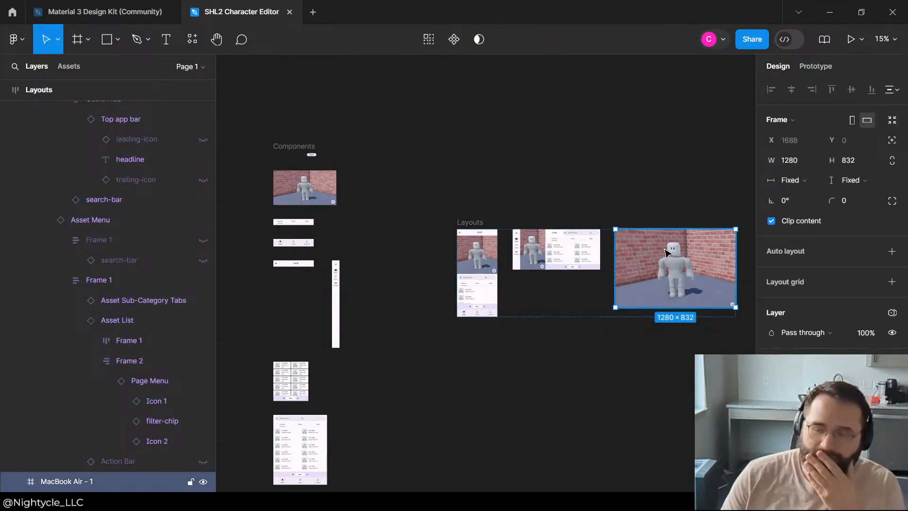
{"action": "scroll", "coordinate": [608, 198], "scroll_direction": "up", "scroll_amount": 3}
{"action": "scroll", "coordinate": [607, 199], "scroll_direction": "down", "scroll_amount": 2}
{"action": "left_click", "coordinate": [535, 137]}
{"action": "scroll", "coordinate": [567, 287], "scroll_direction": "up", "scroll_amount": 1}
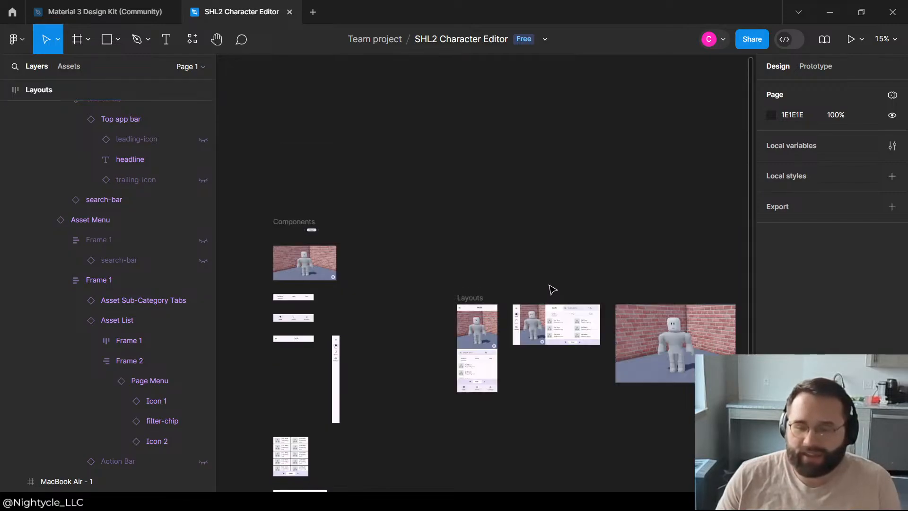
Step: Examine the portrait layout up close and inspect the Asset Menu component below the other components
{"action": "scroll", "coordinate": [549, 285], "scroll_direction": "down", "scroll_amount": 1}
{"action": "scroll", "coordinate": [534, 327], "scroll_direction": "up", "scroll_amount": 3}
{"action": "scroll", "coordinate": [503, 289], "scroll_direction": "up", "scroll_amount": 2}
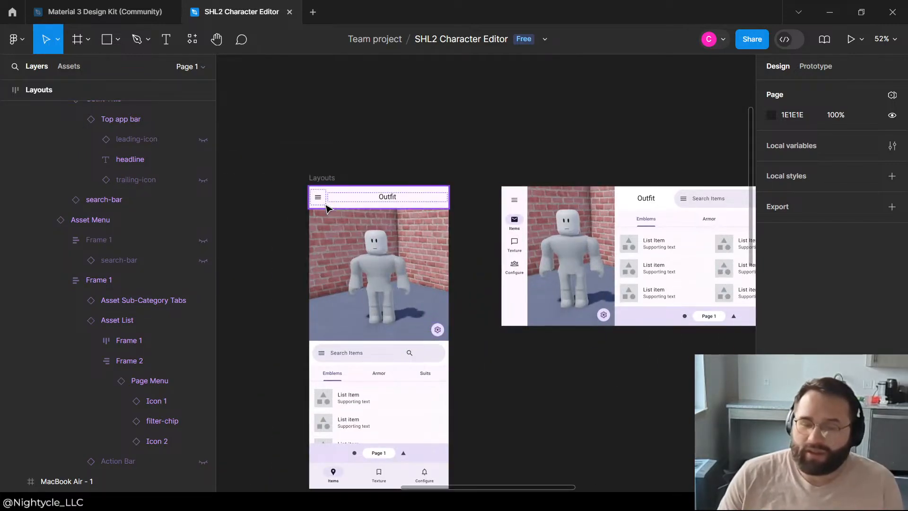
{"action": "scroll", "coordinate": [495, 169], "scroll_direction": "down", "scroll_amount": 3}
{"action": "scroll", "coordinate": [502, 173], "scroll_direction": "down", "scroll_amount": 1}
{"action": "scroll", "coordinate": [331, 317], "scroll_direction": "left", "scroll_amount": 2}
{"action": "scroll", "coordinate": [331, 317], "scroll_direction": "up", "scroll_amount": 1}
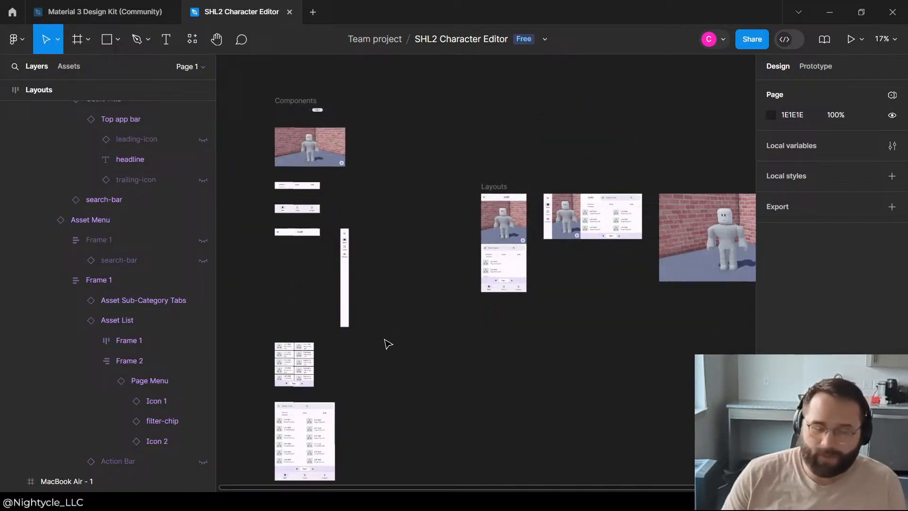
{"action": "left_click", "coordinate": [314, 421]}
{"action": "scroll", "coordinate": [407, 345], "scroll_direction": "down", "scroll_amount": 3}
{"action": "scroll", "coordinate": [334, 326], "scroll_direction": "down", "scroll_amount": 1}
{"action": "scroll", "coordinate": [315, 291], "scroll_direction": "up", "scroll_amount": 3}
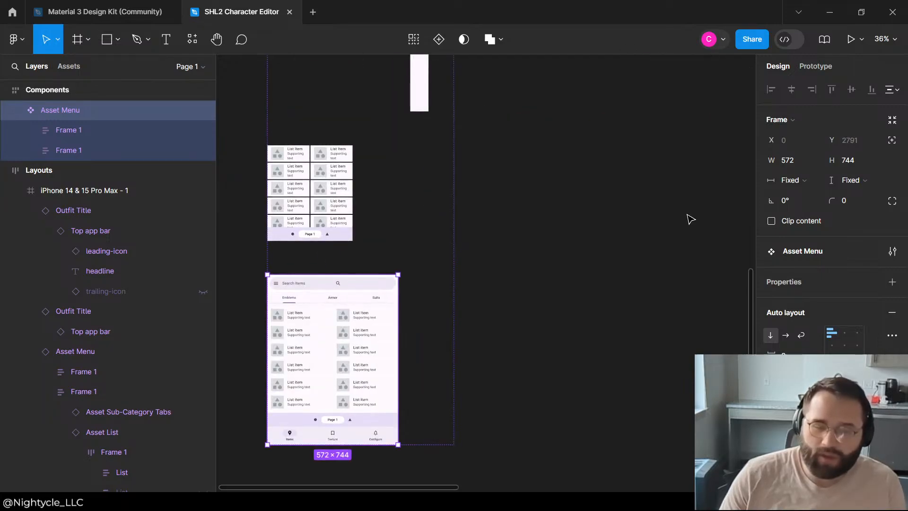
{"action": "left_click", "coordinate": [691, 219]}
Step: Switch to the Material 3 Design Kit and browse its component sections from Chips through Top app bars
{"action": "left_click", "coordinate": [49, 15]}
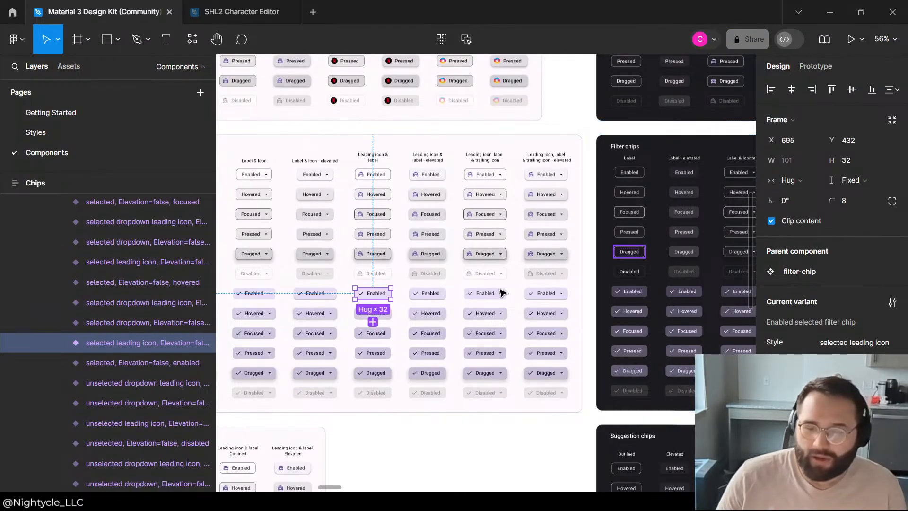
{"action": "scroll", "coordinate": [517, 284], "scroll_direction": "down", "scroll_amount": 3}
{"action": "scroll", "coordinate": [521, 269], "scroll_direction": "down", "scroll_amount": 4}
{"action": "scroll", "coordinate": [674, 240], "scroll_direction": "up", "scroll_amount": 4}
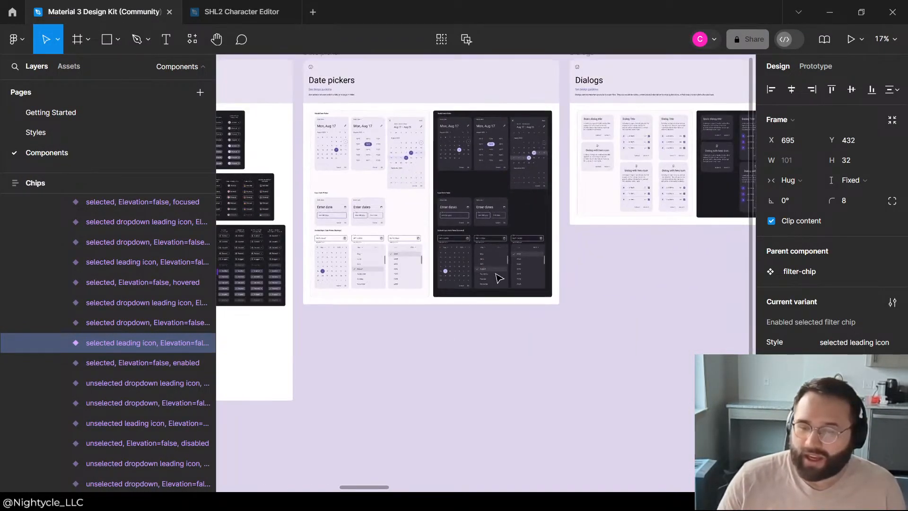
{"action": "scroll", "coordinate": [623, 318], "scroll_direction": "down", "scroll_amount": 2}
{"action": "scroll", "coordinate": [623, 319], "scroll_direction": "down", "scroll_amount": 3}
{"action": "scroll", "coordinate": [602, 262], "scroll_direction": "up", "scroll_amount": 3}
{"action": "scroll", "coordinate": [663, 246], "scroll_direction": "down", "scroll_amount": 1}
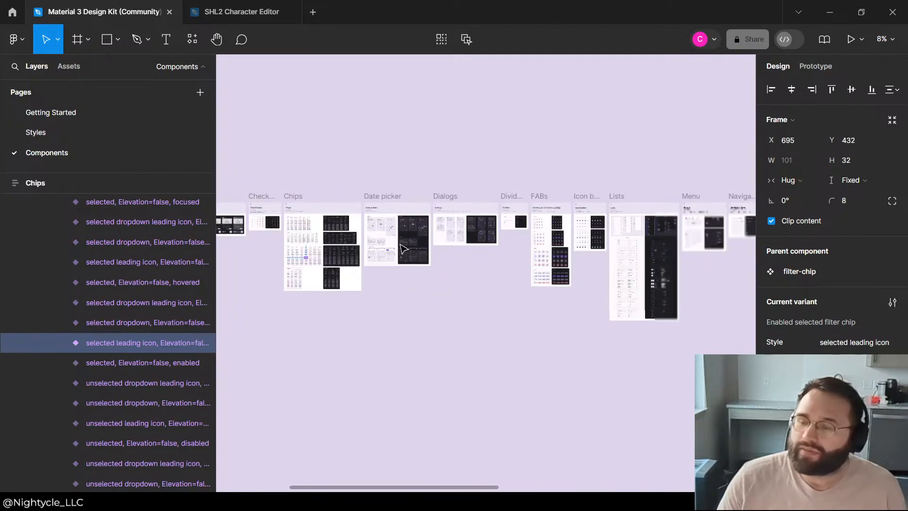
{"action": "scroll", "coordinate": [561, 240], "scroll_direction": "up", "scroll_amount": 3}
{"action": "scroll", "coordinate": [549, 308], "scroll_direction": "down", "scroll_amount": 2}
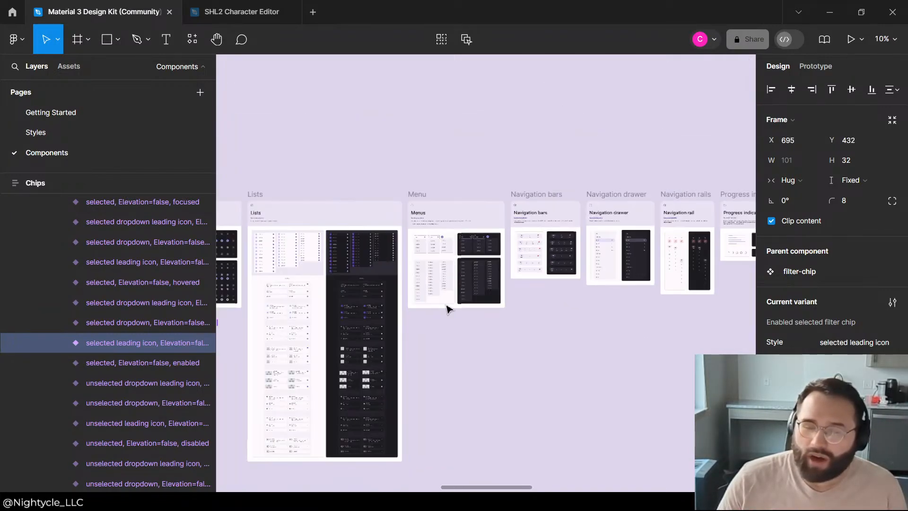
{"action": "scroll", "coordinate": [275, 331], "scroll_direction": "up", "scroll_amount": 5}
{"action": "scroll", "coordinate": [487, 236], "scroll_direction": "down", "scroll_amount": 4}
{"action": "scroll", "coordinate": [411, 238], "scroll_direction": "down", "scroll_amount": 4}
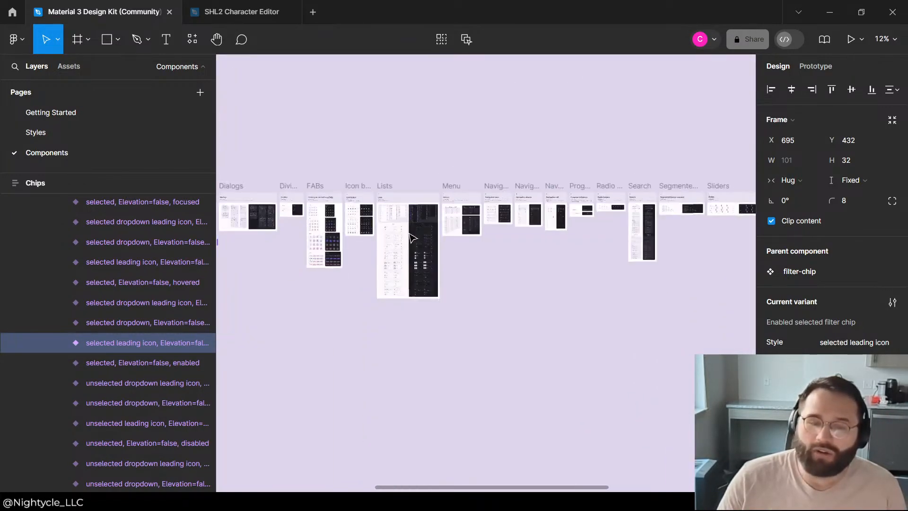
{"action": "scroll", "coordinate": [594, 229], "scroll_direction": "up", "scroll_amount": 10}
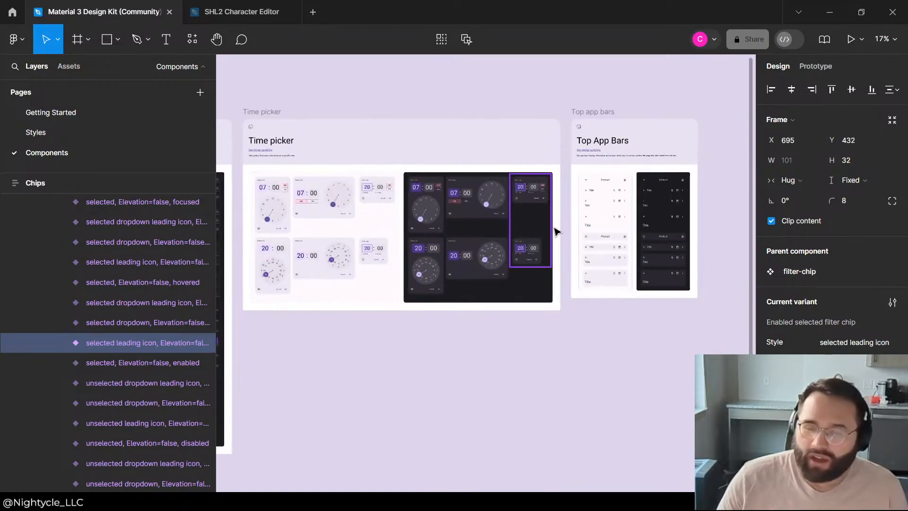
{"action": "scroll", "coordinate": [655, 220], "scroll_direction": "down", "scroll_amount": 4}
{"action": "scroll", "coordinate": [361, 265], "scroll_direction": "up", "scroll_amount": 4}
{"action": "scroll", "coordinate": [551, 280], "scroll_direction": "down", "scroll_amount": 6}
{"action": "scroll", "coordinate": [389, 271], "scroll_direction": "up", "scroll_amount": 4}
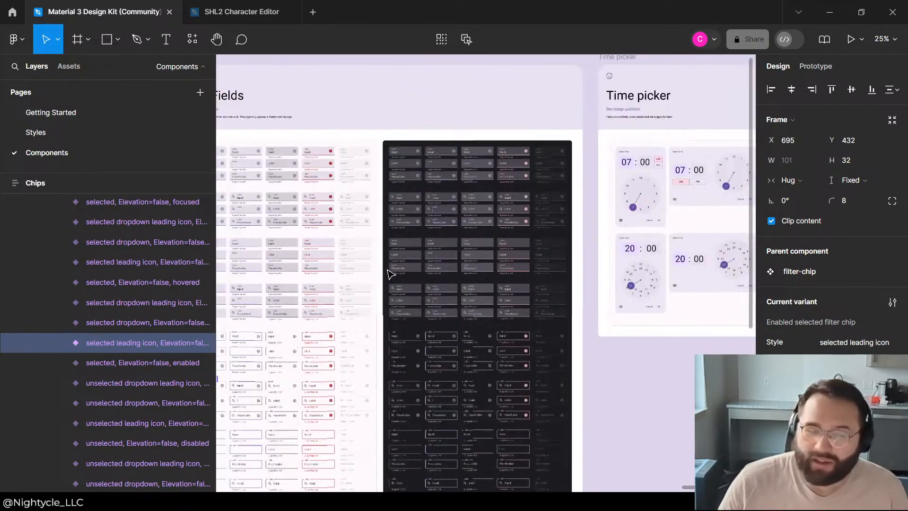
{"action": "scroll", "coordinate": [552, 241], "scroll_direction": "down", "scroll_amount": 4}
{"action": "scroll", "coordinate": [552, 244], "scroll_direction": "down", "scroll_amount": 5}
{"action": "scroll", "coordinate": [279, 246], "scroll_direction": "up", "scroll_amount": 2}
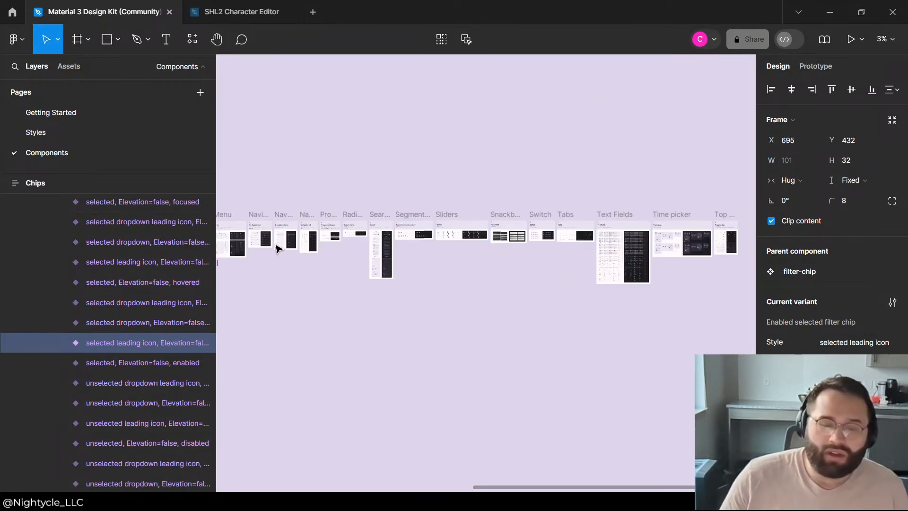
Step: Search the kit's Buttons, Cards, Lists, Menu and navigation sections for a component suited to the desktop layout
{"action": "scroll", "coordinate": [631, 210], "scroll_direction": "down", "scroll_amount": 2}
{"action": "scroll", "coordinate": [258, 217], "scroll_direction": "up", "scroll_amount": 4}
{"action": "scroll", "coordinate": [426, 148], "scroll_direction": "down", "scroll_amount": 3}
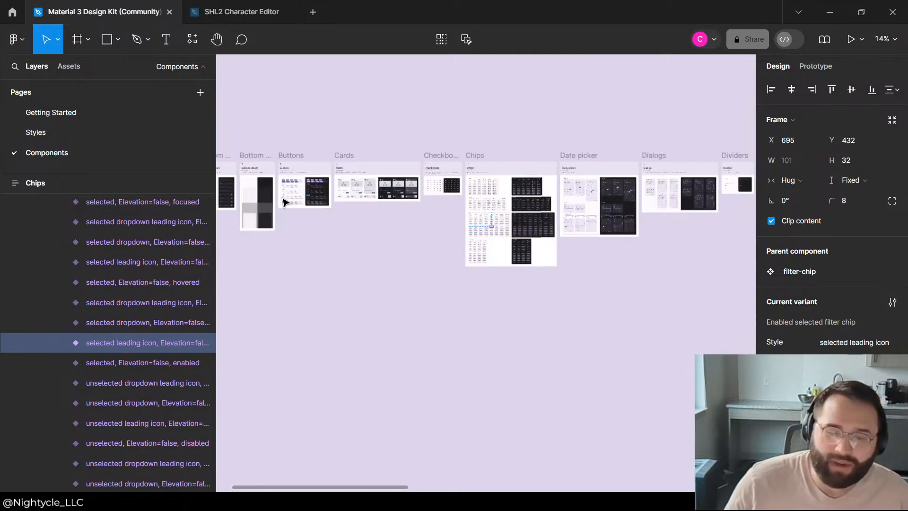
{"action": "scroll", "coordinate": [473, 142], "scroll_direction": "up", "scroll_amount": 2}
{"action": "scroll", "coordinate": [582, 137], "scroll_direction": "down", "scroll_amount": 2}
{"action": "scroll", "coordinate": [611, 144], "scroll_direction": "up", "scroll_amount": 3}
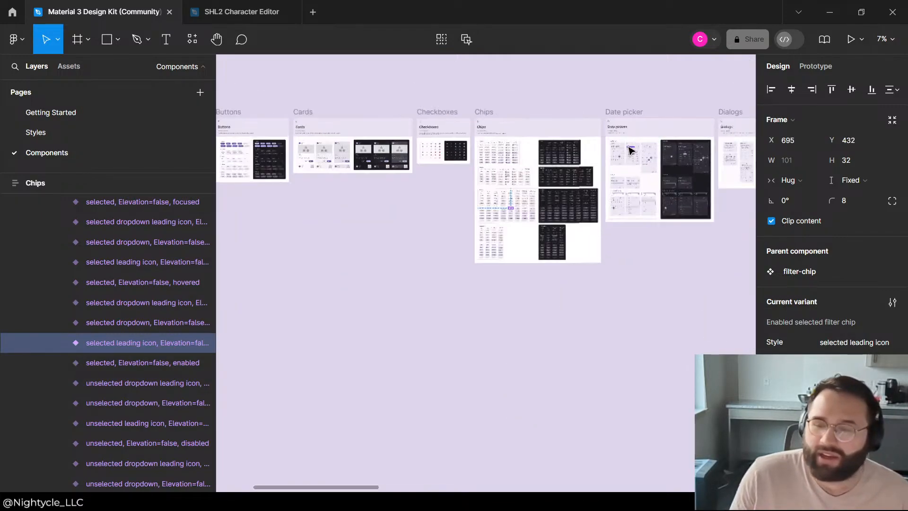
{"action": "scroll", "coordinate": [400, 278], "scroll_direction": "up", "scroll_amount": 3}
{"action": "scroll", "coordinate": [434, 171], "scroll_direction": "down", "scroll_amount": 2}
{"action": "scroll", "coordinate": [437, 162], "scroll_direction": "down", "scroll_amount": 1}
{"action": "scroll", "coordinate": [436, 162], "scroll_direction": "down", "scroll_amount": 3}
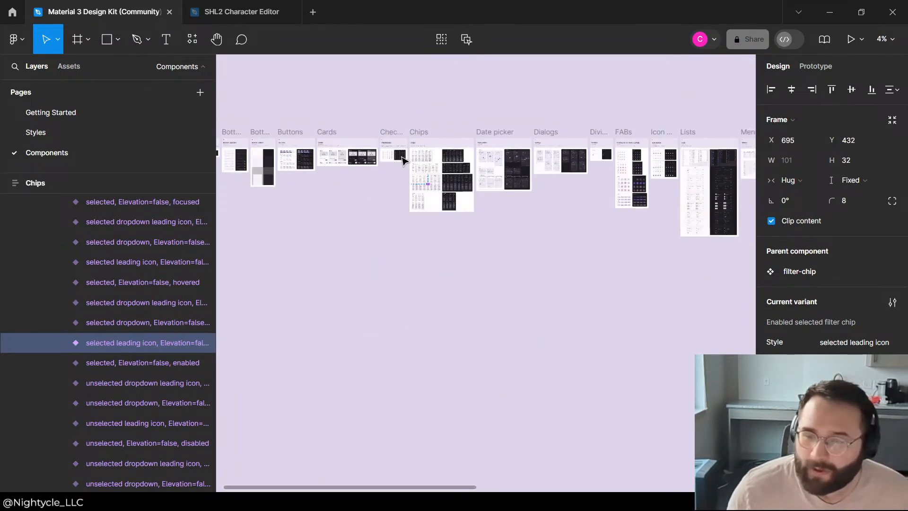
{"action": "scroll", "coordinate": [497, 165], "scroll_direction": "up", "scroll_amount": 2}
{"action": "scroll", "coordinate": [567, 170], "scroll_direction": "down", "scroll_amount": 2}
{"action": "scroll", "coordinate": [617, 177], "scroll_direction": "up", "scroll_amount": 1}
{"action": "scroll", "coordinate": [319, 126], "scroll_direction": "up", "scroll_amount": 2}
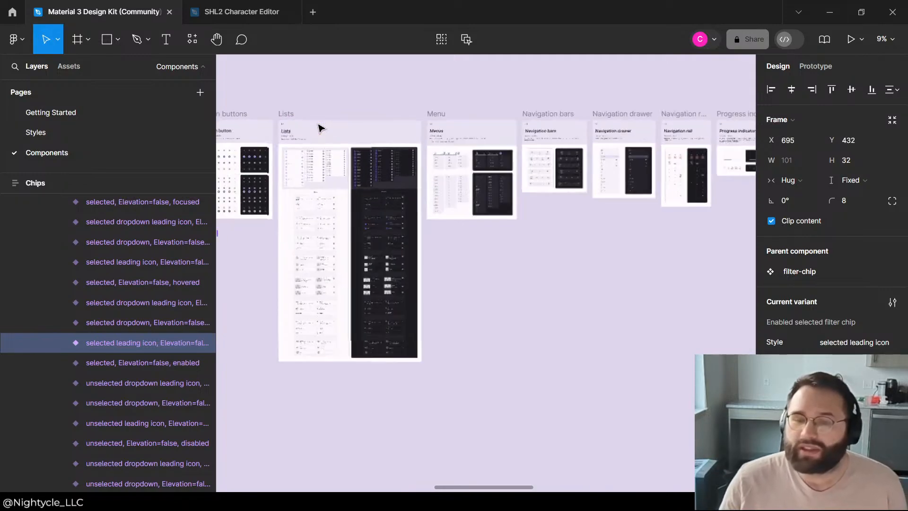
{"action": "scroll", "coordinate": [381, 149], "scroll_direction": "up", "scroll_amount": 3}
{"action": "scroll", "coordinate": [558, 137], "scroll_direction": "down", "scroll_amount": 3}
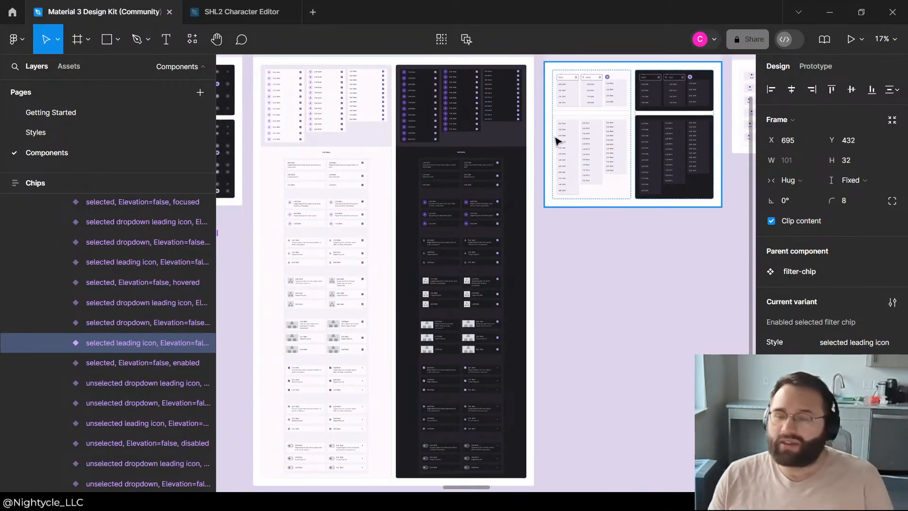
{"action": "scroll", "coordinate": [600, 177], "scroll_direction": "up", "scroll_amount": 3}
{"action": "scroll", "coordinate": [406, 219], "scroll_direction": "down", "scroll_amount": 1}
{"action": "scroll", "coordinate": [354, 267], "scroll_direction": "down", "scroll_amount": 3}
{"action": "scroll", "coordinate": [473, 256], "scroll_direction": "up", "scroll_amount": 2}
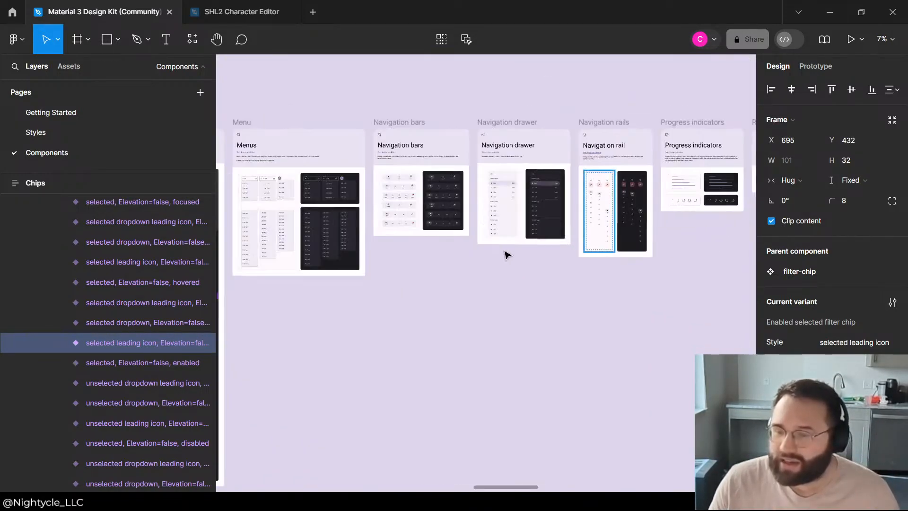
Step: Copy the Navigation Drawer component from the Light Scheme of the kit's Navigation drawer section
{"action": "scroll", "coordinate": [568, 197], "scroll_direction": "up", "scroll_amount": 2}
{"action": "scroll", "coordinate": [496, 212], "scroll_direction": "up", "scroll_amount": 3}
{"action": "left_click", "coordinate": [451, 227]}
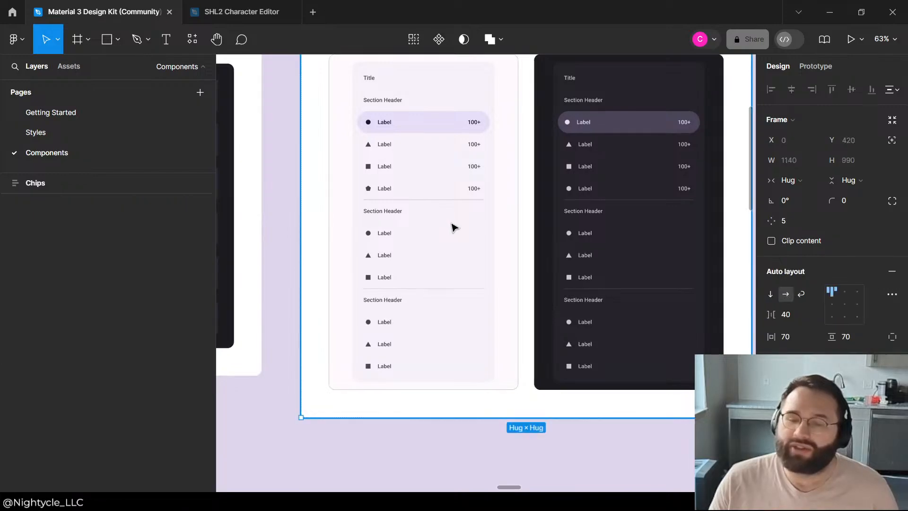
{"action": "double_click", "coordinate": [458, 227]}
{"action": "left_click", "coordinate": [431, 213]}
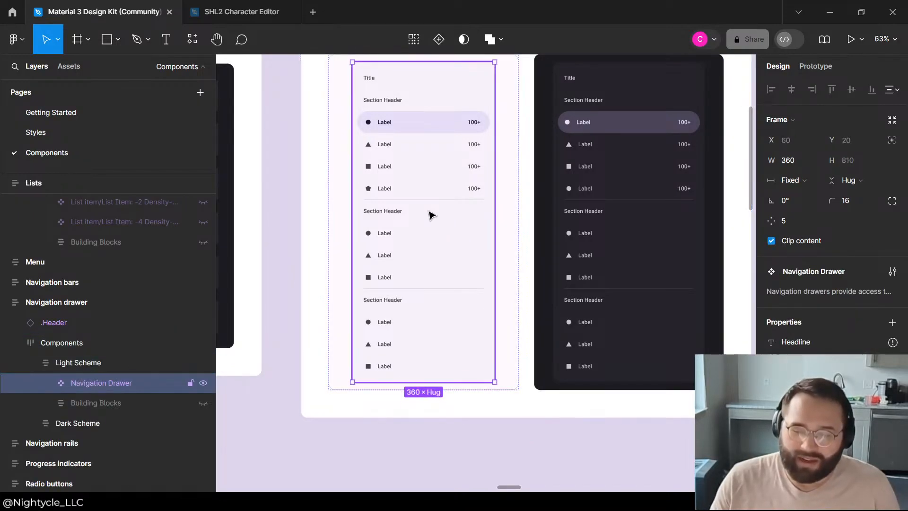
Step: Switch to the SHL2 Character Editor file and paste the Navigation Drawer onto the page
{"action": "left_click", "coordinate": [223, 13]}
{"action": "left_click", "coordinate": [453, 198]}
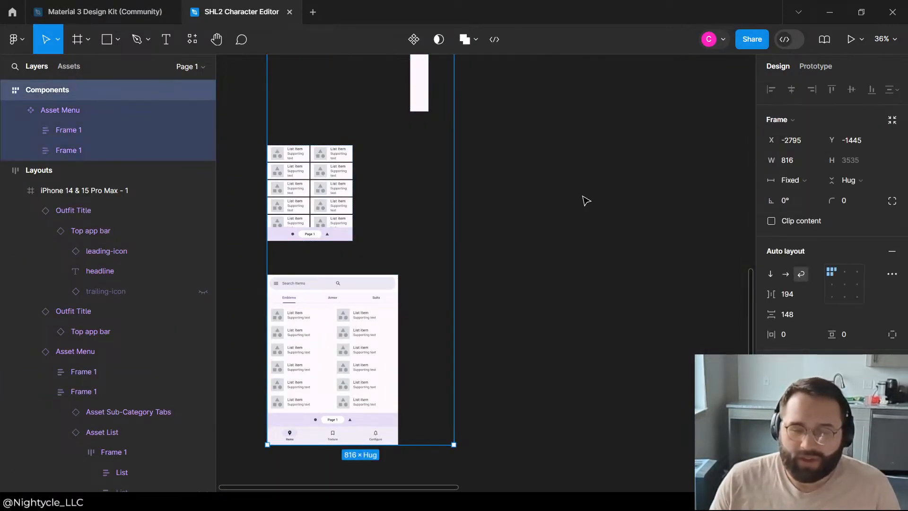
{"action": "left_click", "coordinate": [582, 195]}
{"action": "scroll", "coordinate": [582, 195], "scroll_direction": "down", "scroll_amount": 3}
{"action": "key", "text": "ctrl+v"}
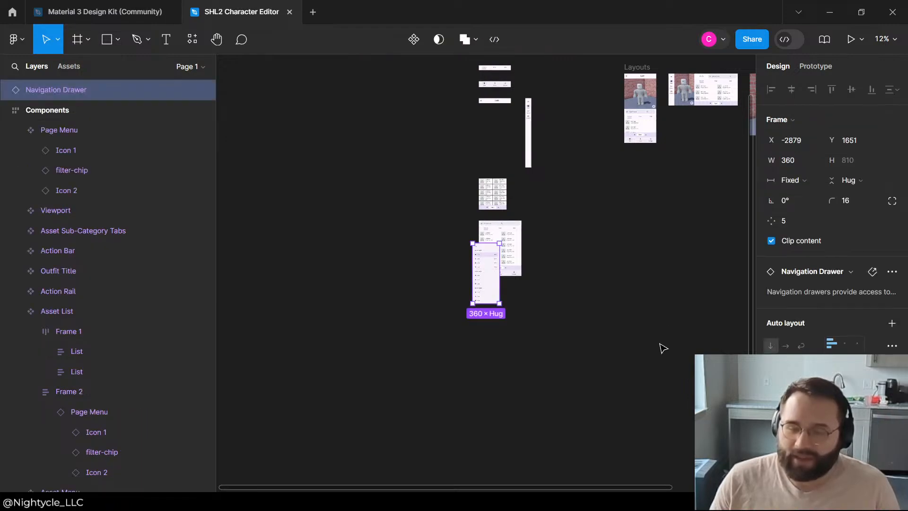
Step: Move the Navigation Drawer into the MacBook Air - 1 frame along its left edge and resize it to 414 × 850
{"action": "left_click_drag", "start_coordinate": [481, 291], "coordinate": [691, 231]}
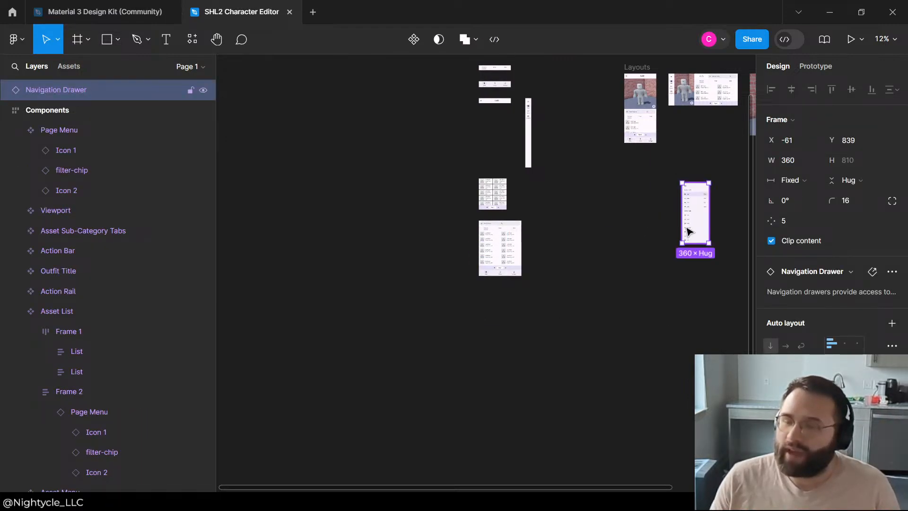
{"action": "scroll", "coordinate": [575, 210], "scroll_direction": "down", "scroll_amount": 2}
{"action": "left_click_drag", "start_coordinate": [346, 248], "coordinate": [289, 258]}
{"action": "scroll", "coordinate": [540, 240], "scroll_direction": "up", "scroll_amount": 4}
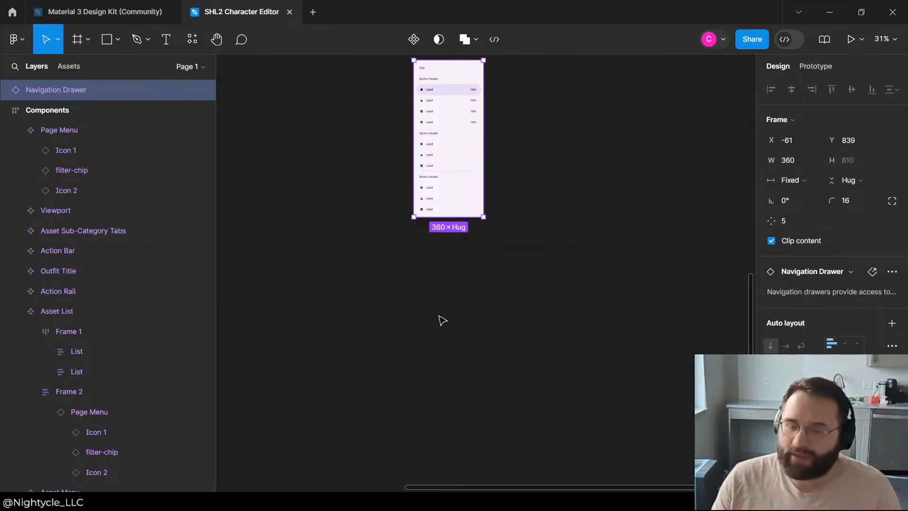
{"action": "scroll", "coordinate": [443, 321], "scroll_direction": "up", "scroll_amount": 4}
{"action": "scroll", "coordinate": [442, 320], "scroll_direction": "down", "scroll_amount": 1}
{"action": "left_click_drag", "start_coordinate": [424, 384], "coordinate": [626, 202]}
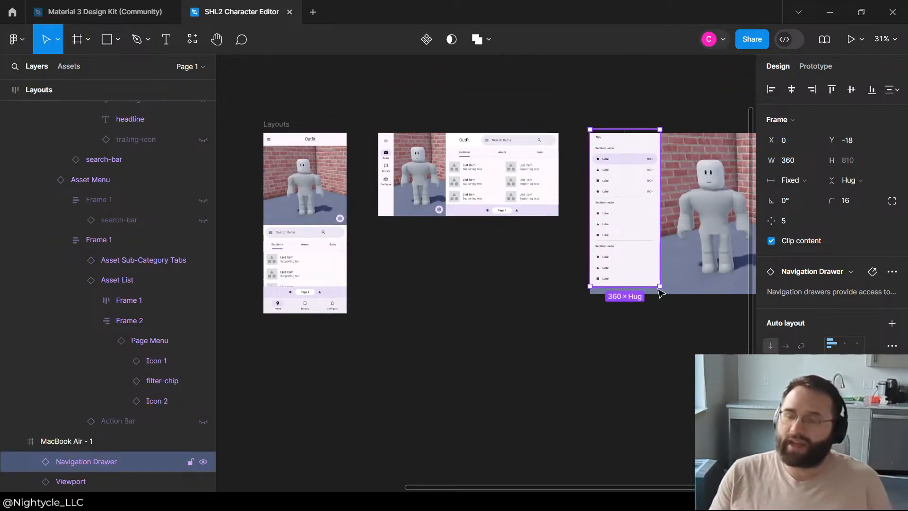
{"action": "left_click_drag", "start_coordinate": [657, 288], "coordinate": [670, 295]}
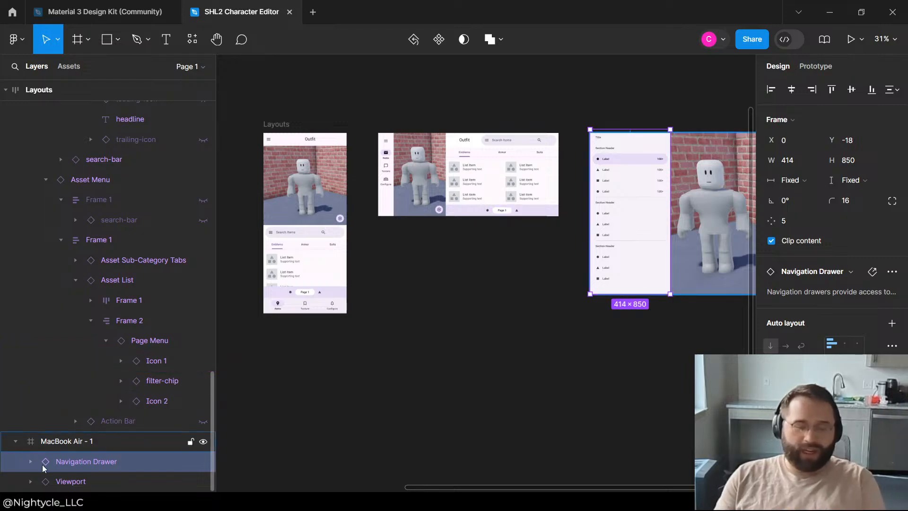
Step: Add auto layout to the MacBook Air - 1 frame and set its Viewport's width to hug contents
{"action": "left_click", "coordinate": [83, 442]}
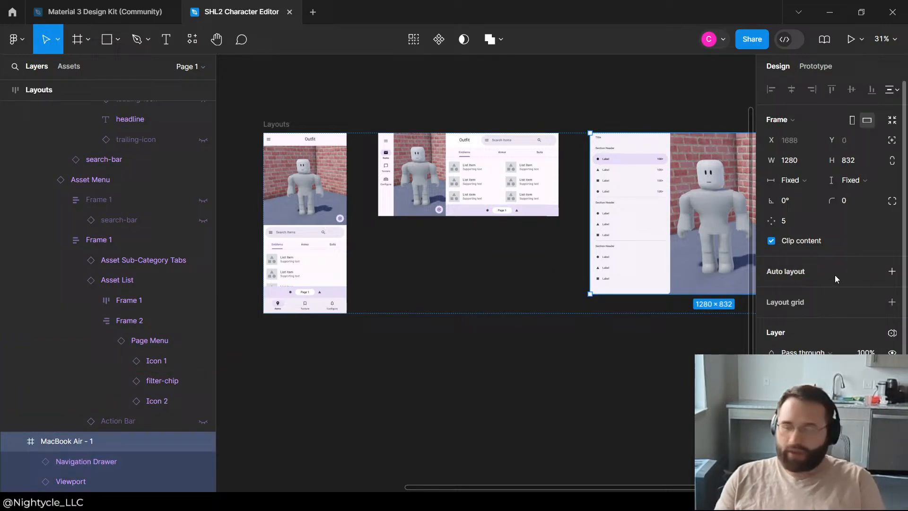
{"action": "left_click", "coordinate": [892, 272]}
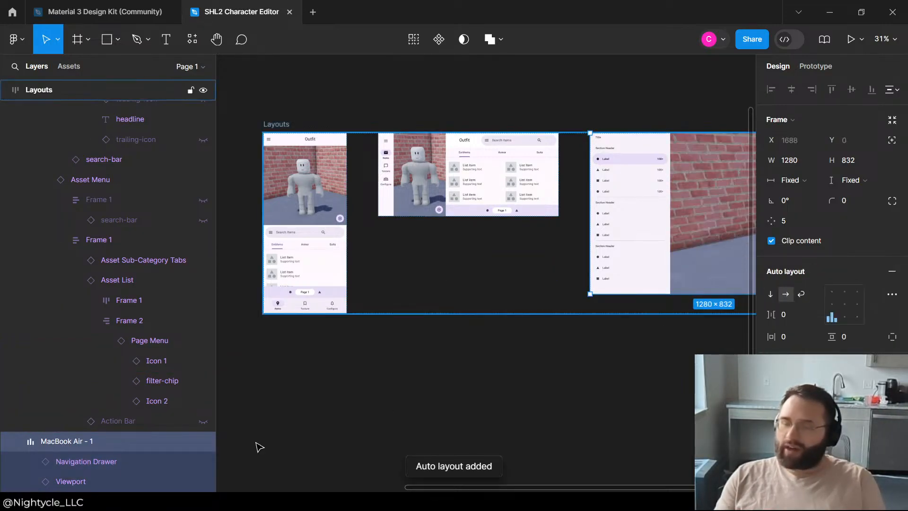
{"action": "left_click", "coordinate": [81, 481]}
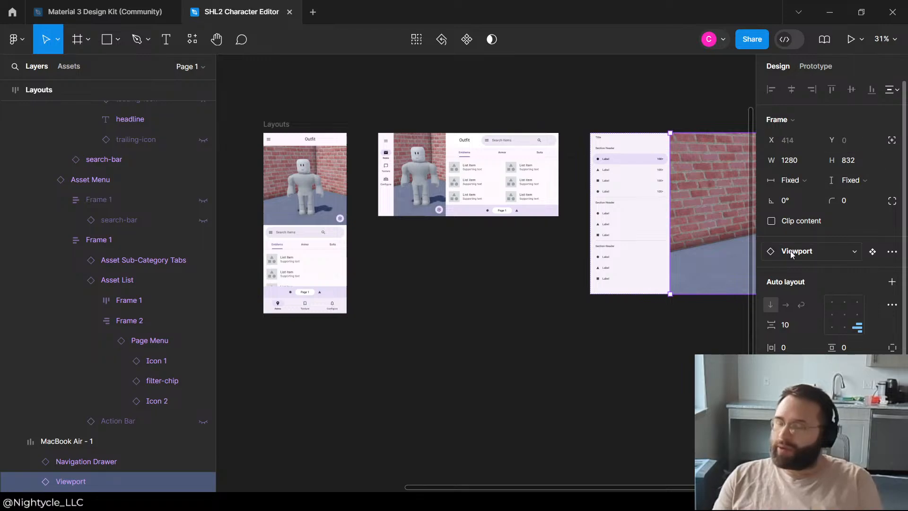
{"action": "scroll", "coordinate": [804, 251], "scroll_direction": "down", "scroll_amount": 2}
{"action": "scroll", "coordinate": [833, 213], "scroll_direction": "up", "scroll_amount": 2}
{"action": "left_click", "coordinate": [813, 185]}
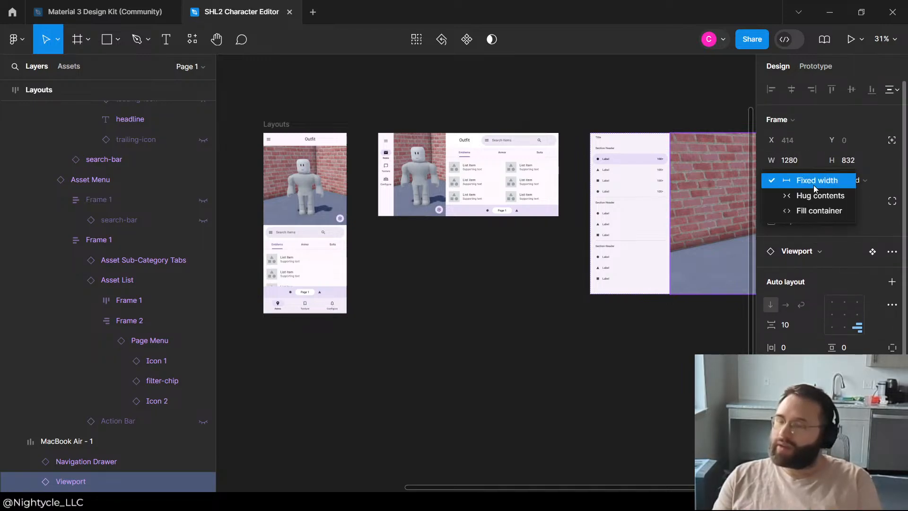
{"action": "left_click", "coordinate": [809, 198]}
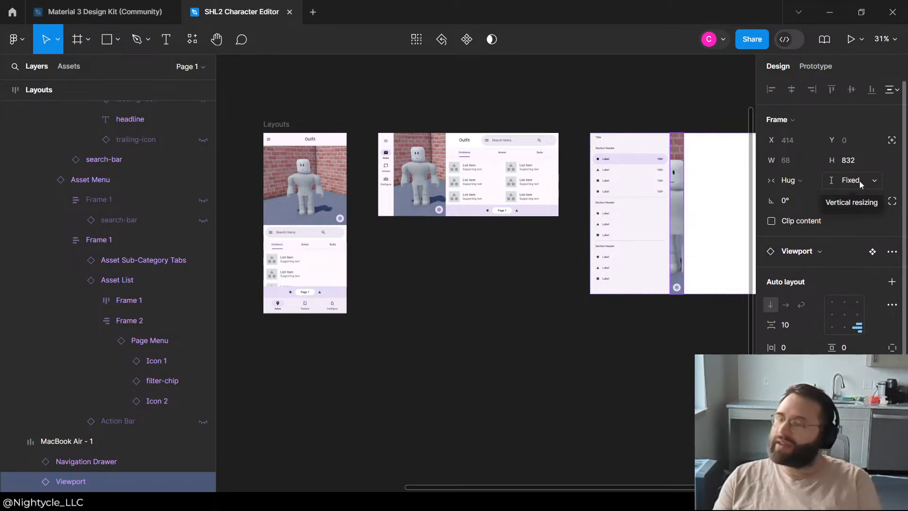
Step: Set the height and width of the Viewport in the MacBook Air - 1 frame to fill container
{"action": "left_click", "coordinate": [859, 181]}
{"action": "left_click", "coordinate": [854, 209]}
{"action": "left_click", "coordinate": [814, 184]}
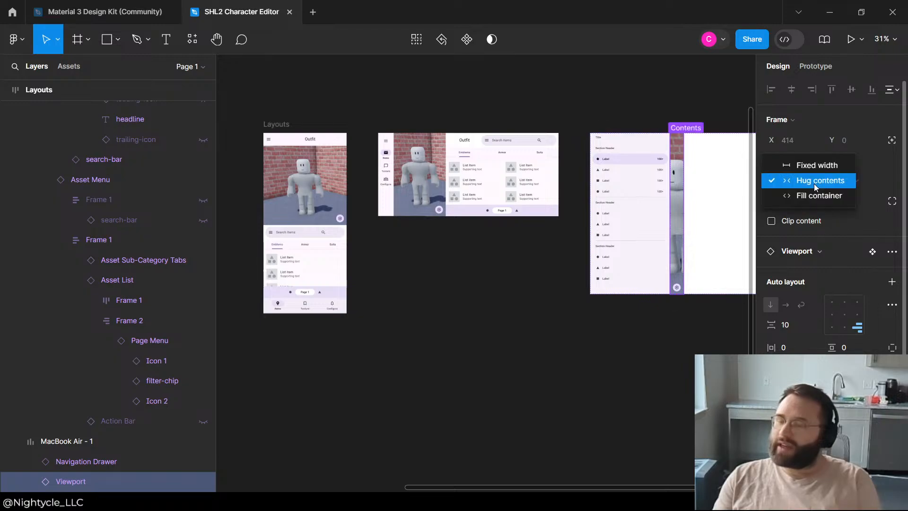
{"action": "left_click", "coordinate": [810, 194]}
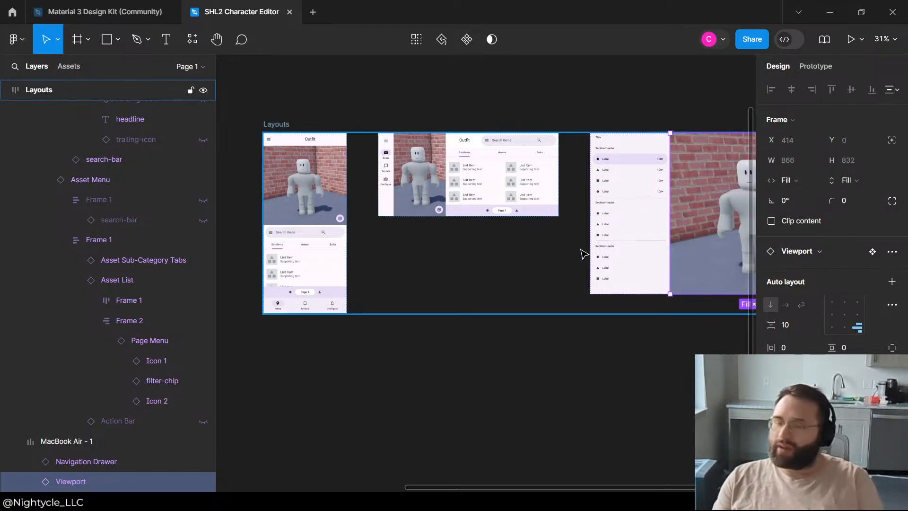
{"action": "left_click", "coordinate": [526, 351]}
Step: Narrow the Navigation Drawer in the MacBook Air - 1 frame to about three quarters of its width
{"action": "scroll", "coordinate": [302, 331], "scroll_direction": "down", "scroll_amount": 3}
{"action": "scroll", "coordinate": [491, 274], "scroll_direction": "up", "scroll_amount": 3}
{"action": "left_click", "coordinate": [616, 259]}
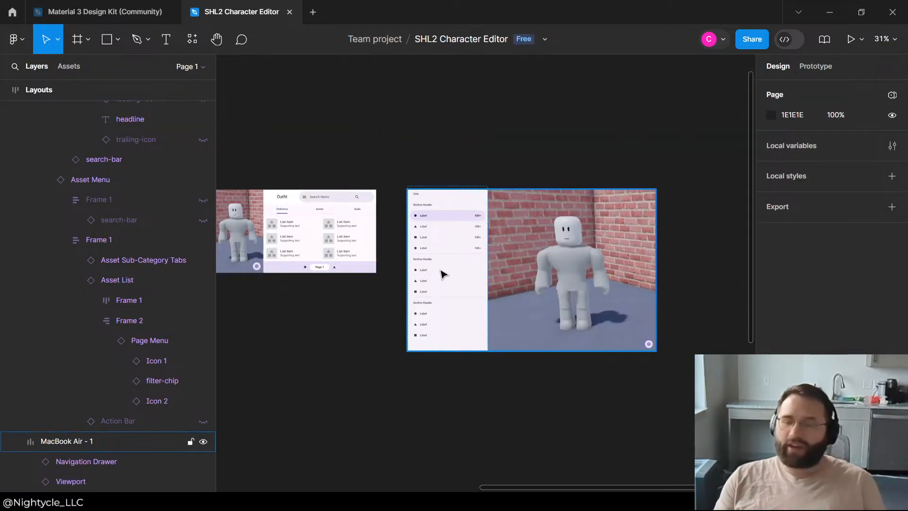
{"action": "left_click", "coordinate": [464, 271]}
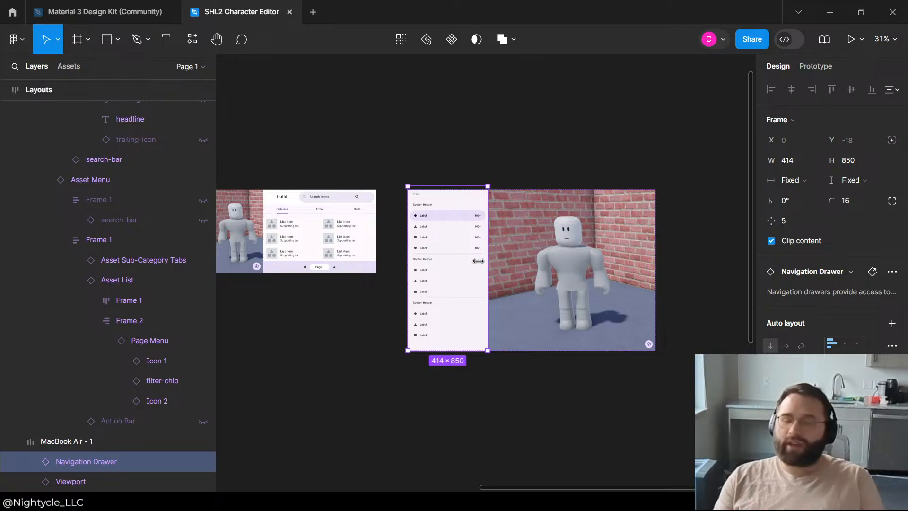
{"action": "left_click_drag", "start_coordinate": [478, 260], "coordinate": [468, 261]}
{"action": "left_click", "coordinate": [526, 171]}
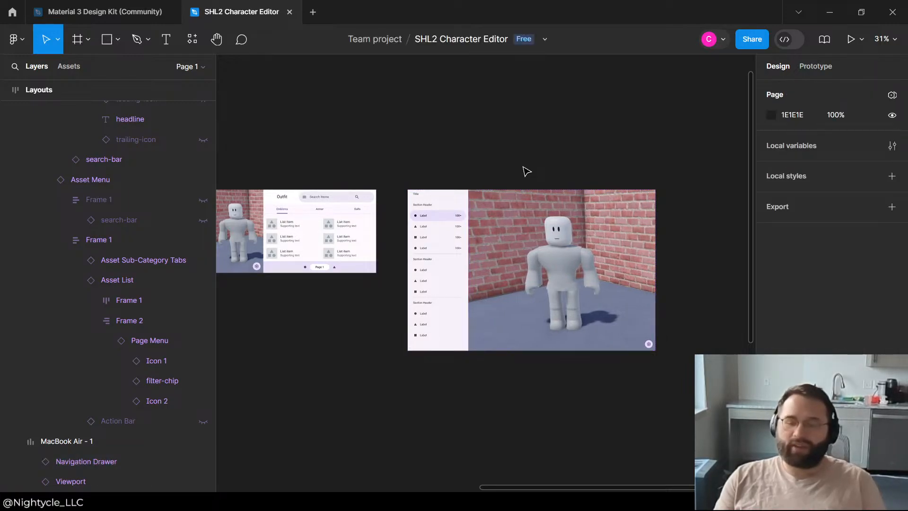
Step: Copy the Asset Menu component and place an instance in the MacBook Air - 1 frame, after the Viewport
{"action": "scroll", "coordinate": [530, 165], "scroll_direction": "down", "scroll_amount": 2}
{"action": "scroll", "coordinate": [558, 208], "scroll_direction": "down", "scroll_amount": 3}
{"action": "scroll", "coordinate": [326, 367], "scroll_direction": "up", "scroll_amount": 3}
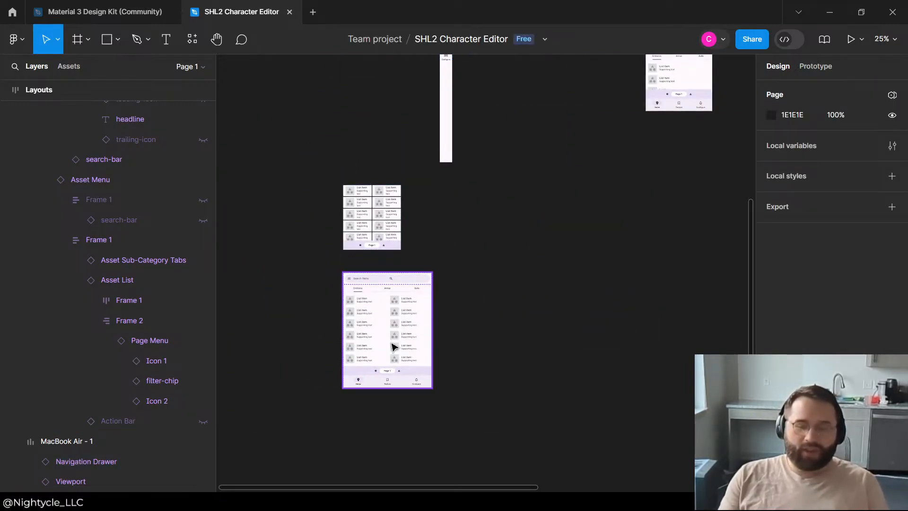
{"action": "left_click", "coordinate": [392, 349]}
{"action": "left_click", "coordinate": [517, 276]}
{"action": "left_click", "coordinate": [400, 327]}
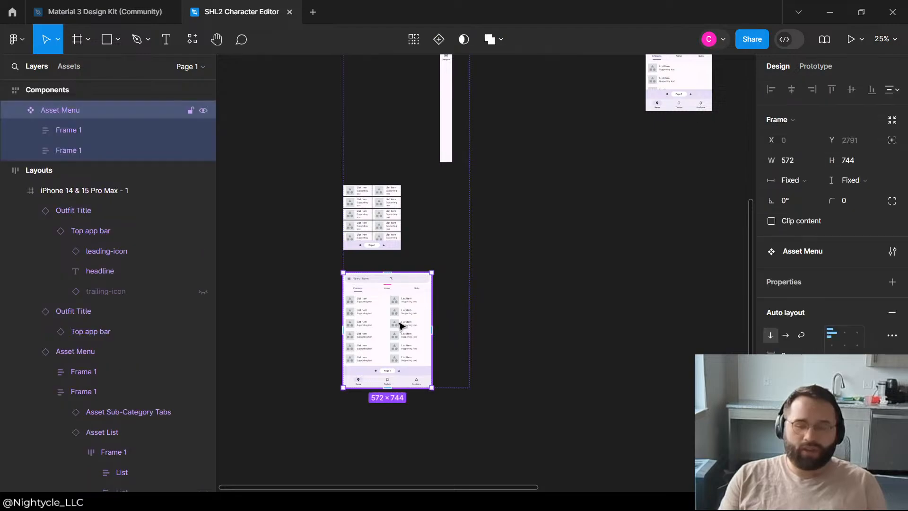
{"action": "left_click", "coordinate": [594, 274]}
{"action": "scroll", "coordinate": [399, 308], "scroll_direction": "down", "scroll_amount": 3}
{"action": "scroll", "coordinate": [349, 346], "scroll_direction": "up", "scroll_amount": 3}
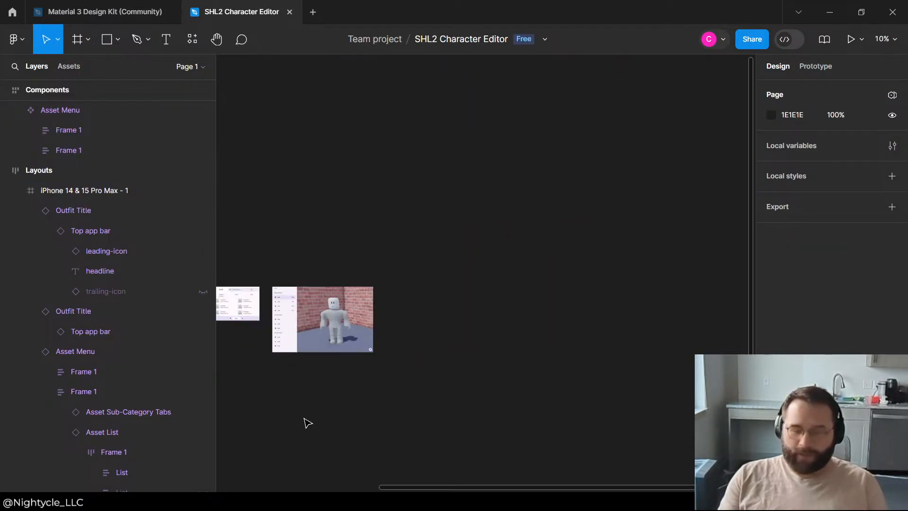
{"action": "scroll", "coordinate": [313, 369], "scroll_direction": "down", "scroll_amount": 2}
{"action": "scroll", "coordinate": [327, 314], "scroll_direction": "up", "scroll_amount": 2}
{"action": "left_click_drag", "start_coordinate": [504, 240], "coordinate": [428, 178]}
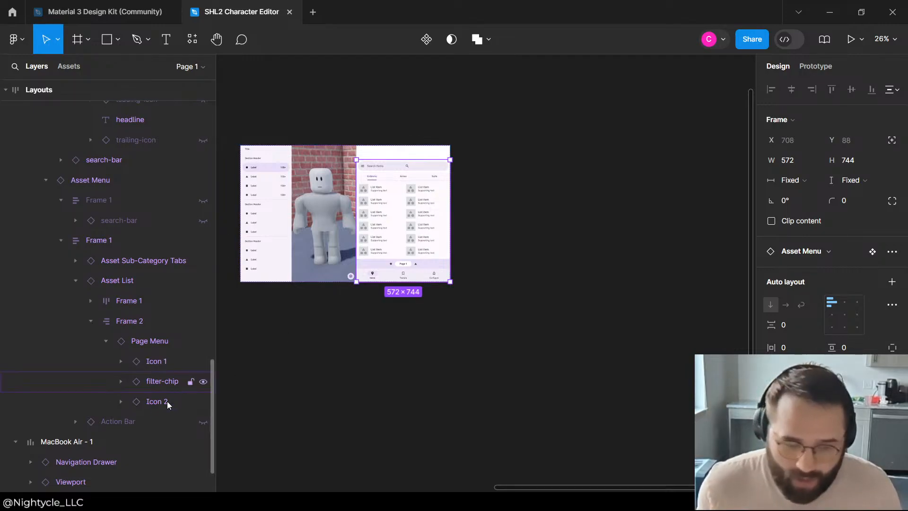
Step: Set the new Asset Menu's height to fill container and its width to fixed at 572
{"action": "left_click", "coordinate": [855, 185]}
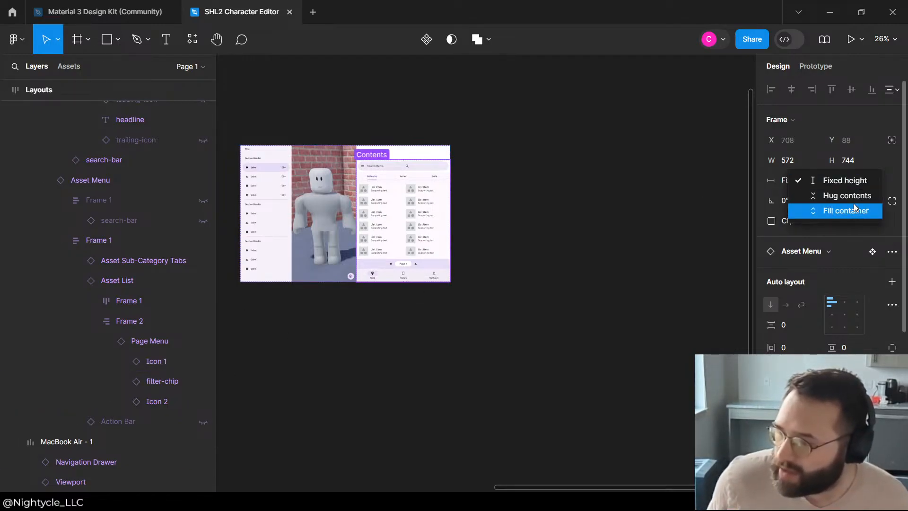
{"action": "left_click", "coordinate": [844, 209]}
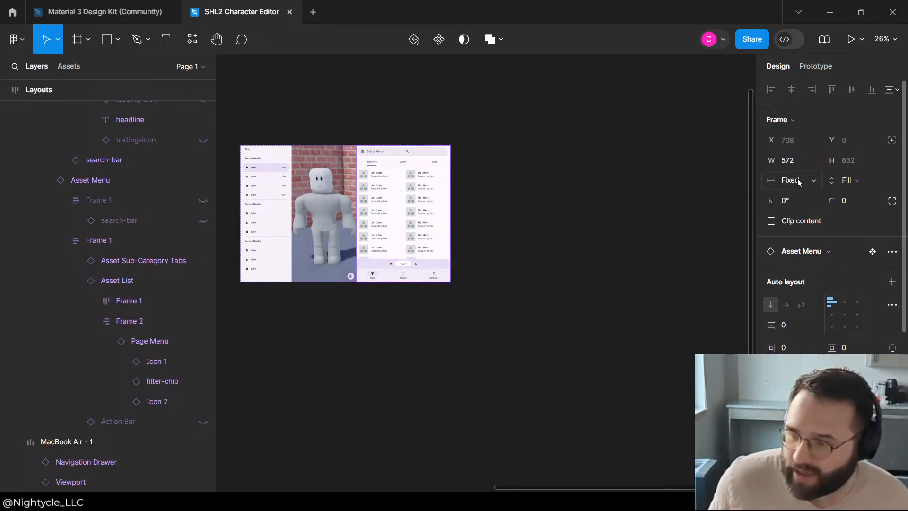
{"action": "left_click", "coordinate": [798, 182]}
{"action": "left_click", "coordinate": [808, 196]}
{"action": "left_click", "coordinate": [794, 180]}
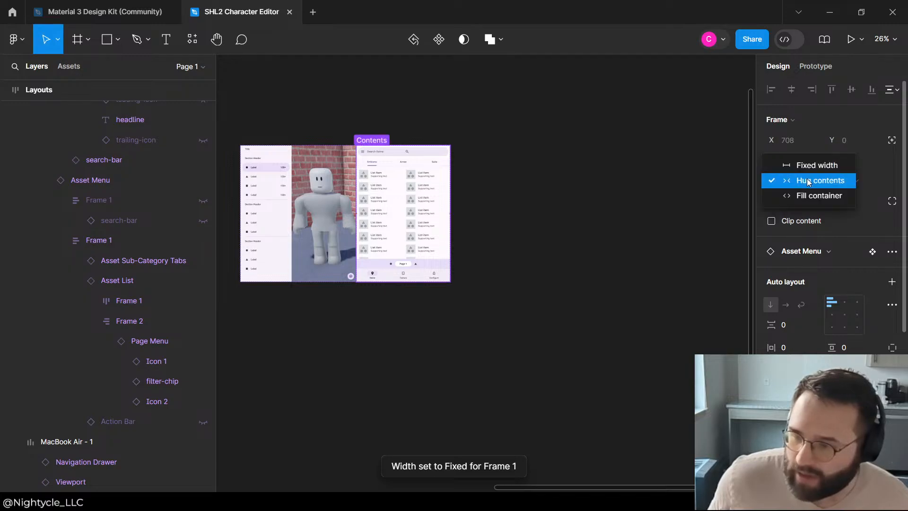
{"action": "left_click", "coordinate": [804, 164]}
{"action": "left_click_drag", "start_coordinate": [362, 200], "coordinate": [357, 203]}
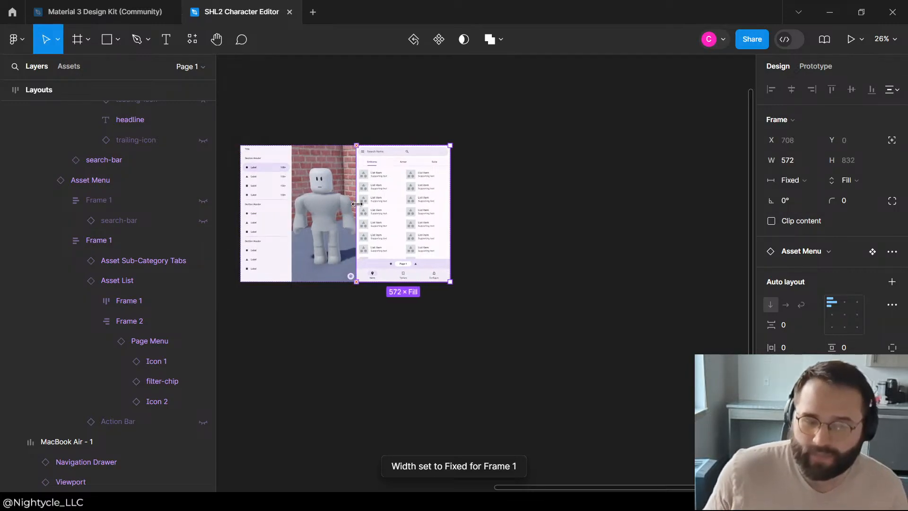
{"action": "left_click", "coordinate": [402, 130]}
Step: Narrow the Asset Menu in the MacBook Air - 1 frame to a width of 447
{"action": "scroll", "coordinate": [473, 172], "scroll_direction": "up", "scroll_amount": 5}
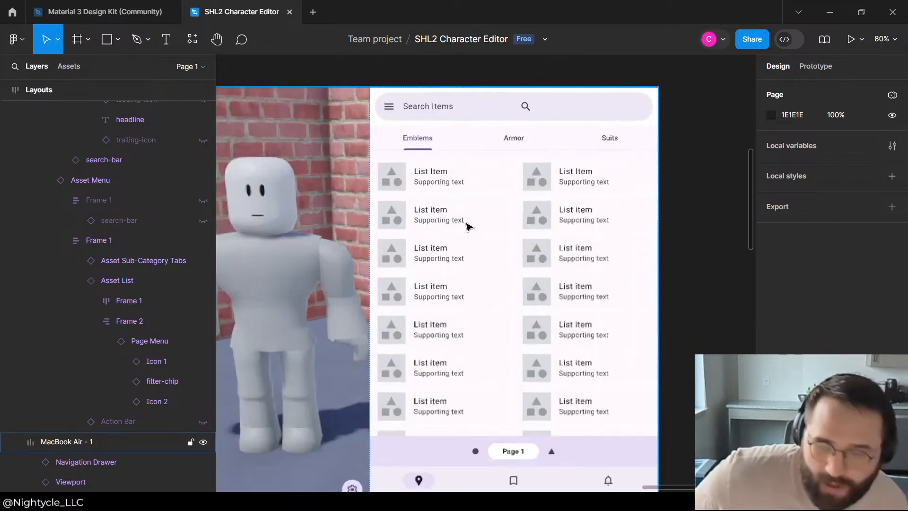
{"action": "left_click", "coordinate": [464, 229]}
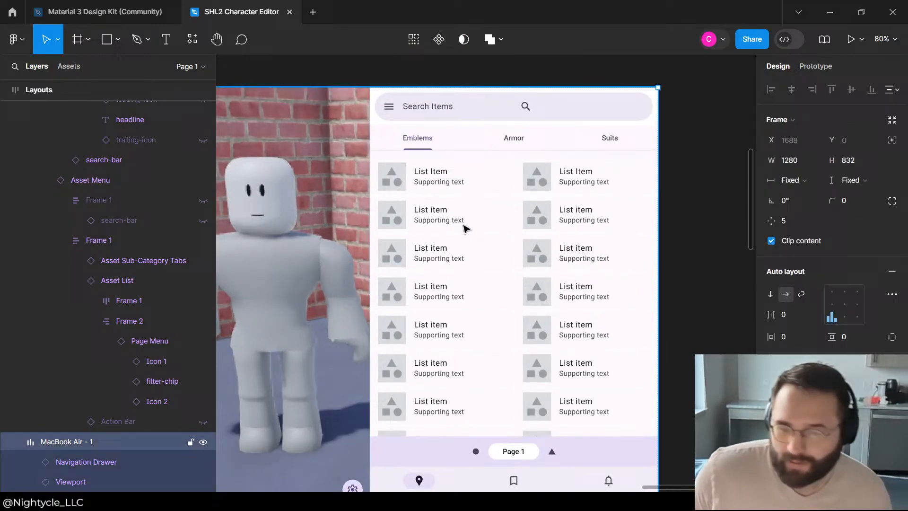
{"action": "left_click", "coordinate": [379, 232]}
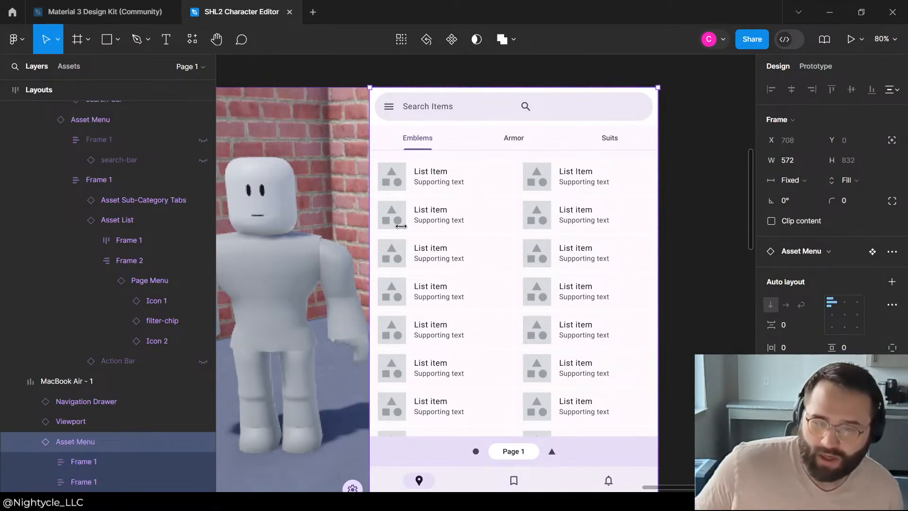
{"action": "left_click_drag", "start_coordinate": [402, 226], "coordinate": [449, 226]}
{"action": "scroll", "coordinate": [456, 170], "scroll_direction": "down", "scroll_amount": 3}
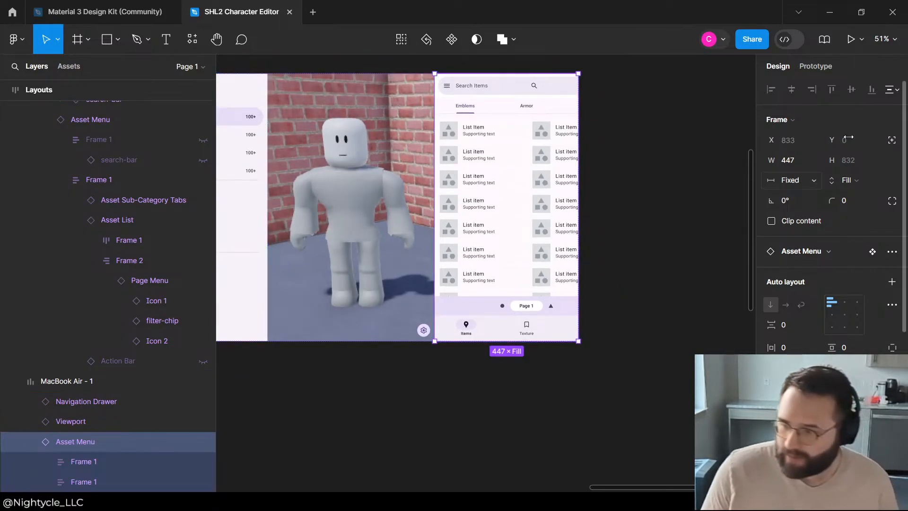
Step: Try setting the Asset Menu's height to hug contents and undo the change
{"action": "left_click", "coordinate": [855, 184]}
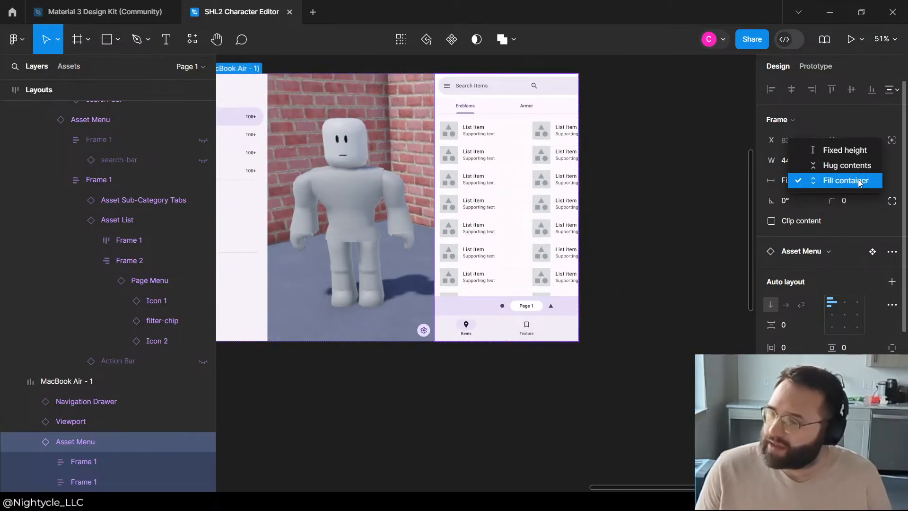
{"action": "left_click", "coordinate": [841, 163]}
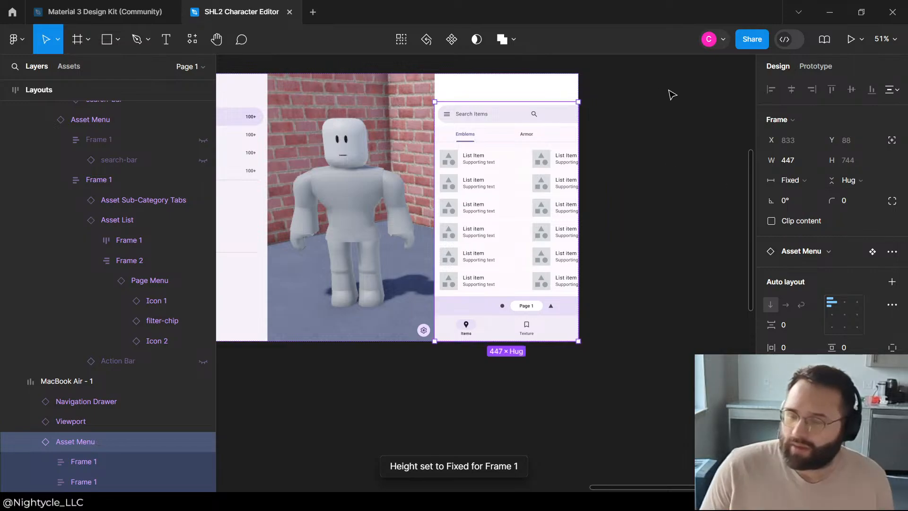
{"action": "key", "text": "ctrl+z"}
Step: Reset the Asset Menu's width by switching it to hug contents and back to fixed
{"action": "left_click", "coordinate": [799, 179]}
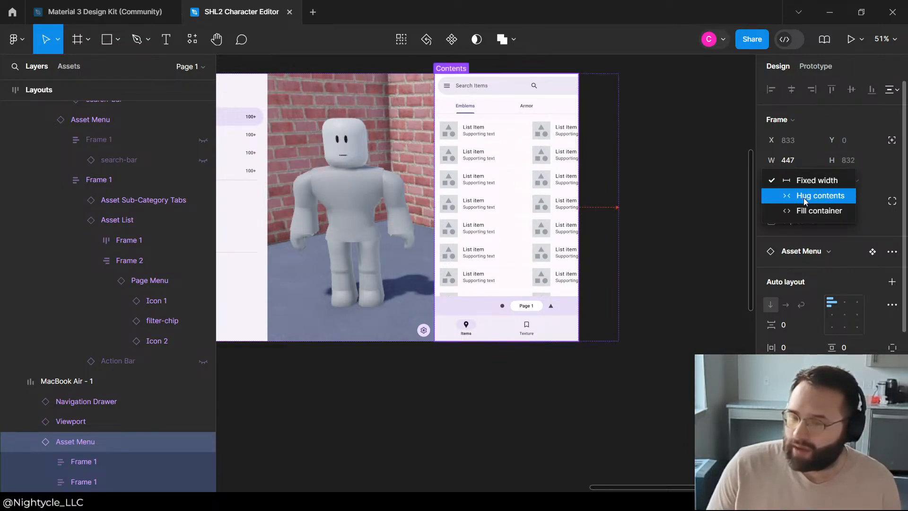
{"action": "left_click", "coordinate": [806, 196]}
{"action": "left_click", "coordinate": [789, 180]}
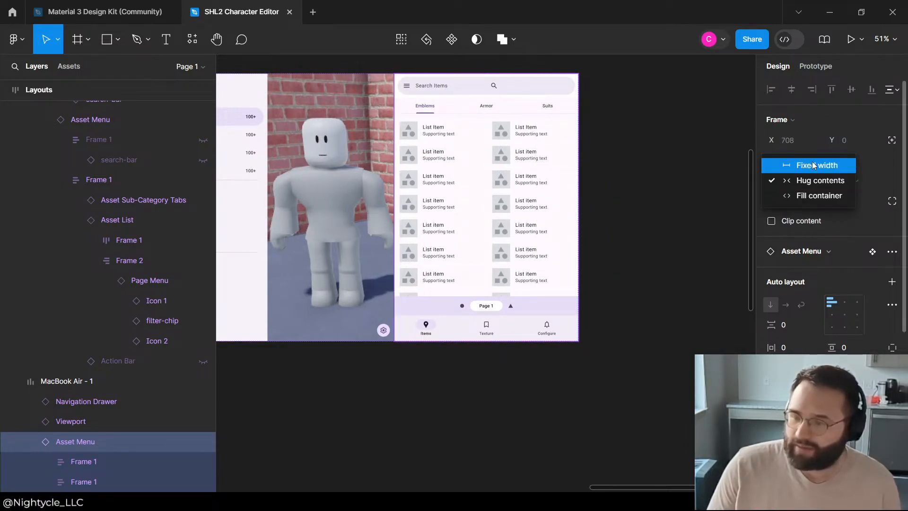
{"action": "left_click", "coordinate": [794, 164]}
Step: Check the Asset Menu's two inner frames and resize the menu to a width of 465
{"action": "left_click", "coordinate": [81, 467]}
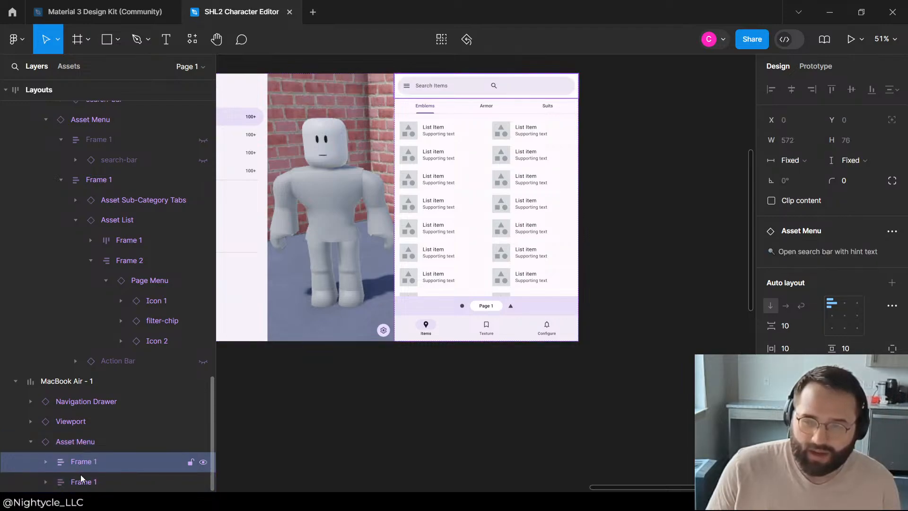
{"action": "left_click", "coordinate": [82, 481]}
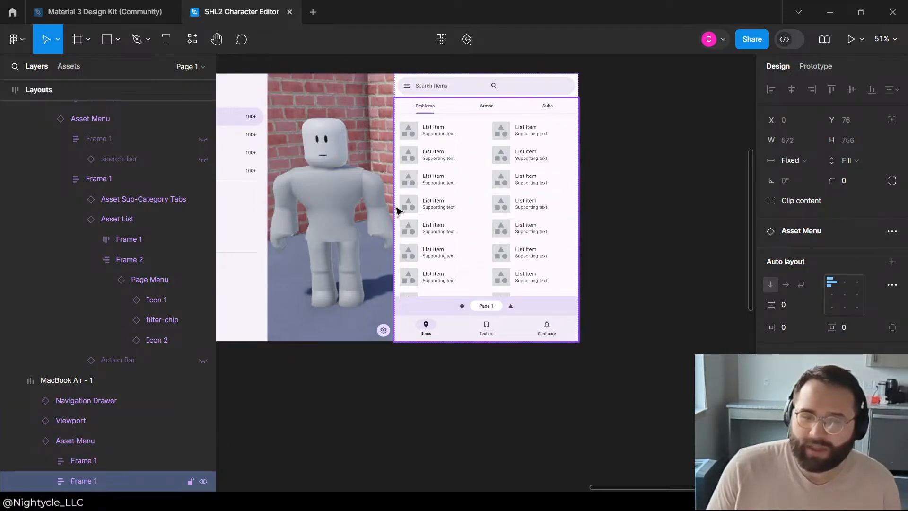
{"action": "left_click", "coordinate": [106, 439]}
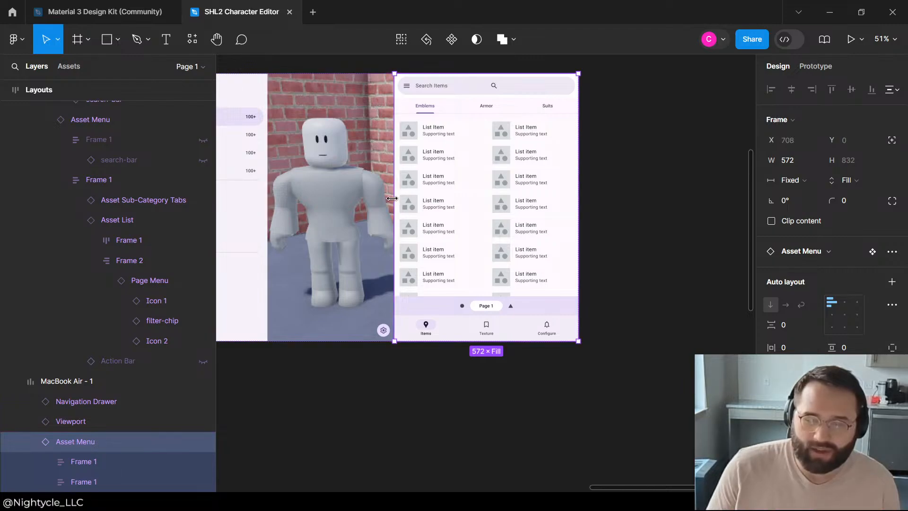
{"action": "left_click_drag", "start_coordinate": [392, 198], "coordinate": [445, 199]}
{"action": "scroll", "coordinate": [638, 164], "scroll_direction": "down", "scroll_amount": 5}
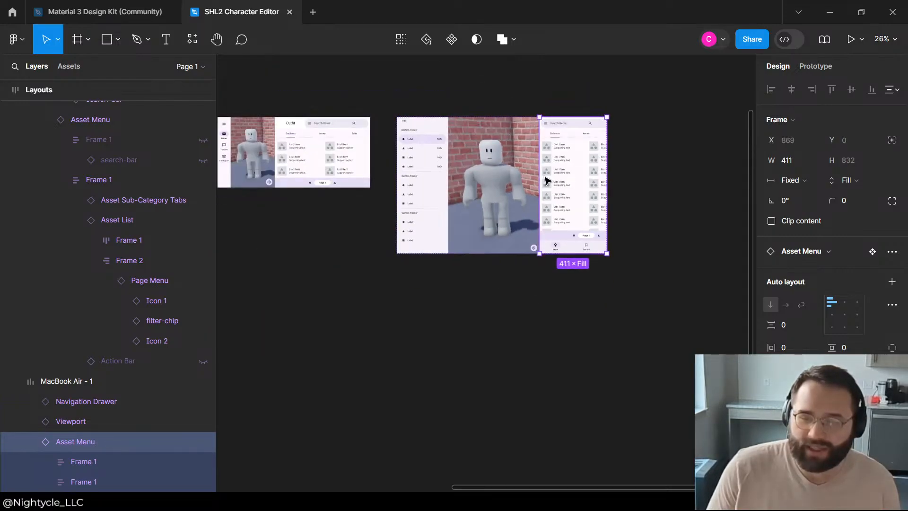
{"action": "scroll", "coordinate": [516, 147], "scroll_direction": "up", "scroll_amount": 3}
{"action": "left_click_drag", "start_coordinate": [552, 166], "coordinate": [539, 165]}
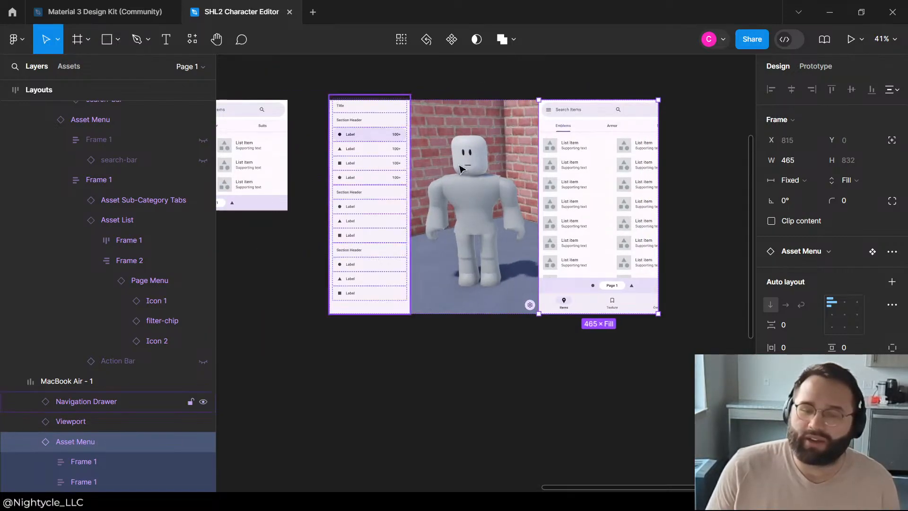
{"action": "key", "text": "minus"}
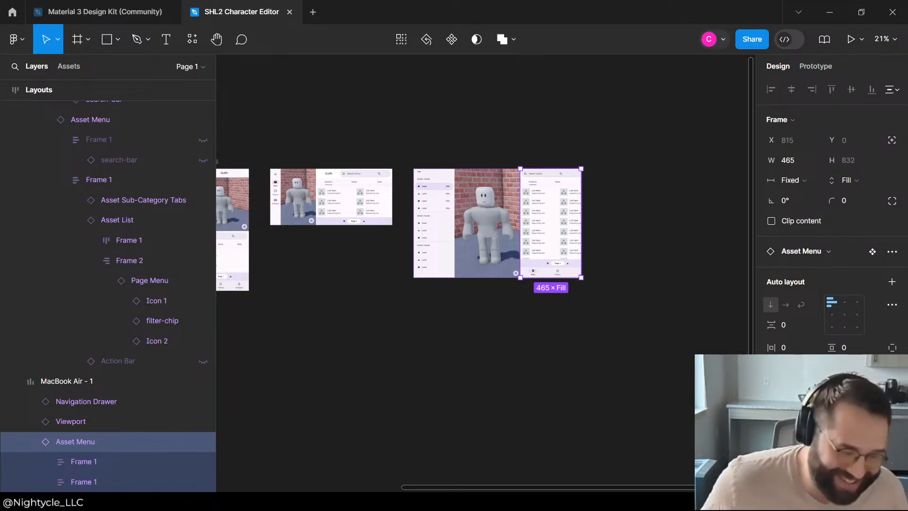
{"action": "scroll", "coordinate": [474, 332], "scroll_direction": "up", "scroll_amount": 3}
{"action": "left_click", "coordinate": [523, 234]}
{"action": "scroll", "coordinate": [544, 352], "scroll_direction": "down", "scroll_amount": 1}
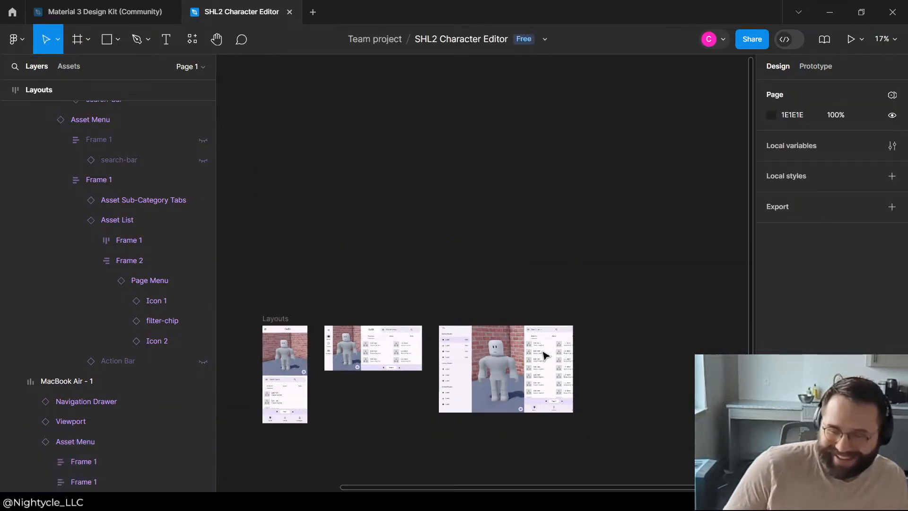
Step: Set the width of the Asset Menu's inner frame holding the tabs, Asset List and Action Bar to fill container
{"action": "scroll", "coordinate": [543, 369], "scroll_direction": "up", "scroll_amount": 3}
{"action": "left_click", "coordinate": [567, 317]}
{"action": "left_click", "coordinate": [567, 317]}
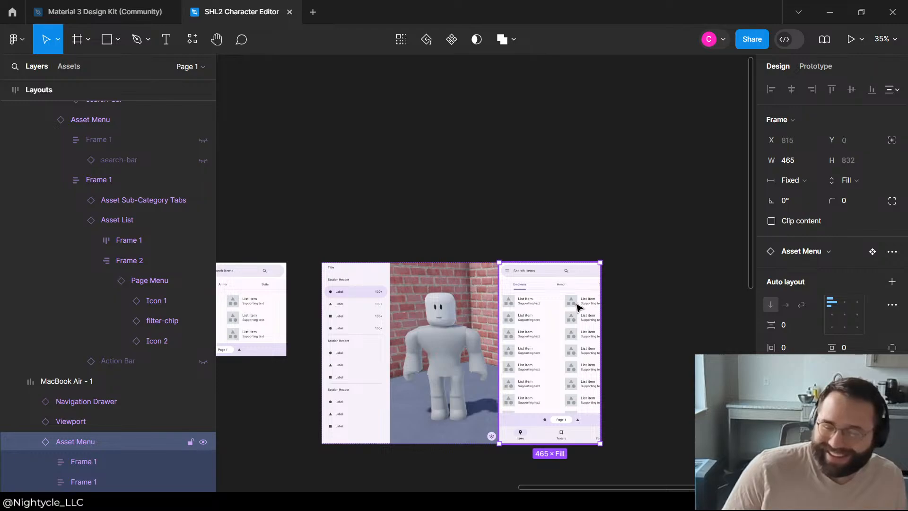
{"action": "left_click", "coordinate": [574, 305]}
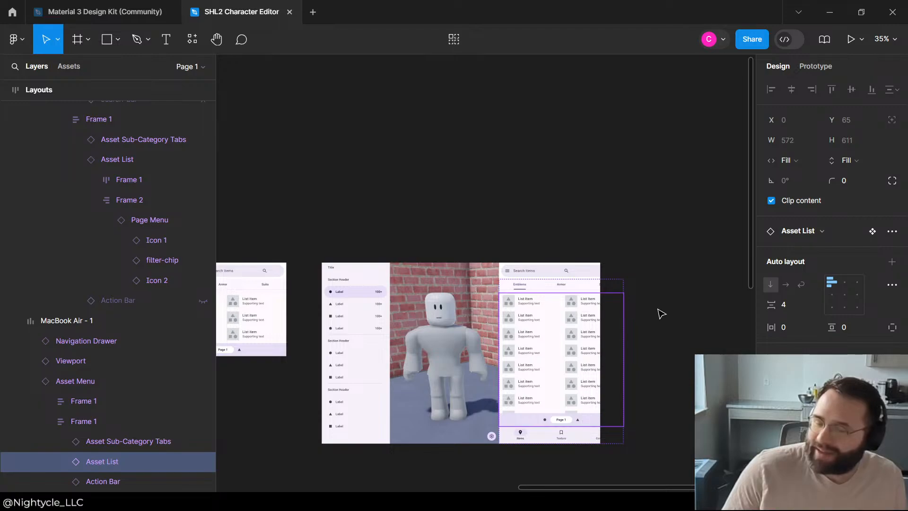
{"action": "left_click", "coordinate": [857, 163]}
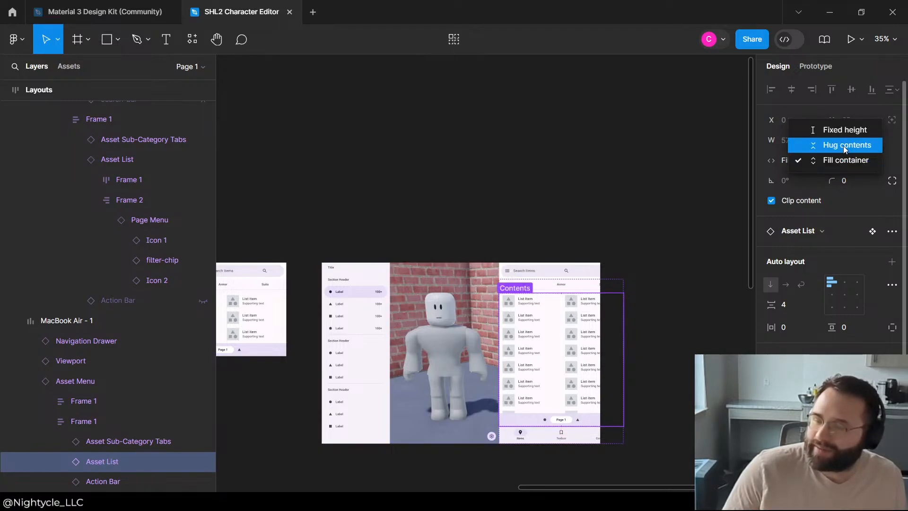
{"action": "left_click", "coordinate": [851, 161]}
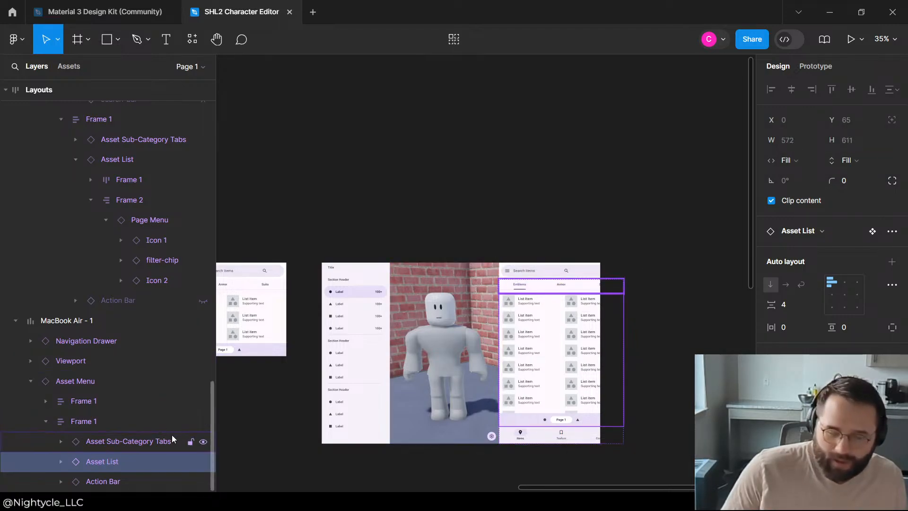
{"action": "left_click", "coordinate": [100, 428]}
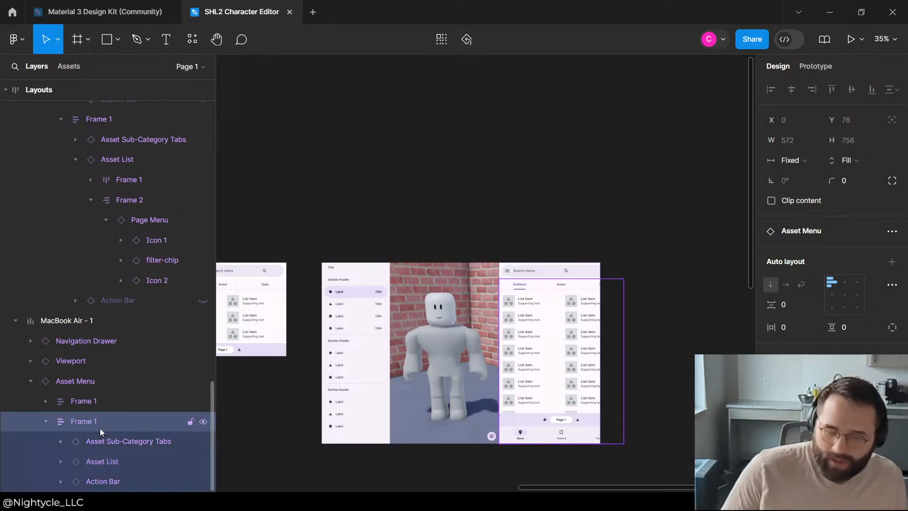
{"action": "left_click", "coordinate": [789, 162]}
{"action": "left_click", "coordinate": [795, 189]}
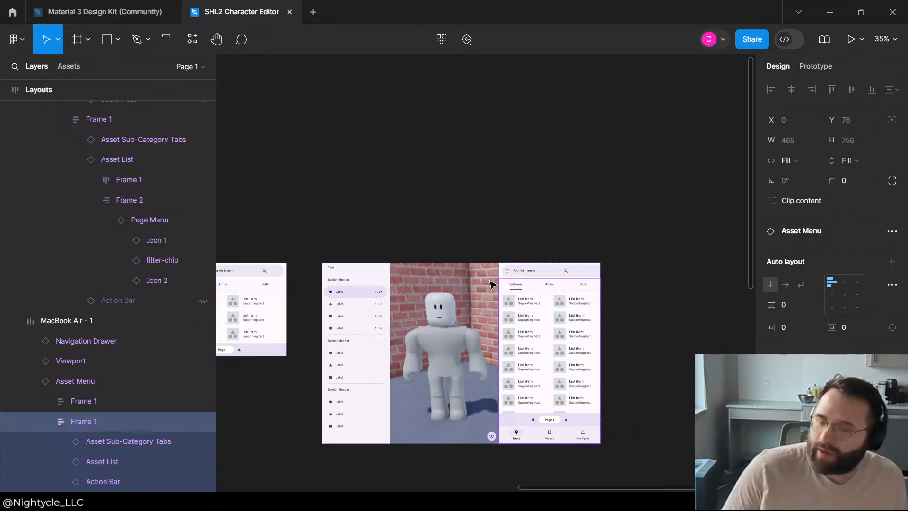
Step: Set the Asset Menu's search bar frame to fill the container's width and hug its contents in height
{"action": "left_click", "coordinate": [90, 401]}
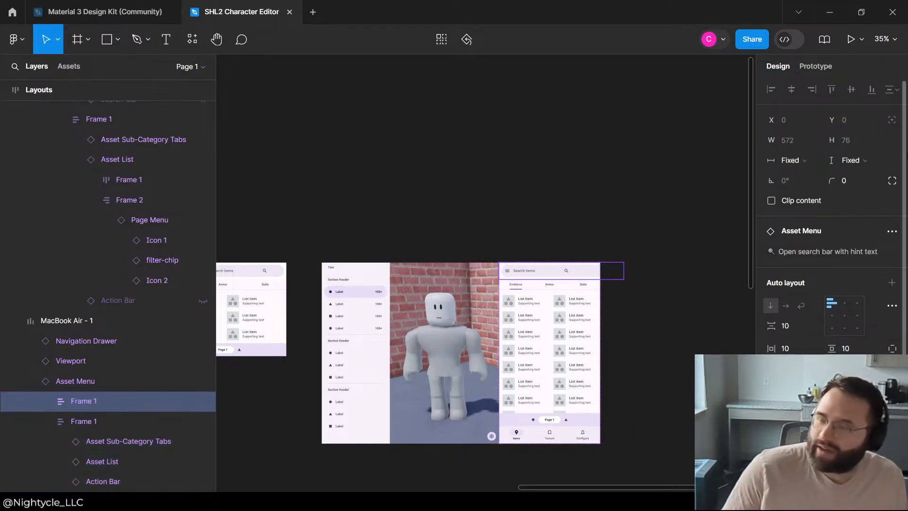
{"action": "left_click", "coordinate": [790, 161]}
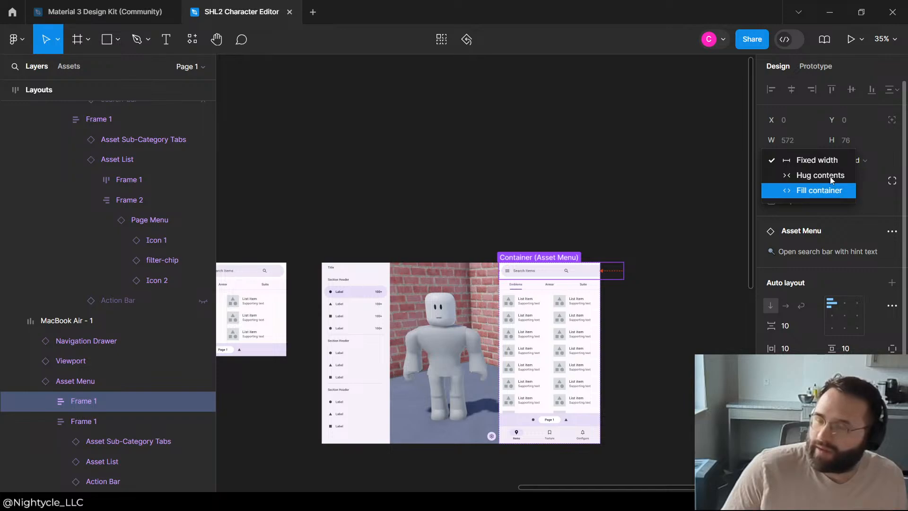
{"action": "left_click", "coordinate": [823, 191]}
{"action": "left_click", "coordinate": [852, 160]}
{"action": "left_click", "coordinate": [831, 175]}
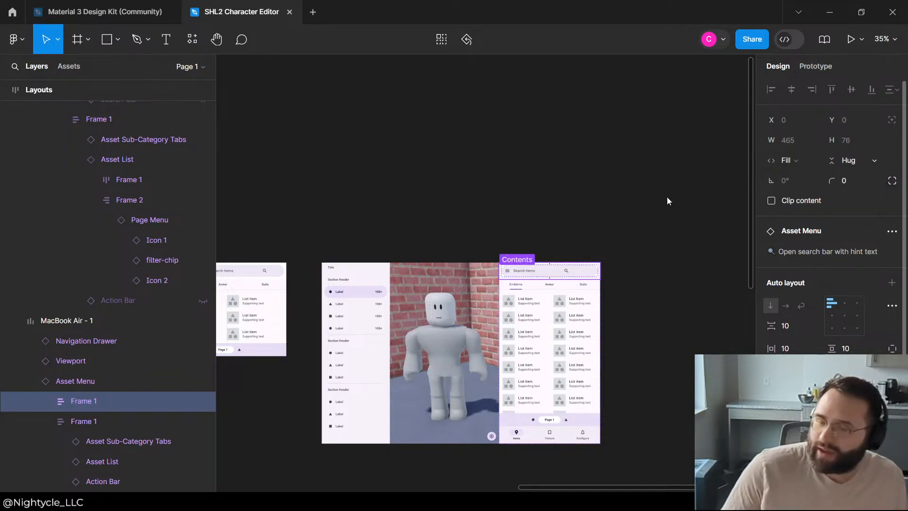
{"action": "left_click", "coordinate": [610, 210]}
Step: Examine how the MacBook Air layout fits together and compares with the two phone layouts
{"action": "scroll", "coordinate": [635, 258], "scroll_direction": "down", "scroll_amount": 3}
{"action": "scroll", "coordinate": [510, 201], "scroll_direction": "up", "scroll_amount": 4}
{"action": "scroll", "coordinate": [506, 256], "scroll_direction": "down", "scroll_amount": 5}
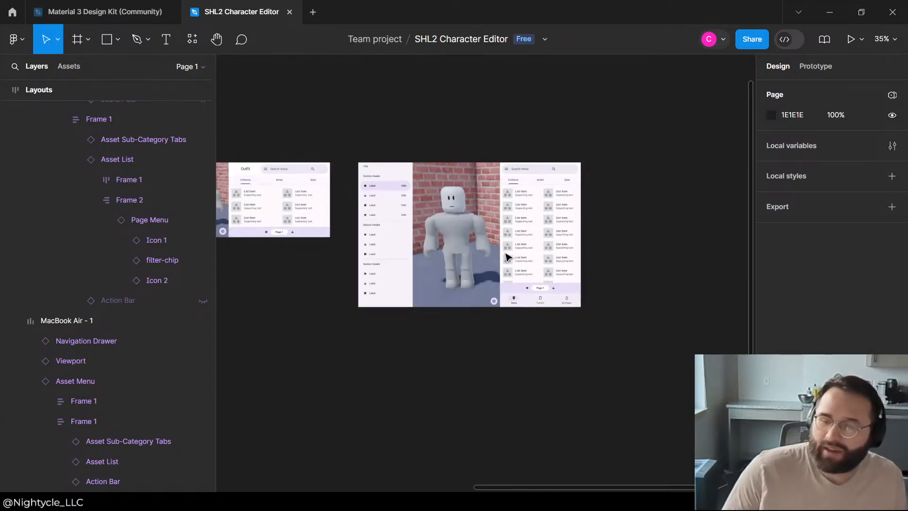
{"action": "left_click", "coordinate": [555, 227]}
{"action": "scroll", "coordinate": [610, 208], "scroll_direction": "down", "scroll_amount": 2}
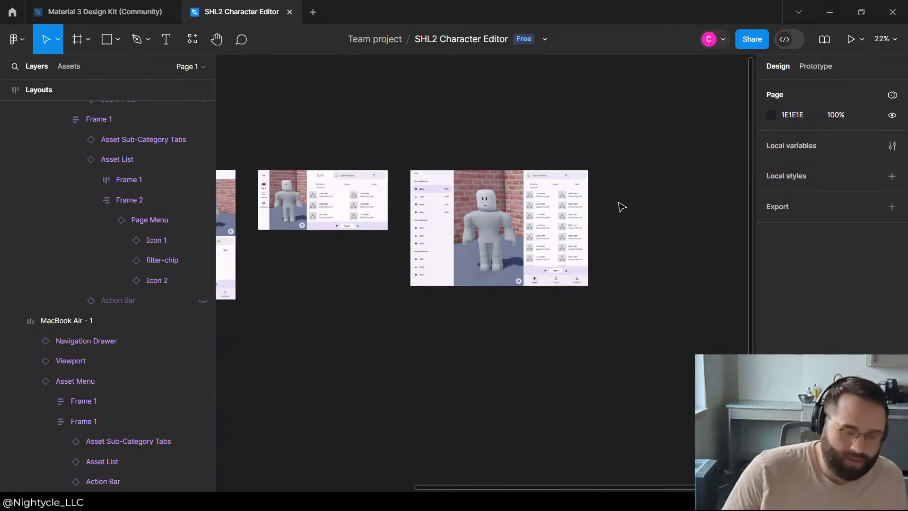
{"action": "scroll", "coordinate": [601, 225], "scroll_direction": "up", "scroll_amount": 4}
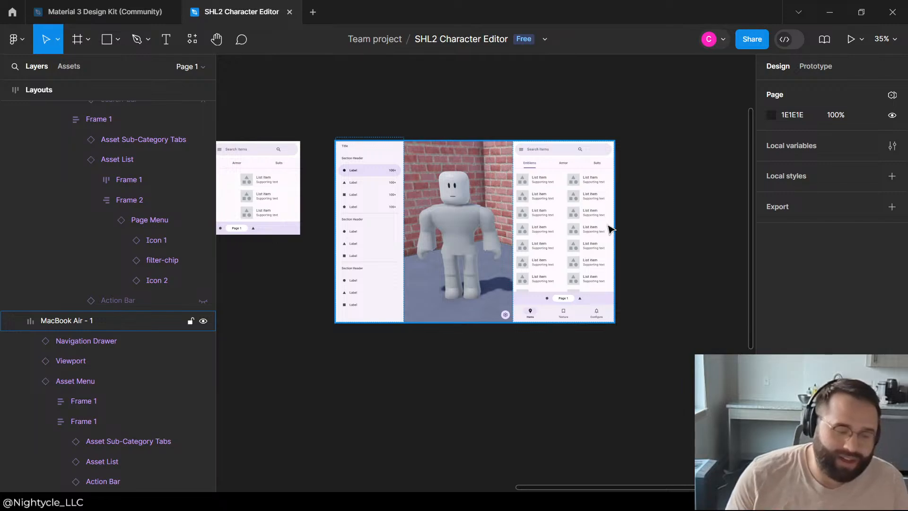
{"action": "scroll", "coordinate": [622, 269], "scroll_direction": "down", "scroll_amount": 2}
{"action": "scroll", "coordinate": [567, 237], "scroll_direction": "up", "scroll_amount": 2}
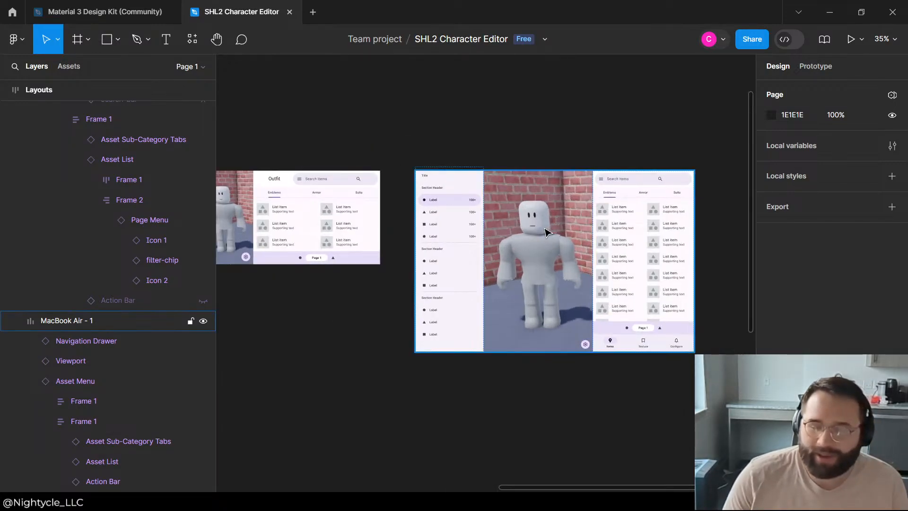
{"action": "left_click", "coordinate": [546, 231]}
{"action": "left_click", "coordinate": [578, 136]}
{"action": "scroll", "coordinate": [579, 134], "scroll_direction": "down", "scroll_amount": 2}
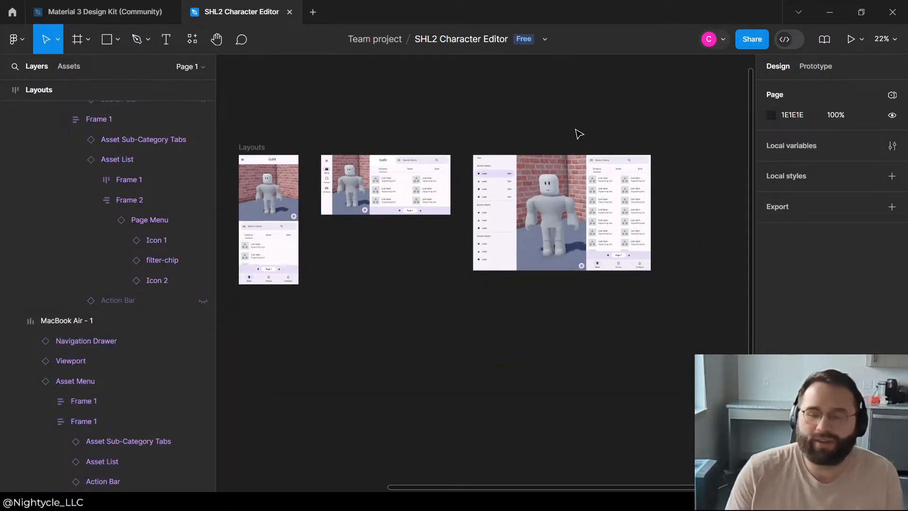
{"action": "scroll", "coordinate": [580, 134], "scroll_direction": "up", "scroll_amount": 2}
{"action": "left_click", "coordinate": [592, 349]}
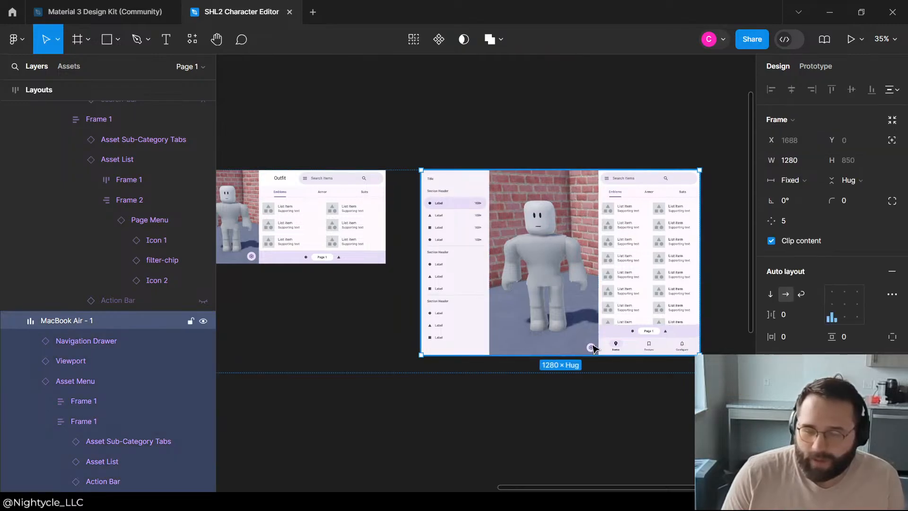
{"action": "left_click", "coordinate": [598, 440]}
{"action": "key", "text": "ctrl+z"}
{"action": "key", "text": "ctrl+z"}
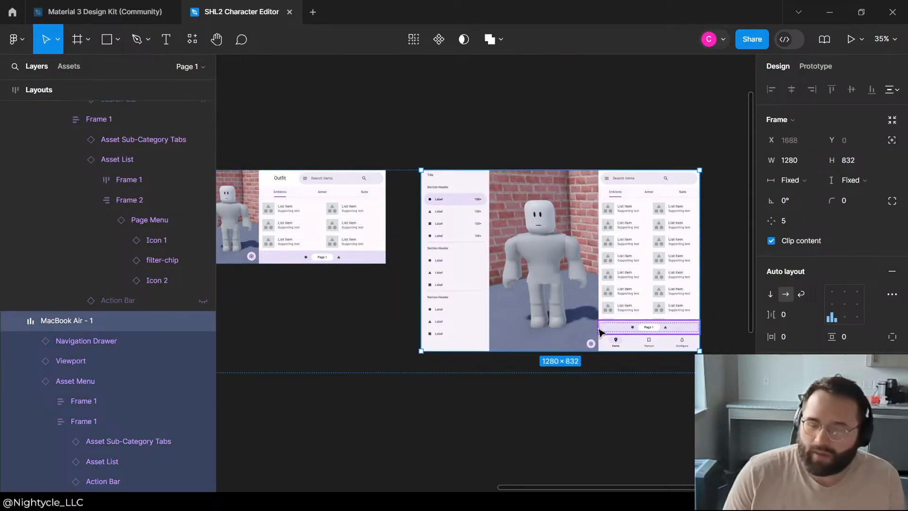
Step: Hide the settings icon button inside the MacBook Air layout's Viewport
{"action": "left_click", "coordinate": [592, 345]}
{"action": "left_click", "coordinate": [593, 346]}
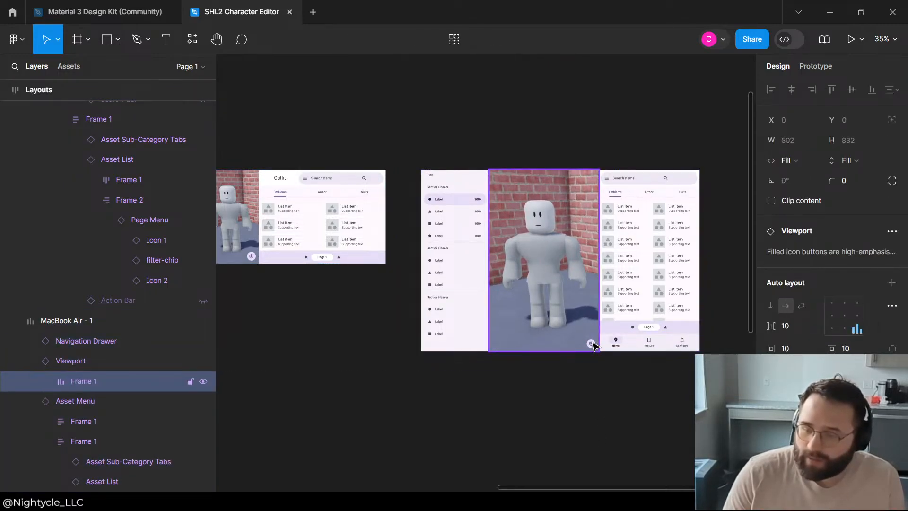
{"action": "left_click", "coordinate": [592, 344]}
{"action": "left_click", "coordinate": [592, 344]}
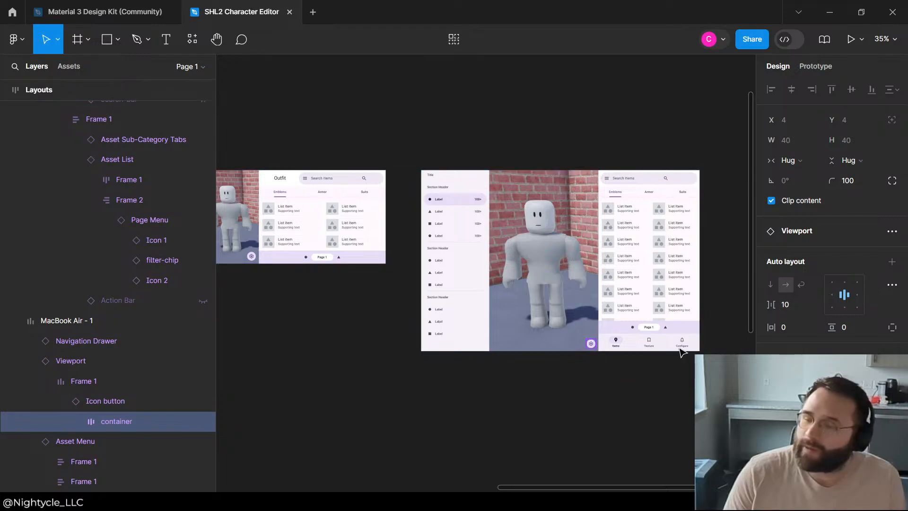
{"action": "scroll", "coordinate": [850, 325], "scroll_direction": "down", "scroll_amount": 3}
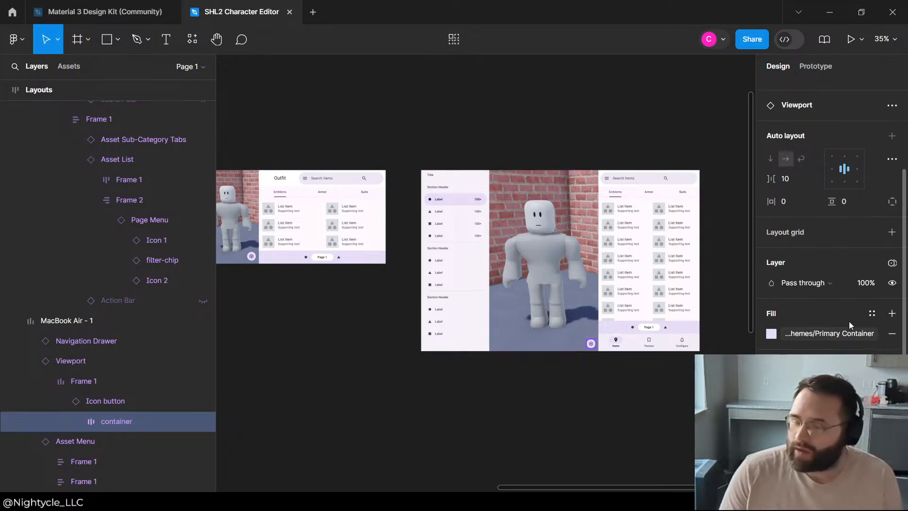
{"action": "left_click", "coordinate": [117, 402]}
{"action": "scroll", "coordinate": [858, 170], "scroll_direction": "down", "scroll_amount": 3}
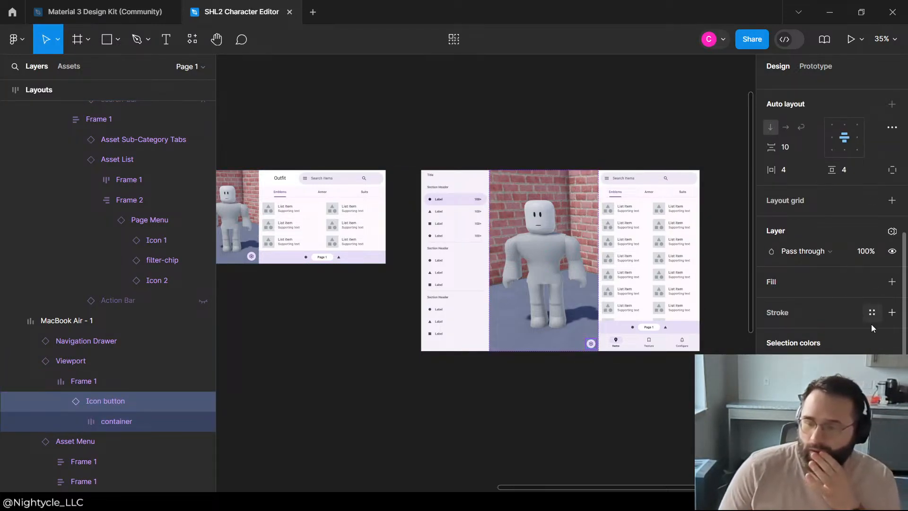
{"action": "scroll", "coordinate": [850, 274], "scroll_direction": "up", "scroll_amount": 3}
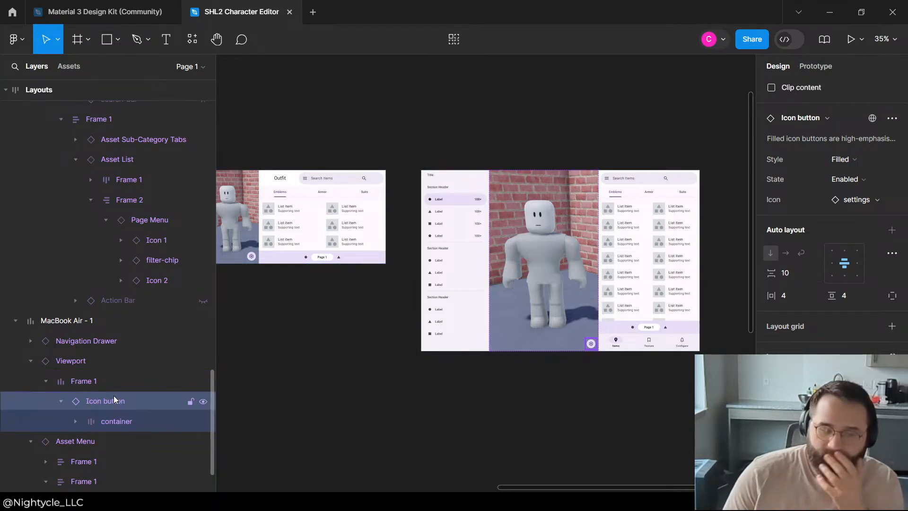
{"action": "left_click", "coordinate": [203, 401]}
{"action": "left_click", "coordinate": [636, 60]}
Step: Change the Navigation Drawer's headline text to "Outfit" in the MacBook Air layout
{"action": "scroll", "coordinate": [503, 158], "scroll_direction": "up", "scroll_amount": 5}
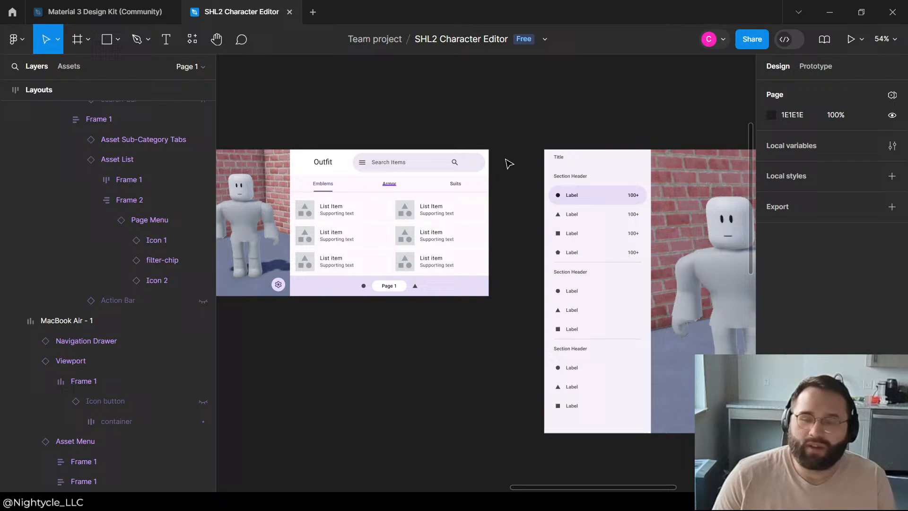
{"action": "left_click", "coordinate": [566, 163]}
{"action": "double_click", "coordinate": [566, 163]}
{"action": "double_click", "coordinate": [566, 164]}
{"action": "double_click", "coordinate": [560, 158]}
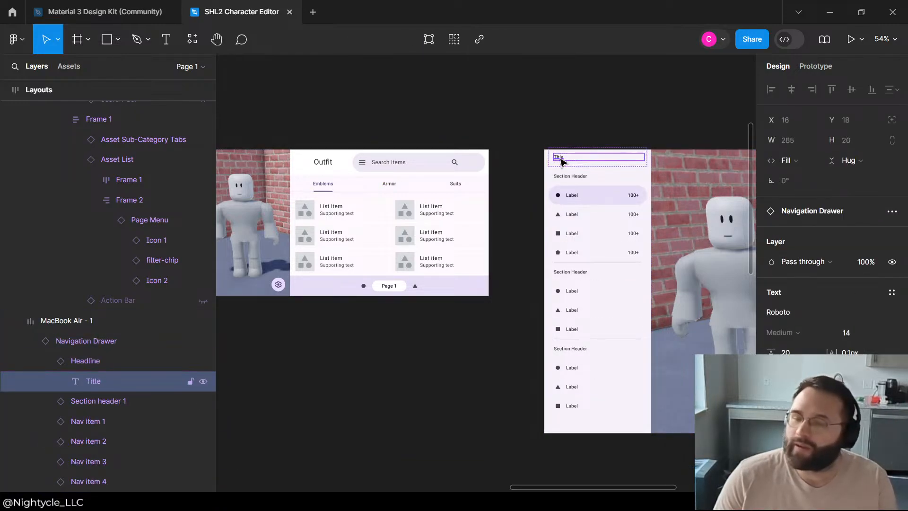
{"action": "double_click", "coordinate": [559, 158]}
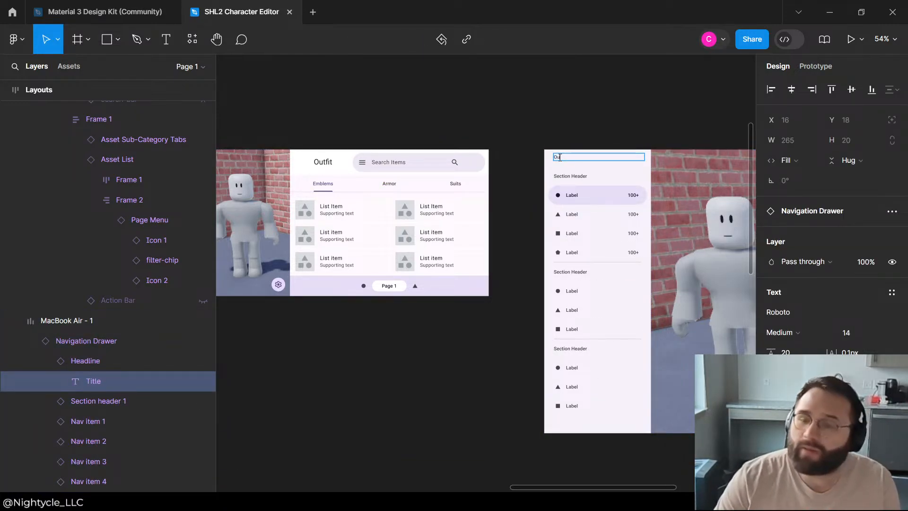
{"action": "left_click", "coordinate": [638, 125]}
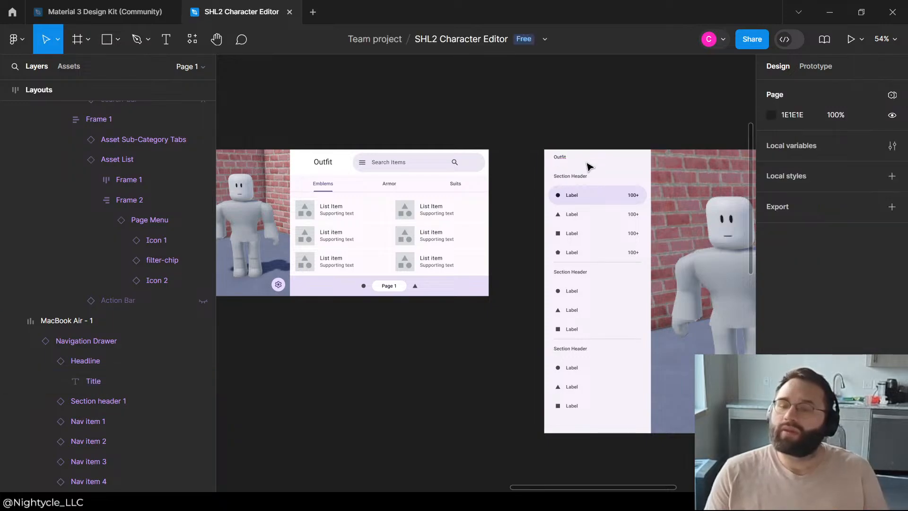
{"action": "left_click", "coordinate": [576, 162]}
{"action": "double_click", "coordinate": [575, 162]}
{"action": "left_click", "coordinate": [571, 117]}
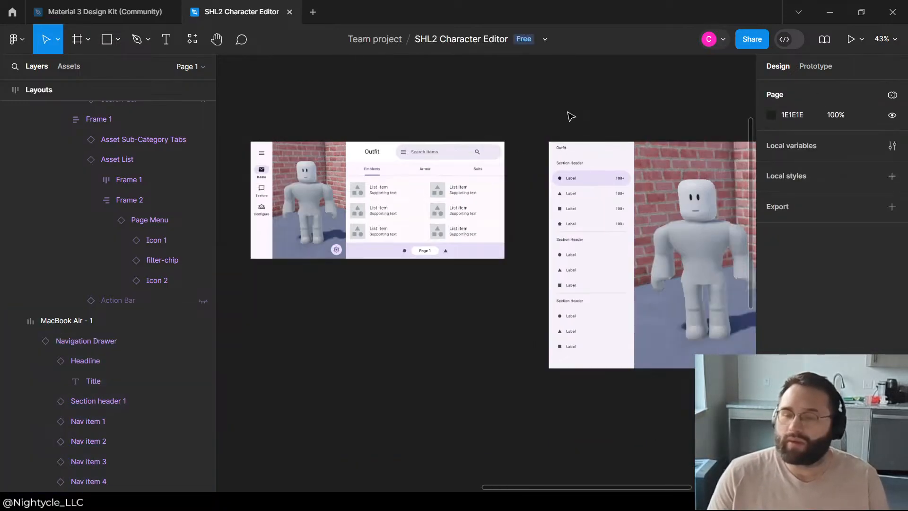
Step: Compare the portrait phone, landscape phone and MacBook Air layouts side by side
{"action": "scroll", "coordinate": [571, 117], "scroll_direction": "down", "scroll_amount": 3}
{"action": "scroll", "coordinate": [596, 111], "scroll_direction": "down", "scroll_amount": 3}
{"action": "scroll", "coordinate": [683, 130], "scroll_direction": "up", "scroll_amount": 3}
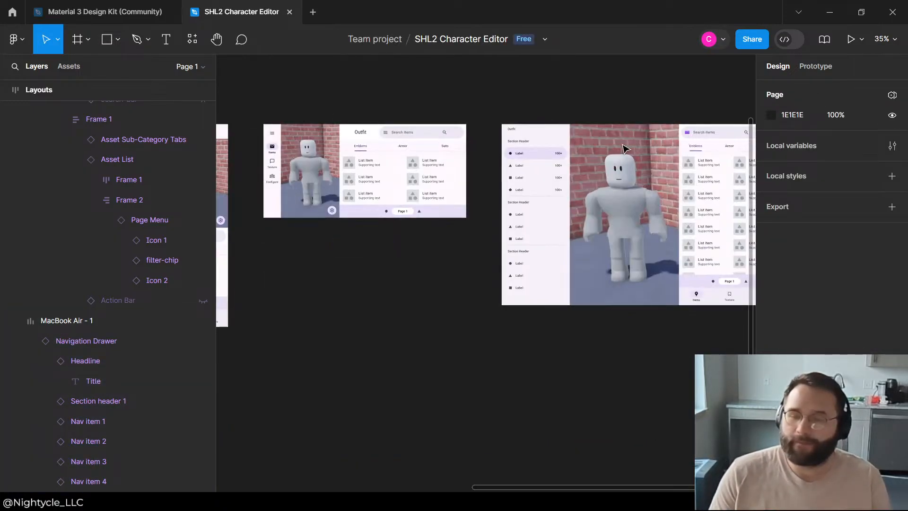
{"action": "scroll", "coordinate": [584, 117], "scroll_direction": "up", "scroll_amount": 3}
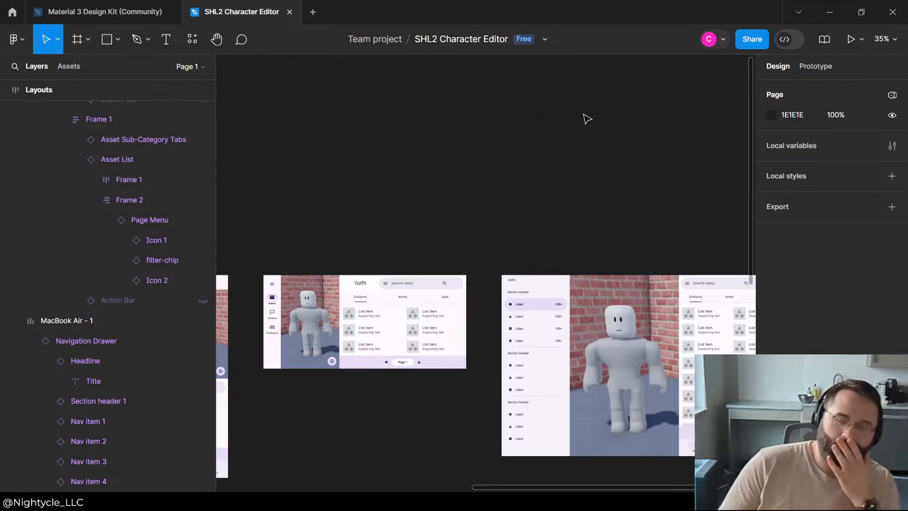
{"action": "scroll", "coordinate": [586, 133], "scroll_direction": "down", "scroll_amount": 3}
{"action": "scroll", "coordinate": [639, 152], "scroll_direction": "up", "scroll_amount": 2}
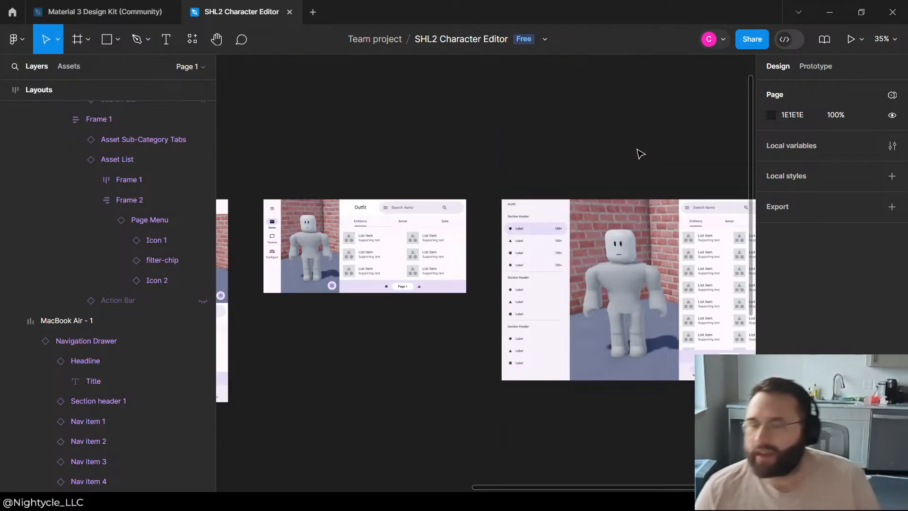
{"action": "scroll", "coordinate": [644, 185], "scroll_direction": "down", "scroll_amount": 3}
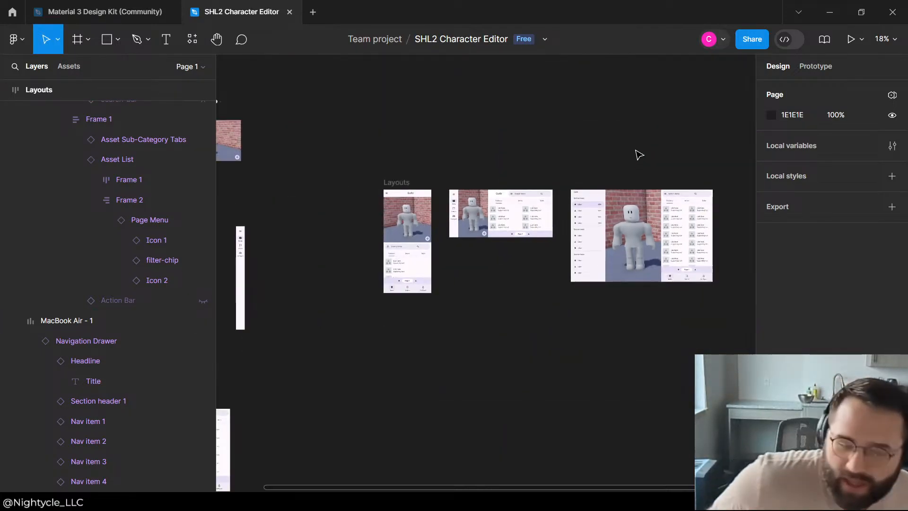
{"action": "scroll", "coordinate": [484, 206], "scroll_direction": "up", "scroll_amount": 2}
{"action": "scroll", "coordinate": [466, 209], "scroll_direction": "up", "scroll_amount": 1}
{"action": "scroll", "coordinate": [402, 186], "scroll_direction": "down", "scroll_amount": 2}
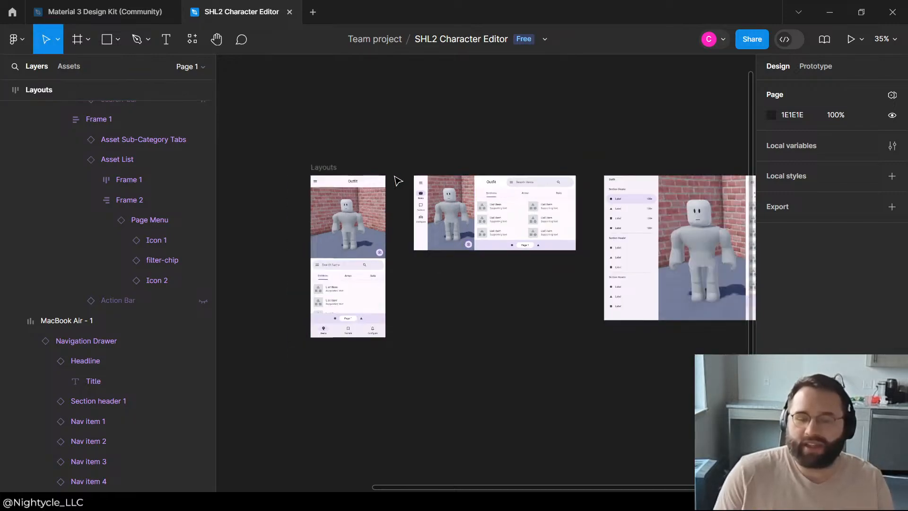
{"action": "scroll", "coordinate": [400, 172], "scroll_direction": "up", "scroll_amount": 2}
{"action": "scroll", "coordinate": [359, 132], "scroll_direction": "down", "scroll_amount": 3}
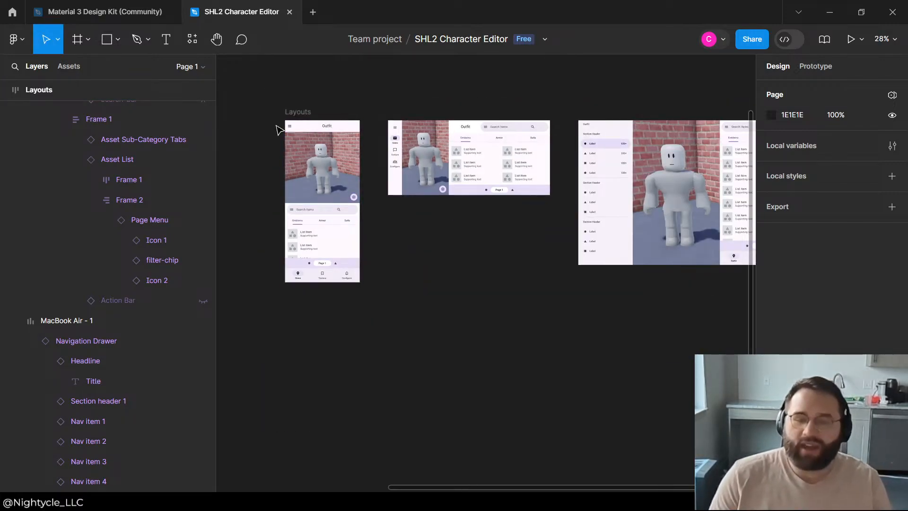
Step: Select the Layouts frame and look through the layer structure of its phone layouts
{"action": "left_click", "coordinate": [306, 113]}
{"action": "scroll", "coordinate": [106, 242], "scroll_direction": "up", "scroll_amount": 5}
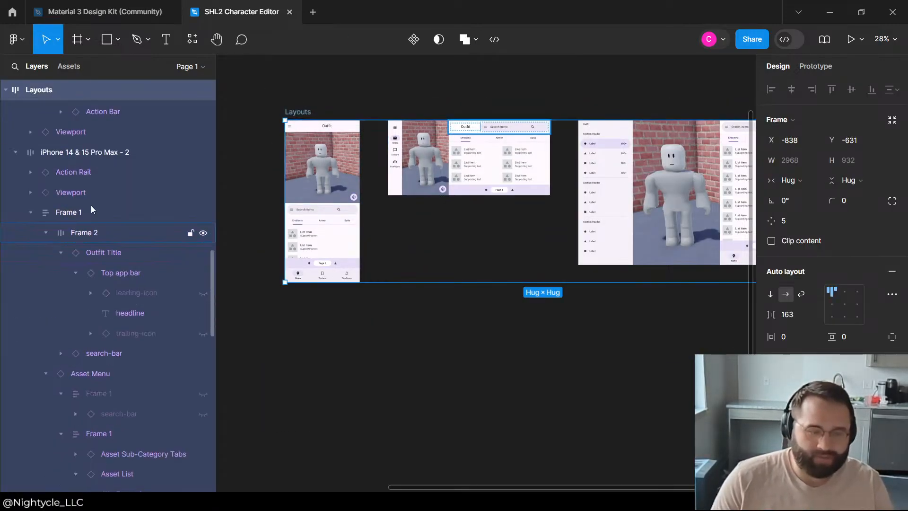
{"action": "scroll", "coordinate": [462, 370], "scroll_direction": "up", "scroll_amount": 2}
{"action": "left_click", "coordinate": [456, 469]}
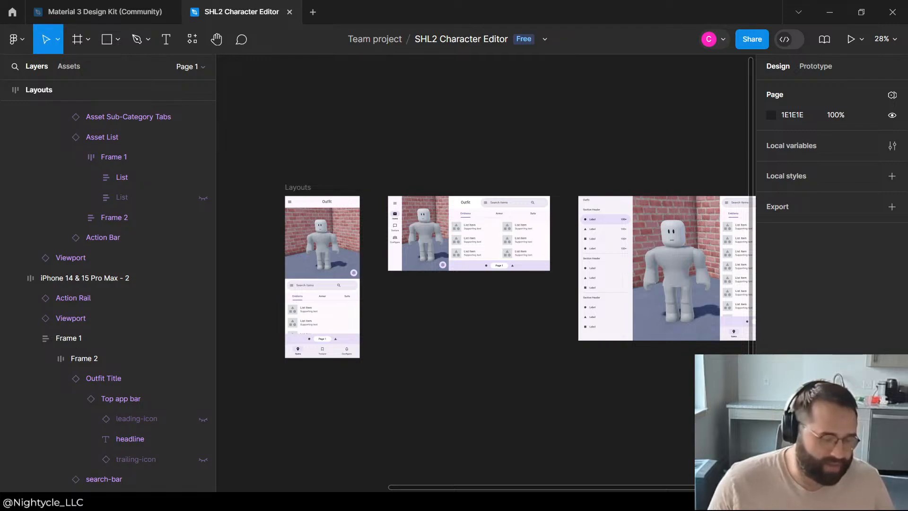
Step: Review the MacBook Air layout's navigation drawer, viewport and asset menu up close and in the overview of all layouts
{"action": "scroll", "coordinate": [436, 156], "scroll_direction": "down", "scroll_amount": 1}
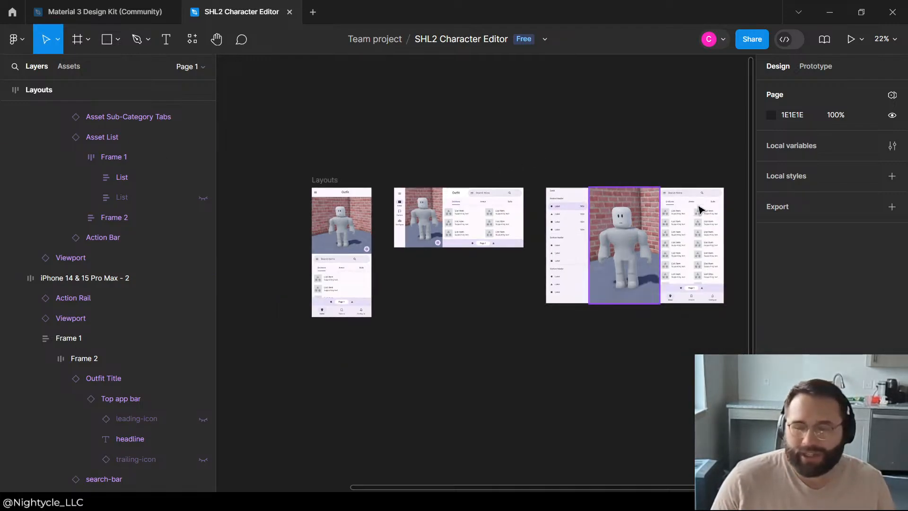
{"action": "scroll", "coordinate": [701, 208], "scroll_direction": "up", "scroll_amount": 1}
{"action": "scroll", "coordinate": [673, 234], "scroll_direction": "down", "scroll_amount": 1}
{"action": "scroll", "coordinate": [684, 293], "scroll_direction": "up", "scroll_amount": 2}
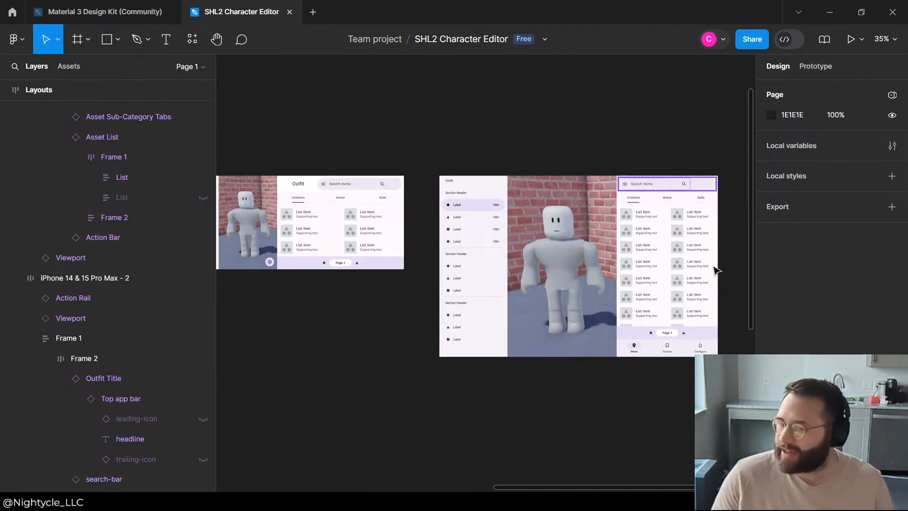
{"action": "scroll", "coordinate": [633, 259], "scroll_direction": "down", "scroll_amount": 1}
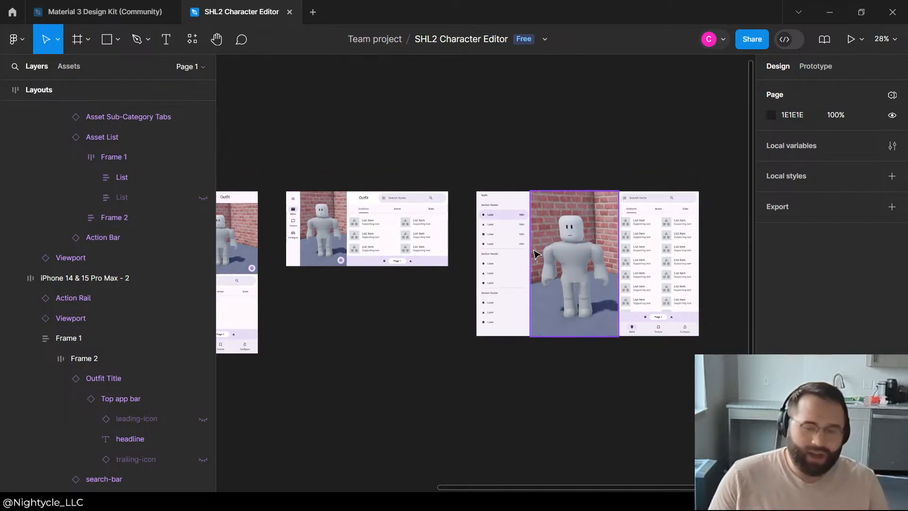
{"action": "scroll", "coordinate": [555, 173], "scroll_direction": "up", "scroll_amount": 3}
{"action": "scroll", "coordinate": [361, 165], "scroll_direction": "down", "scroll_amount": 2}
{"action": "scroll", "coordinate": [726, 160], "scroll_direction": "up", "scroll_amount": 2}
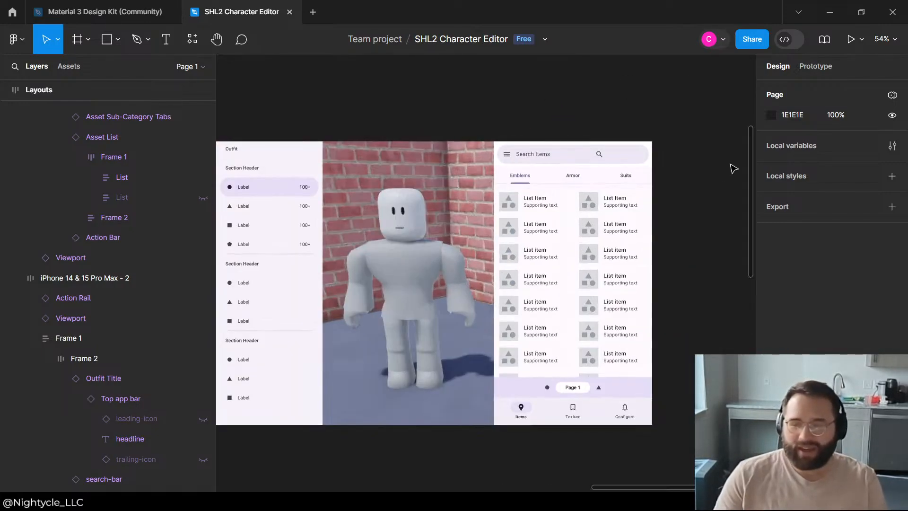
{"action": "scroll", "coordinate": [381, 377], "scroll_direction": "down", "scroll_amount": 1}
{"action": "scroll", "coordinate": [626, 243], "scroll_direction": "down", "scroll_amount": 4}
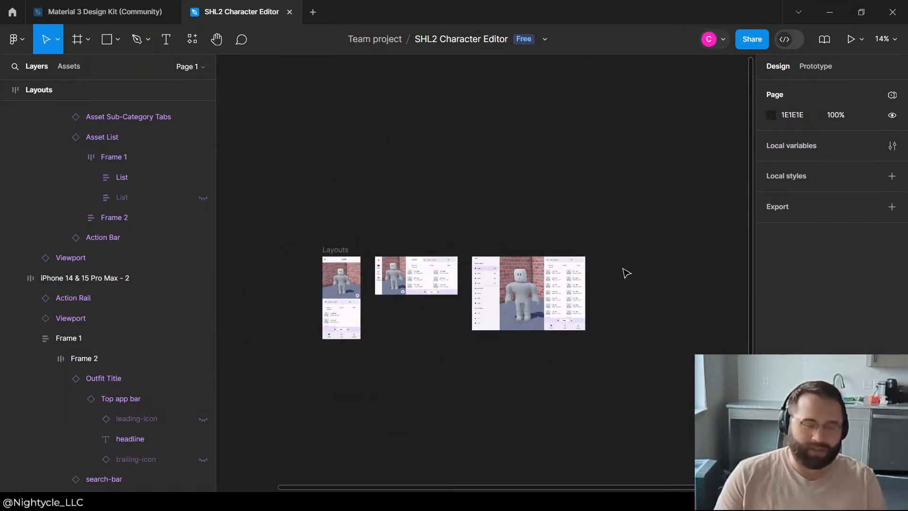
{"action": "scroll", "coordinate": [462, 312], "scroll_direction": "up", "scroll_amount": 3}
{"action": "scroll", "coordinate": [506, 227], "scroll_direction": "down", "scroll_amount": 2}
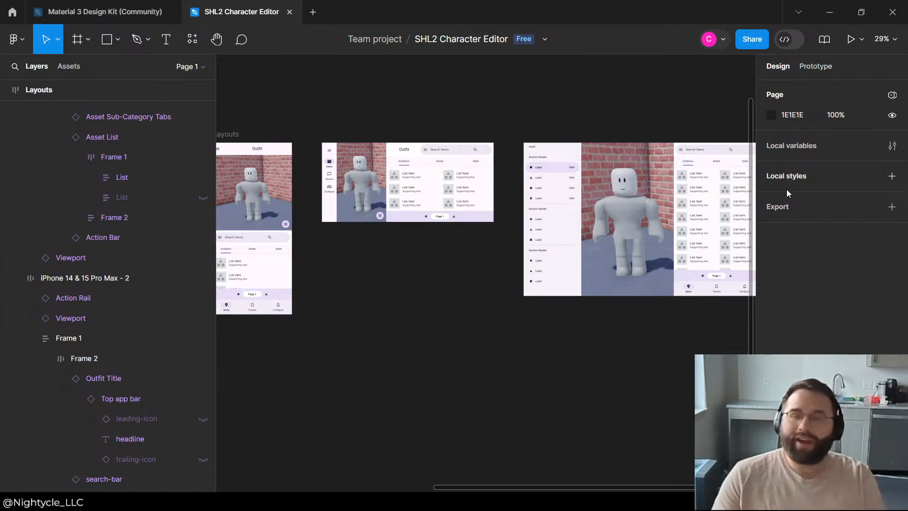